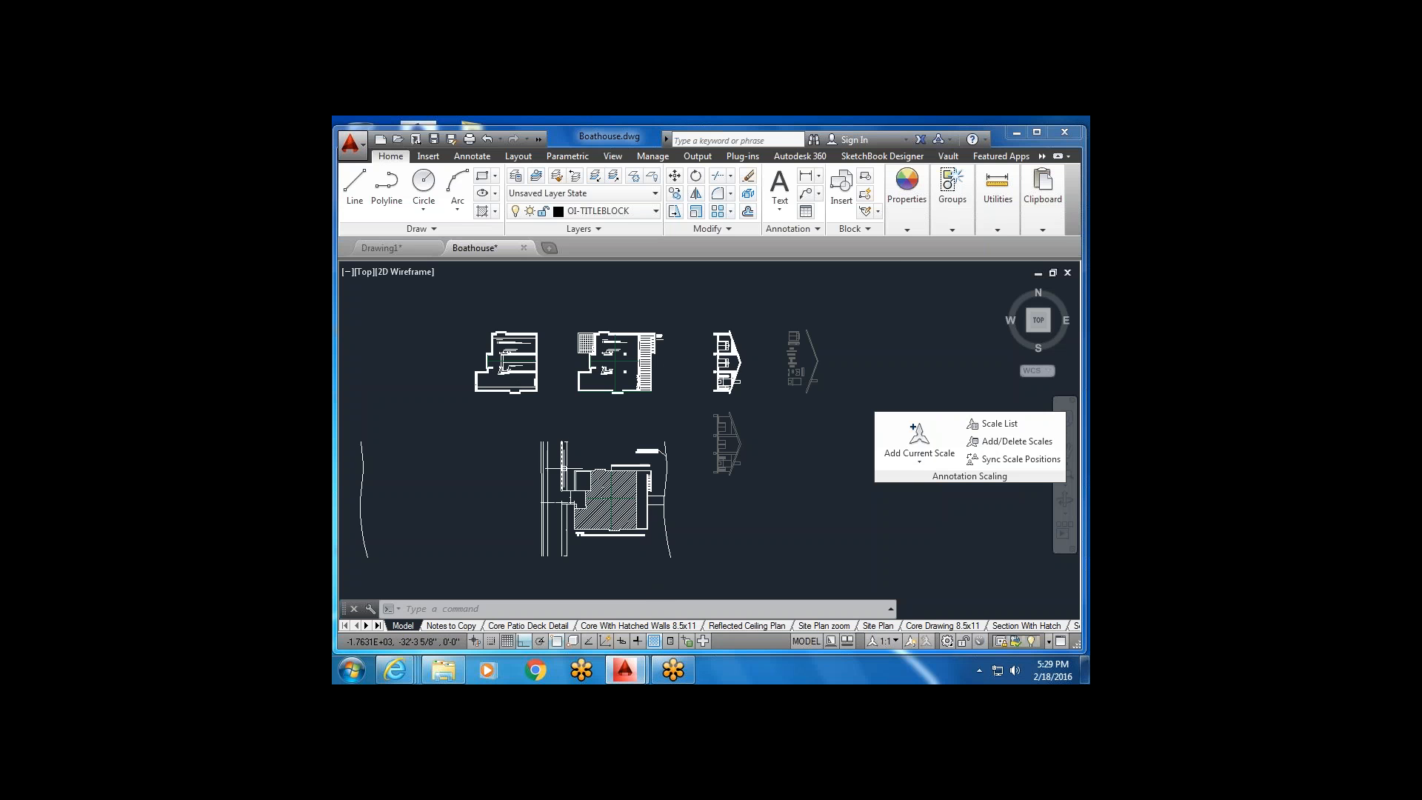
# Erase the stray curved line to the left of the boathouse site plan.
pyautogui.moveTo(634, 396); pyautogui.dragTo(713, 337, button='middle')
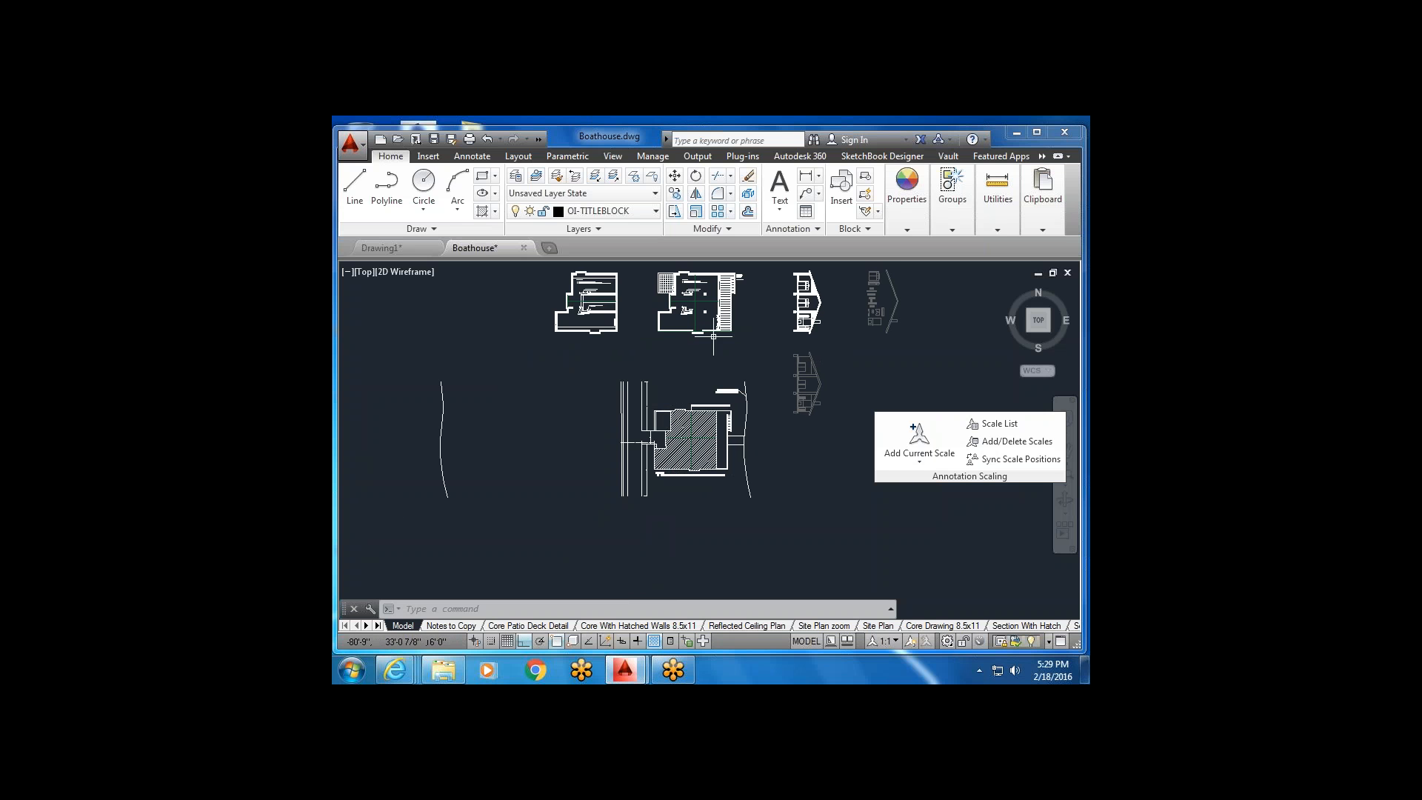
pyautogui.click(505, 355)
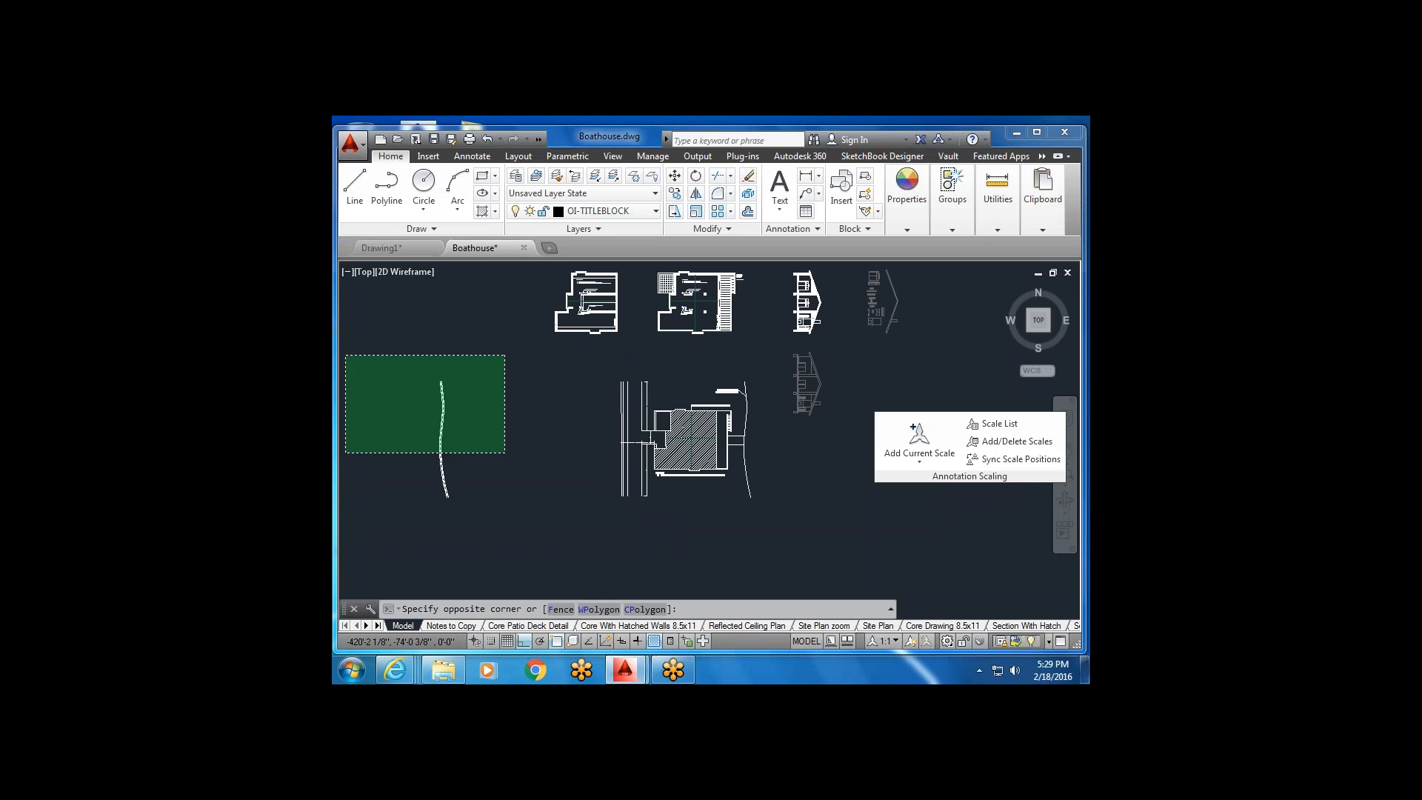
pyautogui.click(430, 443)
pyautogui.press('Delete')
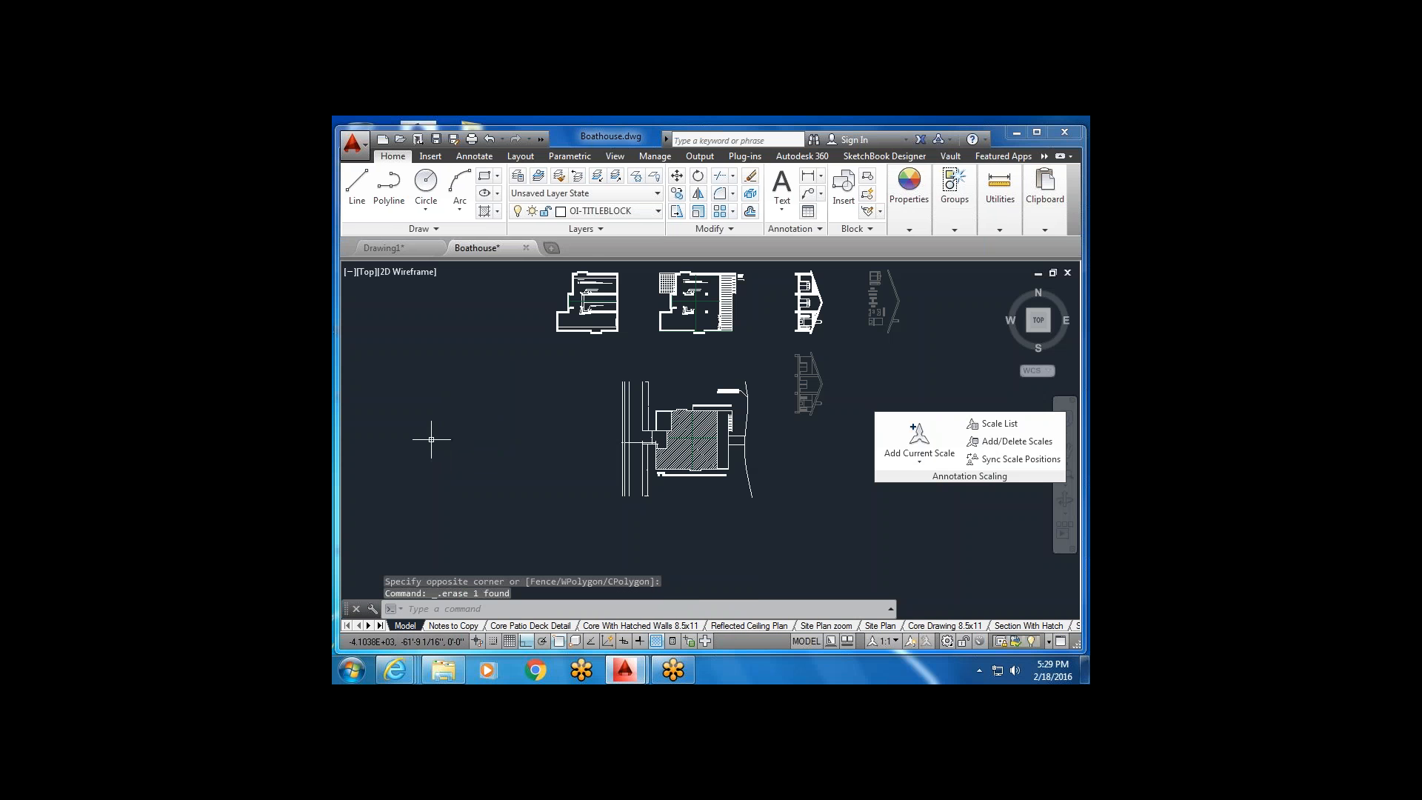
pyautogui.scroll(-2, 600, 415)
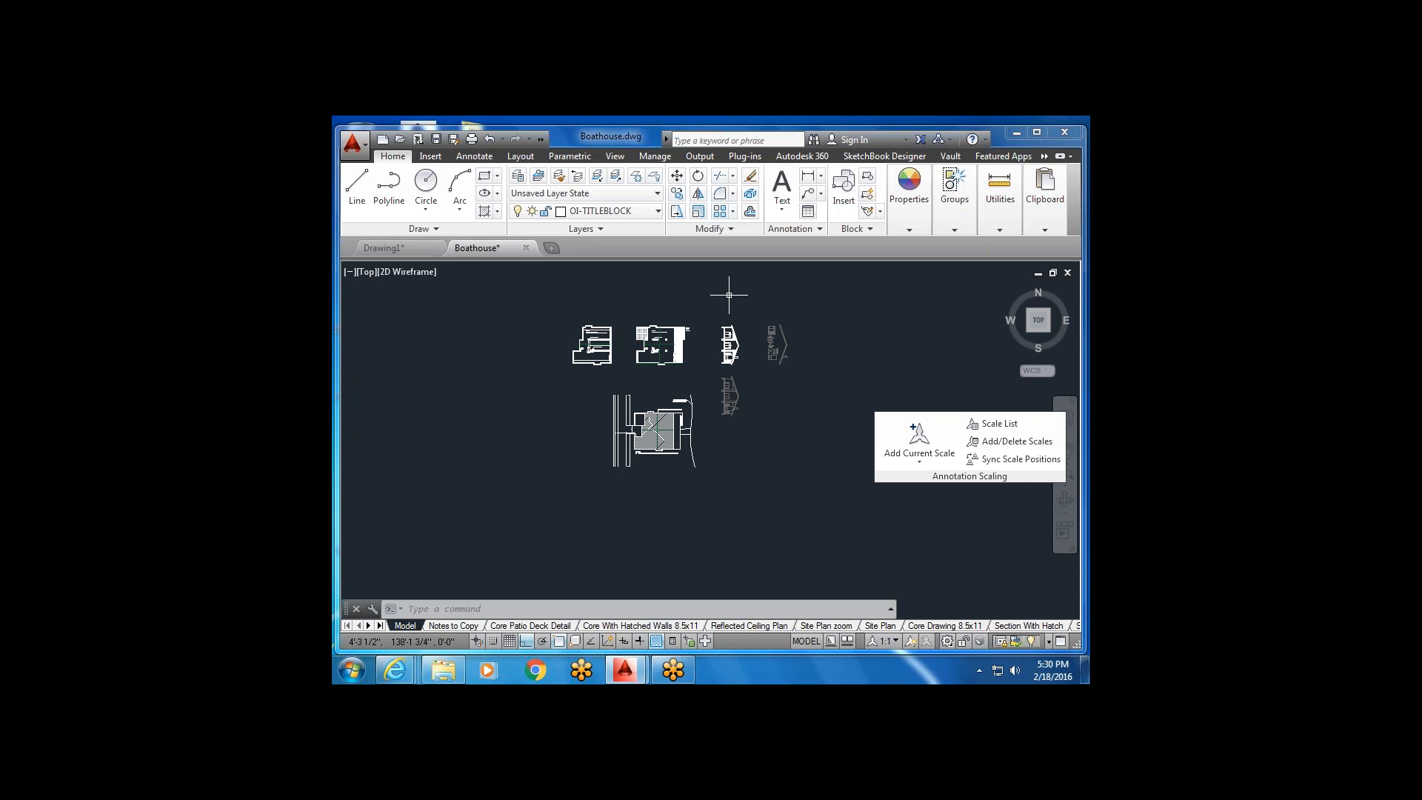
pyautogui.click(521, 156)
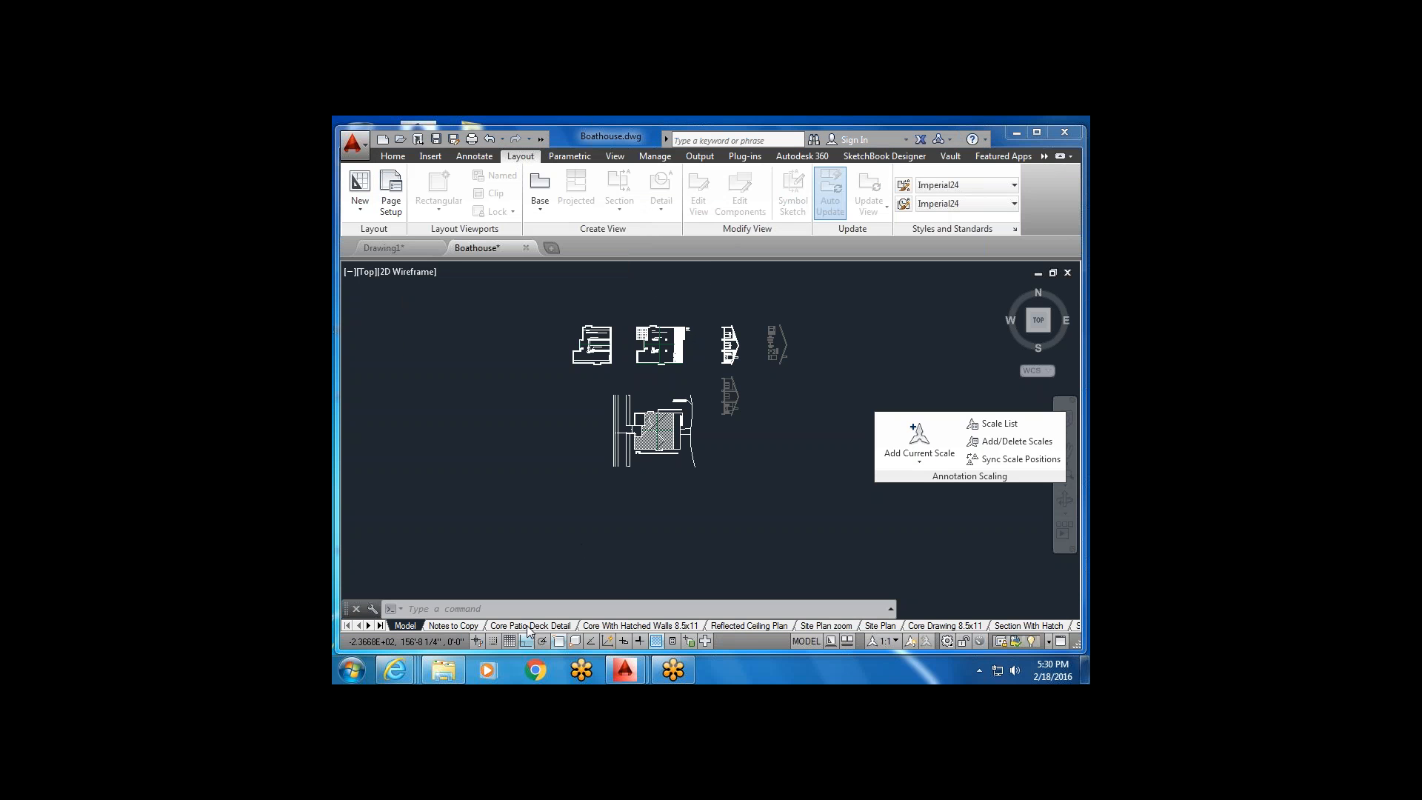
pyautogui.click(429, 627)
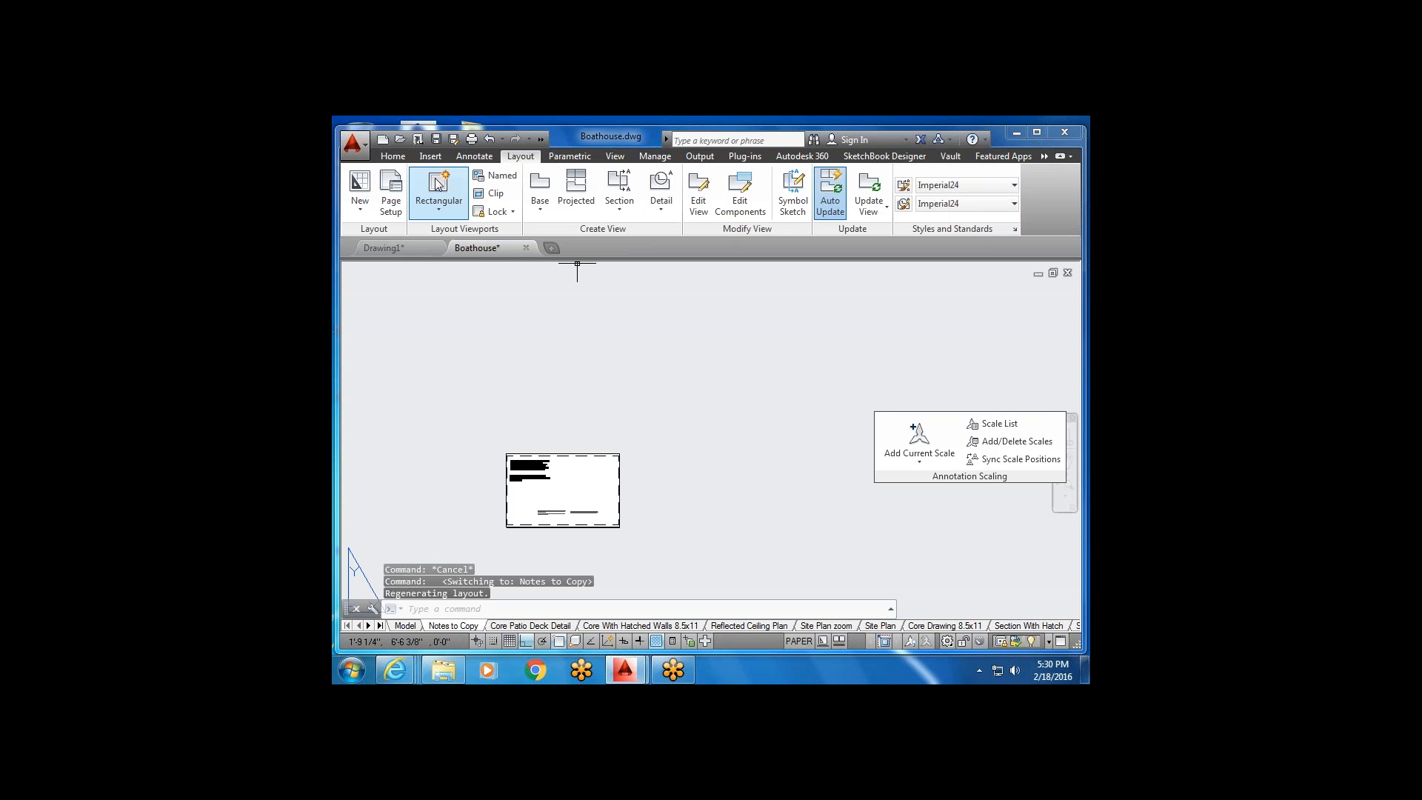
pyautogui.click(447, 214)
pyautogui.click(447, 209)
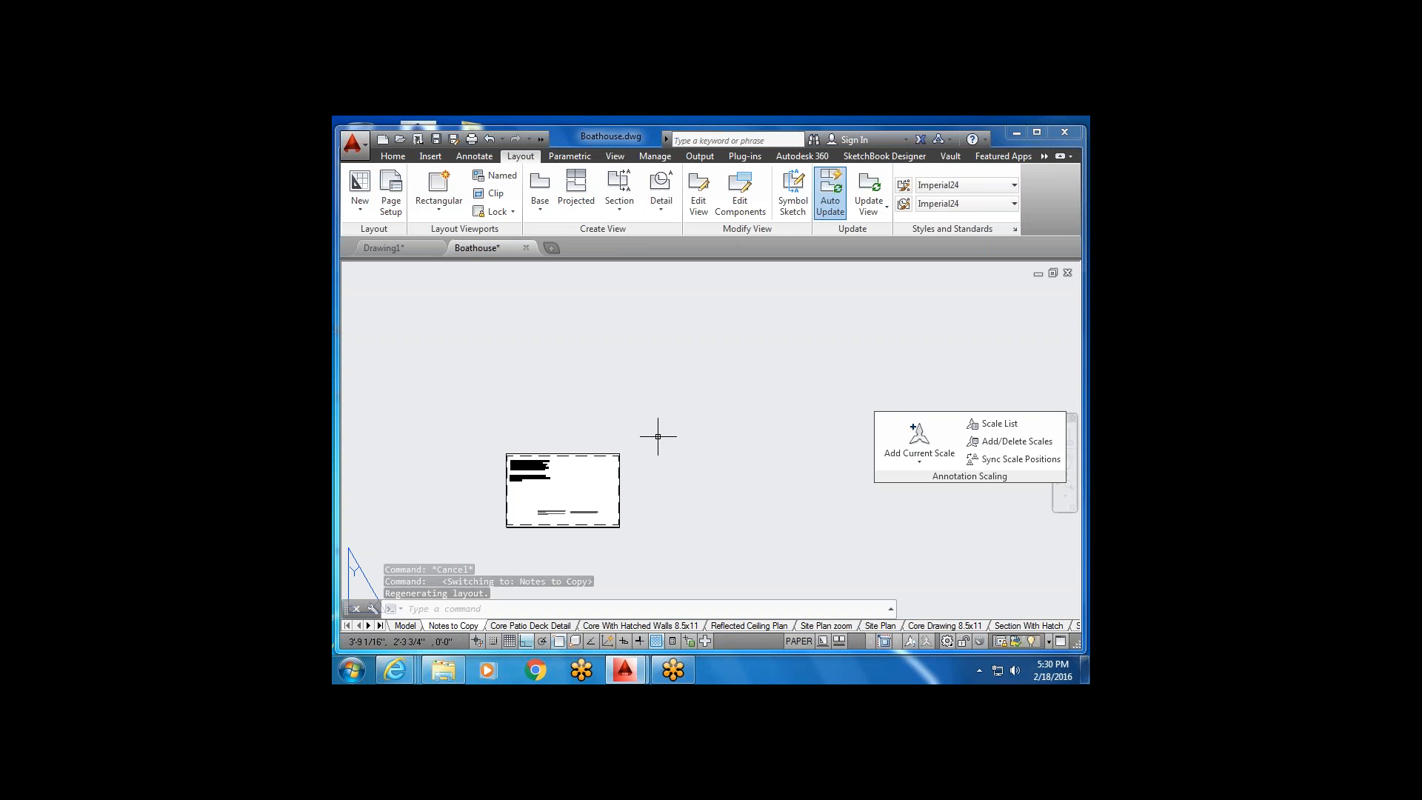
pyautogui.click(406, 626)
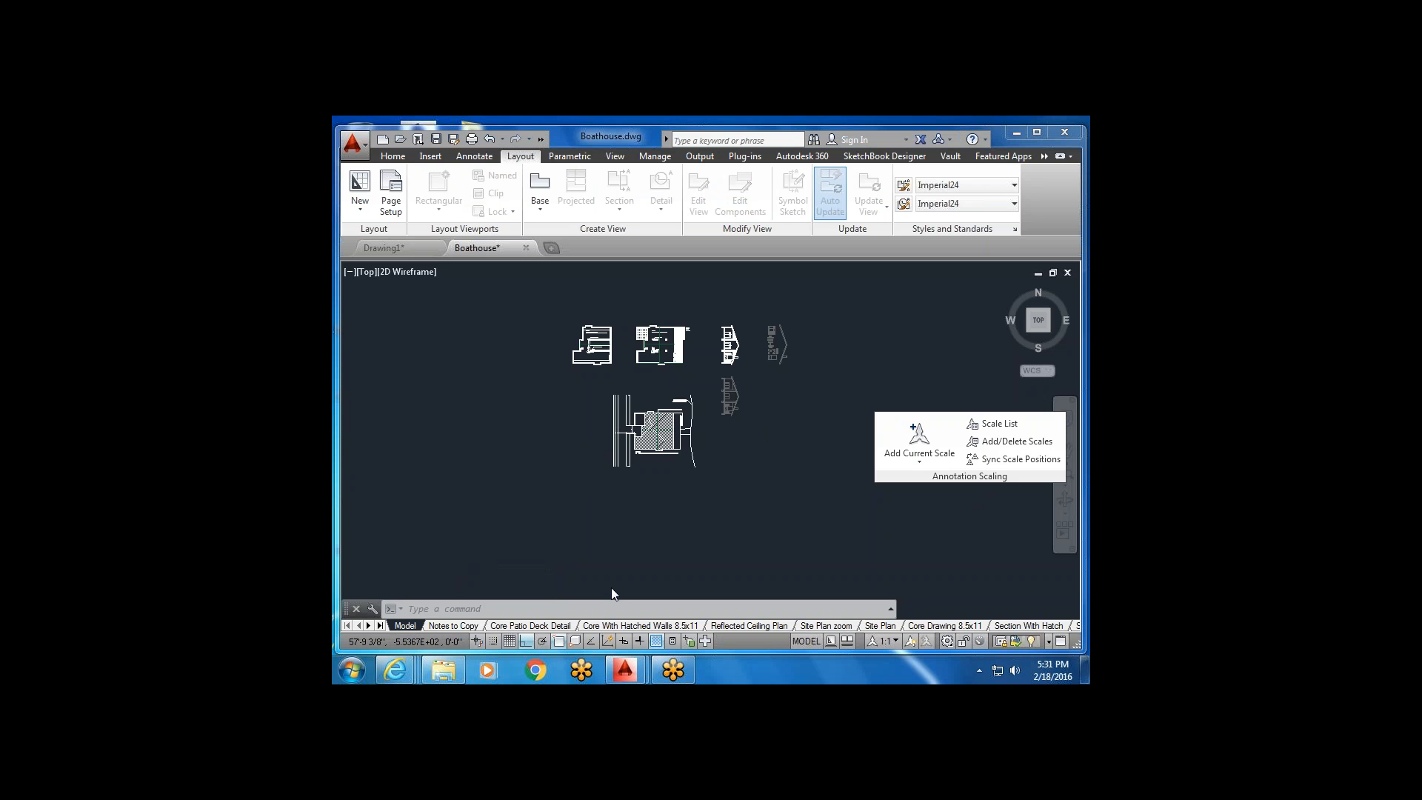
# In the file browser, navigate to the Ivytech > AutoCad > Session 1 folder.
pyautogui.click(435, 673)
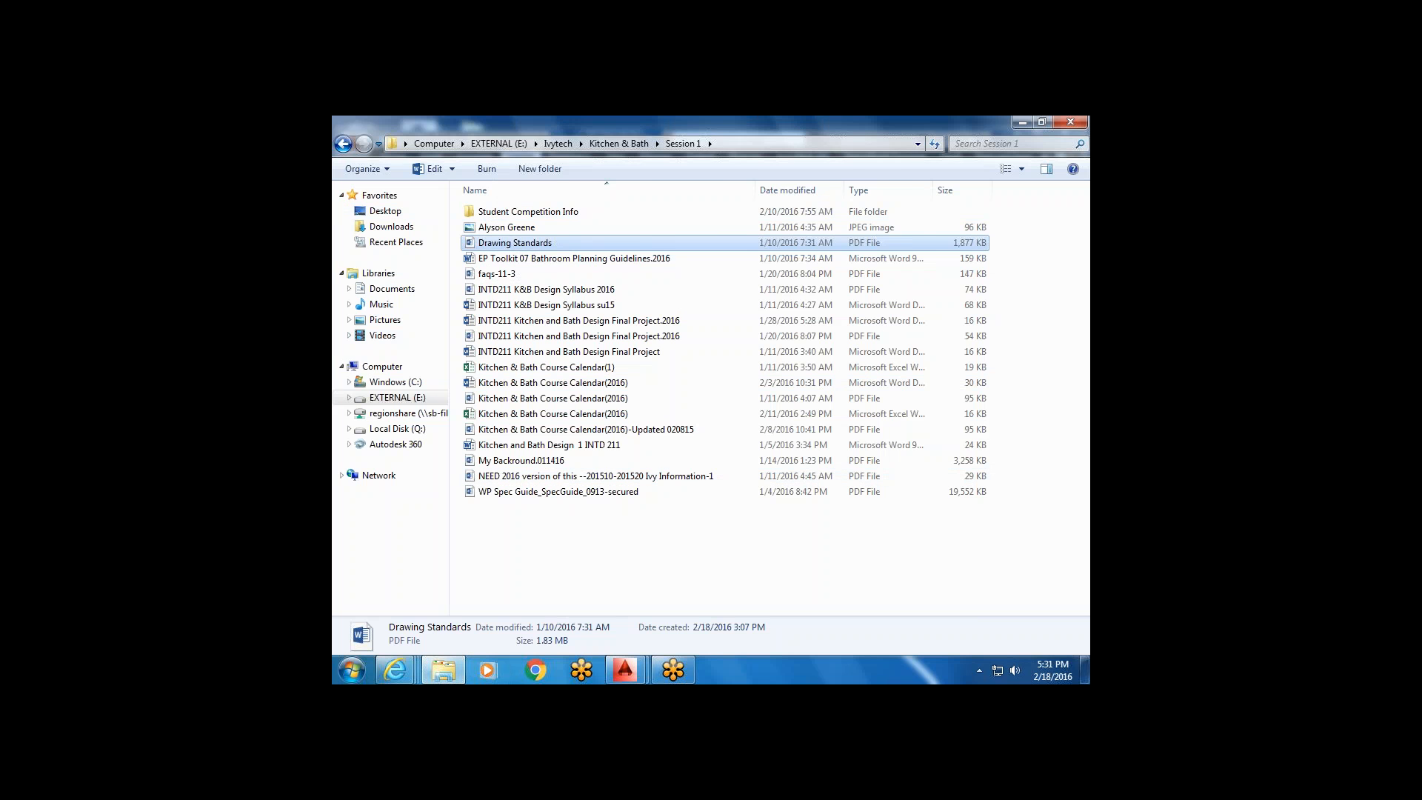
pyautogui.click(343, 143)
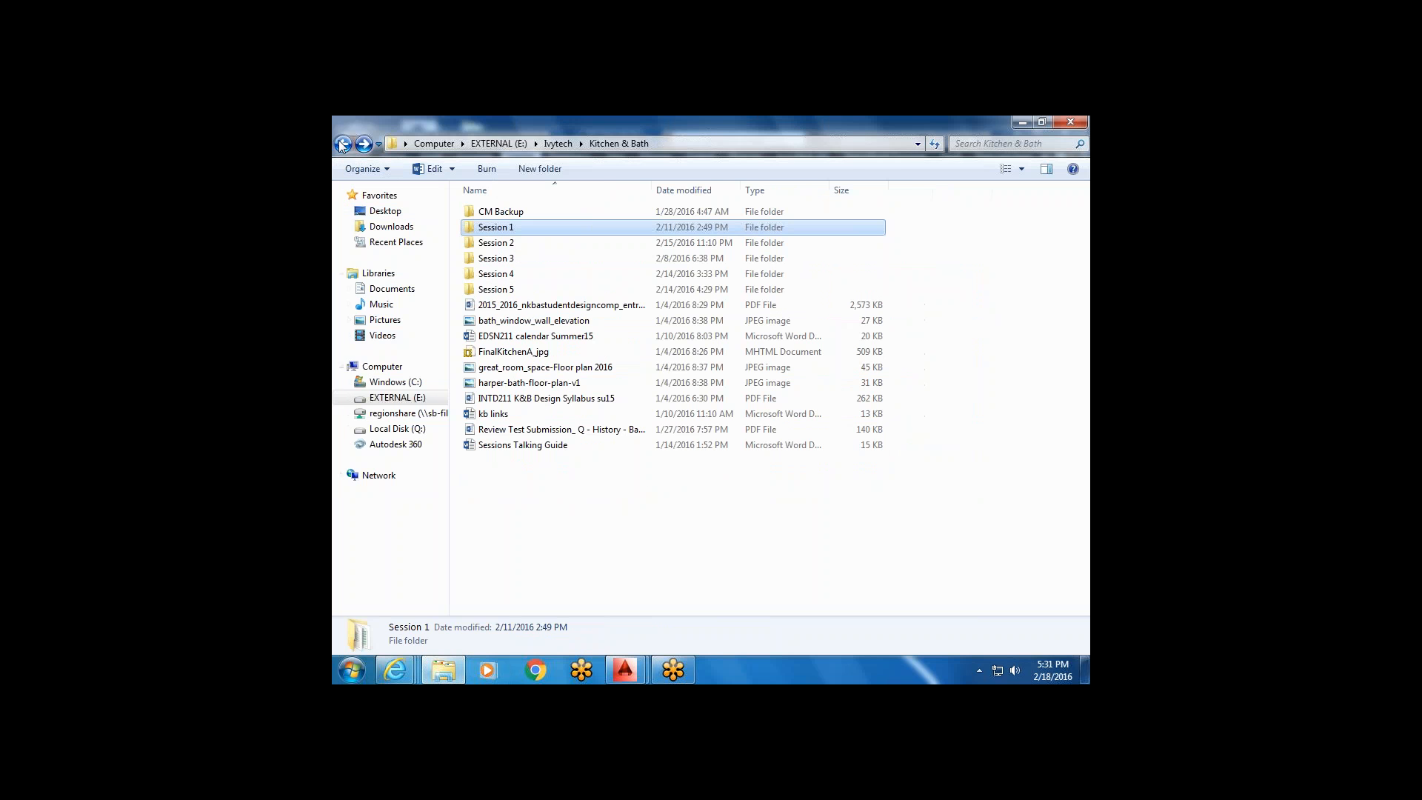
pyautogui.click(559, 143)
pyautogui.click(502, 214)
pyautogui.doubleClick(501, 214)
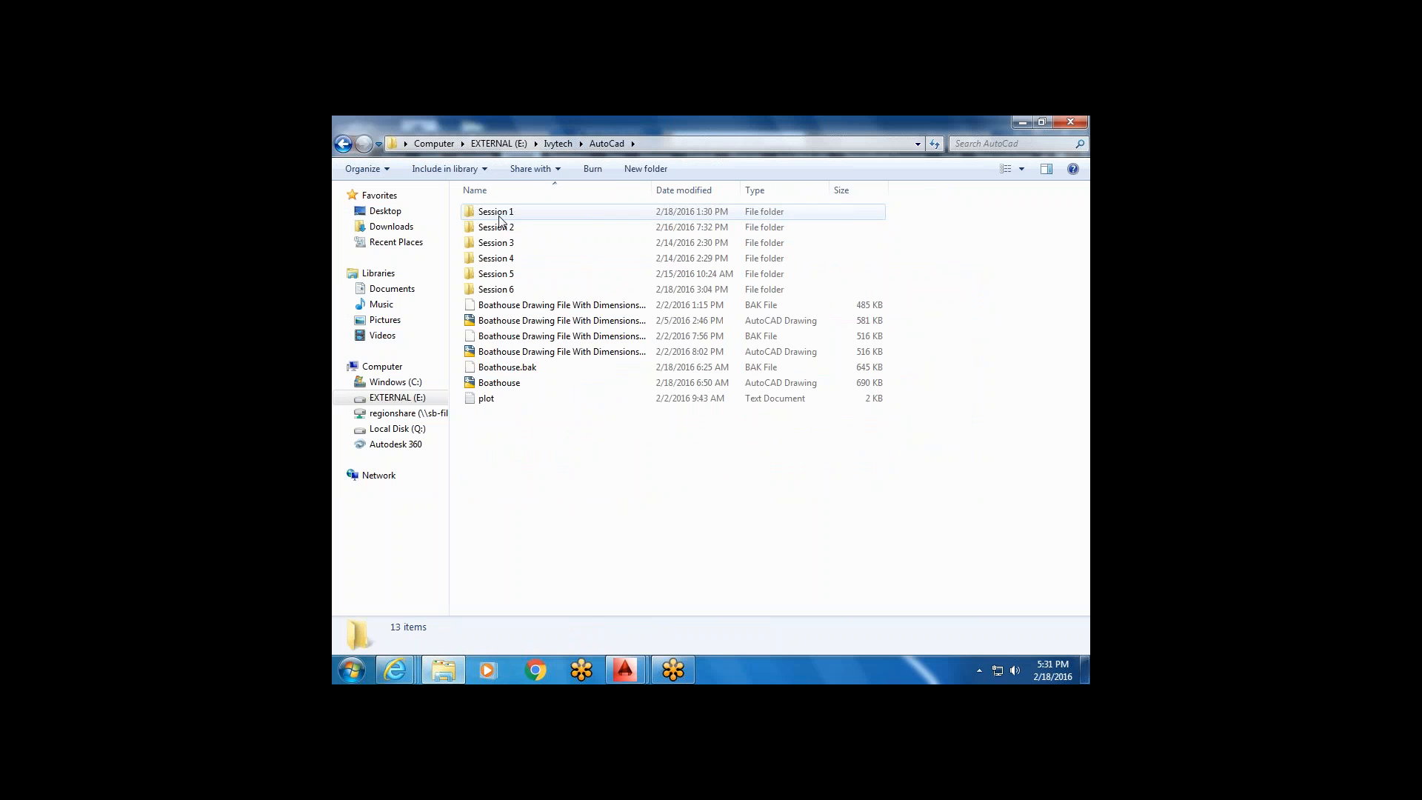
pyautogui.doubleClick(498, 289)
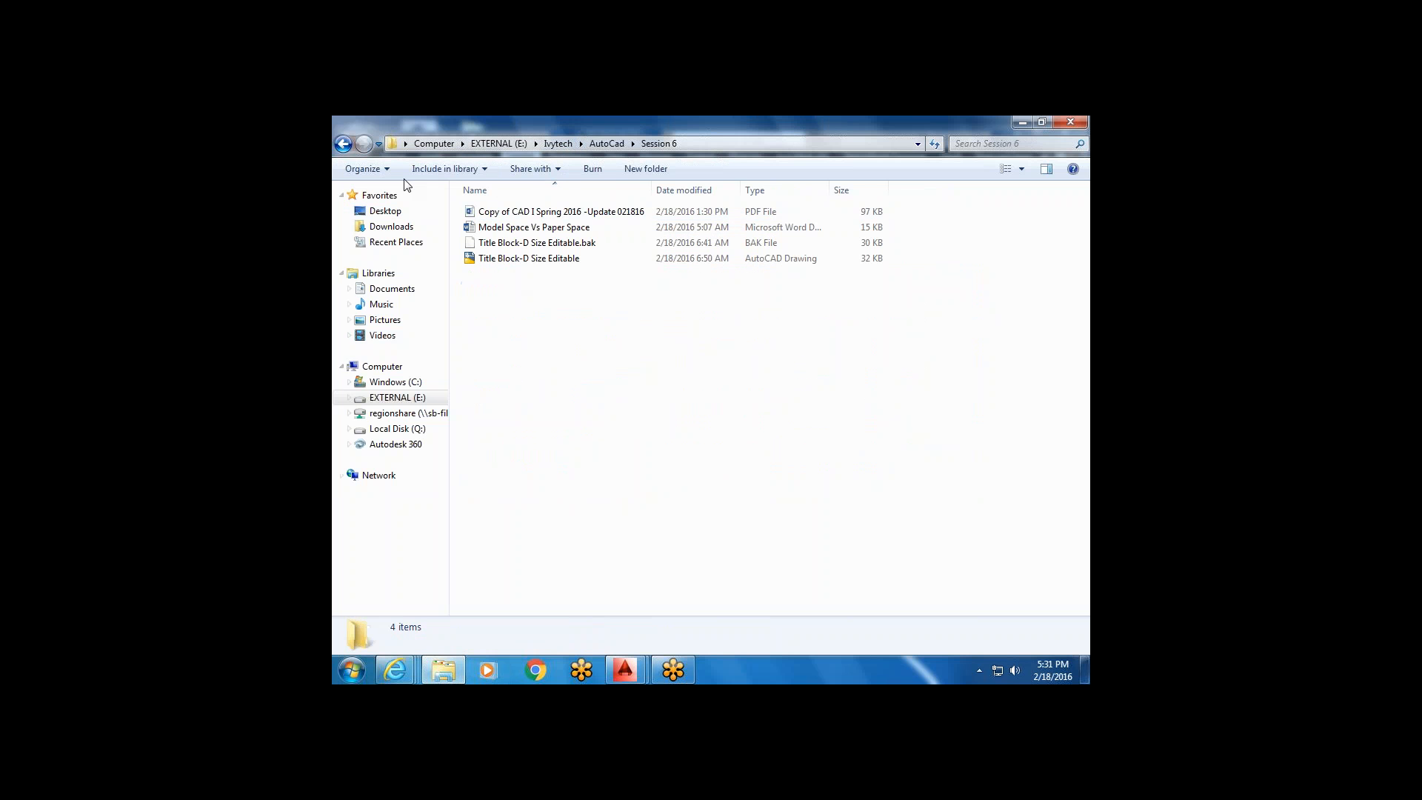
pyautogui.click(343, 143)
pyautogui.doubleClick(491, 212)
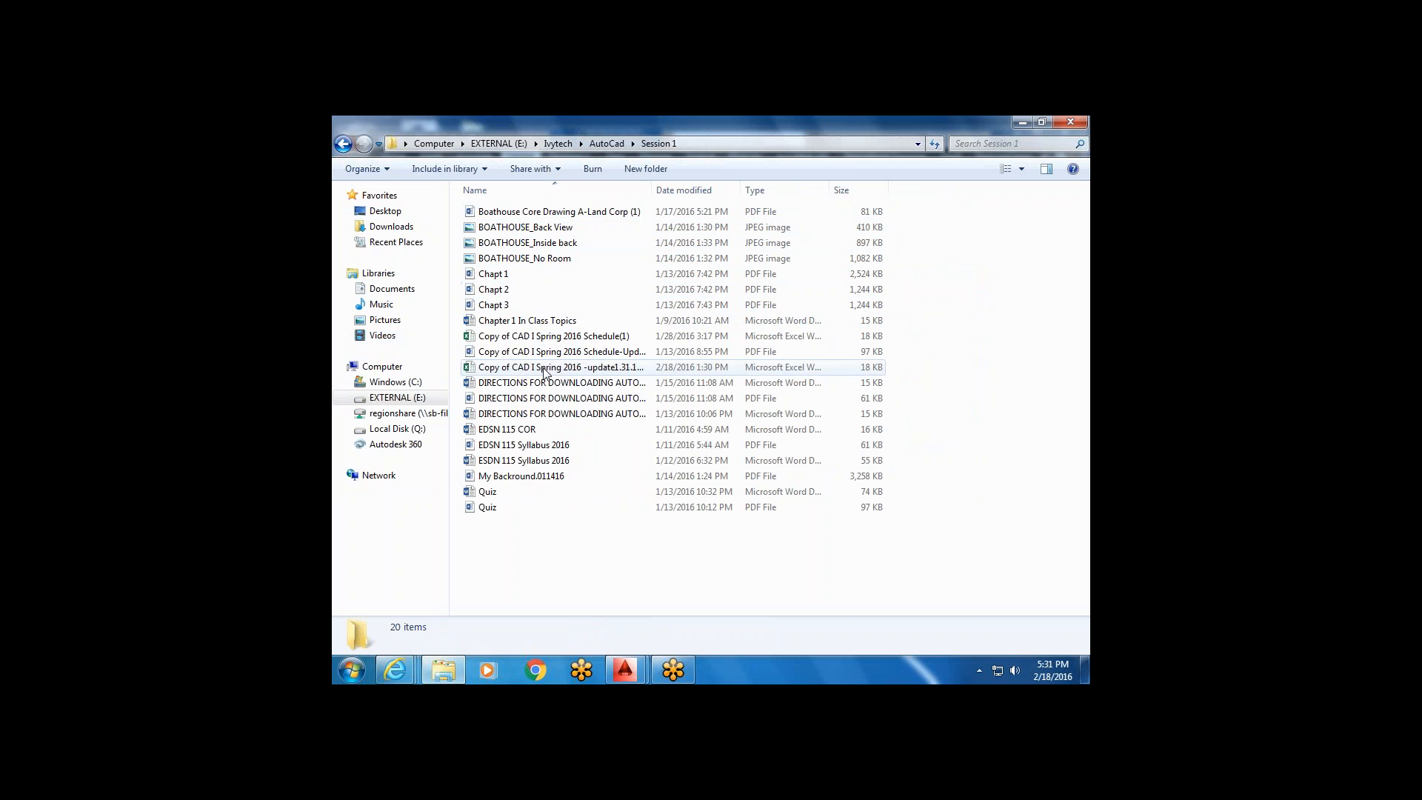
# Sort Session 1 by date modified and open the newest CAD I Spring 2016 schedule workbook.
pyautogui.rightClick(609, 565)
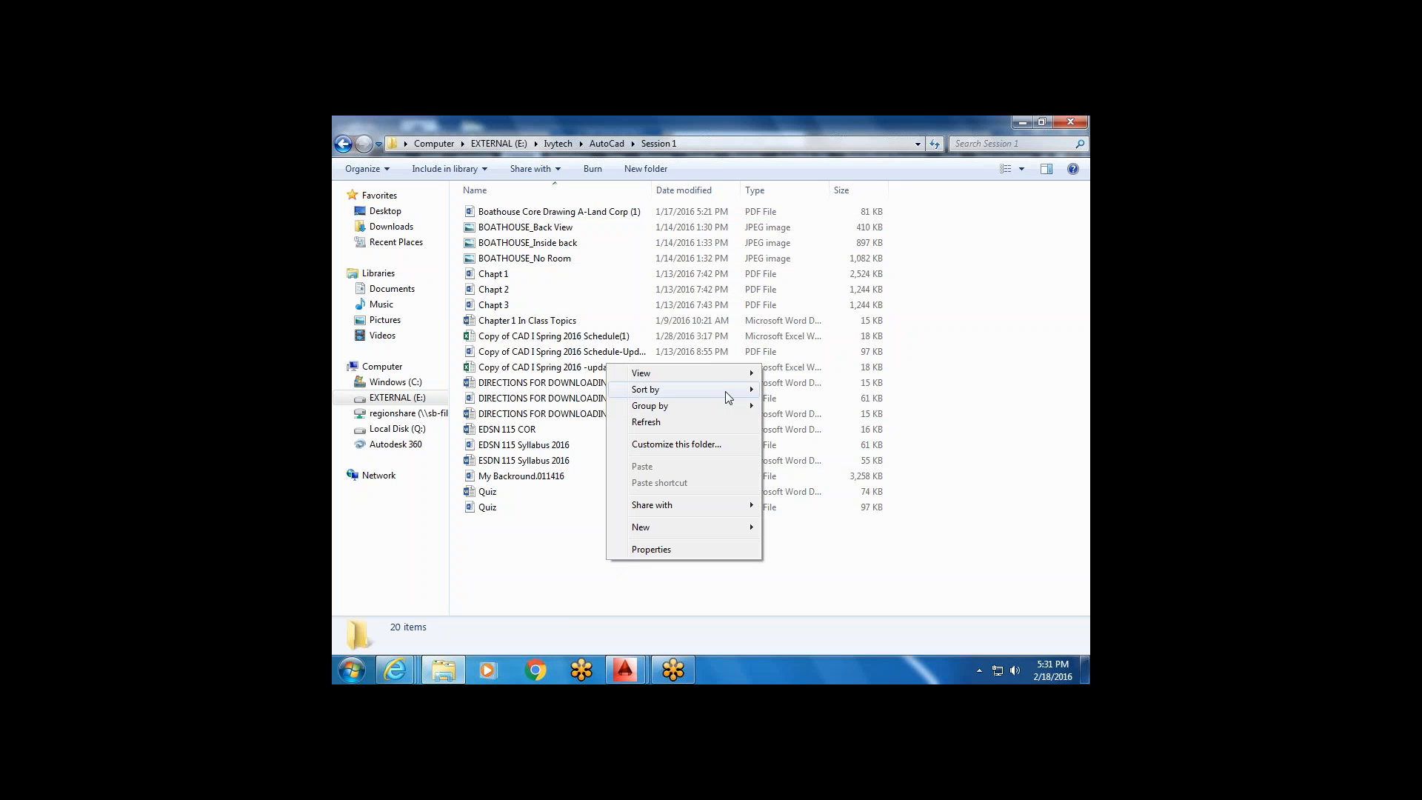
pyautogui.moveTo(723, 391)
pyautogui.click(815, 407)
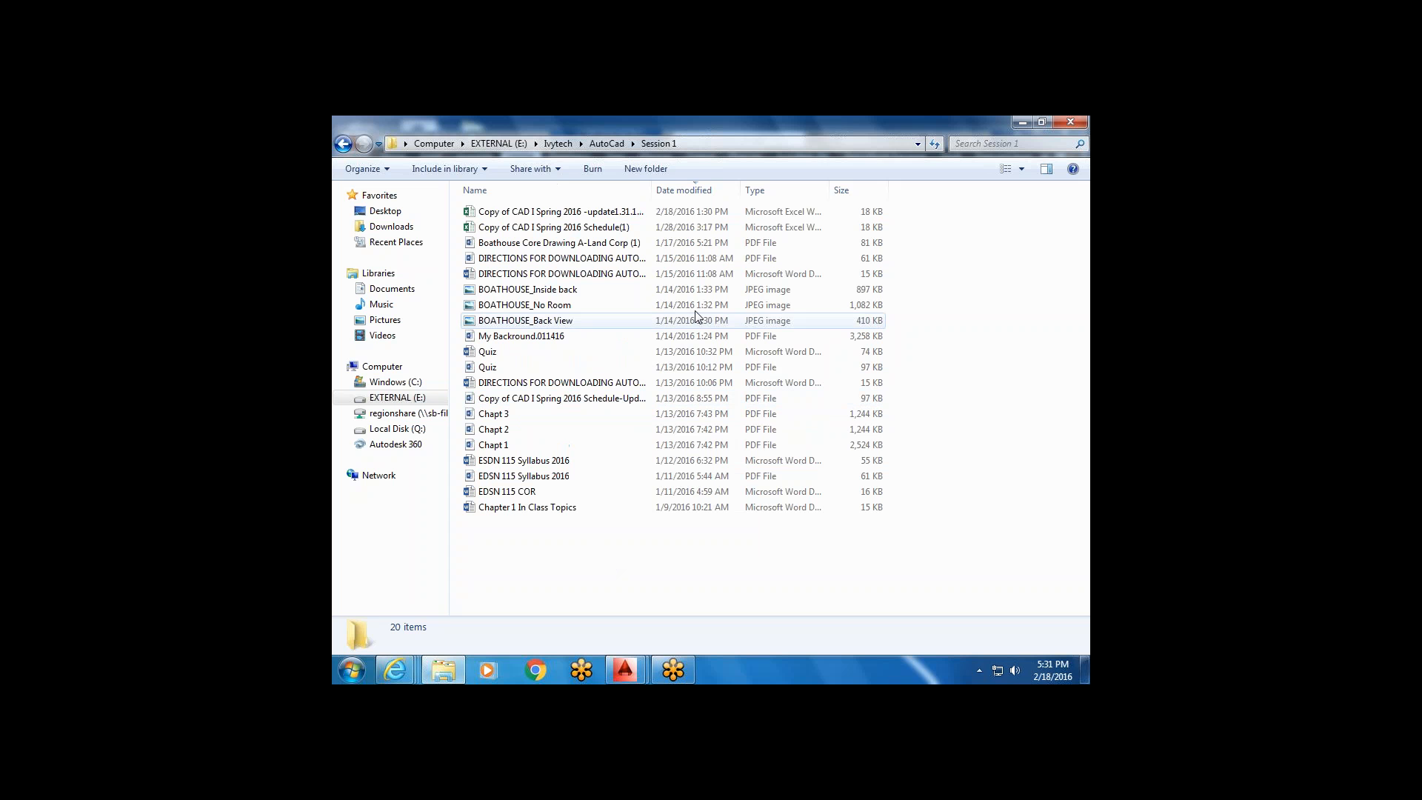
pyautogui.click(600, 215)
pyautogui.doubleClick(600, 215)
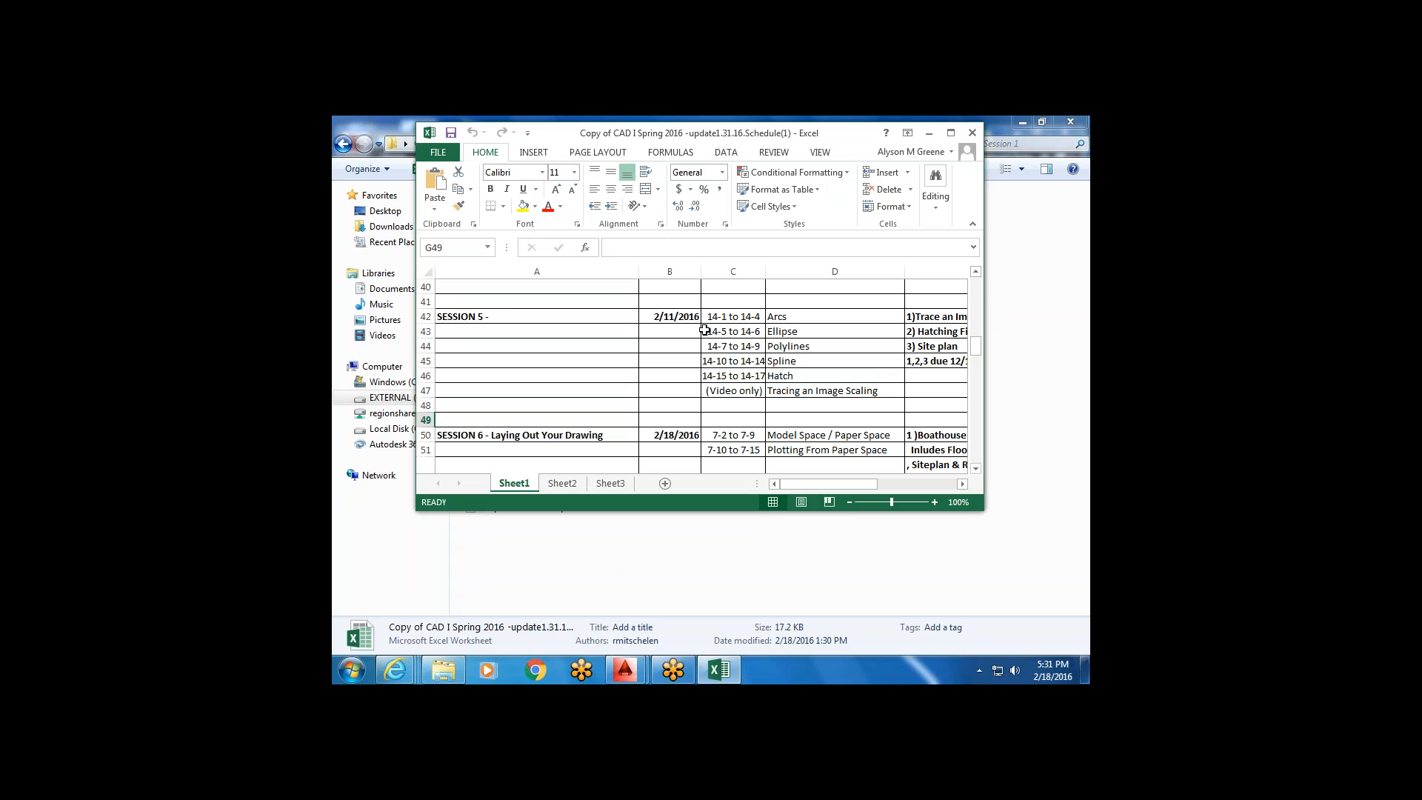
# Maximize the schedule, scroll to the Session 6 – Laying Out Your Drawing rows, then minimize Excel.
pyautogui.scroll(-4, 679, 368)
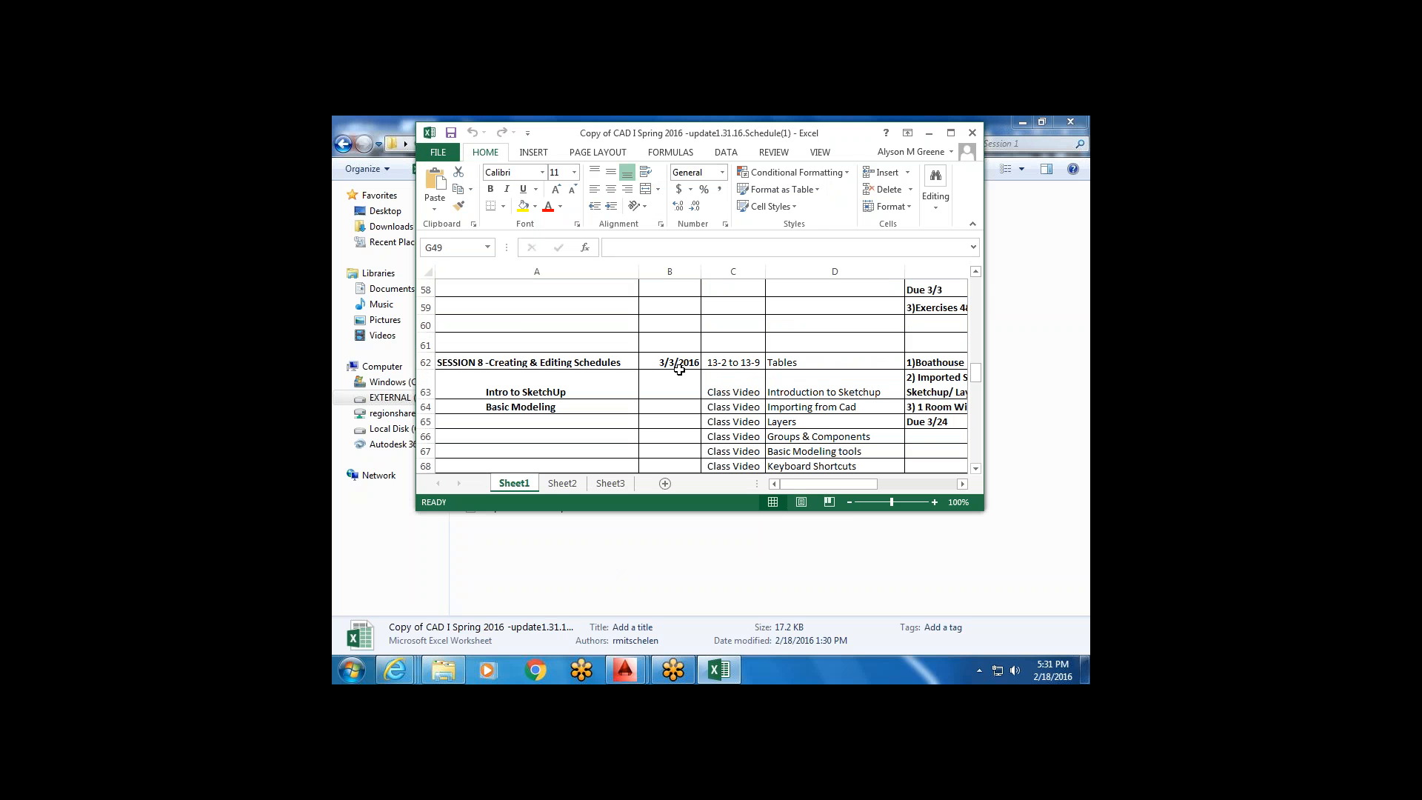
pyautogui.click(952, 133)
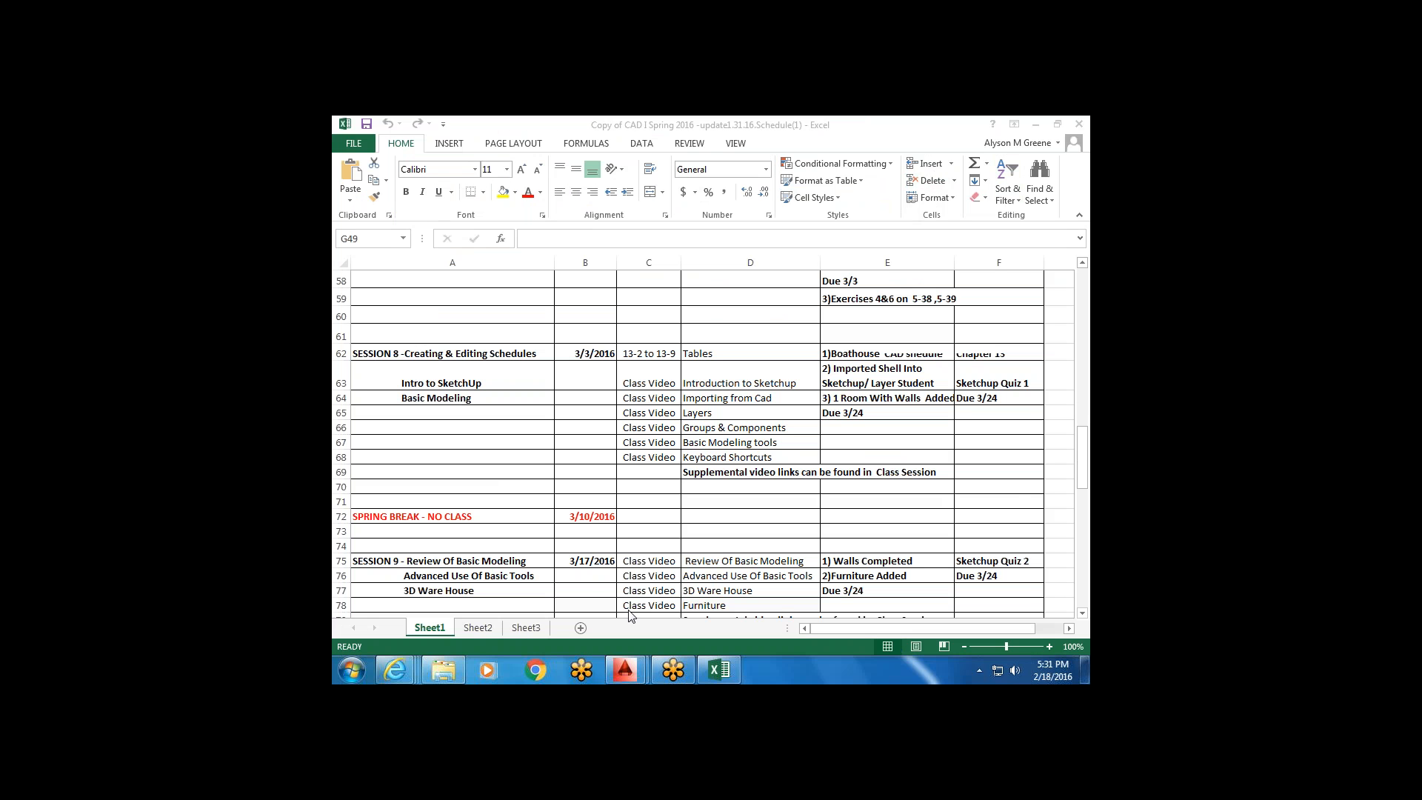
pyautogui.click(1086, 444)
pyautogui.click(1082, 262)
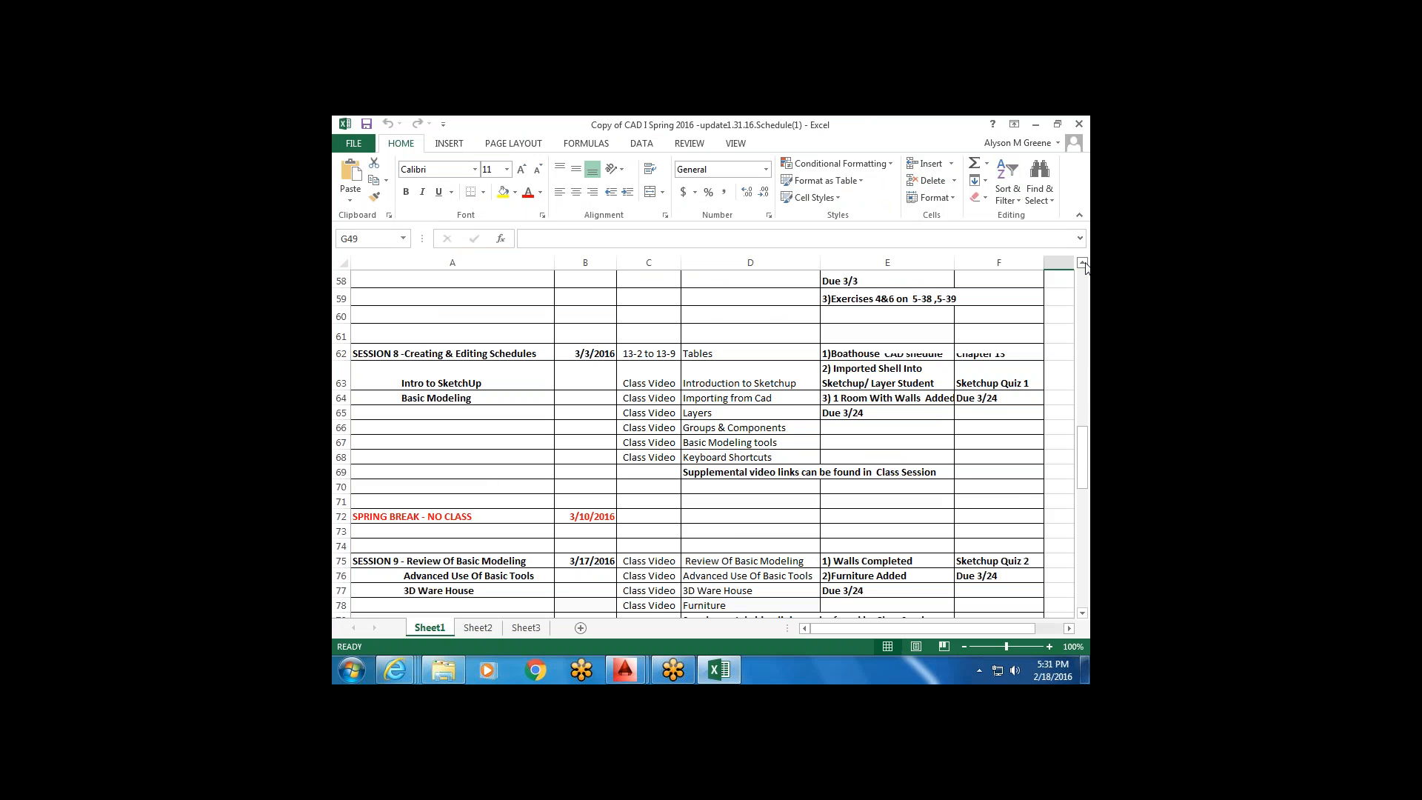
pyautogui.click(1082, 262)
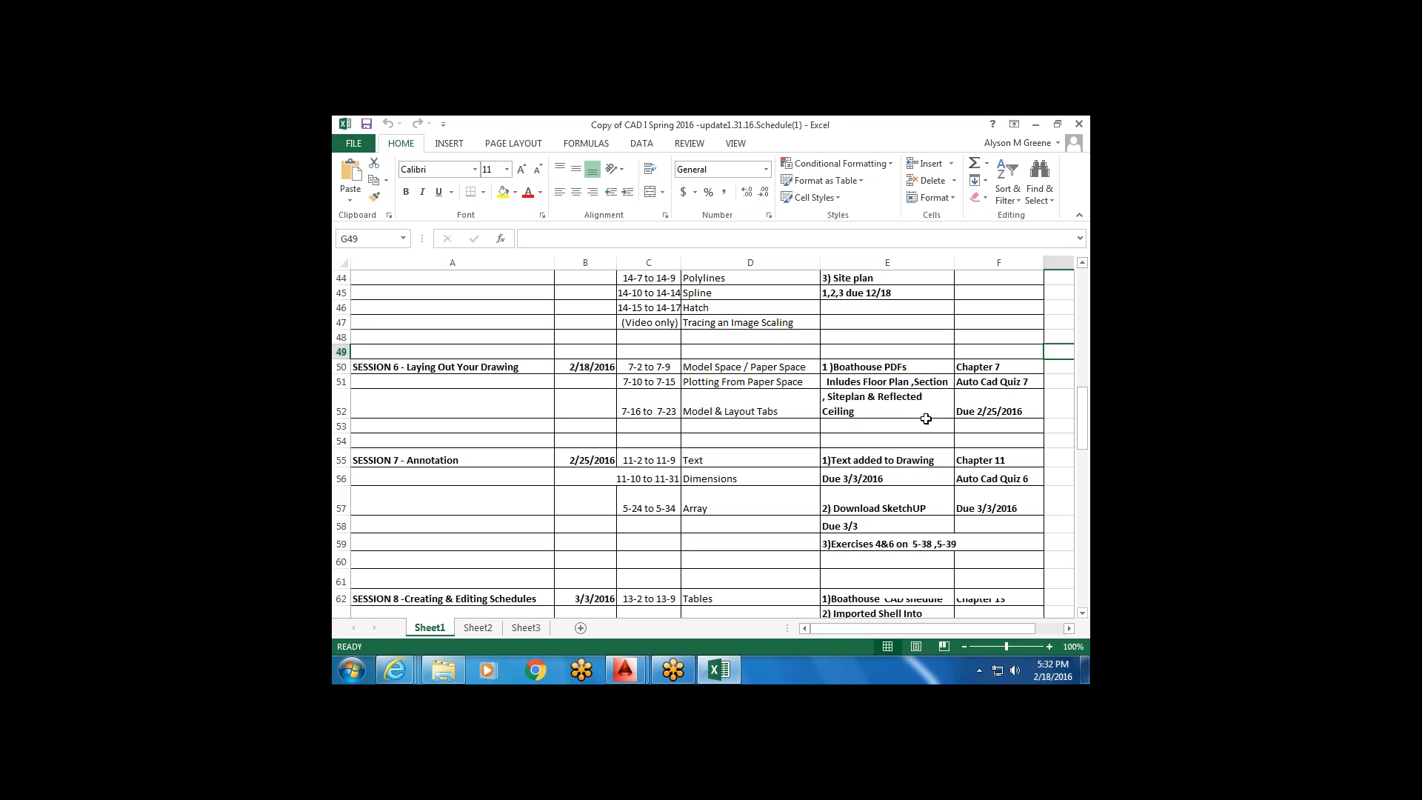
pyautogui.moveTo(1085, 412); pyautogui.dragTo(1085, 423)
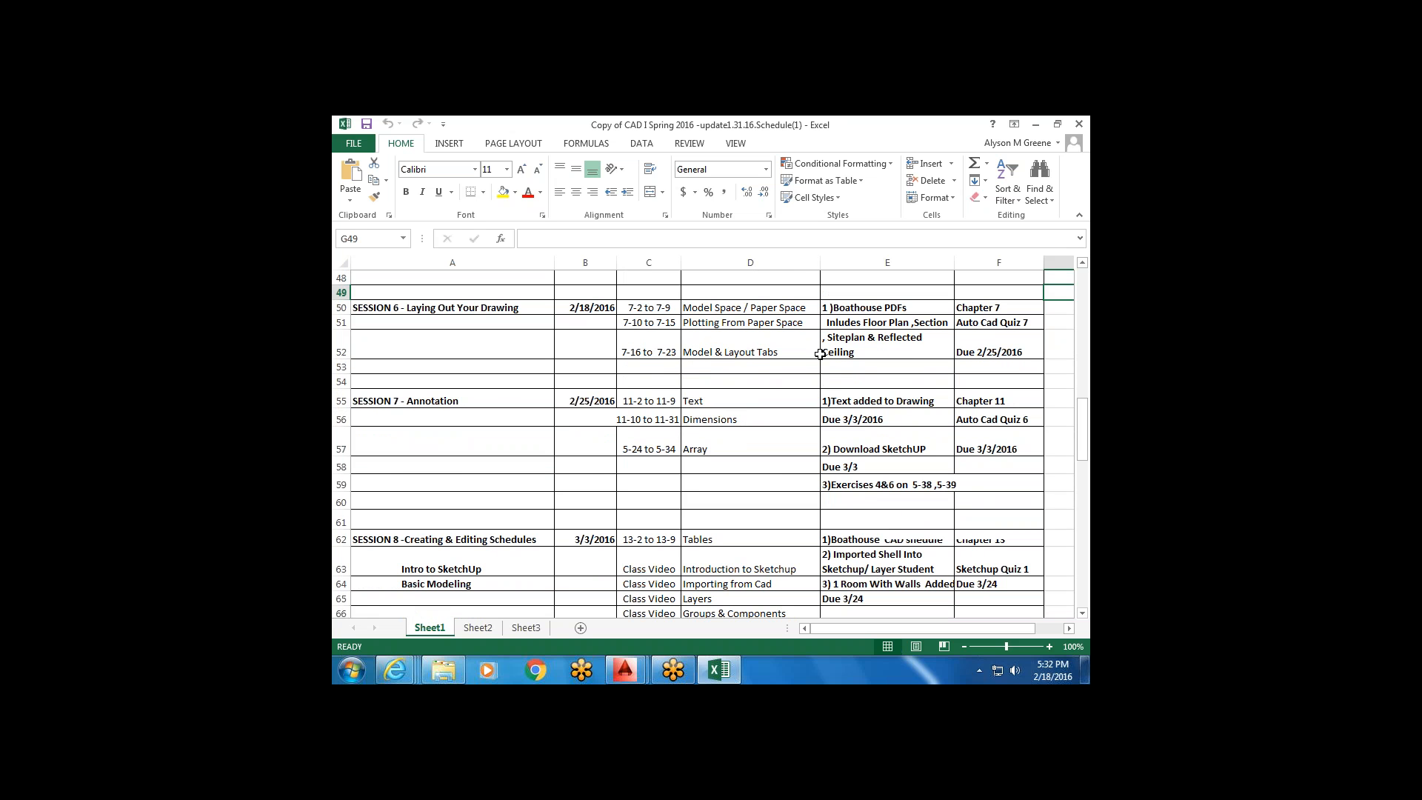
pyautogui.moveTo(1084, 432); pyautogui.dragTo(1085, 397)
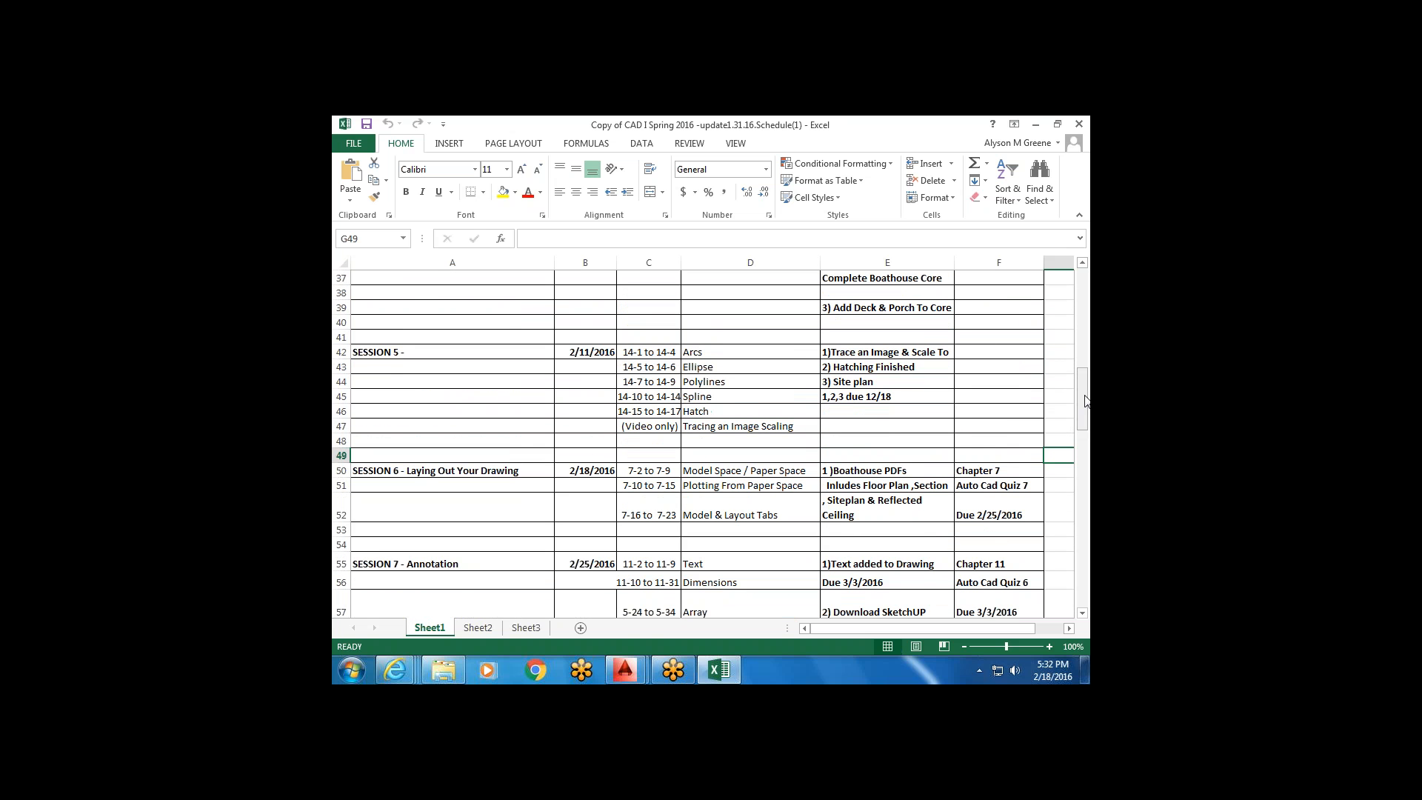
pyautogui.click(1036, 124)
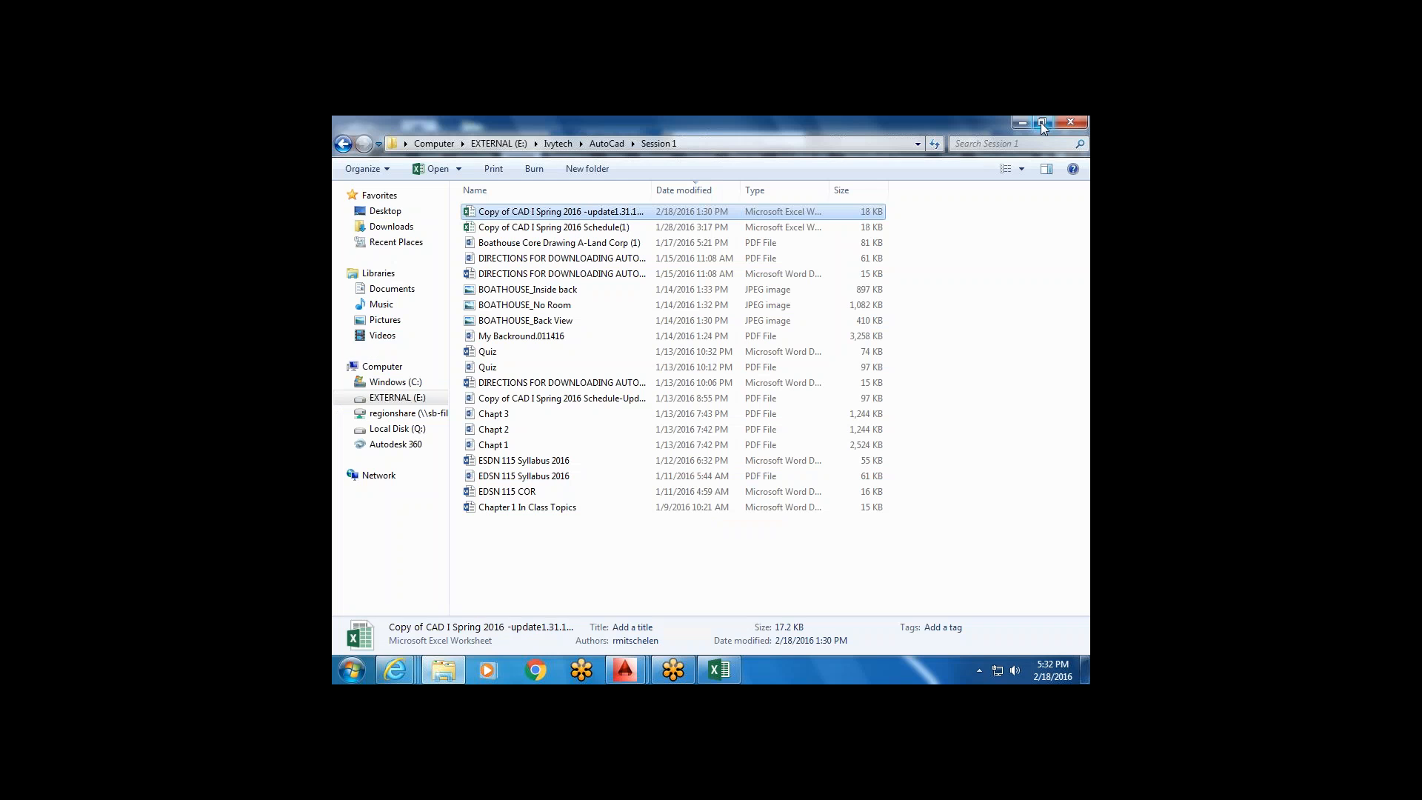
# Minimize the file browser to reveal AutoCAD and its layout tabs.
pyautogui.click(1021, 123)
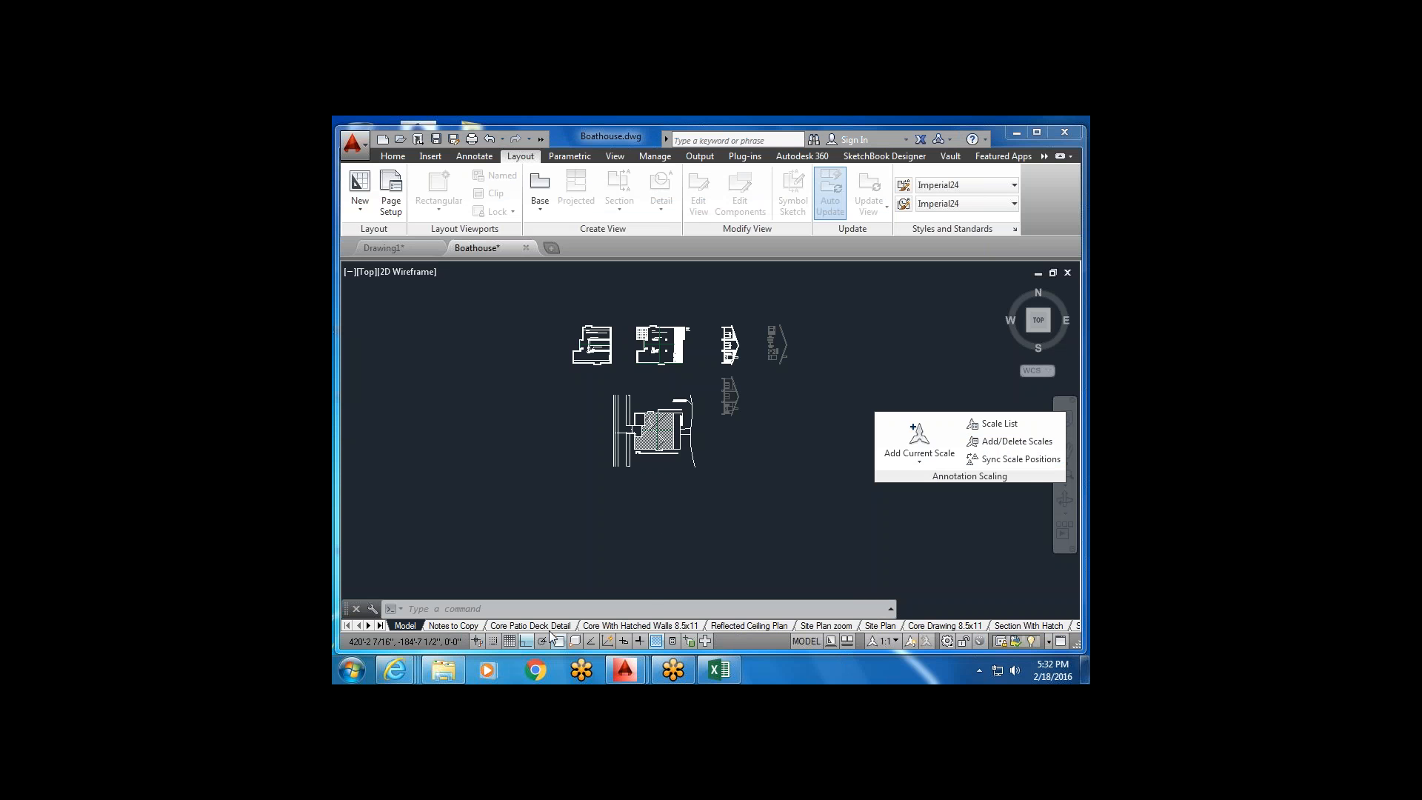
# In Drawing1, delete the Layout3-D-Size Layout sheet.
pyautogui.moveTo(554, 632)
pyautogui.click(400, 248)
pyautogui.scroll(-5, 652, 470)
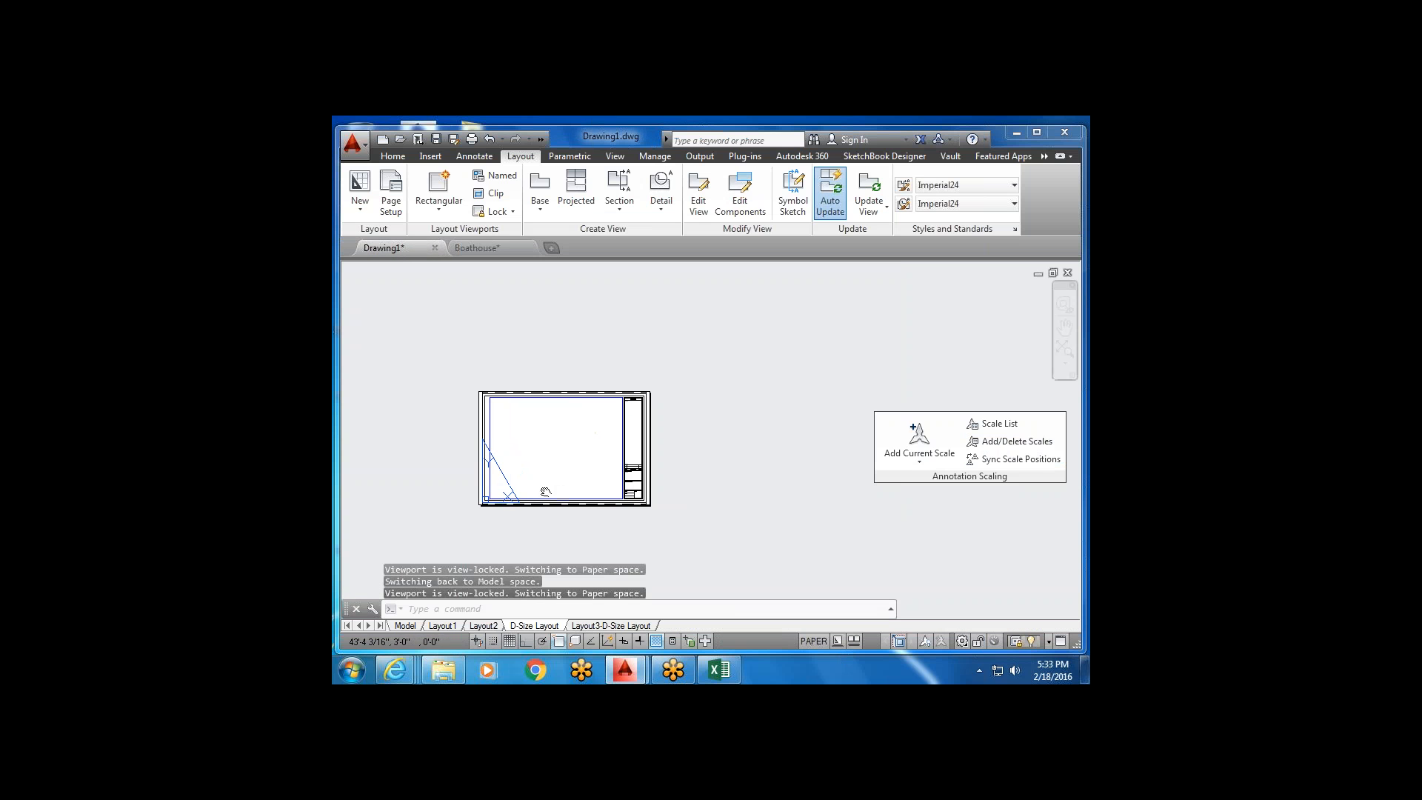
pyautogui.press('Escape')
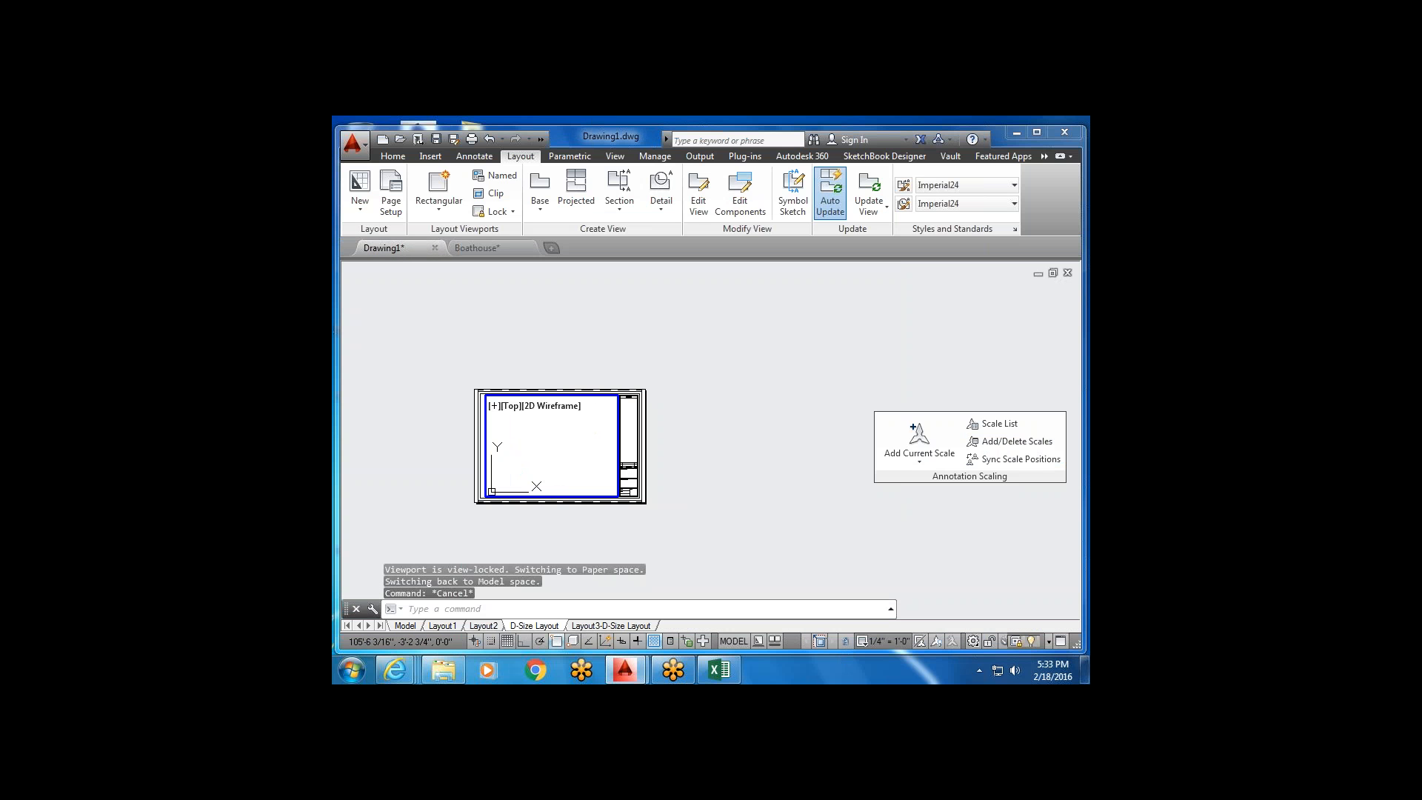
pyautogui.rightClick(610, 630)
pyautogui.click(686, 404)
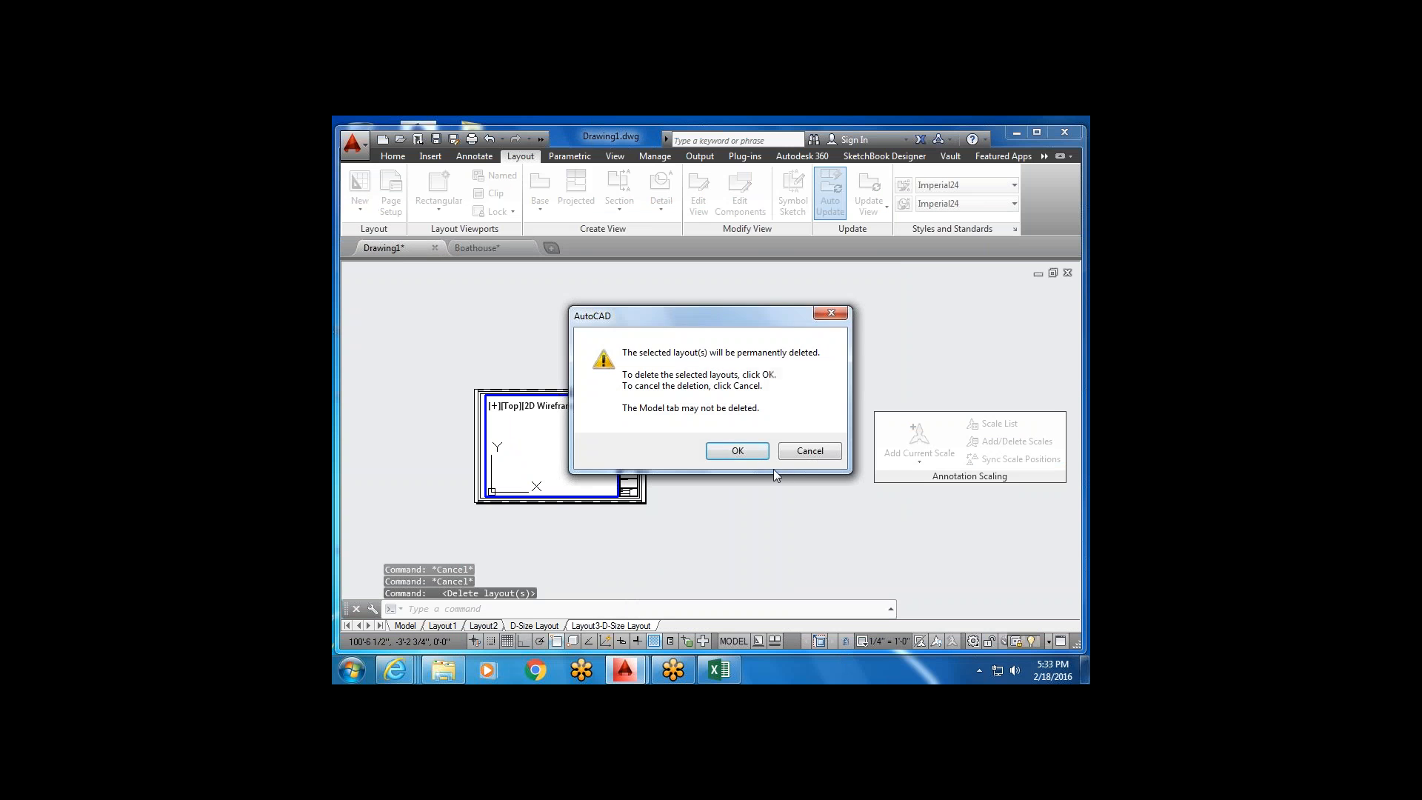
pyautogui.press('Return')
# Delete the D-Size Layout sheet too, confirming the deletion.
pyautogui.rightClick(537, 626)
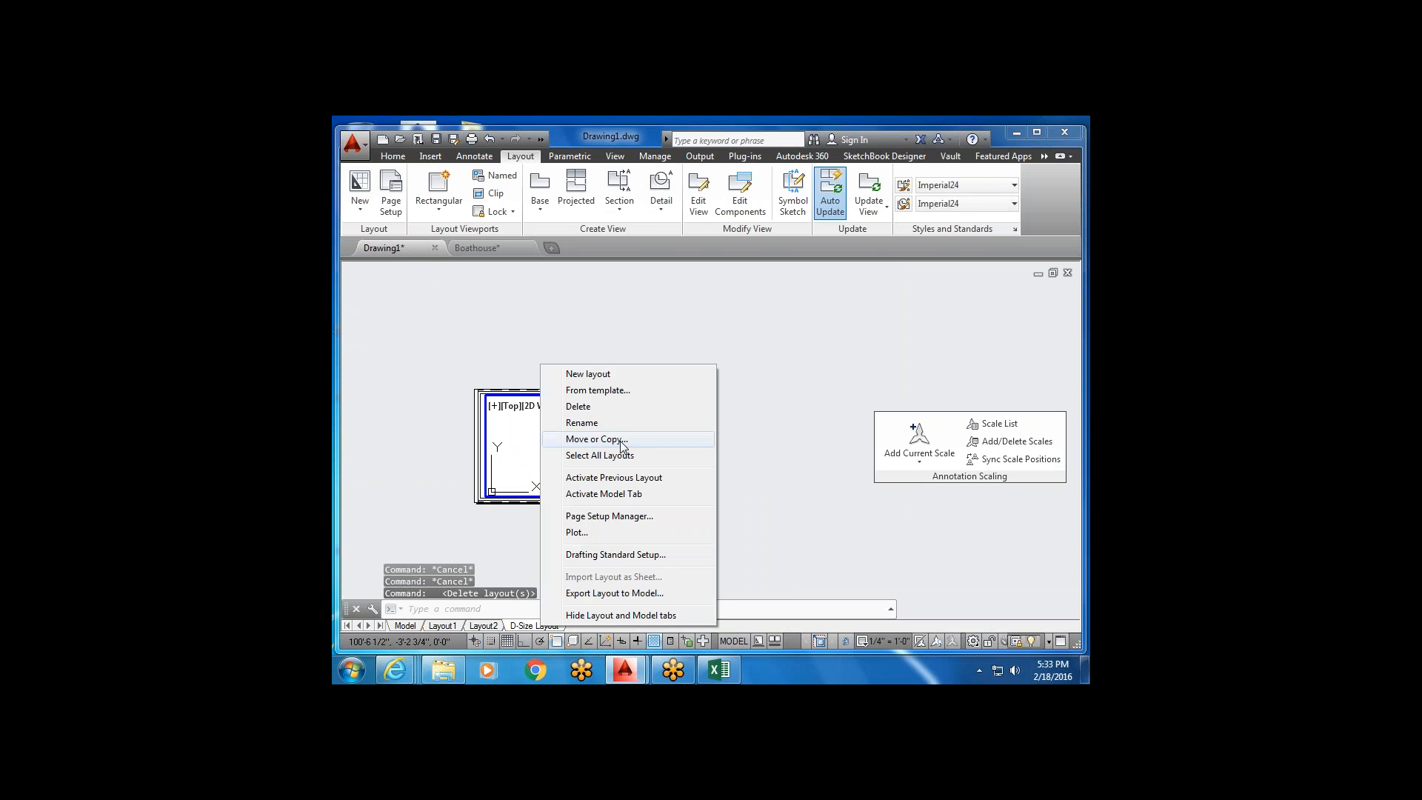
pyautogui.click(632, 412)
pyautogui.click(760, 447)
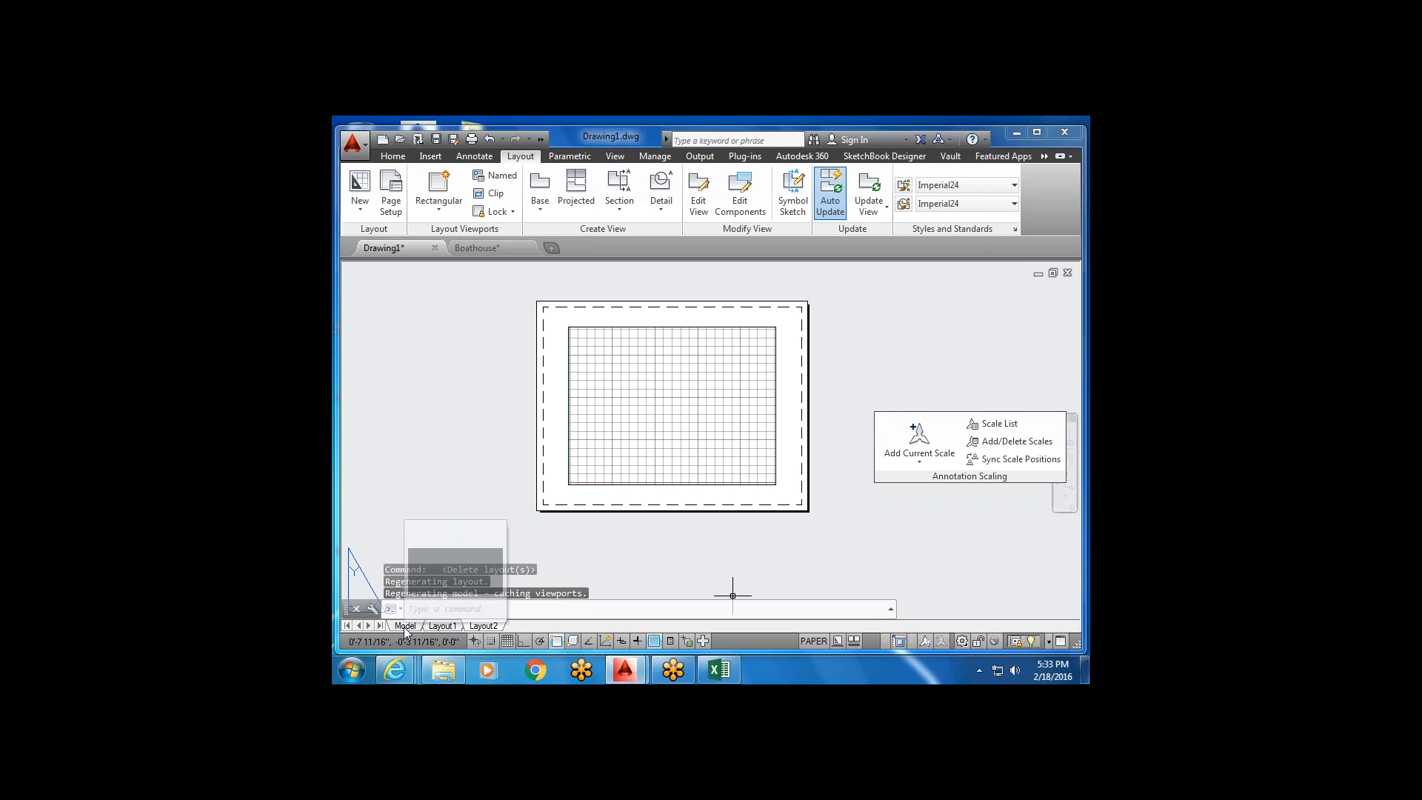
pyautogui.moveTo(453, 628)
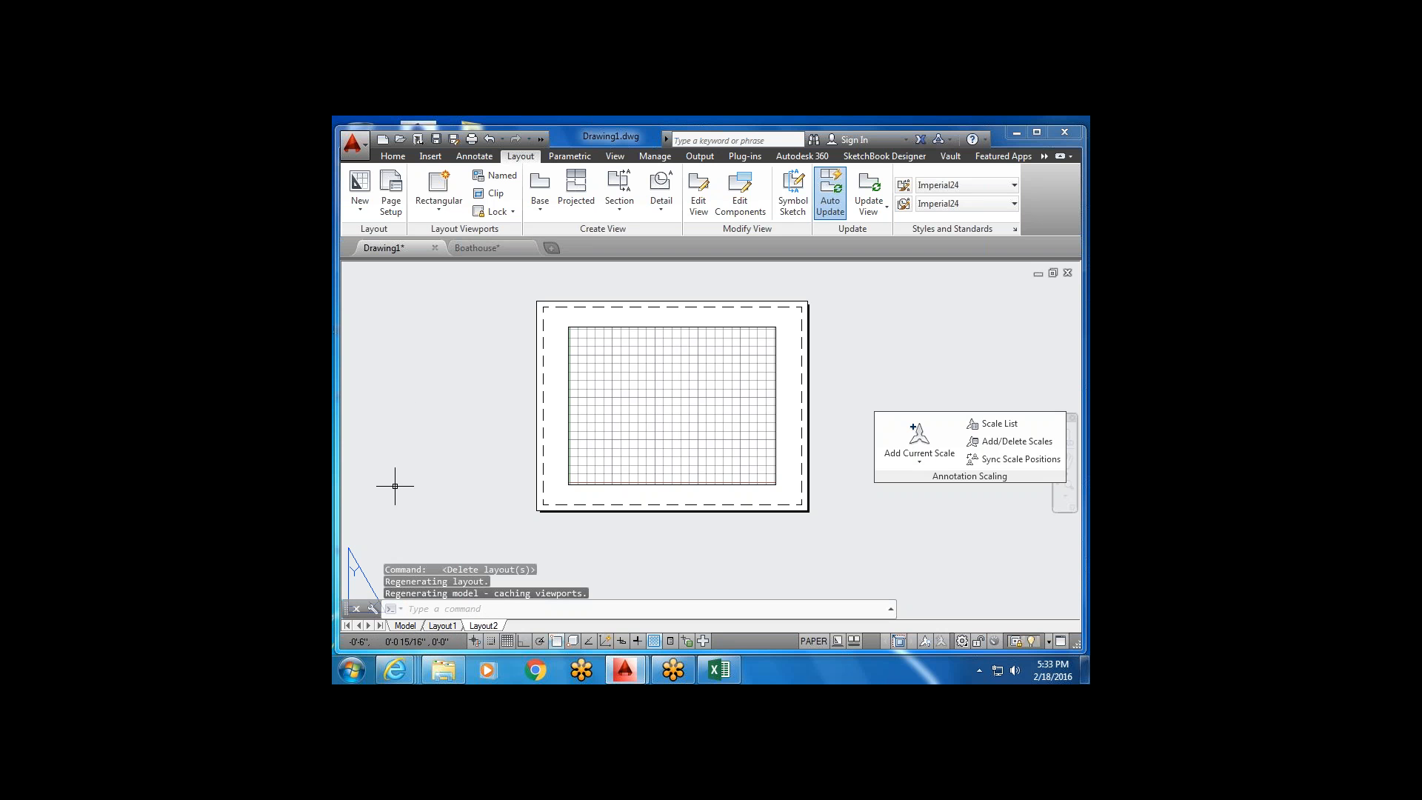
pyautogui.click(411, 626)
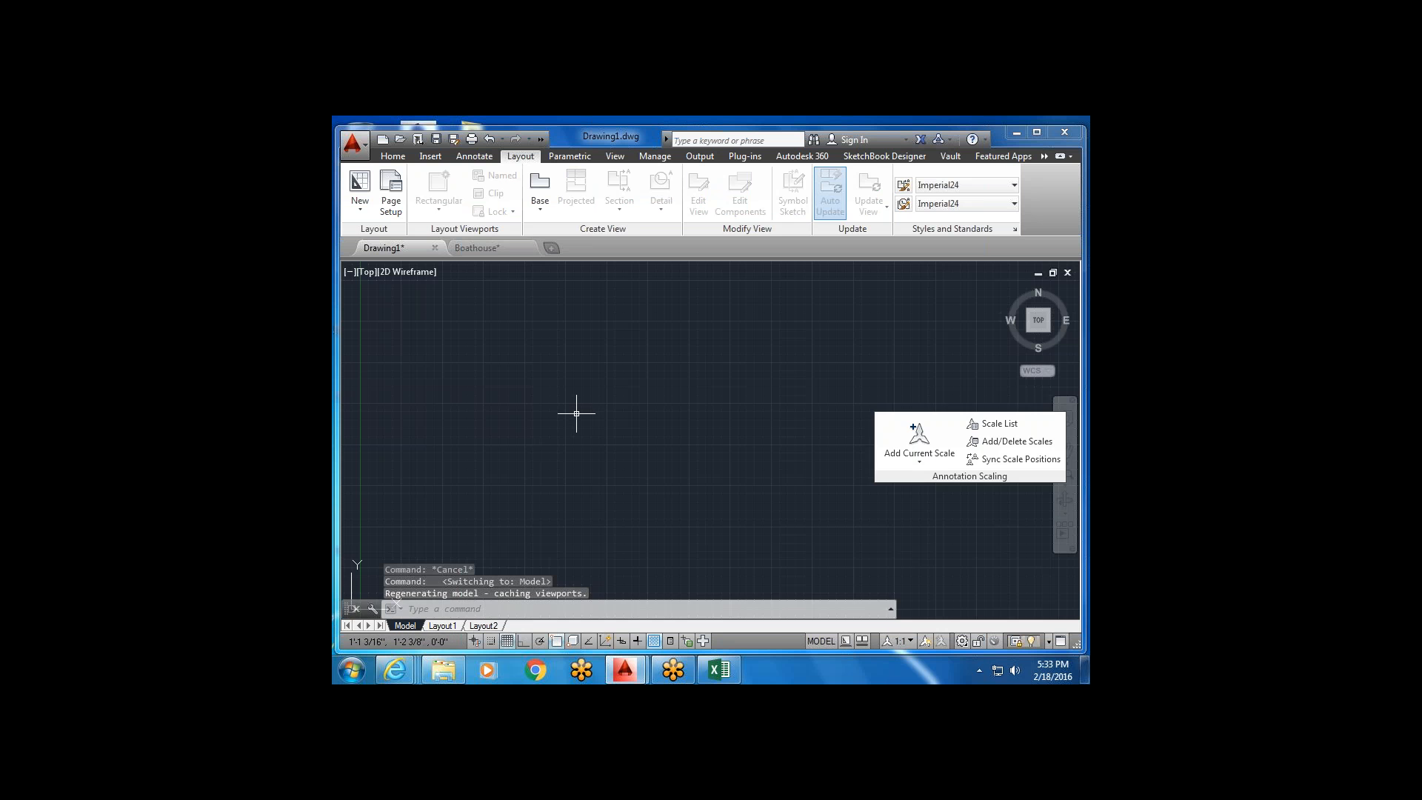
pyautogui.scroll(-6, 606, 380)
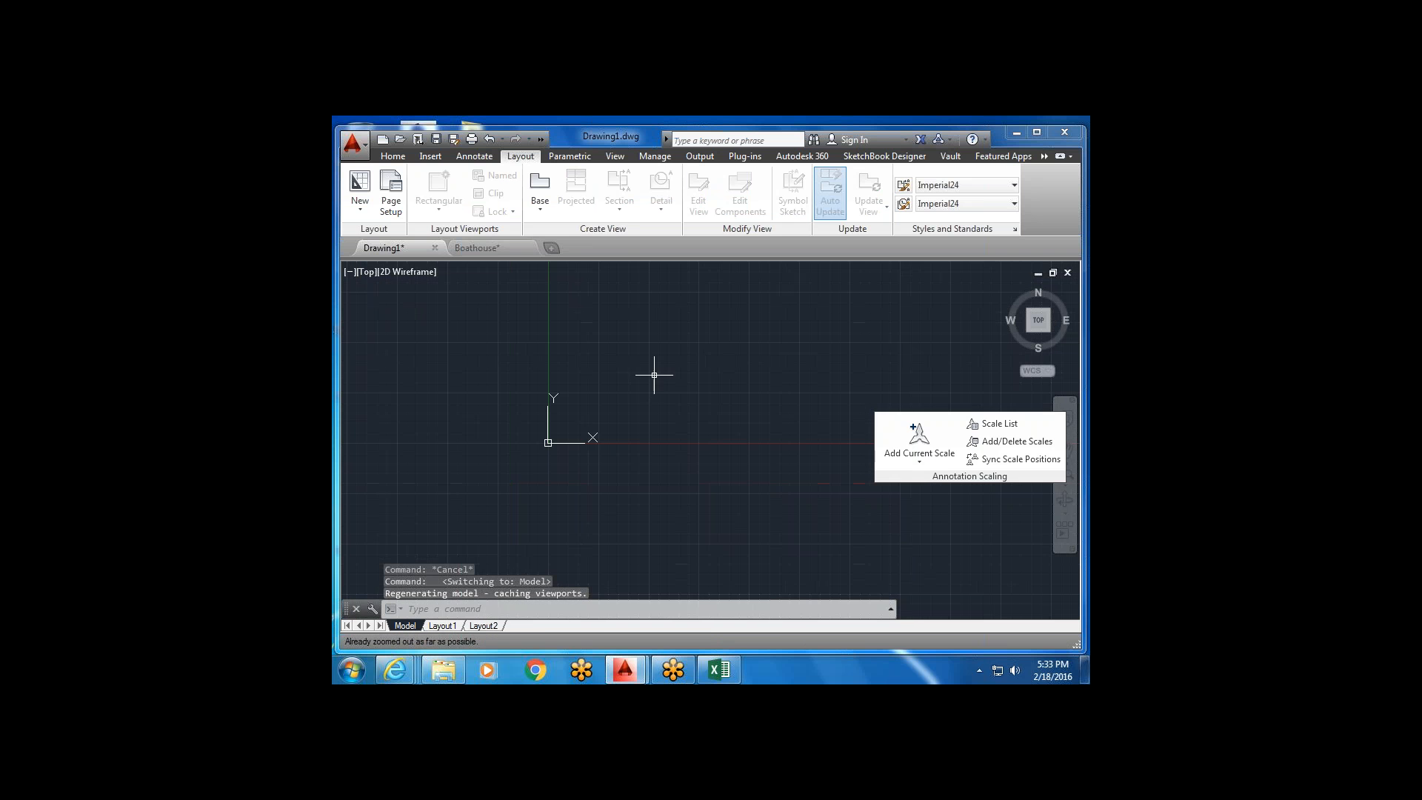
pyautogui.moveTo(506, 407); pyautogui.dragTo(461, 510, button='middle')
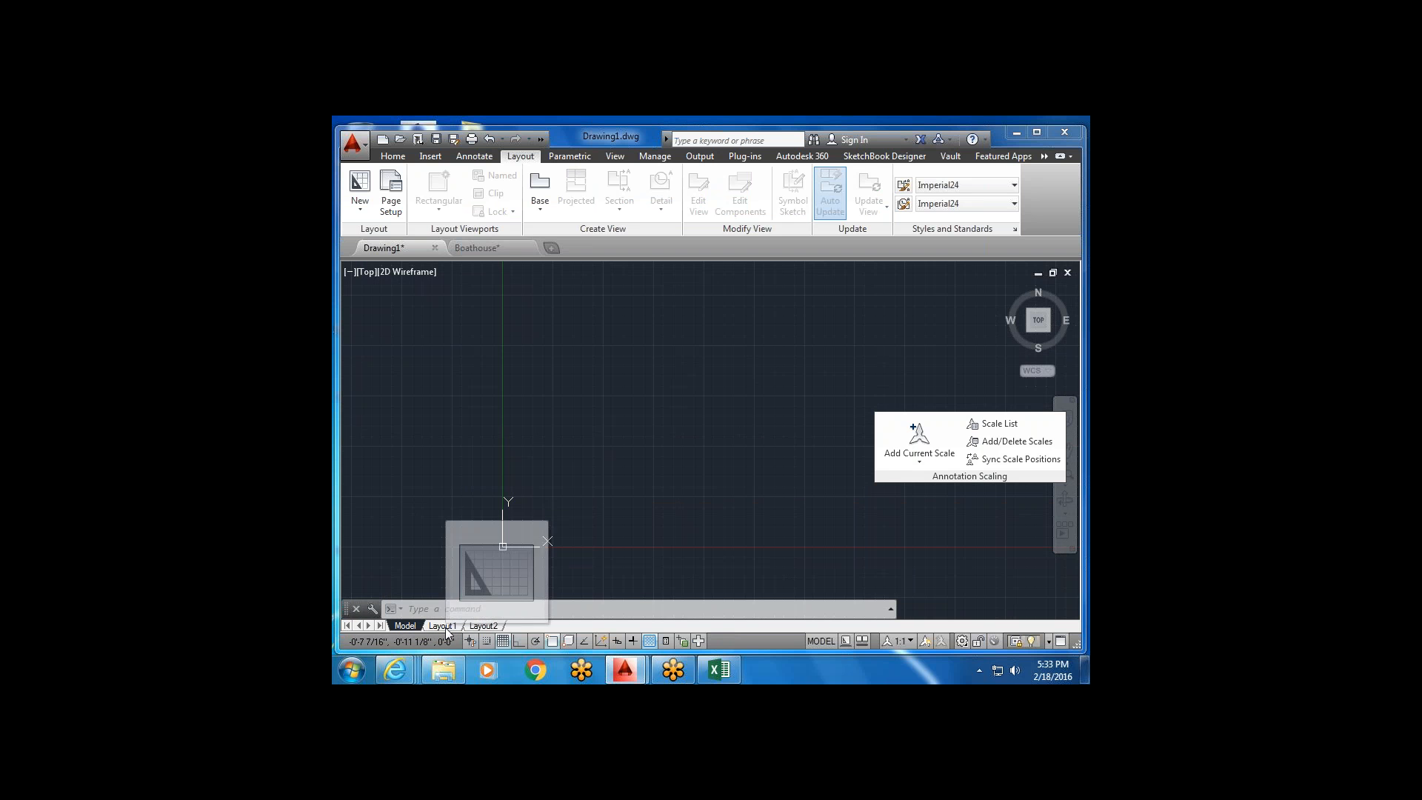
pyautogui.moveTo(482, 630)
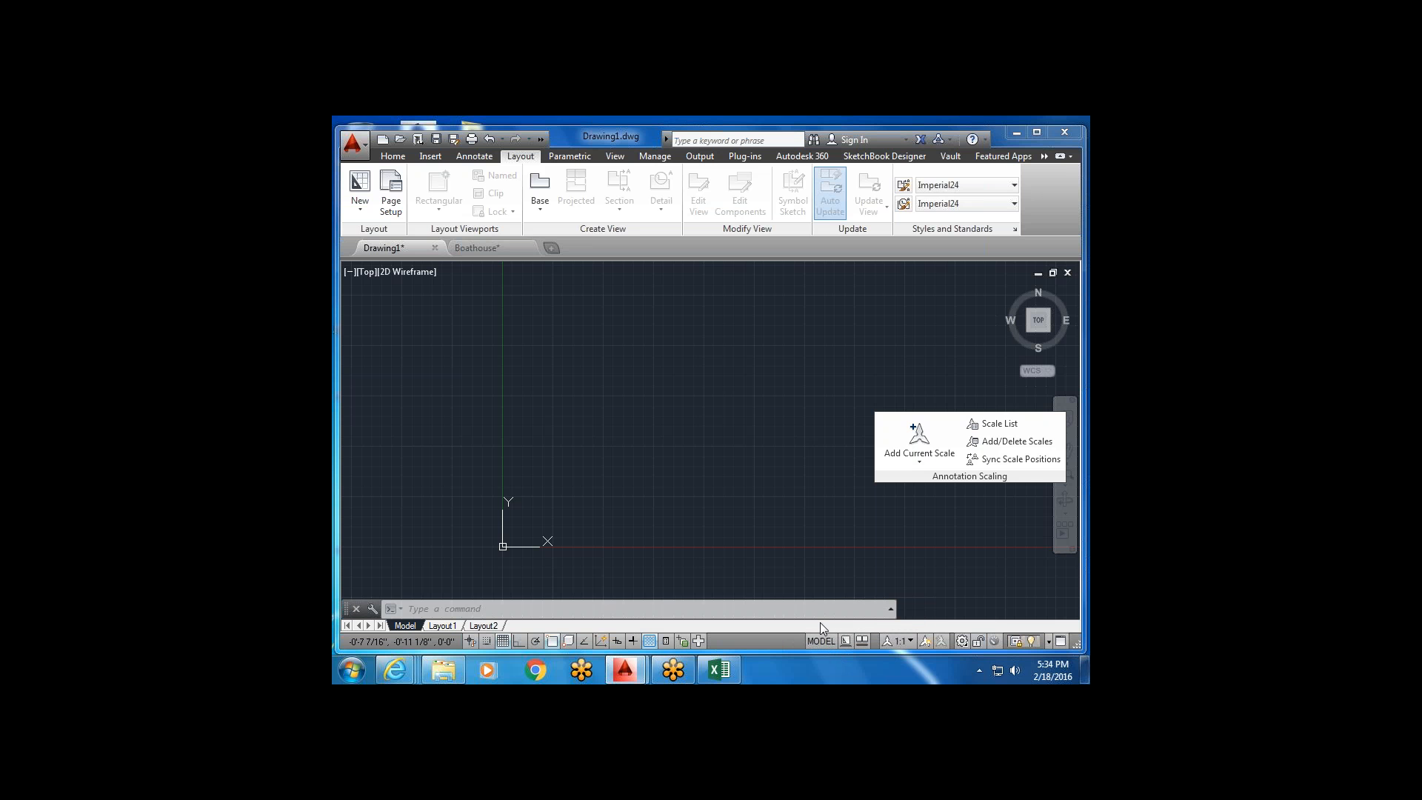
# Check Drawing1's empty Layout1 and model space, then bring up Boathouse.dwg.
pyautogui.click(442, 626)
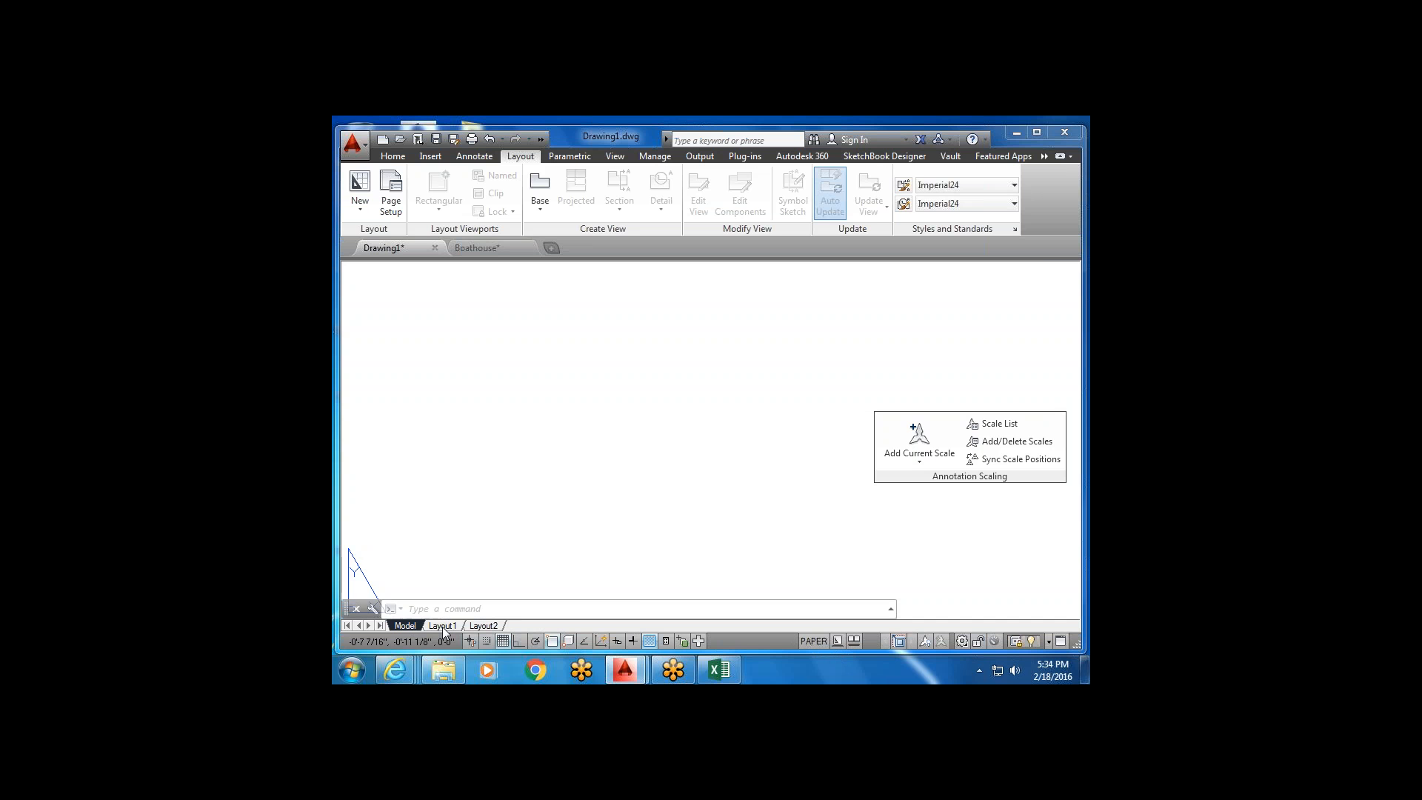
pyautogui.click(402, 625)
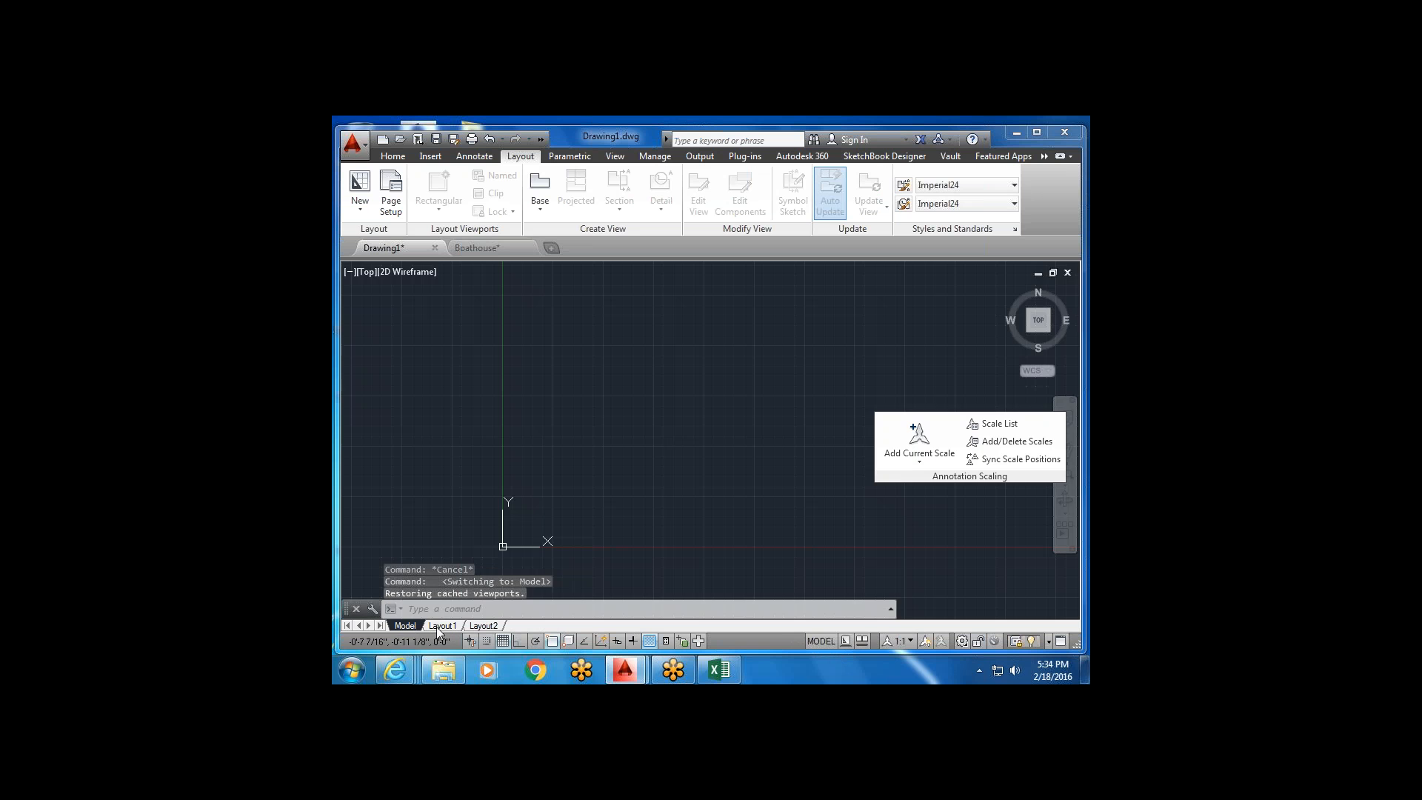
pyautogui.click(437, 627)
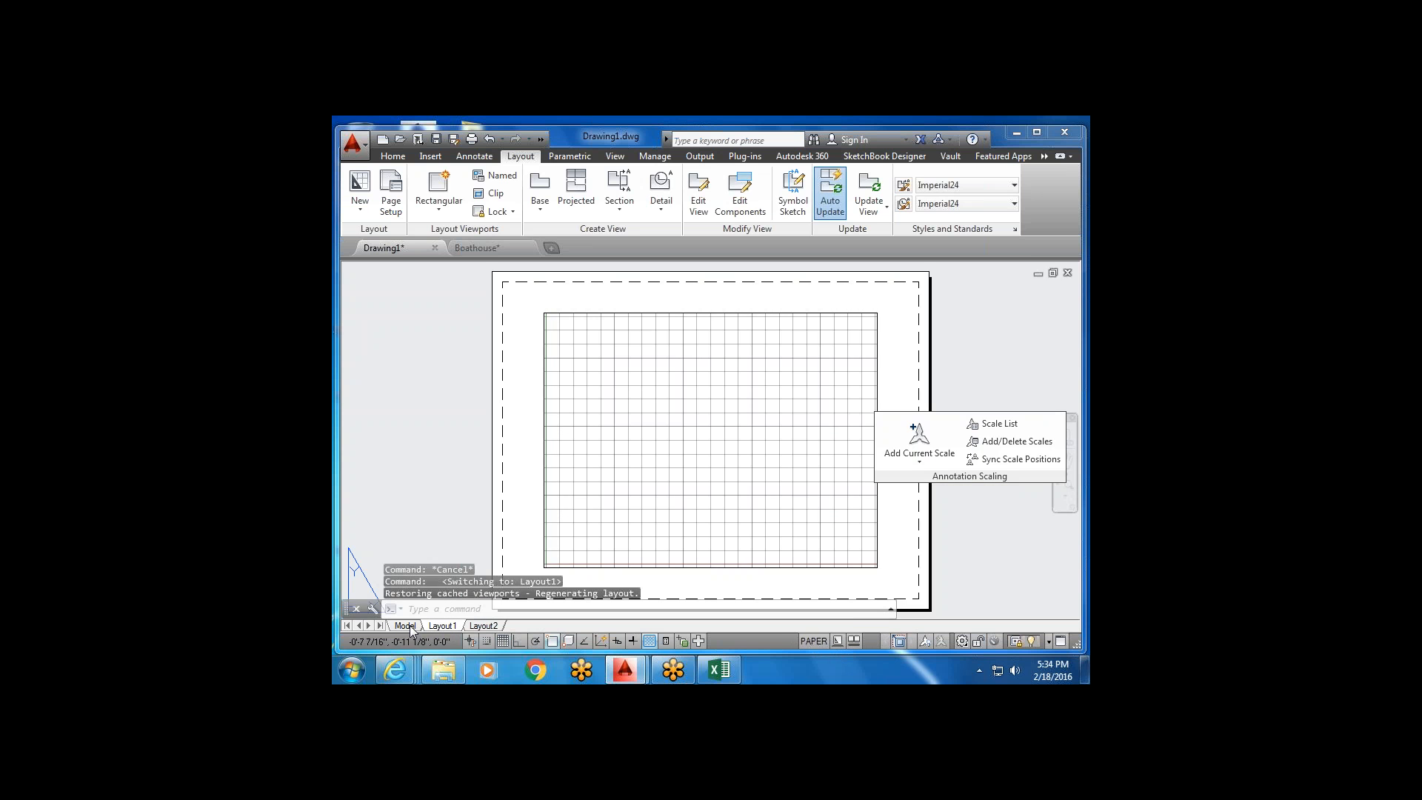
pyautogui.click(410, 625)
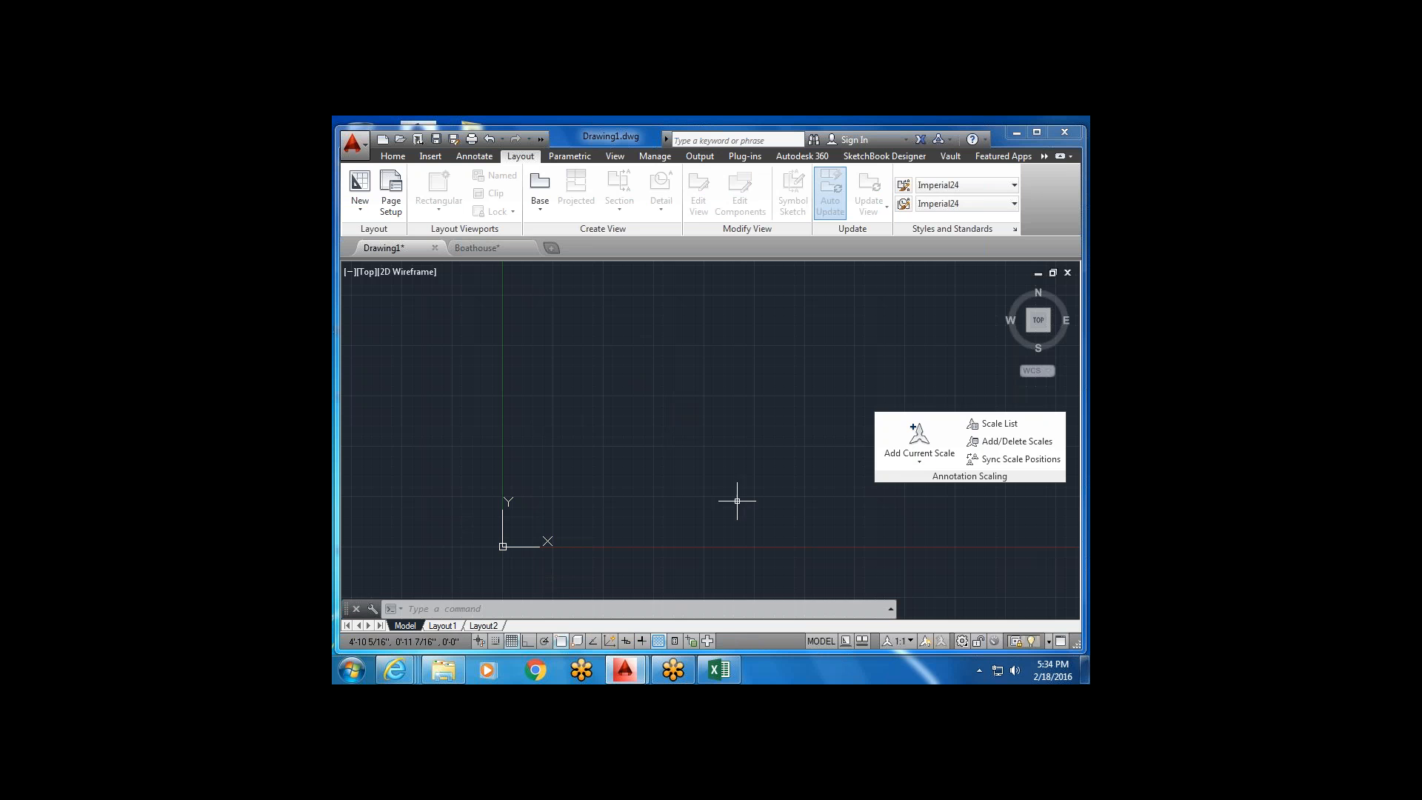
pyautogui.scroll(2, 734, 494)
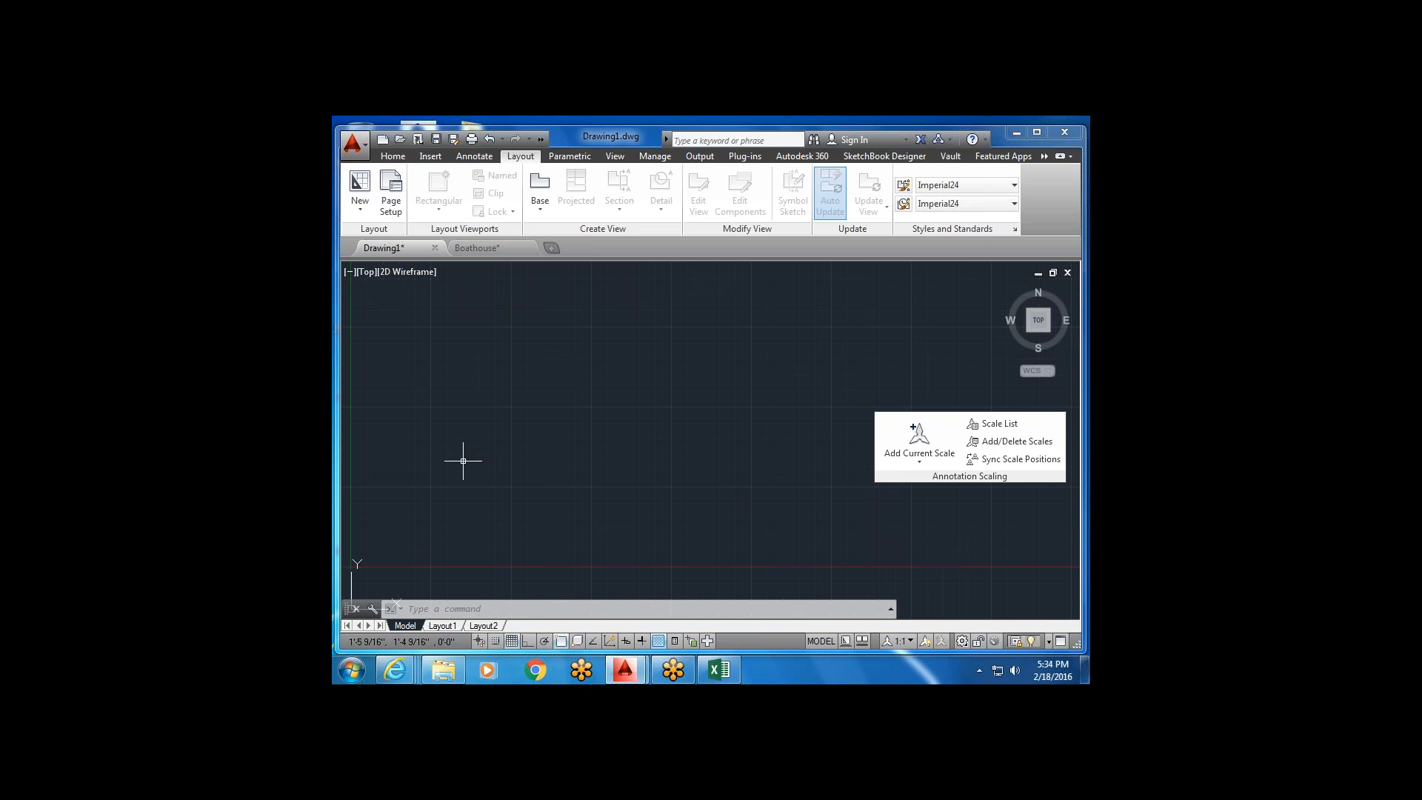
pyautogui.moveTo(463, 461); pyautogui.dragTo(749, 397, button='middle')
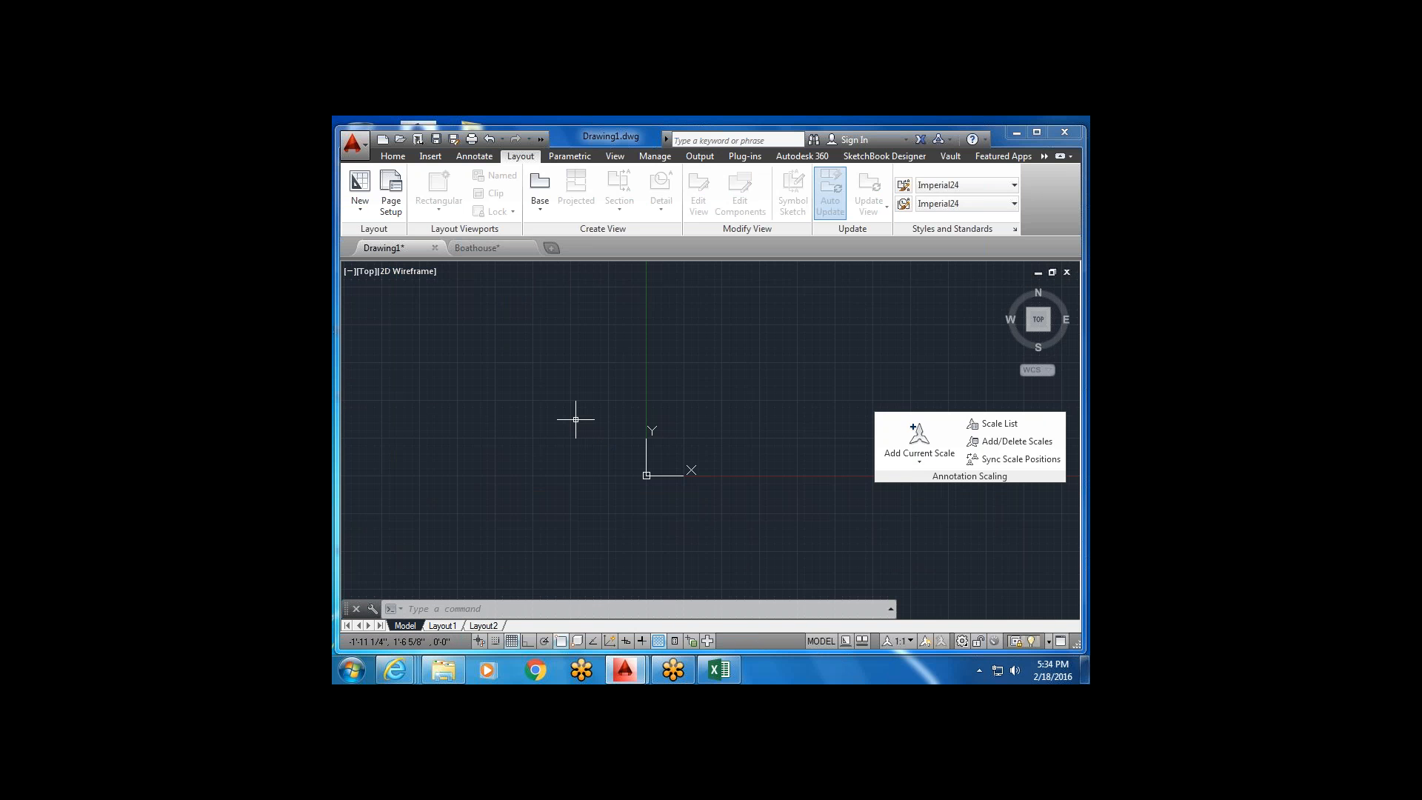
pyautogui.click(477, 248)
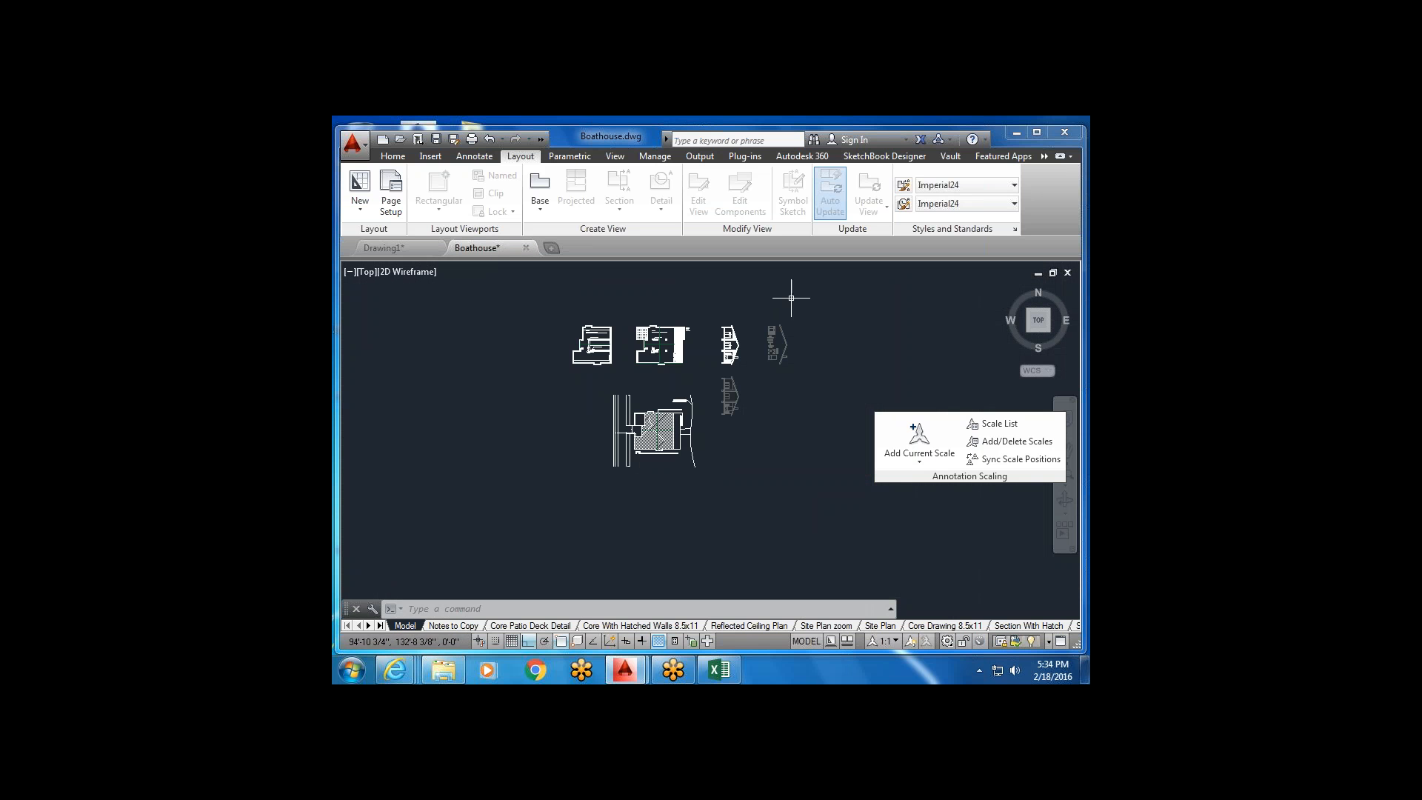
# Select all the Boathouse plans and elevations and copy them to the clipboard.
pyautogui.click(815, 302)
pyautogui.click(542, 513)
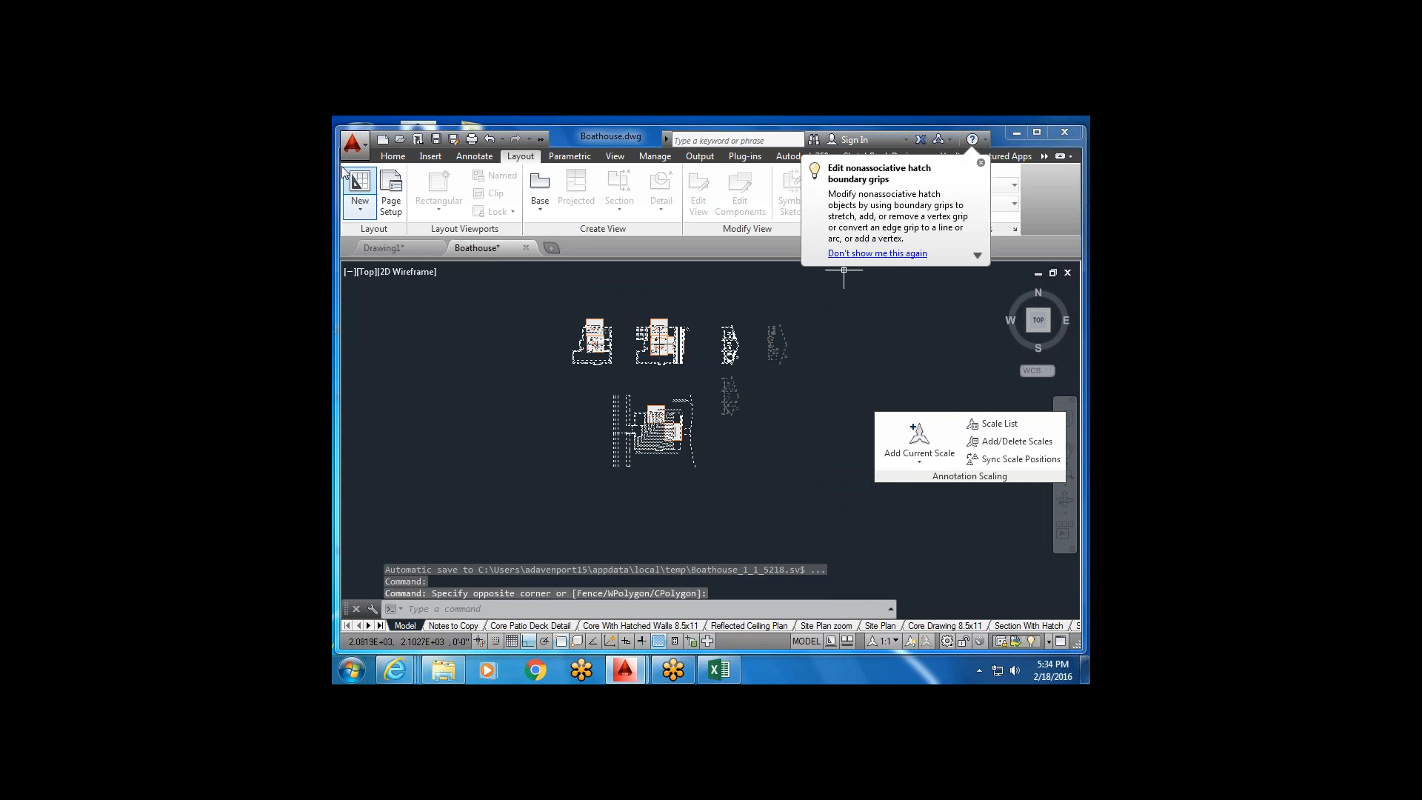
pyautogui.click(392, 156)
pyautogui.moveTo(1058, 197)
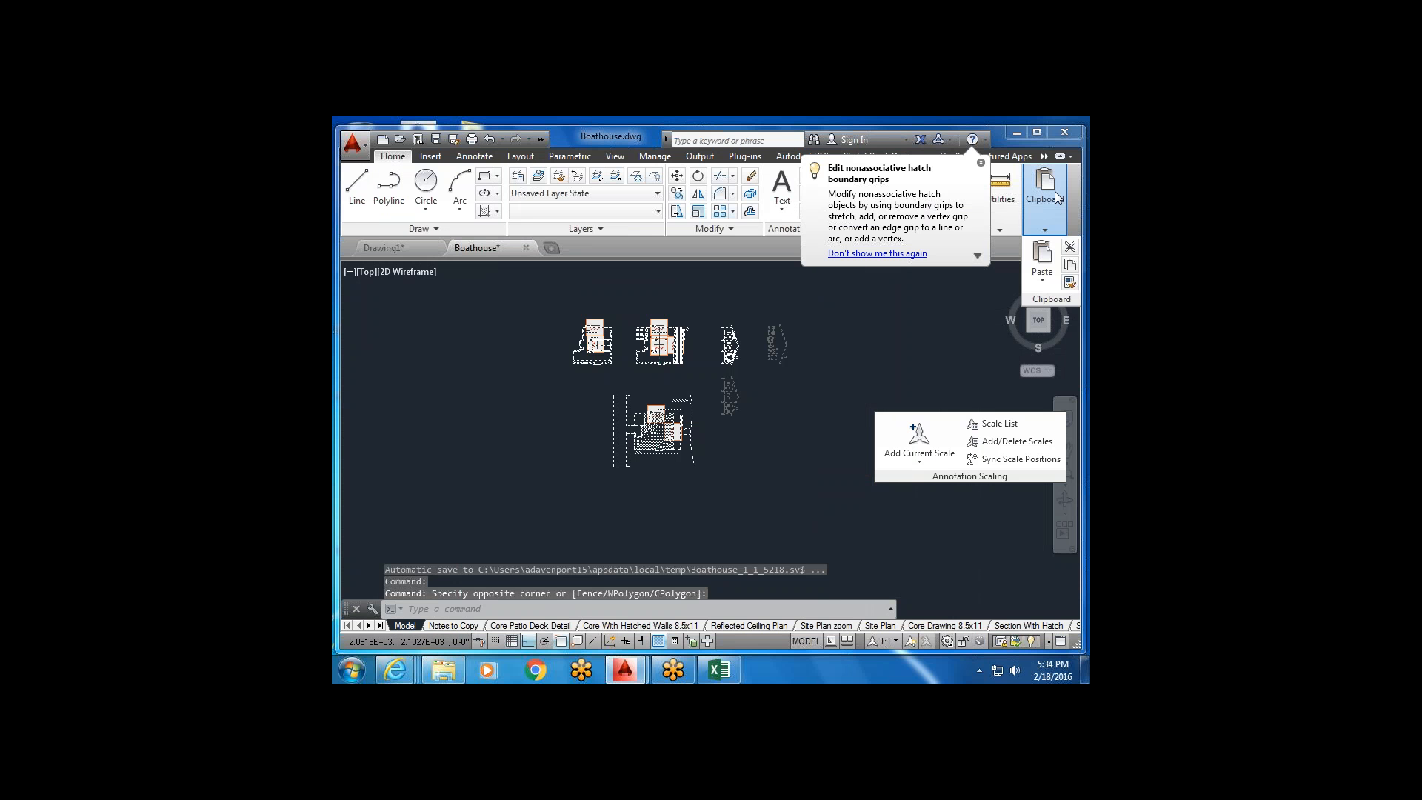
pyautogui.click(1071, 266)
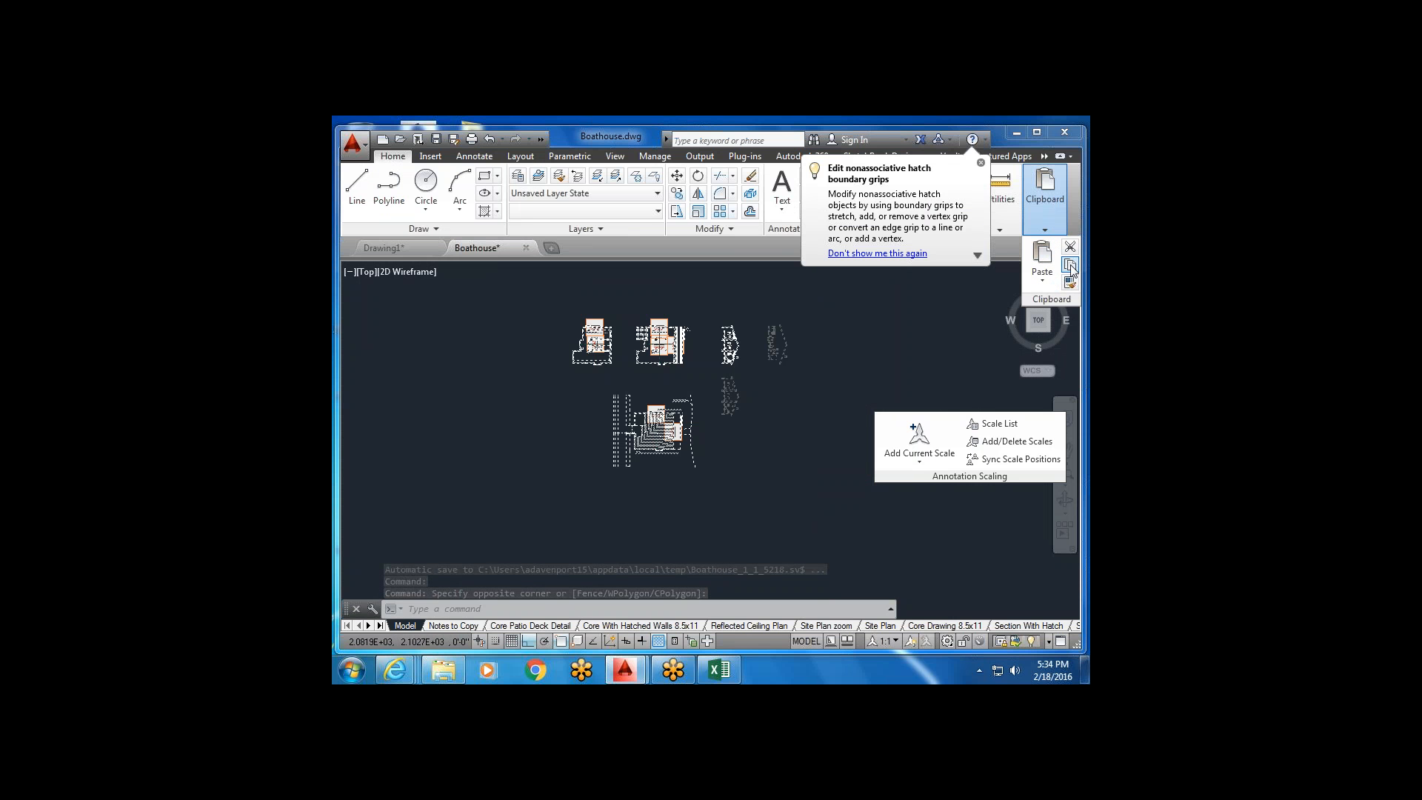
# Paste the copied boathouse drawings into Drawing1's model space at a picked point.
pyautogui.click(393, 249)
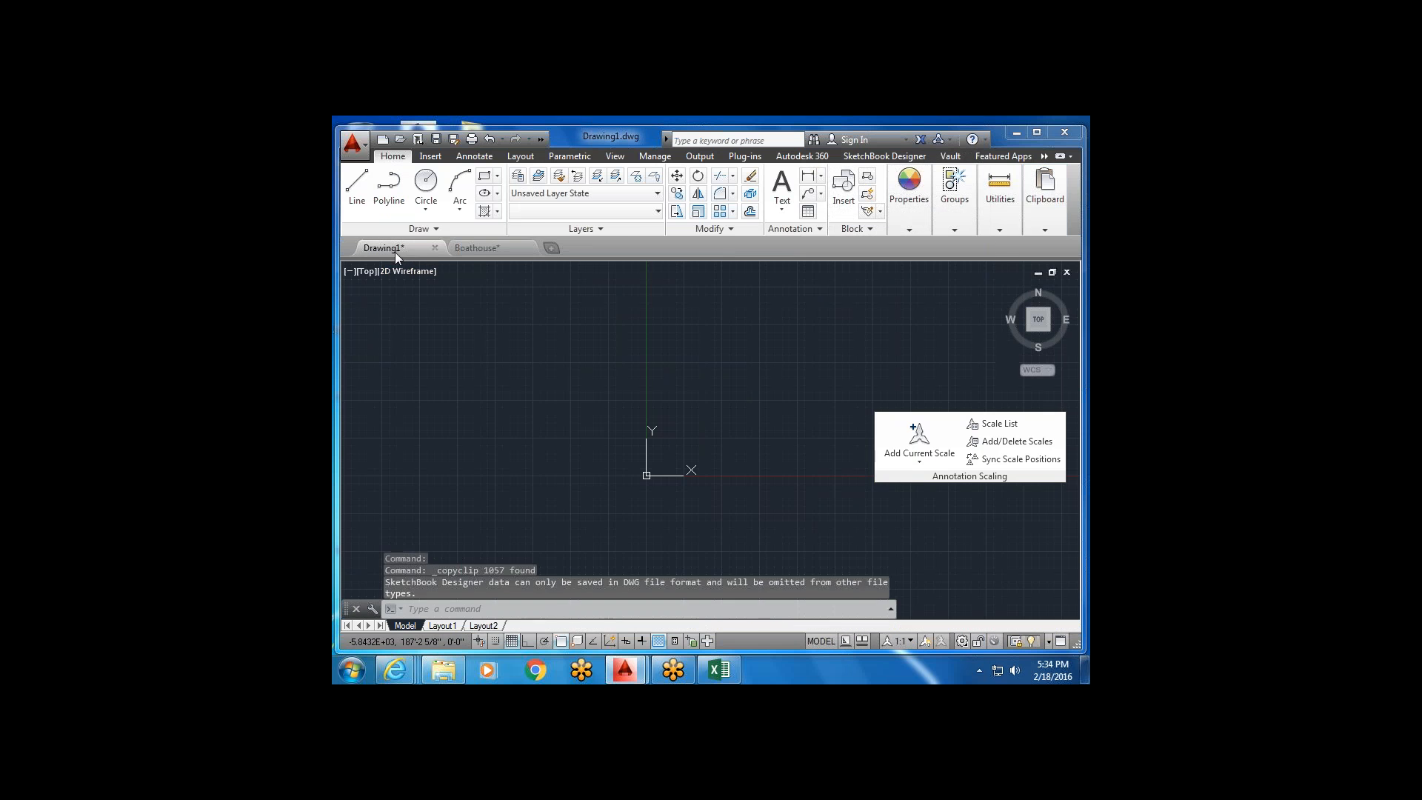
pyautogui.moveTo(1045, 194)
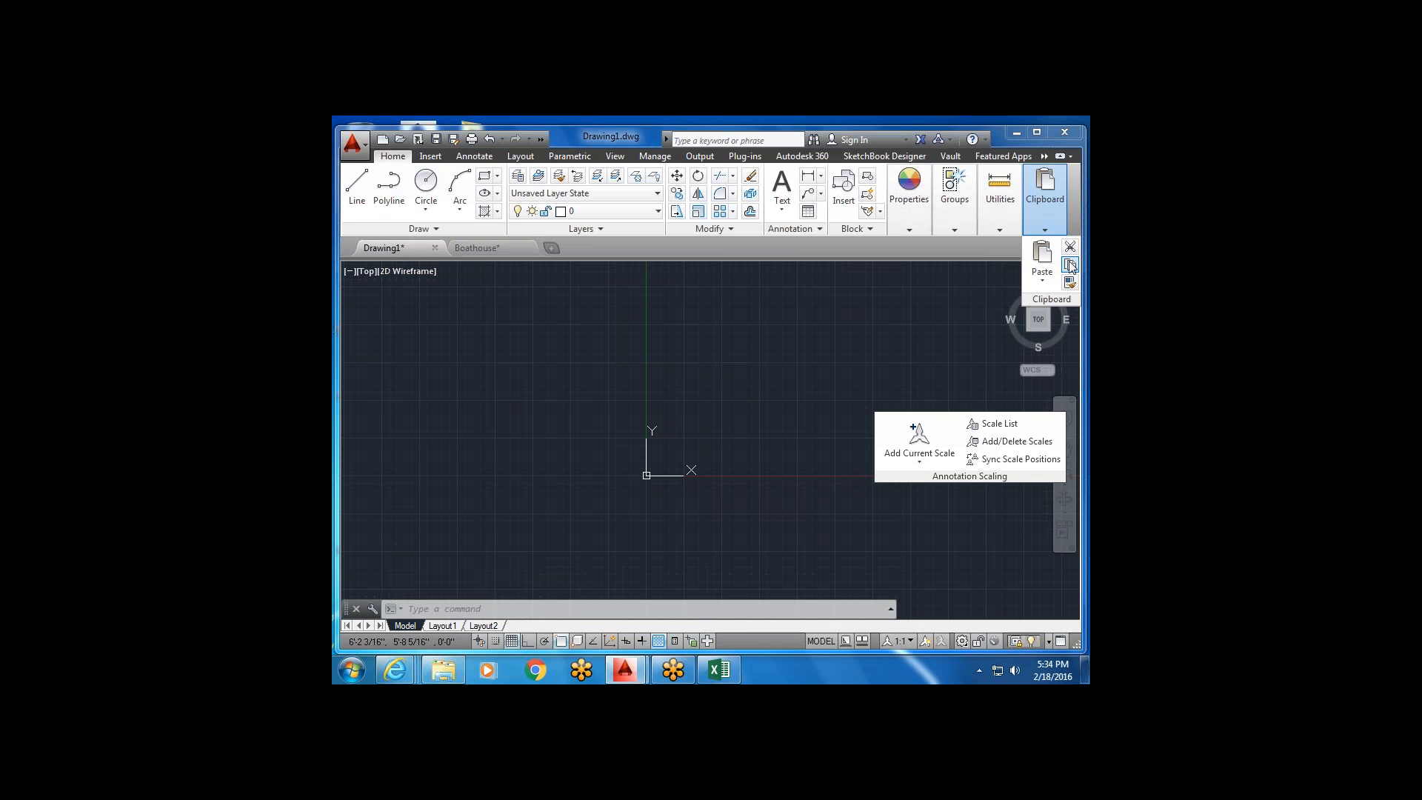
pyautogui.click(1071, 265)
pyautogui.scroll(-2, 662, 445)
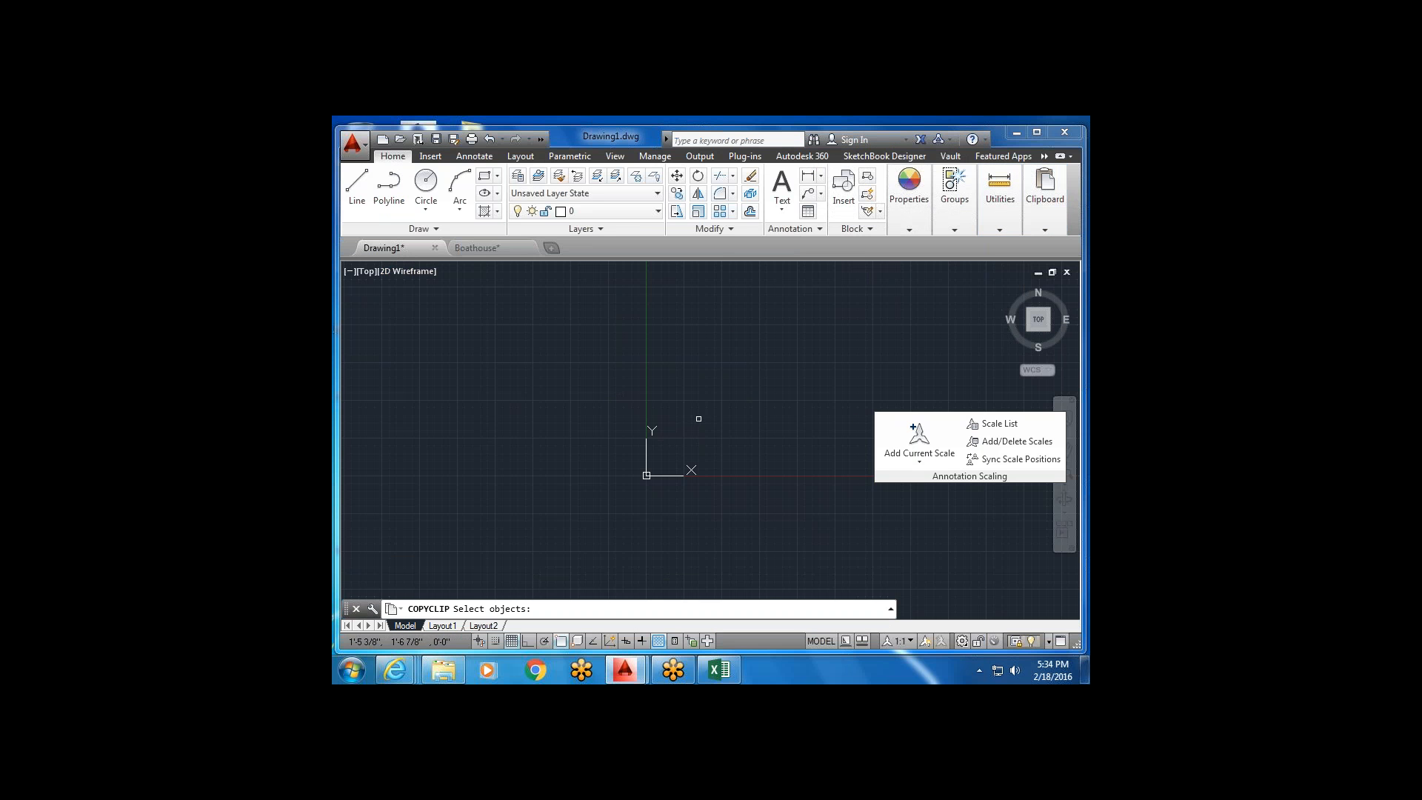
pyautogui.moveTo(1045, 196)
pyautogui.click(1042, 254)
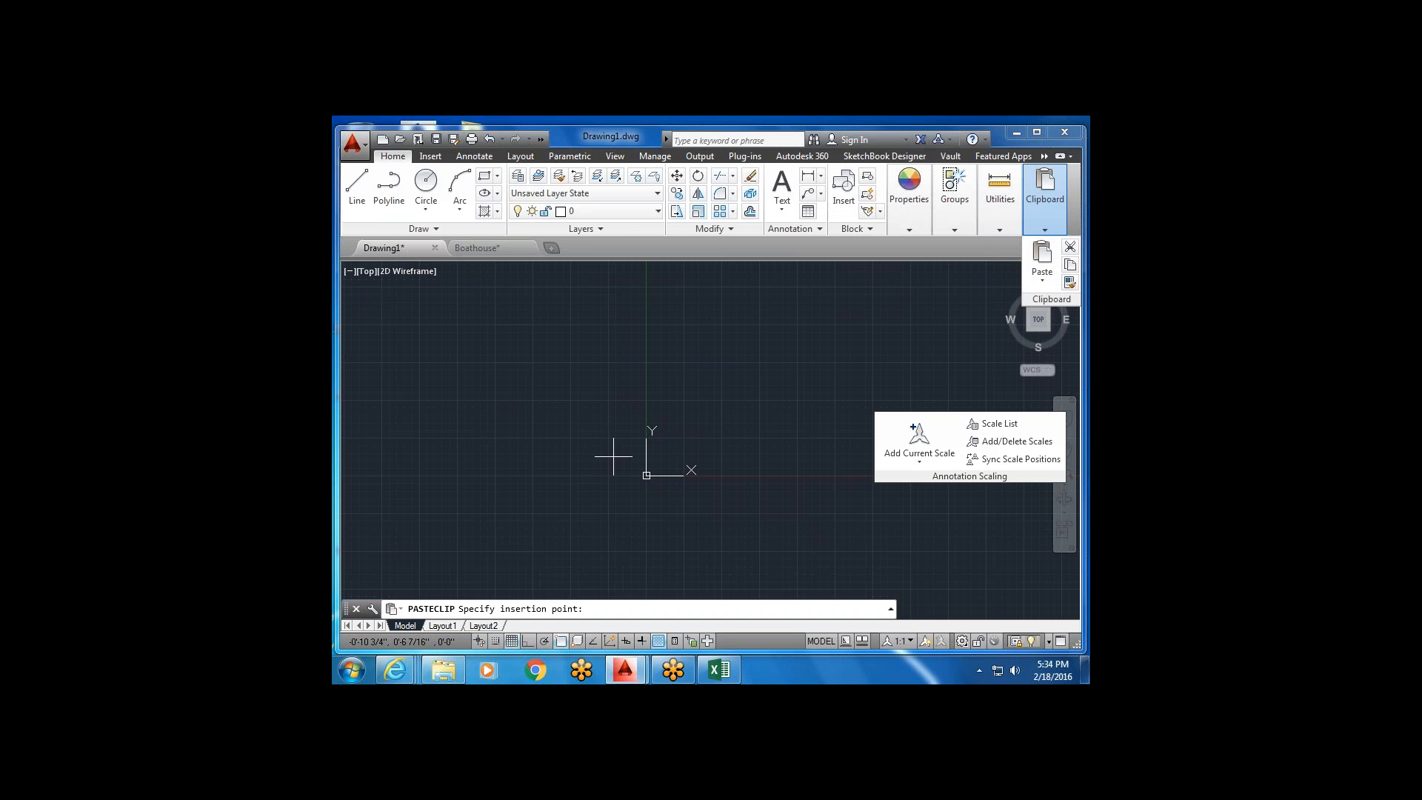
pyautogui.click(708, 399)
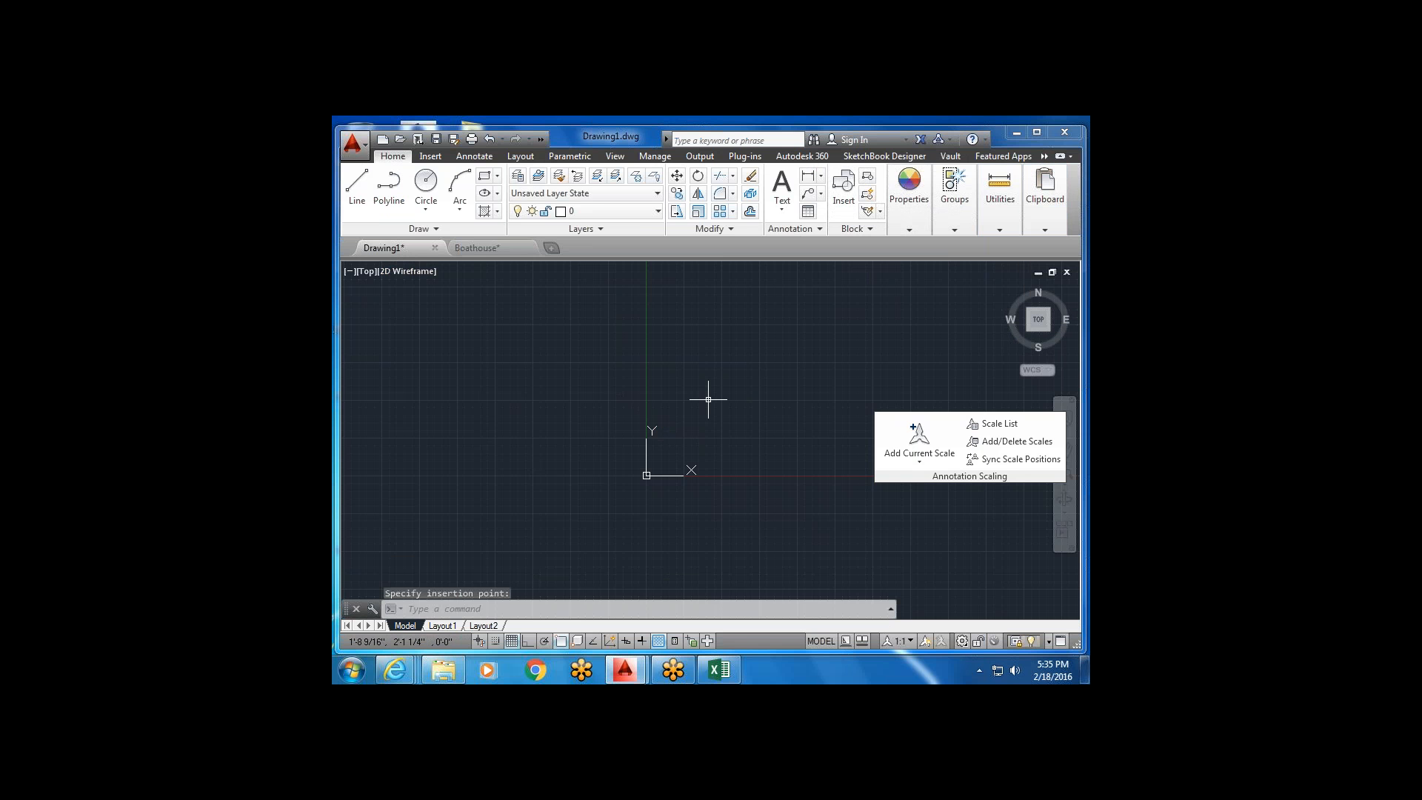
# Zoom to extents with ZOOM and centre the pasted plans in view.
pyautogui.write('zo')
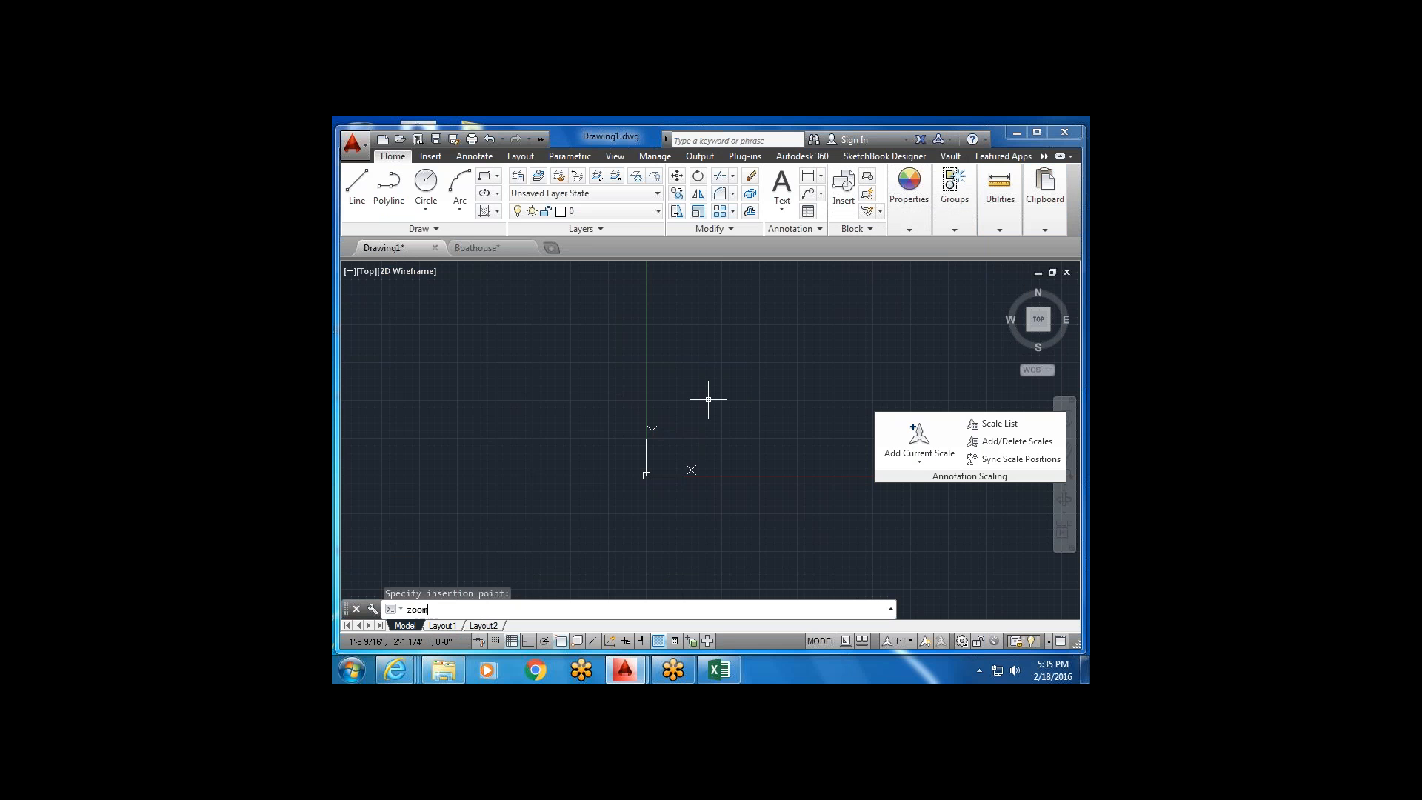
pyautogui.write('om')
pyautogui.press('Return')
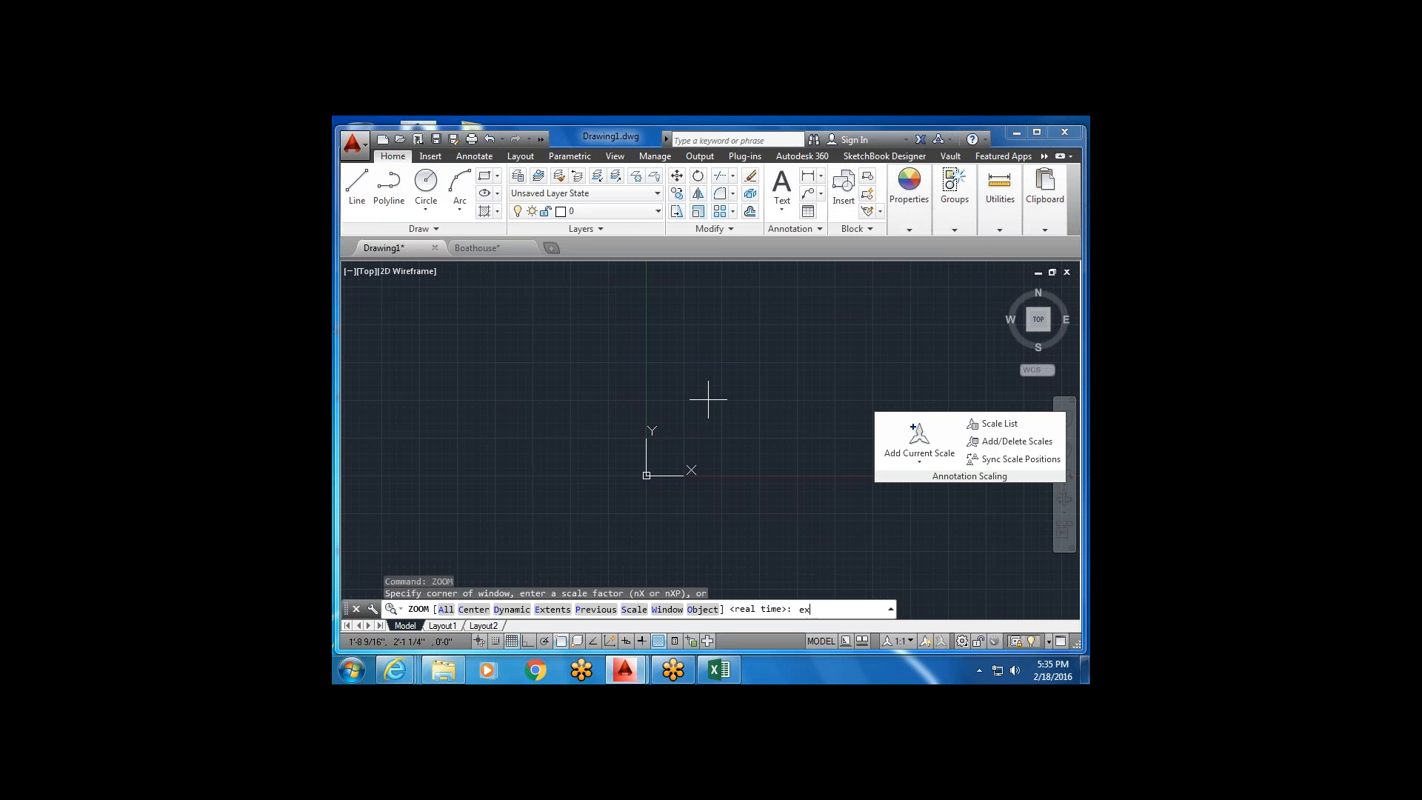
pyautogui.write('extents')
pyautogui.press('Return')
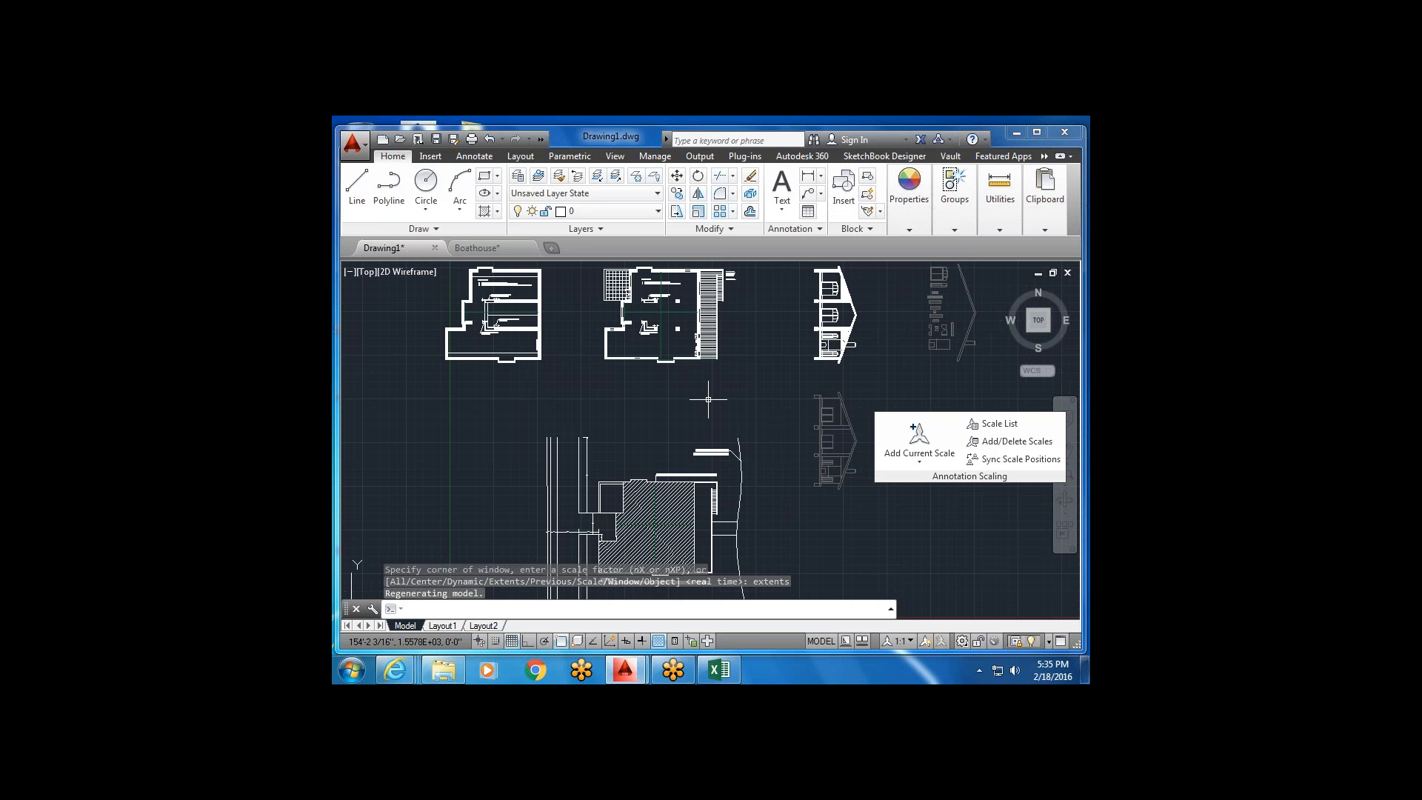
pyautogui.scroll(-6, 708, 400)
pyautogui.scroll(4, 642, 469)
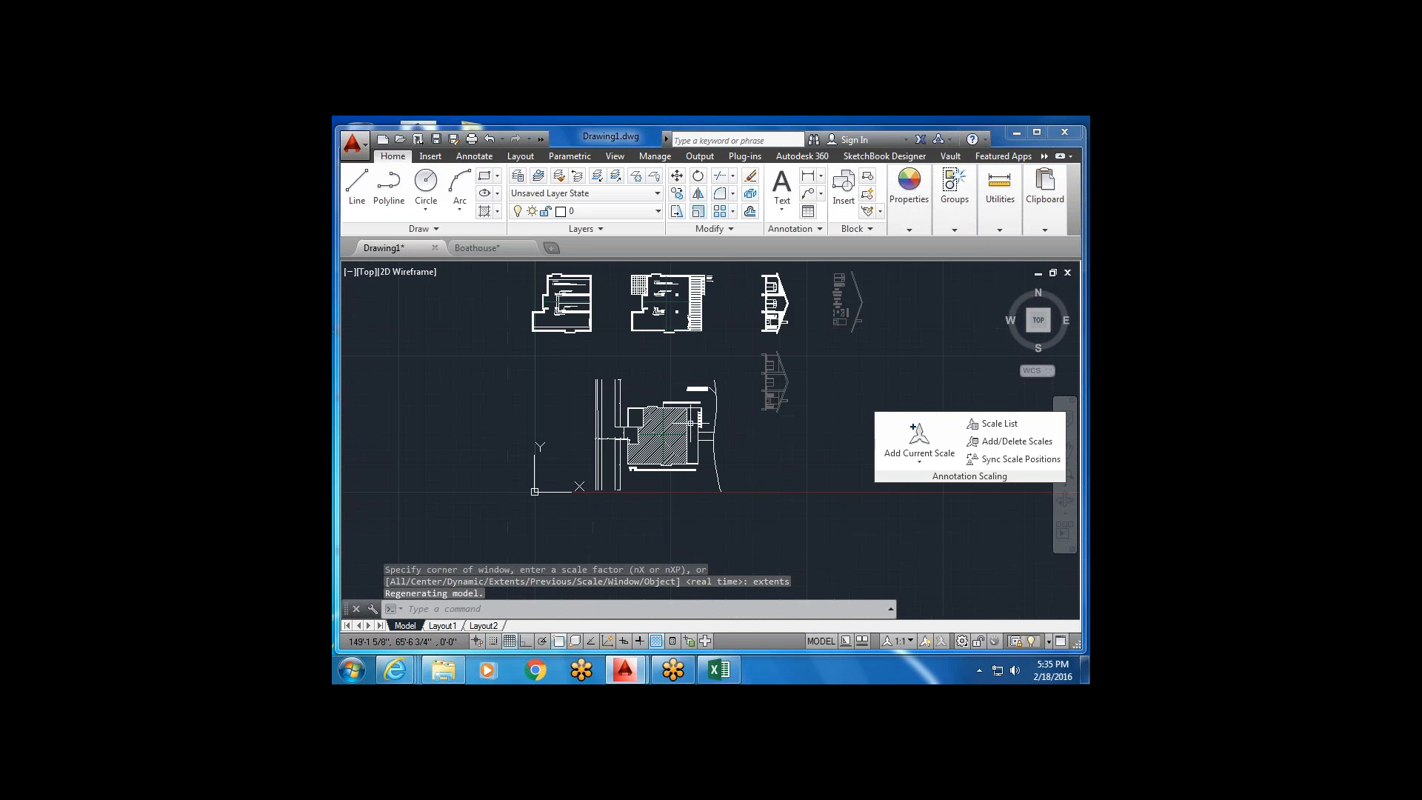
pyautogui.moveTo(682, 400); pyautogui.dragTo(640, 459, button='middle')
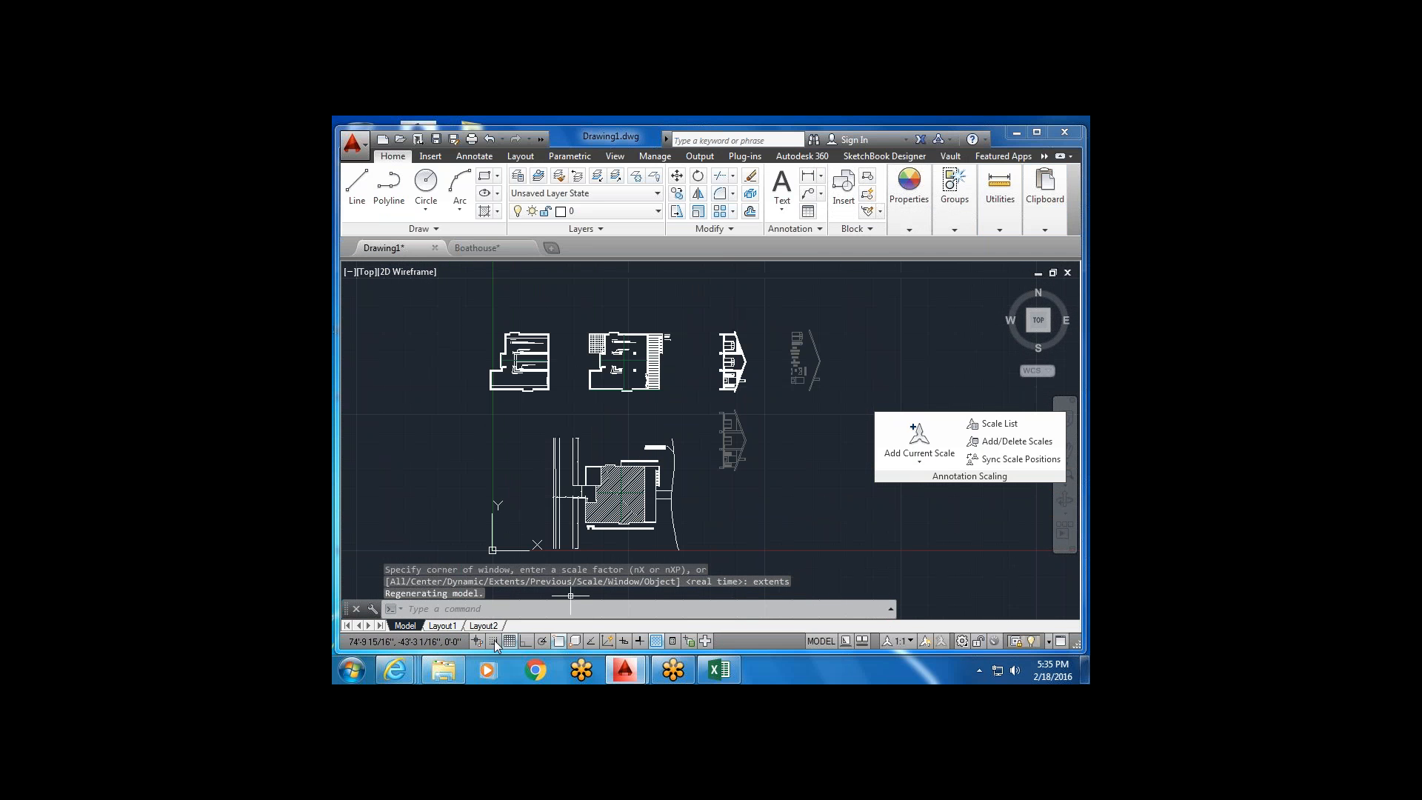
pyautogui.moveTo(488, 628)
pyautogui.moveTo(642, 335)
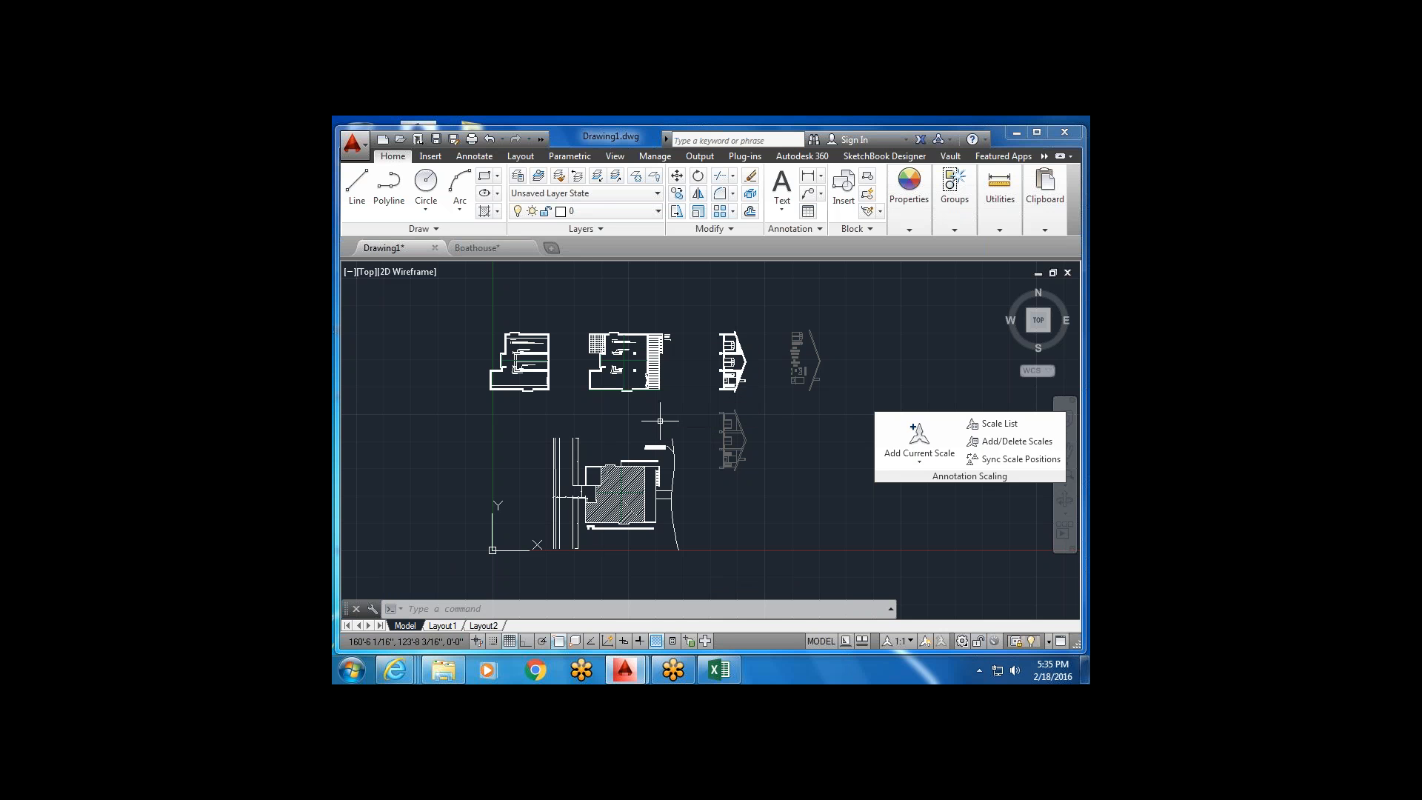
pyautogui.scroll(6, 629, 392)
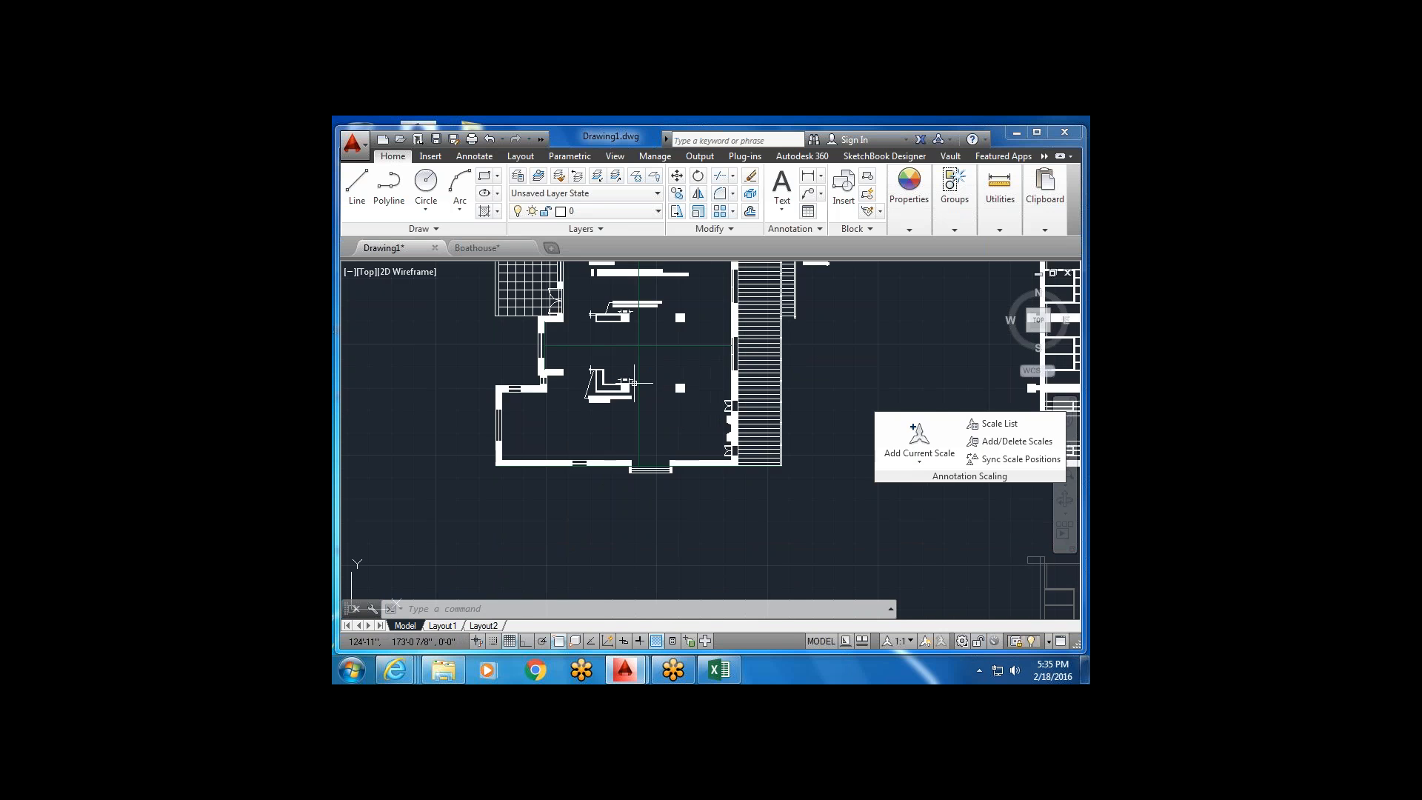
pyautogui.scroll(-4, 645, 407)
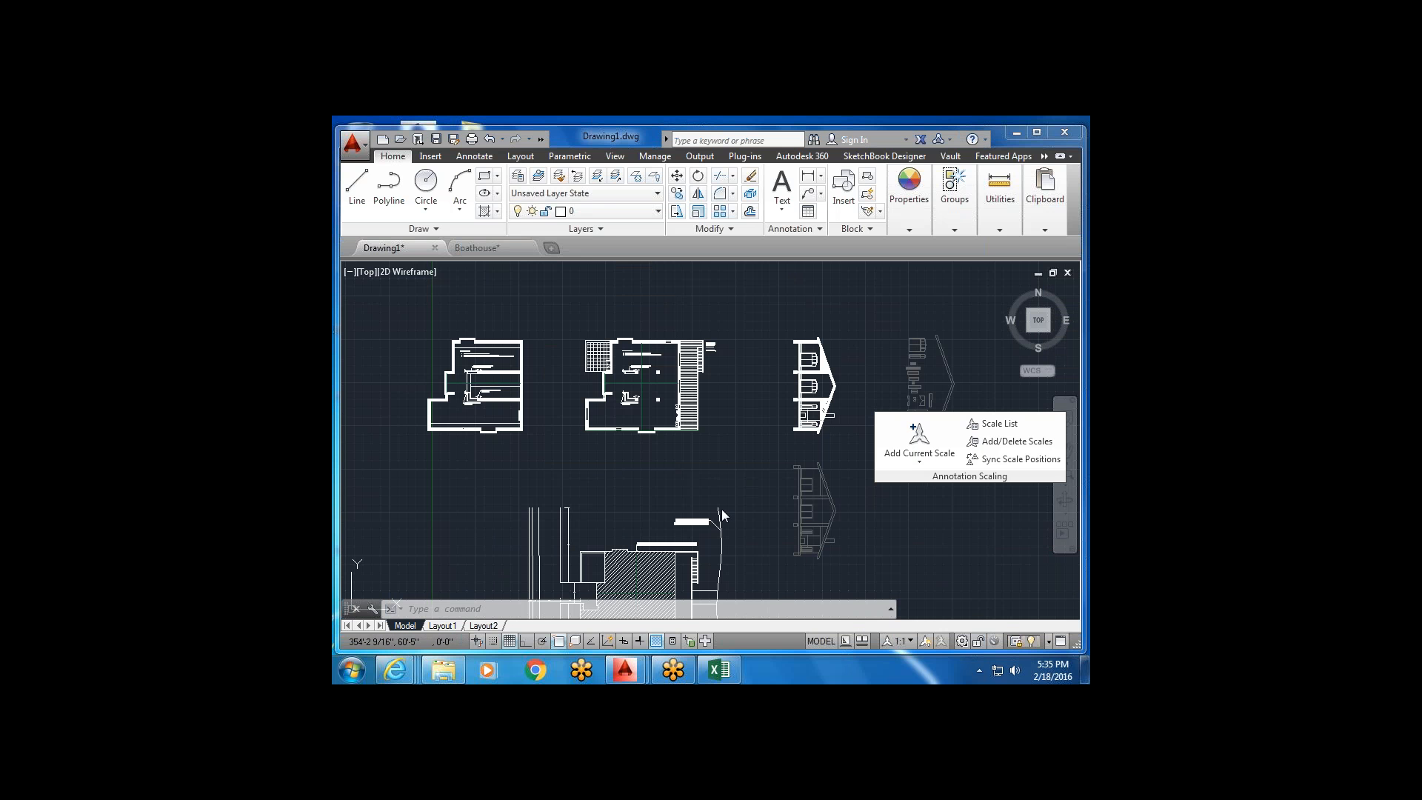
# On Layout1, activate the viewport and set its scale to 1/4" = 1'-0".
pyautogui.click(442, 626)
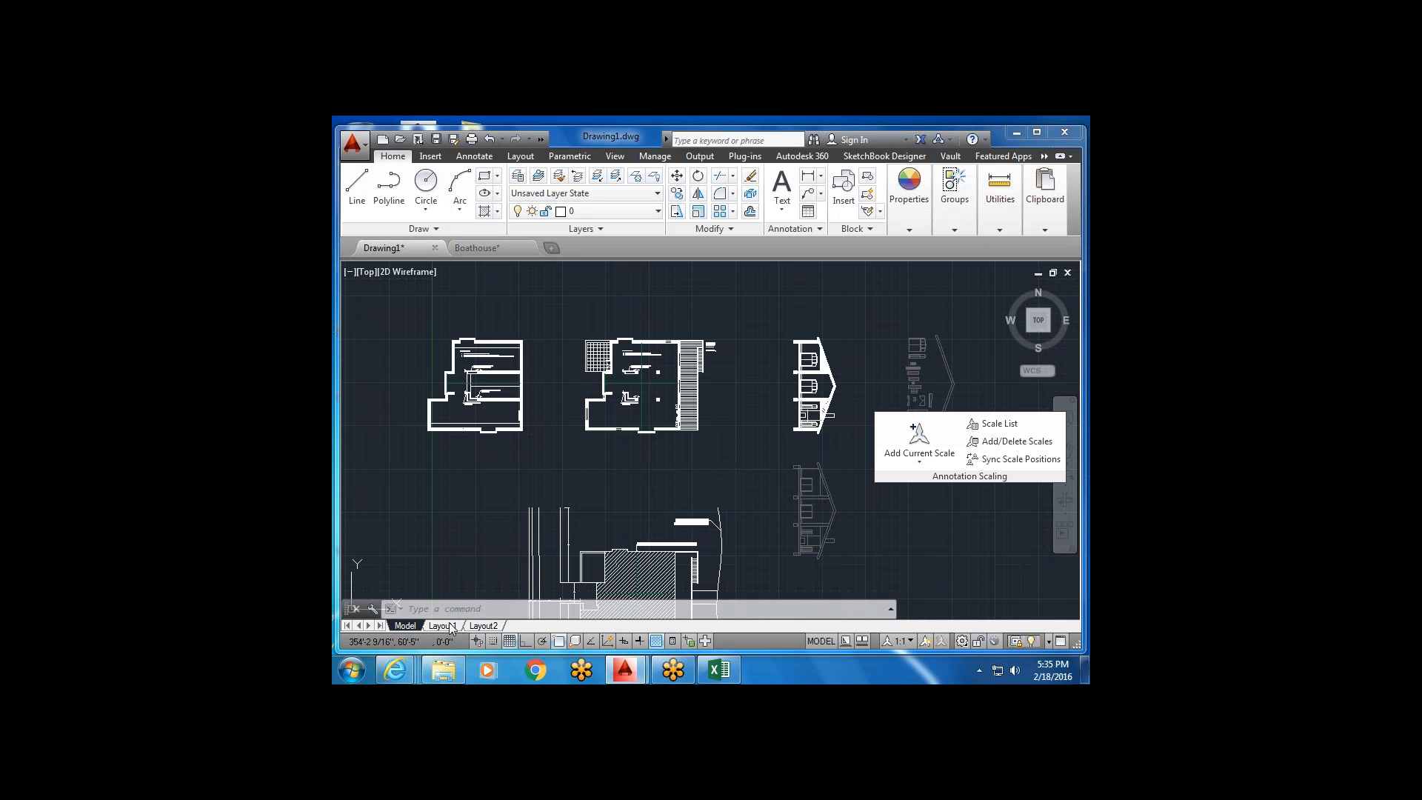
pyautogui.scroll(-4, 666, 457)
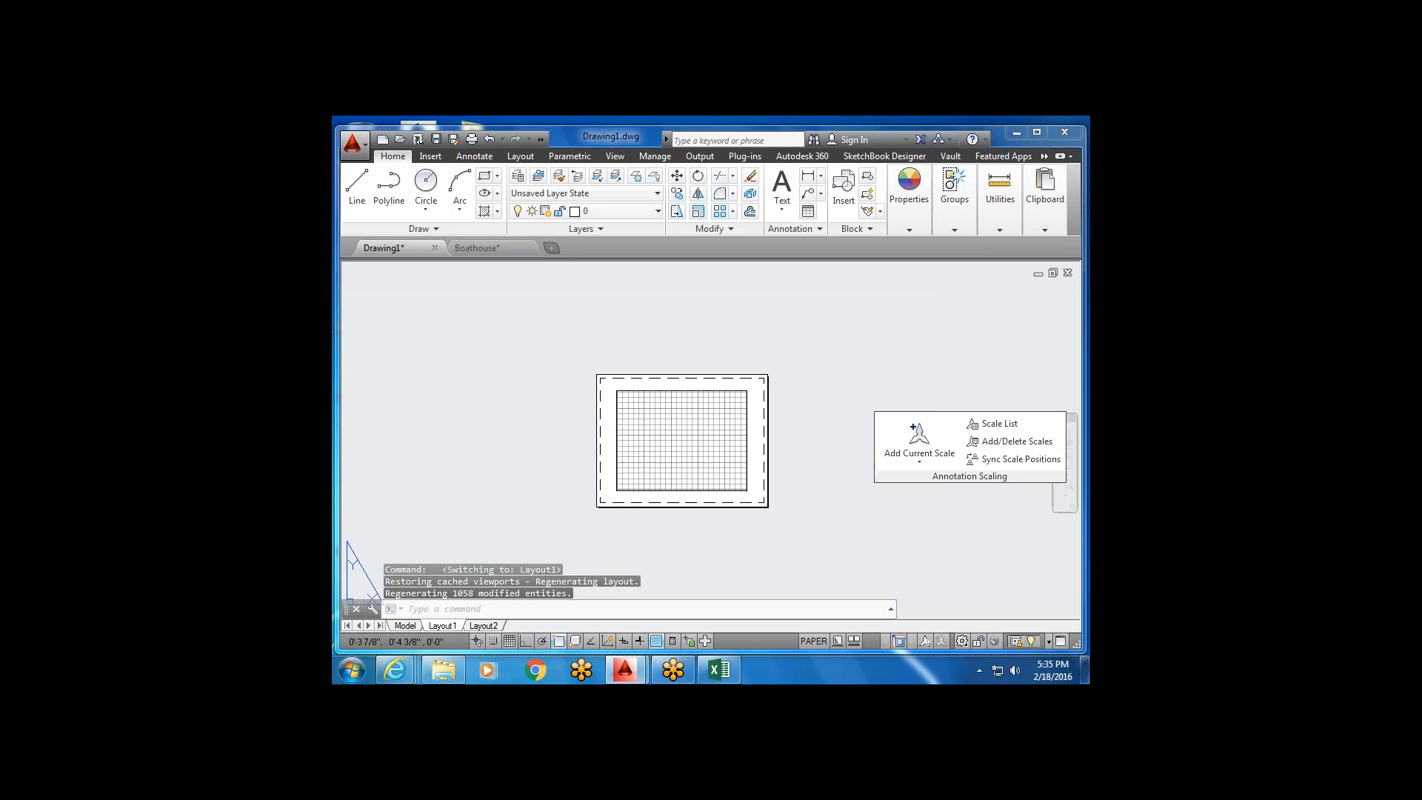
pyautogui.scroll(2, 749, 444)
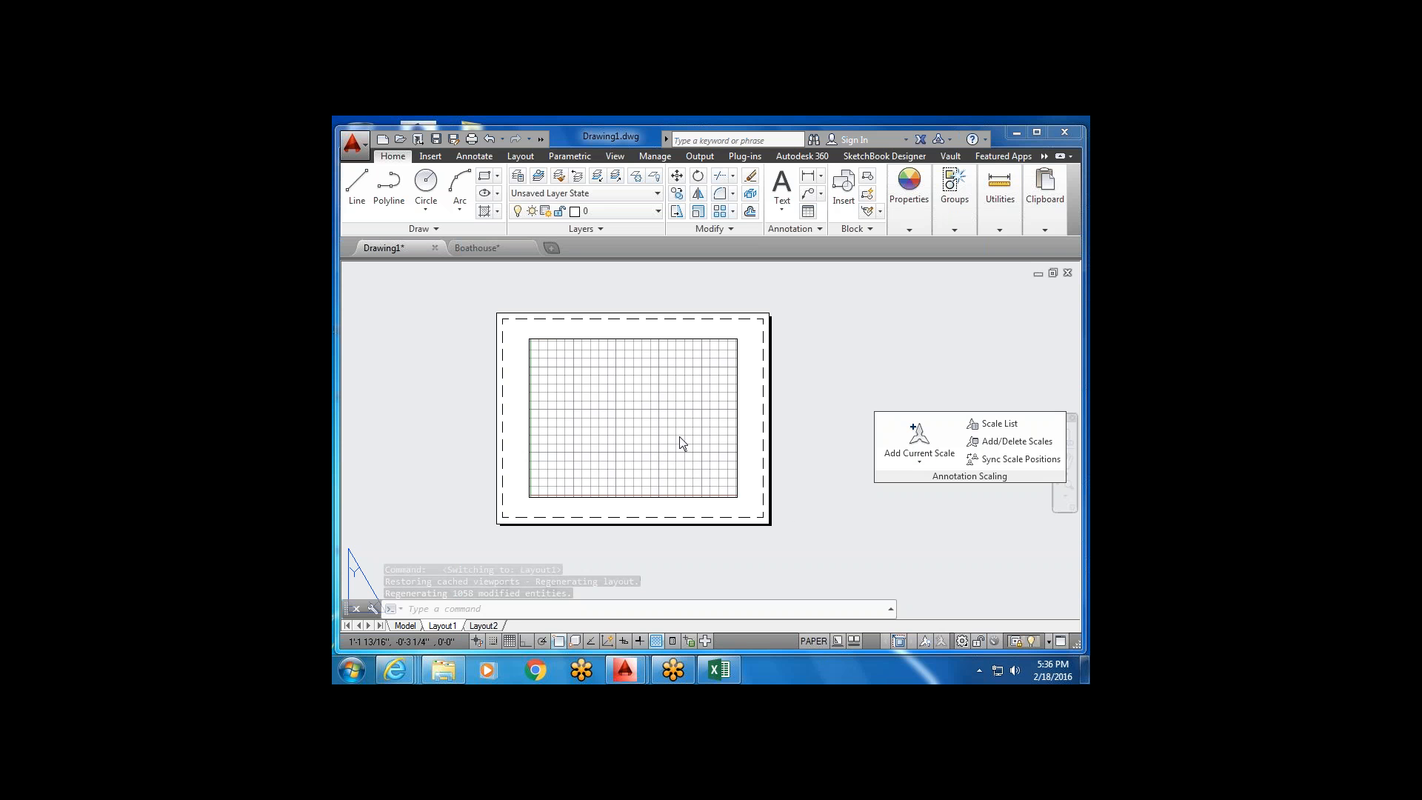
pyautogui.doubleClick(623, 388)
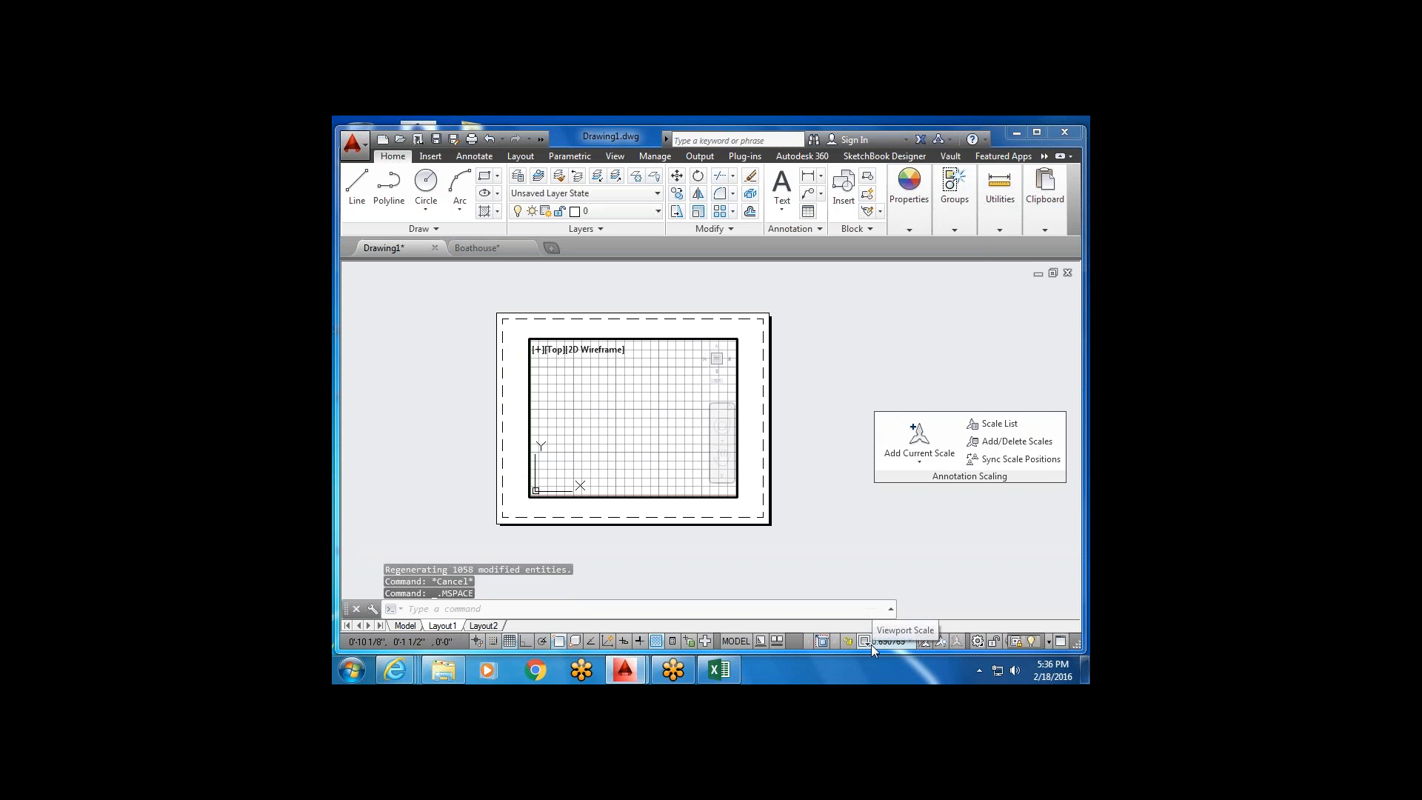
pyautogui.click(912, 643)
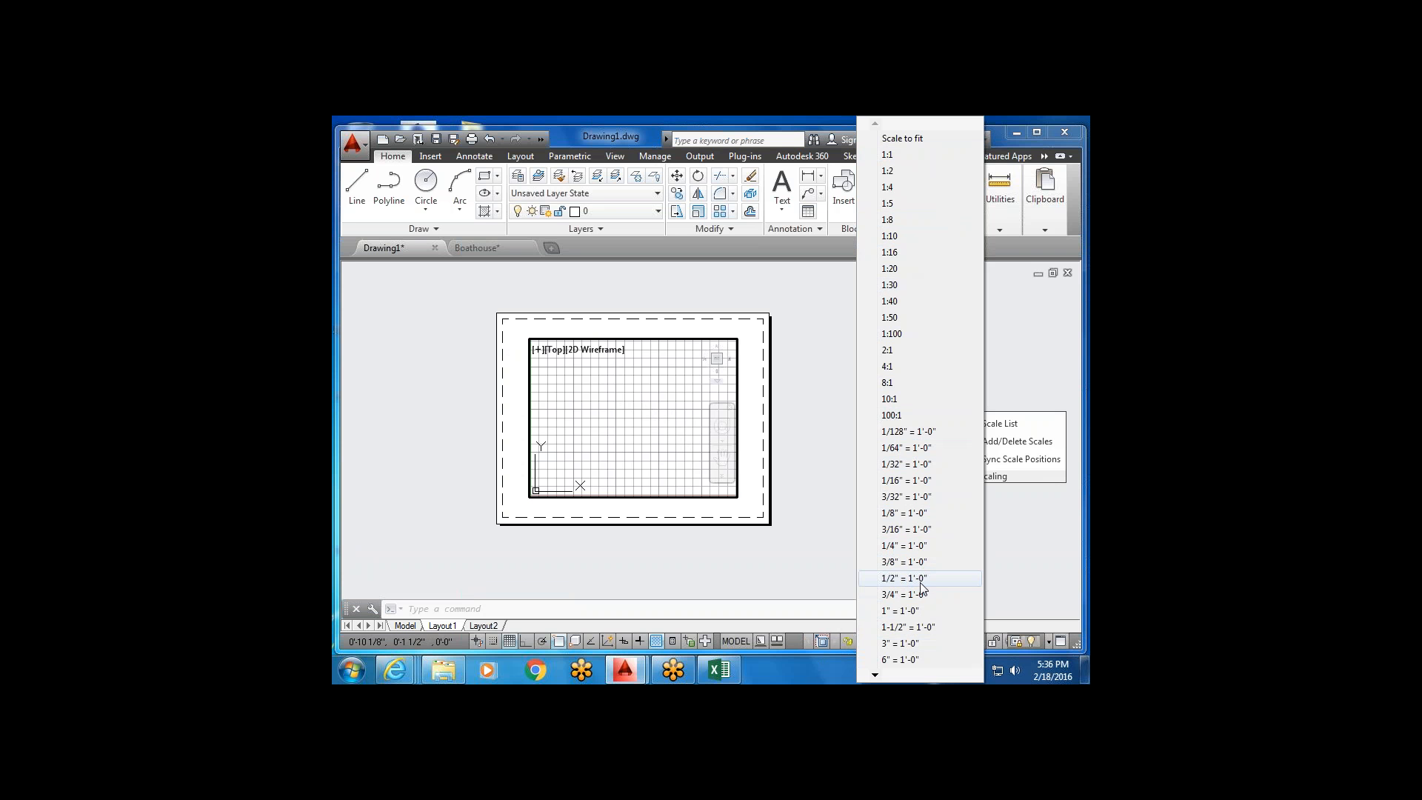
pyautogui.click(917, 547)
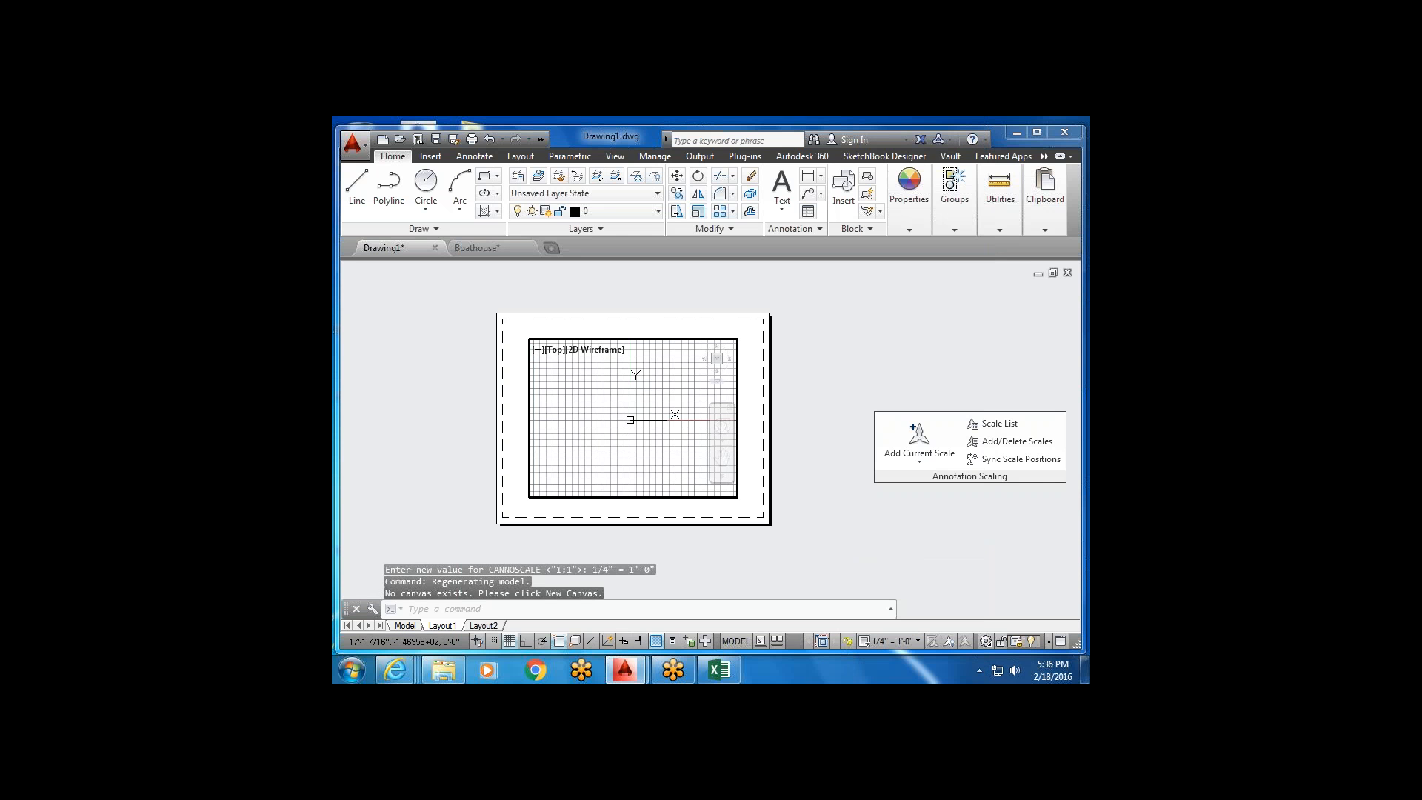
# Re-centre the plan in the viewport, reapply 1/4" = 1'-0", and return to paper space.
pyautogui.moveTo(613, 420); pyautogui.dragTo(446, 365, button='middle')
pyautogui.scroll(-6, 575, 386)
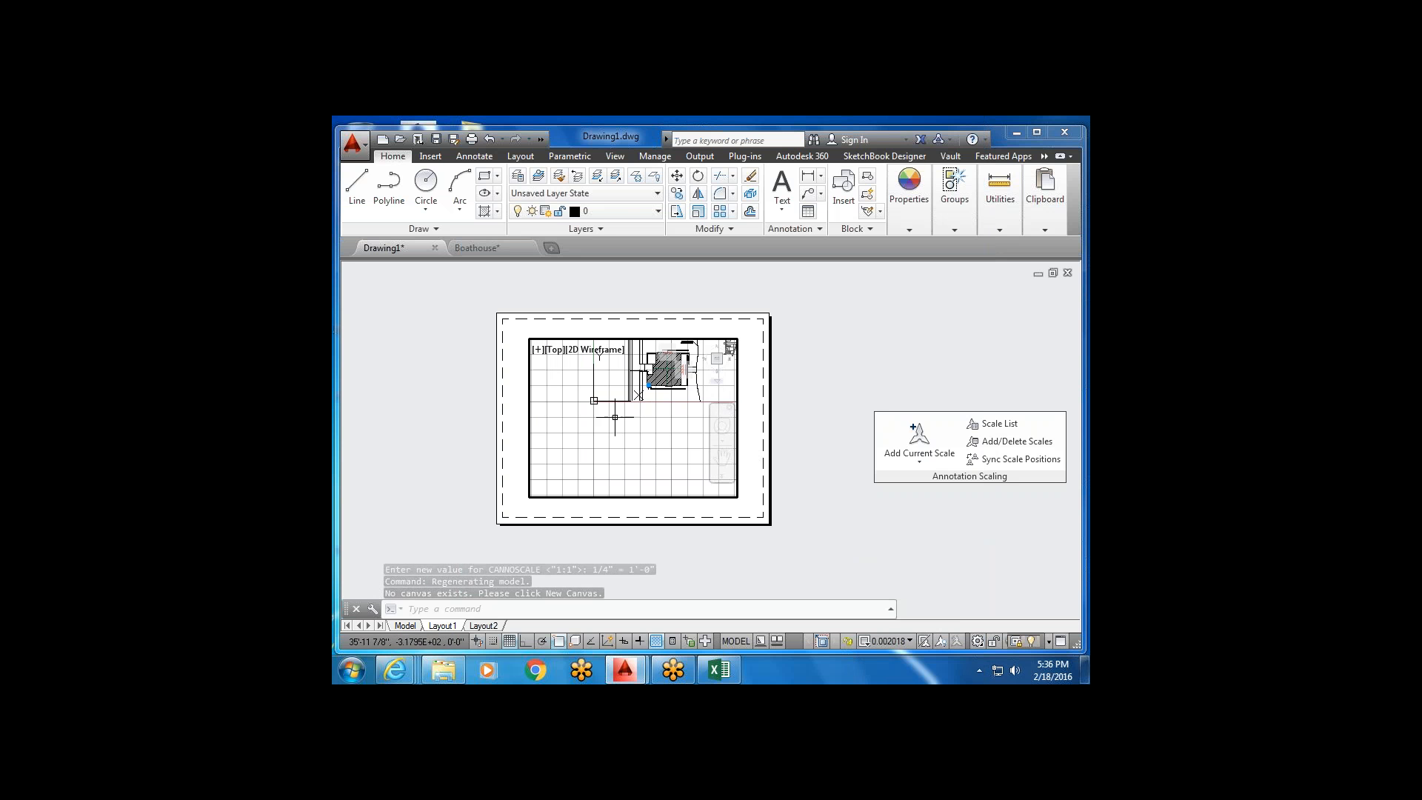
pyautogui.scroll(4, 613, 469)
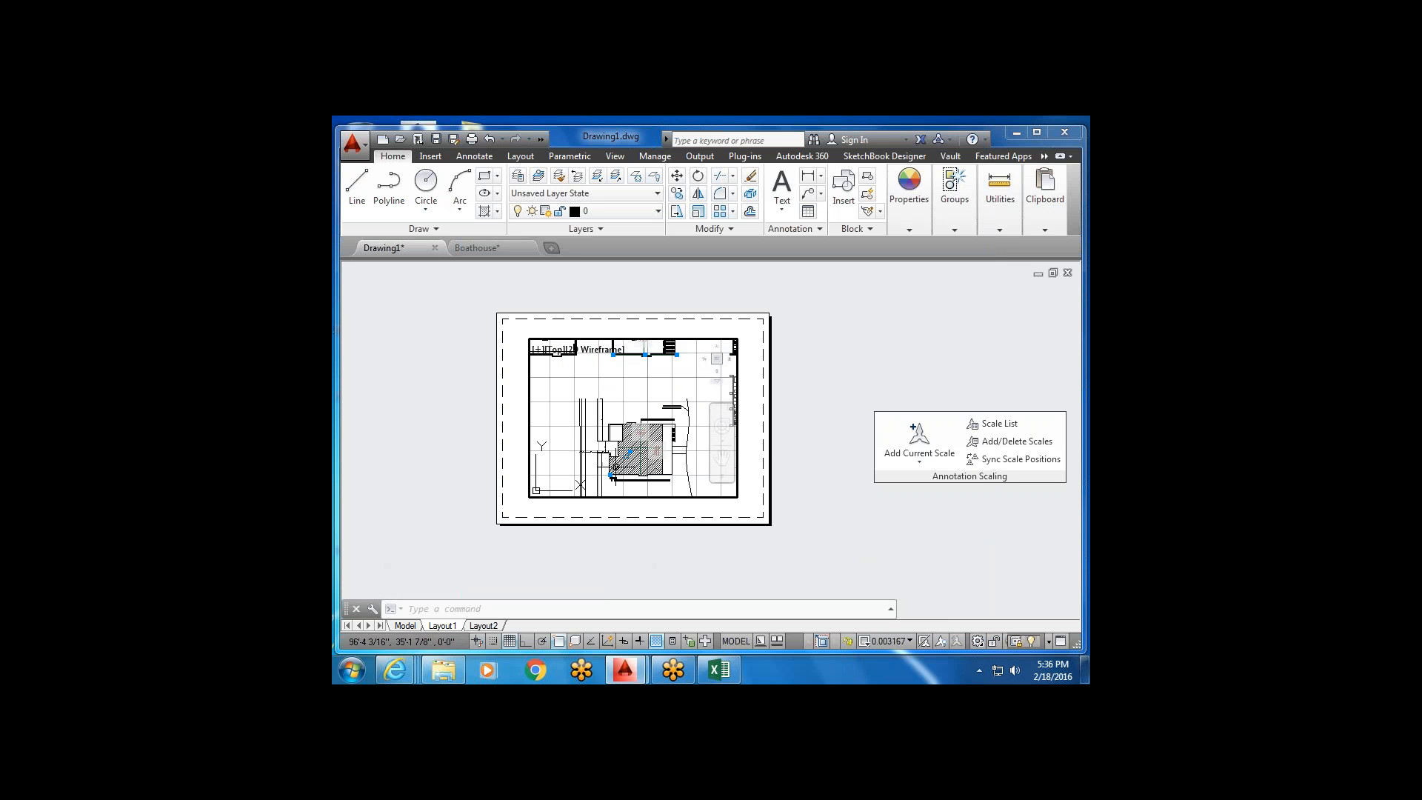
pyautogui.moveTo(625, 427); pyautogui.dragTo(626, 445, button='middle')
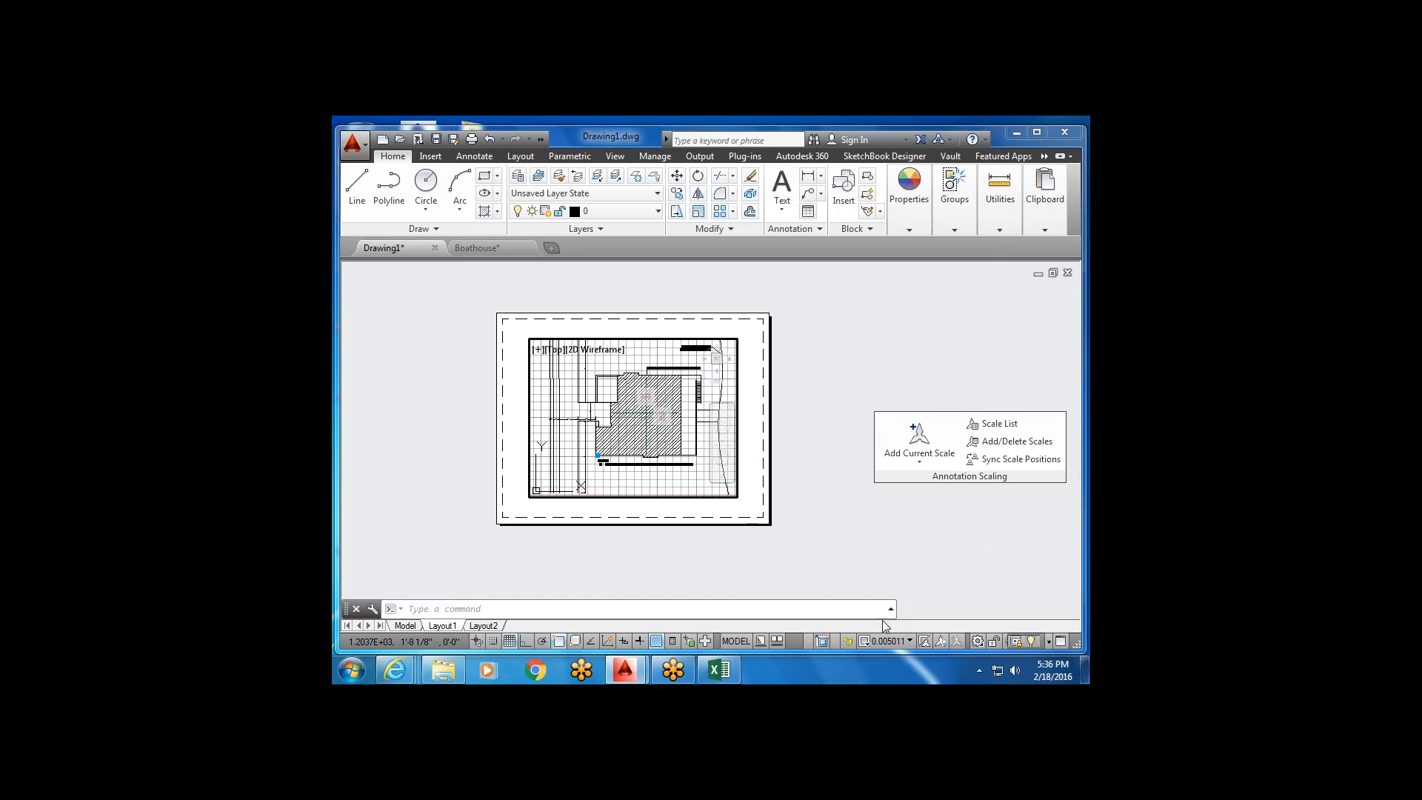
pyautogui.click(909, 642)
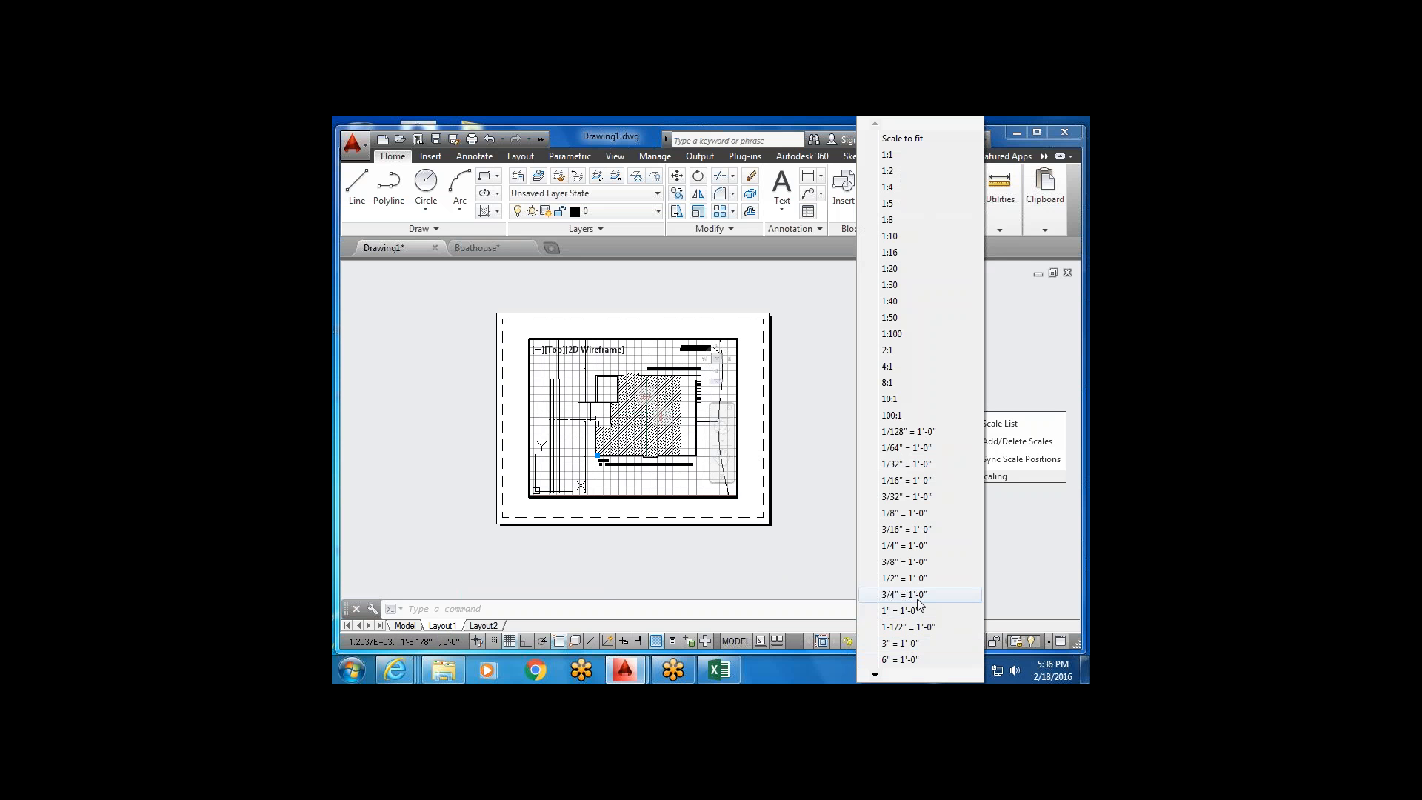
pyautogui.click(922, 548)
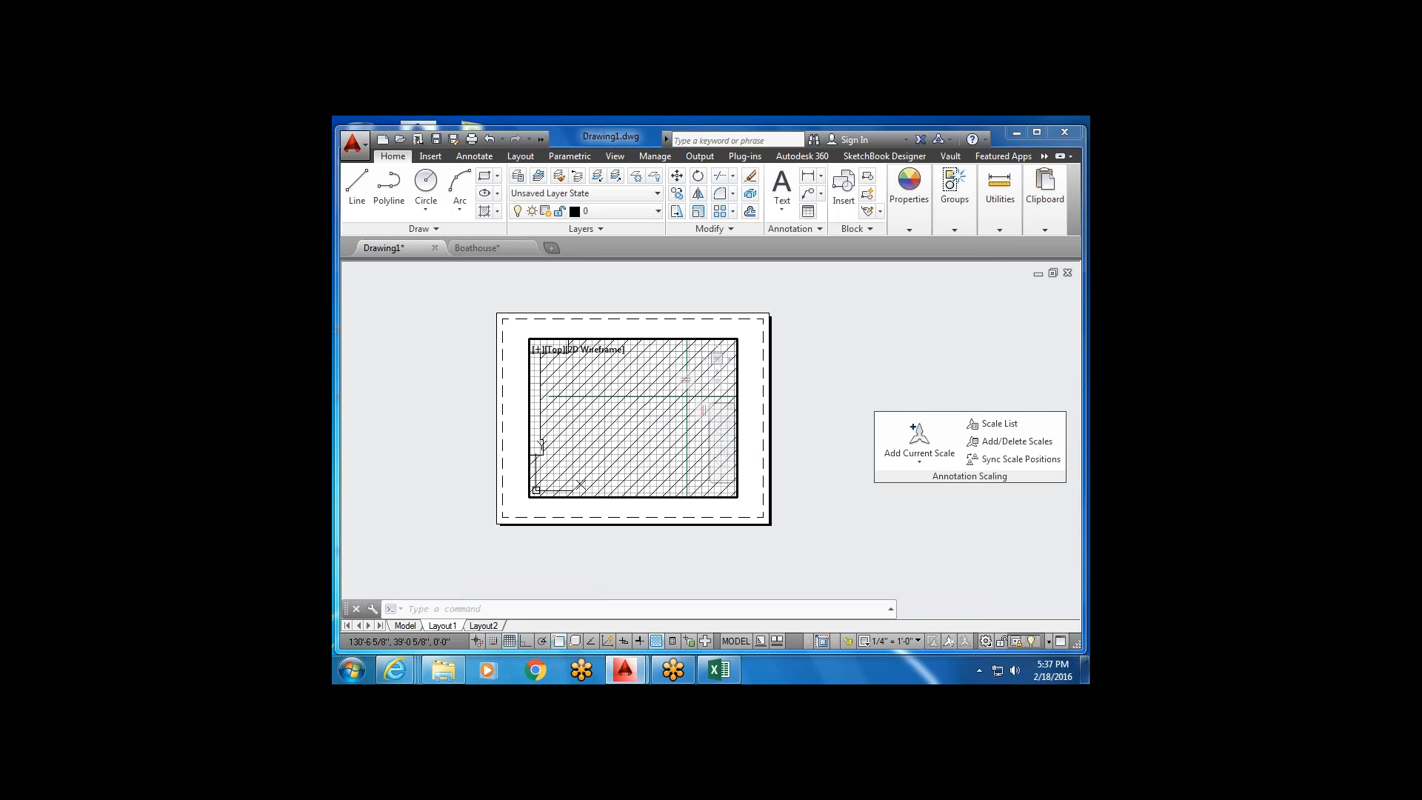
pyautogui.doubleClick(745, 513)
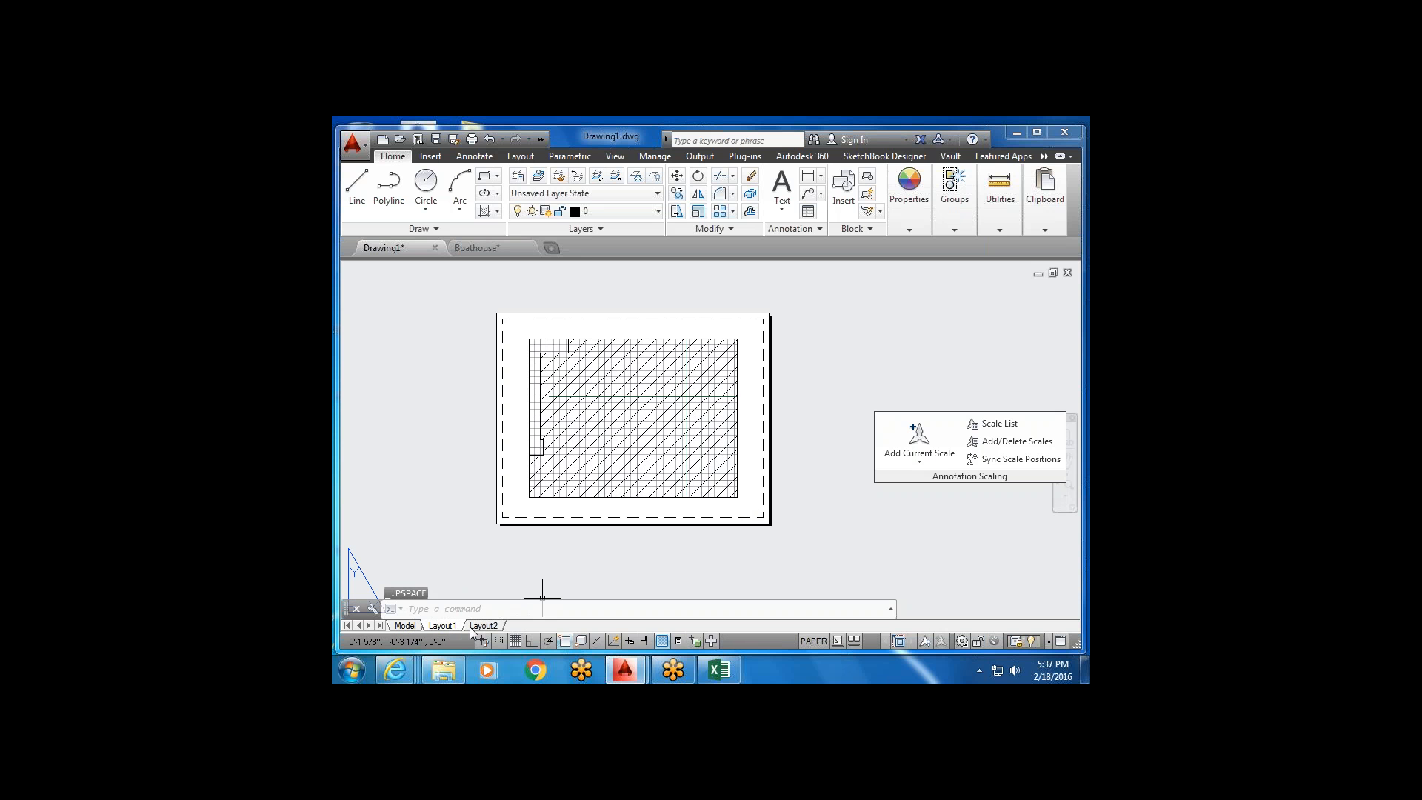
pyautogui.moveTo(470, 626)
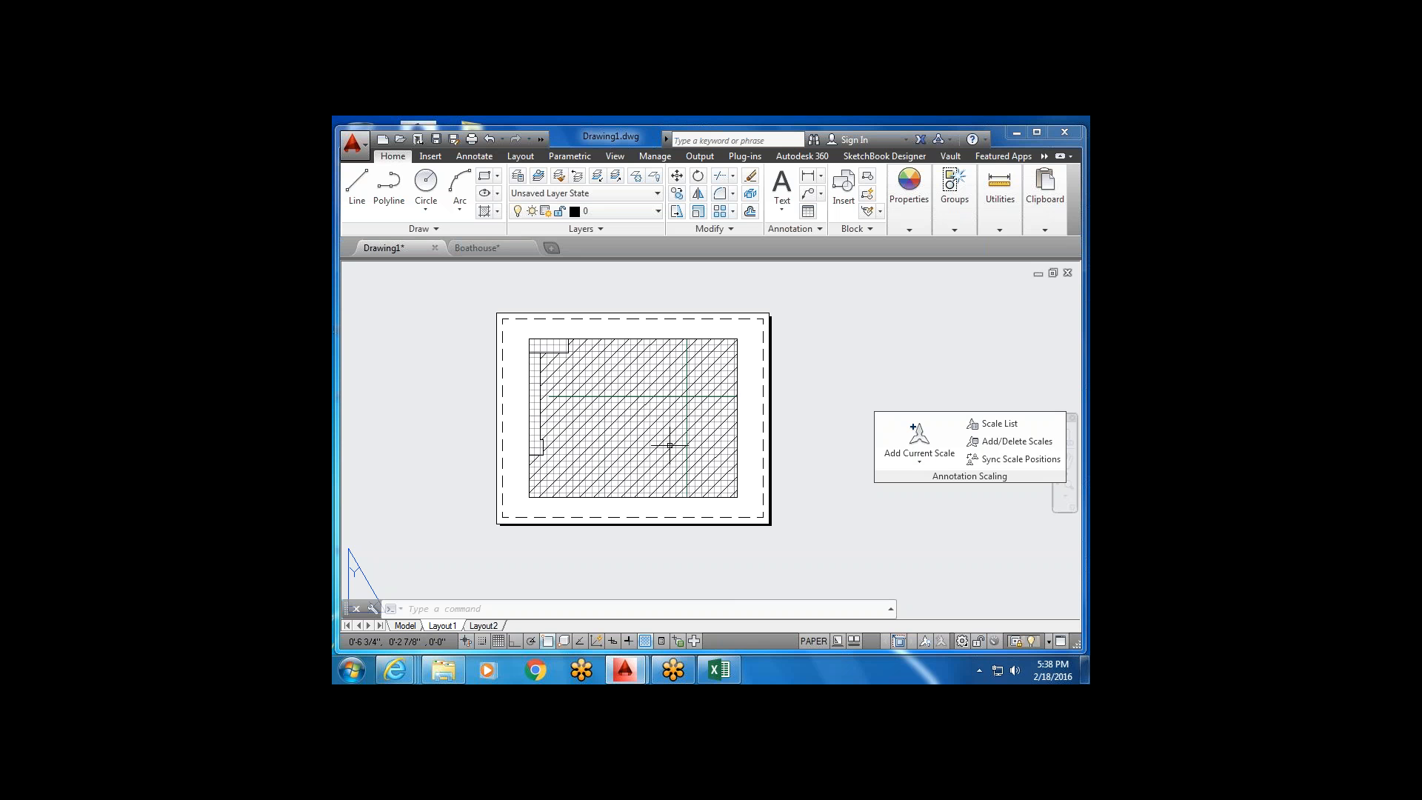
pyautogui.scroll(-2, 659, 445)
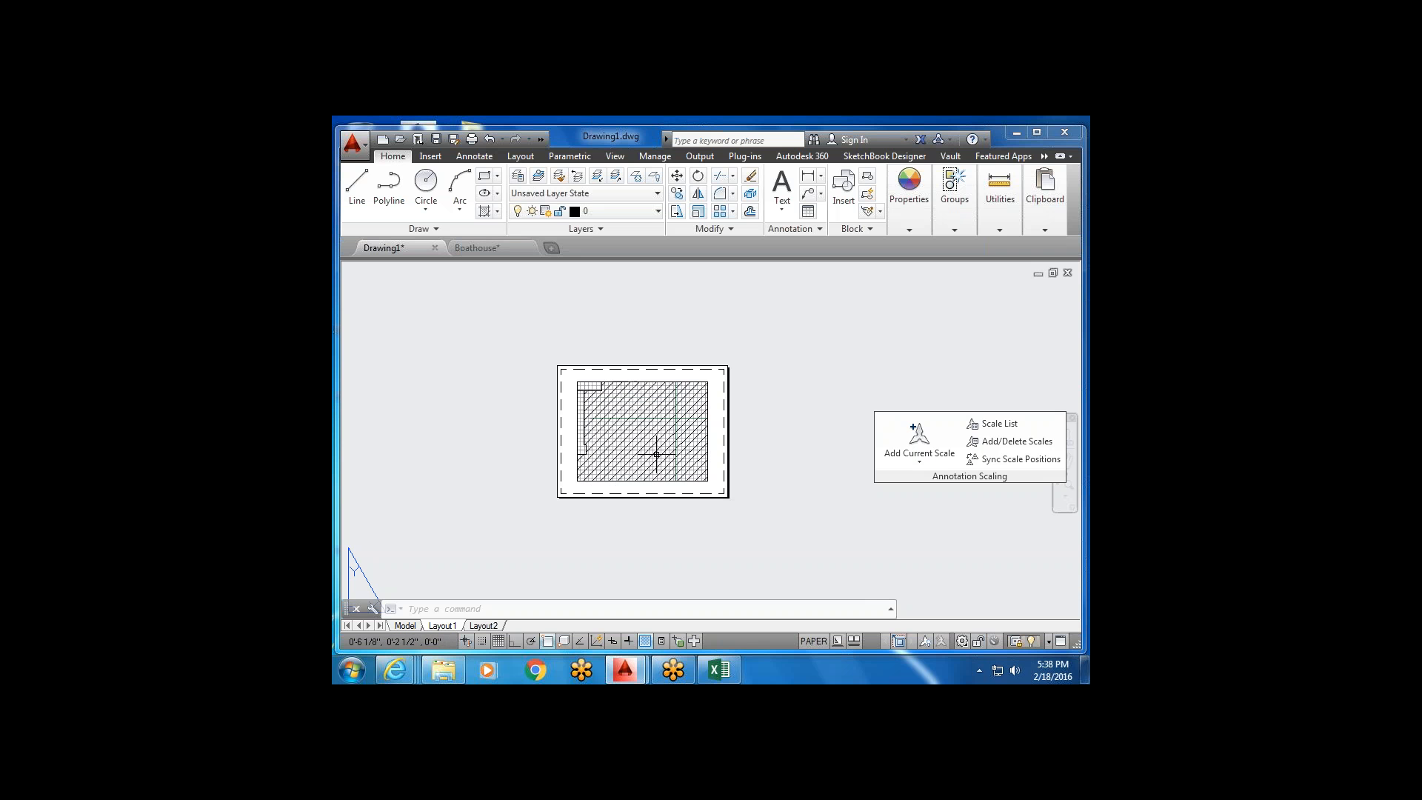
pyautogui.click(353, 144)
pyautogui.moveTo(394, 481)
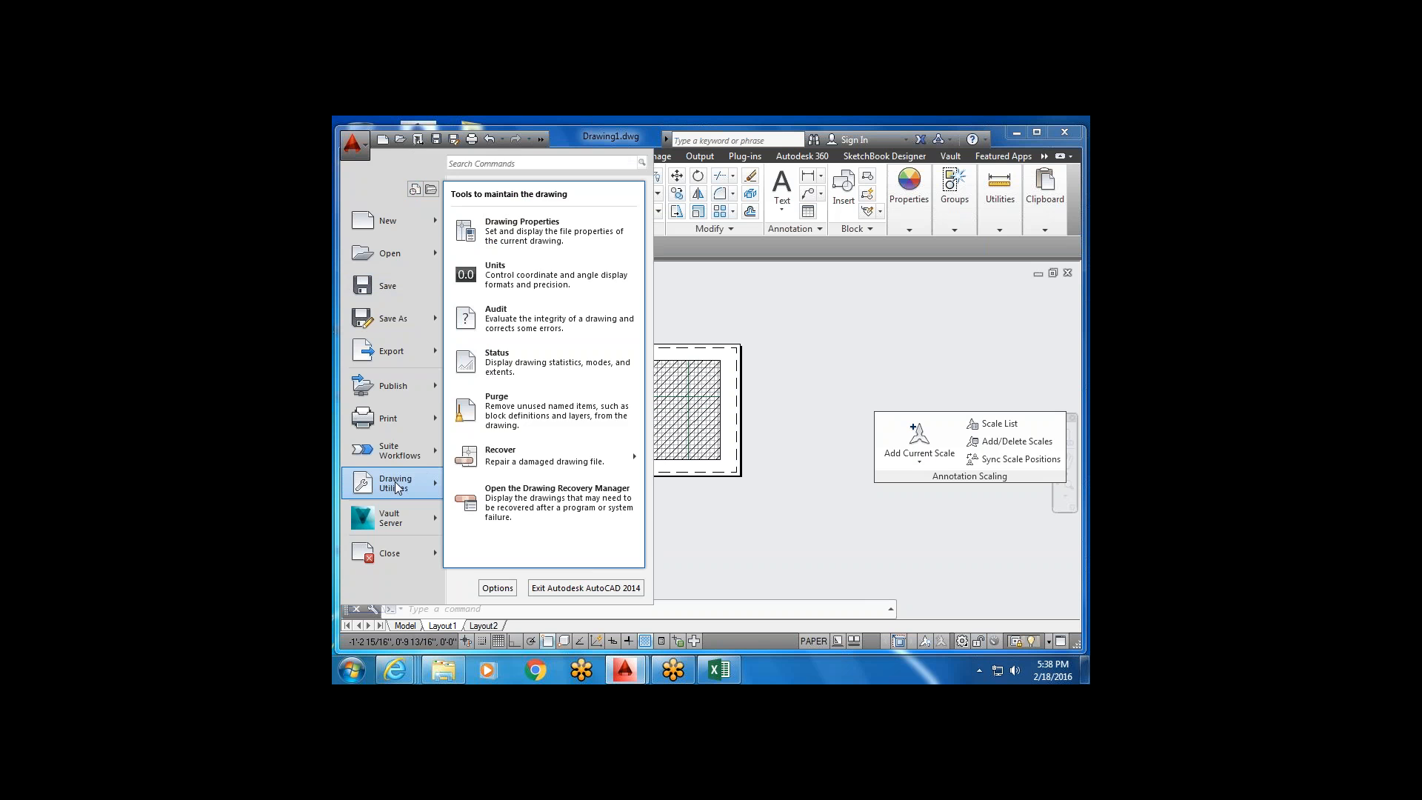
pyautogui.click(577, 289)
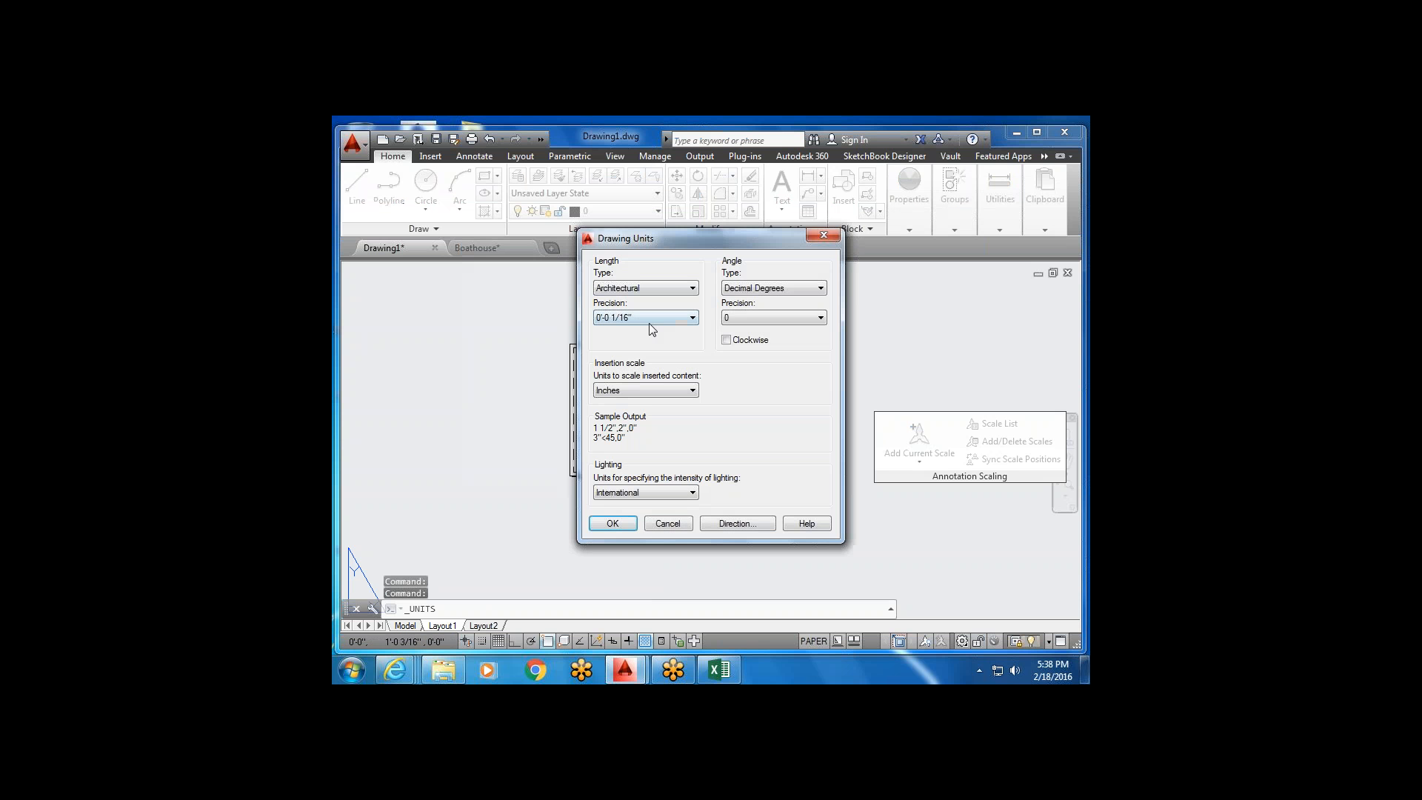
pyautogui.click(615, 522)
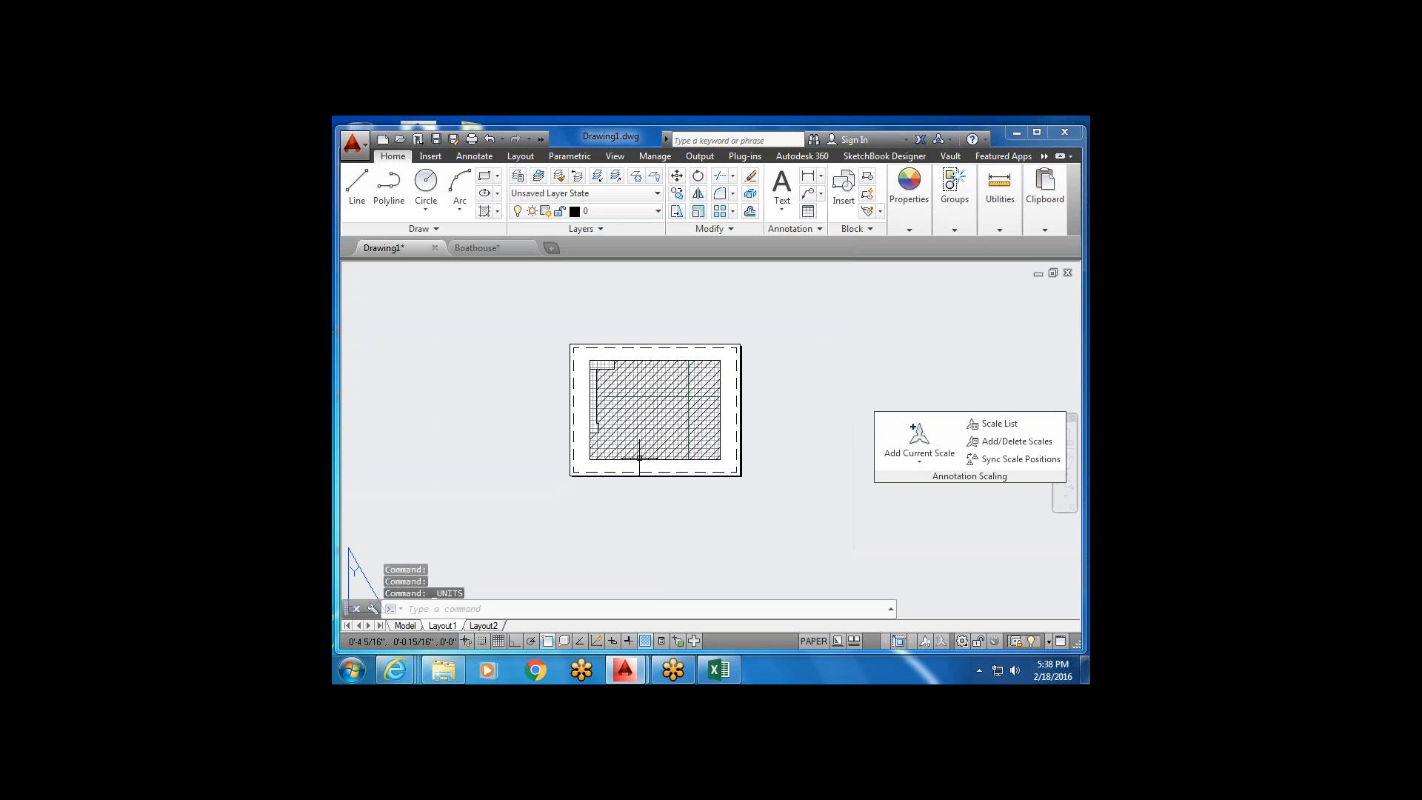
pyautogui.scroll(-2, 640, 457)
pyautogui.moveTo(640, 457); pyautogui.dragTo(662, 434, button='middle')
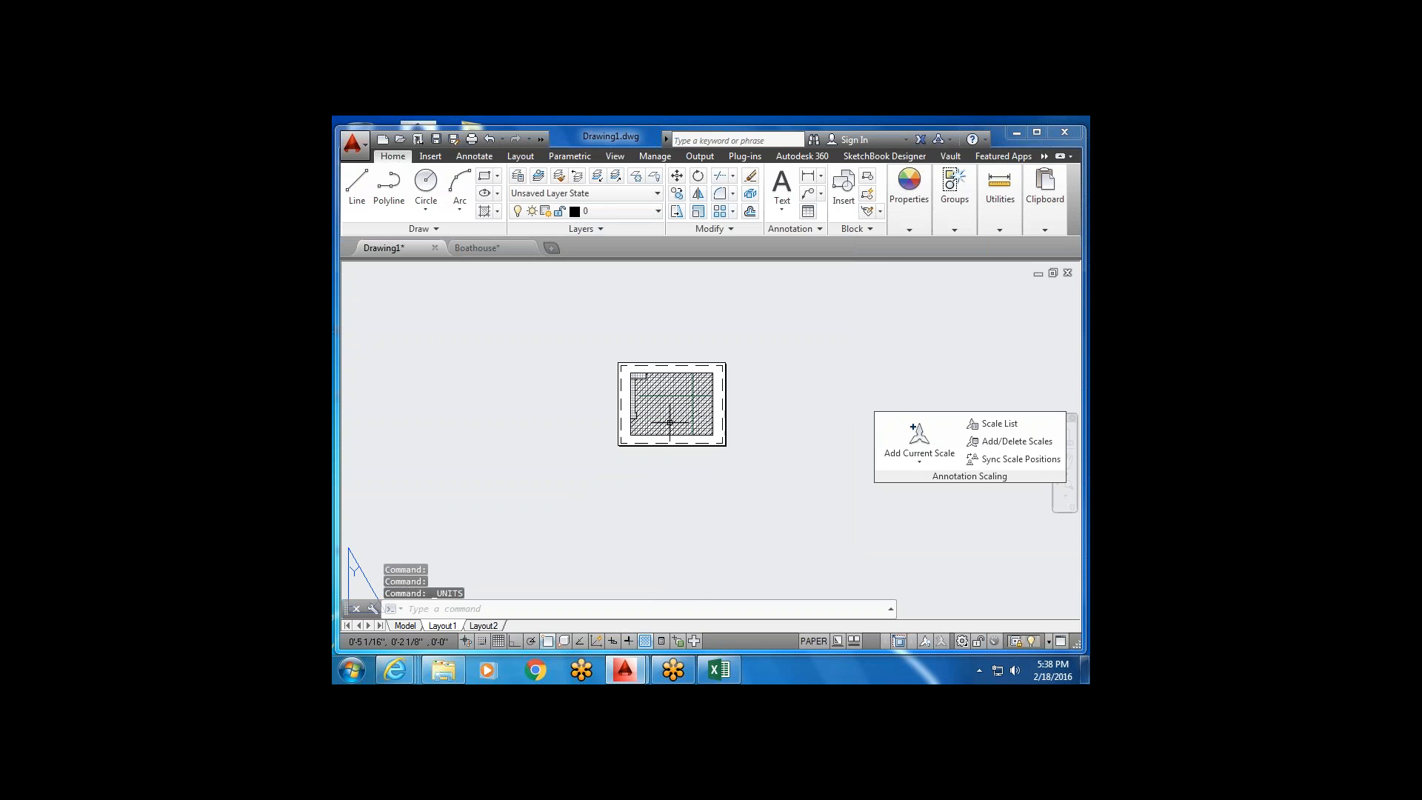
pyautogui.scroll(5, 666, 415)
pyautogui.scroll(-2, 628, 482)
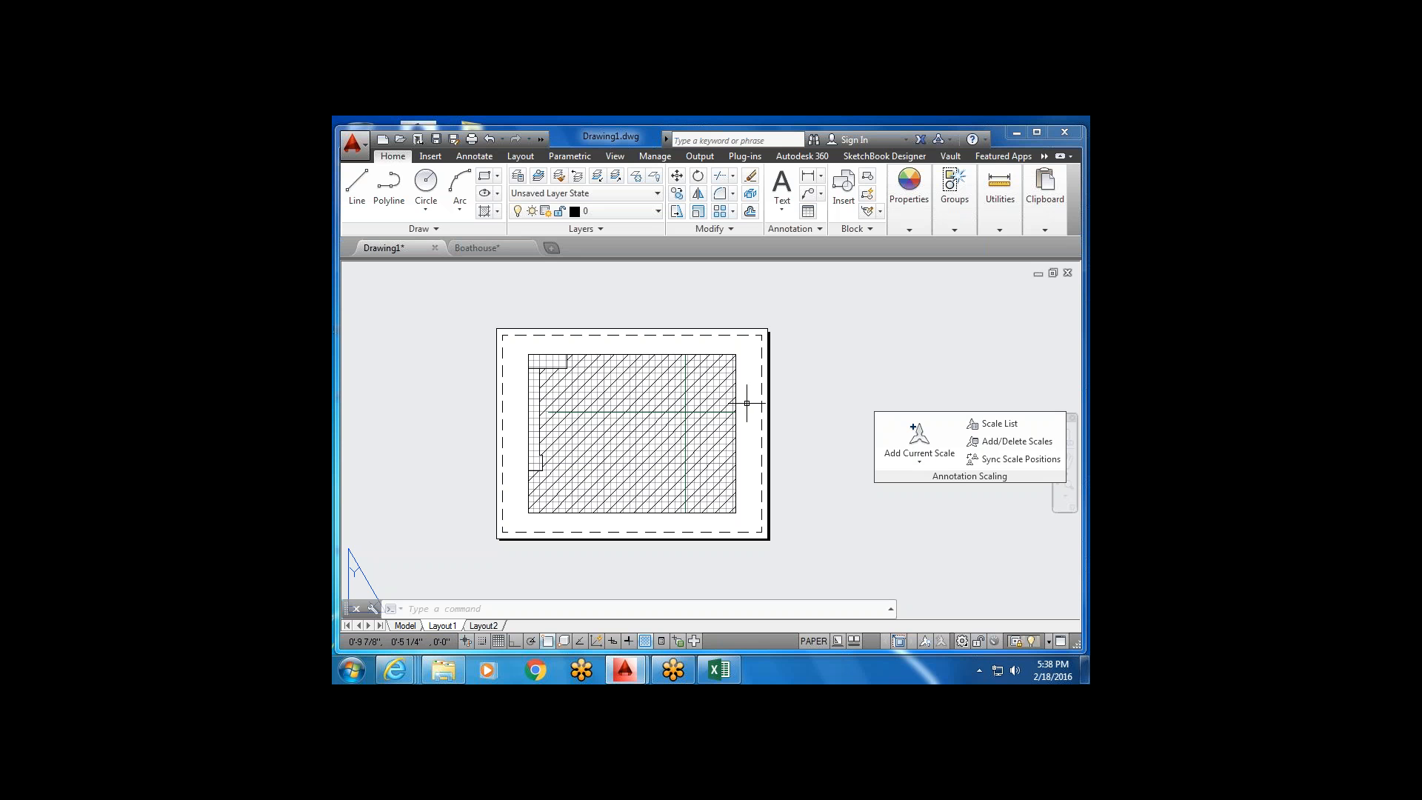
# Pan around the Layout1 sheet, clear stray selections, and bring up the Layout ribbon tools.
pyautogui.click(431, 157)
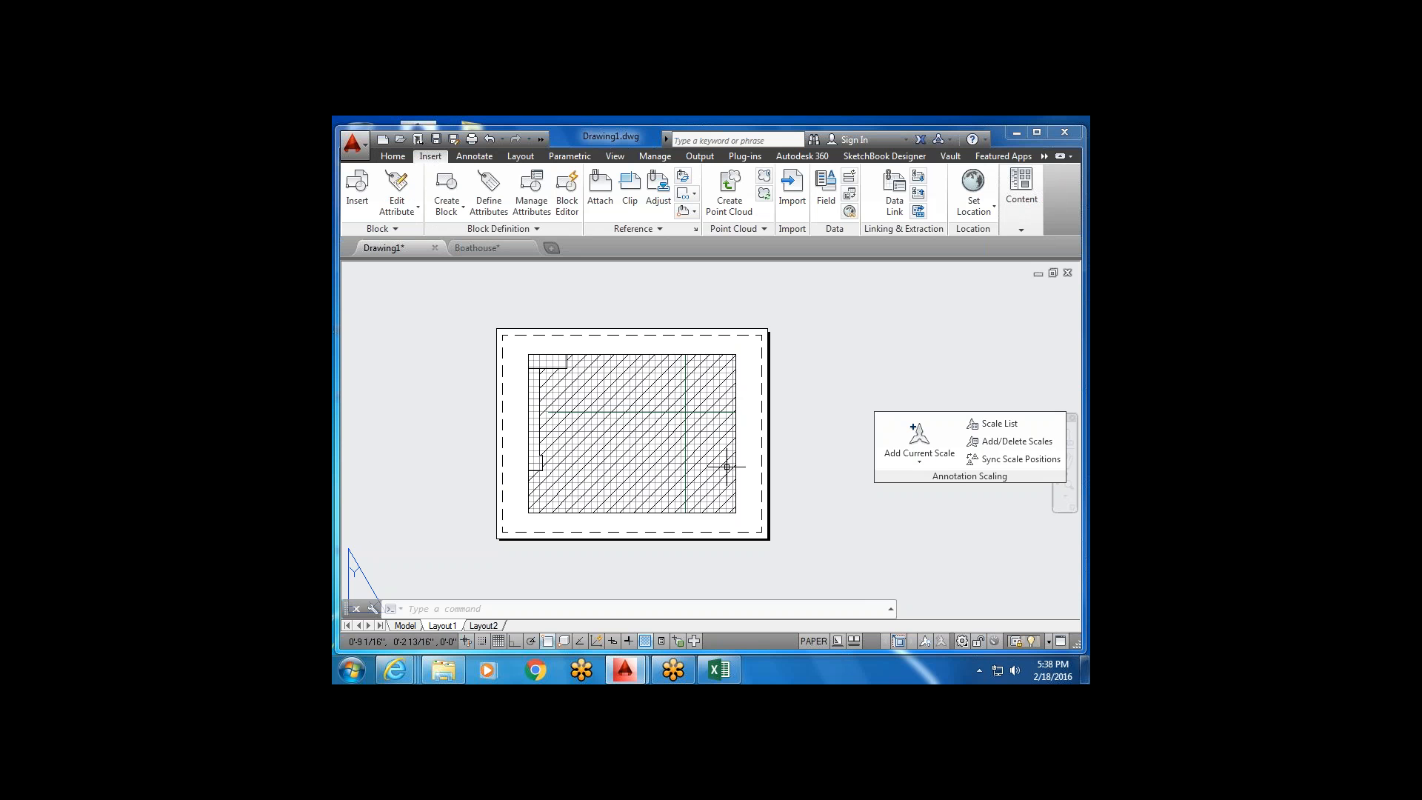
pyautogui.moveTo(713, 512); pyautogui.dragTo(720, 470, button='middle')
pyautogui.click(708, 432)
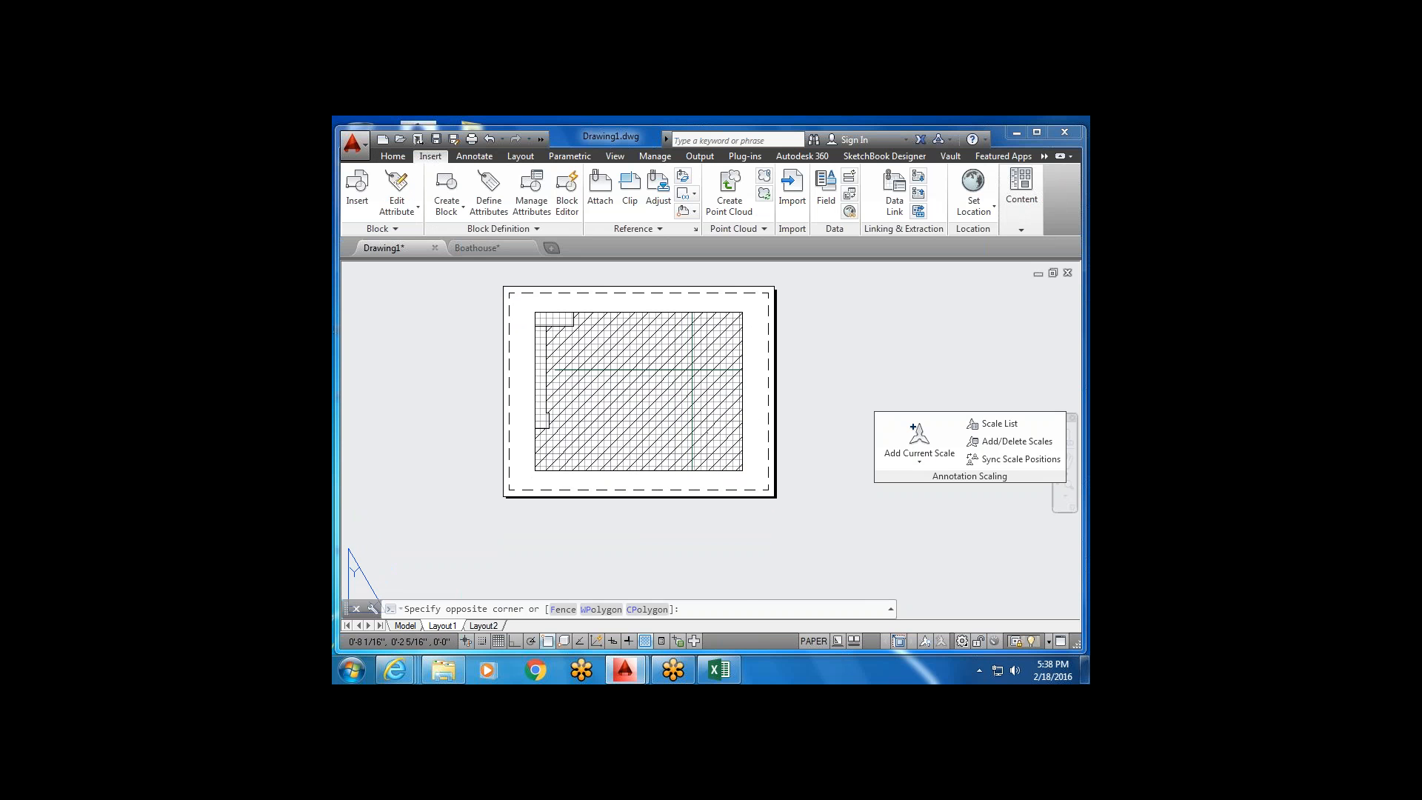
pyautogui.doubleClick(711, 430)
pyautogui.doubleClick(765, 419)
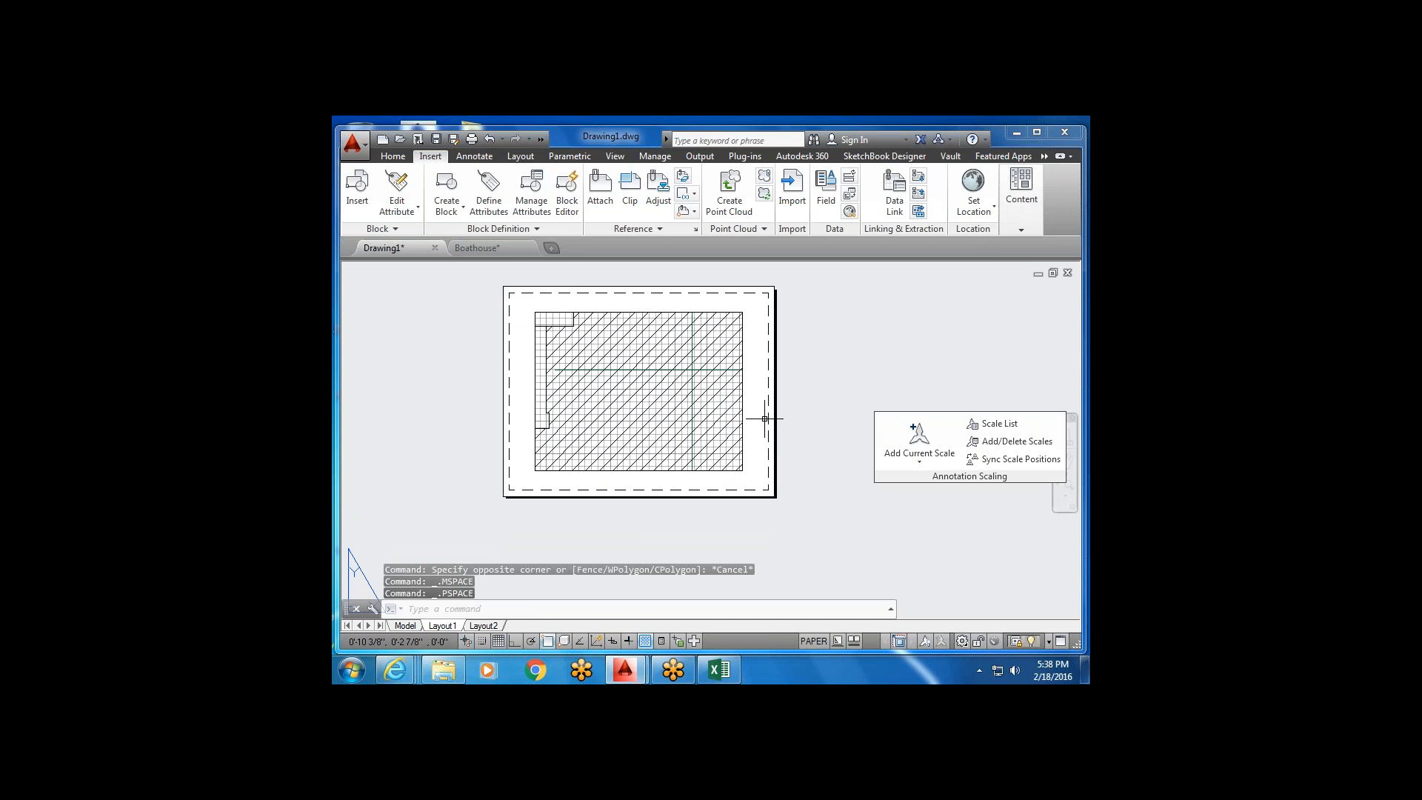
pyautogui.click(765, 419)
pyautogui.press('Escape')
pyautogui.press('Escape')
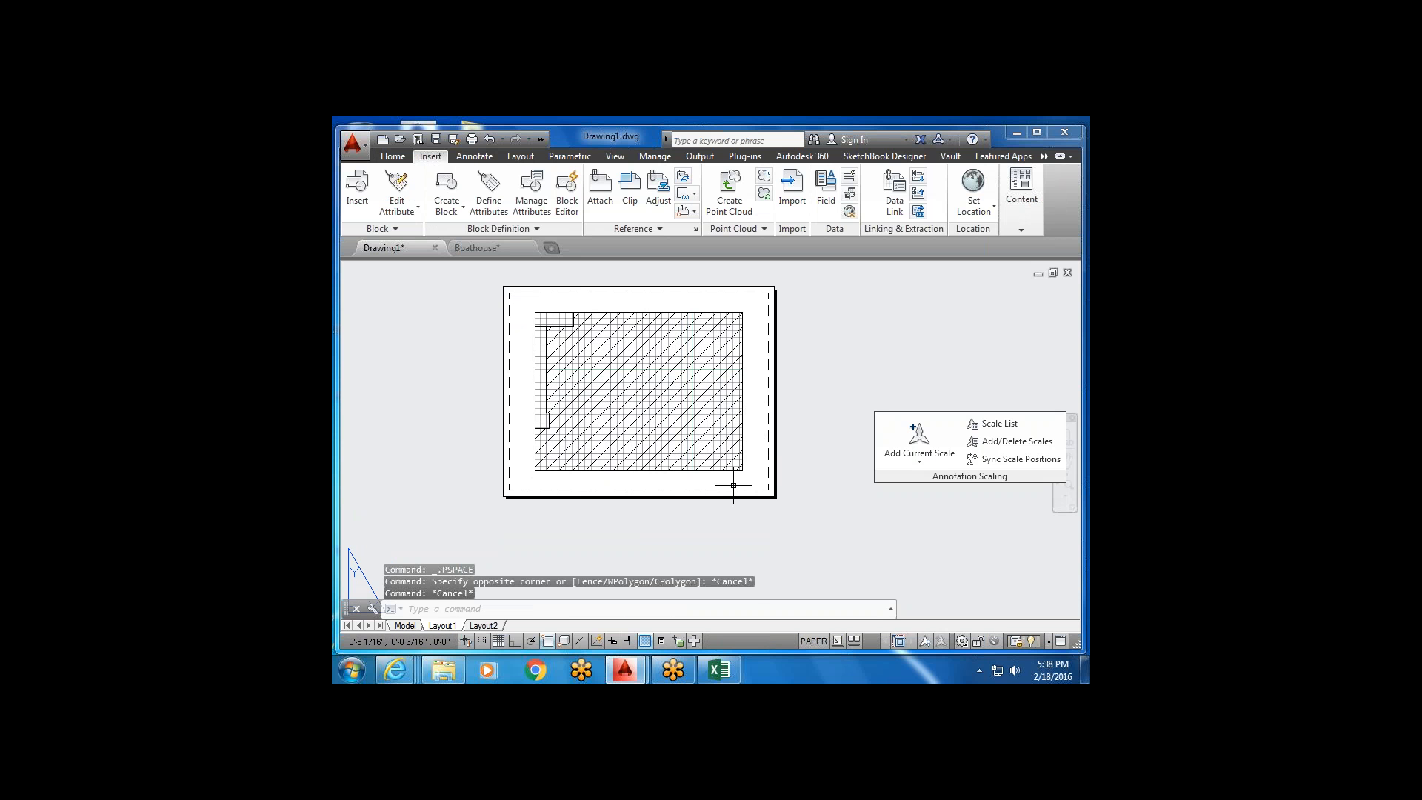
pyautogui.moveTo(510, 494); pyautogui.dragTo(511, 540, button='middle')
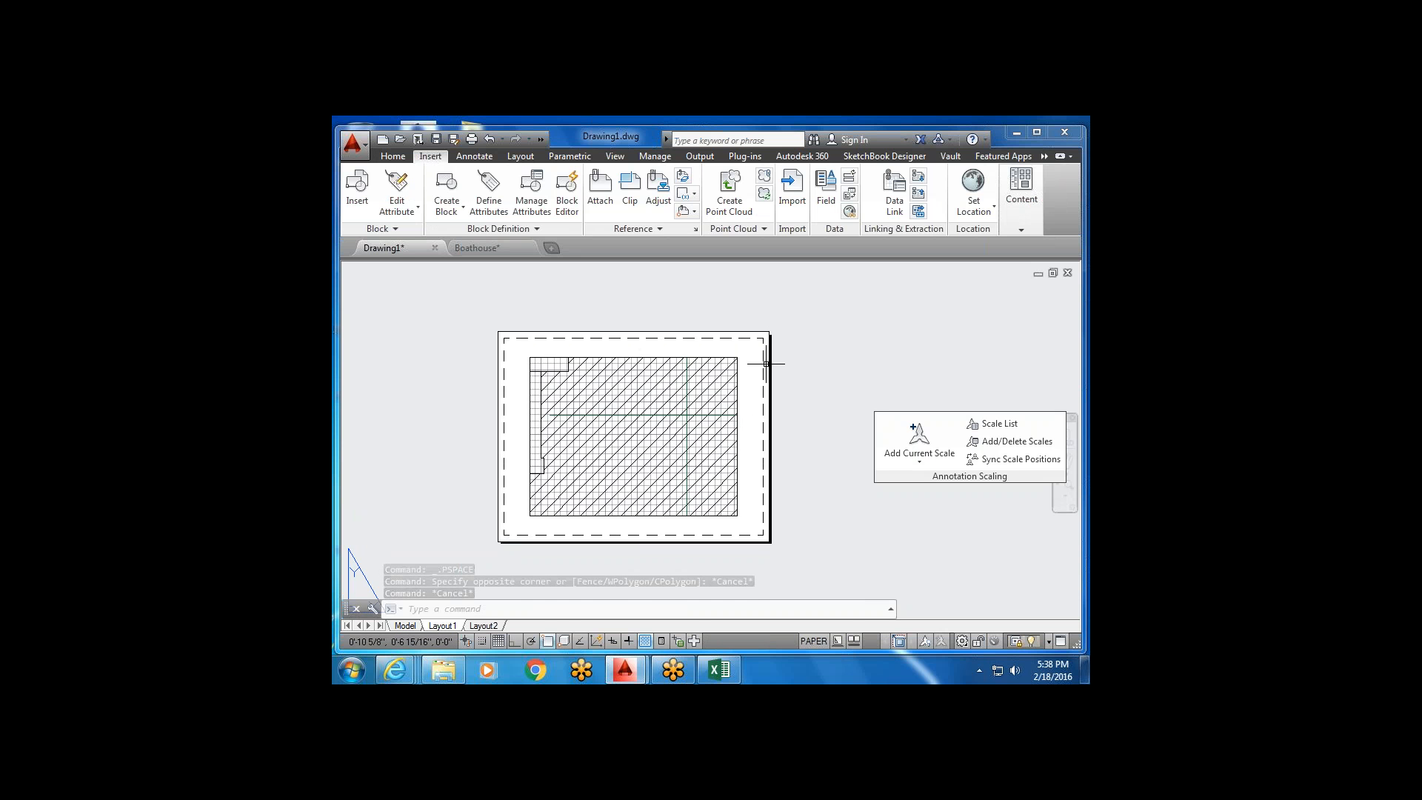
pyautogui.scroll(2, 613, 359)
pyautogui.scroll(-2, 603, 416)
pyautogui.moveTo(603, 415); pyautogui.dragTo(617, 382, button='middle')
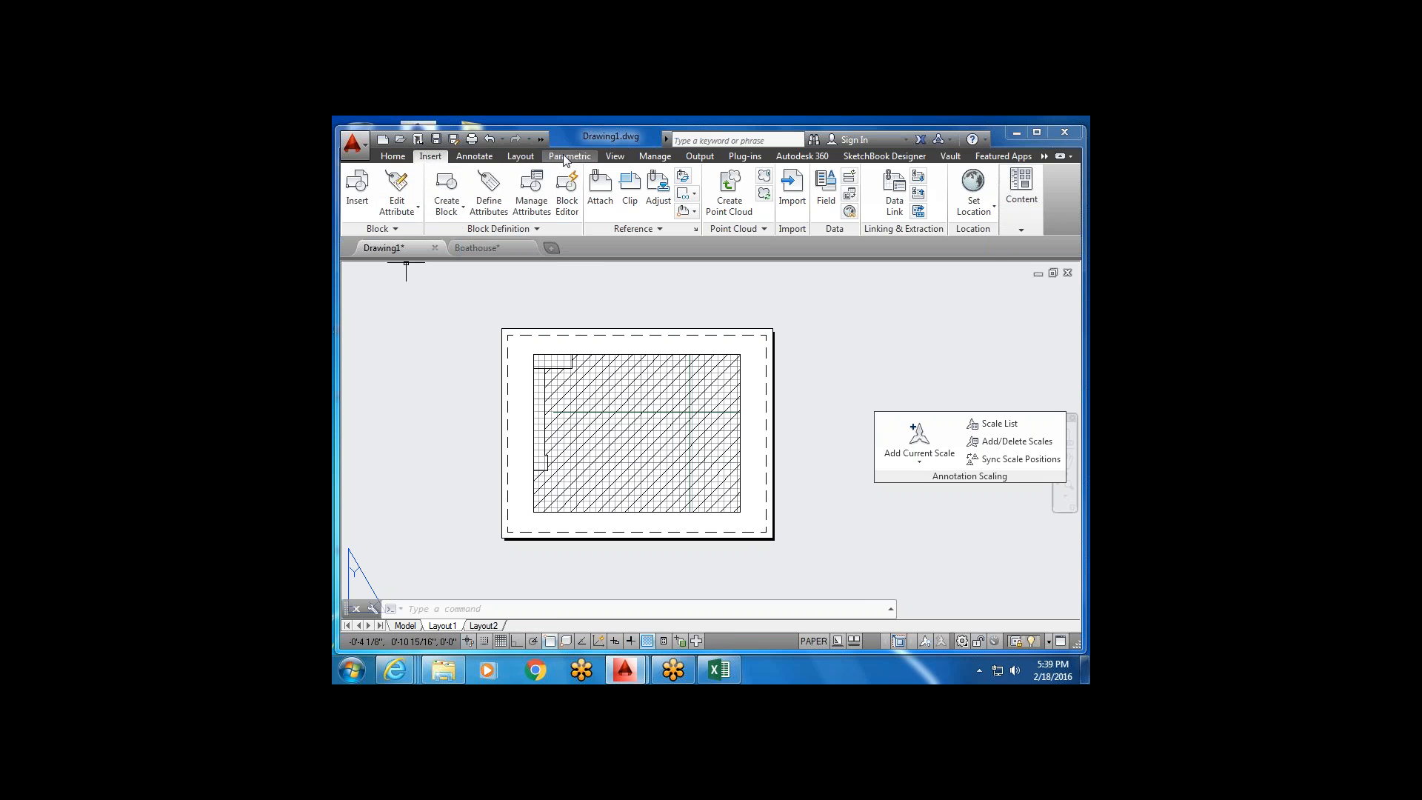
pyautogui.click(520, 156)
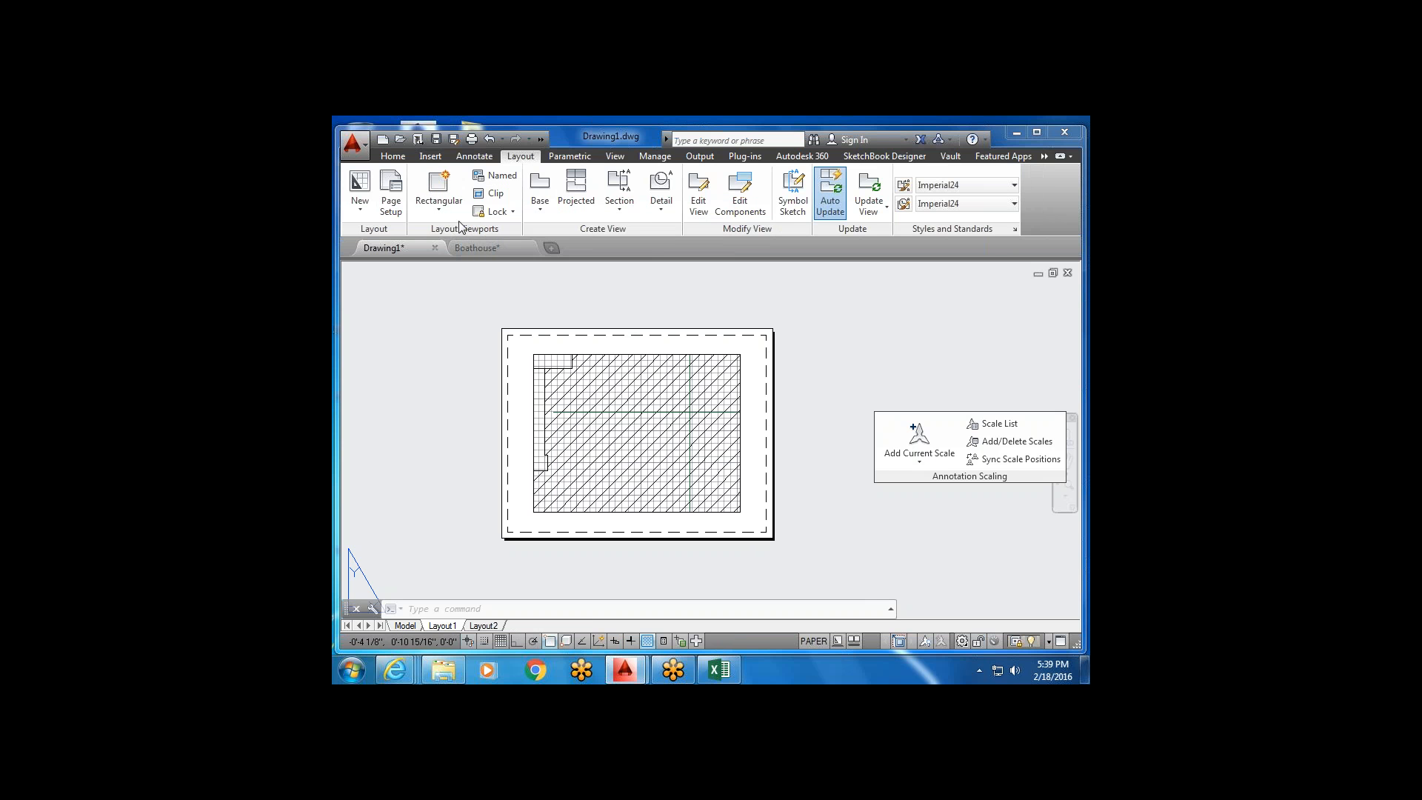
# Draw a six-sided polygonal viewport on the sheet's left part, closing it at the start point.
pyautogui.click(440, 210)
pyautogui.click(432, 194)
pyautogui.click(457, 265)
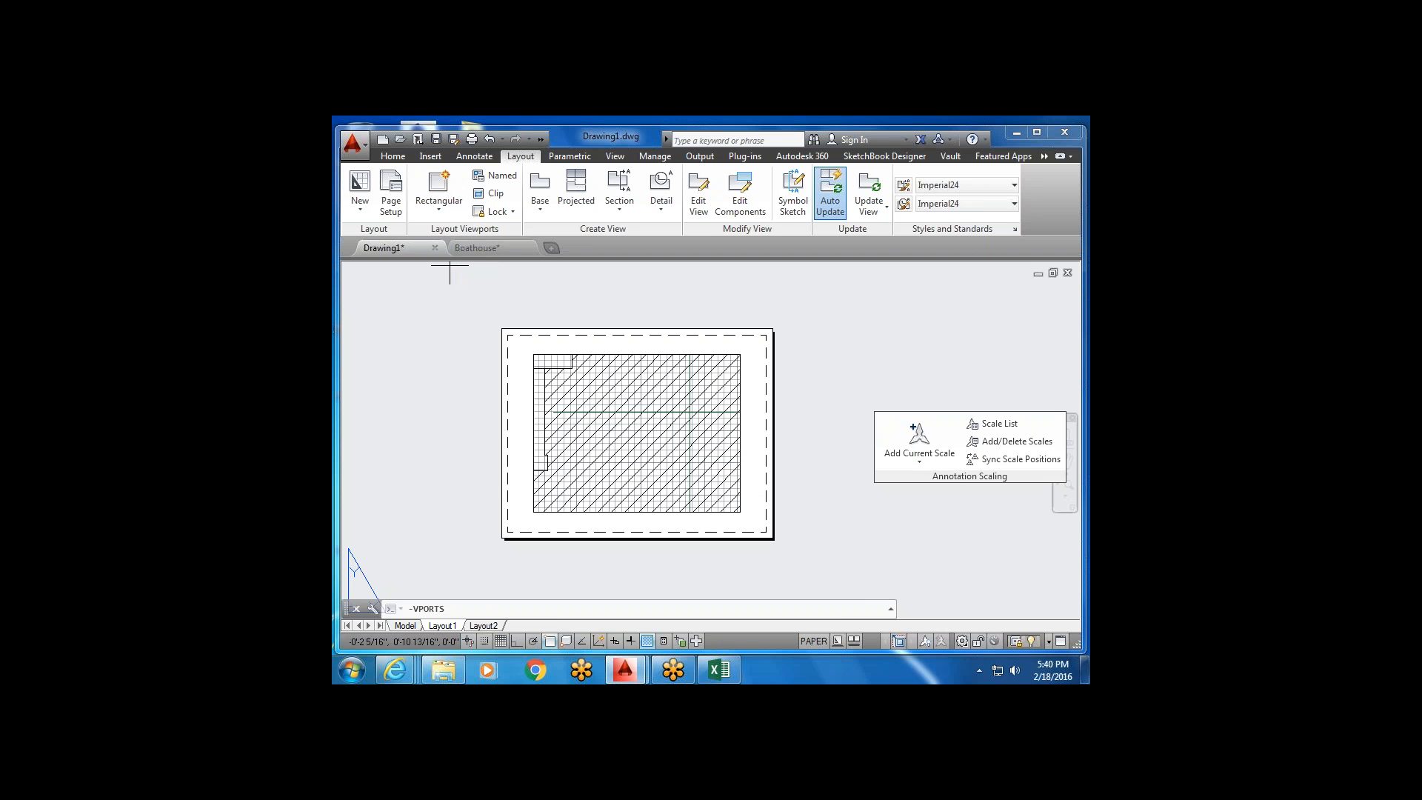
pyautogui.click(519, 504)
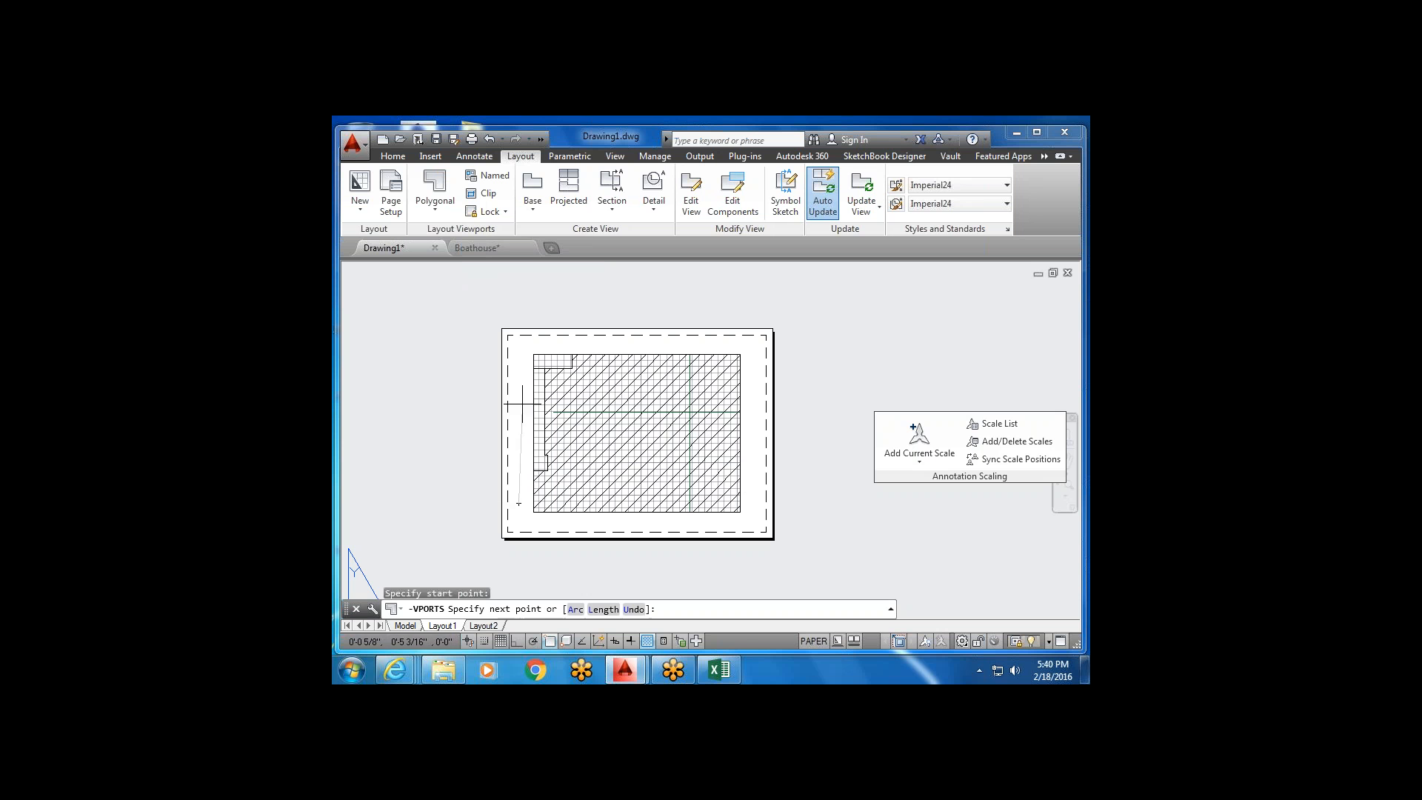
pyautogui.click(519, 345)
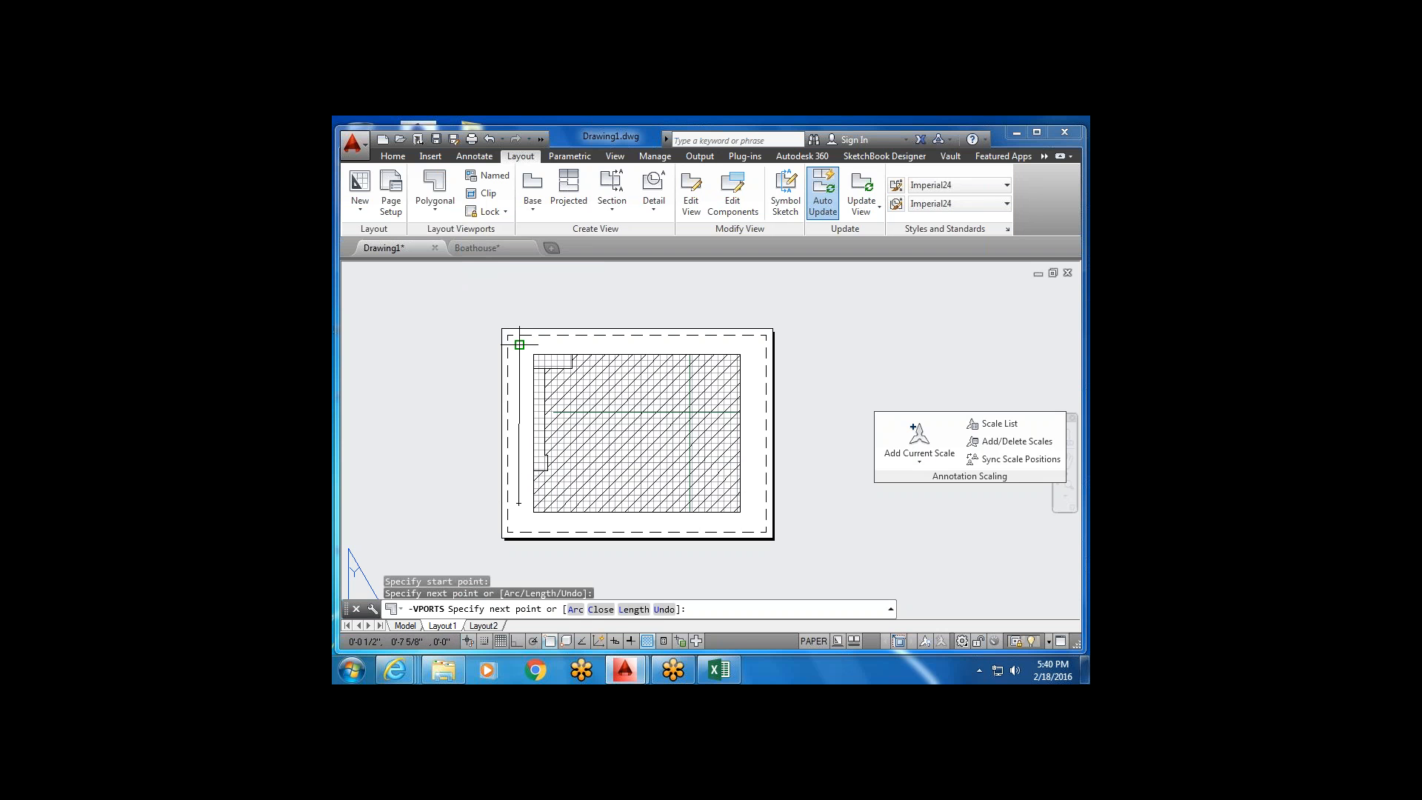
pyautogui.click(597, 344)
pyautogui.click(665, 429)
pyautogui.click(637, 511)
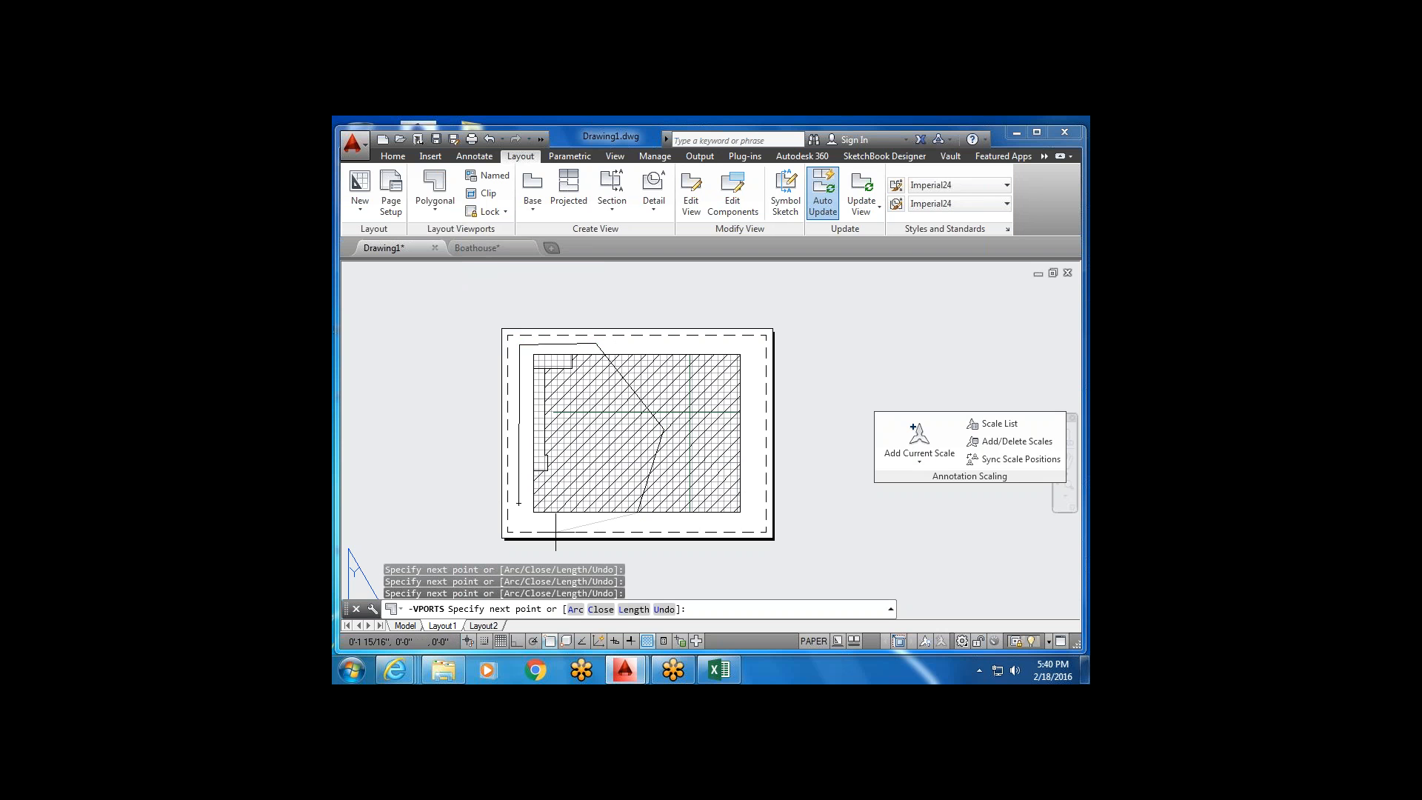
pyautogui.click(545, 532)
pyautogui.click(518, 503)
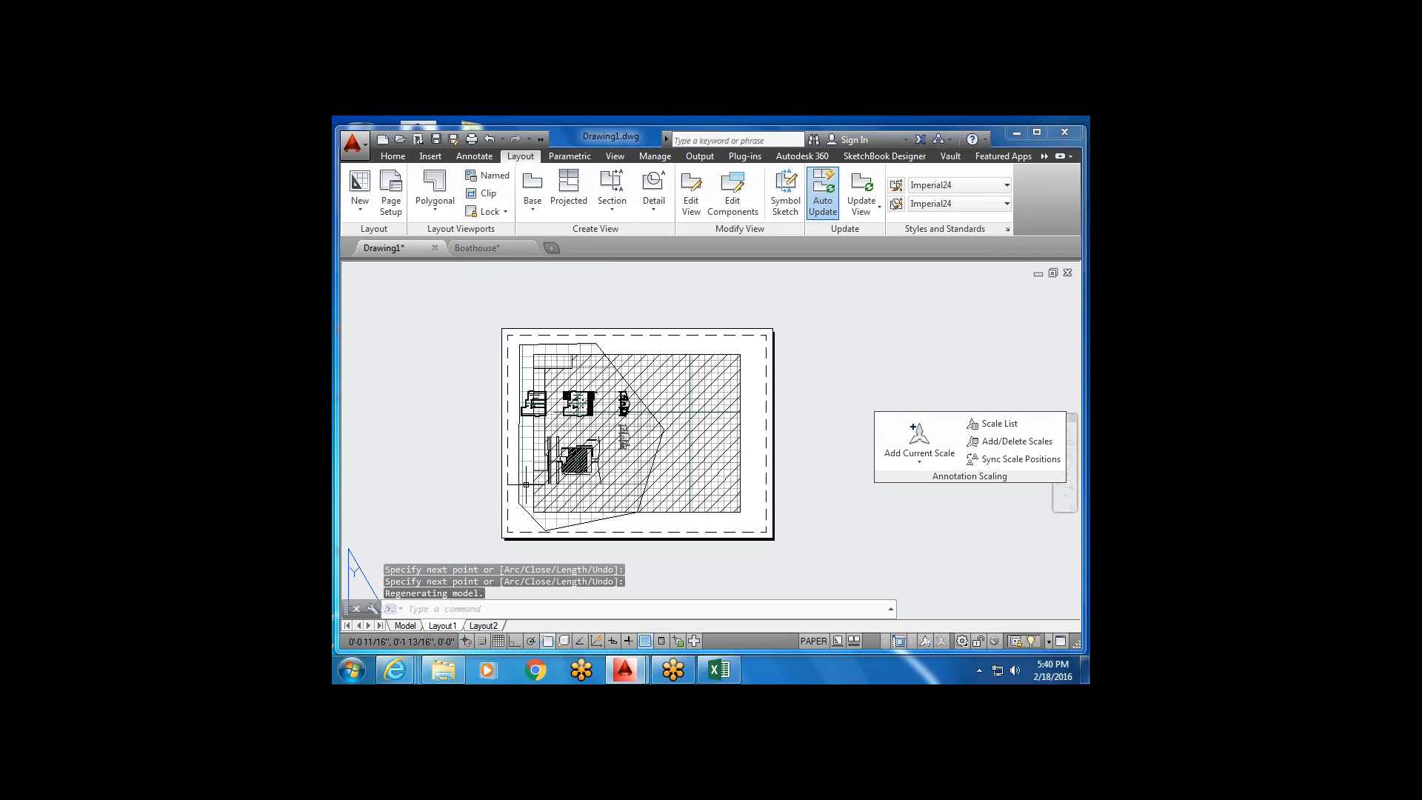
# Select the old rectangular viewport and delete it.
pyautogui.click(743, 337)
pyautogui.click(727, 368)
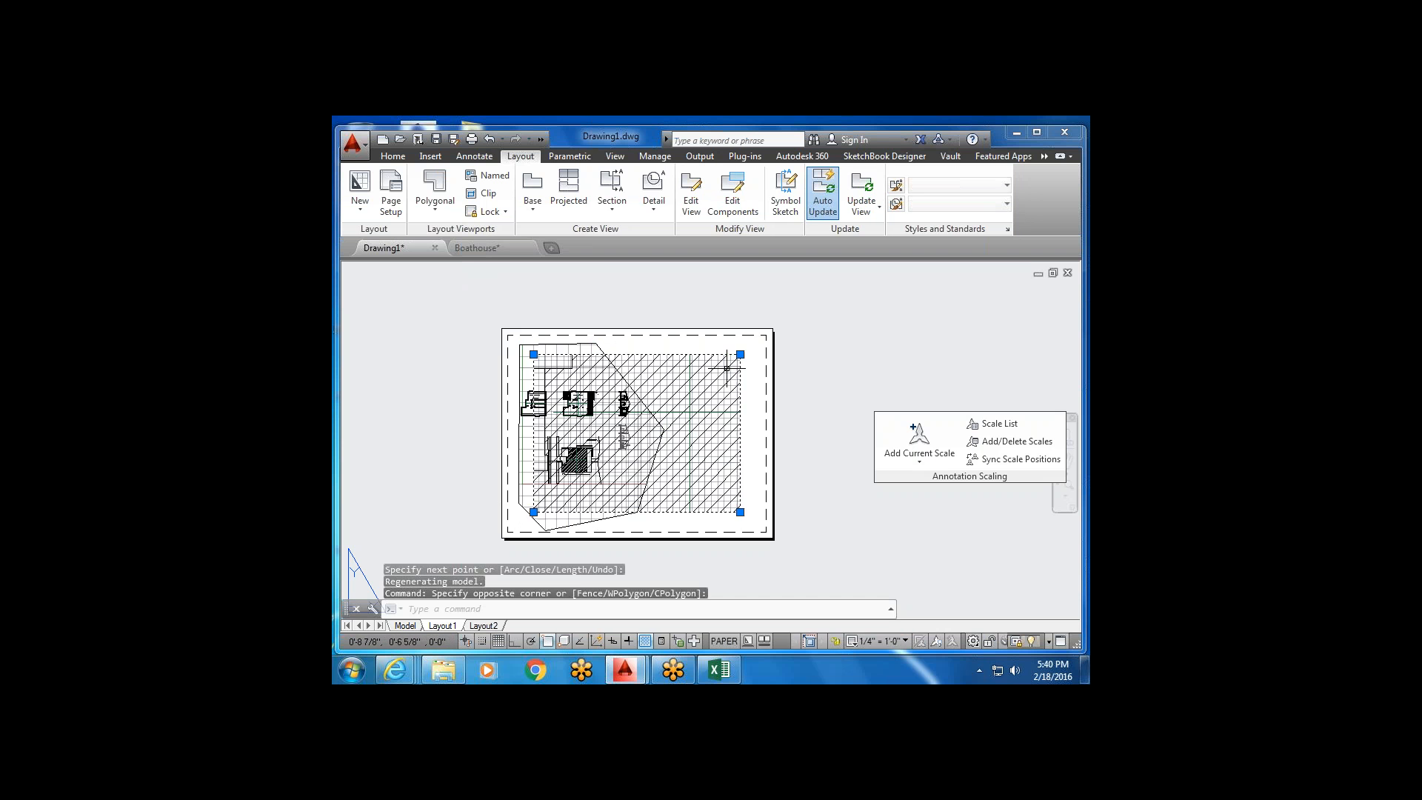
pyautogui.press('Delete')
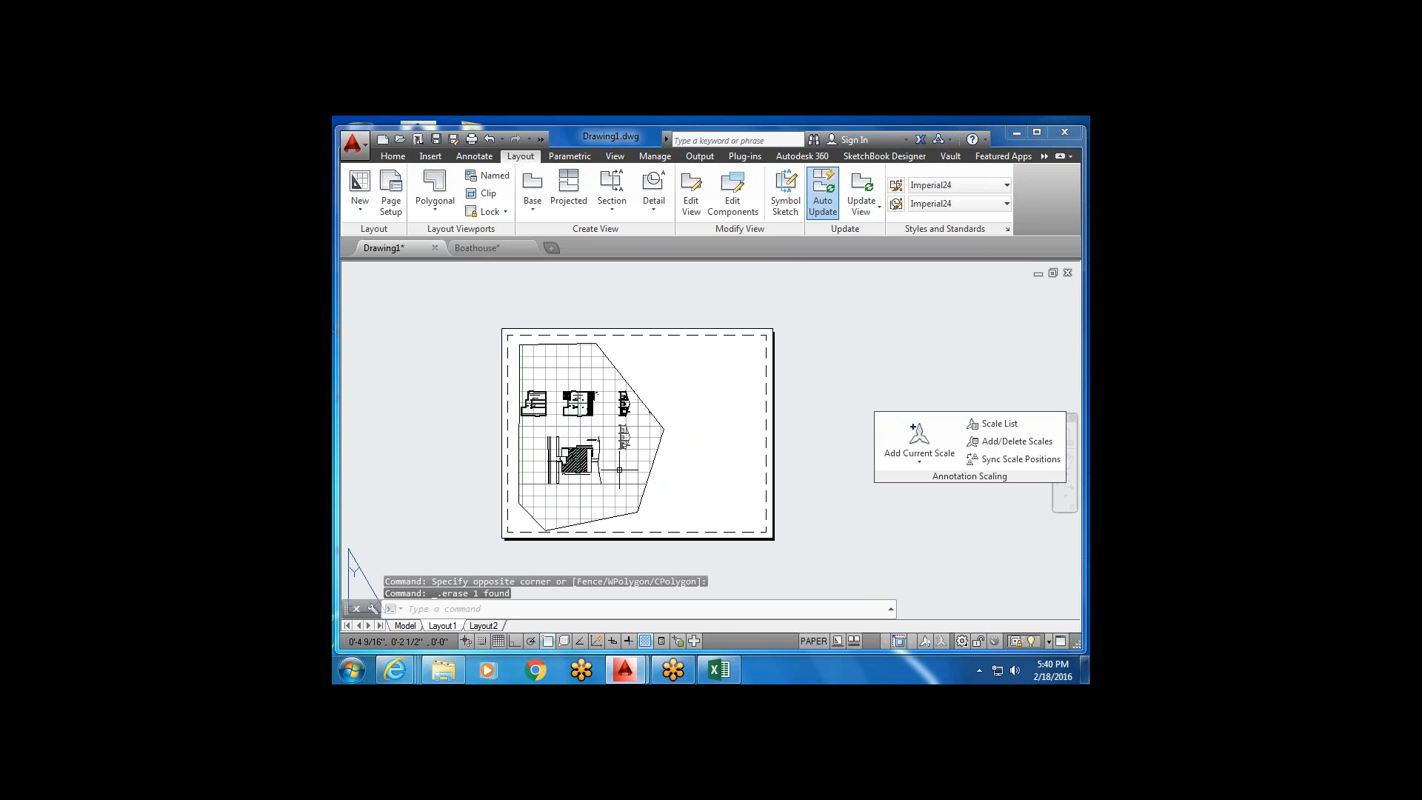
# Select the polygonal viewport and delete it.
pyautogui.scroll(-3, 688, 435)
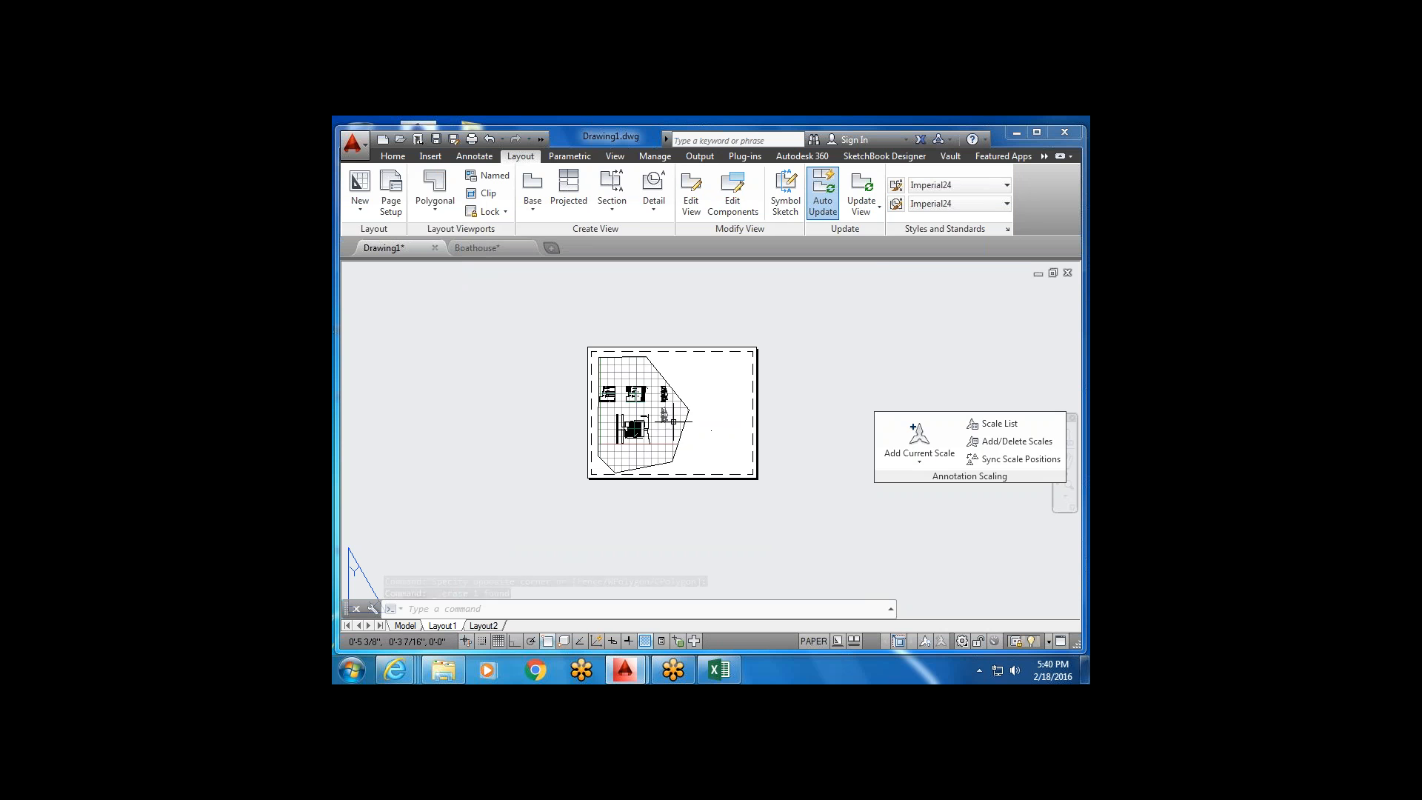
pyautogui.scroll(2, 677, 381)
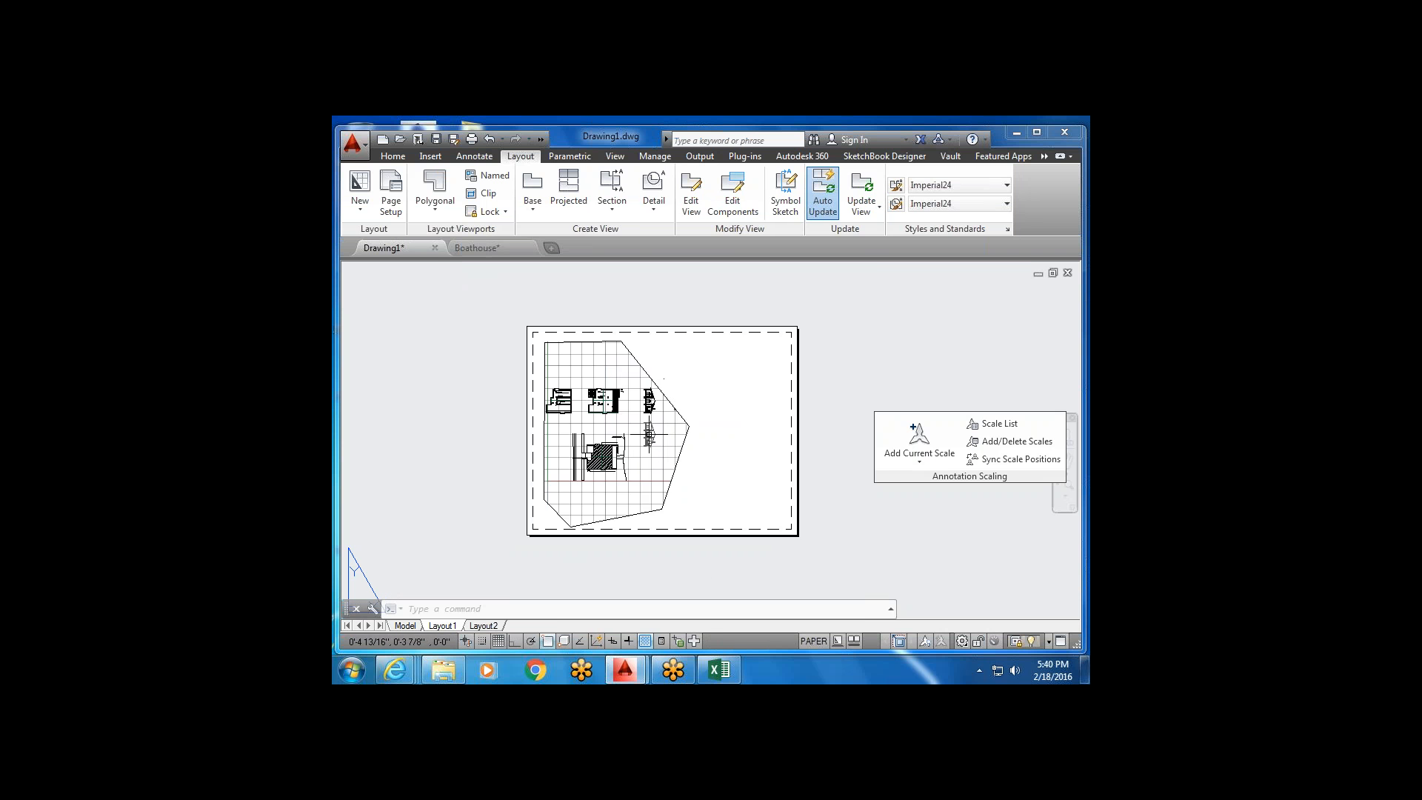
pyautogui.scroll(2, 676, 400)
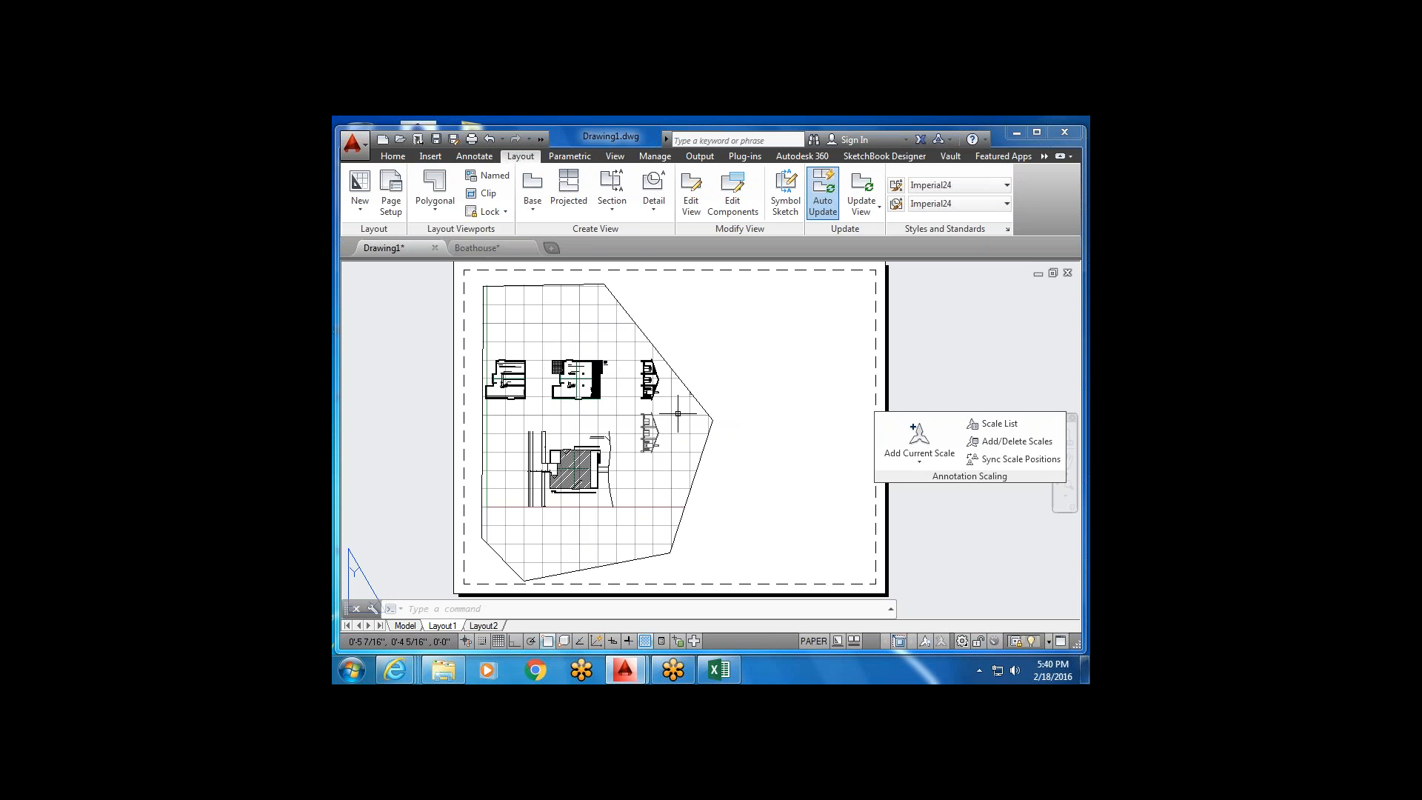
pyautogui.scroll(-2, 678, 413)
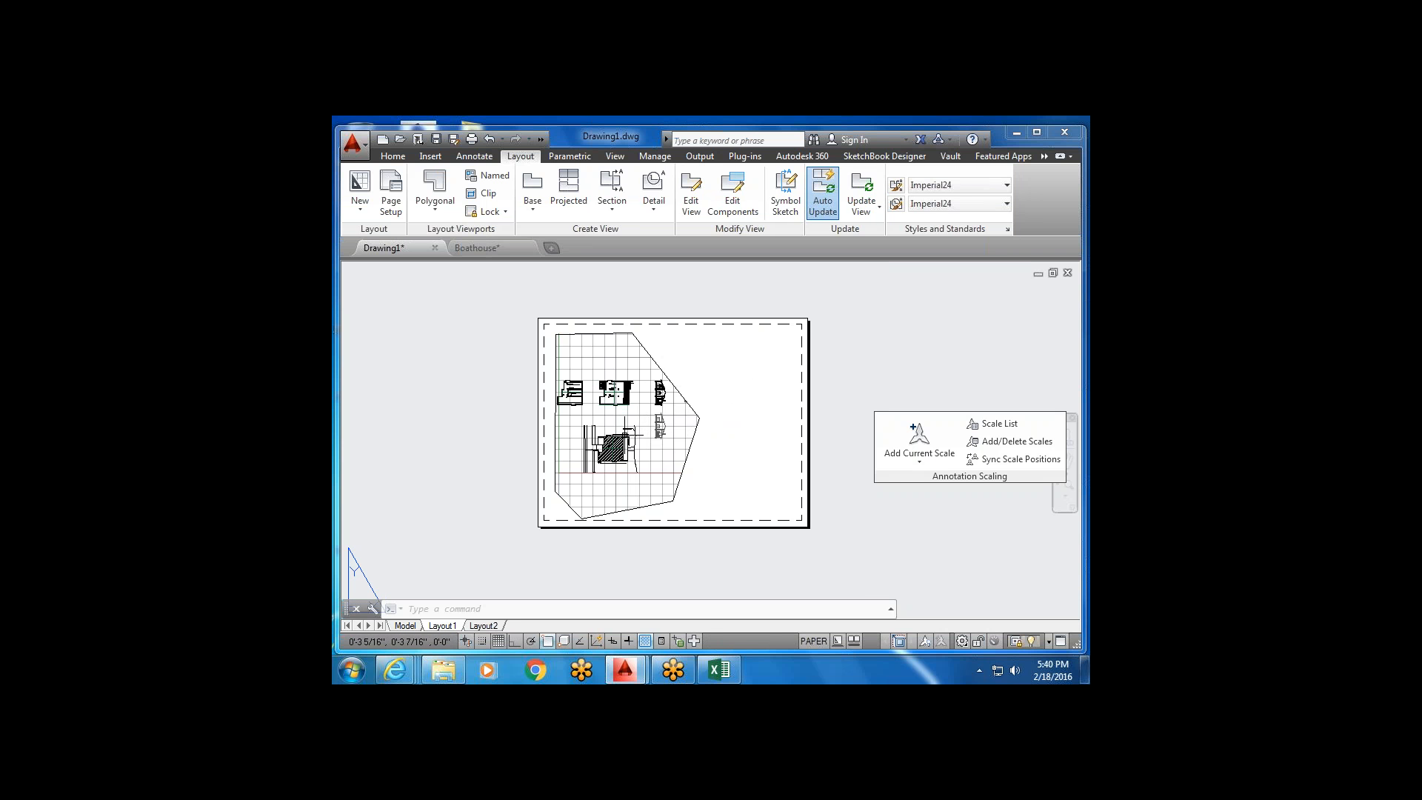
pyautogui.click(743, 400)
pyautogui.click(693, 374)
pyautogui.press('Delete')
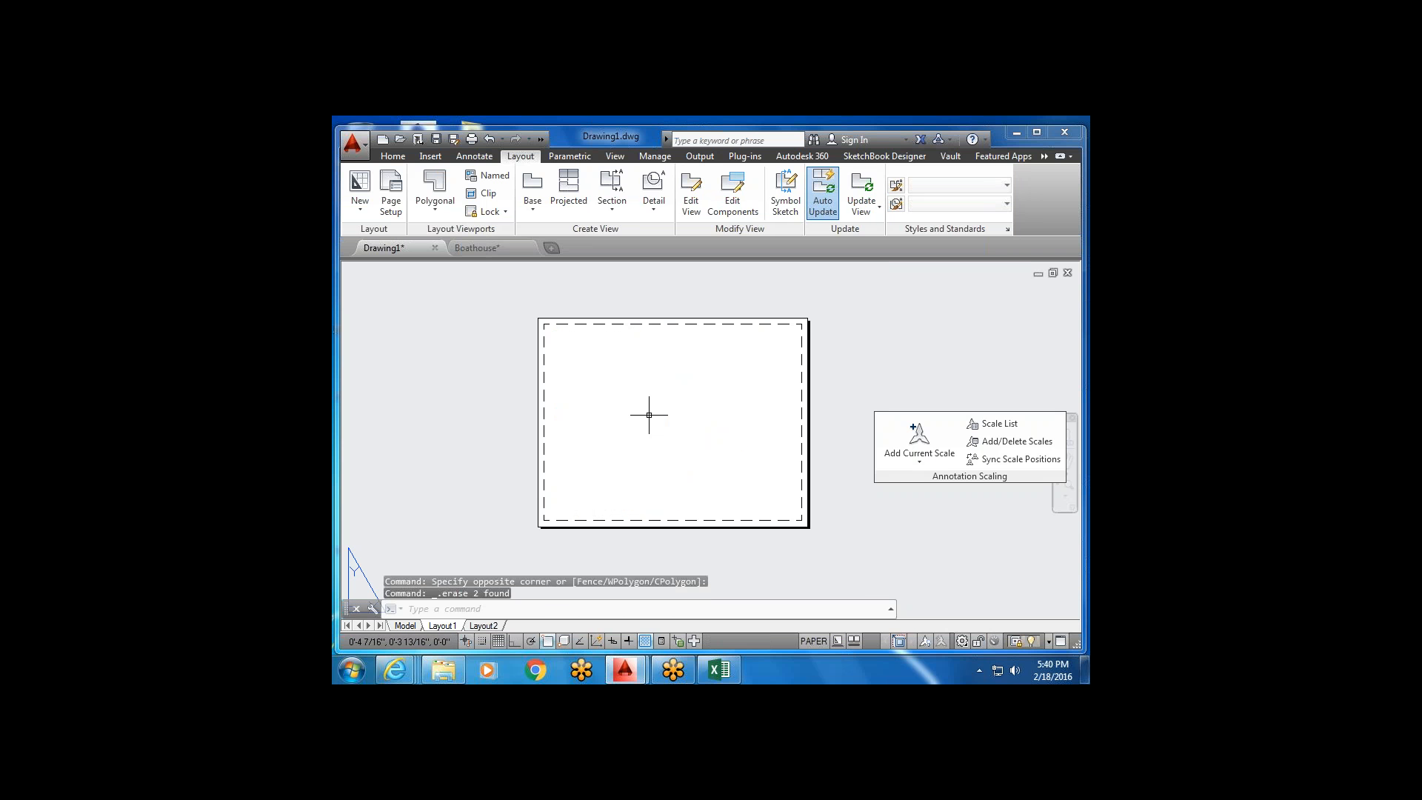
# Create a trial rectangular viewport from two corners, then select and delete it.
pyautogui.click(435, 208)
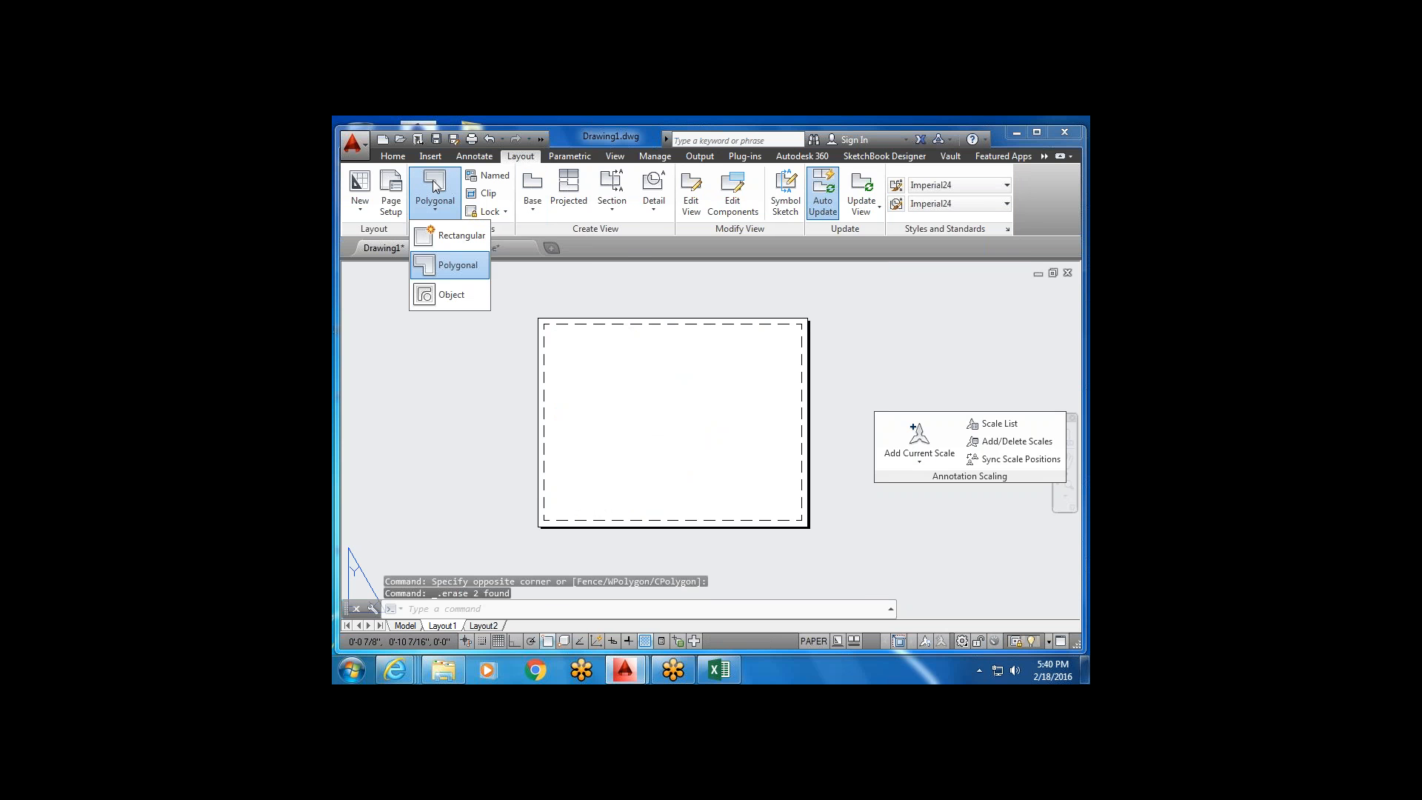
pyautogui.click(444, 238)
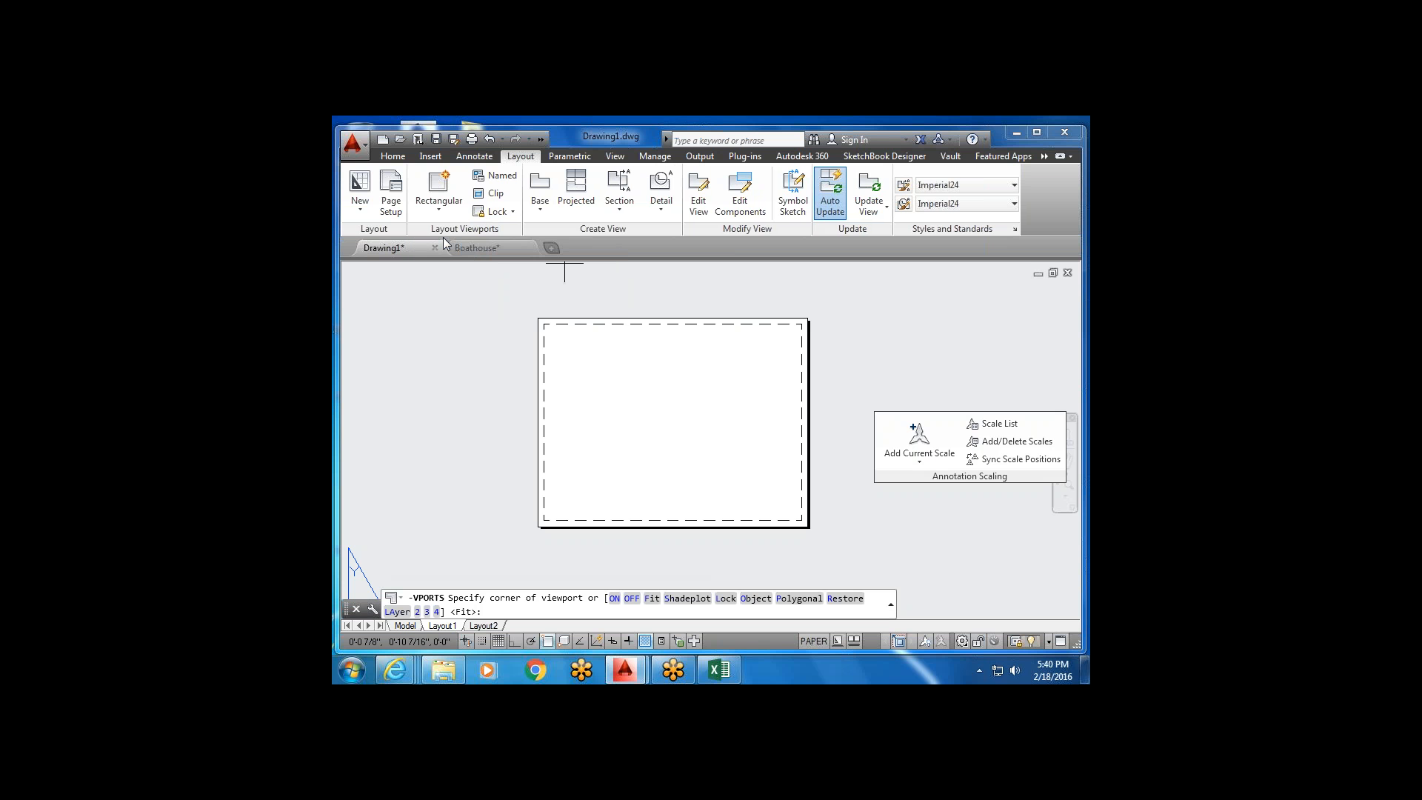
pyautogui.click(554, 331)
pyautogui.click(674, 445)
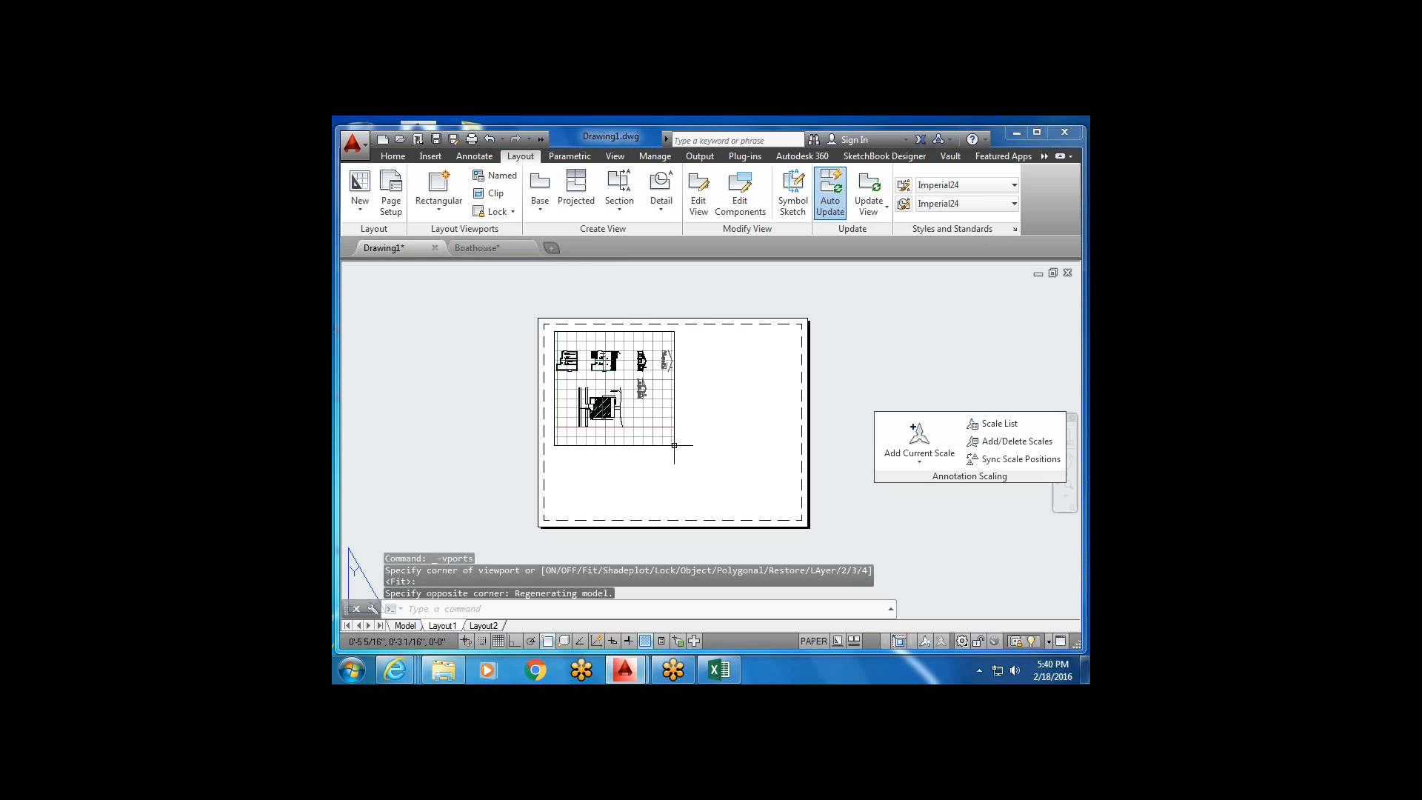
pyautogui.click(692, 432)
pyautogui.click(638, 432)
pyautogui.press('Delete')
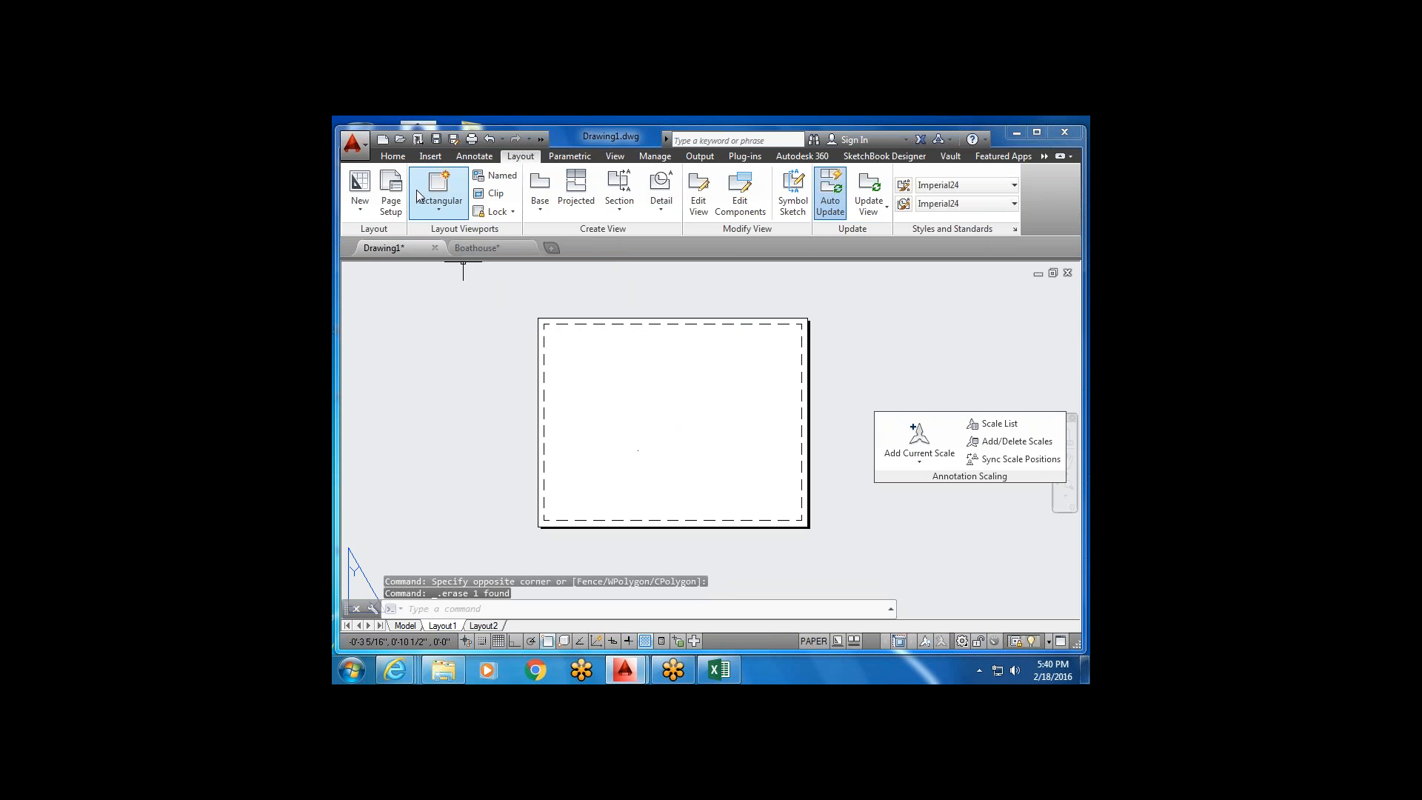
# Draw a small Rectangular viewport from two corners near the sheet's top-left corner.
pyautogui.click(435, 191)
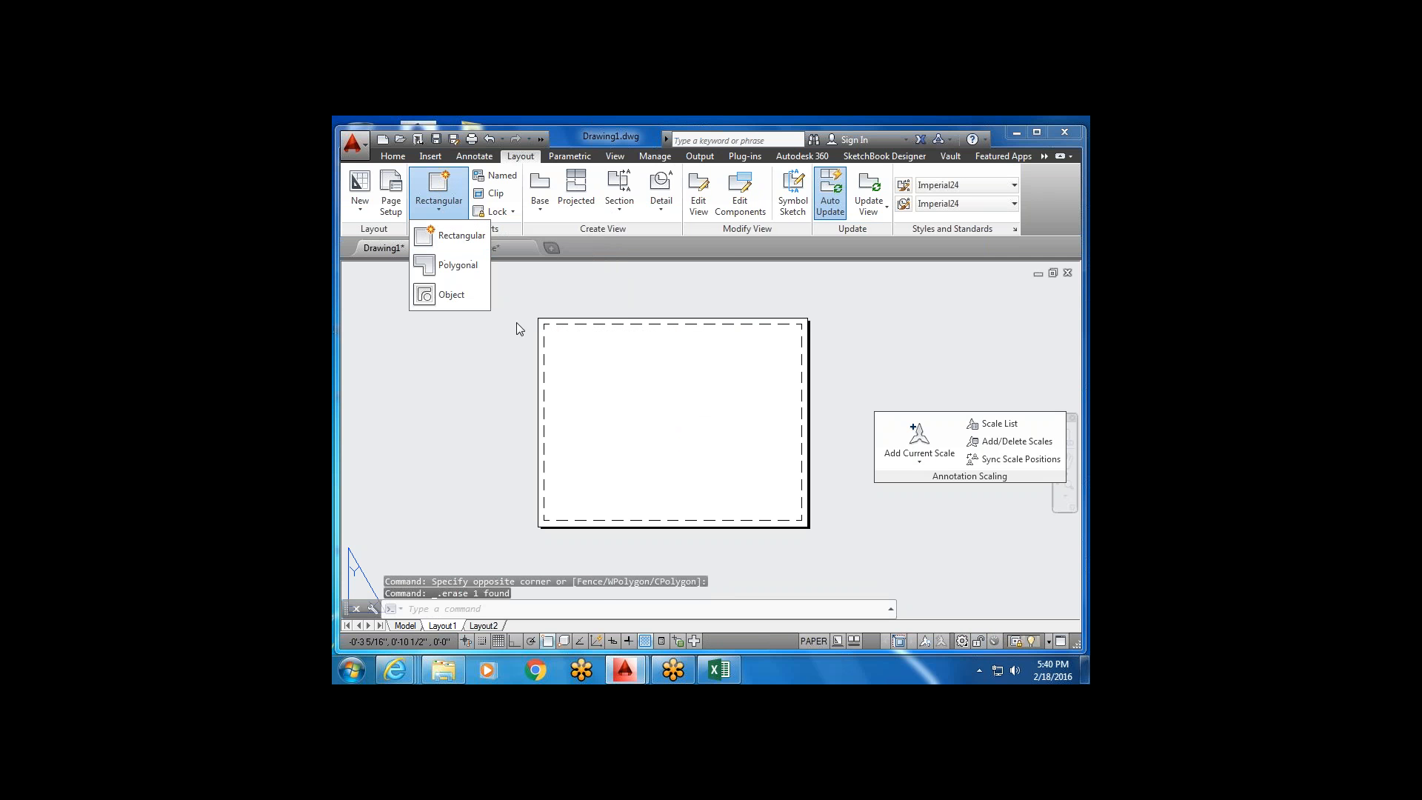
pyautogui.click(459, 235)
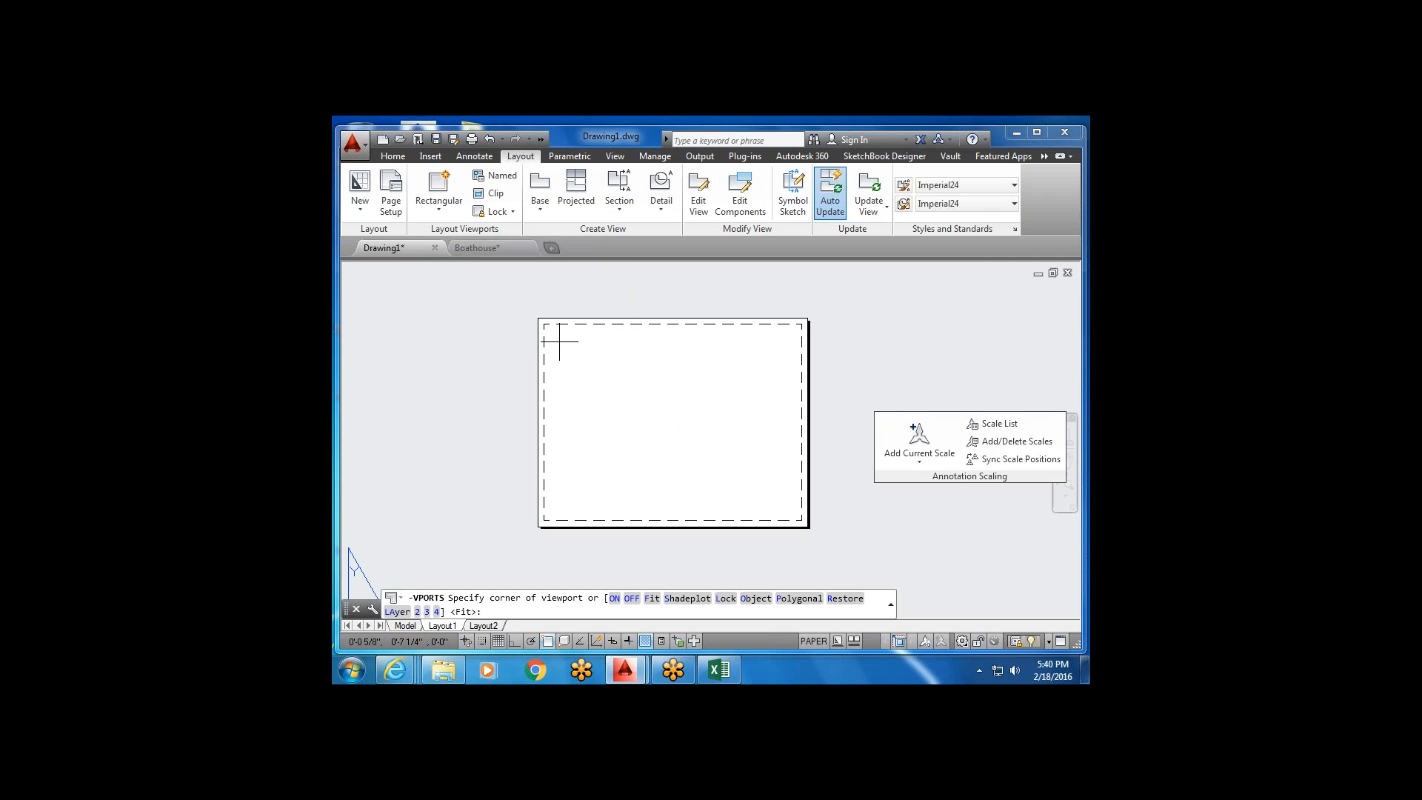
pyautogui.click(559, 342)
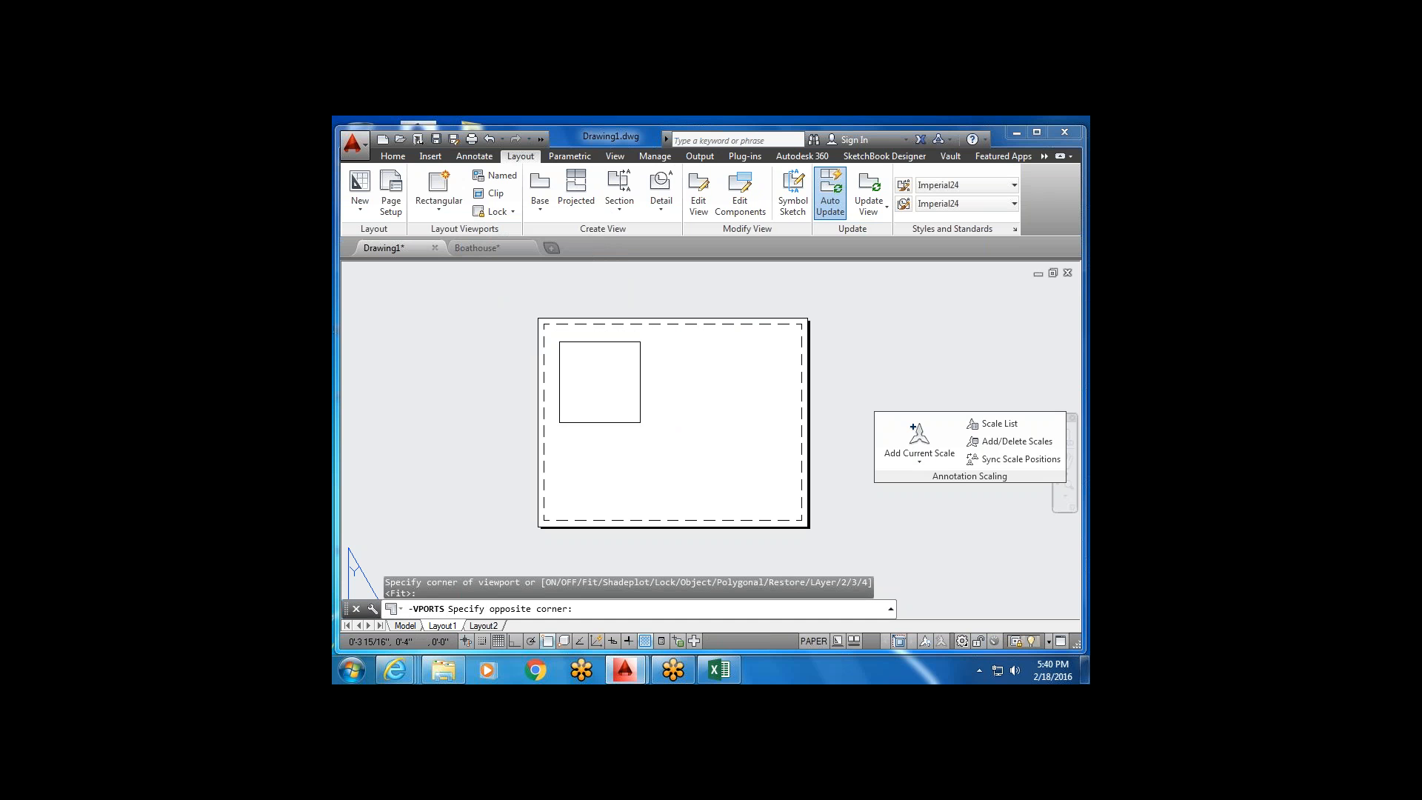
pyautogui.click(641, 423)
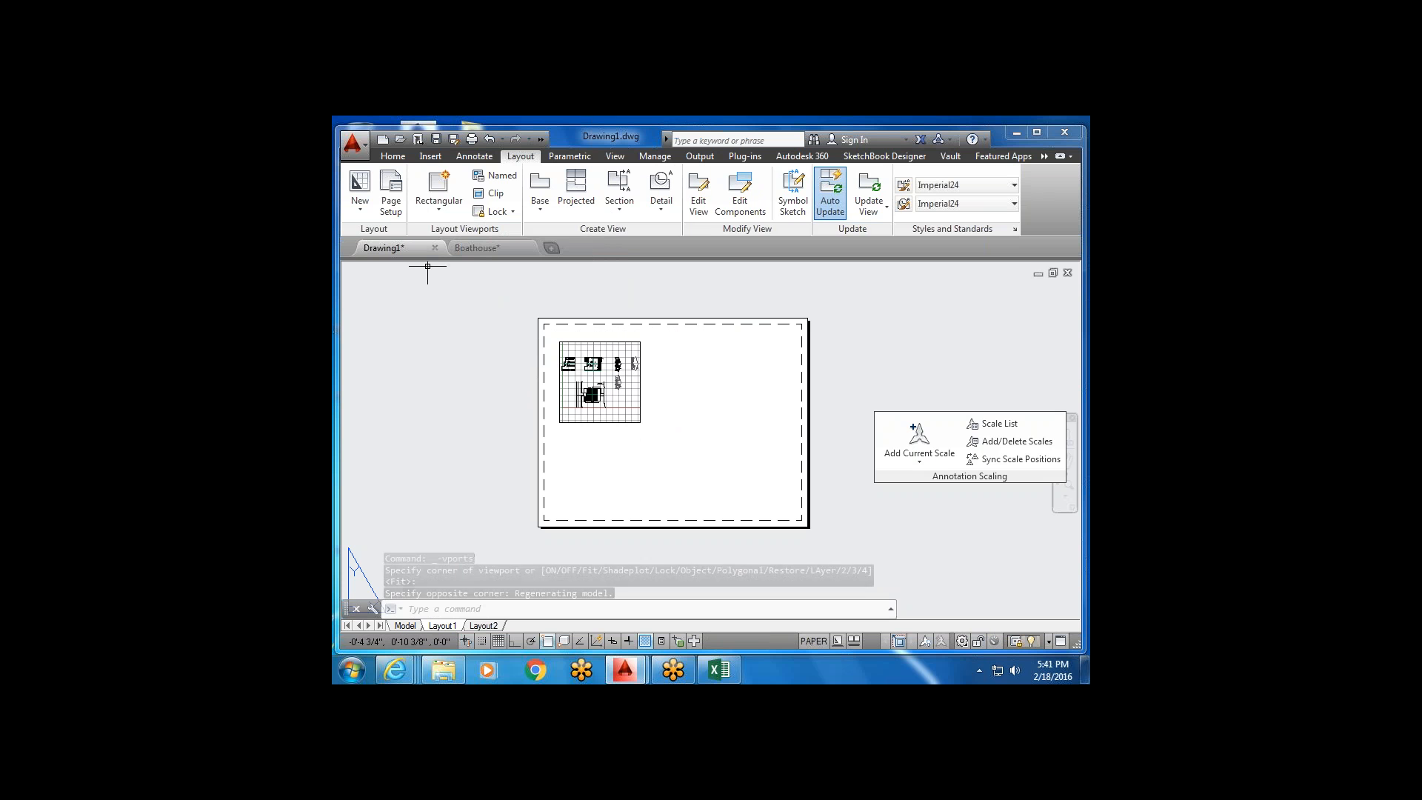
pyautogui.click(434, 212)
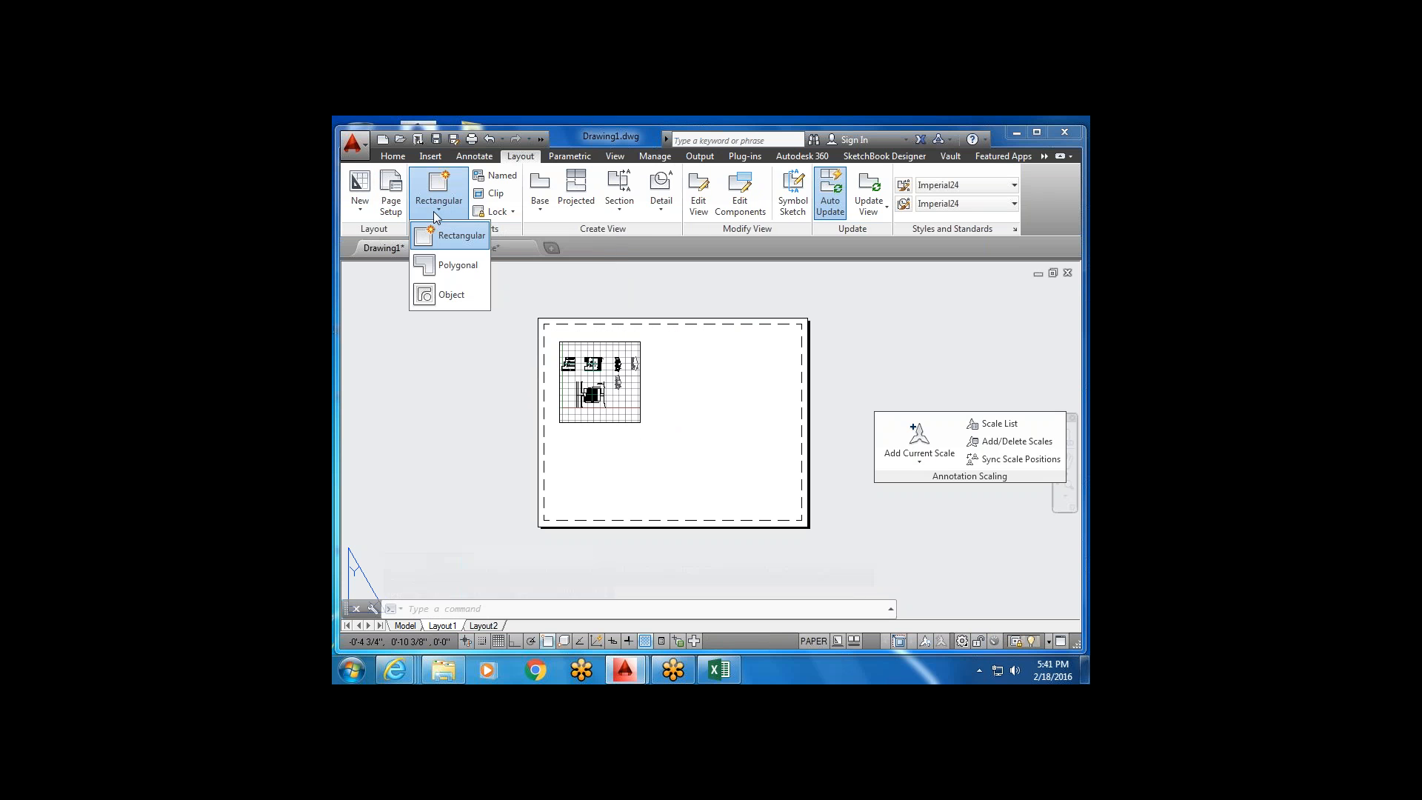
# Start a Polygonal viewport right of the rectangular one, outlining two narrow peaks.
pyautogui.click(449, 269)
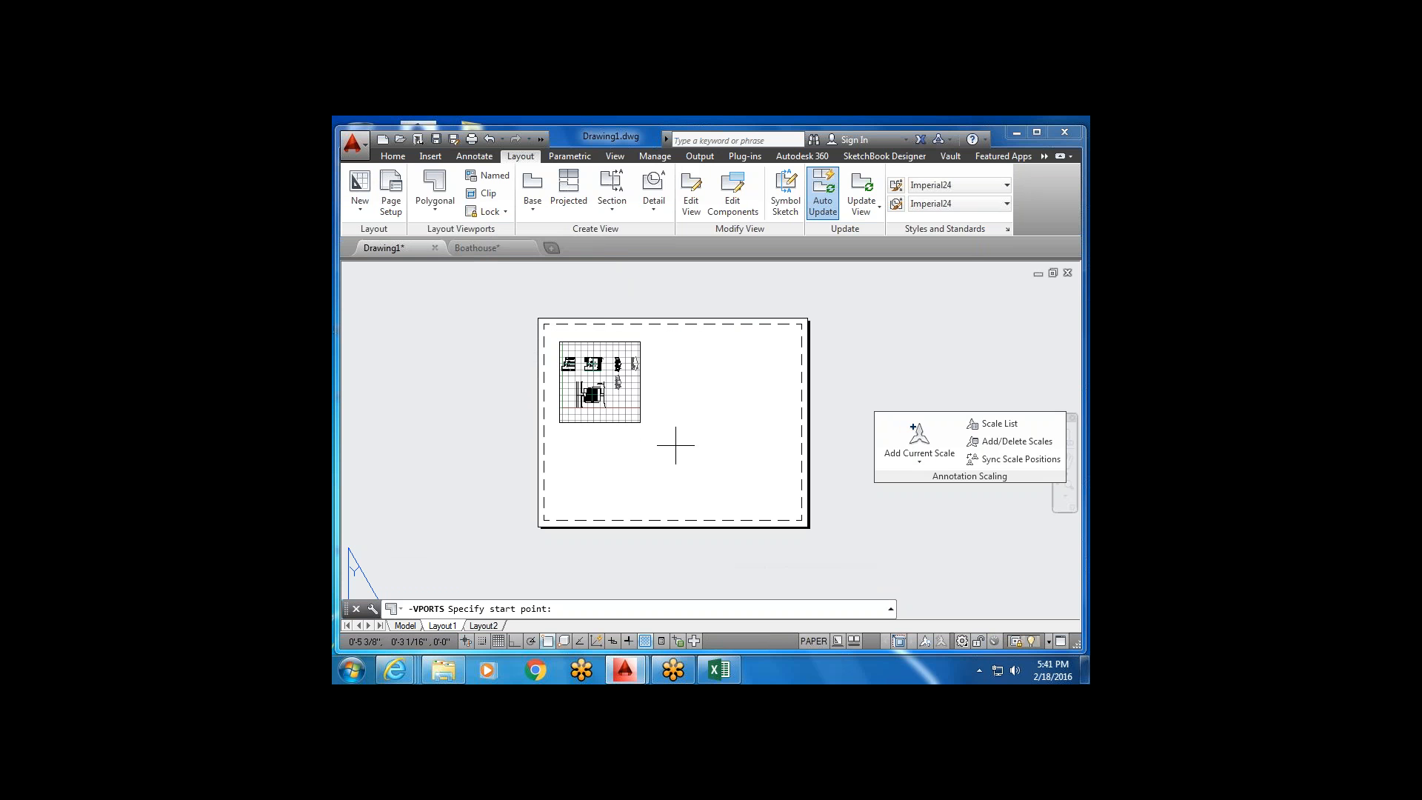
pyautogui.click(674, 423)
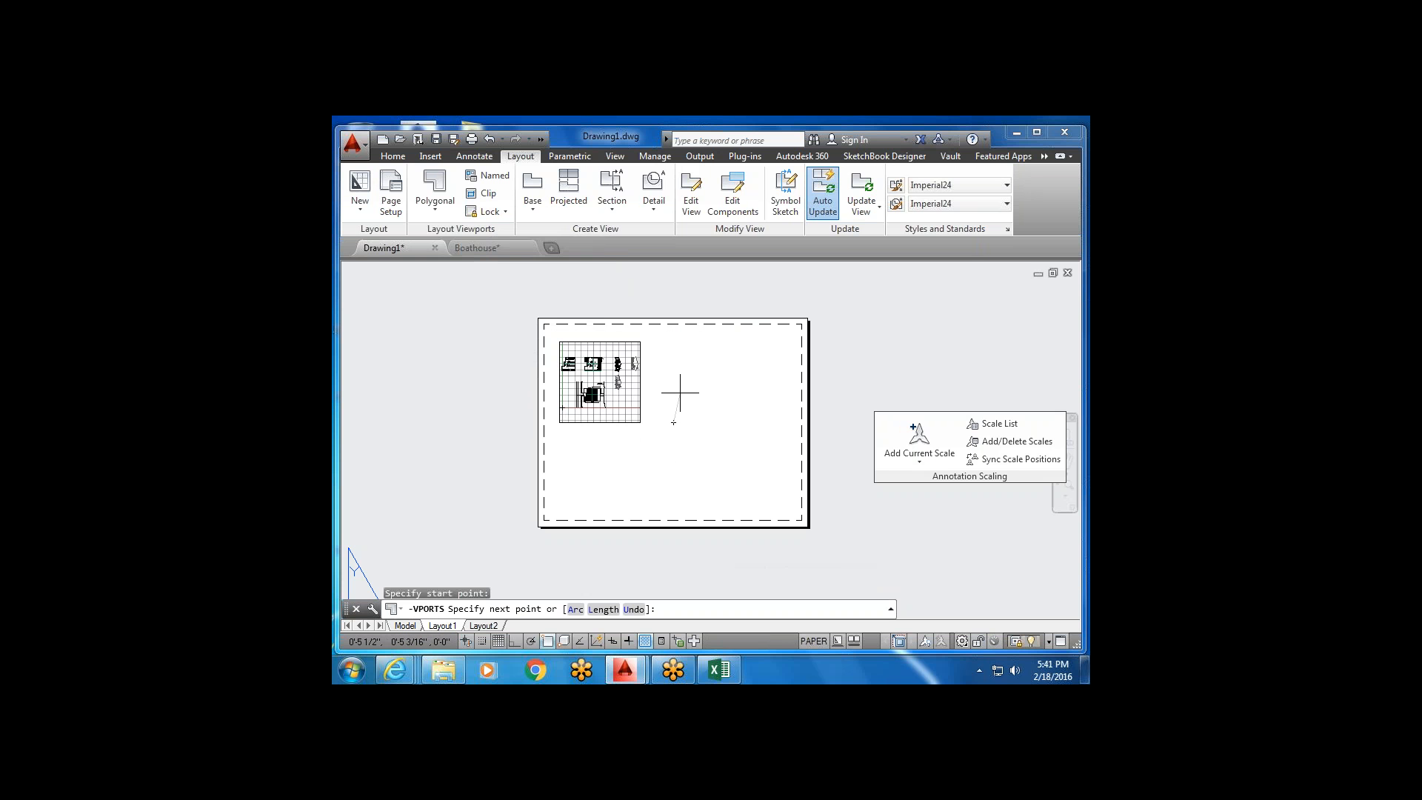
pyautogui.click(680, 384)
pyautogui.click(687, 348)
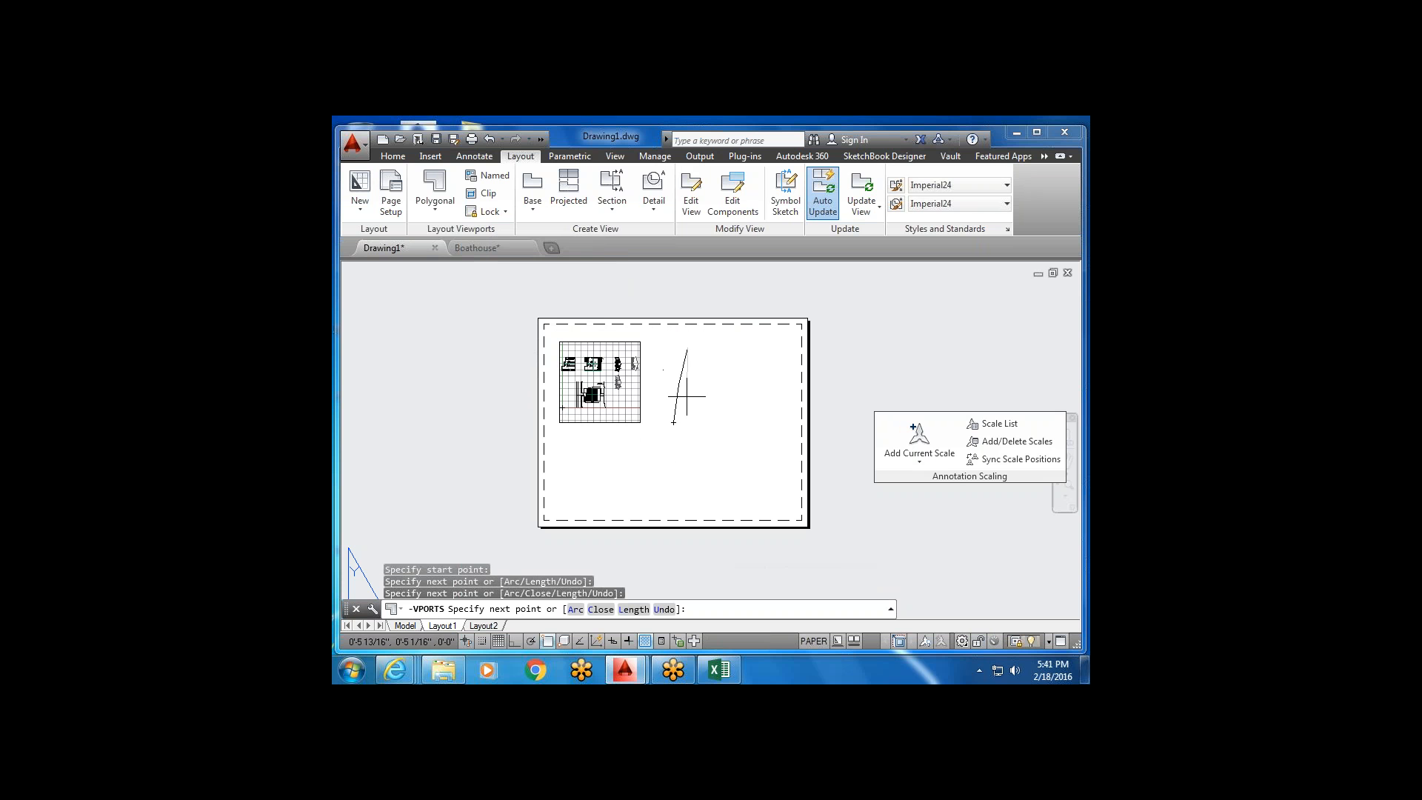
pyautogui.click(696, 422)
pyautogui.click(723, 362)
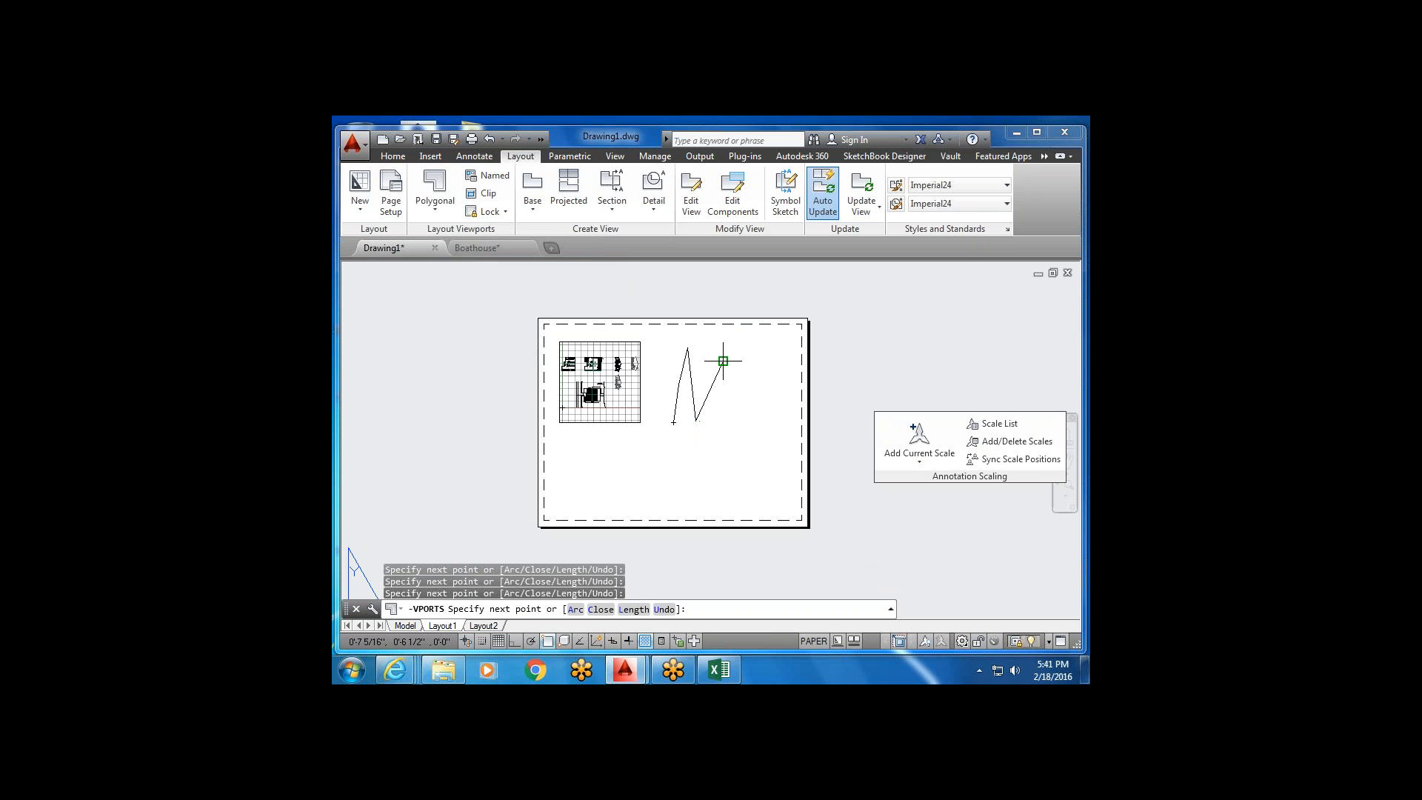
pyautogui.click(737, 397)
pyautogui.click(744, 431)
# Finish the outline along the right and bottom edges and close the polygonal viewport.
pyautogui.click(767, 443)
pyautogui.click(741, 469)
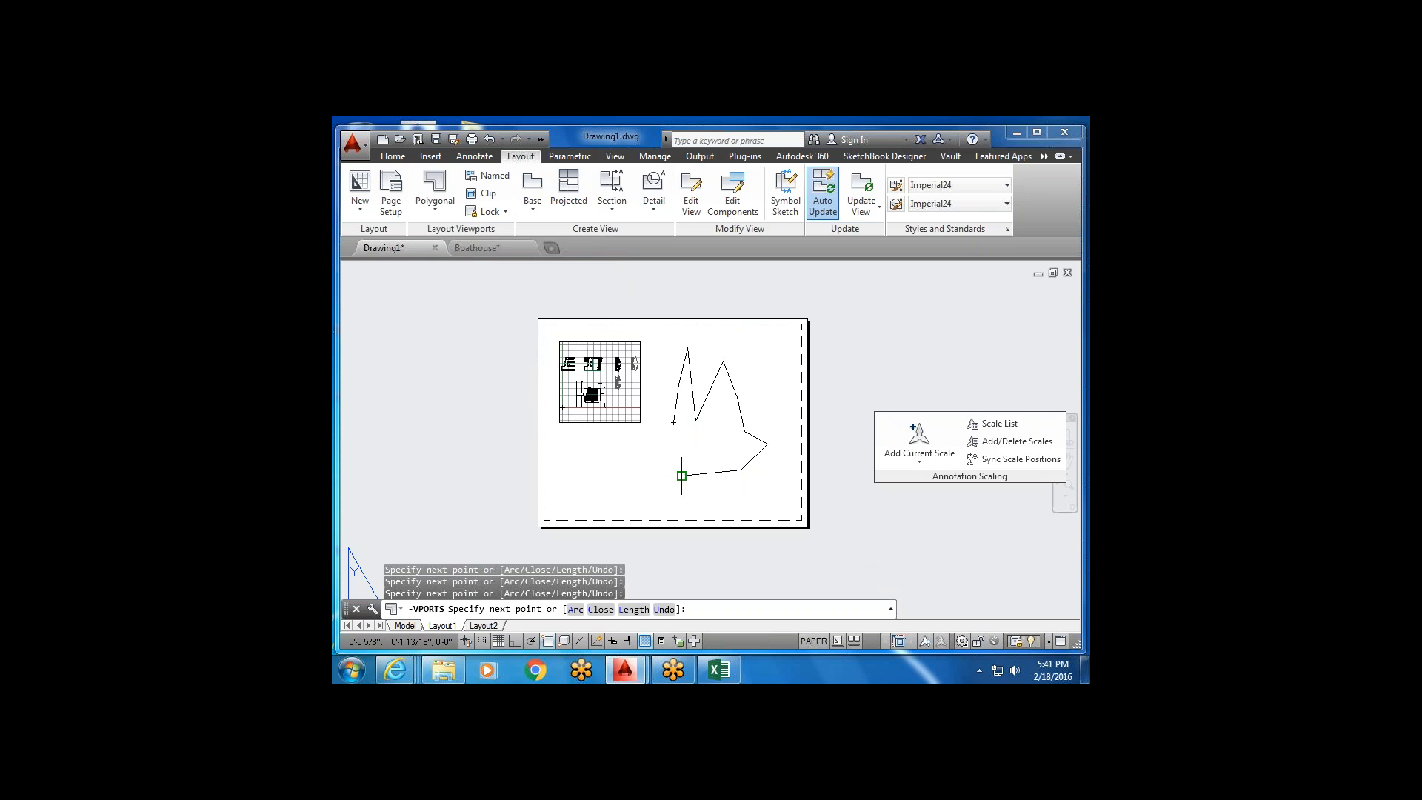
pyautogui.click(681, 475)
pyautogui.click(679, 443)
pyautogui.scroll(4, 673, 422)
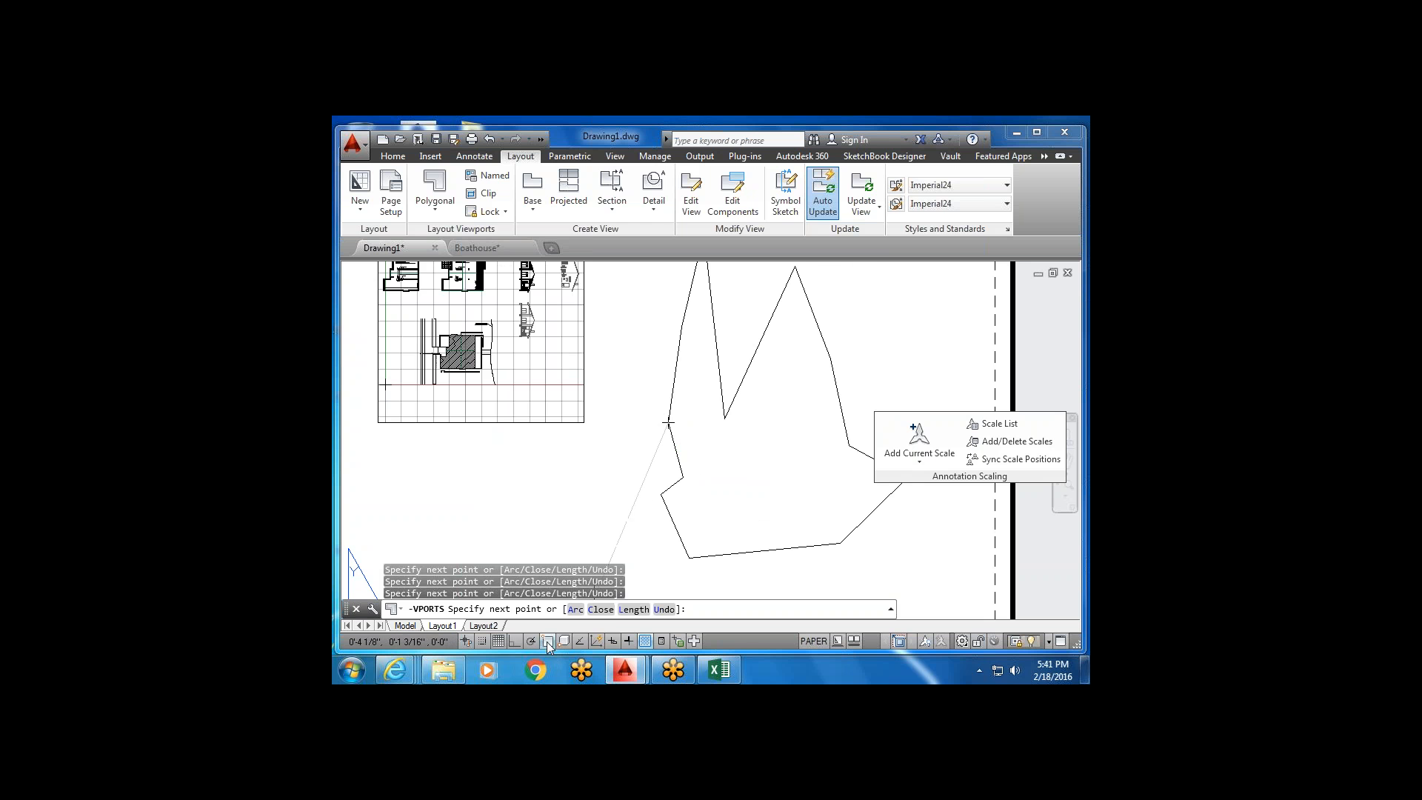
pyautogui.scroll(-5, 670, 446)
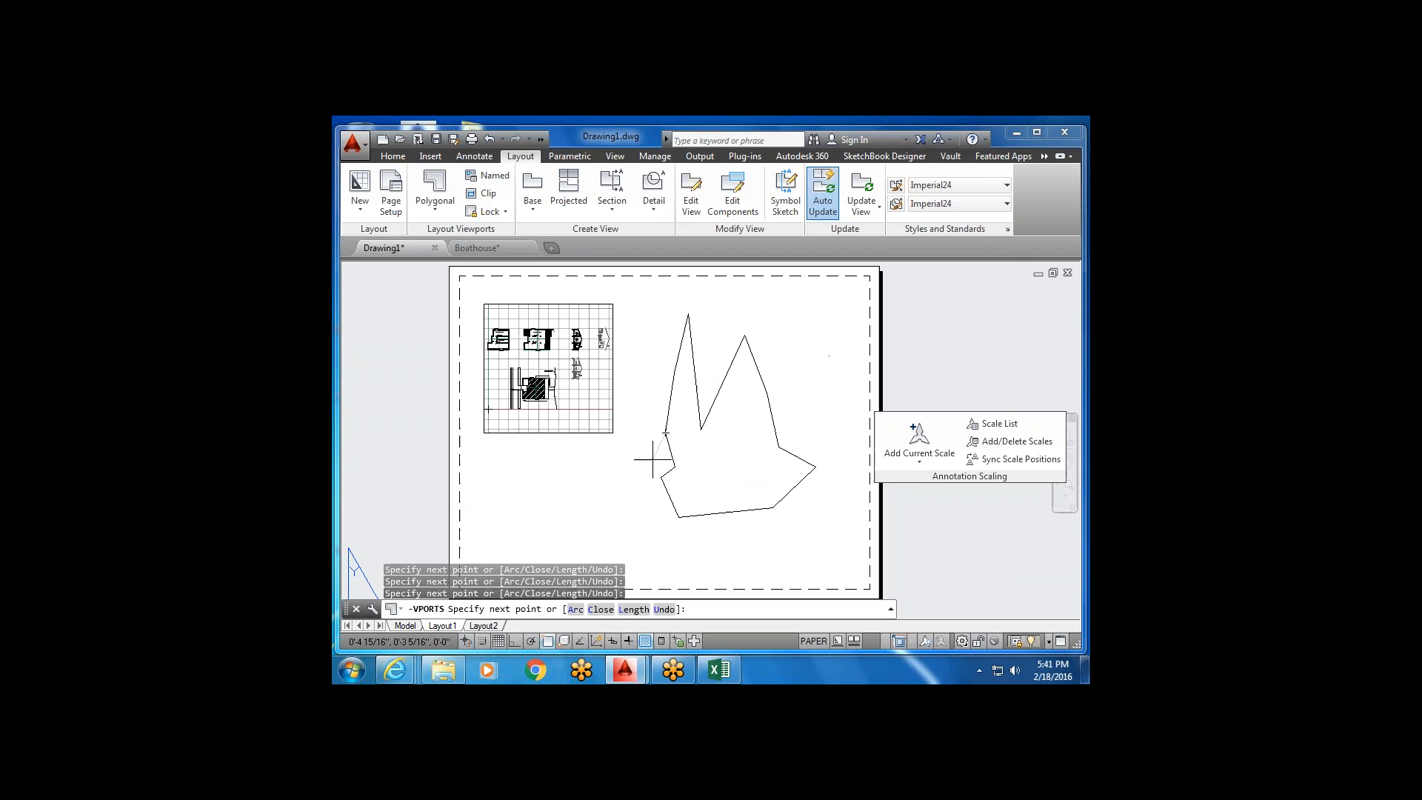
pyautogui.press('Return')
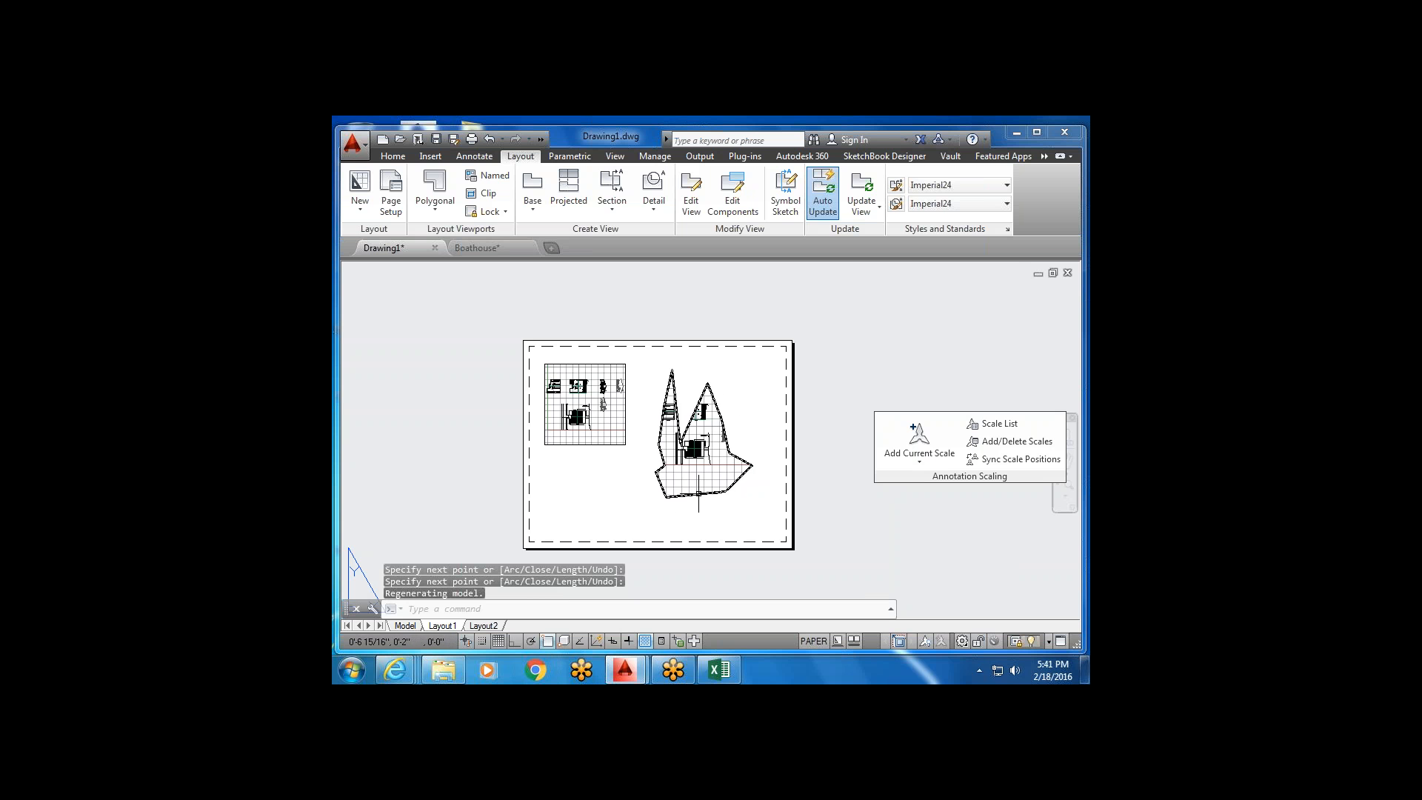
pyautogui.scroll(4, 707, 468)
pyautogui.scroll(-5, 714, 472)
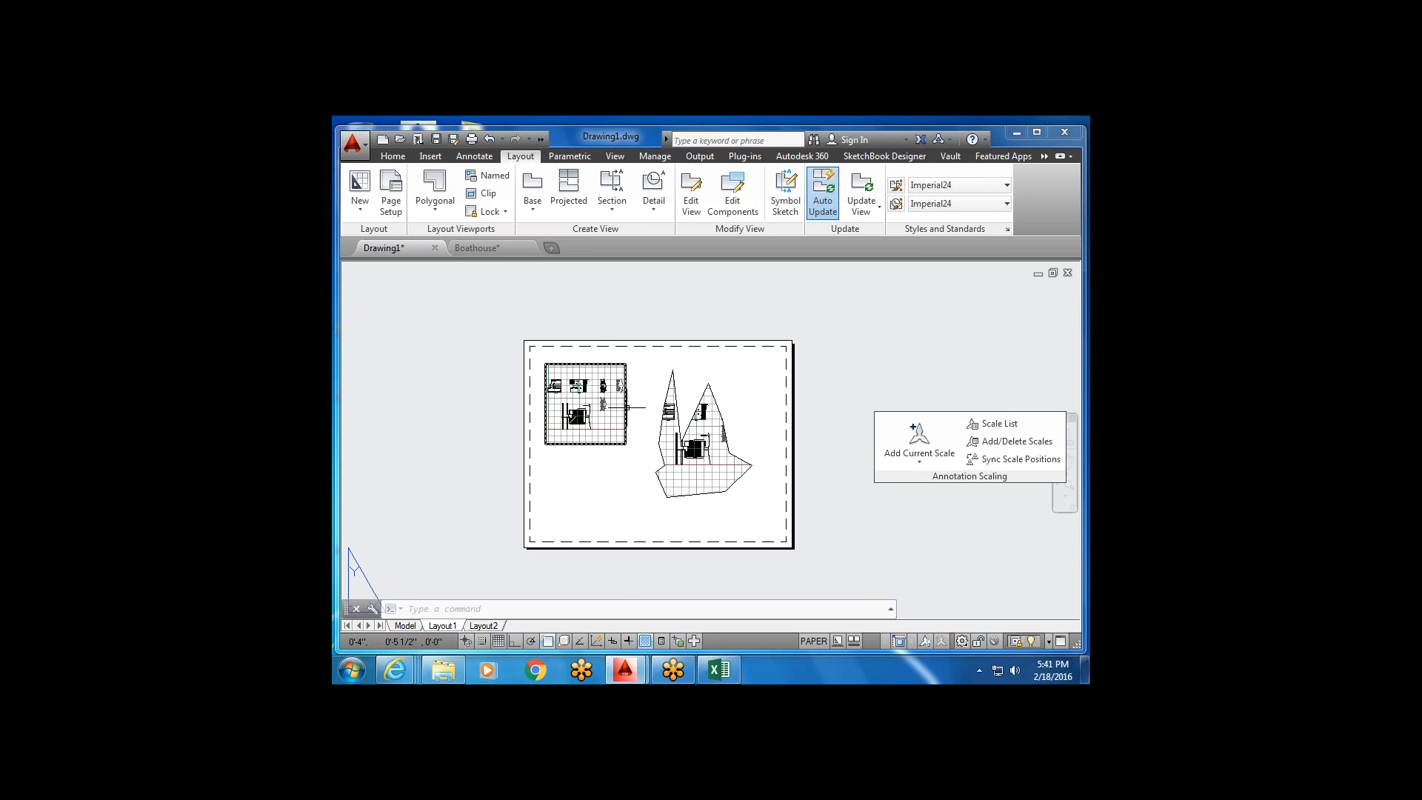
# Copy the rectangular viewport below it, over the polygonal viewport, and to the lower right.
pyautogui.click(393, 157)
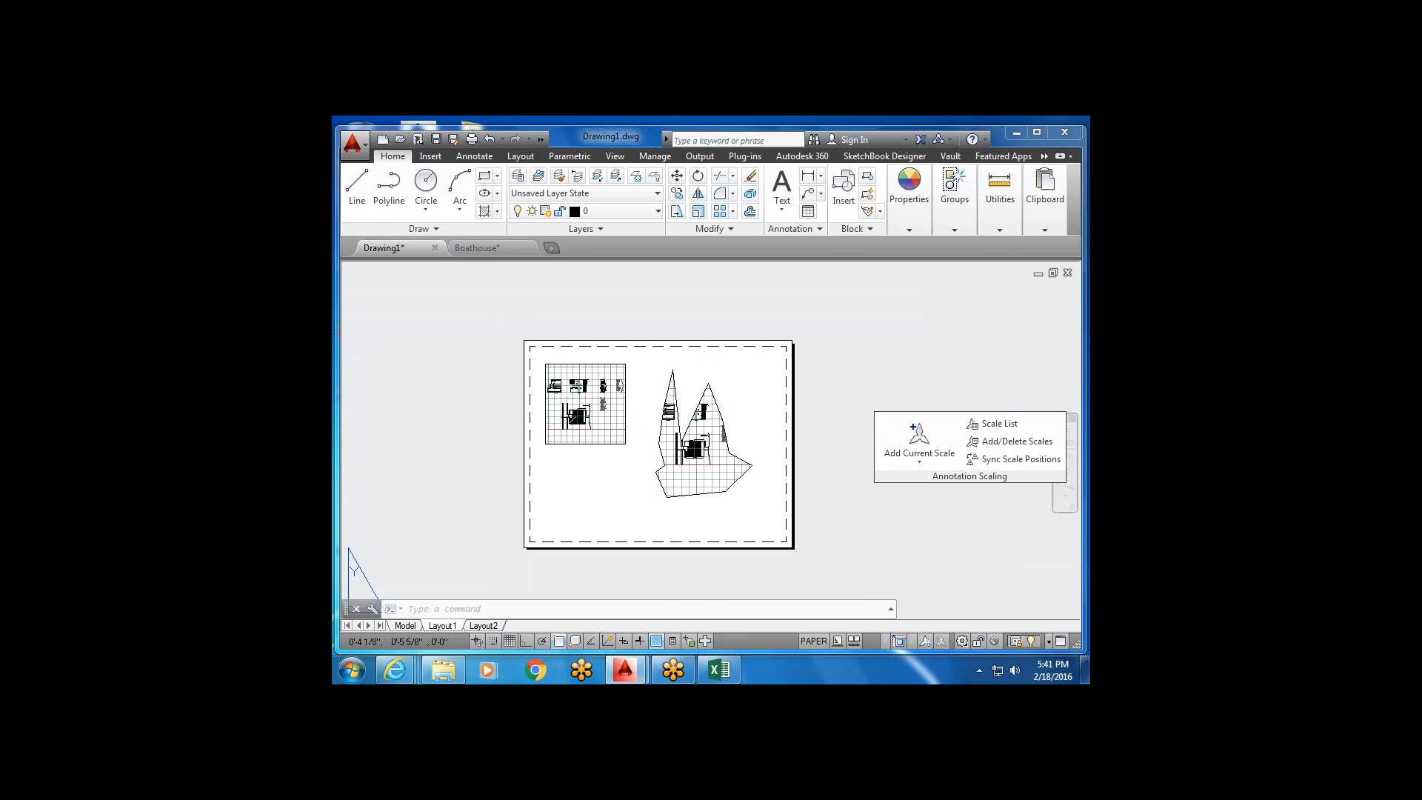
pyautogui.click(631, 404)
pyautogui.click(615, 406)
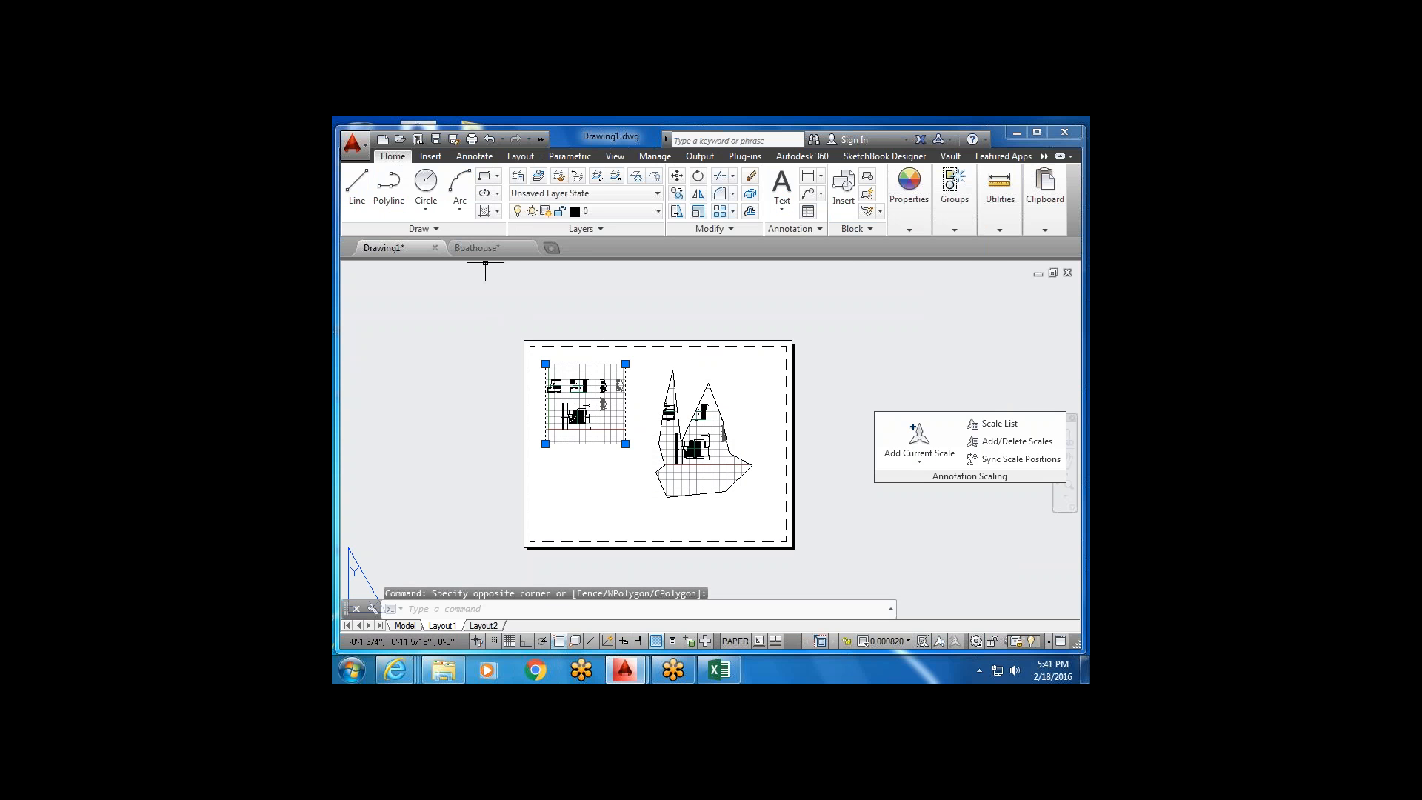
pyautogui.click(676, 195)
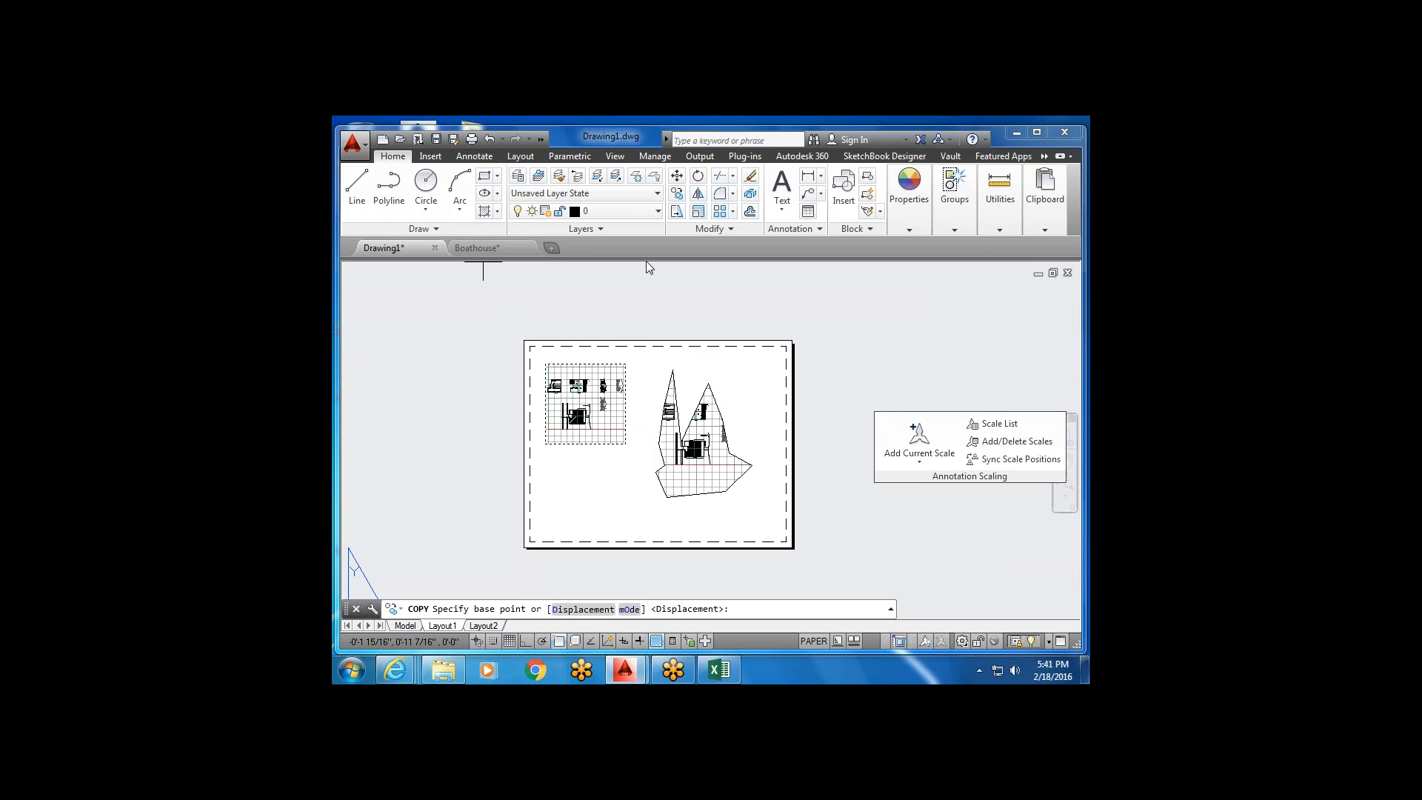
pyautogui.click(649, 377)
pyautogui.click(655, 471)
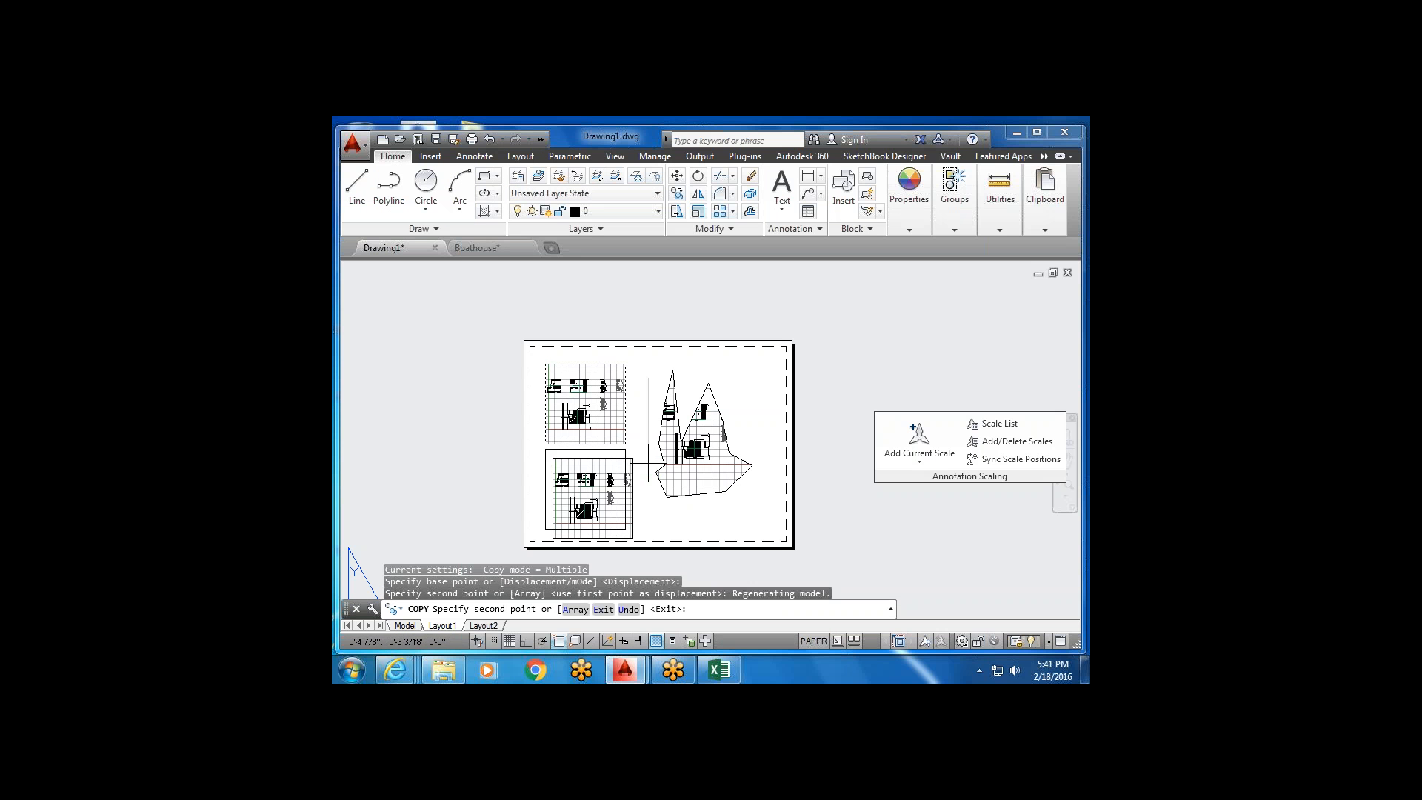
pyautogui.click(743, 377)
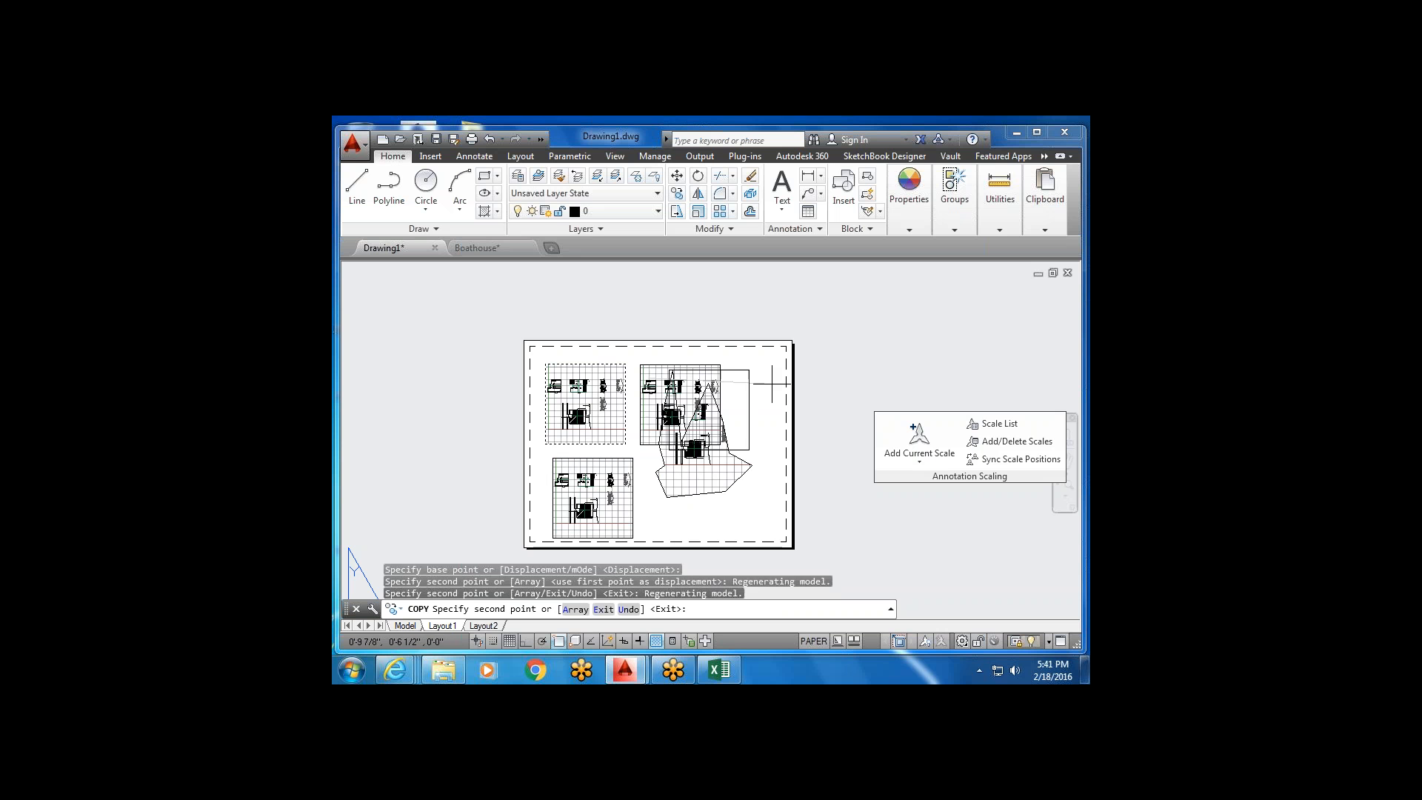
pyautogui.click(752, 465)
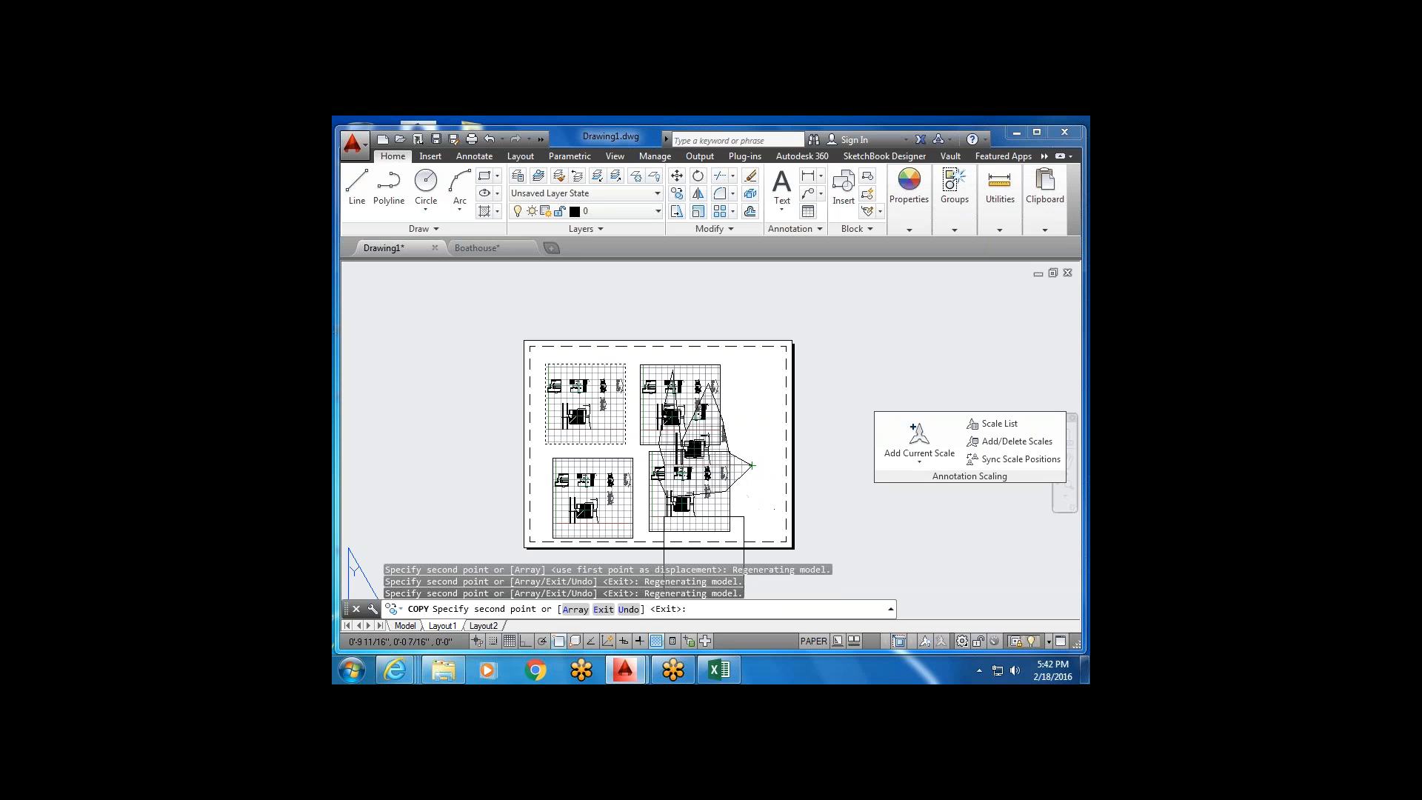
pyautogui.press('Escape')
# Delete the lower-right viewport copy and clear the selection.
pyautogui.click(765, 531)
pyautogui.click(726, 522)
pyautogui.press('Delete')
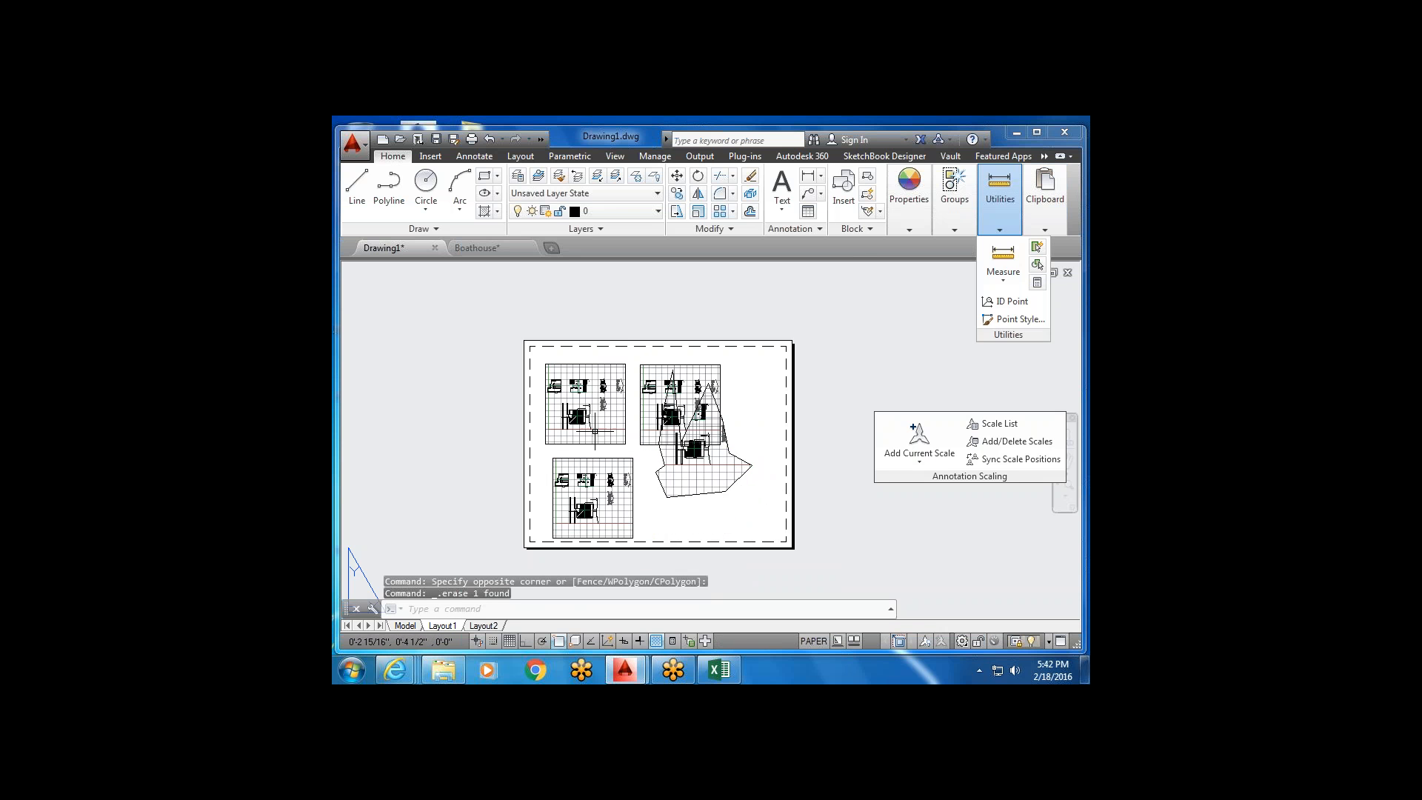
pyautogui.click(552, 495)
pyautogui.press('Escape')
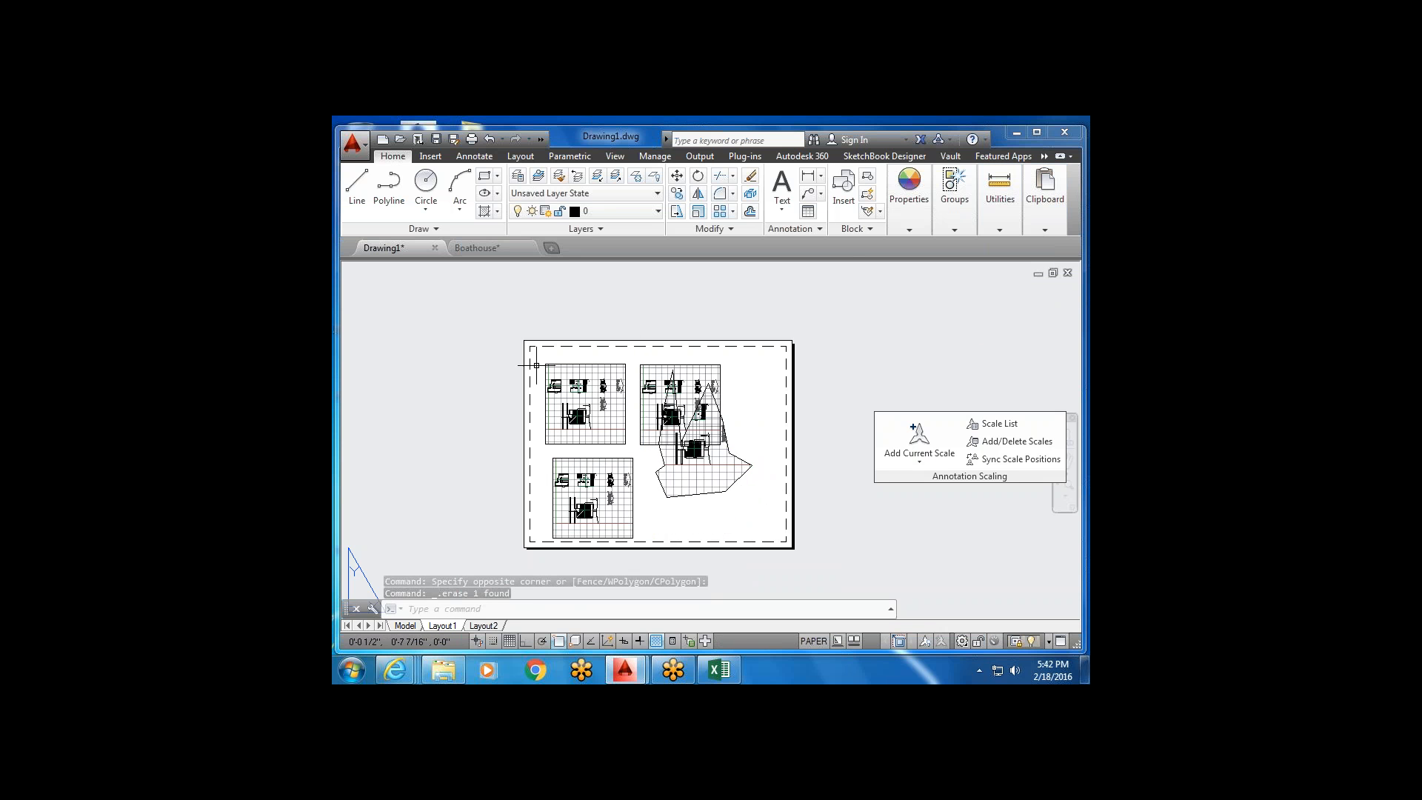
pyautogui.click(641, 382)
# Delete the upper-right and lower-left viewport copies.
pyautogui.click(655, 358)
pyautogui.click(632, 393)
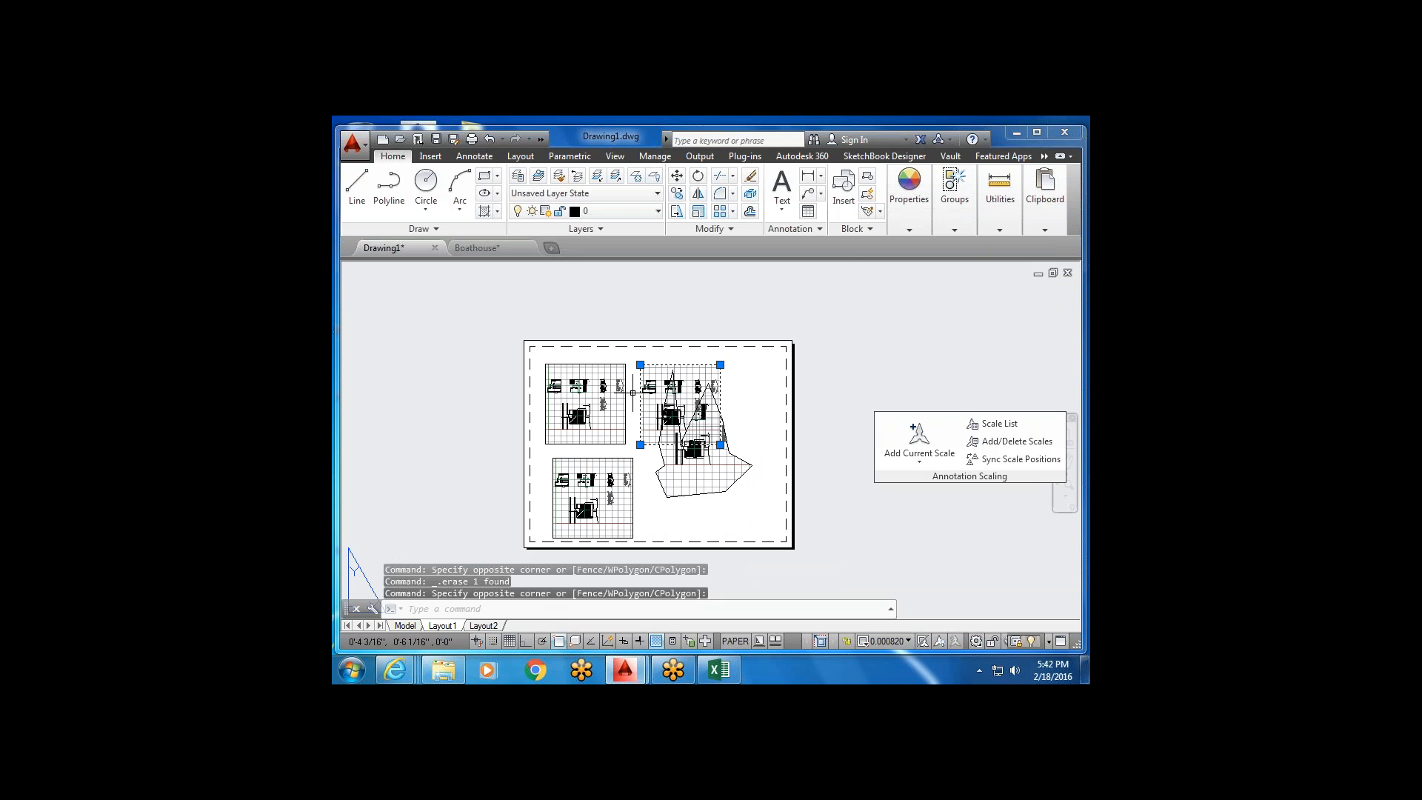
pyautogui.press('Delete')
pyautogui.scroll(3, 585, 511)
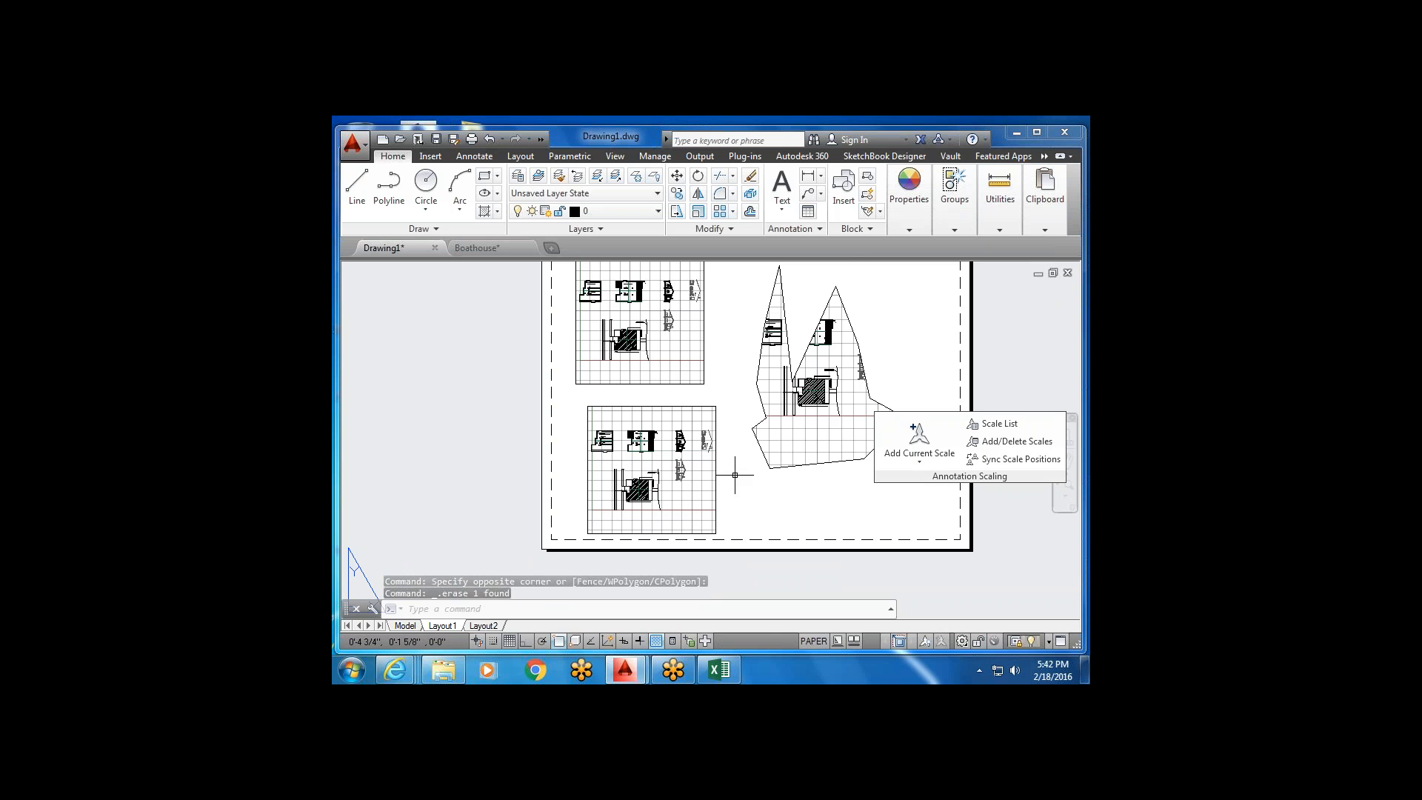
pyautogui.scroll(-2, 730, 412)
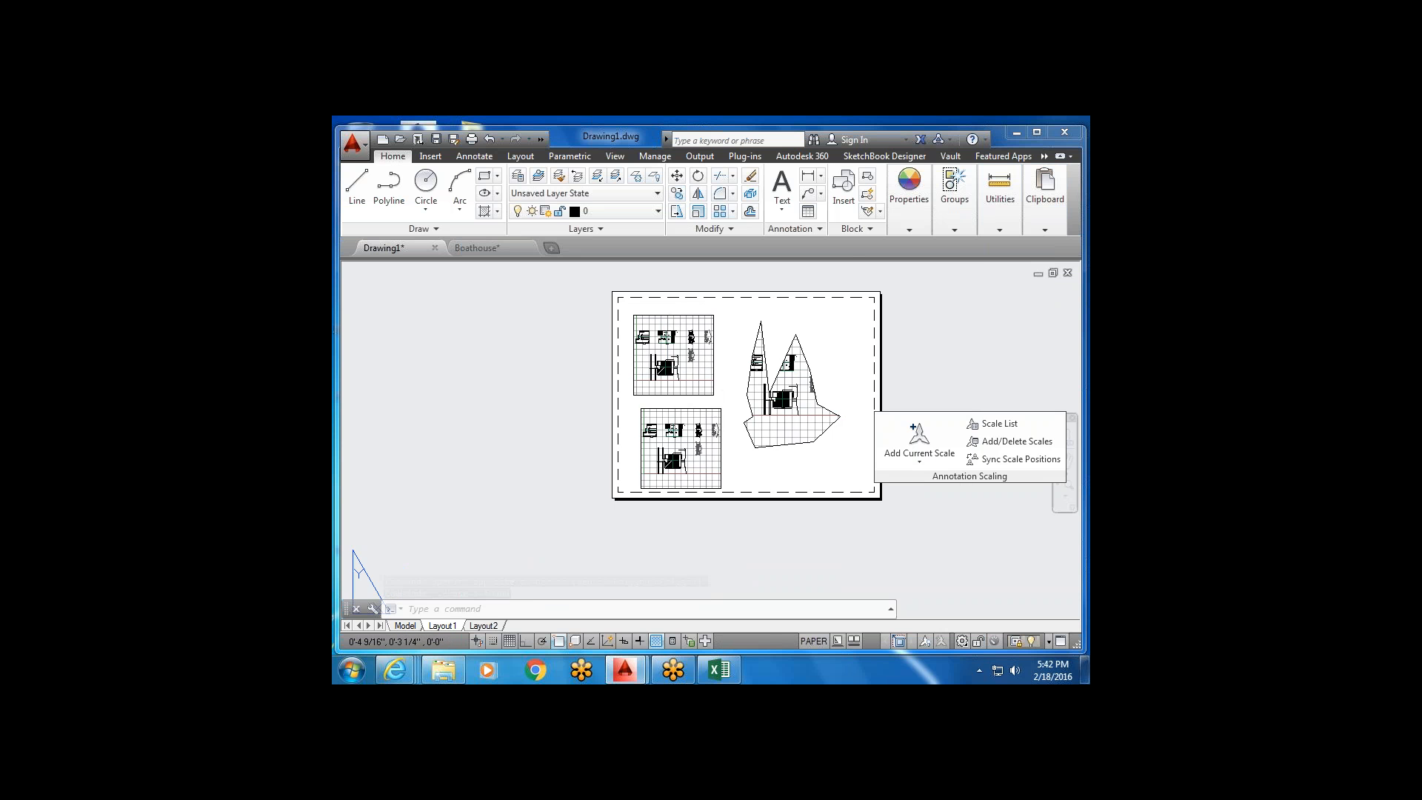
pyautogui.click(730, 411)
pyautogui.click(697, 419)
pyautogui.press('Delete')
# Delete the polygonal viewport and turn Ortho on.
pyautogui.click(810, 318)
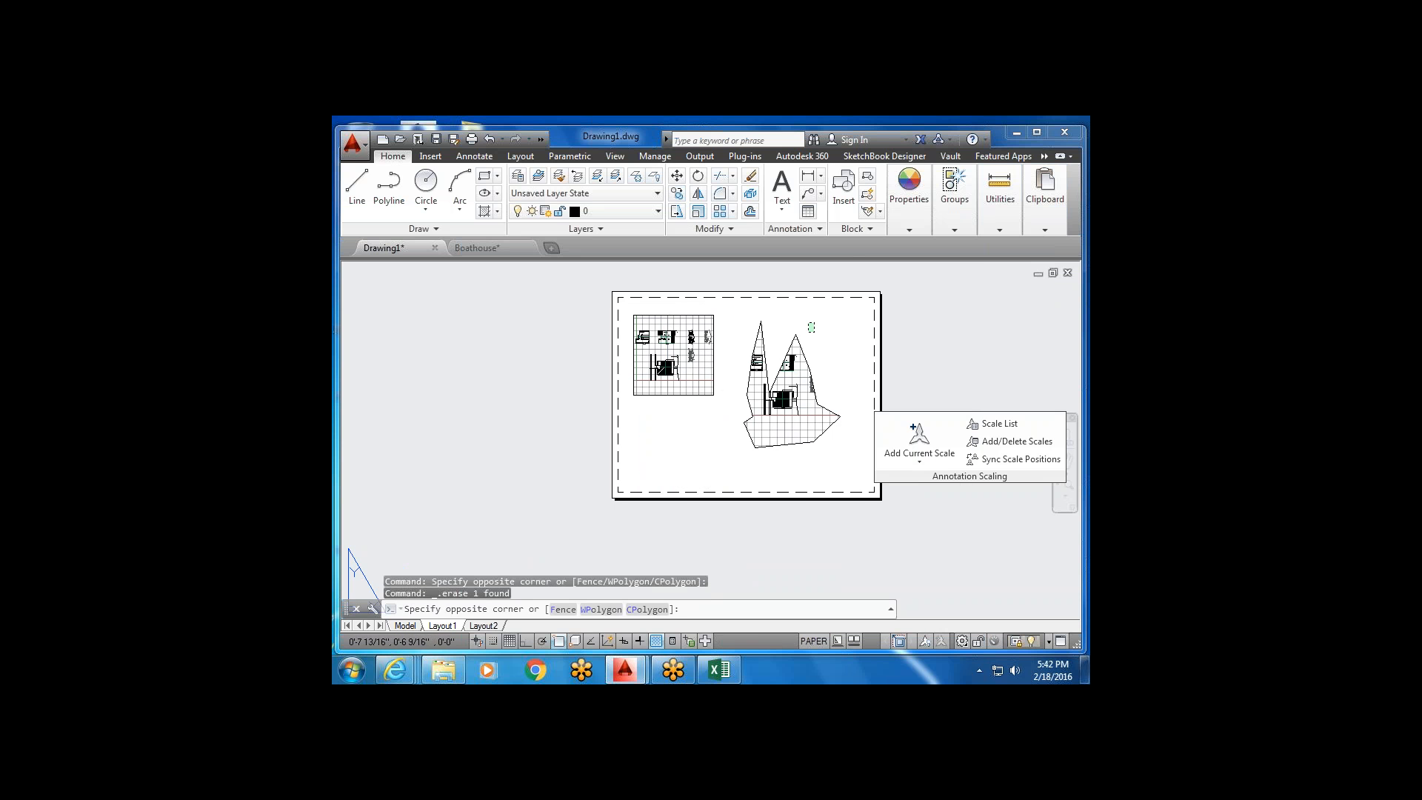
pyautogui.click(741, 442)
pyautogui.press('Delete')
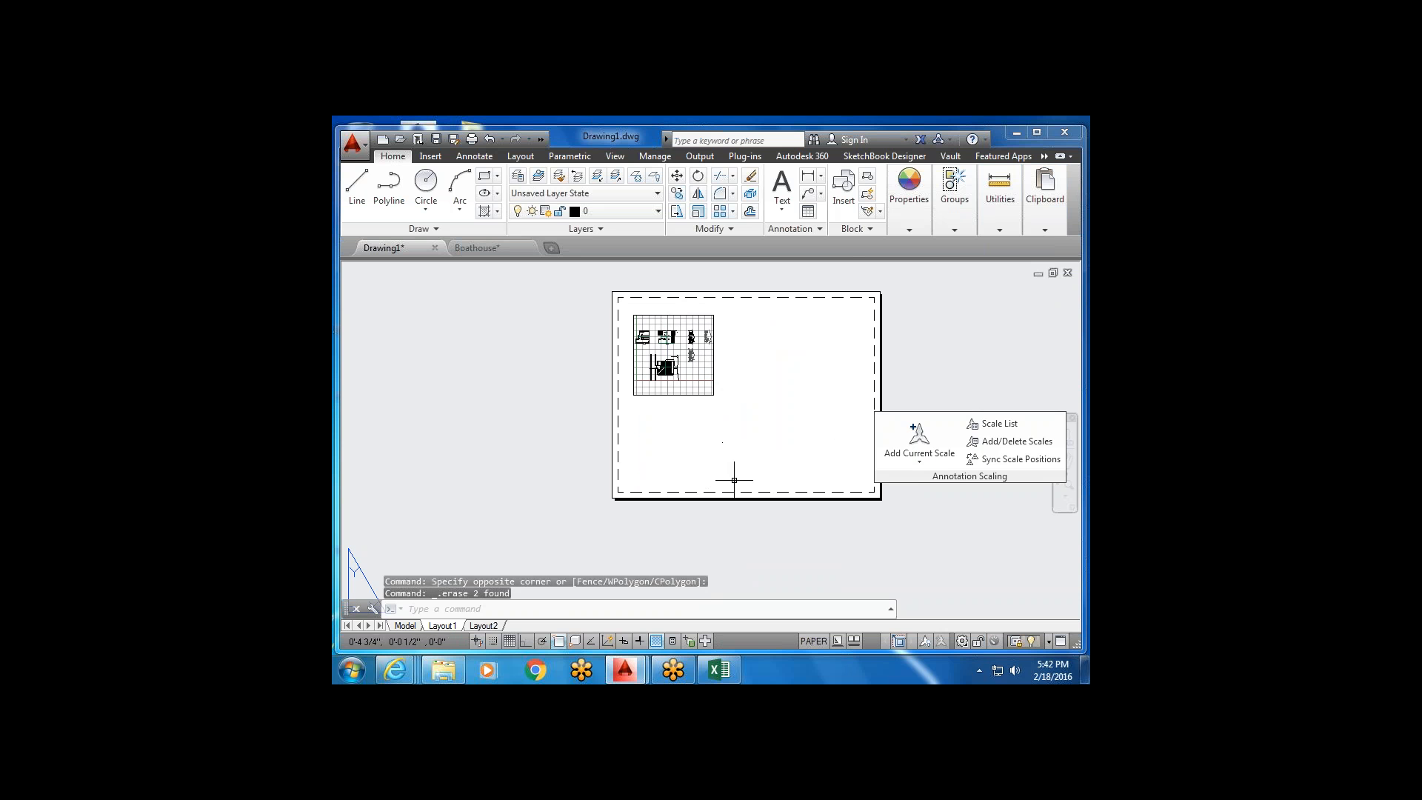
pyautogui.click(529, 643)
pyautogui.scroll(2, 695, 356)
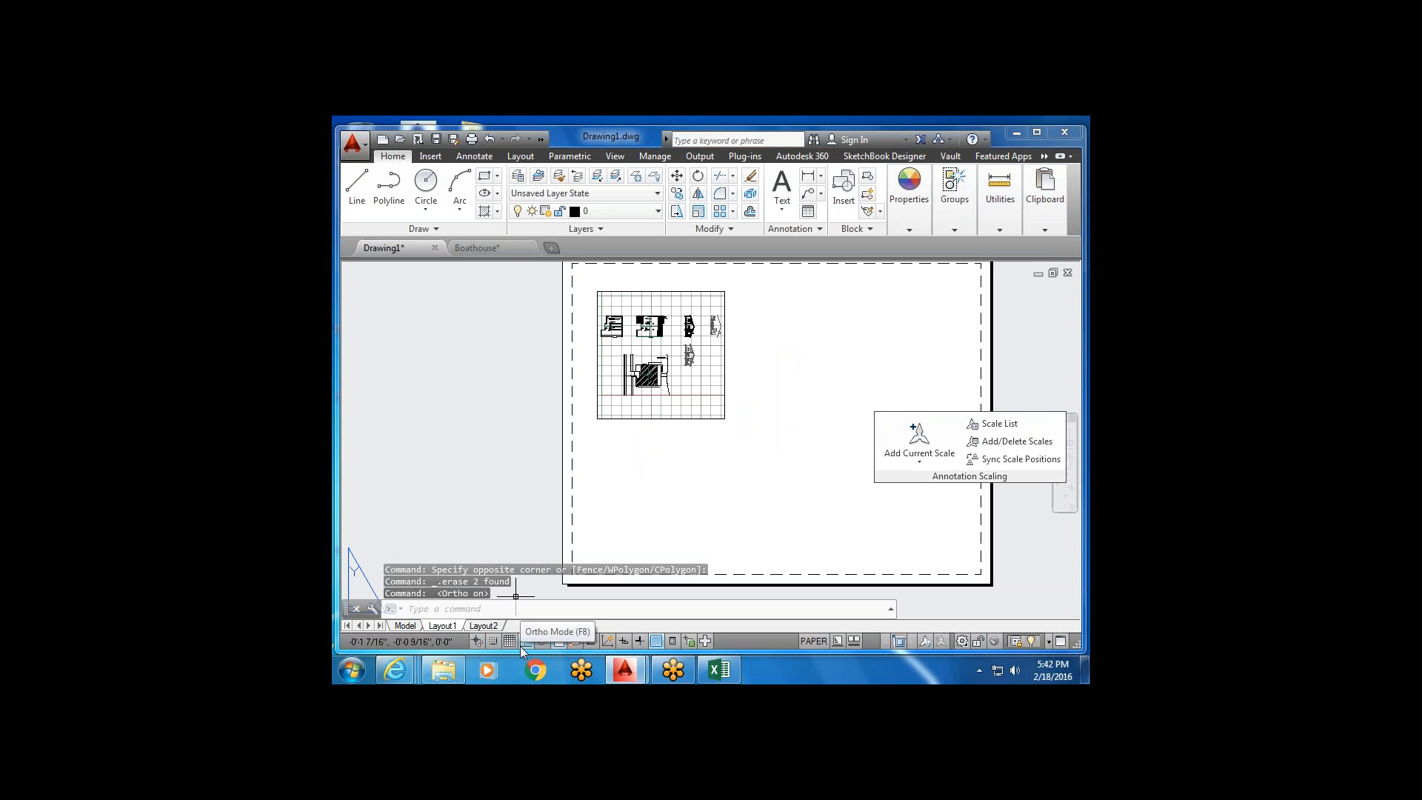
# Copy the viewport once below and once to the right of the original.
pyautogui.click(679, 193)
pyautogui.click(757, 318)
pyautogui.click(715, 377)
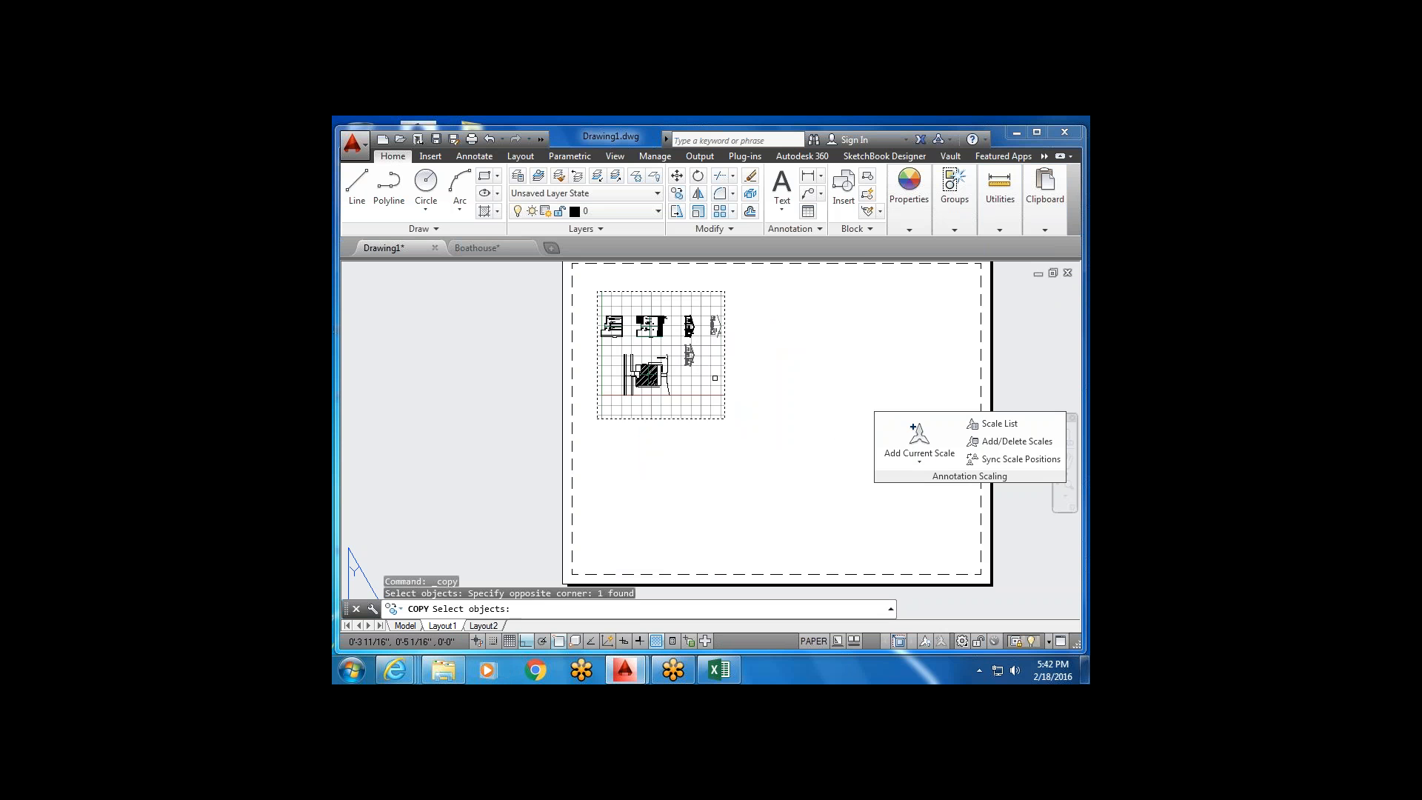
pyautogui.press('Return')
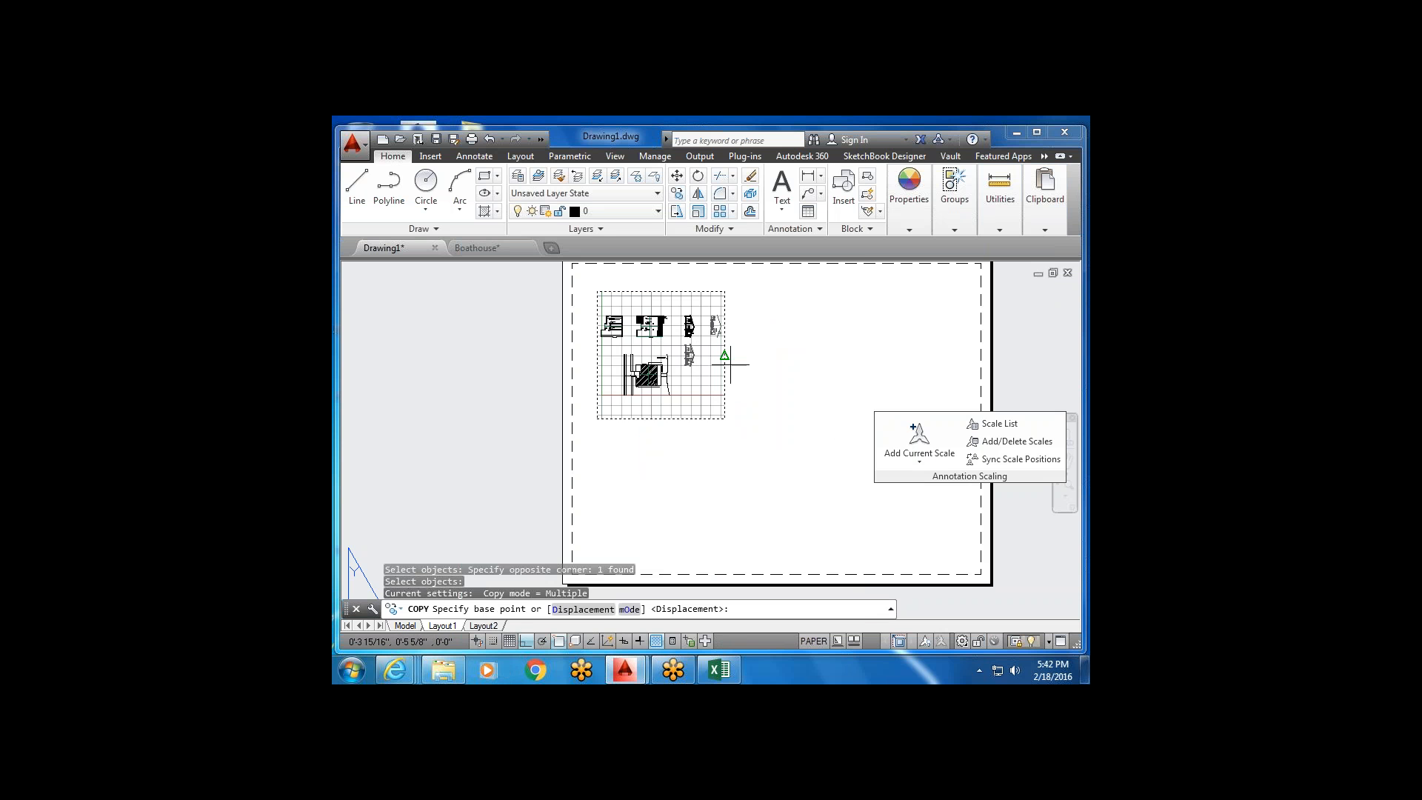
pyautogui.click(740, 317)
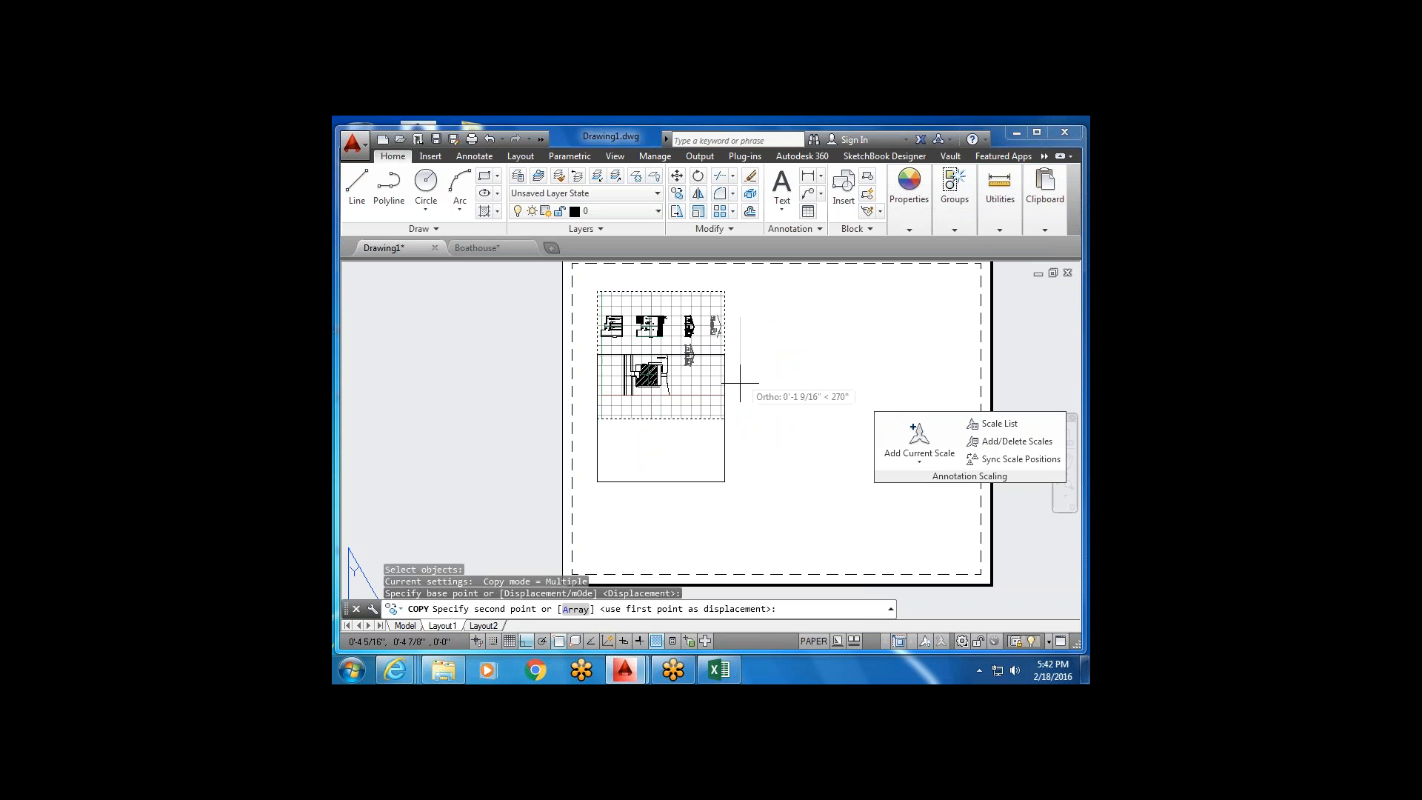
pyautogui.click(741, 450)
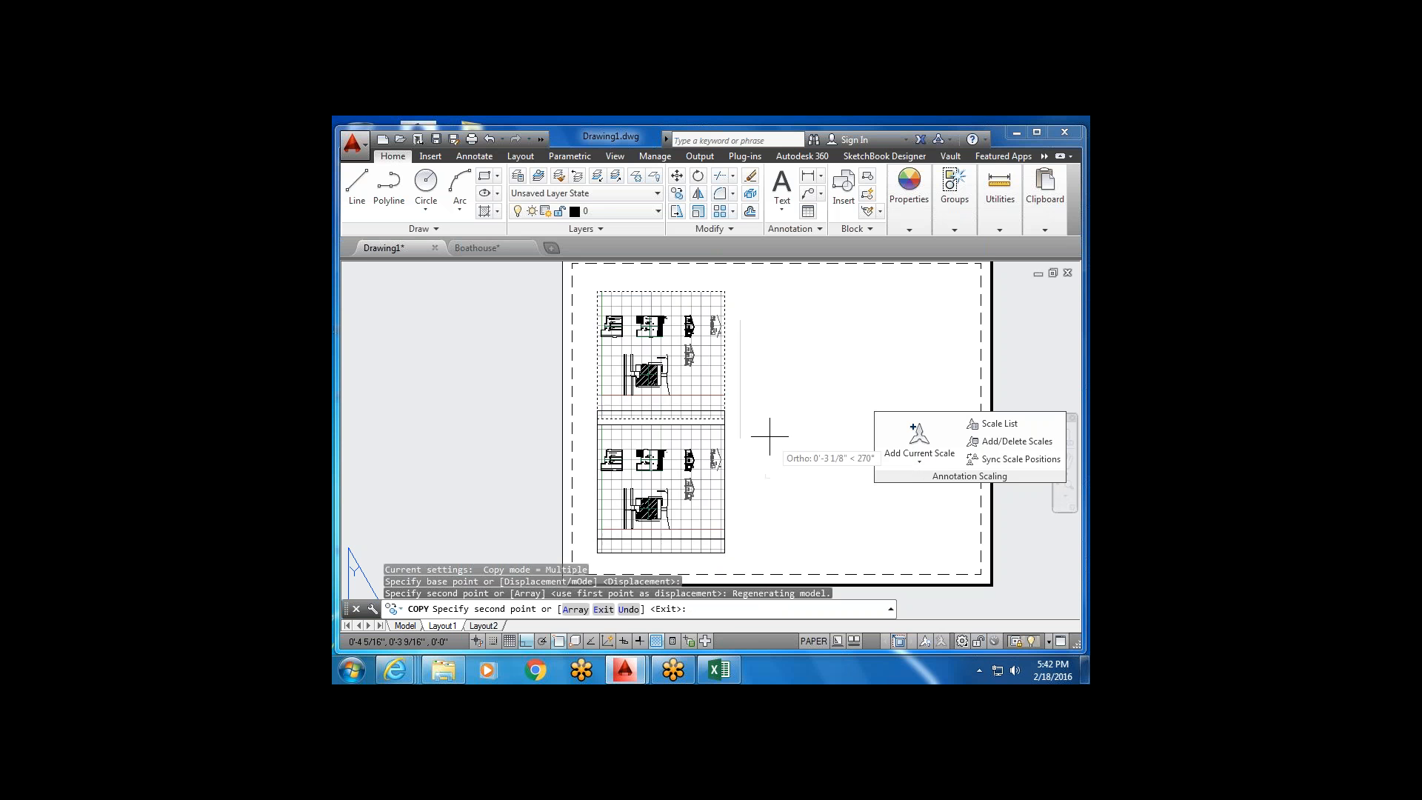
pyautogui.moveTo(759, 416)
pyautogui.mouseDown(button='middle')
pyautogui.moveTo(682, 435)
pyautogui.moveTo(610, 413)
pyautogui.mouseUp(button='middle')
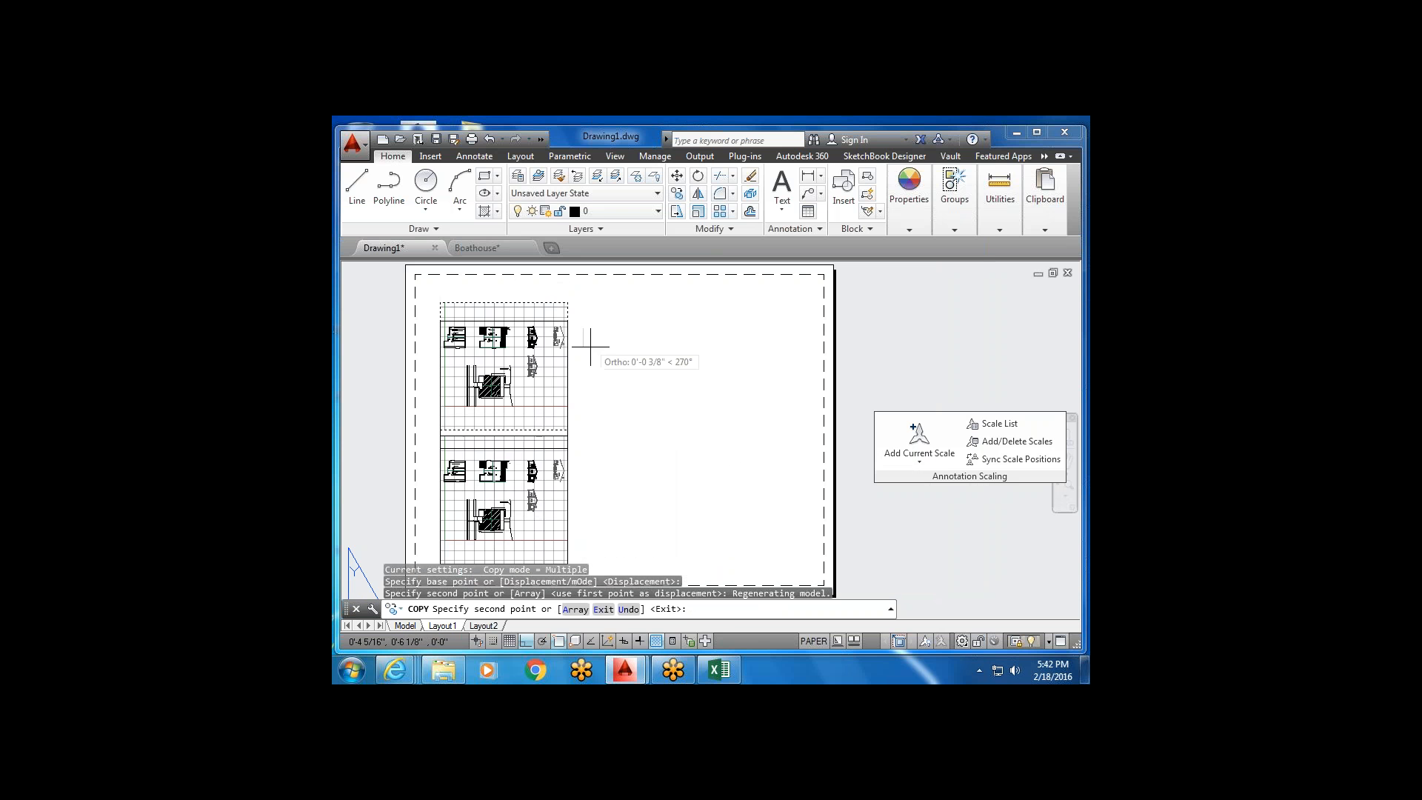
pyautogui.click(713, 318)
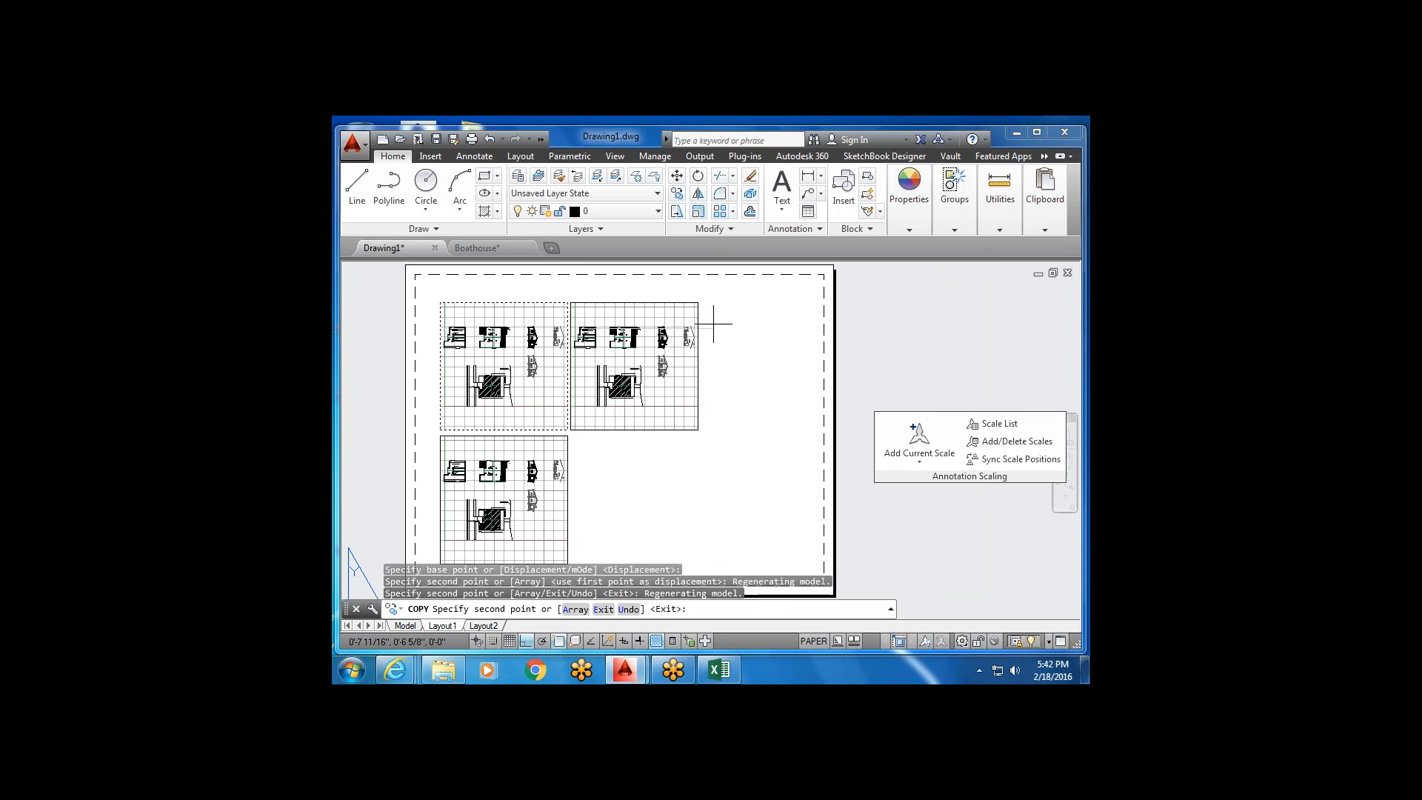
pyautogui.press('Escape')
pyautogui.click(722, 371)
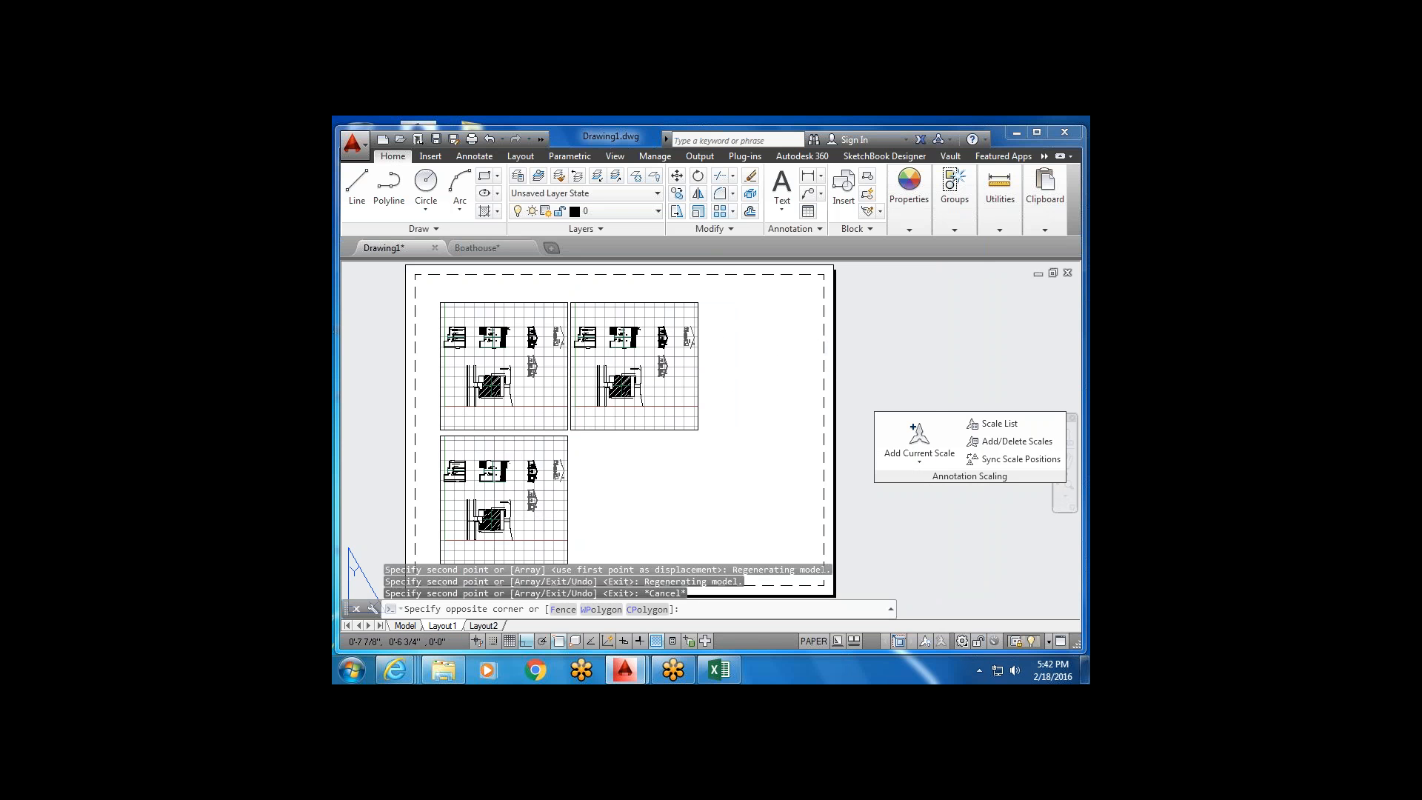
# Copy the upper-right viewport down into the empty bottom-right spot, completing the 2×2 grid.
pyautogui.click(615, 390)
pyautogui.moveTo(603, 391); pyautogui.dragTo(655, 340, button='middle')
pyautogui.click(676, 193)
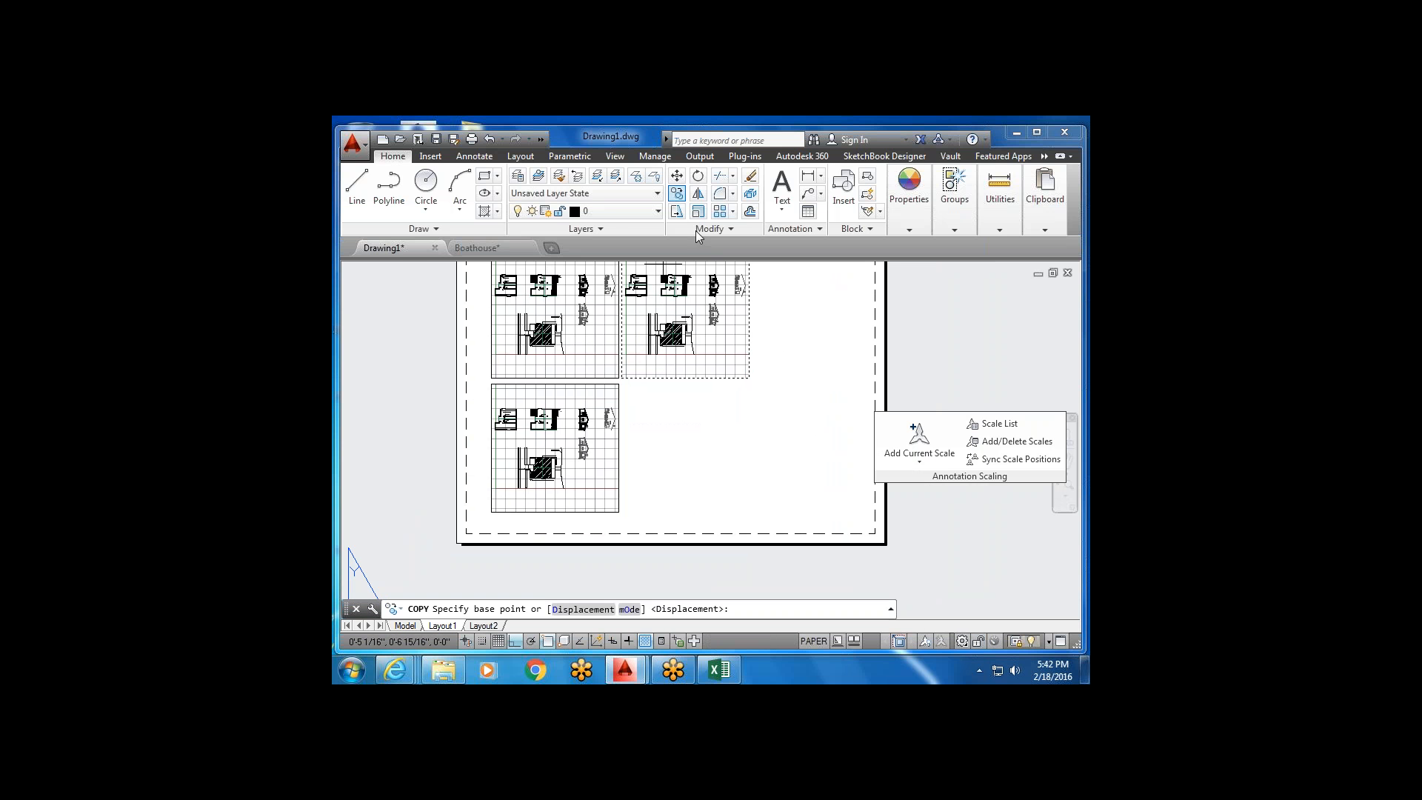
pyautogui.click(801, 340)
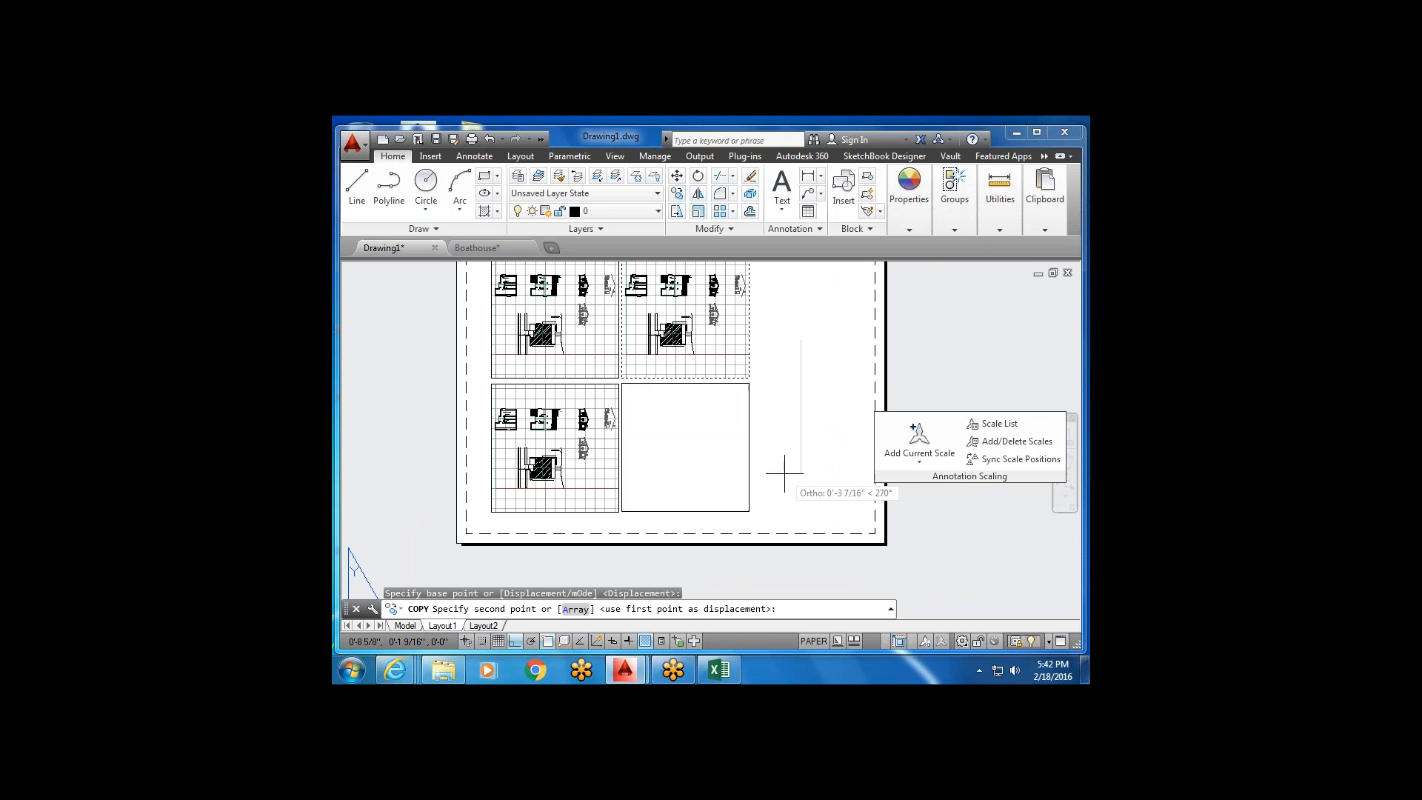
pyautogui.click(785, 472)
pyautogui.press('Escape')
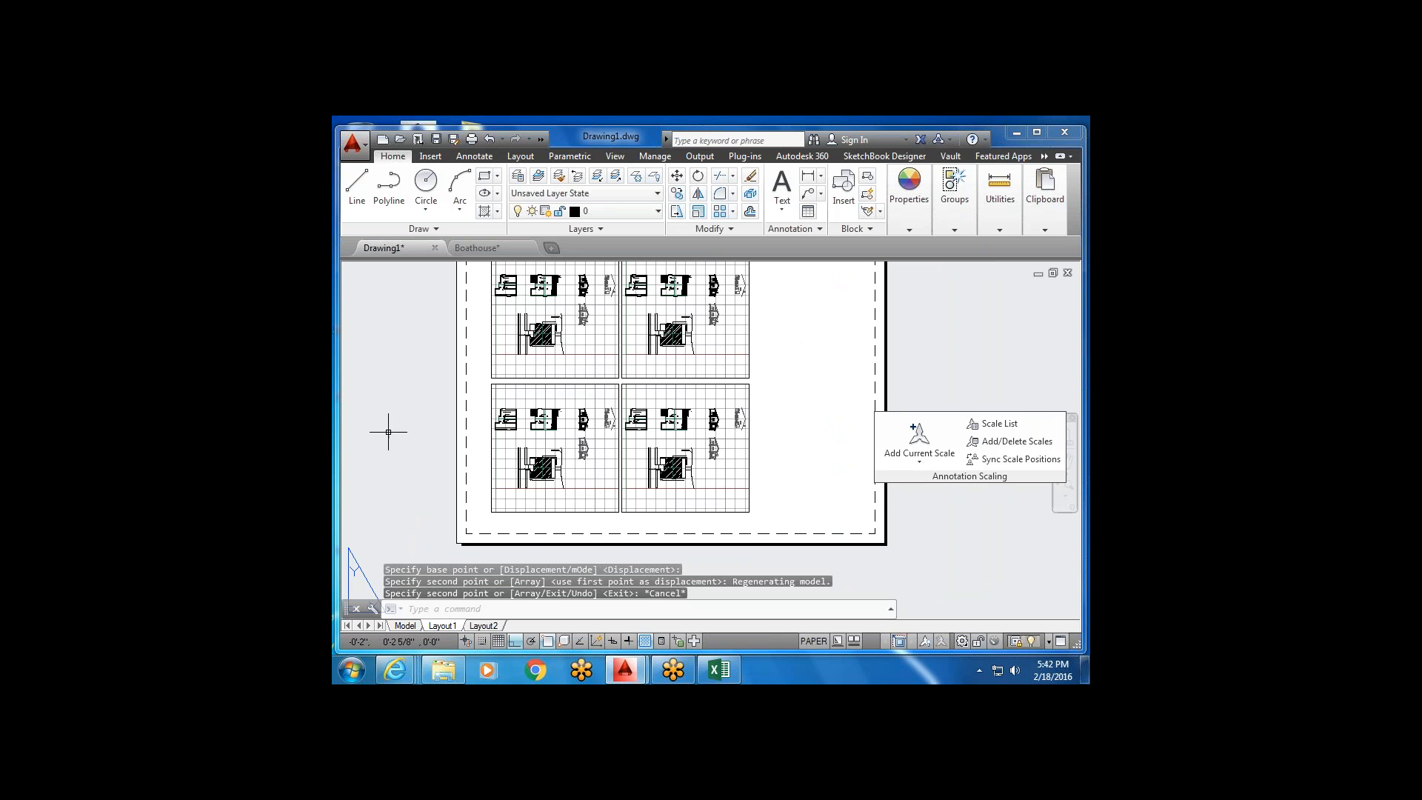
pyautogui.scroll(-2, 802, 453)
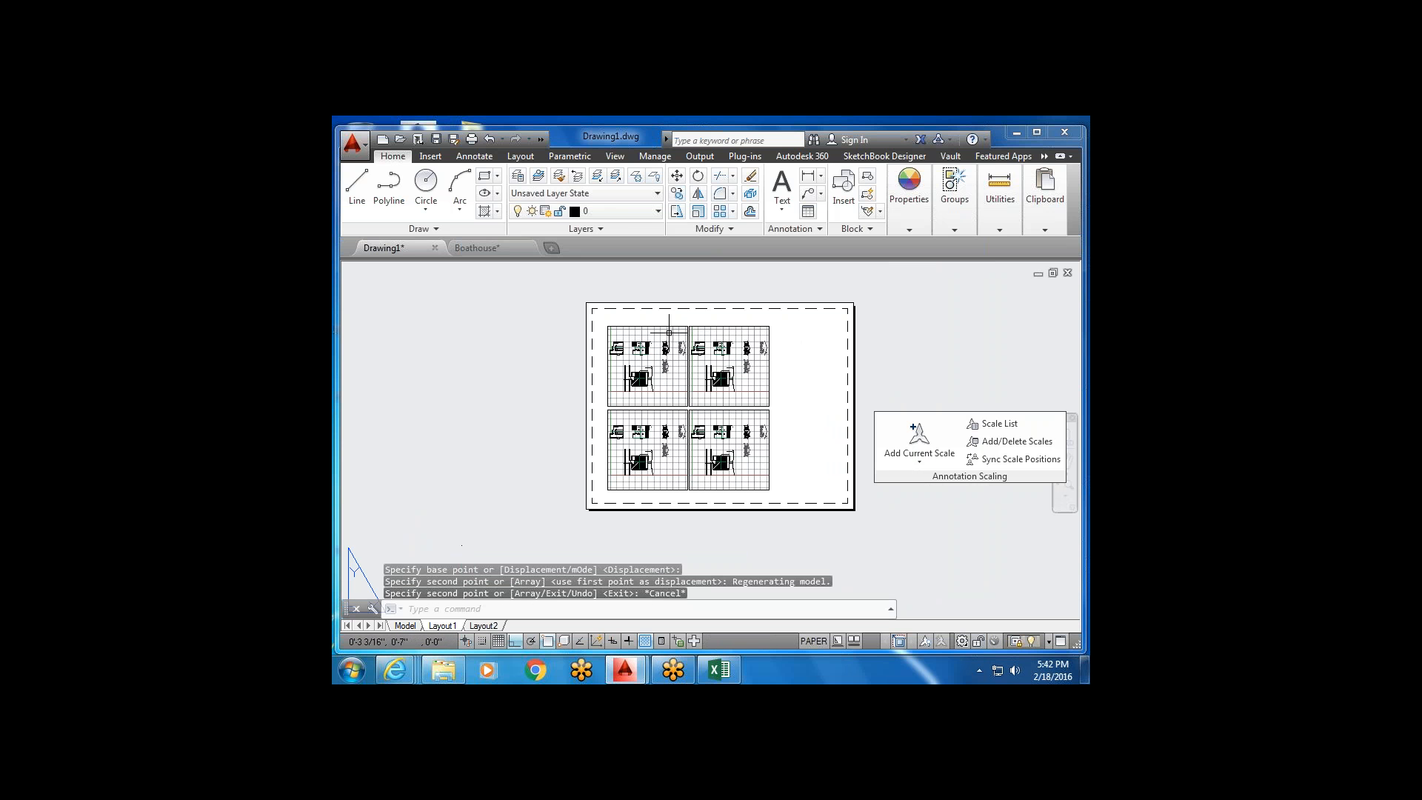
# Zoom and pan the top-left viewport to a close-up around the stair.
pyautogui.scroll(2, 657, 376)
pyautogui.doubleClick(655, 374)
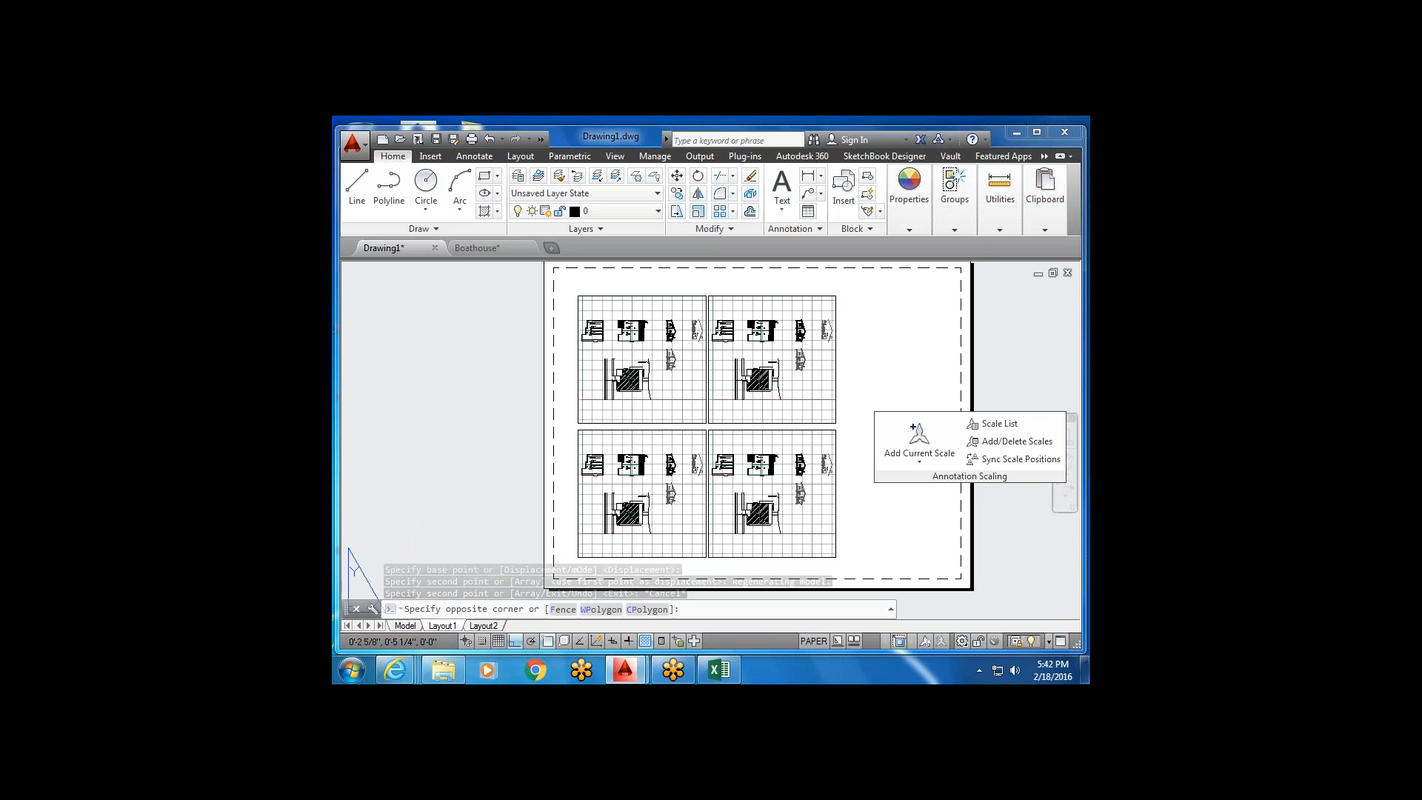
pyautogui.scroll(-2, 614, 354)
pyautogui.moveTo(613, 353)
pyautogui.mouseDown(button='middle')
pyautogui.moveTo(612, 404)
pyautogui.moveTo(626, 375)
pyautogui.mouseUp(button='middle')
pyautogui.scroll(6, 614, 392)
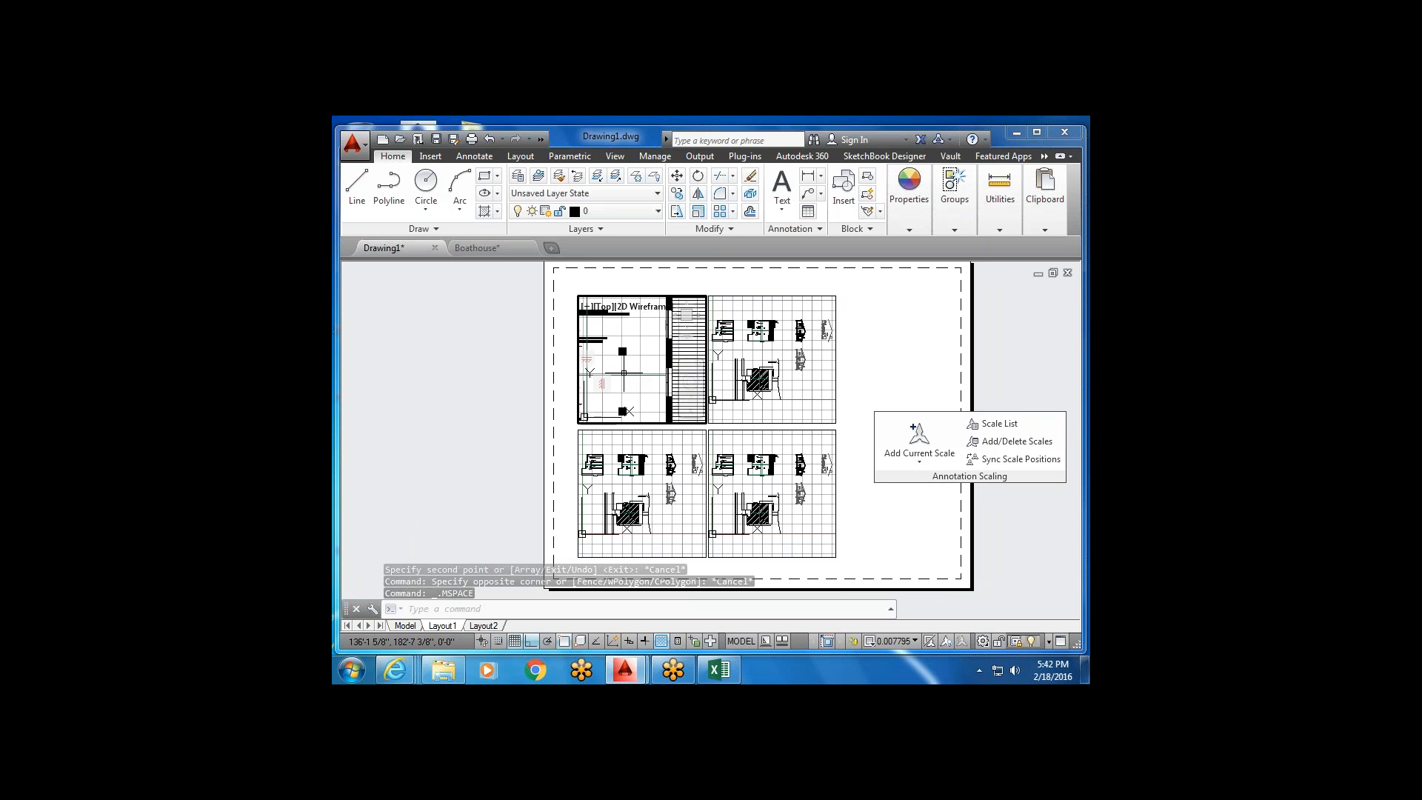
# Zoom and pan the top-right viewport onto the hatched site plan, then return to paper space.
pyautogui.click(799, 381)
pyautogui.scroll(2, 791, 383)
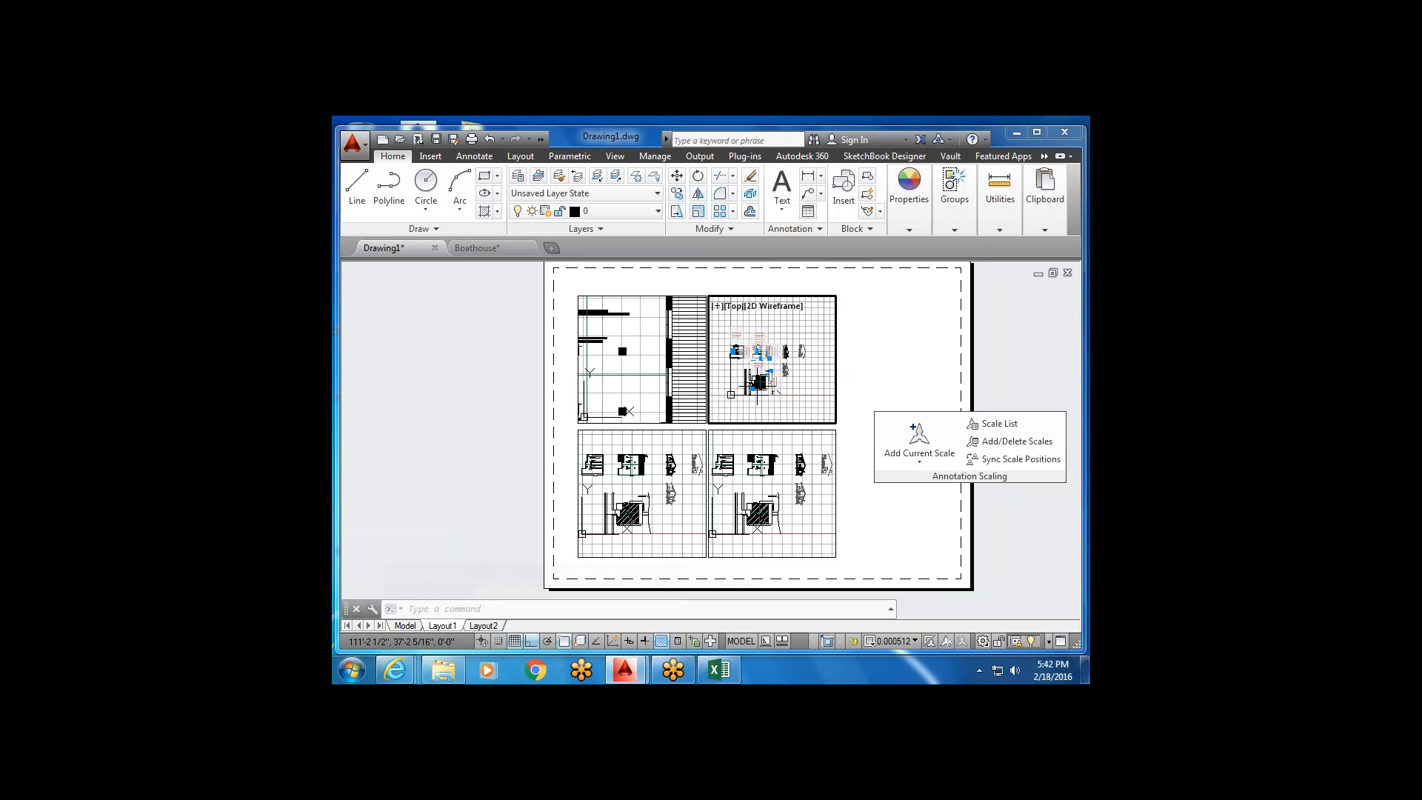
pyautogui.moveTo(771, 376); pyautogui.dragTo(772, 383, button='middle')
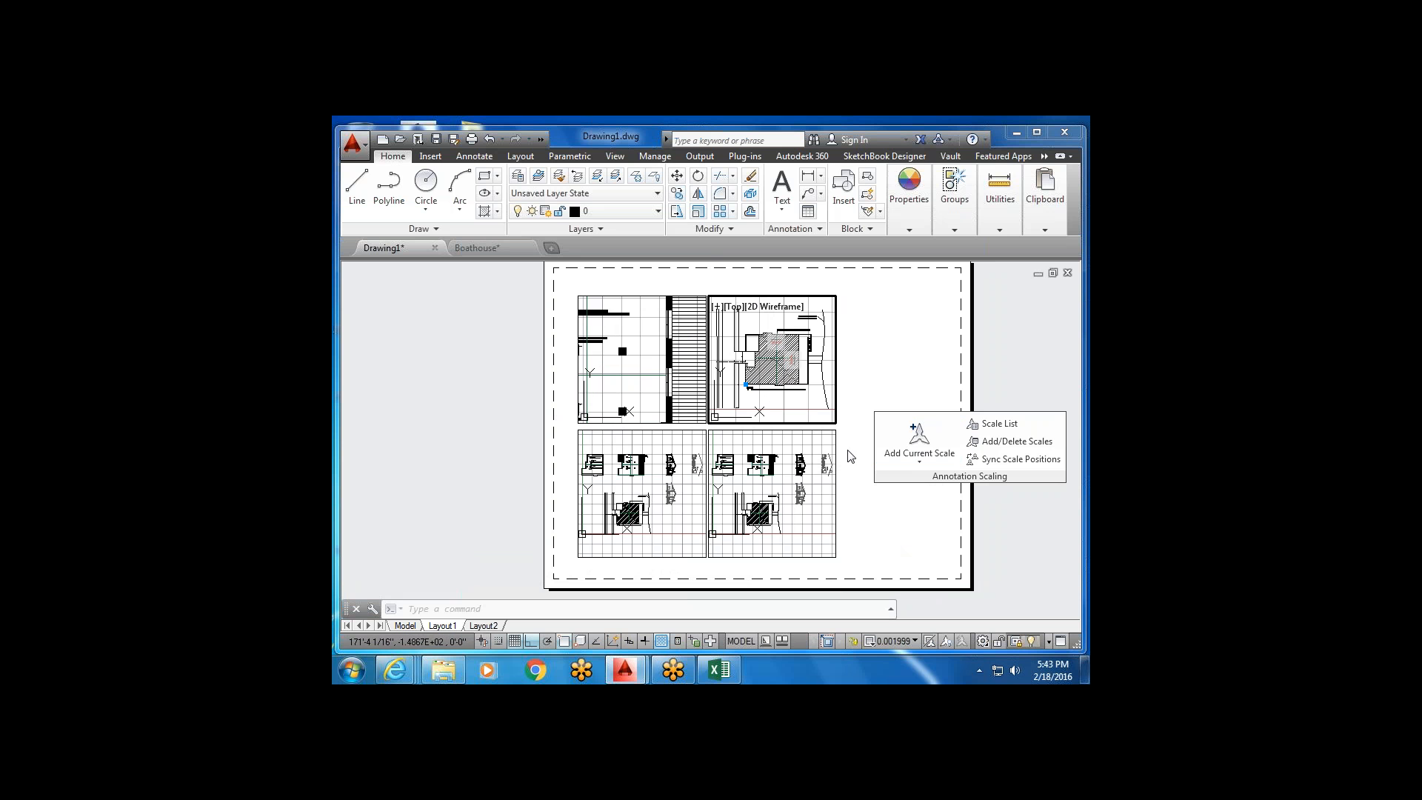
pyautogui.doubleClick(865, 527)
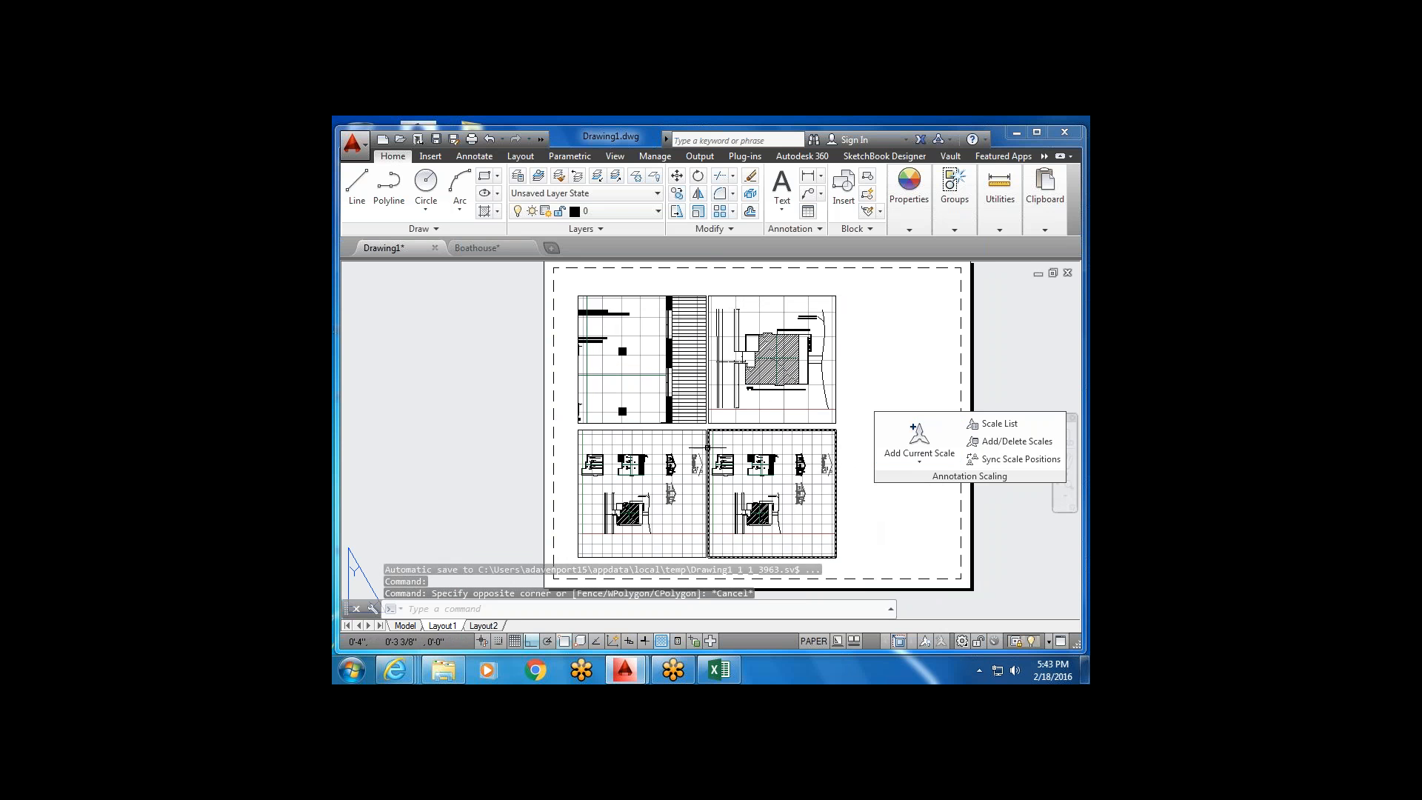
pyautogui.scroll(-4, 859, 319)
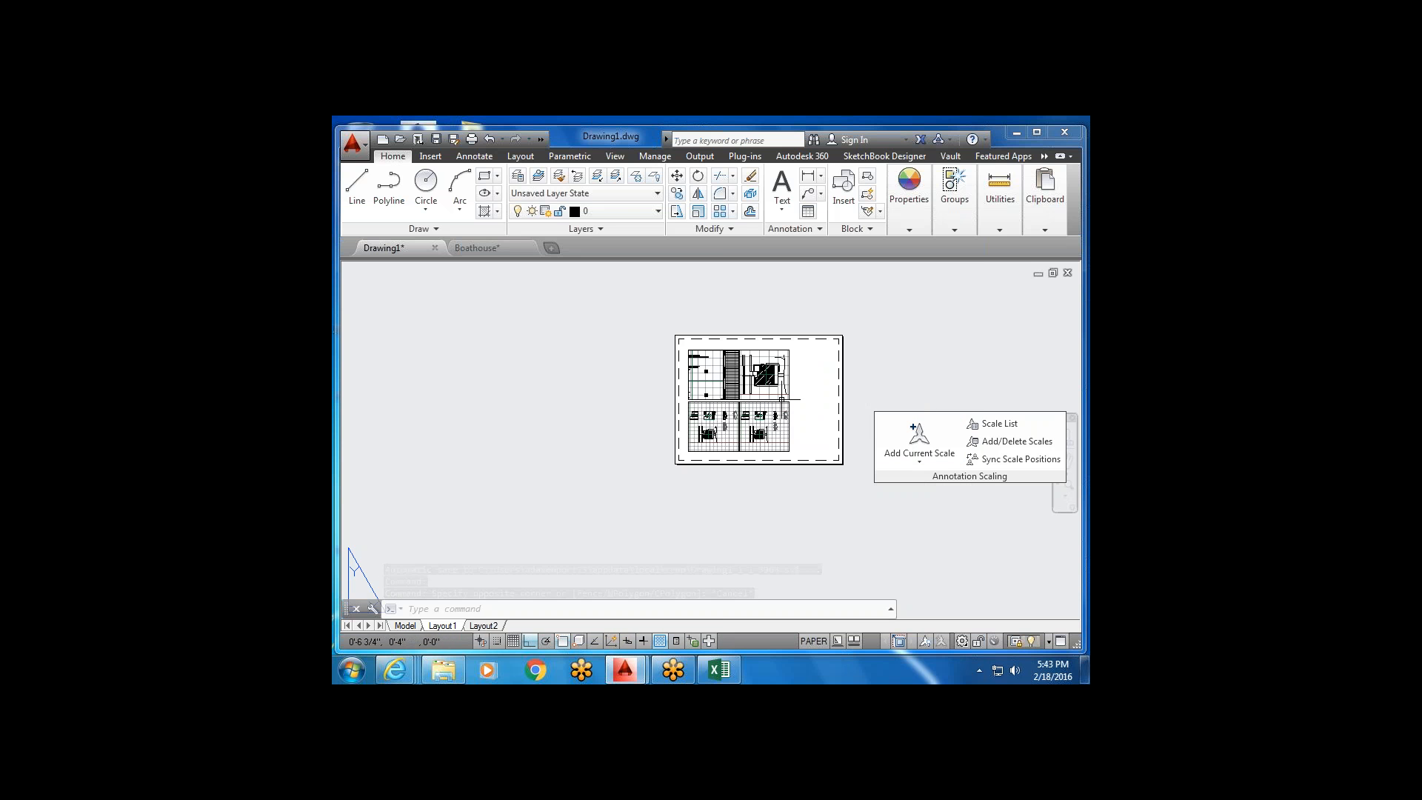
# Crossing-select all four viewports and delete them, leaving a blank sheet.
pyautogui.scroll(2, 803, 381)
pyautogui.click(805, 376)
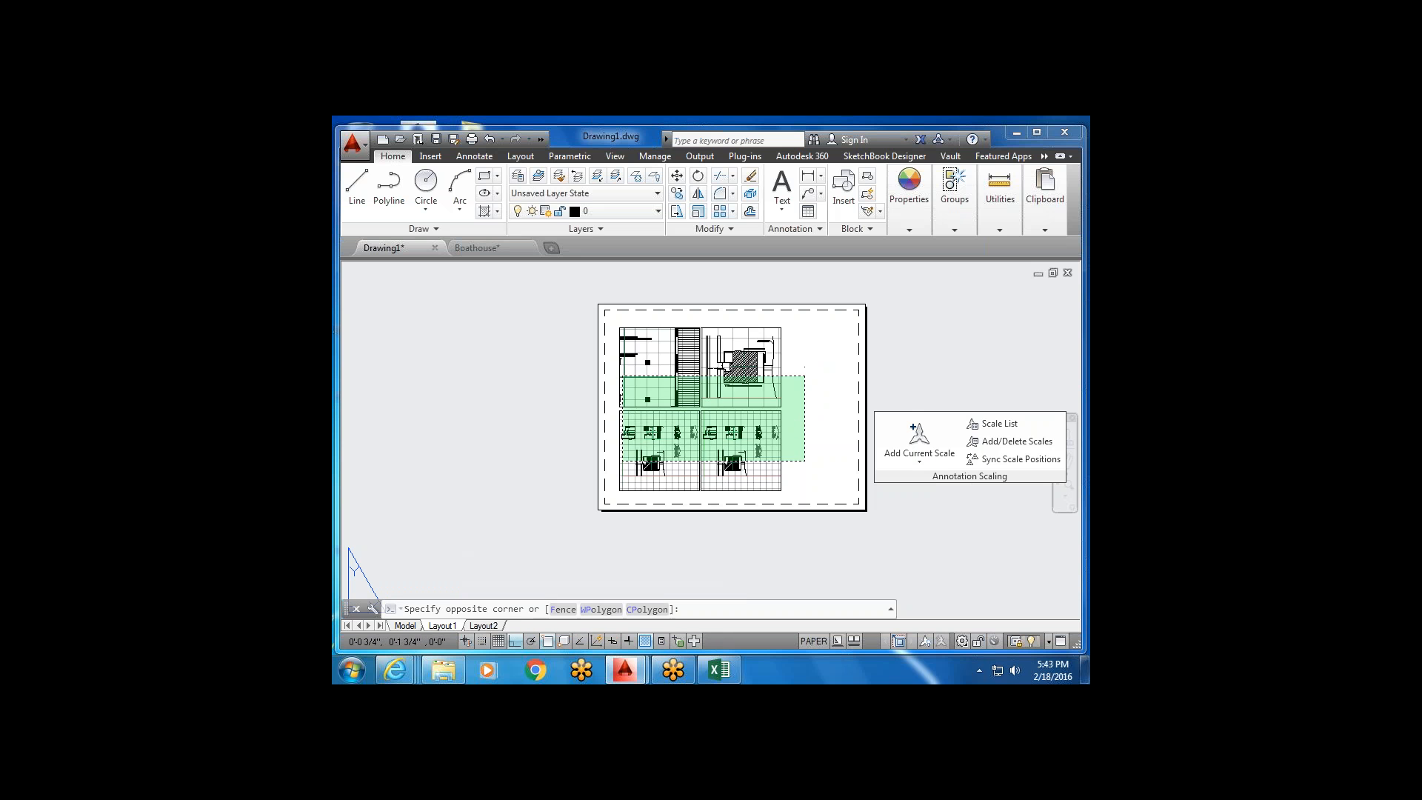
pyautogui.click(623, 464)
pyautogui.press('Delete')
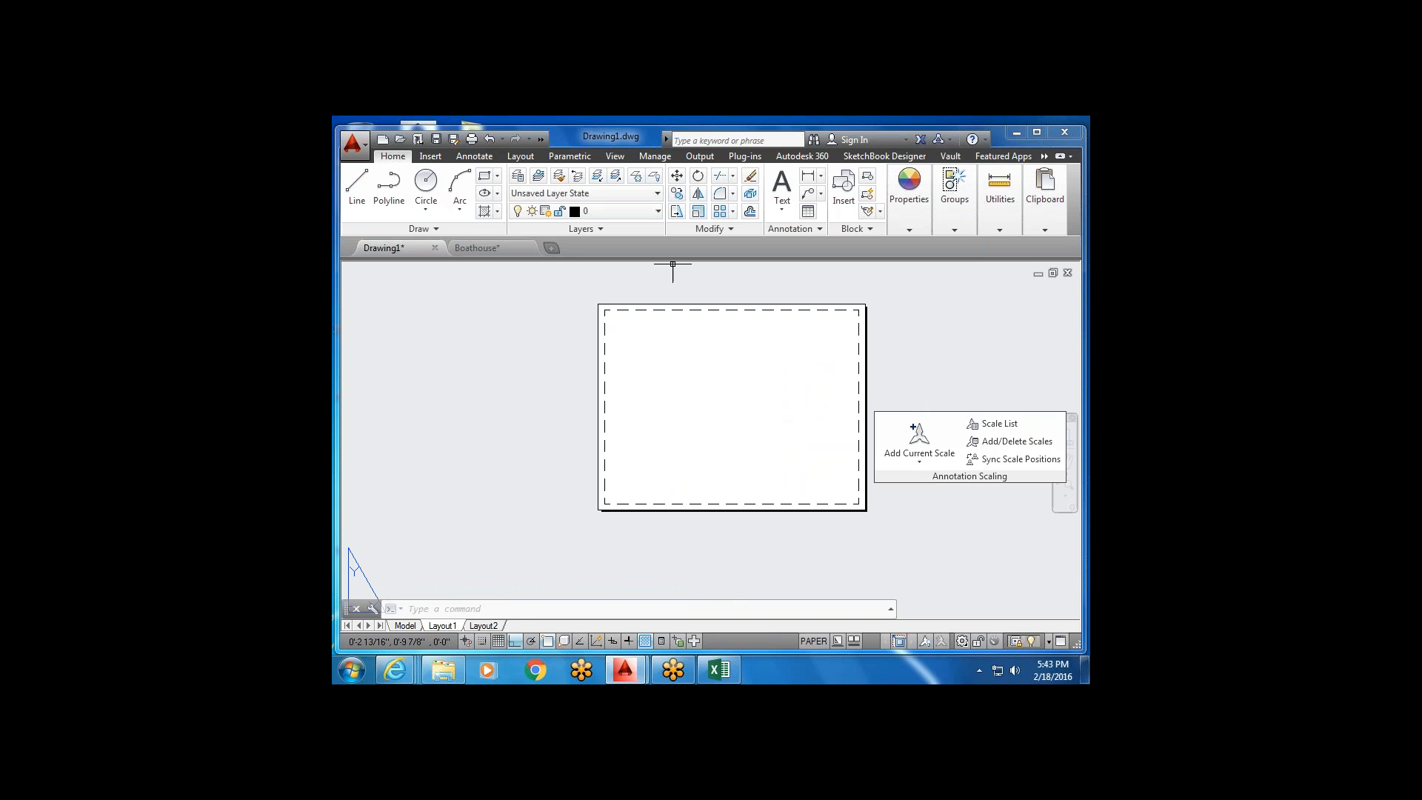
pyautogui.click(521, 156)
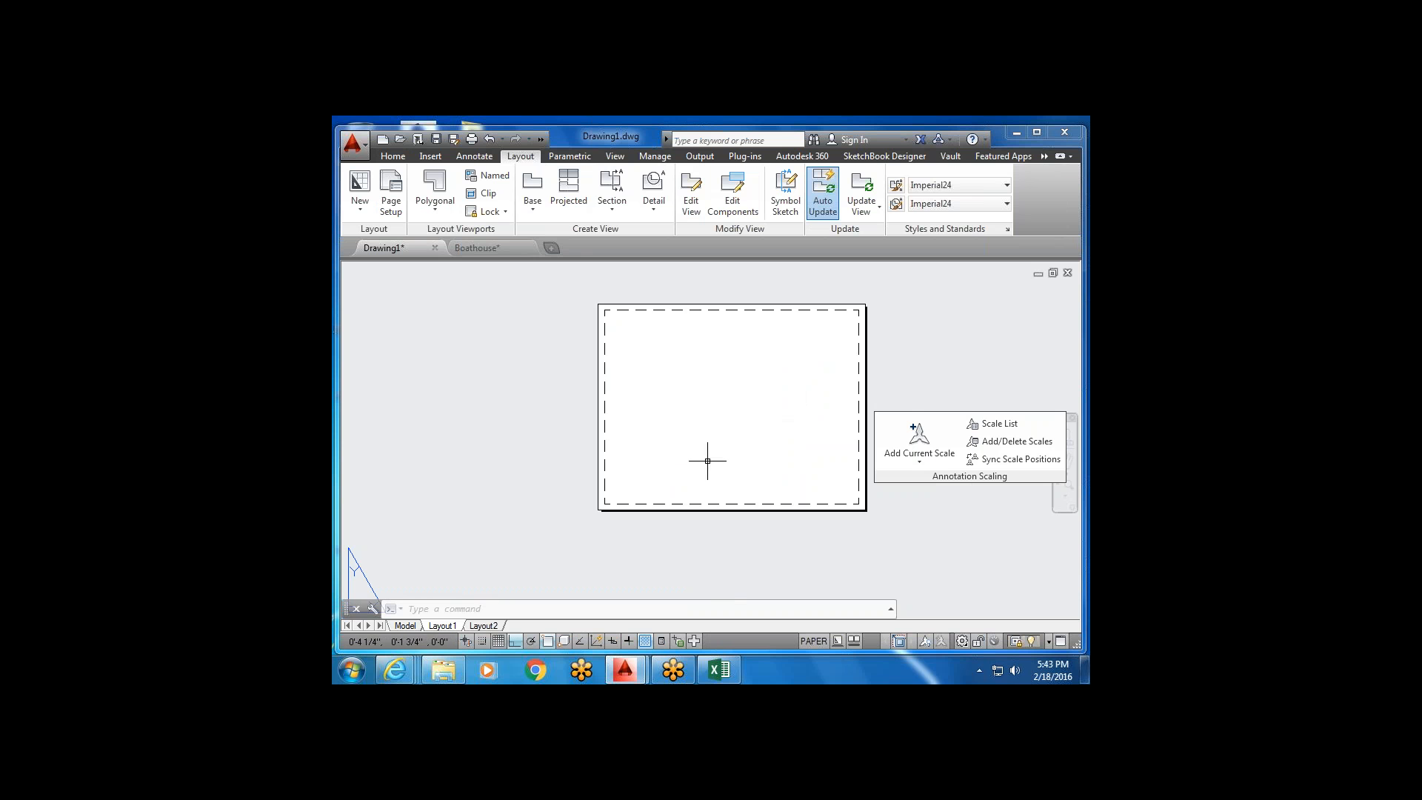
# Create a new layout named 'Design' via New Layout.
pyautogui.moveTo(706, 462); pyautogui.dragTo(598, 469, button='middle')
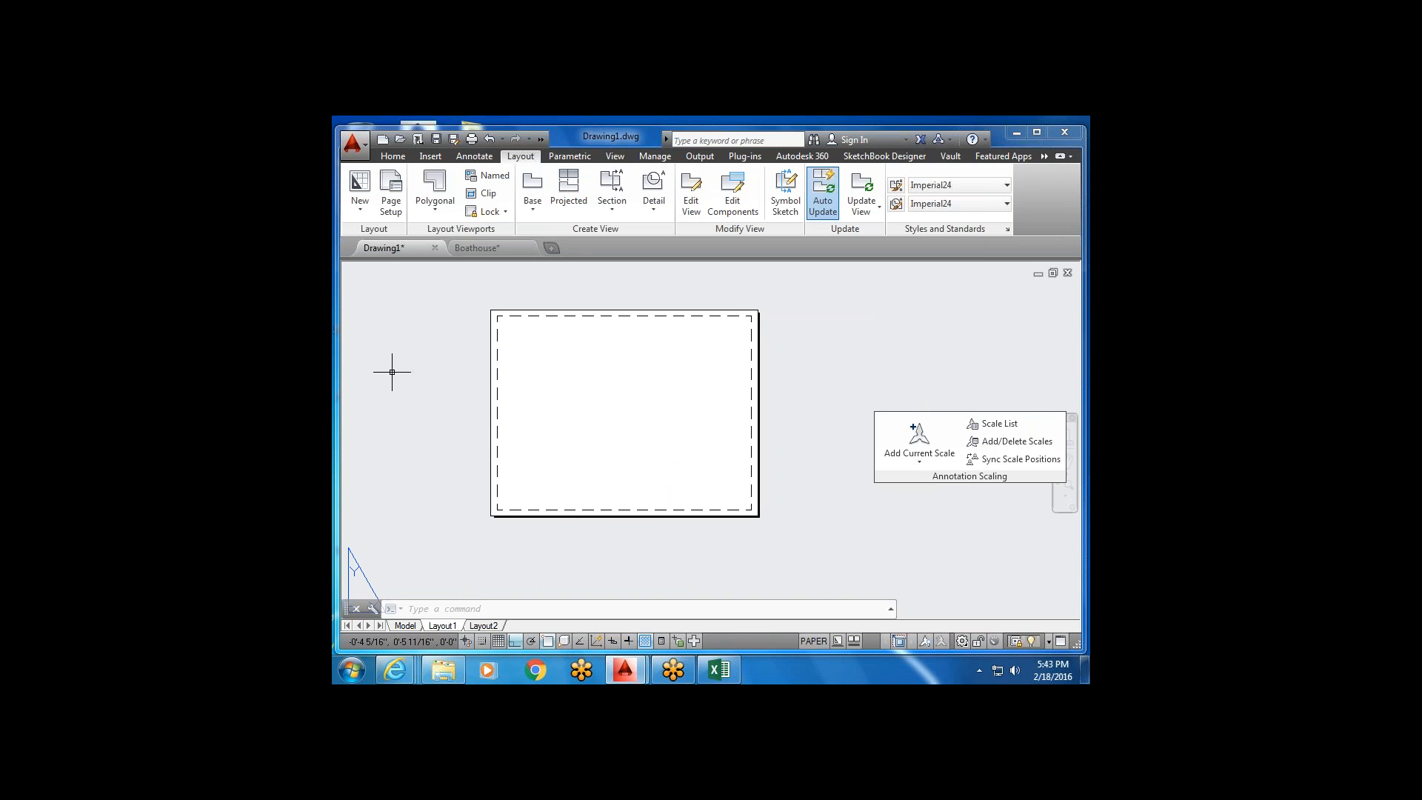
pyautogui.click(360, 209)
pyautogui.click(370, 234)
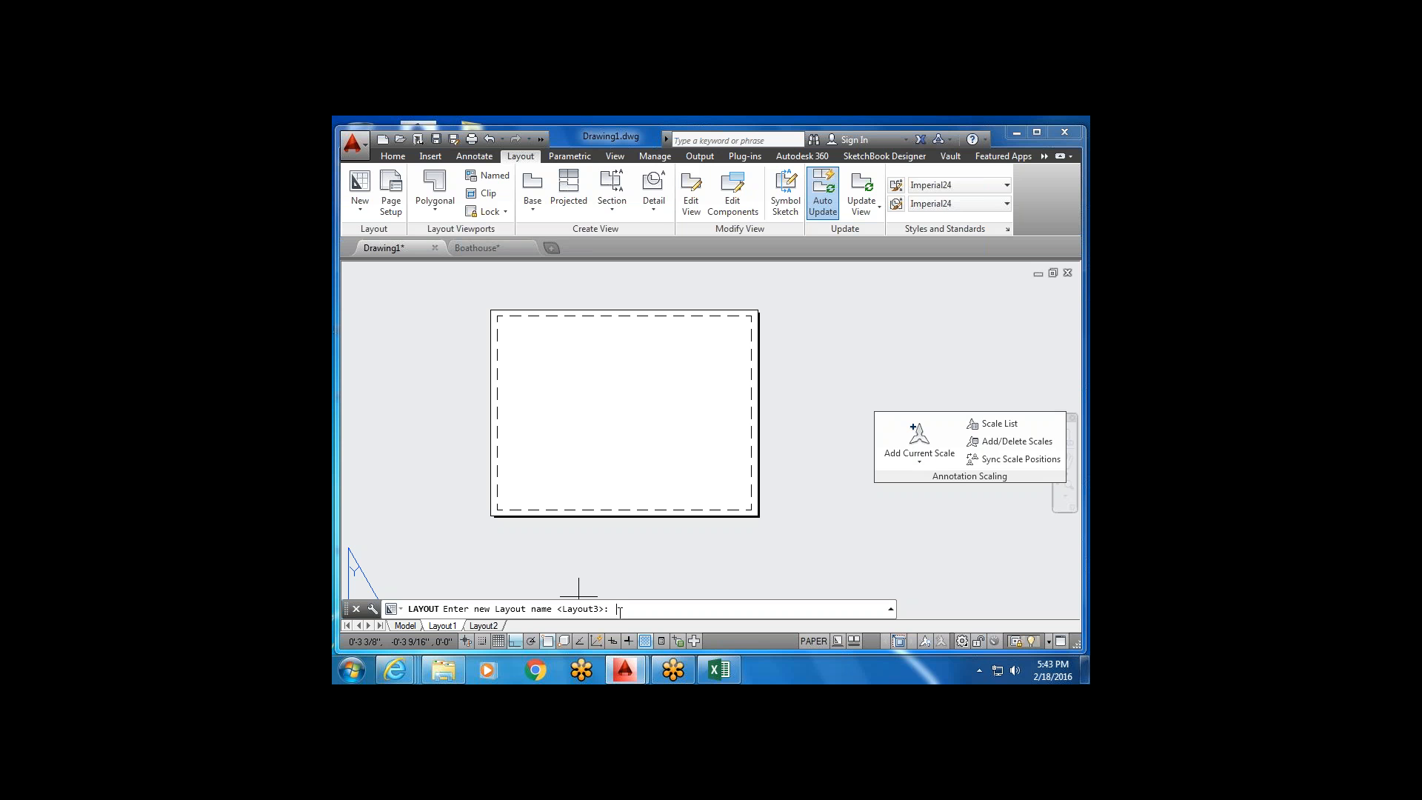
pyautogui.write('Design')
pyautogui.press('Return')
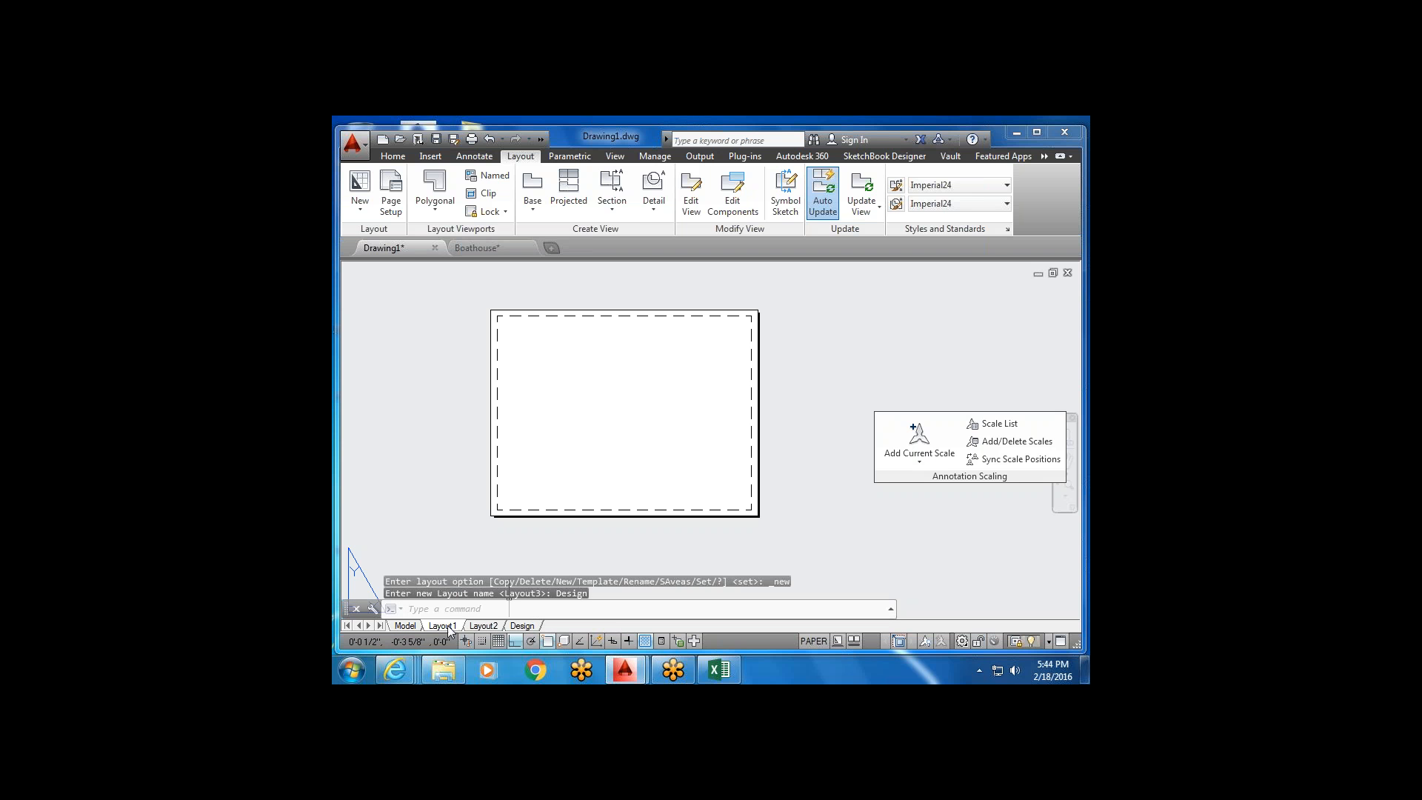
# Open the Page Setup Manager and start modifying the Layout1 page setup.
pyautogui.moveTo(521, 630)
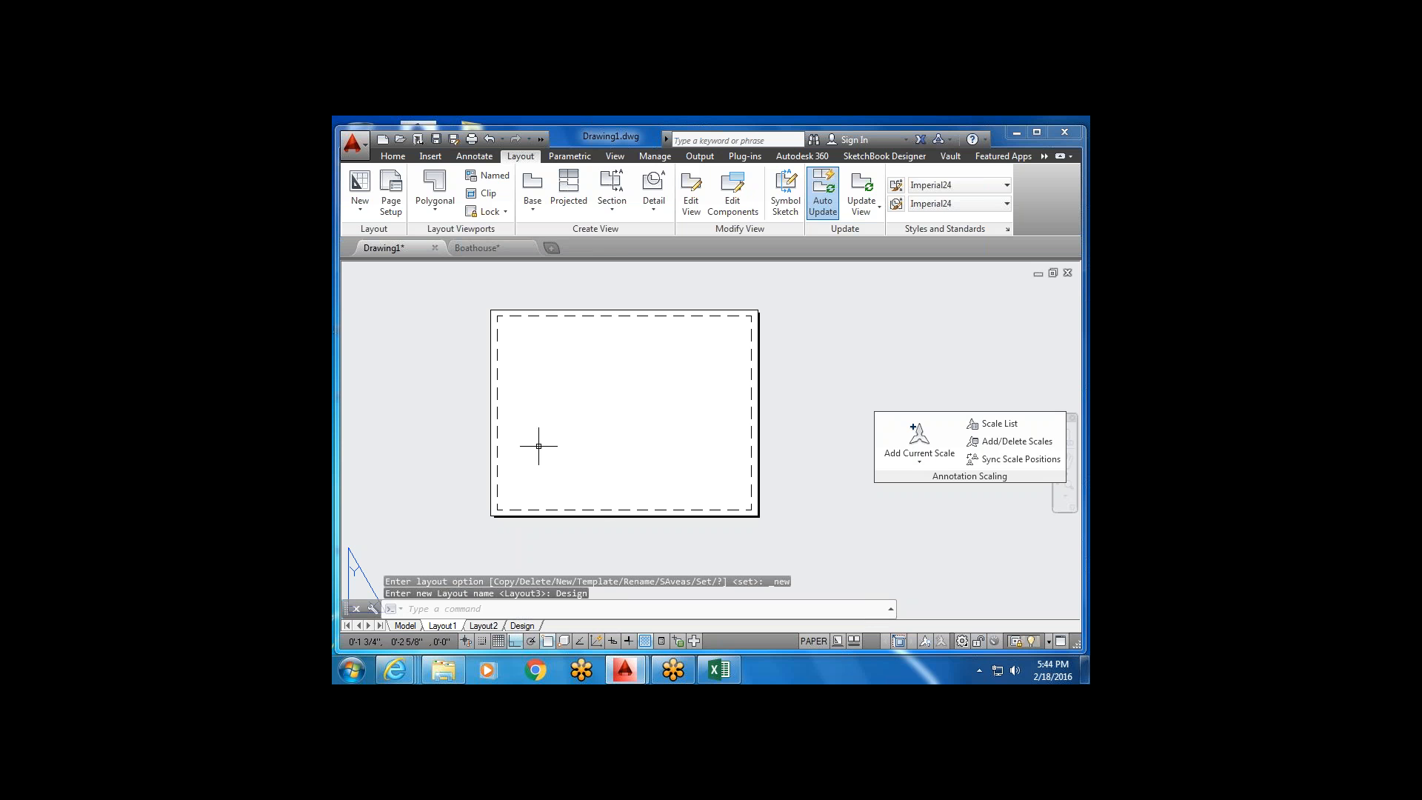
pyautogui.click(394, 202)
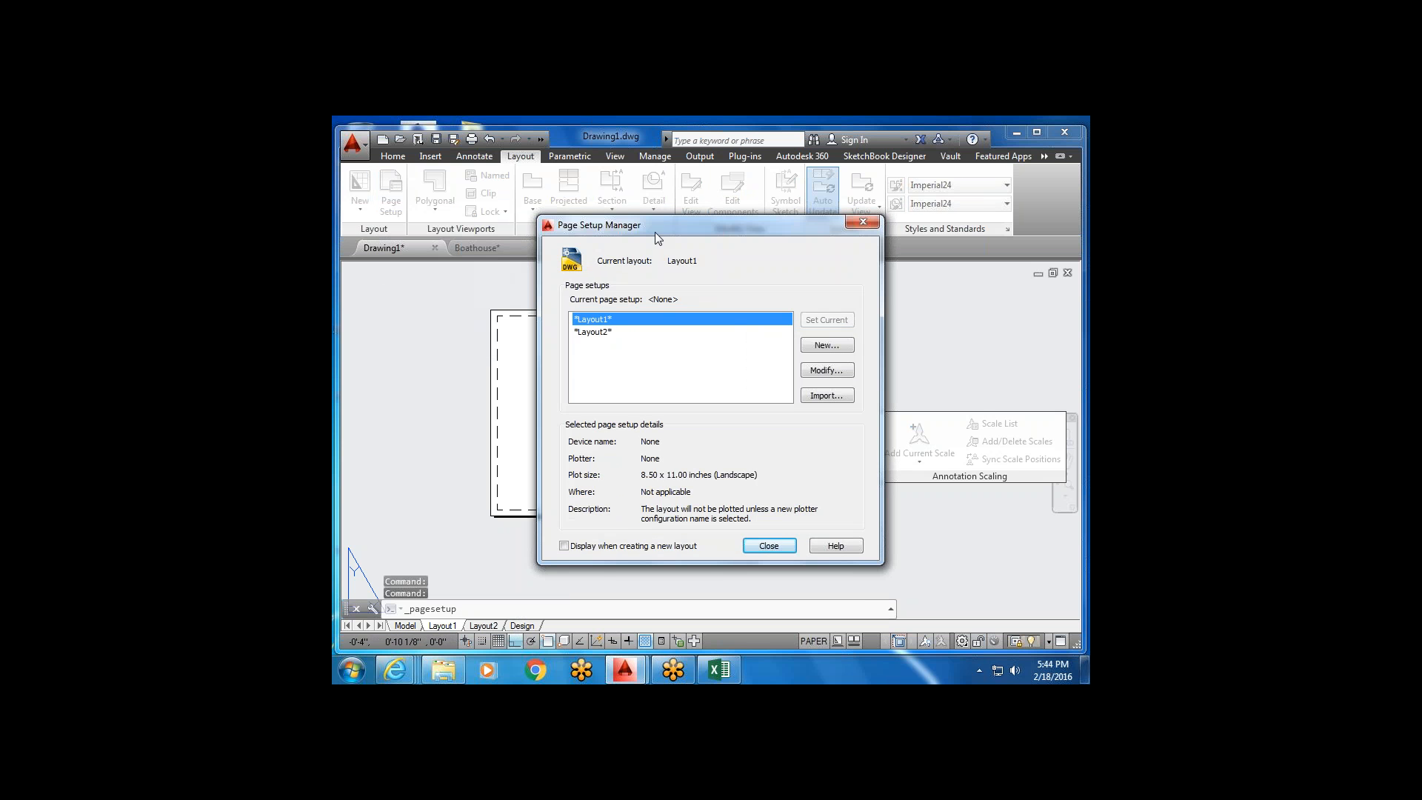
pyautogui.moveTo(655, 226); pyautogui.dragTo(747, 198)
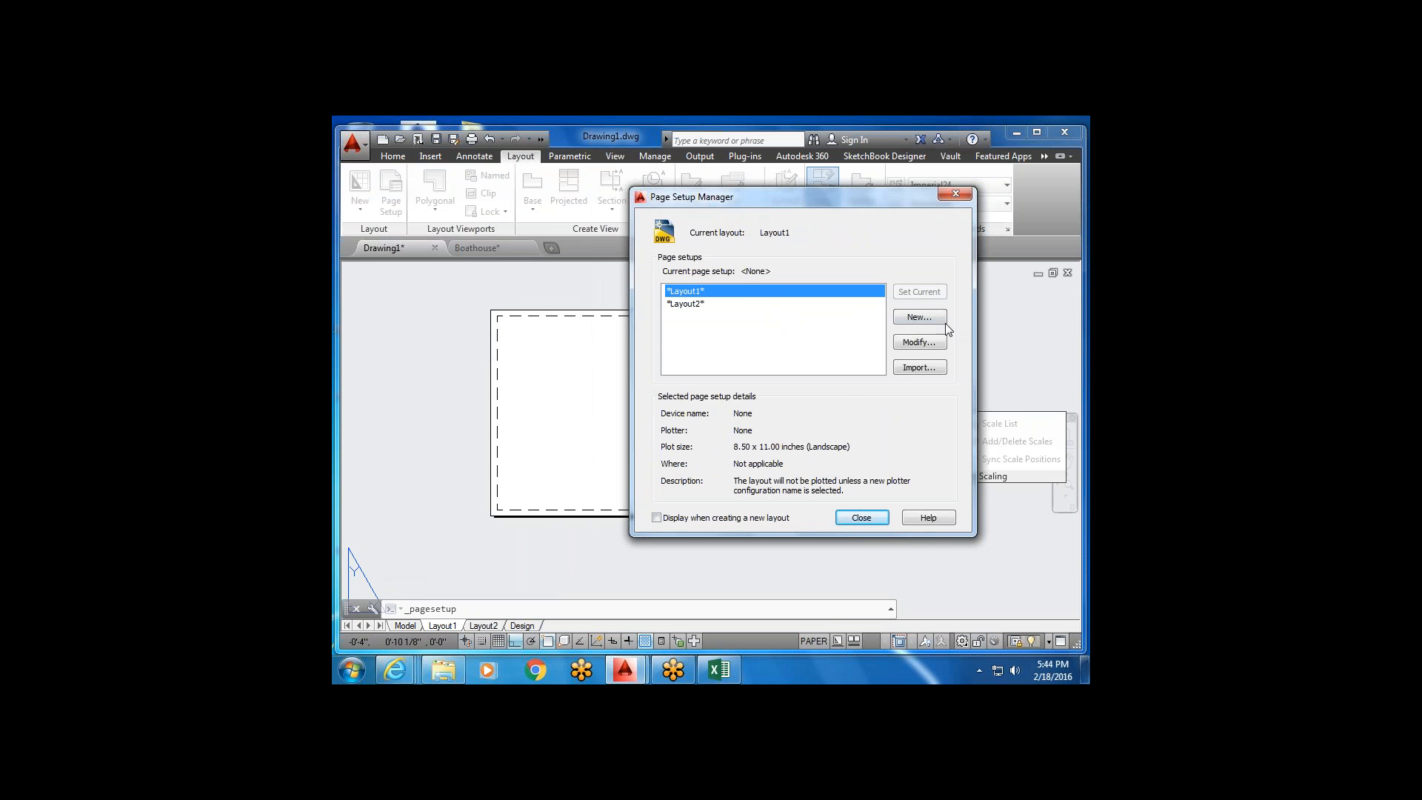
pyautogui.click(931, 342)
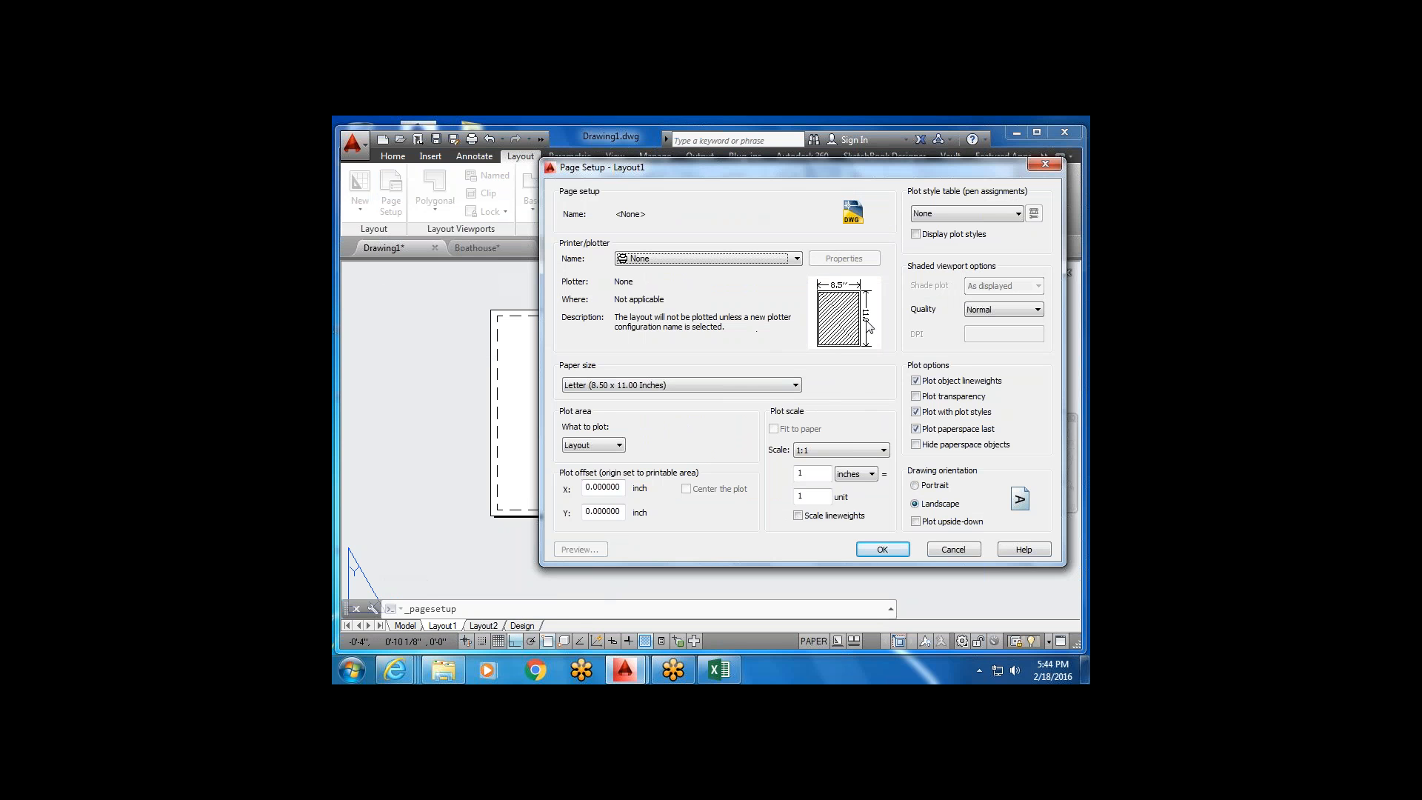
# Choose DWG To PDF.pc3 as Layout1's printer/plotter.
pyautogui.moveTo(859, 349)
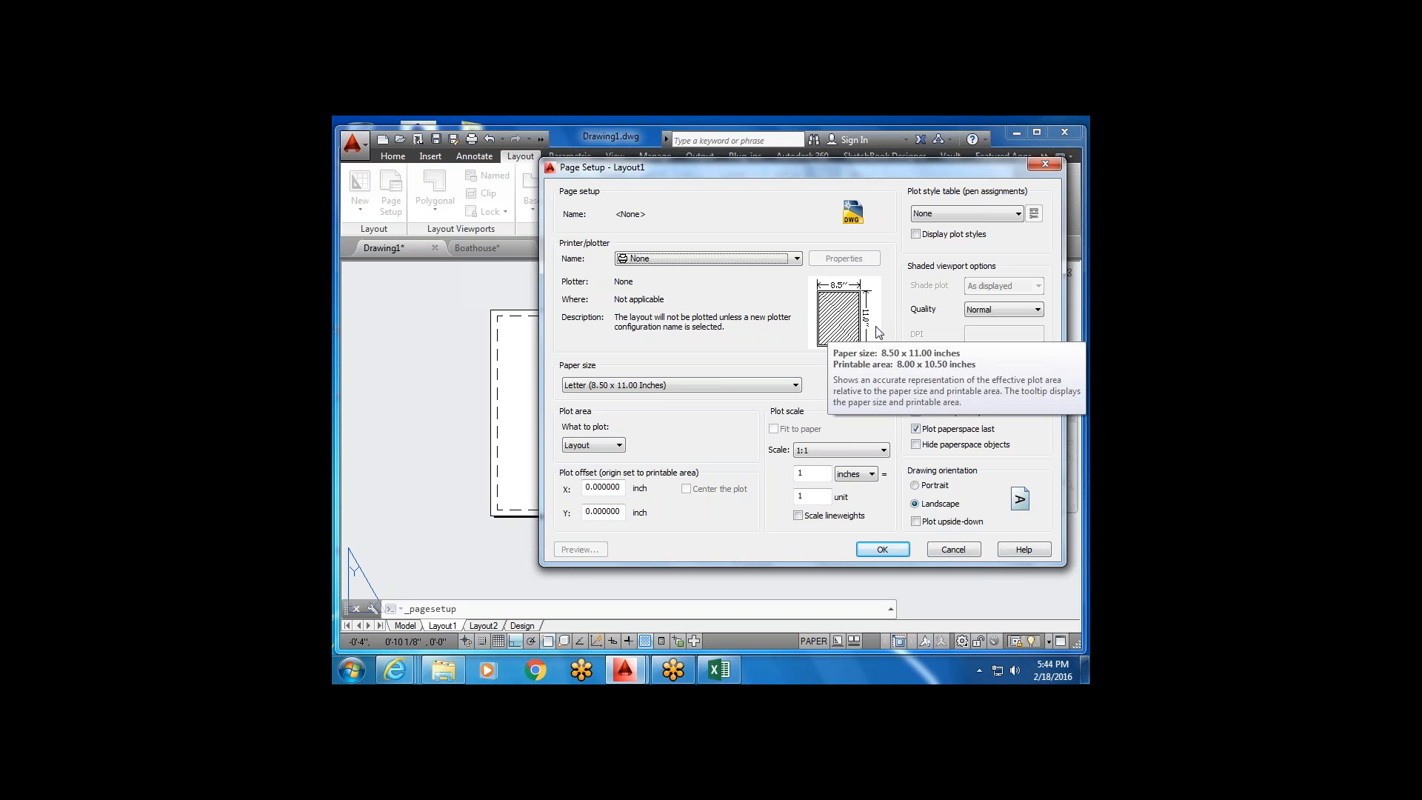
pyautogui.click(797, 260)
pyautogui.moveTo(797, 290); pyautogui.dragTo(800, 312)
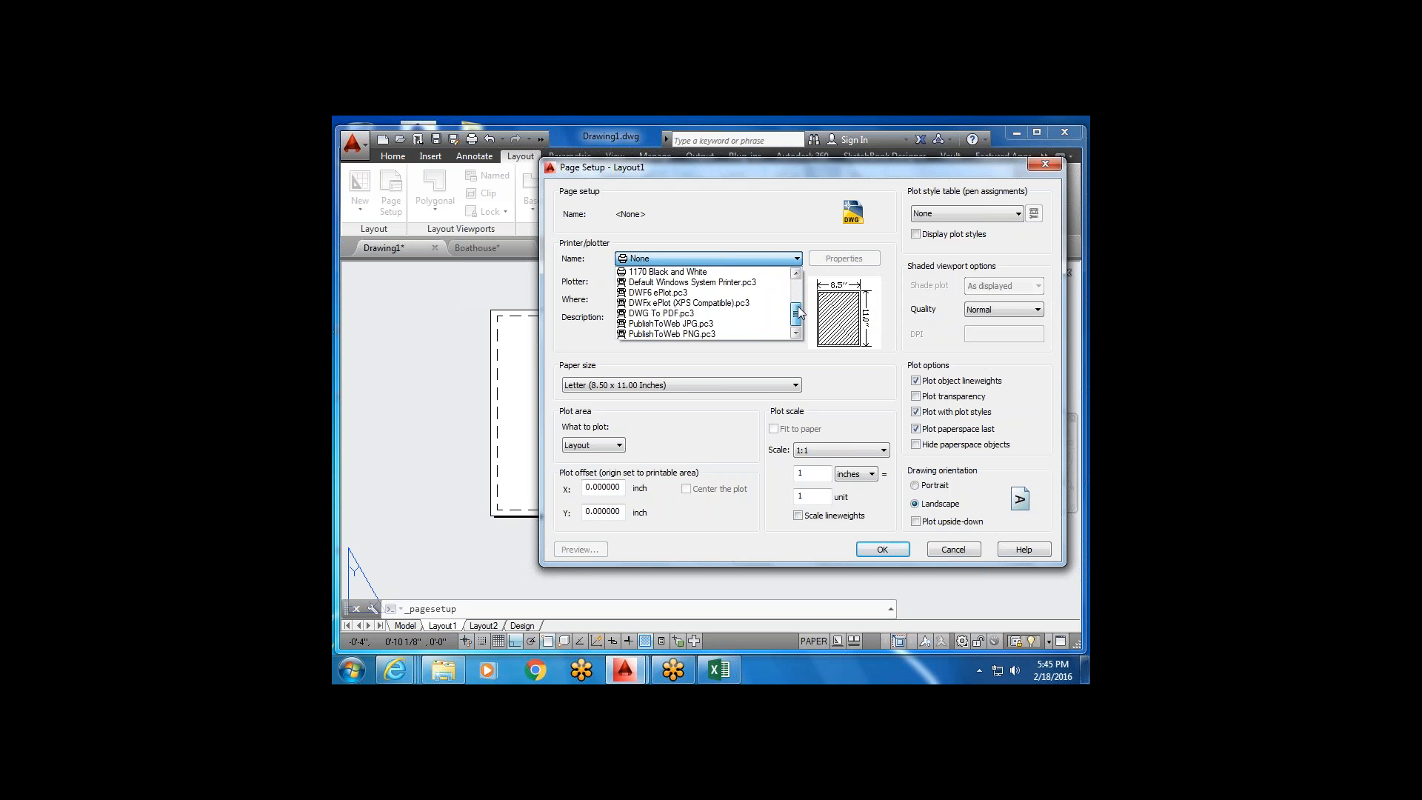
pyautogui.click(701, 317)
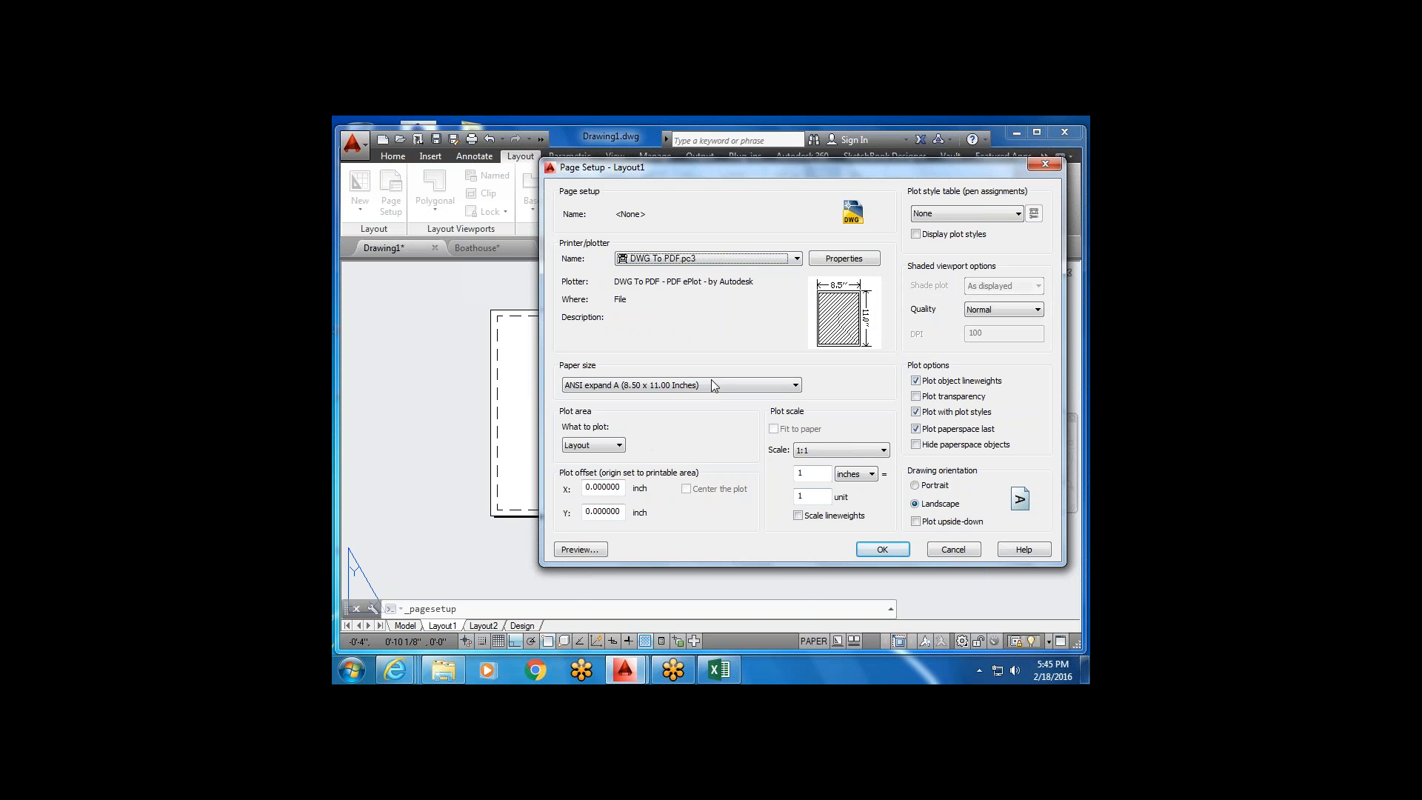
# Browse Layout1's Paper size list without picking a new size, leaving ANSI expand A.
pyautogui.click(798, 391)
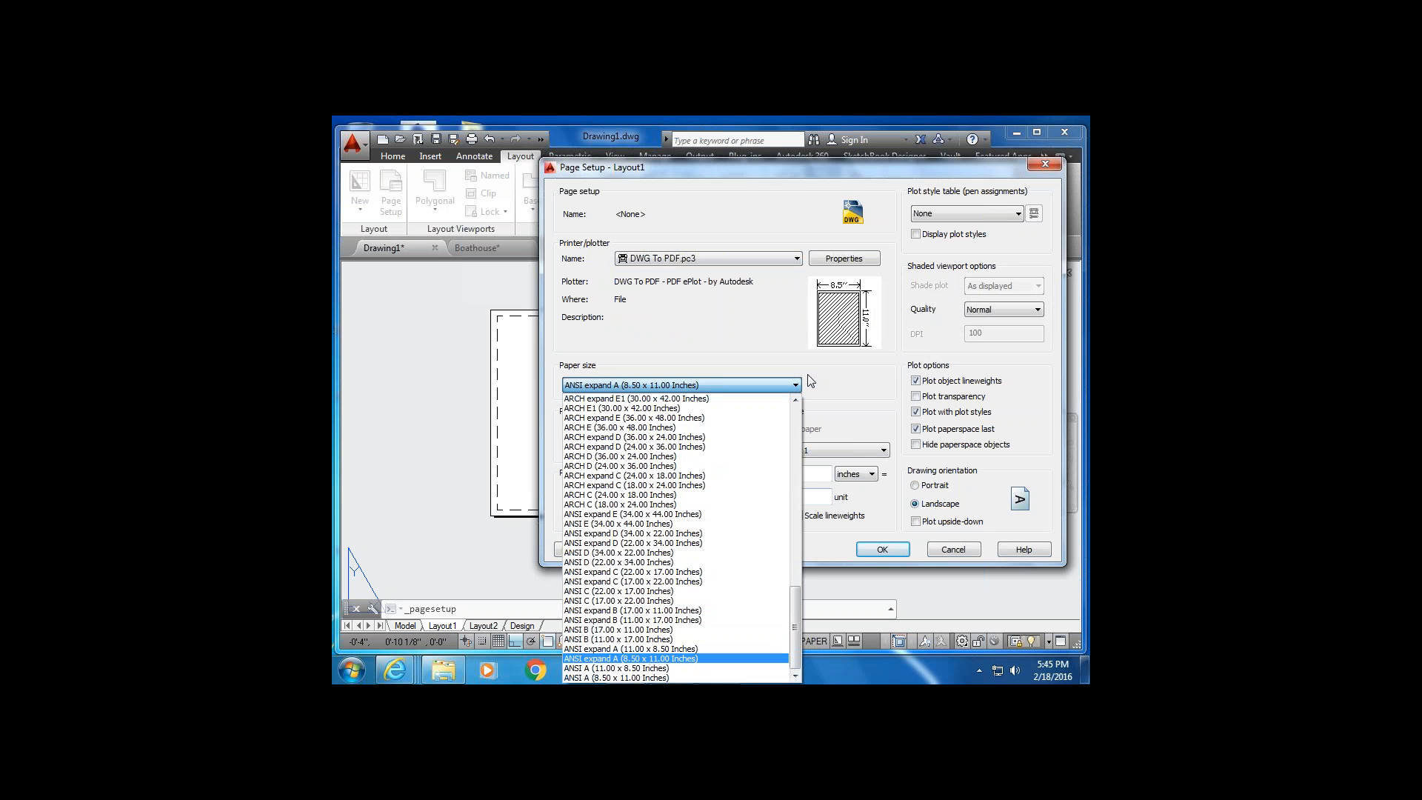
pyautogui.click(809, 379)
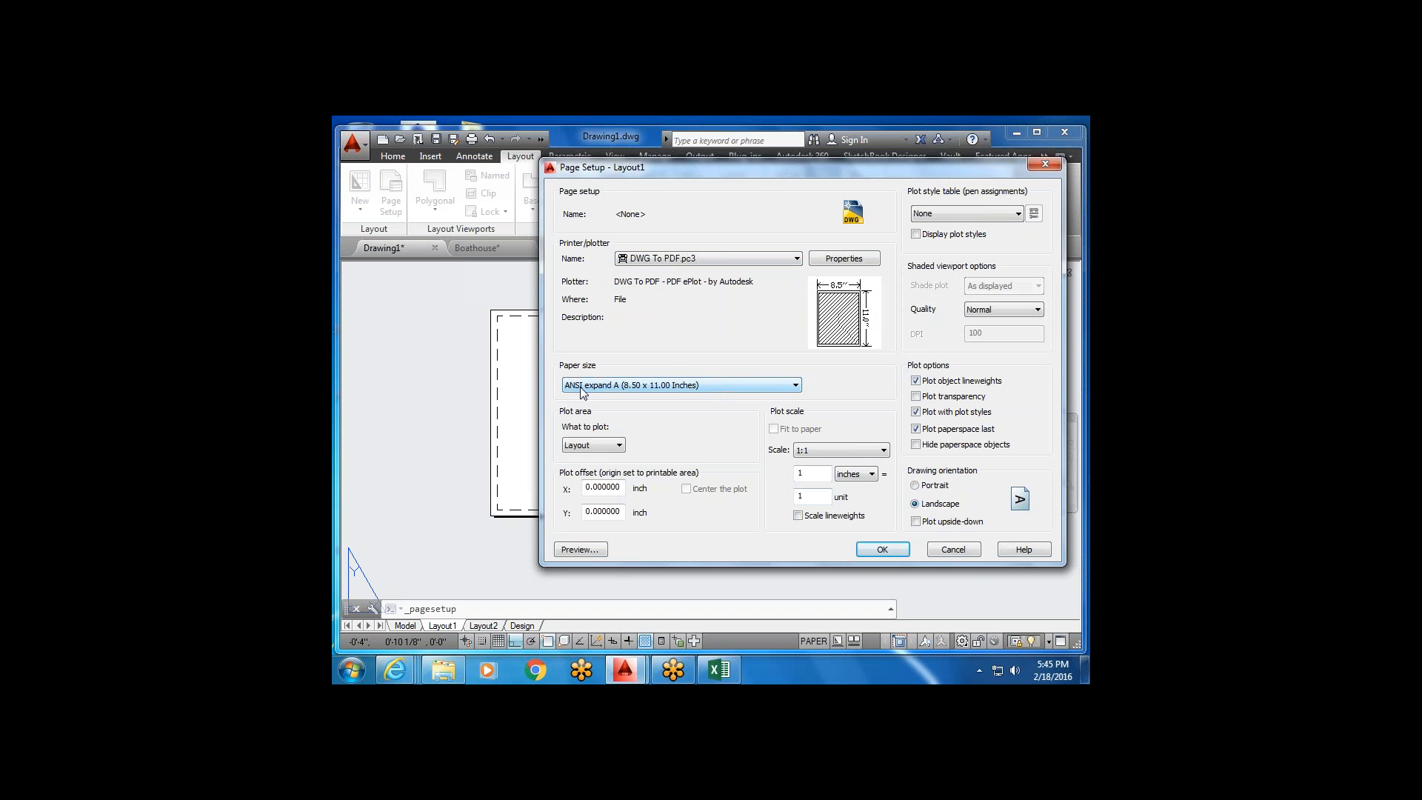
pyautogui.click(768, 384)
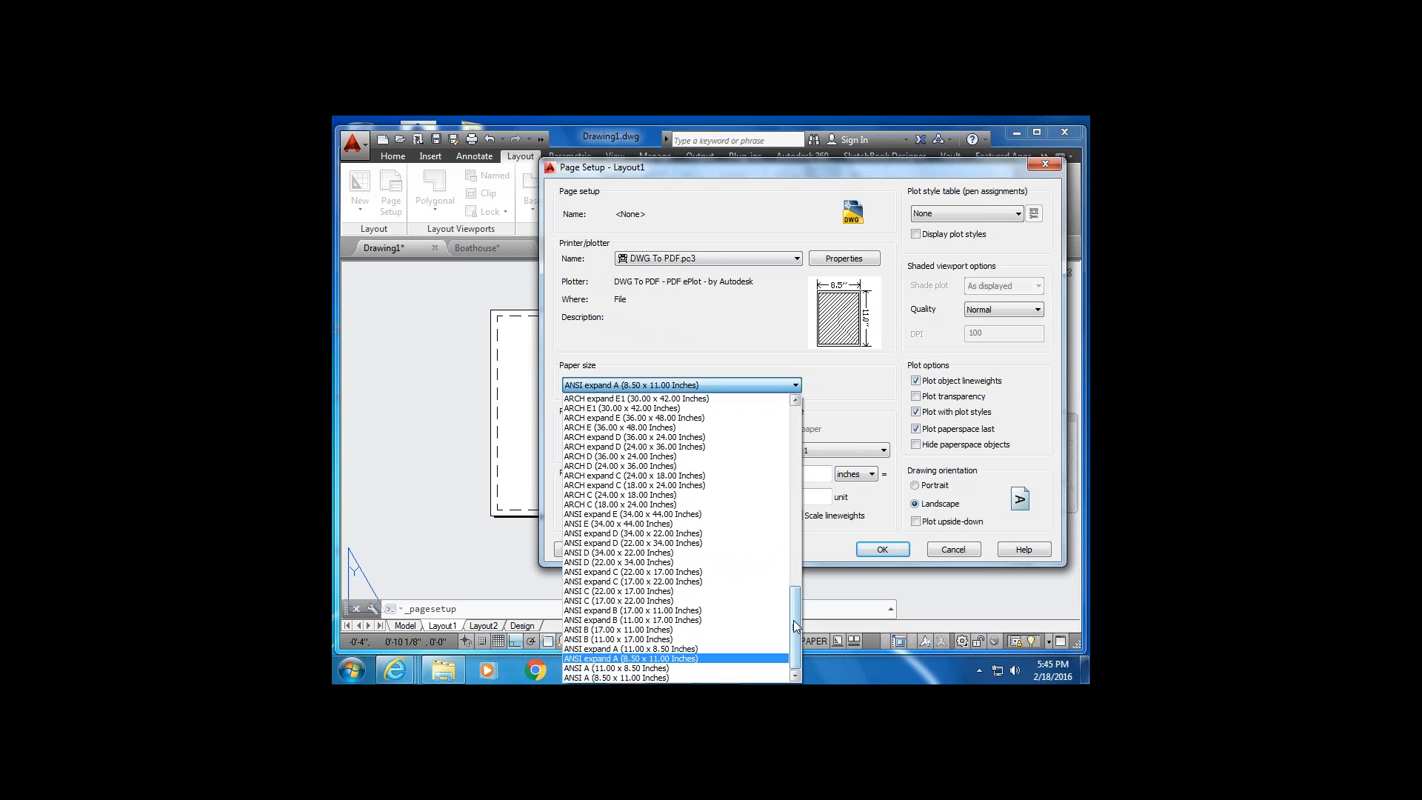
pyautogui.moveTo(795, 632); pyautogui.dragTo(795, 625)
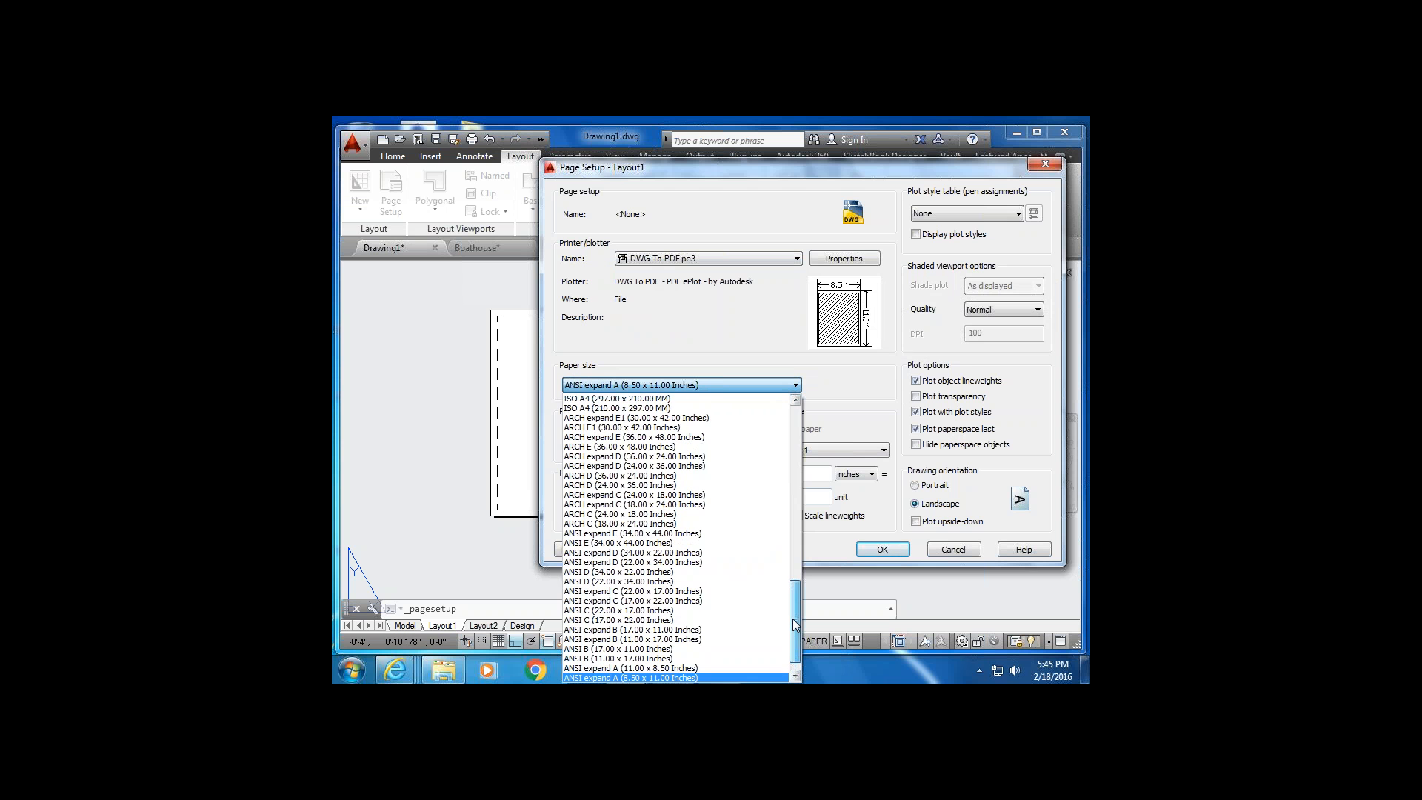
pyautogui.moveTo(795, 589); pyautogui.dragTo(805, 472)
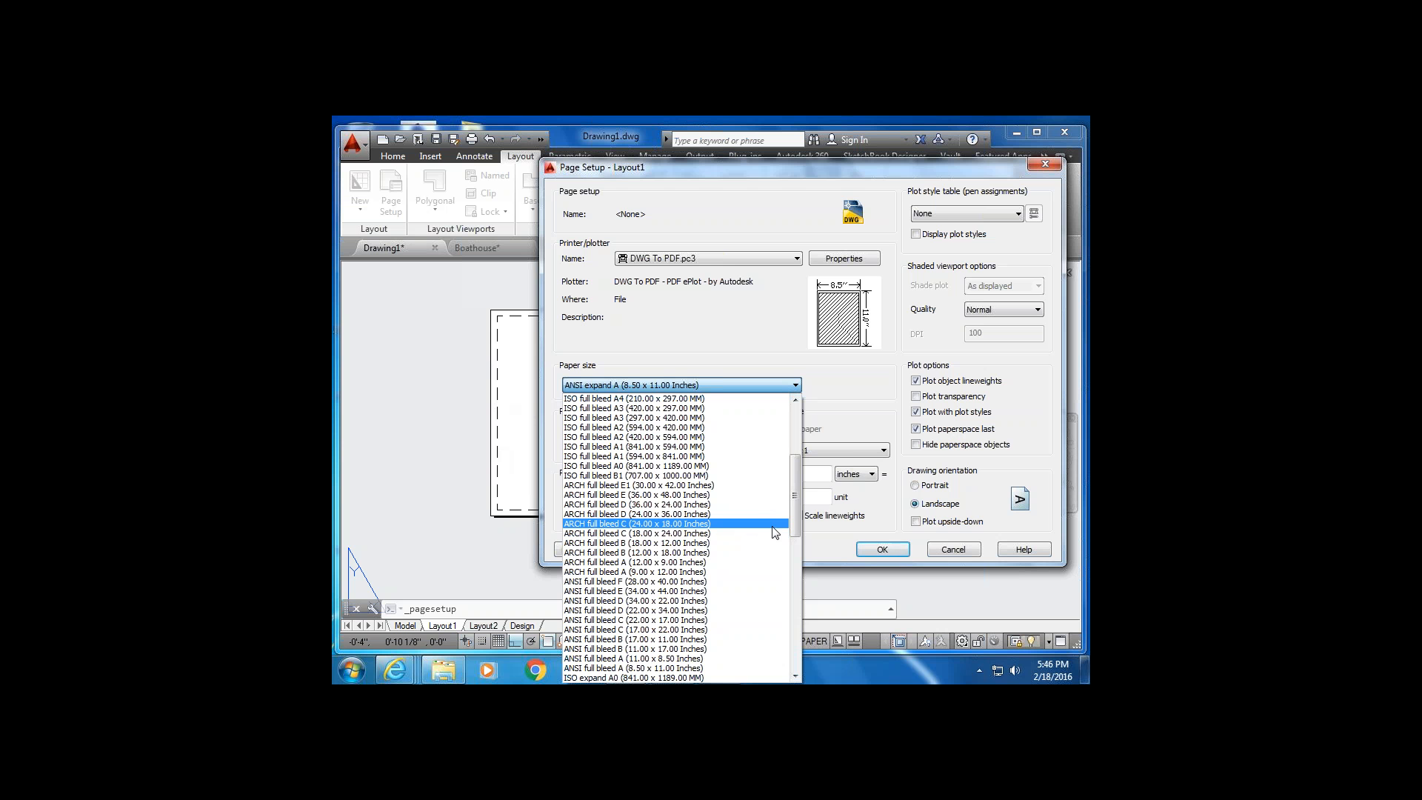
pyautogui.moveTo(795, 521); pyautogui.dragTo(797, 528)
pyautogui.moveTo(797, 530); pyautogui.dragTo(806, 628)
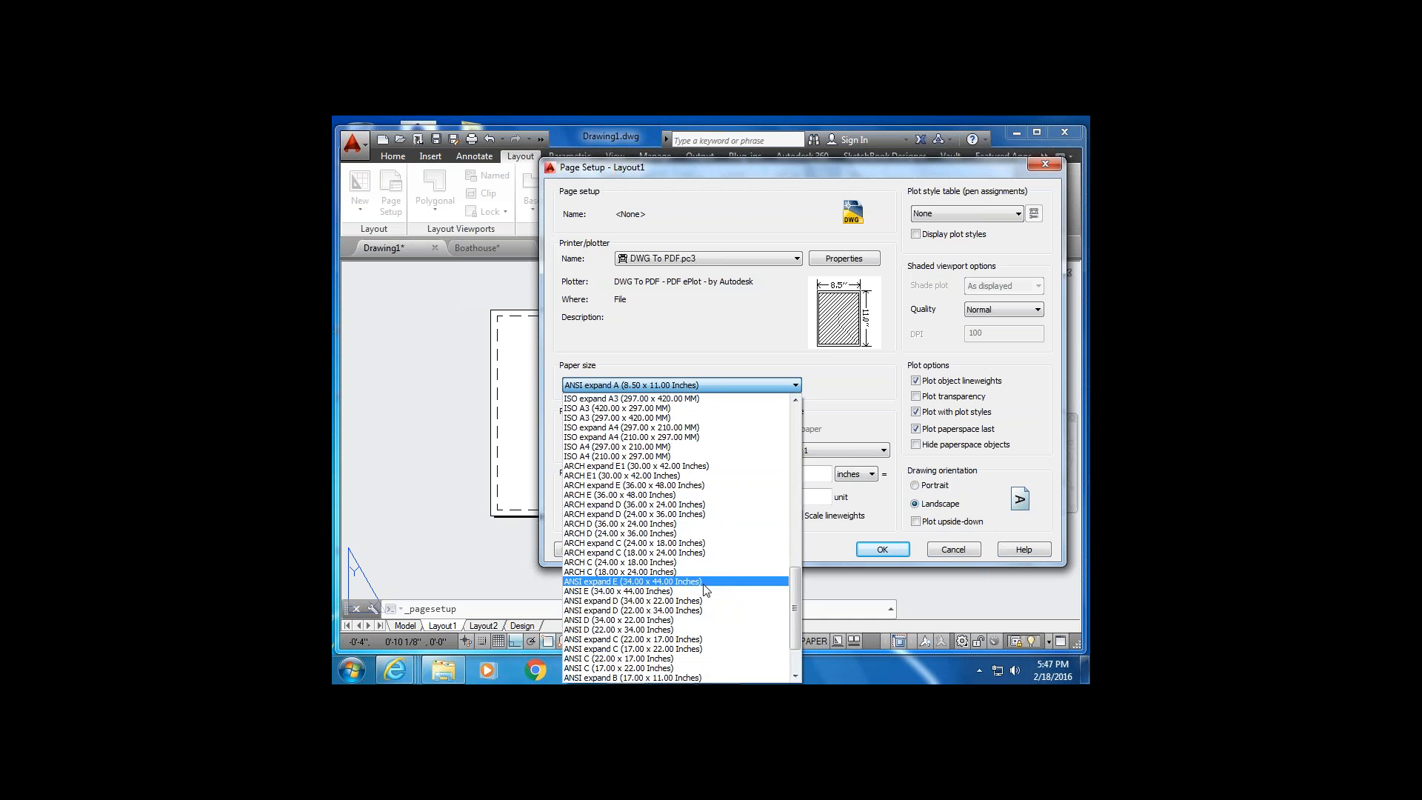
pyautogui.click(953, 553)
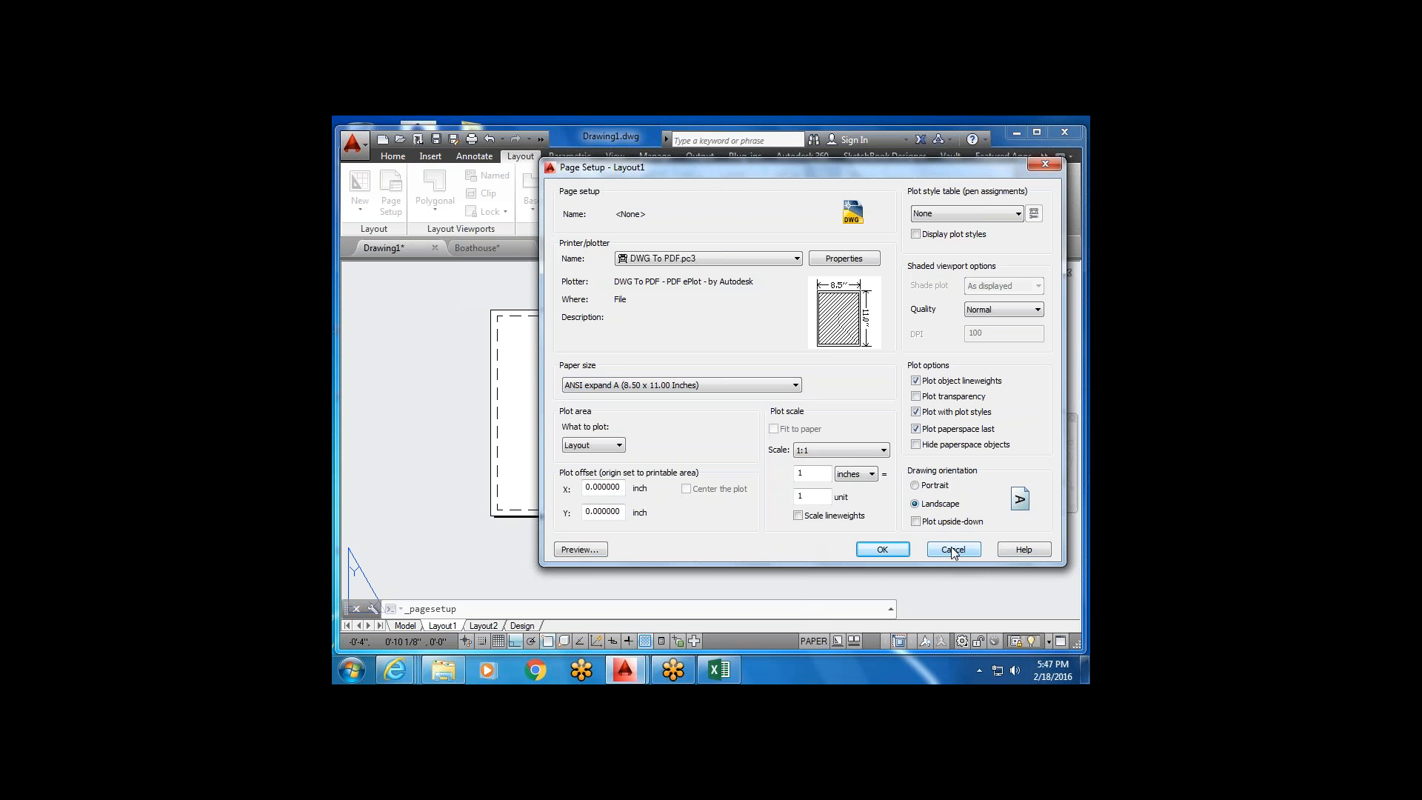
# Cancel the page setup, reopen Layout1's setup, and select the DWG To PDF.pc3 plotter.
pyautogui.click(952, 548)
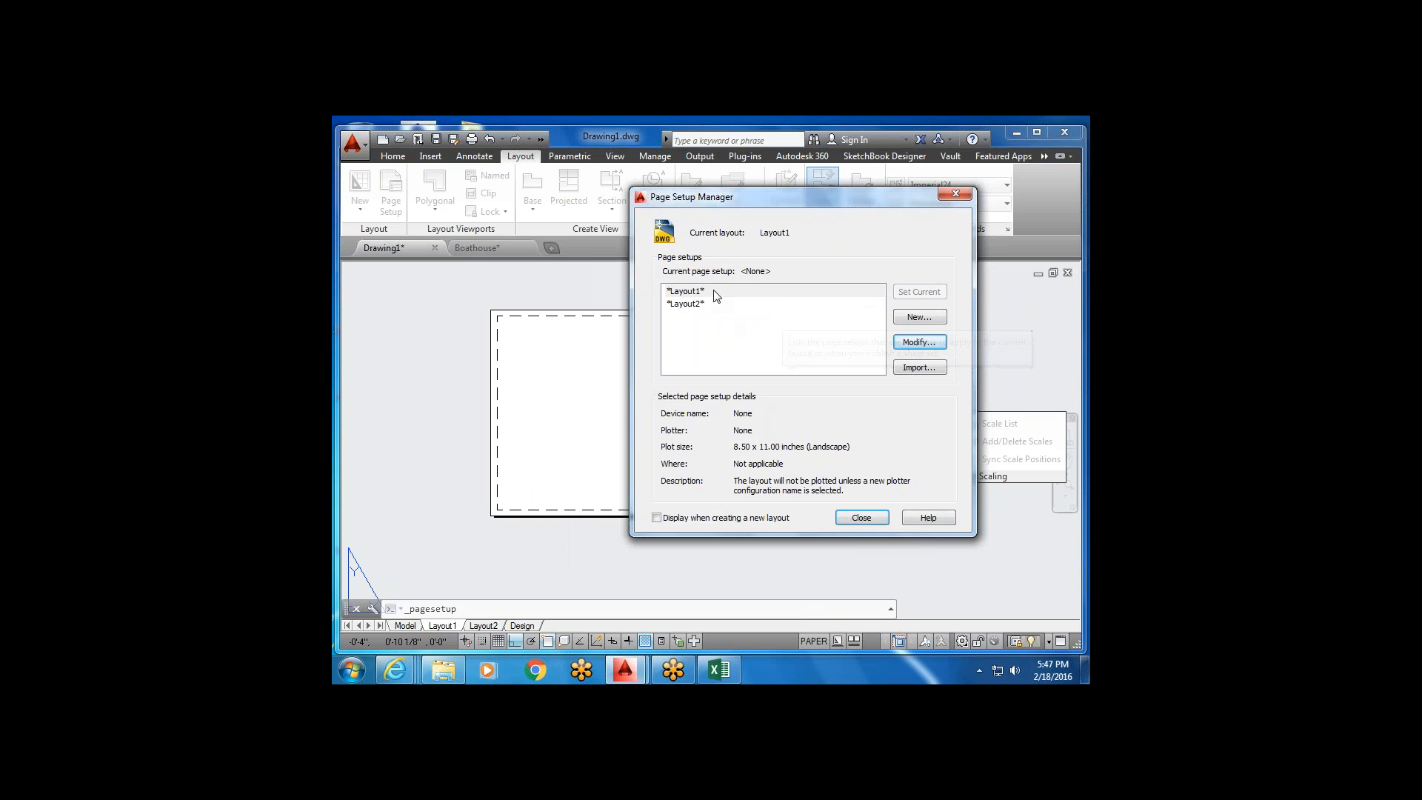
pyautogui.click(926, 343)
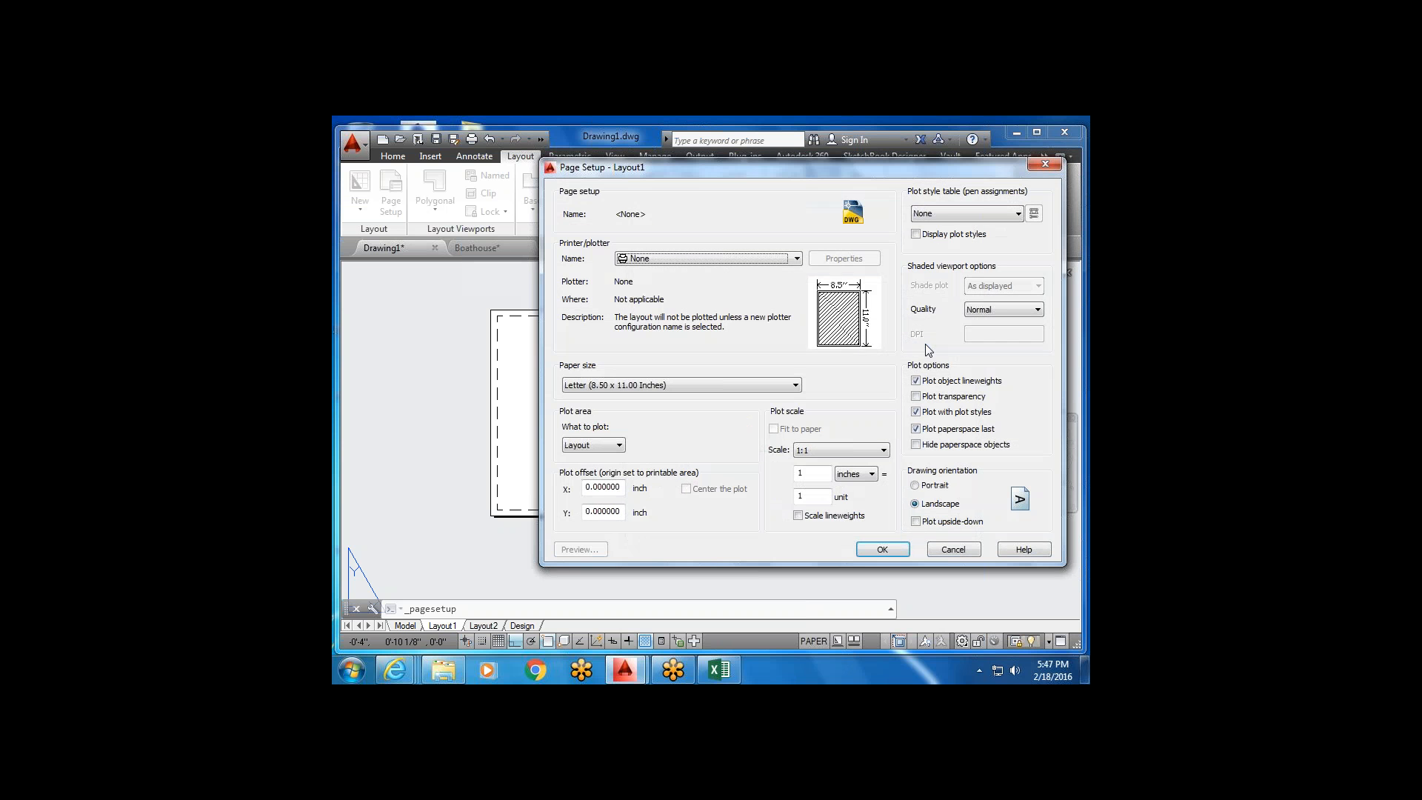
pyautogui.click(796, 258)
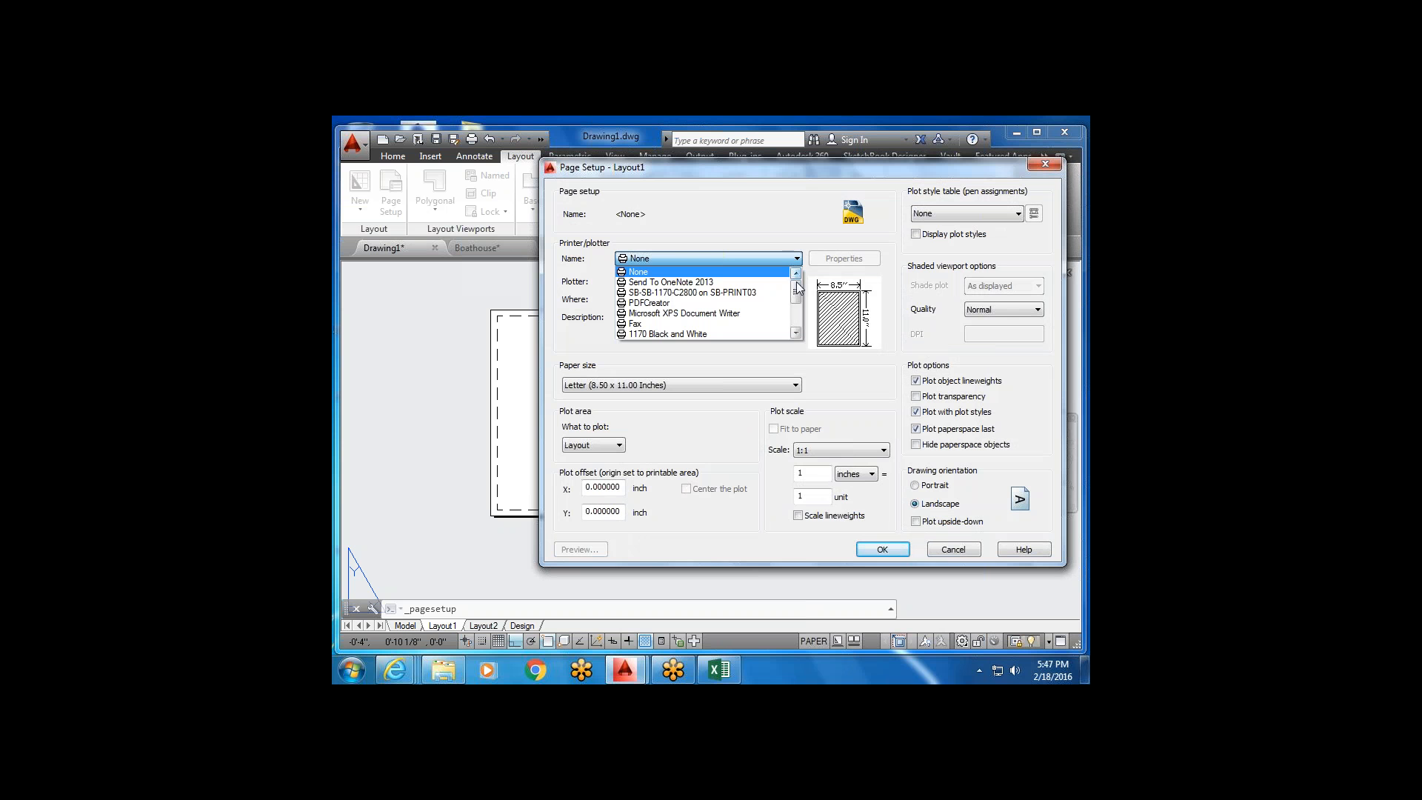
pyautogui.moveTo(796, 291); pyautogui.dragTo(803, 315)
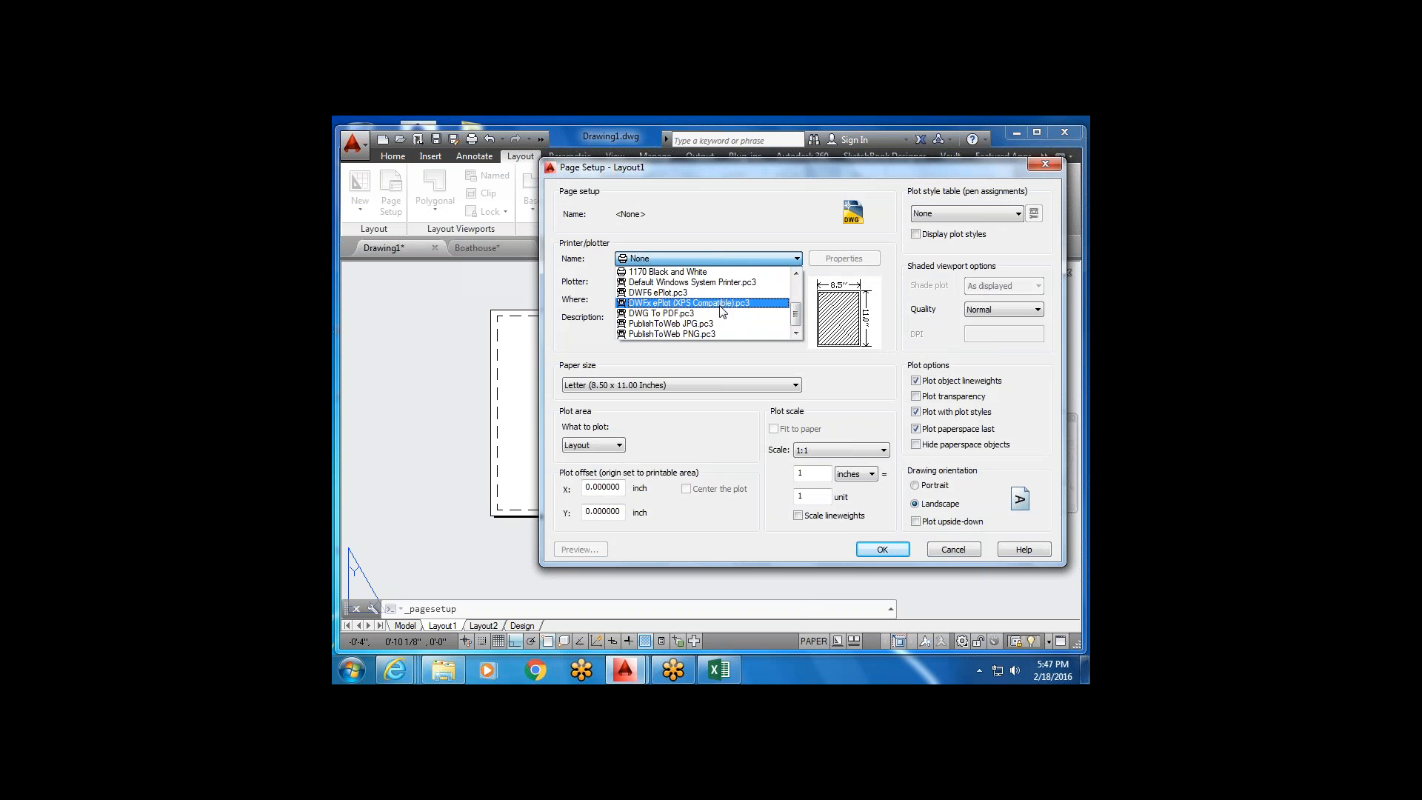
pyautogui.moveTo(798, 314)
pyautogui.mouseDown()
pyautogui.moveTo(800, 296)
pyautogui.moveTo(800, 326)
pyautogui.moveTo(800, 292)
pyautogui.mouseUp()
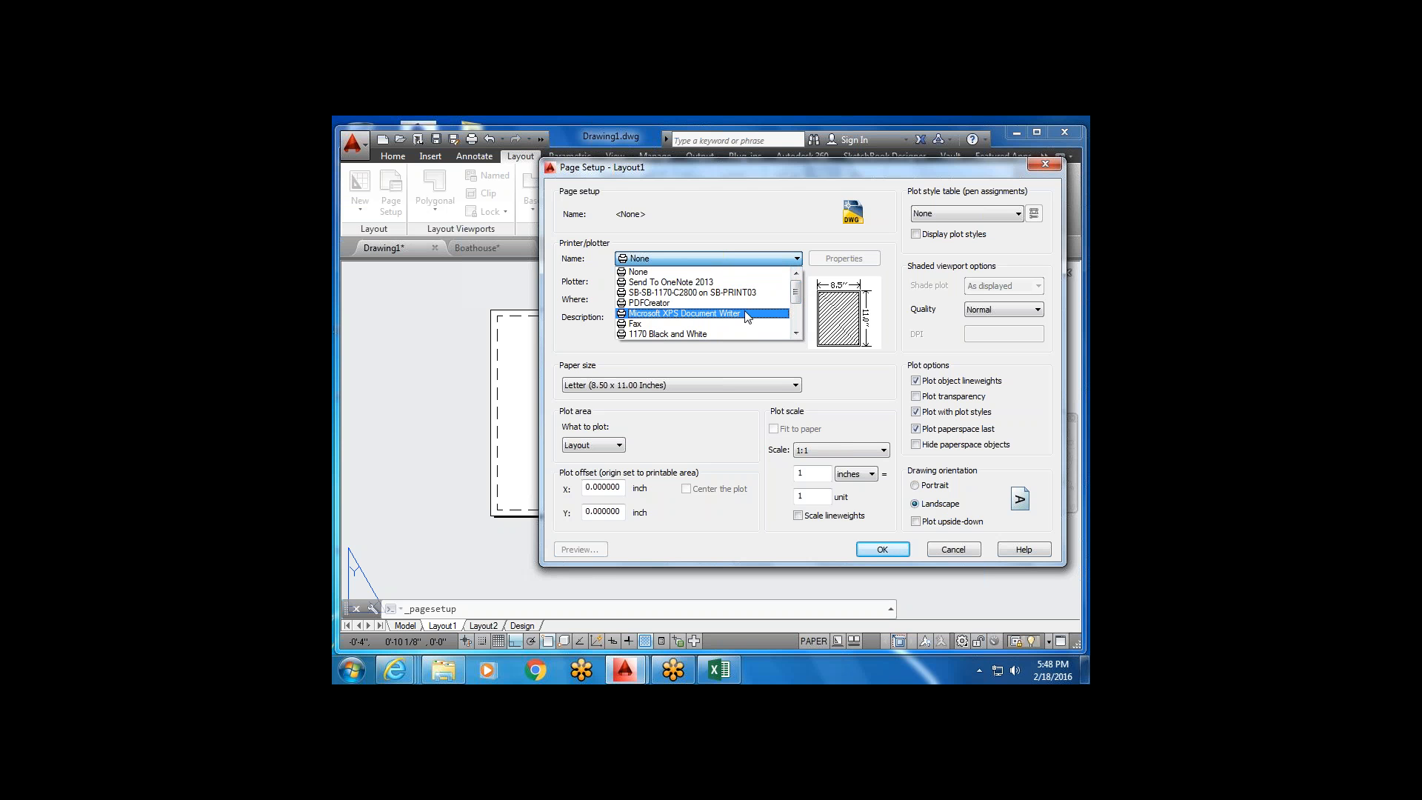
pyautogui.scroll(-2, 739, 326)
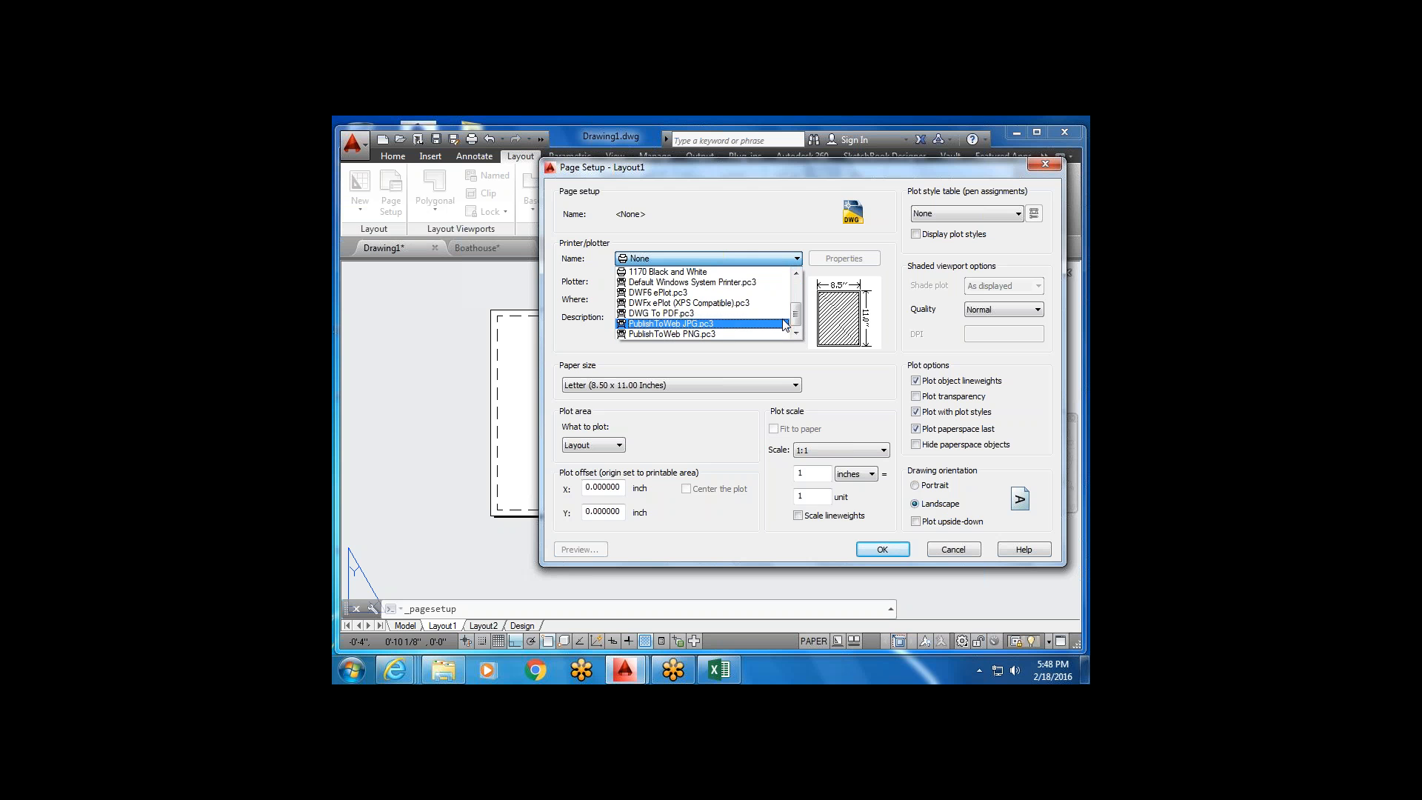
pyautogui.moveTo(798, 319)
pyautogui.mouseDown()
pyautogui.moveTo(800, 296)
pyautogui.moveTo(796, 311)
pyautogui.mouseUp()
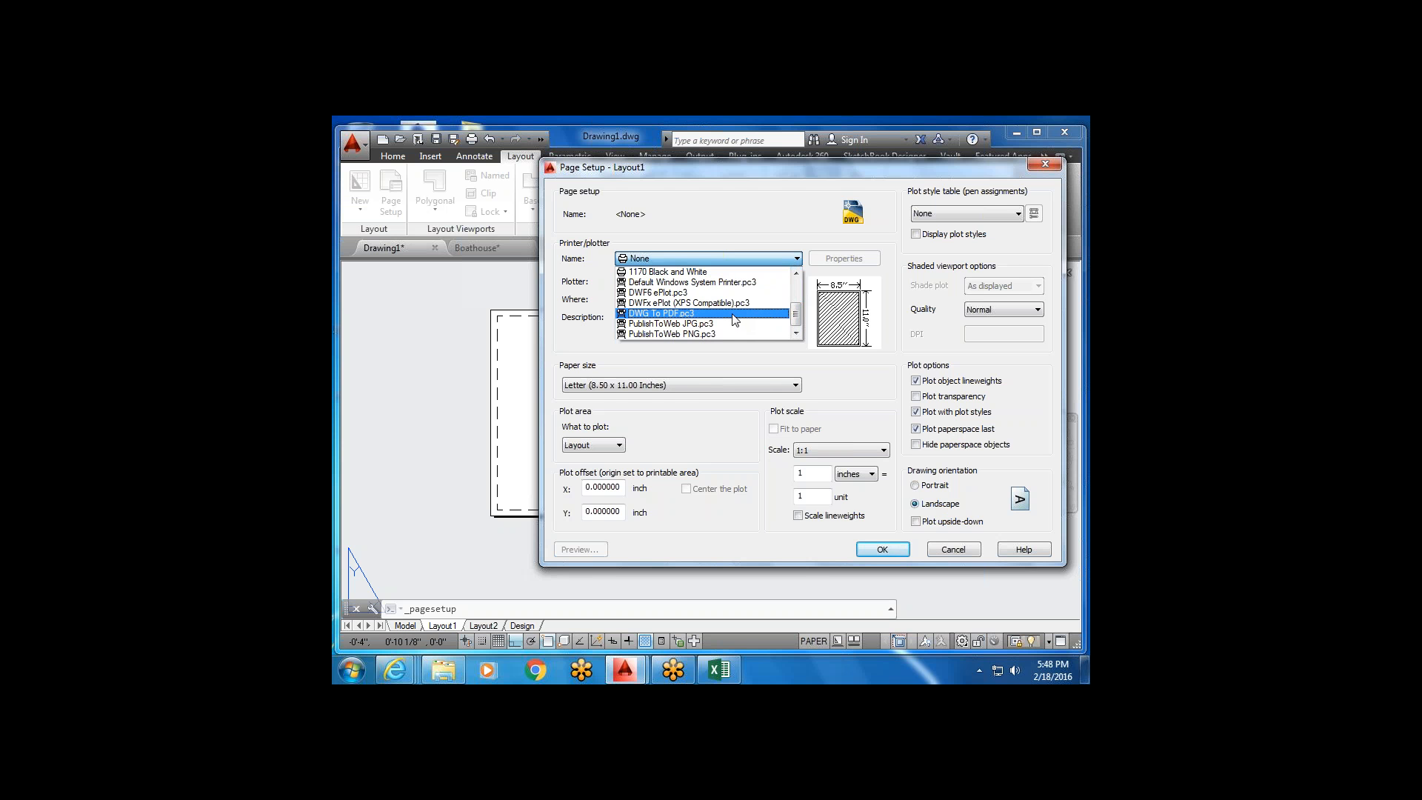
pyautogui.click(735, 314)
# Select ARCH C (24.00 x 18.00 Inches) paper and apply it to Layout1.
pyautogui.click(788, 386)
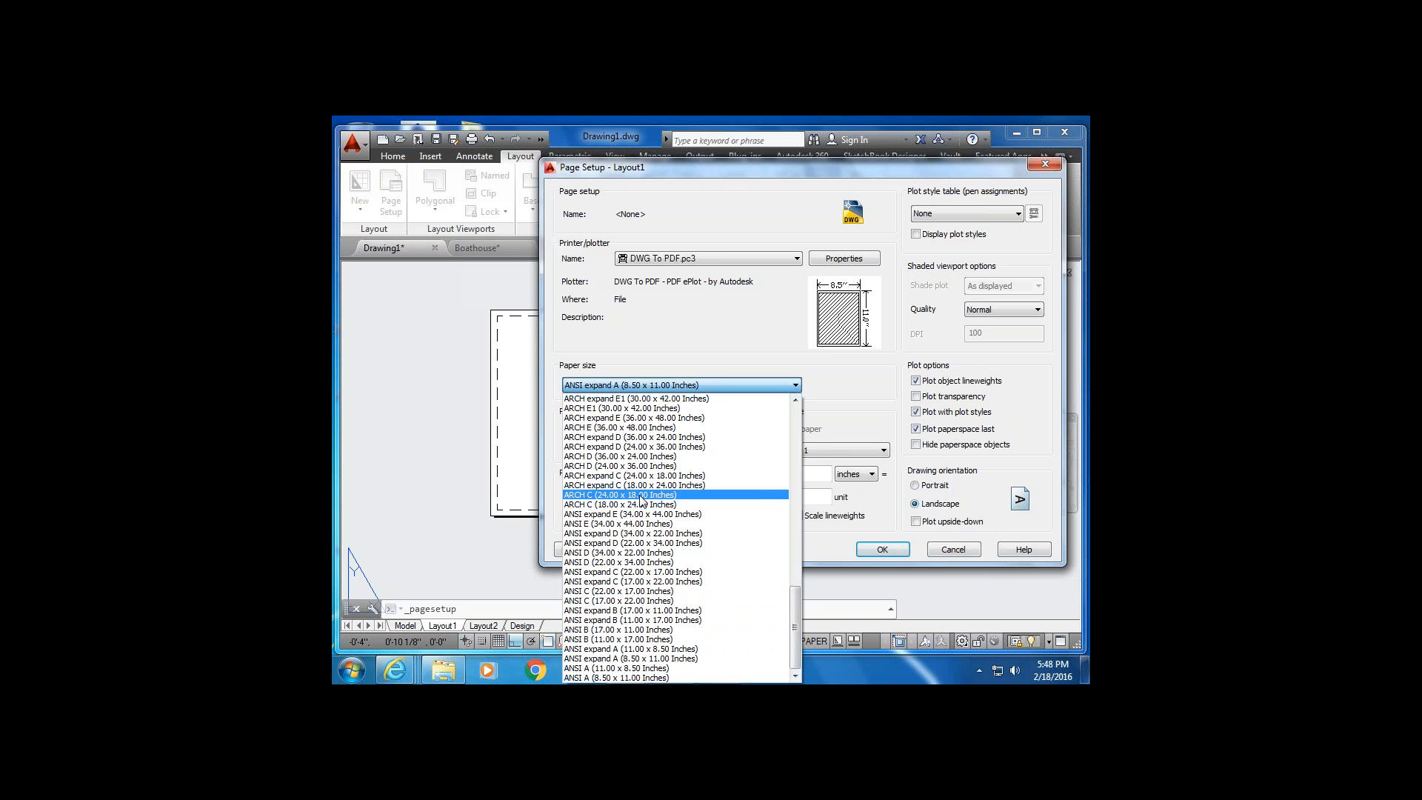
pyautogui.click(634, 495)
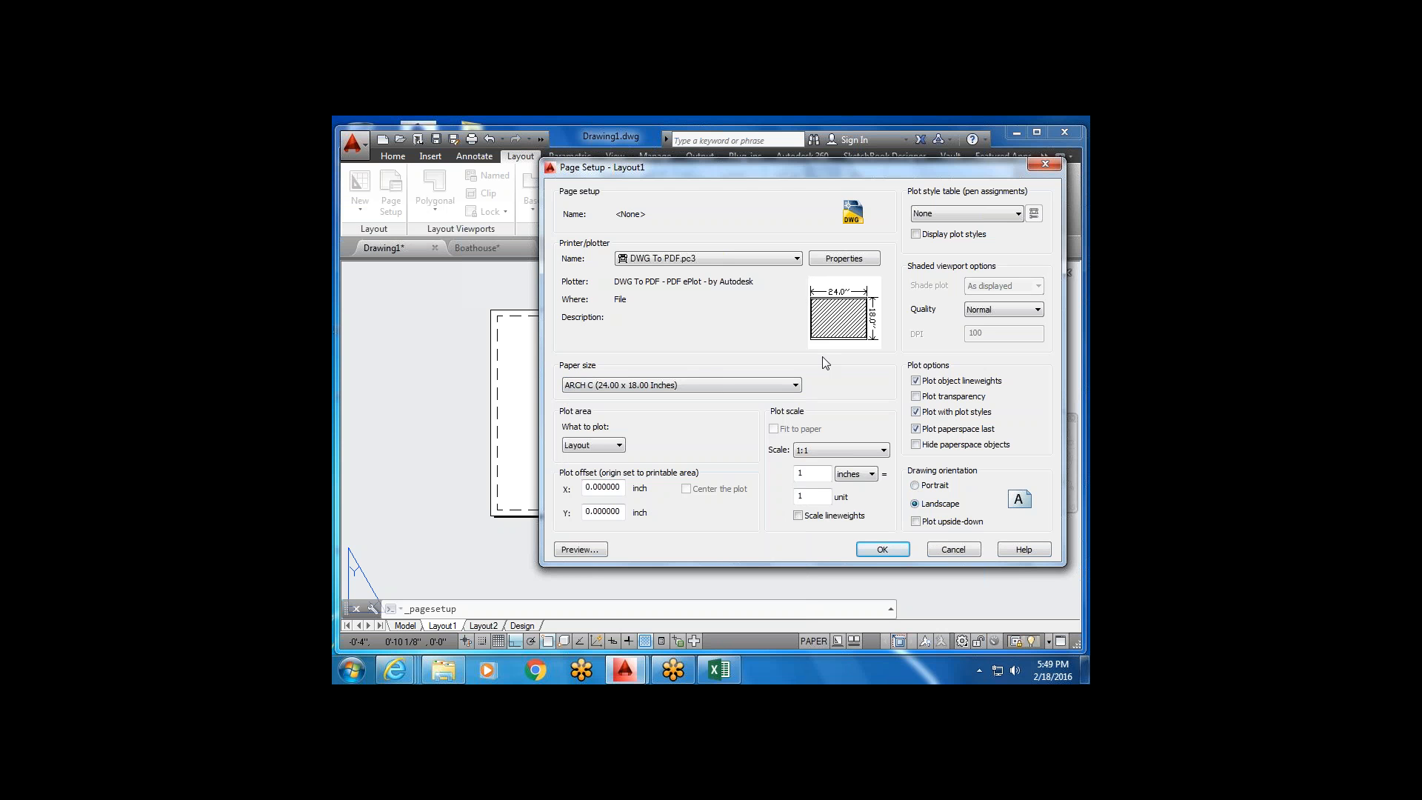
pyautogui.moveTo(840, 309)
pyautogui.click(869, 552)
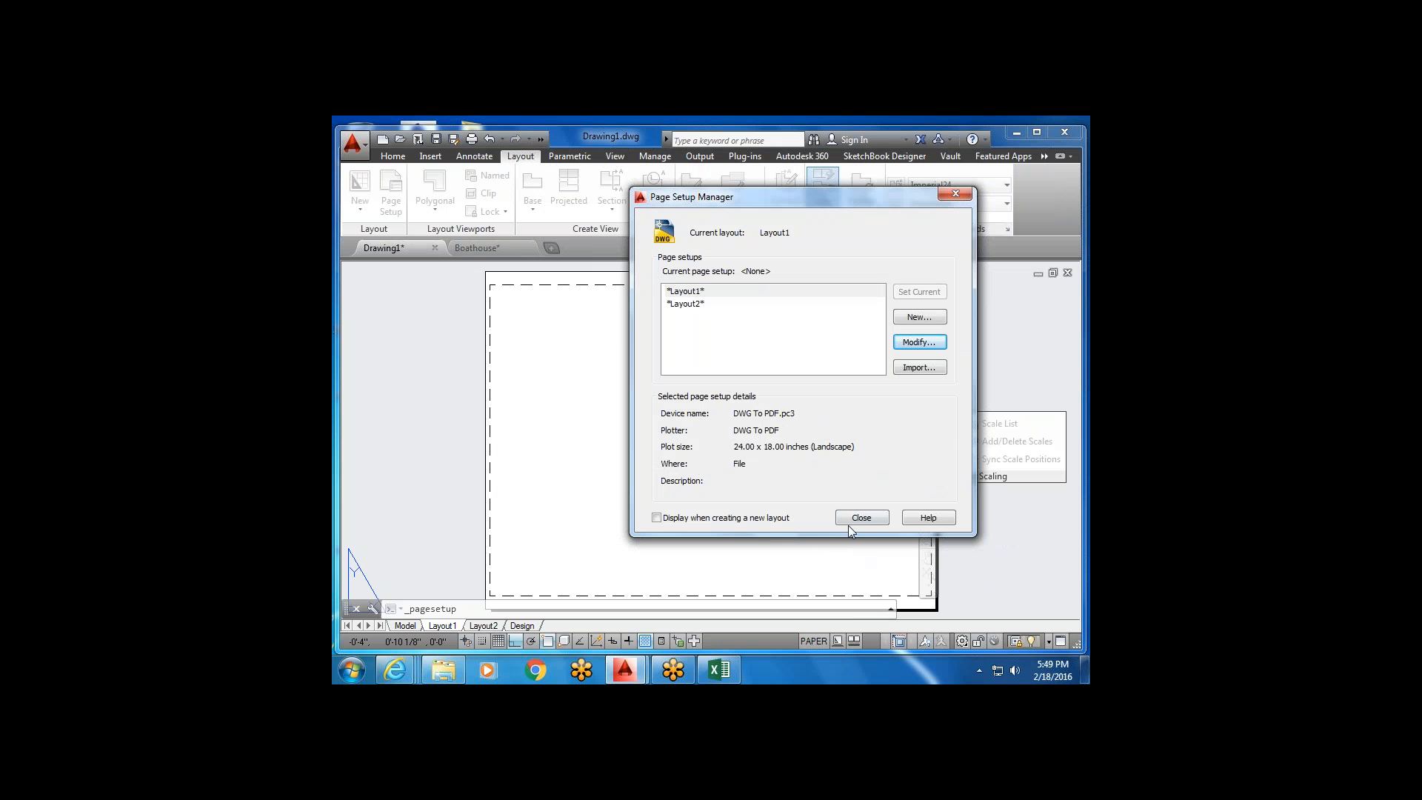
# Close the Page Setup Manager and center the Layout1 sheet in the window.
pyautogui.click(863, 517)
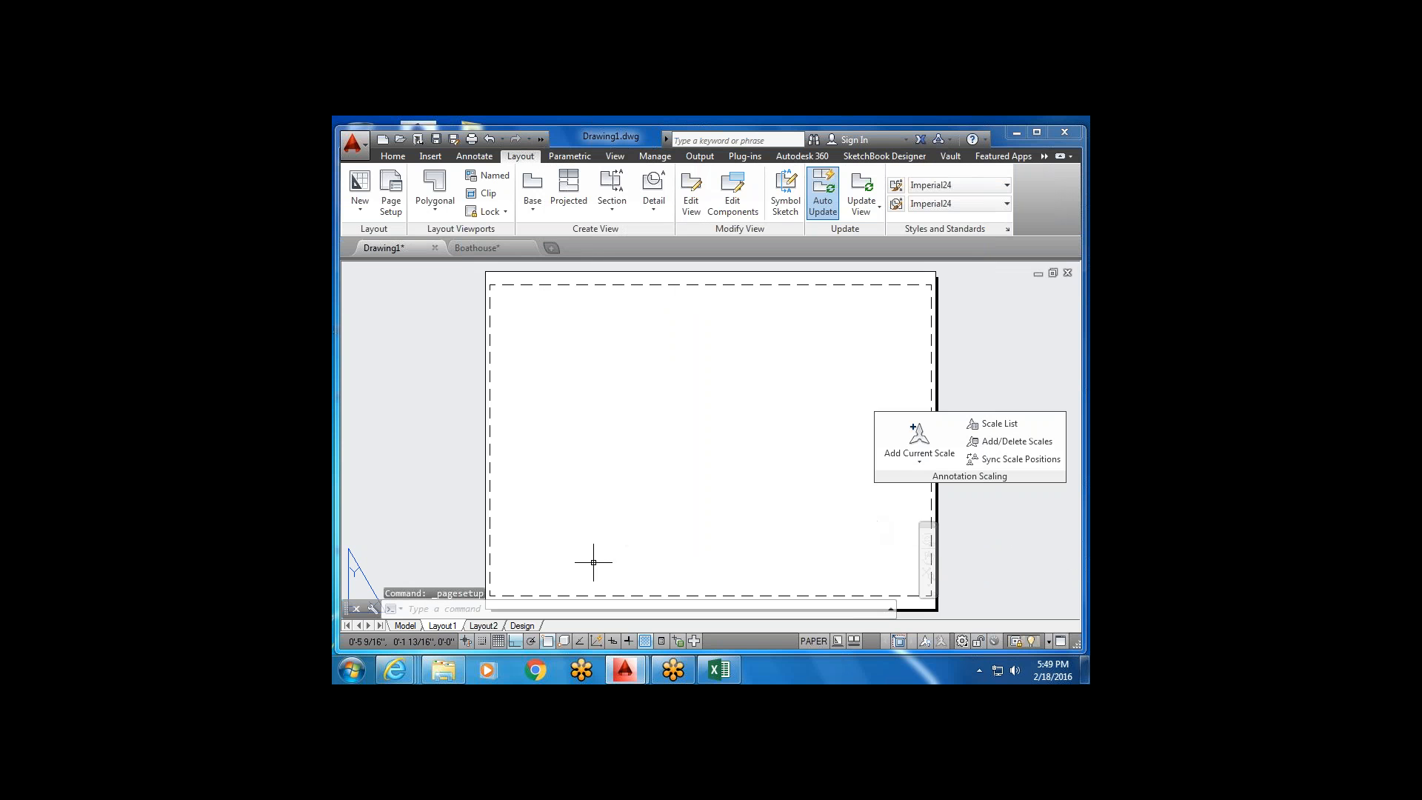
pyautogui.scroll(-4, 711, 519)
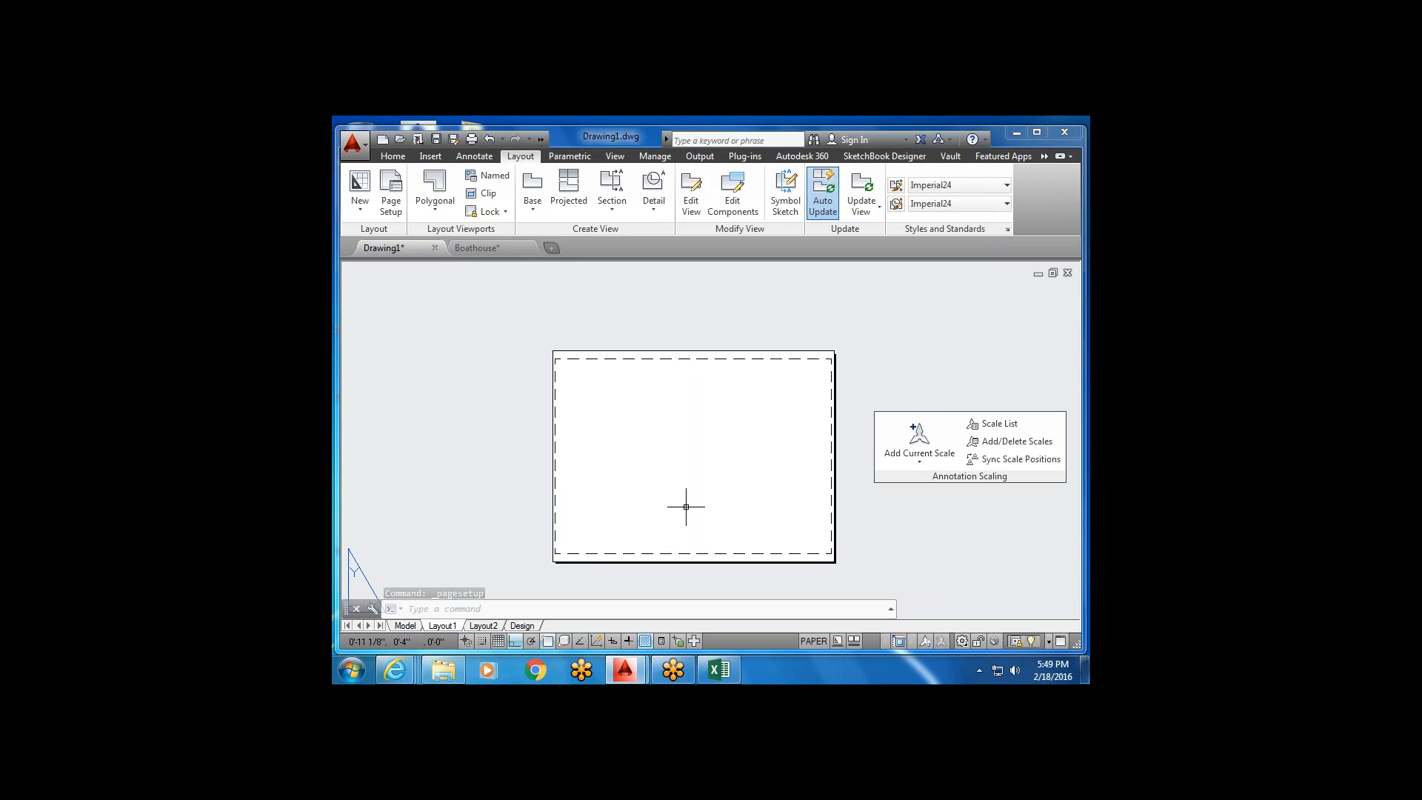
pyautogui.moveTo(697, 494); pyautogui.dragTo(739, 482, button='middle')
pyautogui.click(726, 451)
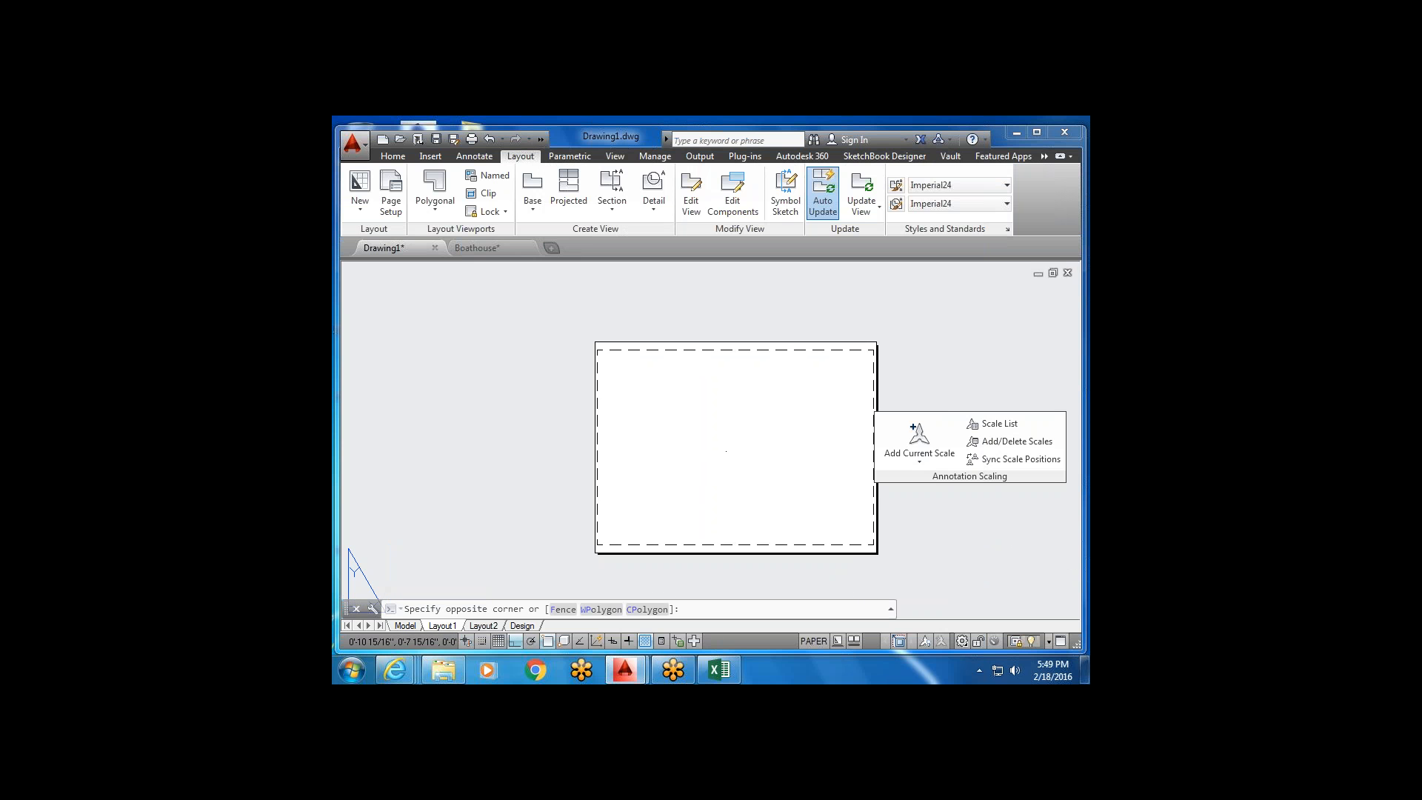
pyautogui.press('Escape')
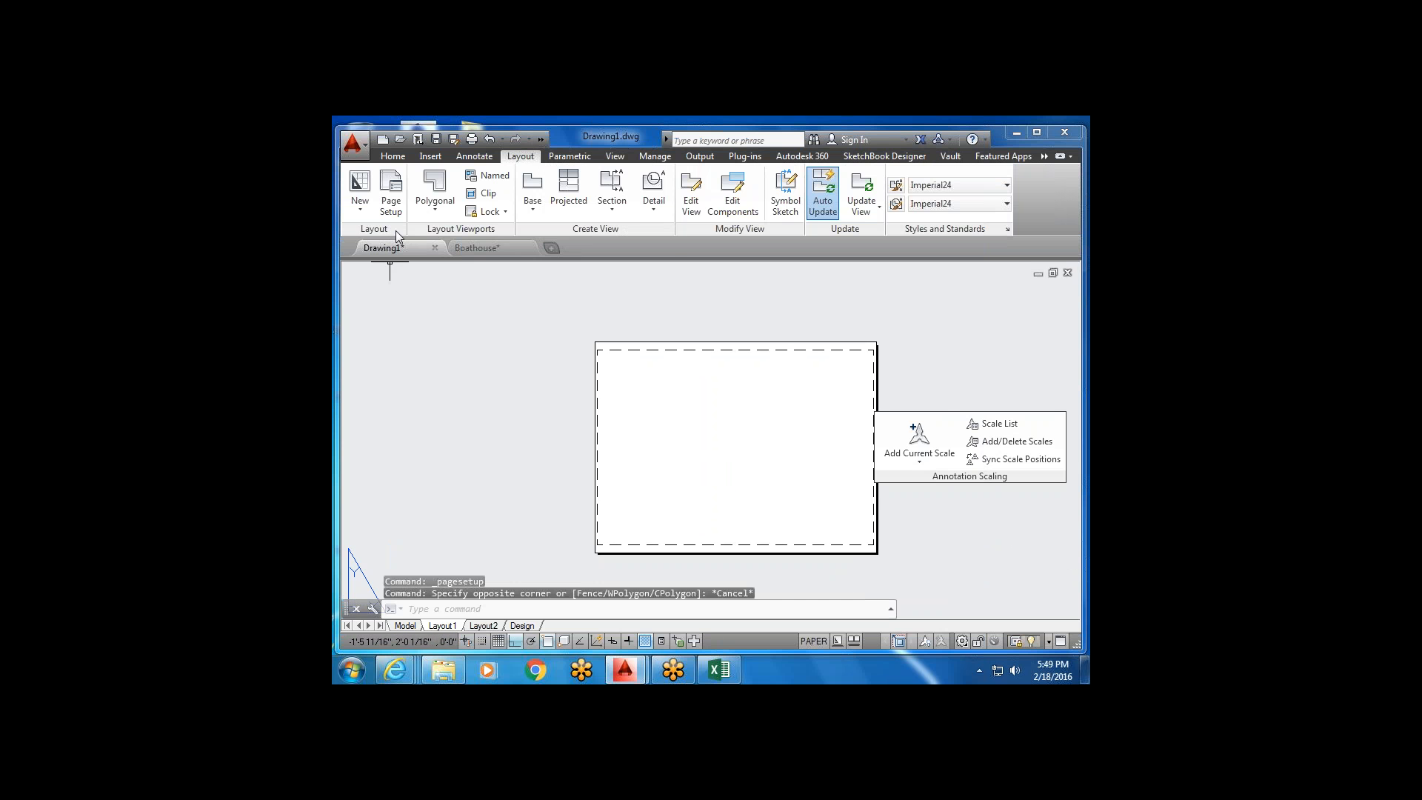
# Draw a rectangular viewport spanning the whole sheet from corner to corner.
pyautogui.click(437, 189)
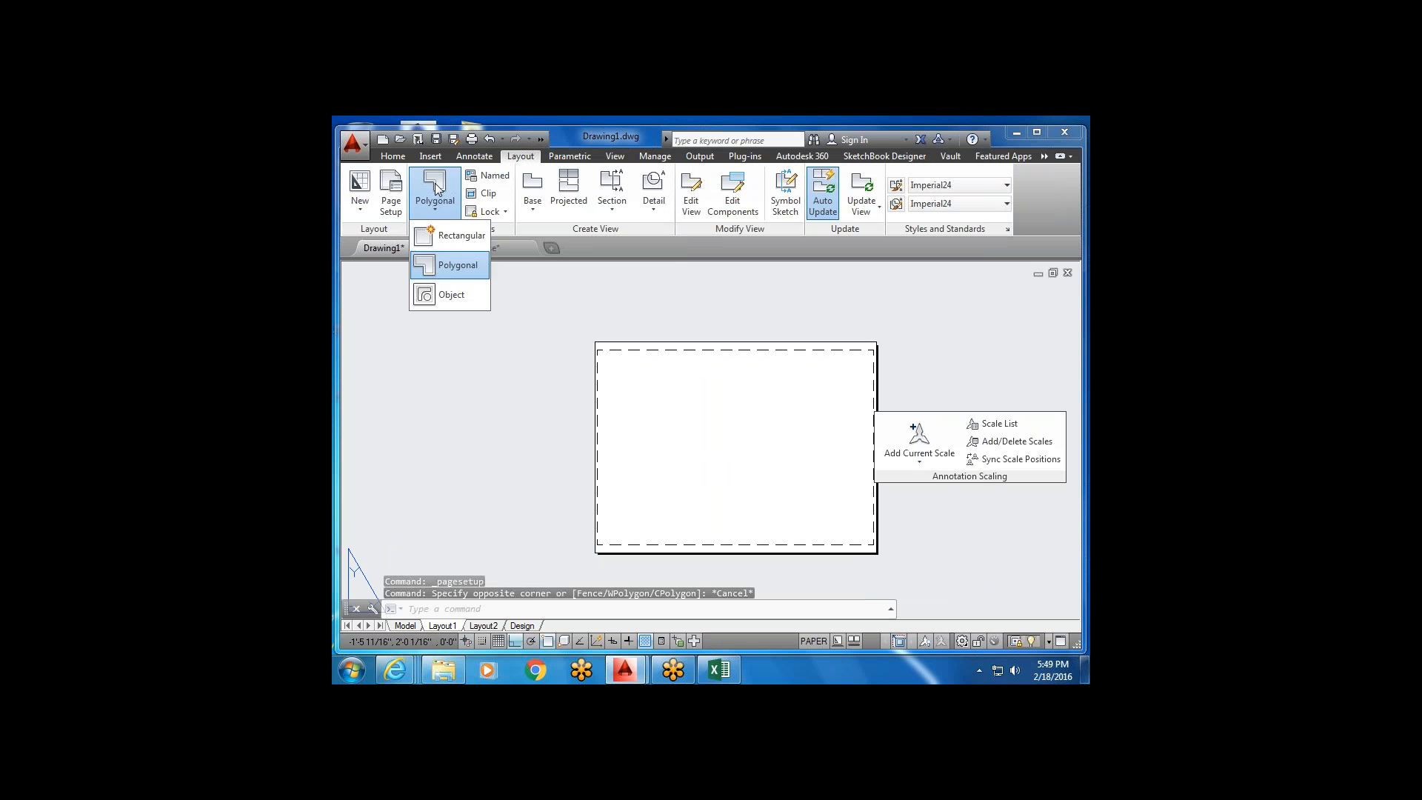
pyautogui.click(456, 235)
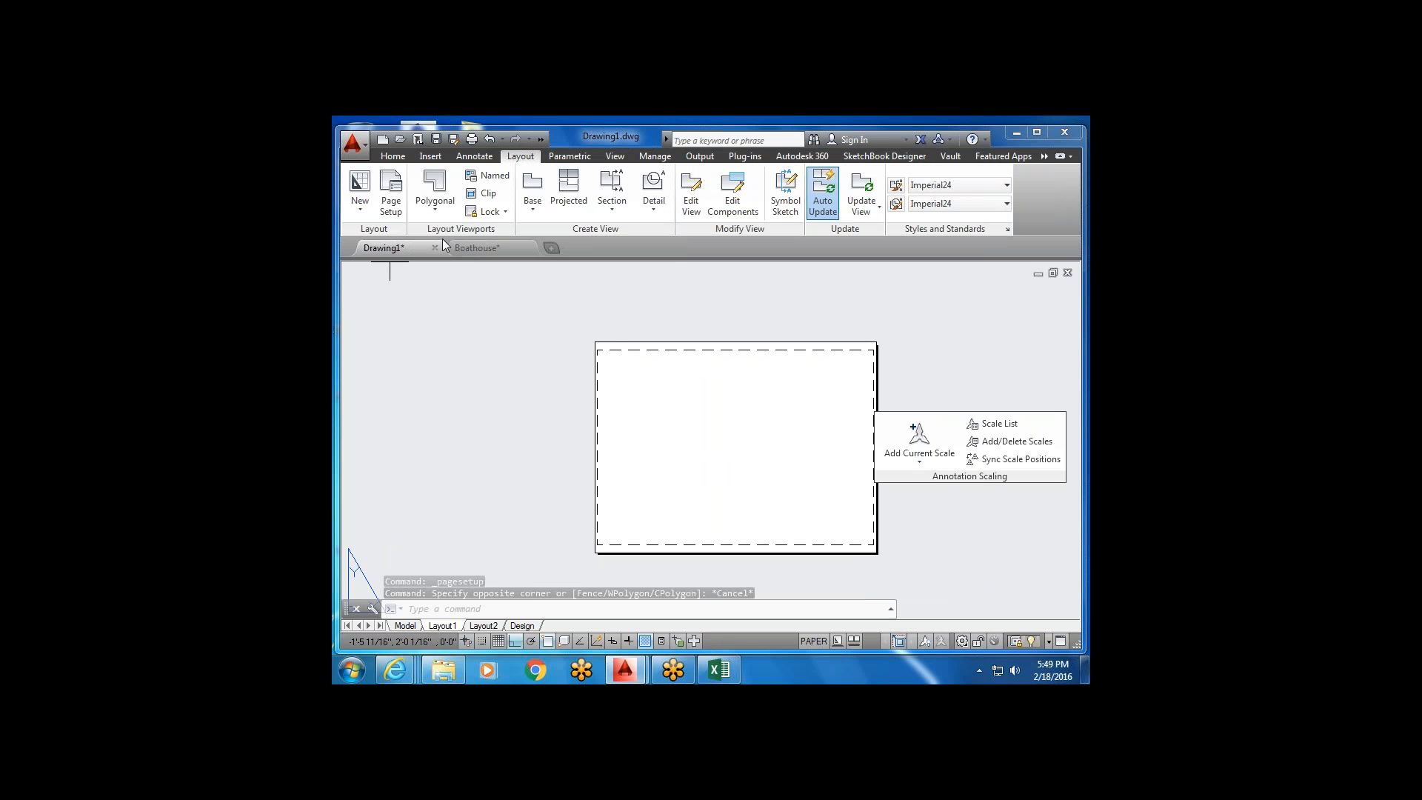
pyautogui.click(607, 359)
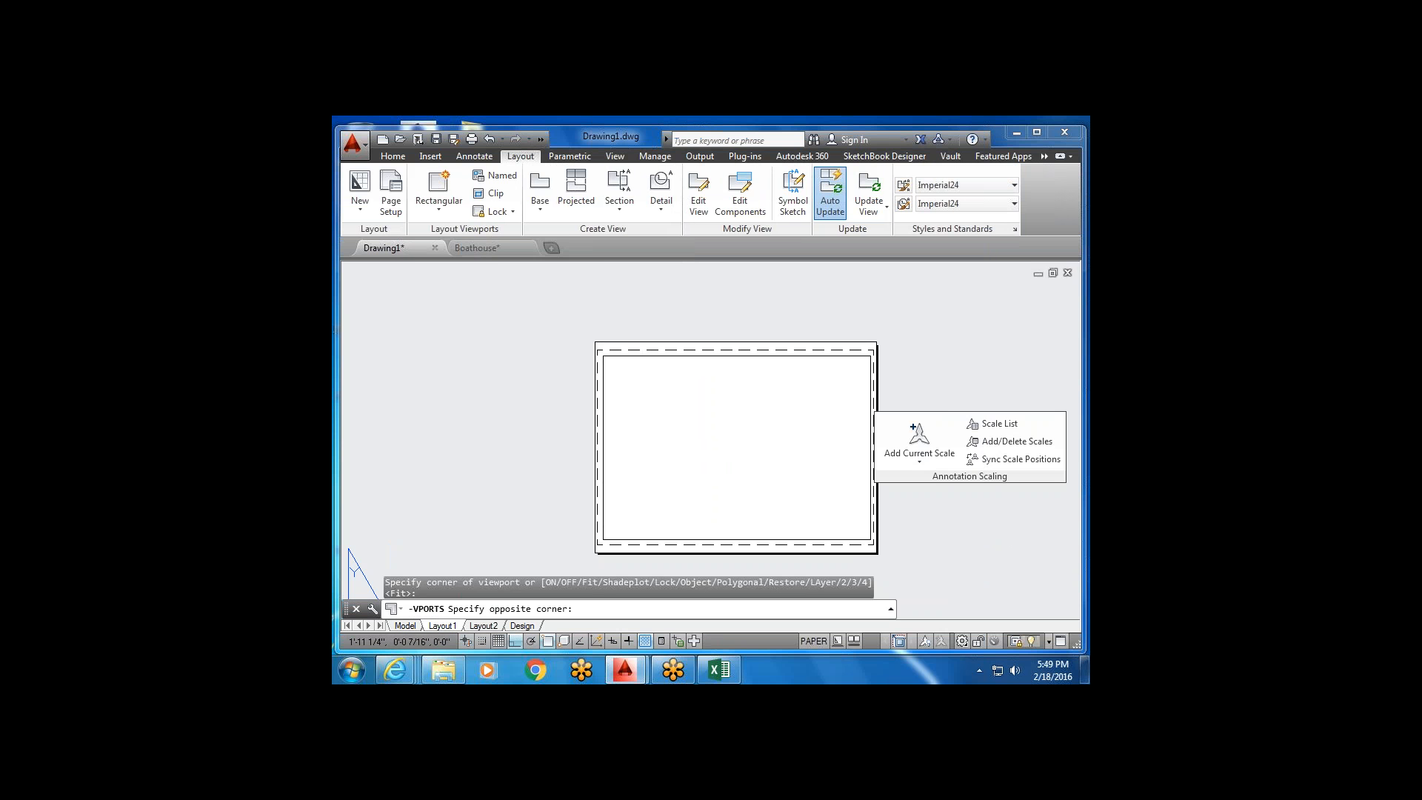
pyautogui.click(867, 538)
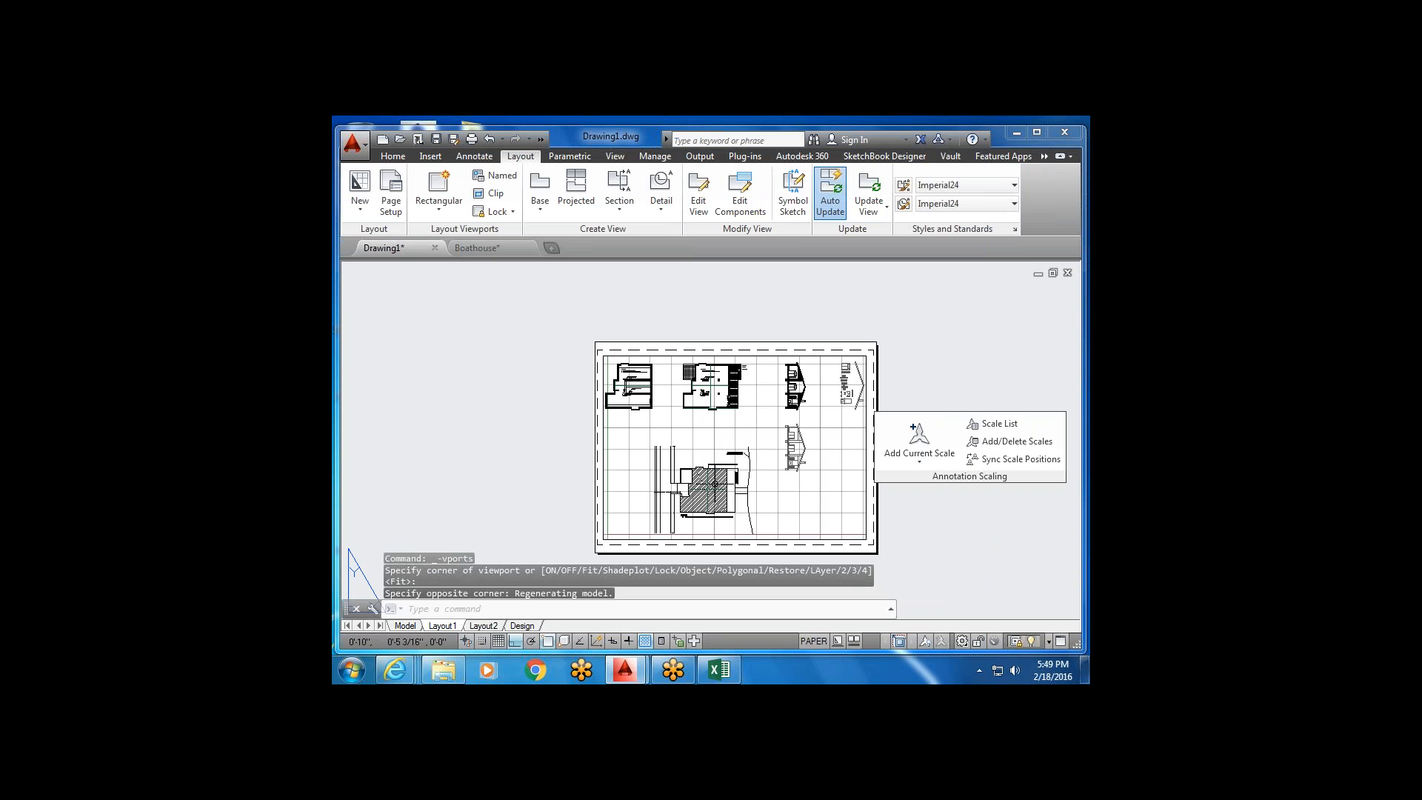
# Scale the viewport's floor plan to 1/4" = 1'-0", then return to paper space.
pyautogui.doubleClick(705, 444)
pyautogui.moveTo(709, 406); pyautogui.dragTo(707, 474, button='middle')
pyautogui.scroll(2, 701, 448)
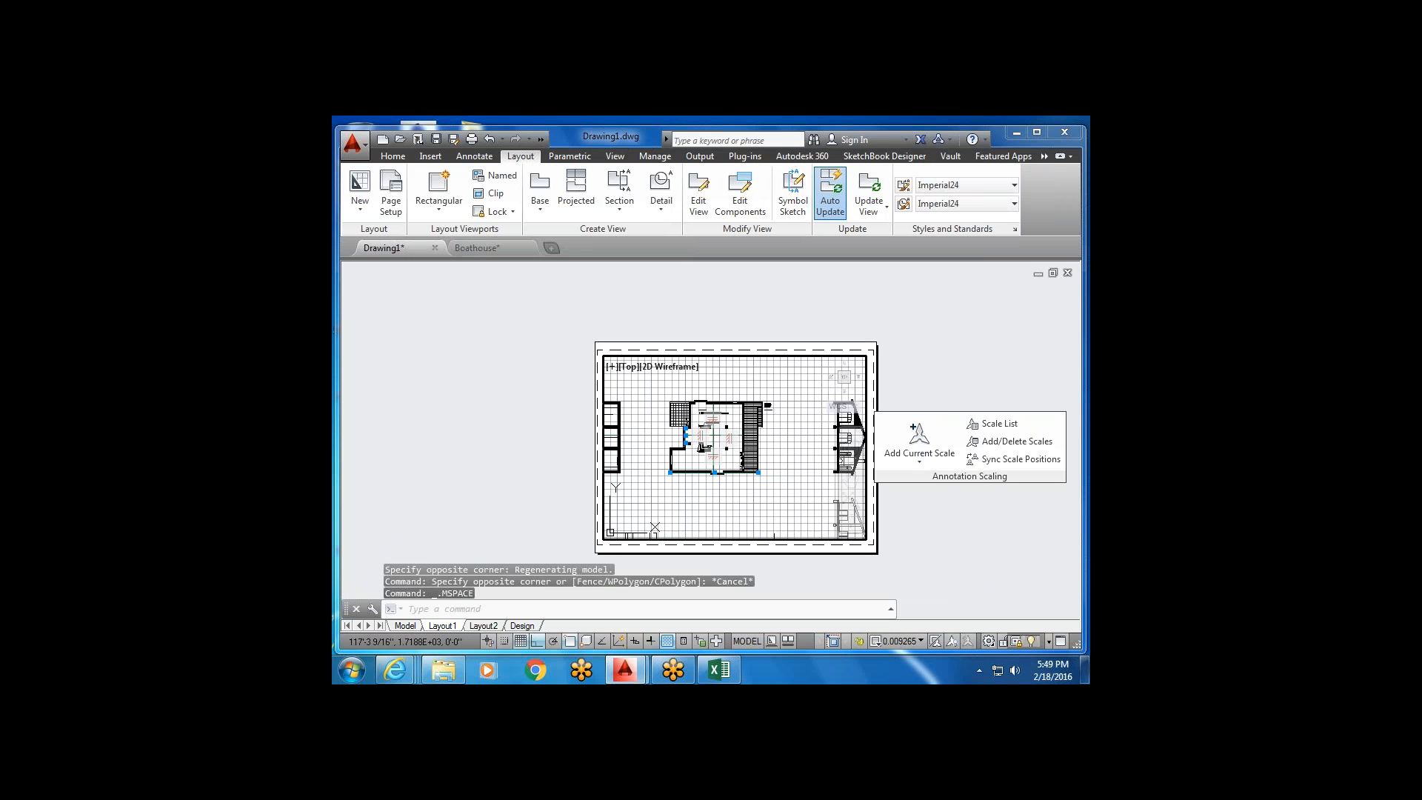
pyautogui.scroll(2, 685, 404)
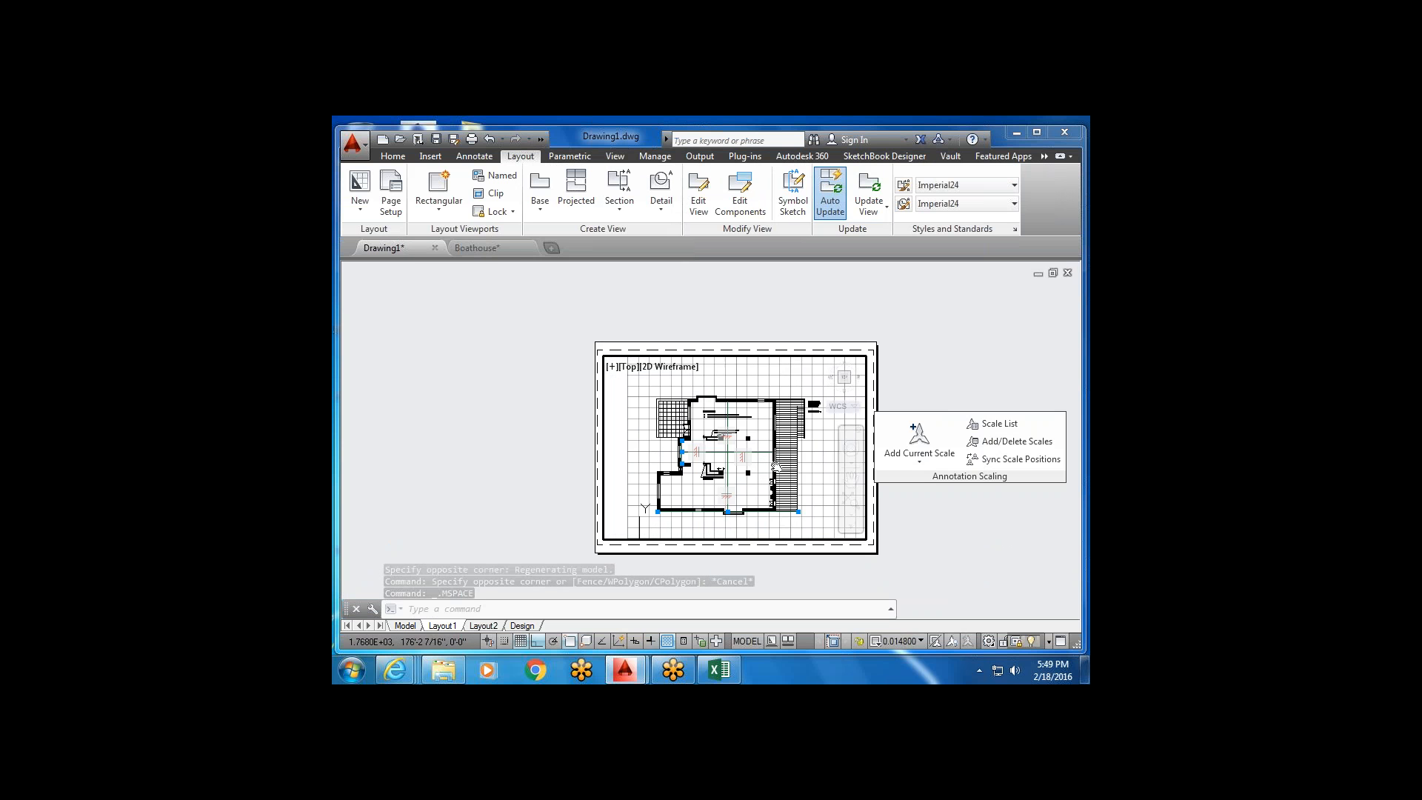
pyautogui.click(922, 641)
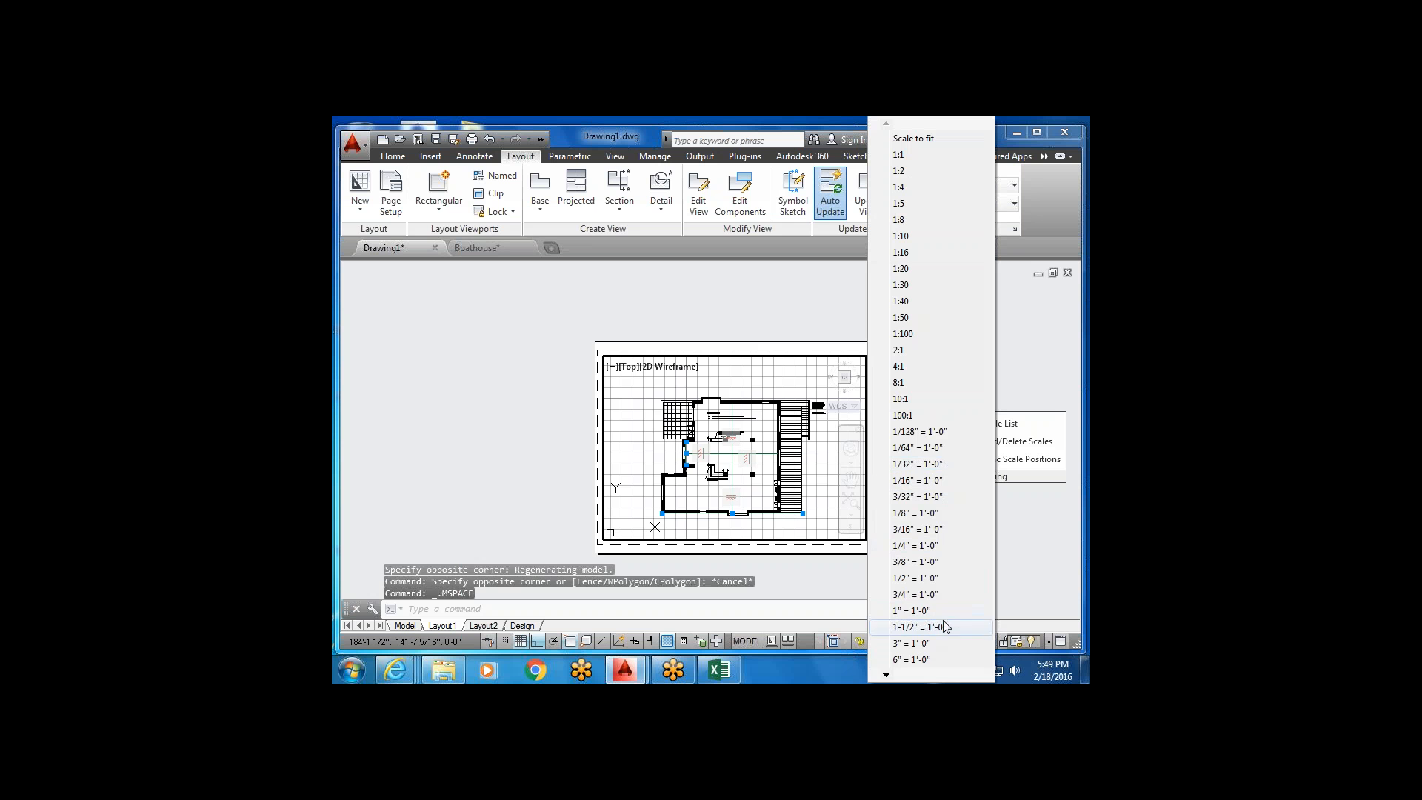
pyautogui.click(918, 546)
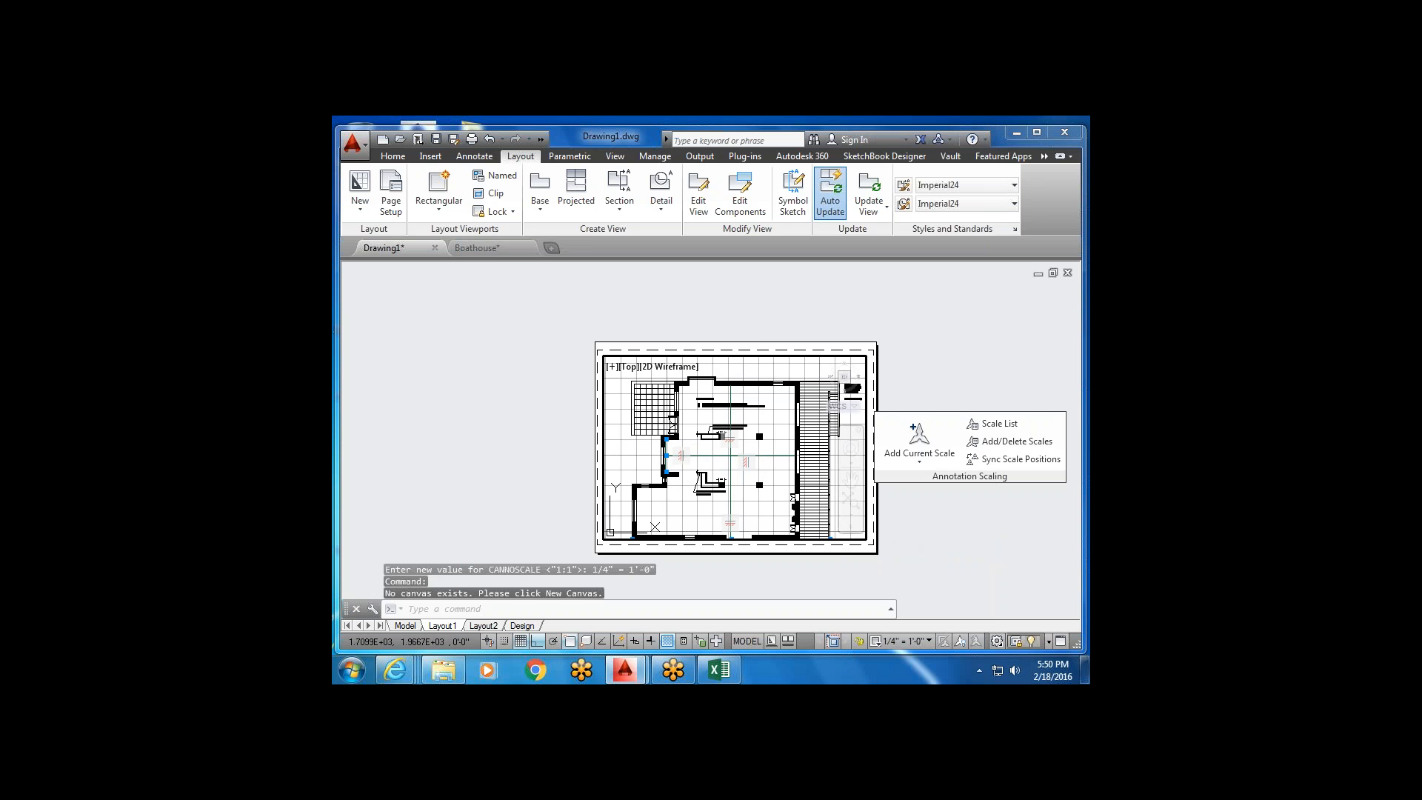
pyautogui.moveTo(756, 446); pyautogui.dragTo(753, 431, button='middle')
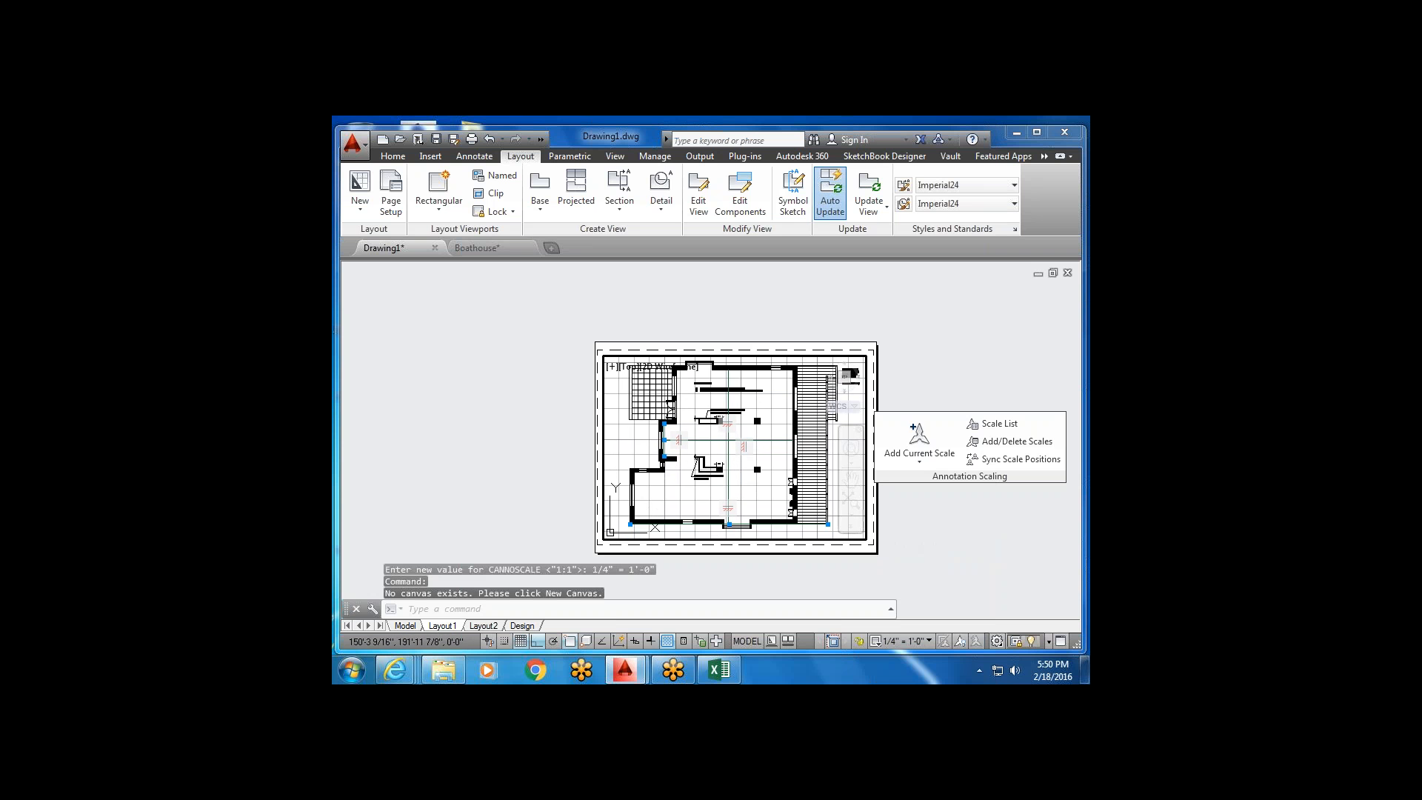
pyautogui.doubleClick(887, 575)
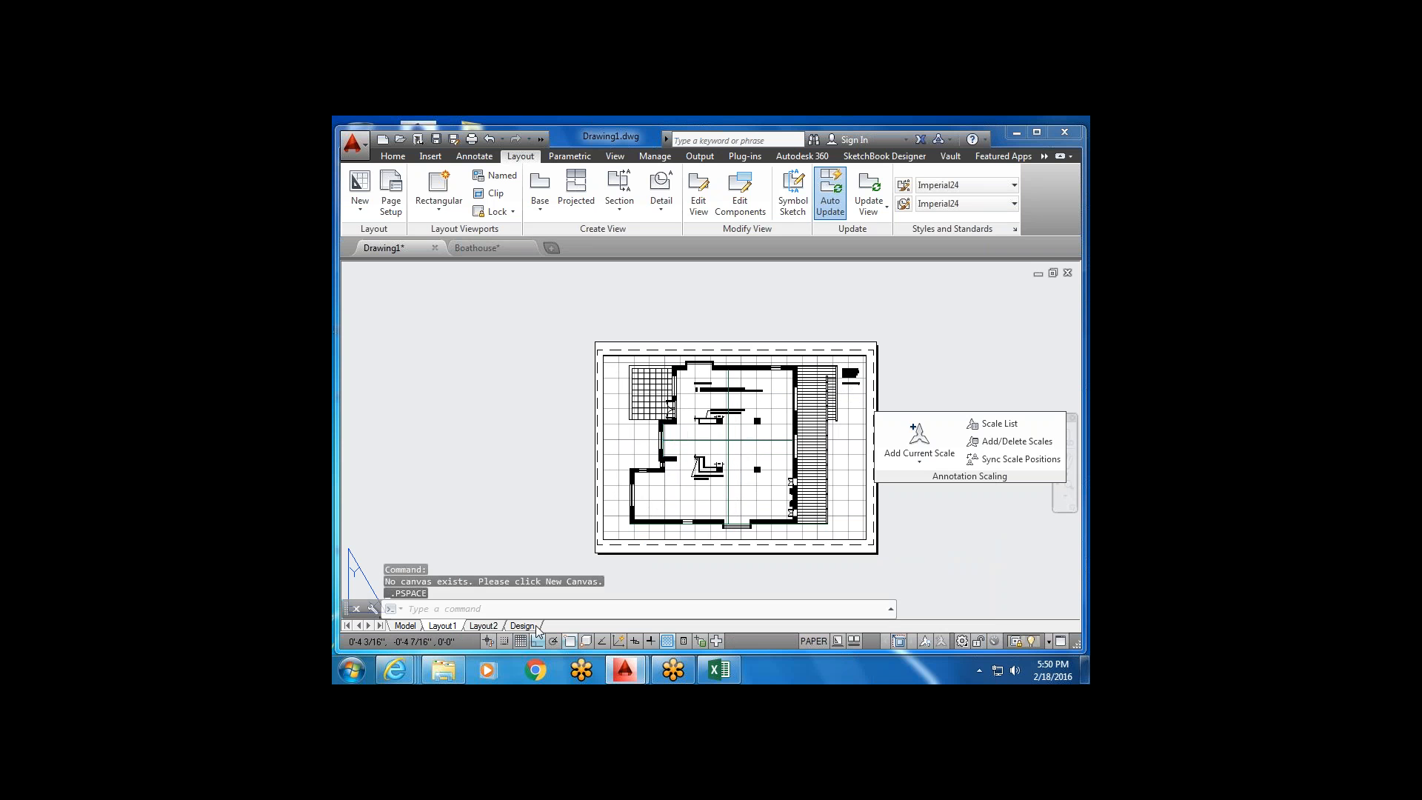
pyautogui.click(484, 626)
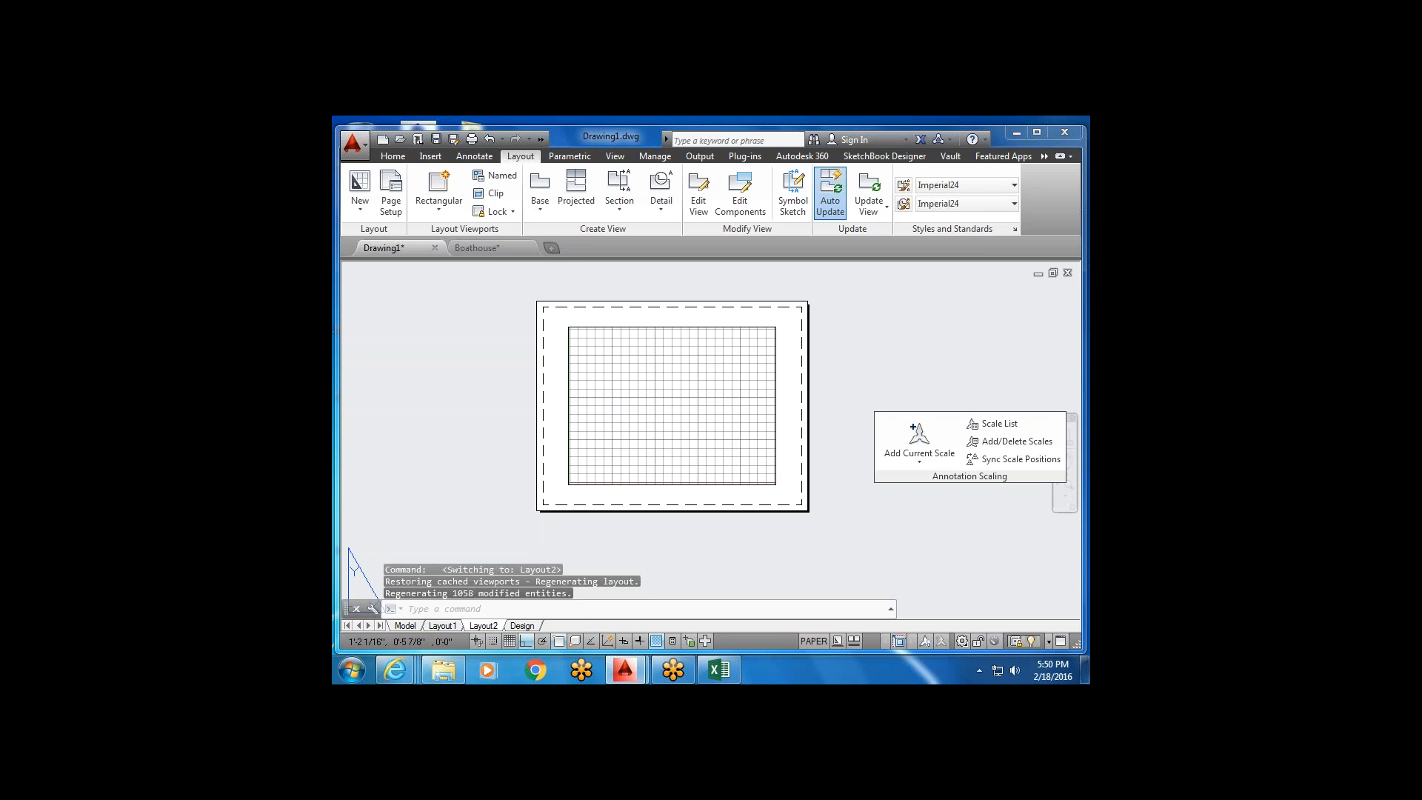
pyautogui.click(891, 360)
pyautogui.click(785, 365)
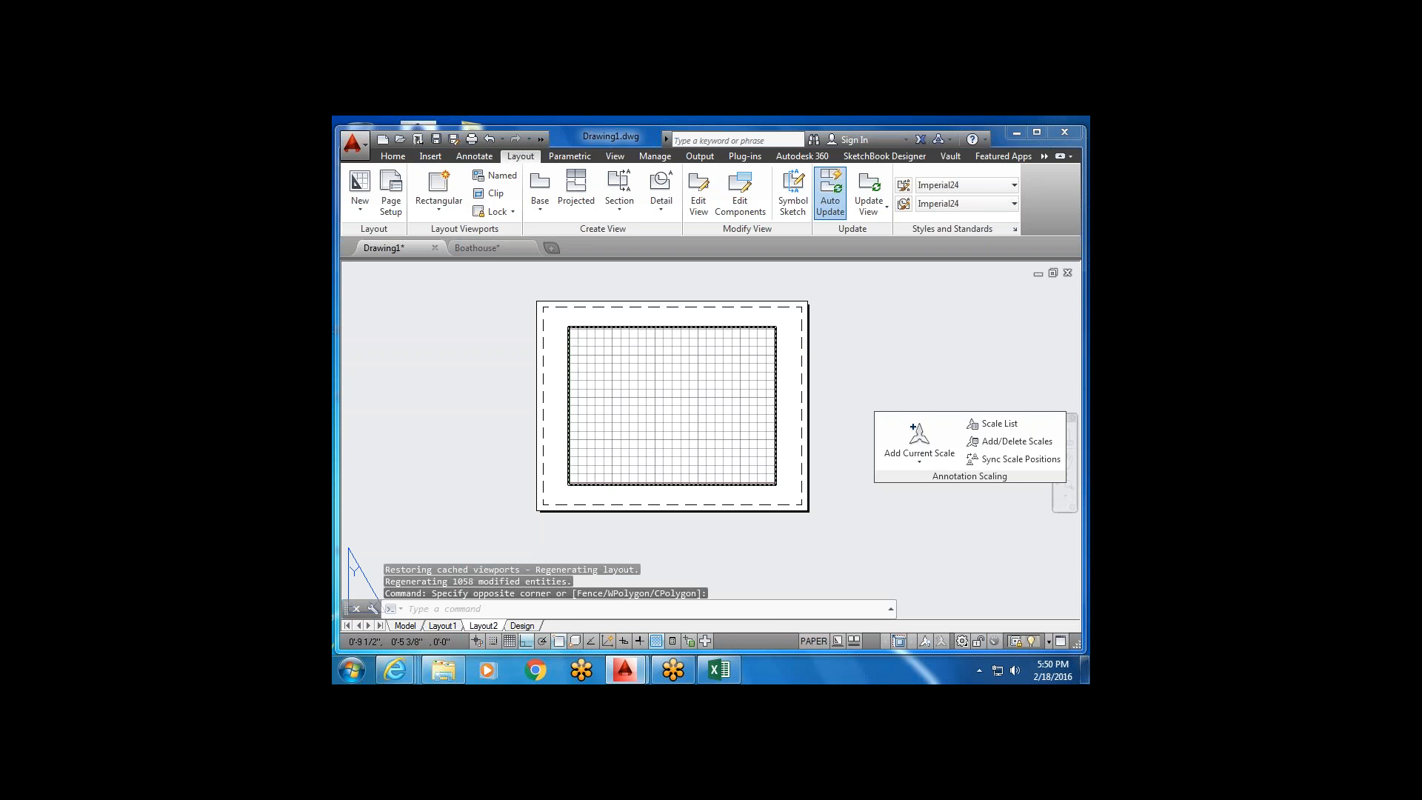
pyautogui.doubleClick(771, 374)
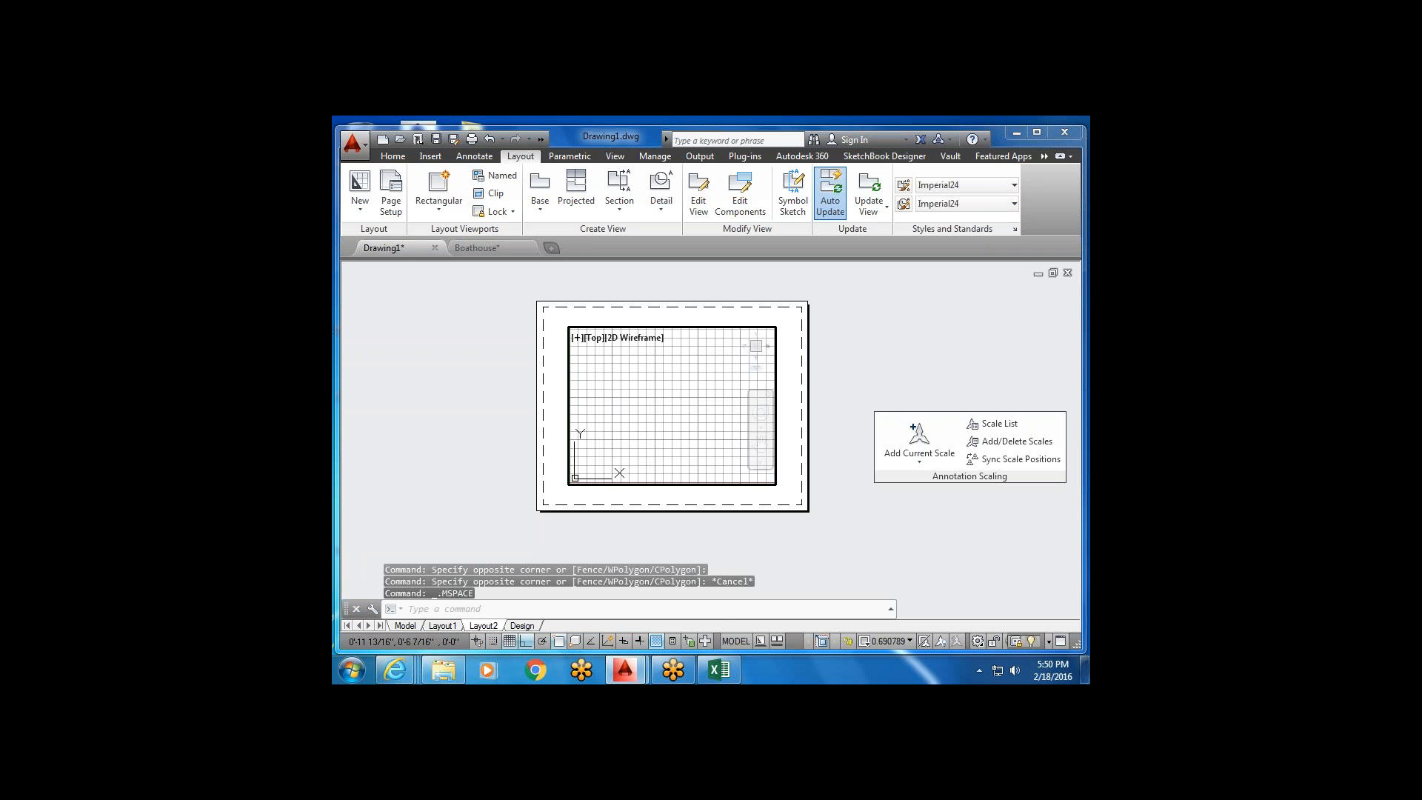
pyautogui.doubleClick(794, 374)
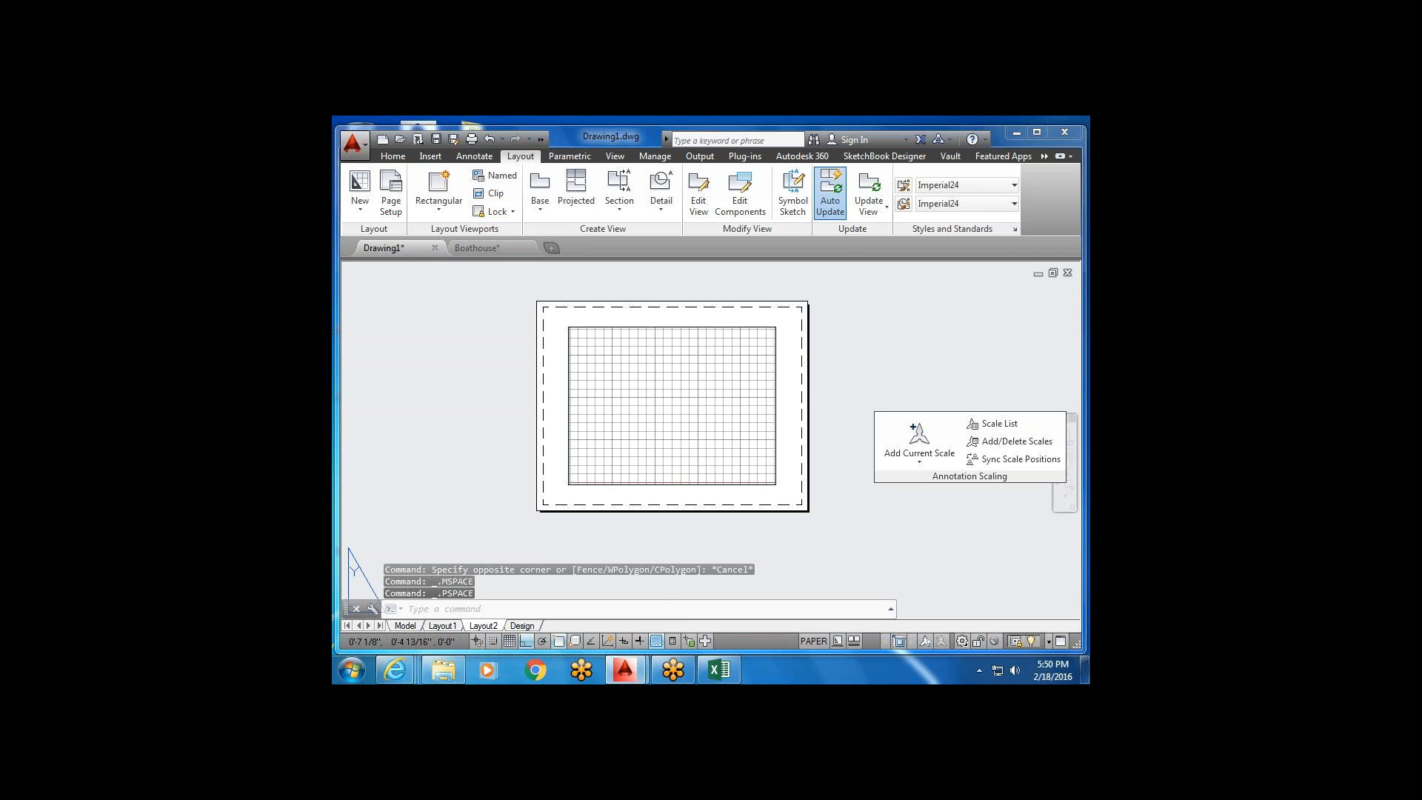
pyautogui.click(719, 385)
pyautogui.click(717, 386)
pyautogui.click(711, 390)
pyautogui.doubleClick(708, 392)
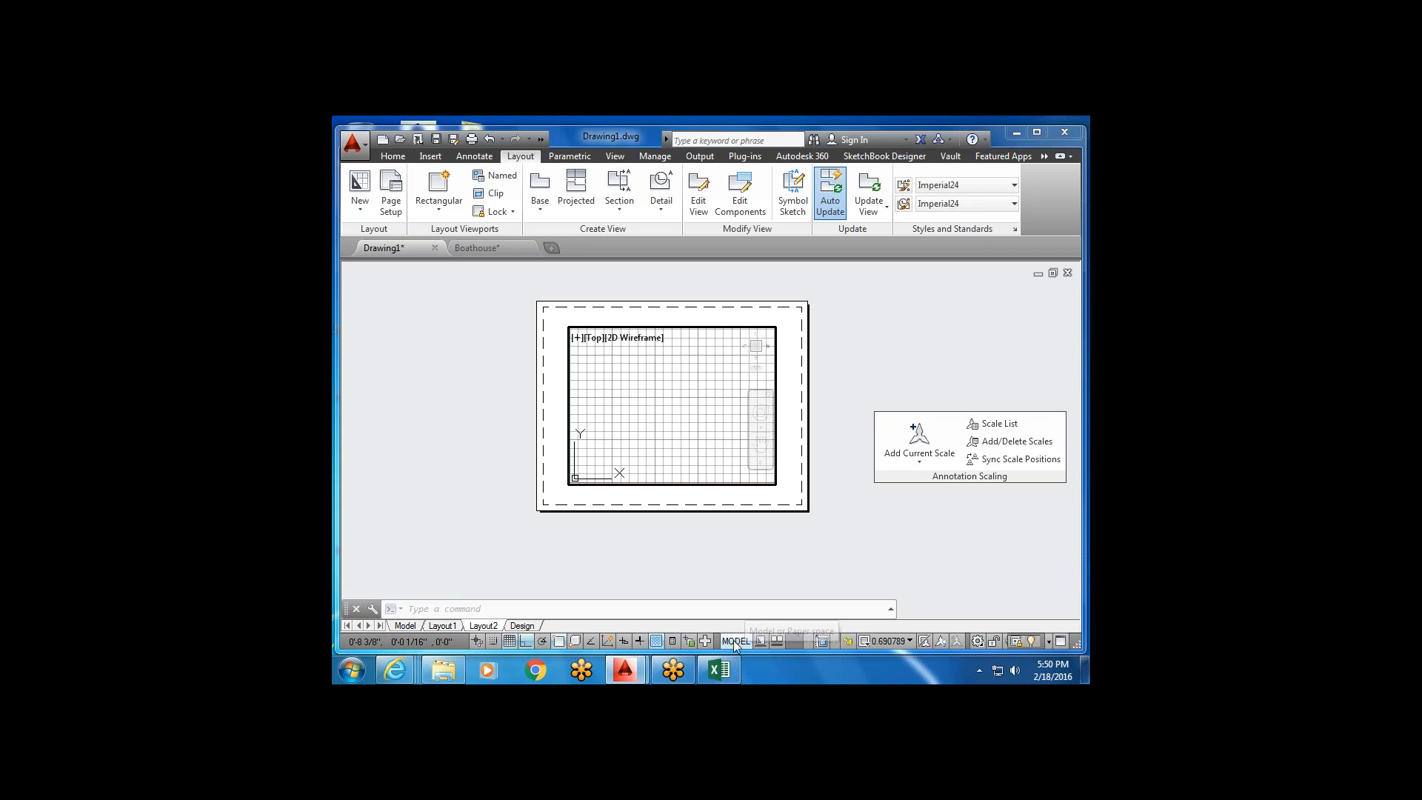
pyautogui.doubleClick(800, 430)
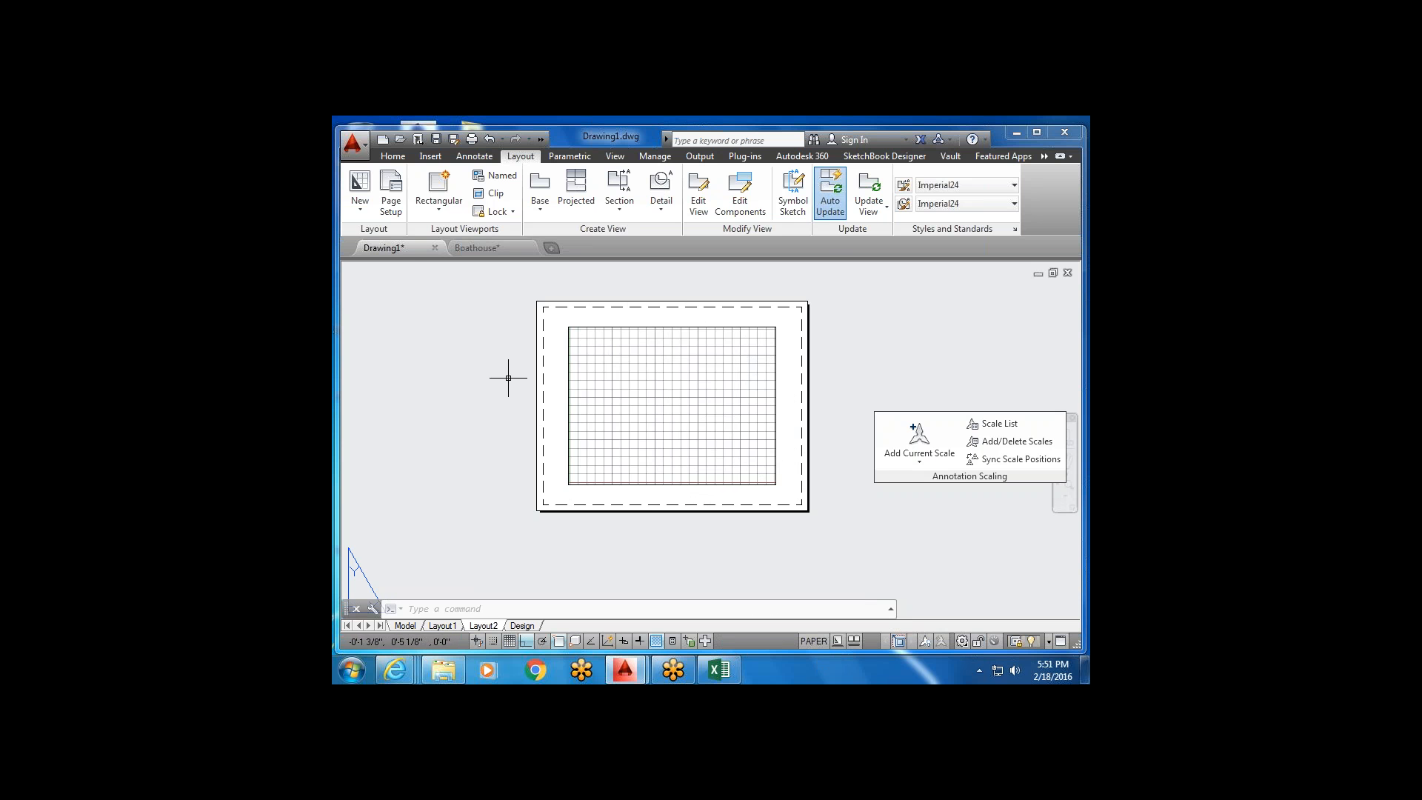
# Toggle the layout viewport into model space with the MODEL/PAPER button, panning its view.
pyautogui.doubleClick(639, 409)
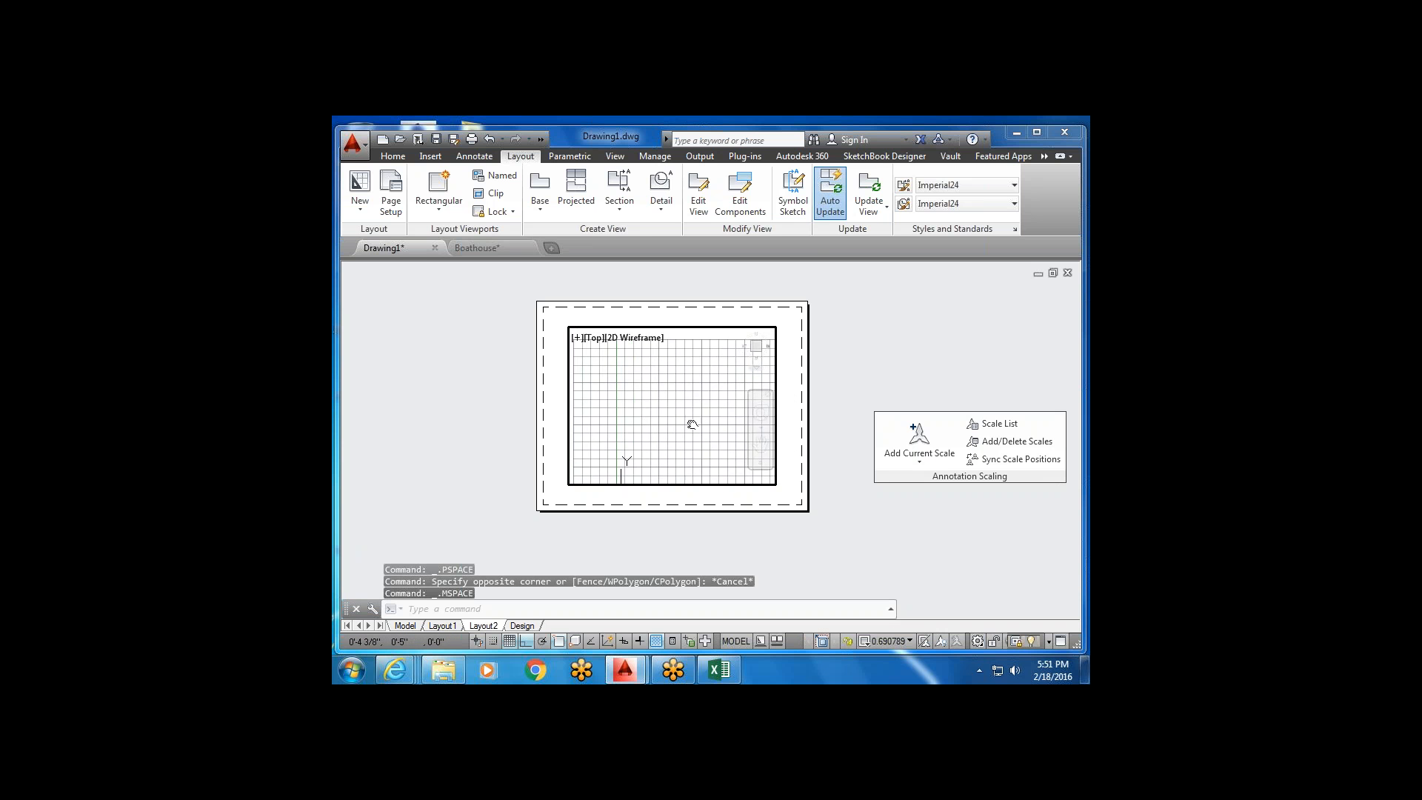
pyautogui.moveTo(692, 425); pyautogui.dragTo(642, 316, button='middle')
pyautogui.doubleClick(783, 376)
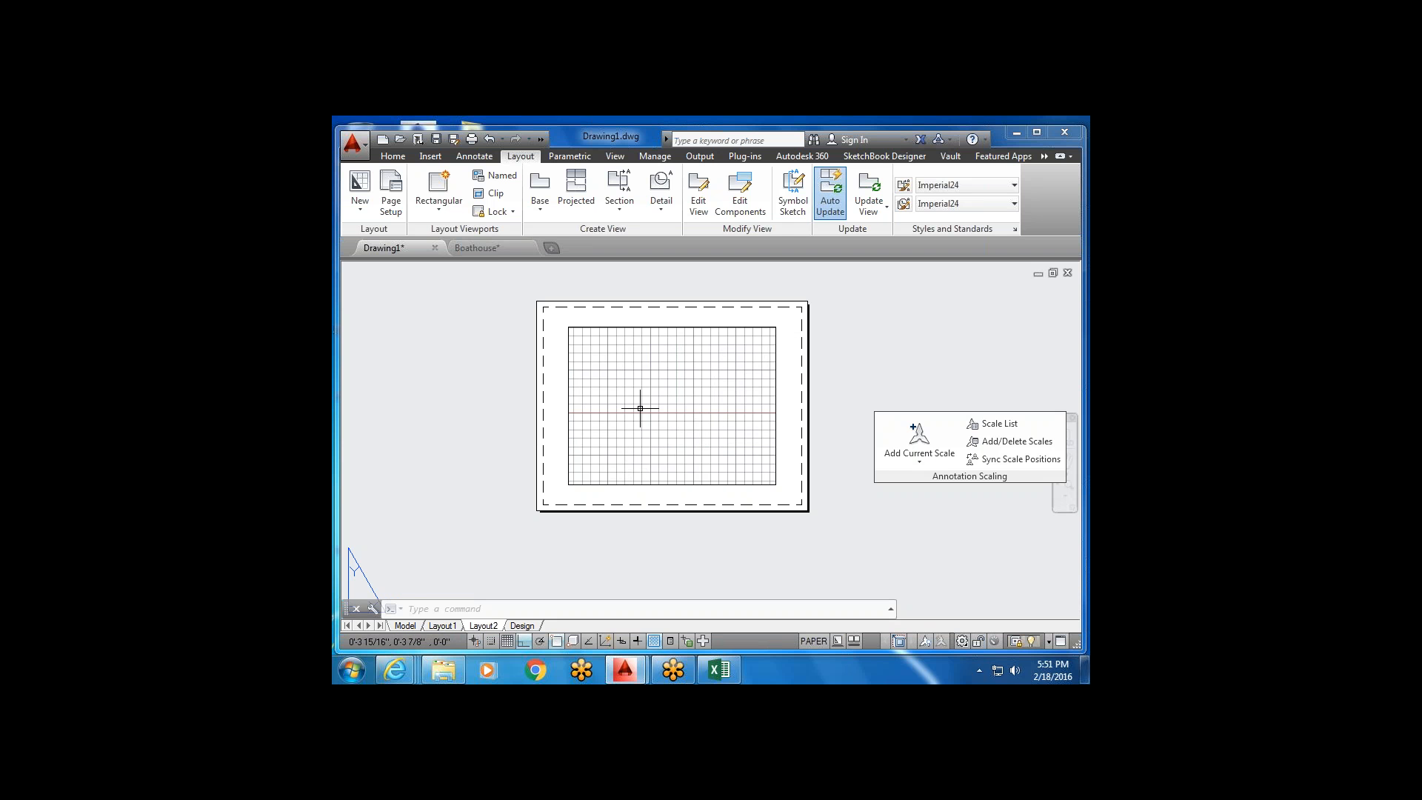
pyautogui.click(812, 642)
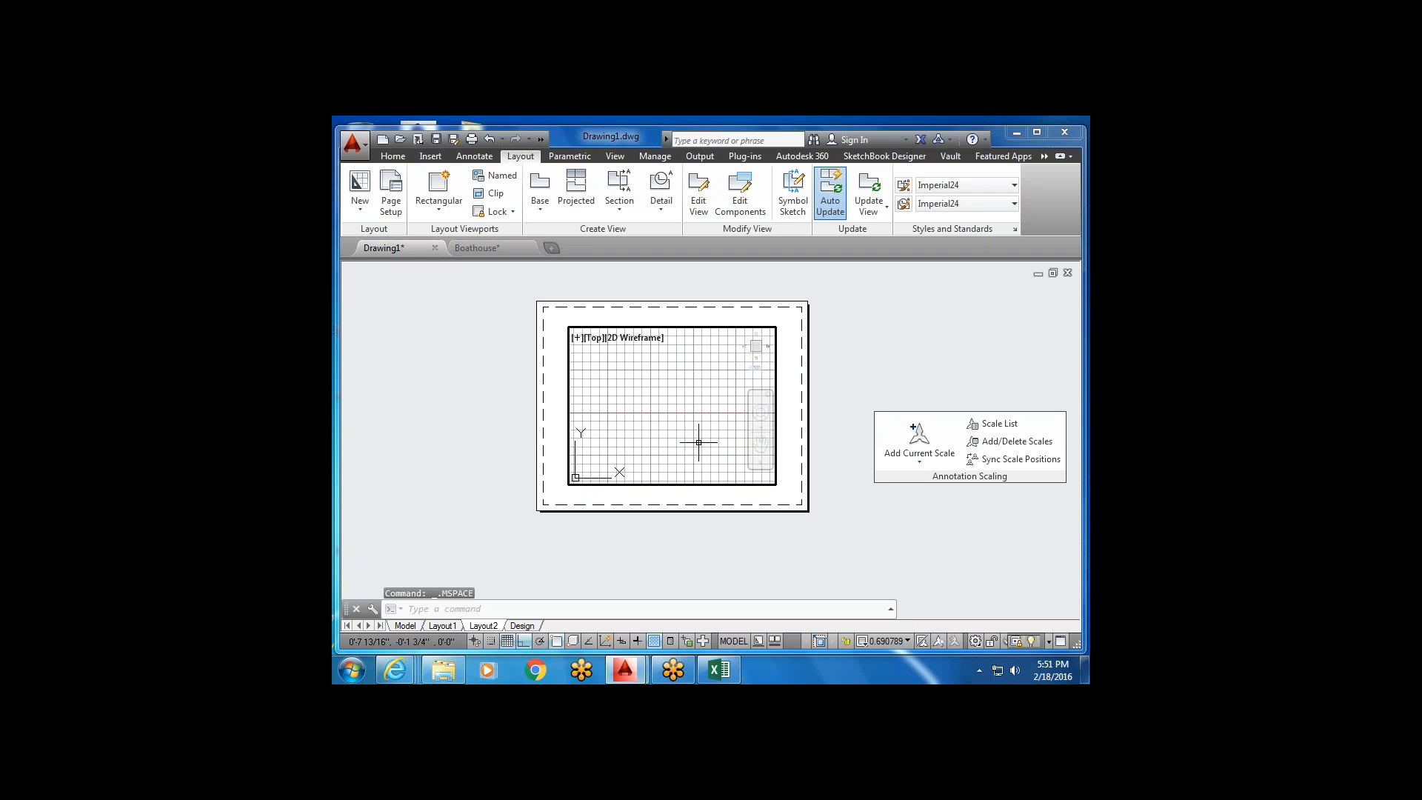
pyautogui.moveTo(698, 445); pyautogui.dragTo(728, 429, button='middle')
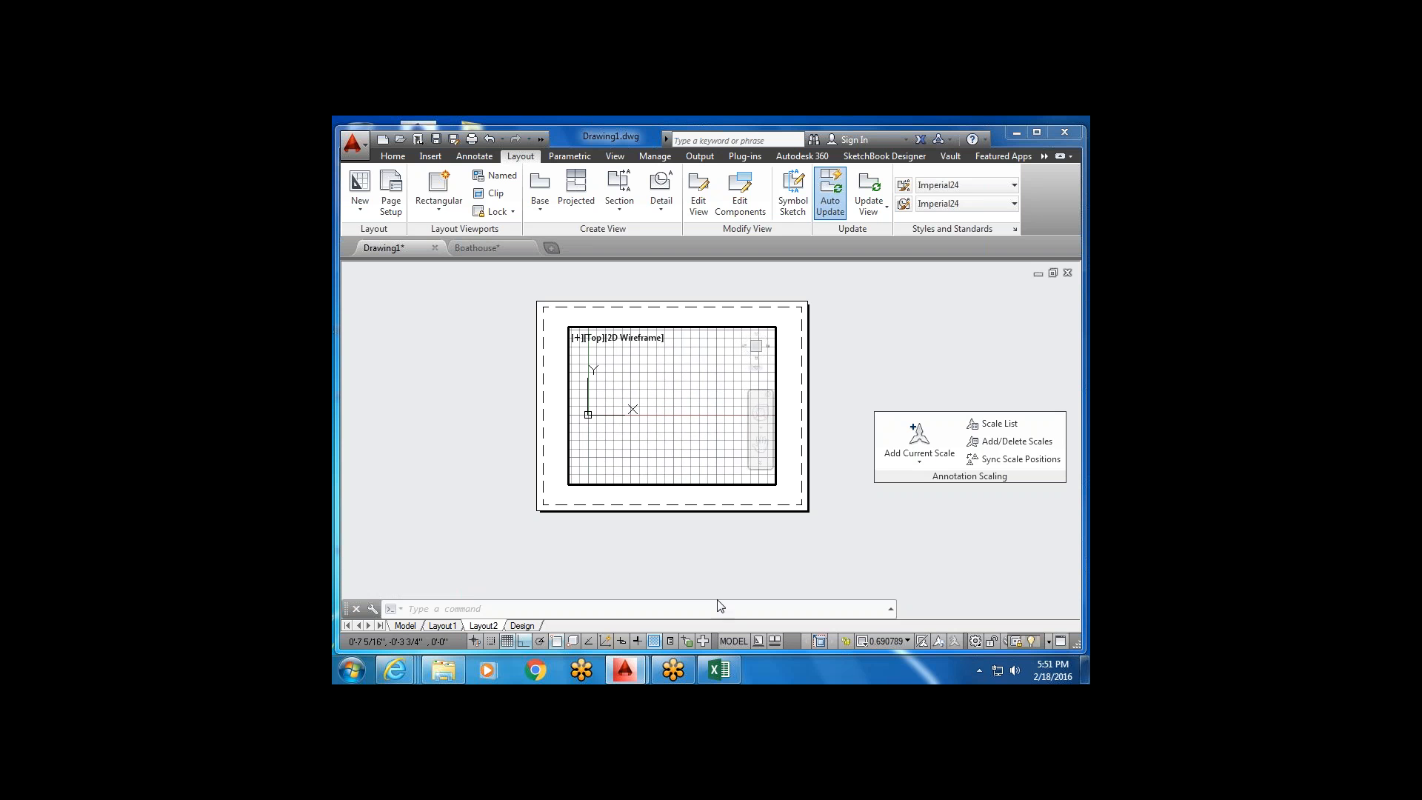
pyautogui.click(724, 641)
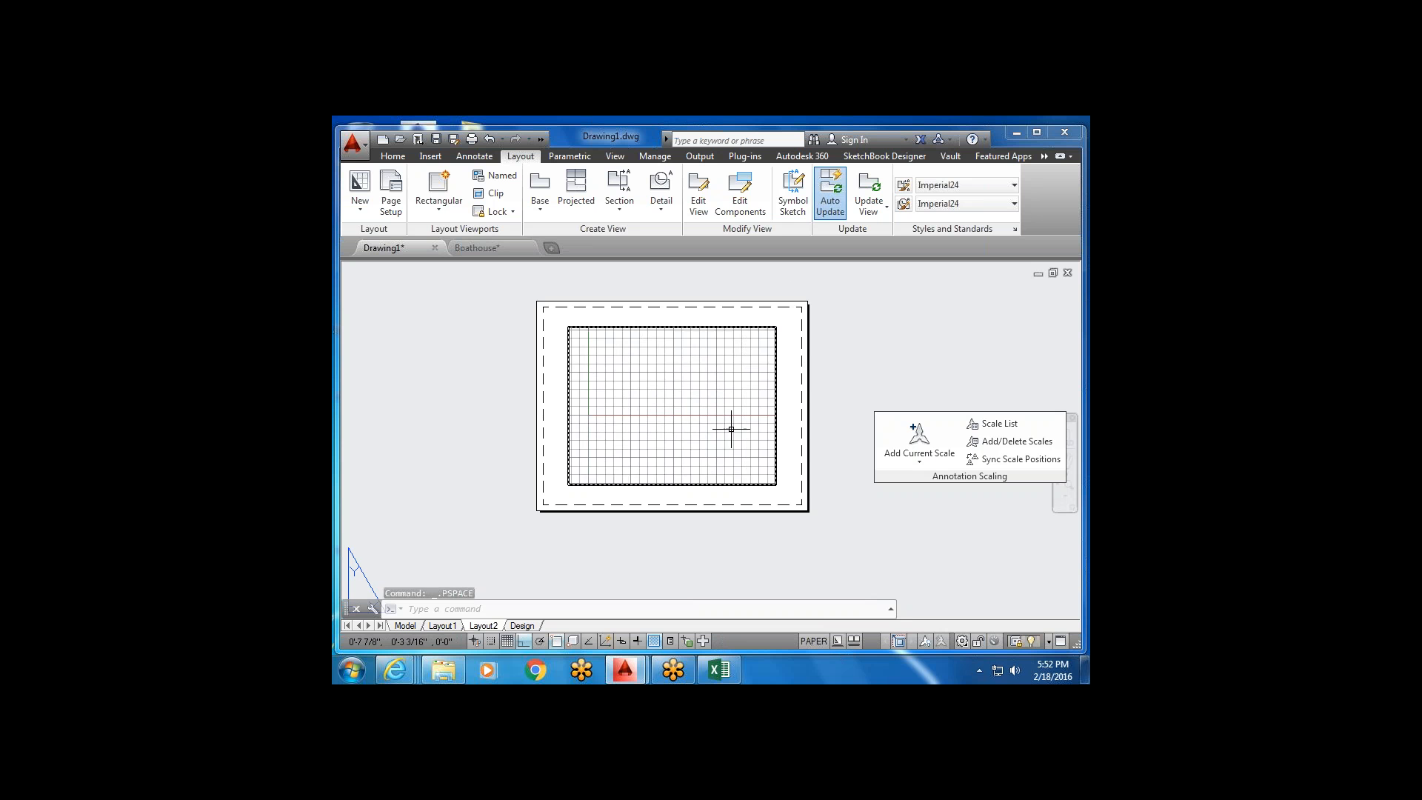
pyautogui.moveTo(709, 422); pyautogui.dragTo(727, 471, button='middle')
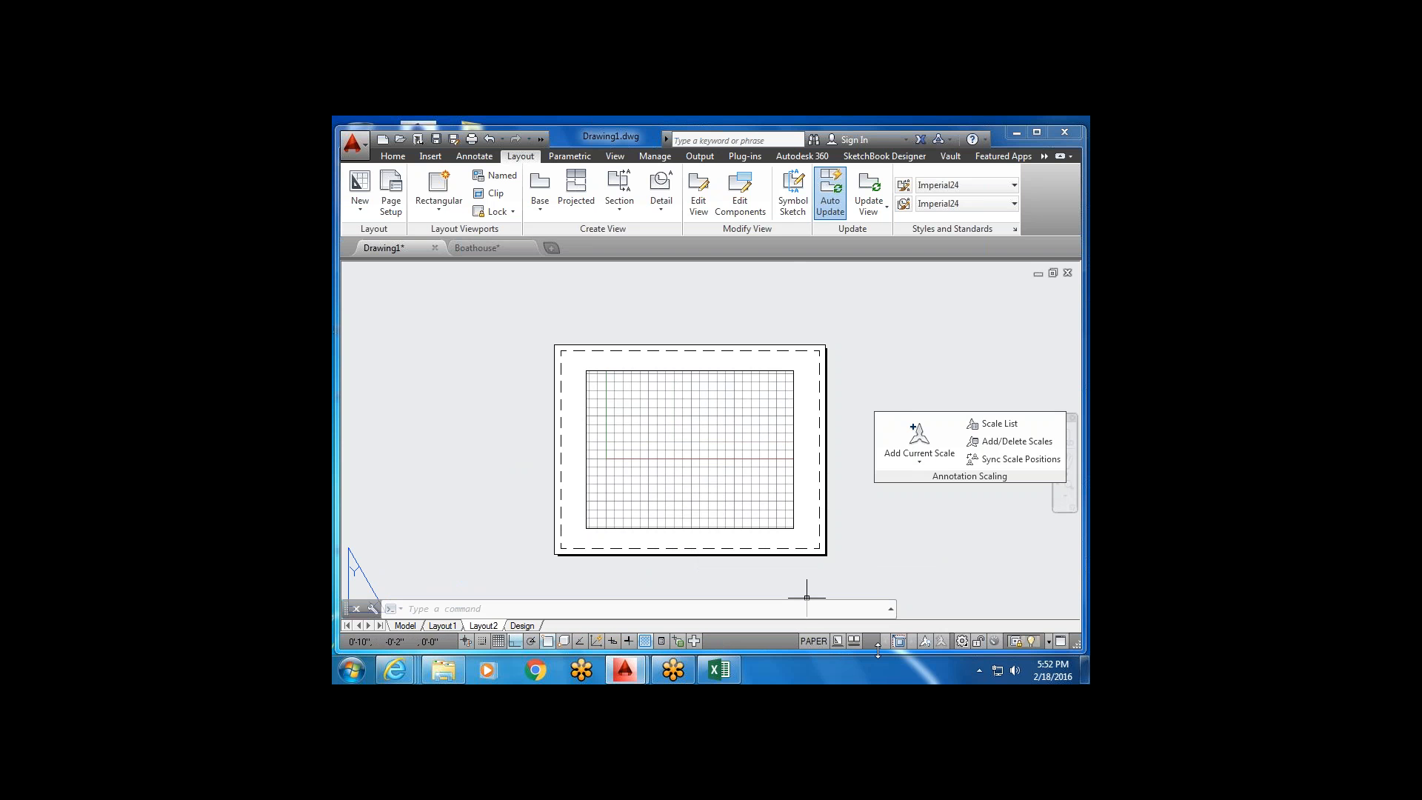
pyautogui.moveTo(684, 437); pyautogui.dragTo(683, 401, button='middle')
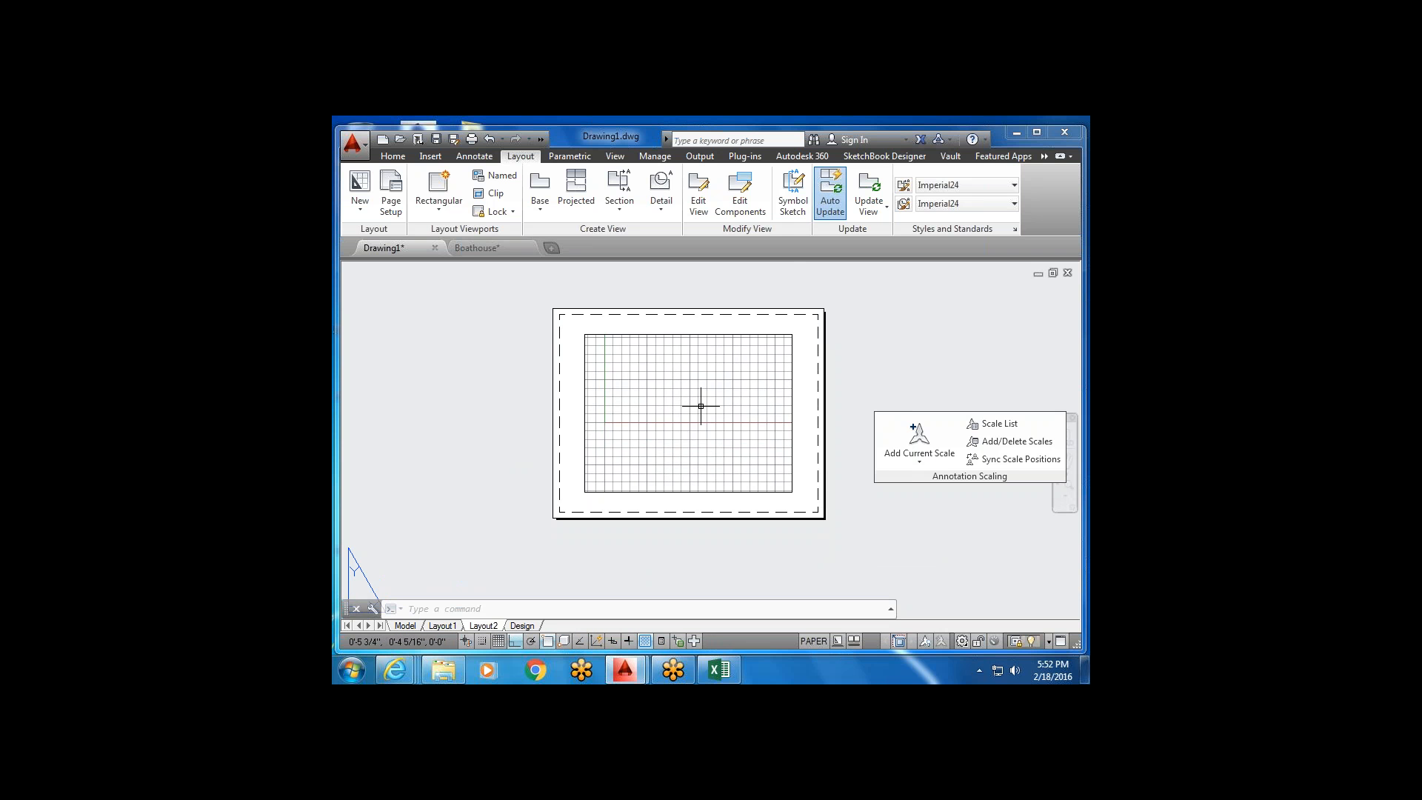
pyautogui.click(814, 641)
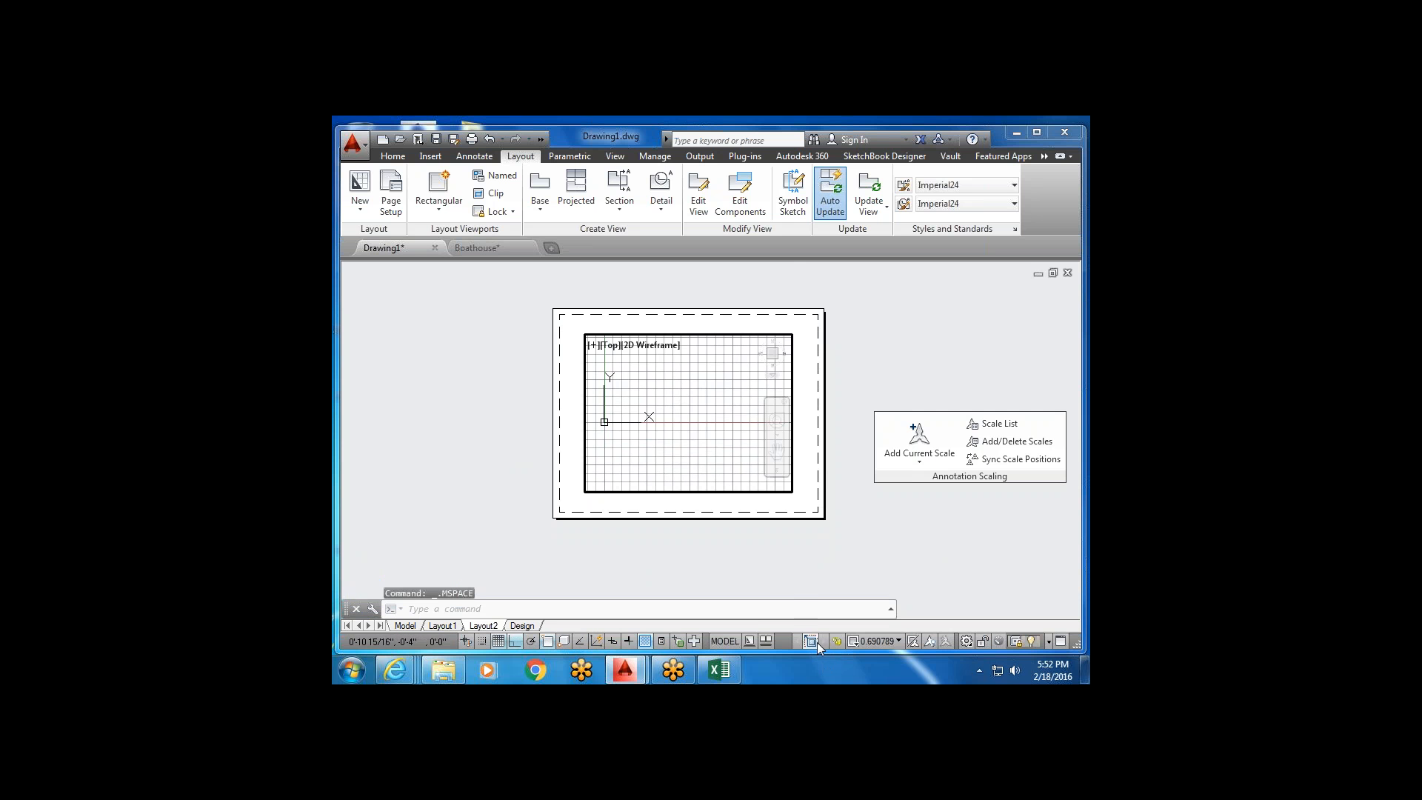
pyautogui.moveTo(675, 383); pyautogui.dragTo(706, 366, button='middle')
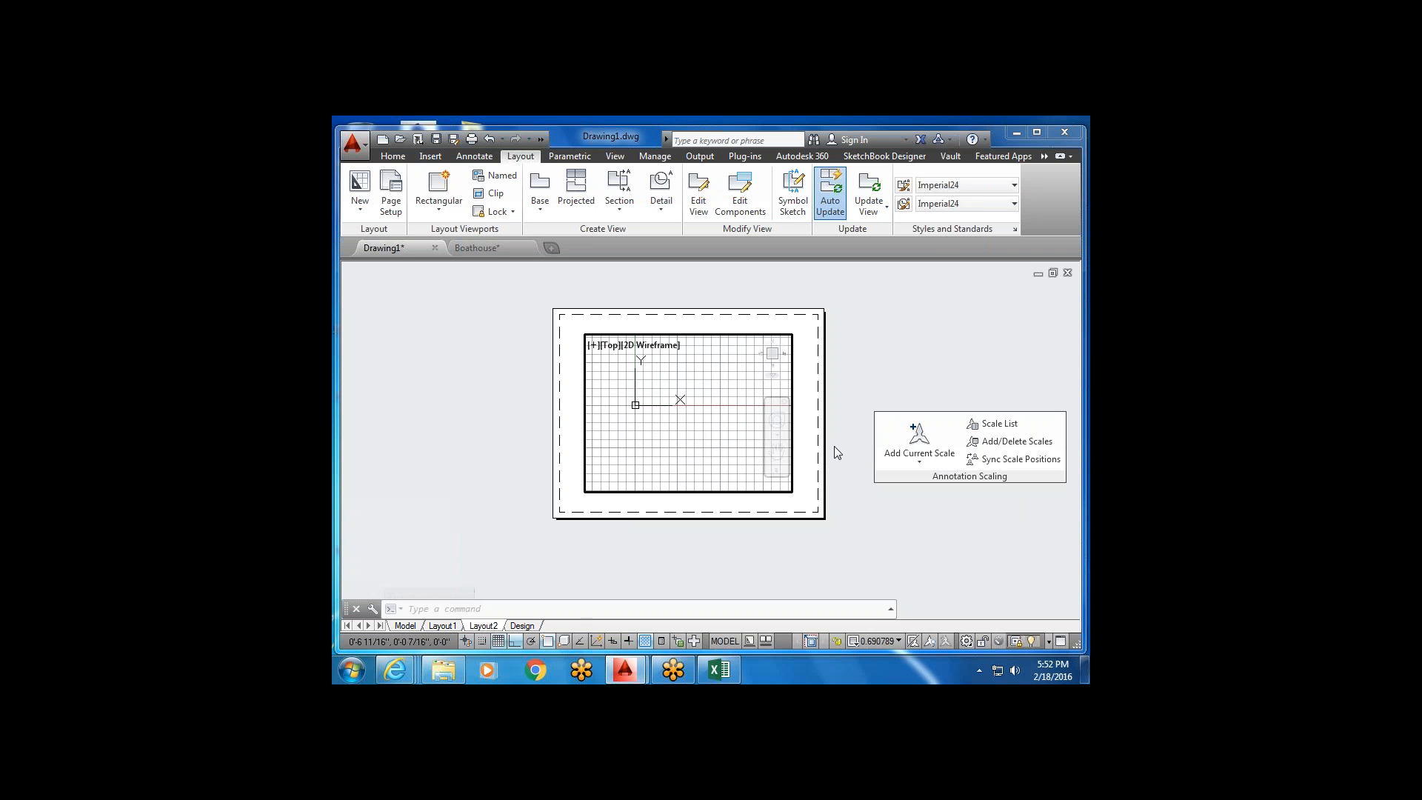
pyautogui.scroll(-3, 708, 422)
# Zoom the viewport to the drawing's full extents with ZOOM E.
pyautogui.scroll(5, 706, 417)
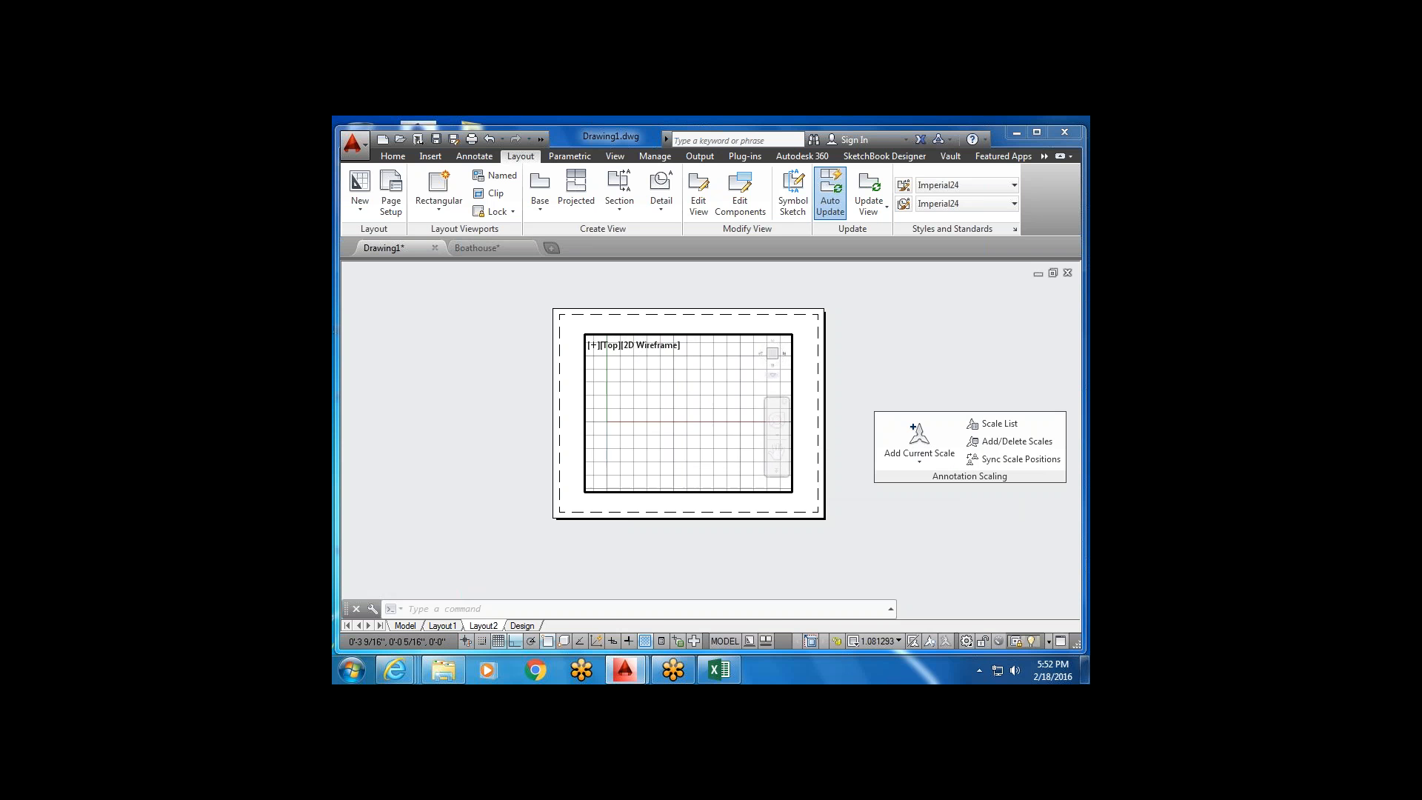
pyautogui.moveTo(702, 412); pyautogui.dragTo(540, 456, button='middle')
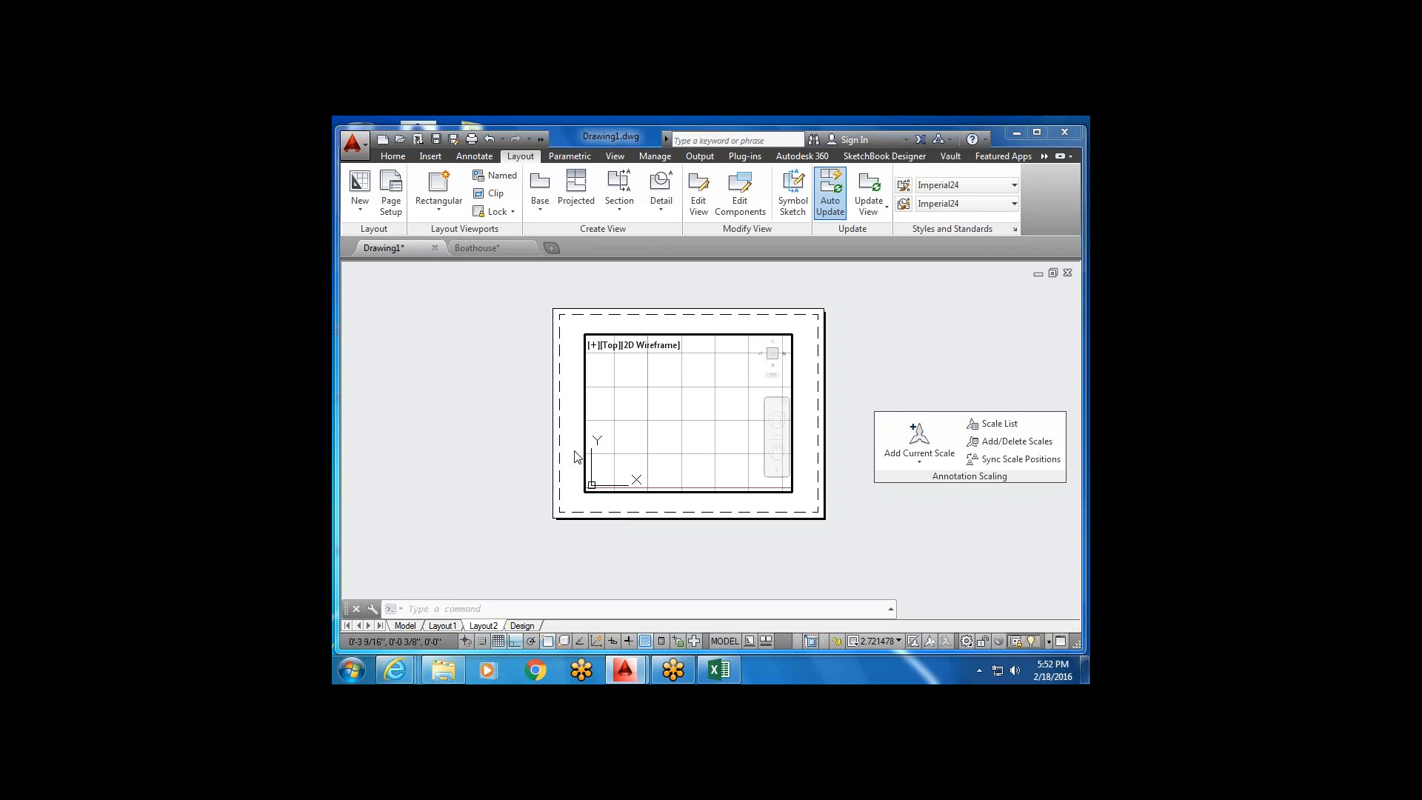
pyautogui.moveTo(694, 386); pyautogui.dragTo(742, 412, button='middle')
pyautogui.moveTo(751, 368); pyautogui.dragTo(748, 375, button='middle')
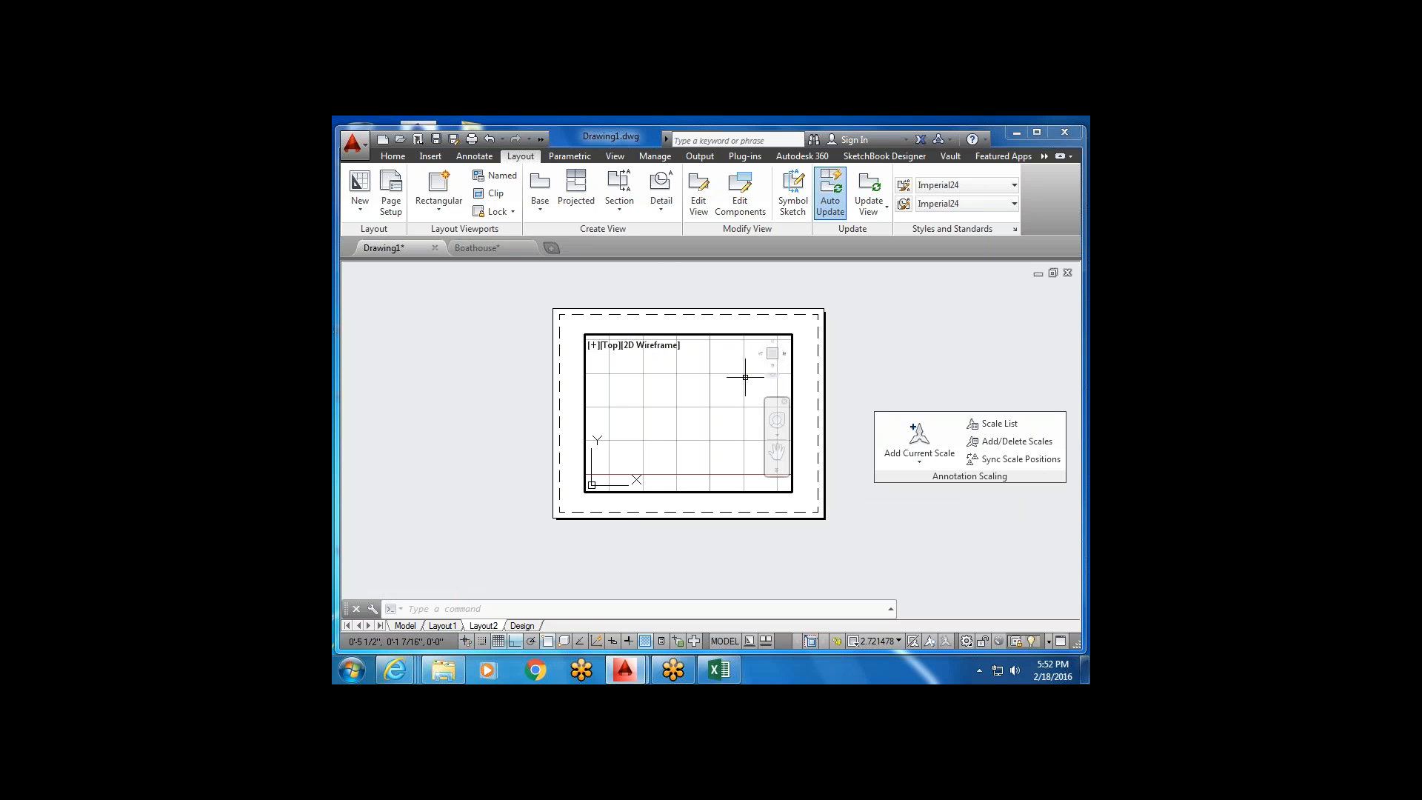
pyautogui.write('zoom')
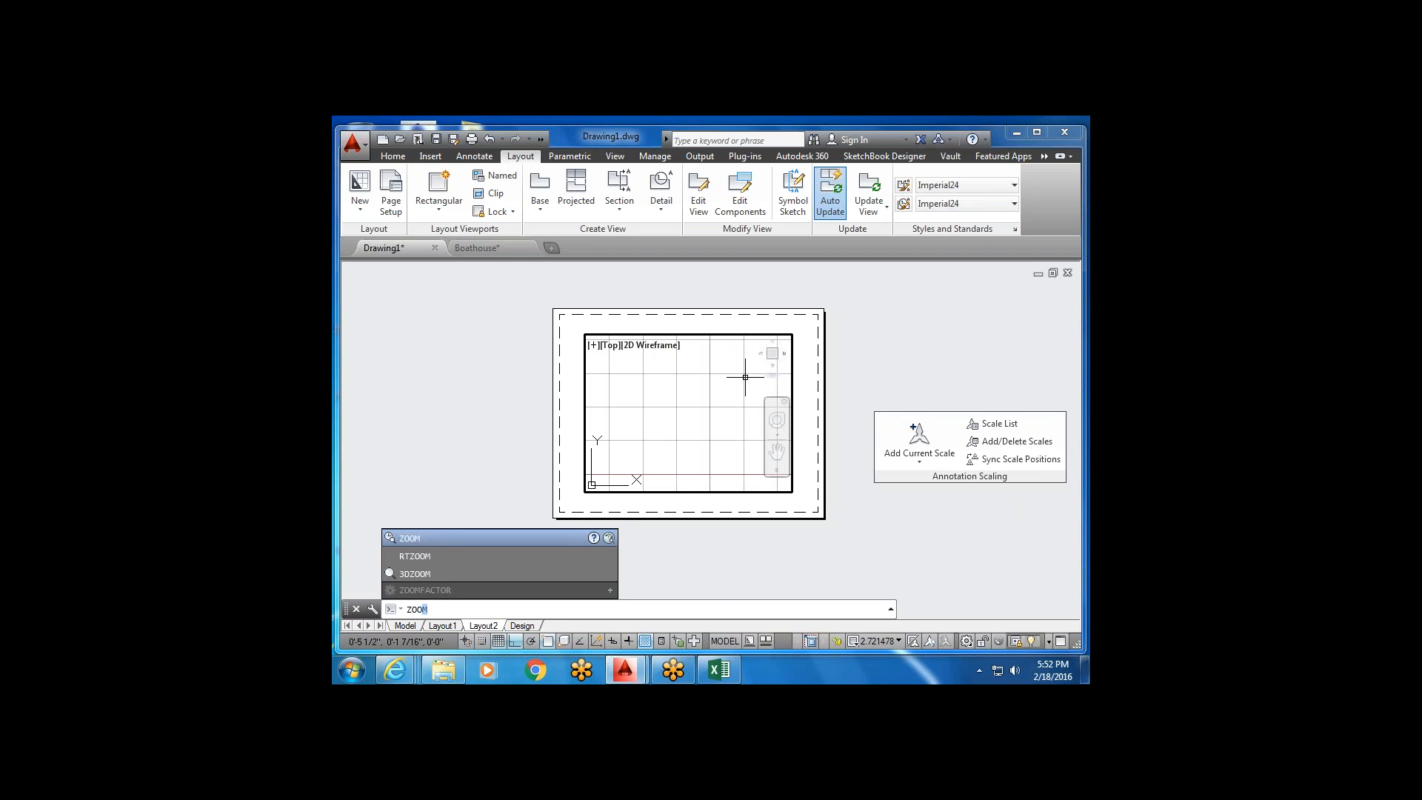
pyautogui.press('Return')
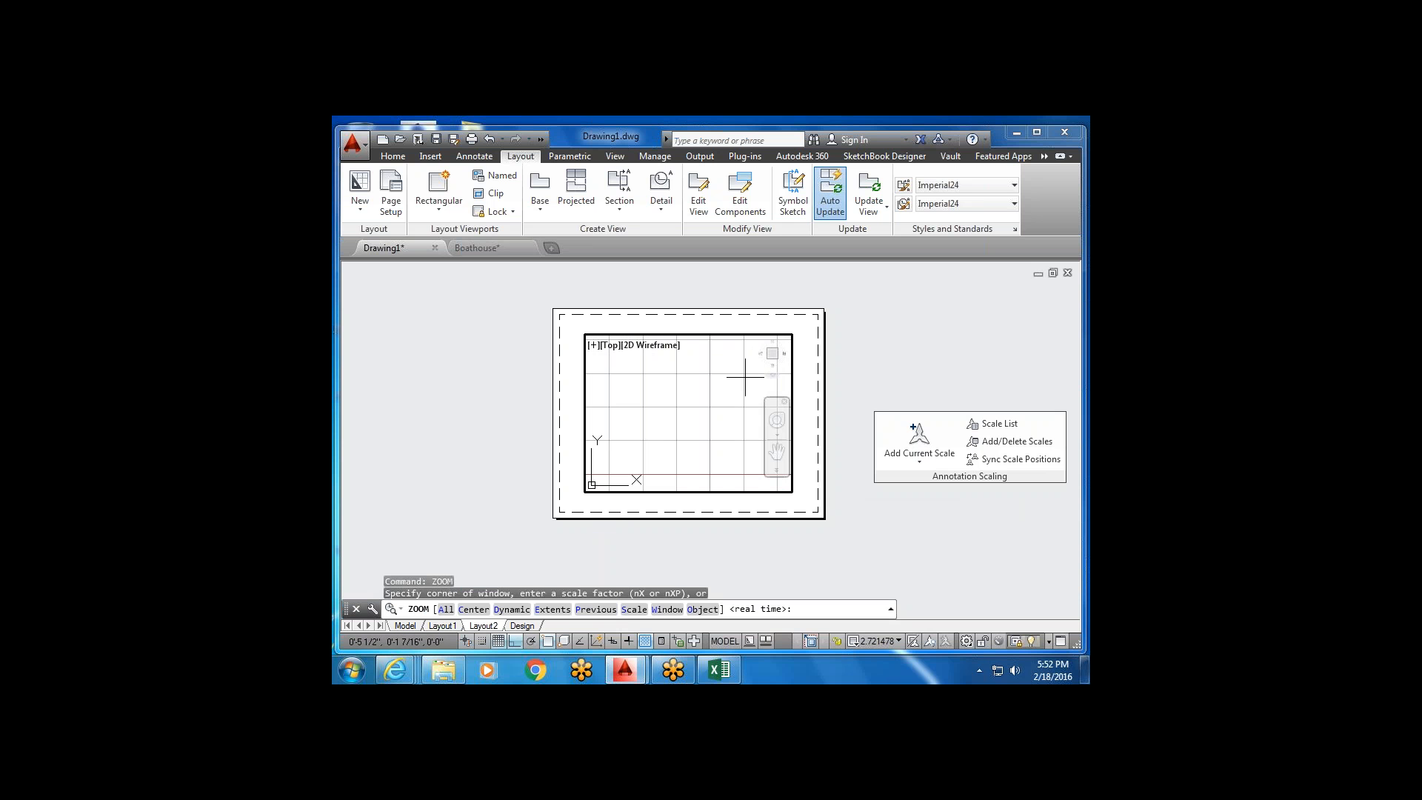
pyautogui.write('E')
pyautogui.press('Return')
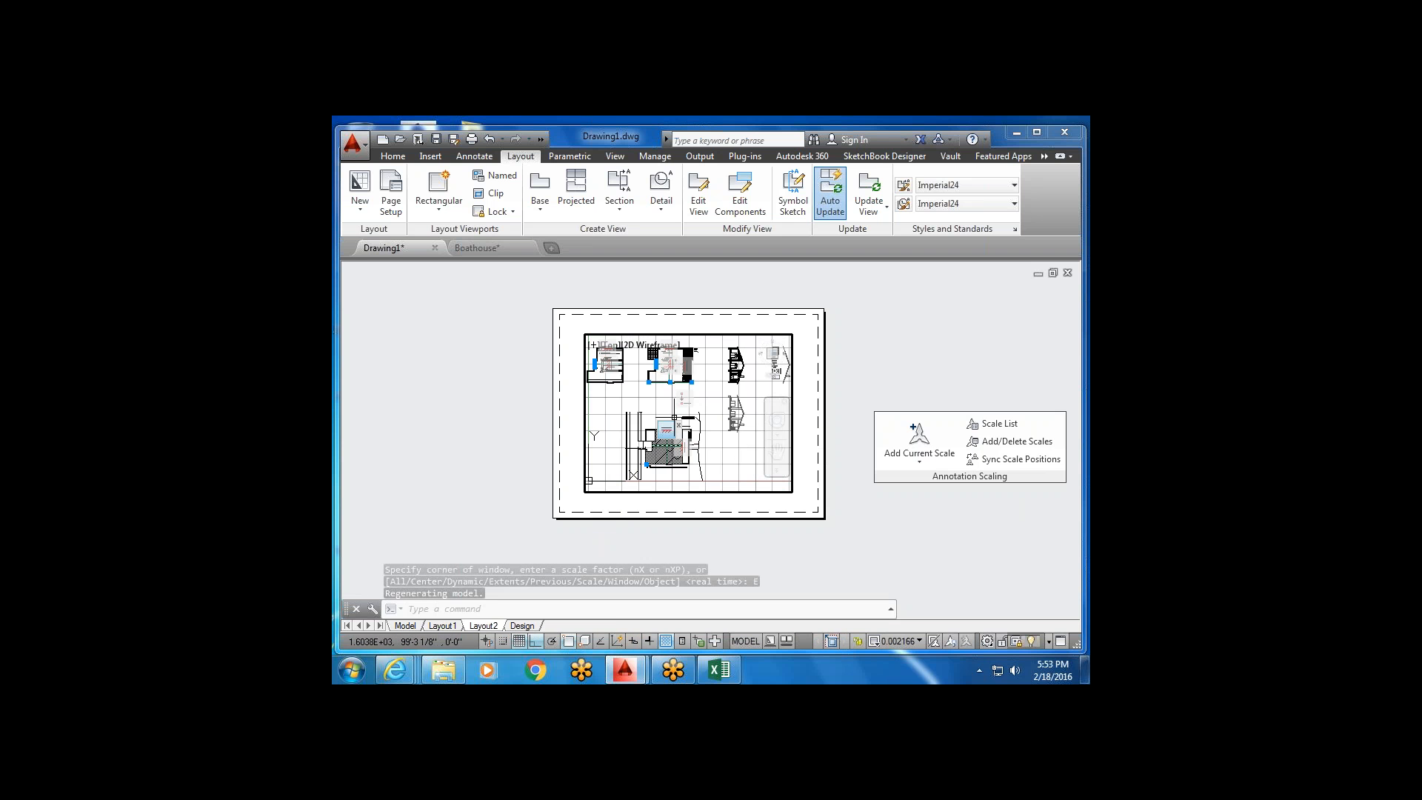
# Set the viewport scale to 1/4" = 1'-0" and return to paper space.
pyautogui.moveTo(674, 418); pyautogui.dragTo(683, 463, button='middle')
pyautogui.scroll(4, 671, 412)
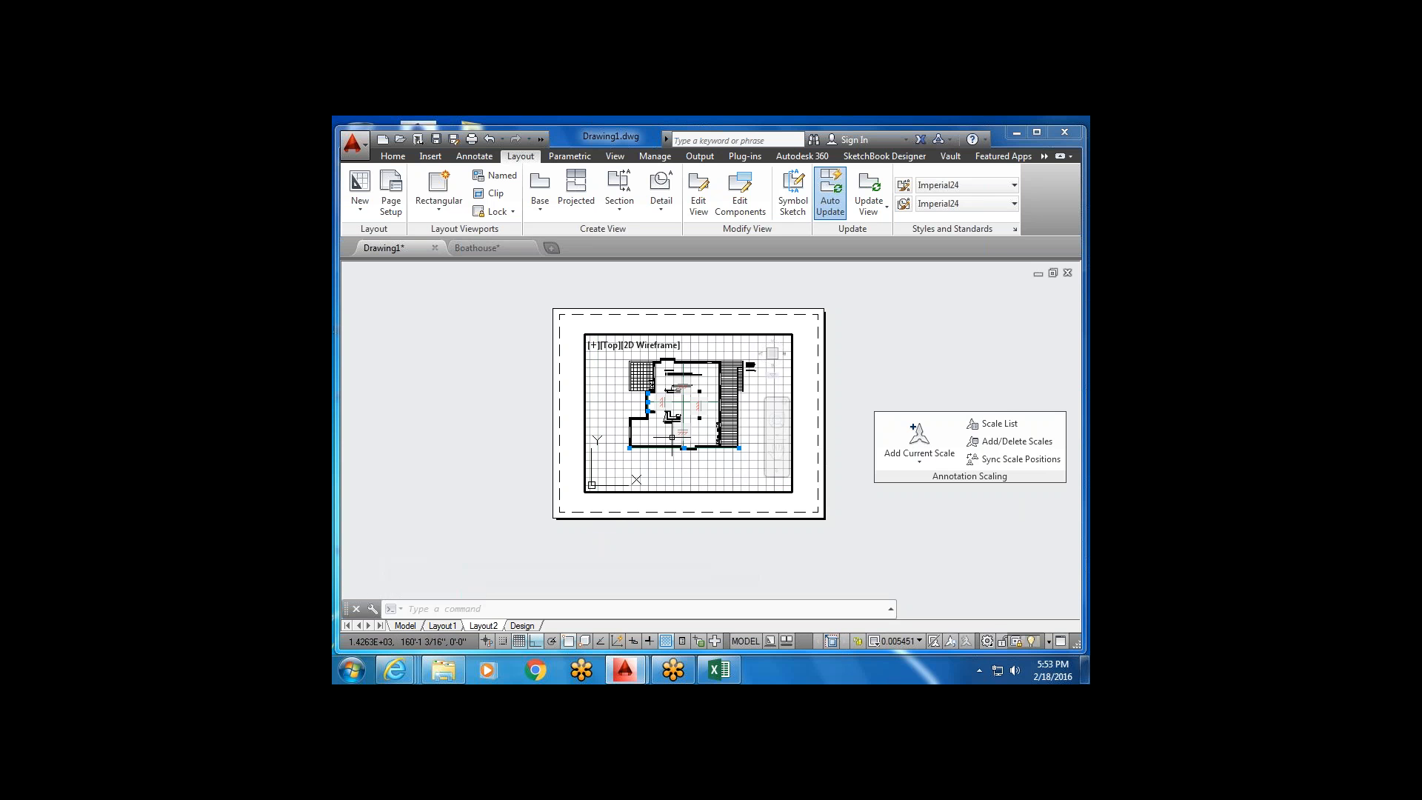
pyautogui.click(919, 642)
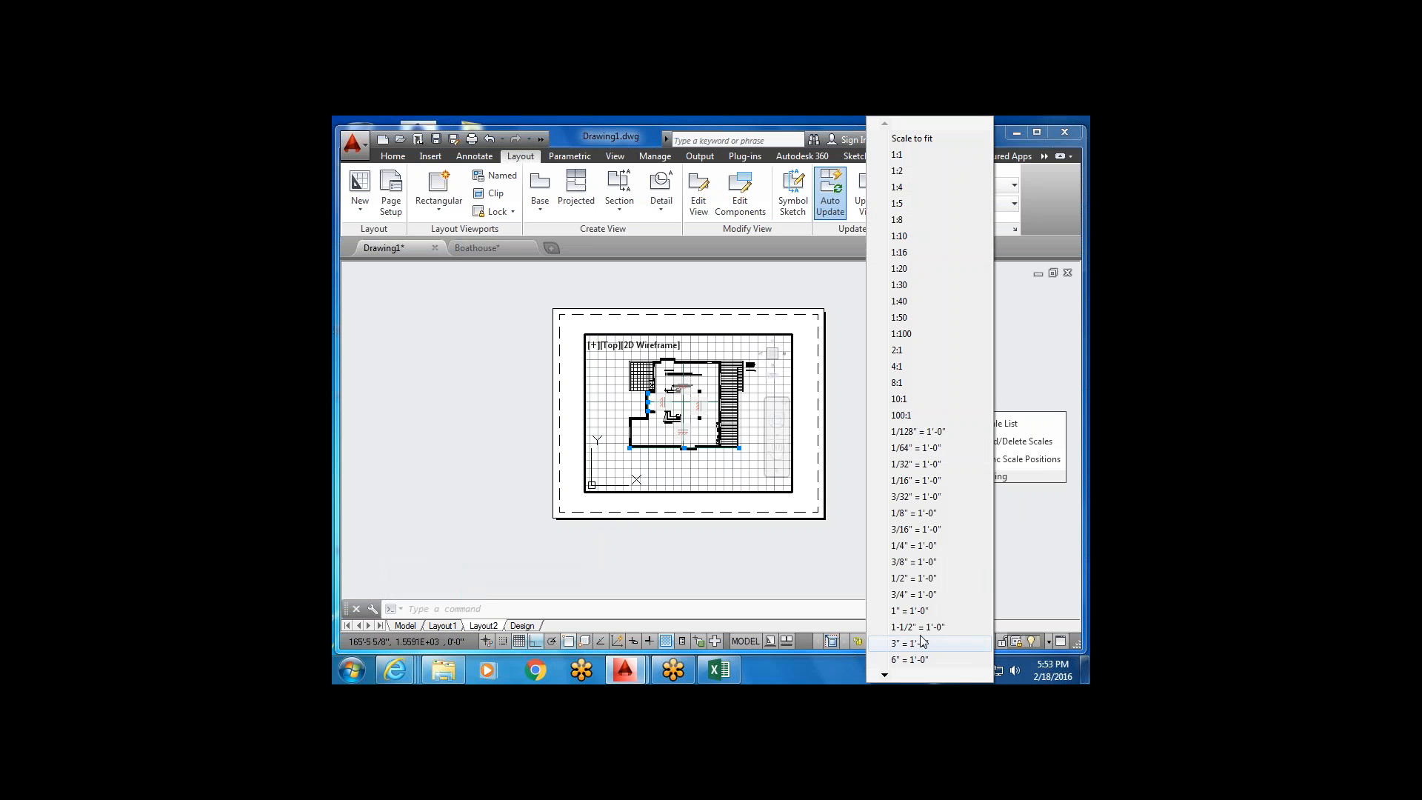
pyautogui.click(922, 546)
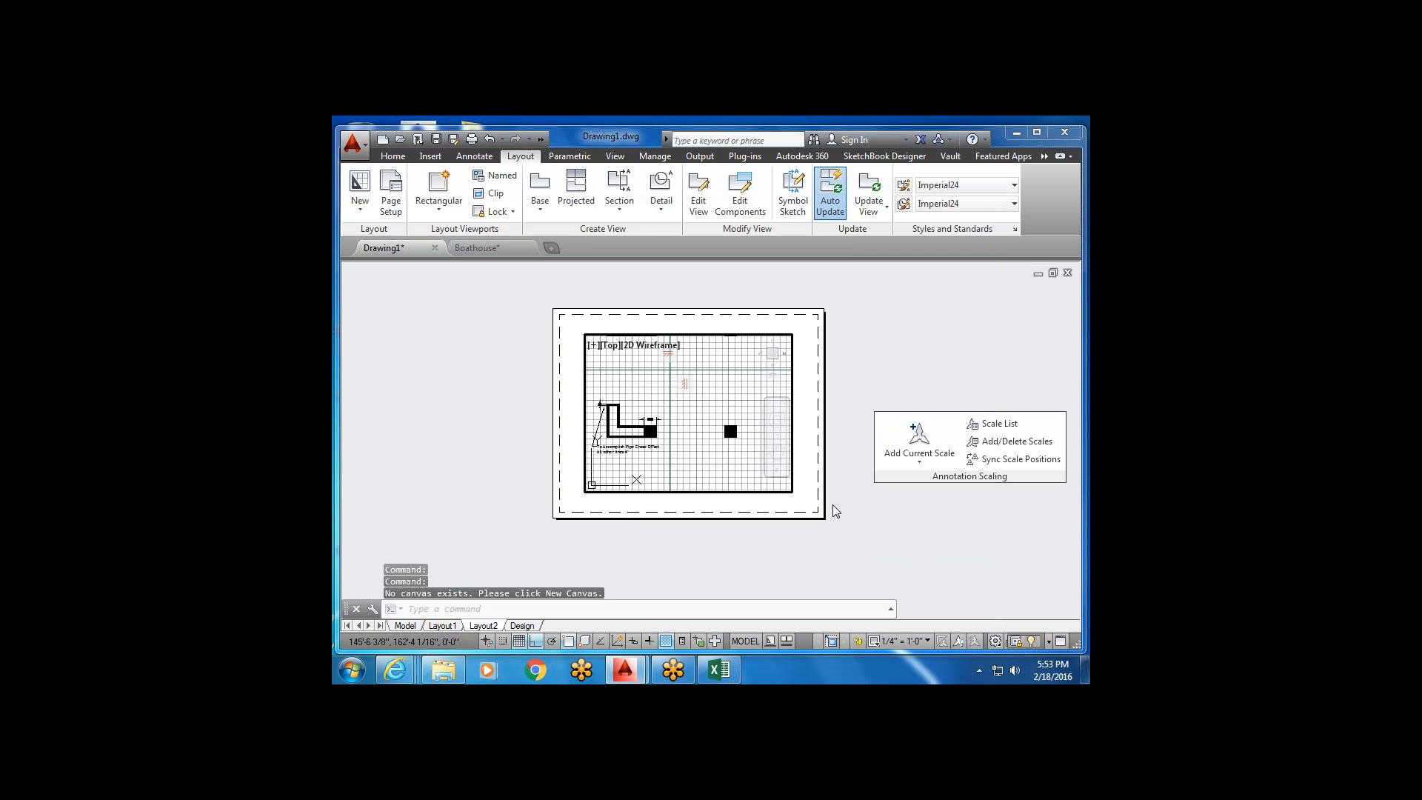
pyautogui.doubleClick(803, 469)
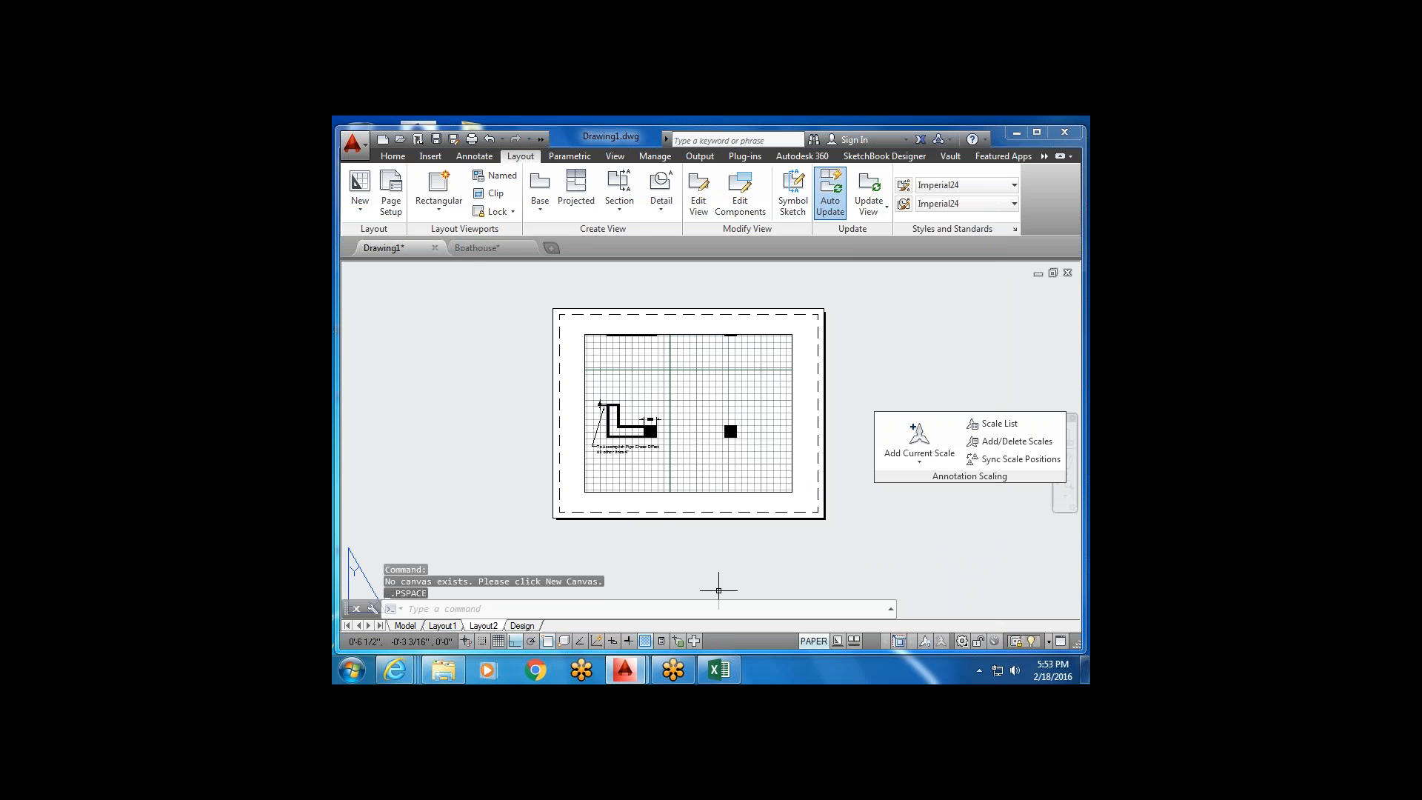
# Switch to the Layout1 sheet and center it in the window.
pyautogui.click(440, 627)
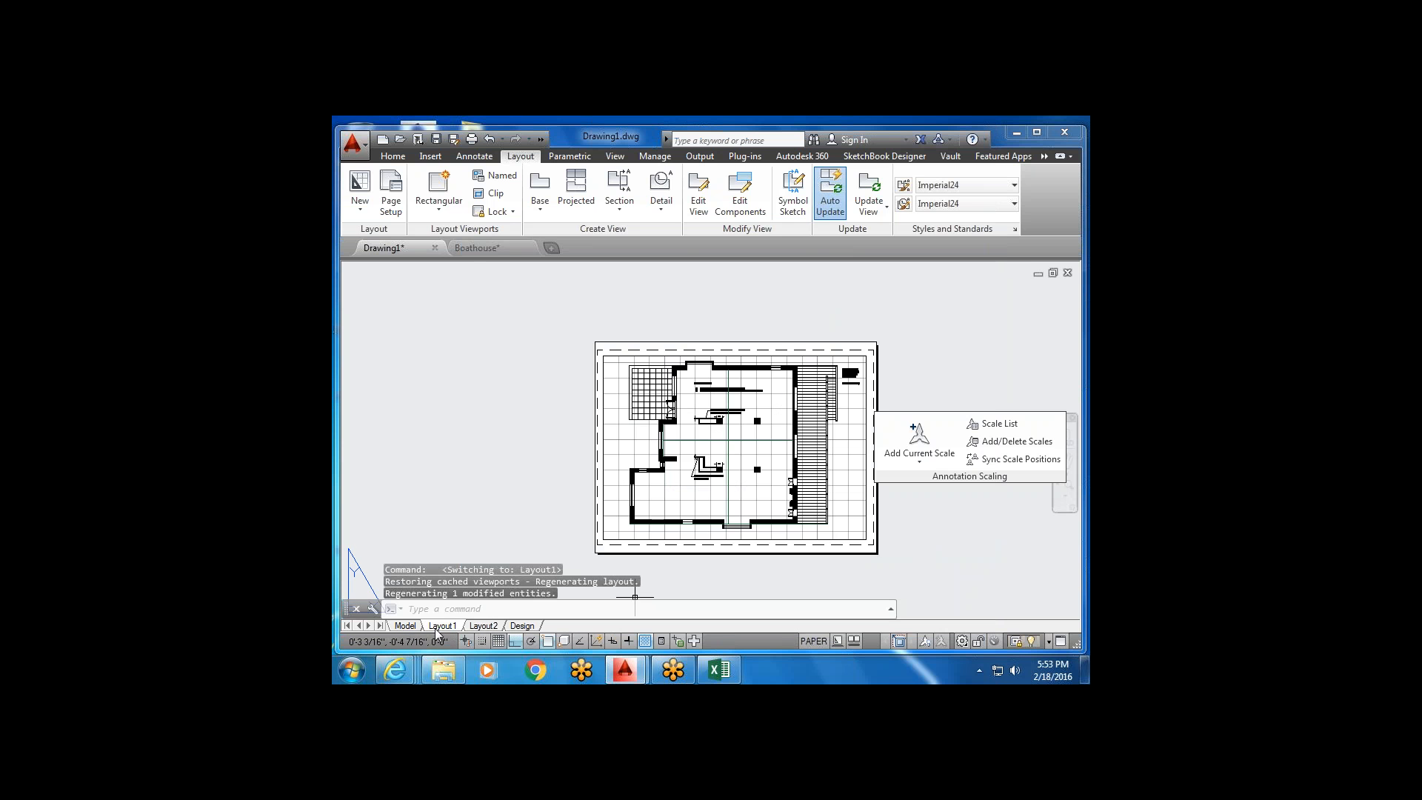
pyautogui.scroll(-2, 842, 397)
pyautogui.moveTo(810, 465); pyautogui.dragTo(721, 453, button='middle')
pyautogui.scroll(2, 785, 459)
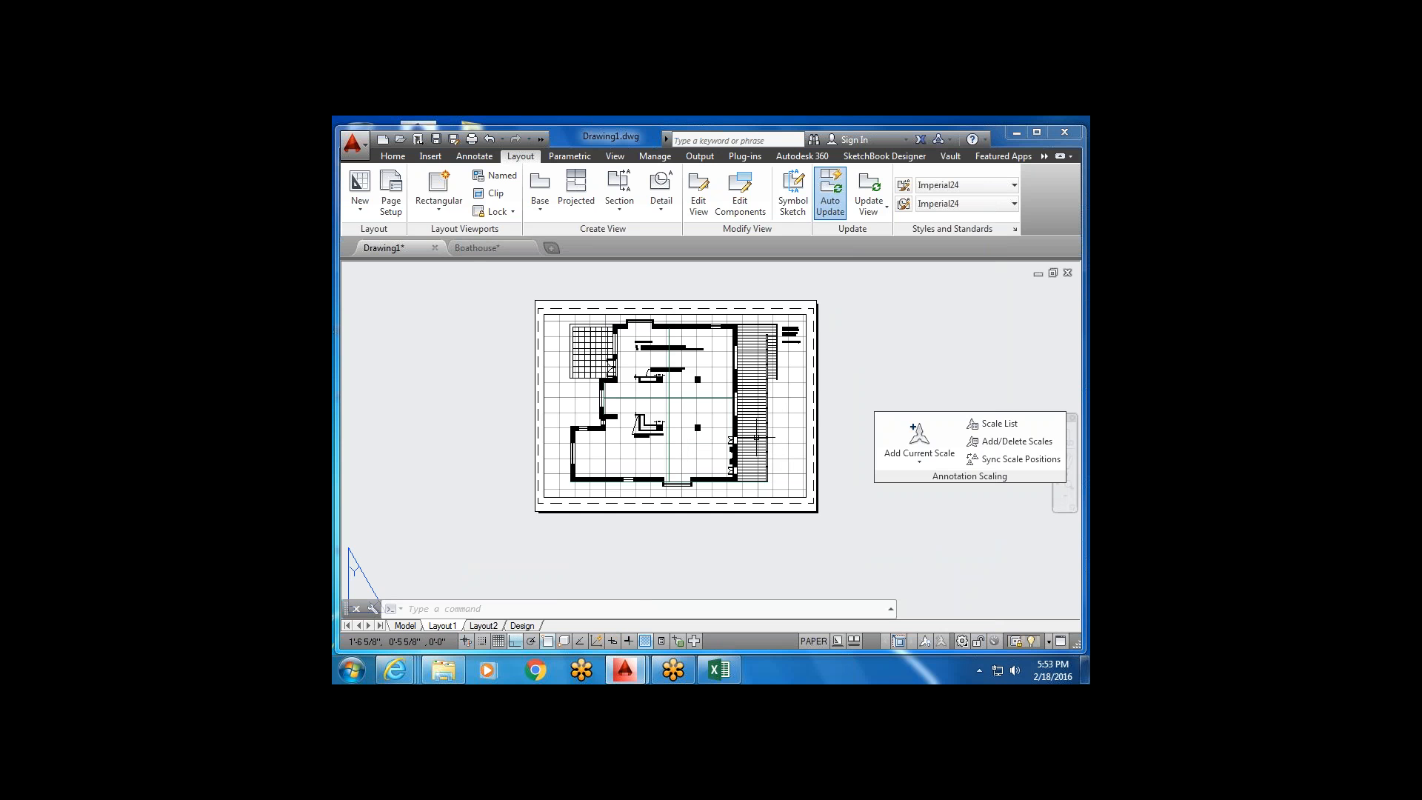
pyautogui.moveTo(790, 443); pyautogui.dragTo(771, 438, button='middle')
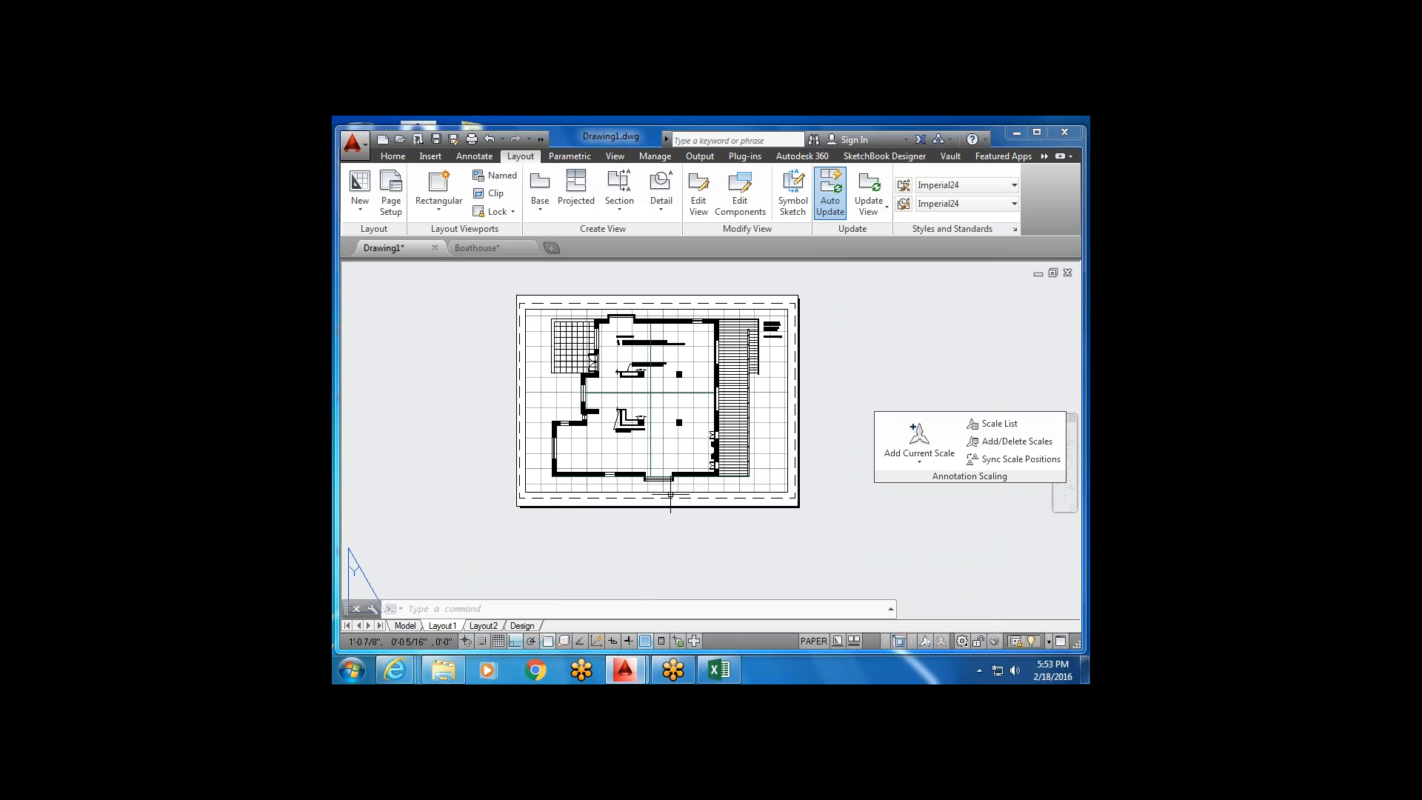
# Activate the viewport and zoom around the boathouse plans, bringing the hatched detail into view.
pyautogui.doubleClick(762, 440)
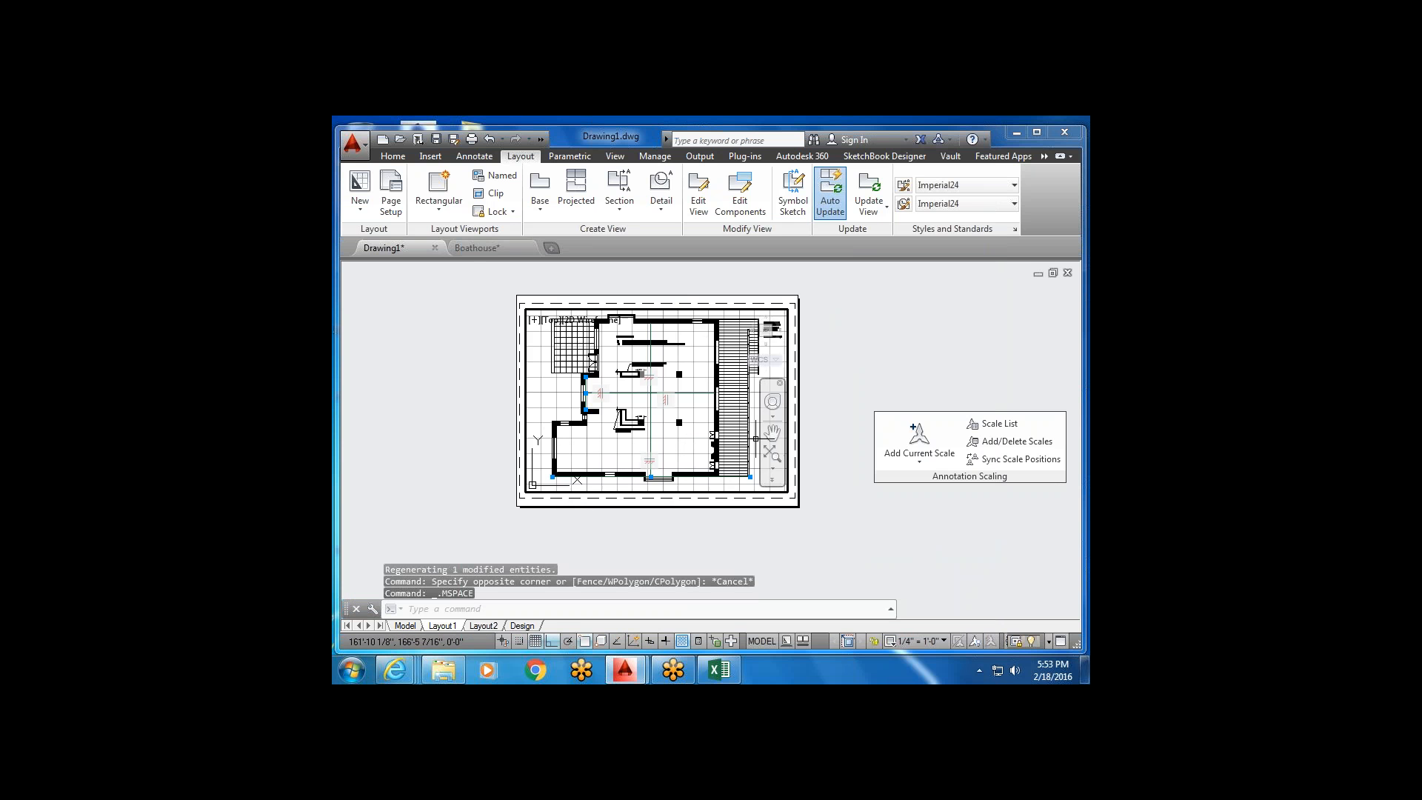
pyautogui.scroll(-4, 739, 432)
pyautogui.scroll(-5, 689, 458)
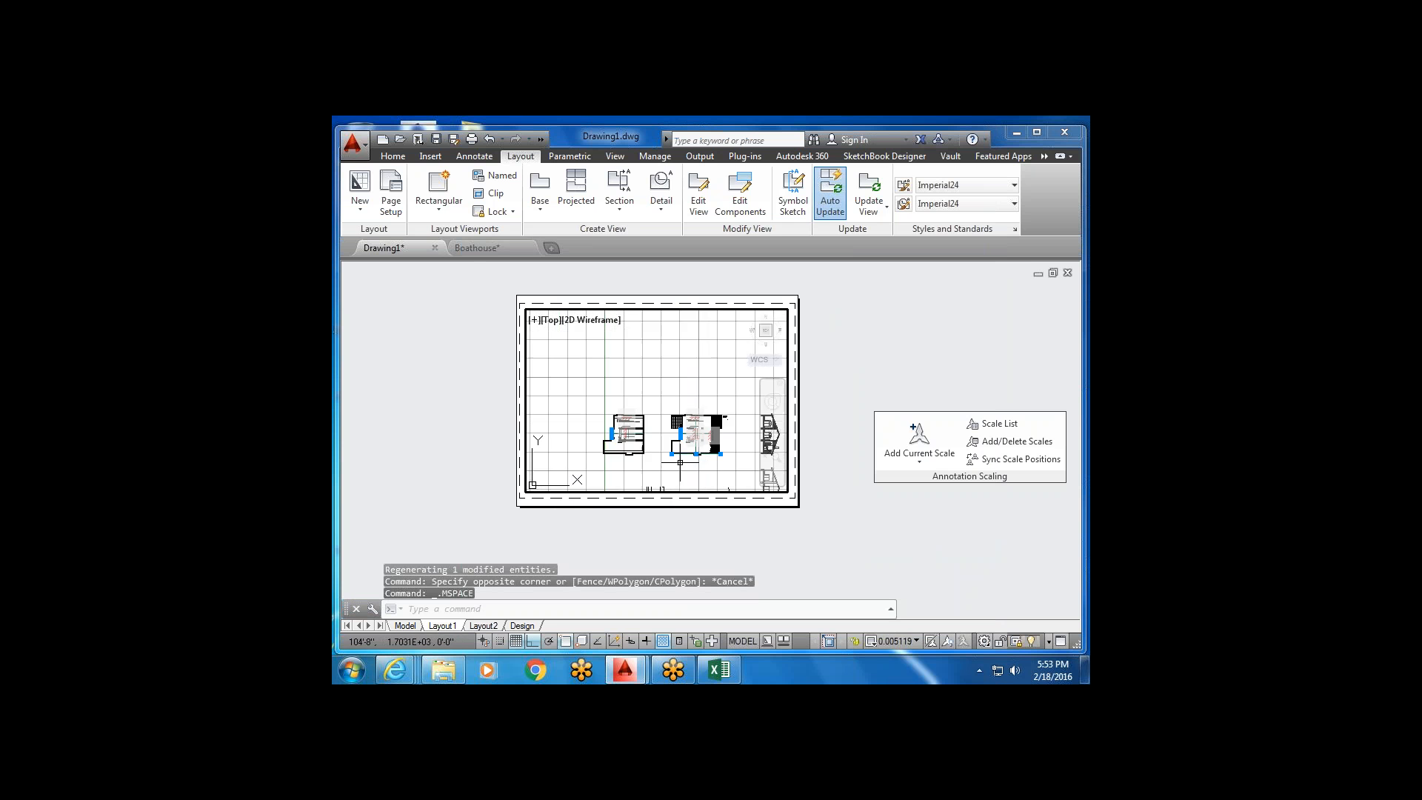
pyautogui.scroll(6, 617, 387)
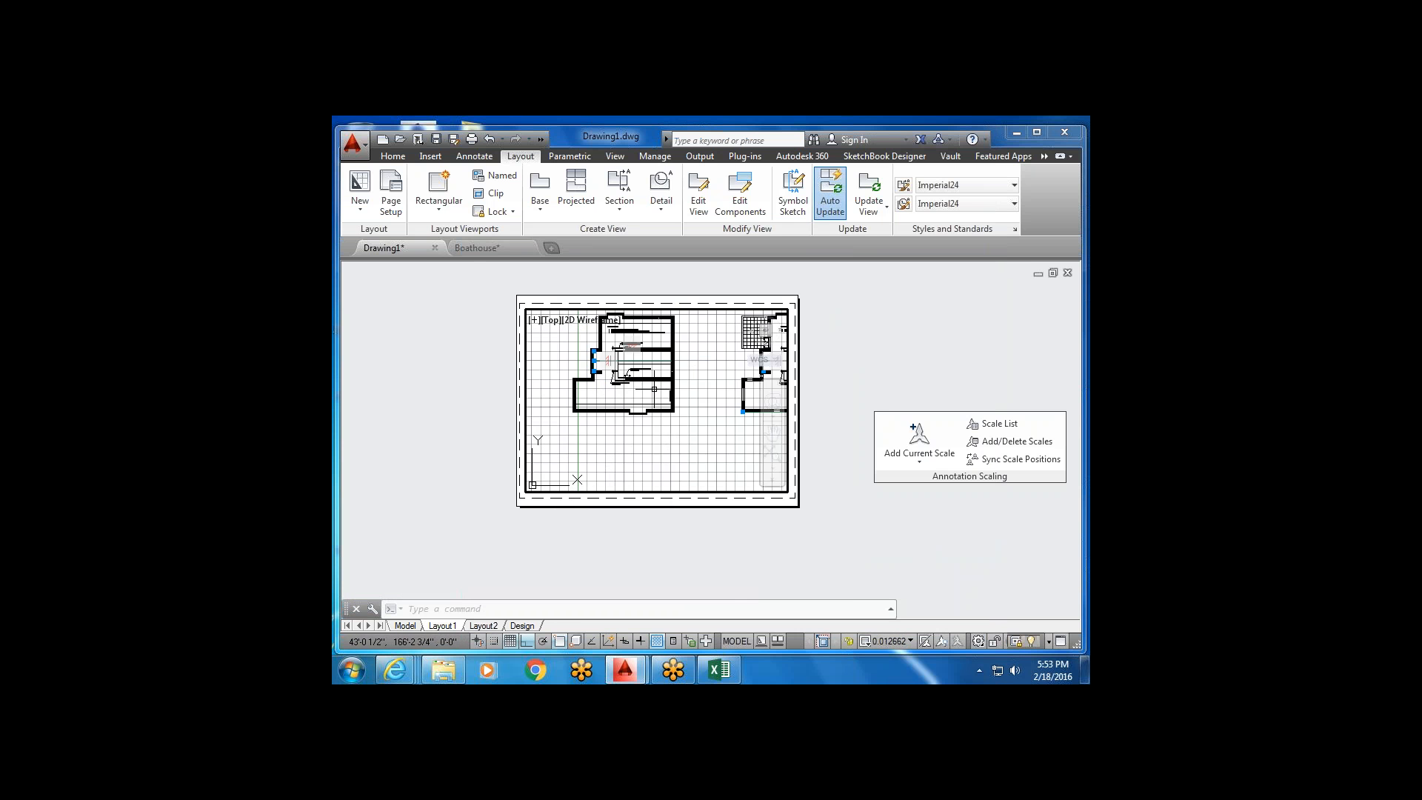
pyautogui.scroll(-3, 616, 449)
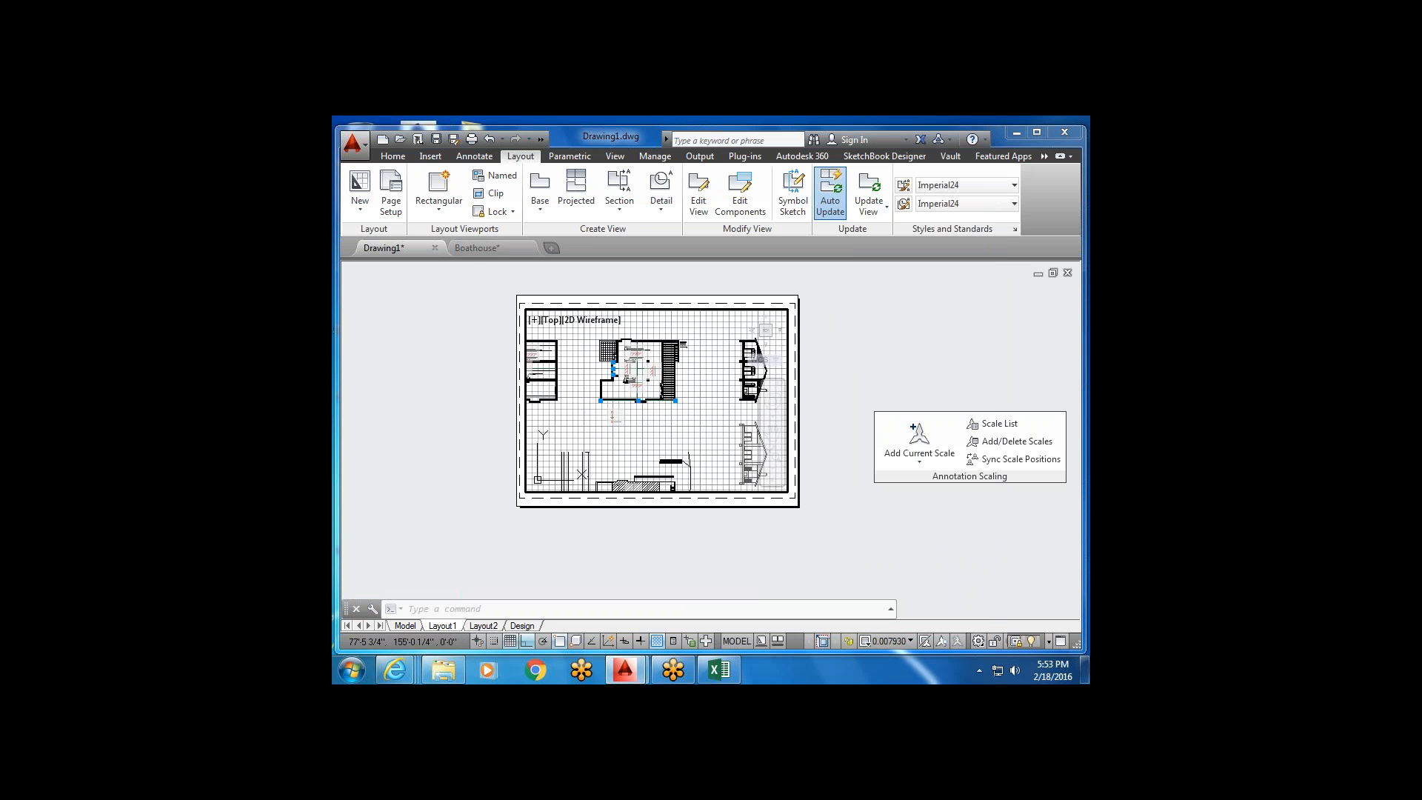
pyautogui.moveTo(578, 417); pyautogui.dragTo(638, 334, button='middle')
pyautogui.scroll(-2, 635, 356)
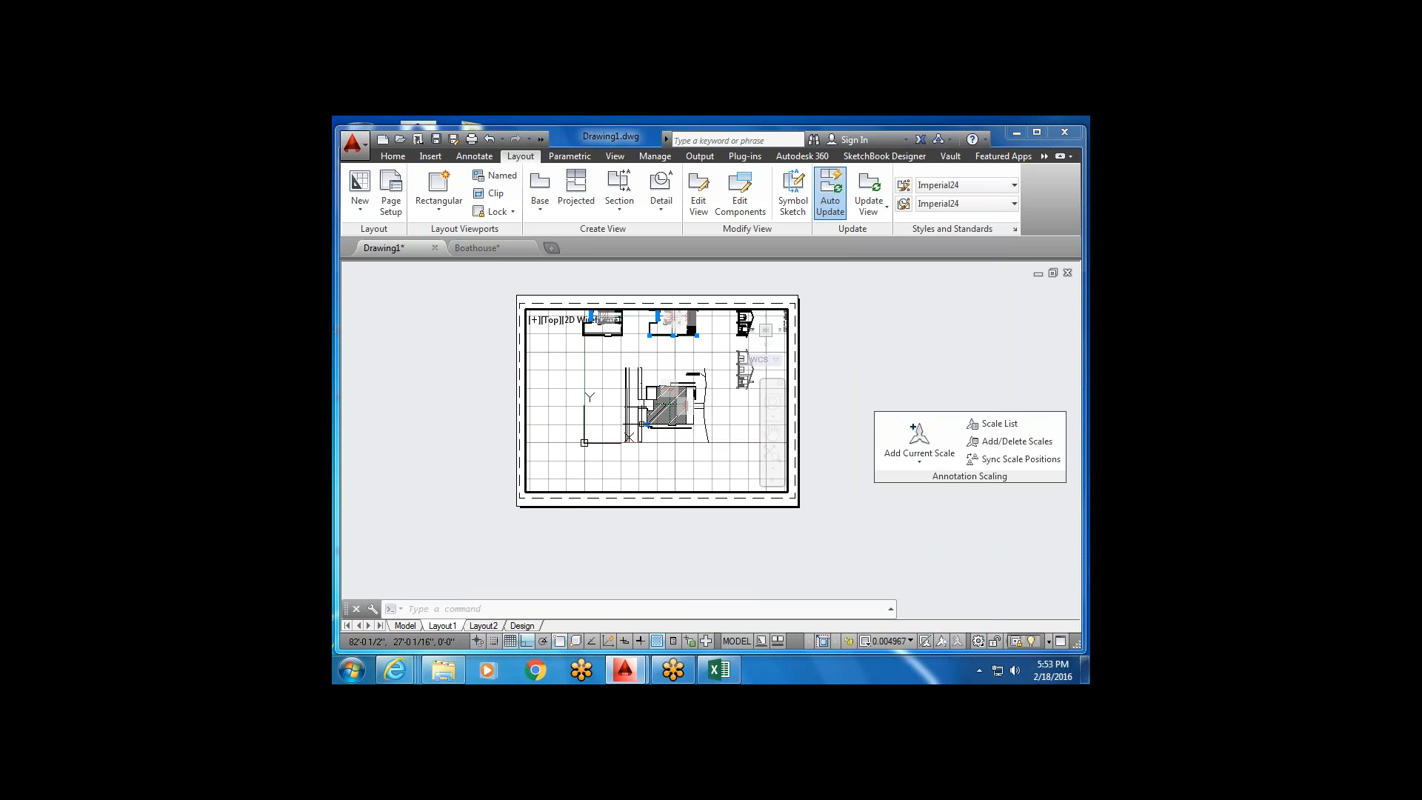
pyautogui.scroll(2, 641, 423)
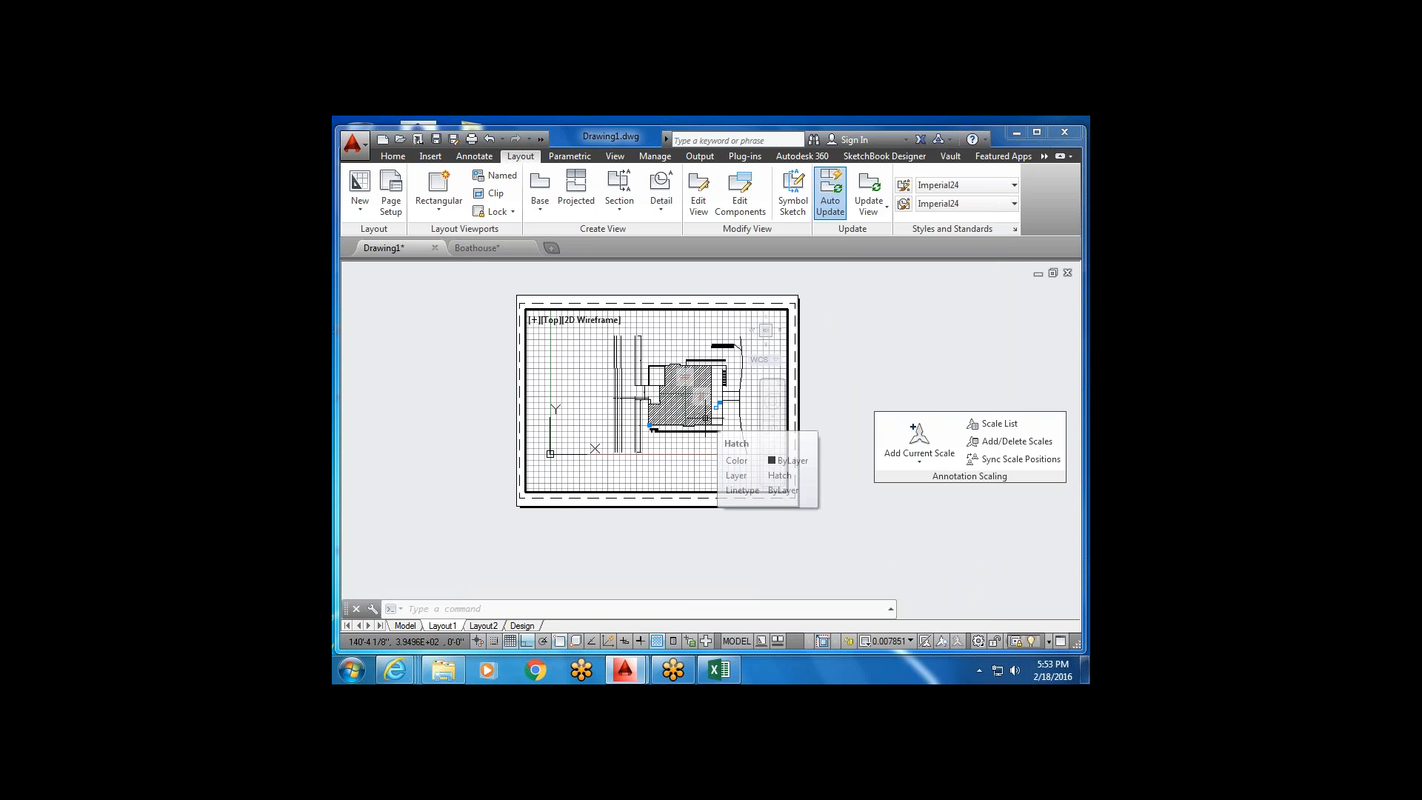
pyautogui.scroll(-2, 716, 409)
pyautogui.moveTo(692, 361); pyautogui.dragTo(656, 418, button='middle')
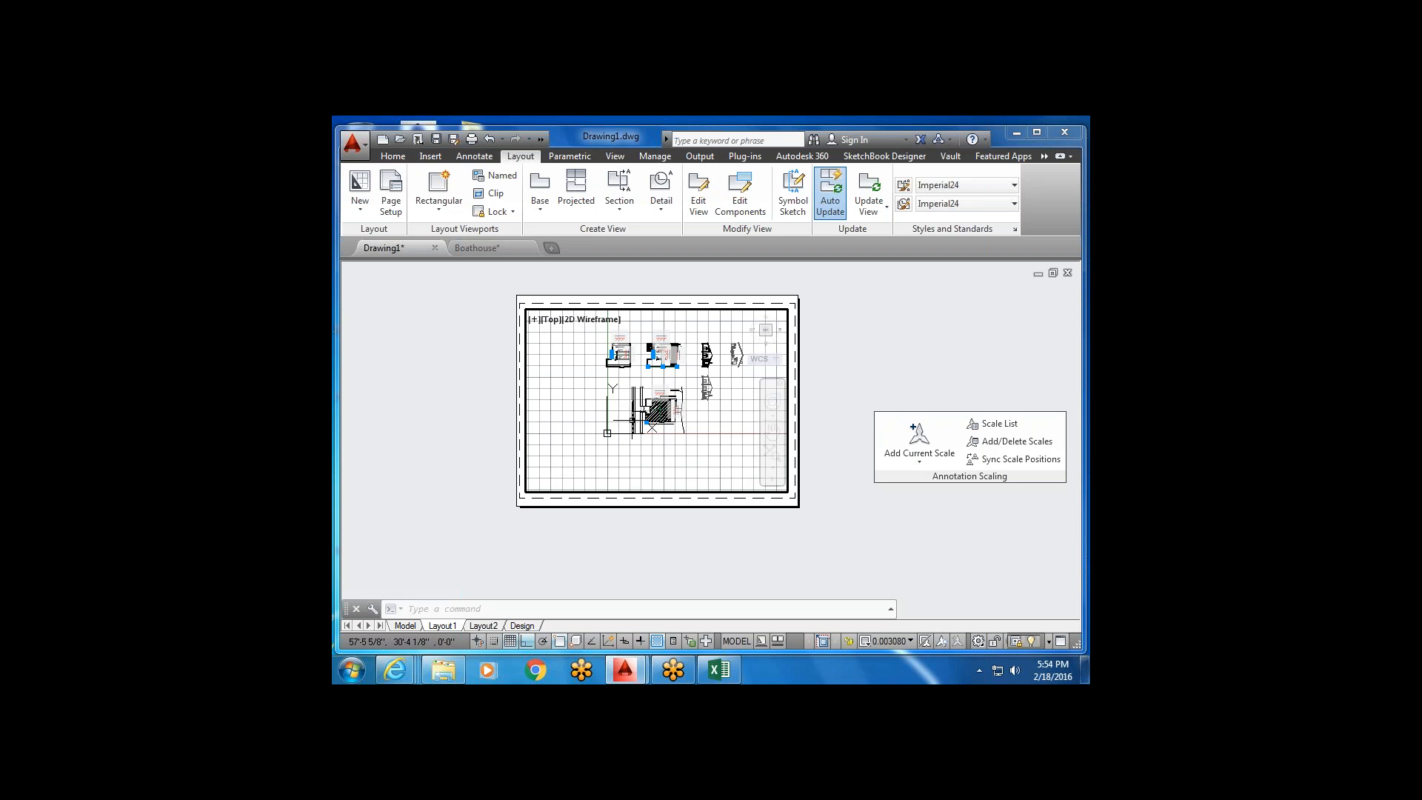
pyautogui.scroll(2, 703, 400)
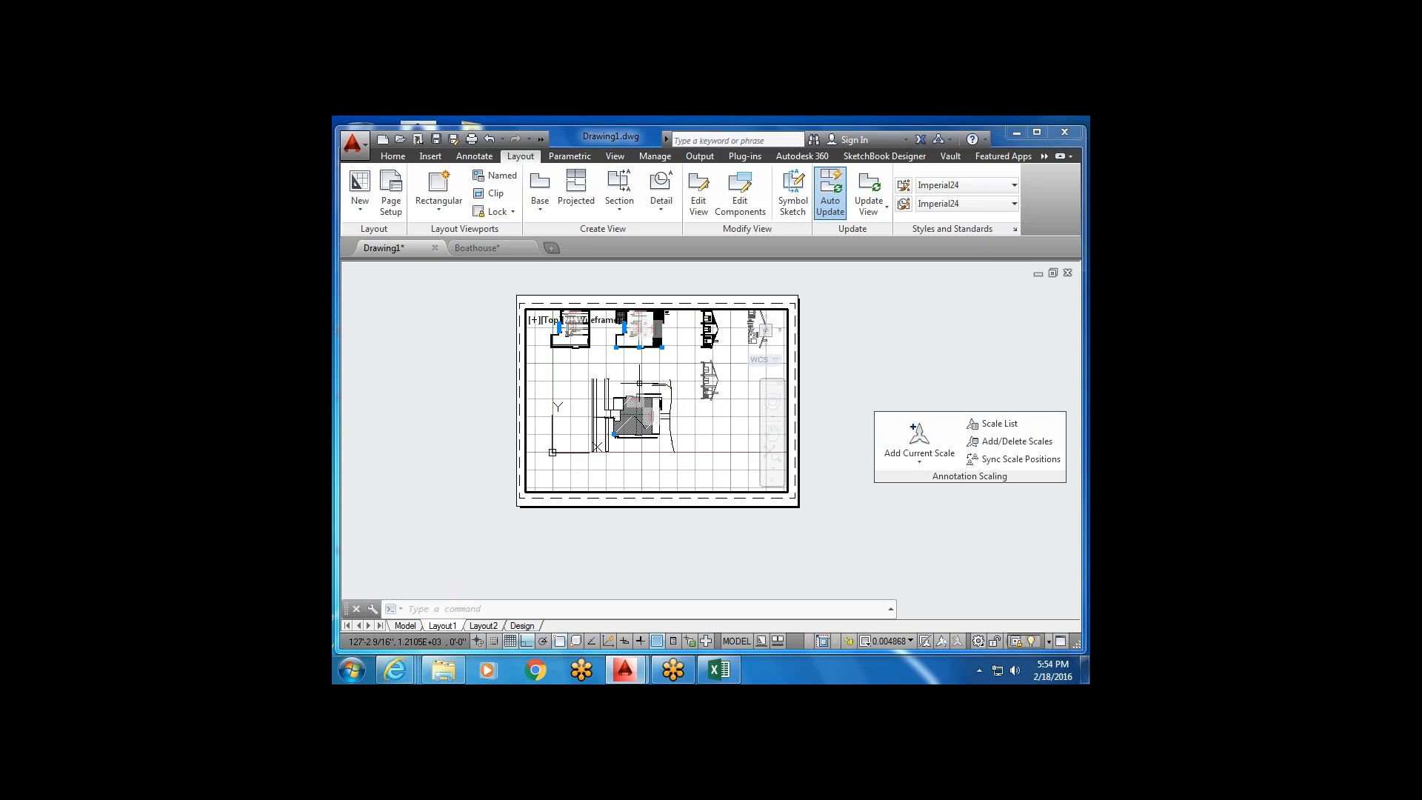
# Set the viewport to 1/4" = 1'-0", frame the hatched boathouse plan, and return to paper space.
pyautogui.moveTo(668, 381); pyautogui.dragTo(695, 381, button='middle')
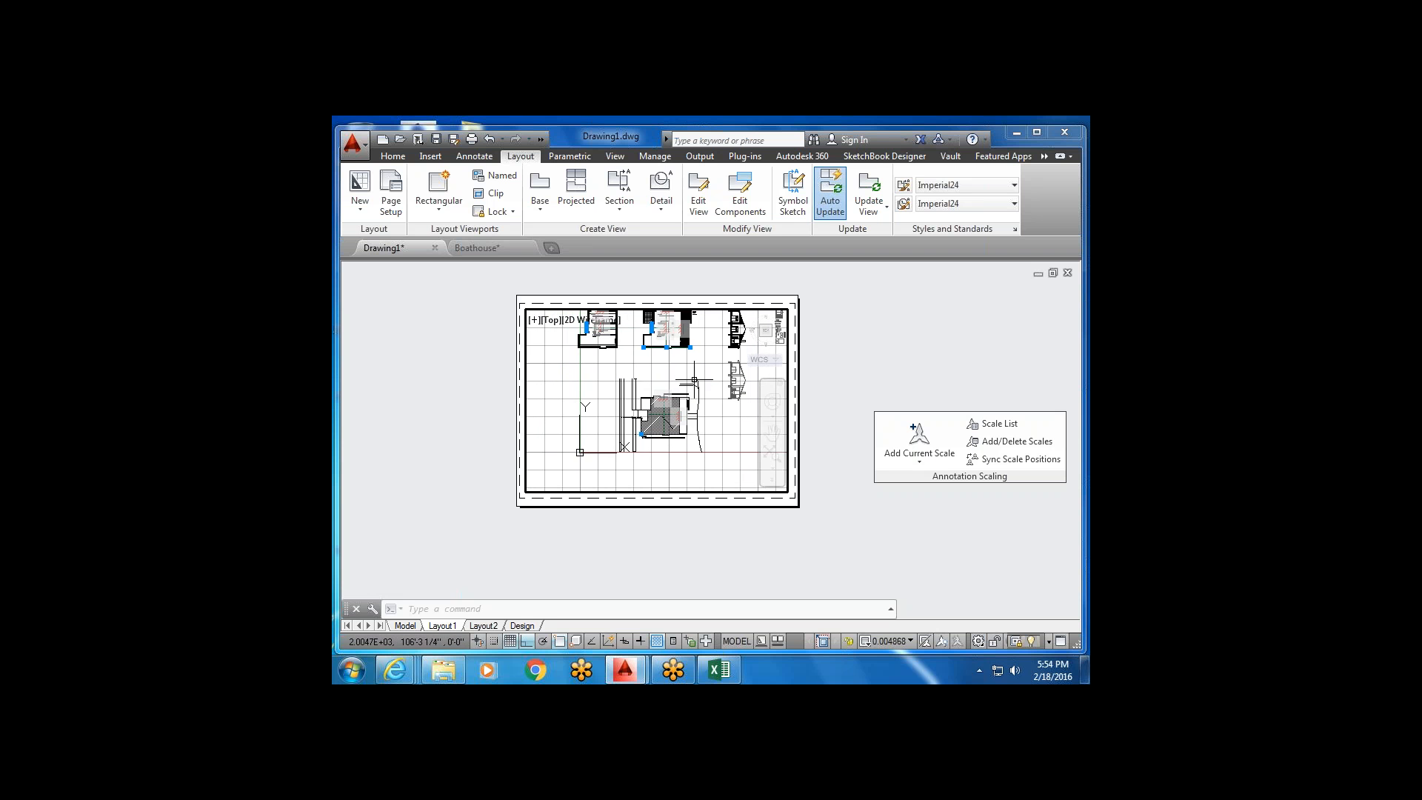
pyautogui.click(910, 641)
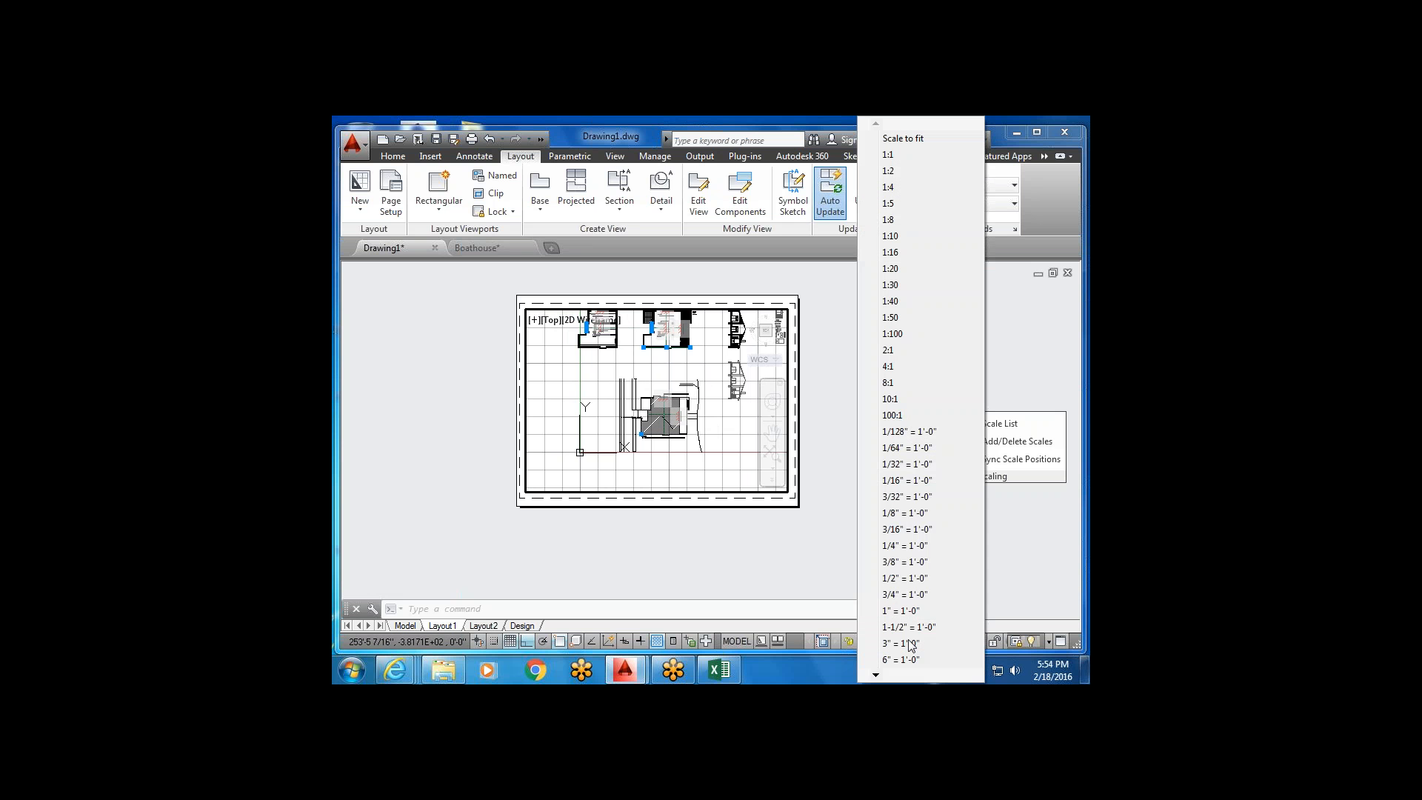
pyautogui.click(922, 545)
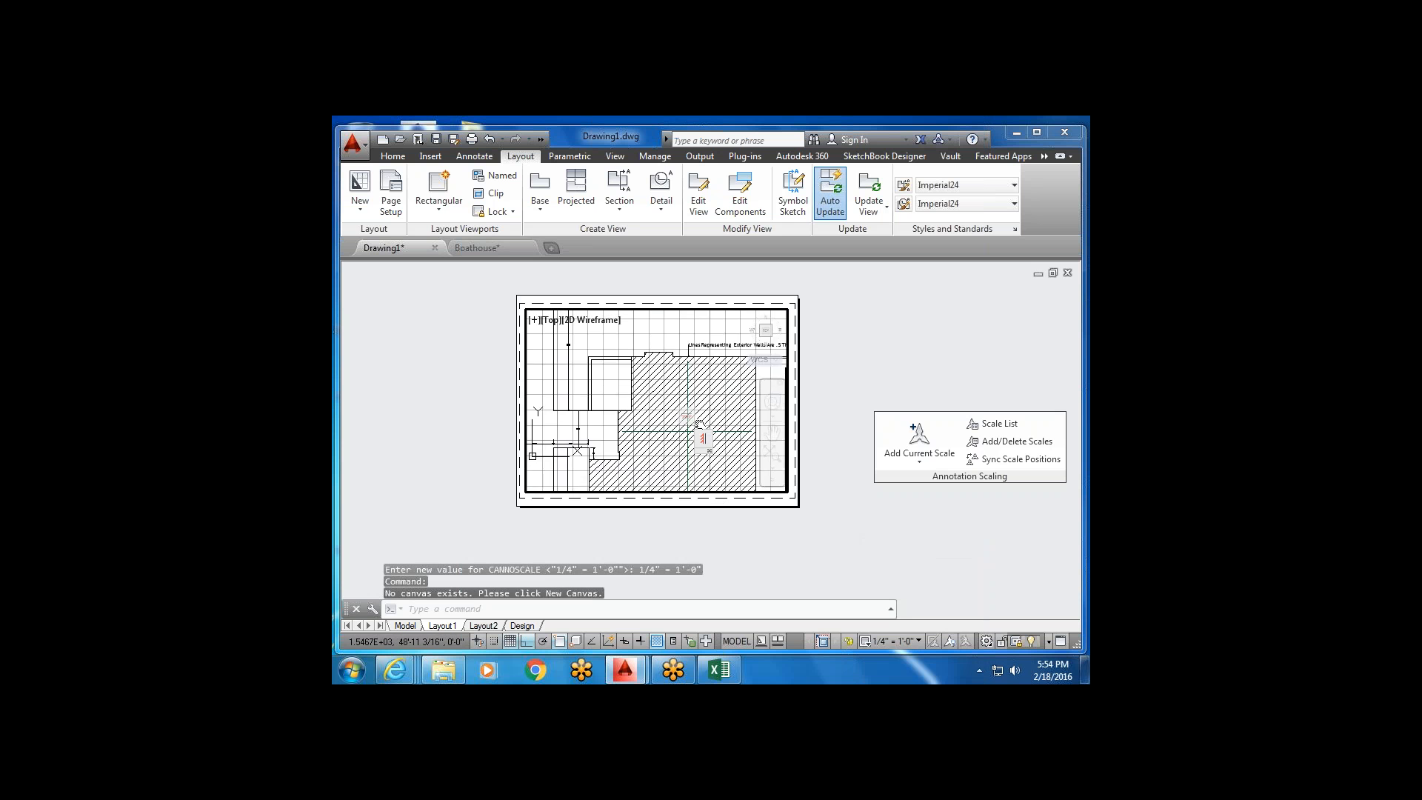
pyautogui.moveTo(699, 424)
pyautogui.mouseDown(button='middle')
pyautogui.moveTo(682, 366)
pyautogui.moveTo(648, 413)
pyautogui.moveTo(676, 393)
pyautogui.mouseUp(button='middle')
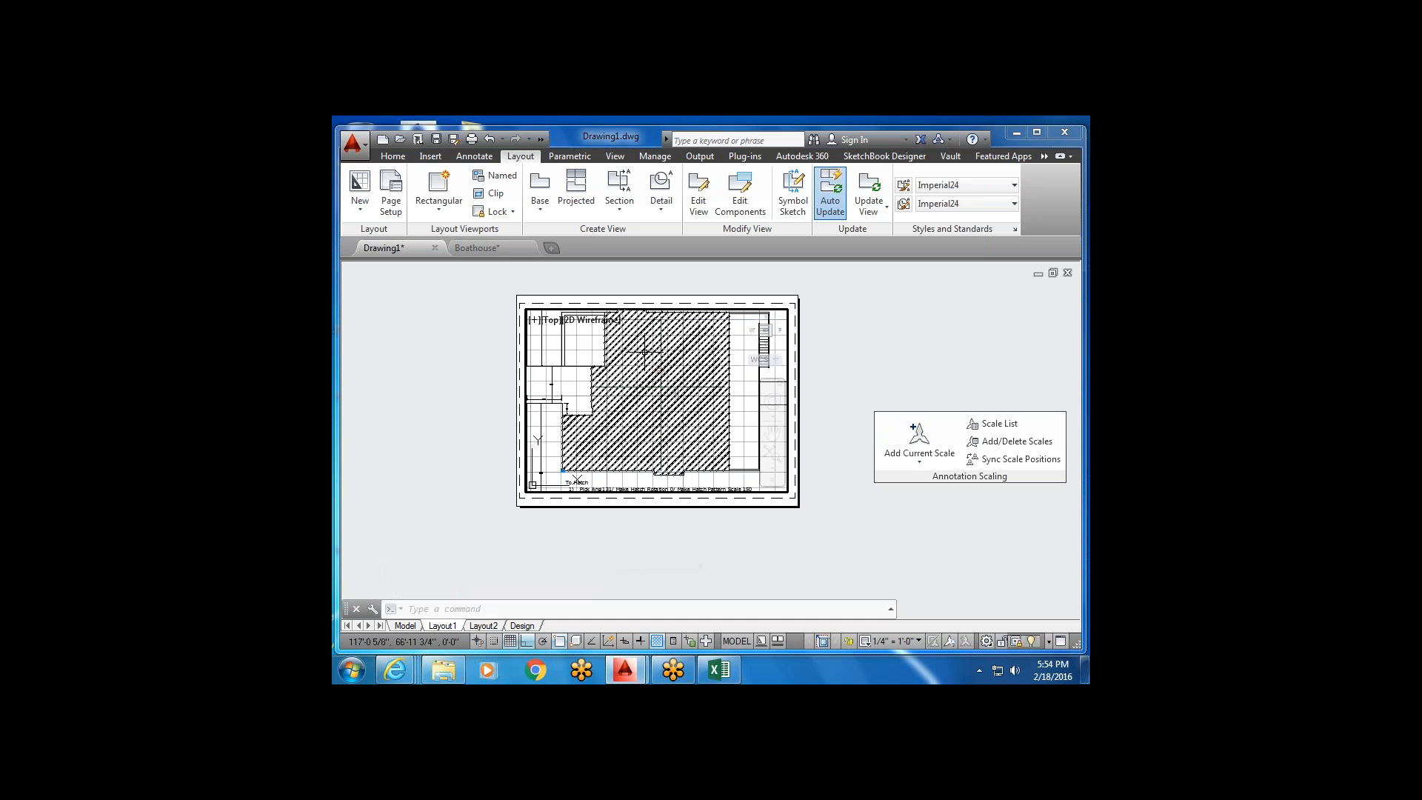
pyautogui.doubleClick(767, 503)
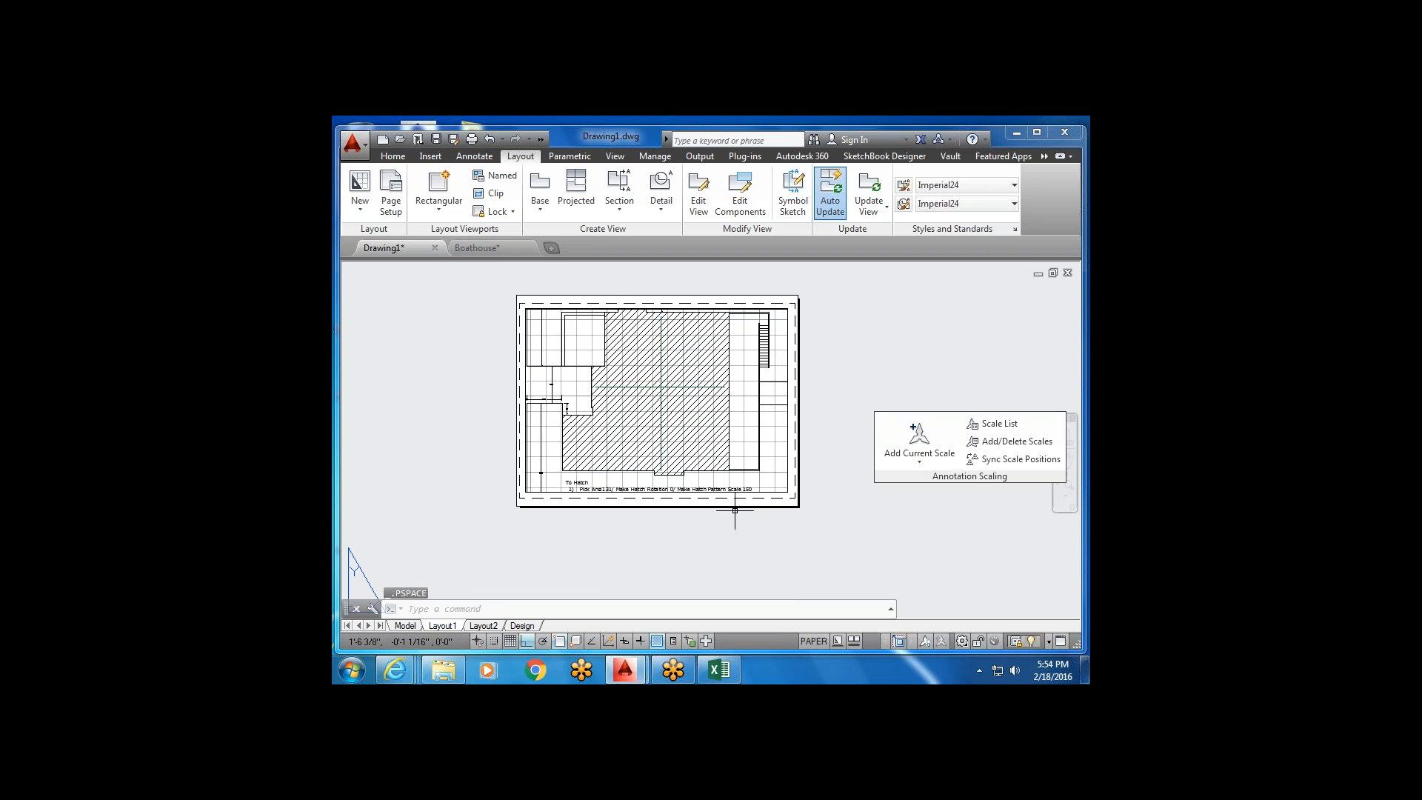
pyautogui.scroll(-2, 748, 446)
pyautogui.moveTo(707, 420); pyautogui.dragTo(682, 408, button='middle')
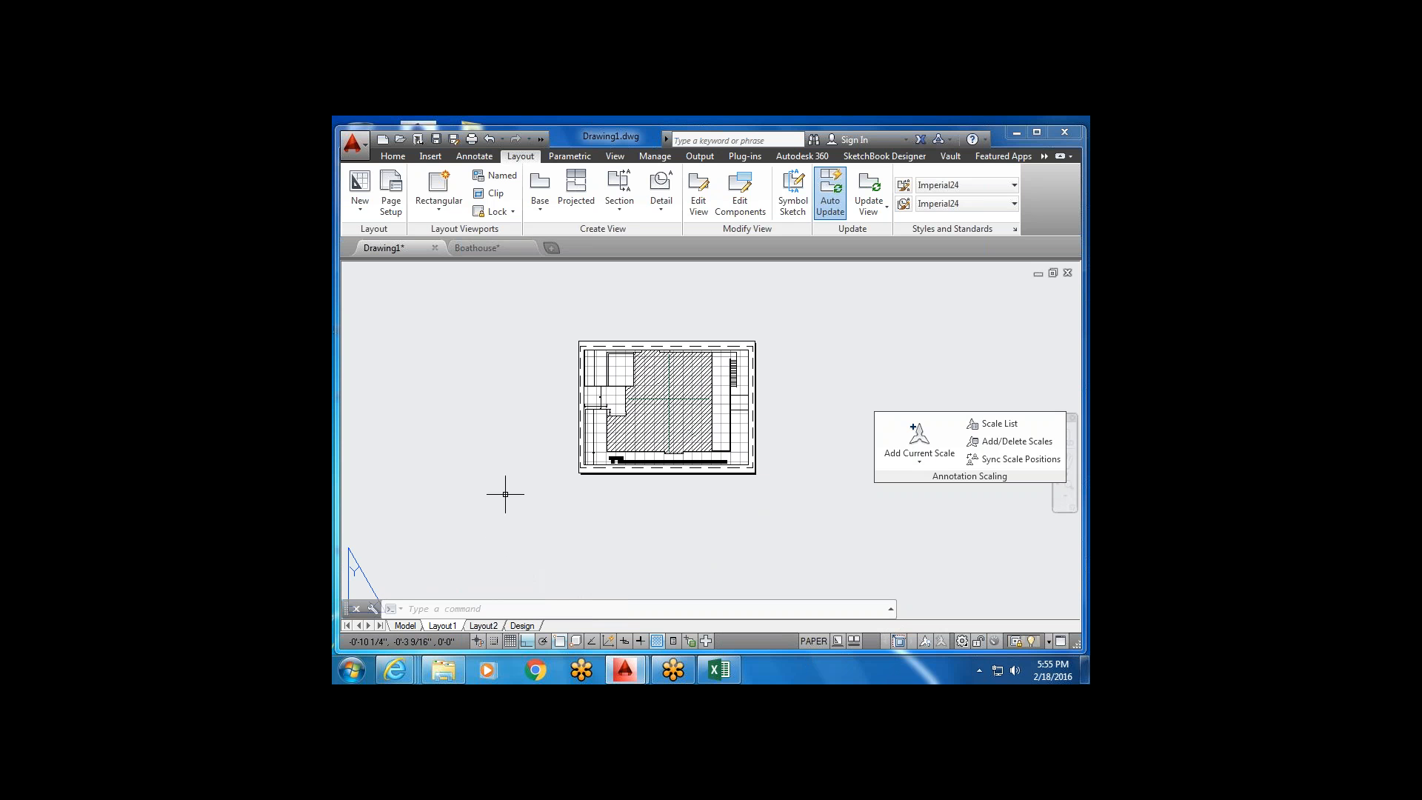
# Rename Drawing1's Layout1 tab to 'C size', then switch to the Boathouse drawing.
pyautogui.click(491, 627)
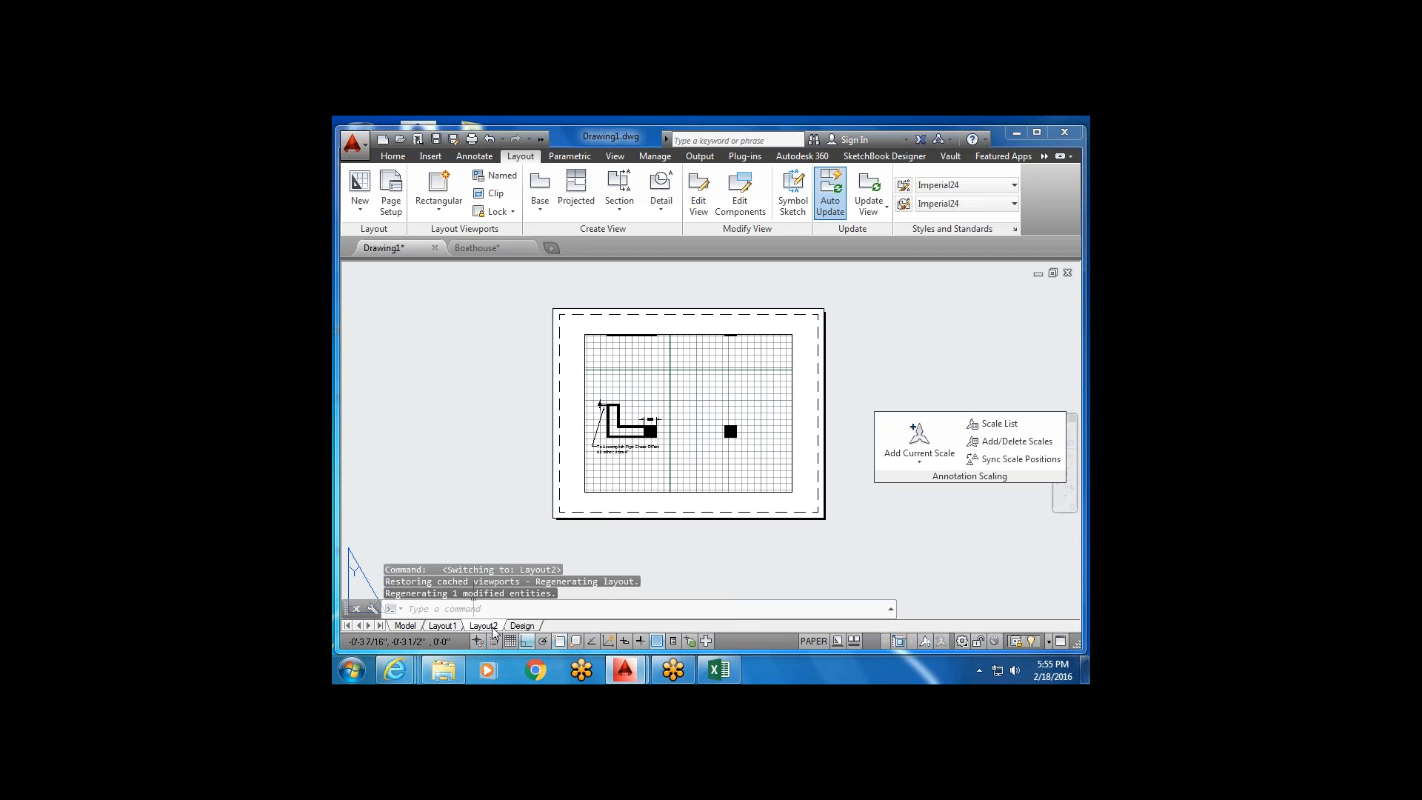
pyautogui.click(442, 626)
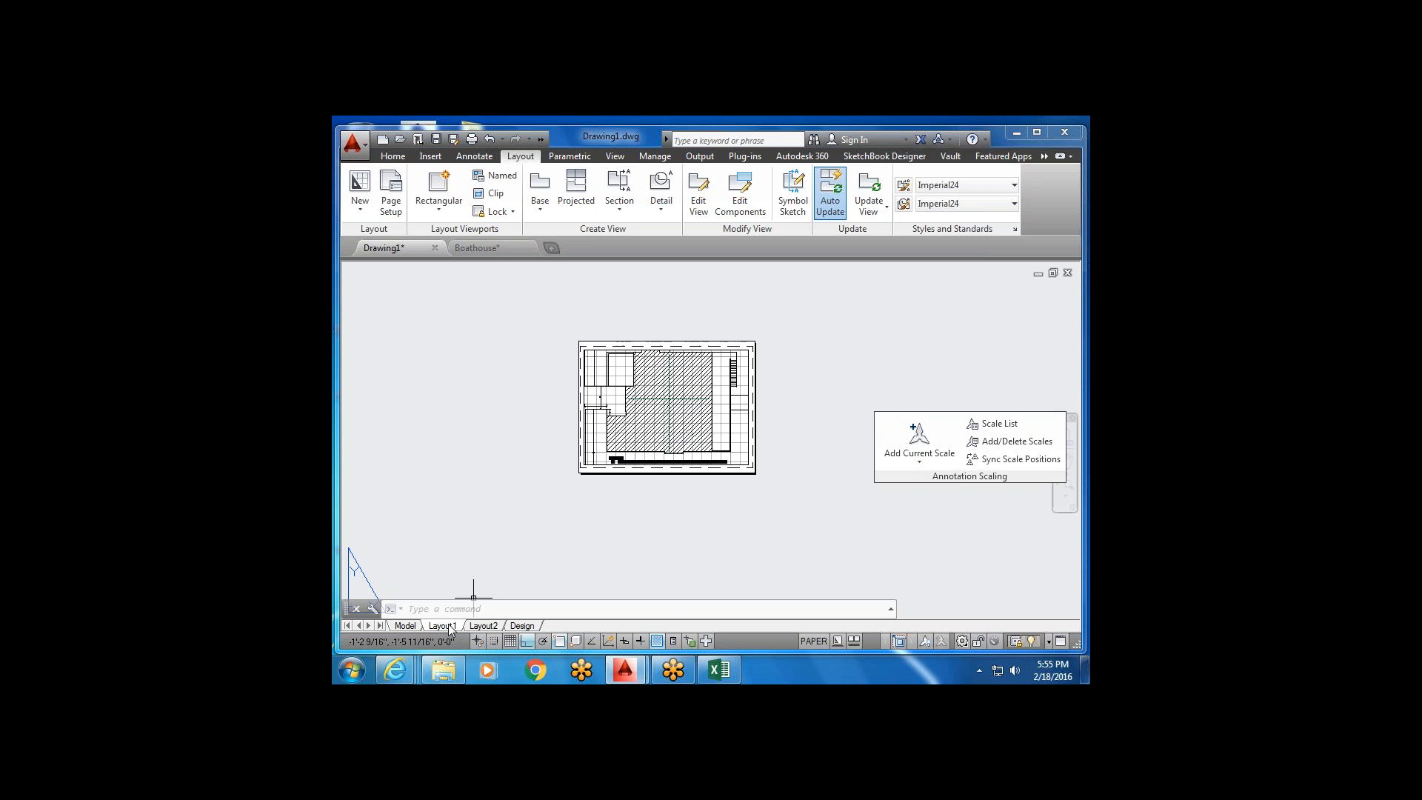
pyautogui.doubleClick(447, 626)
pyautogui.press('BackSpace')
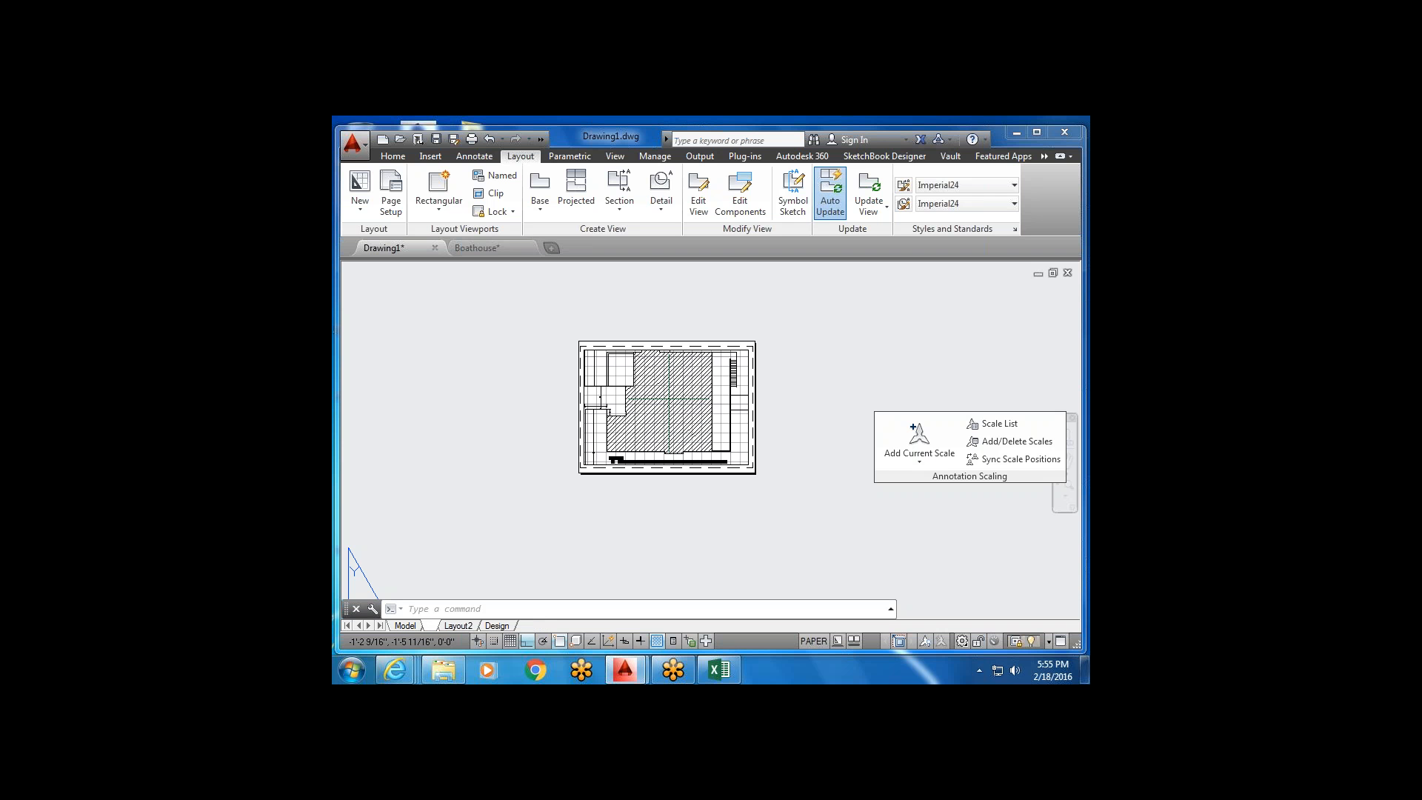
pyautogui.write('C size')
pyautogui.press('Return')
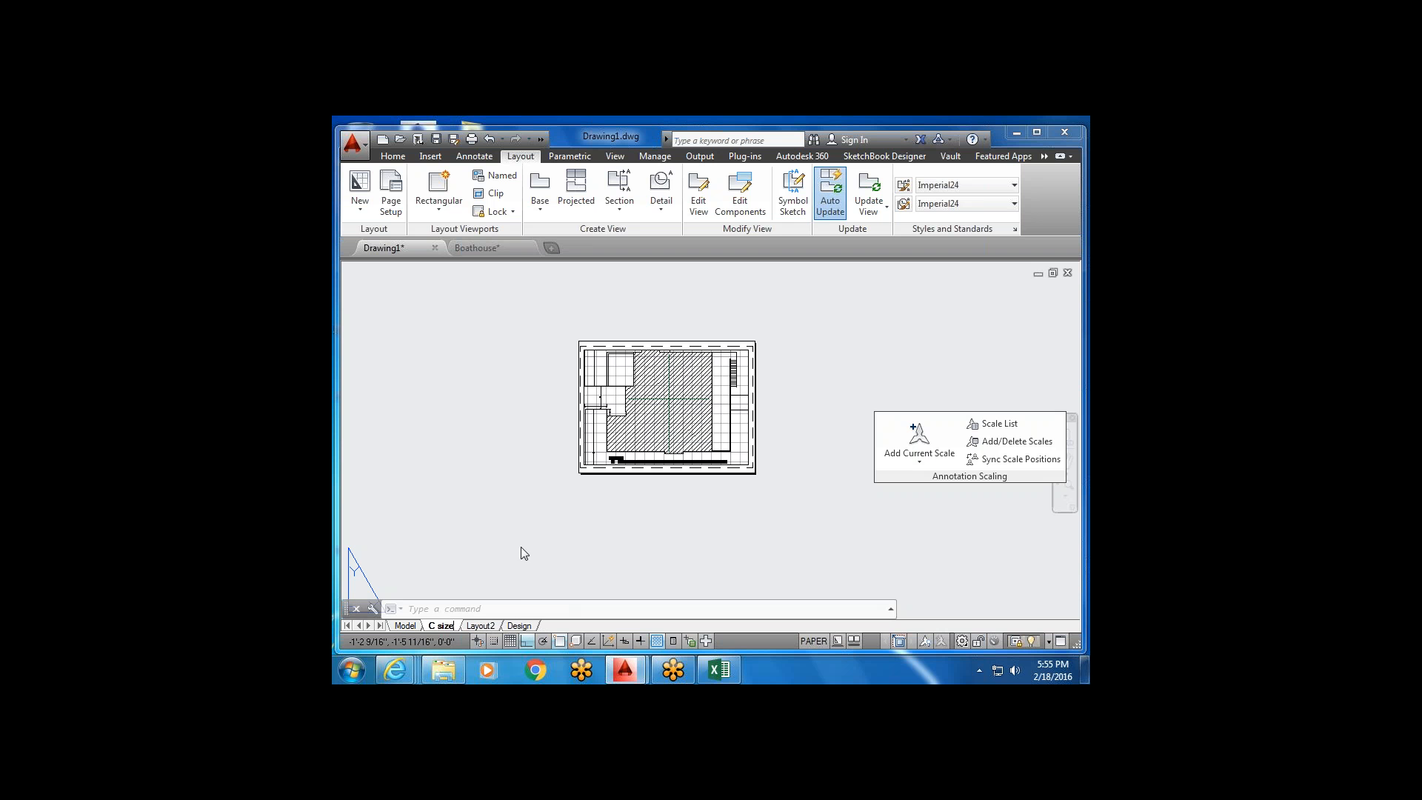
pyautogui.click(515, 545)
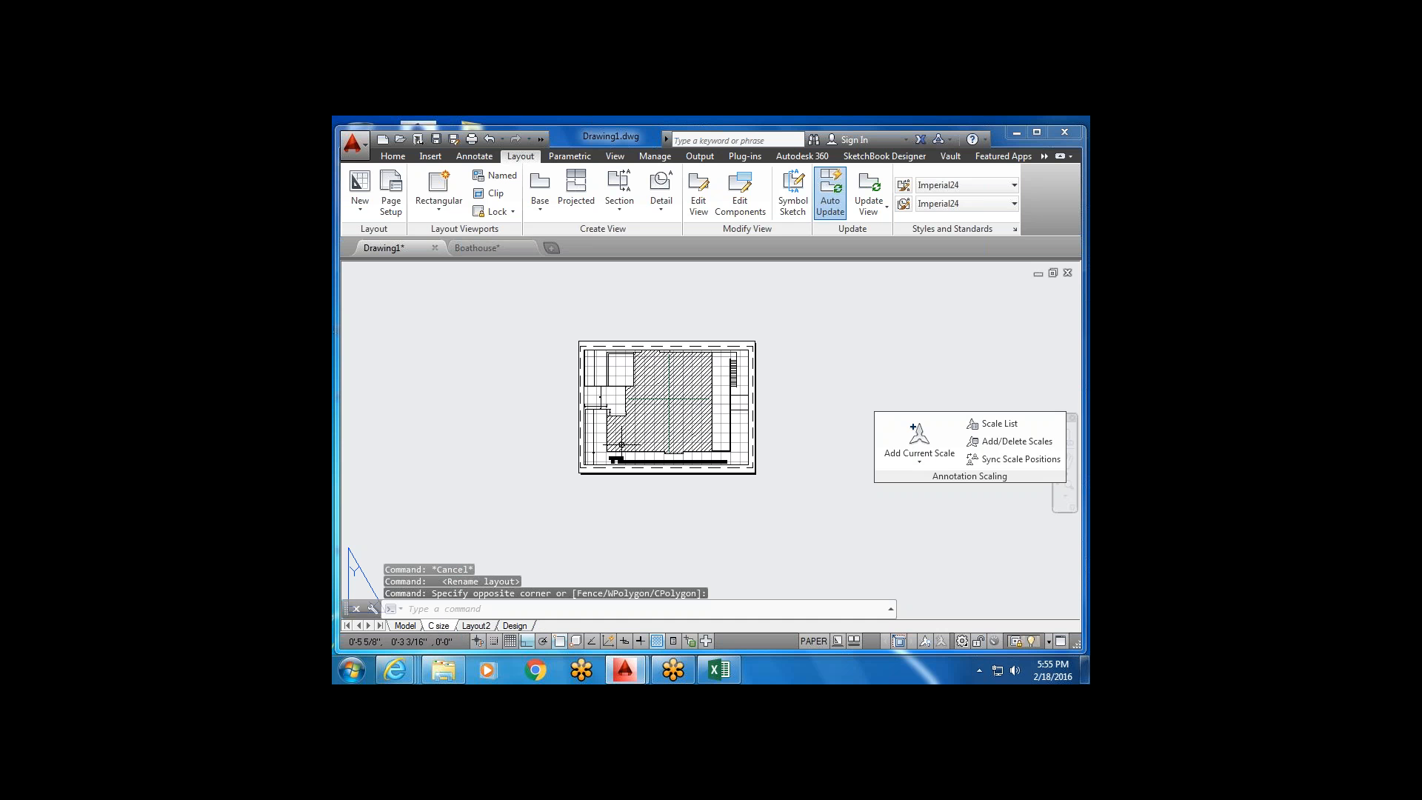
pyautogui.click(489, 249)
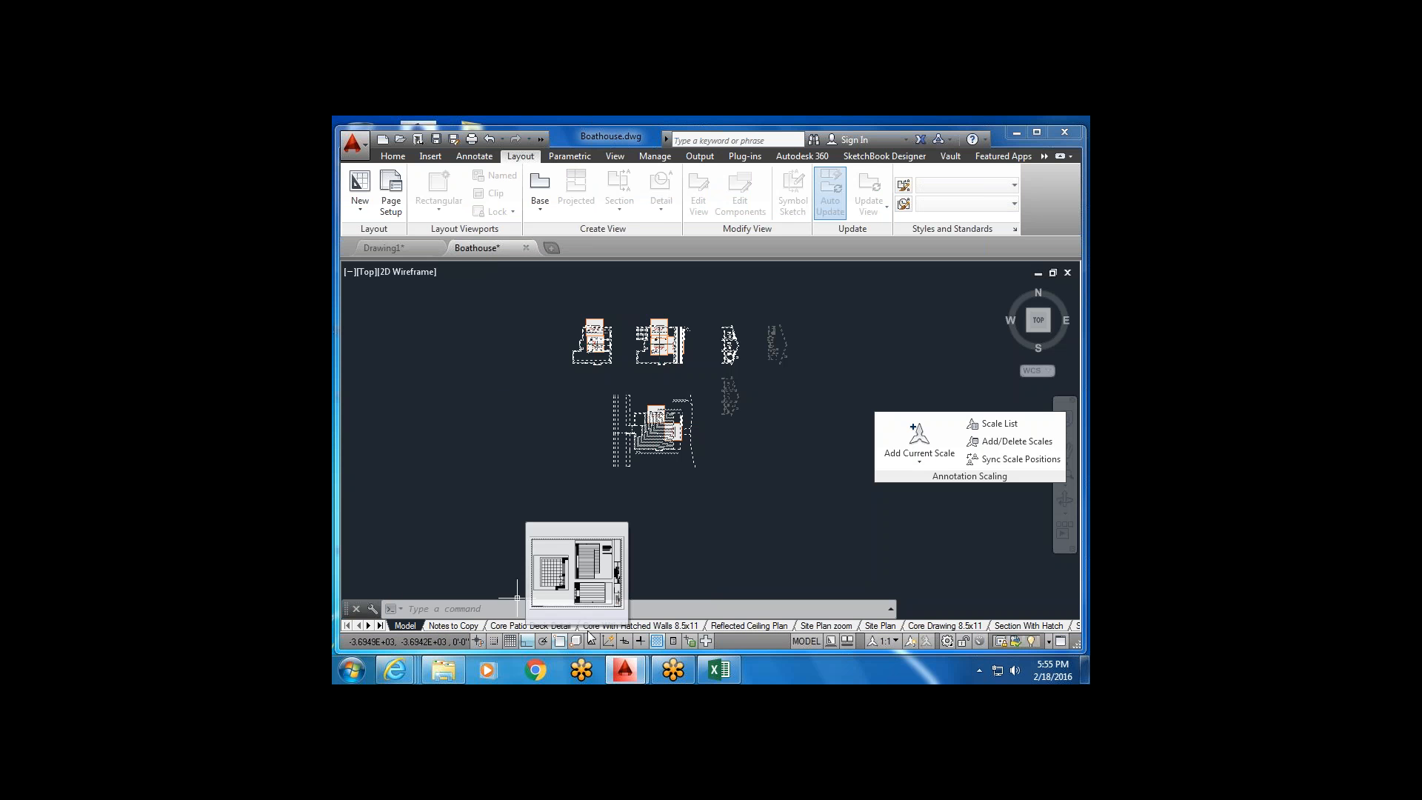
# Switch from Boathouse.dwg back to Drawing1, landing on its C size layout.
pyautogui.moveTo(557, 628)
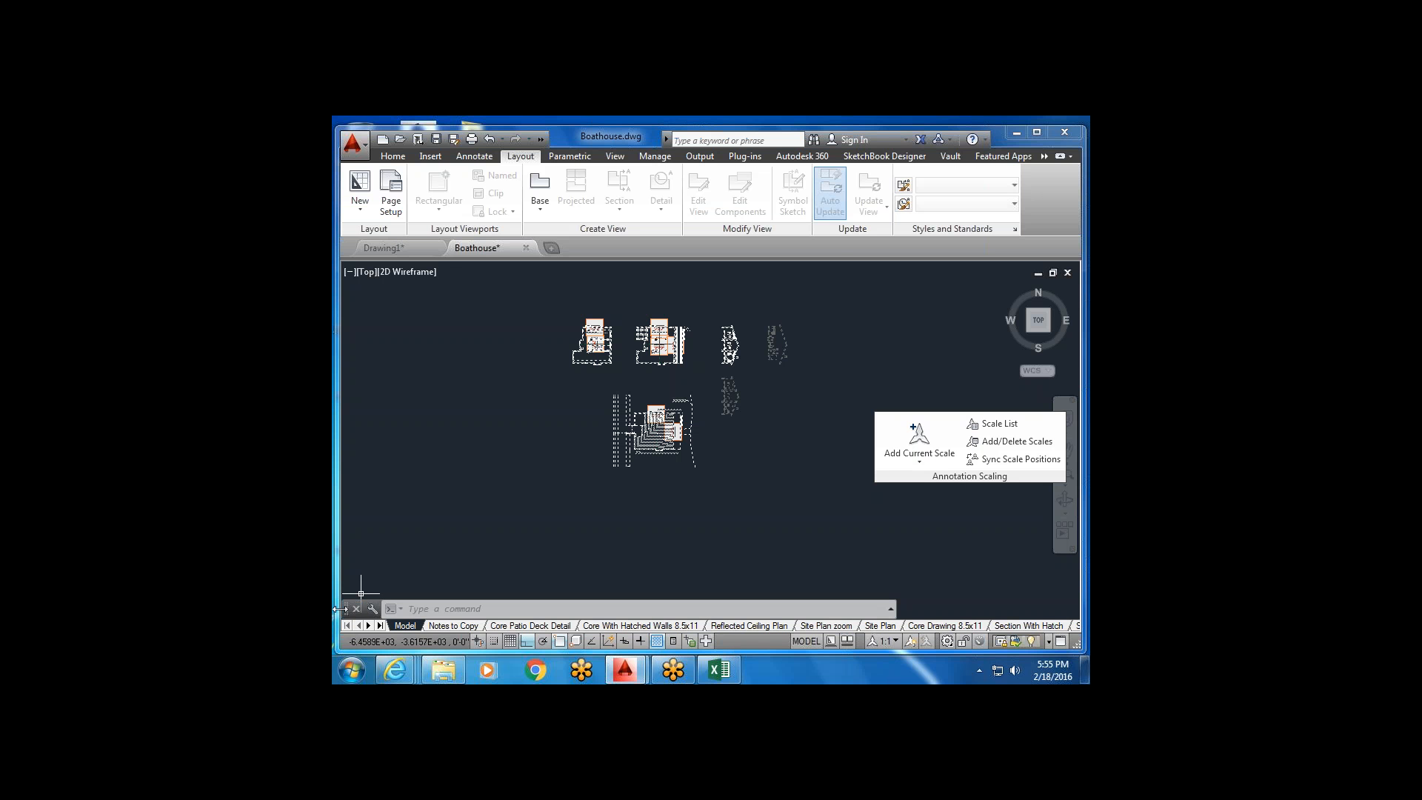
pyautogui.click(401, 249)
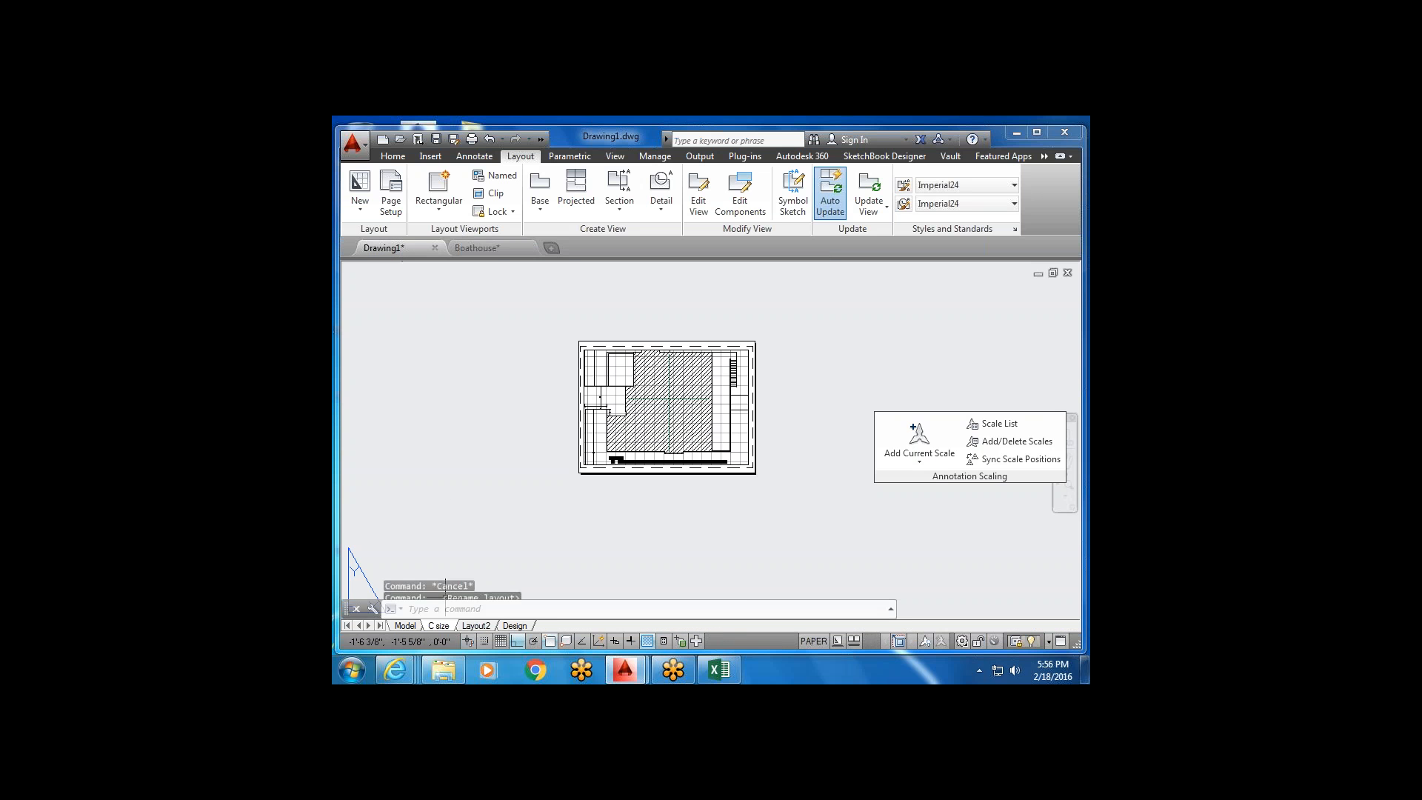
# Rename the Design layout tab to 'D-Size'.
pyautogui.click(474, 626)
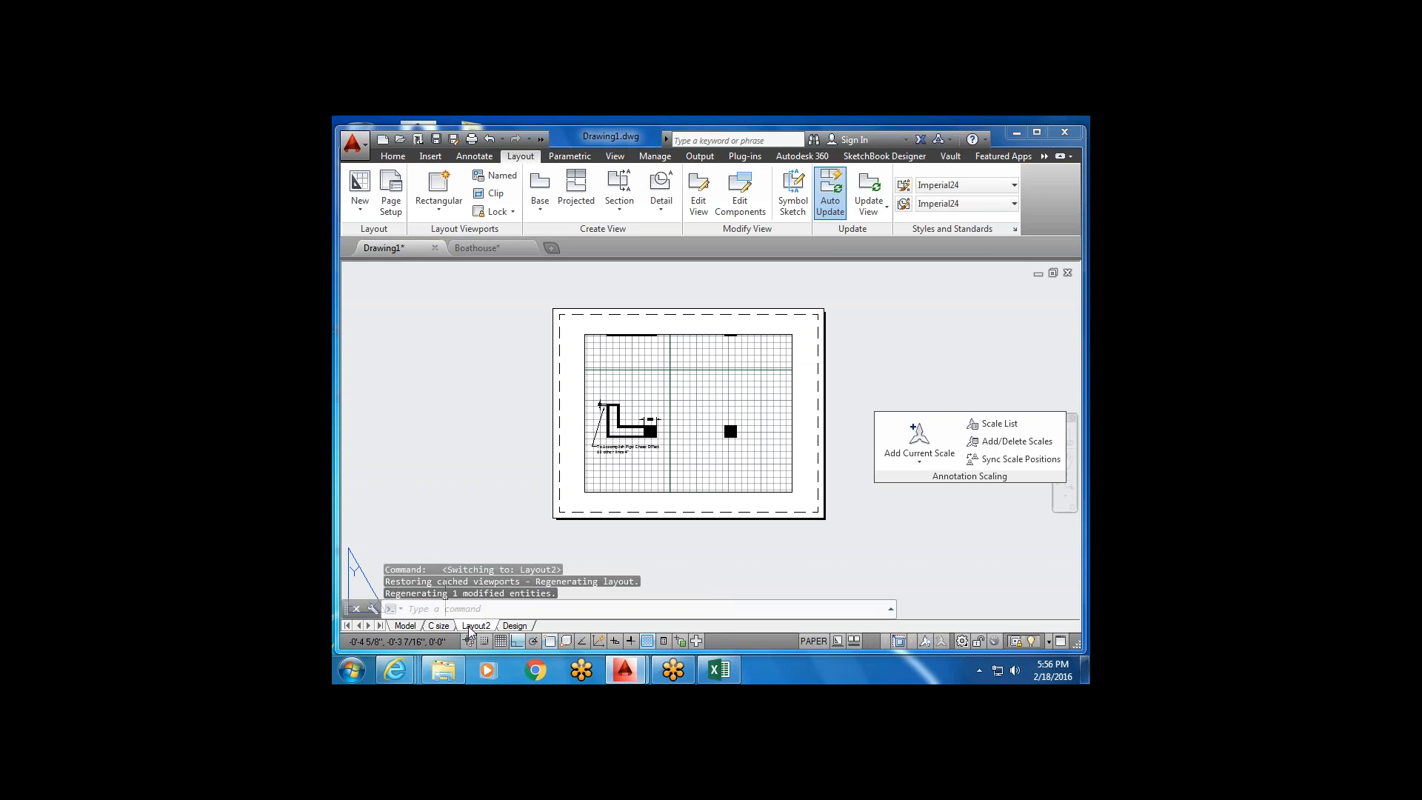
pyautogui.moveTo(438, 629)
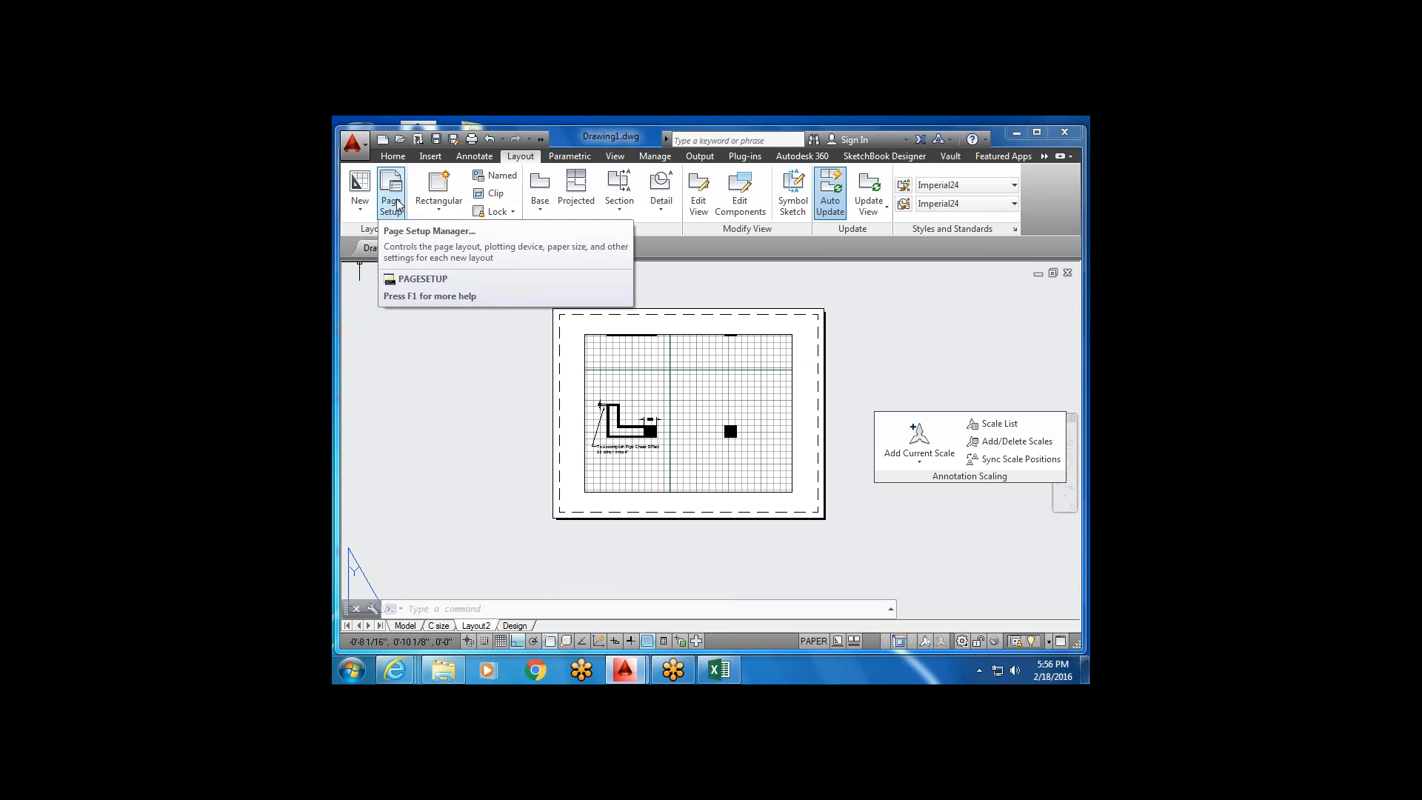
pyautogui.click(518, 626)
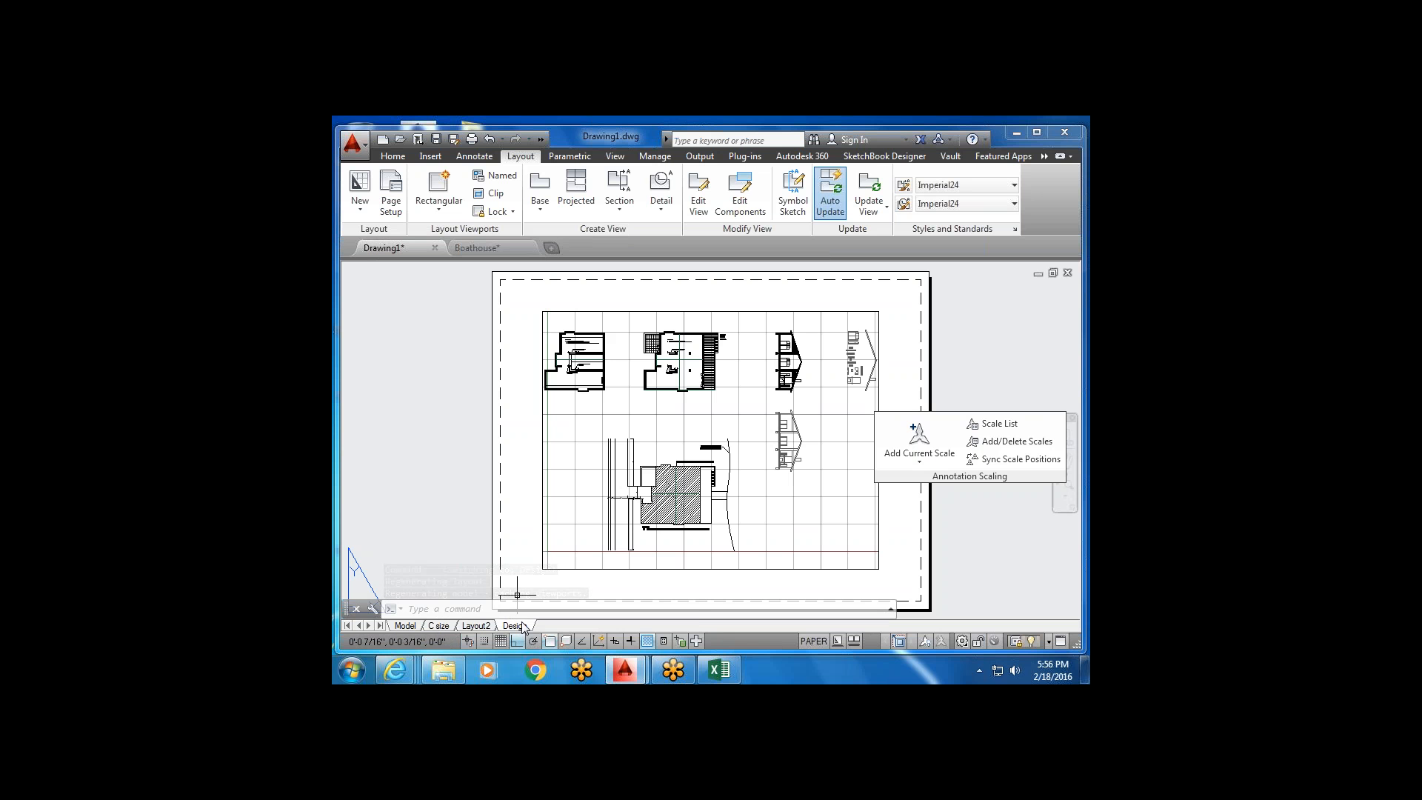
pyautogui.rightClick(523, 627)
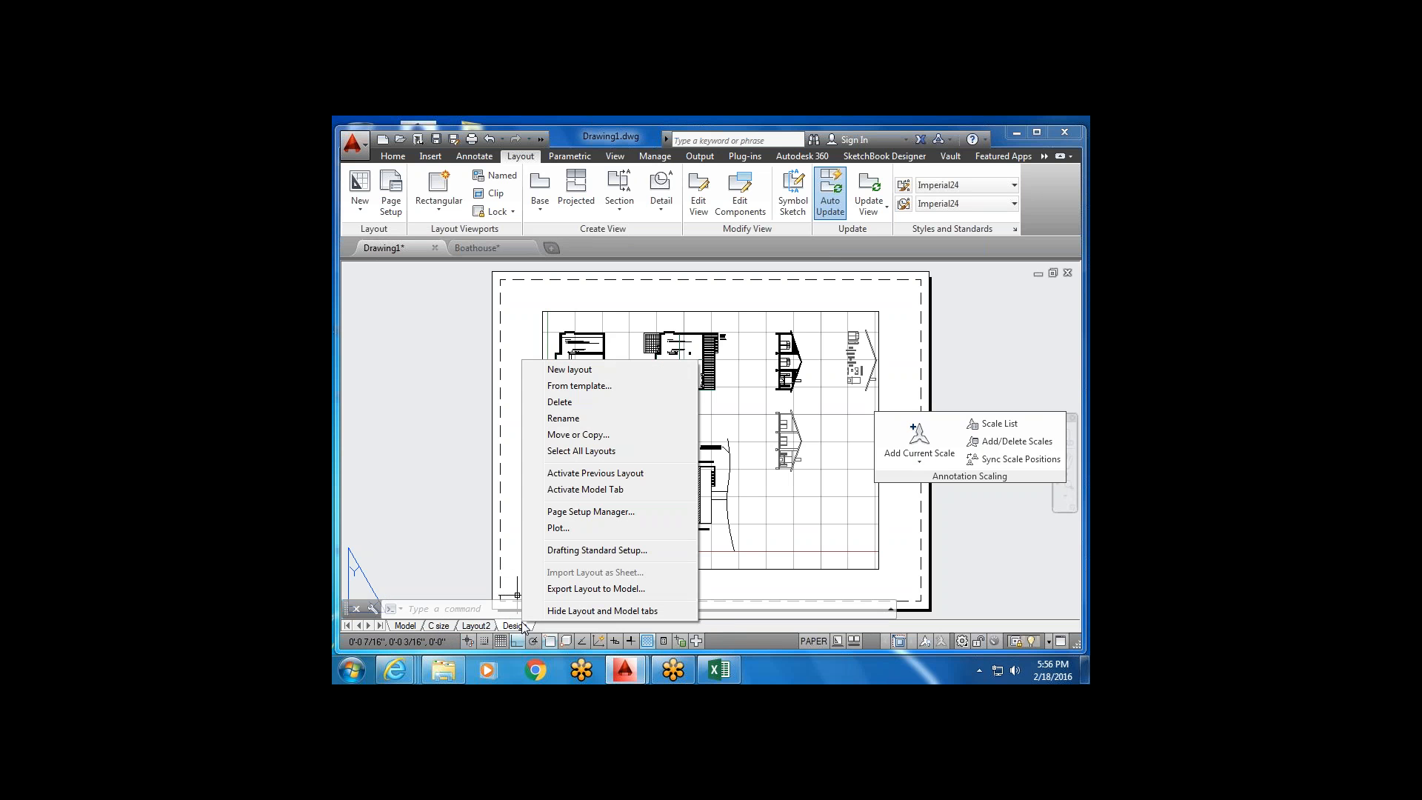
pyautogui.click(606, 420)
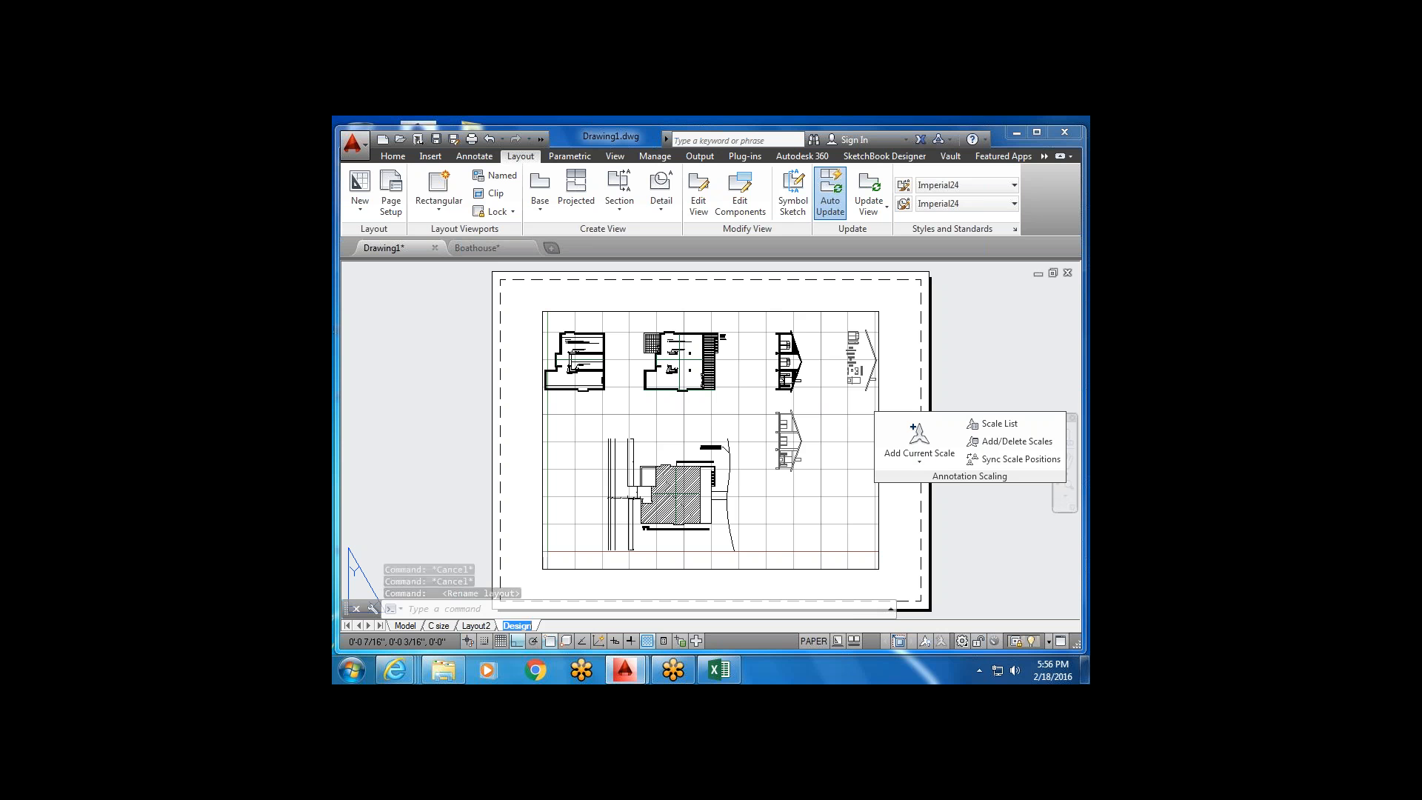
pyautogui.press('BackSpace')
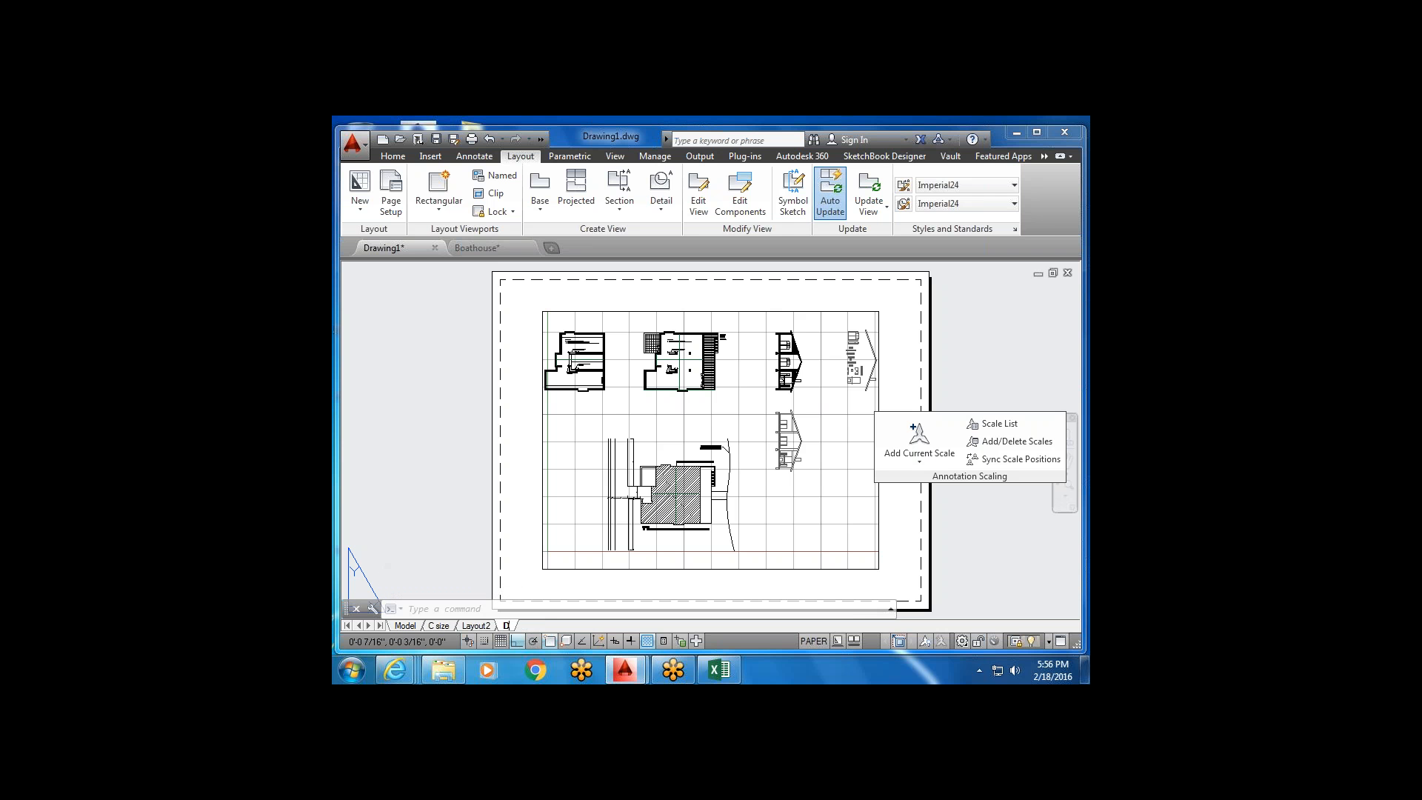
pyautogui.write('D-Size')
pyautogui.click(531, 565)
pyautogui.press('Escape')
# Bring the D-Size sheet into view and open its Page Setup Manager.
pyautogui.scroll(-4, 570, 463)
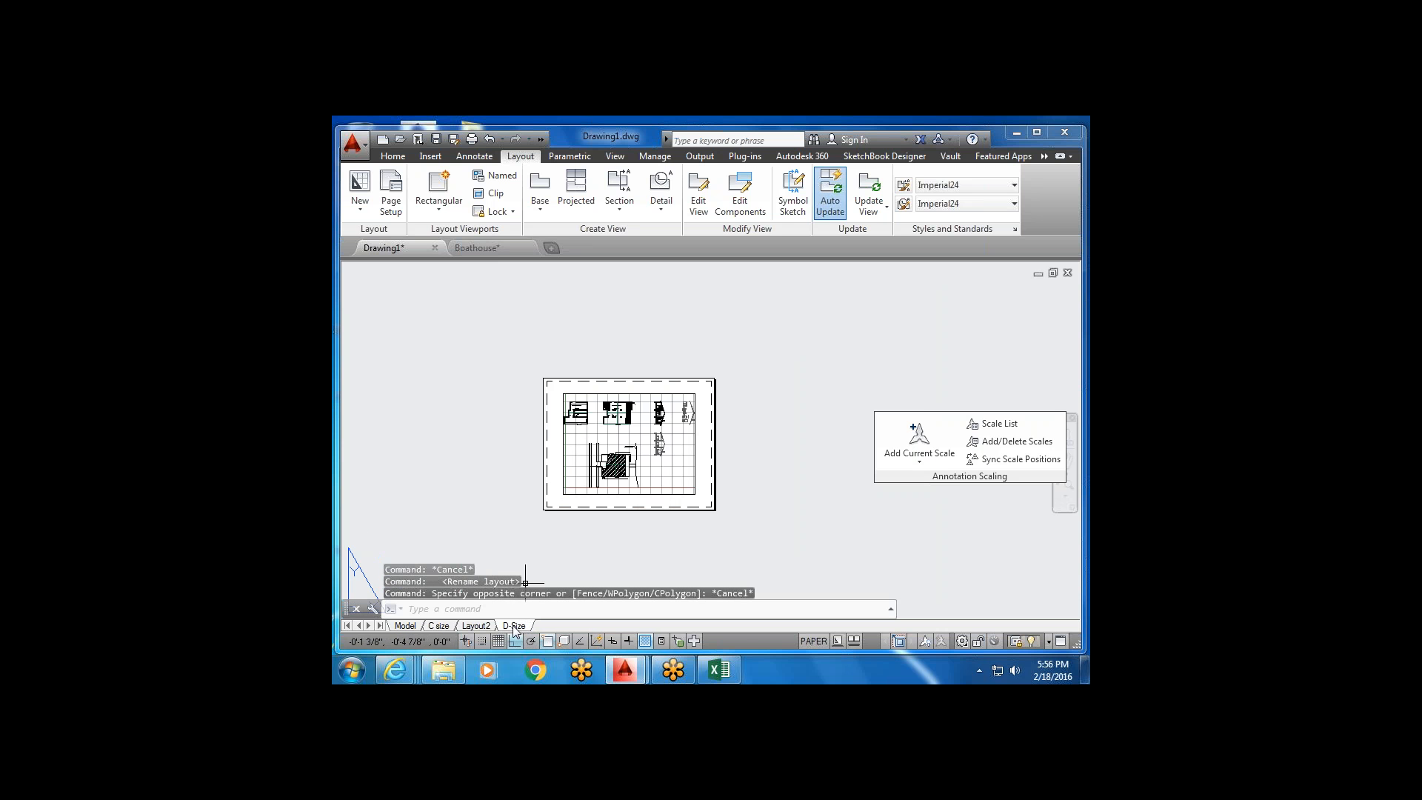
pyautogui.scroll(2, 515, 596)
pyautogui.moveTo(626, 489); pyautogui.dragTo(573, 564, button='middle')
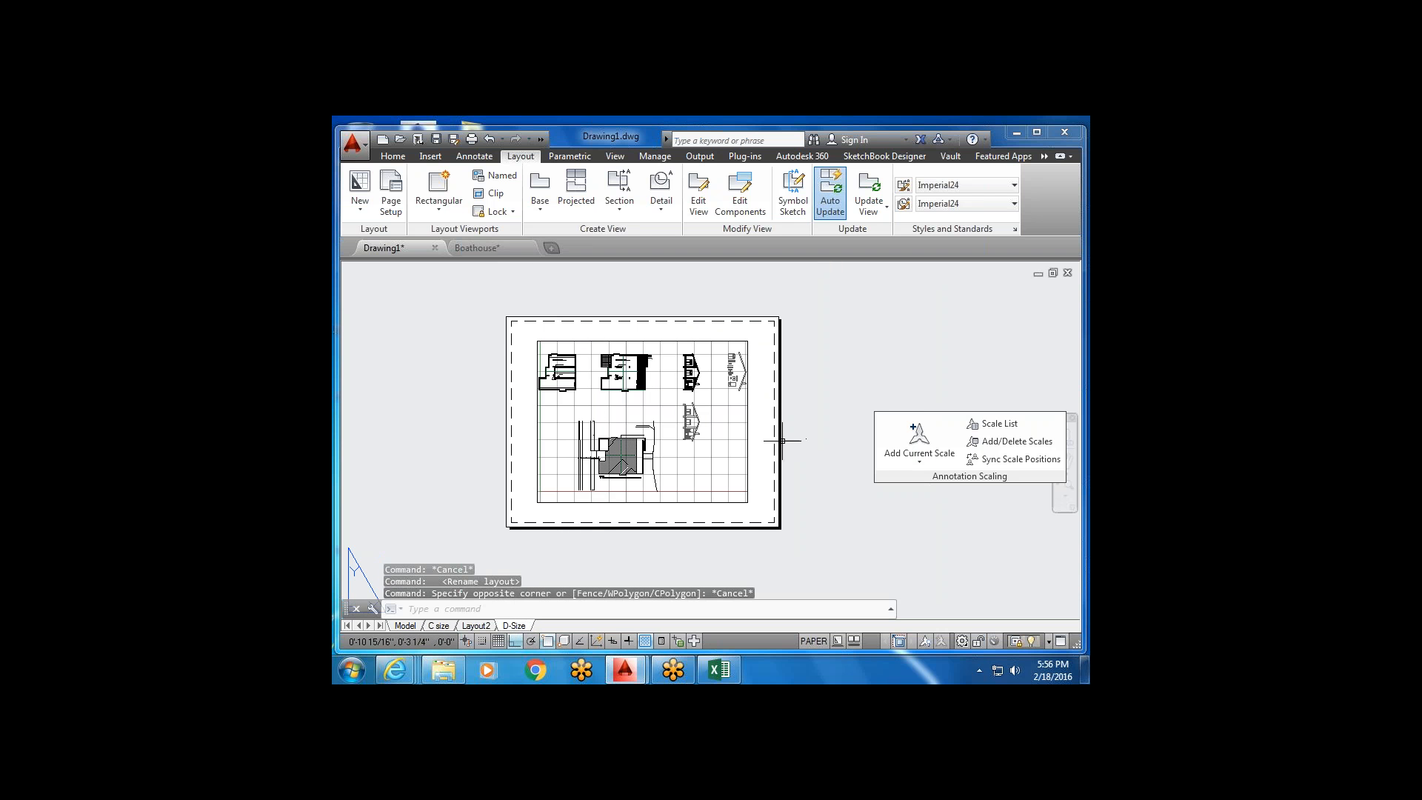
pyautogui.scroll(2, 763, 449)
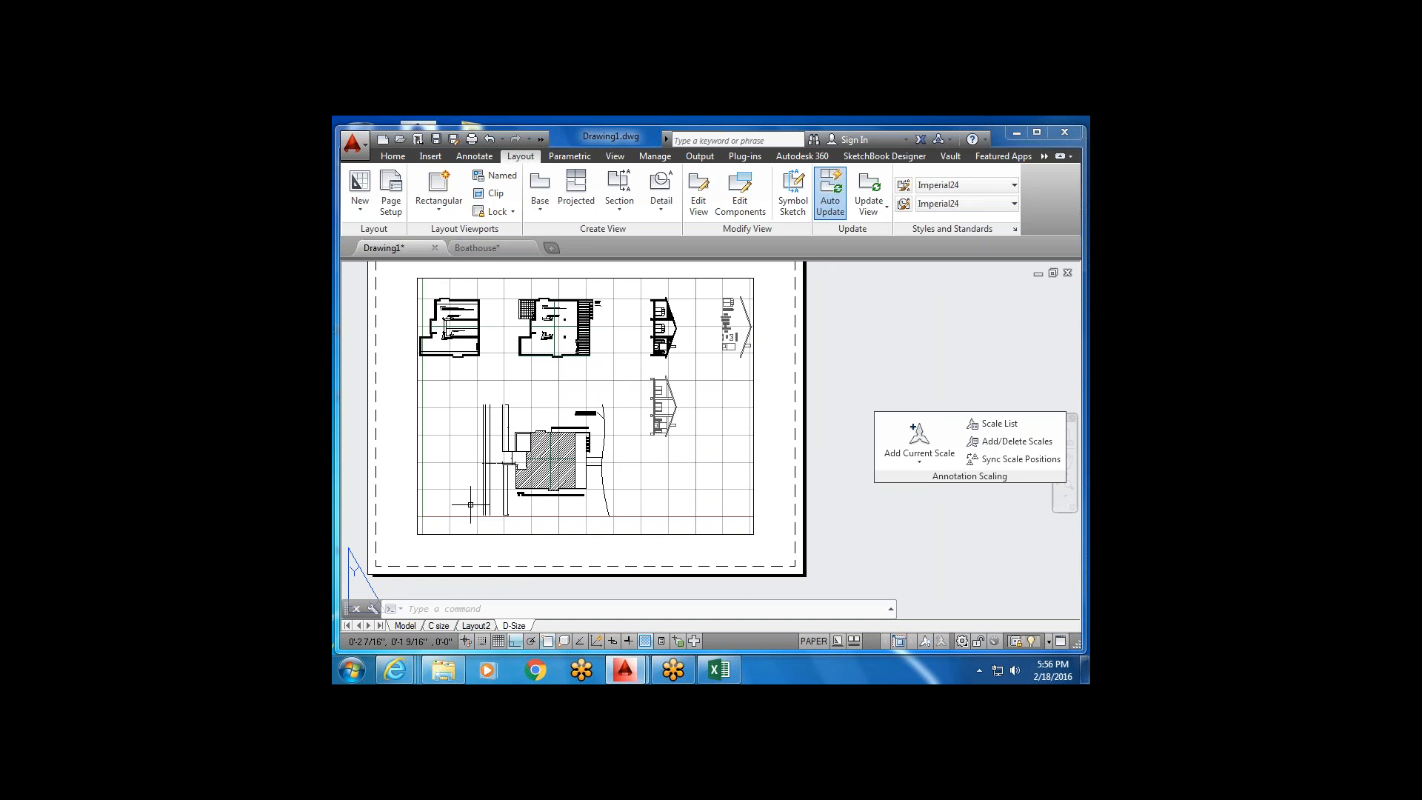
pyautogui.click(386, 204)
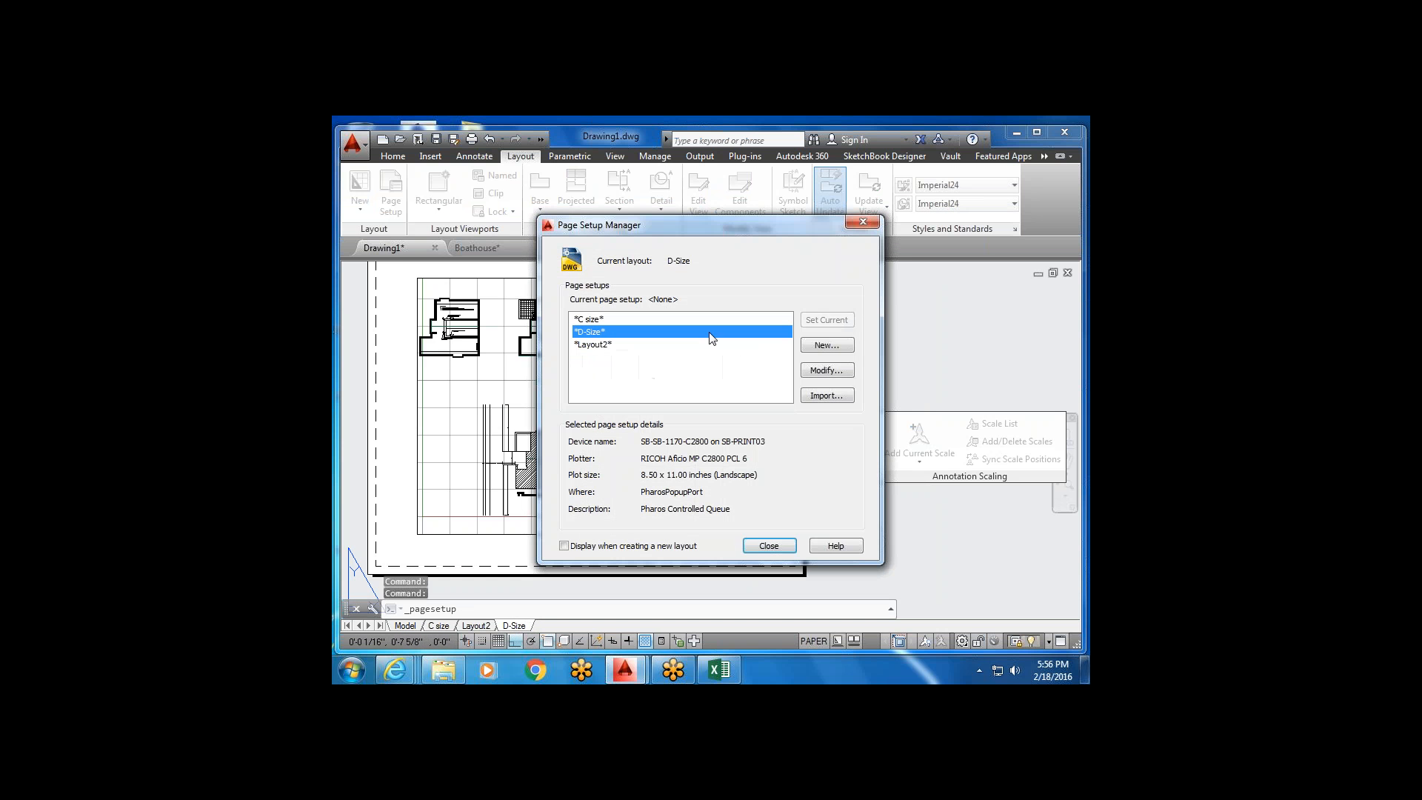
# Set the D-Size page setup to DWG To PDF.pc3 on ARCH D (36.00 x 24.00 Inches) paper, then close the manager.
pyautogui.click(827, 370)
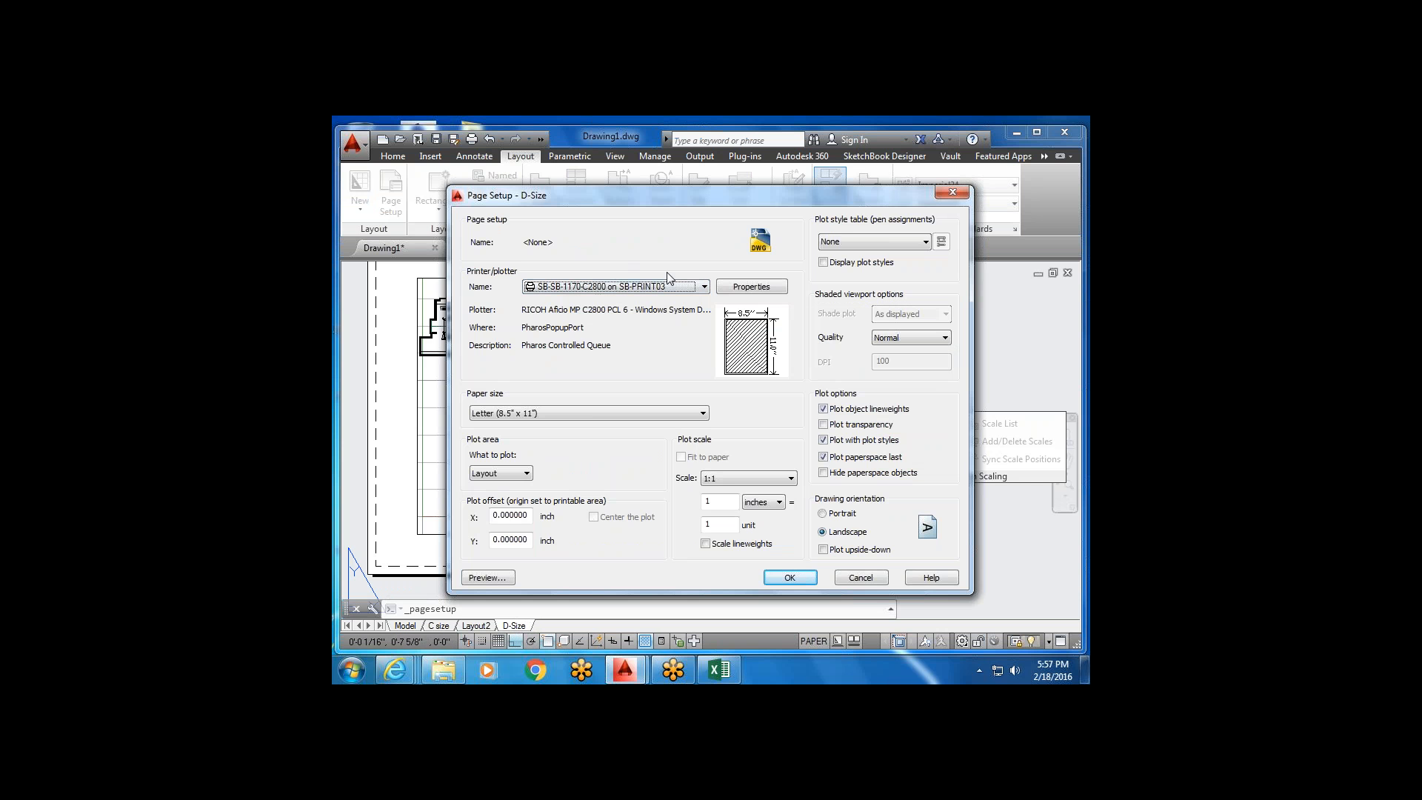
pyautogui.click(704, 287)
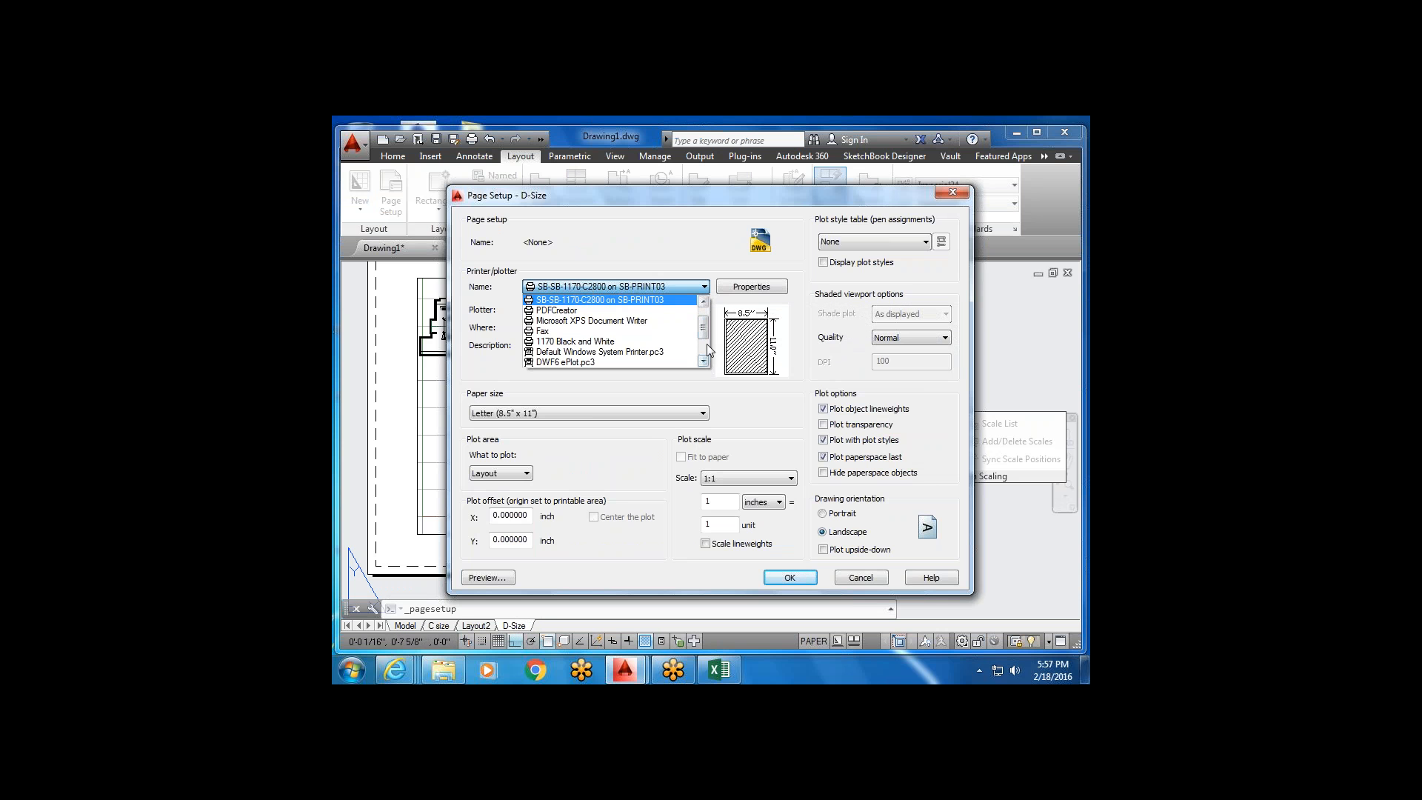
pyautogui.scroll(-4, 705, 345)
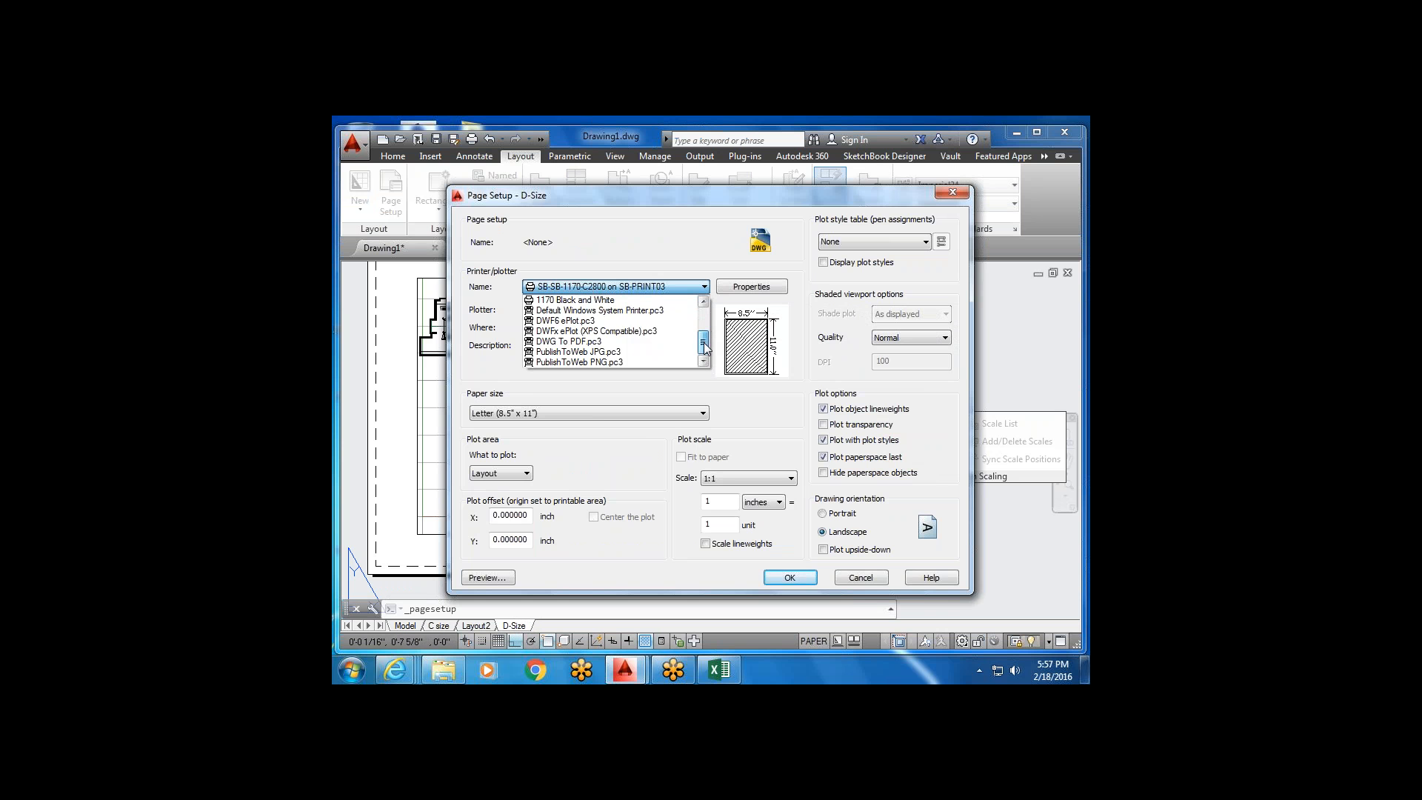
pyautogui.click(610, 342)
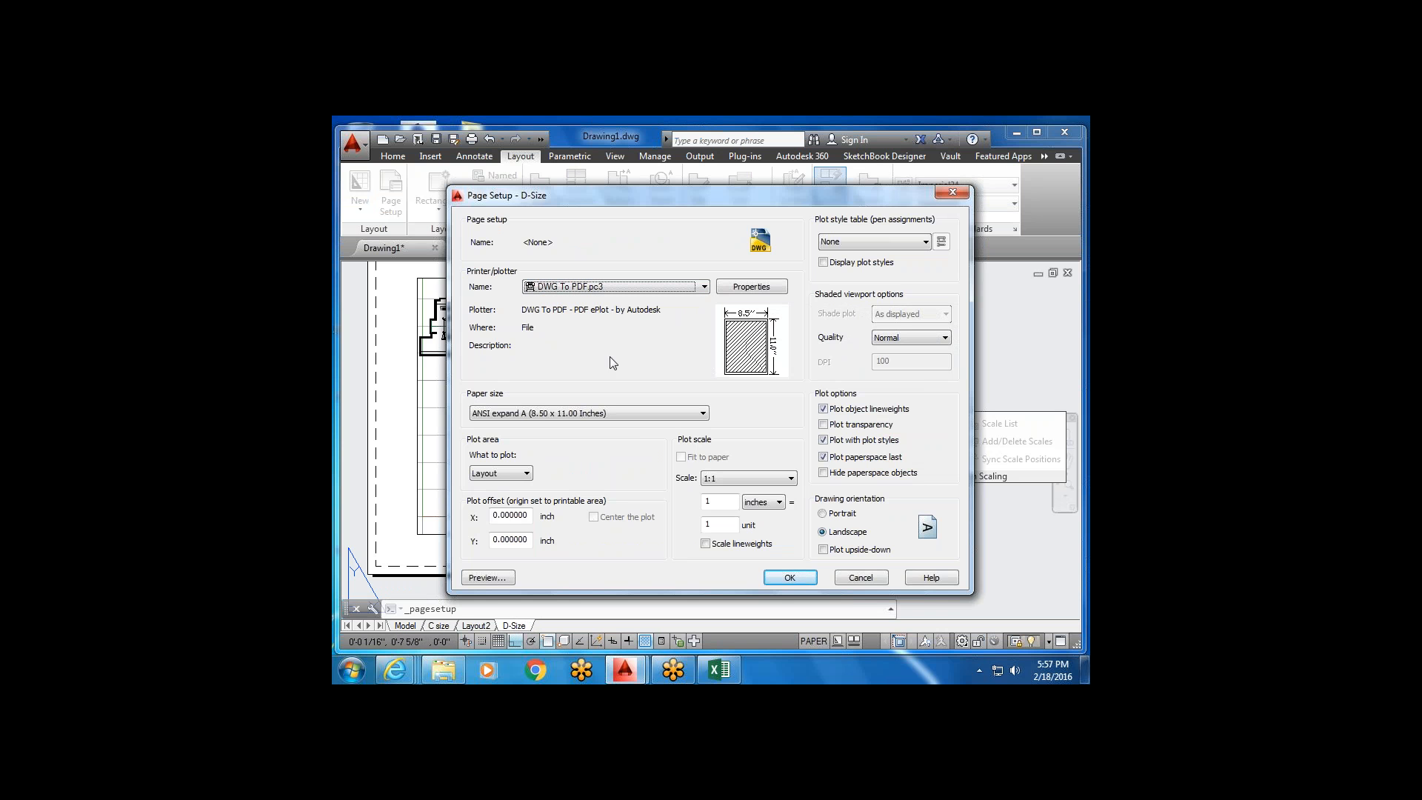
pyautogui.click(702, 416)
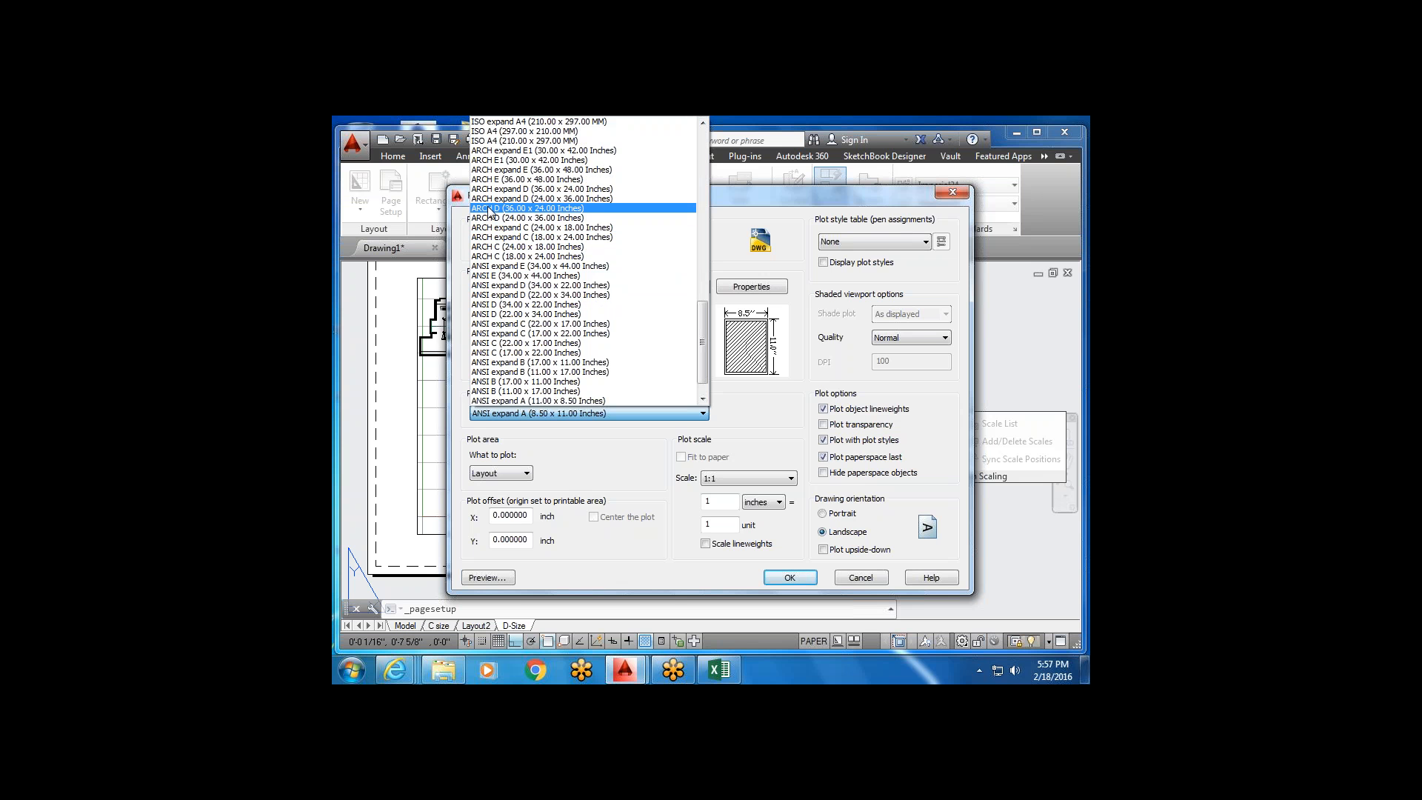
pyautogui.click(488, 209)
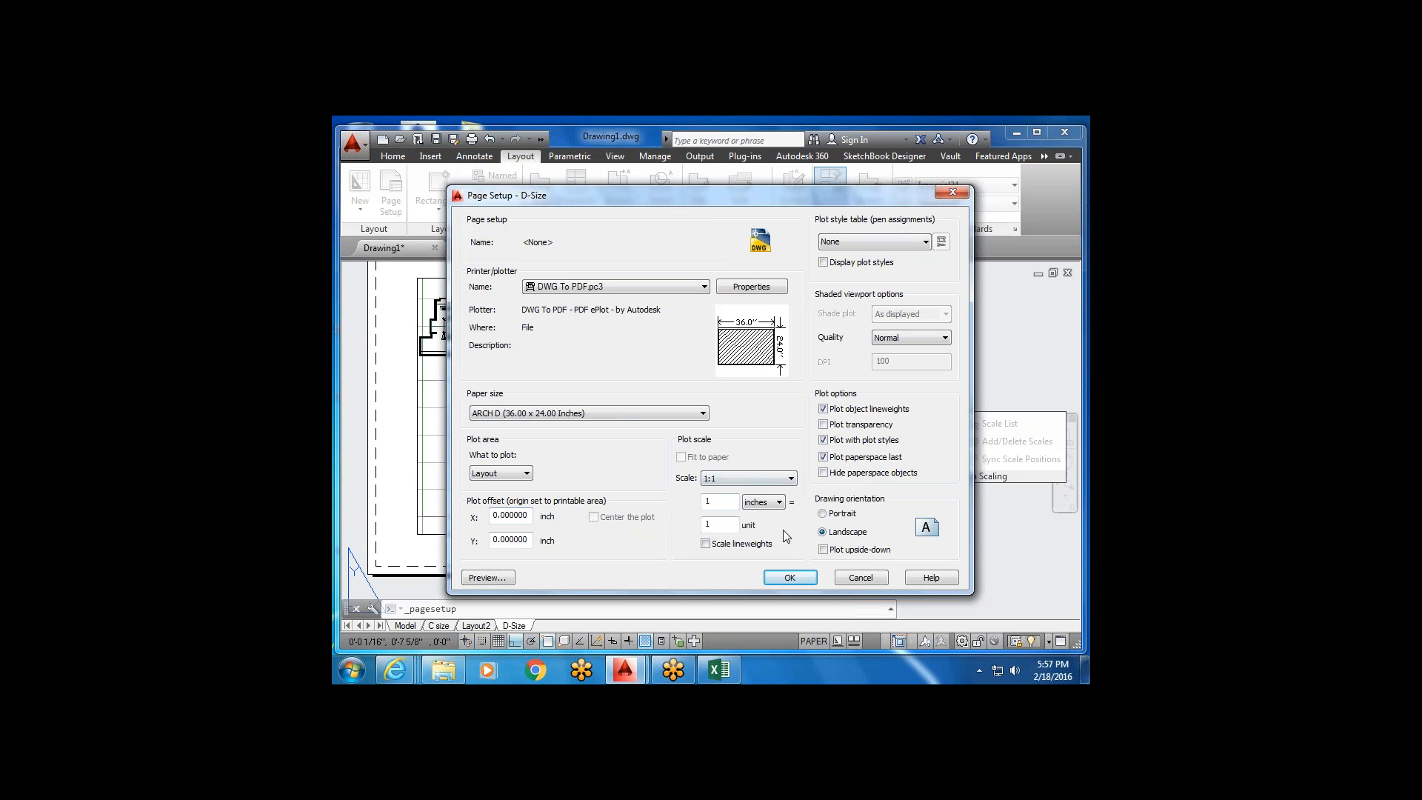
pyautogui.click(790, 579)
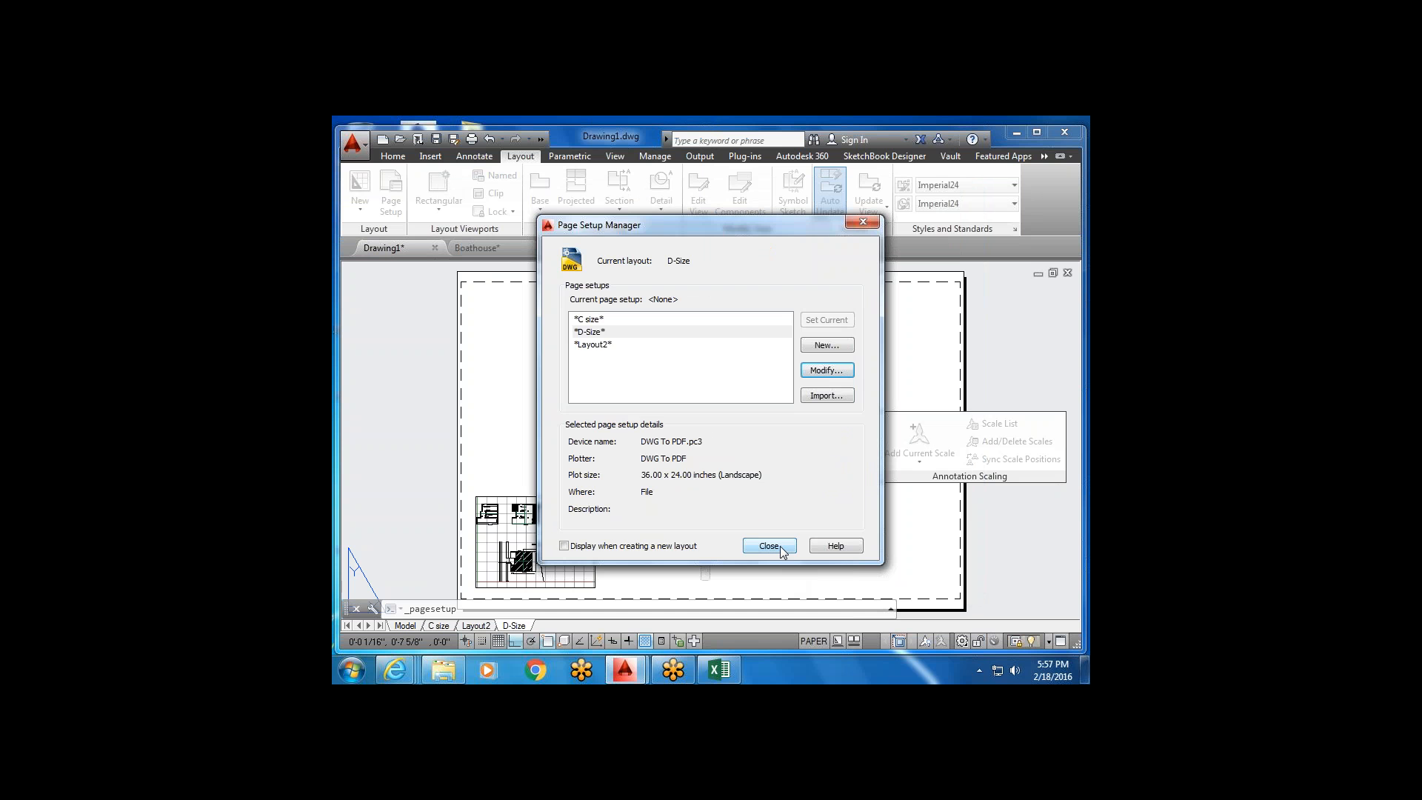
pyautogui.click(780, 550)
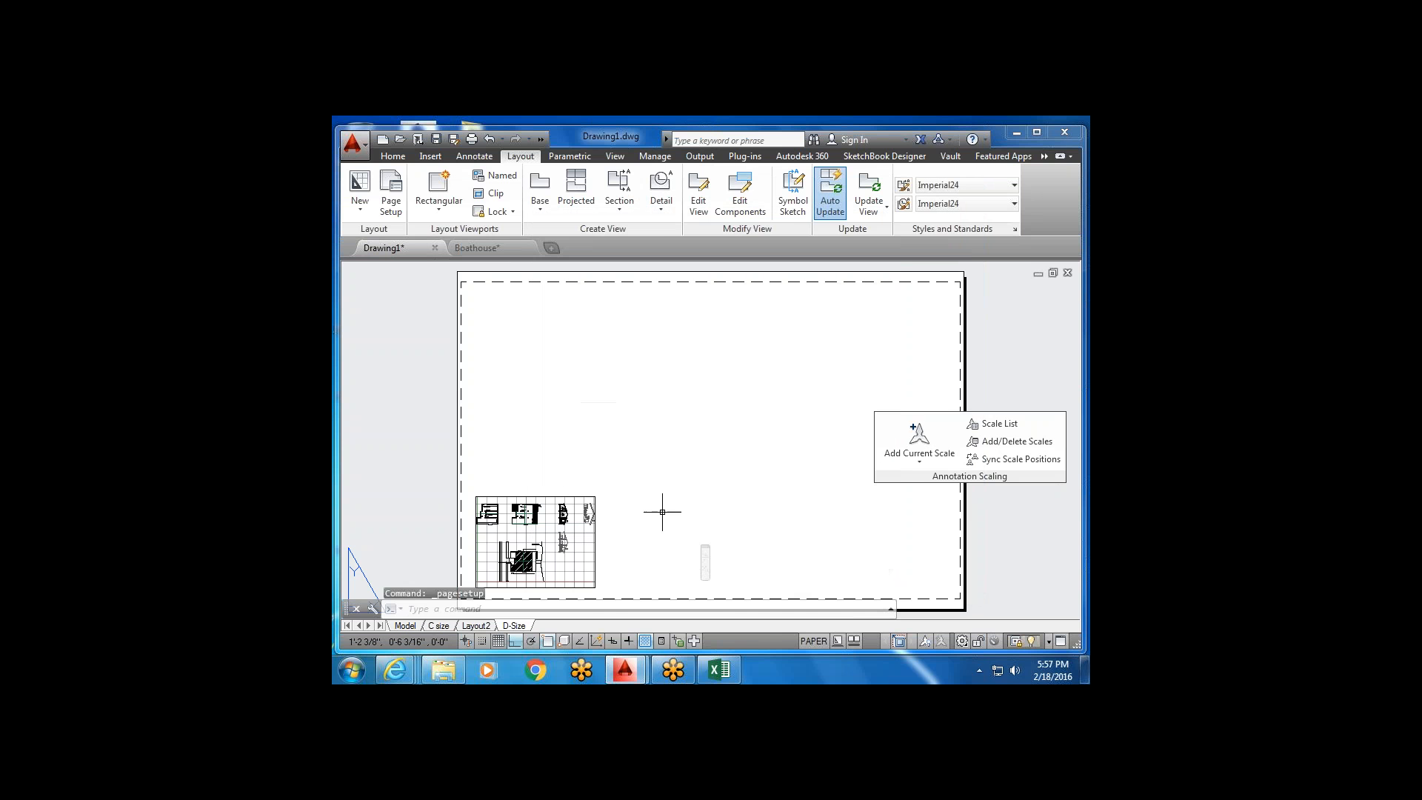
# Select the small viewport on the D-Size sheet and grab its top-right corner grip.
pyautogui.click(586, 506)
pyautogui.click(589, 506)
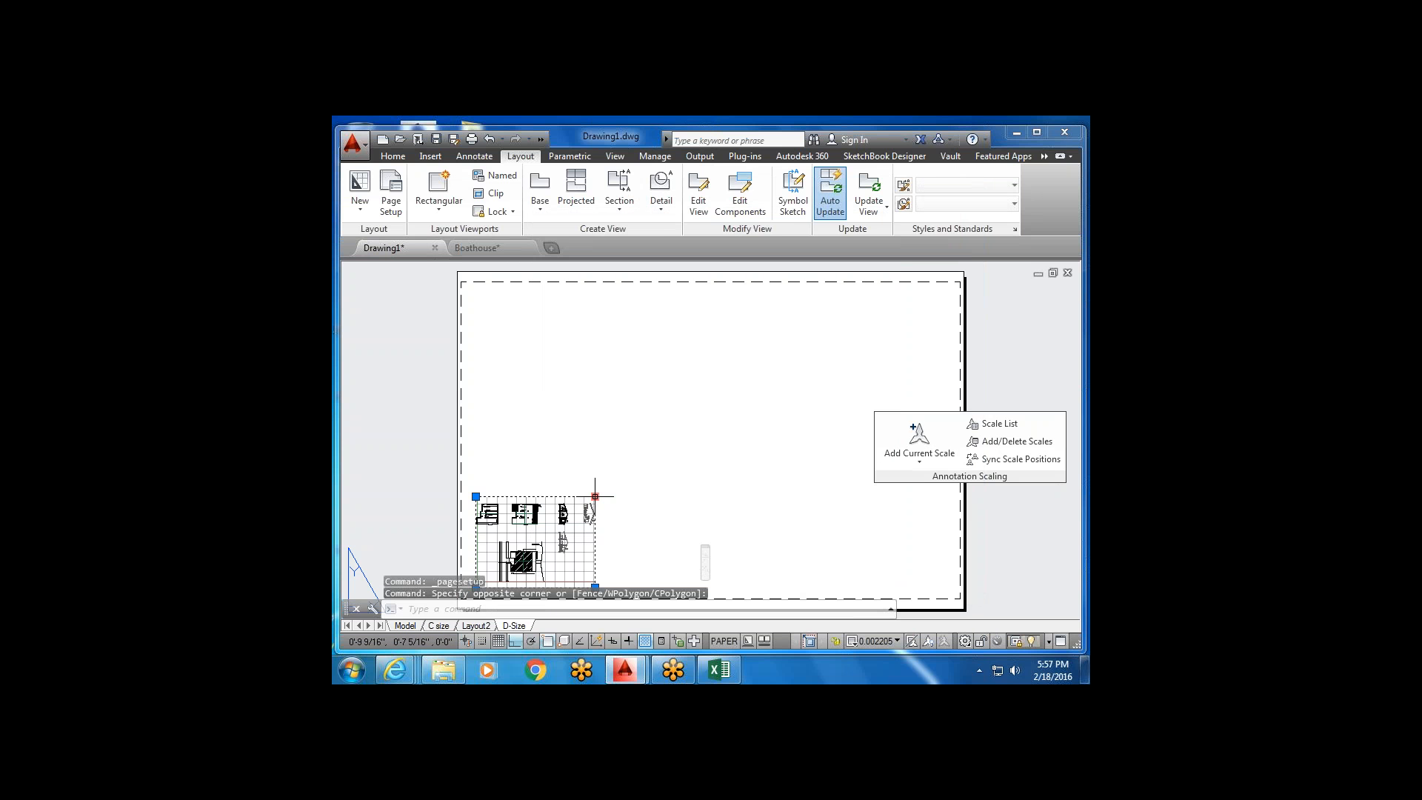
pyautogui.moveTo(622, 466); pyautogui.dragTo(642, 396, button='middle')
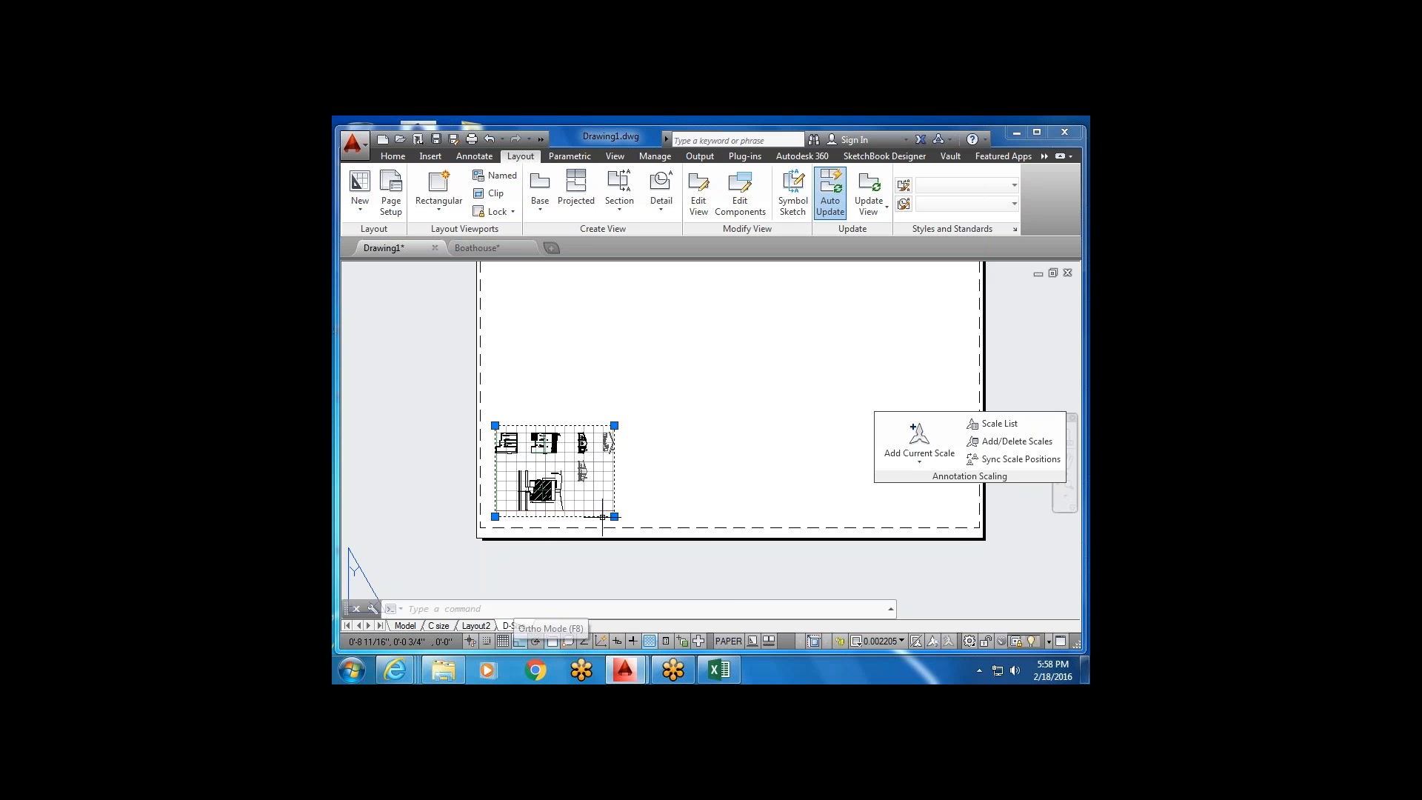
pyautogui.press('Escape')
pyautogui.click(624, 421)
pyautogui.click(609, 440)
pyautogui.click(618, 427)
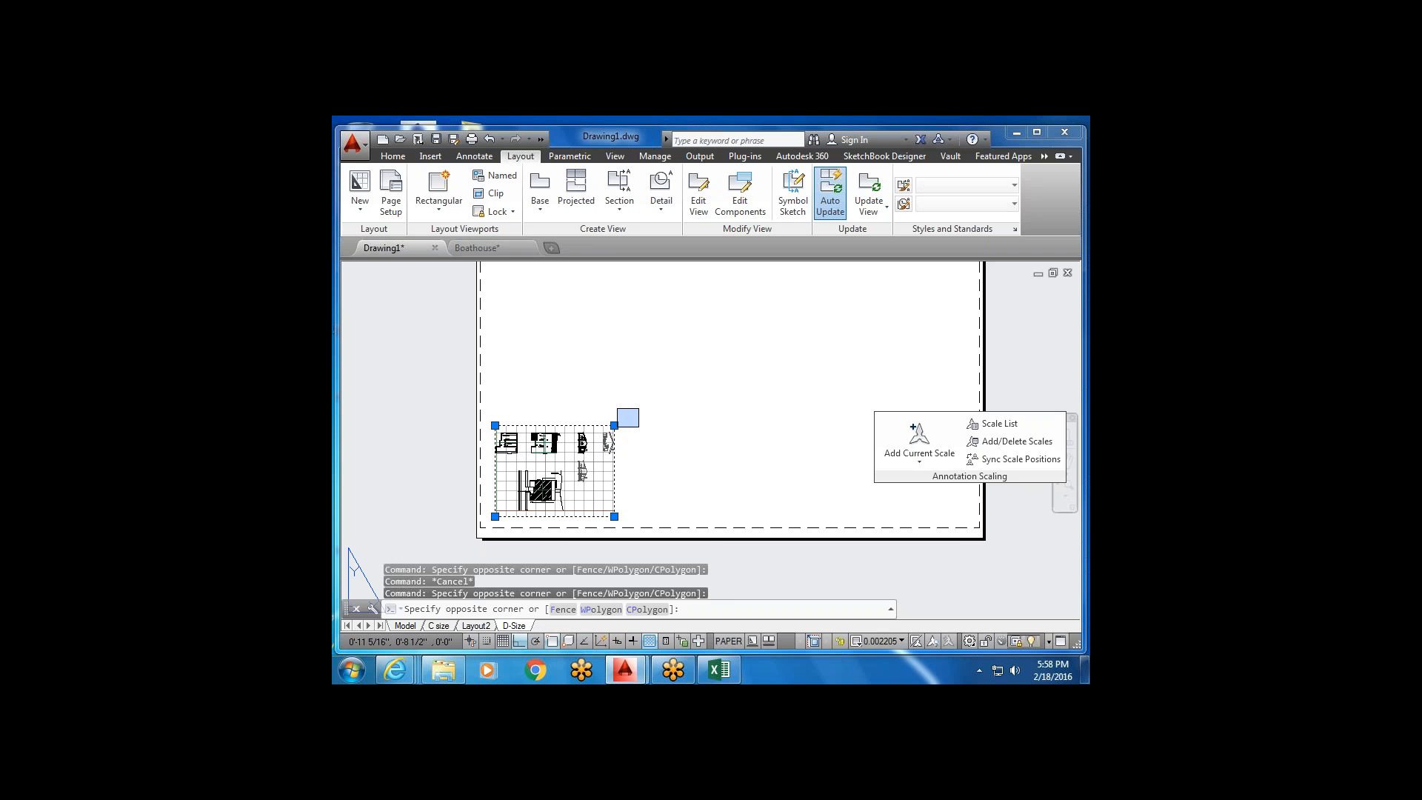
pyautogui.press('Escape')
pyautogui.click(614, 425)
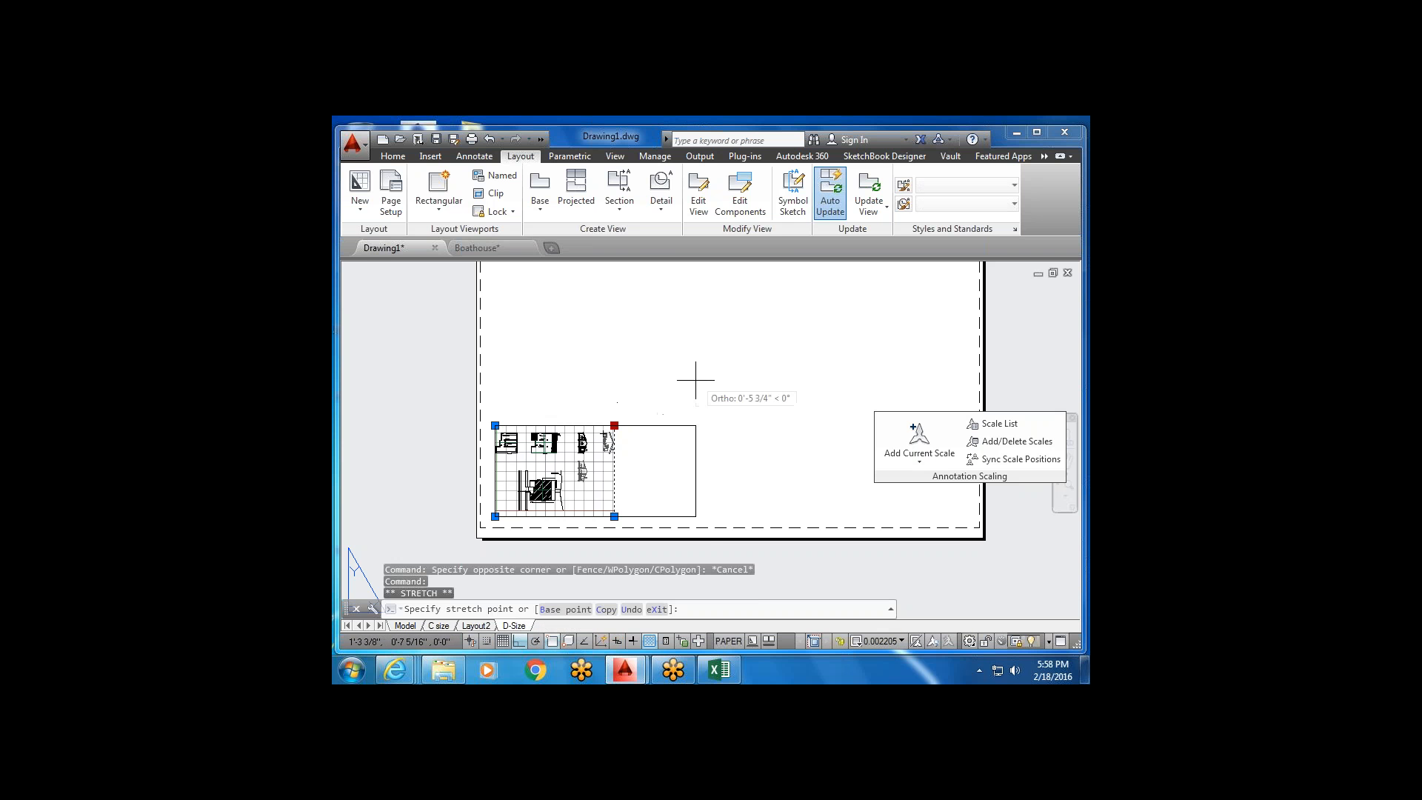
pyautogui.press('Escape')
# With Ortho on, stretch the viewport corner up, then right, to the dashed printable border.
pyautogui.click(518, 641)
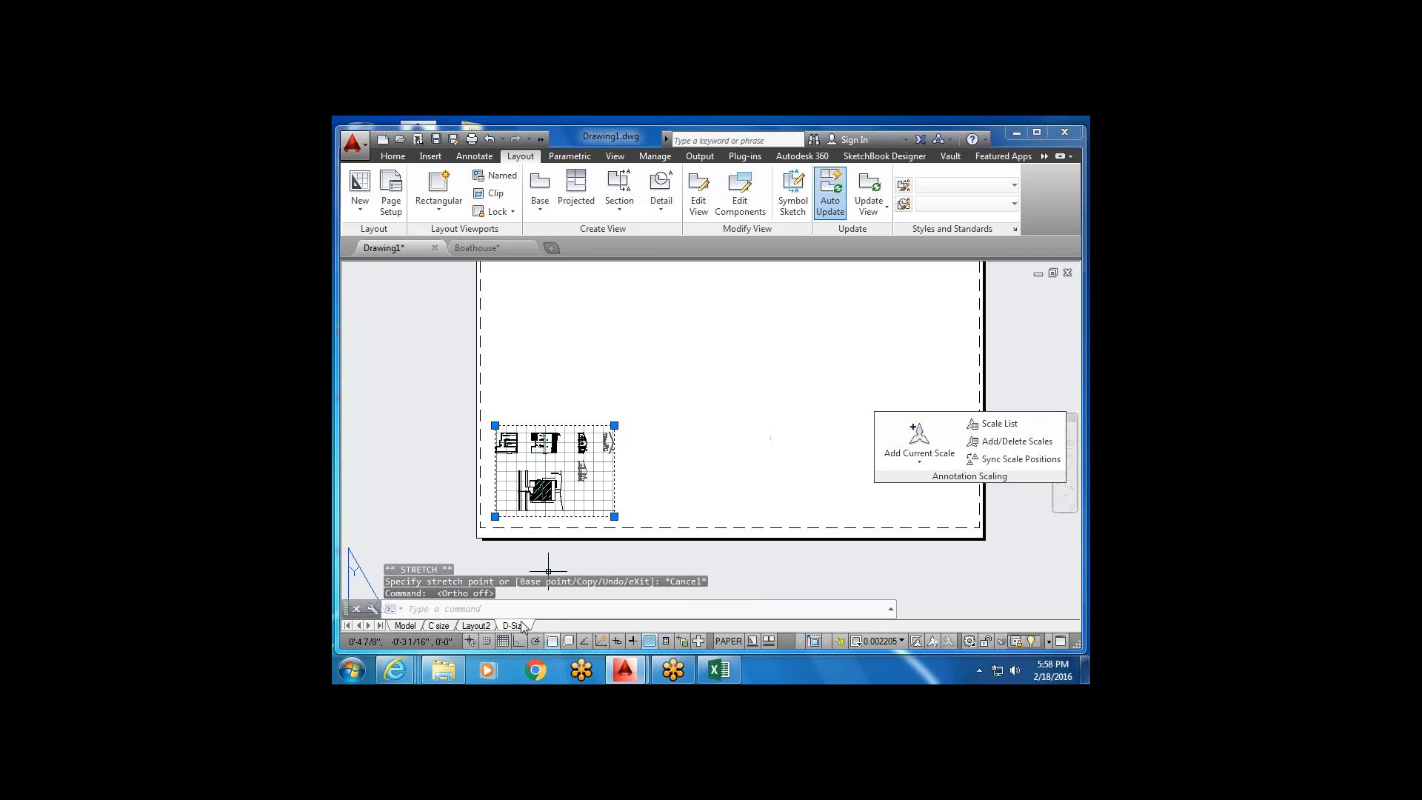
pyautogui.click(614, 424)
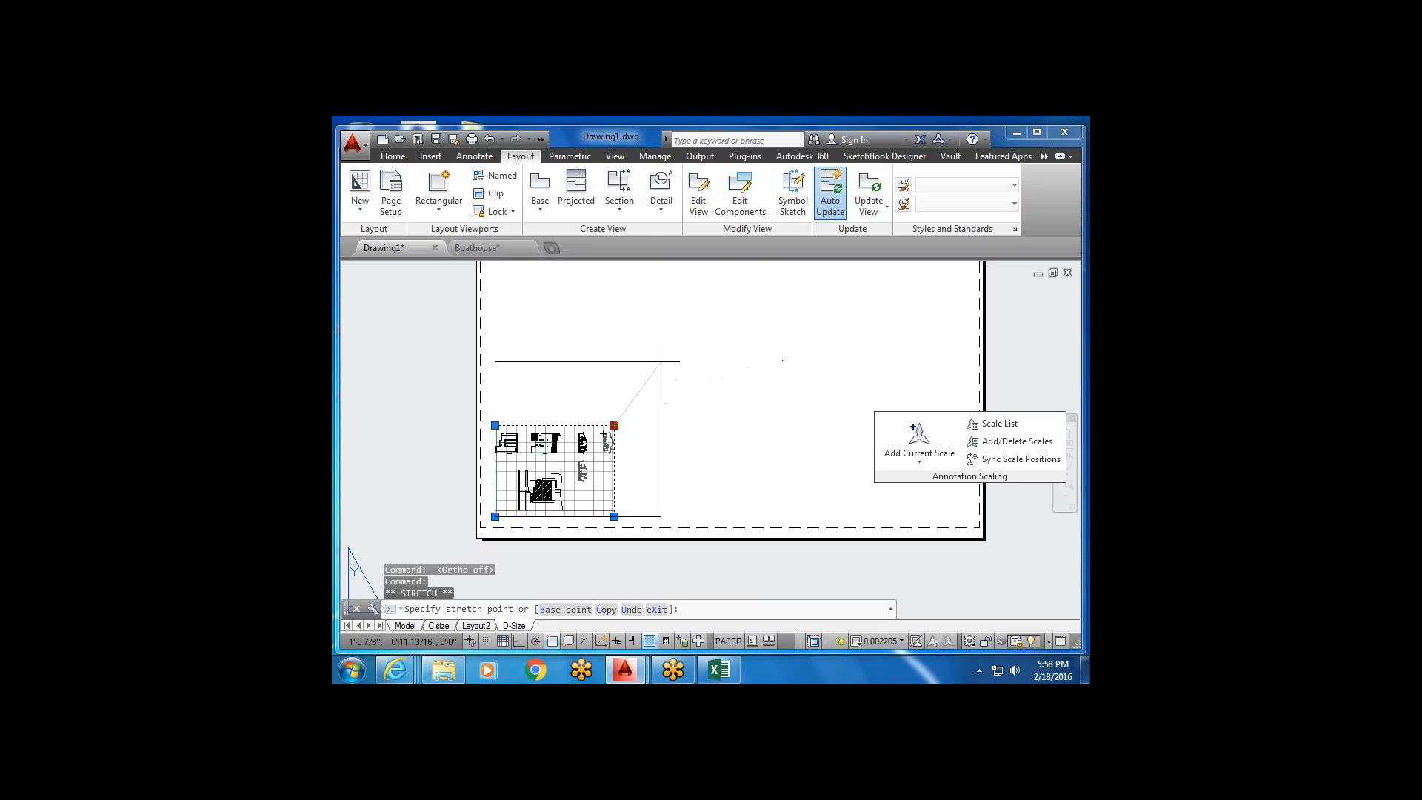
pyautogui.scroll(-3, 852, 304)
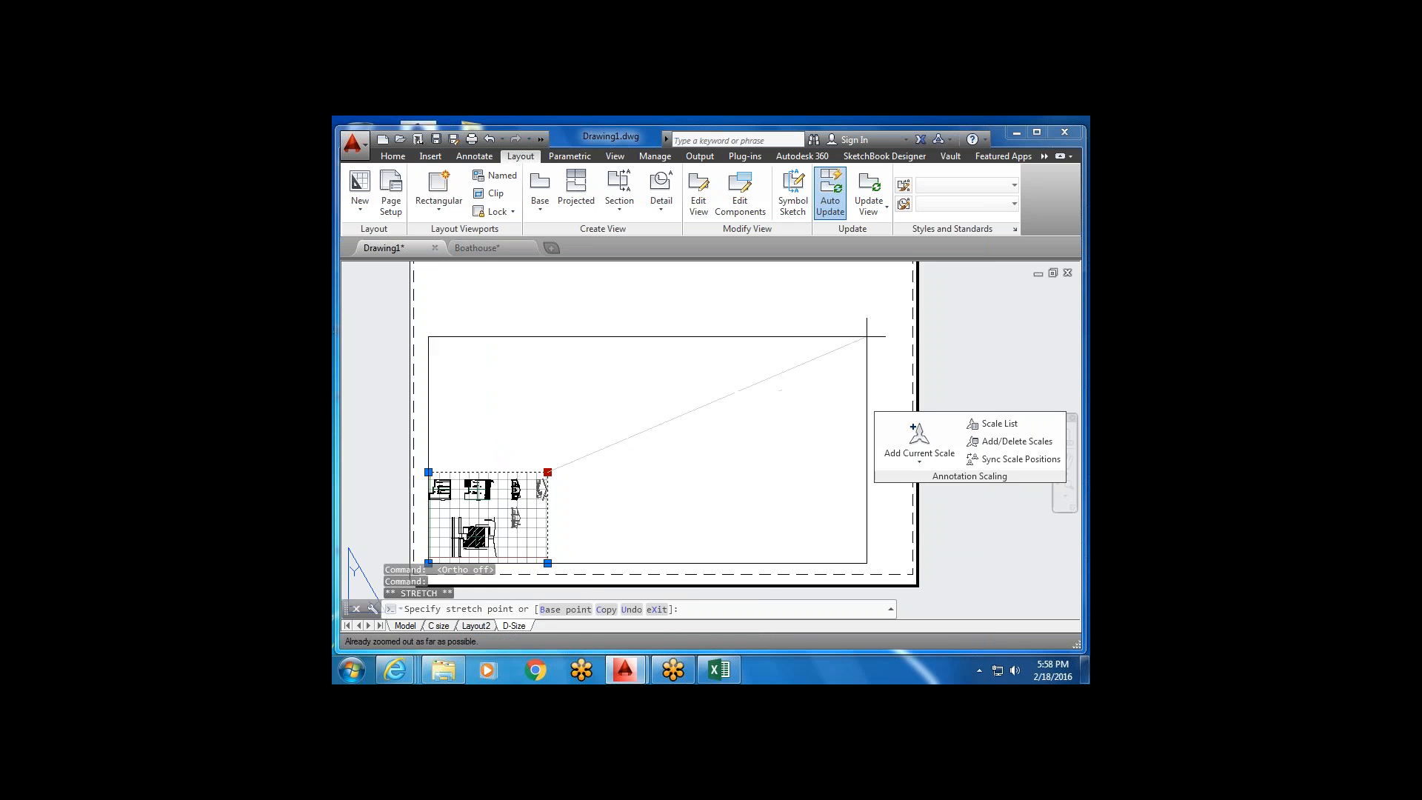
pyautogui.scroll(-2, 857, 325)
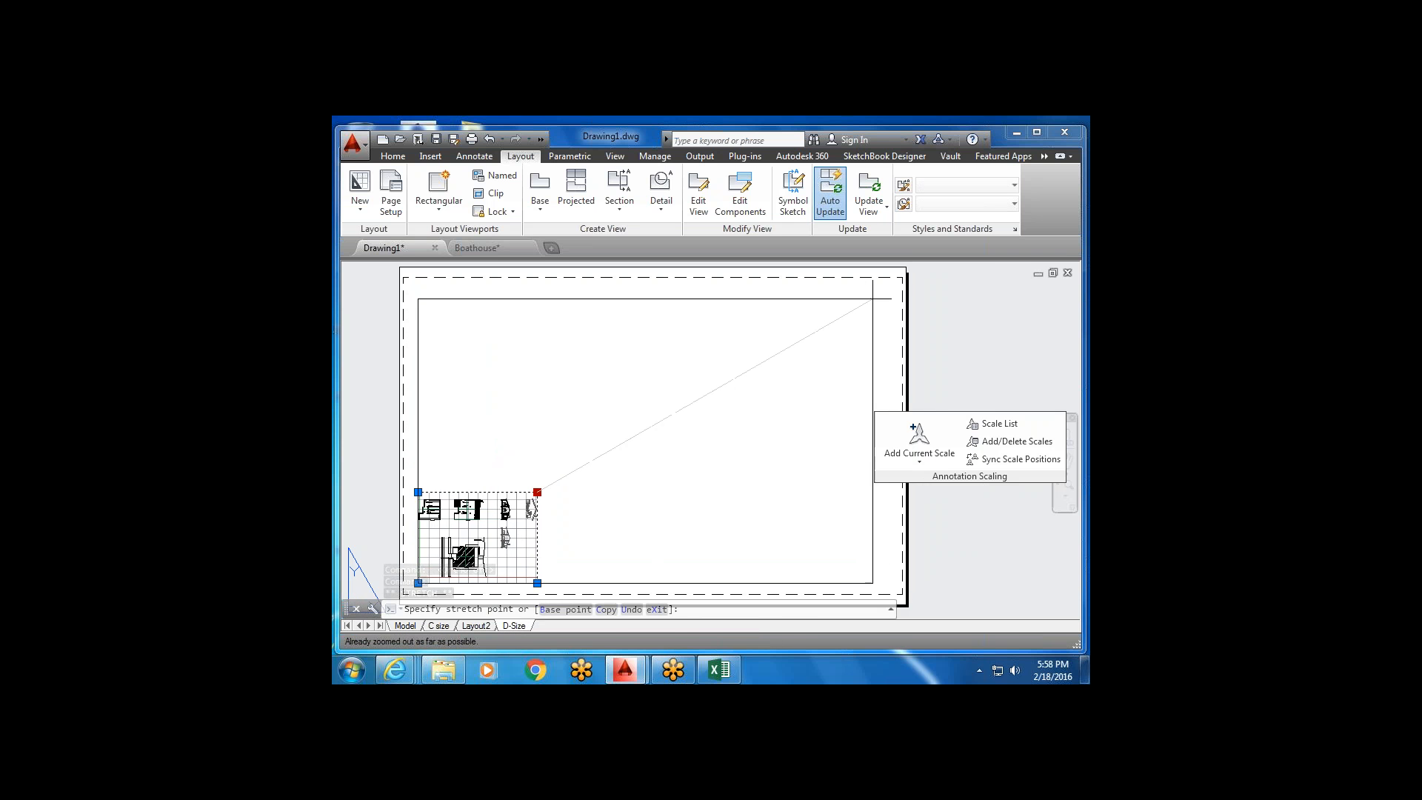
pyautogui.scroll(-1, 901, 285)
pyautogui.press('Escape')
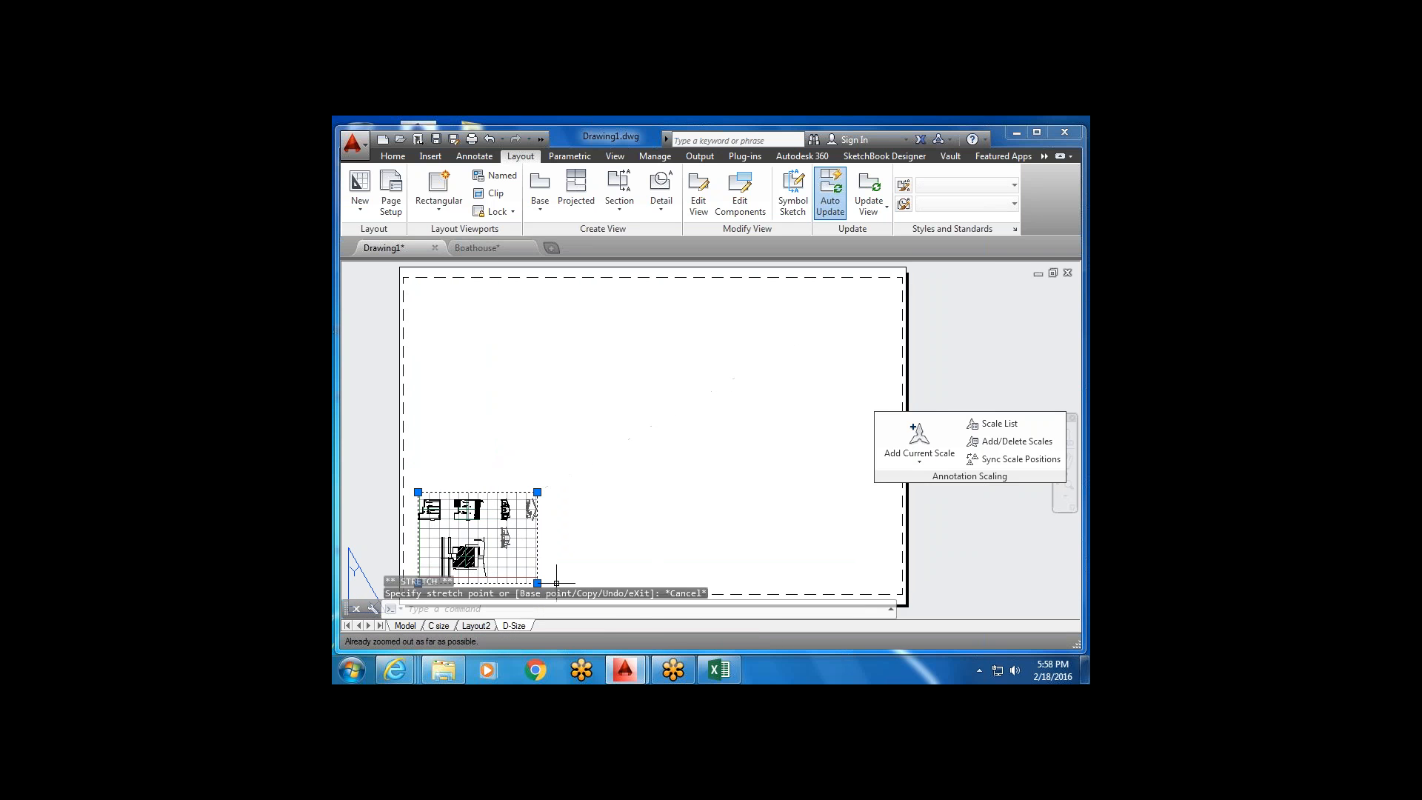
pyautogui.click(518, 641)
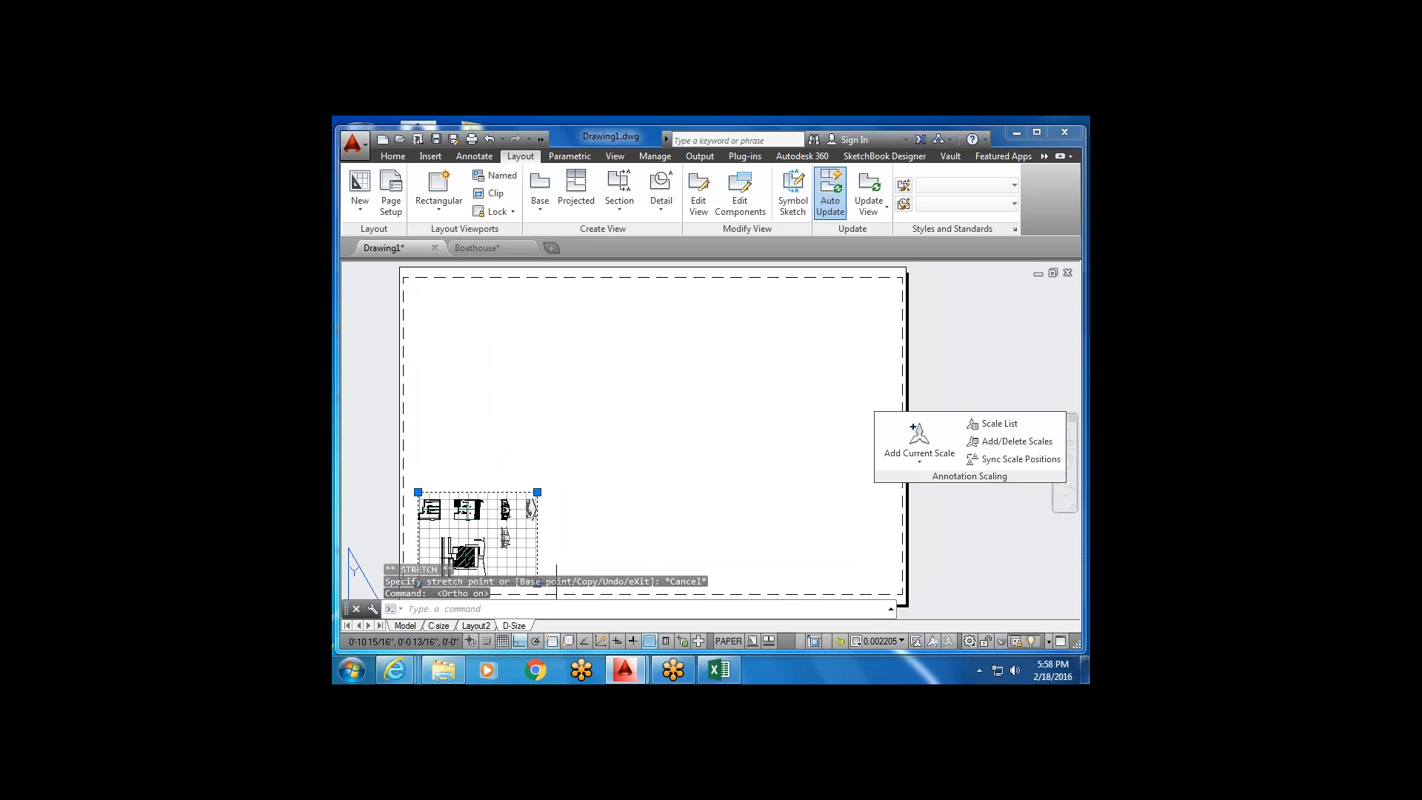
pyautogui.click(543, 490)
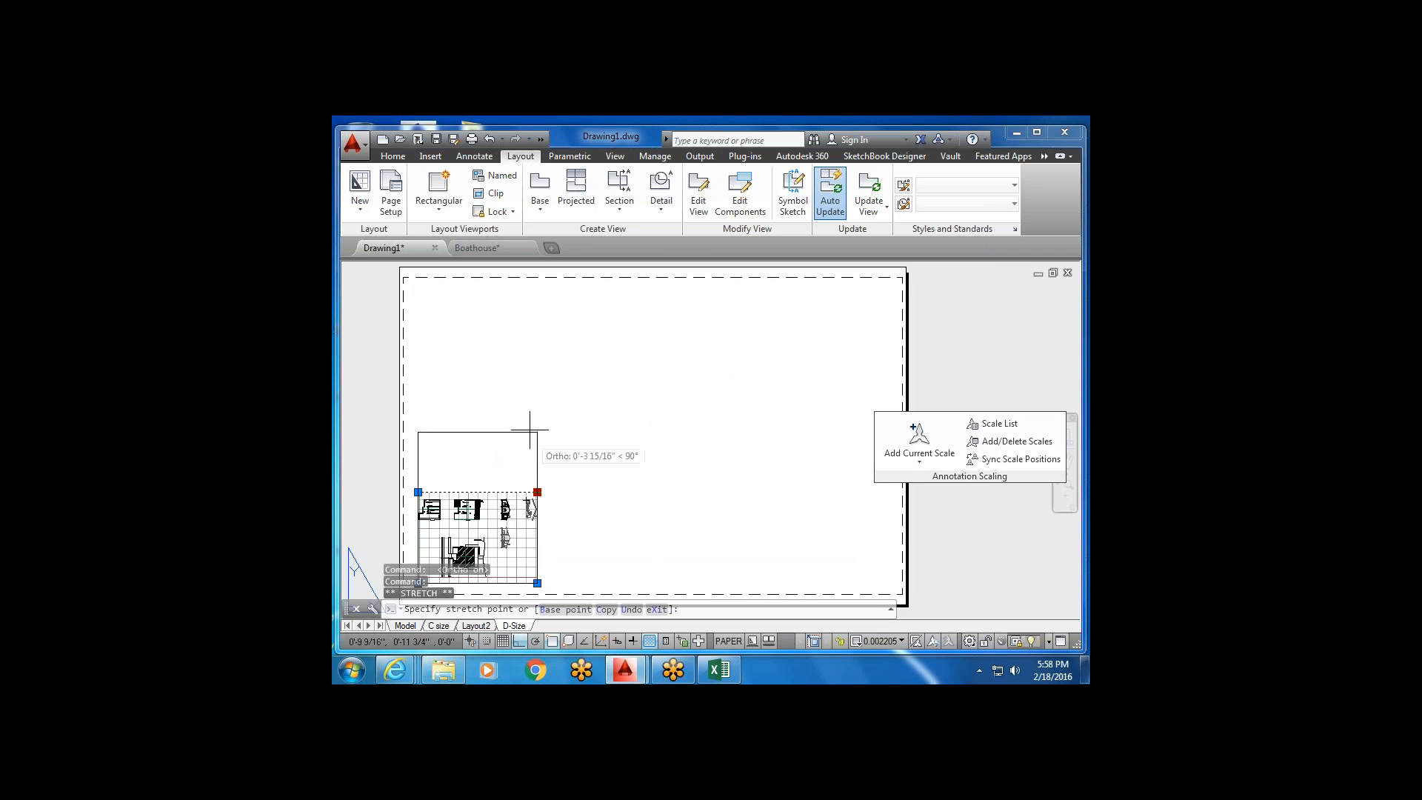
pyautogui.click(546, 304)
pyautogui.click(538, 304)
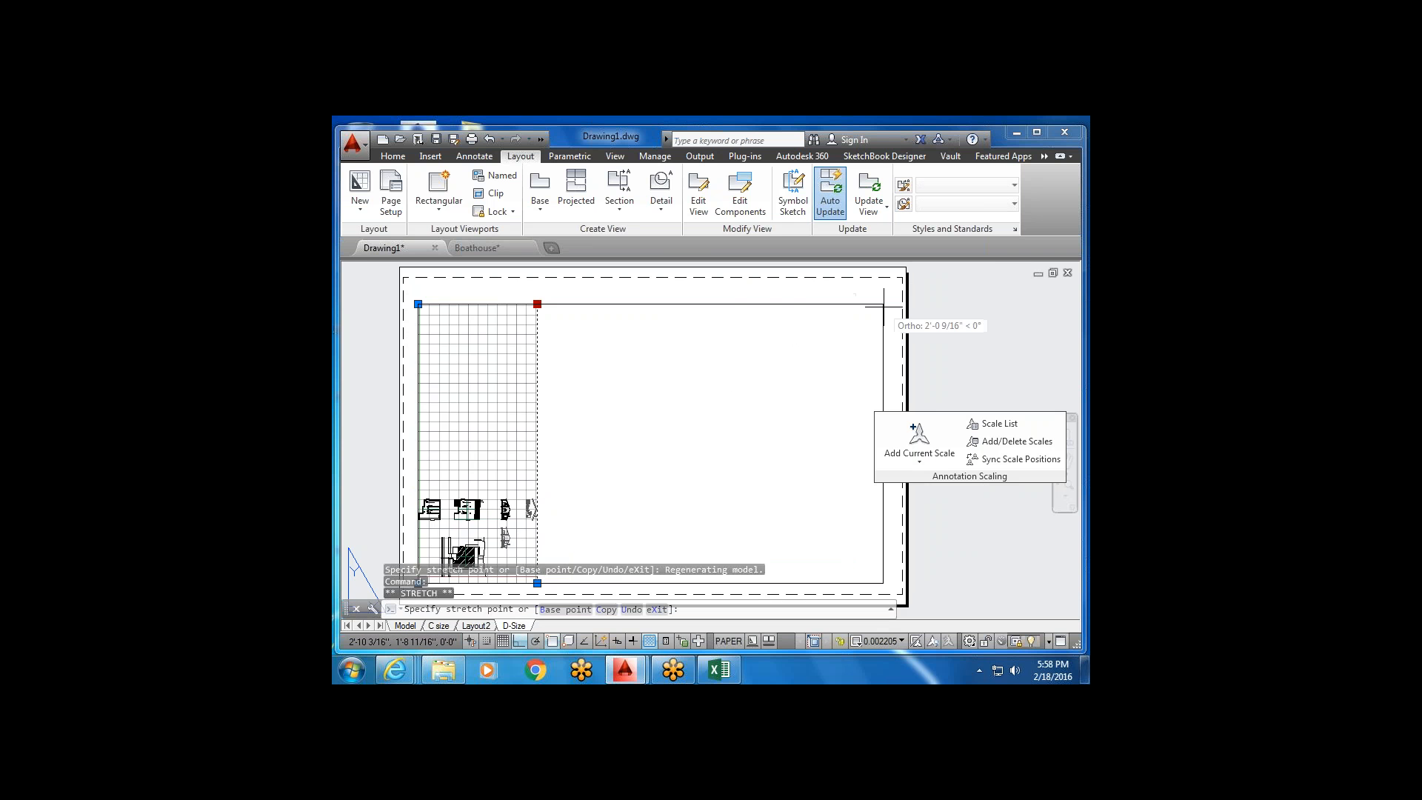
pyautogui.click(891, 306)
pyautogui.moveTo(644, 451)
pyautogui.mouseDown(button='middle')
pyautogui.moveTo(664, 407)
pyautogui.moveTo(662, 432)
pyautogui.mouseUp(button='middle')
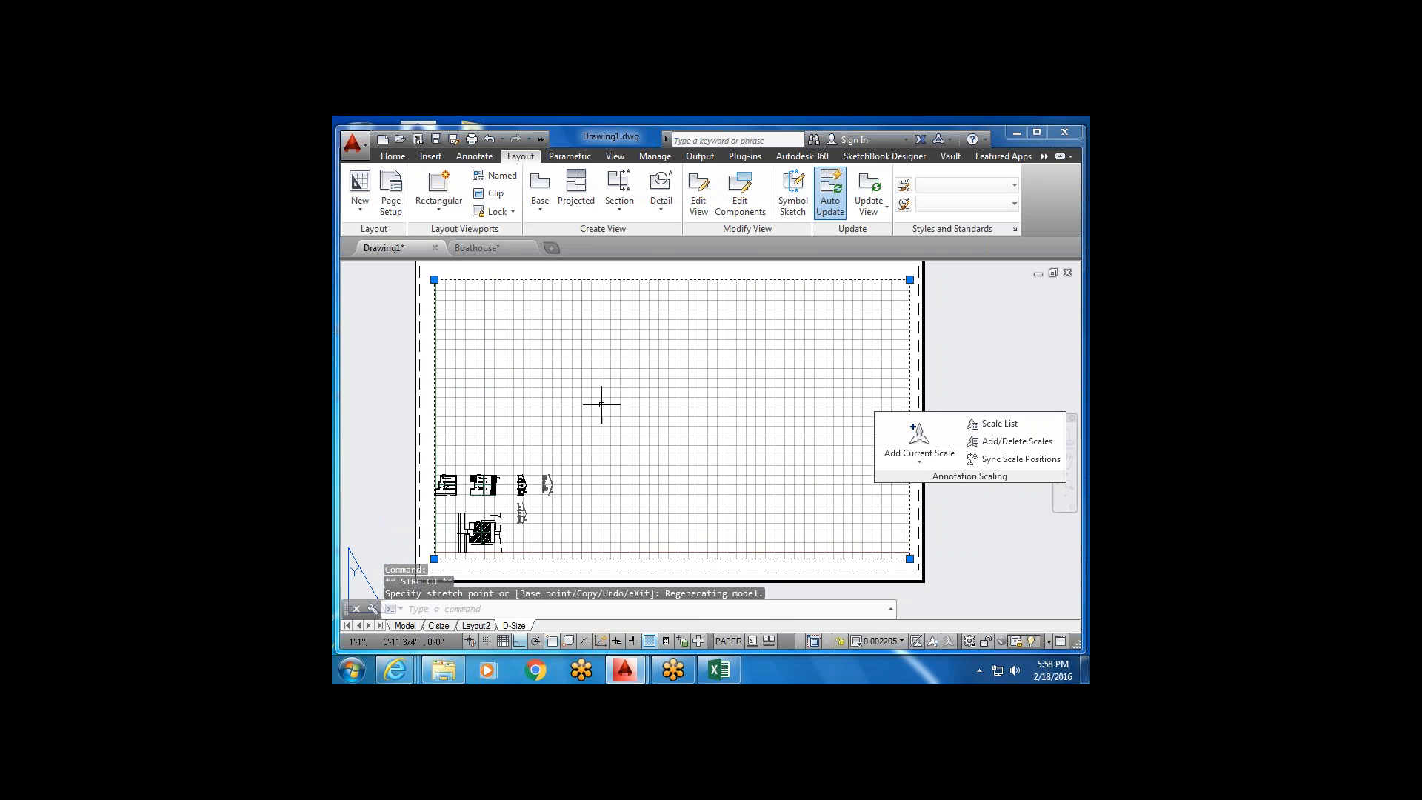
# Activate the viewport and set its scale to 1/4" = 1'-0".
pyautogui.doubleClick(568, 495)
pyautogui.scroll(-5, 619, 430)
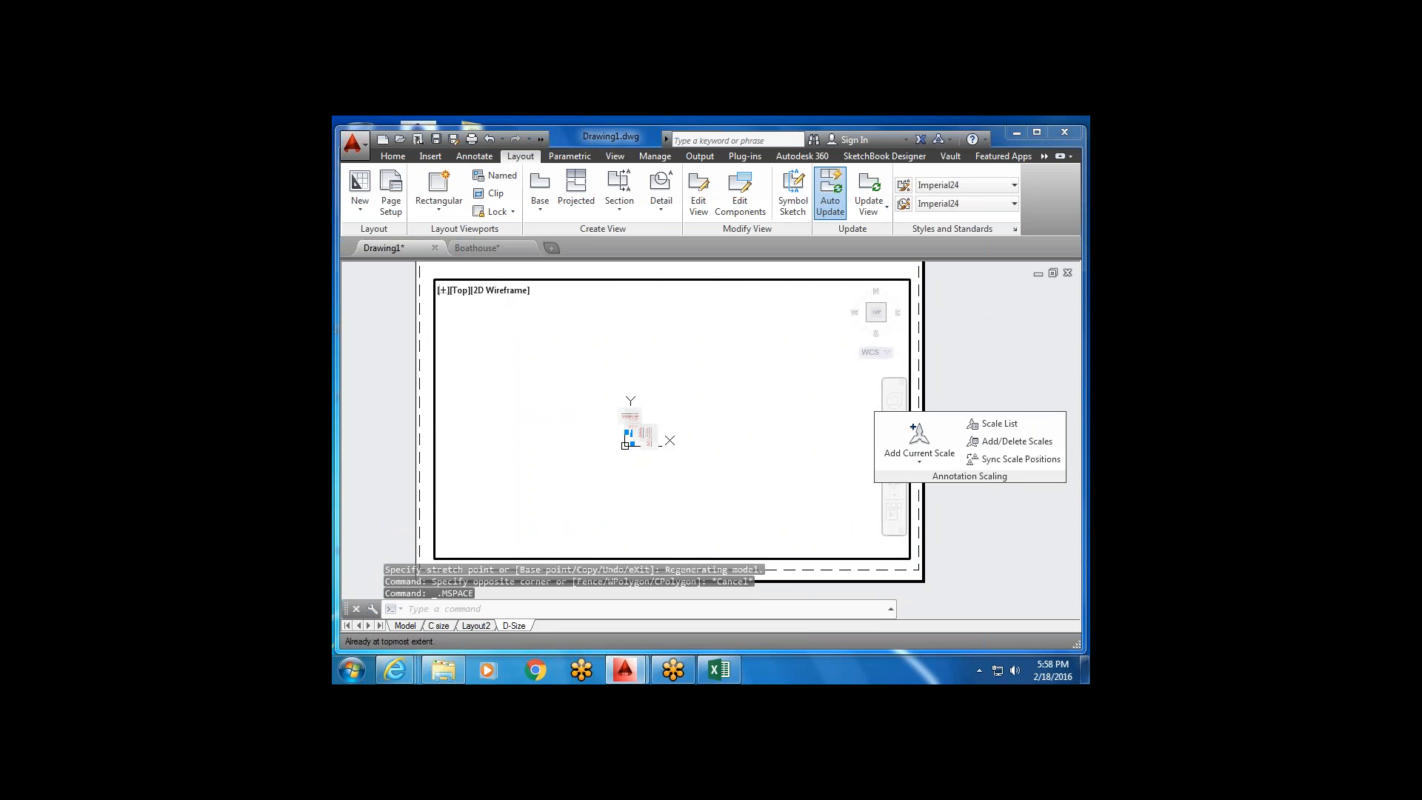
pyautogui.scroll(9, 616, 416)
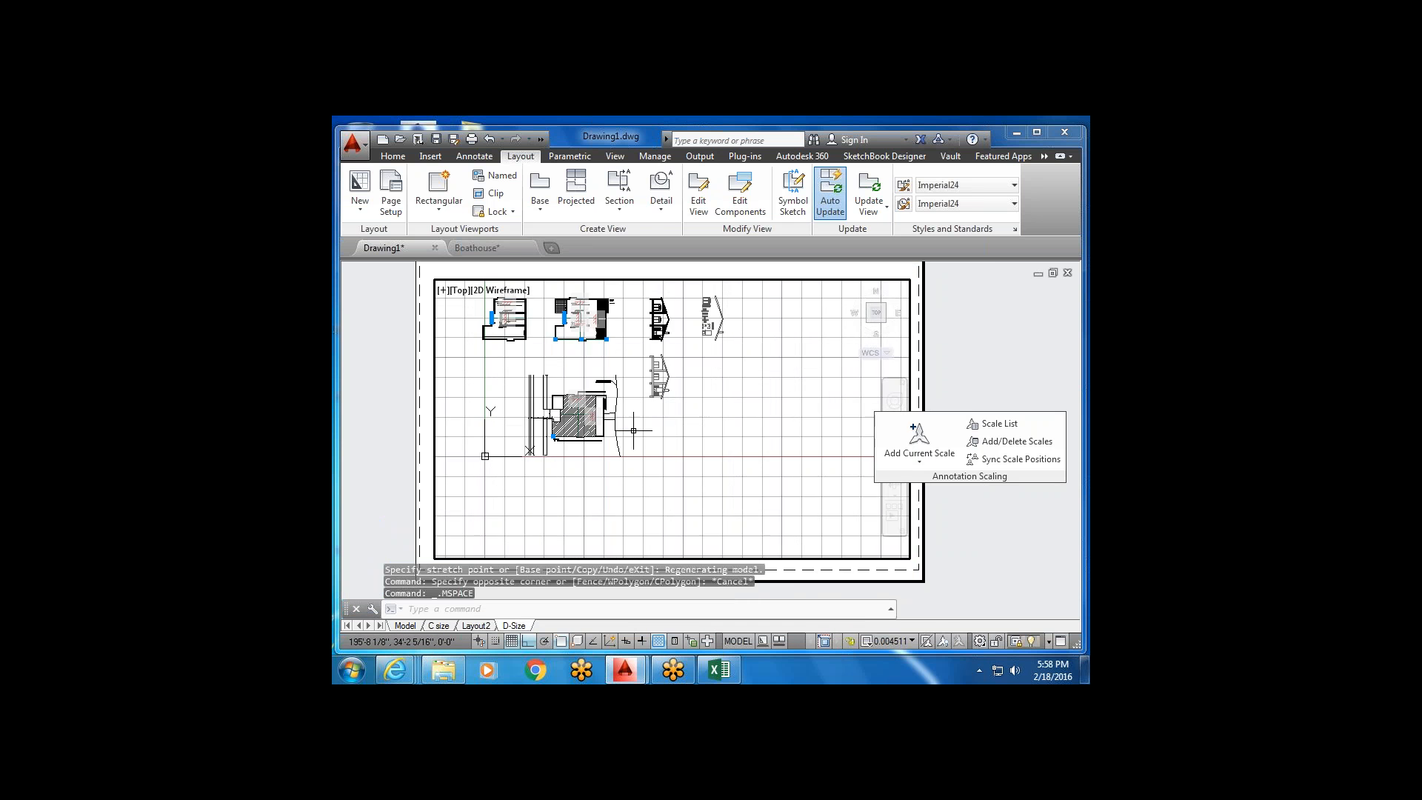
pyautogui.scroll(-8, 688, 443)
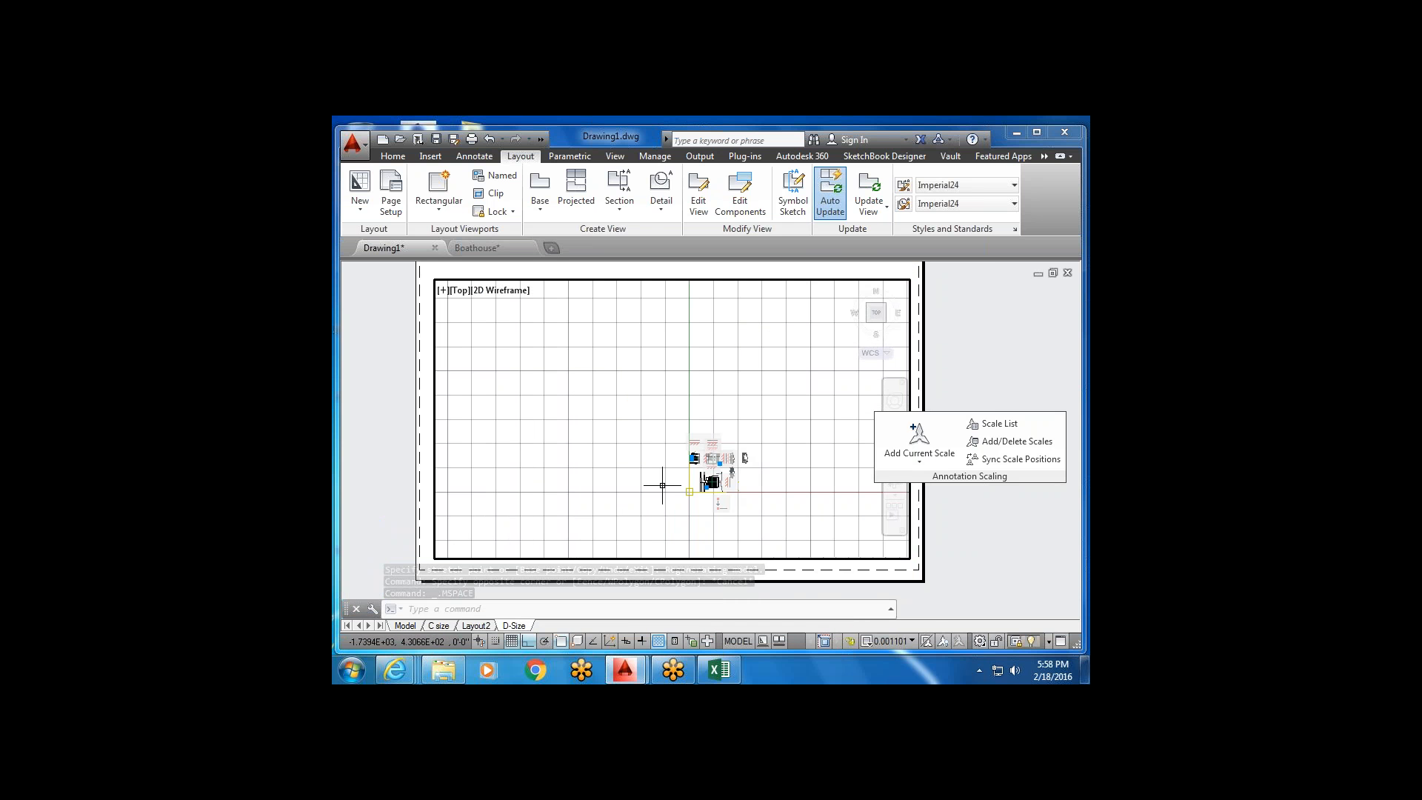
pyautogui.scroll(5, 763, 470)
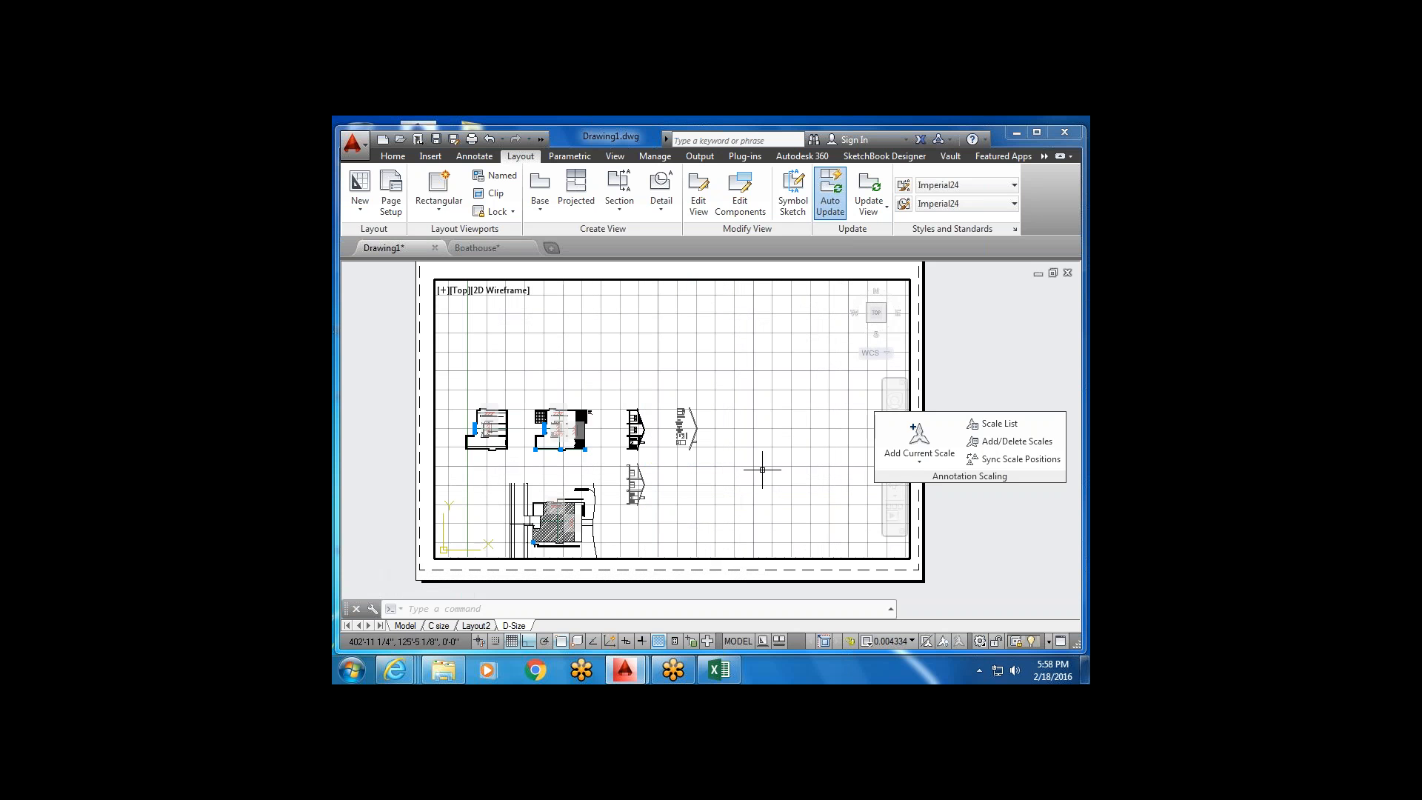
pyautogui.moveTo(682, 527)
pyautogui.mouseDown(button='middle')
pyautogui.moveTo(708, 463)
pyautogui.moveTo(746, 429)
pyautogui.mouseUp(button='middle')
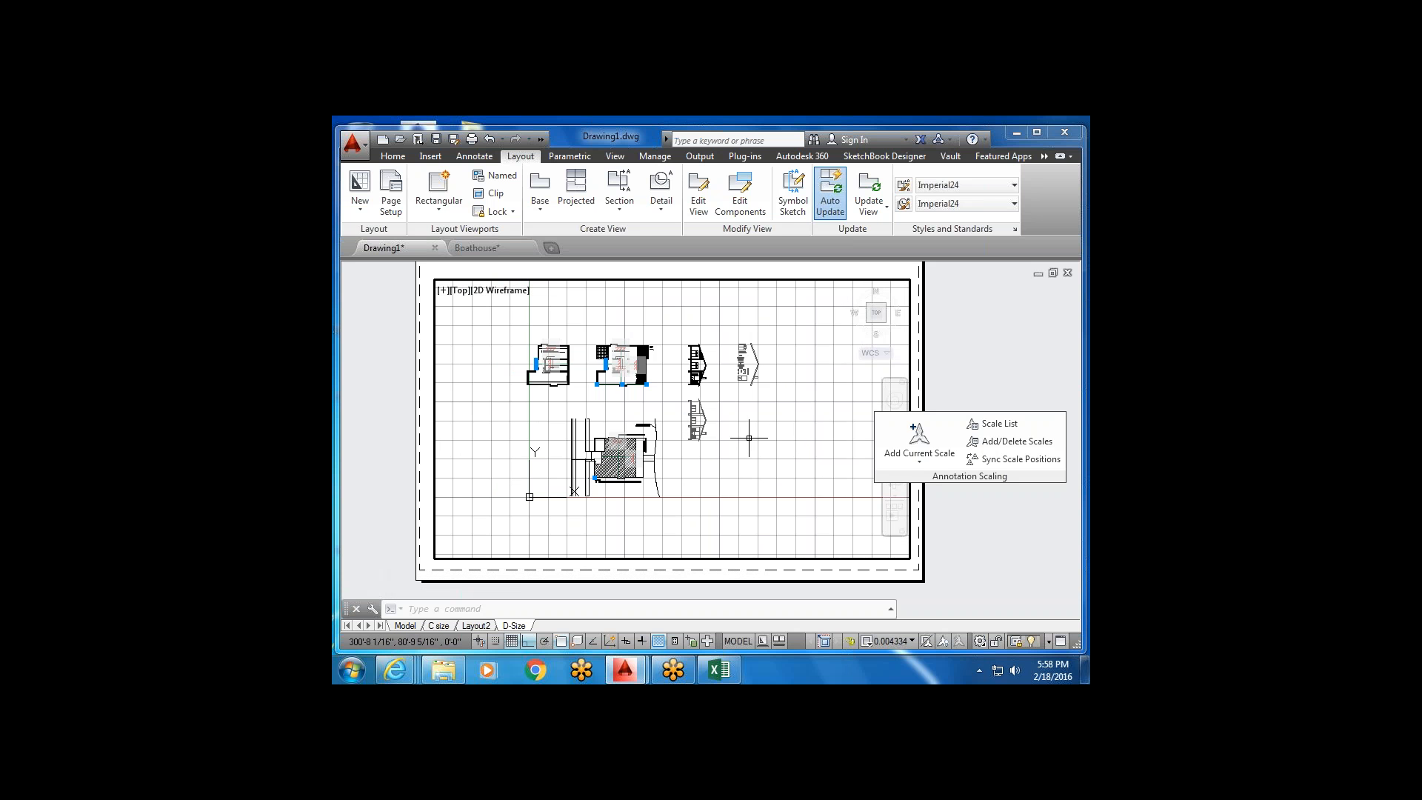
pyautogui.moveTo(669, 492); pyautogui.dragTo(712, 495, button='middle')
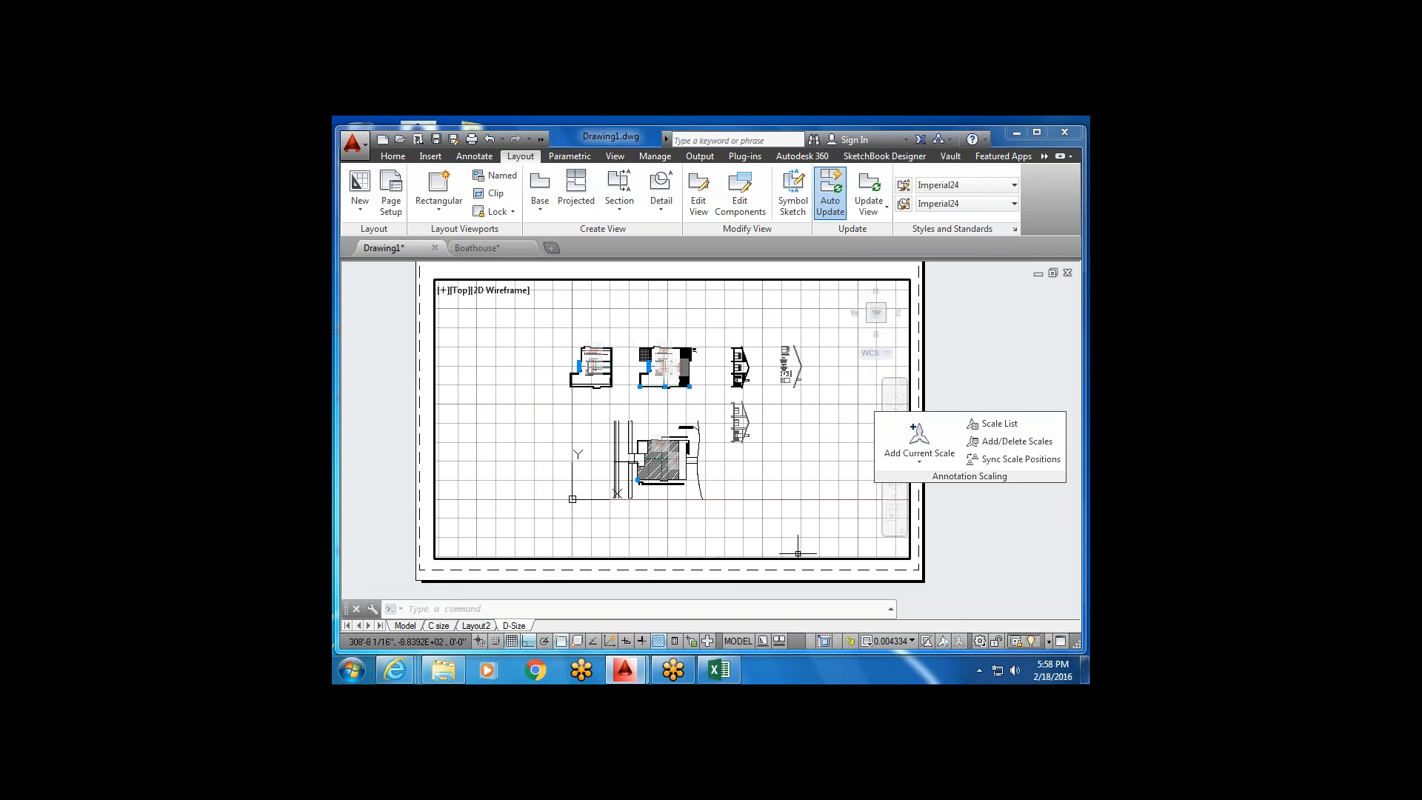
pyautogui.click(900, 643)
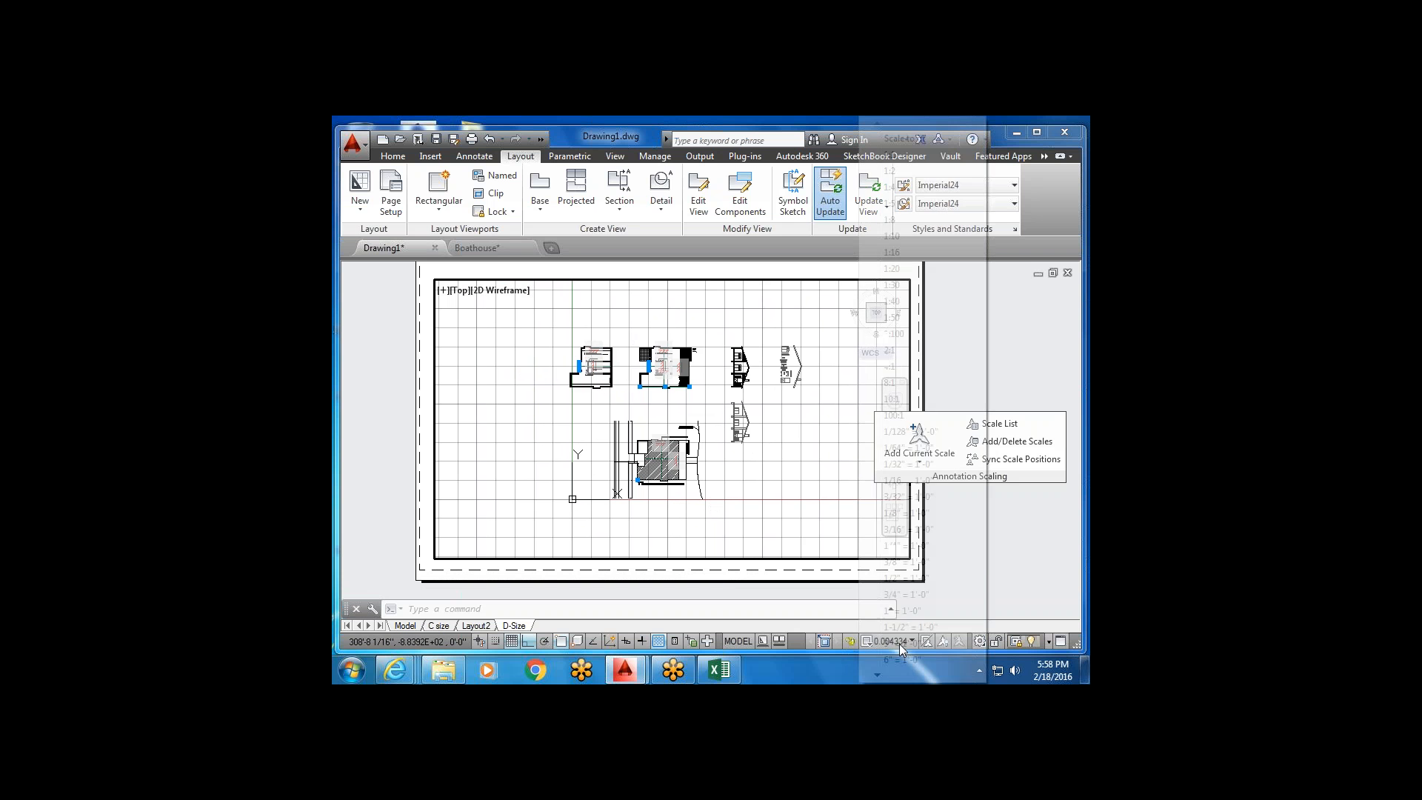
pyautogui.click(913, 548)
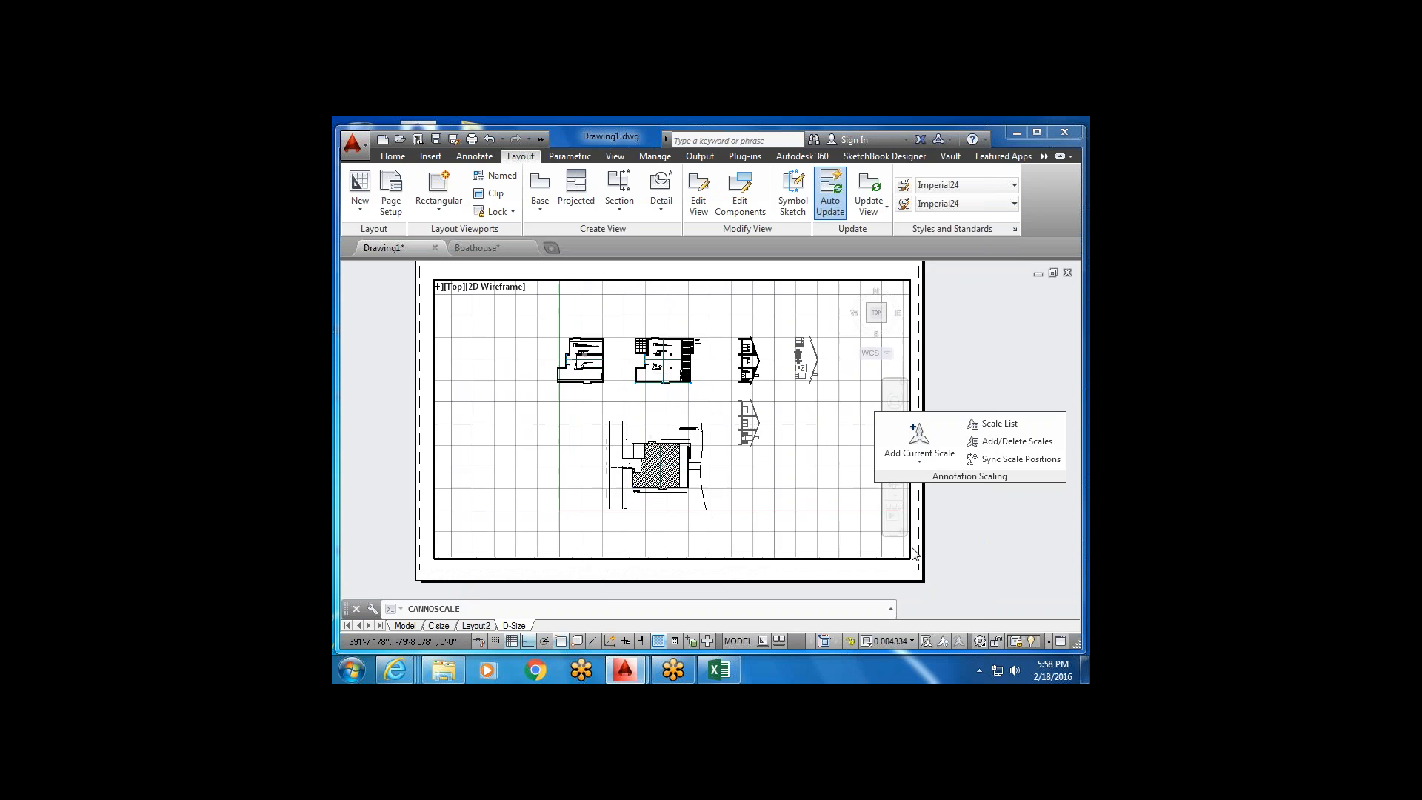
# Pan the hatched boathouse plan to the viewport's centre, then return to paper space.
pyautogui.moveTo(765, 524)
pyautogui.mouseDown(button='middle')
pyautogui.moveTo(787, 342)
pyautogui.moveTo(803, 379)
pyautogui.moveTo(802, 311)
pyautogui.moveTo(800, 337)
pyautogui.mouseUp(button='middle')
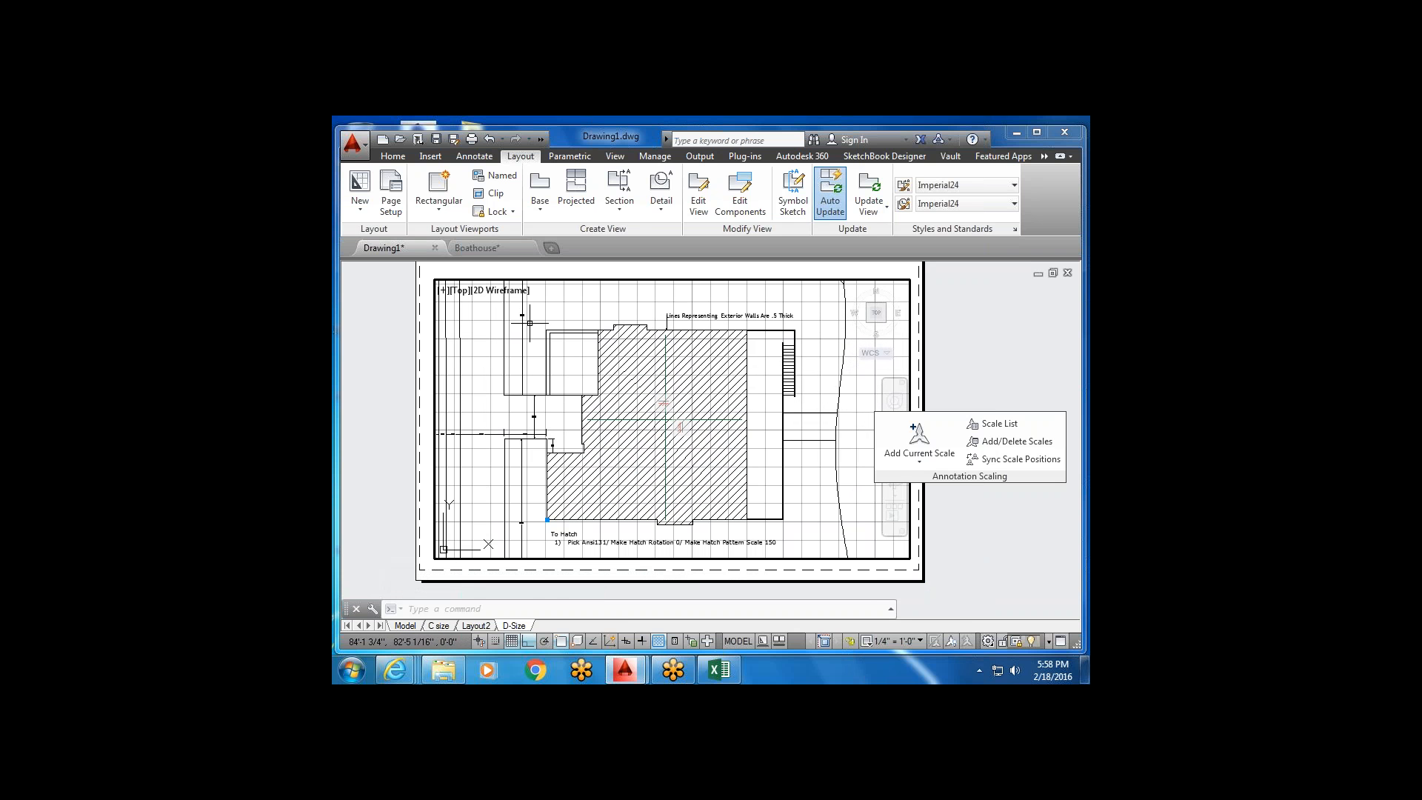
pyautogui.click(734, 468)
pyautogui.moveTo(493, 508); pyautogui.dragTo(506, 503, button='middle')
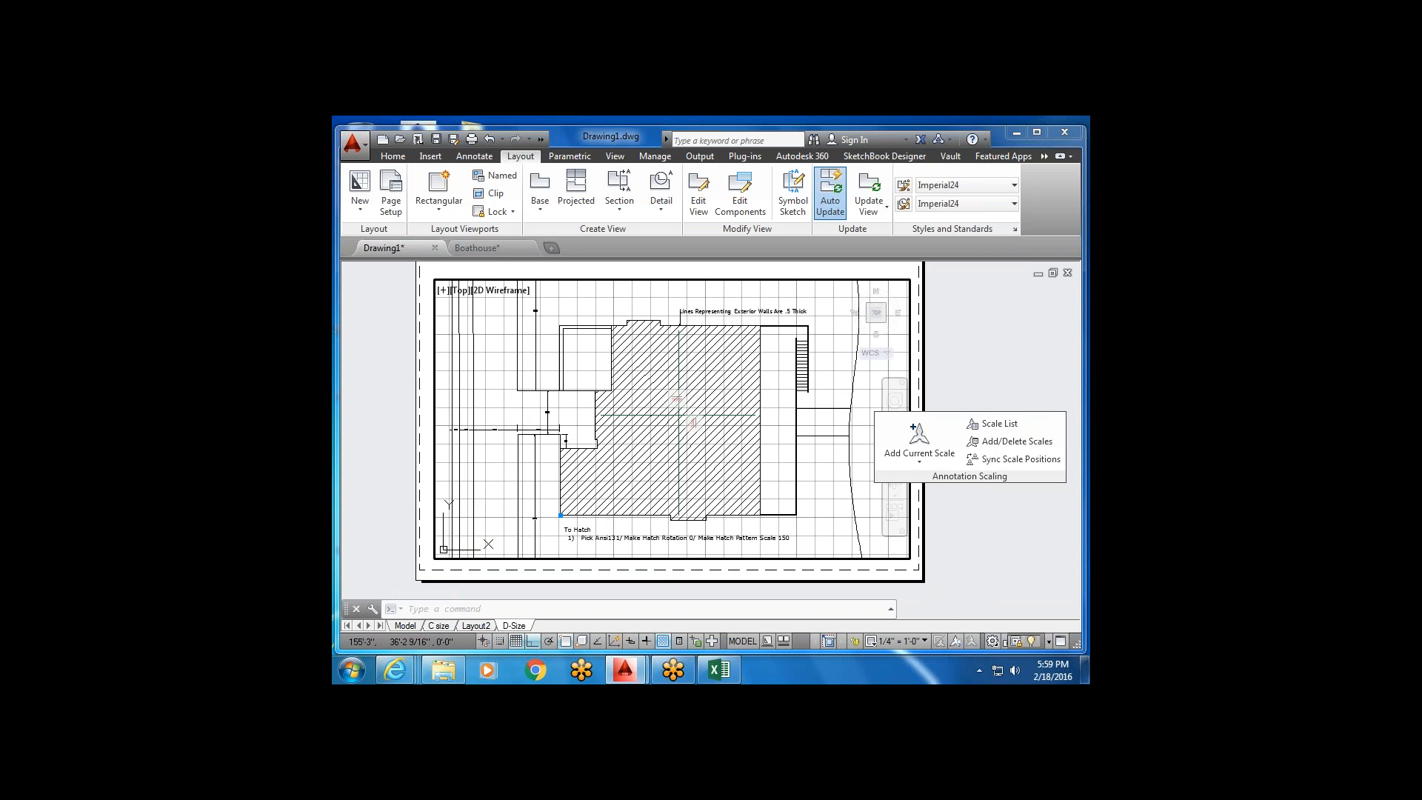
pyautogui.moveTo(794, 482); pyautogui.dragTo(791, 482, button='middle')
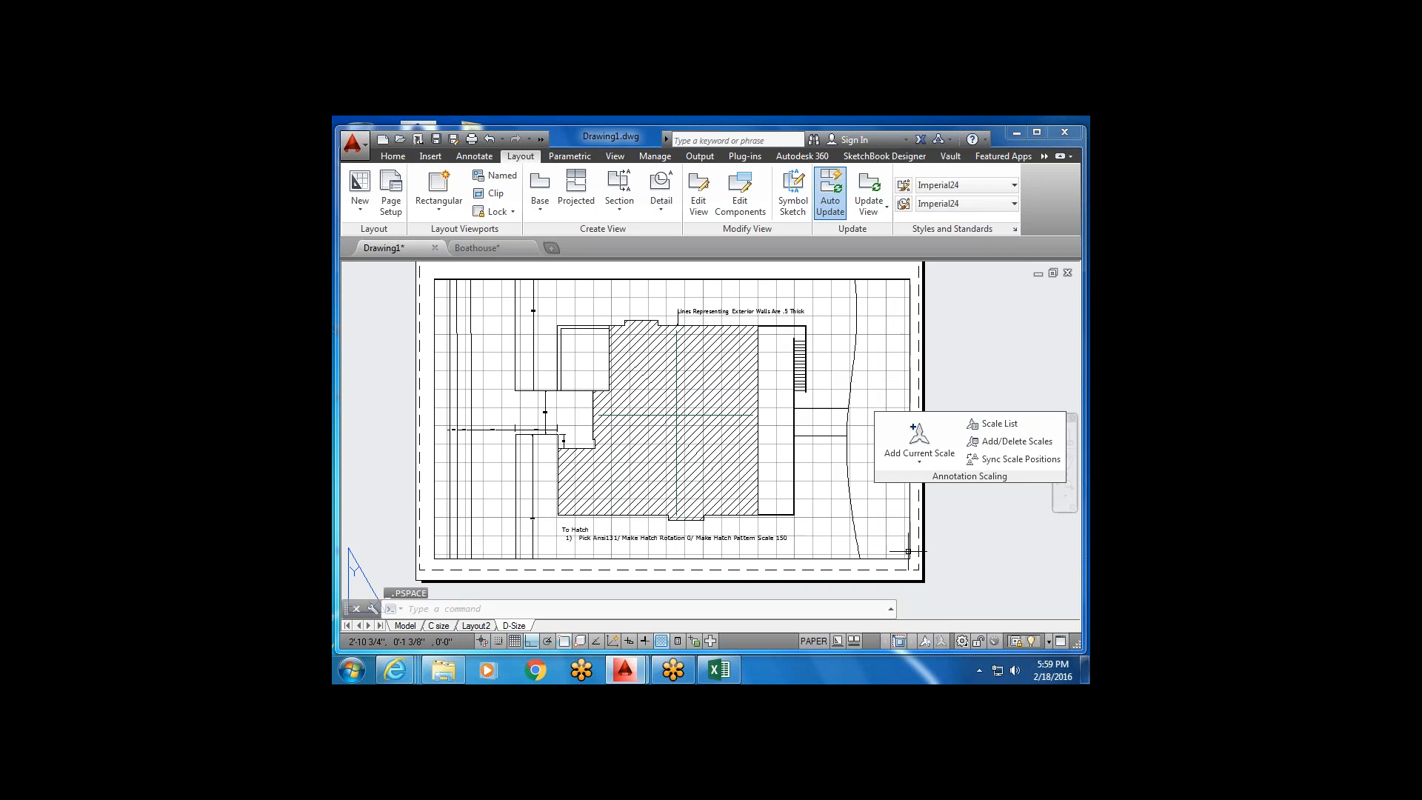
pyautogui.doubleClick(955, 537)
pyautogui.moveTo(757, 506)
pyautogui.mouseDown(button='middle')
pyautogui.moveTo(724, 488)
pyautogui.moveTo(750, 512)
pyautogui.mouseUp(button='middle')
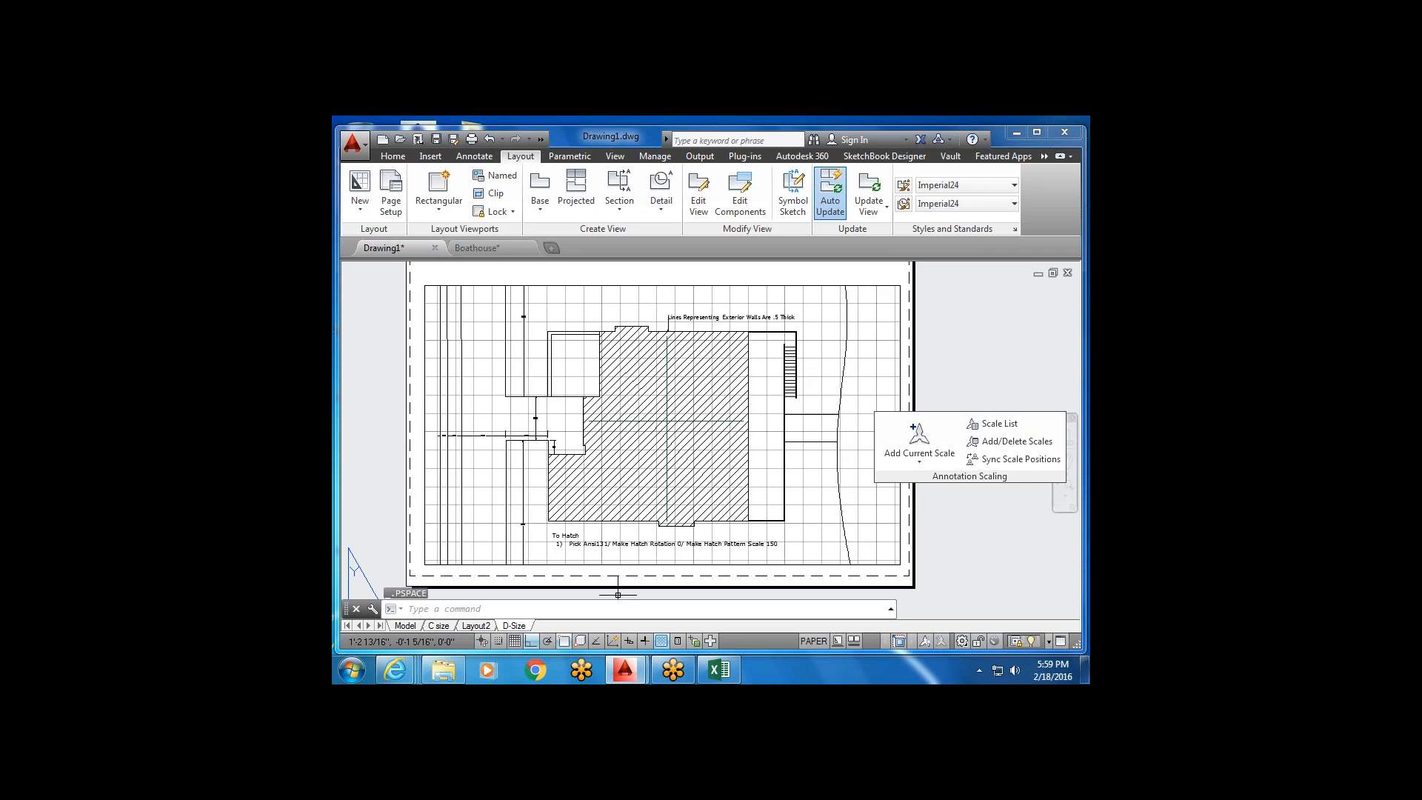
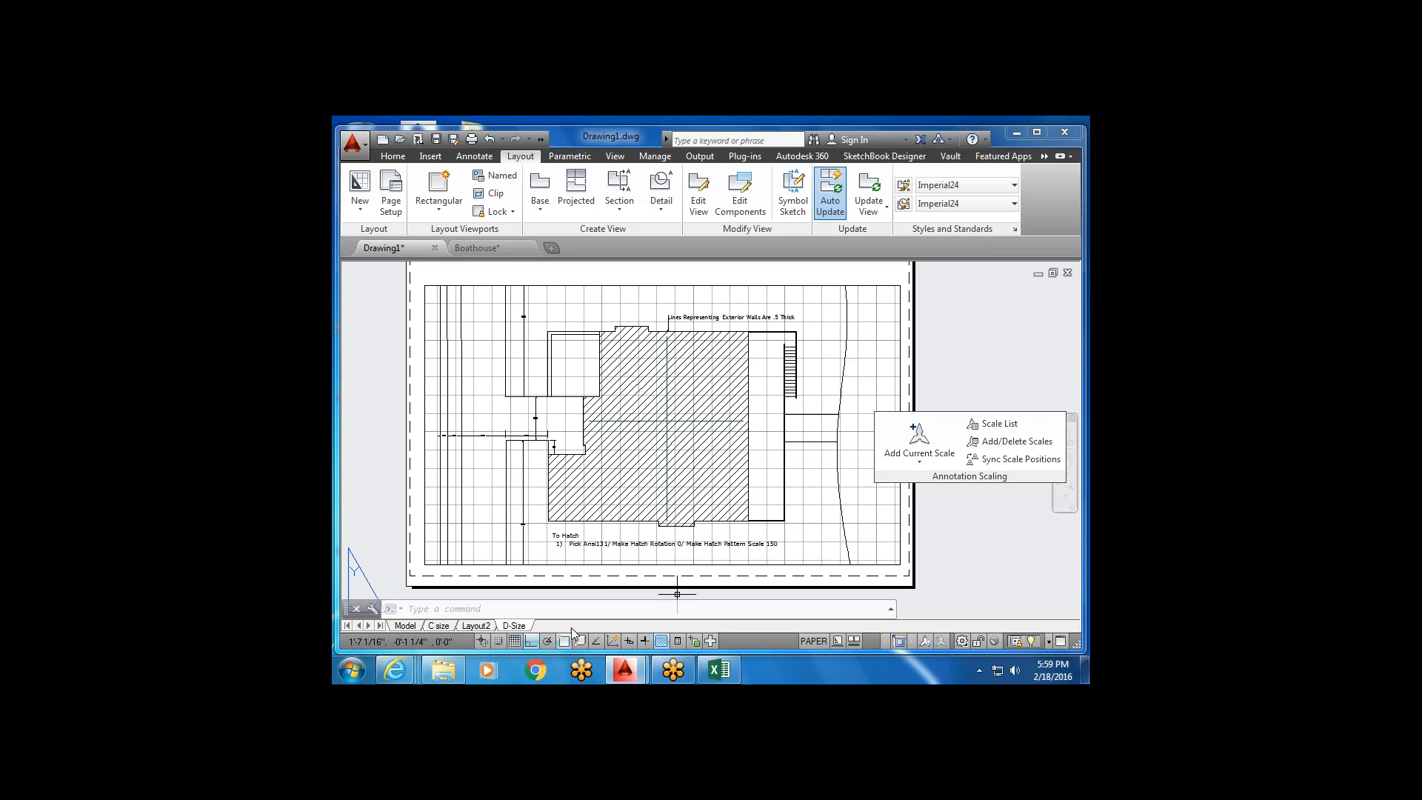
# Delete the Layout2 layout tab and confirm the permanent deletion.
pyautogui.rightClick(515, 626)
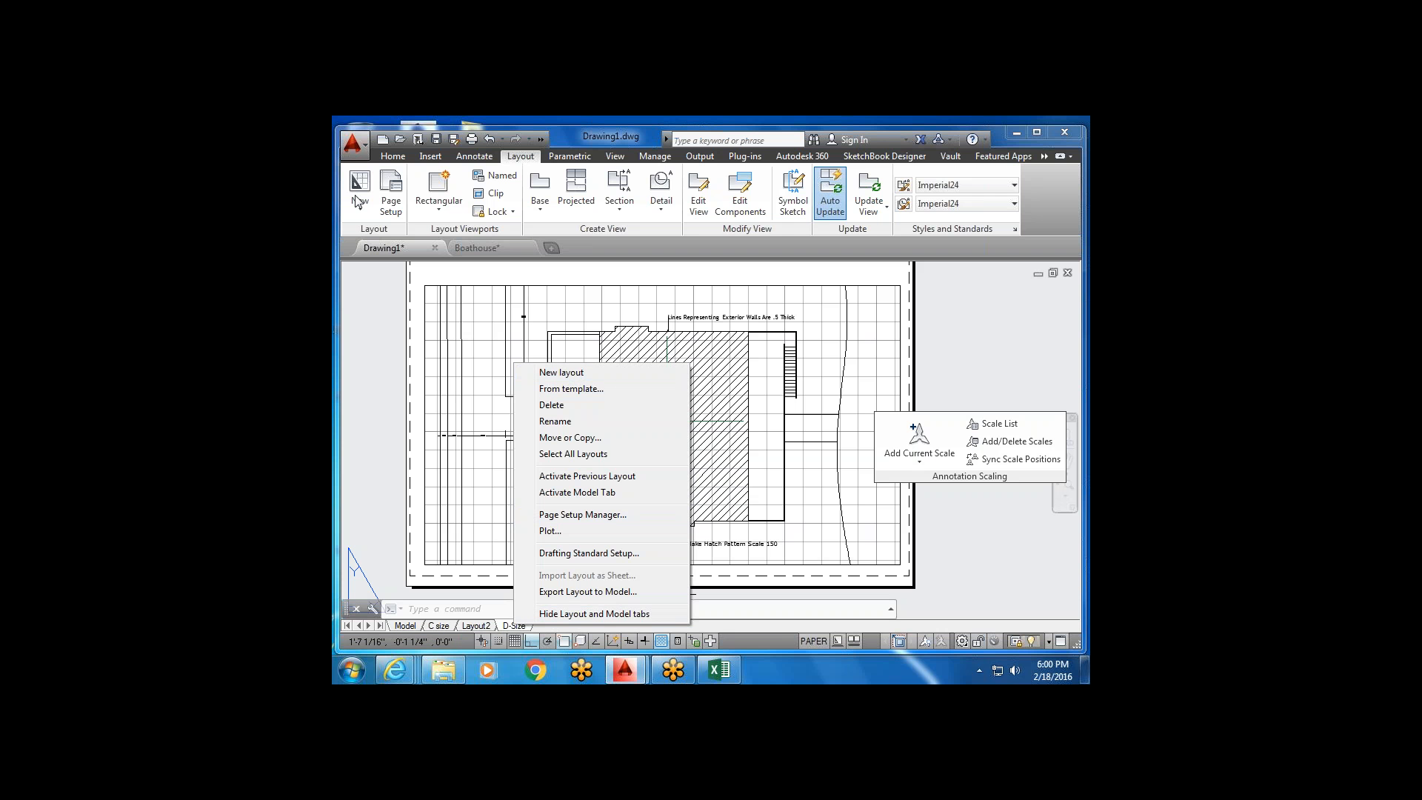
pyautogui.click(610, 407)
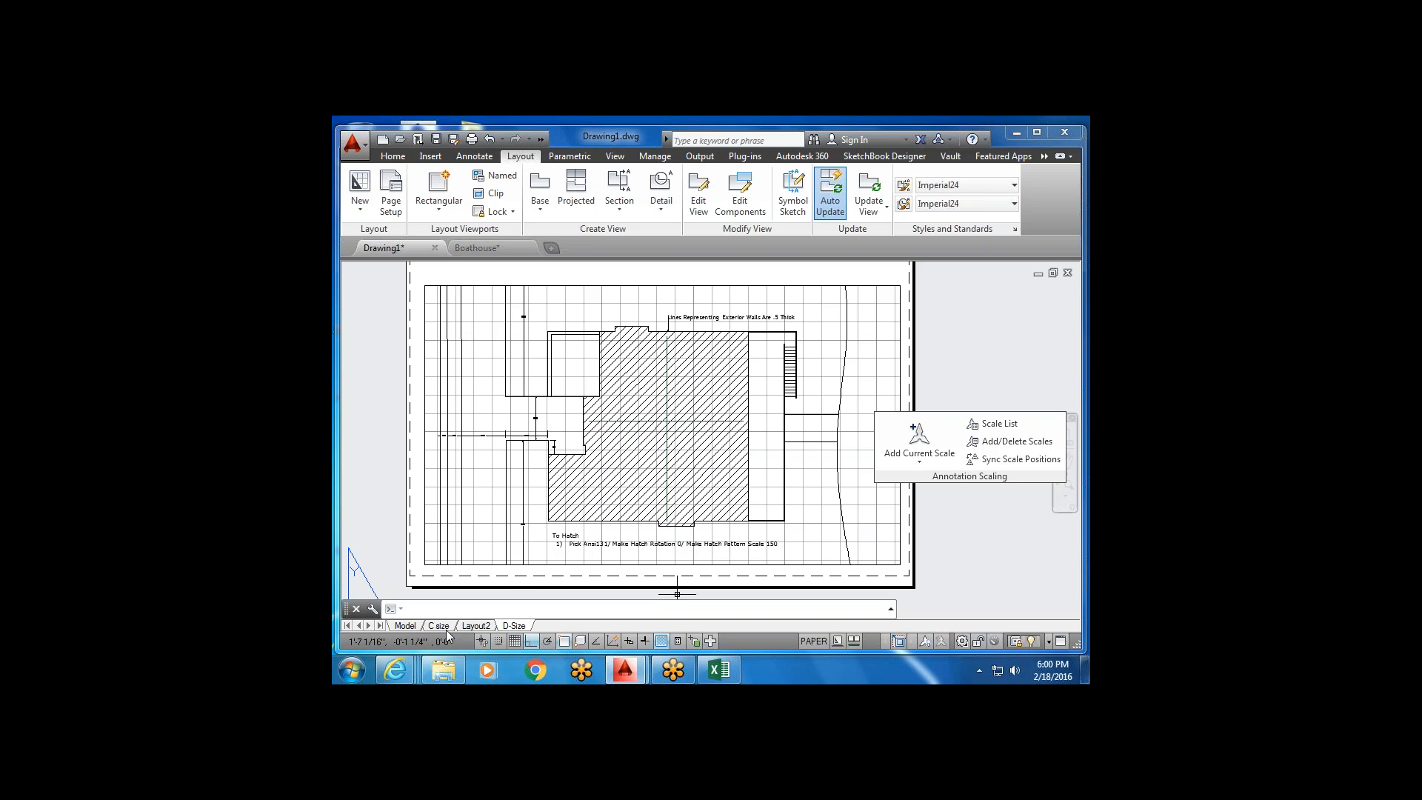
pyautogui.click(476, 627)
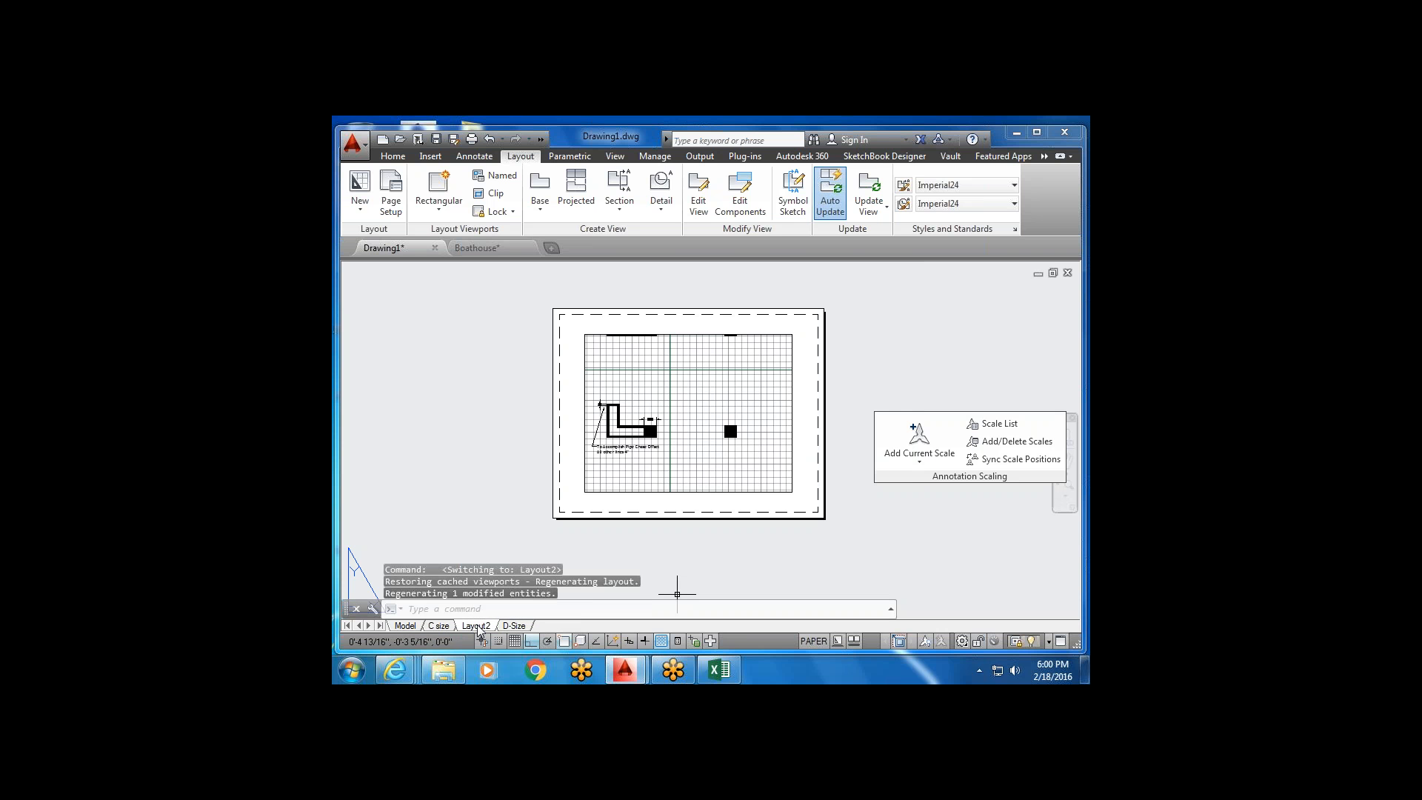
pyautogui.rightClick(477, 628)
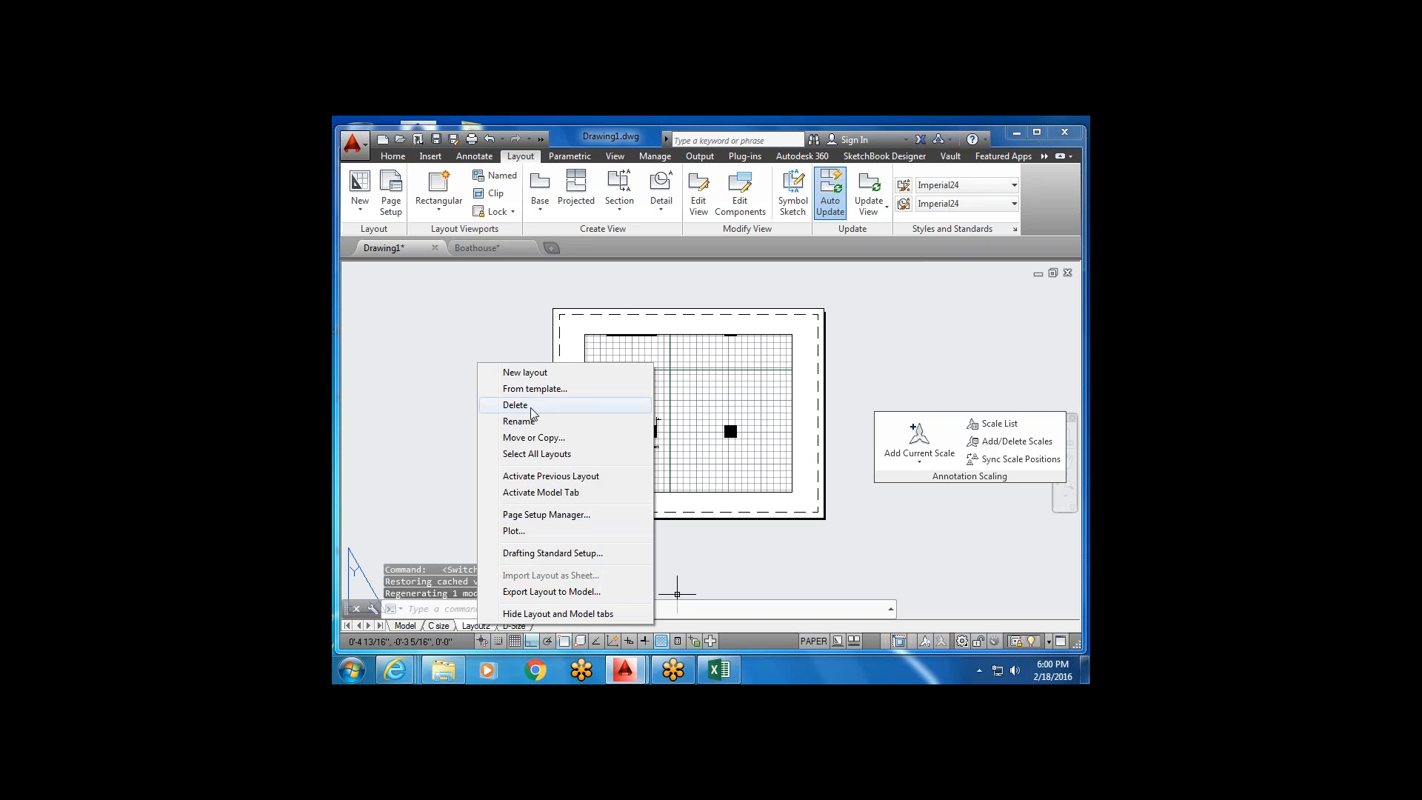
pyautogui.click(530, 407)
pyautogui.click(754, 446)
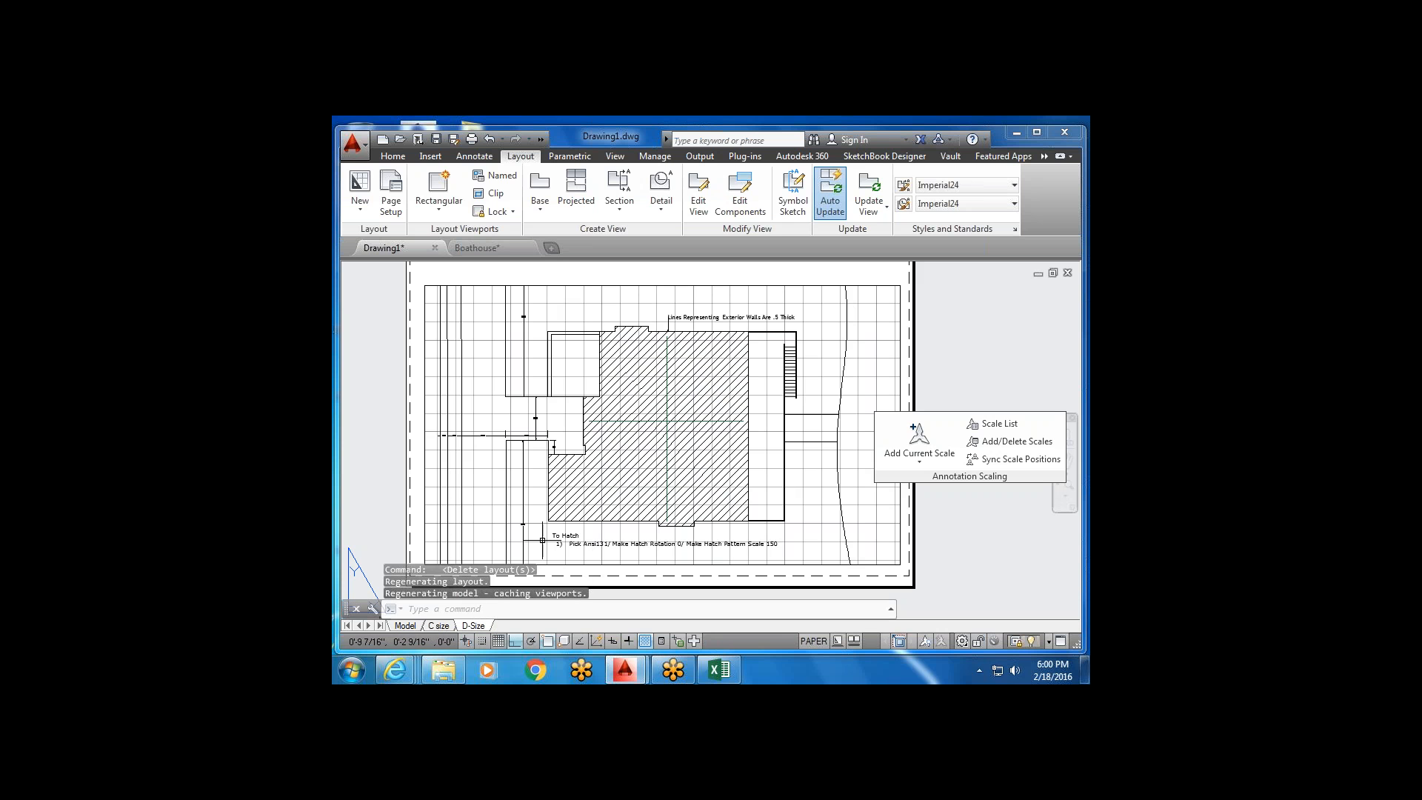
pyautogui.moveTo(598, 487); pyautogui.dragTo(602, 471, button='middle')
# From the D-Size tab's context menu, choose to add a layout From template.
pyautogui.rightClick(489, 628)
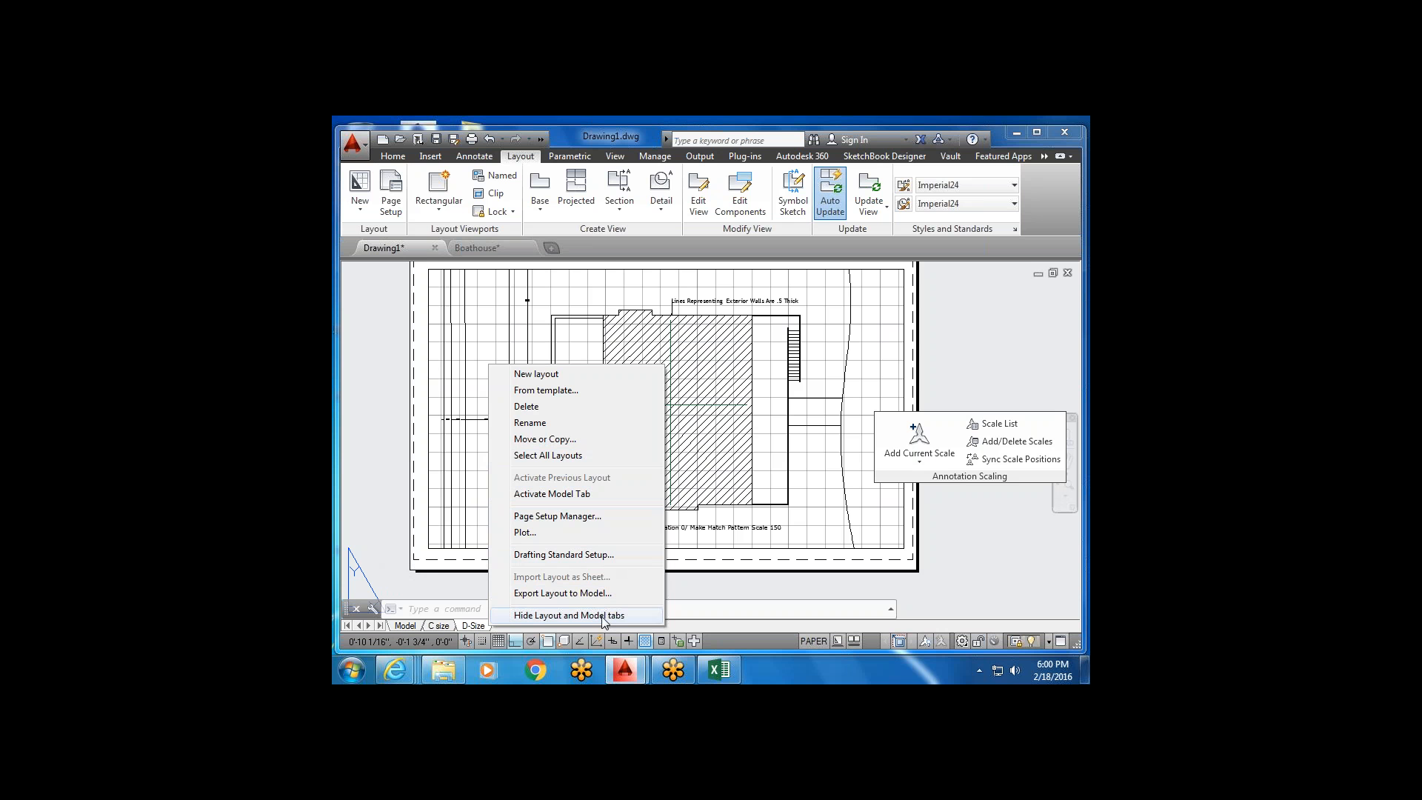
pyautogui.click(607, 391)
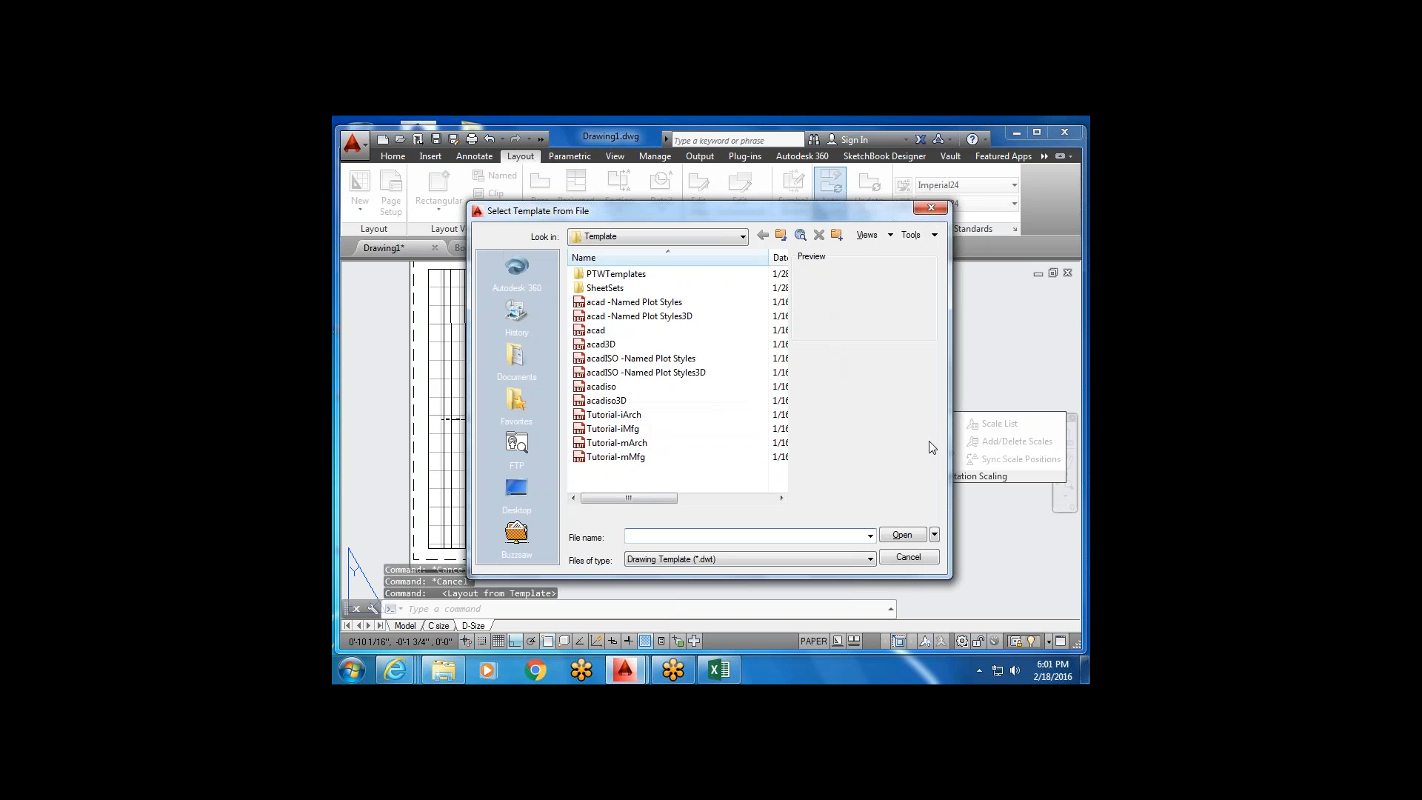
# Import the D-Size Layout from the Tutorial-iArch template into the drawing.
pyautogui.moveTo(952, 577); pyautogui.dragTo(1064, 575)
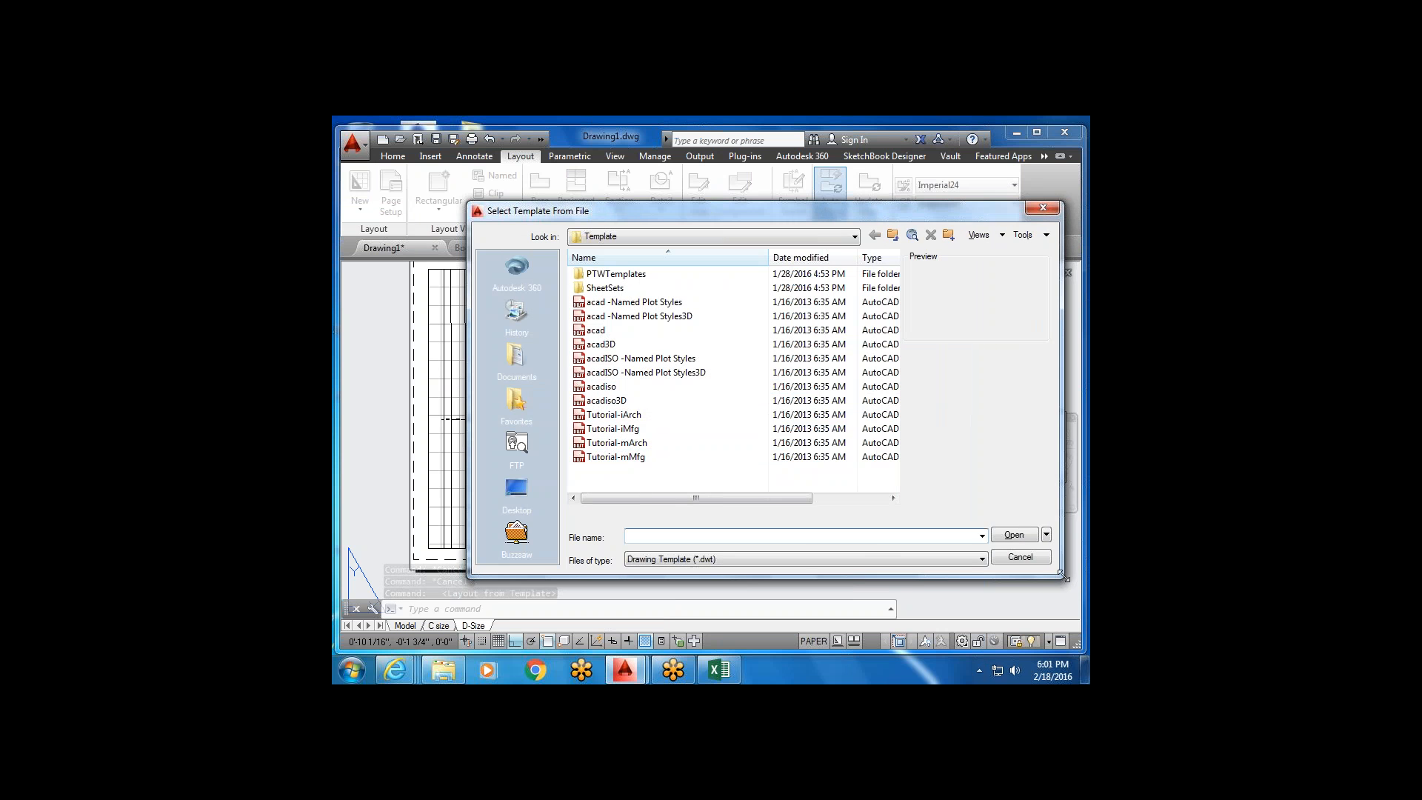
pyautogui.moveTo(921, 220); pyautogui.dragTo(841, 213)
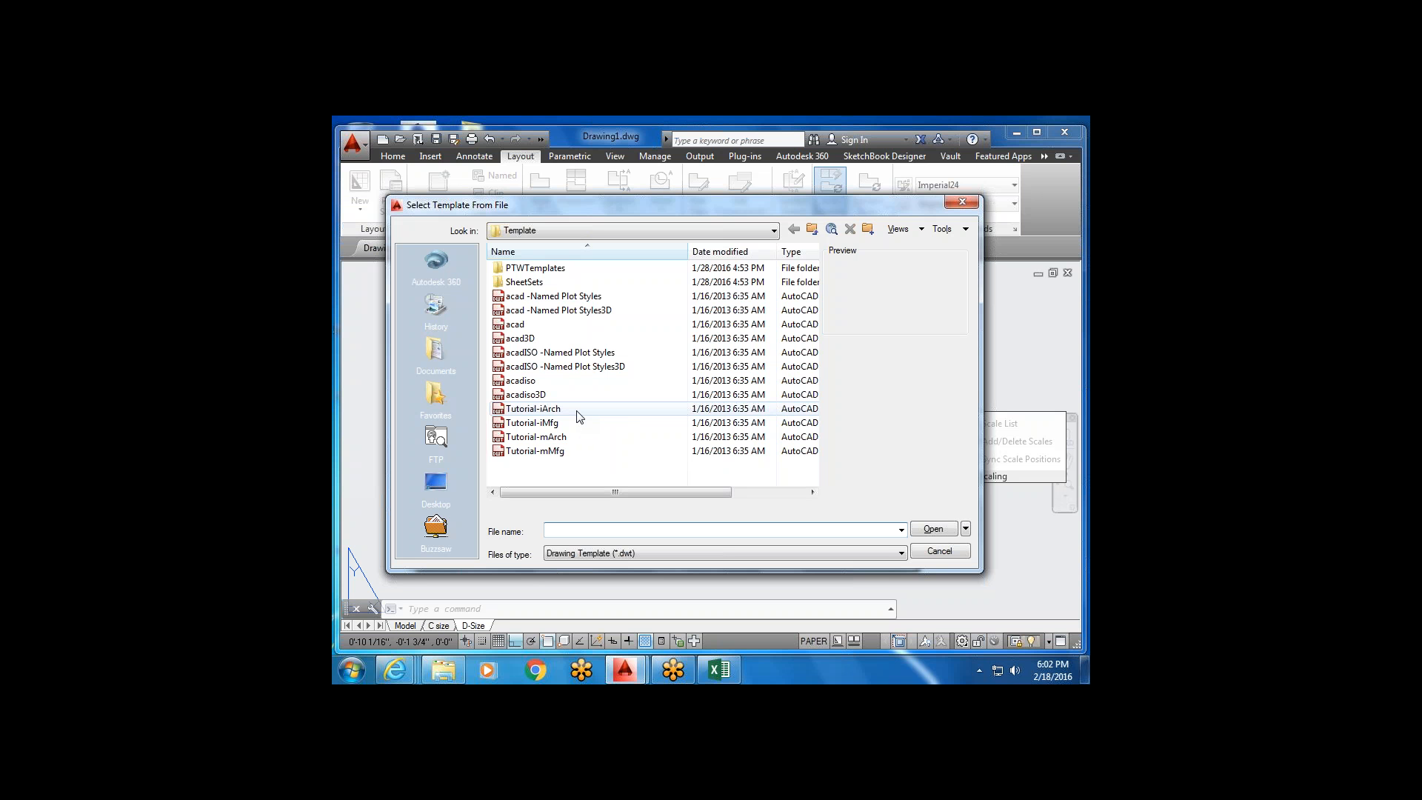
pyautogui.click(578, 412)
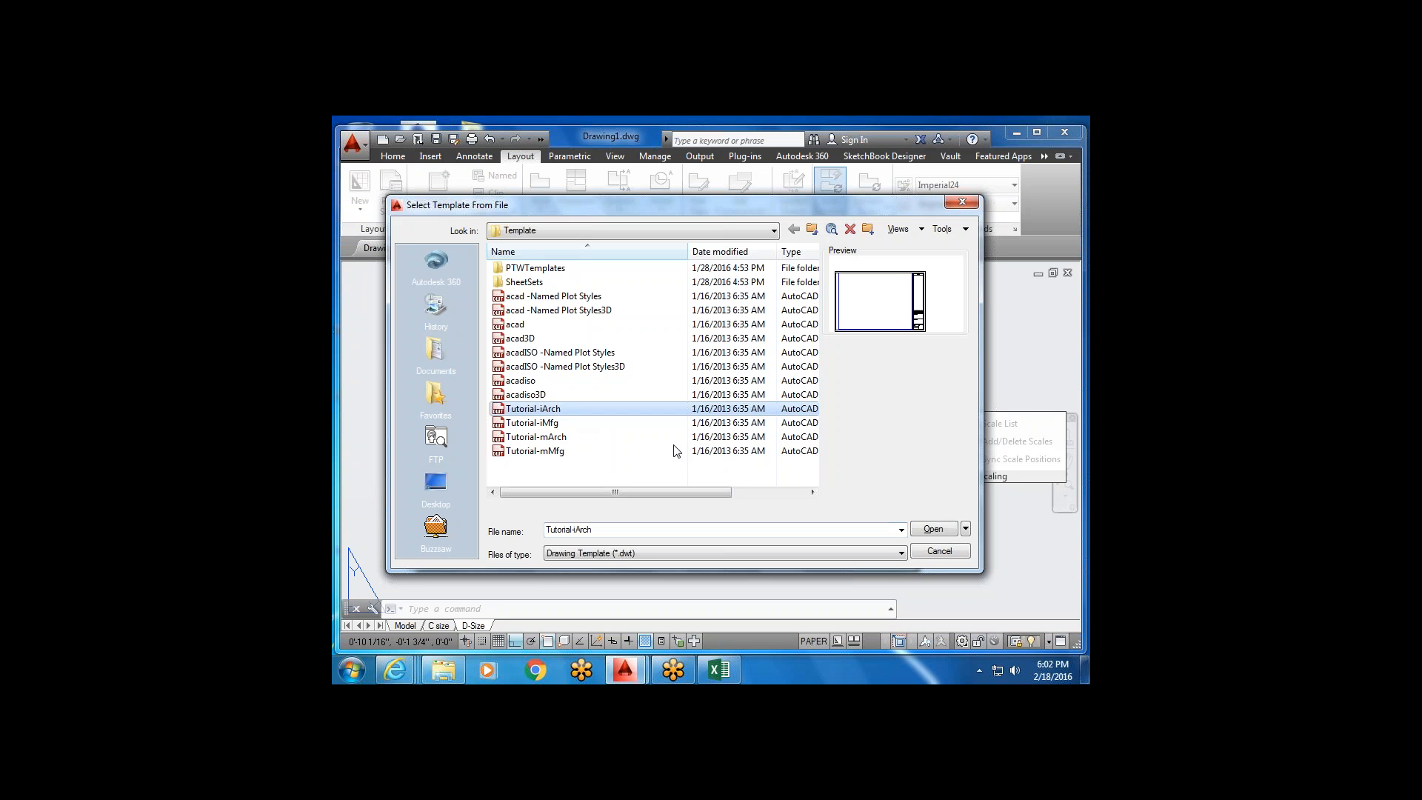
pyautogui.click(927, 532)
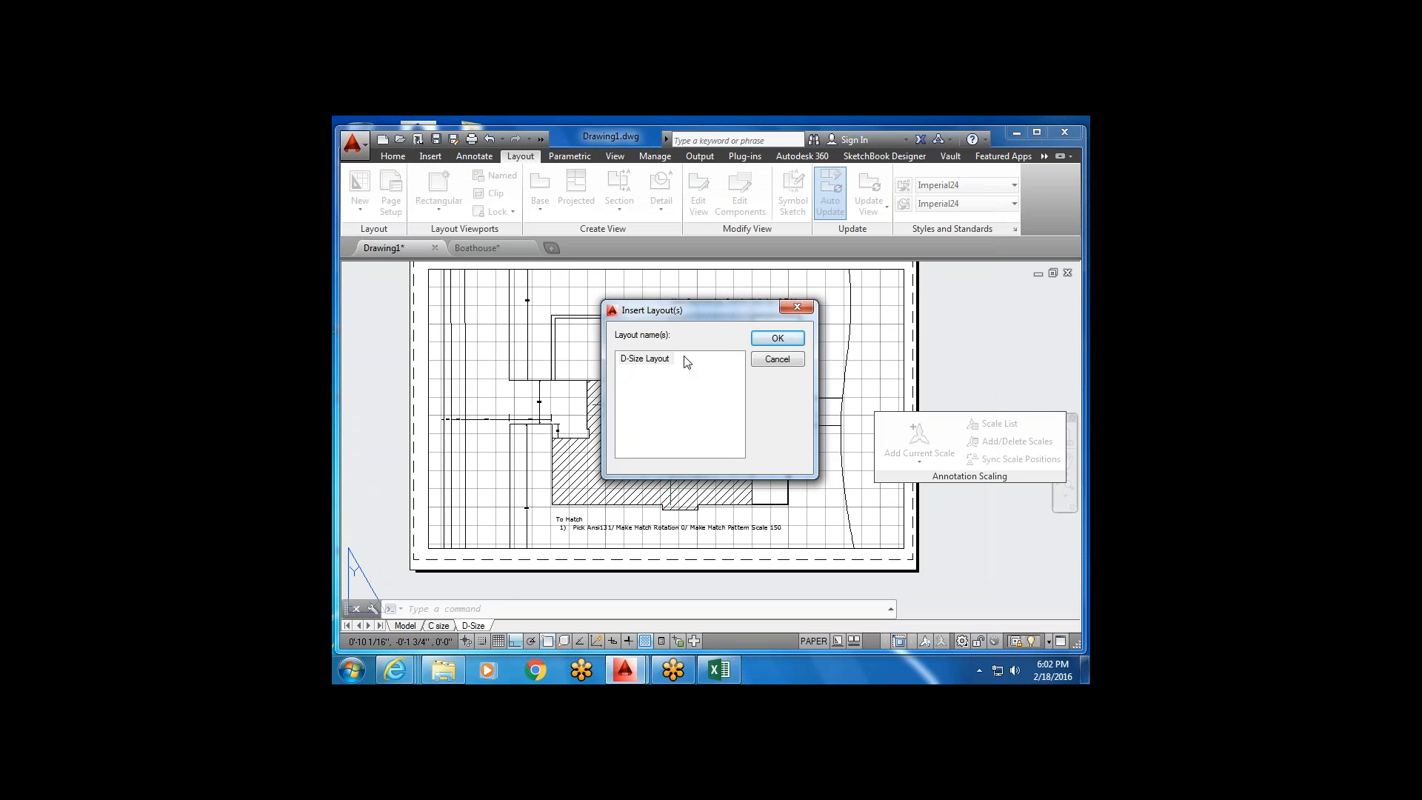
pyautogui.click(778, 339)
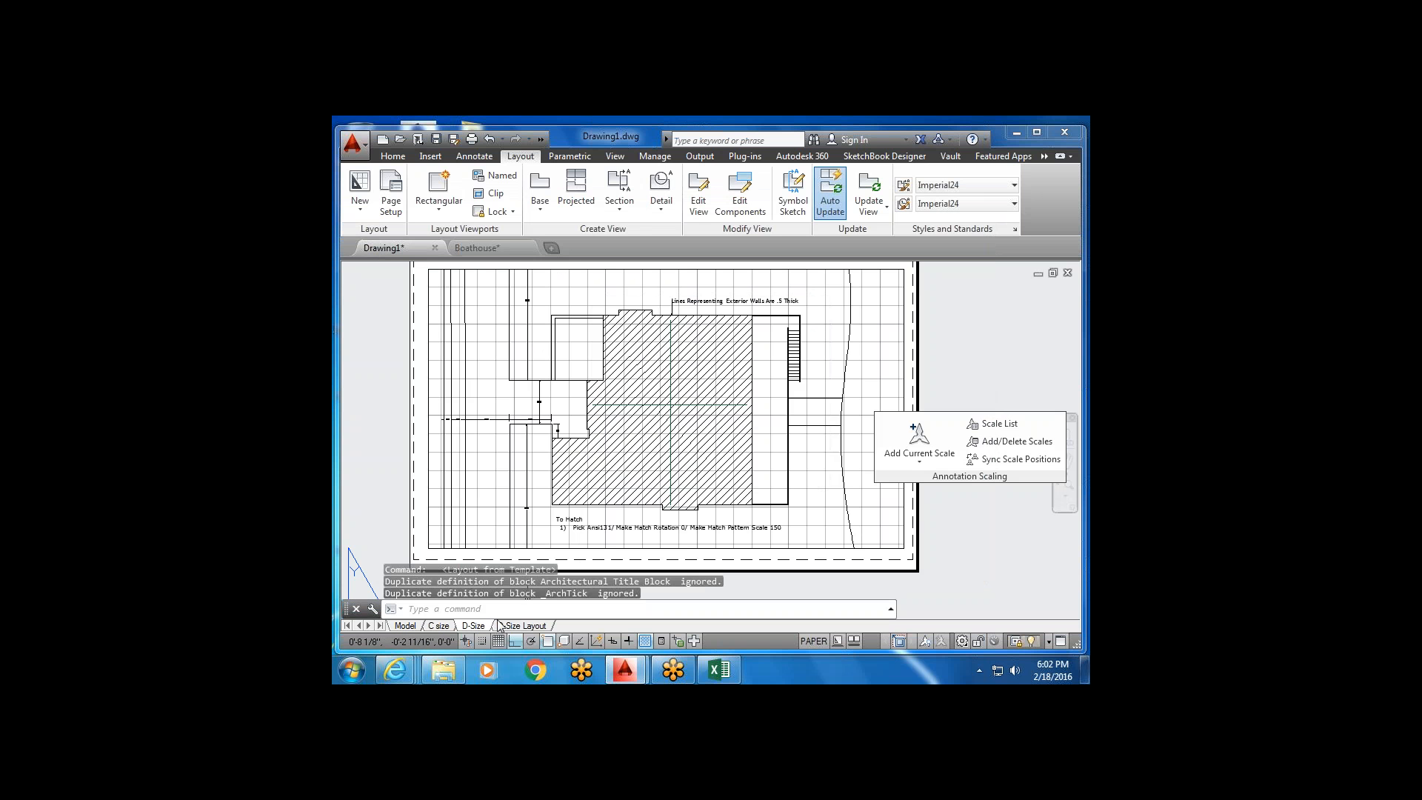
# Switch to the new D-Size Layout sheet and zoom in on the Project, Date and Scale cells.
pyautogui.click(524, 626)
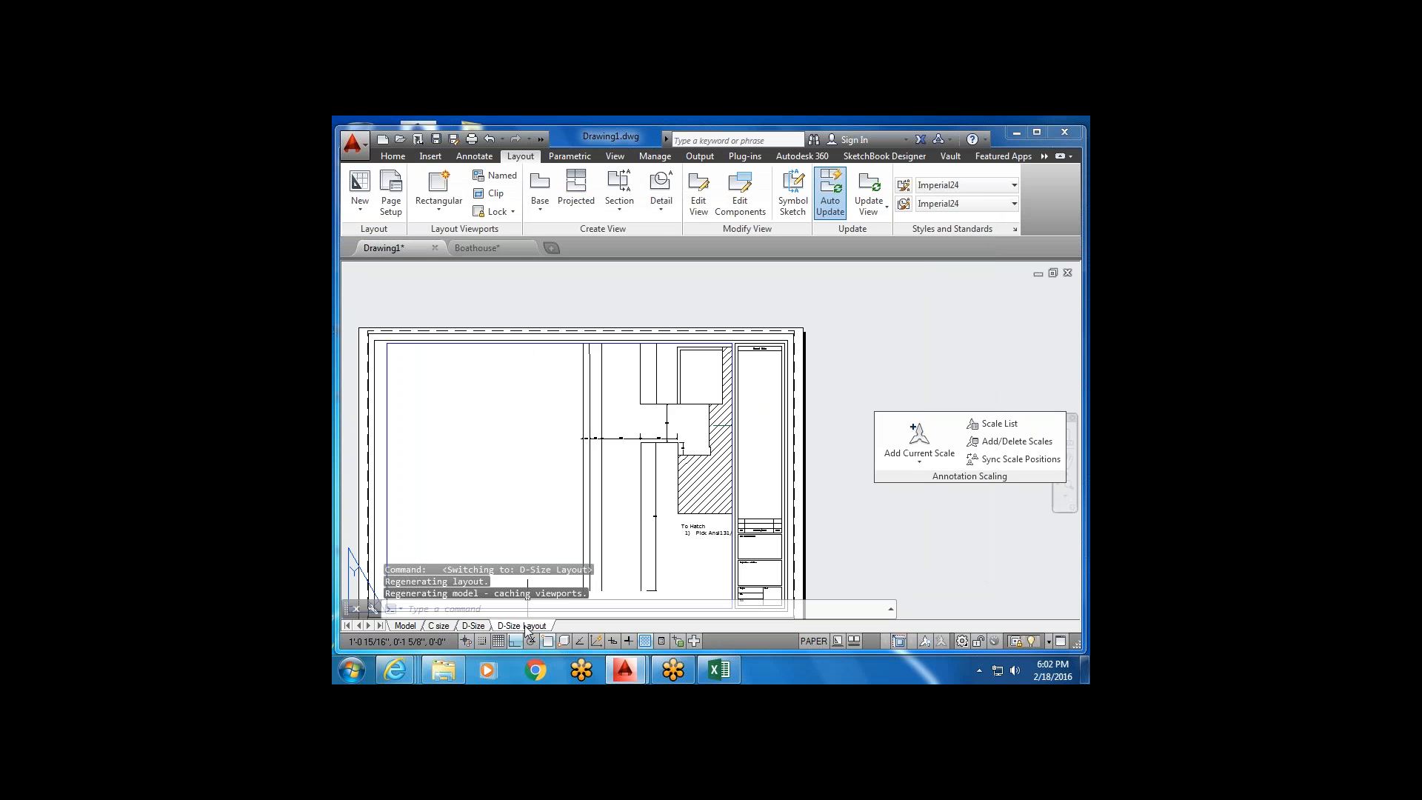
pyautogui.scroll(-6, 718, 459)
pyautogui.scroll(6, 785, 496)
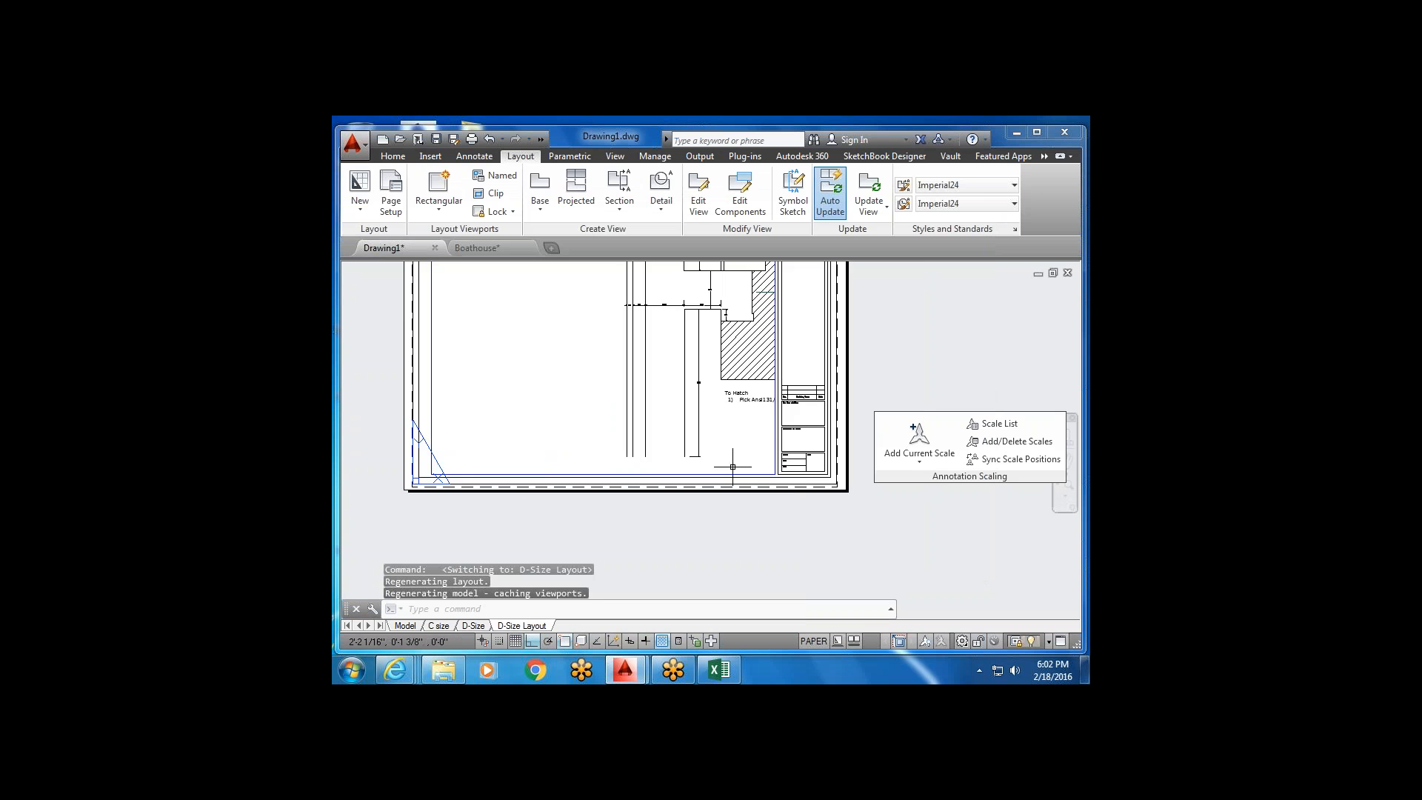
pyautogui.scroll(-2, 785, 496)
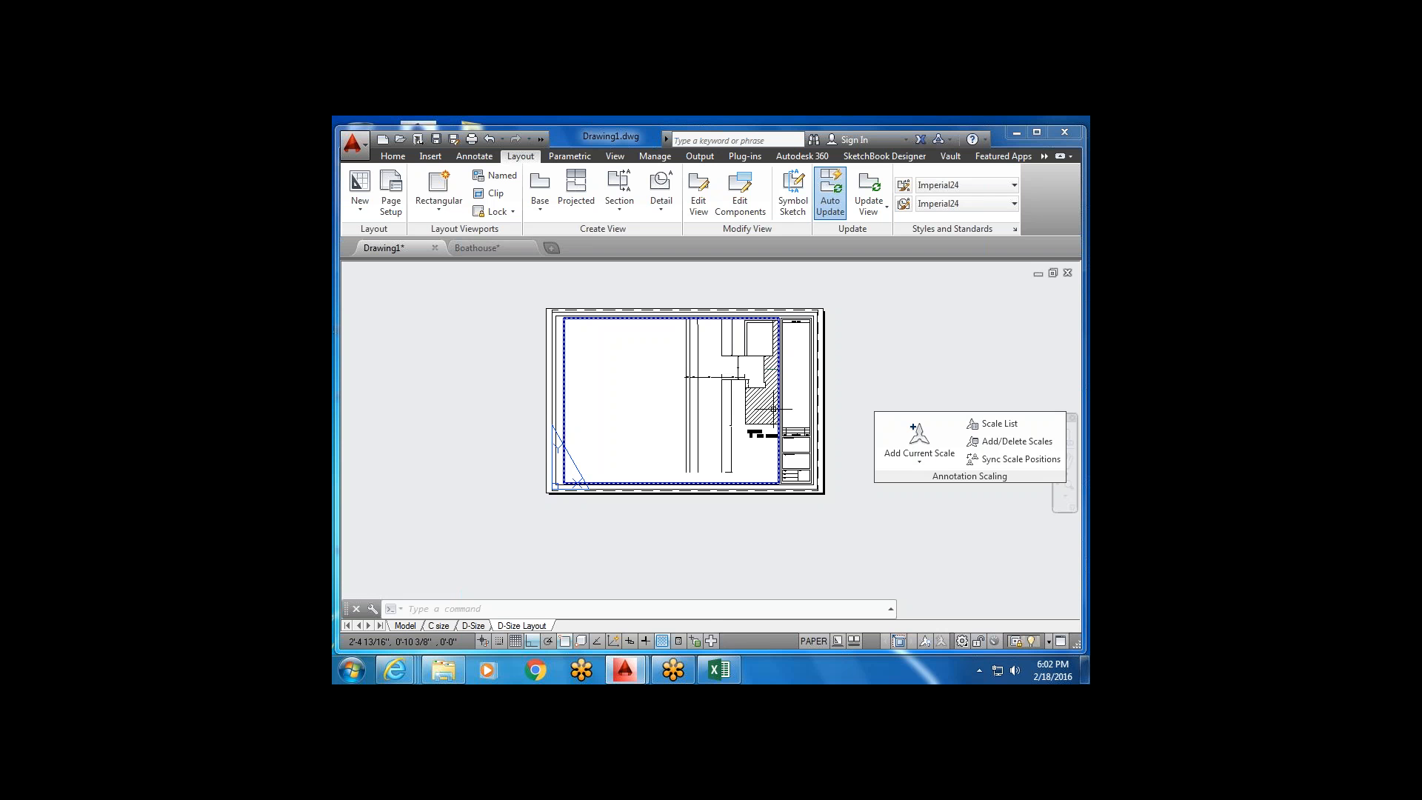
pyautogui.scroll(5, 735, 421)
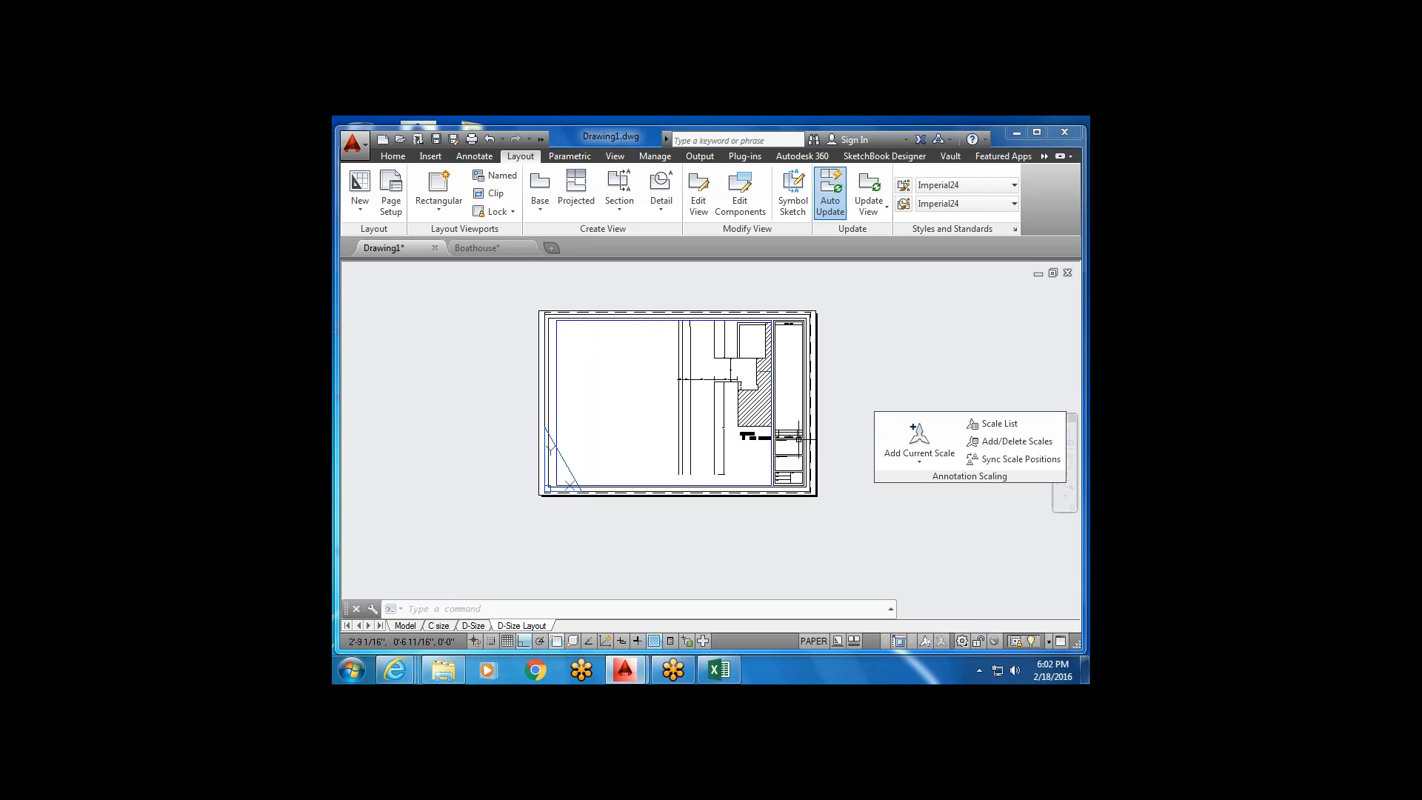
pyautogui.moveTo(740, 558); pyautogui.dragTo(731, 486, button='middle')
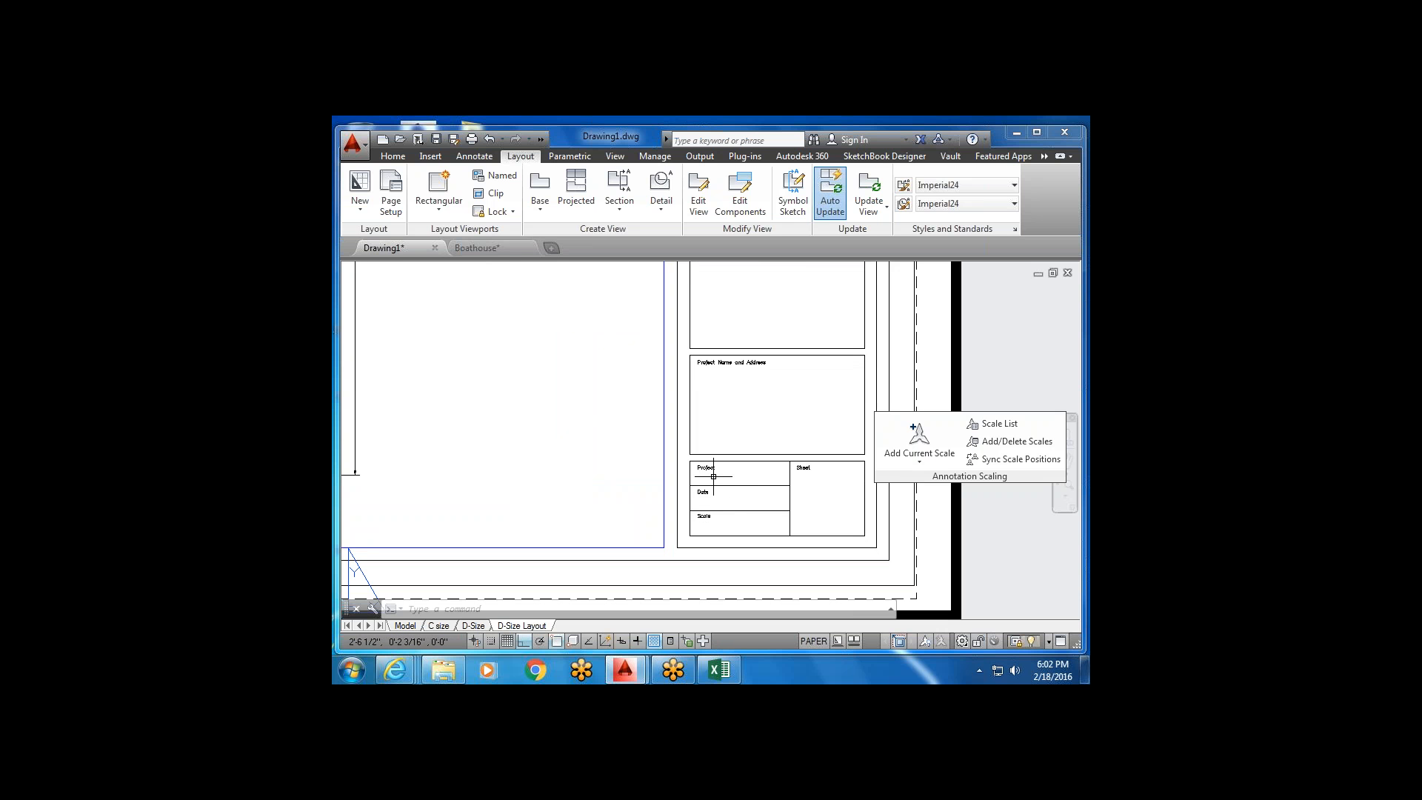
pyautogui.scroll(3, 706, 531)
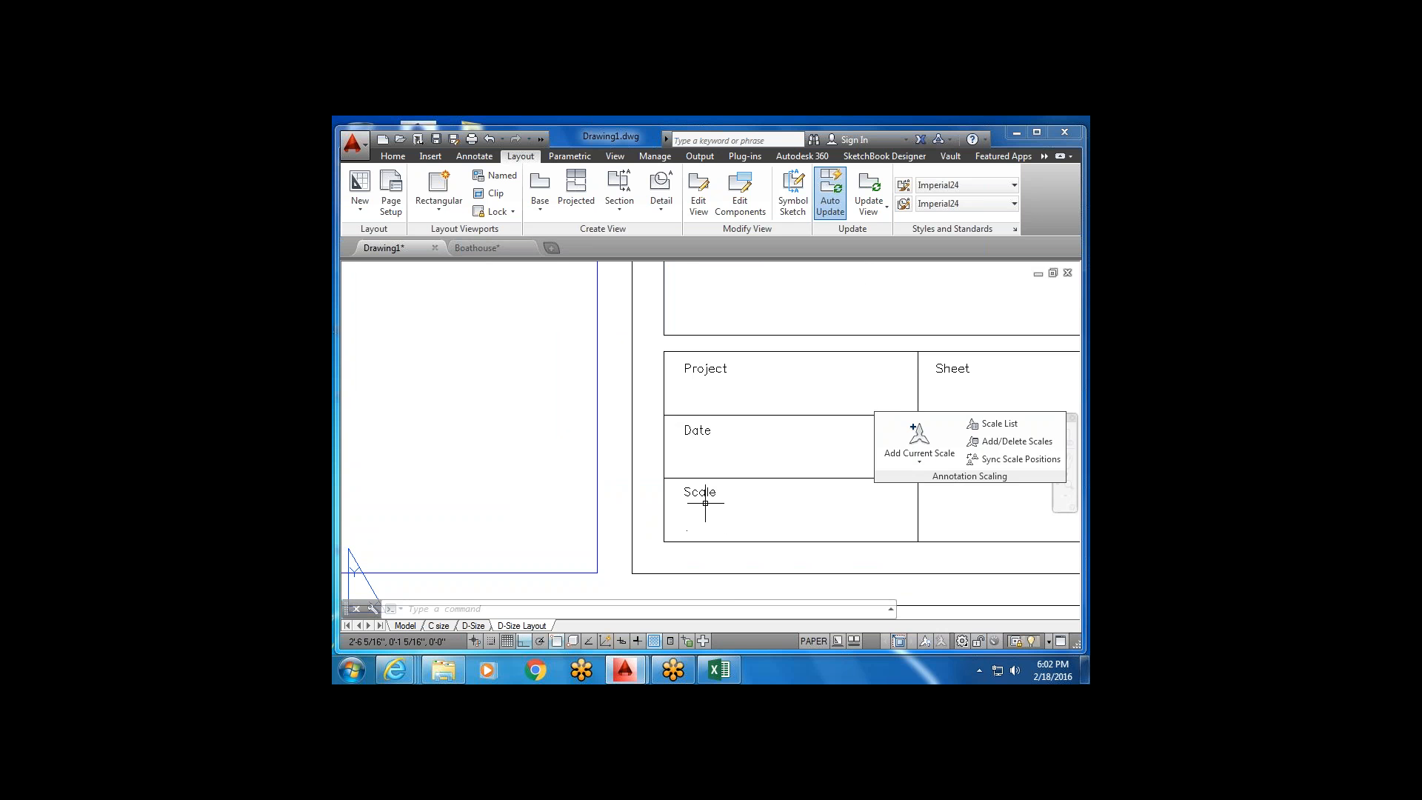
pyautogui.scroll(-3, 705, 503)
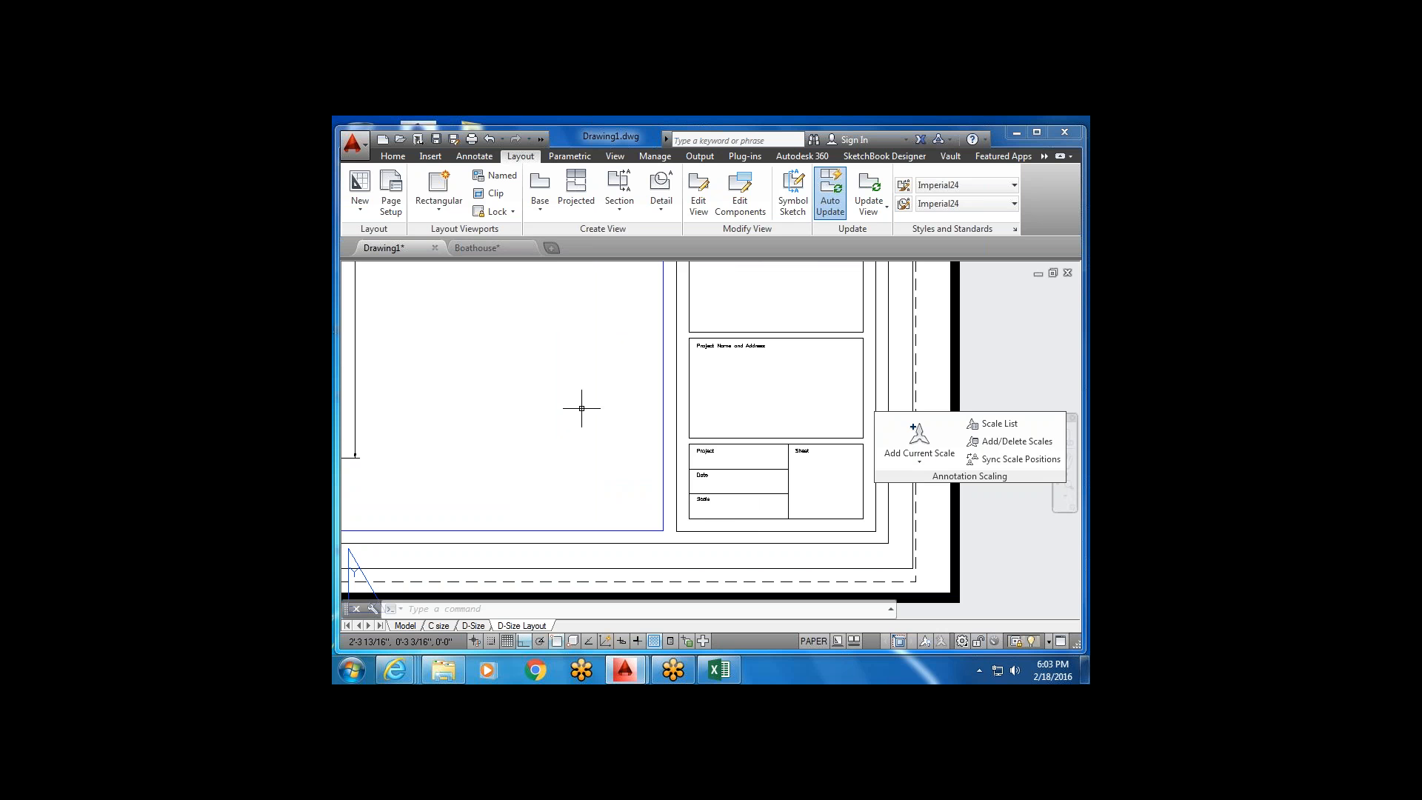
pyautogui.scroll(-2, 851, 479)
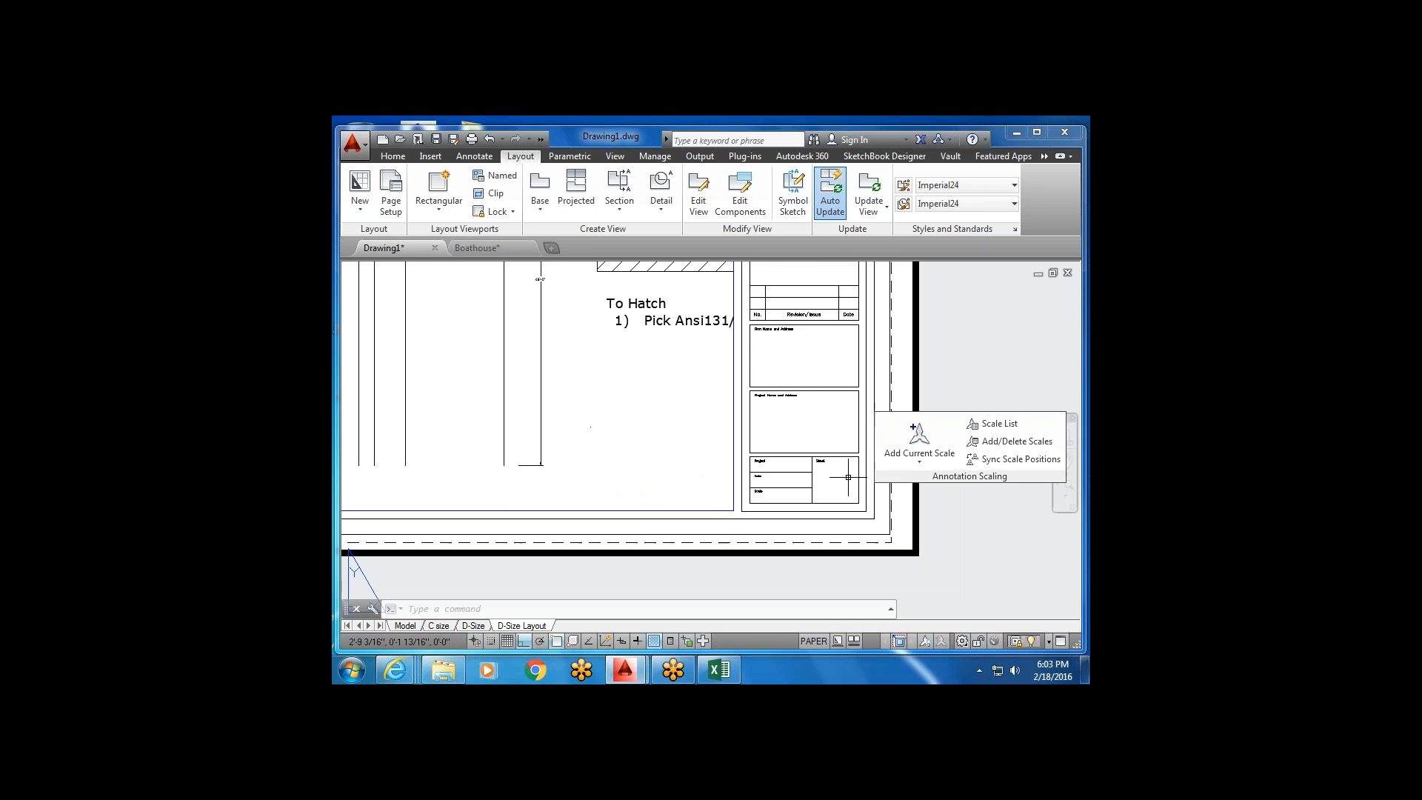
# Look over the whole title block, including the Project Name and Address box.
pyautogui.moveTo(776, 392); pyautogui.dragTo(690, 417, button='middle')
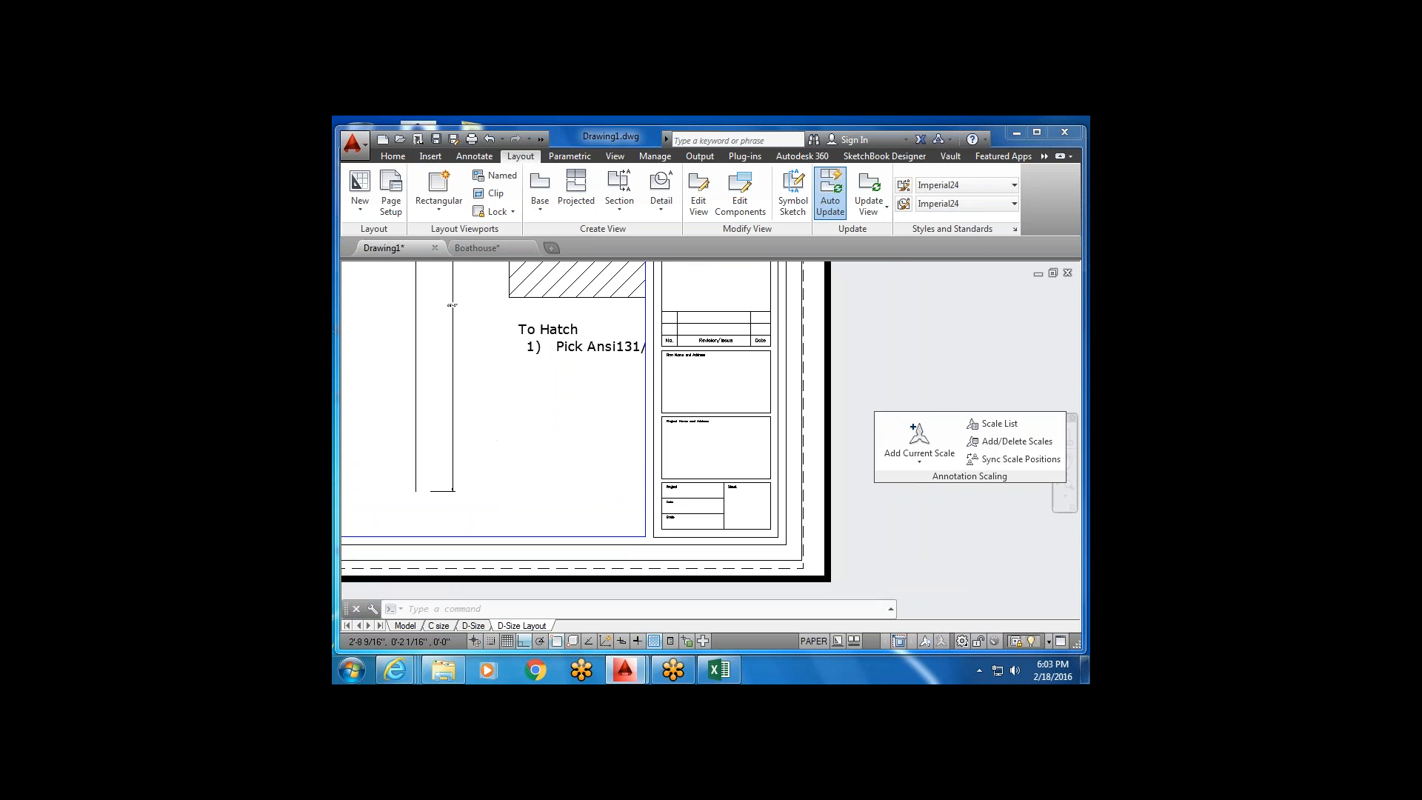
pyautogui.scroll(3, 740, 494)
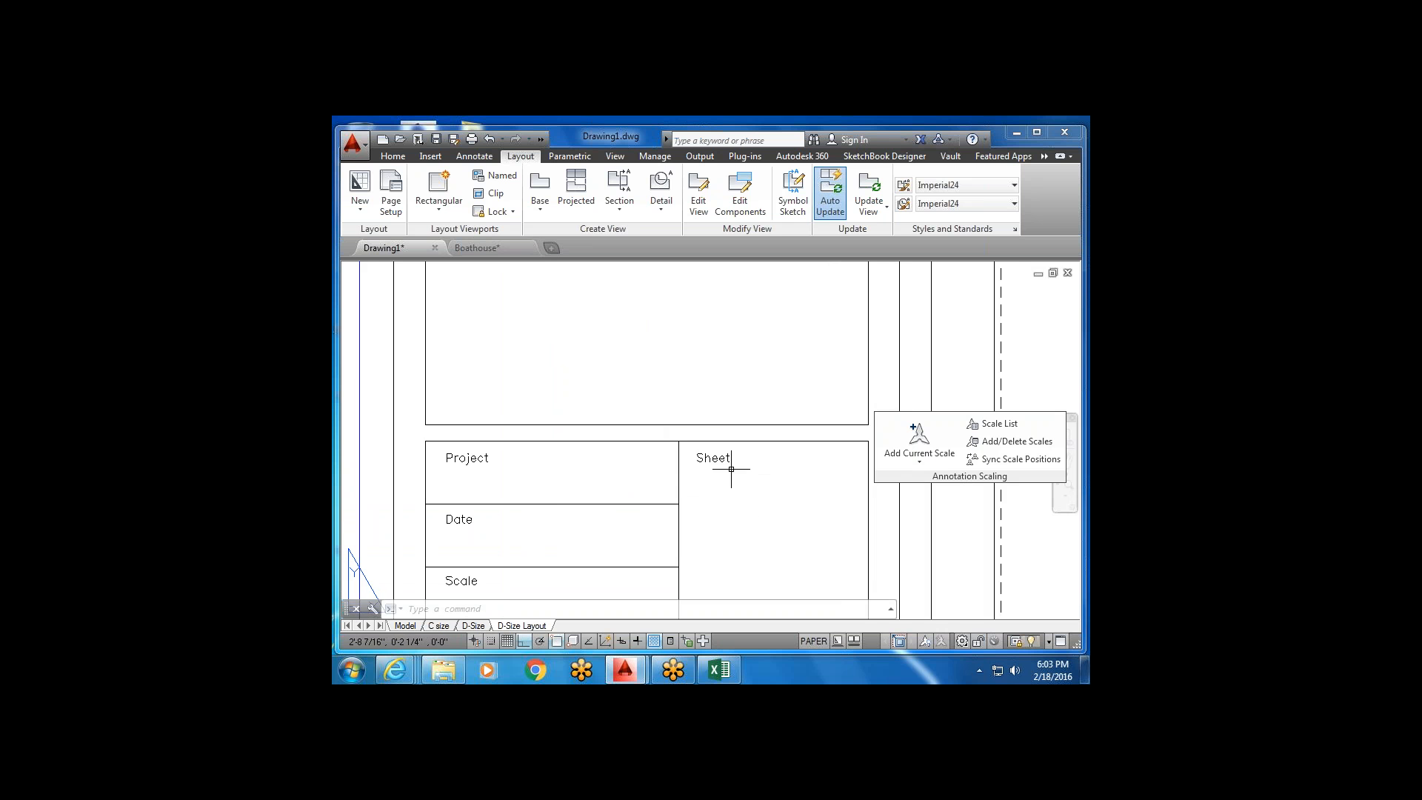
pyautogui.scroll(-2, 735, 466)
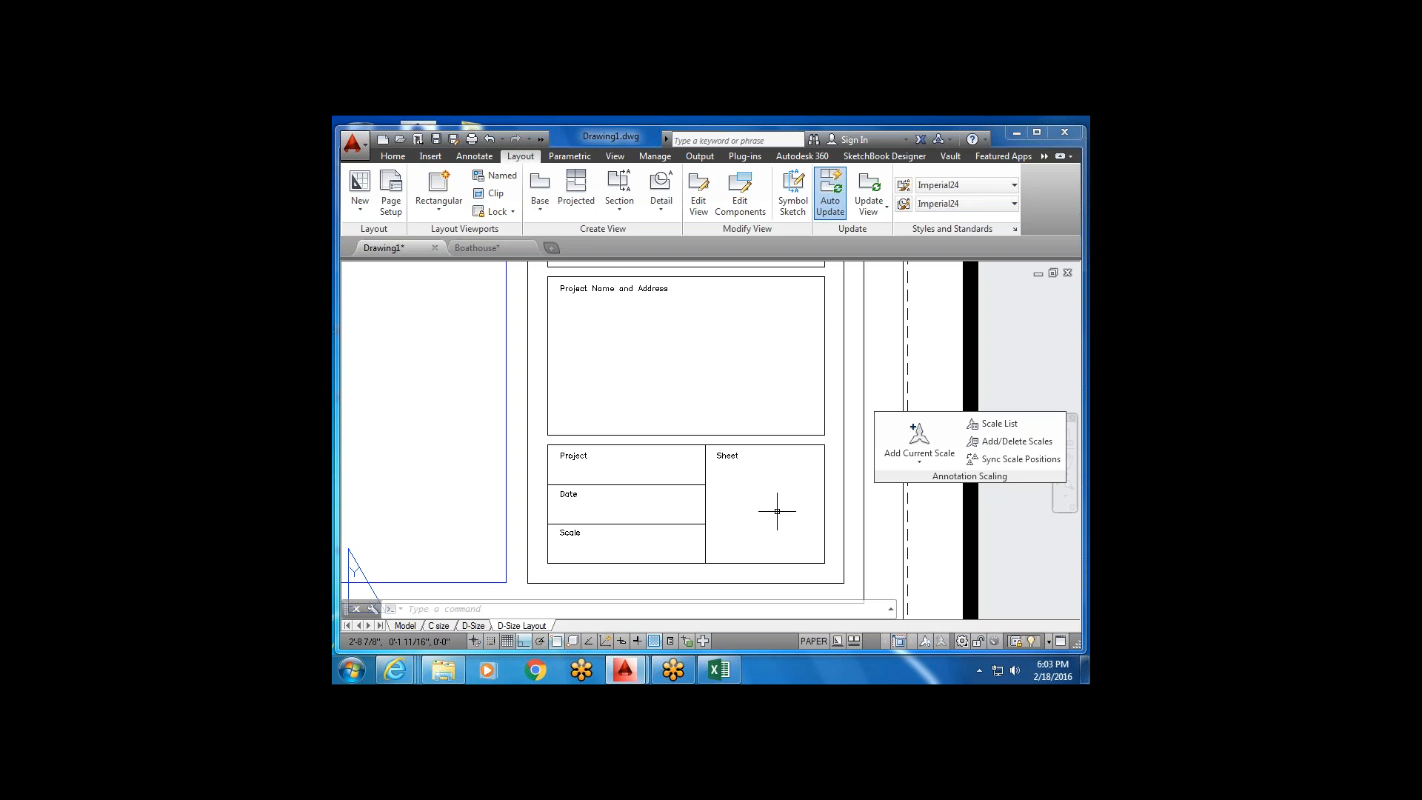
pyautogui.scroll(-3, 777, 511)
pyautogui.scroll(4, 711, 426)
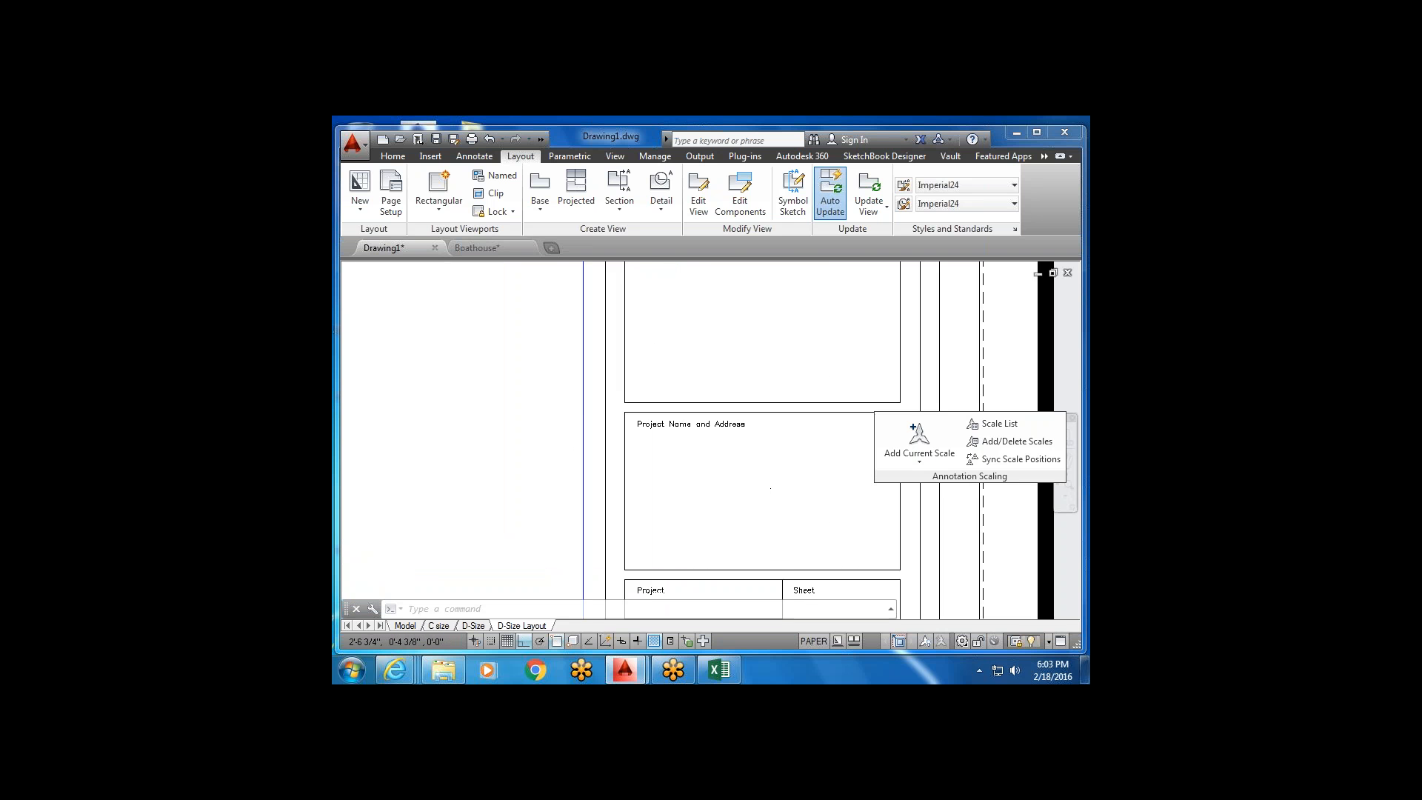
pyautogui.moveTo(684, 435); pyautogui.dragTo(655, 426, button='middle')
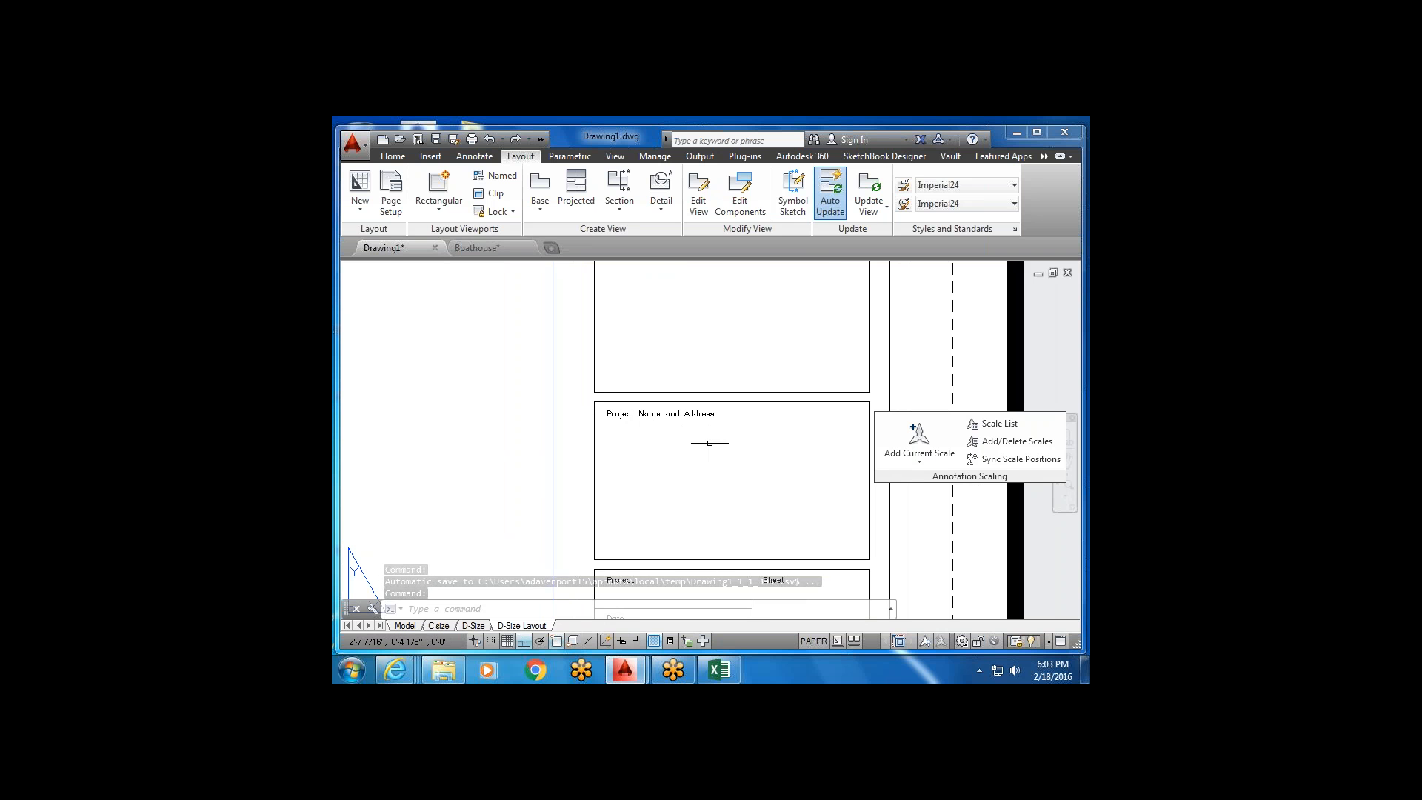
pyautogui.scroll(-3, 697, 407)
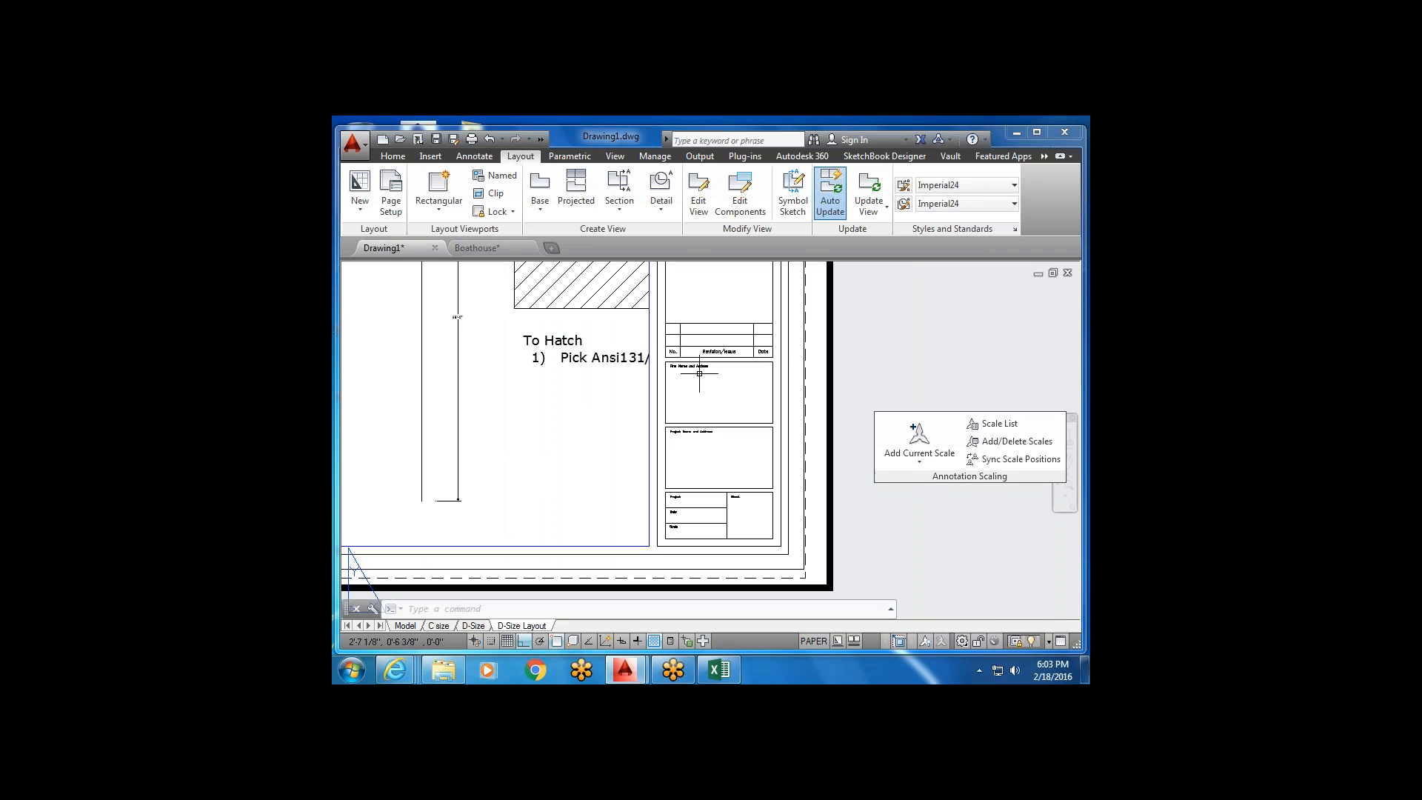
pyautogui.scroll(5, 678, 370)
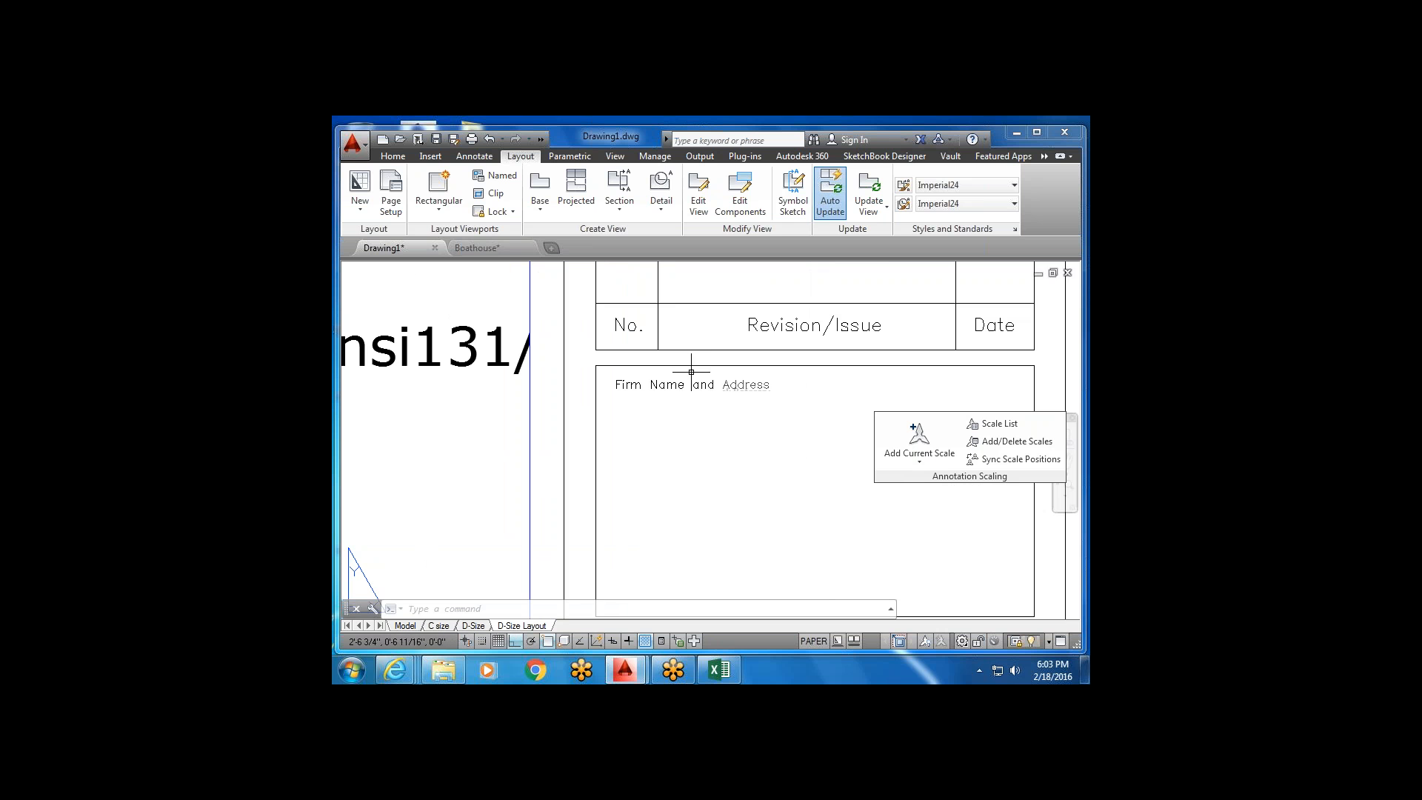
pyautogui.scroll(-4, 704, 406)
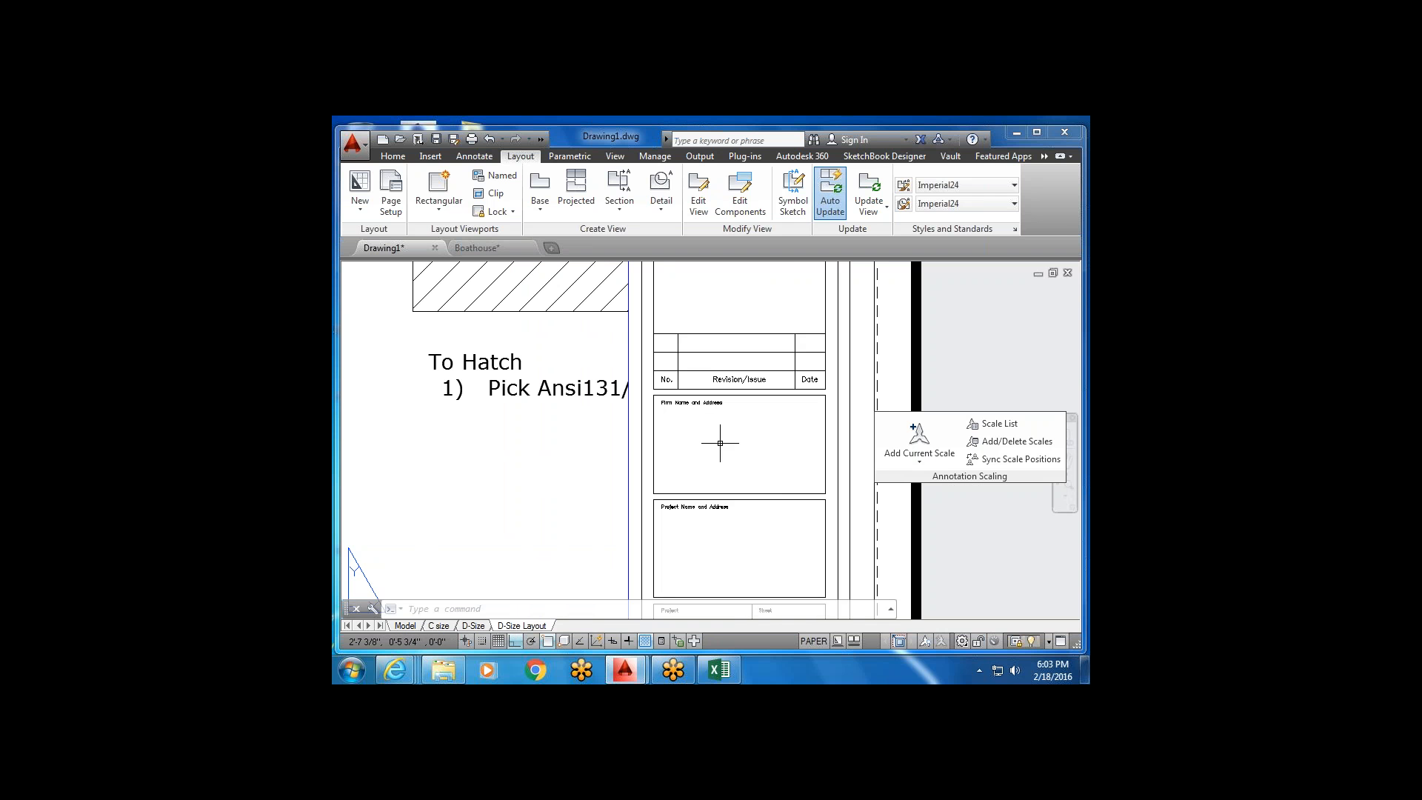
pyautogui.click(394, 156)
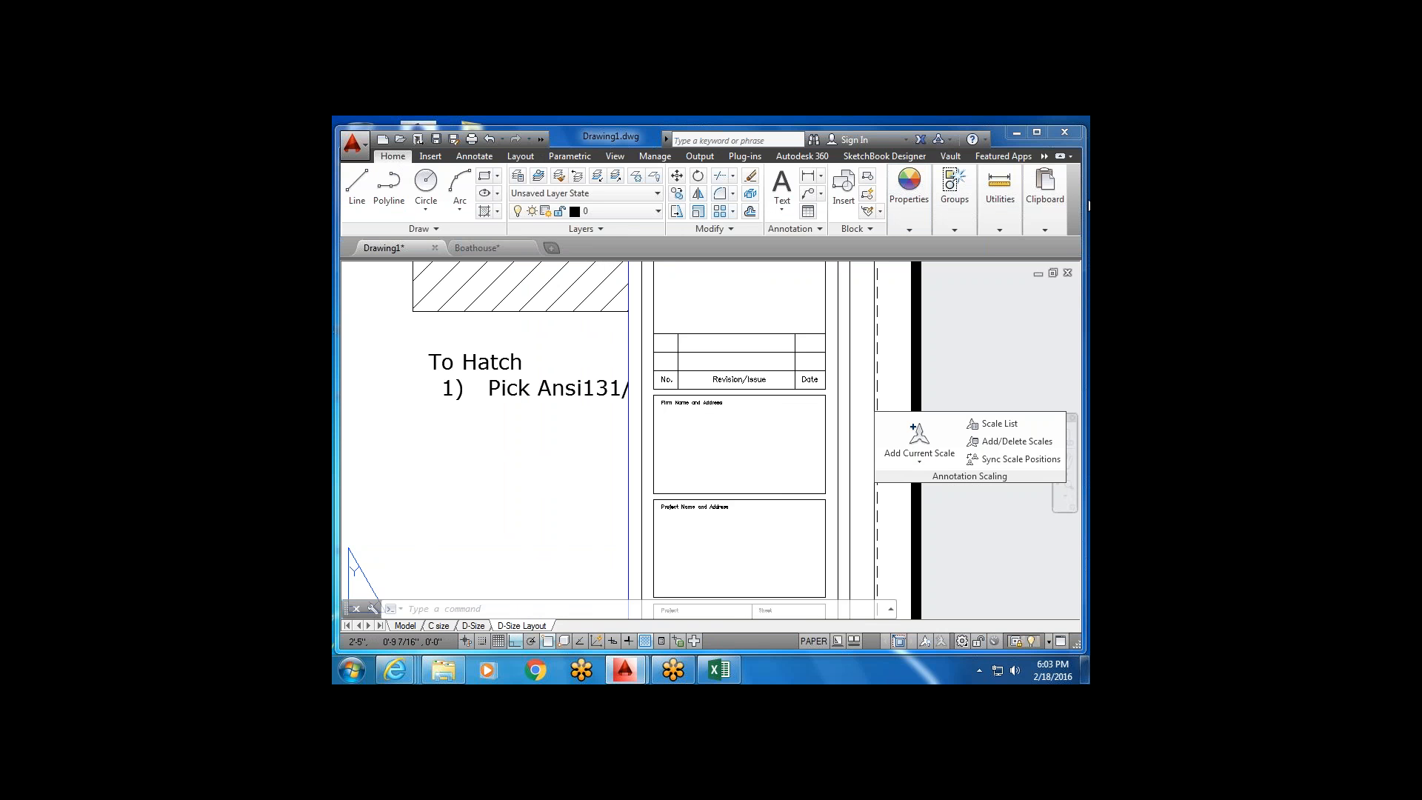
pyautogui.click(1044, 194)
pyautogui.scroll(-2, 834, 477)
pyautogui.moveTo(806, 387); pyautogui.dragTo(765, 473, button='middle')
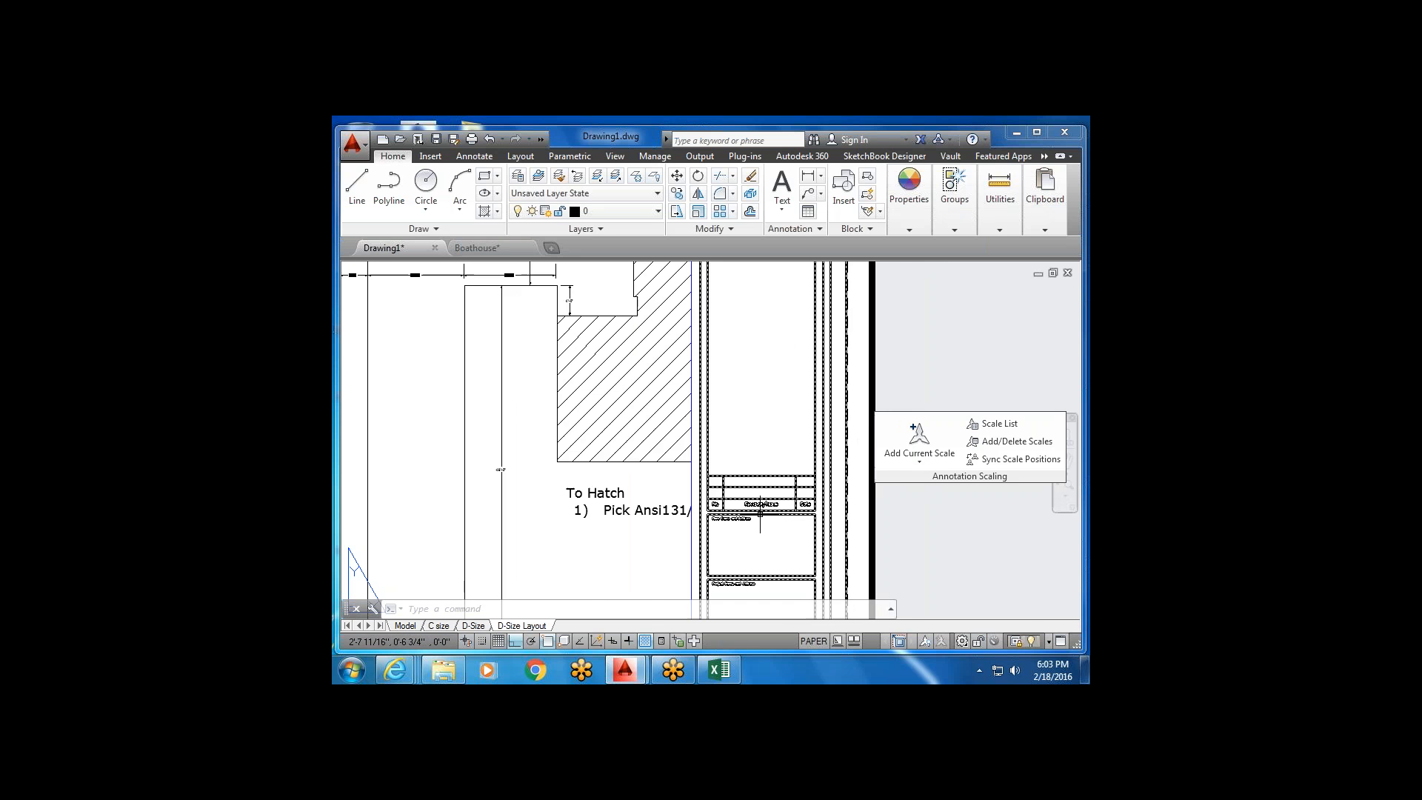
pyautogui.scroll(5, 723, 511)
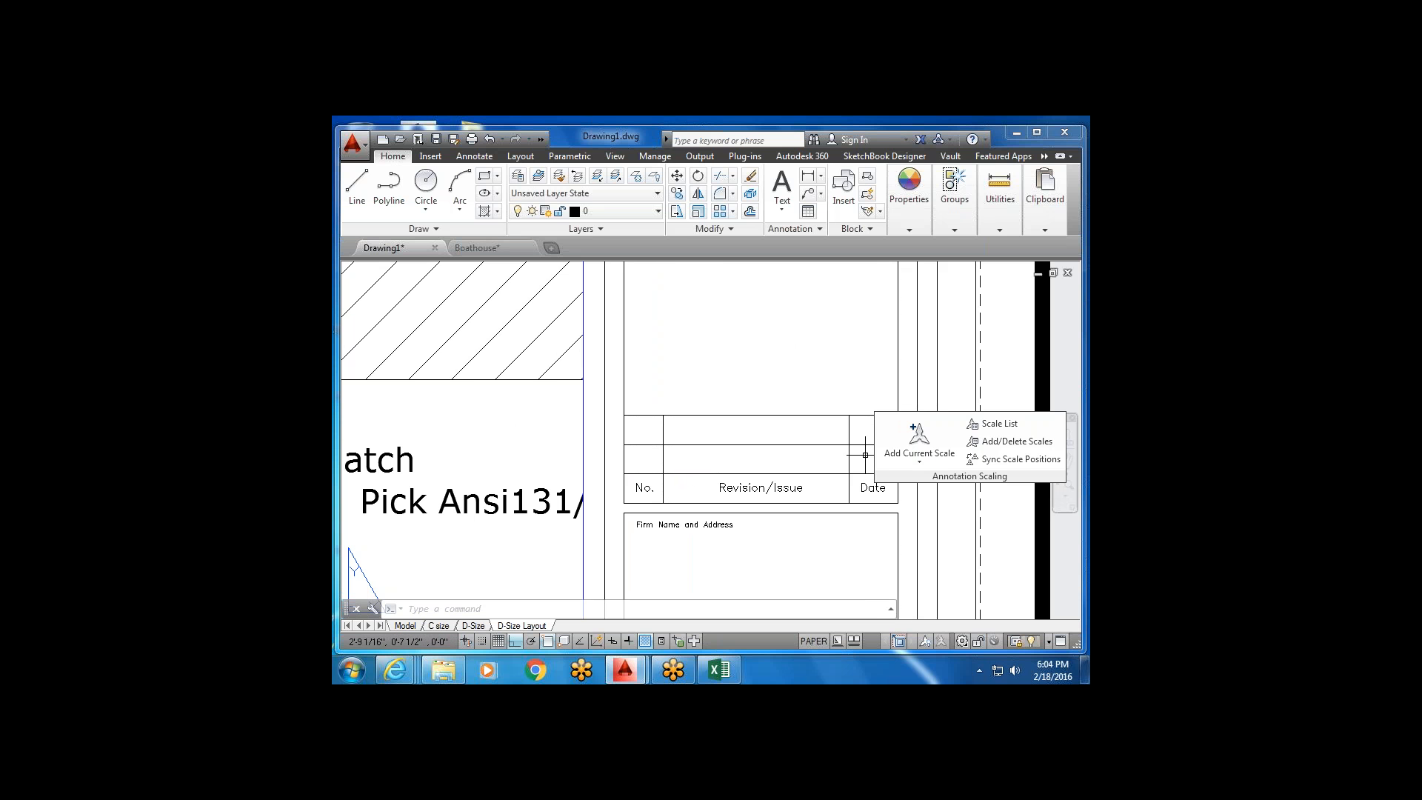
pyautogui.scroll(-3, 833, 509)
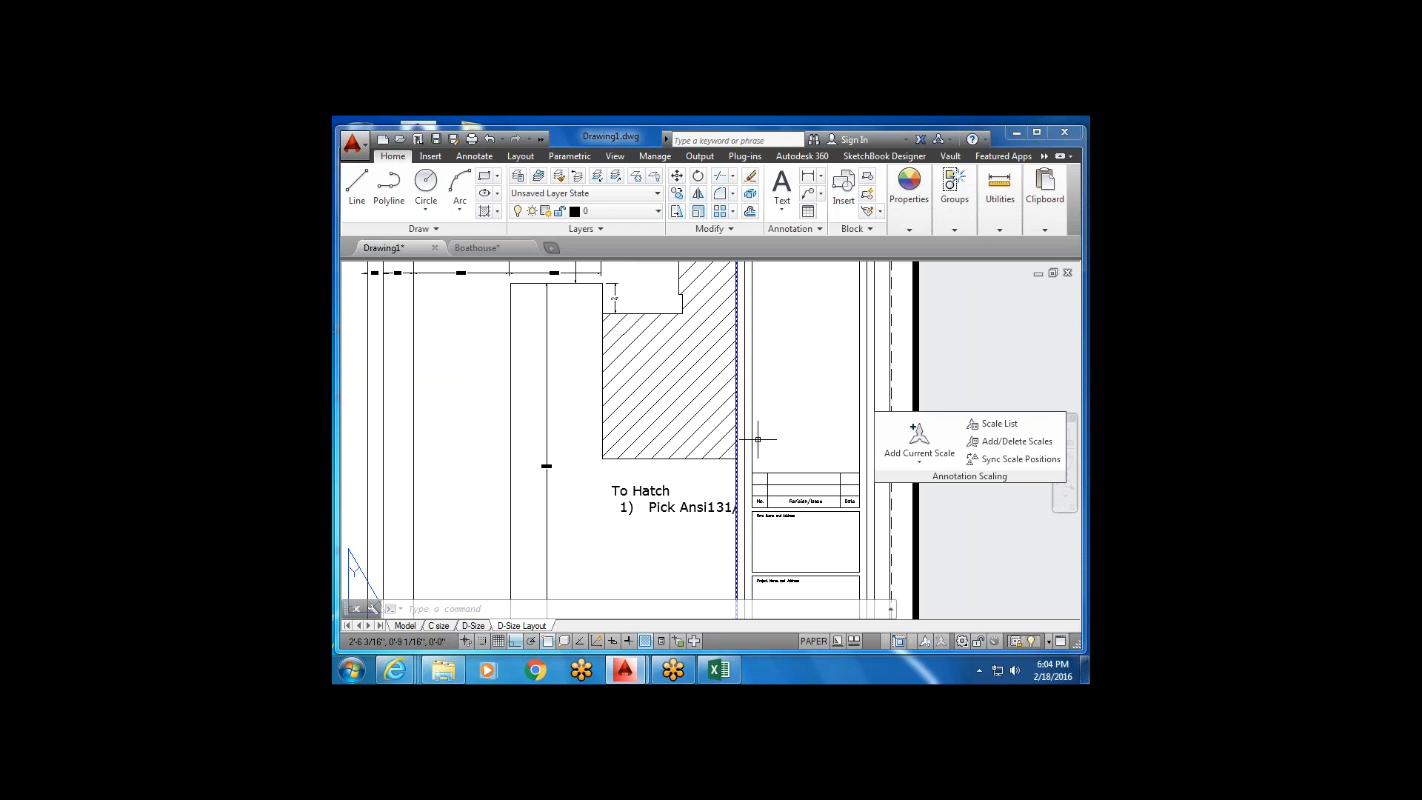
pyautogui.scroll(4, 815, 495)
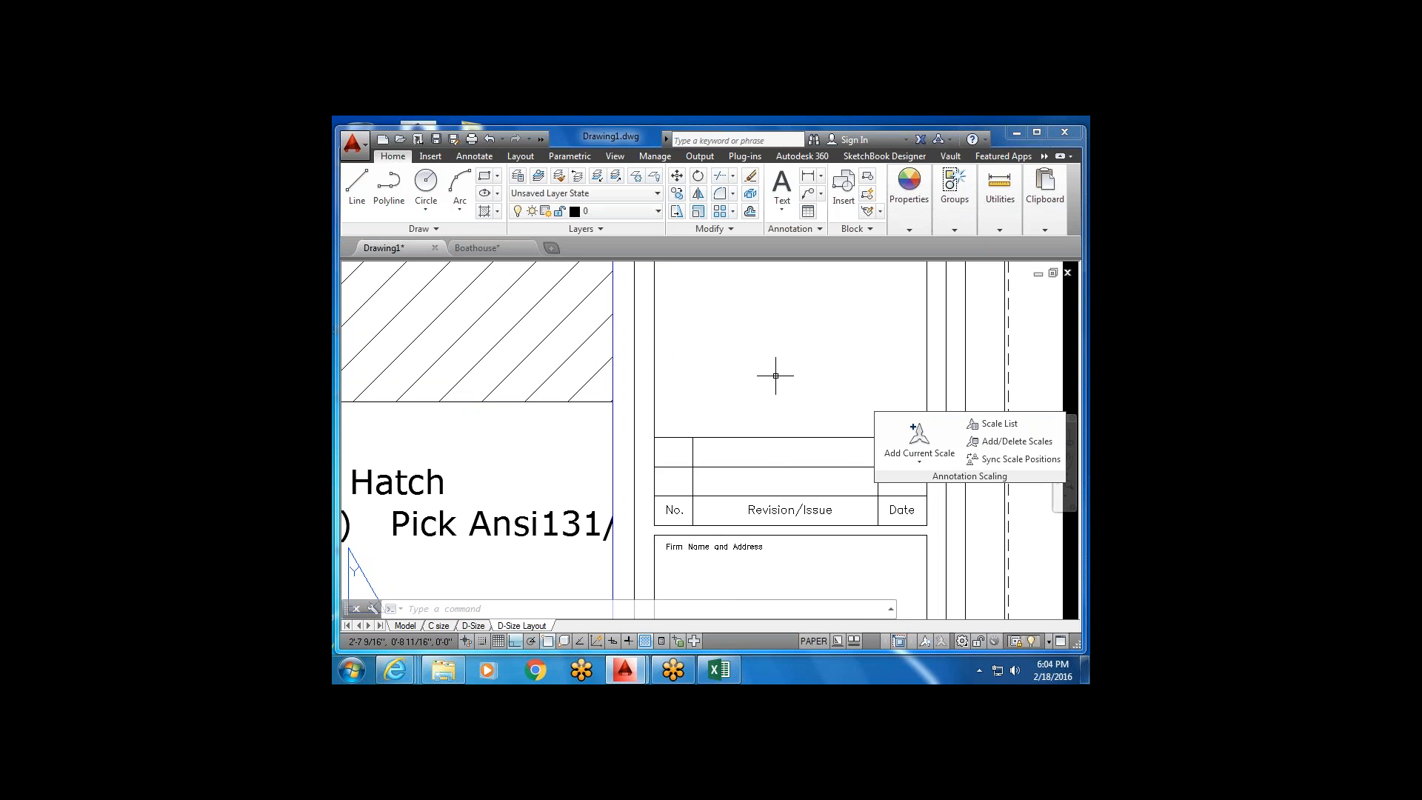
pyautogui.scroll(-4, 708, 372)
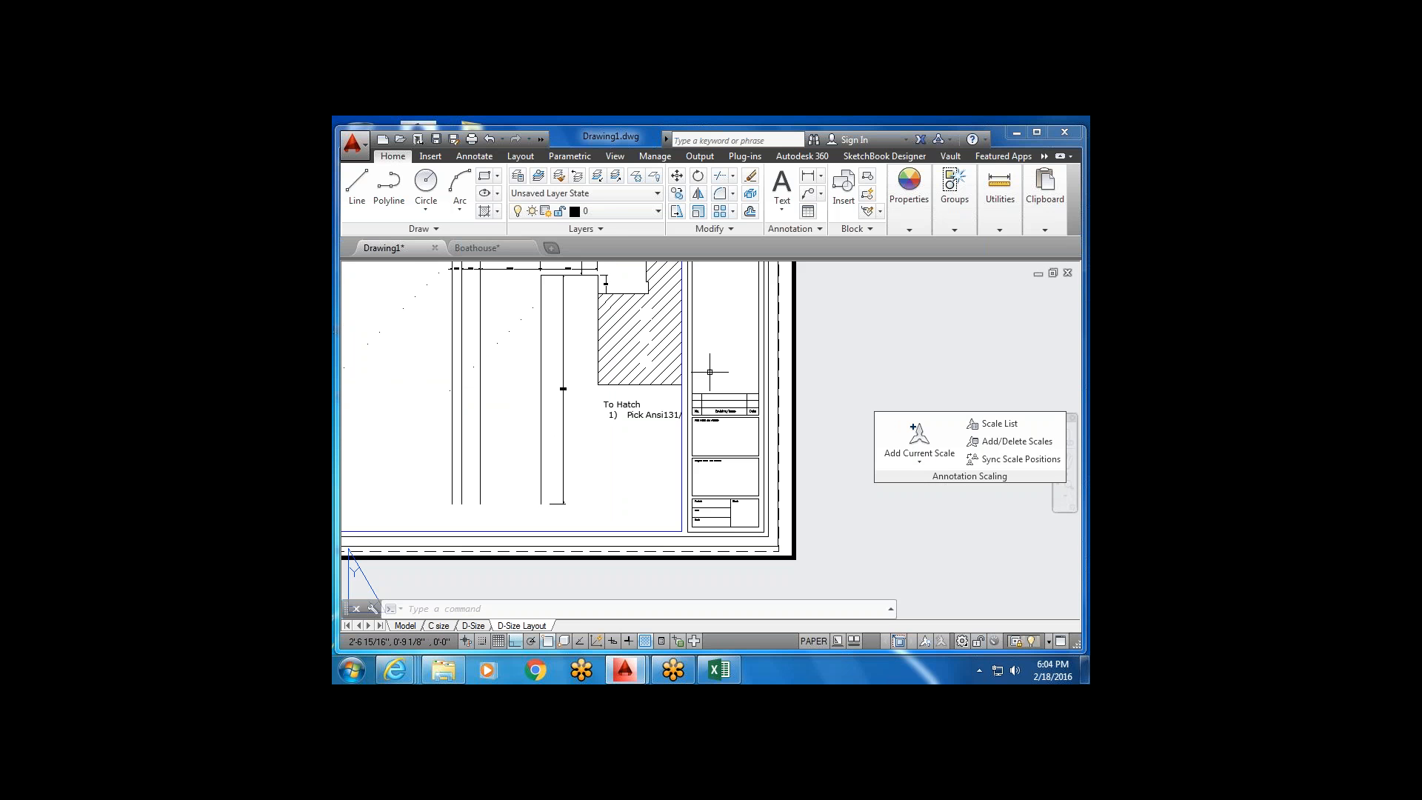
pyautogui.moveTo(728, 324); pyautogui.dragTo(731, 515, button='middle')
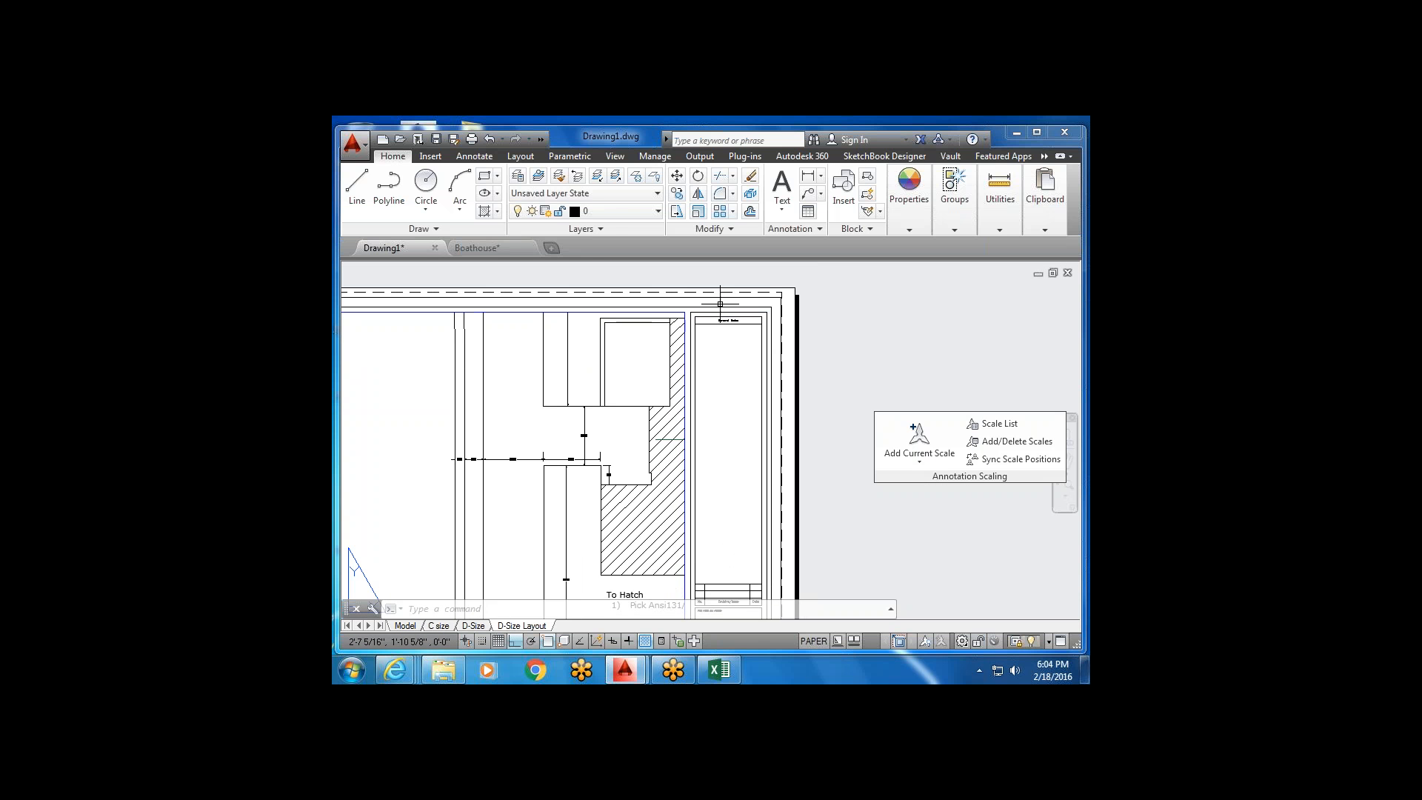
pyautogui.scroll(4, 715, 332)
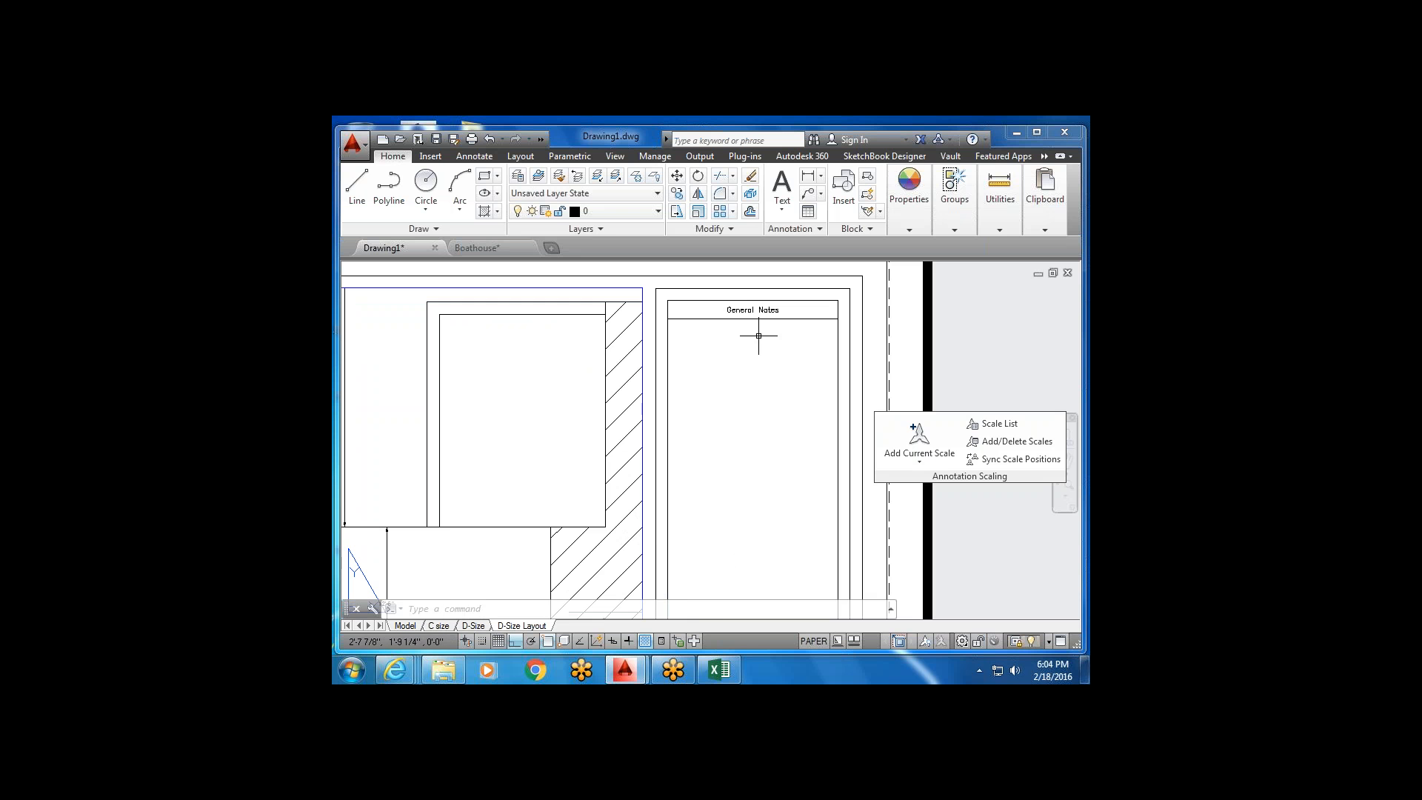
pyautogui.scroll(-4, 747, 419)
pyautogui.moveTo(738, 508); pyautogui.dragTo(724, 414, button='middle')
pyautogui.scroll(4, 722, 279)
pyautogui.scroll(-4, 718, 319)
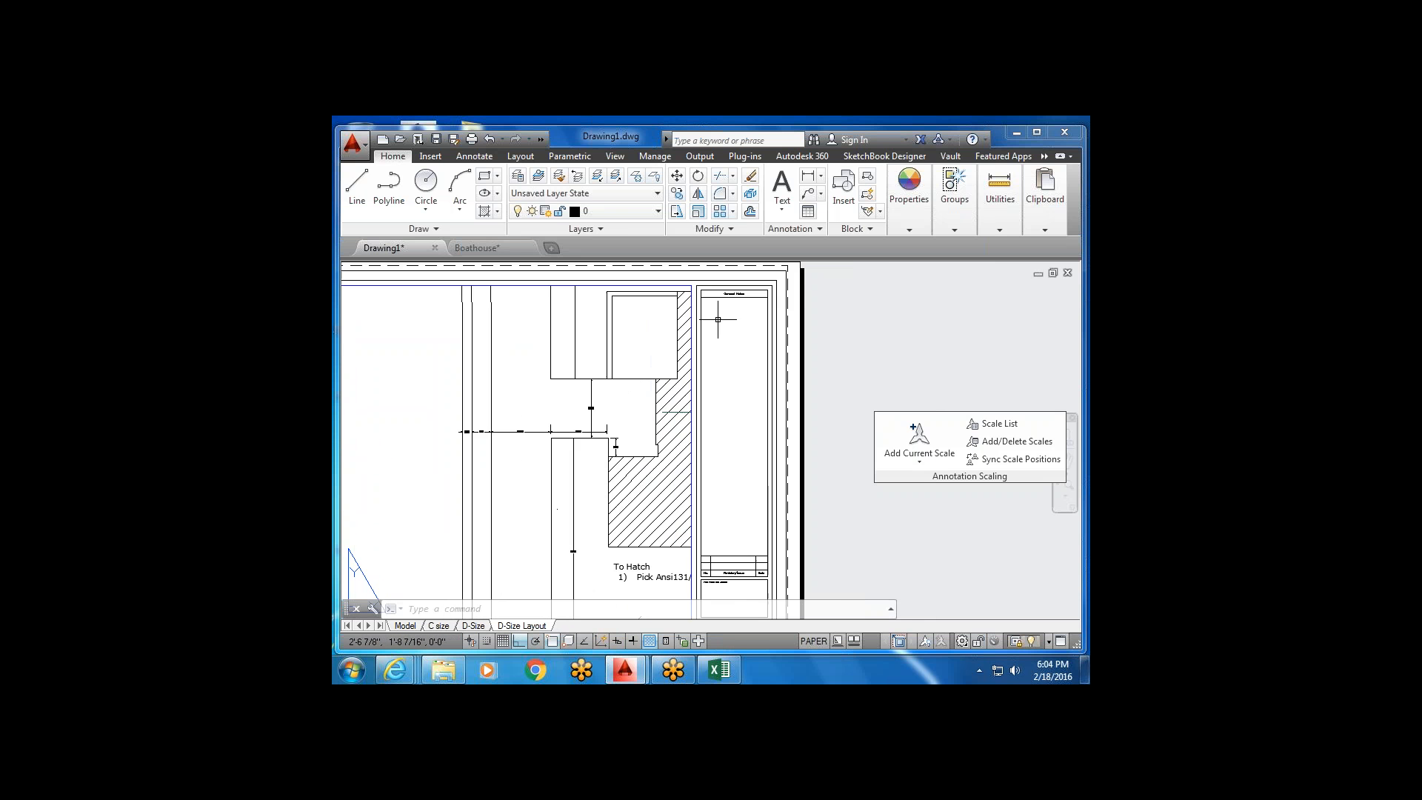
pyautogui.scroll(4, 718, 320)
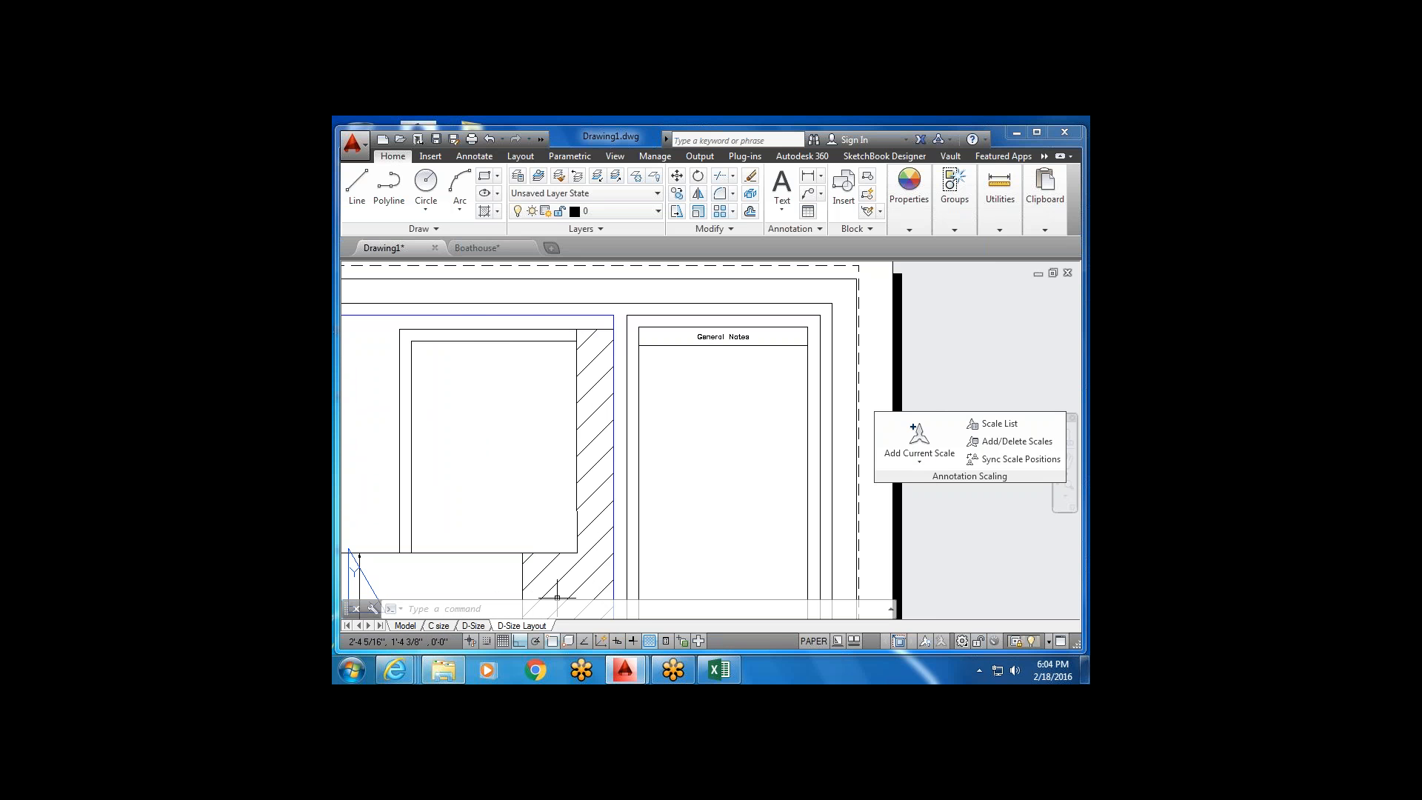
pyautogui.click(442, 672)
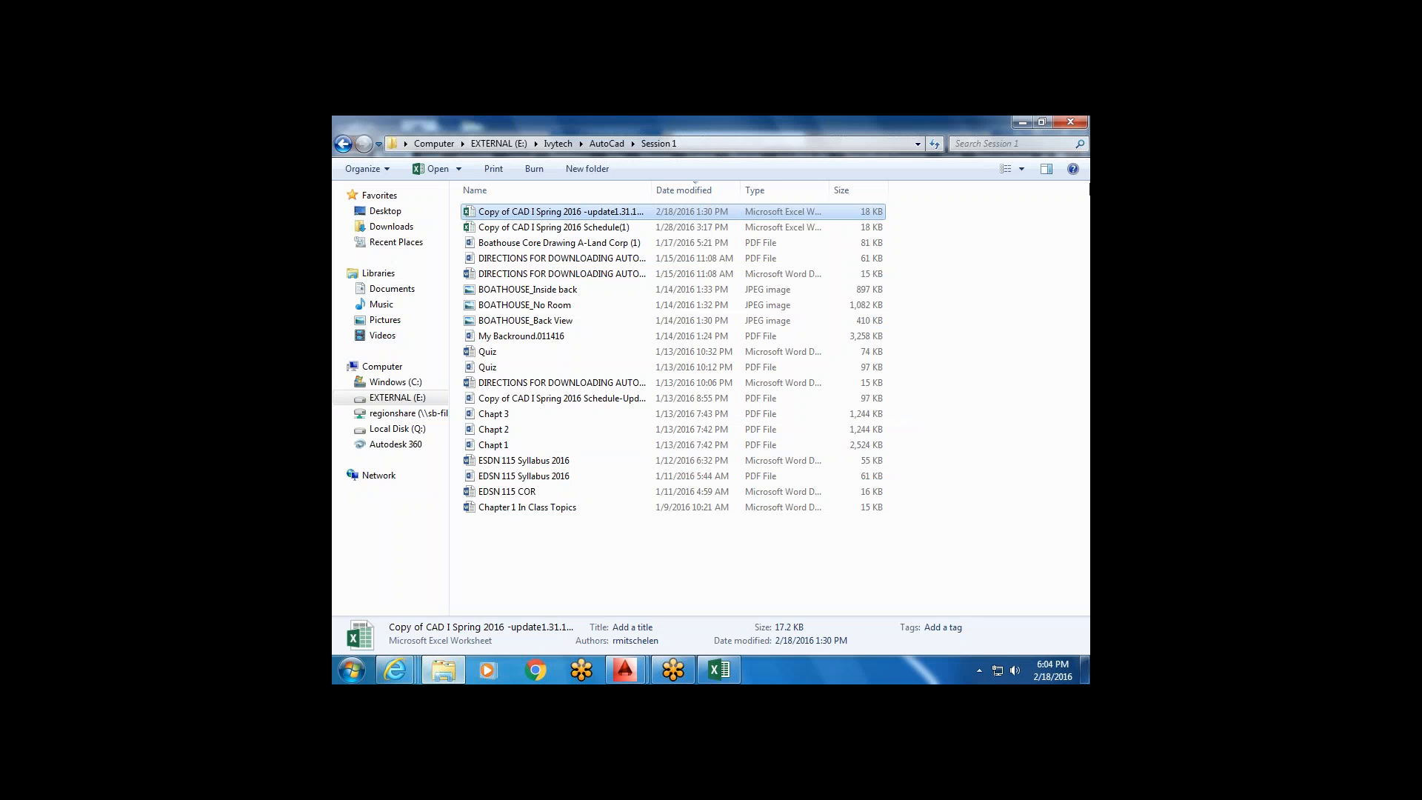
pyautogui.click(1022, 123)
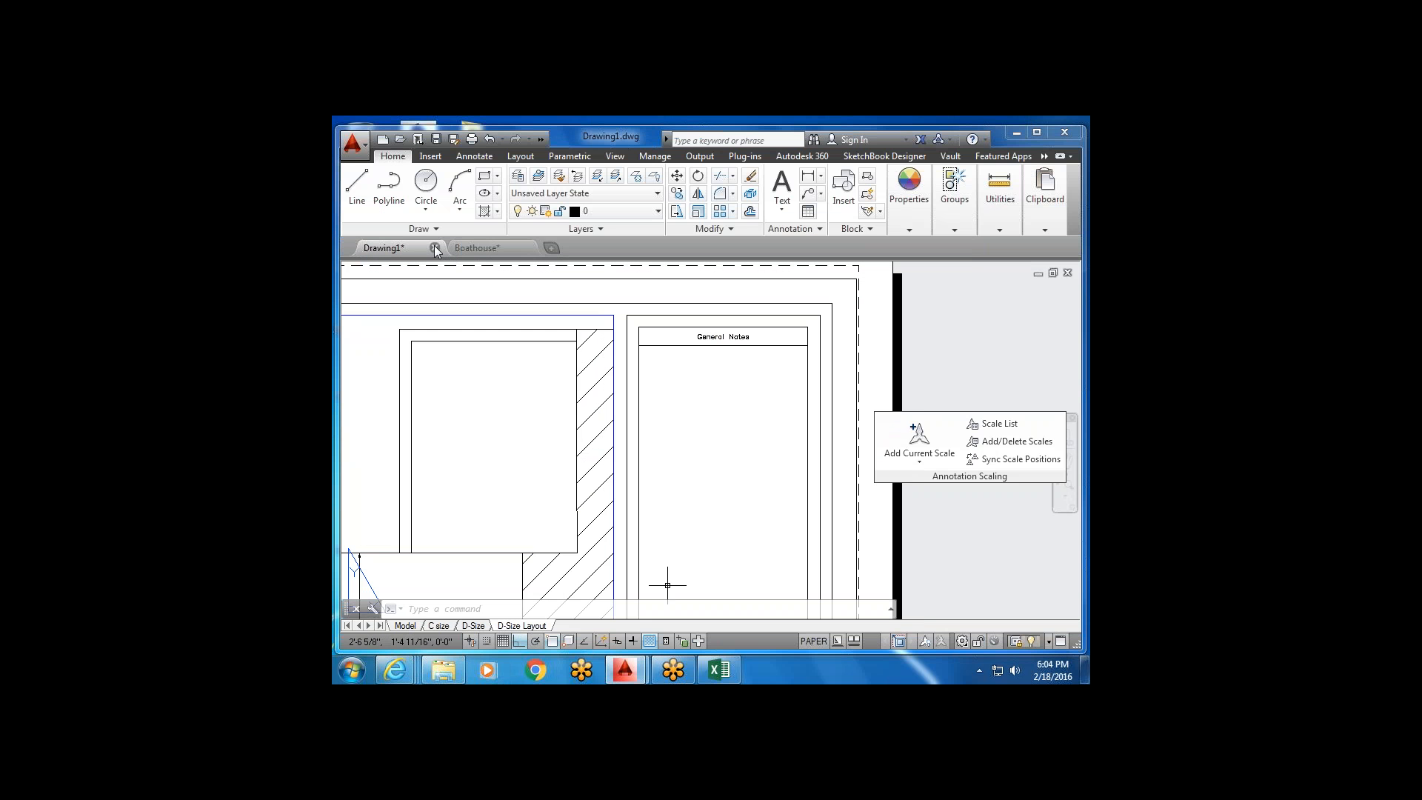
# Open the Boathouse drawing's Core Patio Deck Detail layout and frame its whole title block.
pyautogui.click(476, 248)
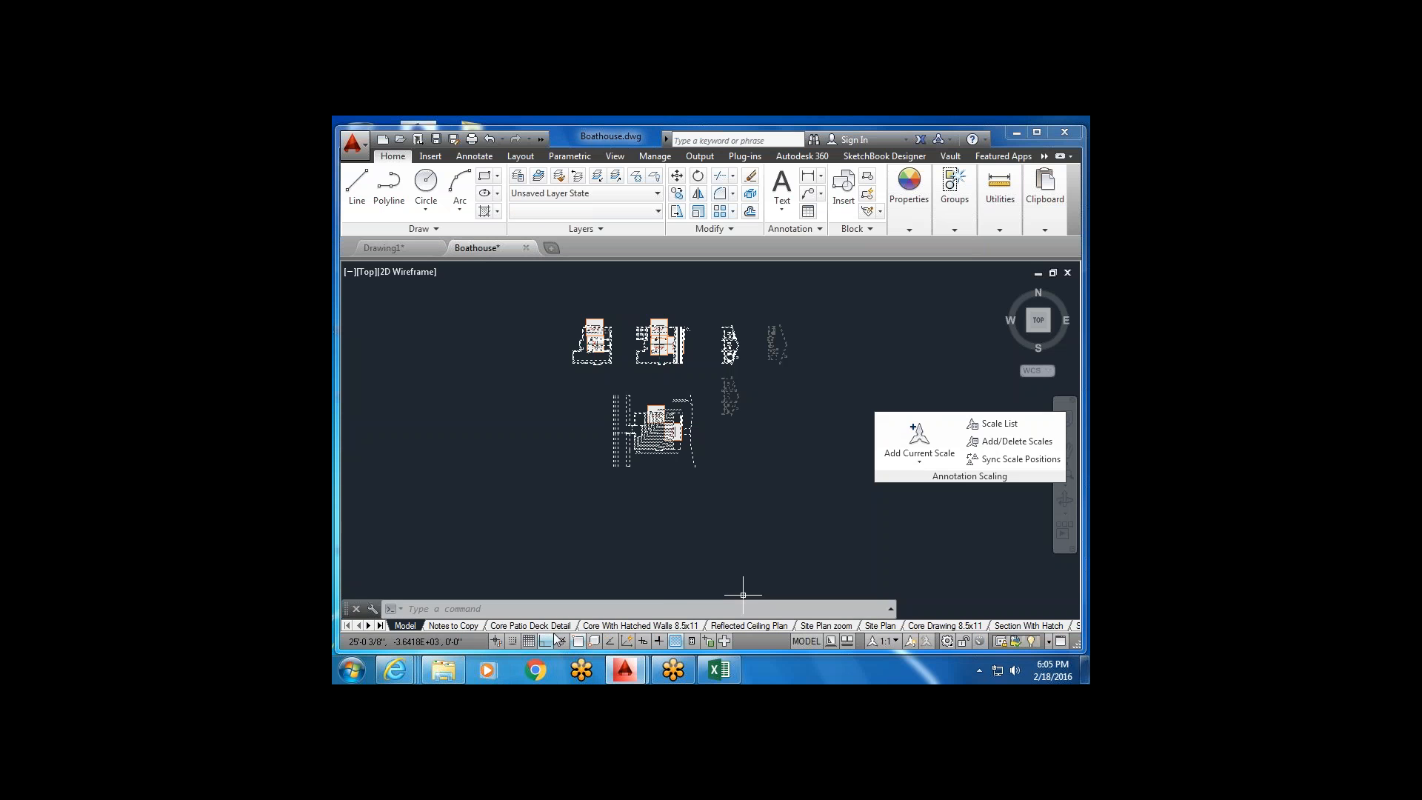
pyautogui.click(555, 626)
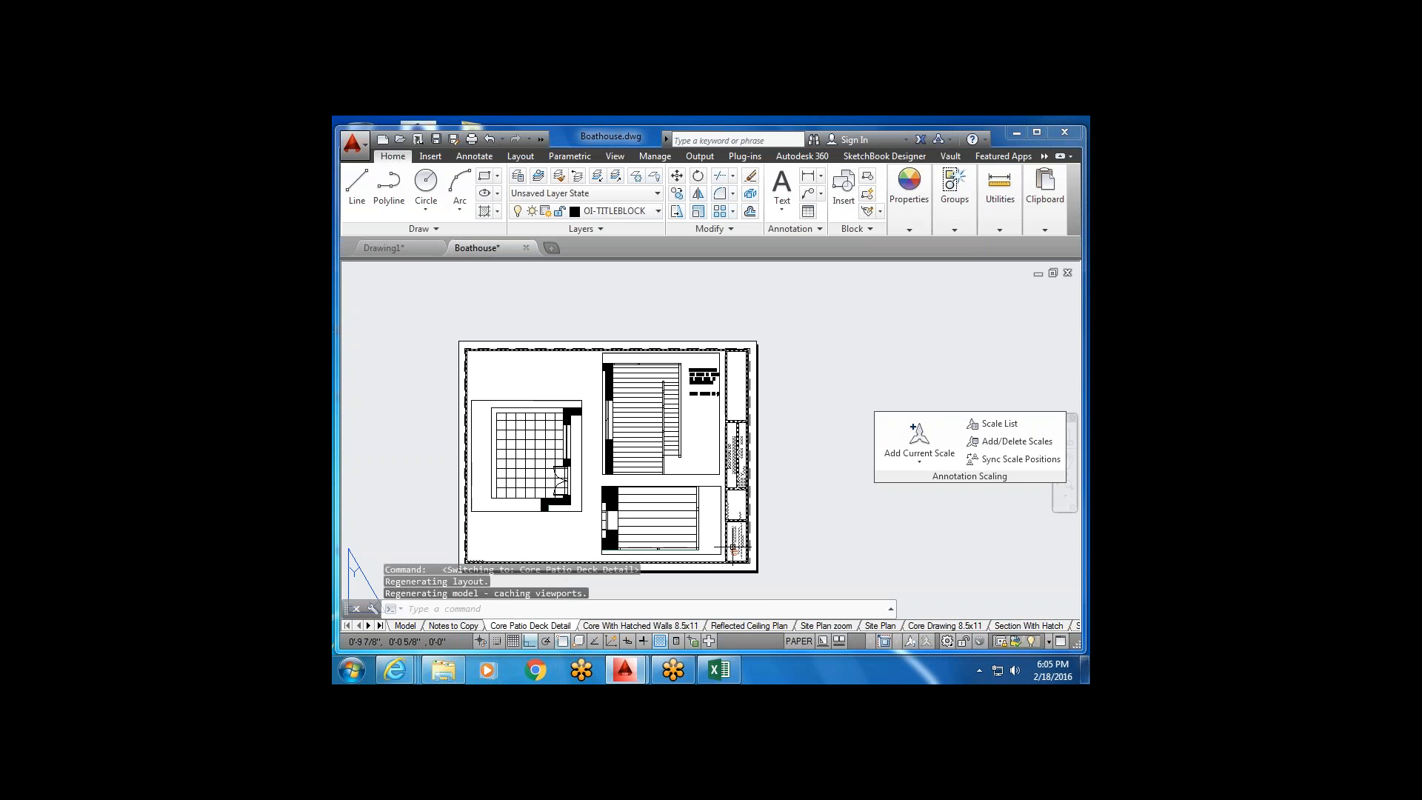
pyautogui.scroll(4, 755, 527)
pyautogui.scroll(5, 756, 527)
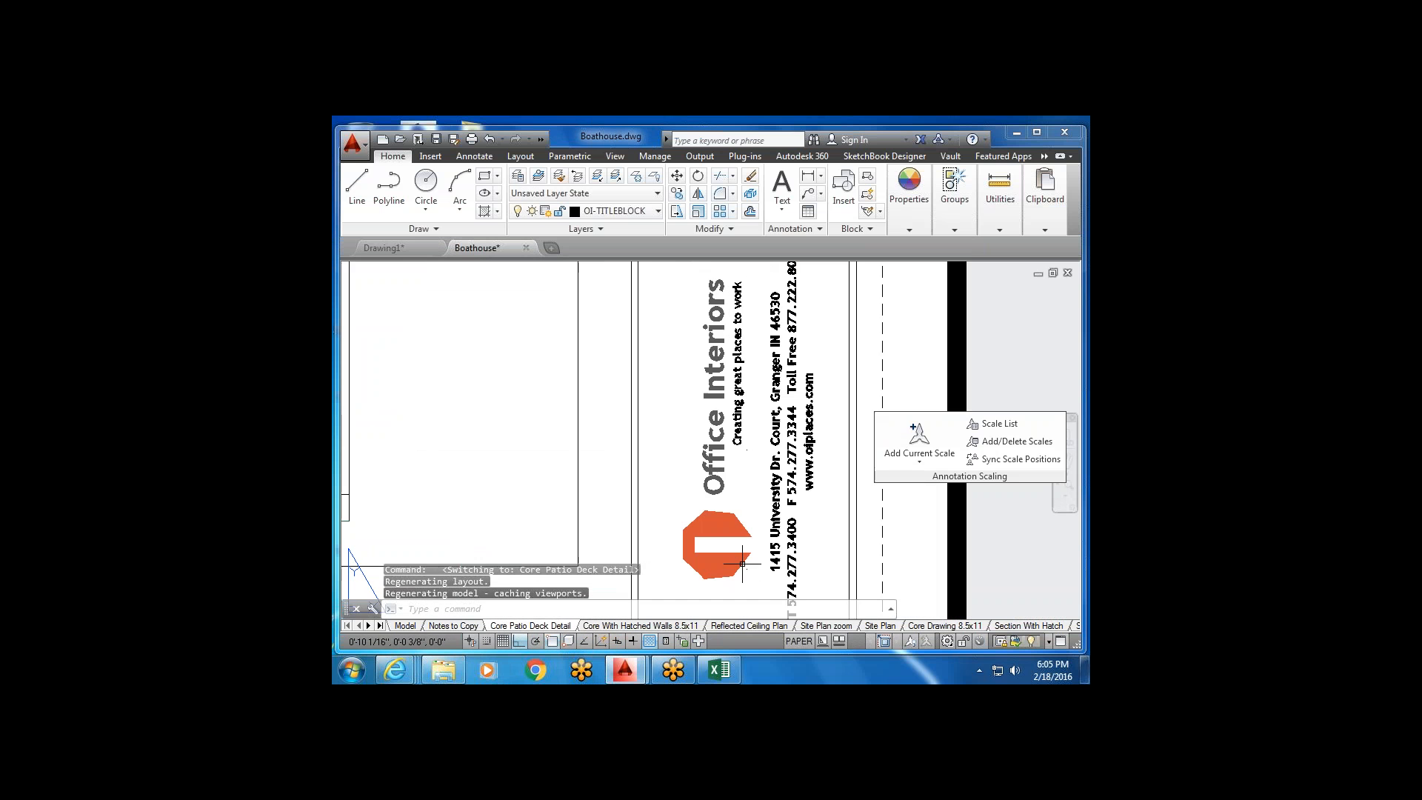
pyautogui.scroll(-4, 791, 432)
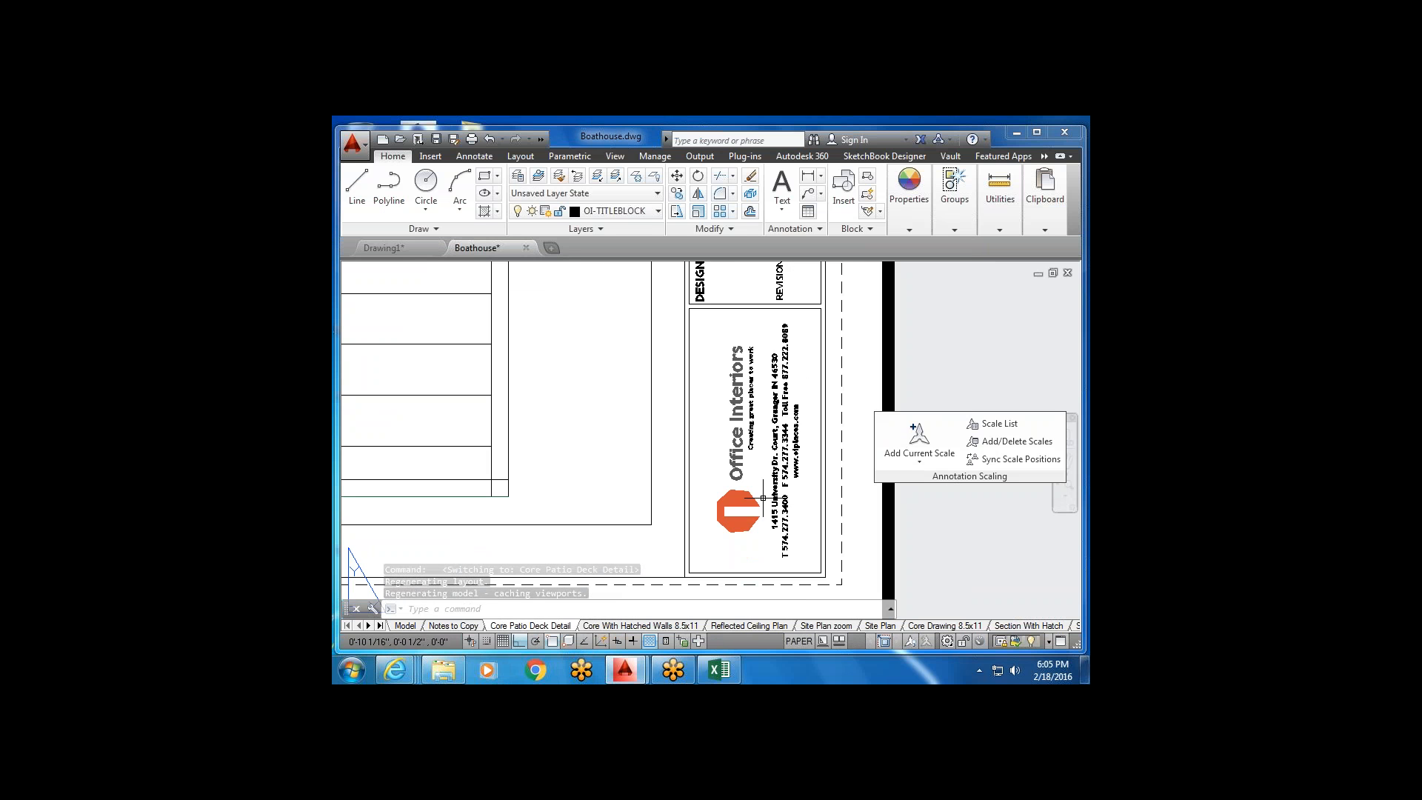
pyautogui.moveTo(752, 333); pyautogui.dragTo(741, 537, button='middle')
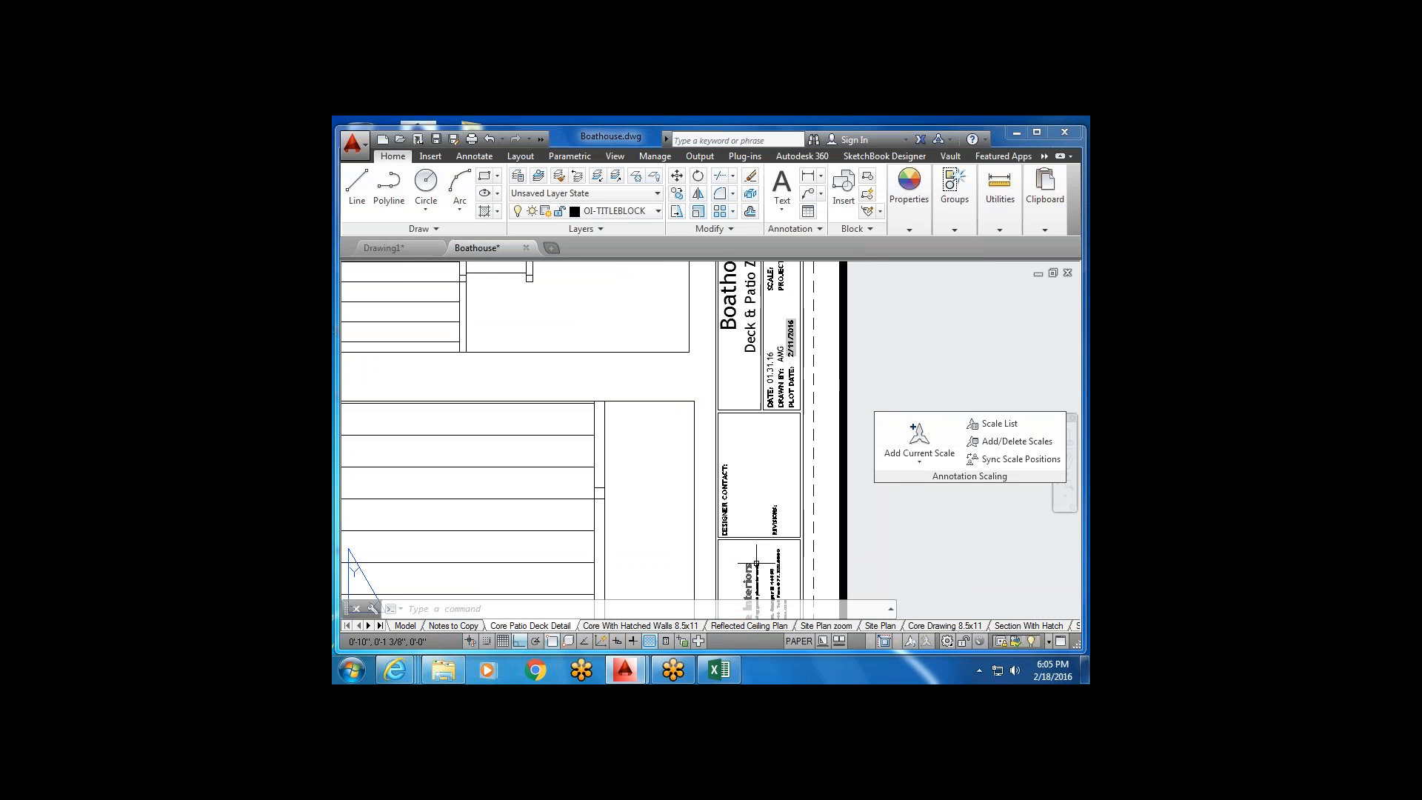
pyautogui.scroll(3, 734, 530)
pyautogui.scroll(-1, 775, 509)
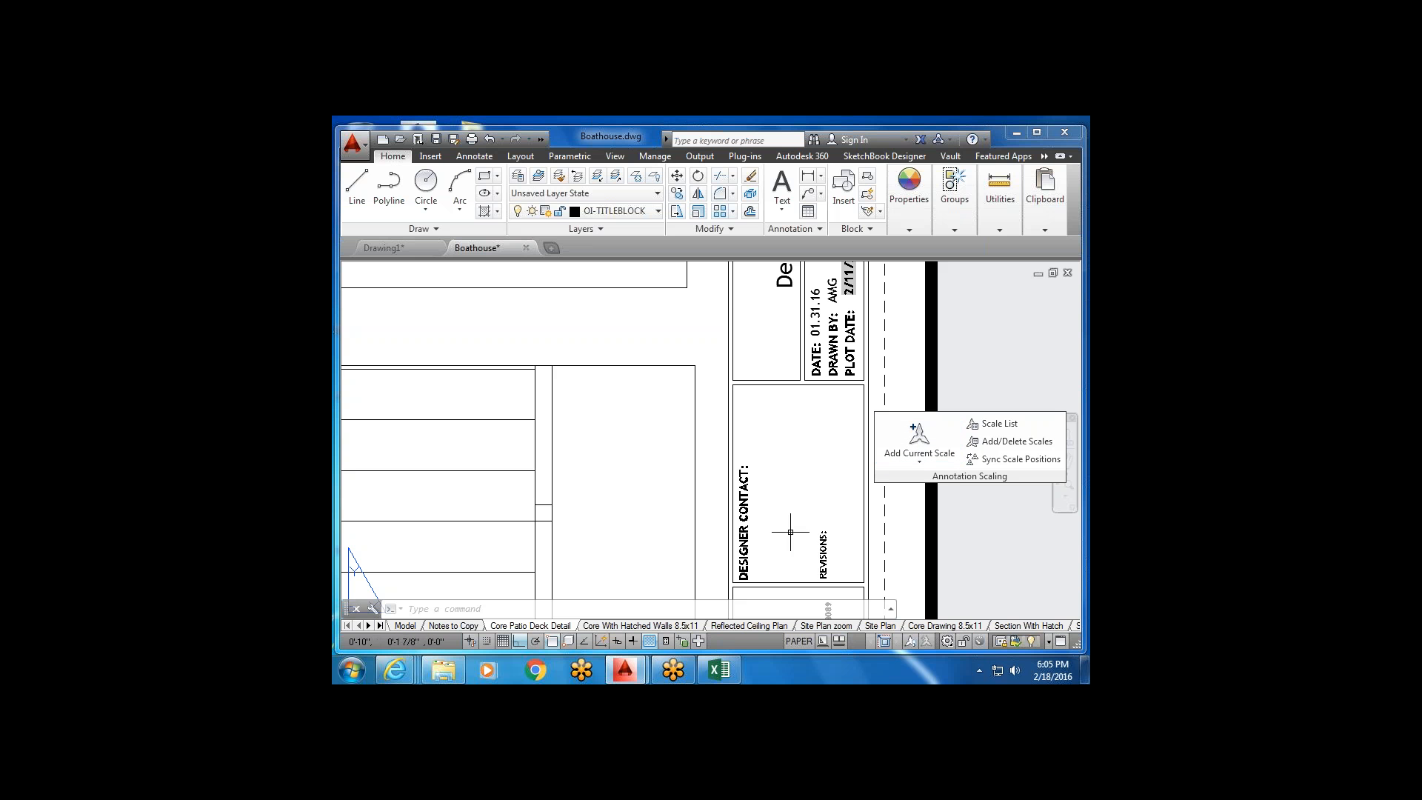
# Zoom over the title block's upper part and the deck plans beside it.
pyautogui.scroll(-3, 800, 488)
pyautogui.scroll(3, 799, 407)
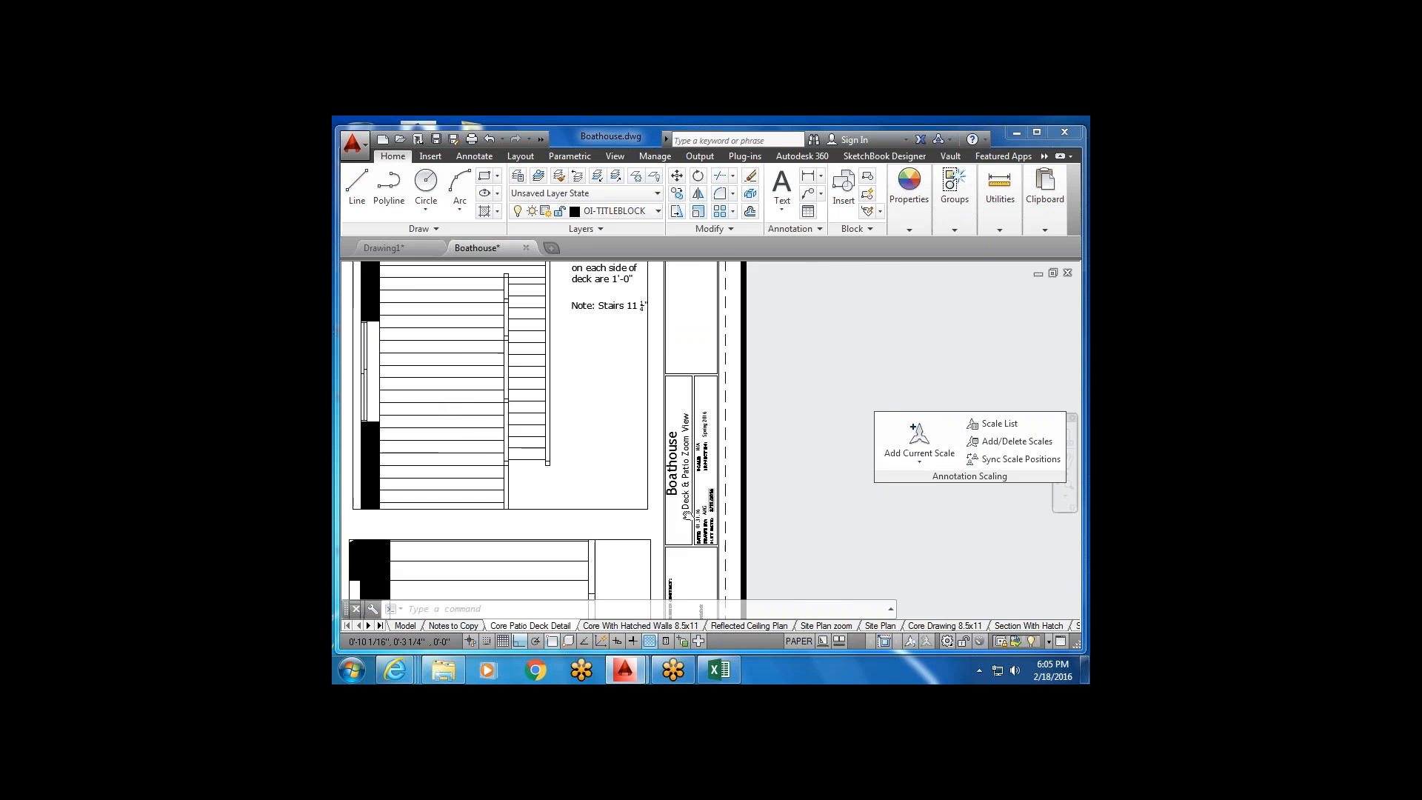
pyautogui.scroll(2, 683, 509)
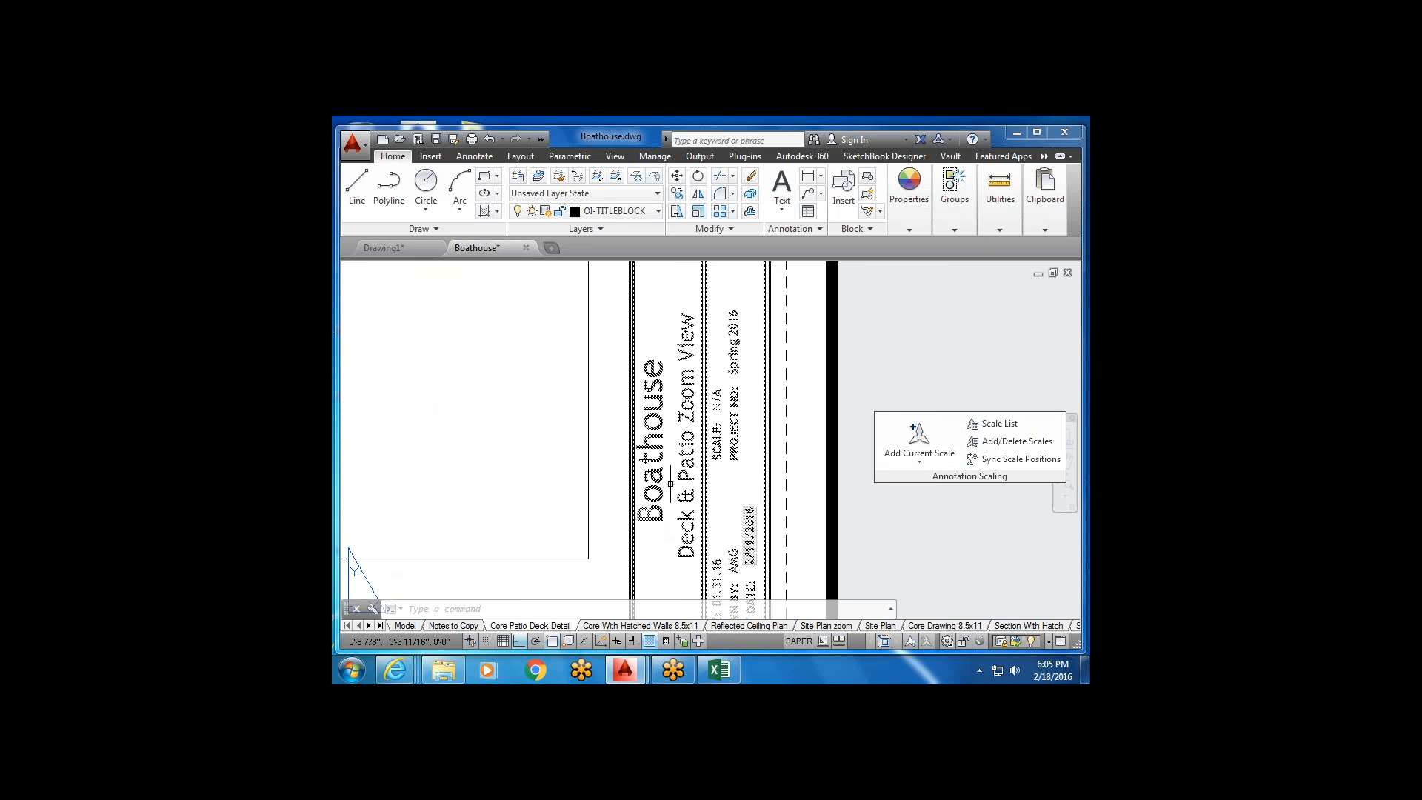
pyautogui.scroll(-3, 696, 445)
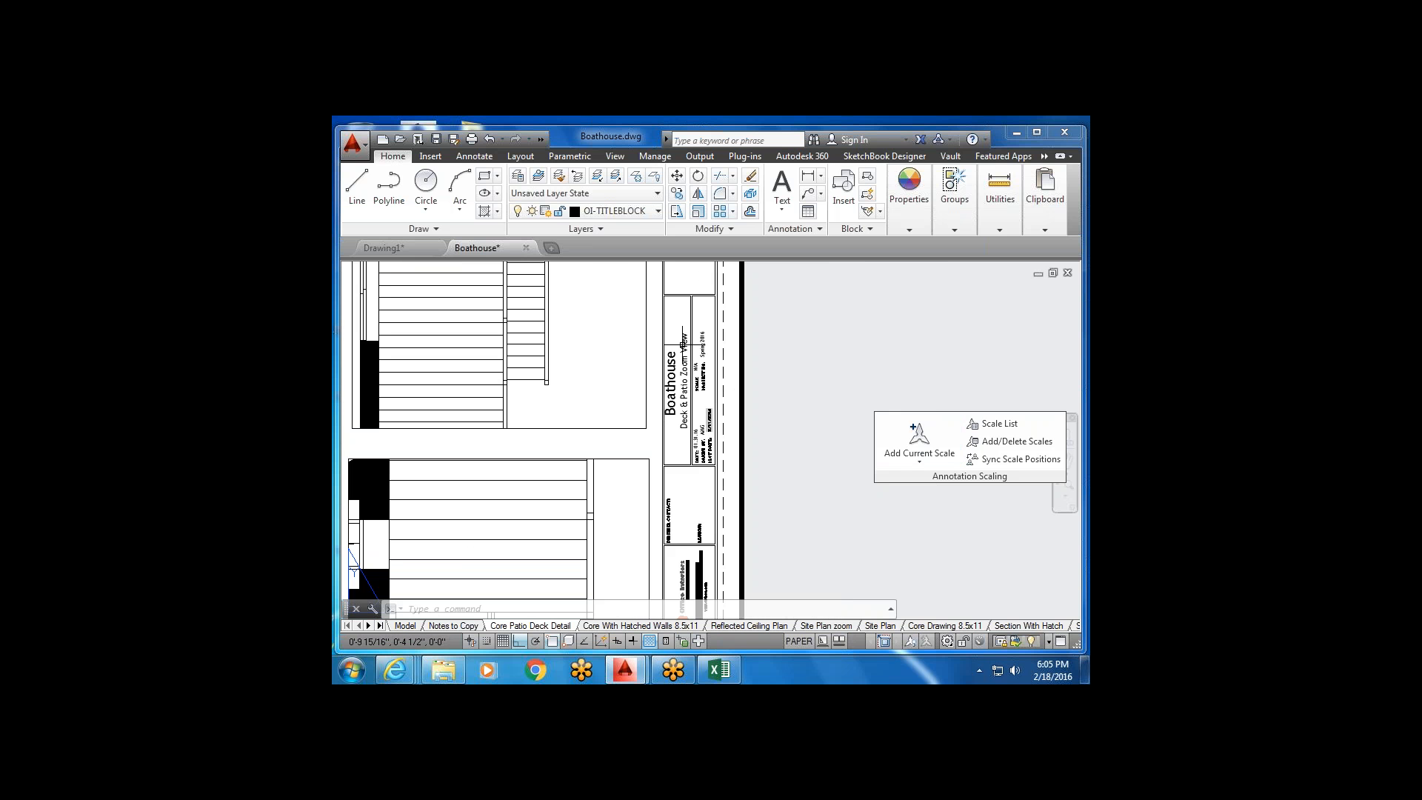
pyautogui.scroll(3, 702, 460)
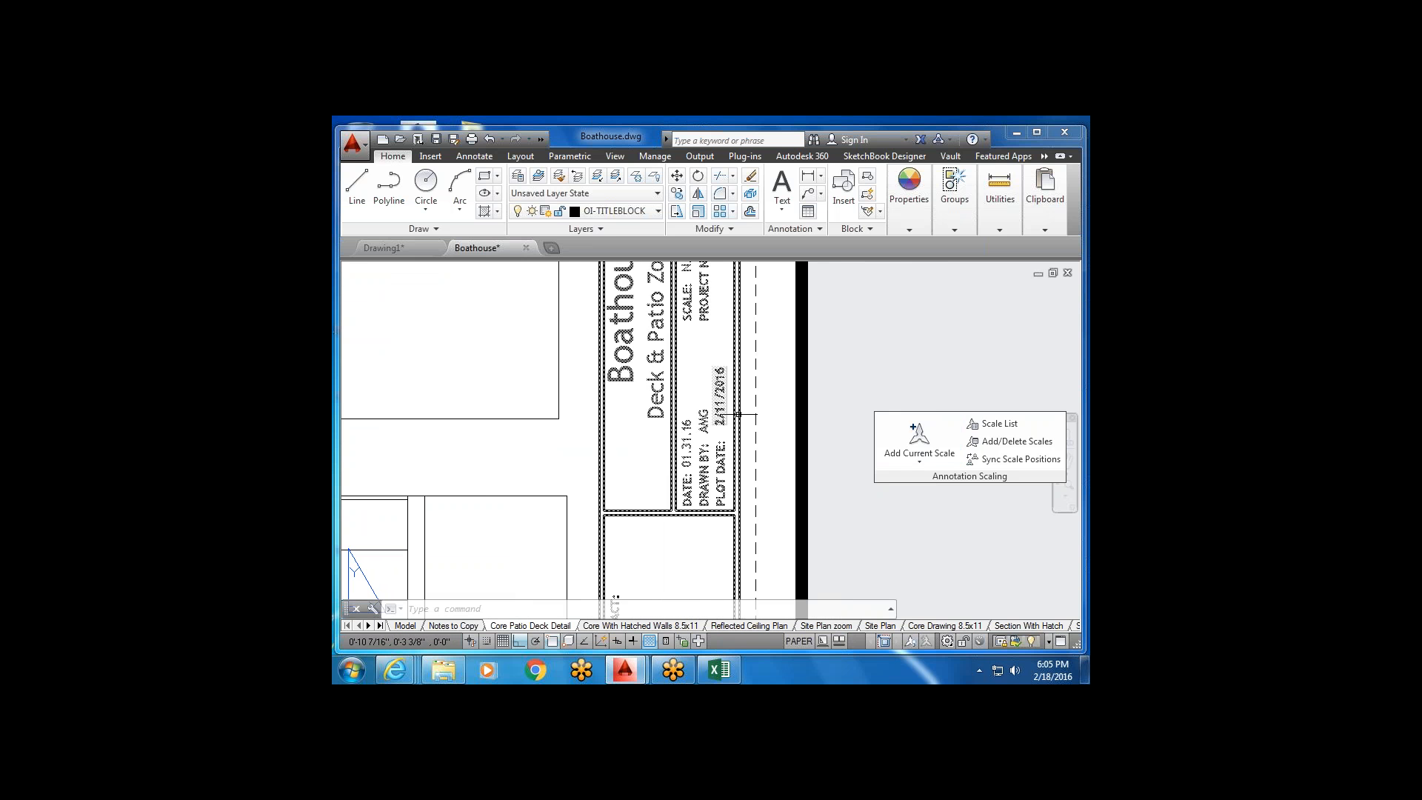
pyautogui.moveTo(704, 356); pyautogui.dragTo(715, 535, button='middle')
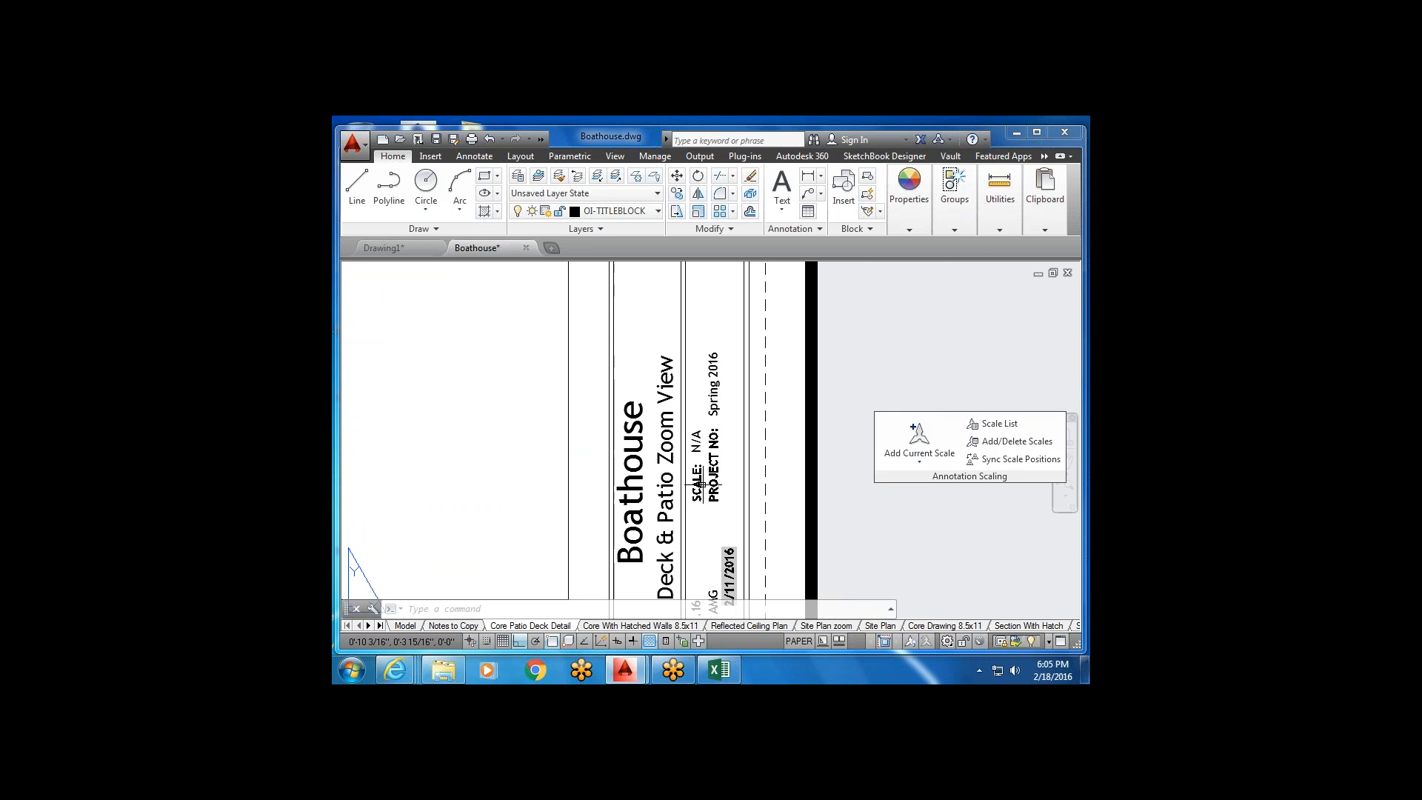
pyautogui.scroll(-8, 743, 460)
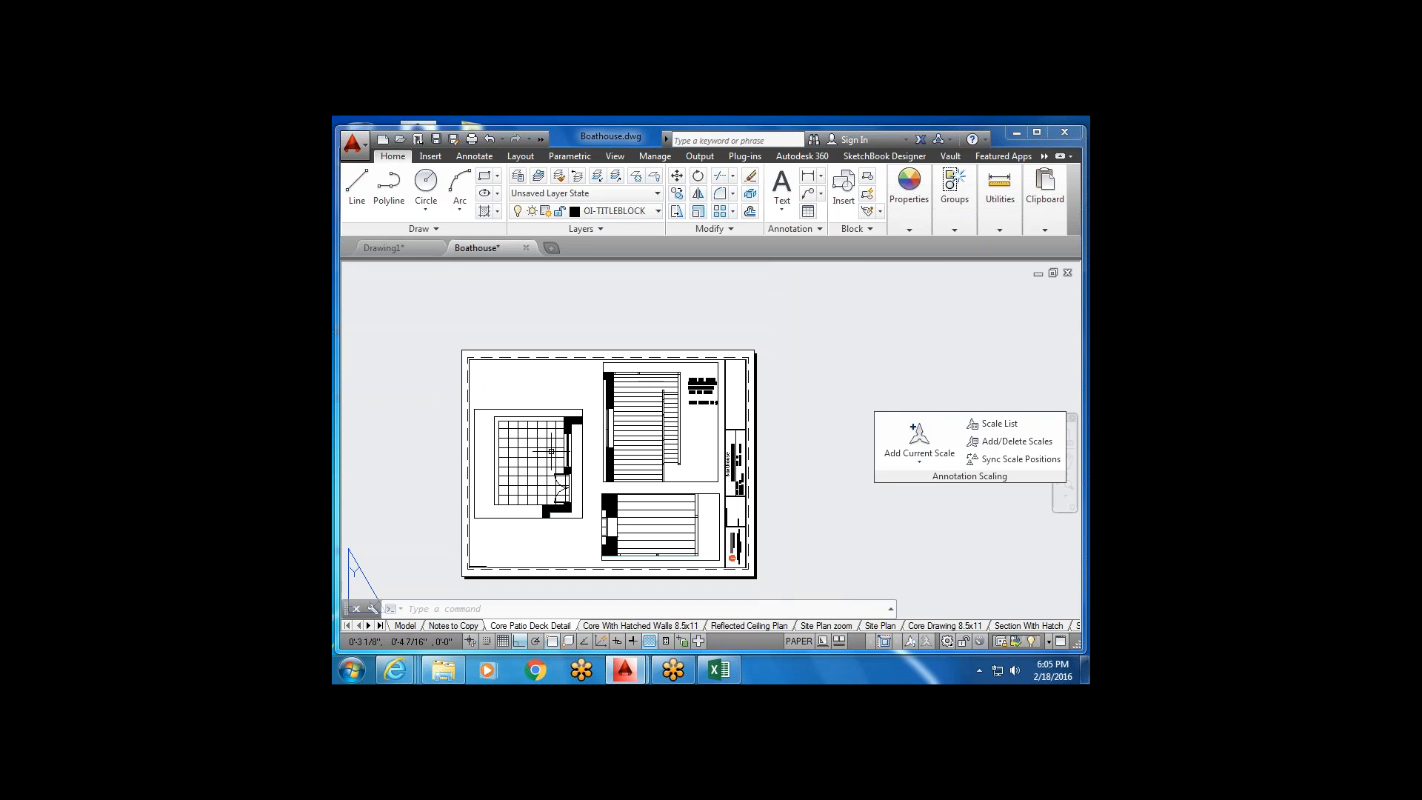
pyautogui.scroll(6, 703, 528)
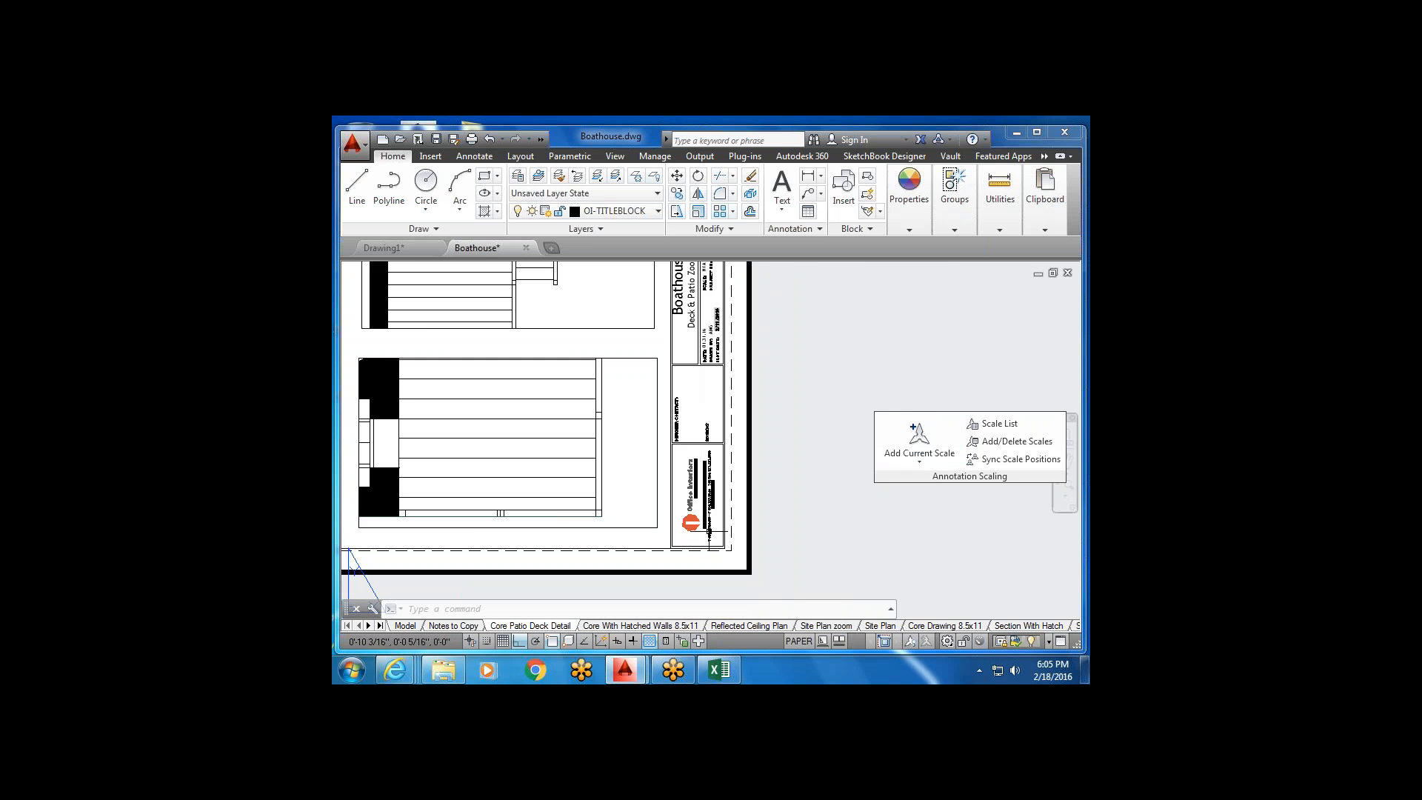
pyautogui.scroll(-2, 703, 527)
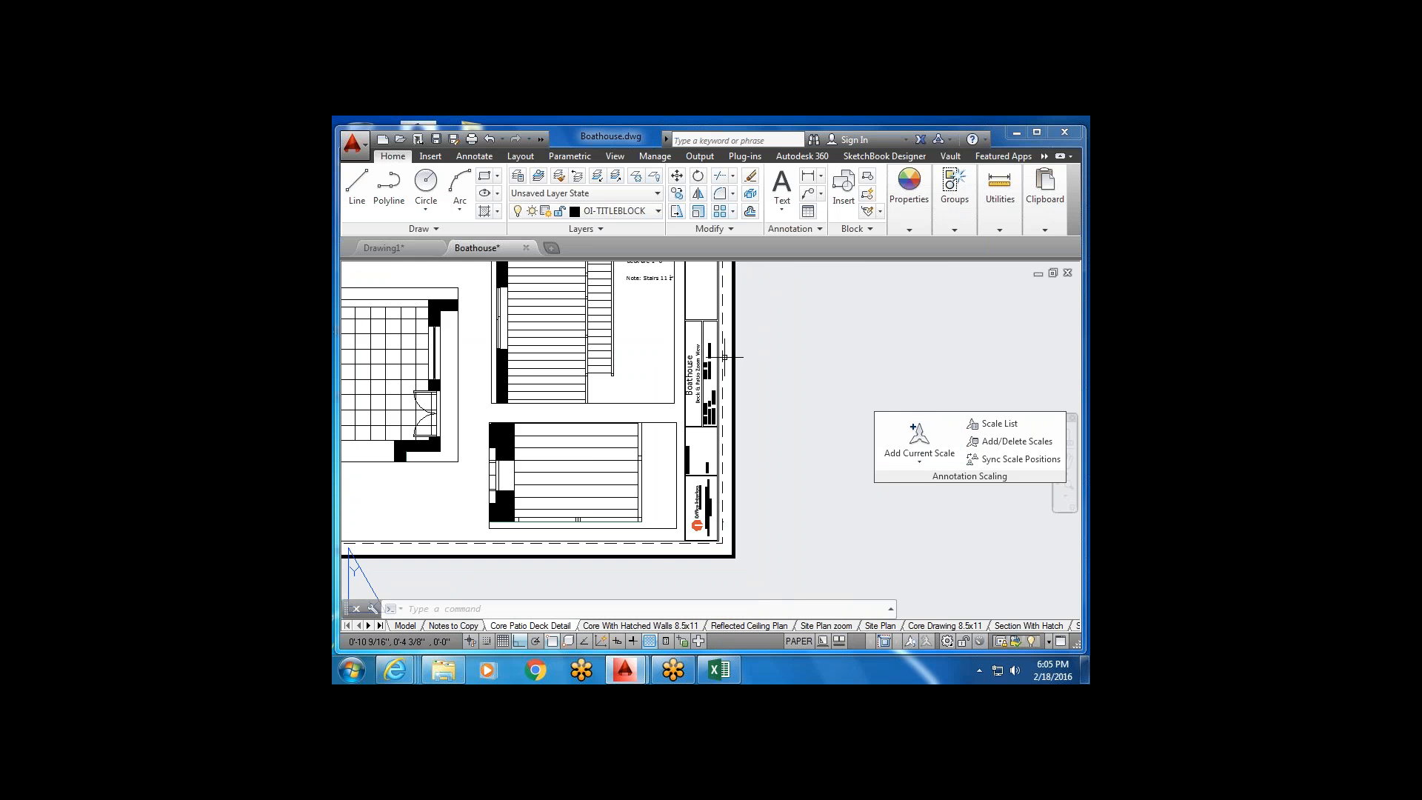
pyautogui.moveTo(723, 359); pyautogui.dragTo(697, 398, button='middle')
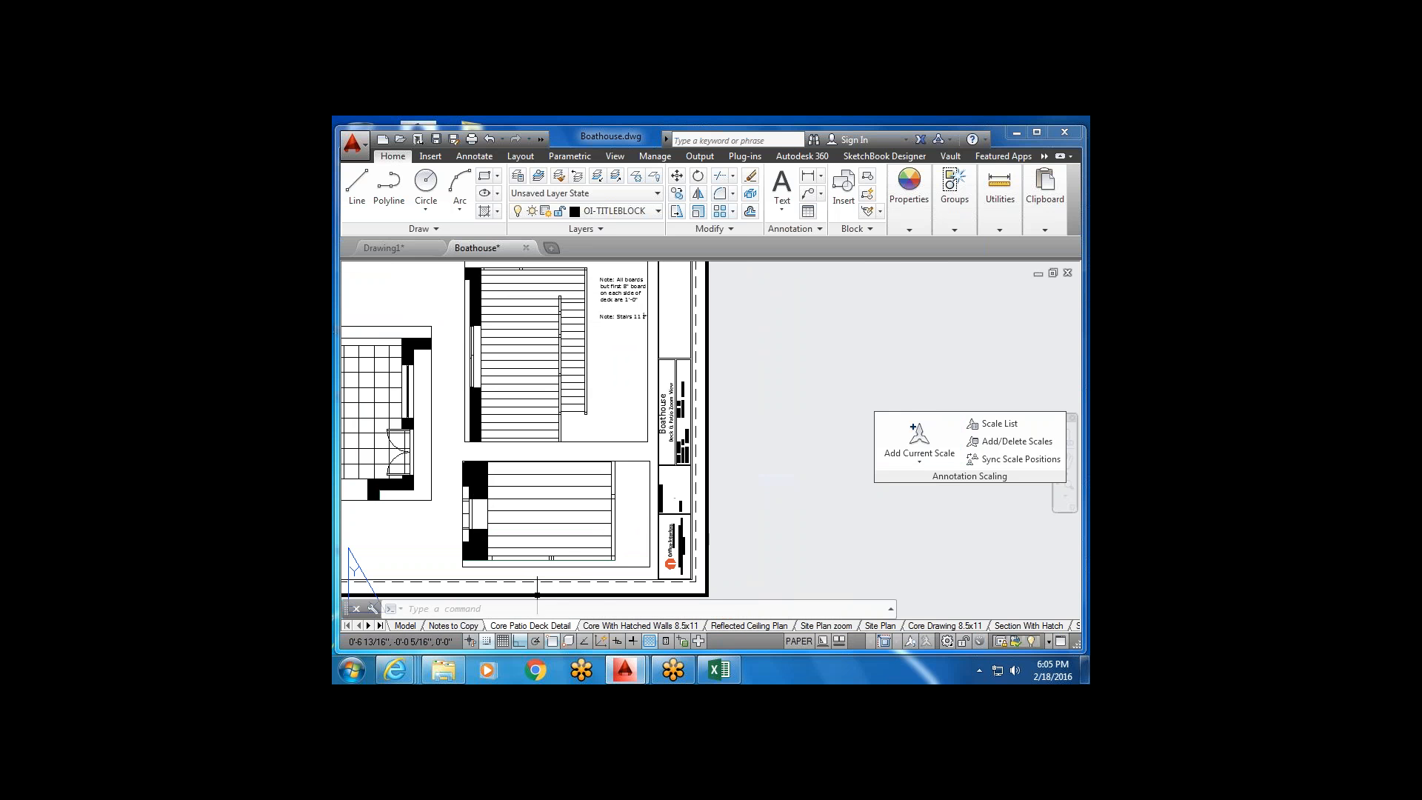
# Back in Drawing1, open the Architectural Title Block in the Enhanced Attribute Editor.
pyautogui.click(383, 247)
pyautogui.scroll(-4, 790, 499)
pyautogui.scroll(8, 790, 499)
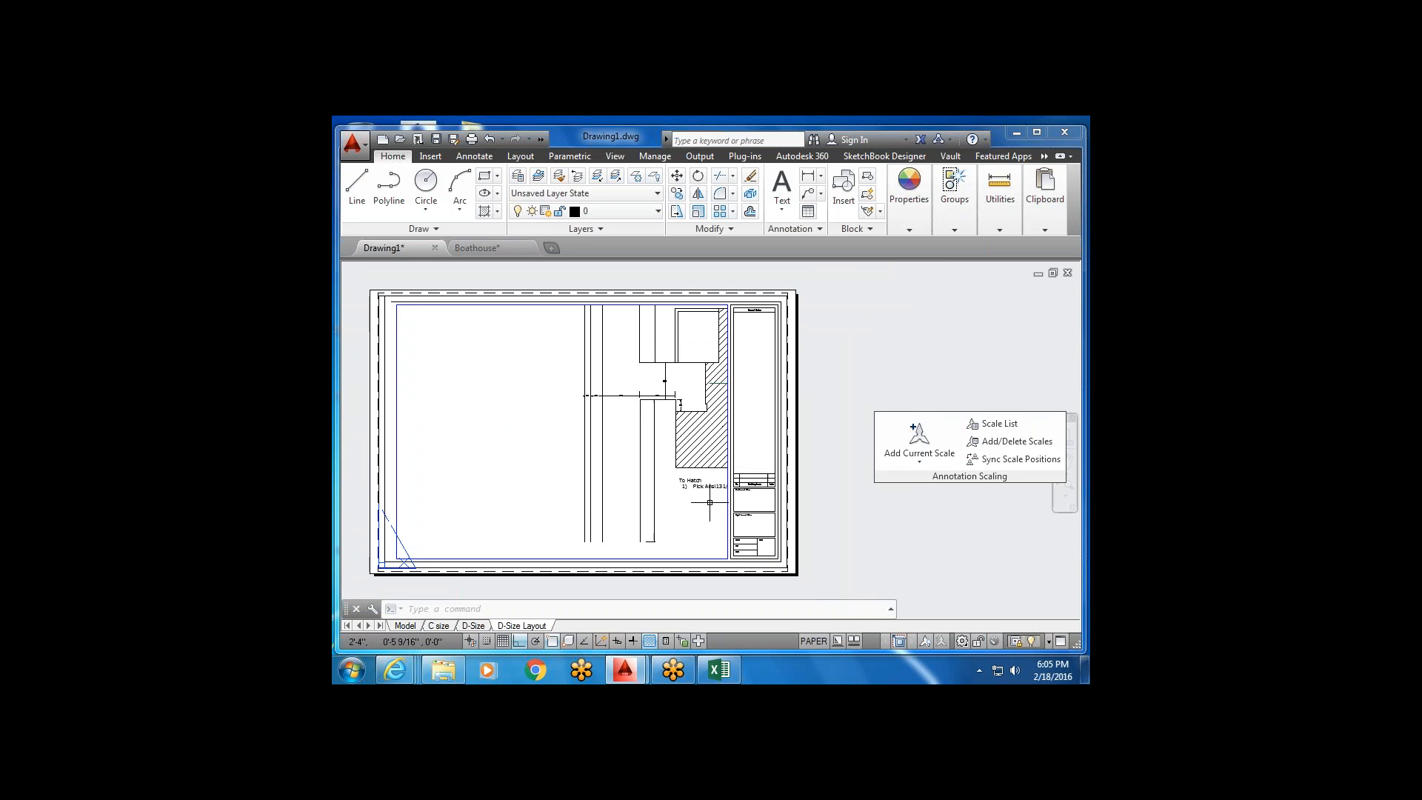
pyautogui.click(784, 471)
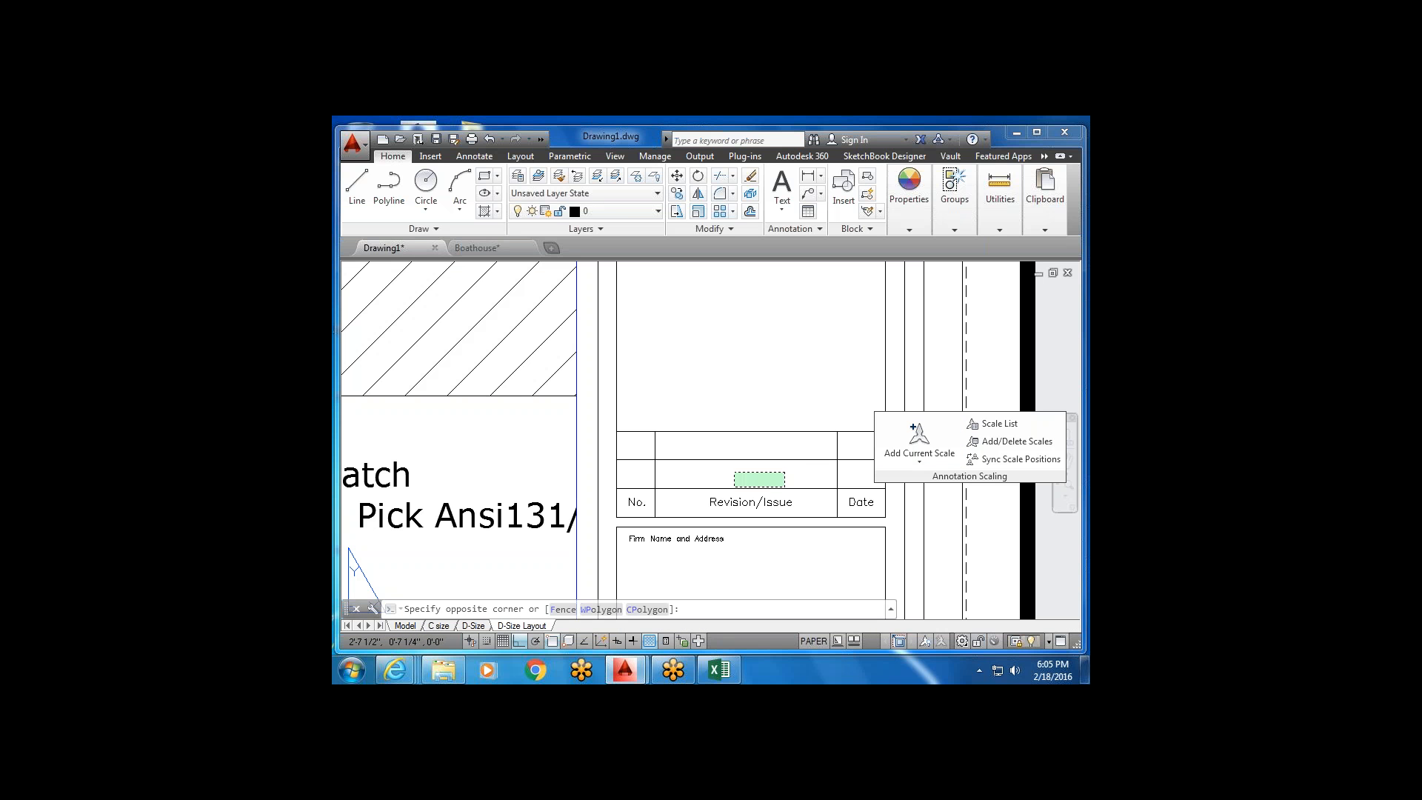
pyautogui.doubleClick(727, 498)
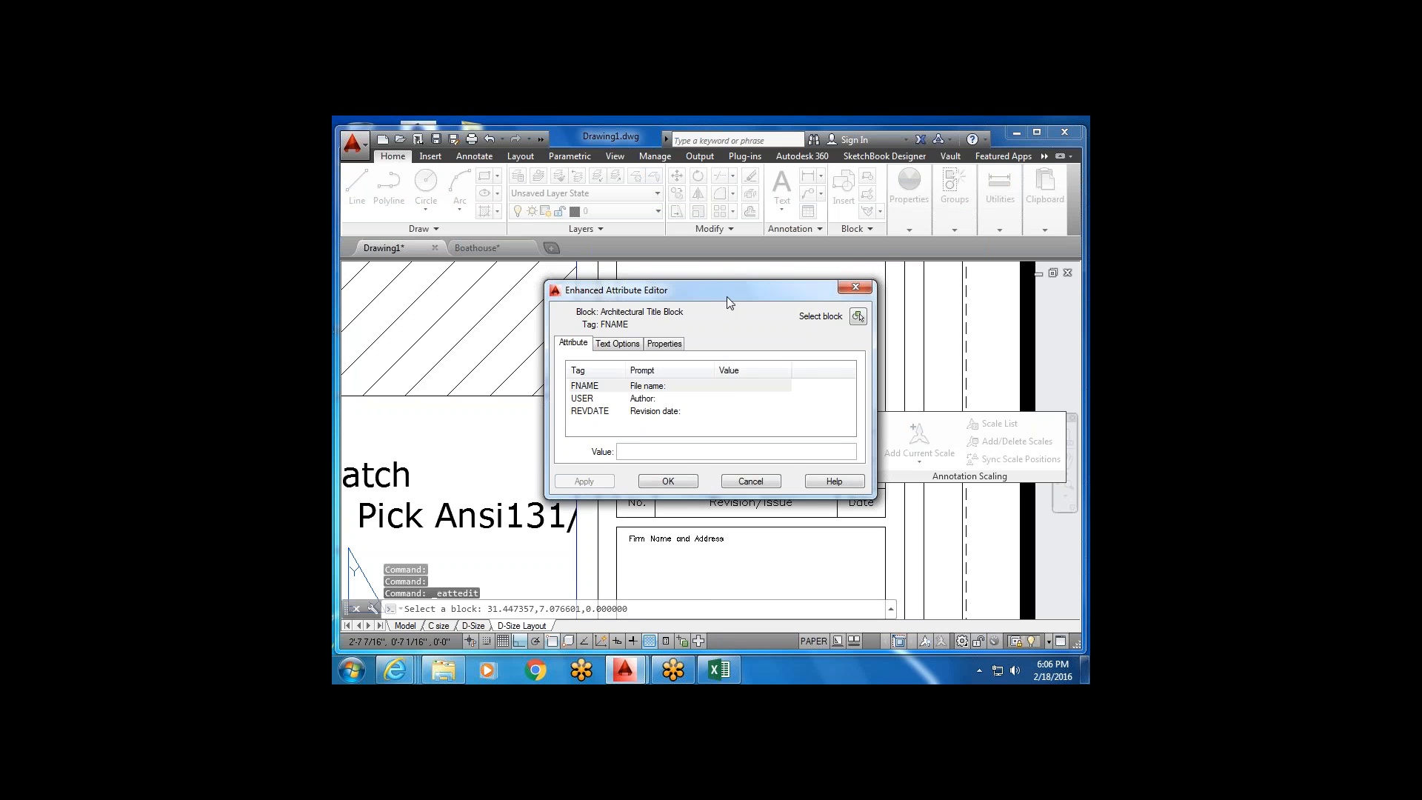
pyautogui.moveTo(728, 291); pyautogui.dragTo(741, 273)
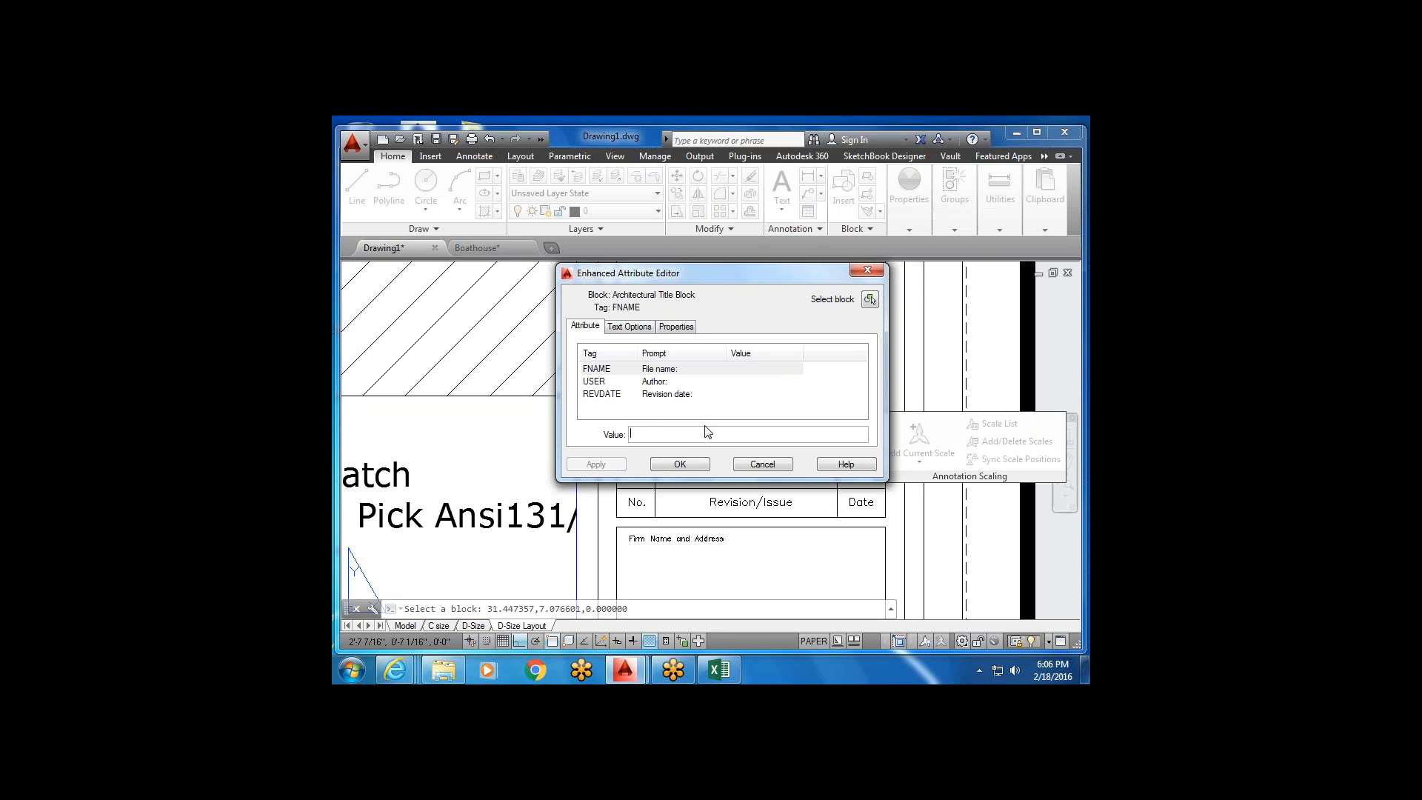
# Review the REVDATE attribute and its text options and properties.
pyautogui.click(689, 394)
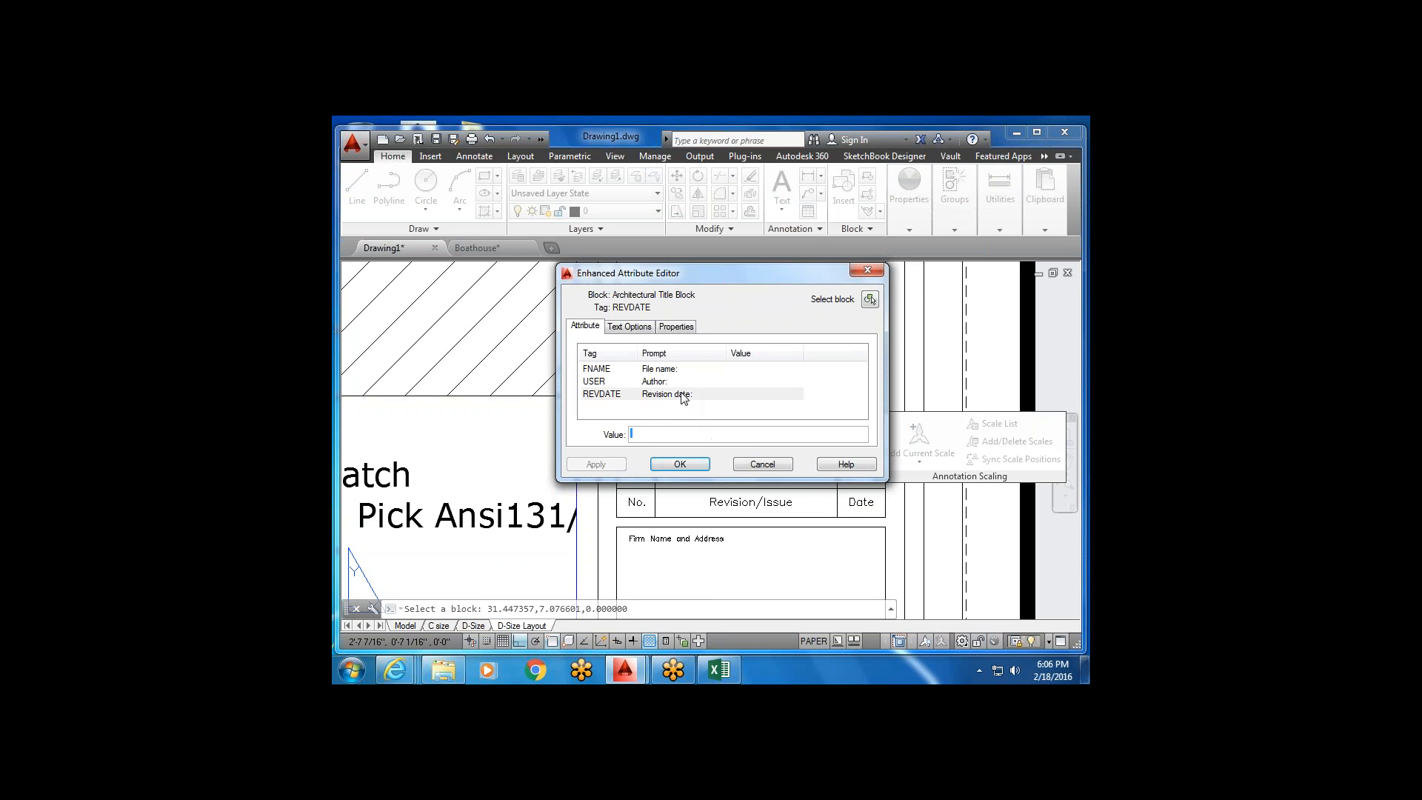
pyautogui.click(687, 436)
pyautogui.click(646, 327)
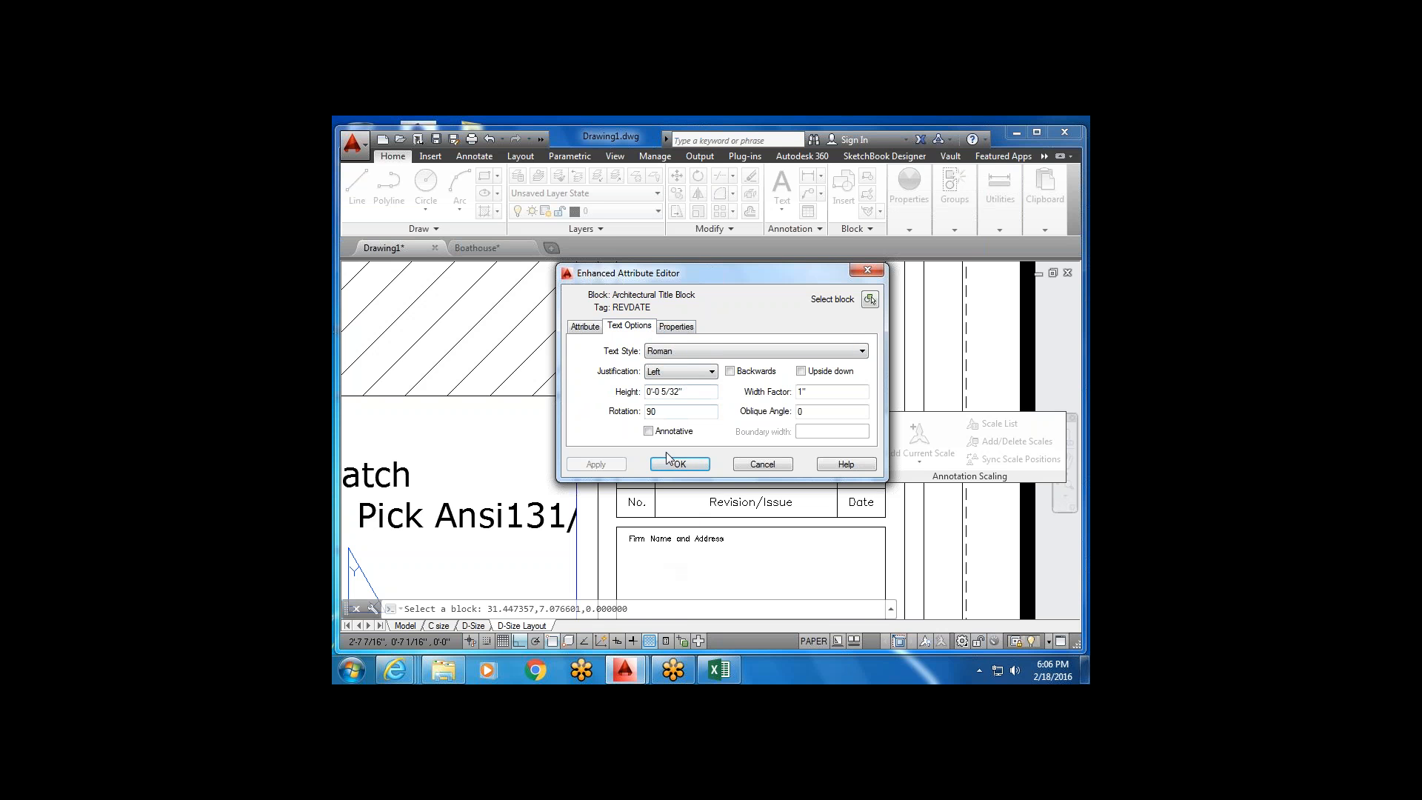
pyautogui.click(676, 326)
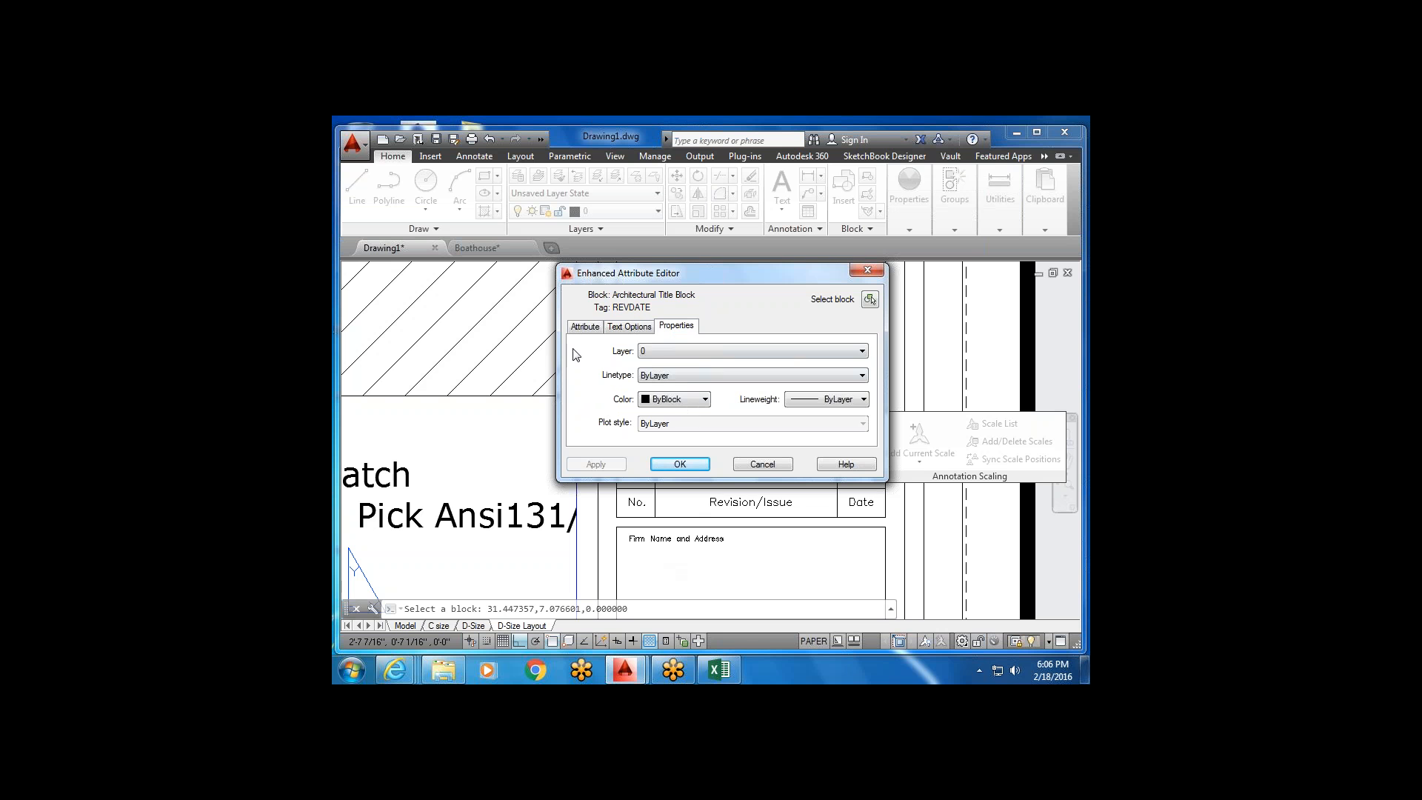
pyautogui.click(589, 329)
# Enter the designer's name as the FNAME attribute value and apply it.
pyautogui.click(665, 370)
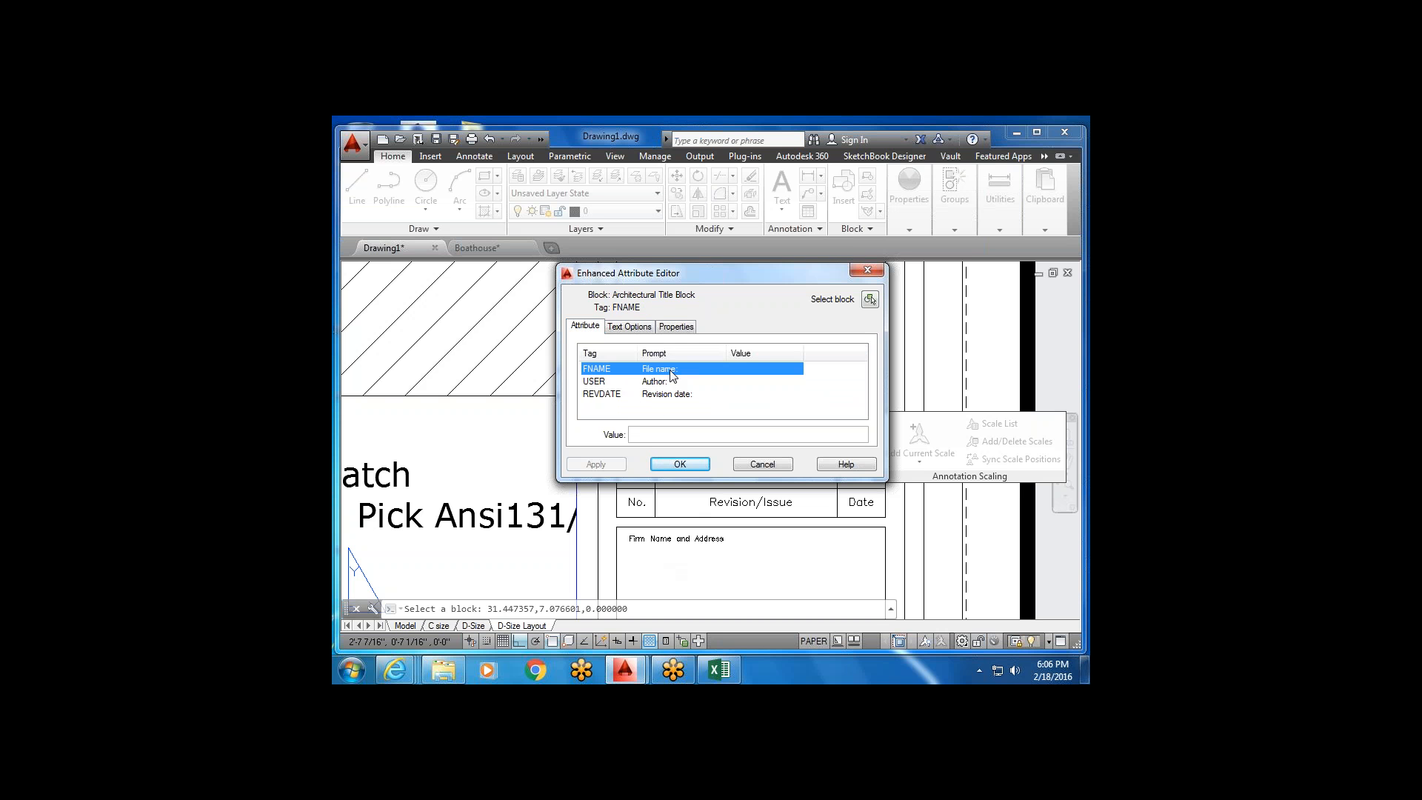
pyautogui.click(634, 436)
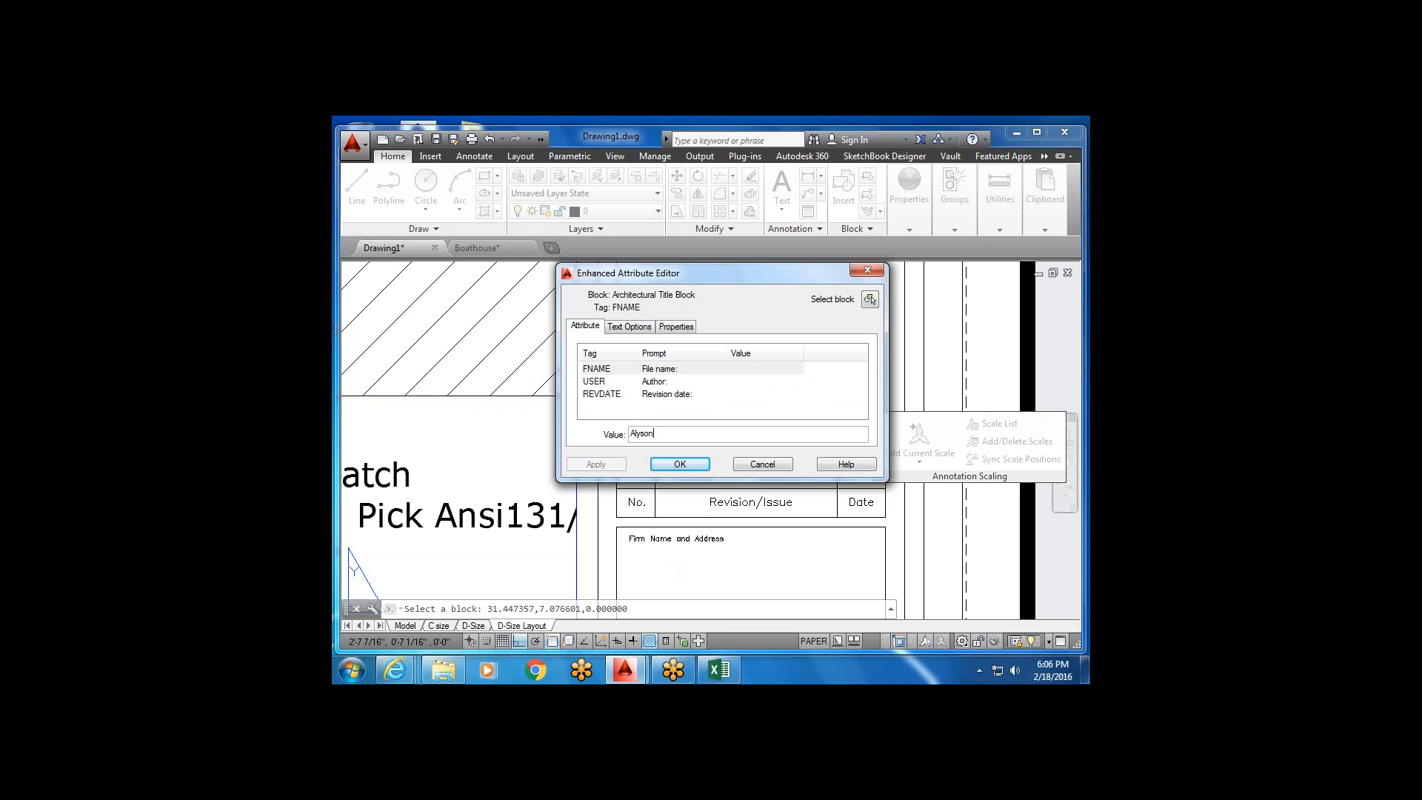
pyautogui.click(680, 463)
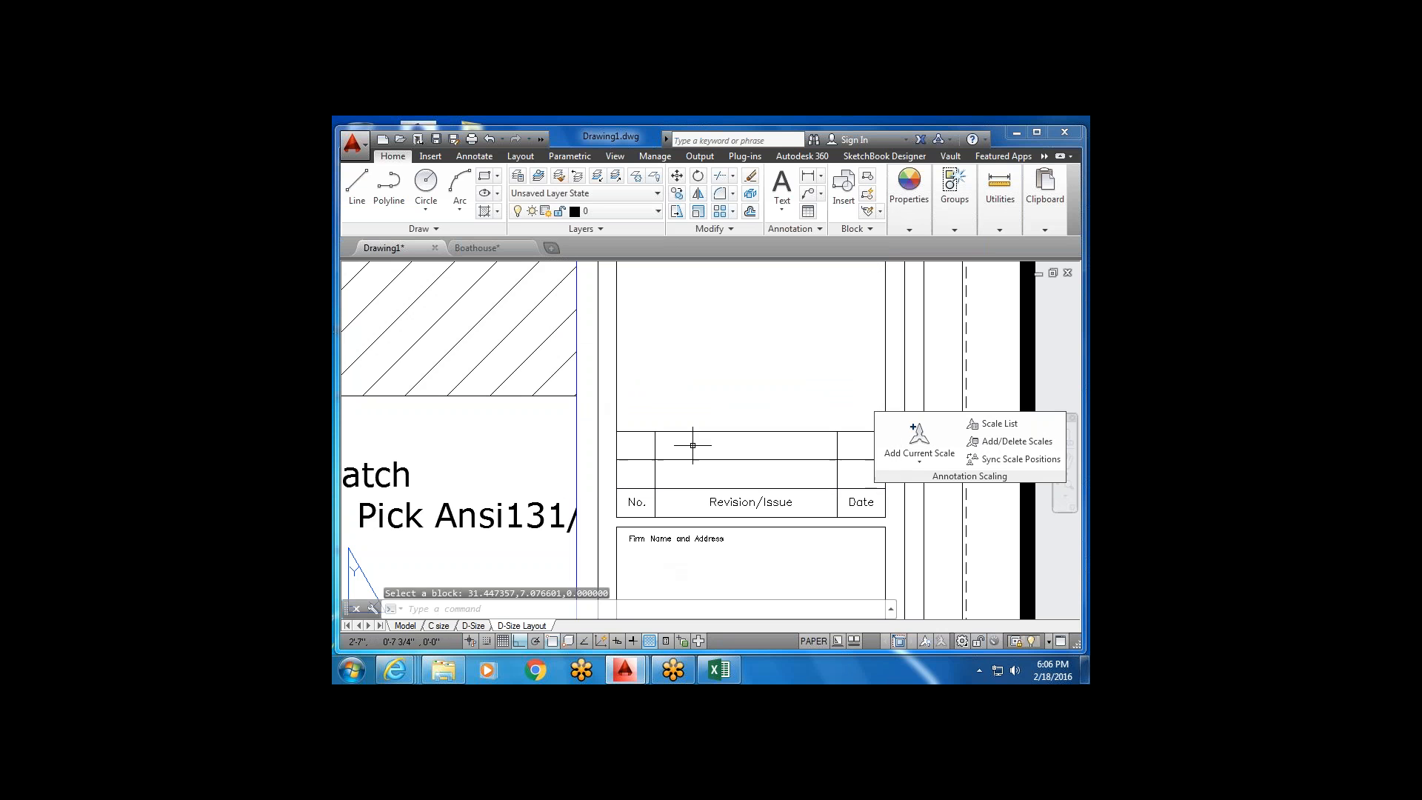
pyautogui.scroll(-5, 693, 445)
pyautogui.scroll(2, 699, 317)
pyautogui.scroll(-2, 705, 362)
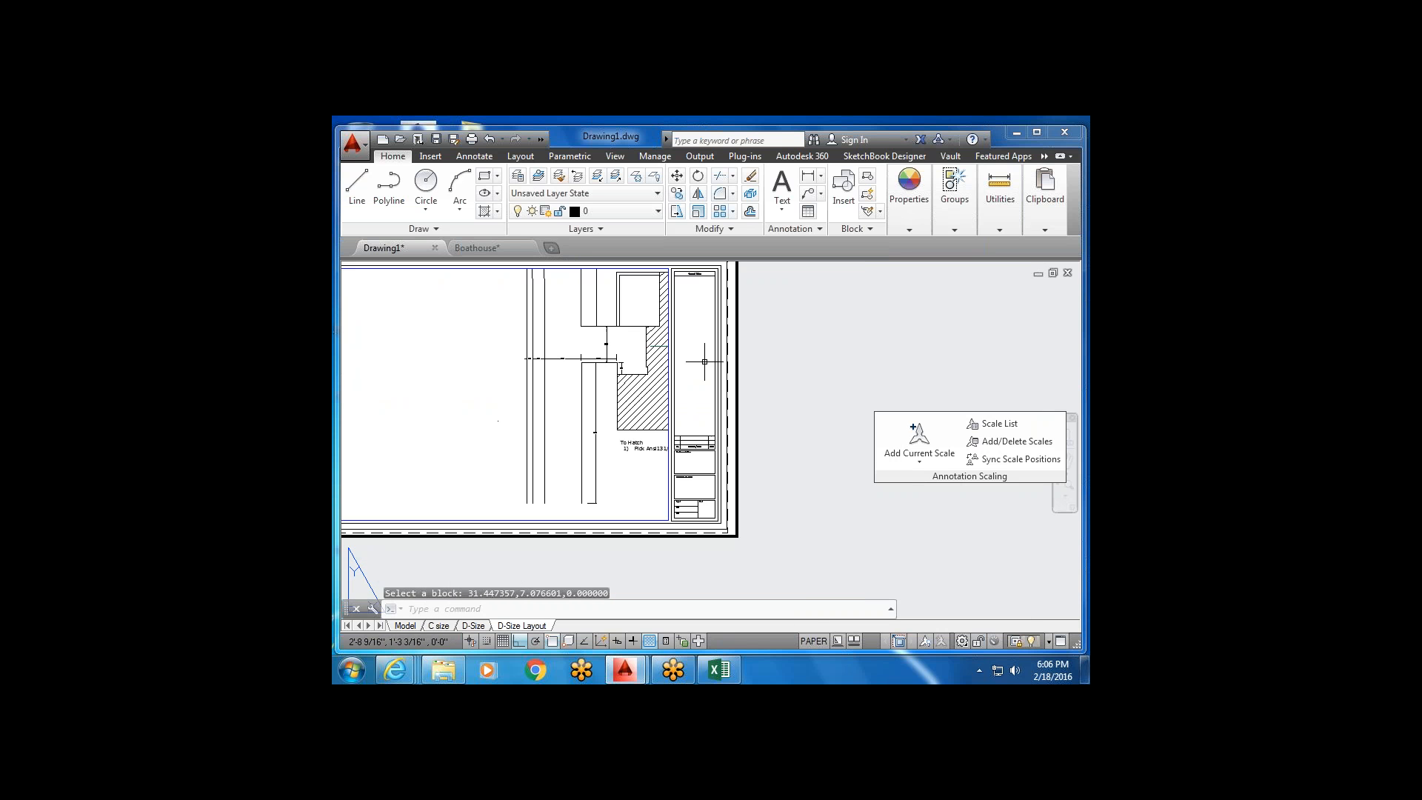
pyautogui.scroll(6, 705, 361)
pyautogui.moveTo(702, 432)
pyautogui.mouseDown(button='middle')
pyautogui.moveTo(708, 349)
pyautogui.moveTo(702, 413)
pyautogui.mouseUp(button='middle')
pyautogui.scroll(-2, 668, 546)
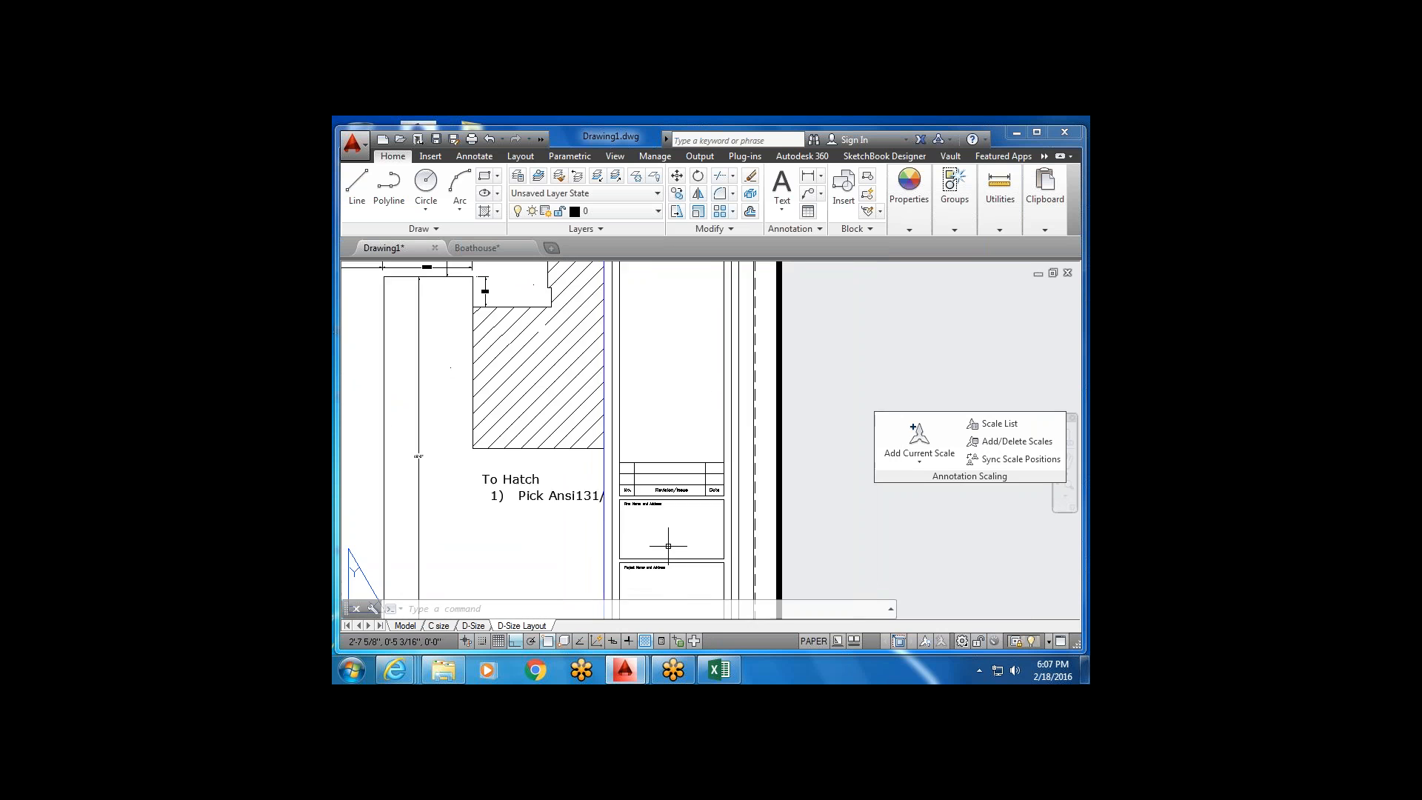
pyautogui.scroll(5, 674, 356)
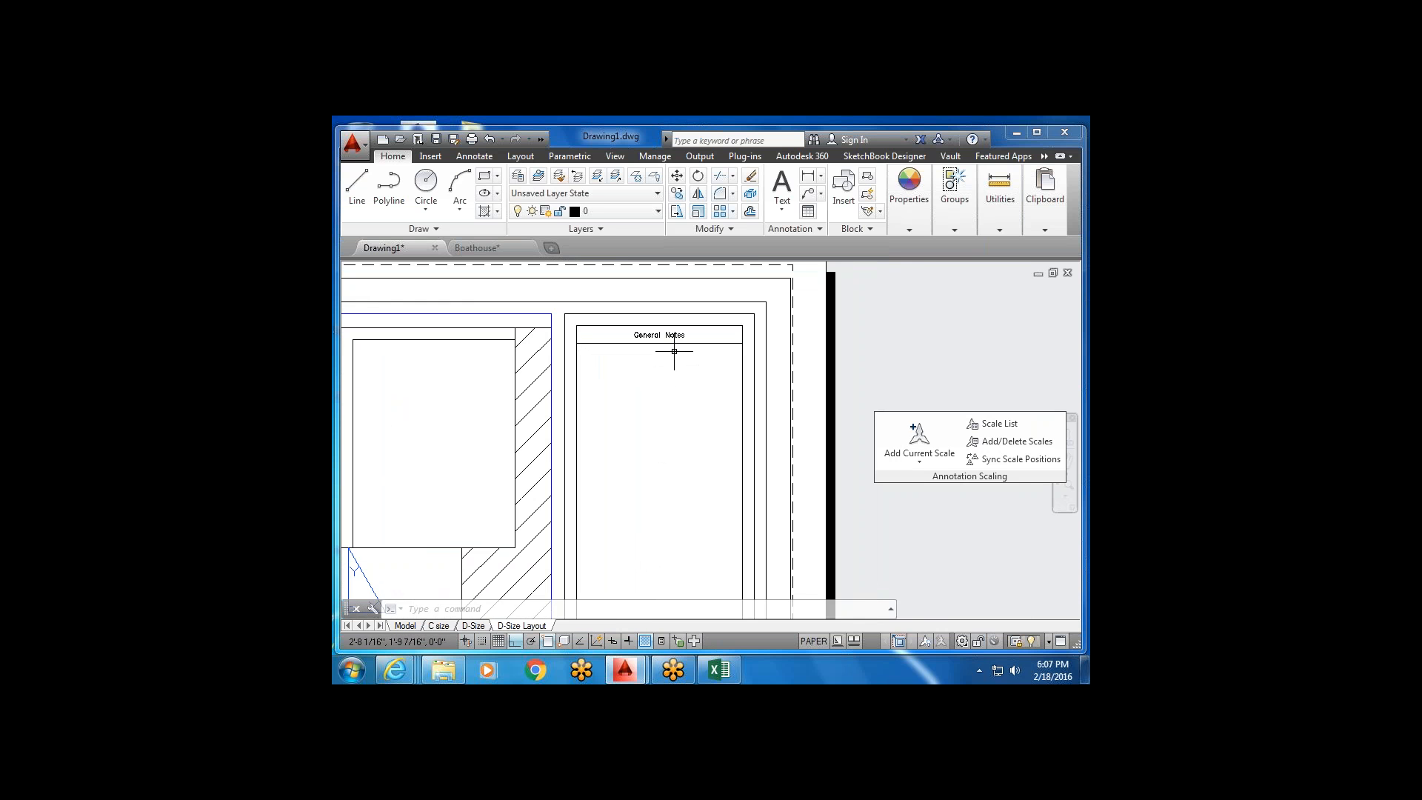
pyautogui.scroll(-8, 674, 351)
pyautogui.press('Escape')
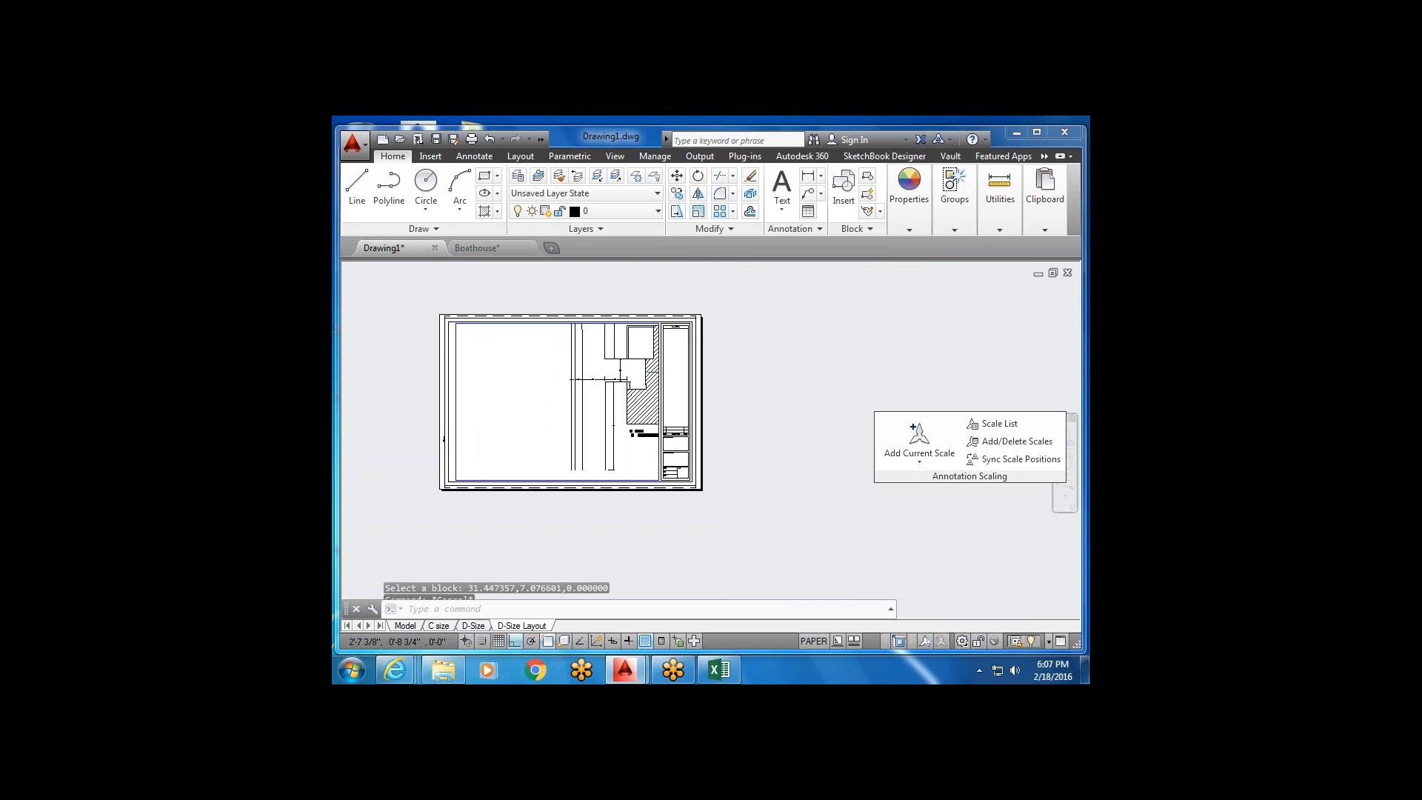
pyautogui.scroll(6, 667, 459)
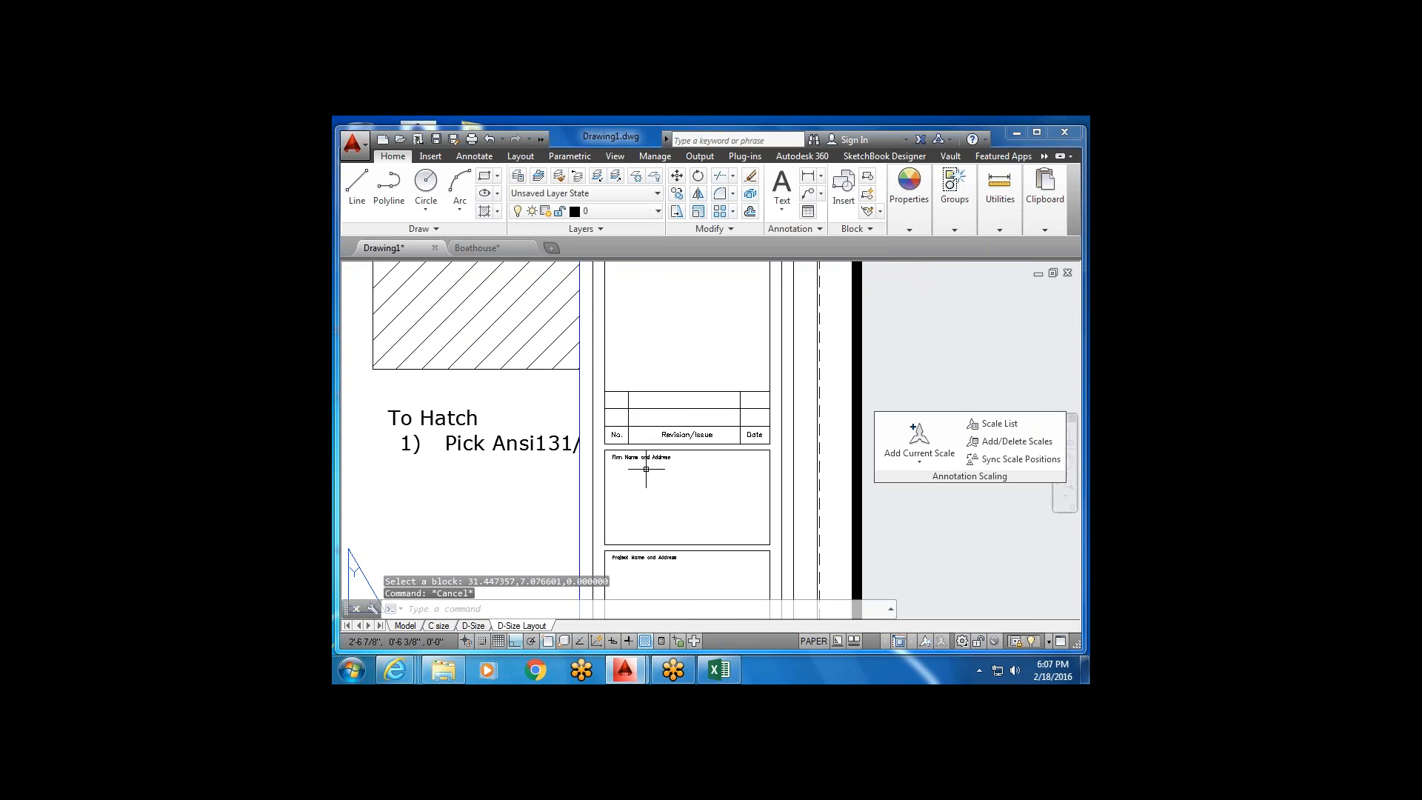
pyautogui.doubleClick(675, 434)
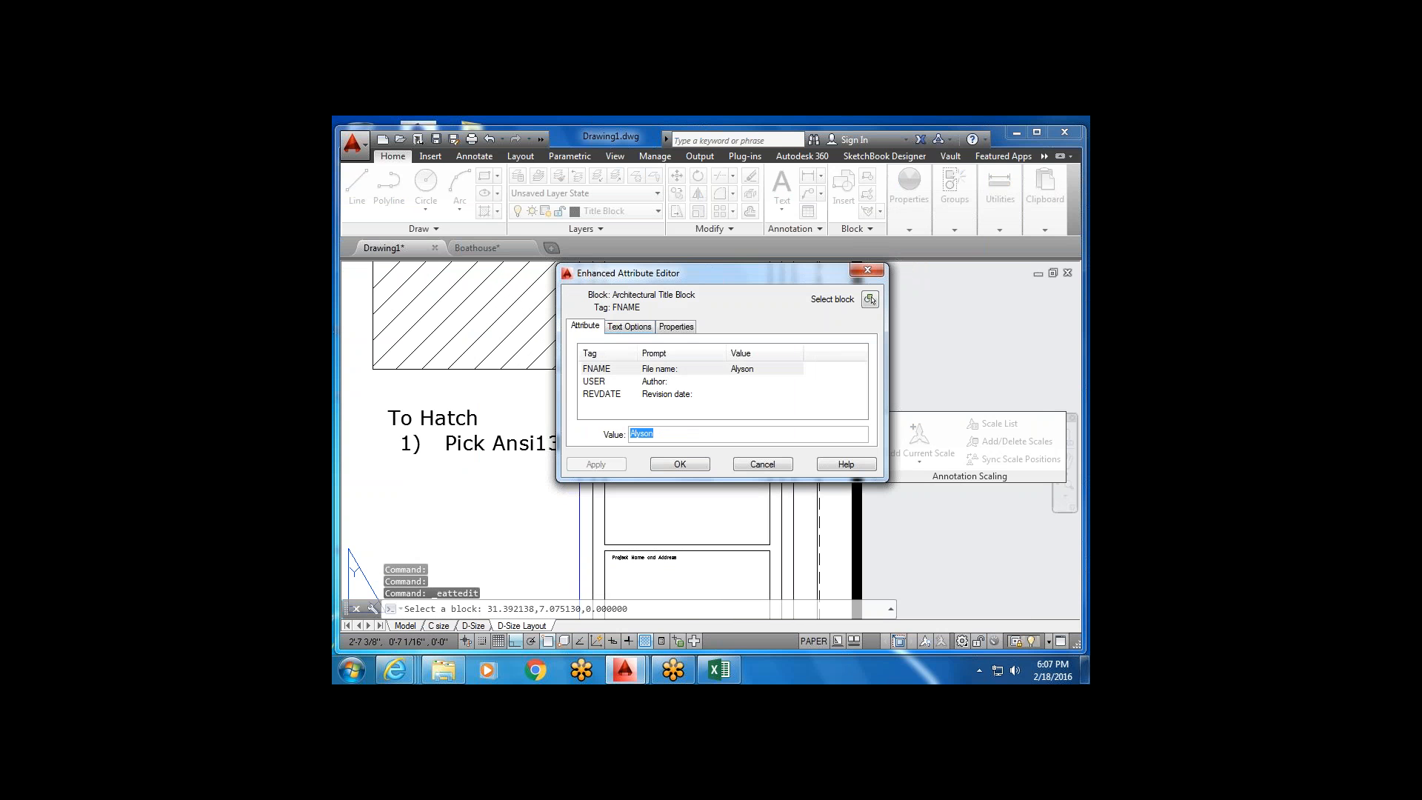
pyautogui.click(868, 270)
pyautogui.scroll(-5, 731, 341)
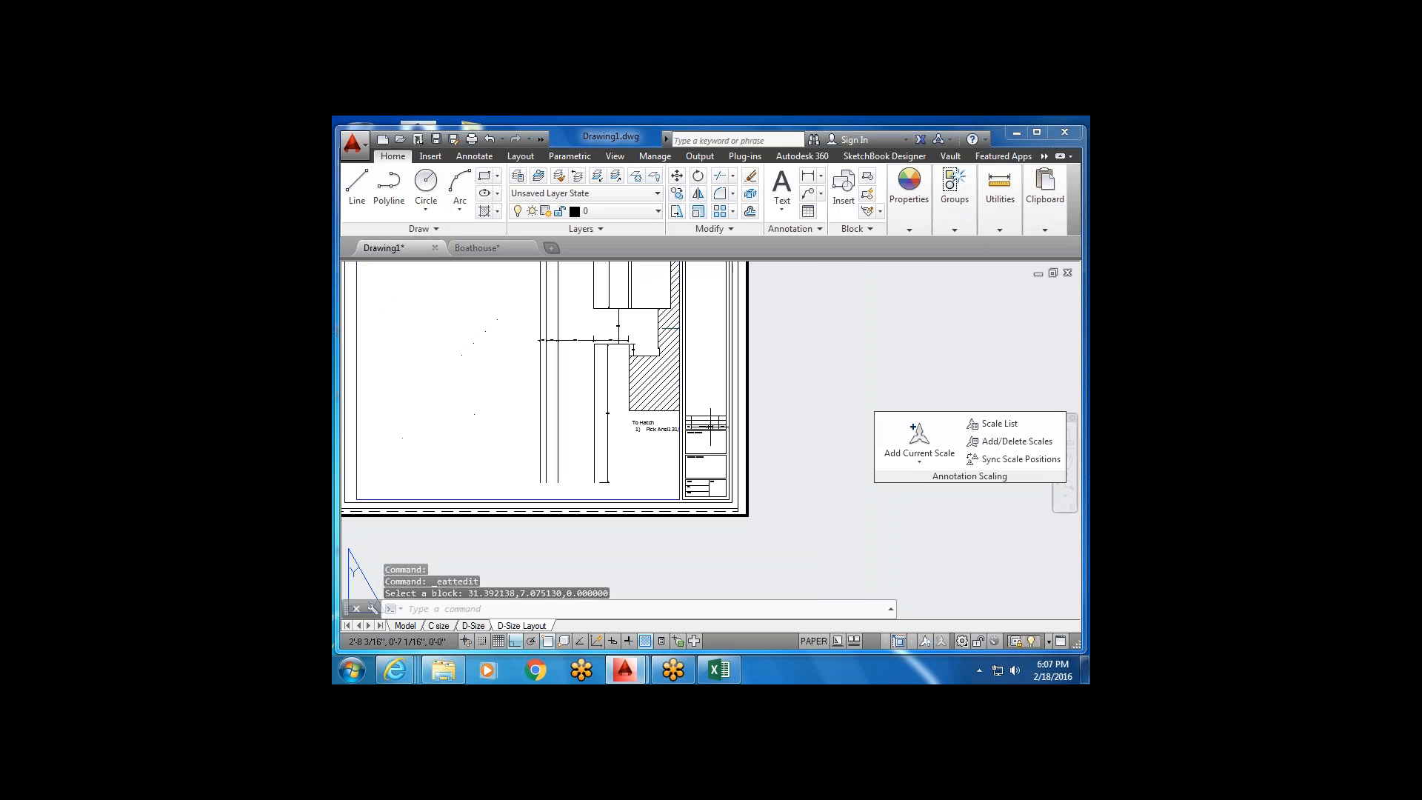
pyautogui.scroll(-3, 732, 341)
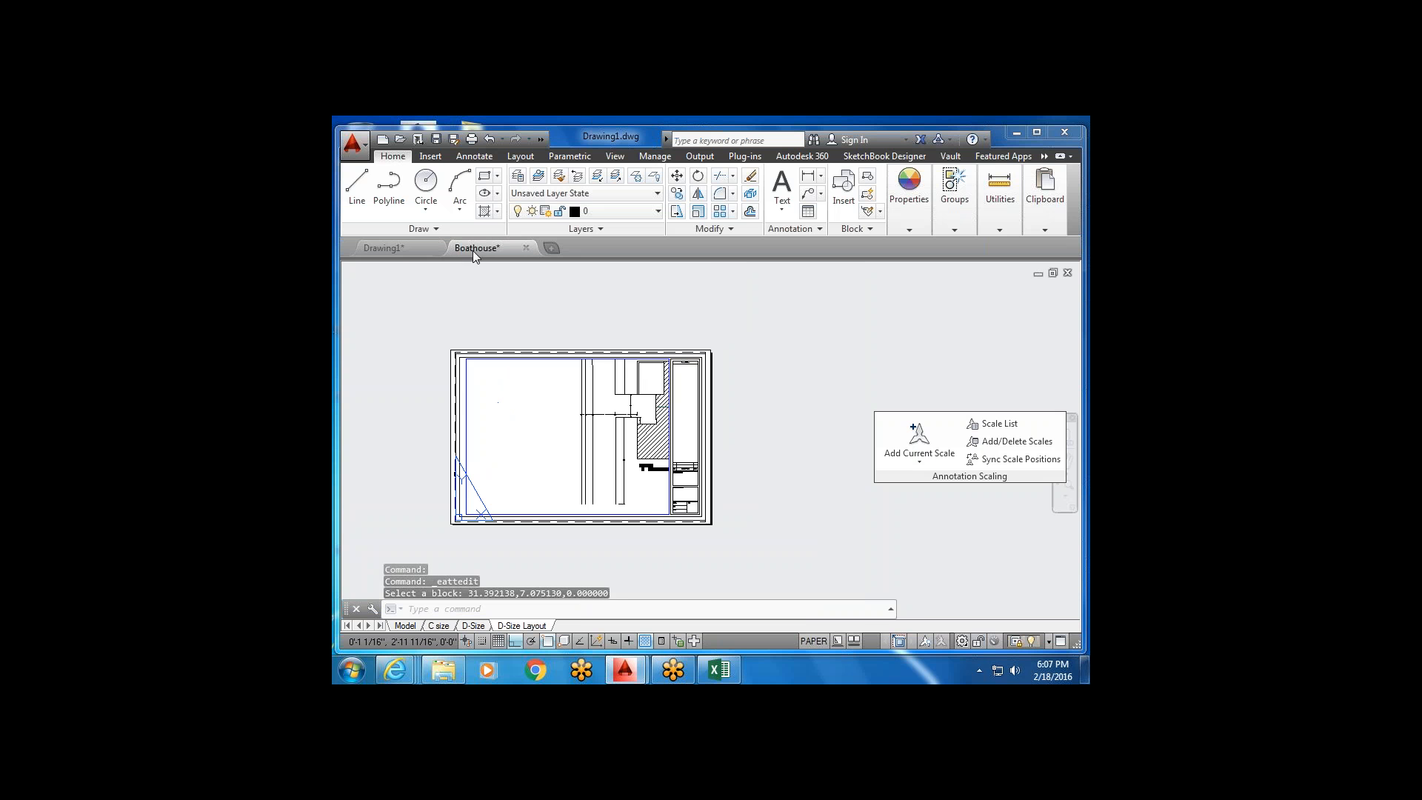
# Change the Boathouse title block's AF attribute to House 2, then go back to Drawing1.
pyautogui.click(474, 248)
pyautogui.scroll(3, 667, 407)
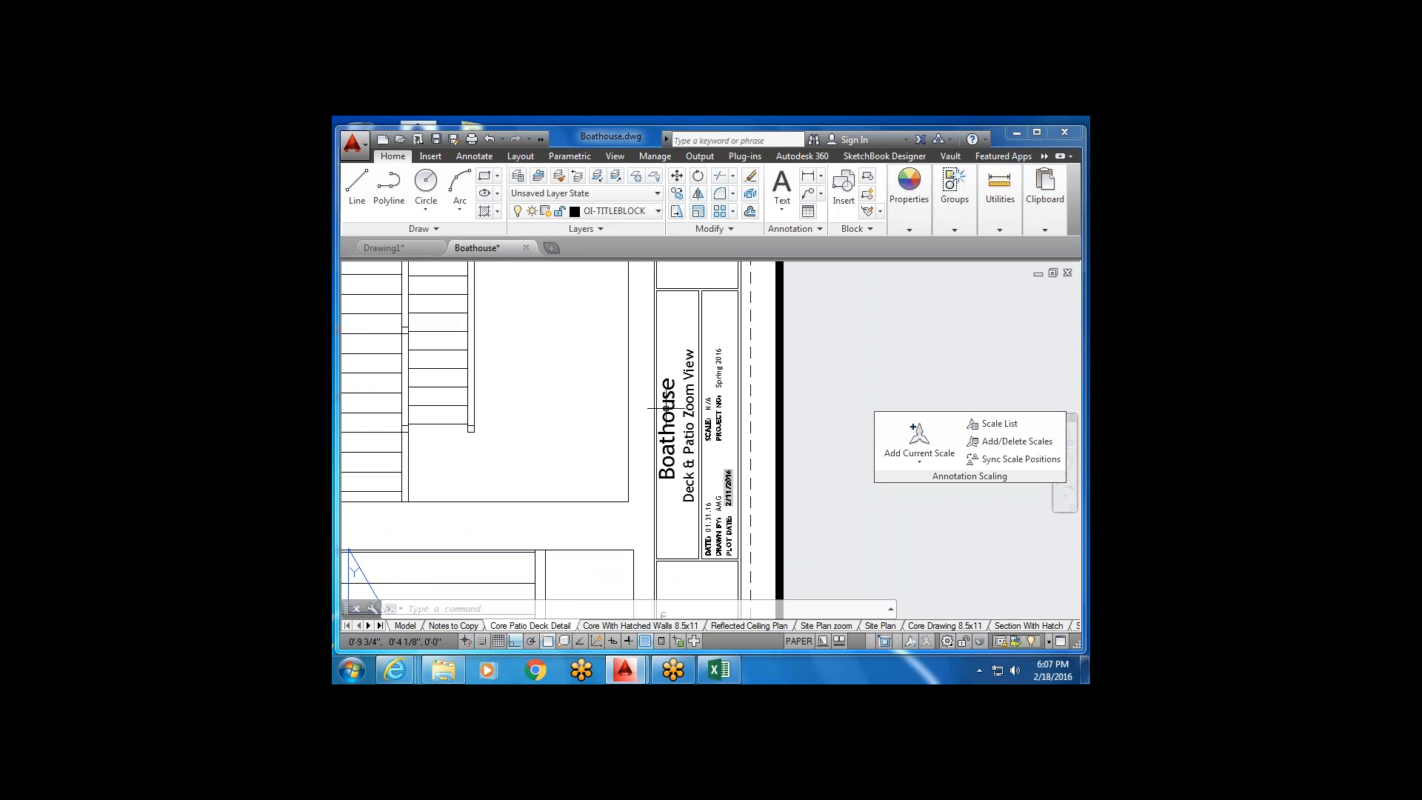
pyautogui.doubleClick(667, 407)
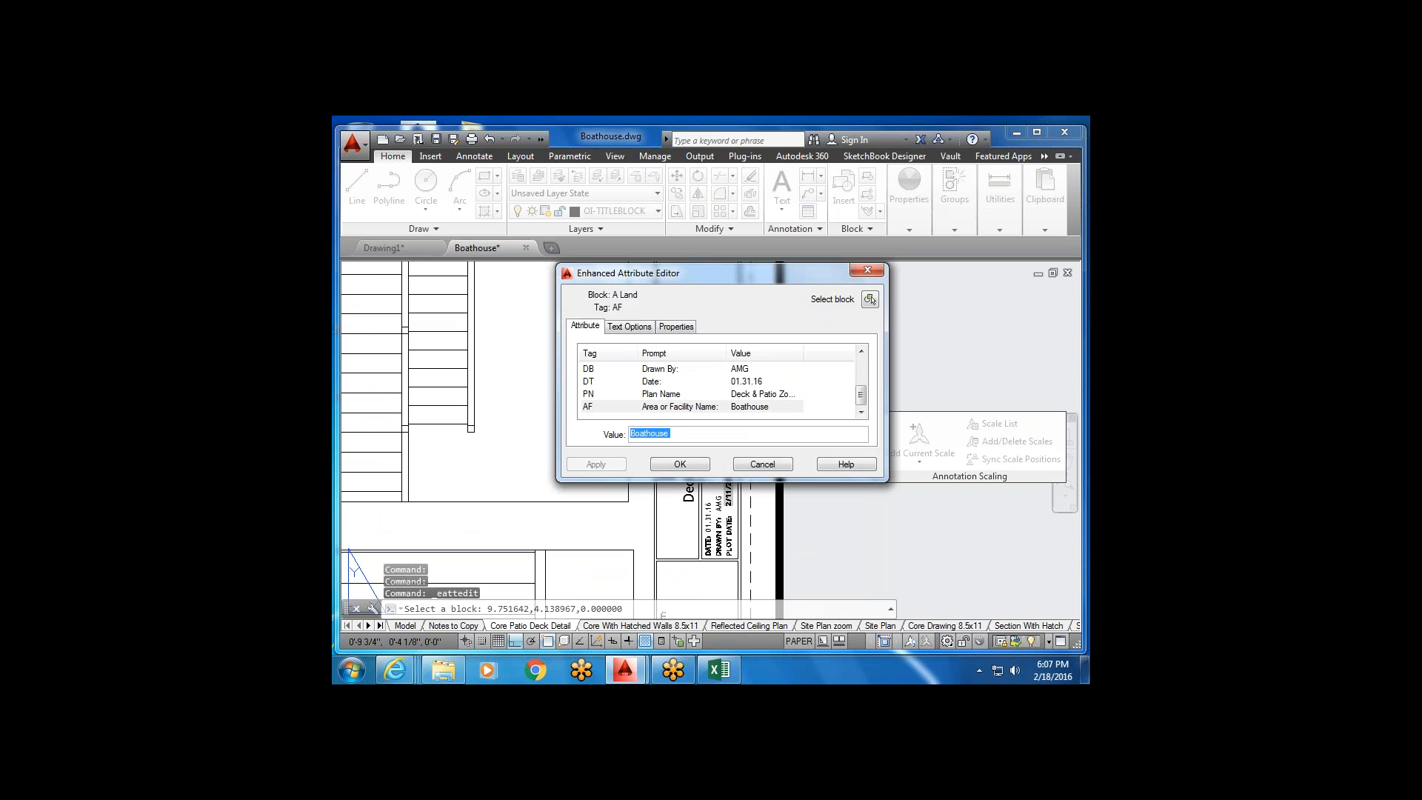
pyautogui.moveTo(861, 396)
pyautogui.mouseDown()
pyautogui.moveTo(873, 363)
pyautogui.moveTo(867, 392)
pyautogui.mouseUp()
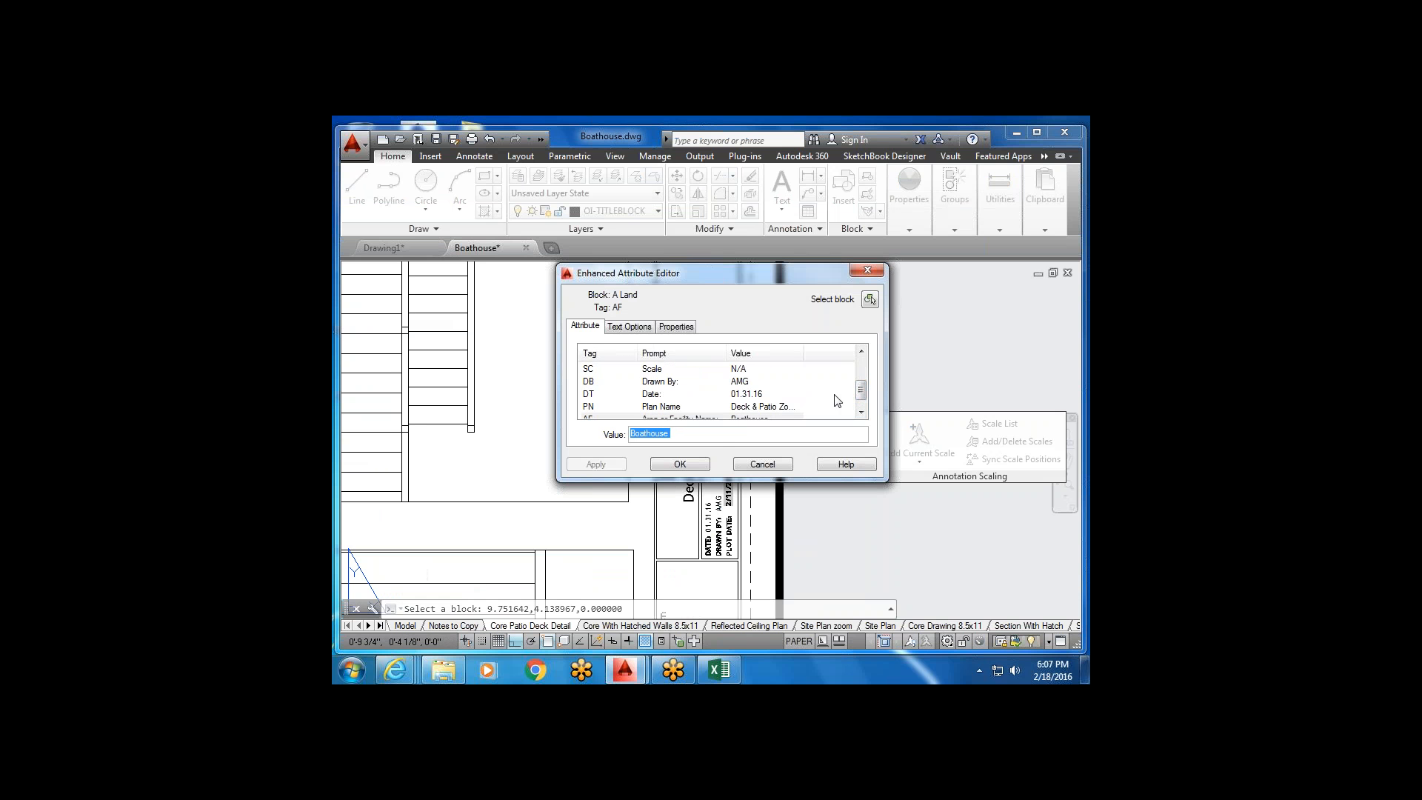
pyautogui.press('BackSpace')
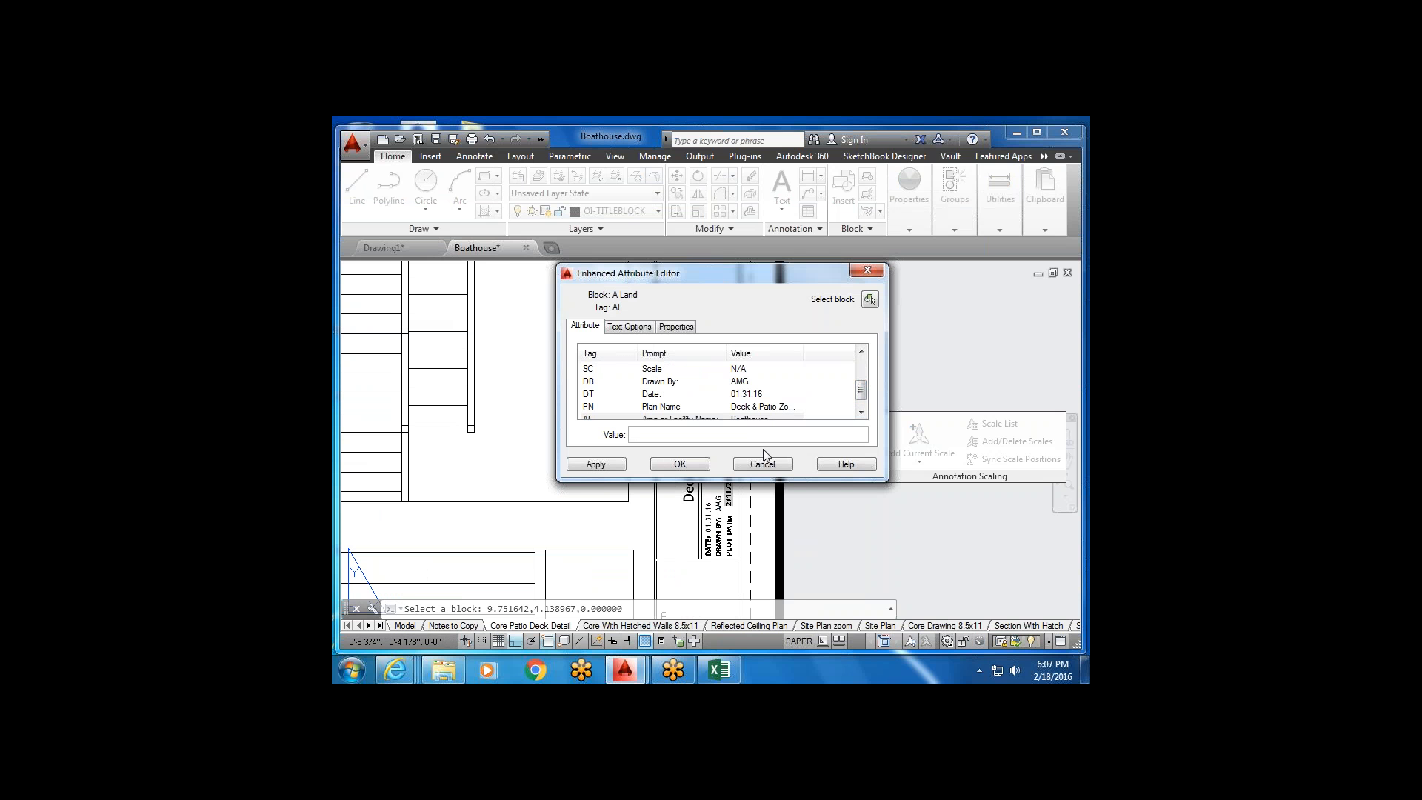
pyautogui.write('House 2')
pyautogui.click(710, 468)
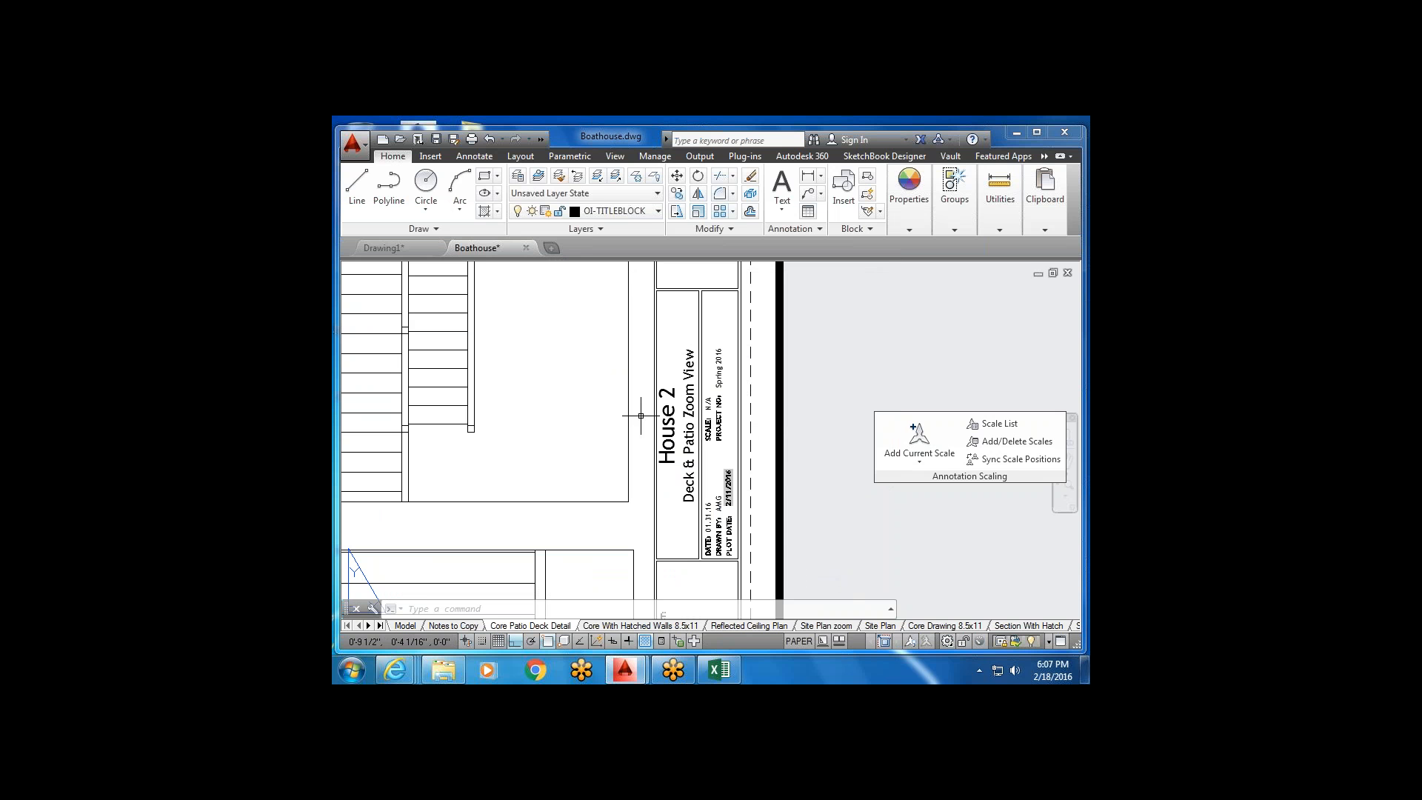
pyautogui.click(385, 249)
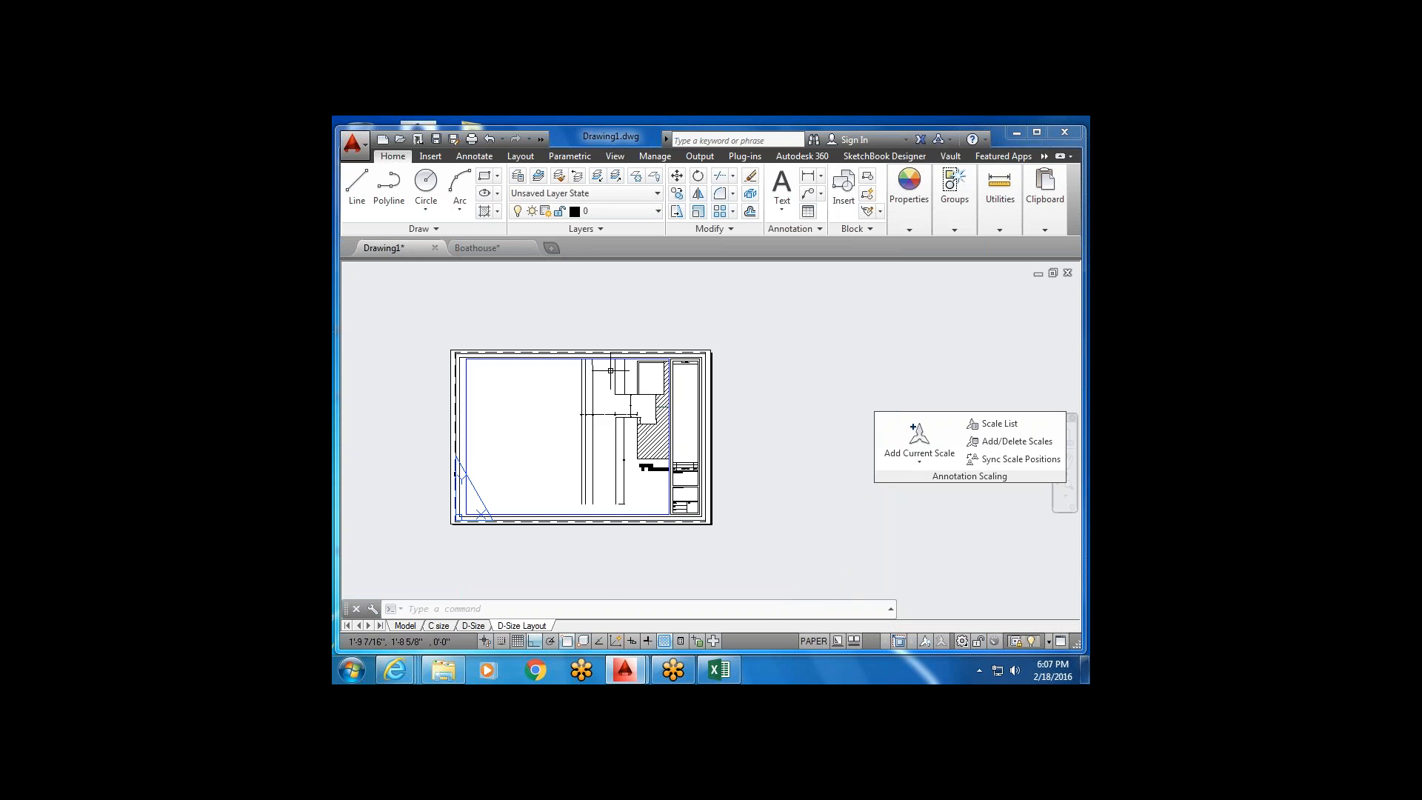
# Place multiline text 'House 2' in the Firm Name and Address box.
pyautogui.scroll(6, 689, 478)
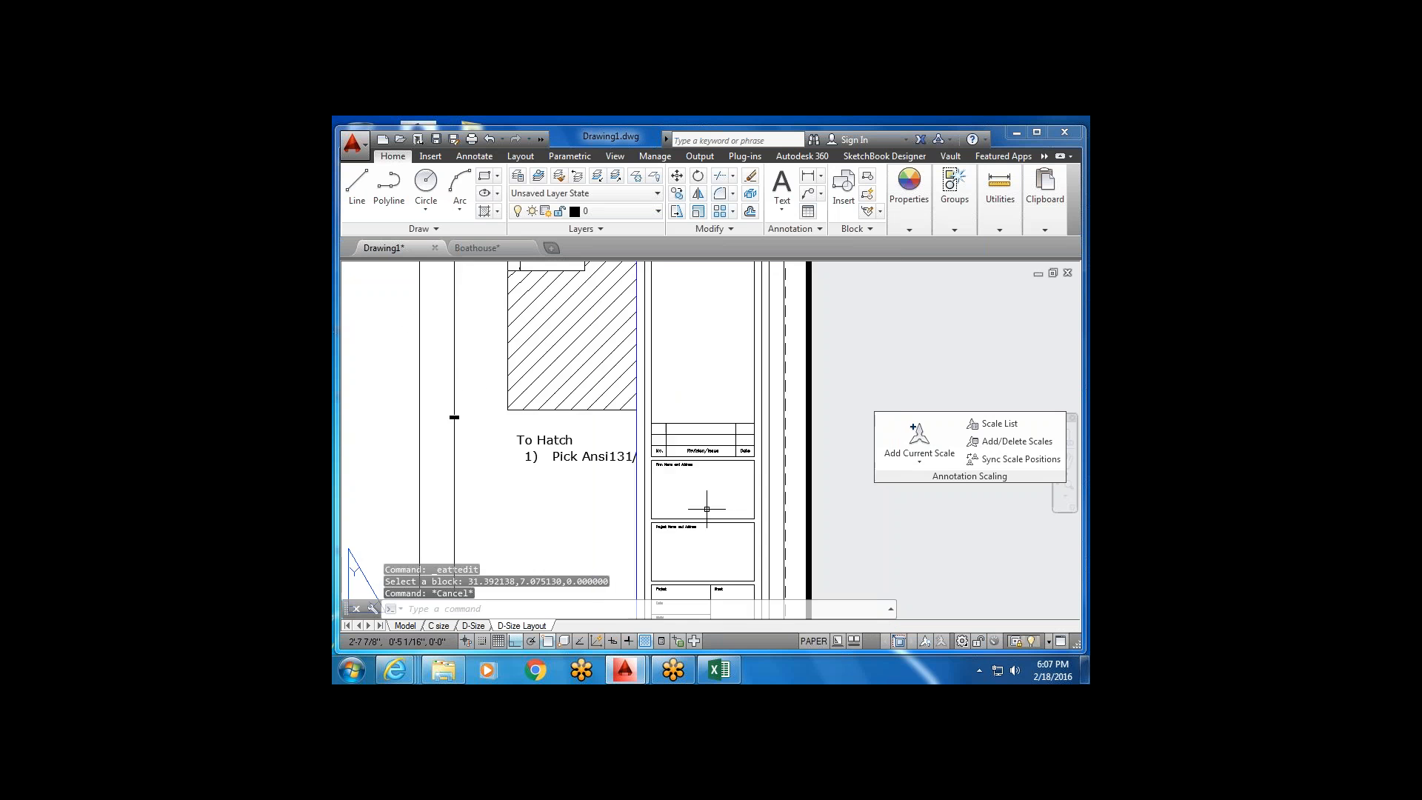
pyautogui.scroll(-5, 707, 509)
pyautogui.scroll(5, 715, 450)
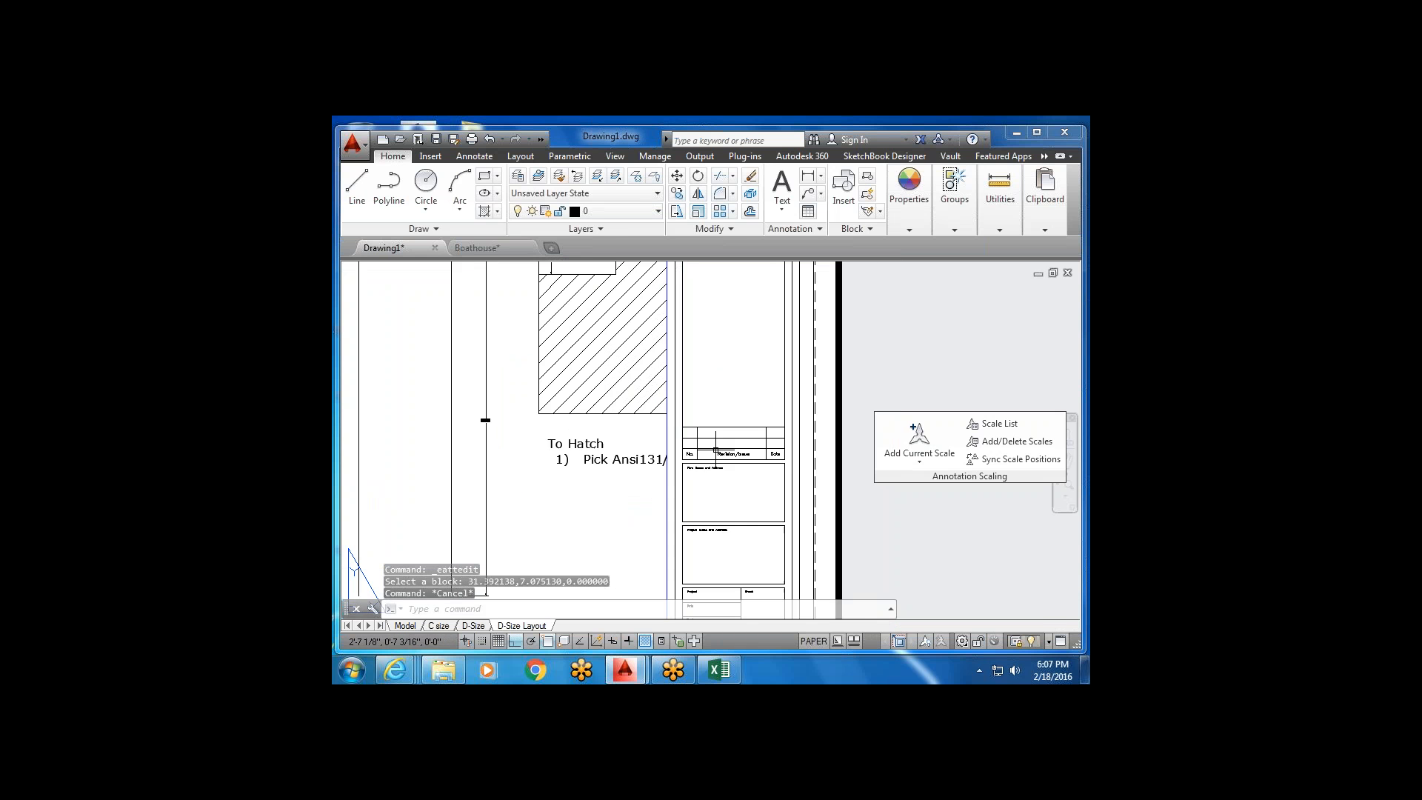
pyautogui.scroll(4, 716, 450)
pyautogui.scroll(-4, 716, 450)
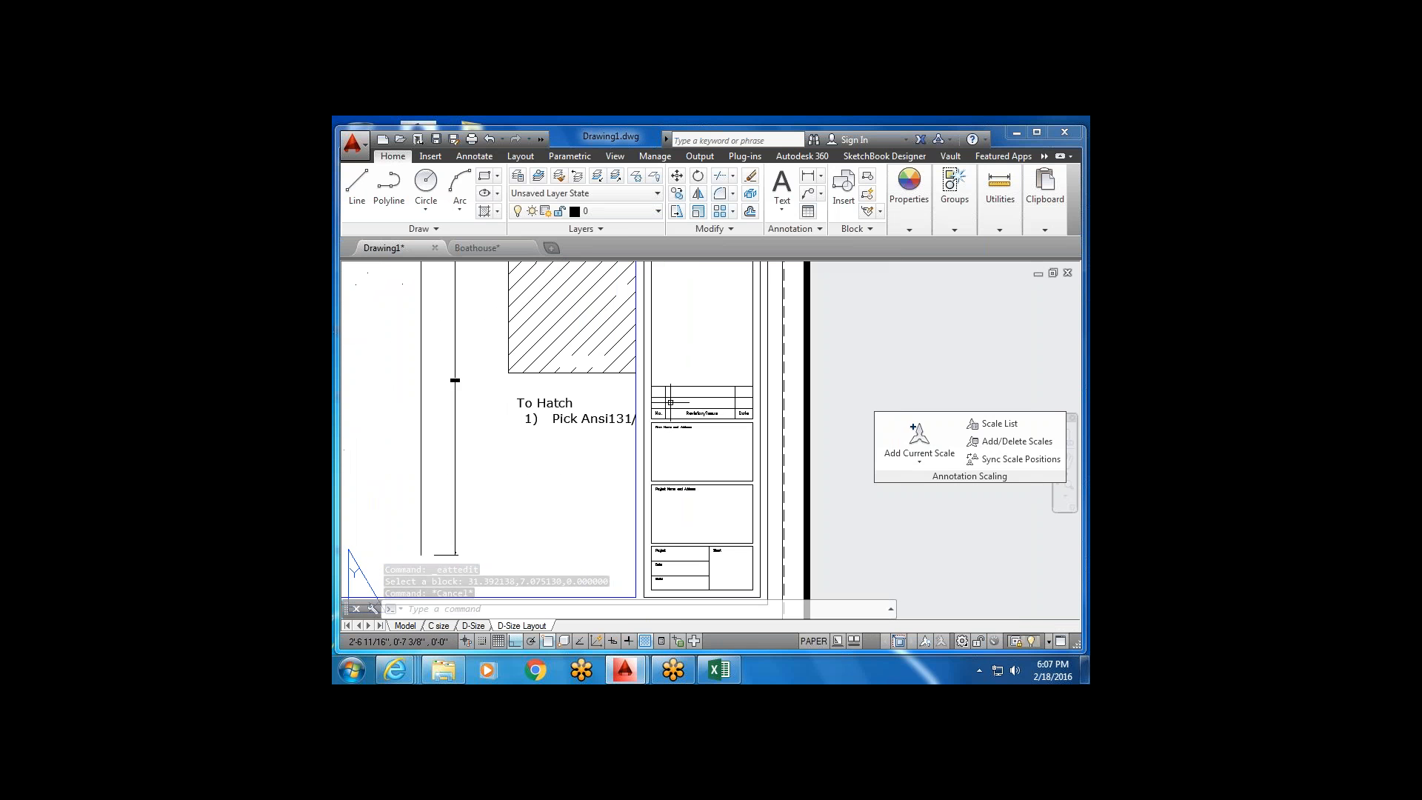
pyautogui.click(783, 186)
pyautogui.scroll(2, 690, 449)
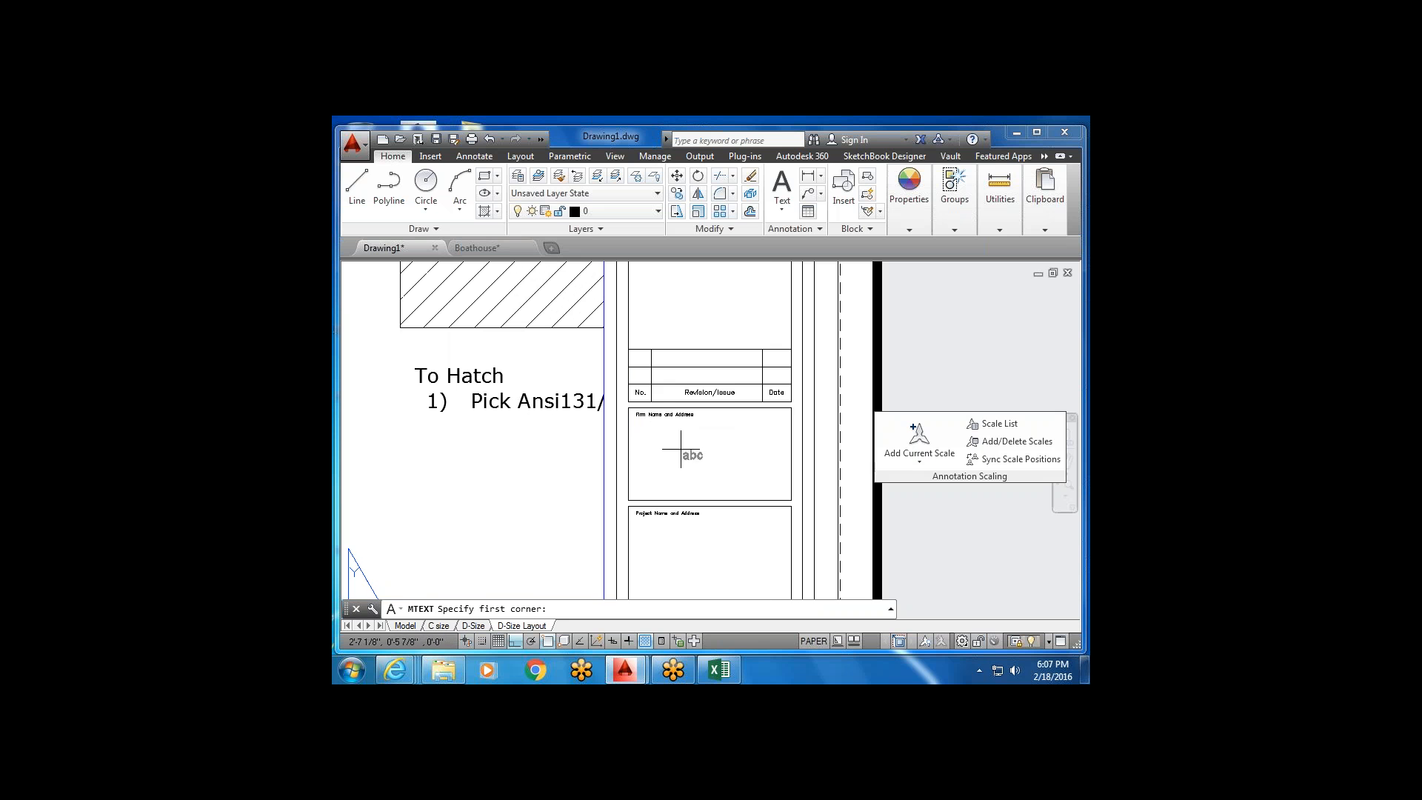
pyautogui.click(639, 433)
pyautogui.click(729, 467)
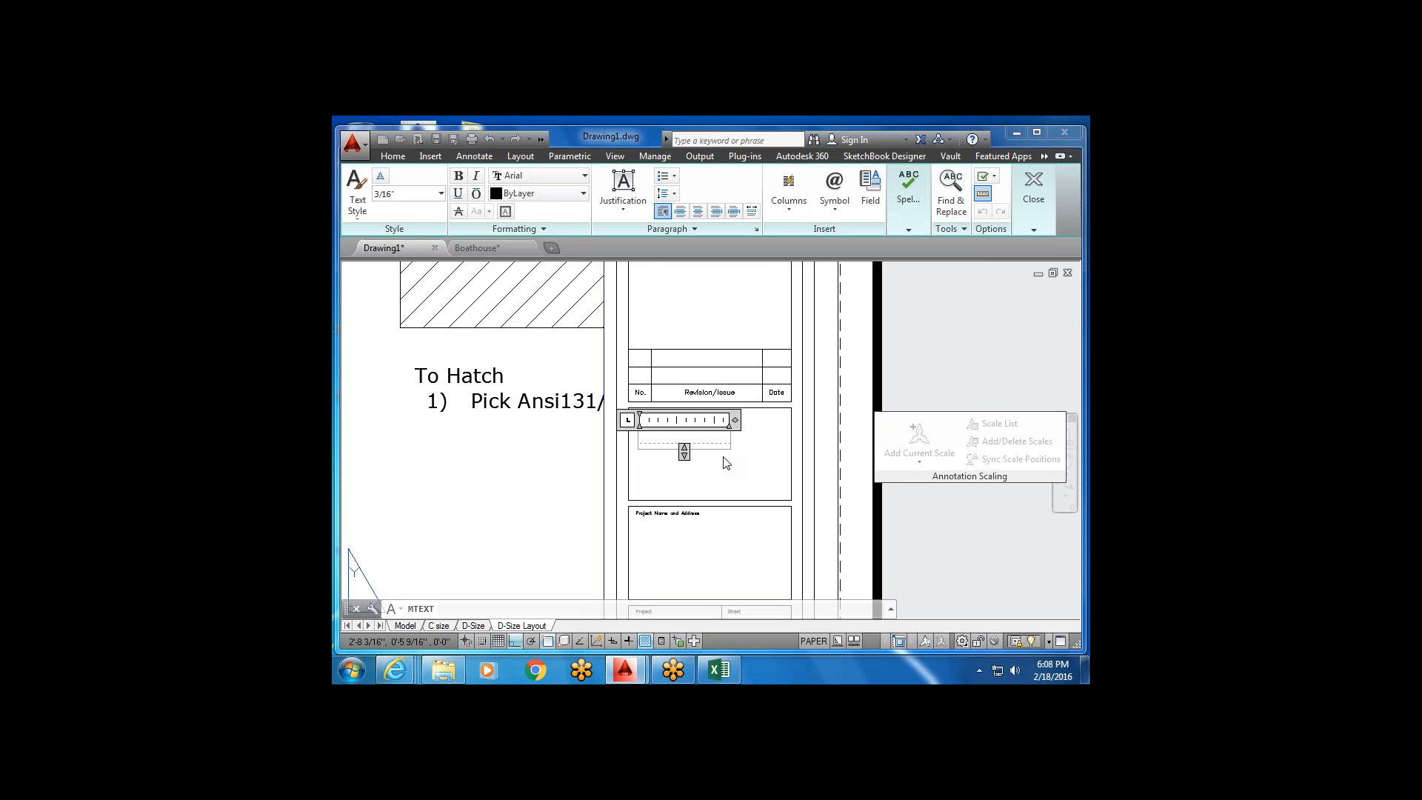
pyautogui.write('oui')
pyautogui.click(776, 462)
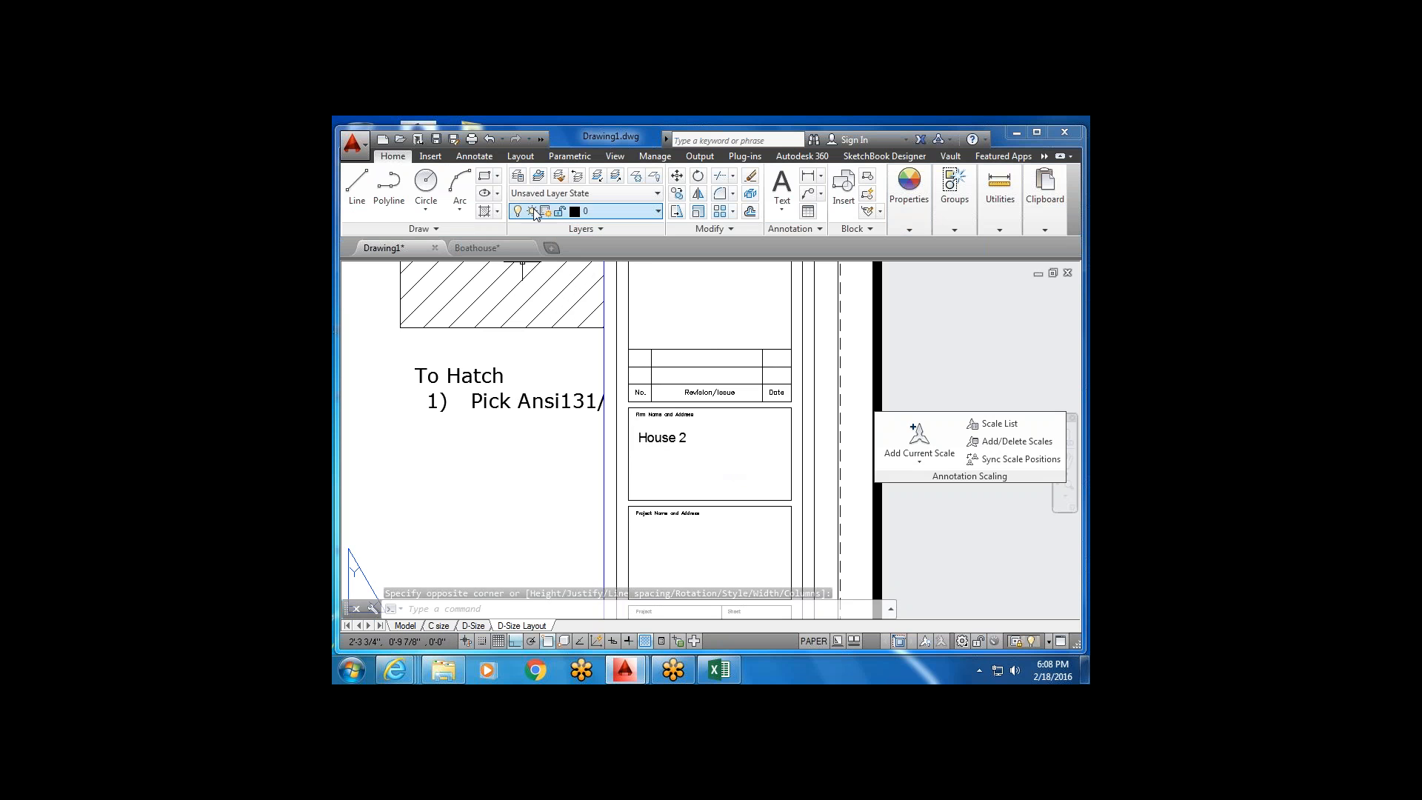
# Select the House 2 text with a selection window.
pyautogui.click(474, 156)
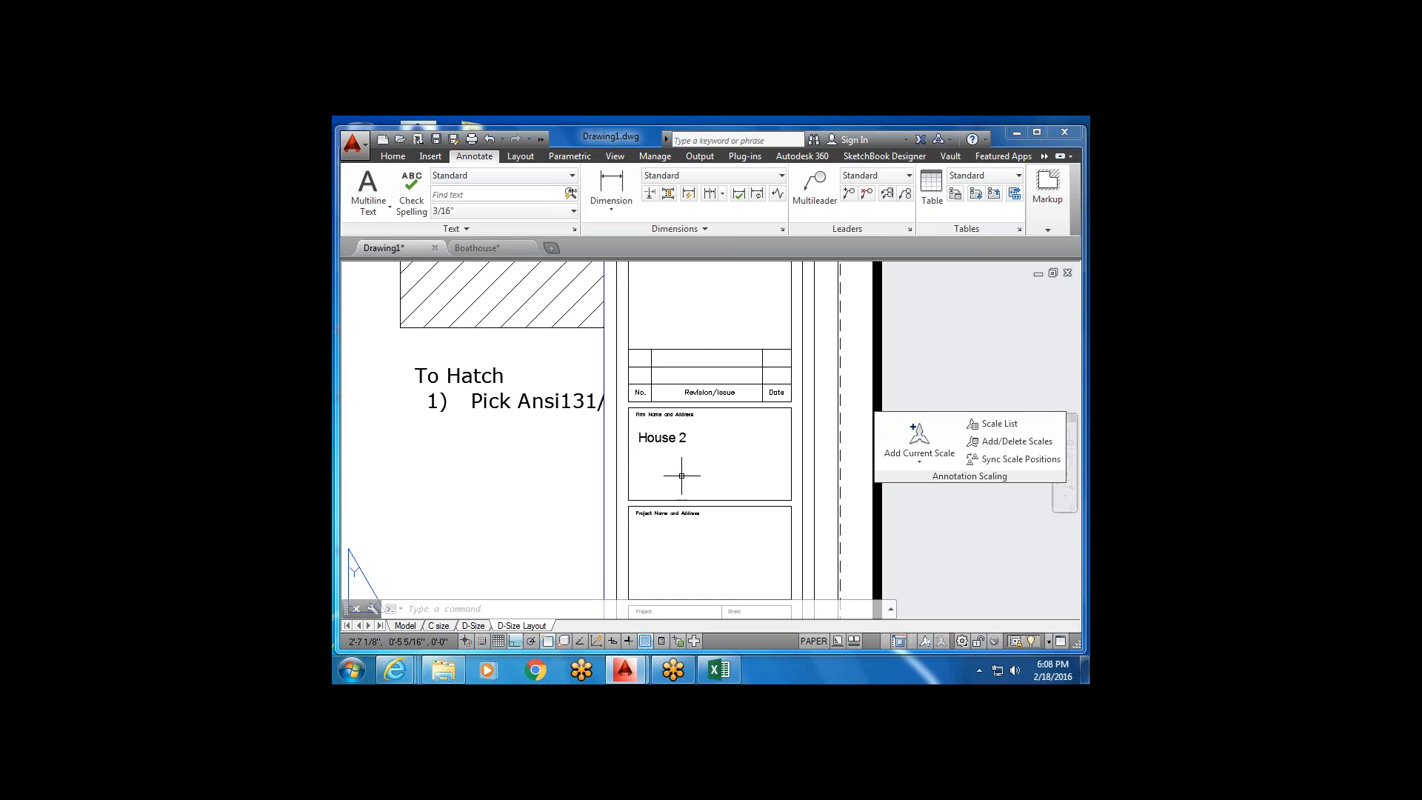
pyautogui.click(689, 454)
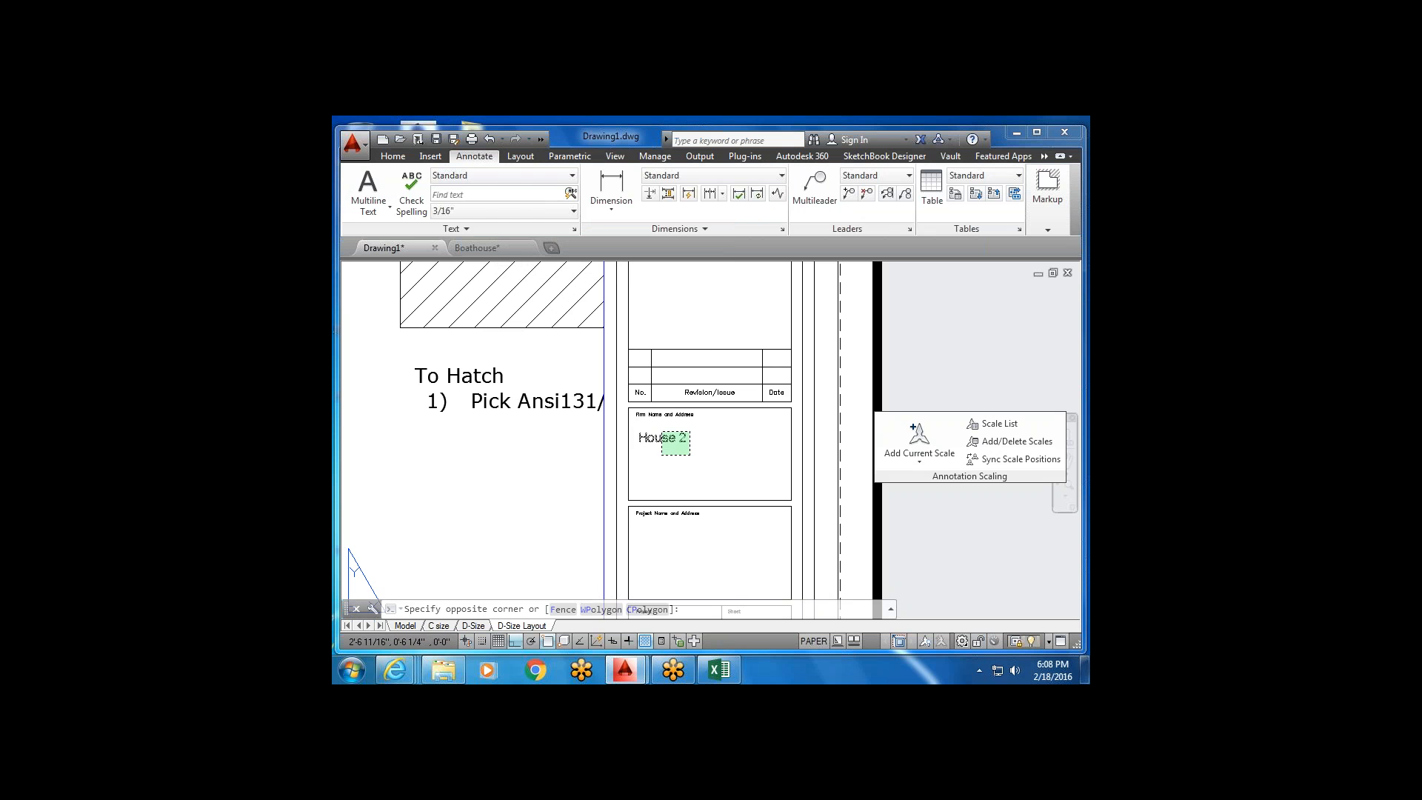
pyautogui.click(662, 432)
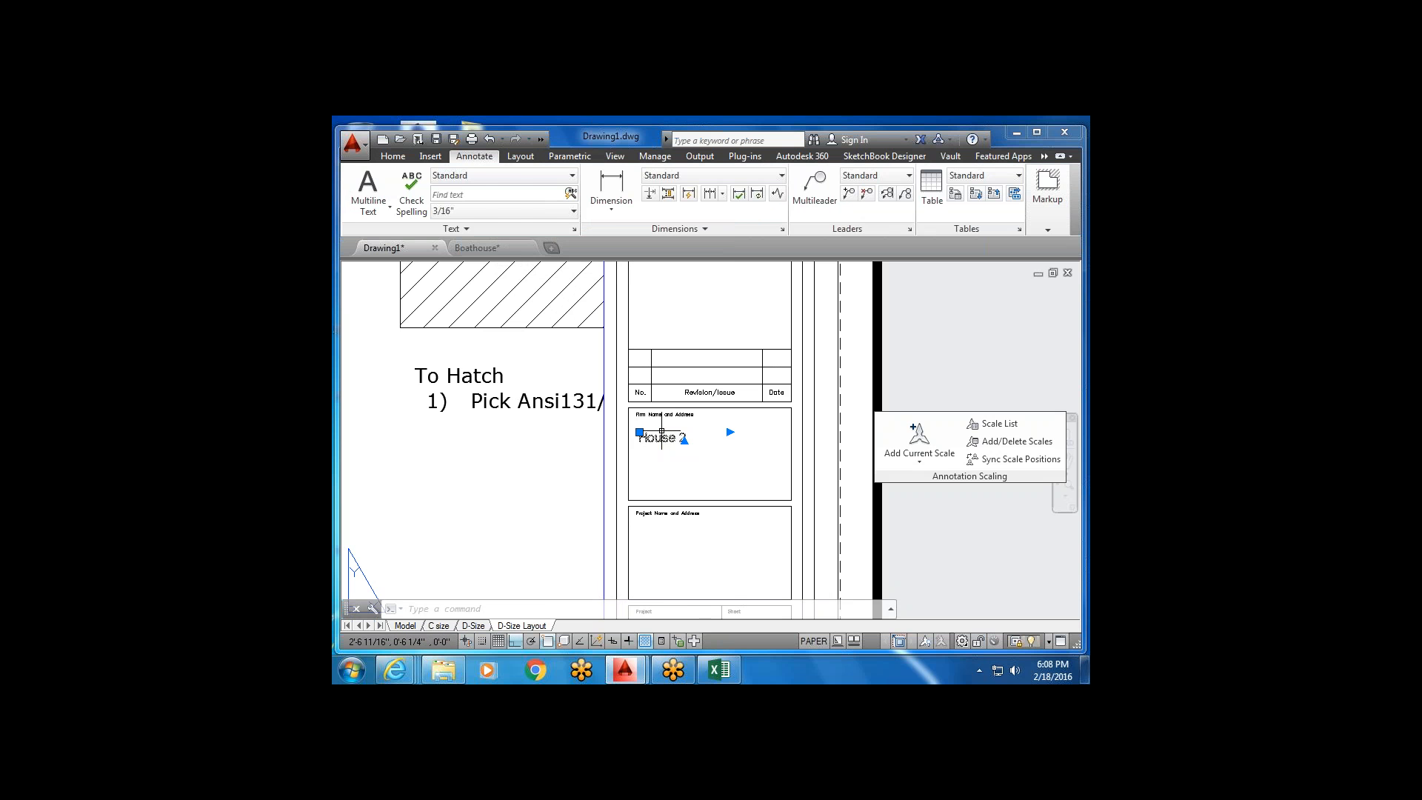
# Scale the House 2 text down about a base point so it fits the Firm Name box.
pyautogui.click(394, 156)
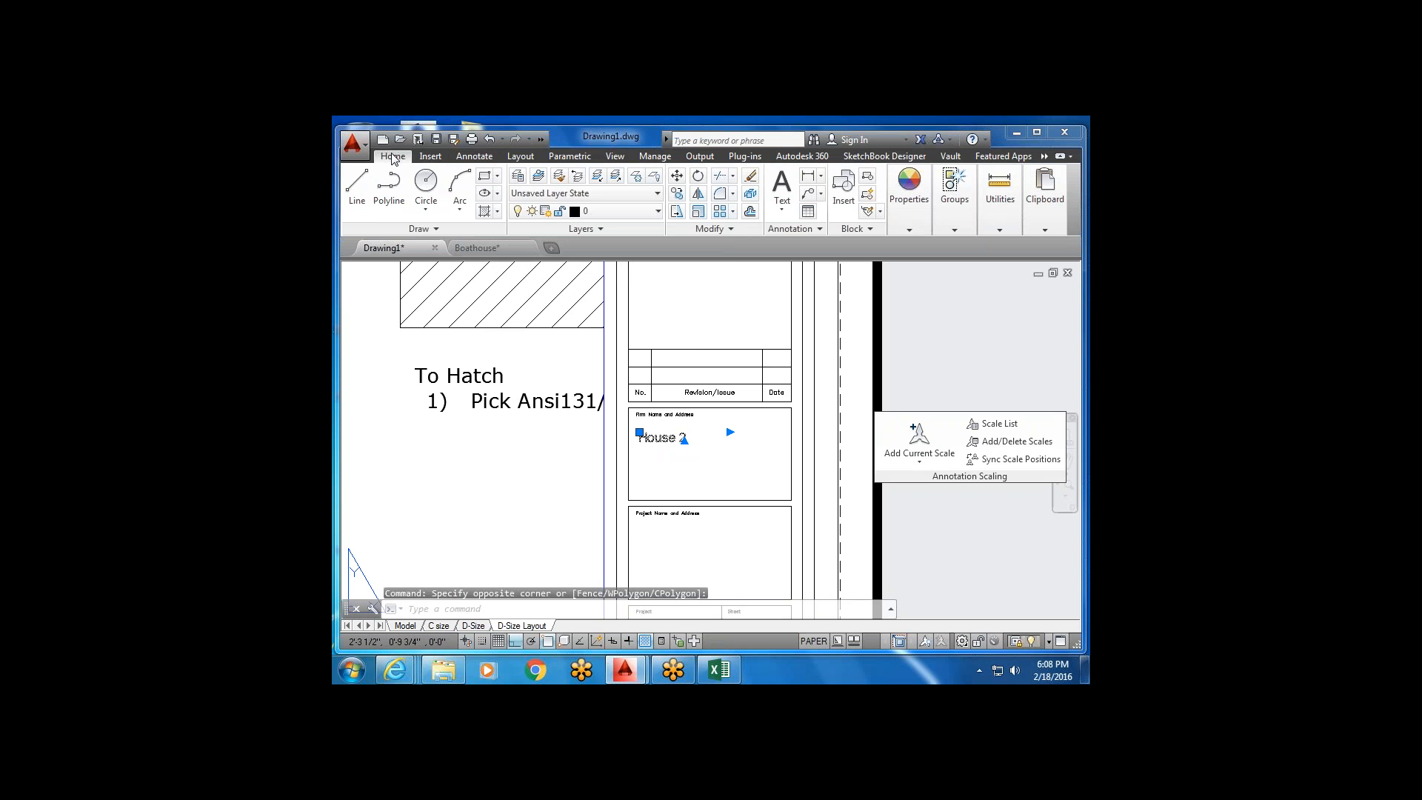
pyautogui.click(677, 213)
pyautogui.scroll(2, 660, 434)
pyautogui.click(656, 445)
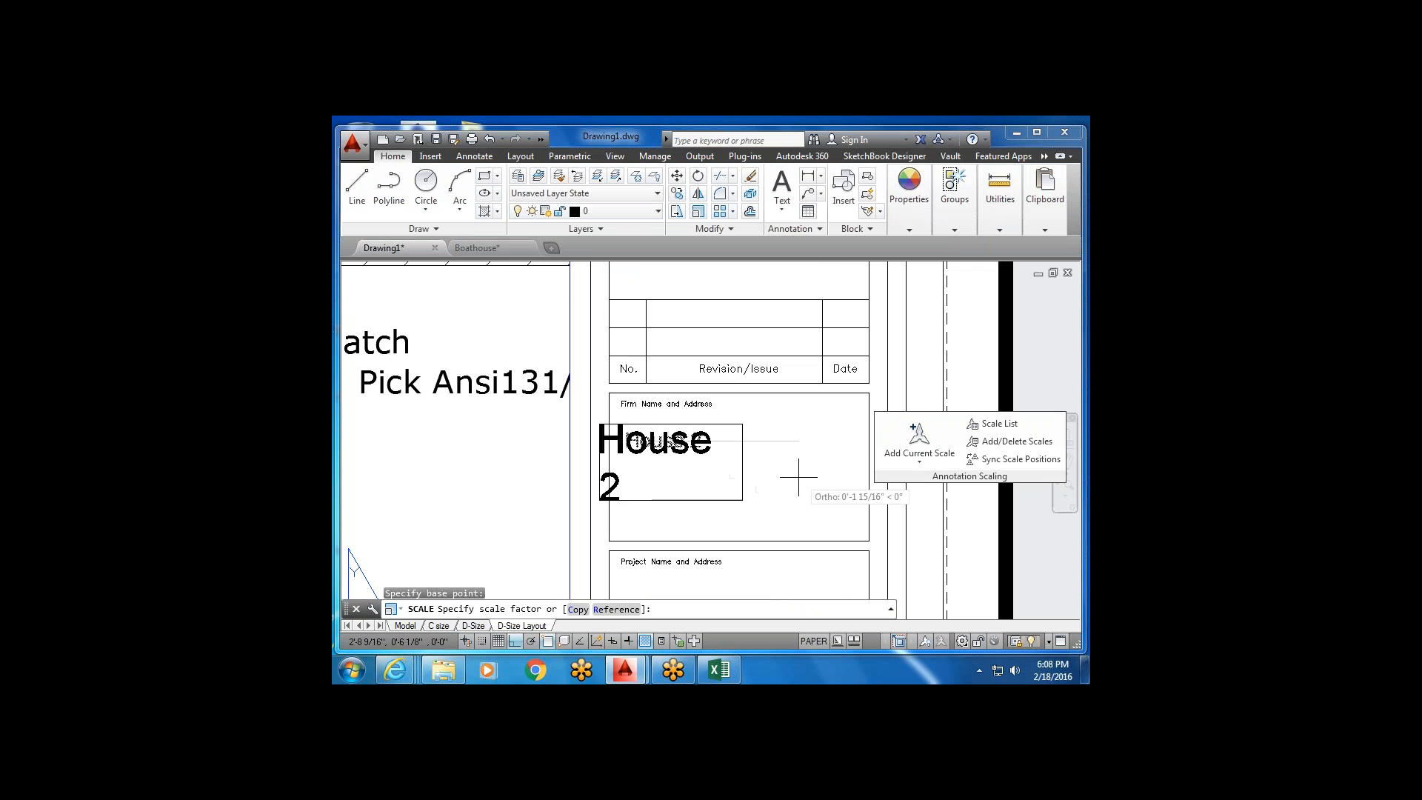
pyautogui.click(736, 486)
pyautogui.scroll(-3, 696, 415)
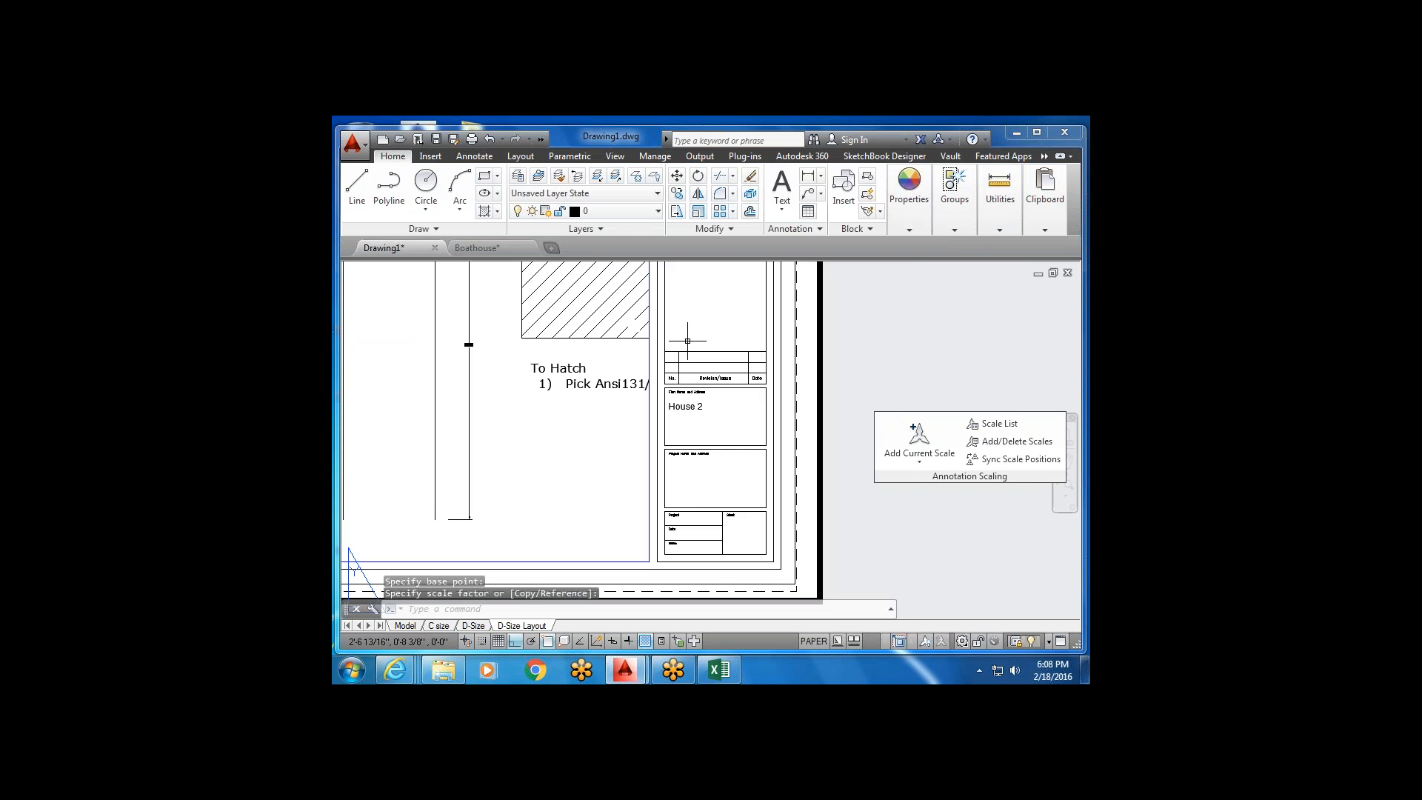
pyautogui.scroll(-4, 700, 403)
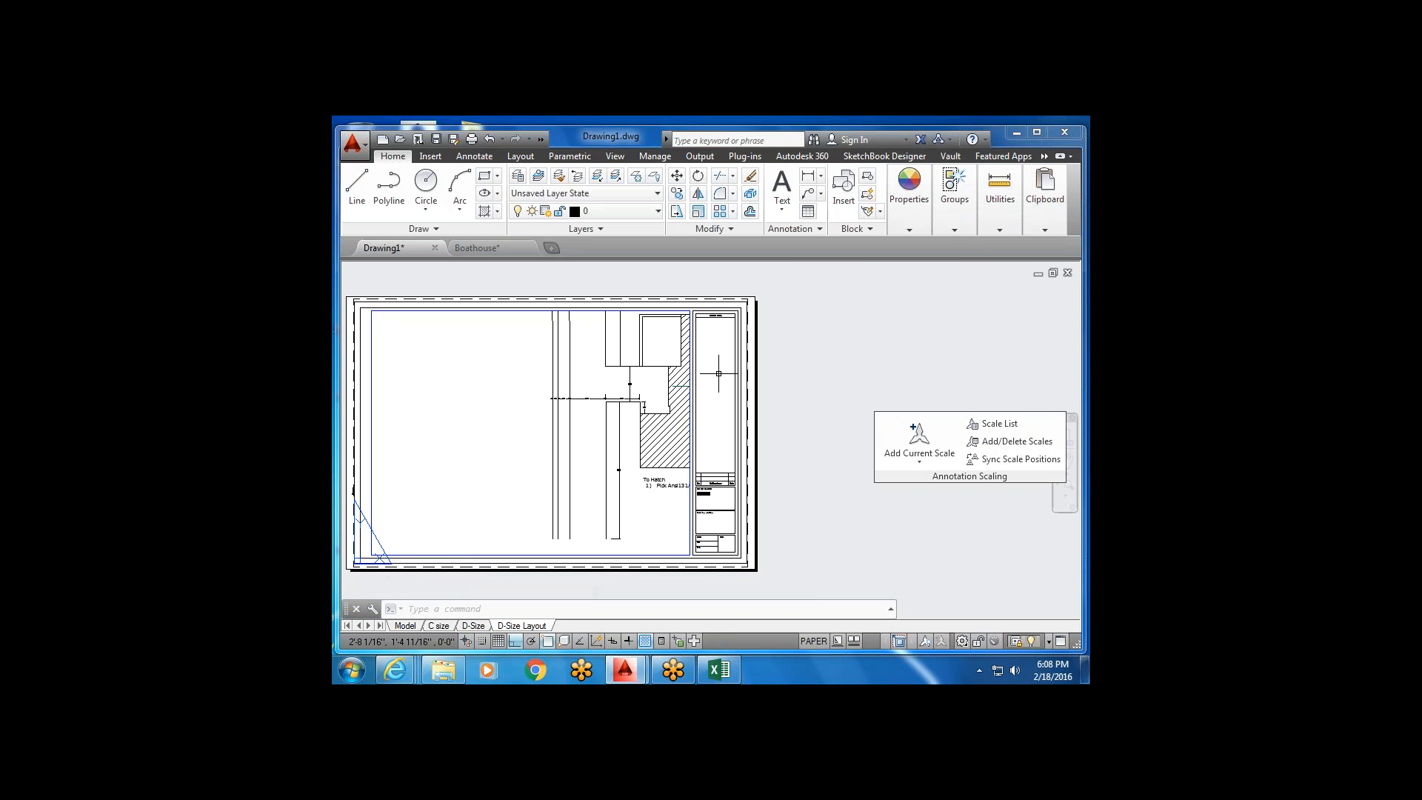
pyautogui.press('Escape')
pyautogui.moveTo(704, 496); pyautogui.dragTo(714, 440, button='middle')
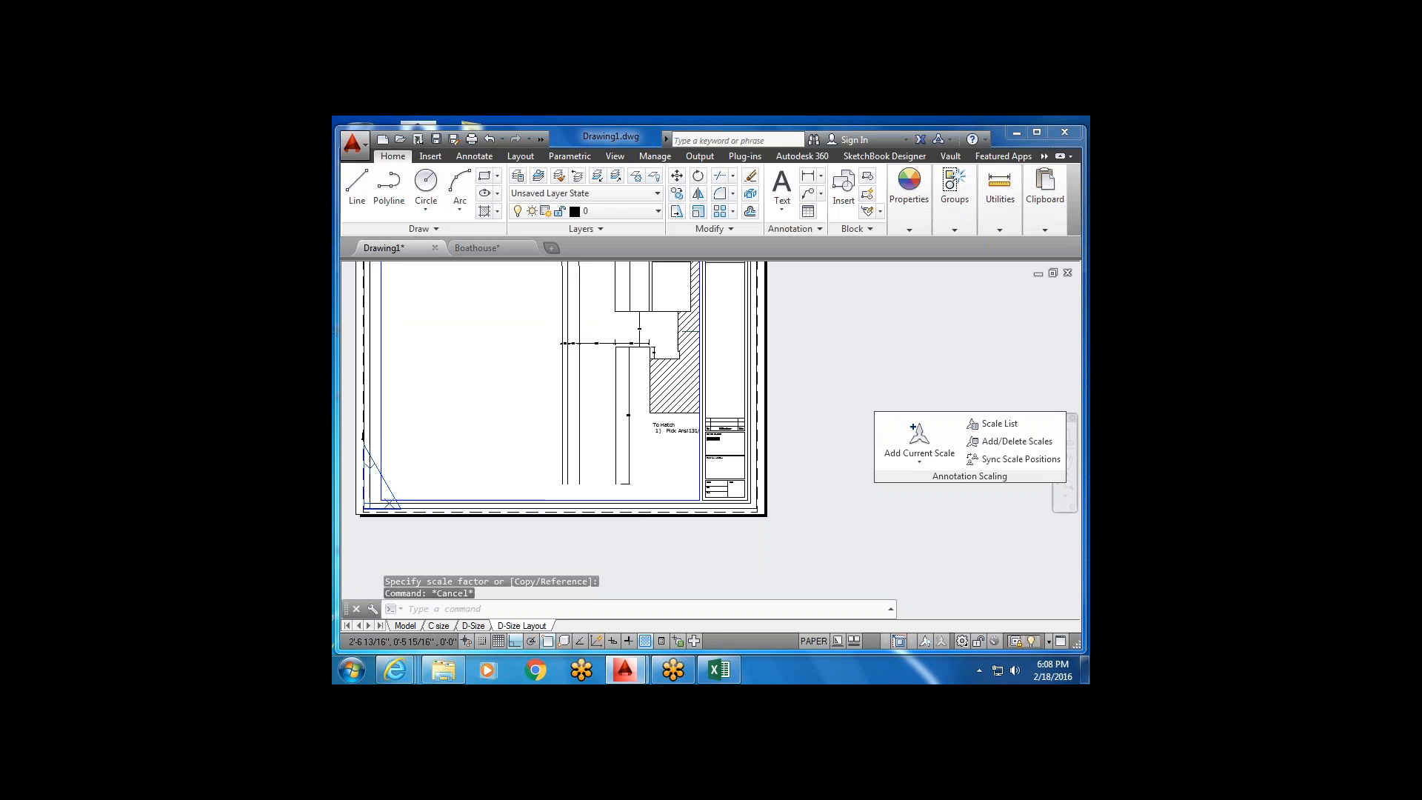
pyautogui.scroll(-2, 728, 513)
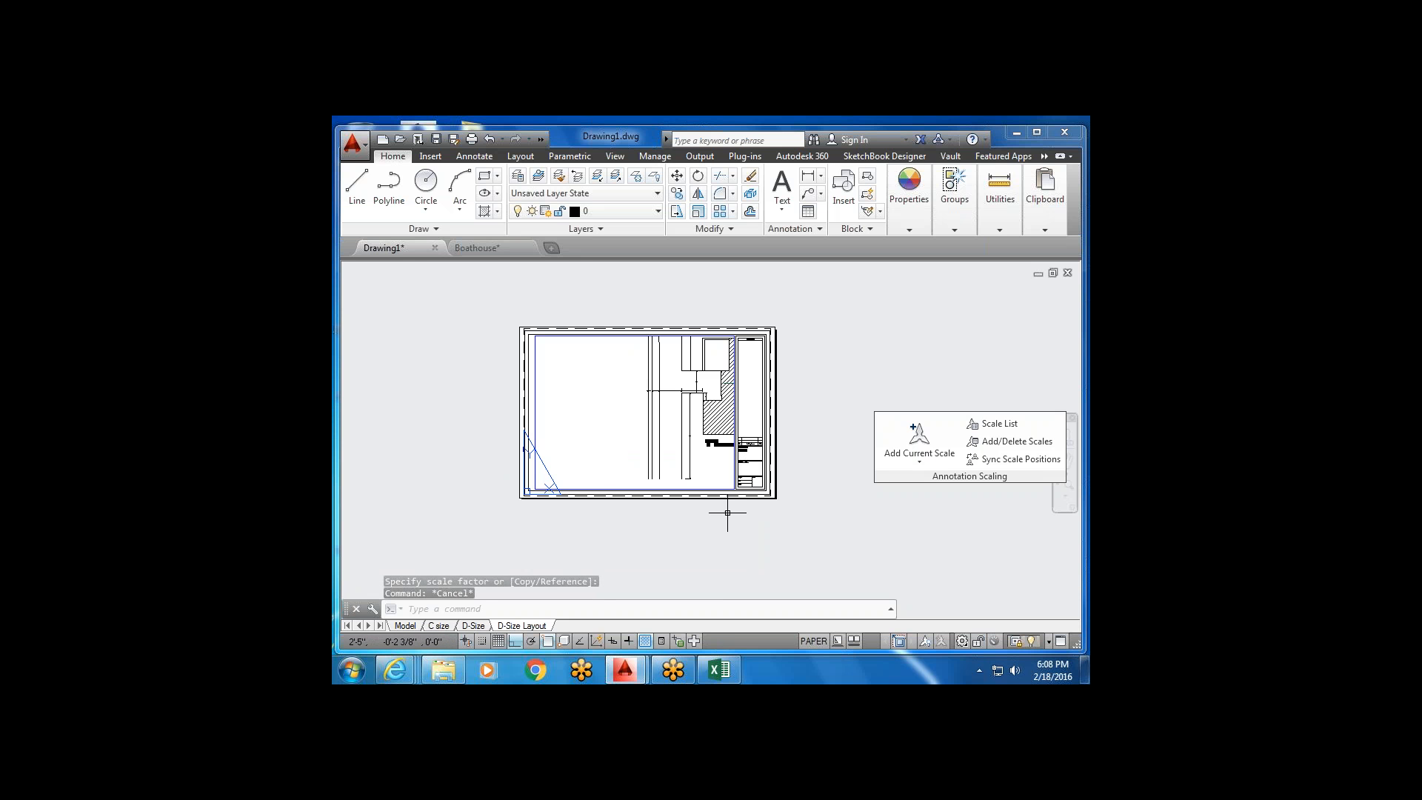
pyautogui.scroll(2, 762, 503)
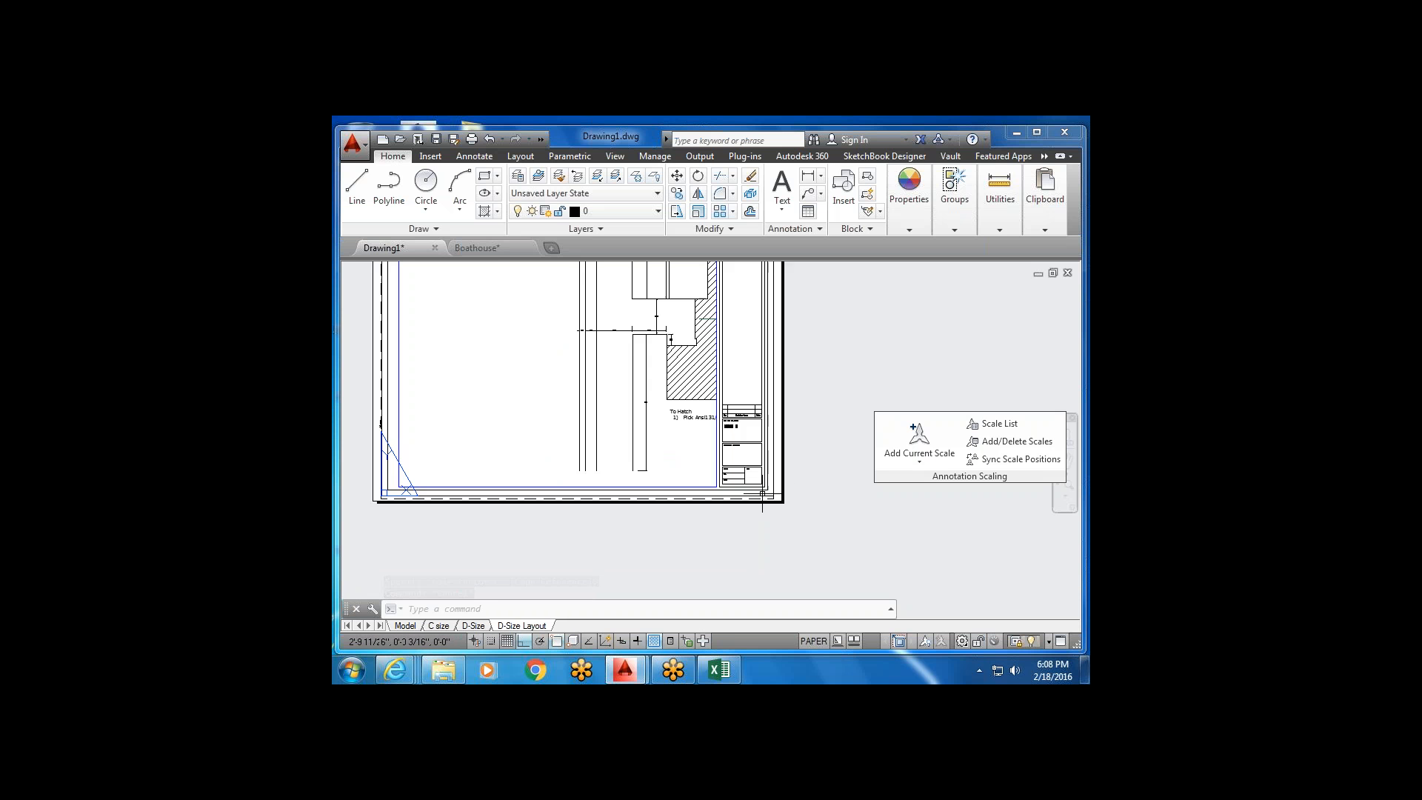
pyautogui.scroll(2, 762, 494)
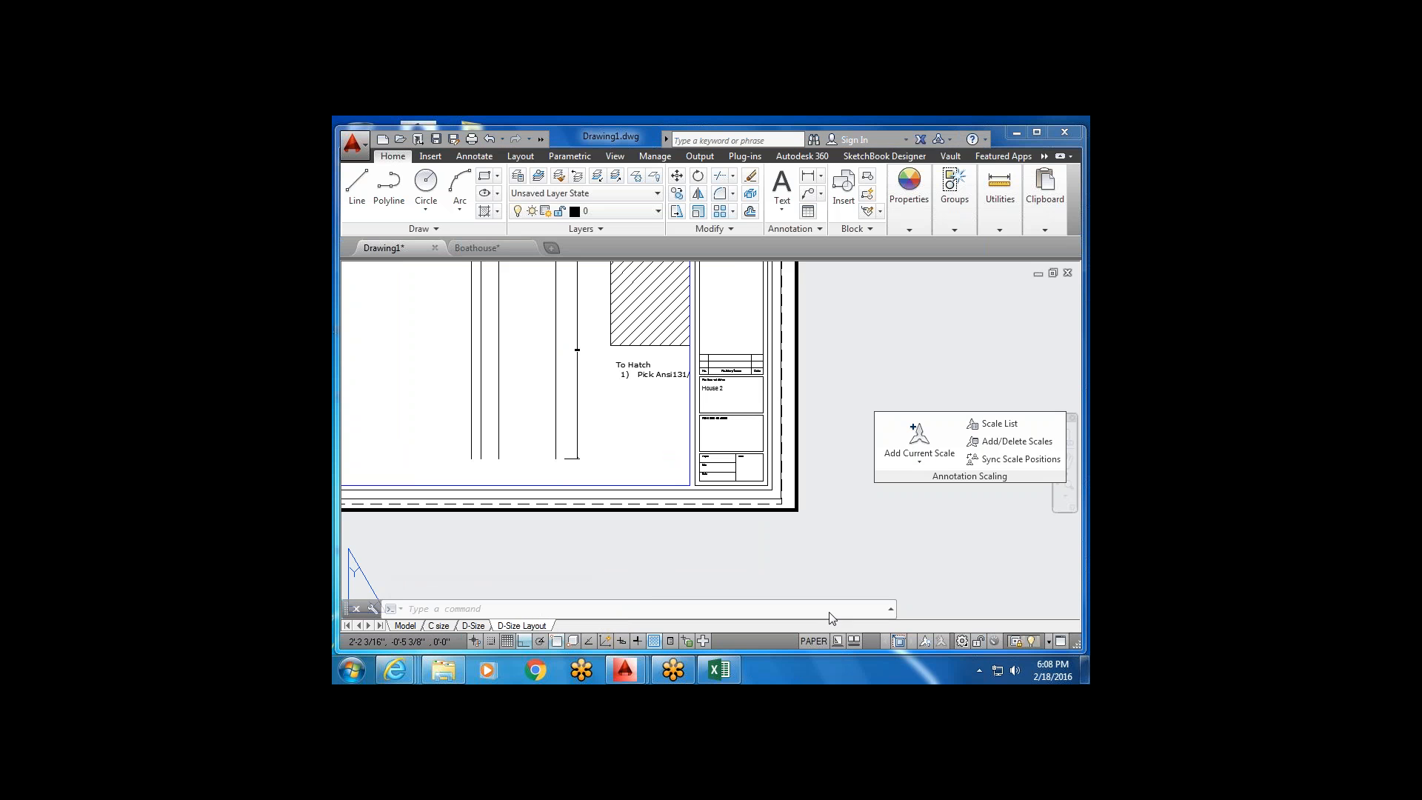
pyautogui.rightClick(543, 628)
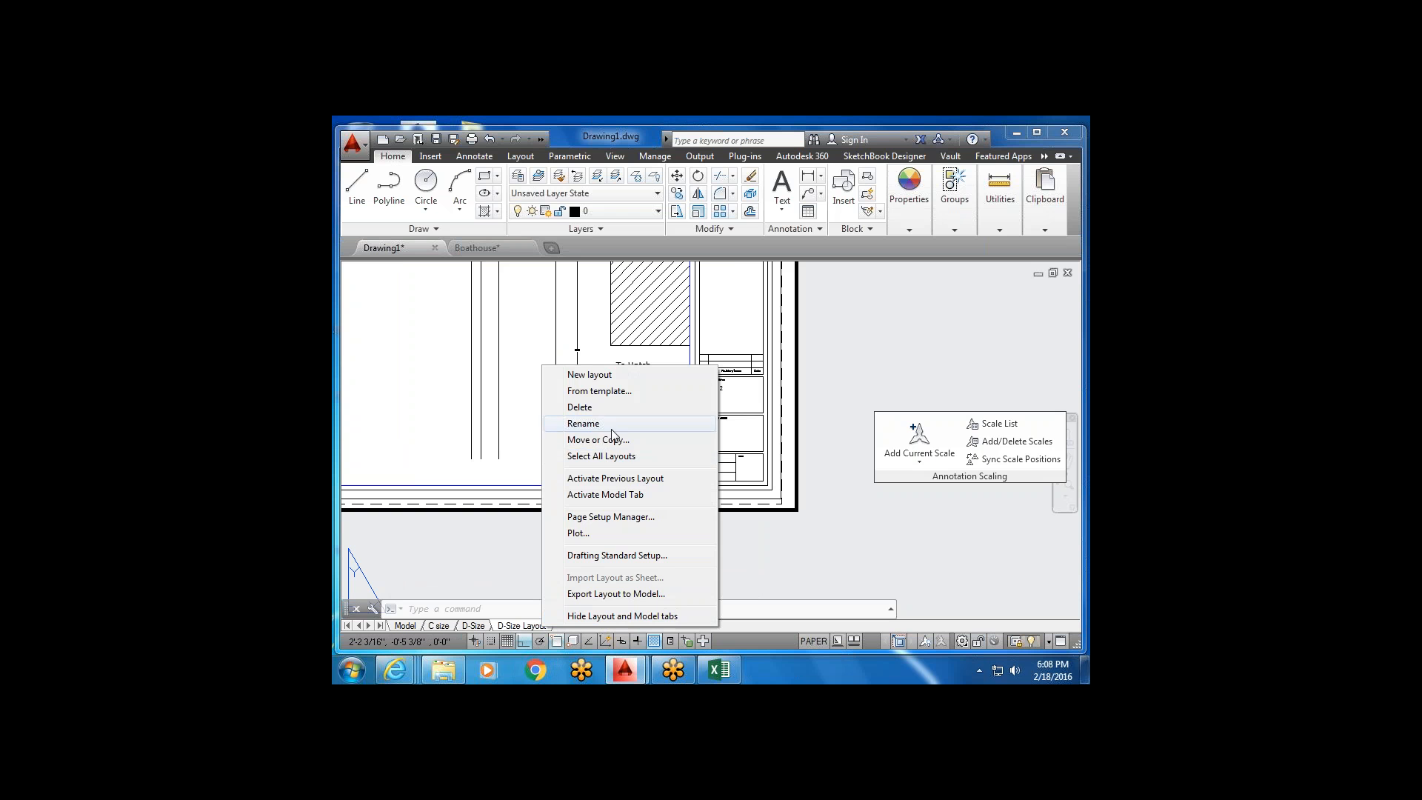
pyautogui.click(618, 394)
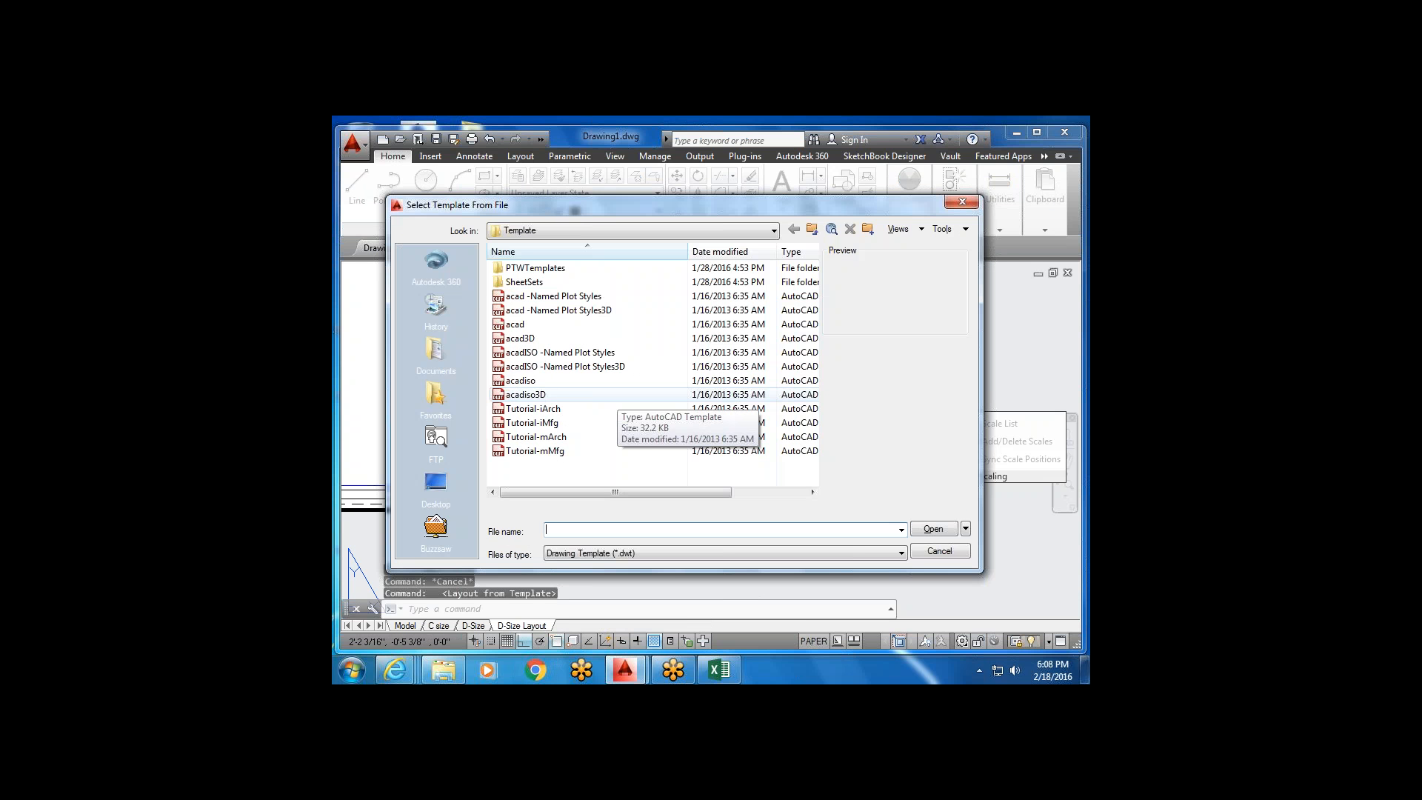
pyautogui.click(600, 412)
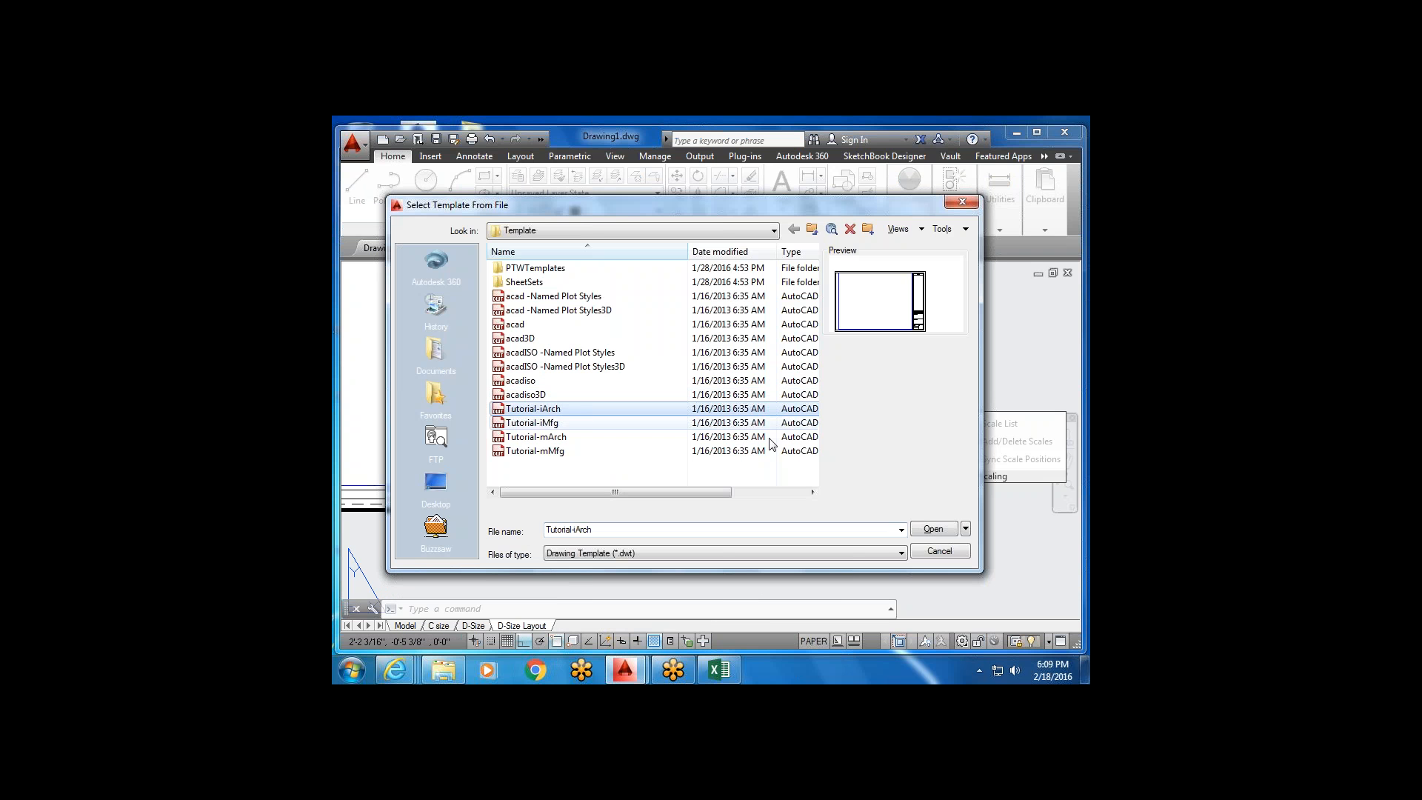
pyautogui.click(933, 528)
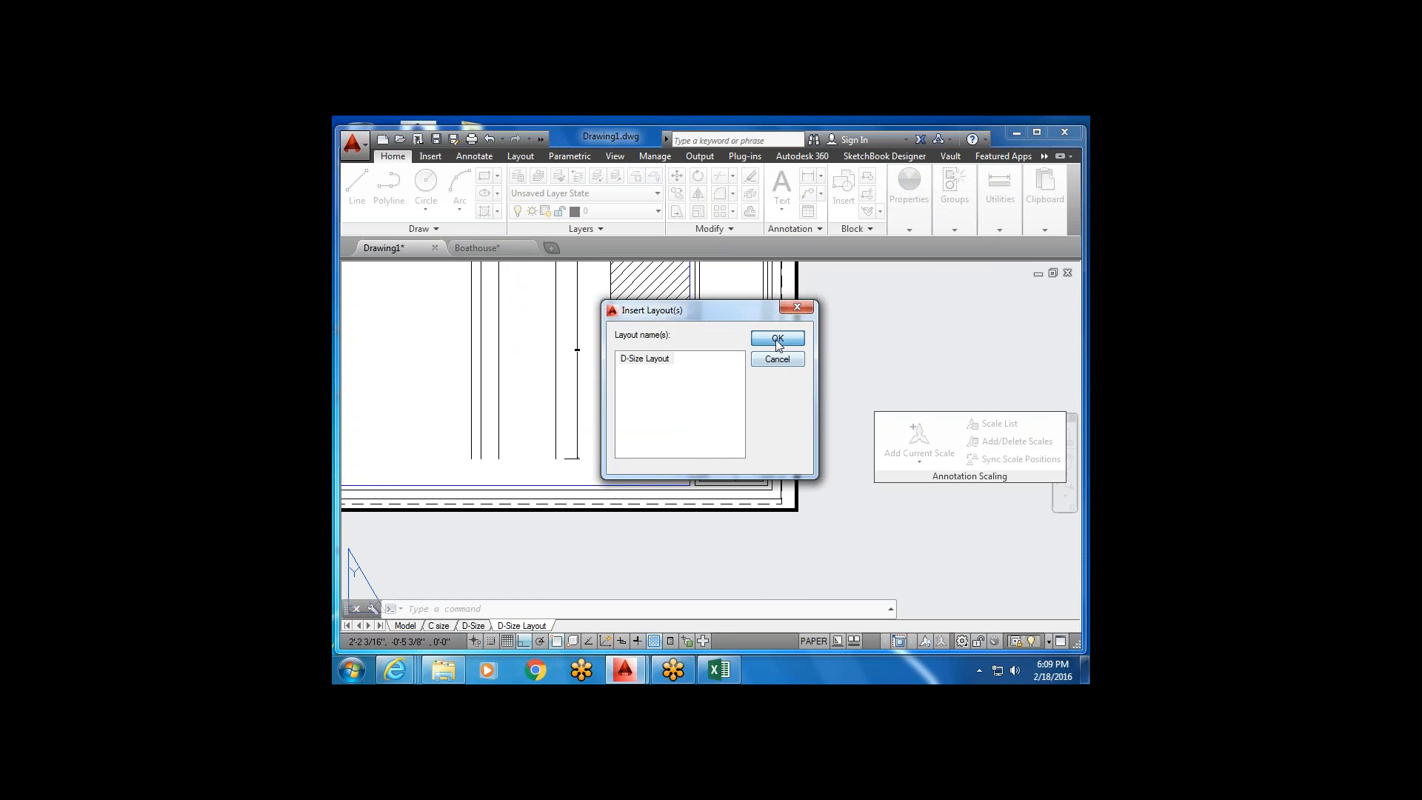
pyautogui.click(776, 340)
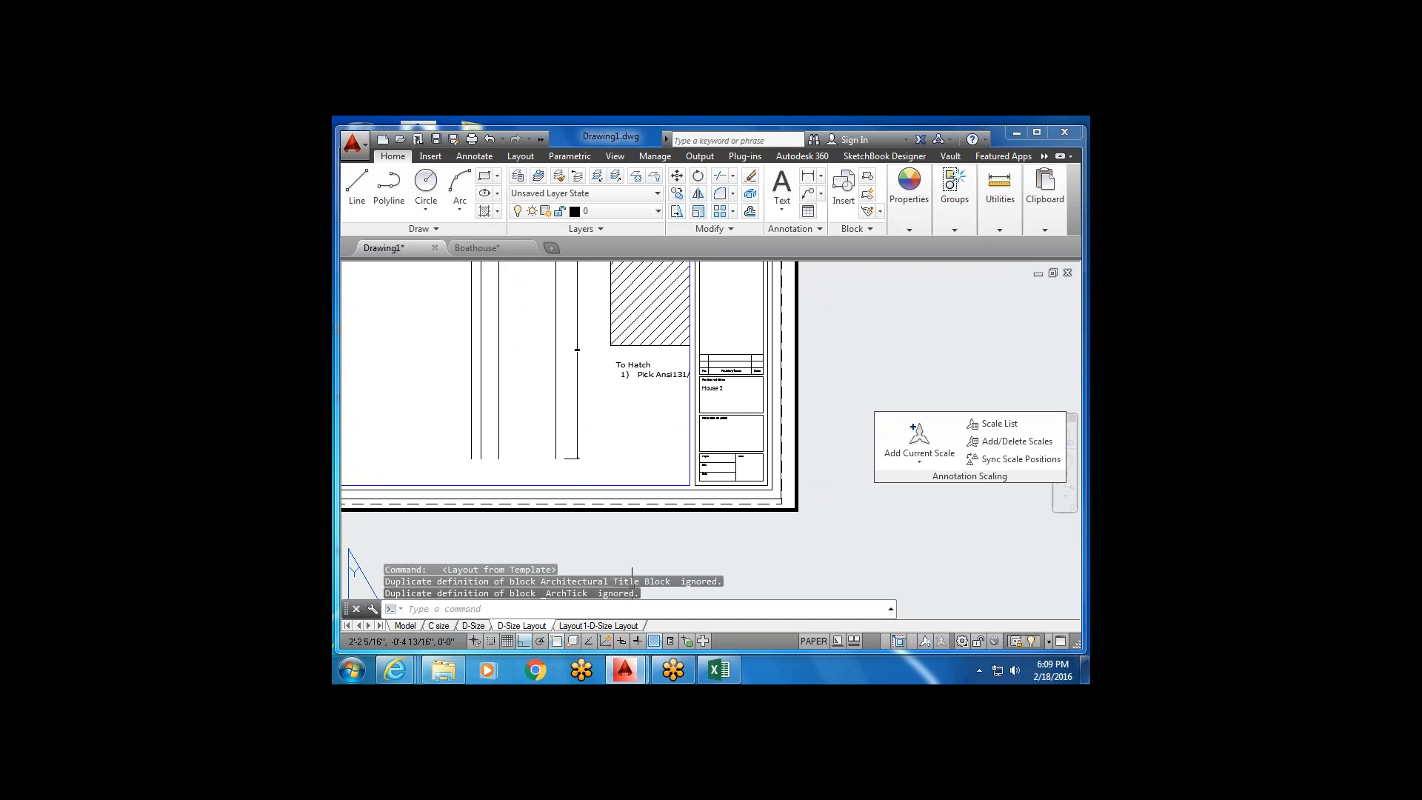
pyautogui.click(596, 626)
pyautogui.rightClick(596, 626)
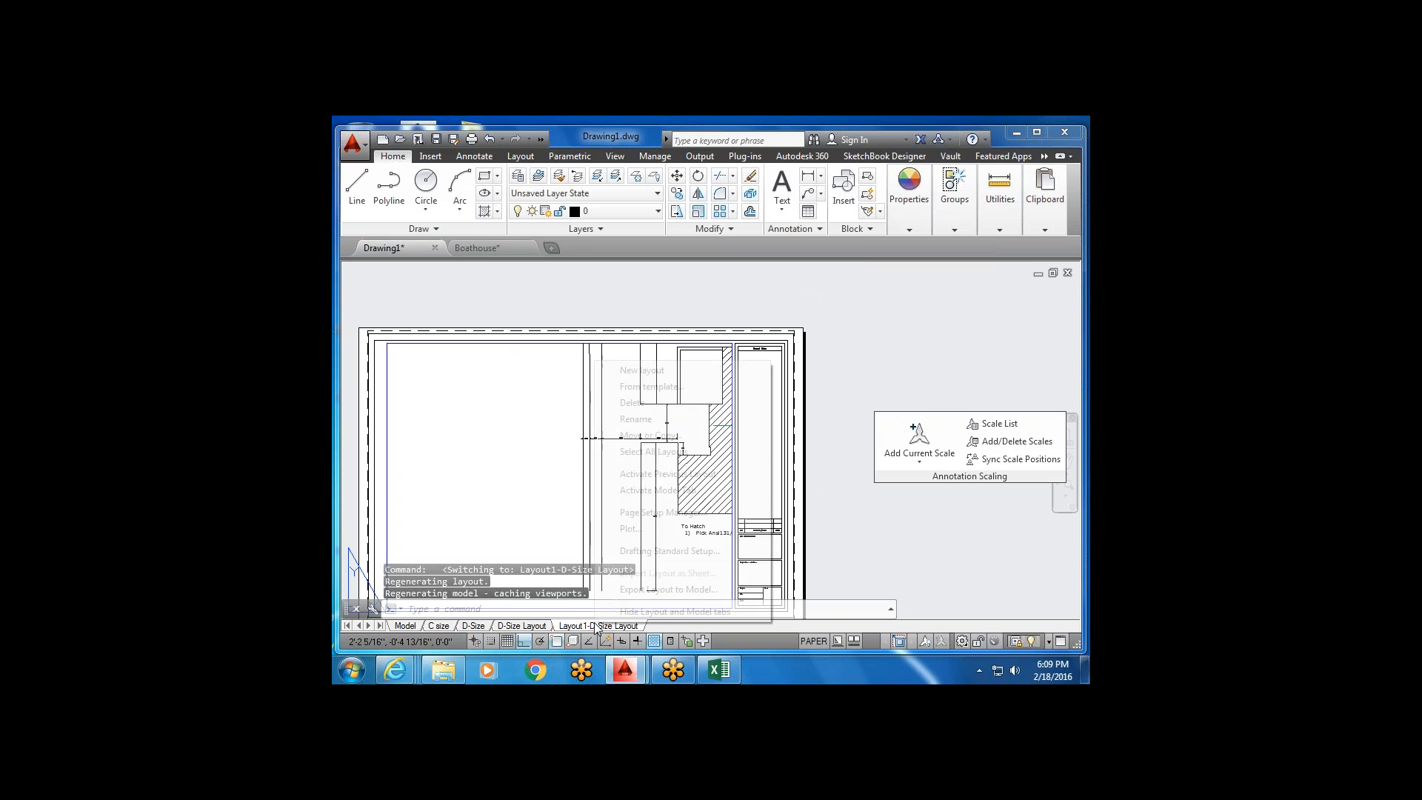
pyautogui.click(670, 404)
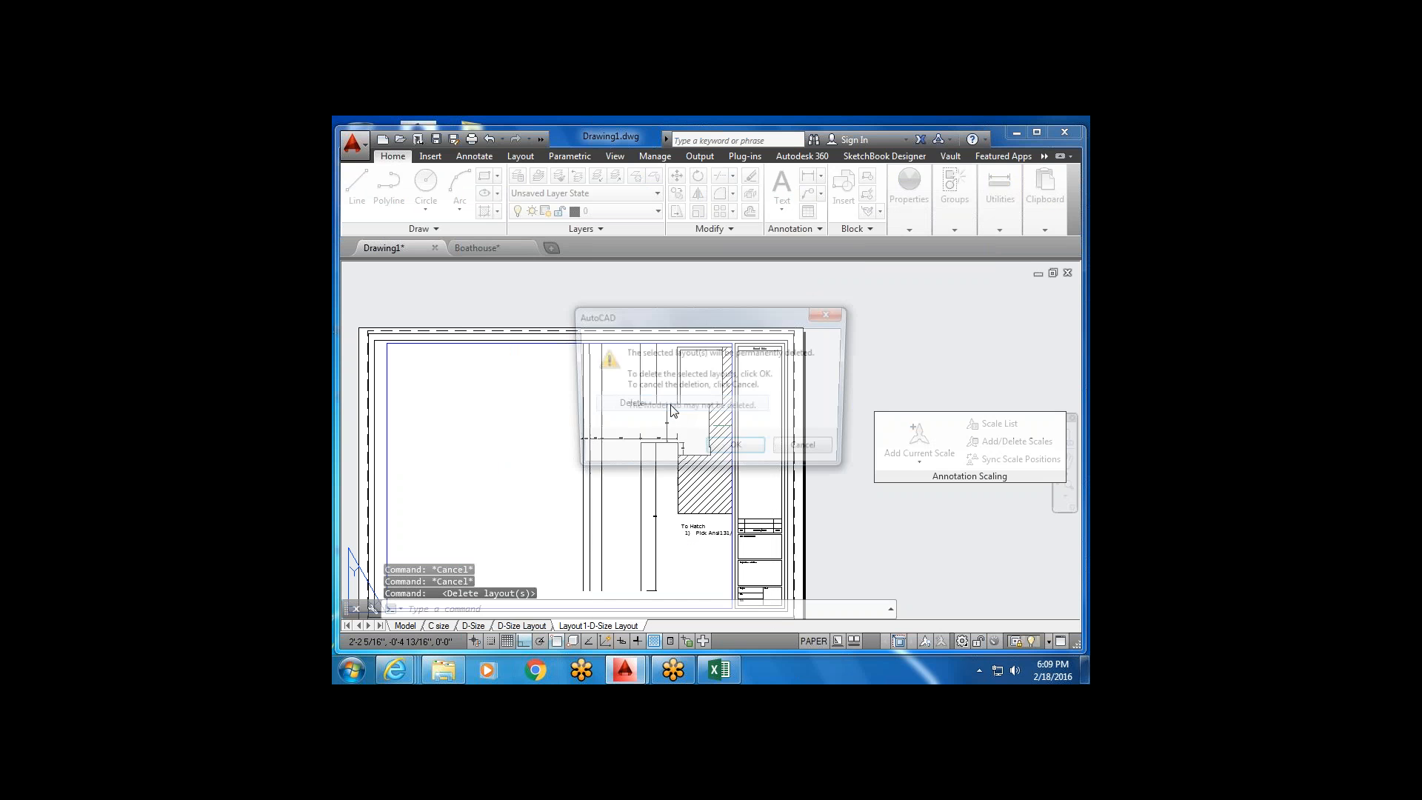
pyautogui.click(757, 446)
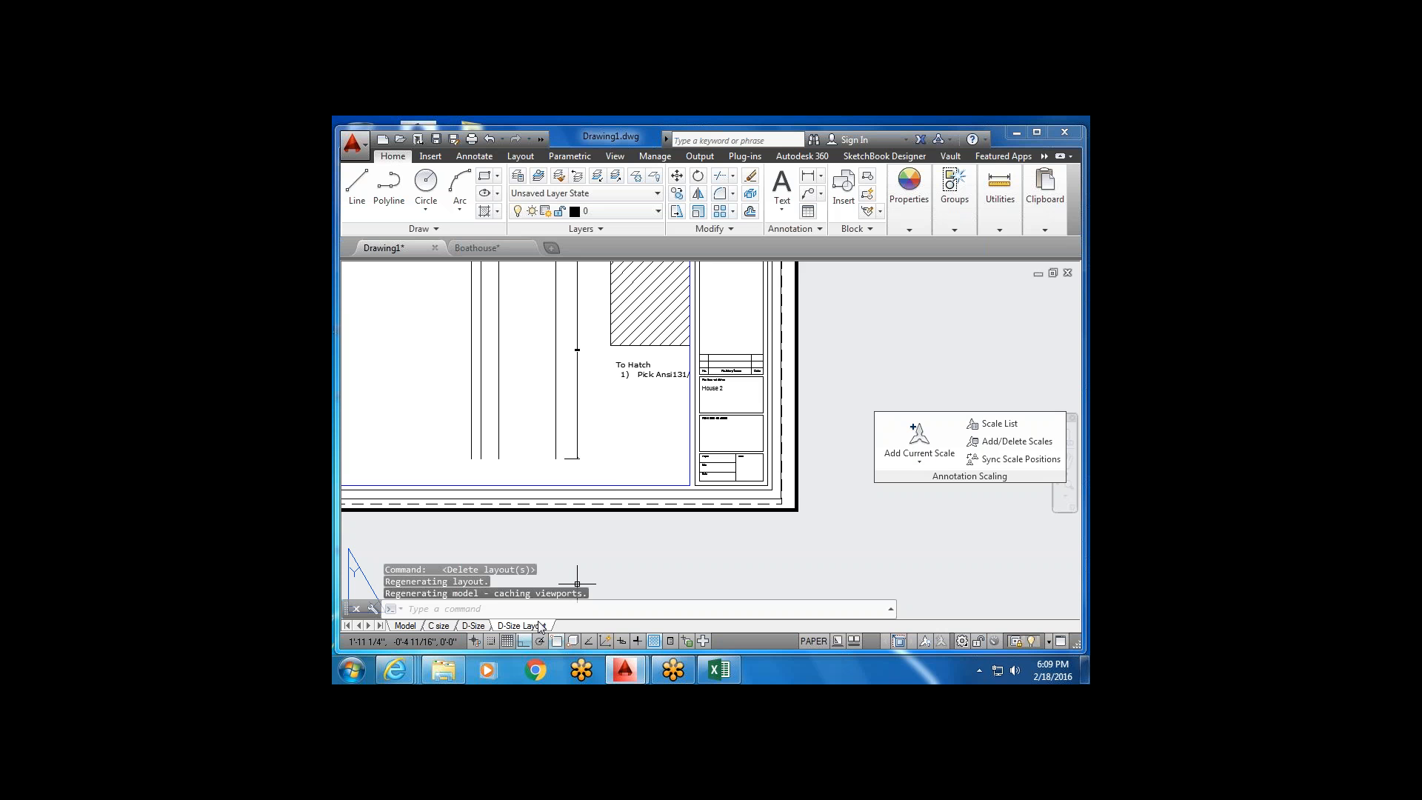
# Show the D-Size Layout sheet and rename its tab to 'Core D-Size Layout'.
pyautogui.click(540, 626)
pyautogui.scroll(-2, 578, 595)
pyautogui.moveTo(679, 473); pyautogui.dragTo(713, 418, button='middle')
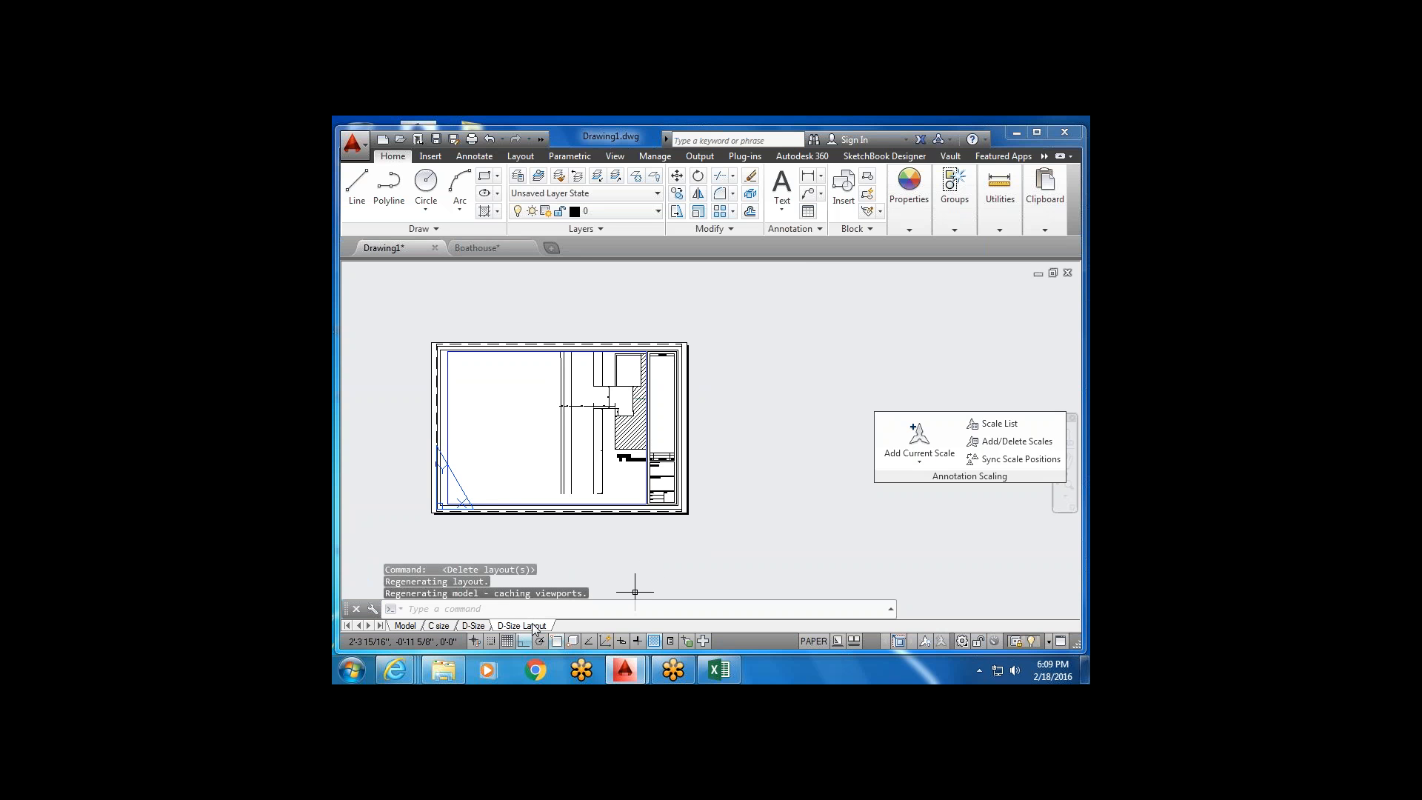
pyautogui.doubleClick(534, 626)
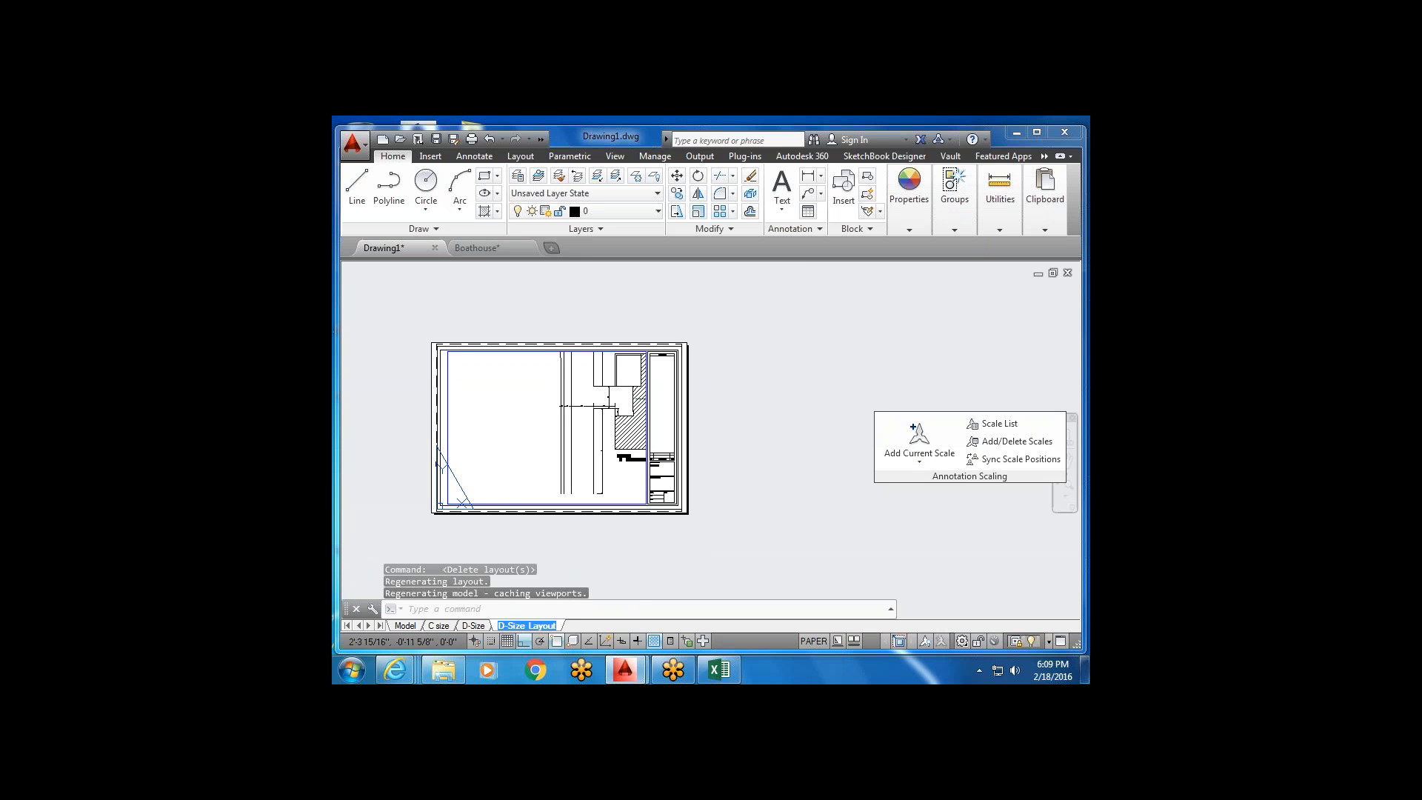
pyautogui.click(500, 626)
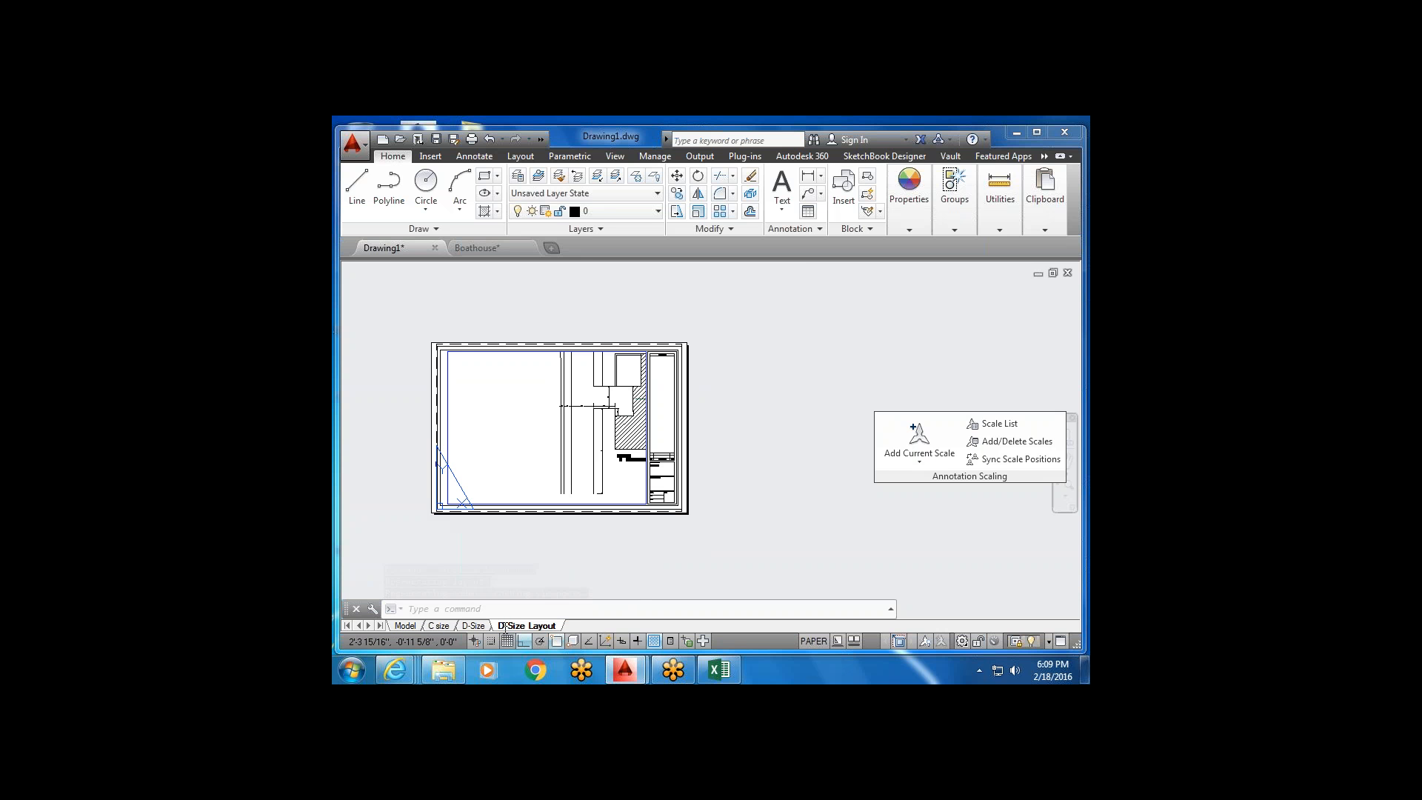
pyautogui.write('Core')
pyautogui.click(552, 553)
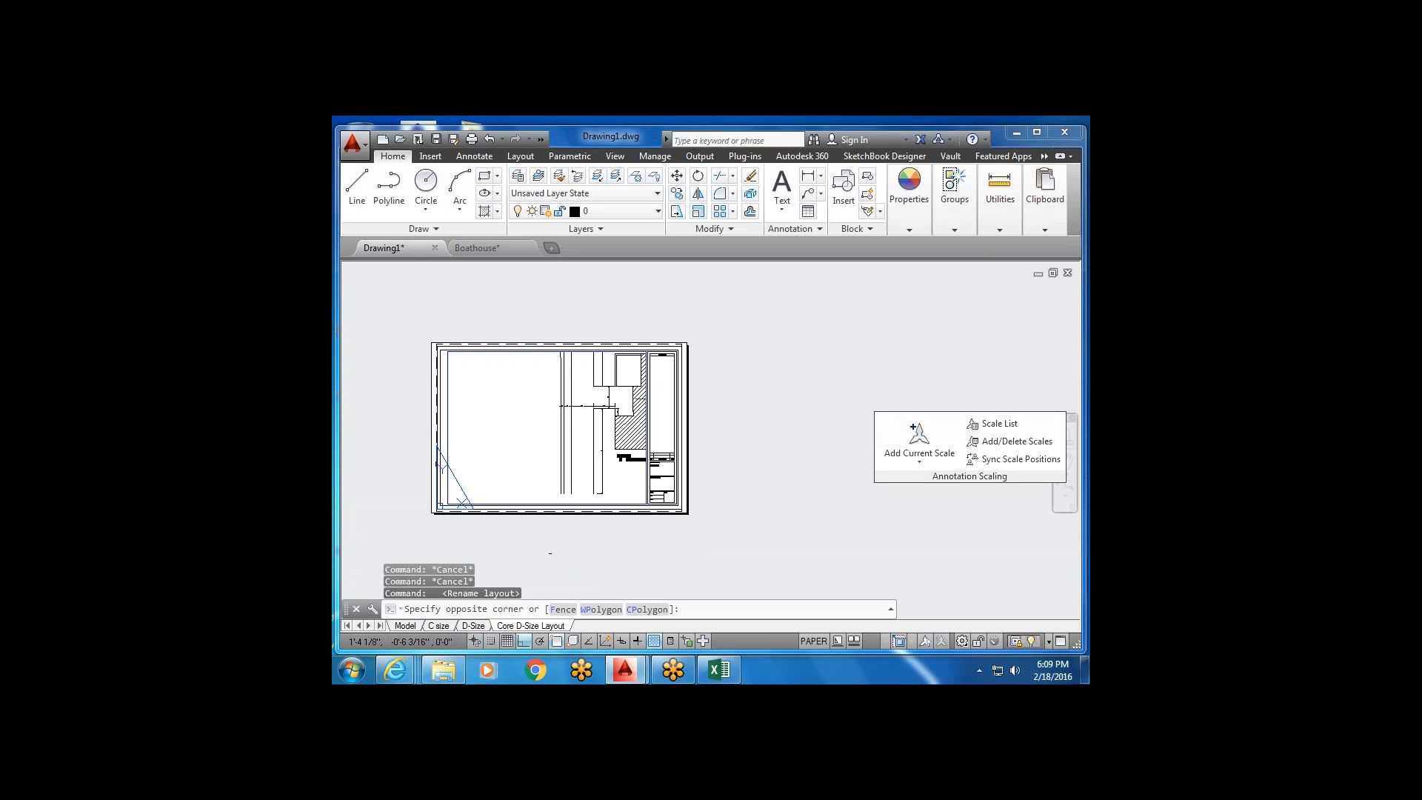
pyautogui.click(552, 553)
pyautogui.moveTo(566, 485); pyautogui.dragTo(607, 449, button='middle')
pyautogui.press('Escape')
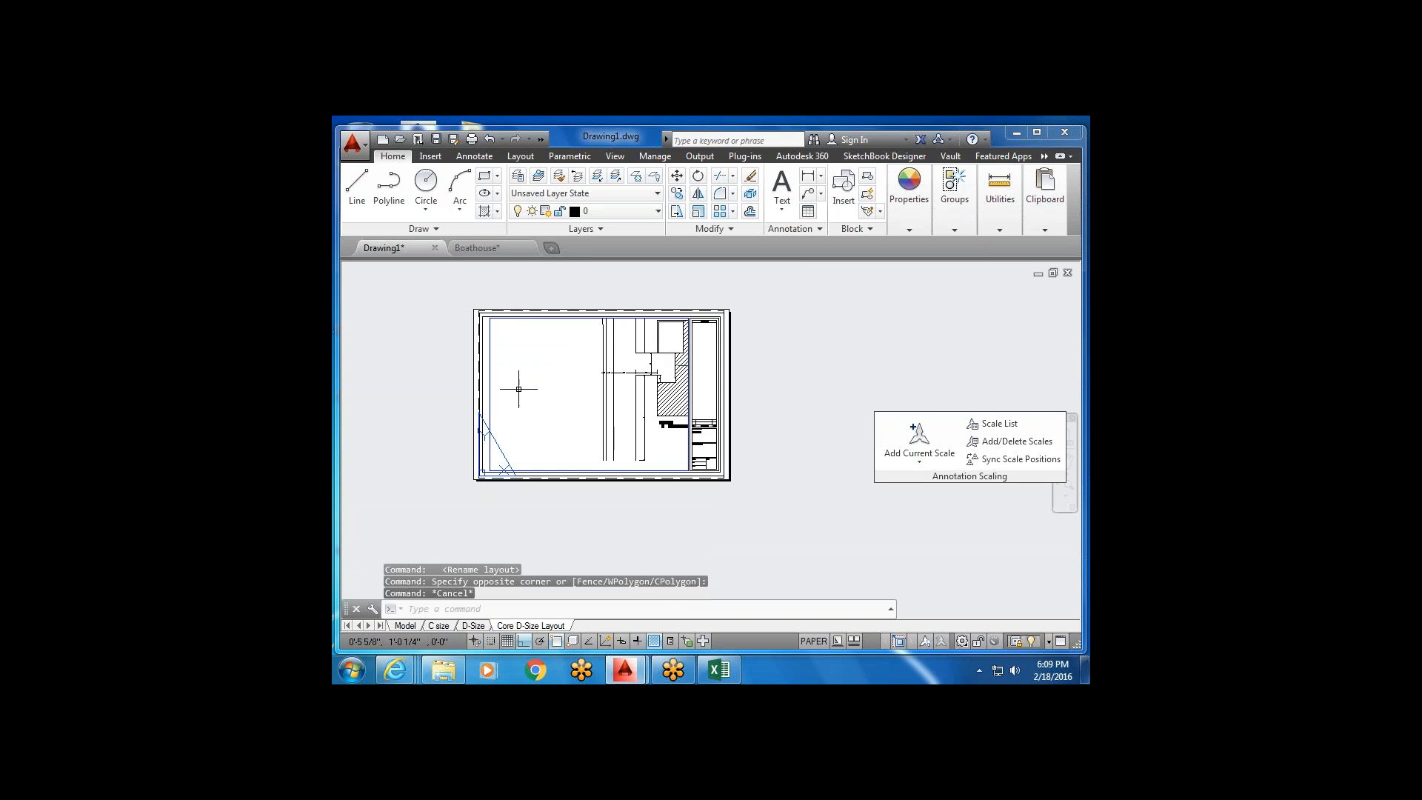
# Unlock the Core D-Size Layout viewport and shift the plans up and right within it.
pyautogui.doubleClick(604, 395)
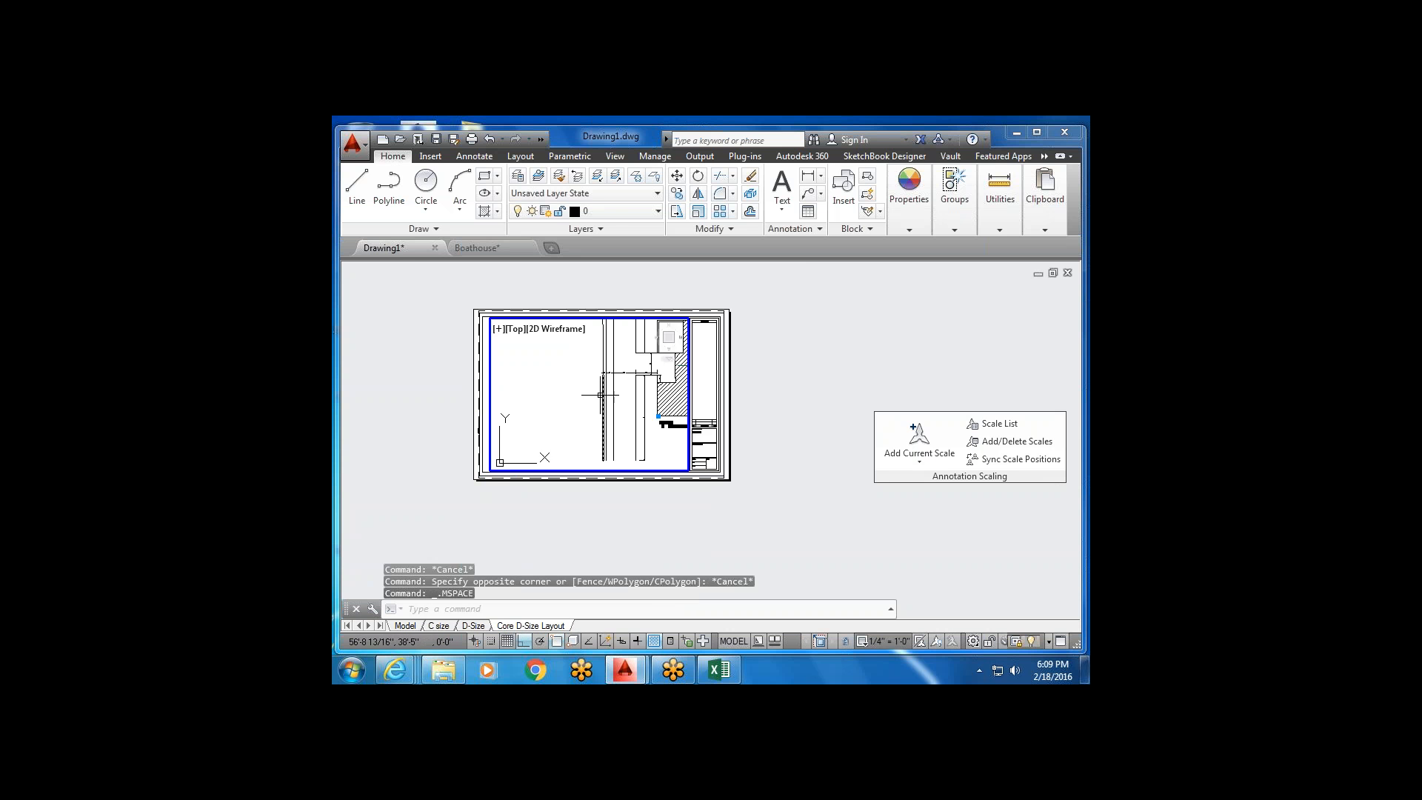
pyautogui.scroll(-5, 604, 396)
pyautogui.scroll(6, 714, 445)
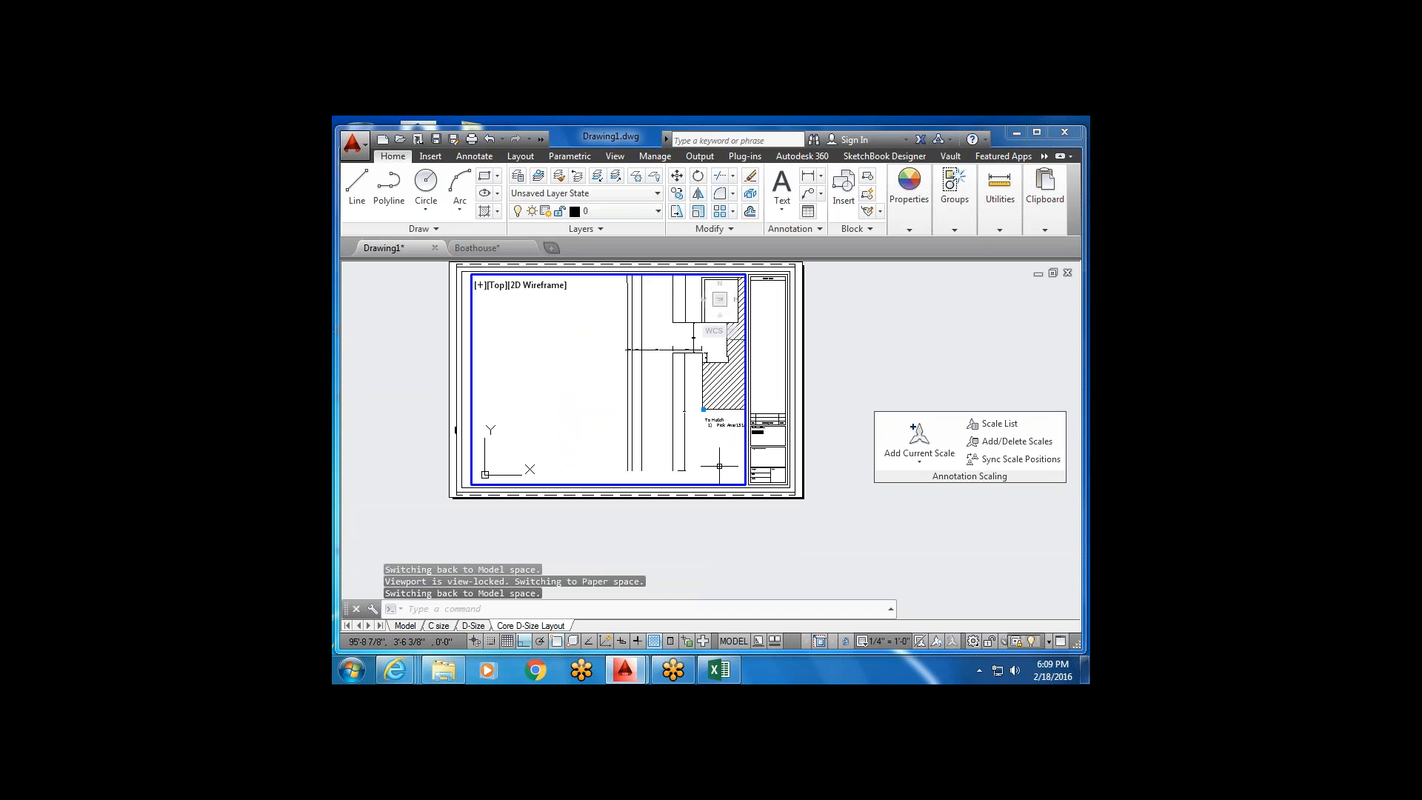
pyautogui.click(846, 644)
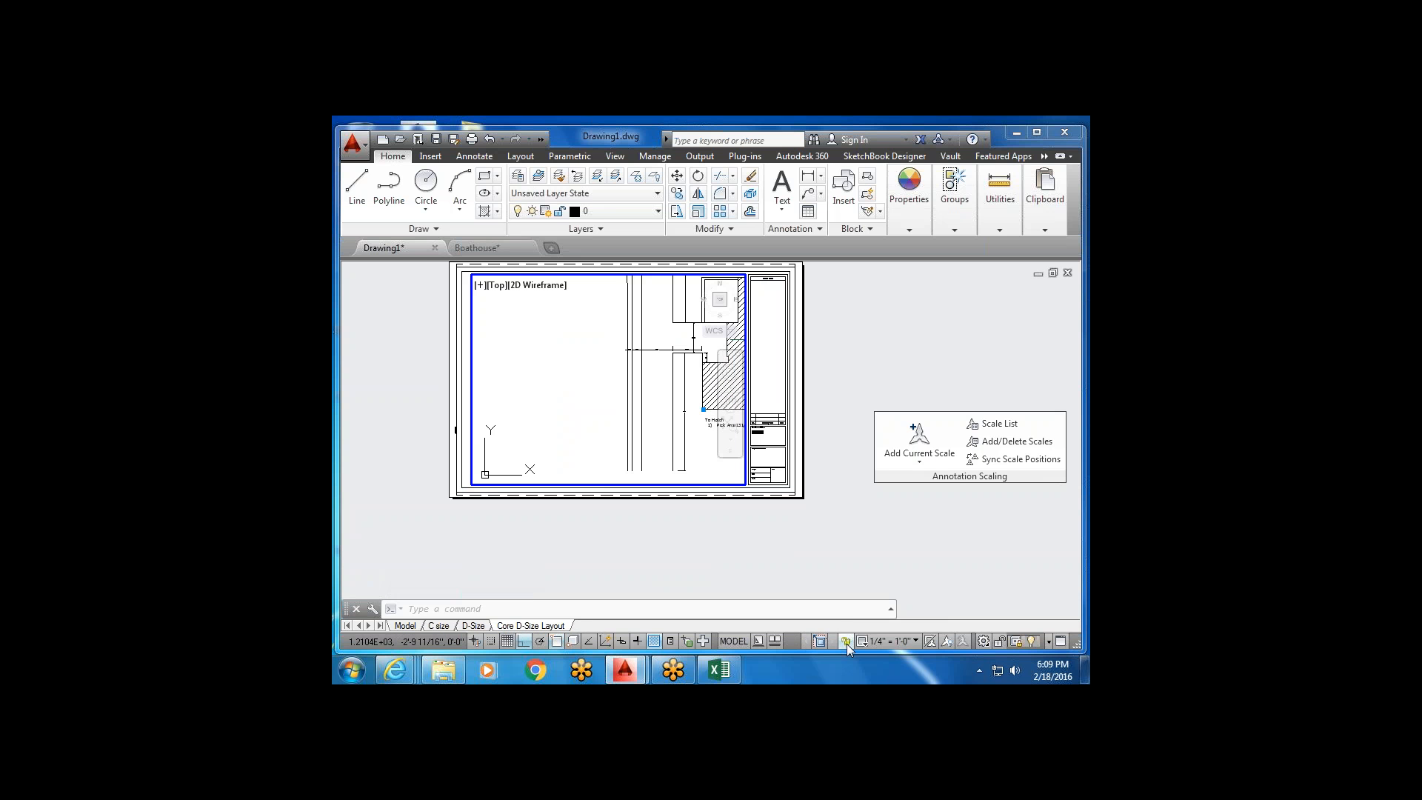
pyautogui.scroll(-5, 637, 426)
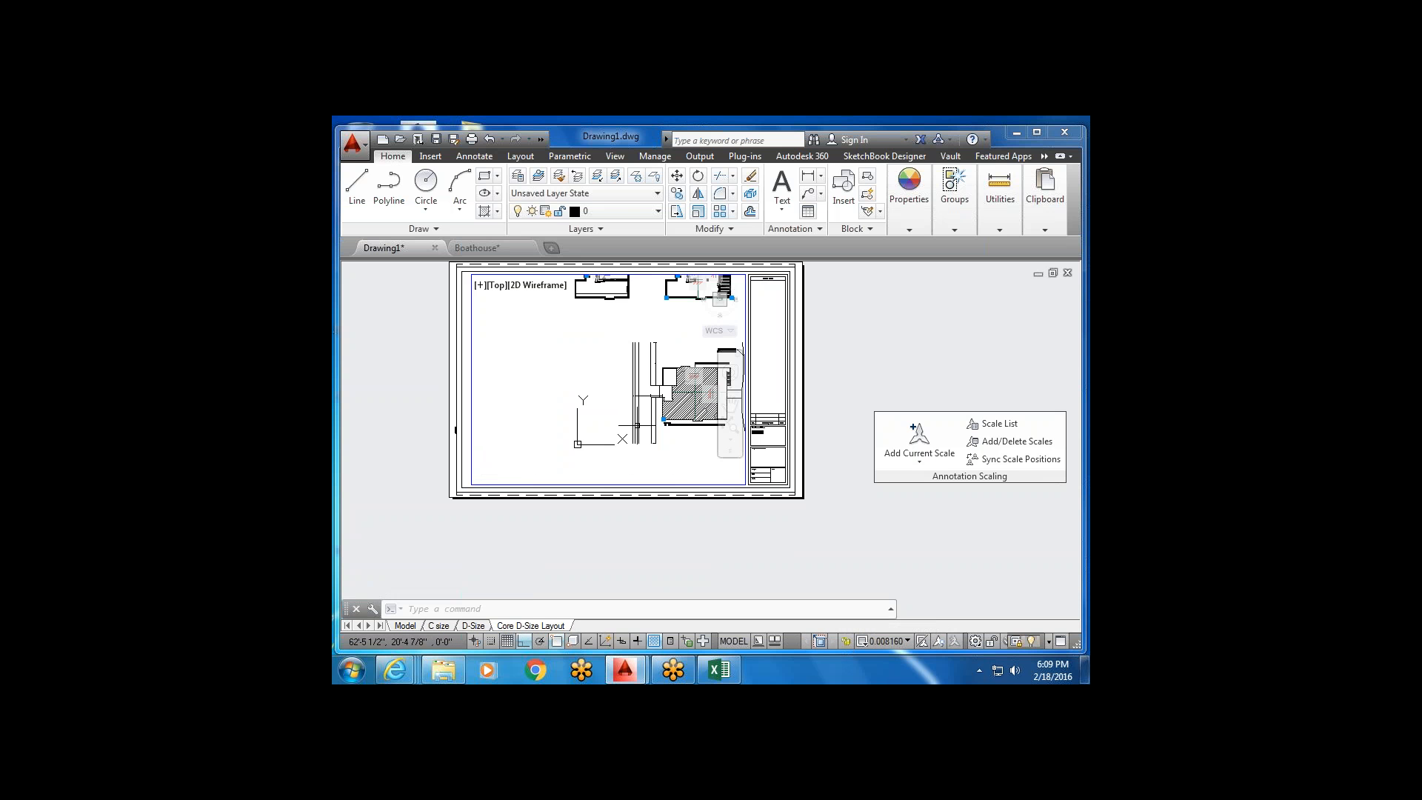
pyautogui.scroll(4, 637, 425)
pyautogui.scroll(-6, 637, 425)
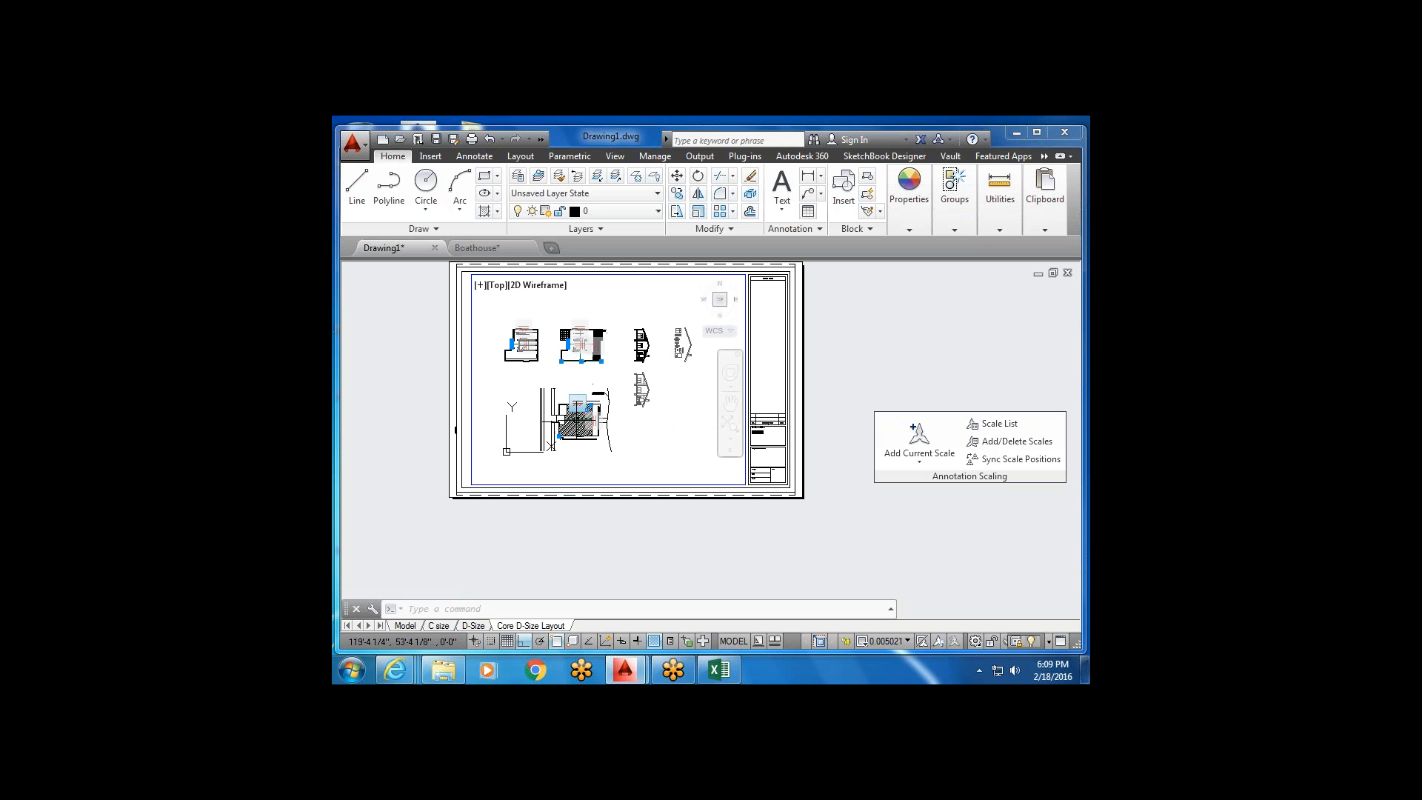
pyautogui.moveTo(580, 383); pyautogui.dragTo(614, 368, button='middle')
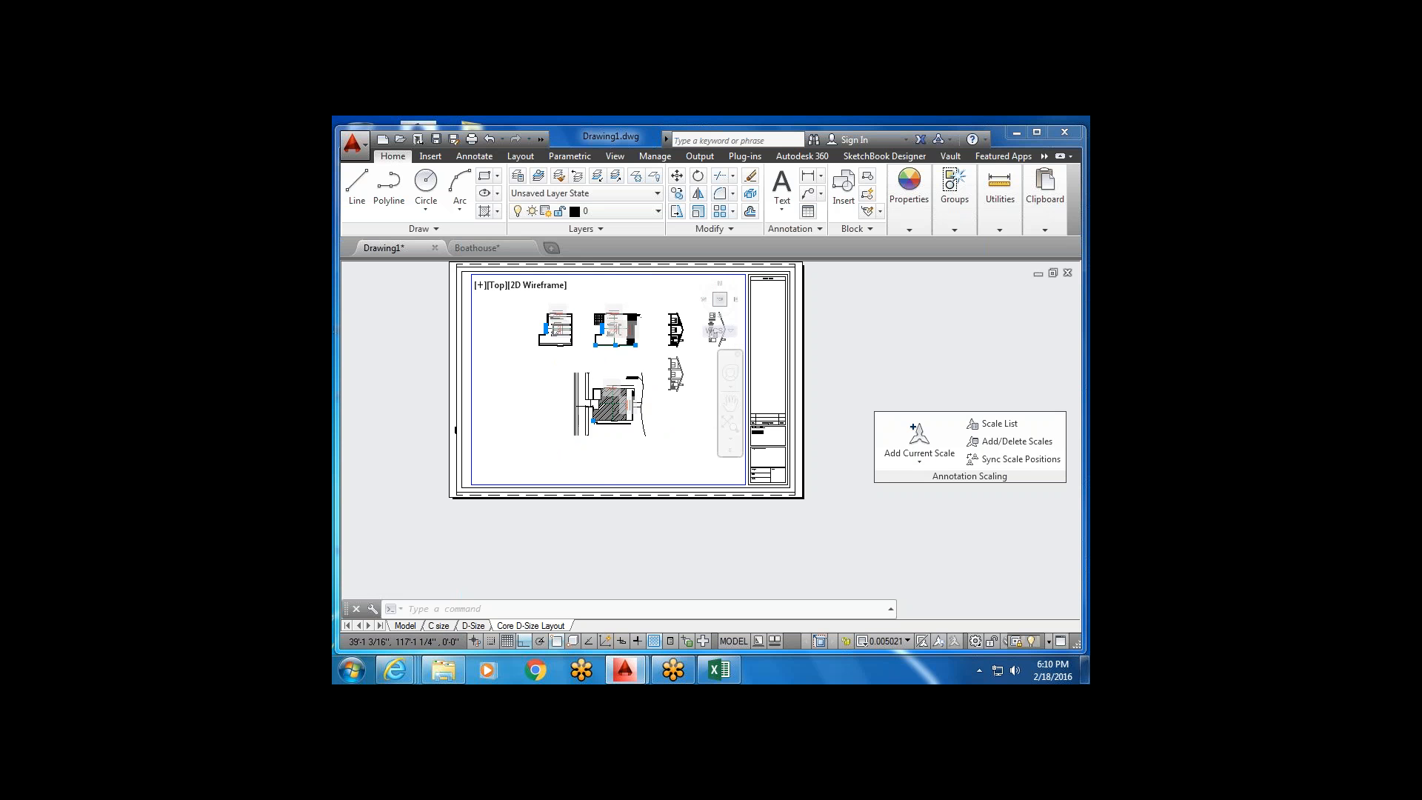
pyautogui.scroll(2, 563, 363)
pyautogui.doubleClick(466, 396)
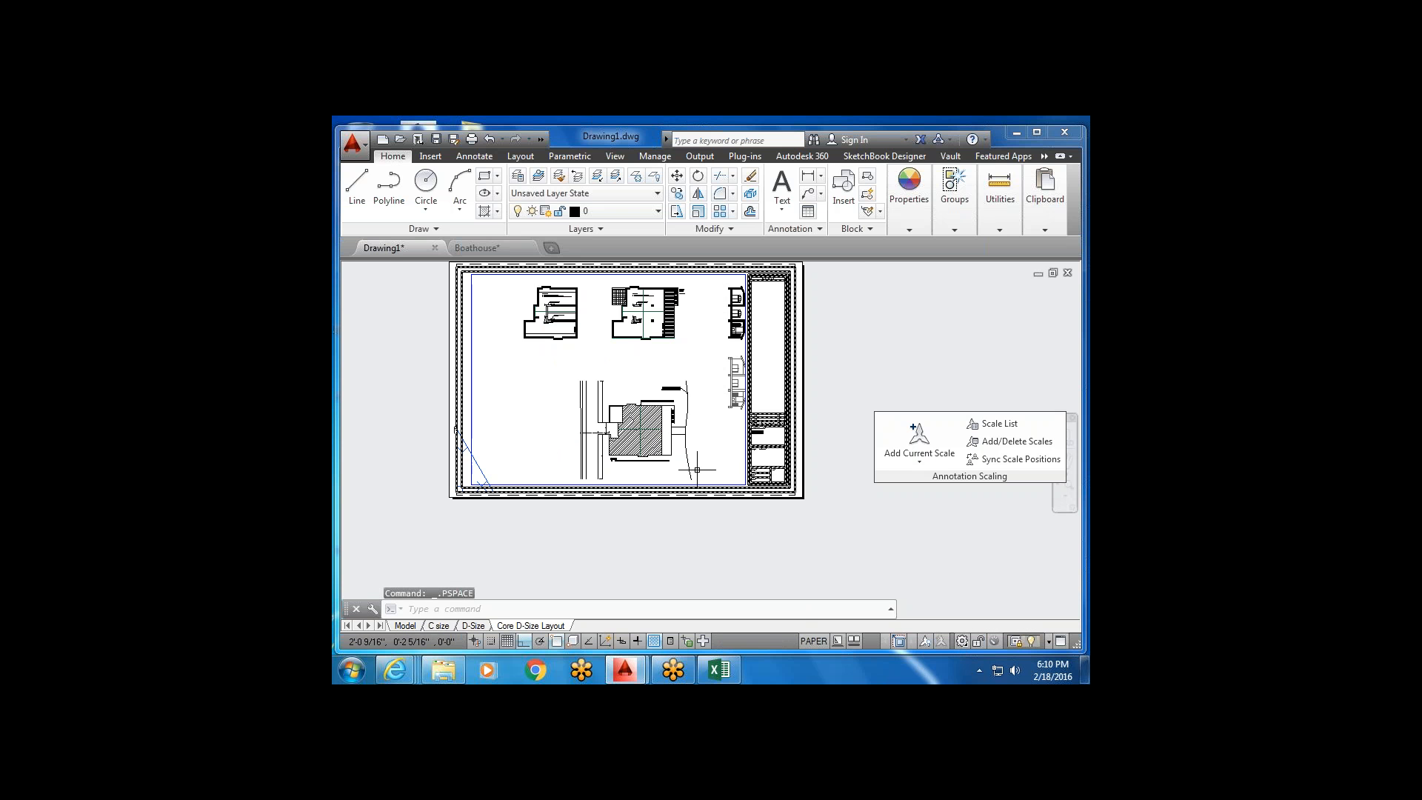
# Reactivate the viewport, lock it again, and return to paper space.
pyautogui.scroll(3, 692, 472)
pyautogui.doubleClick(693, 472)
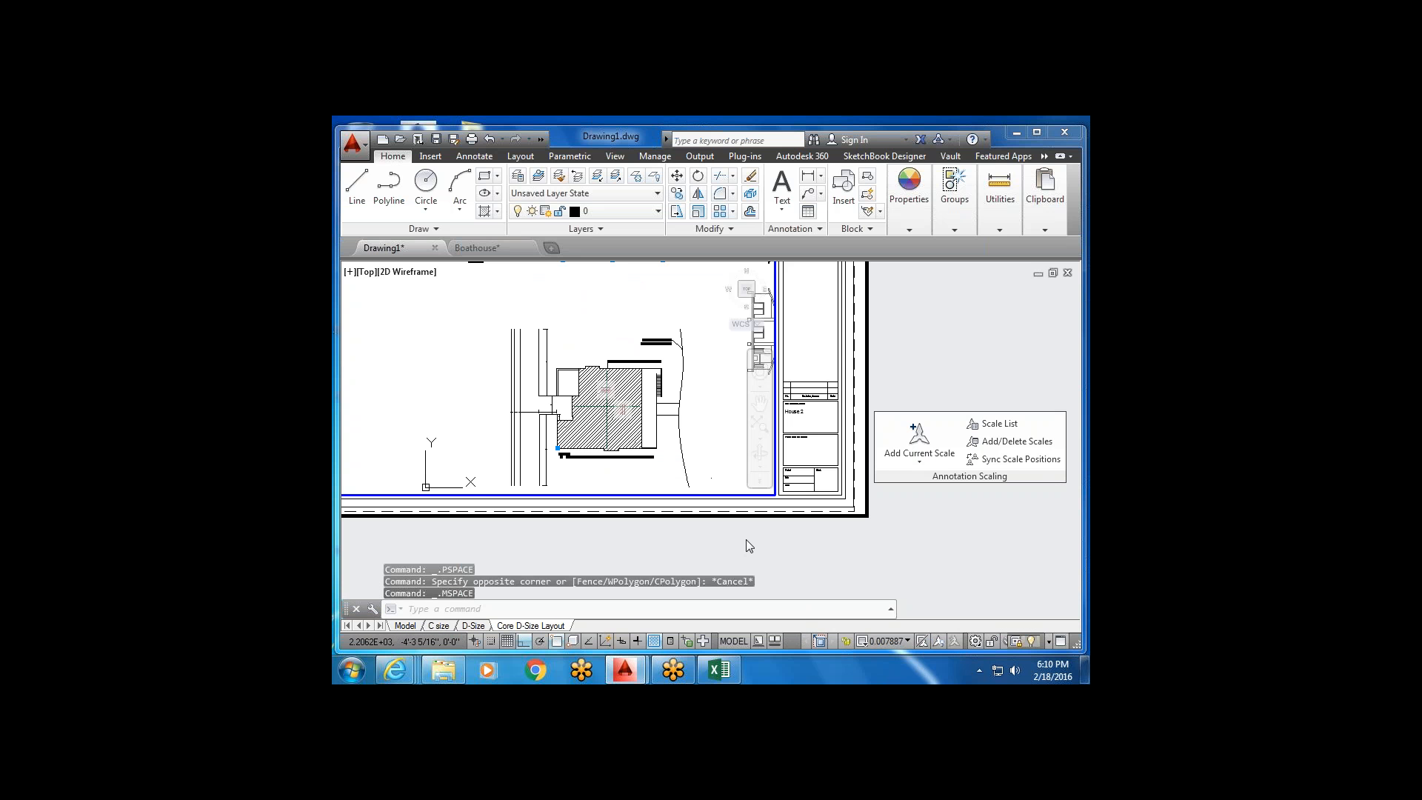
pyautogui.click(846, 643)
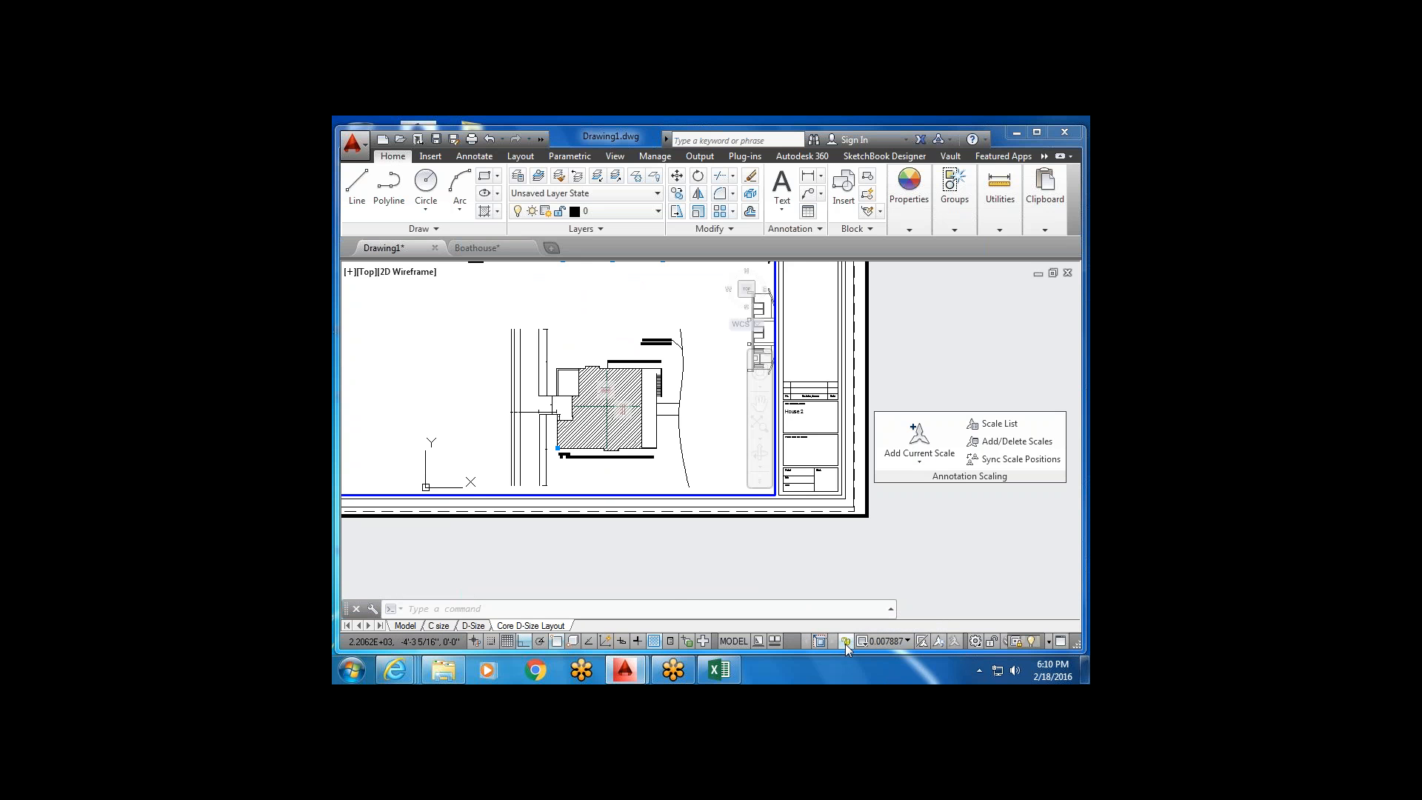
pyautogui.scroll(-3, 879, 551)
pyautogui.scroll(3, 674, 474)
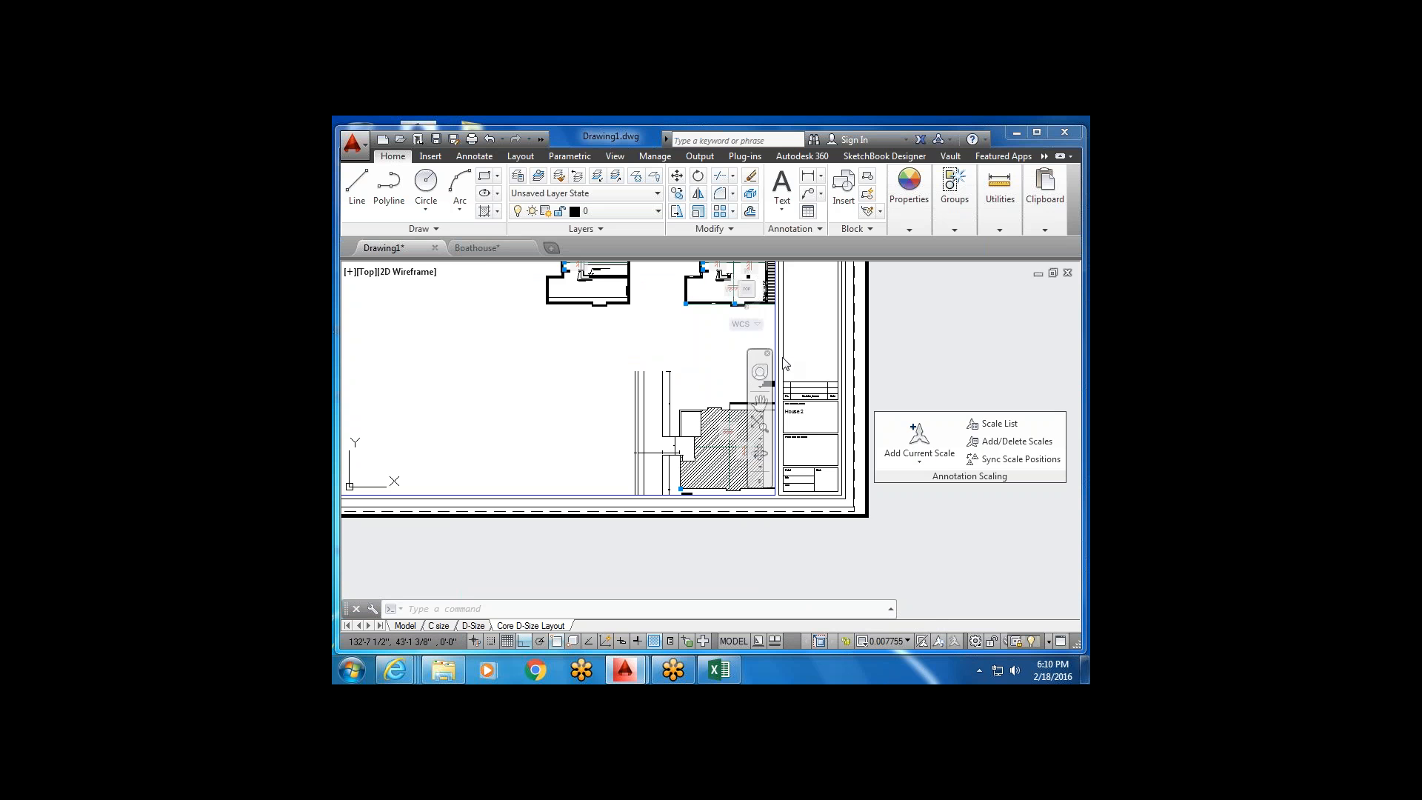
pyautogui.click(739, 644)
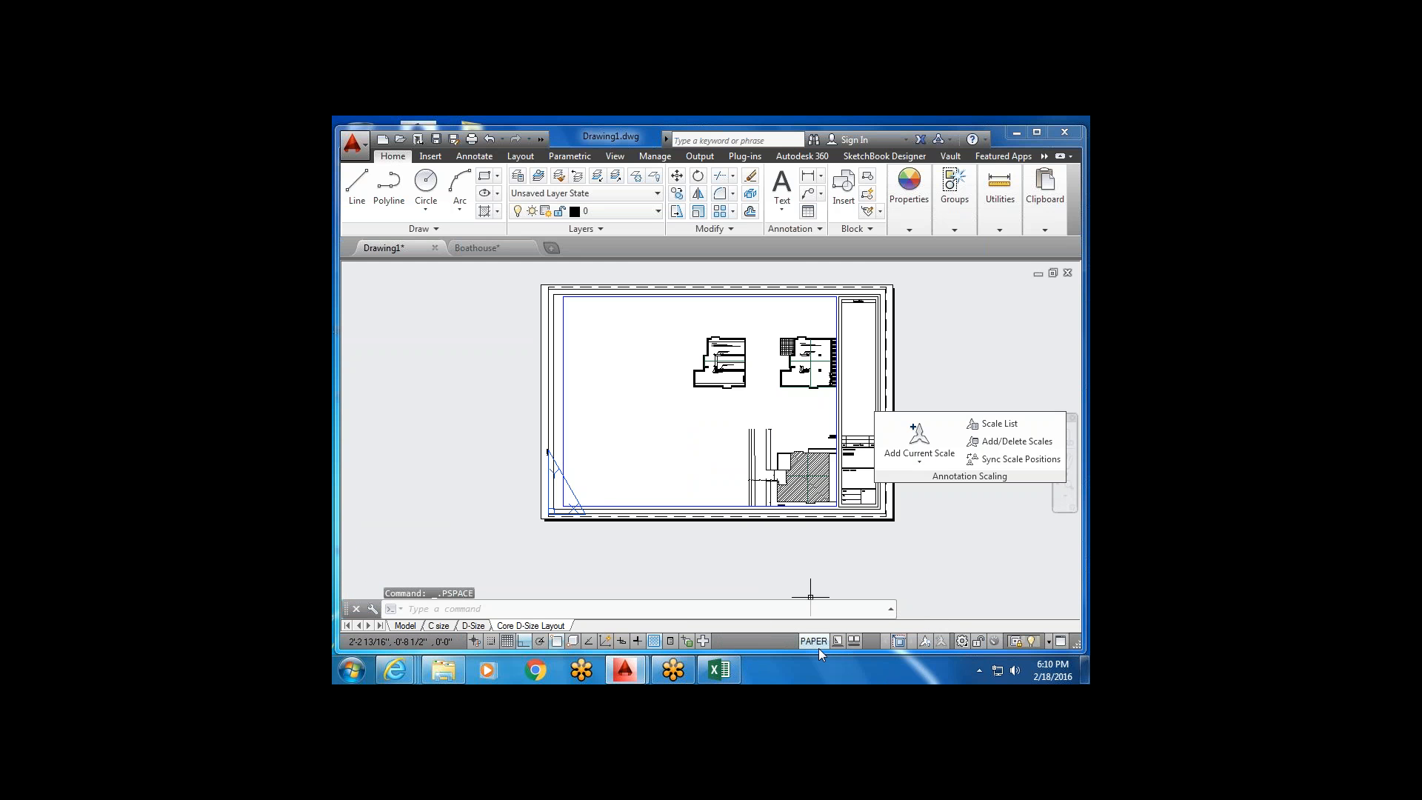
# Frame a single floor plan in the viewport at a scale of 1/4" = 1'-0".
pyautogui.moveTo(733, 543); pyautogui.dragTo(694, 543, button='middle')
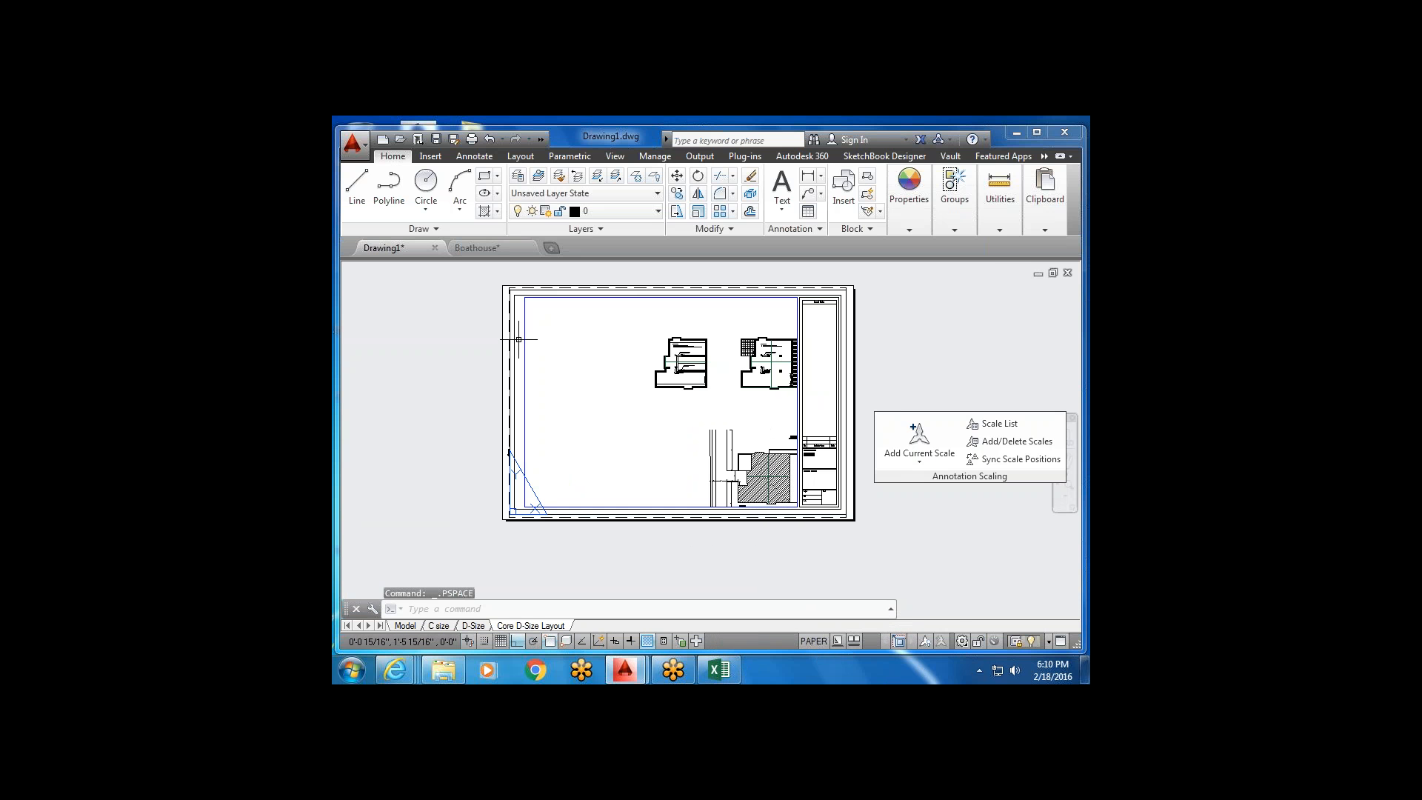
pyautogui.doubleClick(692, 417)
pyautogui.scroll(2, 708, 431)
pyautogui.moveTo(709, 432); pyautogui.dragTo(569, 330, button='middle')
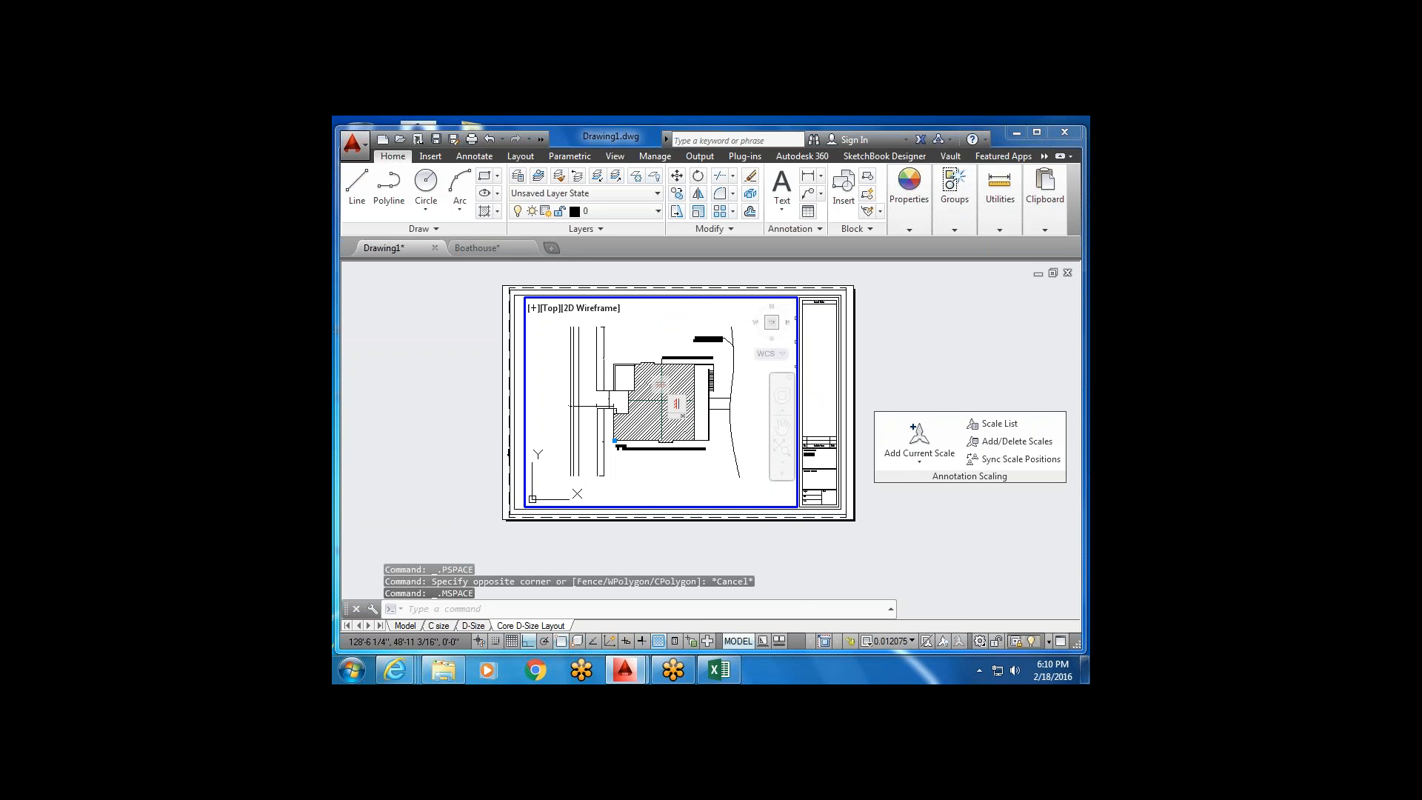
pyautogui.scroll(2, 671, 410)
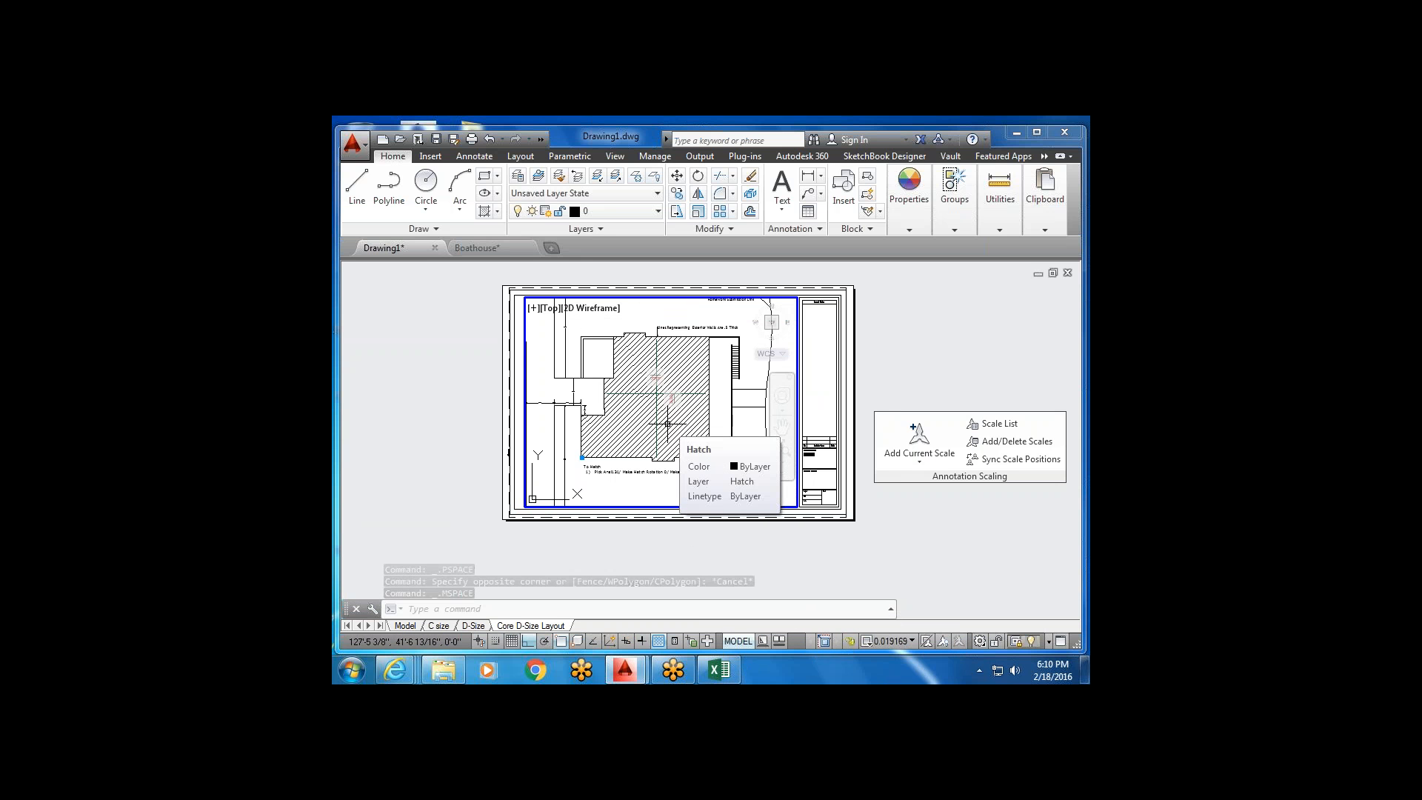
pyautogui.scroll(-5, 668, 424)
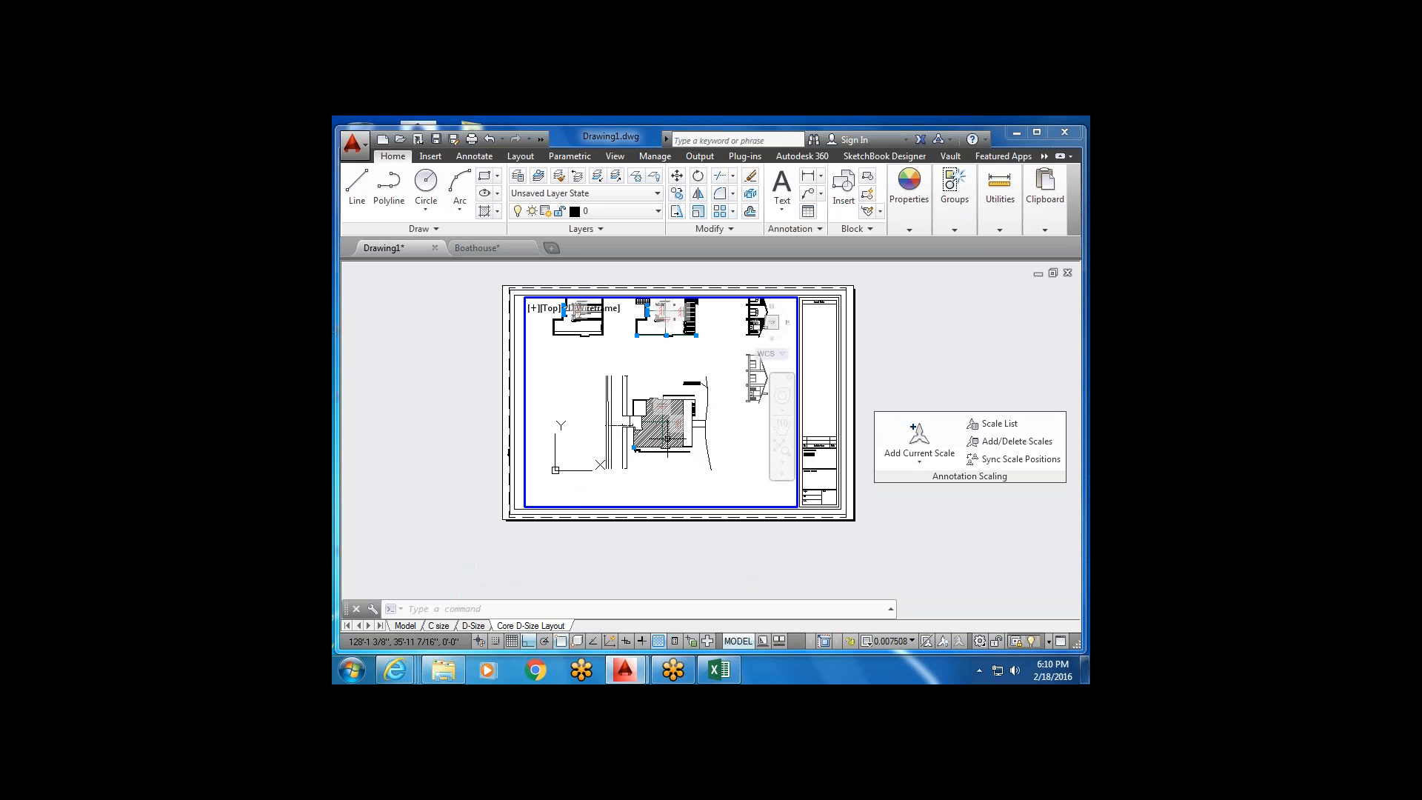
pyautogui.moveTo(667, 424); pyautogui.dragTo(666, 498, button='middle')
pyautogui.scroll(5, 666, 403)
pyautogui.scroll(2, 674, 416)
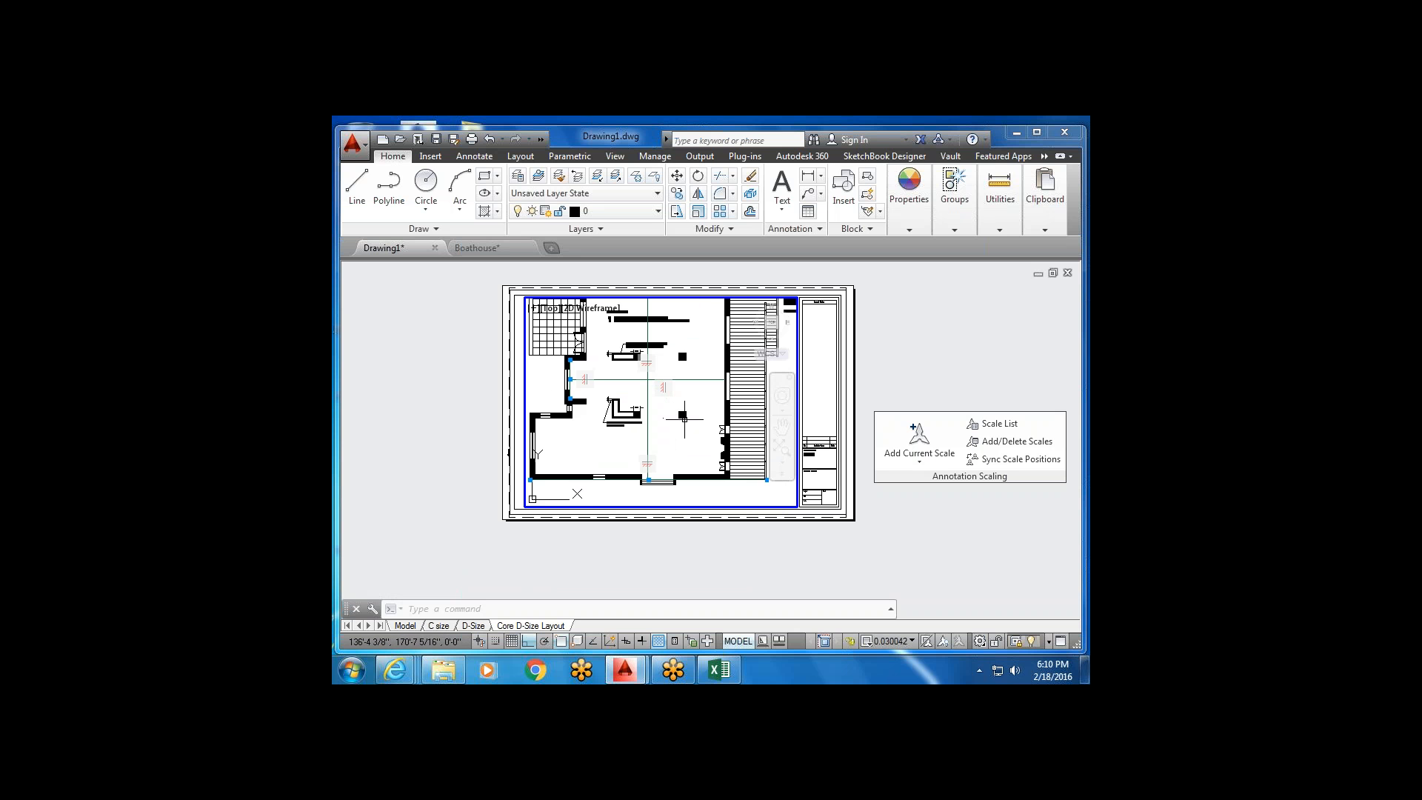
pyautogui.moveTo(698, 445); pyautogui.dragTo(701, 449, button='middle')
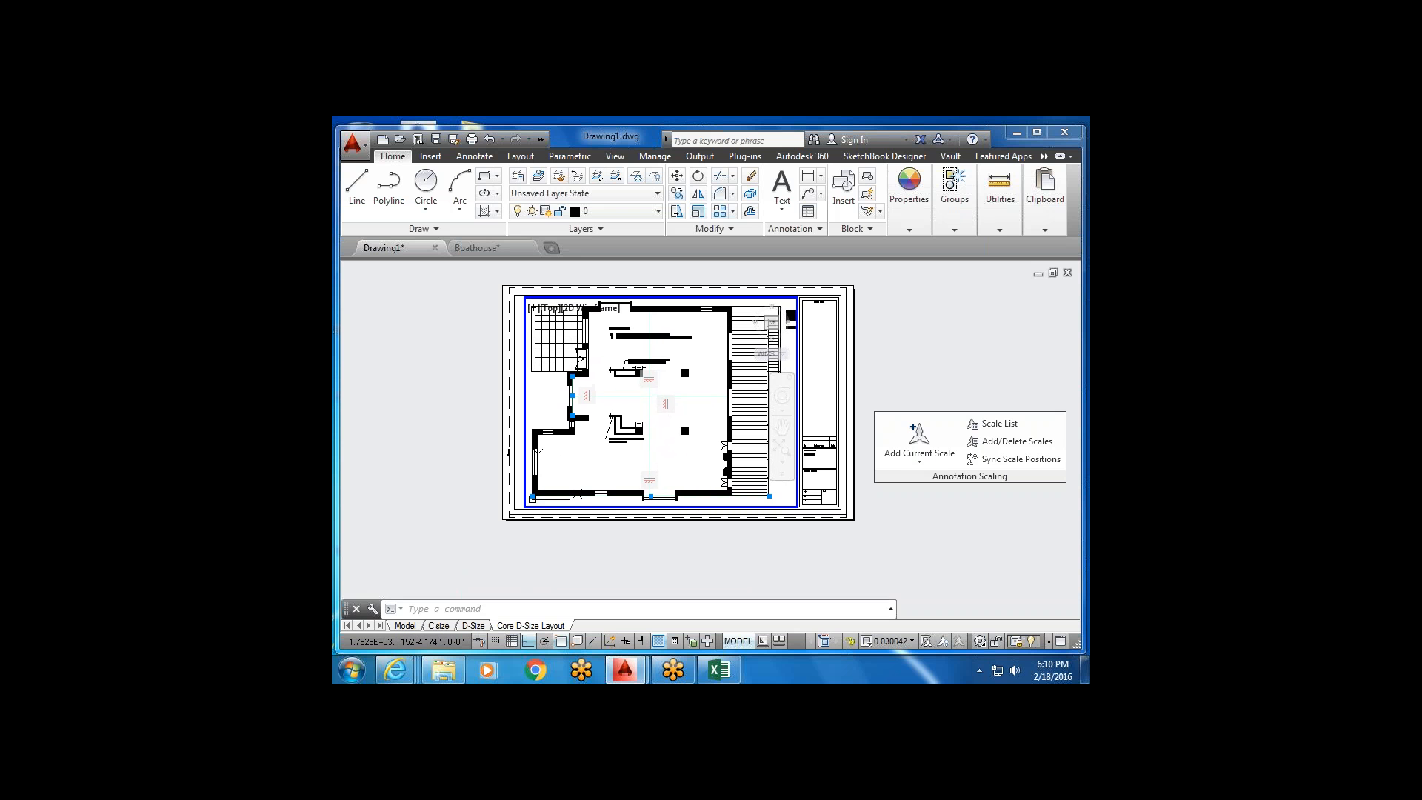
pyautogui.click(907, 641)
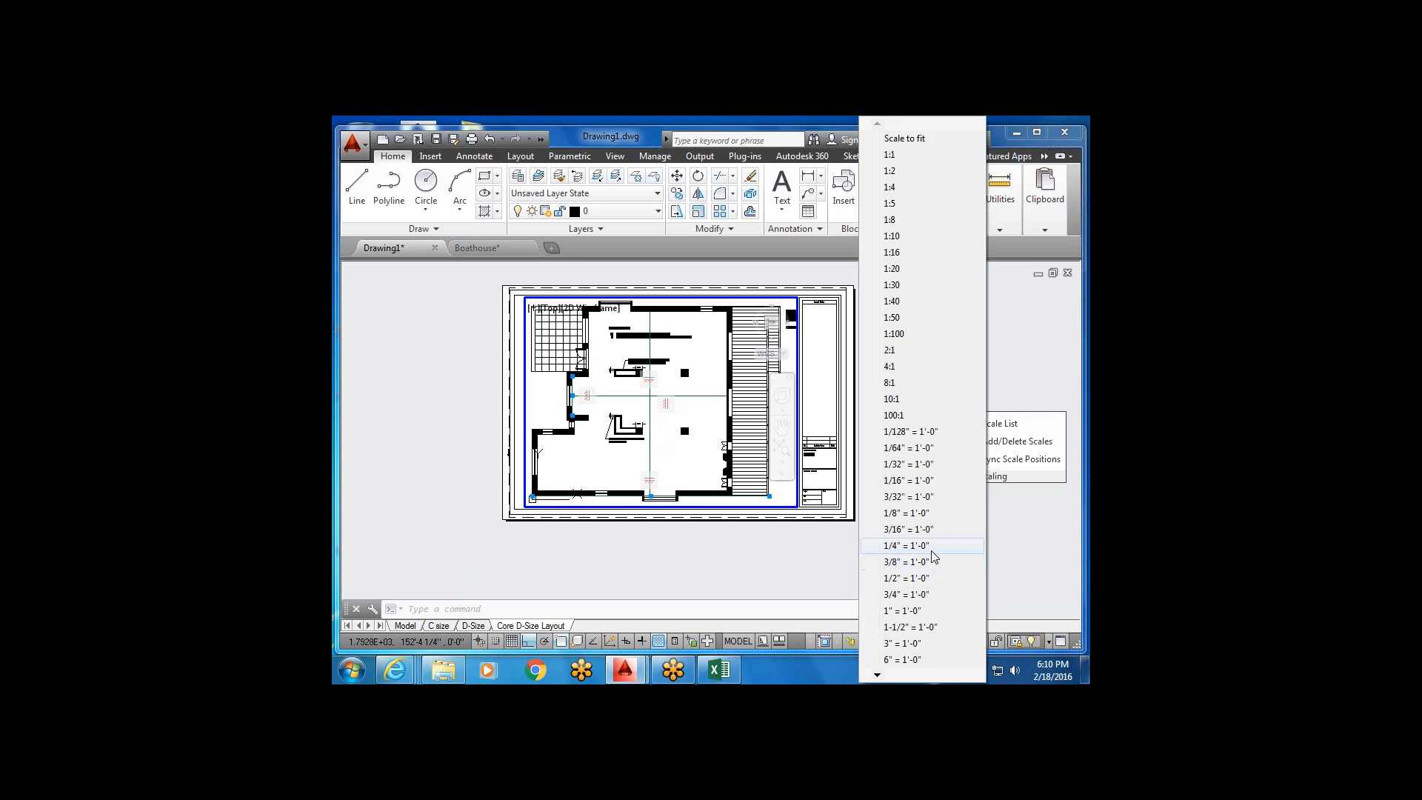
pyautogui.click(907, 546)
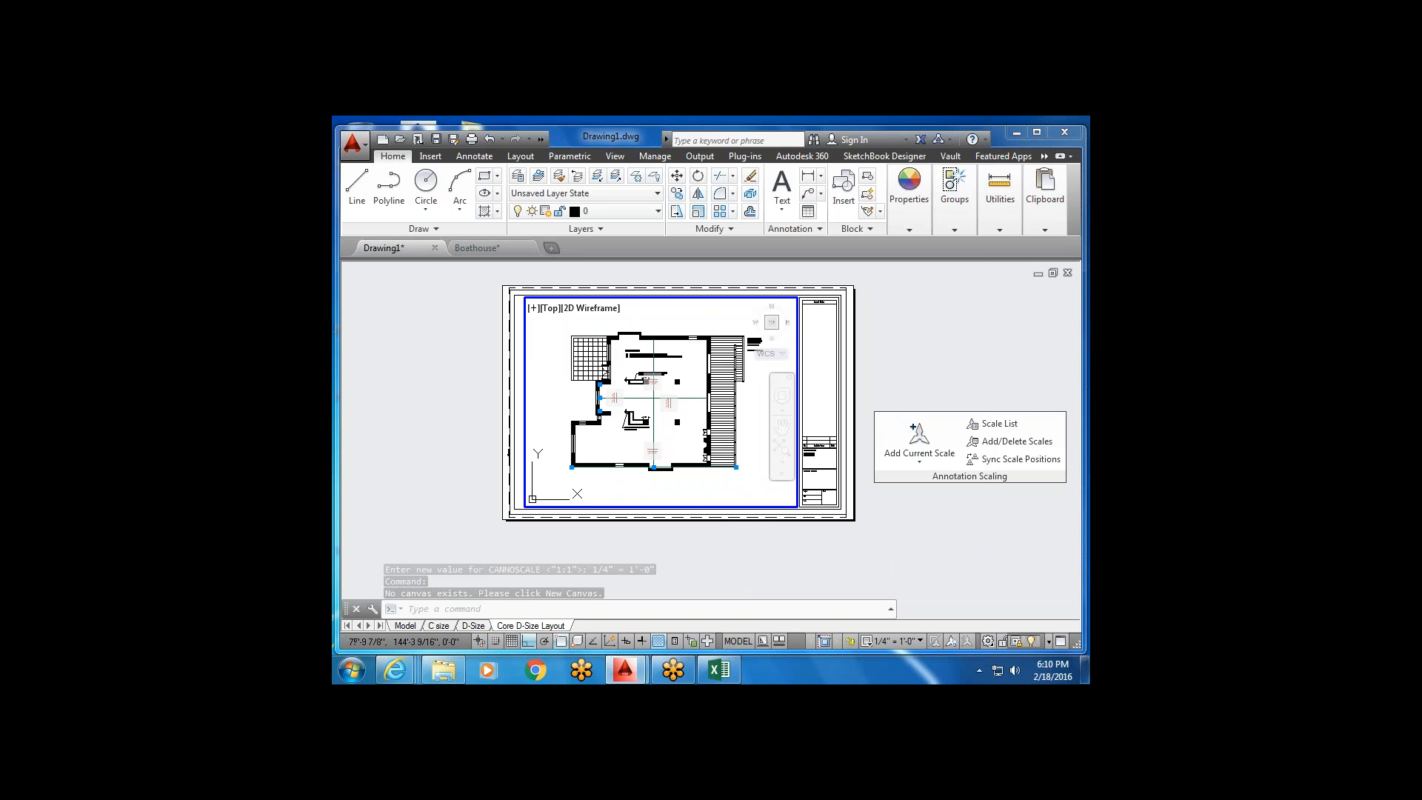
# Return to paper space and bring the title block boxes into view.
pyautogui.doubleClick(518, 428)
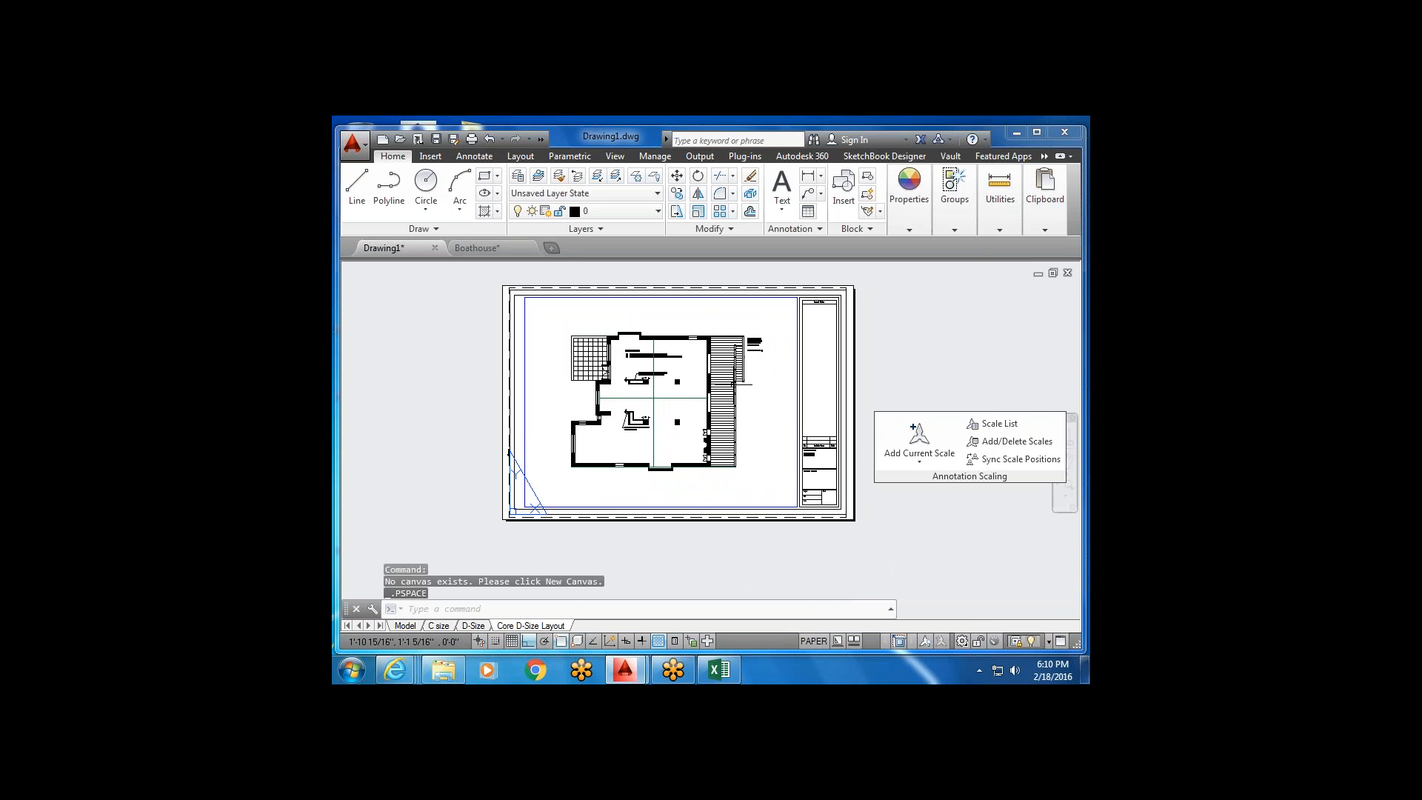
pyautogui.scroll(2, 693, 411)
pyautogui.scroll(-2, 692, 411)
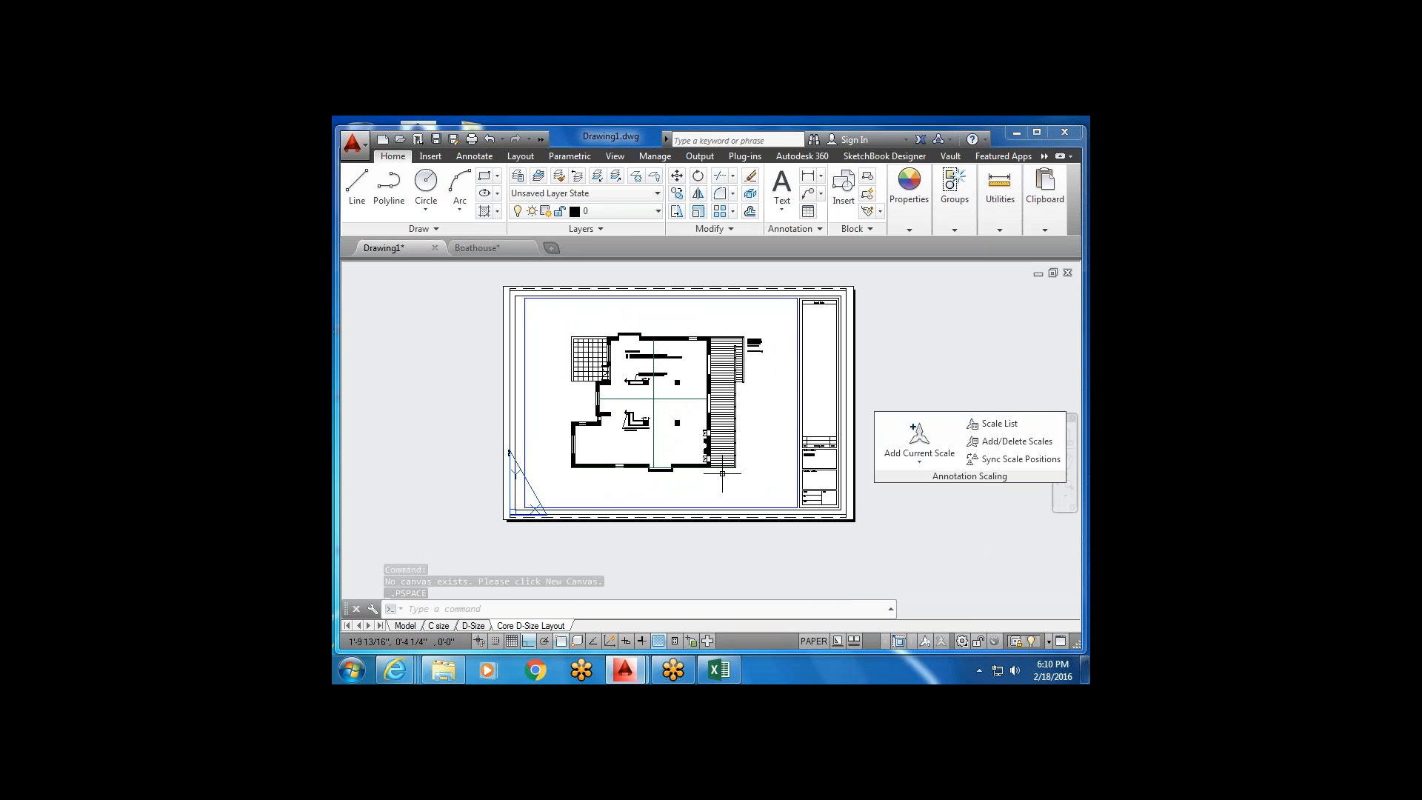
pyautogui.moveTo(654, 505); pyautogui.dragTo(617, 496, button='middle')
pyautogui.scroll(2, 823, 415)
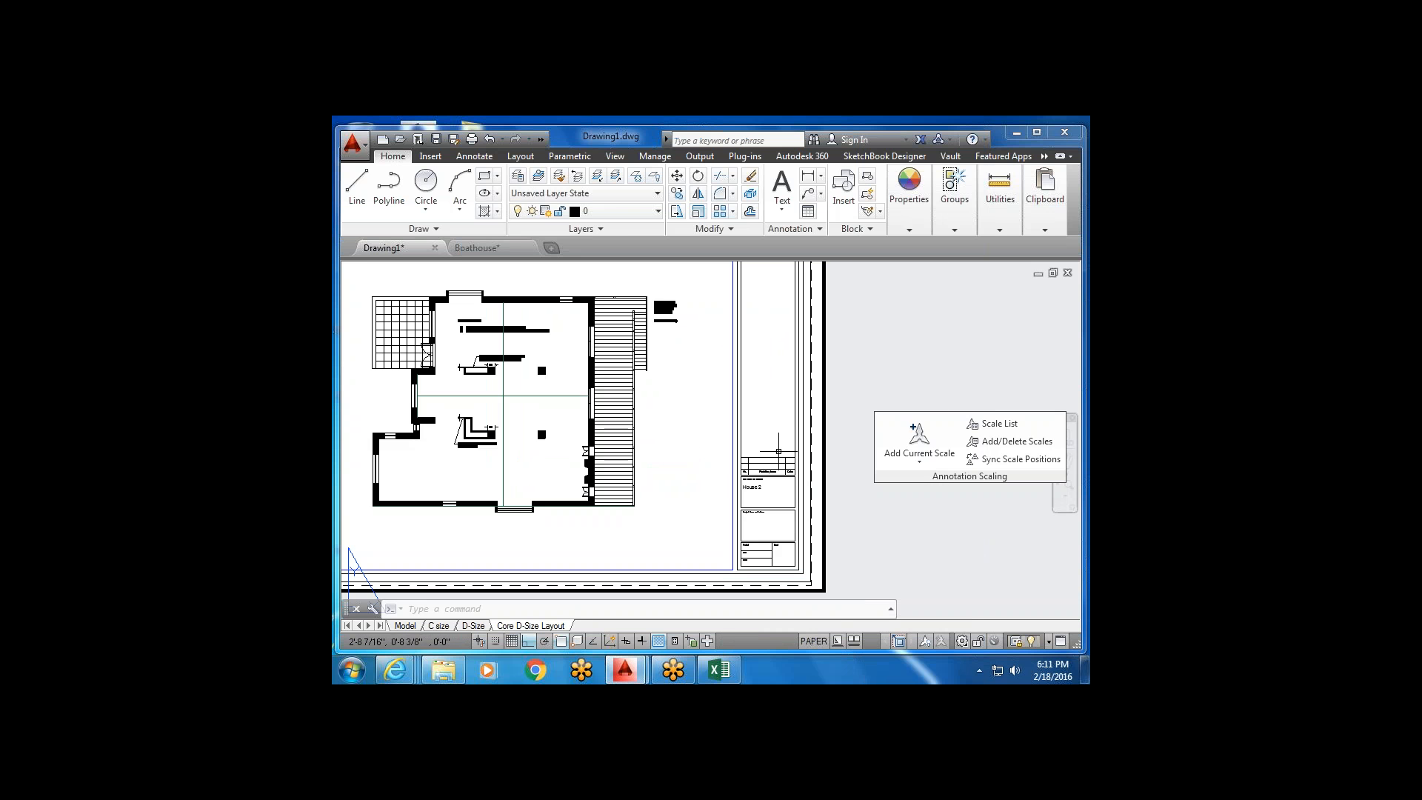
pyautogui.scroll(3, 760, 493)
pyautogui.moveTo(761, 493); pyautogui.dragTo(736, 424, button='middle')
# Copy the House 2 text into the Project Name box and the Project, Date and Scale cells.
pyautogui.click(736, 423)
pyautogui.click(709, 399)
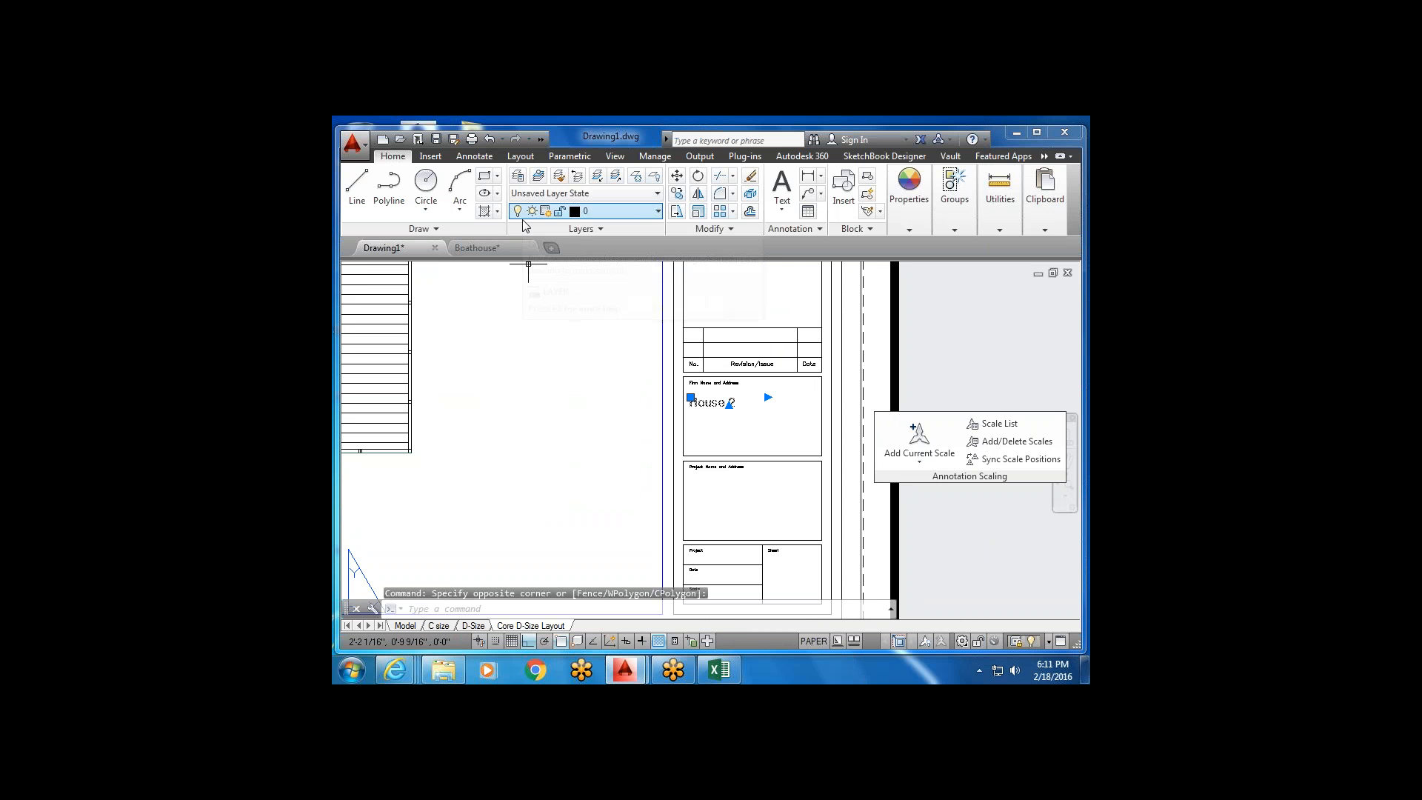
pyautogui.click(679, 195)
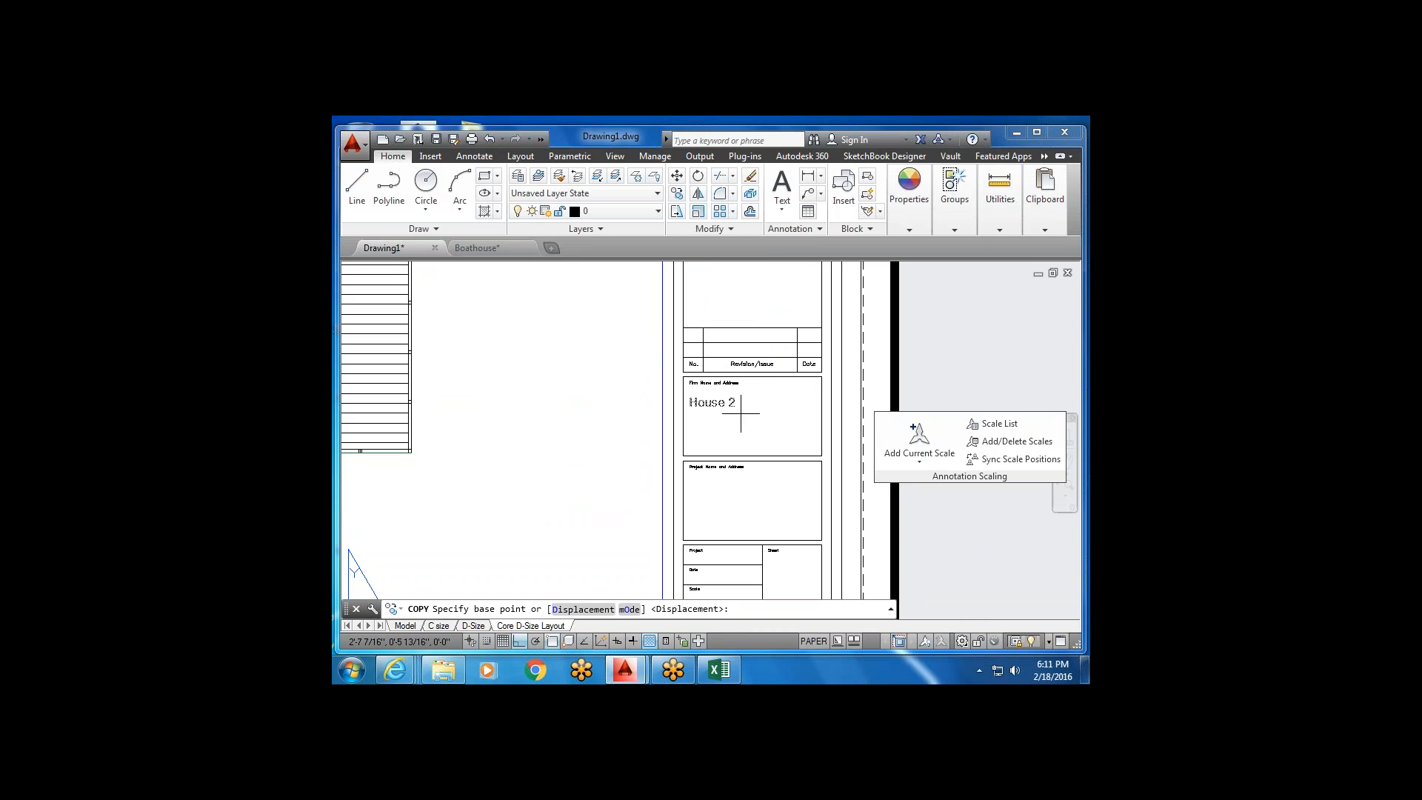
pyautogui.click(723, 408)
pyautogui.click(723, 495)
pyautogui.scroll(2, 726, 514)
pyautogui.scroll(2, 727, 517)
pyautogui.moveTo(725, 514); pyautogui.dragTo(733, 348, button='middle')
pyautogui.scroll(-2, 734, 348)
pyautogui.click(748, 429)
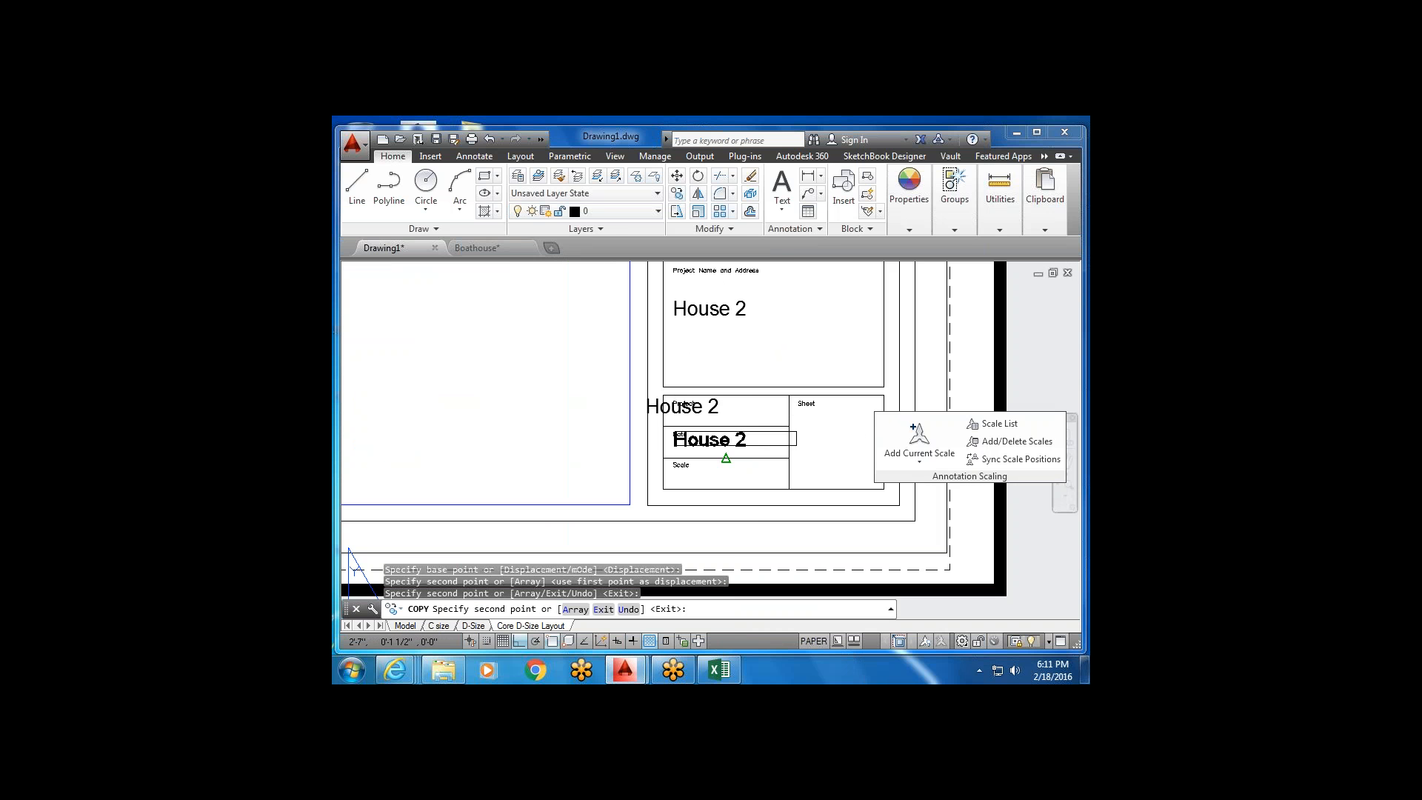
pyautogui.click(723, 459)
pyautogui.click(769, 491)
pyautogui.press('Escape')
# Select the House 2 texts in the Date and Project cells, then start and cancel a move.
pyautogui.click(723, 447)
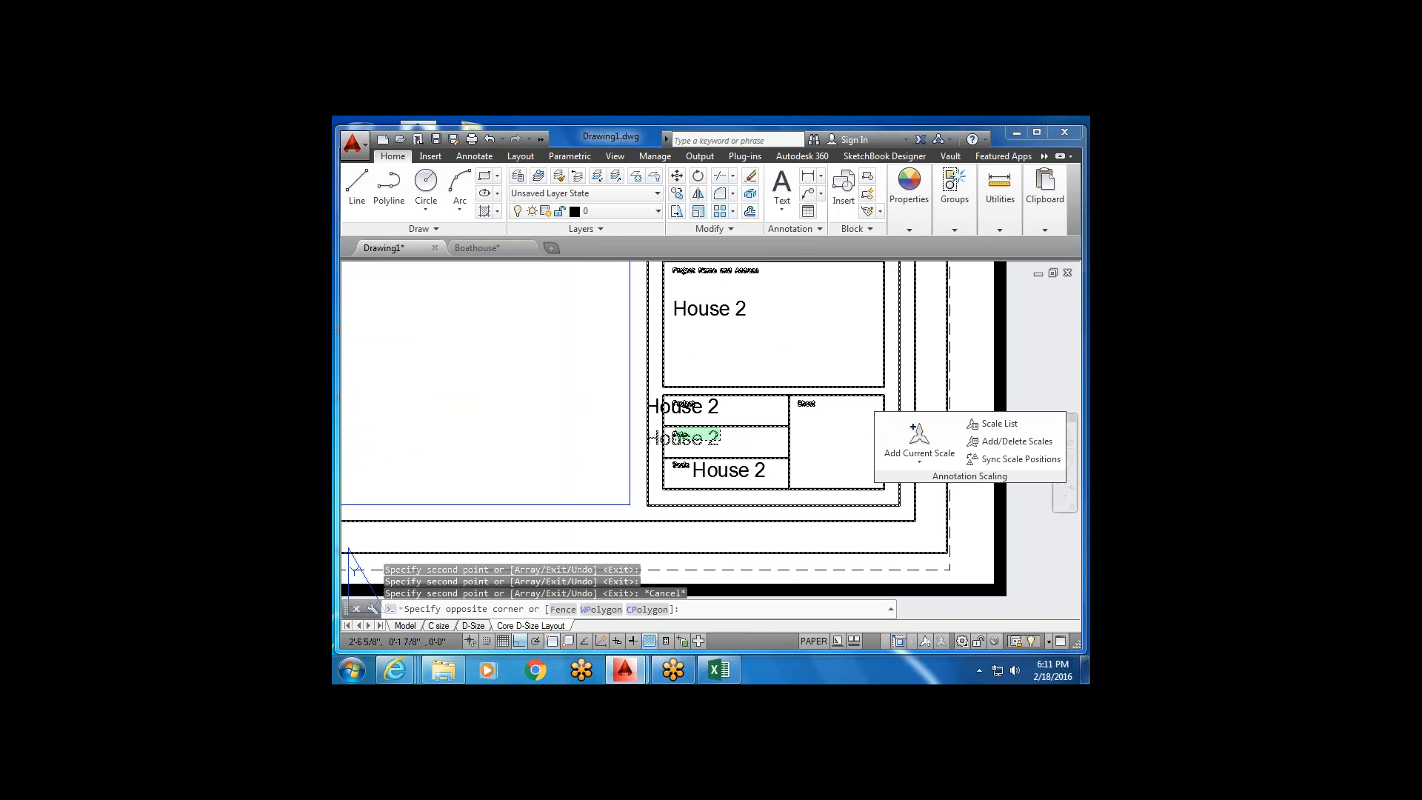
pyautogui.click(676, 428)
pyautogui.click(720, 410)
pyautogui.click(709, 407)
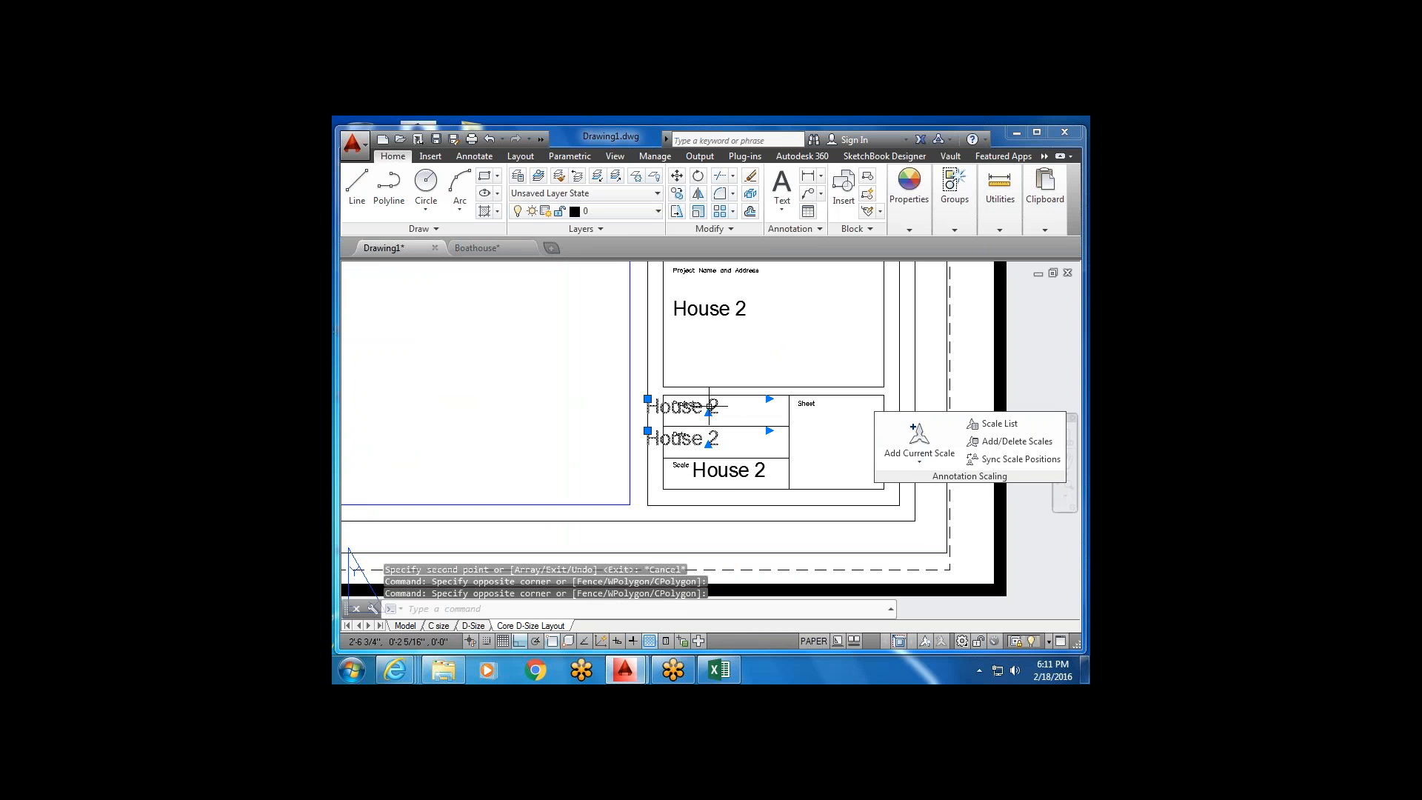
pyautogui.click(680, 175)
pyautogui.click(755, 333)
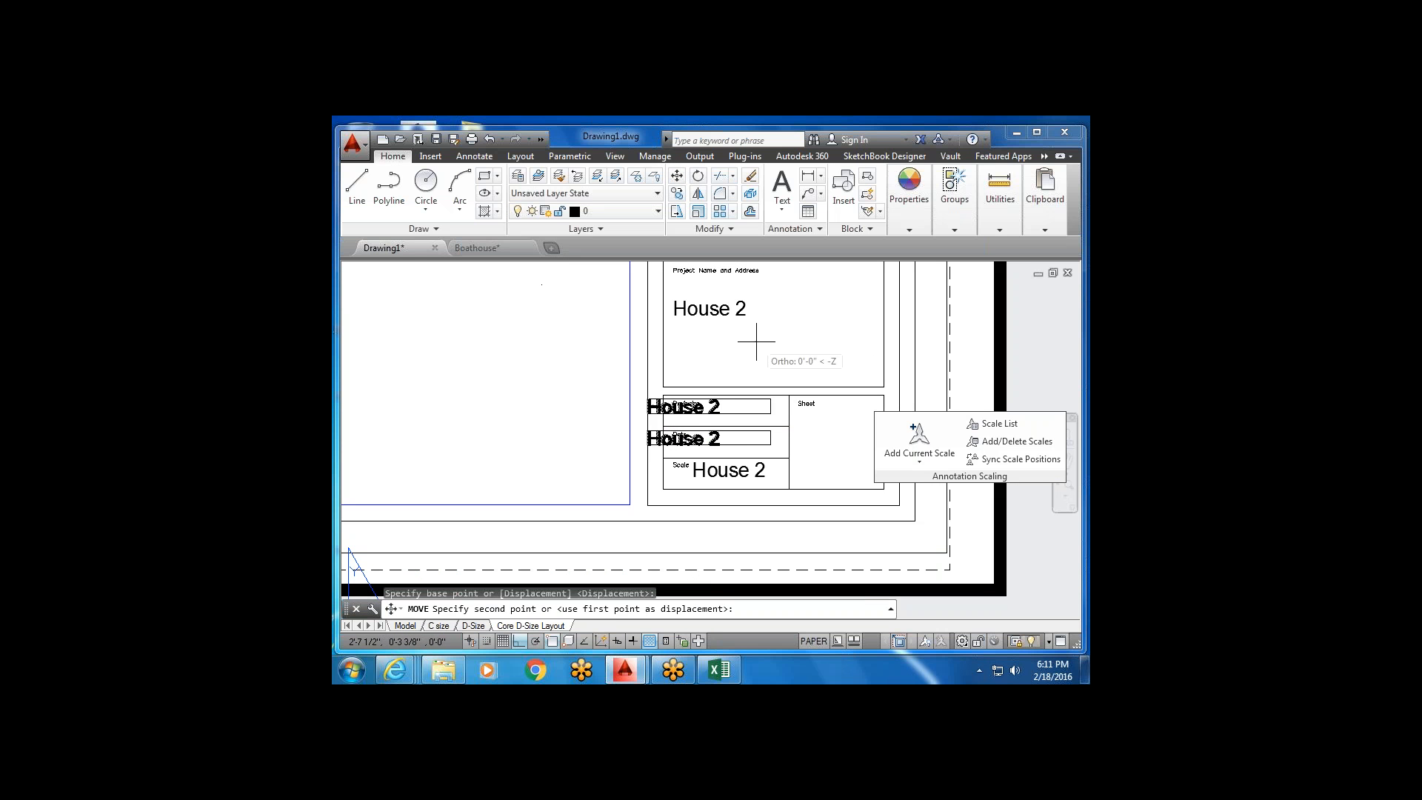
pyautogui.press('Escape')
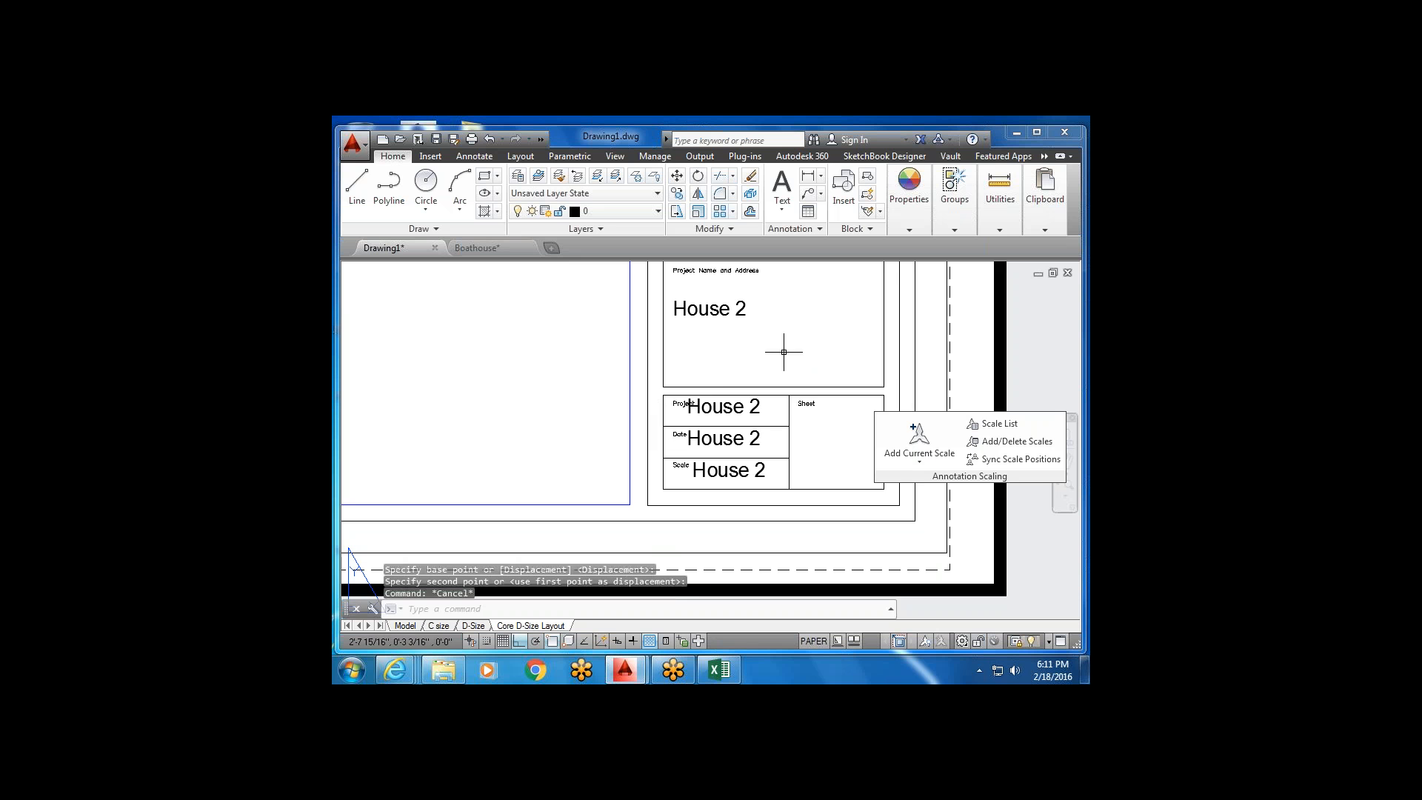
pyautogui.scroll(-5, 782, 352)
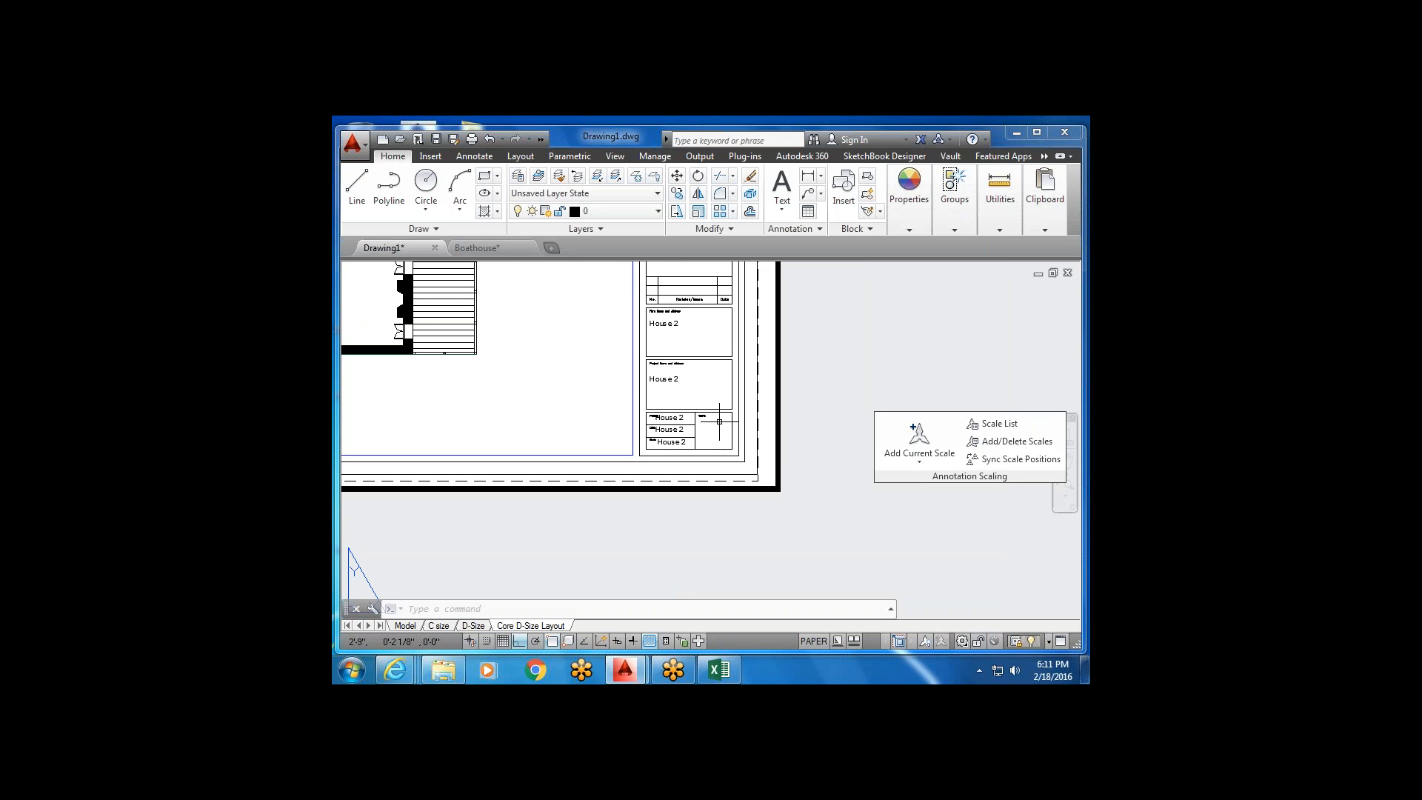
pyautogui.scroll(-3, 719, 421)
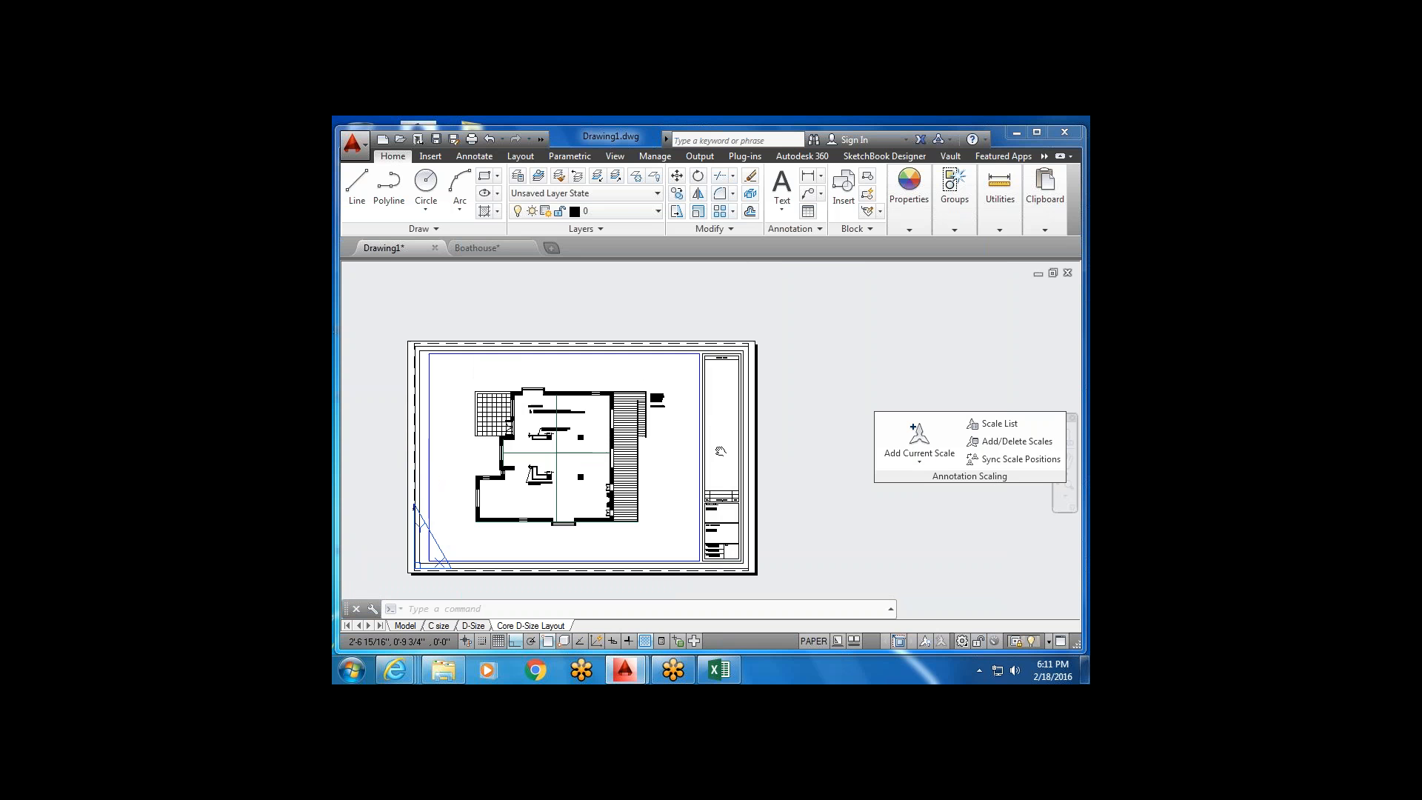
pyautogui.scroll(2, 655, 386)
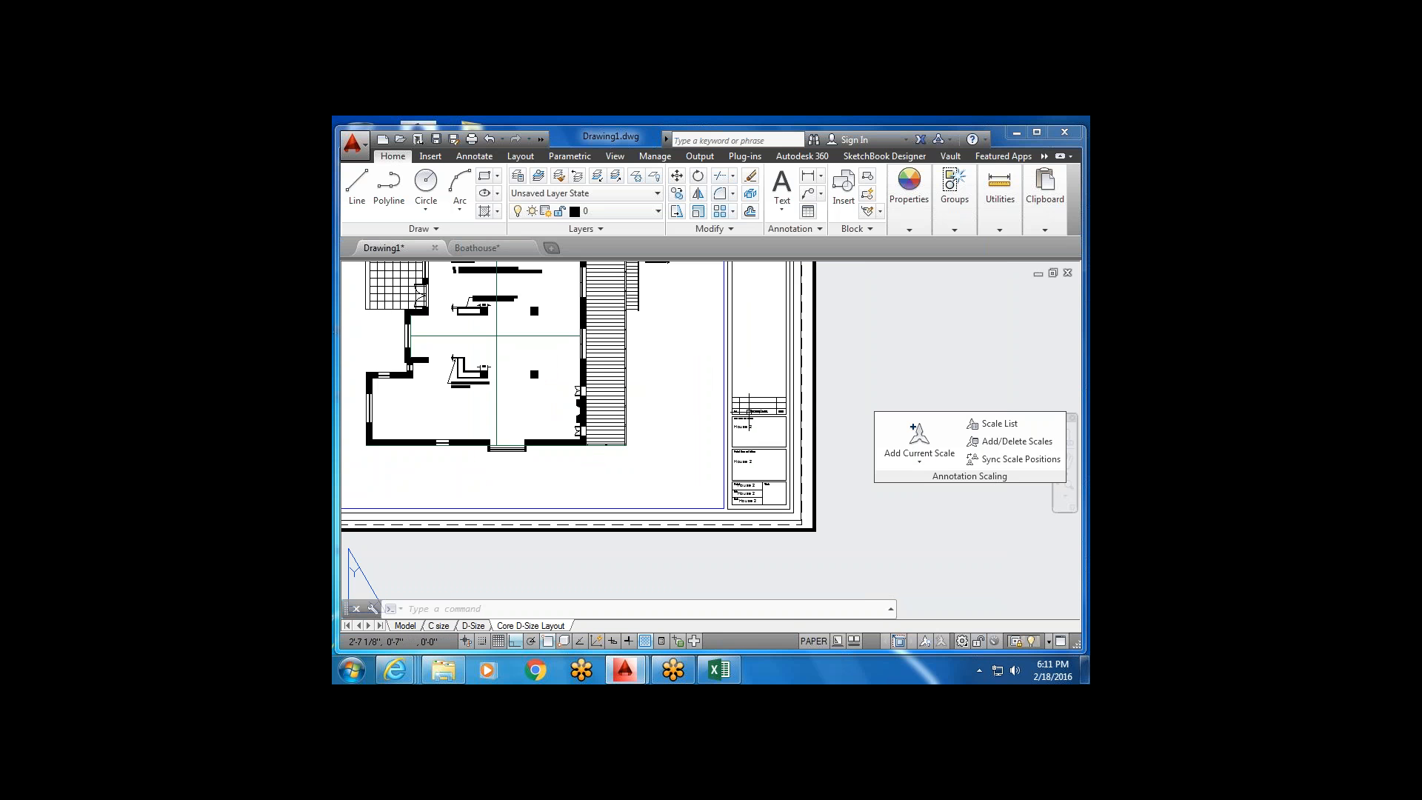
pyautogui.scroll(-2, 749, 415)
pyautogui.scroll(6, 711, 334)
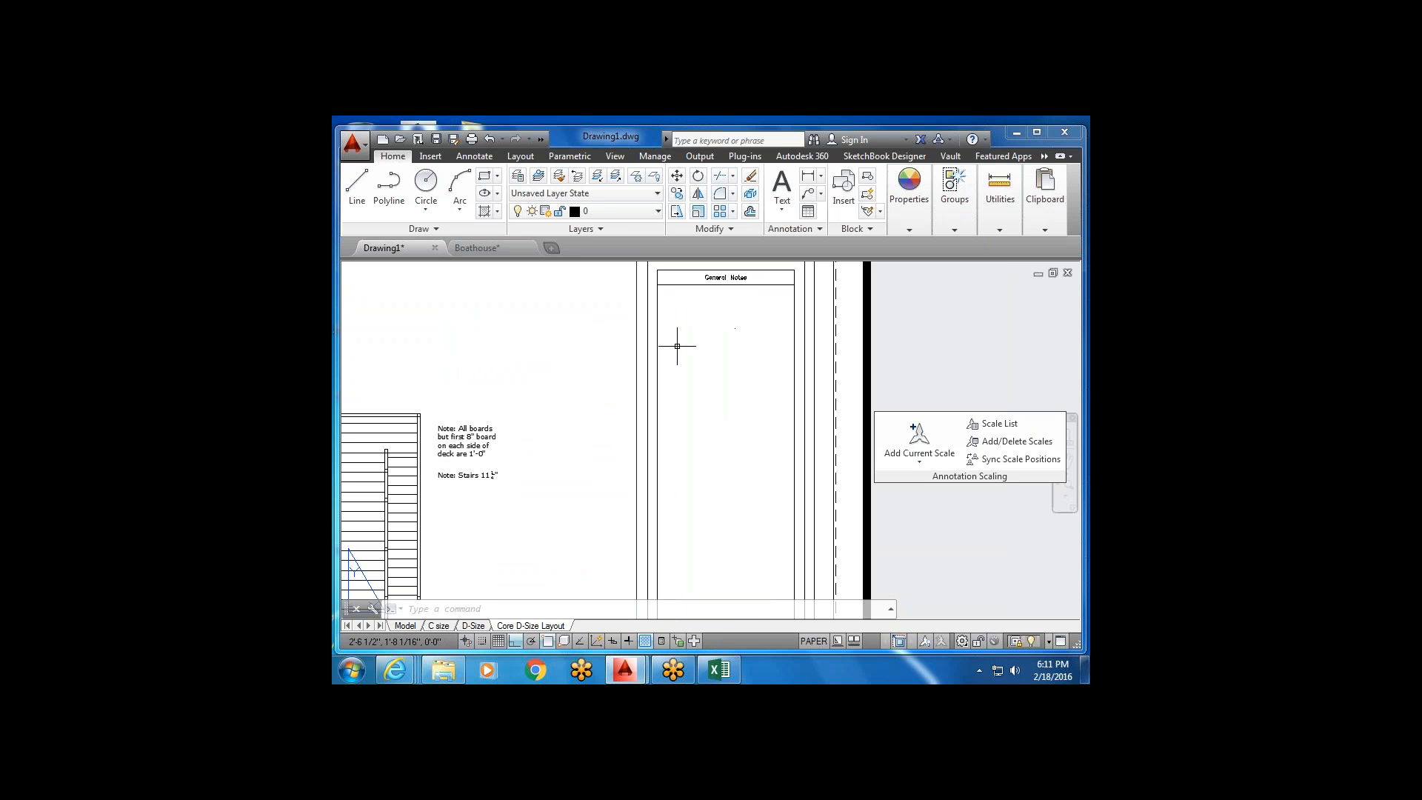
pyautogui.scroll(-5, 705, 333)
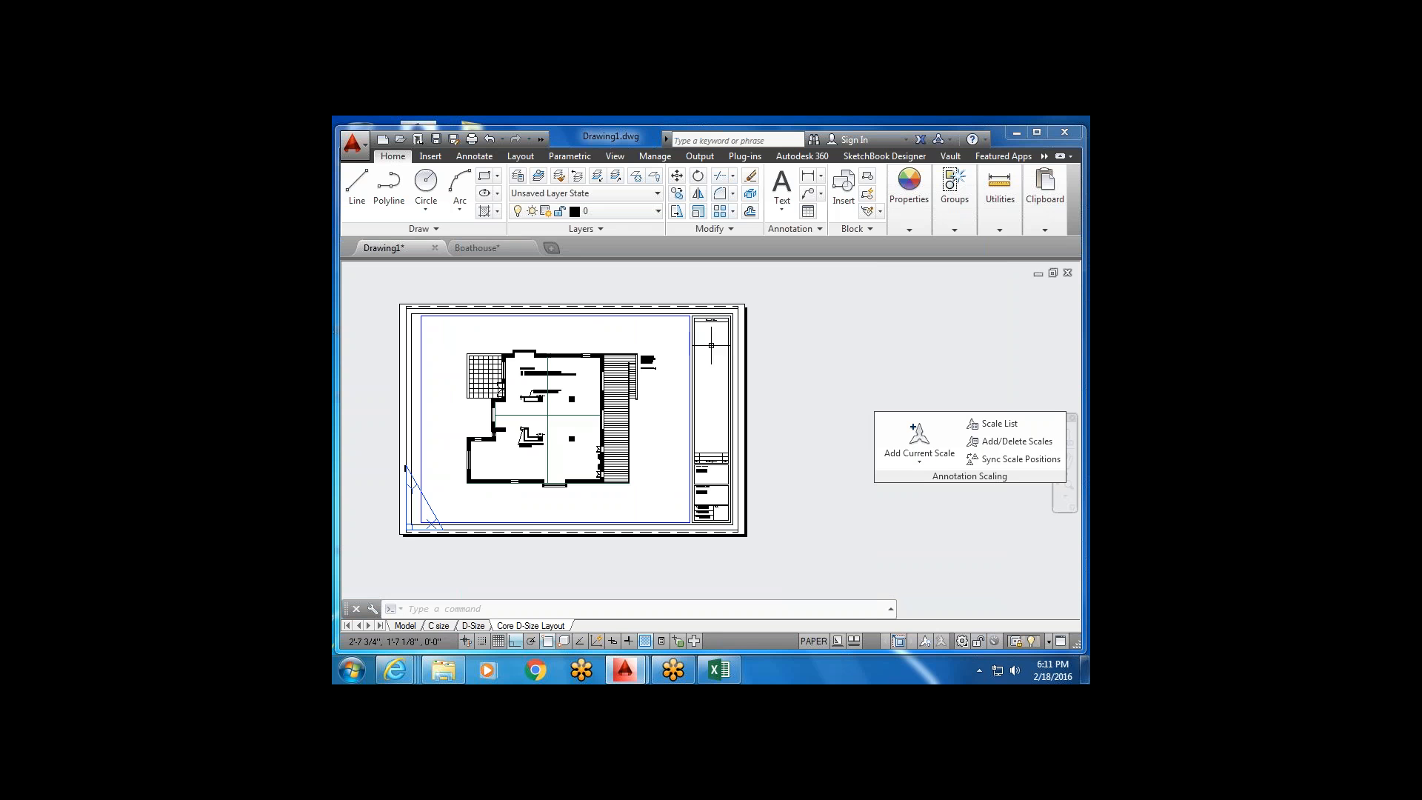
pyautogui.moveTo(489, 412)
pyautogui.mouseDown(button='middle')
pyautogui.moveTo(528, 358)
pyautogui.moveTo(501, 416)
pyautogui.mouseUp(button='middle')
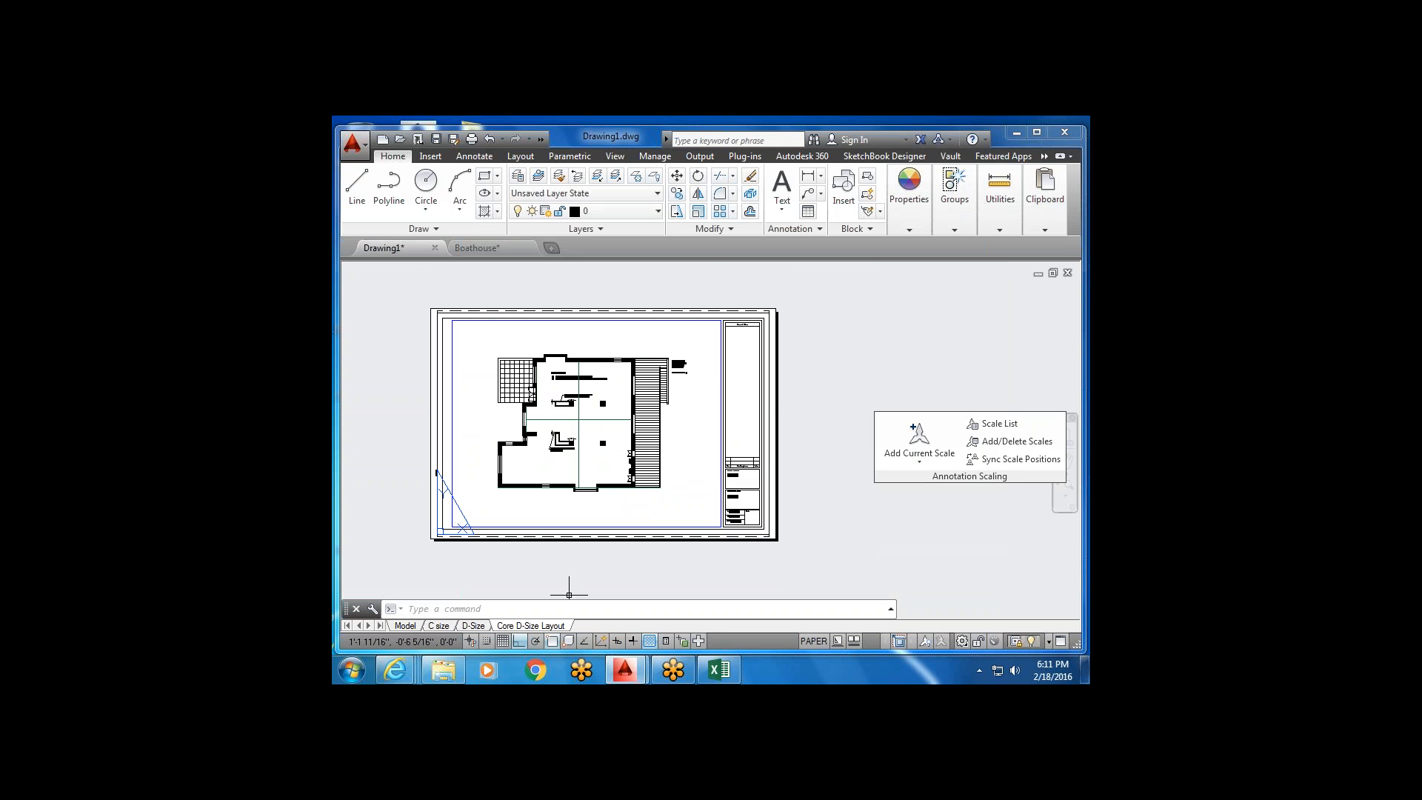
pyautogui.scroll(4, 726, 485)
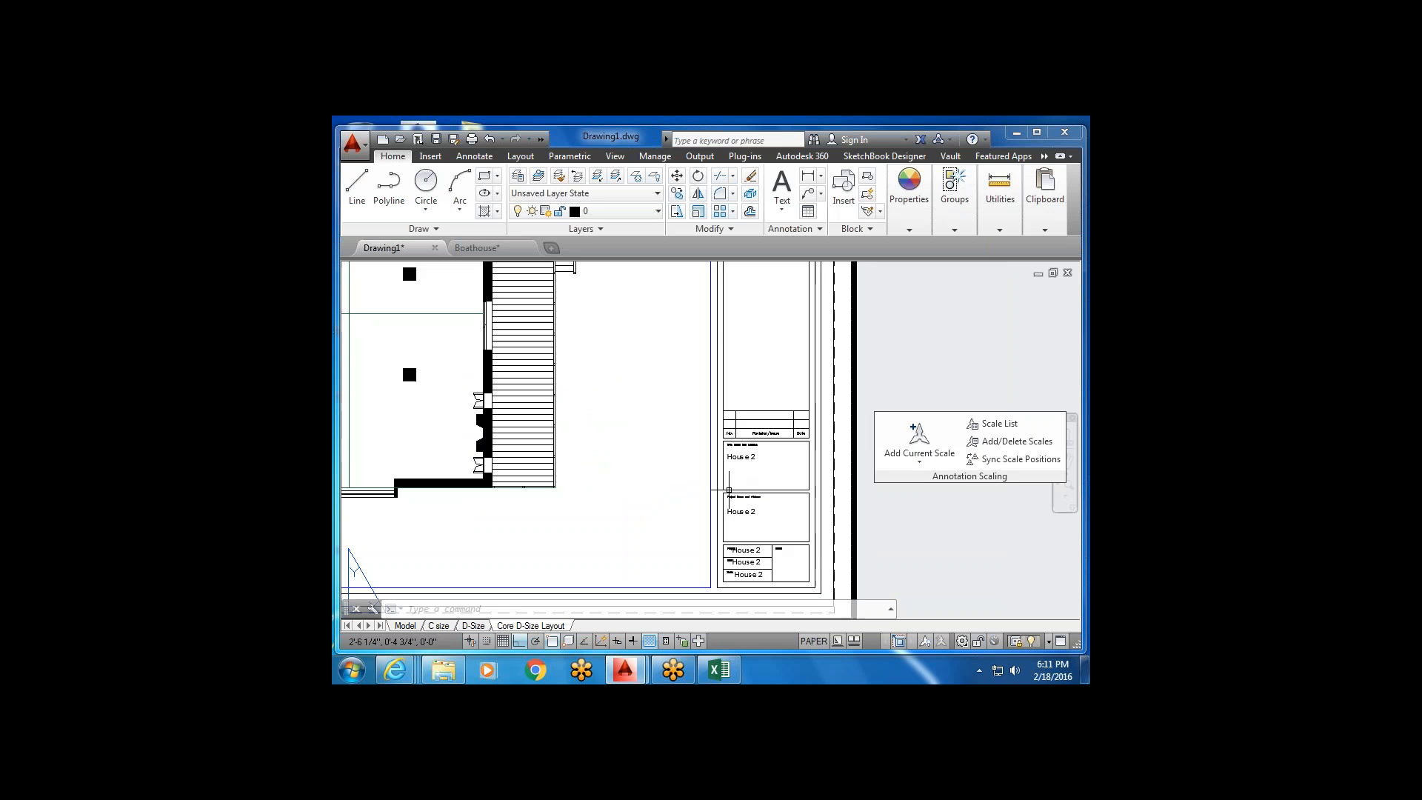
pyautogui.scroll(-4, 775, 457)
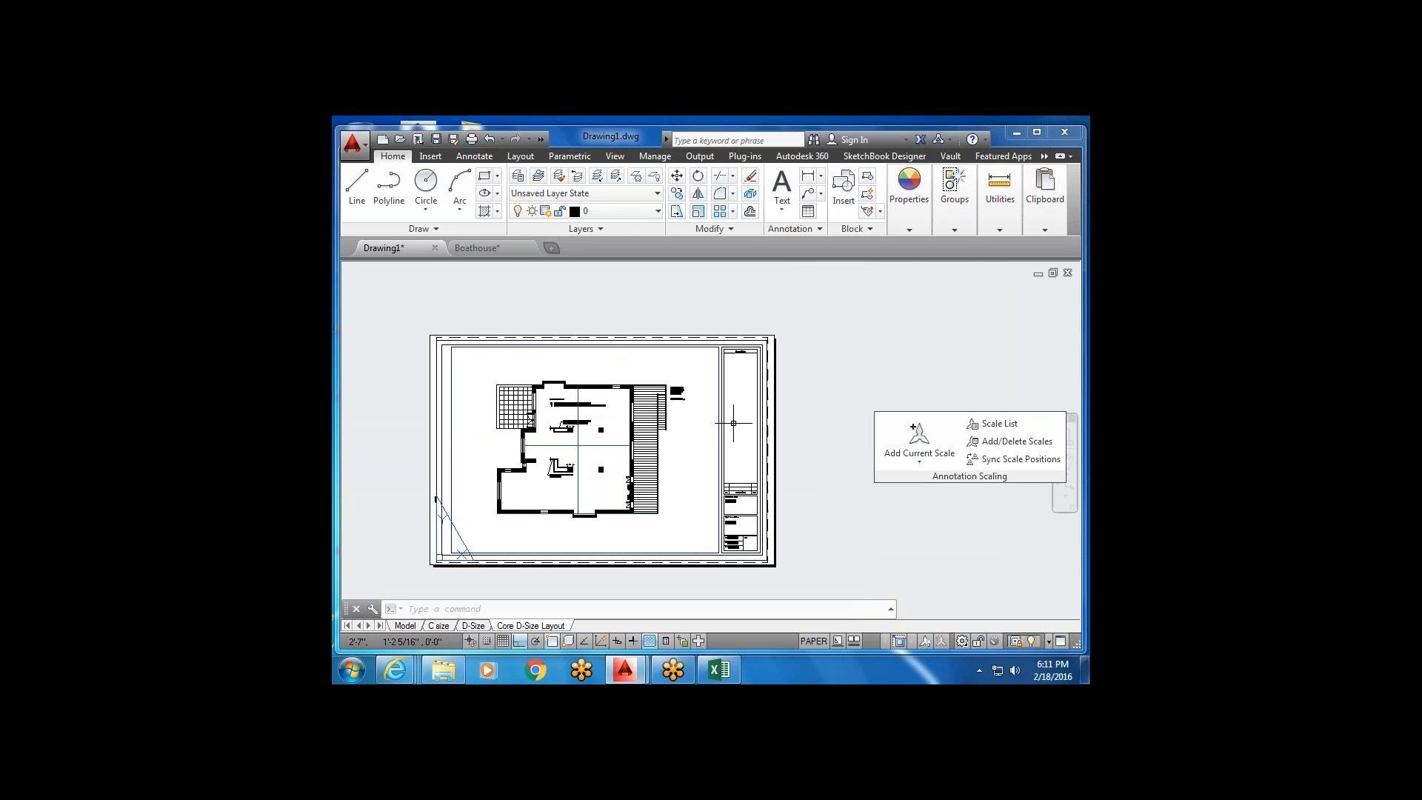
pyautogui.scroll(8, 715, 407)
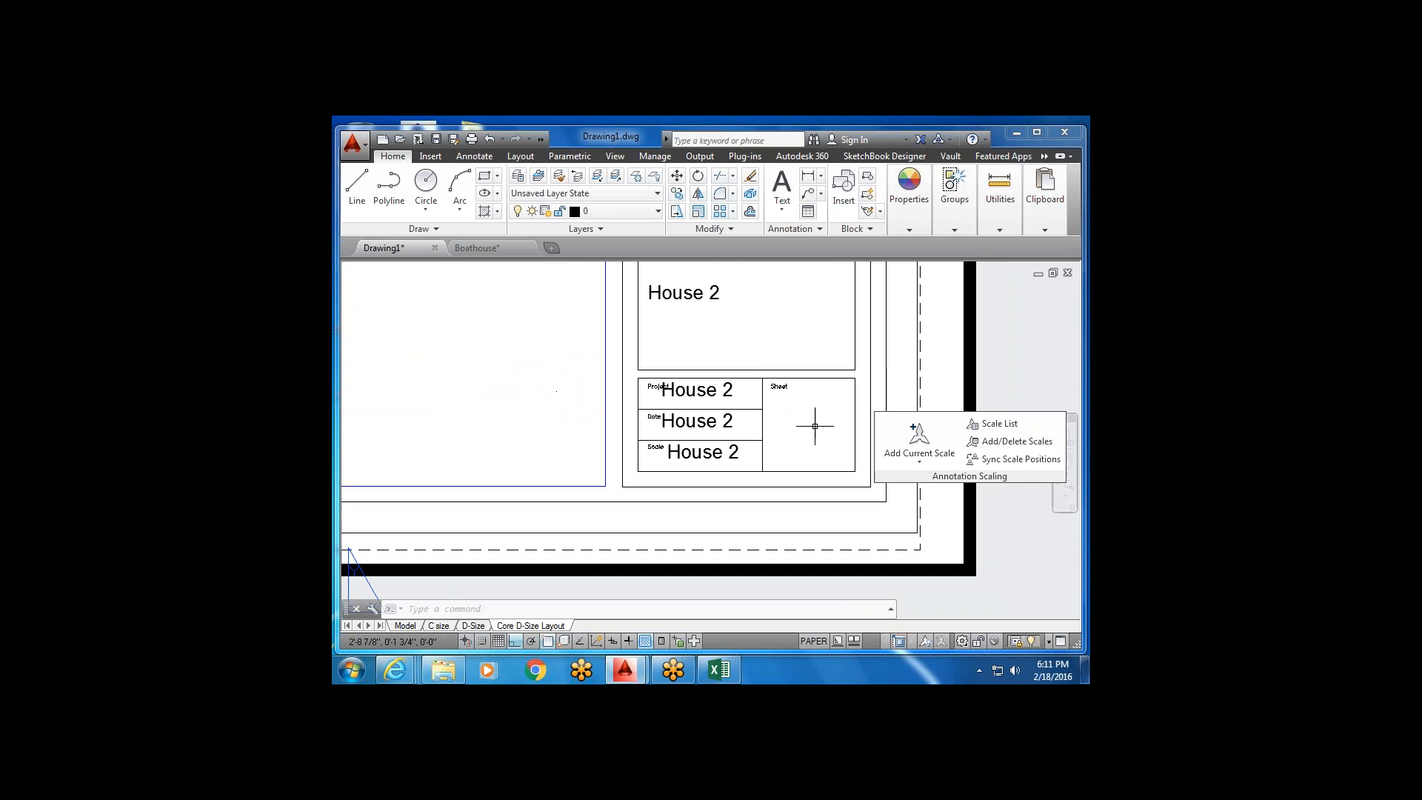
pyautogui.moveTo(816, 422); pyautogui.dragTo(696, 427, button='middle')
pyautogui.scroll(-1, 707, 428)
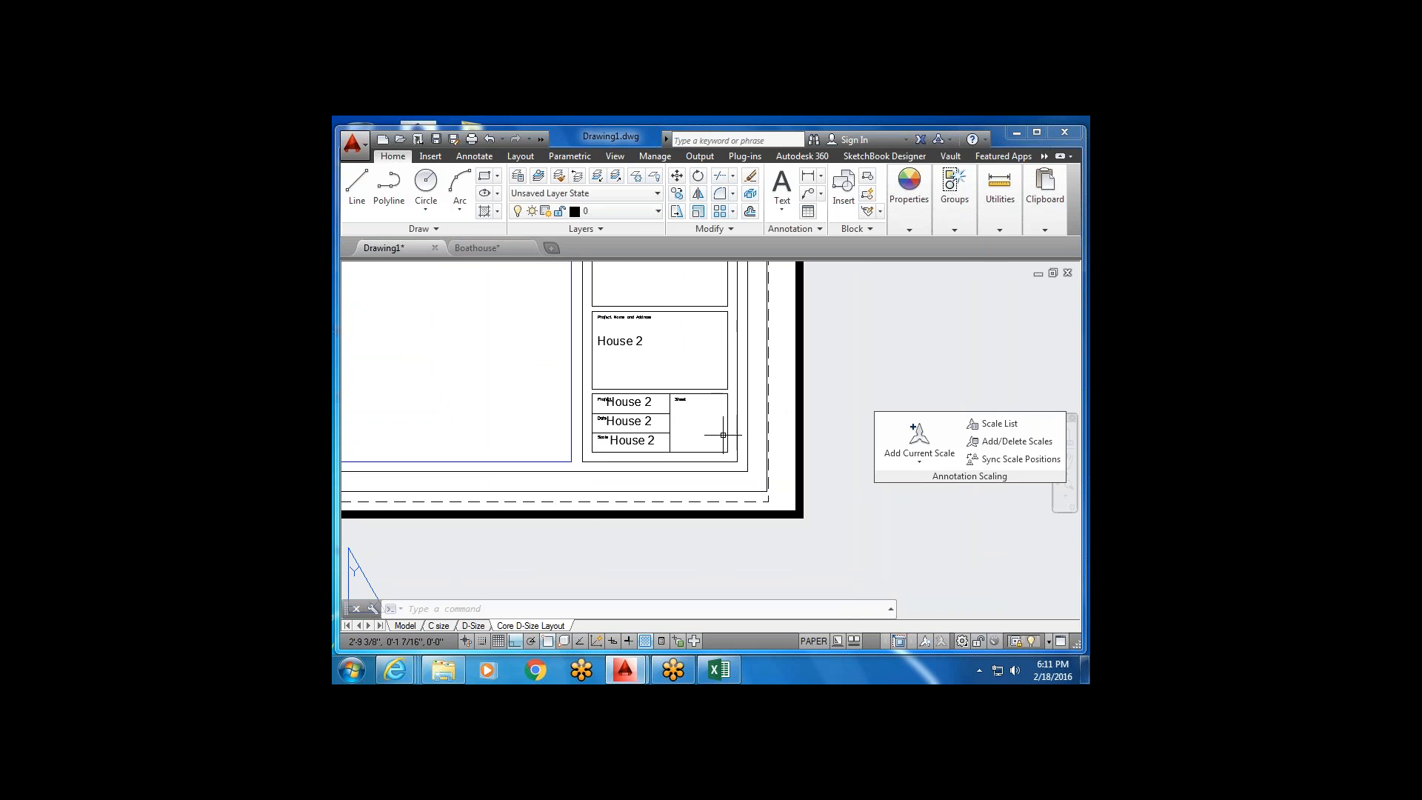
pyautogui.scroll(-2, 724, 435)
pyautogui.scroll(-2, 689, 476)
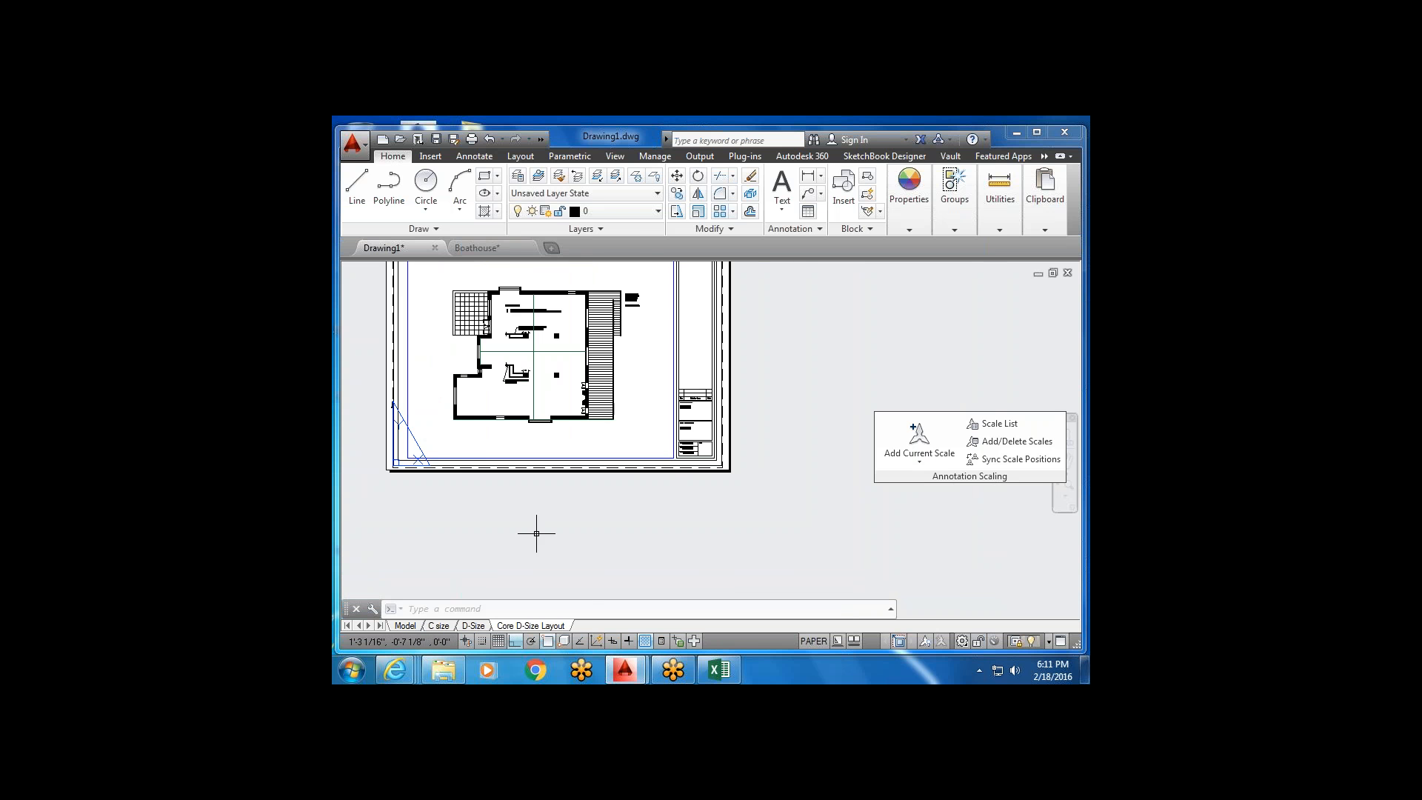
pyautogui.moveTo(533, 531); pyautogui.dragTo(602, 542, button='middle')
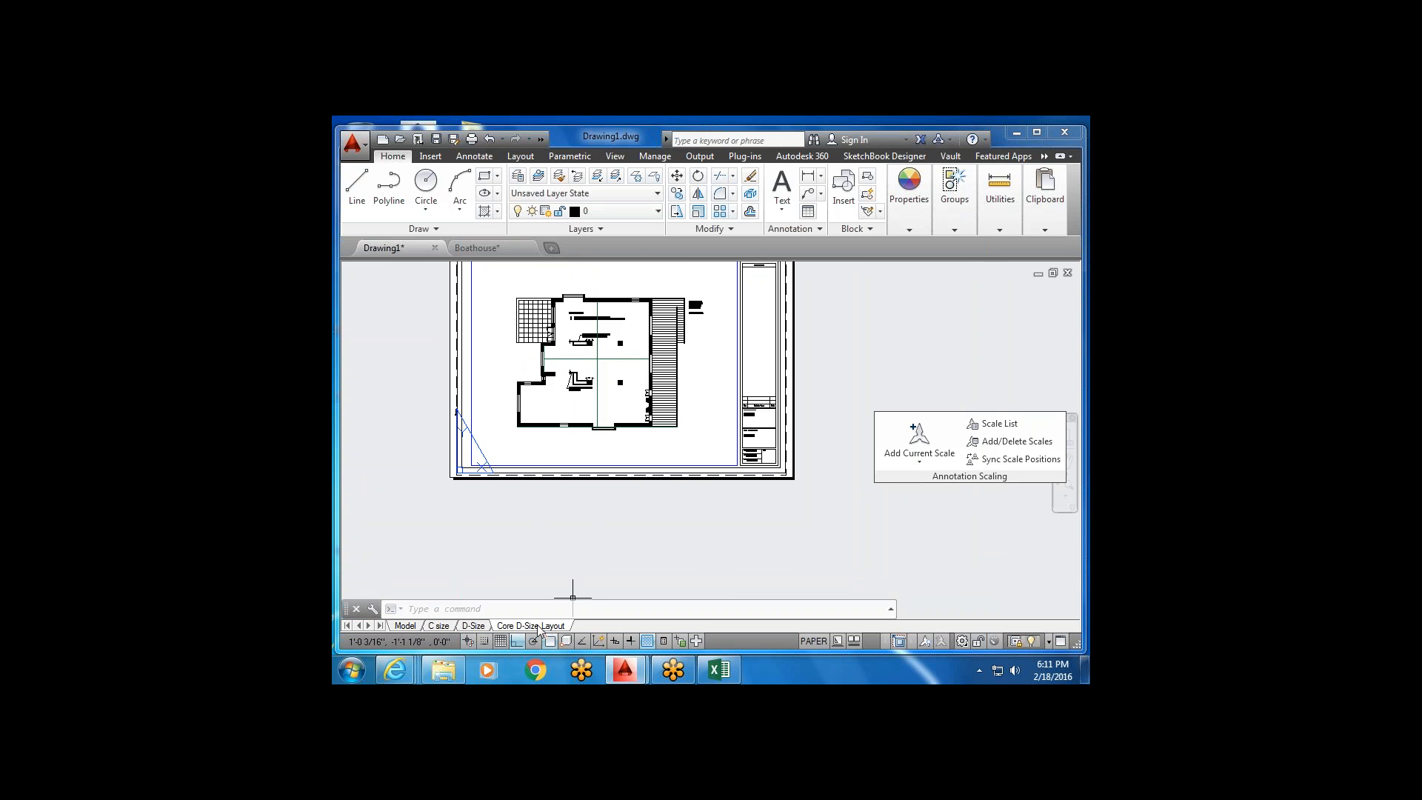
# Copy Core D-Size Layout with Move or Copy and open the new Core D-Size Layout (2) tab.
pyautogui.rightClick(539, 626)
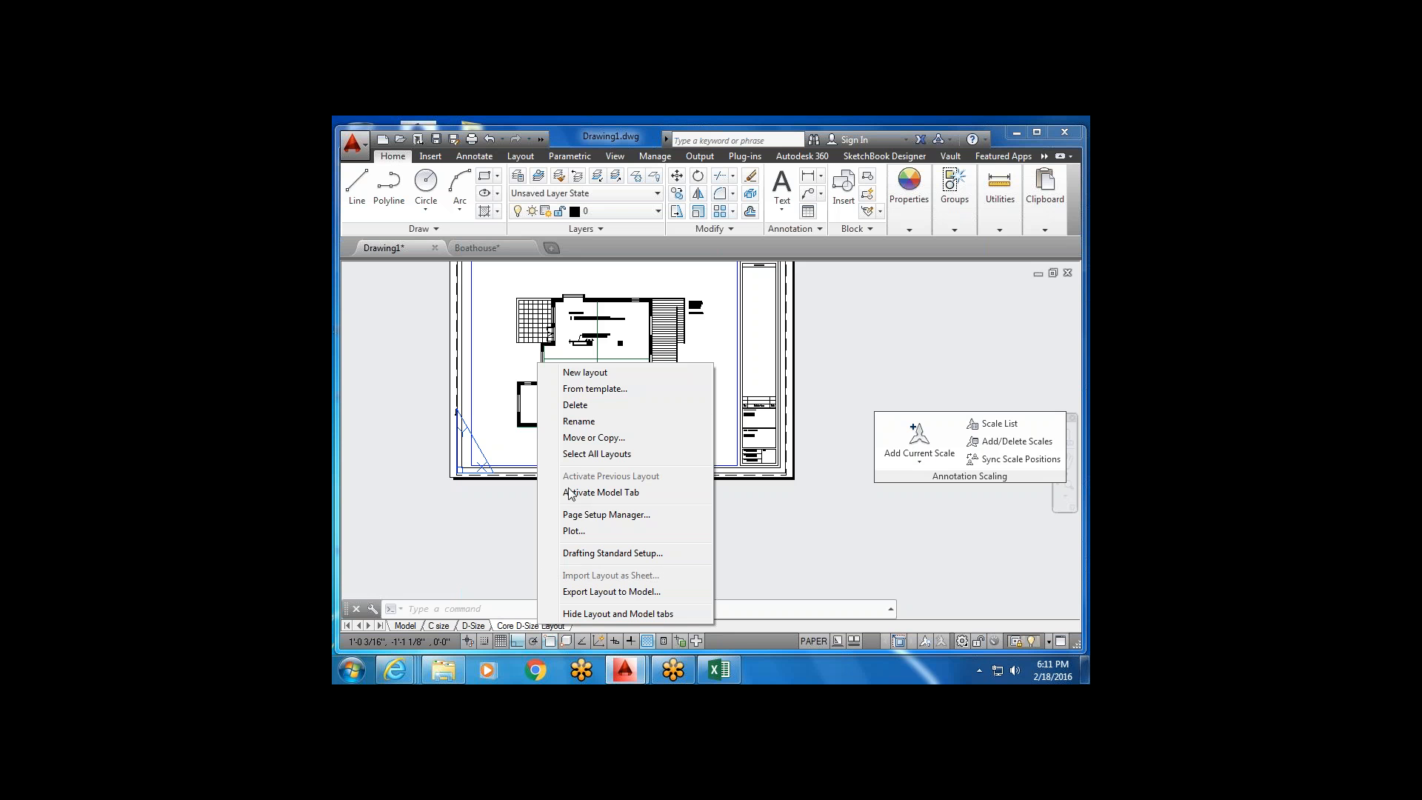
pyautogui.click(607, 440)
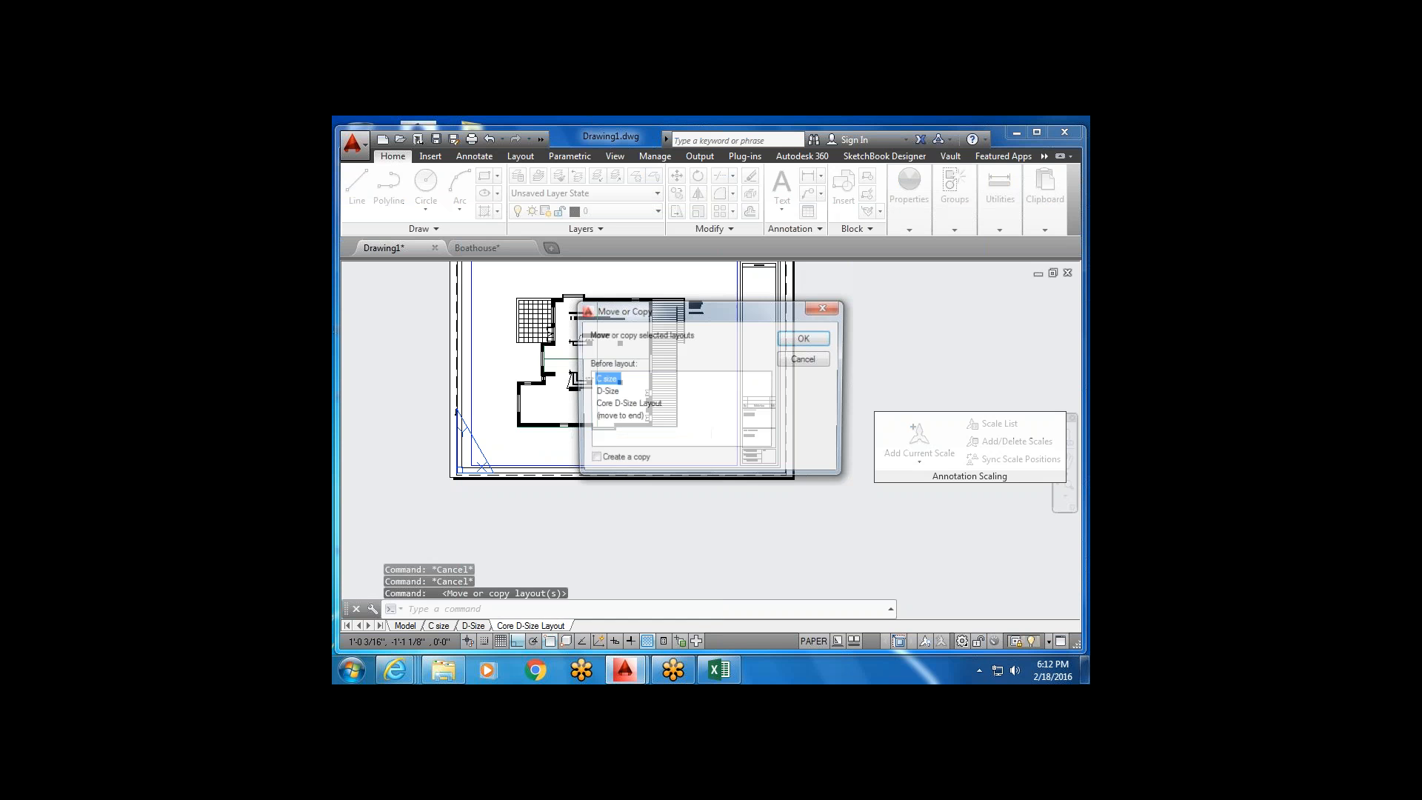
pyautogui.click(613, 405)
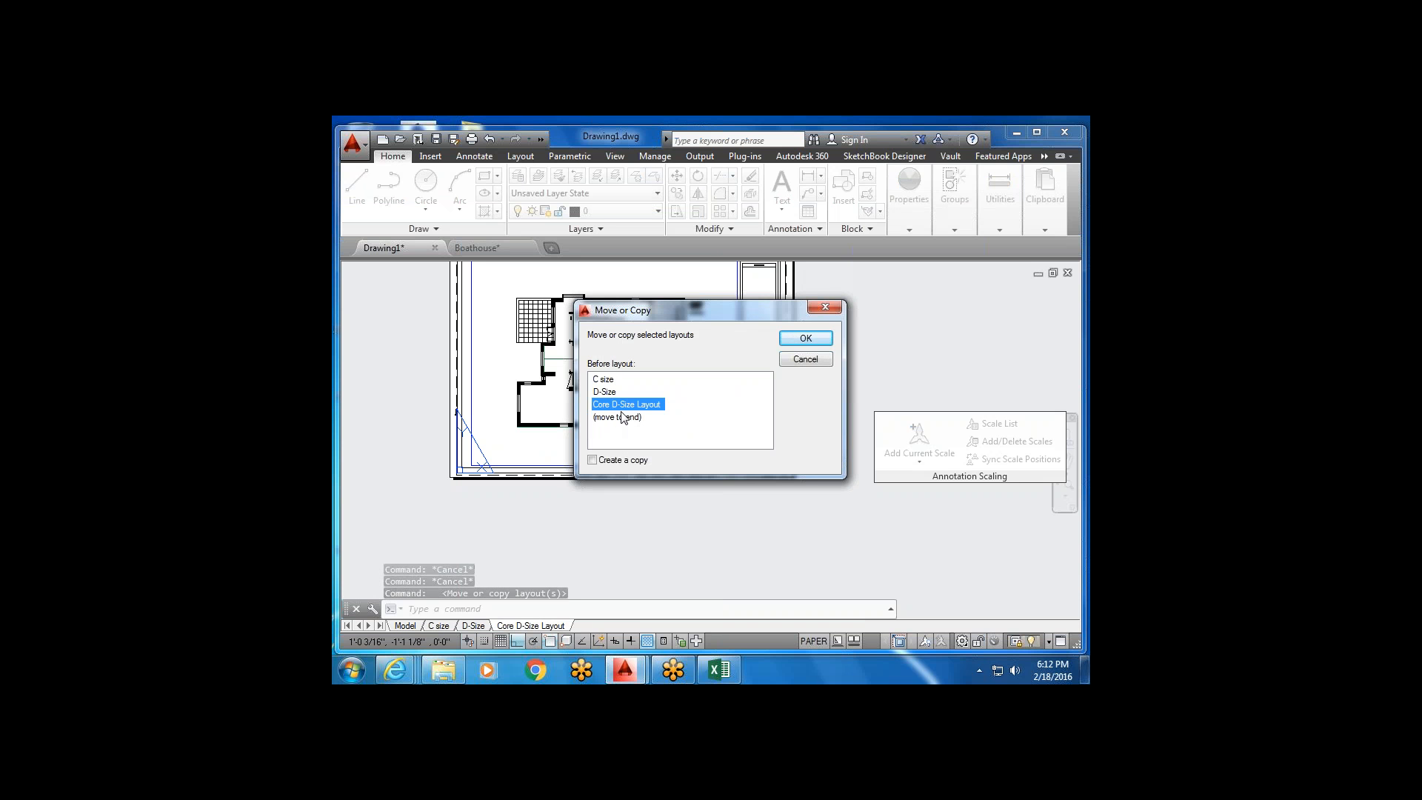
pyautogui.click(592, 460)
pyautogui.click(806, 338)
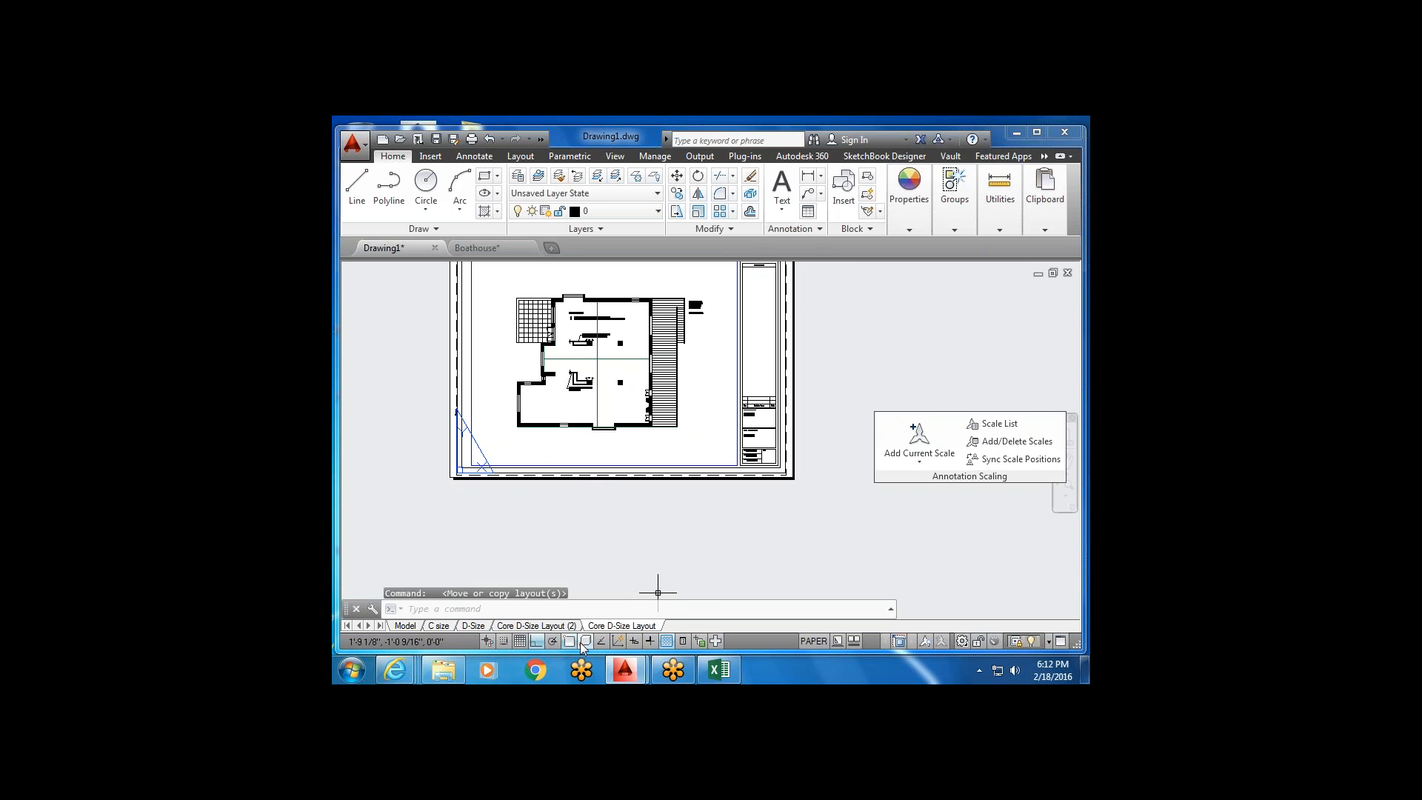
pyautogui.moveTo(565, 630)
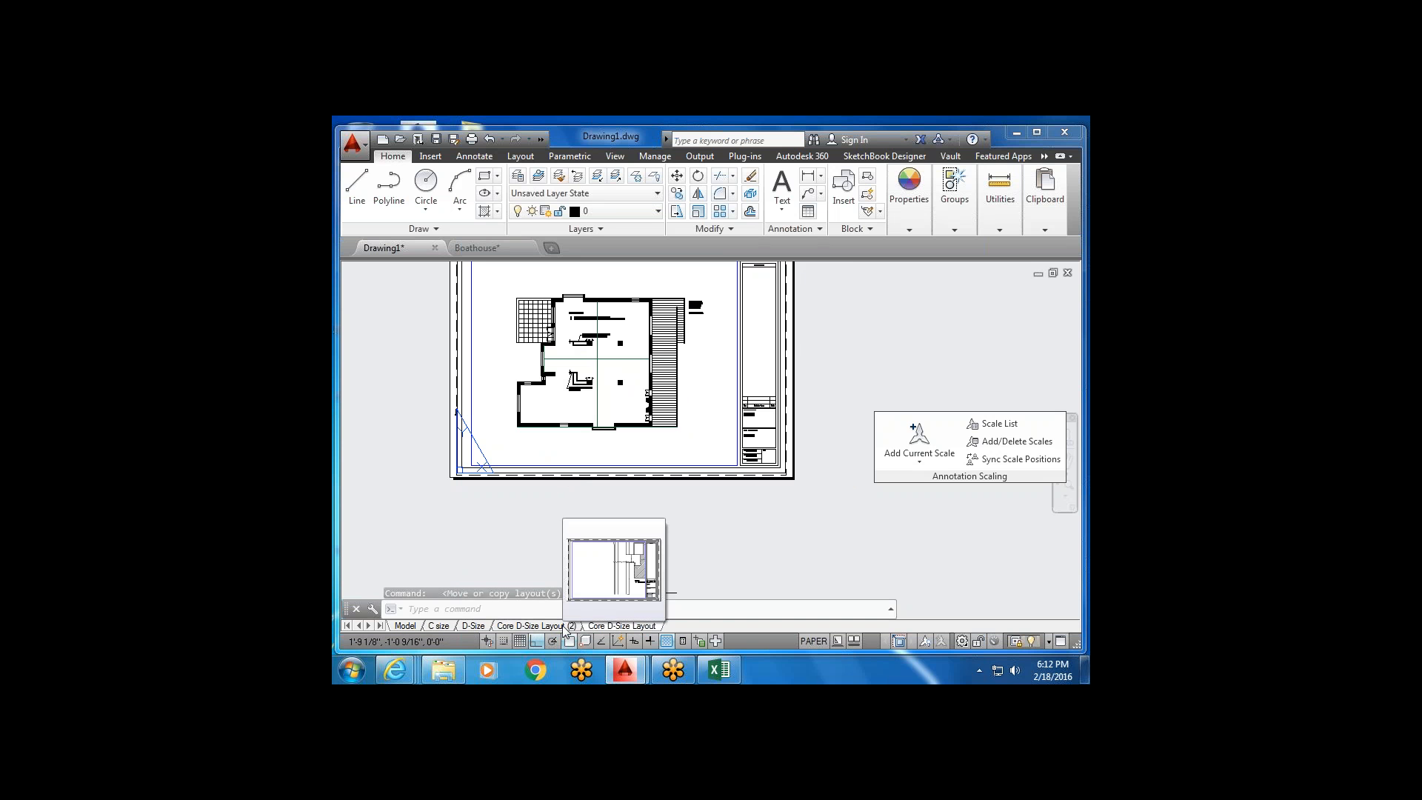
pyautogui.click(563, 628)
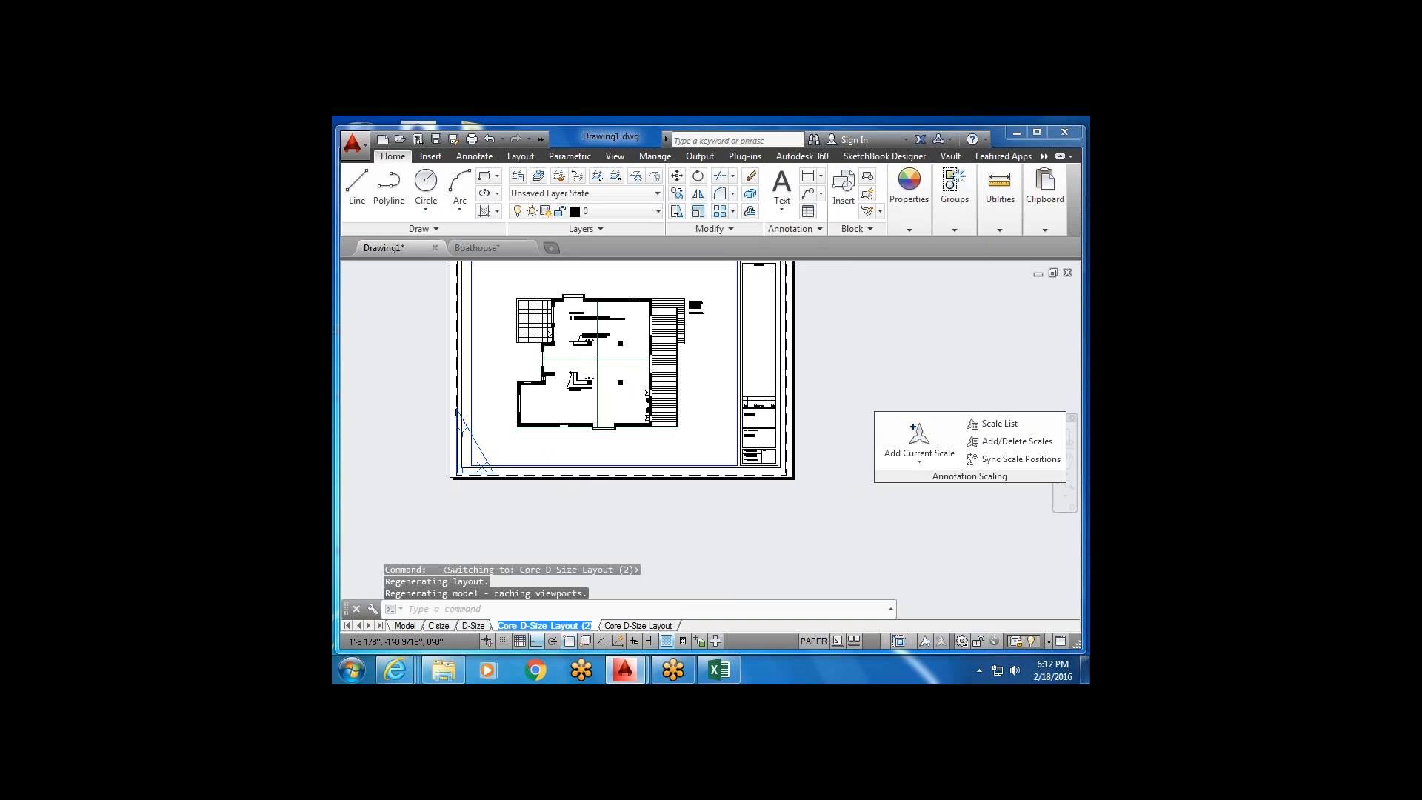
pyautogui.click(661, 533)
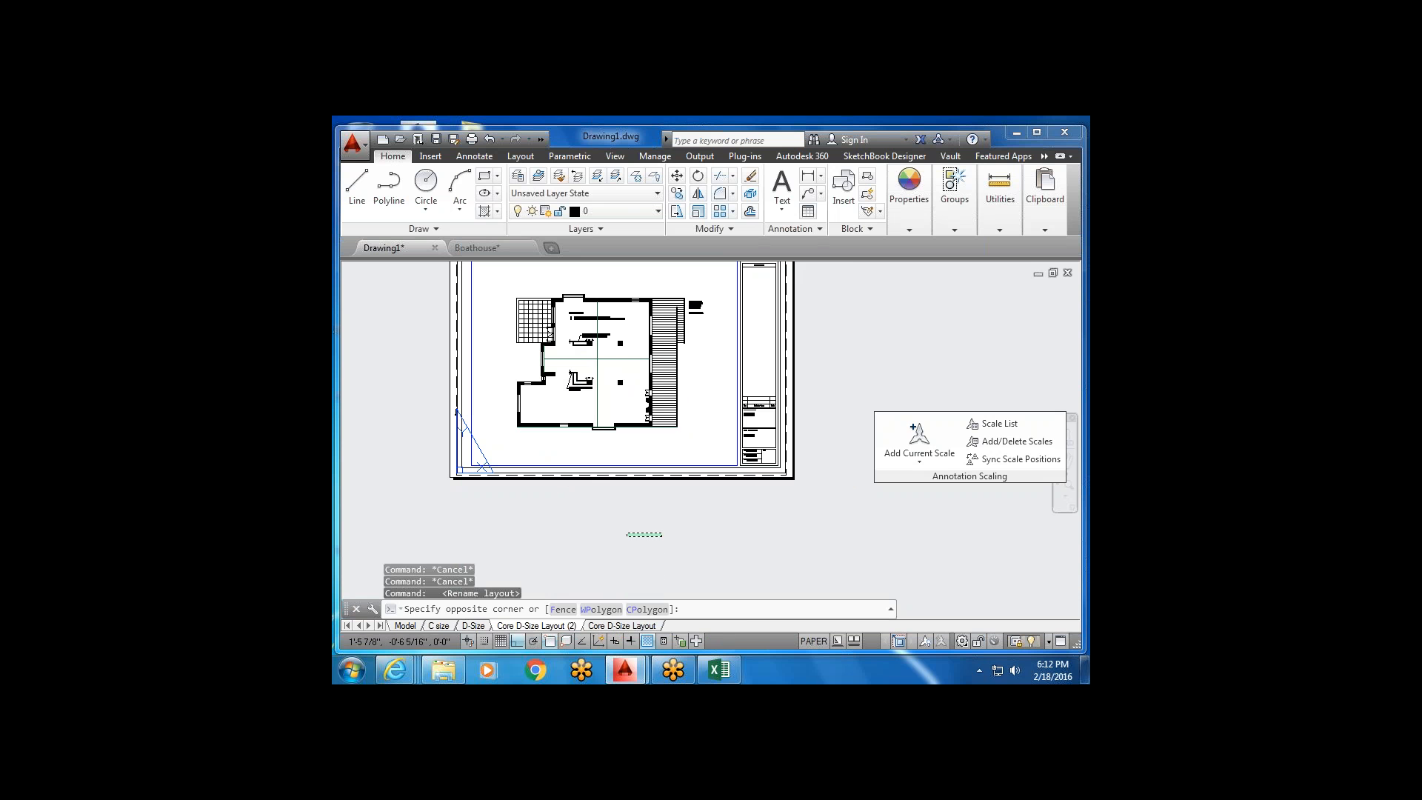
# Rename the copied layout tab, replacing 'Core D' with 'Reflected Ceiling Plan'.
pyautogui.click(628, 544)
pyautogui.rightClick(567, 626)
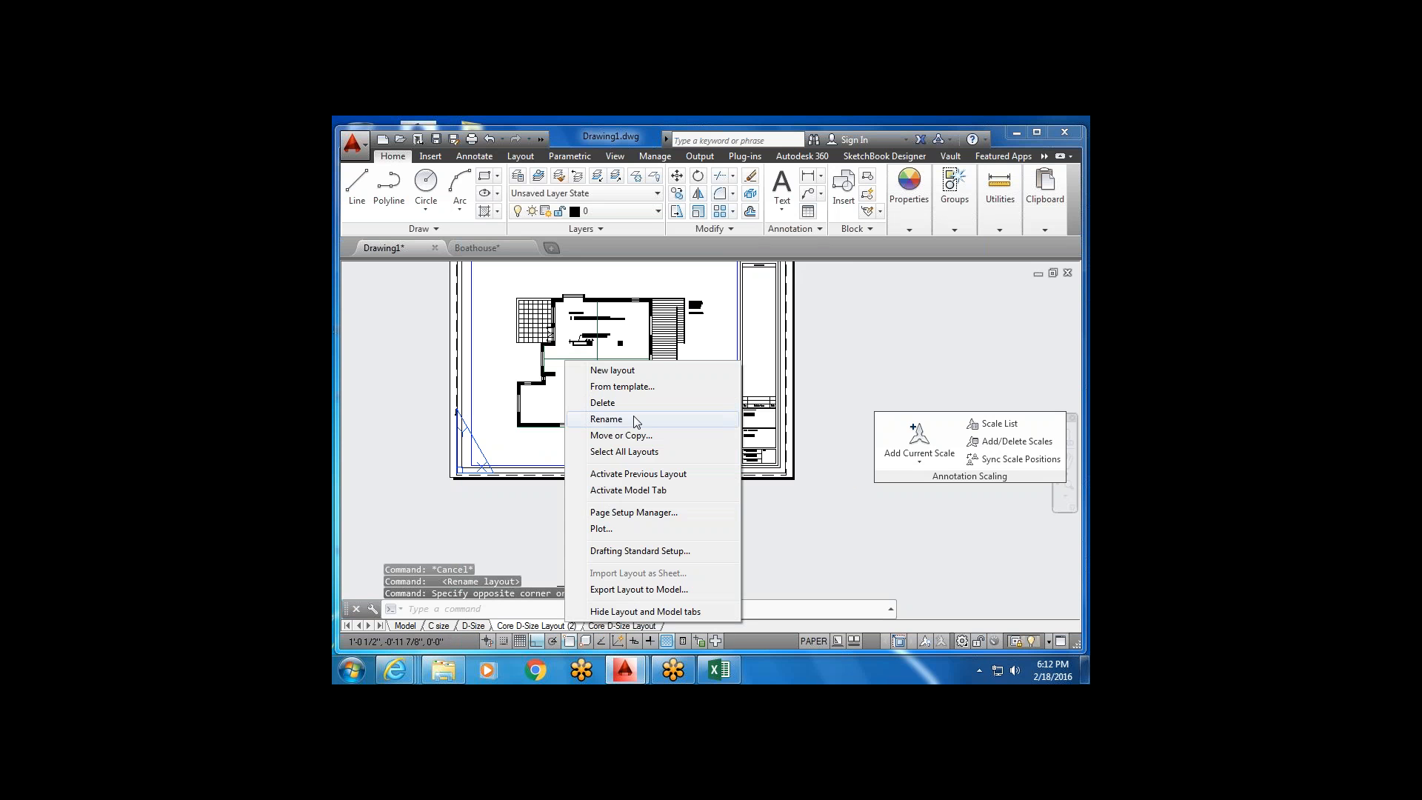
pyautogui.click(632, 416)
pyautogui.click(525, 627)
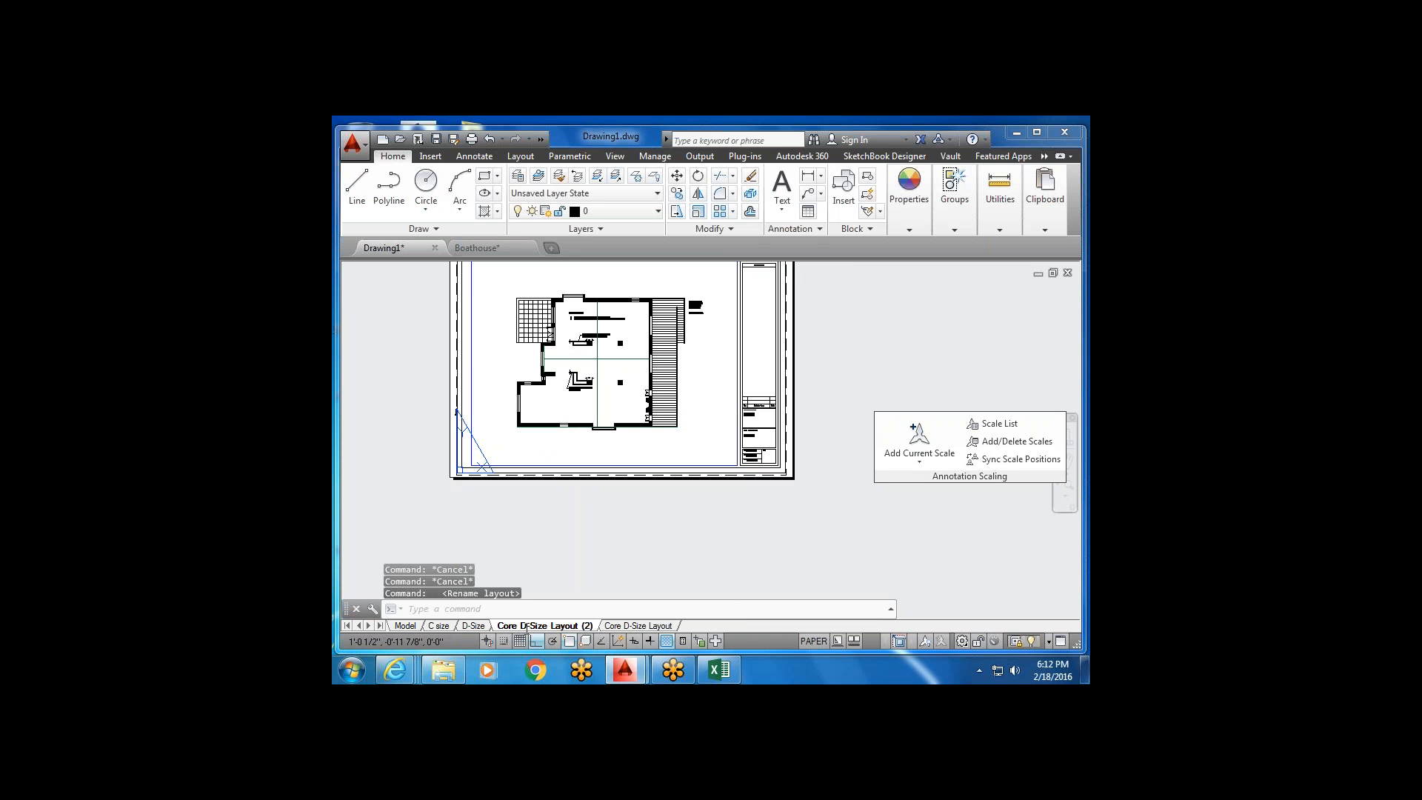
pyautogui.moveTo(514, 621); pyautogui.dragTo(492, 612)
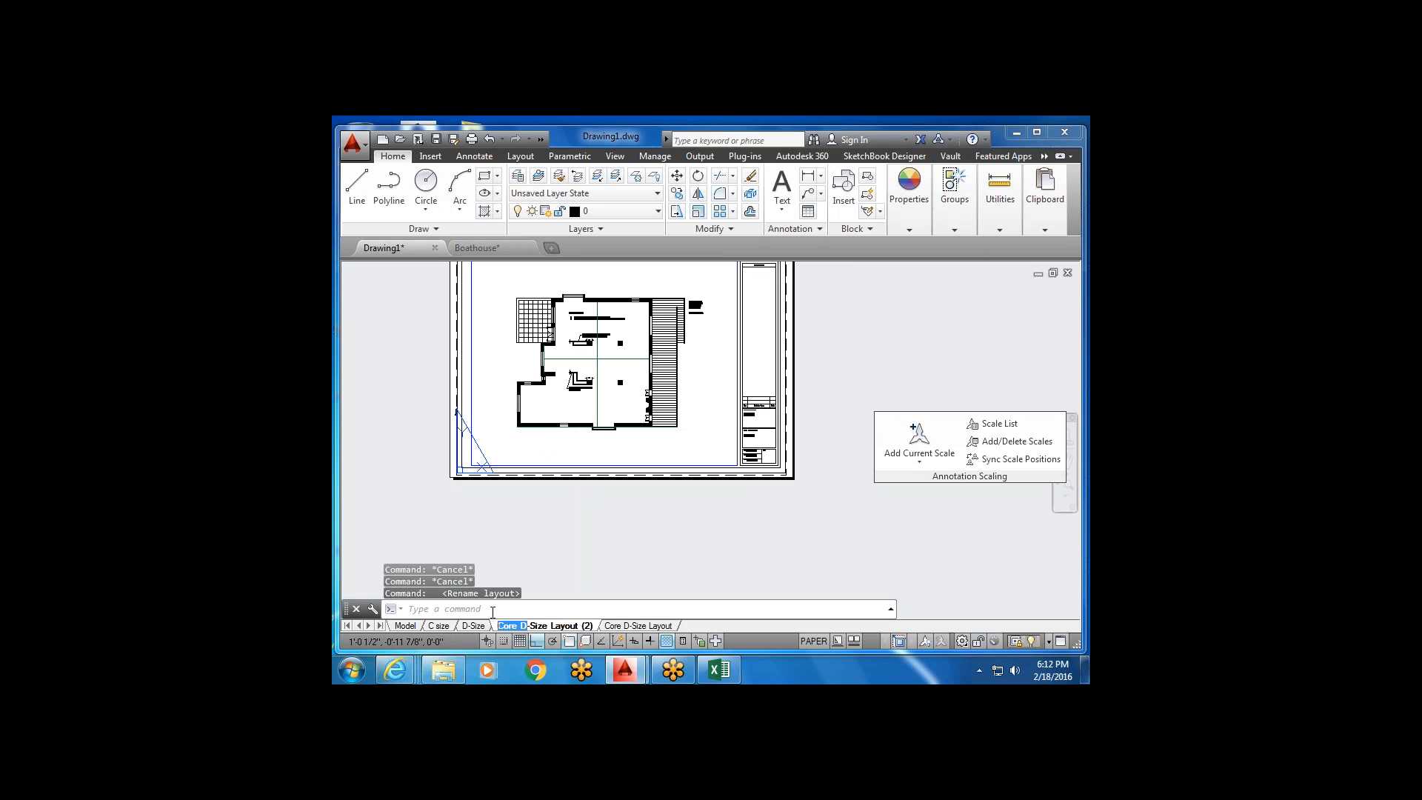
pyautogui.press('Delete')
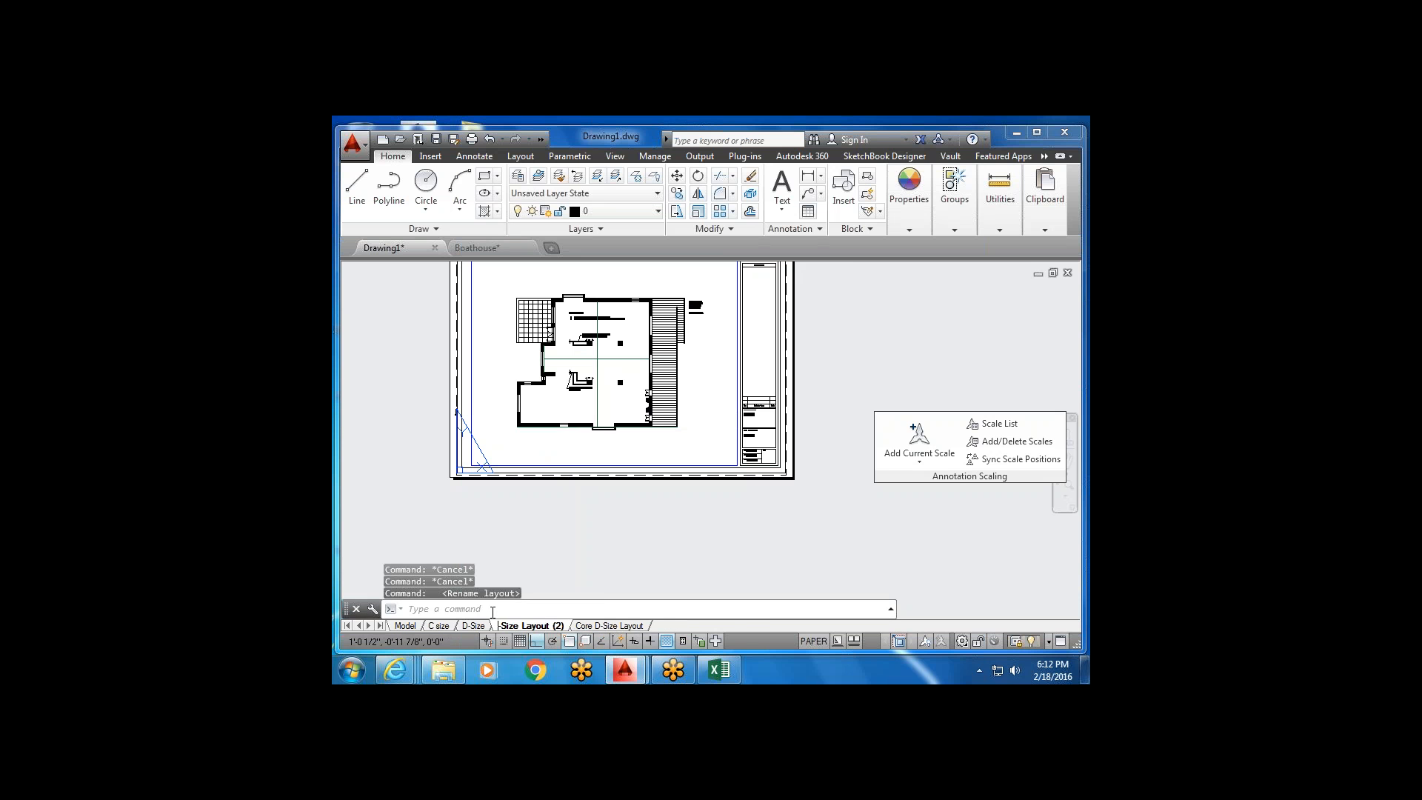
pyautogui.write('Reflecte')
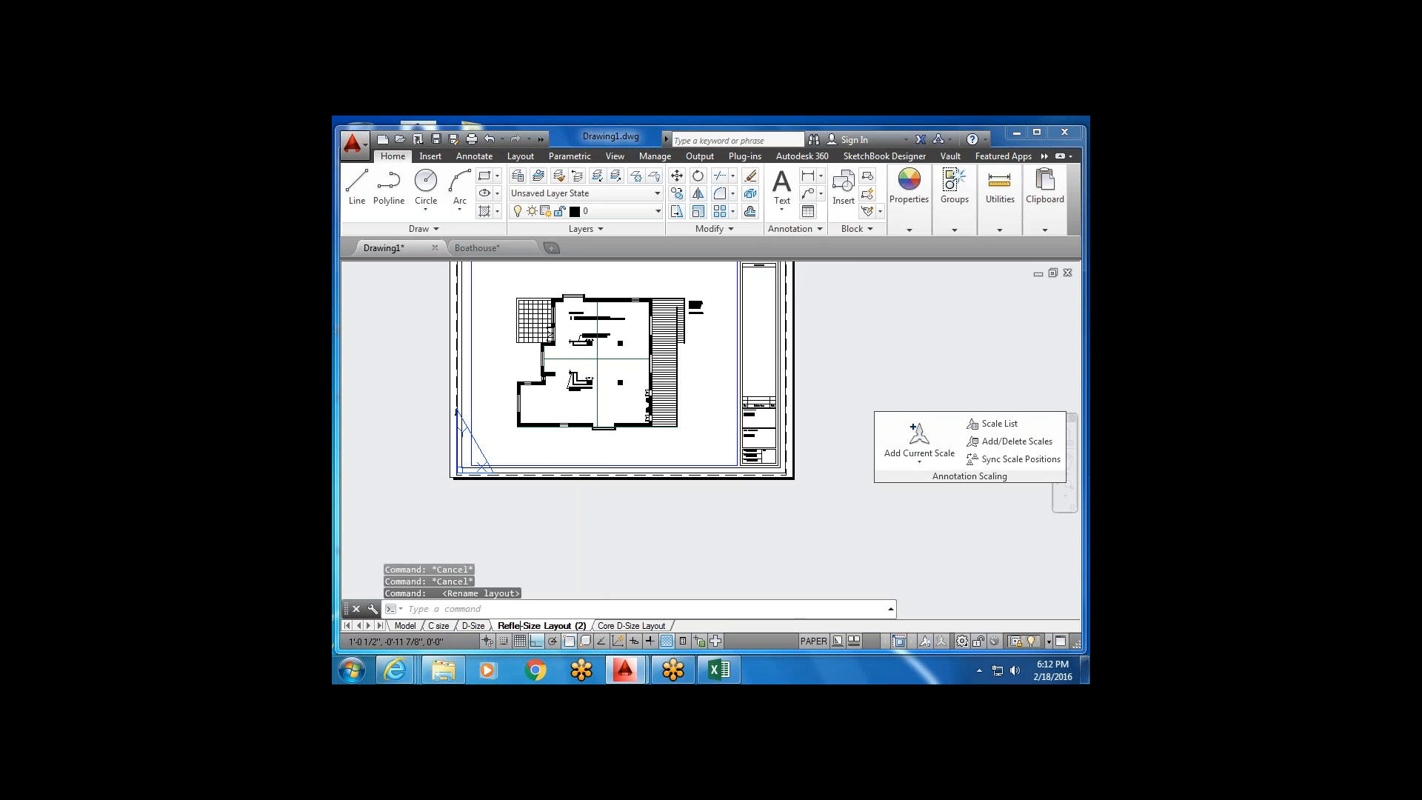
pyautogui.write('d ')
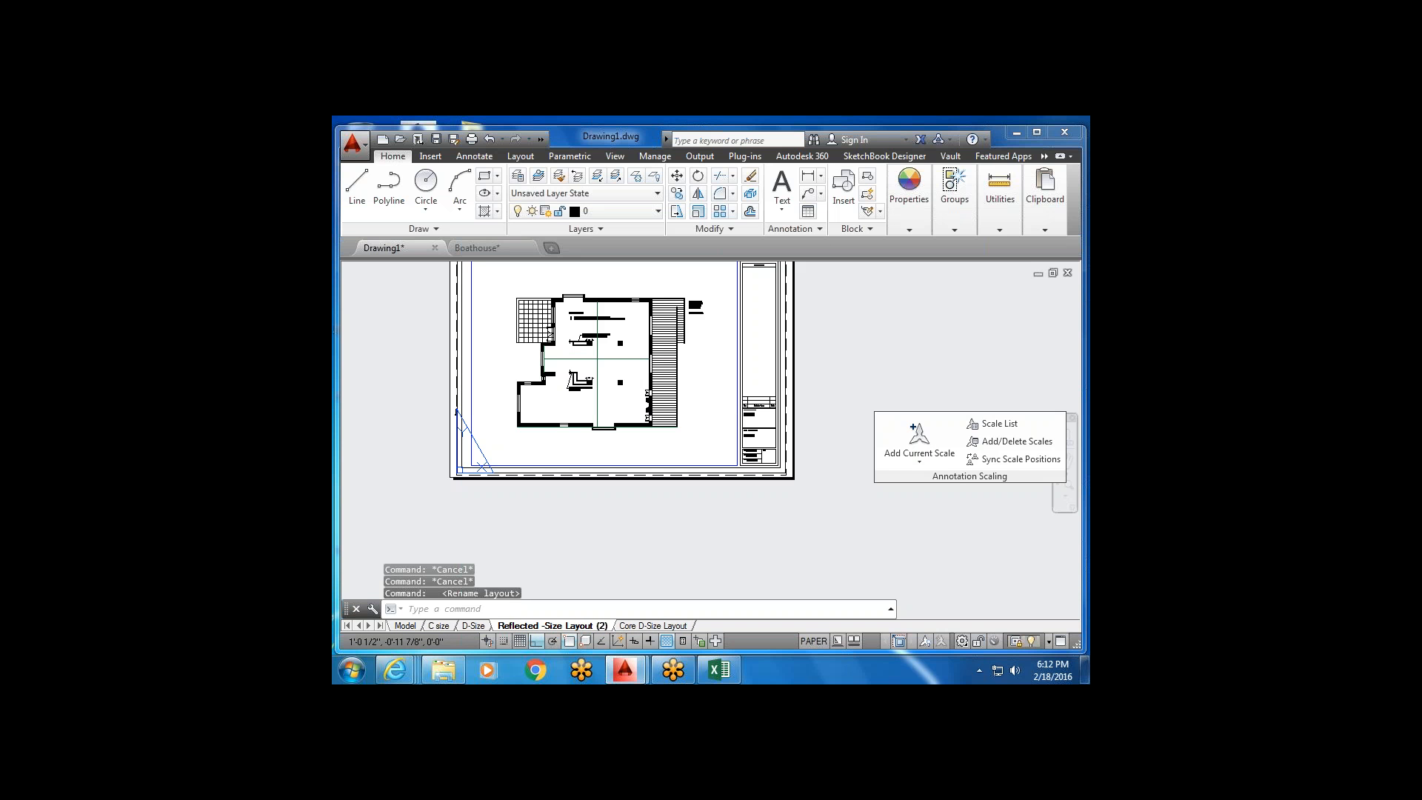
pyautogui.write('Ceiling Plan')
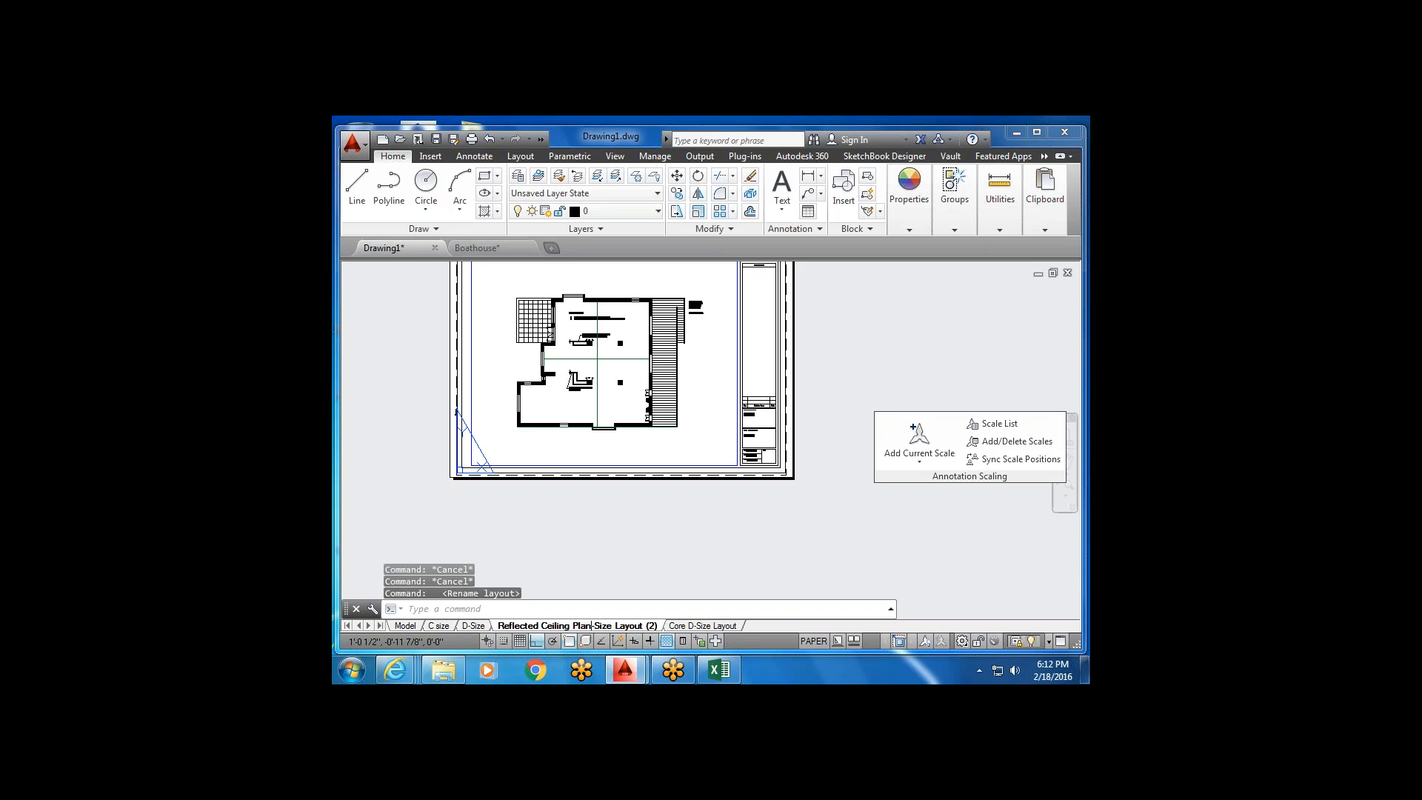
pyautogui.click(669, 549)
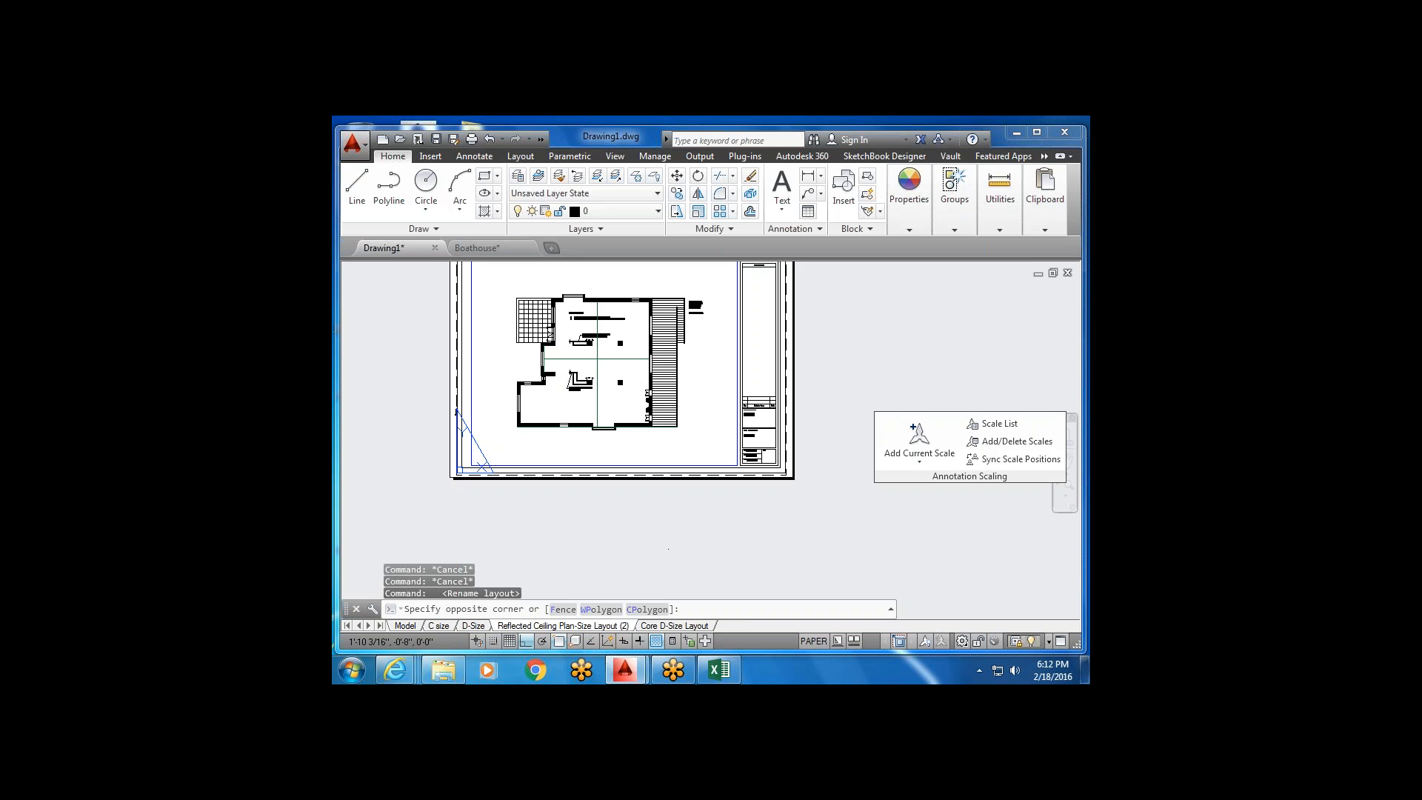
pyautogui.click(671, 551)
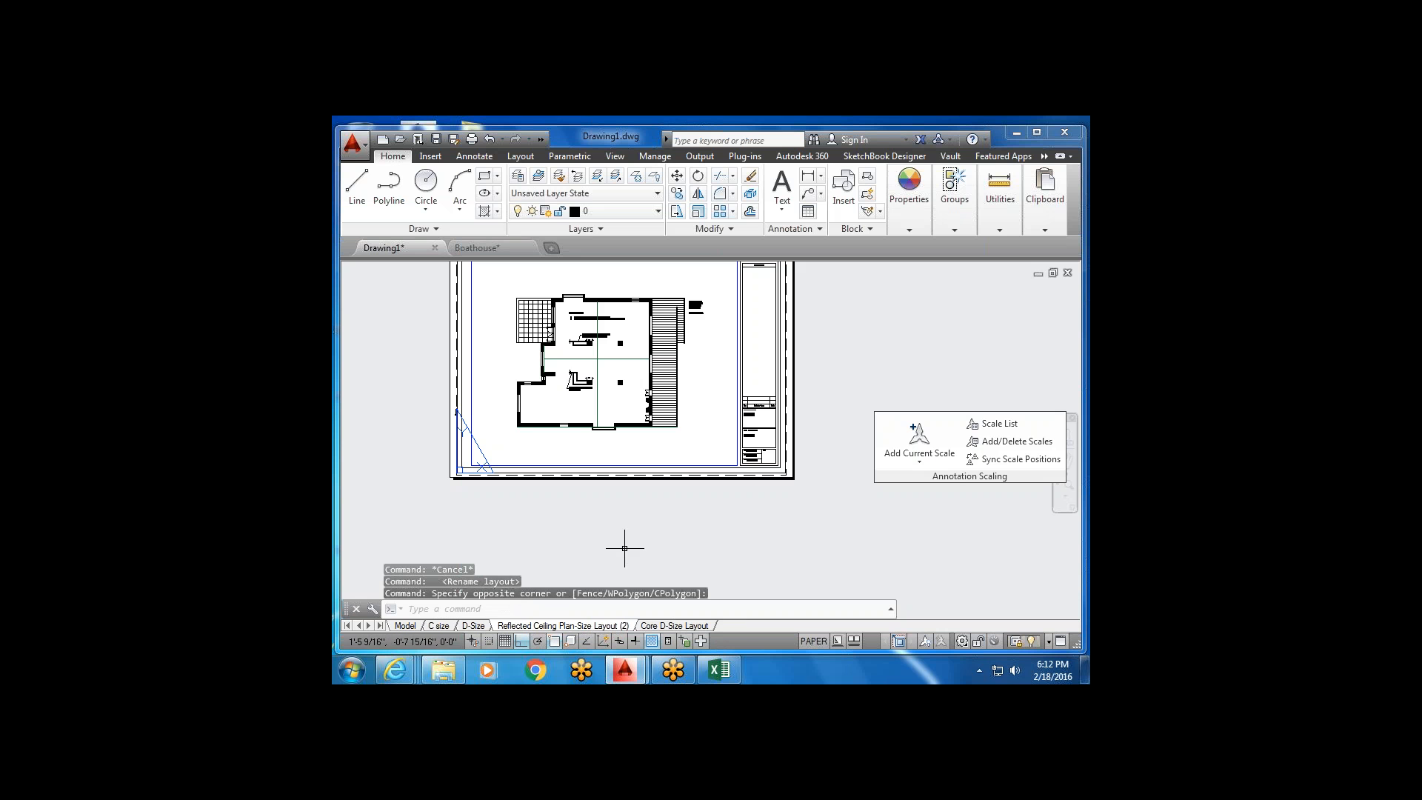
# Add the missing 'D' so the tab reads 'Reflected Ceiling Plan D-Size Layout (2)'.
pyautogui.doubleClick(606, 626)
pyautogui.click(596, 624)
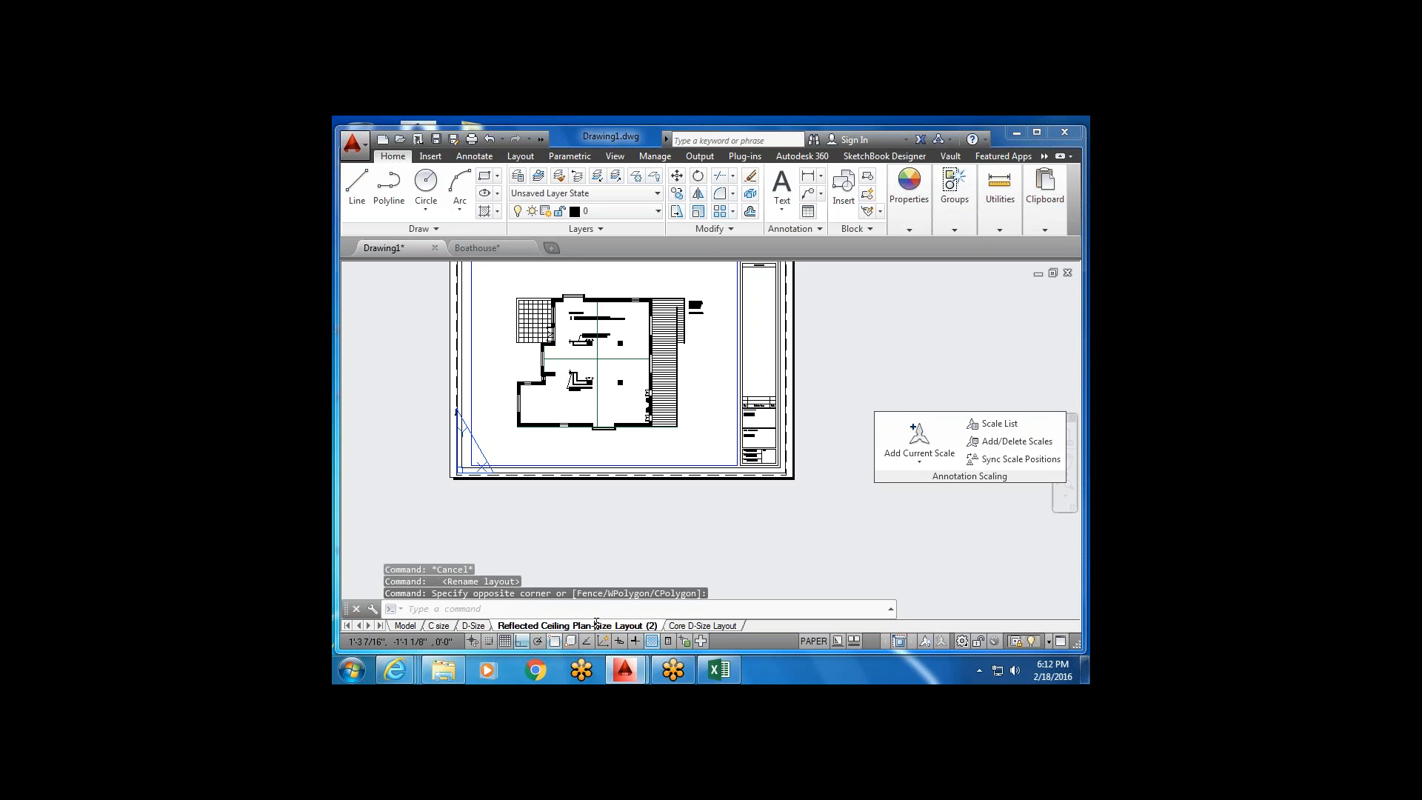
pyautogui.write('D-')
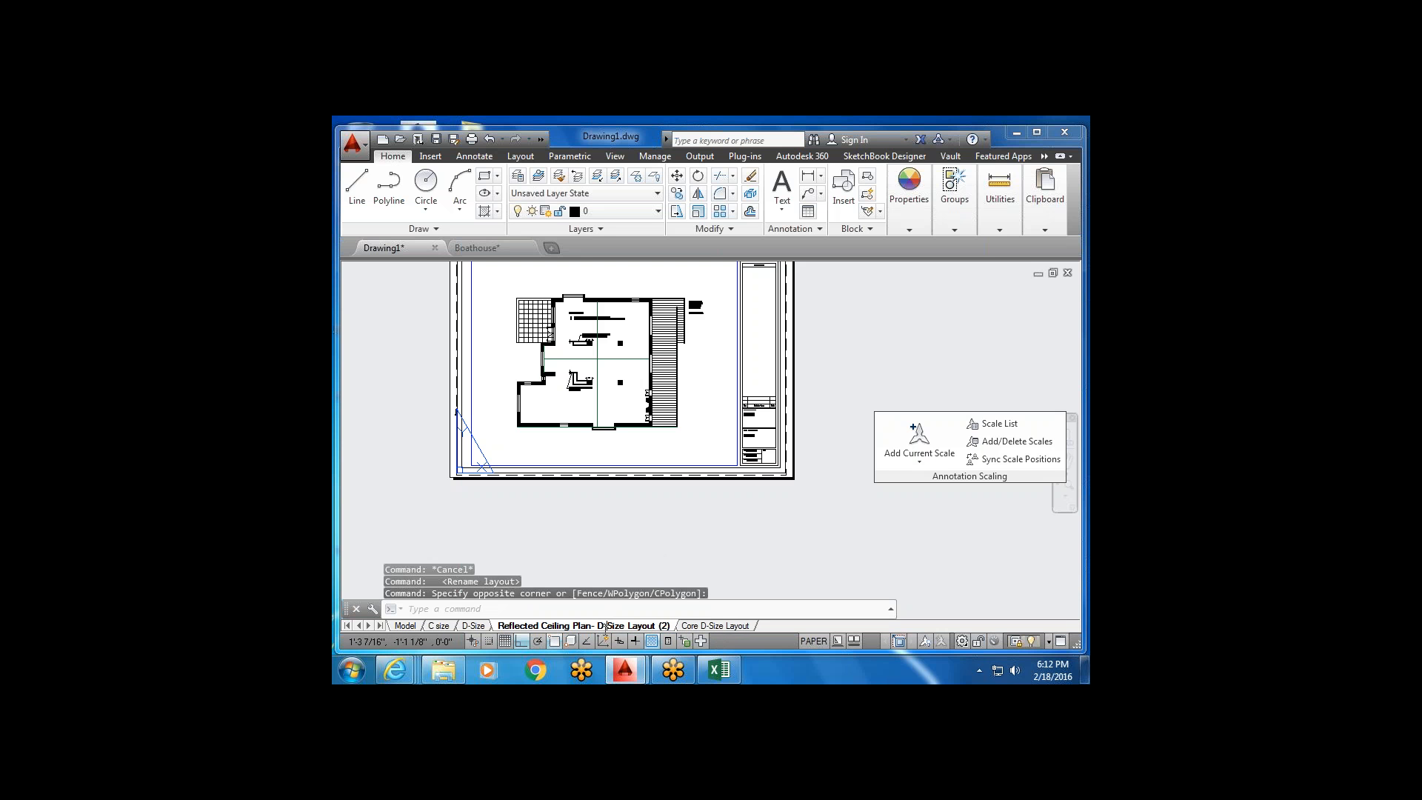
pyautogui.press('Return')
pyautogui.click(660, 546)
pyautogui.press('Escape')
pyautogui.scroll(-2, 666, 532)
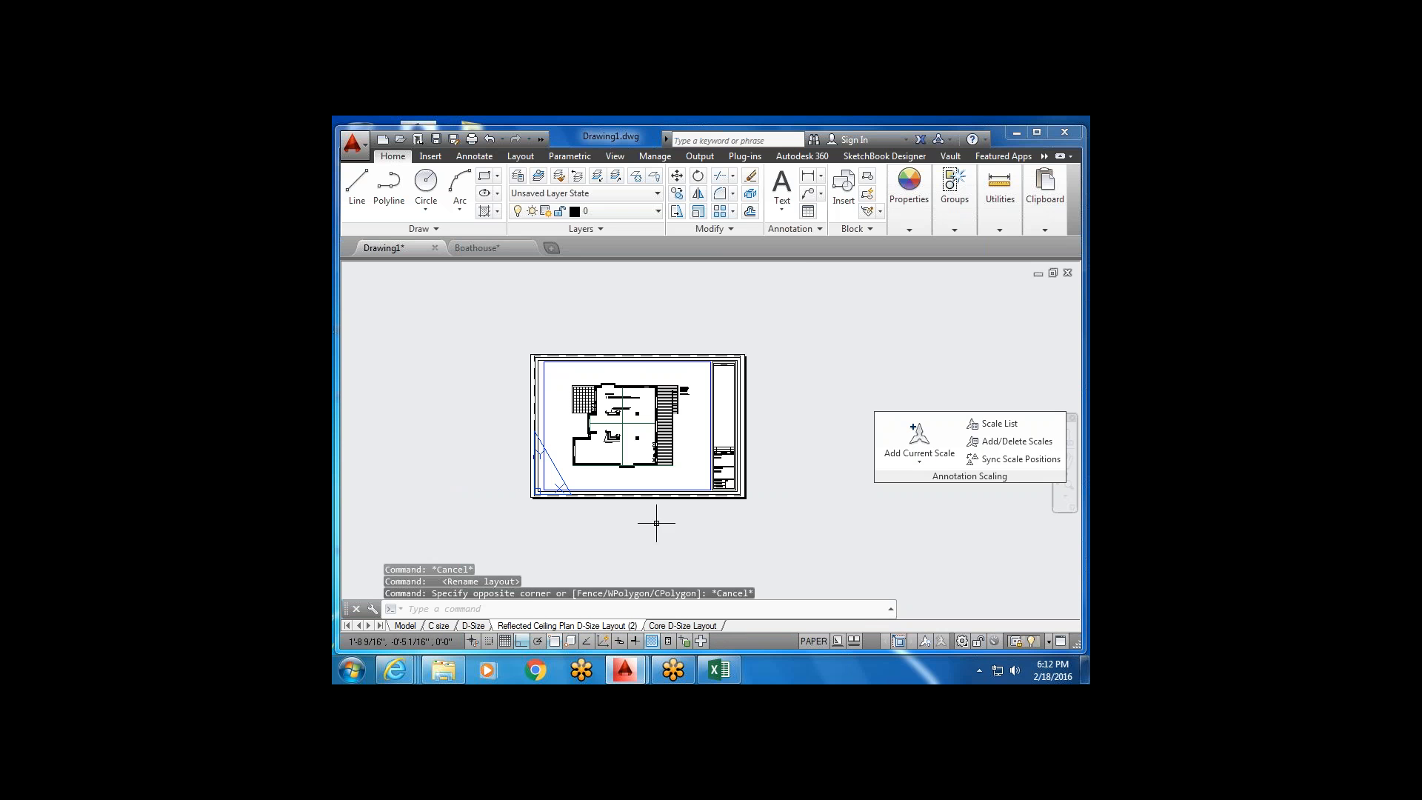
pyautogui.scroll(2, 644, 397)
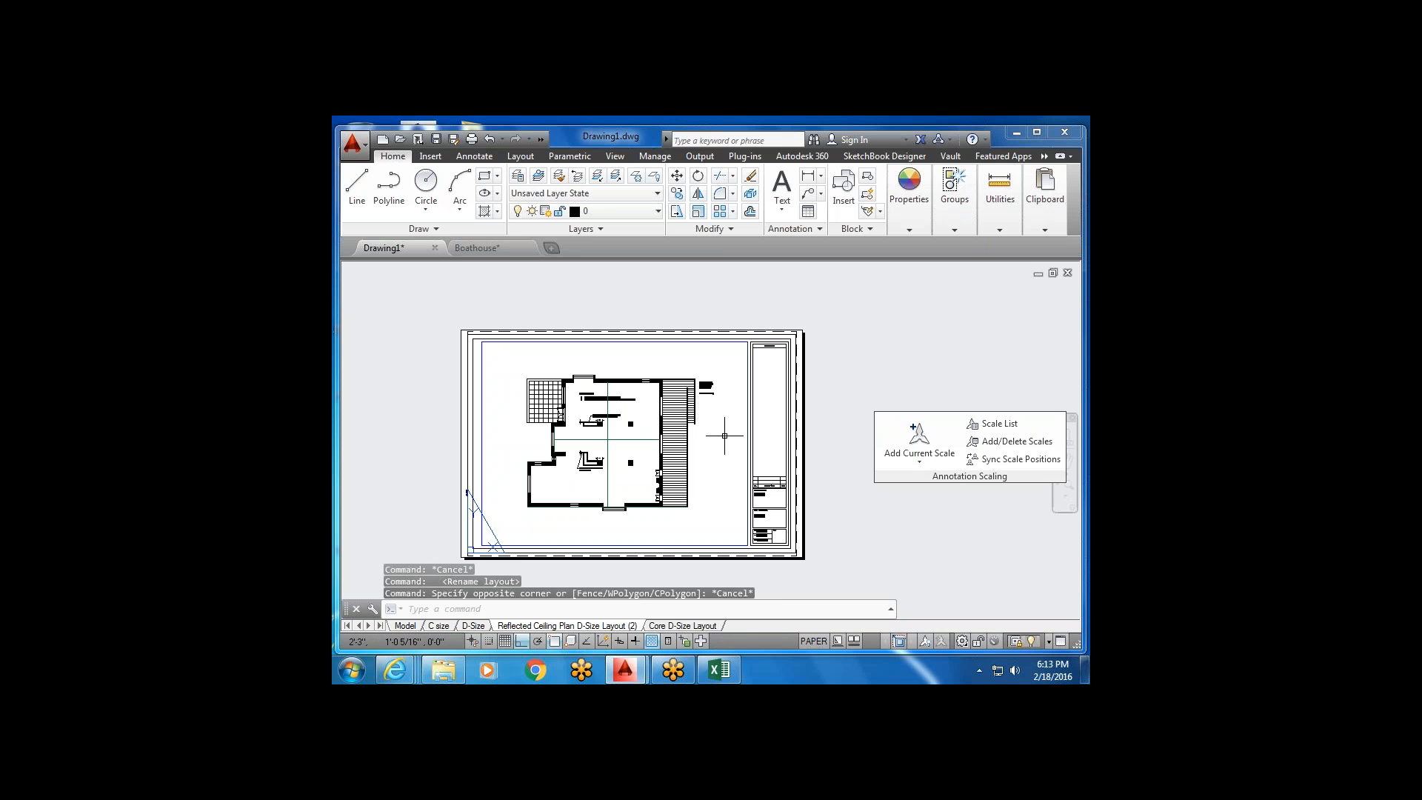
# Pan to the smaller floor plan, set the viewport to 1/4" = 1'-0", and exit the viewport.
pyautogui.click(813, 645)
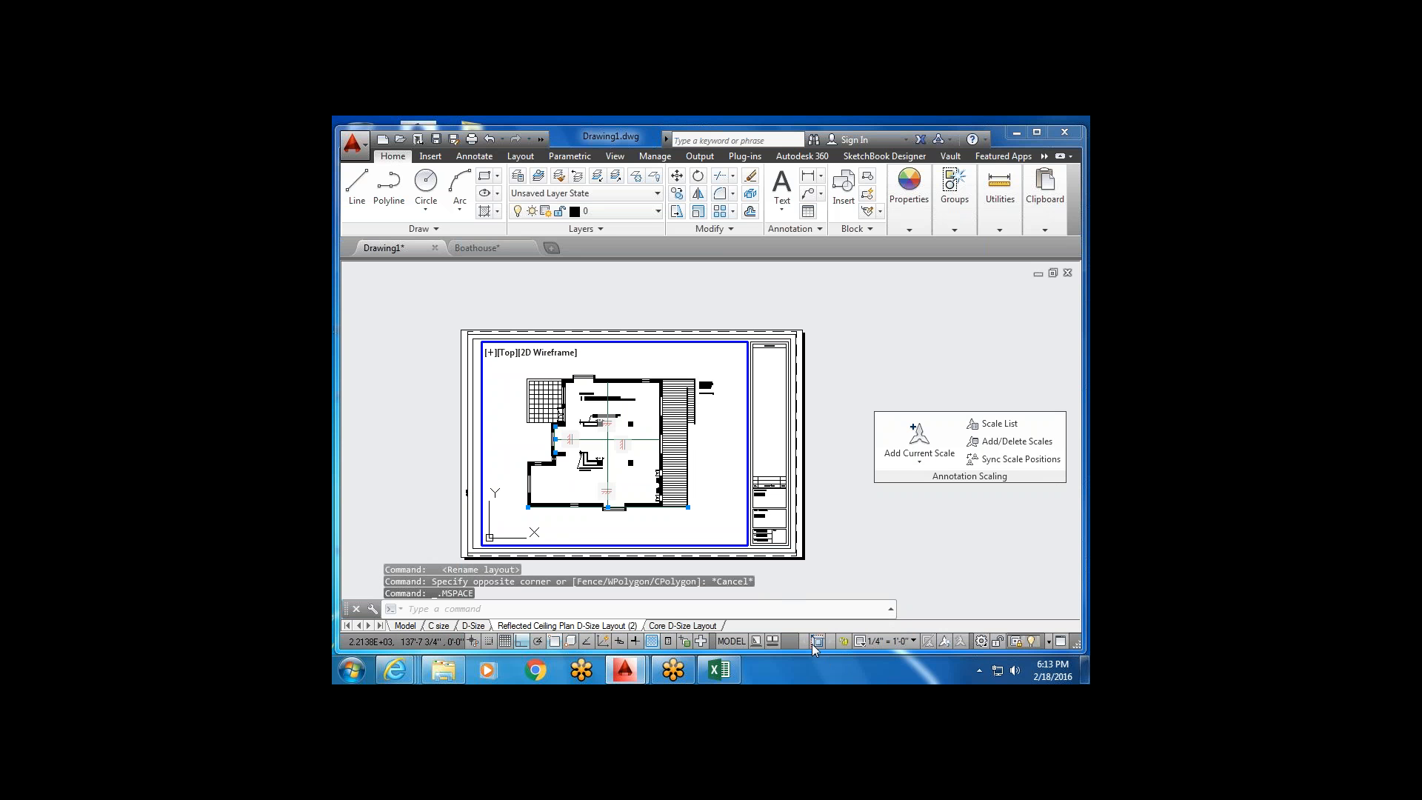
pyautogui.scroll(4, 604, 474)
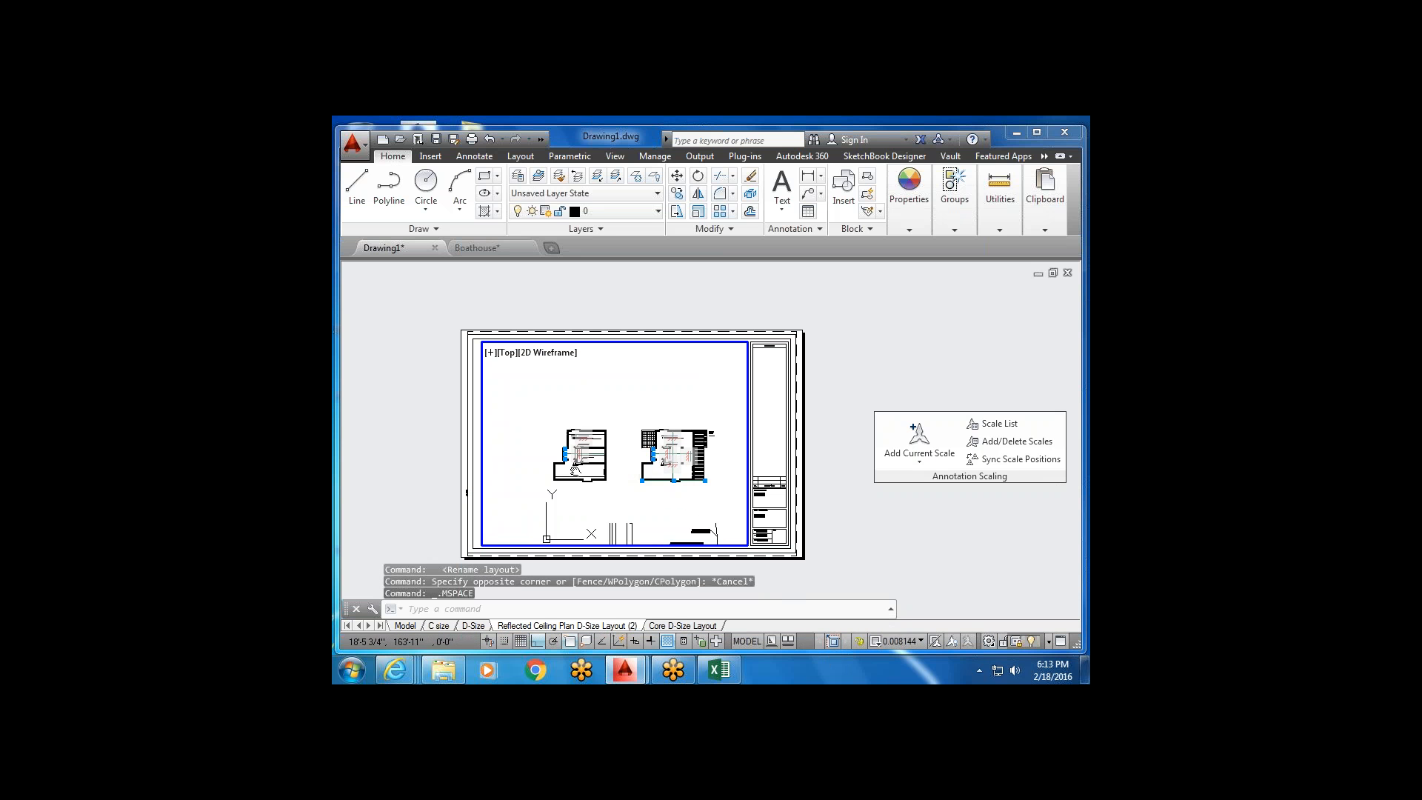
pyautogui.moveTo(630, 467); pyautogui.dragTo(622, 479, button='middle')
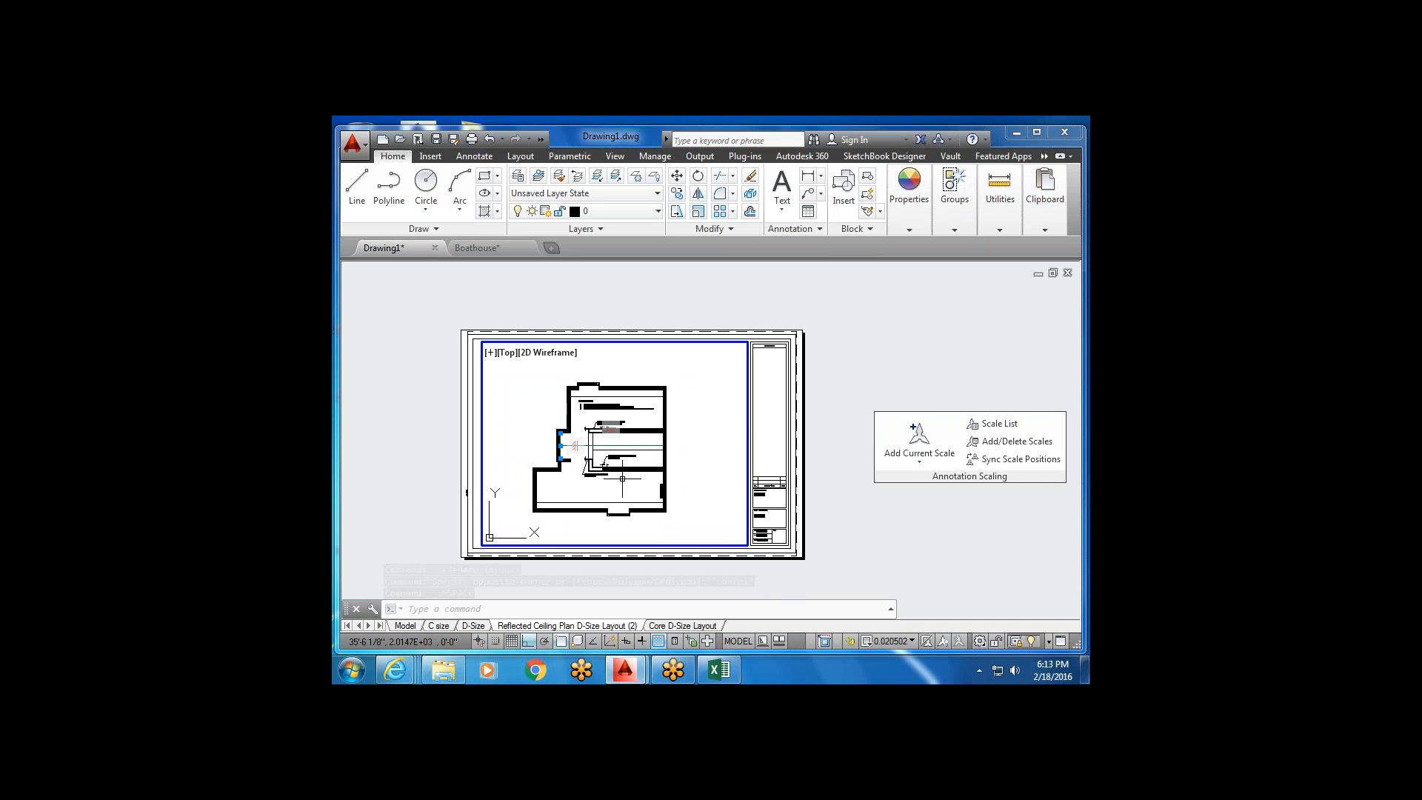
pyautogui.click(914, 642)
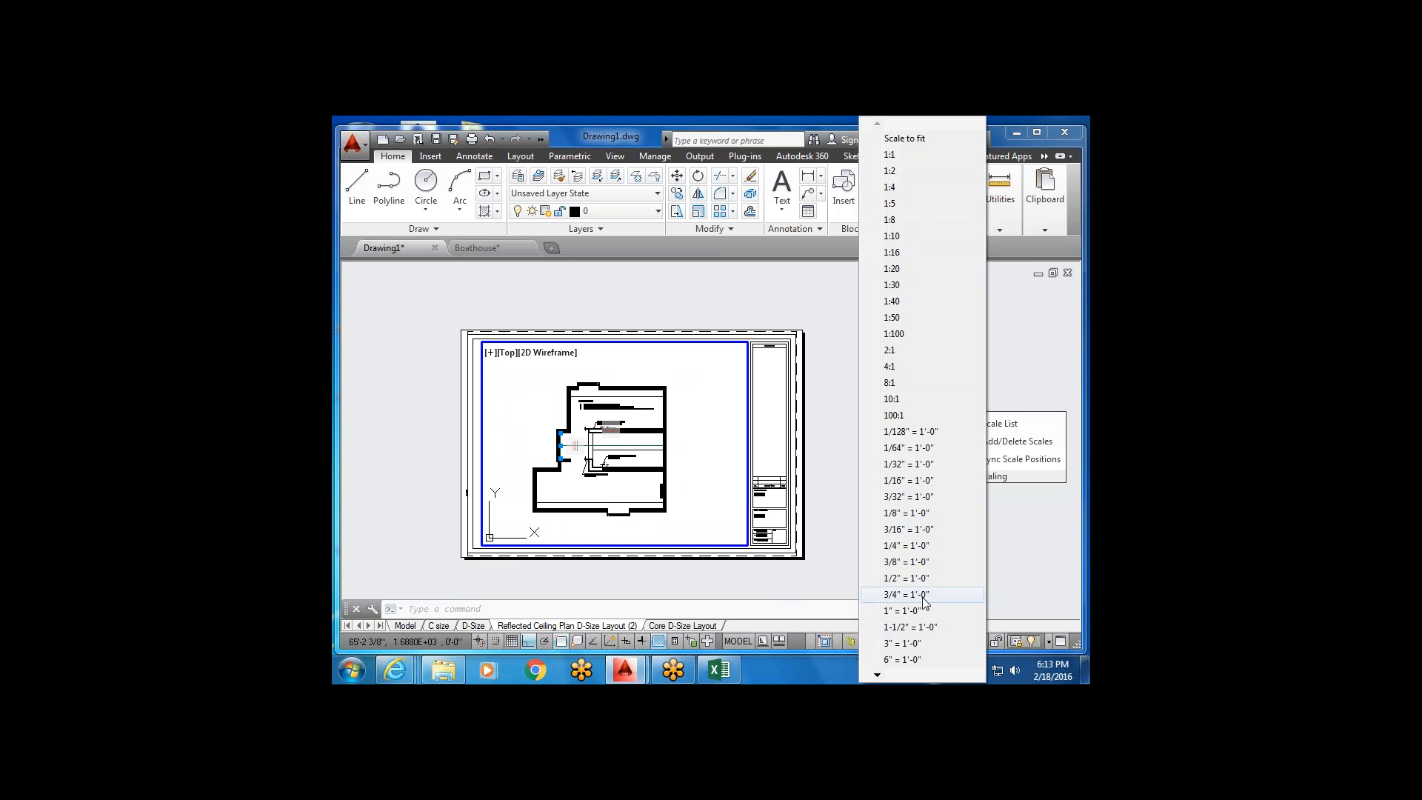
pyautogui.click(913, 542)
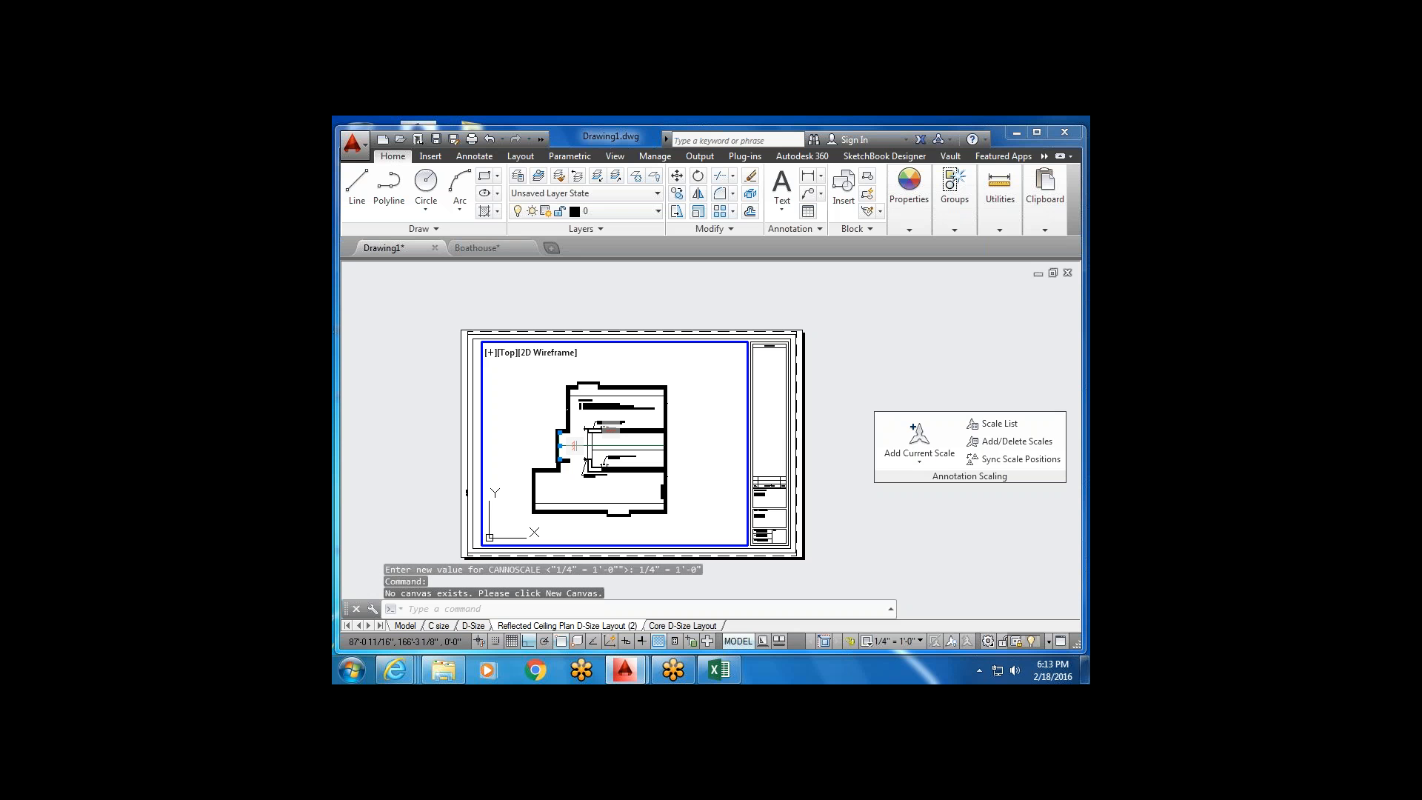
pyautogui.doubleClick(758, 595)
# Switch between the Core and Reflected Ceiling Plan sheets and drag the Reflected Ceiling Plan tab toward the end.
pyautogui.scroll(4, 723, 489)
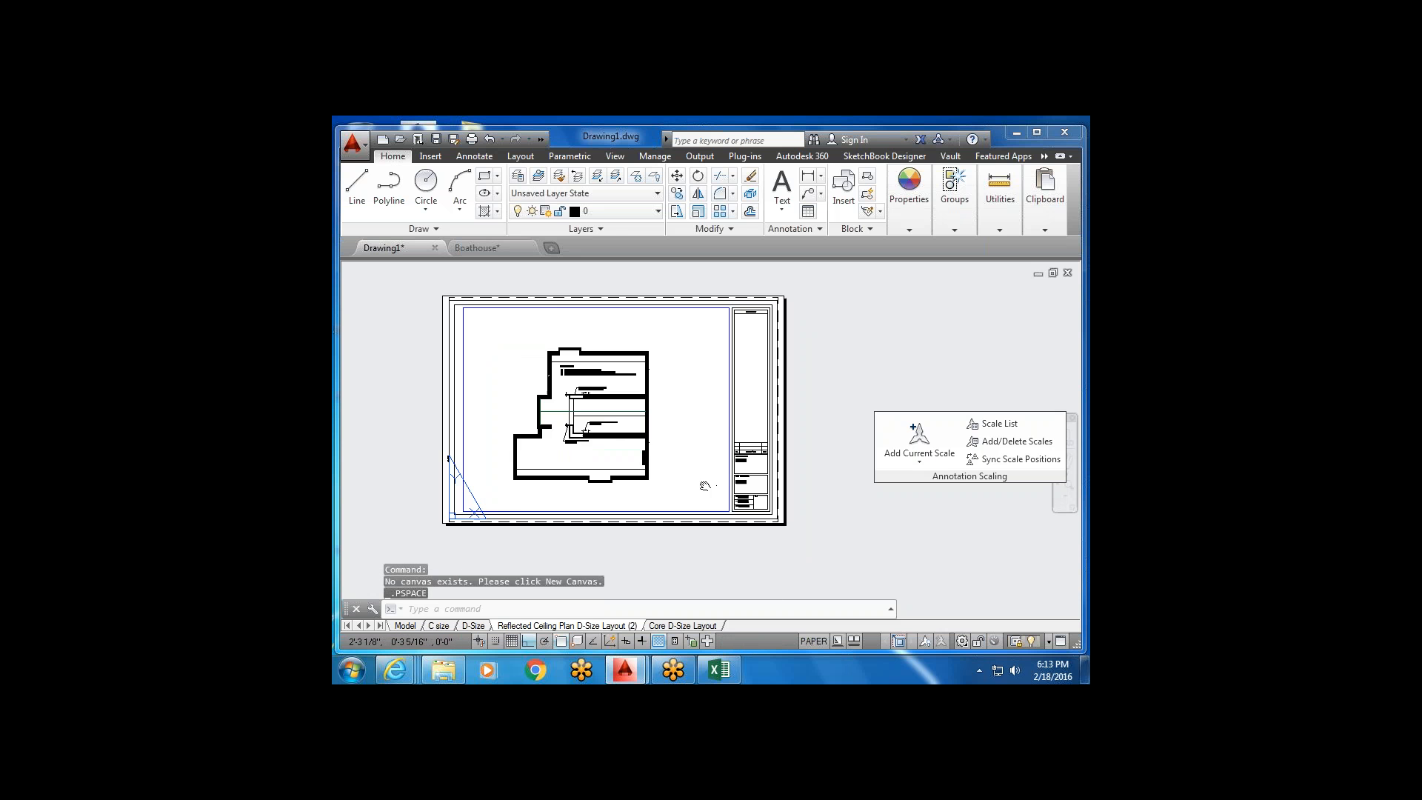
pyautogui.scroll(2, 728, 470)
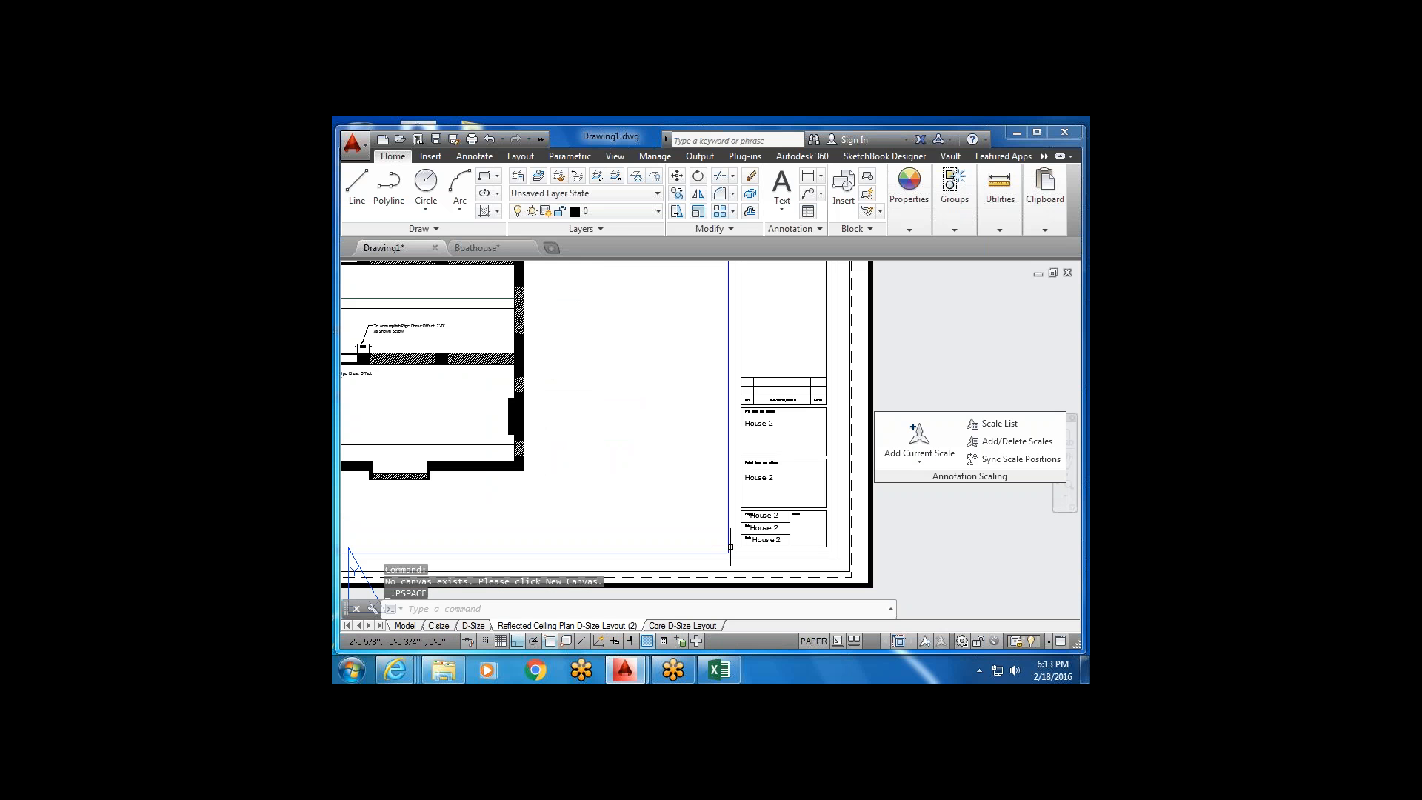
pyautogui.scroll(-5, 718, 570)
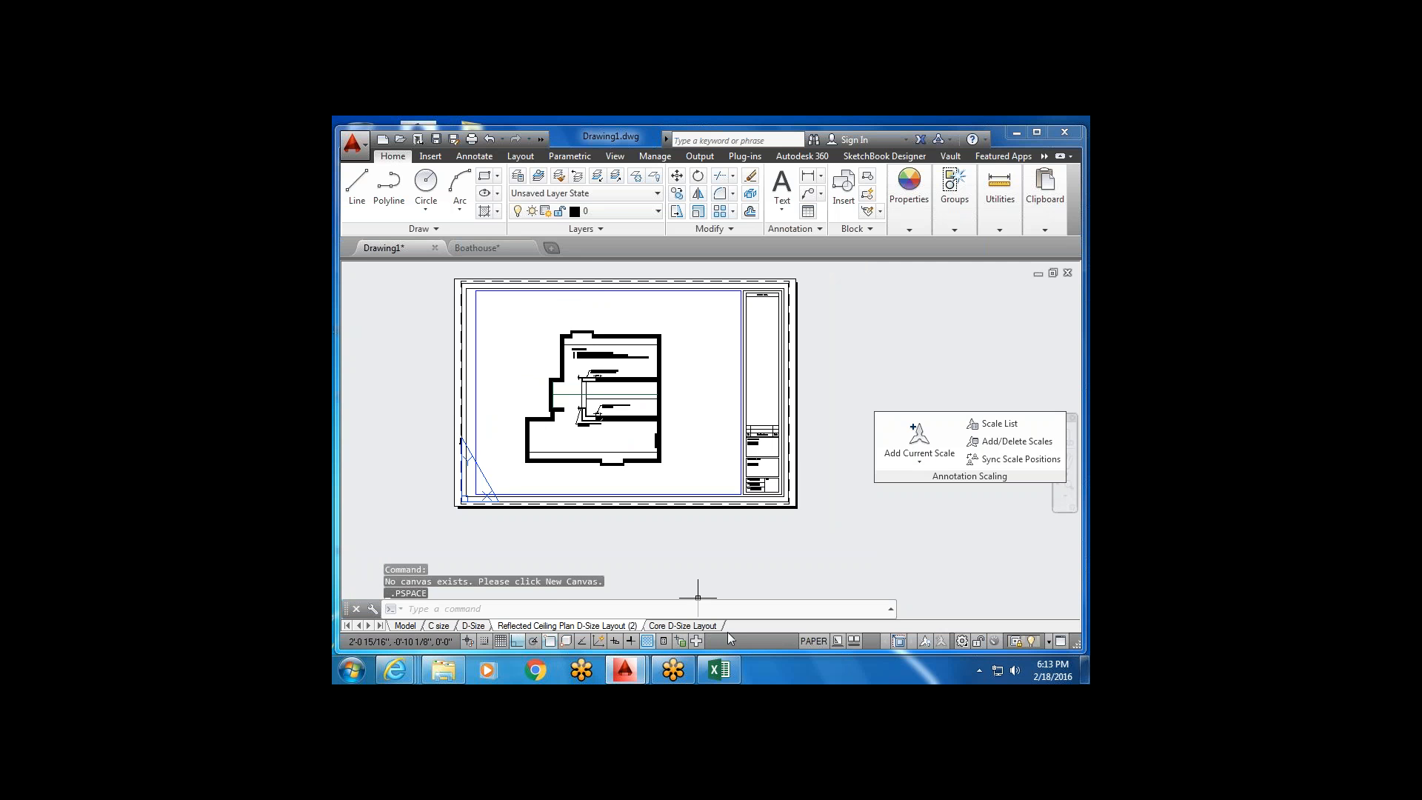
pyautogui.click(671, 628)
pyautogui.scroll(4, 771, 449)
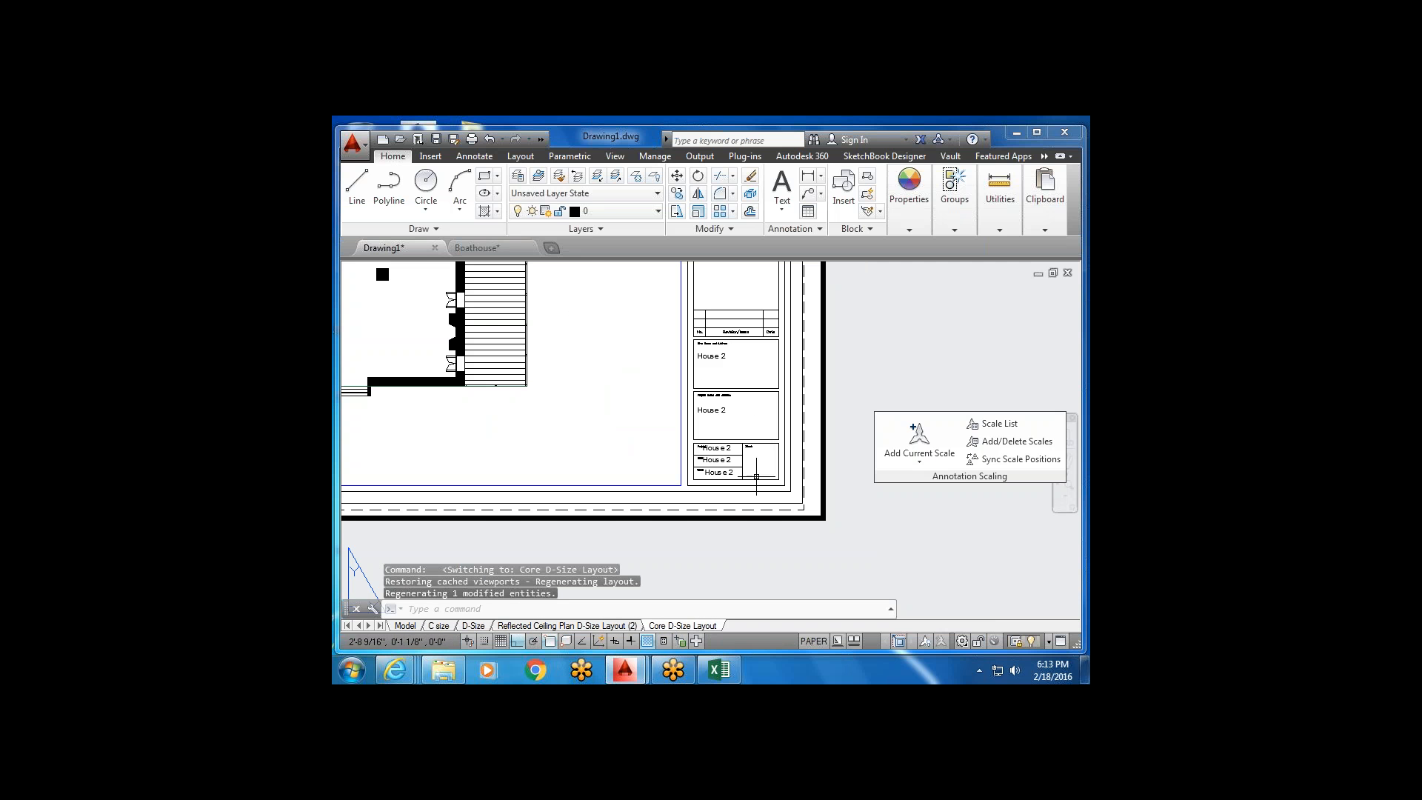
pyautogui.click(626, 627)
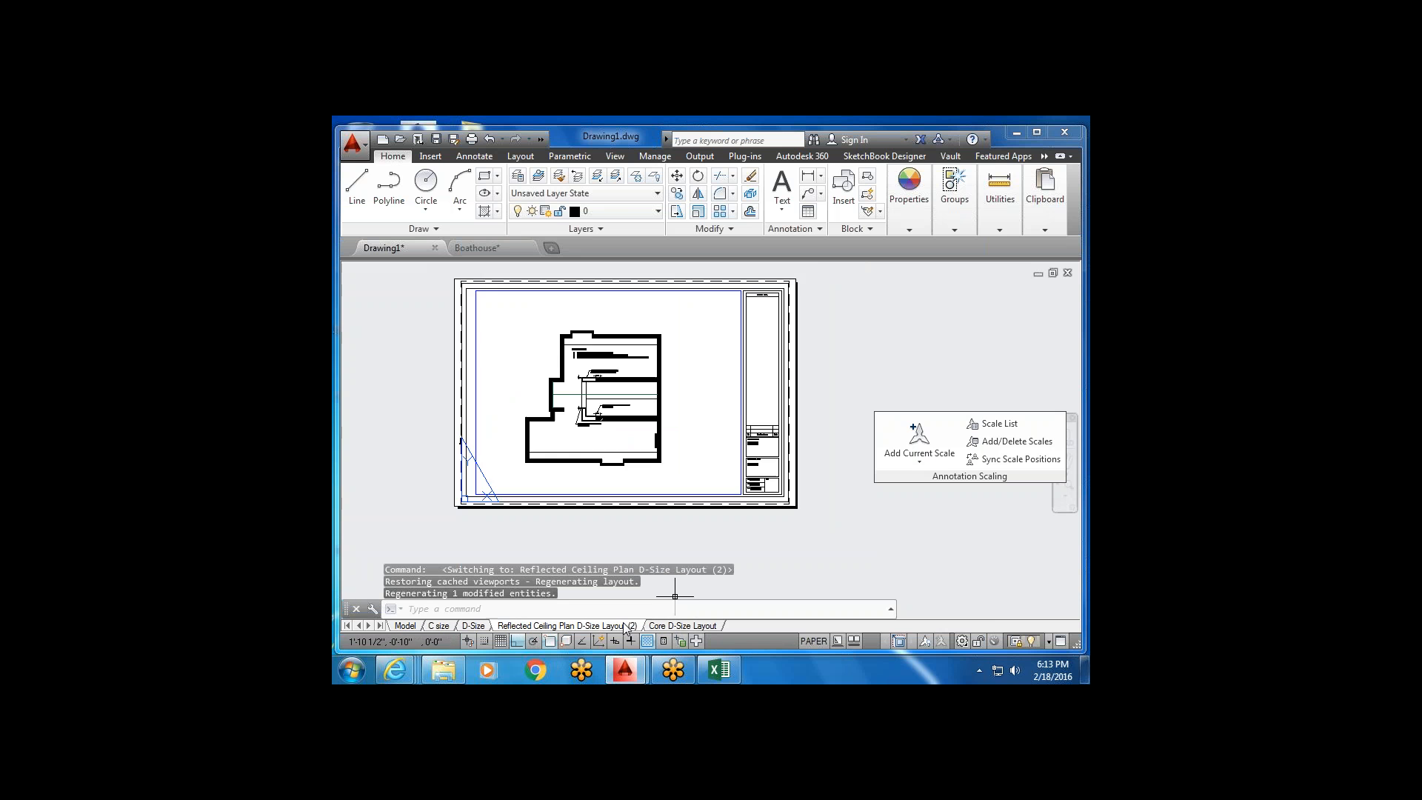
pyautogui.scroll(4, 783, 469)
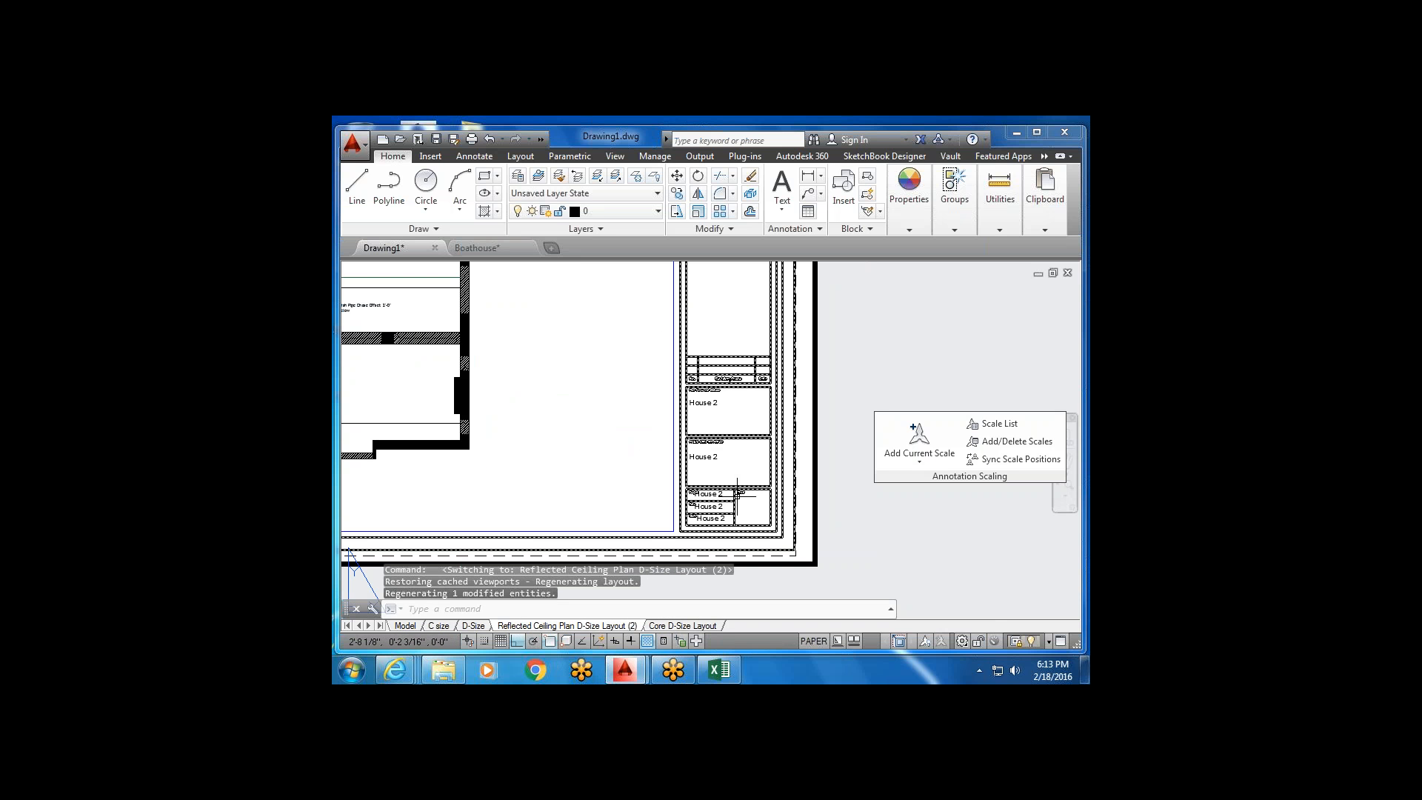
pyautogui.scroll(2, 753, 526)
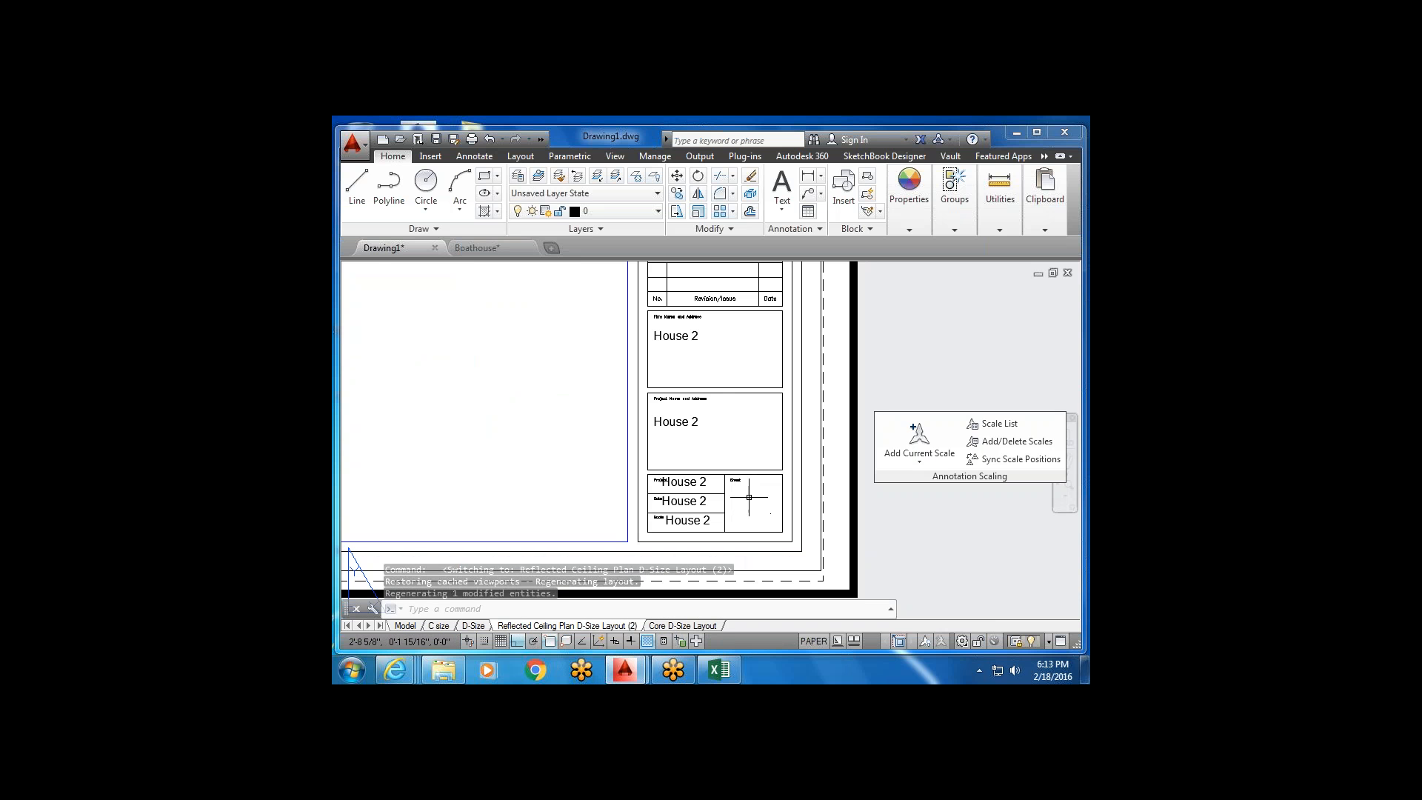
pyautogui.scroll(-2, 748, 504)
pyautogui.scroll(-2, 739, 487)
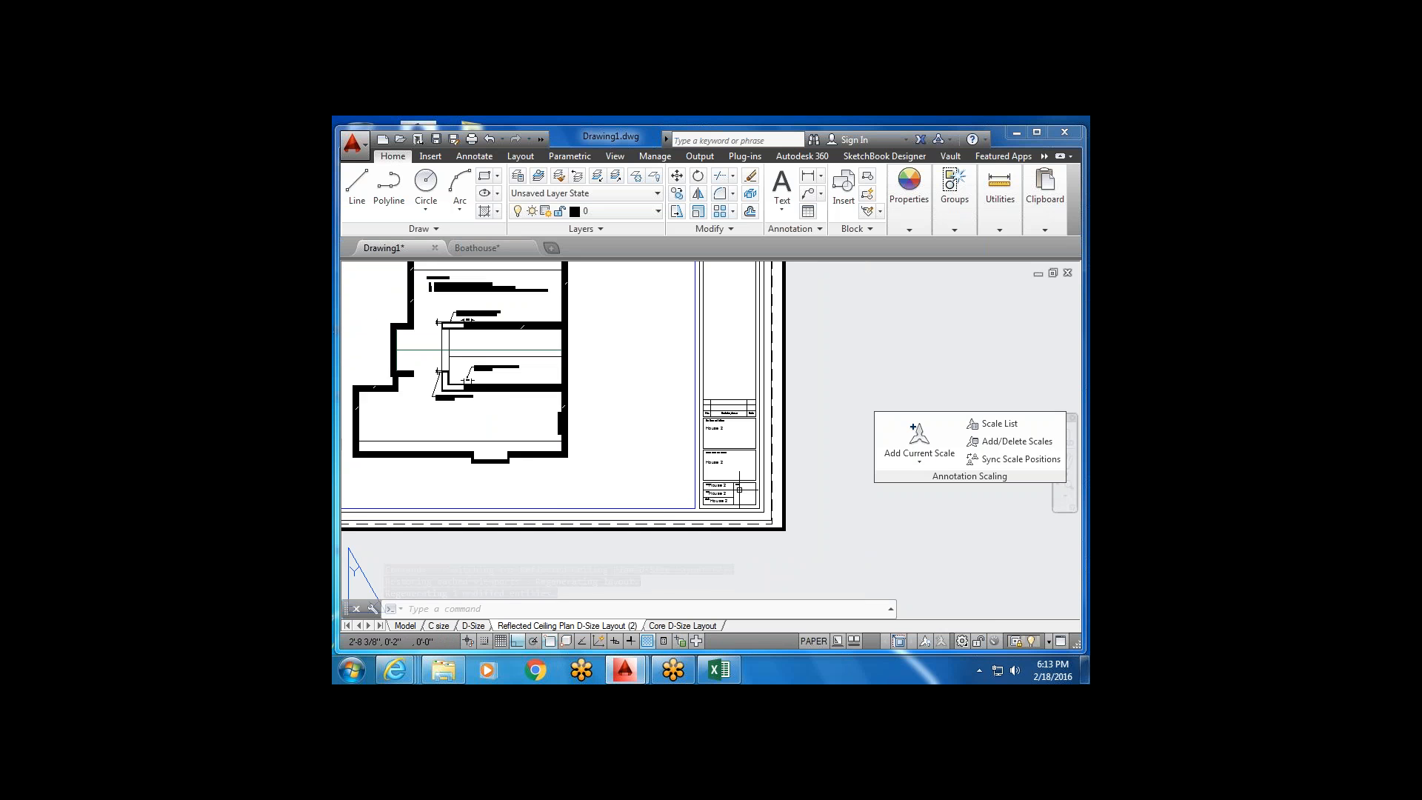
pyautogui.scroll(-2, 641, 596)
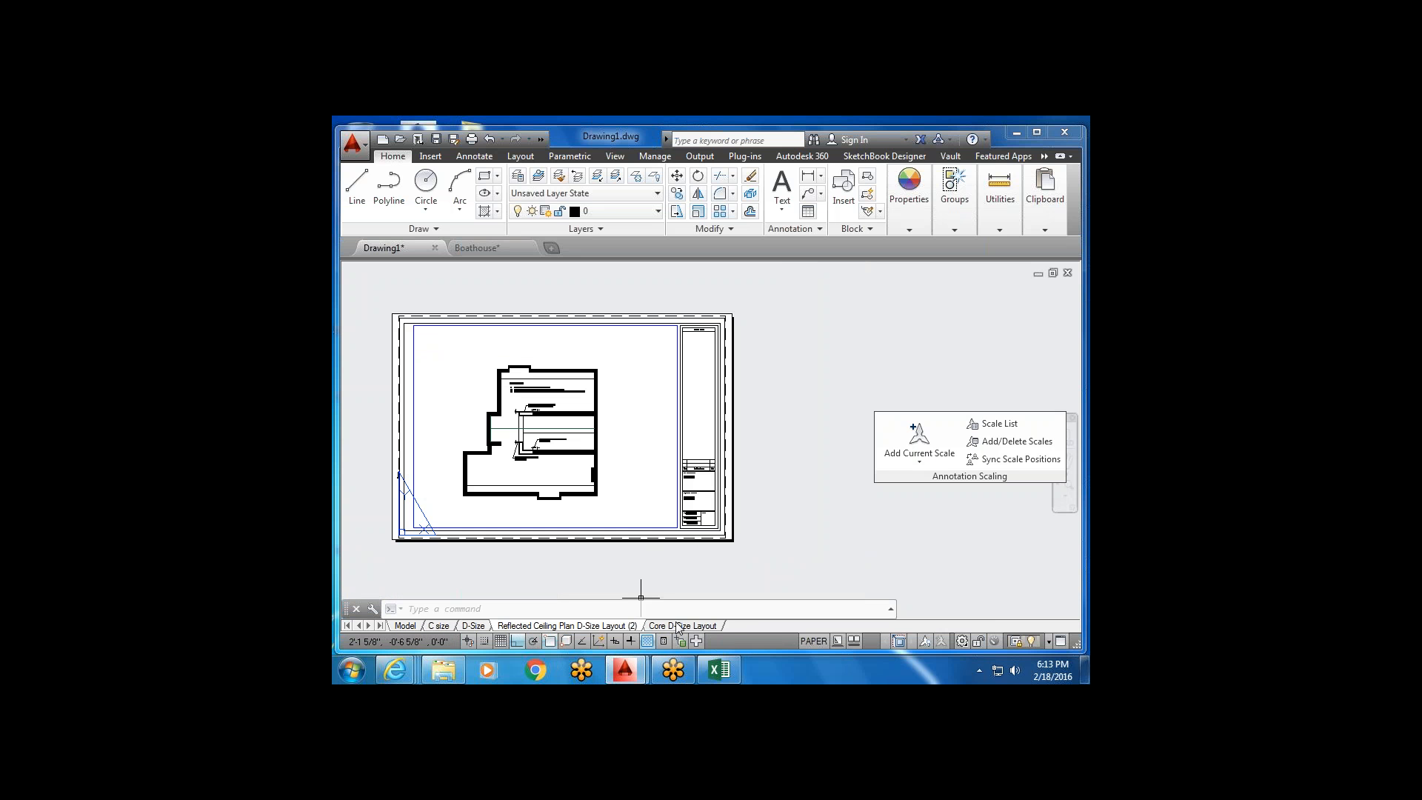
pyautogui.moveTo(739, 631); pyautogui.dragTo(734, 628)
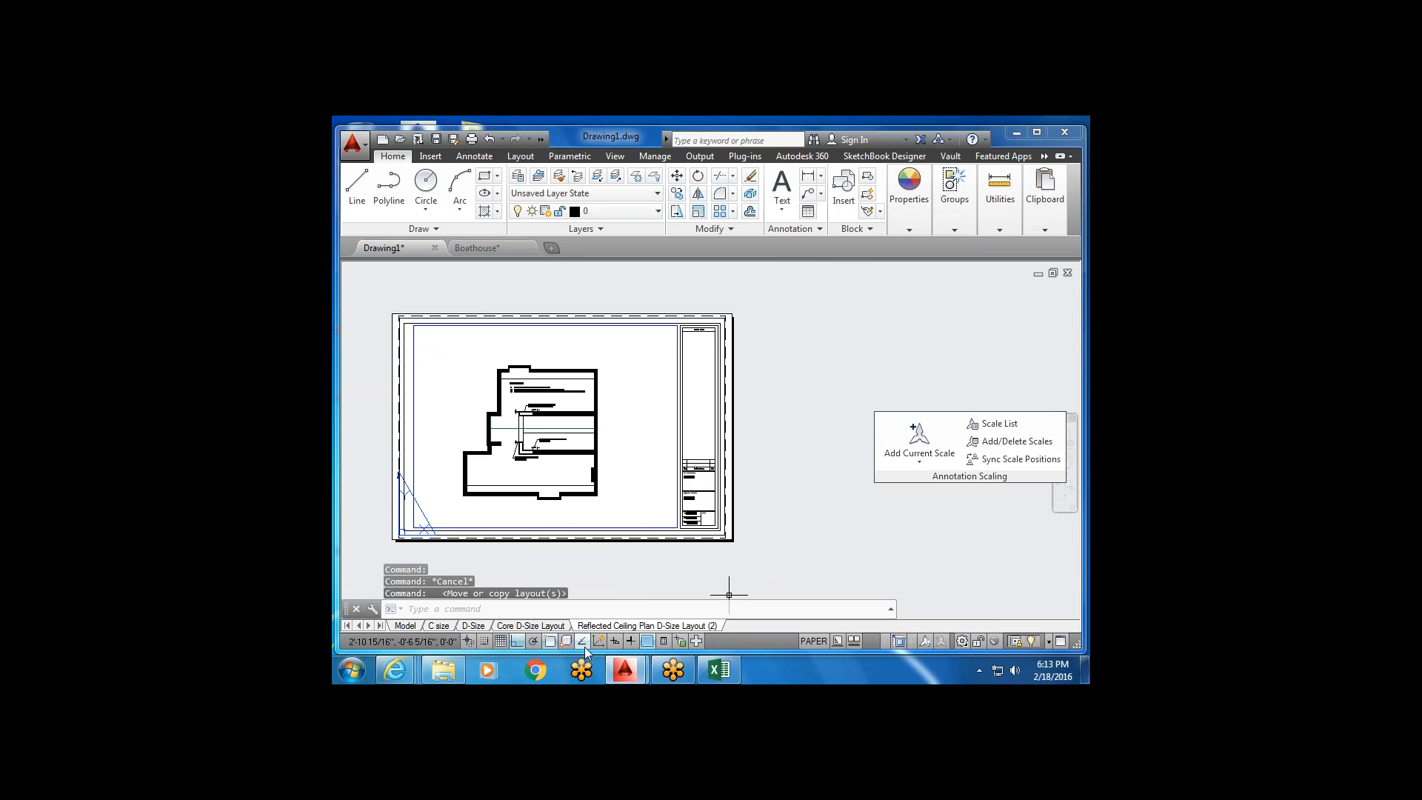
# Open Core D-Size Layout and drag its tab ahead of the Reflected Ceiling Plan tab.
pyautogui.moveTo(556, 632)
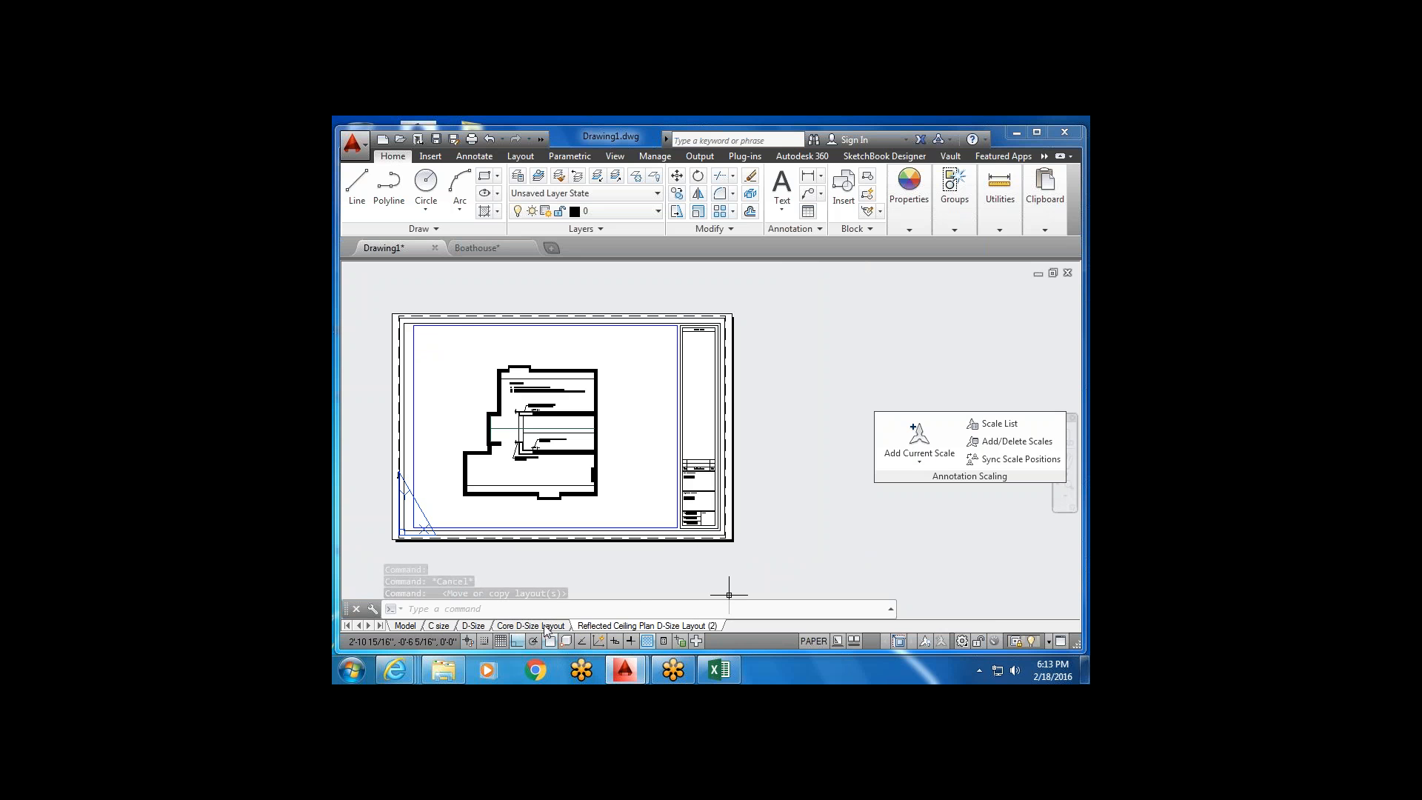
pyautogui.click(546, 627)
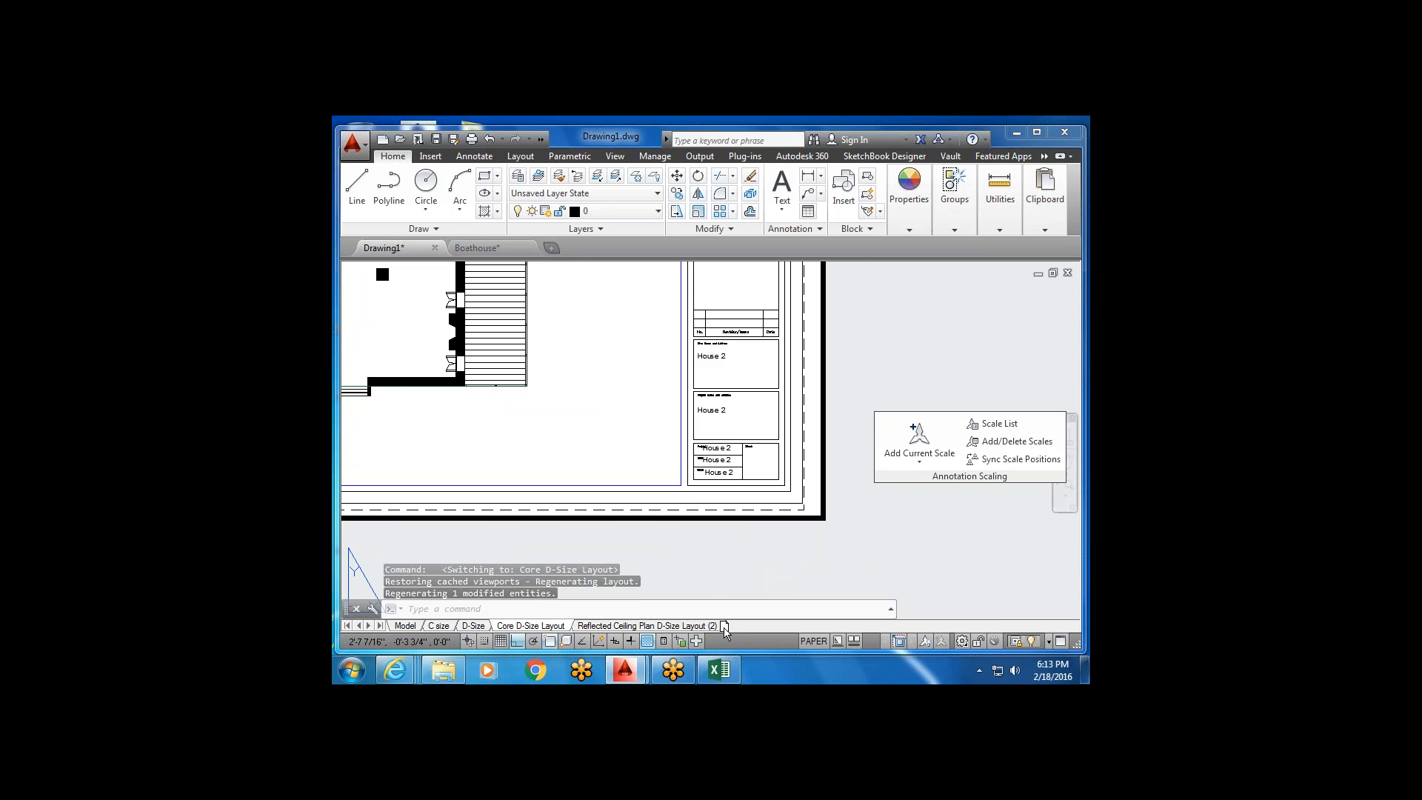
pyautogui.moveTo(735, 628); pyautogui.dragTo(735, 627)
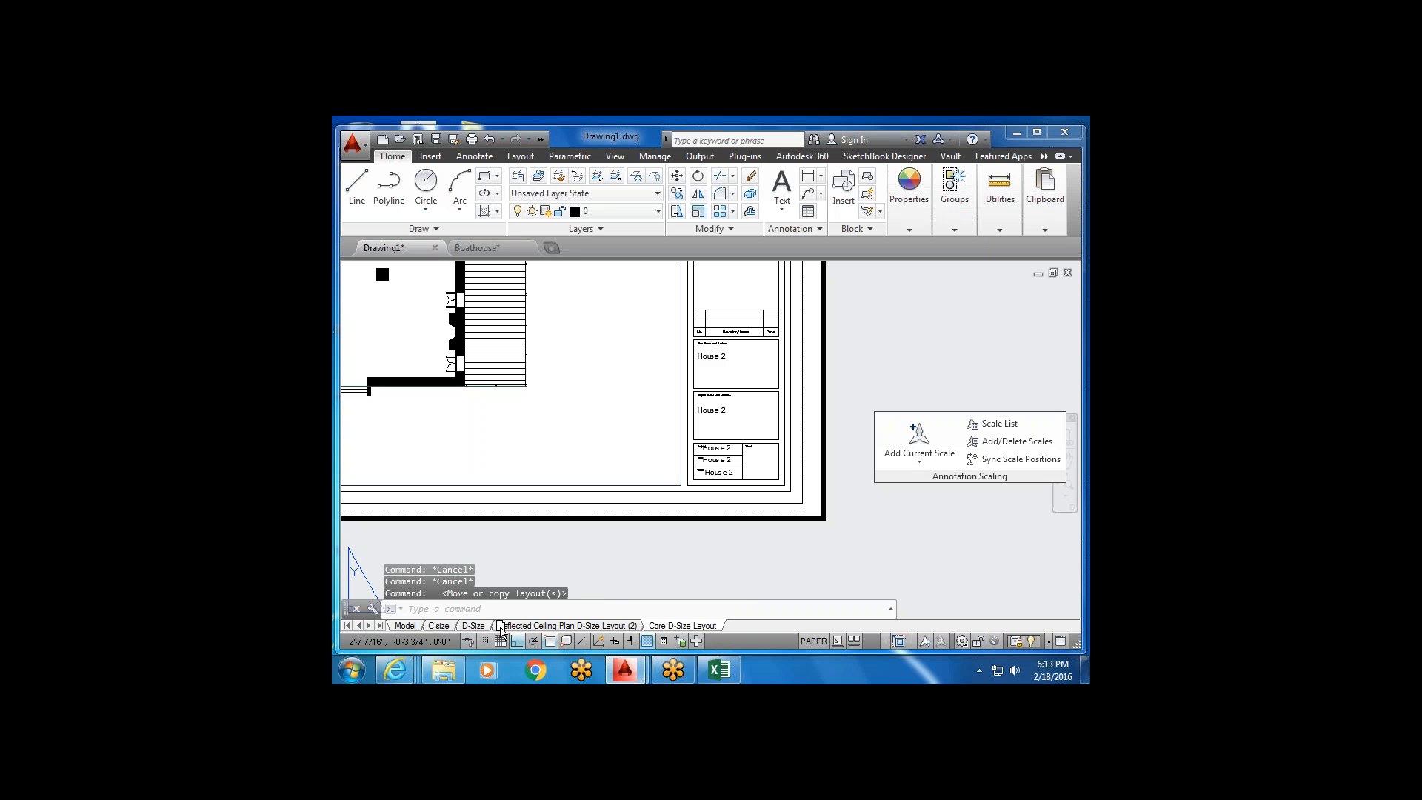
pyautogui.moveTo(498, 629); pyautogui.dragTo(500, 629)
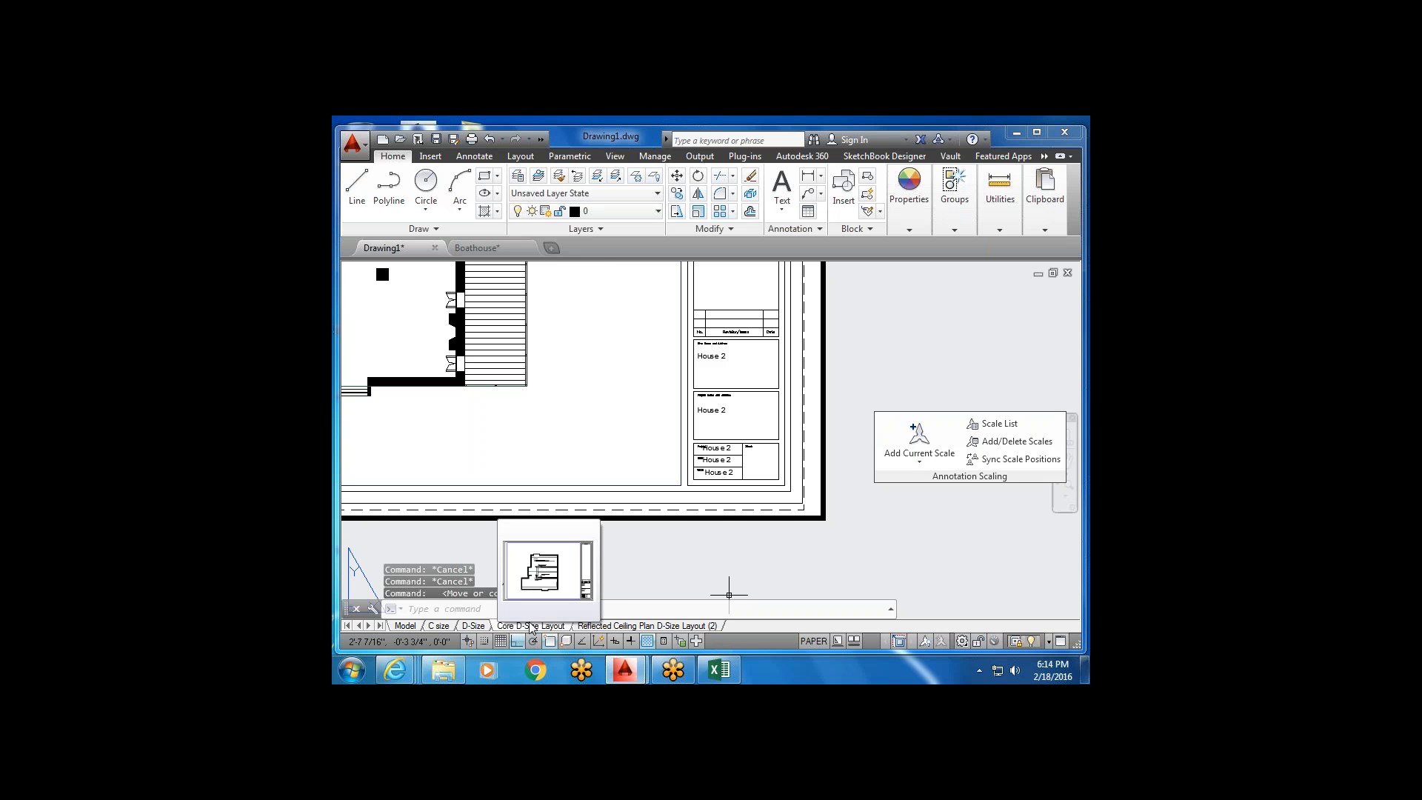
pyautogui.moveTo(624, 628)
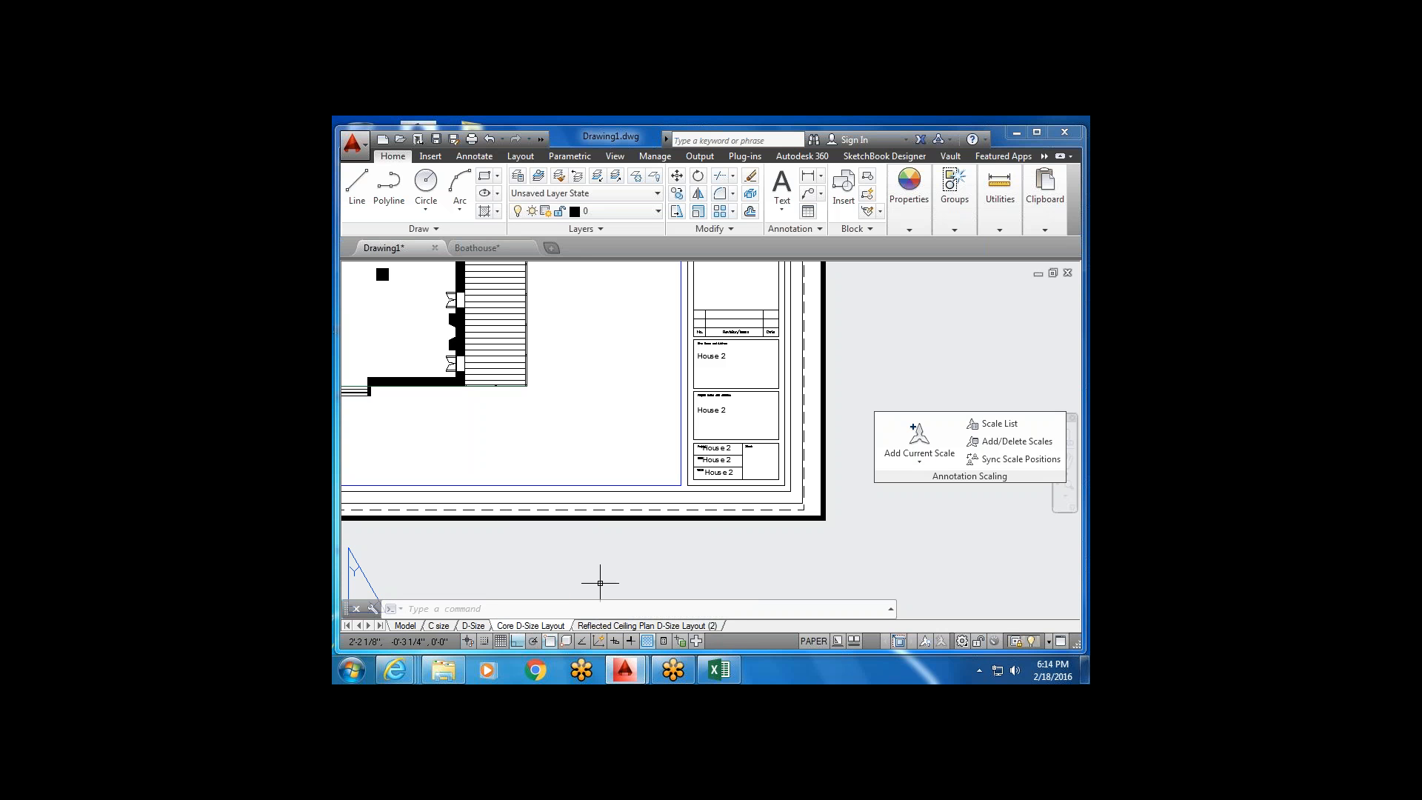
pyautogui.scroll(-4, 682, 478)
pyautogui.moveTo(680, 480); pyautogui.dragTo(691, 486, button='middle')
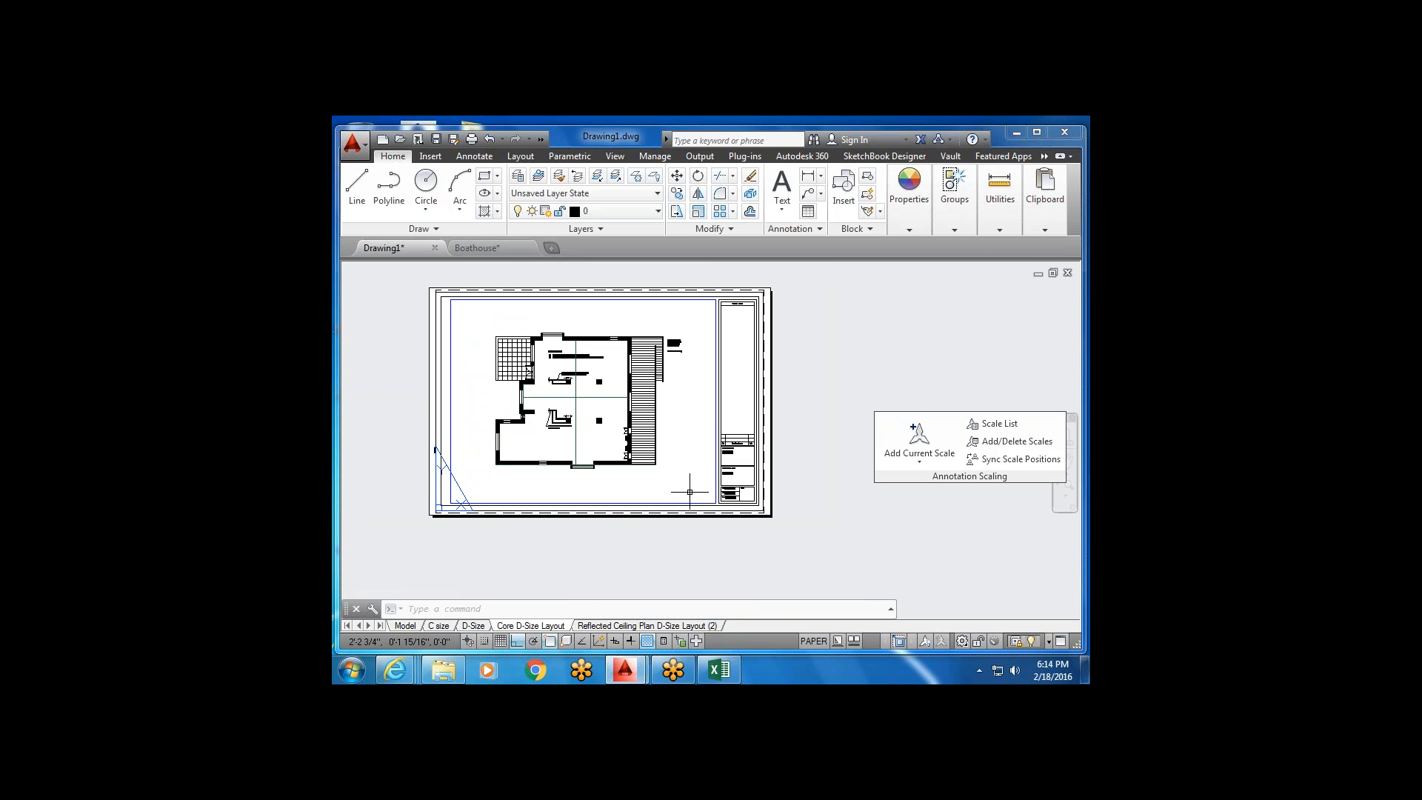
# Create a copy of Core D-Size Layout with Move or Copy.
pyautogui.rightClick(563, 628)
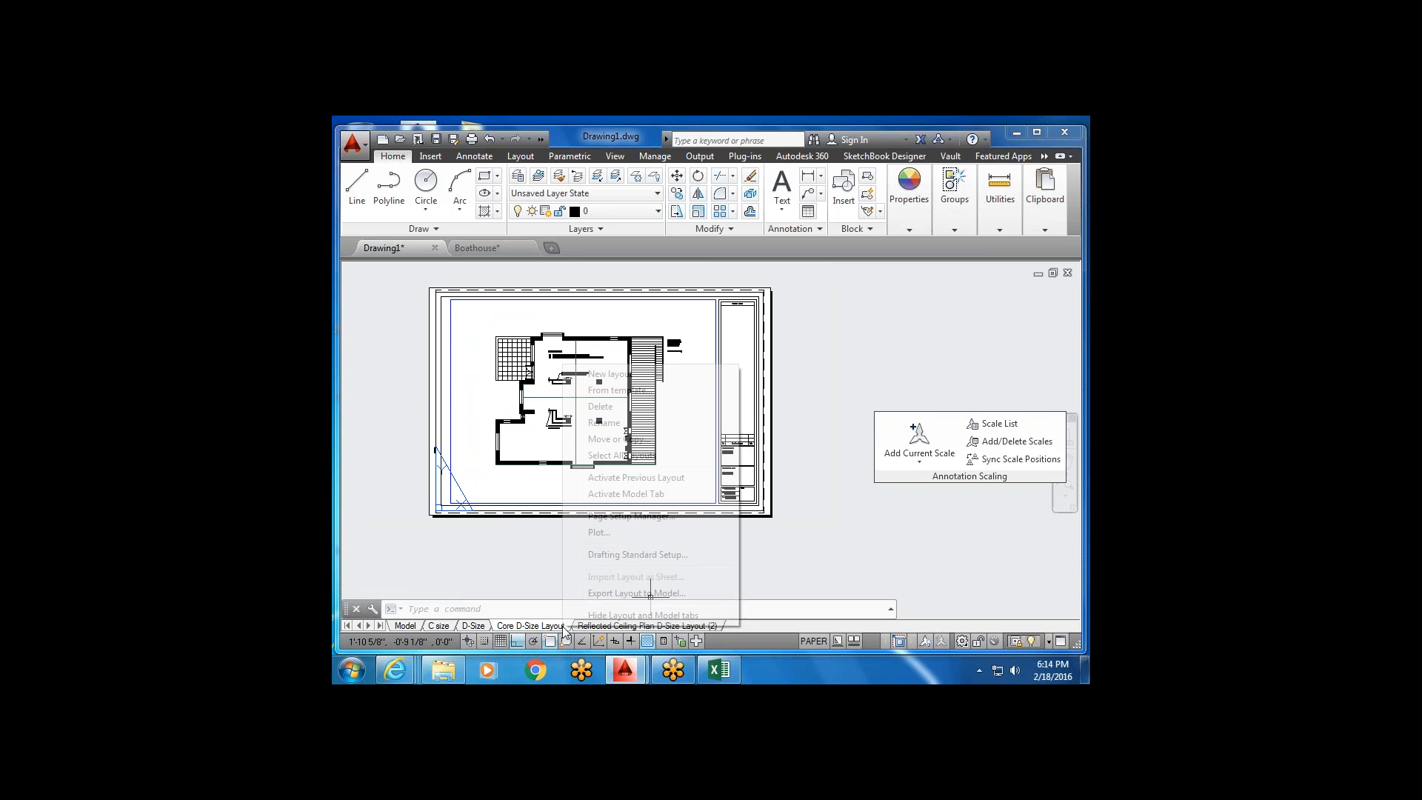
pyautogui.click(619, 439)
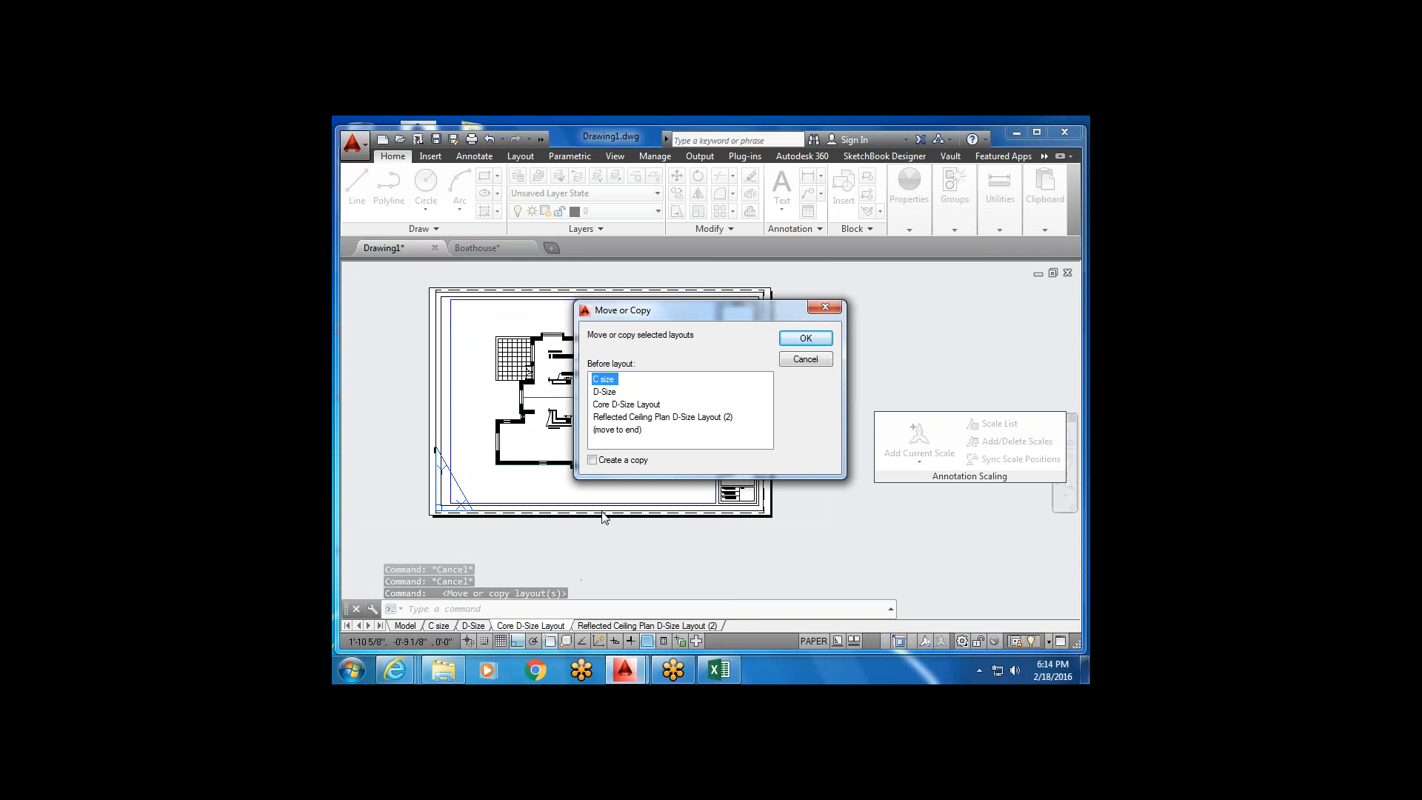
pyautogui.click(627, 405)
pyautogui.click(593, 461)
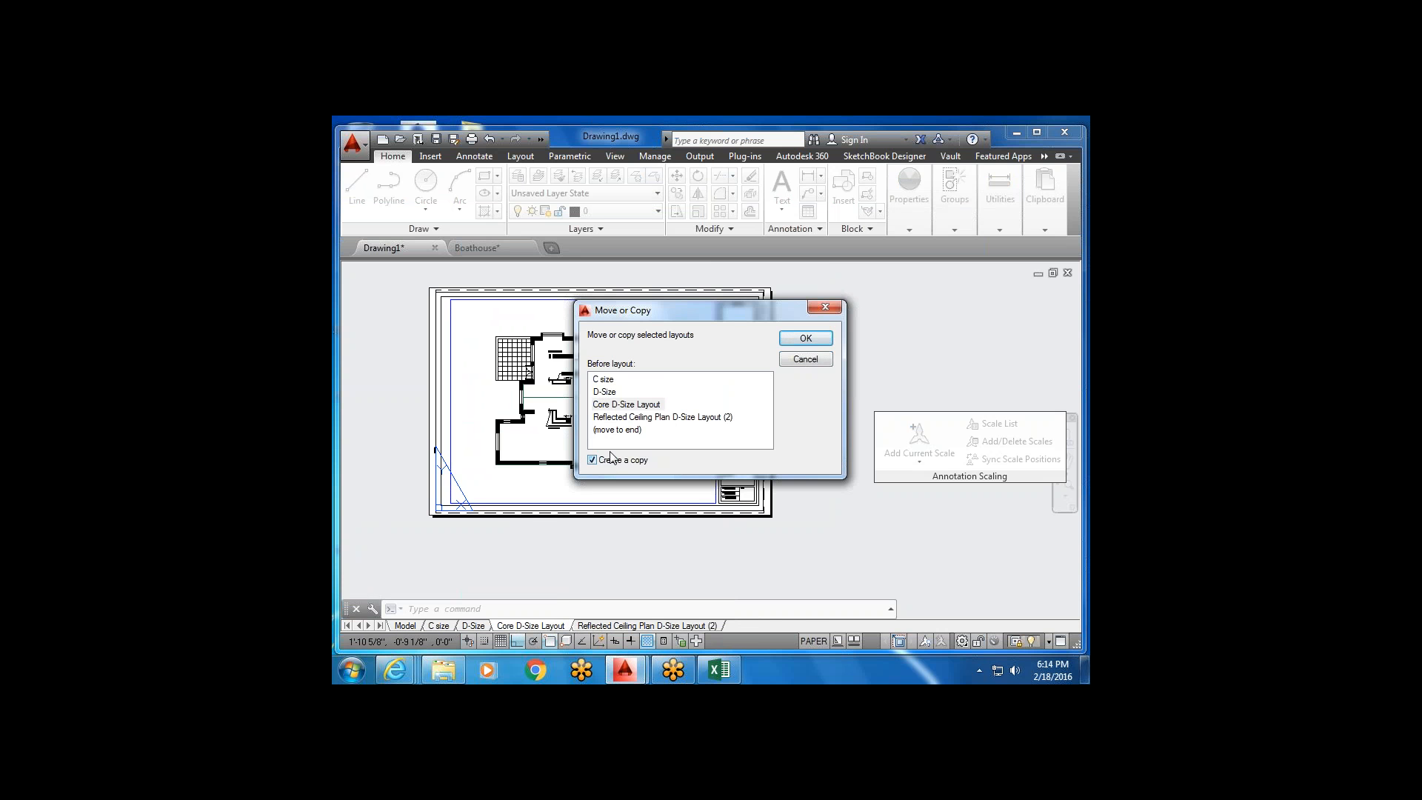
pyautogui.click(811, 338)
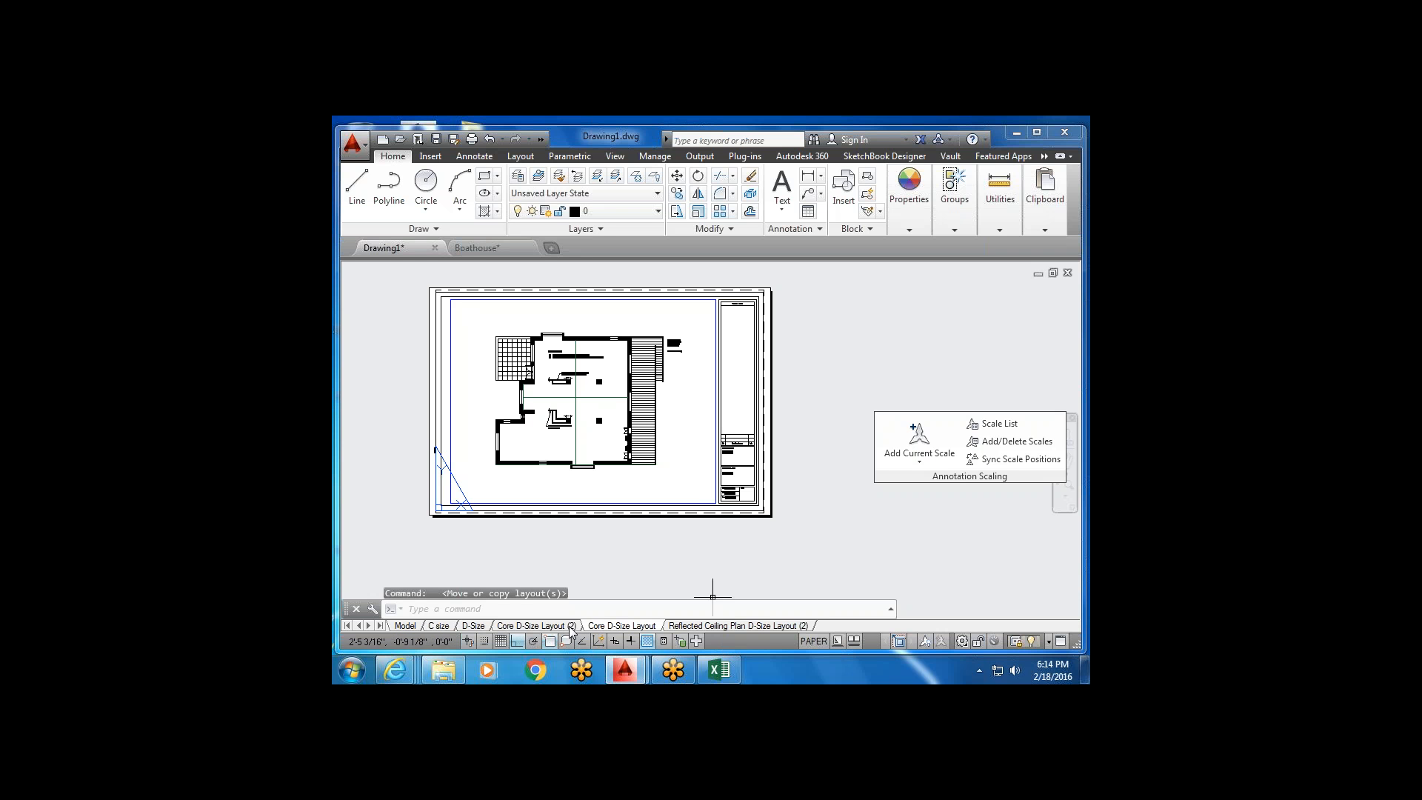
# Rename the copied layout from 'Core' to 'Site Plan D-Size Layout (2)'.
pyautogui.click(570, 628)
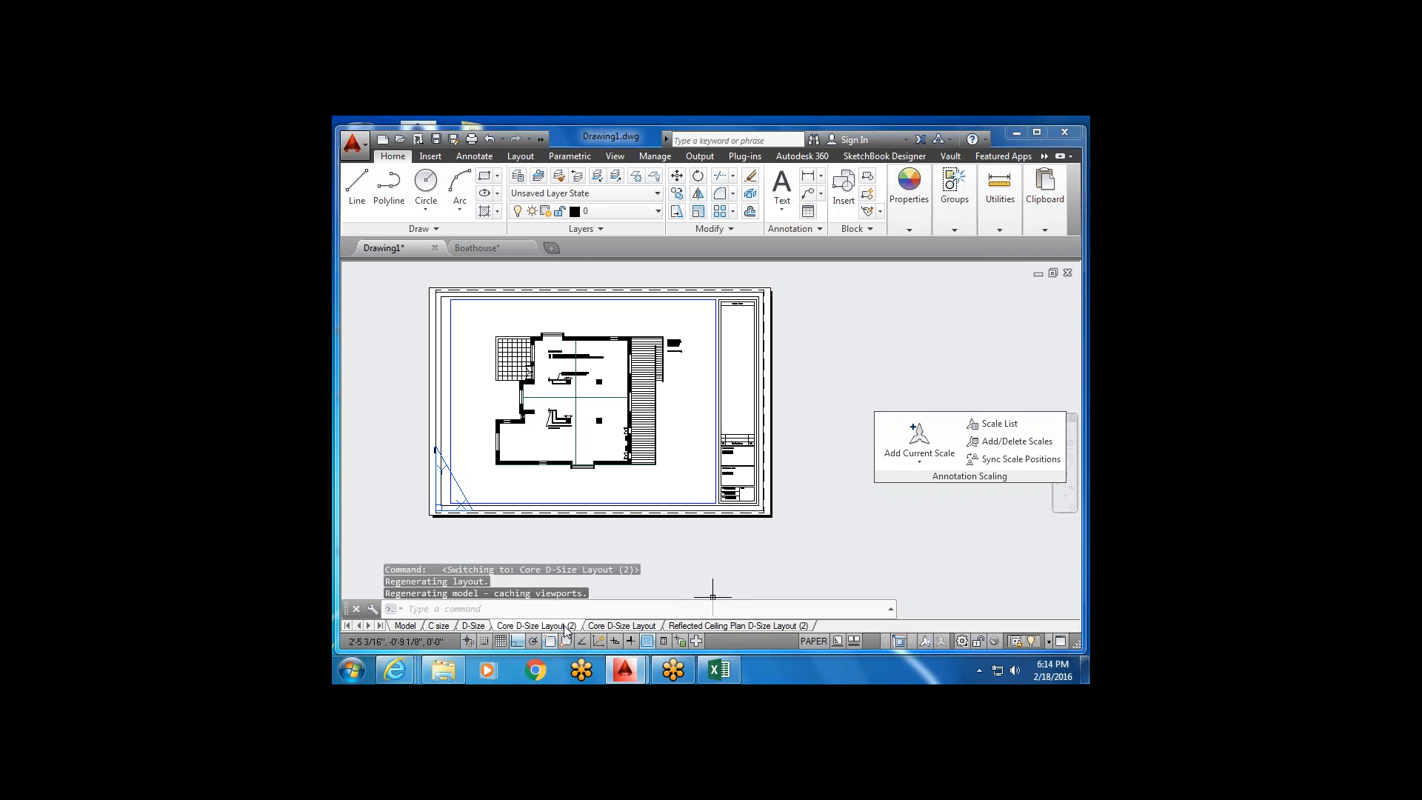
pyautogui.click(522, 626)
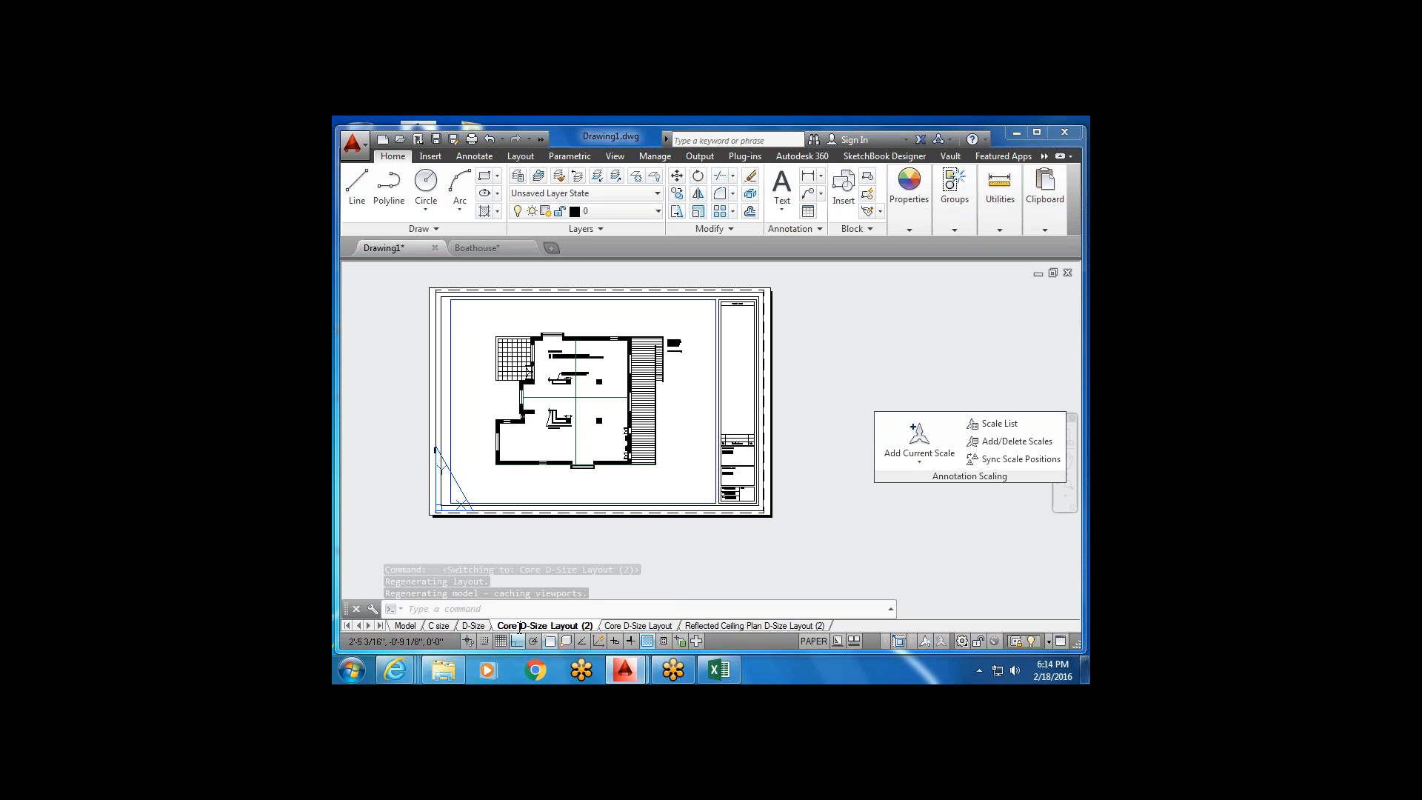
pyautogui.doubleClick(514, 626)
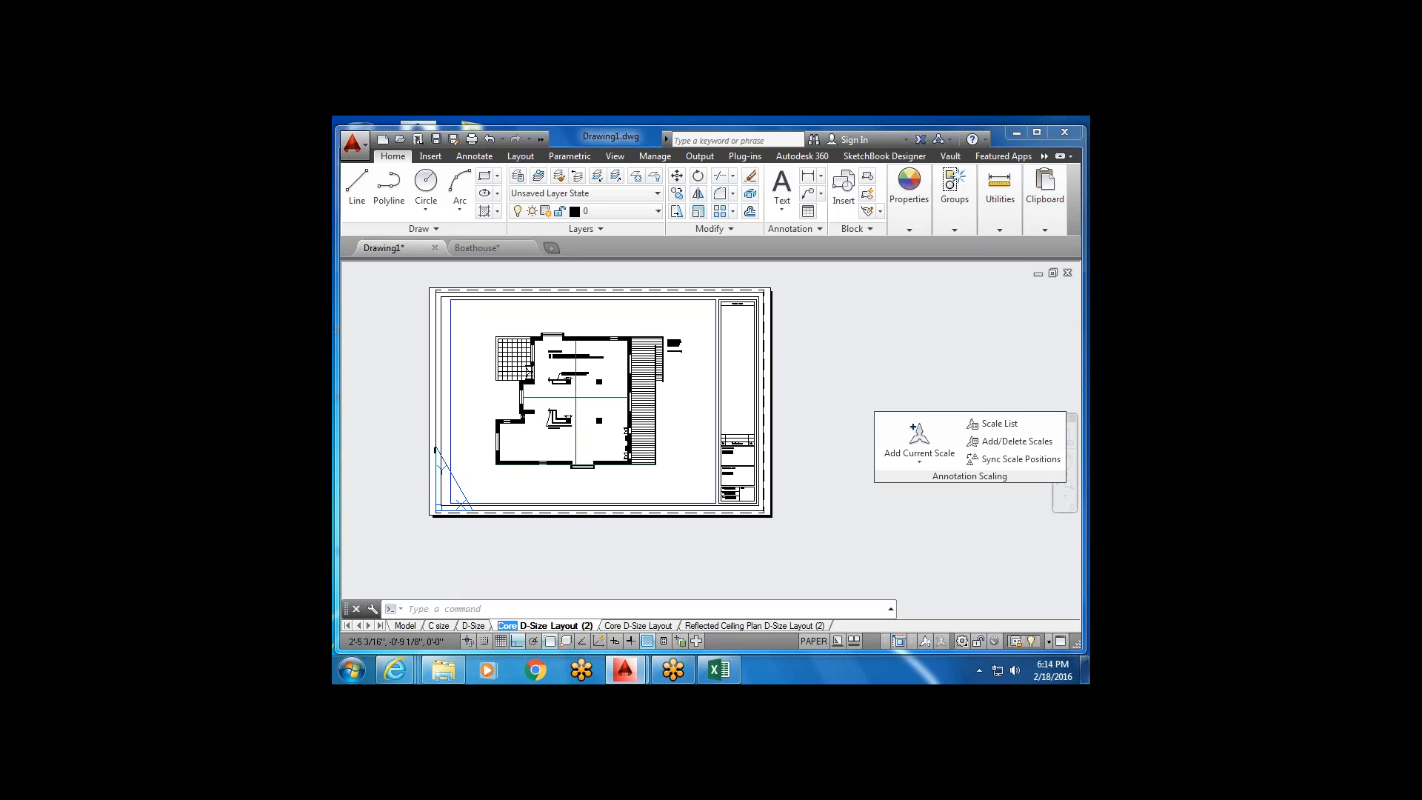
pyautogui.press('Delete')
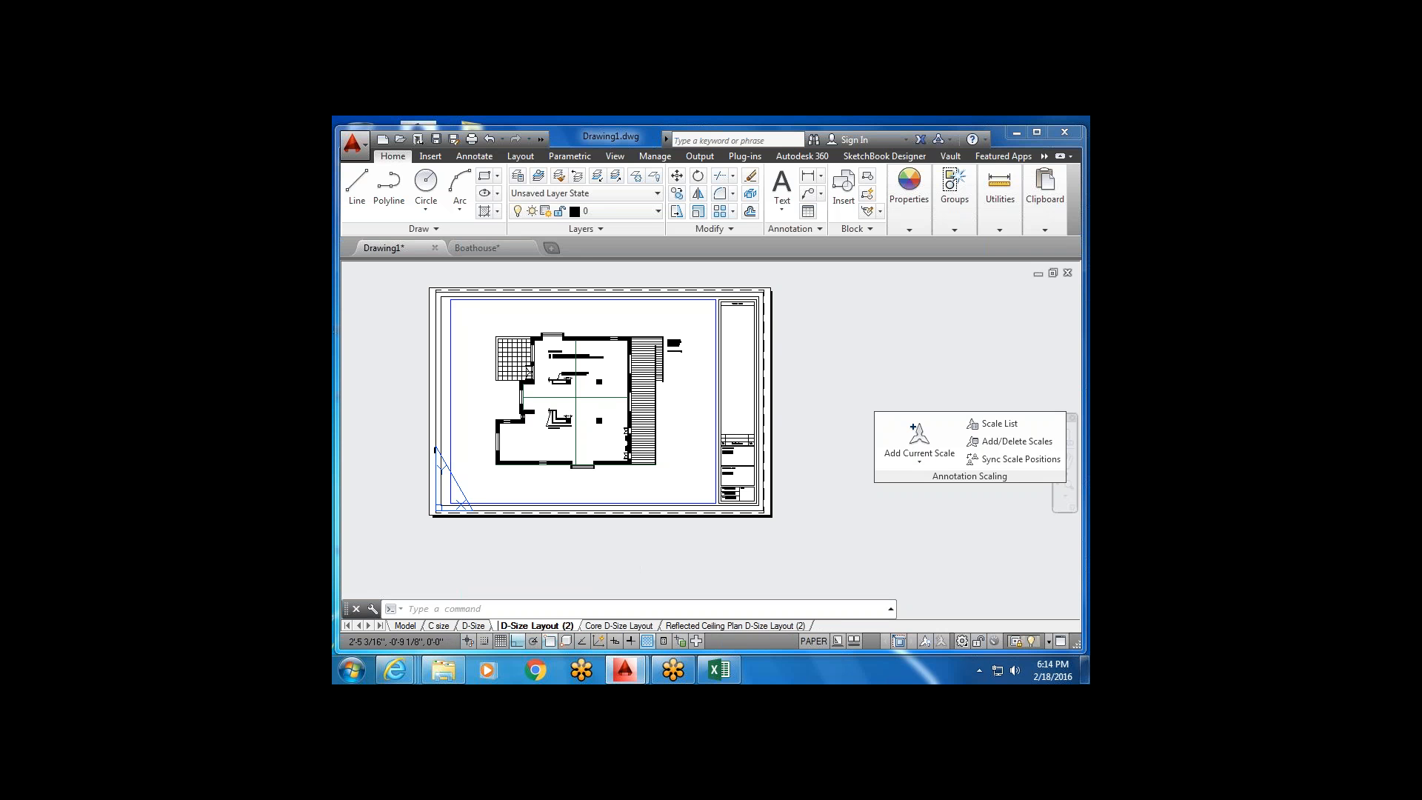
pyautogui.write('Site ')
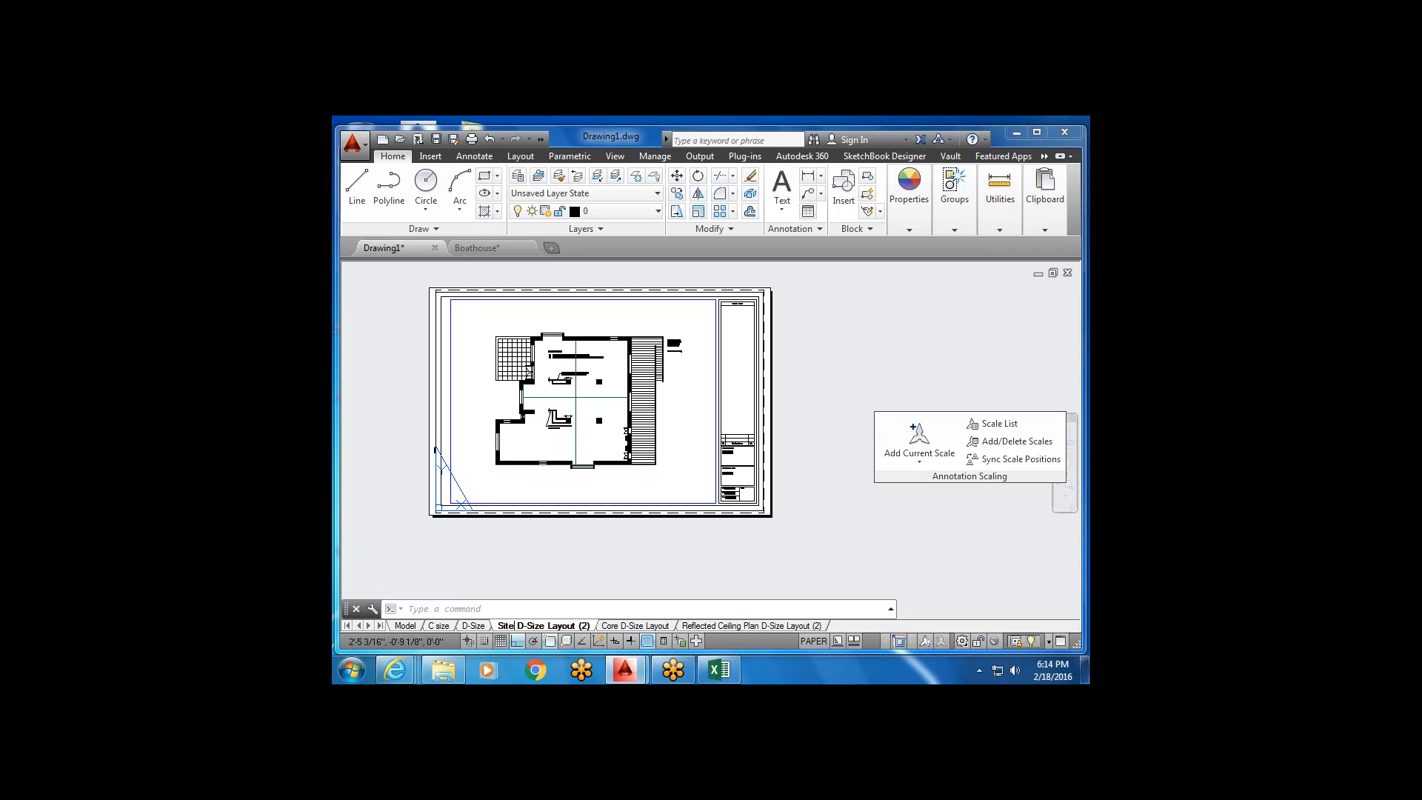
pyautogui.write('Plan')
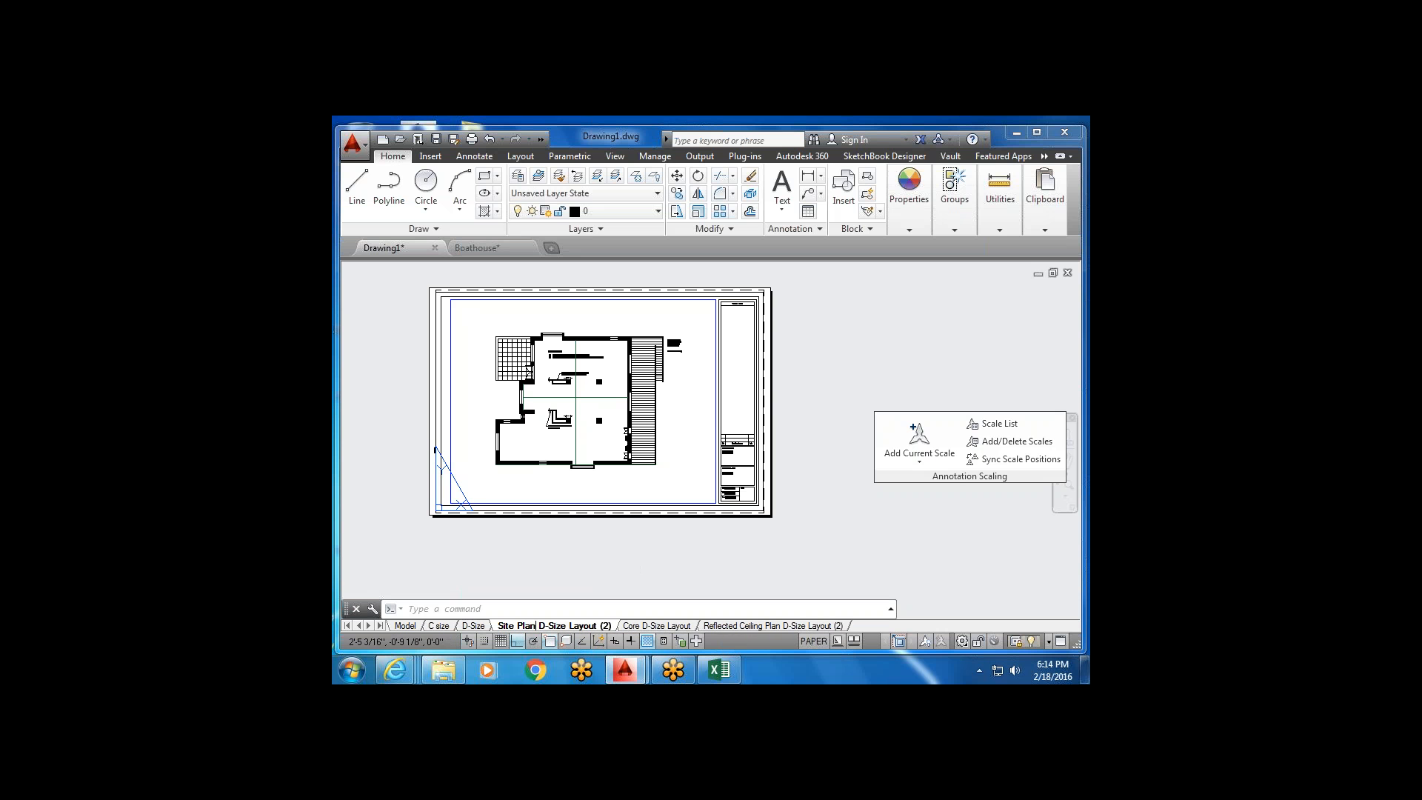
pyautogui.press('Return')
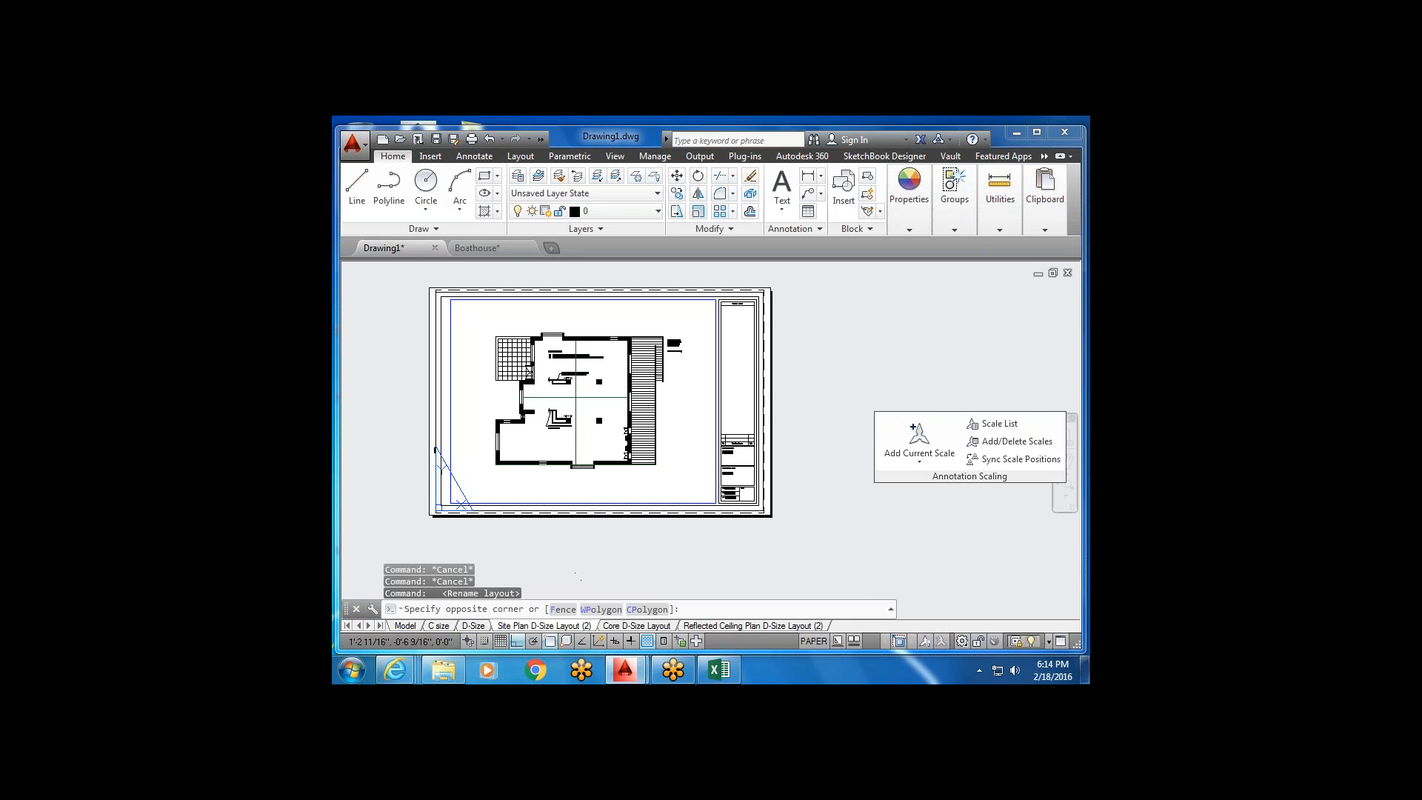
pyautogui.click(562, 546)
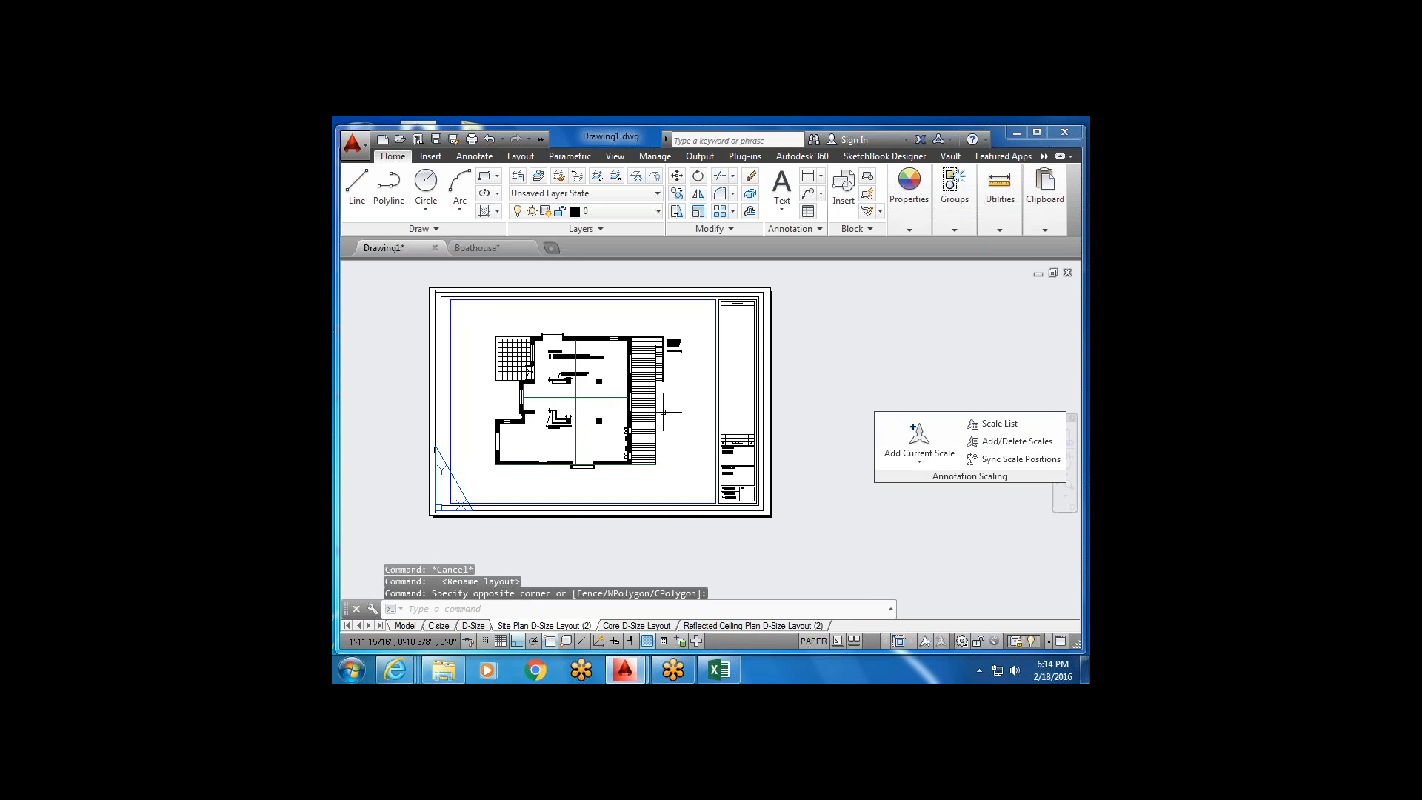
# Drag Site Plan D-Size Layout (2) to the last position and return to Core D-Size Layout.
pyautogui.scroll(4, 715, 475)
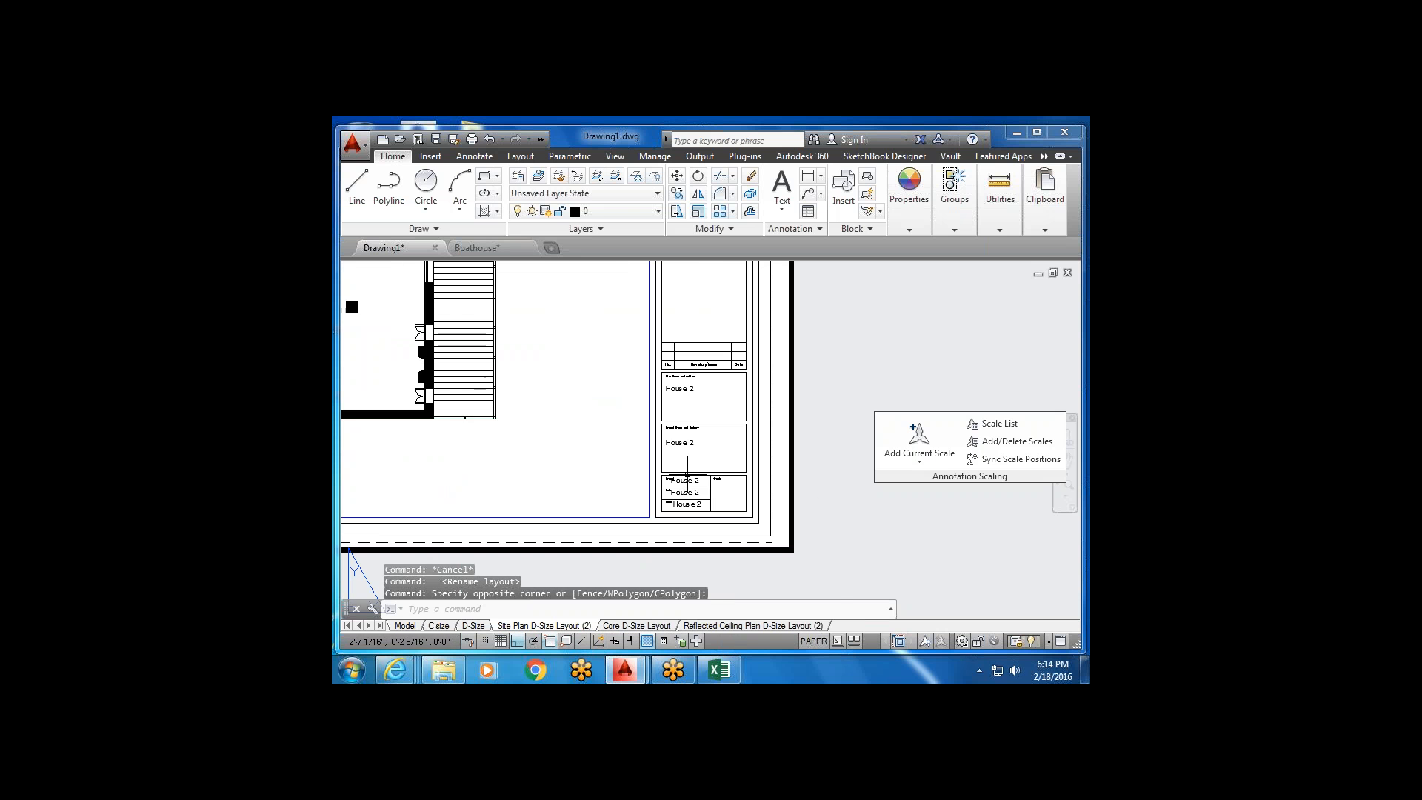
pyautogui.scroll(4, 722, 481)
pyautogui.scroll(-2, 754, 517)
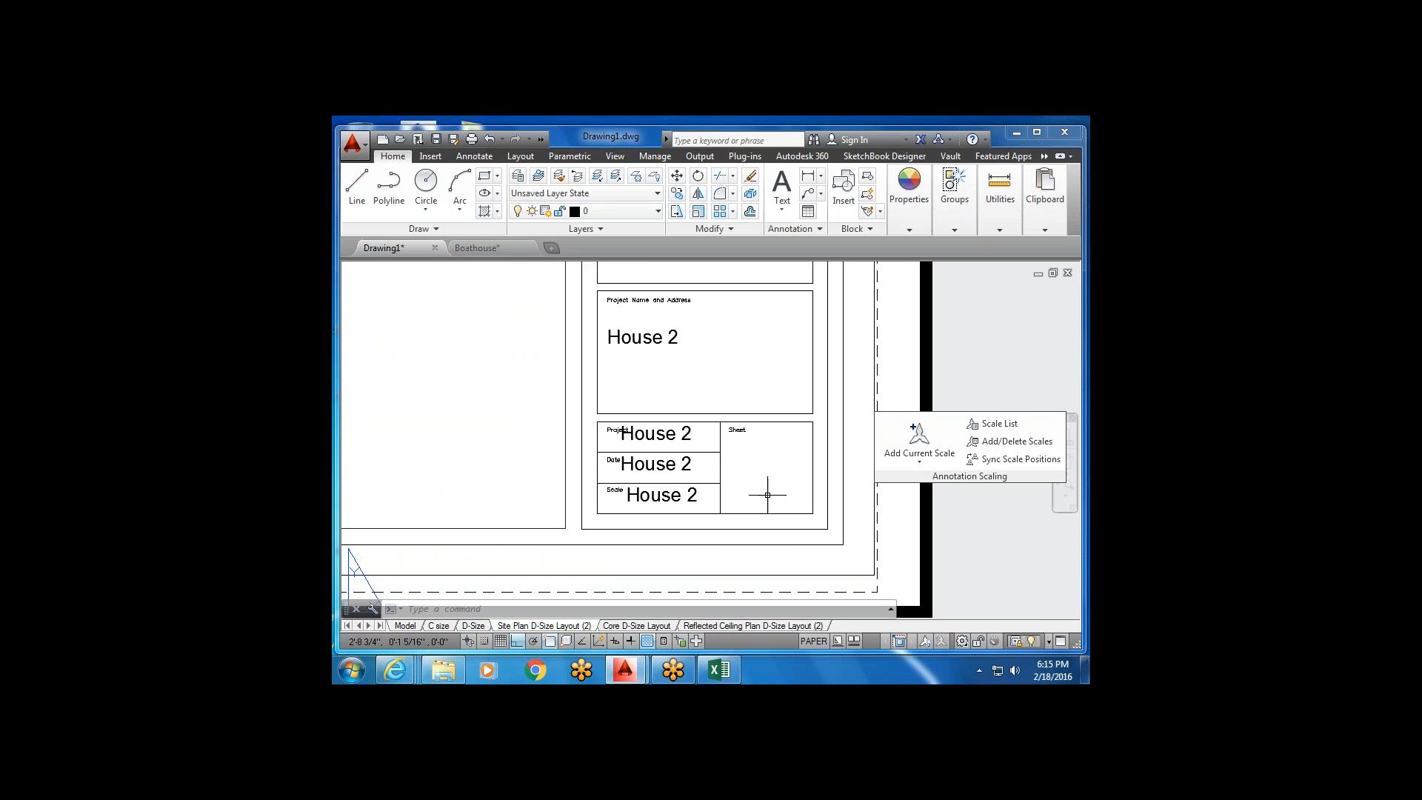
pyautogui.moveTo(555, 628); pyautogui.dragTo(838, 626)
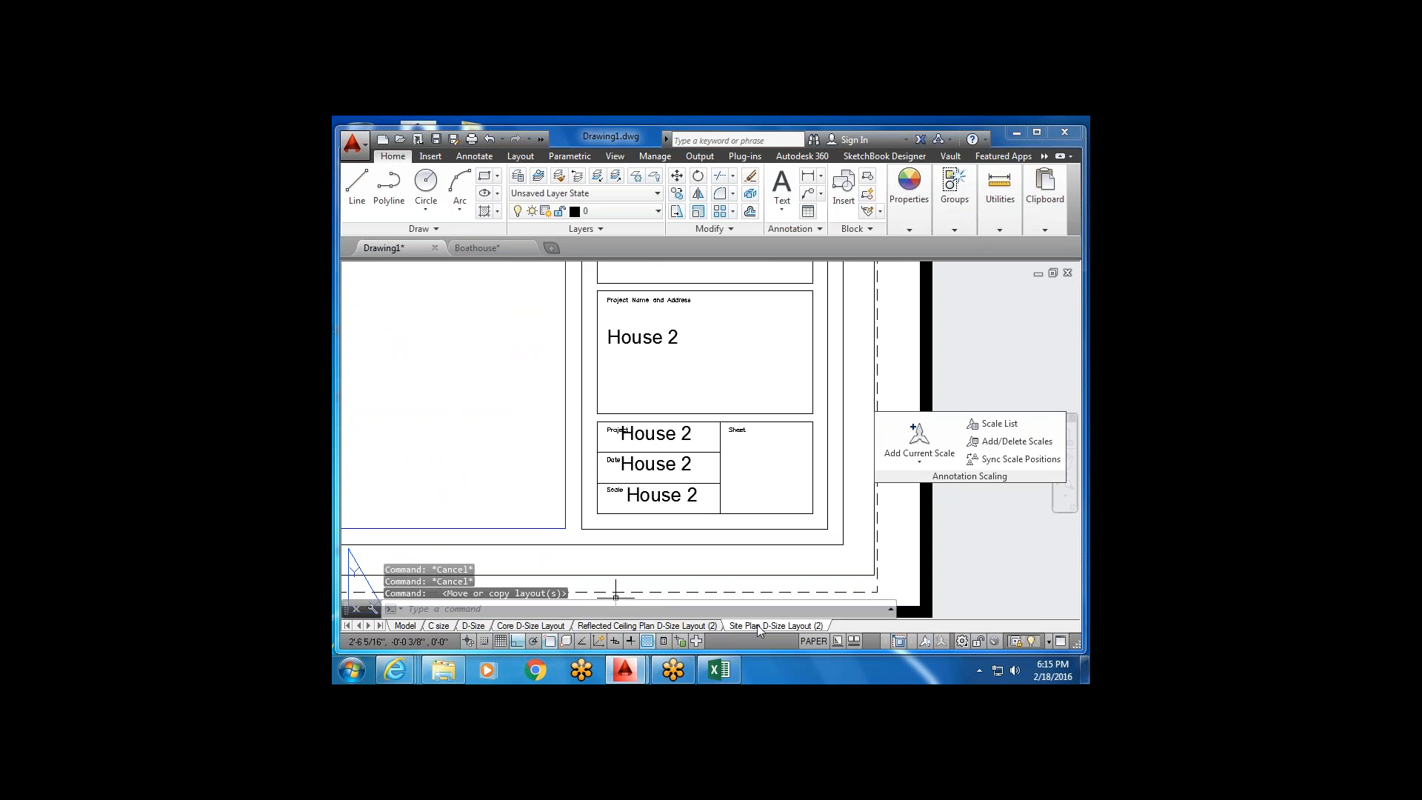
pyautogui.click(552, 627)
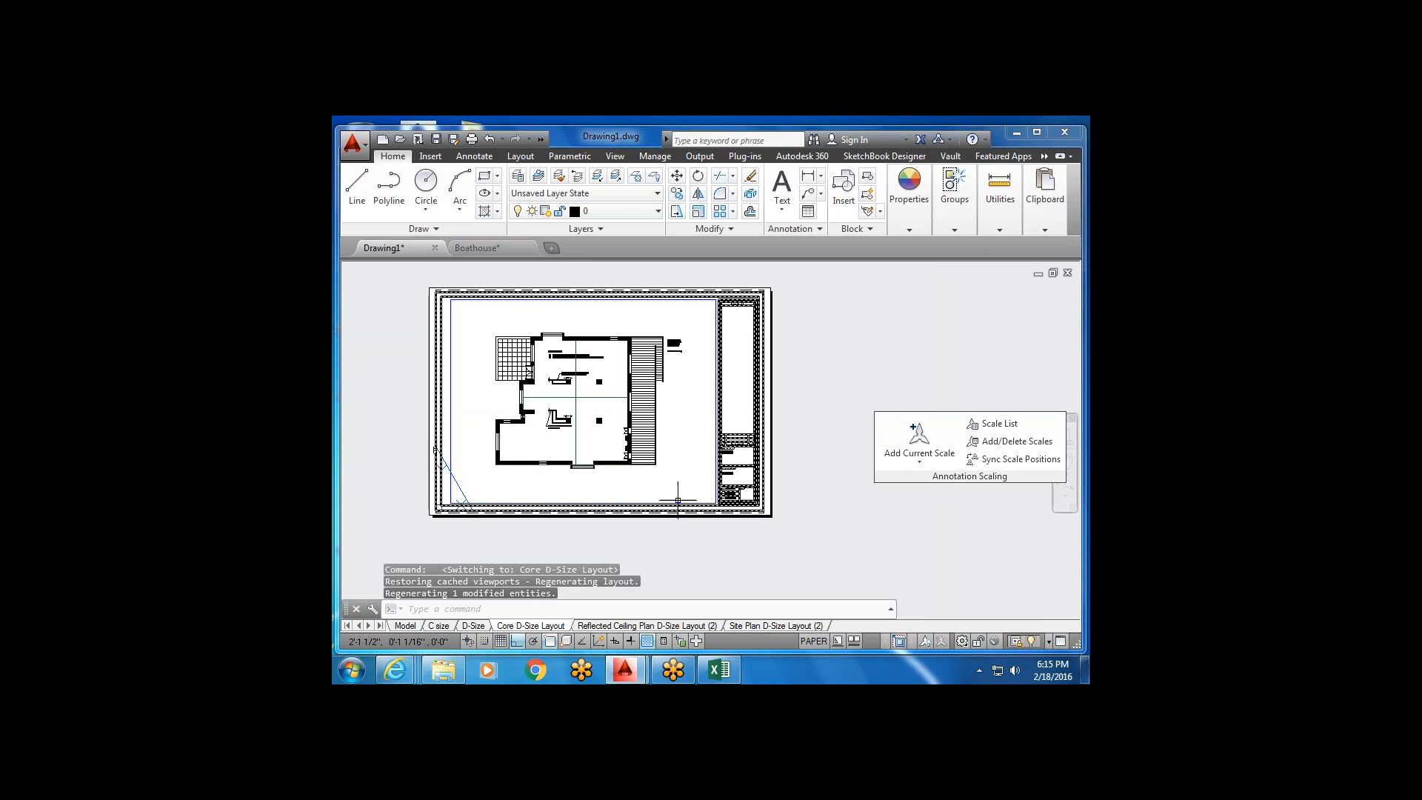
pyautogui.scroll(5, 763, 502)
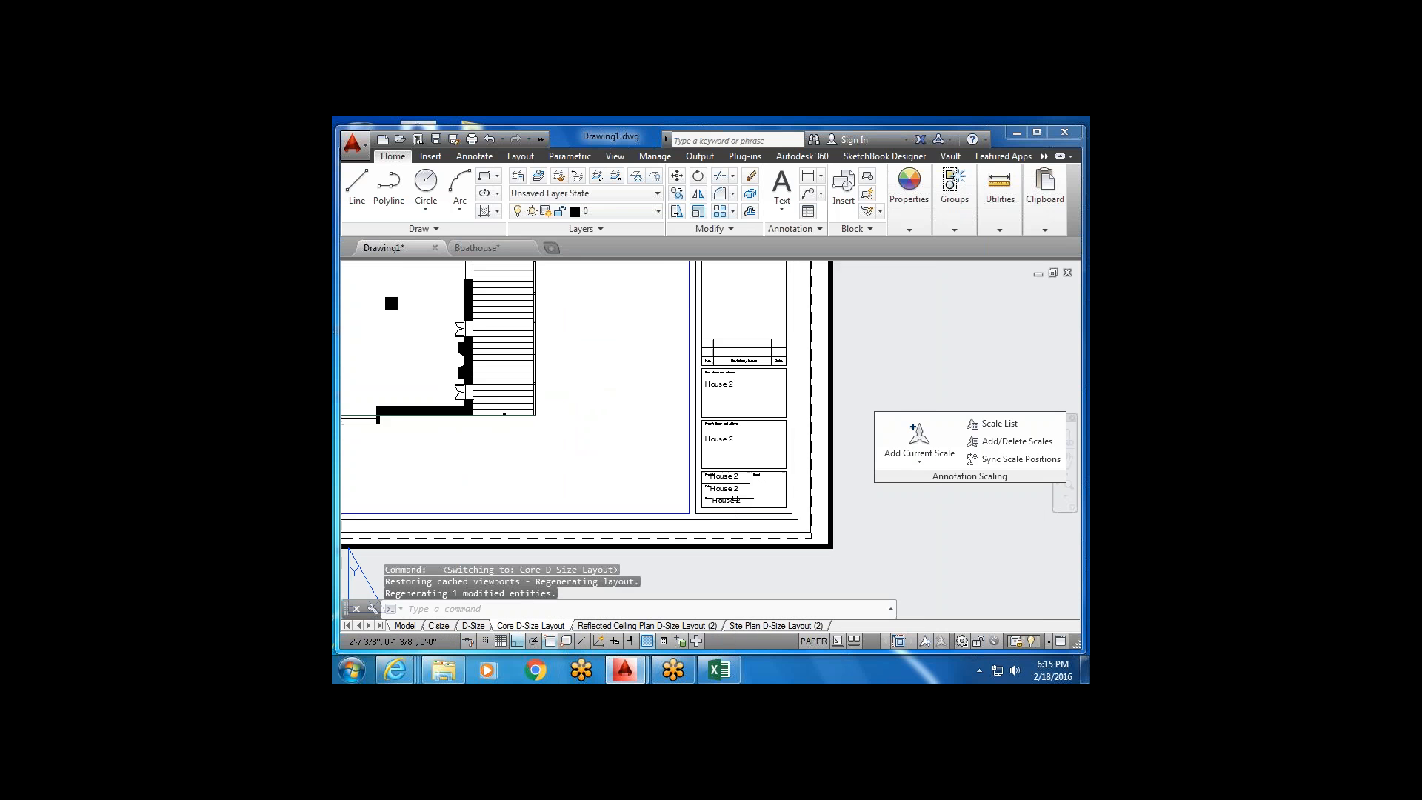
# Start Multiline Text, cancel it, and pan the sheet to reframe the title block.
pyautogui.click(781, 207)
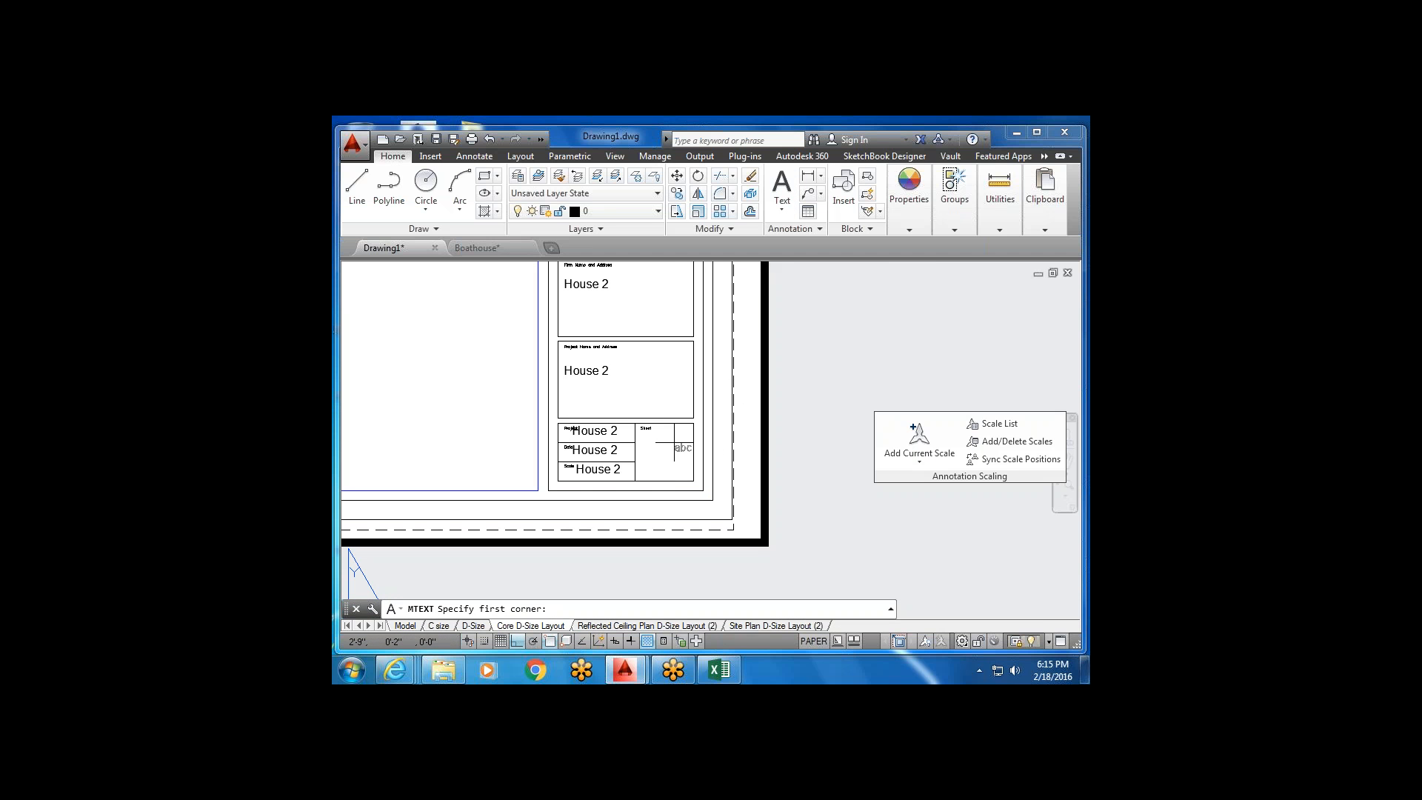
pyautogui.scroll(-2, 675, 444)
pyautogui.press('Escape')
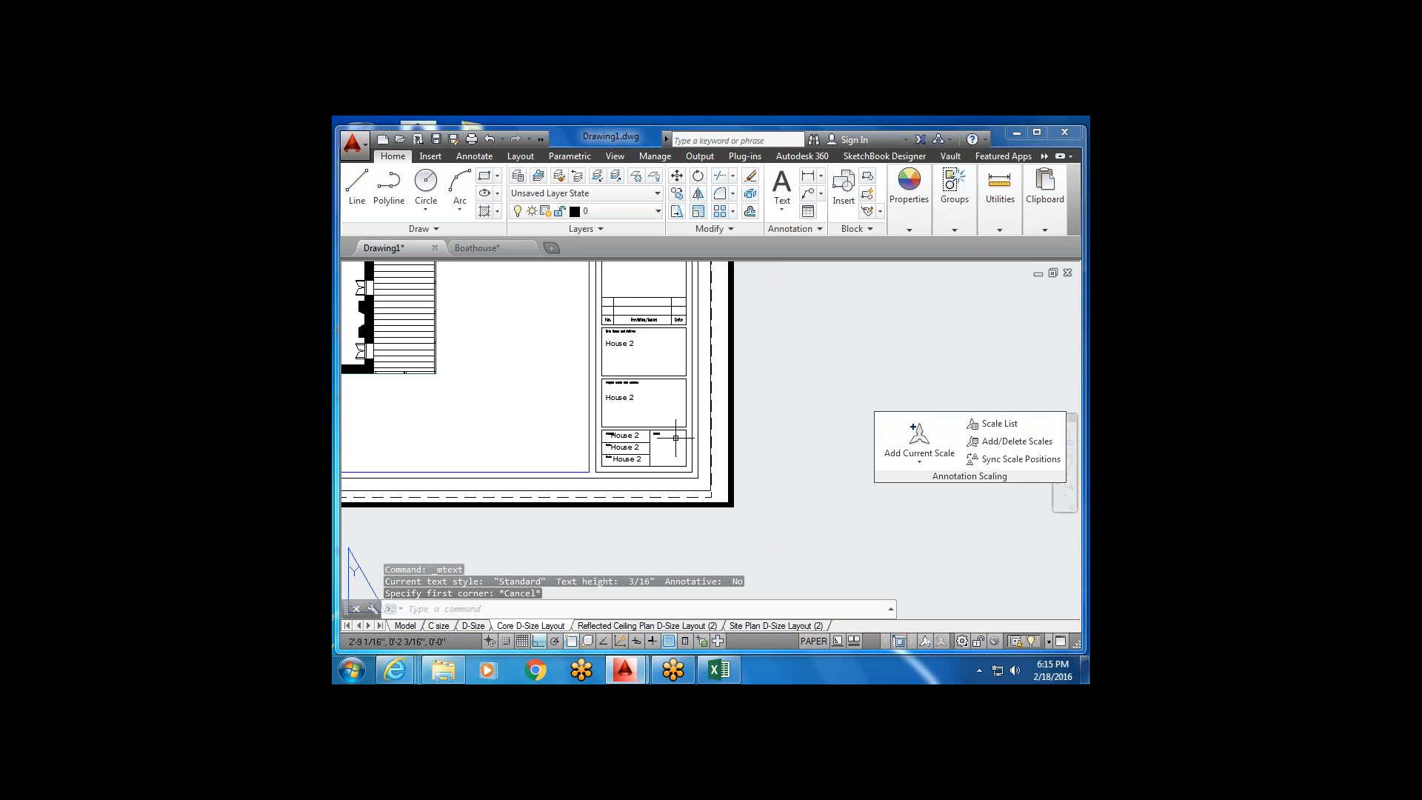
pyautogui.scroll(-2, 675, 437)
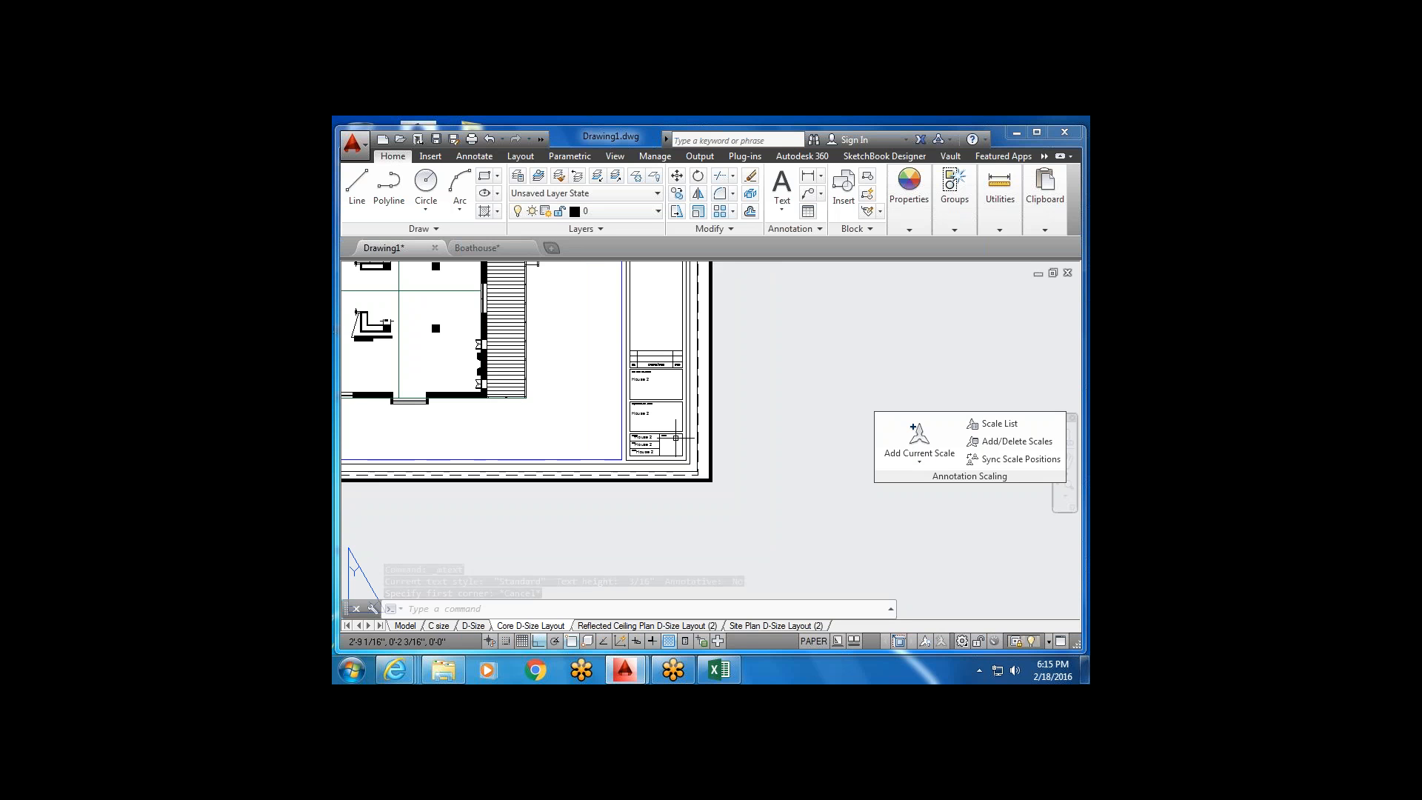
pyautogui.moveTo(667, 430); pyautogui.dragTo(627, 416, button='middle')
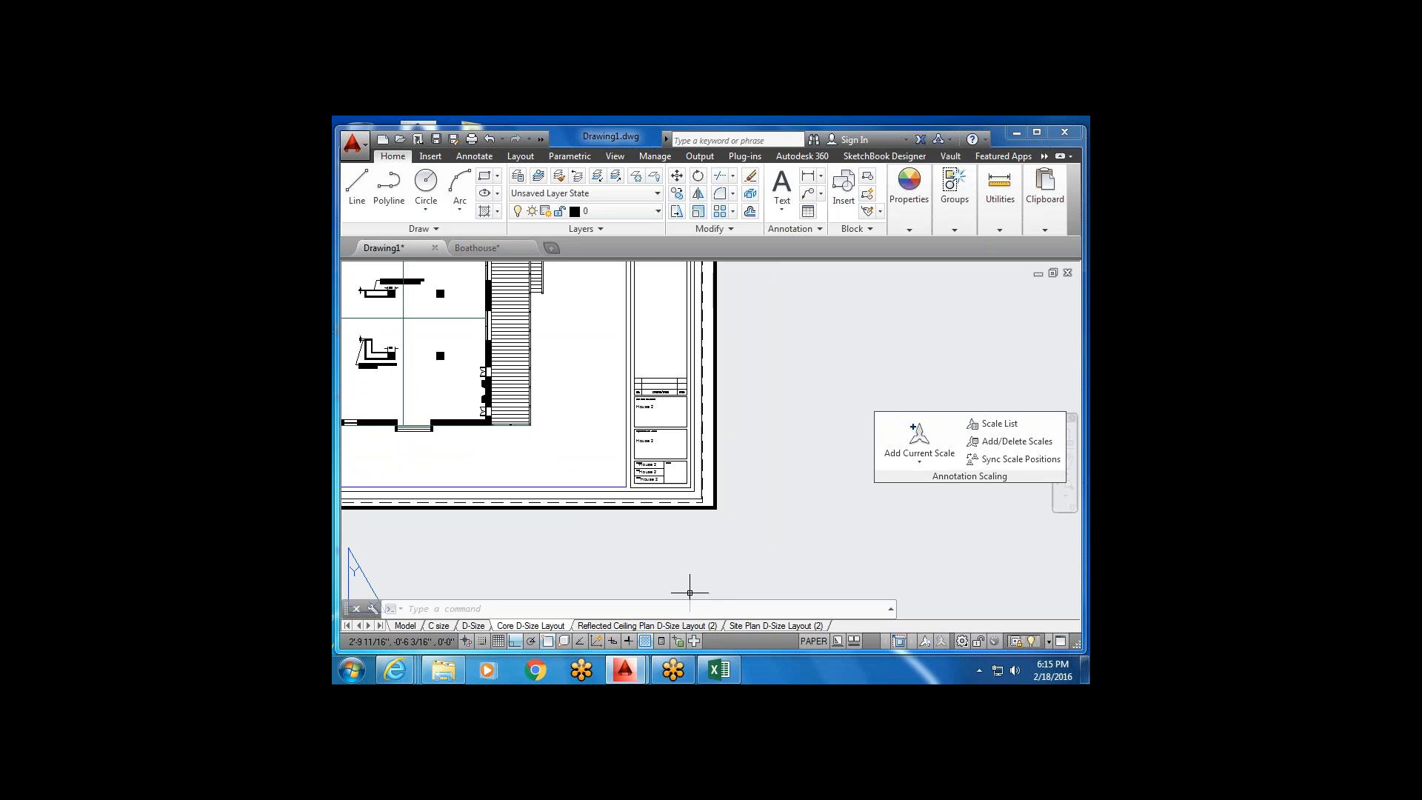
pyautogui.scroll(2, 665, 471)
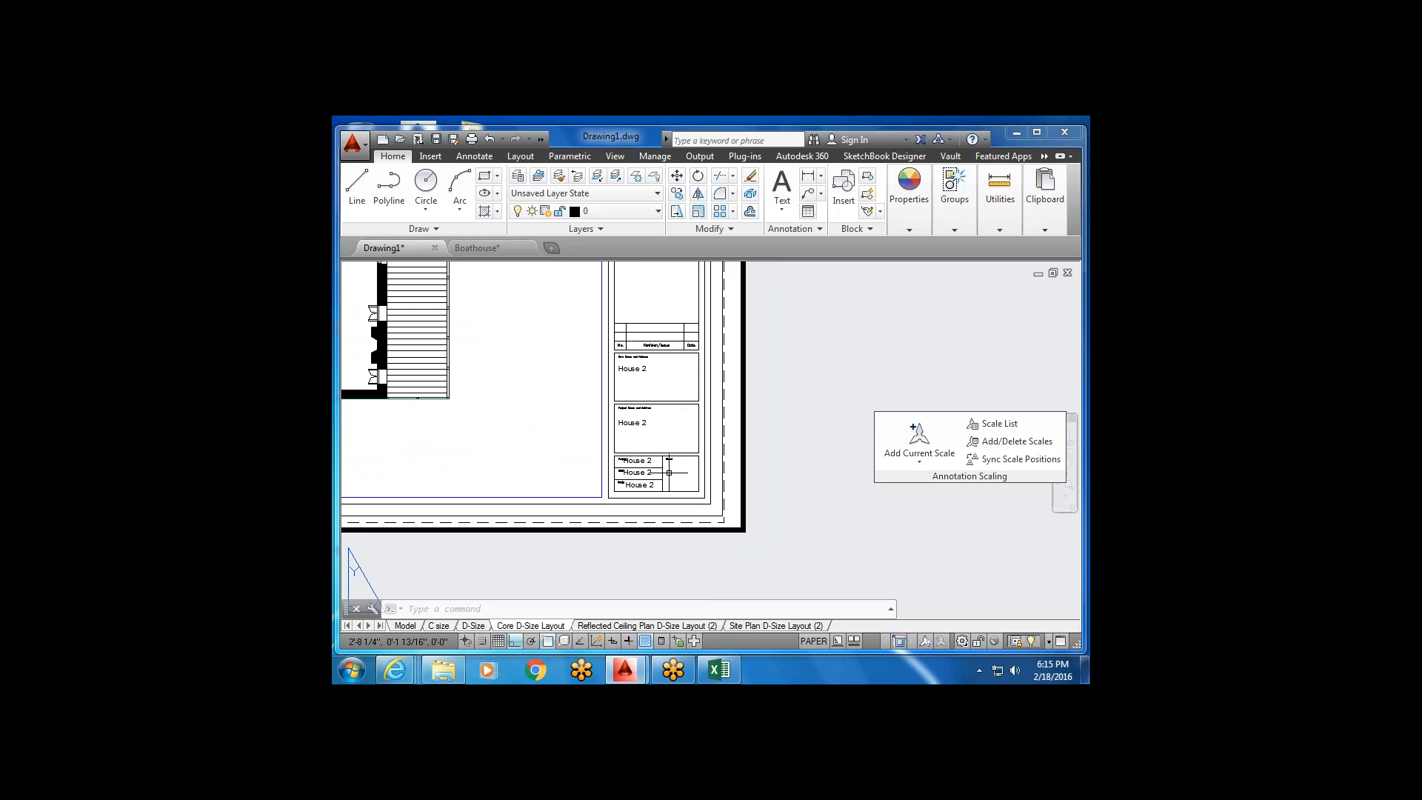
pyautogui.scroll(2, 668, 472)
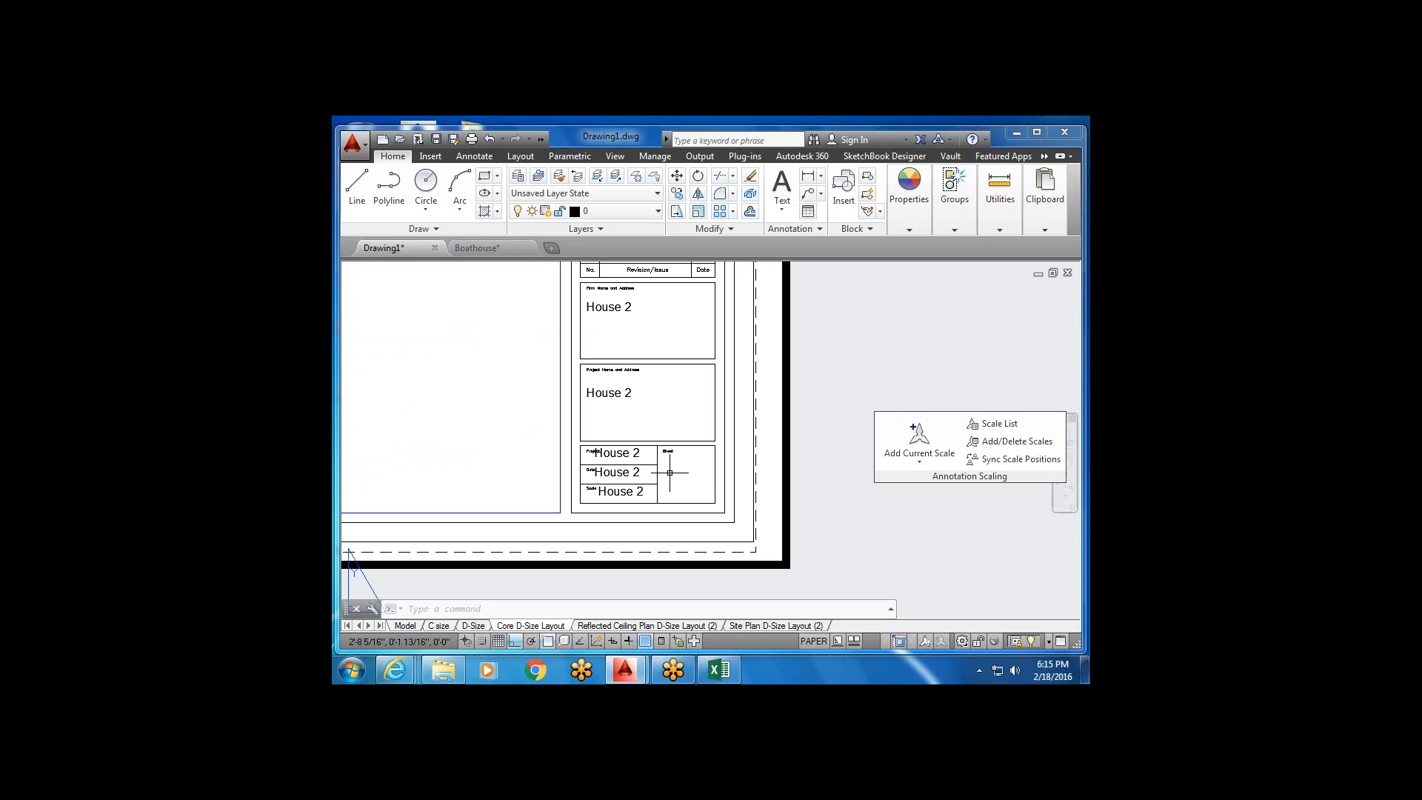
pyautogui.scroll(-4, 621, 535)
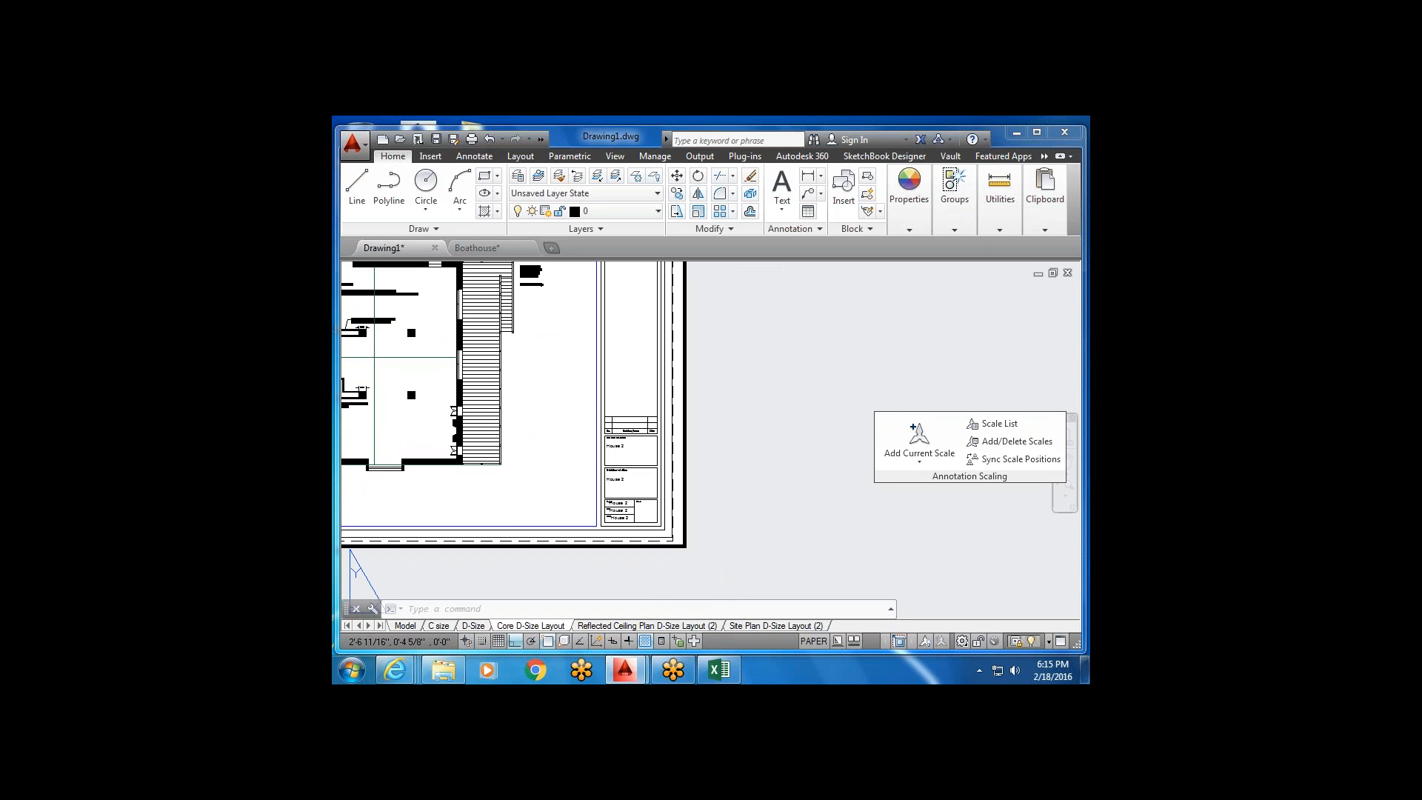
pyautogui.moveTo(613, 476); pyautogui.dragTo(615, 526, button='middle')
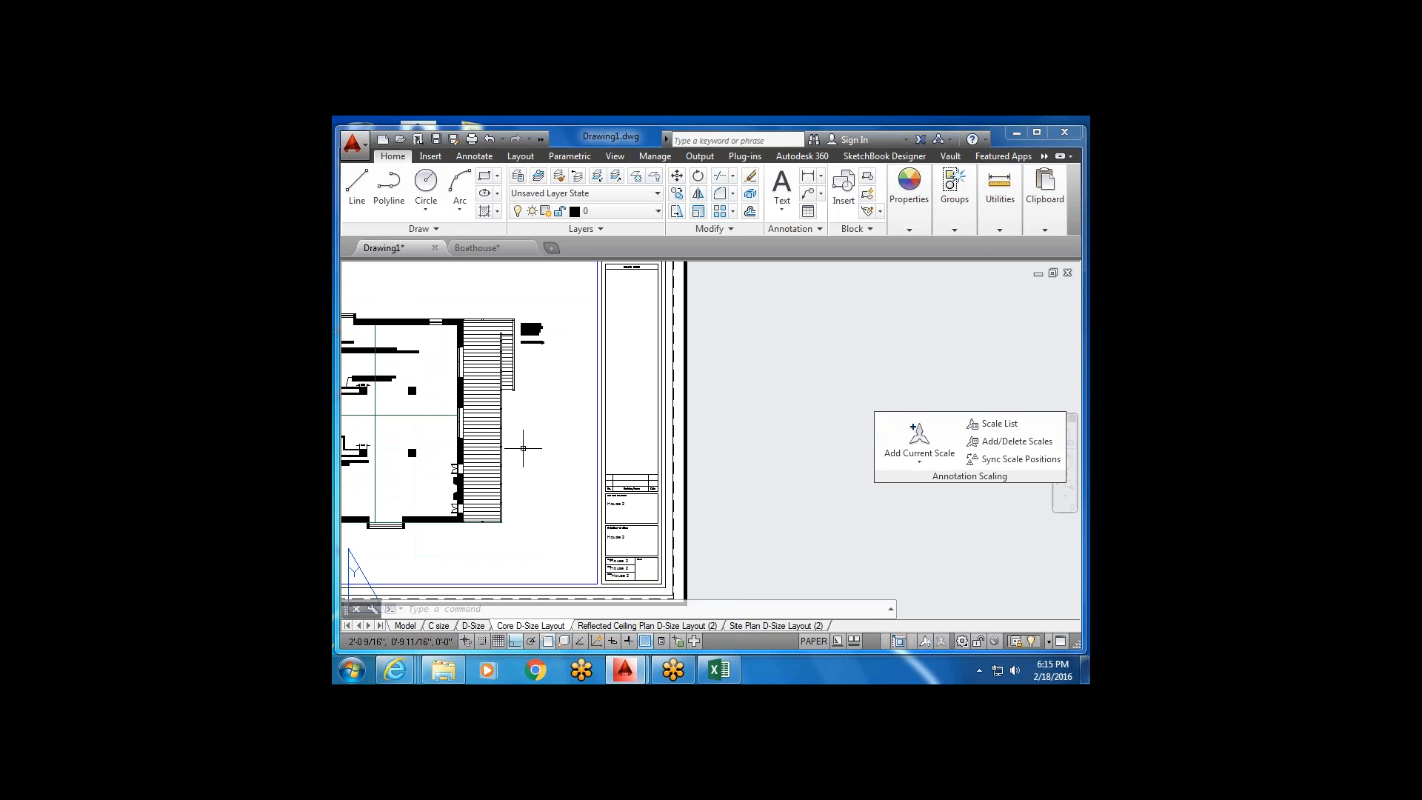
# Start Single Line text from the Text dropdown and show the Annotate ribbon.
pyautogui.click(782, 210)
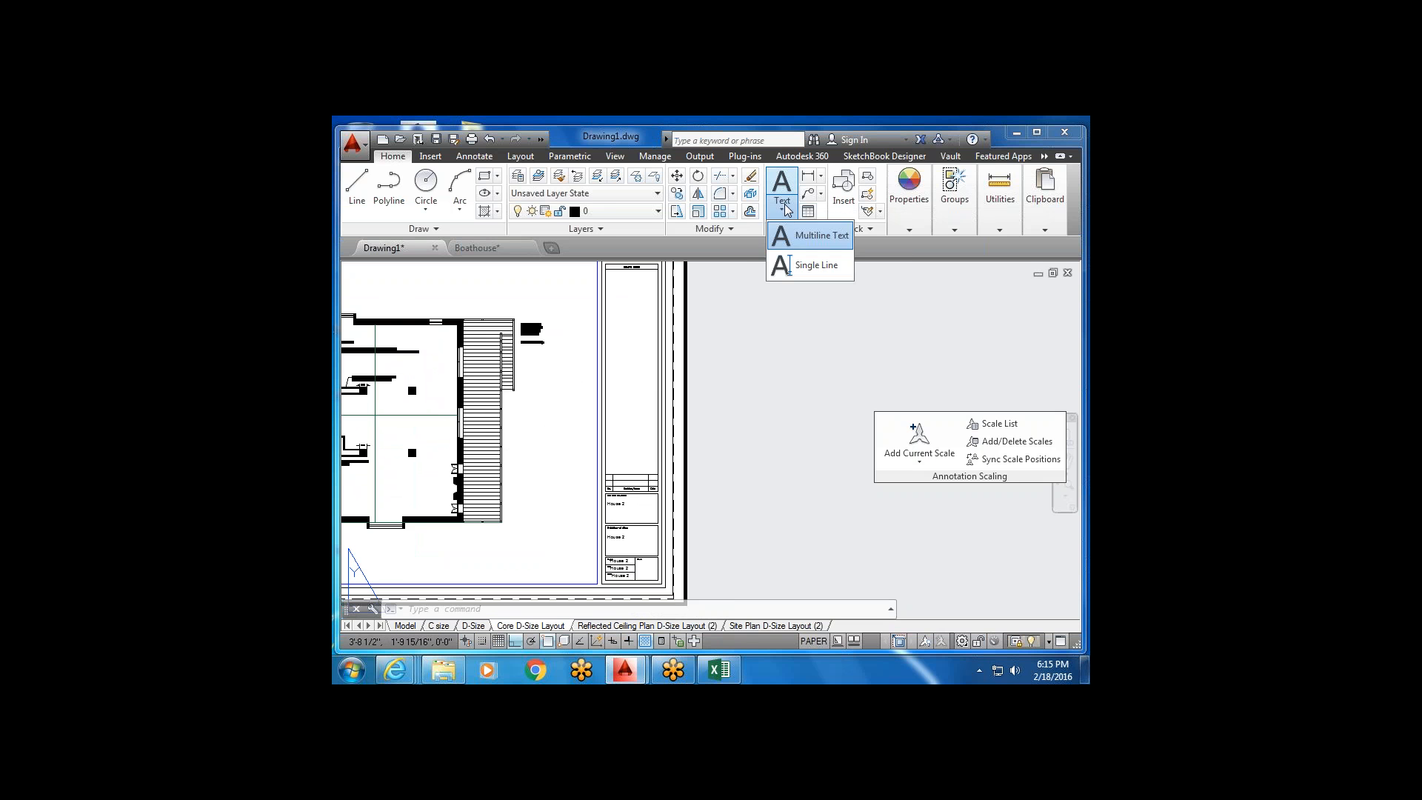
pyautogui.click(787, 265)
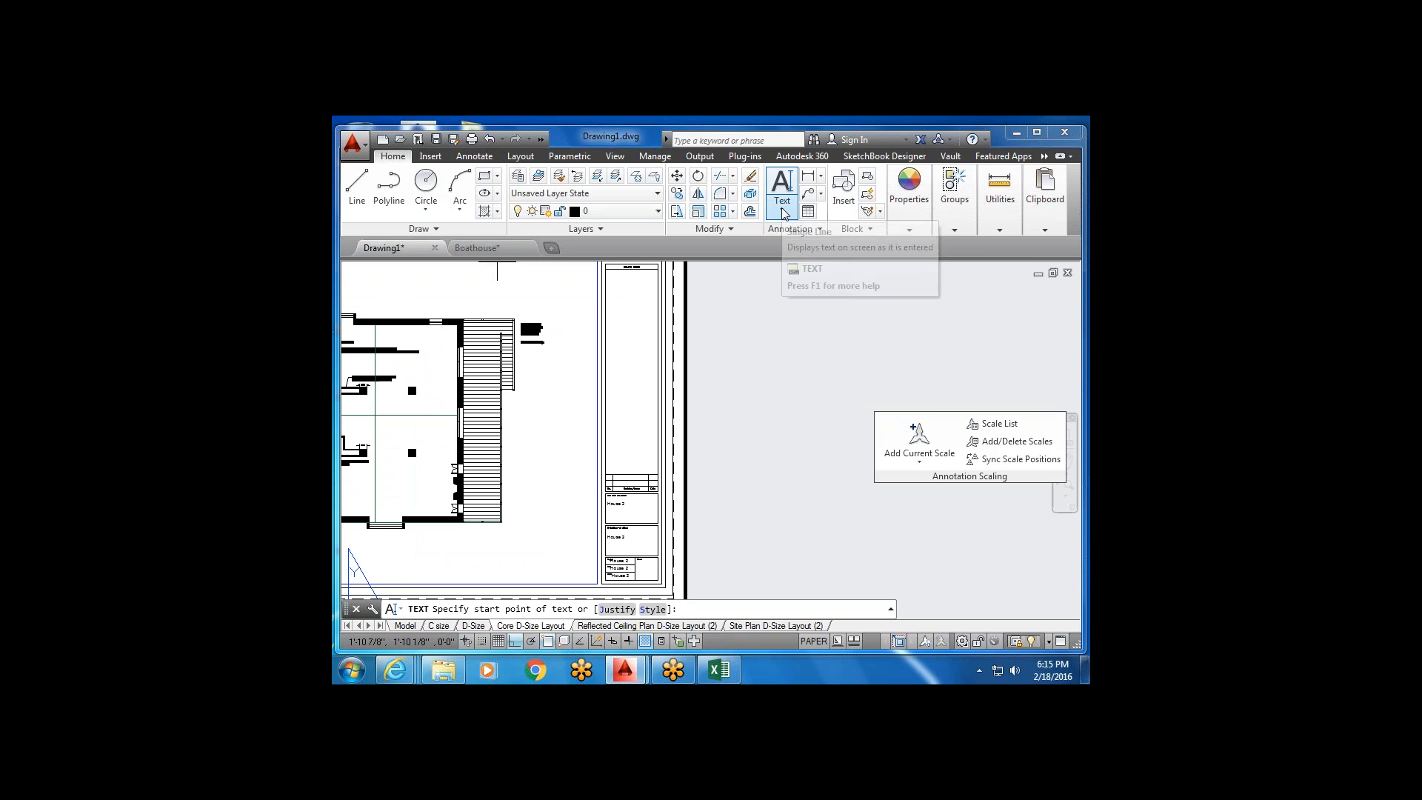
pyautogui.click(471, 156)
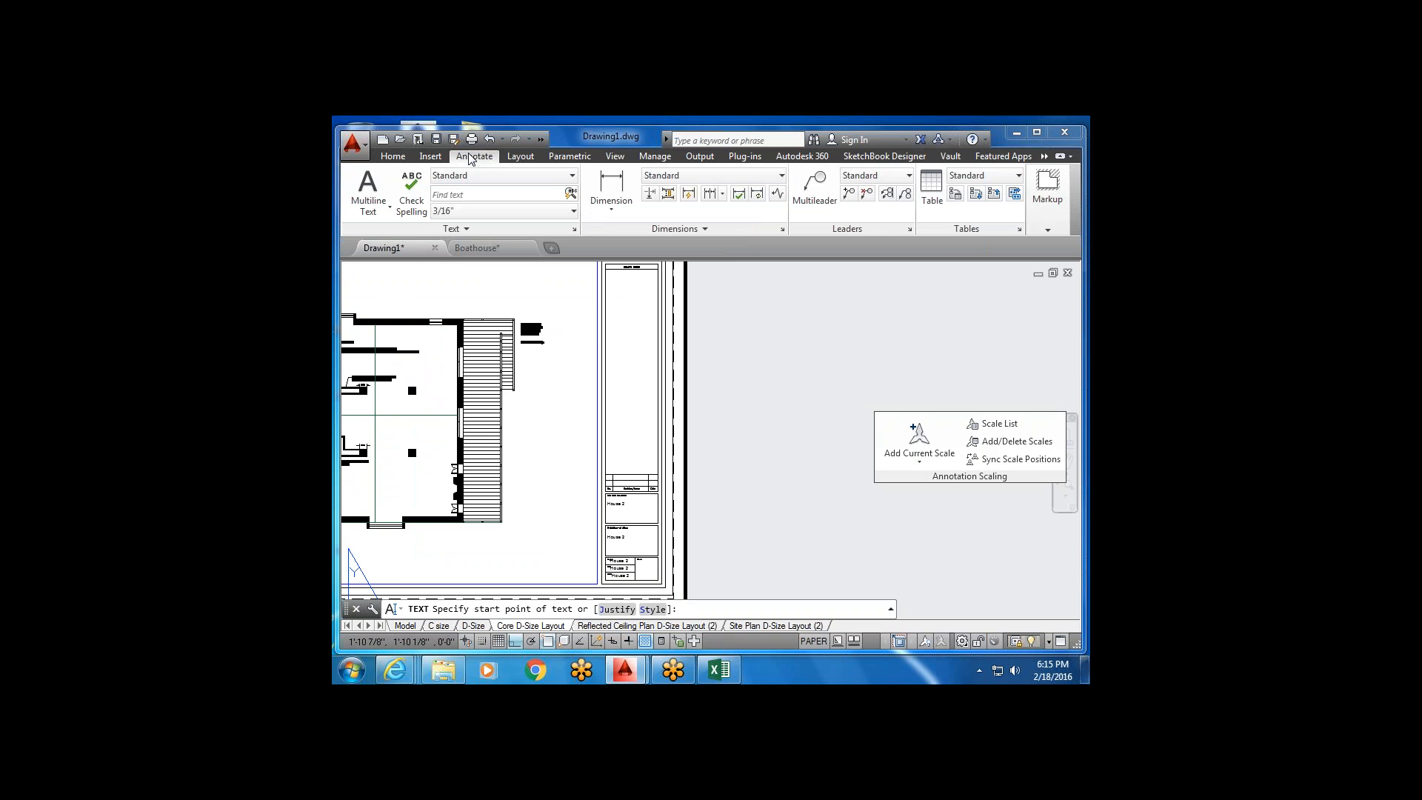
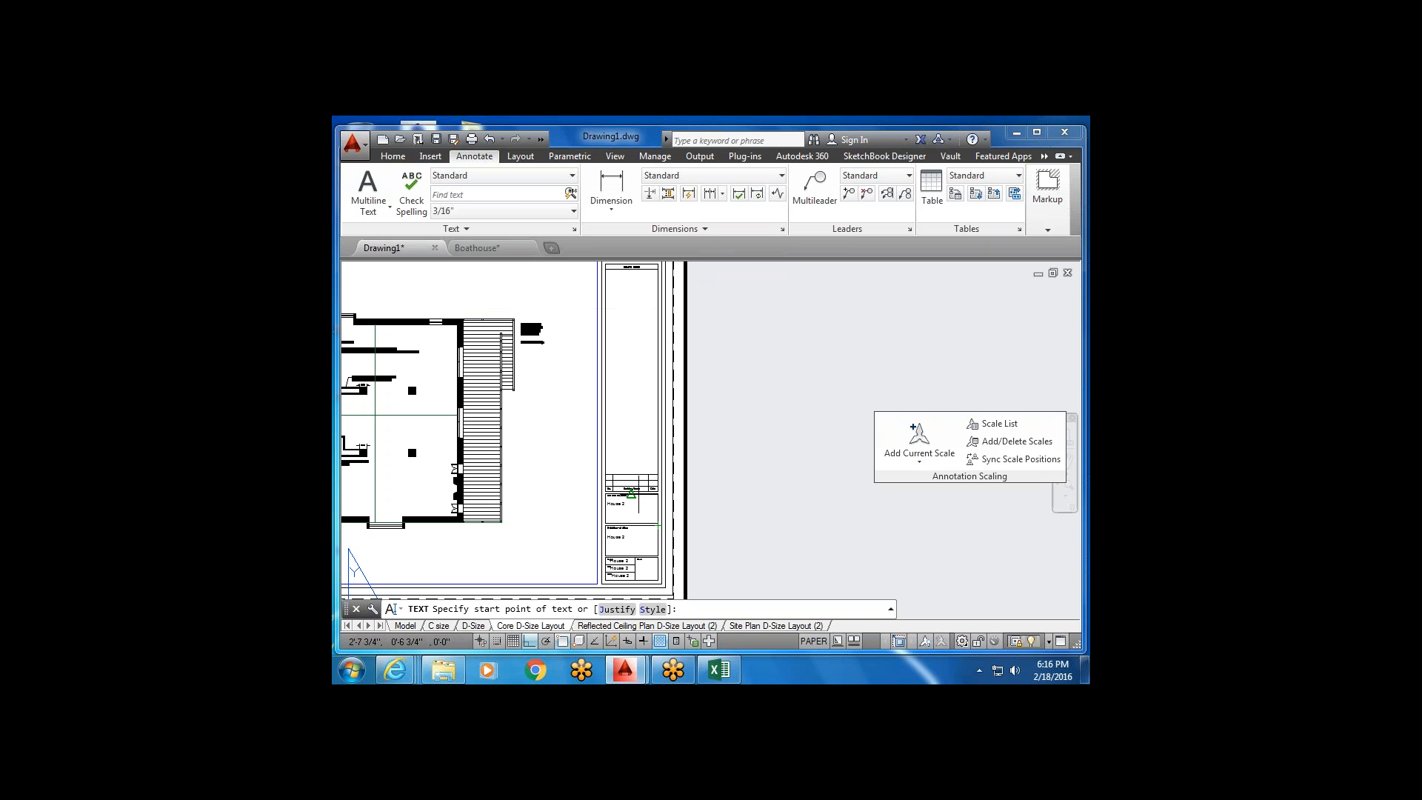
# Start single-line text in the Sheet cell at default height and zero rotation.
pyautogui.scroll(4, 631, 492)
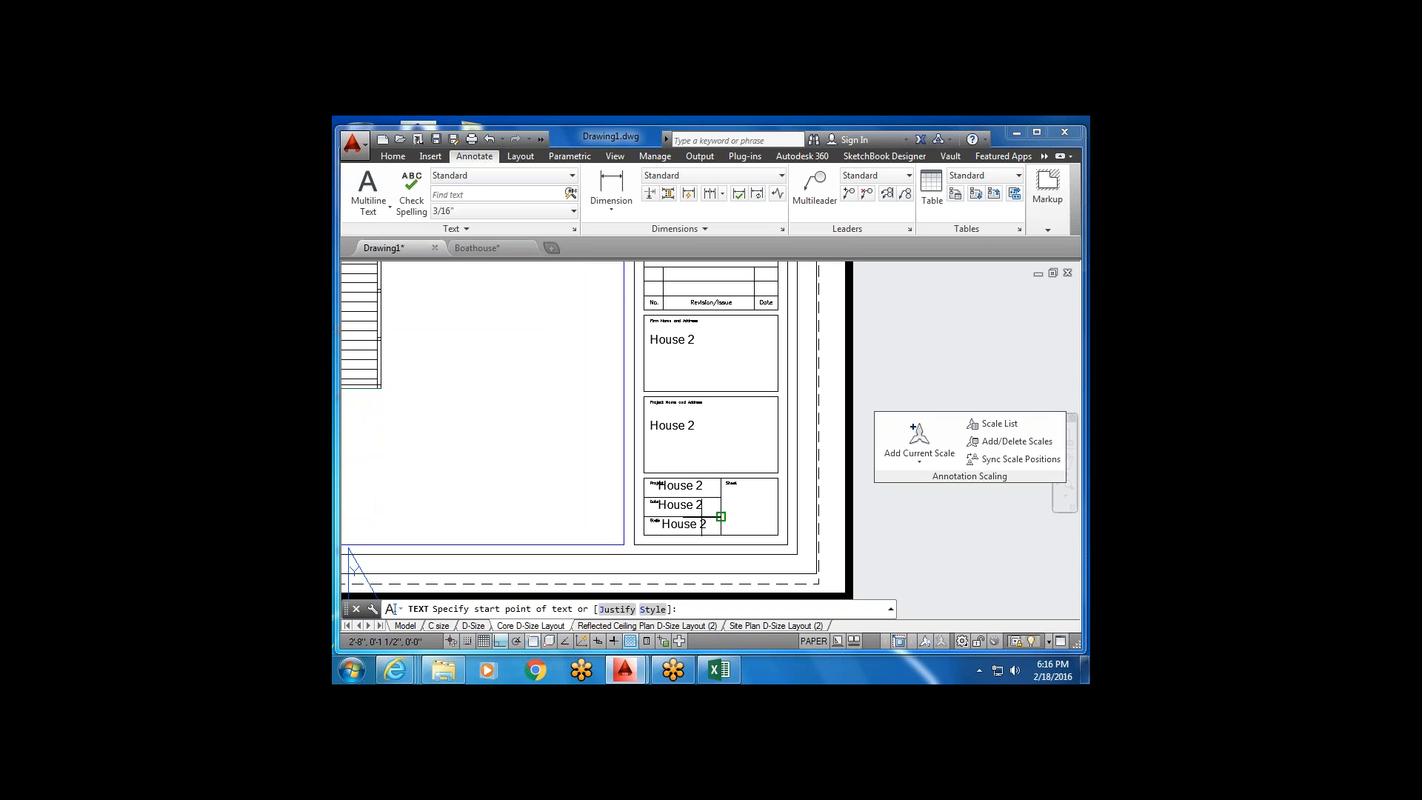
pyautogui.scroll(4, 682, 512)
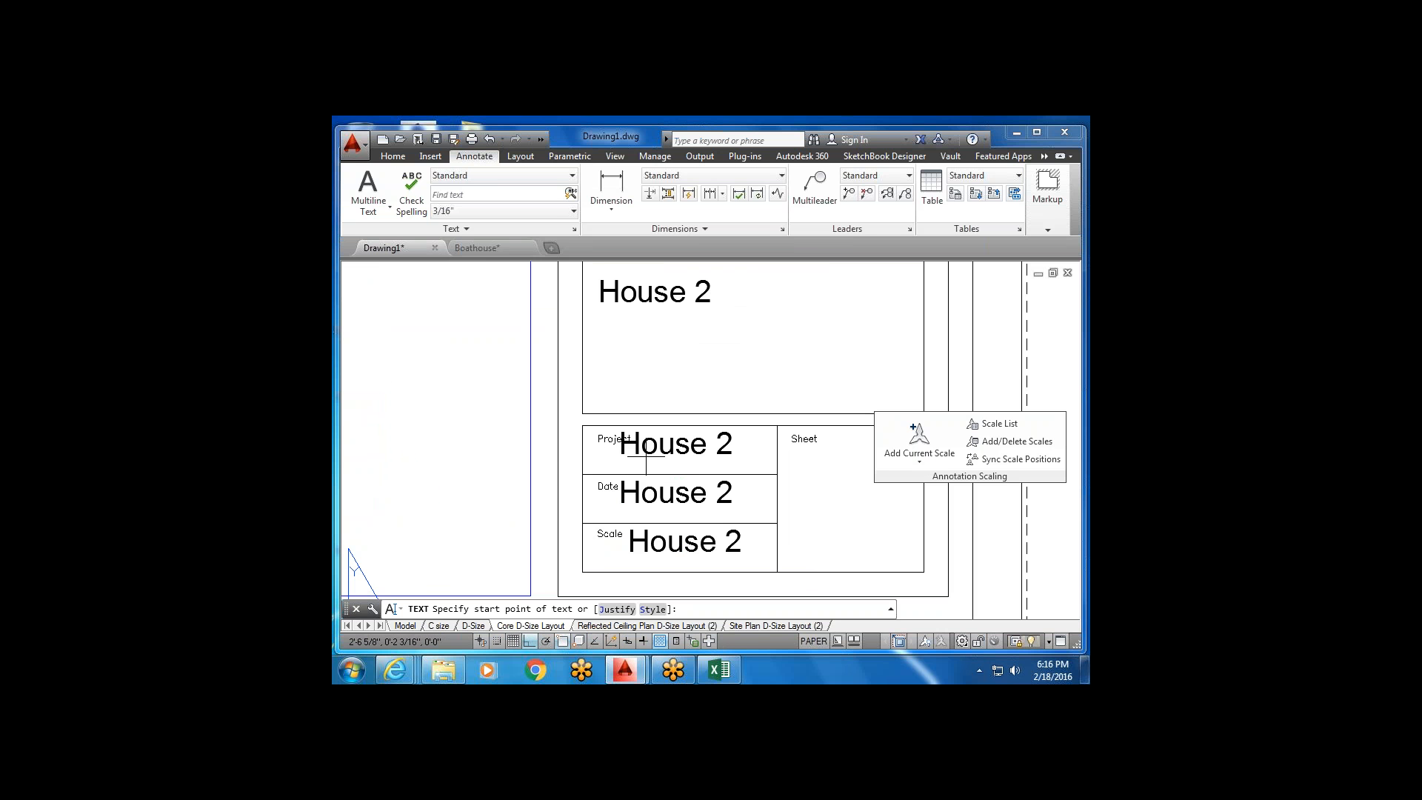
pyautogui.scroll(-2, 631, 445)
pyautogui.scroll(-2, 630, 445)
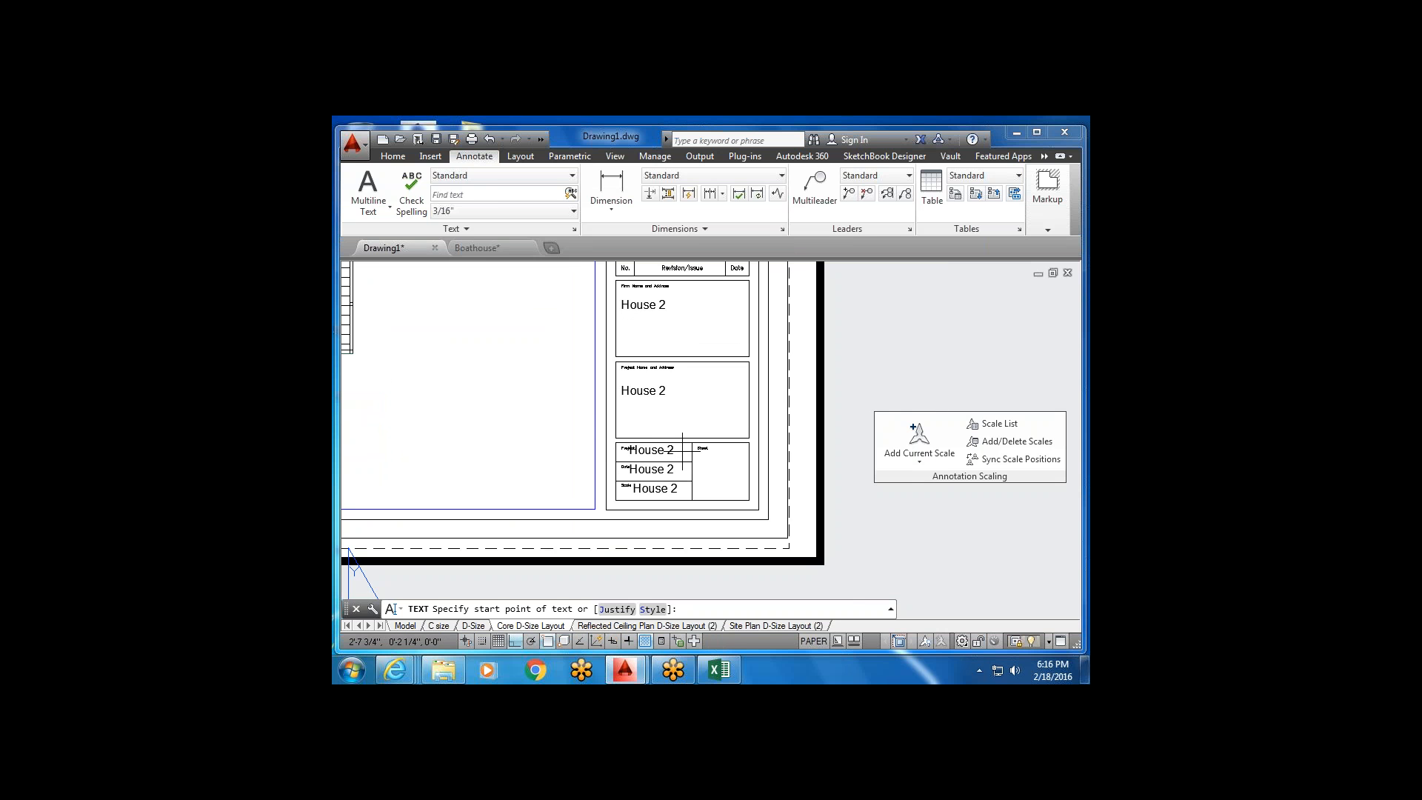
pyautogui.scroll(2, 713, 470)
pyautogui.scroll(-2, 708, 466)
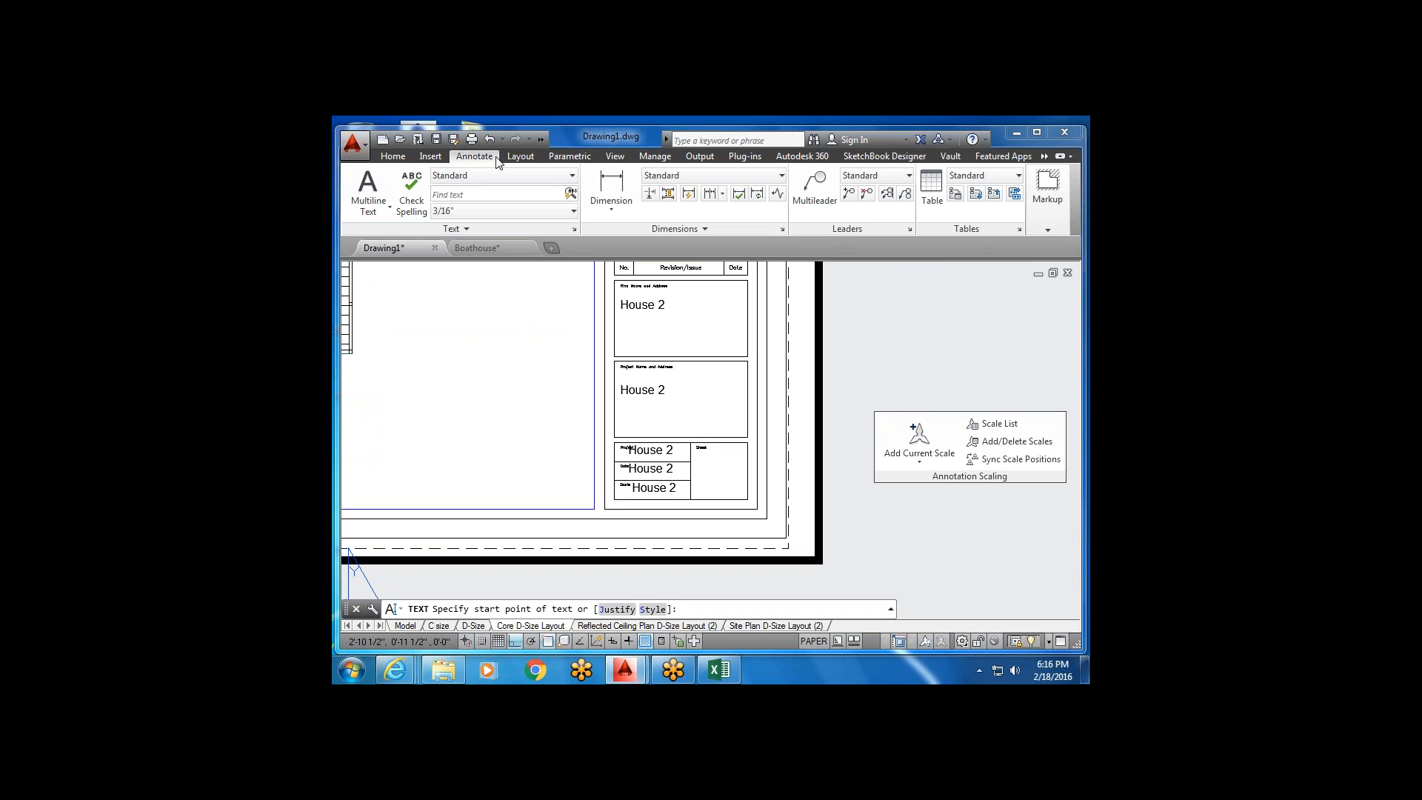
pyautogui.click(392, 157)
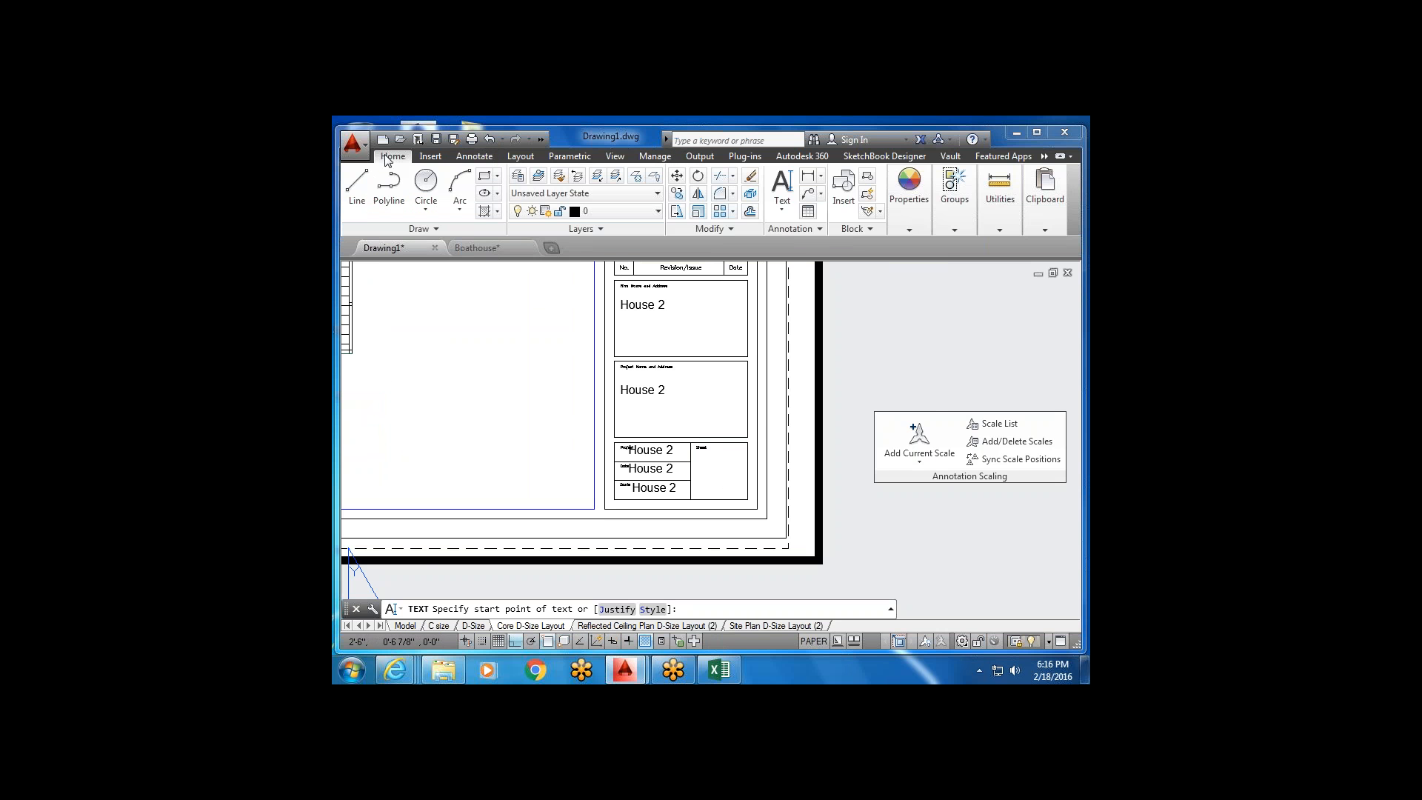
pyautogui.click(774, 185)
pyautogui.scroll(2, 717, 488)
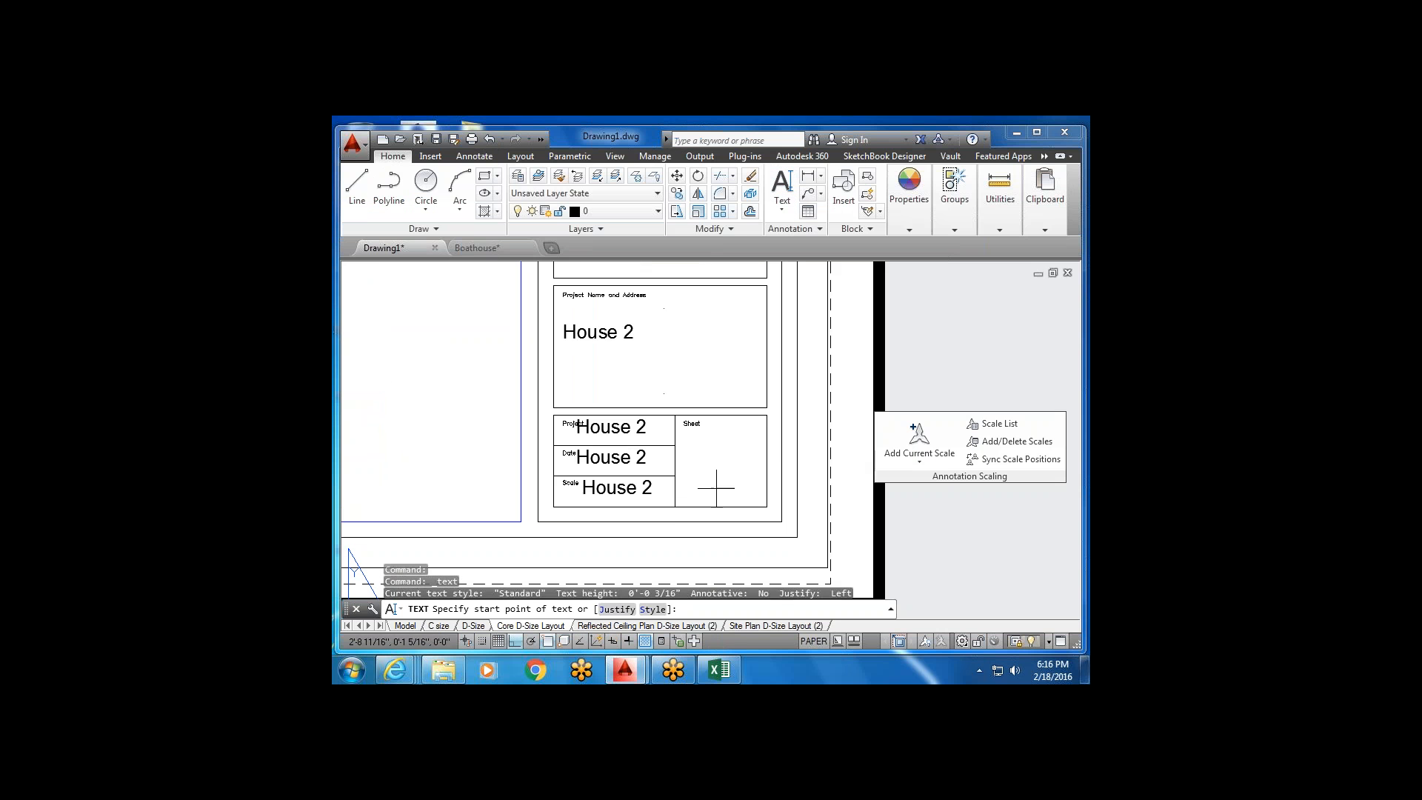
pyautogui.click(690, 452)
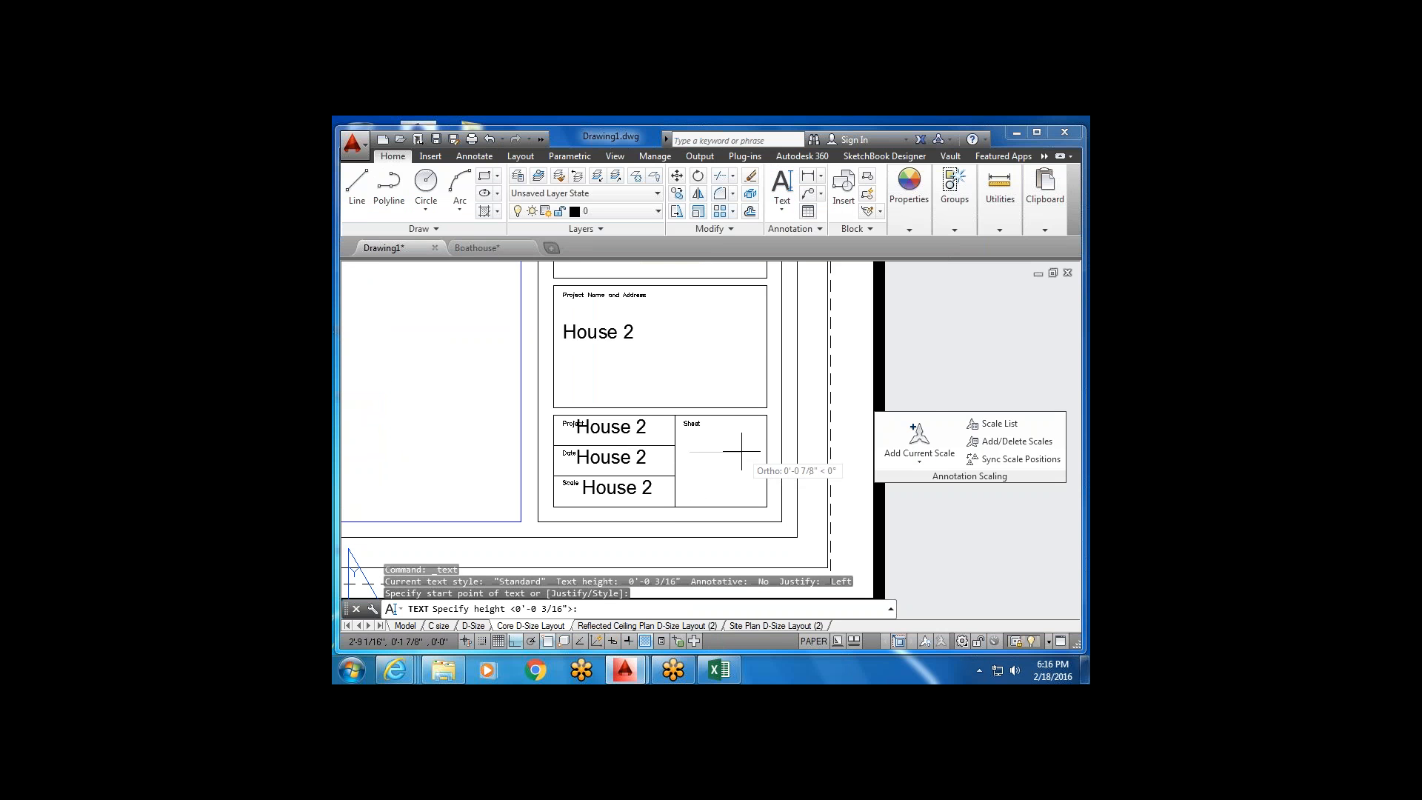
pyautogui.press('Return')
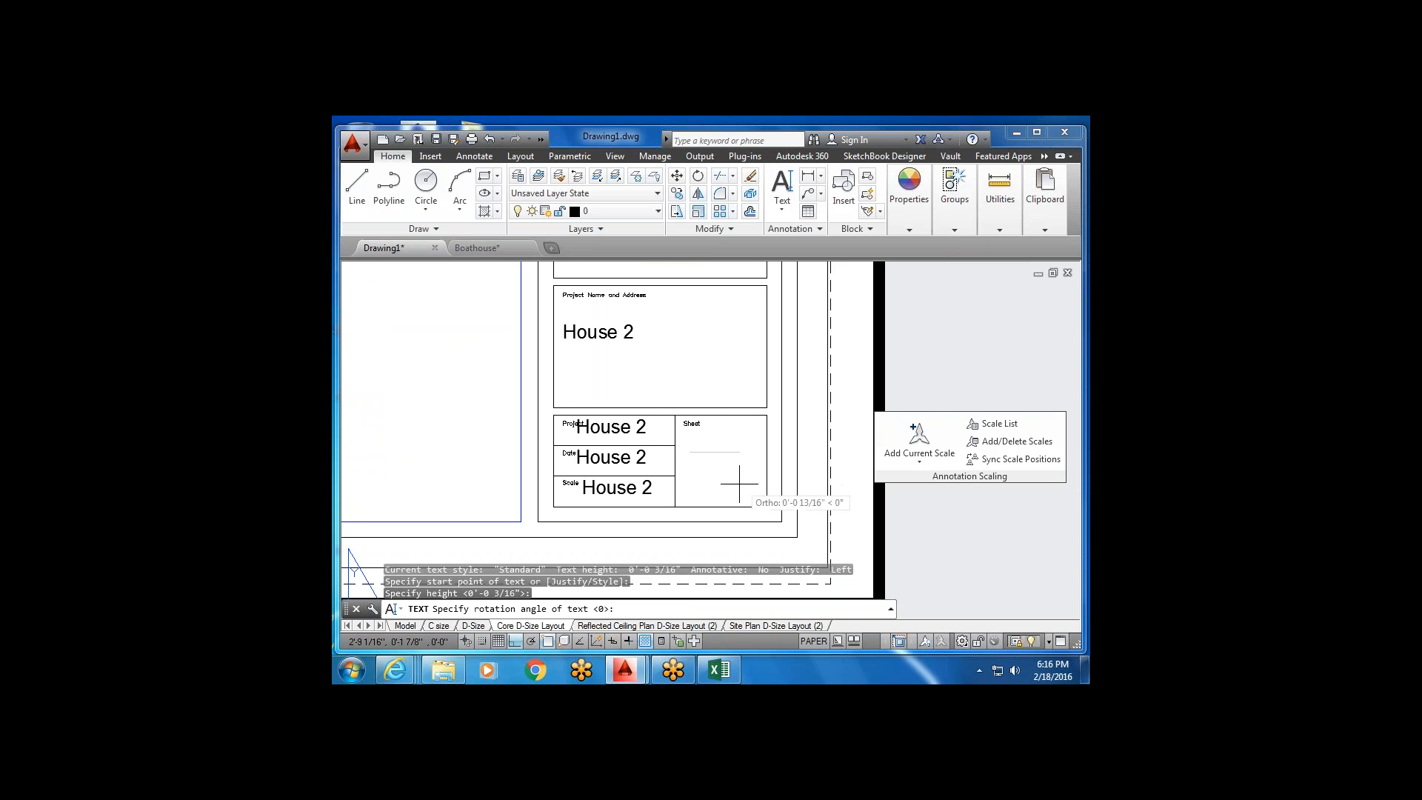
pyautogui.click(737, 450)
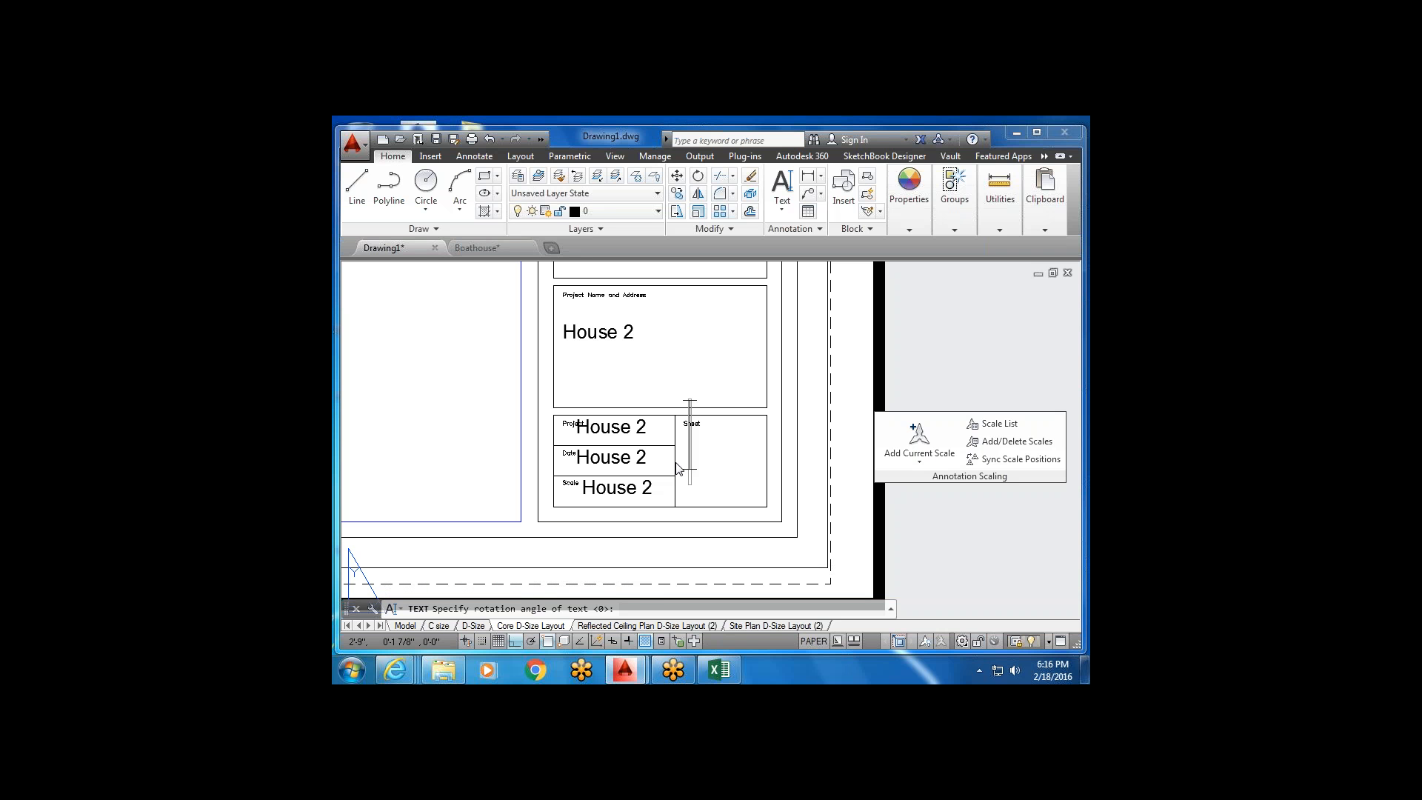
# Enter '1' as the sheet number and end the text command.
pyautogui.write('1')
pyautogui.click(756, 503)
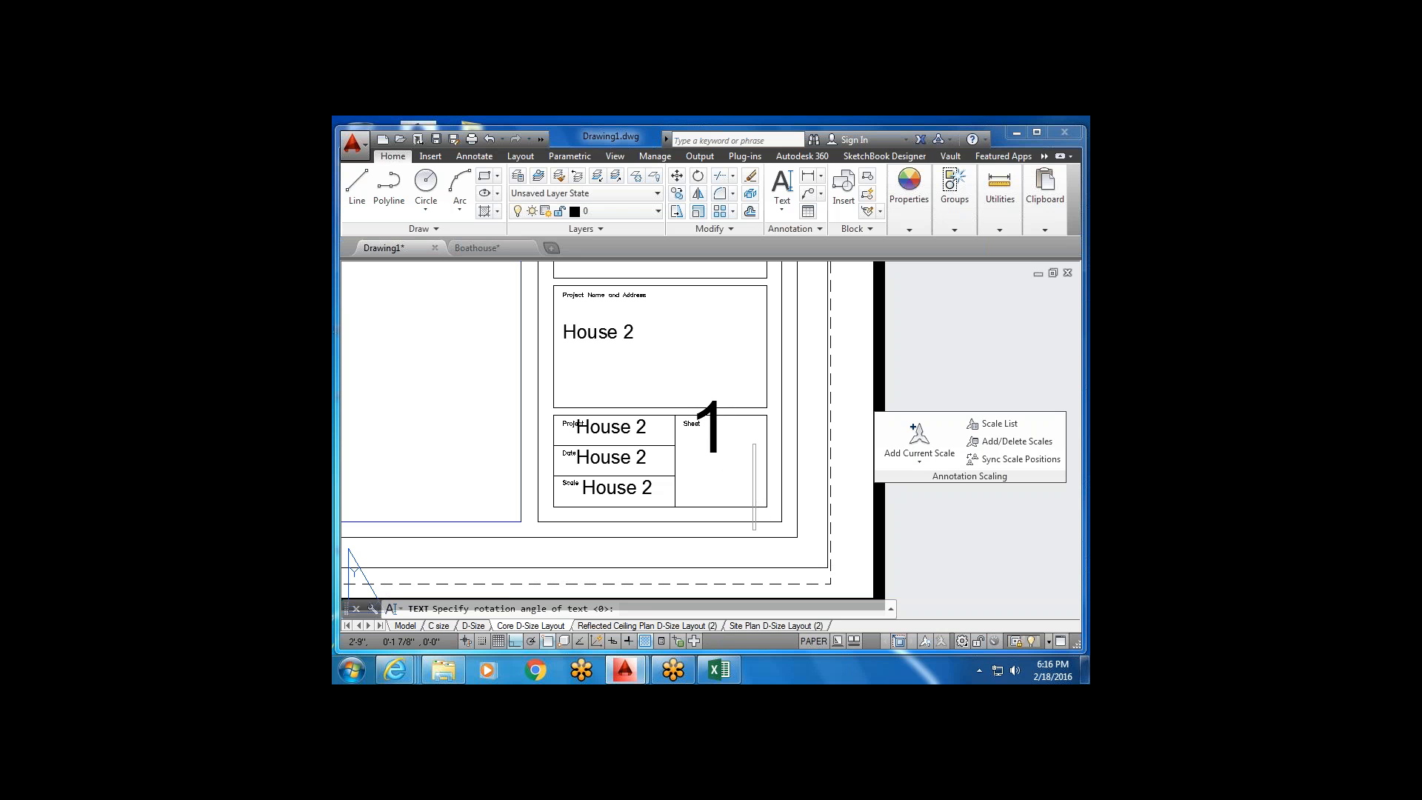
pyautogui.click(724, 460)
pyautogui.press('Return')
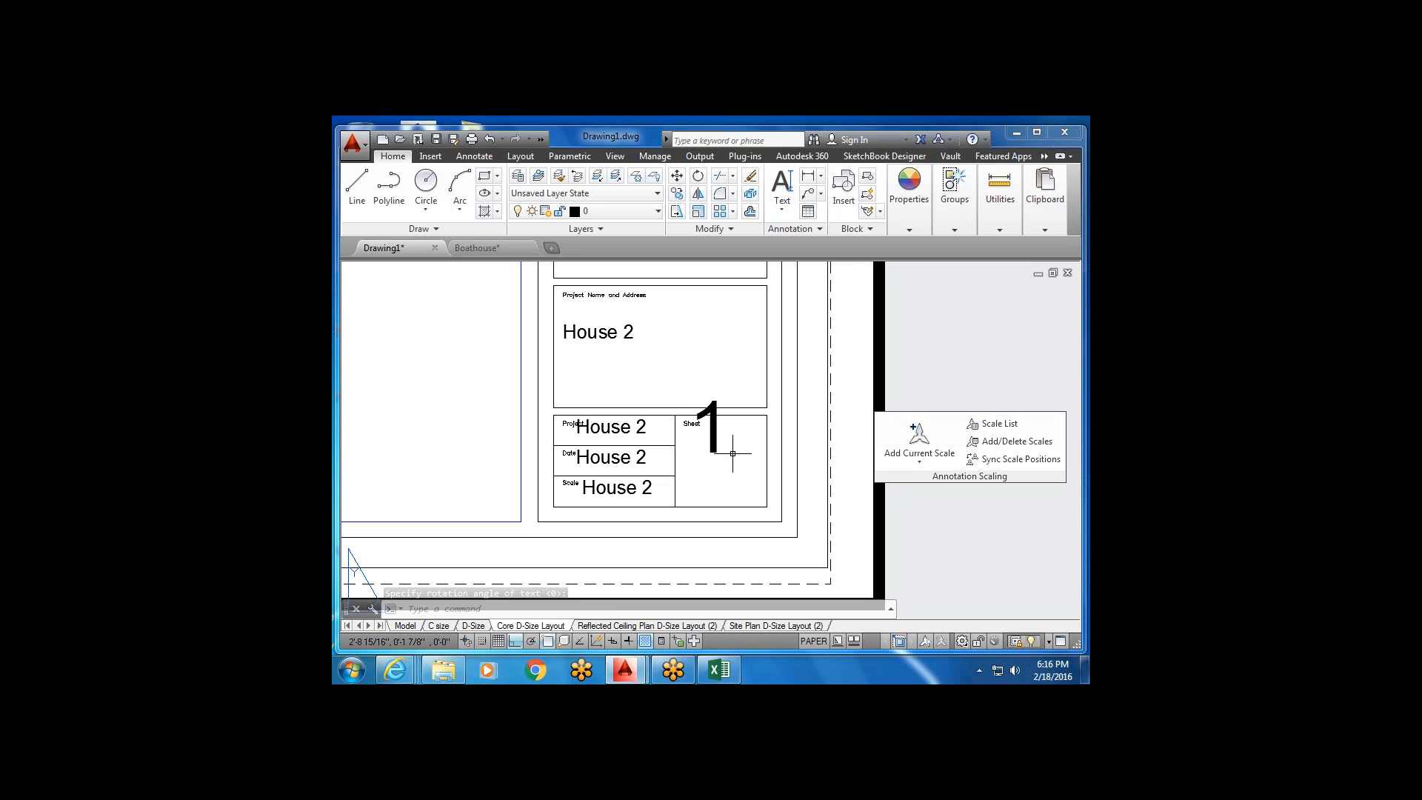
# Create a multiline text box above the Sheet cell reading 'hi'.
pyautogui.click(783, 209)
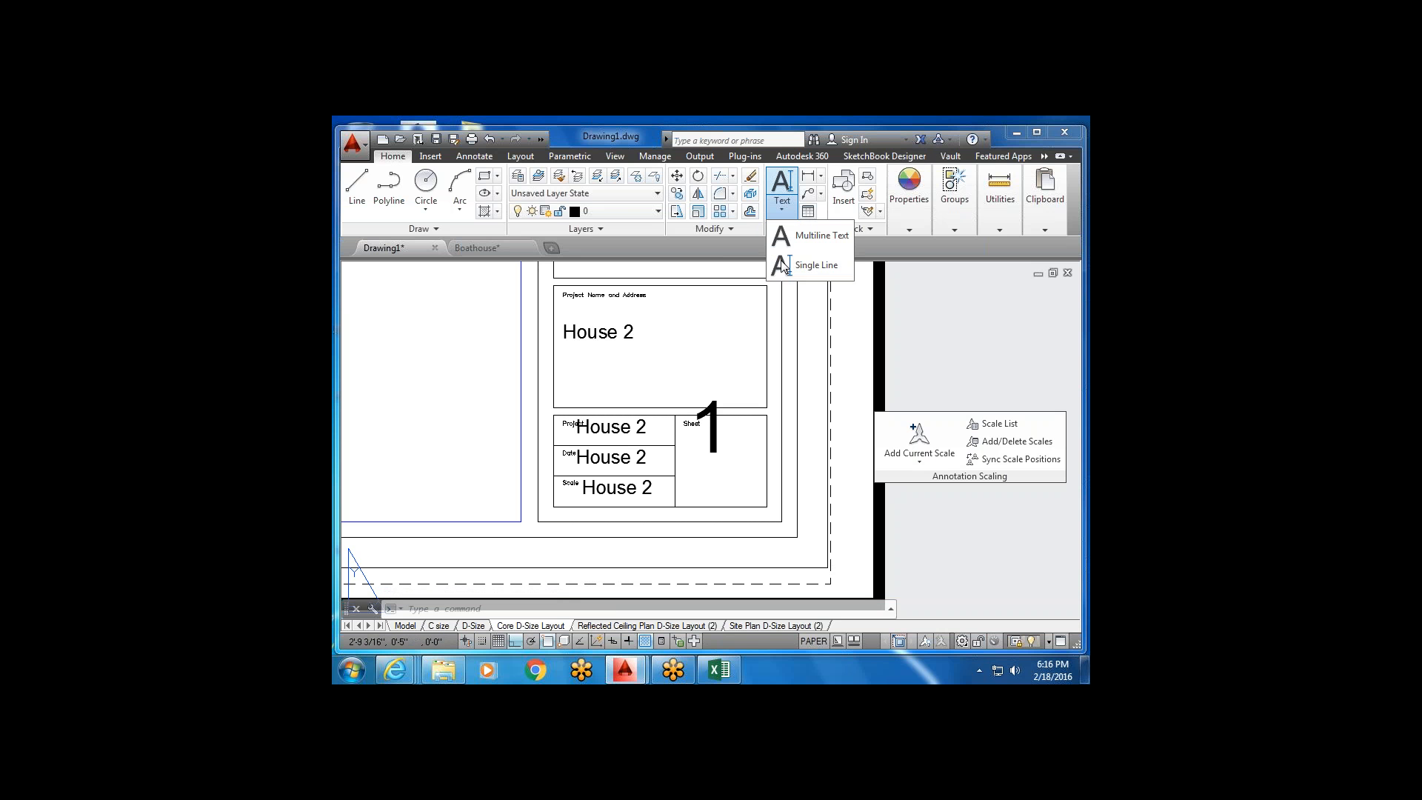
pyautogui.click(784, 237)
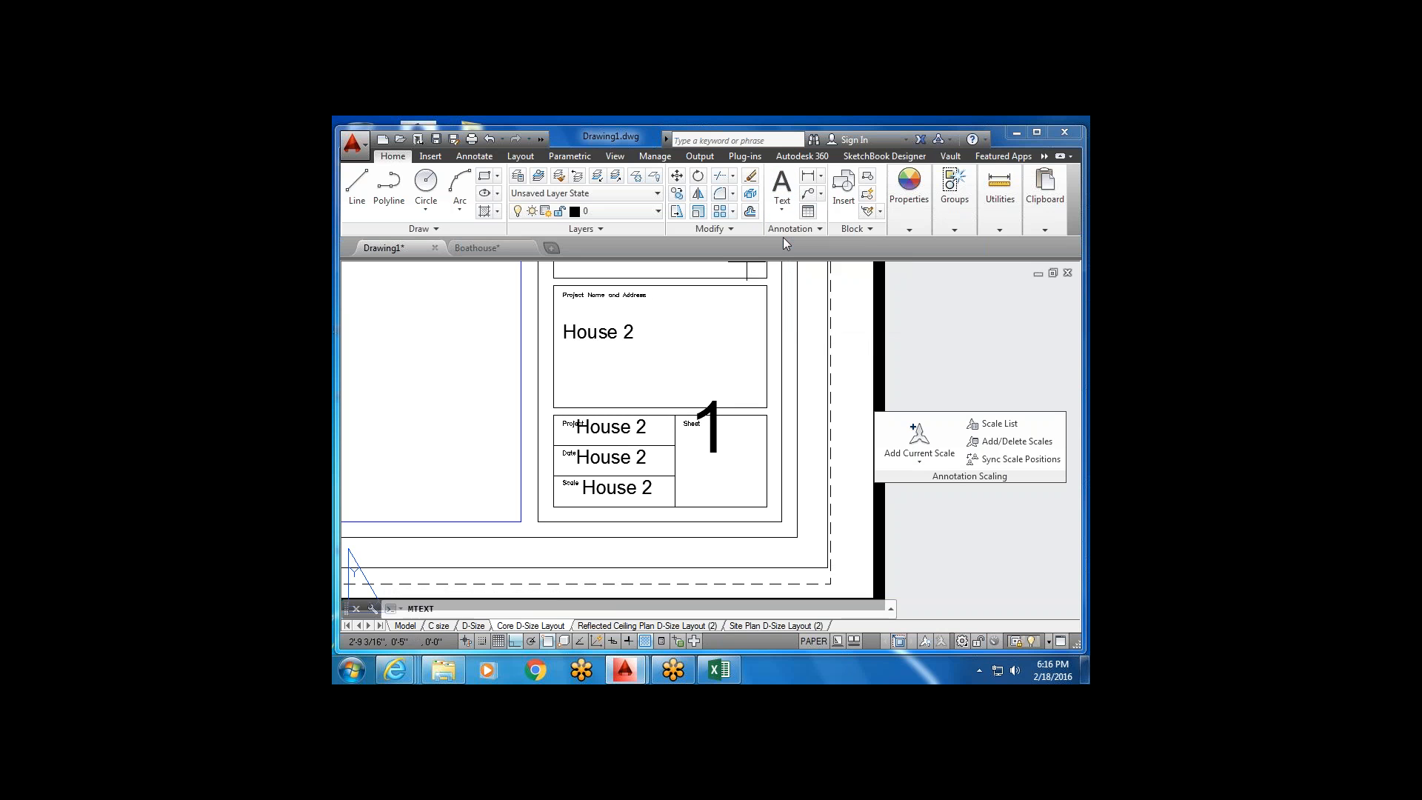
pyautogui.click(666, 326)
pyautogui.click(767, 400)
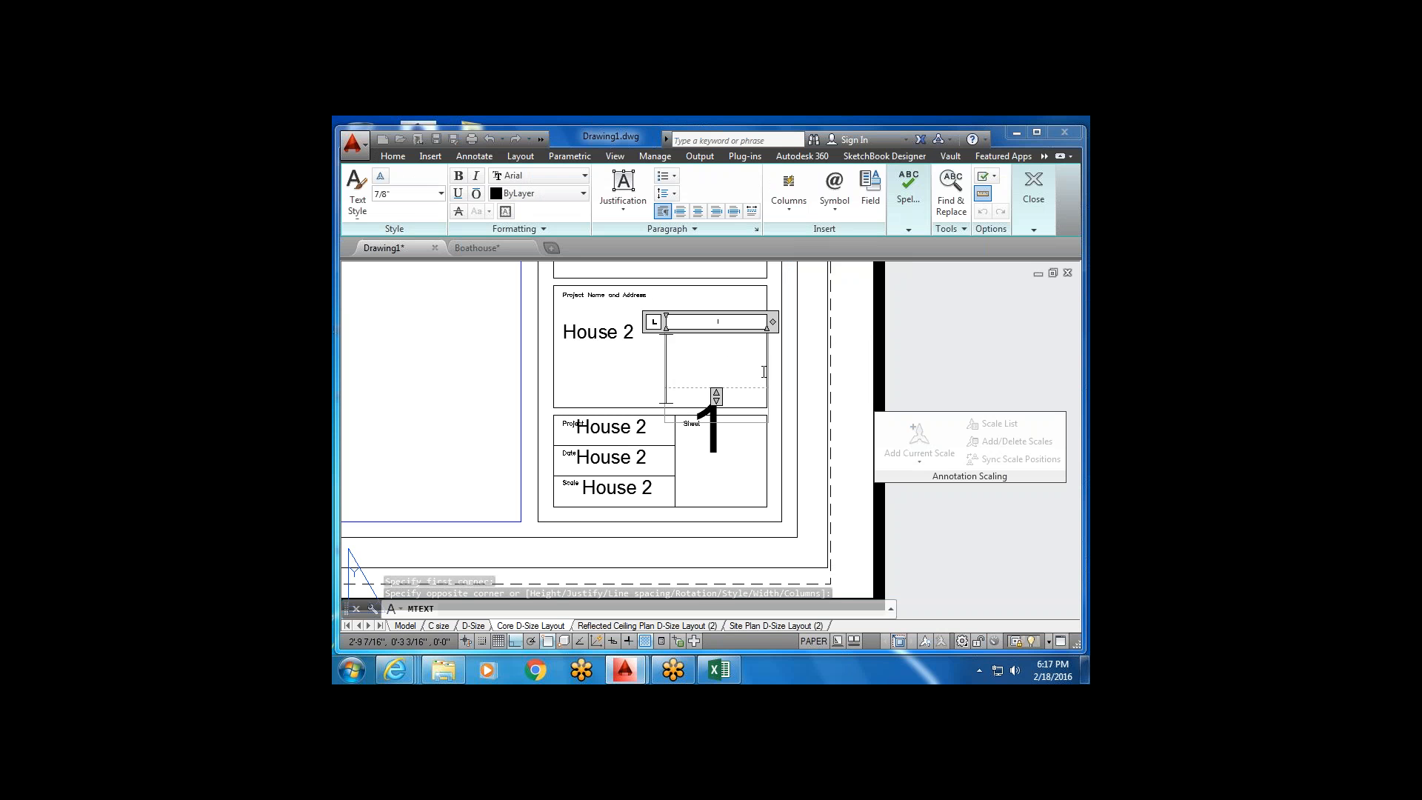
pyautogui.write('hi')
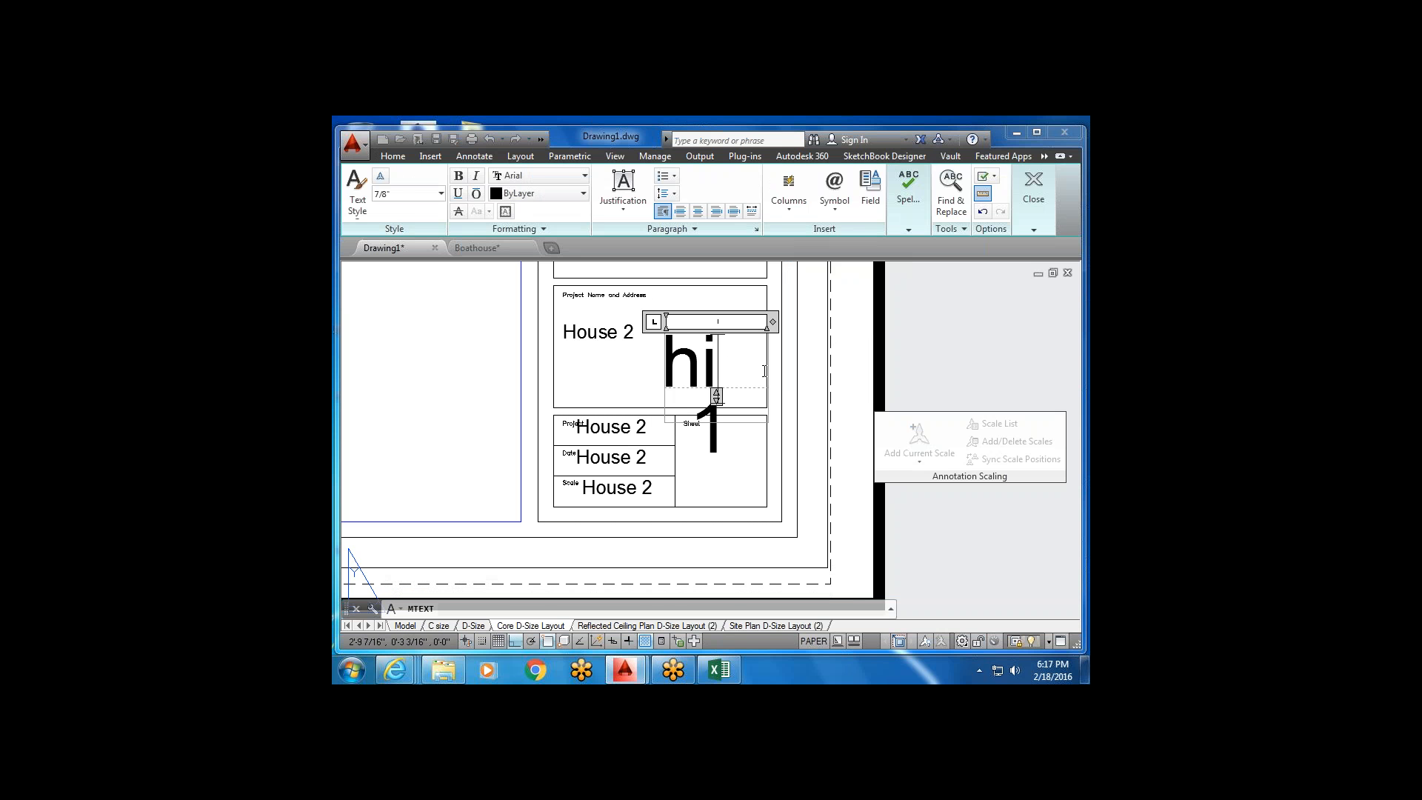
pyautogui.click(647, 340)
# Erase the first stray 'hi' attempt and clear the leftover selection.
pyautogui.click(716, 383)
pyautogui.click(712, 363)
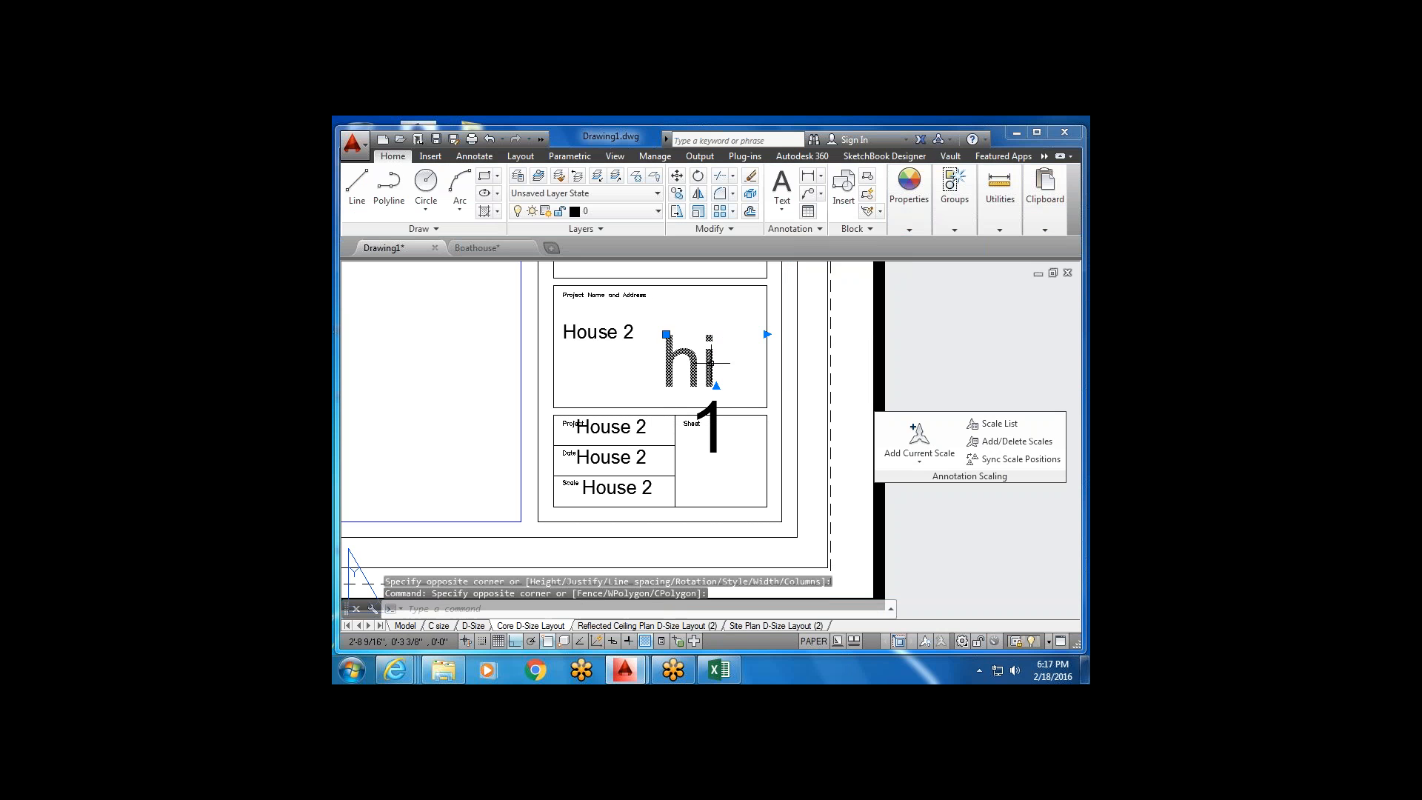
pyautogui.press('Delete')
pyautogui.click(645, 353)
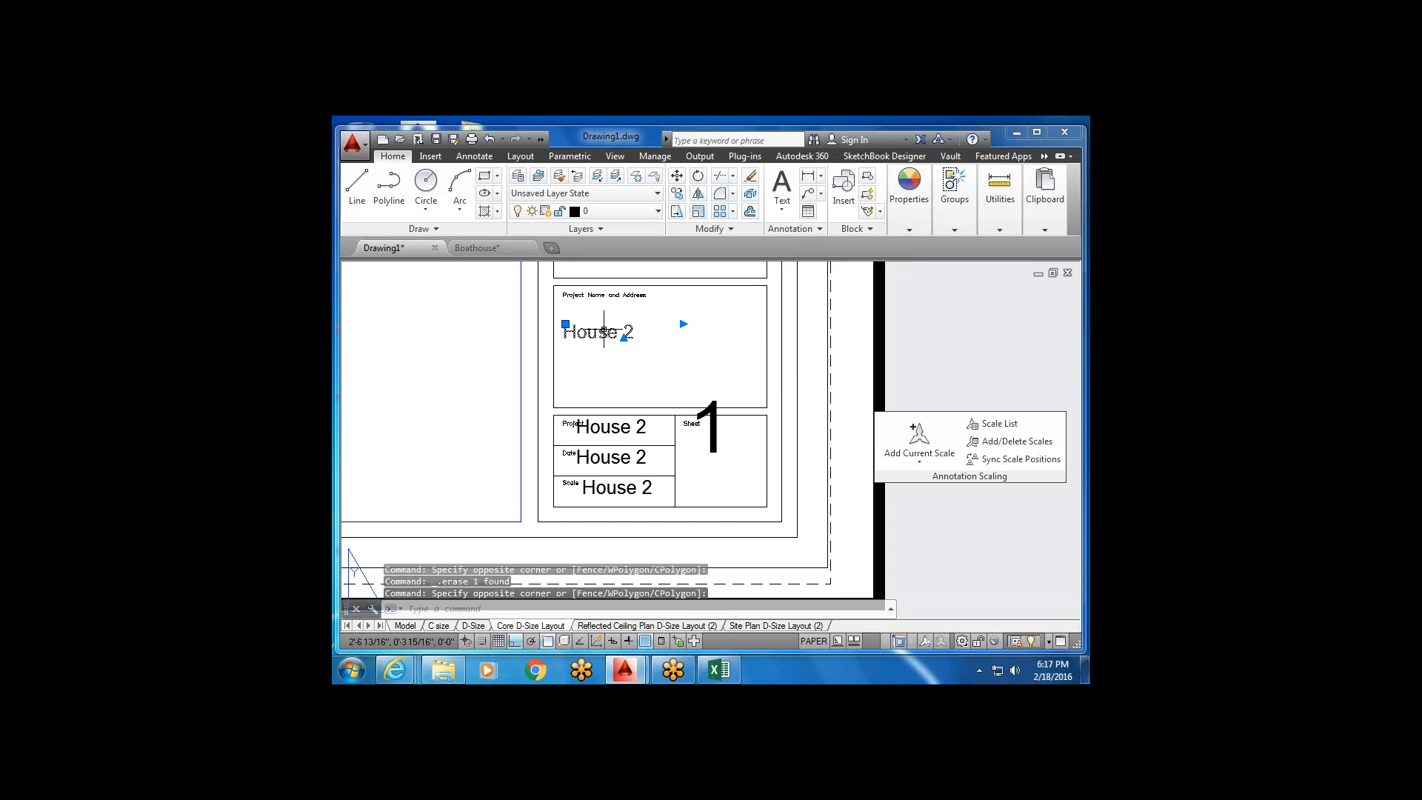
pyautogui.scroll(-2, 684, 378)
pyautogui.press('Escape')
pyautogui.scroll(2, 676, 389)
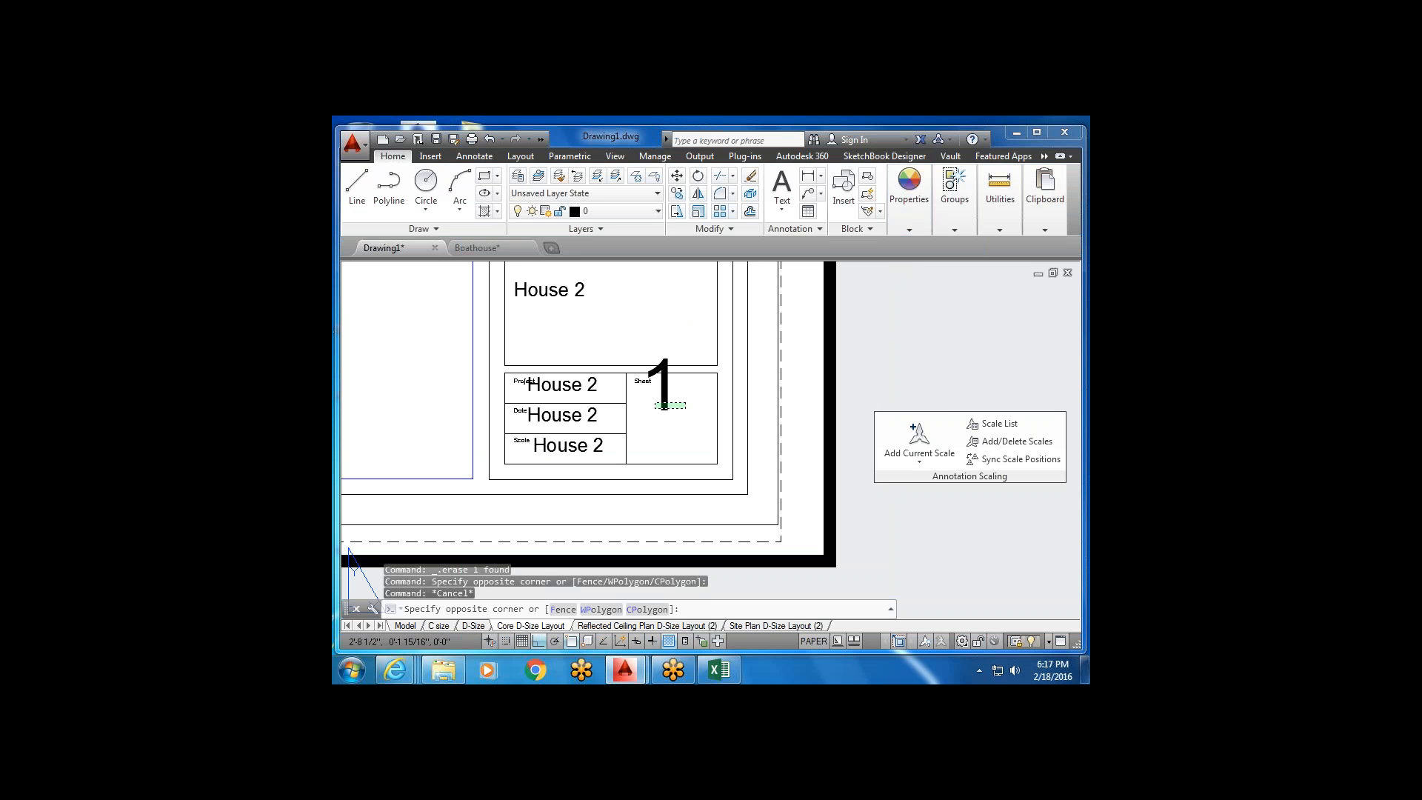
pyautogui.click(641, 410)
pyautogui.click(780, 304)
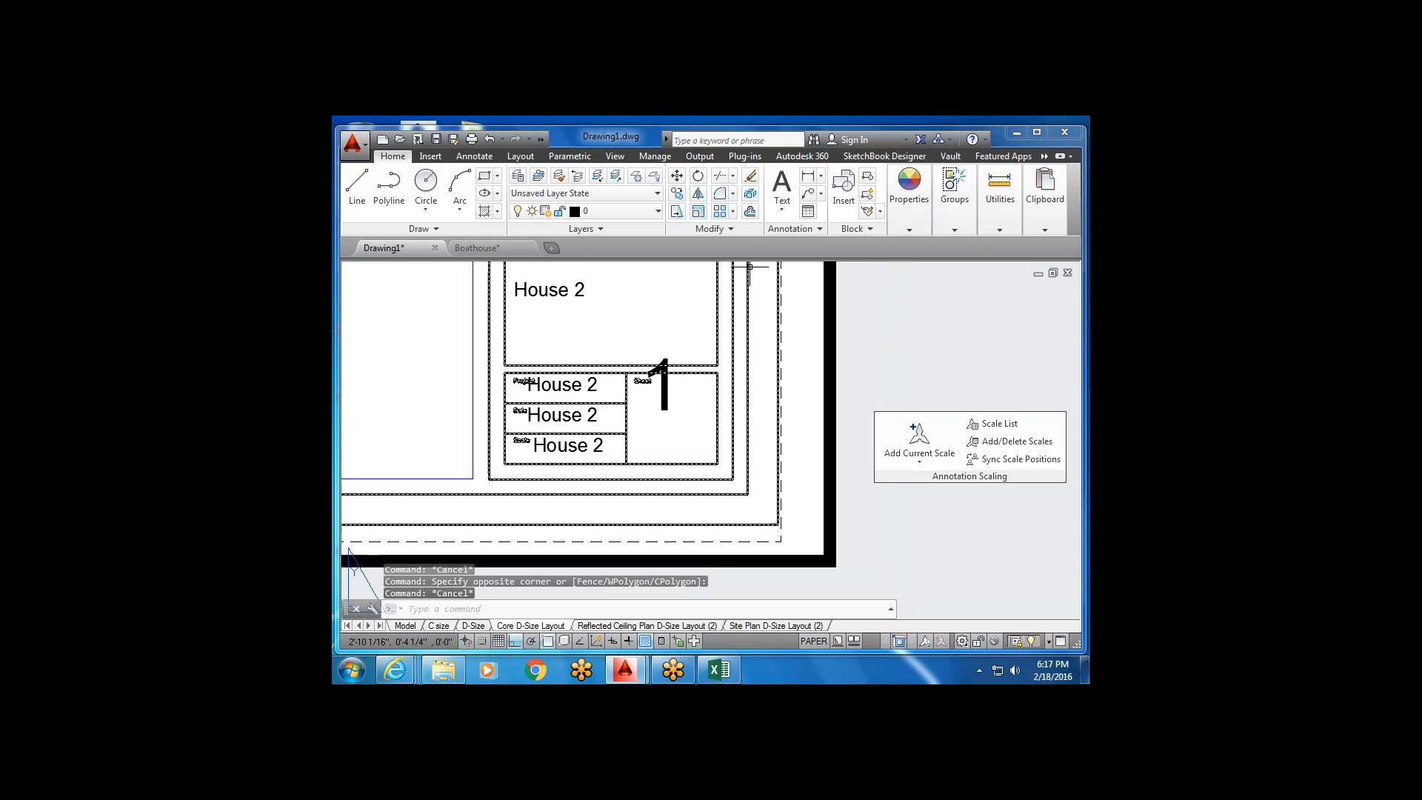
# Draw a new multiline text box, clear its height value, and enter 'hi'.
pyautogui.click(782, 188)
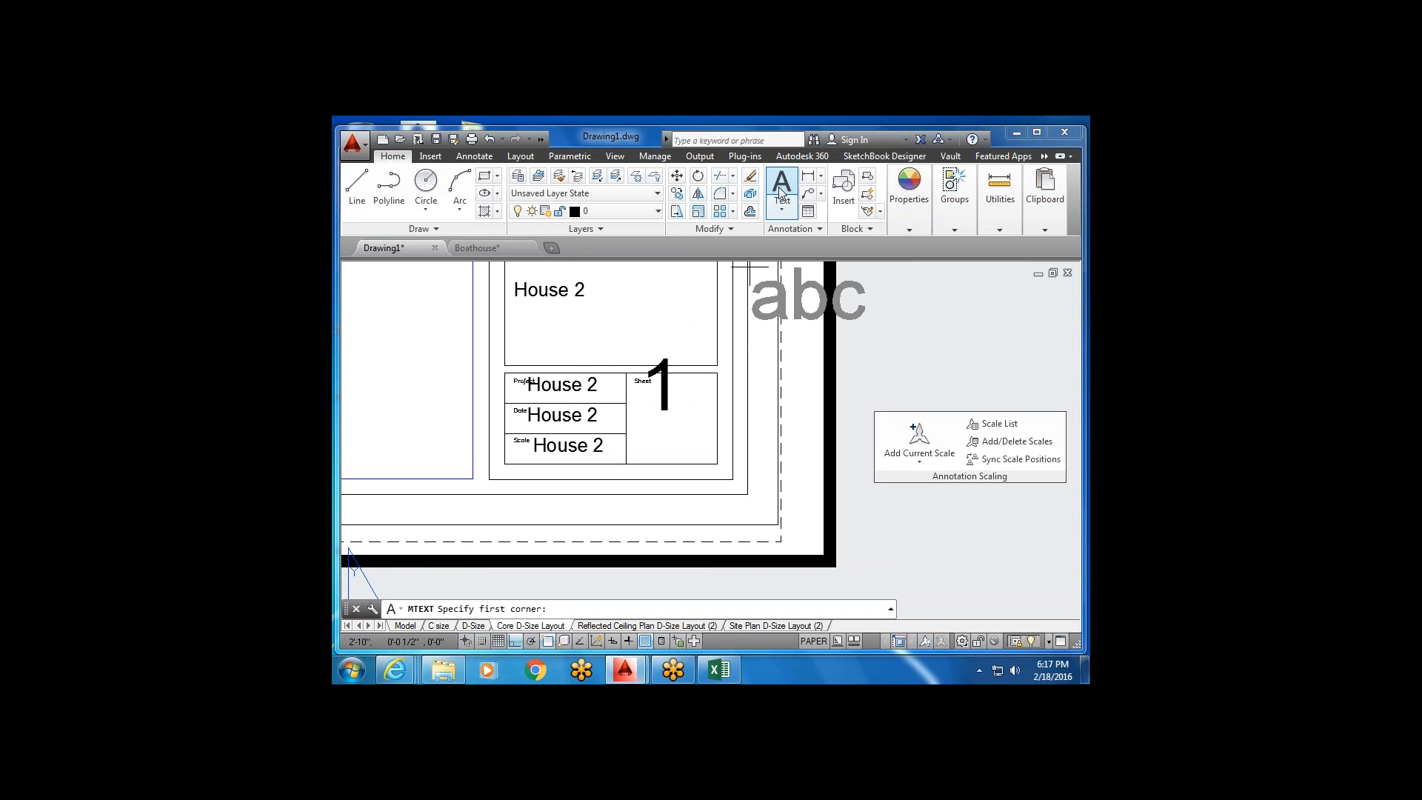
pyautogui.click(603, 308)
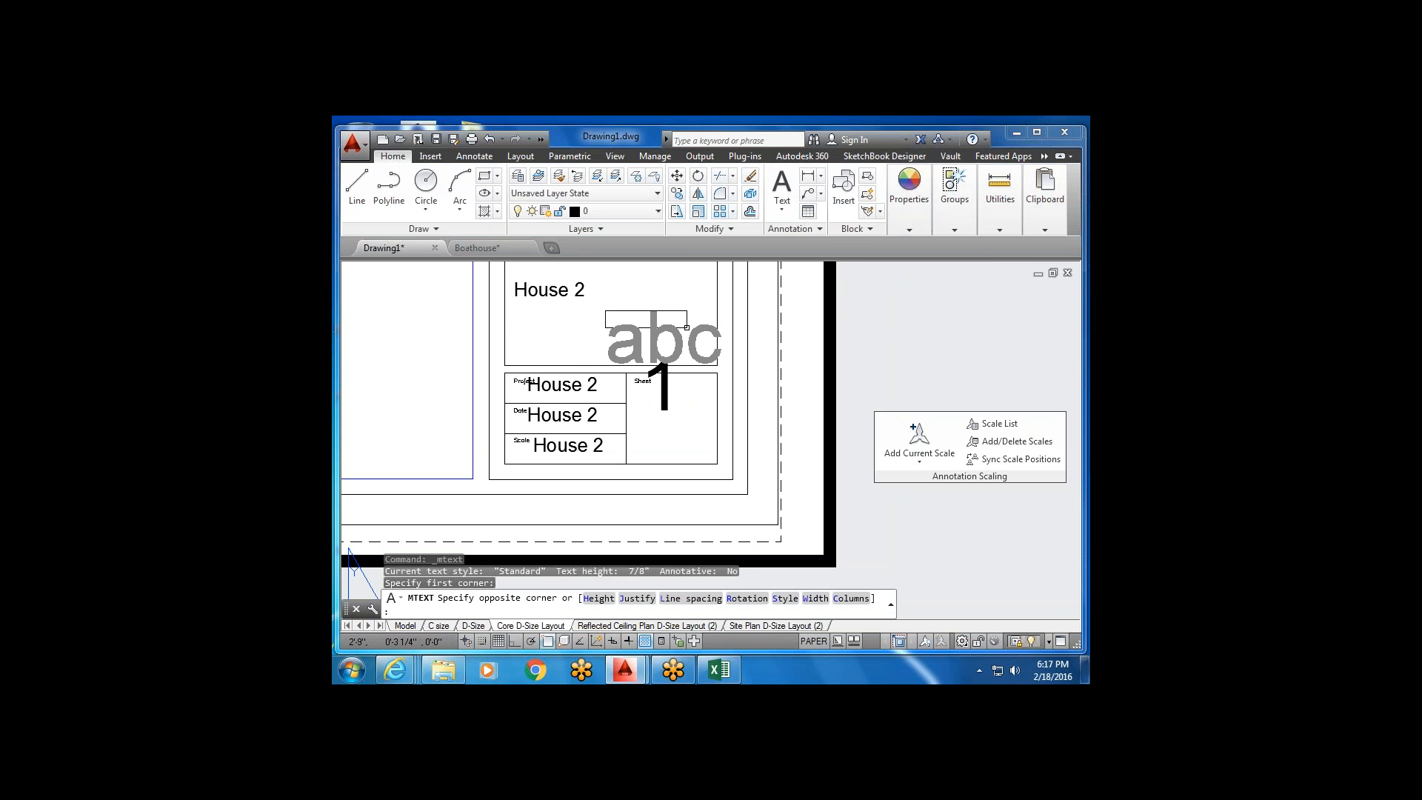
pyautogui.click(688, 329)
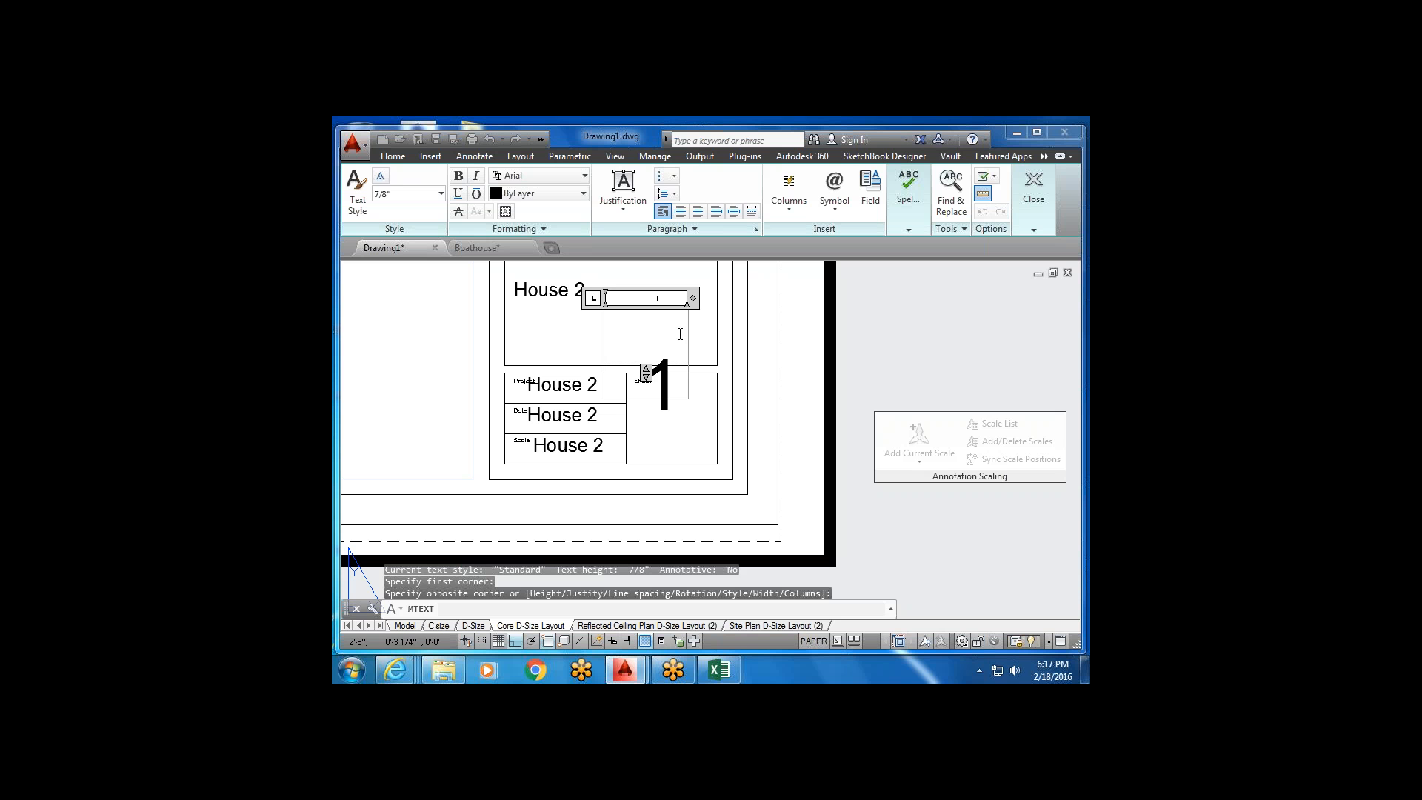
pyautogui.click(415, 197)
pyautogui.press('BackSpace')
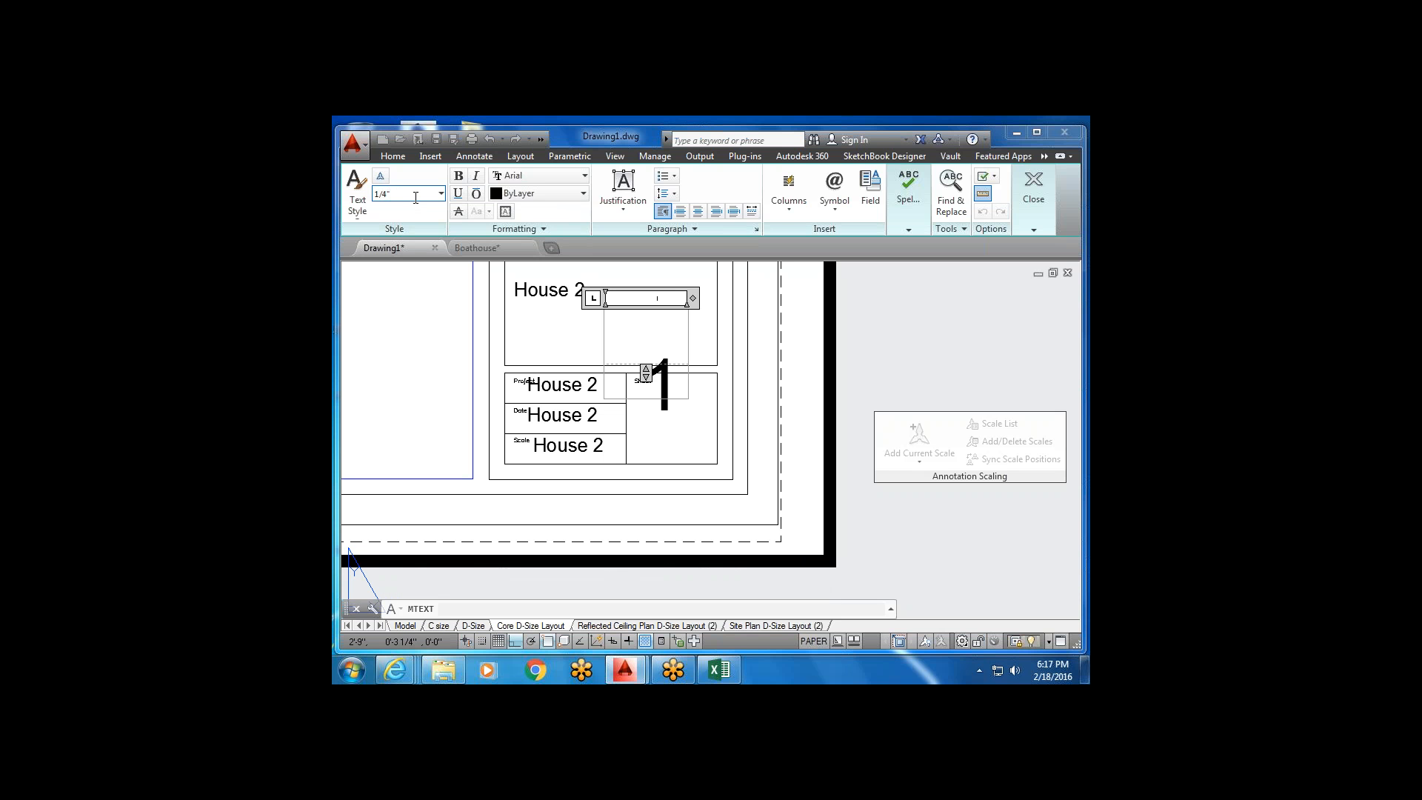
pyautogui.click(612, 334)
pyautogui.write('hi')
pyautogui.click(711, 337)
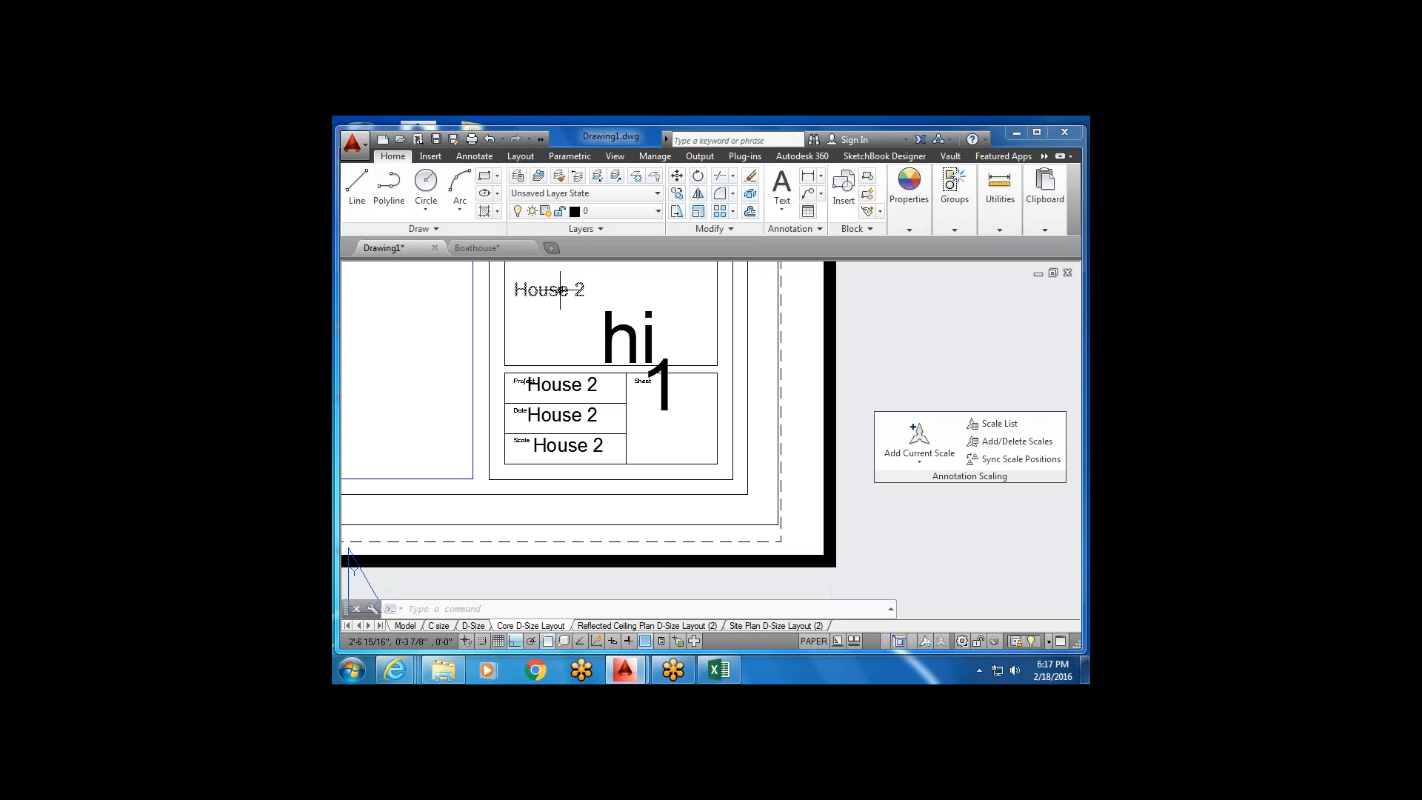
pyautogui.press('Escape')
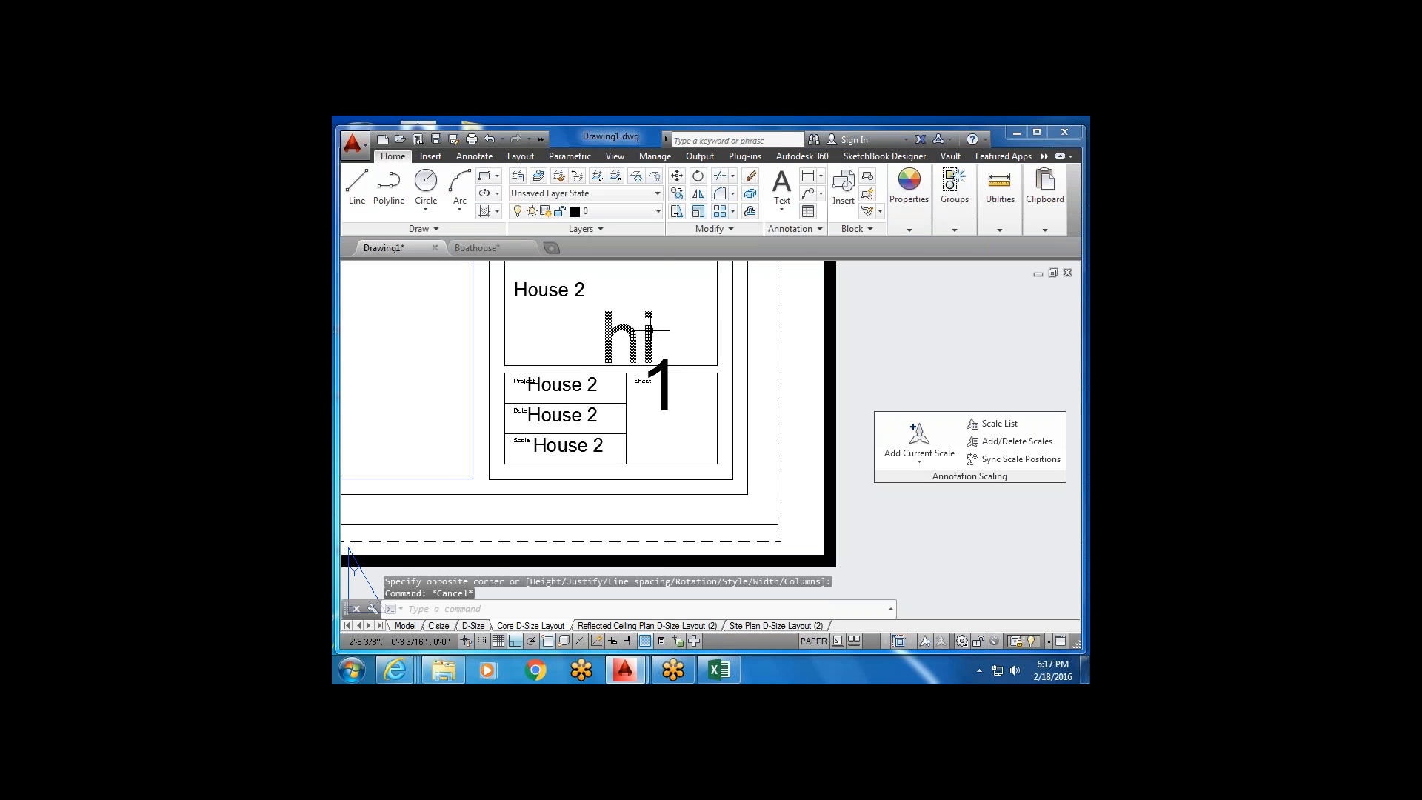
# Try moving the 'hi' text with Ortho off, then cancel the stretch.
pyautogui.click(648, 330)
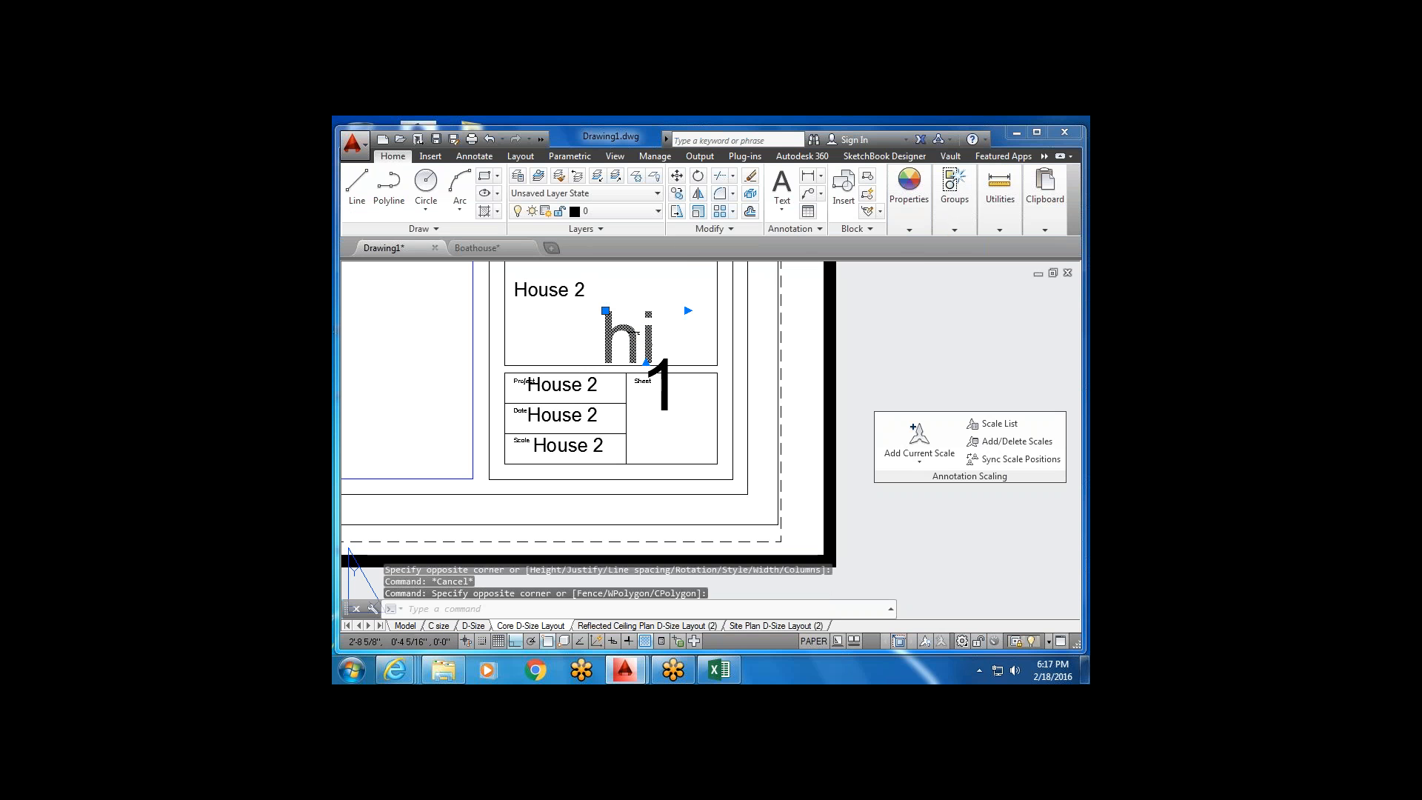
pyautogui.click(676, 213)
pyautogui.scroll(2, 600, 365)
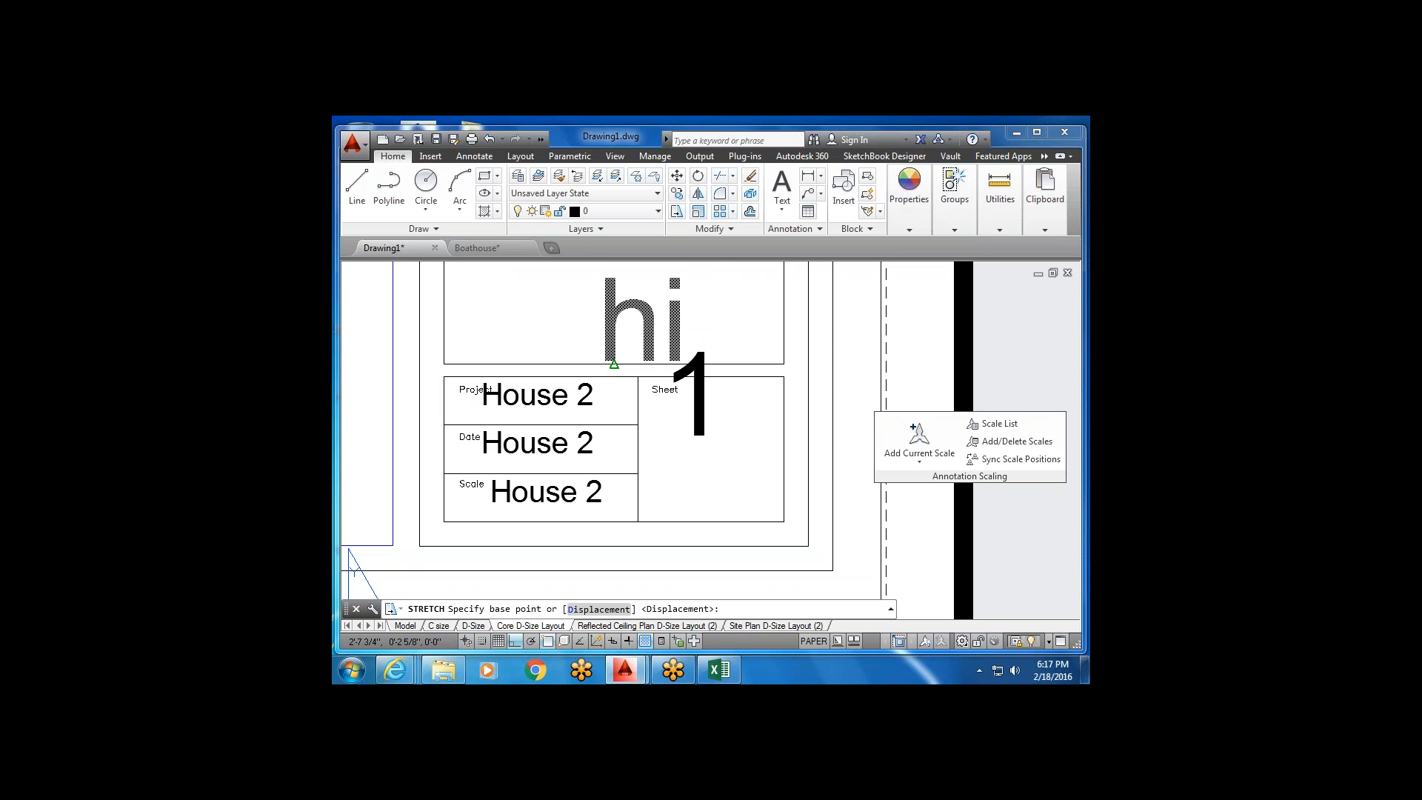
pyautogui.click(614, 364)
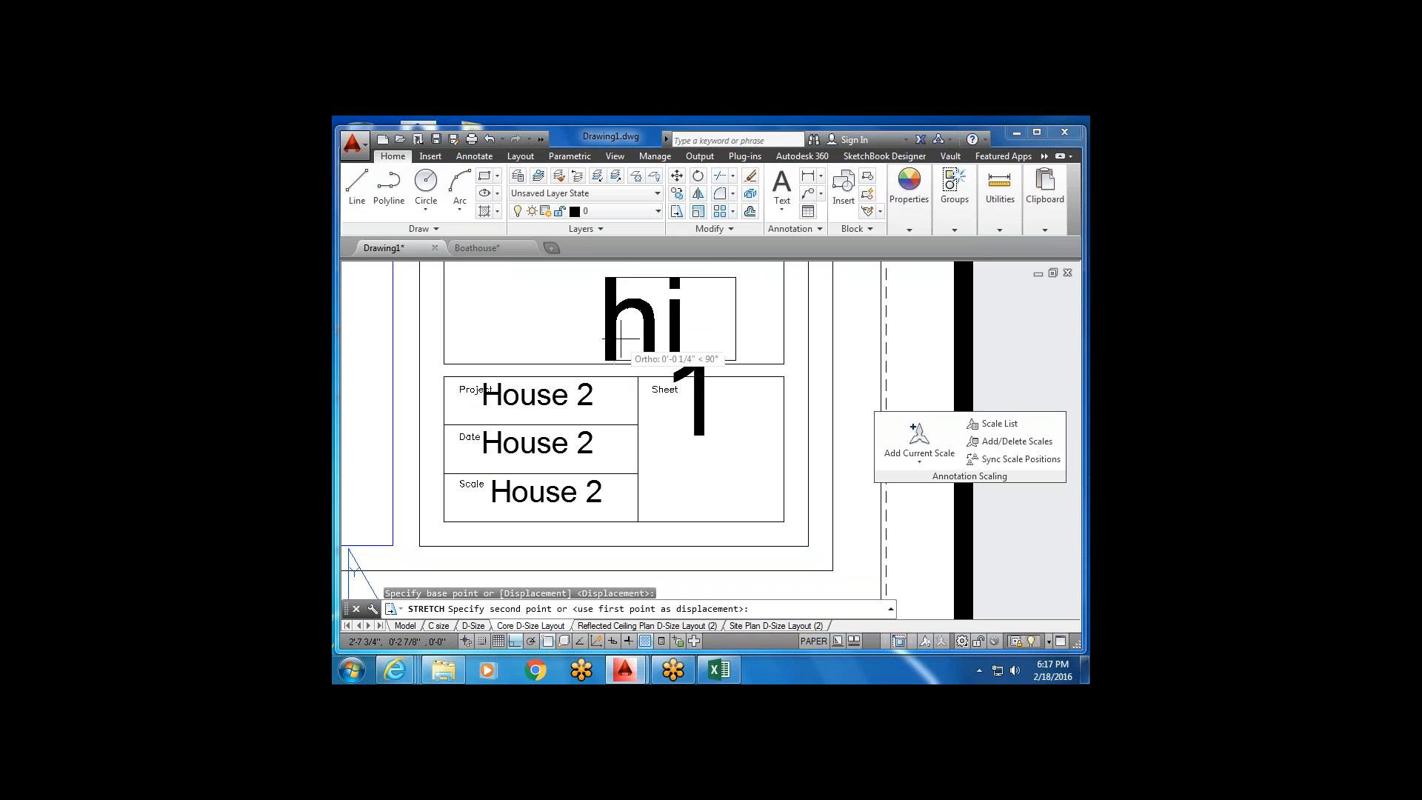
pyautogui.scroll(-3, 667, 334)
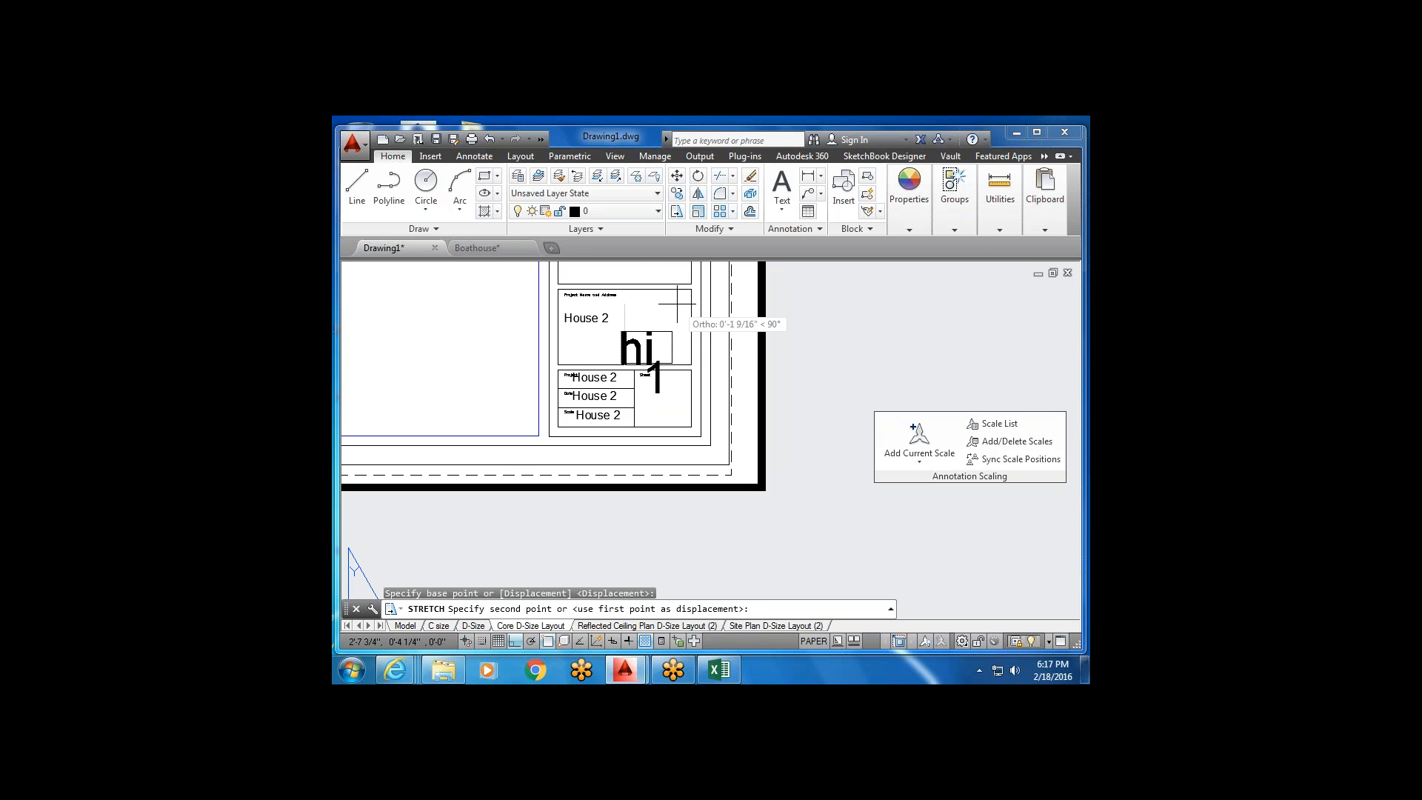
pyautogui.click(515, 641)
pyautogui.scroll(3, 645, 318)
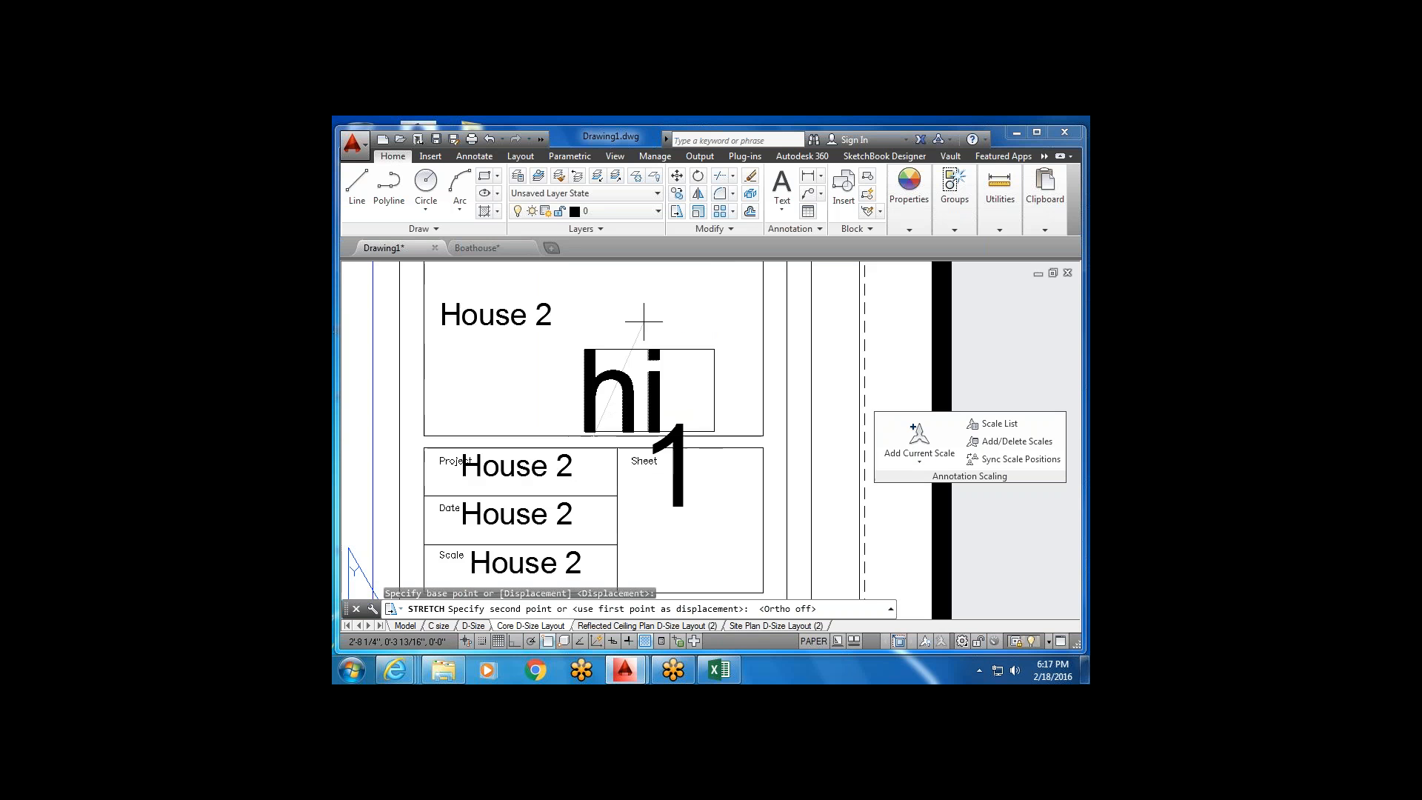
pyautogui.scroll(-5, 634, 343)
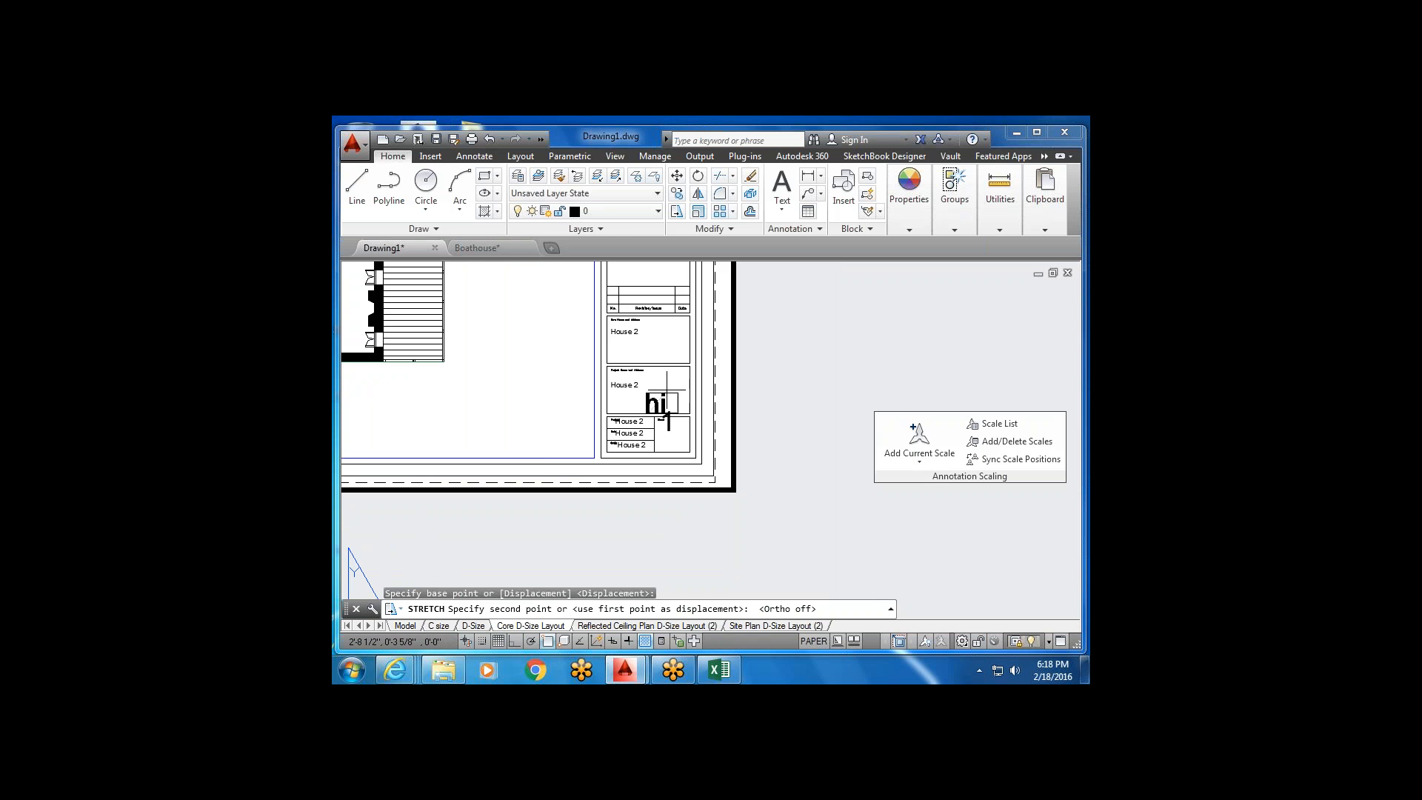
pyautogui.press('Escape')
# Select the stray 'hi' text and delete it.
pyautogui.scroll(3, 663, 395)
pyautogui.click(668, 392)
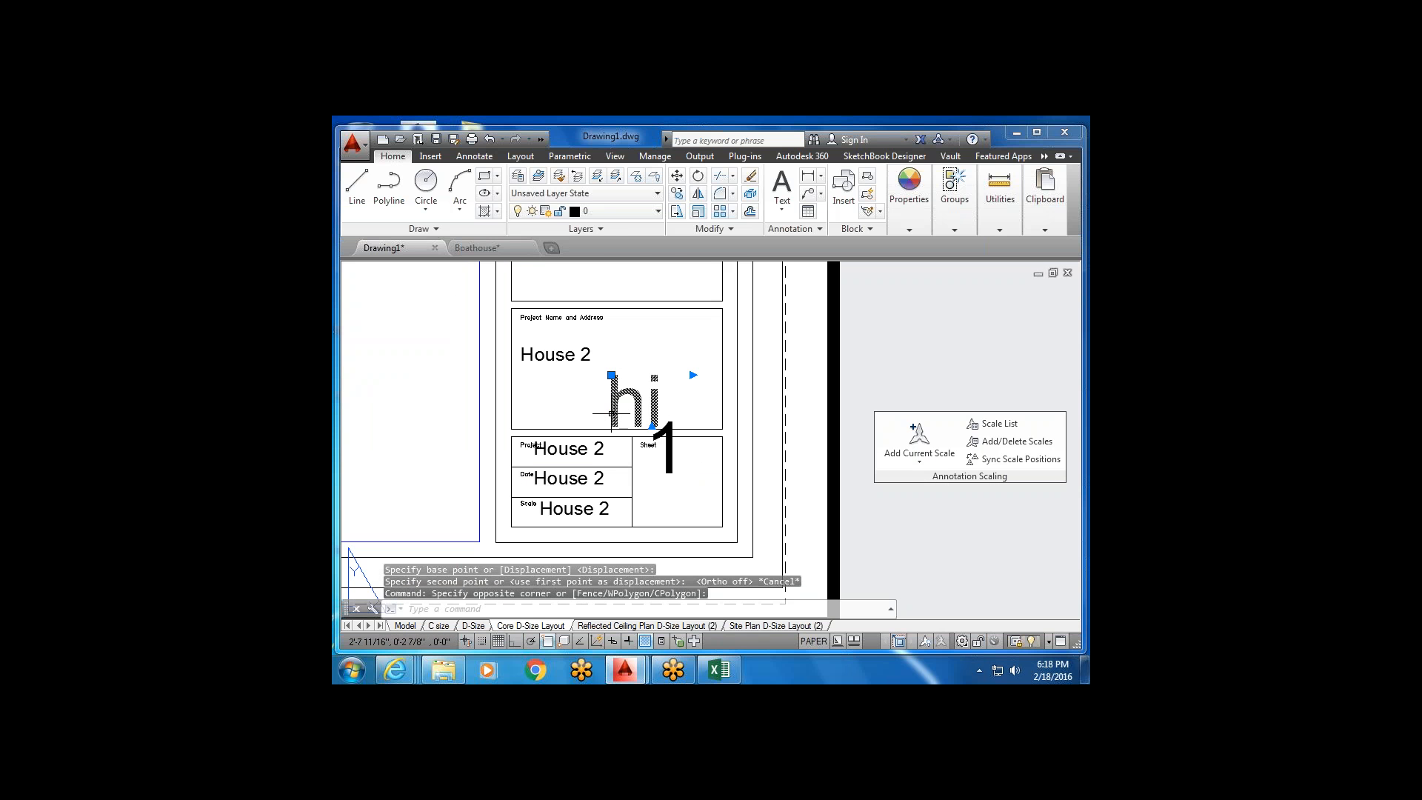
pyautogui.press('Delete')
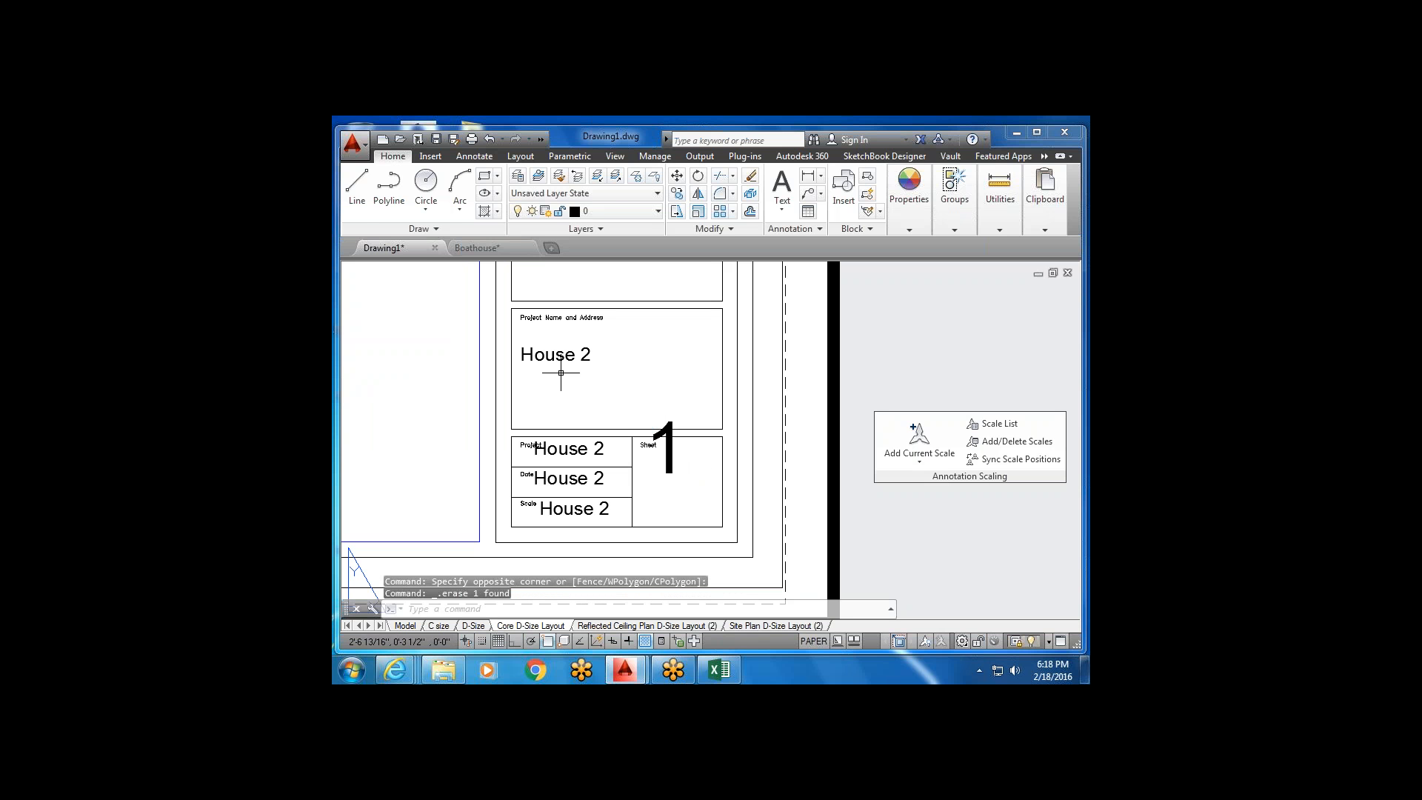
# Apply the Standard text style to House 2, then exit discarding the changes.
pyautogui.doubleClick(565, 356)
pyautogui.click(611, 355)
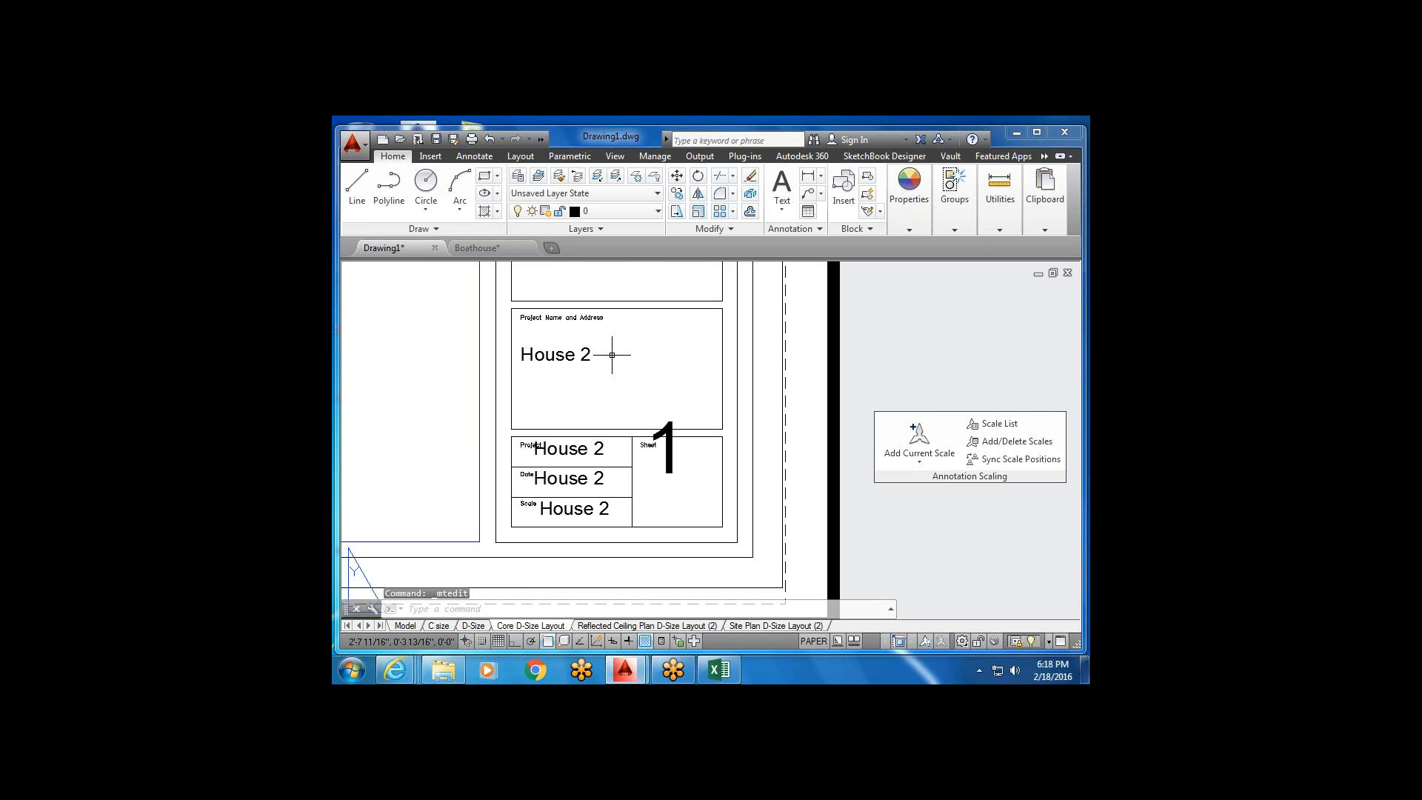
pyautogui.doubleClick(589, 353)
pyautogui.moveTo(593, 354); pyautogui.dragTo(415, 349)
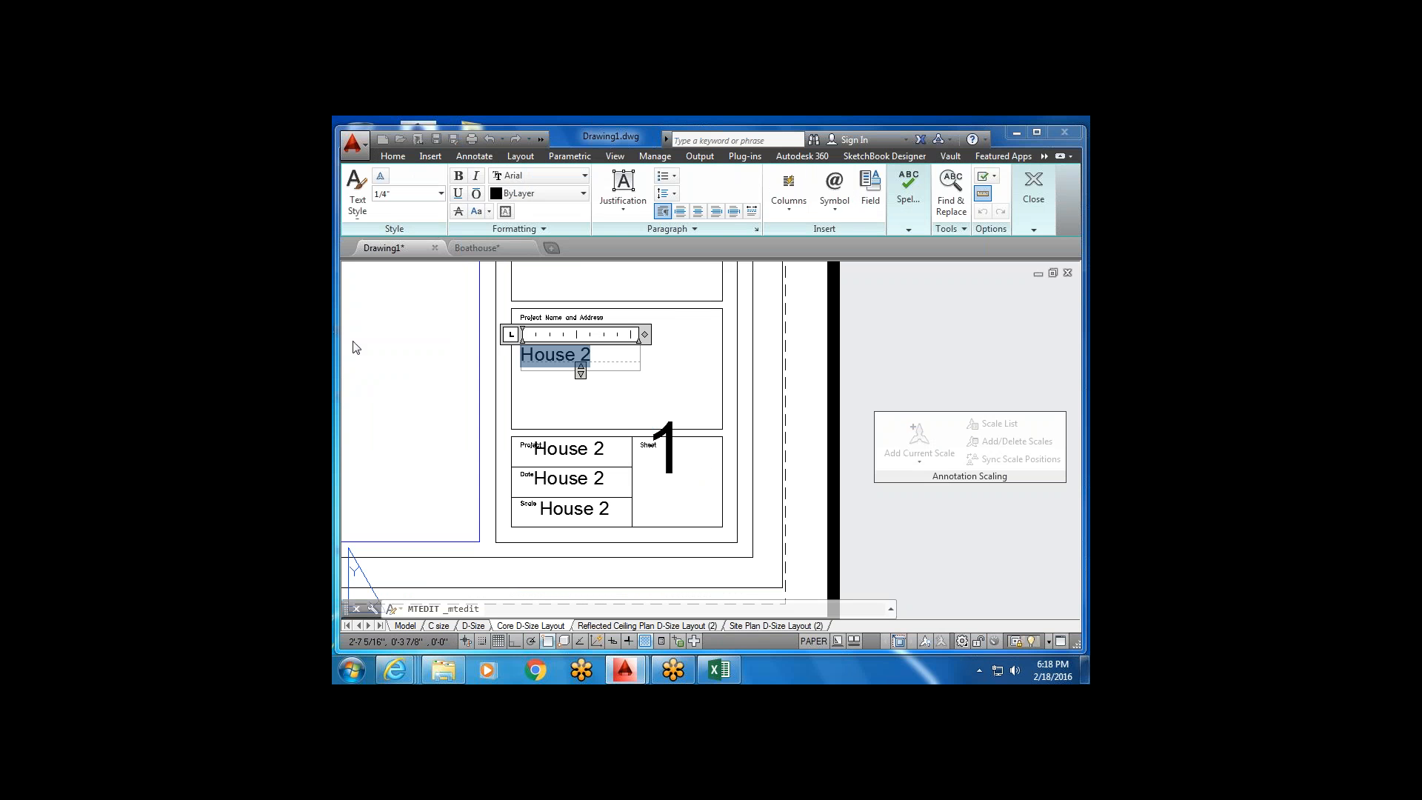
pyautogui.click(358, 204)
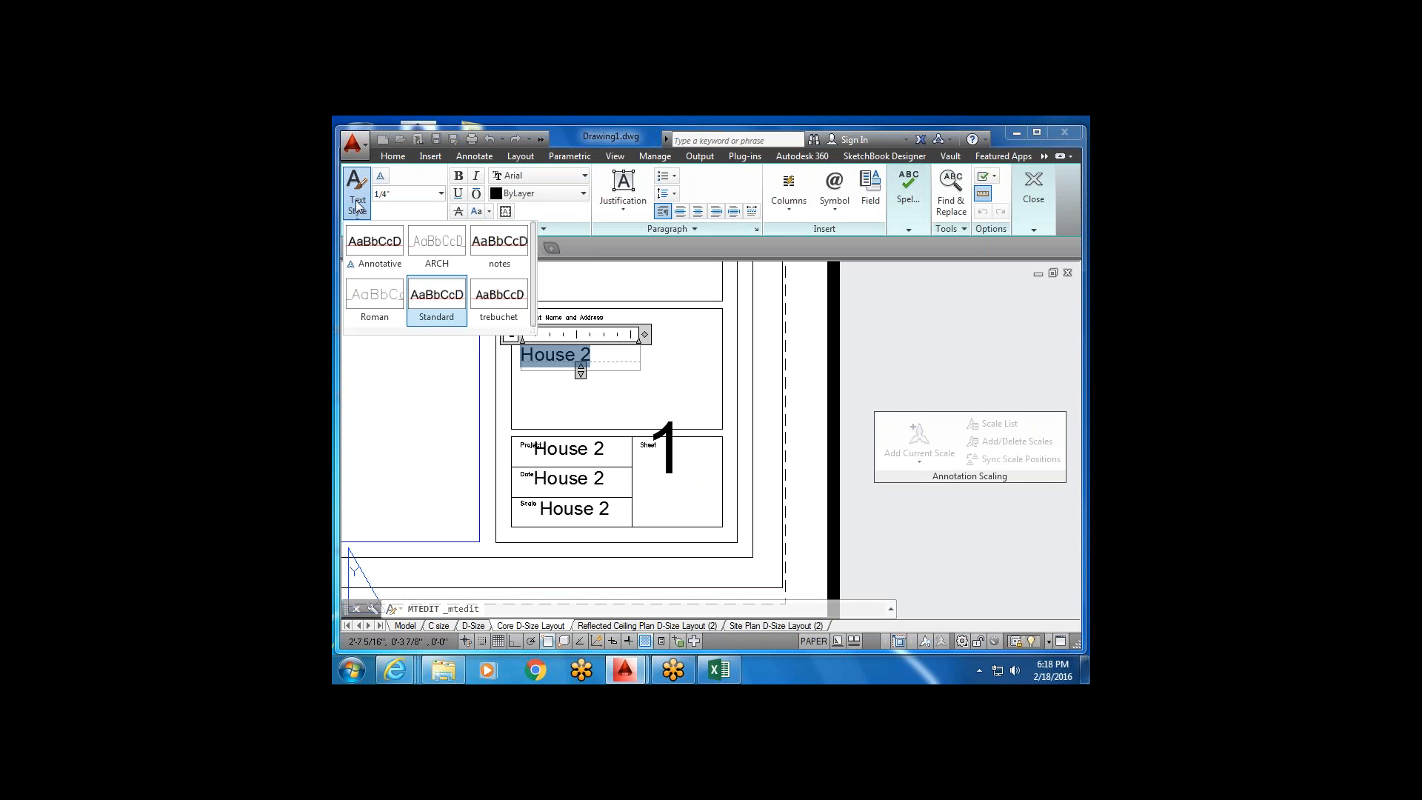
pyautogui.click(449, 308)
pyautogui.press('Escape')
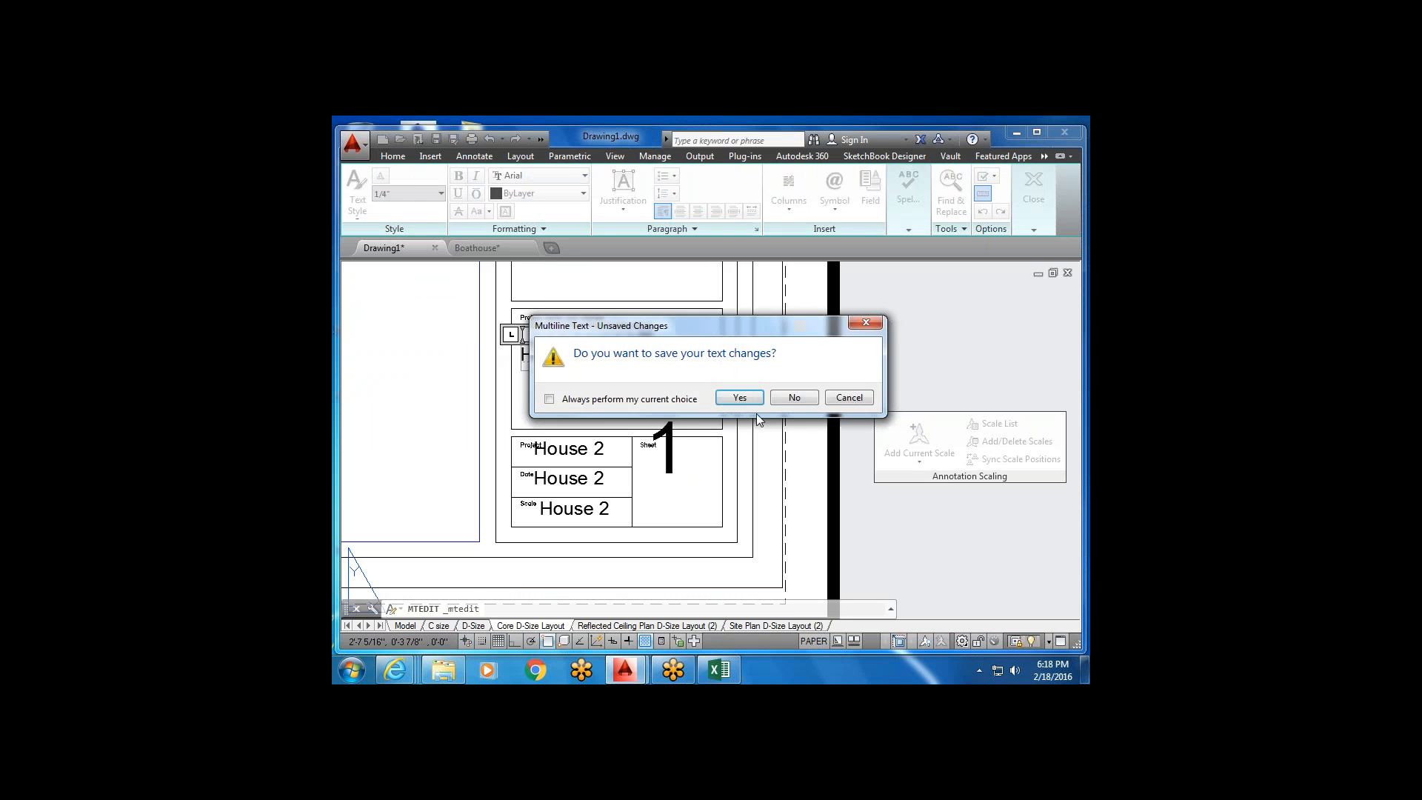
pyautogui.click(785, 400)
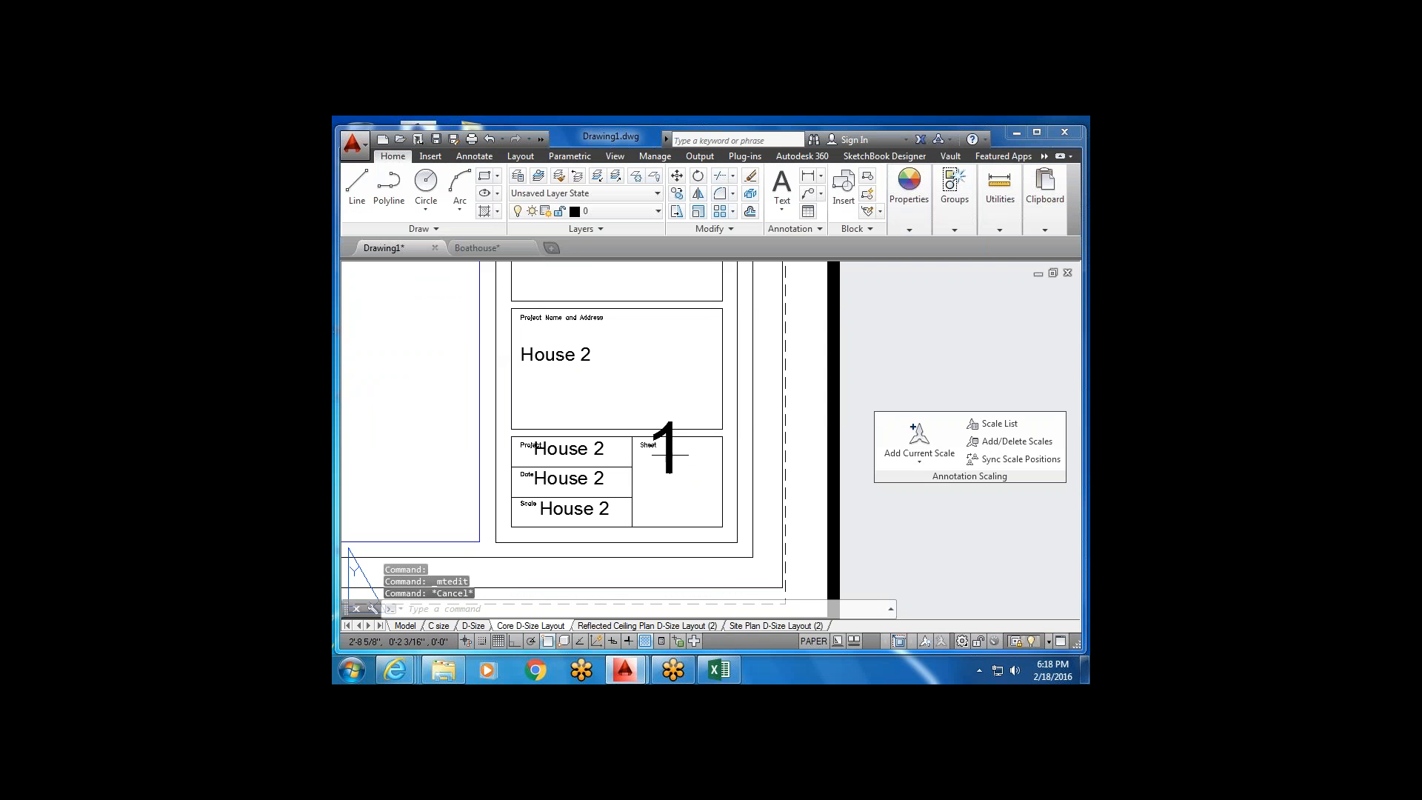
# Open the sheet number '1' in the text editor and close it unchanged.
pyautogui.click(658, 458)
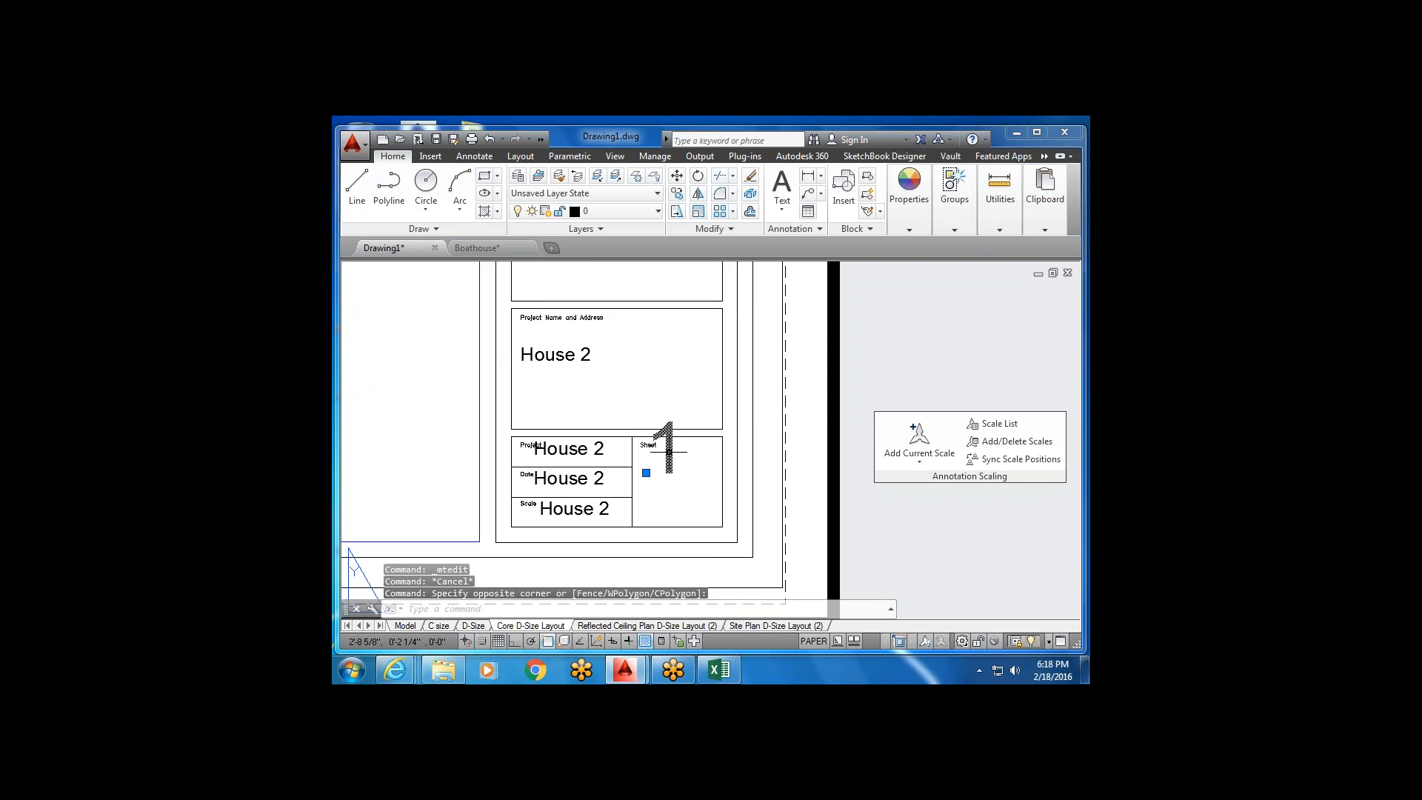
pyautogui.doubleClick(664, 456)
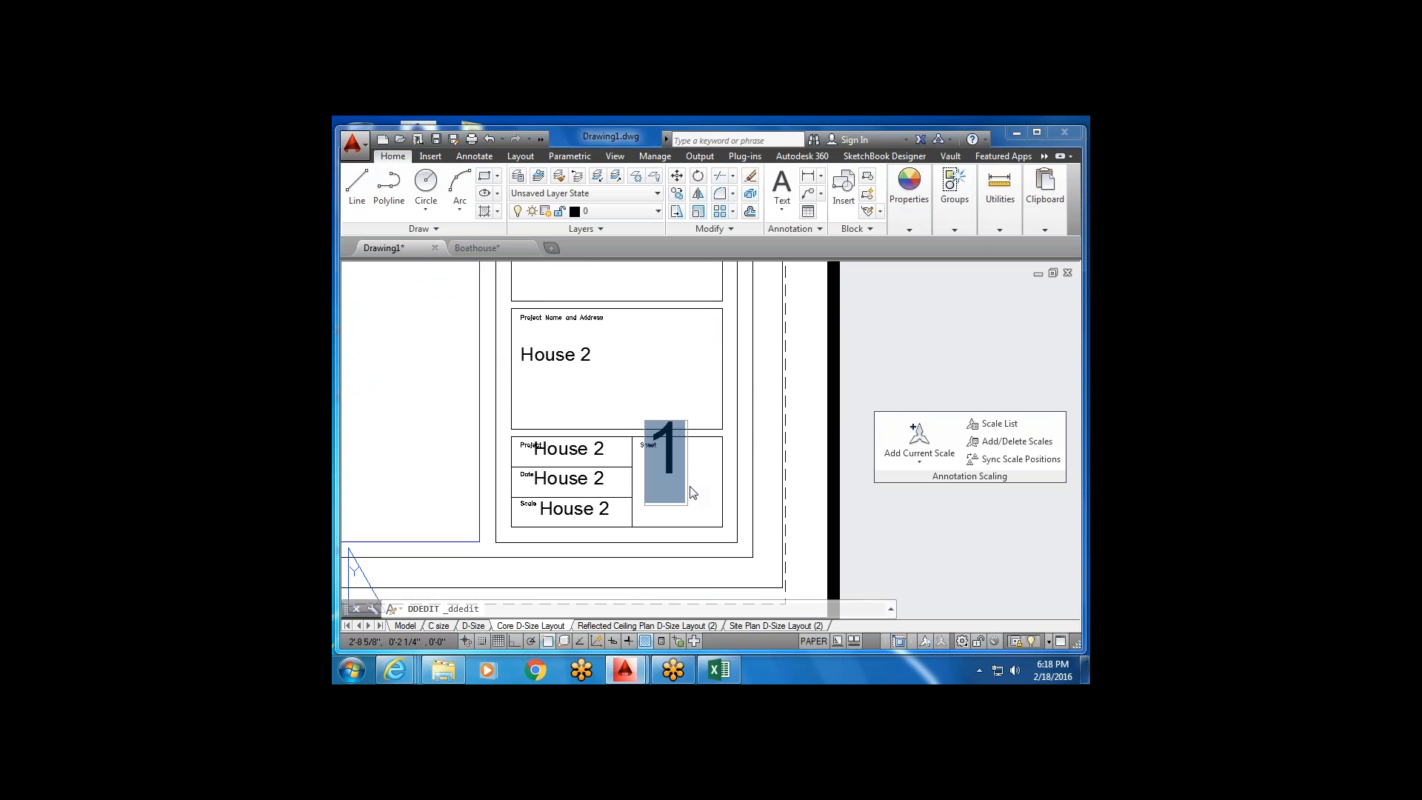
pyautogui.click(708, 495)
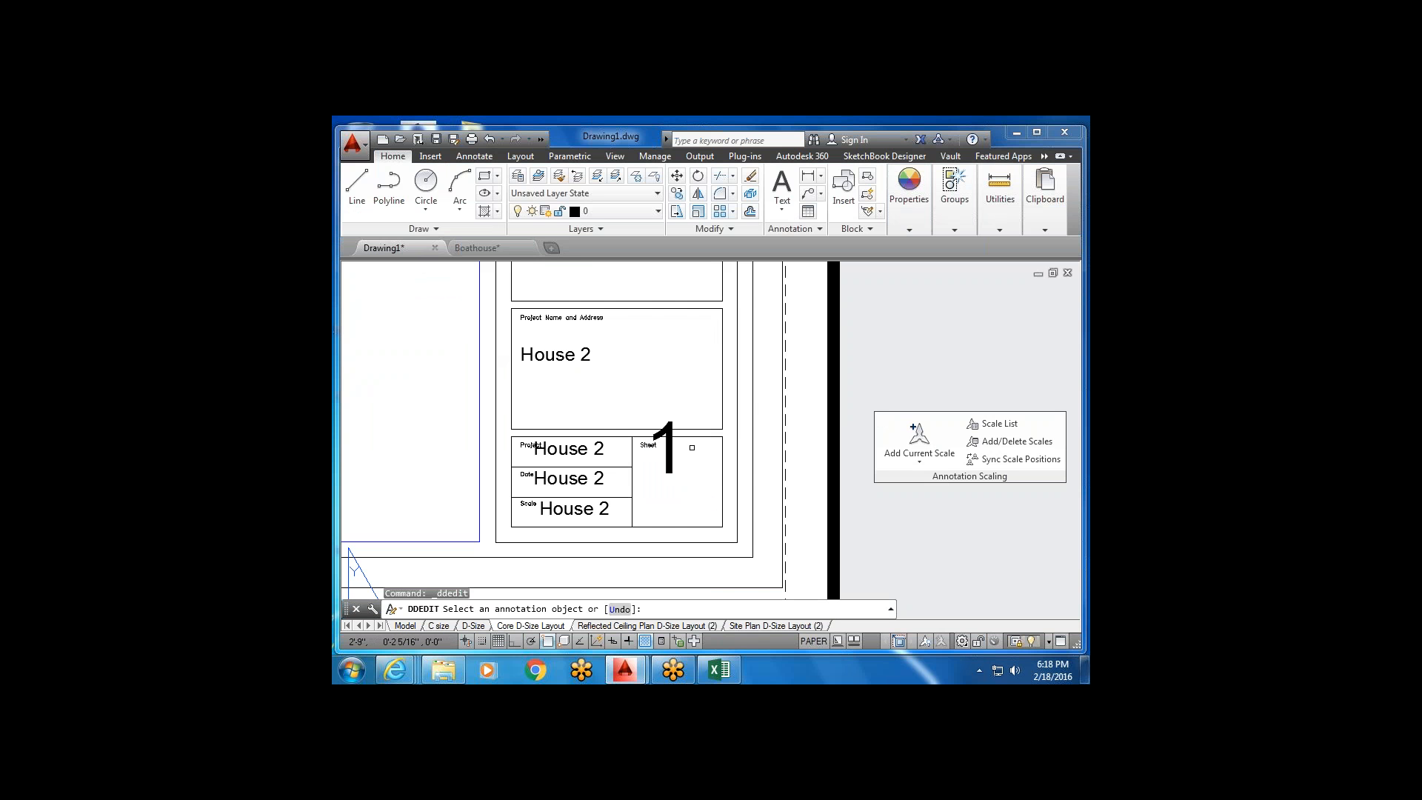
pyautogui.press('Escape')
pyautogui.press('Escape')
# Window-select the sheet number '1' and erase it.
pyautogui.click(694, 449)
pyautogui.click(608, 499)
pyautogui.press('Escape')
pyautogui.click(702, 462)
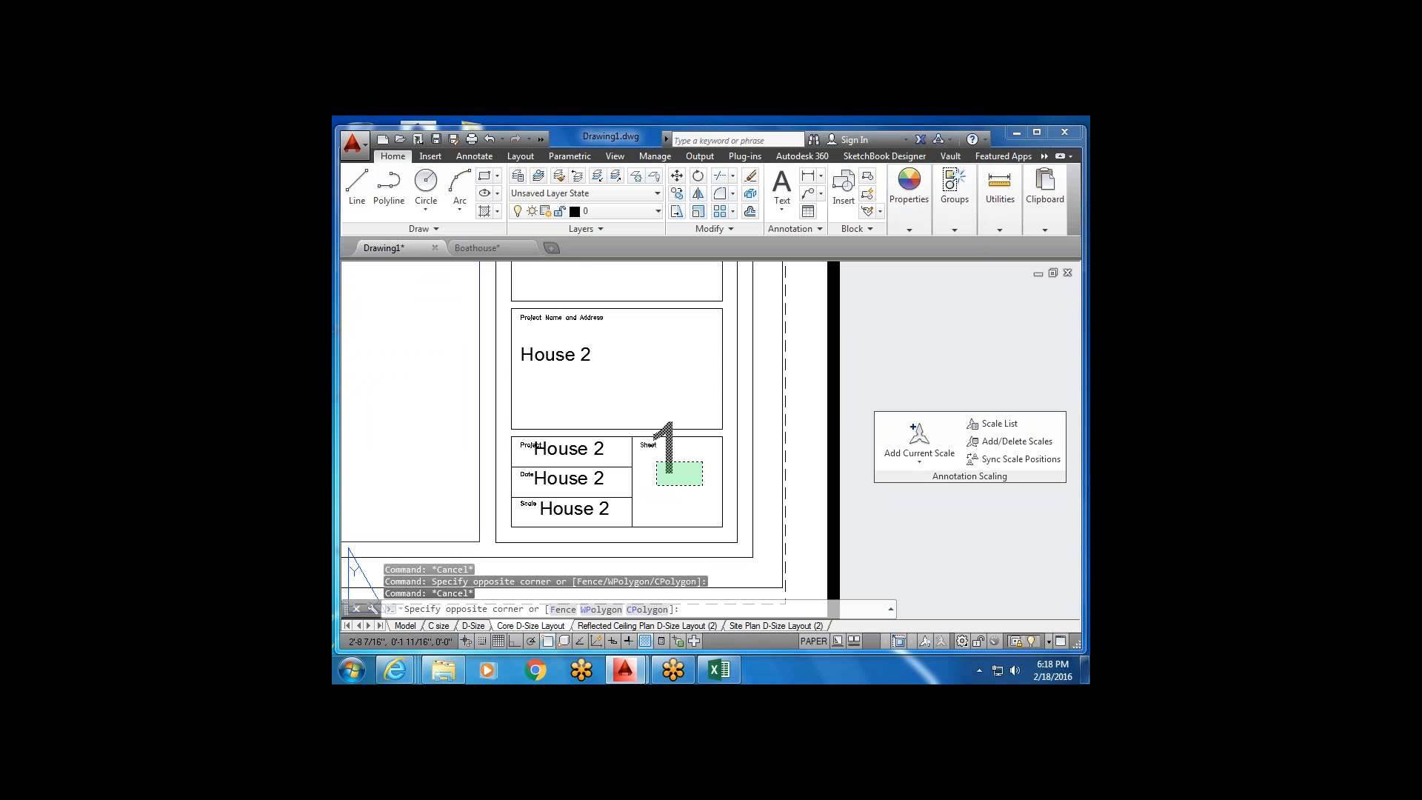
pyautogui.click(655, 483)
pyautogui.press('Delete')
pyautogui.scroll(-2, 711, 454)
pyautogui.moveTo(711, 434)
pyautogui.mouseDown(button='middle')
pyautogui.moveTo(651, 389)
pyautogui.moveTo(704, 406)
pyautogui.mouseUp(button='middle')
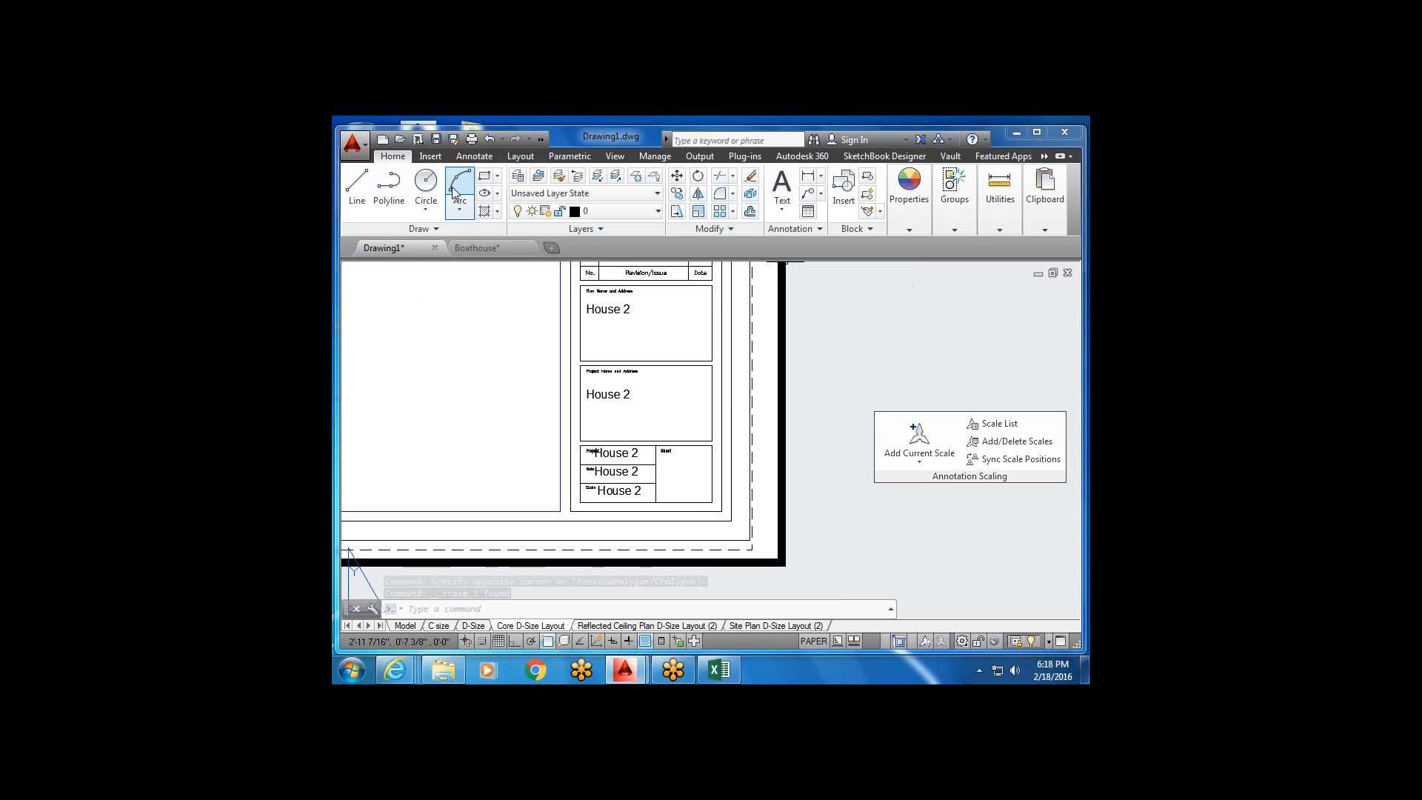
pyautogui.scroll(-4, 646, 361)
pyautogui.scroll(4, 646, 362)
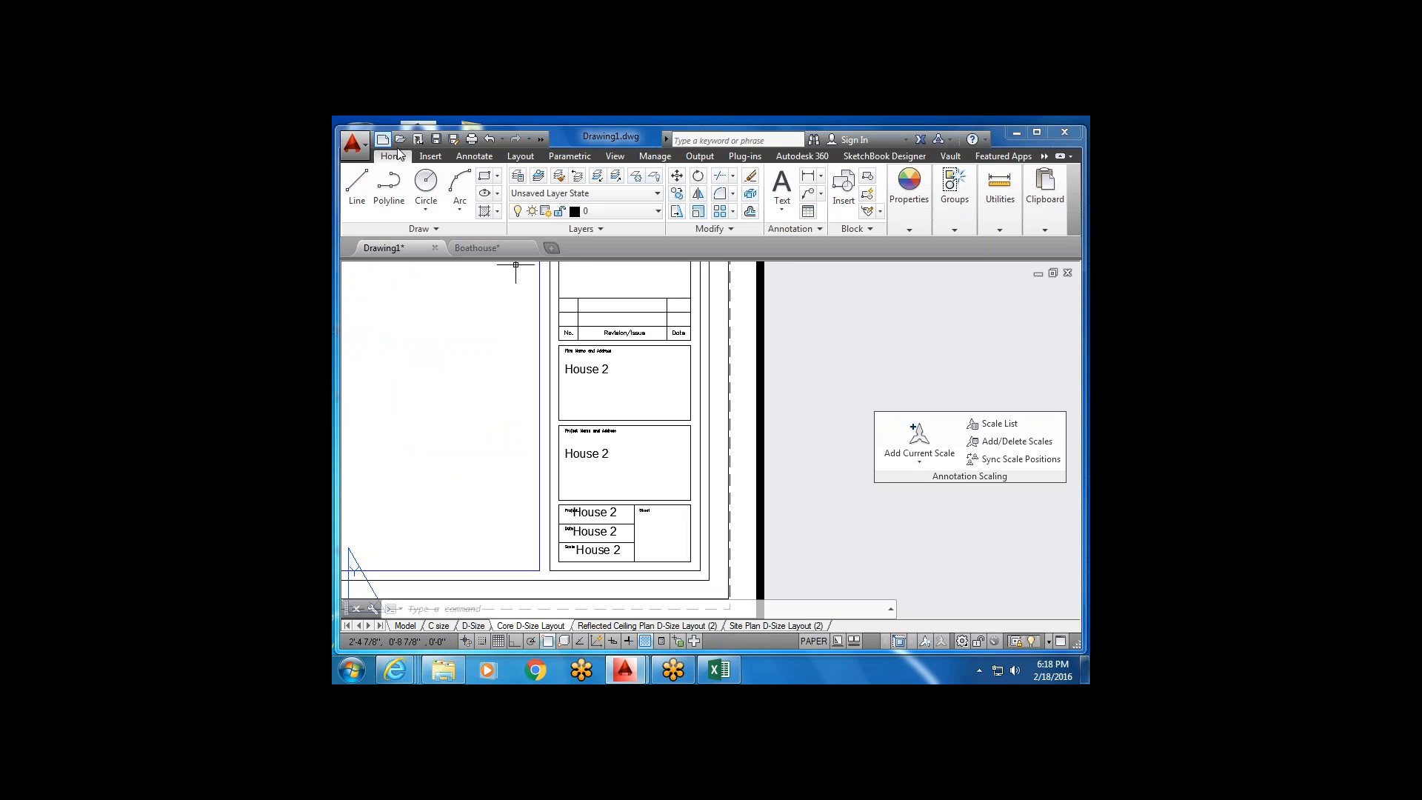
pyautogui.click(789, 206)
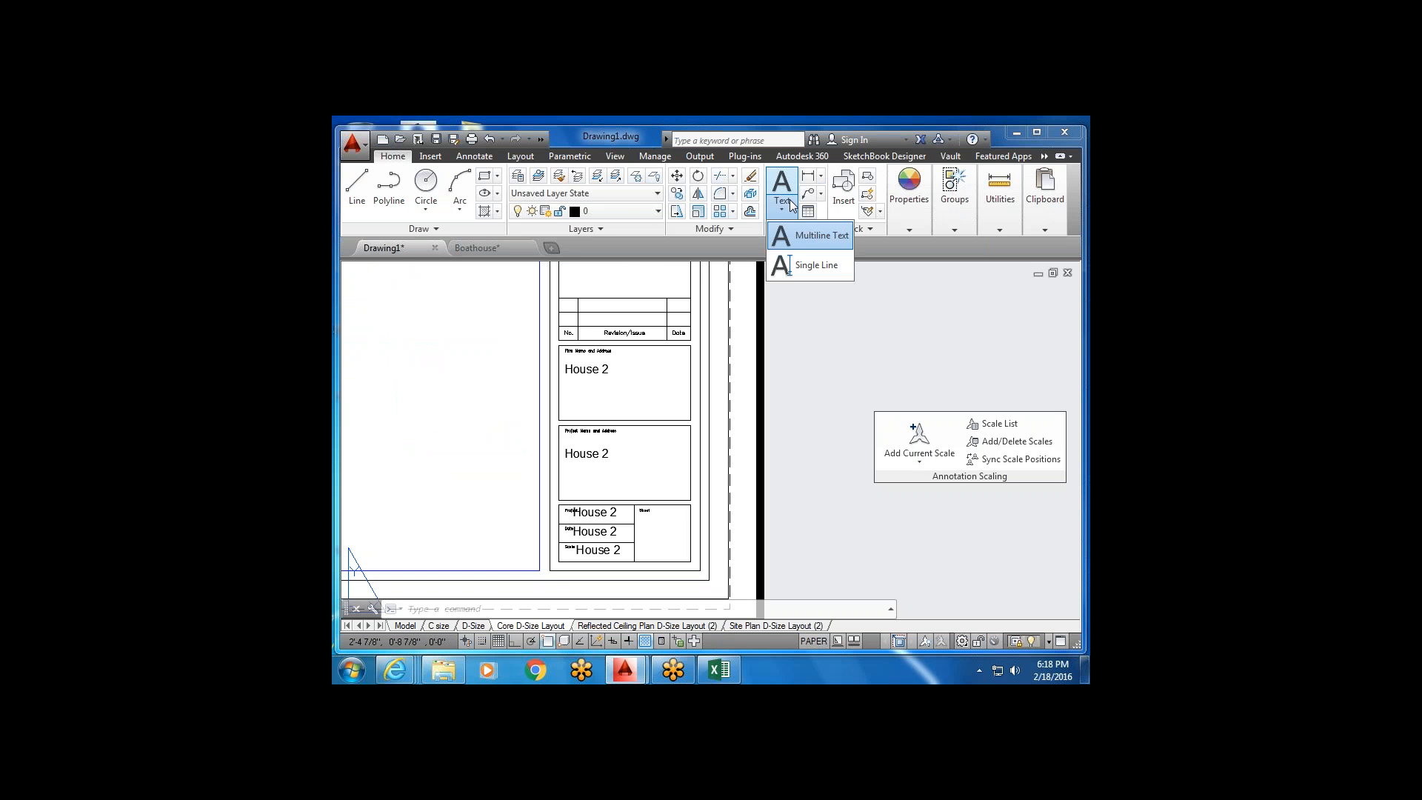
pyautogui.click(818, 235)
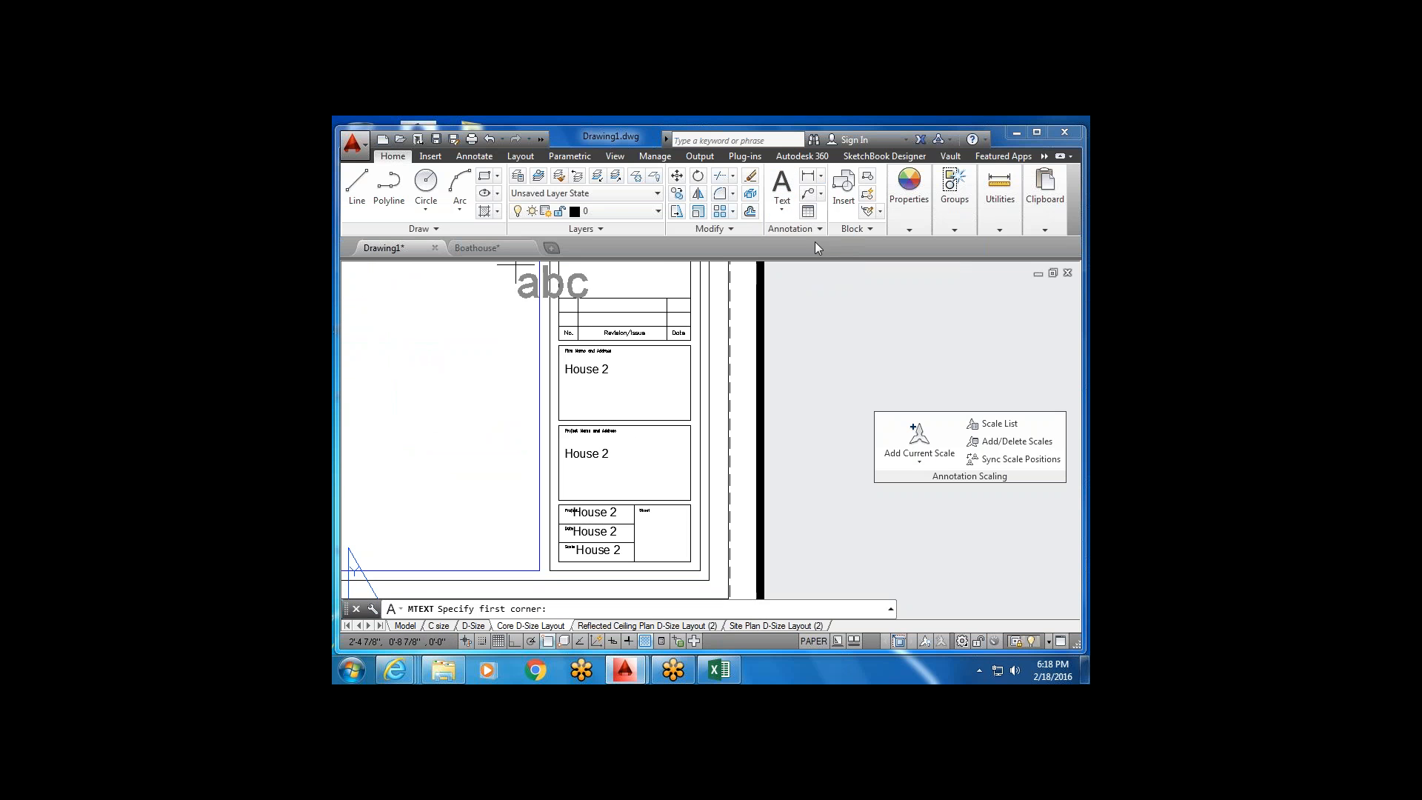
pyautogui.click(474, 157)
pyautogui.click(497, 177)
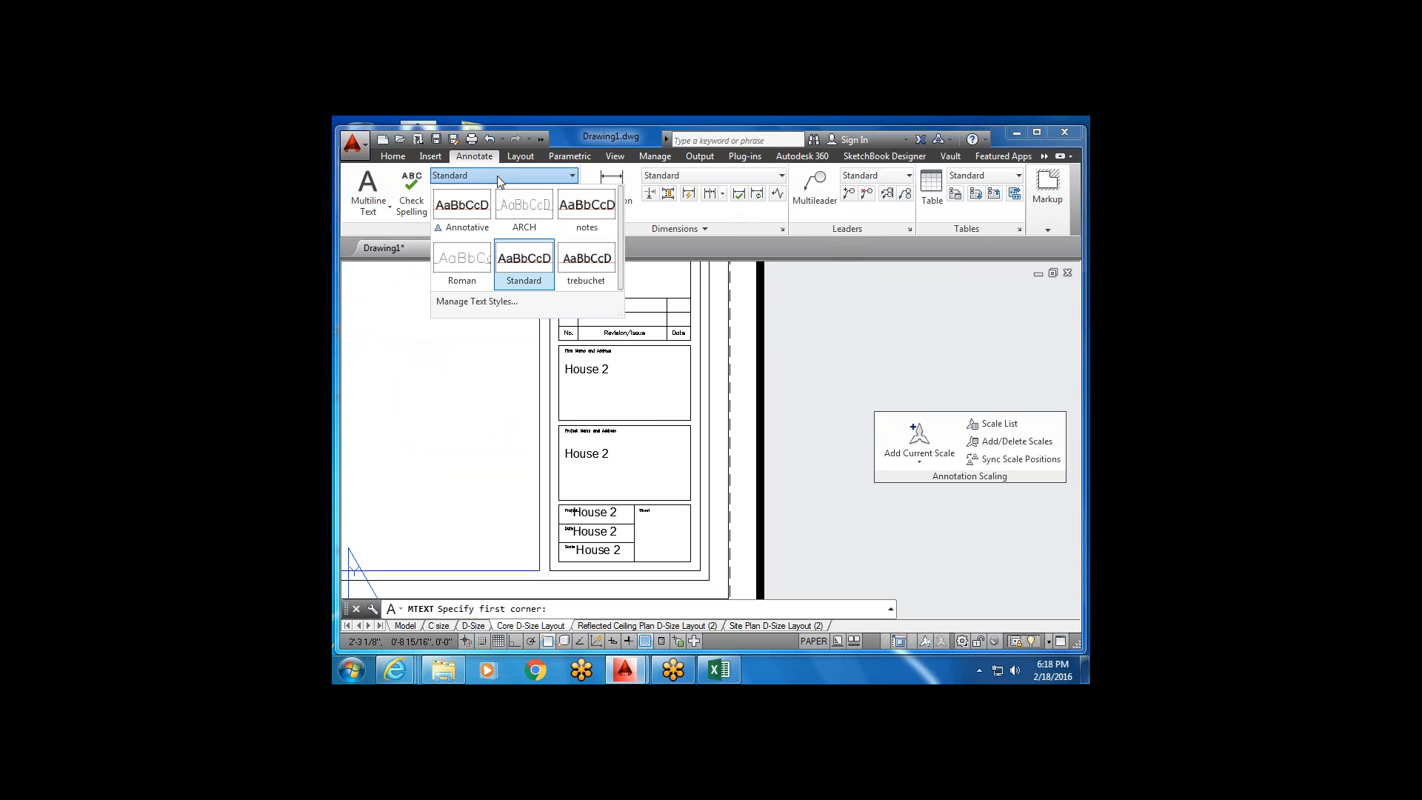
pyautogui.click(511, 267)
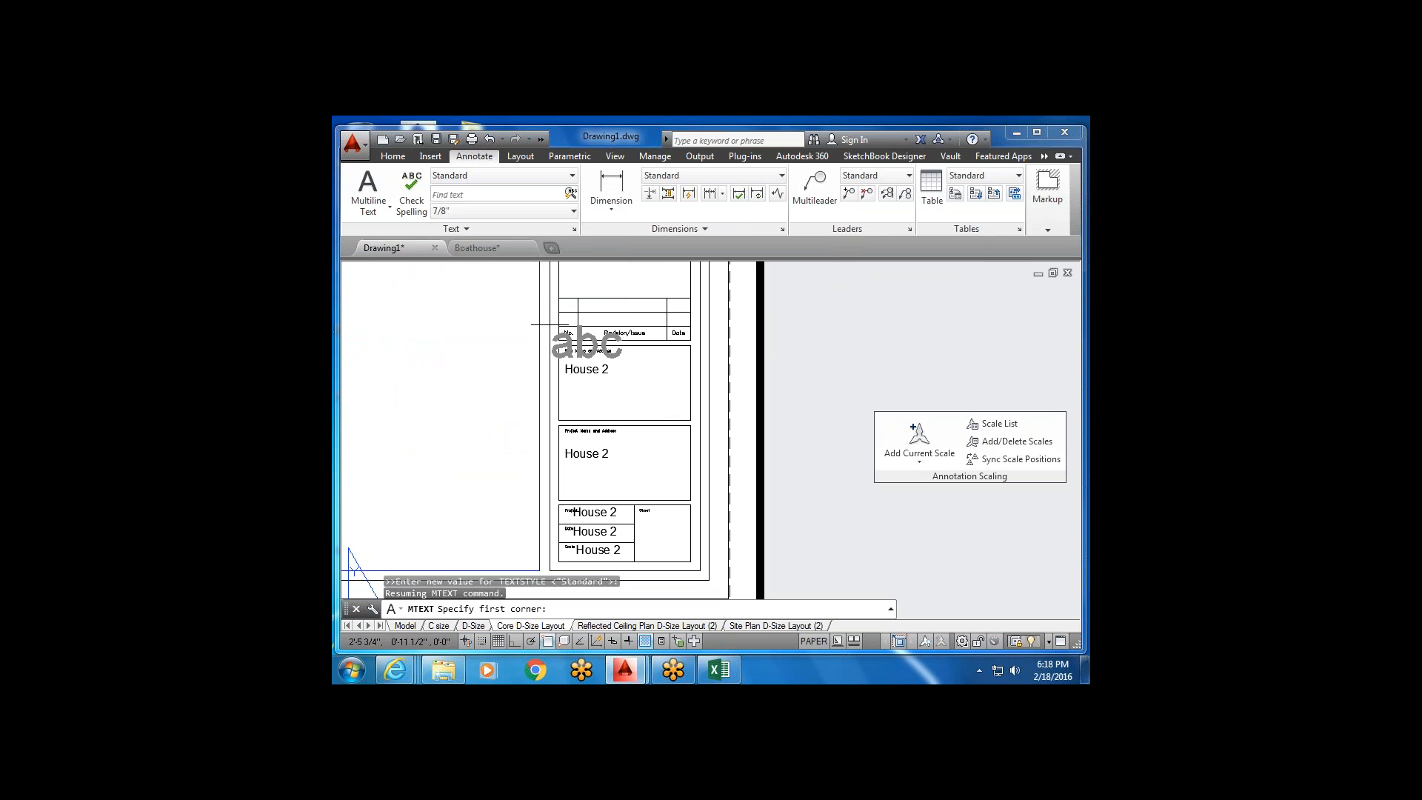
pyautogui.scroll(2, 604, 414)
pyautogui.click(563, 375)
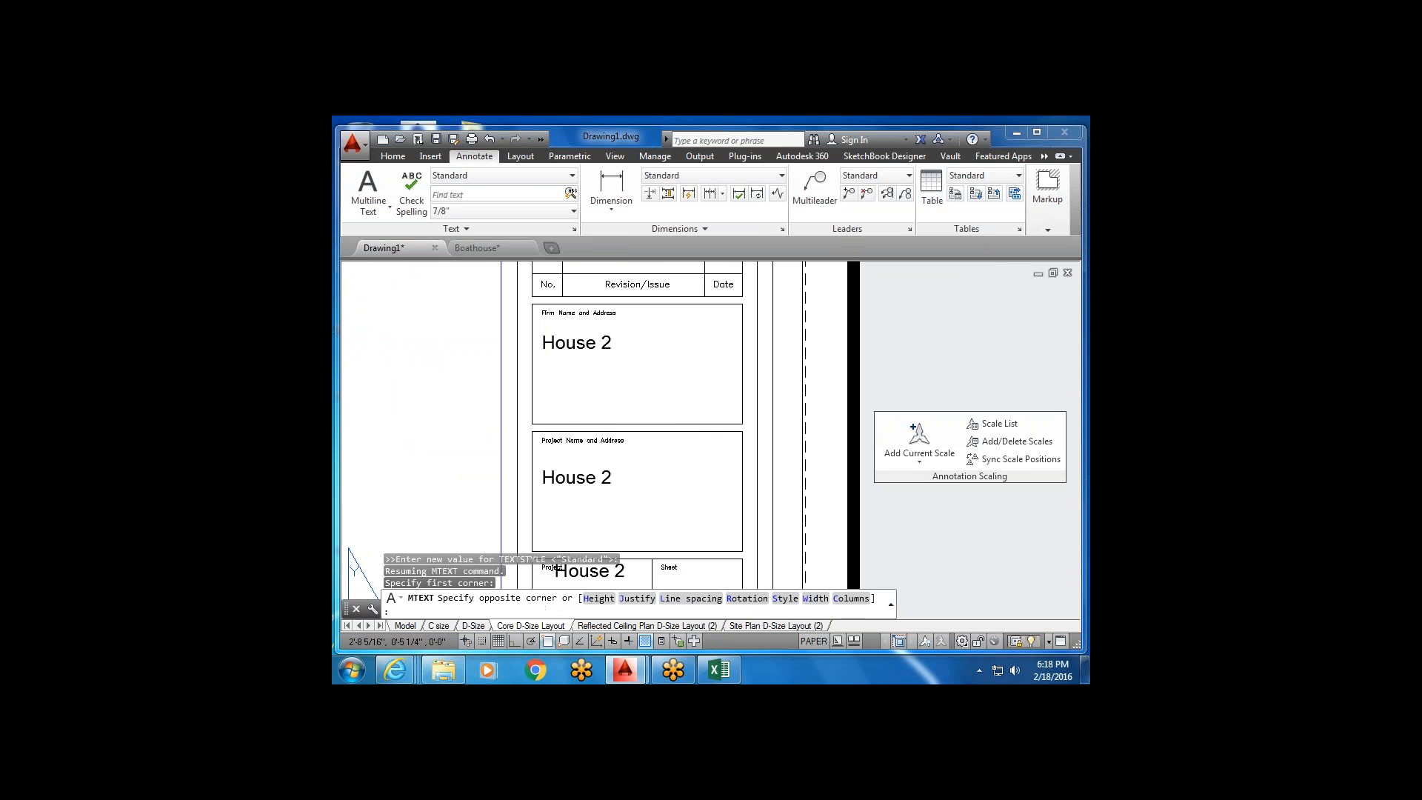
pyautogui.click(672, 428)
pyautogui.write('Hous')
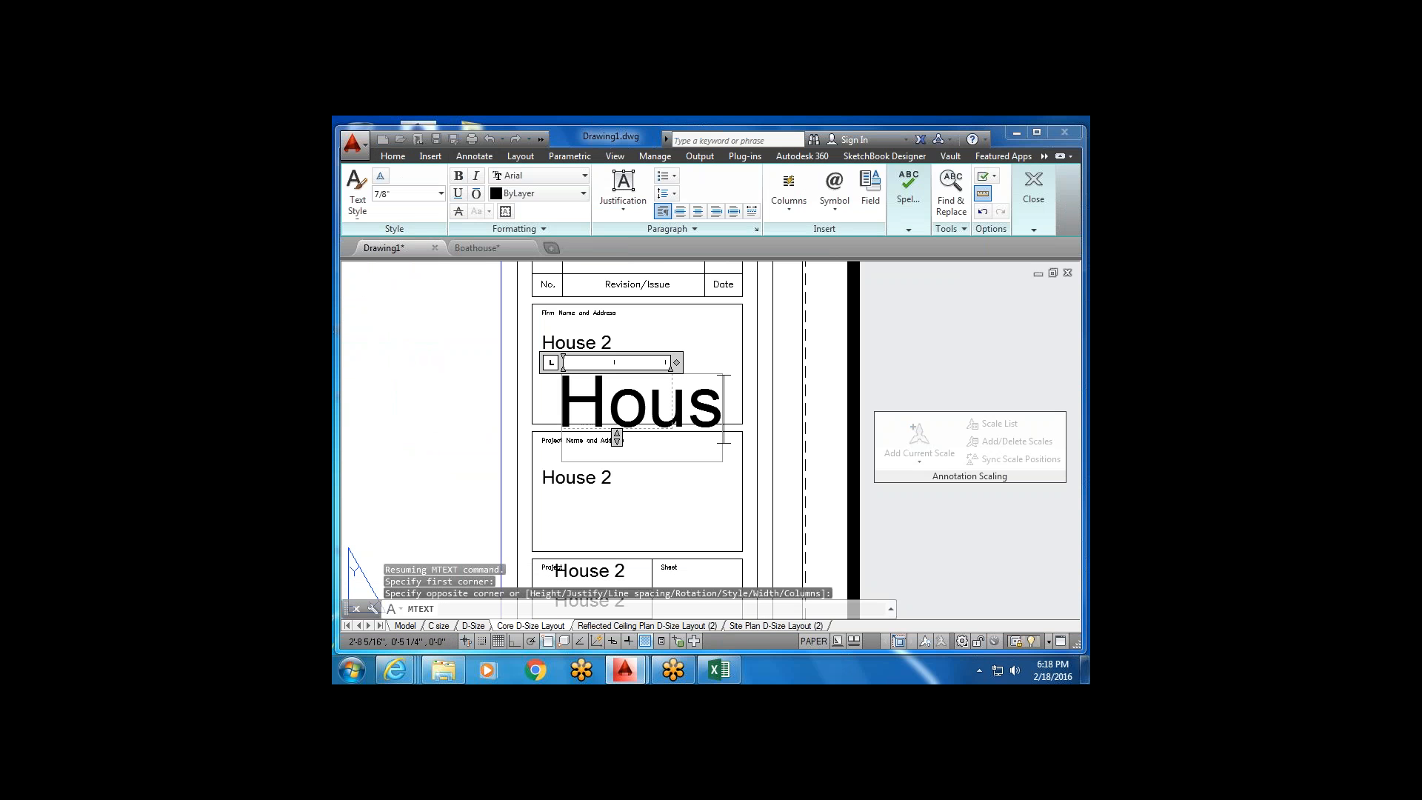
pyautogui.write('e')
pyautogui.click(704, 501)
pyautogui.scroll(-3, 665, 444)
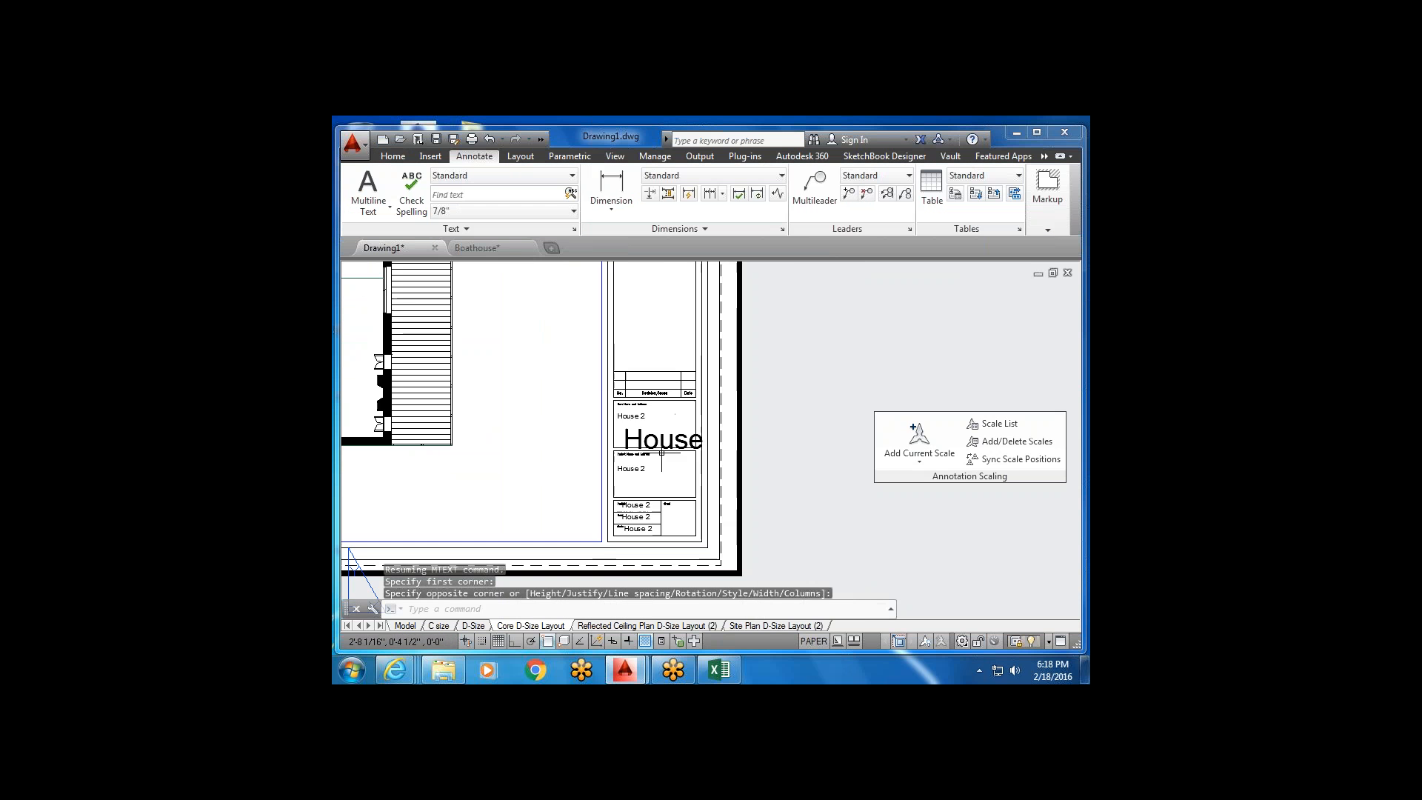
pyautogui.scroll(2, 665, 445)
pyautogui.click(675, 421)
pyautogui.click(636, 441)
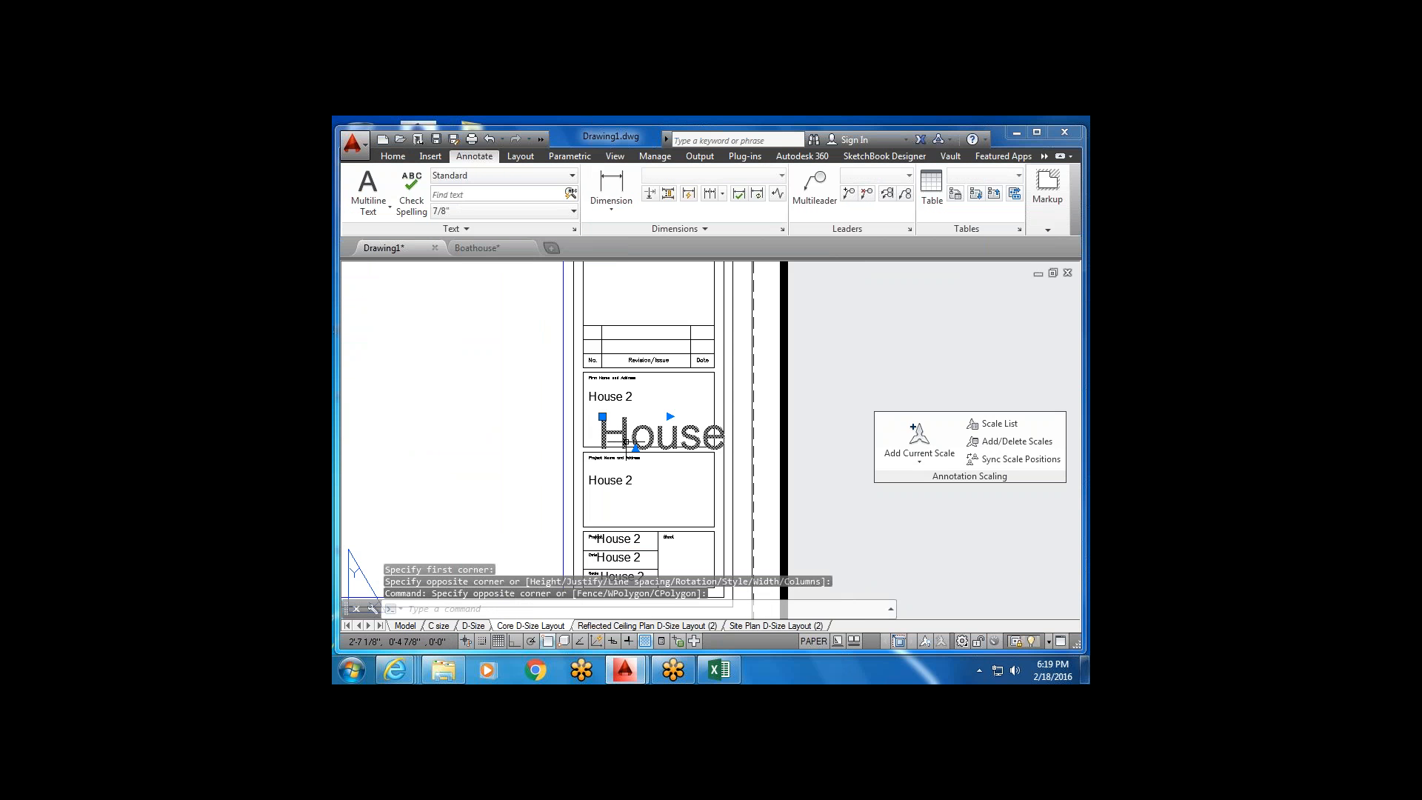
pyautogui.click(392, 157)
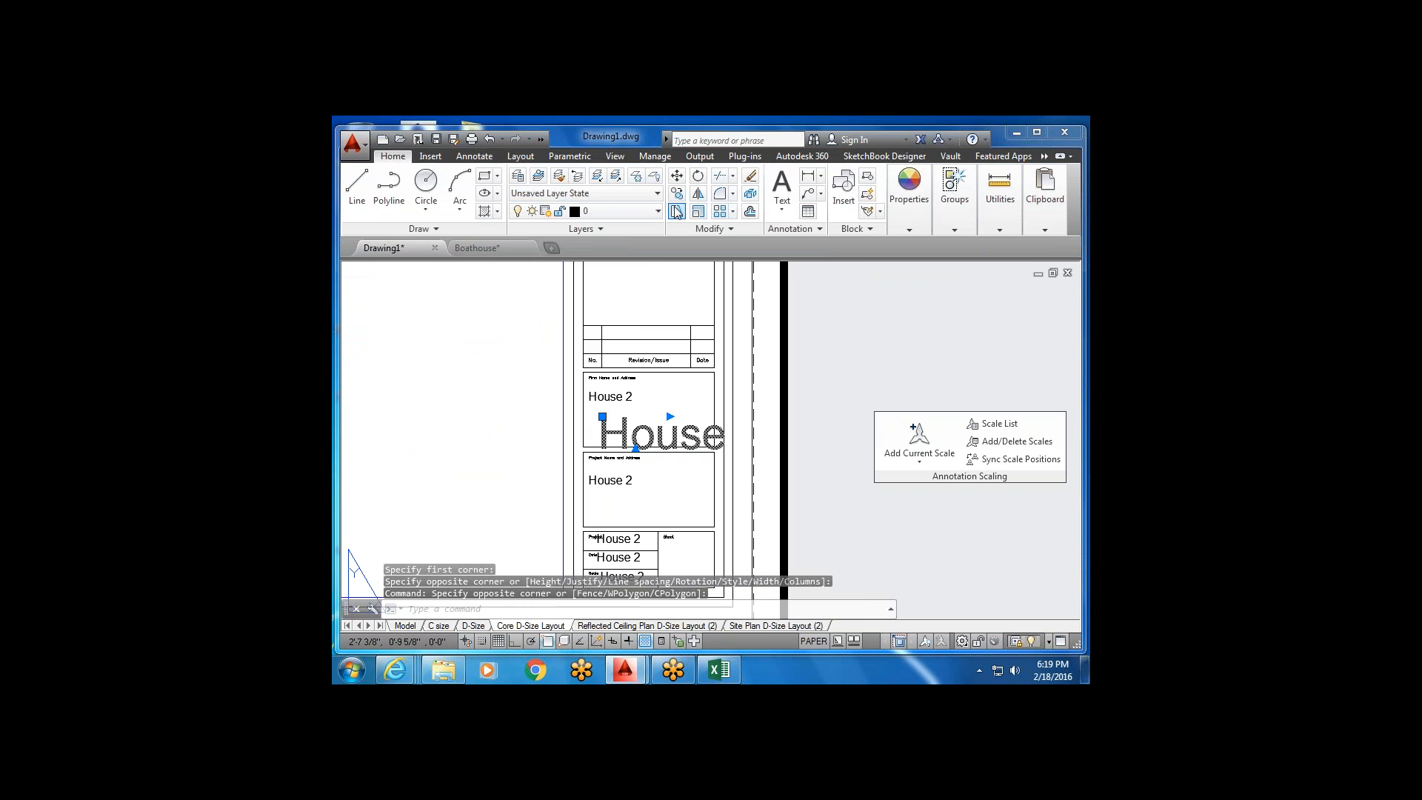
pyautogui.click(676, 211)
pyautogui.click(602, 437)
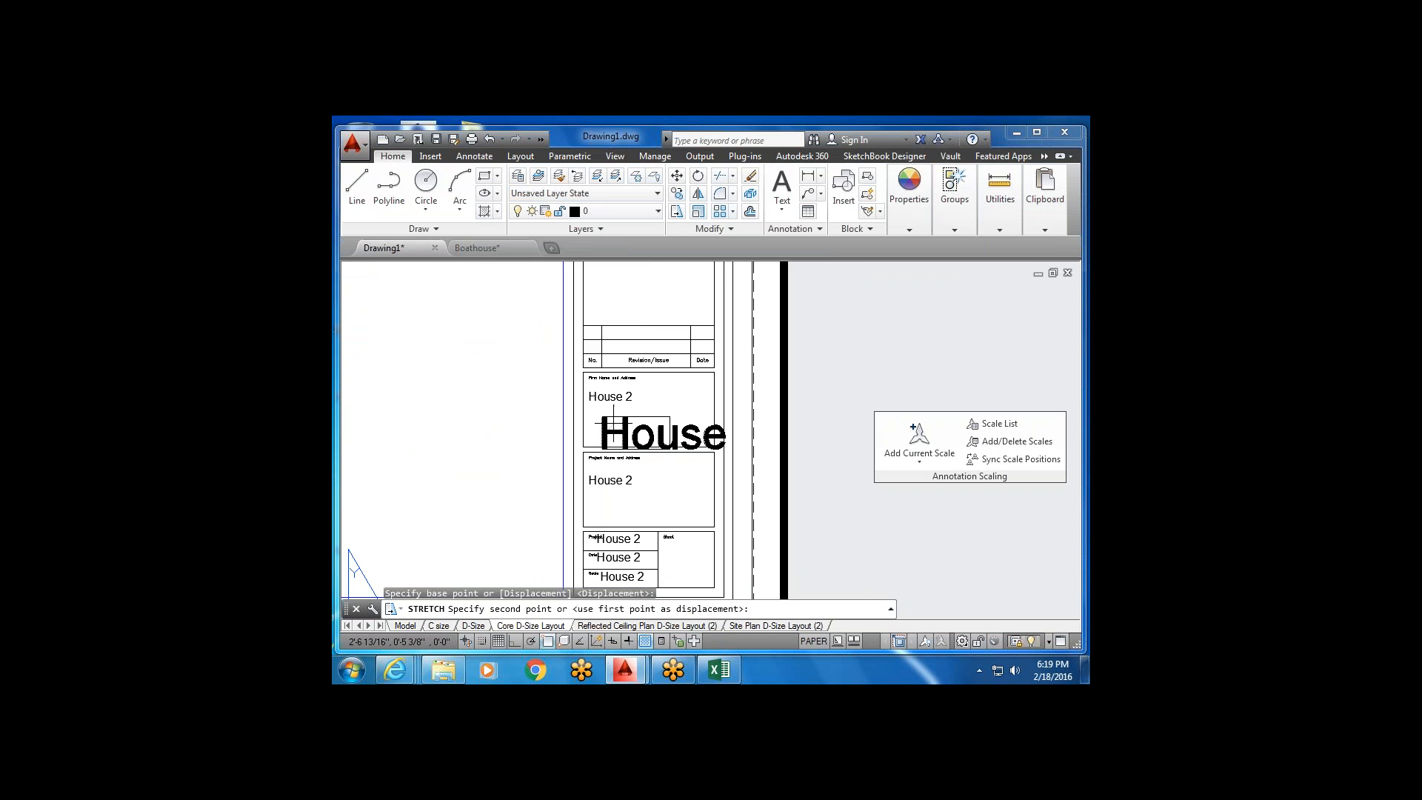
pyautogui.press('F3')
pyautogui.scroll(-5, 655, 419)
pyautogui.scroll(6, 609, 479)
pyautogui.press('Escape')
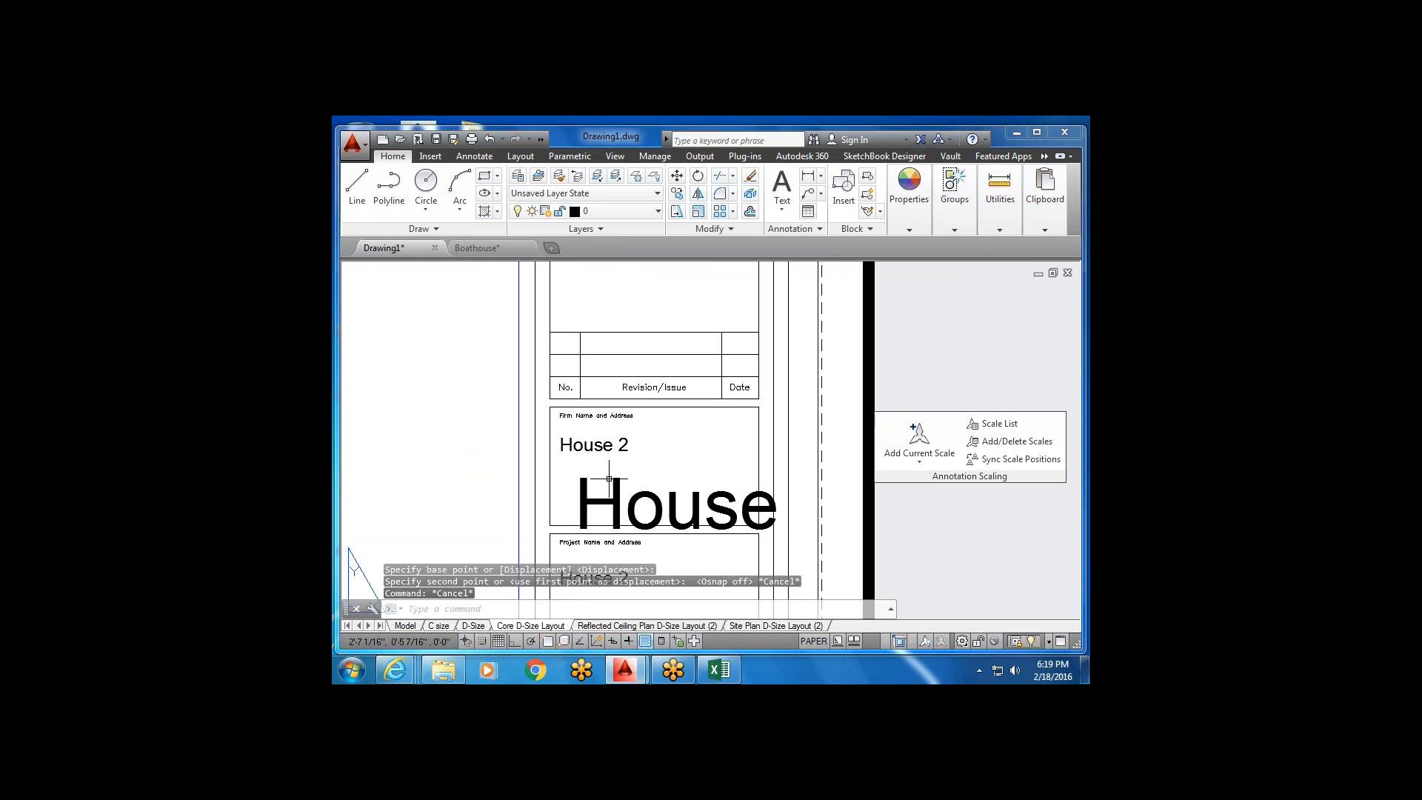
pyautogui.scroll(-3, 609, 478)
pyautogui.press('Escape')
pyautogui.scroll(2, 652, 400)
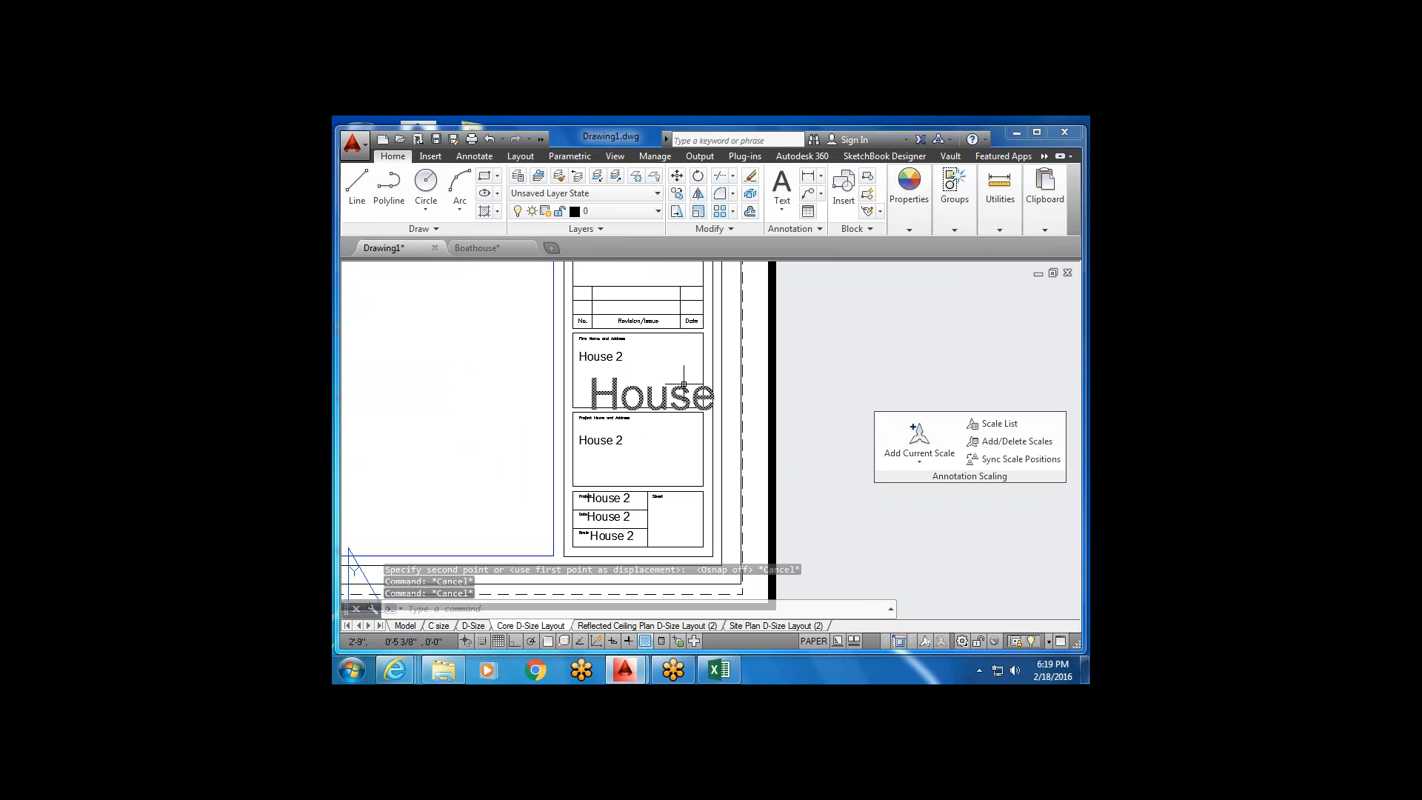
pyautogui.click(677, 370)
pyautogui.click(638, 406)
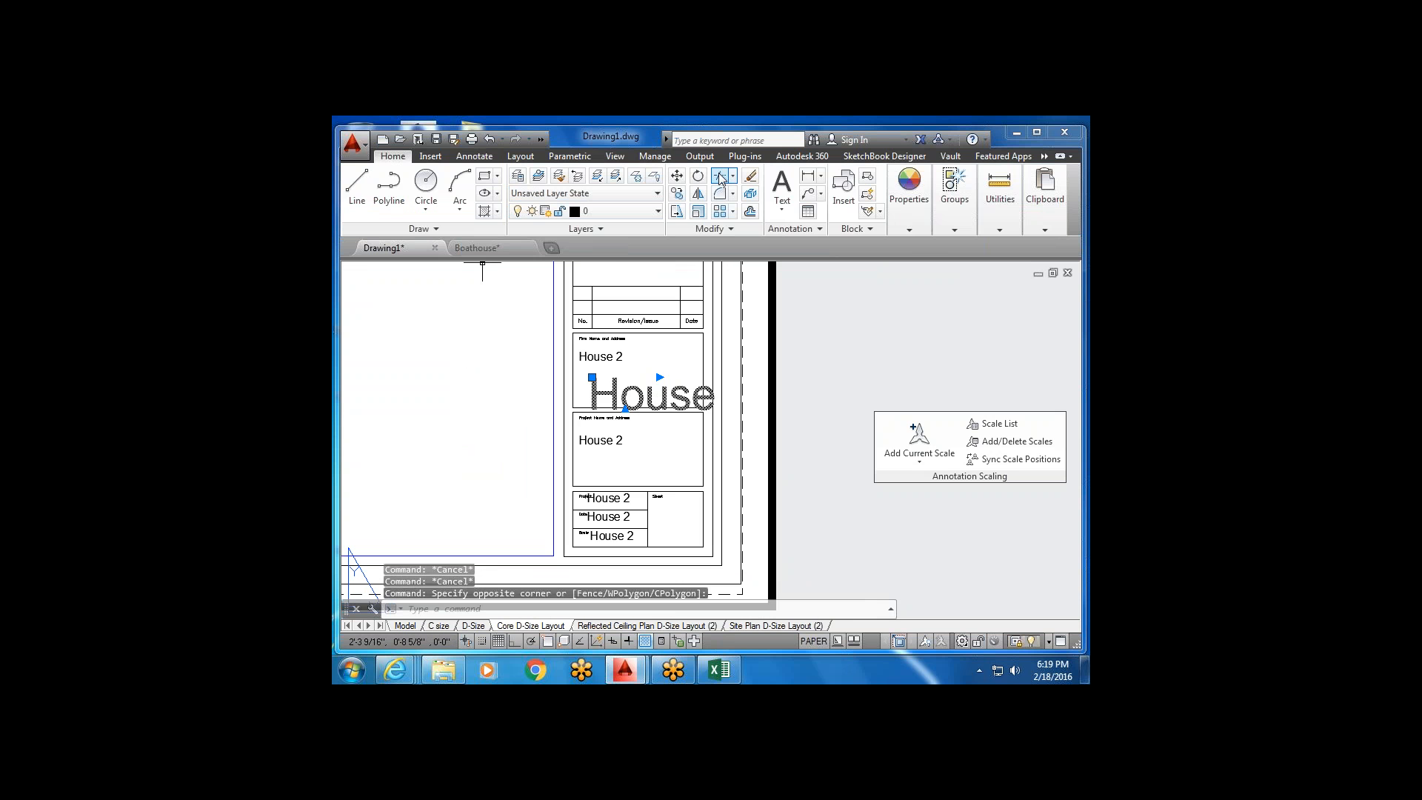
pyautogui.click(676, 213)
pyautogui.click(616, 407)
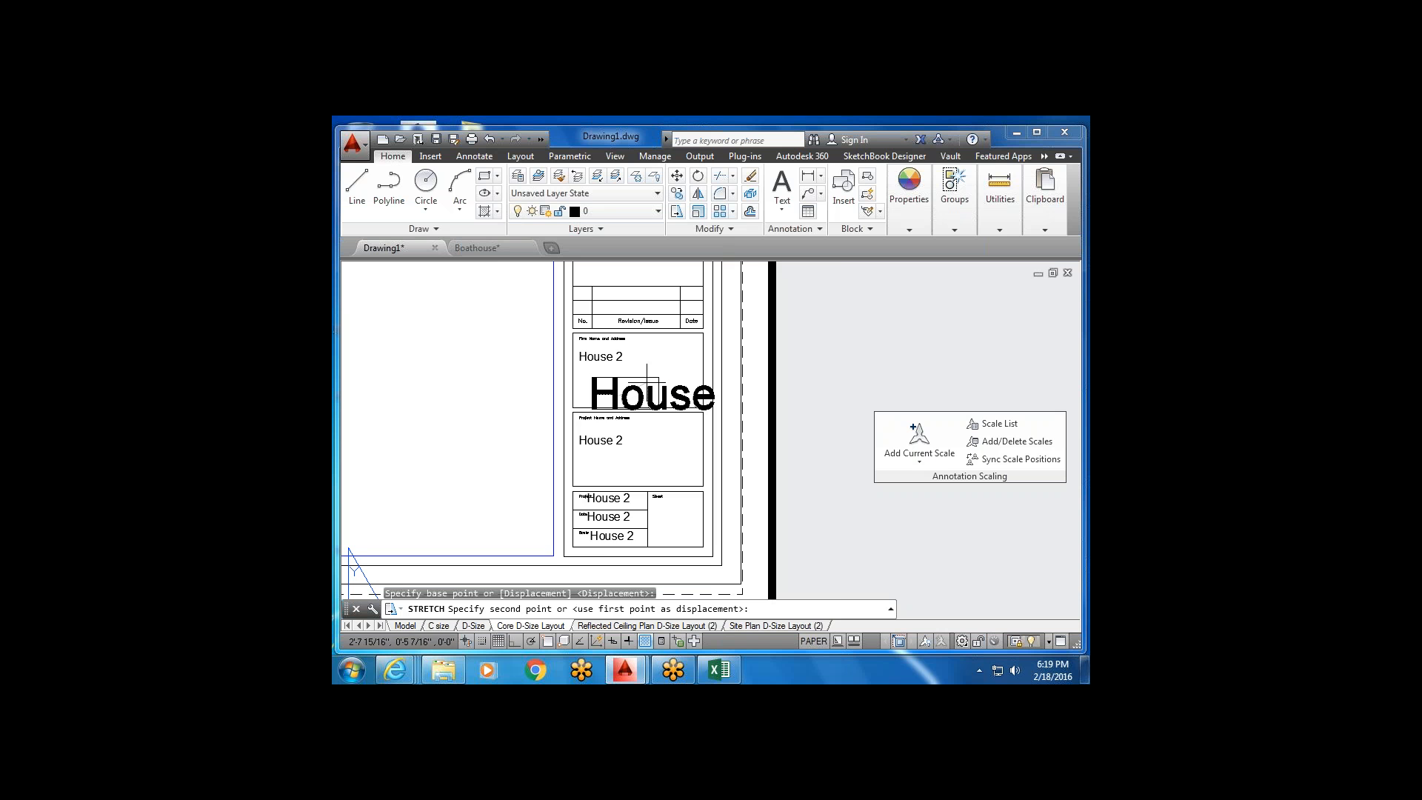
pyautogui.scroll(2, 660, 385)
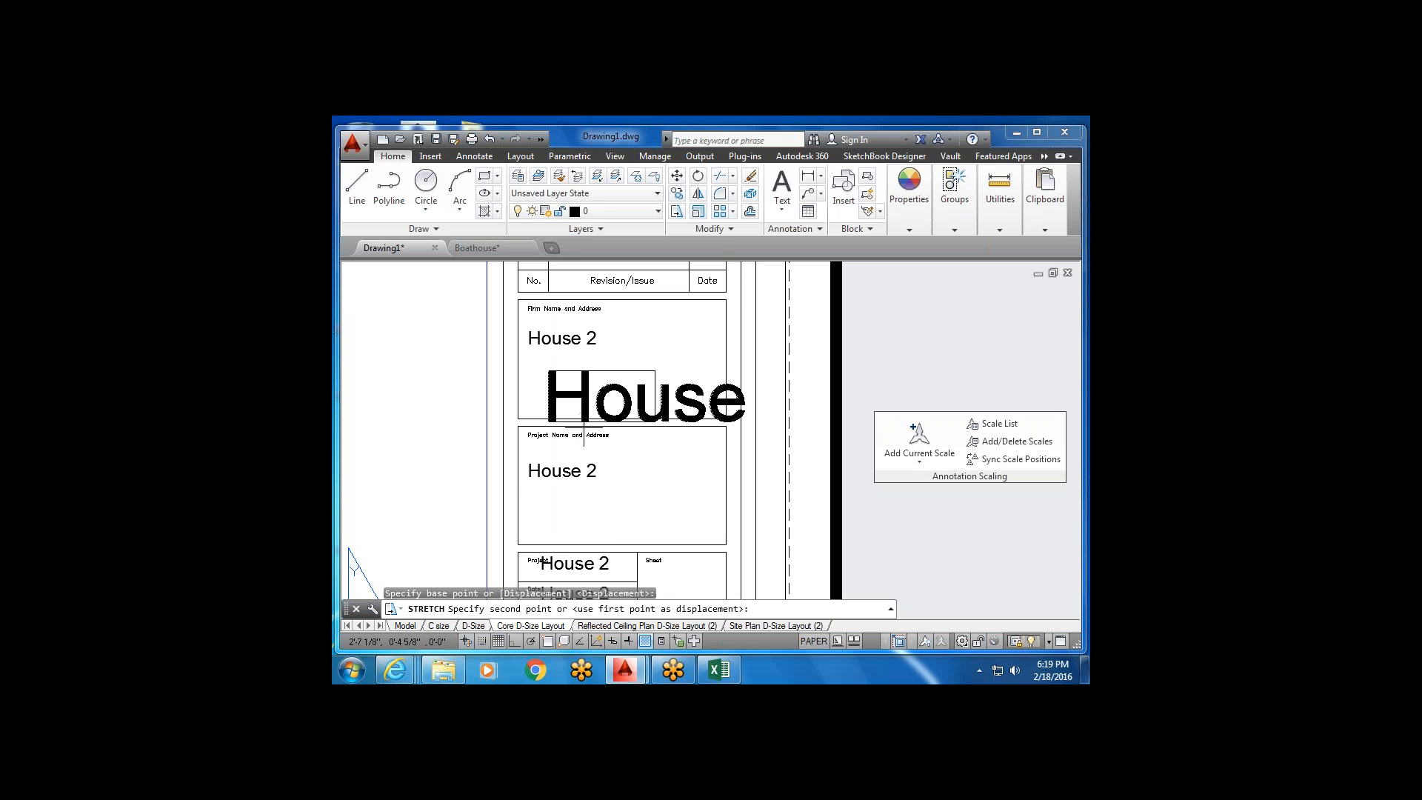
pyautogui.press('Escape')
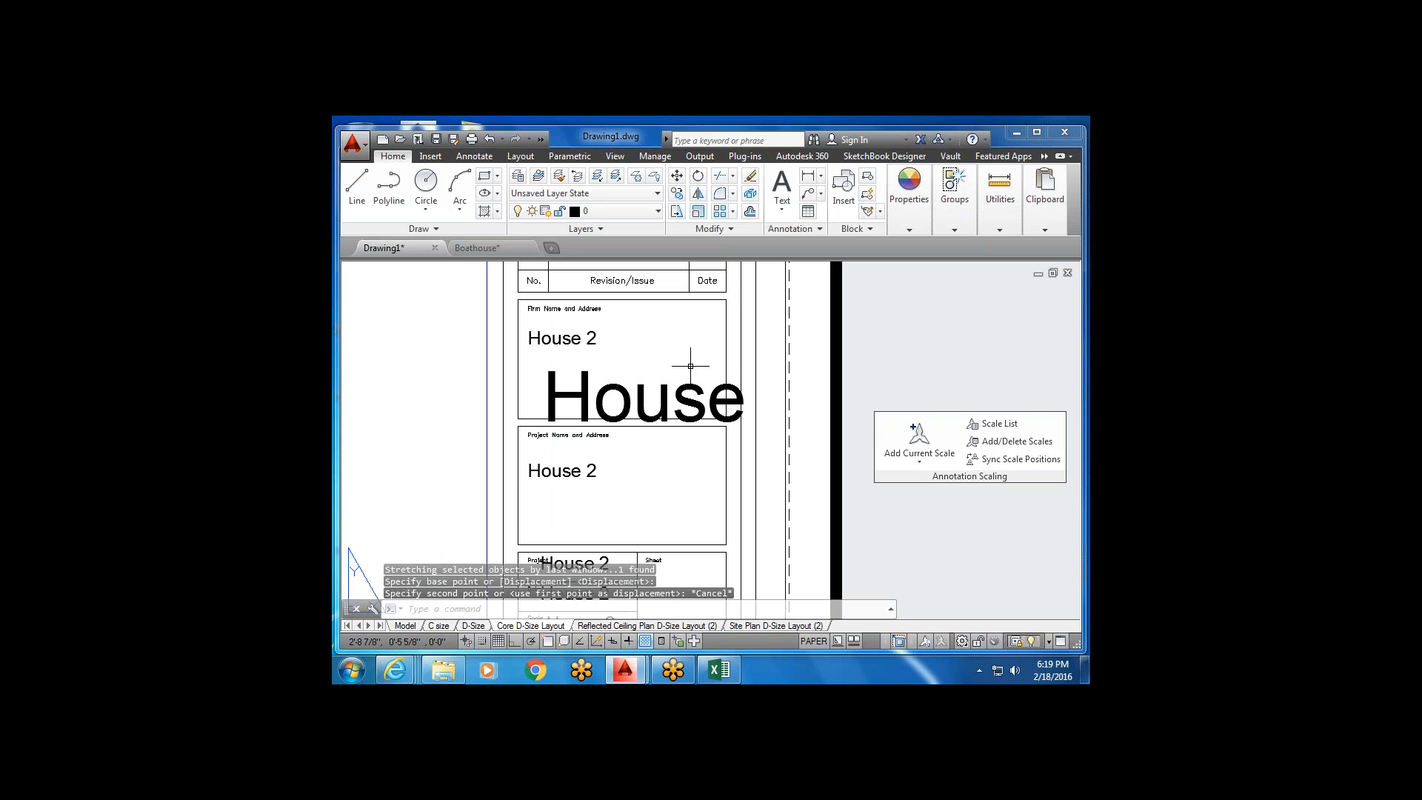
pyautogui.click(654, 400)
pyautogui.press('Delete')
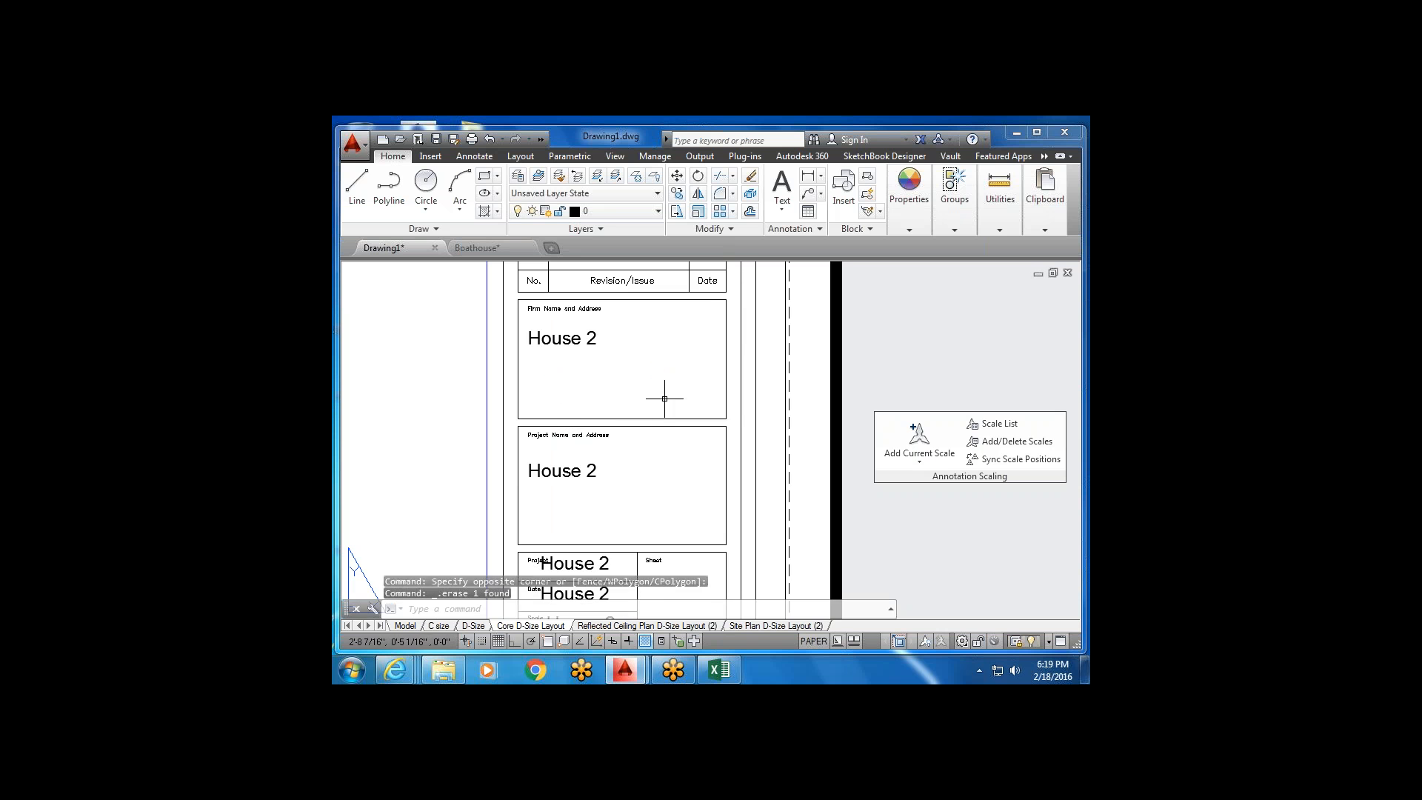
pyautogui.scroll(-4, 665, 398)
pyautogui.scroll(-5, 657, 408)
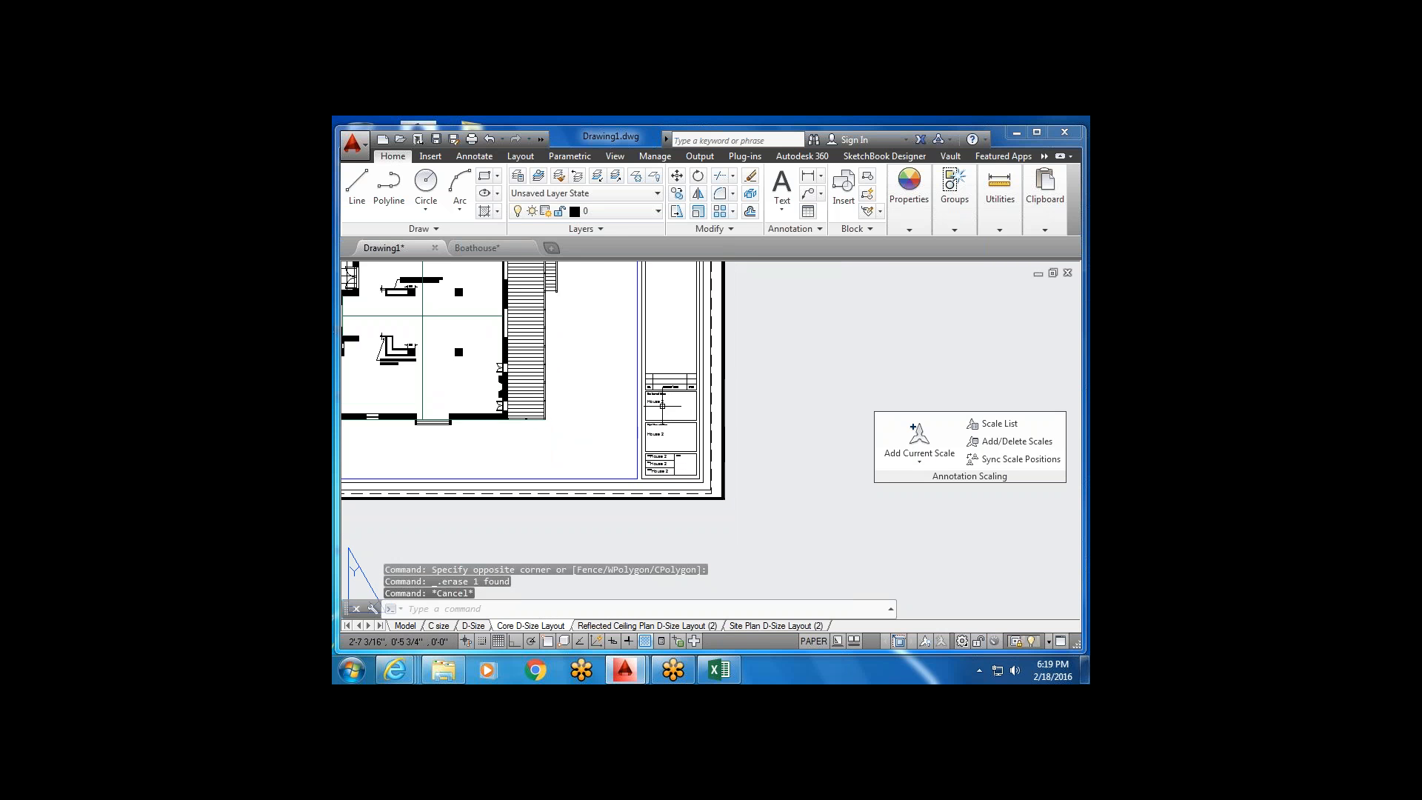
# Switch to the Reflected Ceiling Plan D-Size Layout (2) sheet and clear any selection.
pyautogui.press('Escape')
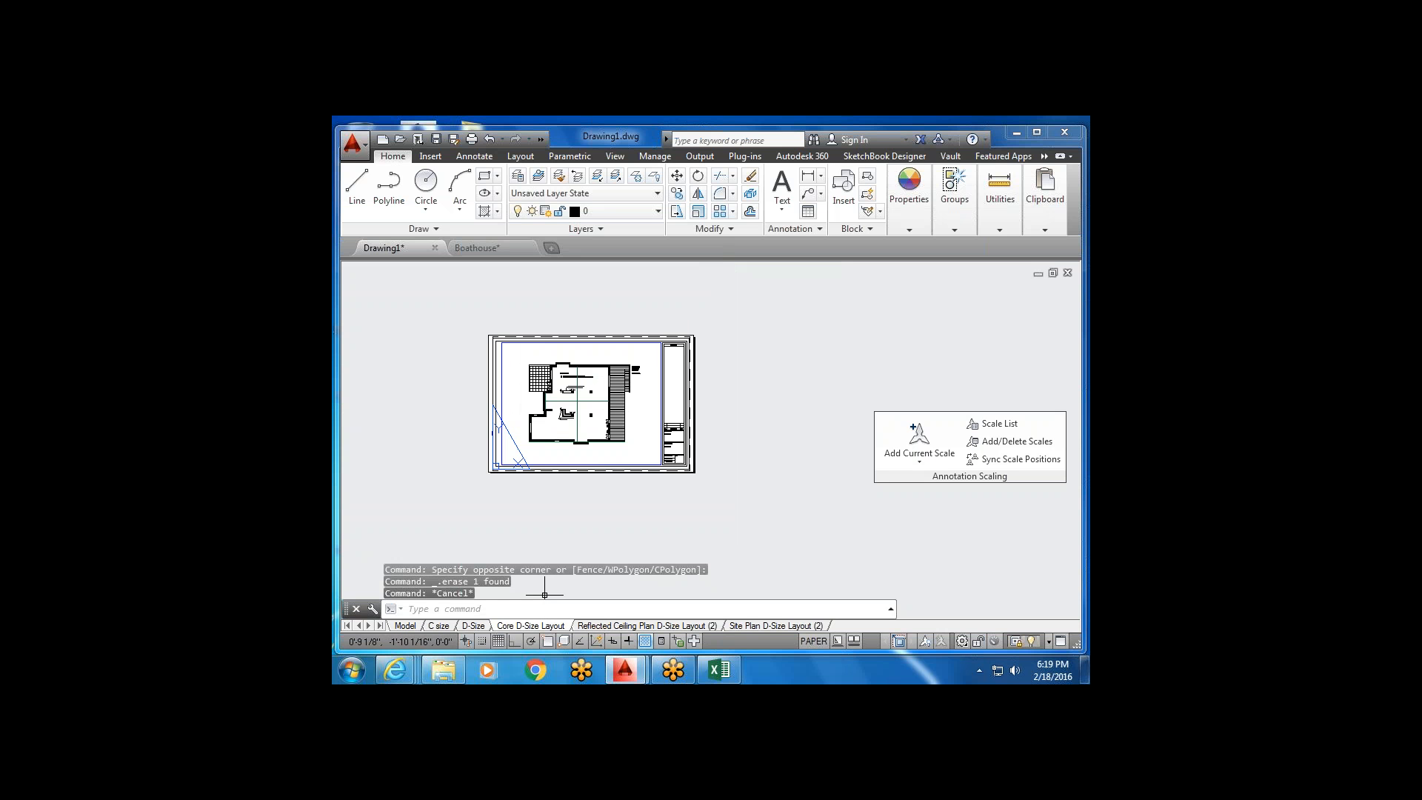
pyautogui.click(689, 626)
pyautogui.press('Escape')
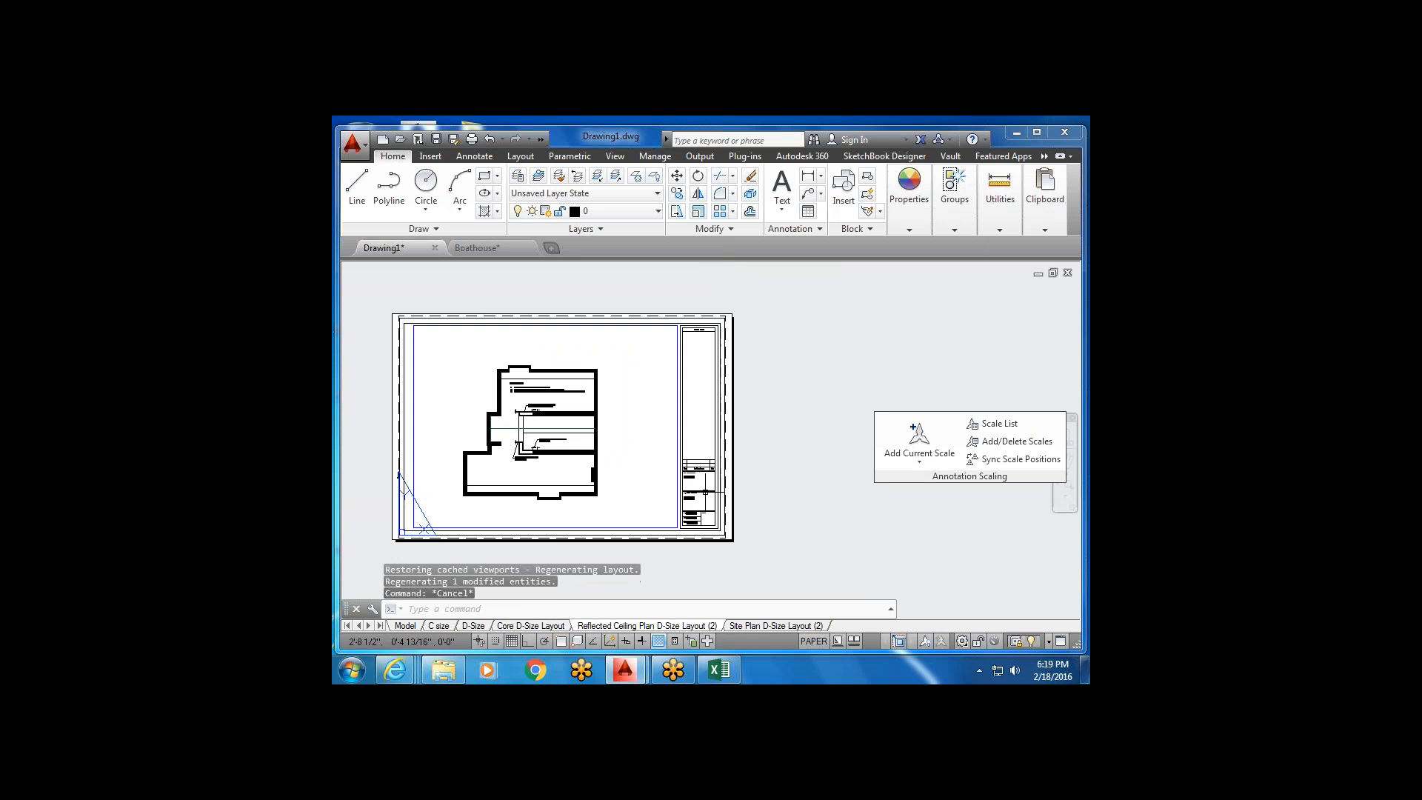
pyautogui.scroll(4, 696, 480)
pyautogui.click(678, 460)
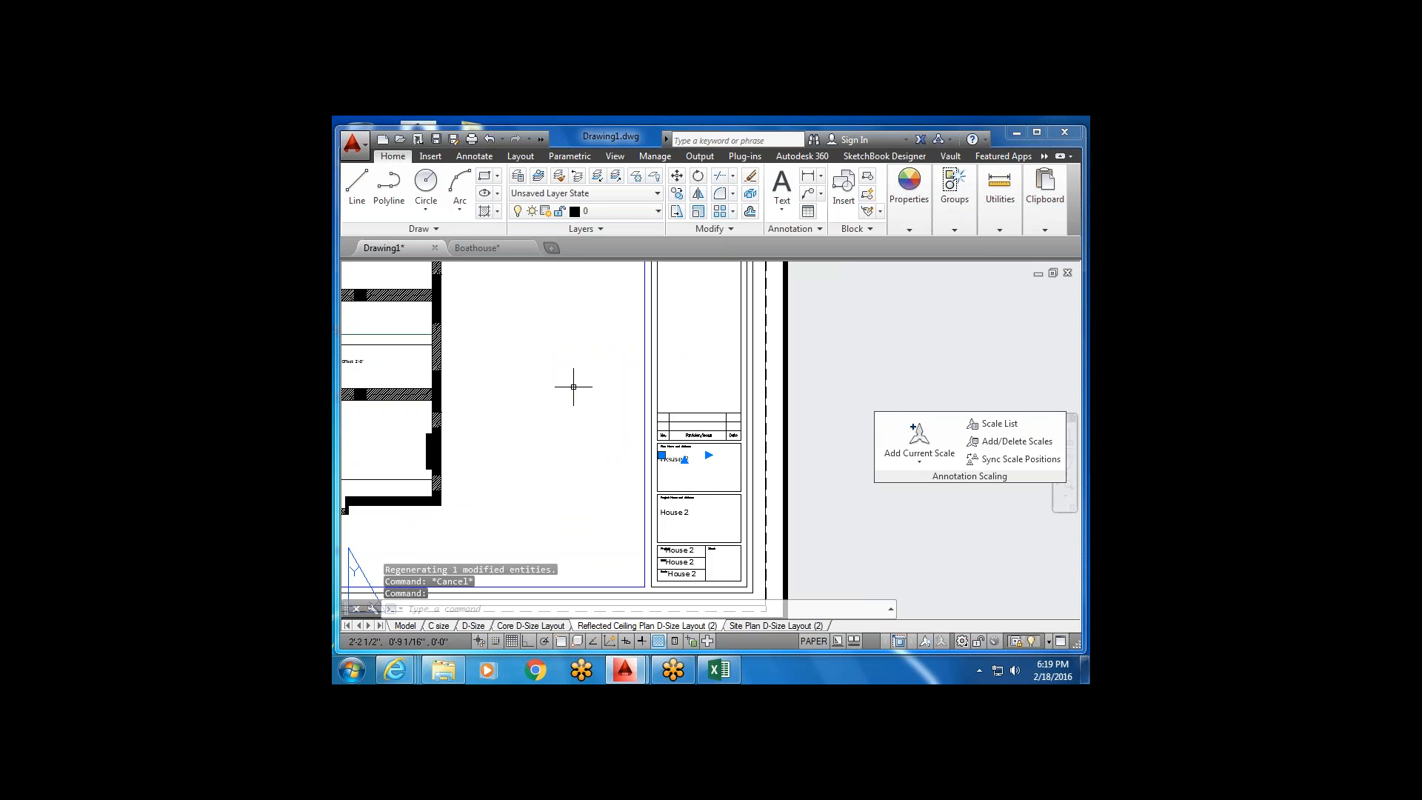
pyautogui.press('Escape')
# Add a notes-style multiline label 'hi how are you' right of the plan.
pyautogui.click(782, 189)
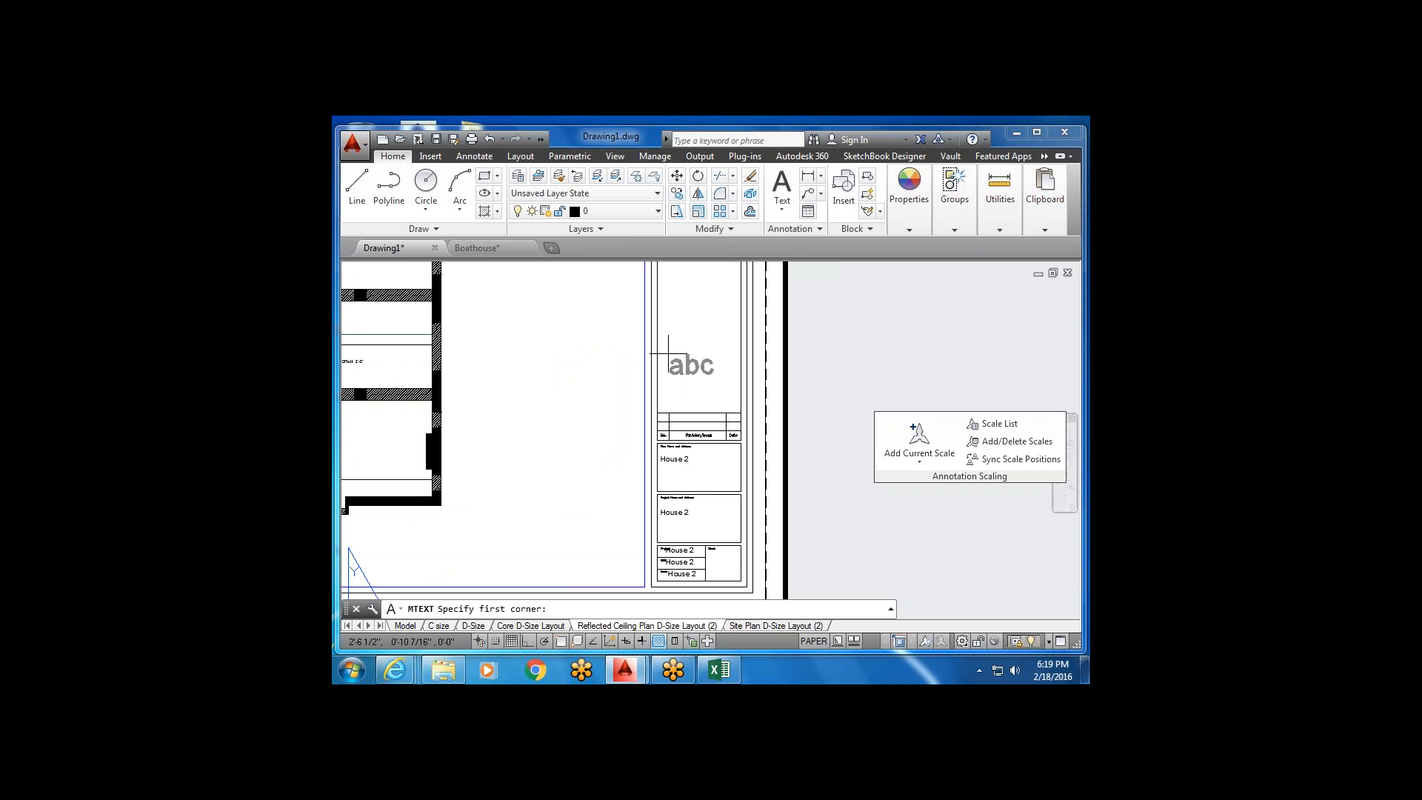
pyautogui.scroll(-4, 678, 356)
pyautogui.click(594, 336)
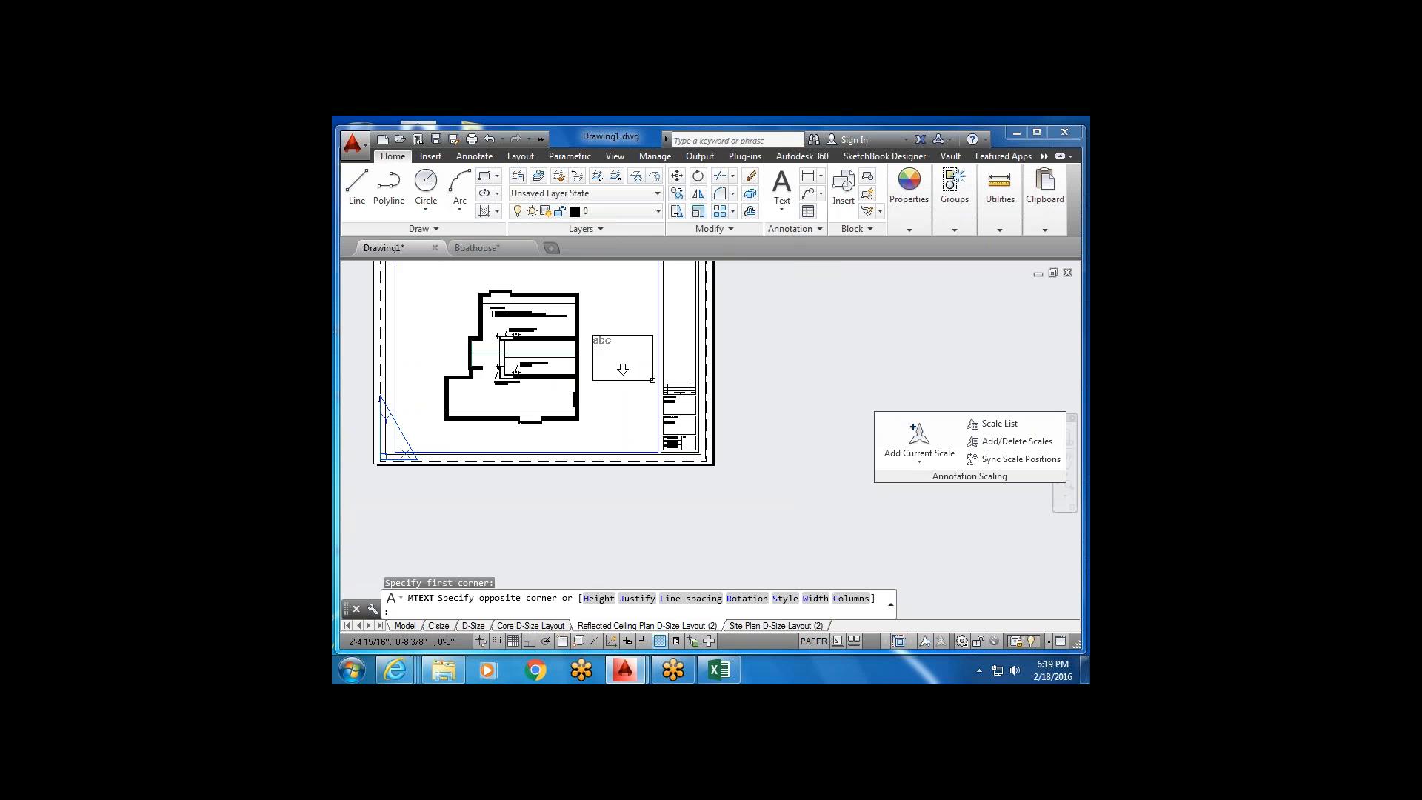
pyautogui.click(652, 380)
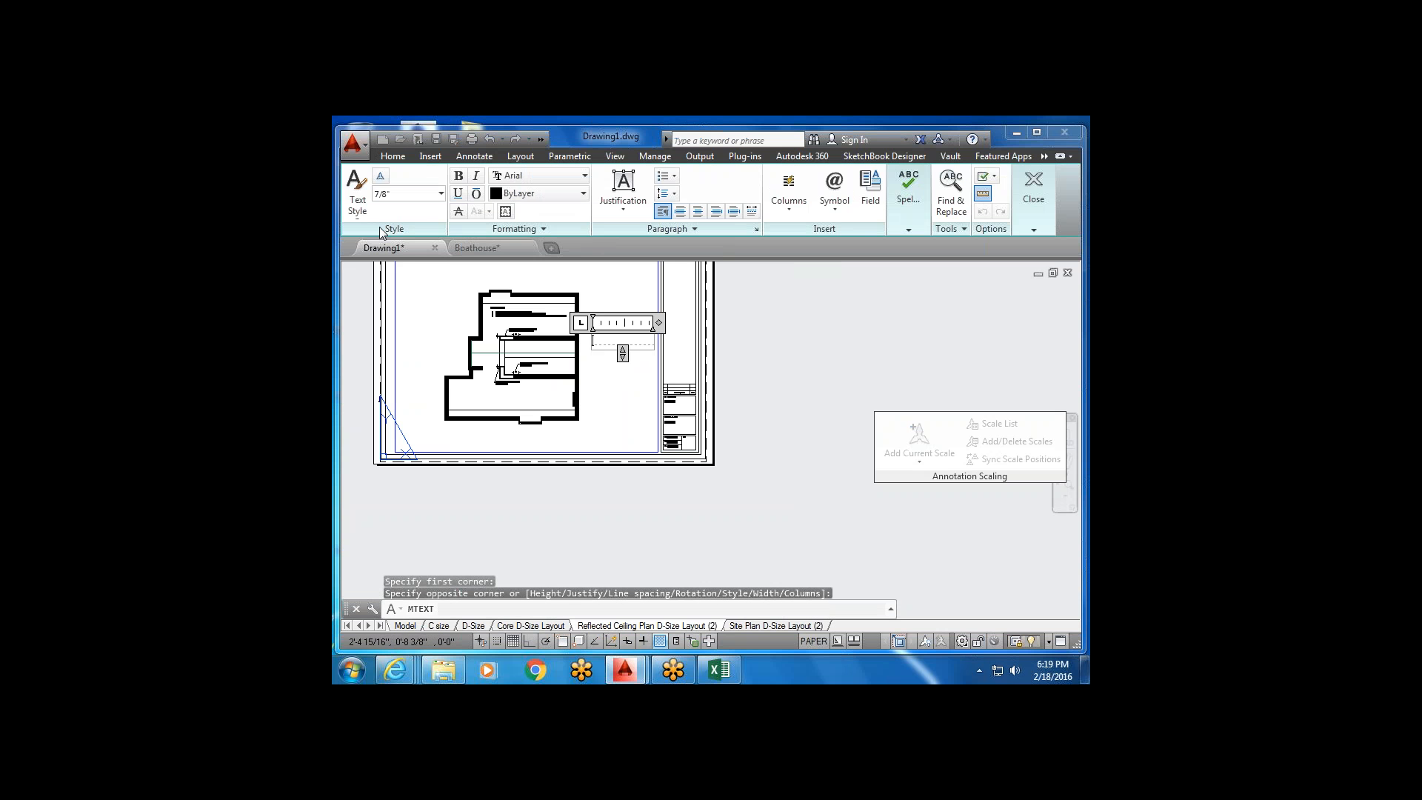
pyautogui.click(362, 198)
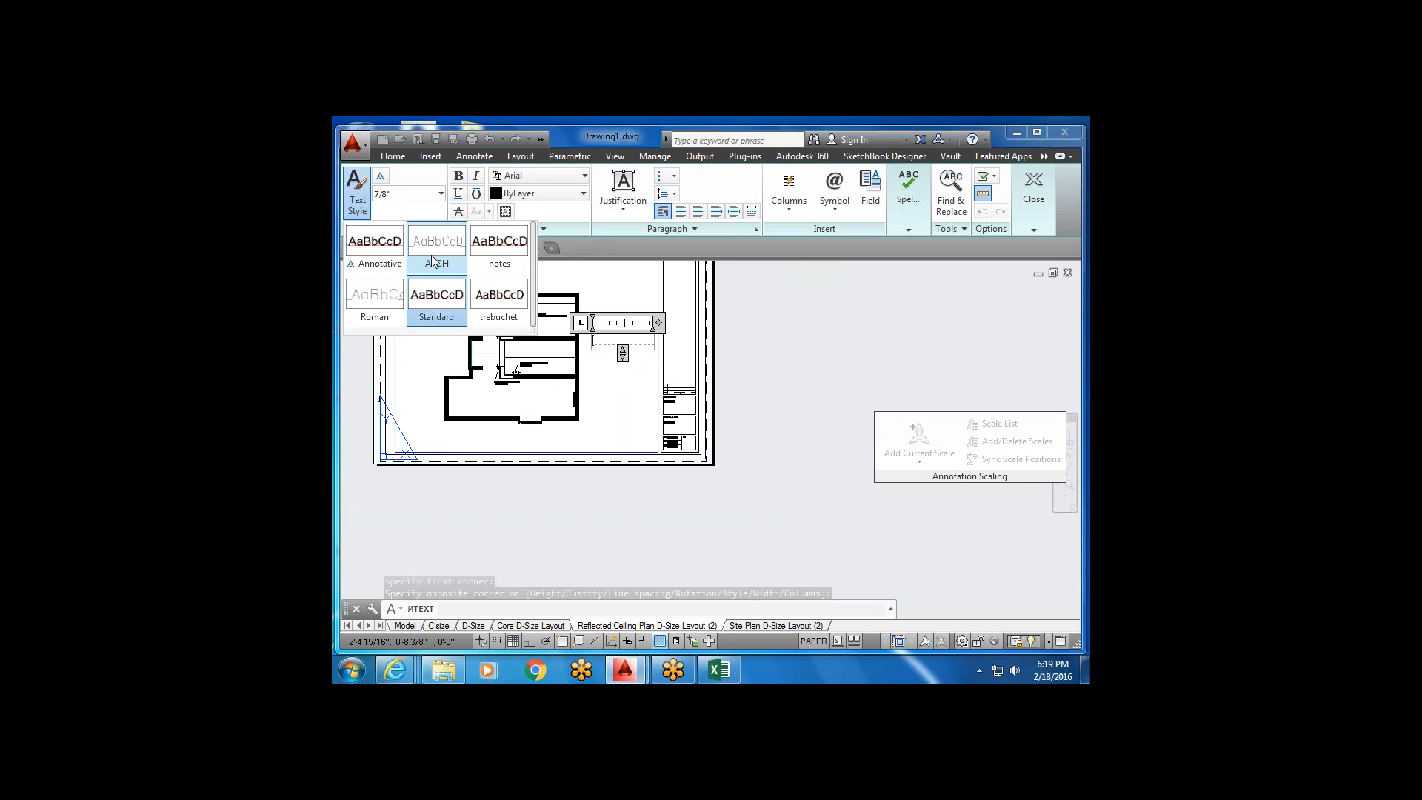
pyautogui.click(490, 250)
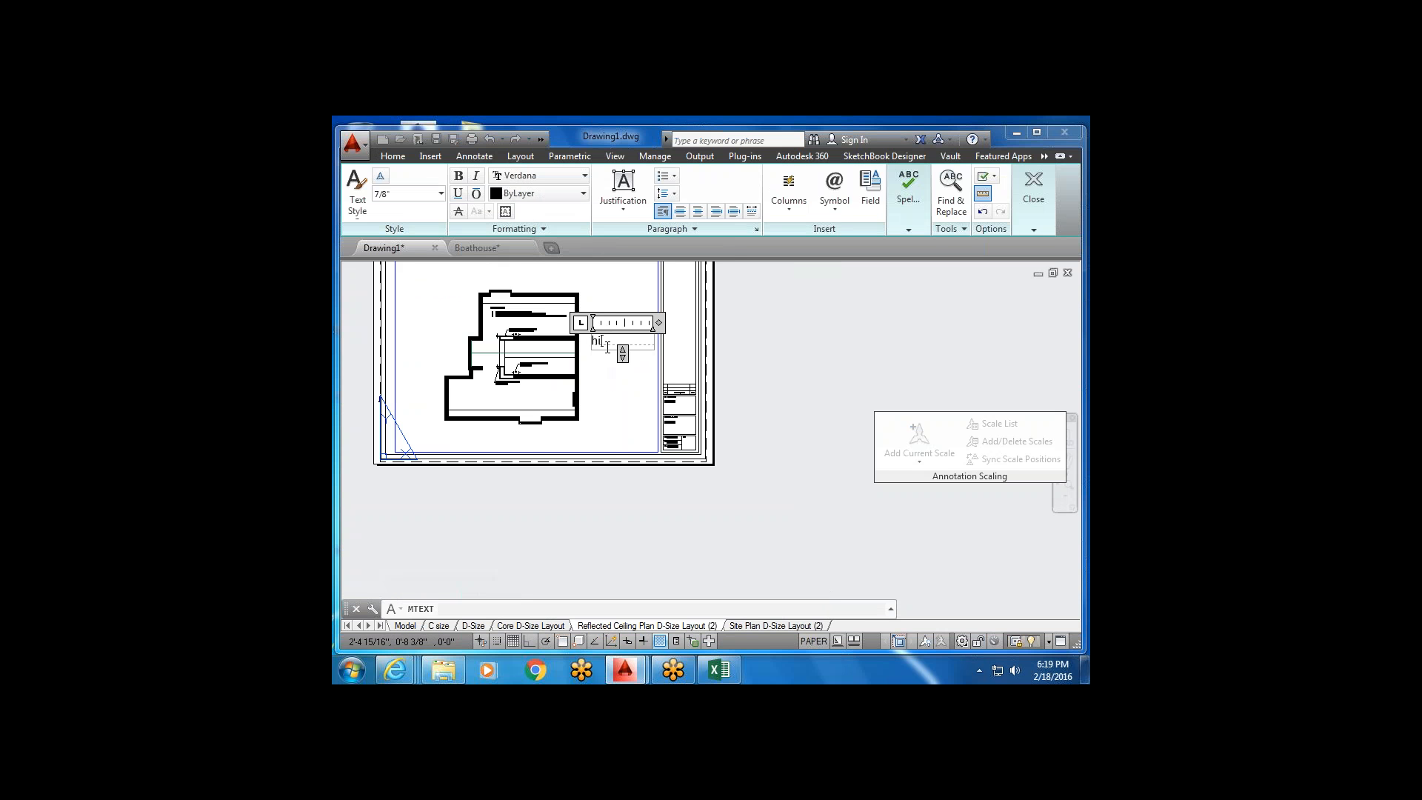
pyautogui.write('re you')
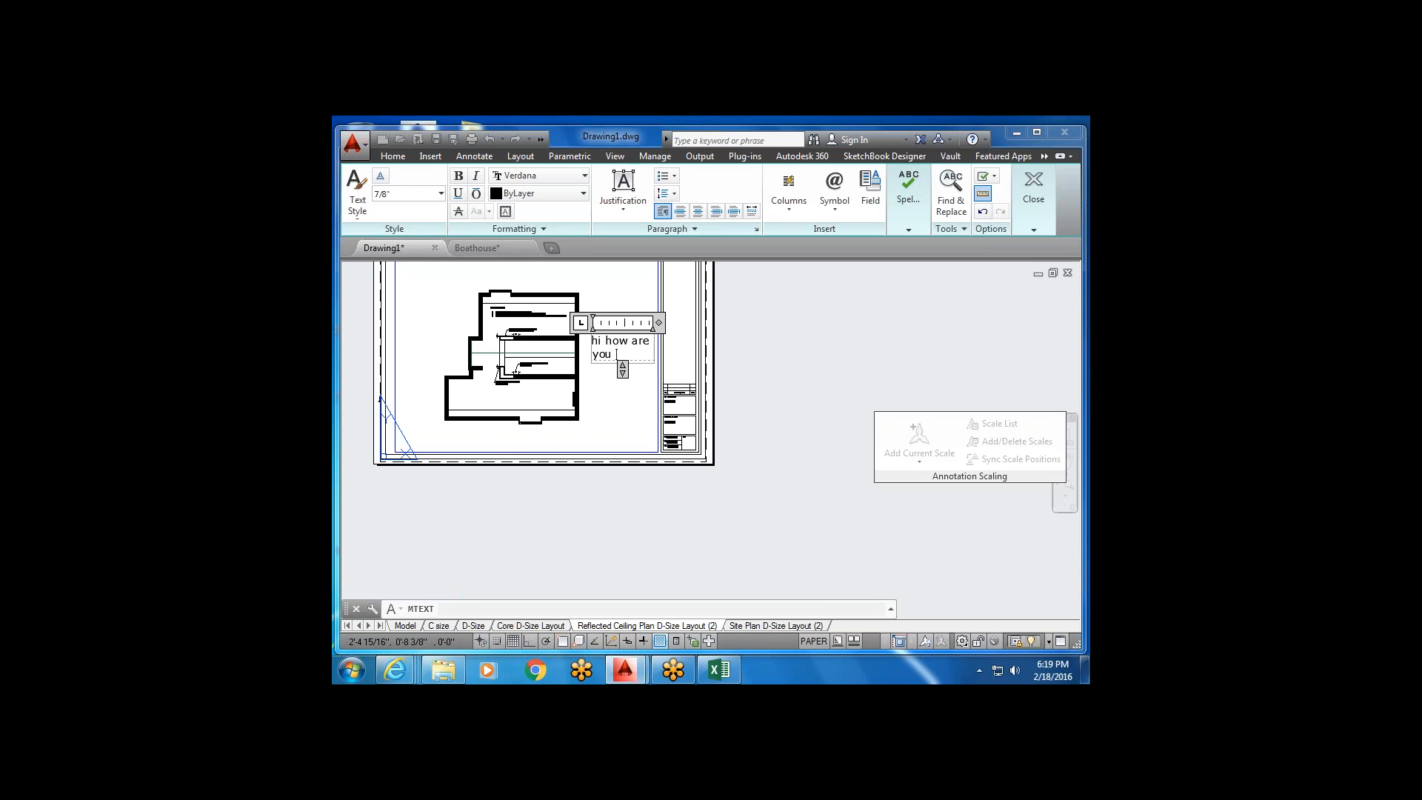
pyautogui.click(603, 425)
pyautogui.scroll(2, 613, 363)
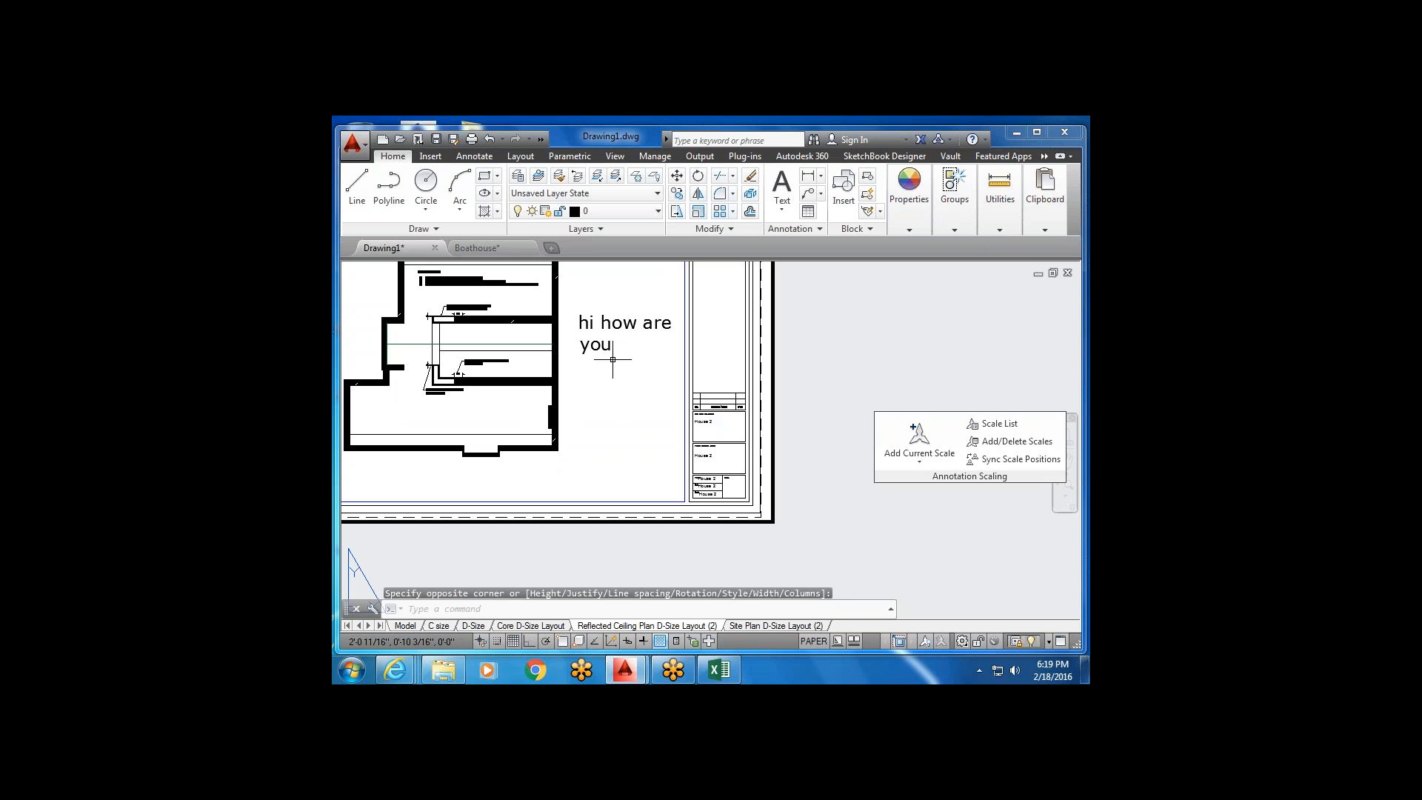
# Widen the 'hi how are you' label with its width grip so it fits one line.
pyautogui.click(614, 360)
pyautogui.click(586, 327)
pyautogui.moveTo(622, 319); pyautogui.dragTo(615, 351, button='middle')
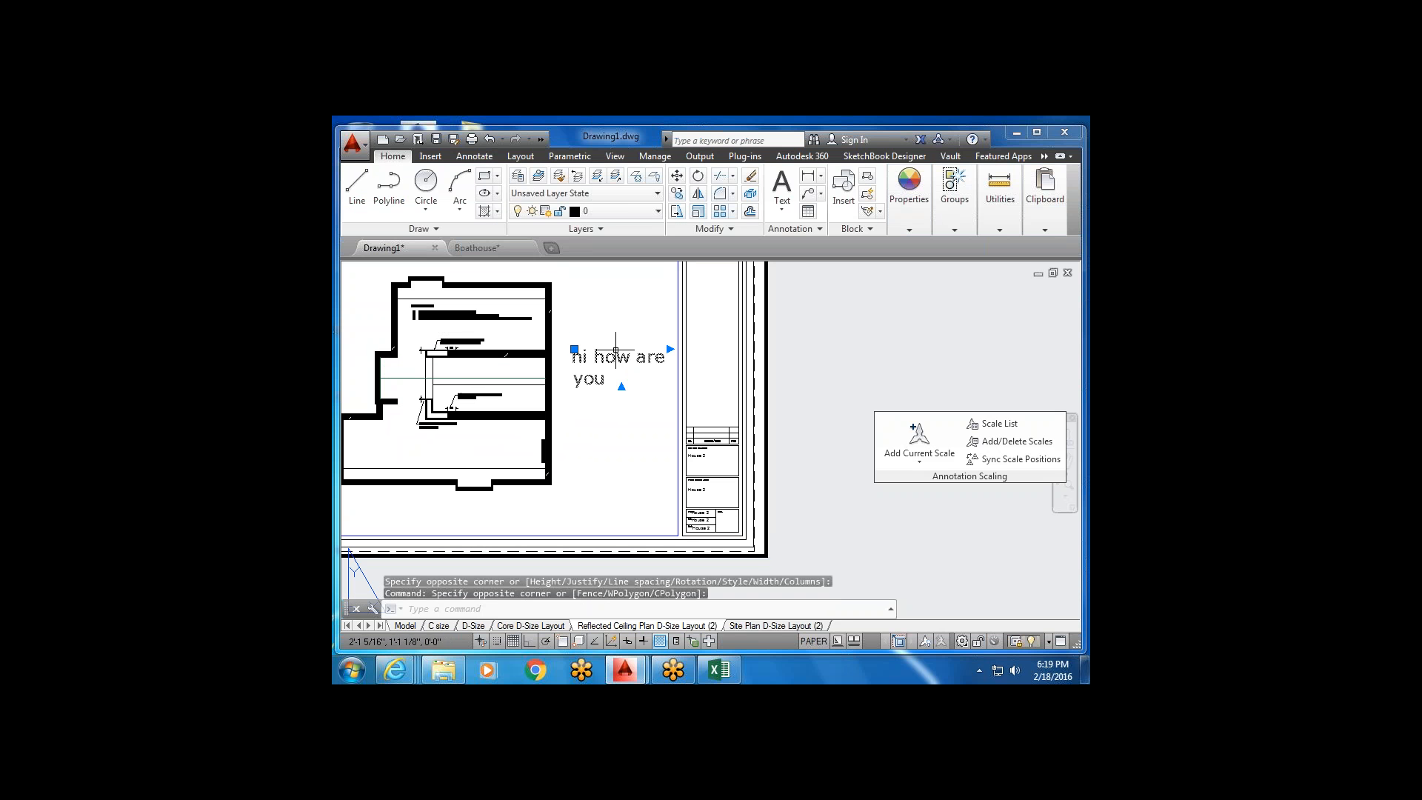
pyautogui.click(677, 214)
pyautogui.click(581, 356)
pyautogui.press('Escape')
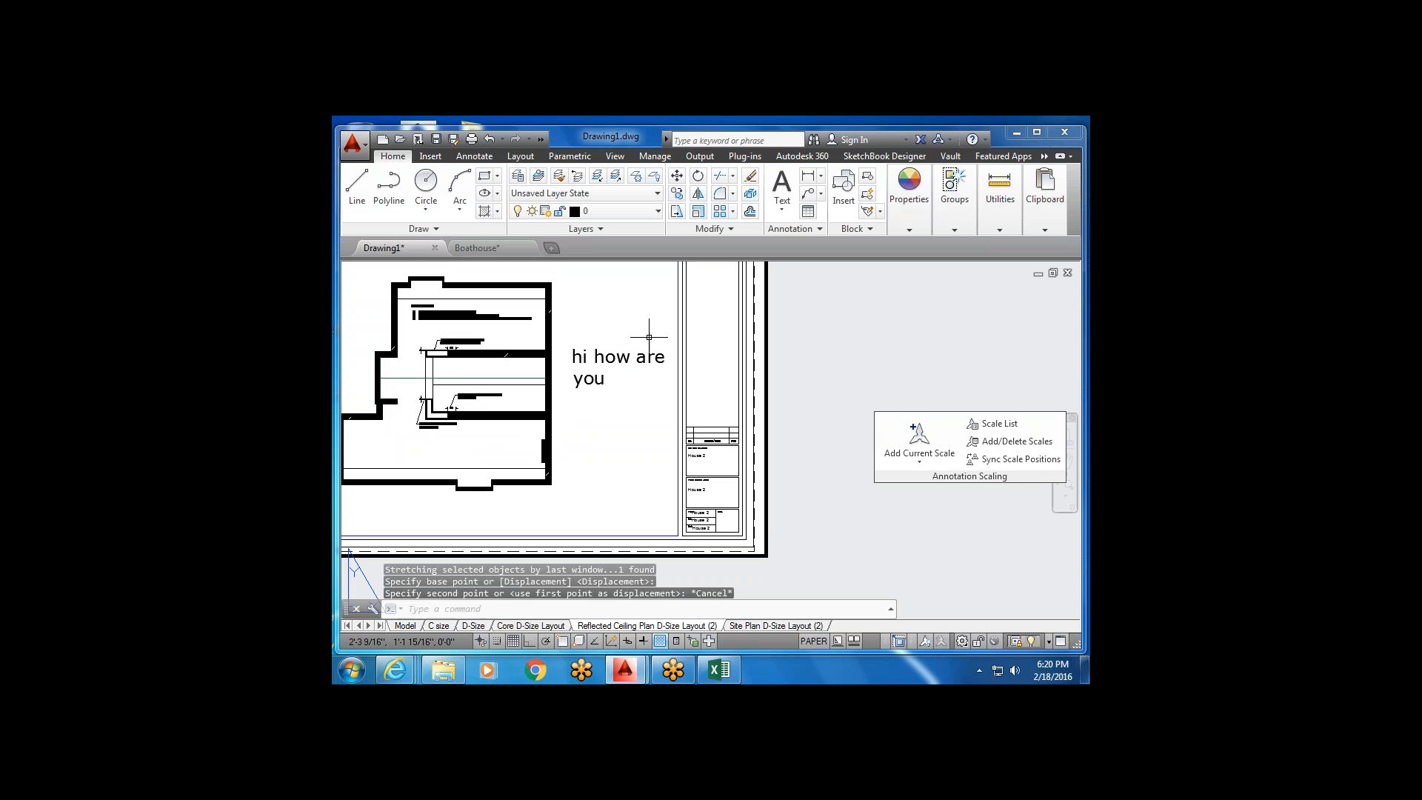
pyautogui.click(664, 326)
pyautogui.click(609, 383)
pyautogui.click(666, 352)
pyautogui.press('Escape')
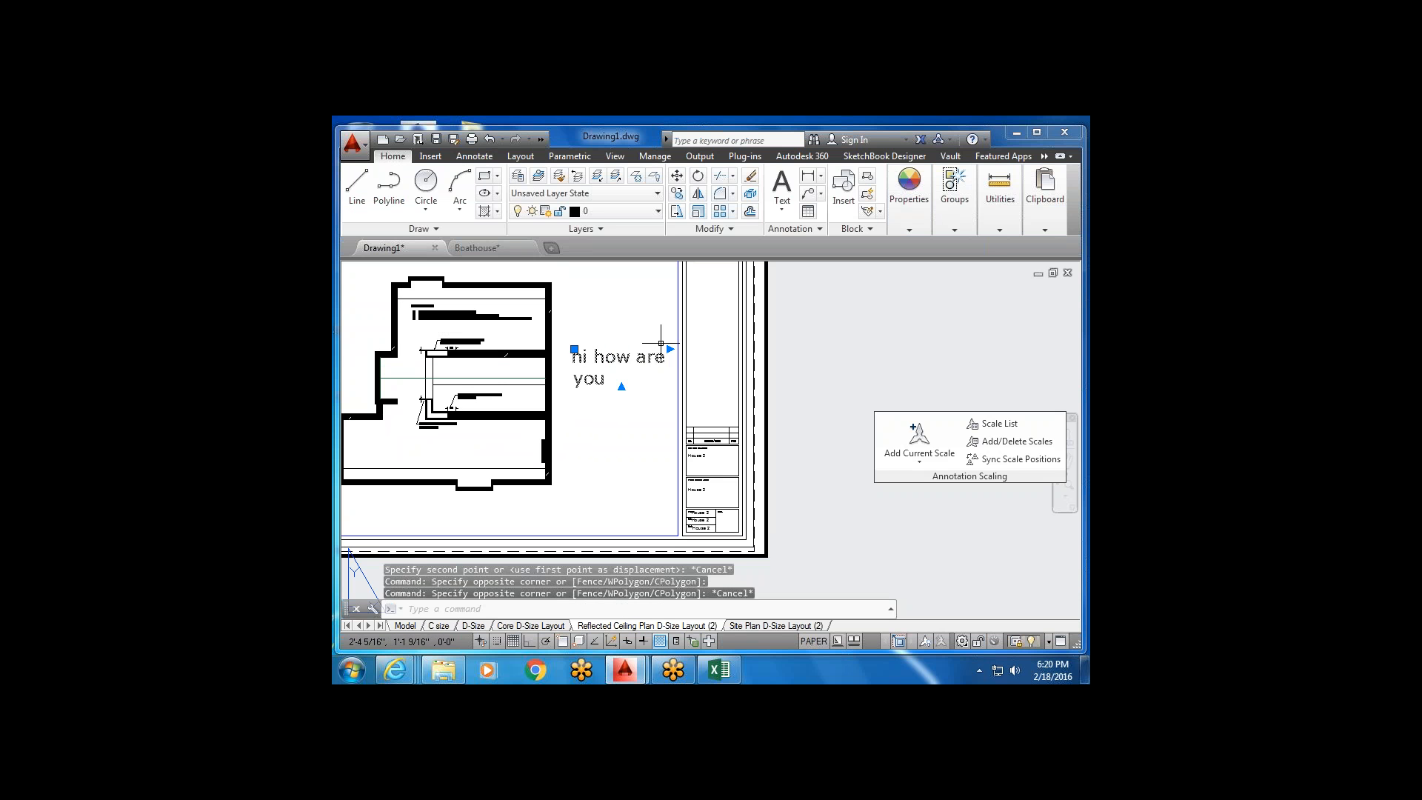
pyautogui.click(670, 349)
pyautogui.click(718, 349)
pyautogui.press('Escape')
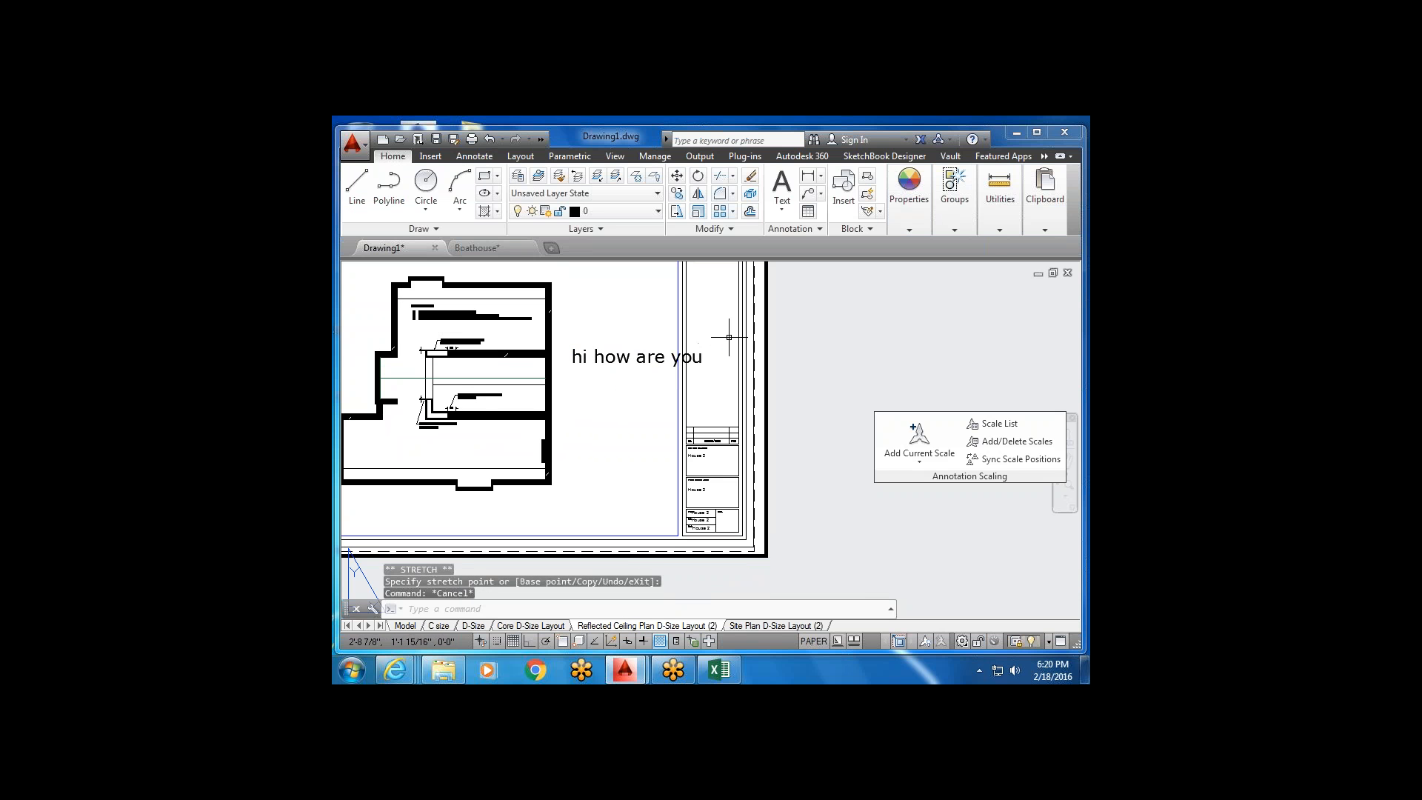
# Turn on Ortho and Osnap.
pyautogui.scroll(-3, 648, 415)
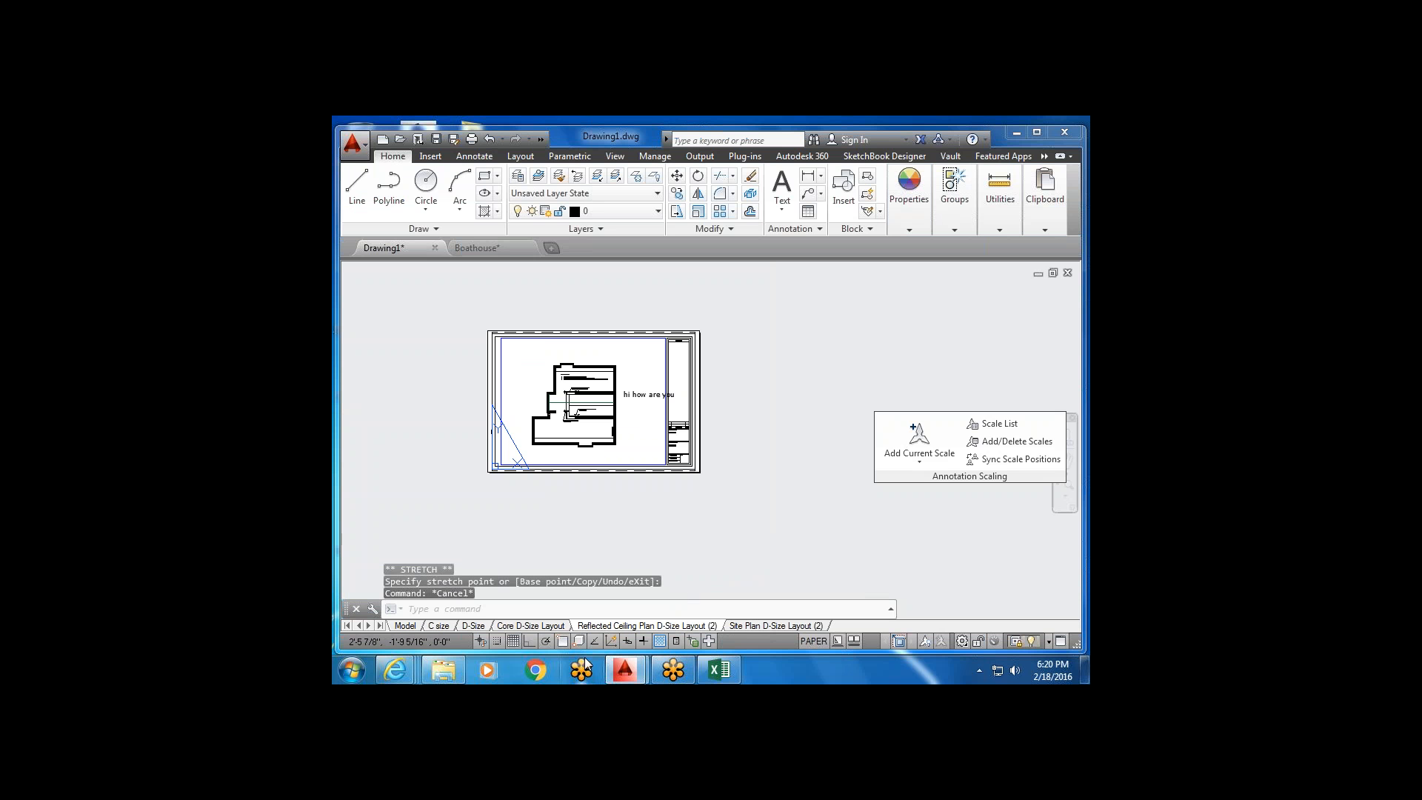
pyautogui.click(530, 642)
pyautogui.click(562, 642)
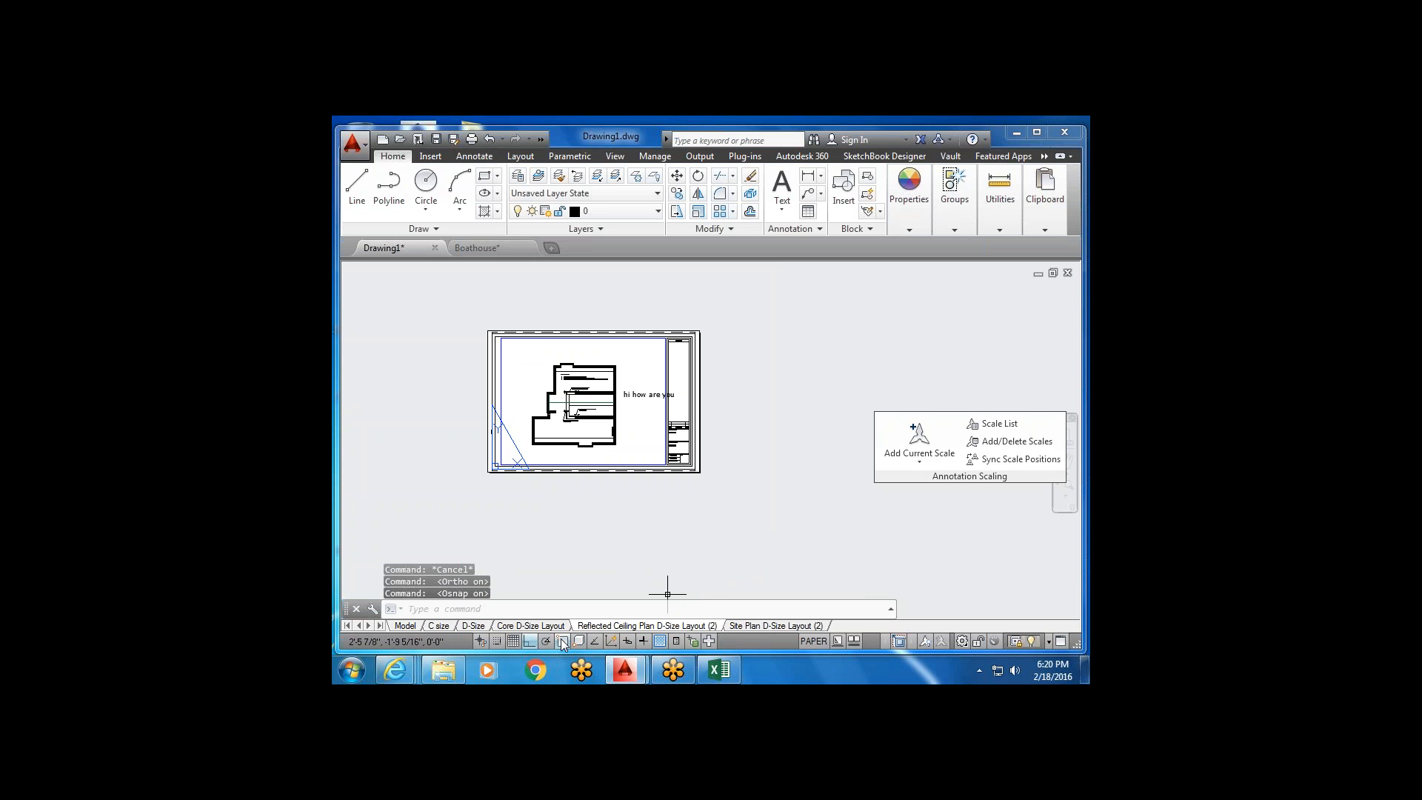
# Select the 'hi how are you' label and delete it.
pyautogui.scroll(4, 628, 412)
pyautogui.click(629, 415)
pyautogui.click(624, 368)
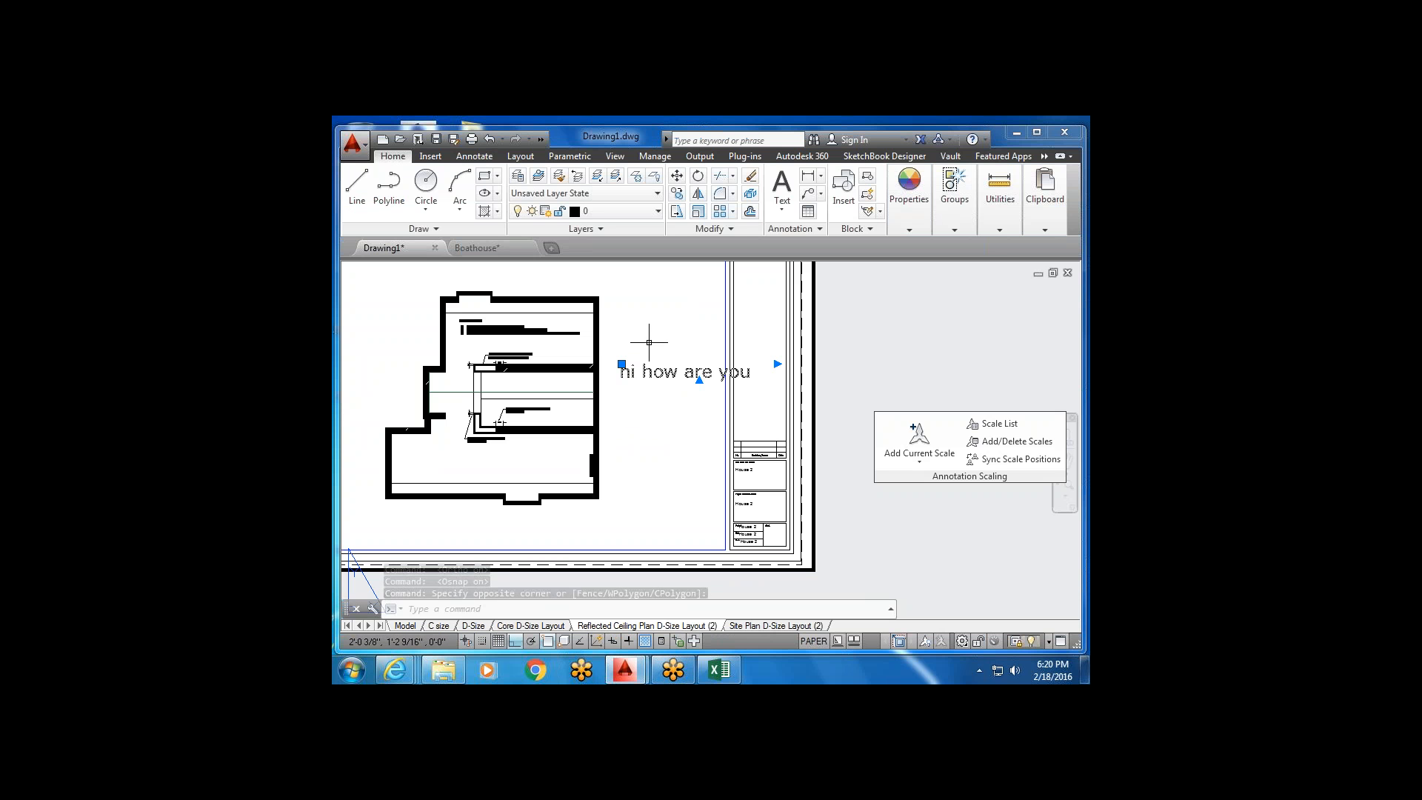
pyautogui.press('Escape')
pyautogui.click(709, 404)
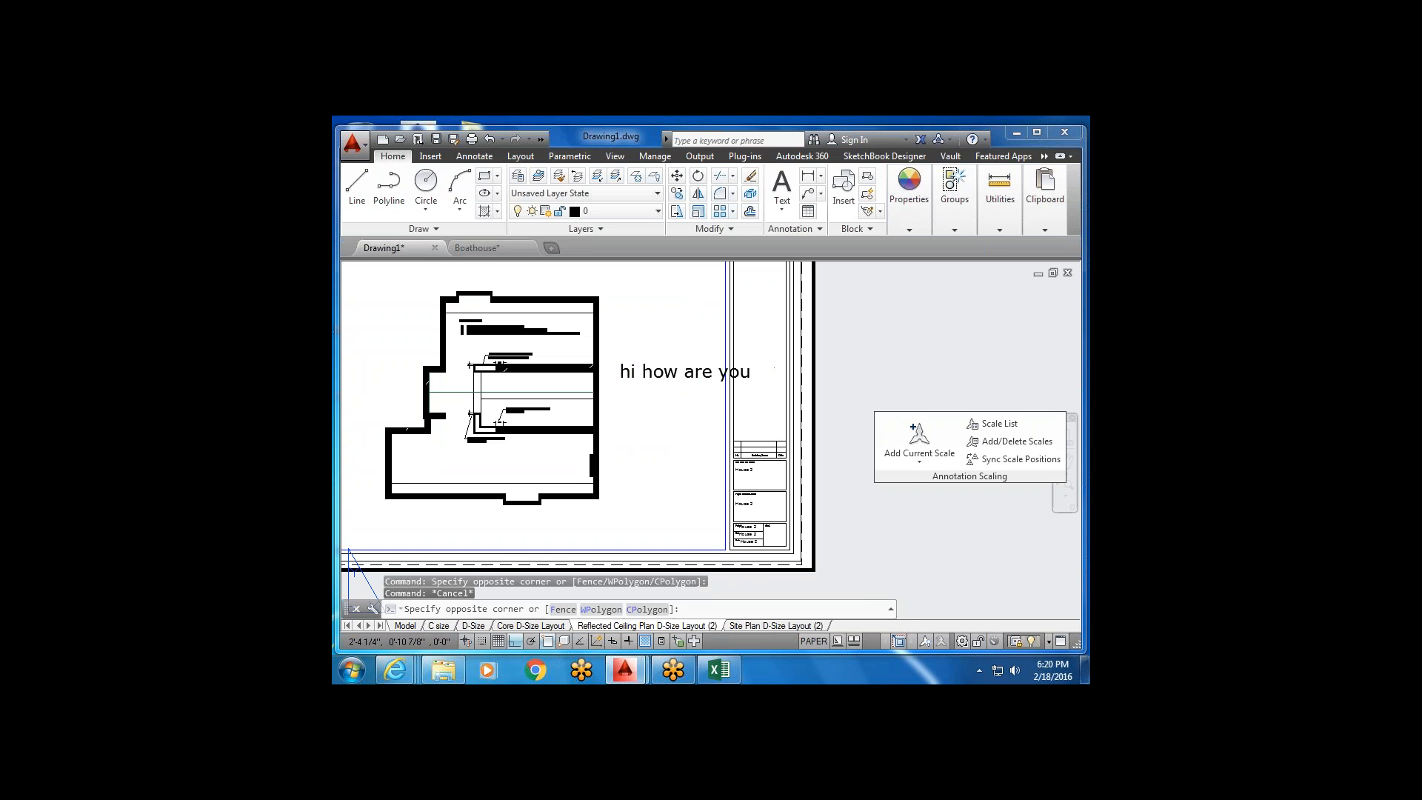
pyautogui.click(679, 355)
pyautogui.press('Delete')
pyautogui.scroll(5, 749, 474)
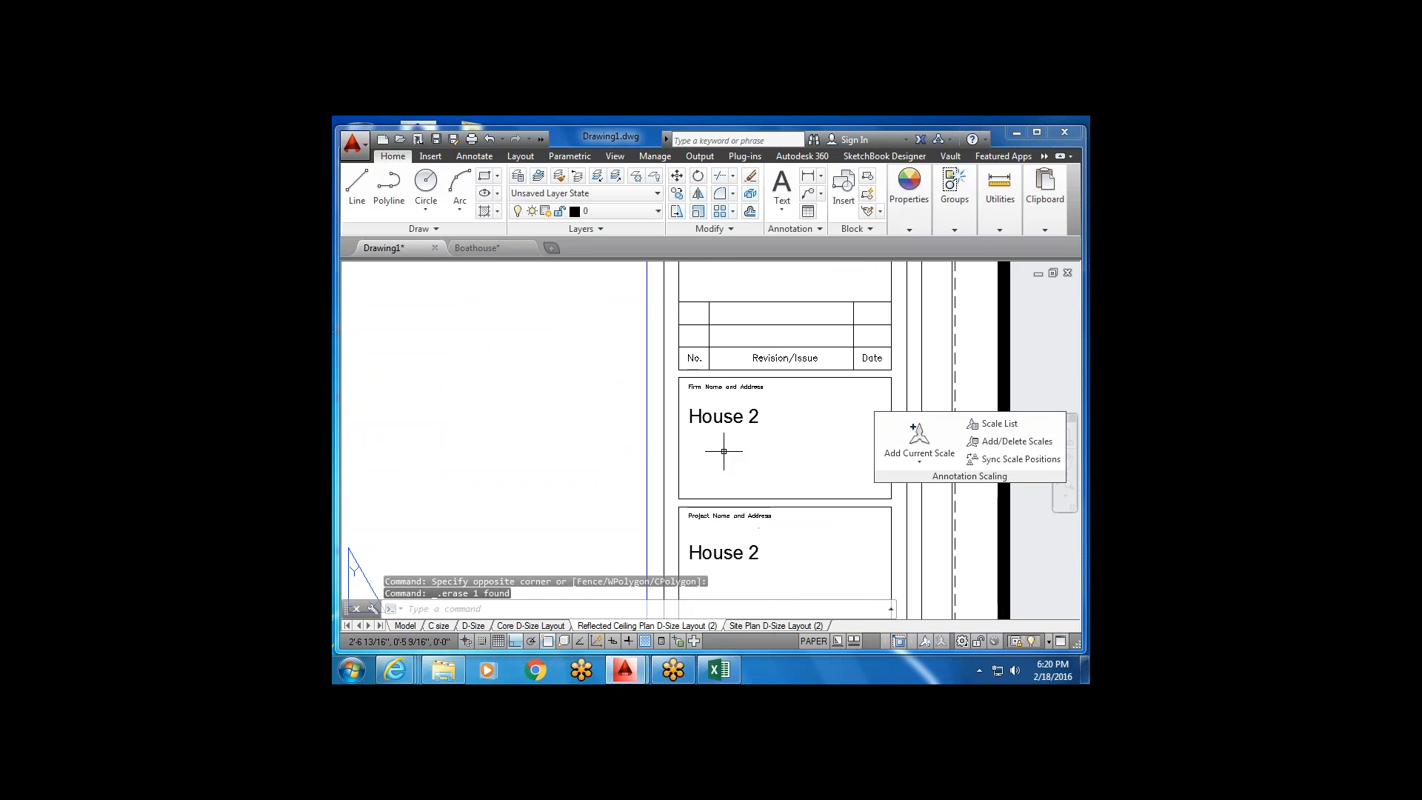
# Create a multiline text 'hellopw' in the title block.
pyautogui.click(782, 212)
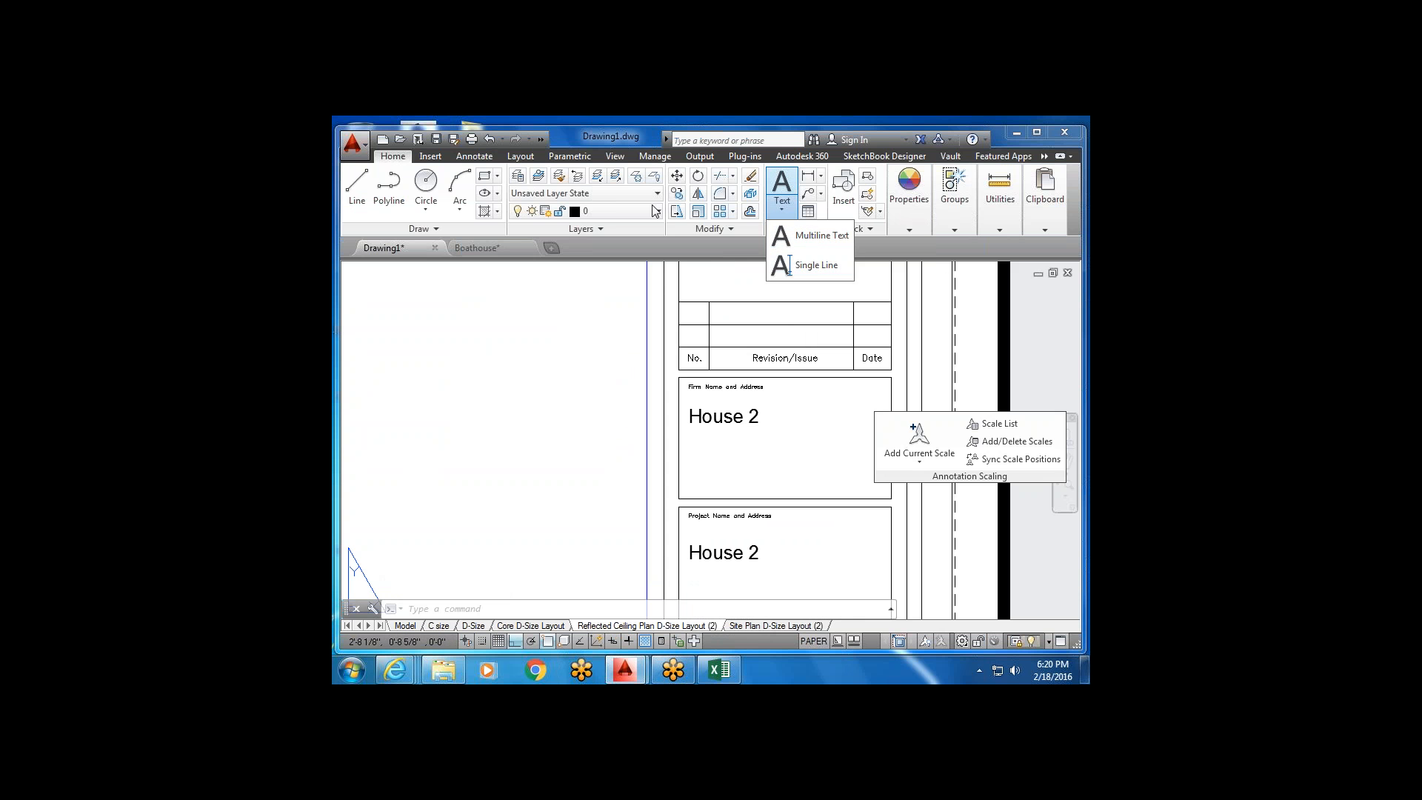
pyautogui.click(491, 159)
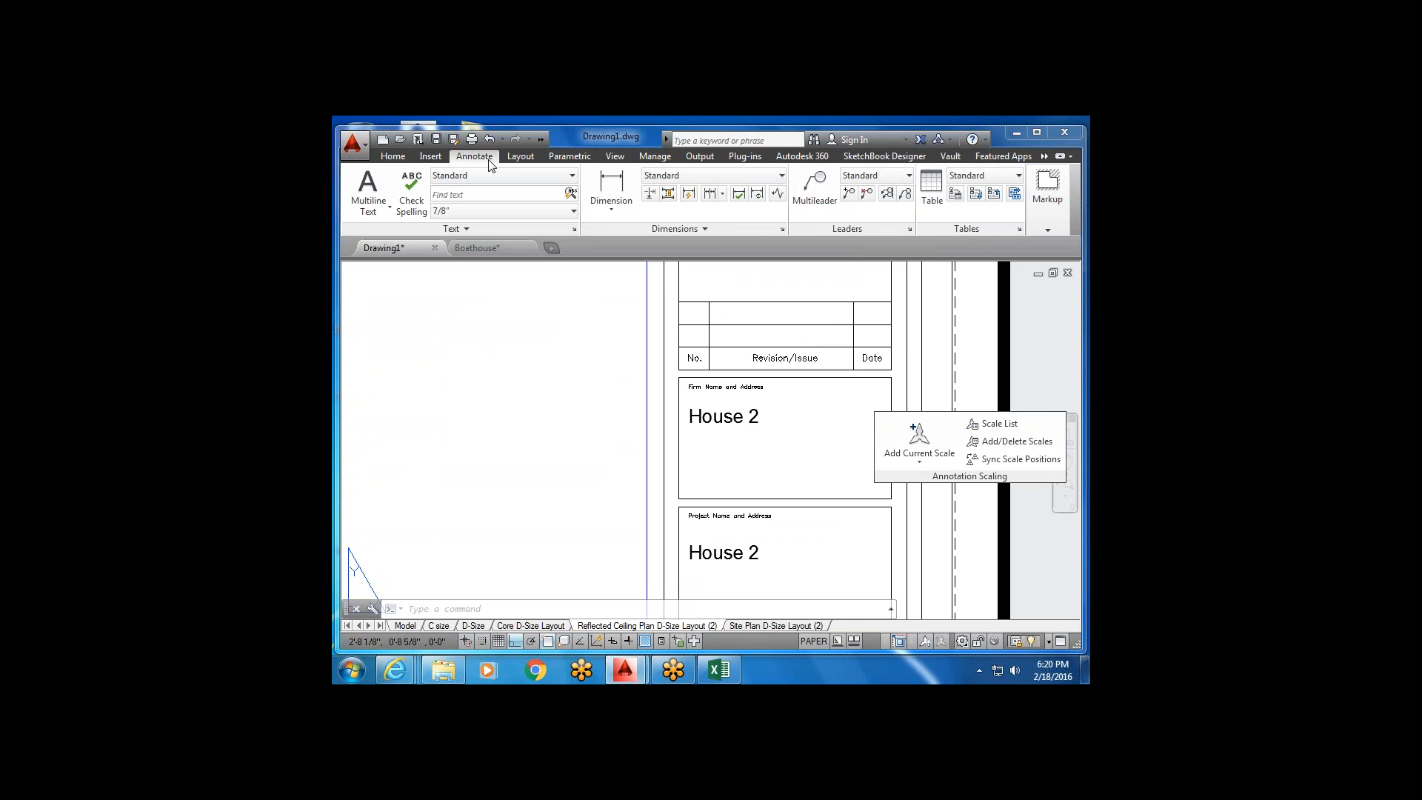
pyautogui.click(369, 189)
pyautogui.click(703, 449)
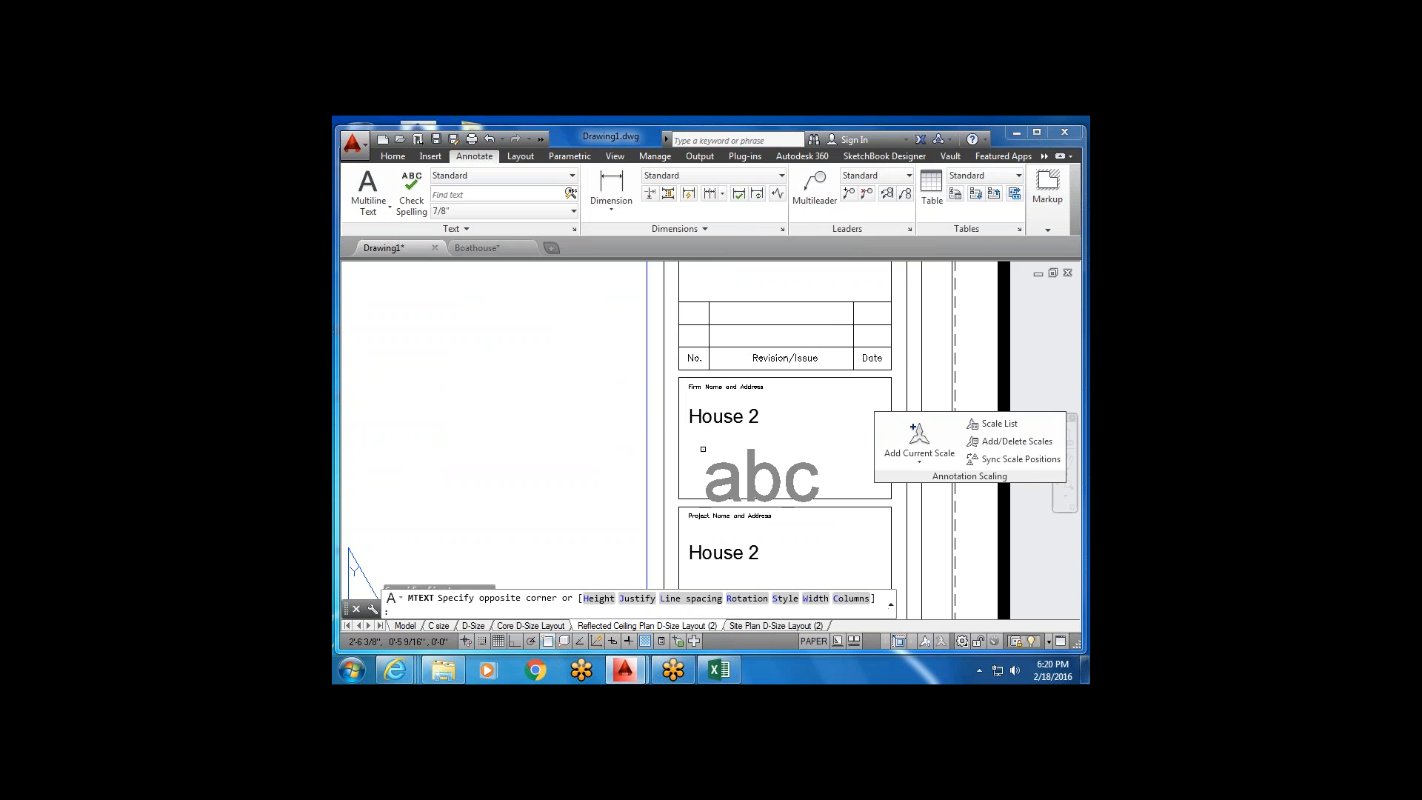
pyautogui.click(795, 536)
pyautogui.write('hellopw')
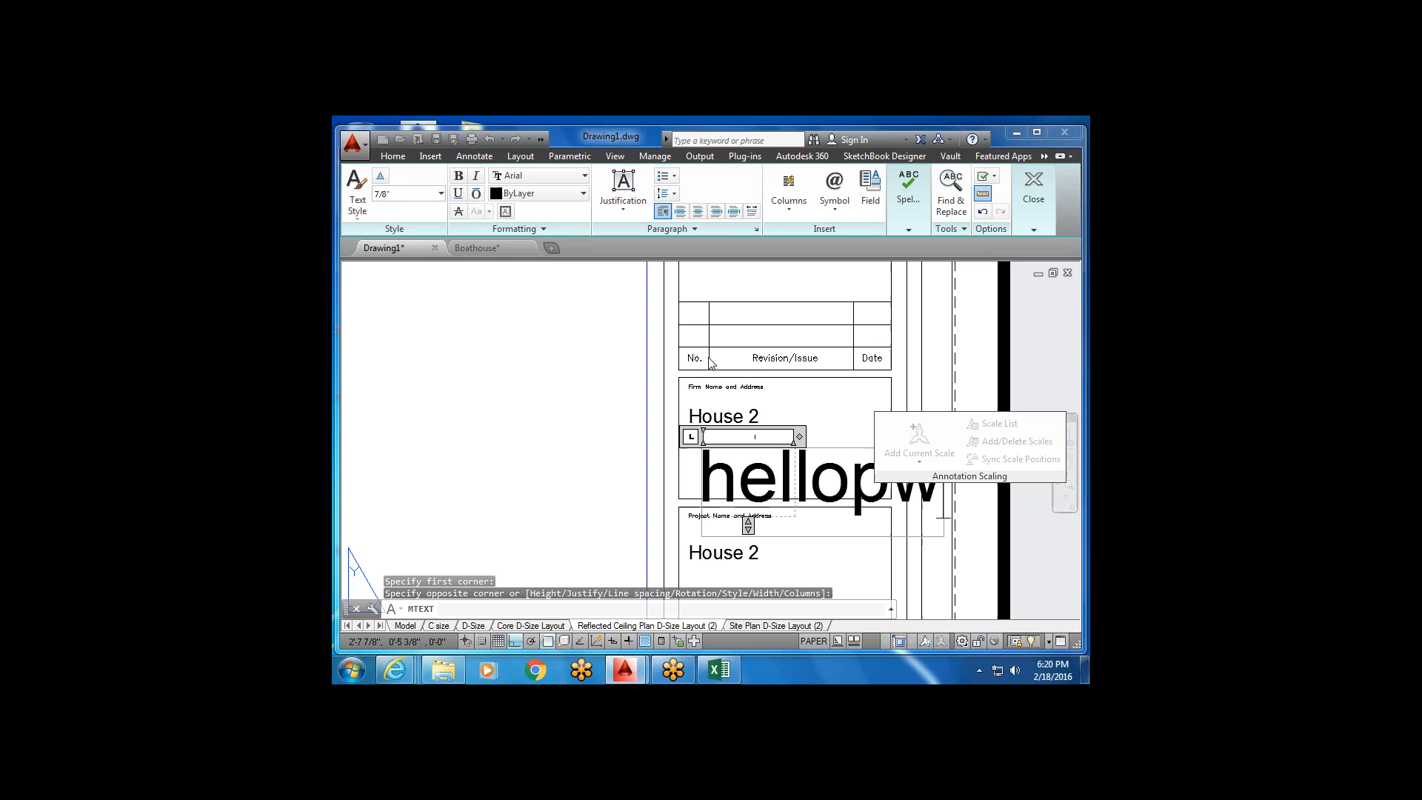
pyautogui.press('Escape')
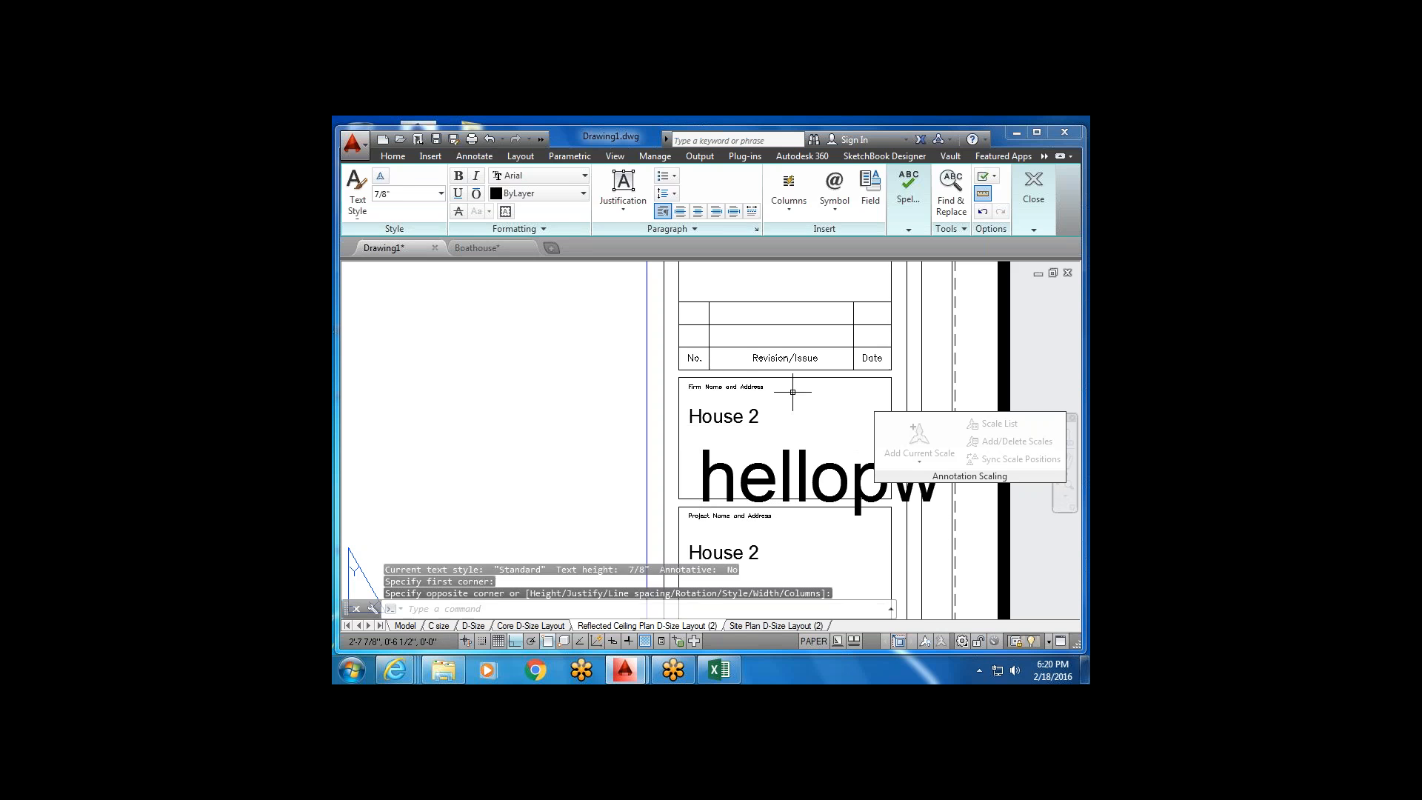
# Erase the 'hellopw' text and return to the Home ribbon tools.
pyautogui.scroll(-3, 758, 385)
pyautogui.moveTo(631, 424); pyautogui.dragTo(689, 428, button='middle')
pyautogui.scroll(-2, 688, 428)
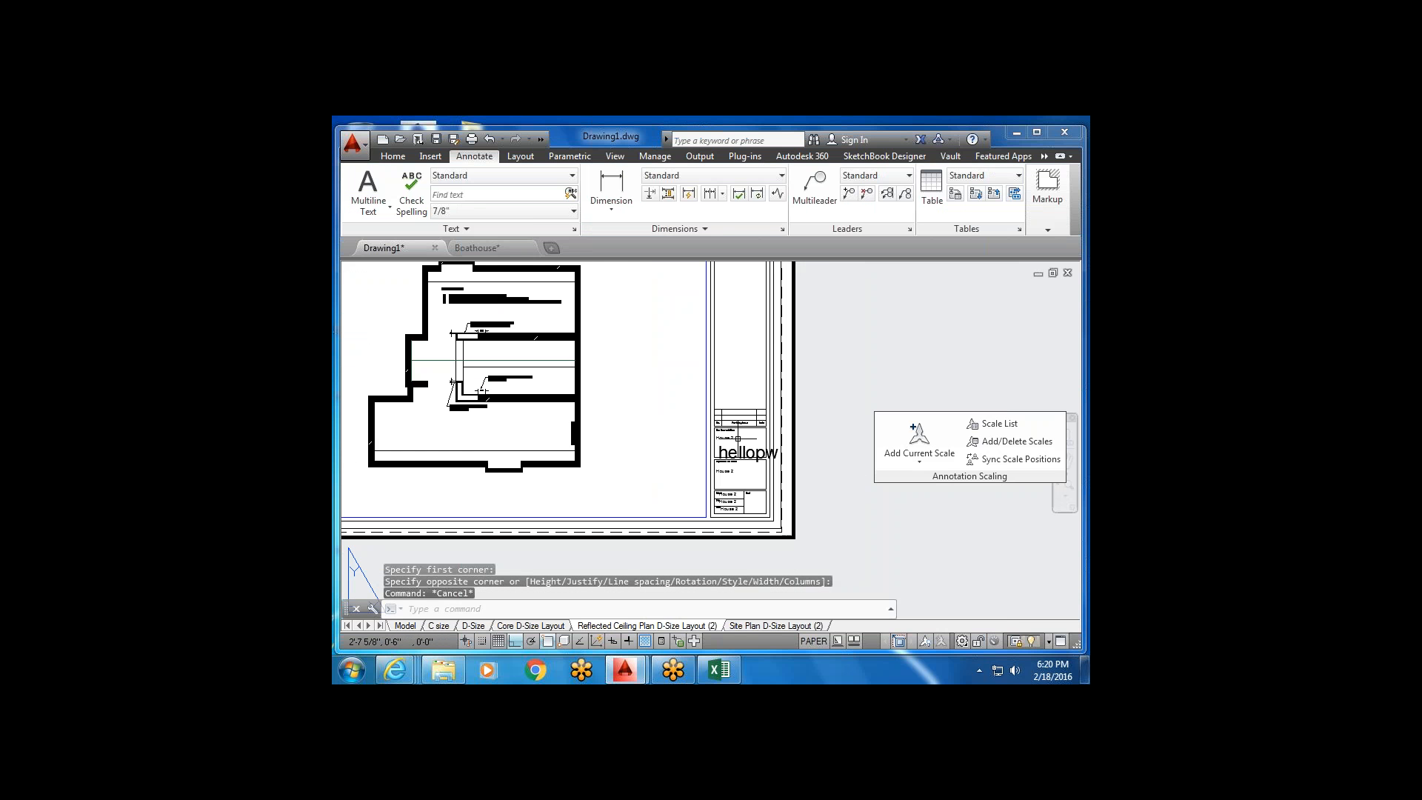
pyautogui.scroll(-2, 726, 456)
pyautogui.scroll(3, 744, 455)
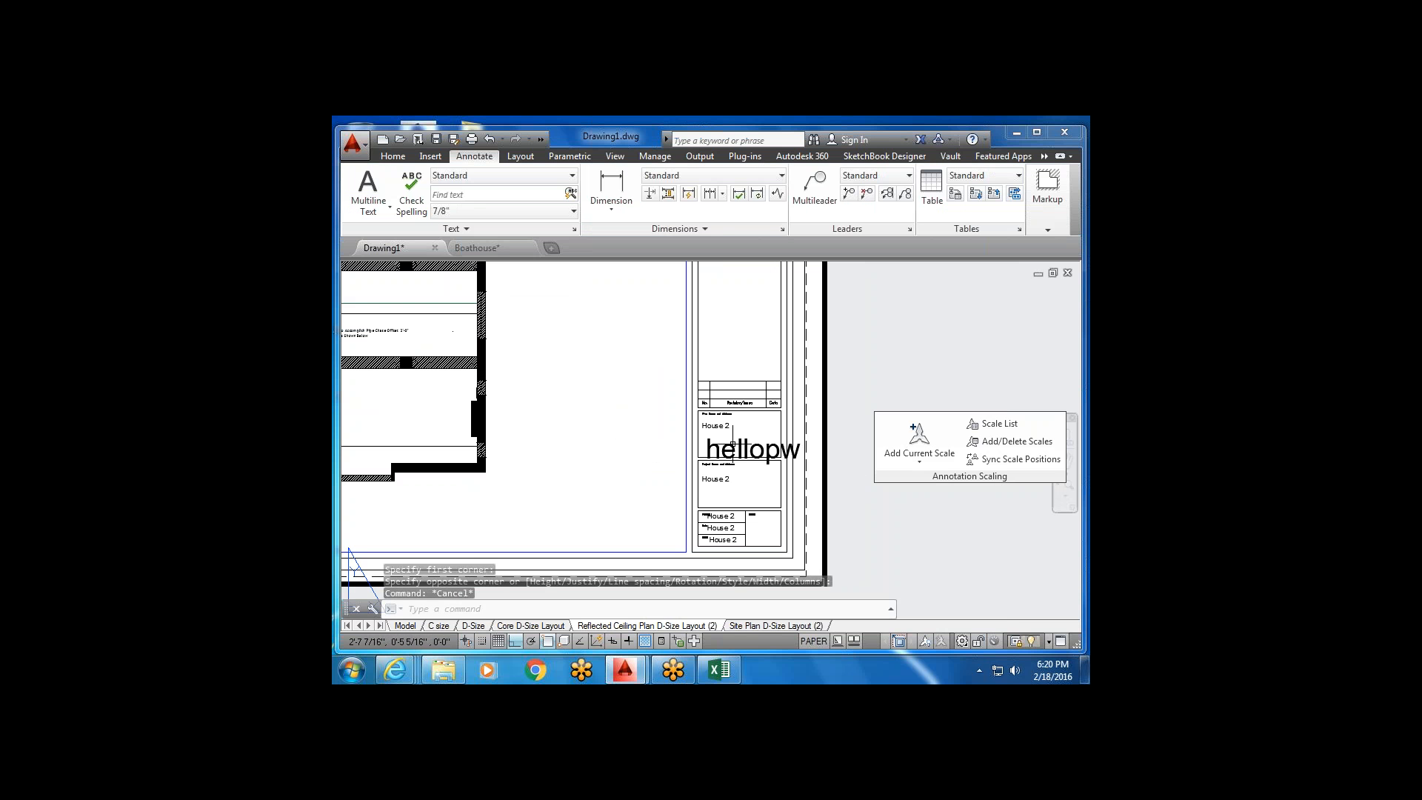
pyautogui.click(733, 446)
pyautogui.press('Delete')
pyautogui.scroll(-4, 749, 429)
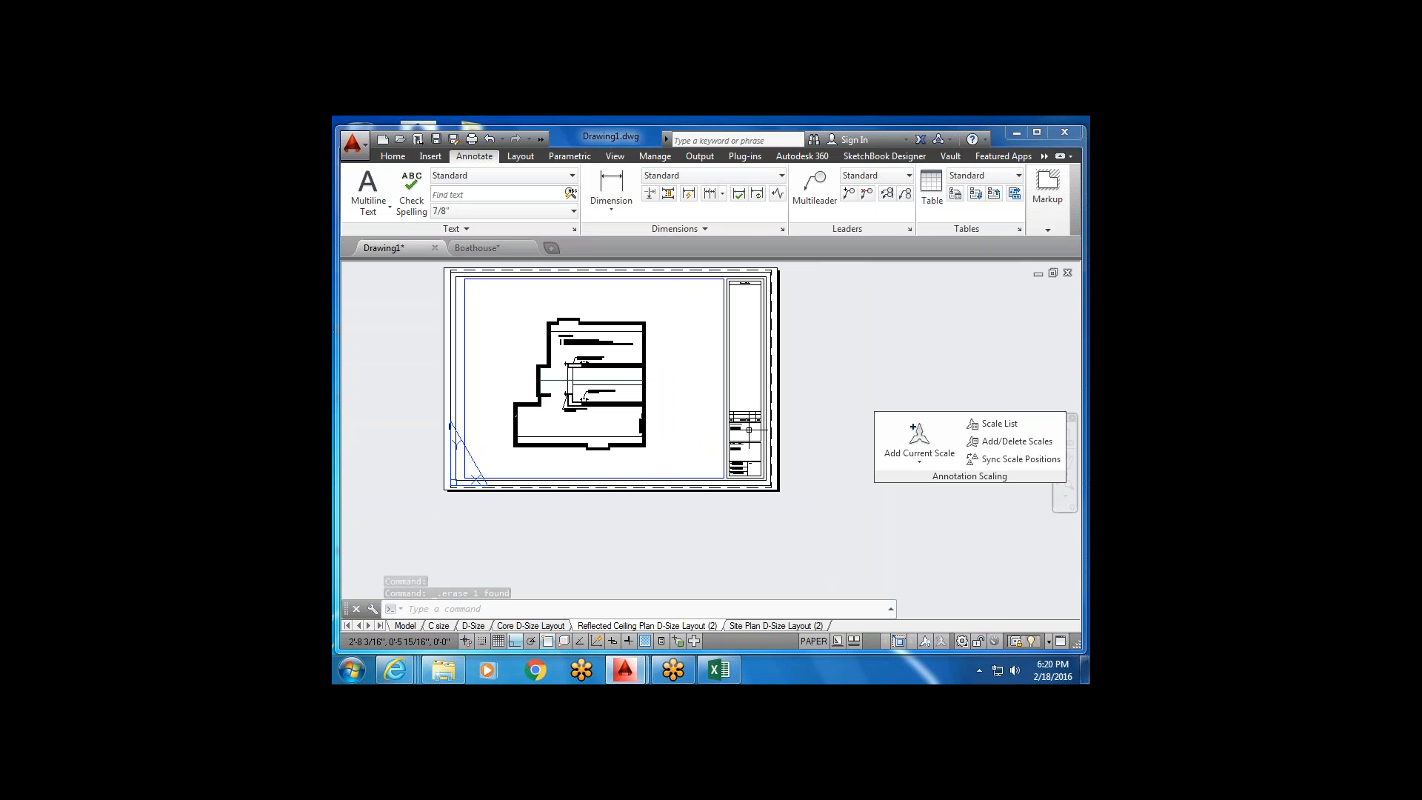
pyautogui.click(392, 156)
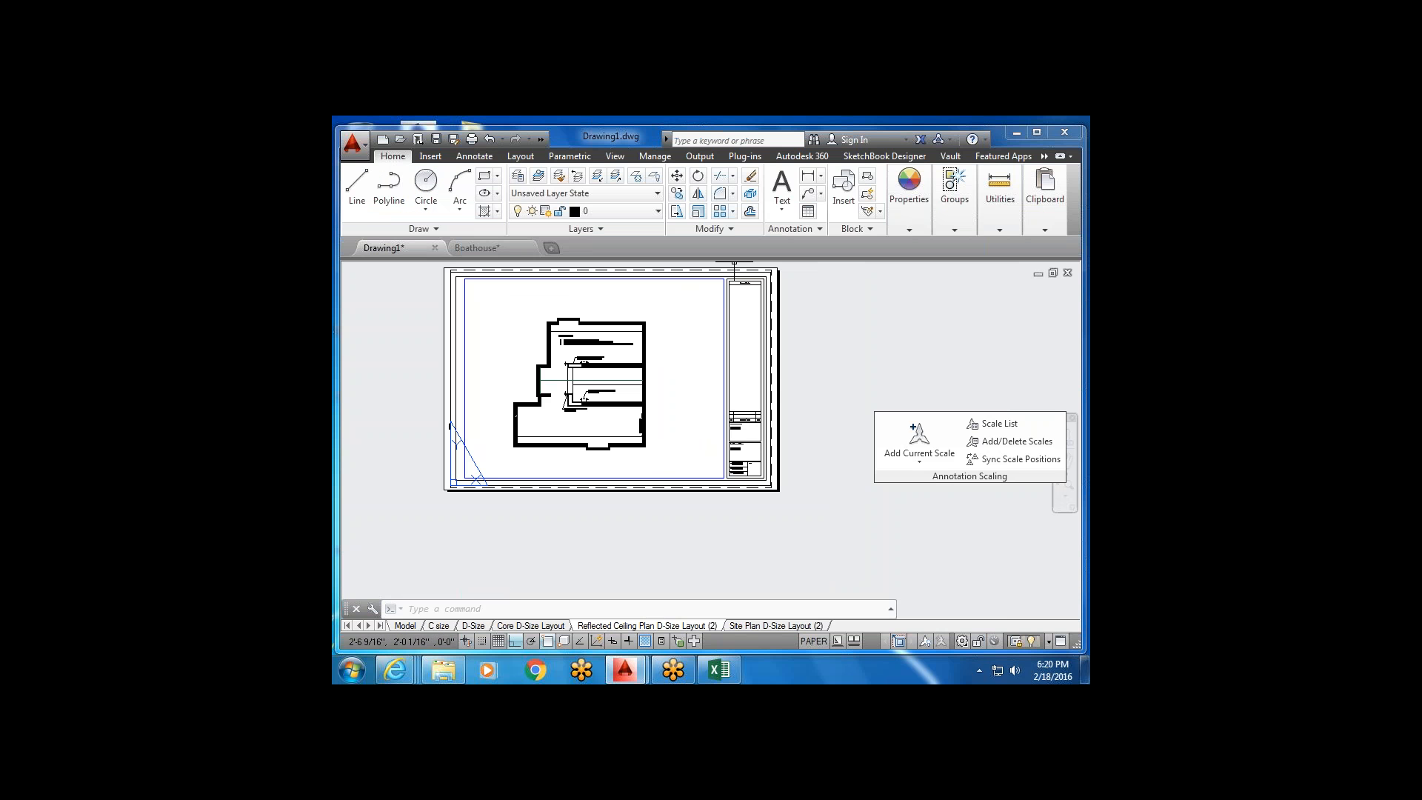
pyautogui.press('Escape')
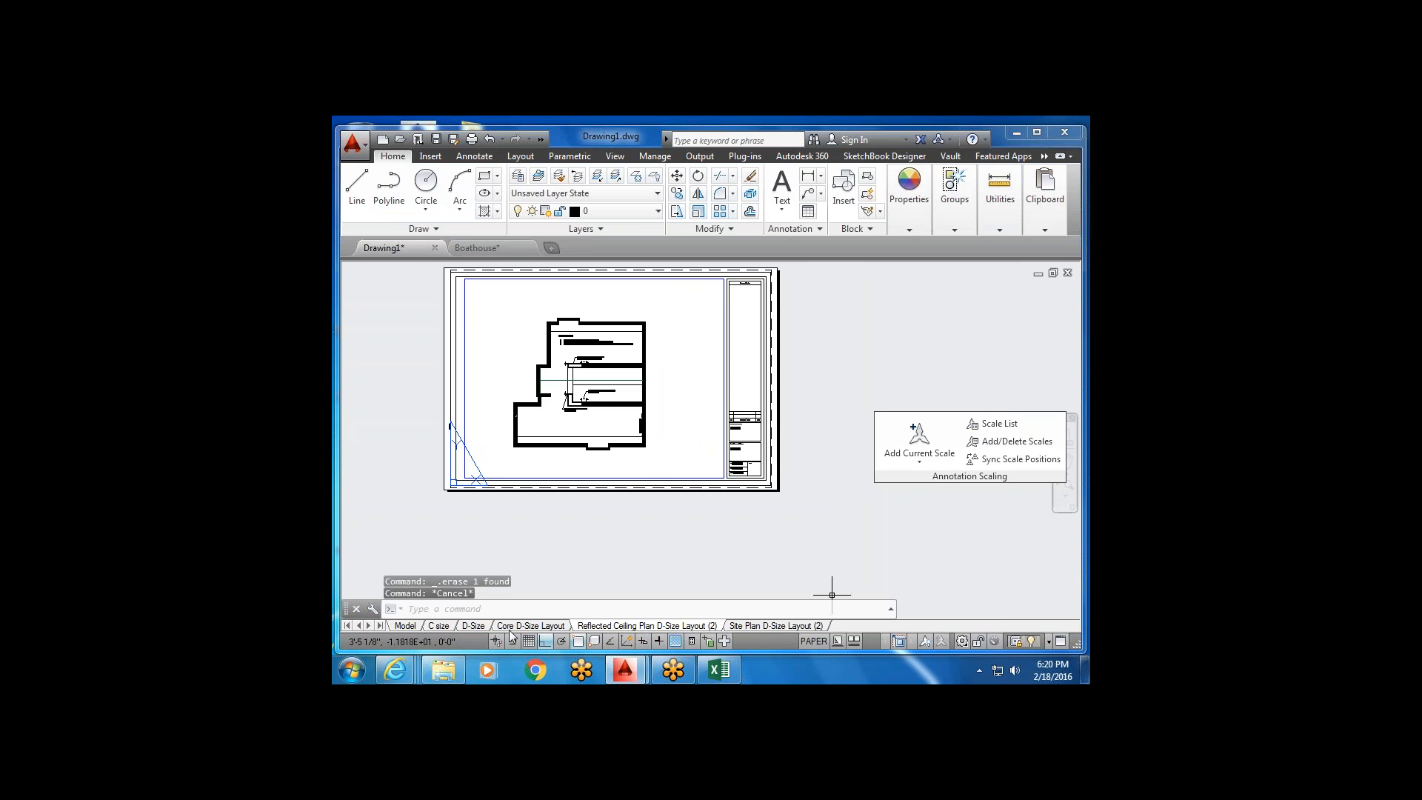
pyautogui.moveTo(536, 633)
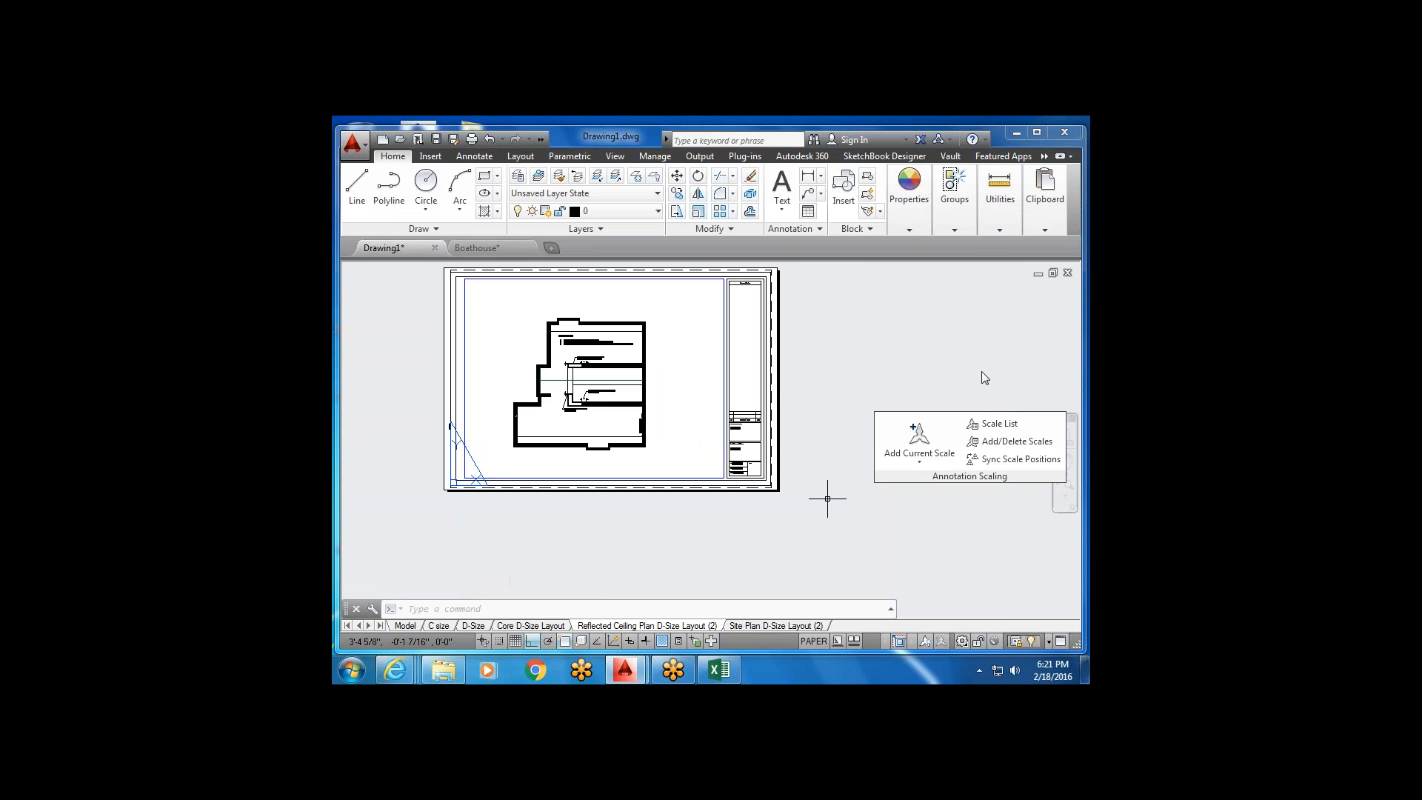
# Switch to the Site Plan D-Size Layout (2) sheet and pan it into view.
pyautogui.click(800, 626)
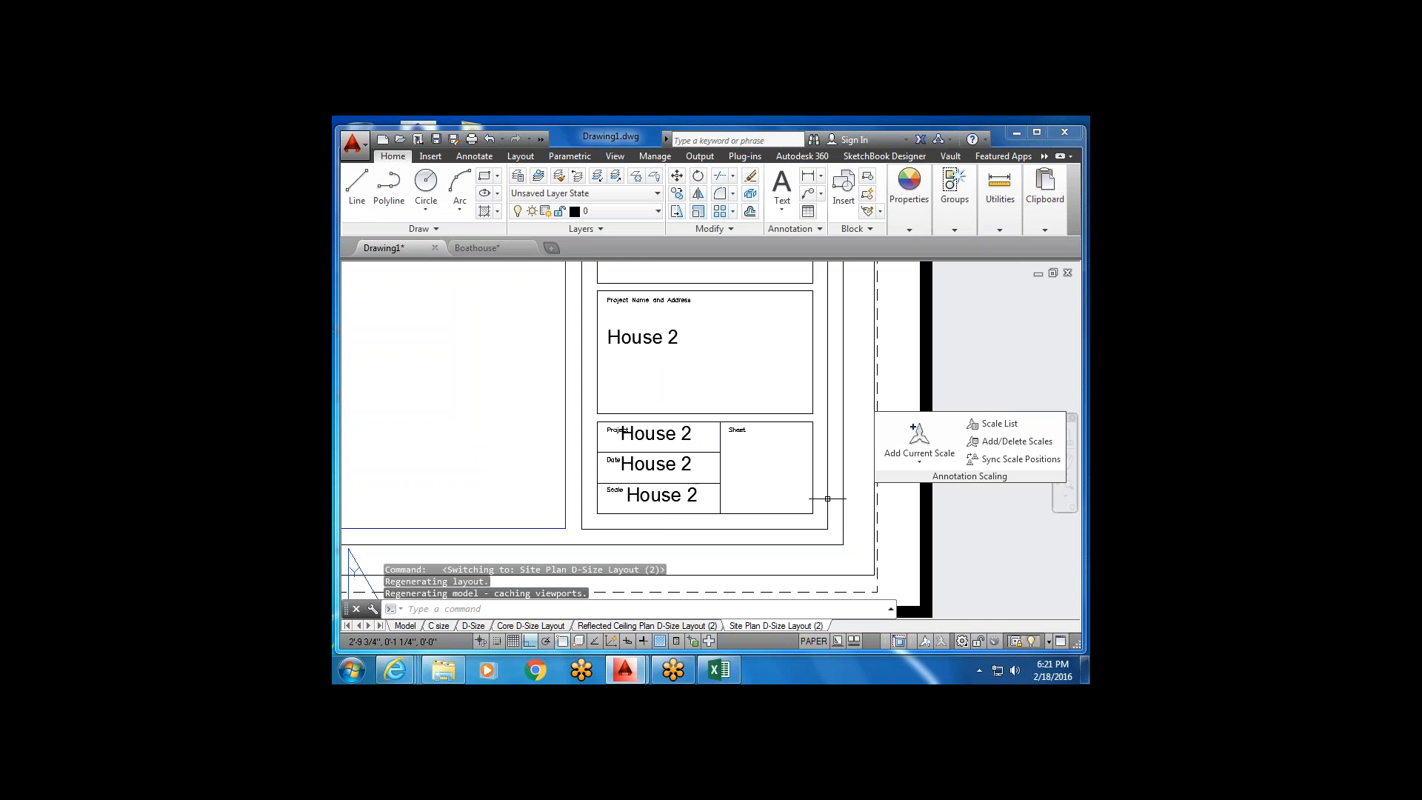
pyautogui.scroll(-6, 827, 499)
pyautogui.moveTo(688, 563); pyautogui.dragTo(721, 489, button='middle')
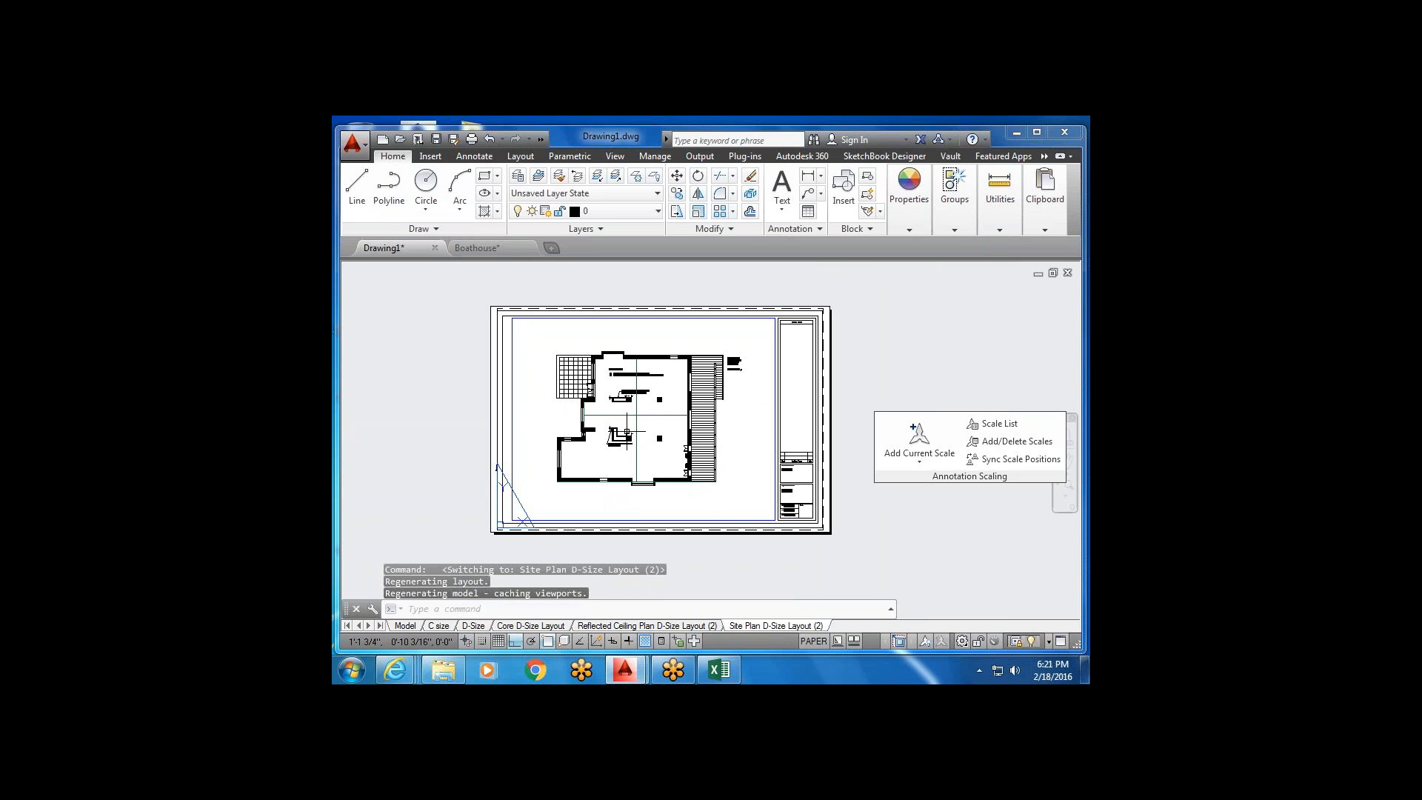
# Set the main viewport's scale to 1/4" = 1'-0" and shift the plan right inside it.
pyautogui.doubleClick(628, 433)
pyautogui.scroll(3, 628, 431)
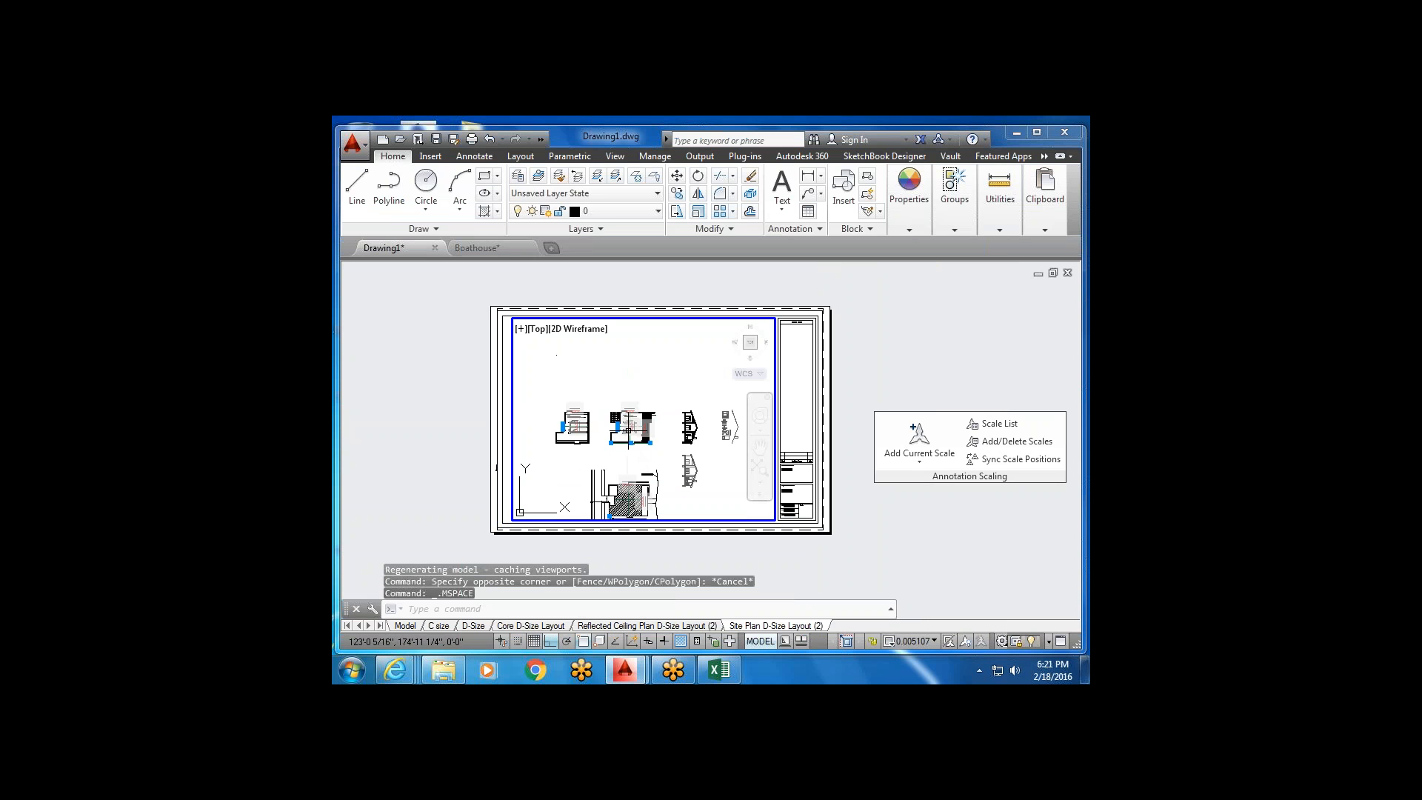
pyautogui.scroll(3, 645, 426)
pyautogui.scroll(2, 650, 433)
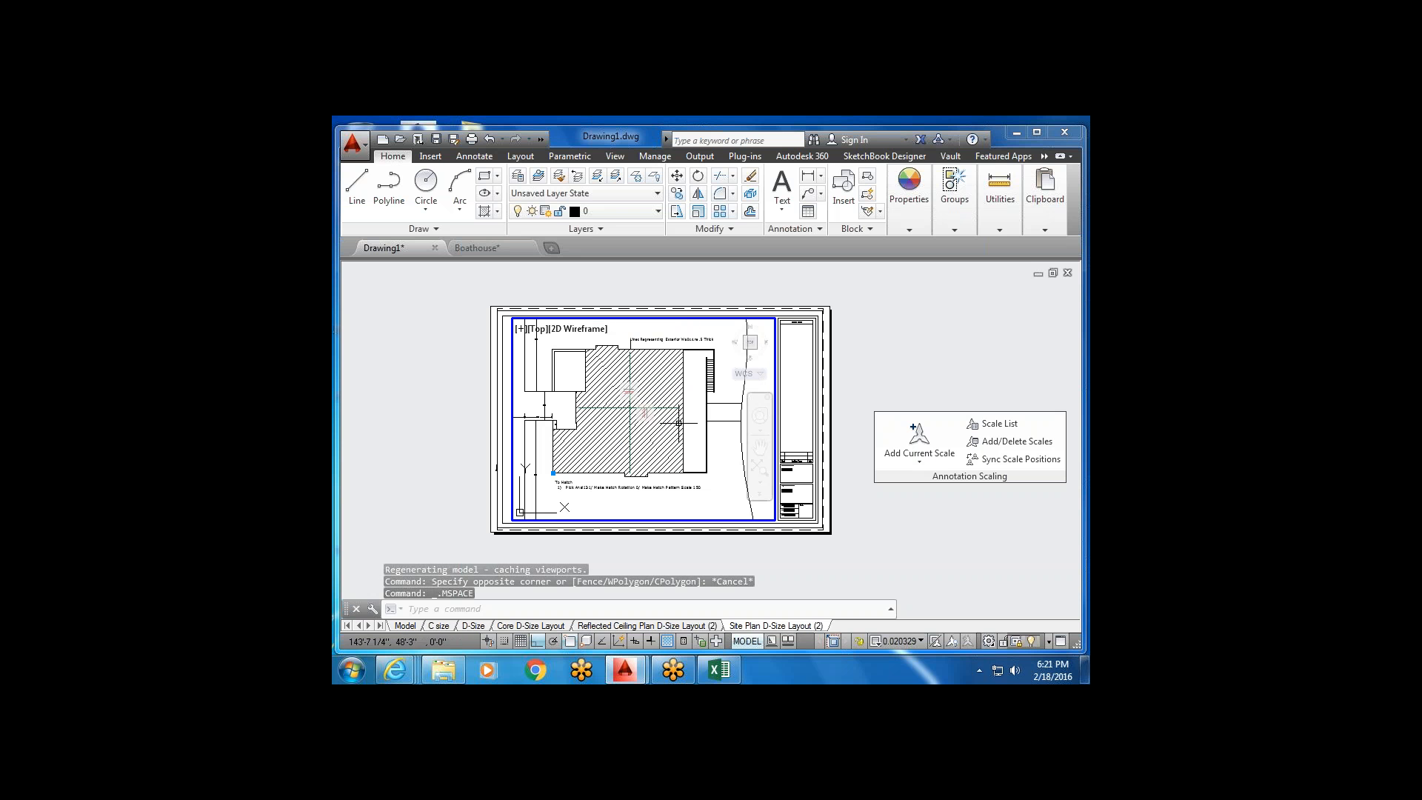
pyautogui.scroll(2, 696, 432)
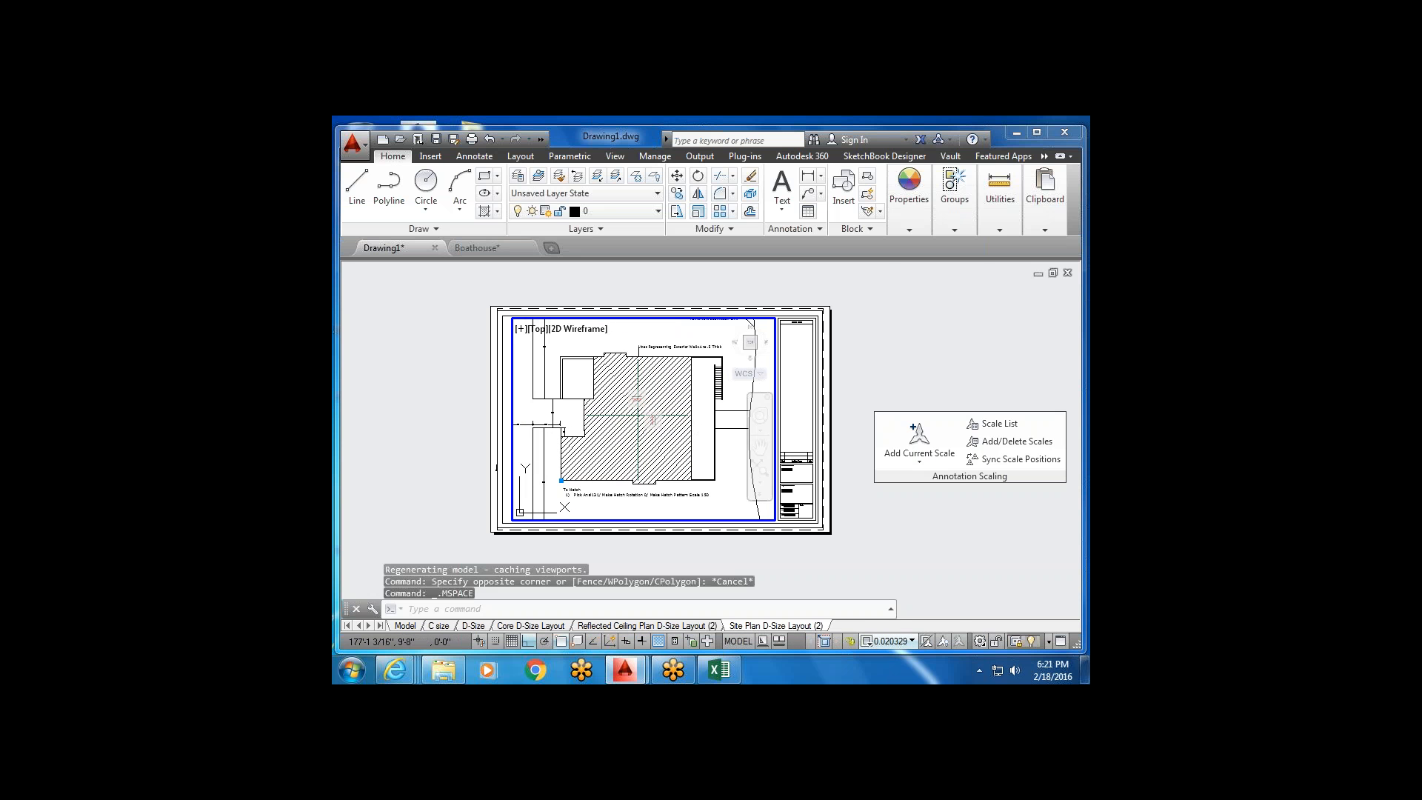
pyautogui.click(897, 642)
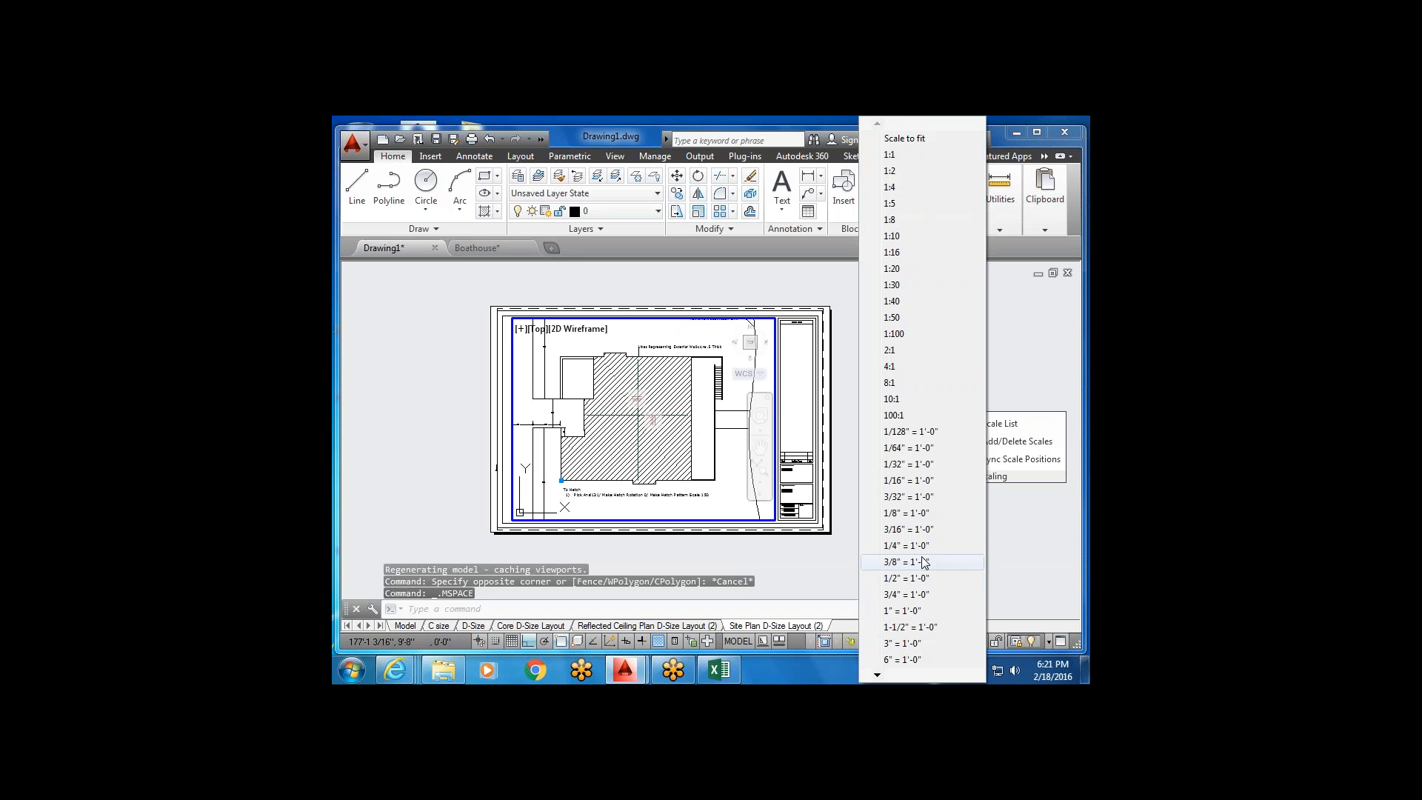
pyautogui.click(904, 545)
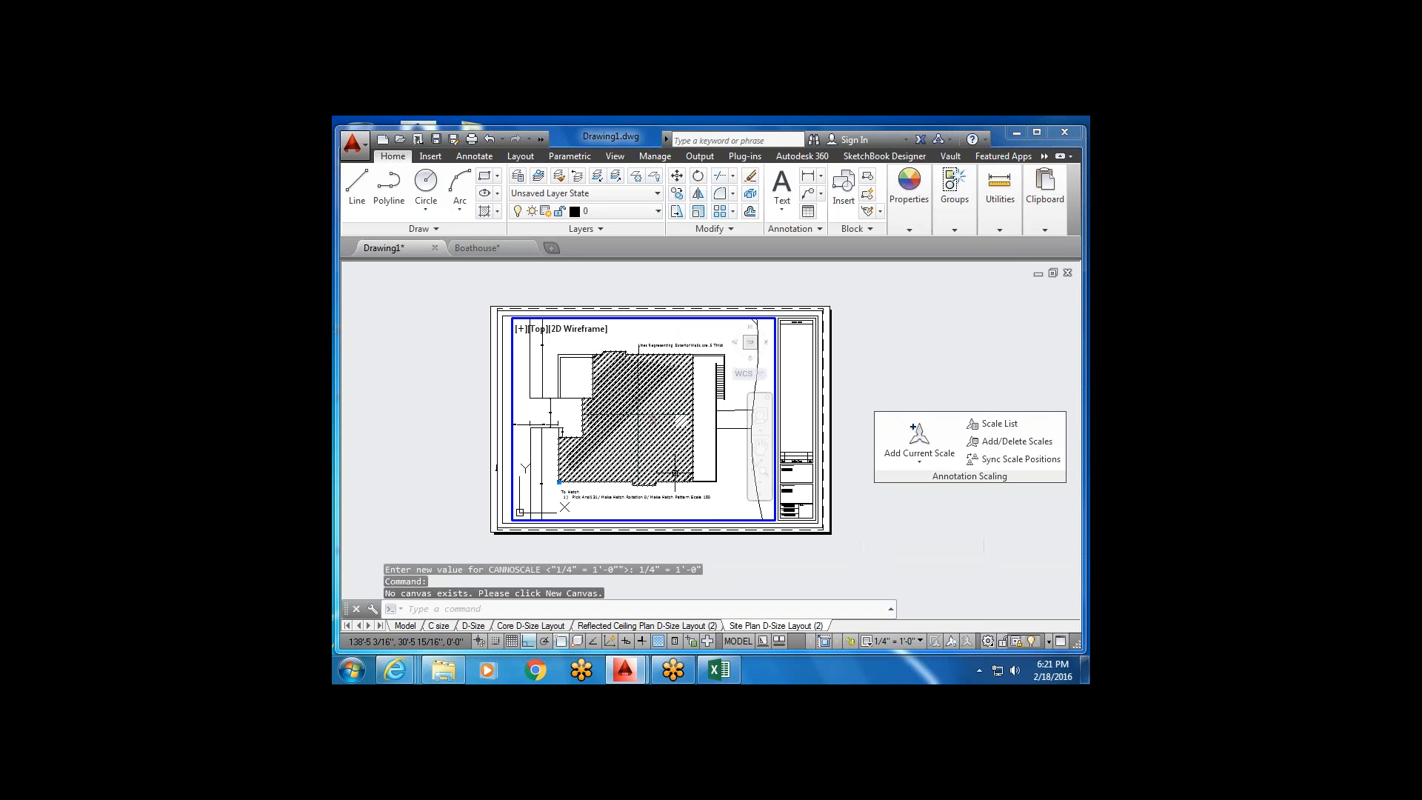
pyautogui.moveTo(571, 449); pyautogui.dragTo(575, 446, button='middle')
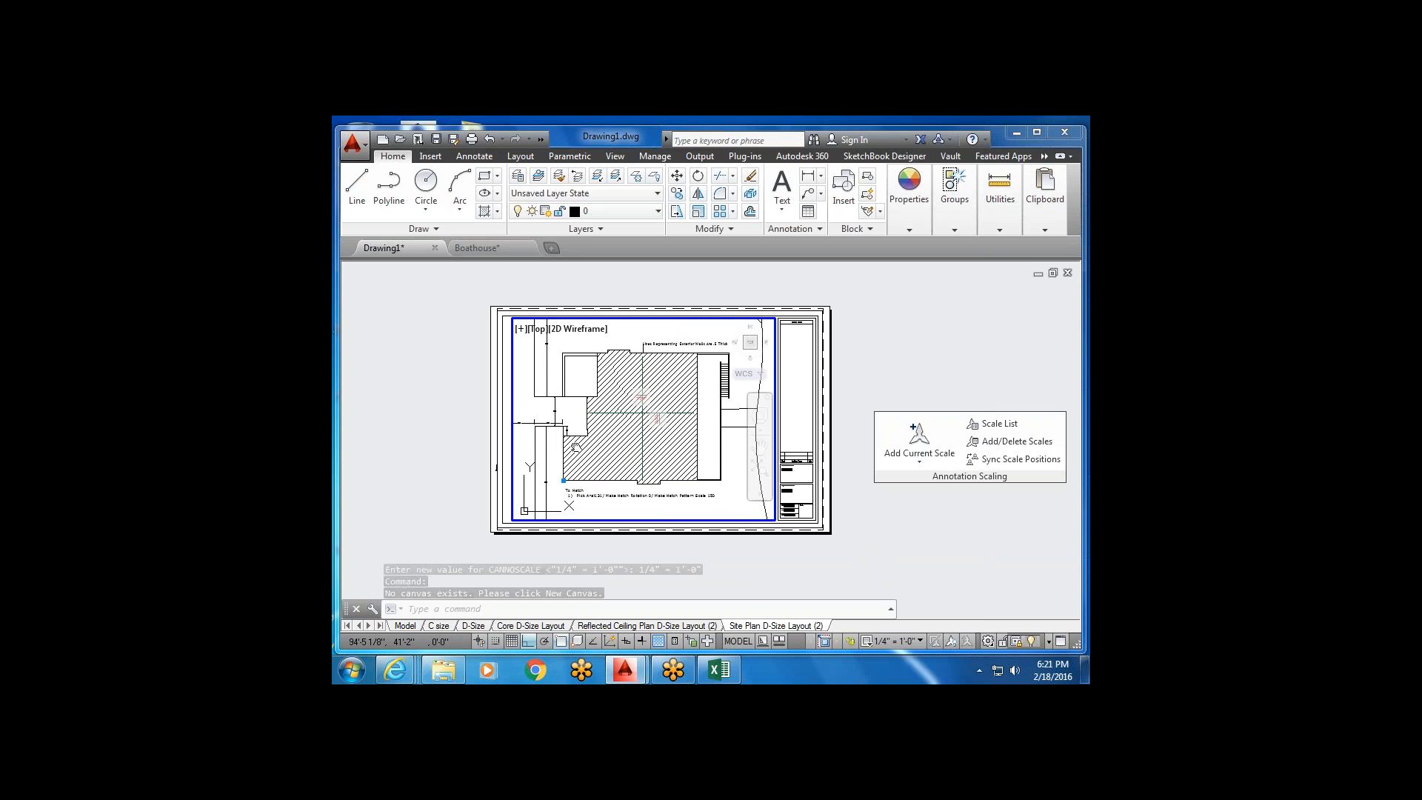
# Return to paper space, select the viewport frame, then cancel the corner resize.
pyautogui.doubleClick(507, 385)
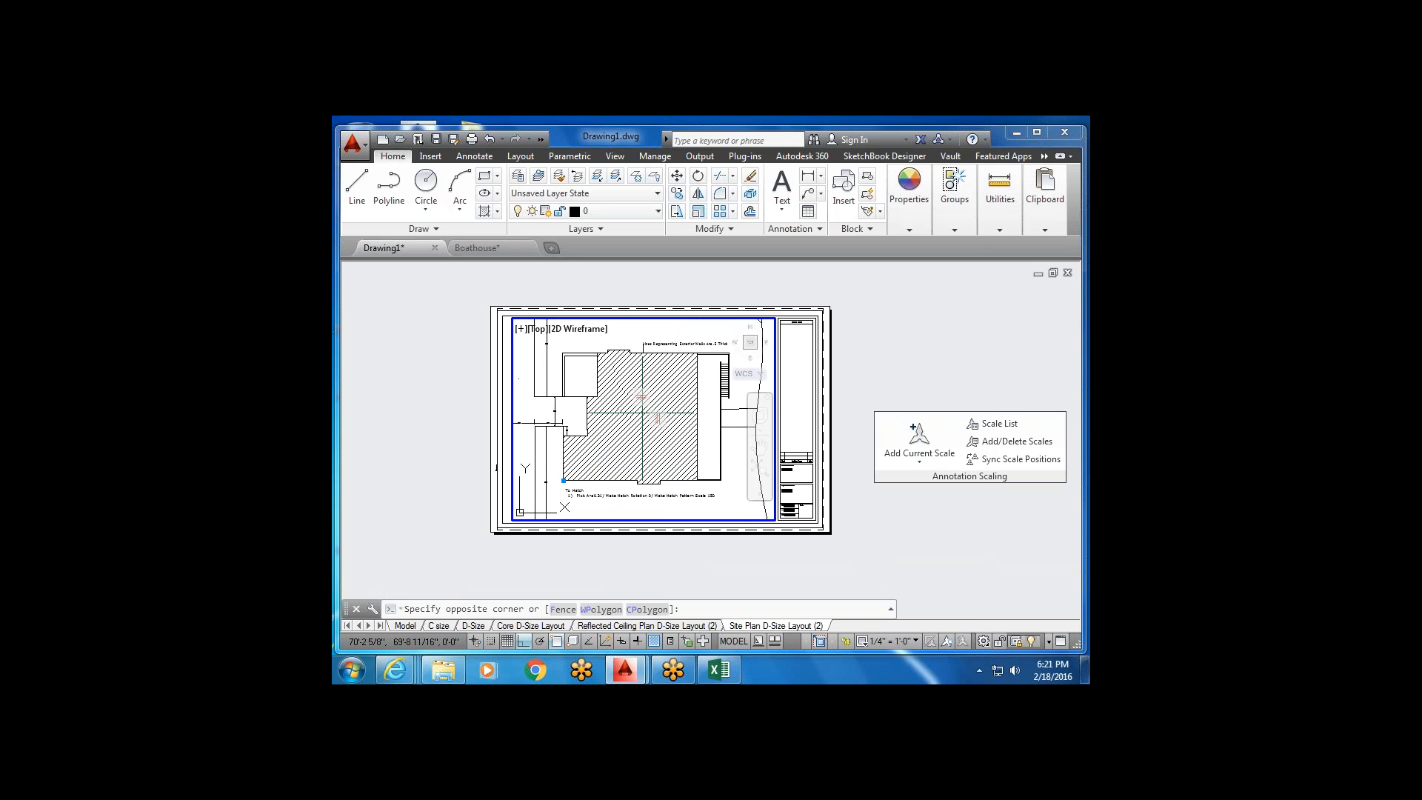
pyautogui.click(506, 389)
pyautogui.click(510, 376)
pyautogui.click(512, 373)
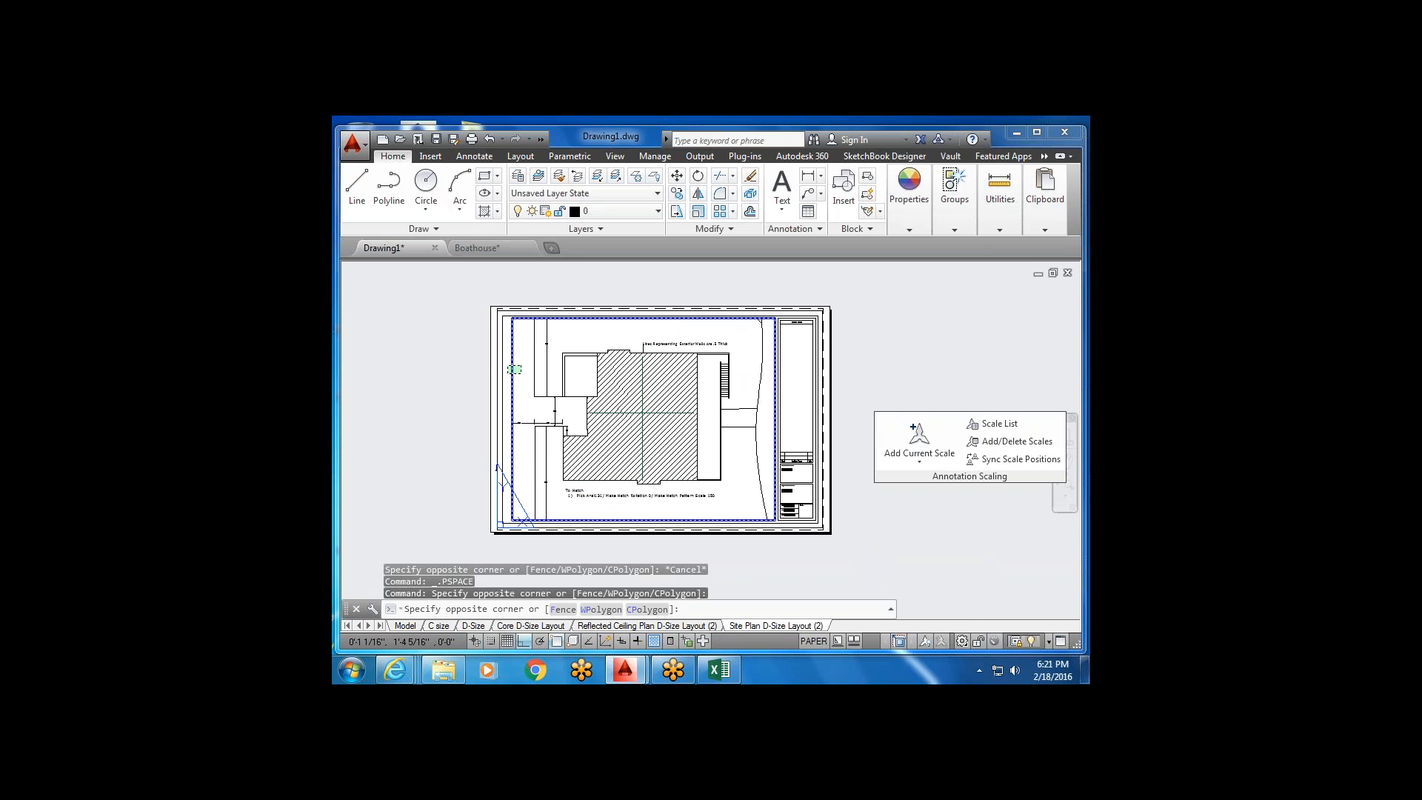
pyautogui.click(512, 353)
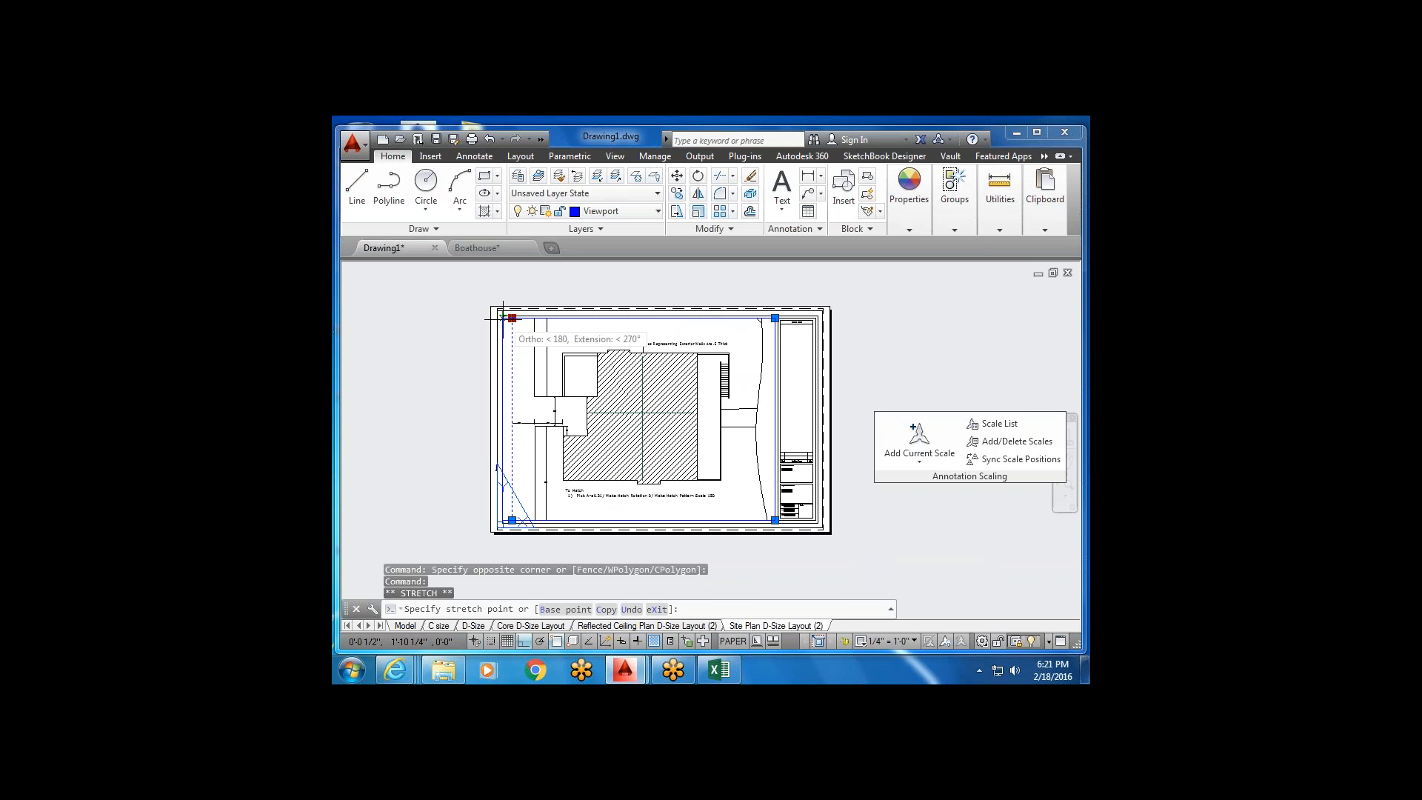
pyautogui.click(512, 317)
pyautogui.press('Escape')
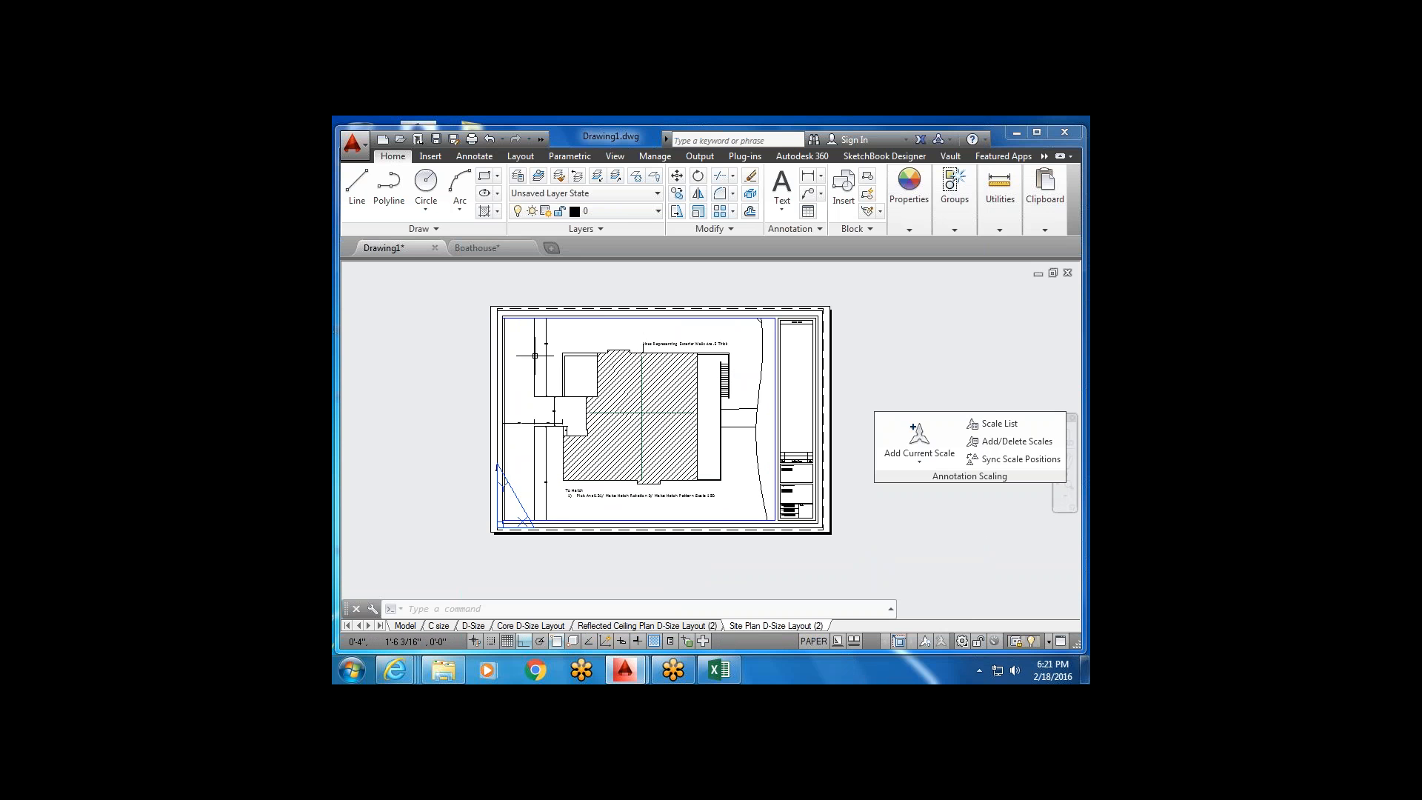
pyautogui.scroll(8, 535, 356)
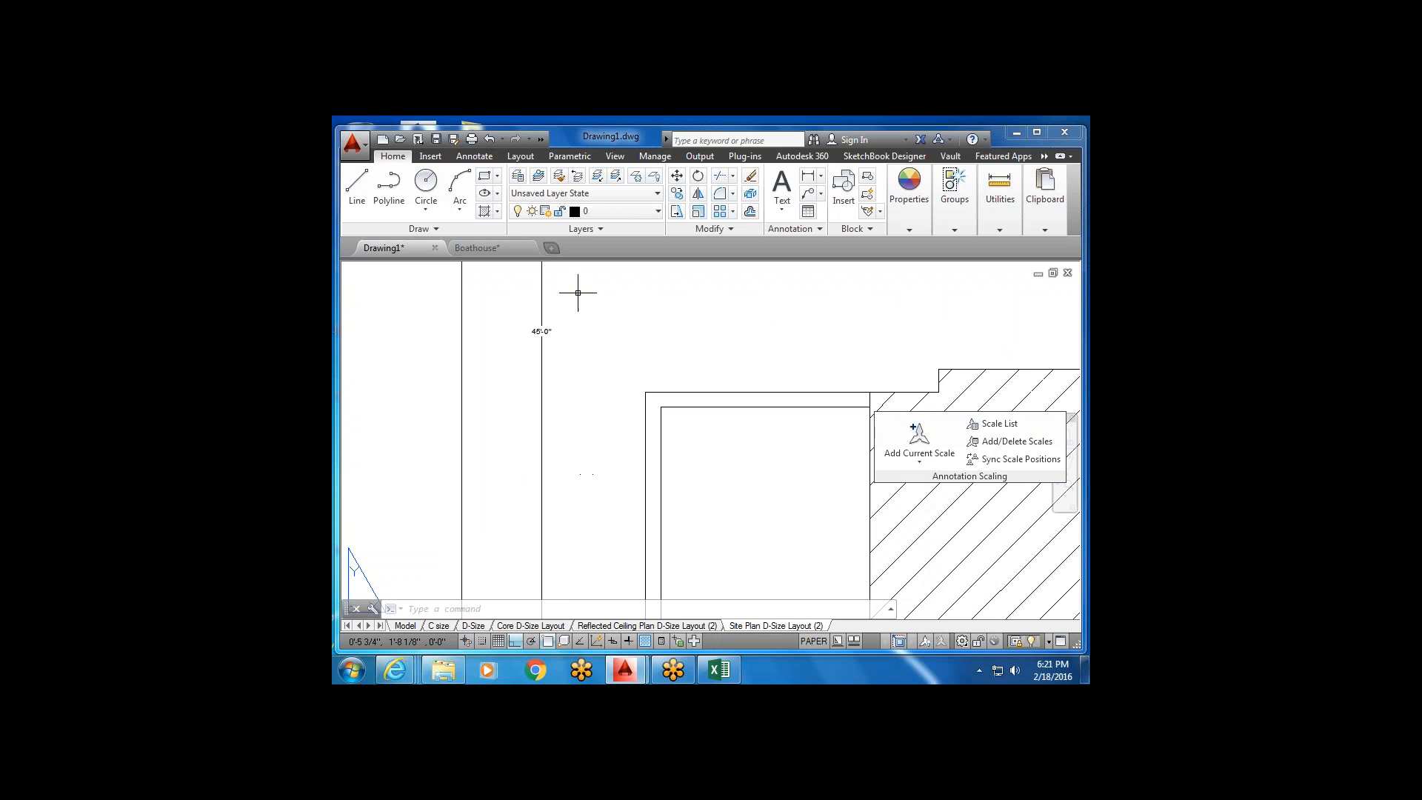
pyautogui.scroll(-8, 593, 366)
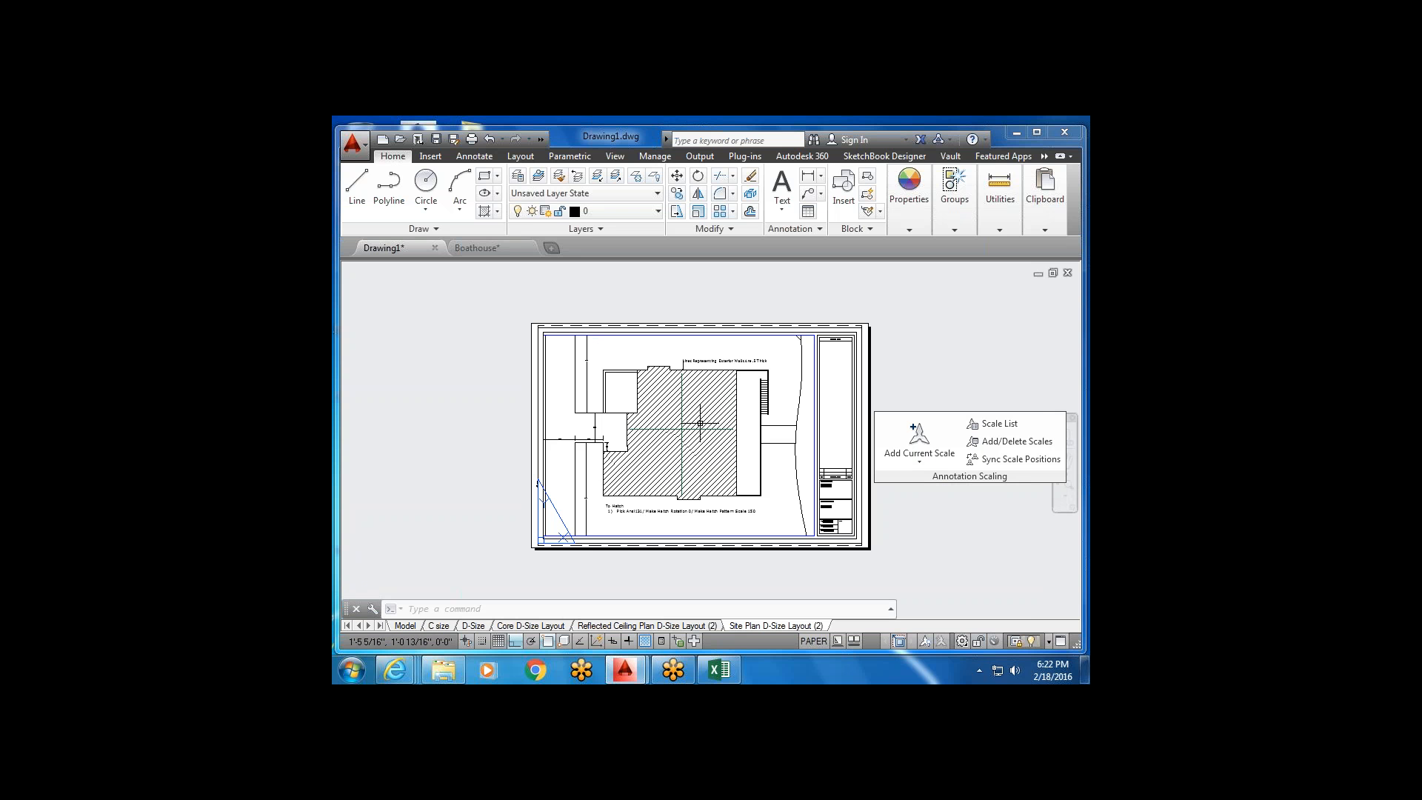
pyautogui.click(404, 625)
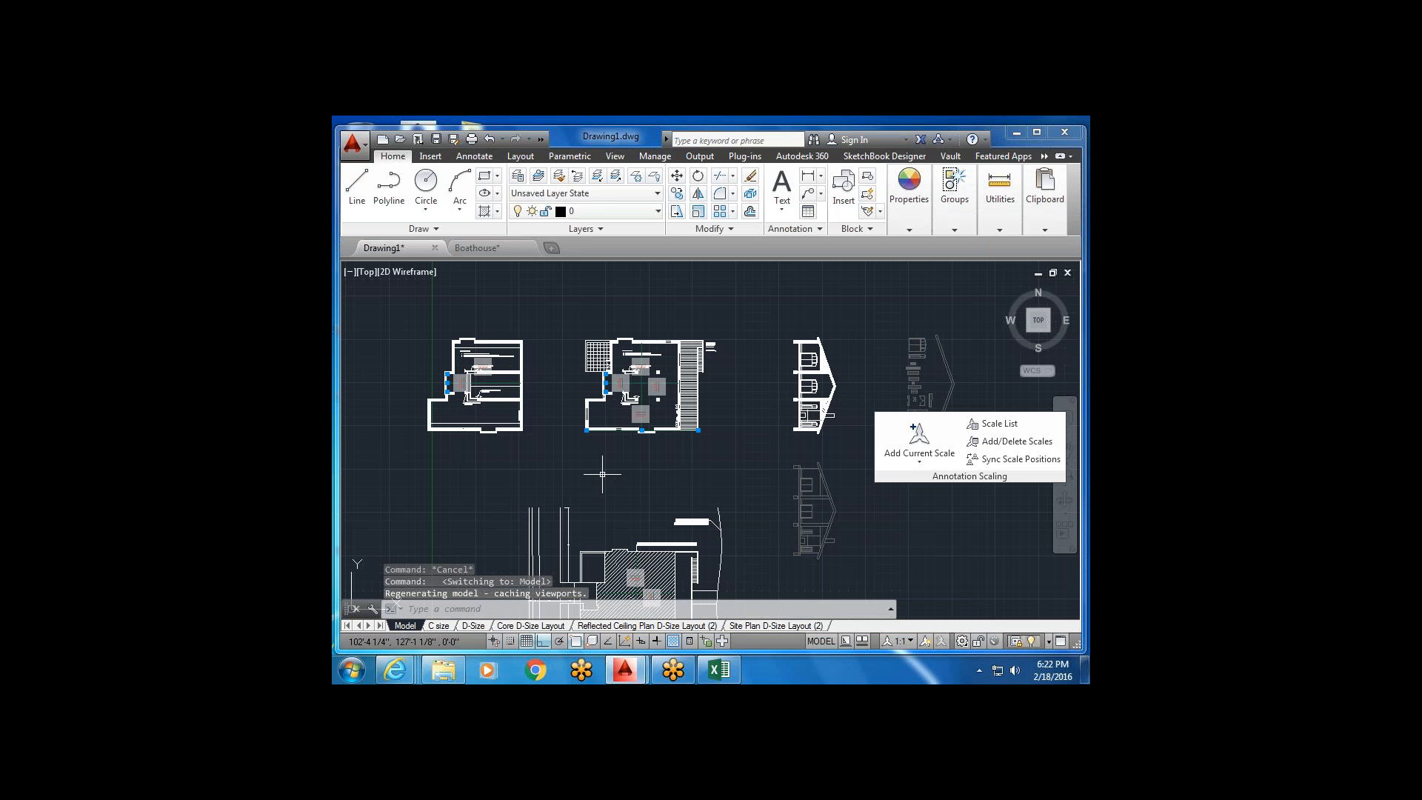
pyautogui.scroll(6, 606, 443)
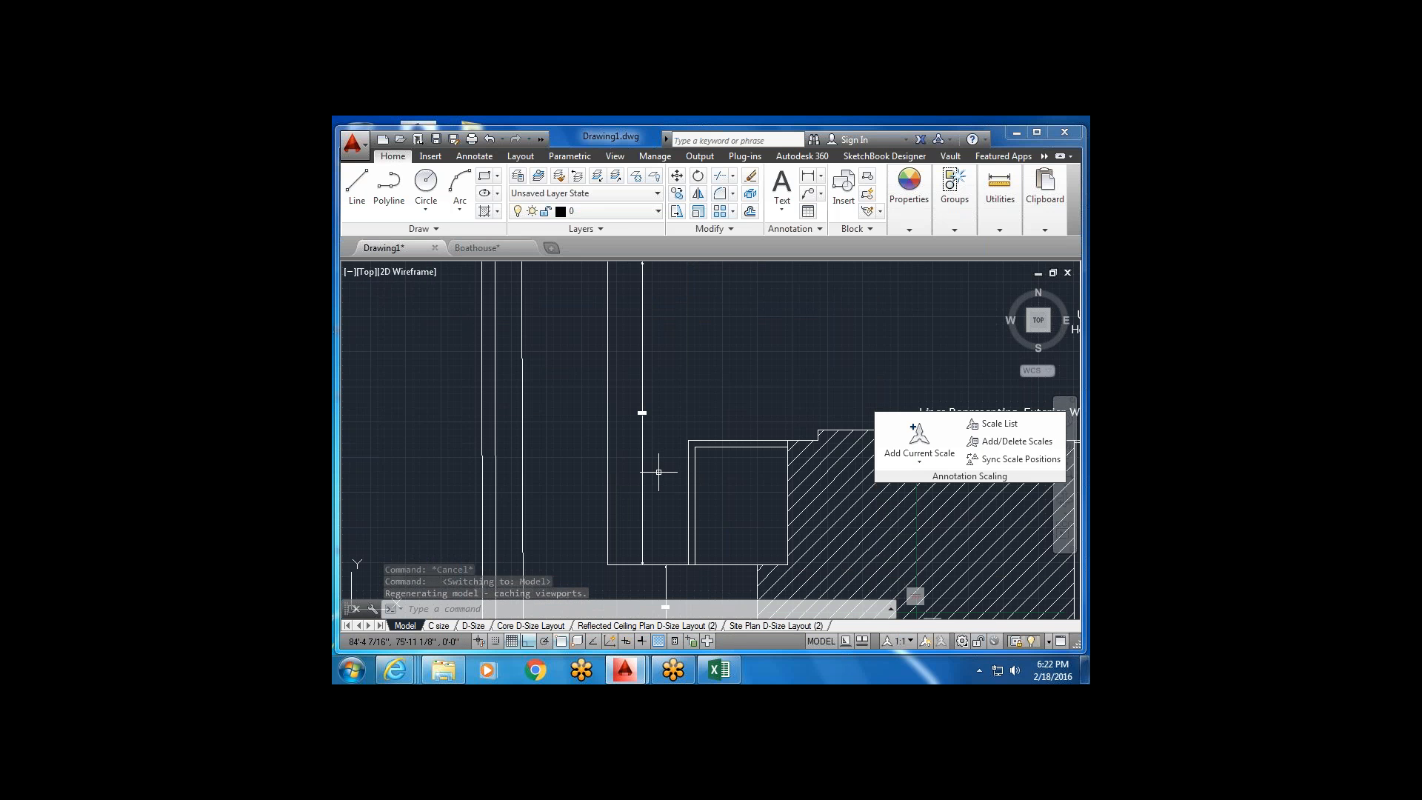
pyautogui.scroll(-4, 634, 462)
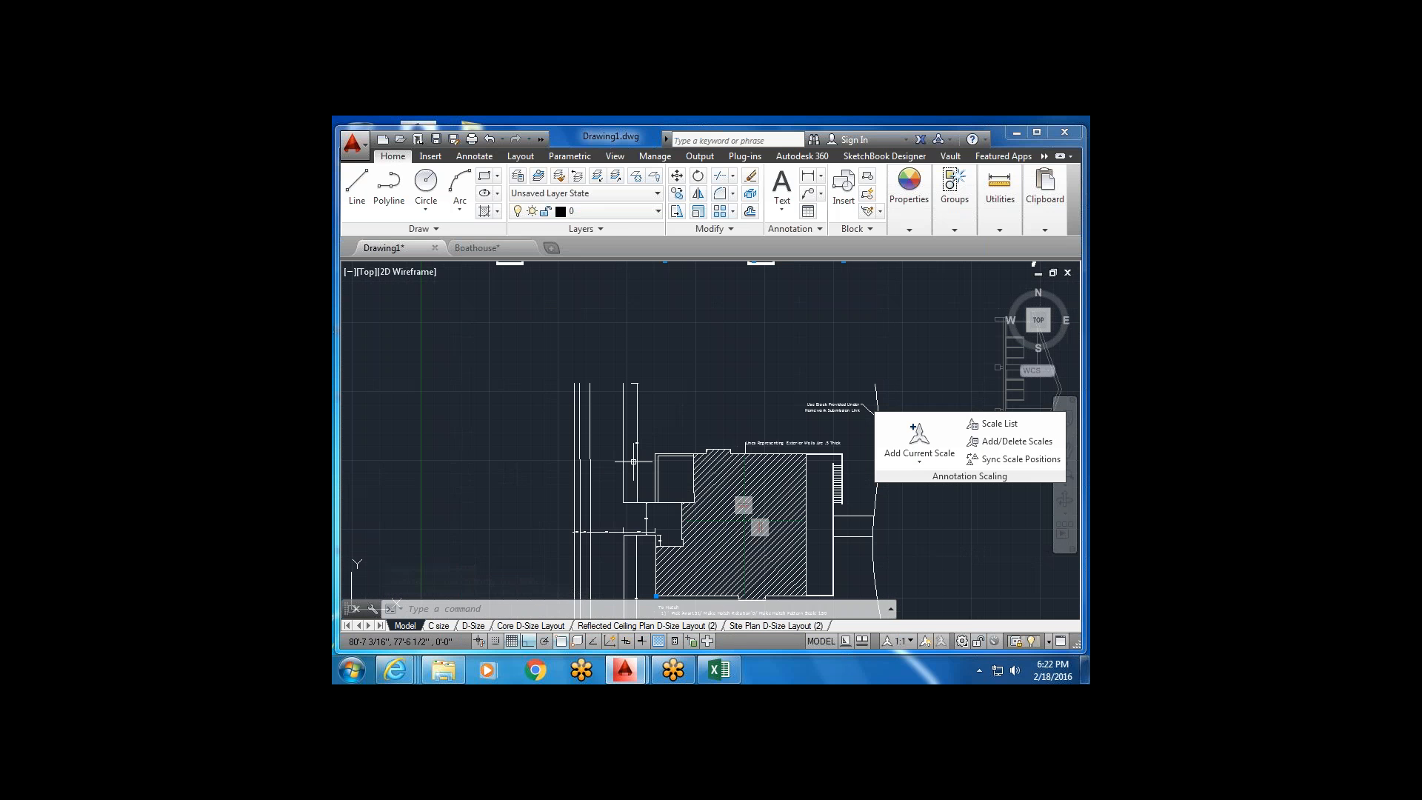
pyautogui.scroll(-3, 634, 462)
pyautogui.moveTo(641, 388); pyautogui.dragTo(600, 446, button='middle')
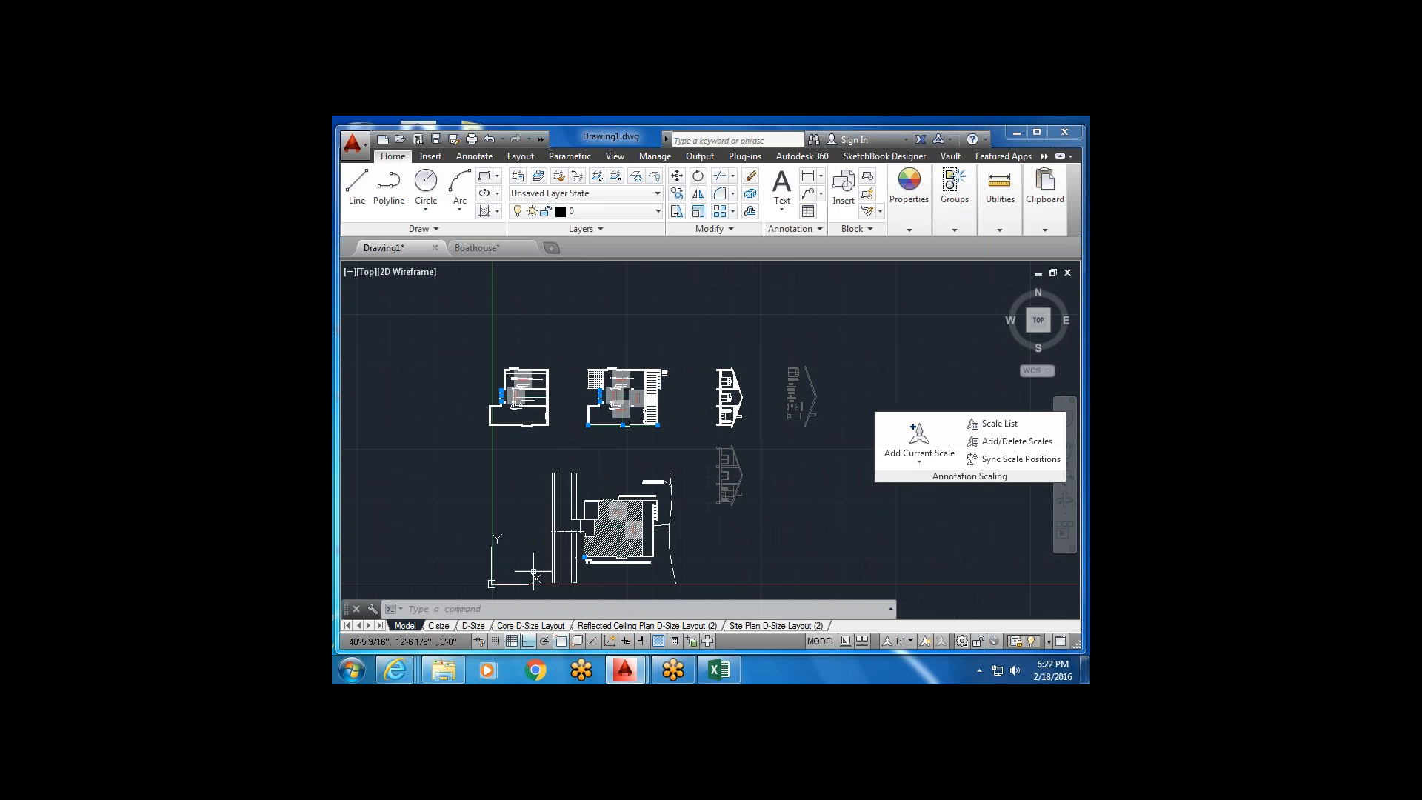
pyautogui.click(786, 630)
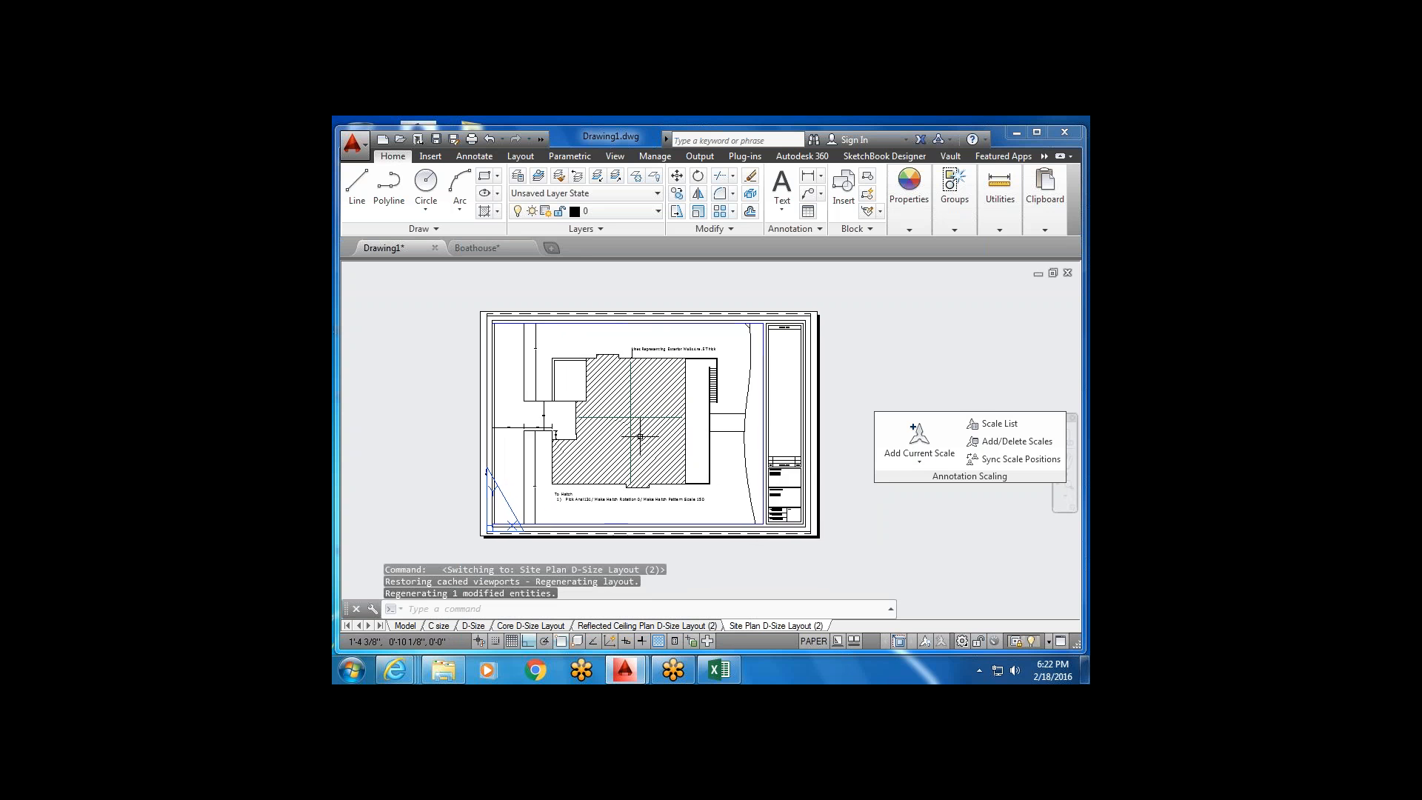
pyautogui.press('Escape')
# Drag the site plan viewport's top-left grip rightward so its left edge moves inward.
pyautogui.scroll(6, 771, 322)
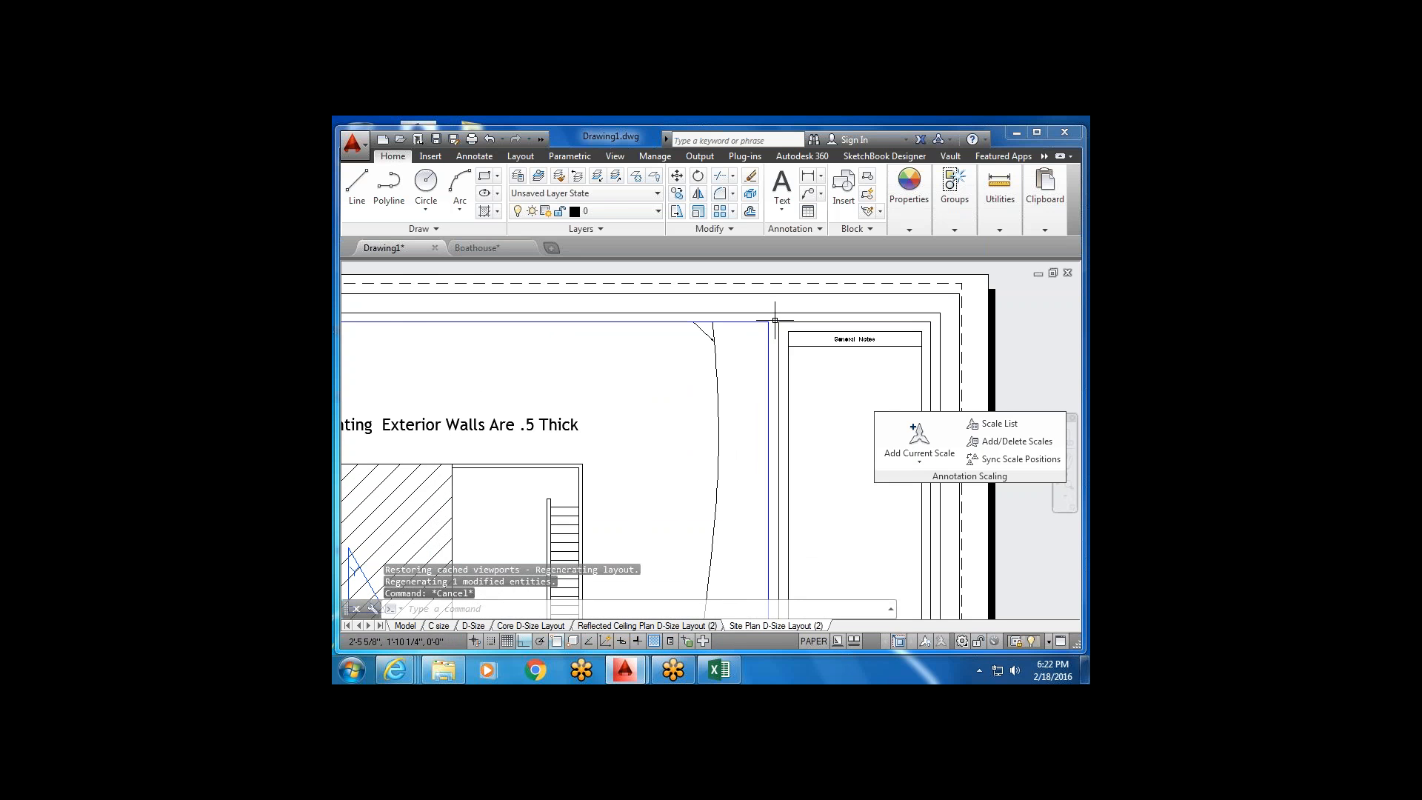
pyautogui.click(772, 321)
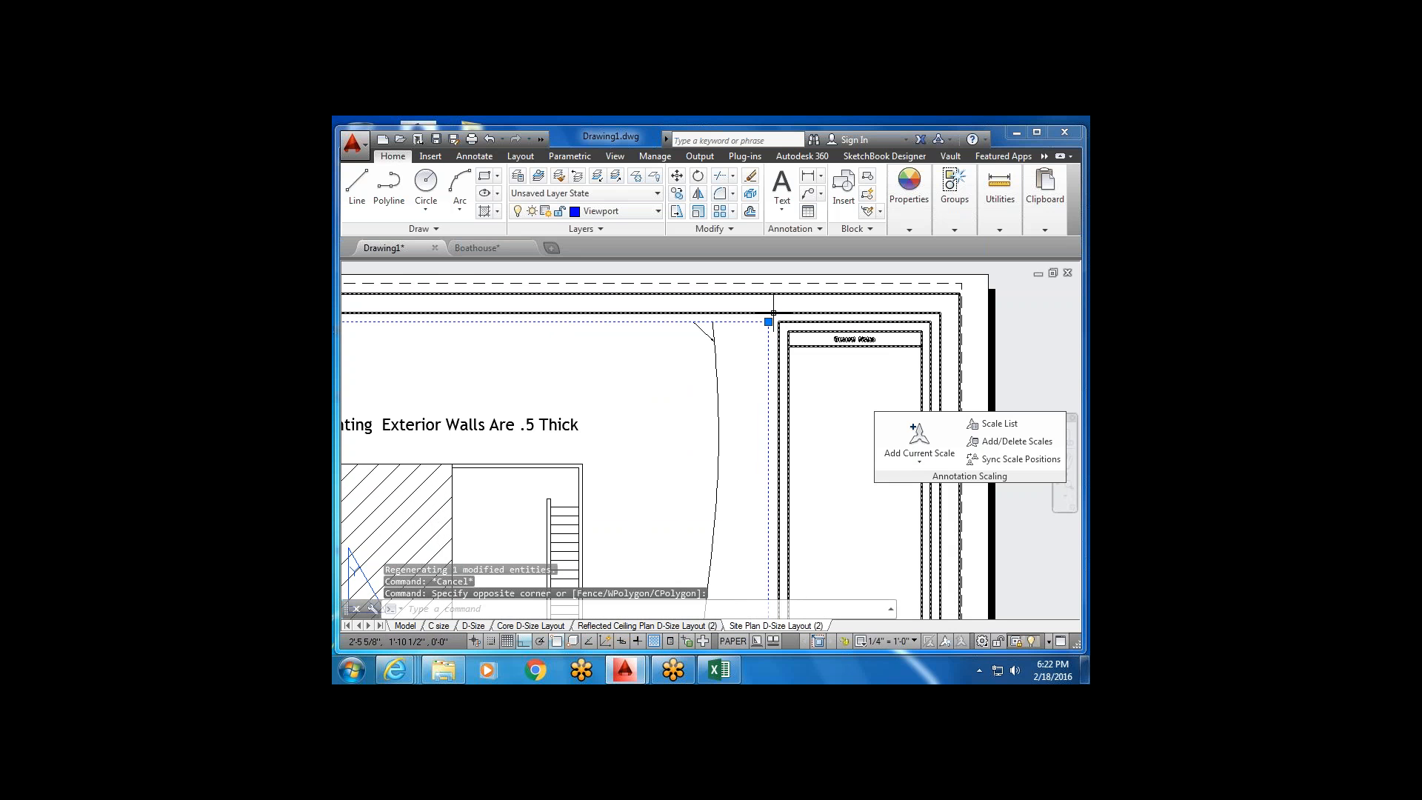
pyautogui.scroll(-6, 726, 407)
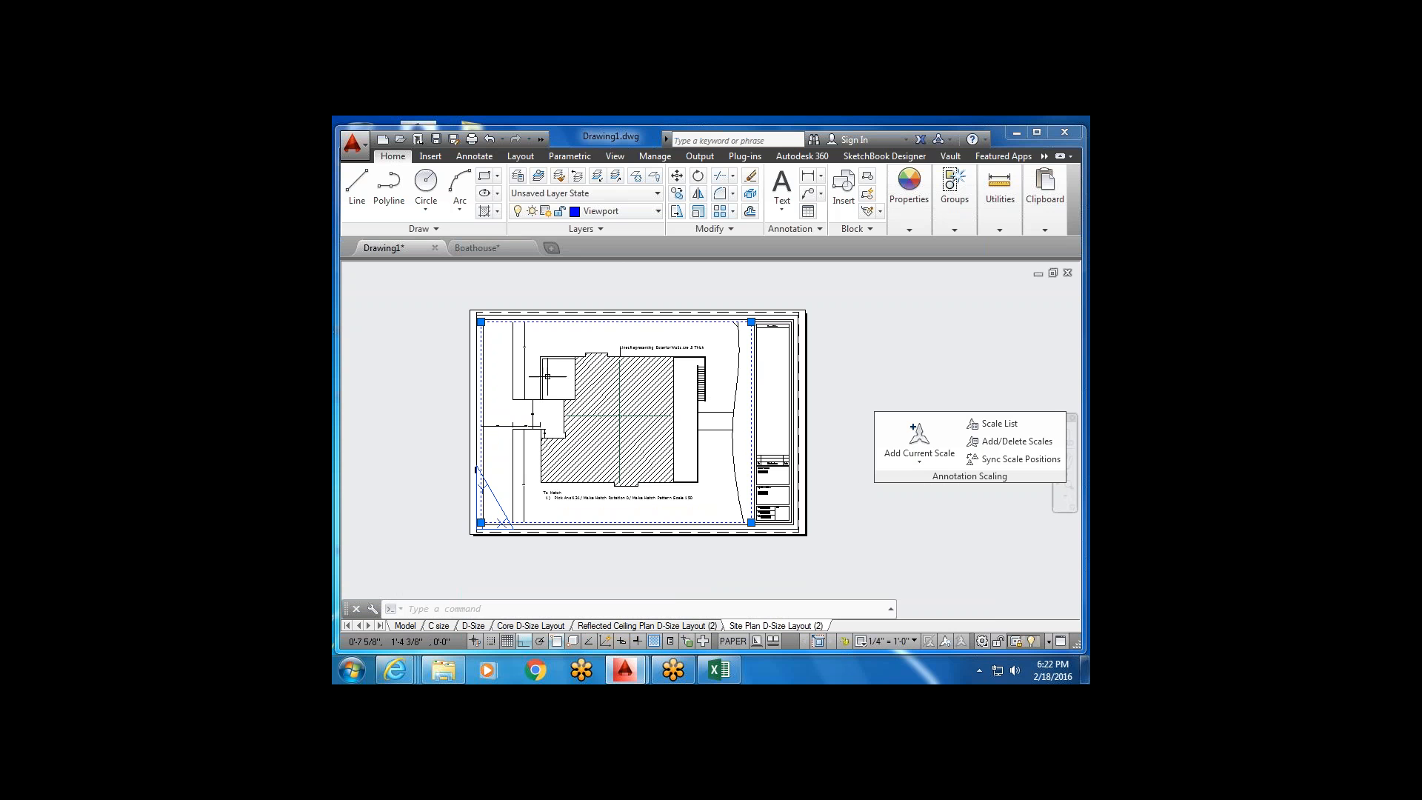
pyautogui.click(659, 212)
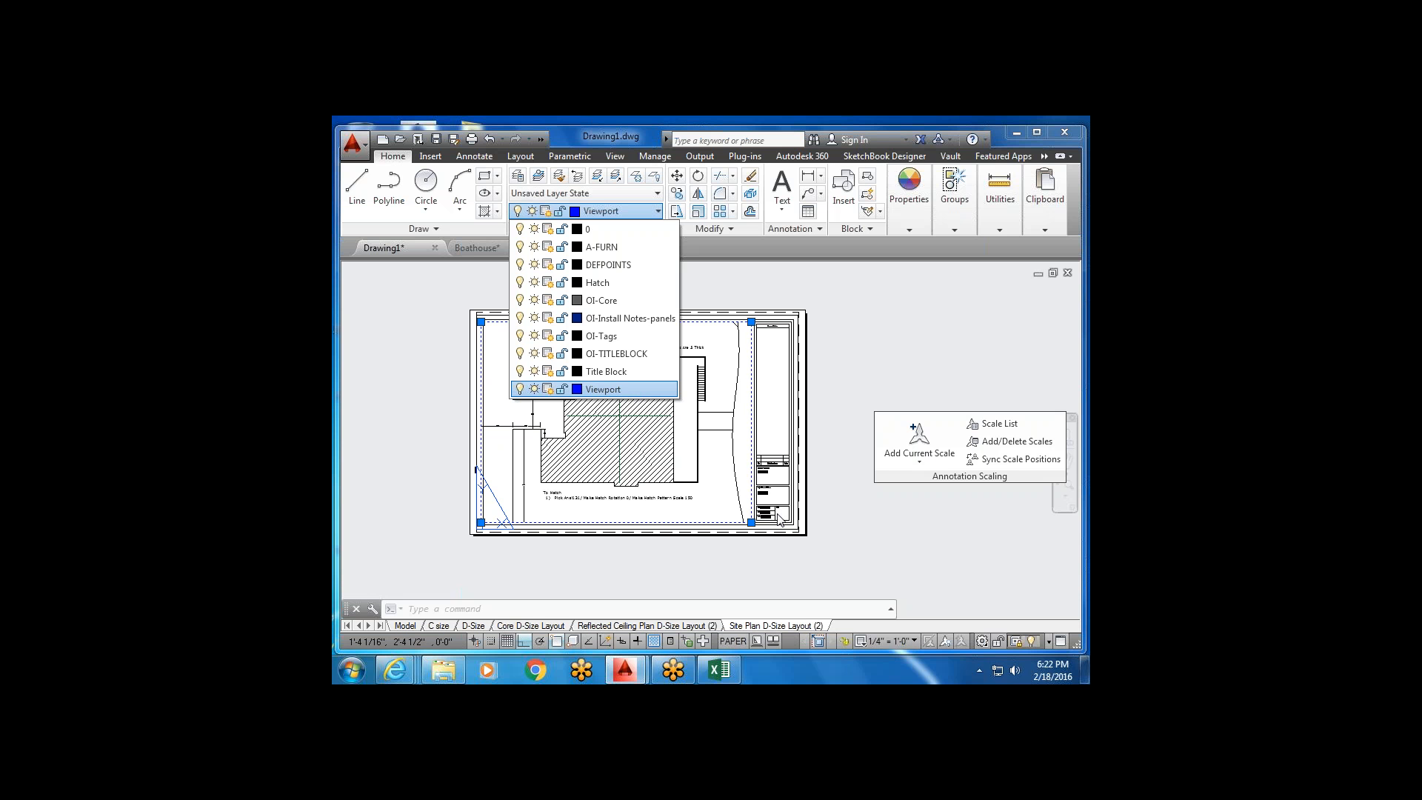
pyautogui.click(745, 480)
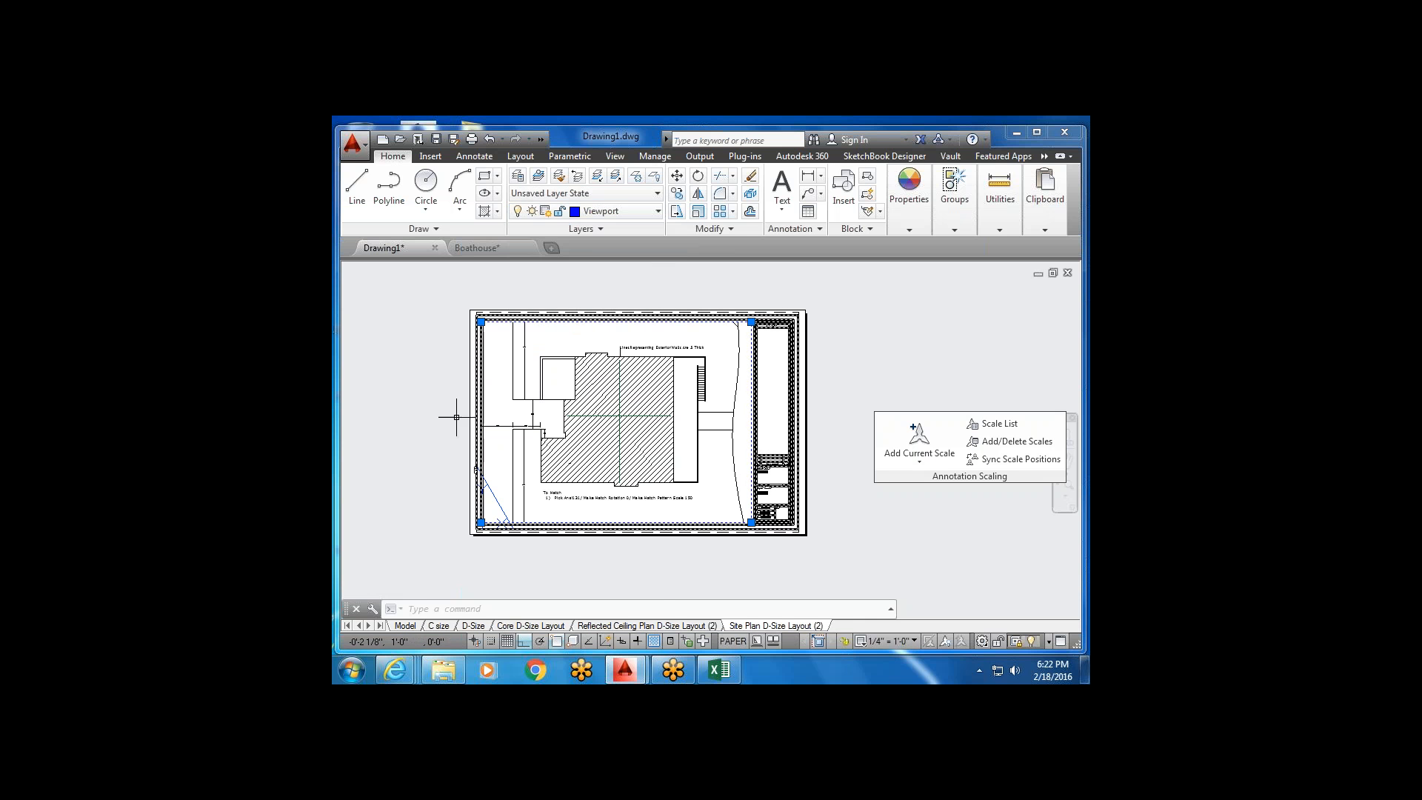
pyautogui.click(481, 322)
pyautogui.press('Escape')
pyautogui.press('Escape')
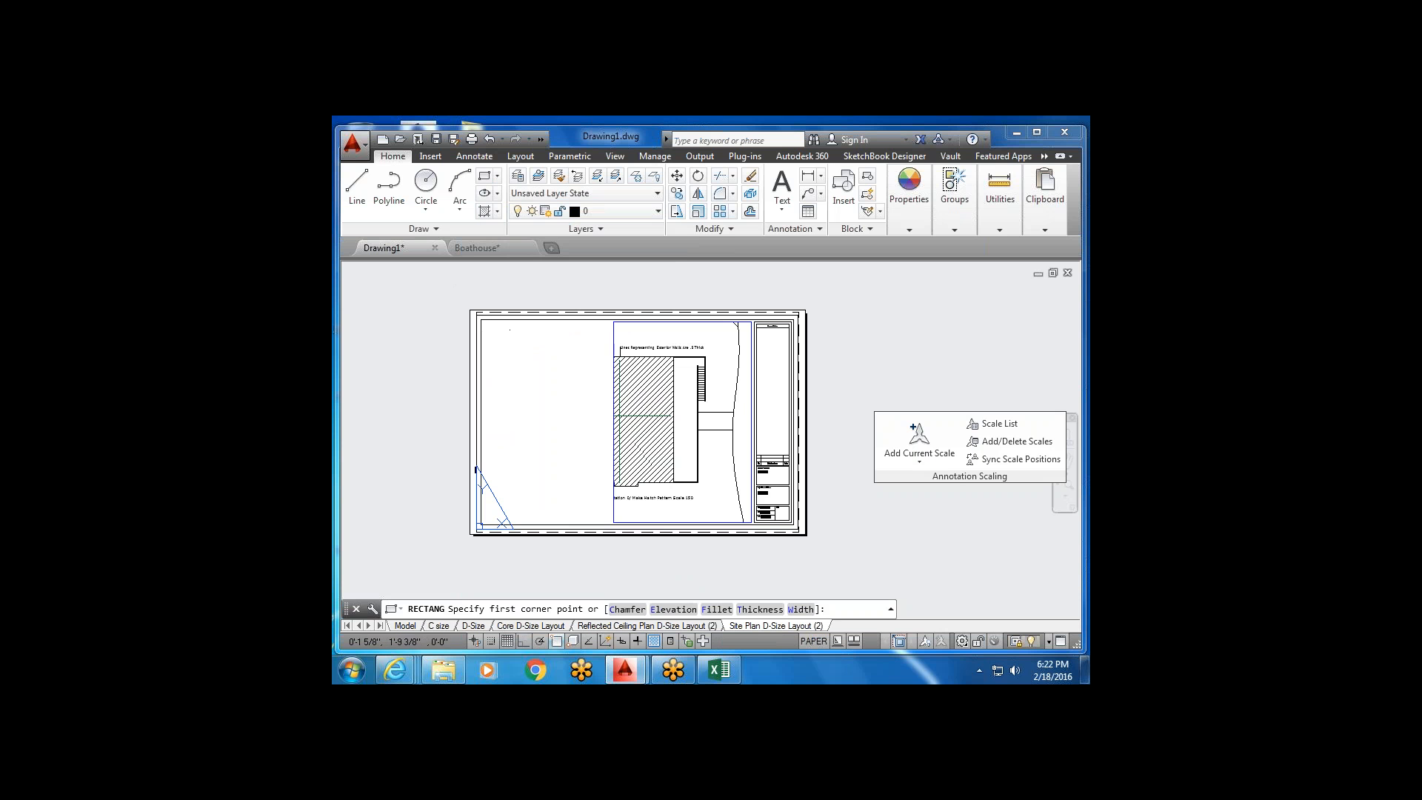
# Draw a new rectangular viewport in the sheet's upper-left area with Layout Viewports > Rectangular.
pyautogui.click(495, 337)
pyautogui.press('Escape')
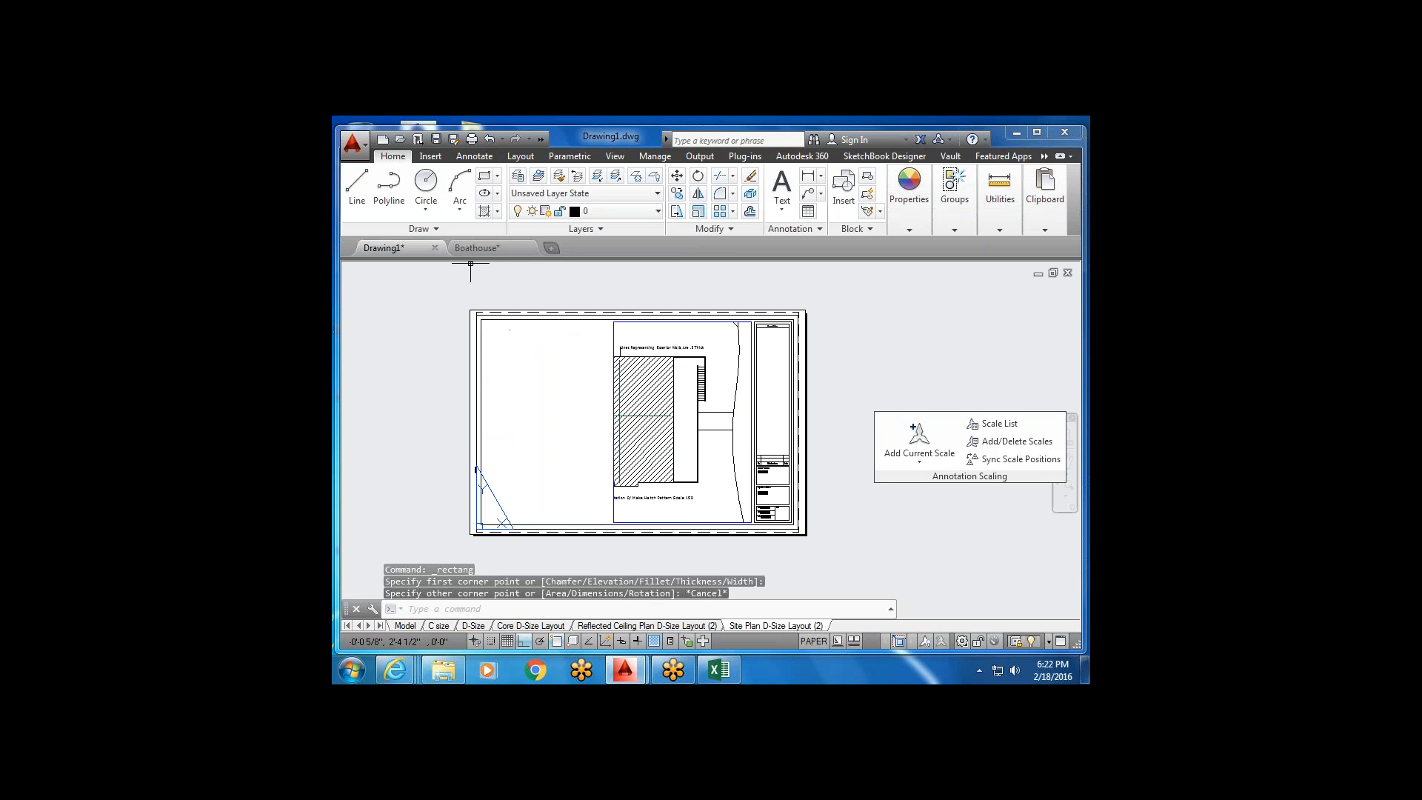
pyautogui.click(518, 157)
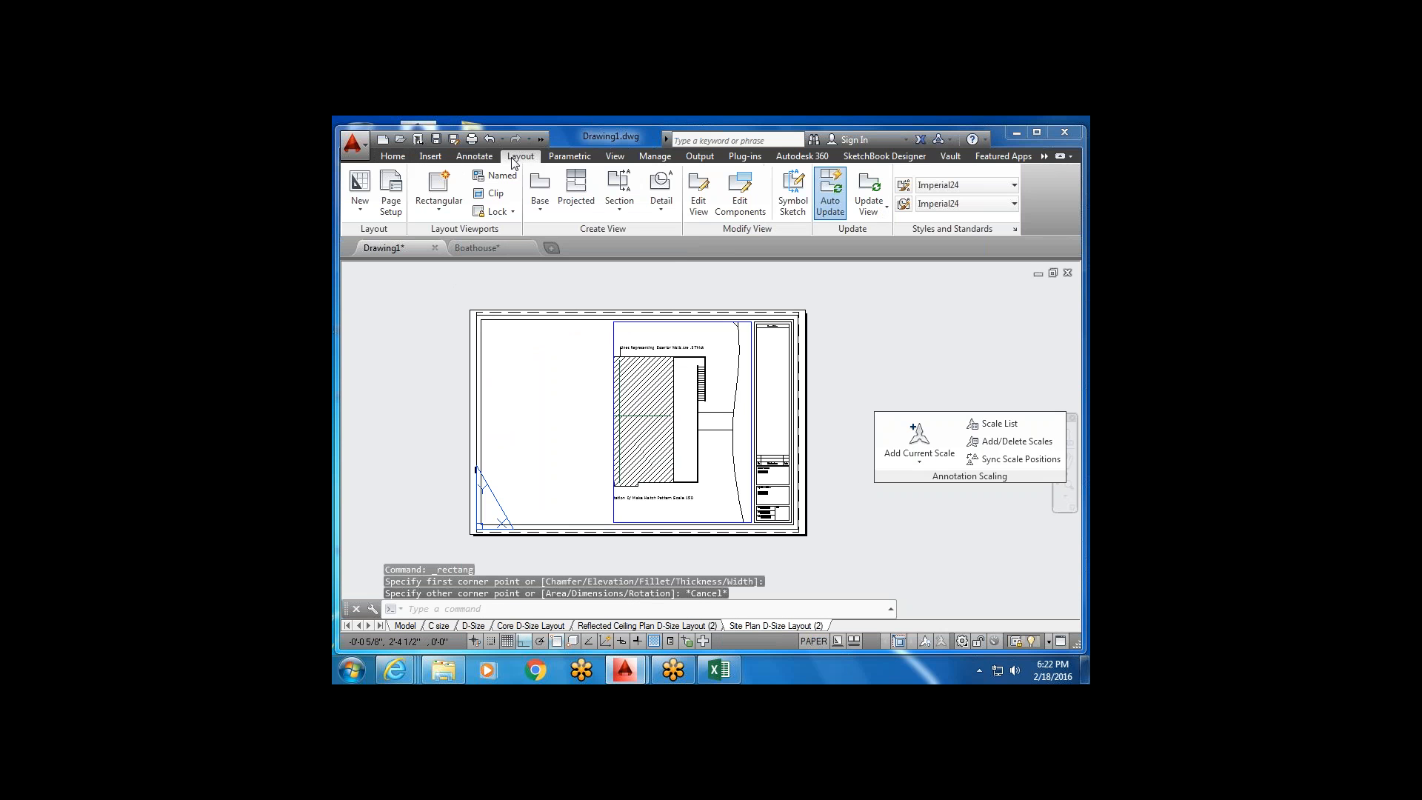
pyautogui.click(439, 207)
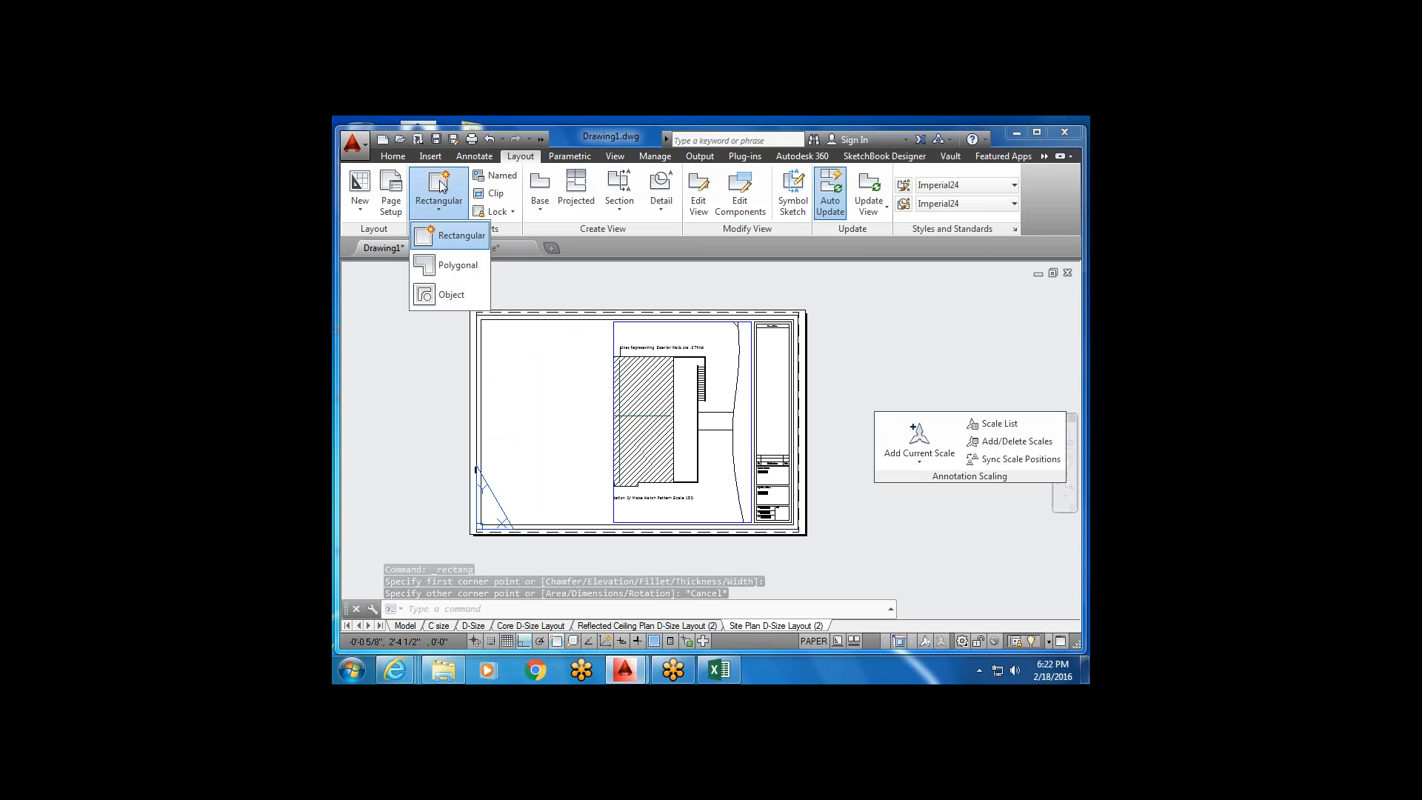
pyautogui.click(436, 237)
pyautogui.click(495, 331)
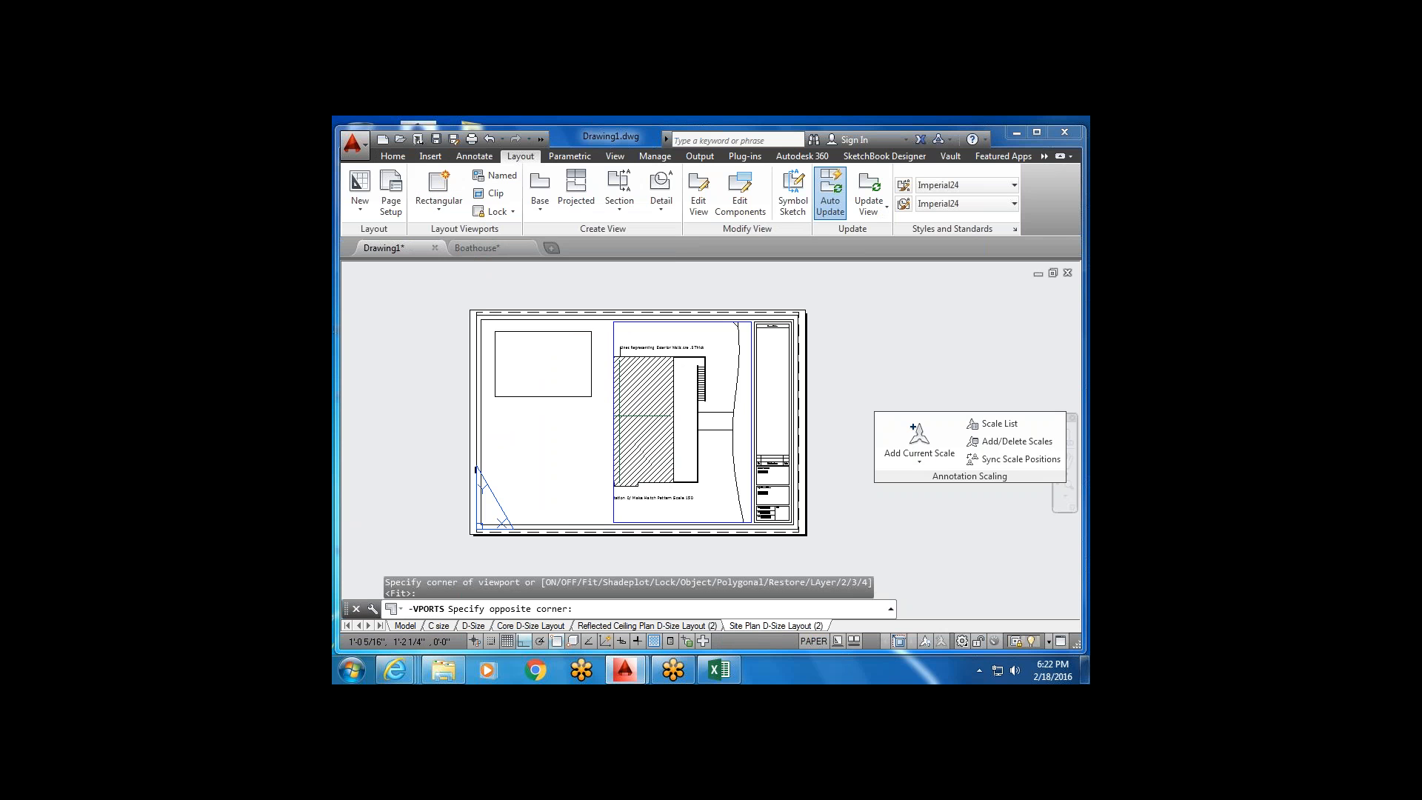
pyautogui.click(591, 396)
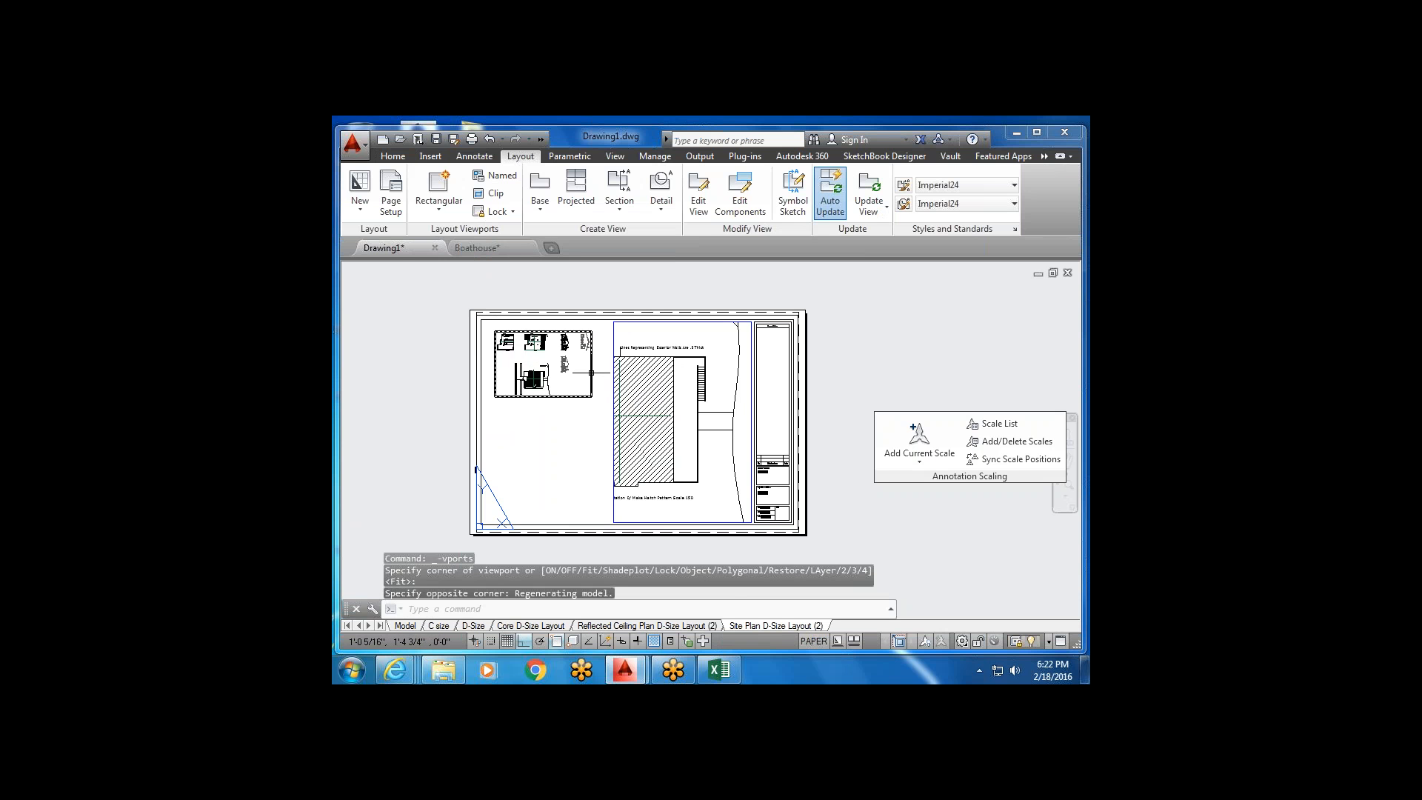
# Return to the Home tab and select the new small viewport.
pyautogui.click(394, 157)
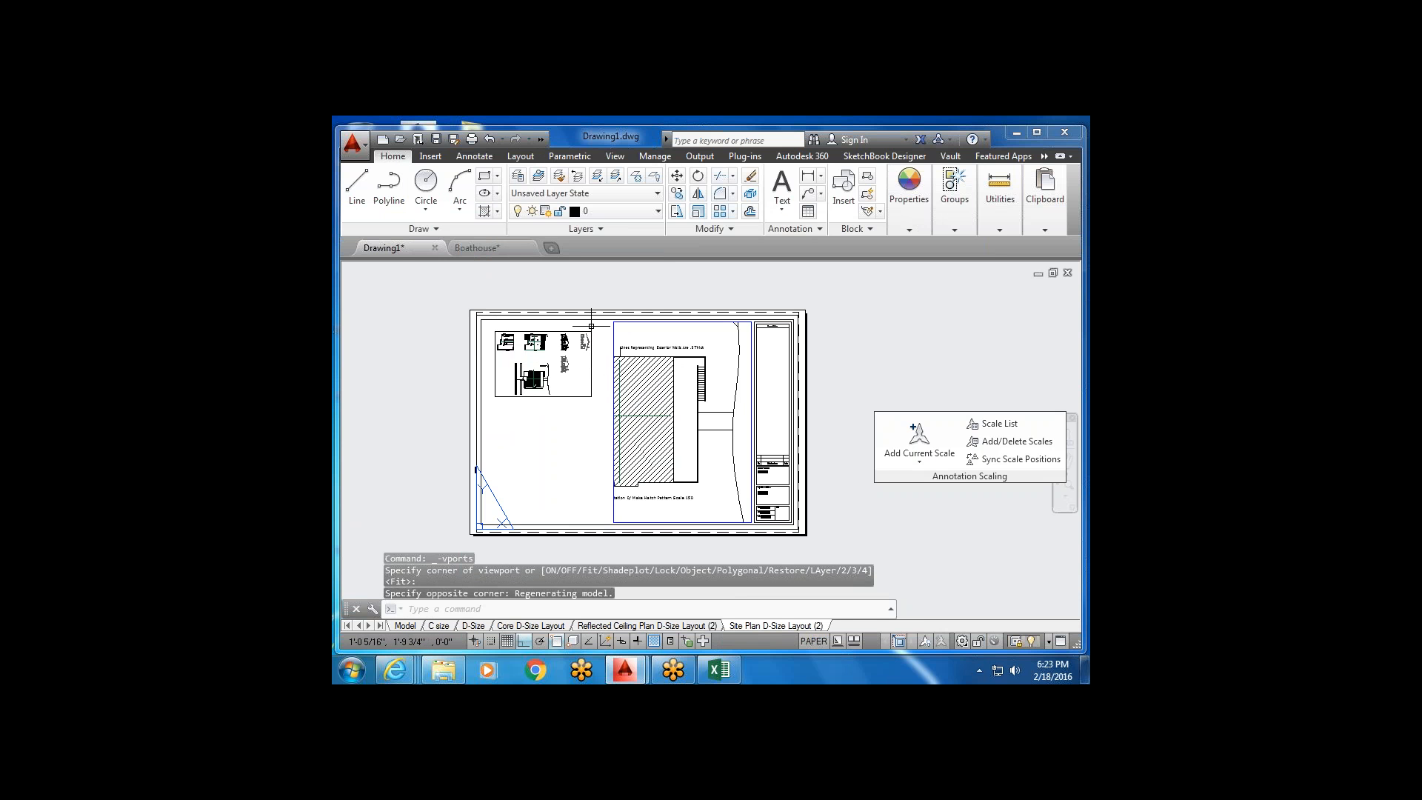
pyautogui.click(608, 357)
pyautogui.click(580, 372)
pyautogui.click(658, 213)
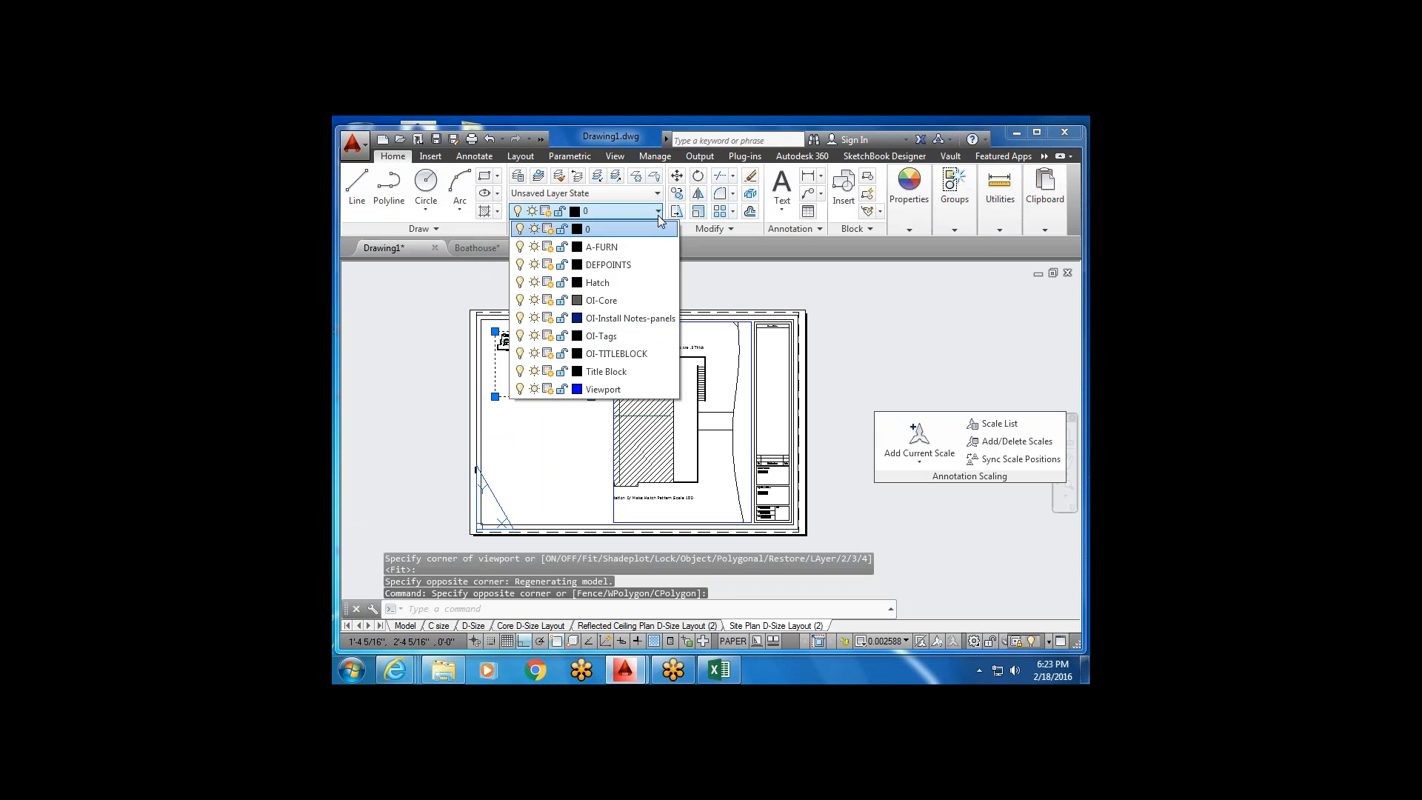
pyautogui.click(604, 390)
pyautogui.press('Escape')
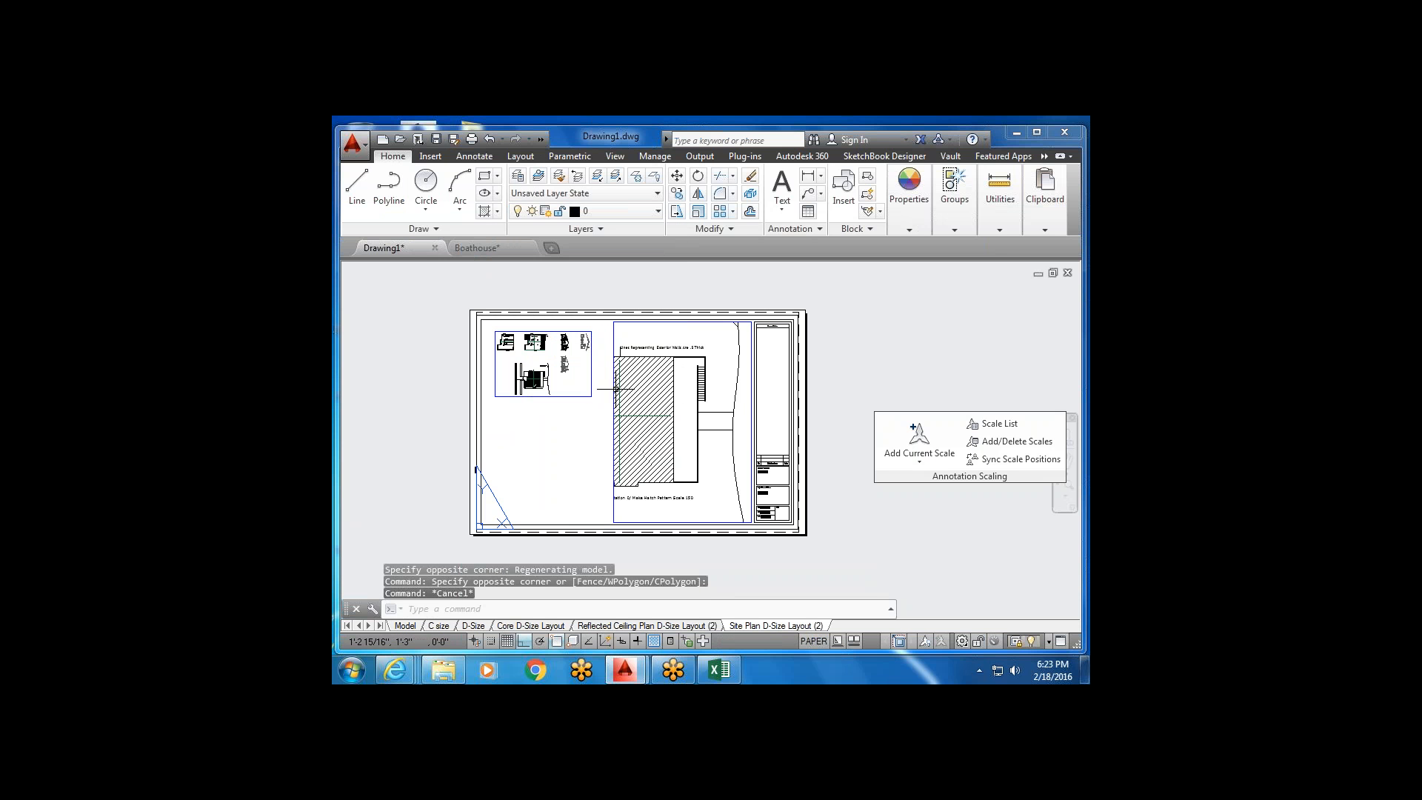
pyautogui.click(591, 359)
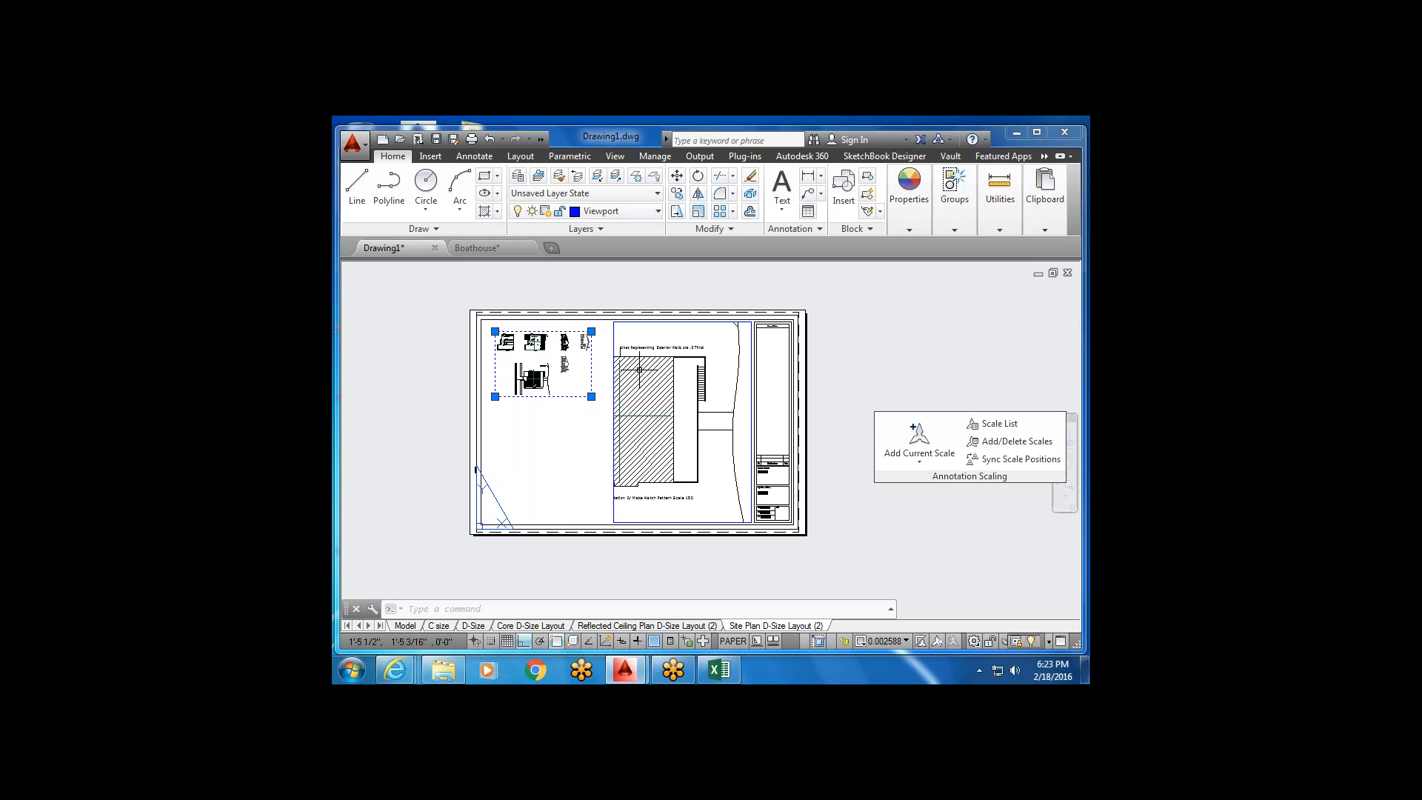
pyautogui.moveTo(537, 463); pyautogui.dragTo(612, 452, button='middle')
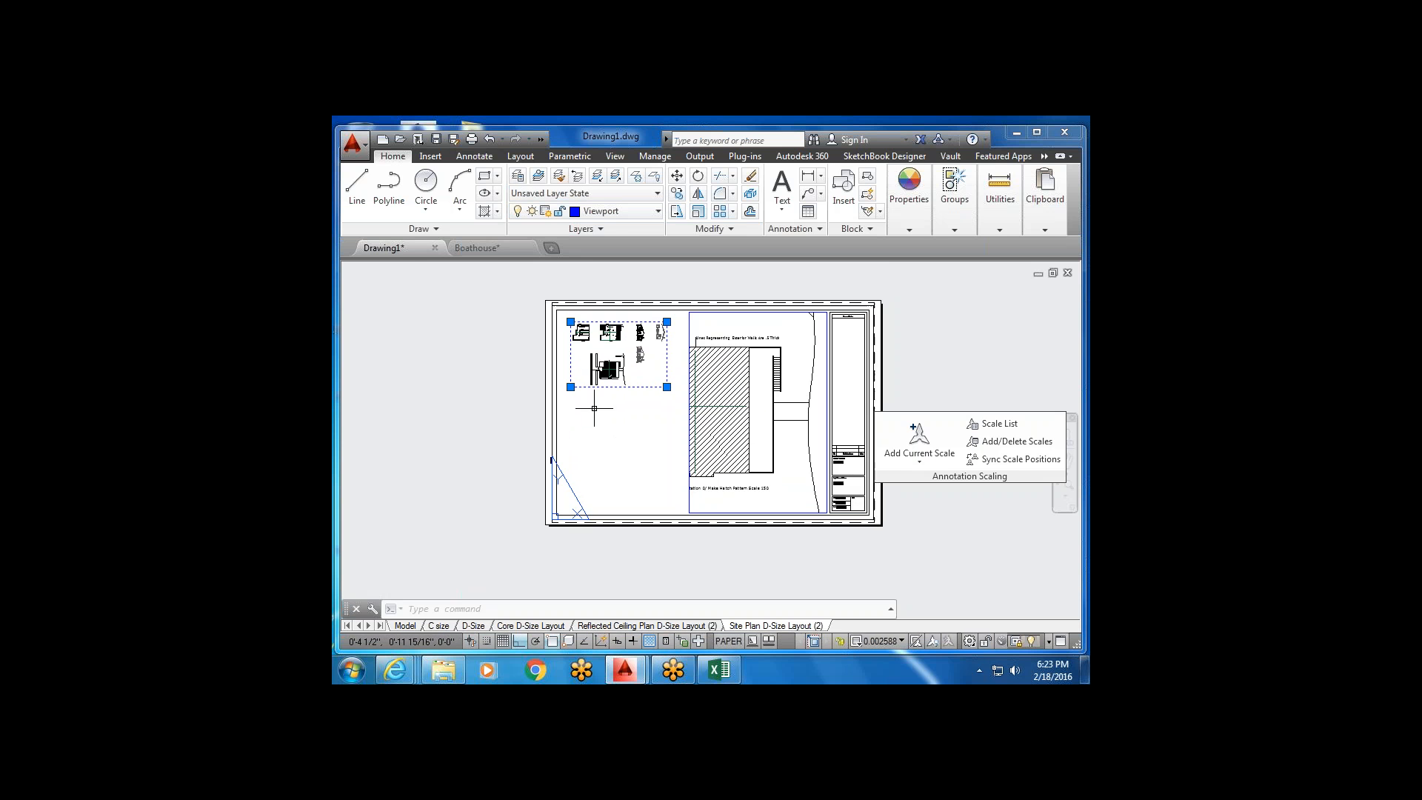
pyautogui.moveTo(696, 398); pyautogui.dragTo(637, 420, button='middle')
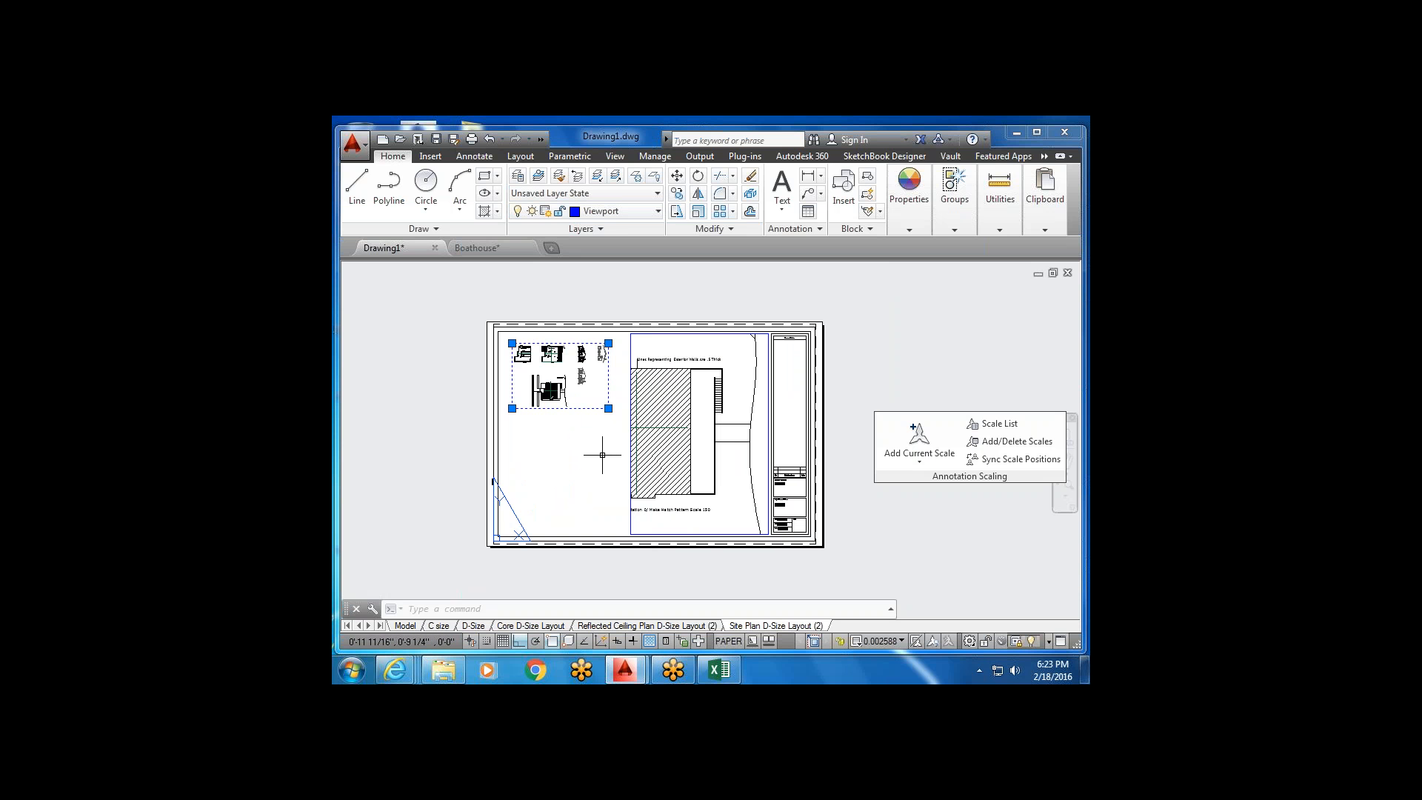
# Switch off the Viewport layer's light bulb in the Layer dropdown to hide viewport borders.
pyautogui.click(658, 212)
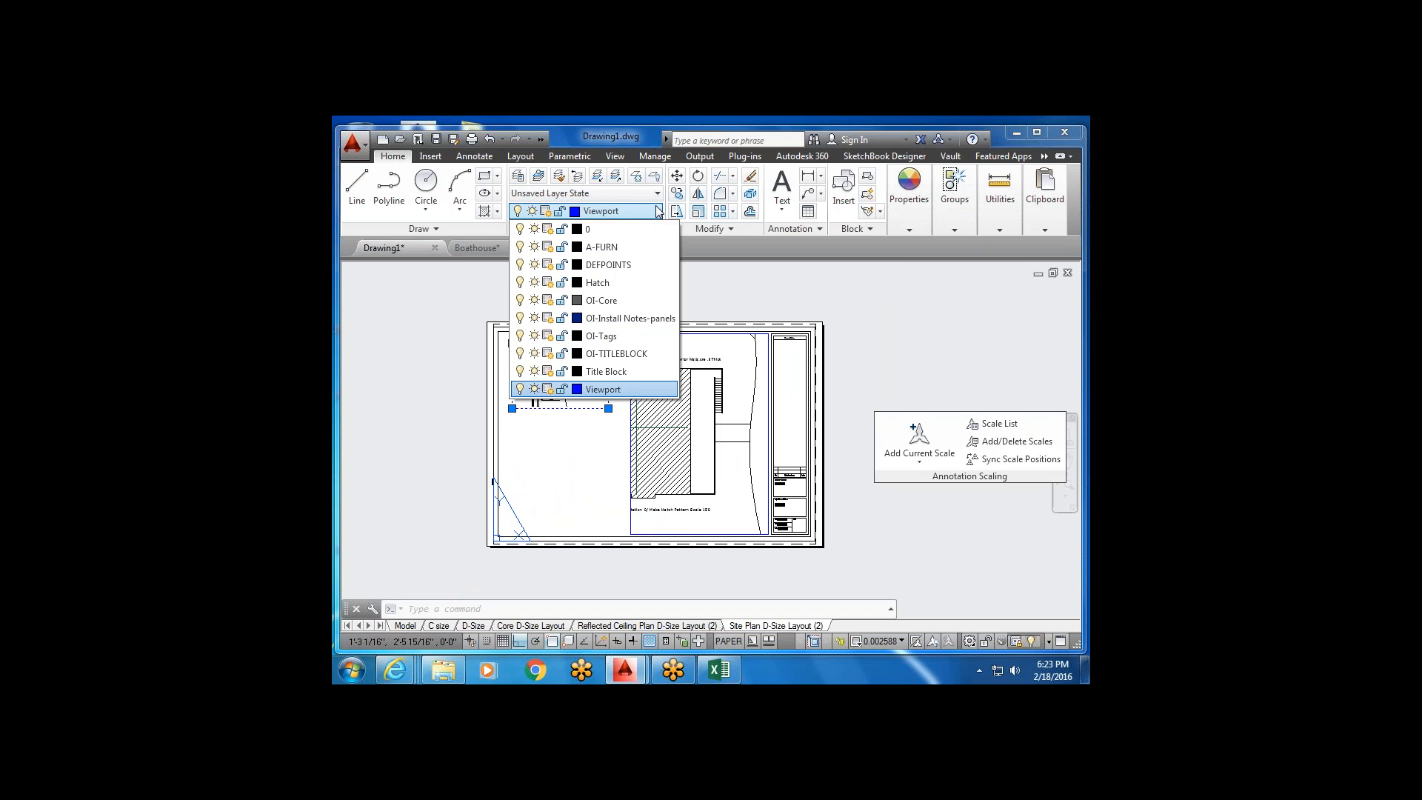
pyautogui.click(520, 389)
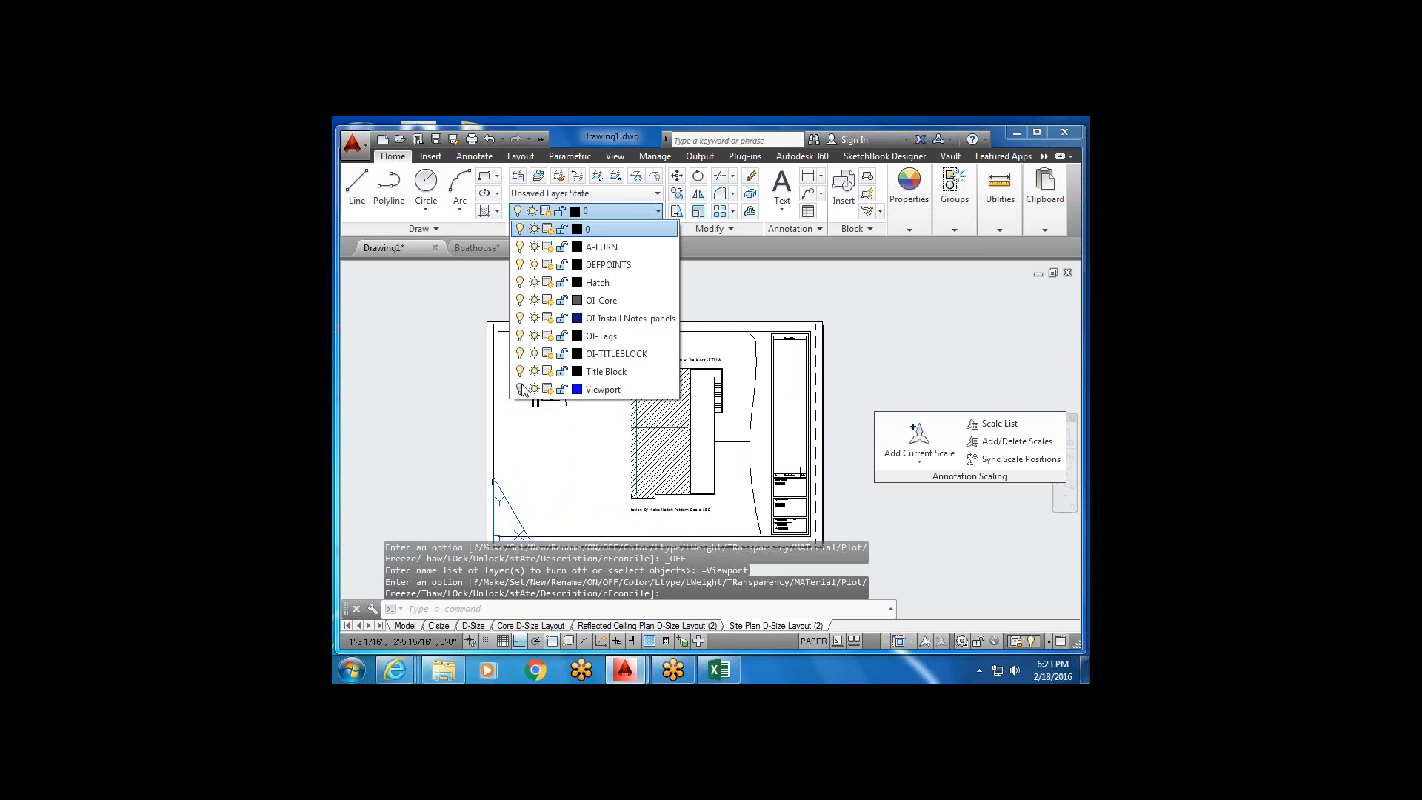
pyautogui.click(605, 478)
pyautogui.moveTo(605, 409); pyautogui.dragTo(639, 371, button='middle')
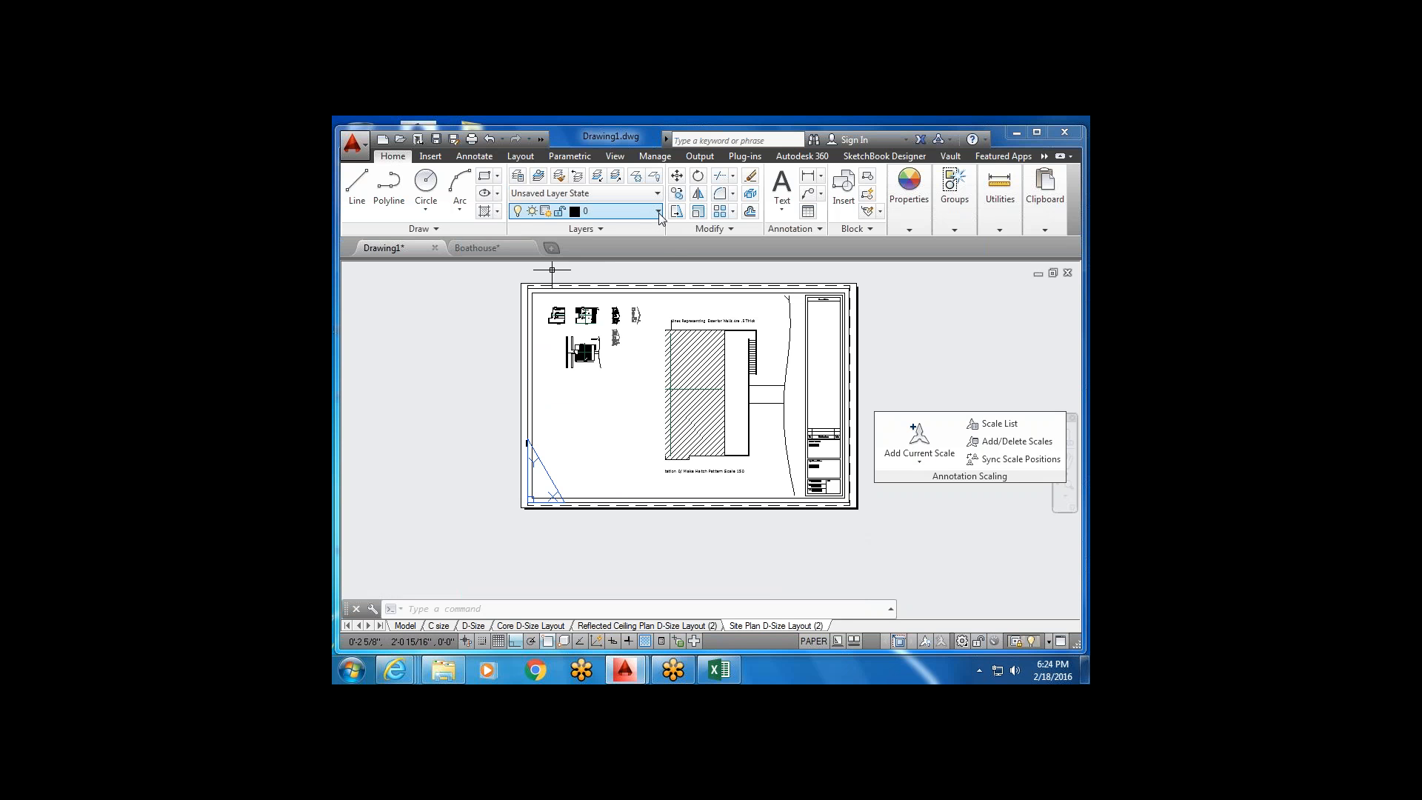
pyautogui.click(622, 211)
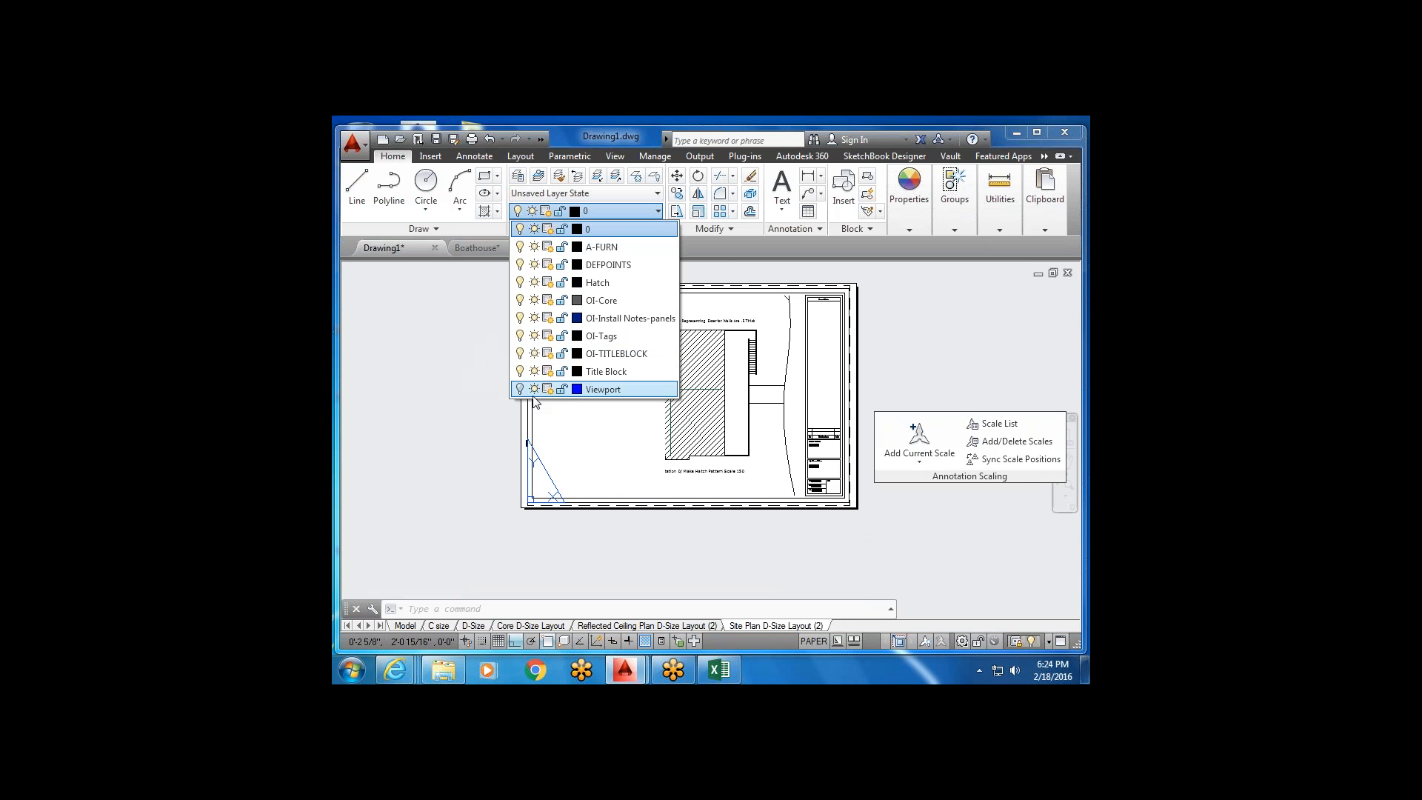
pyautogui.click(591, 476)
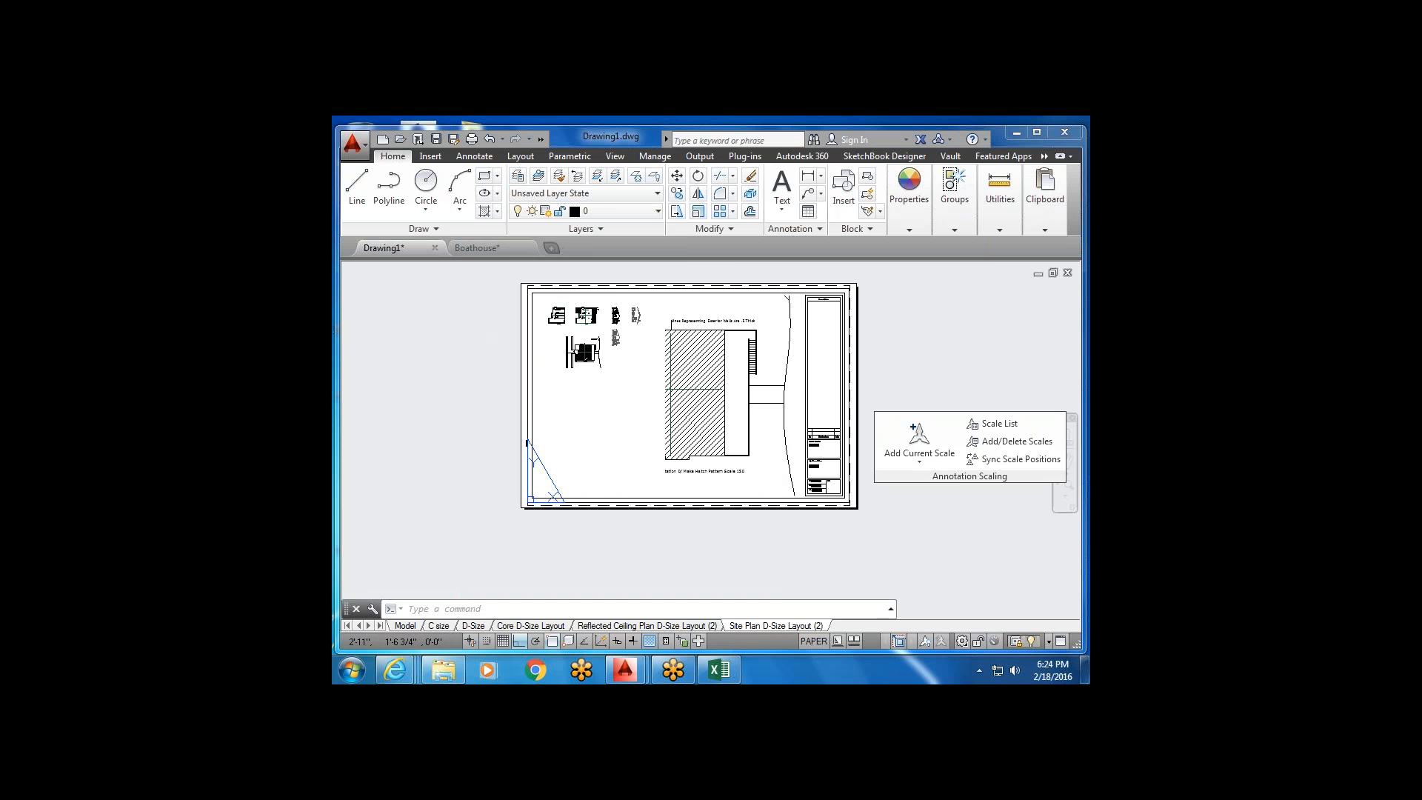
pyautogui.moveTo(433, 625)
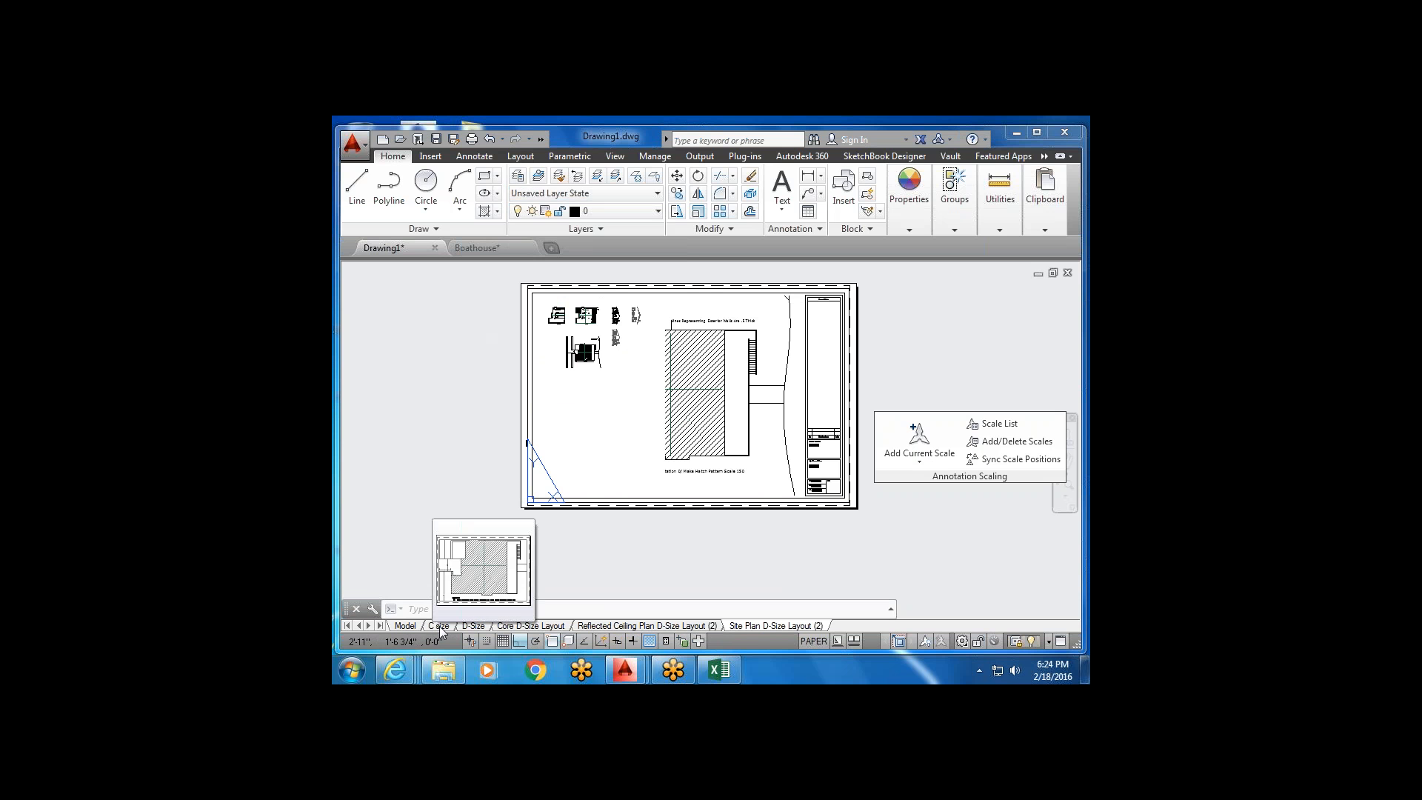
# Rename the C size layout tab with a person's name as a prefix, then open it.
pyautogui.rightClick(440, 628)
pyautogui.click(483, 423)
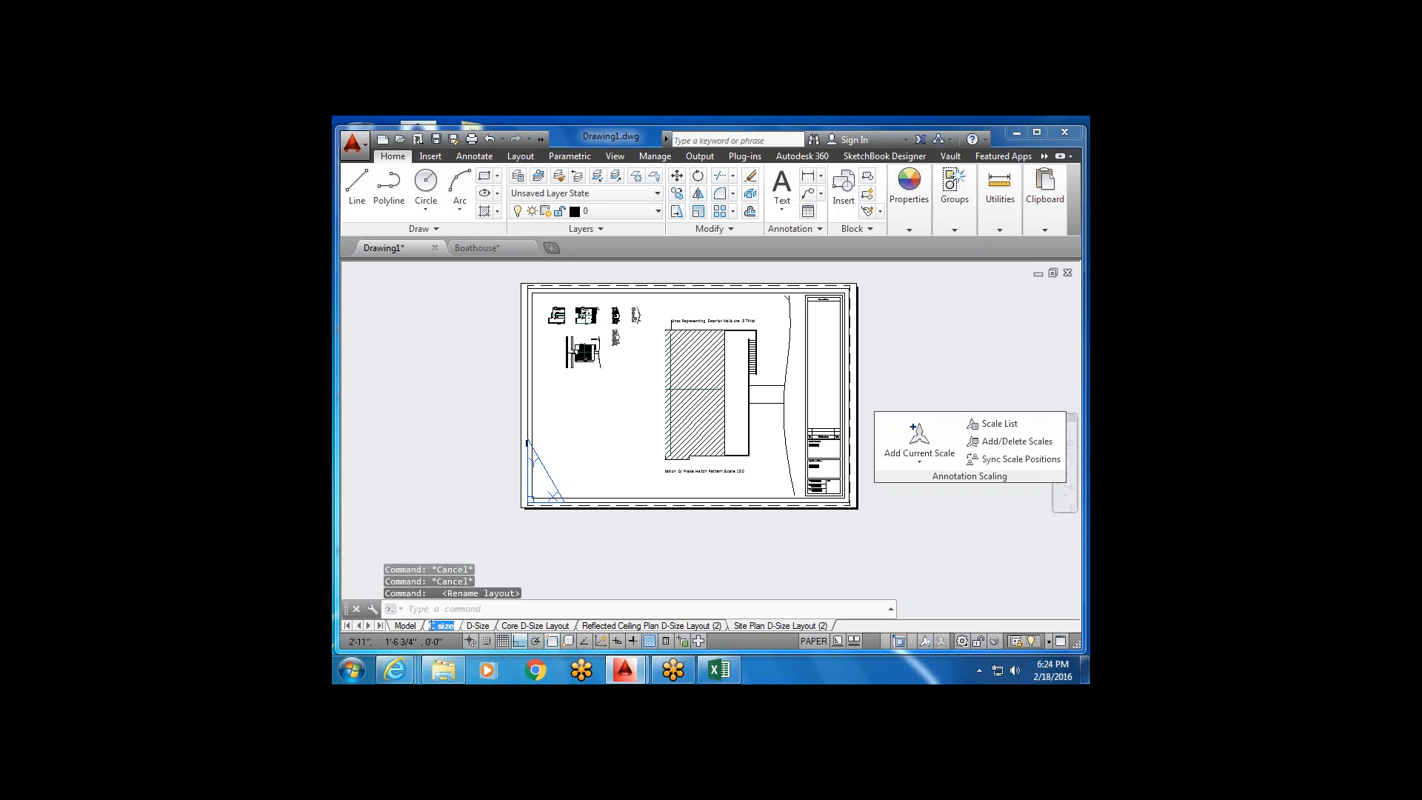
pyautogui.click(432, 625)
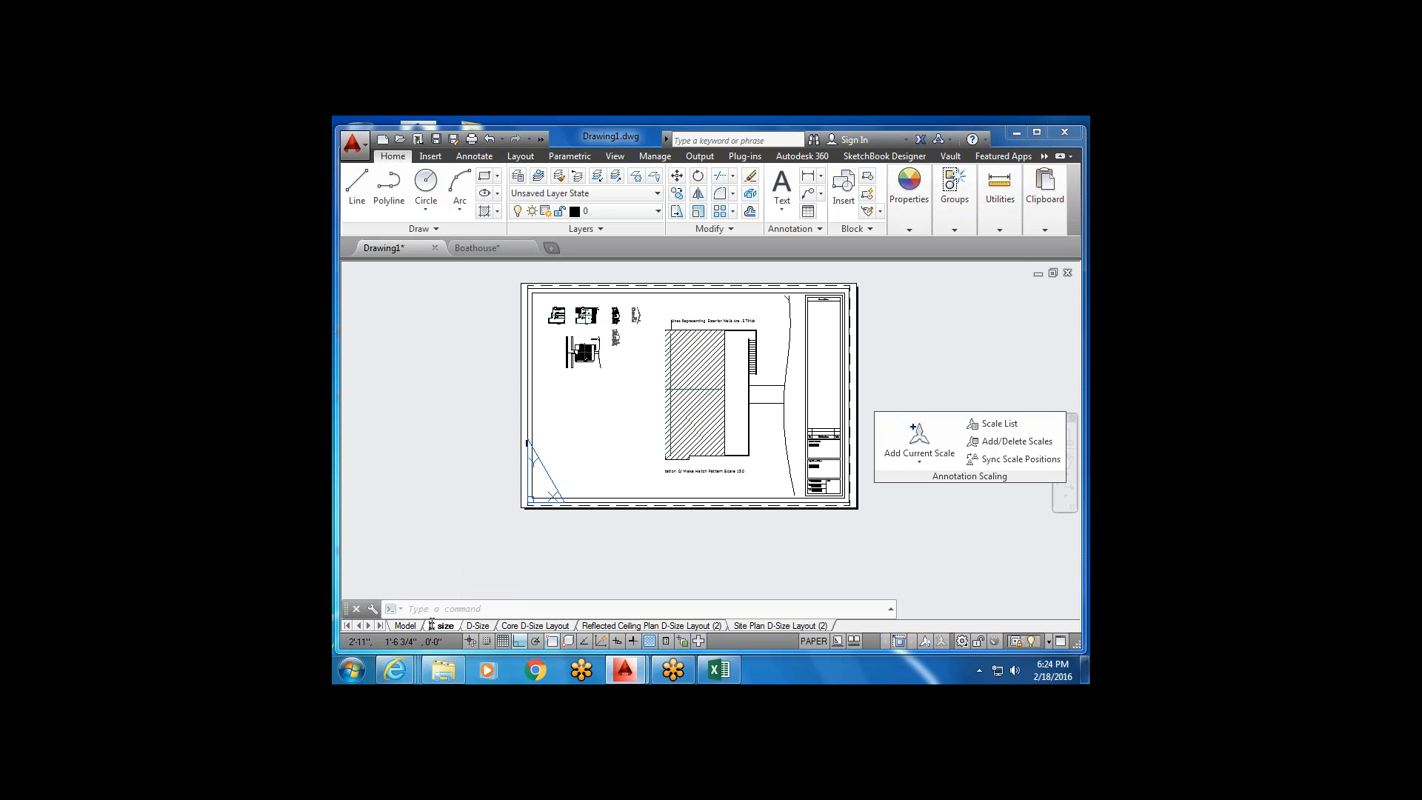
pyautogui.write('Alyson')
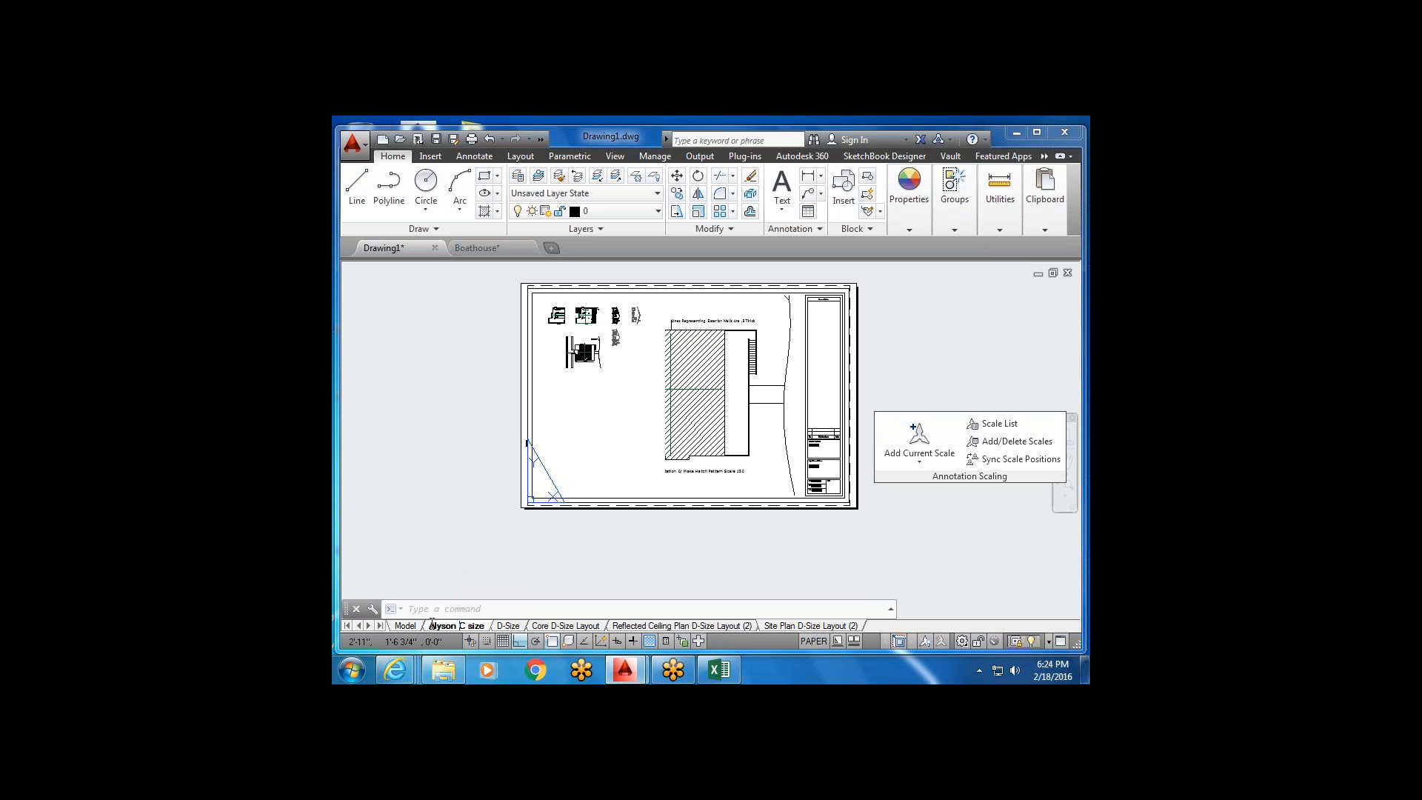
pyautogui.click(474, 550)
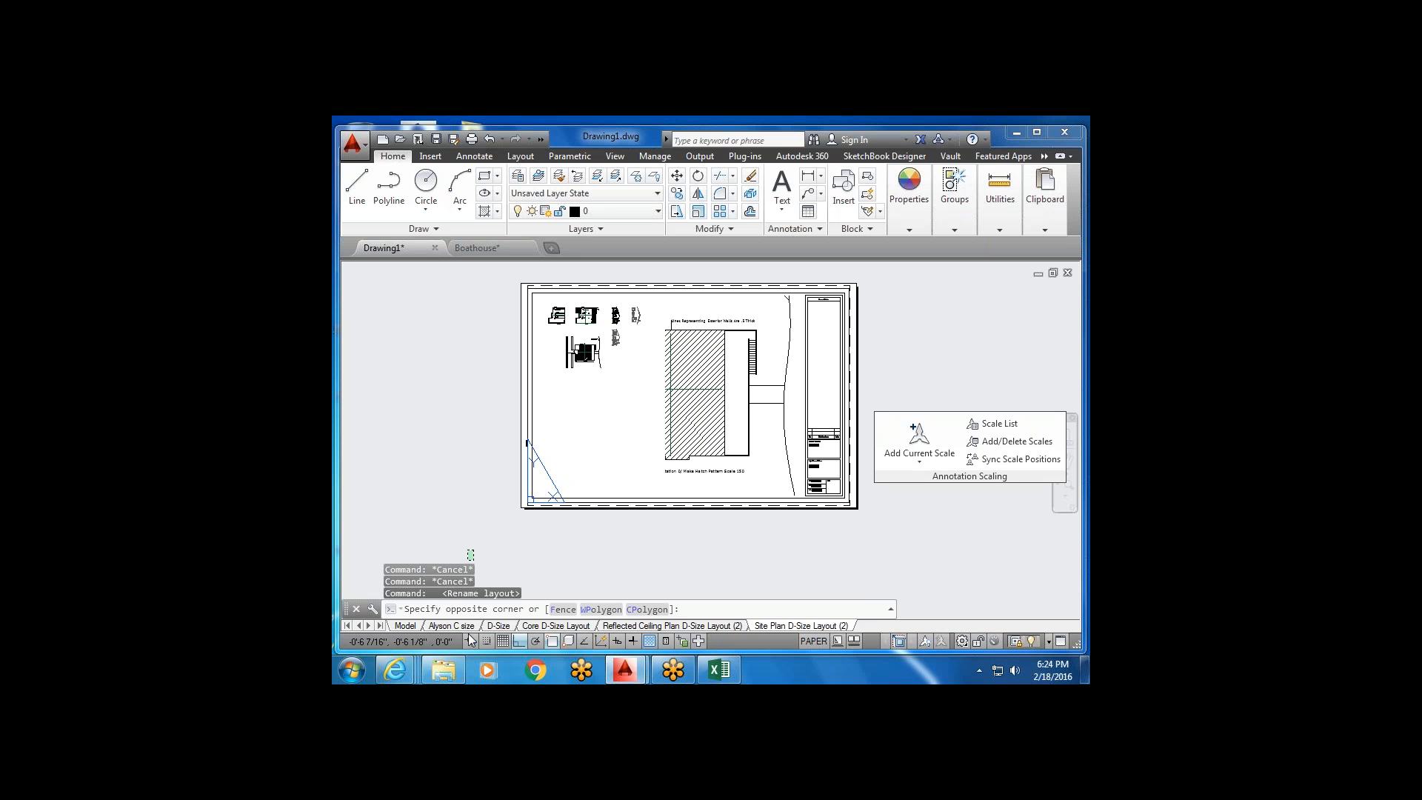
pyautogui.click(490, 528)
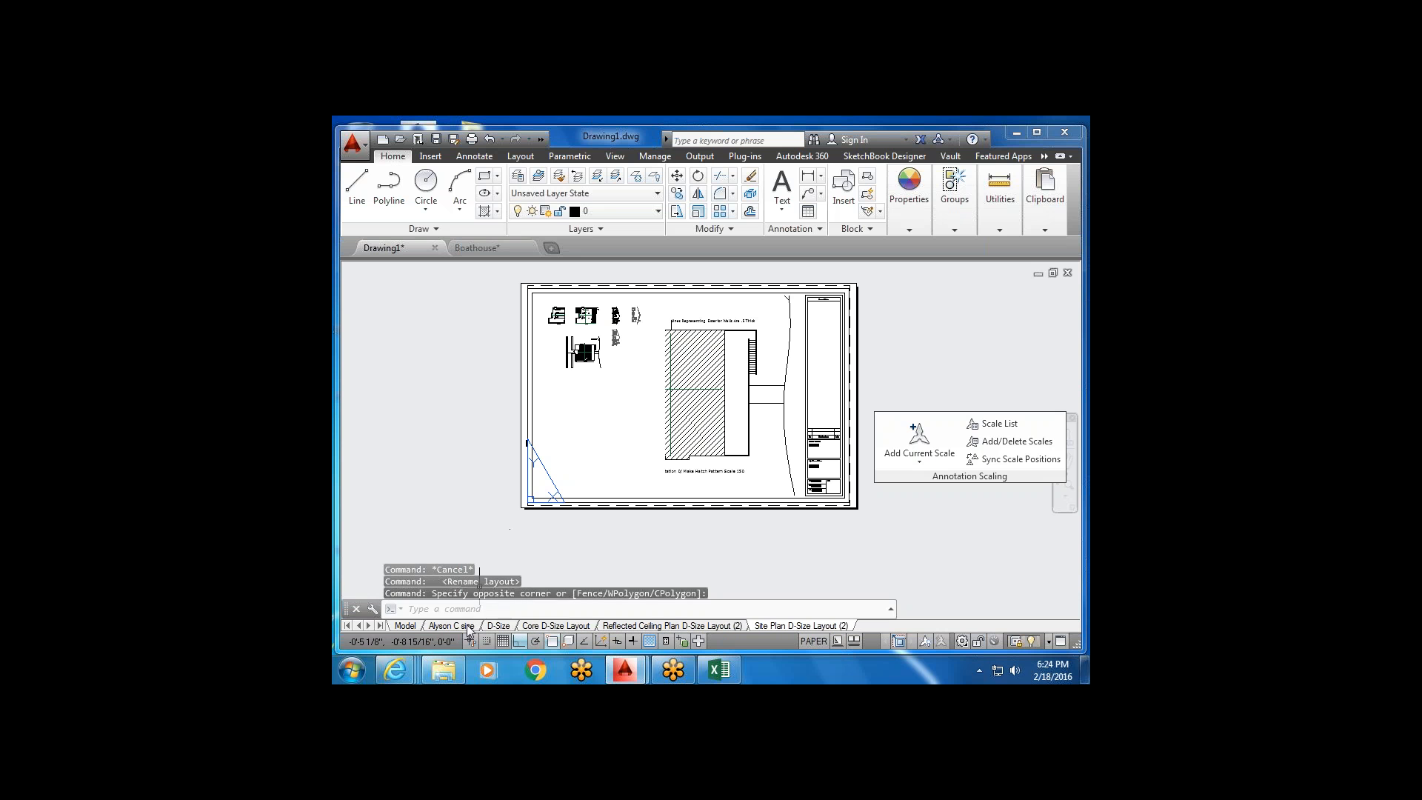
pyautogui.moveTo(467, 628)
pyautogui.click(460, 628)
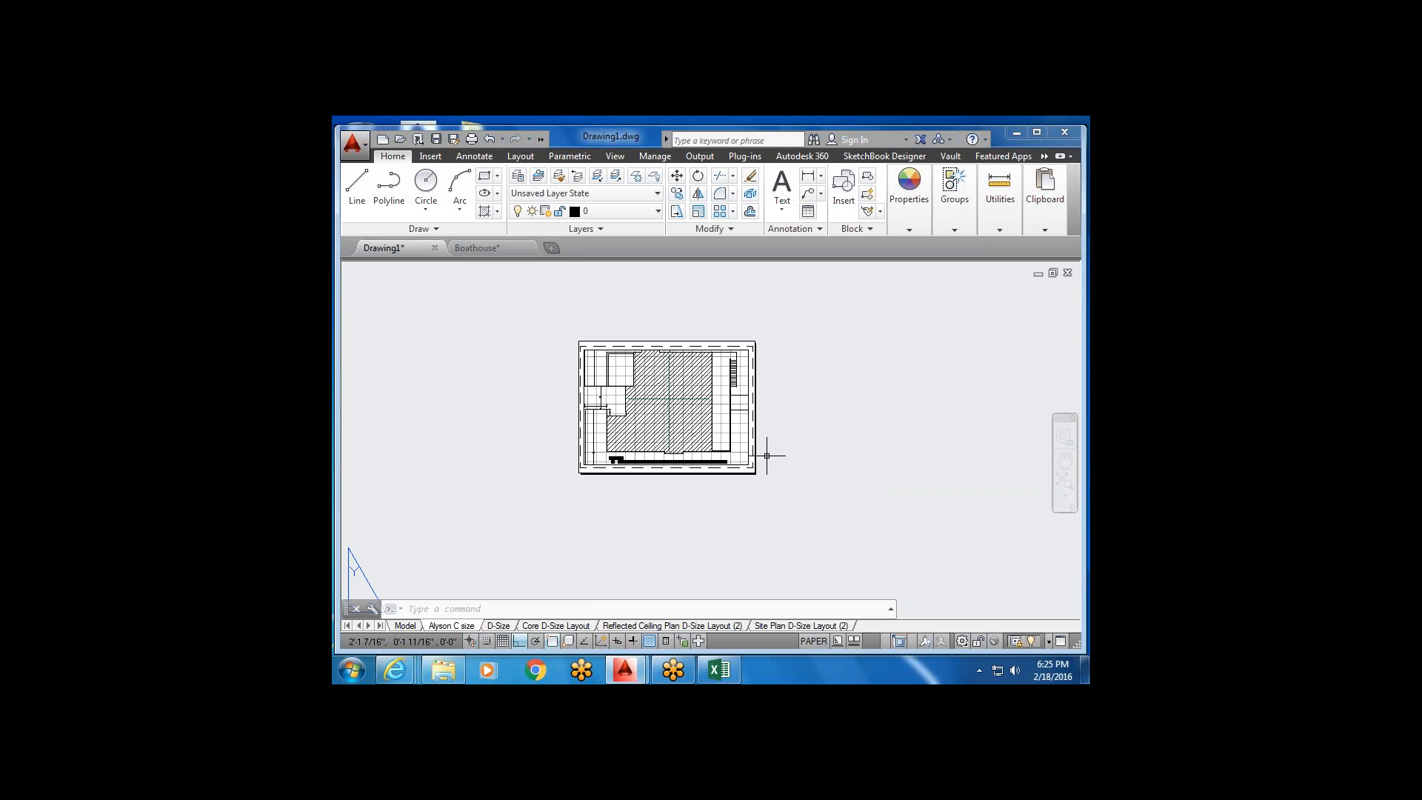
# Return to the Site Plan D-Size Layout (2) sheet with Ctrl+PageDown and pan the sheet.
pyautogui.hotkey('ctrl', 'pagedown')
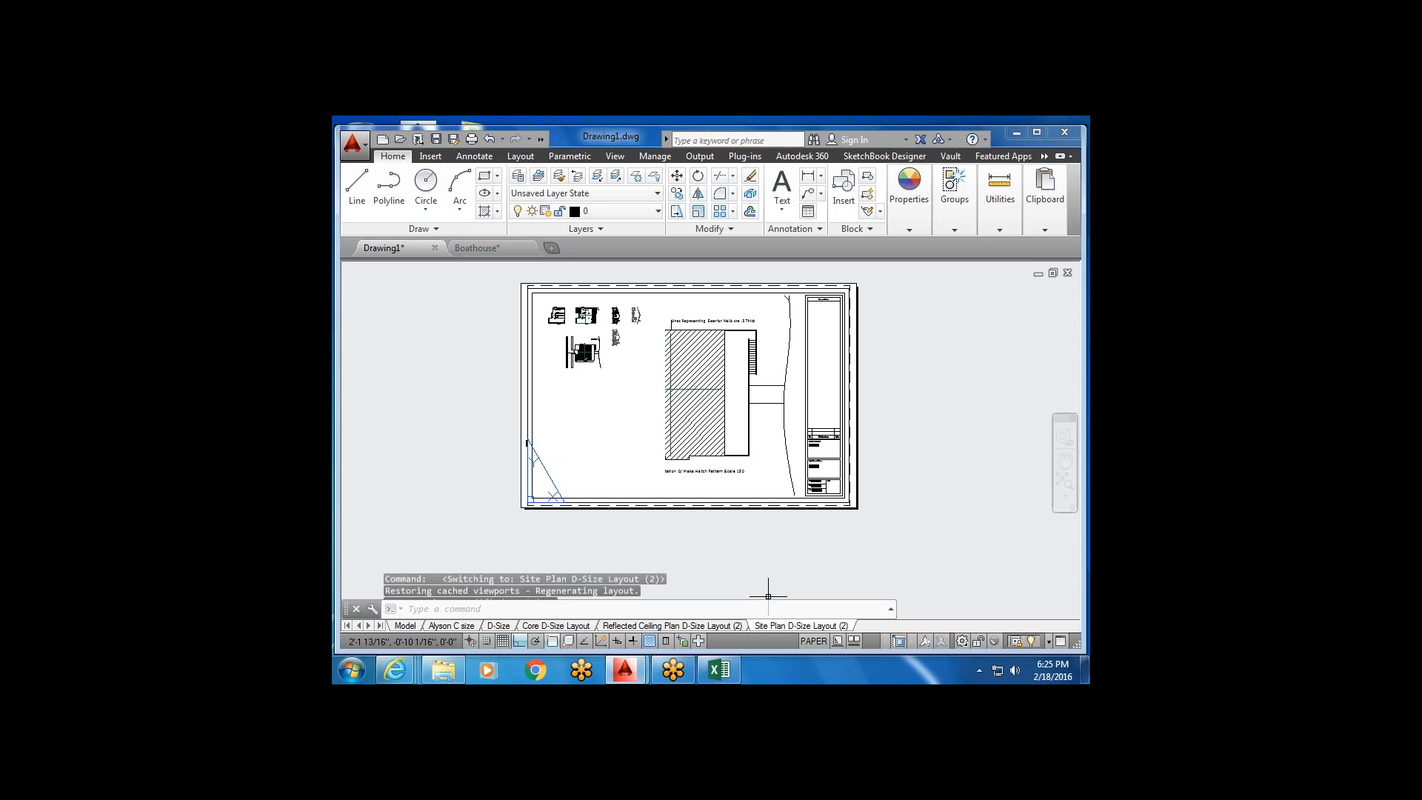
pyautogui.moveTo(690, 431); pyautogui.dragTo(642, 434, button='middle')
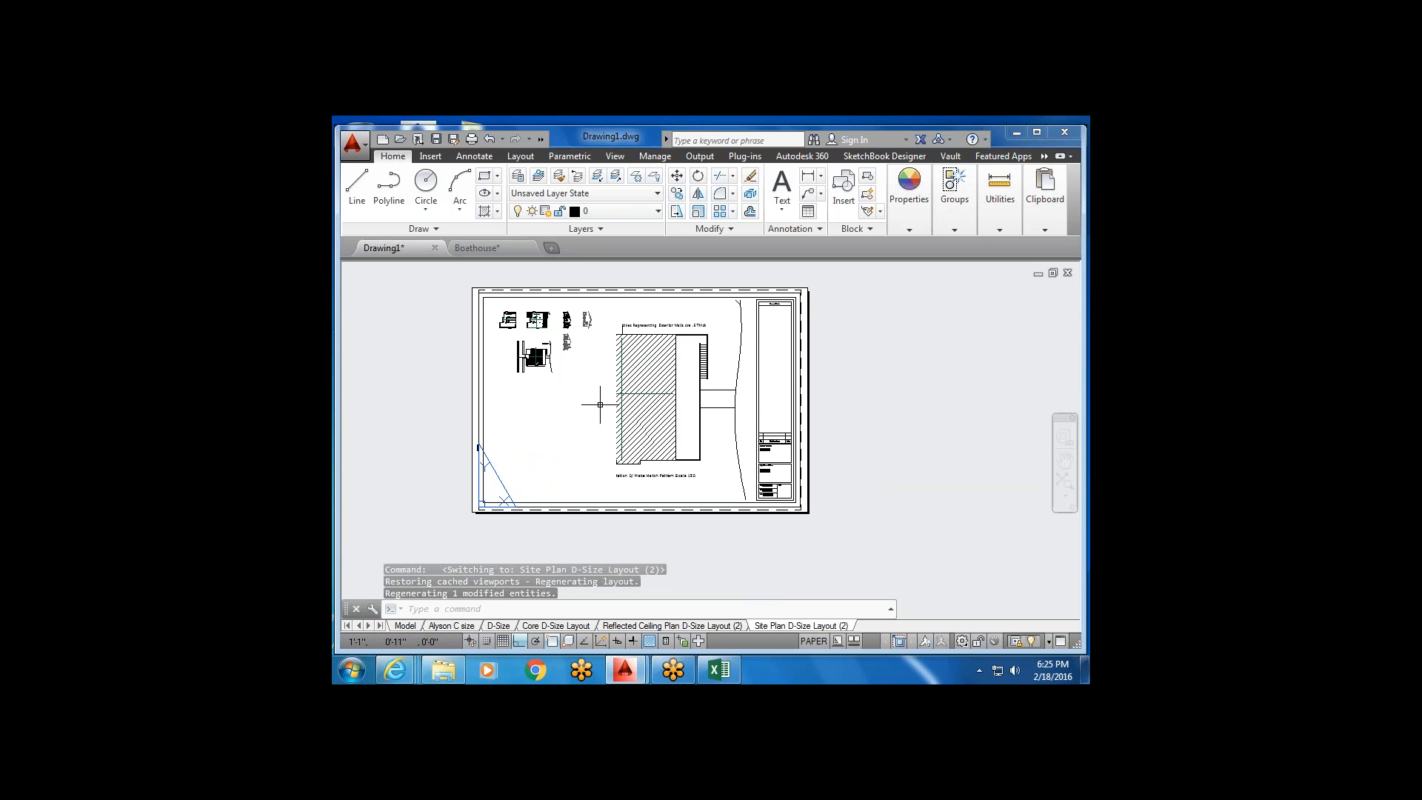
pyautogui.scroll(2, 597, 403)
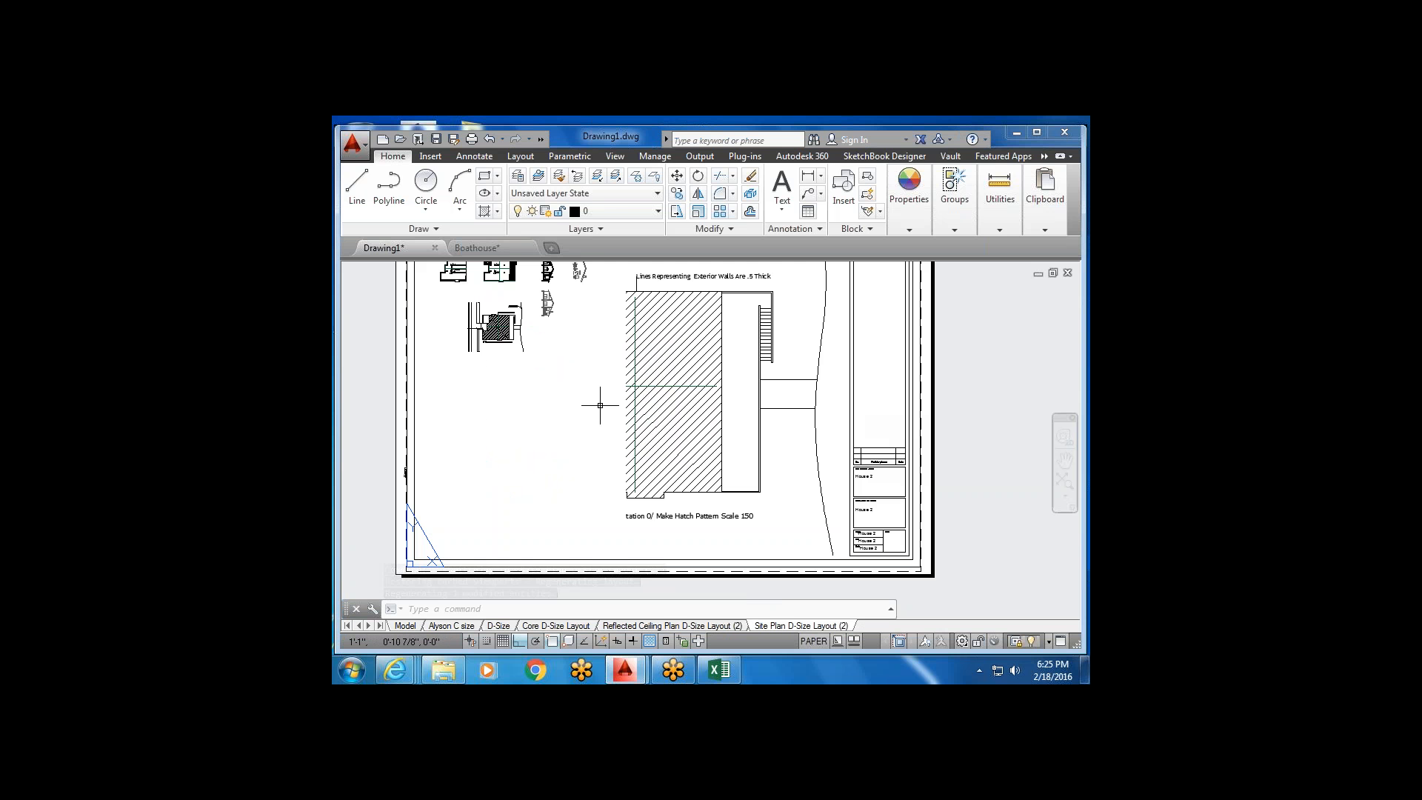
pyautogui.scroll(-2, 600, 405)
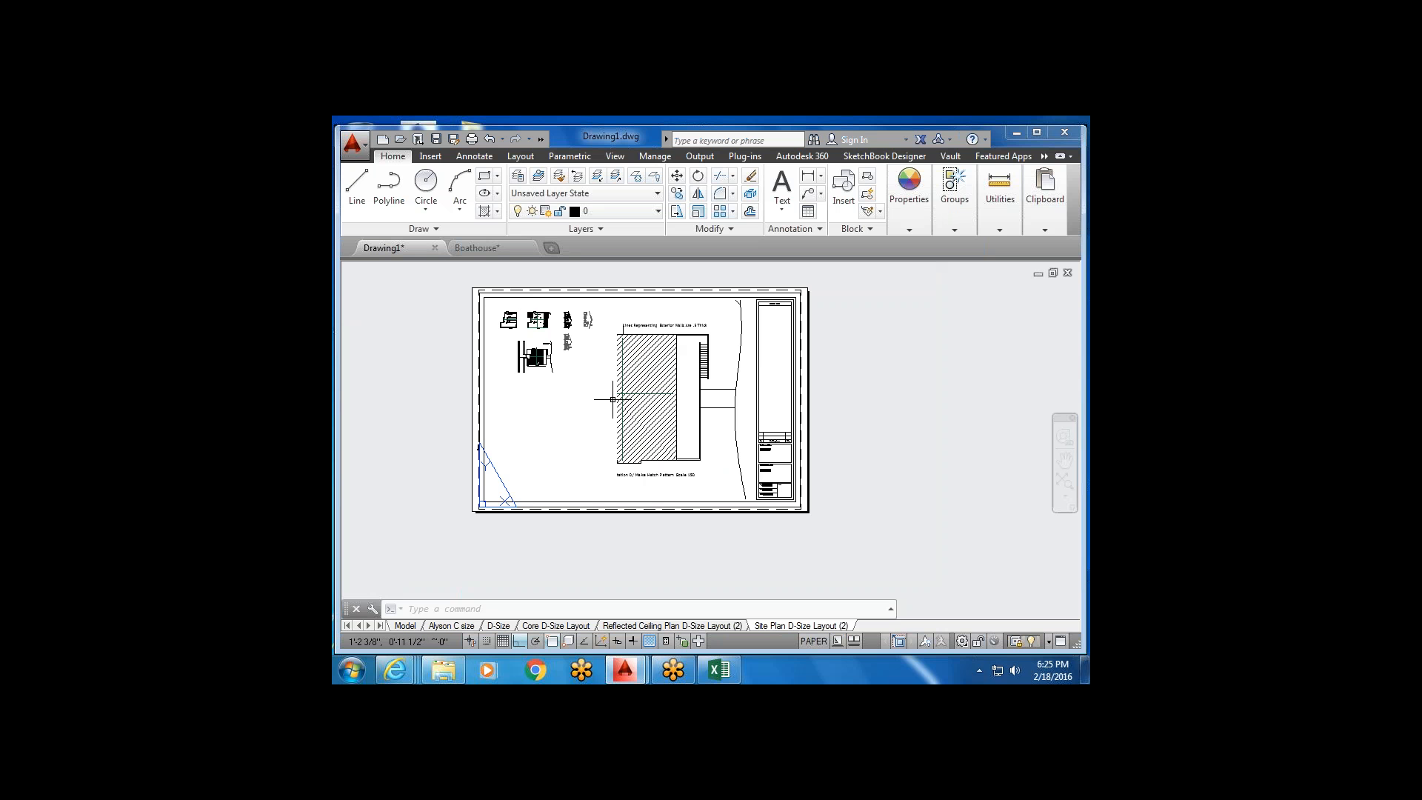
pyautogui.click(624, 220)
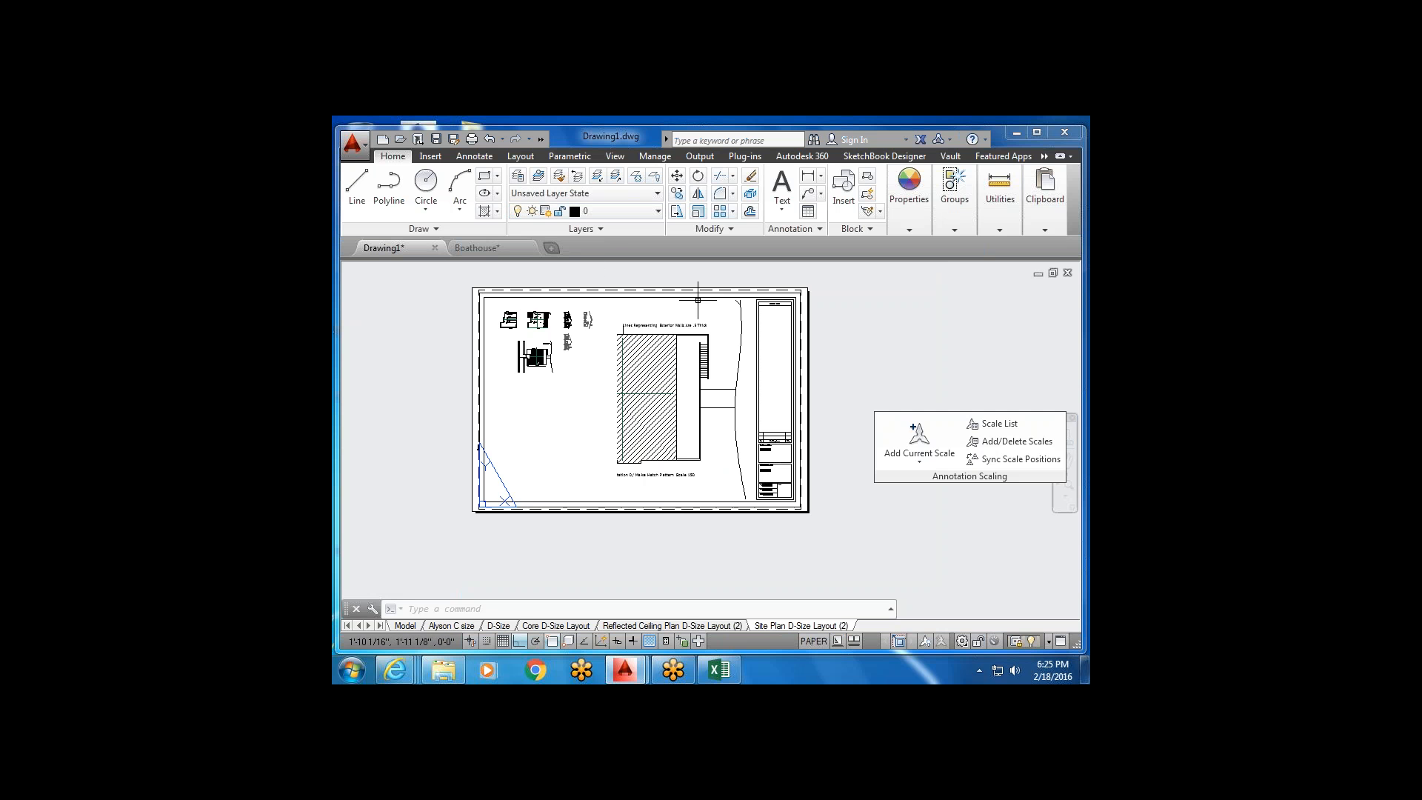
pyautogui.click(659, 210)
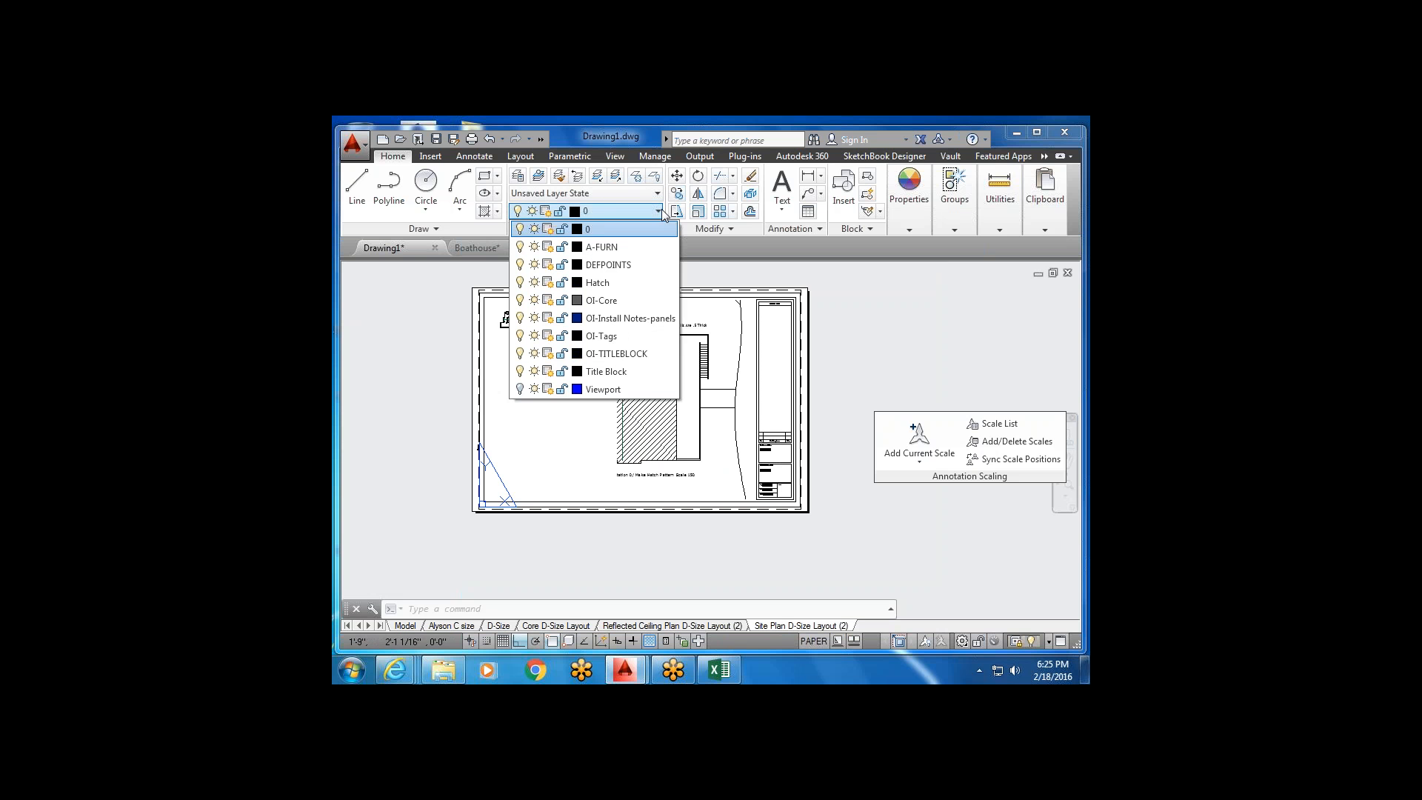
pyautogui.click(659, 211)
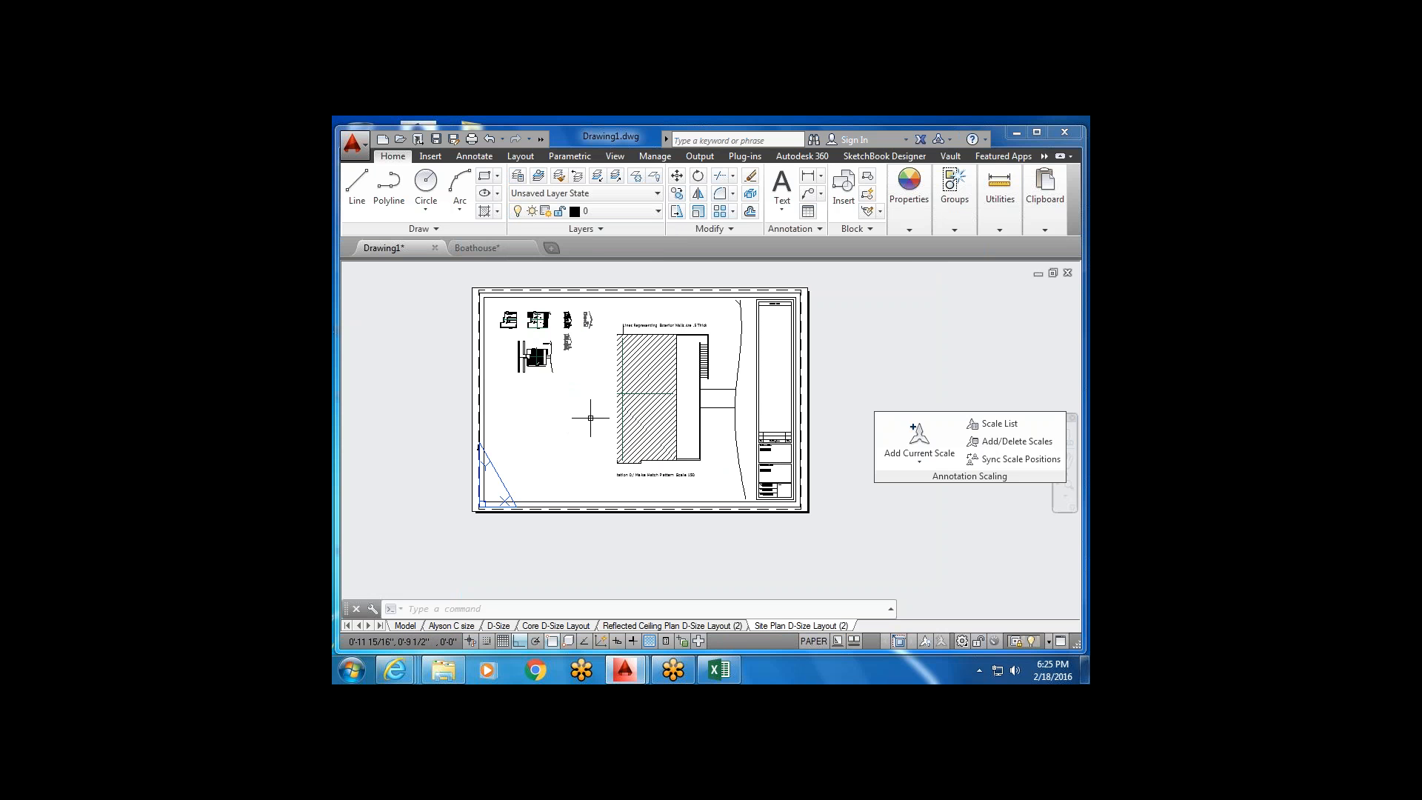
# Pan the drawing inside the left viewport's model space, then go back to paper space.
pyautogui.click(805, 643)
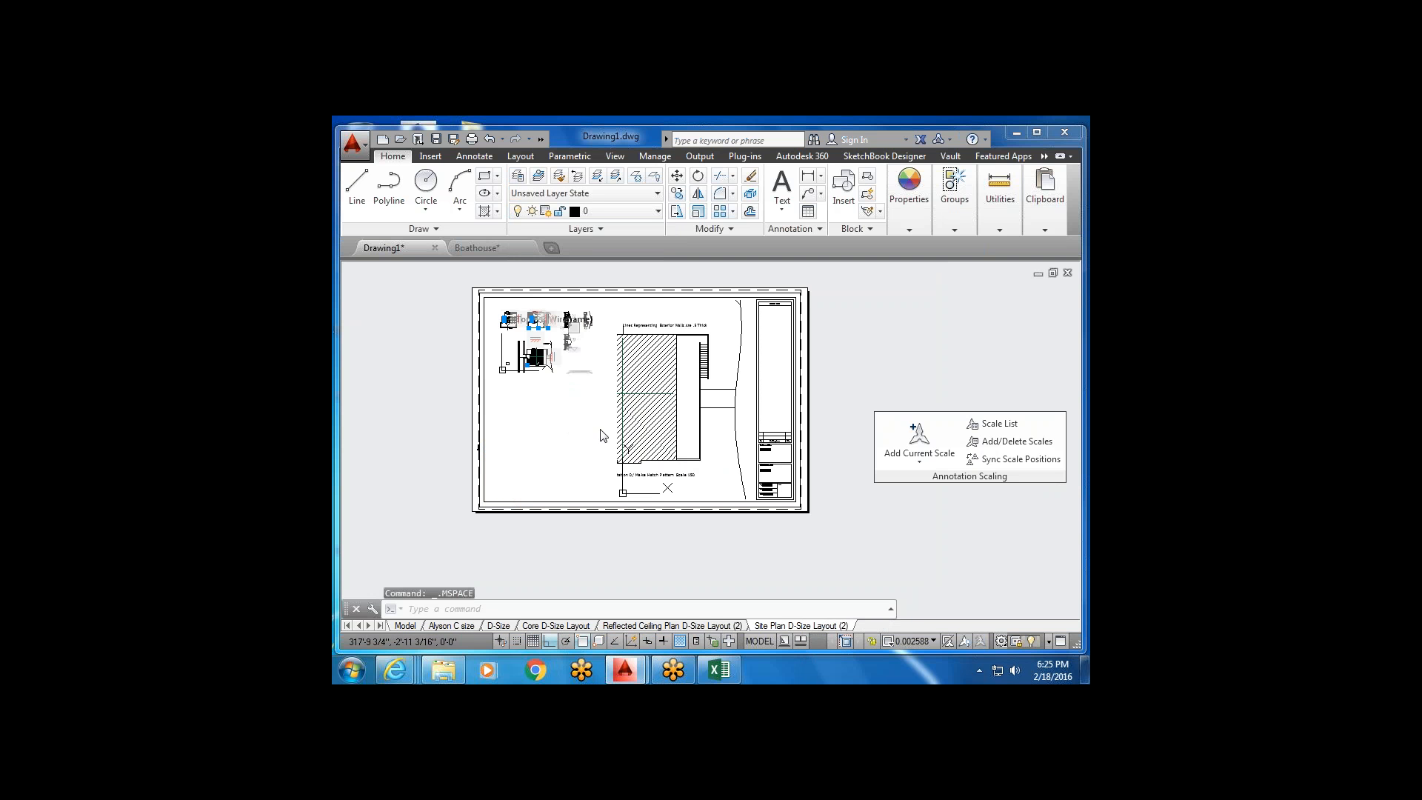
pyautogui.moveTo(601, 424)
pyautogui.mouseDown(button='middle')
pyautogui.moveTo(635, 421)
pyautogui.moveTo(608, 428)
pyautogui.mouseUp(button='middle')
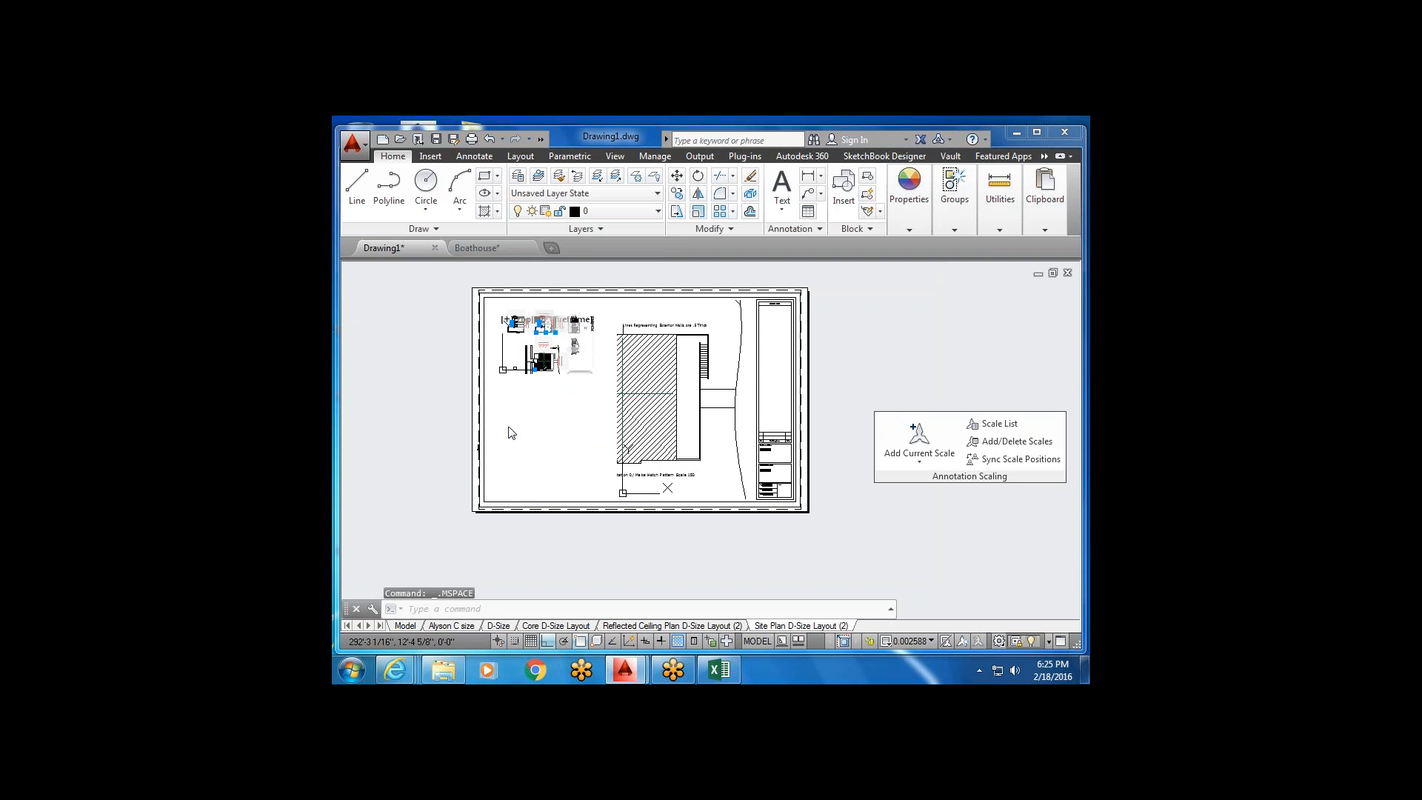
pyautogui.doubleClick(556, 455)
pyautogui.scroll(2, 533, 352)
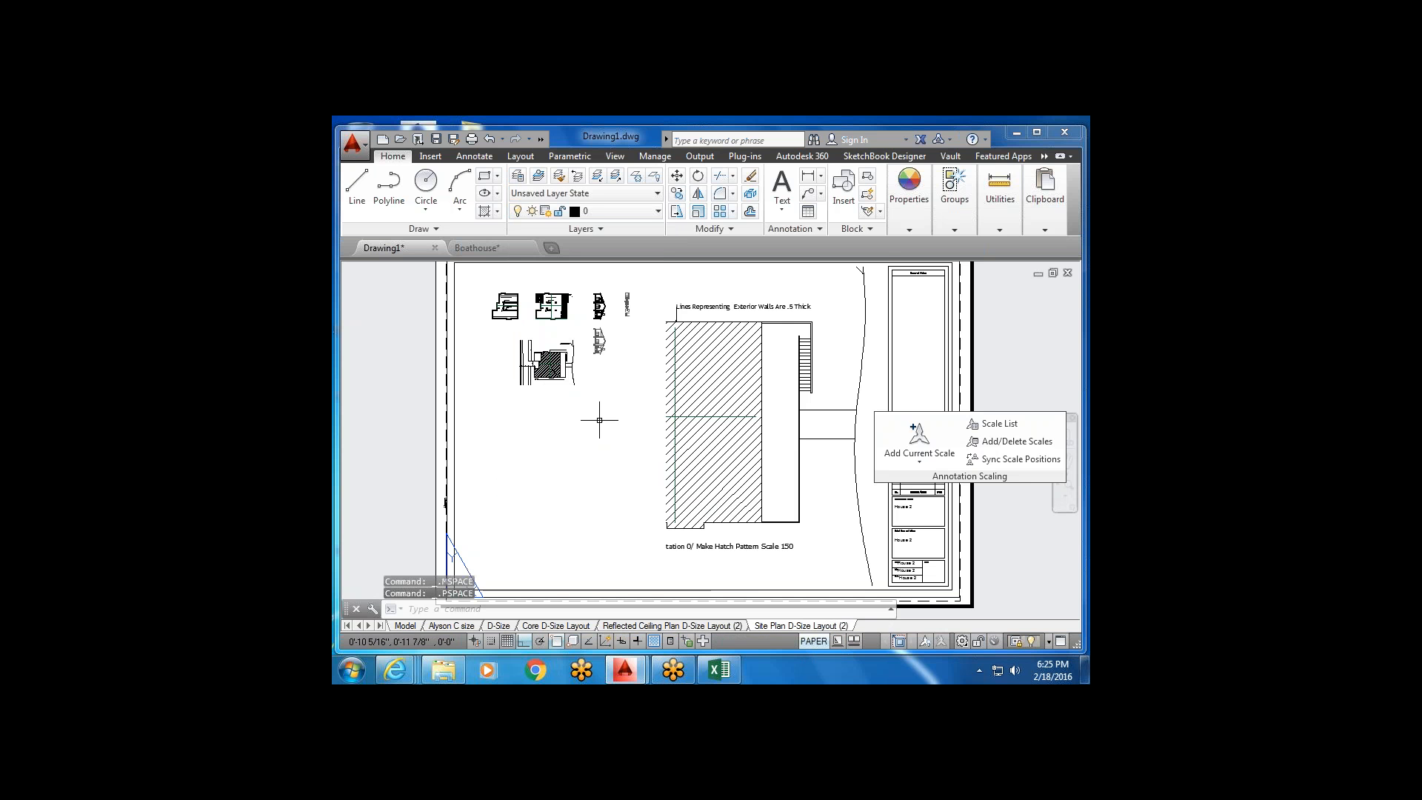
pyautogui.click(599, 420)
pyautogui.click(568, 354)
pyautogui.doubleClick(569, 341)
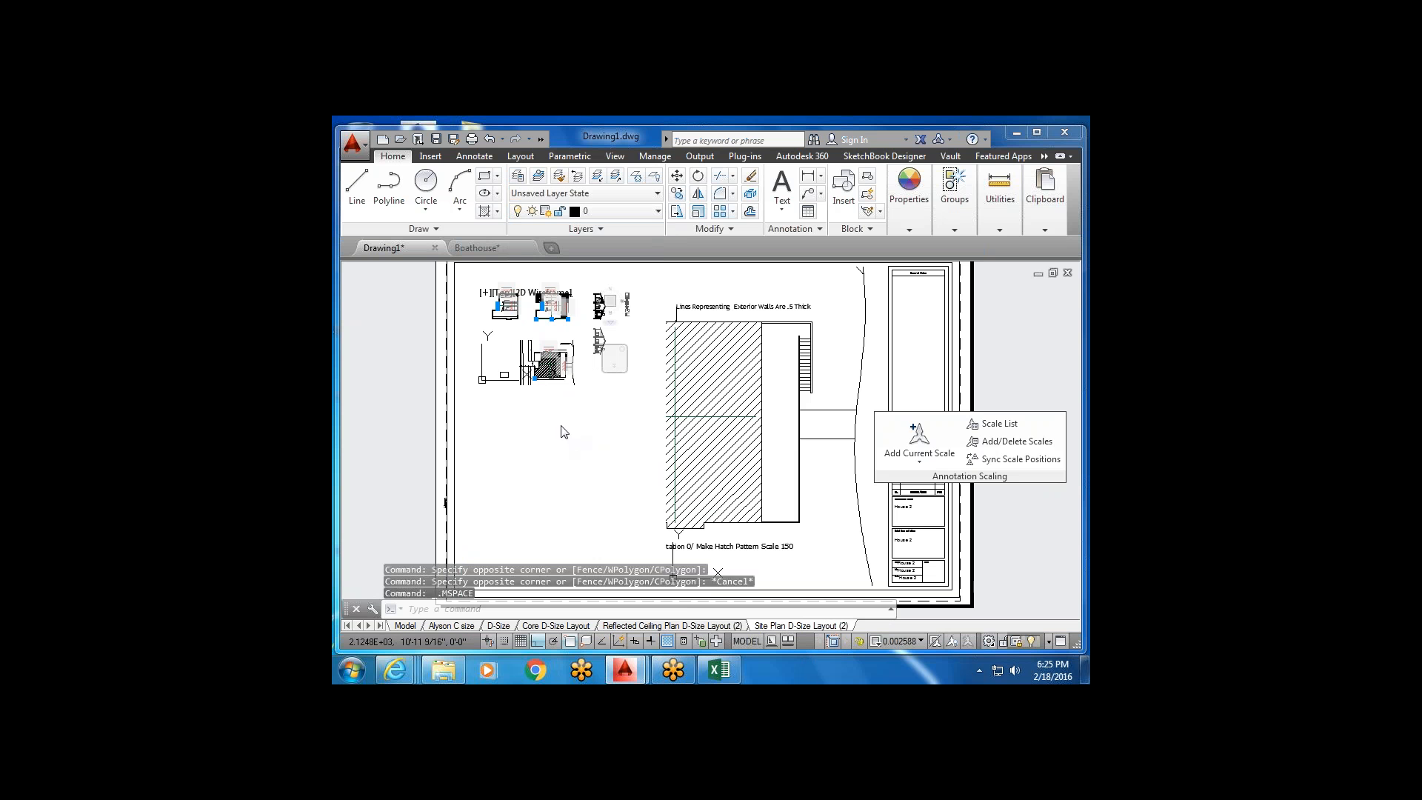
pyautogui.press('Escape')
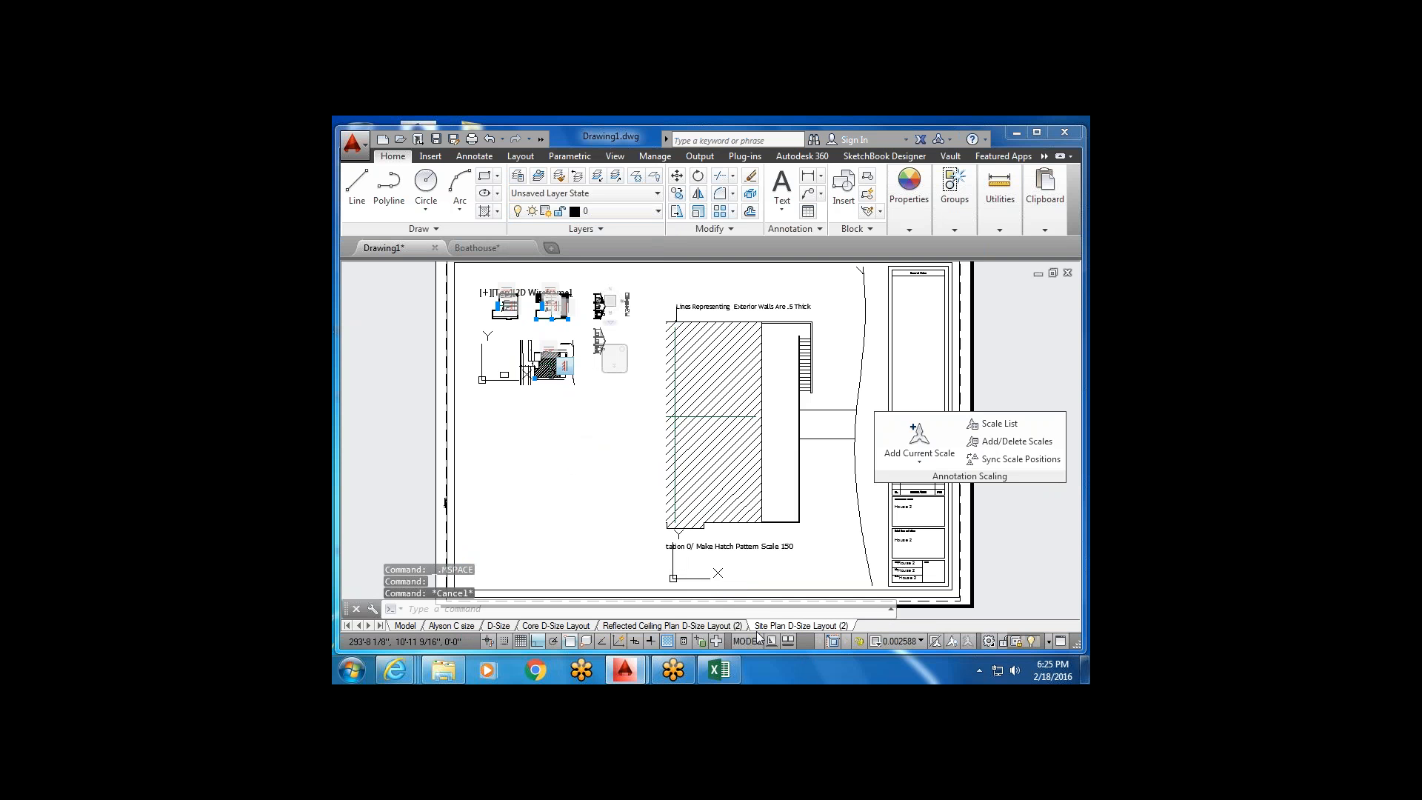
pyautogui.doubleClick(717, 593)
# Turn the Viewport layer back on from the Layer dropdown.
pyautogui.click(655, 213)
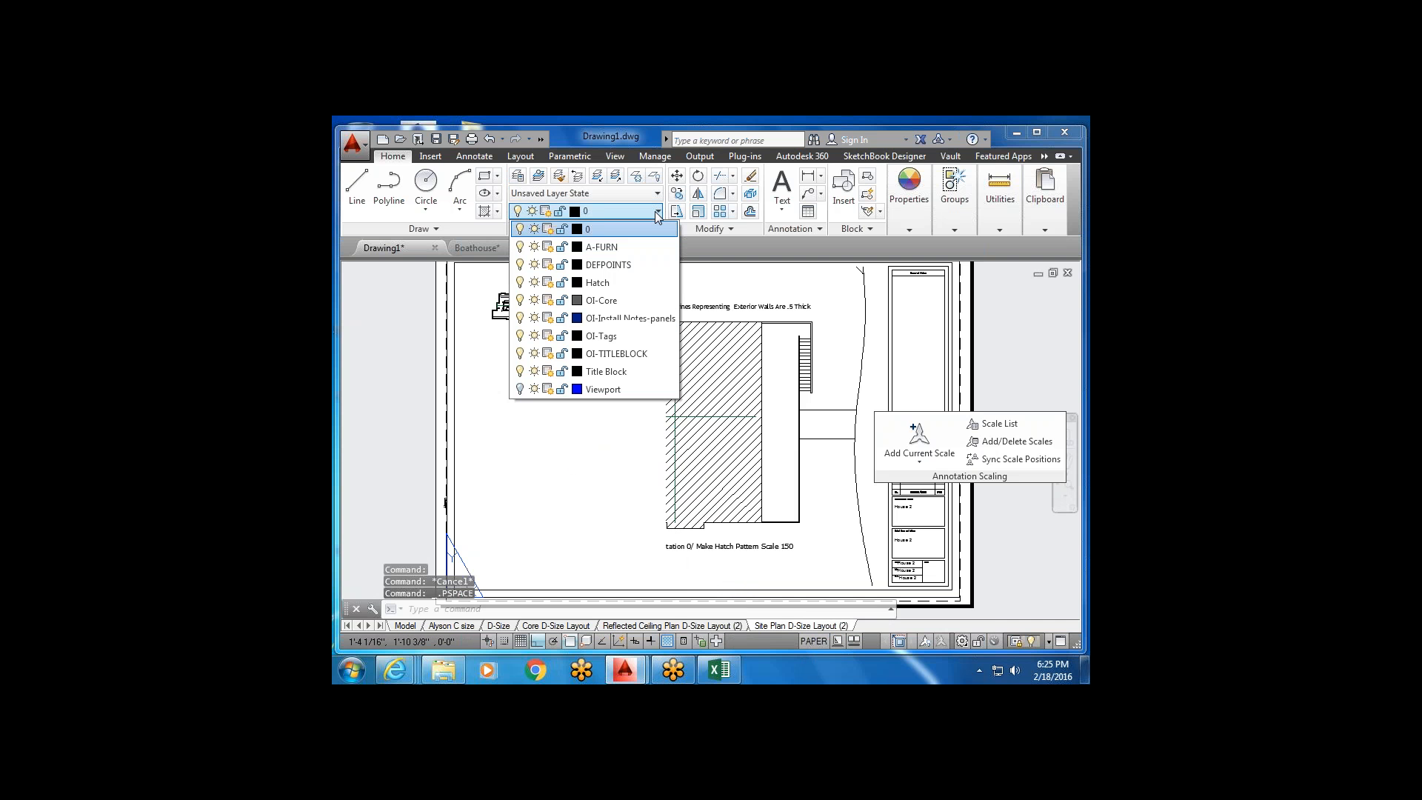
pyautogui.click(520, 390)
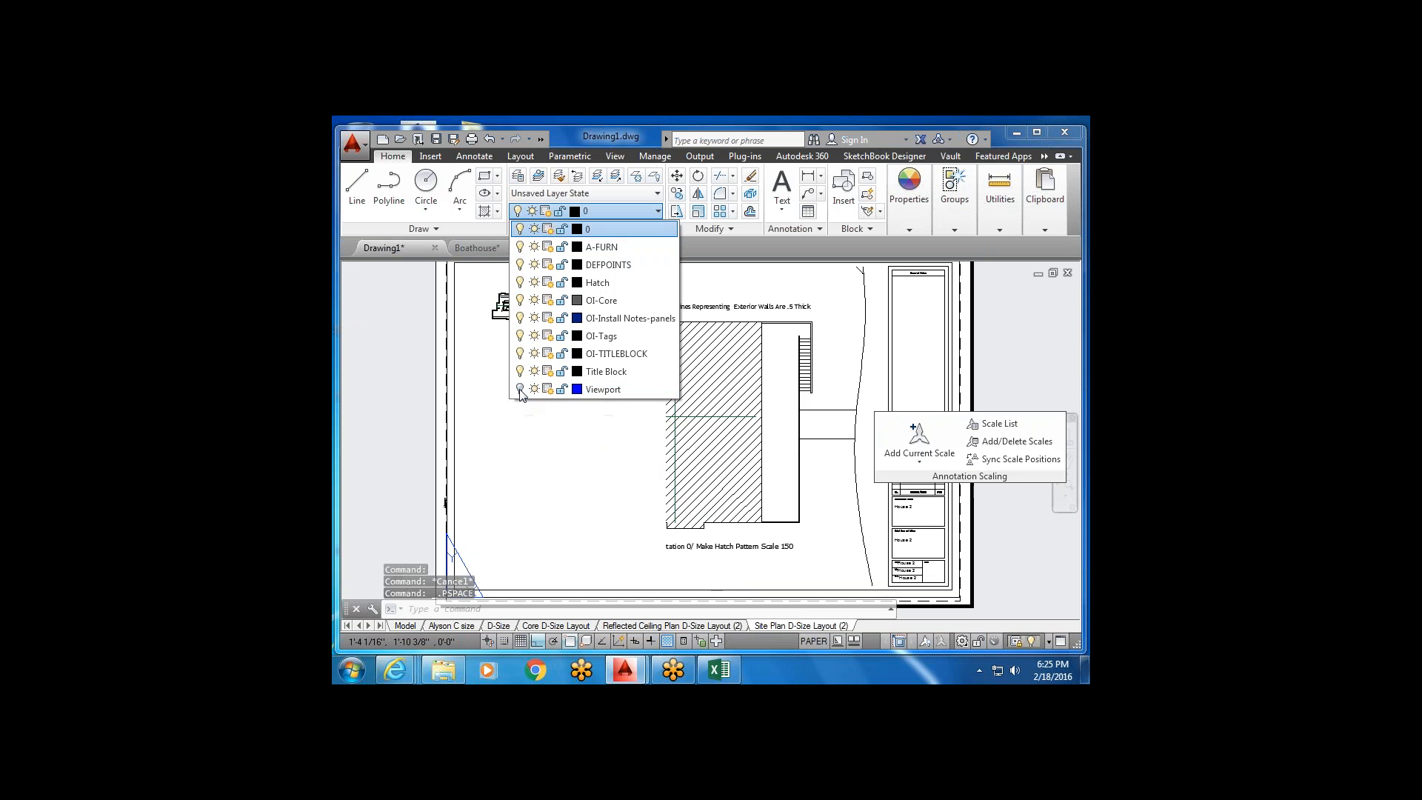
pyautogui.click(594, 454)
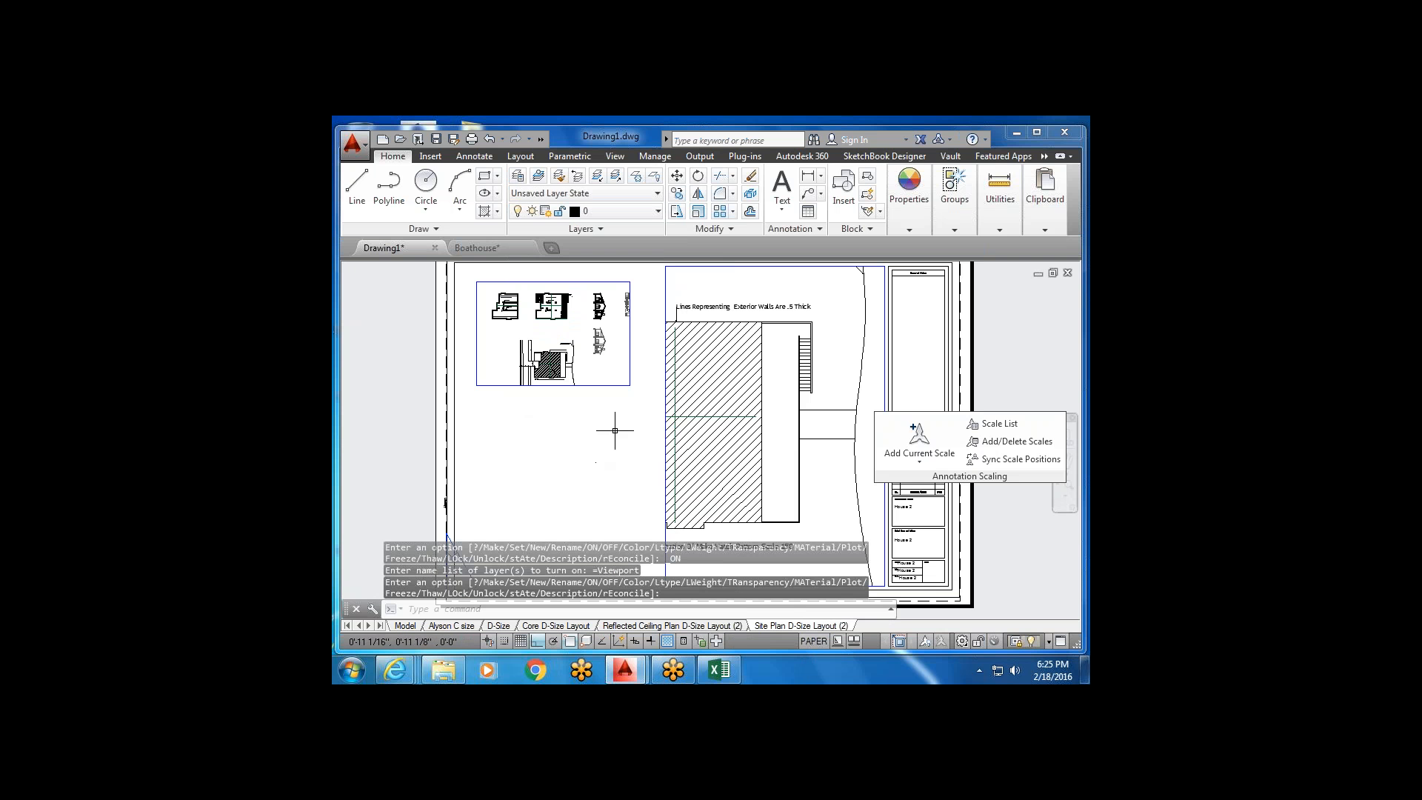
pyautogui.scroll(-2, 631, 422)
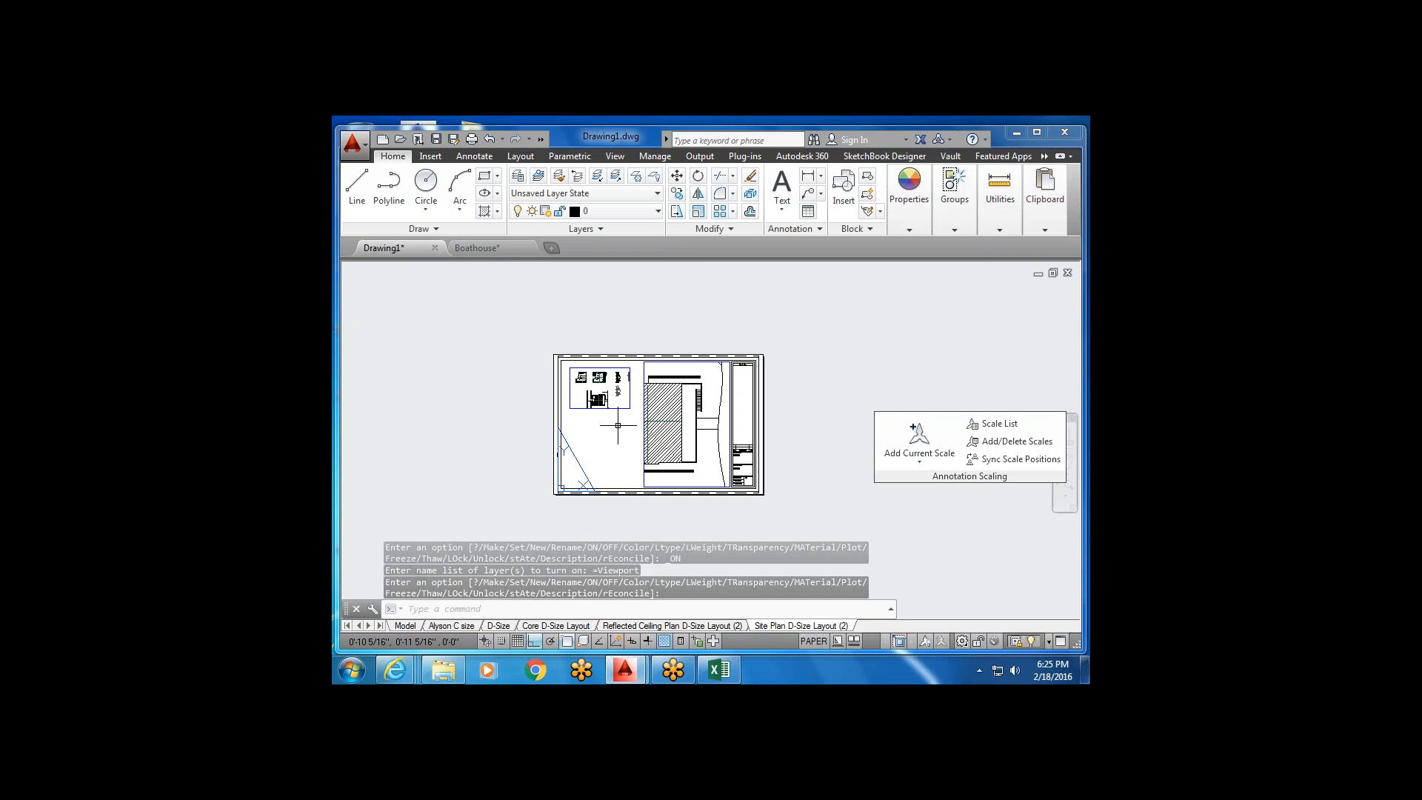
pyautogui.scroll(2, 594, 416)
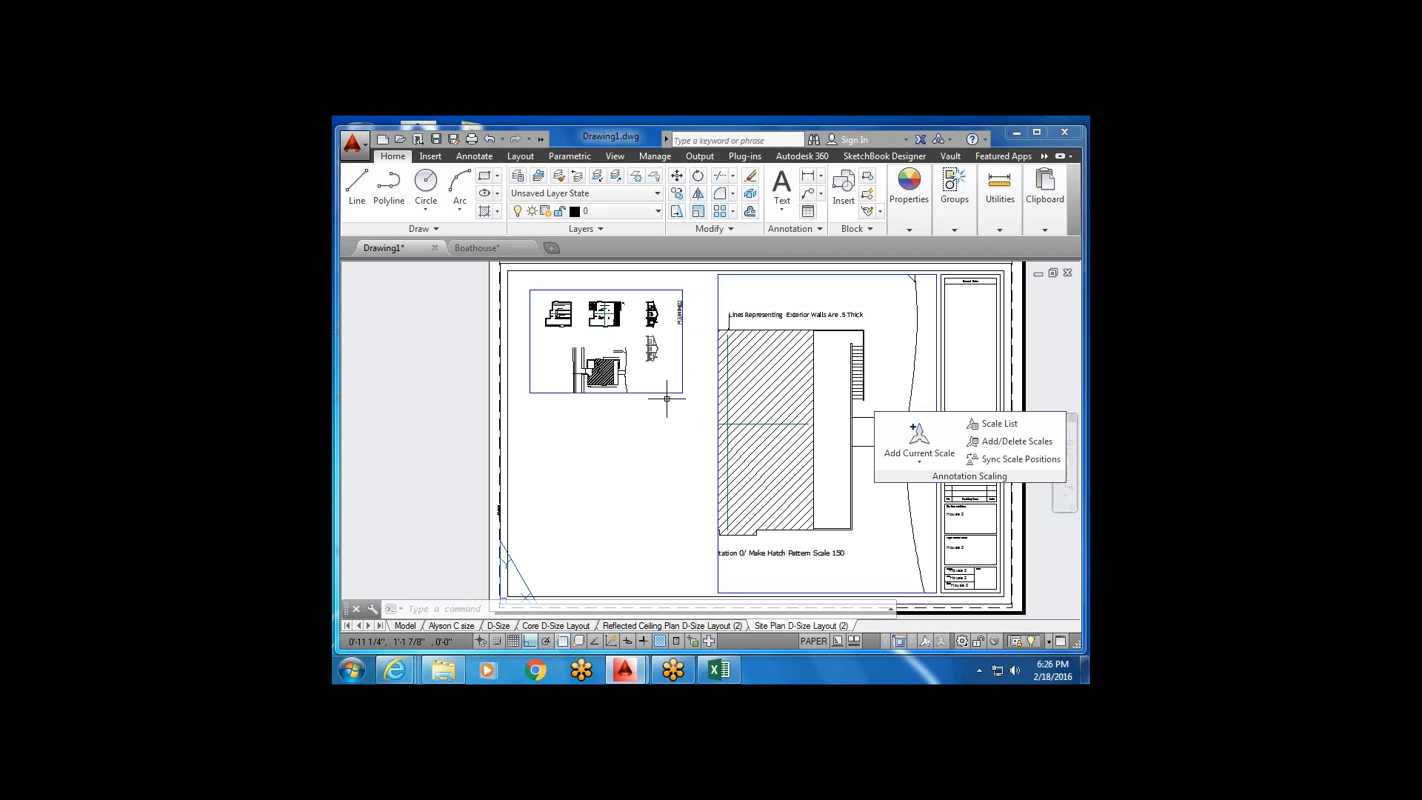
# Zoom and pan inside the small upper-left viewport until one floor plan fills it.
pyautogui.click(818, 643)
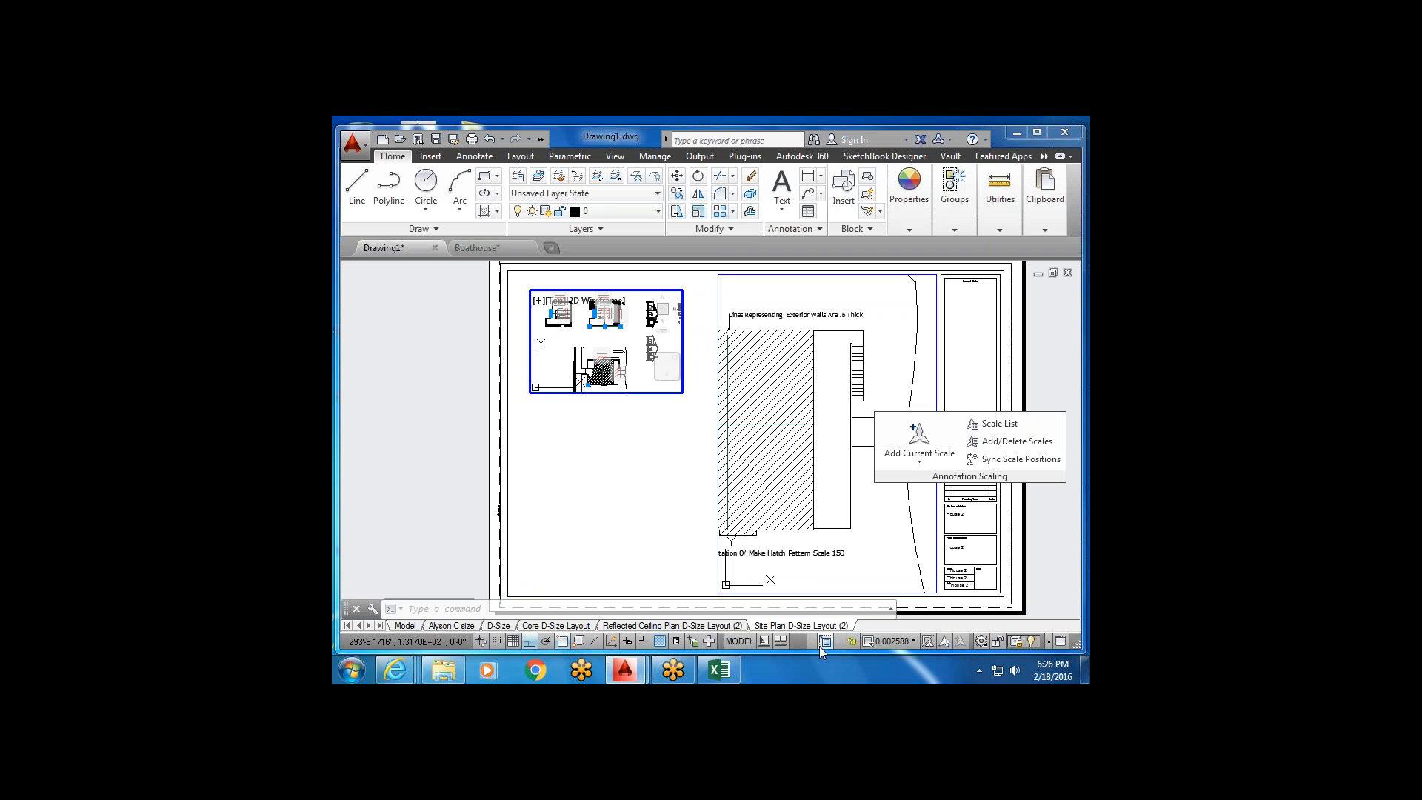
pyautogui.scroll(3, 623, 339)
pyautogui.scroll(-5, 623, 339)
pyautogui.moveTo(607, 334); pyautogui.dragTo(611, 371, button='middle')
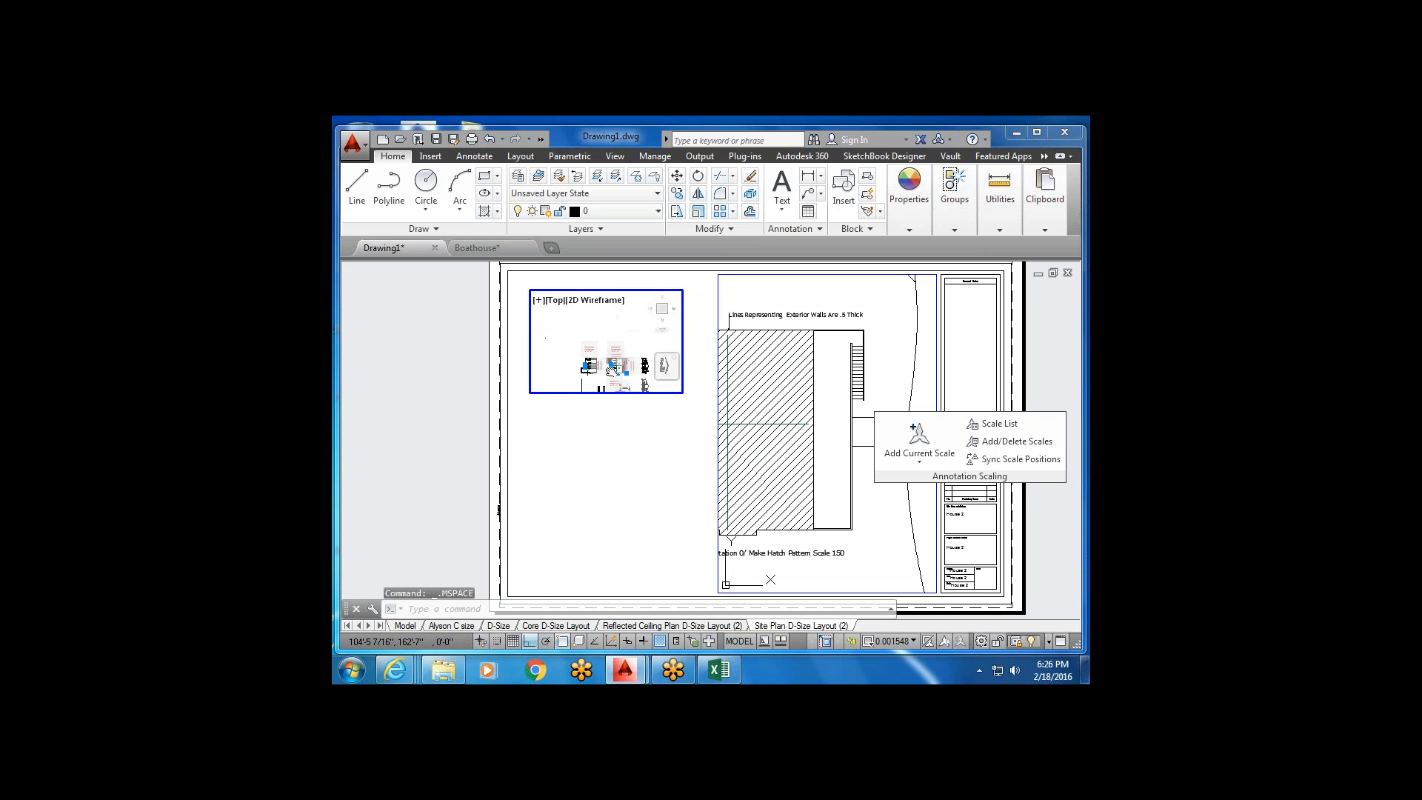
pyautogui.scroll(5, 593, 368)
pyautogui.moveTo(609, 365)
pyautogui.mouseDown(button='middle')
pyautogui.moveTo(625, 356)
pyautogui.moveTo(587, 366)
pyautogui.mouseUp(button='middle')
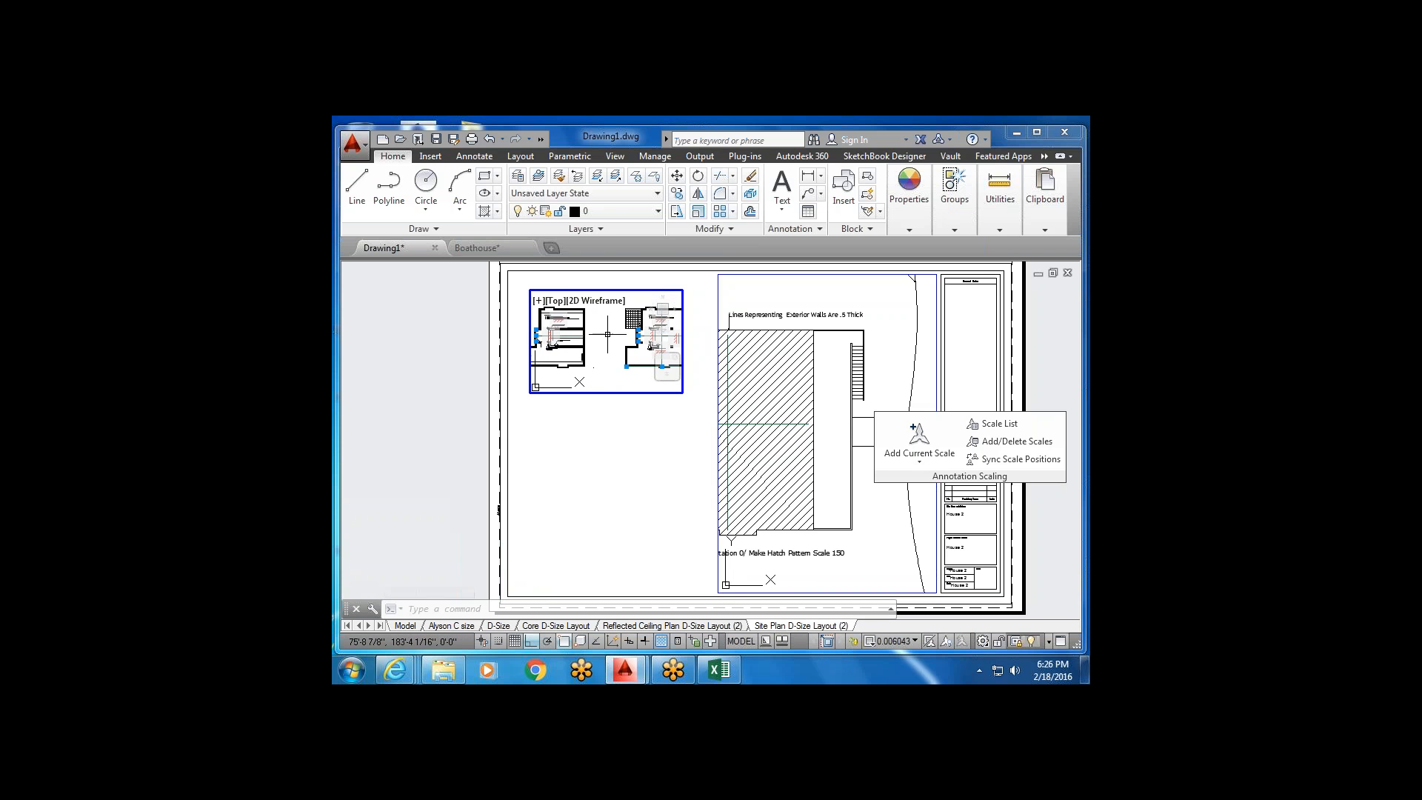
pyautogui.scroll(3, 585, 359)
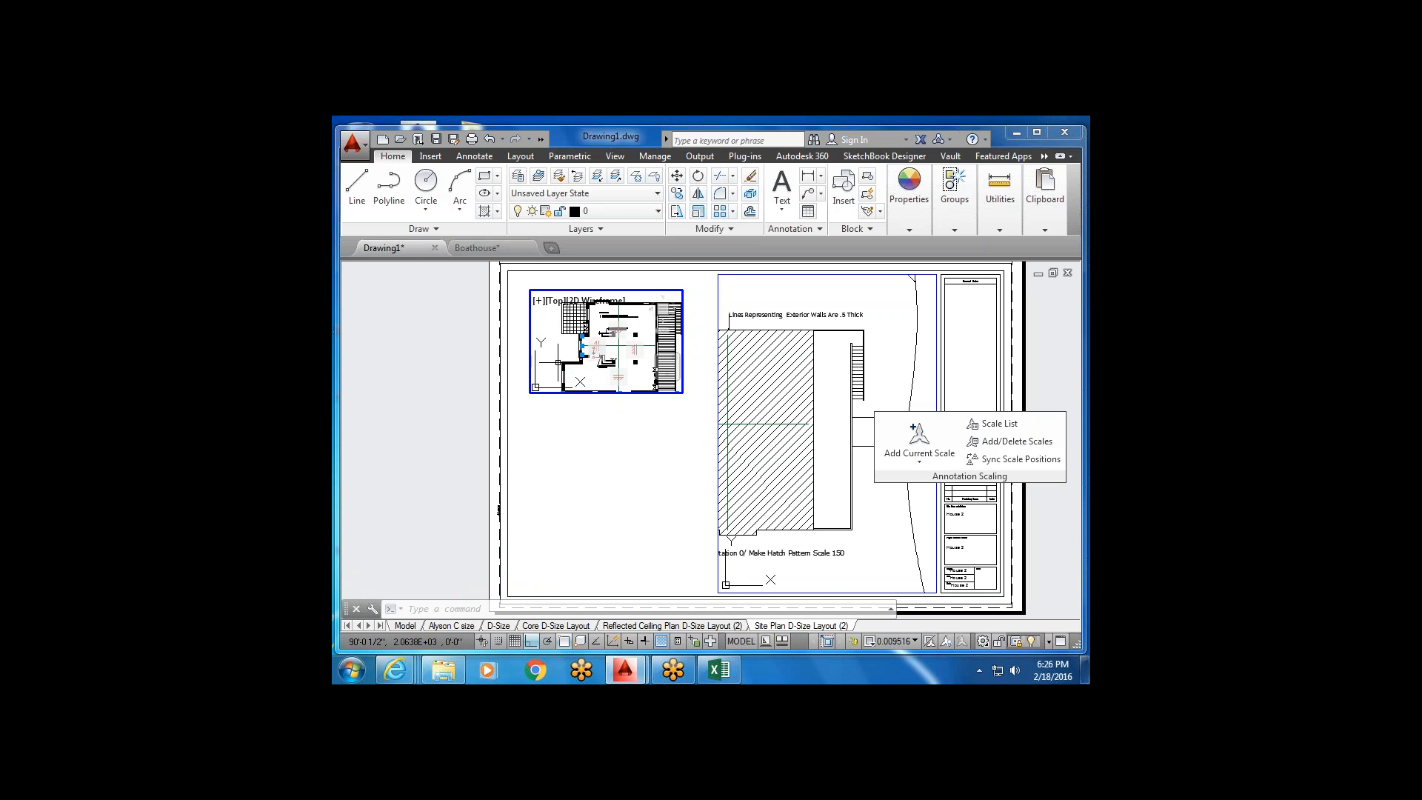
# Open the Layer Properties Manager and scroll across to the VP Freeze column.
pyautogui.click(519, 177)
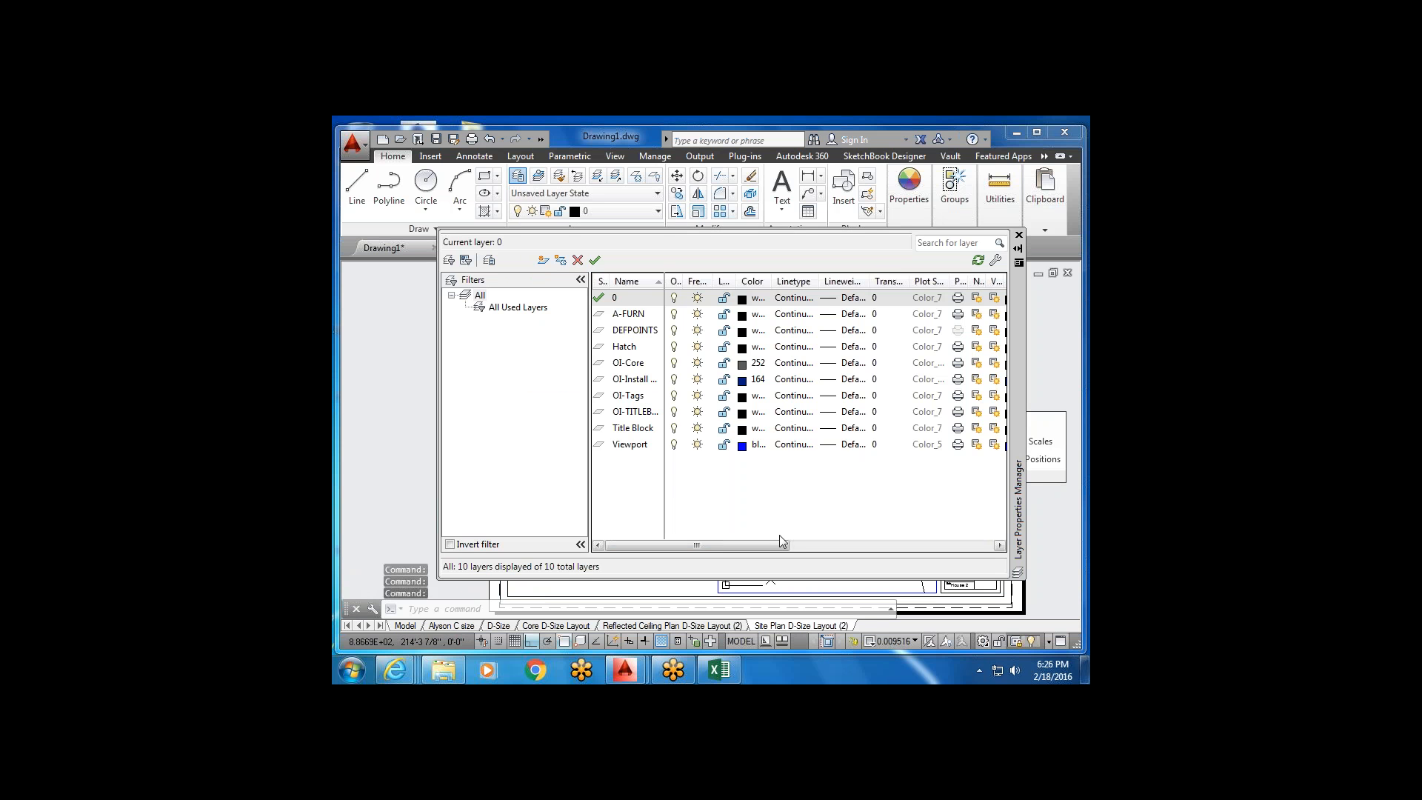
pyautogui.moveTo(758, 545); pyautogui.dragTo(706, 531)
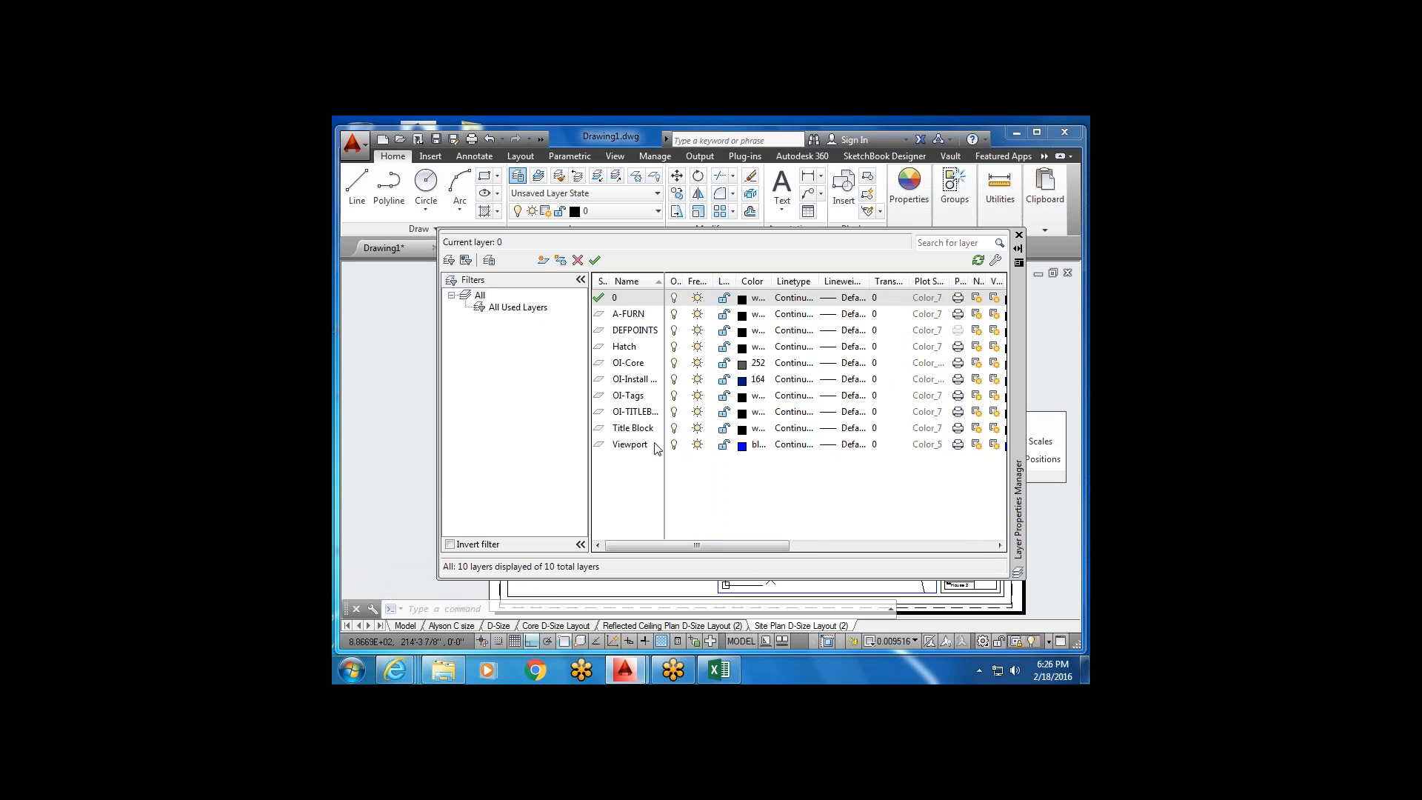
pyautogui.moveTo(793, 546); pyautogui.dragTo(870, 546)
pyautogui.click(869, 297)
pyautogui.moveTo(861, 281); pyautogui.dragTo(917, 282)
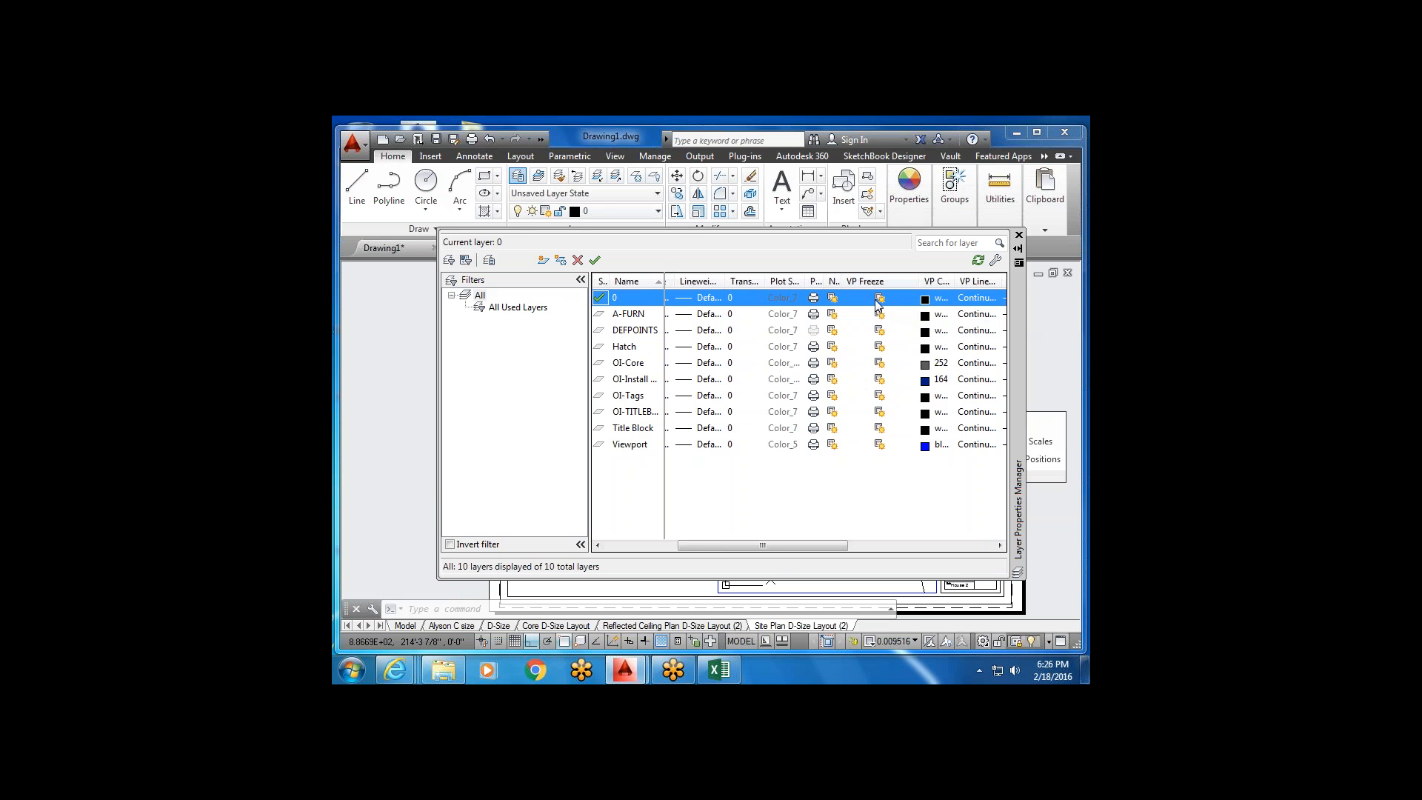
pyautogui.moveTo(746, 545); pyautogui.dragTo(674, 544)
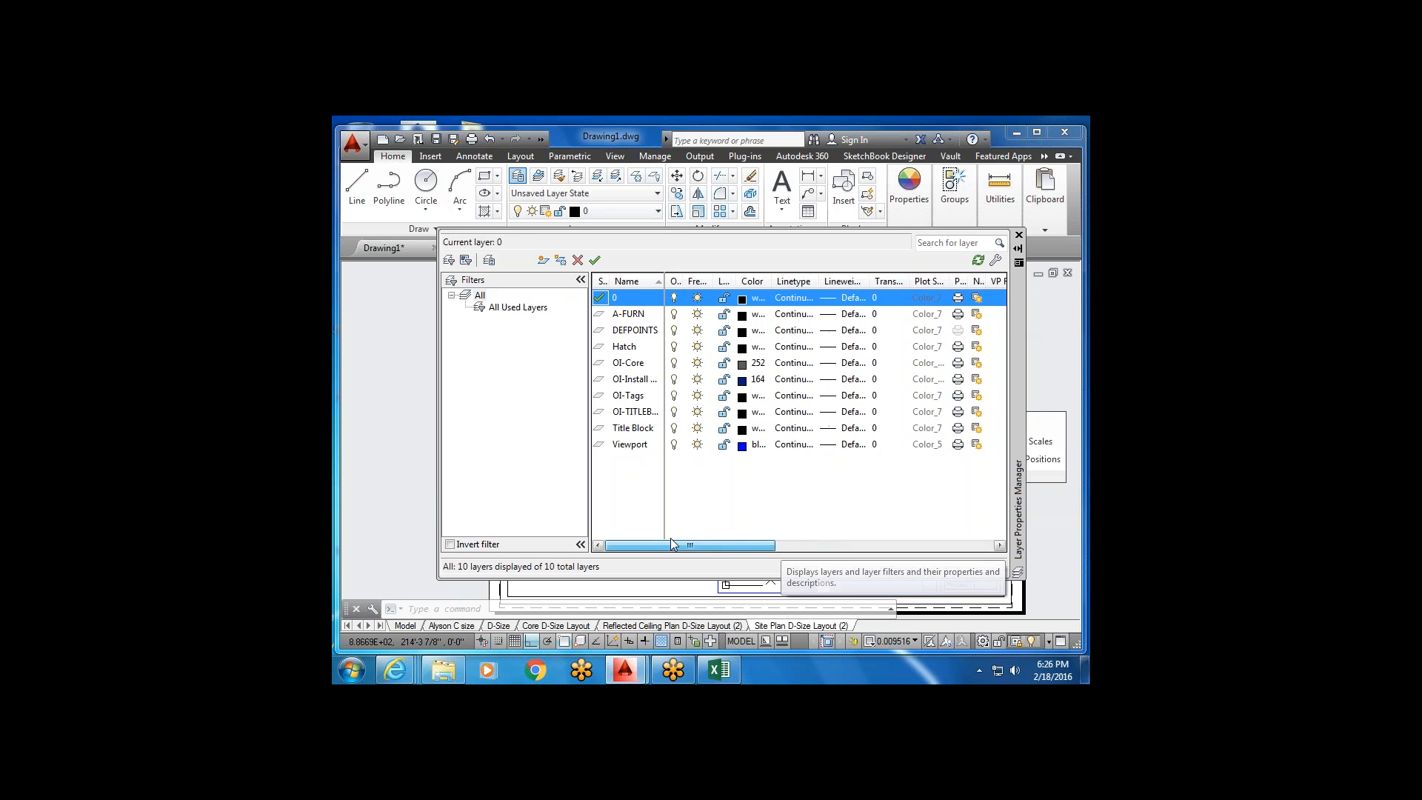
# Set VP Freeze on OI-Core for the current viewport and close the manager.
pyautogui.click(651, 366)
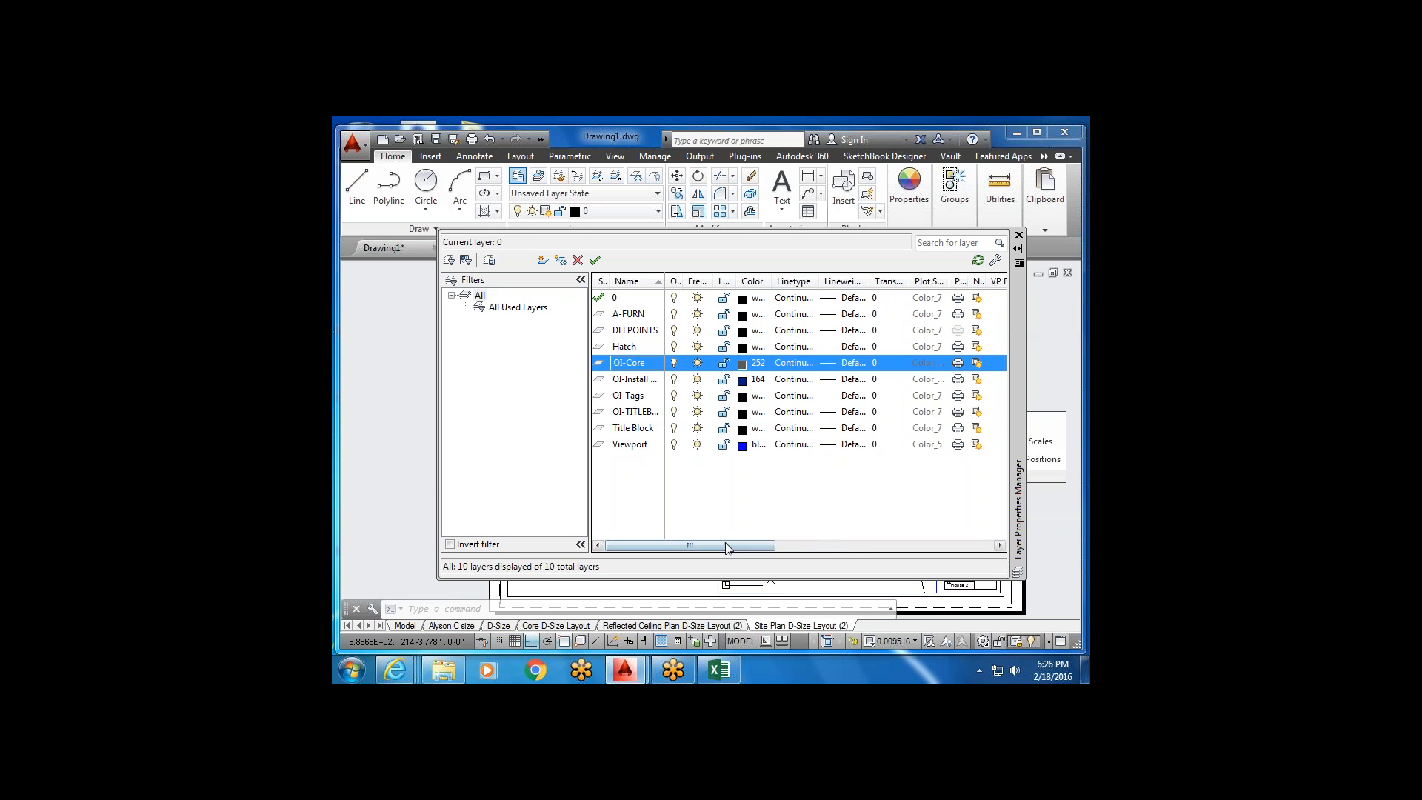
pyautogui.moveTo(726, 548); pyautogui.dragTo(860, 552)
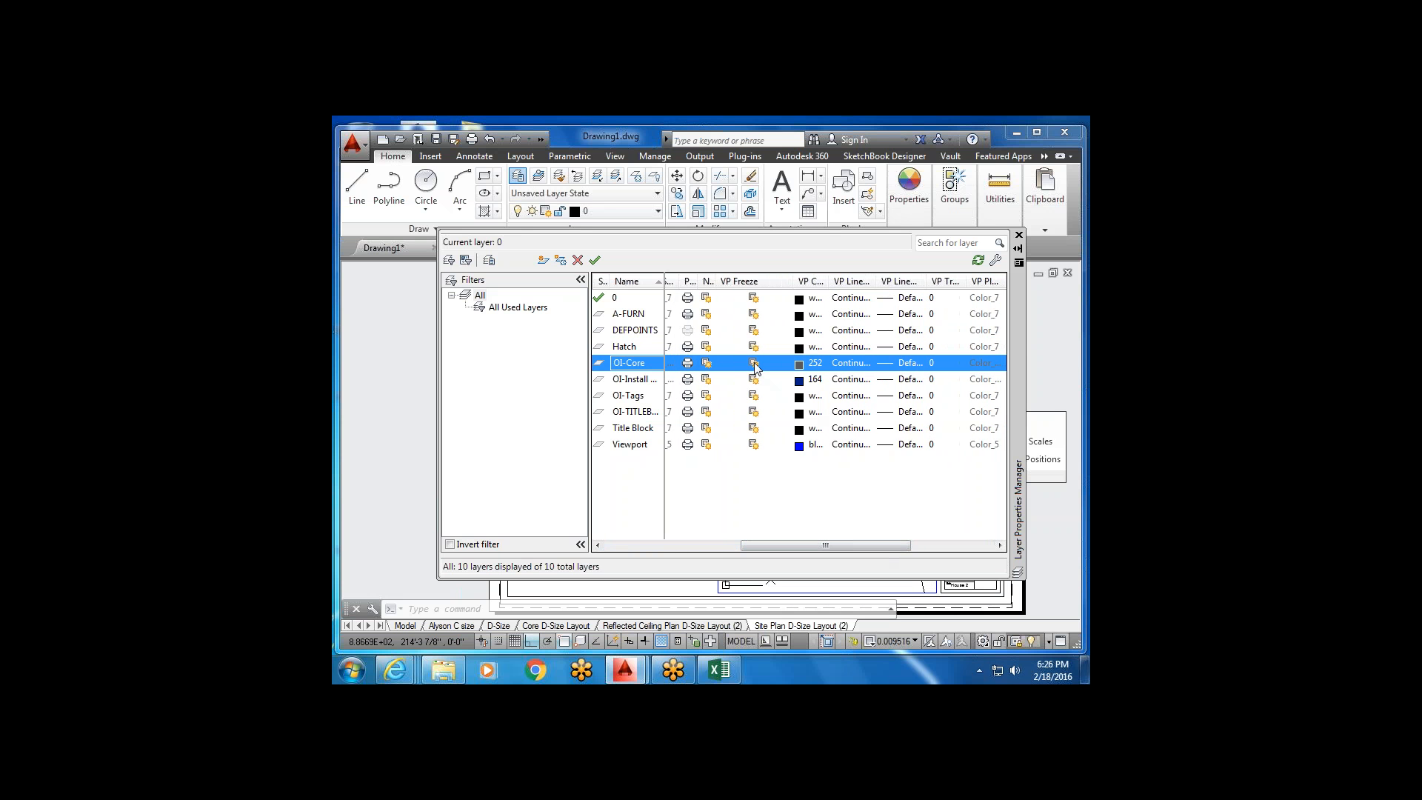
pyautogui.click(754, 364)
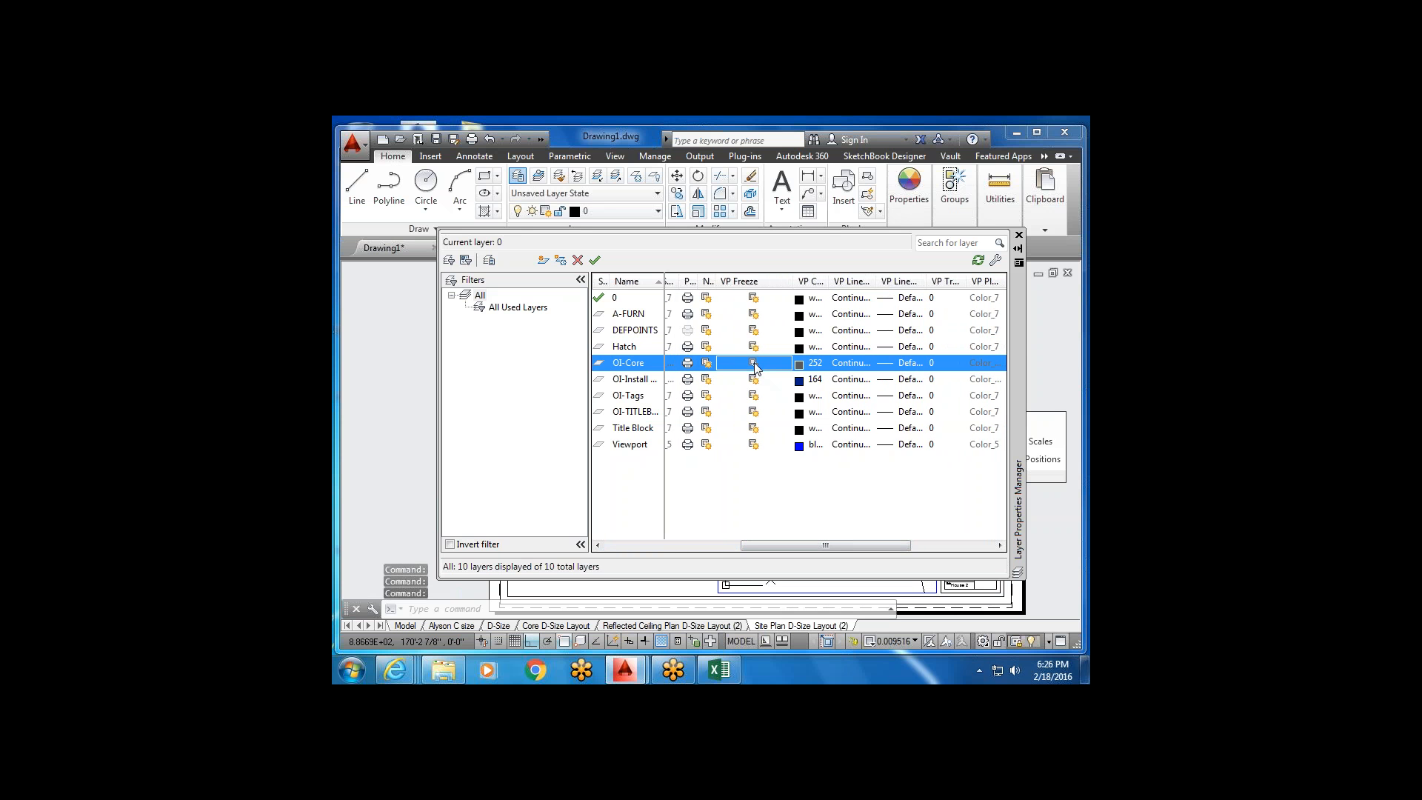
pyautogui.click(1019, 235)
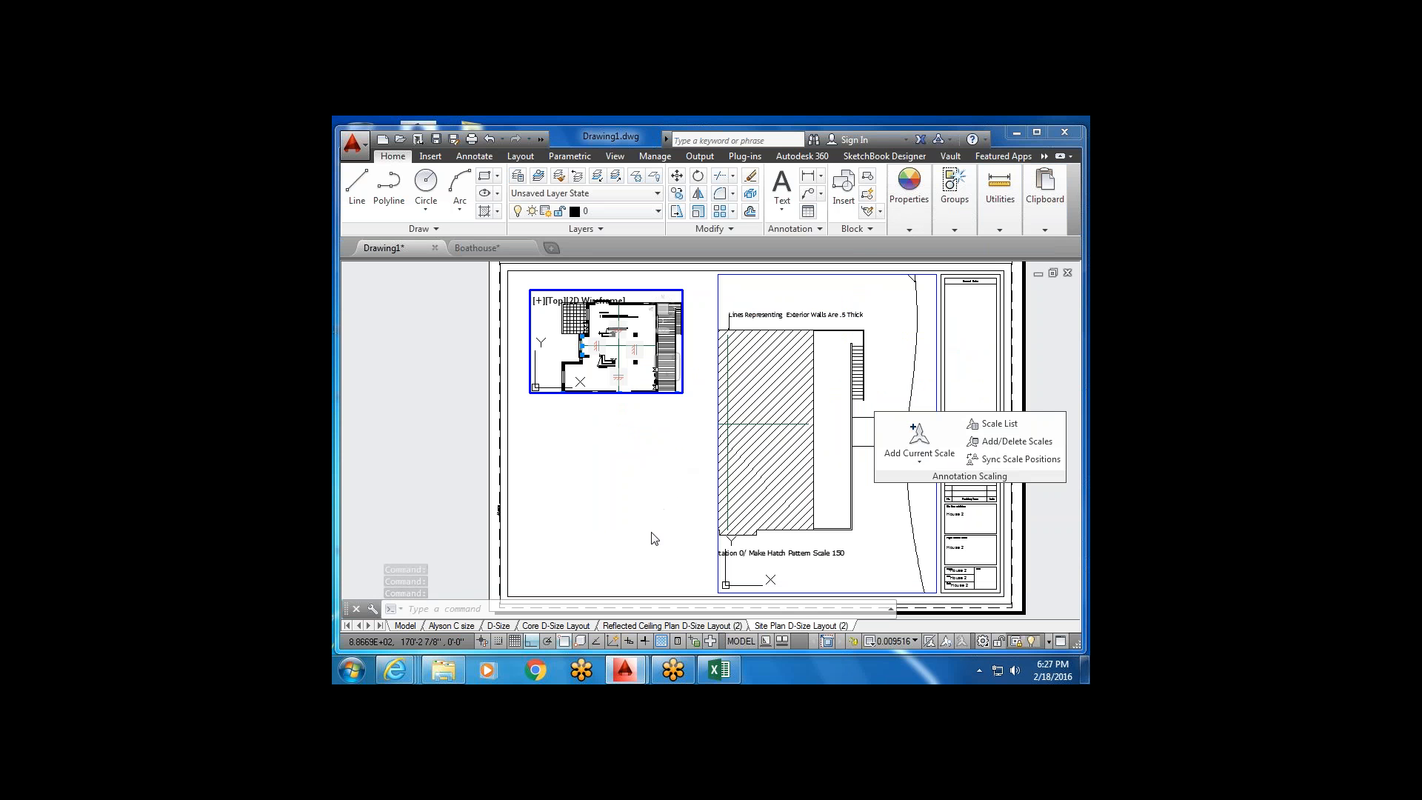
pyautogui.moveTo(687, 507)
pyautogui.mouseDown(button='middle')
pyautogui.moveTo(684, 467)
pyautogui.moveTo(684, 501)
pyautogui.mouseUp(button='middle')
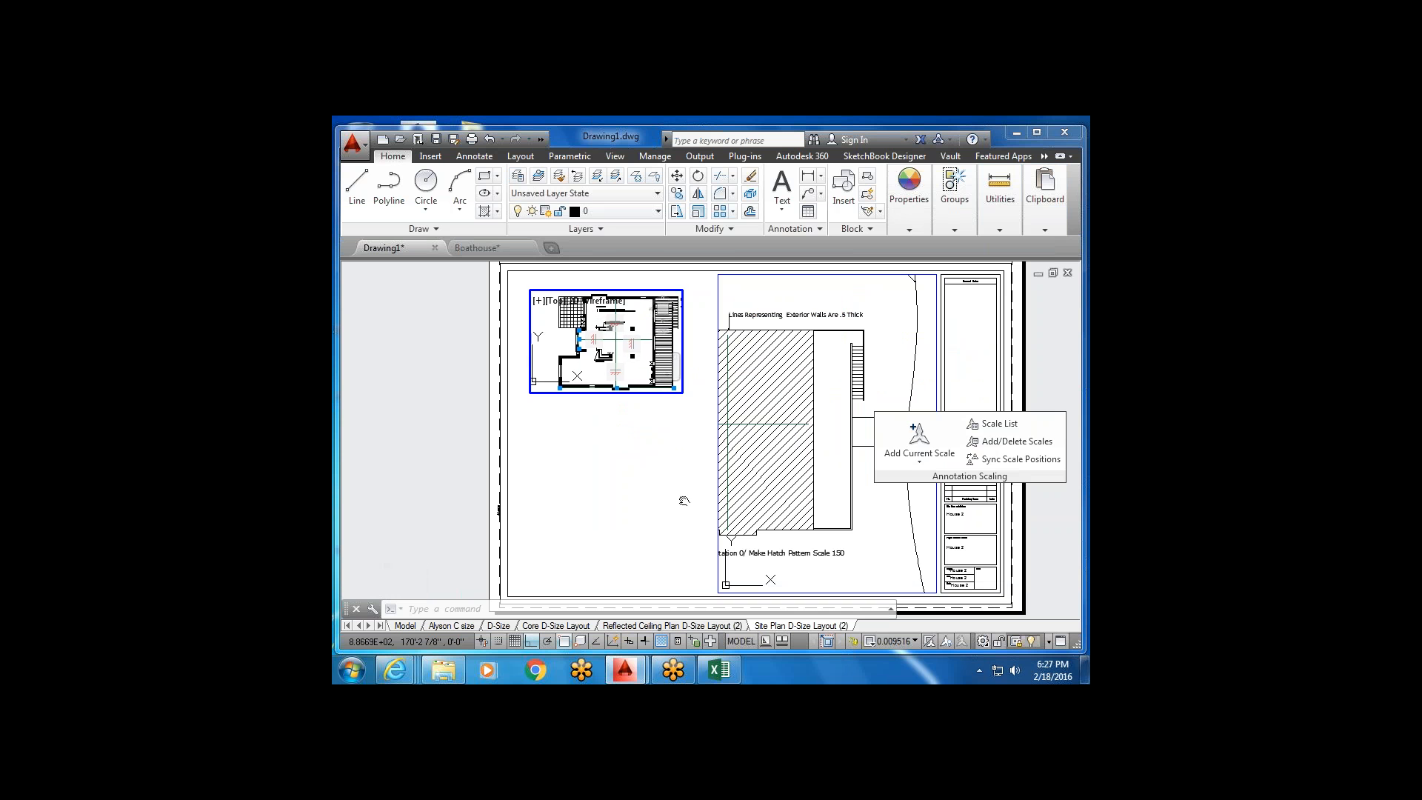
pyautogui.doubleClick(642, 416)
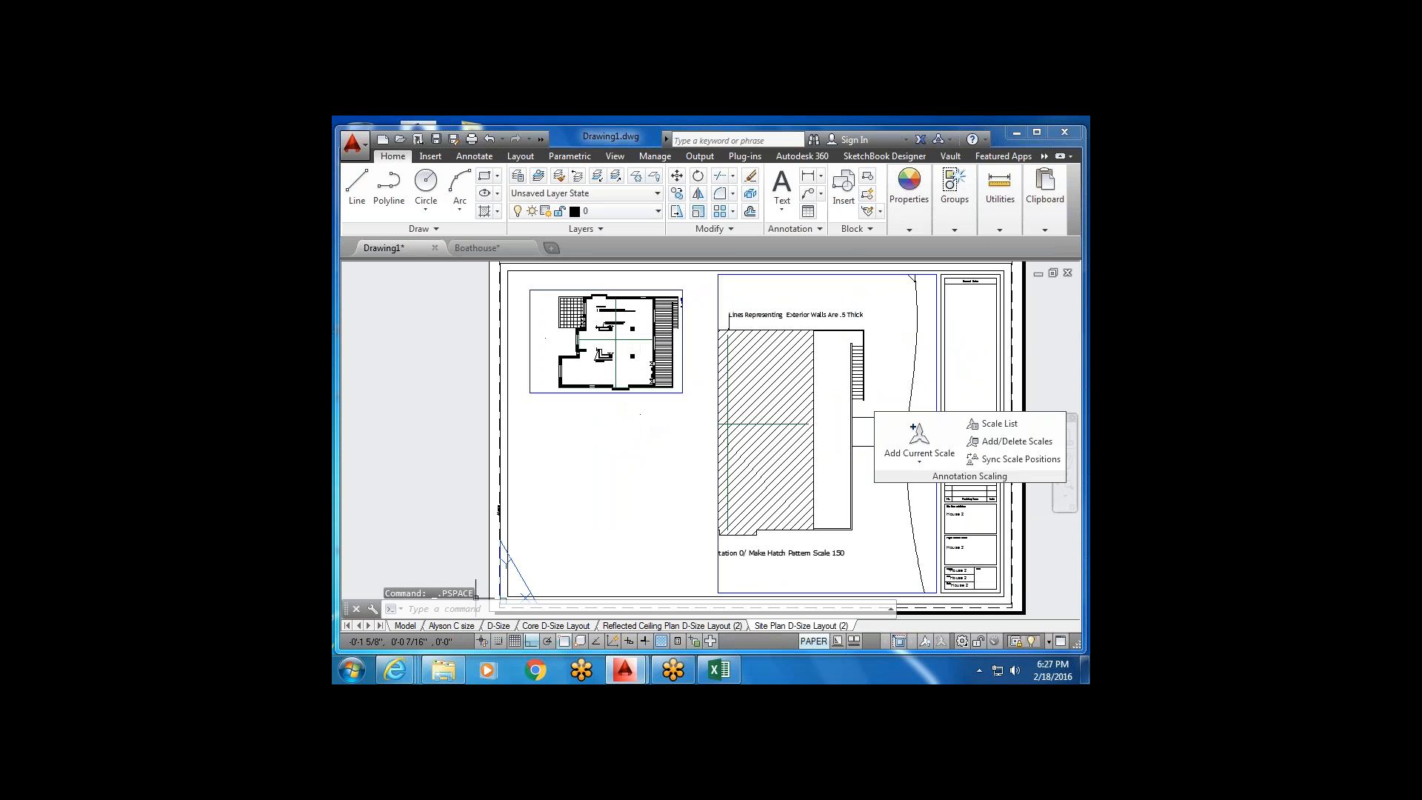
pyautogui.click(390, 625)
pyautogui.scroll(5, 554, 353)
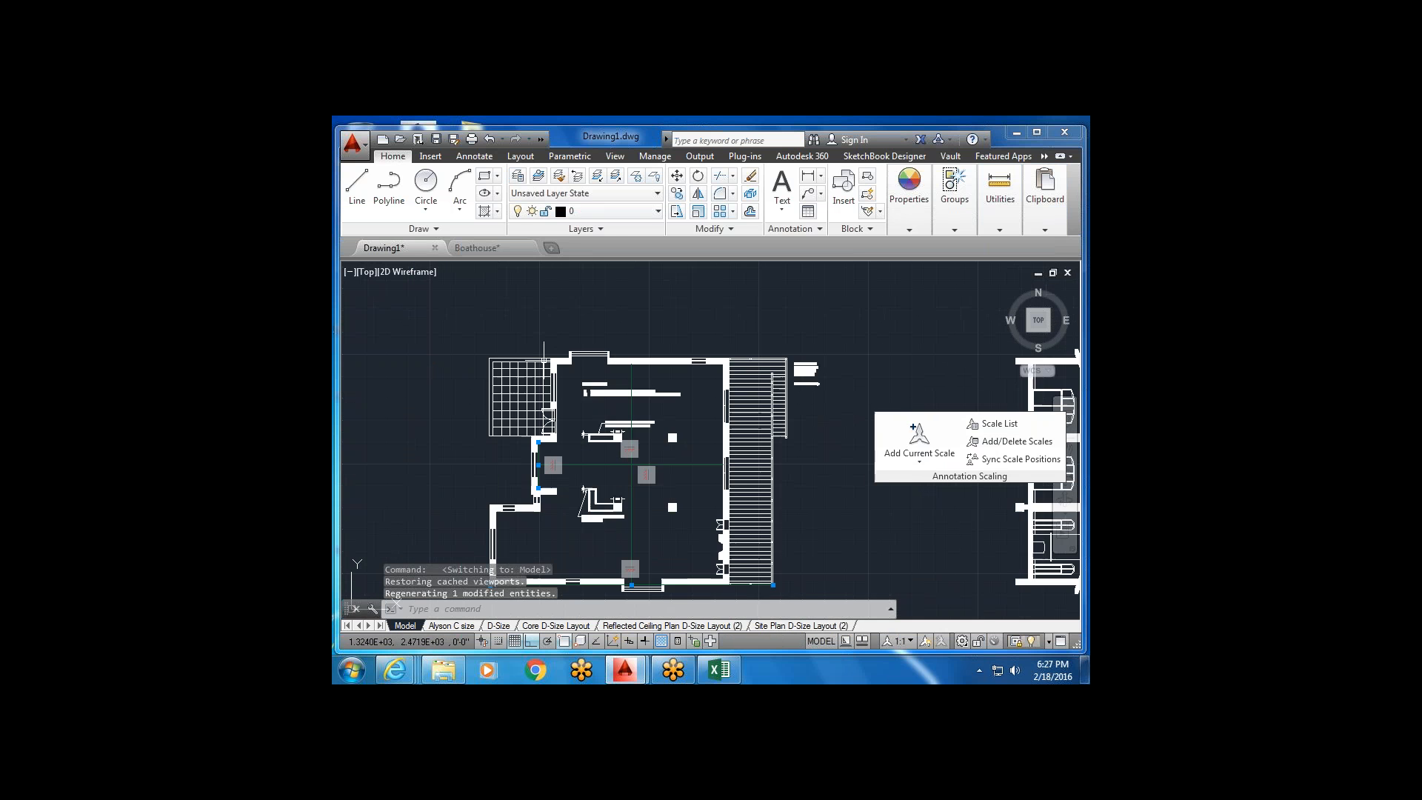
pyautogui.click(570, 367)
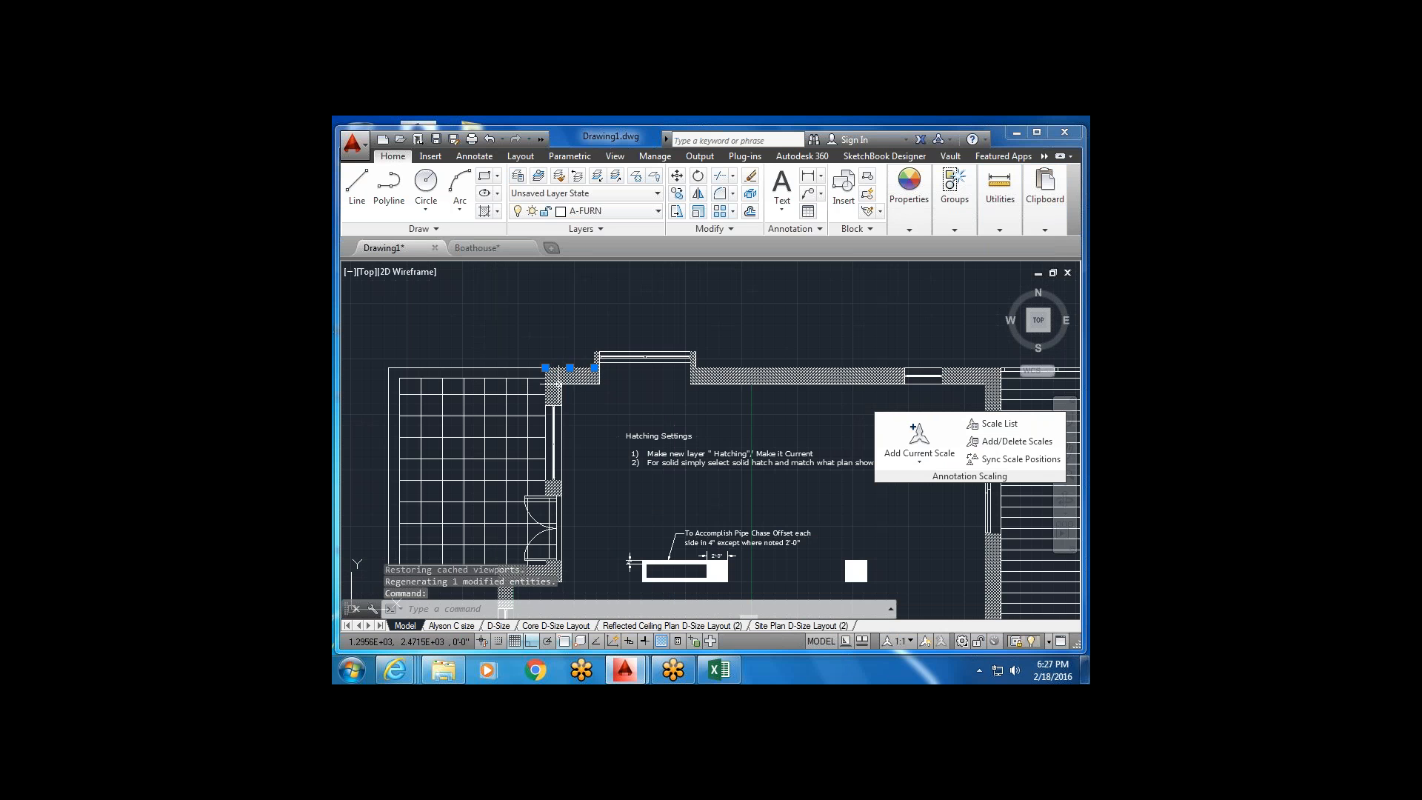
pyautogui.press('Escape')
pyautogui.scroll(-4, 557, 385)
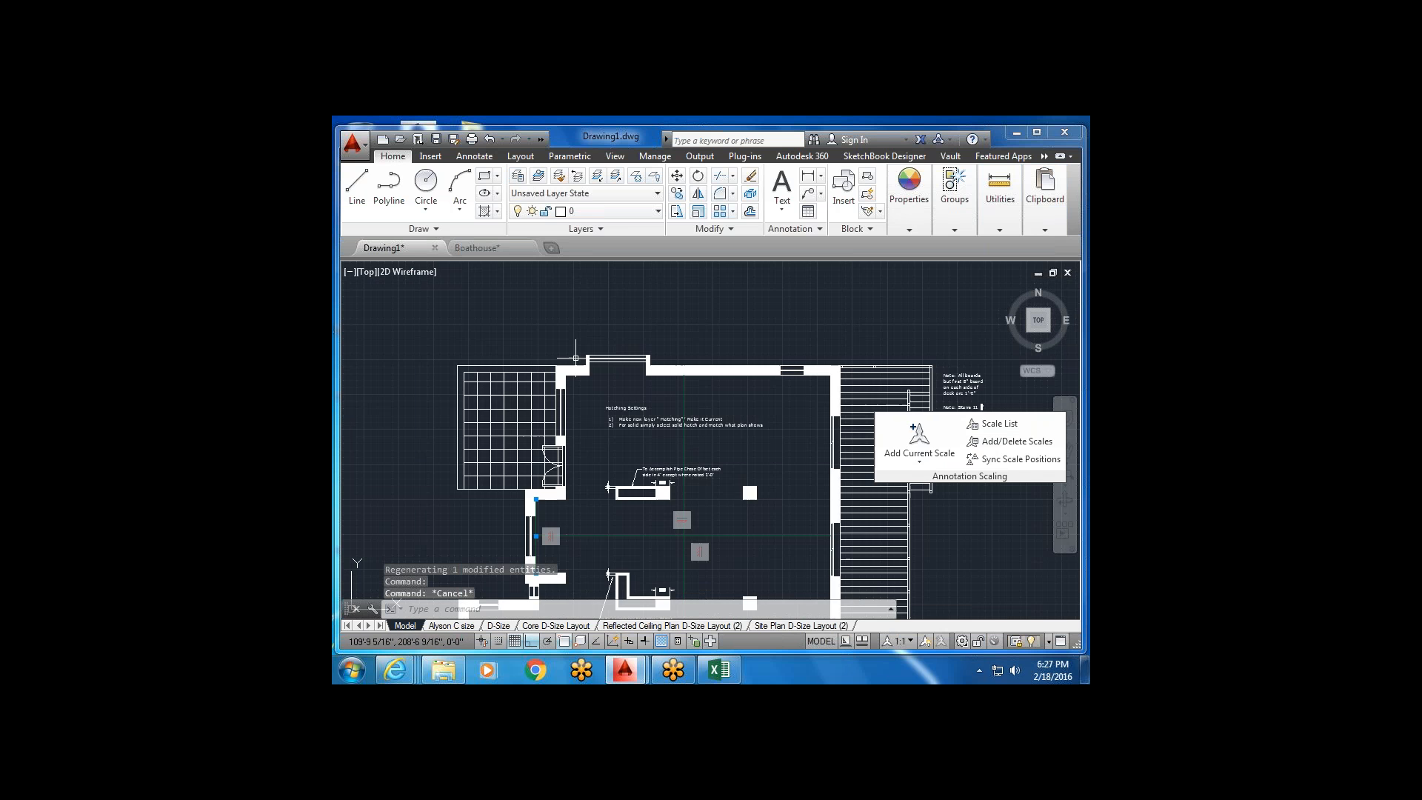
pyautogui.scroll(4, 571, 363)
pyautogui.scroll(3, 572, 363)
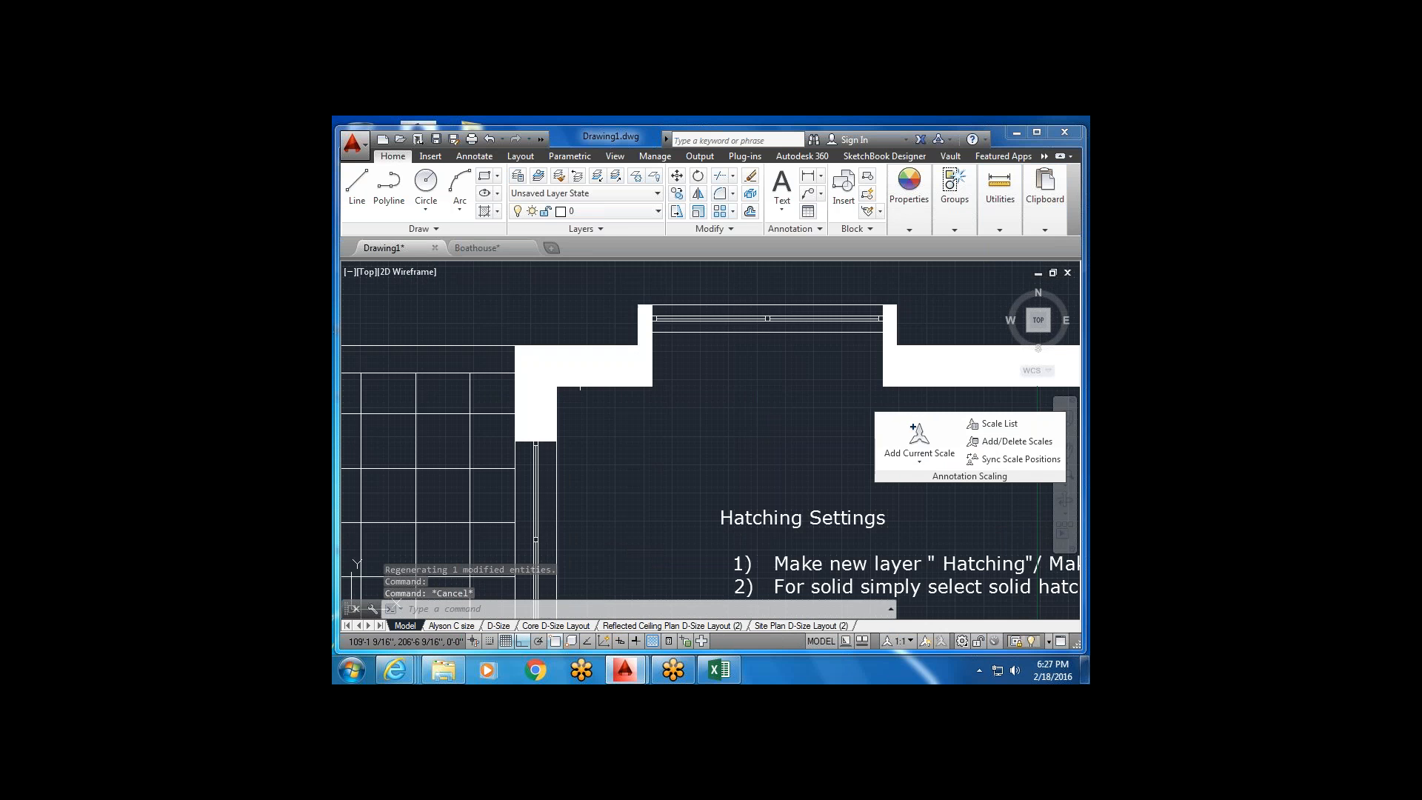
pyautogui.click(575, 366)
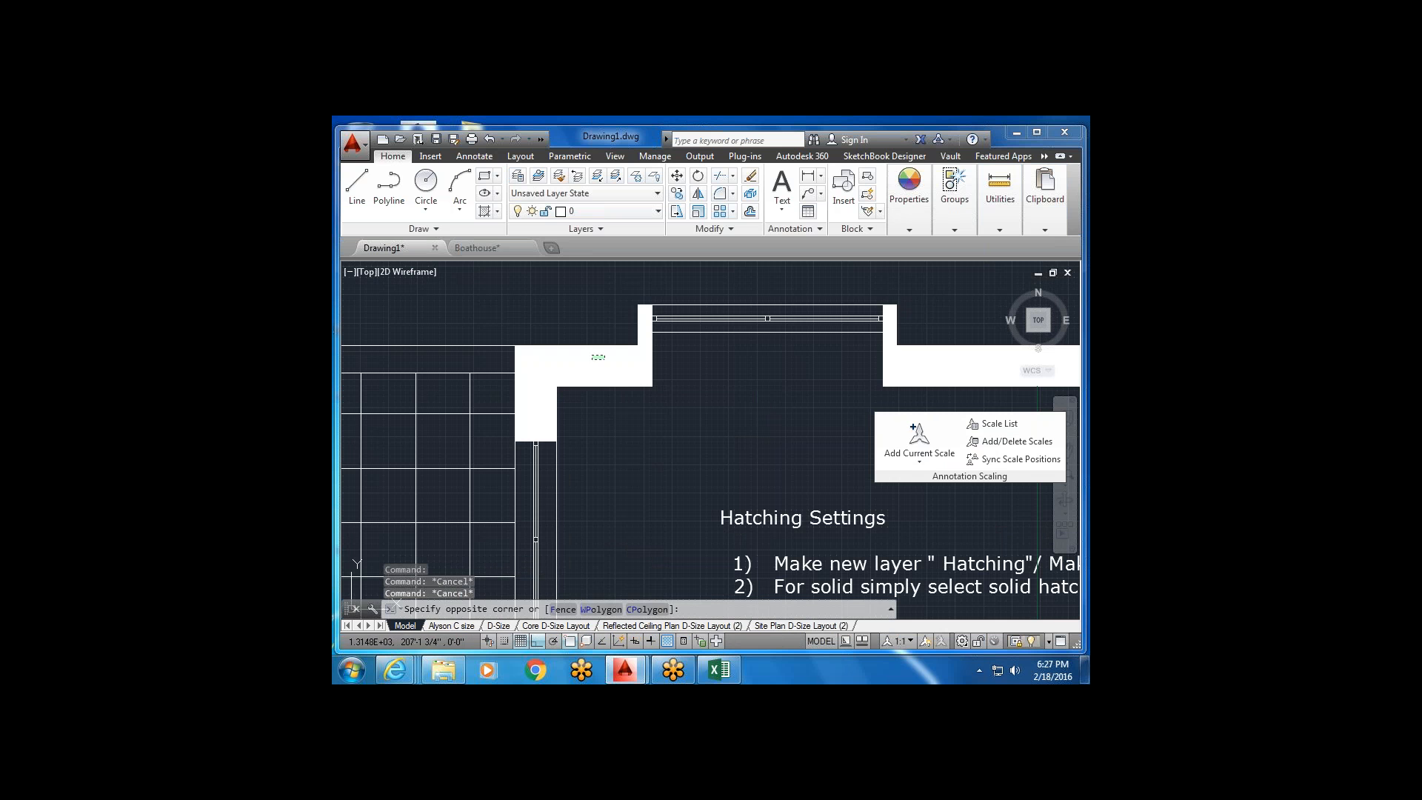
pyautogui.click(575, 367)
pyautogui.press('Escape')
pyautogui.click(600, 299)
pyautogui.click(548, 352)
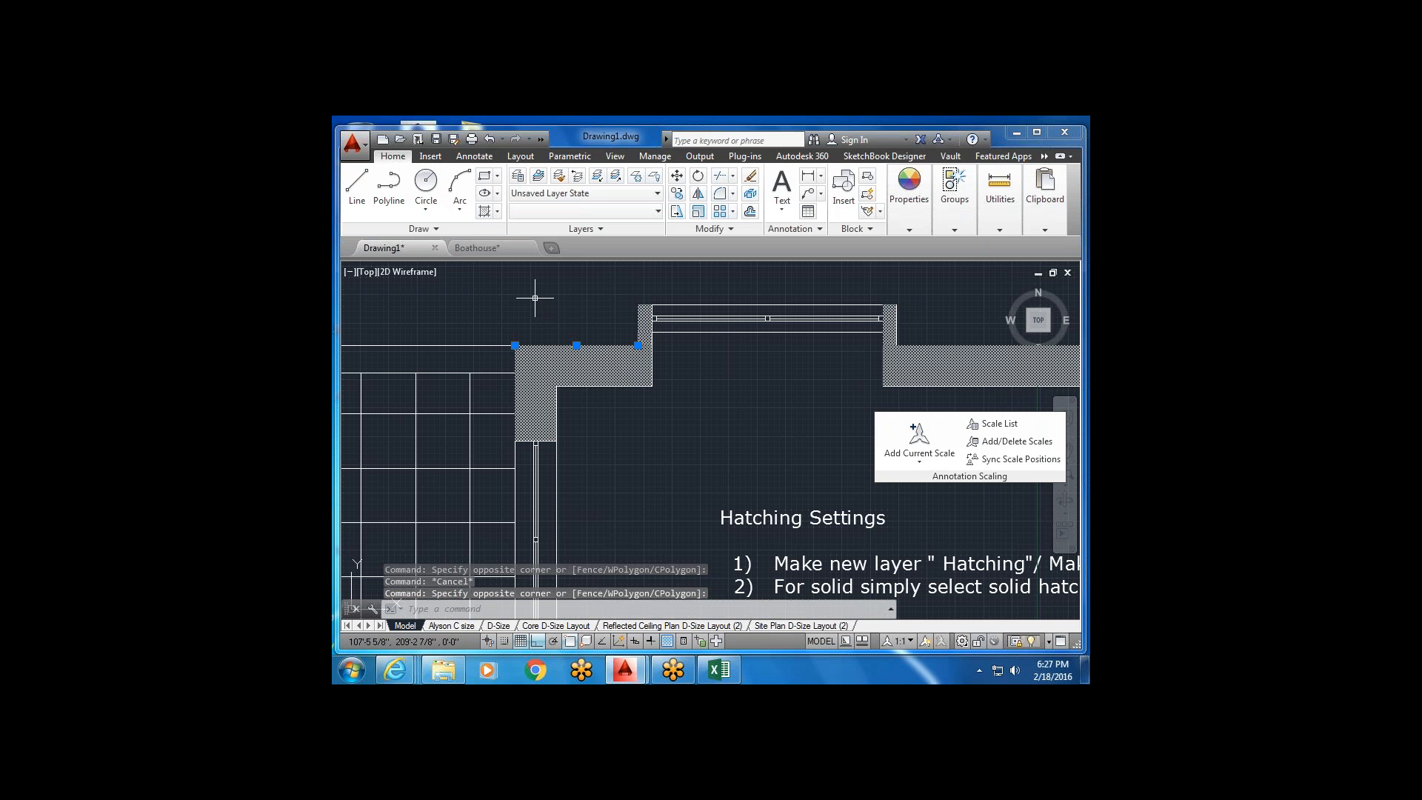
pyautogui.press('Escape')
pyautogui.click(484, 372)
pyautogui.press('Escape')
pyautogui.scroll(-10, 485, 370)
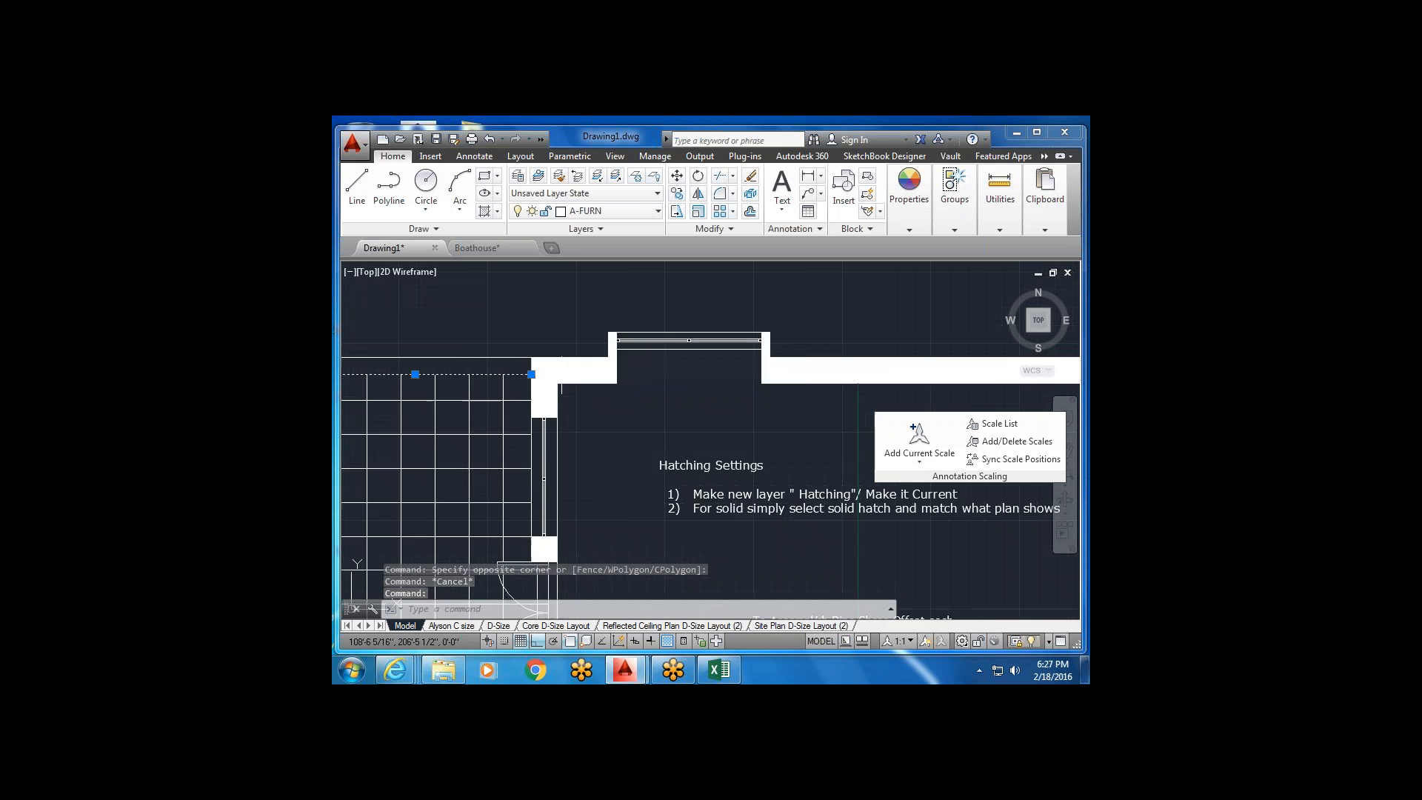
pyautogui.moveTo(586, 376); pyautogui.dragTo(636, 292, button='middle')
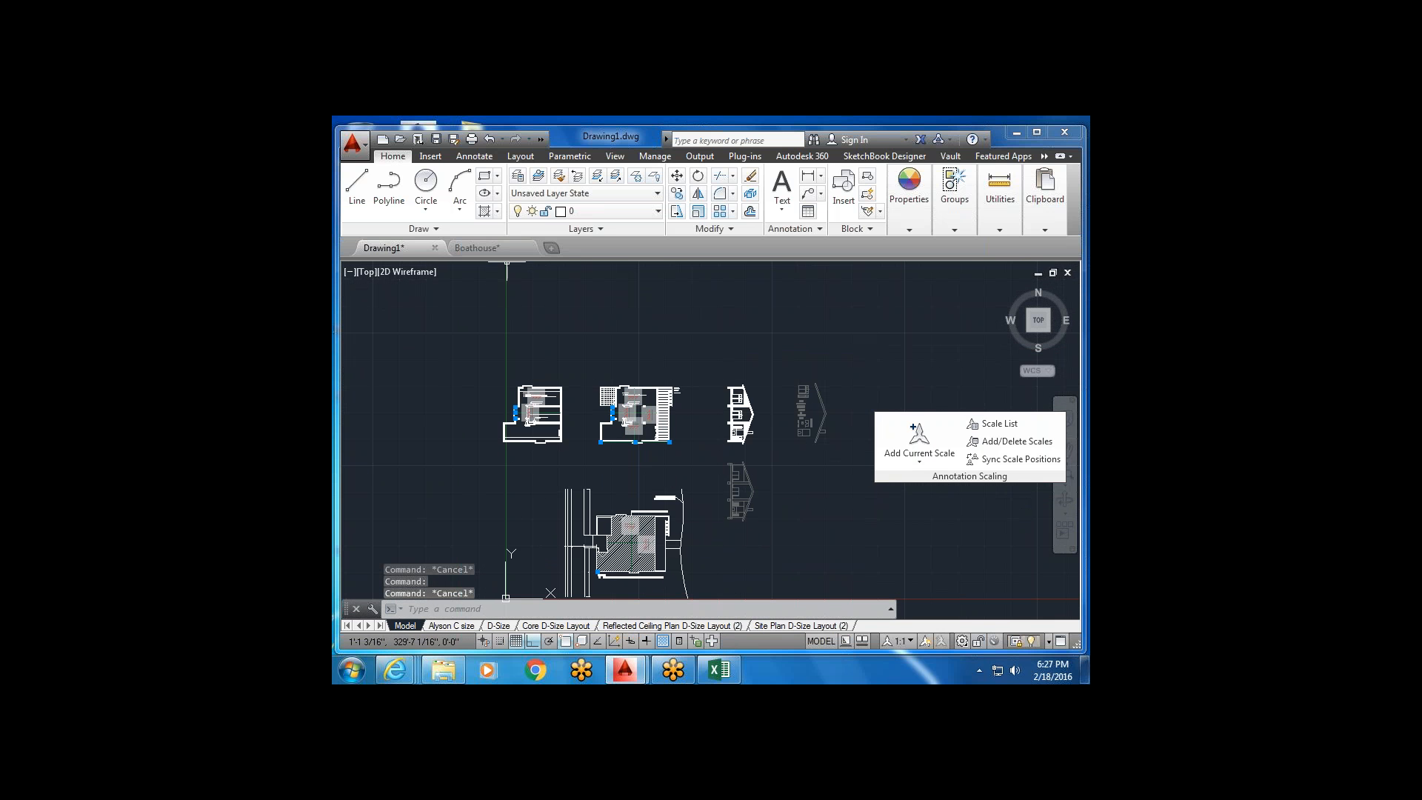
pyautogui.click(788, 630)
pyautogui.scroll(5, 611, 307)
pyautogui.doubleClick(605, 364)
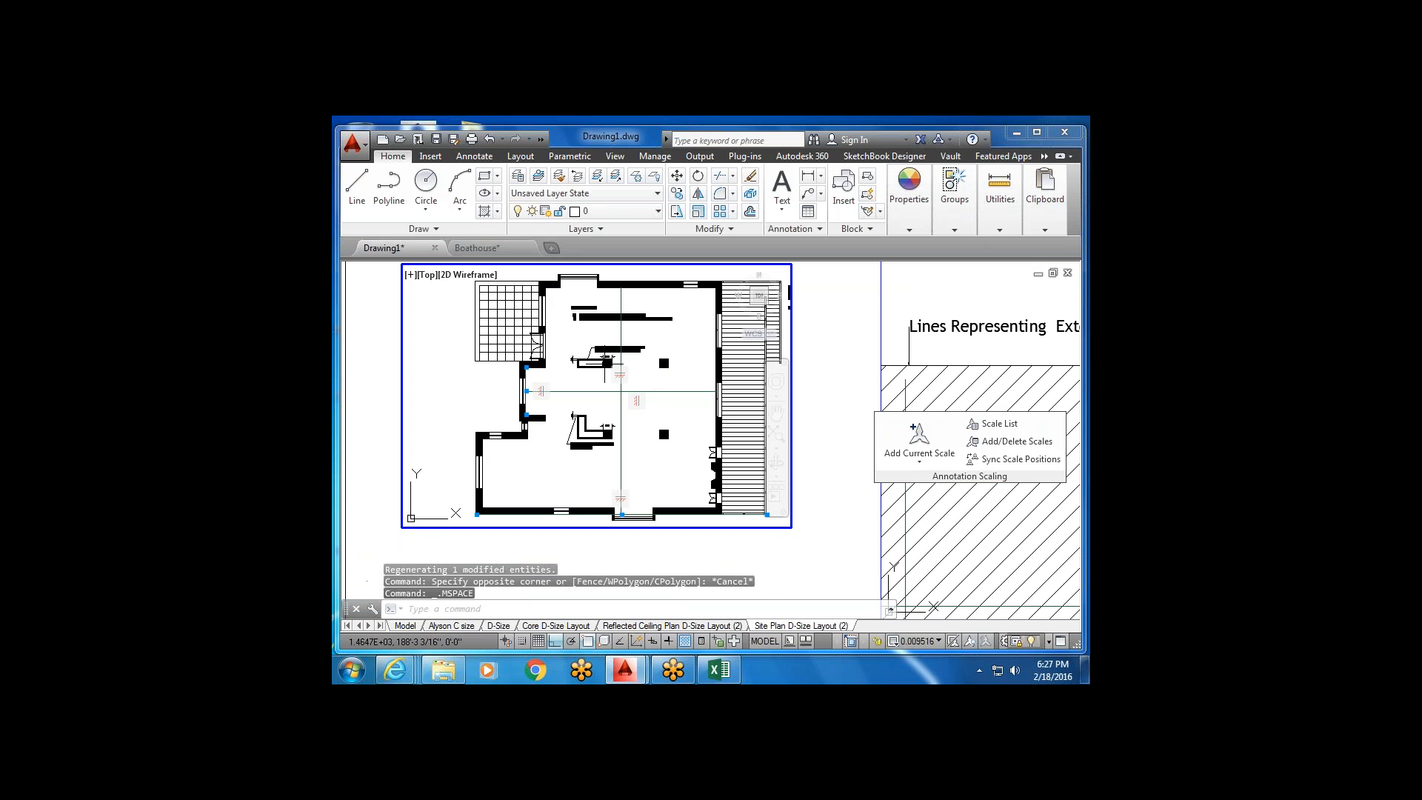
# Open Layer Properties at the VP columns with A-FURN selected, docked beside the sheet, in paper space.
pyautogui.click(517, 178)
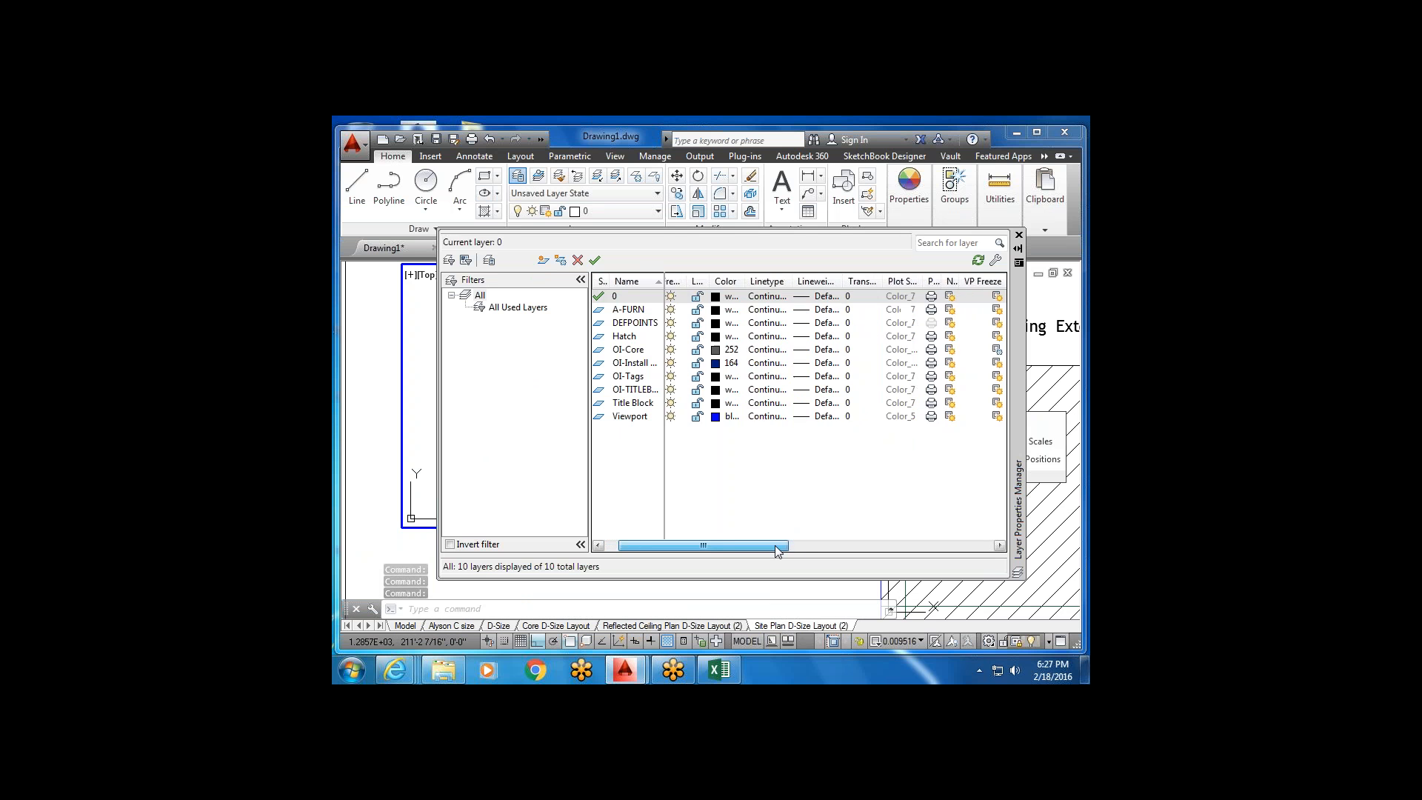
pyautogui.moveTo(767, 546); pyautogui.dragTo(909, 545)
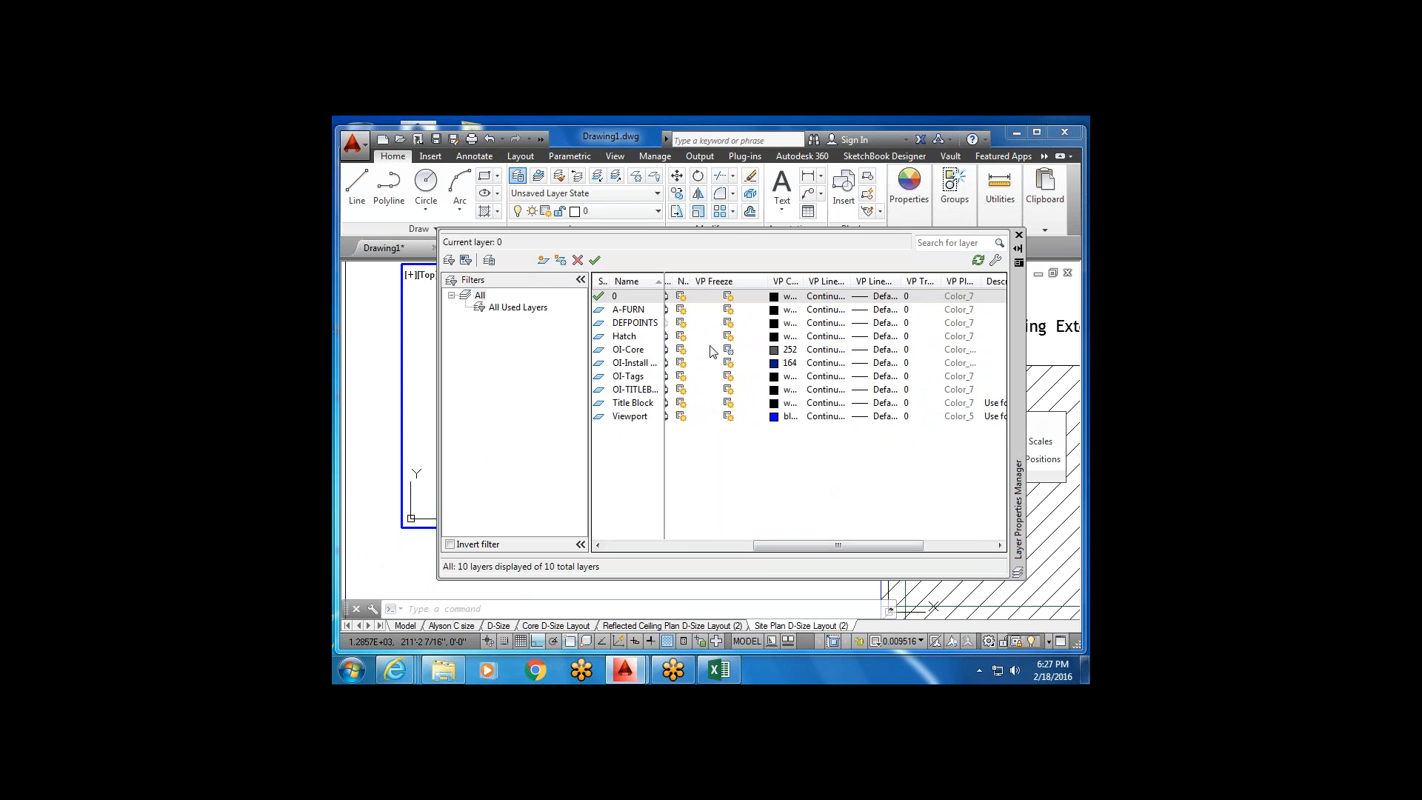
pyautogui.click(731, 310)
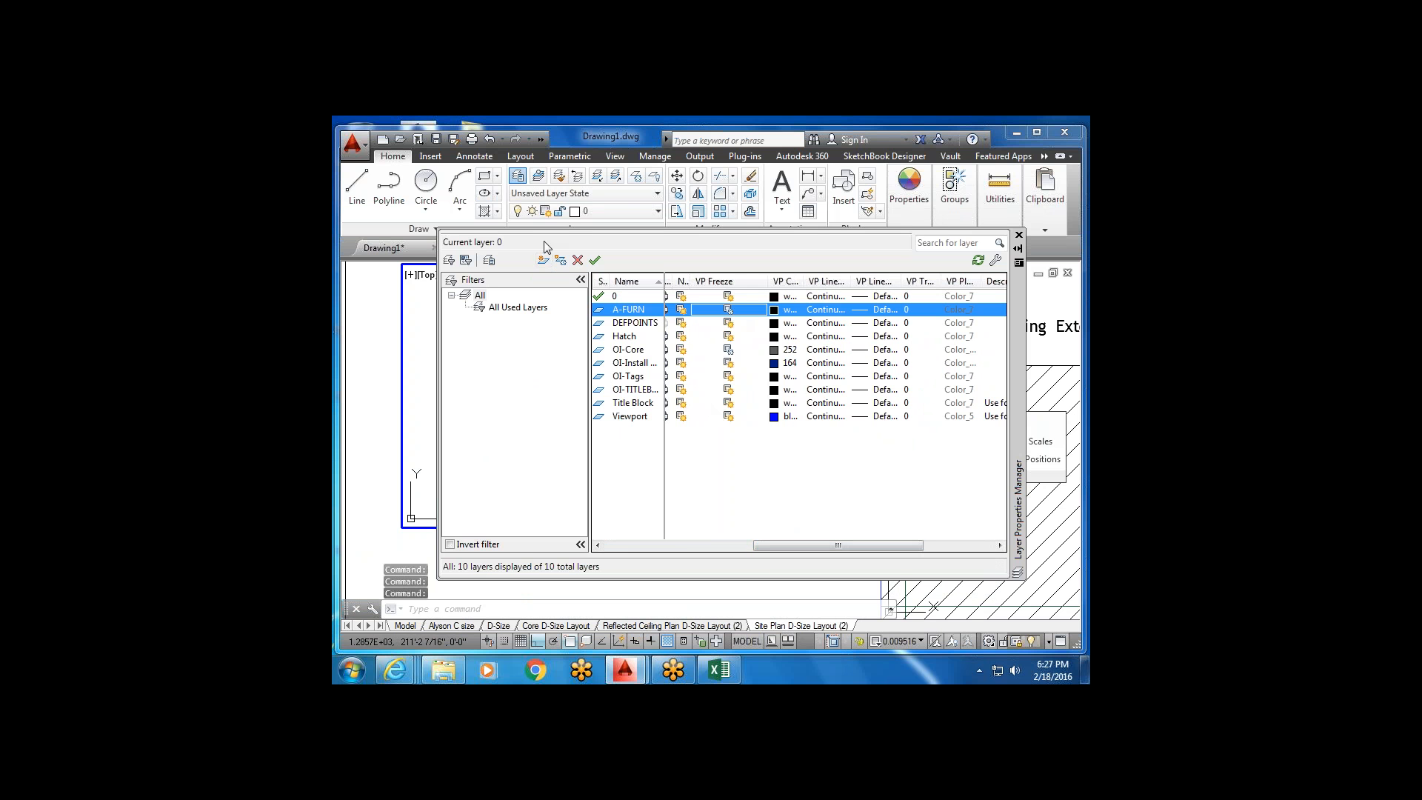
pyautogui.moveTo(1022, 400); pyautogui.dragTo(989, 633)
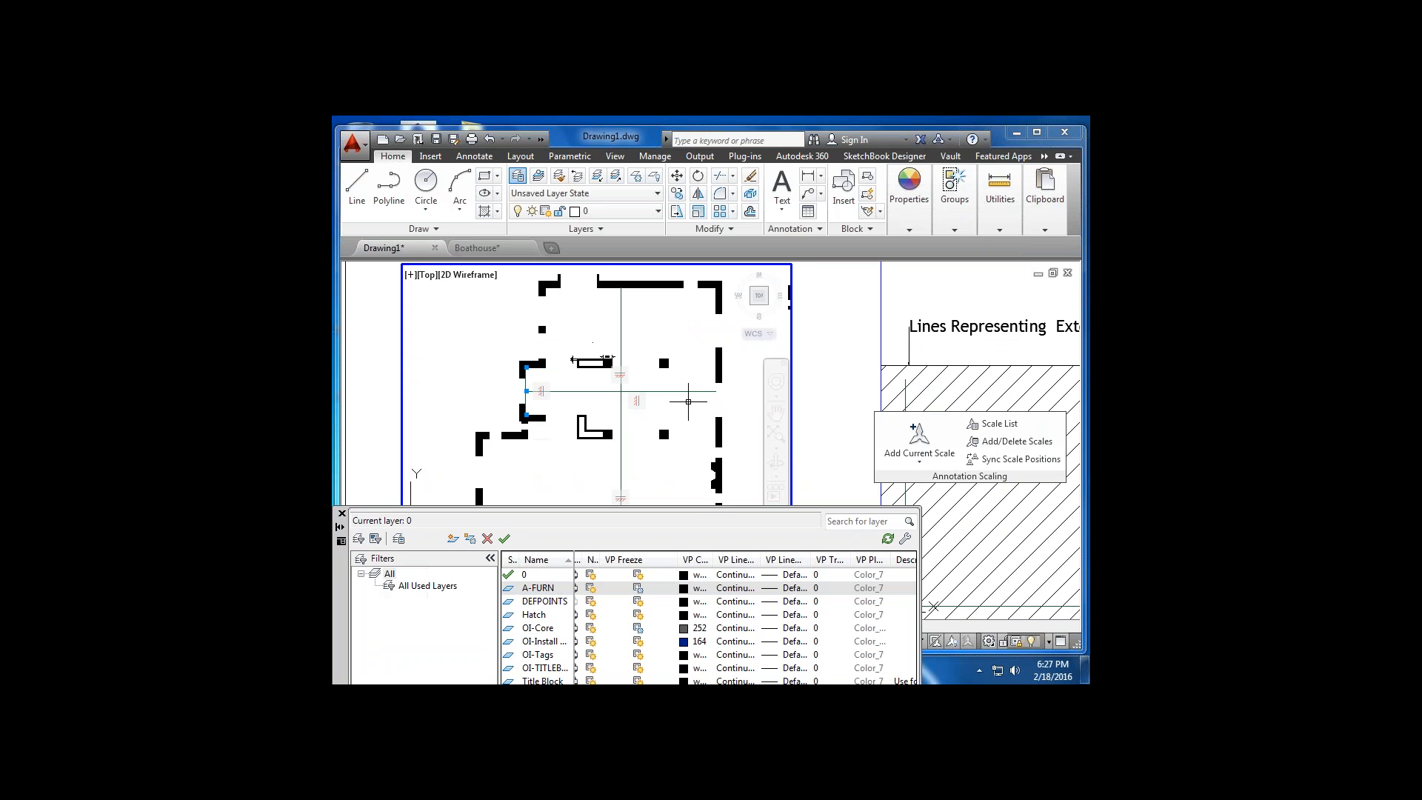
pyautogui.doubleClick(818, 296)
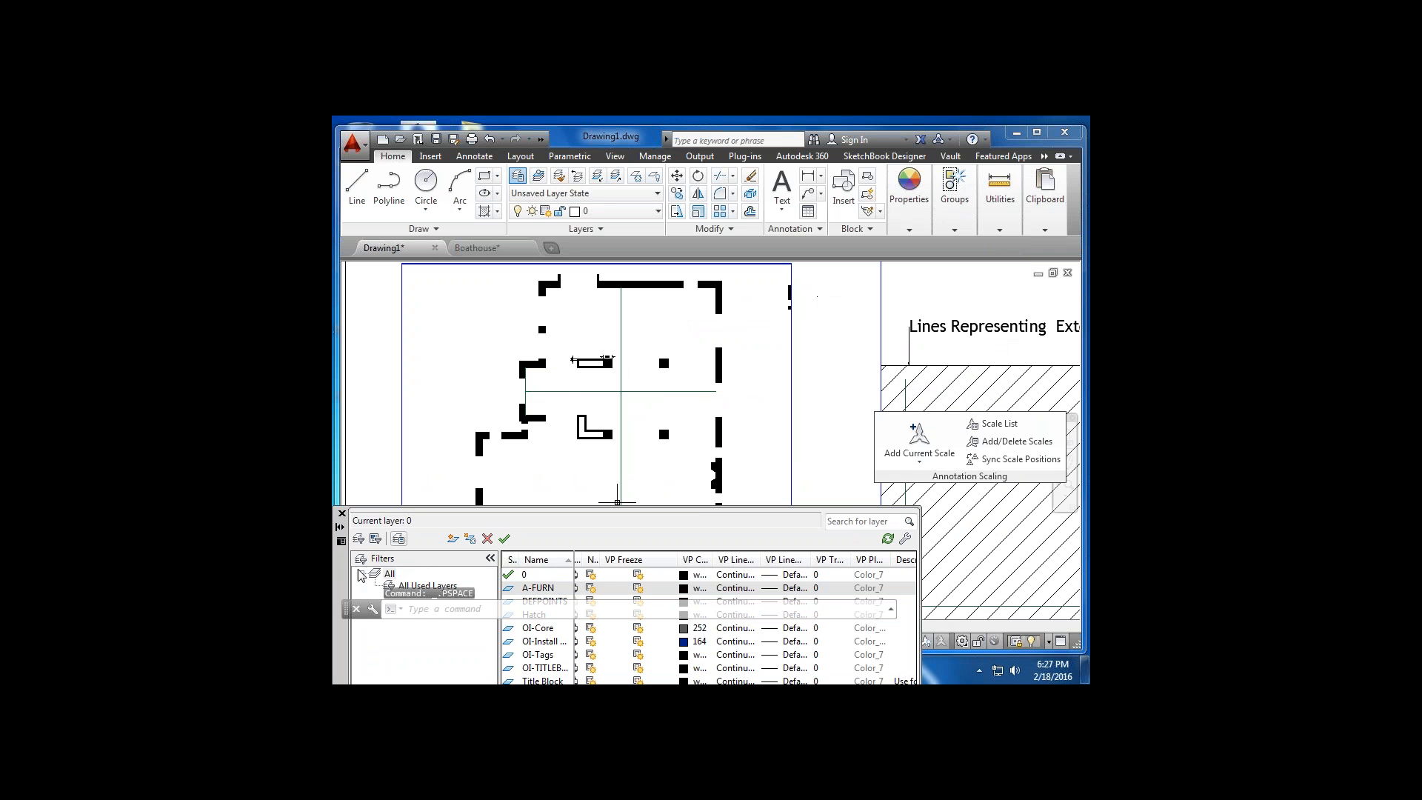
pyautogui.moveTo(345, 574)
pyautogui.mouseDown()
pyautogui.moveTo(513, 388)
pyautogui.moveTo(513, 326)
pyautogui.mouseUp()
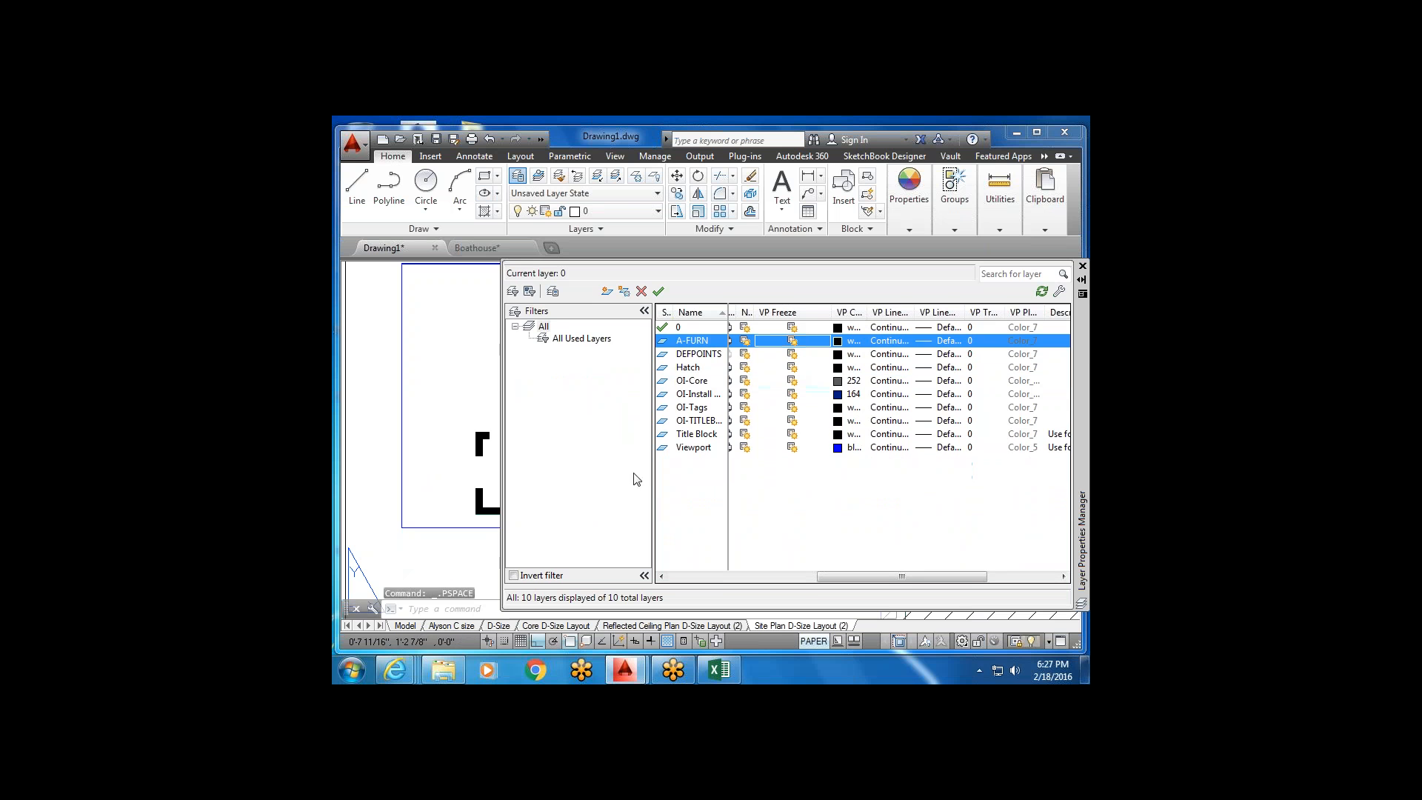
# In model space, dock the layer manager and zoom and pan from the floor plans to the site plan.
pyautogui.click(403, 626)
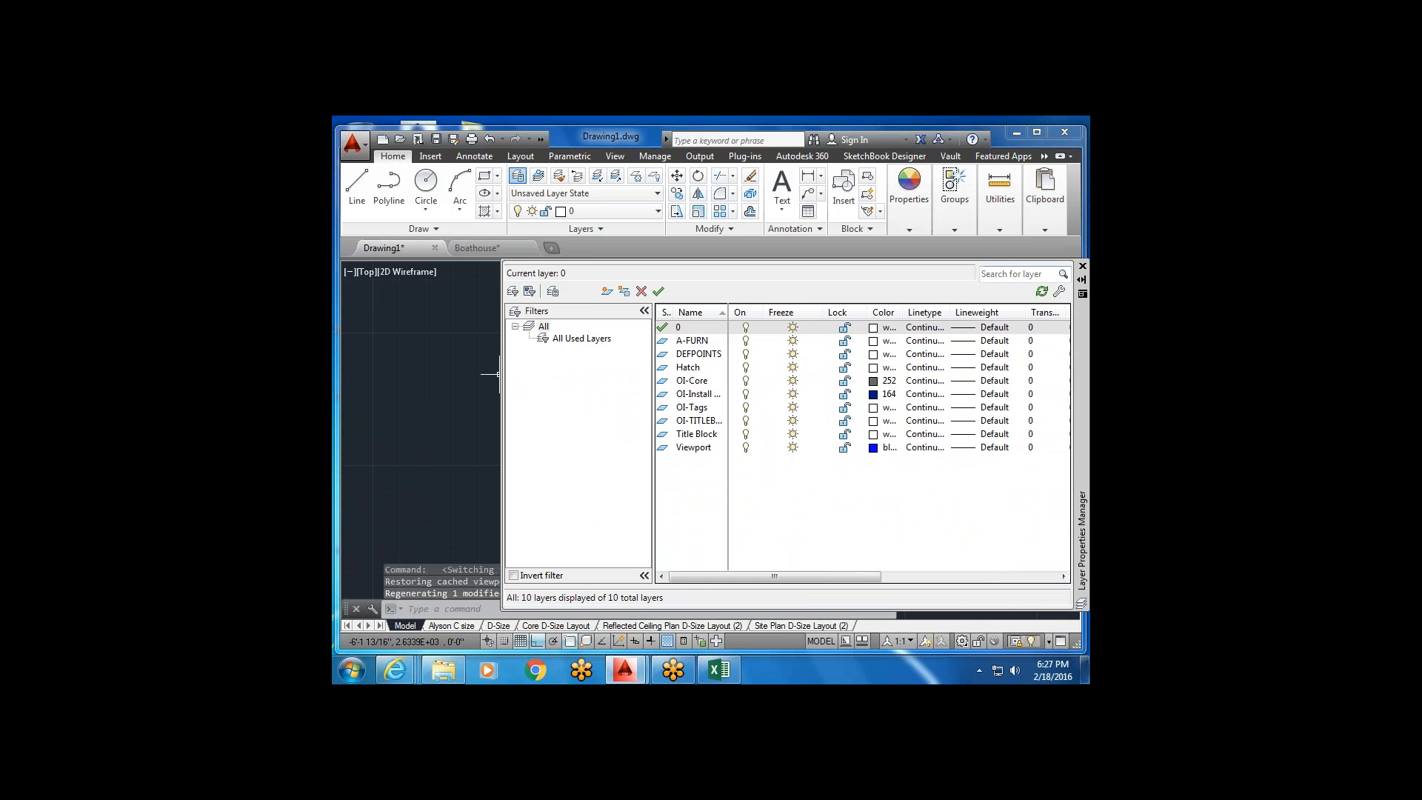
pyautogui.moveTo(1083, 335); pyautogui.dragTo(943, 667)
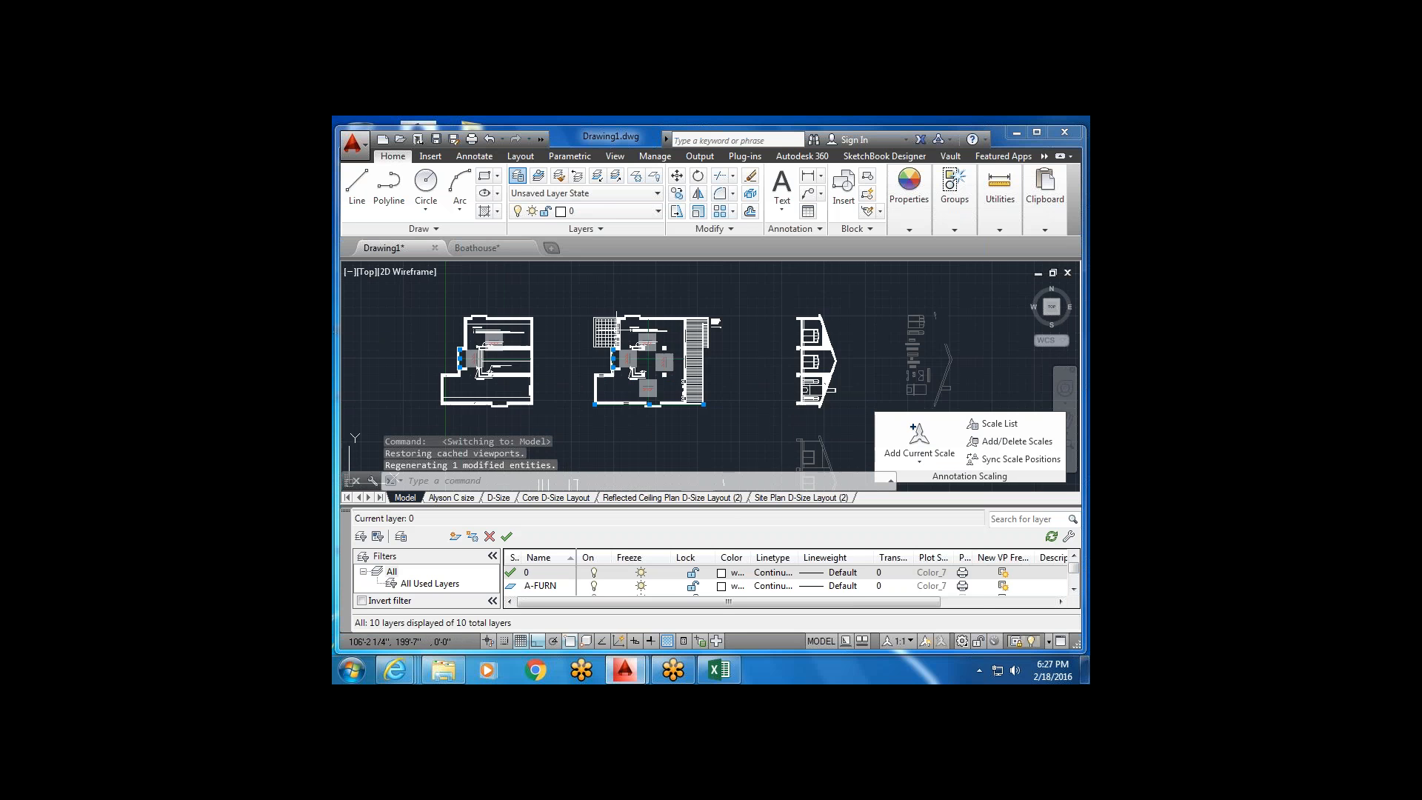
pyautogui.scroll(4, 633, 345)
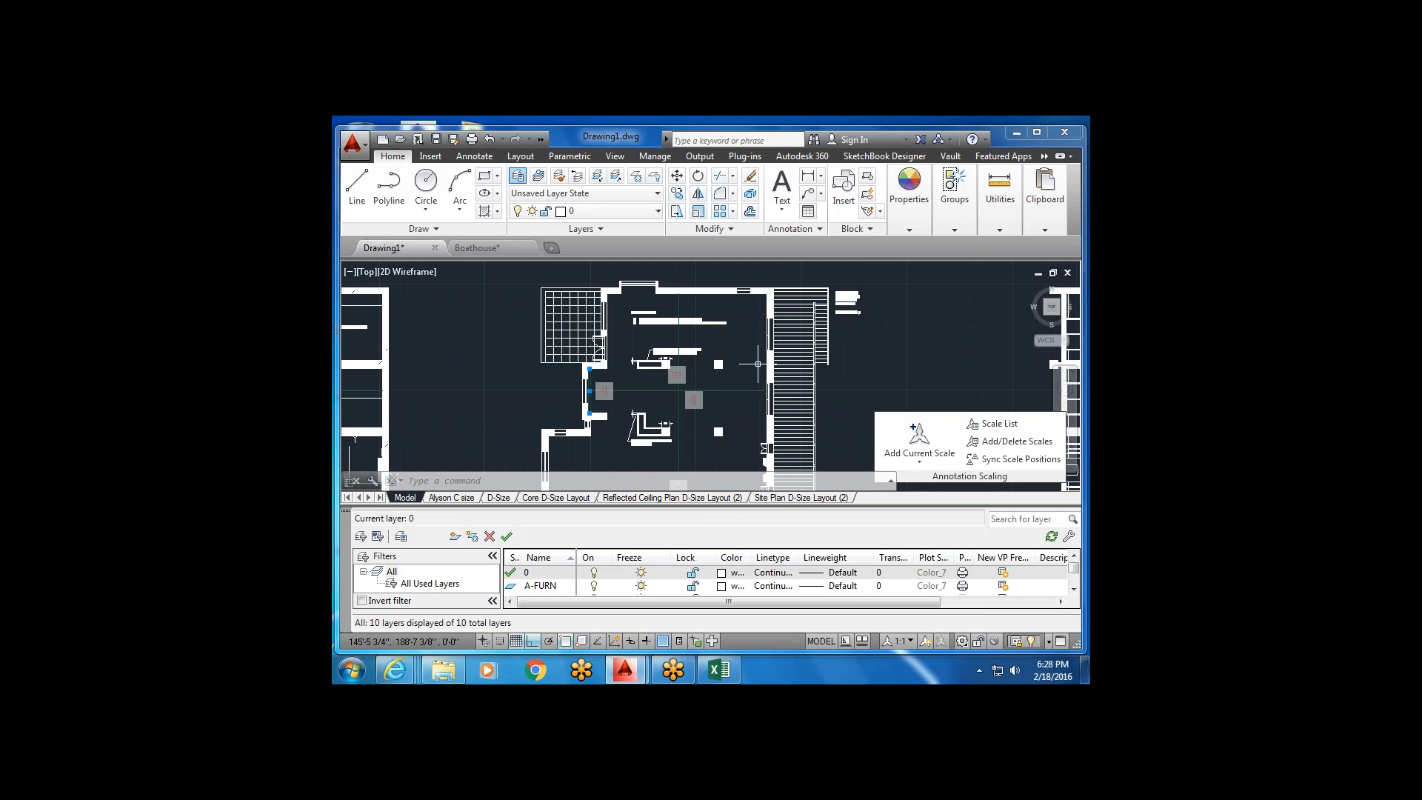
pyautogui.scroll(-3, 679, 390)
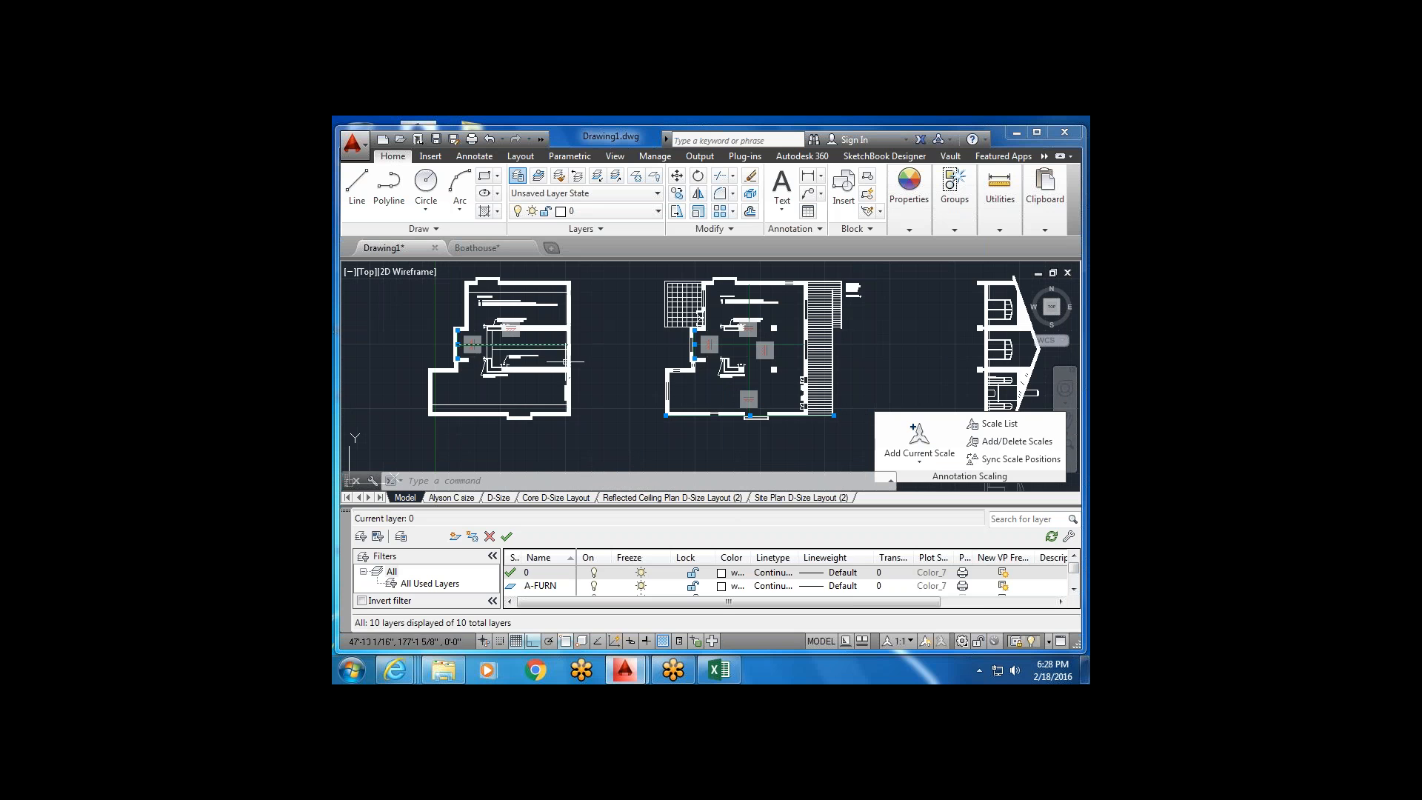
pyautogui.scroll(-2, 717, 342)
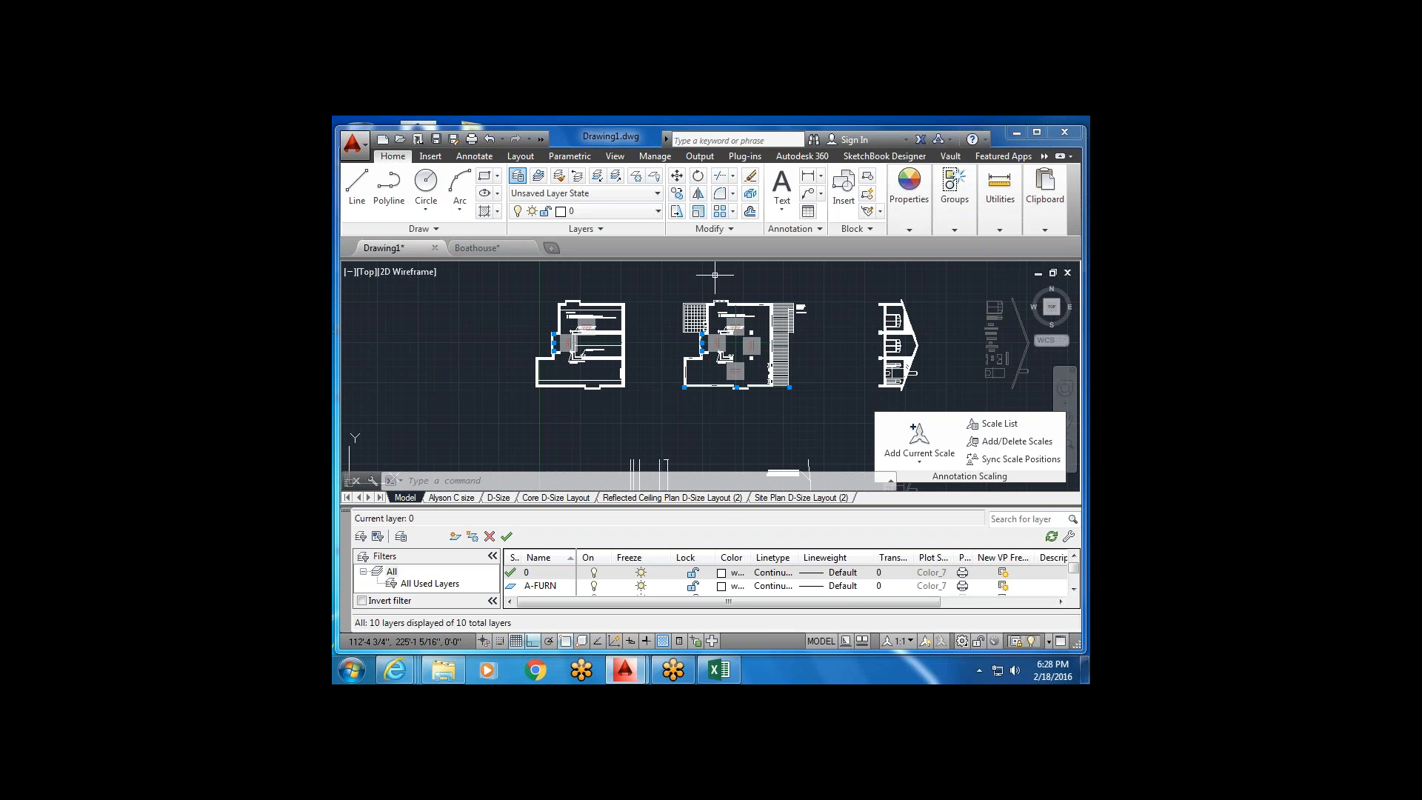
pyautogui.scroll(5, 708, 318)
pyautogui.scroll(-5, 728, 385)
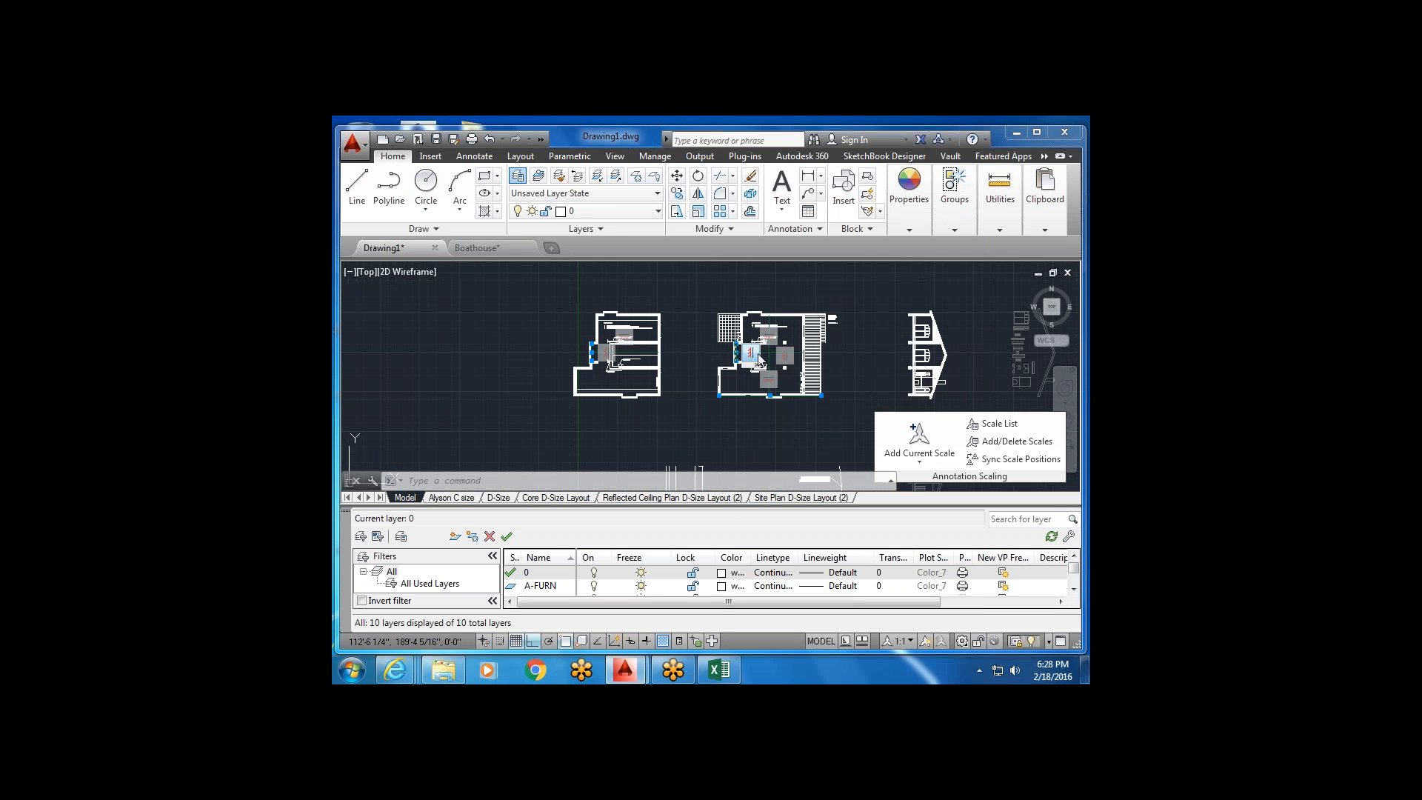
pyautogui.moveTo(771, 378)
pyautogui.mouseDown(button='middle')
pyautogui.moveTo(673, 320)
pyautogui.moveTo(794, 226)
pyautogui.mouseUp(button='middle')
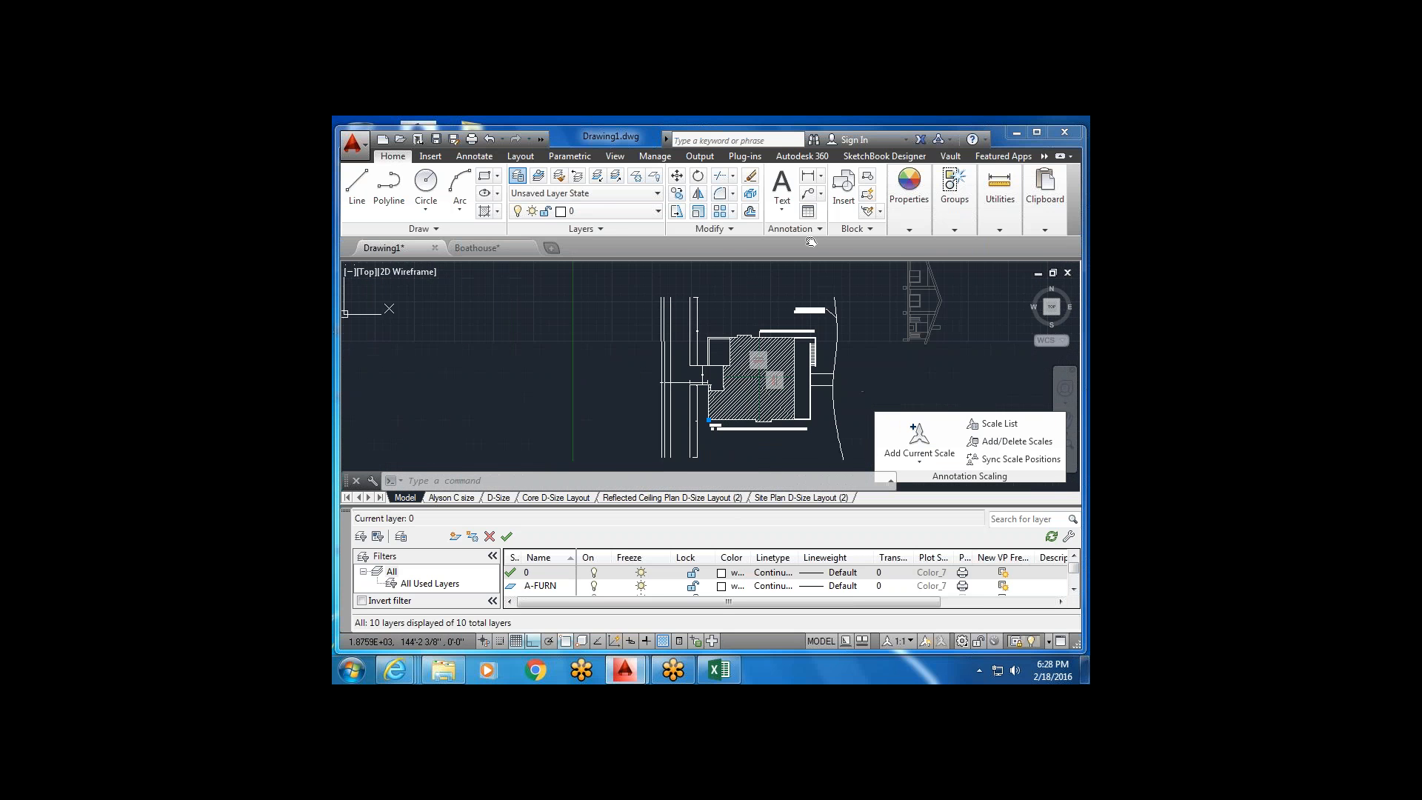
pyautogui.scroll(2, 803, 396)
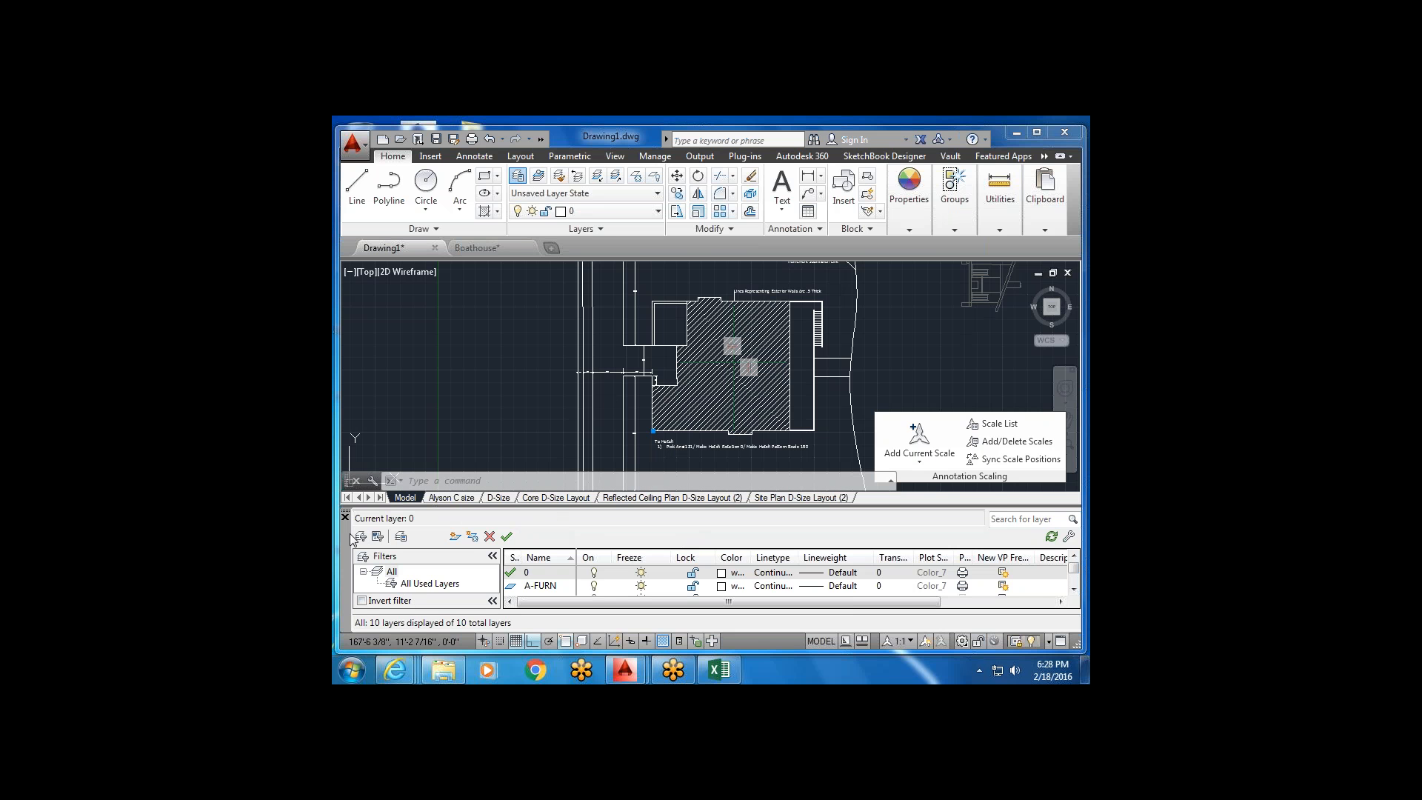
# Close the Layer Properties Manager and switch to the Site Plan D-Size Layout (2) sheet.
pyautogui.moveTo(339, 540)
pyautogui.mouseDown()
pyautogui.moveTo(419, 537)
pyautogui.moveTo(332, 530)
pyautogui.mouseUp()
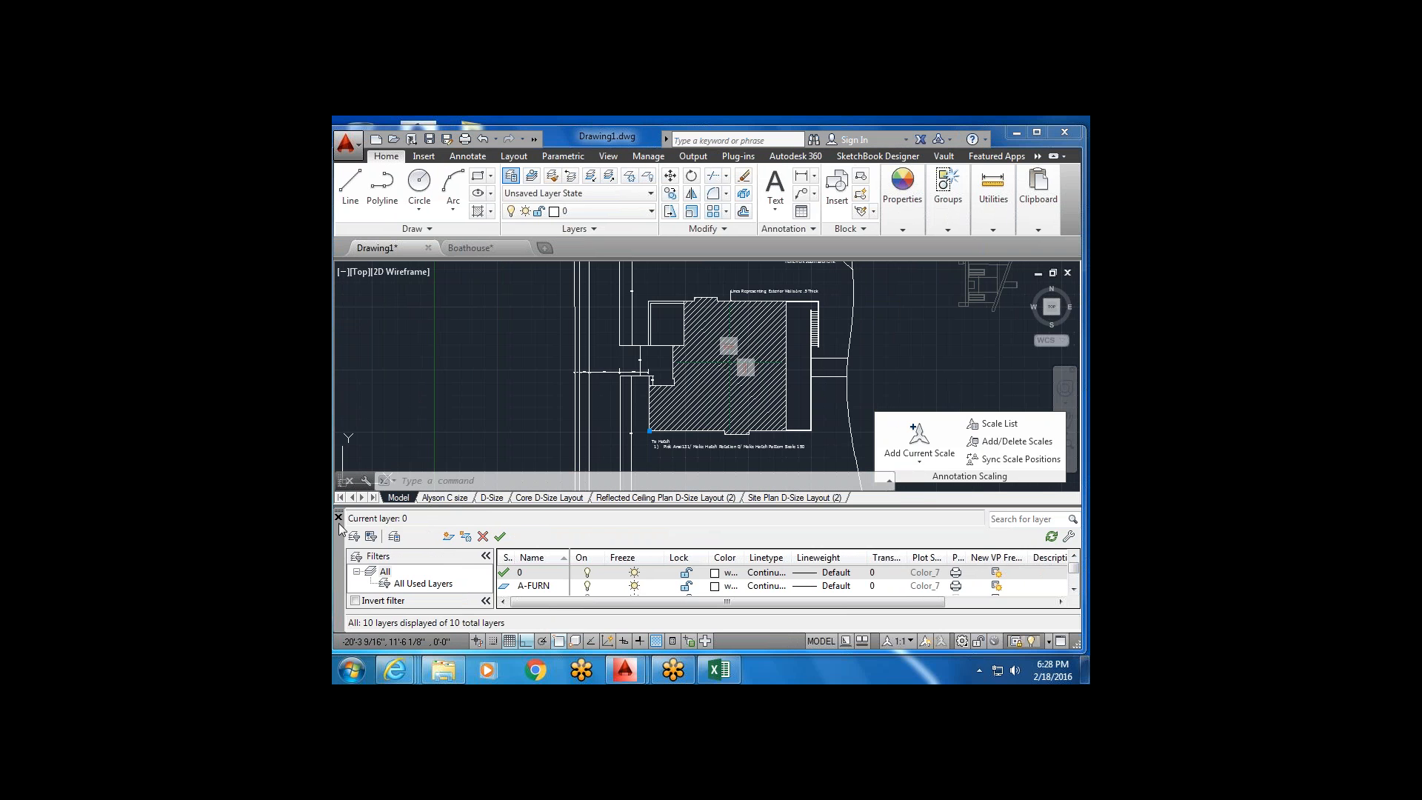
pyautogui.click(337, 516)
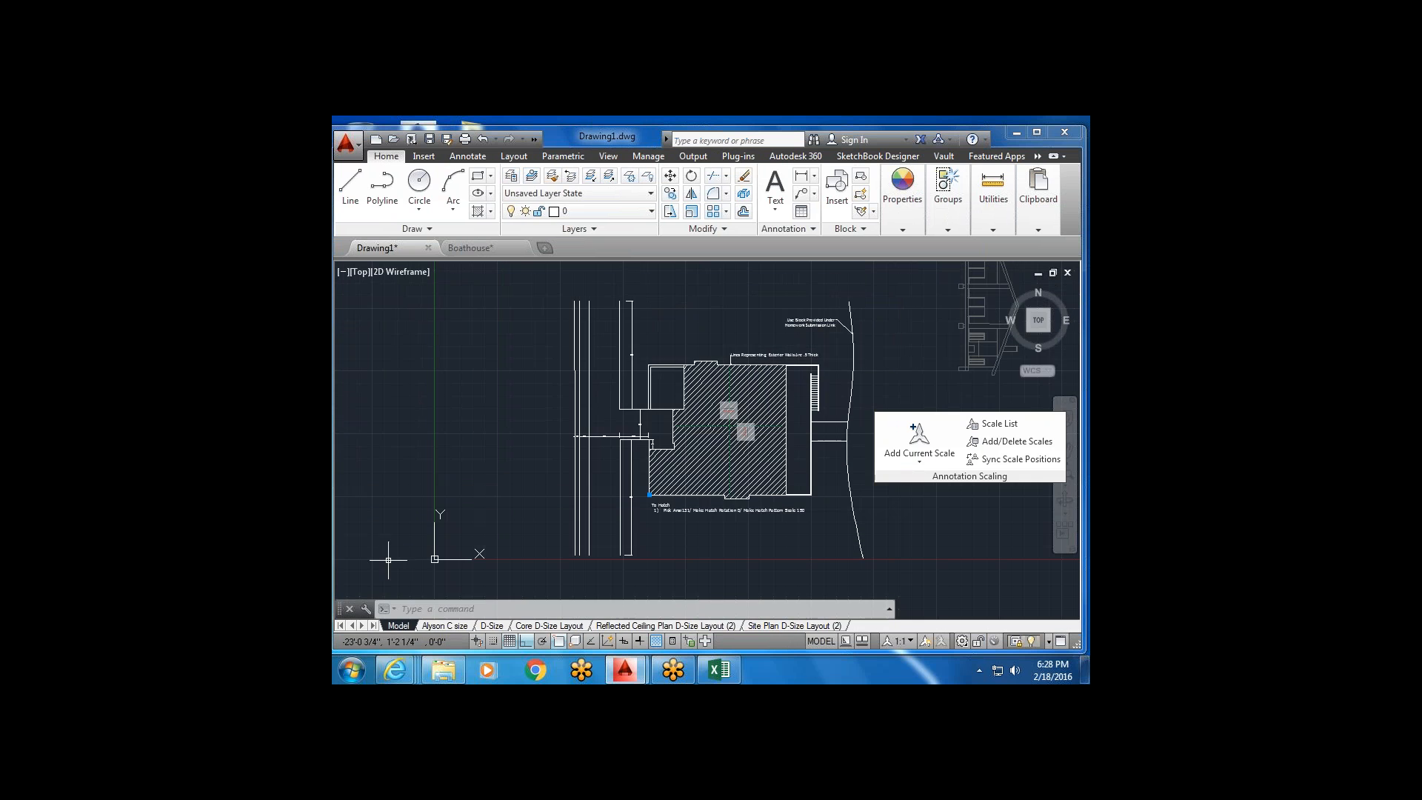
pyautogui.click(794, 626)
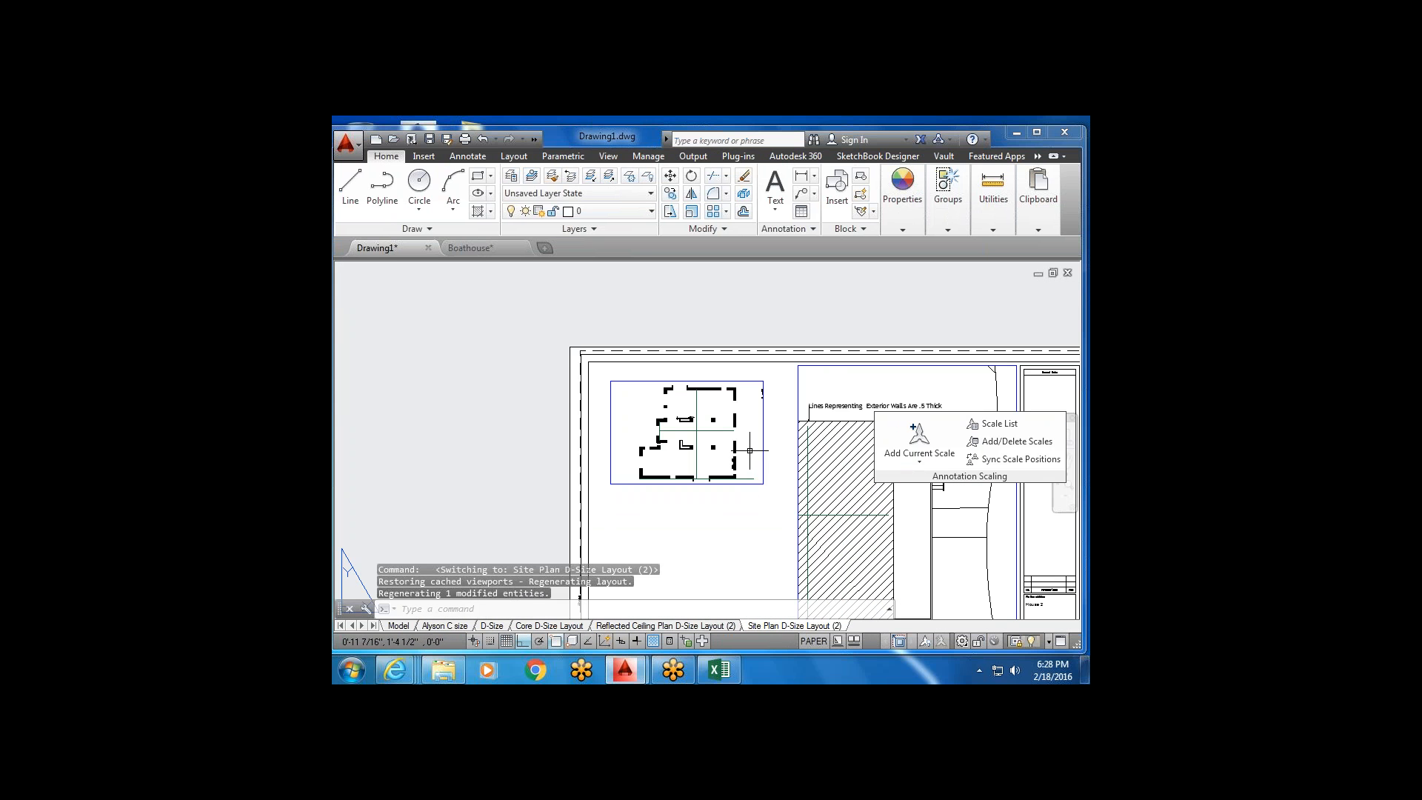
# Activate the small floor-plan viewport and float the Layer Properties Manager over the layout.
pyautogui.moveTo(762, 485); pyautogui.dragTo(707, 429, button='middle')
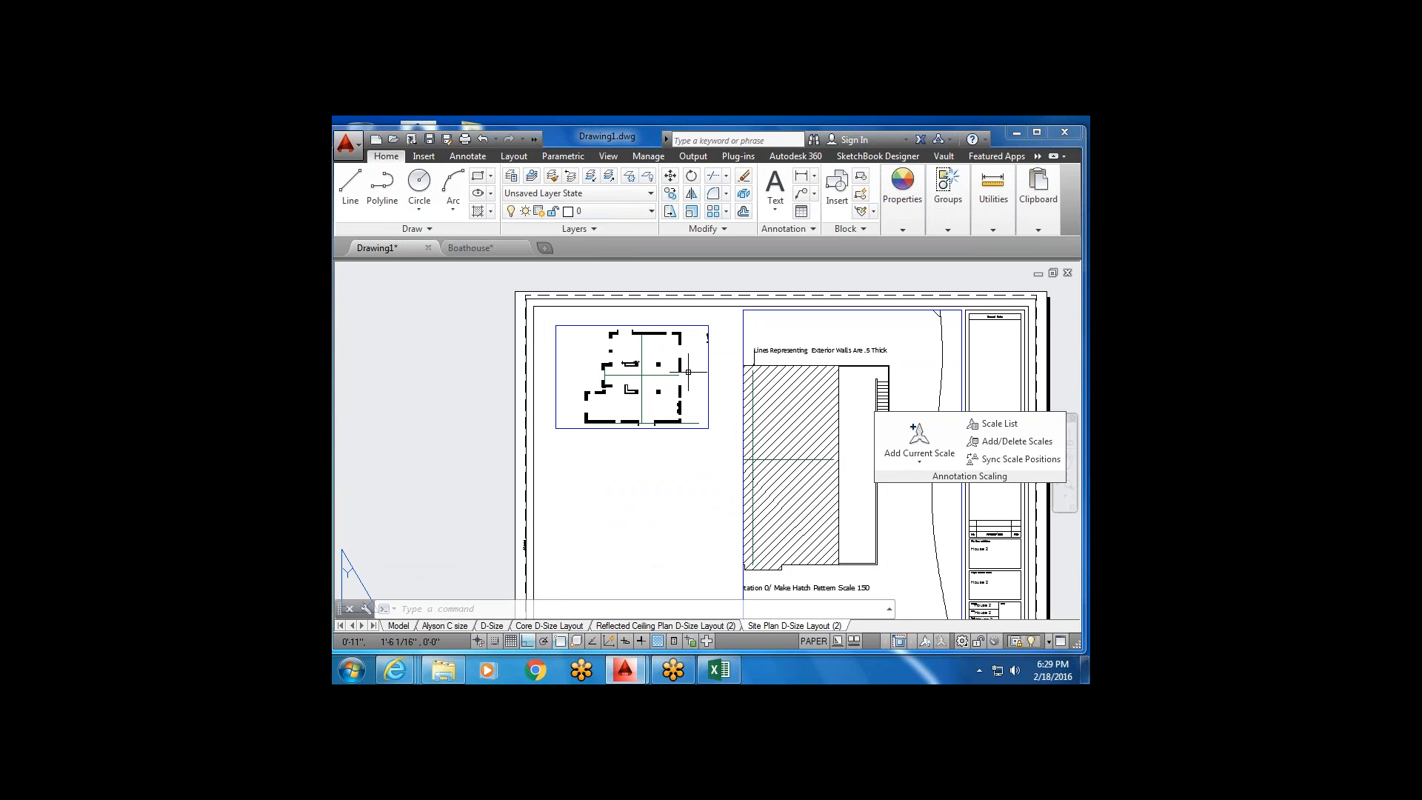
pyautogui.doubleClick(688, 372)
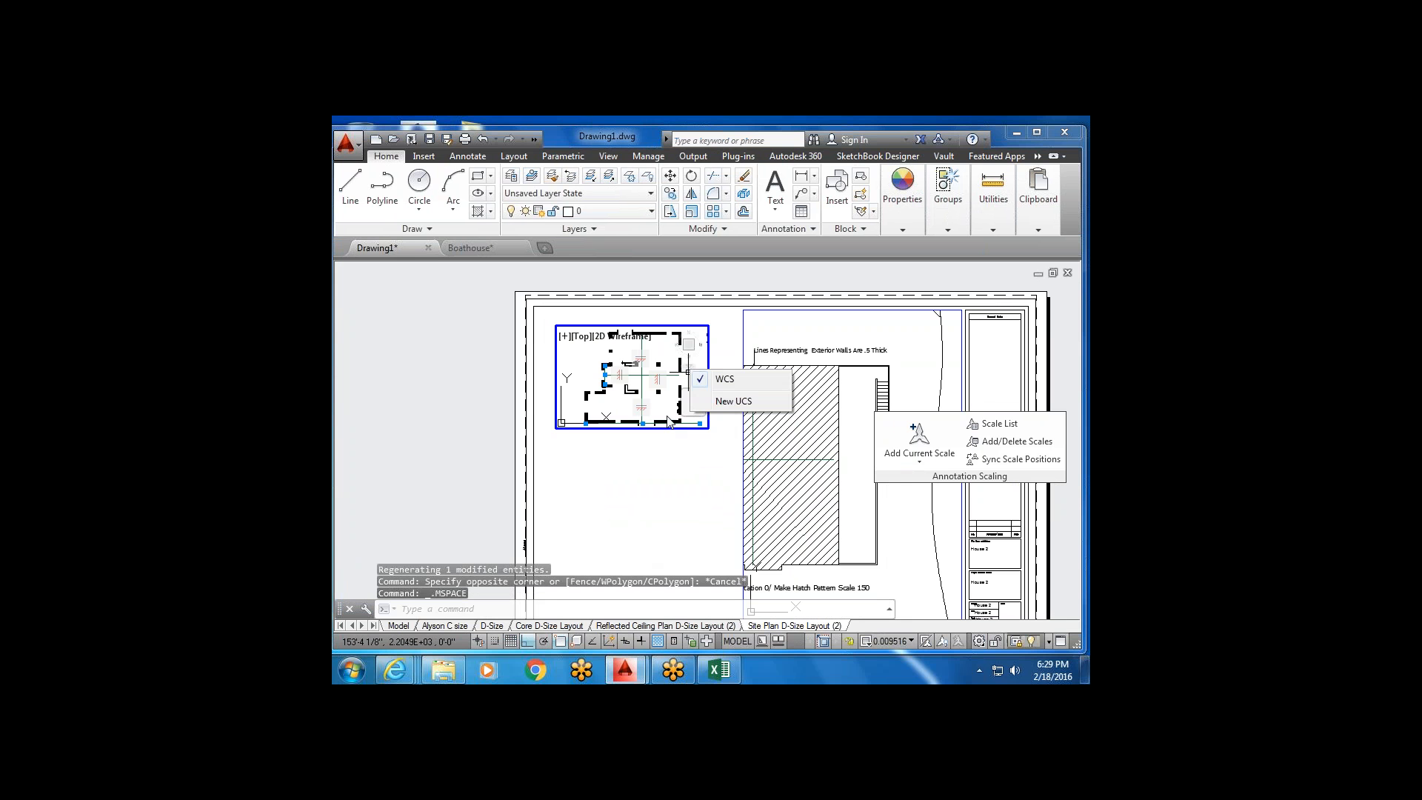
pyautogui.click(511, 177)
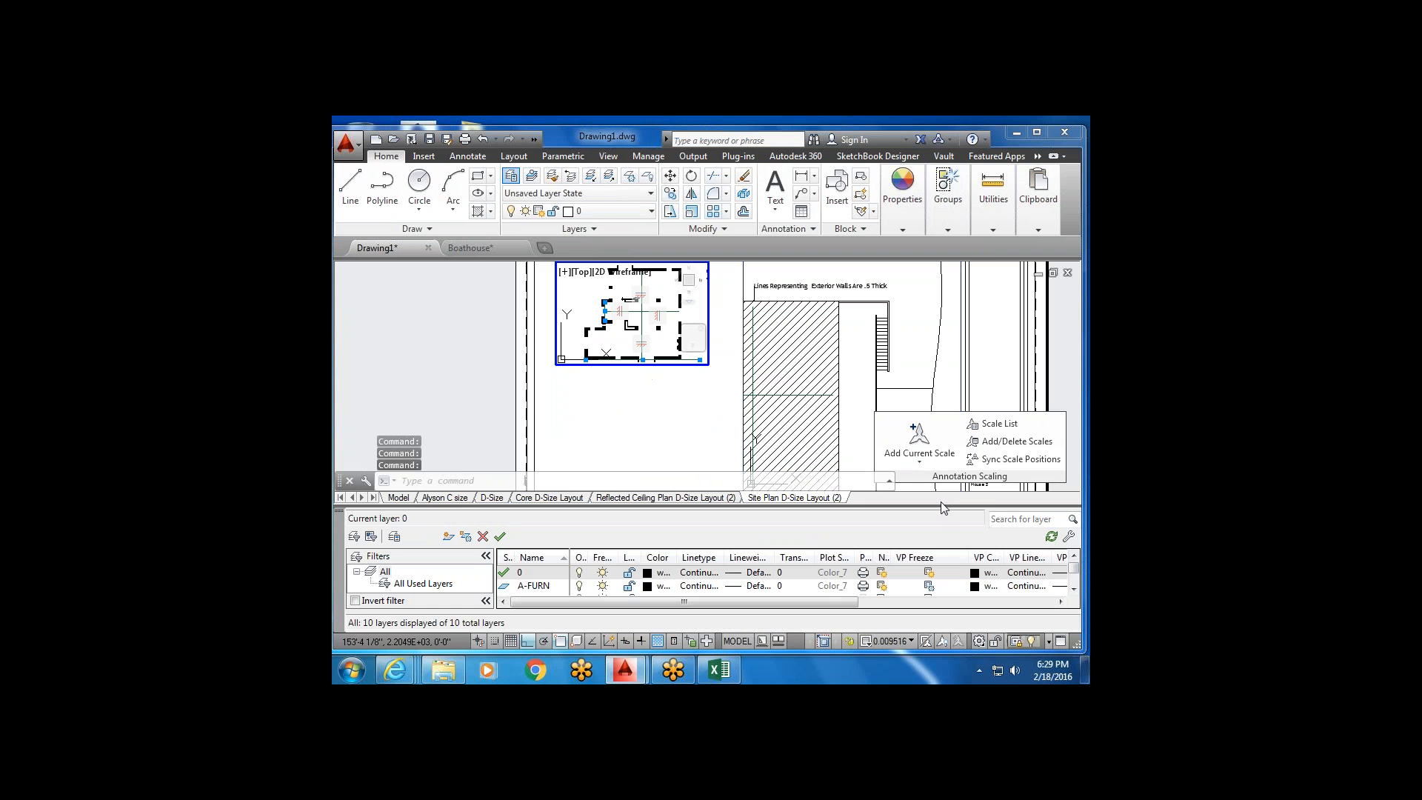
pyautogui.moveTo(339, 522); pyautogui.dragTo(436, 336)
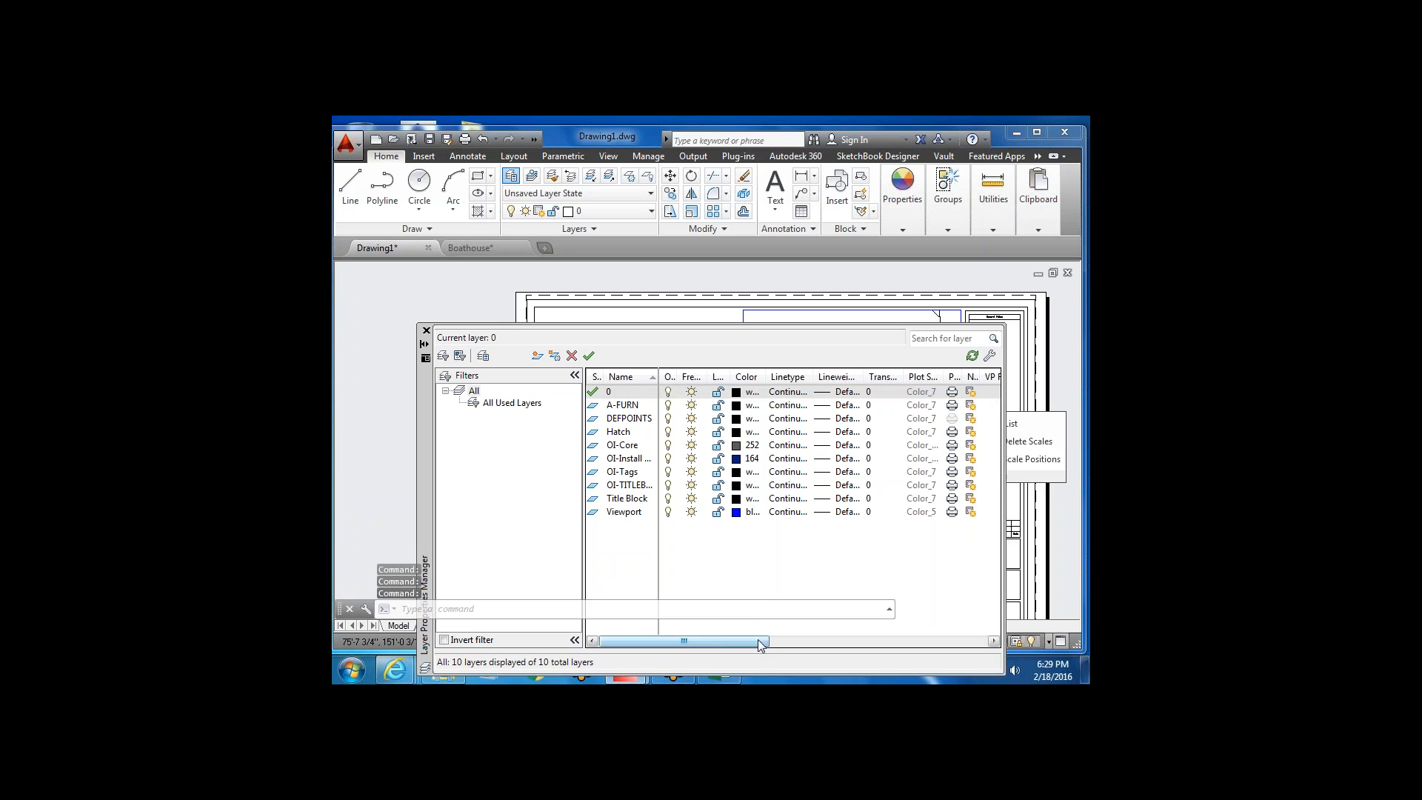
pyautogui.moveTo(757, 639); pyautogui.dragTo(803, 637)
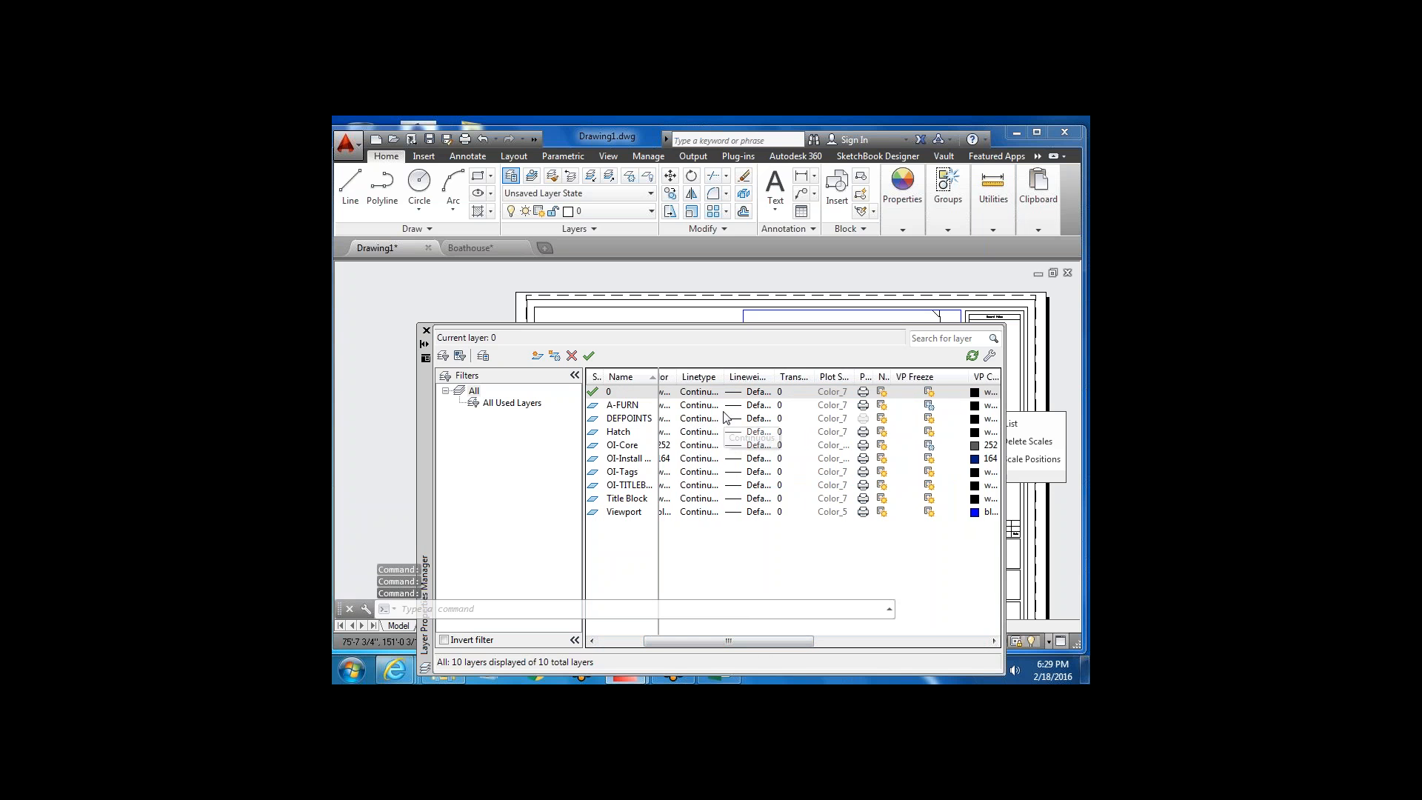
# VP-freeze A-FURN in that viewport only, close the layer manager, and return to paper space.
pyautogui.click(700, 405)
pyautogui.click(700, 405)
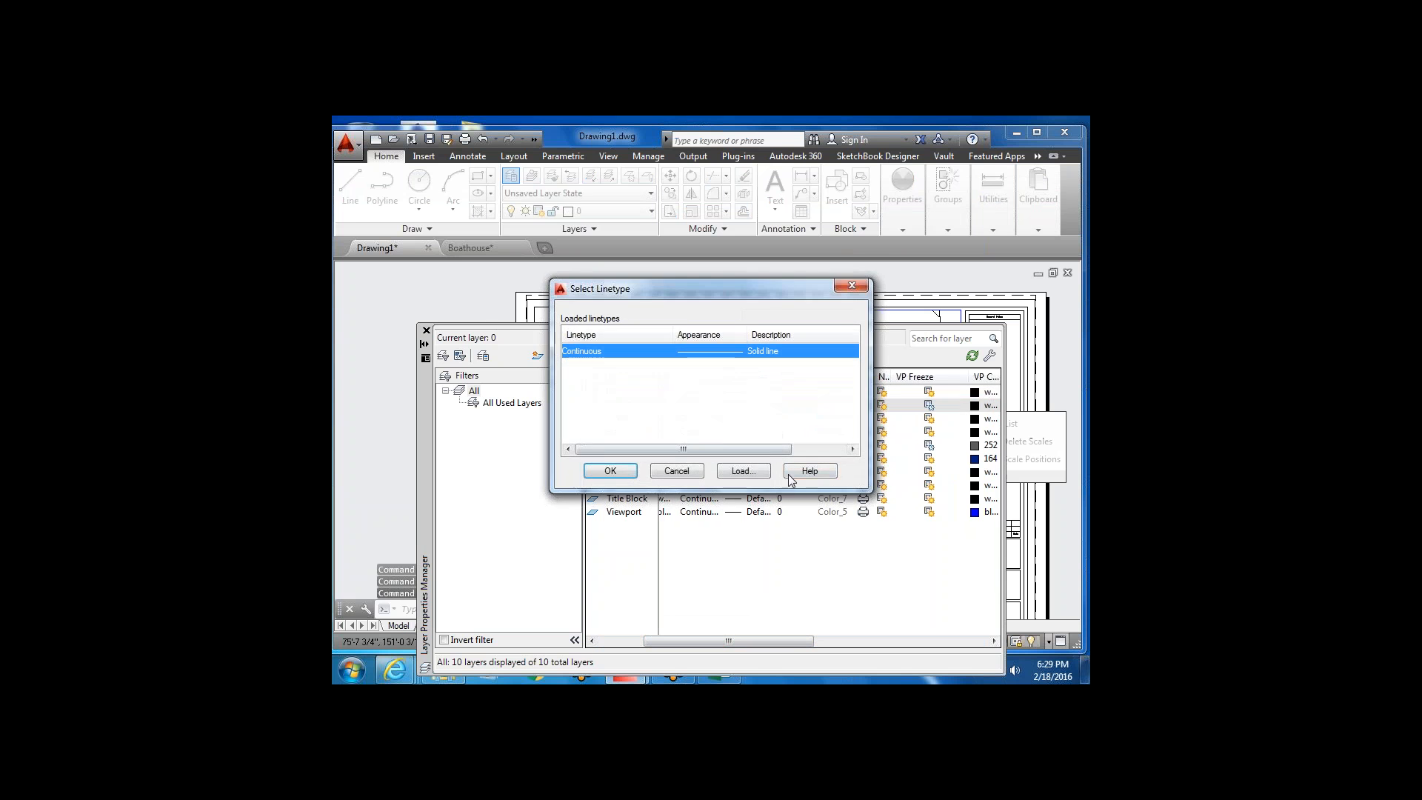
pyautogui.click(693, 474)
pyautogui.moveTo(798, 641); pyautogui.dragTo(853, 645)
pyautogui.moveTo(853, 646); pyautogui.dragTo(856, 645)
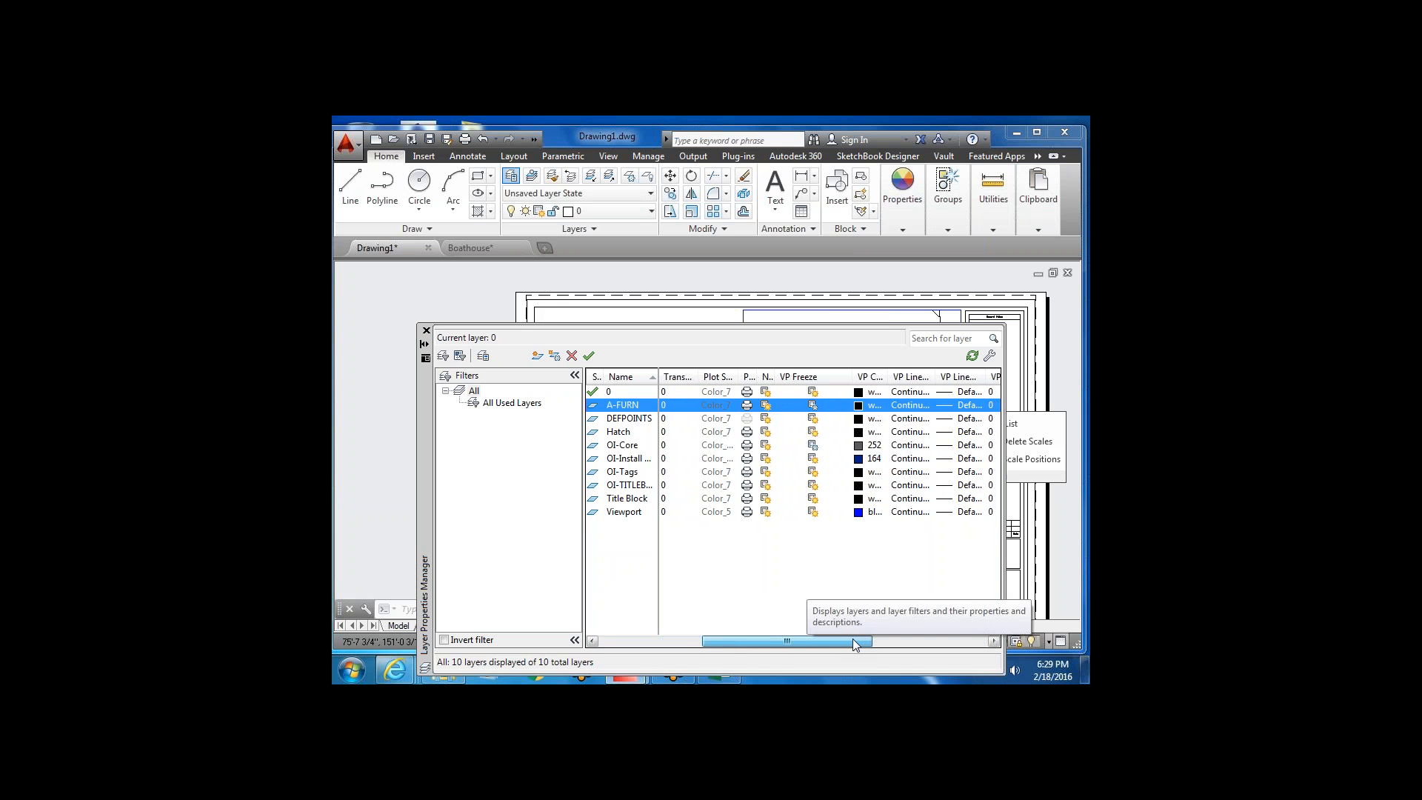
pyautogui.click(814, 407)
pyautogui.click(427, 331)
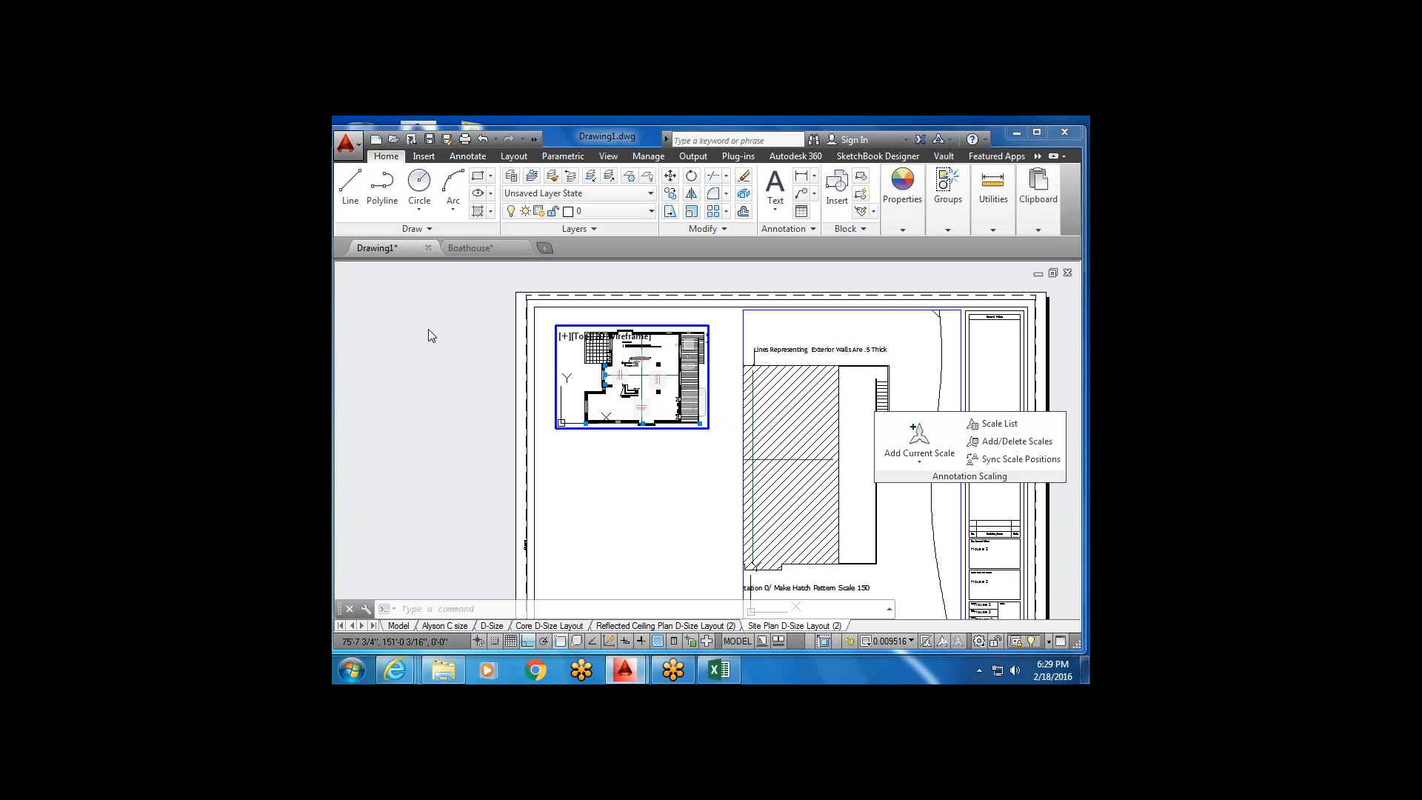
pyautogui.doubleClick(678, 463)
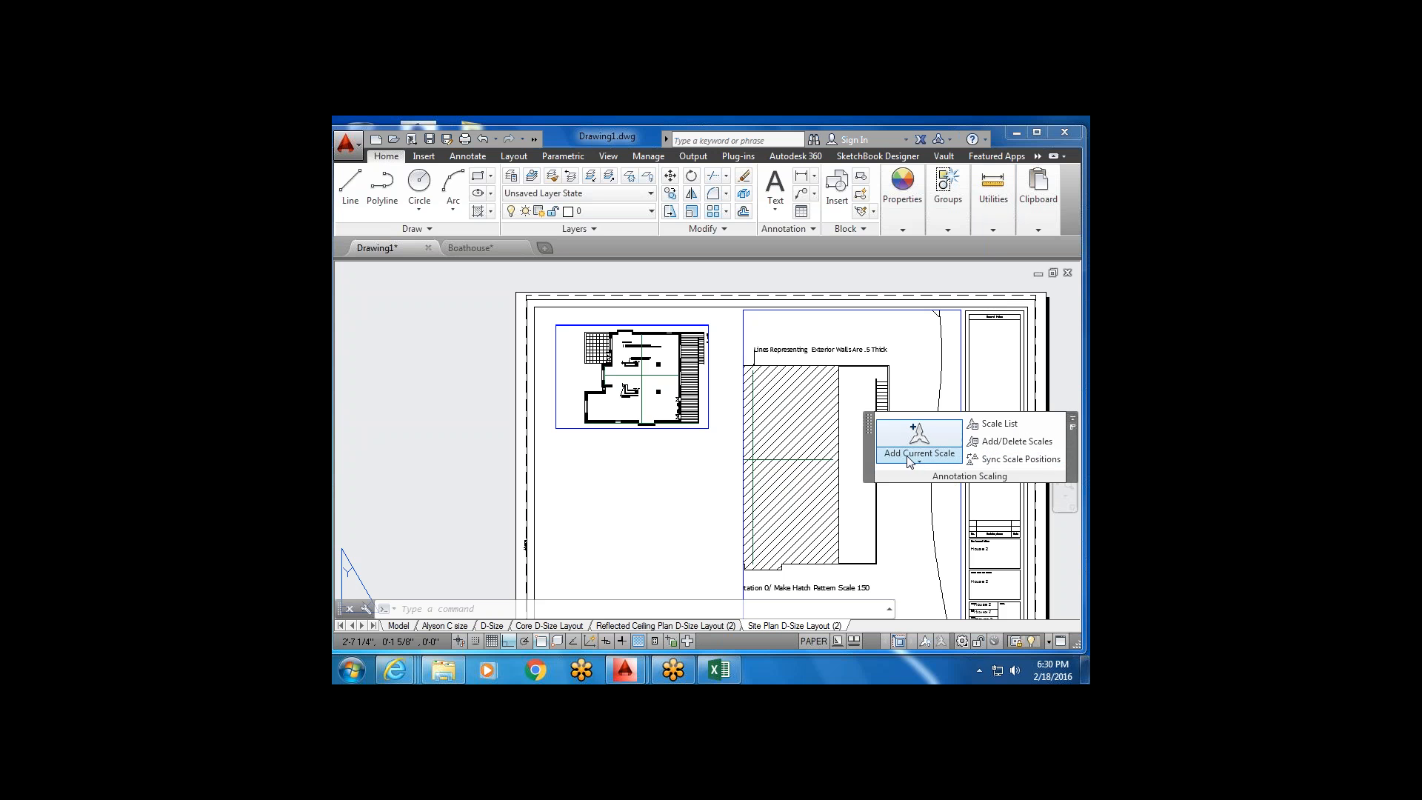
# Move the Annotation Scaling panel aside, cancel a started Multiline Text, and drop down the Layer list.
pyautogui.moveTo(866, 445)
pyautogui.mouseDown()
pyautogui.moveTo(577, 444)
pyautogui.moveTo(442, 519)
pyautogui.moveTo(334, 321)
pyautogui.moveTo(394, 297)
pyautogui.moveTo(379, 348)
pyautogui.mouseUp()
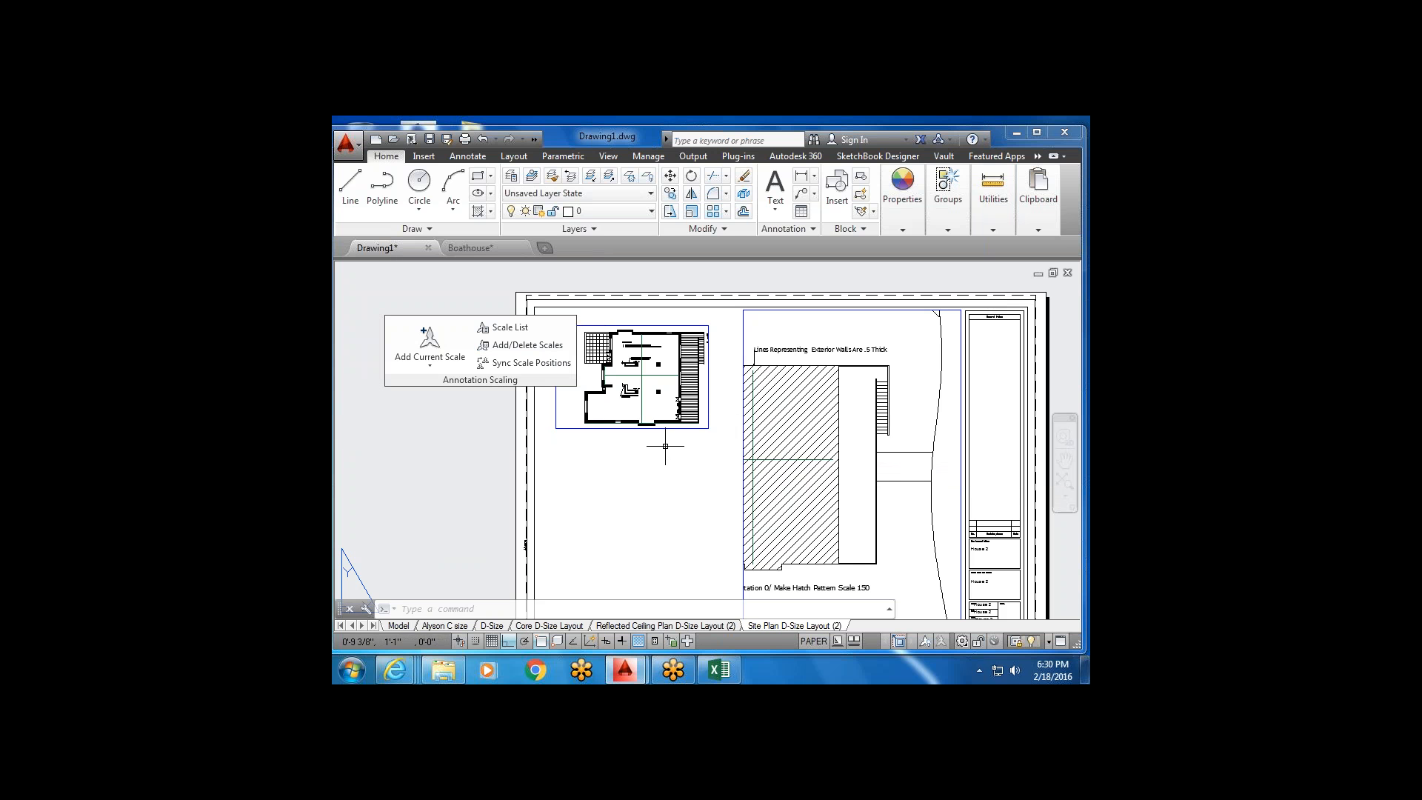
pyautogui.click(776, 184)
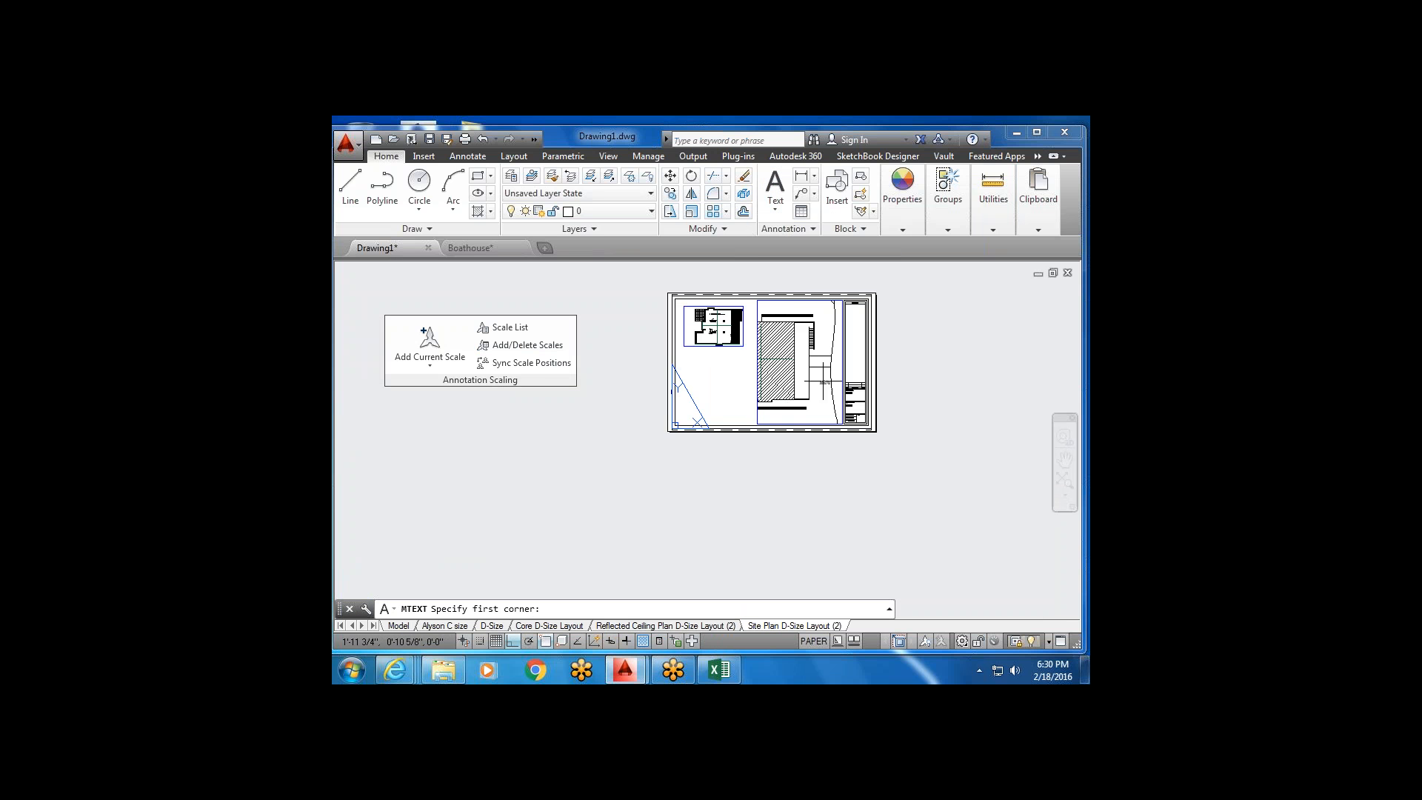
pyautogui.scroll(-5, 766, 296)
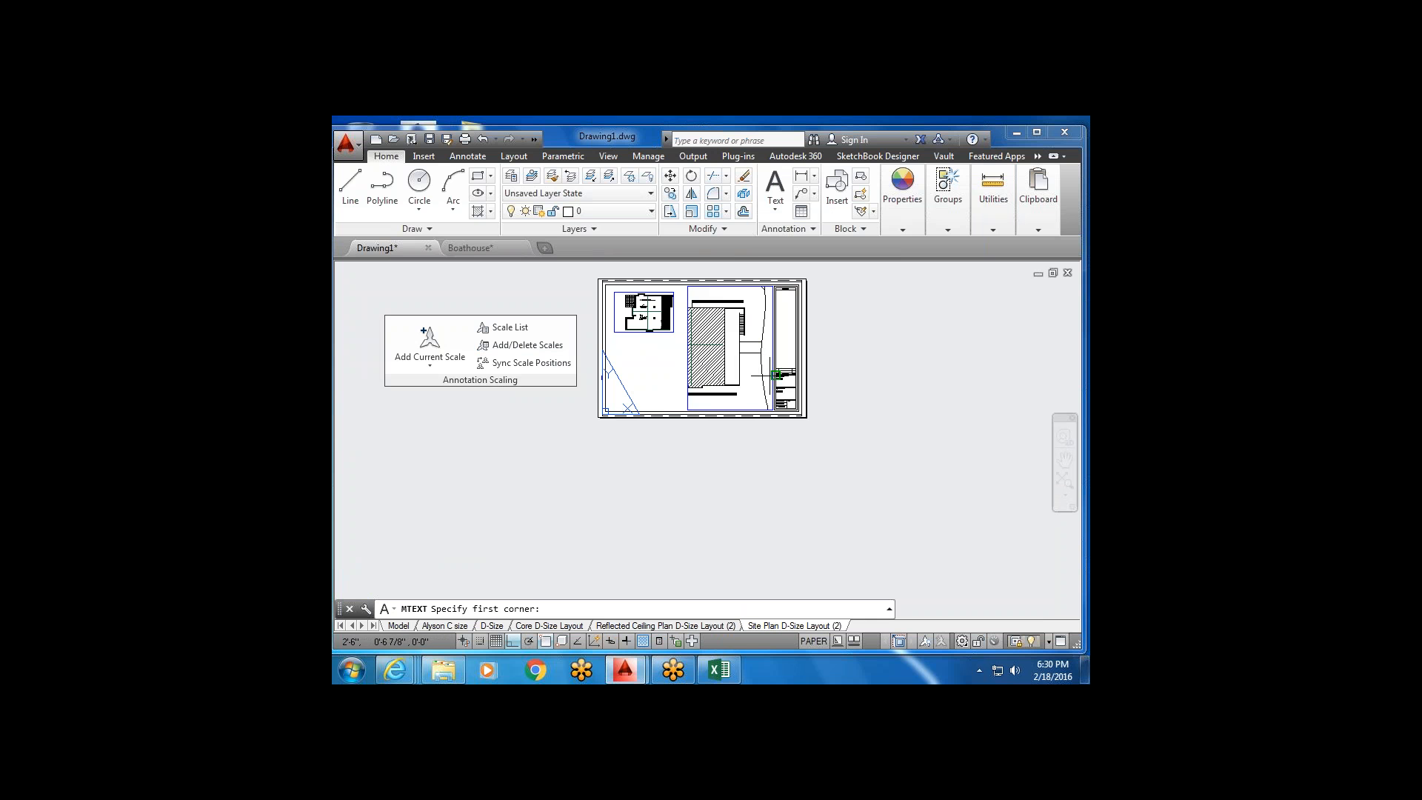
pyautogui.scroll(2, 783, 389)
pyautogui.scroll(3, 796, 391)
pyautogui.scroll(-2, 799, 393)
pyautogui.press('Escape')
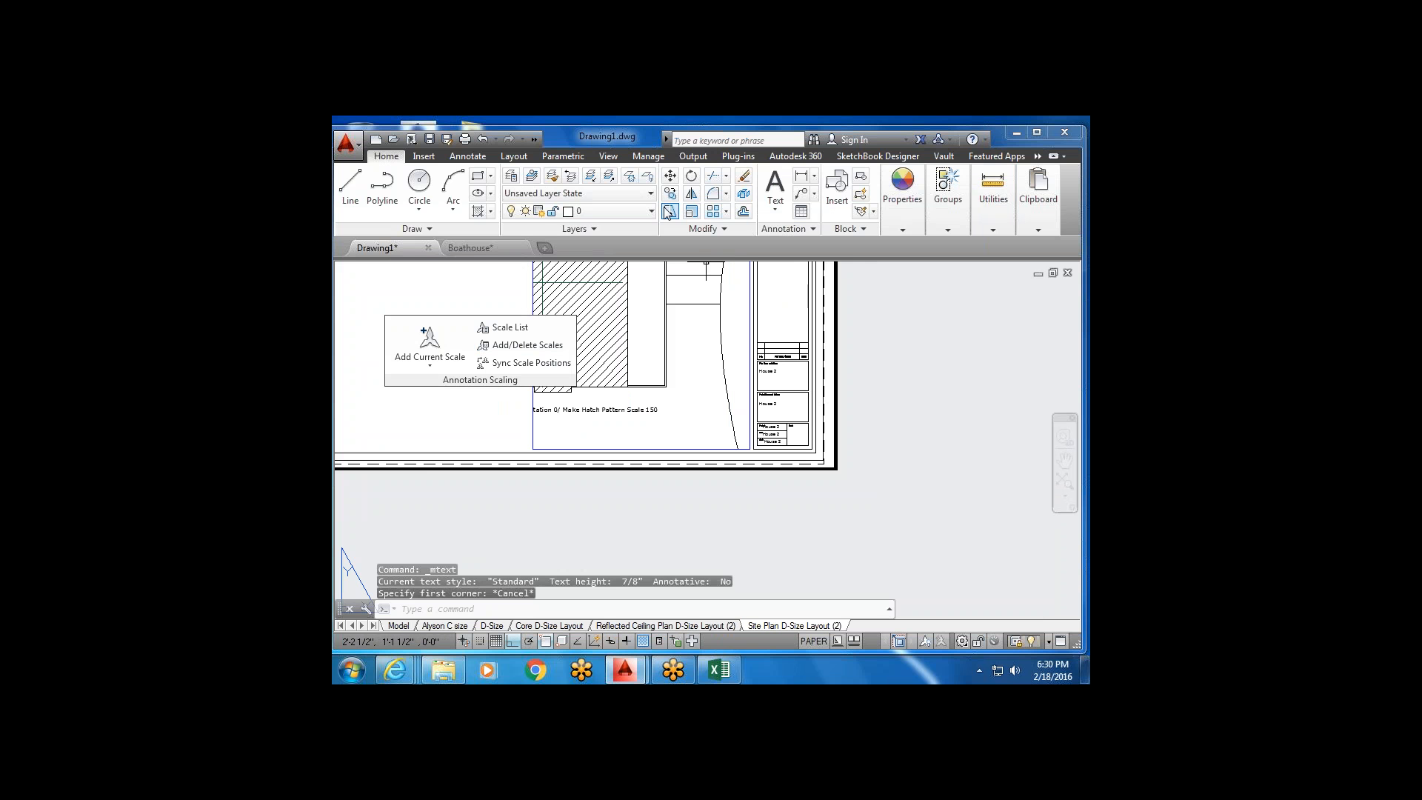
pyautogui.click(652, 212)
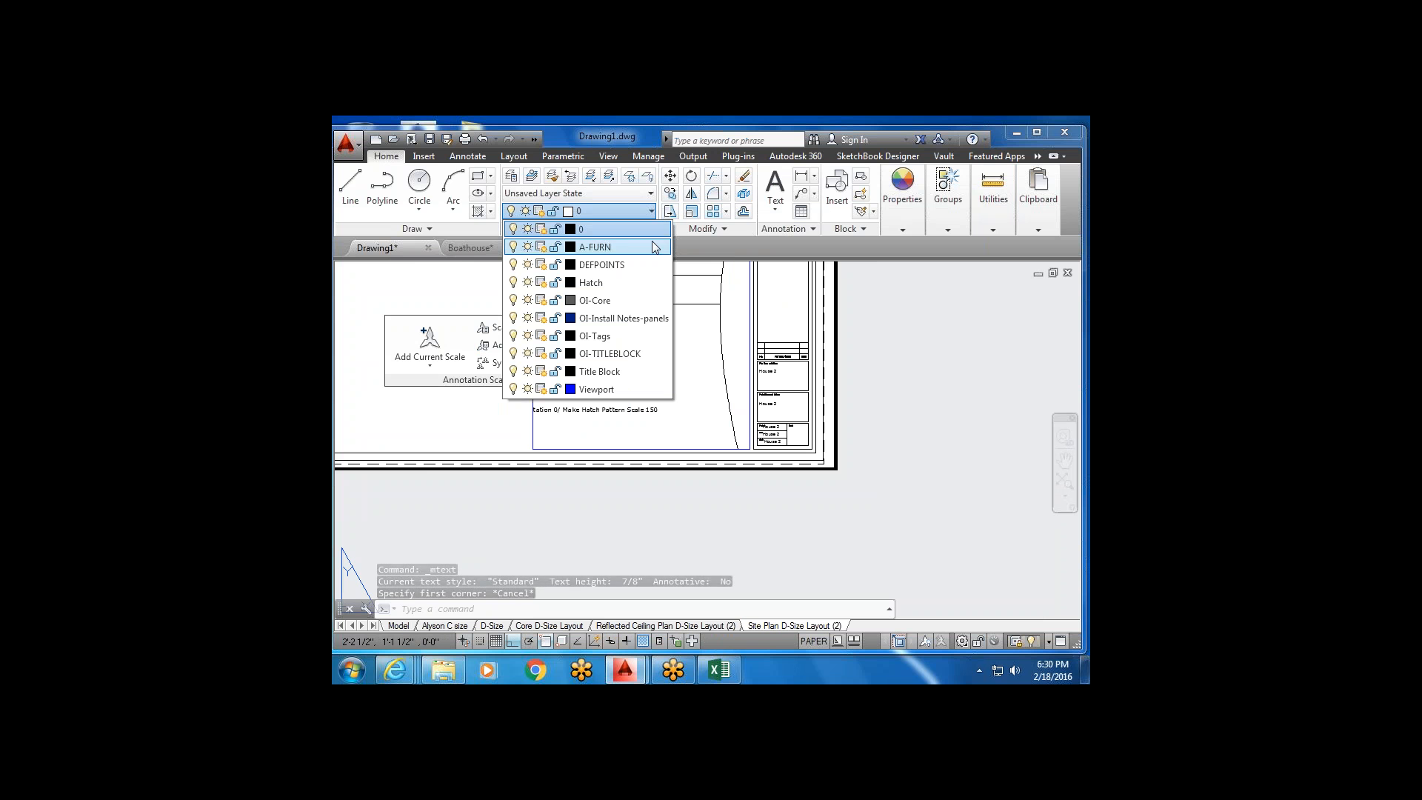
# Make OI-Tags the current layer and pan the layout toward the title block.
pyautogui.click(641, 337)
pyautogui.moveTo(794, 276); pyautogui.dragTo(732, 428, button='middle')
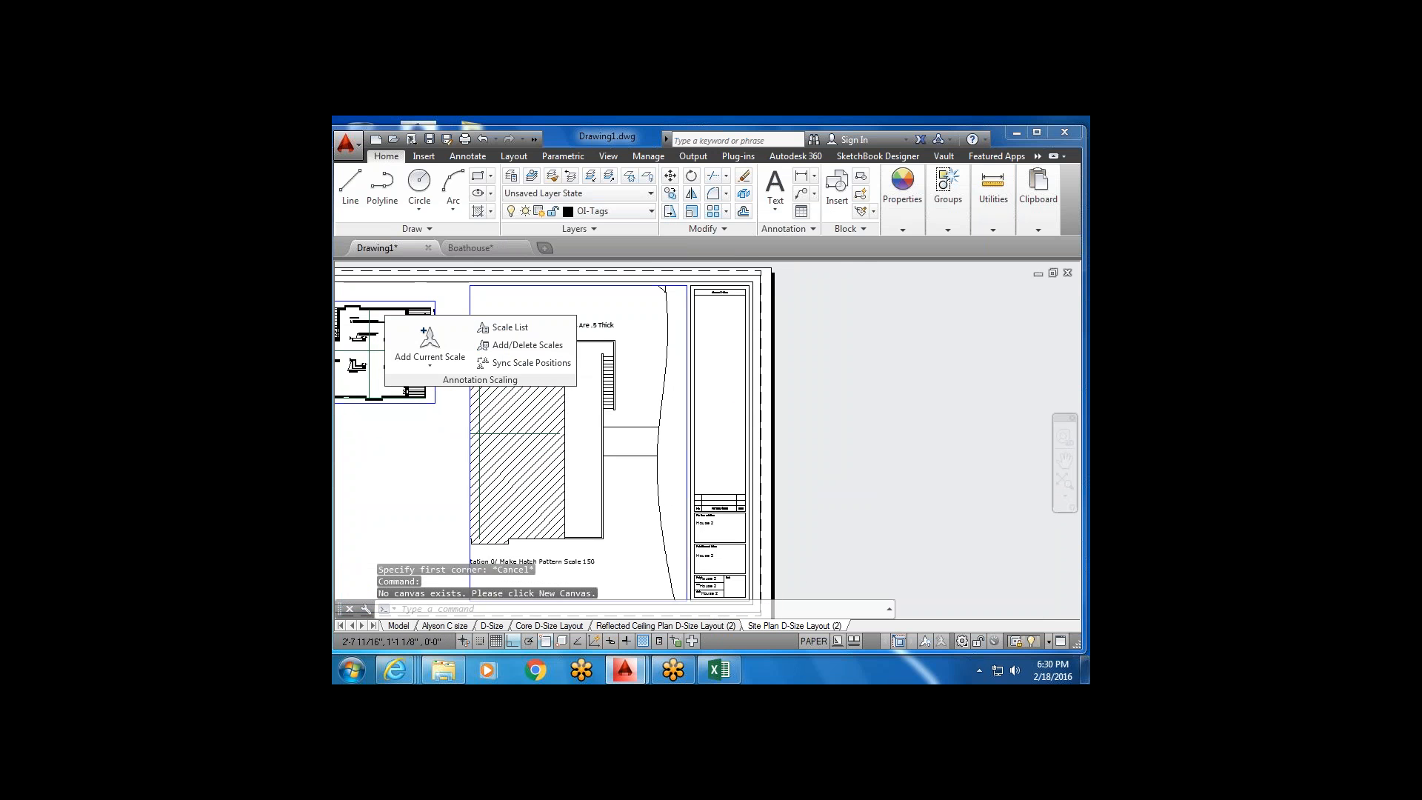
pyautogui.scroll(2, 730, 430)
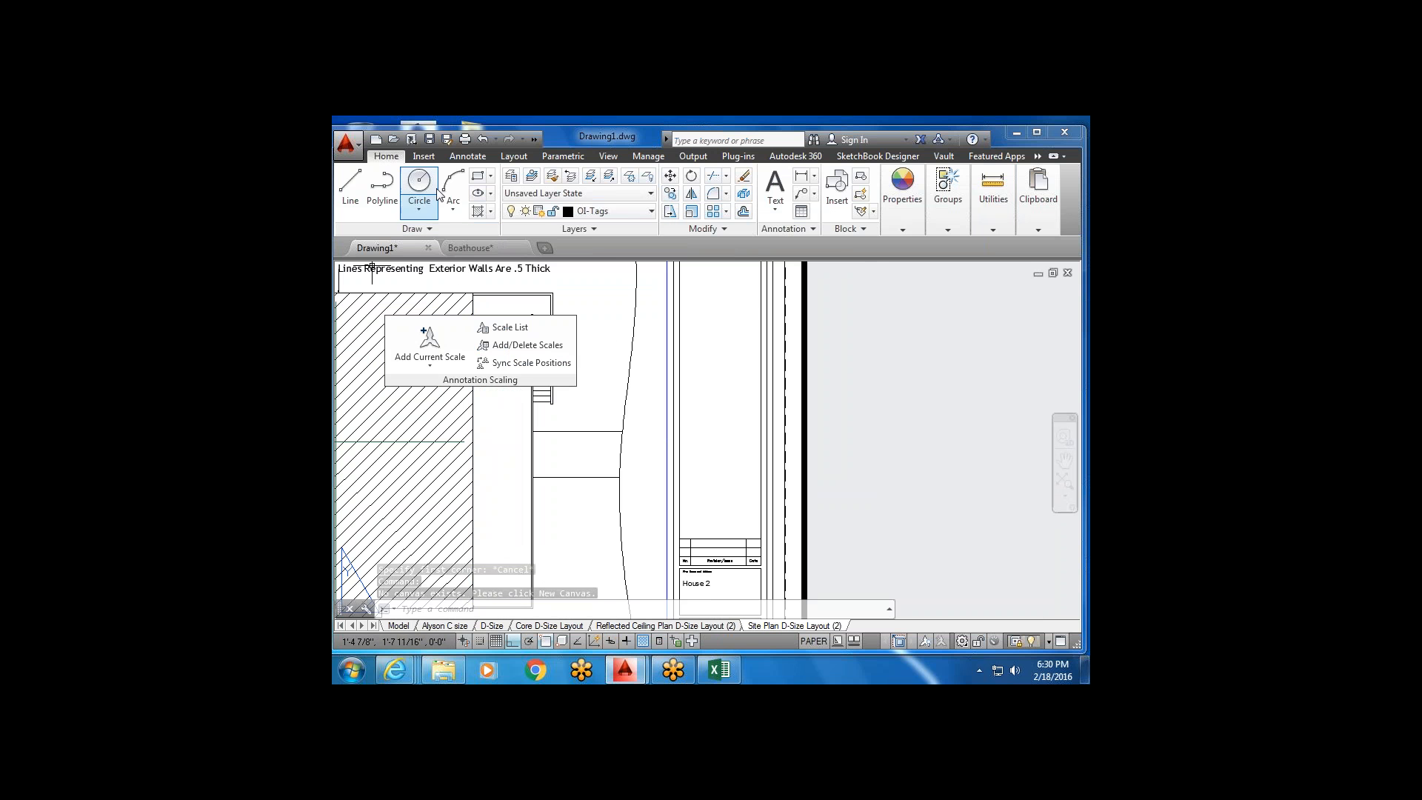
pyautogui.scroll(-2, 743, 447)
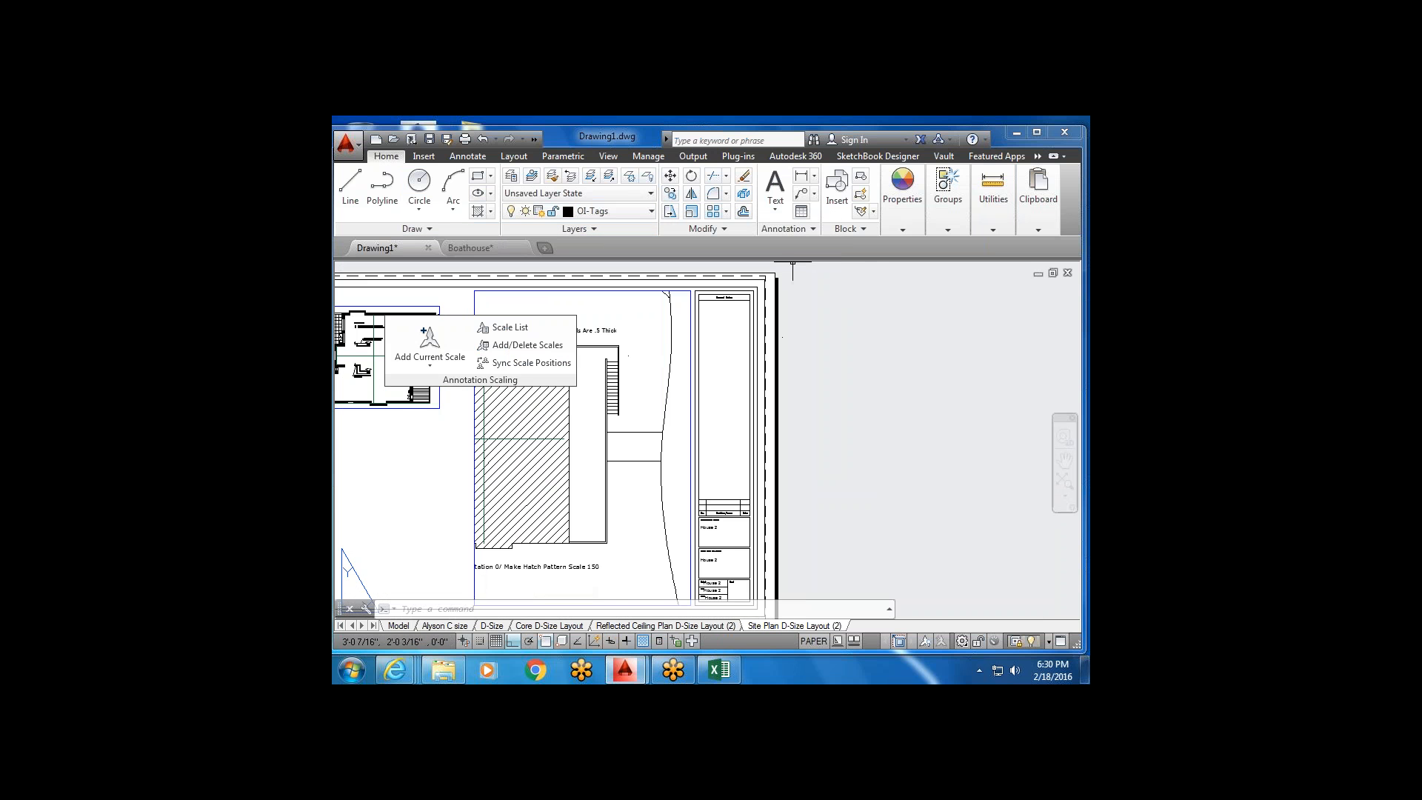
# Add a multiline text label reading 'Boat' on the layout sheet.
pyautogui.click(775, 186)
pyautogui.click(698, 401)
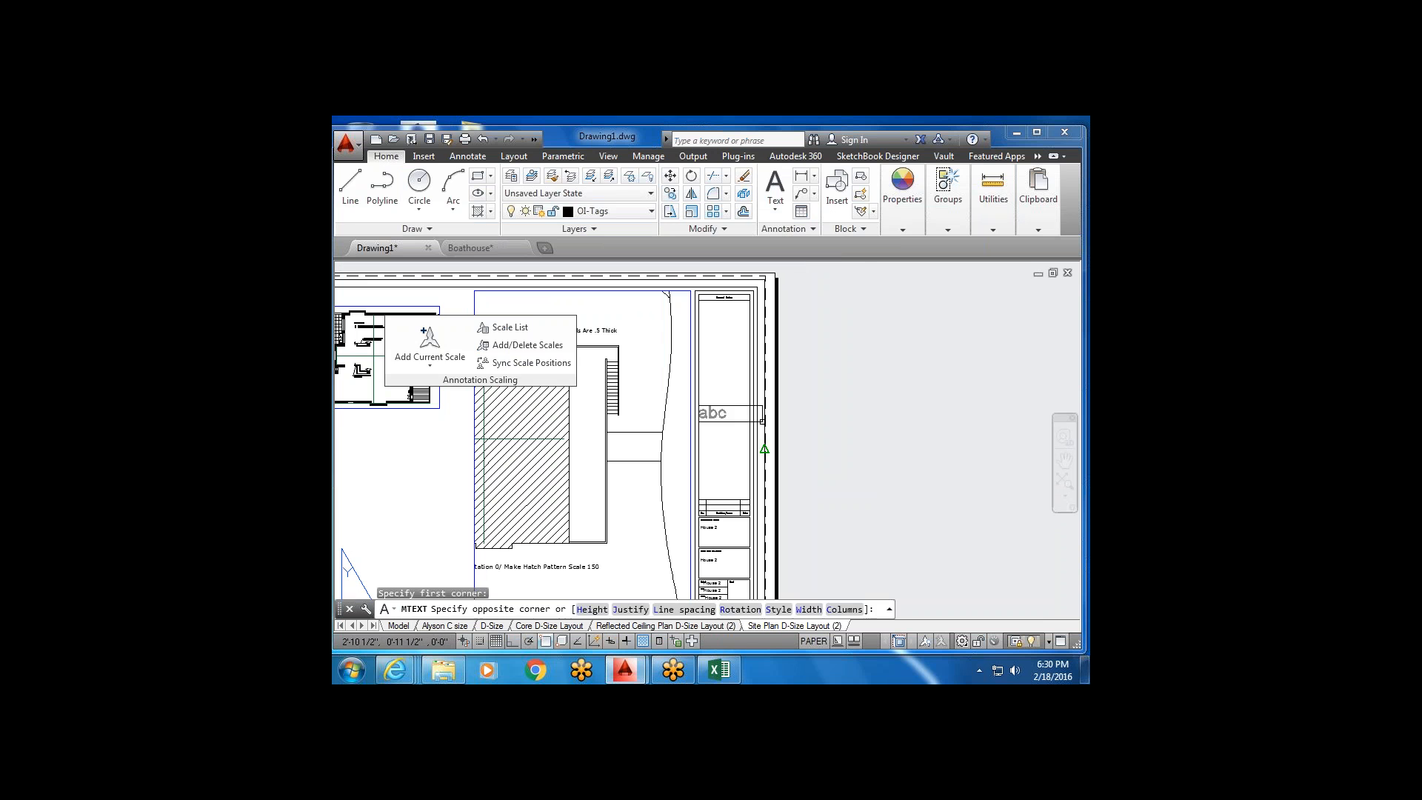
pyautogui.click(765, 427)
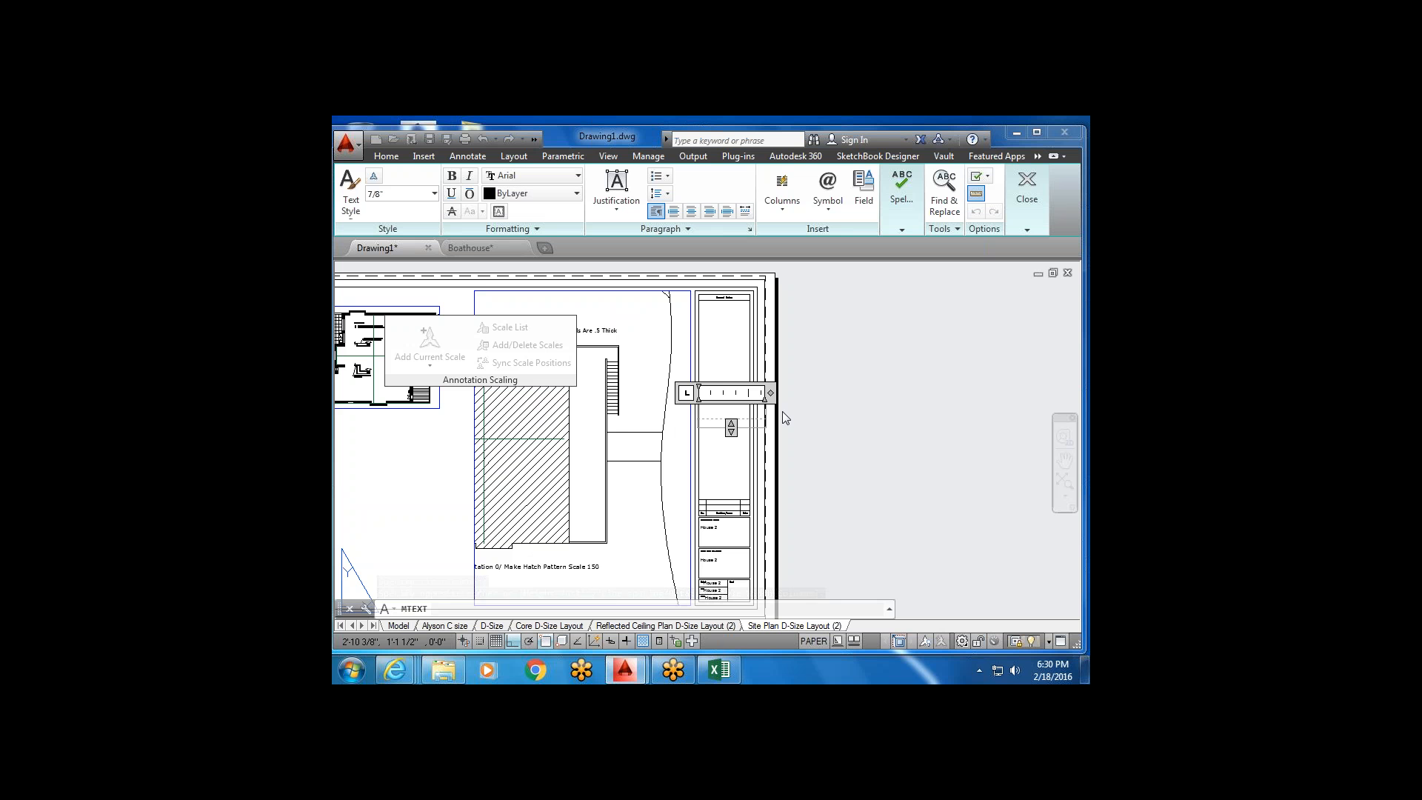
pyautogui.write('Boat')
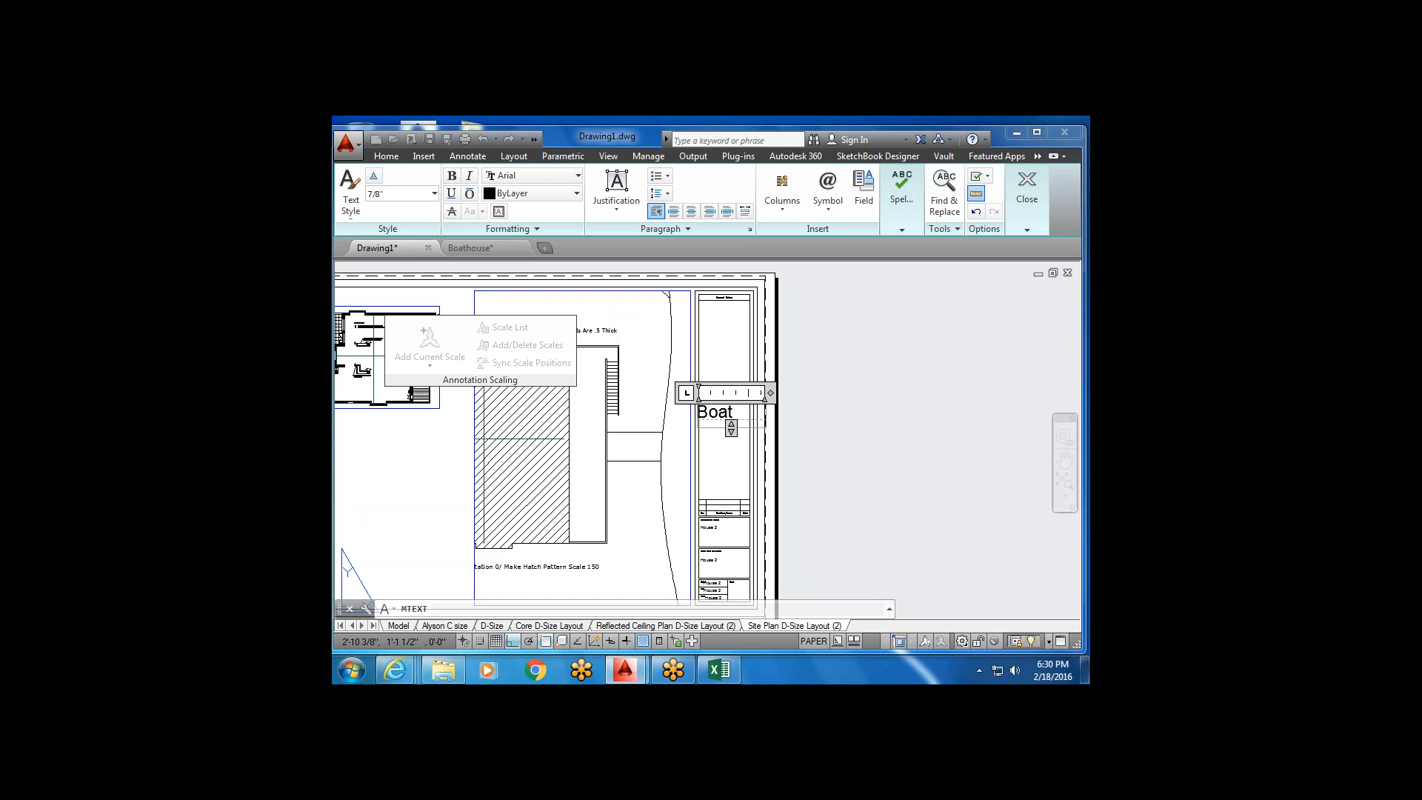
pyautogui.click(707, 441)
# Select the Boat label, turn off object snap and ortho, then start and cancel a Stretch.
pyautogui.scroll(2, 730, 419)
pyautogui.click(724, 426)
pyautogui.click(711, 398)
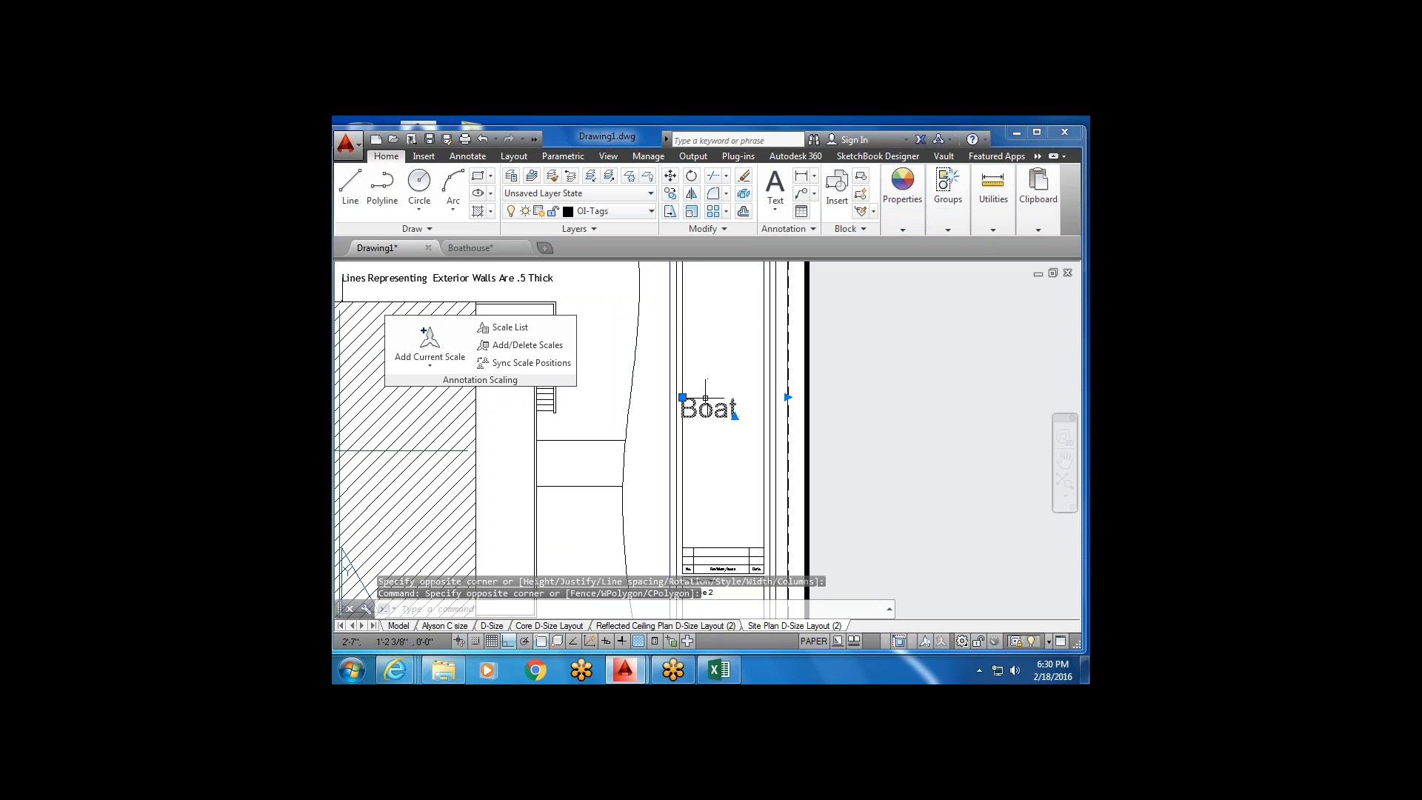
pyautogui.press('F3')
pyautogui.press('F8')
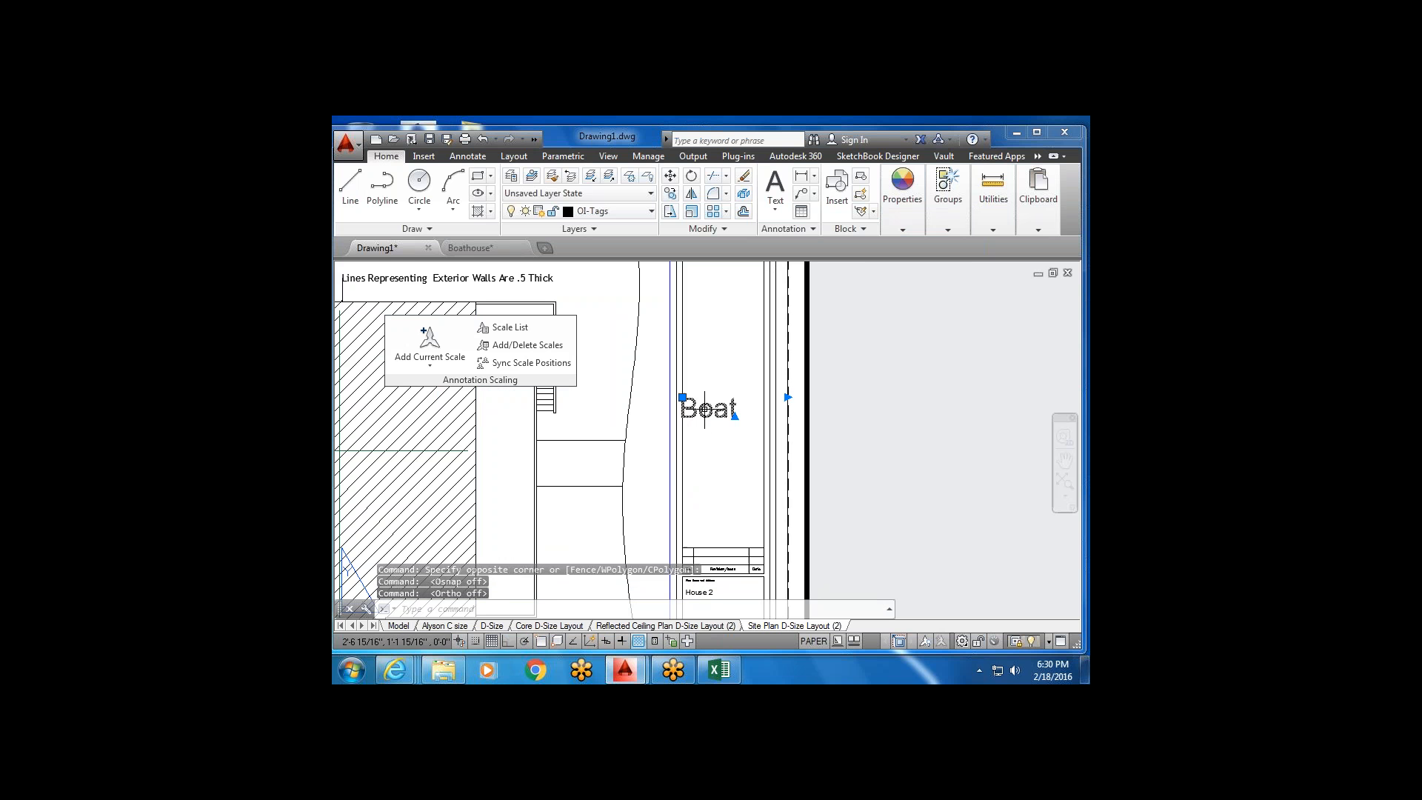
pyautogui.scroll(2, 706, 411)
pyautogui.scroll(1, 692, 418)
pyautogui.click(690, 213)
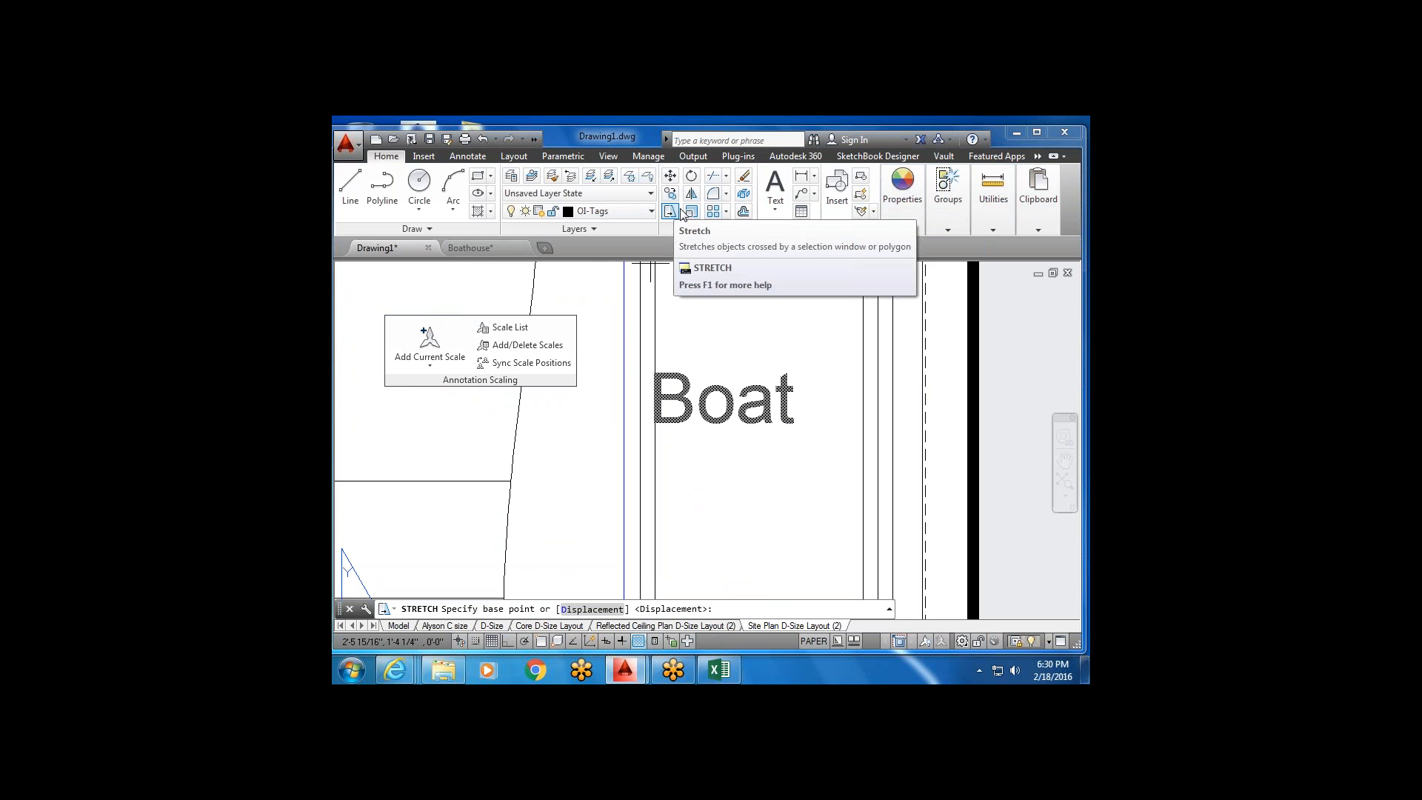
pyautogui.scroll(-3, 733, 442)
pyautogui.press('Escape')
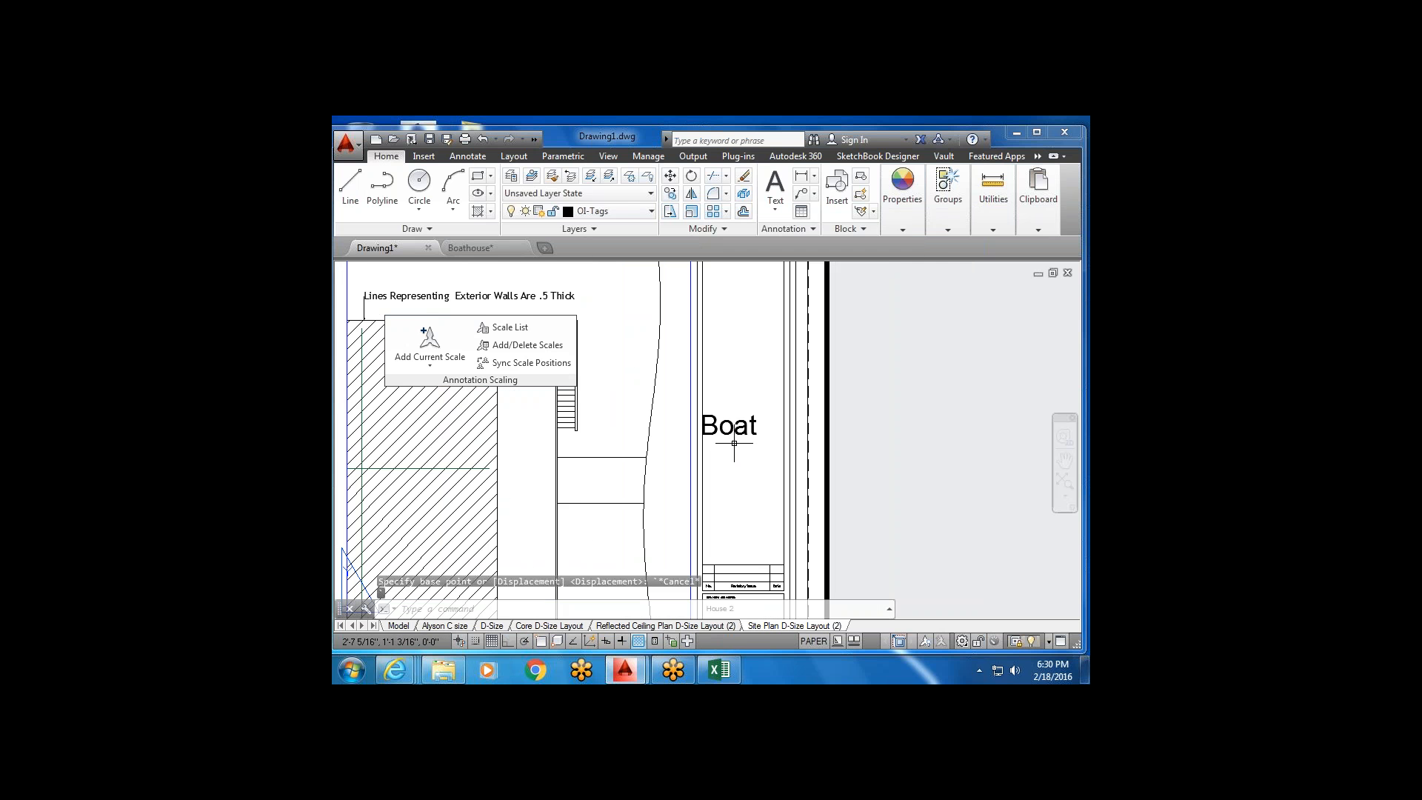
# Reselect the Boat label, start and cancel Scale, then reselect it and delete it.
pyautogui.click(736, 443)
pyautogui.click(725, 407)
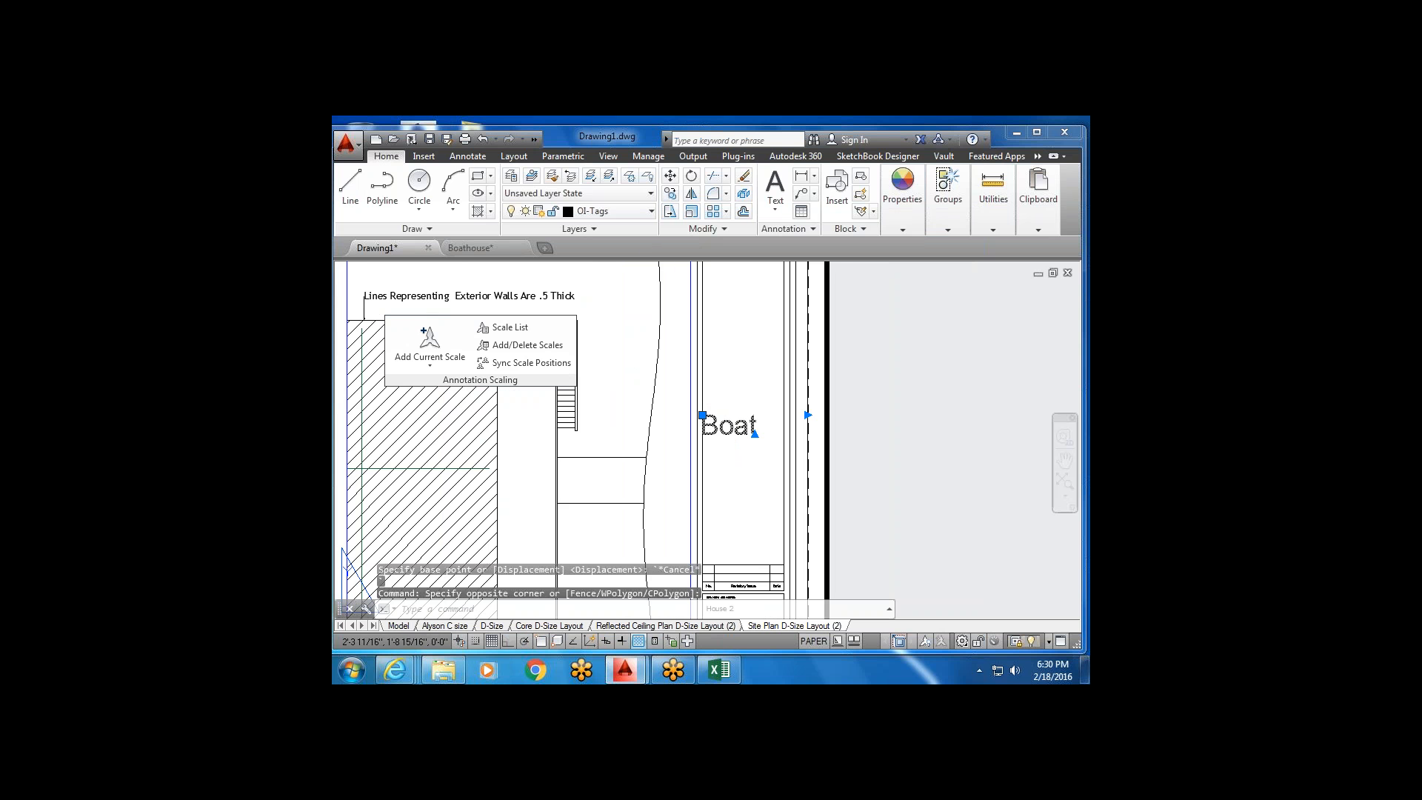
pyautogui.click(695, 212)
pyautogui.scroll(2, 698, 433)
pyautogui.click(711, 428)
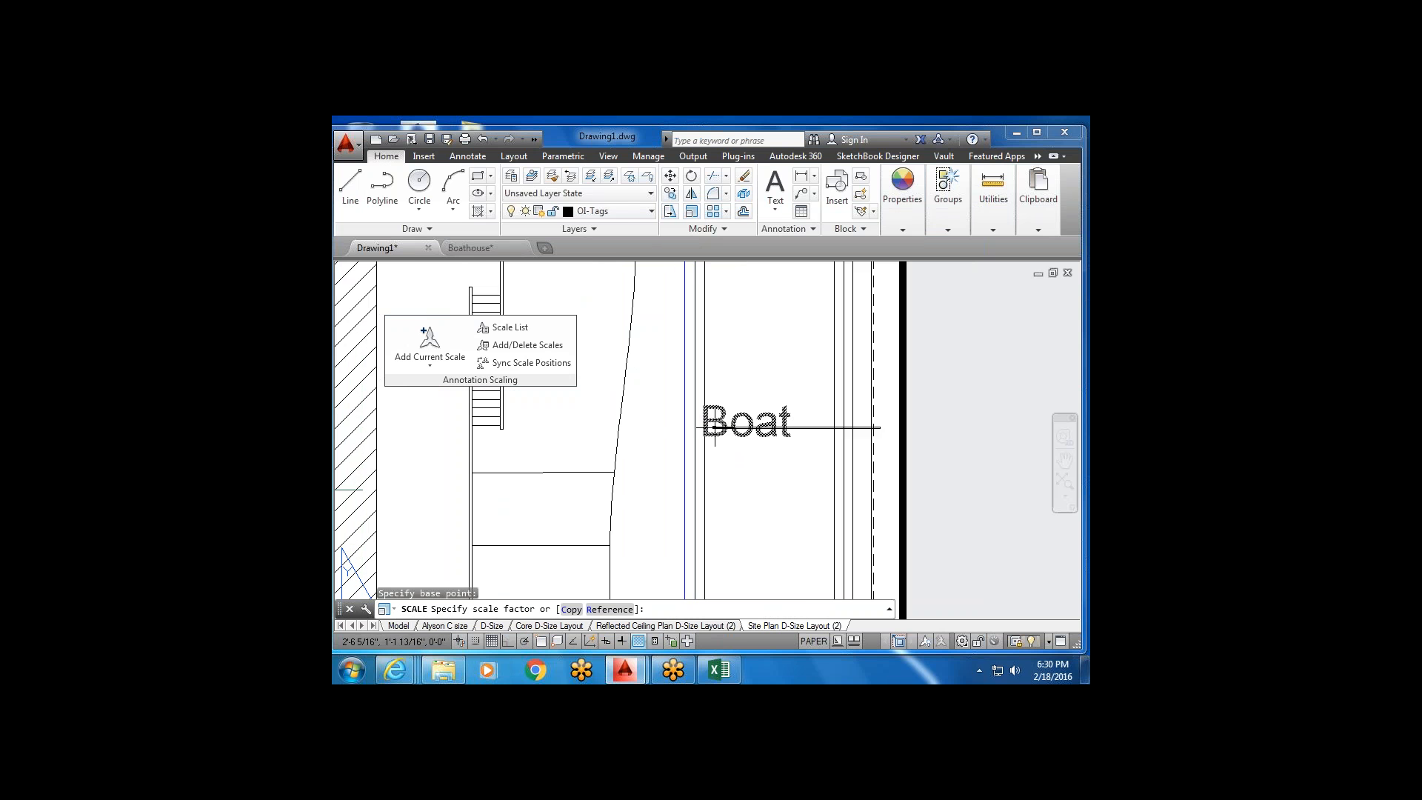
pyautogui.scroll(-2, 722, 428)
pyautogui.press('Escape')
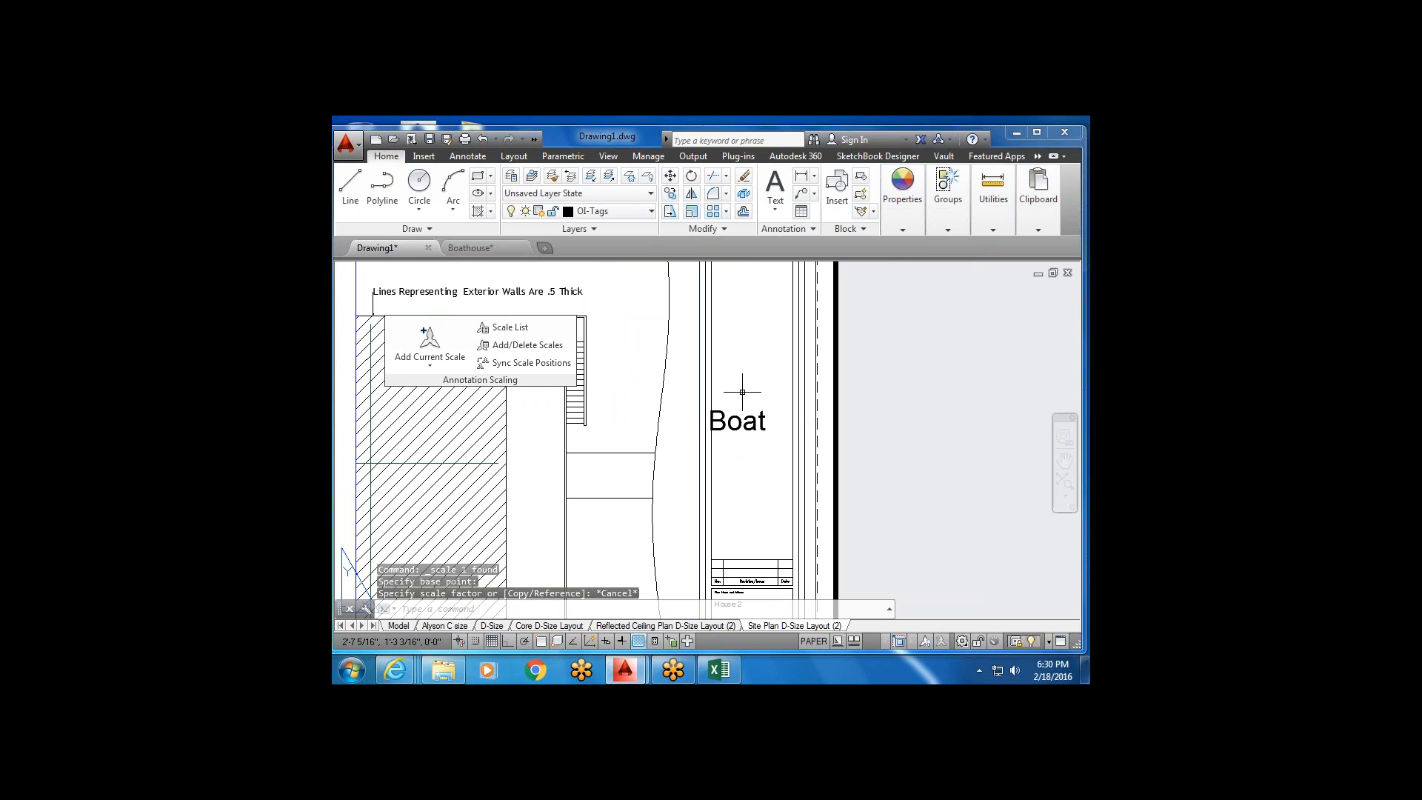
pyautogui.click(740, 385)
pyautogui.click(736, 428)
pyautogui.press('Delete')
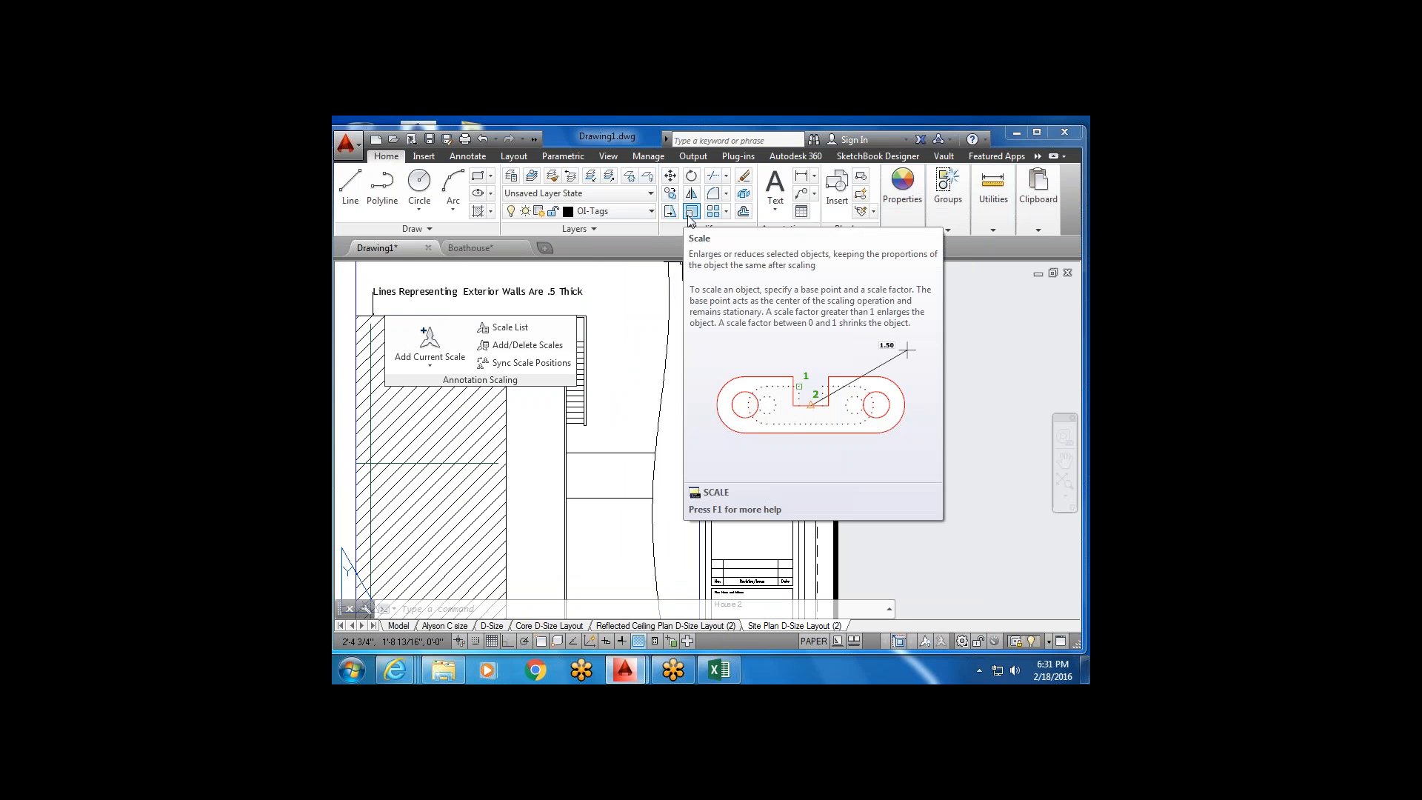
# Start Multiline Text and adjust the sheet view toward the title block.
pyautogui.click(775, 189)
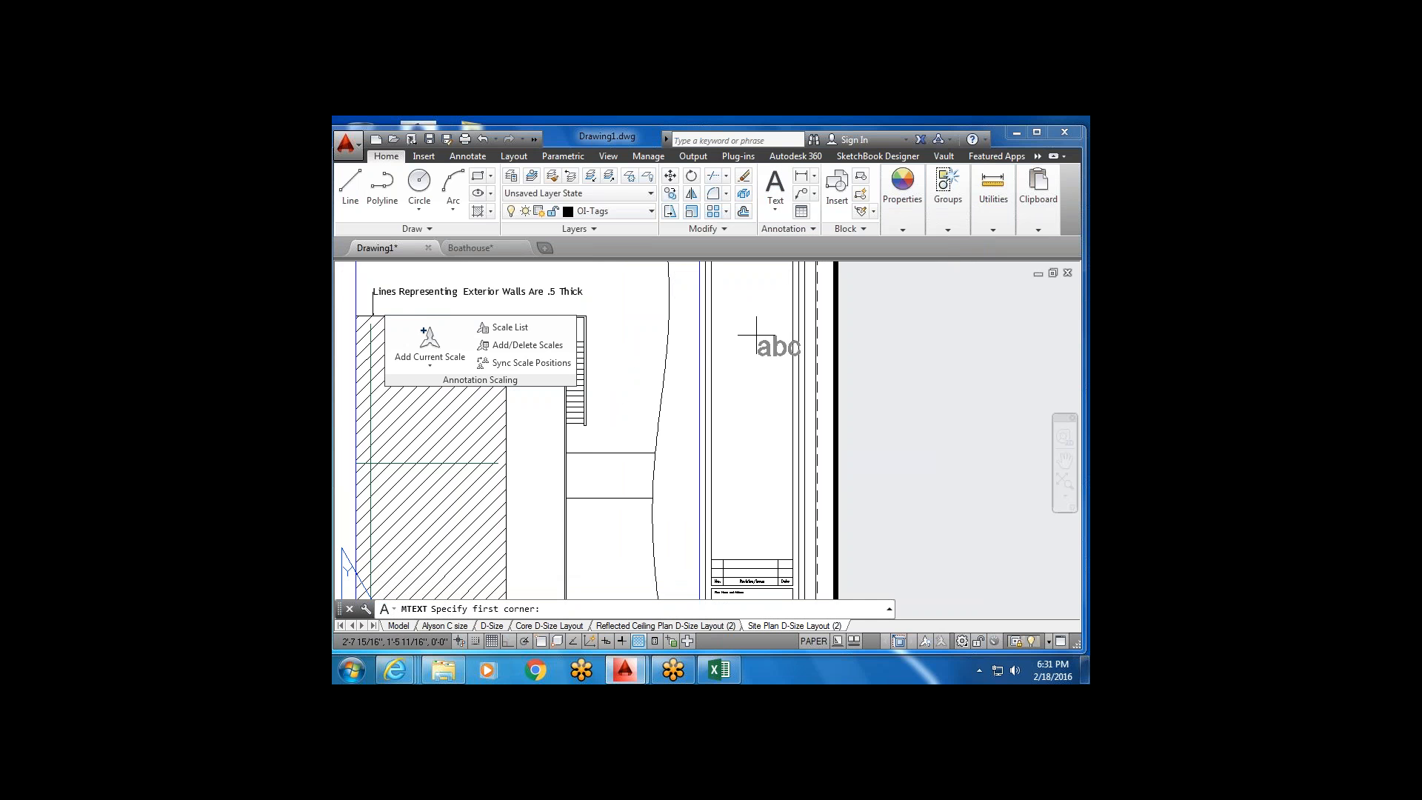
pyautogui.scroll(-1, 750, 391)
pyautogui.moveTo(751, 390); pyautogui.dragTo(746, 348, button='middle')
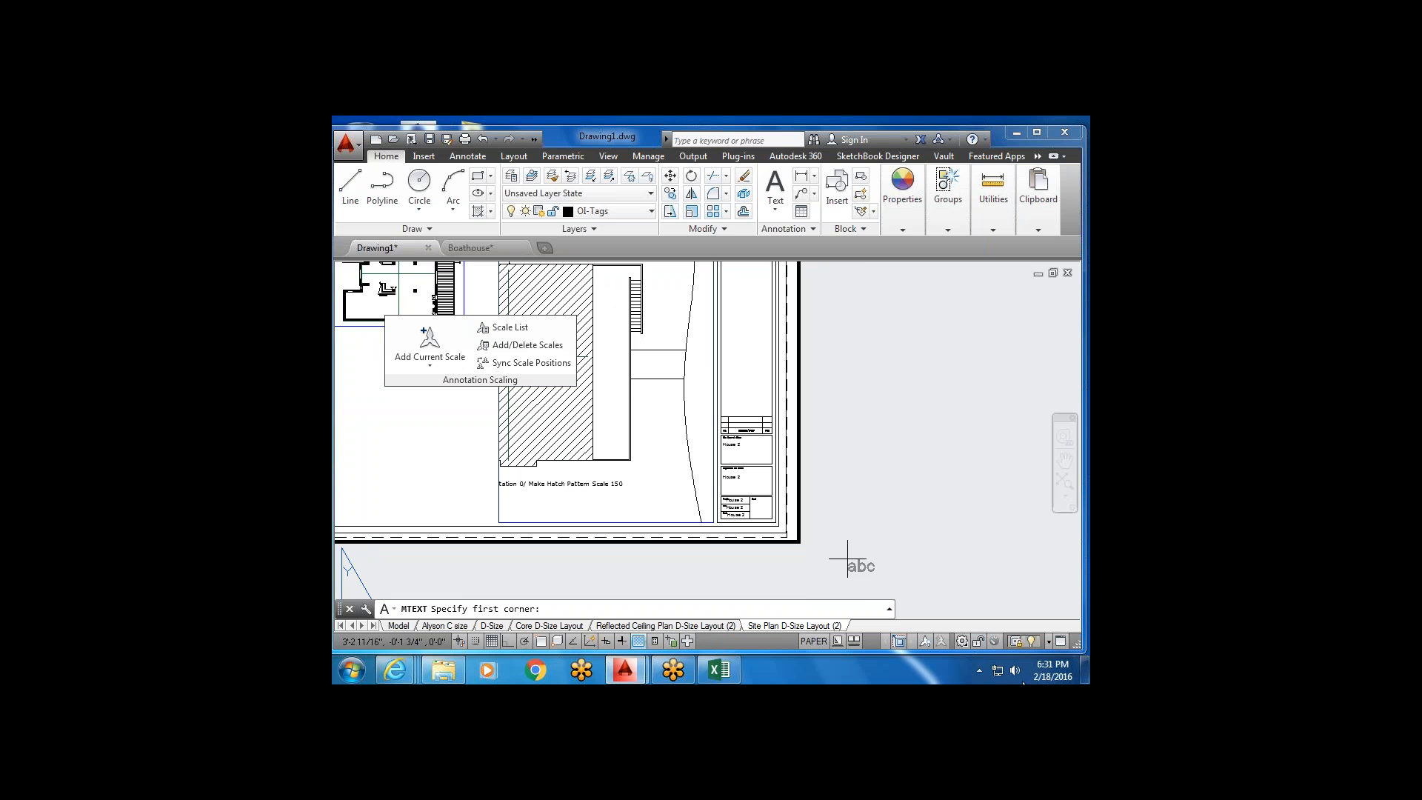
pyautogui.scroll(3, 756, 460)
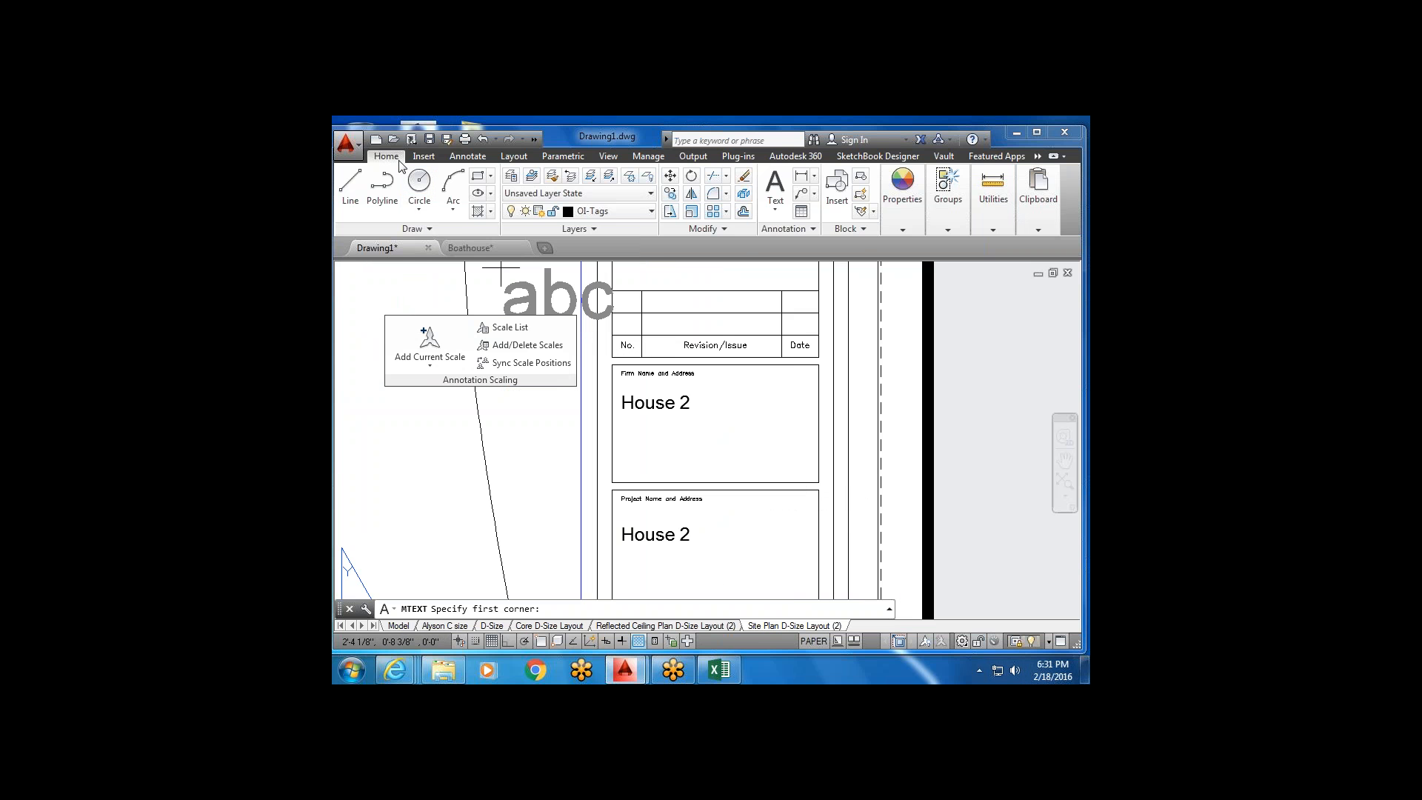
pyautogui.click(467, 157)
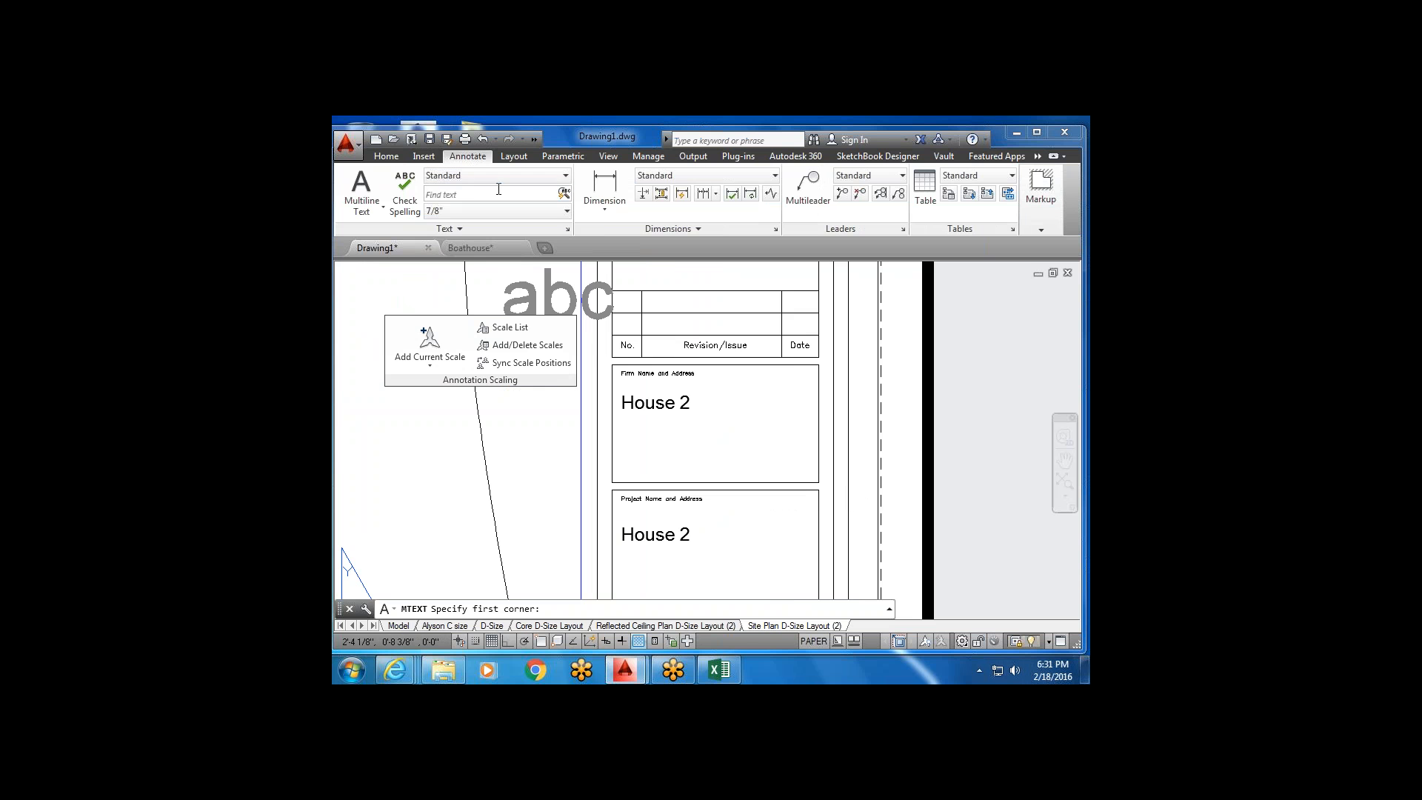
pyautogui.scroll(-2, 596, 317)
pyautogui.scroll(-4, 595, 316)
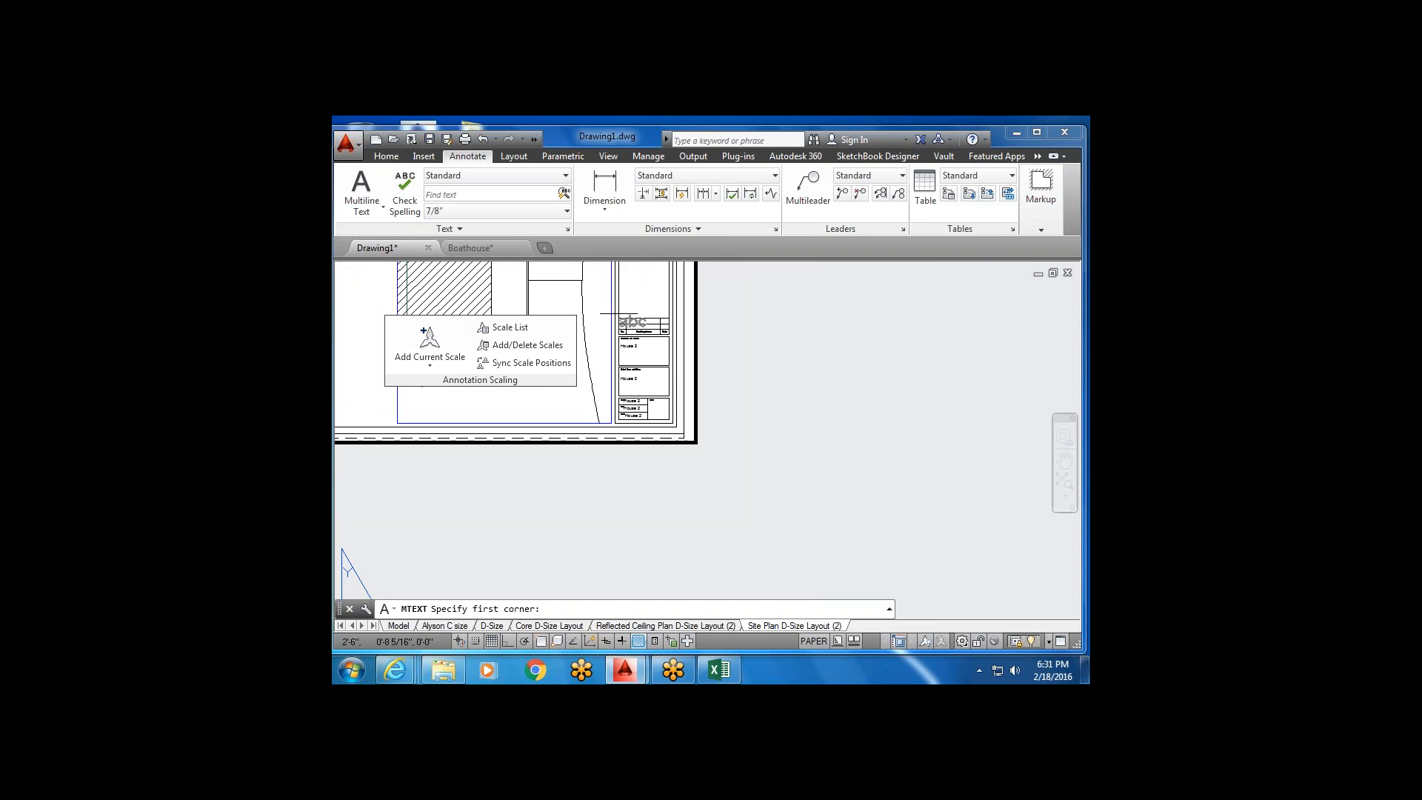
pyautogui.scroll(2, 641, 429)
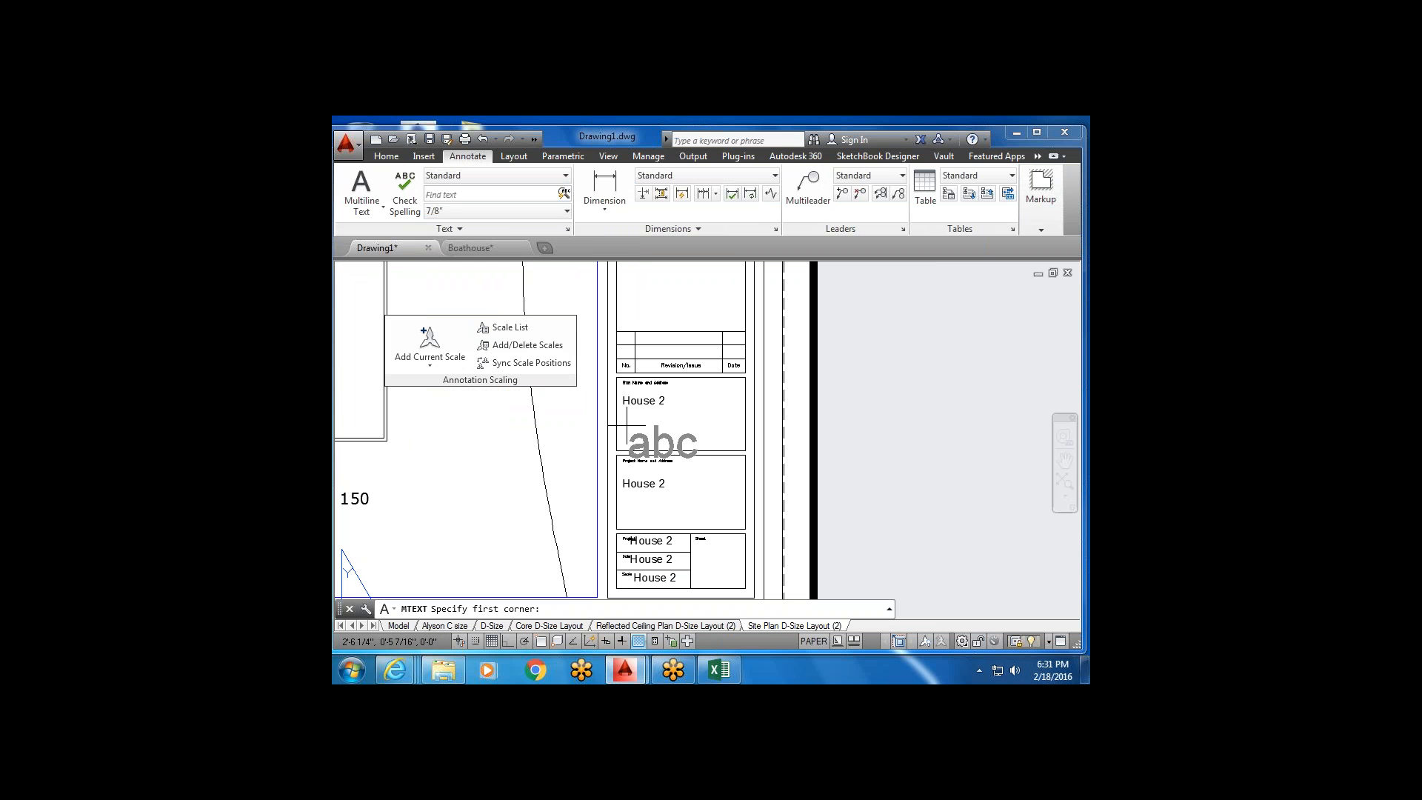
# Place a text box between the House 2 fields and enter 'whatevrter'.
pyautogui.click(626, 416)
pyautogui.click(716, 432)
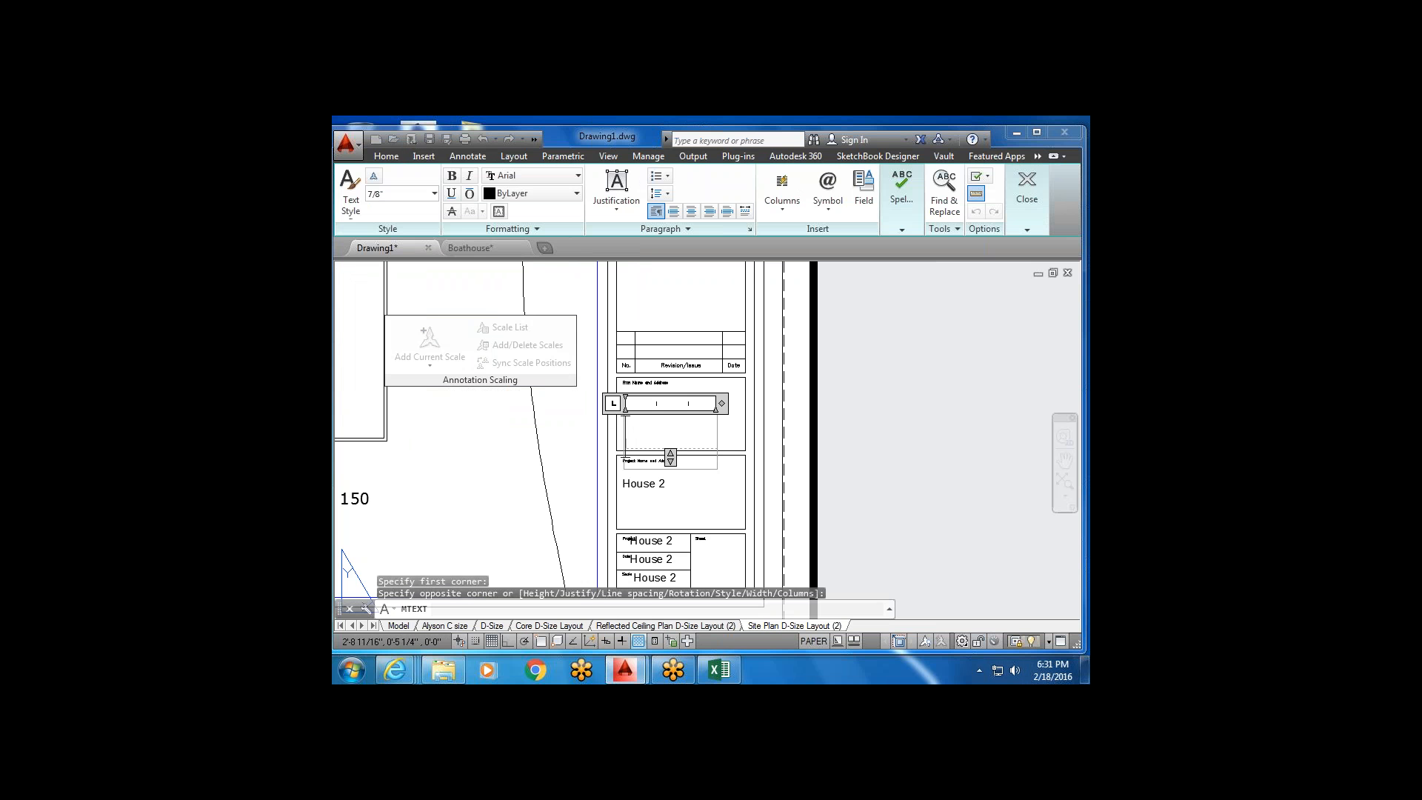
pyautogui.write('whatevr')
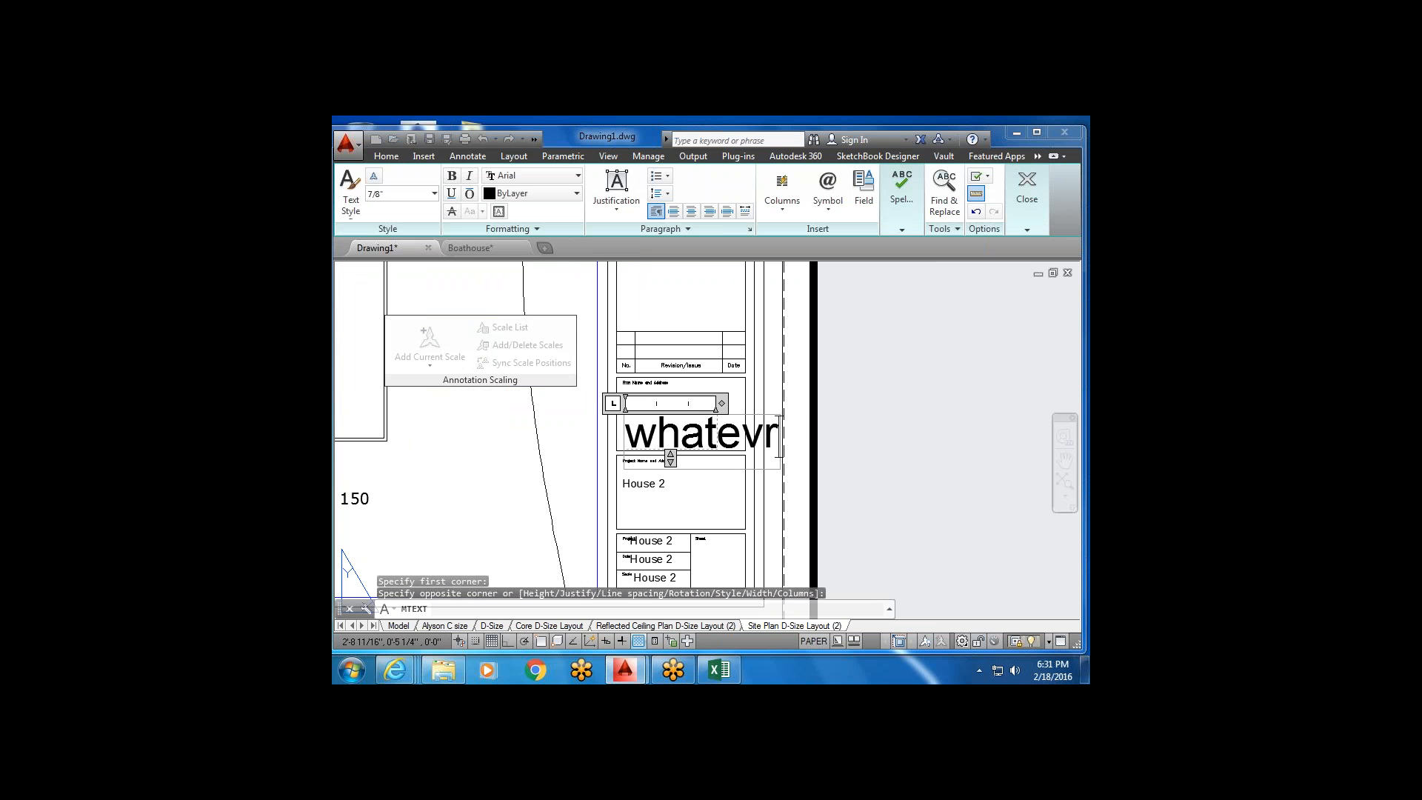
pyautogui.write('ter')
pyautogui.click(721, 489)
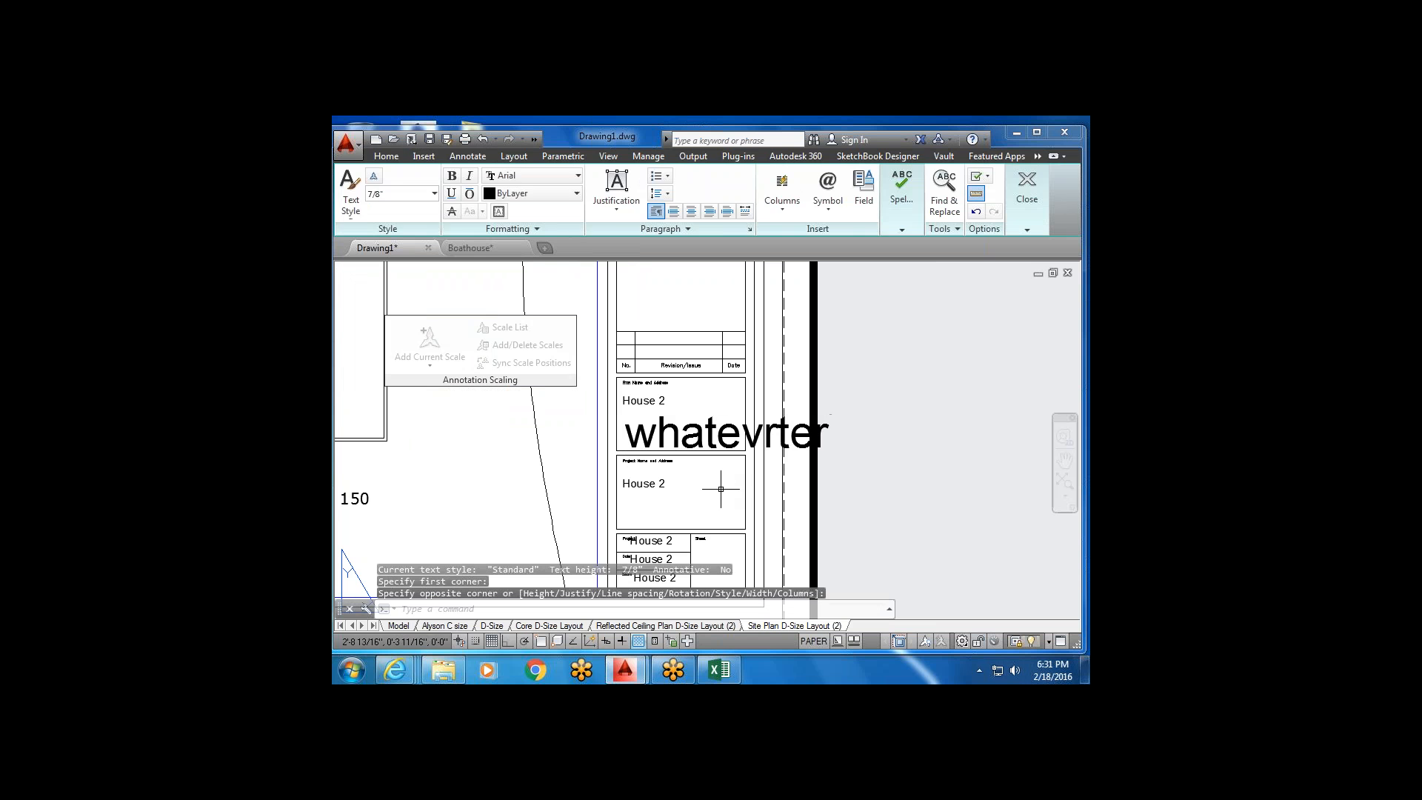
pyautogui.click(398, 157)
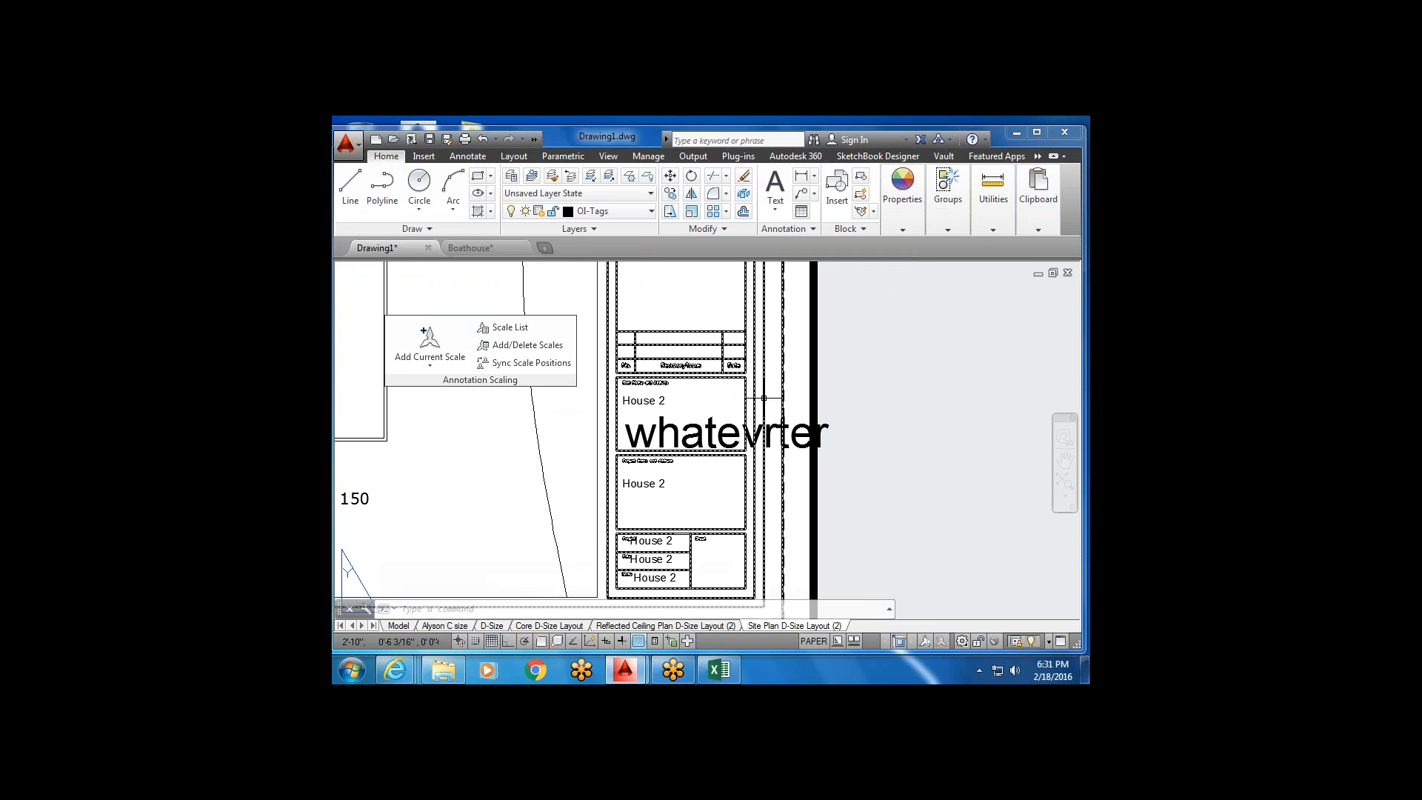
pyautogui.click(692, 214)
# Scale the 'whatevrter' text down to a tiny size, then pan to view the whole sheet.
pyautogui.click(726, 433)
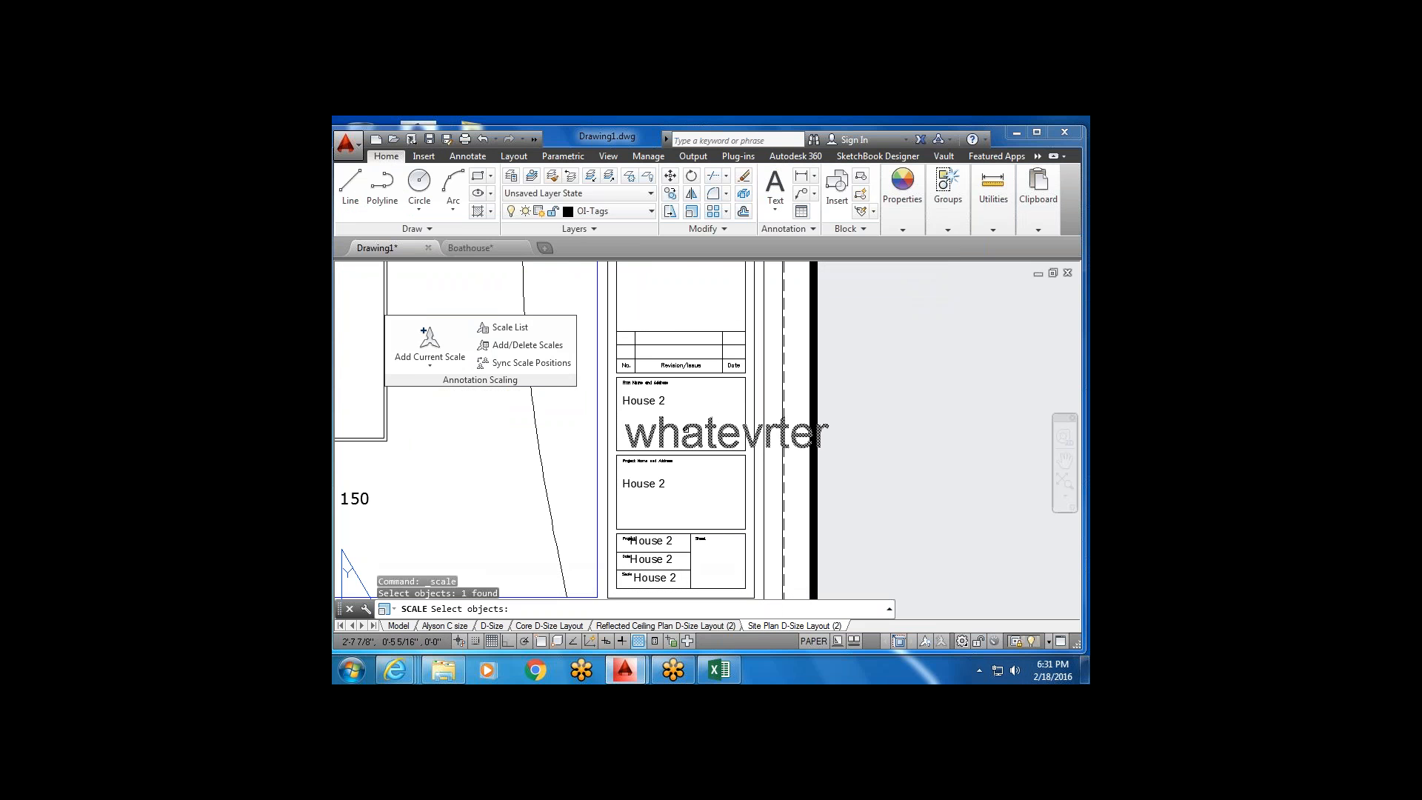
pyautogui.press('Return')
pyautogui.click(626, 446)
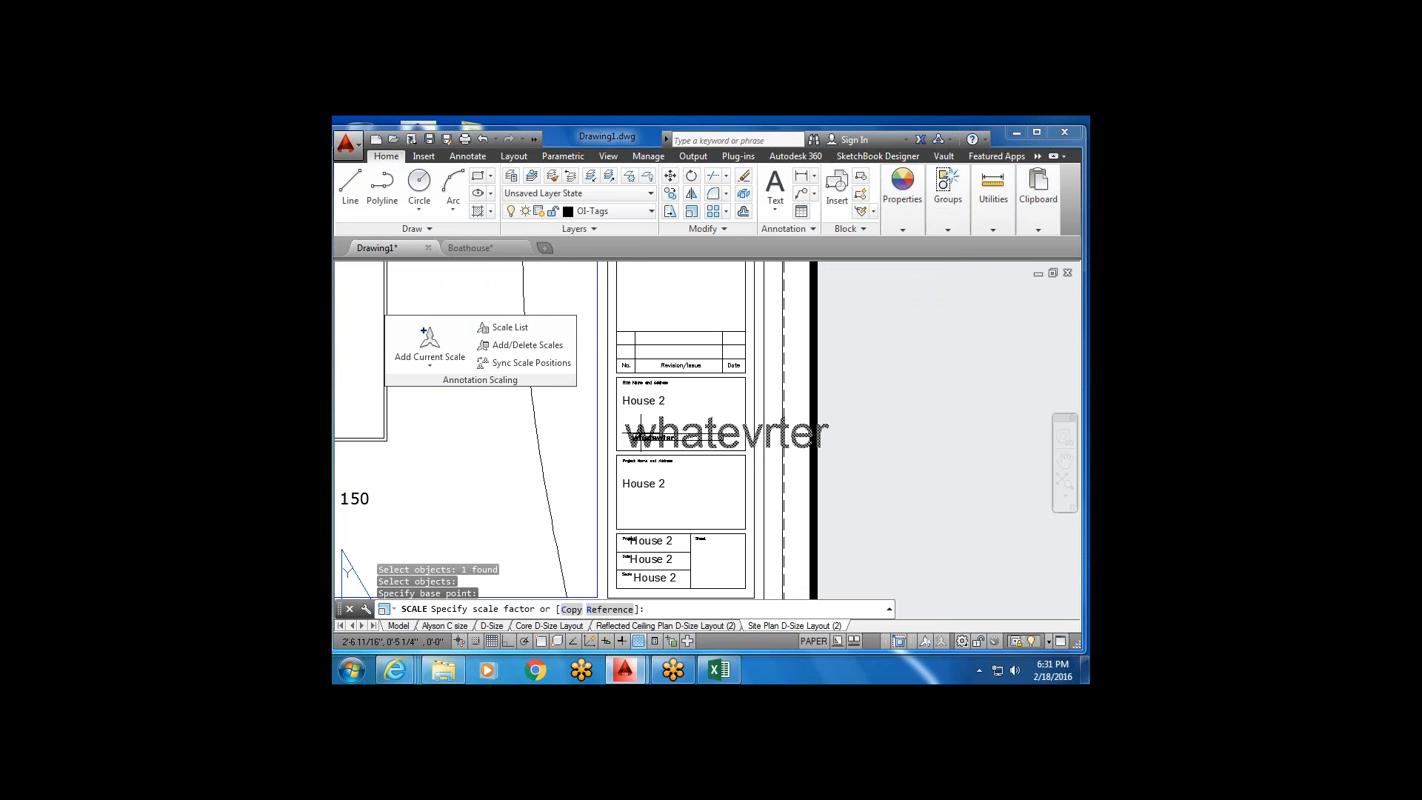
pyautogui.scroll(4, 641, 433)
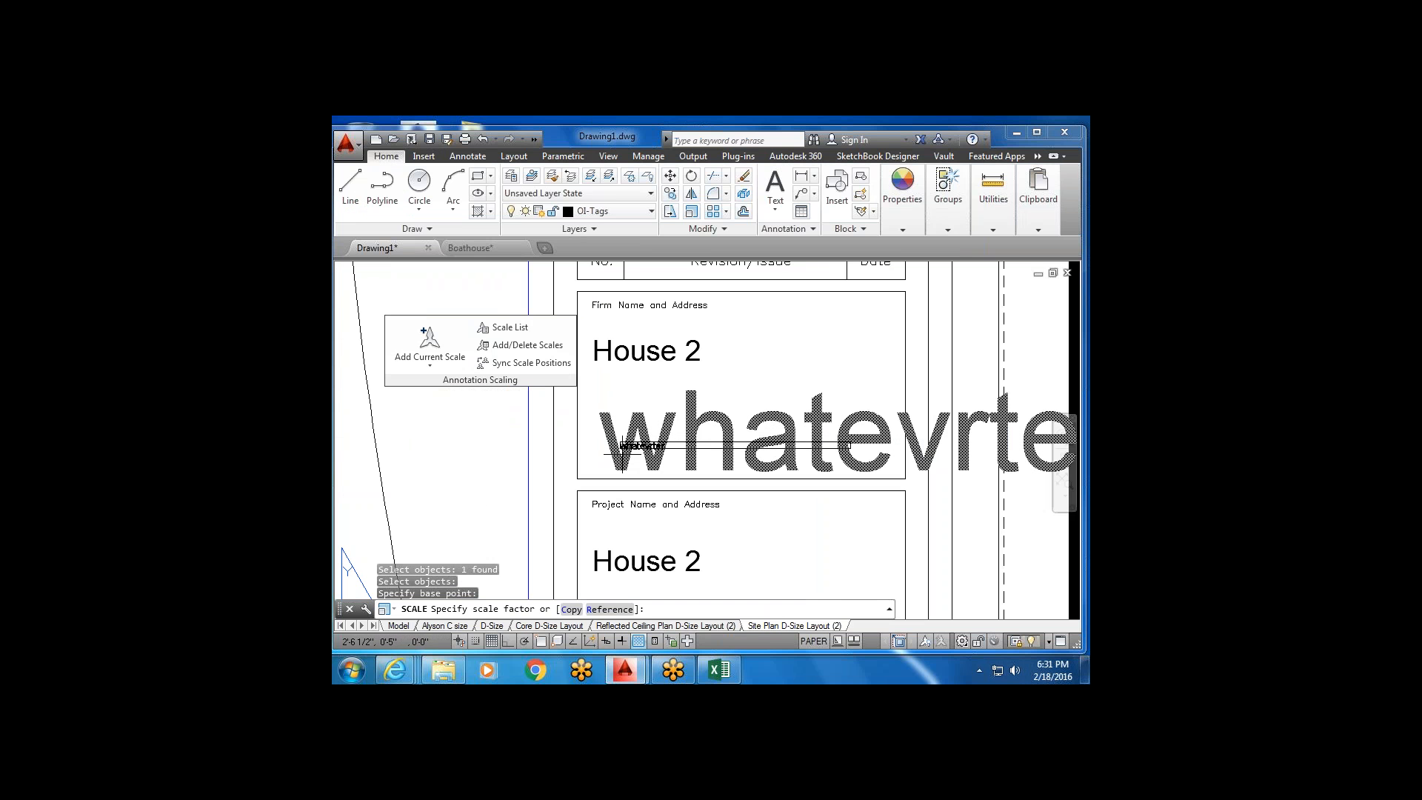
pyautogui.scroll(3, 657, 433)
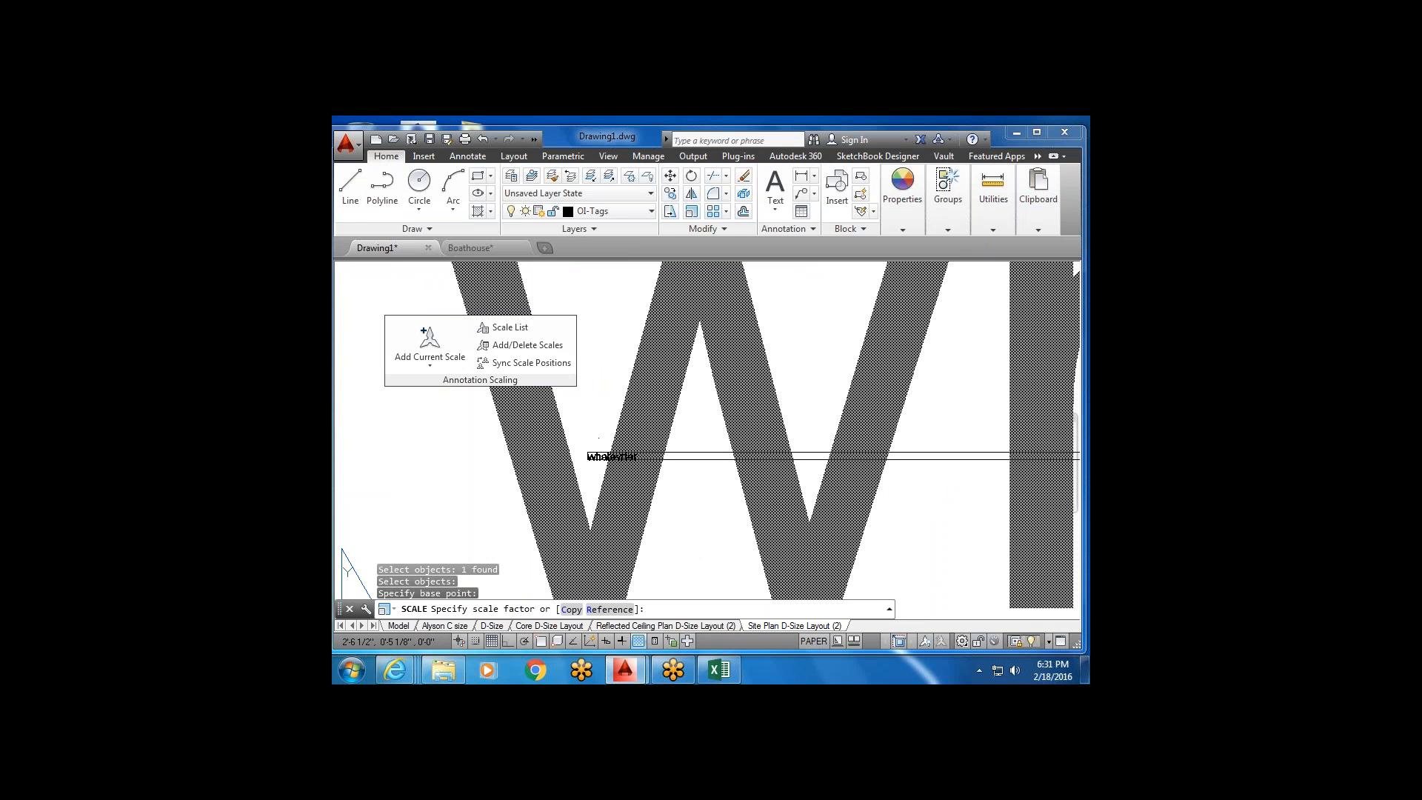
pyautogui.click(604, 459)
pyautogui.scroll(-3, 646, 470)
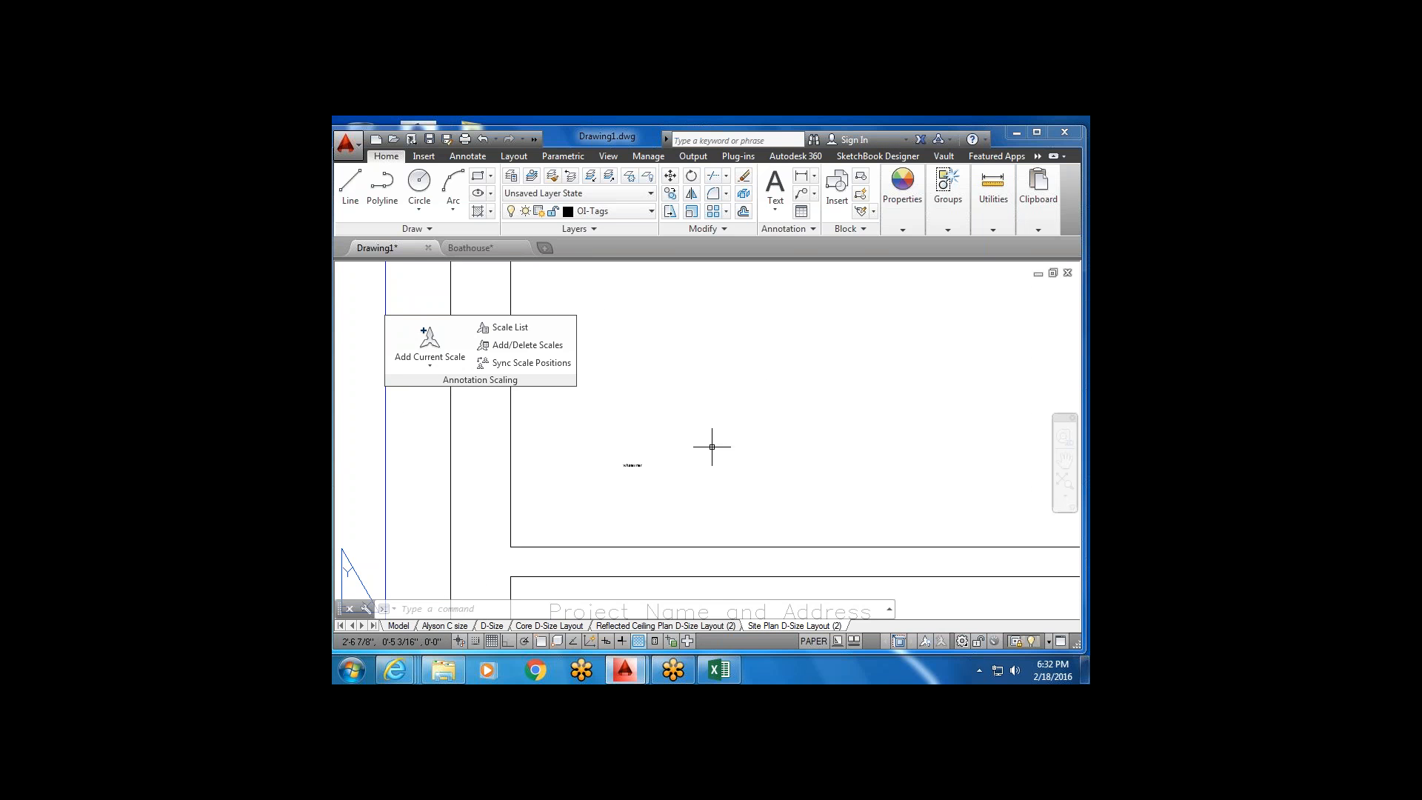
pyautogui.scroll(-6, 667, 459)
pyautogui.moveTo(593, 492); pyautogui.dragTo(678, 543, button='middle')
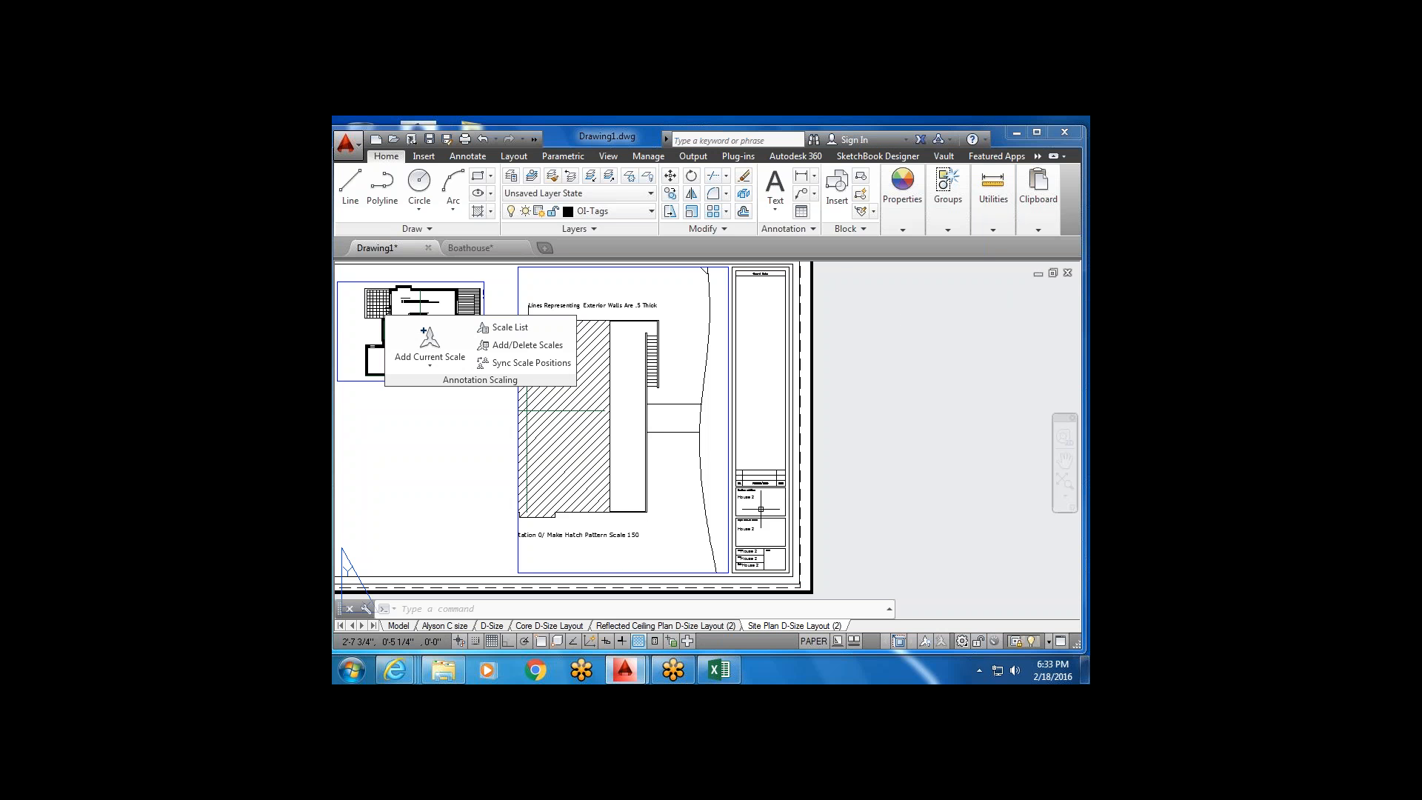
# Zoom to the title block and select the upper House 2 text.
pyautogui.scroll(2, 760, 508)
pyautogui.moveTo(760, 508); pyautogui.dragTo(698, 422, button='middle')
pyautogui.scroll(4, 686, 413)
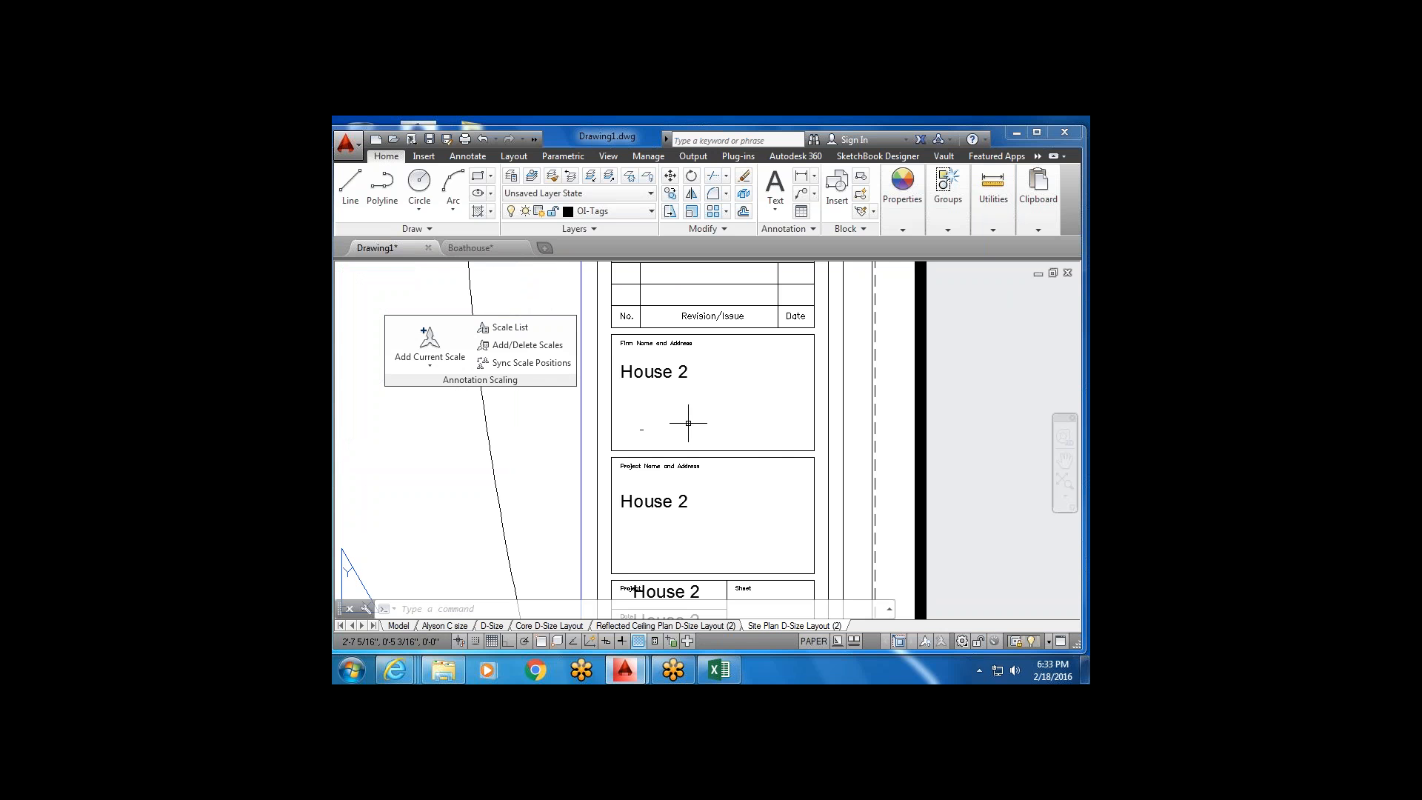
pyautogui.scroll(-2, 685, 400)
pyautogui.click(671, 383)
pyautogui.click(668, 378)
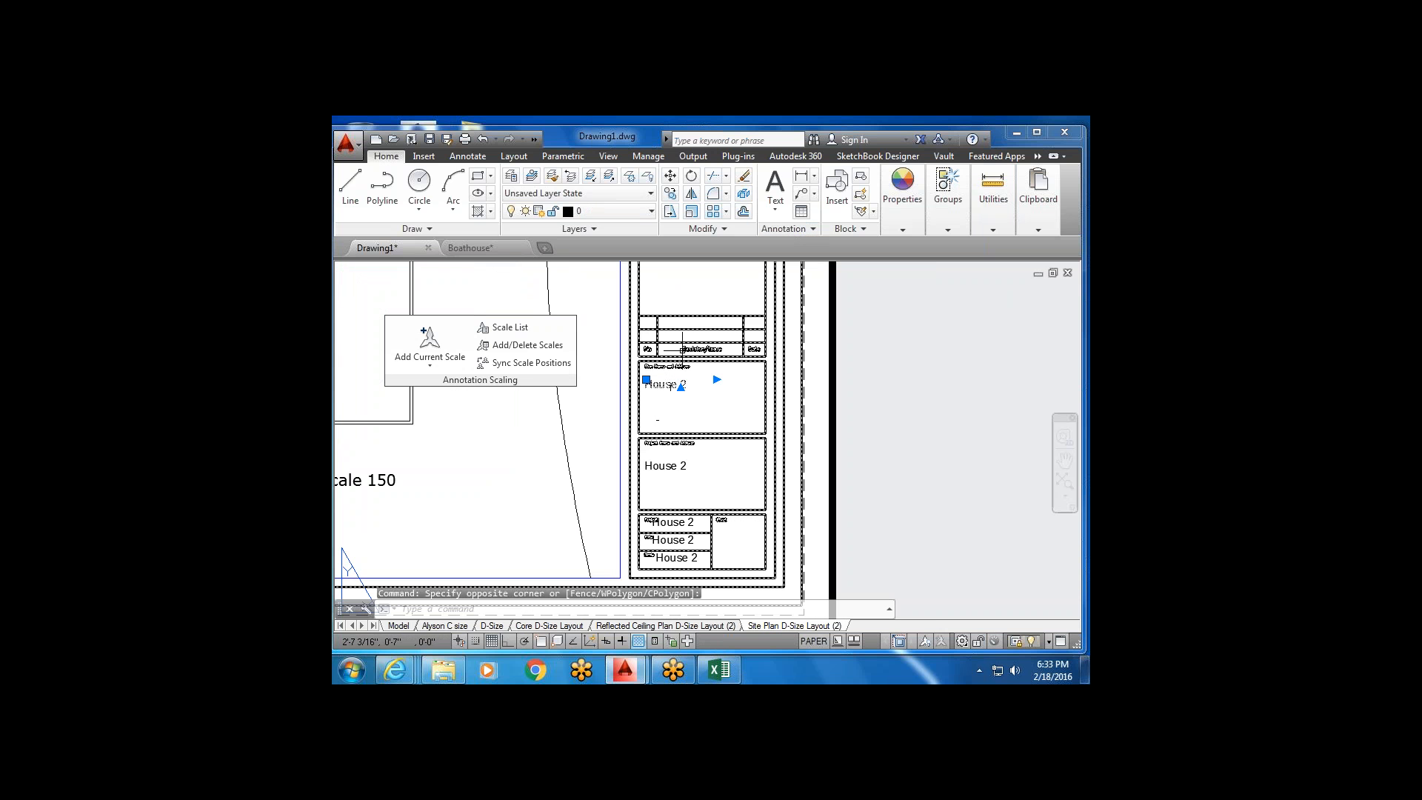
# Cancel scaling the House 2 text, leaving it unchanged, and switch to model space.
pyautogui.click(692, 214)
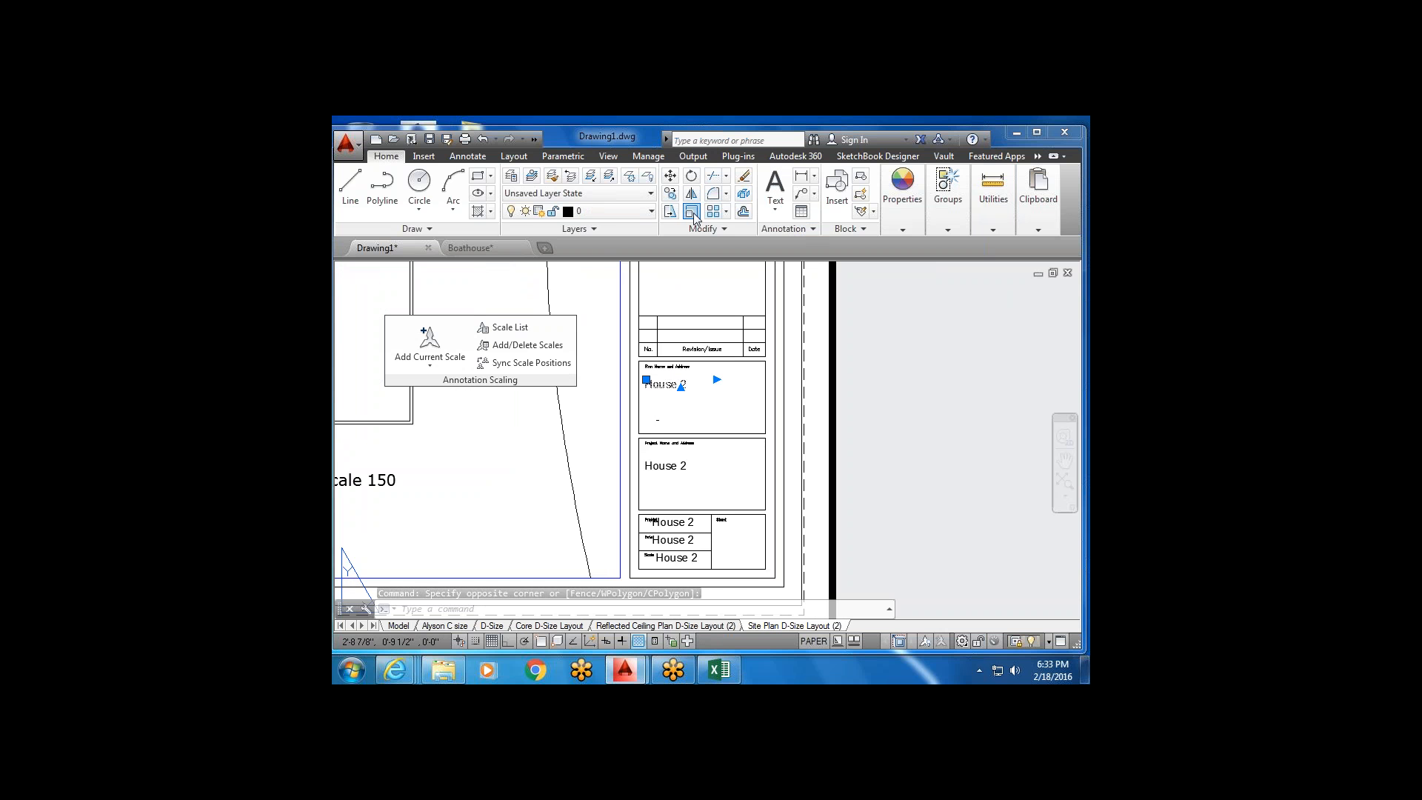
pyautogui.scroll(2, 644, 387)
pyautogui.click(643, 388)
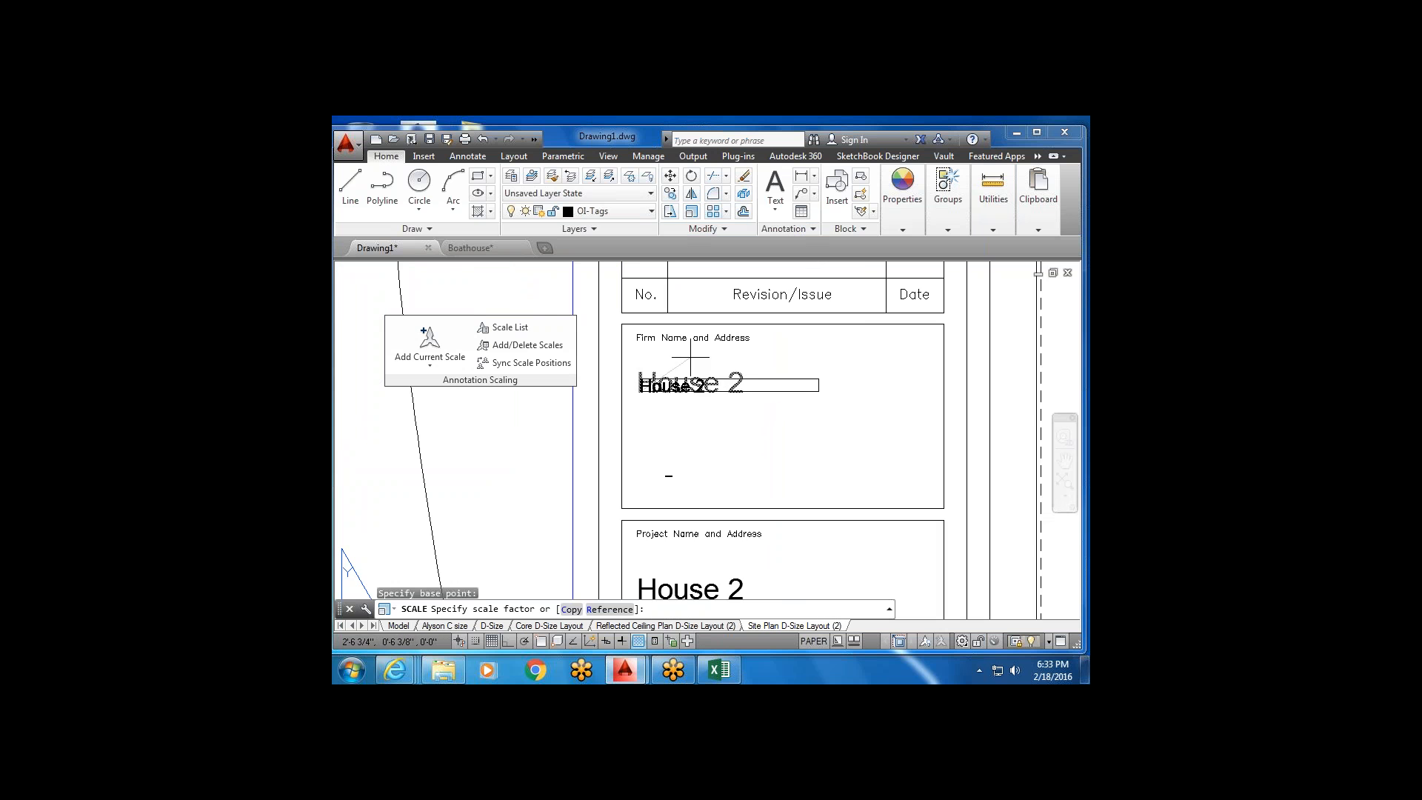
pyautogui.scroll(-6, 691, 358)
pyautogui.press('Escape')
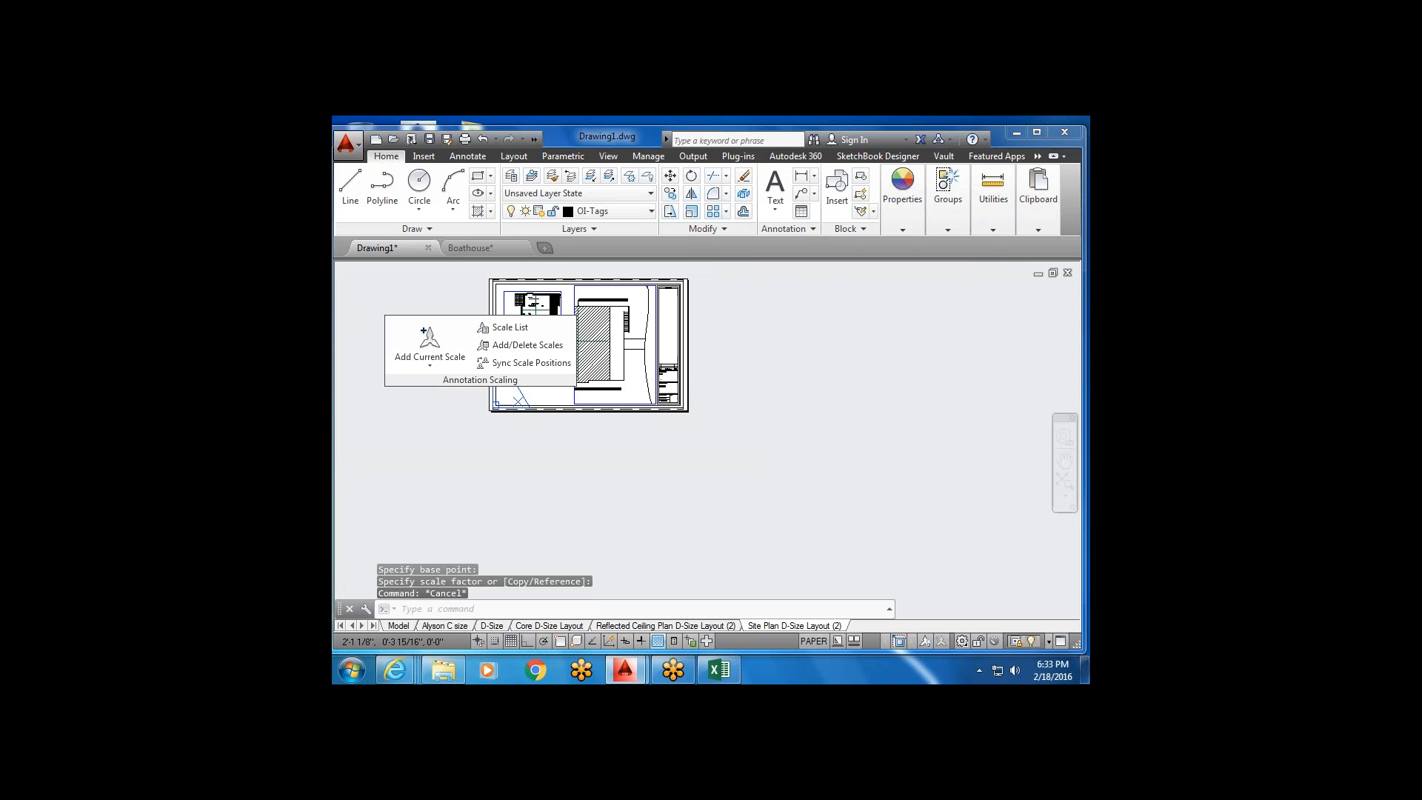
pyautogui.moveTo(621, 393); pyautogui.dragTo(631, 468, button='middle')
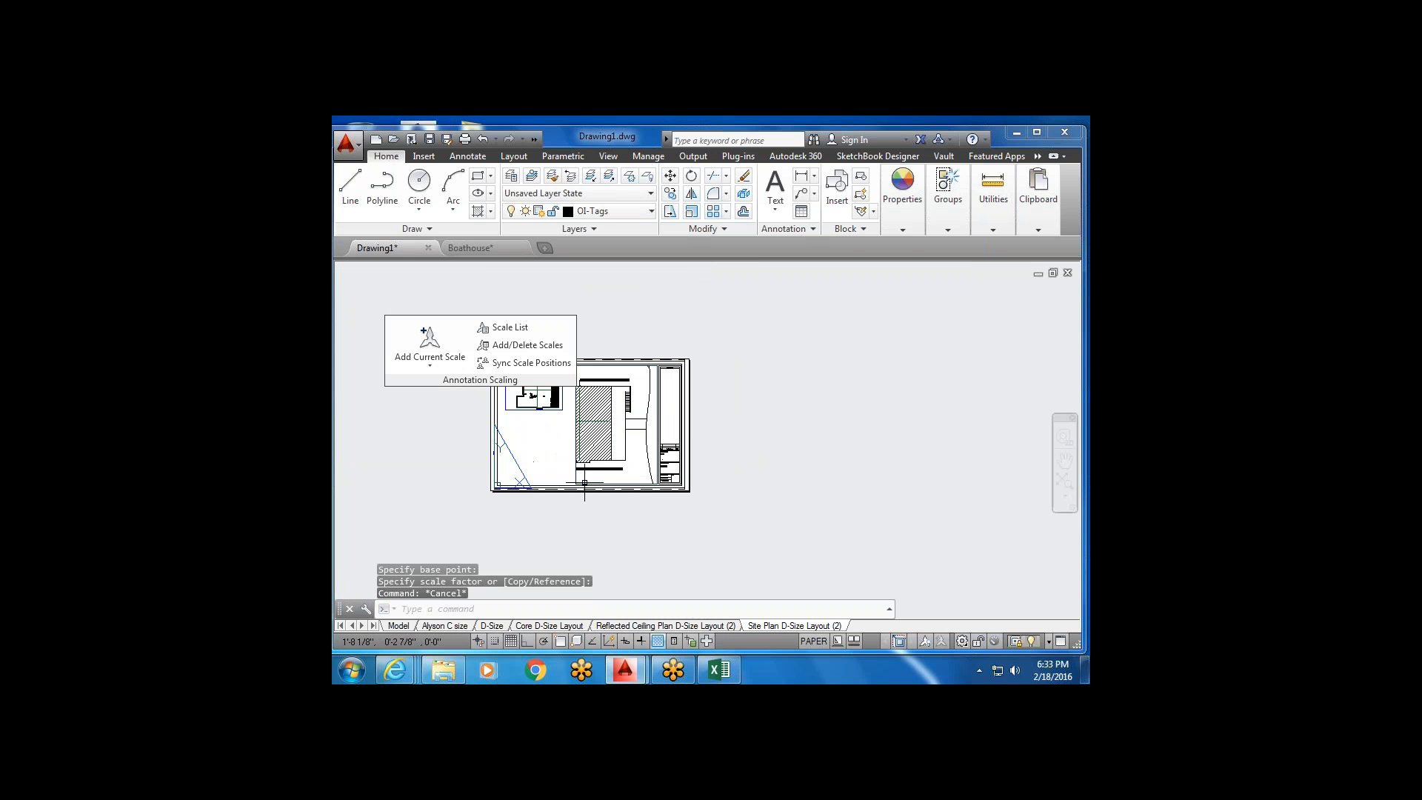
pyautogui.click(398, 626)
# Centre the floor plans in model space and open the Windows Start menu.
pyautogui.scroll(-3, 563, 401)
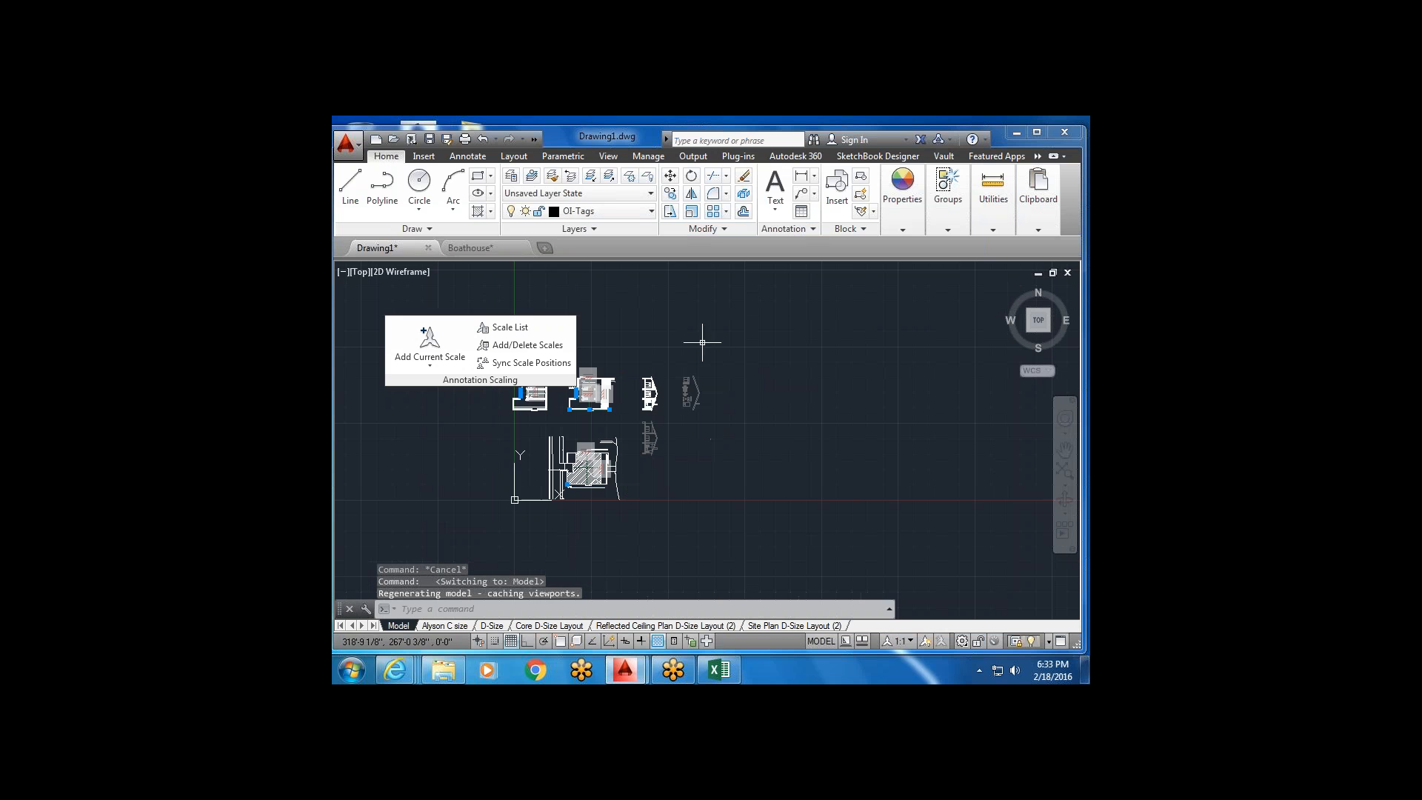
pyautogui.scroll(4, 620, 349)
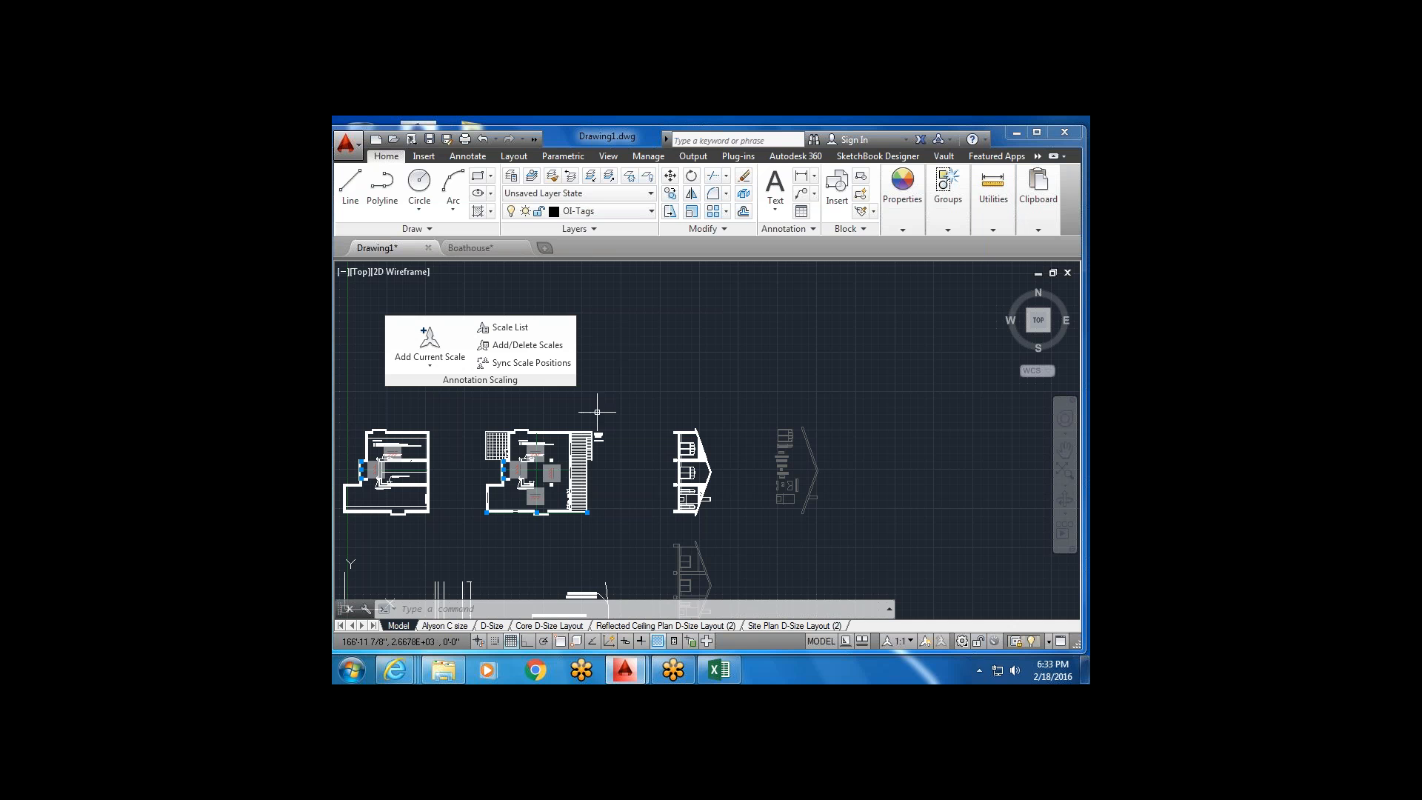
pyautogui.moveTo(590, 413); pyautogui.dragTo(637, 415, button='middle')
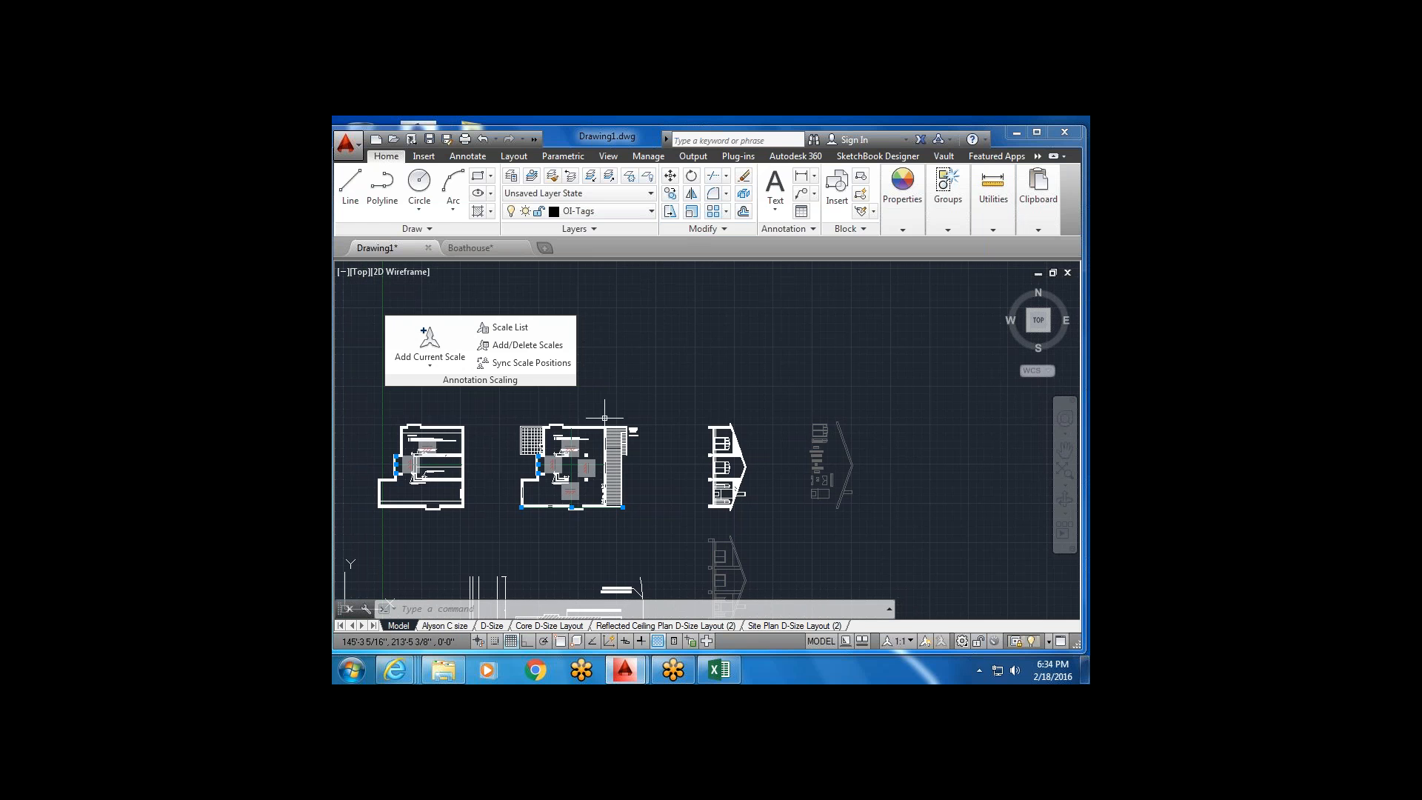
pyautogui.scroll(4, 620, 426)
pyautogui.click(351, 670)
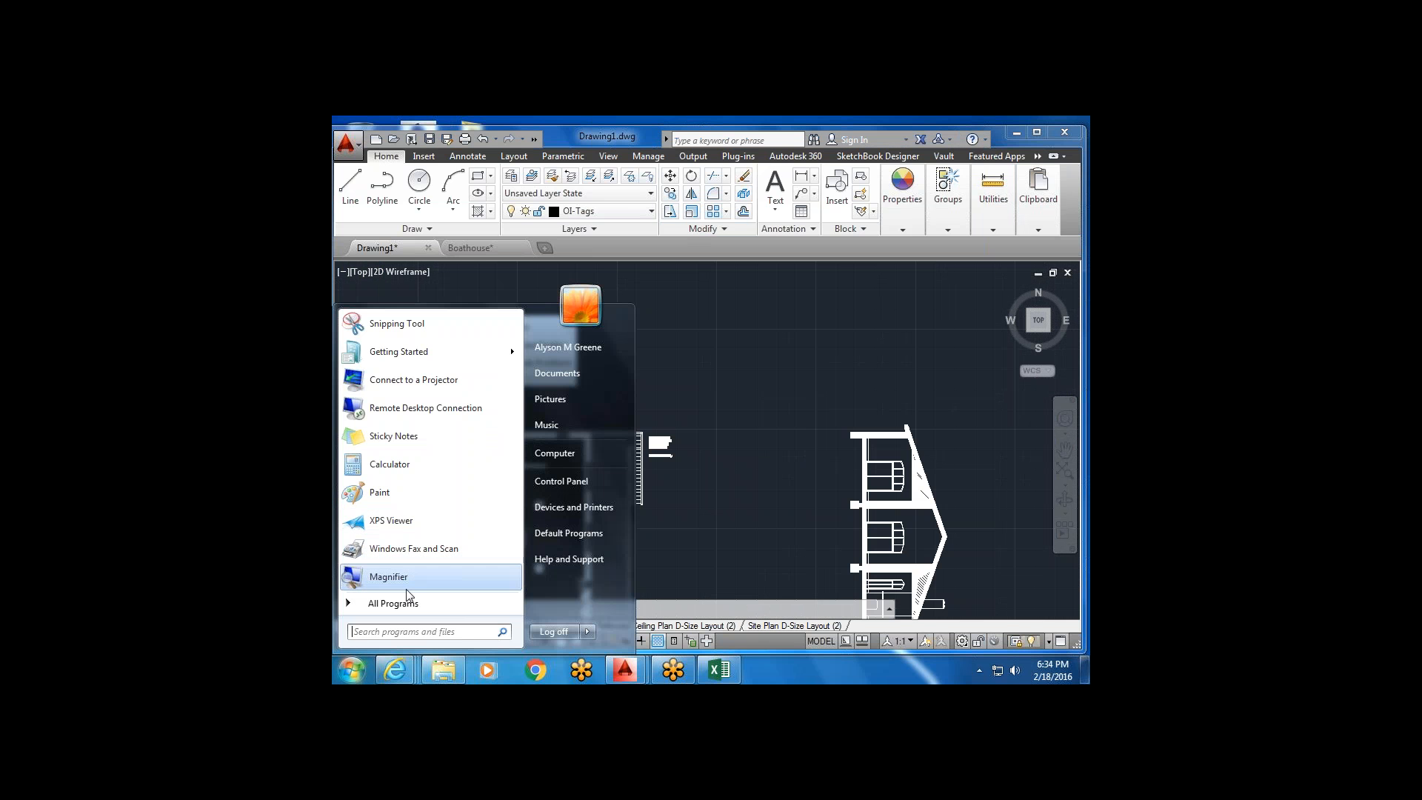
# Snip the meeting's attendee and recording panel with Snipping Tool, then return to AutoCAD.
pyautogui.click(419, 324)
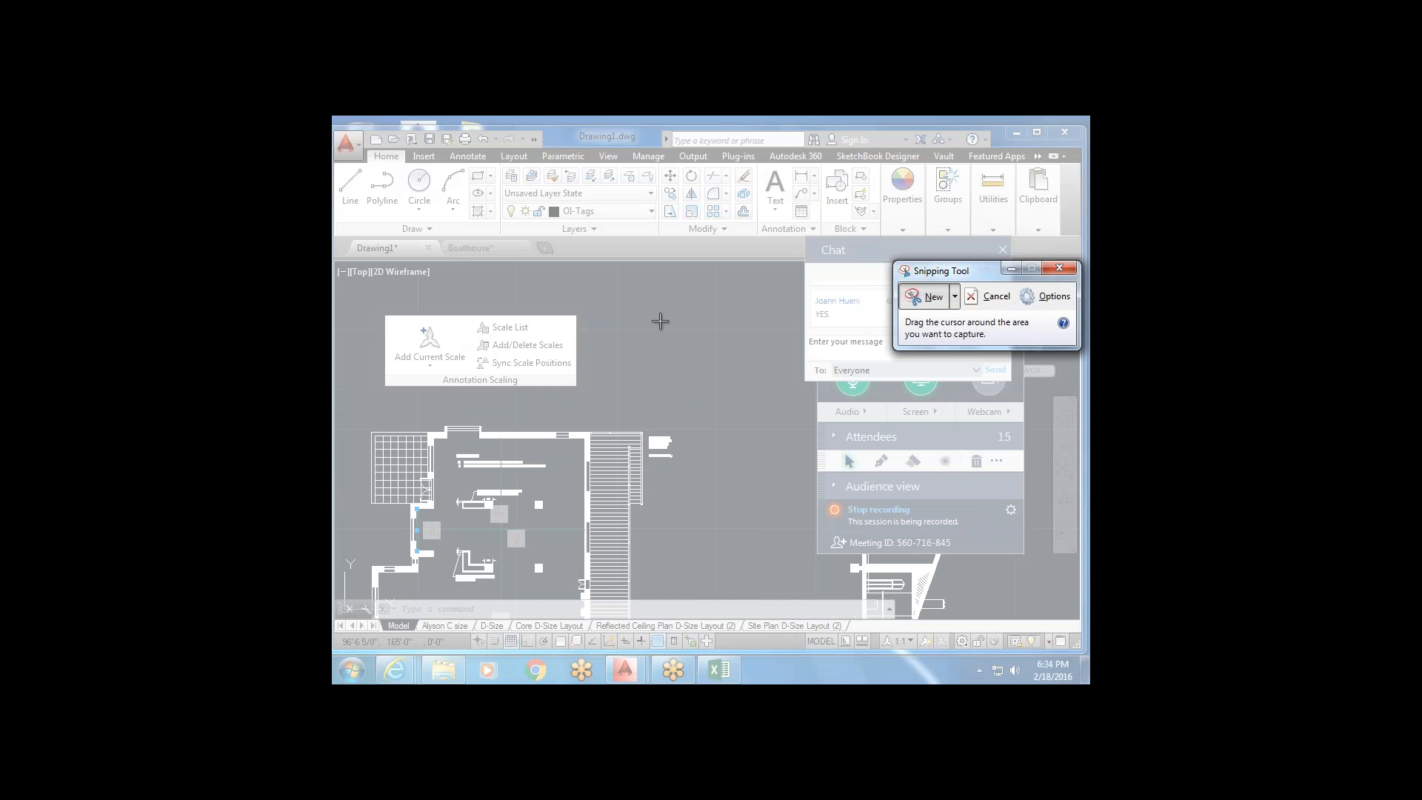
pyautogui.moveTo(783, 384); pyautogui.dragTo(1028, 538)
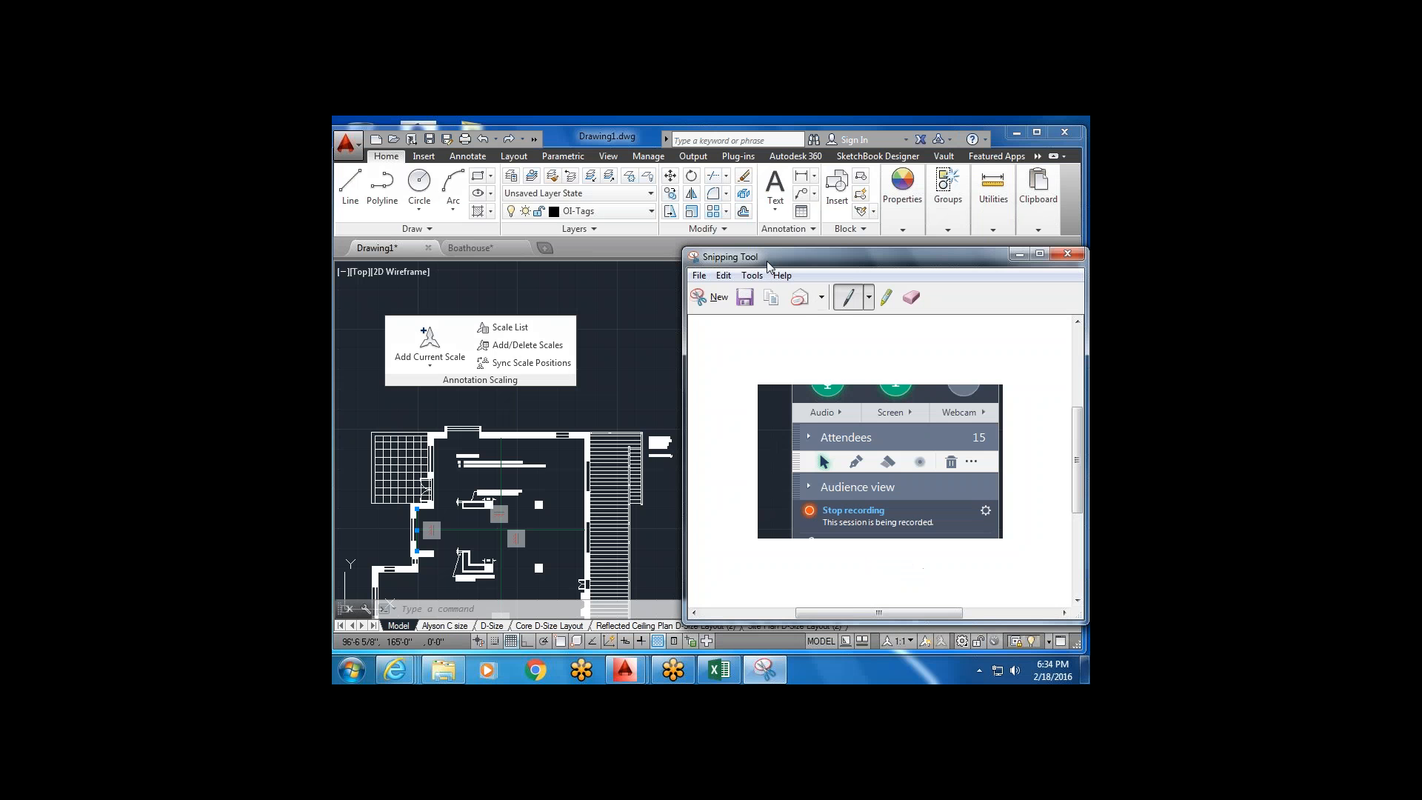
pyautogui.moveTo(768, 265); pyautogui.dragTo(599, 294)
pyautogui.click(1042, 213)
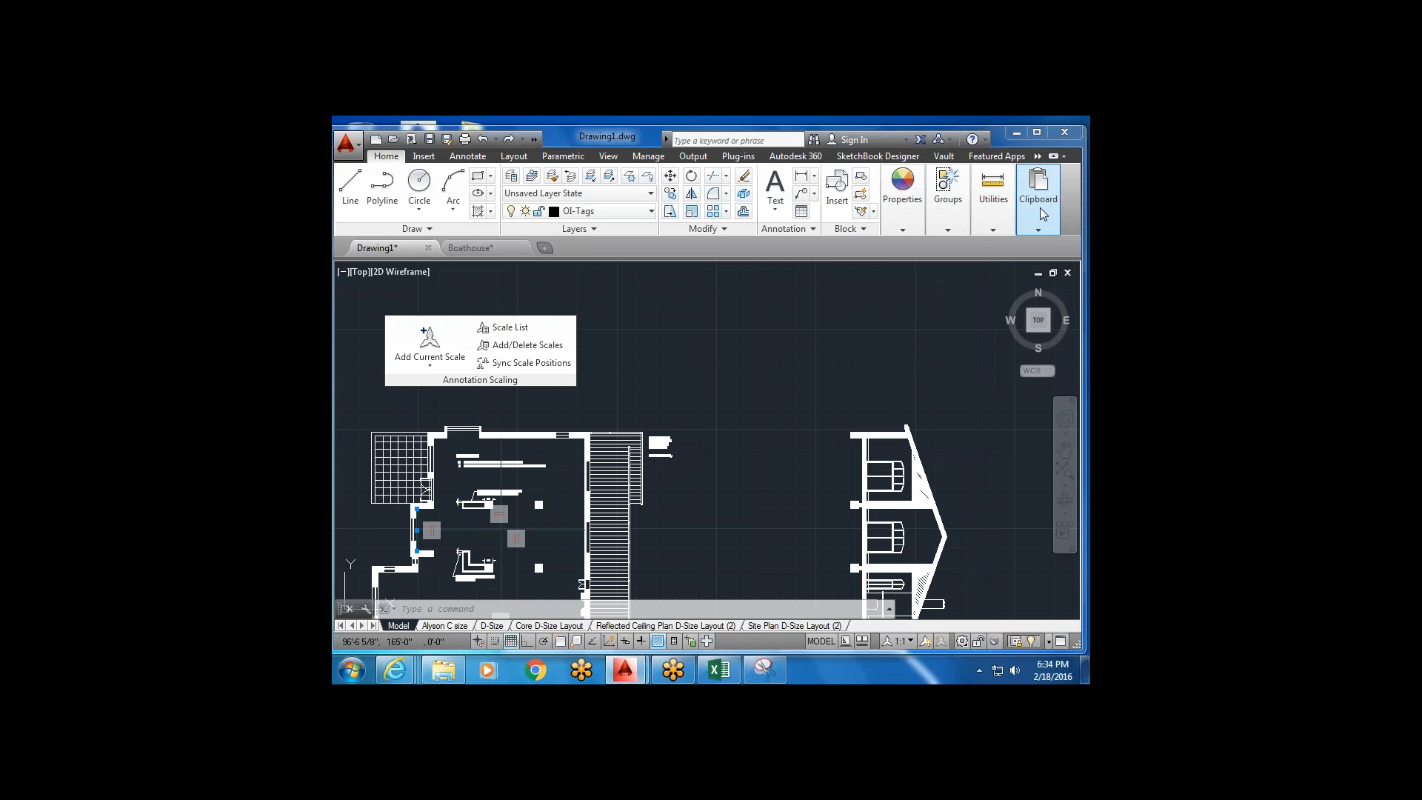
# Paste the meeting-panel screenshot into model space above the floor plans.
pyautogui.click(1042, 215)
pyautogui.click(1037, 258)
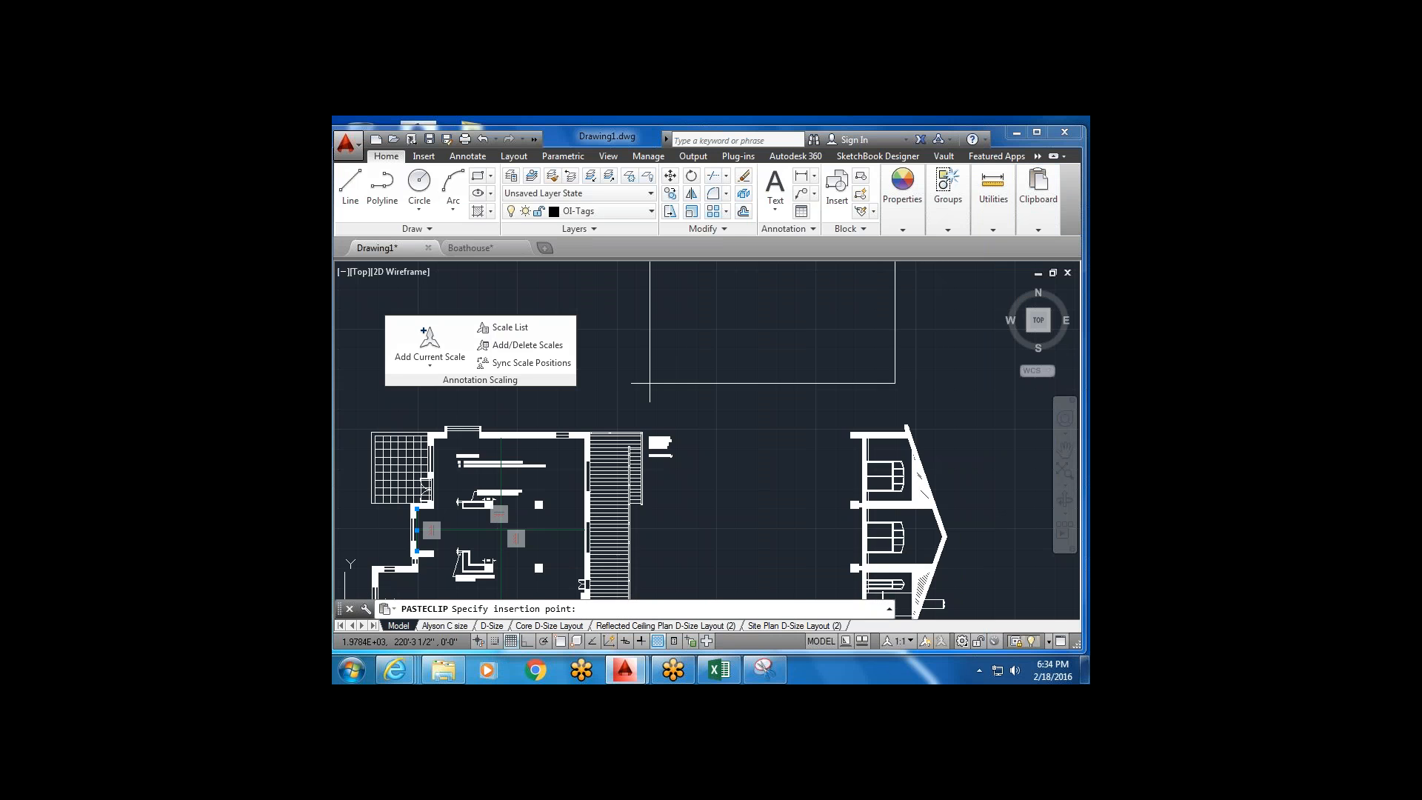
pyautogui.scroll(-8, 629, 383)
pyautogui.scroll(6, 611, 384)
pyautogui.click(601, 420)
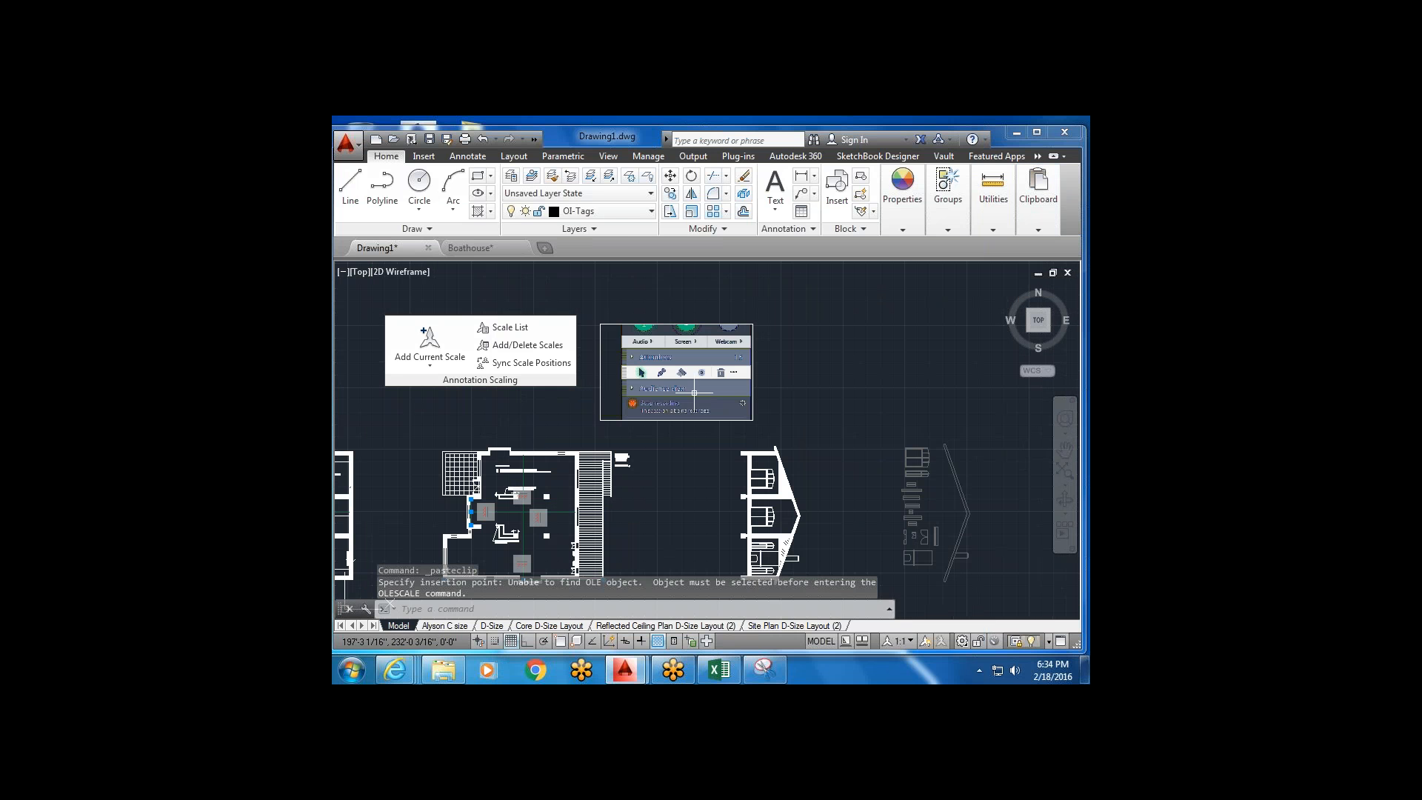
pyautogui.scroll(5, 696, 395)
pyautogui.scroll(-5, 670, 420)
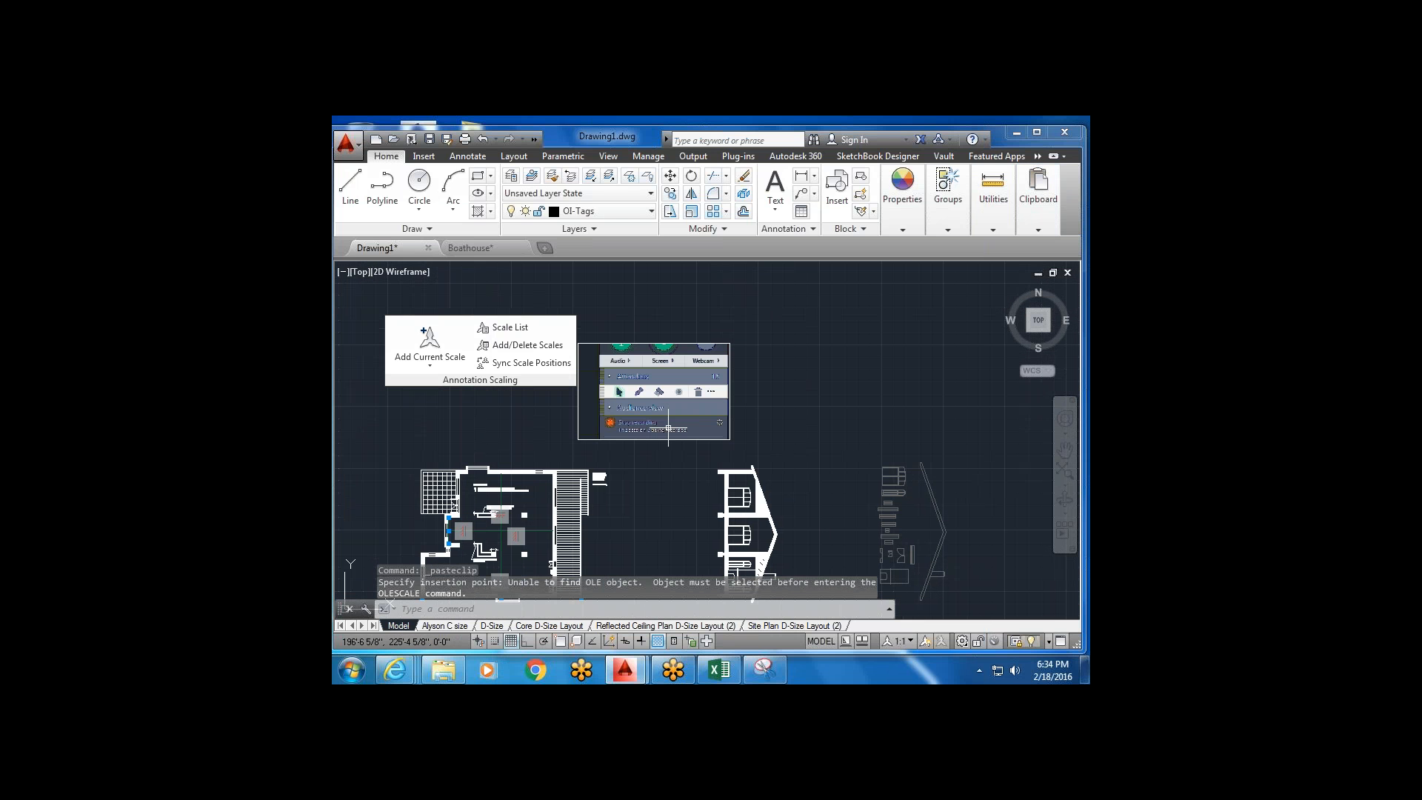
# Cancel rescaling the screenshot and switch to the Site Plan D-Size Layout (2) sheet.
pyautogui.click(689, 213)
pyautogui.click(752, 324)
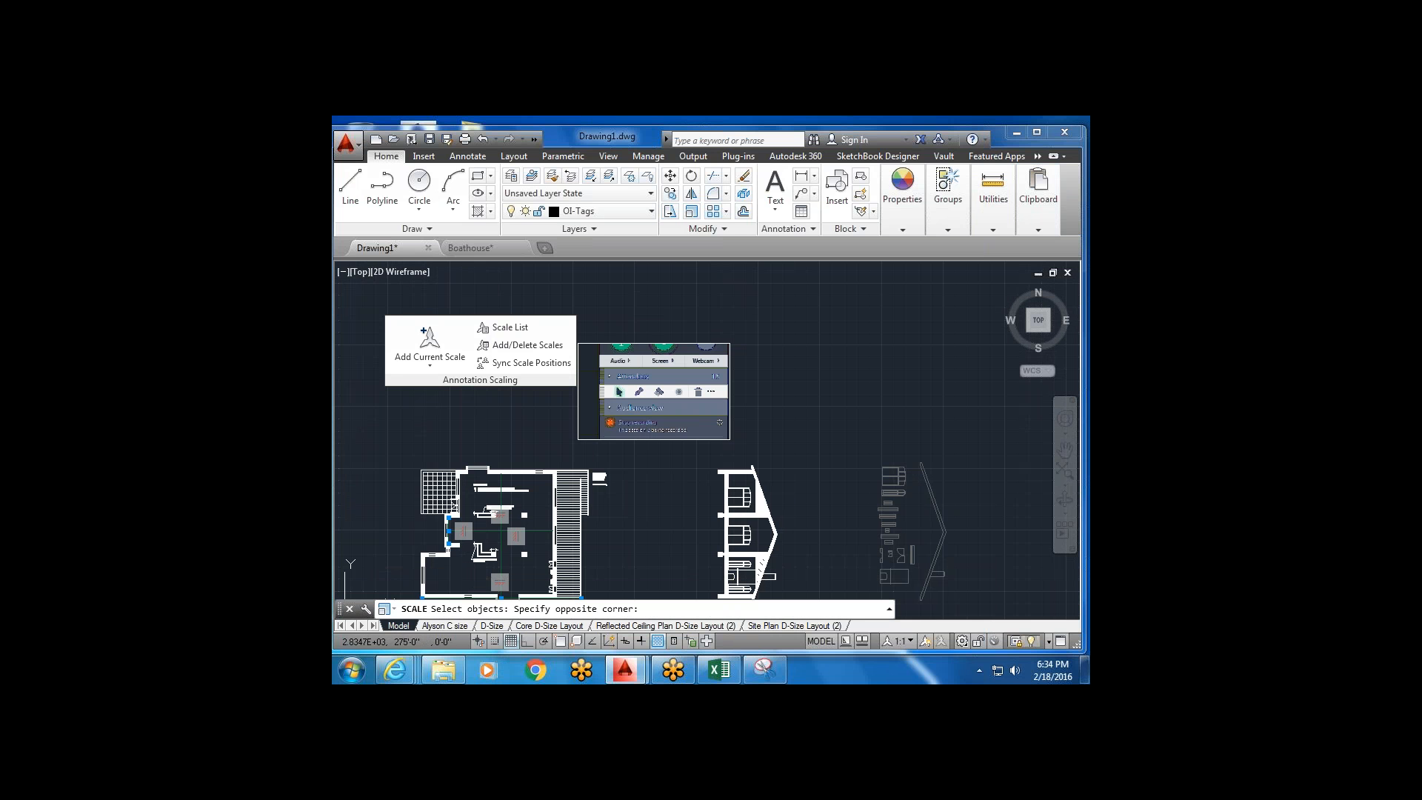
pyautogui.click(704, 381)
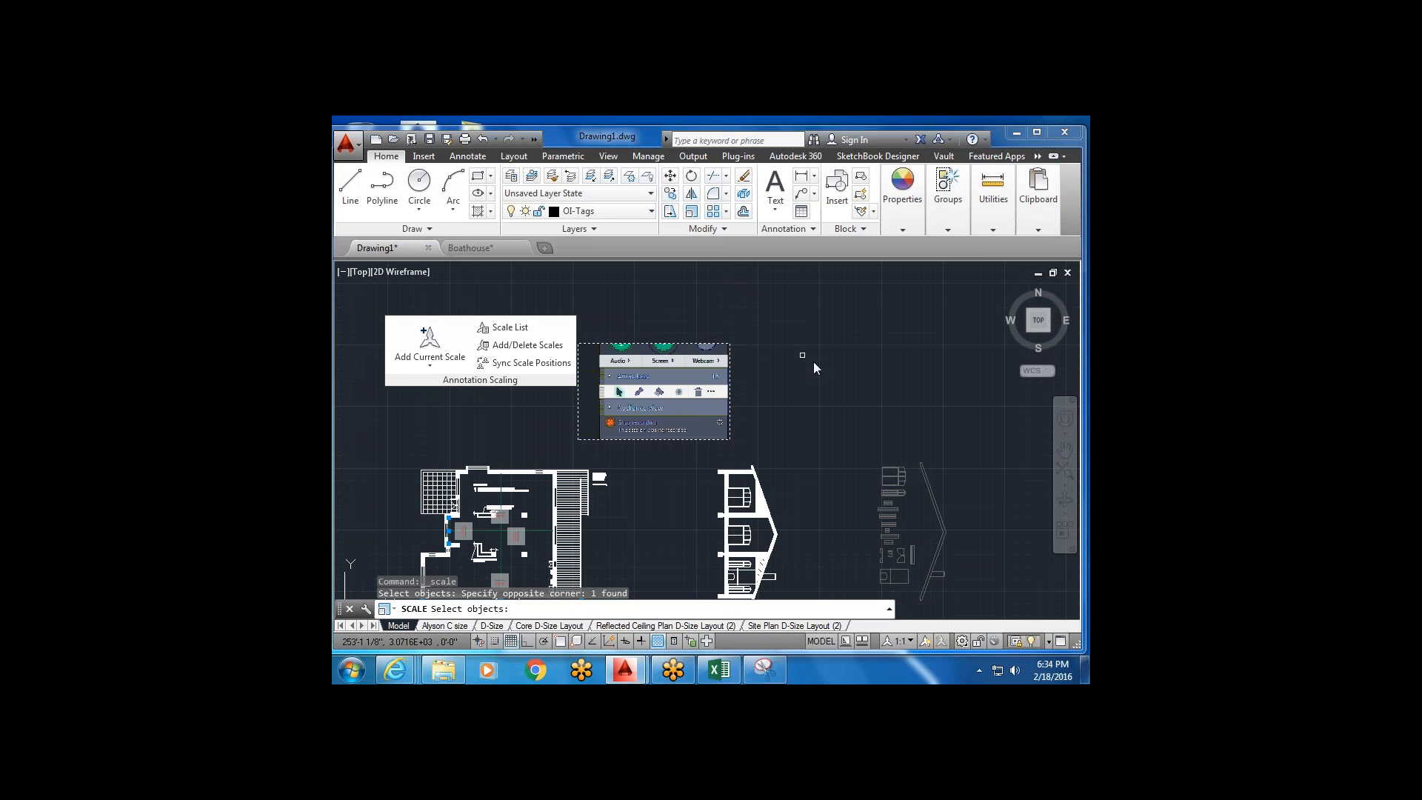
pyautogui.press('Escape')
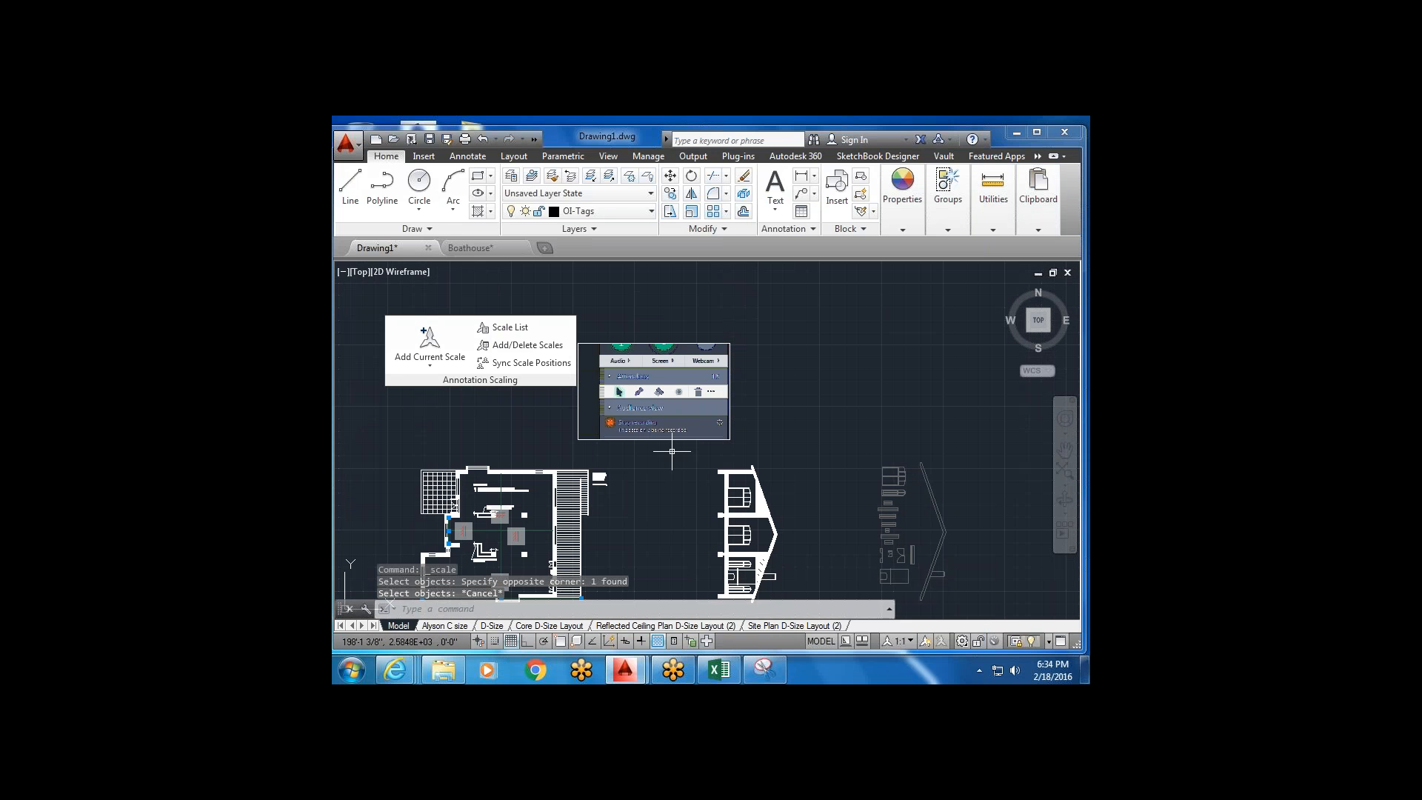
pyautogui.click(750, 627)
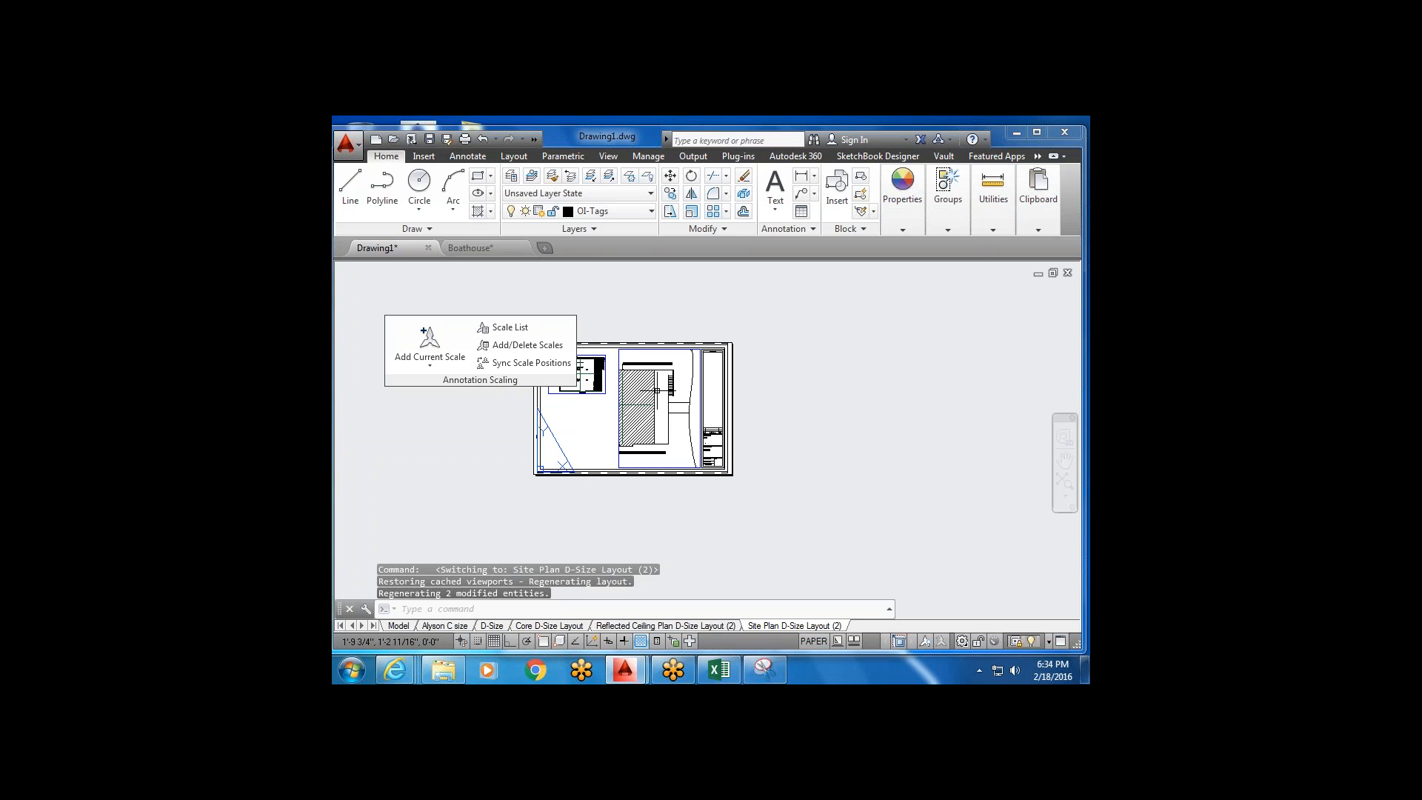
# Go to the Reflected Ceiling Plan D-Size Layout (2) sheet and centre its title block.
pyautogui.scroll(3, 743, 518)
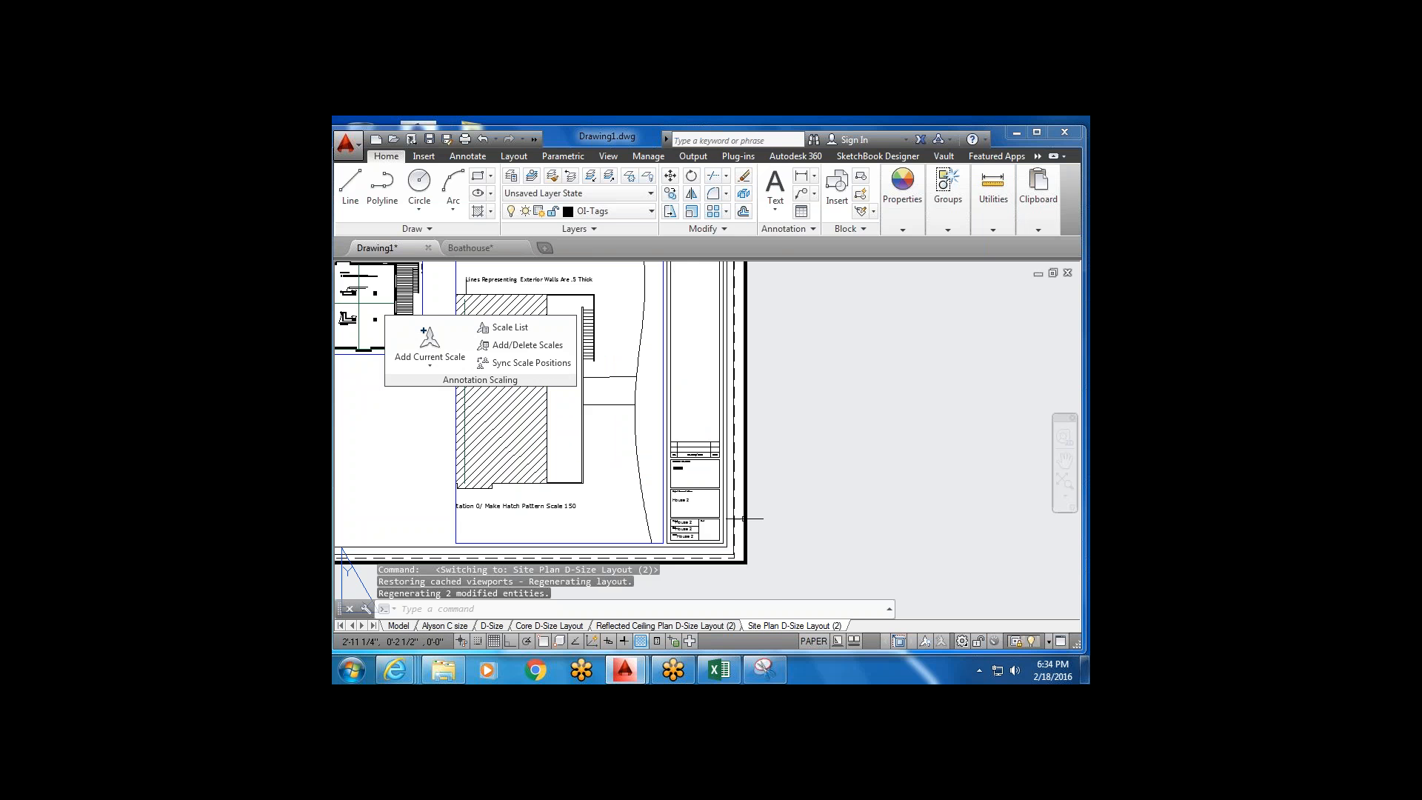
pyautogui.click(714, 627)
pyautogui.scroll(4, 723, 577)
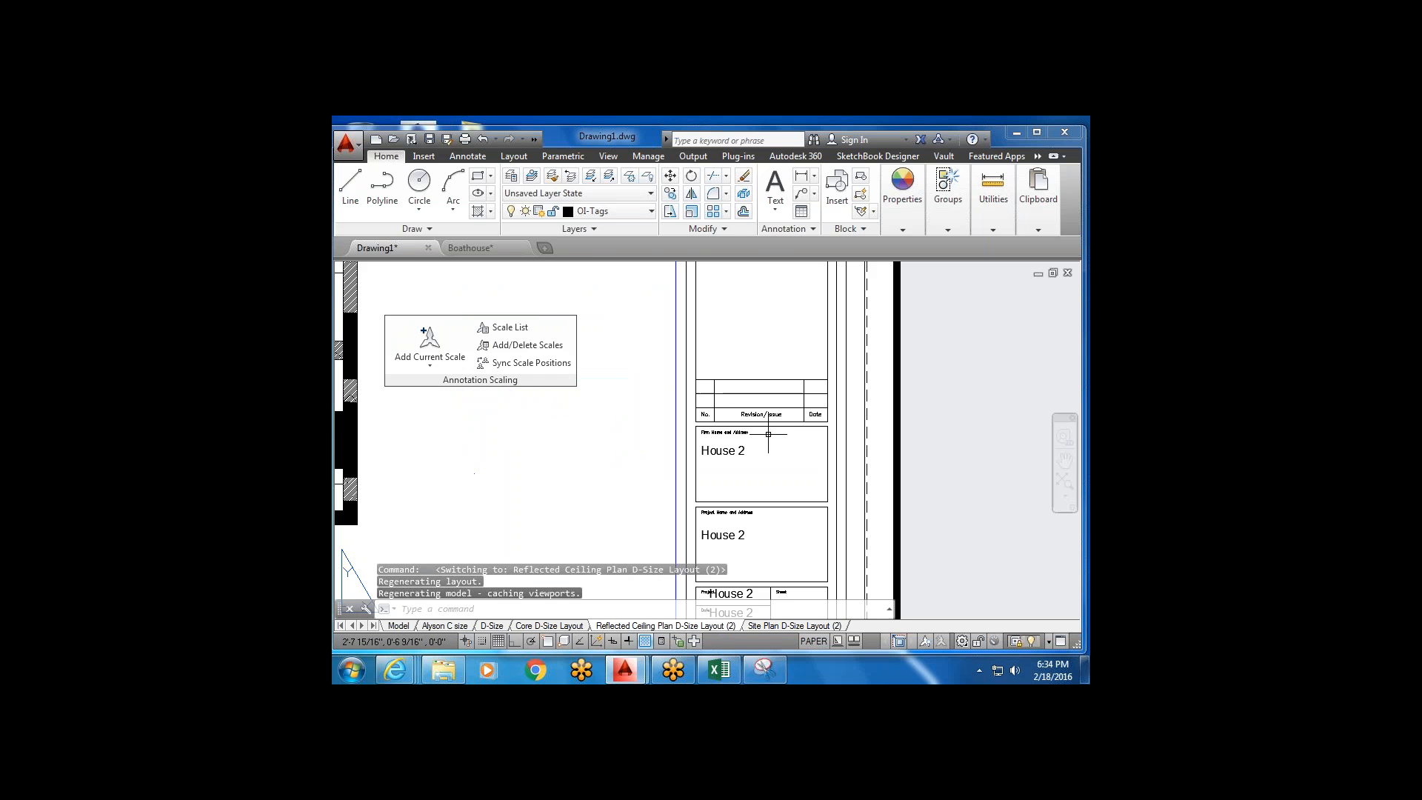
pyautogui.moveTo(751, 471); pyautogui.dragTo(671, 449, button='middle')
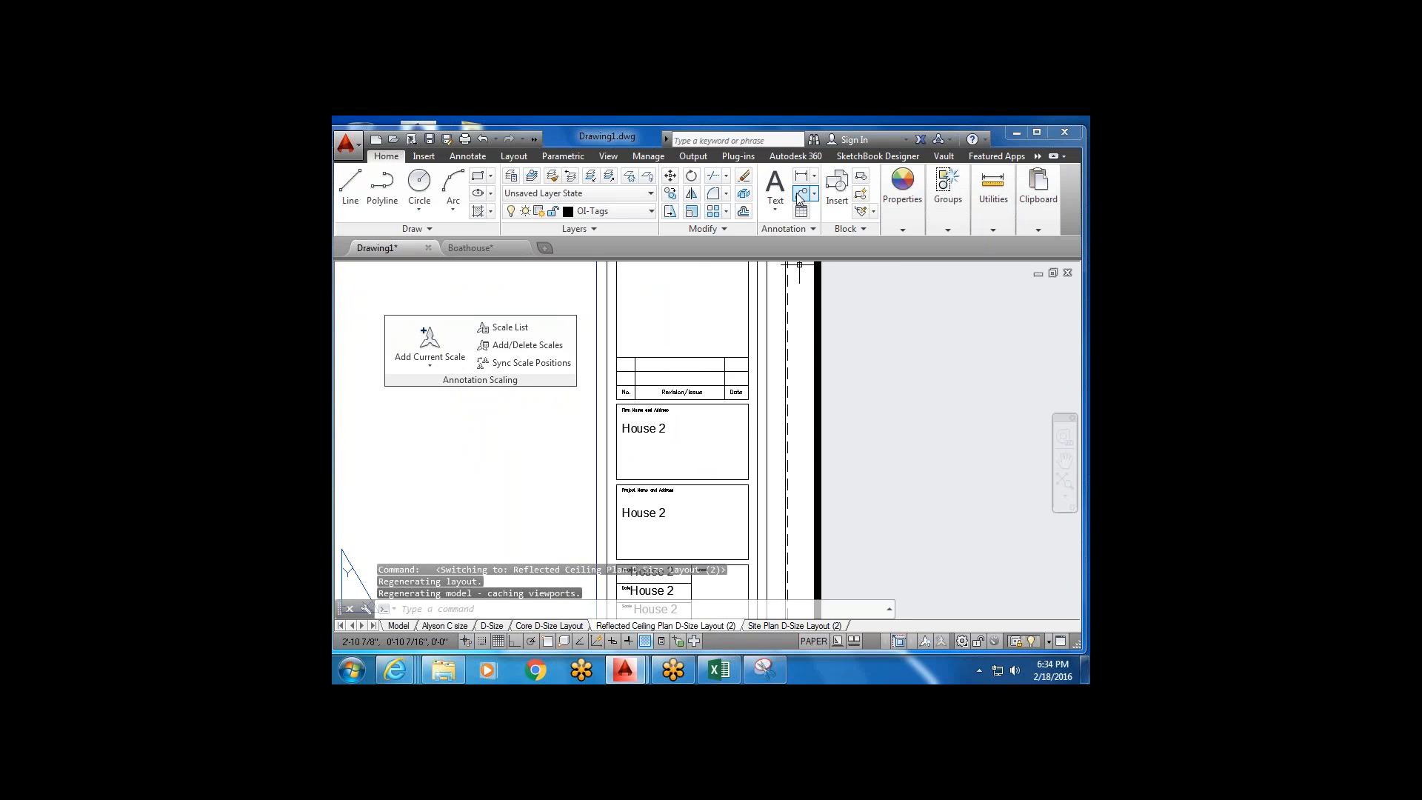
# Add a multiline text 'Hi' above the revision table.
pyautogui.click(775, 180)
pyautogui.moveTo(635, 301); pyautogui.dragTo(637, 377, button='middle')
pyautogui.click(621, 358)
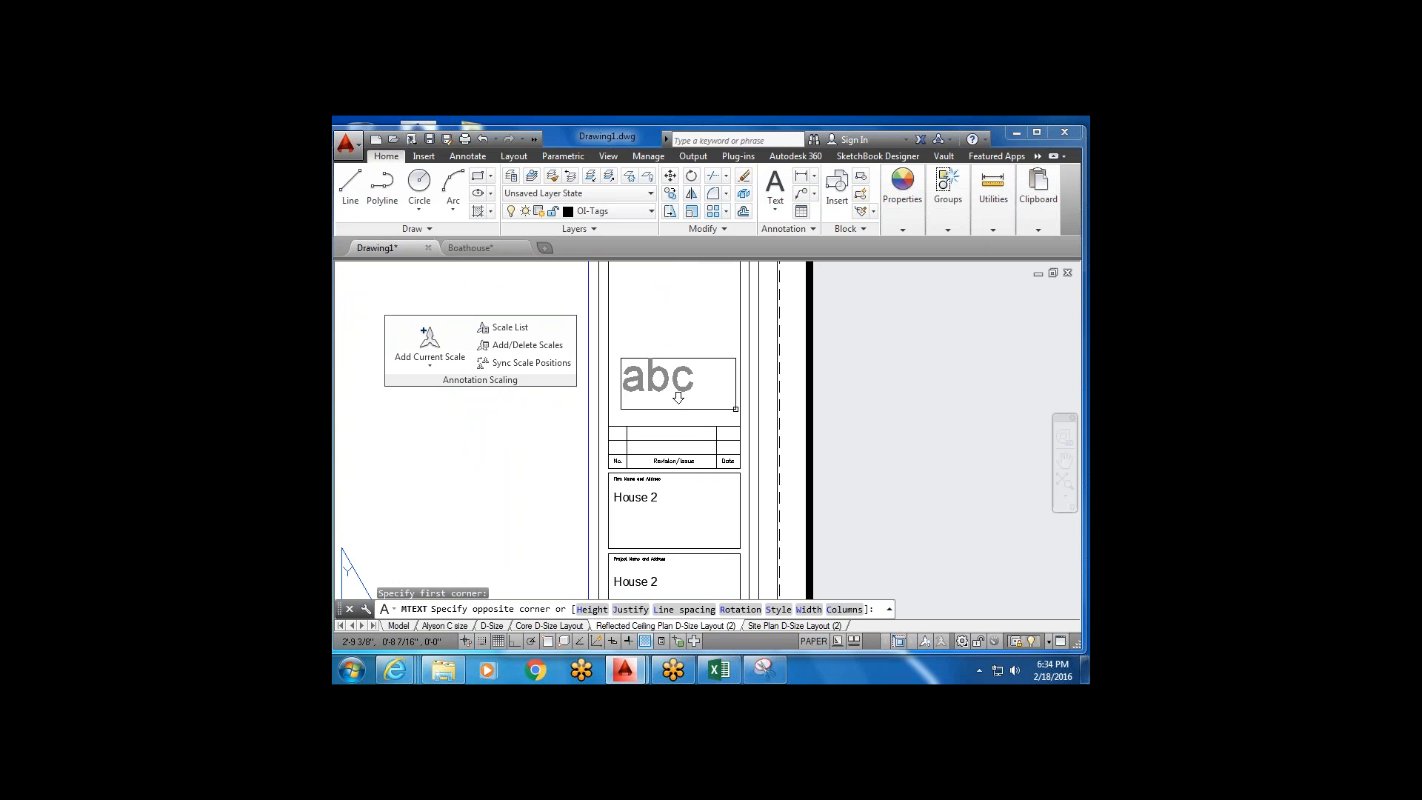
pyautogui.click(675, 392)
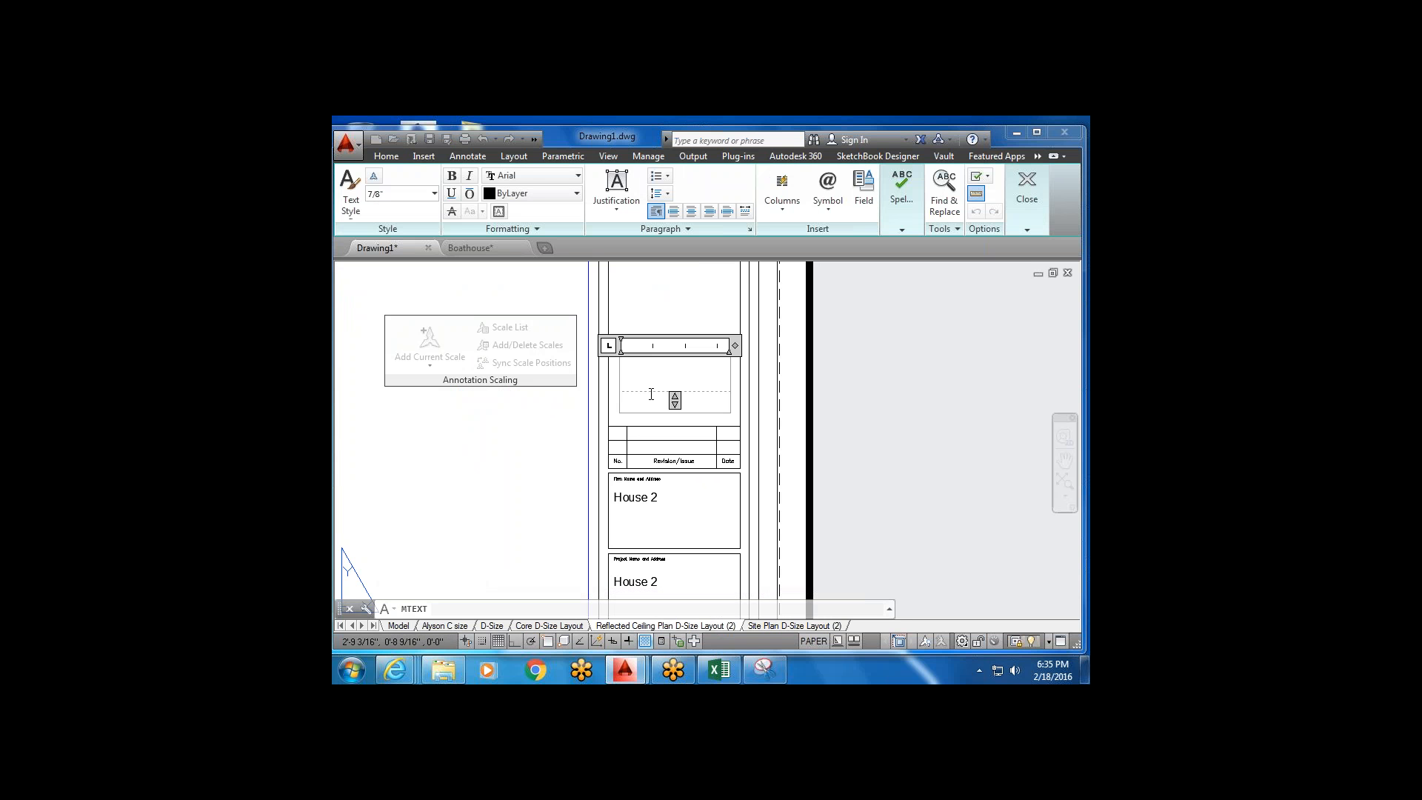
pyautogui.write('Hi')
pyautogui.click(738, 406)
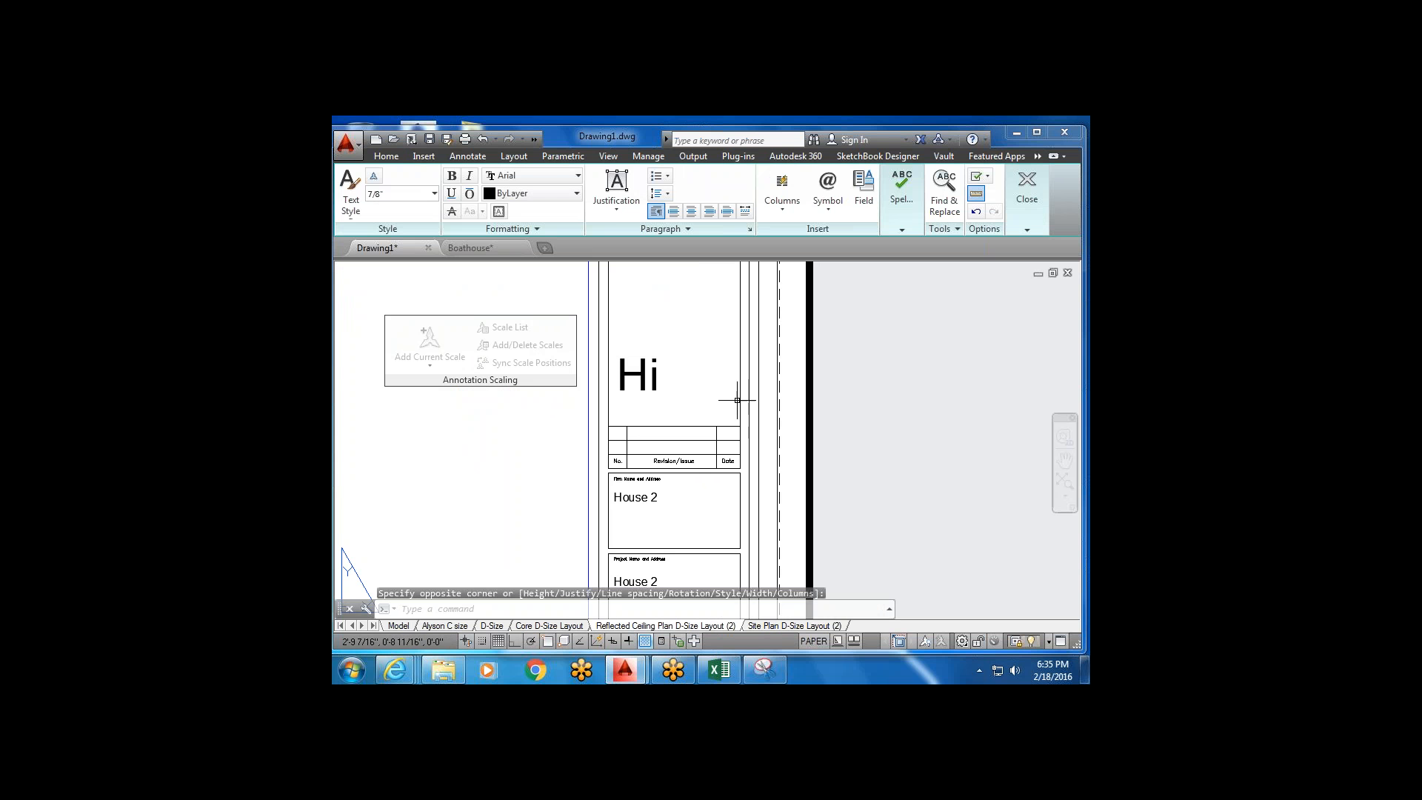
pyautogui.click(680, 337)
pyautogui.click(665, 361)
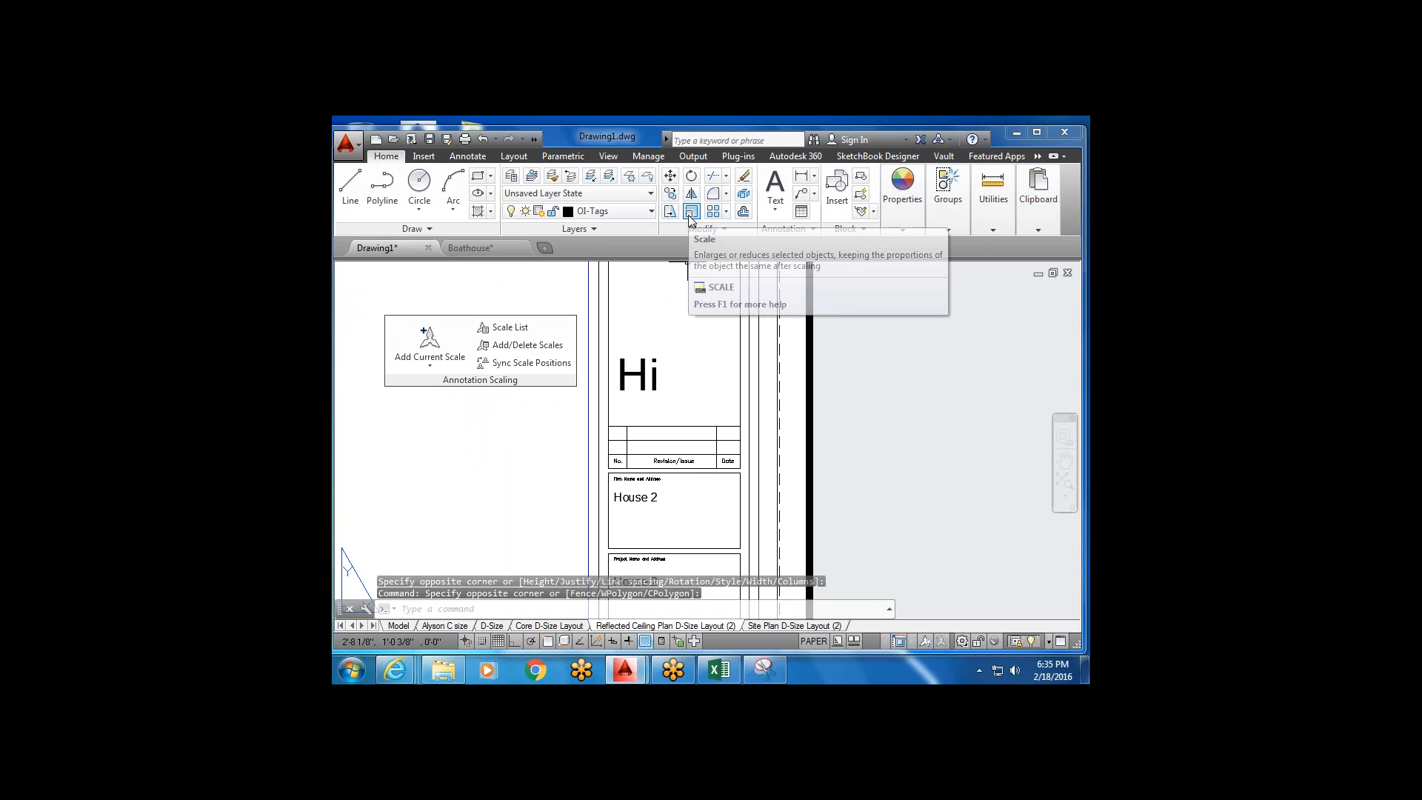
# Select the Hi text and scale it down to a smaller size with object snap on.
pyautogui.click(691, 213)
pyautogui.click(669, 341)
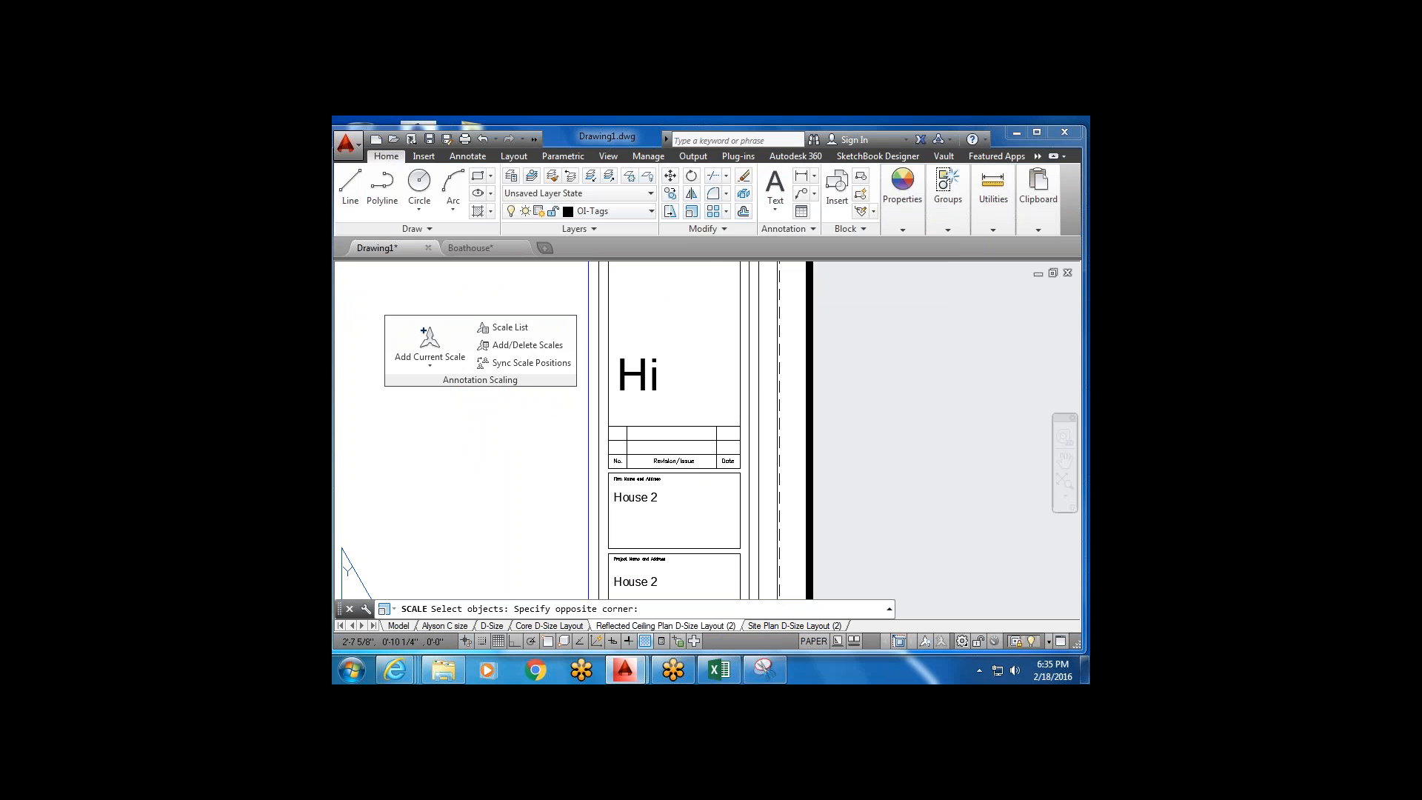
pyautogui.click(643, 382)
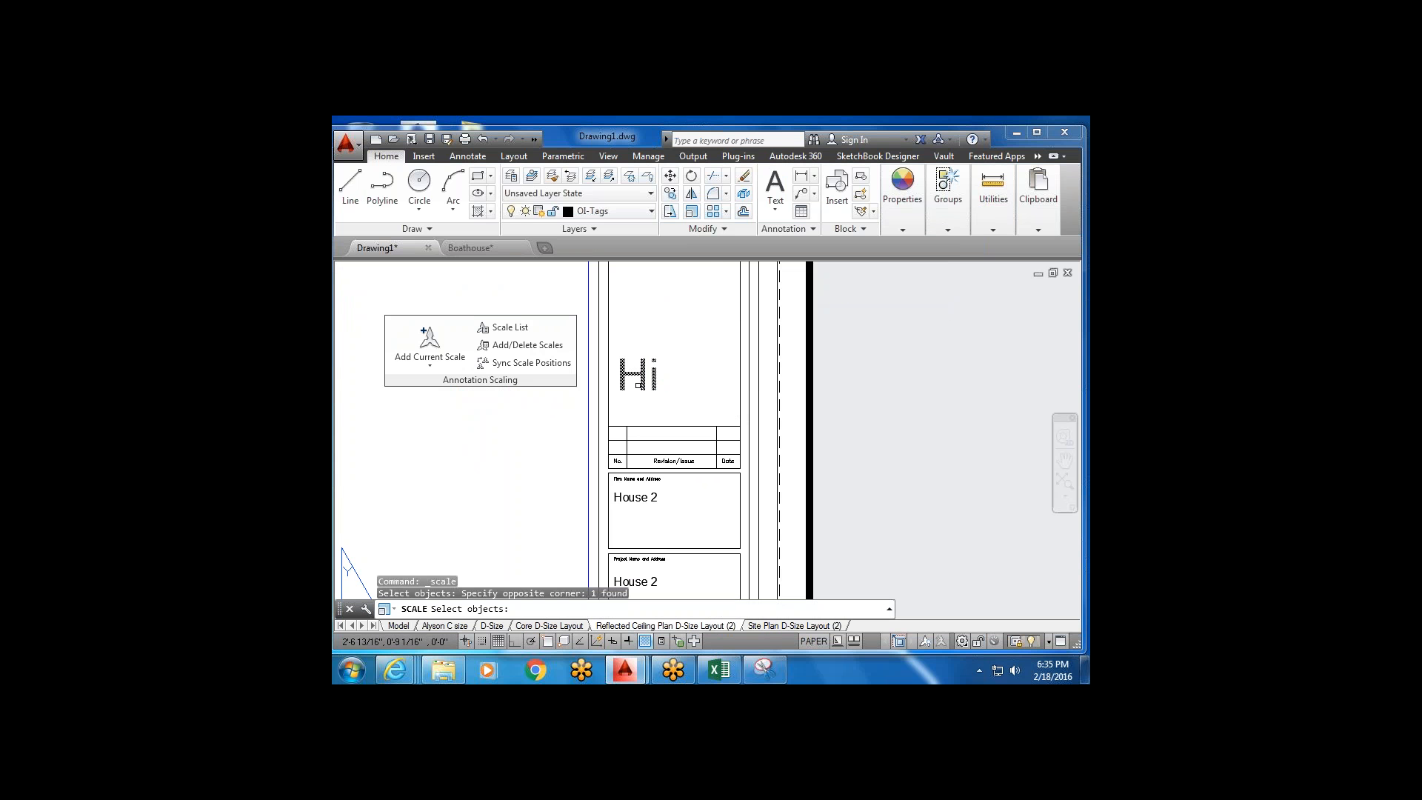
pyautogui.press('Return')
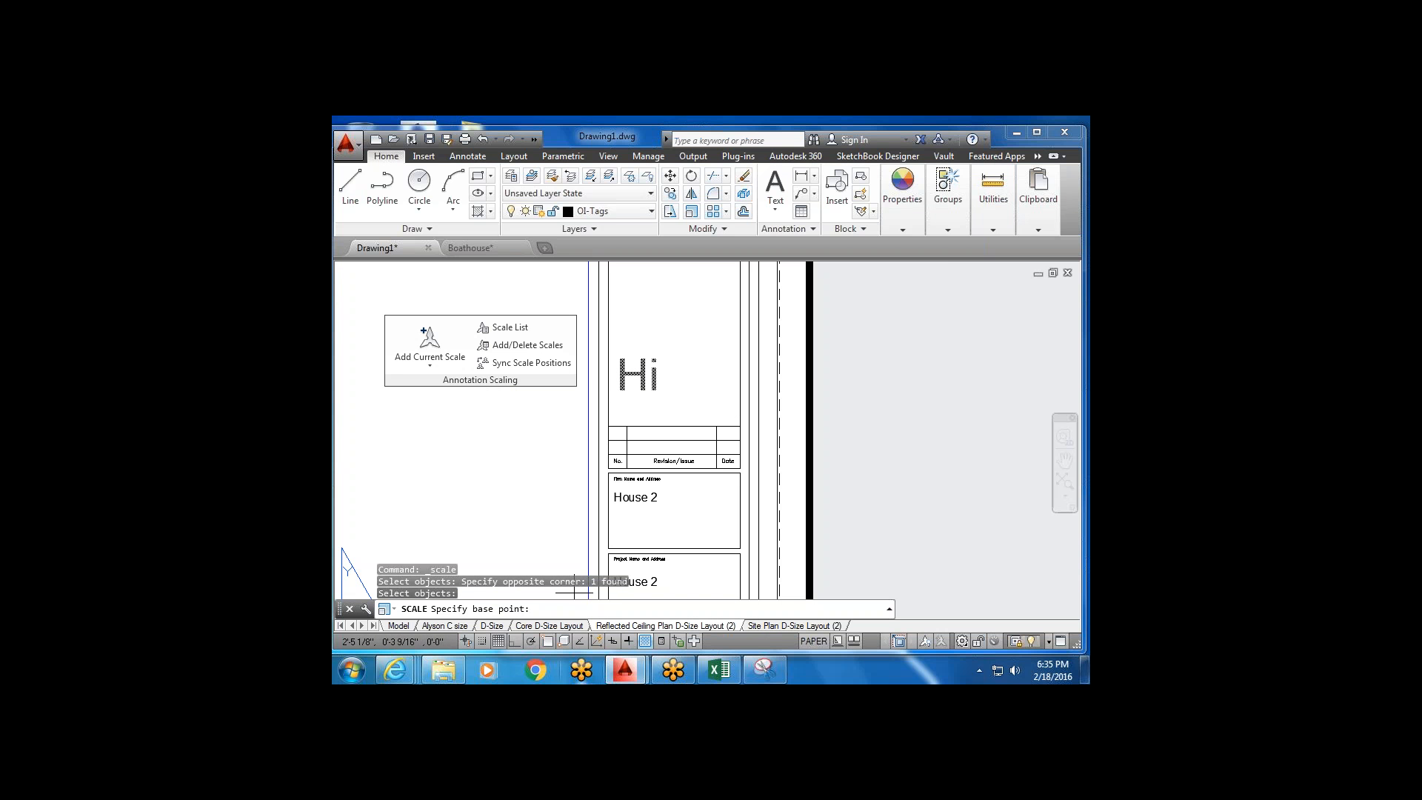
pyautogui.press('F3')
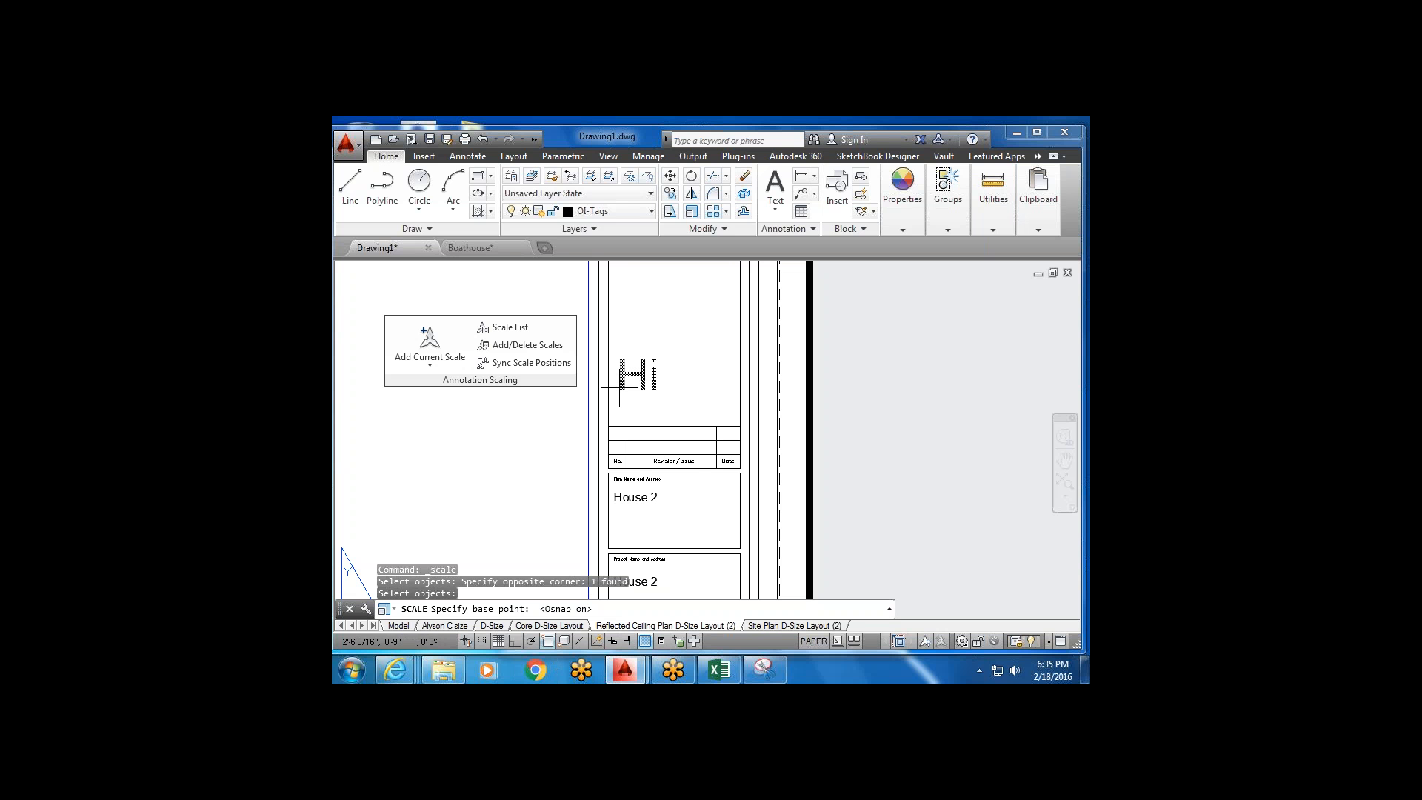
pyautogui.click(623, 389)
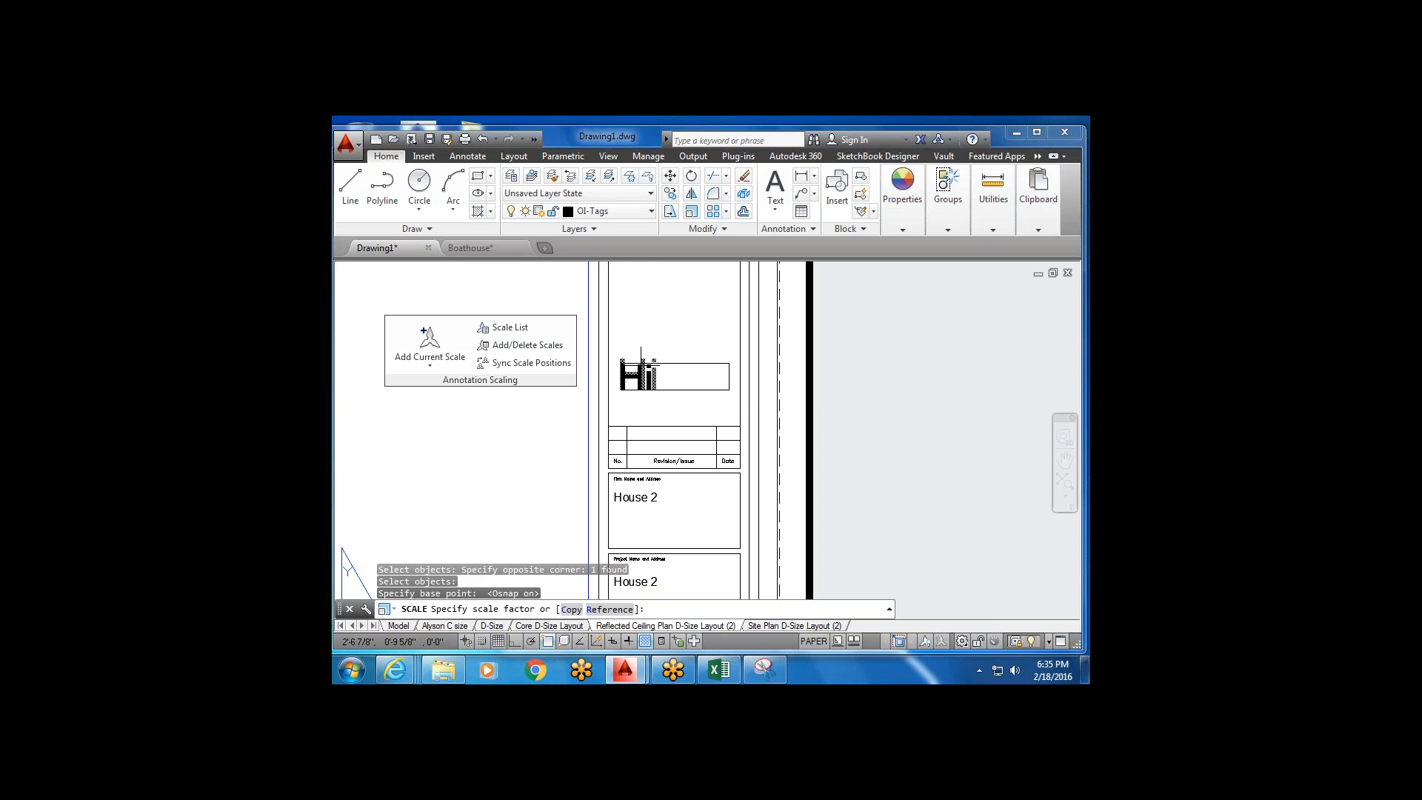
pyautogui.click(632, 363)
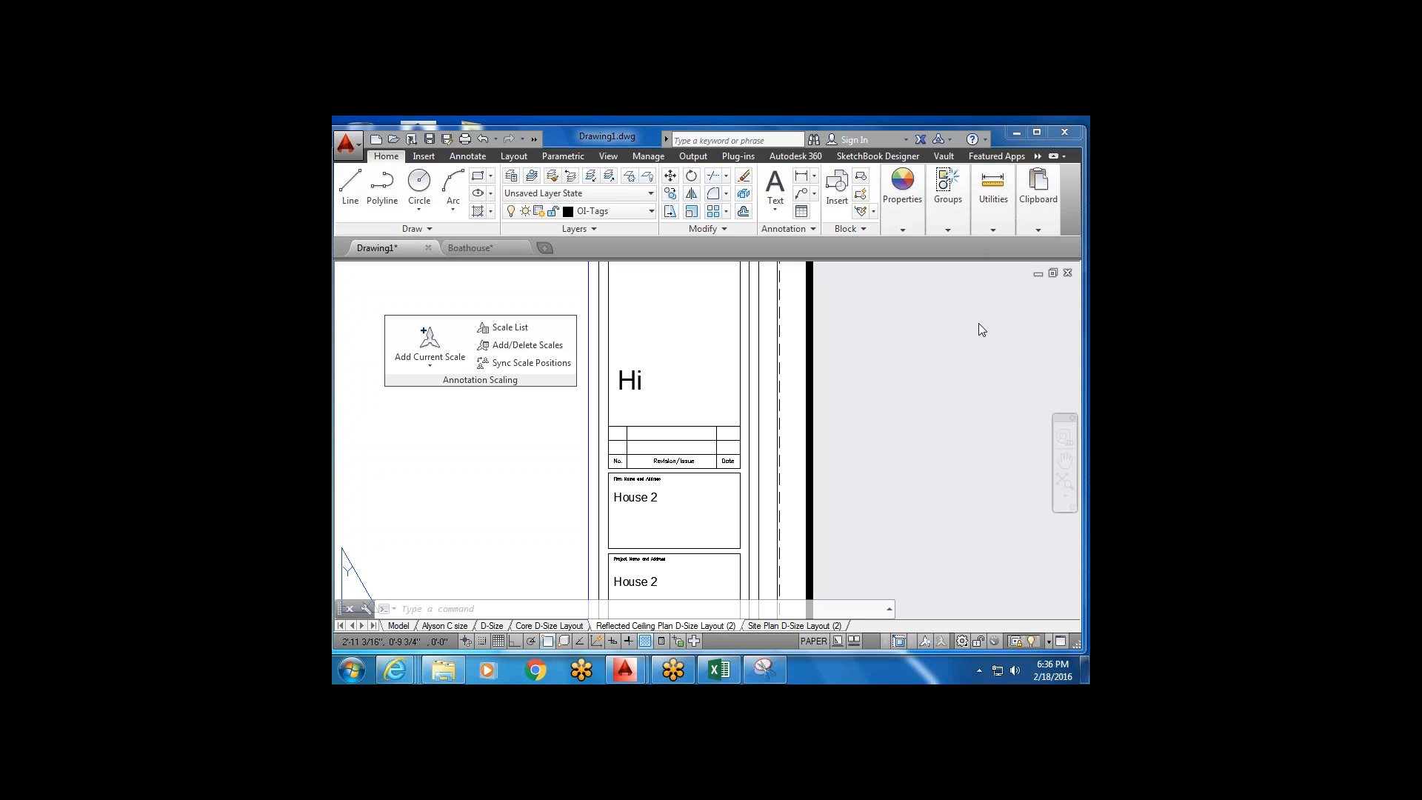
pyautogui.click(632, 285)
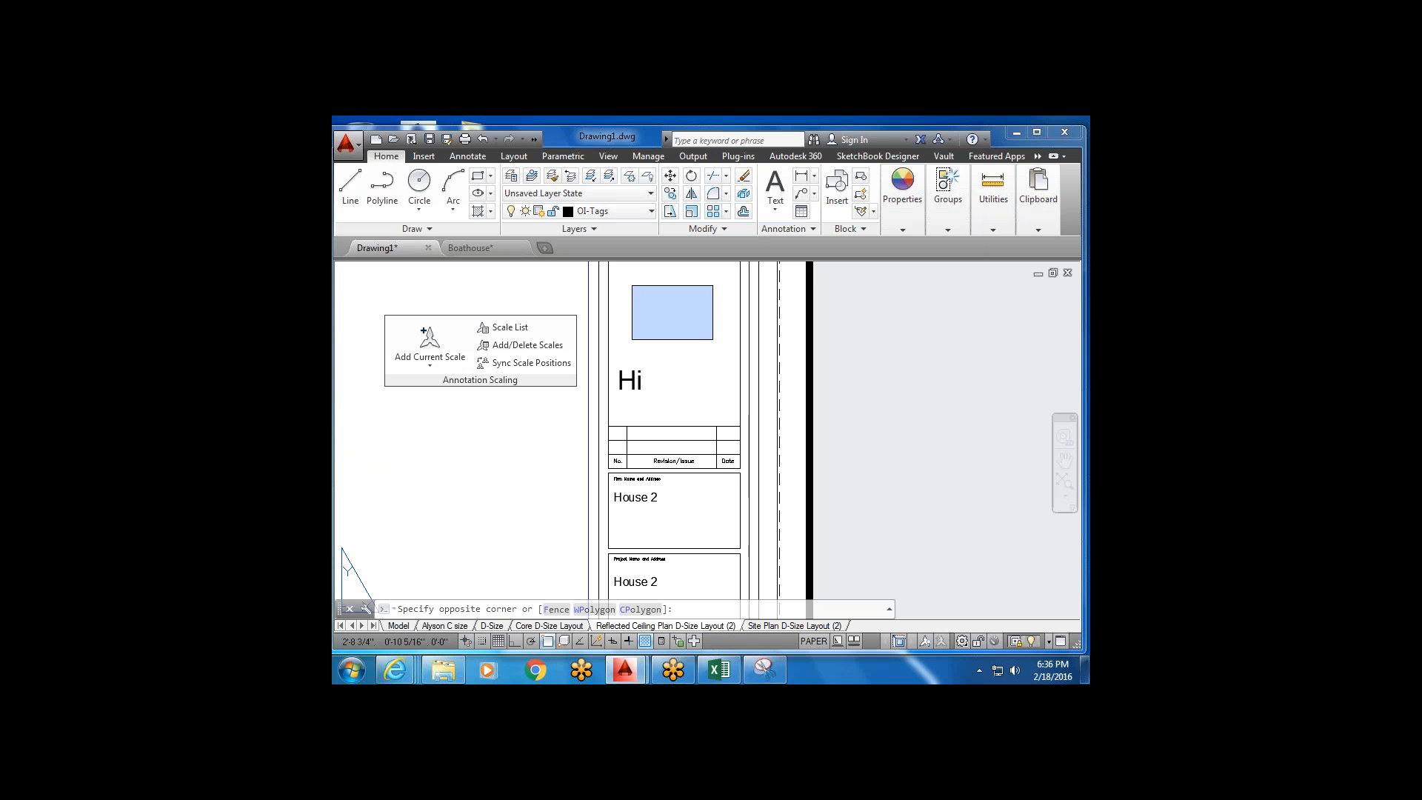
pyautogui.click(784, 183)
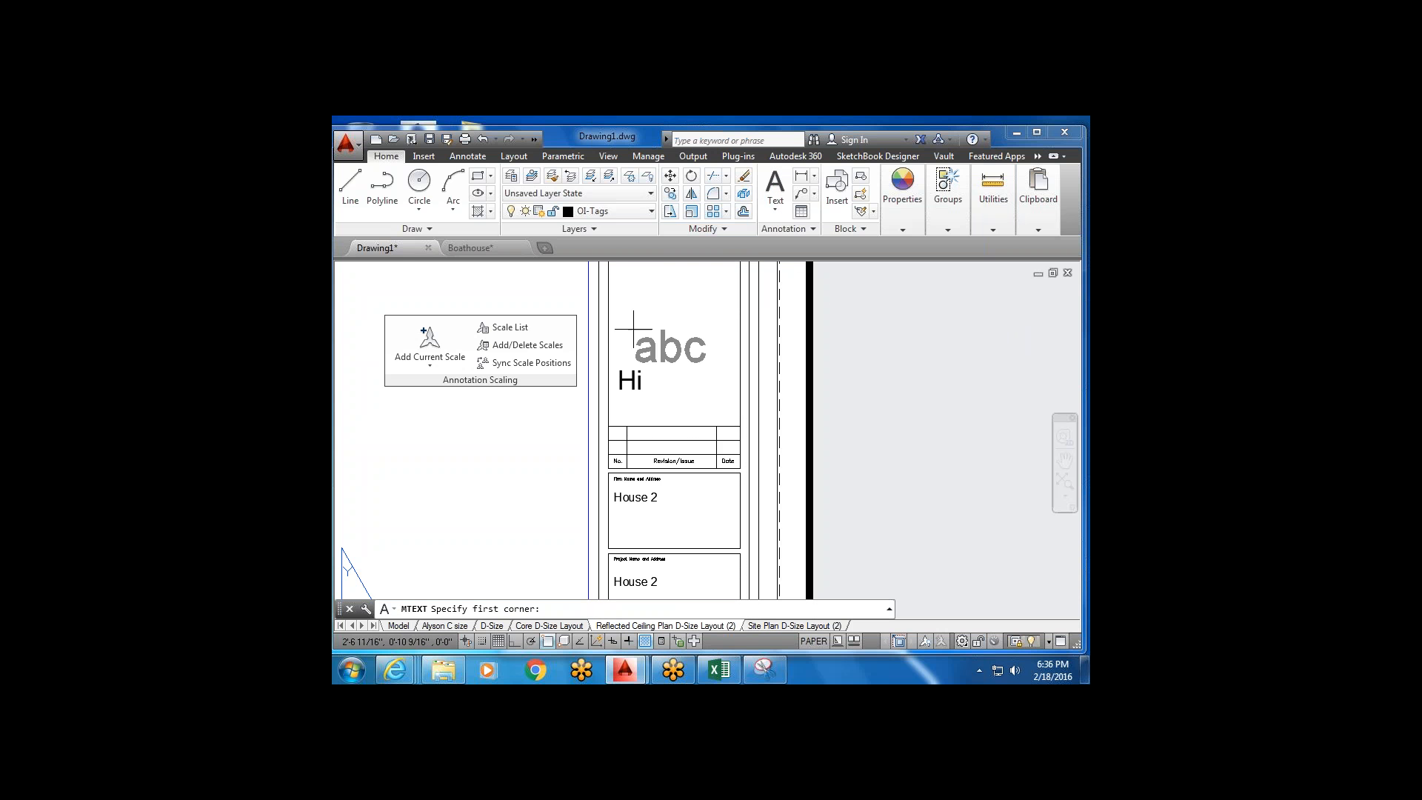
pyautogui.click(636, 305)
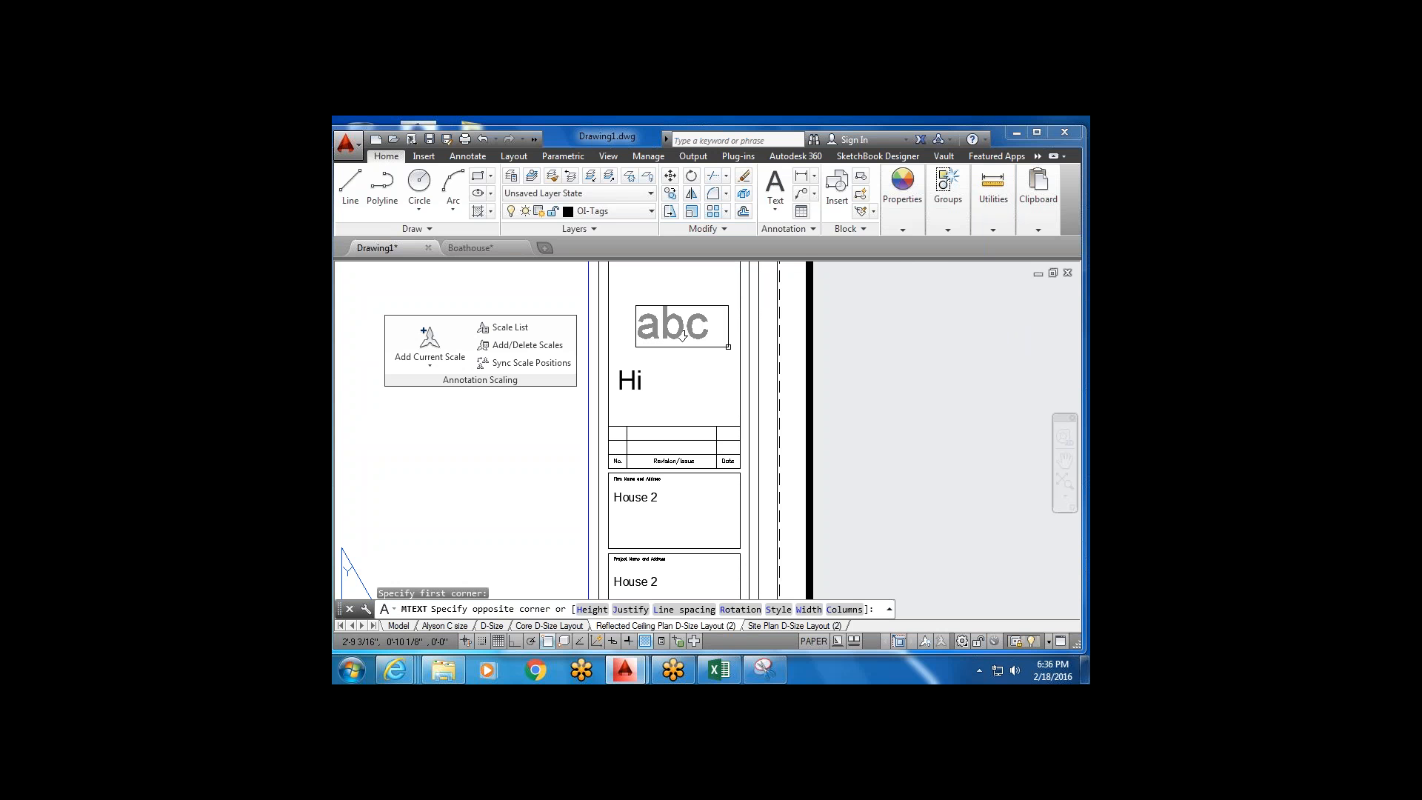
pyautogui.press('Escape')
pyautogui.click(775, 185)
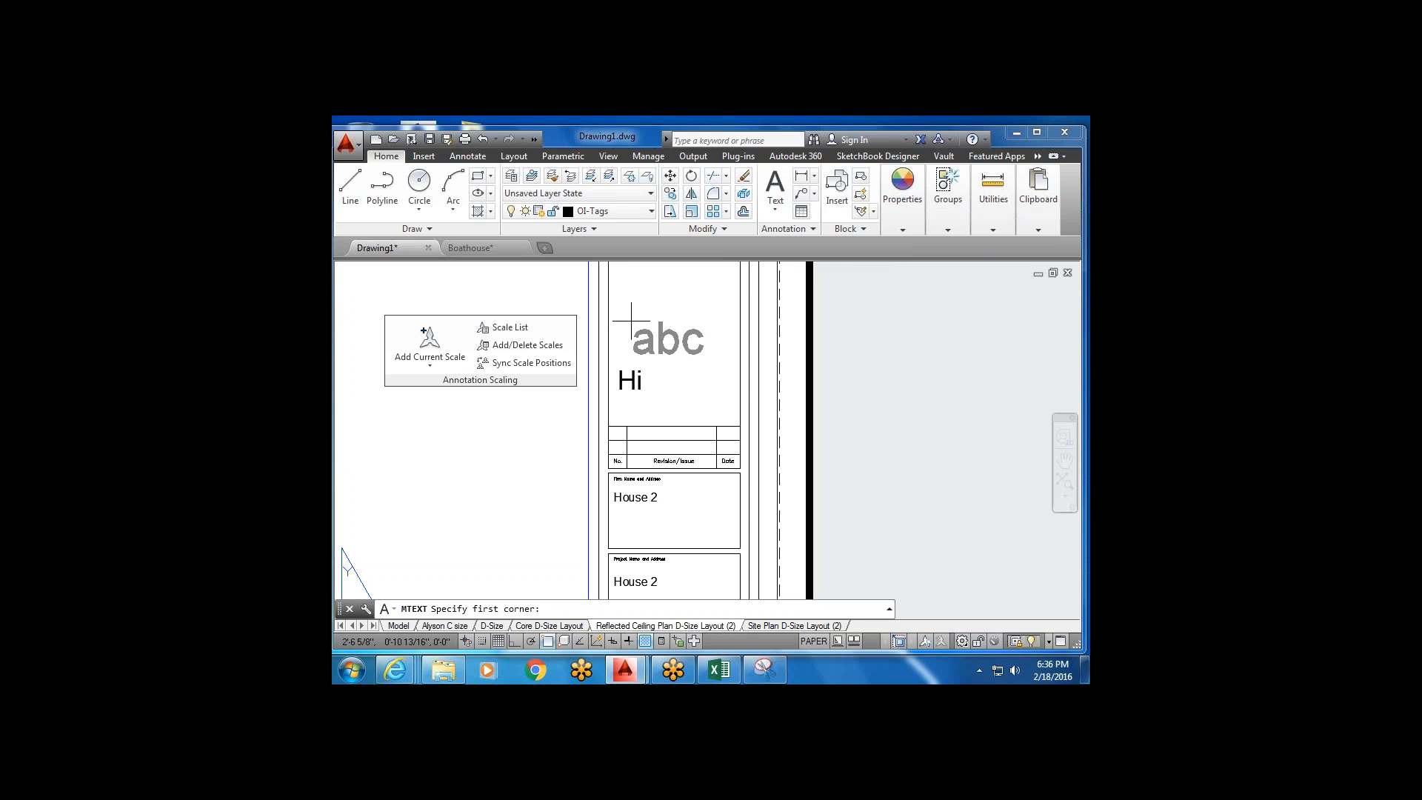
pyautogui.scroll(-3, 631, 321)
pyautogui.press('Escape')
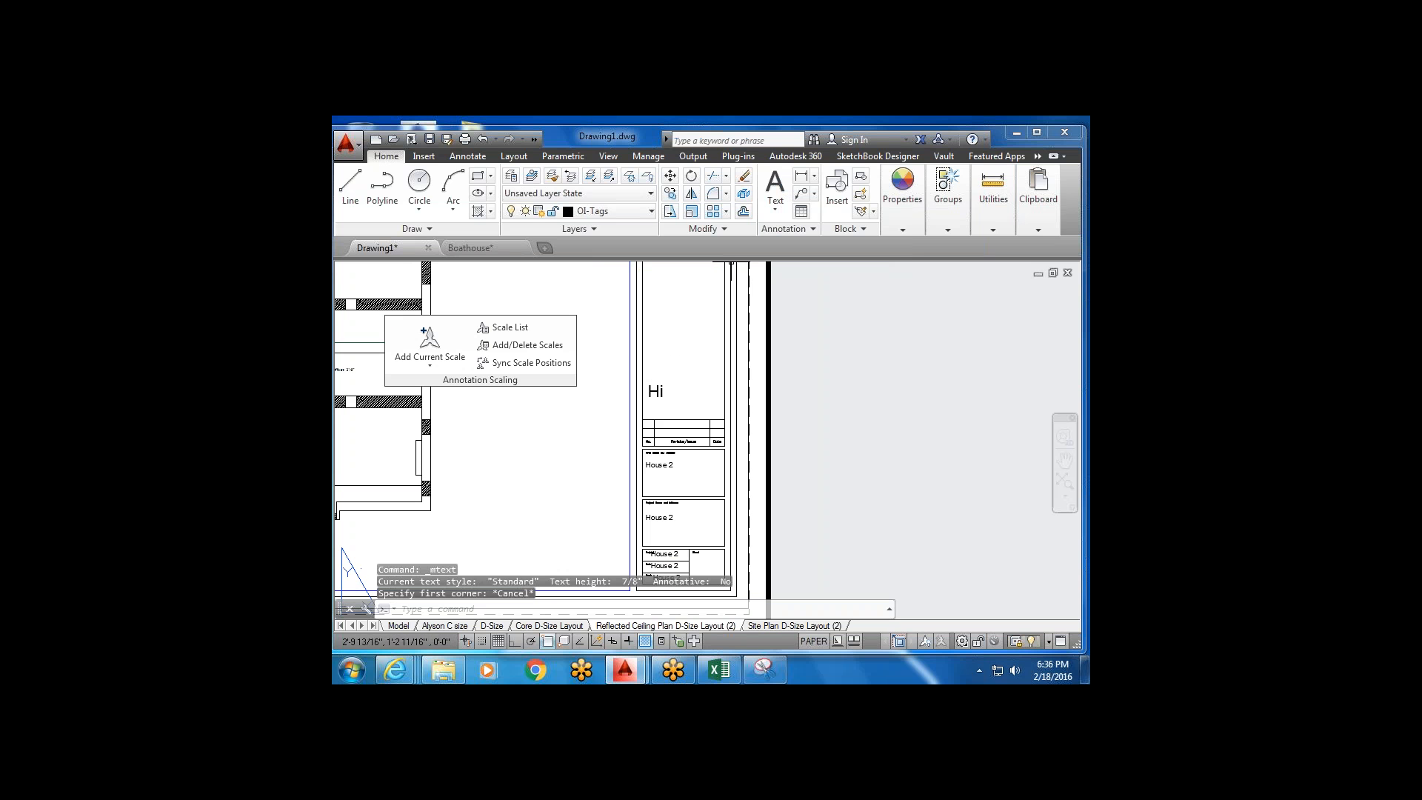
# Look through the text type options and the annotation tools, then return to Home.
pyautogui.click(773, 209)
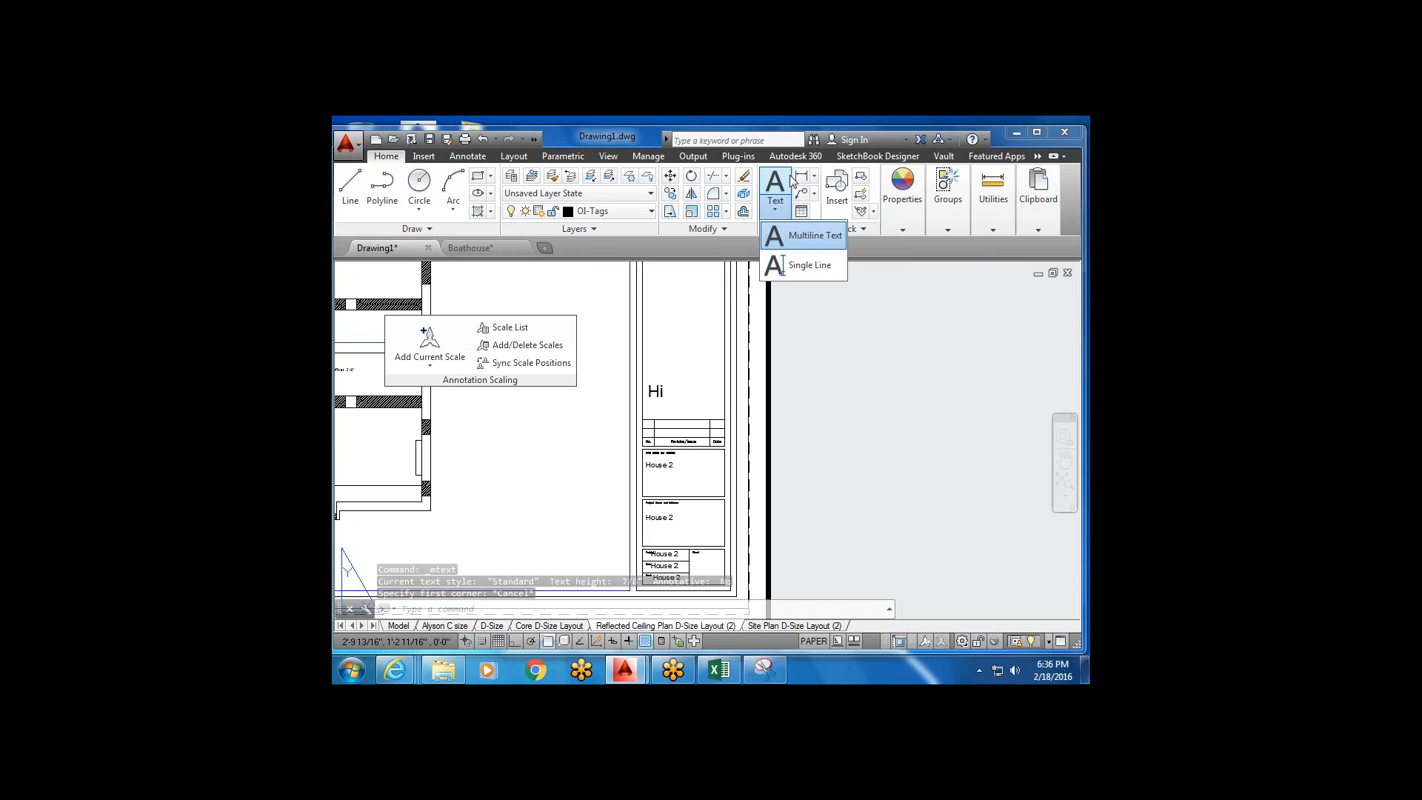
pyautogui.click(785, 183)
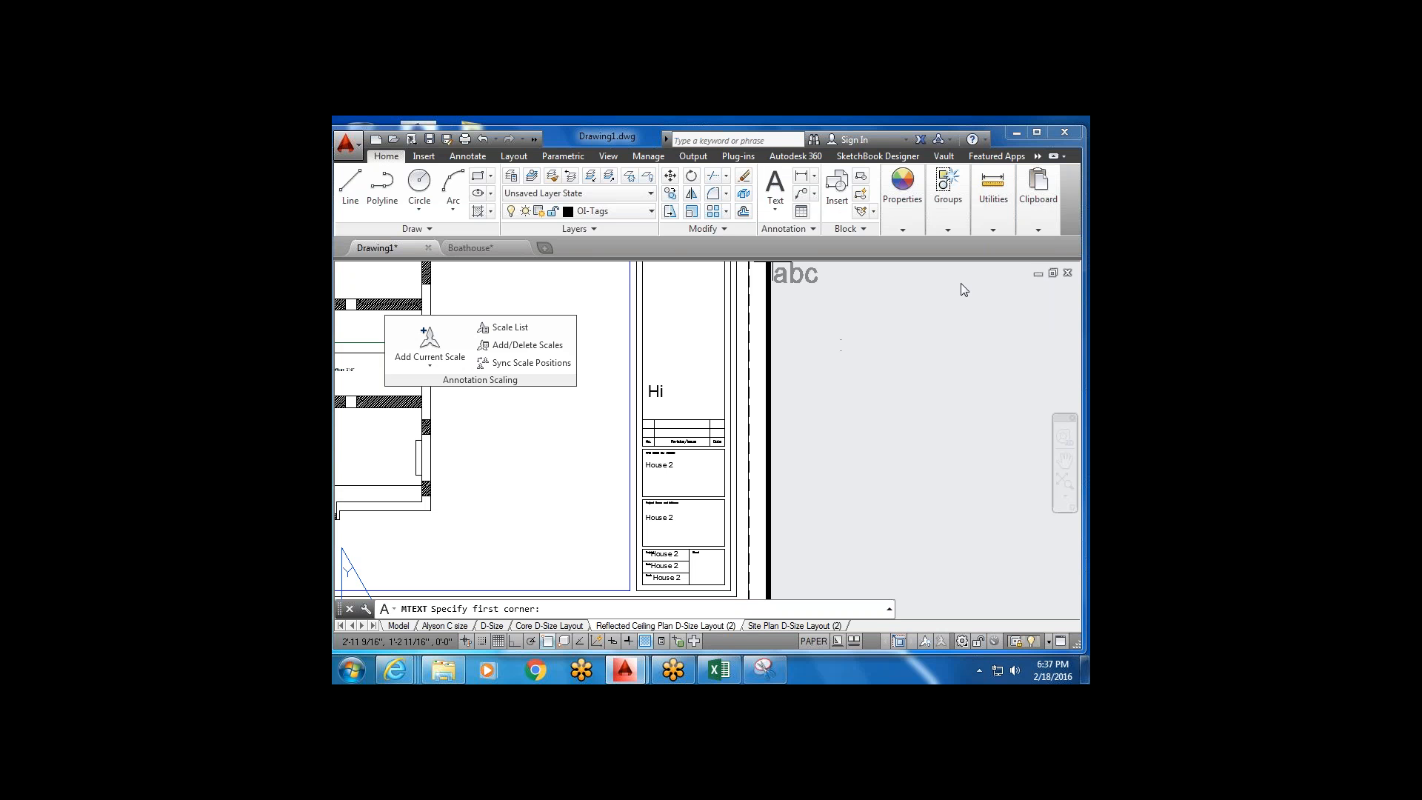
pyautogui.scroll(4, 950, 301)
pyautogui.scroll(-4, 962, 300)
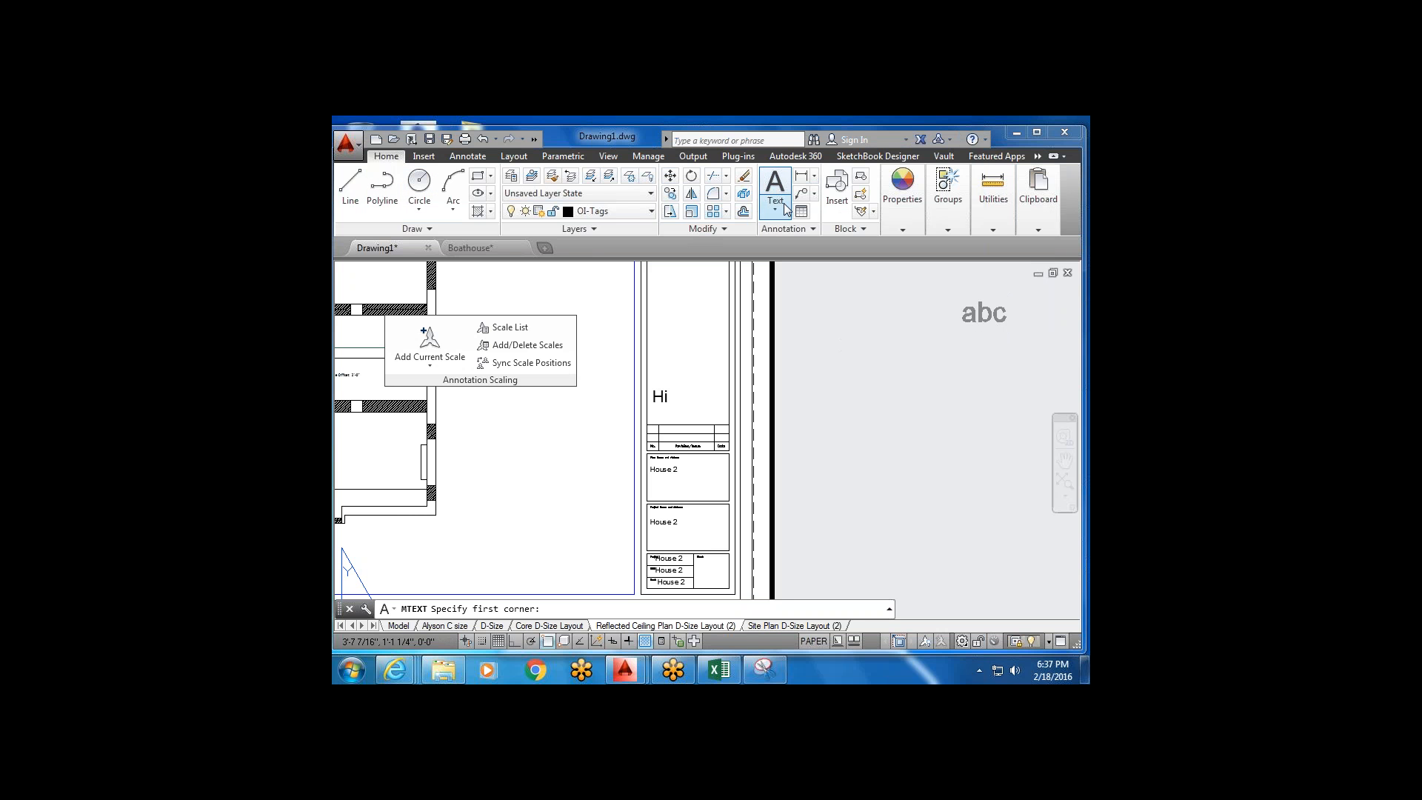
pyautogui.click(481, 160)
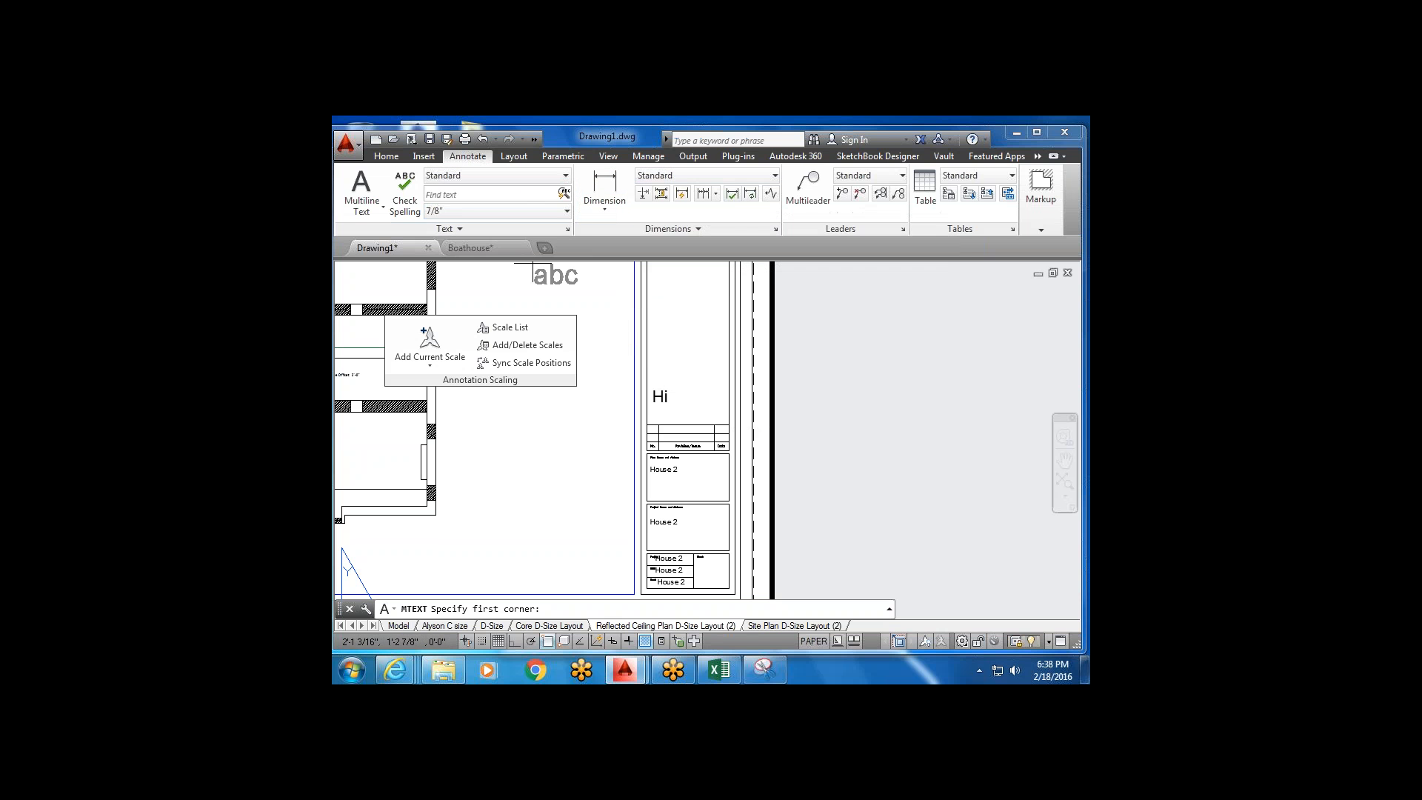
pyautogui.click(393, 158)
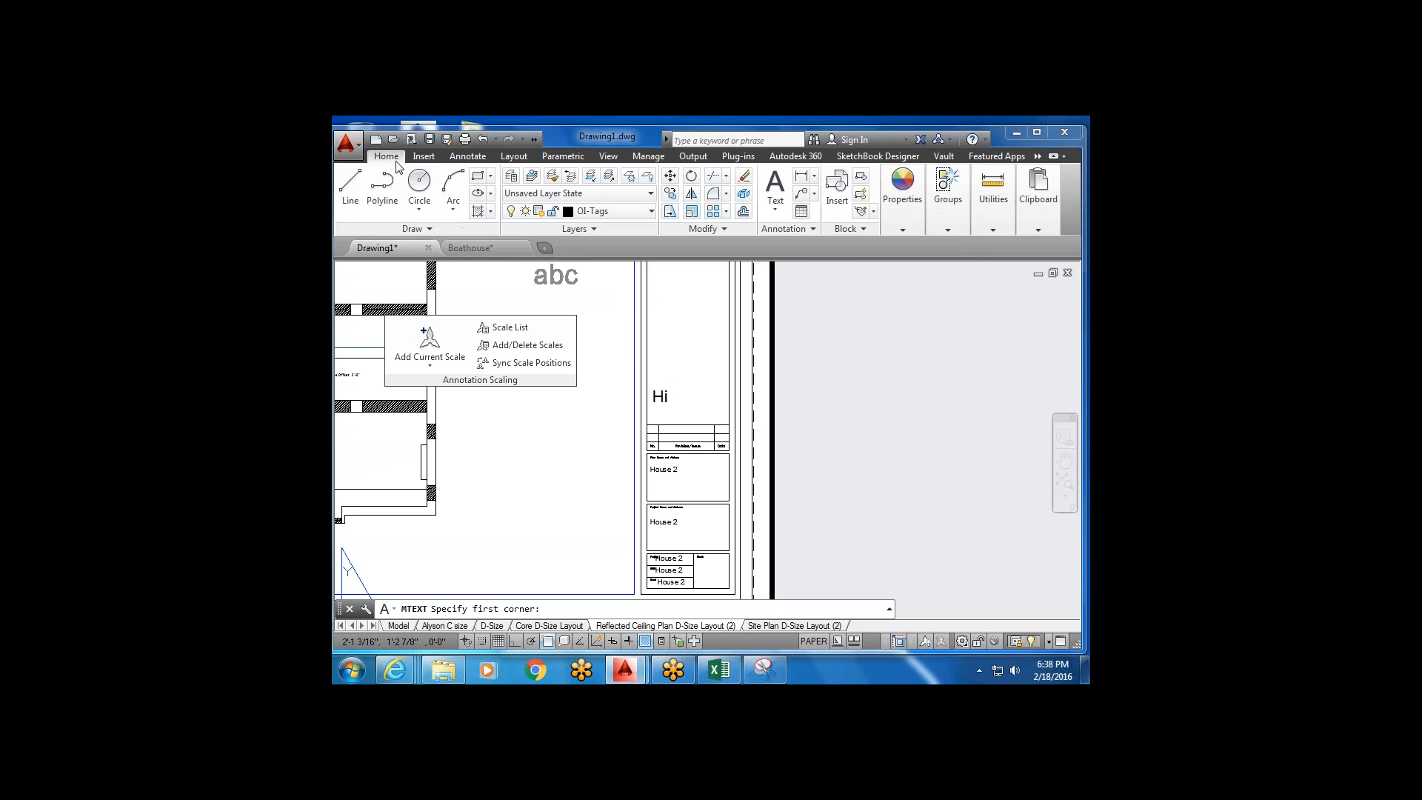
# Add a multiline text 'typing' in the title block above Hi.
pyautogui.click(774, 185)
pyautogui.click(655, 347)
pyautogui.click(711, 377)
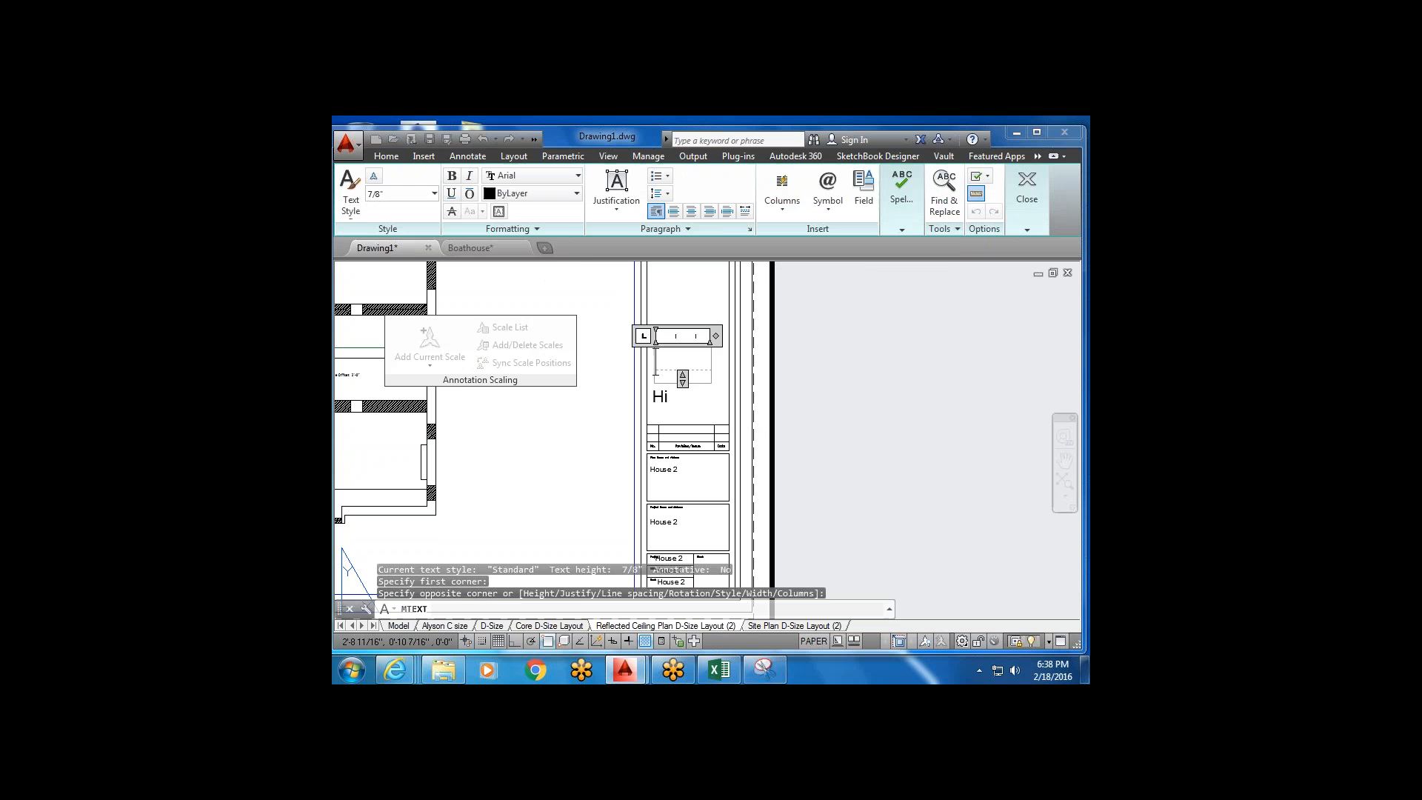
pyautogui.scroll(2, 686, 364)
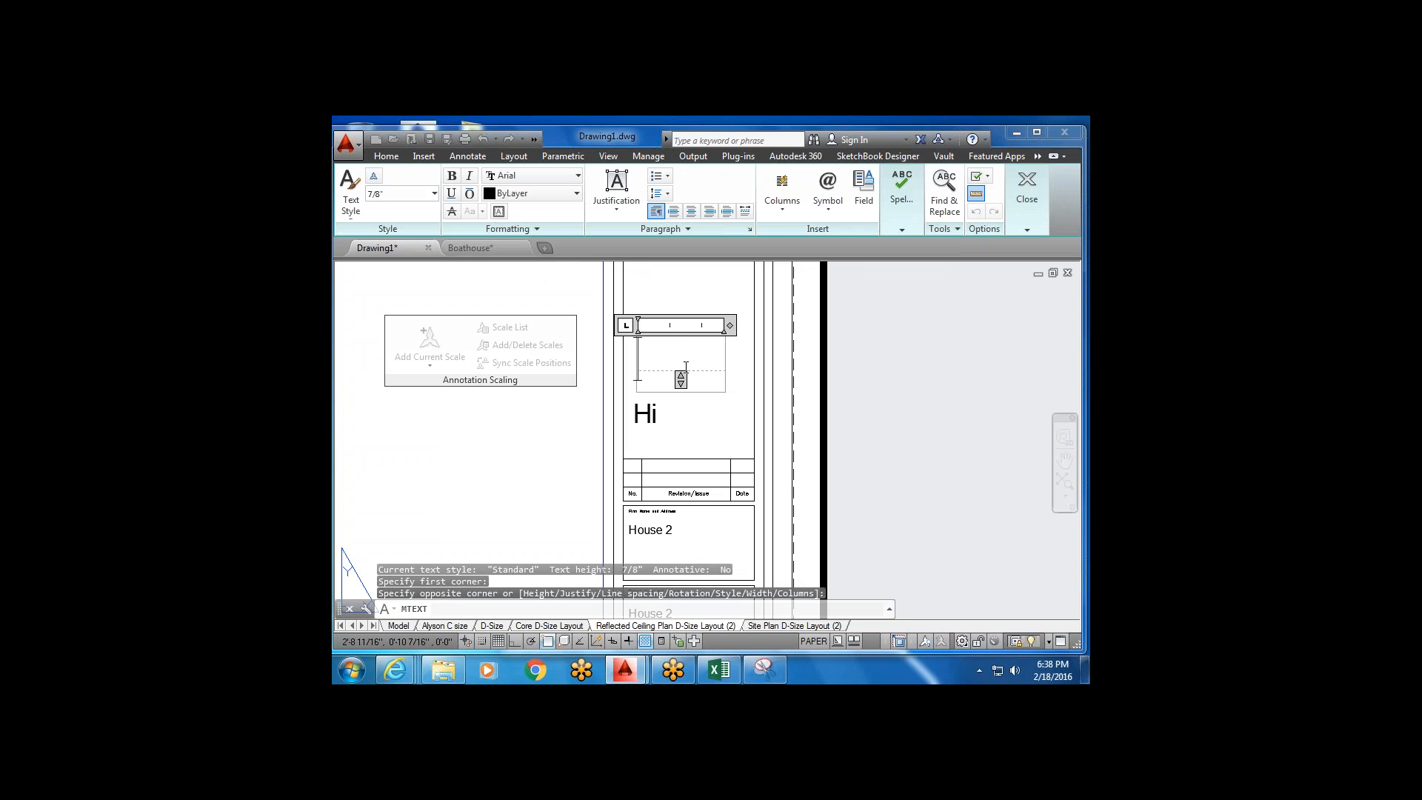
pyautogui.write('typing')
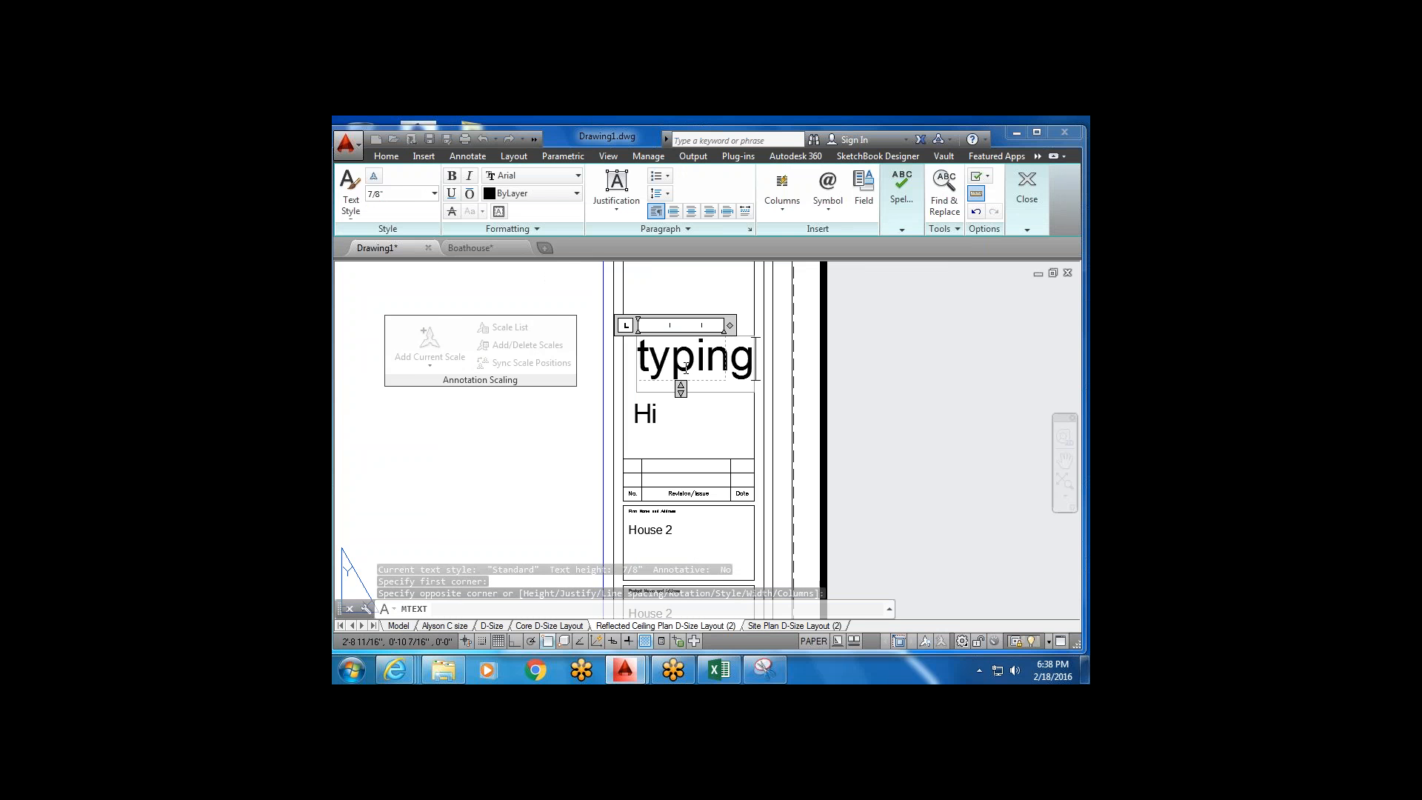
pyautogui.click(696, 434)
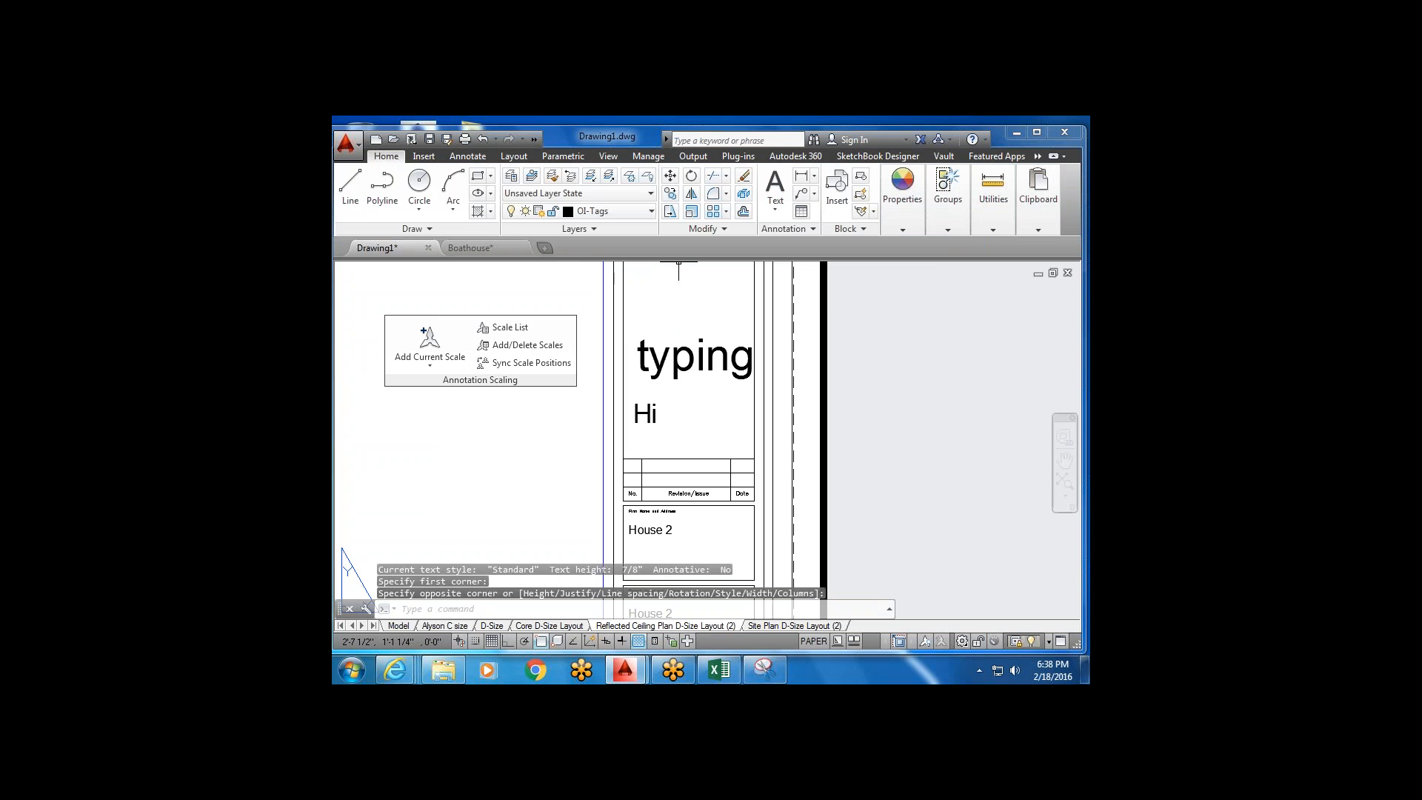
# Scale the 'typing' text down to a small size.
pyautogui.click(692, 212)
pyautogui.click(675, 313)
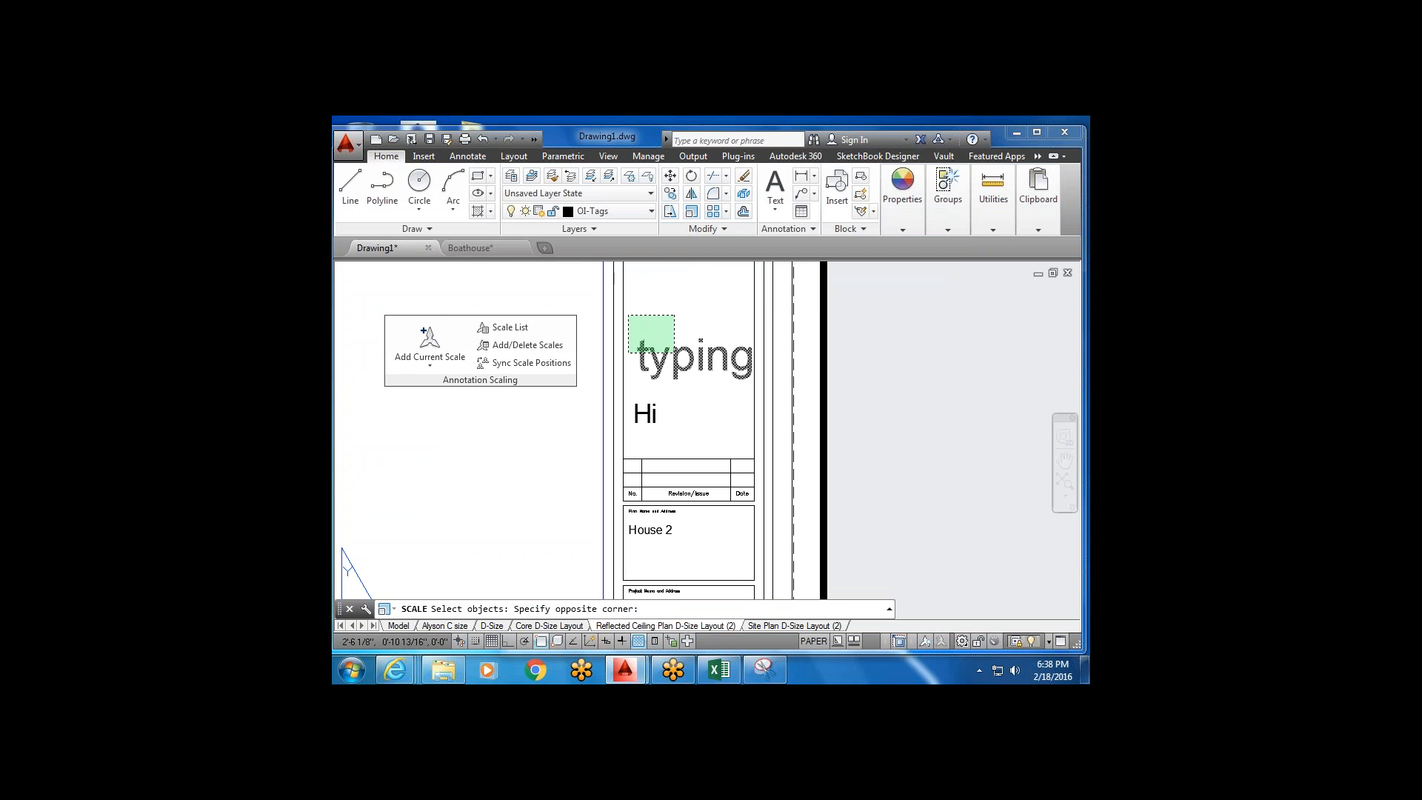
pyautogui.click(635, 359)
pyautogui.press('Return')
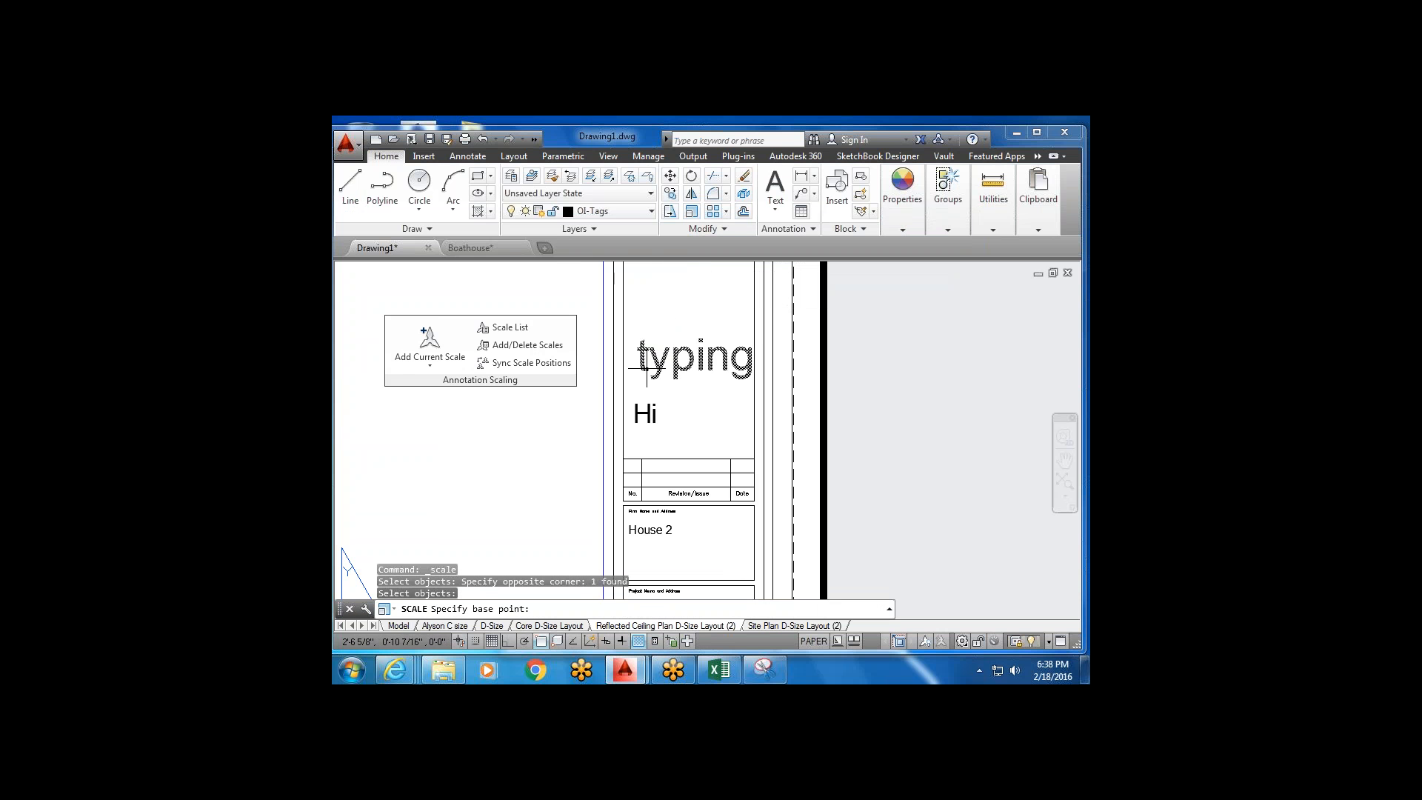
pyautogui.click(640, 374)
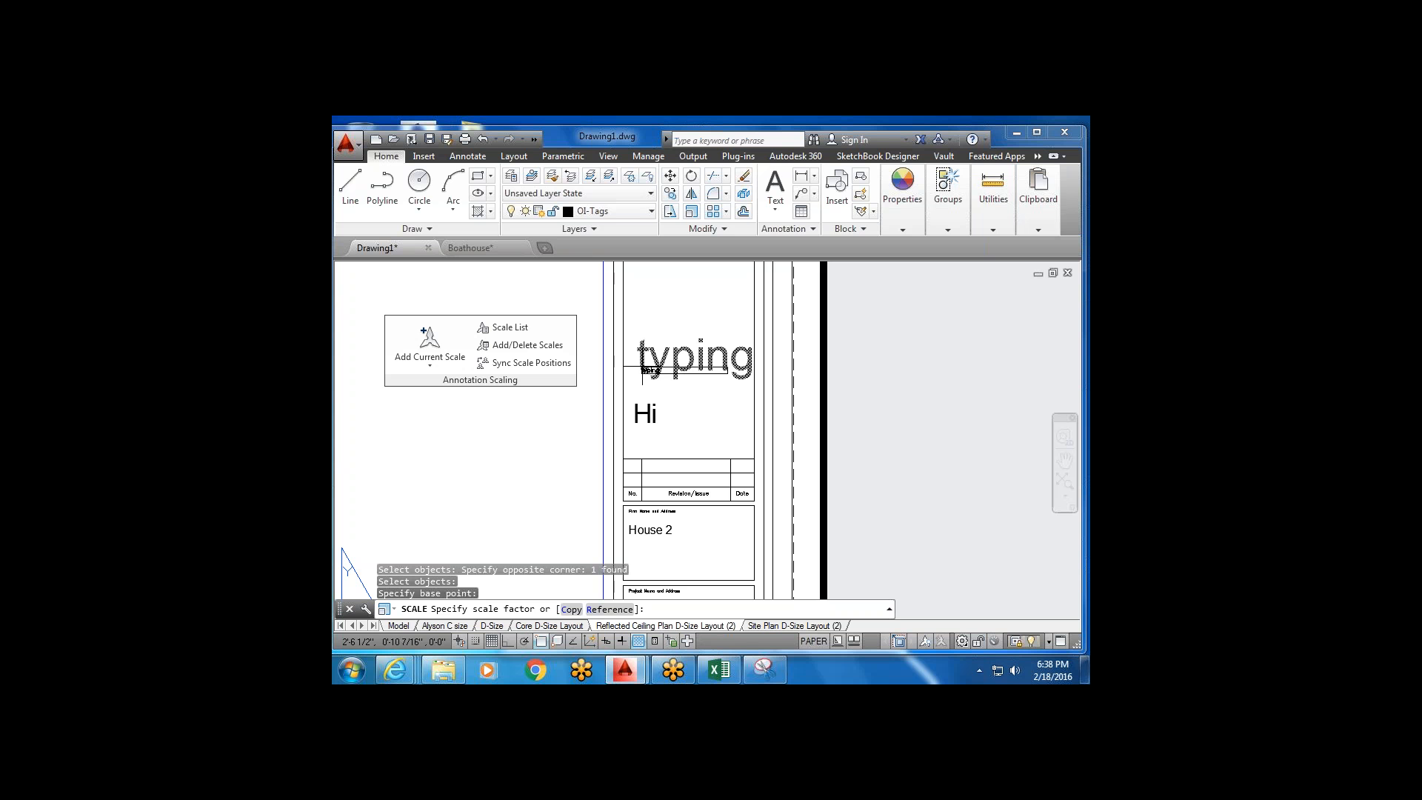
pyautogui.click(647, 369)
pyautogui.scroll(5, 648, 368)
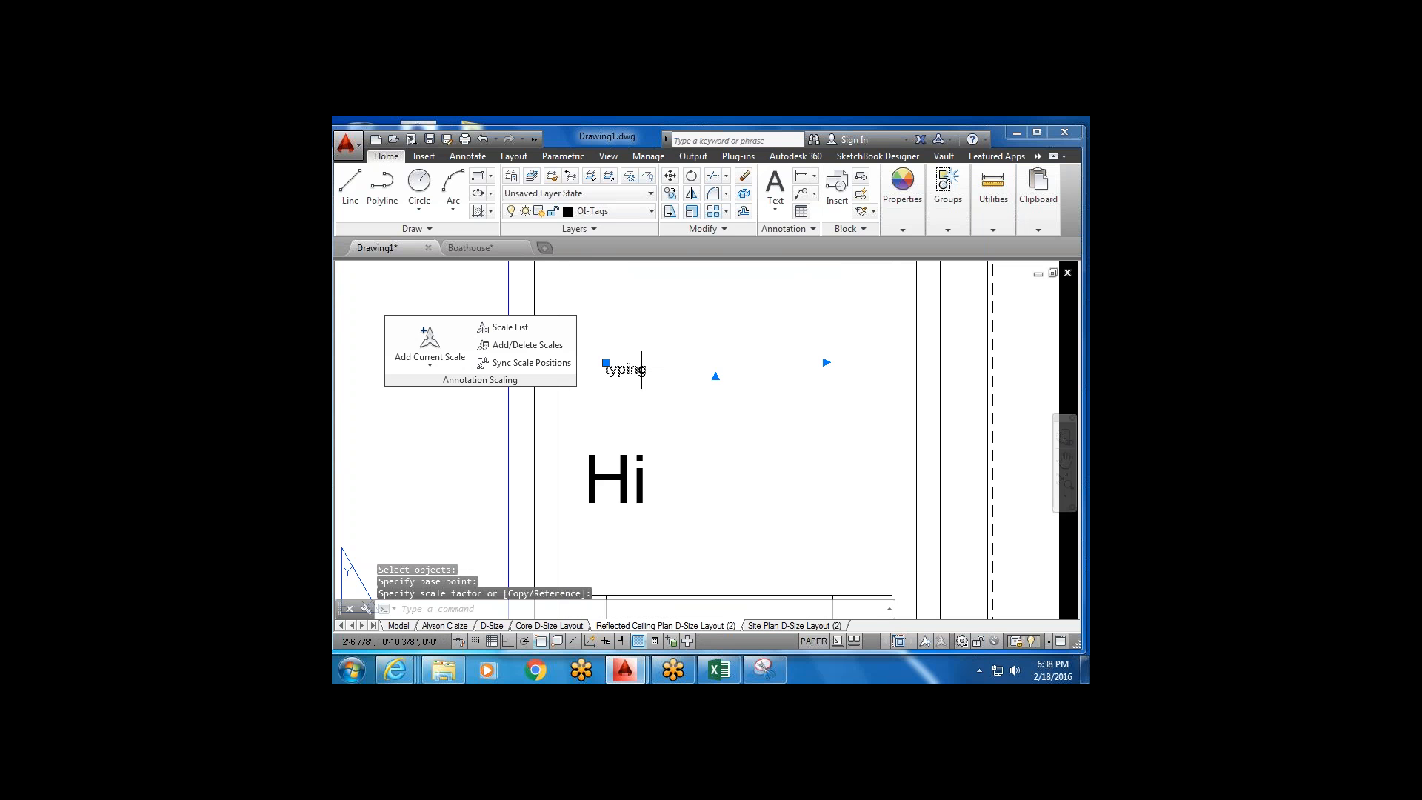
# Edit the note so it reads 'typing you just add them'.
pyautogui.doubleClick(644, 368)
pyautogui.write('yo')
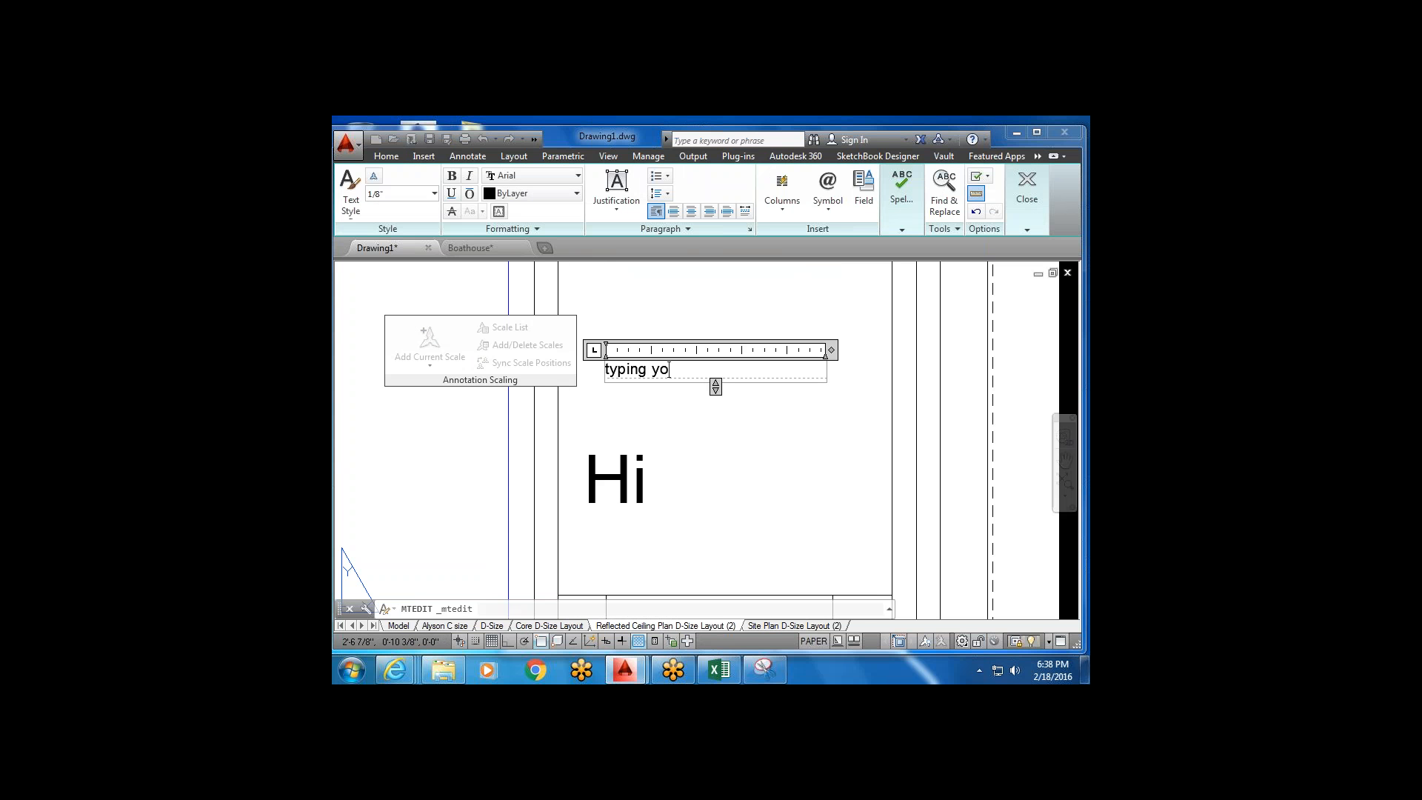
pyautogui.write('u just add them')
pyautogui.click(711, 417)
pyautogui.scroll(-5, 686, 360)
pyautogui.scroll(4, 711, 370)
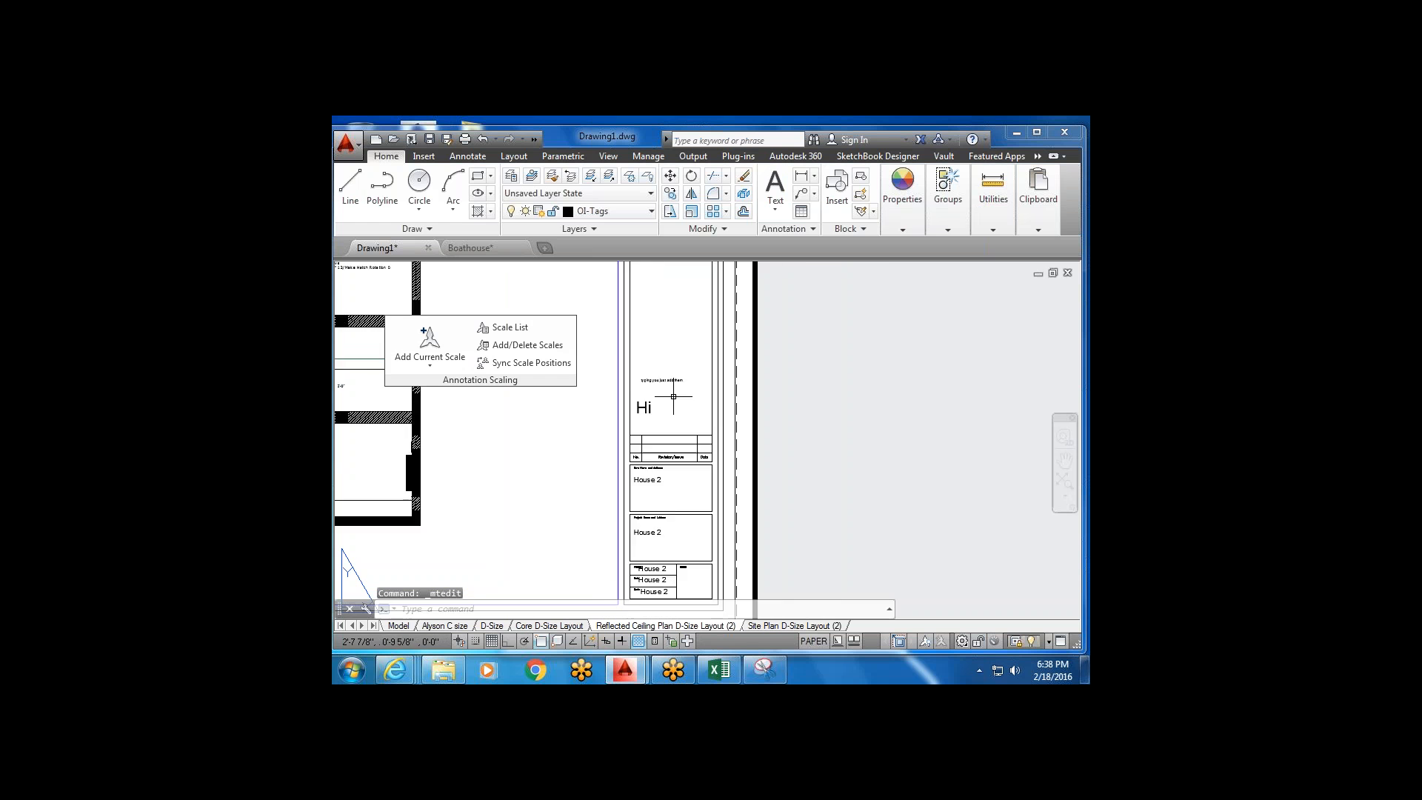
# Dismiss the text type options and cancel a second edit of the note.
pyautogui.click(776, 210)
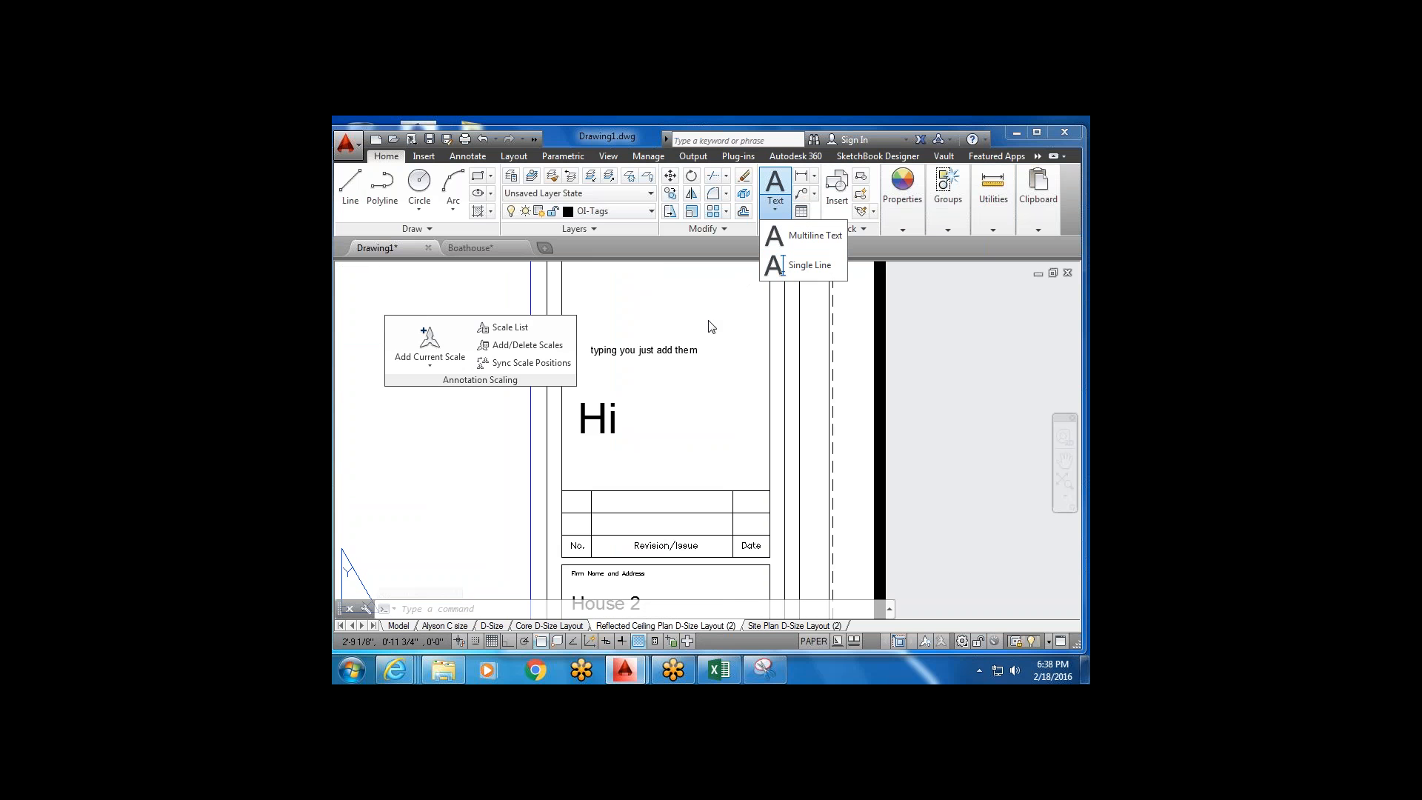
pyautogui.click(695, 360)
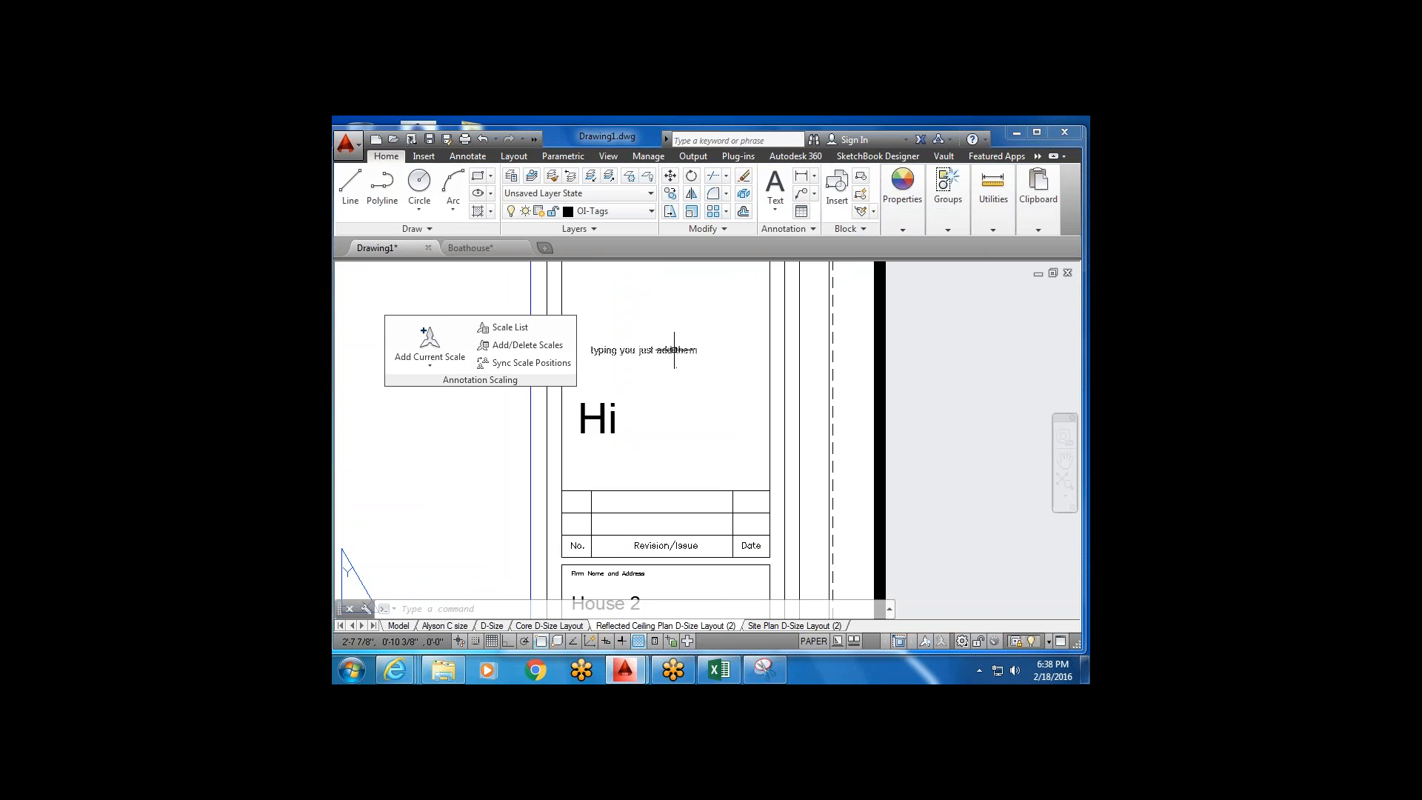
pyautogui.doubleClick(674, 350)
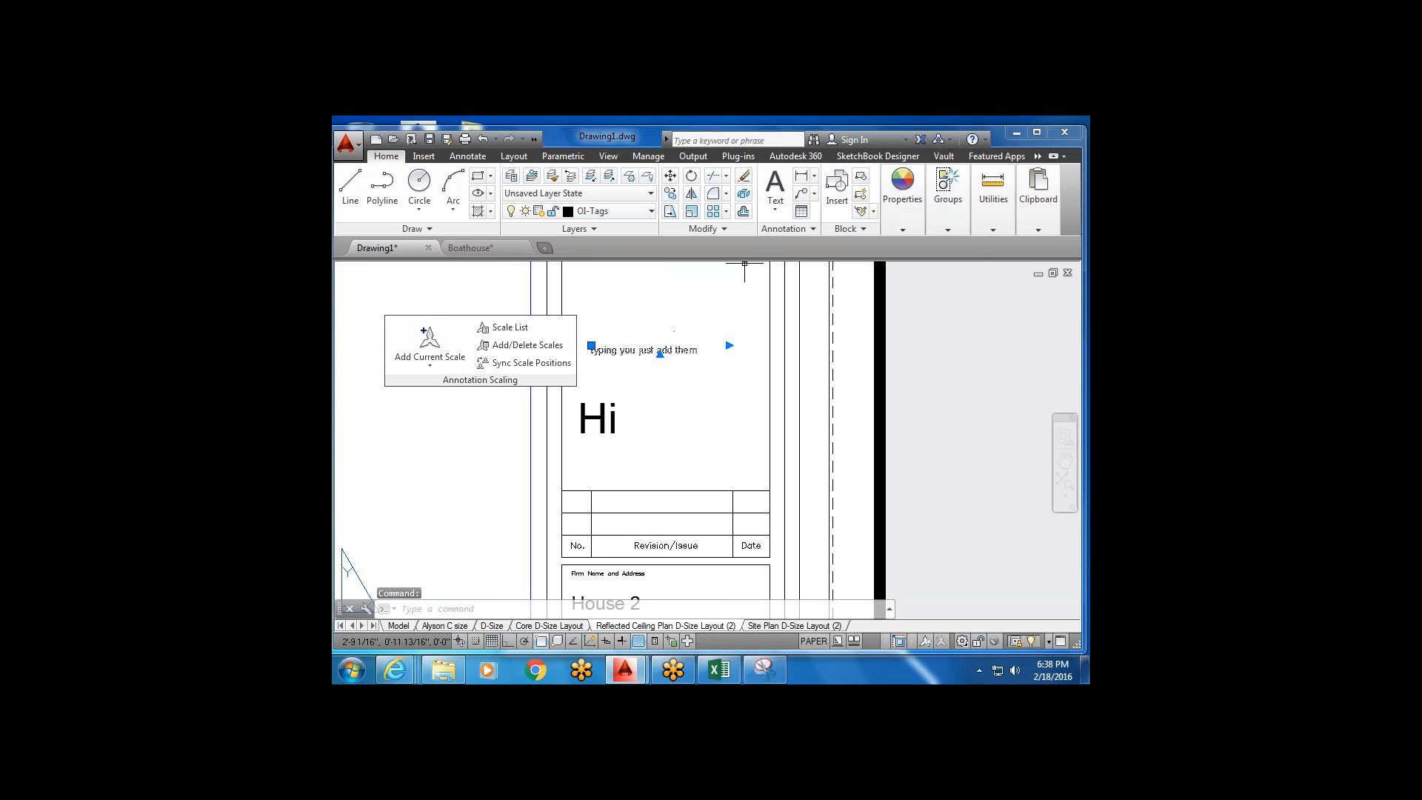
pyautogui.press('Escape')
pyautogui.click(776, 188)
# Create a multiline text with 'you' and 'can' on two lines.
pyautogui.click(778, 206)
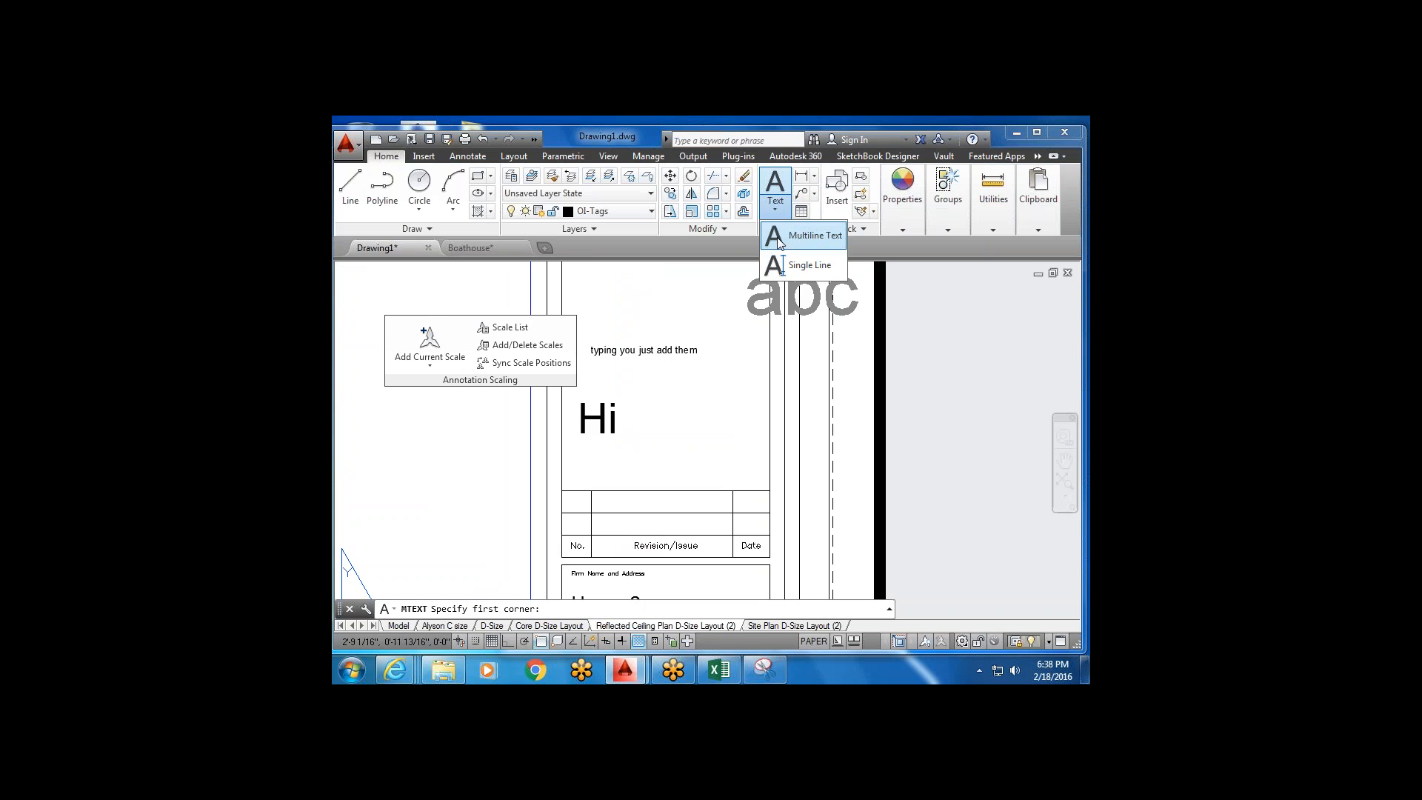
pyautogui.click(777, 236)
pyautogui.click(600, 280)
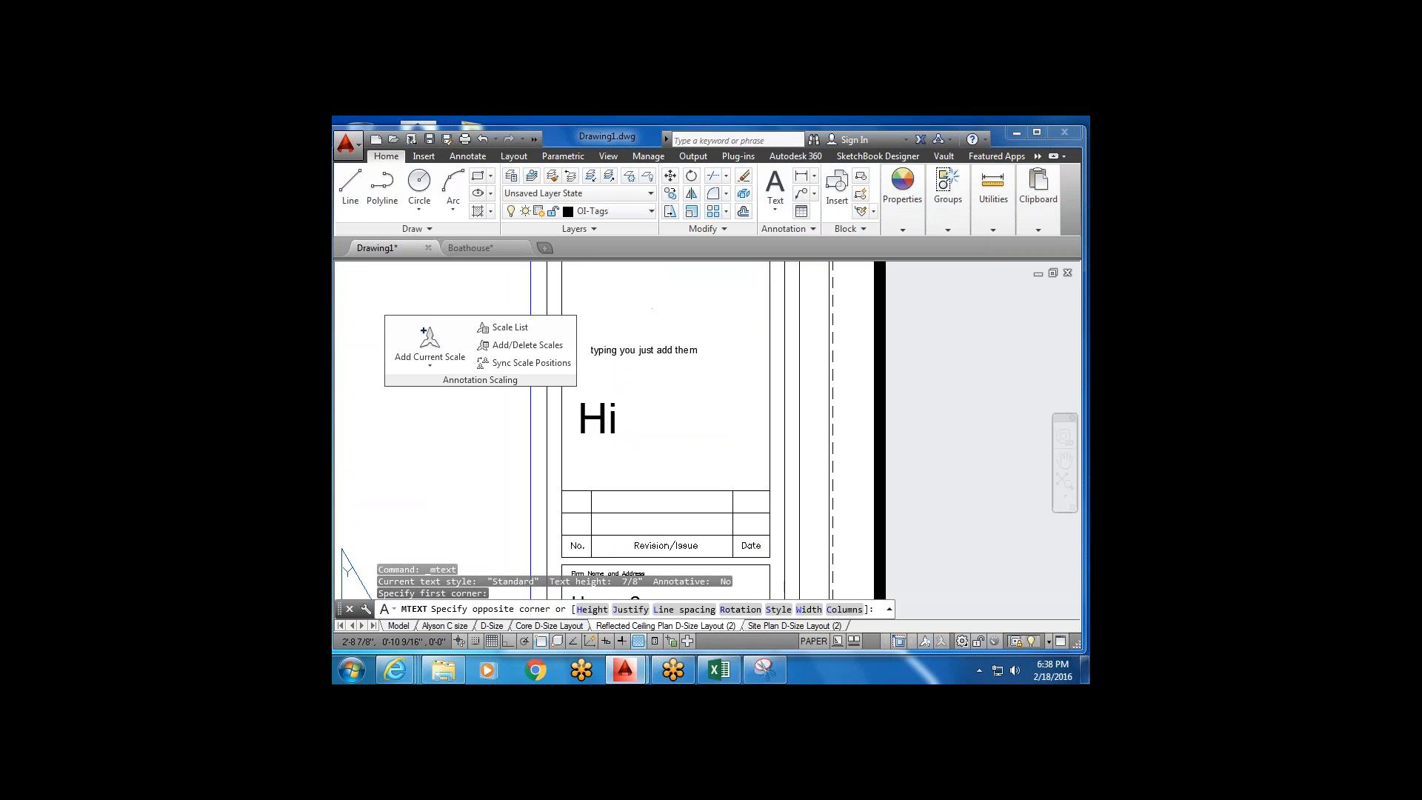
pyautogui.click(734, 367)
pyautogui.write('you')
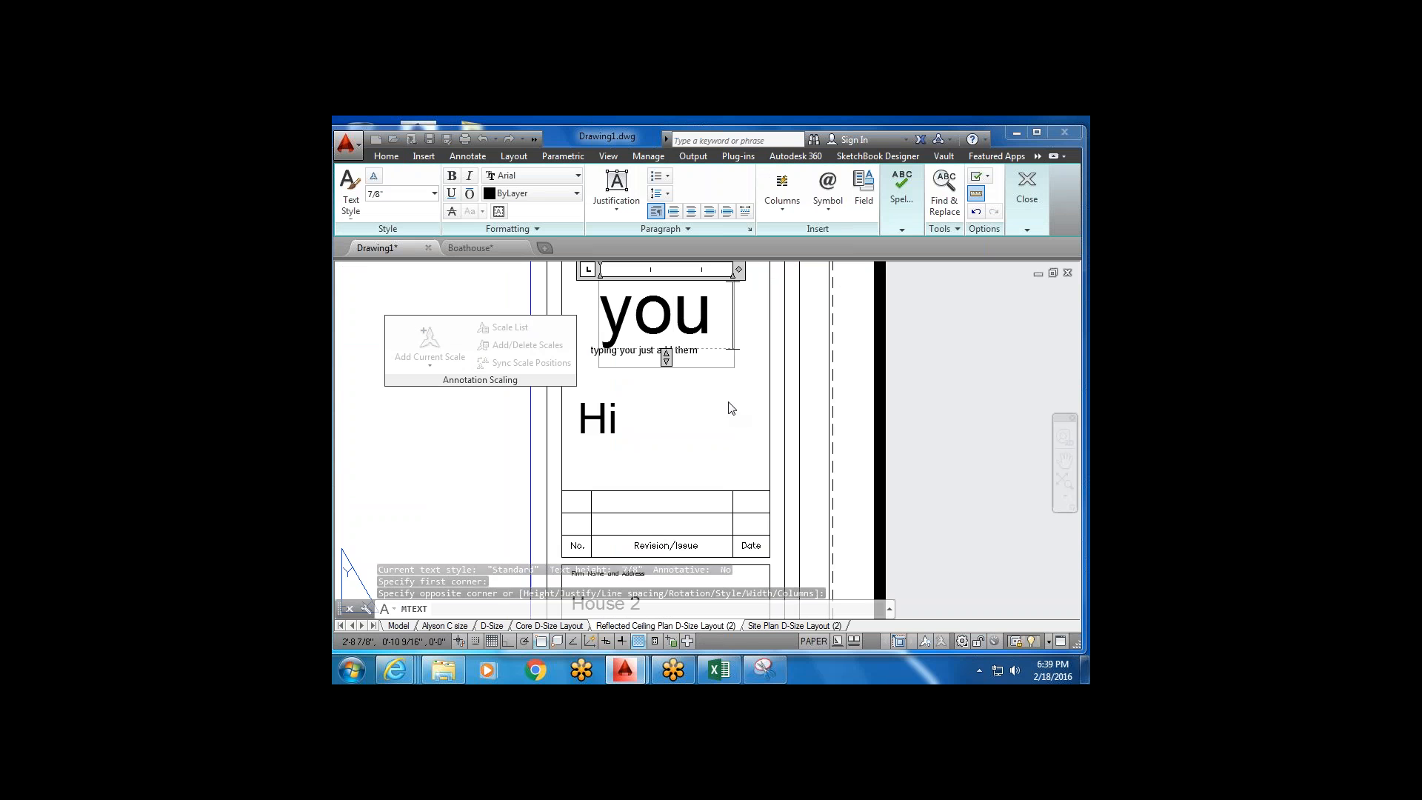
pyautogui.press('Return')
pyautogui.write('can')
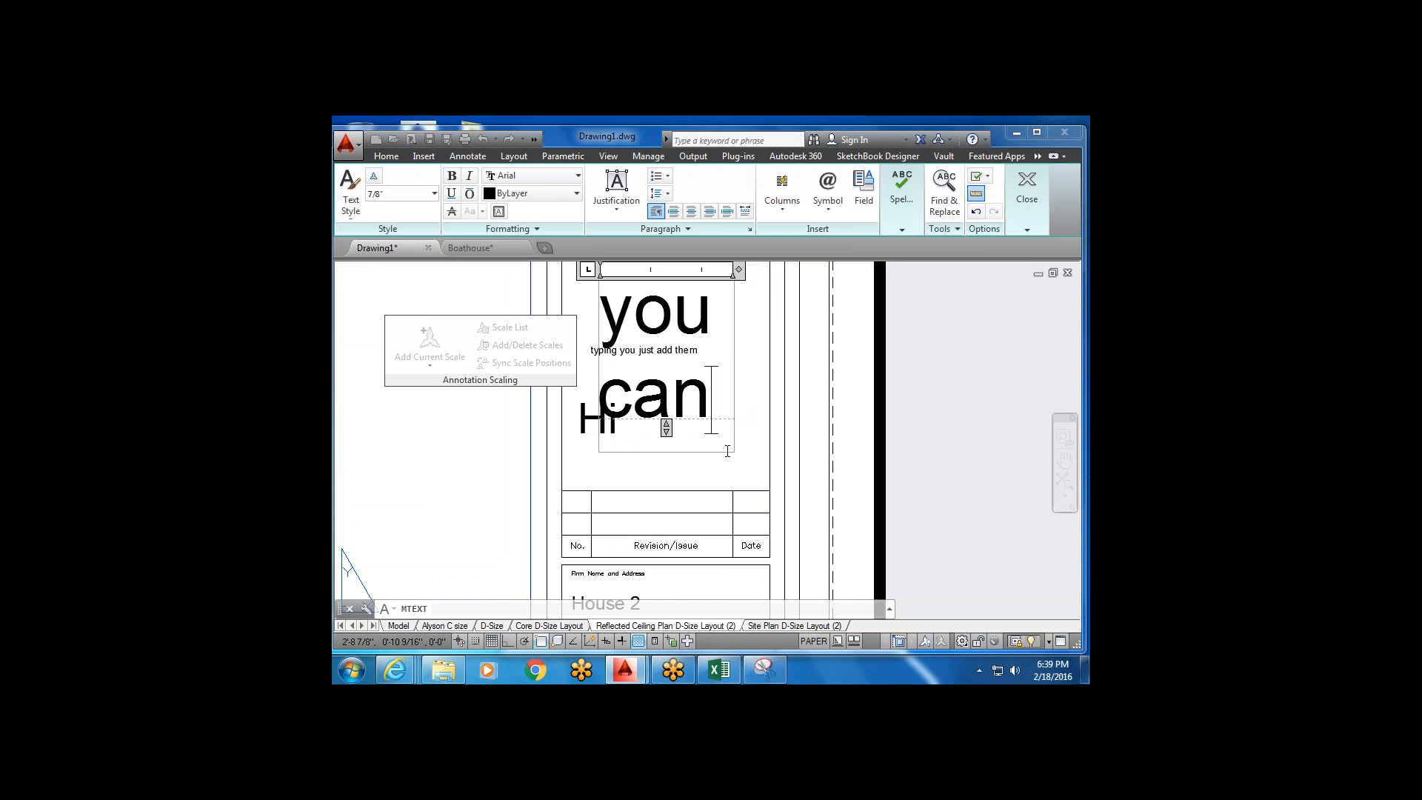
pyautogui.click(678, 471)
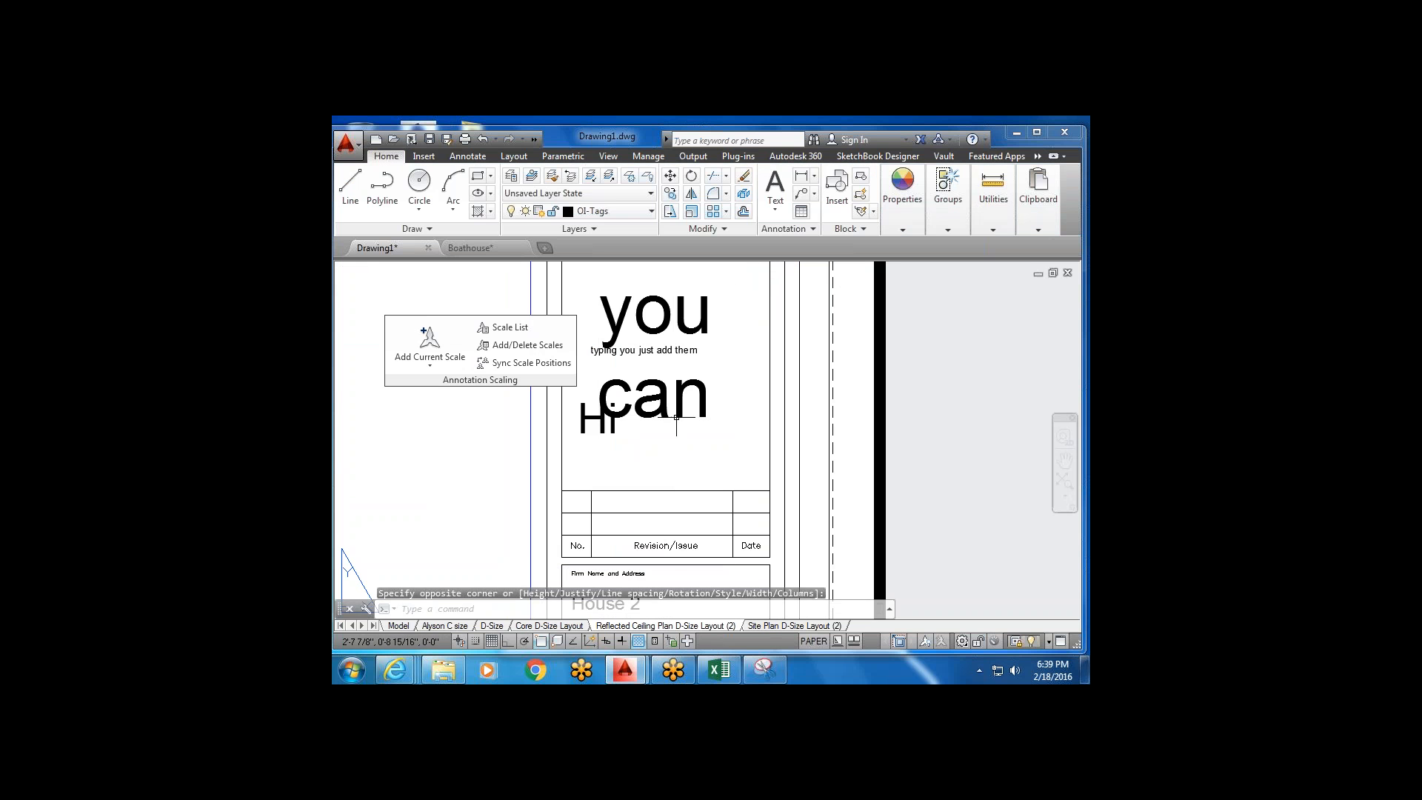
# Widen the text box so 'you can' fits on one line.
pyautogui.scroll(-1, 685, 353)
pyautogui.click(719, 300)
pyautogui.click(712, 307)
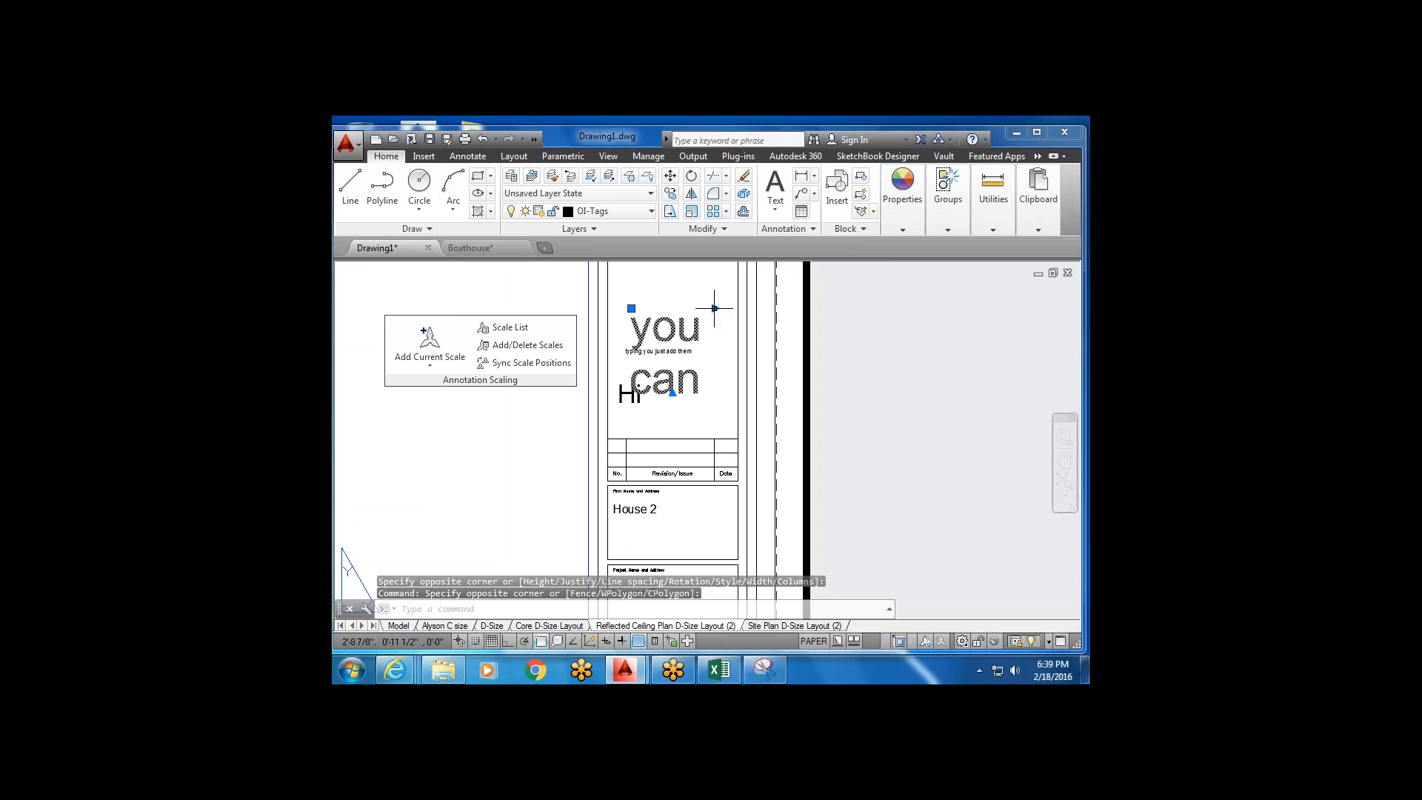
pyautogui.click(715, 308)
pyautogui.click(786, 309)
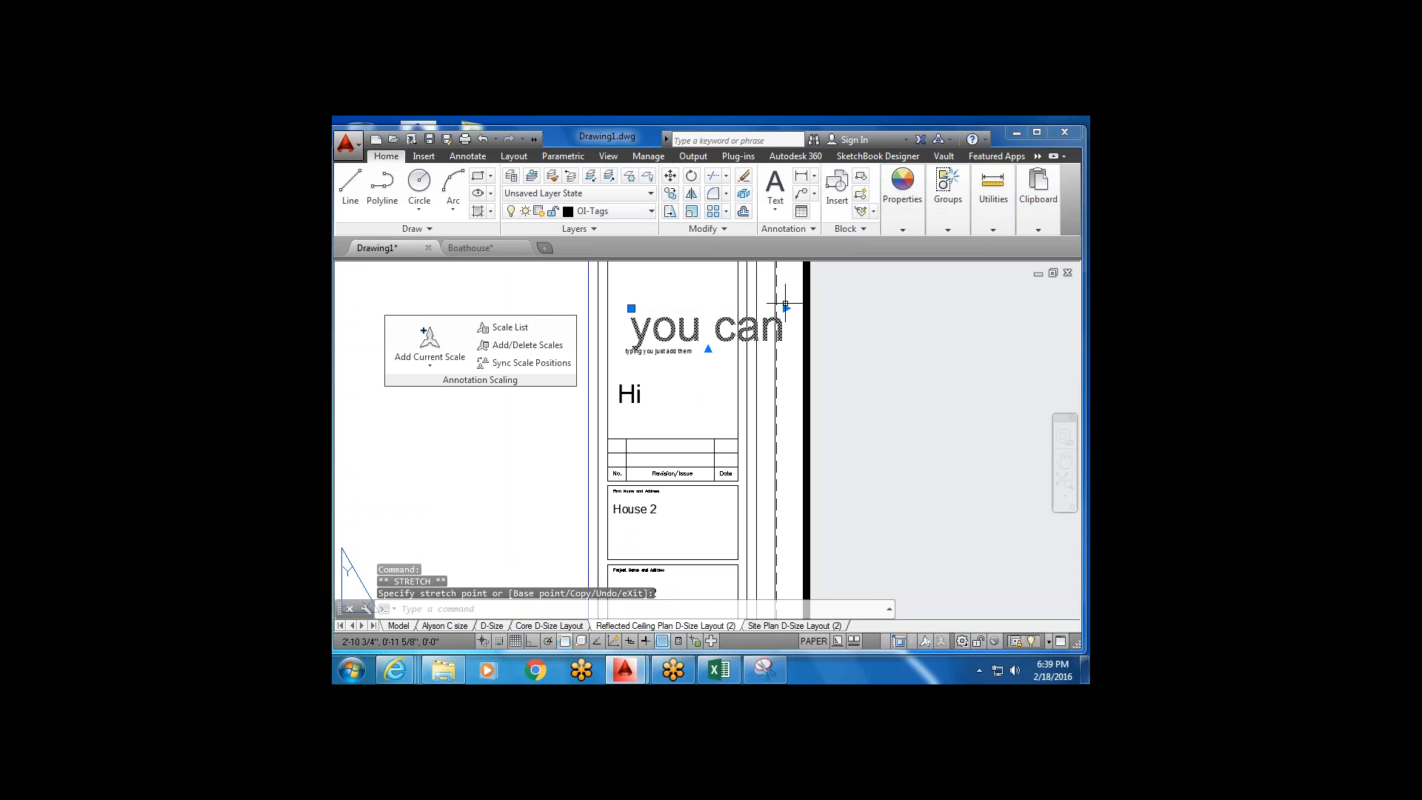
pyautogui.moveTo(781, 305)
pyautogui.mouseDown(button='middle')
pyautogui.moveTo(720, 303)
pyautogui.moveTo(759, 312)
pyautogui.mouseUp(button='middle')
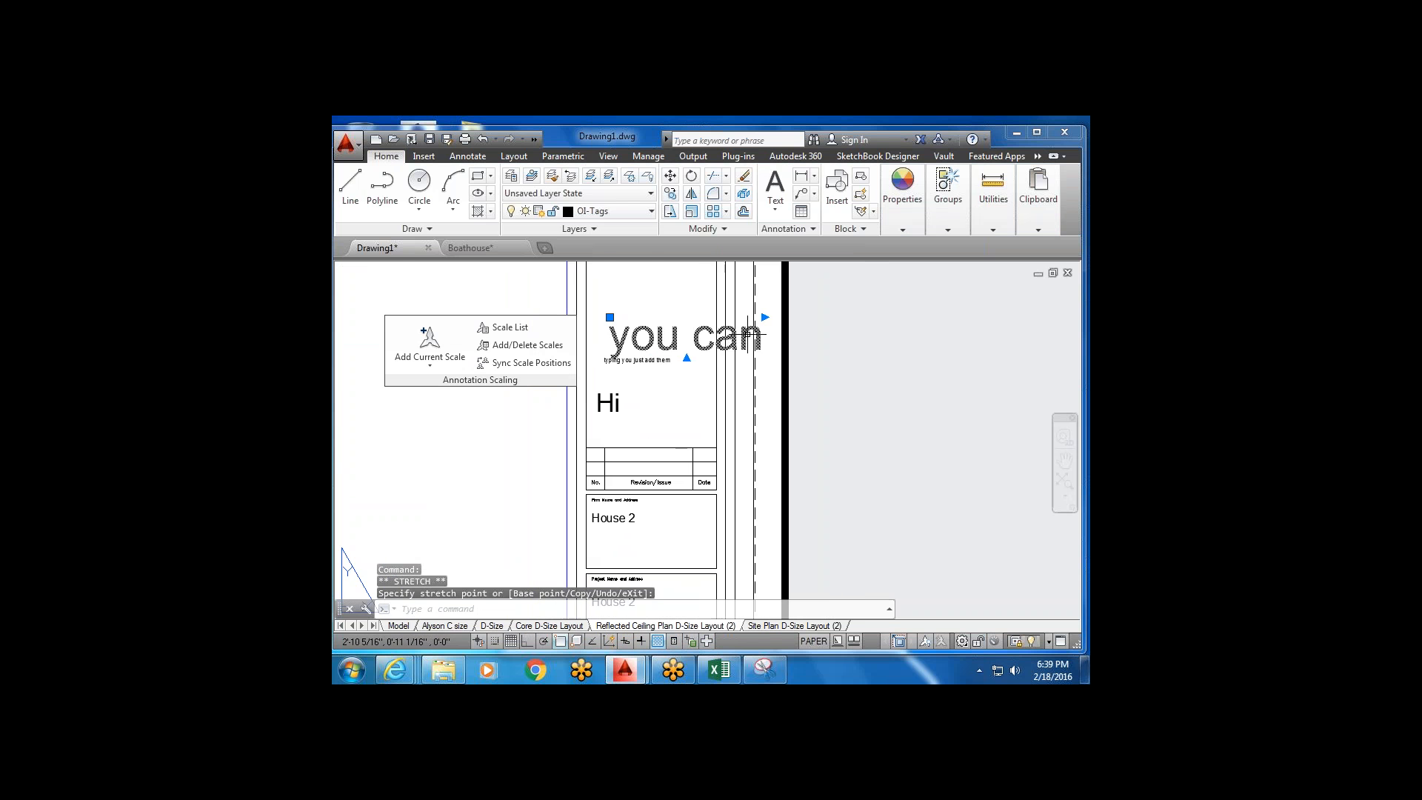
# Add 'add' and 'more' on new lines of the note.
pyautogui.doubleClick(748, 334)
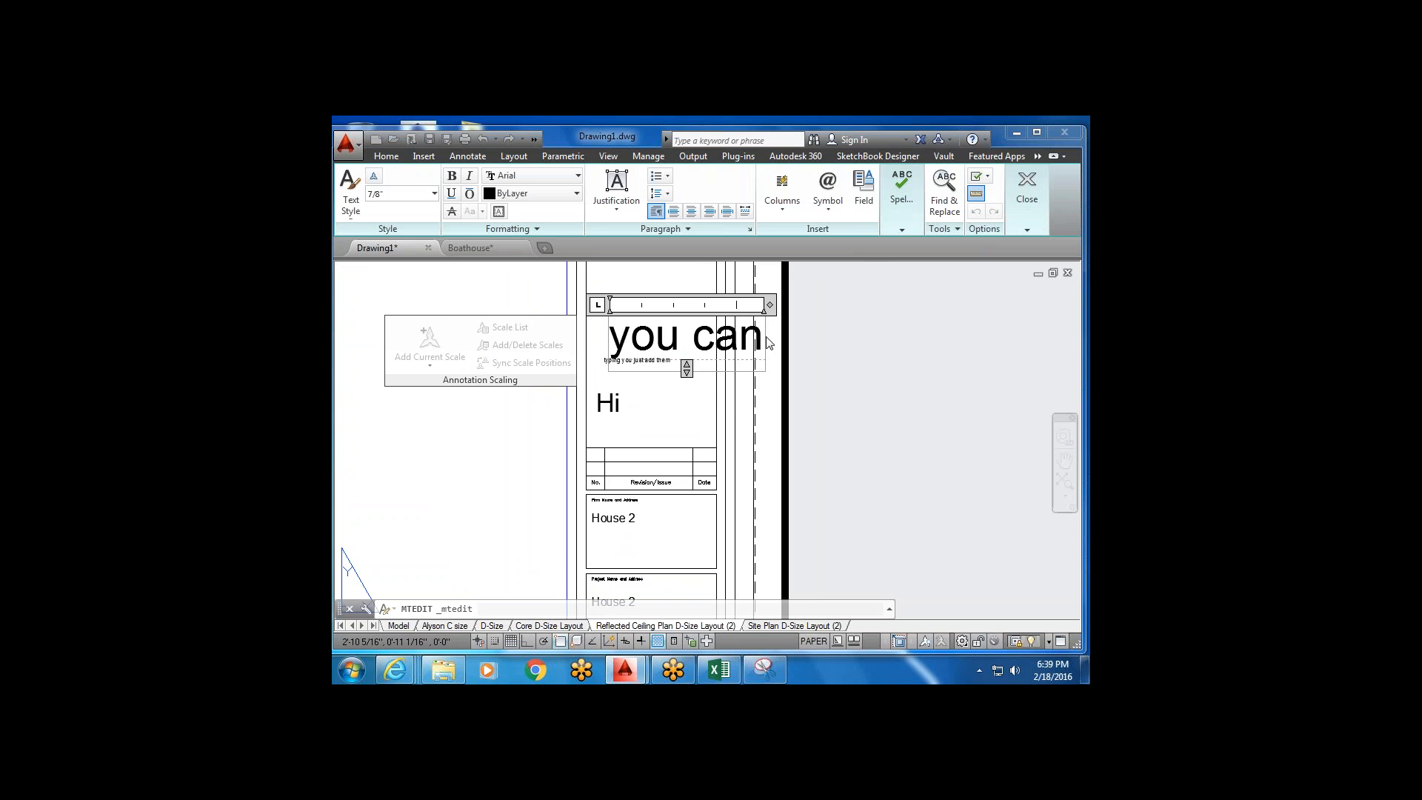
pyautogui.press('Return')
pyautogui.write('add')
pyautogui.press('Return')
pyautogui.write('mor')
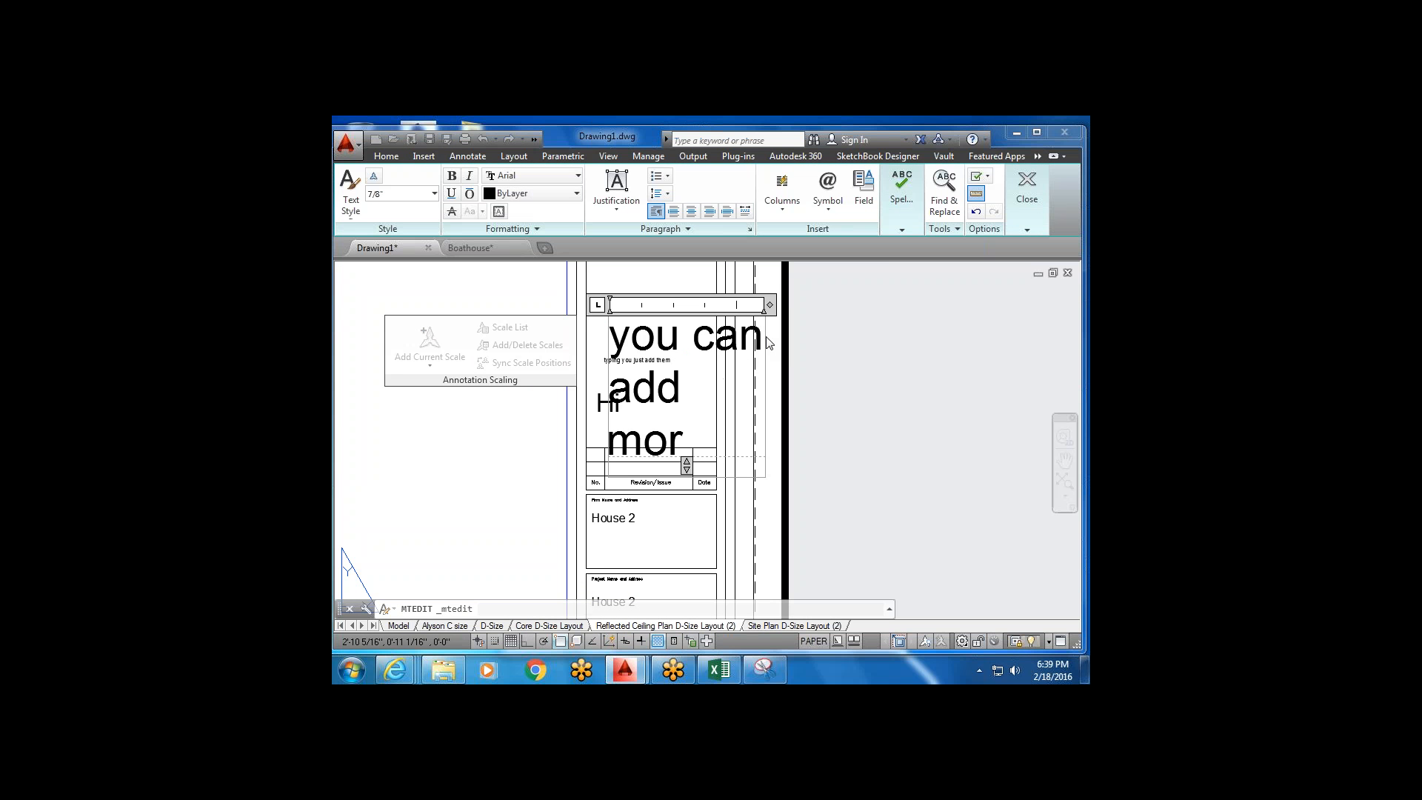
pyautogui.write('e')
pyautogui.click(709, 485)
# Select the note and cancel an attempt to rescale it.
pyautogui.click(692, 293)
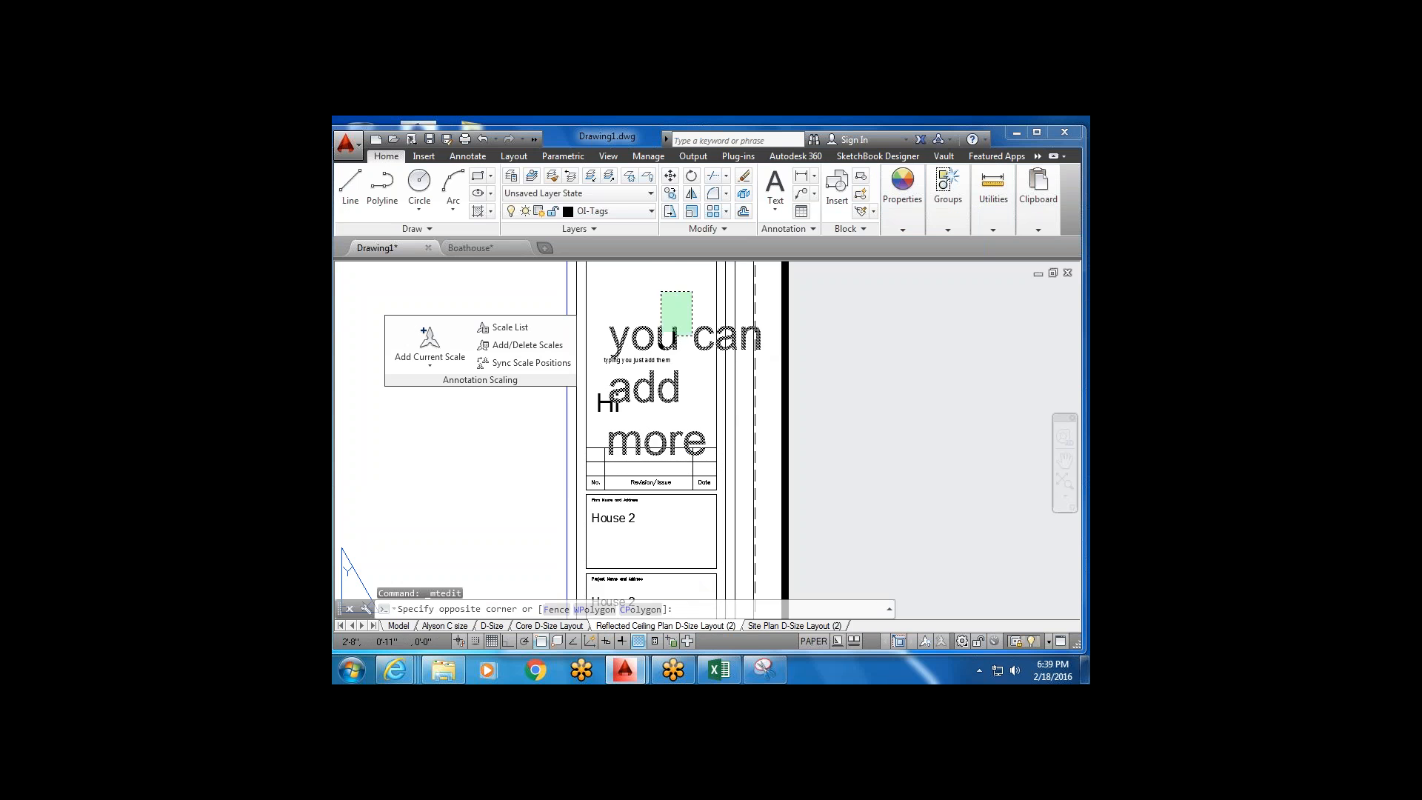
pyautogui.click(660, 333)
pyautogui.click(692, 211)
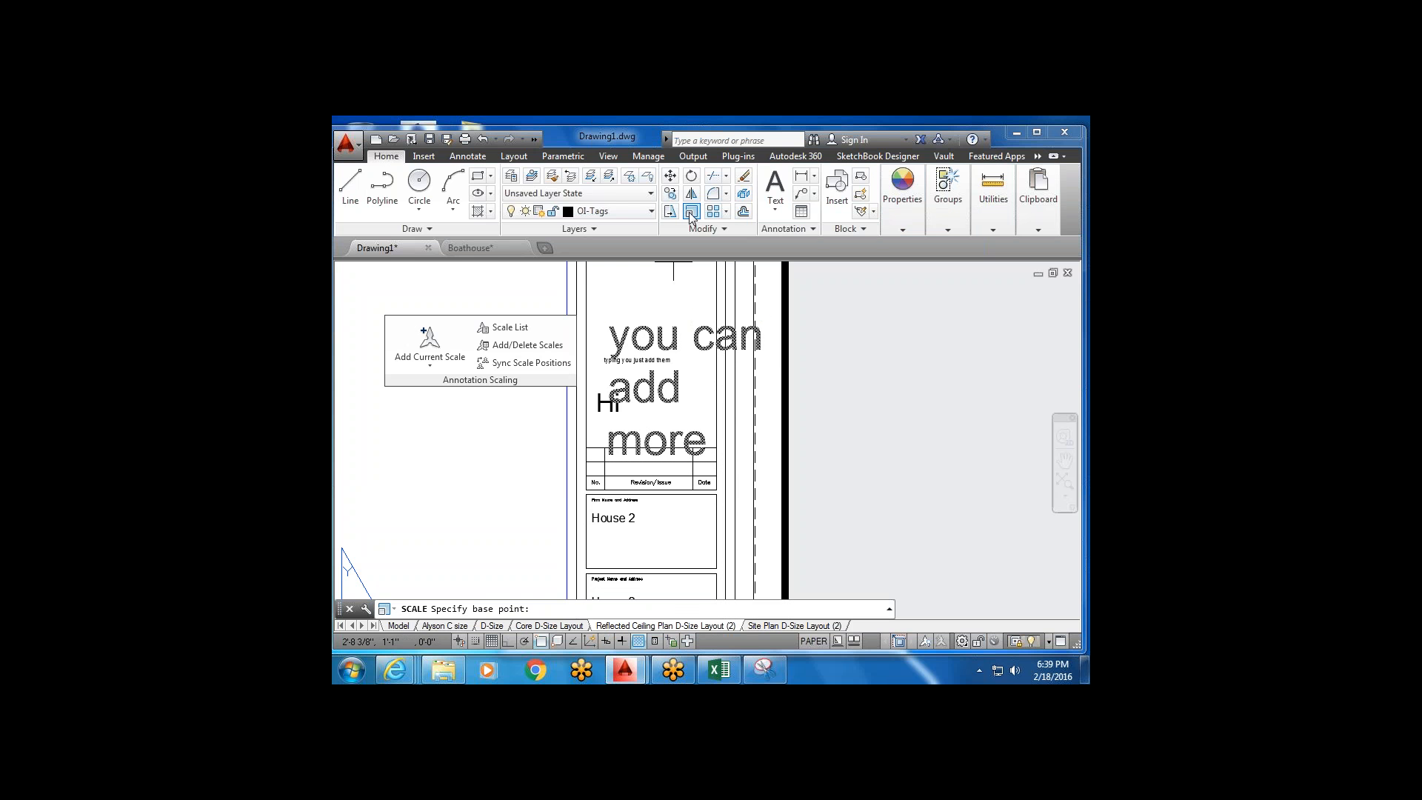
pyautogui.click(624, 342)
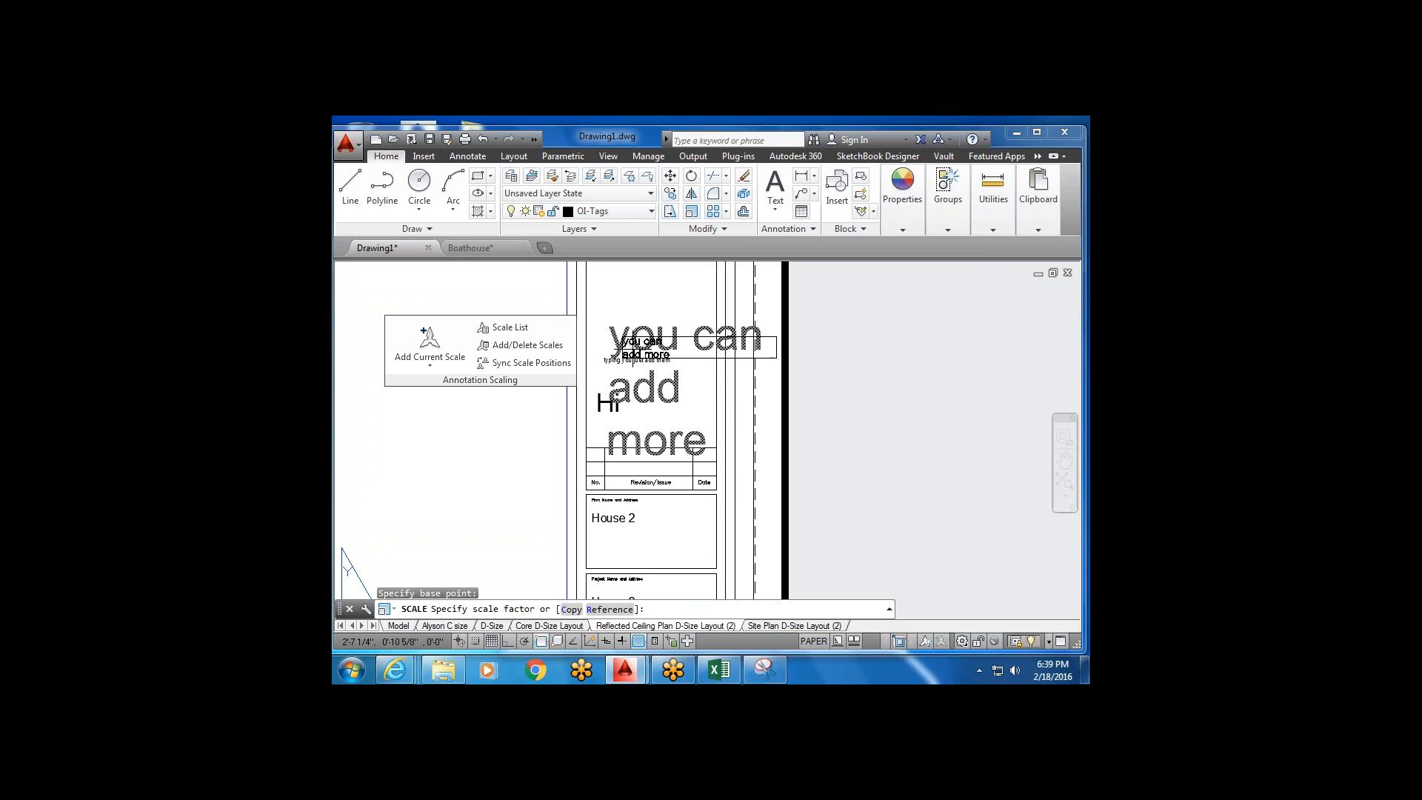
pyautogui.press('Escape')
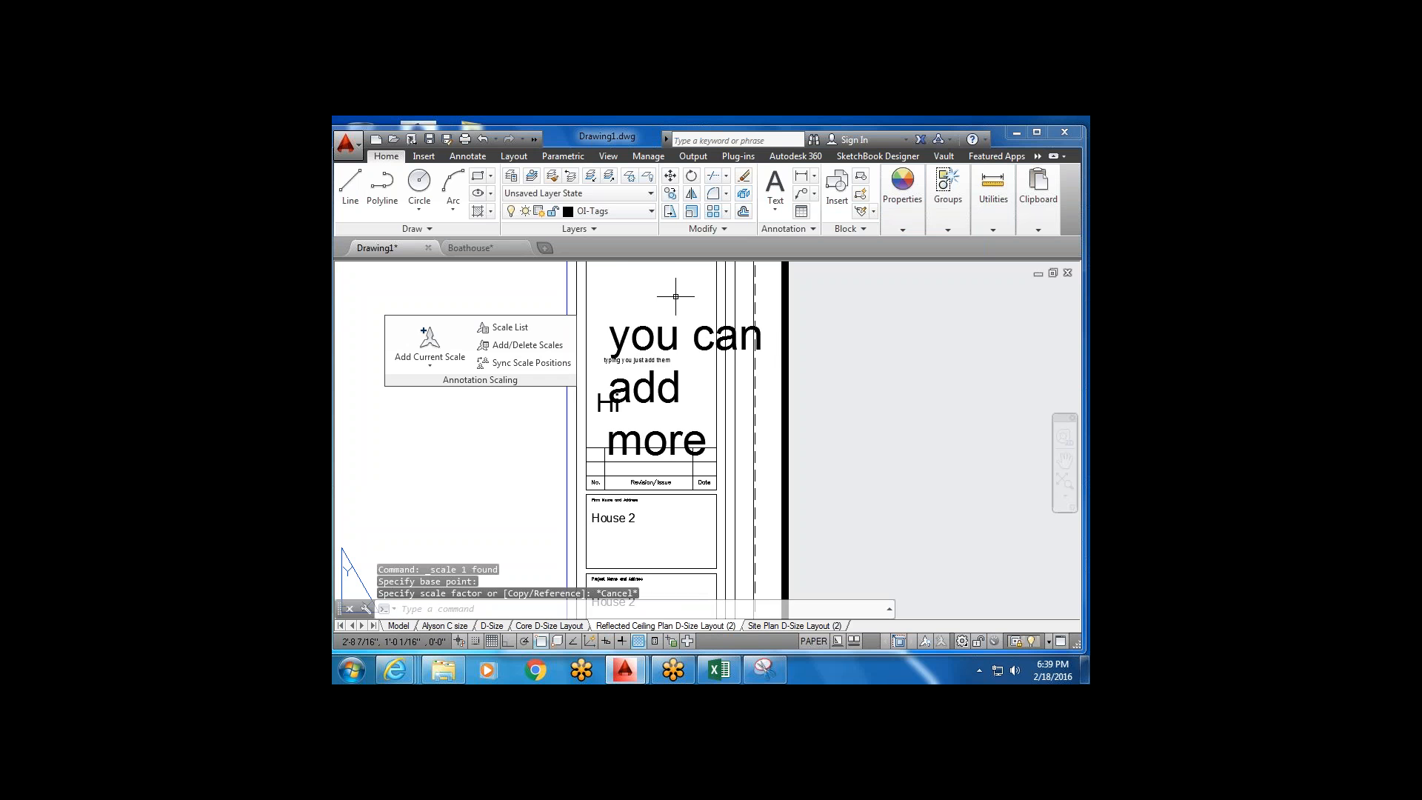
# Add a large multiline text '1' in the title block's Sheet cell.
pyautogui.scroll(-3, 637, 392)
pyautogui.scroll(3, 645, 492)
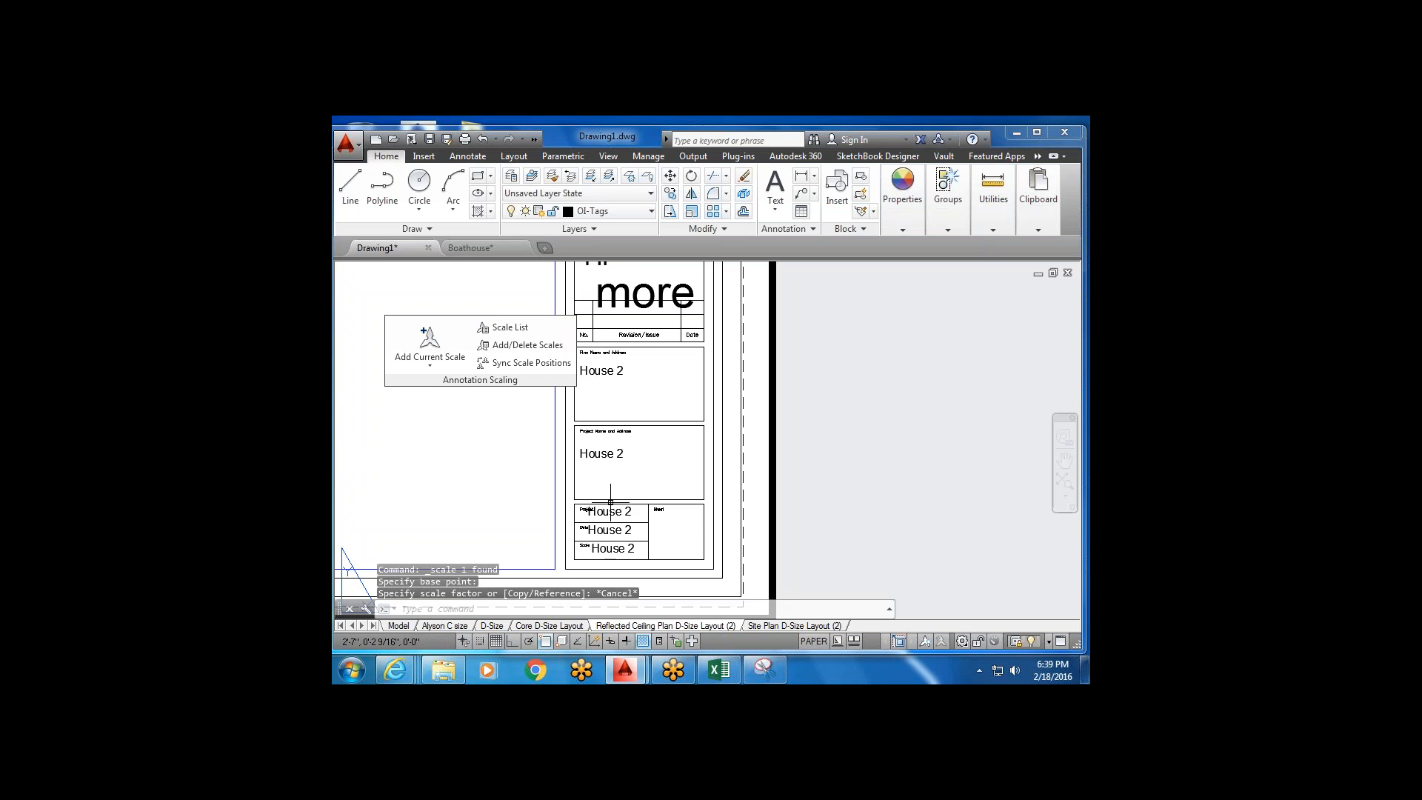
pyautogui.scroll(-4, 596, 307)
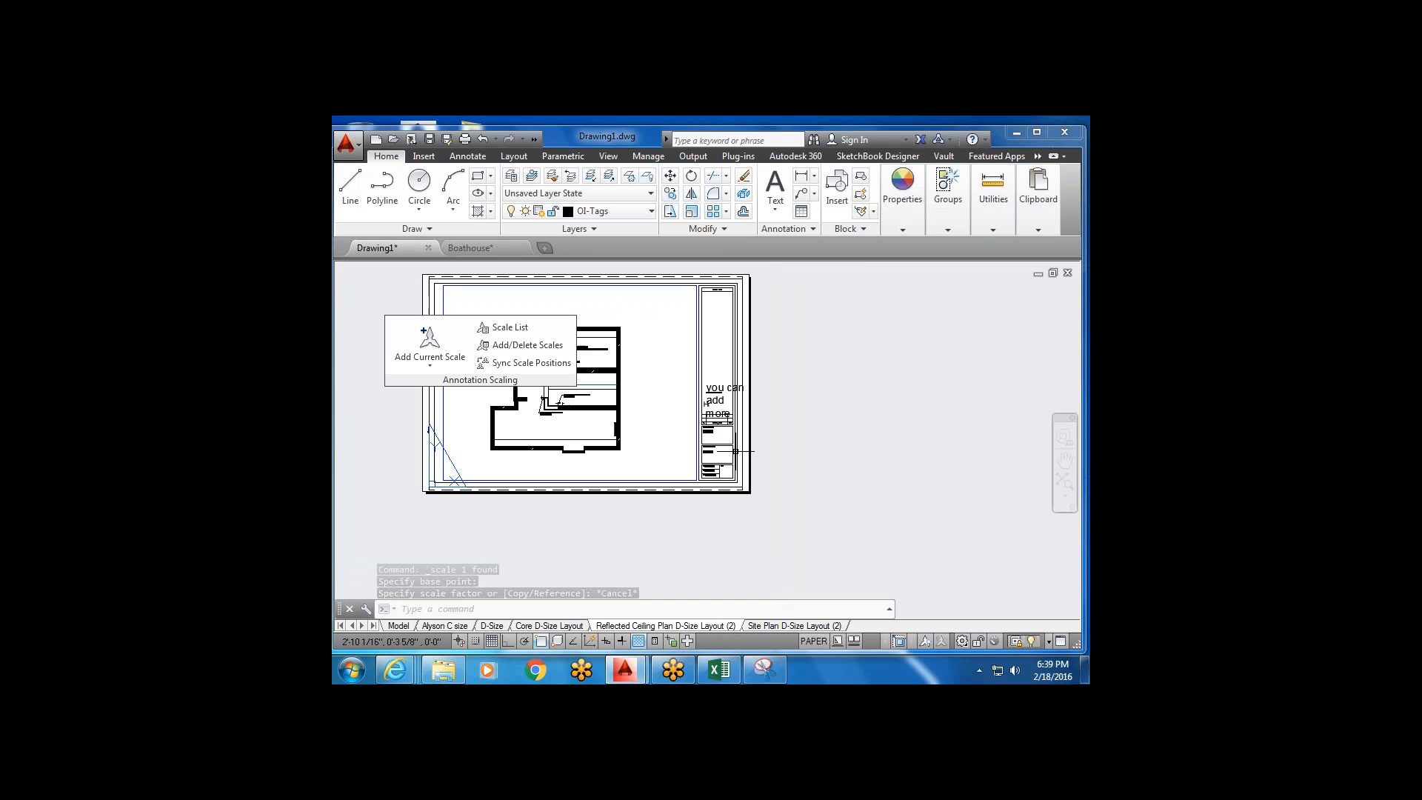
pyautogui.scroll(3, 663, 444)
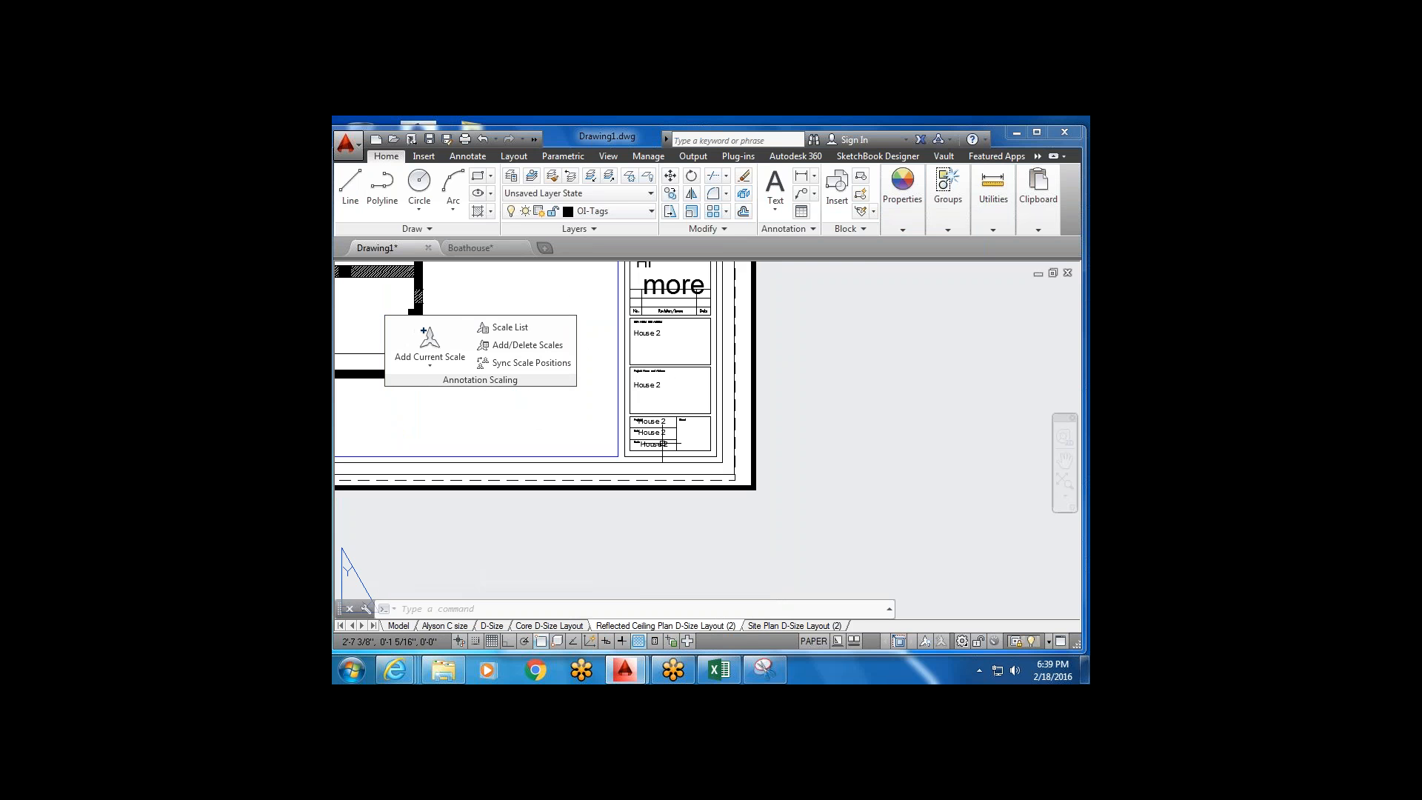
pyautogui.scroll(4, 688, 442)
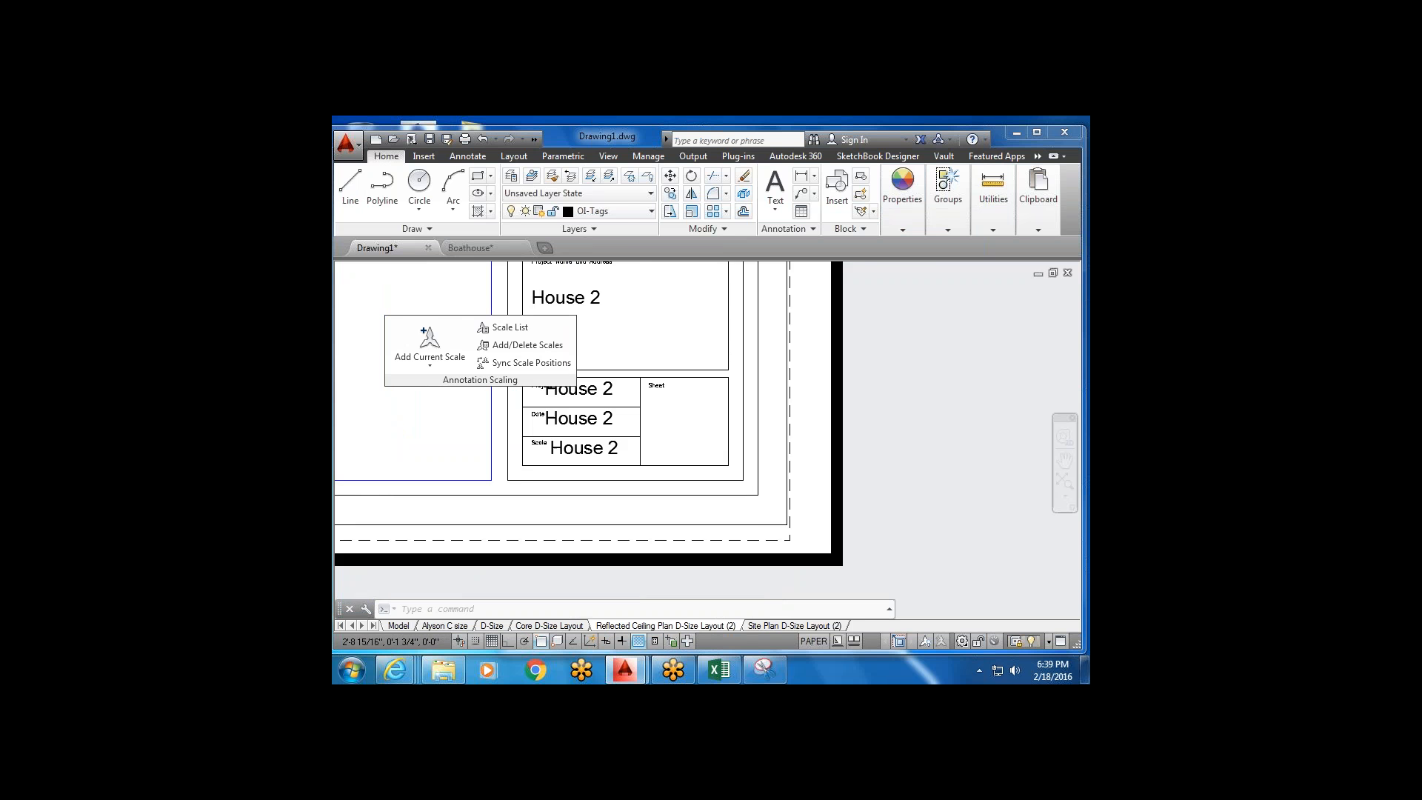
pyautogui.scroll(-2, 655, 377)
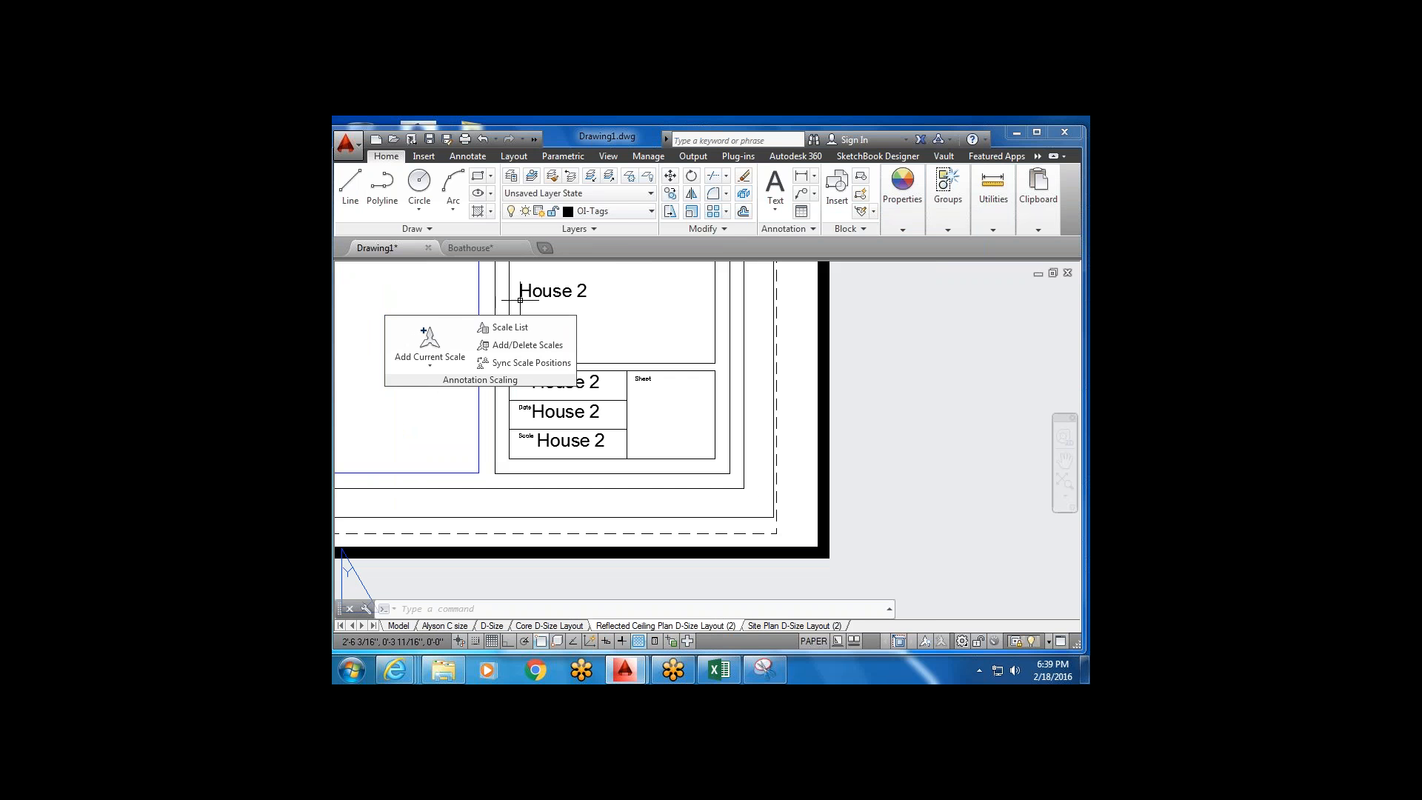
pyautogui.click(775, 185)
pyautogui.click(644, 389)
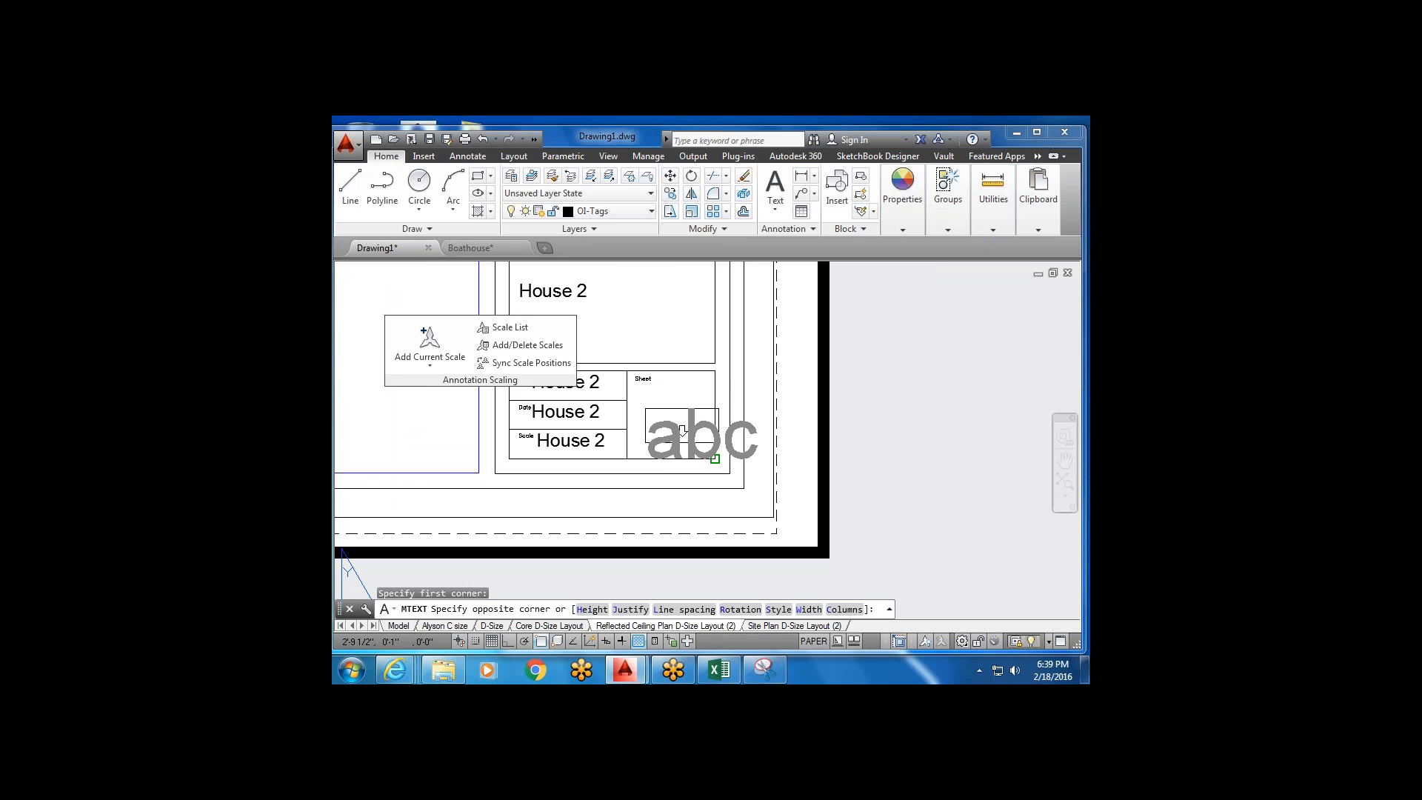
pyautogui.click(716, 459)
pyautogui.write('1')
pyautogui.click(749, 438)
# Move the sheet number 1 into position within the Sheet cell.
pyautogui.click(695, 434)
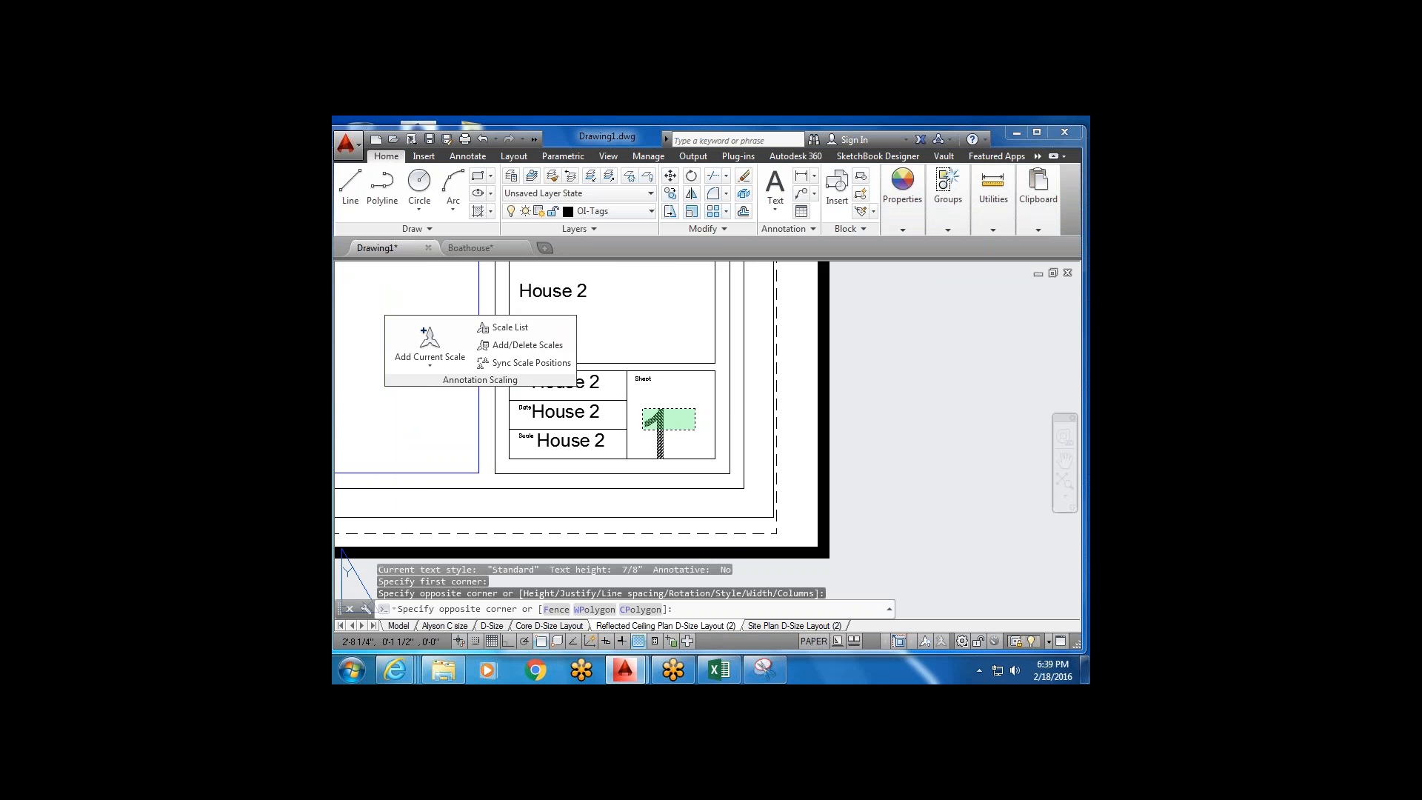
pyautogui.click(638, 411)
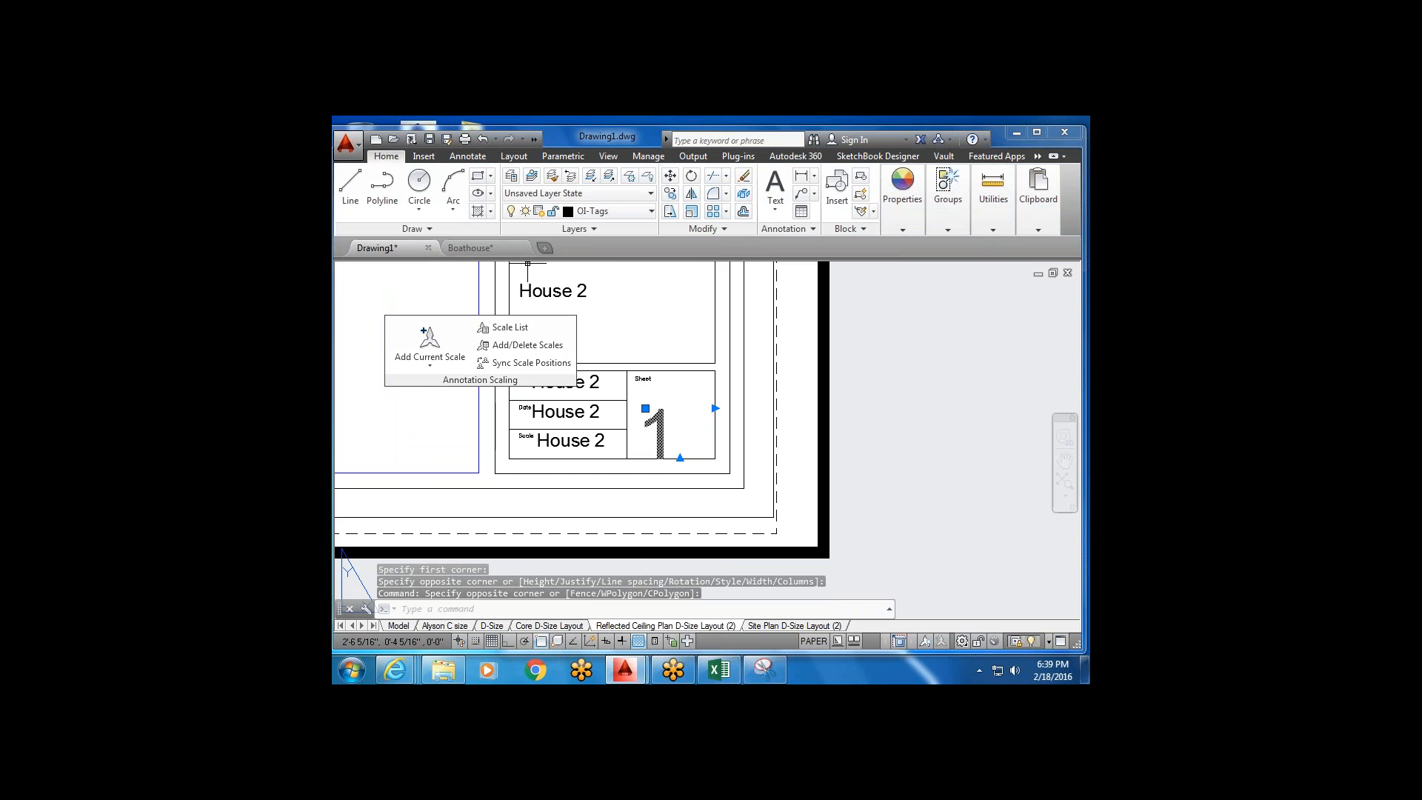
pyautogui.click(670, 176)
pyautogui.click(670, 426)
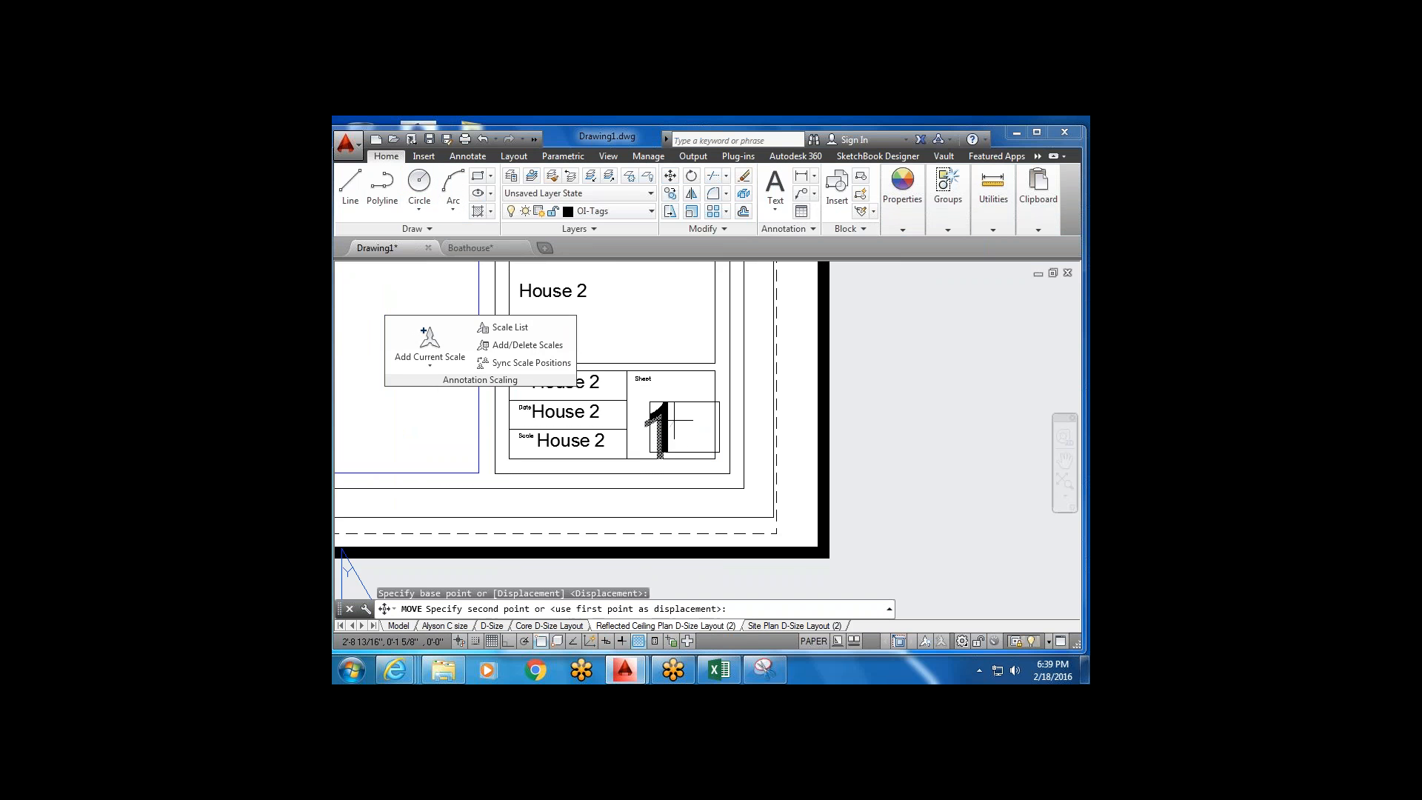
pyautogui.click(681, 408)
pyautogui.press('Escape')
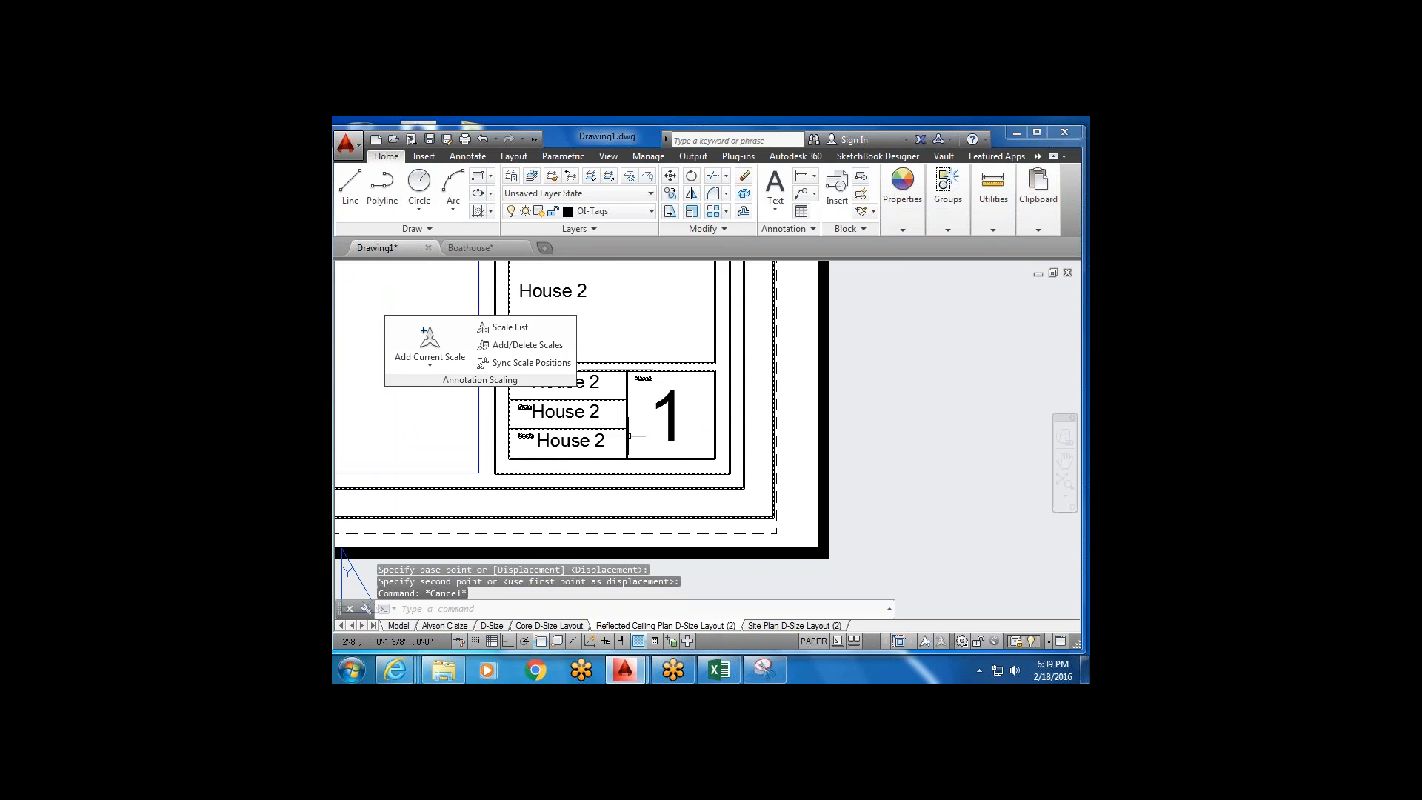
# Cancel moving the Scale row text after turning ortho on and object snap off.
pyautogui.moveTo(638, 435); pyautogui.dragTo(696, 446, button='middle')
pyautogui.click(649, 452)
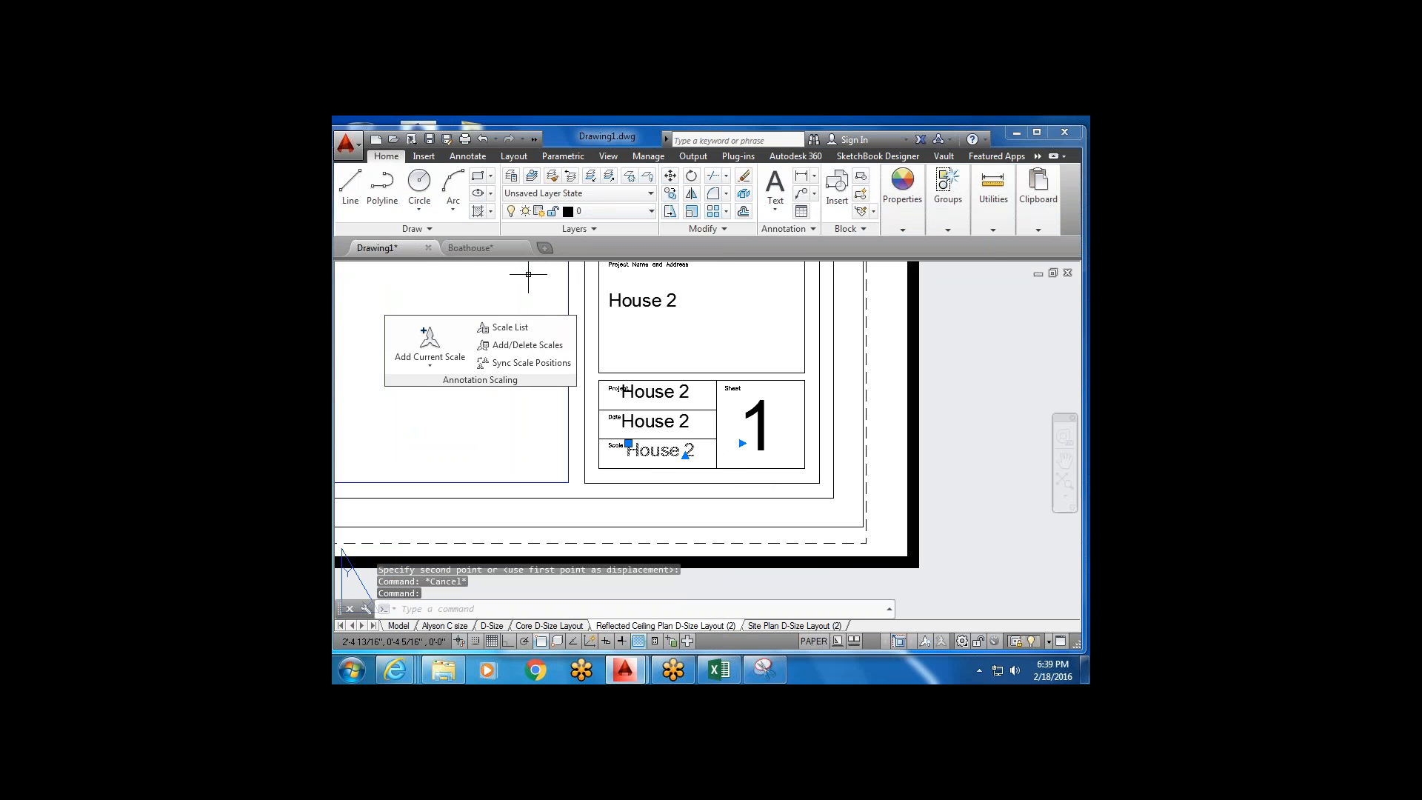
pyautogui.click(670, 176)
pyautogui.scroll(2, 598, 439)
pyautogui.scroll(2, 626, 446)
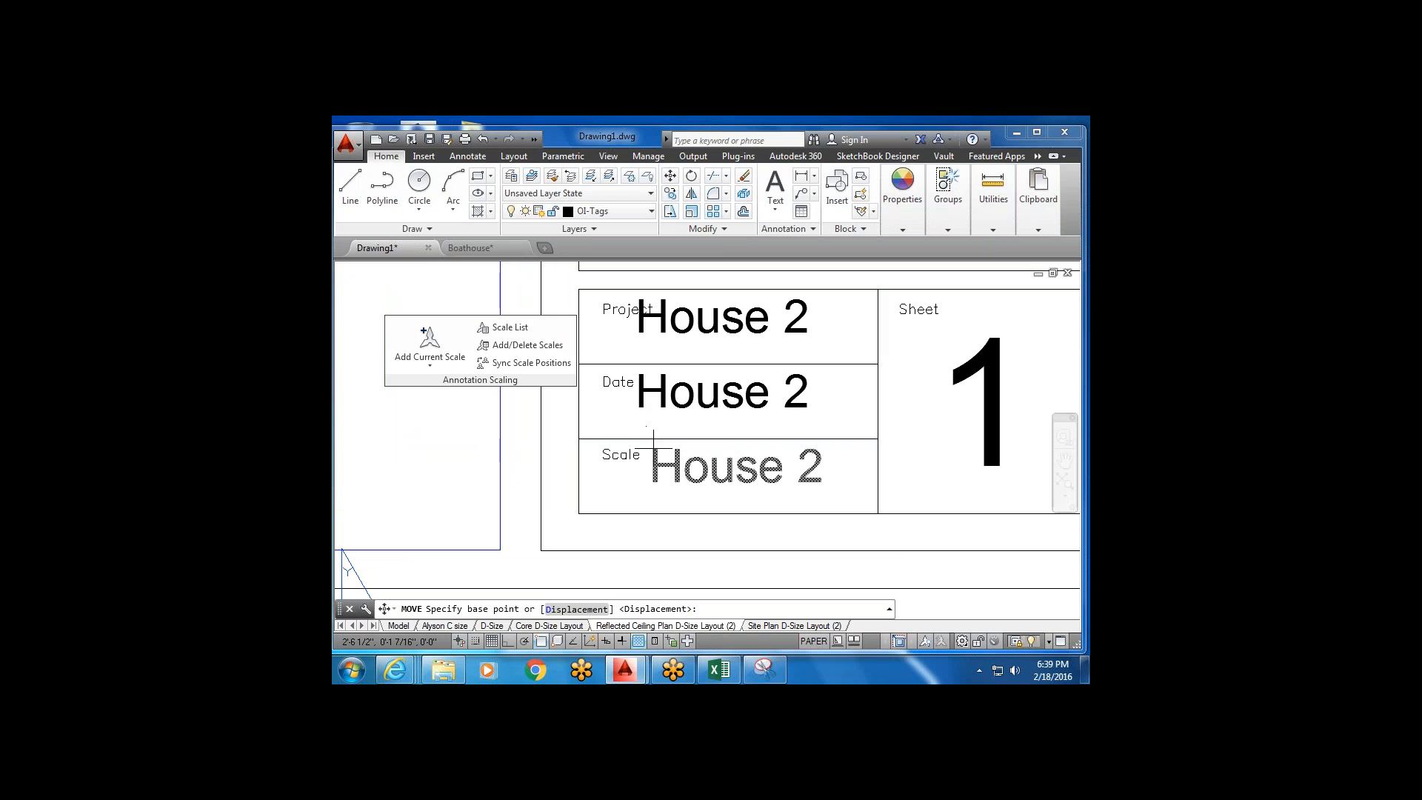
pyautogui.click(652, 449)
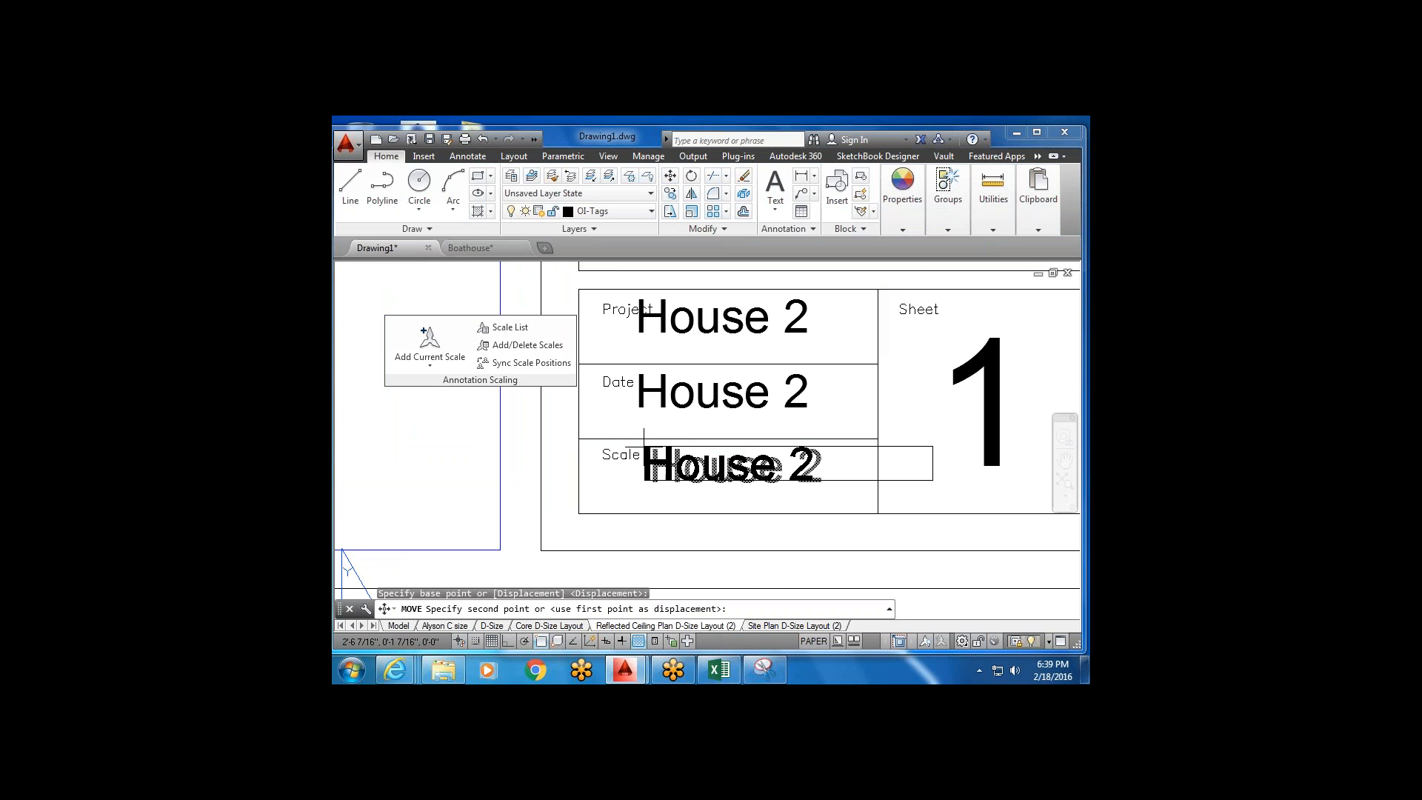
pyautogui.click(509, 641)
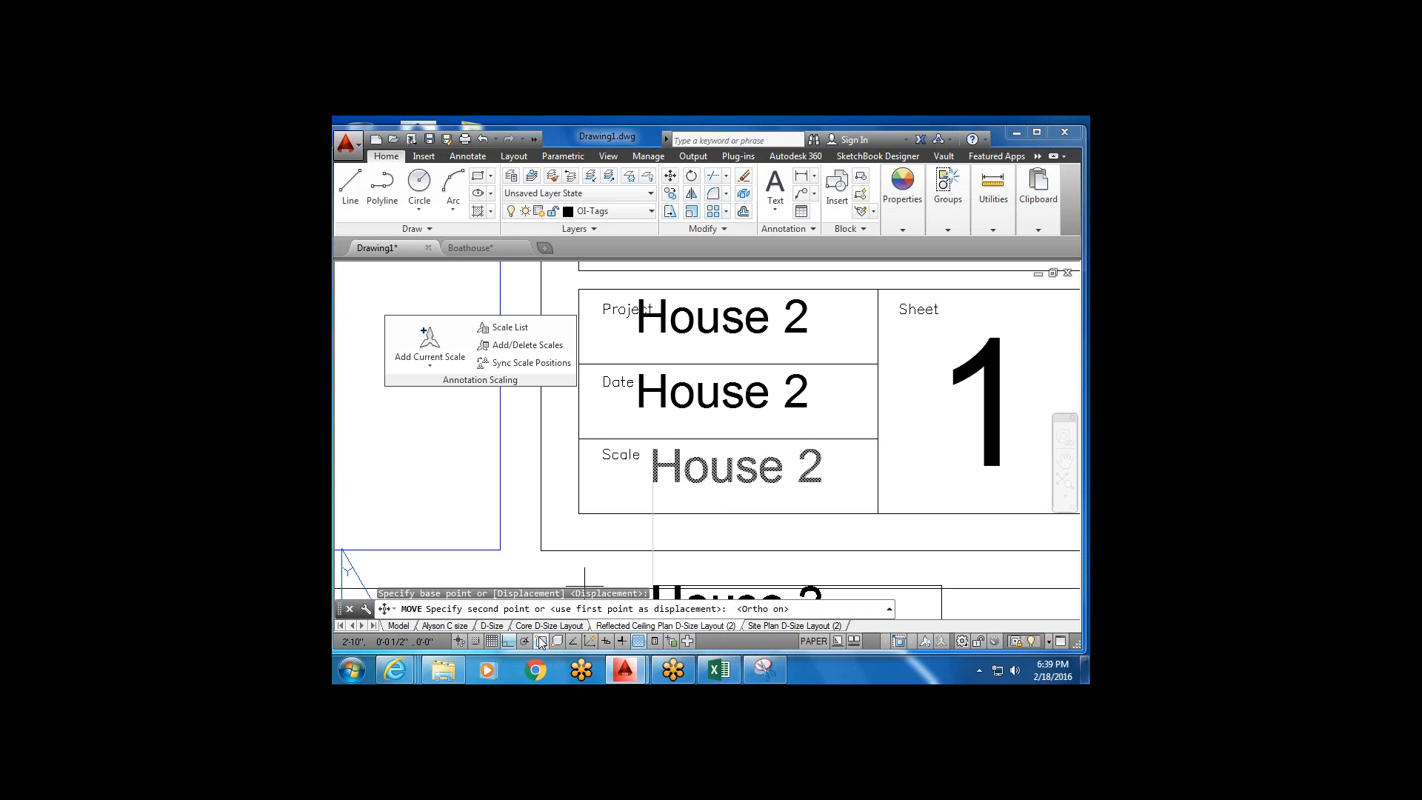
pyautogui.press('F3')
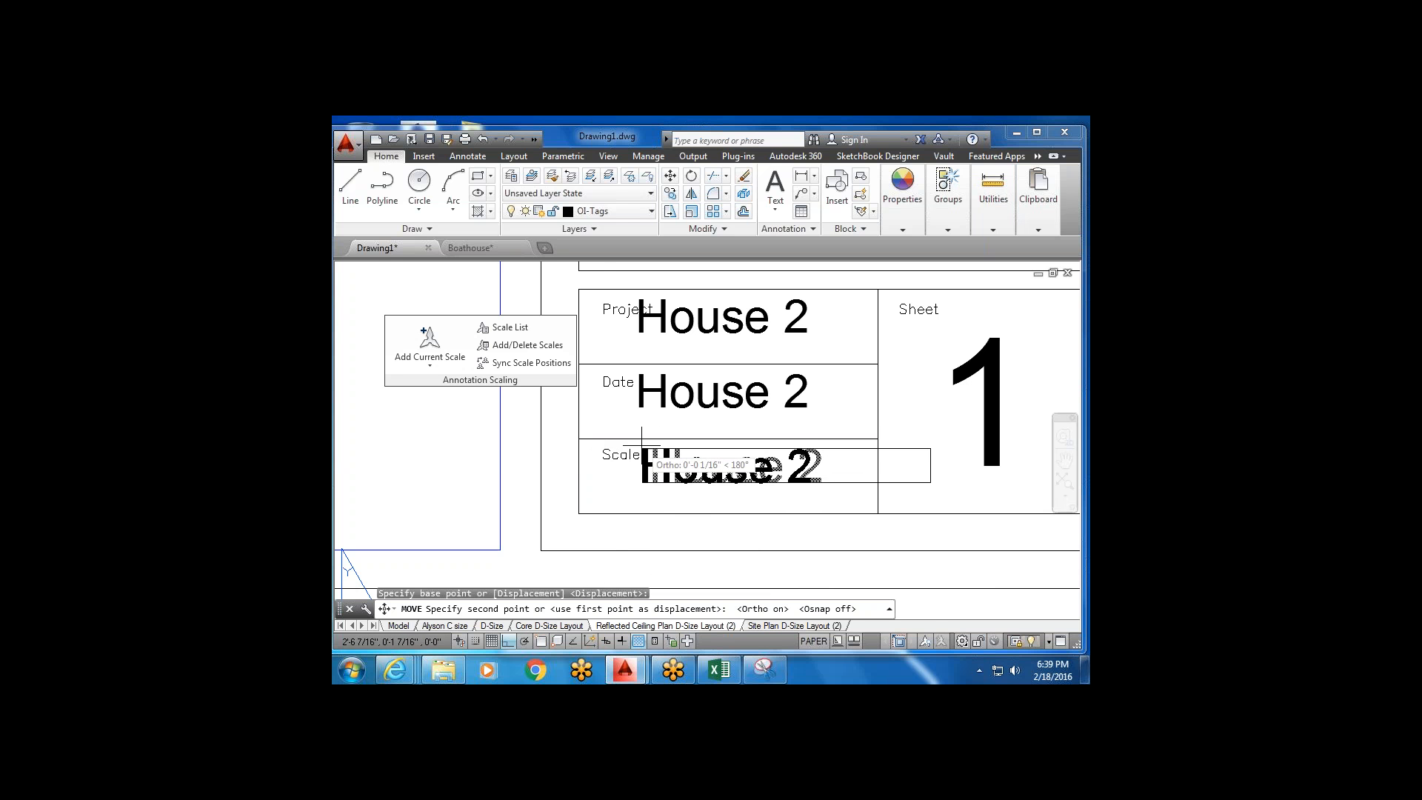
pyautogui.press('Escape')
pyautogui.scroll(-3, 601, 476)
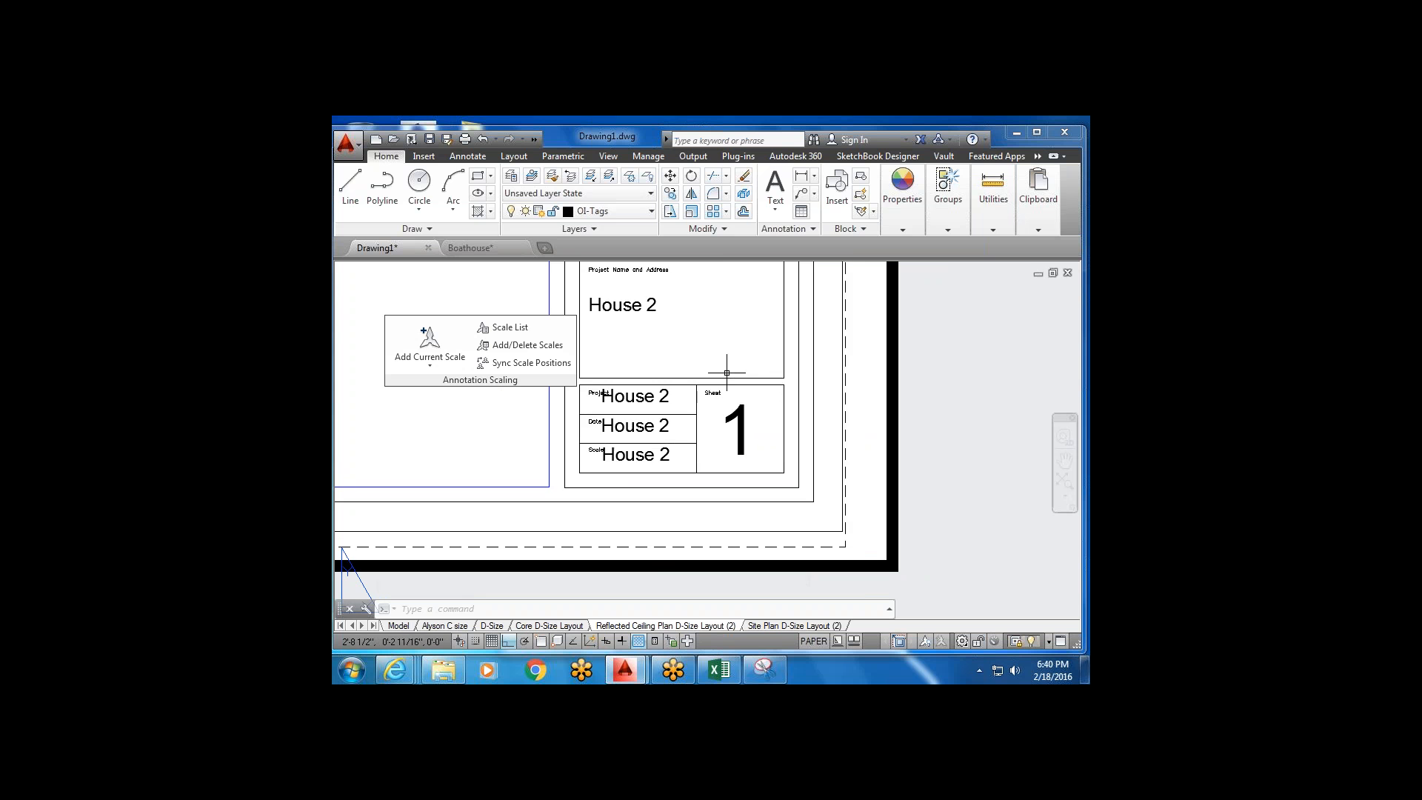
pyautogui.scroll(-8, 727, 371)
pyautogui.moveTo(694, 367); pyautogui.dragTo(685, 481, button='middle')
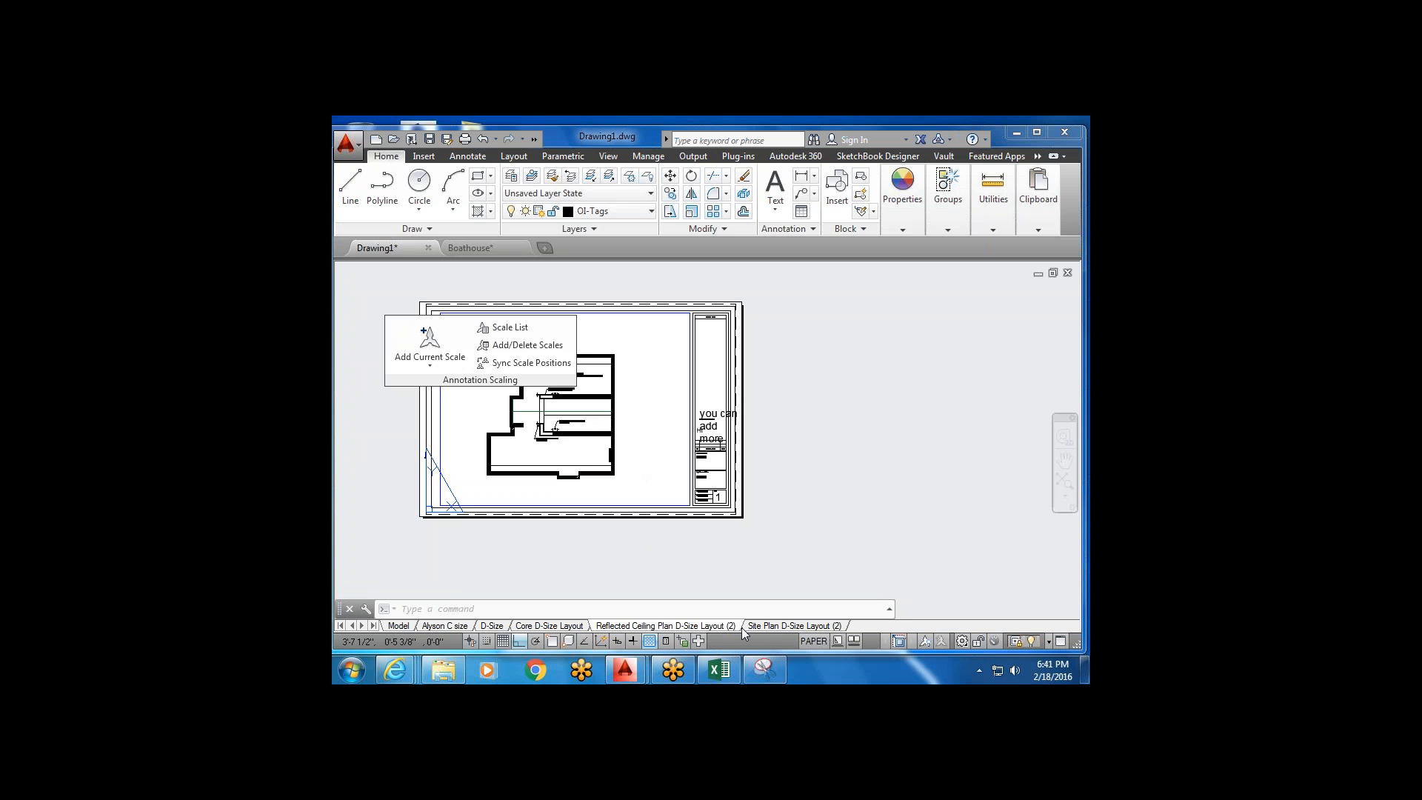
# Centre the building plan inside the viewport and set its scale to 1/4" = 1'-0".
pyautogui.click(649, 452)
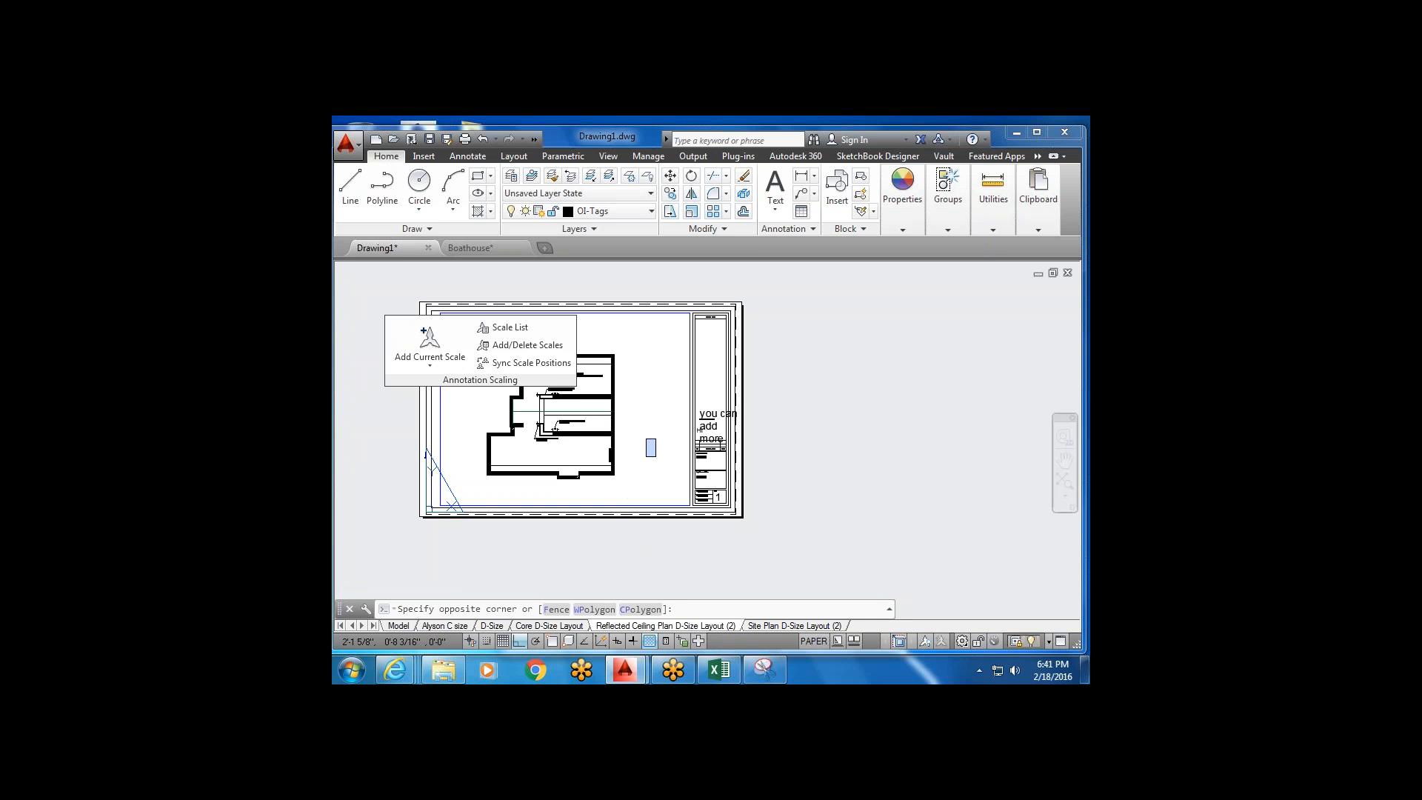
pyautogui.scroll(-2, 654, 441)
pyautogui.doubleClick(628, 419)
pyautogui.scroll(-4, 627, 419)
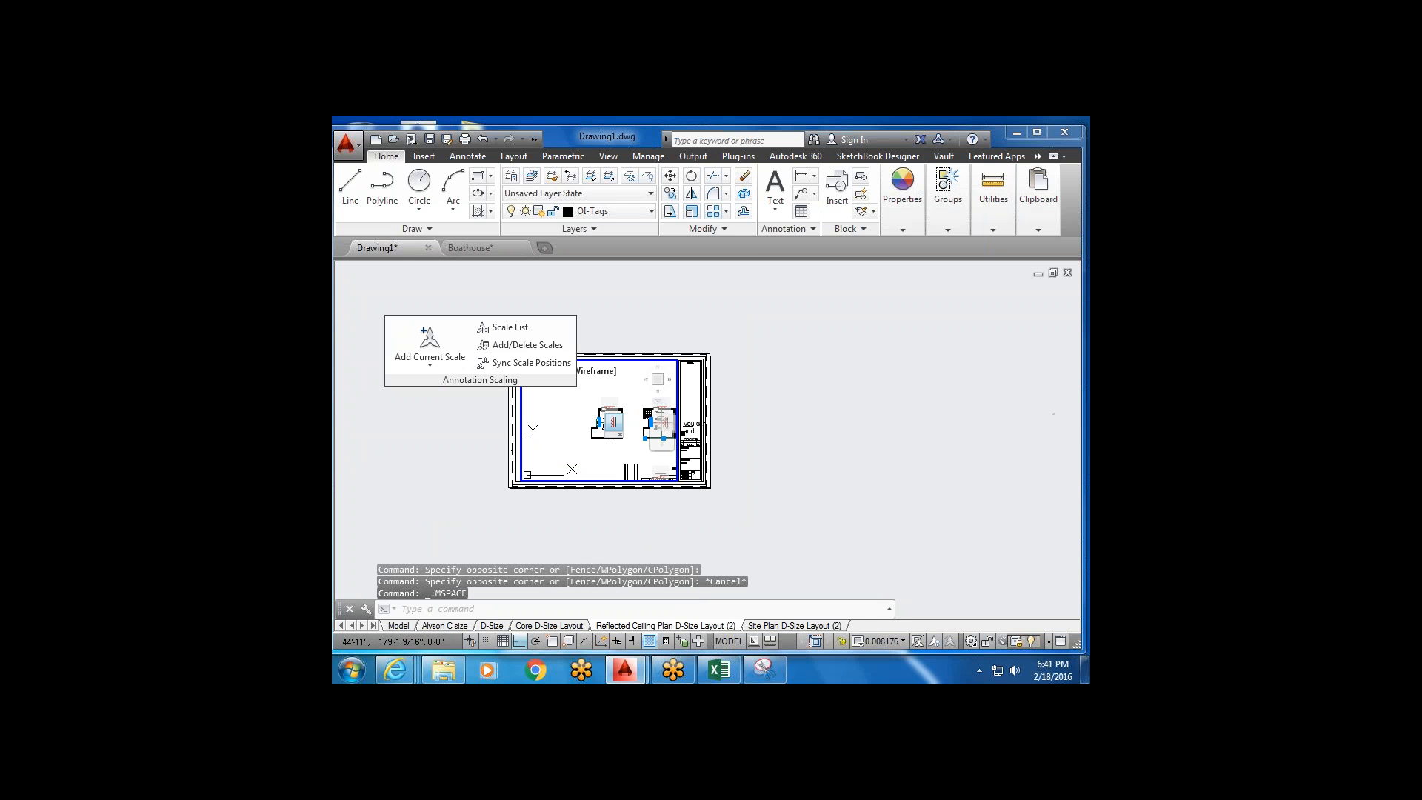
pyautogui.moveTo(627, 419); pyautogui.dragTo(537, 428, button='middle')
pyautogui.scroll(5, 606, 404)
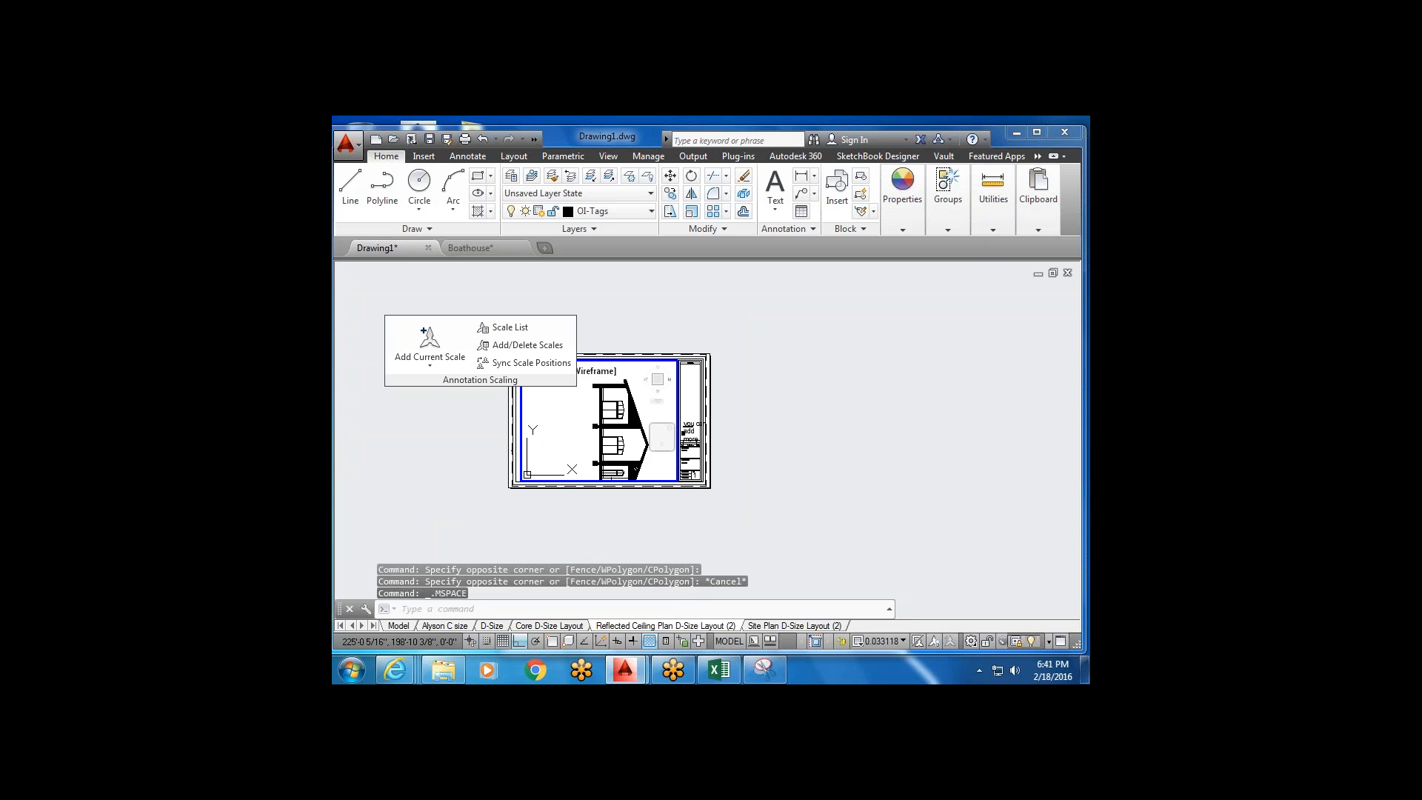
pyautogui.moveTo(606, 398); pyautogui.dragTo(608, 408, button='middle')
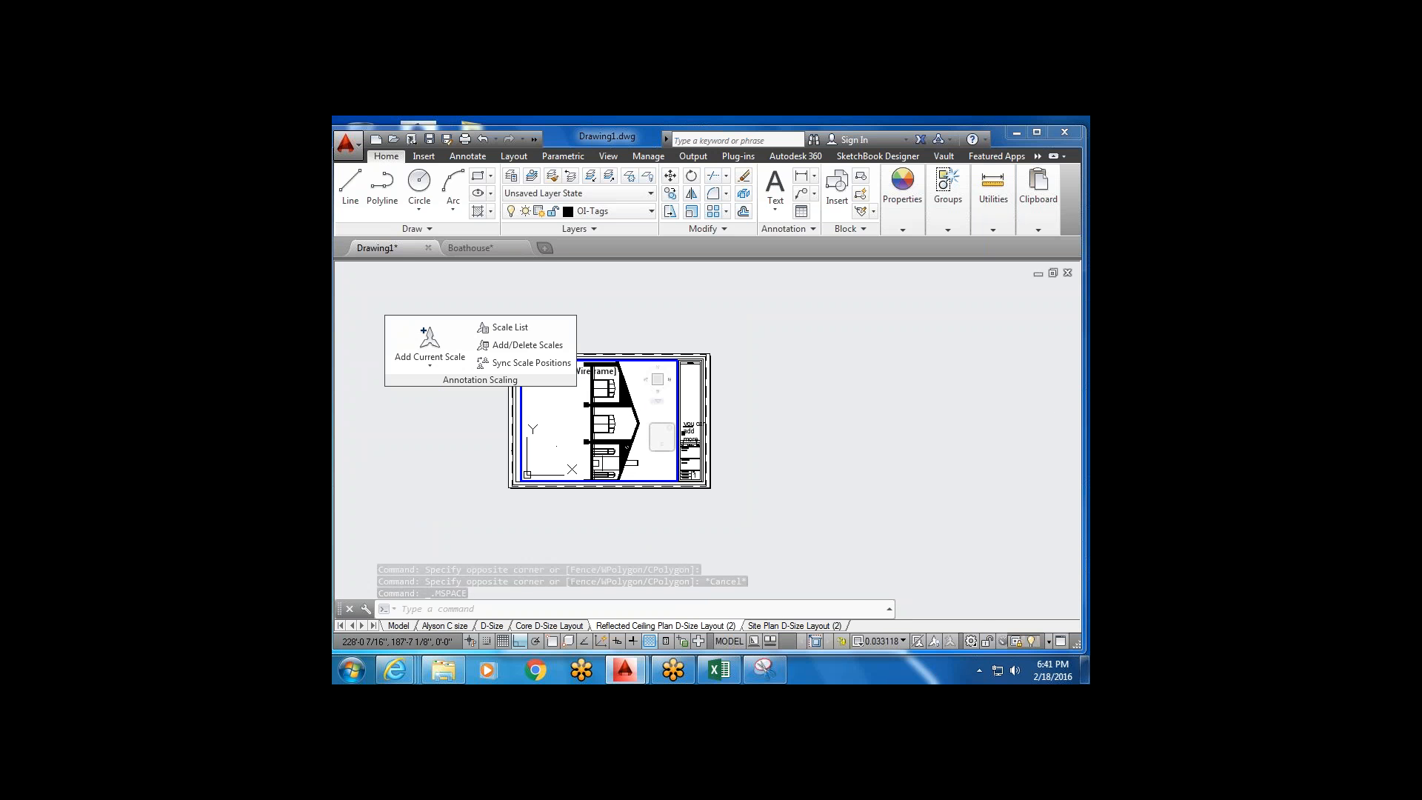
pyautogui.click(893, 643)
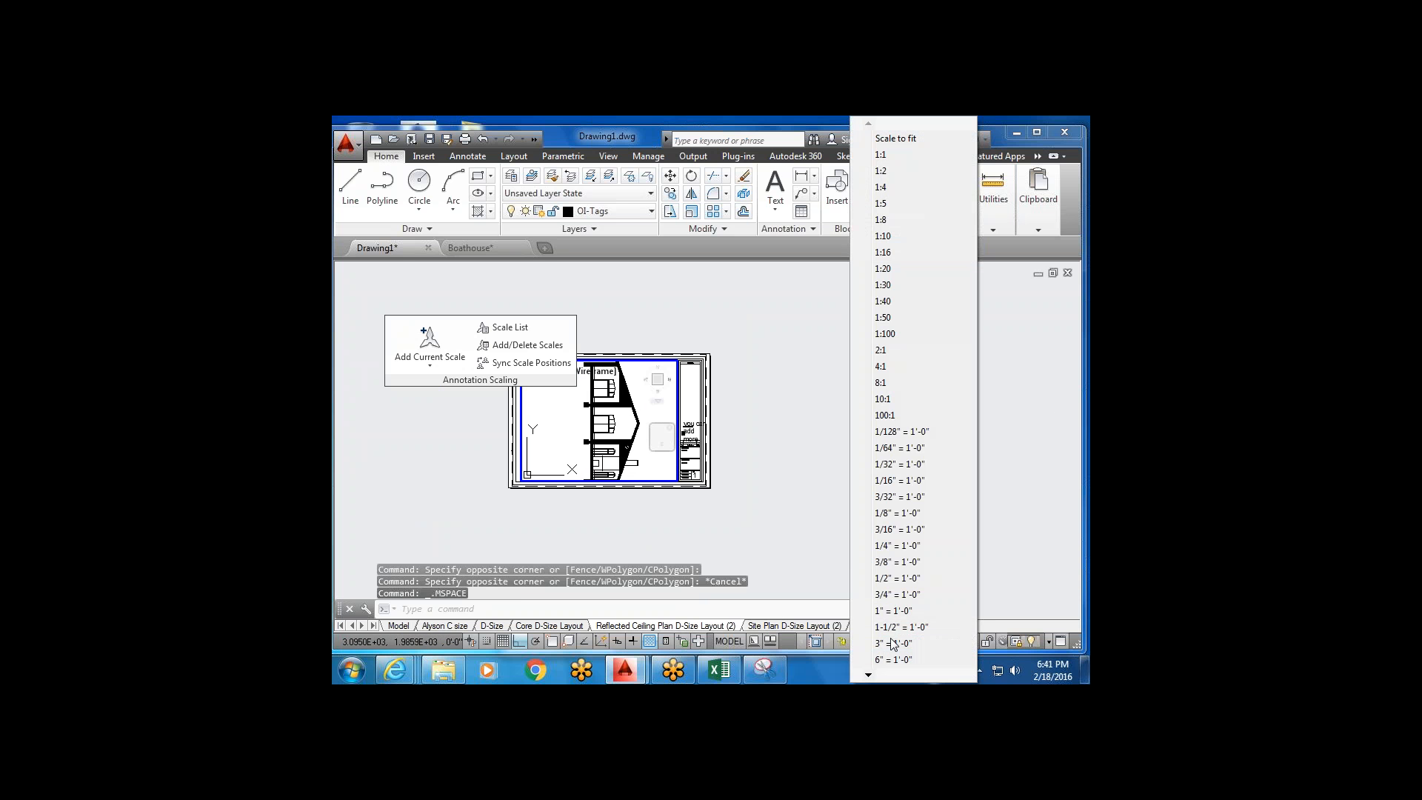
pyautogui.click(917, 545)
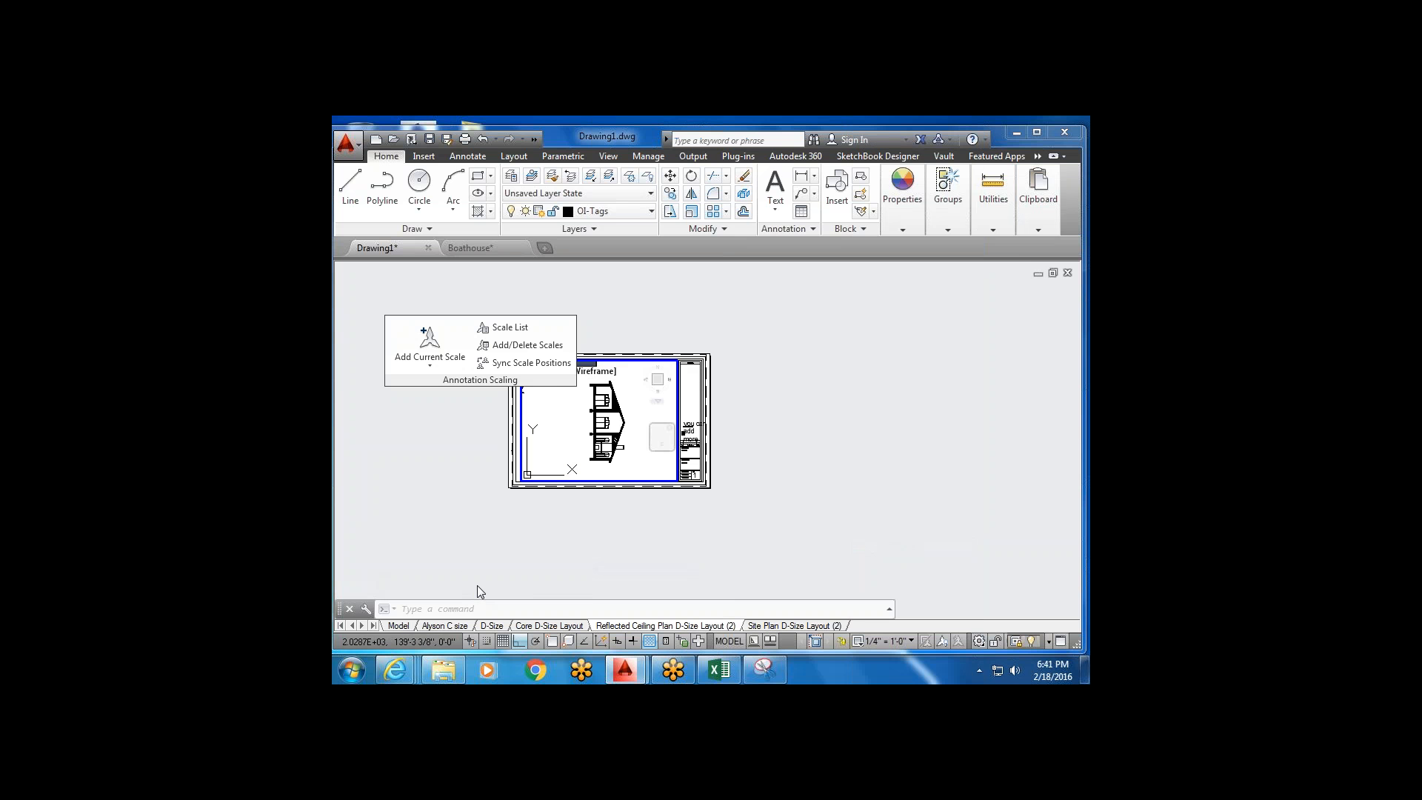
# Frame the house elevation, reapply the 1/4" = 1'-0" scale, and return to paper space.
pyautogui.click(669, 372)
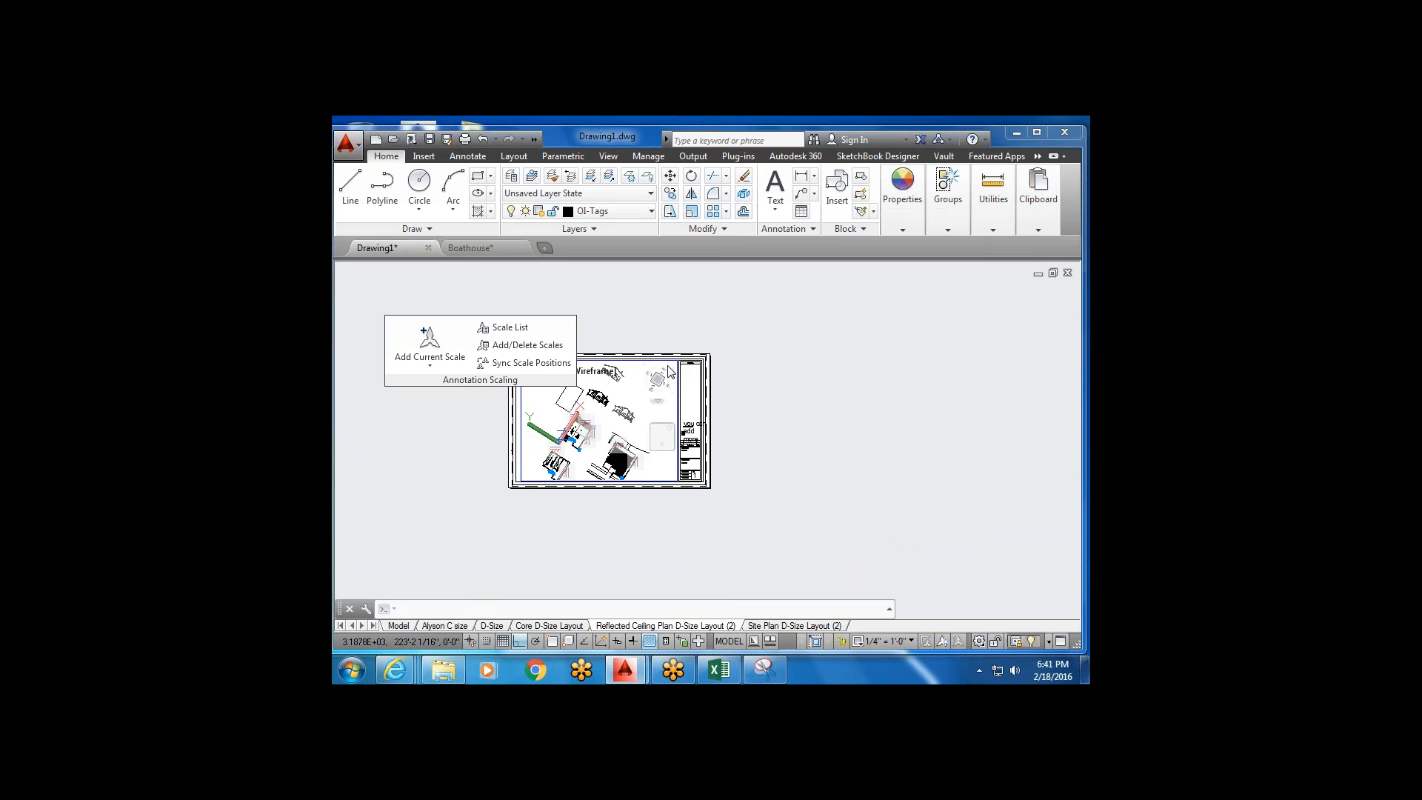
pyautogui.scroll(4, 637, 437)
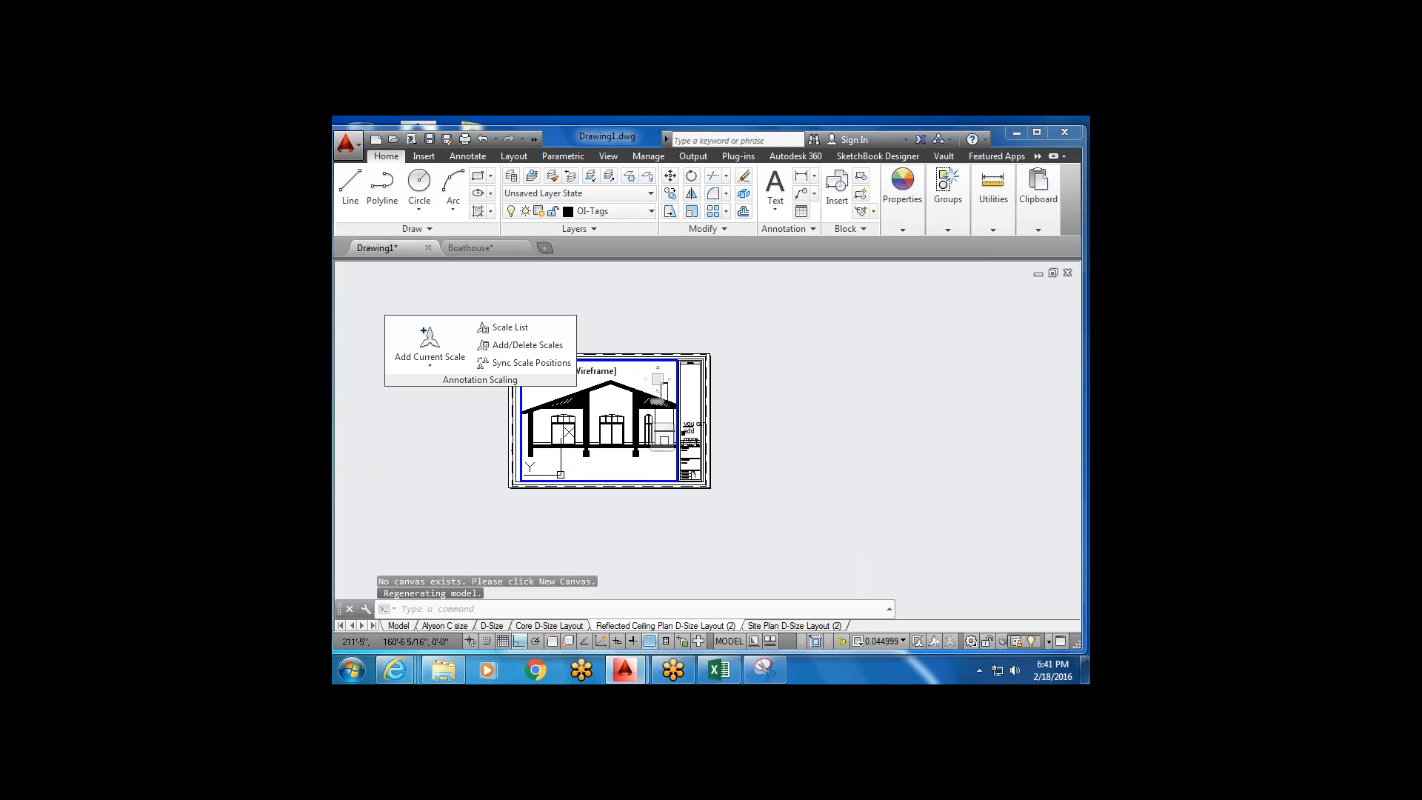
pyautogui.click(883, 641)
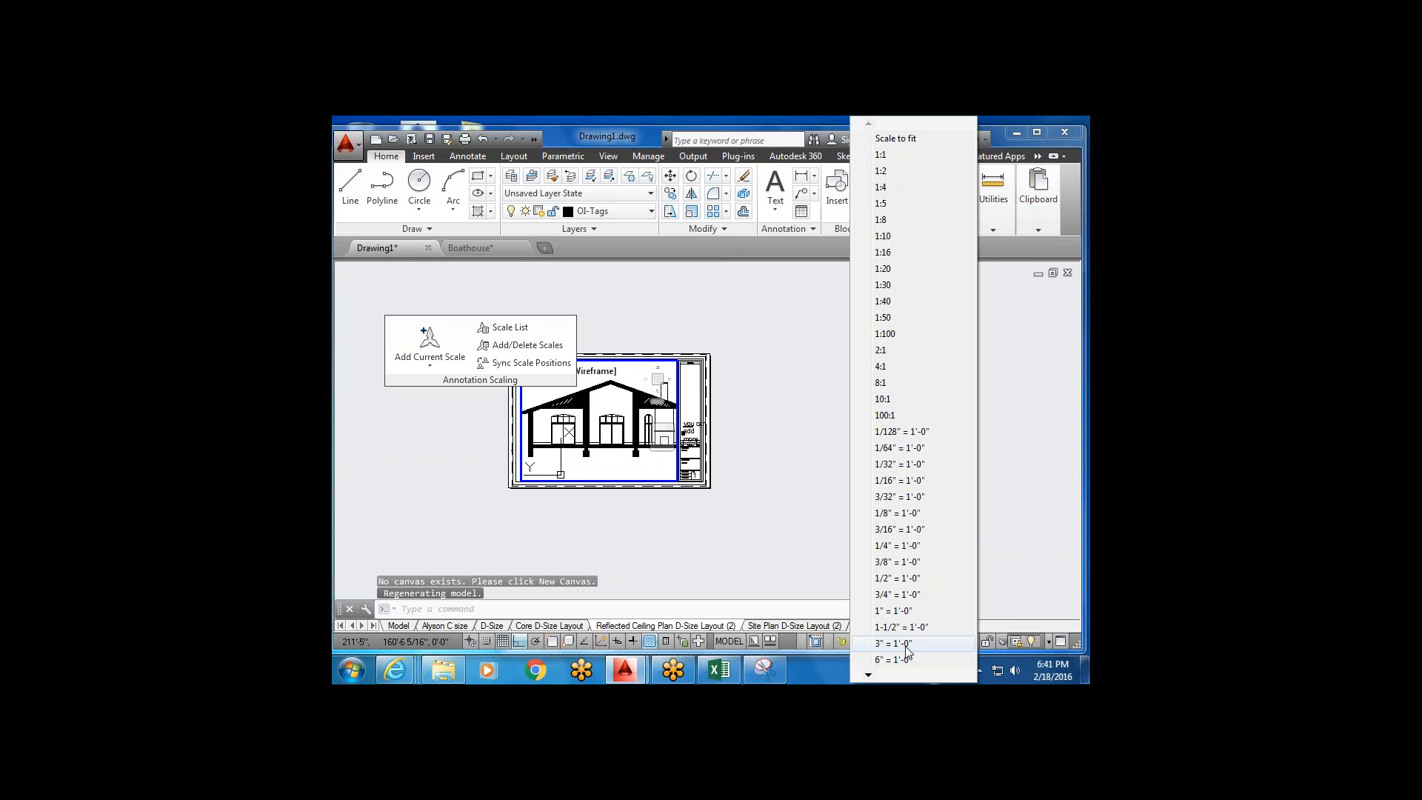
pyautogui.click(910, 544)
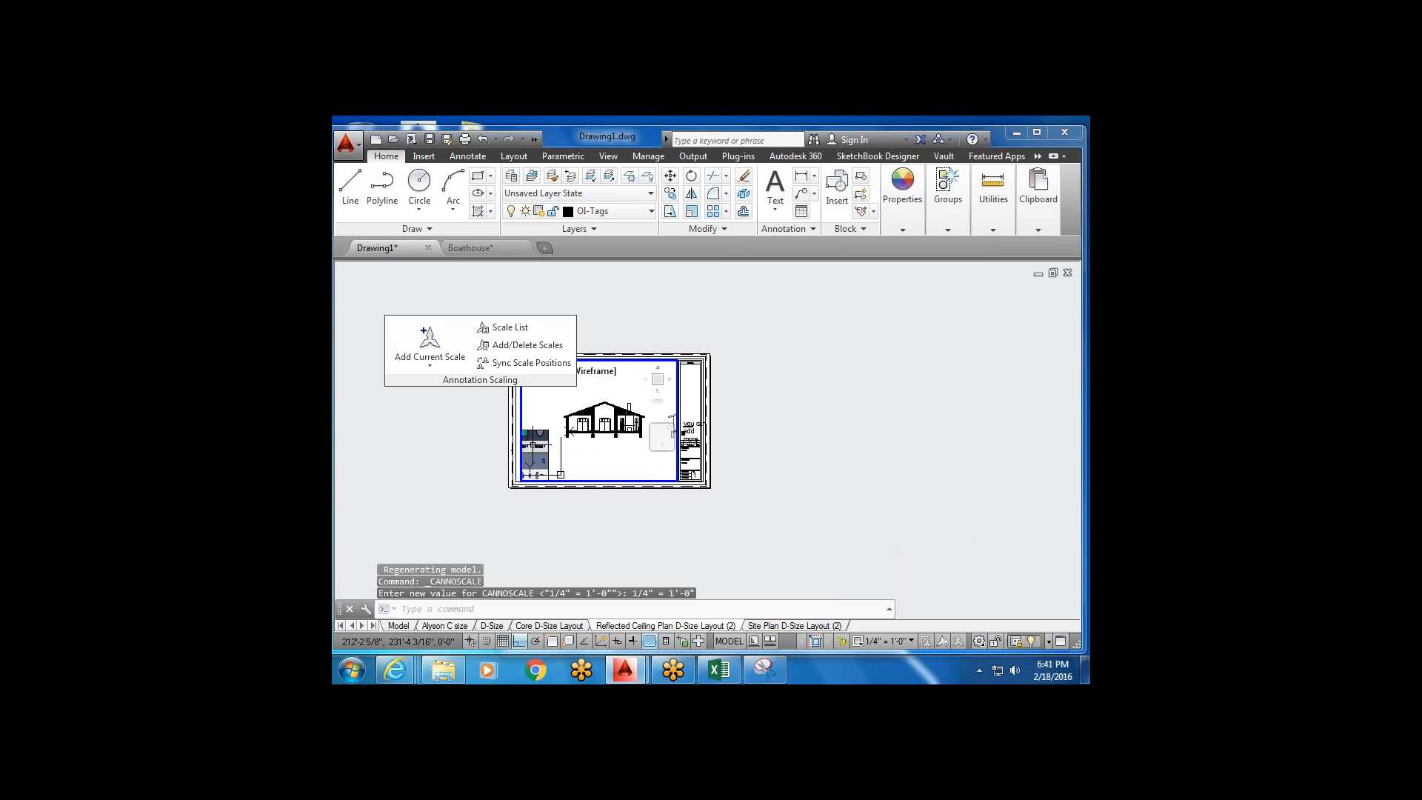
pyautogui.doubleClick(621, 494)
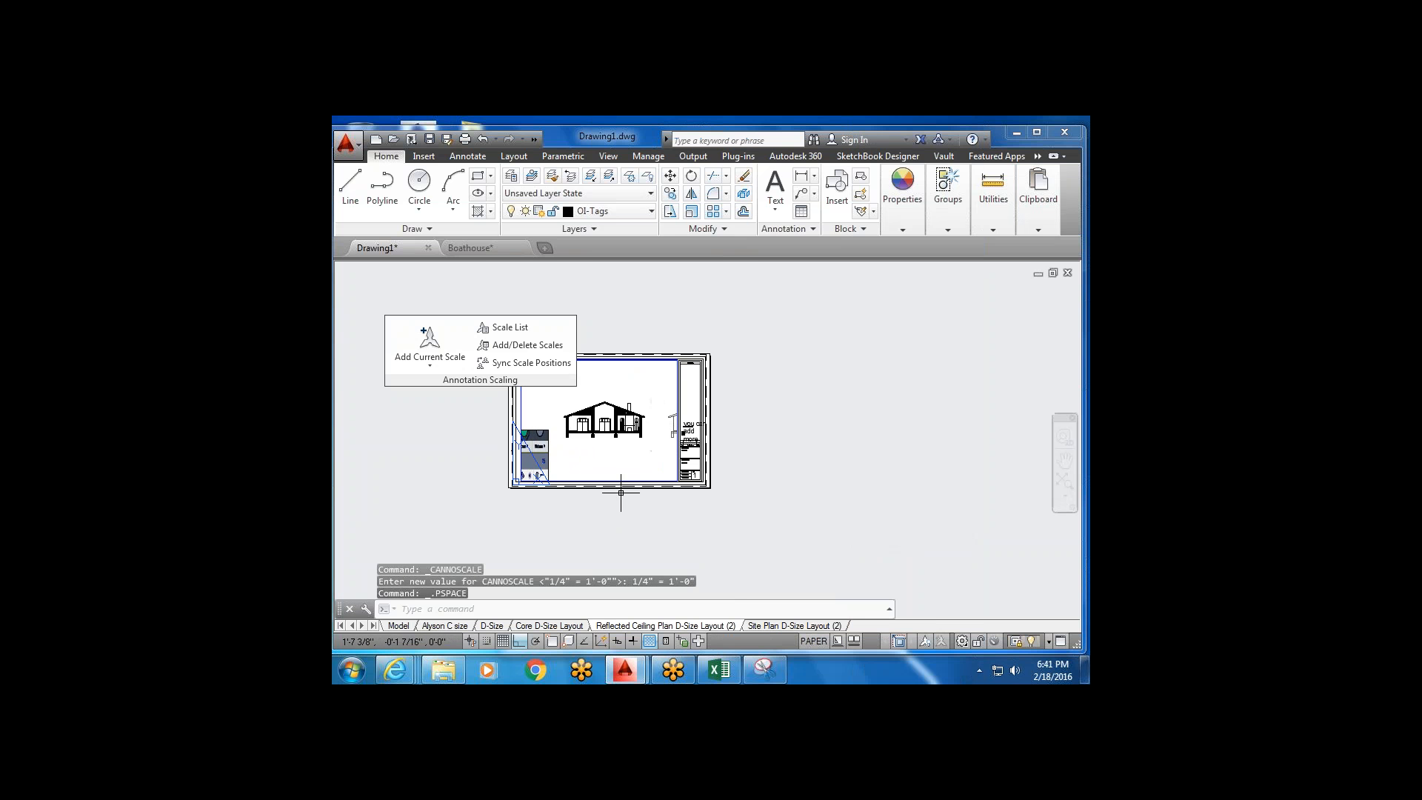
pyautogui.scroll(3, 585, 393)
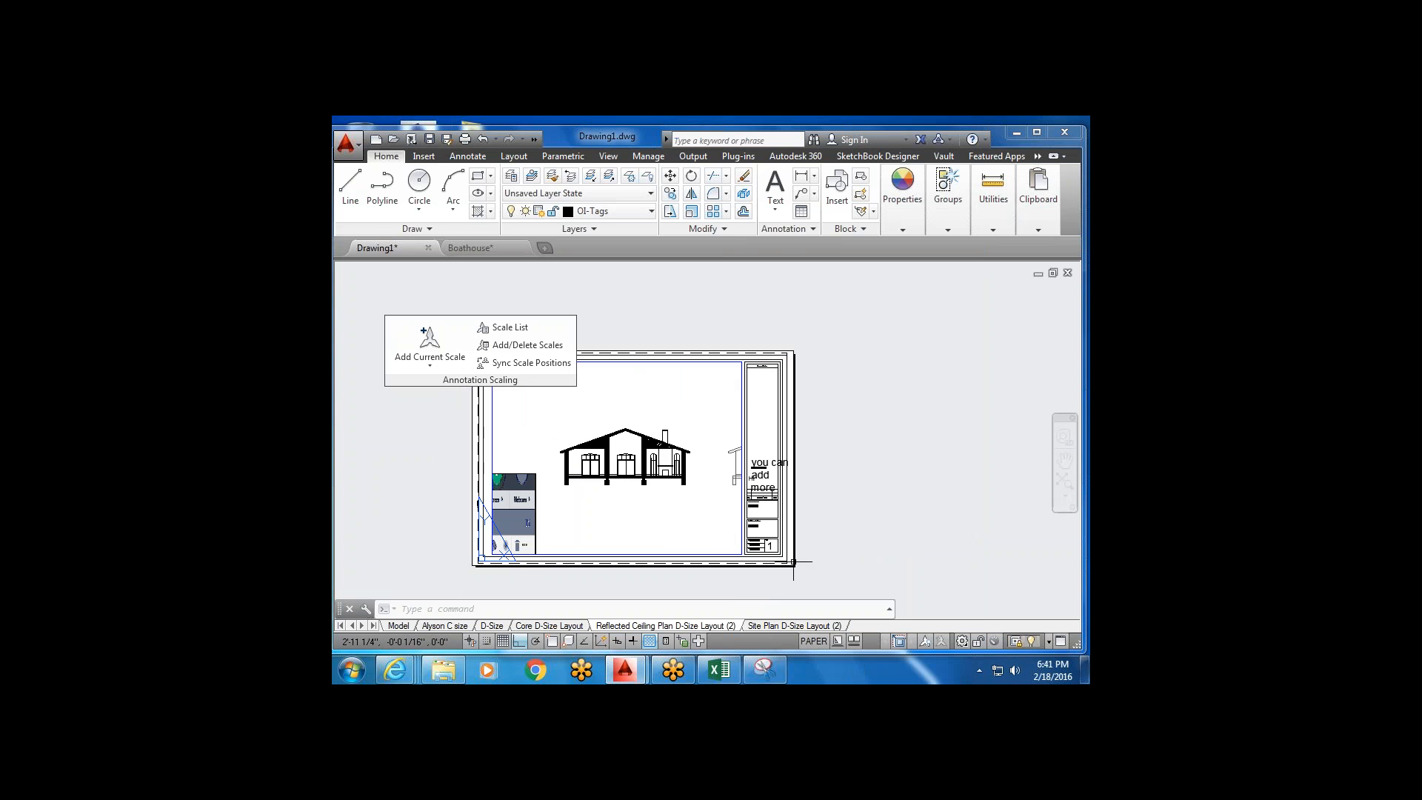
# Change the title block's sheet number from 1 to 4.
pyautogui.doubleClick(770, 546)
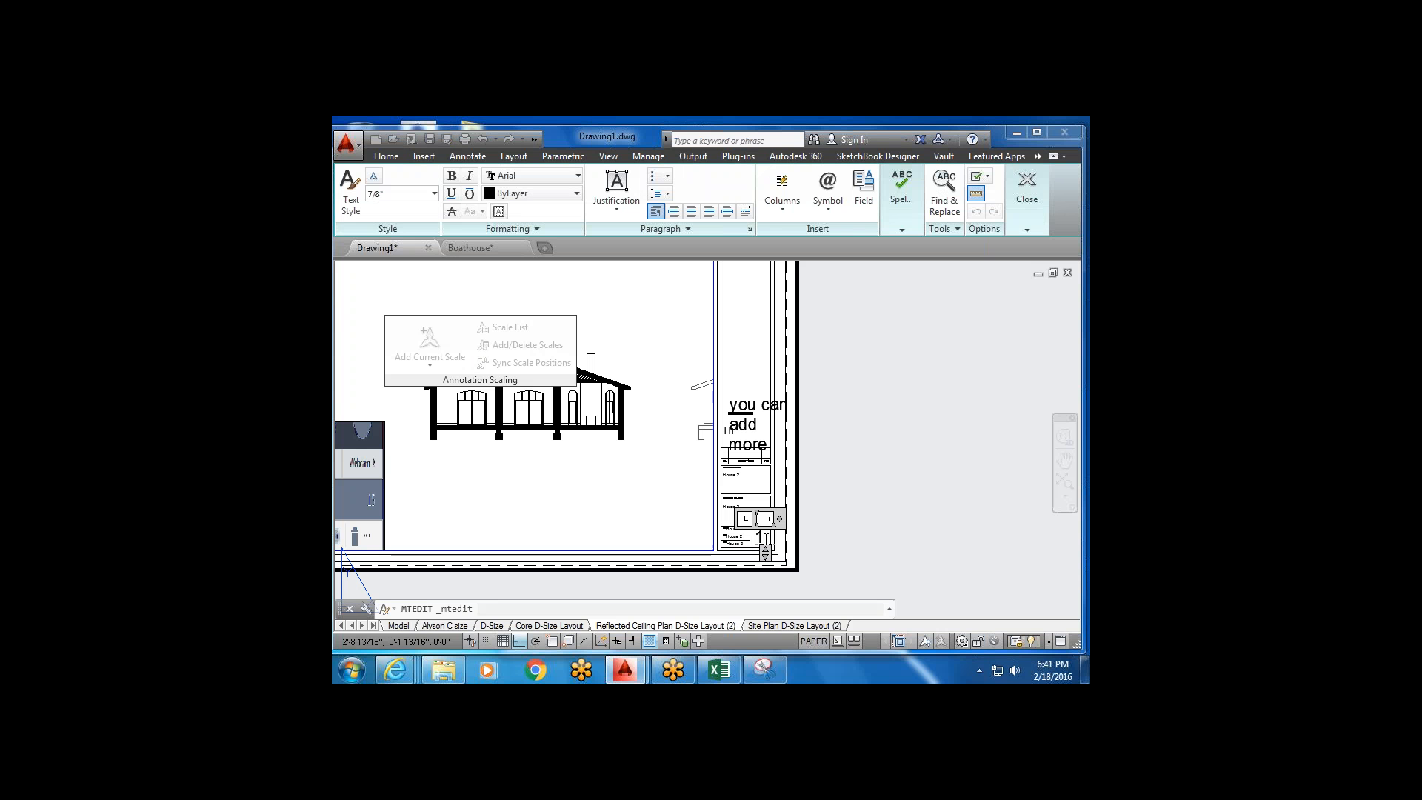
pyautogui.press('BackSpace')
pyautogui.click(812, 449)
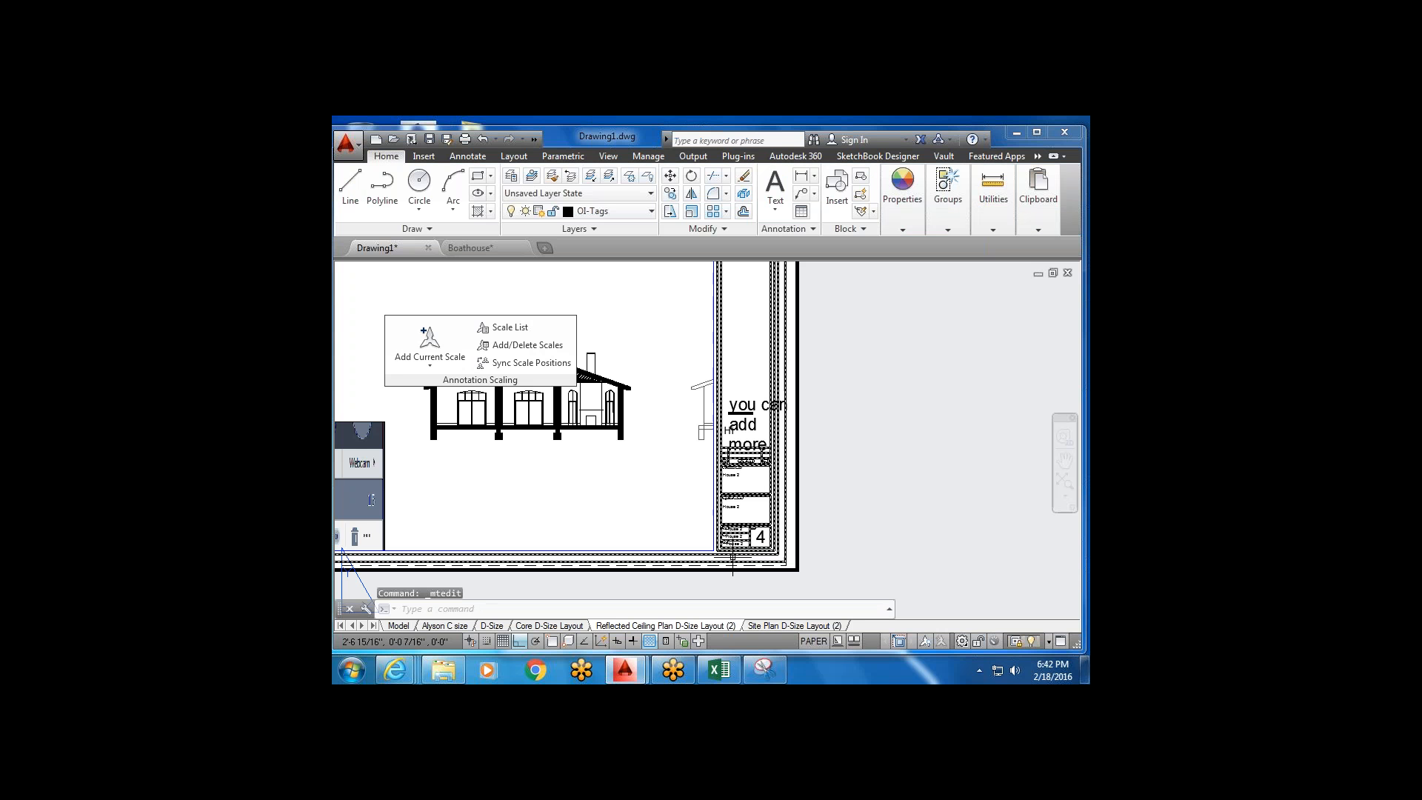
pyautogui.scroll(6, 748, 489)
pyautogui.scroll(-6, 751, 483)
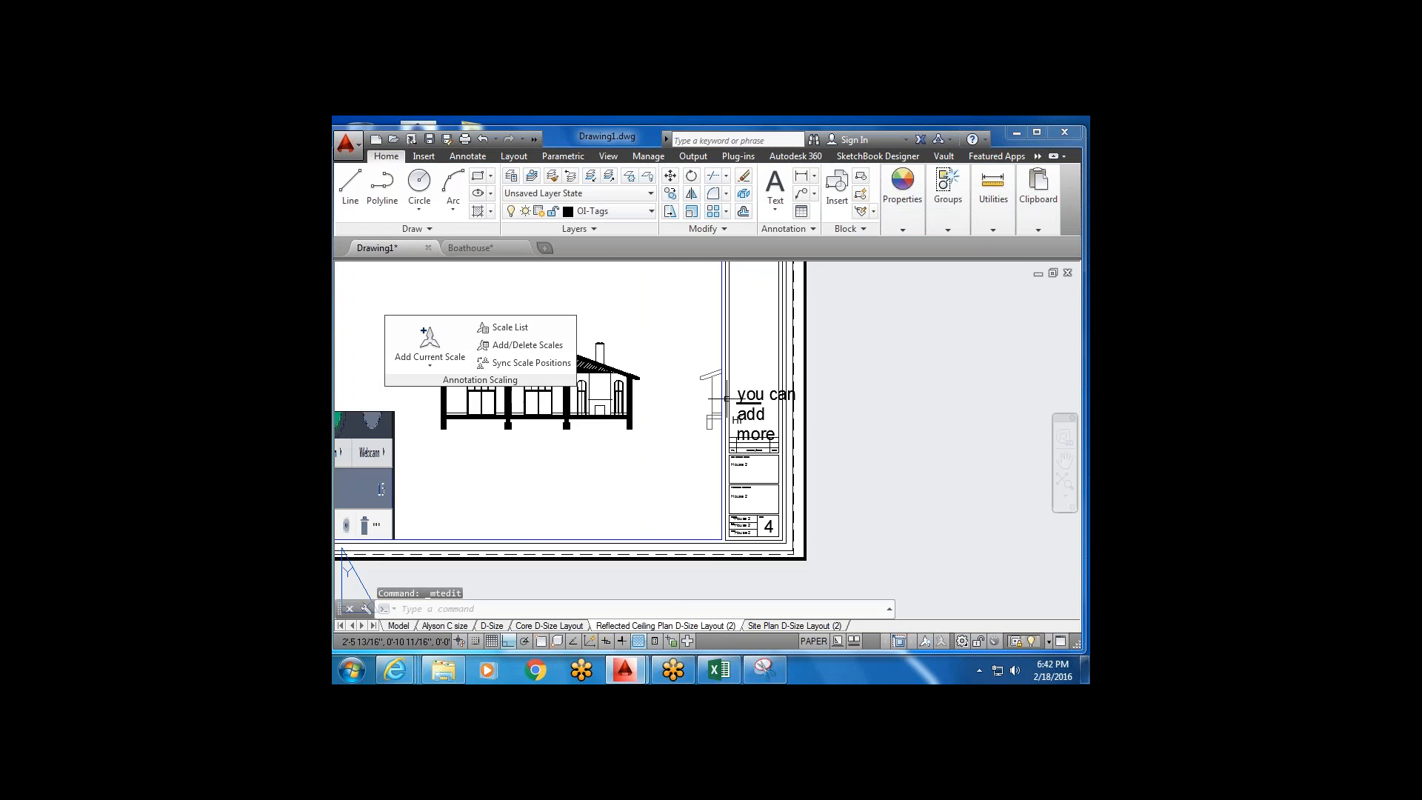
pyautogui.scroll(2, 711, 420)
pyautogui.scroll(5, 710, 420)
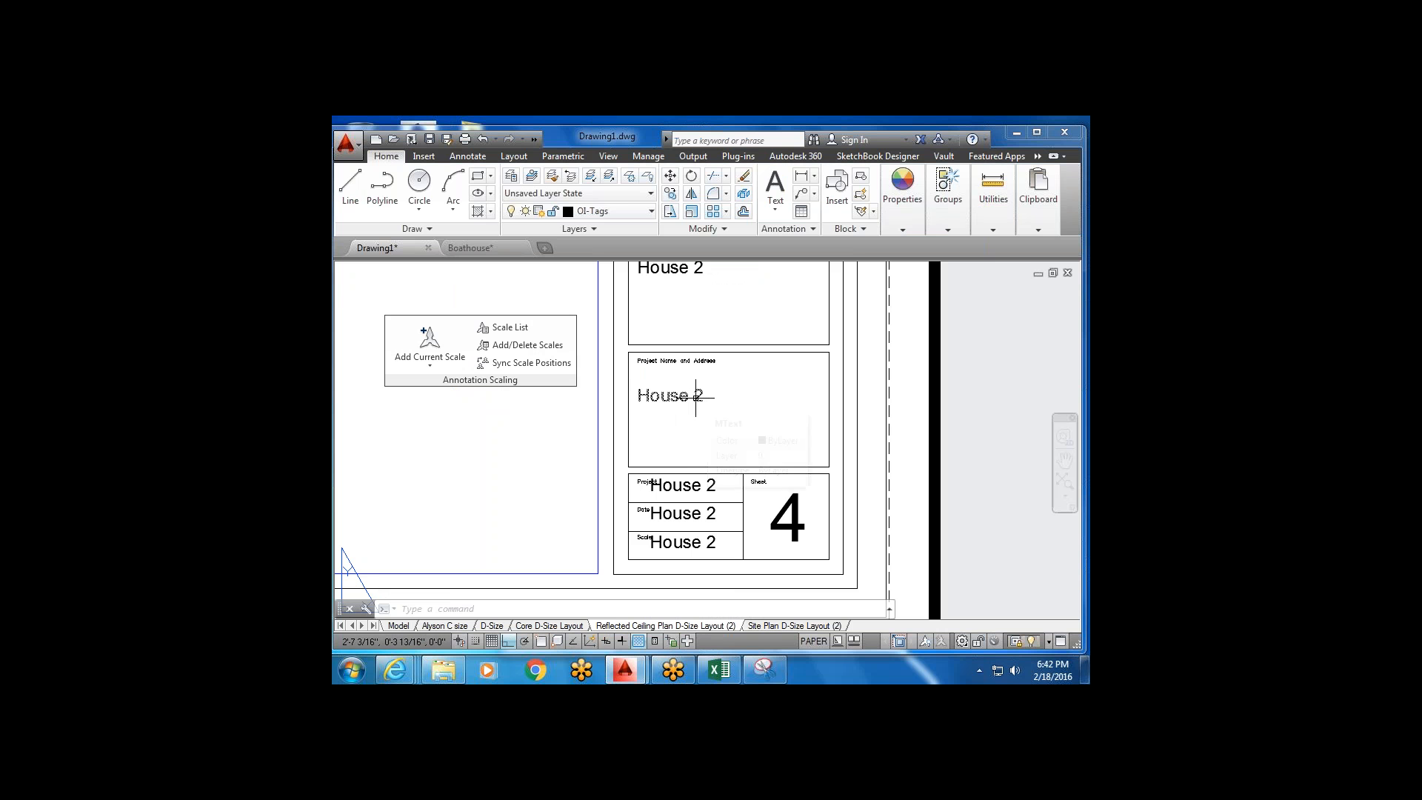
pyautogui.scroll(-3, 695, 396)
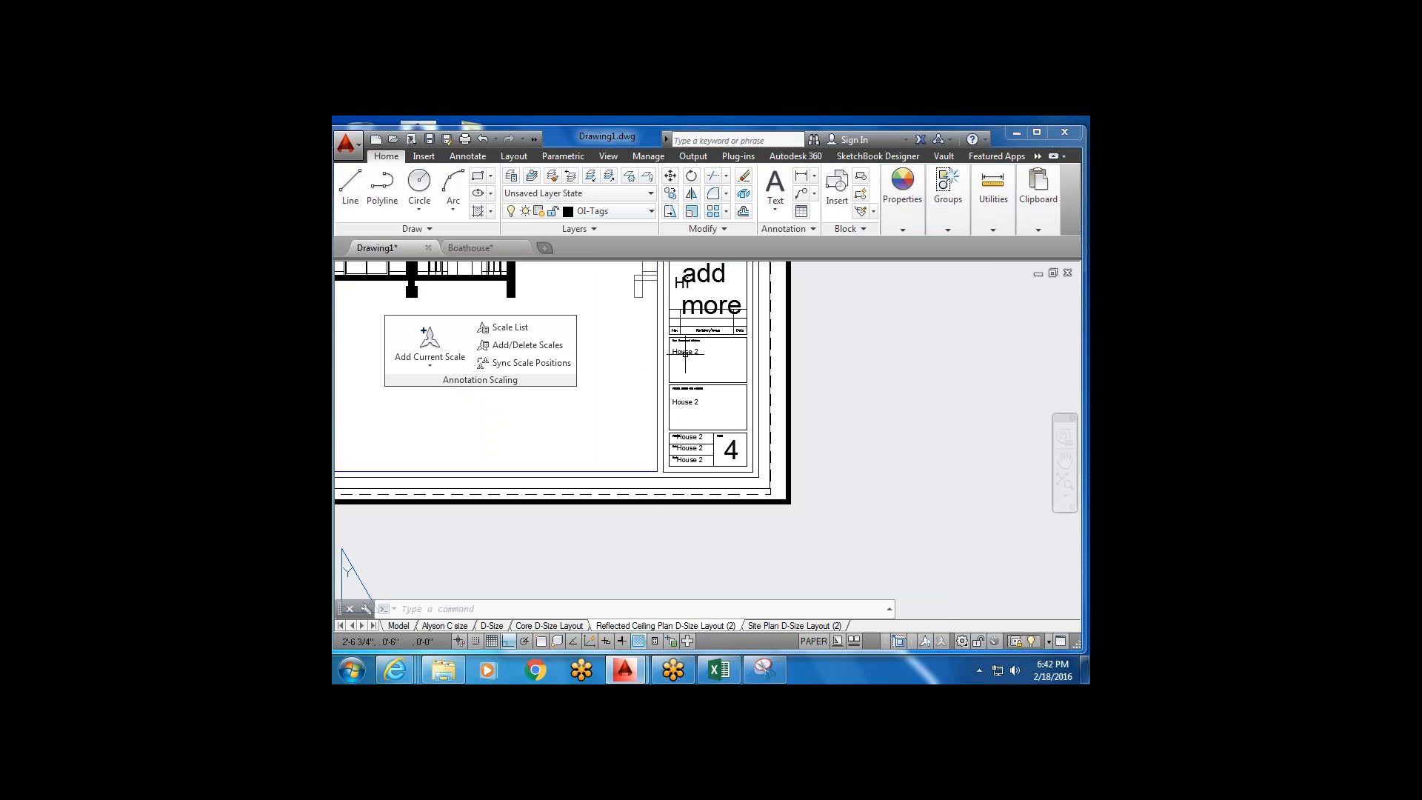
pyautogui.scroll(4, 686, 355)
pyautogui.scroll(4, 704, 372)
pyautogui.scroll(-4, 706, 373)
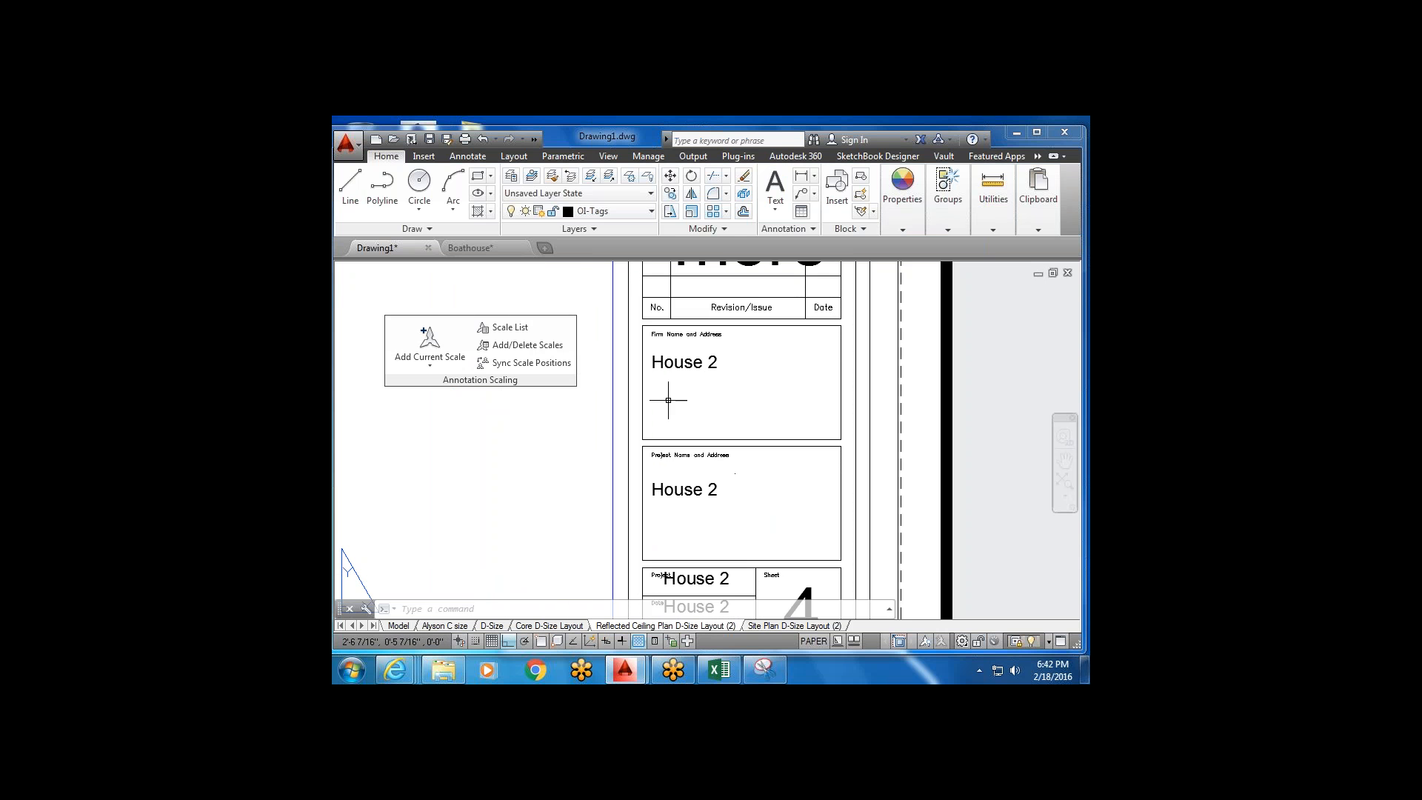
pyautogui.scroll(-2, 700, 421)
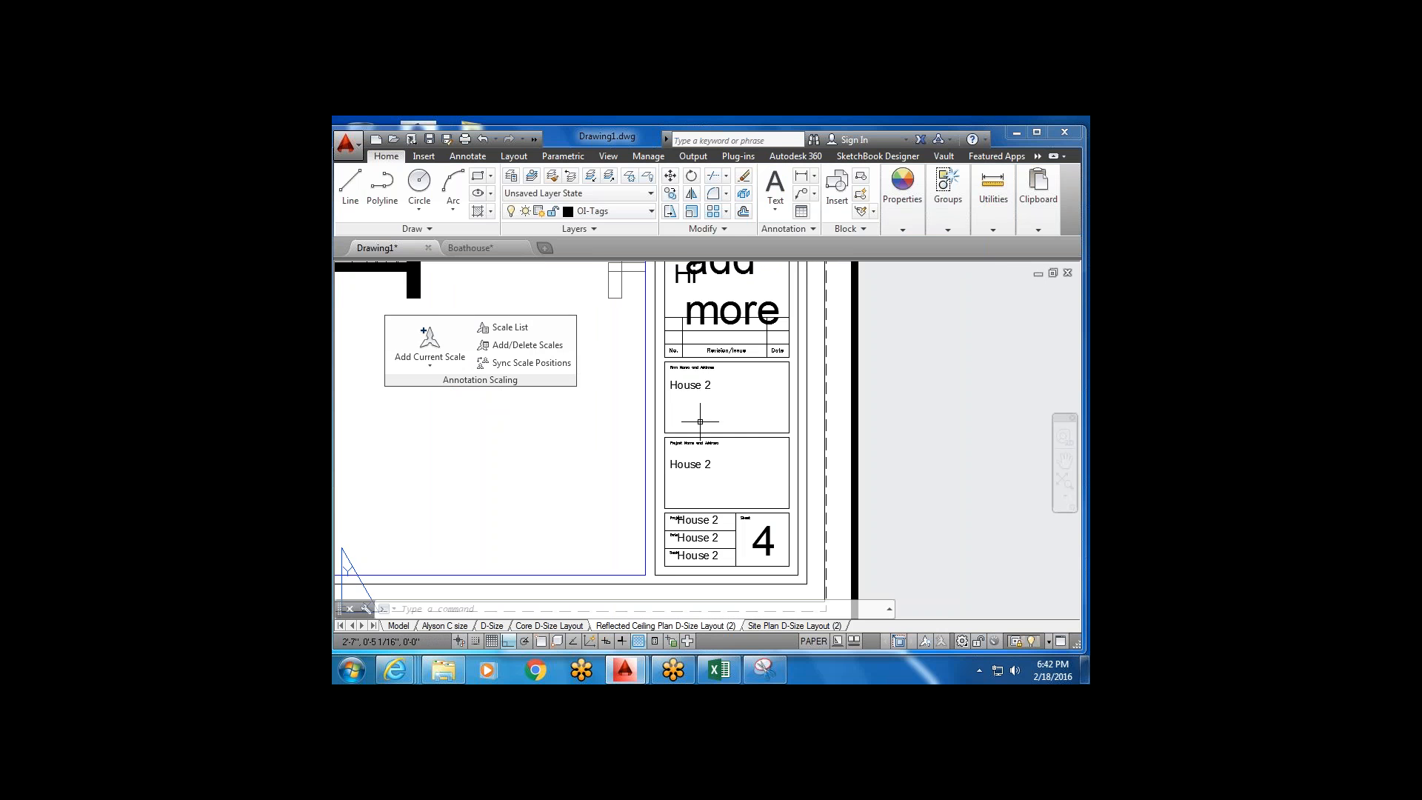
pyautogui.scroll(-1, 700, 421)
pyautogui.scroll(4, 678, 432)
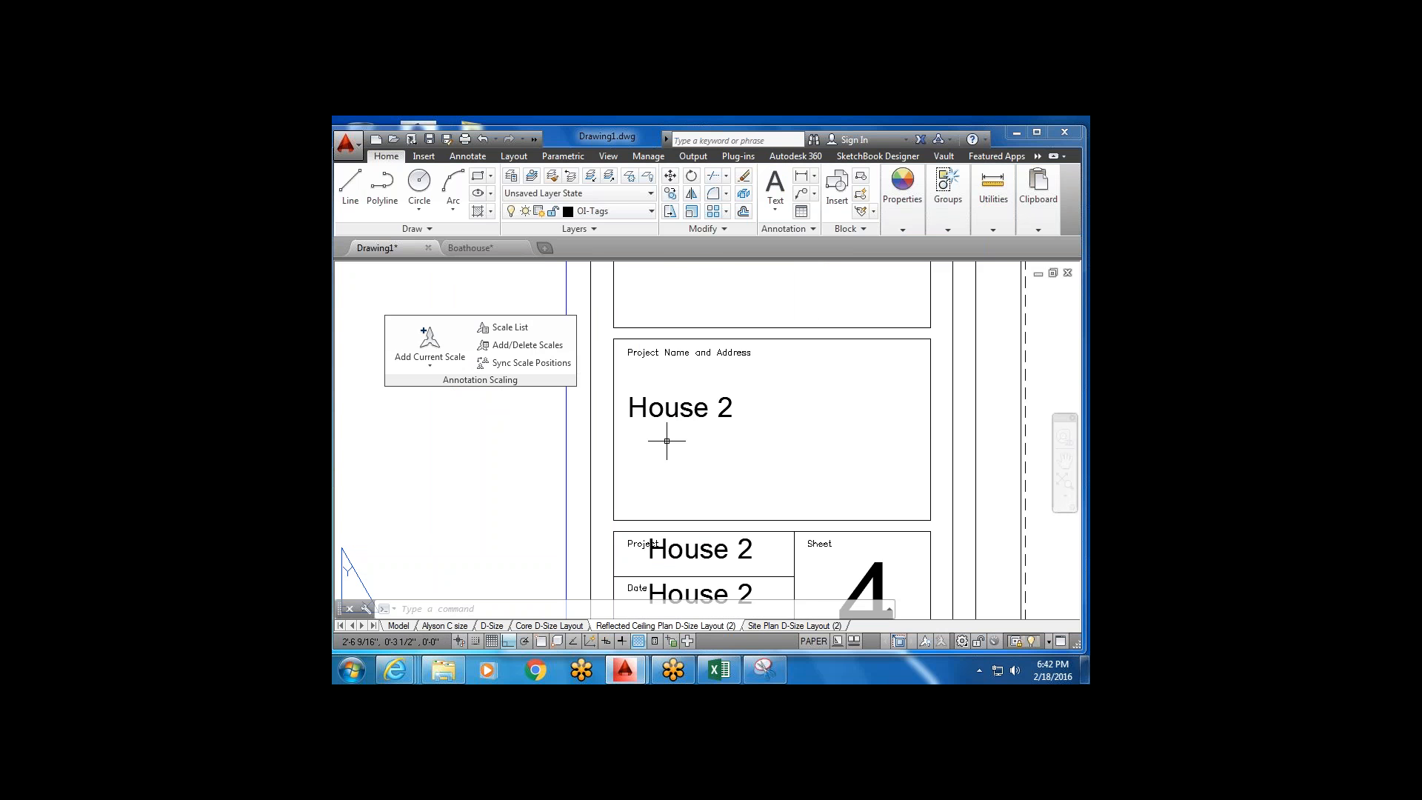
pyautogui.scroll(-2, 698, 355)
# Replace the House 2 Project Name and Address text with Boathouse.
pyautogui.moveTo(689, 391); pyautogui.dragTo(667, 421, button='middle')
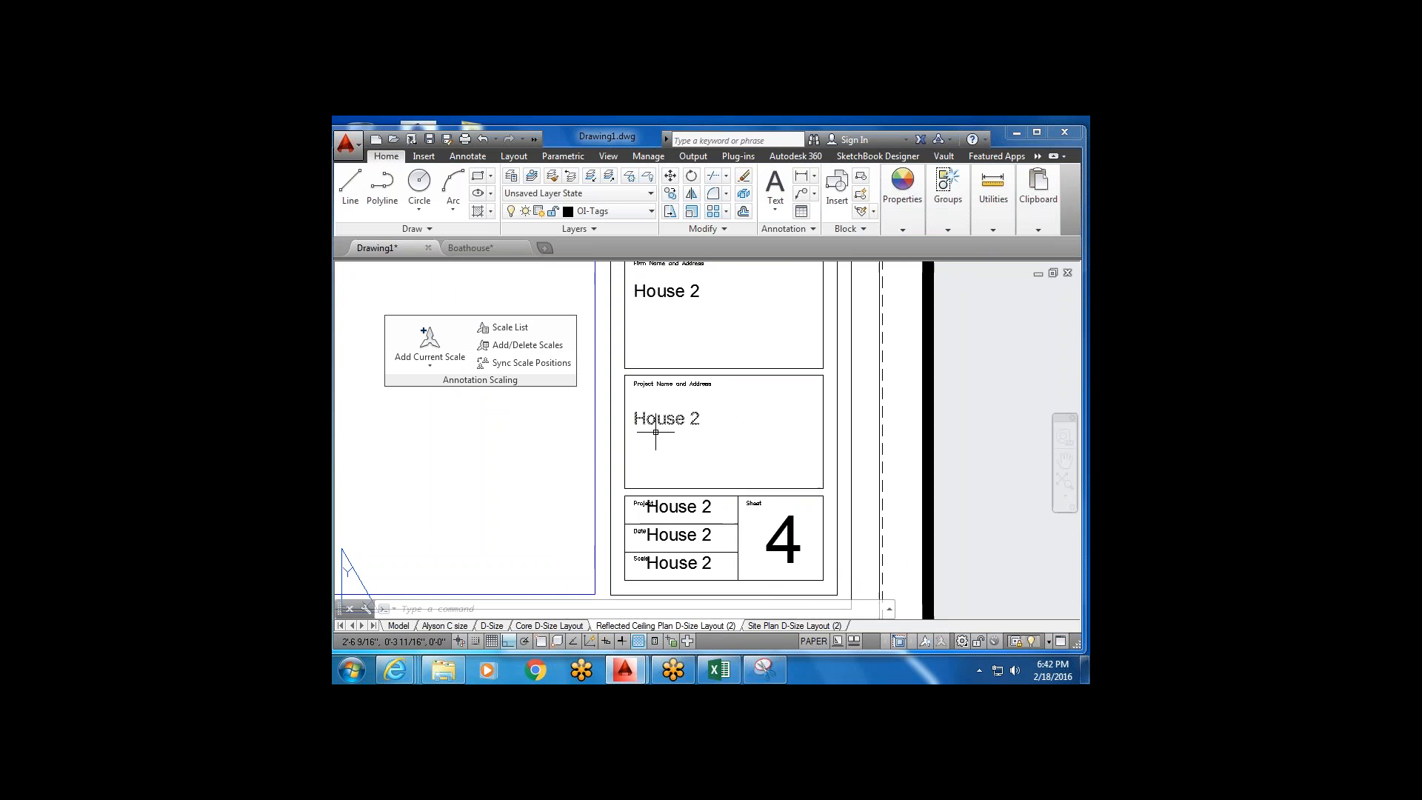
pyautogui.doubleClick(667, 421)
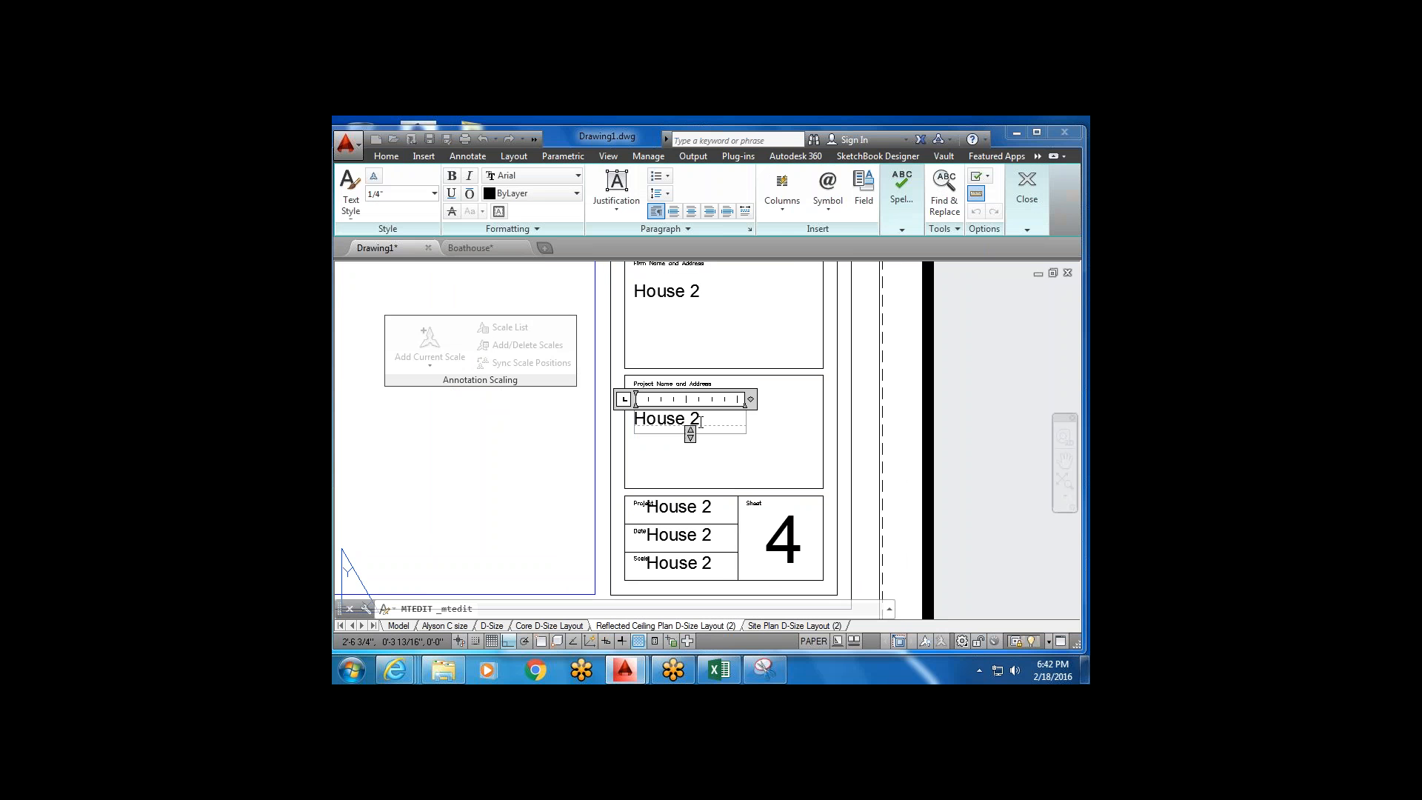
pyautogui.press('Delete')
pyautogui.click(682, 461)
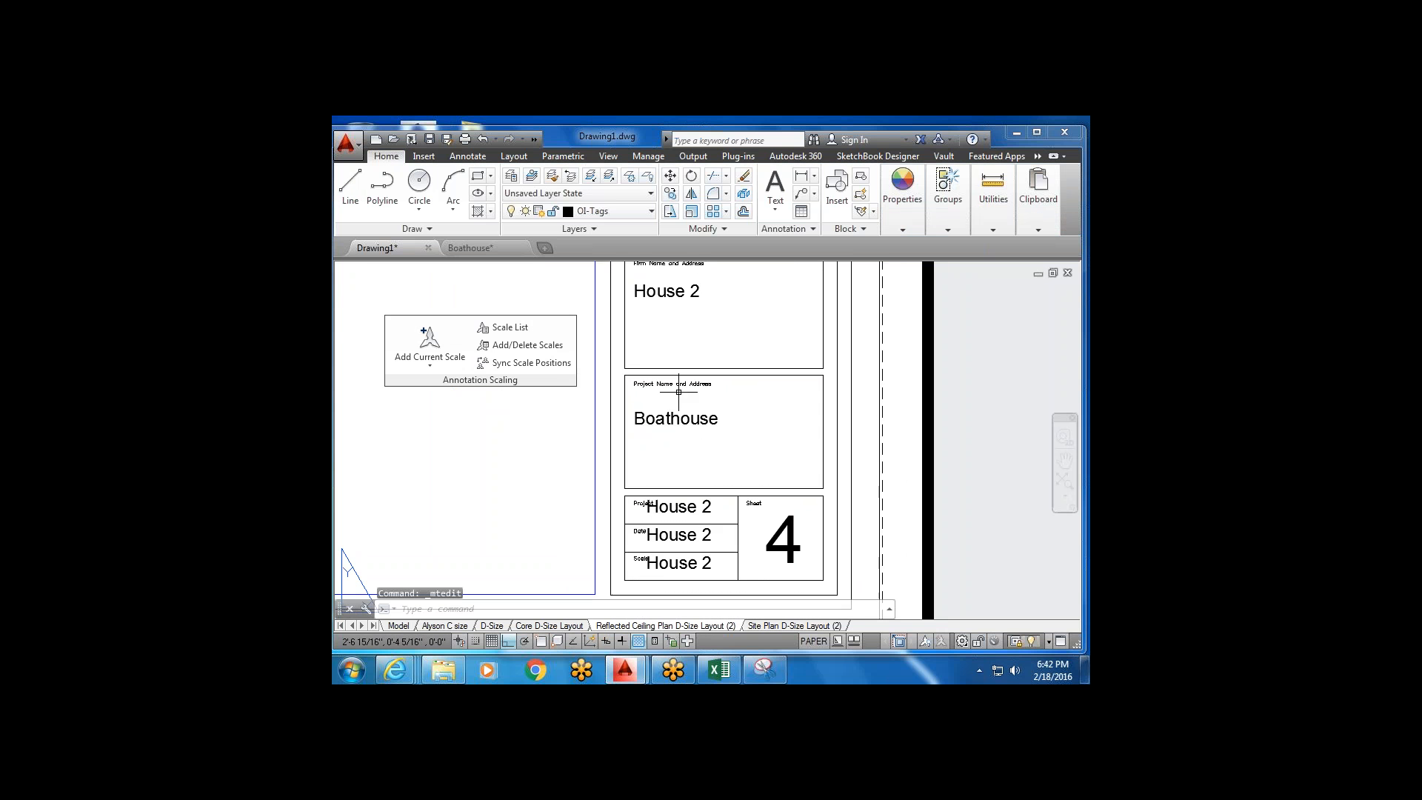
pyautogui.scroll(1, 689, 390)
pyautogui.scroll(-3, 667, 515)
pyautogui.moveTo(660, 550); pyautogui.dragTo(642, 484, button='middle')
pyautogui.scroll(2, 641, 485)
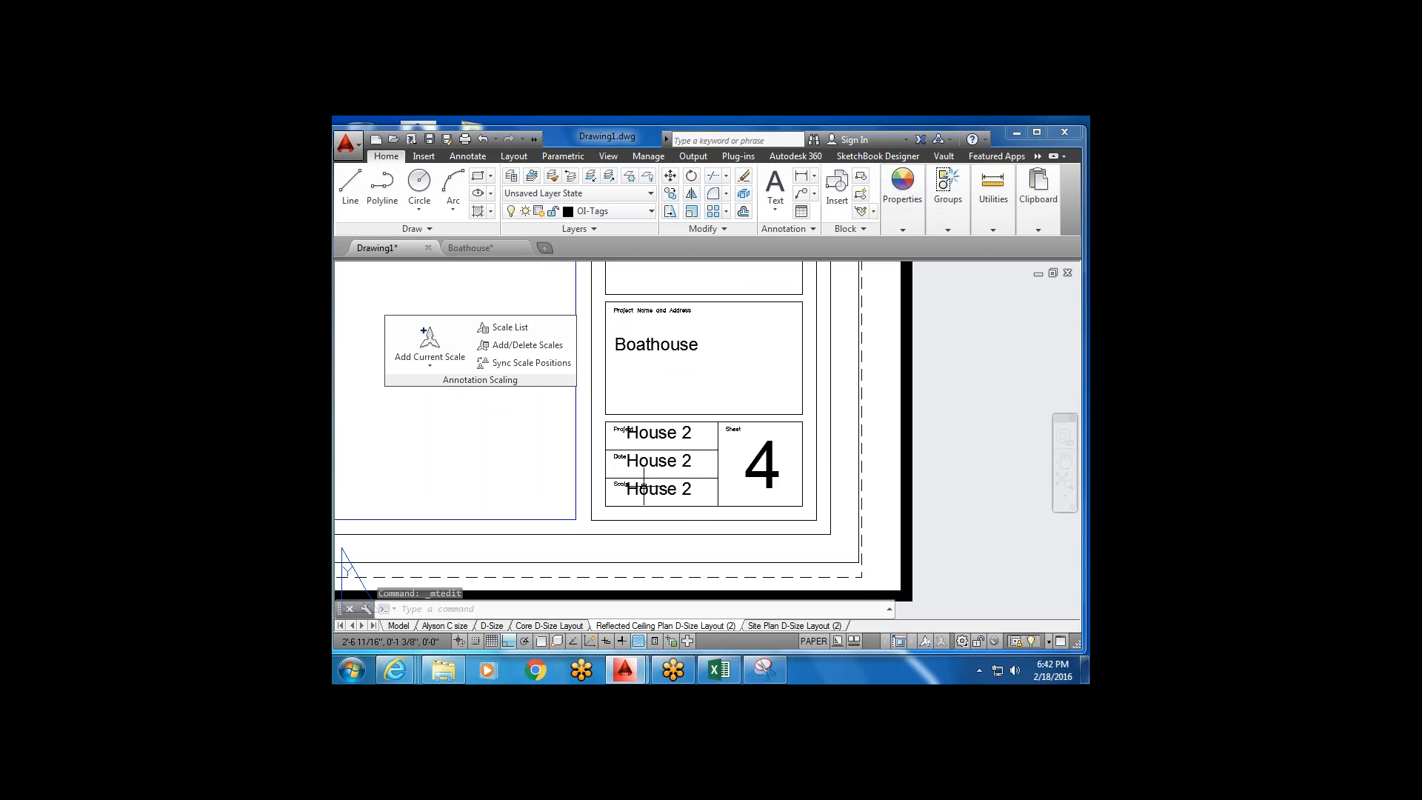
pyautogui.scroll(2, 630, 459)
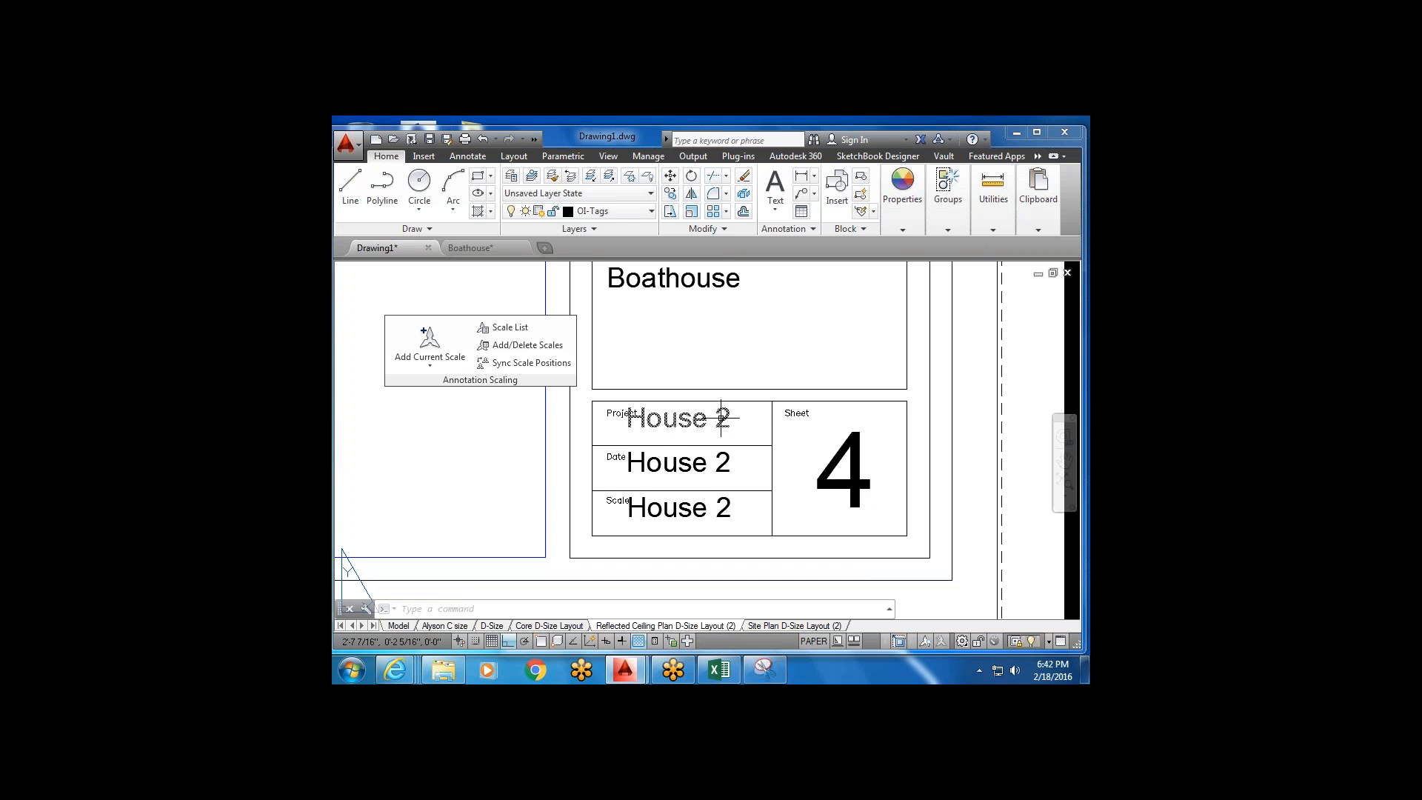
pyautogui.scroll(-2, 716, 419)
pyautogui.moveTo(656, 420); pyautogui.dragTo(620, 453, button='middle')
pyautogui.scroll(4, 621, 450)
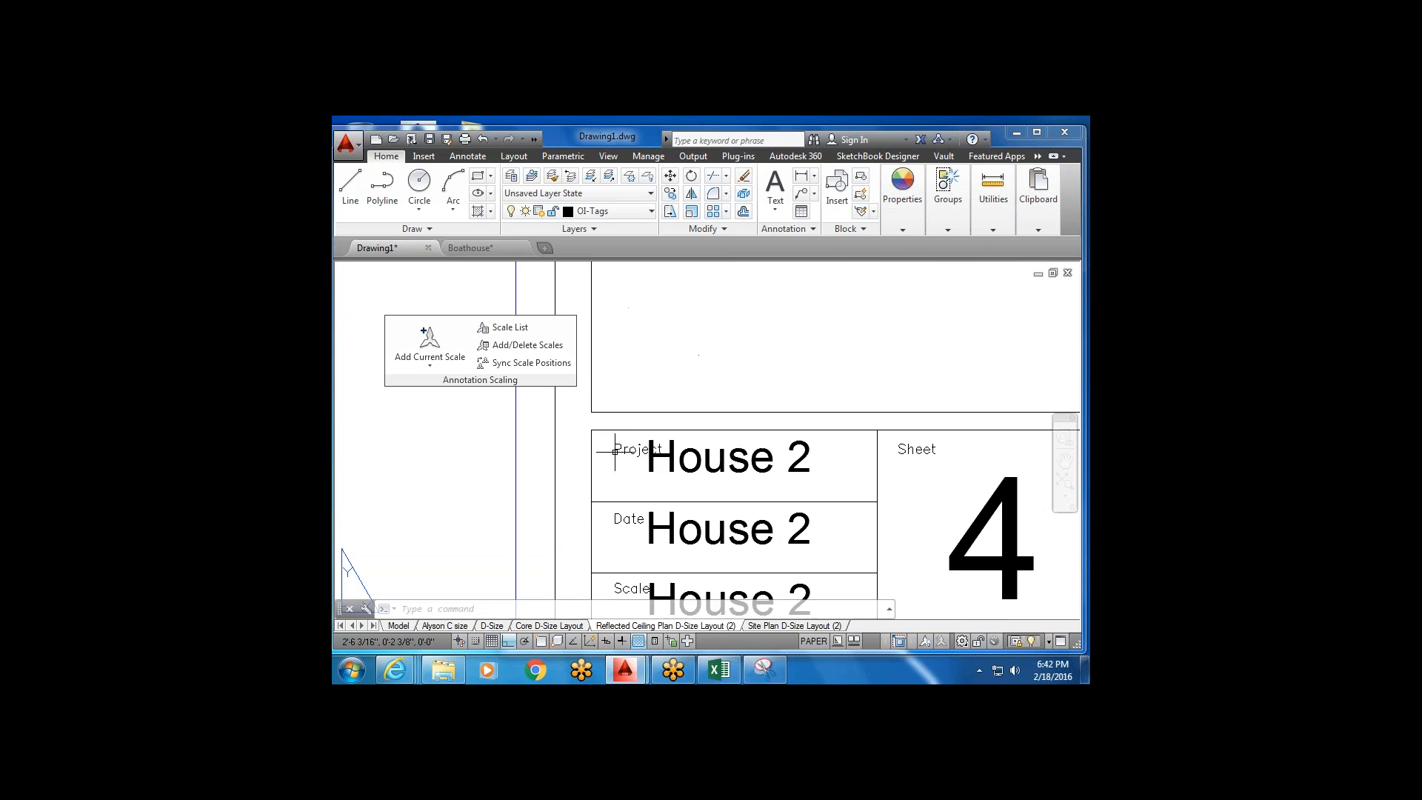
pyautogui.click(620, 448)
pyautogui.doubleClick(621, 449)
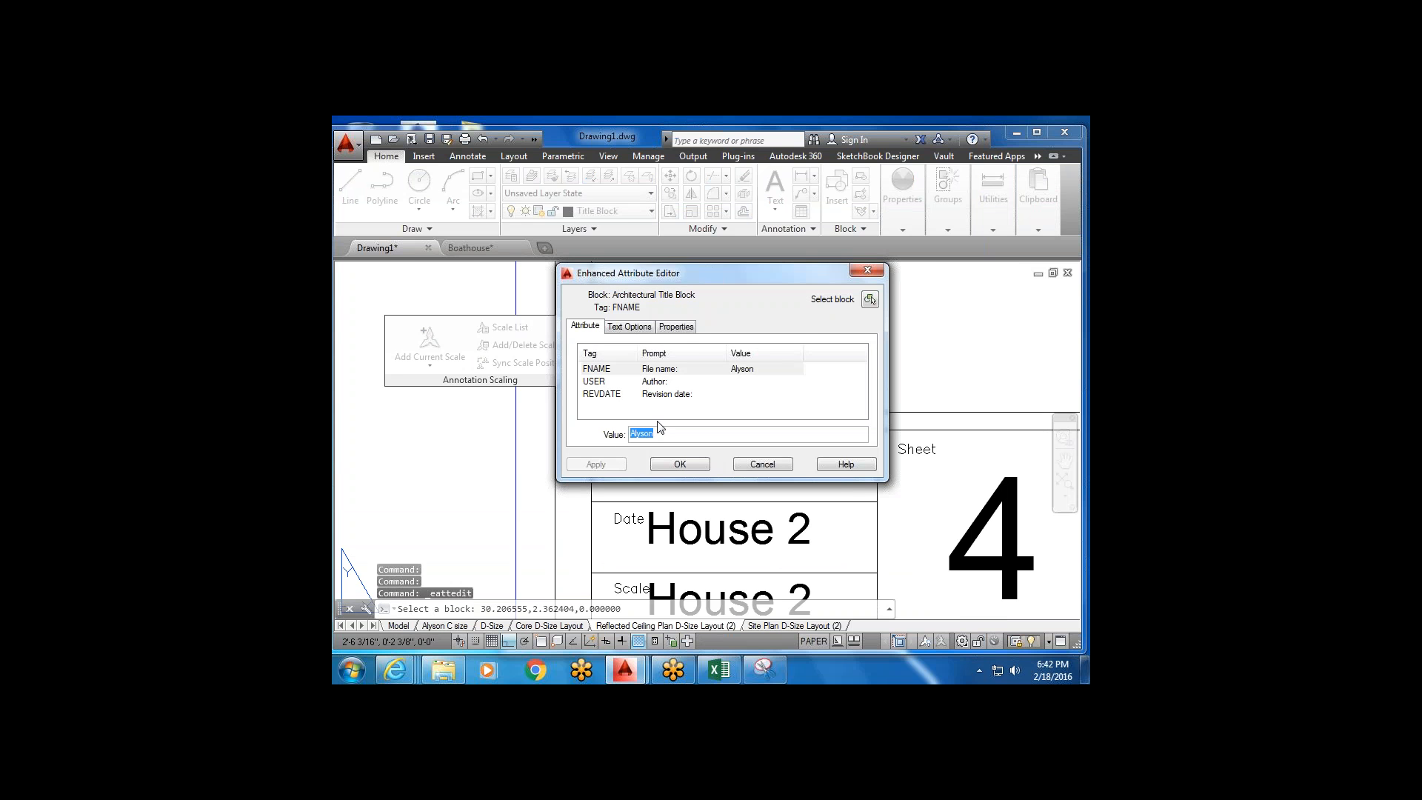
pyautogui.moveTo(700, 274); pyautogui.dragTo(585, 253)
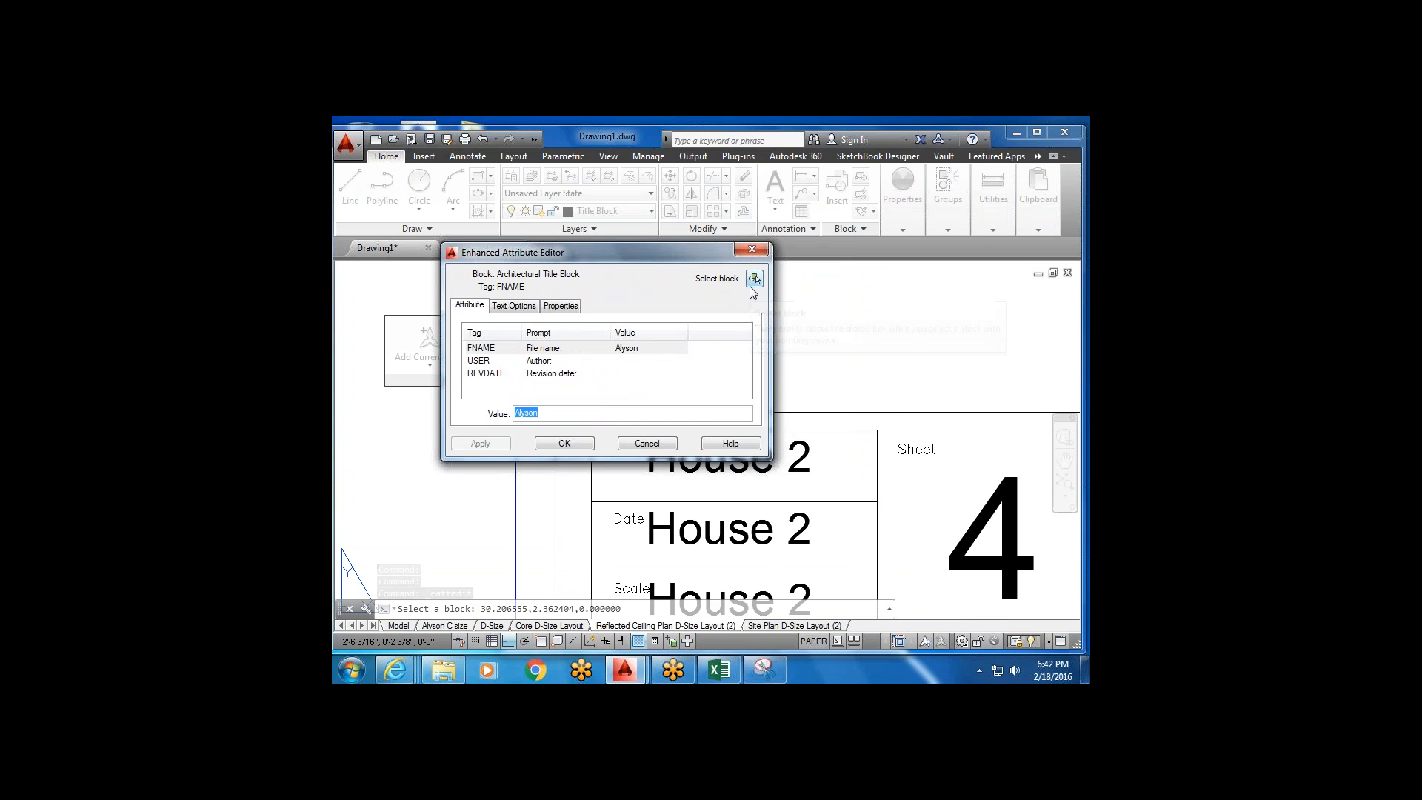
pyautogui.click(569, 308)
pyautogui.click(527, 309)
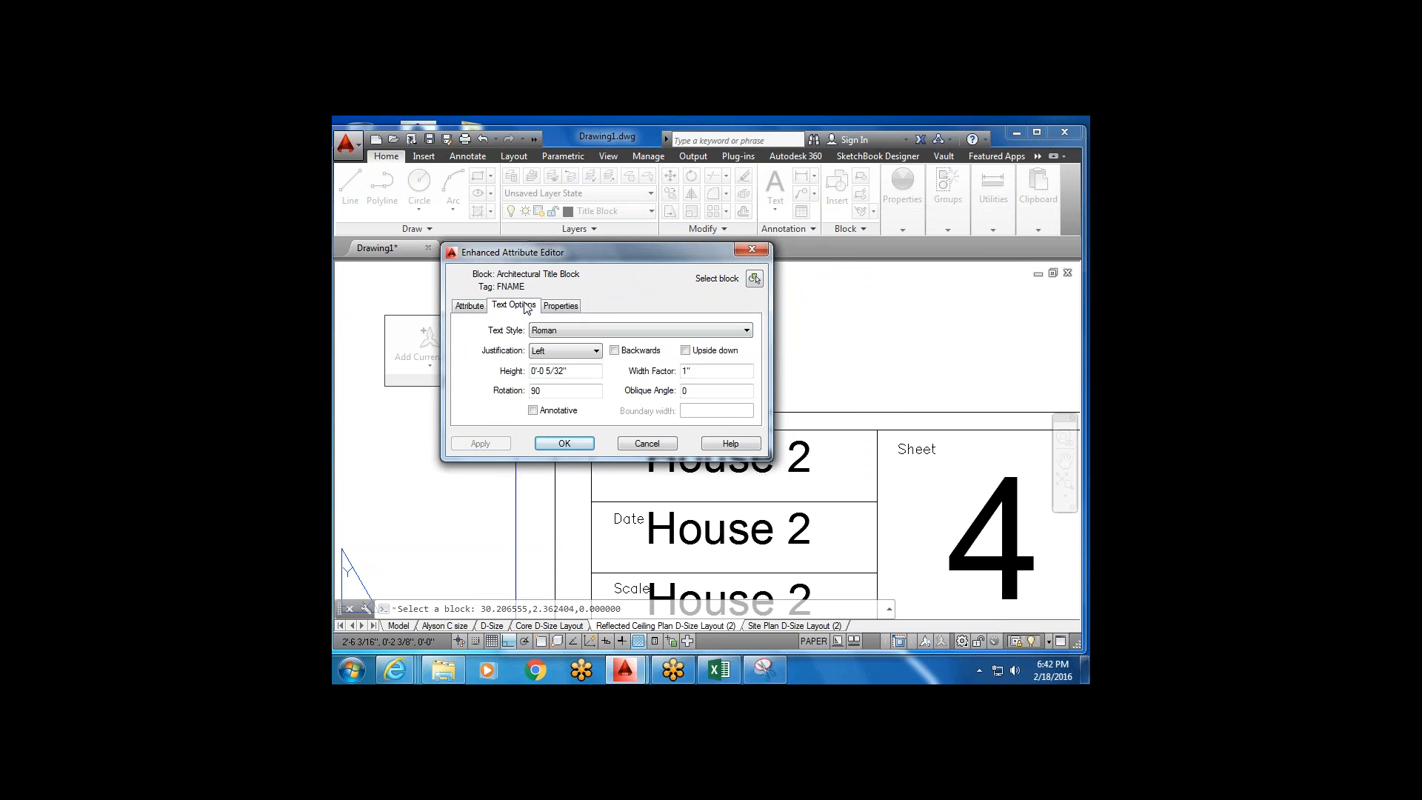
pyautogui.click(470, 306)
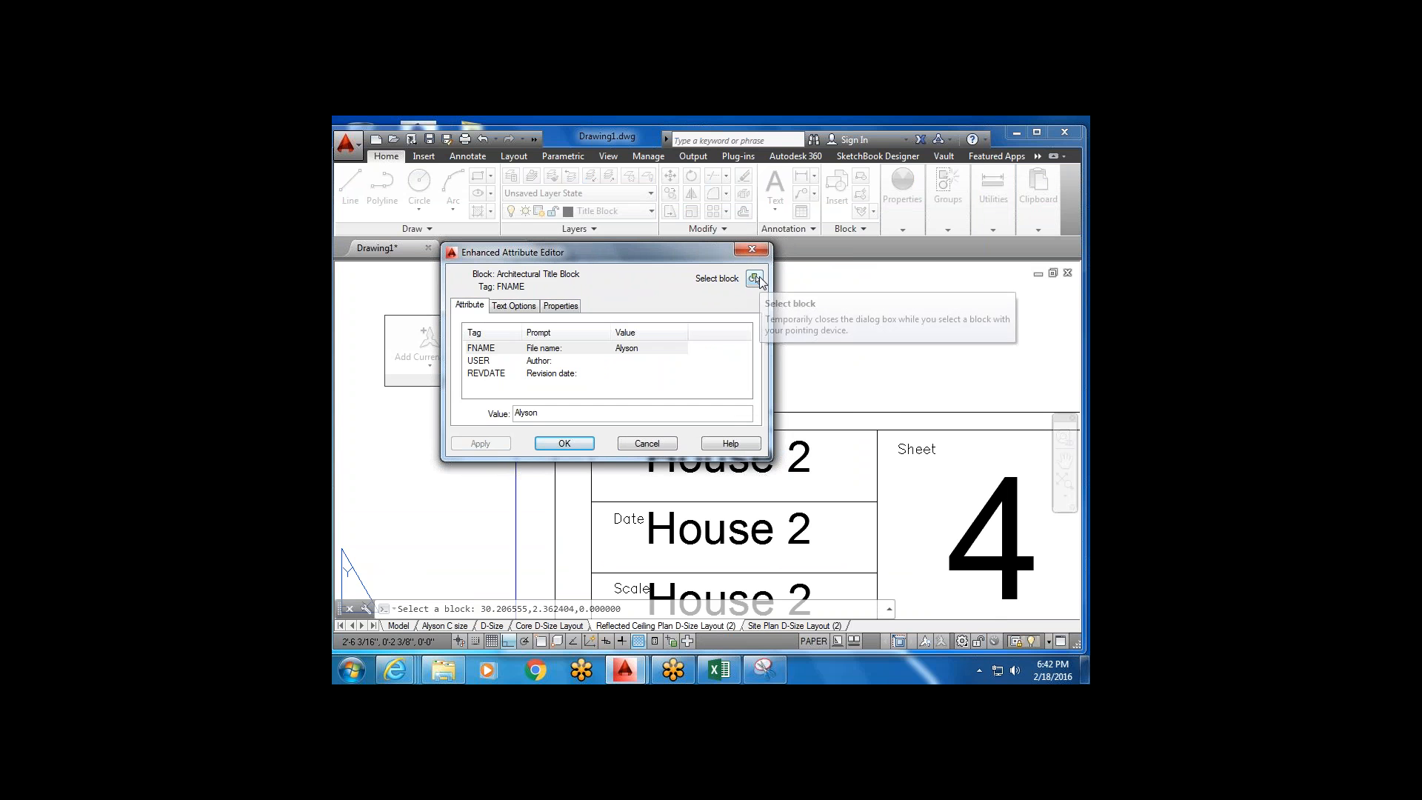
pyautogui.click(755, 279)
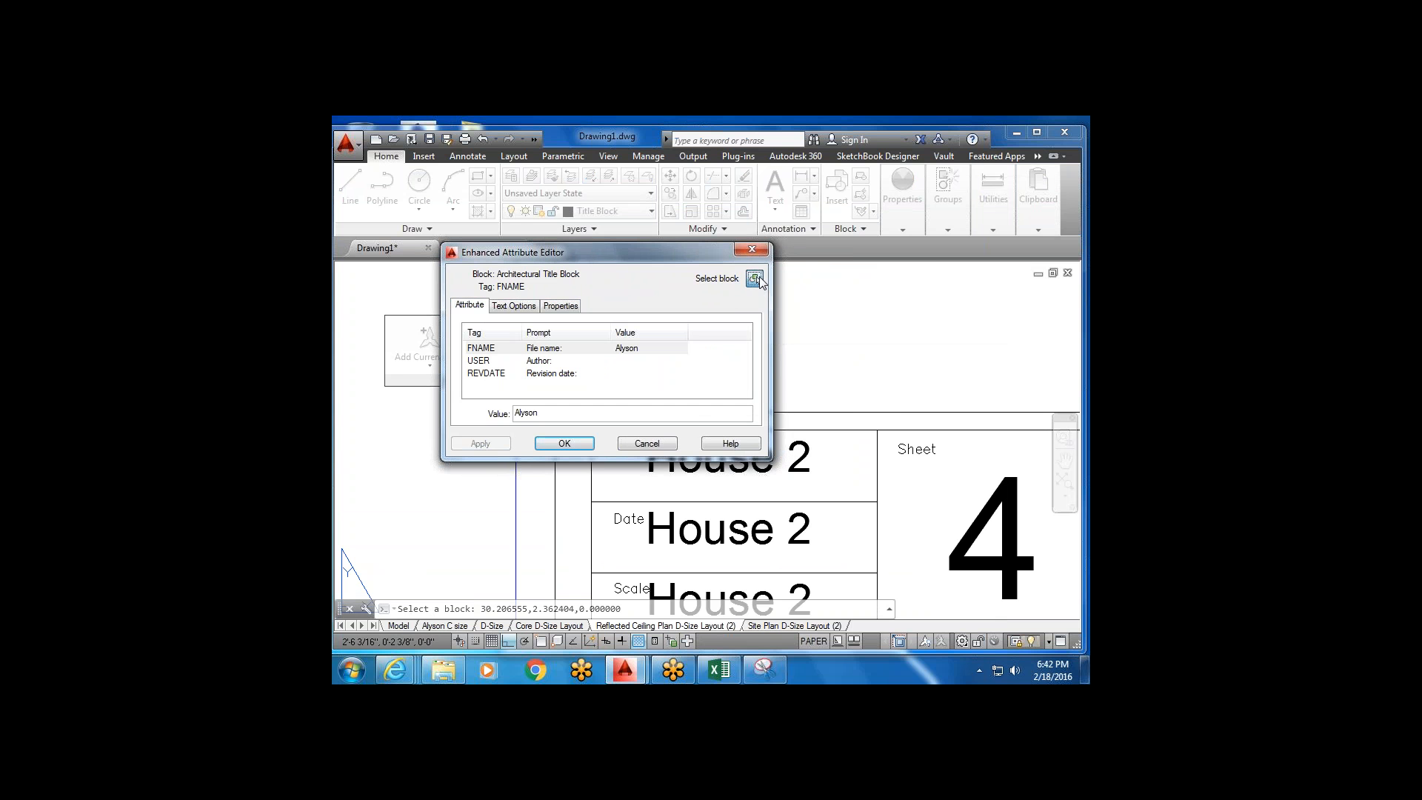
pyautogui.scroll(-4, 581, 438)
pyautogui.scroll(-2, 581, 438)
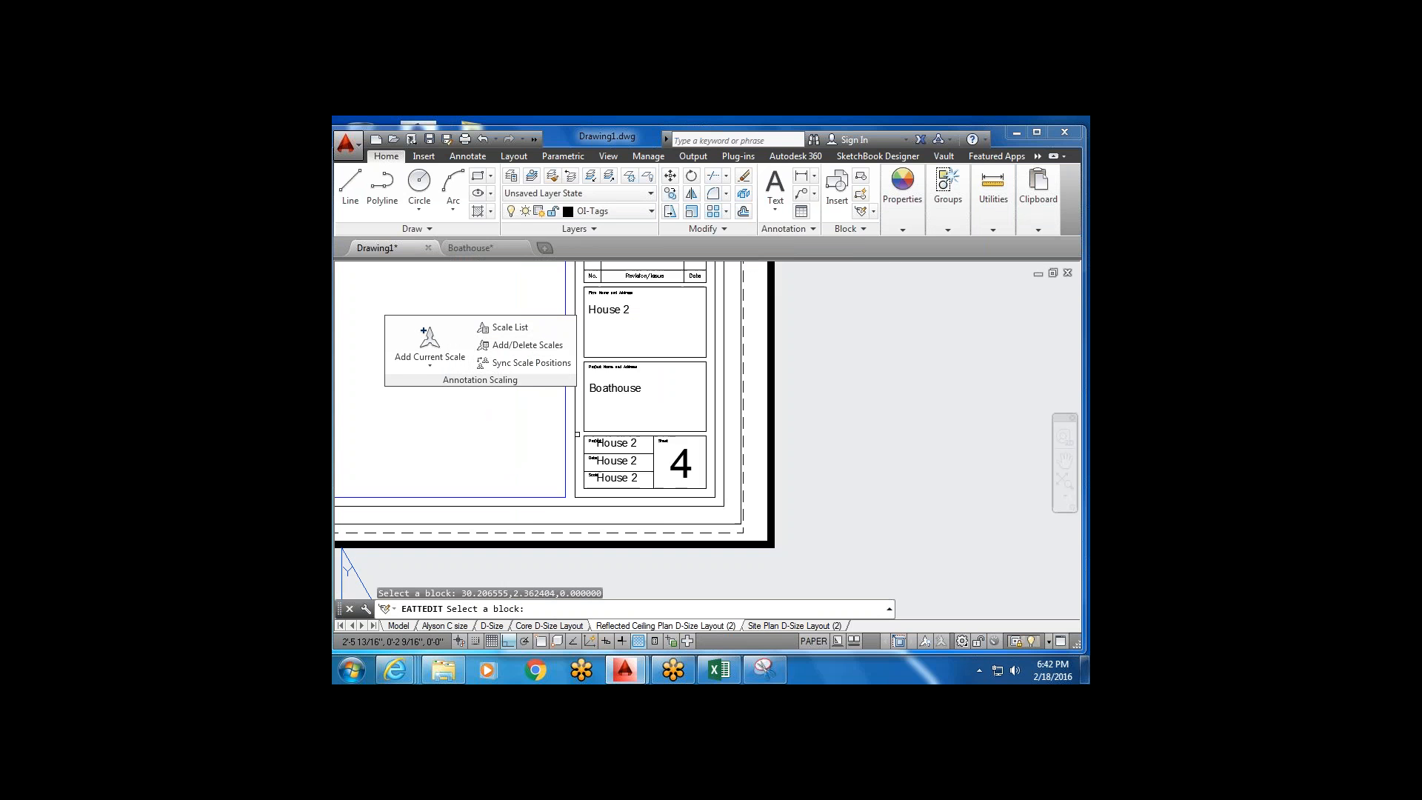
pyautogui.click(576, 434)
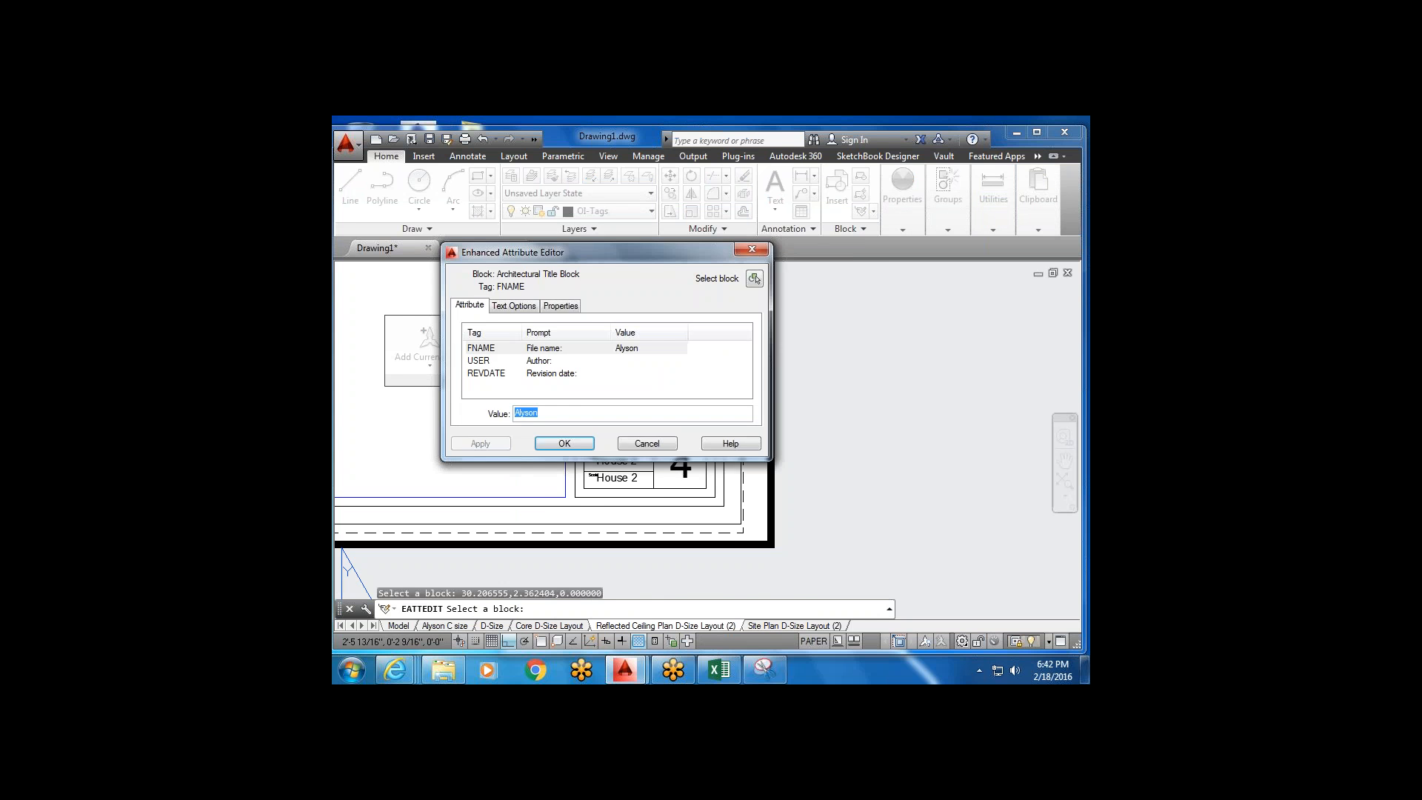
pyautogui.click(647, 443)
pyautogui.scroll(6, 615, 453)
pyautogui.moveTo(635, 451); pyautogui.dragTo(623, 421, button='middle')
pyautogui.click(623, 420)
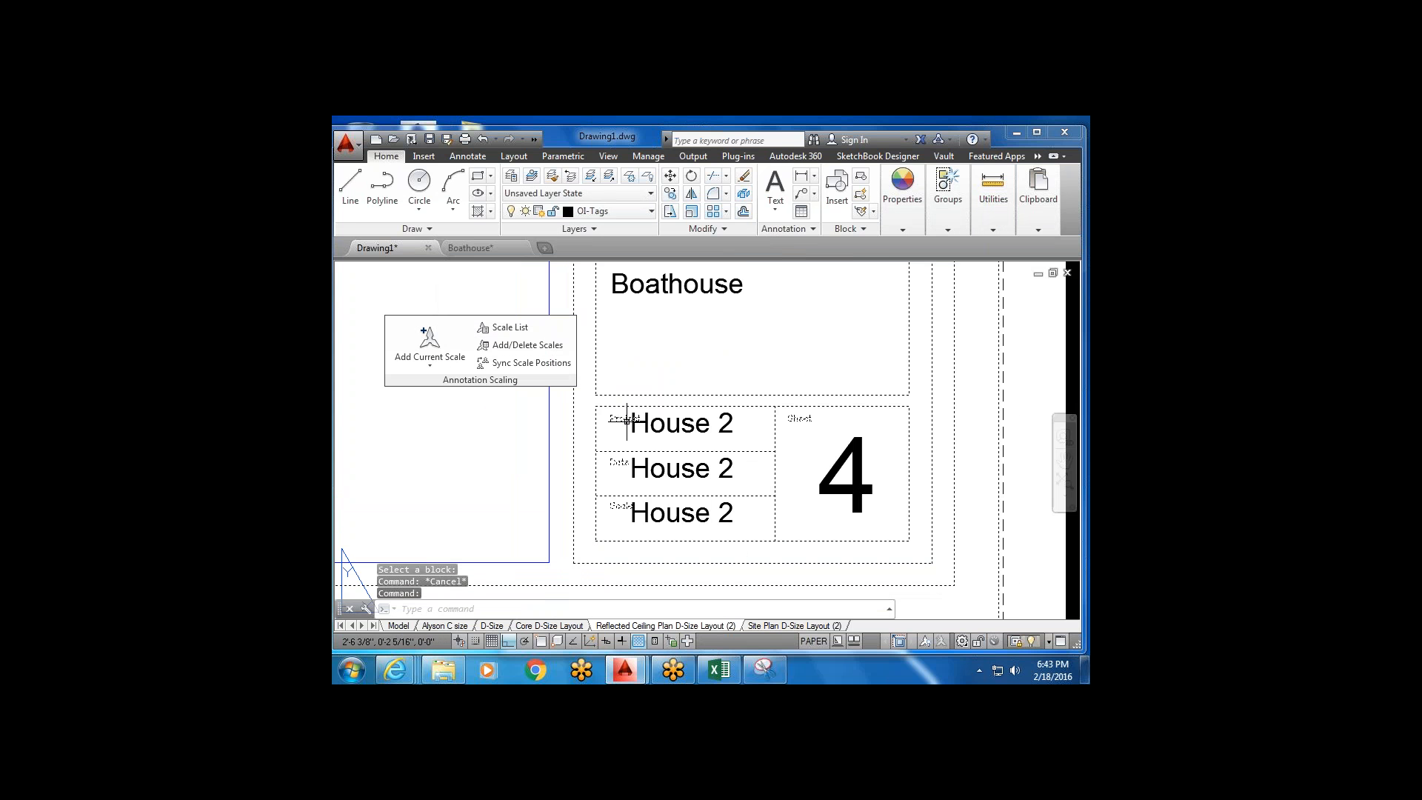
# Replace the title block's Project cell text House 2 with Section.
pyautogui.press('Escape')
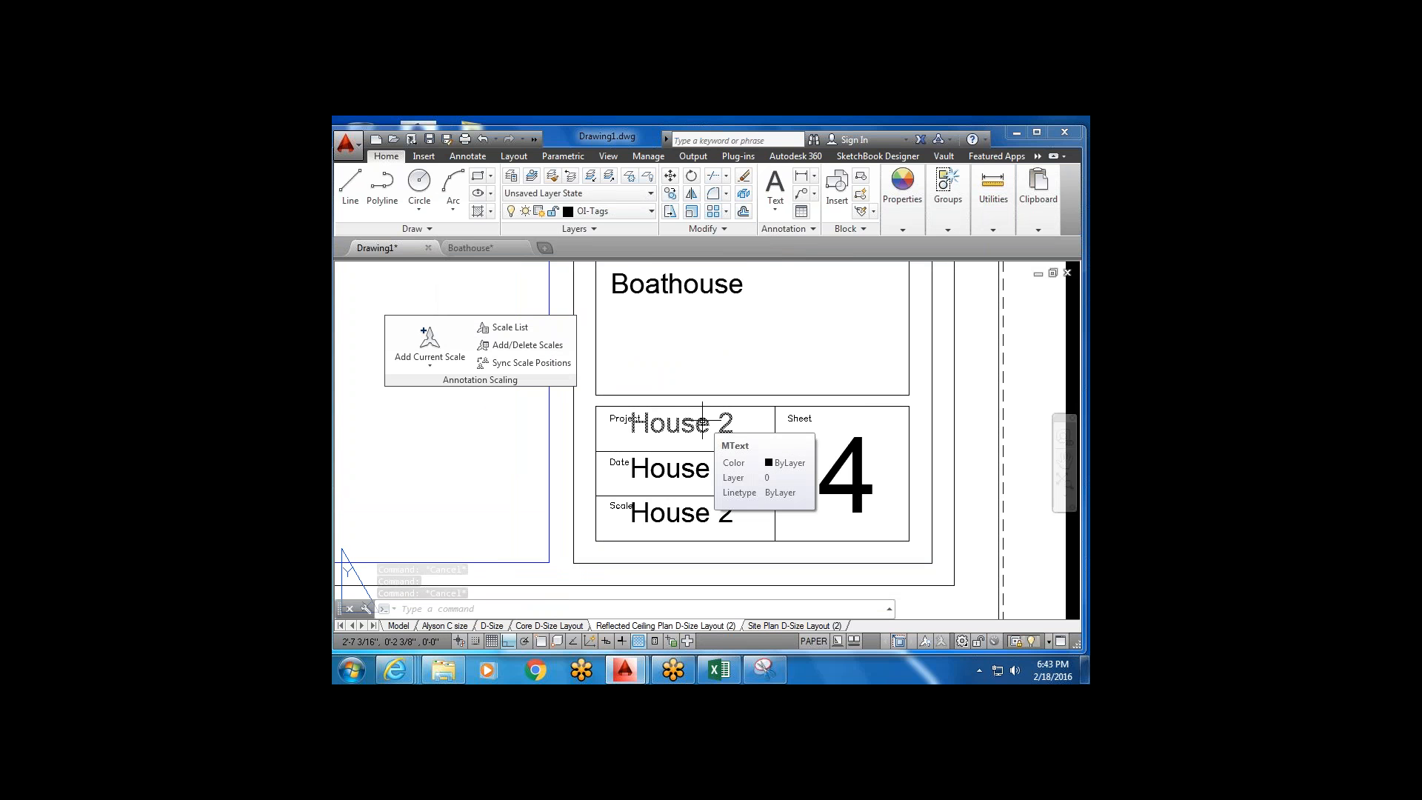
pyautogui.doubleClick(702, 423)
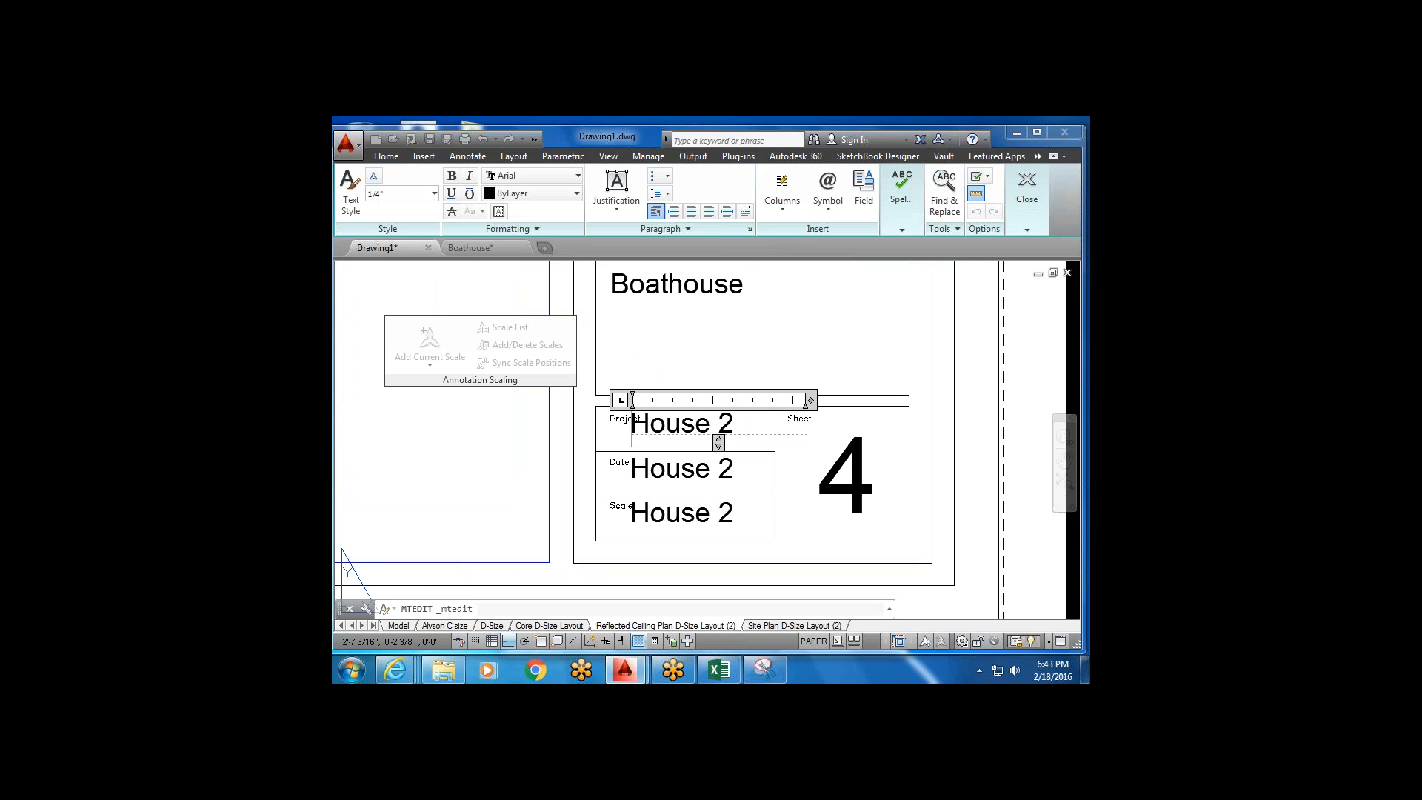
pyautogui.press('Delete')
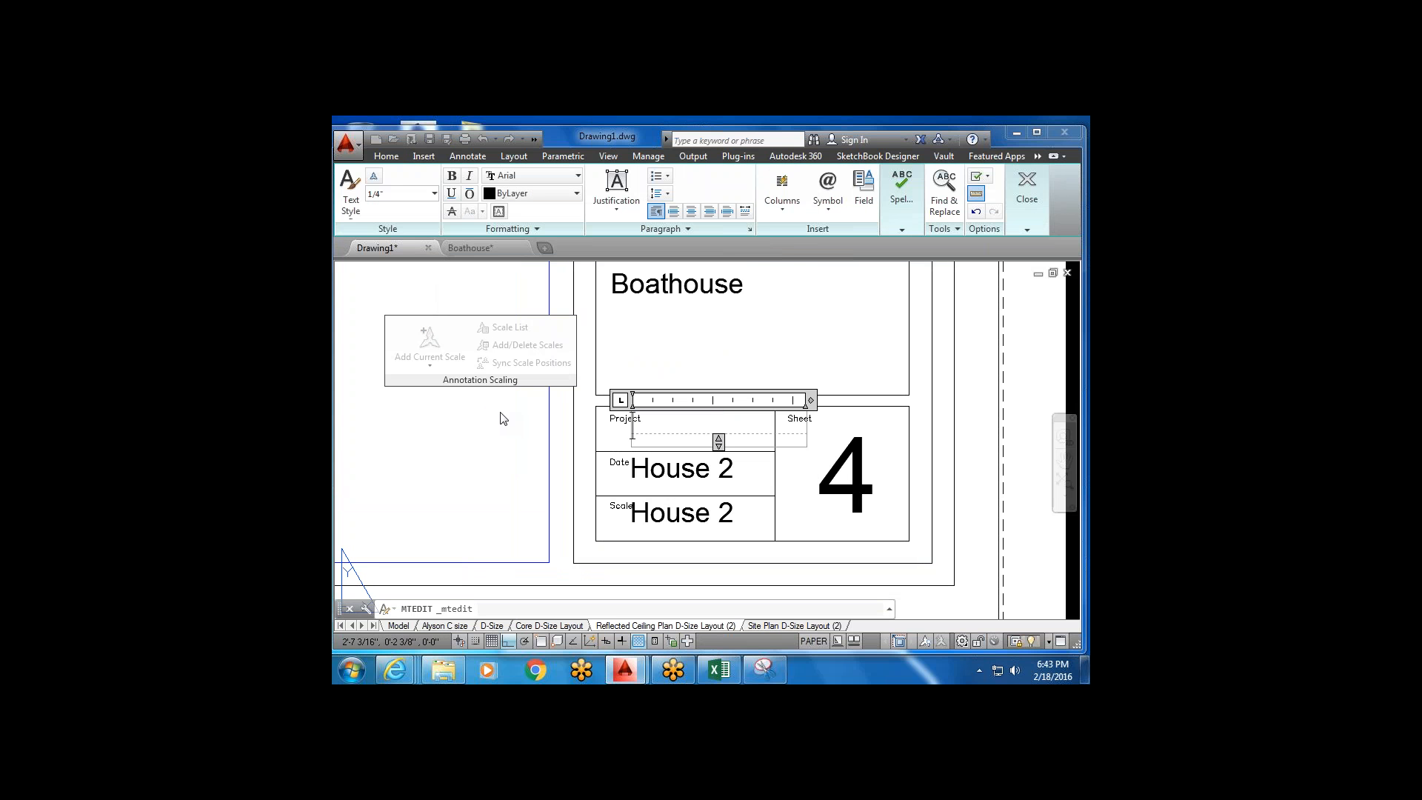
pyautogui.write('Section')
pyautogui.click(777, 482)
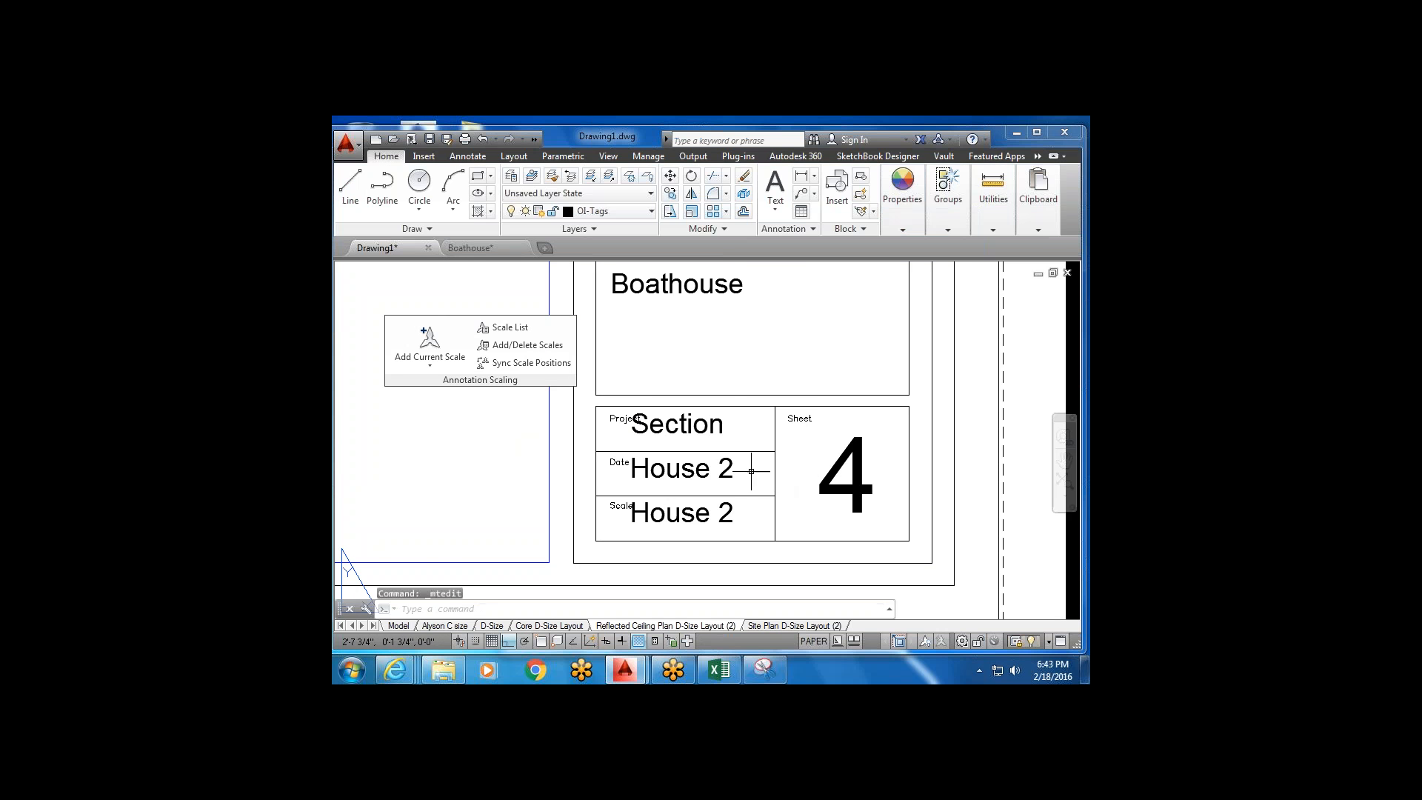
# Pan to the full title block and select the Scale field's House 2 text.
pyautogui.scroll(-5, 740, 466)
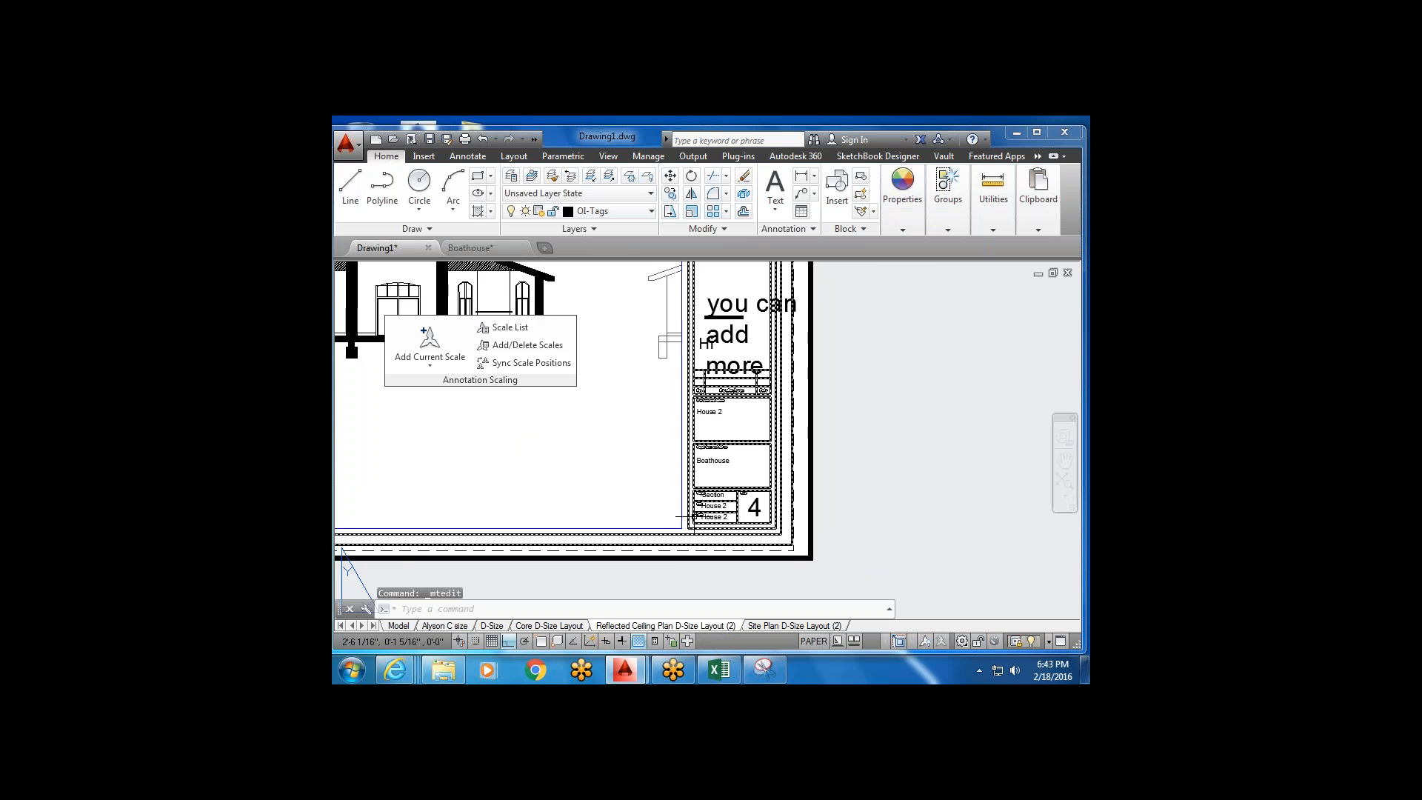
pyautogui.scroll(8, 741, 455)
pyautogui.click(650, 472)
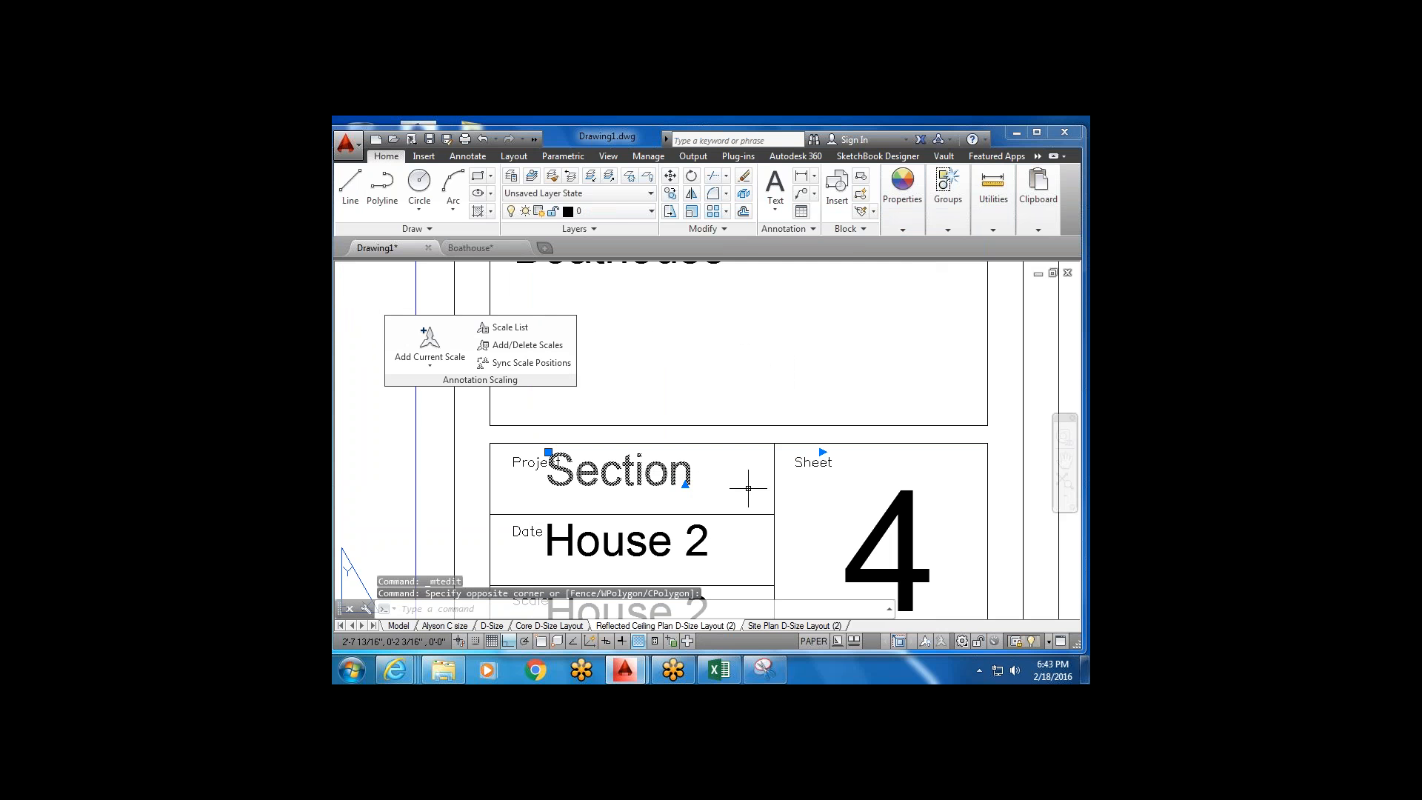
pyautogui.click(706, 507)
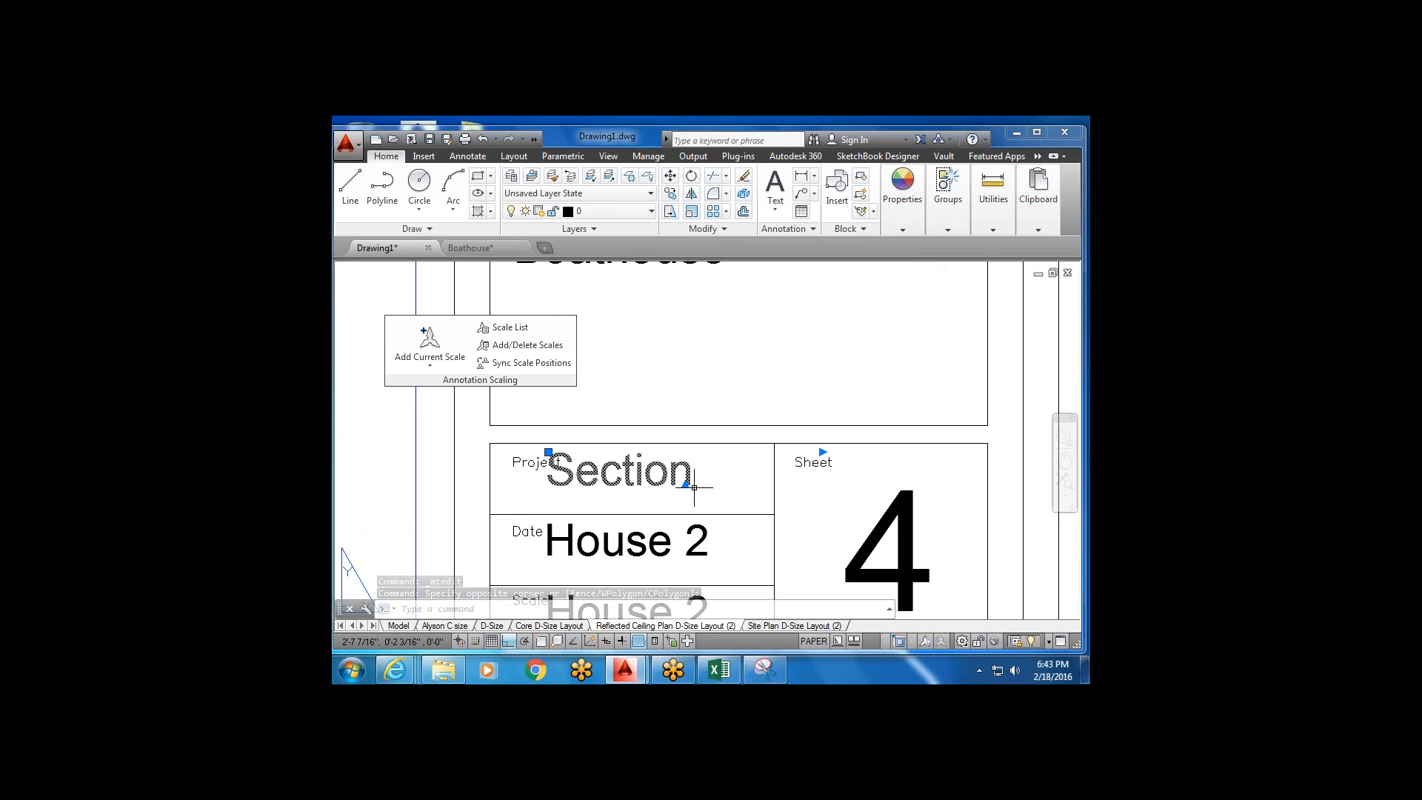
pyautogui.scroll(-4, 688, 474)
pyautogui.moveTo(655, 527); pyautogui.dragTo(651, 470, button='middle')
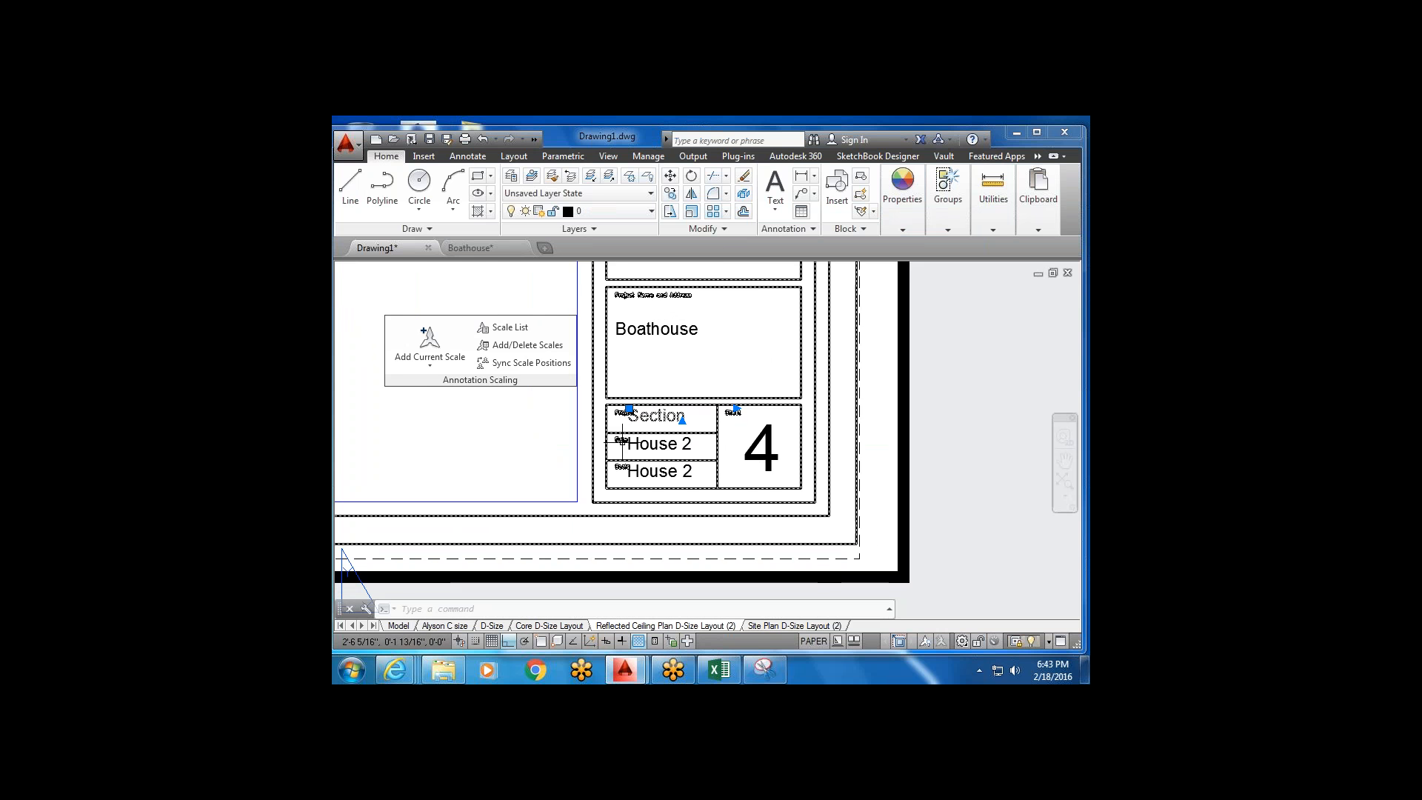
pyautogui.scroll(4, 625, 418)
pyautogui.scroll(-2, 615, 429)
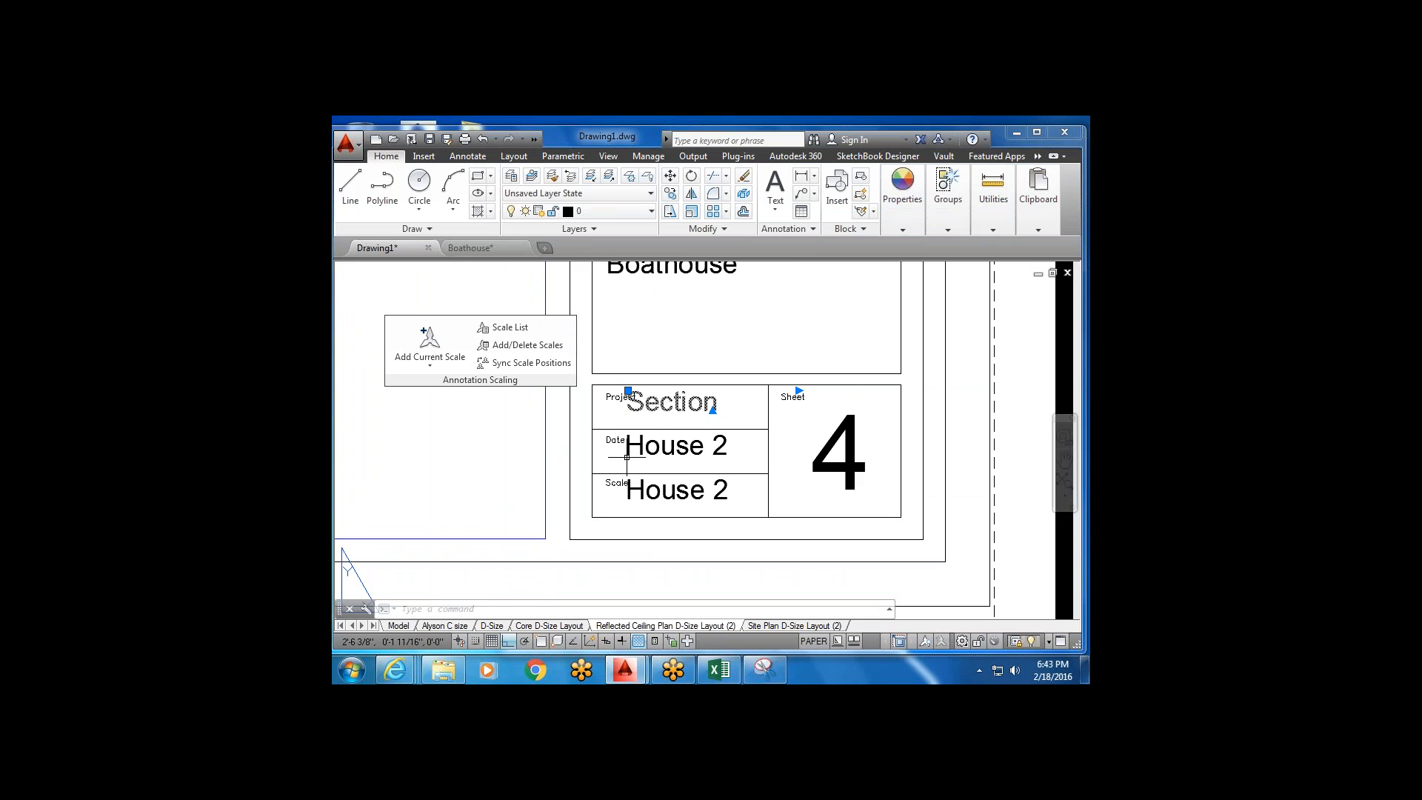
pyautogui.moveTo(623, 463); pyautogui.dragTo(632, 402, button='middle')
pyautogui.click(663, 431)
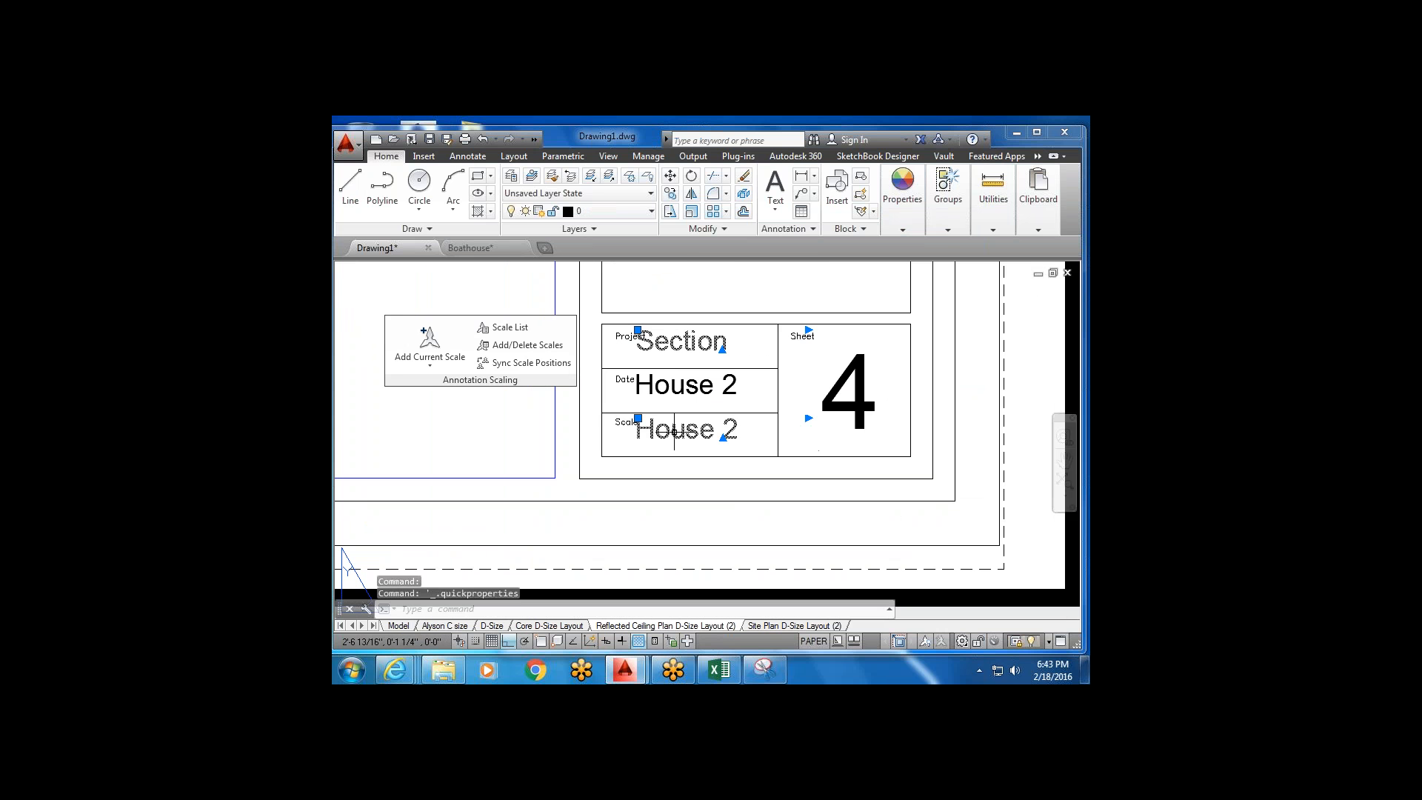
# Replace the Scale entry House 2 with 1/4"=1'-0", with 1/4 as a stacked fraction.
pyautogui.doubleClick(735, 426)
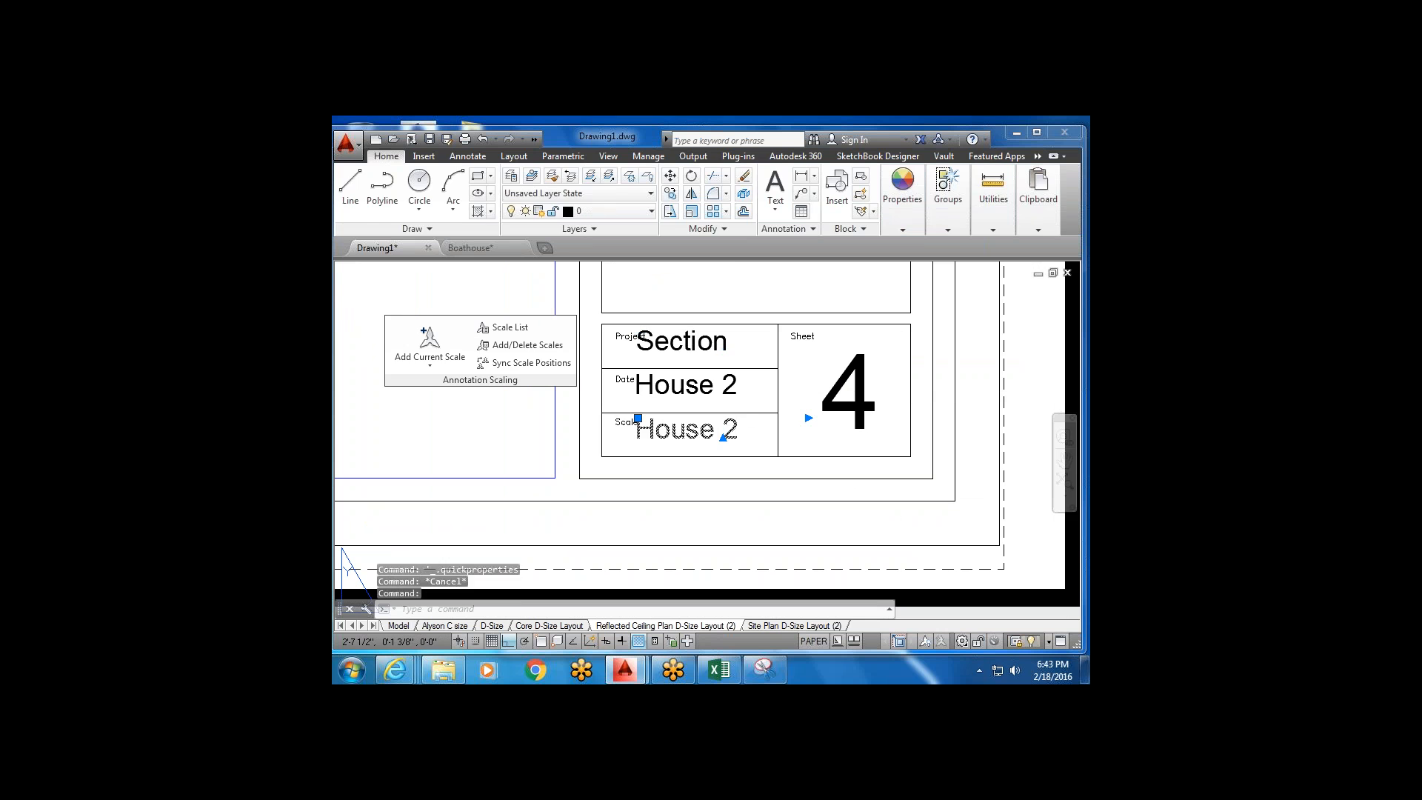
pyautogui.moveTo(743, 428); pyautogui.dragTo(638, 432)
pyautogui.press('BackSpace')
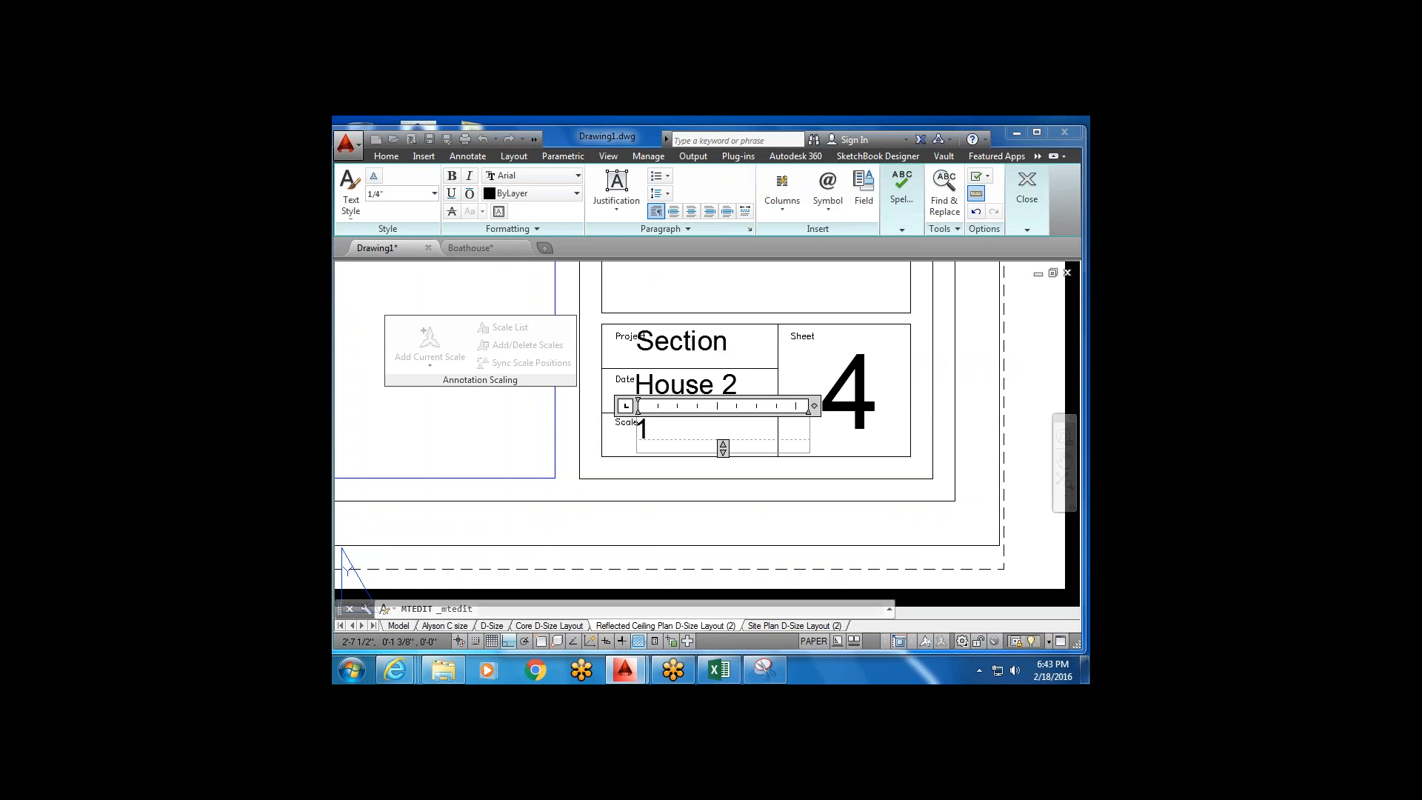
pyautogui.write('1/4')
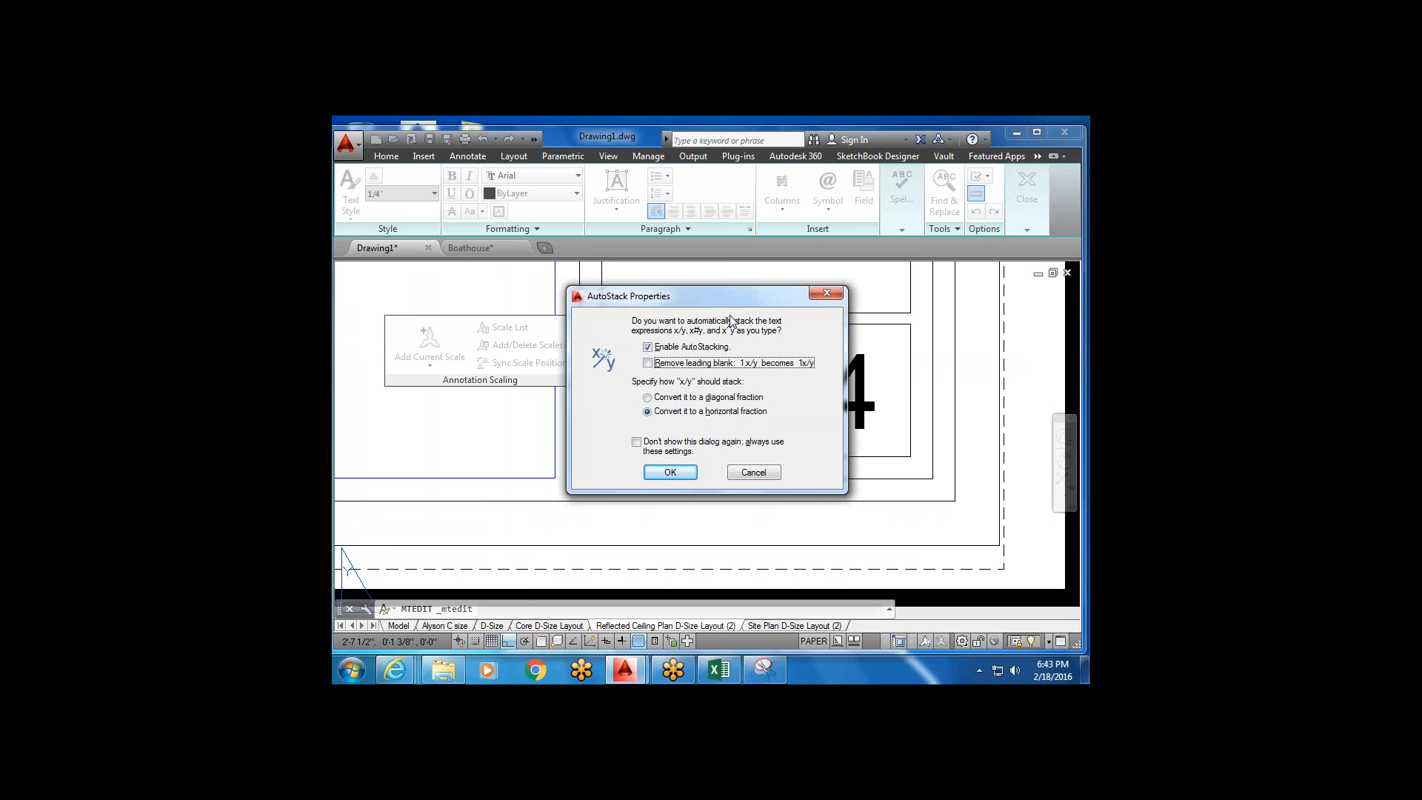
pyautogui.moveTo(740, 303); pyautogui.dragTo(675, 300)
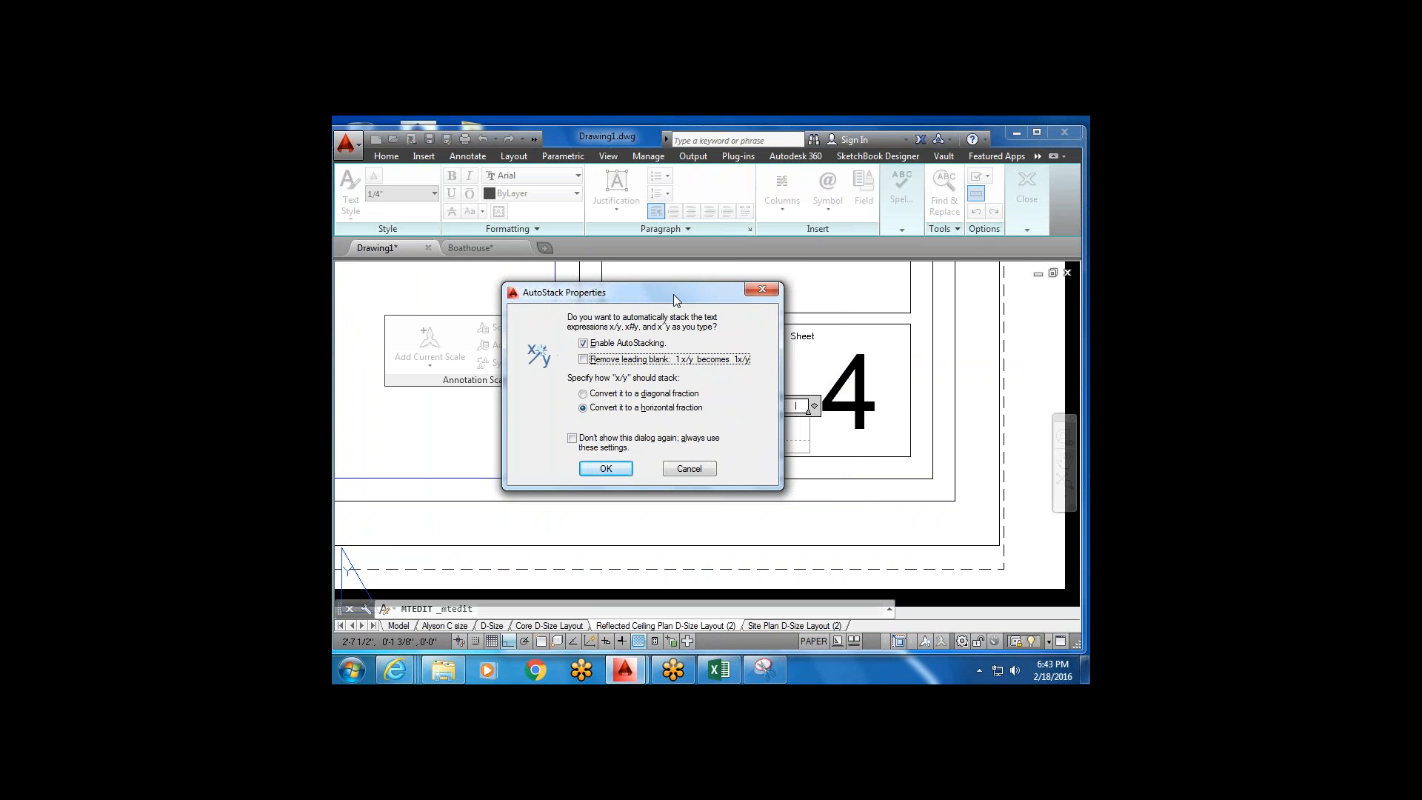
pyautogui.click(606, 469)
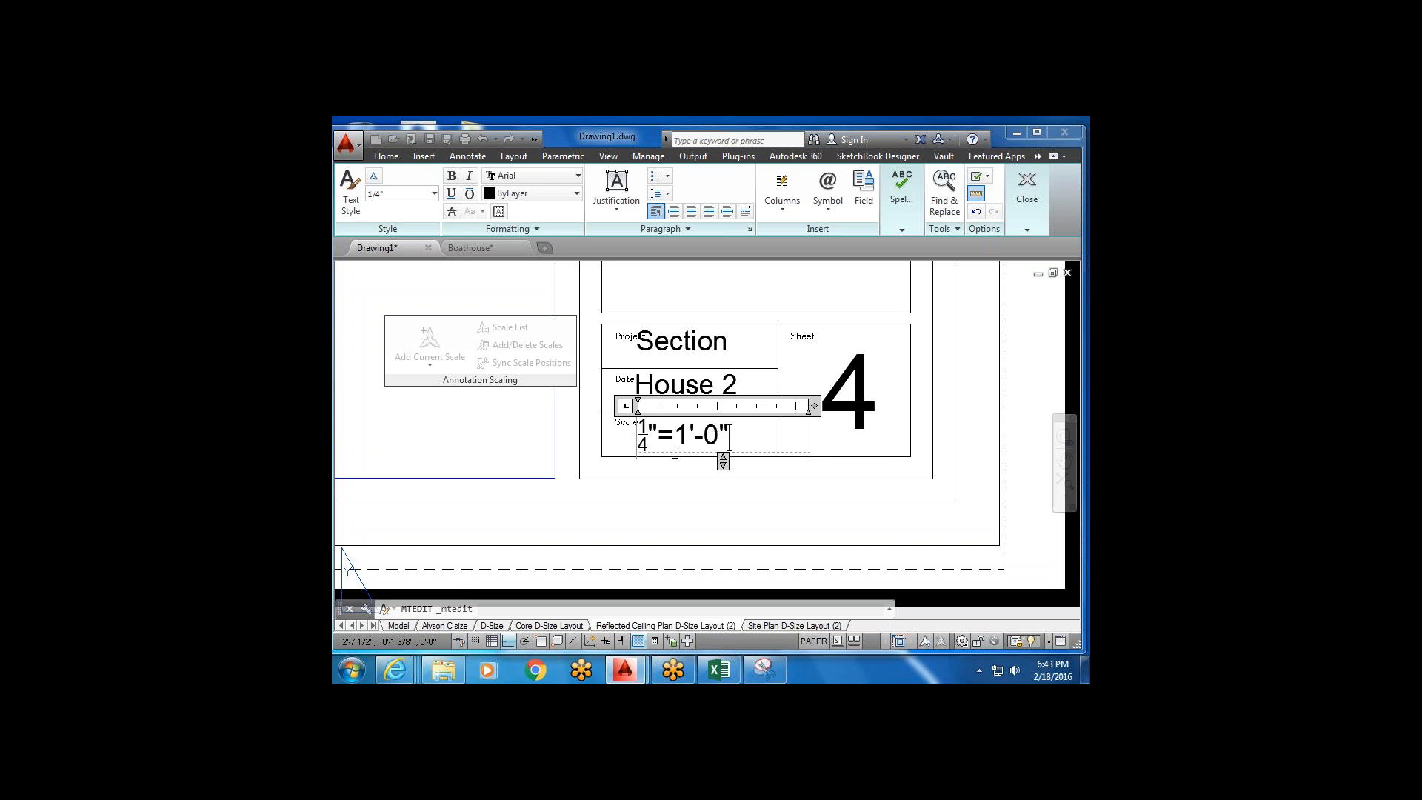
pyautogui.click(683, 481)
pyautogui.scroll(-2, 580, 387)
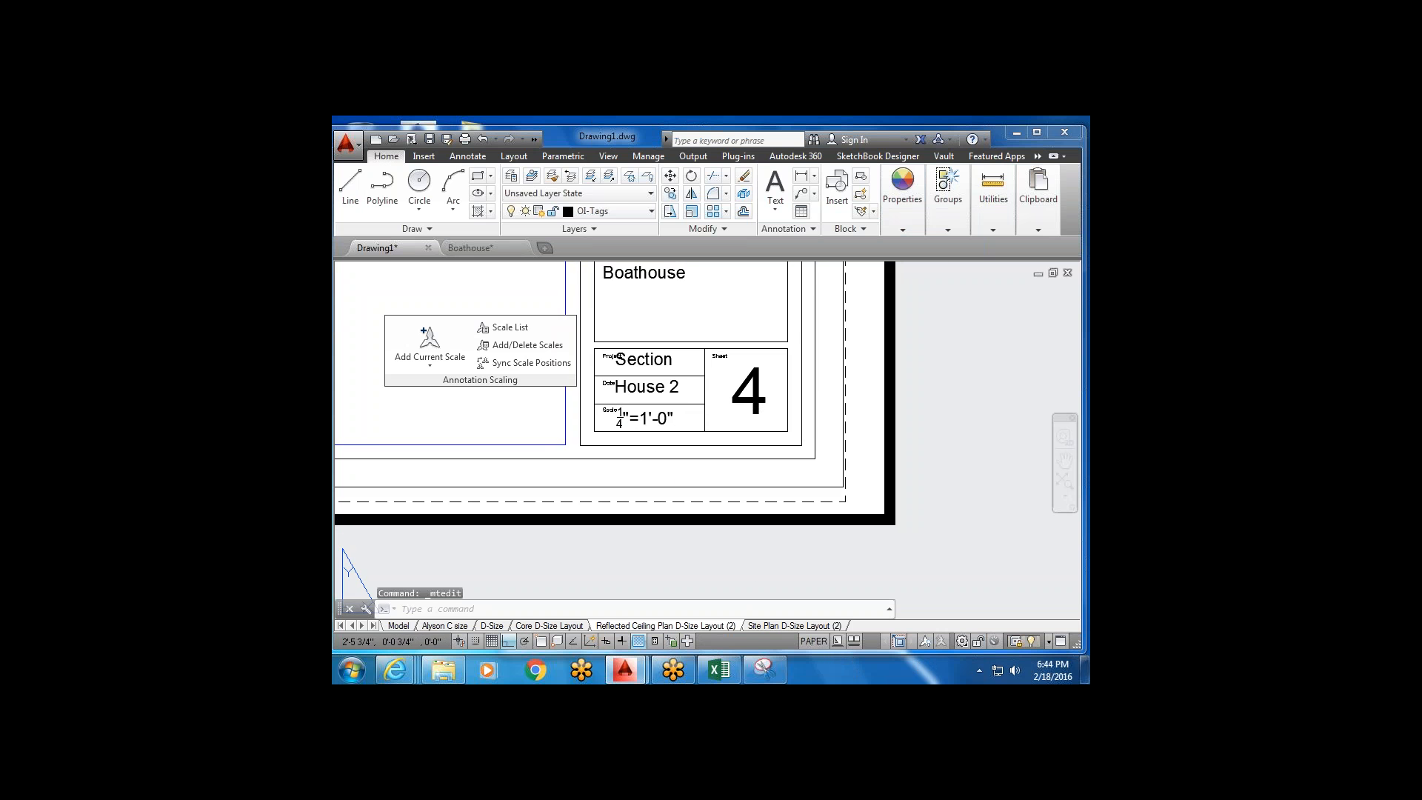
pyautogui.moveTo(506, 425); pyautogui.dragTo(585, 468, button='middle')
pyautogui.doubleClick(584, 468)
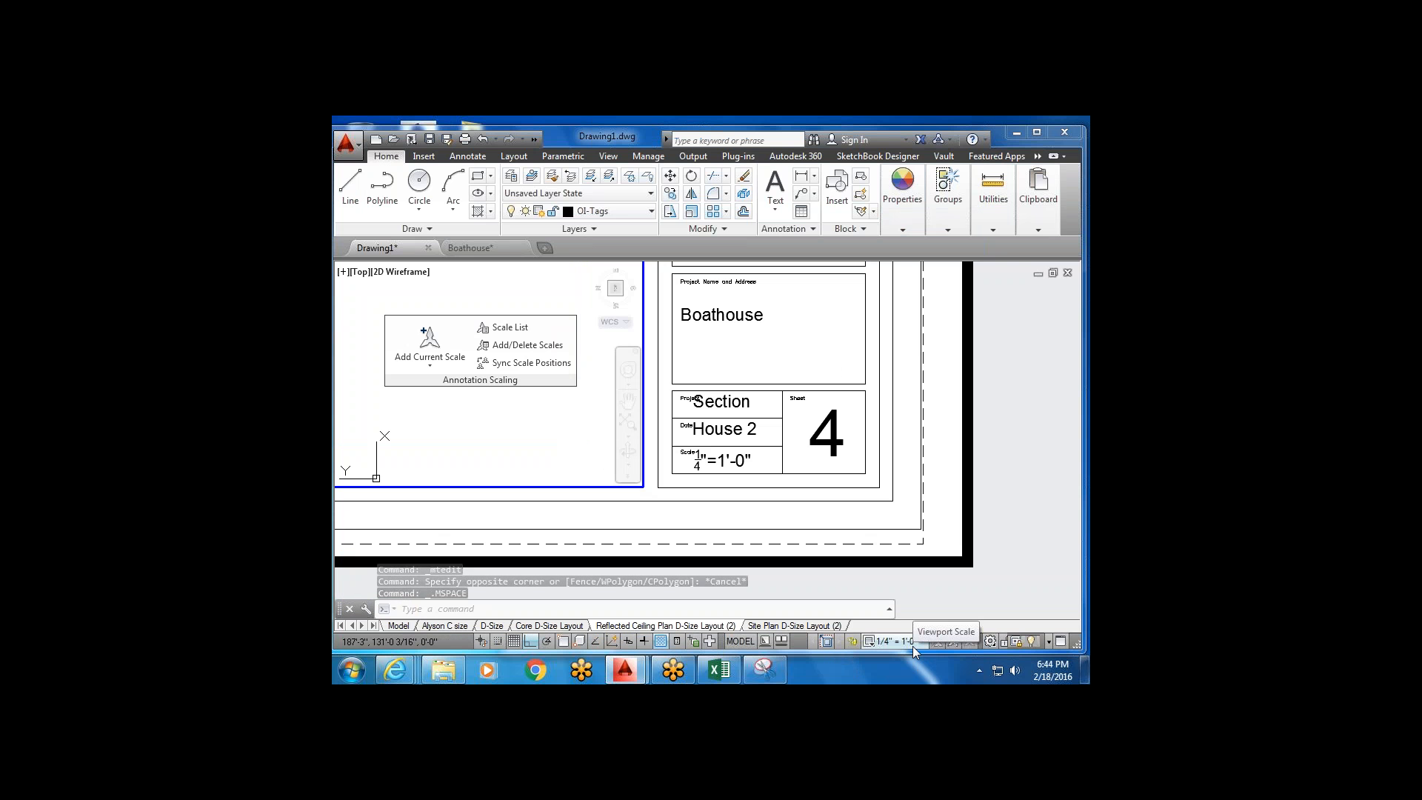
pyautogui.doubleClick(655, 498)
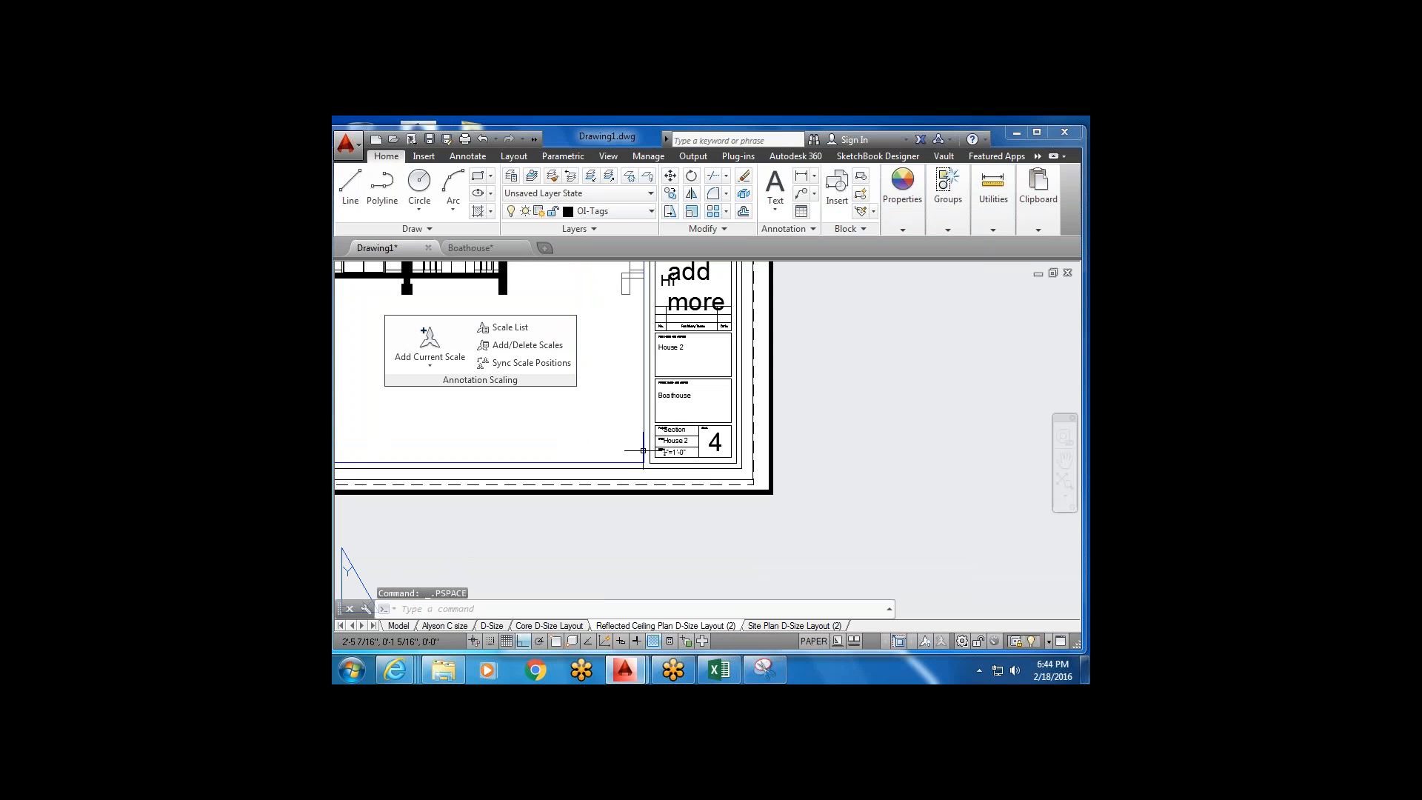
pyautogui.scroll(-3, 630, 449)
pyautogui.scroll(-2, 706, 421)
pyautogui.moveTo(705, 421); pyautogui.dragTo(663, 482, button='middle')
pyautogui.scroll(-4, 761, 478)
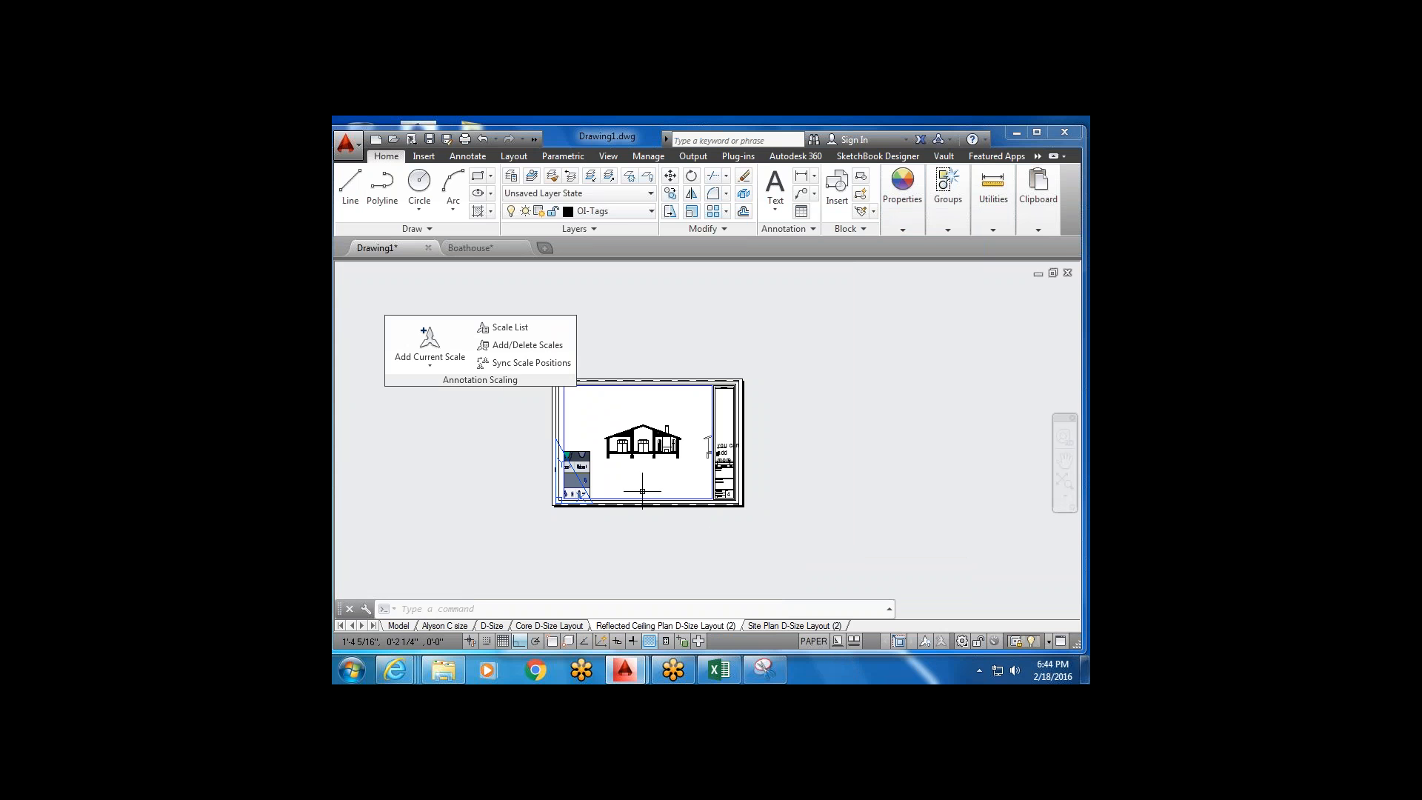
pyautogui.moveTo(579, 514); pyautogui.dragTo(596, 530, button='middle')
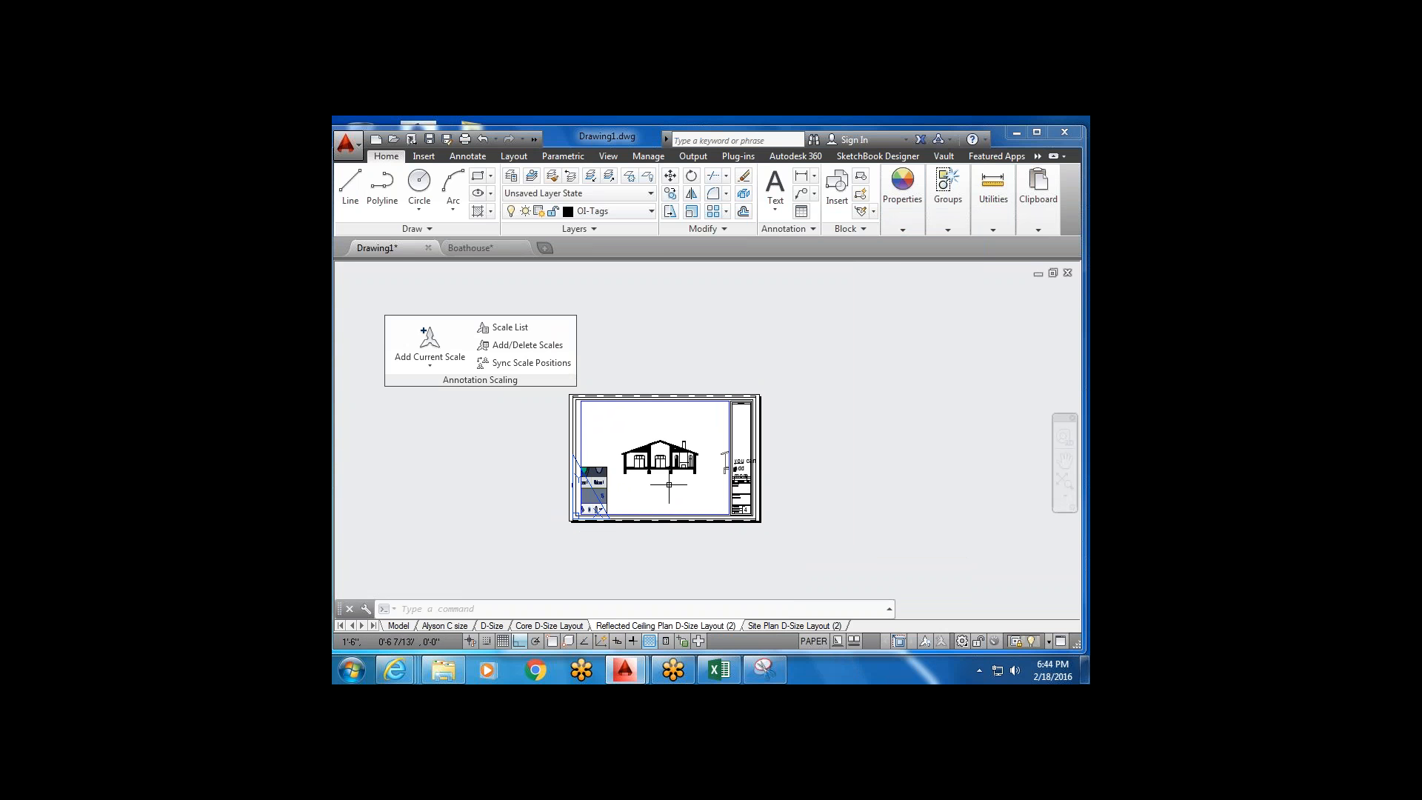
pyautogui.scroll(4, 672, 482)
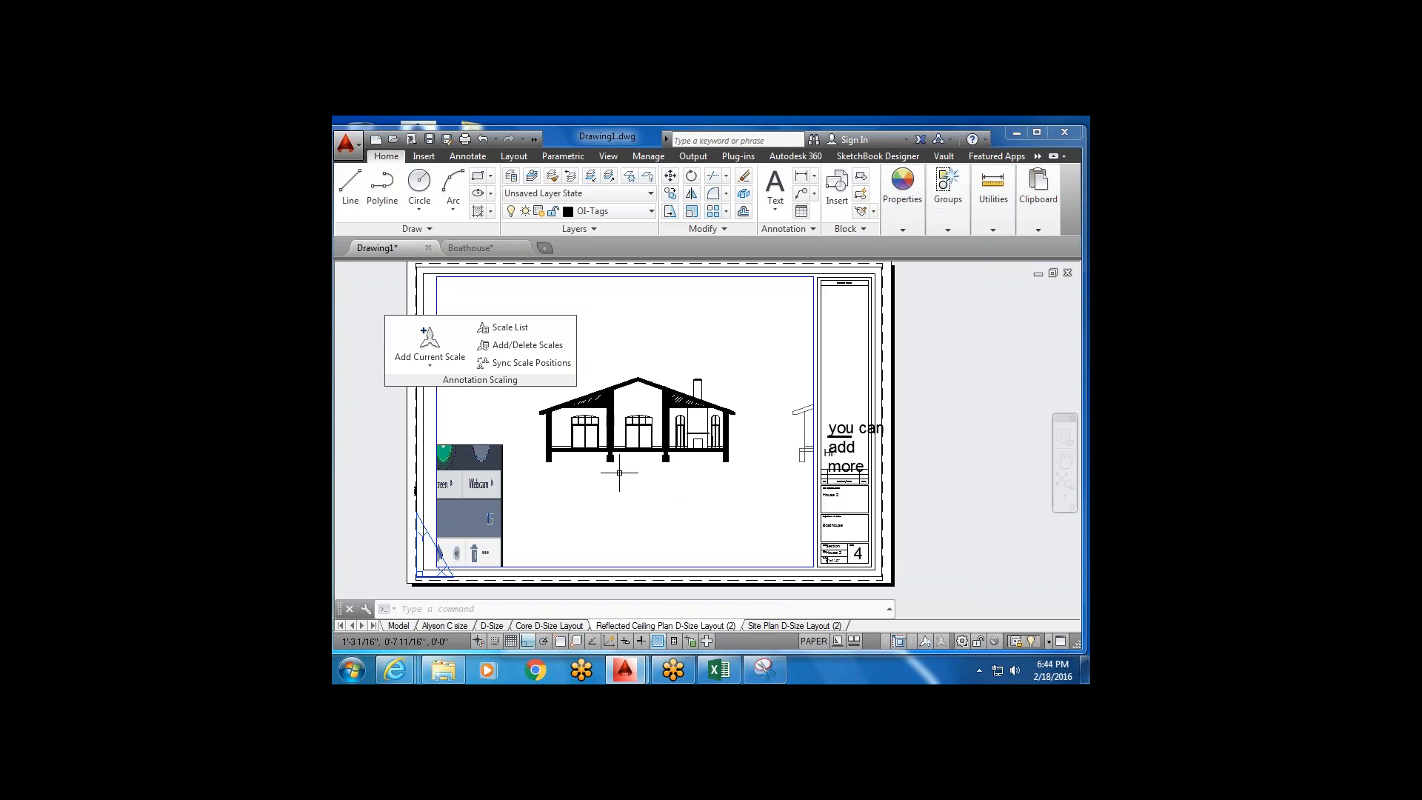
# Pan the model-space plans, rotate the view 90 degrees, then open the Core D-Size Layout sheet.
pyautogui.click(398, 625)
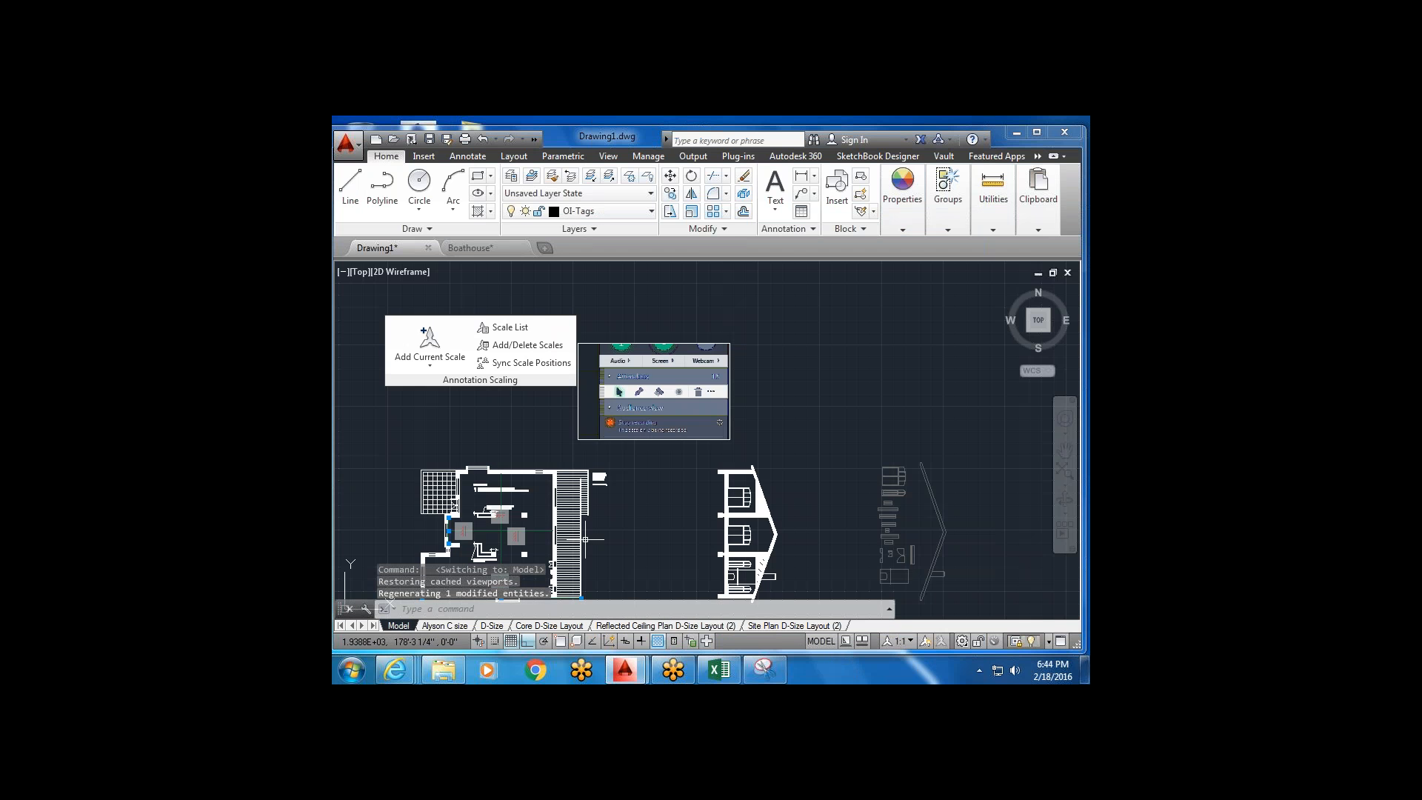
pyautogui.moveTo(589, 533); pyautogui.dragTo(669, 365, button='middle')
pyautogui.scroll(-2, 668, 365)
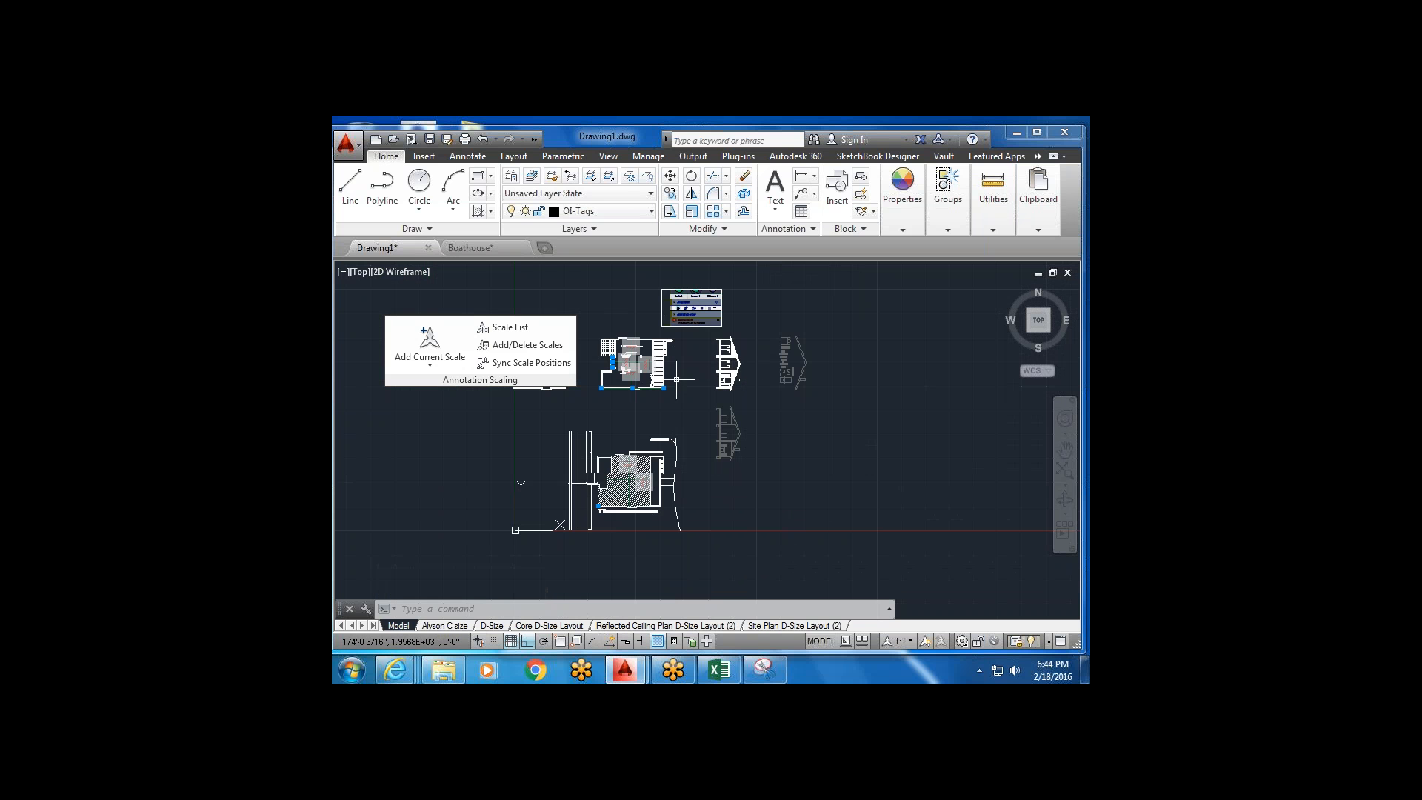
pyautogui.moveTo(676, 379); pyautogui.dragTo(644, 444, button='middle')
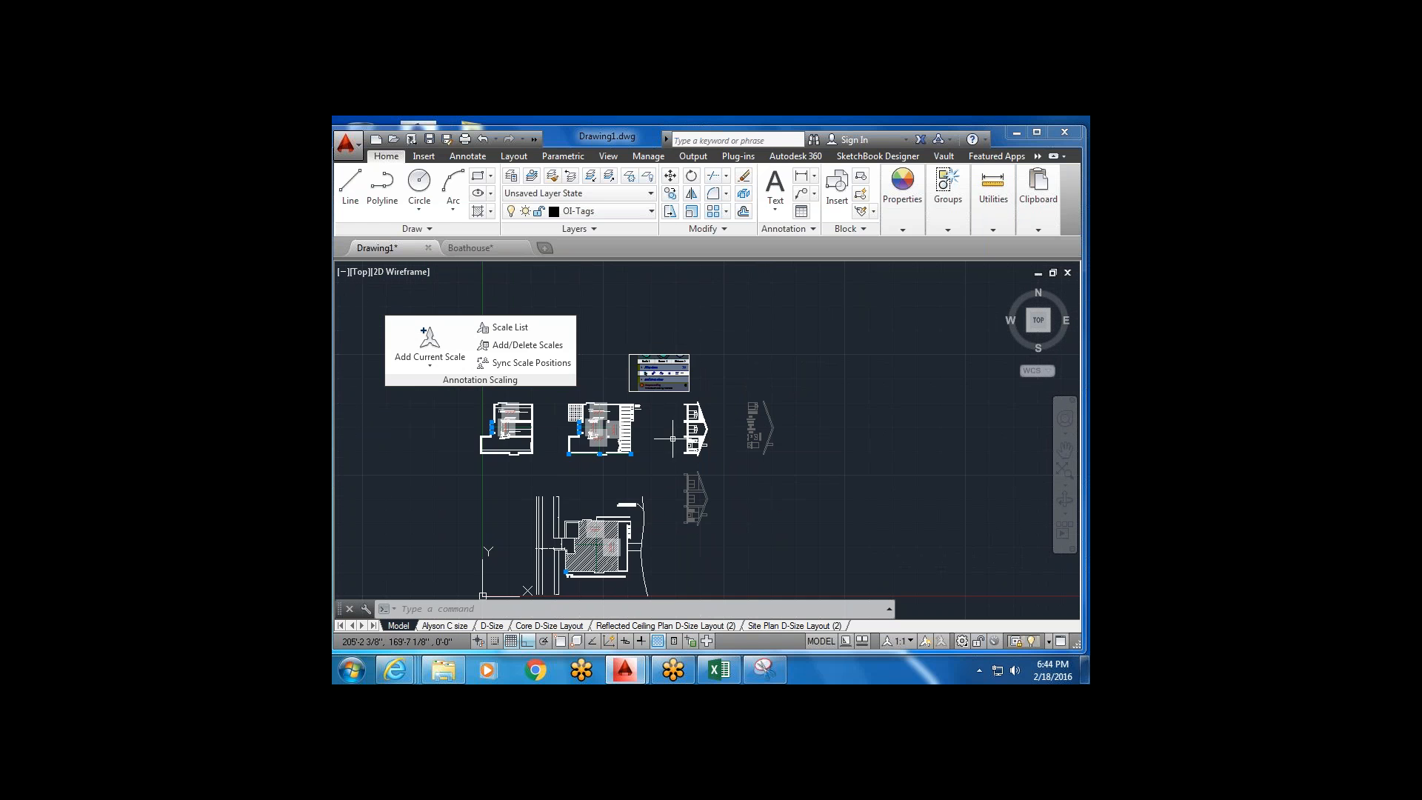
pyautogui.scroll(2, 707, 439)
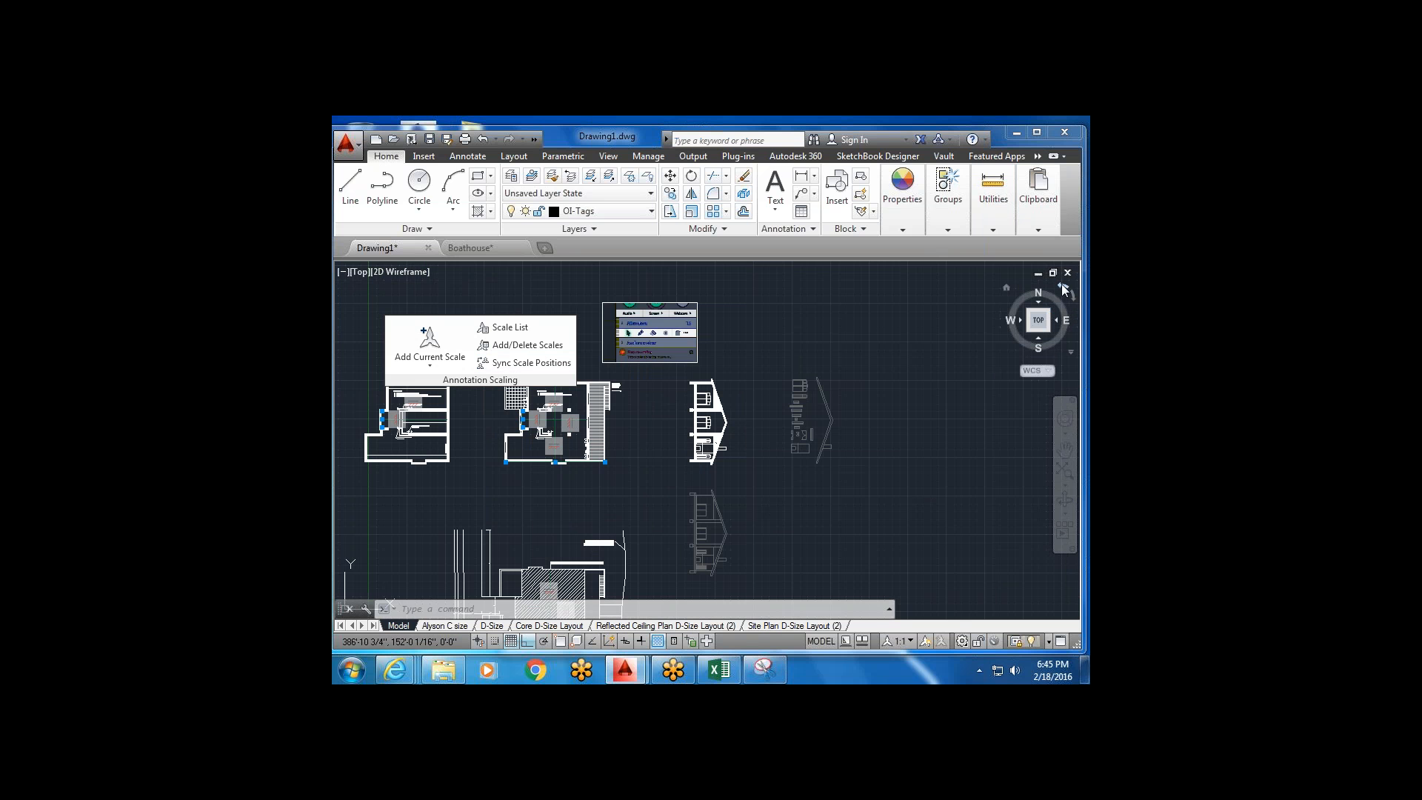
pyautogui.click(1062, 286)
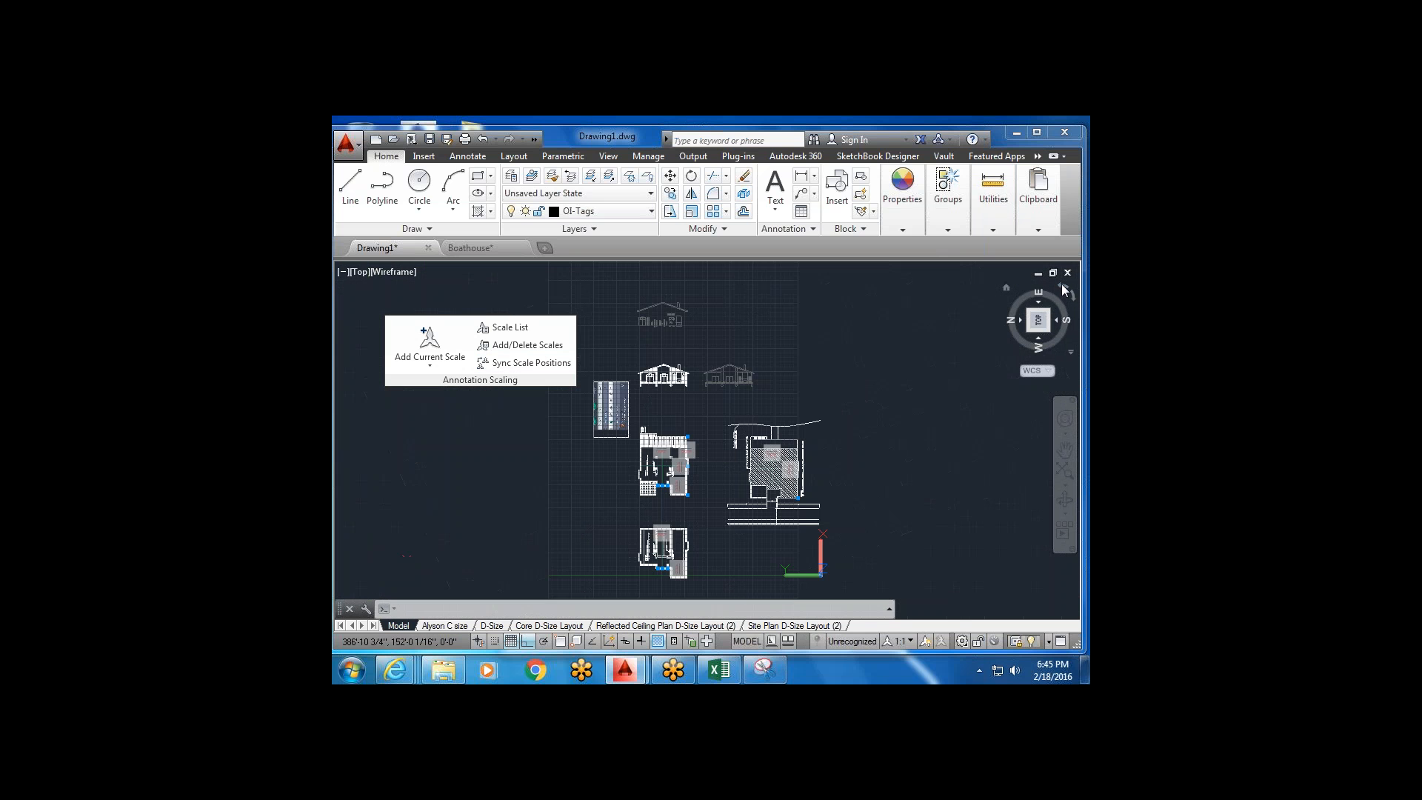
pyautogui.scroll(2, 675, 511)
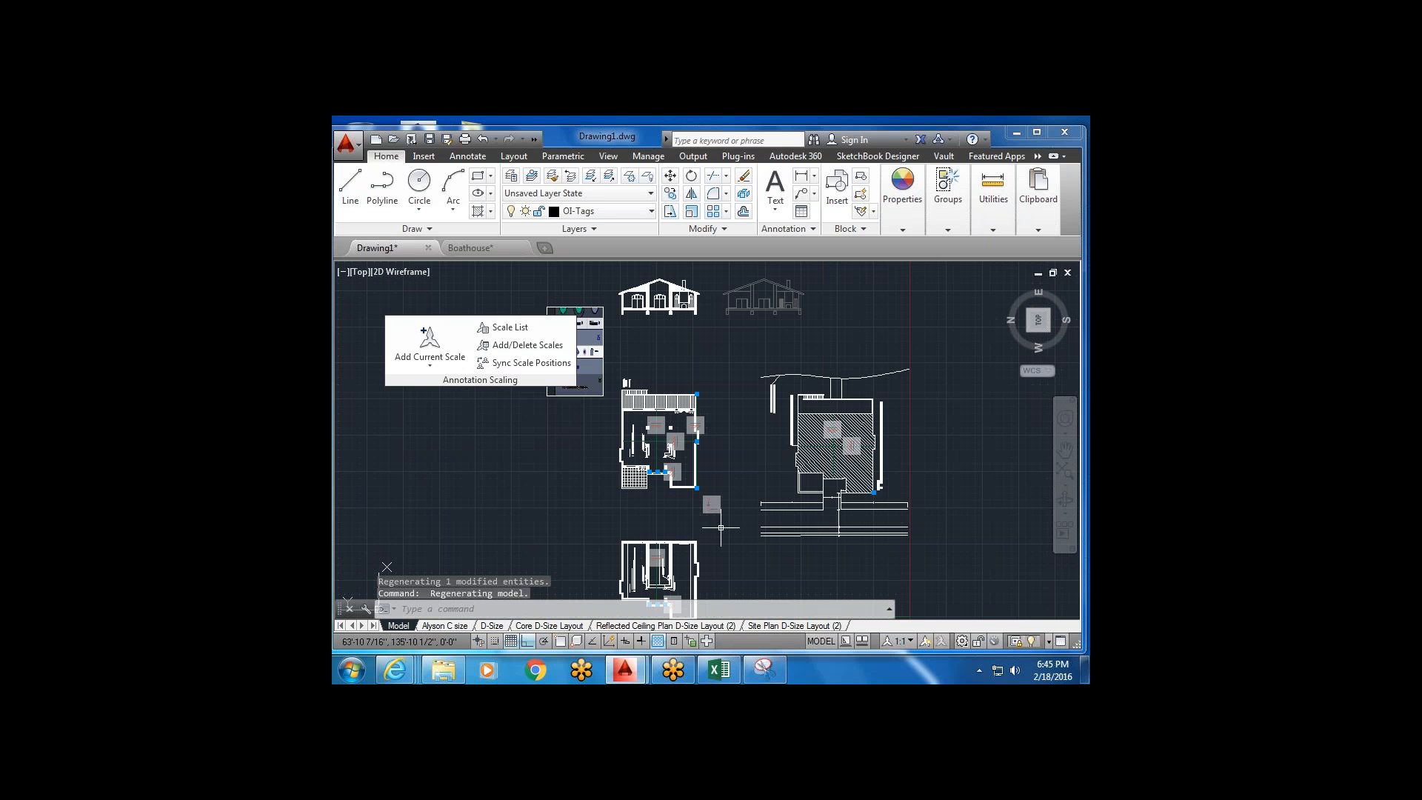
pyautogui.click(533, 626)
pyautogui.moveTo(589, 455); pyautogui.dragTo(685, 441, button='middle')
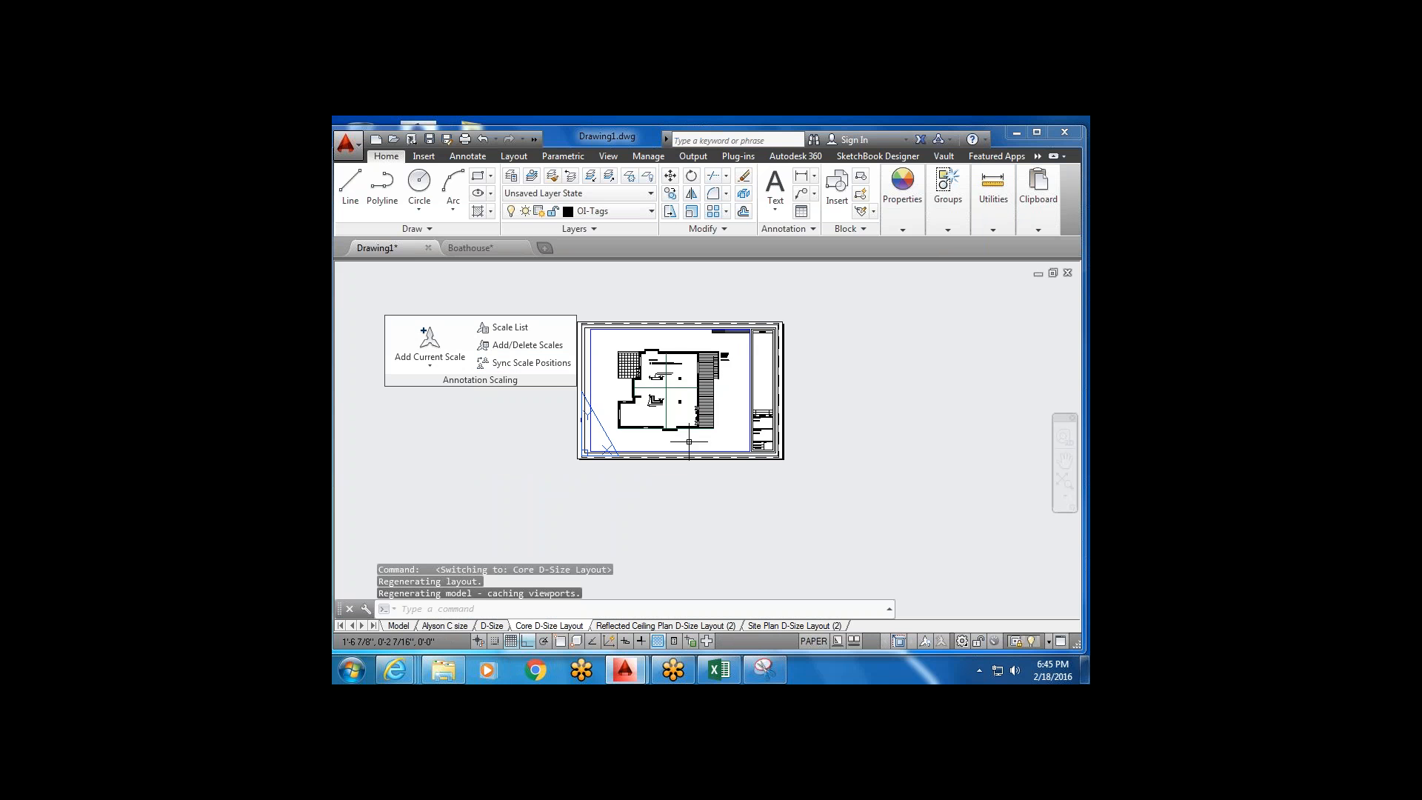
# View the Reflected Ceiling Plan D-Size Layout (2) sheet, then switch to the Boathouse drawing.
pyautogui.scroll(4, 692, 410)
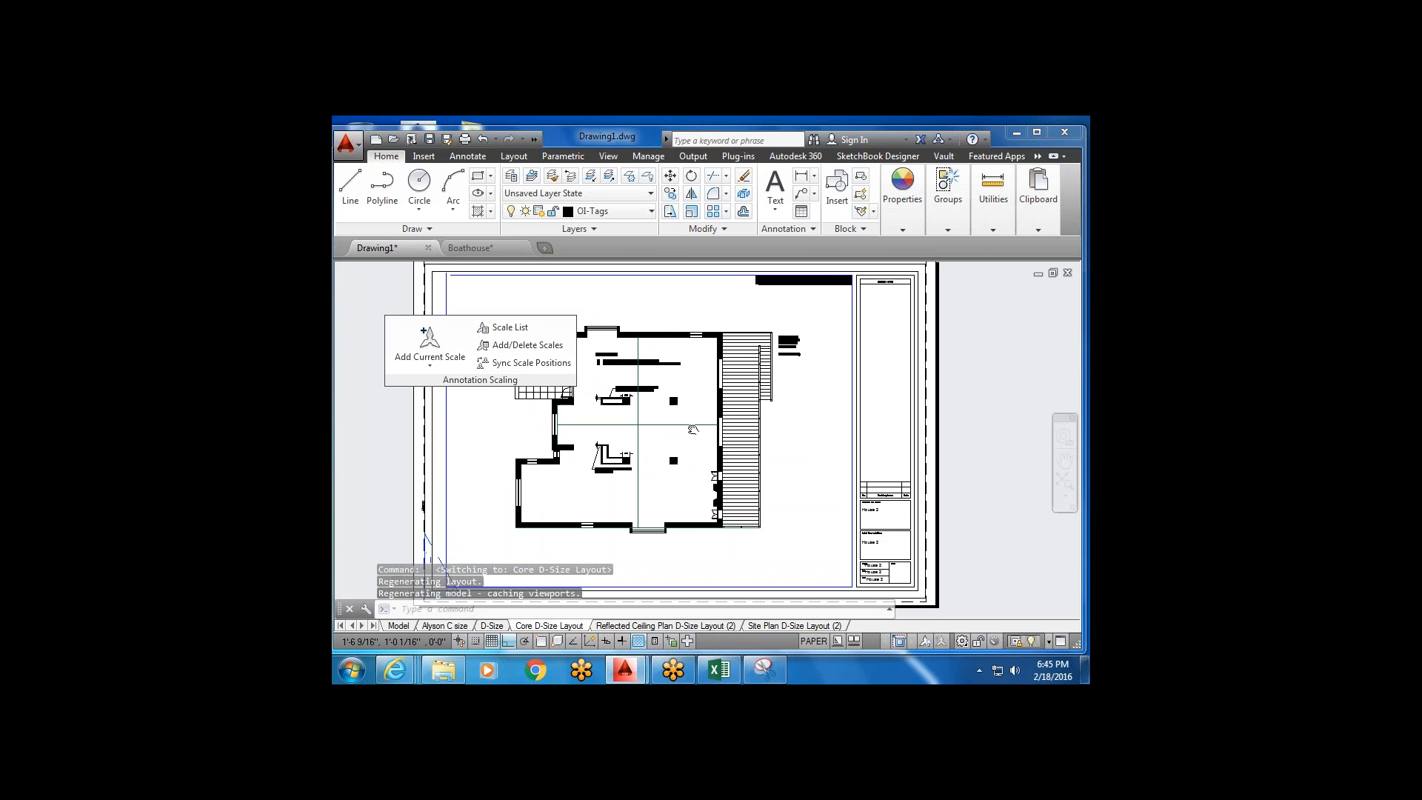
pyautogui.click(643, 626)
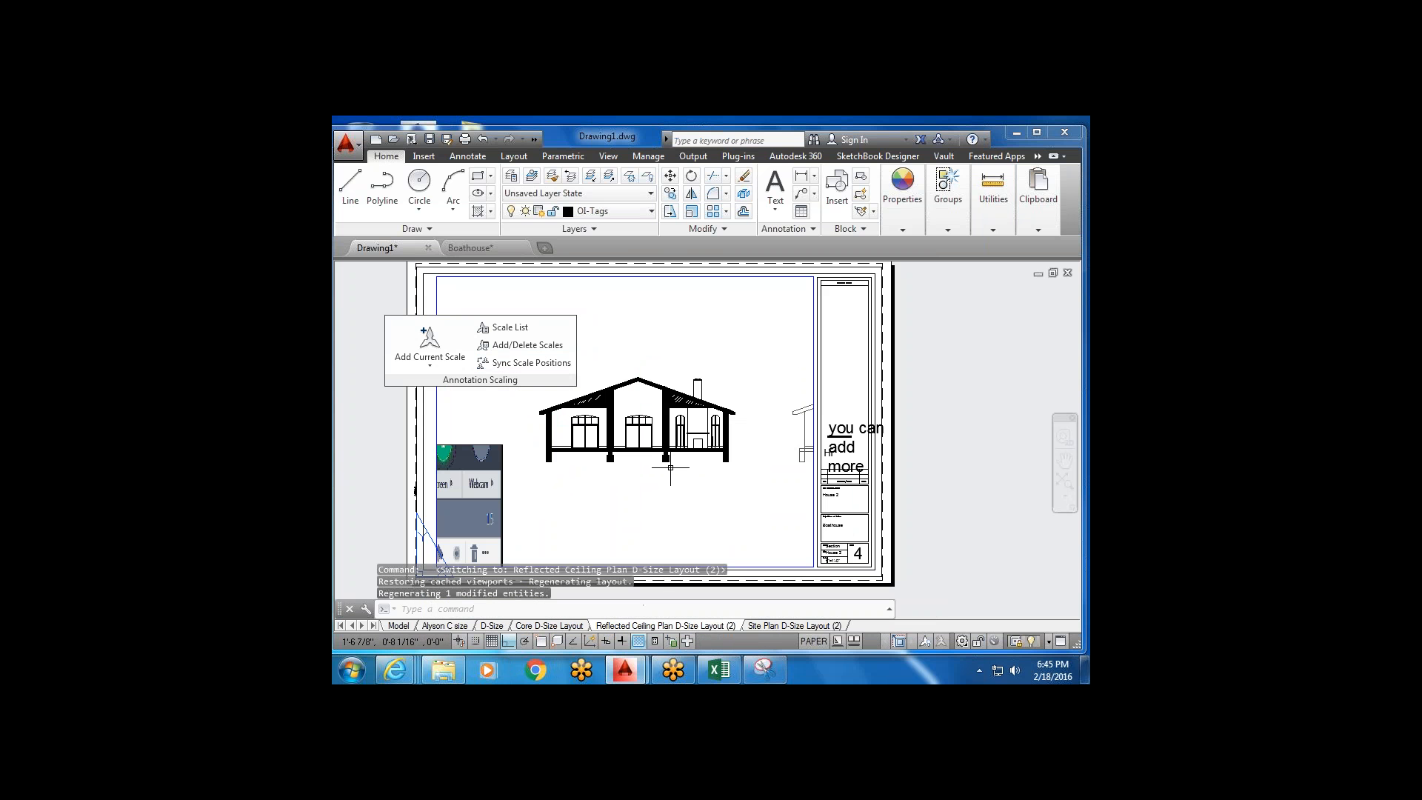
pyautogui.scroll(-2, 671, 468)
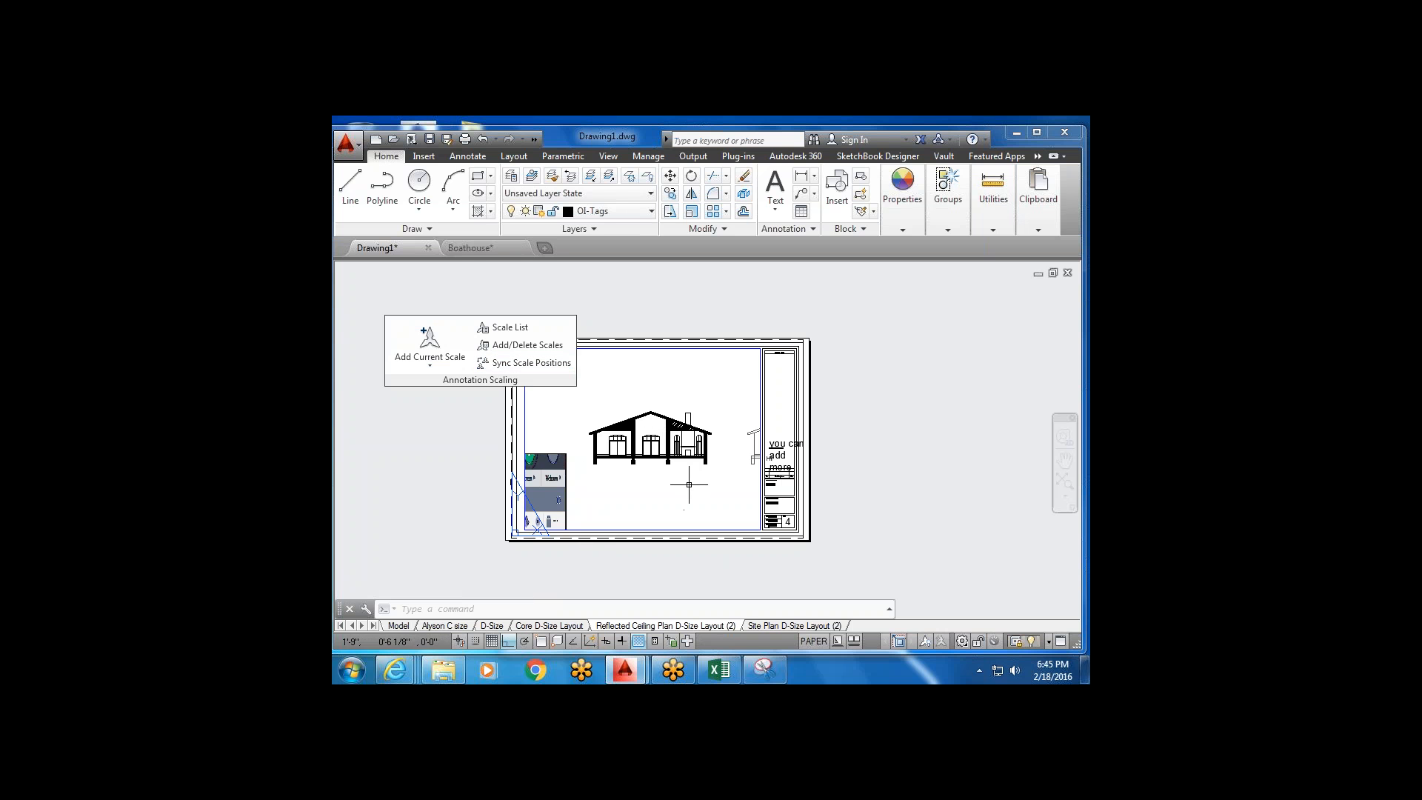
pyautogui.scroll(-2, 691, 481)
pyautogui.scroll(2, 690, 483)
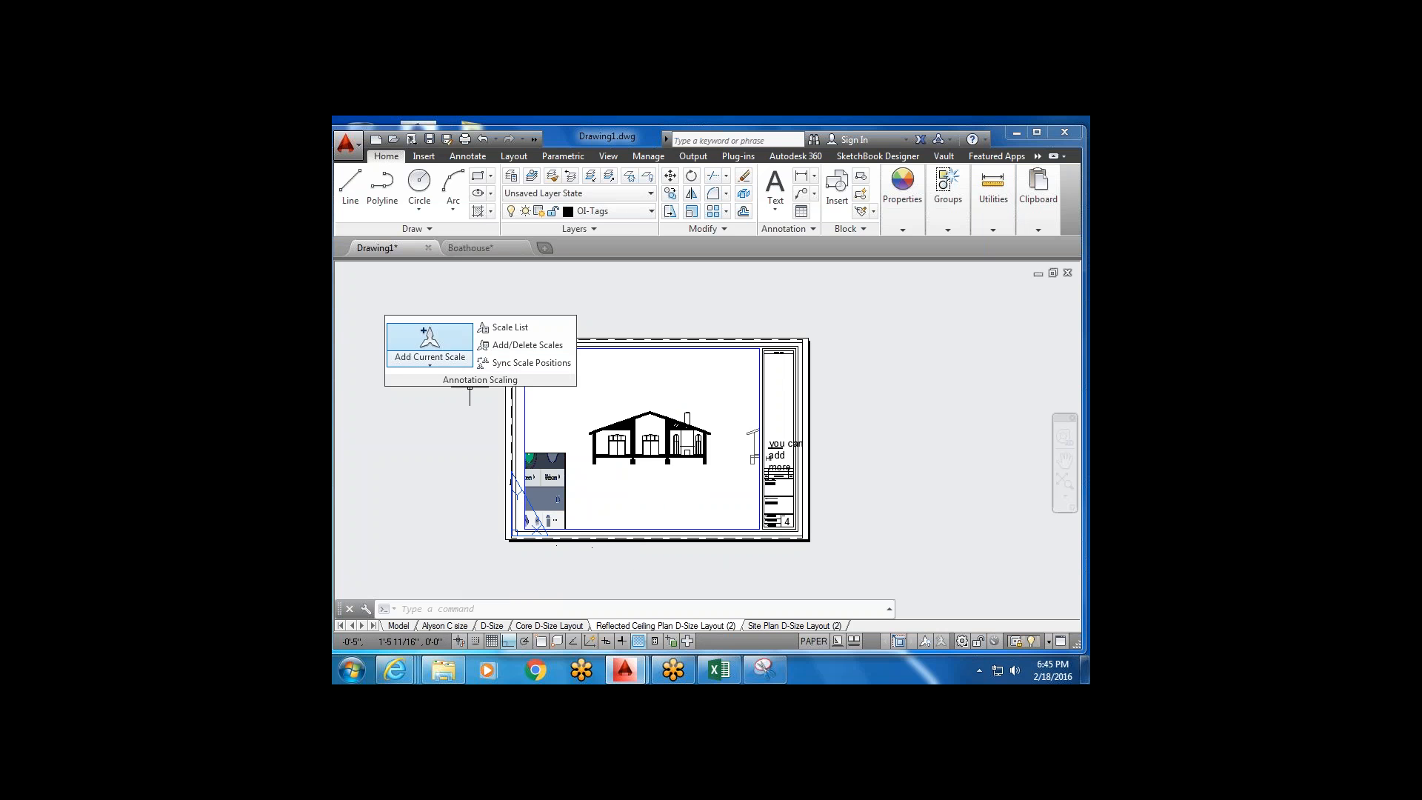
pyautogui.click(489, 249)
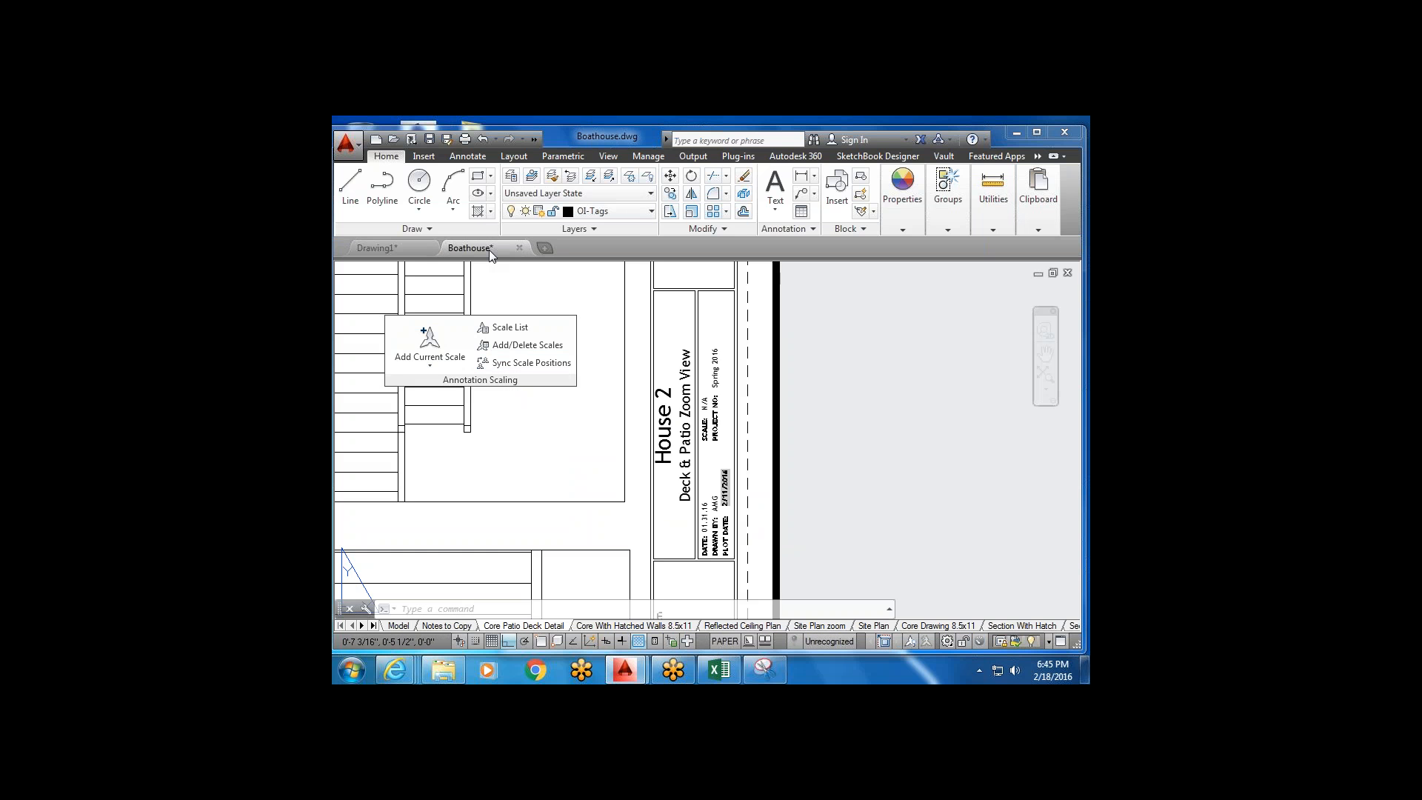
# Rotate Boathouse's model view 90 degrees, then open and centre the Core With Hatched Walls 8.5x11 layout.
pyautogui.scroll(4, 548, 461)
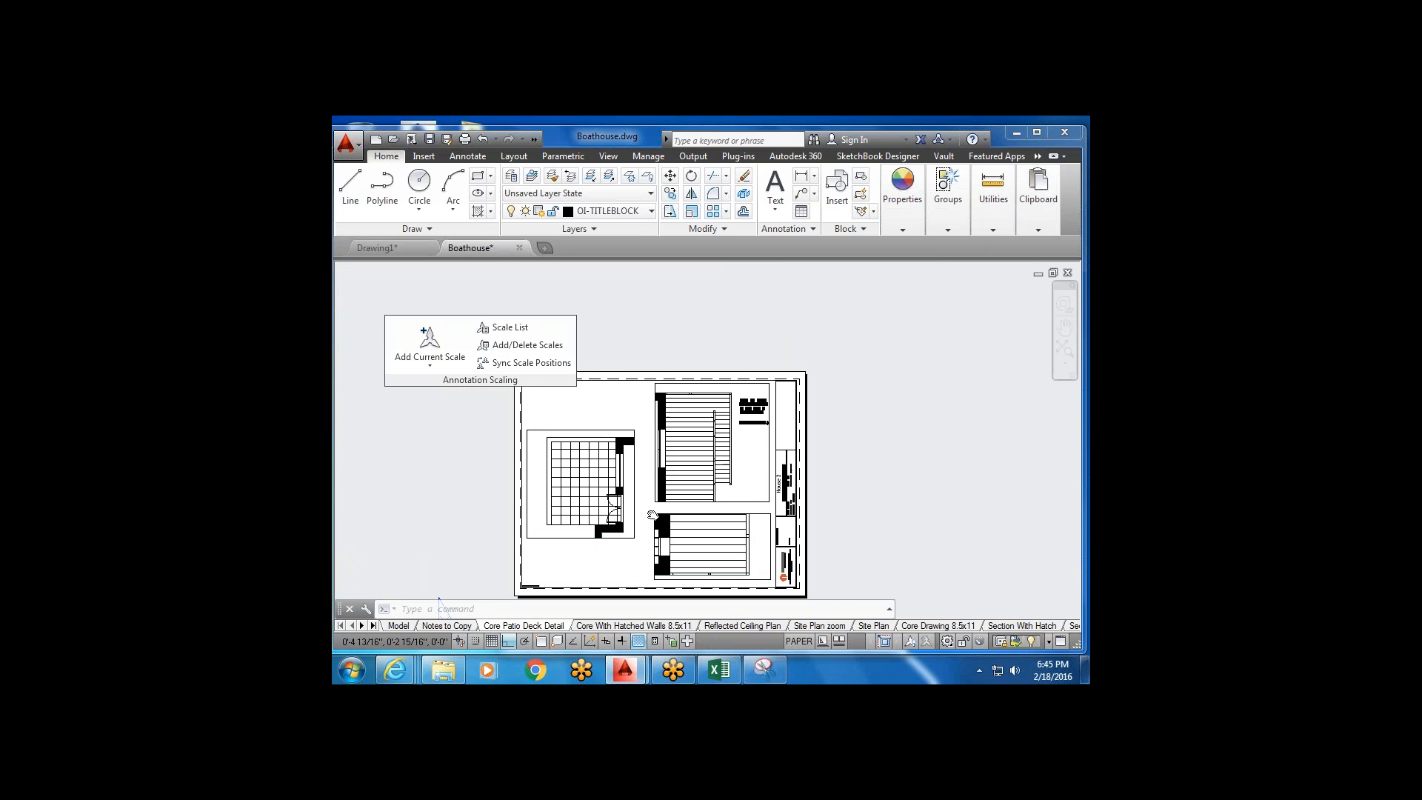
pyautogui.press('Escape')
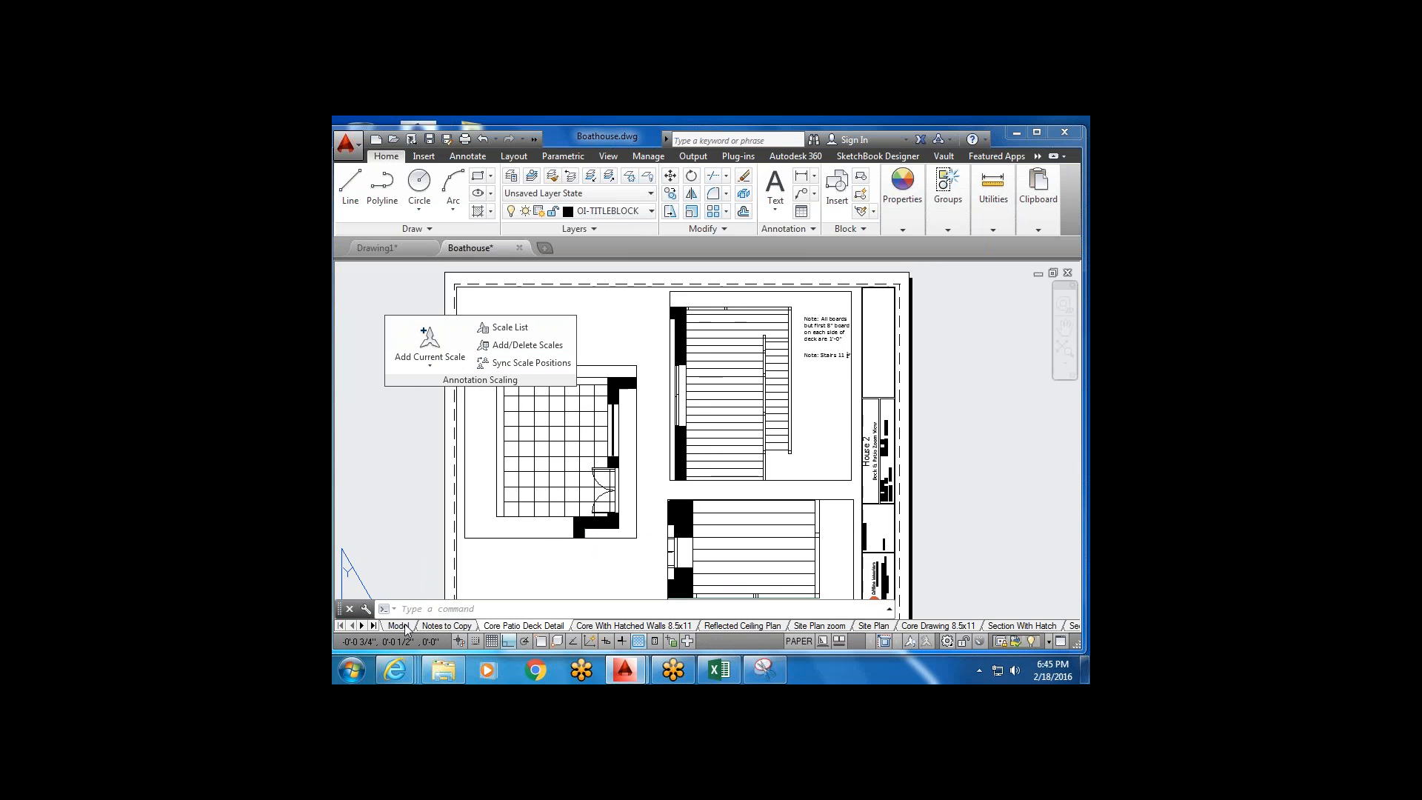
pyautogui.click(399, 625)
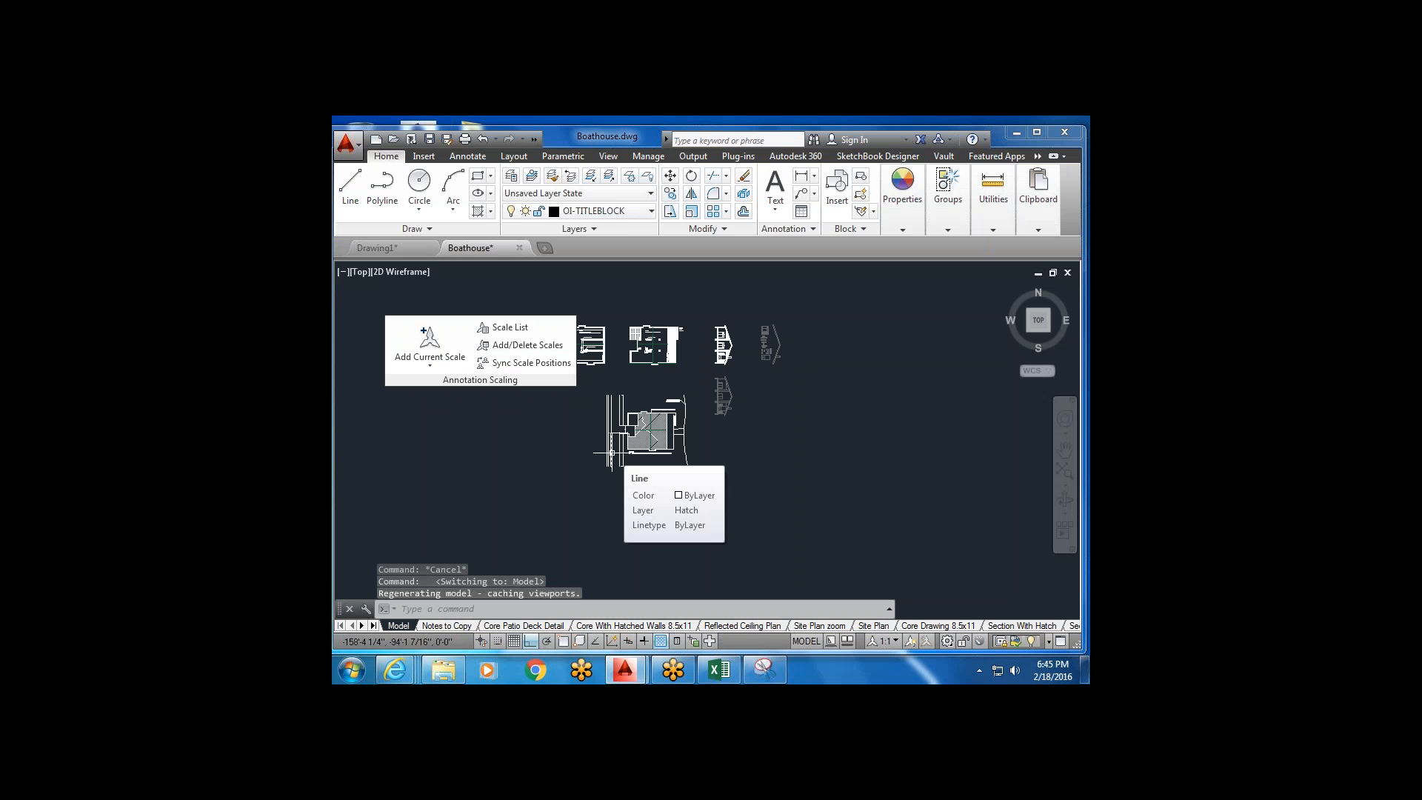
pyautogui.moveTo(612, 452); pyautogui.dragTo(634, 464, button='middle')
pyautogui.click(1061, 286)
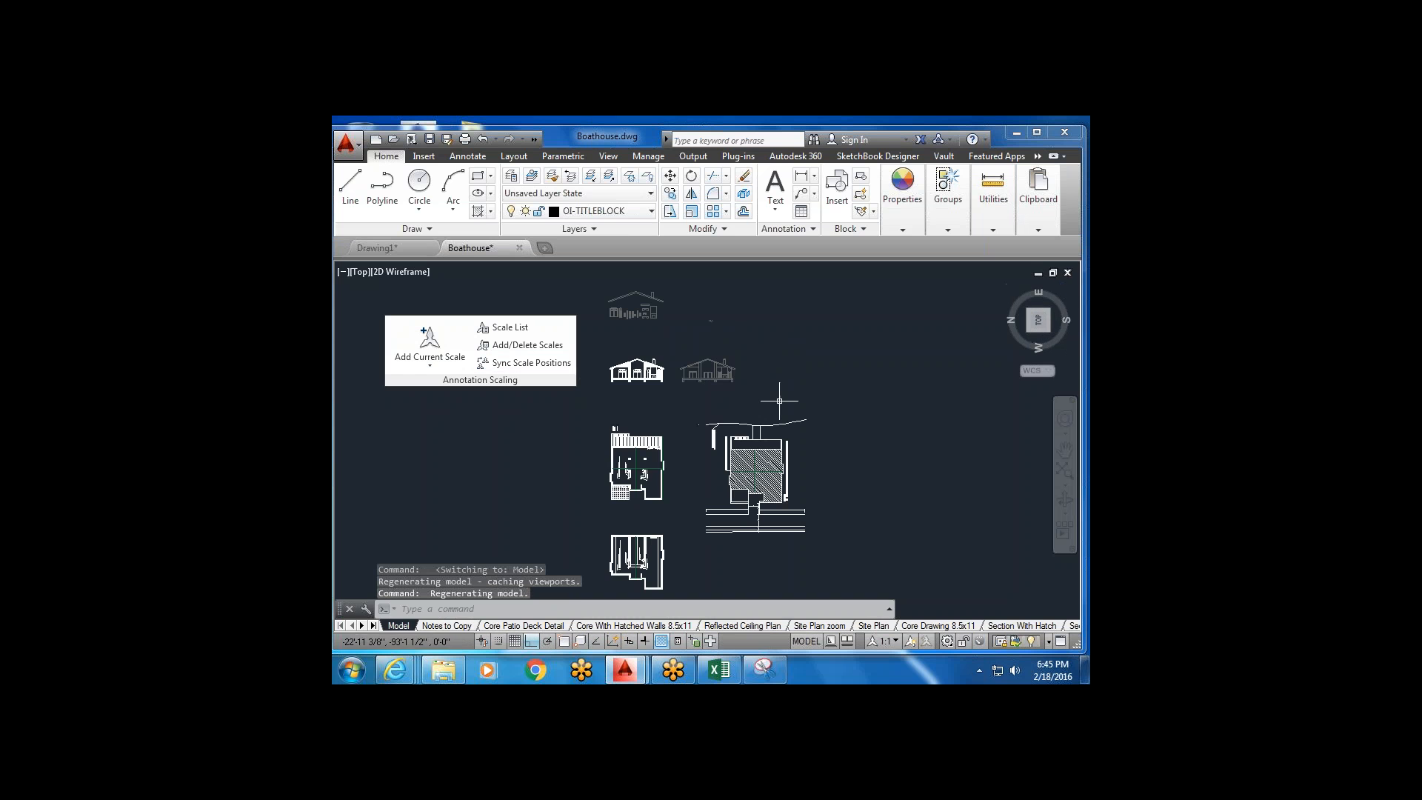
pyautogui.click(523, 626)
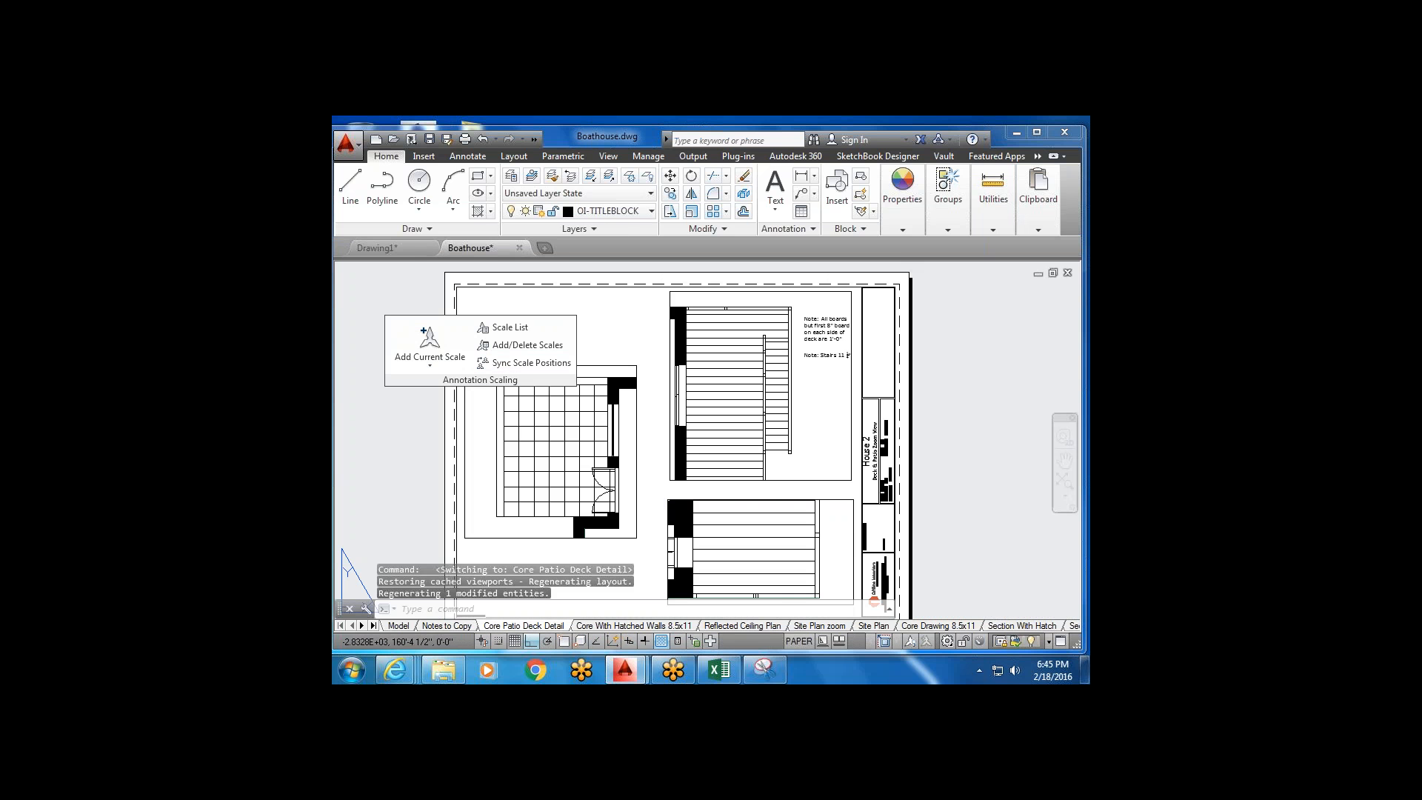
pyautogui.click(597, 626)
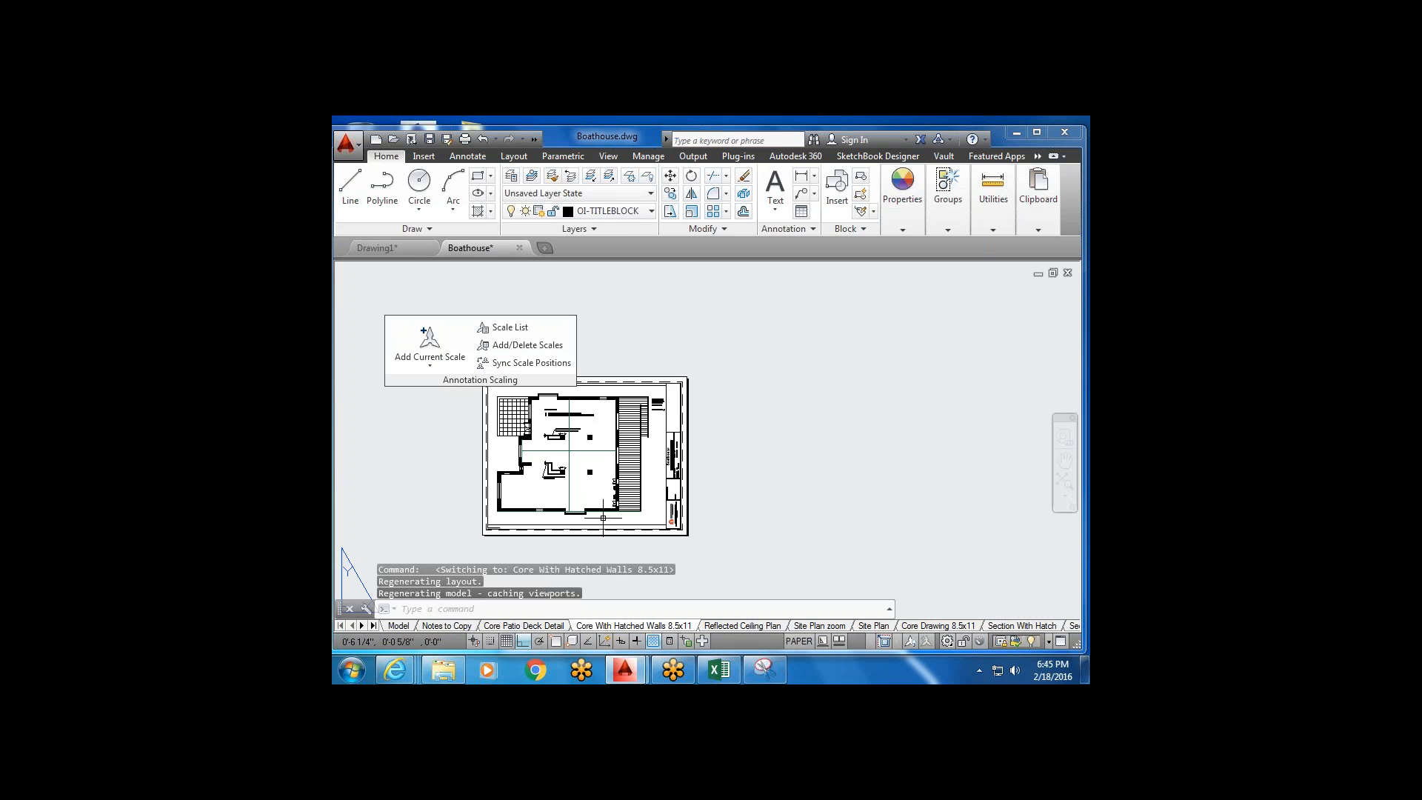
pyautogui.moveTo(603, 518); pyautogui.dragTo(701, 457, button='middle')
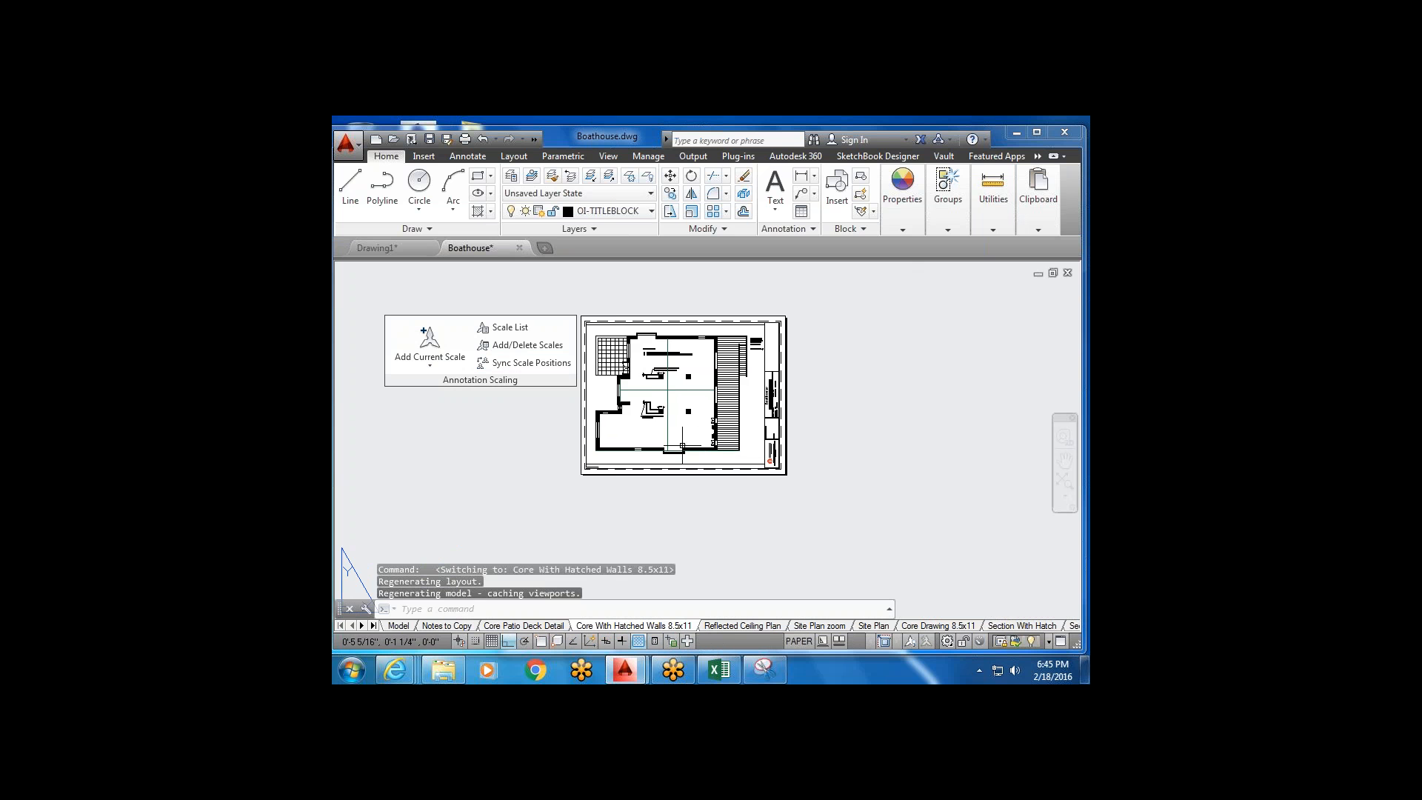
pyautogui.scroll(2, 670, 379)
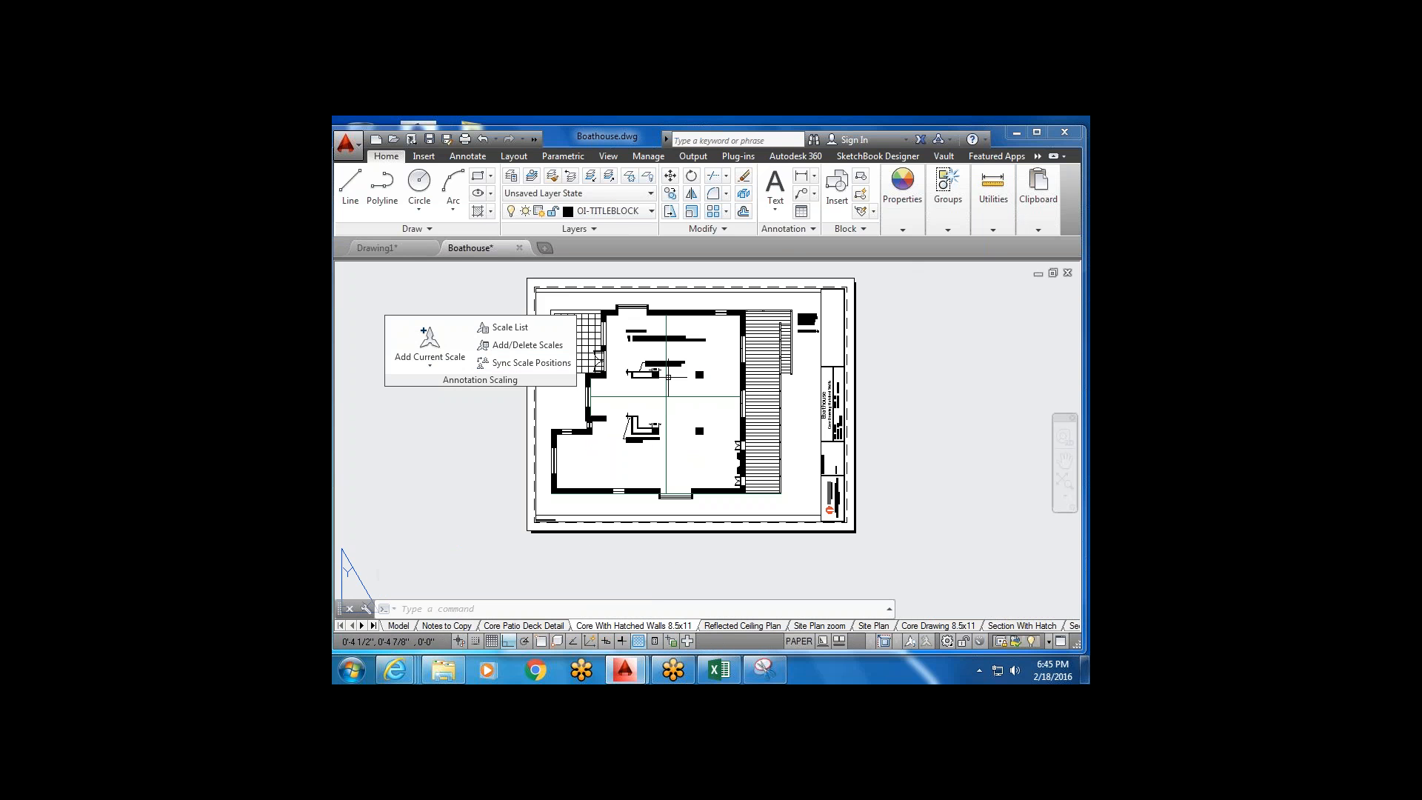
# In Drawing1, pan inside the layout viewport, check model space, and return to Core D-Size Layout.
pyautogui.click(389, 249)
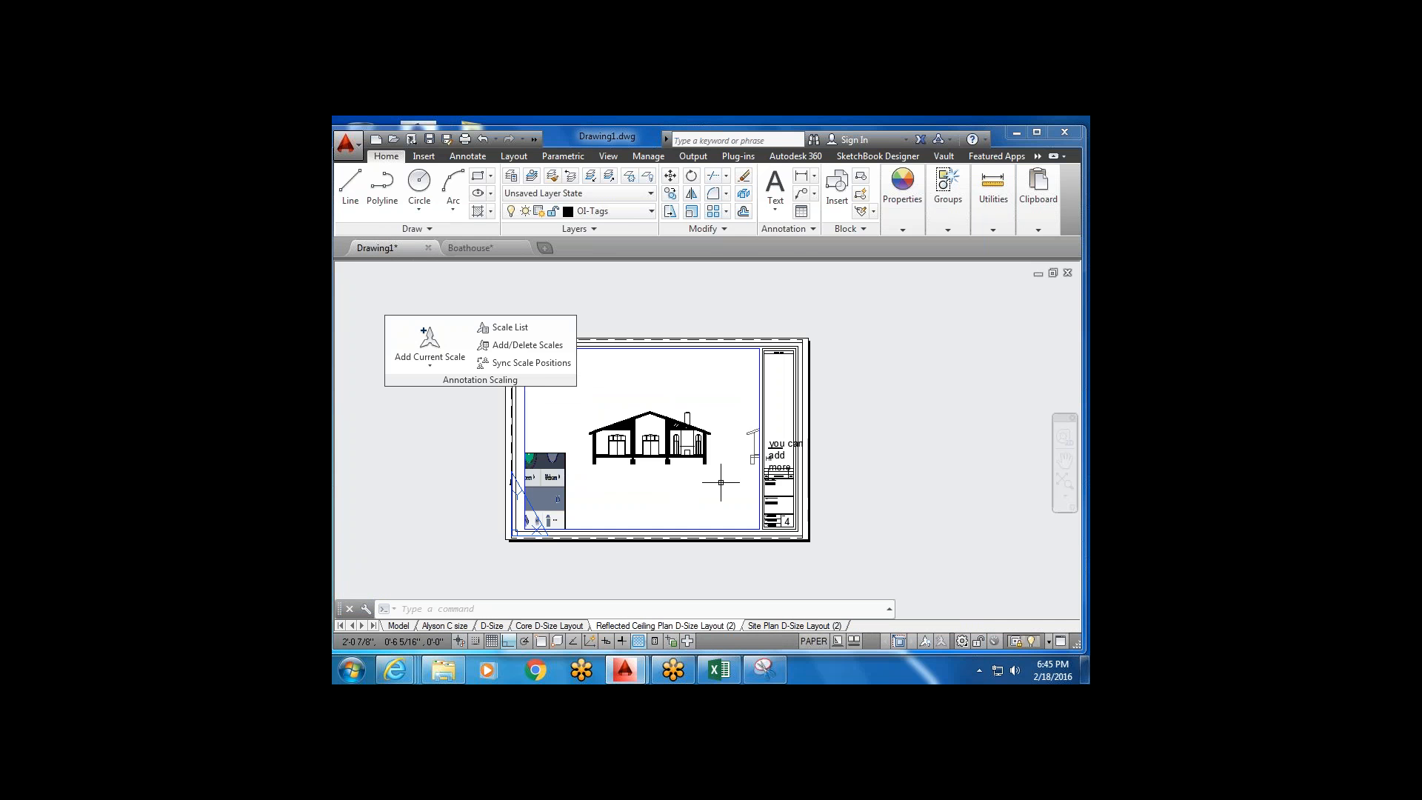
pyautogui.doubleClick(649, 407)
pyautogui.scroll(-5, 714, 468)
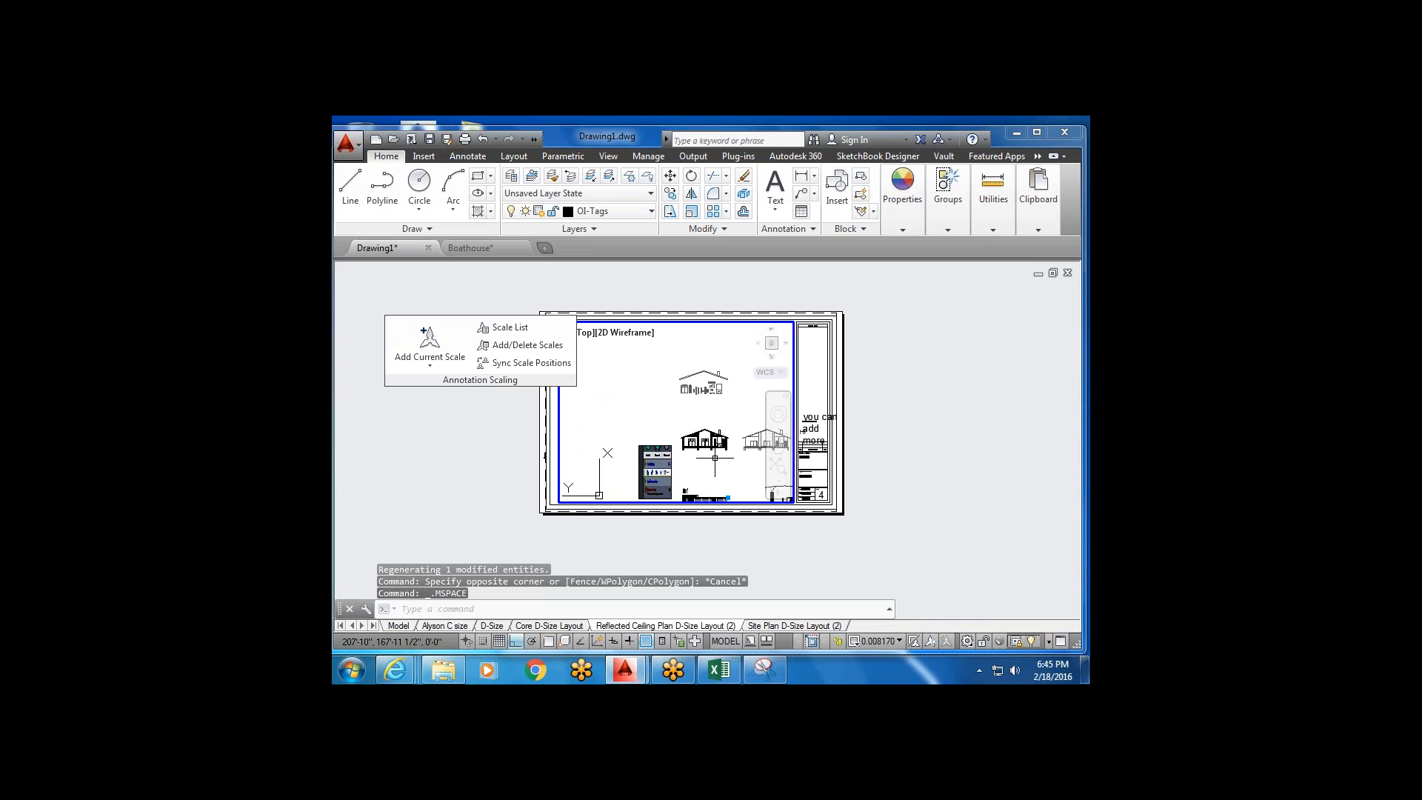
pyautogui.moveTo(715, 468); pyautogui.dragTo(693, 413, button='middle')
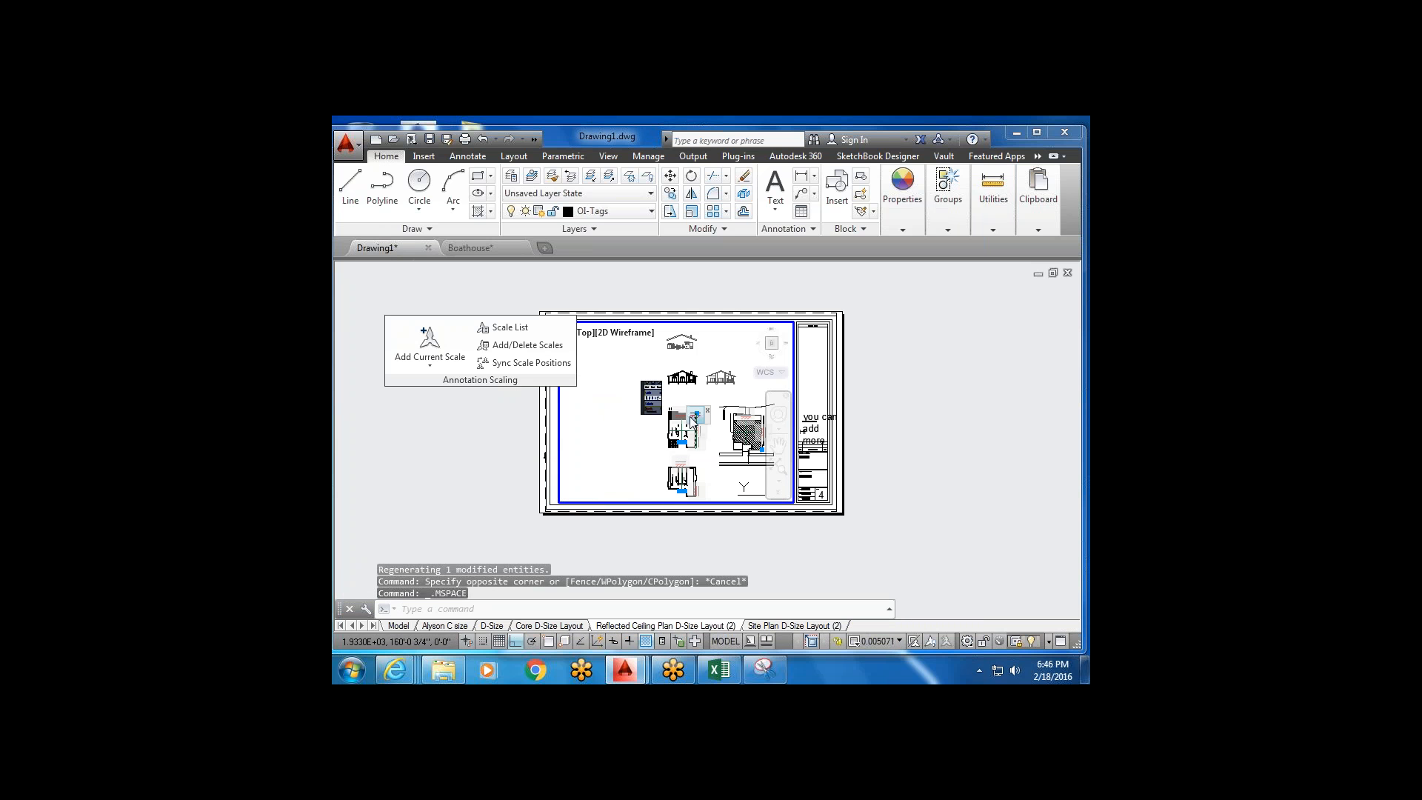
pyautogui.click(397, 625)
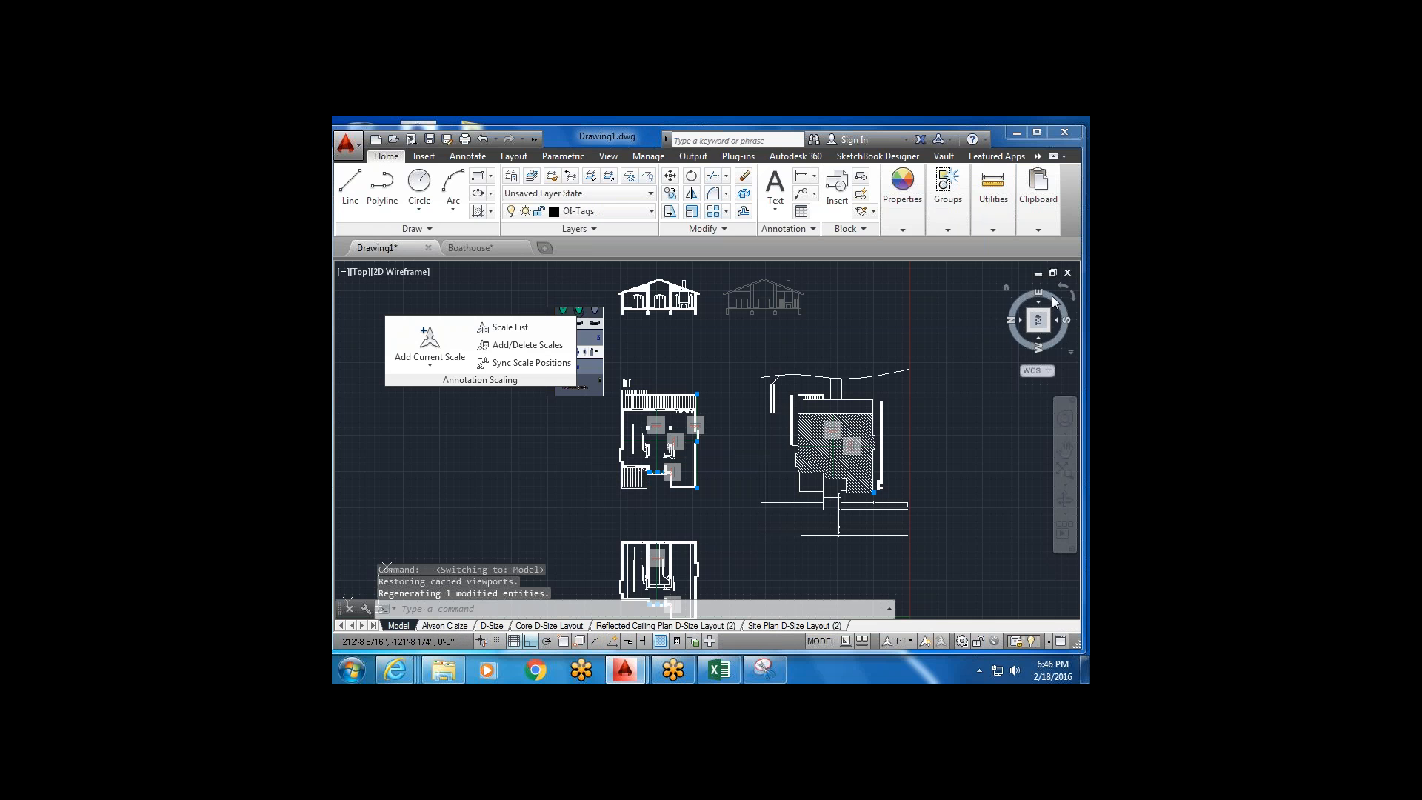
pyautogui.scroll(2, 665, 472)
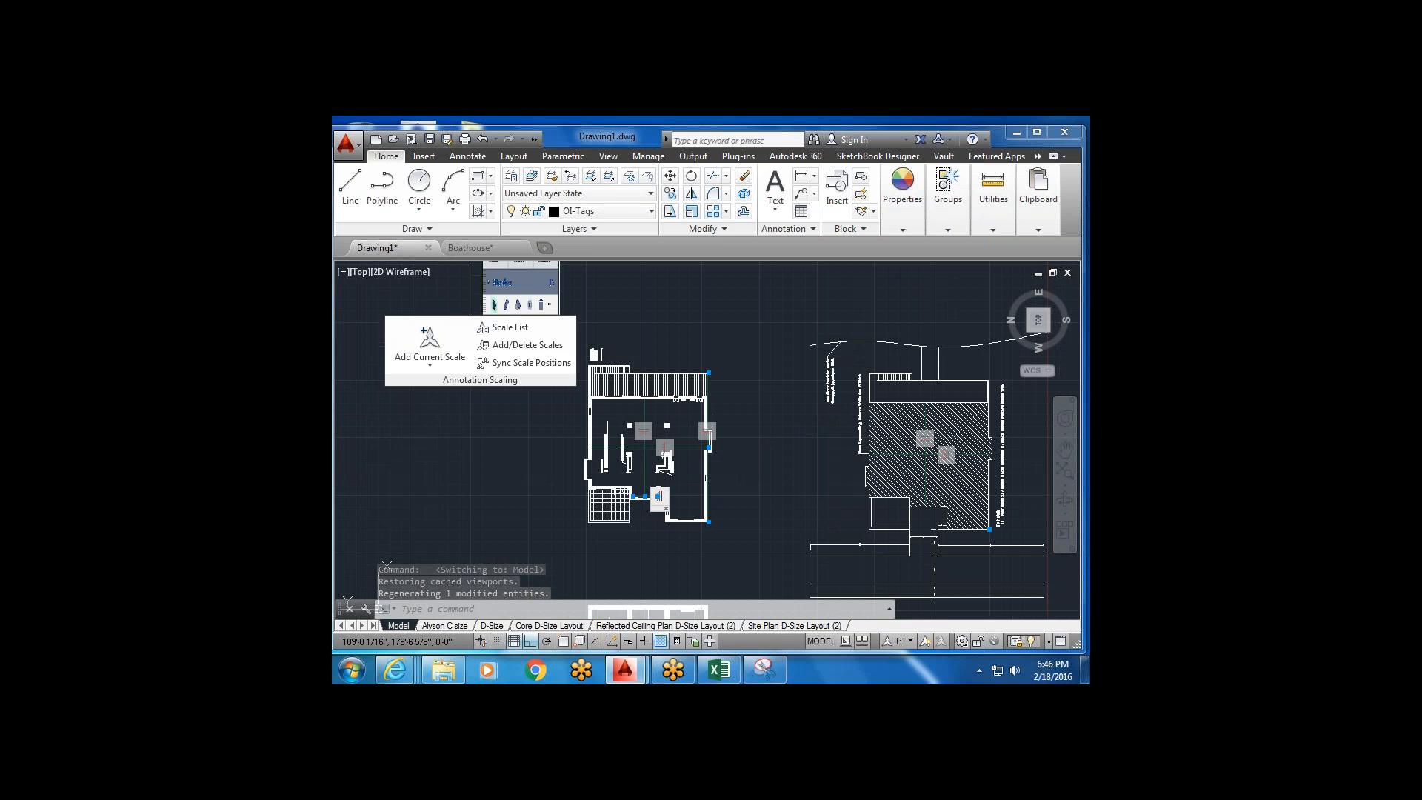
pyautogui.click(566, 626)
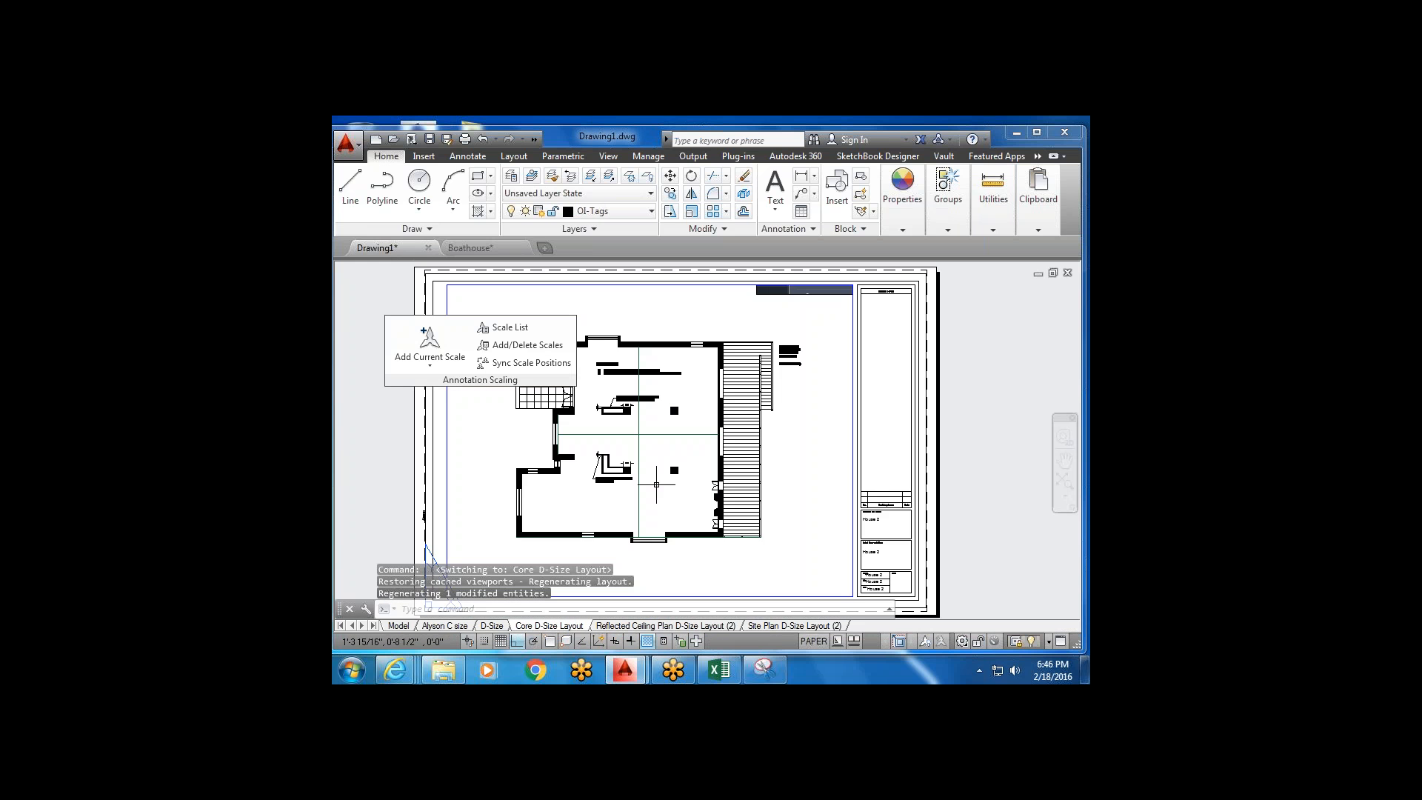
# Shift the drawings up in the Core D-Size viewport, exit to paper space, then reactivate the viewport.
pyautogui.moveTo(668, 458)
pyautogui.mouseDown(button='middle')
pyautogui.moveTo(666, 395)
pyautogui.moveTo(642, 389)
pyautogui.moveTo(655, 408)
pyautogui.mouseUp(button='middle')
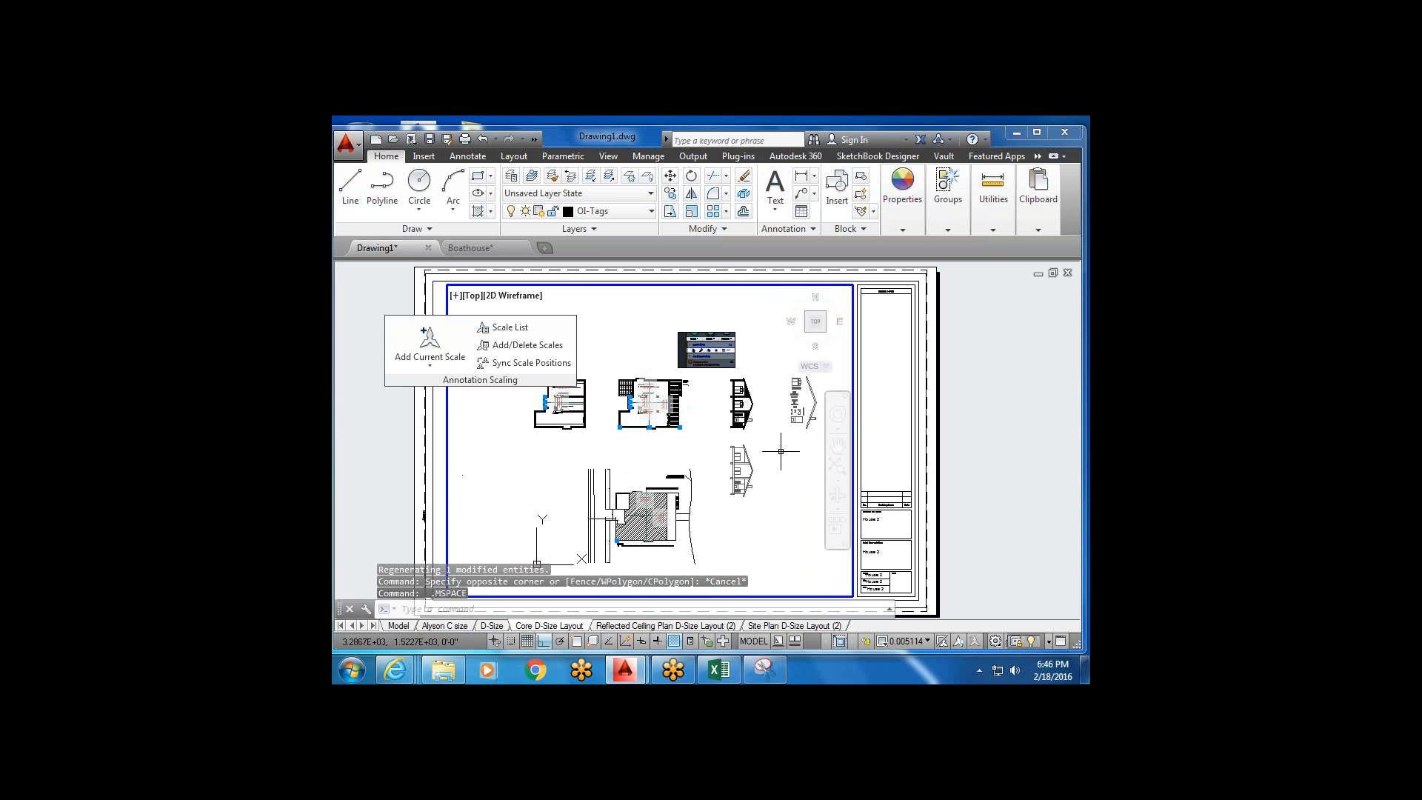
pyautogui.doubleClick(856, 404)
pyautogui.scroll(-4, 752, 489)
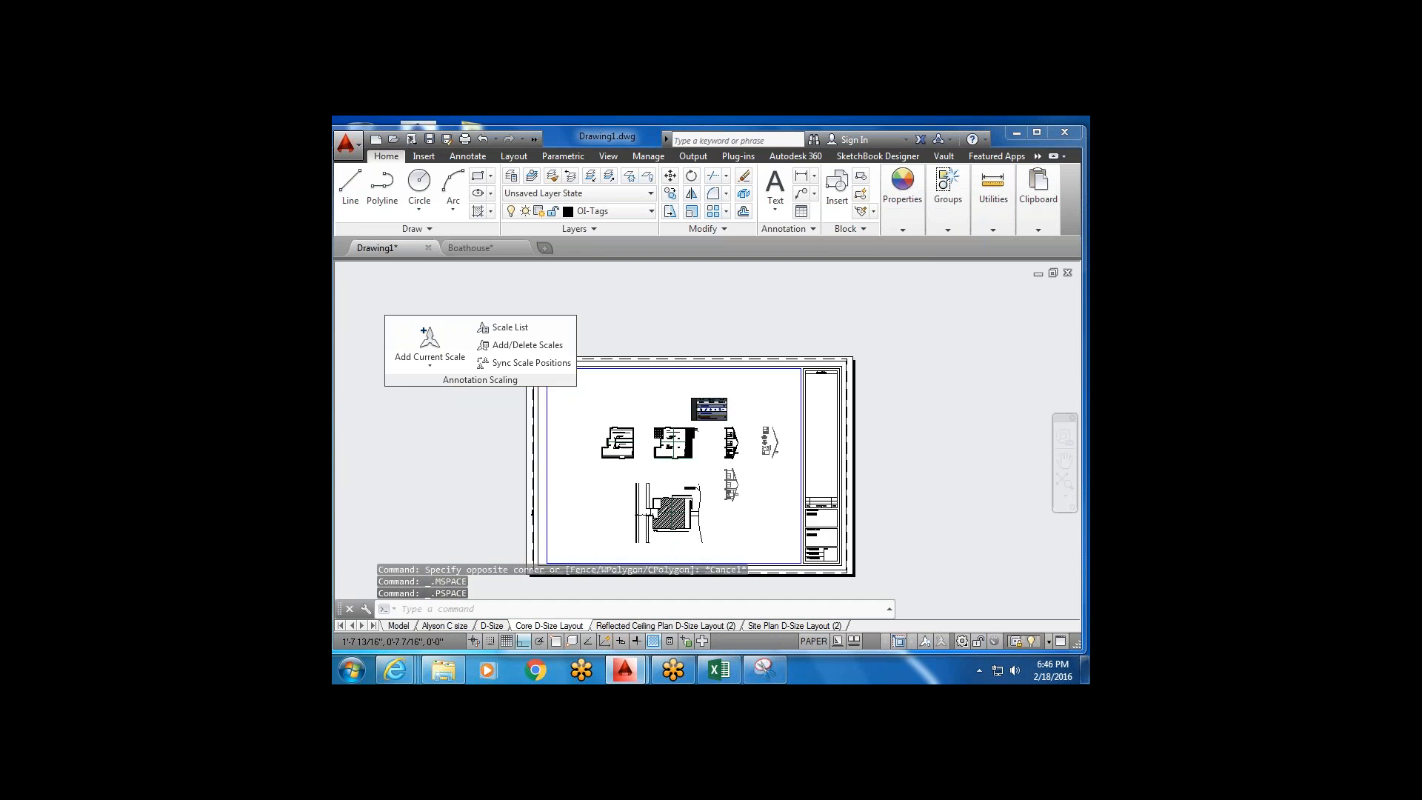
pyautogui.scroll(5, 711, 463)
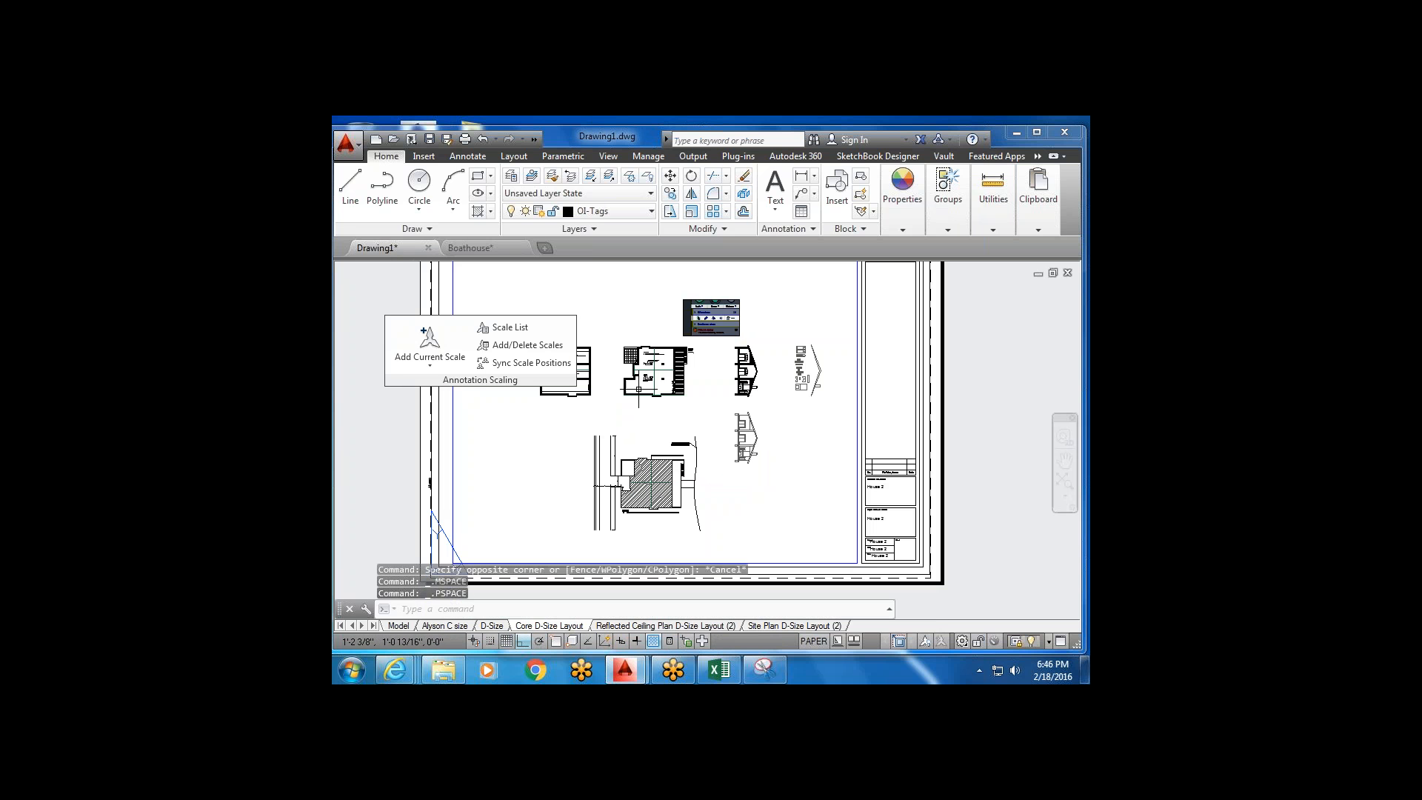
pyautogui.click(697, 396)
pyautogui.scroll(-2, 696, 397)
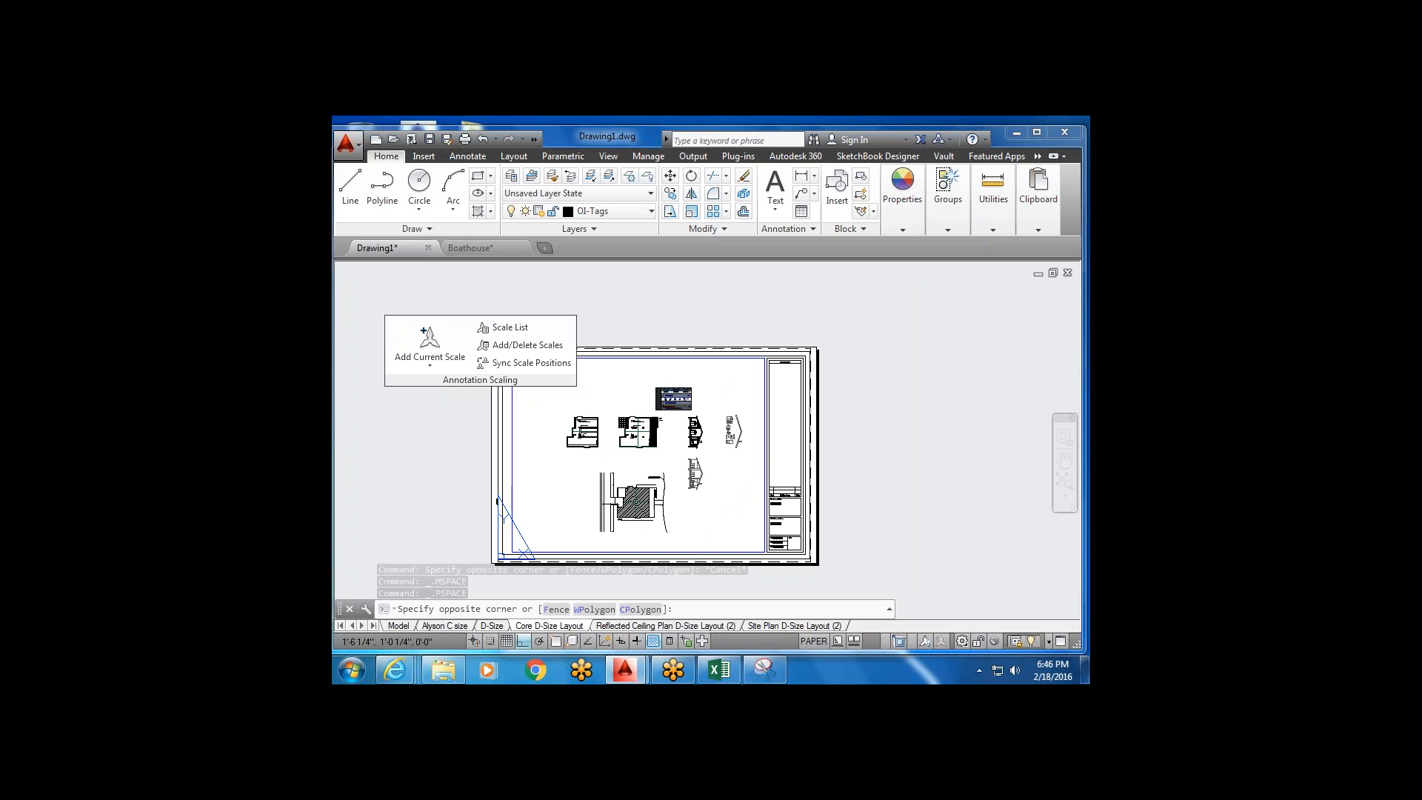
pyautogui.doubleClick(663, 449)
pyautogui.scroll(2, 648, 481)
pyautogui.scroll(-3, 647, 483)
pyautogui.scroll(1, 646, 485)
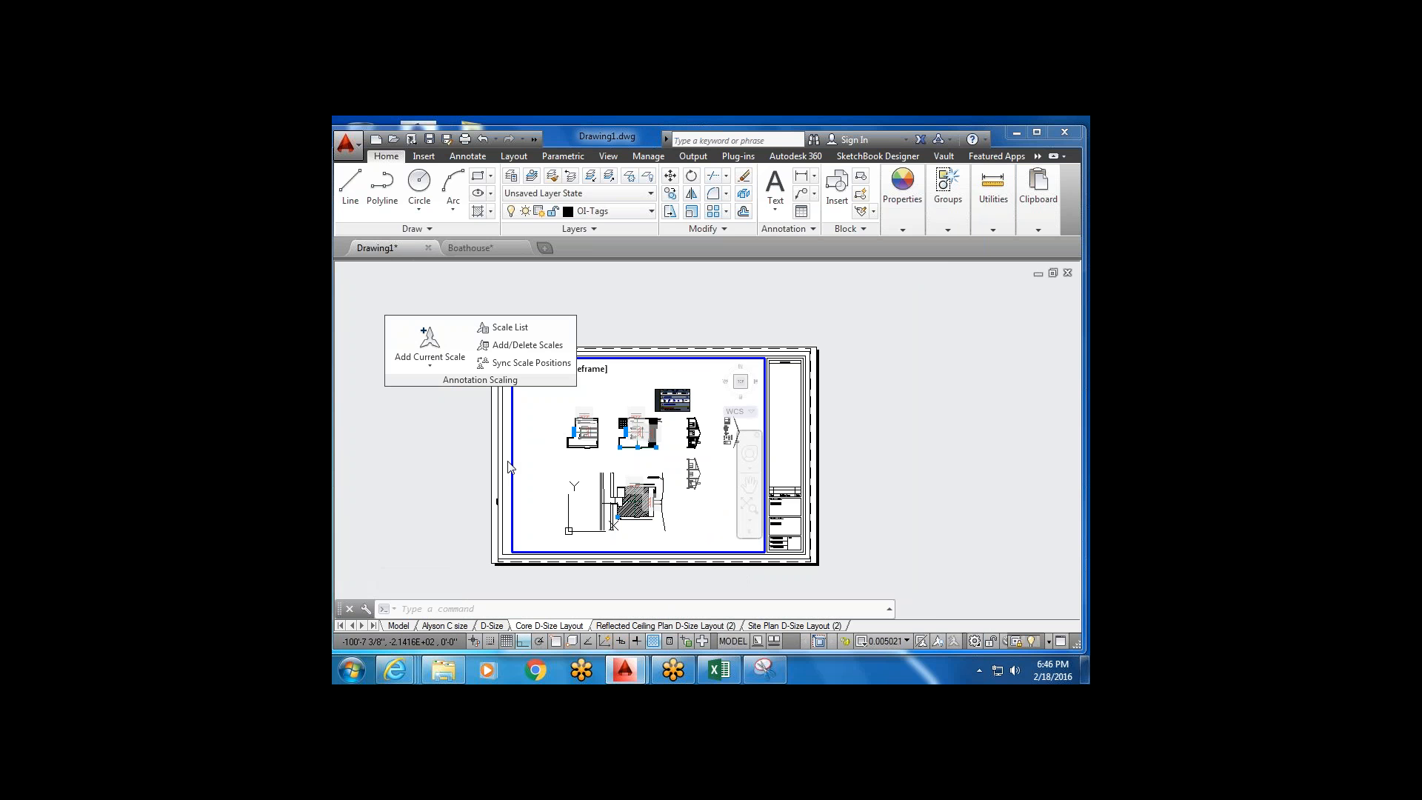
# In model space, select the pasted screenshot image and start scaling it from its lower-left corner.
pyautogui.click(400, 626)
pyautogui.scroll(-4, 702, 434)
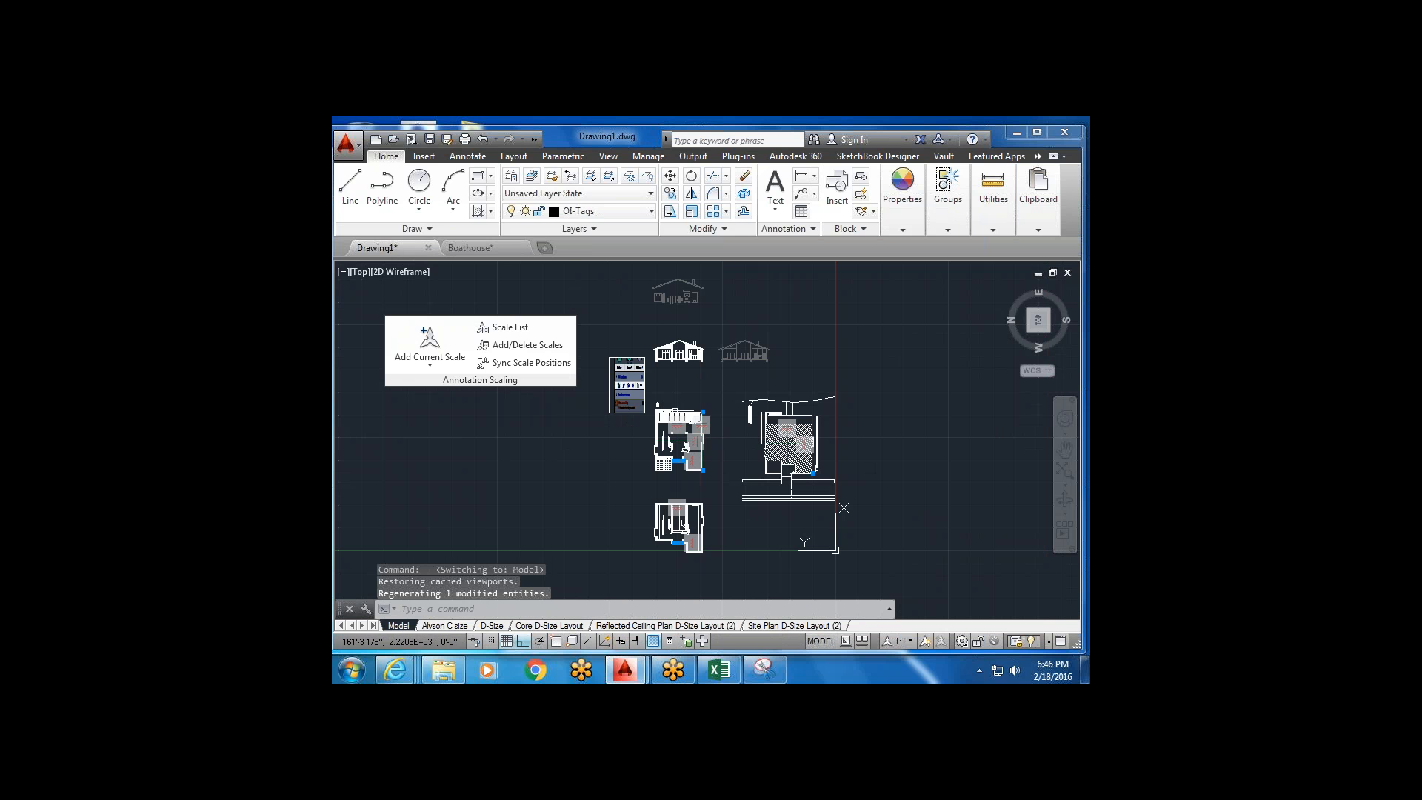
pyautogui.scroll(6, 590, 405)
pyautogui.moveTo(699, 390); pyautogui.dragTo(644, 439, button='middle')
pyautogui.click(766, 437)
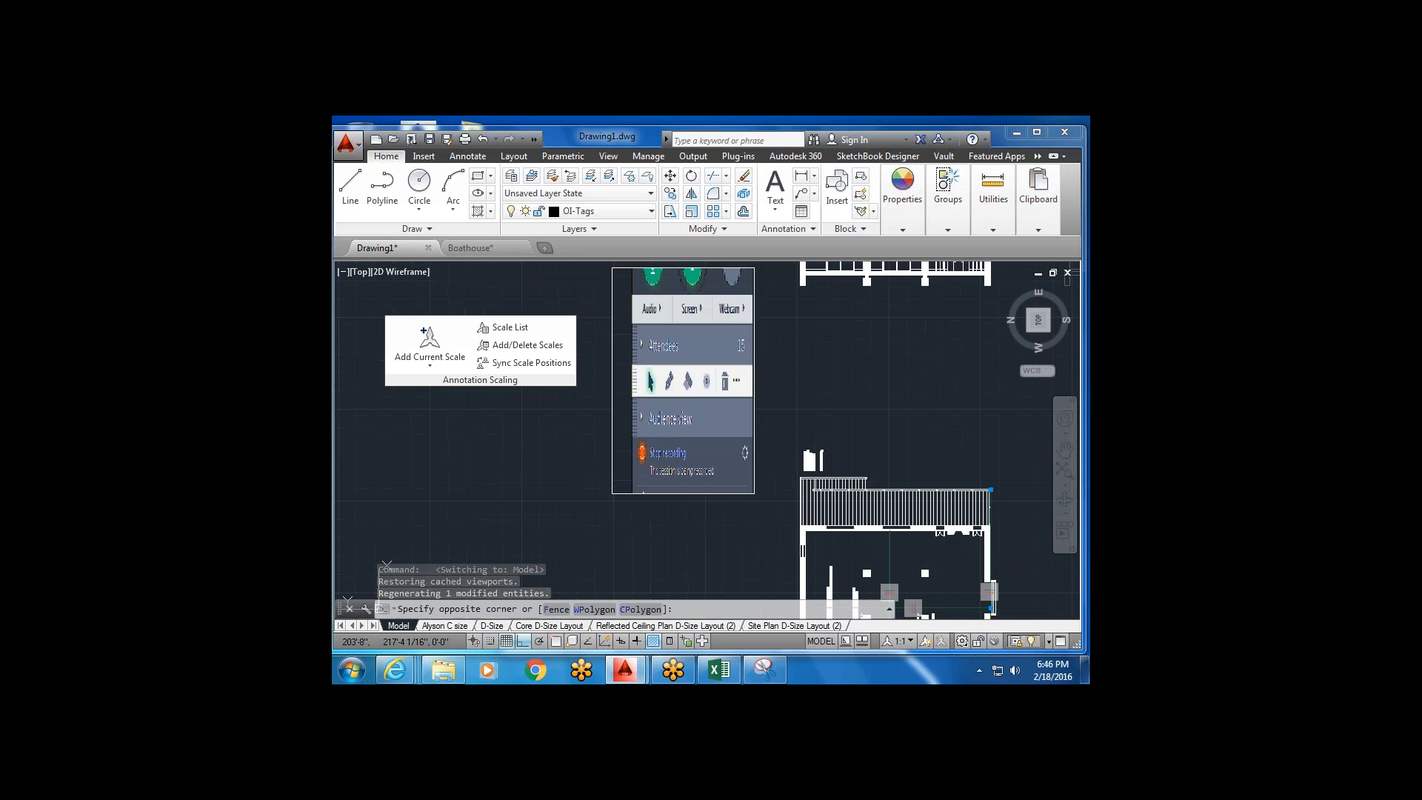
pyautogui.click(689, 406)
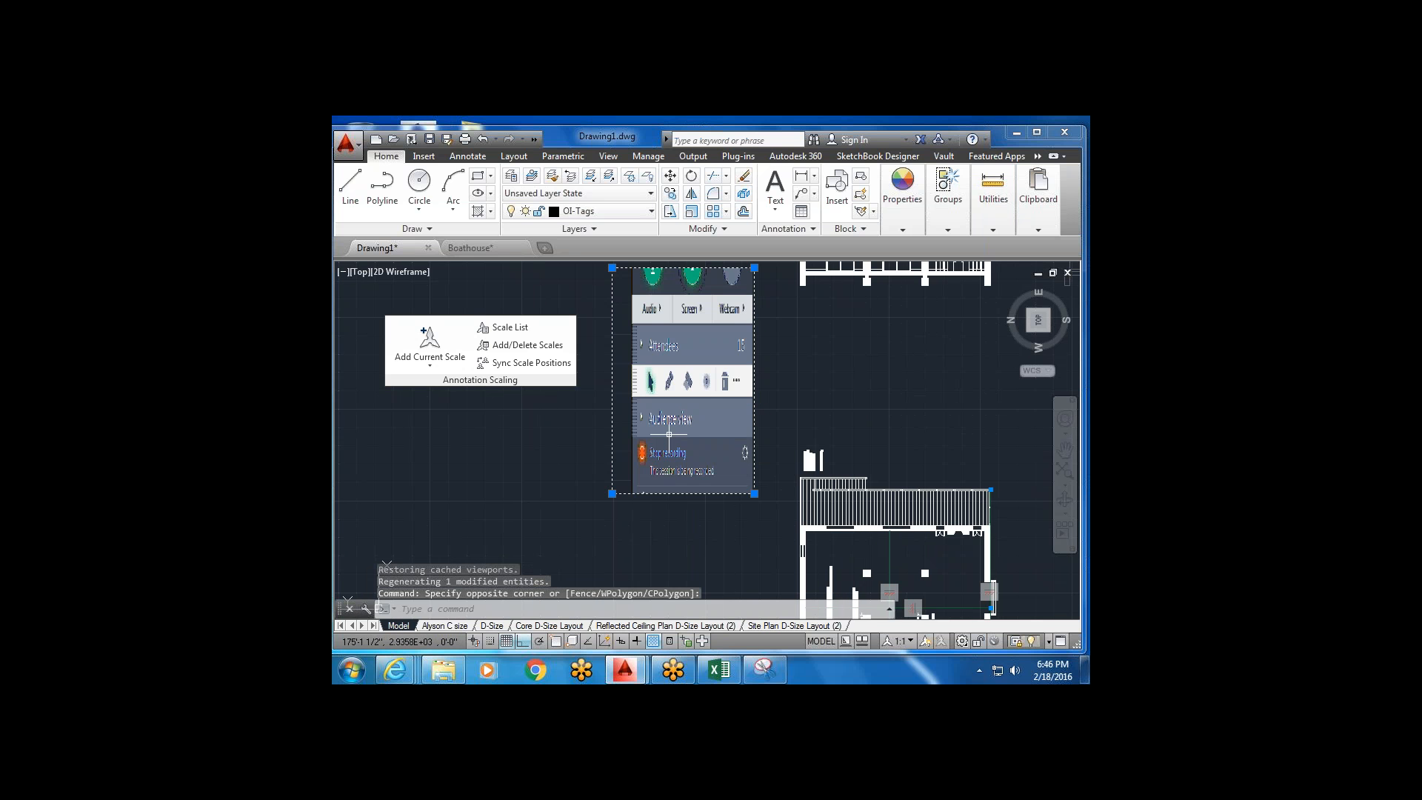
pyautogui.click(692, 212)
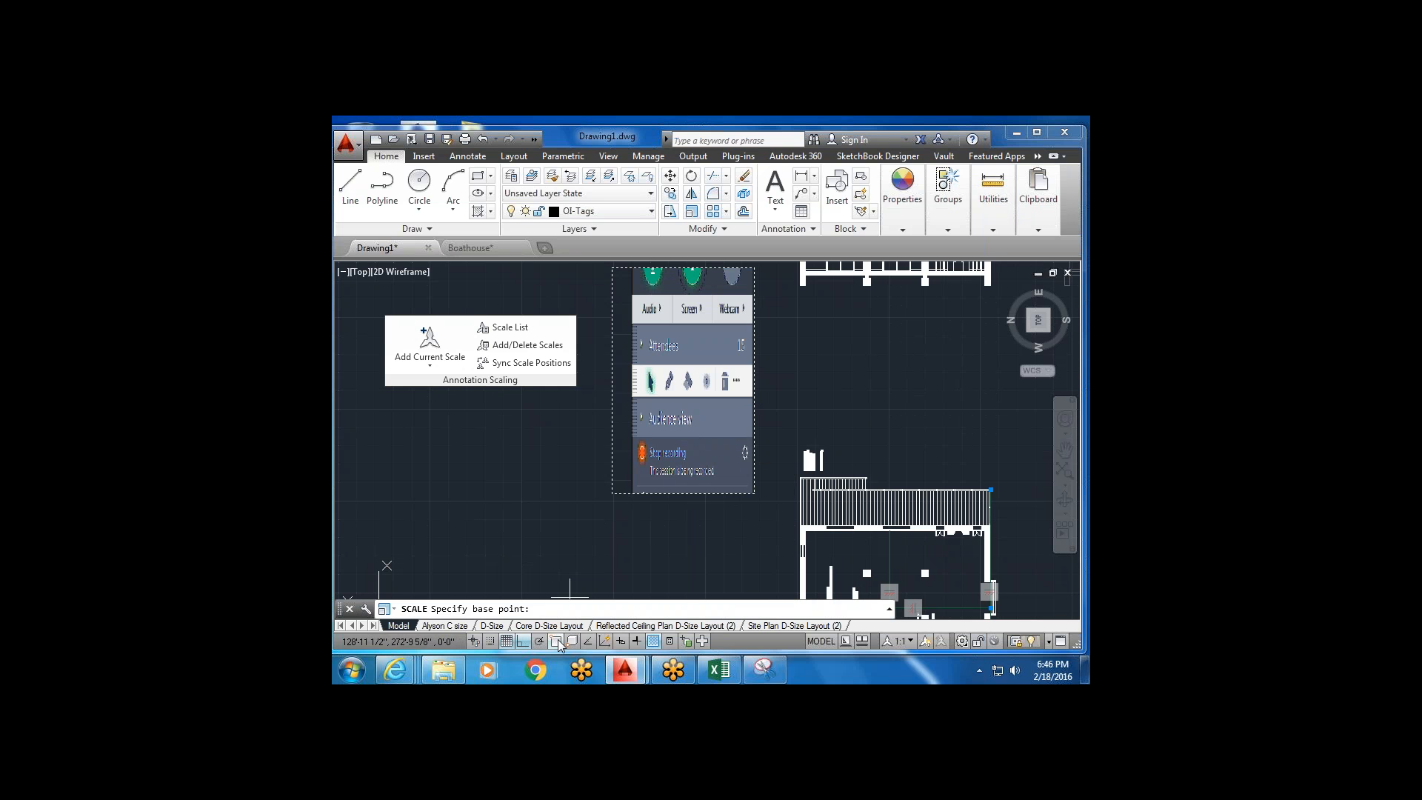
pyautogui.click(612, 494)
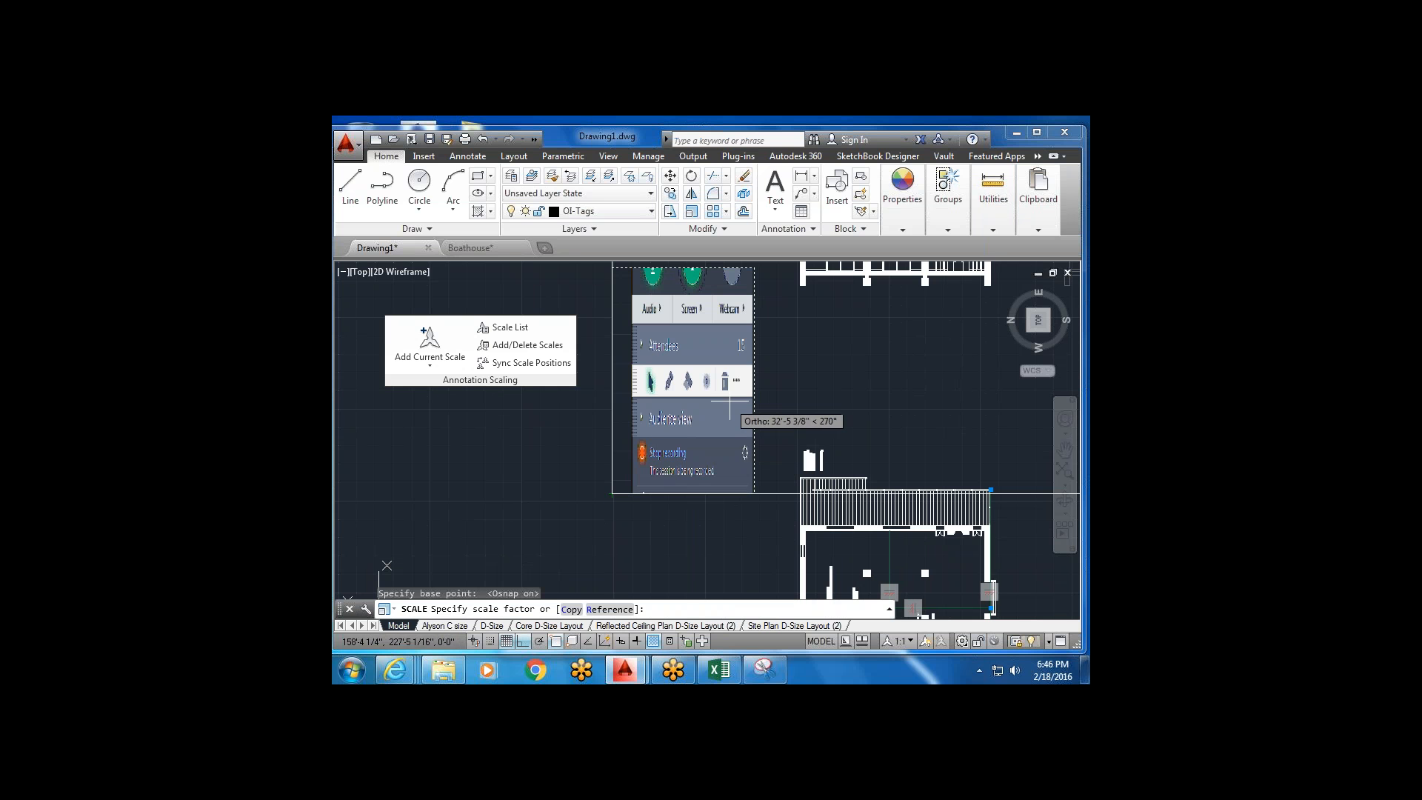
pyautogui.scroll(-5, 679, 445)
pyautogui.moveTo(1006, 274); pyautogui.dragTo(866, 370, button='middle')
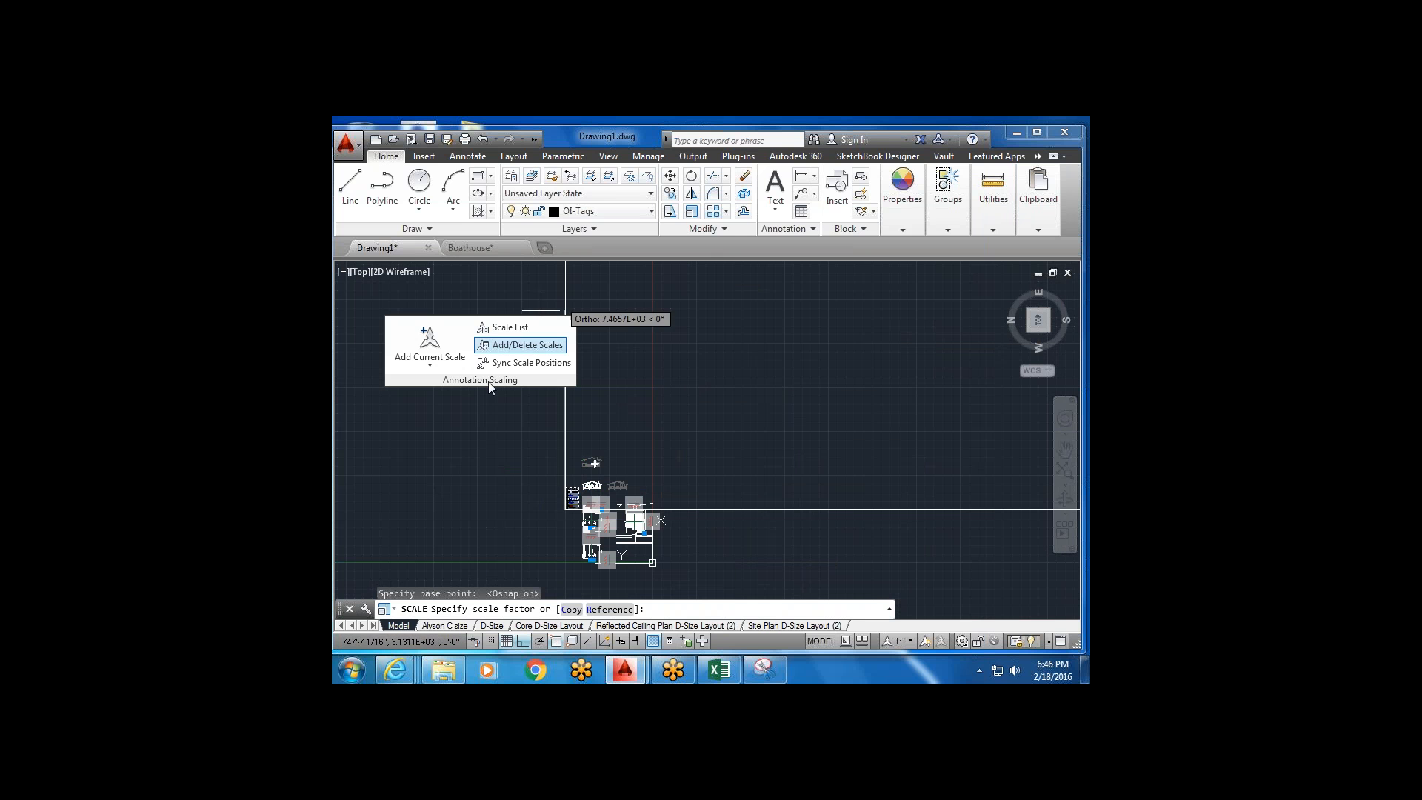
# Turn off Ortho and object snap, then reframe the view around the image.
pyautogui.click(523, 641)
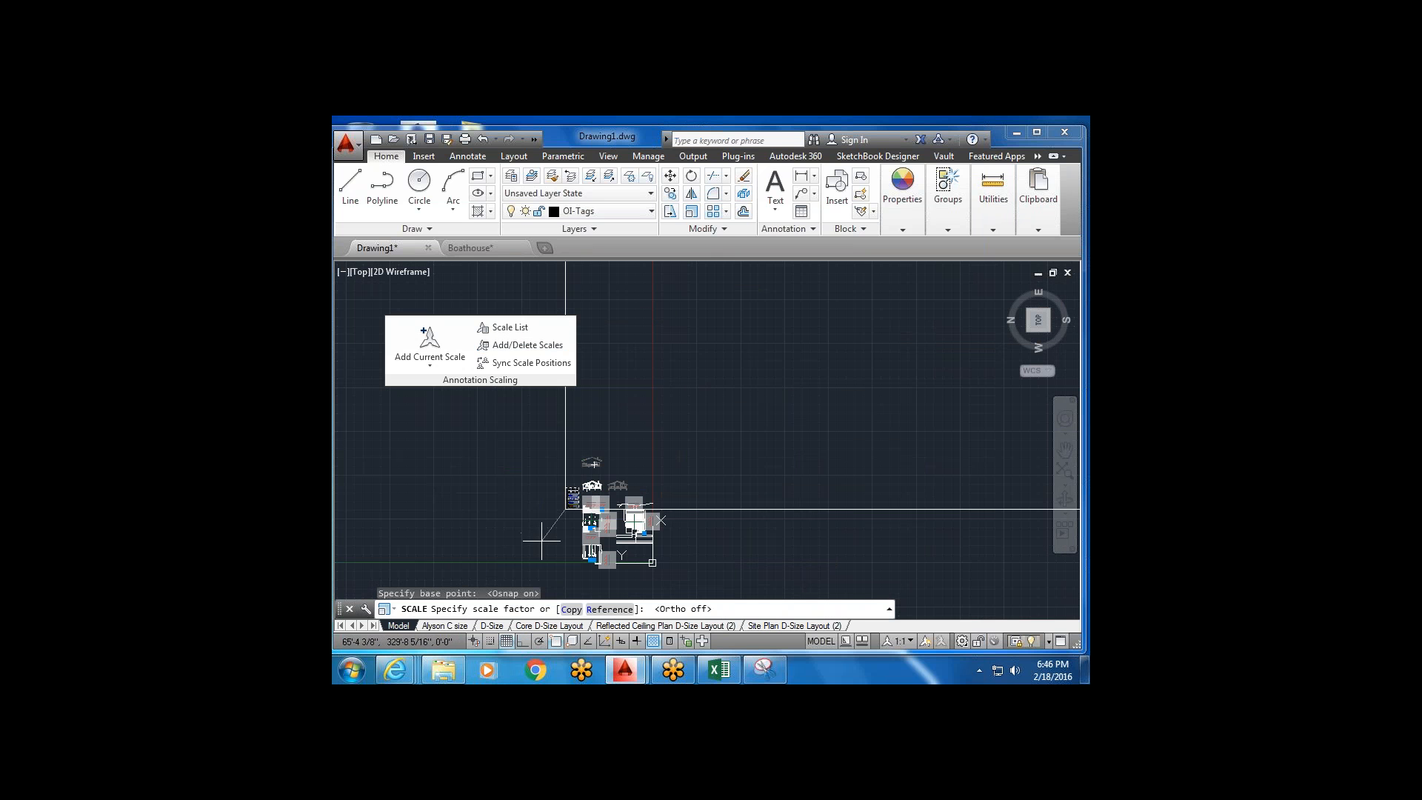
pyautogui.click(556, 642)
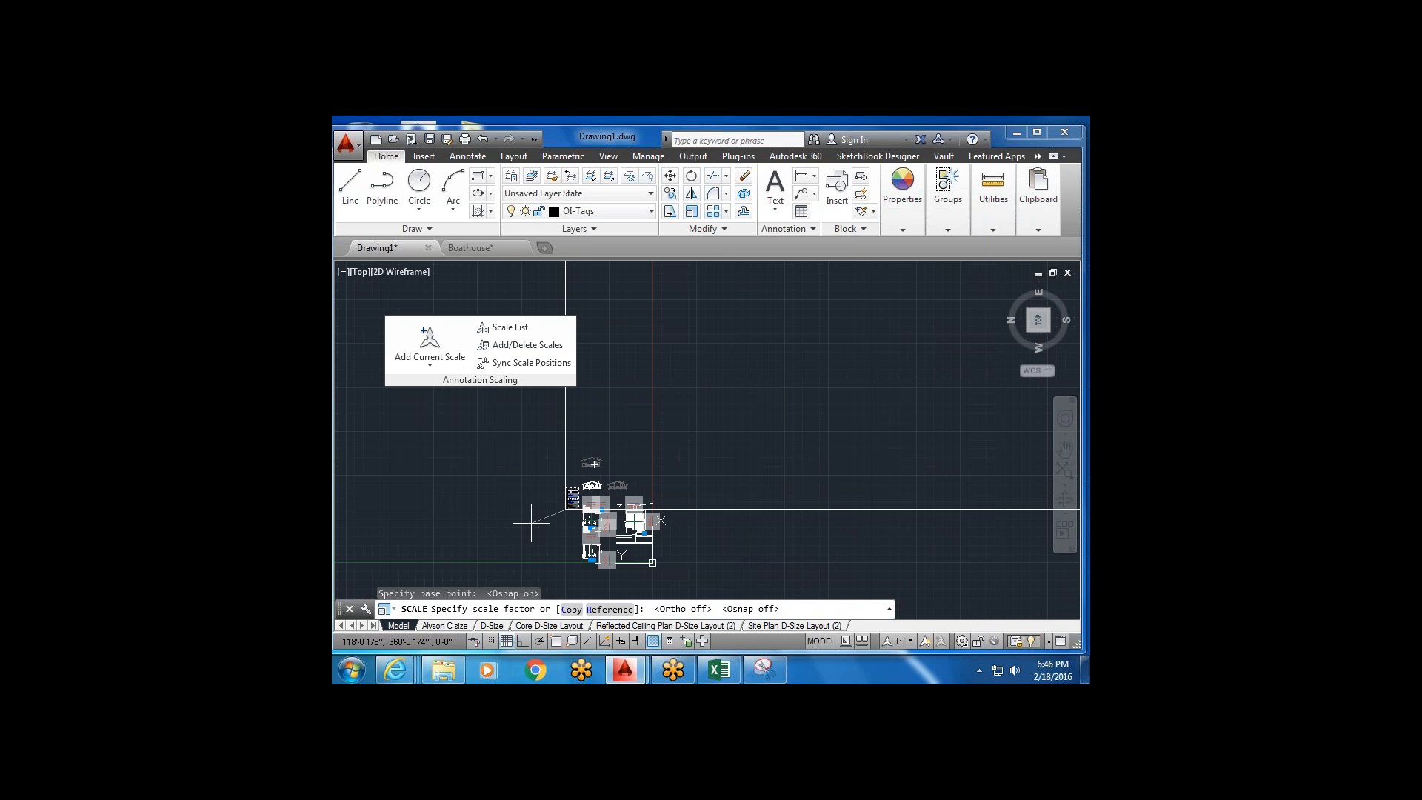
pyautogui.scroll(-2, 530, 540)
pyautogui.moveTo(530, 540); pyautogui.dragTo(659, 463, button='middle')
pyautogui.scroll(4, 700, 424)
pyautogui.scroll(4, 644, 465)
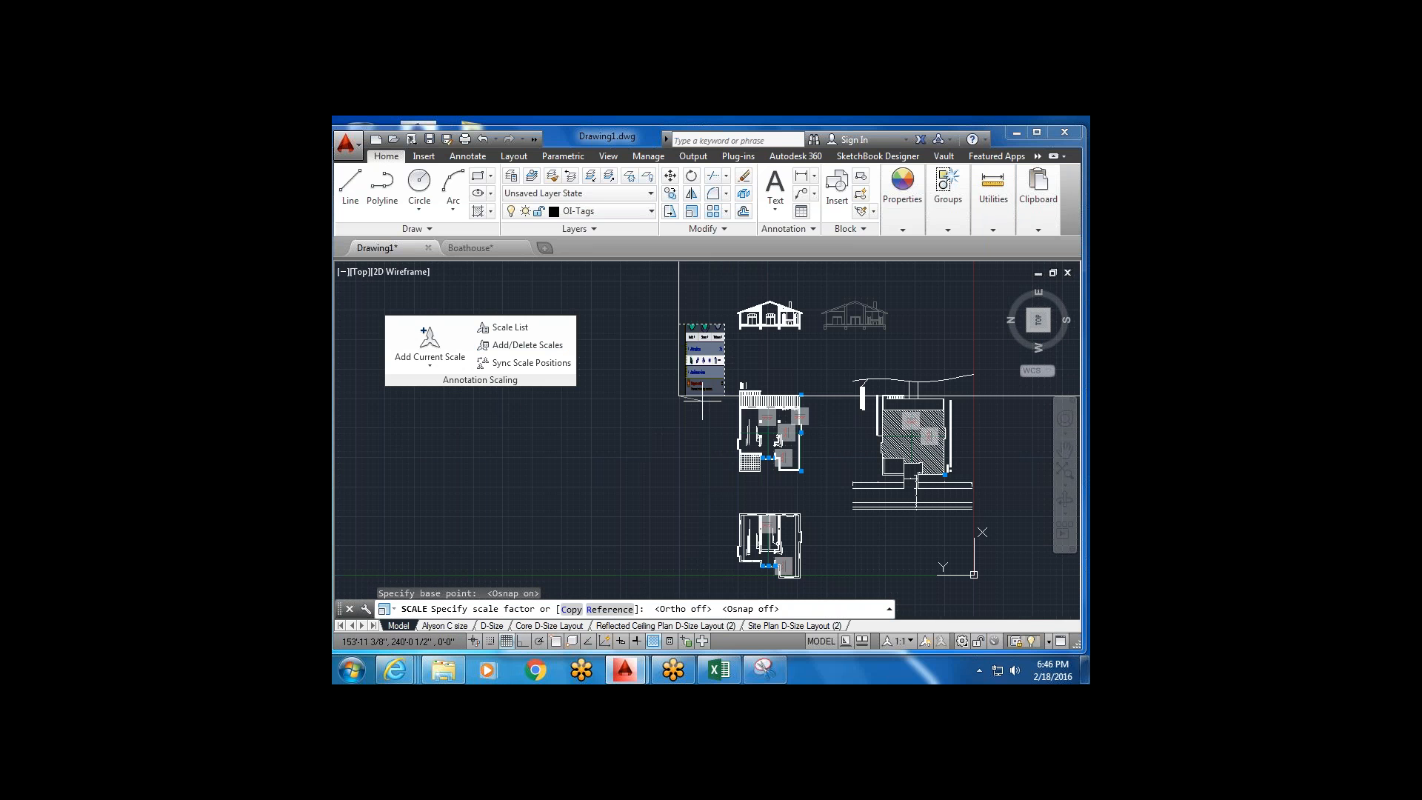
pyautogui.moveTo(702, 396)
pyautogui.mouseDown(button='middle')
pyautogui.moveTo(621, 435)
pyautogui.moveTo(623, 466)
pyautogui.mouseUp(button='middle')
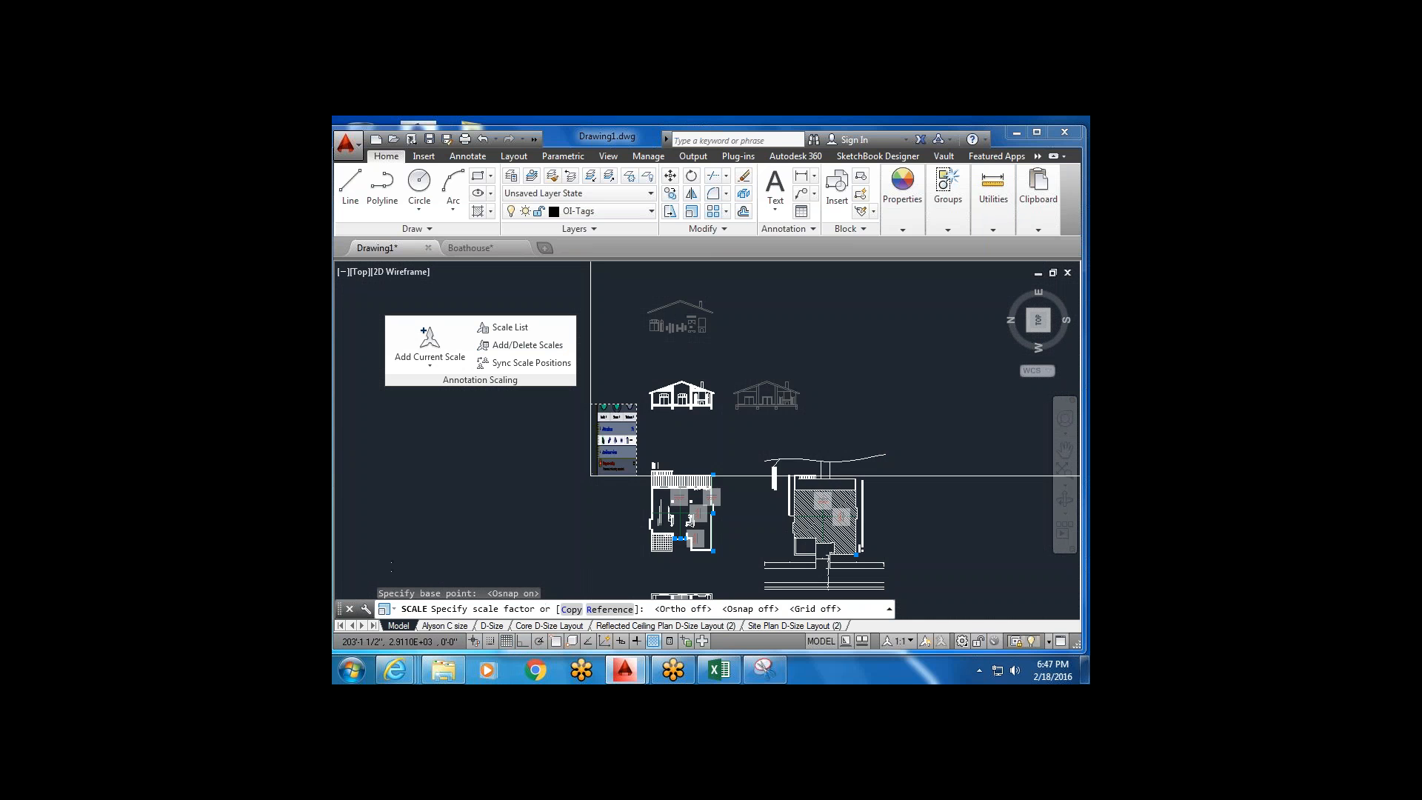
pyautogui.scroll(-4, 613, 423)
pyautogui.moveTo(616, 425)
pyautogui.mouseDown(button='middle')
pyautogui.moveTo(605, 454)
pyautogui.moveTo(647, 480)
pyautogui.mouseUp(button='middle')
pyautogui.scroll(6, 604, 483)
# Reselect the screenshot image, restart scaling, and pick a new base point.
pyautogui.press('Escape')
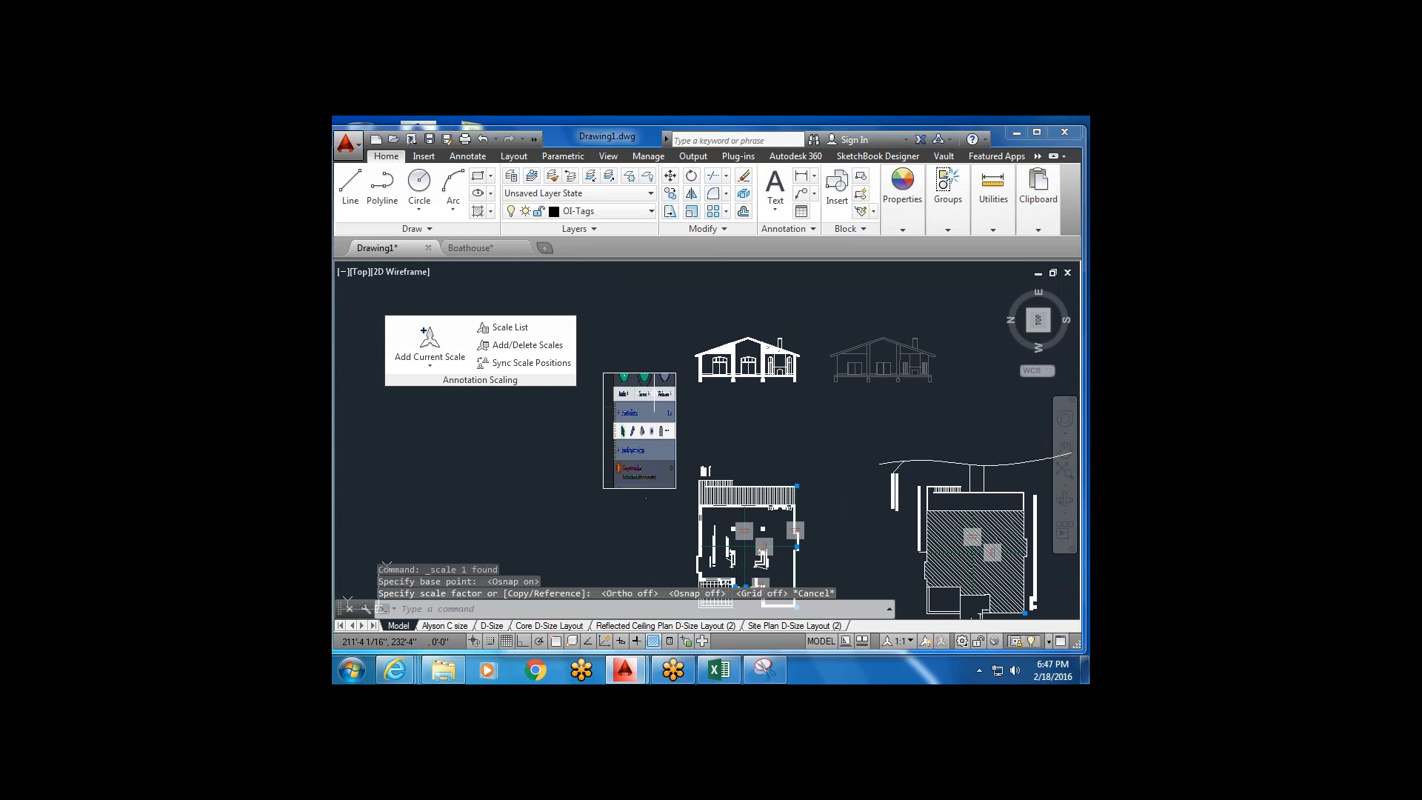
pyautogui.click(658, 363)
pyautogui.click(638, 391)
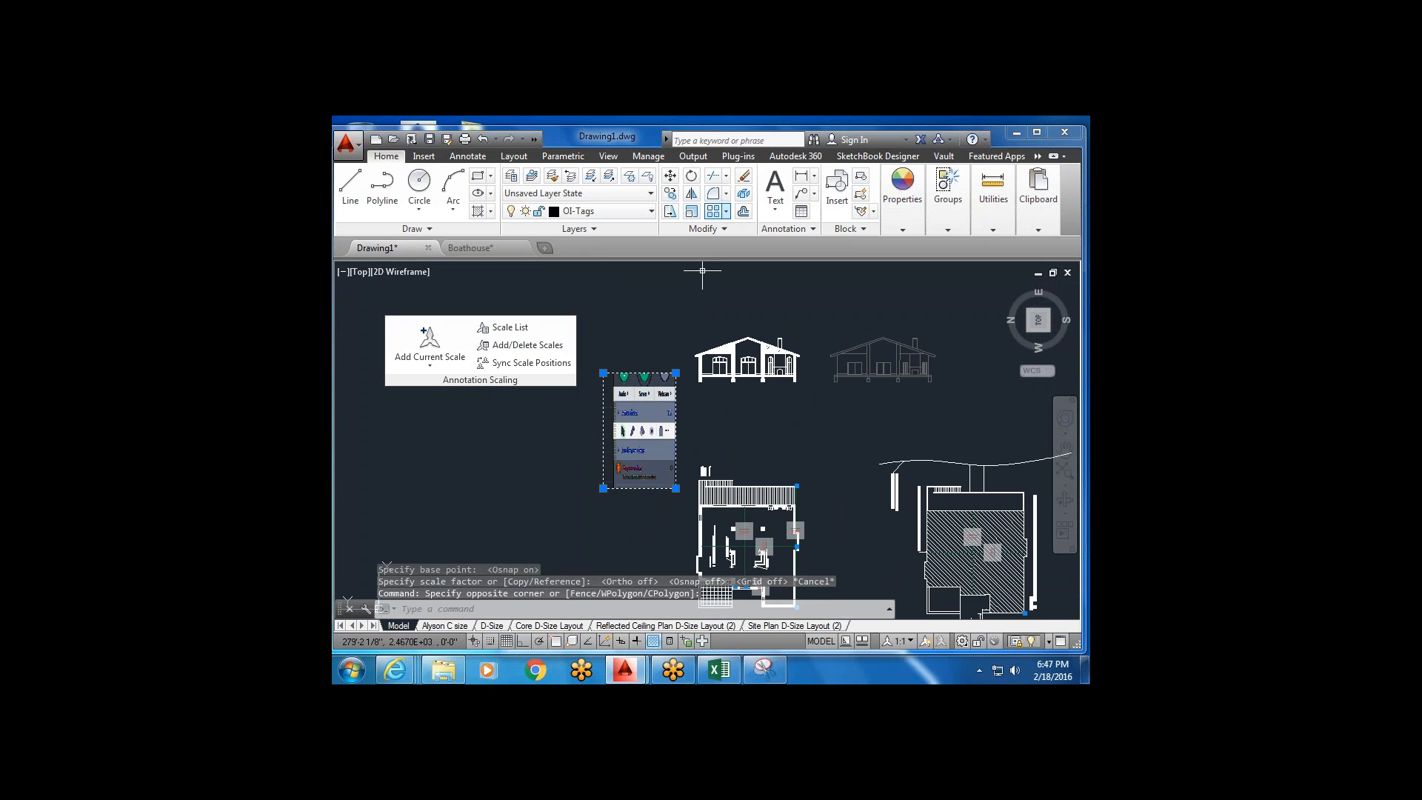
pyautogui.click(696, 210)
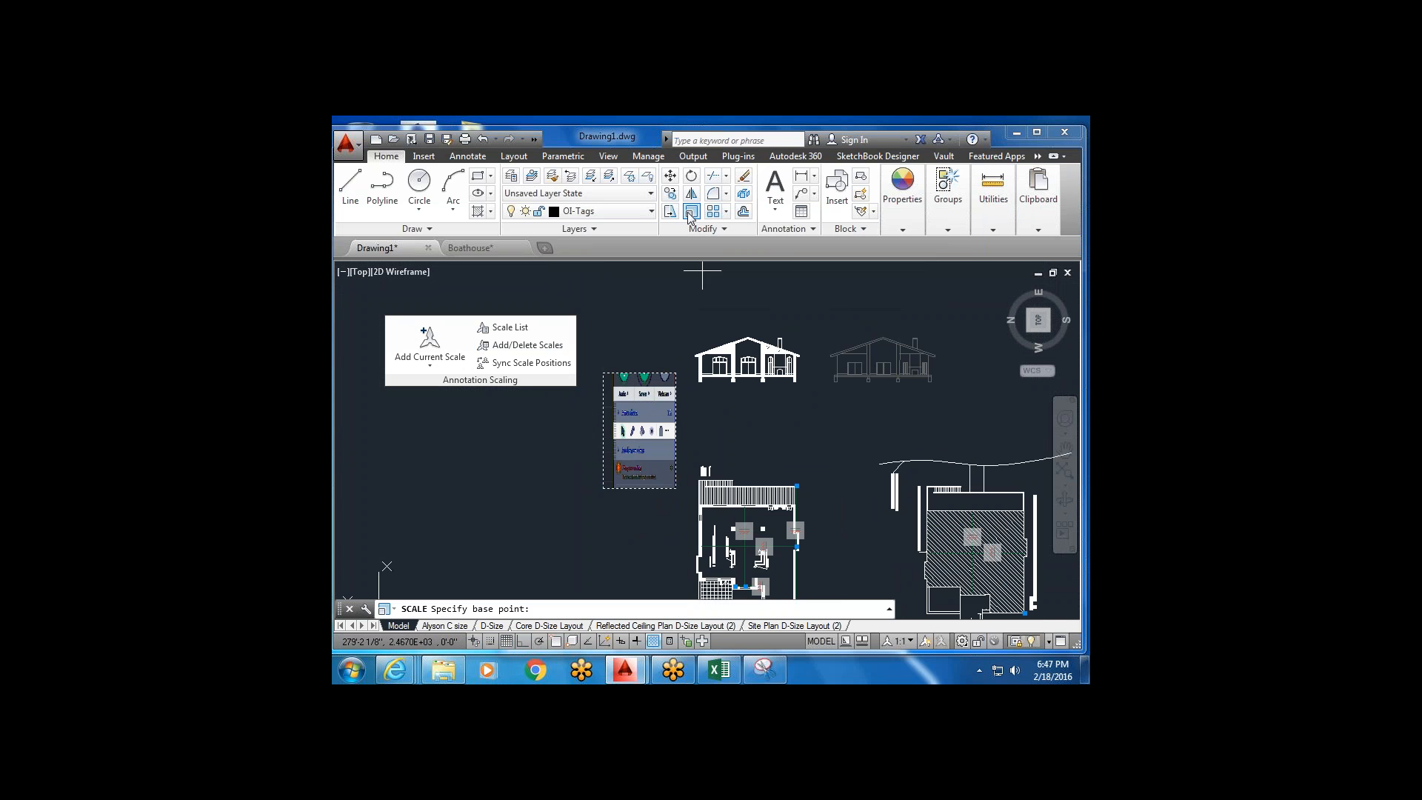
pyautogui.scroll(2, 633, 475)
pyautogui.click(631, 472)
pyautogui.scroll(-3, 621, 478)
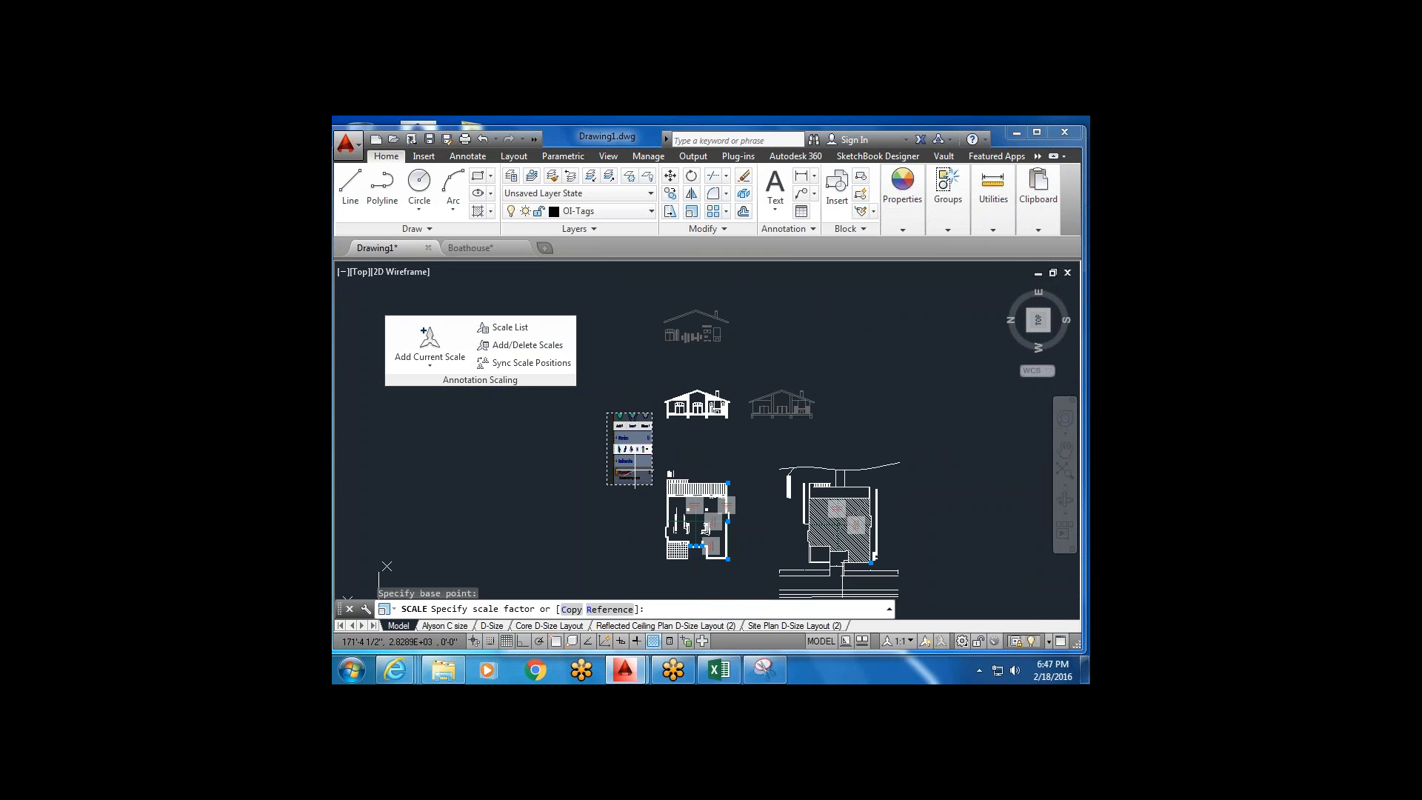
pyautogui.scroll(2, 622, 474)
pyautogui.scroll(4, 623, 474)
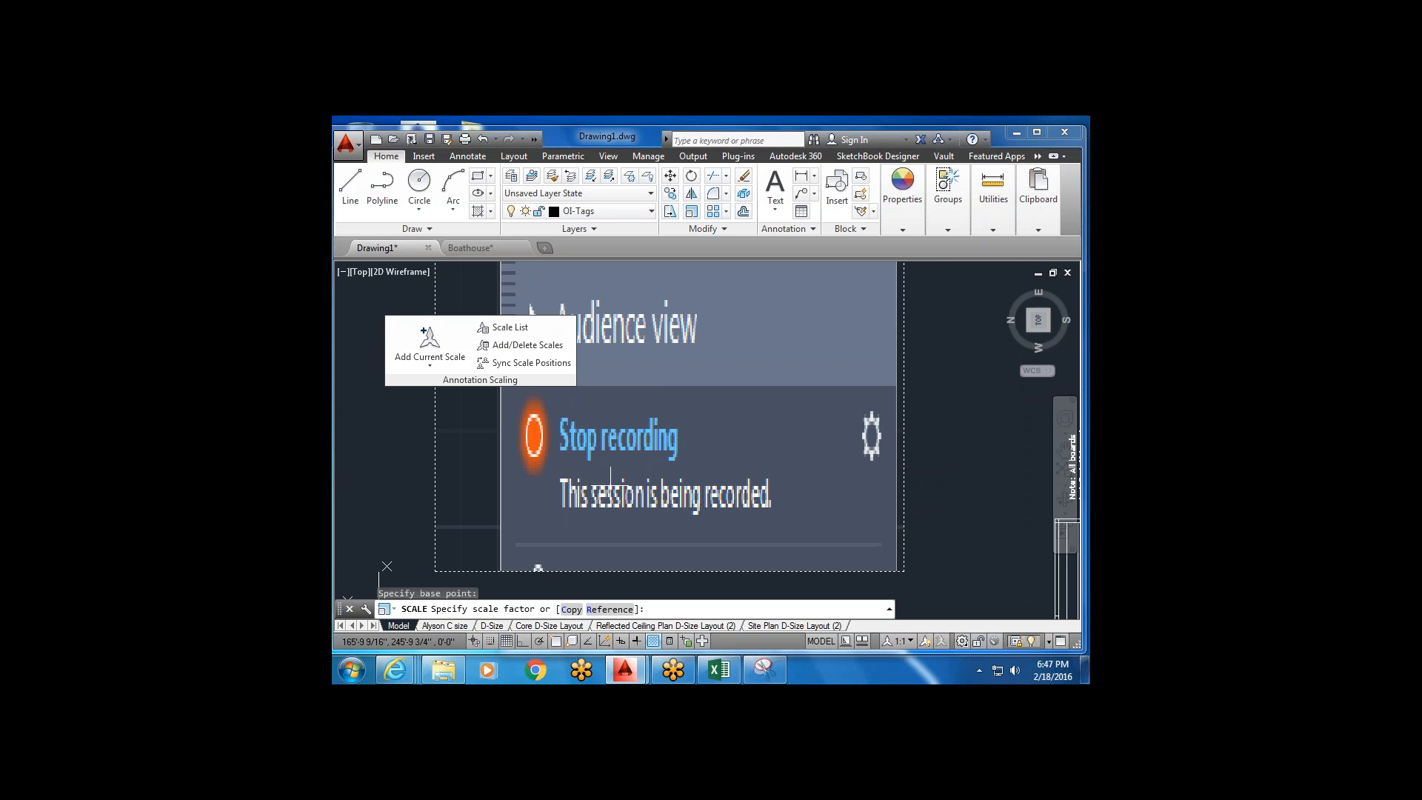
pyautogui.scroll(-2, 613, 477)
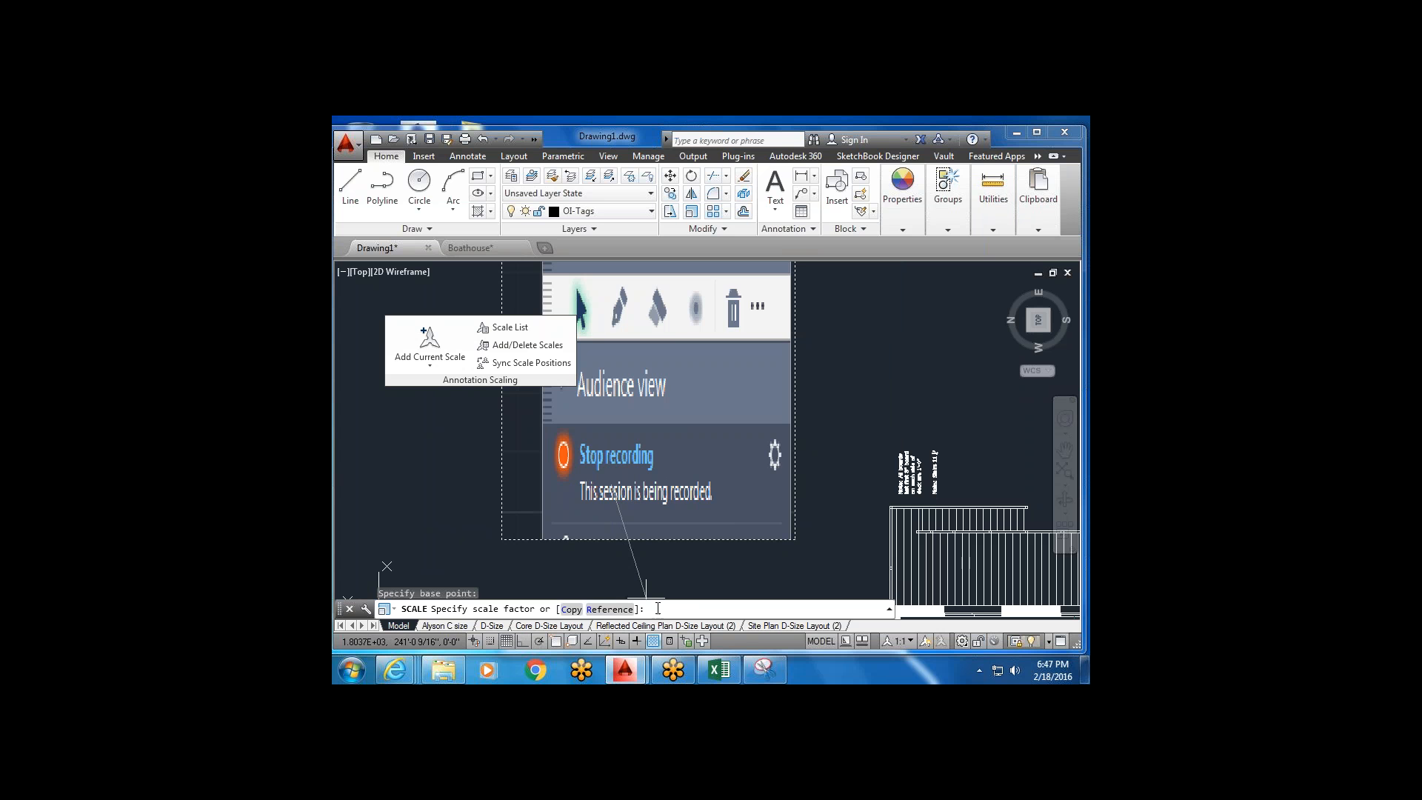
# Apply the scale factor of 50 to the pasted snip image.
pyautogui.write('0')
pyautogui.press('Return')
pyautogui.scroll(-5, 760, 472)
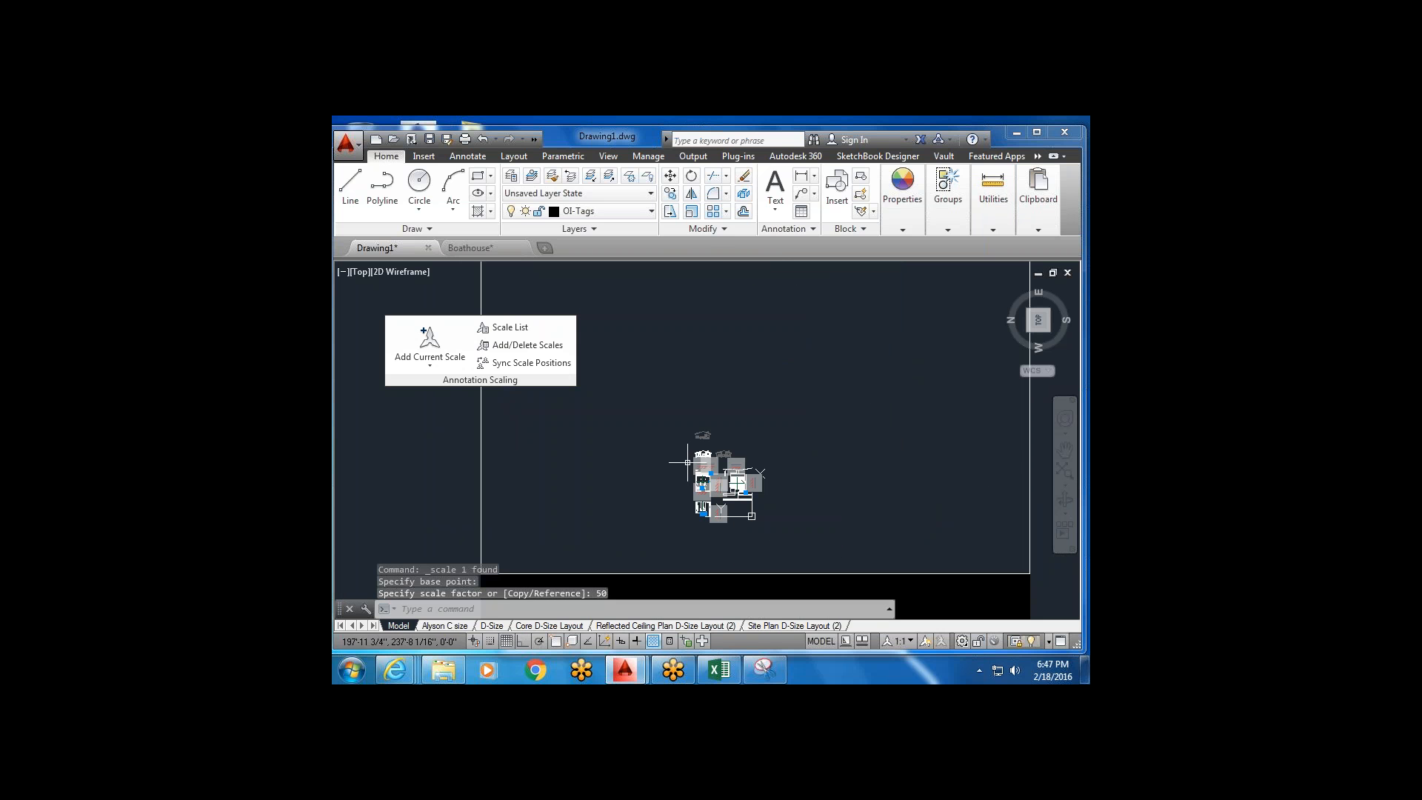
pyautogui.scroll(5, 760, 473)
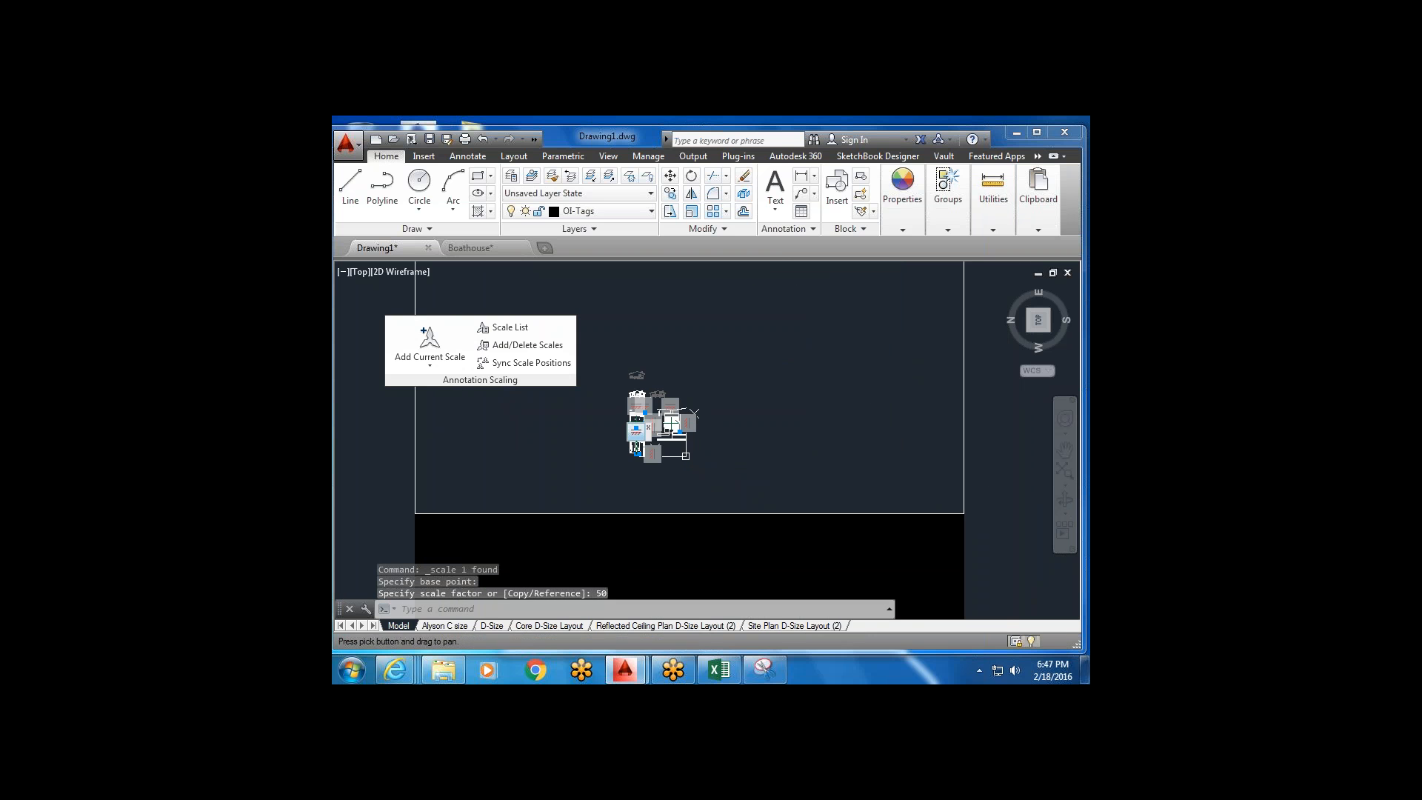
pyautogui.scroll(-5, 684, 430)
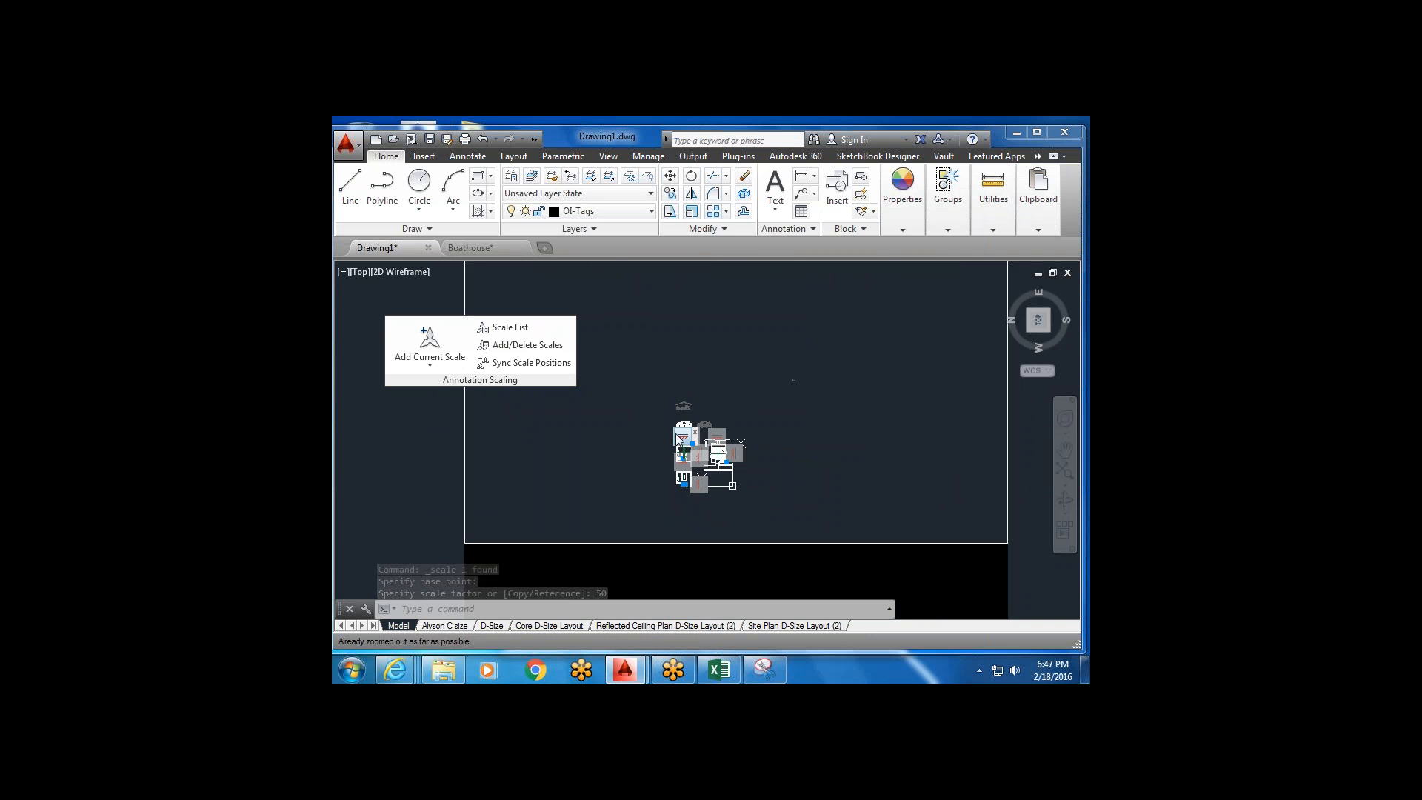
pyautogui.moveTo(673, 399)
pyautogui.mouseDown(button='middle')
pyautogui.moveTo(653, 491)
pyautogui.moveTo(653, 430)
pyautogui.mouseUp(button='middle')
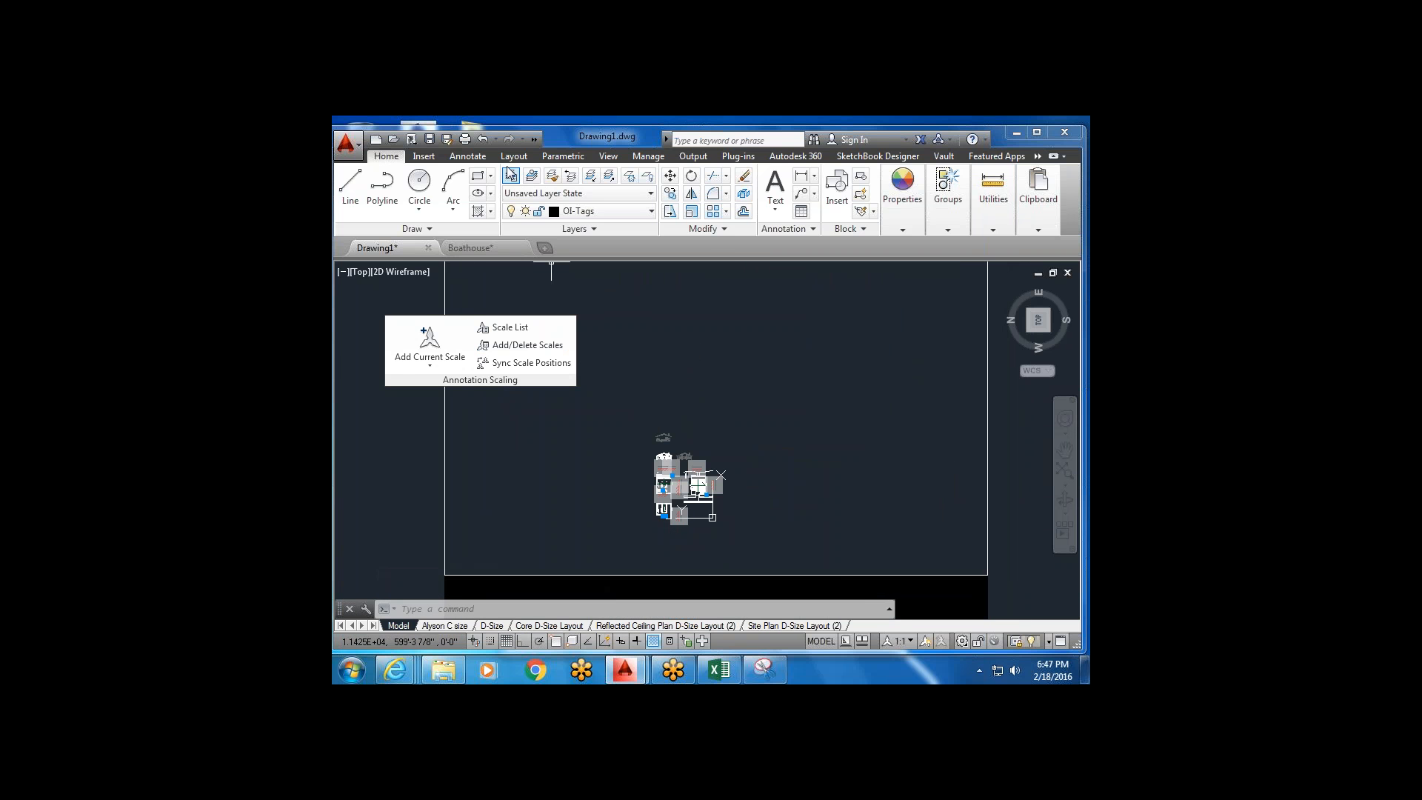
# Undo the last two operations and start a fresh clipboard paste.
pyautogui.click(483, 139)
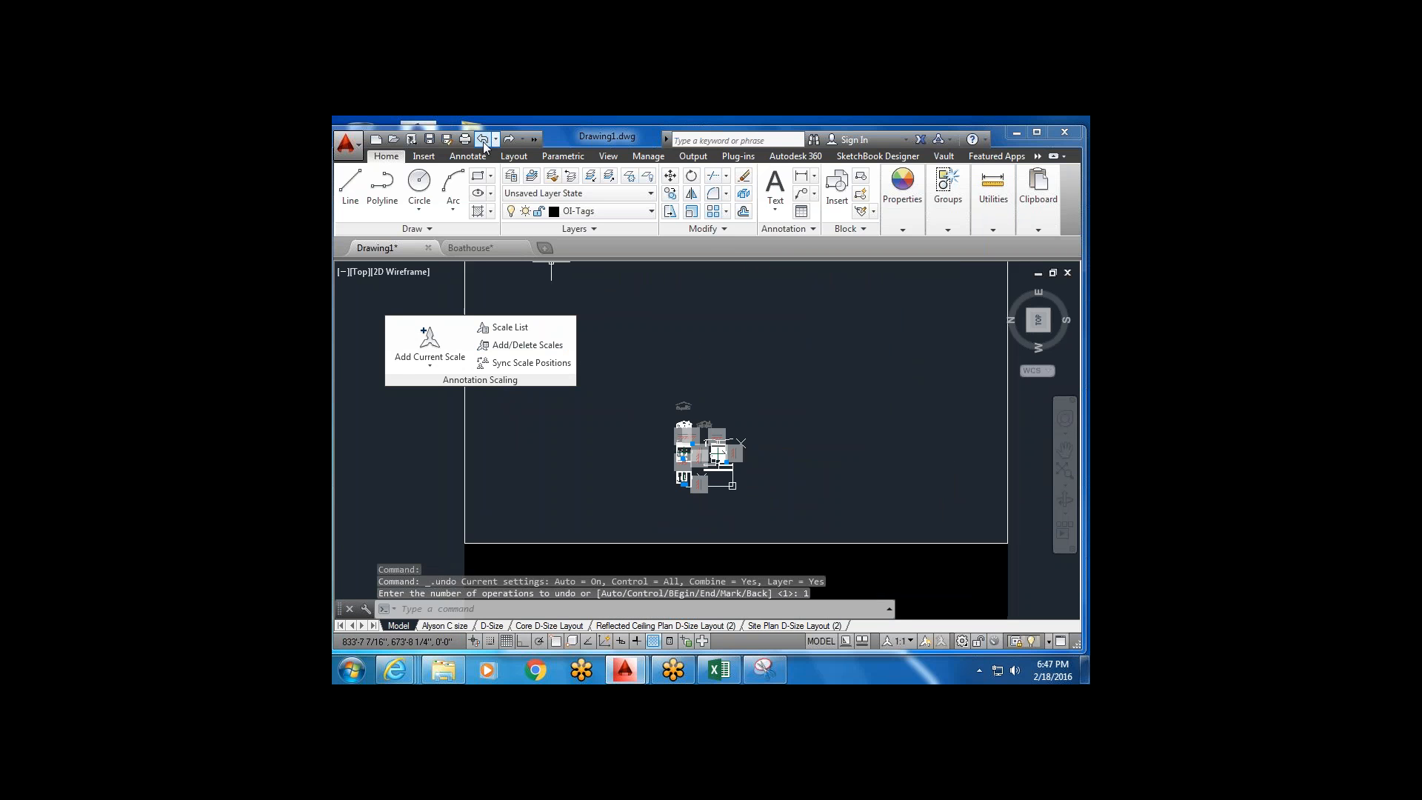
pyautogui.click(483, 139)
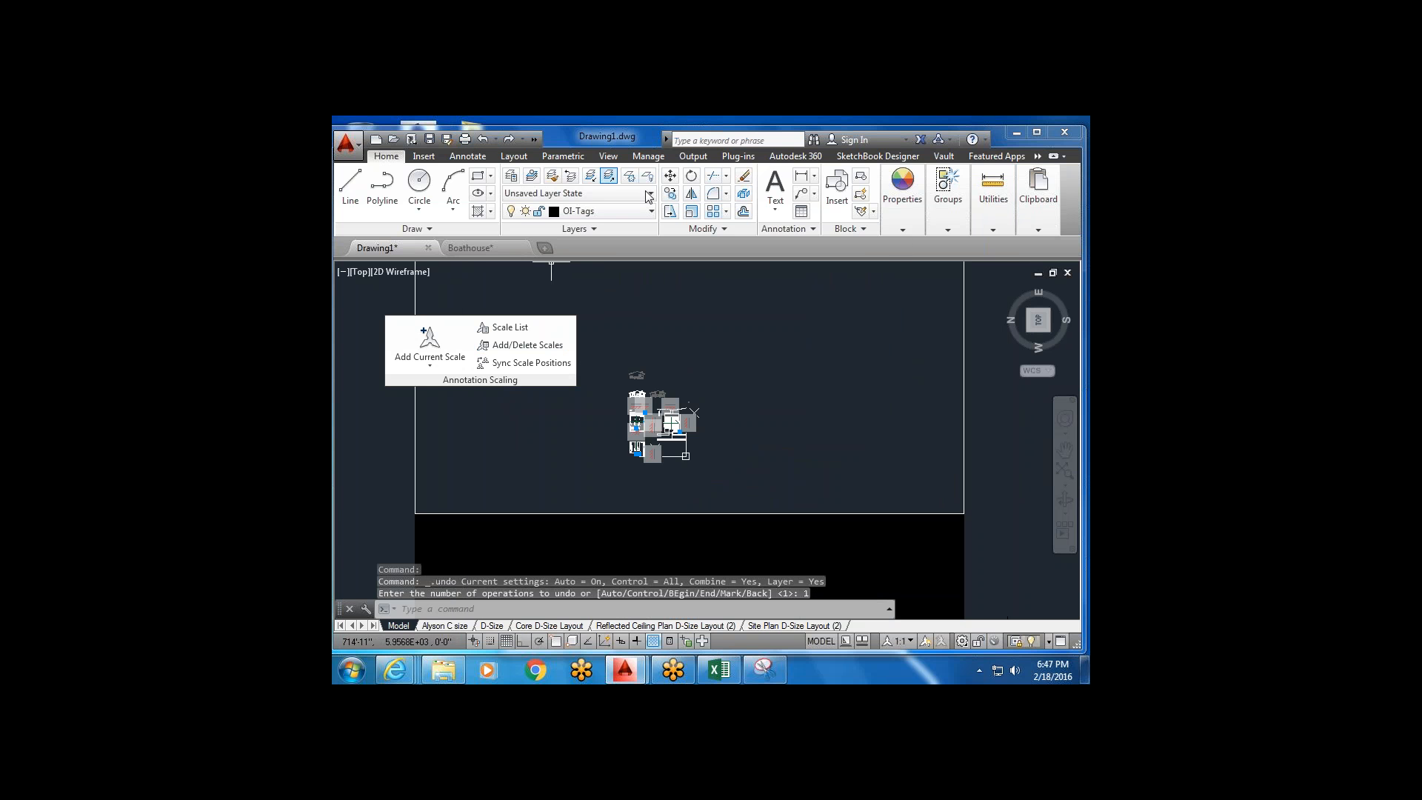
pyautogui.click(1040, 204)
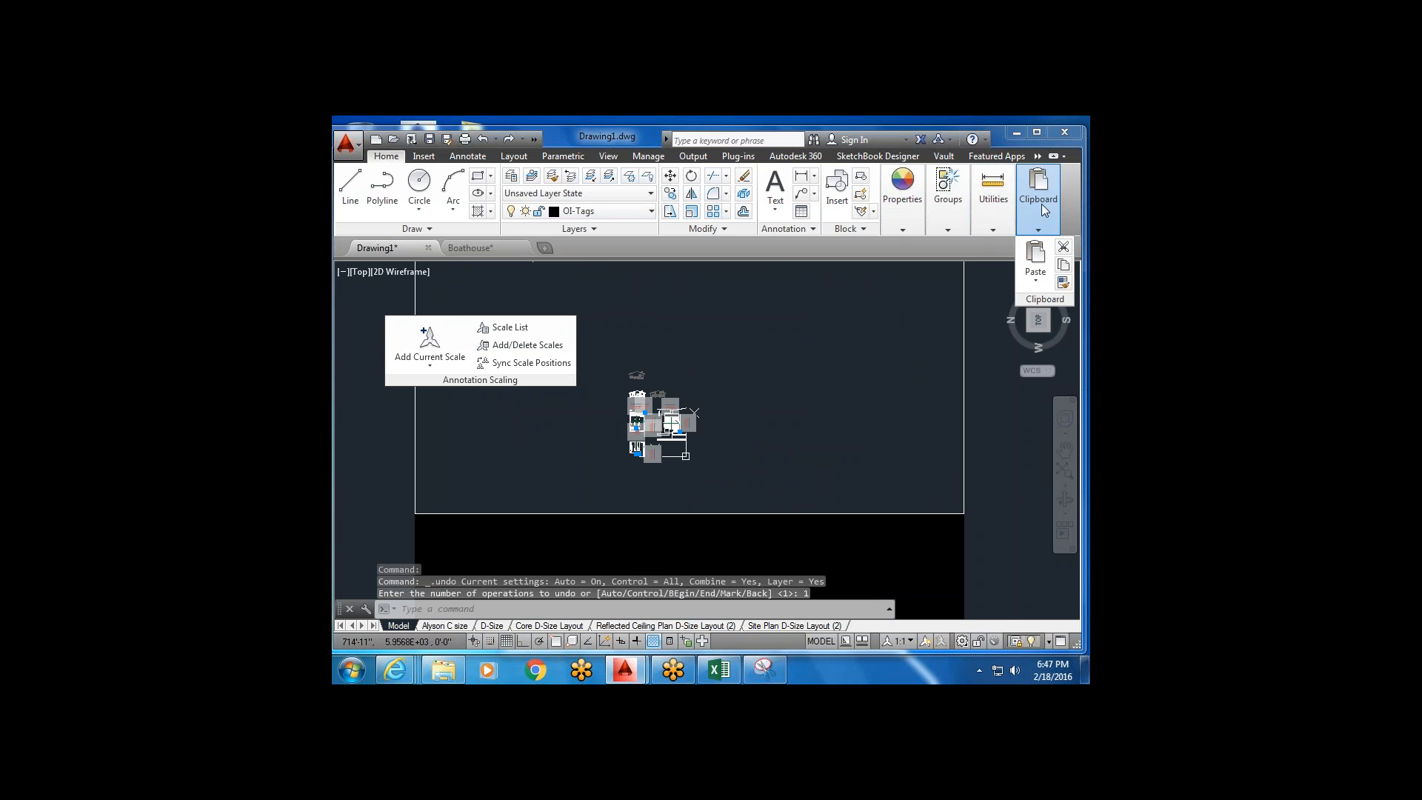
pyautogui.click(1035, 257)
pyautogui.click(1036, 258)
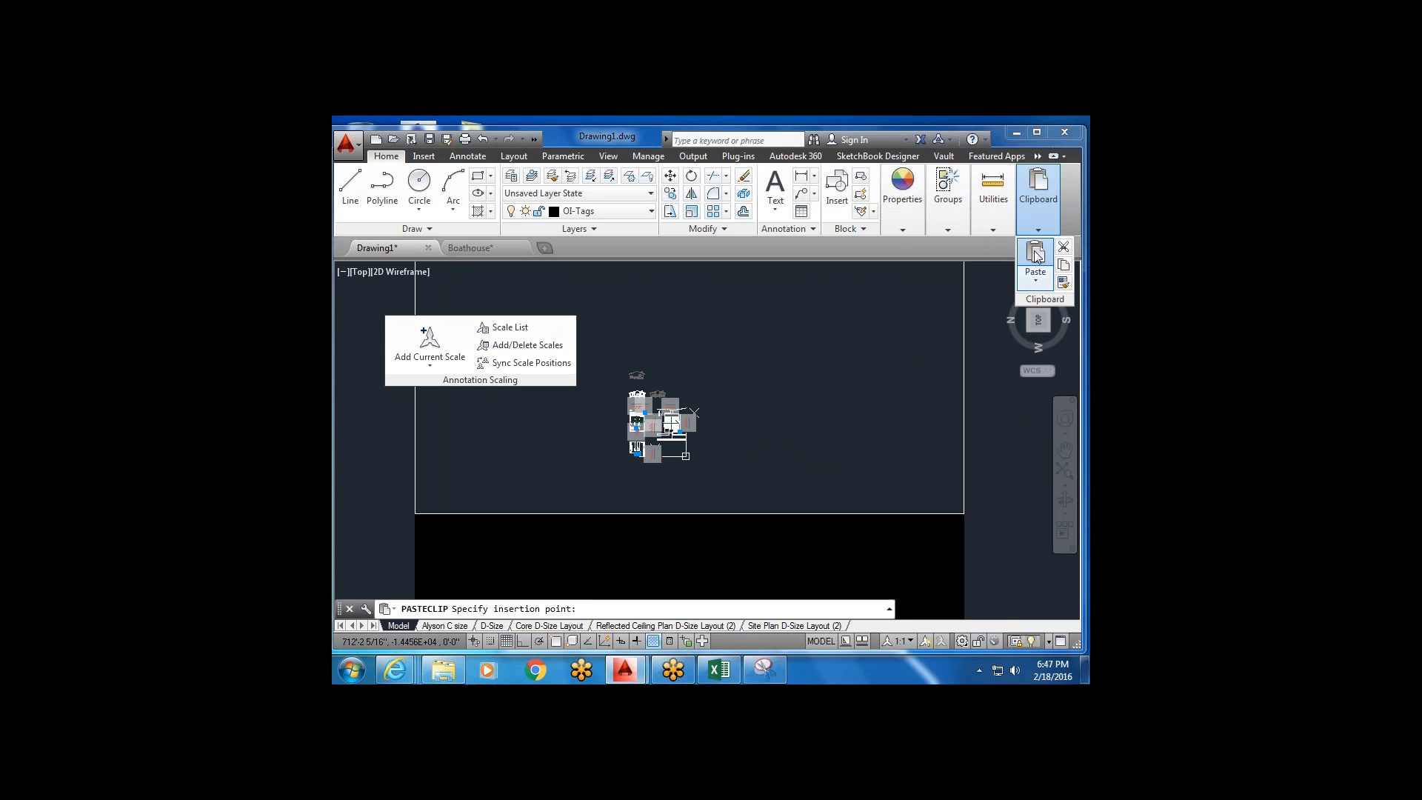
# Capture a new Snipping Tool snip of AutoCAD's Annotation Scaling panel, then return to the drawing.
pyautogui.click(764, 669)
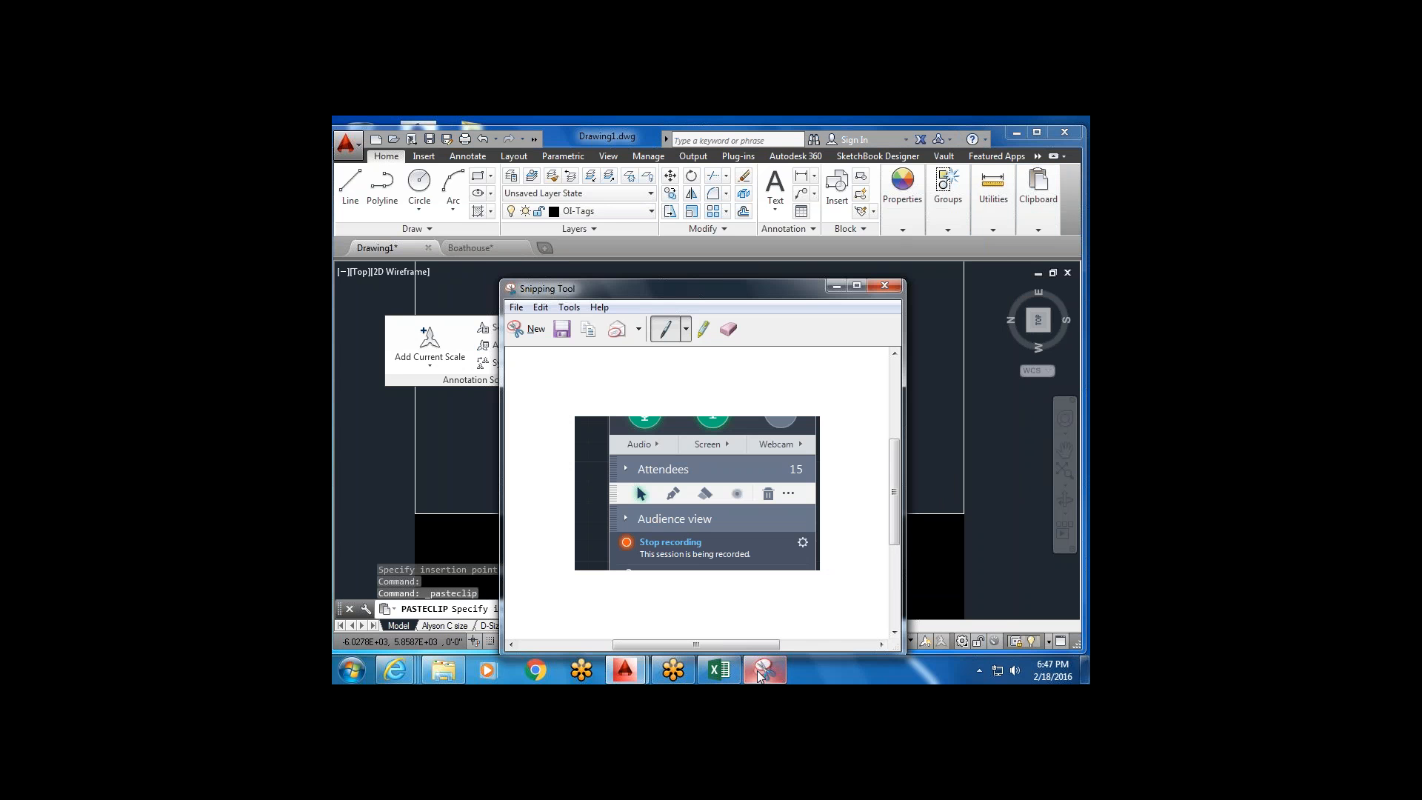
pyautogui.click(528, 330)
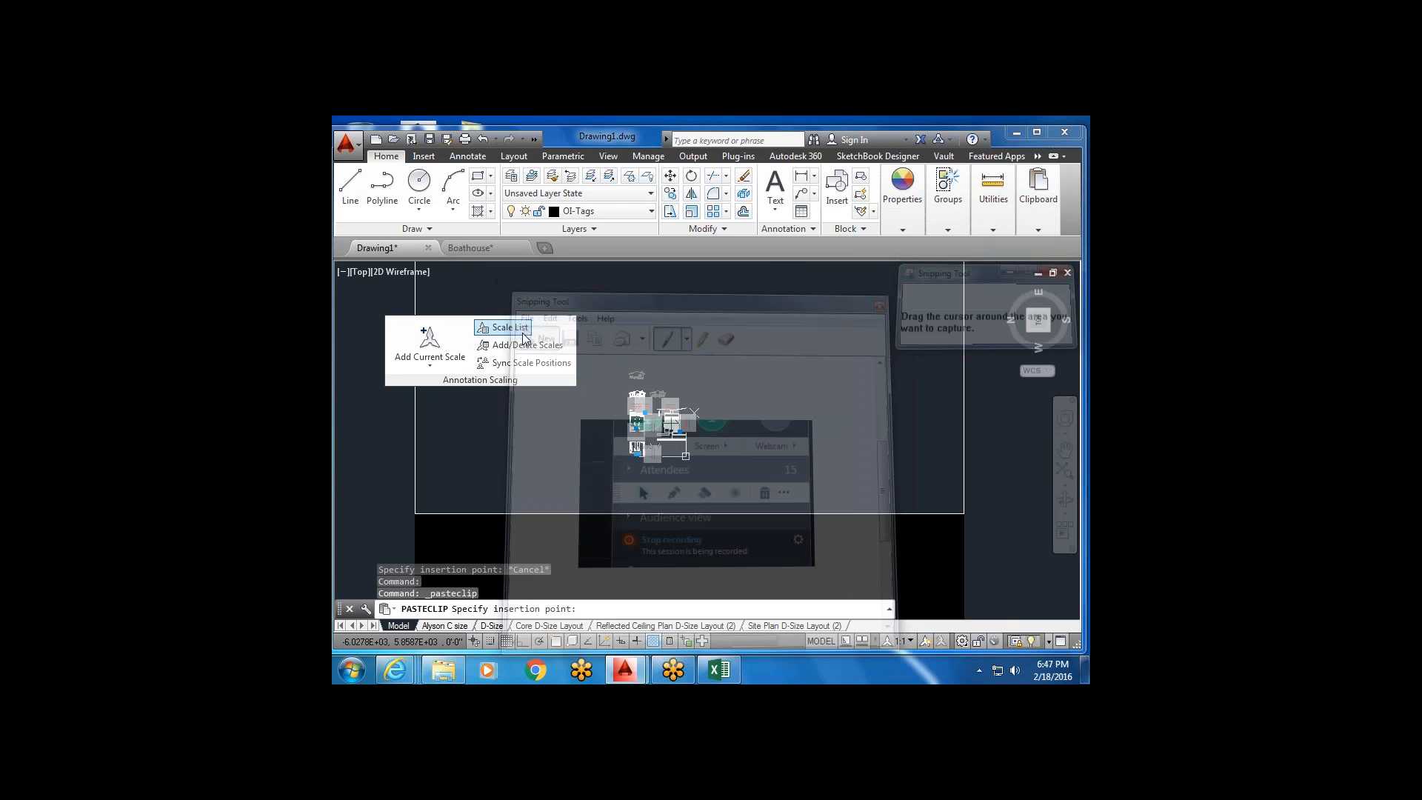
pyautogui.moveTo(372, 302)
pyautogui.mouseDown()
pyautogui.moveTo(510, 422)
pyautogui.moveTo(628, 408)
pyautogui.mouseUp()
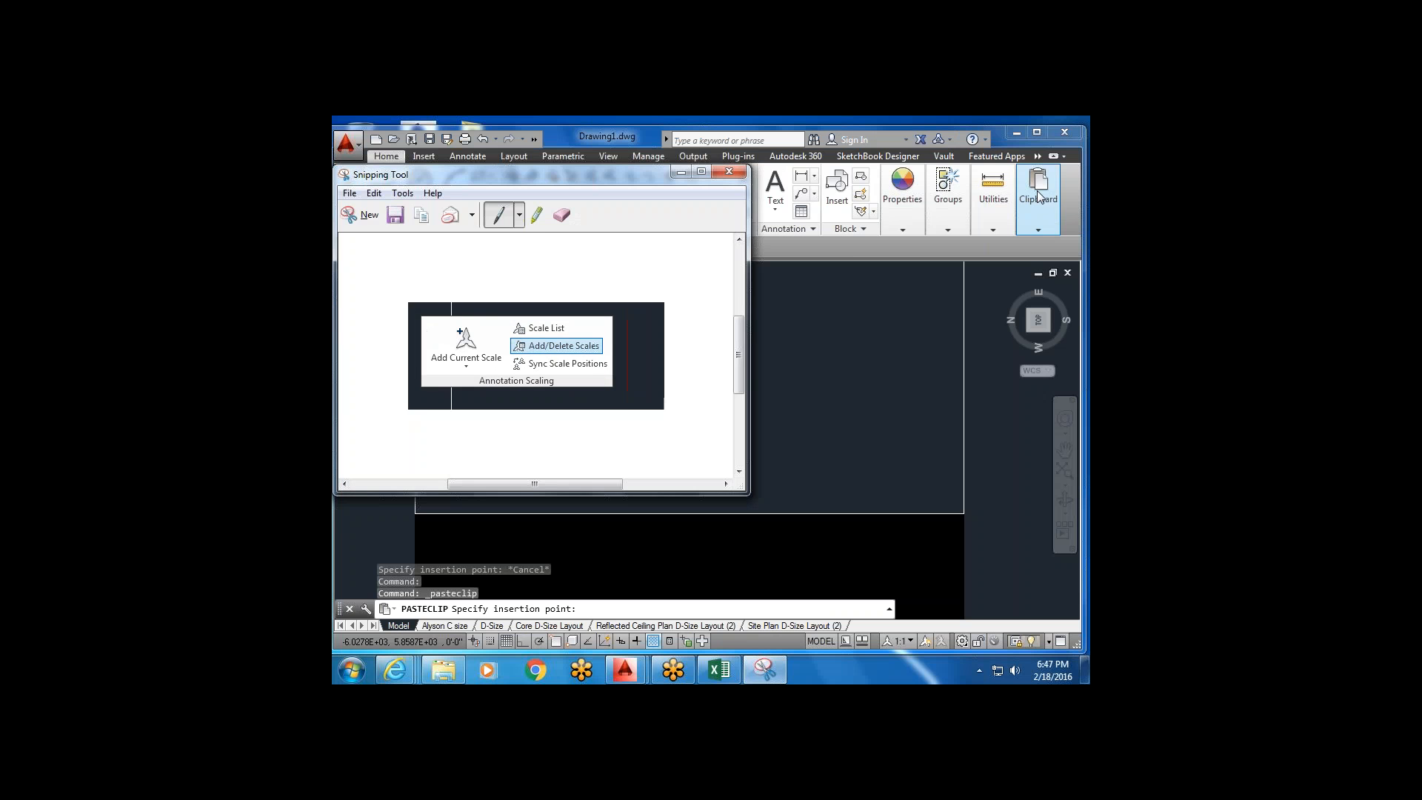
pyautogui.click(1044, 202)
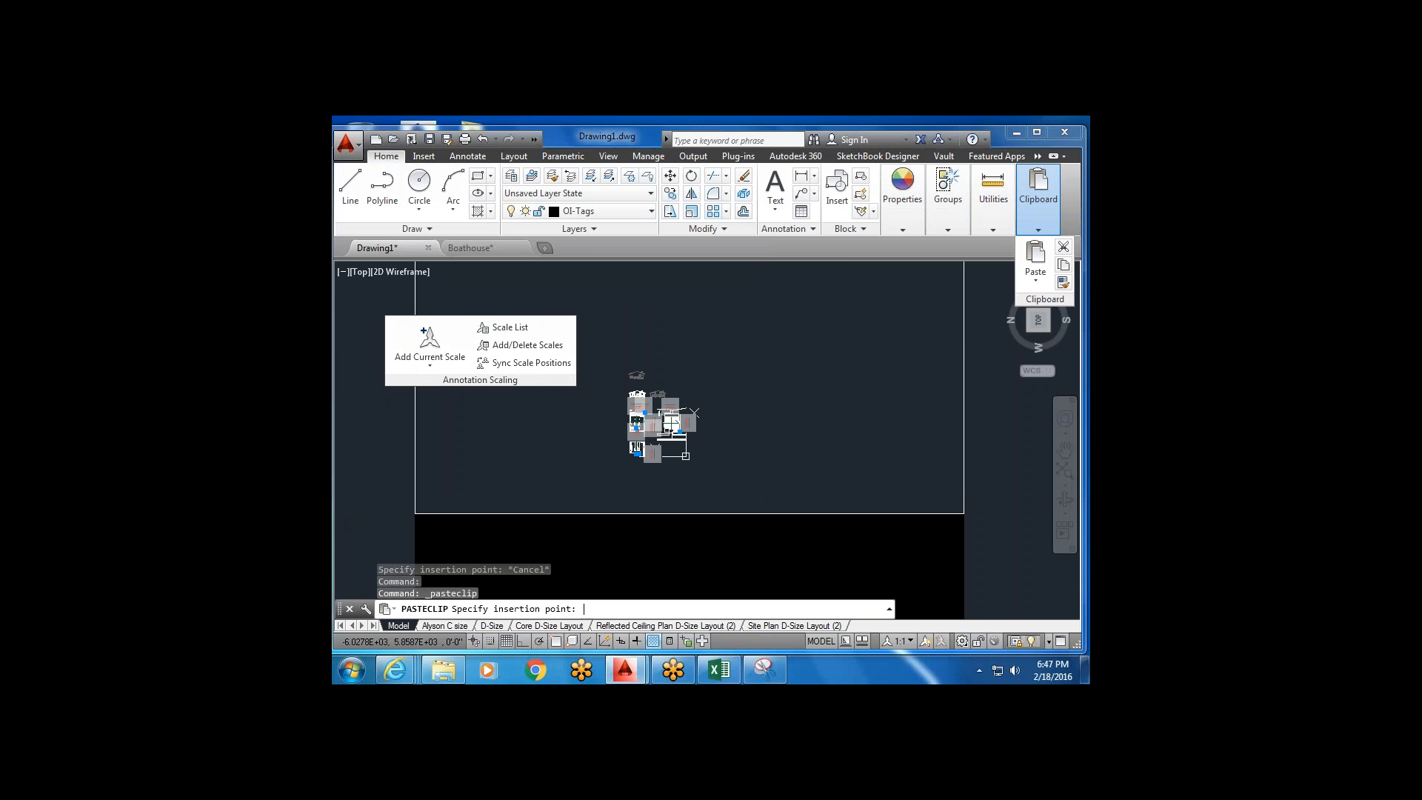
# Cancel the pending paste and zoom to the drawing extents.
pyautogui.scroll(-3, 737, 338)
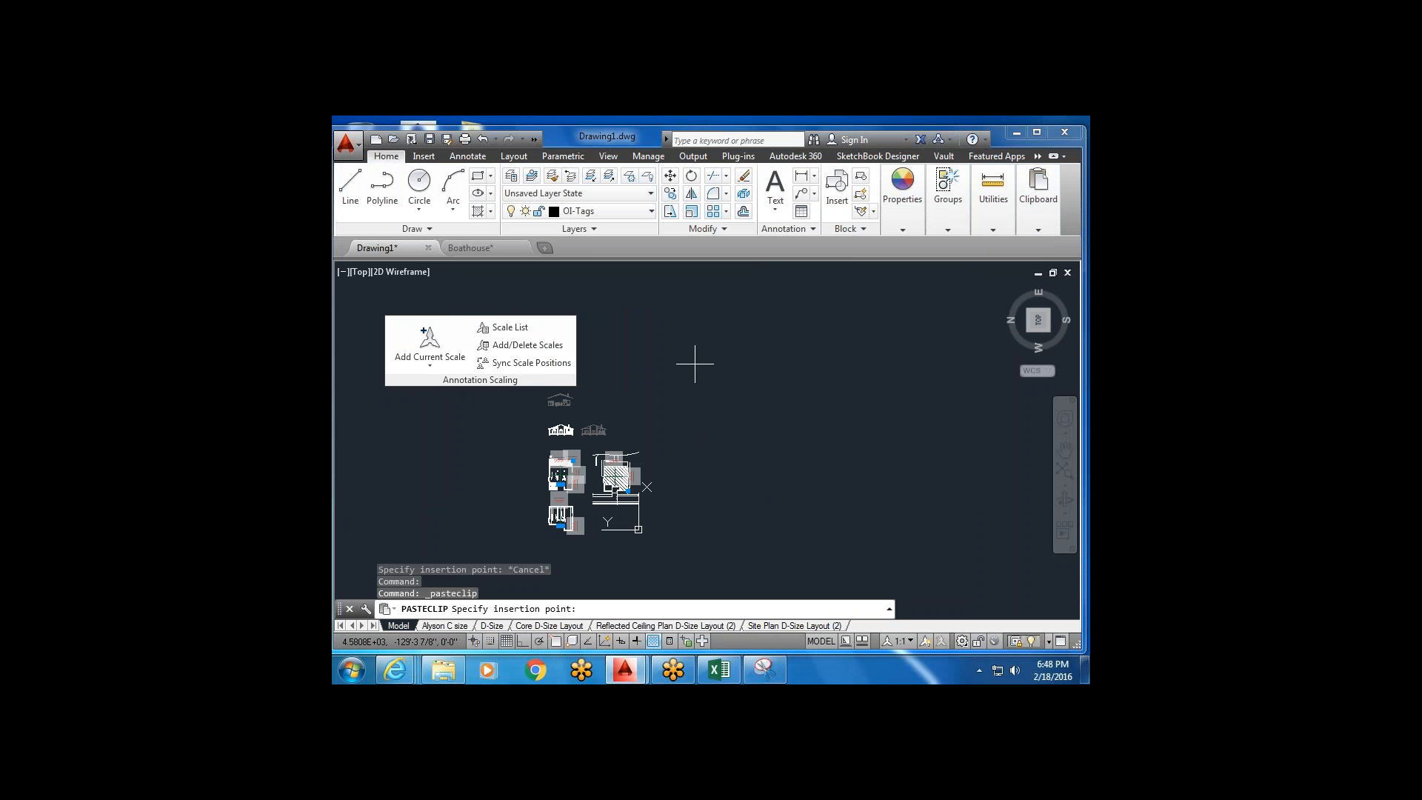
pyautogui.press('Escape')
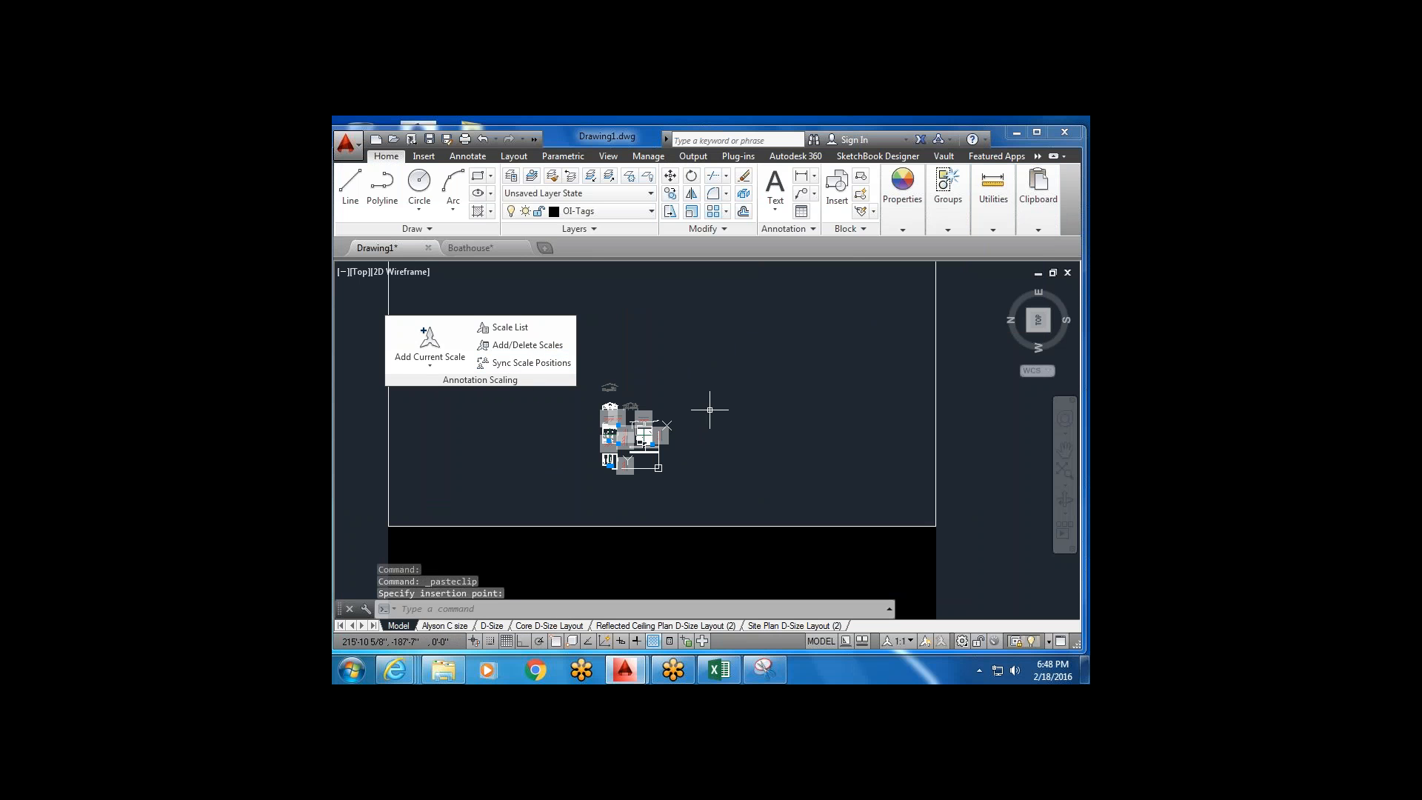
pyautogui.press('Escape')
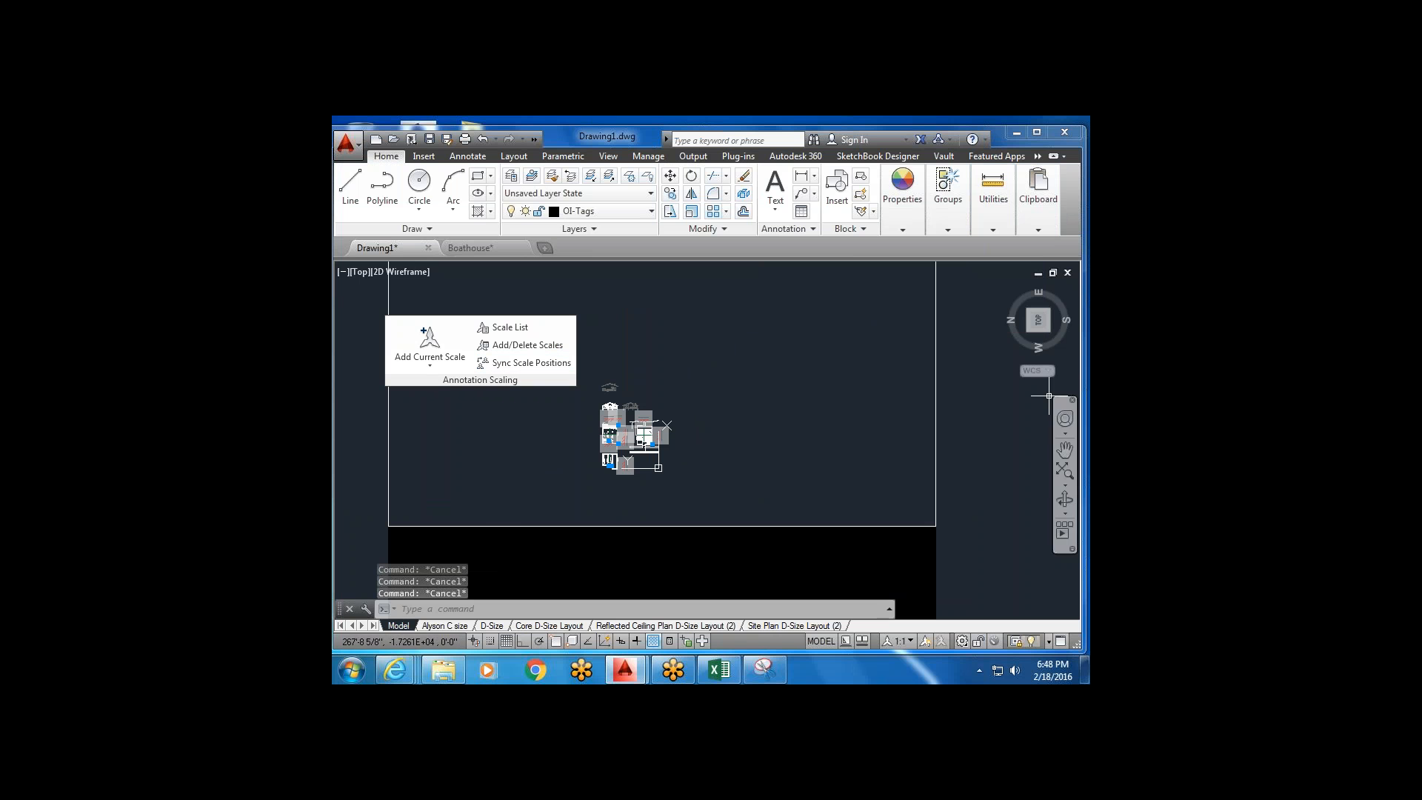
pyautogui.write('zoom')
pyautogui.press('Return')
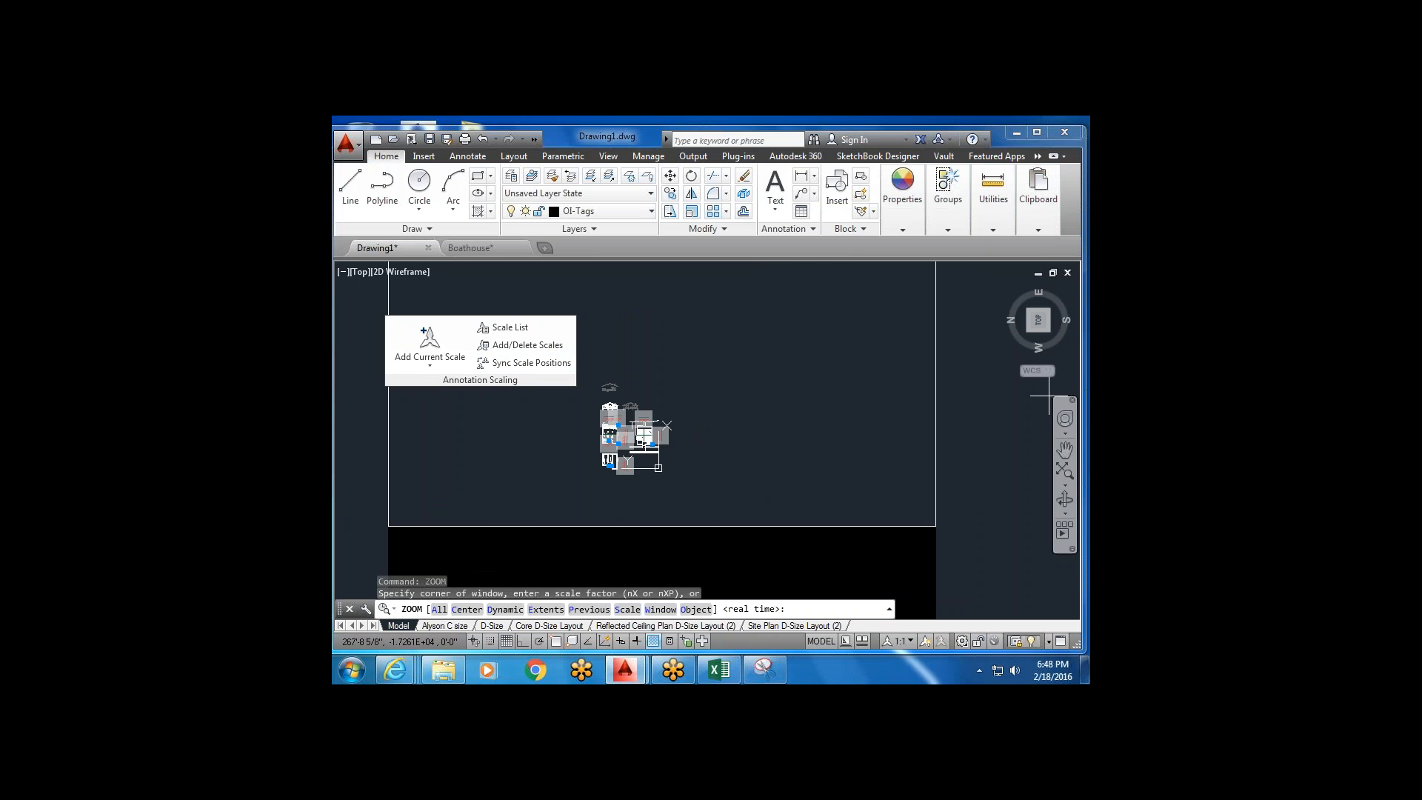
pyautogui.click(546, 609)
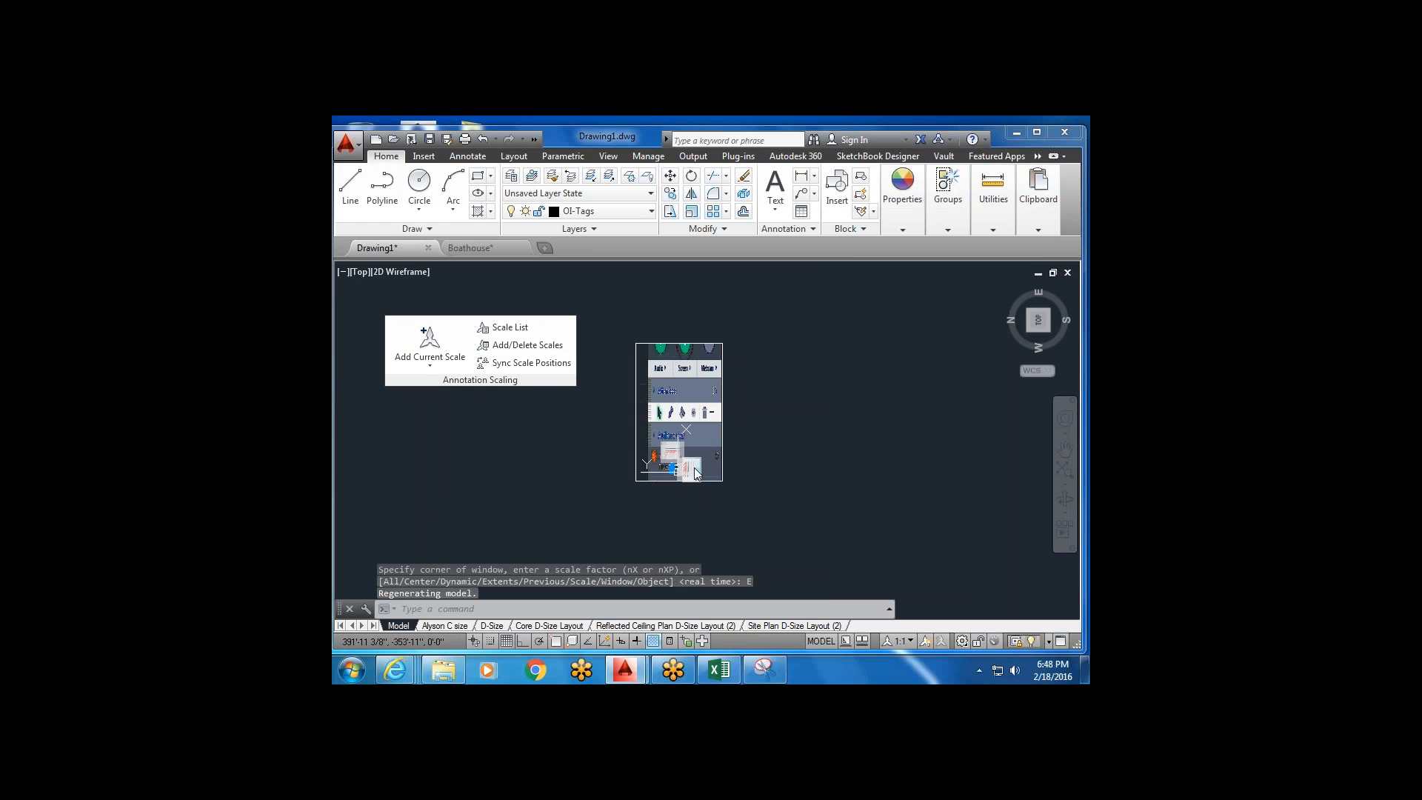
# Scale the pasted screenshot image down by 0.5.
pyautogui.scroll(2, 718, 425)
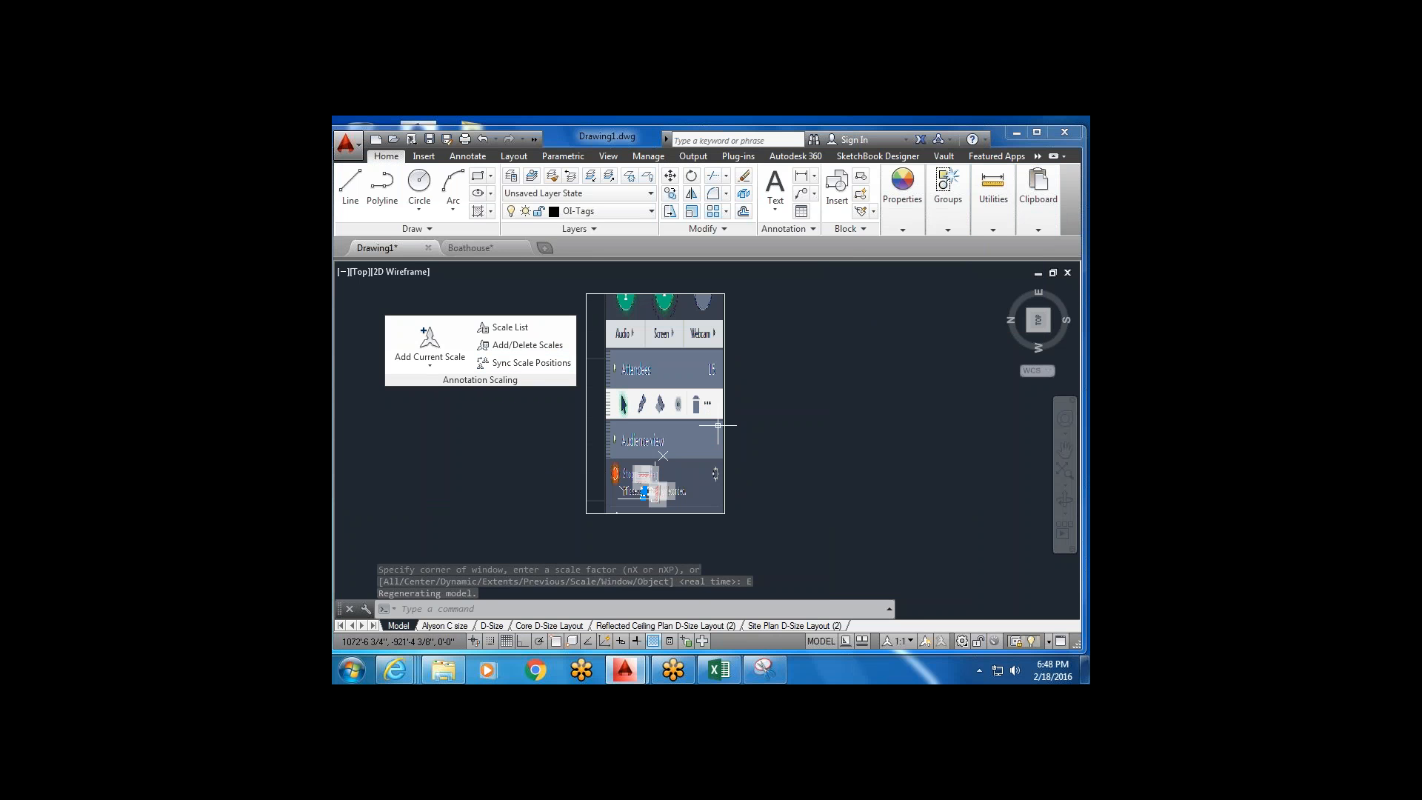
pyautogui.click(734, 377)
pyautogui.click(694, 432)
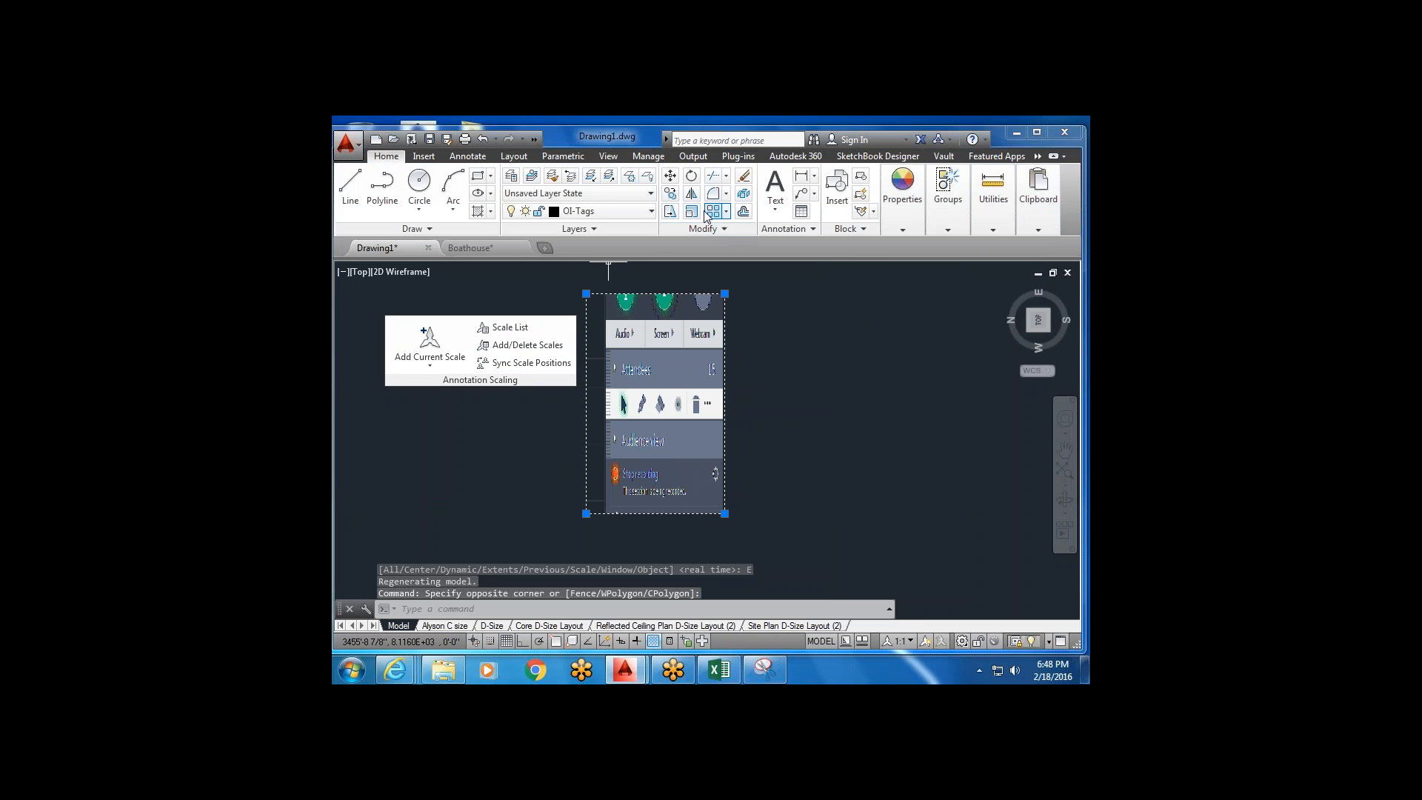
pyautogui.click(691, 212)
pyautogui.click(661, 374)
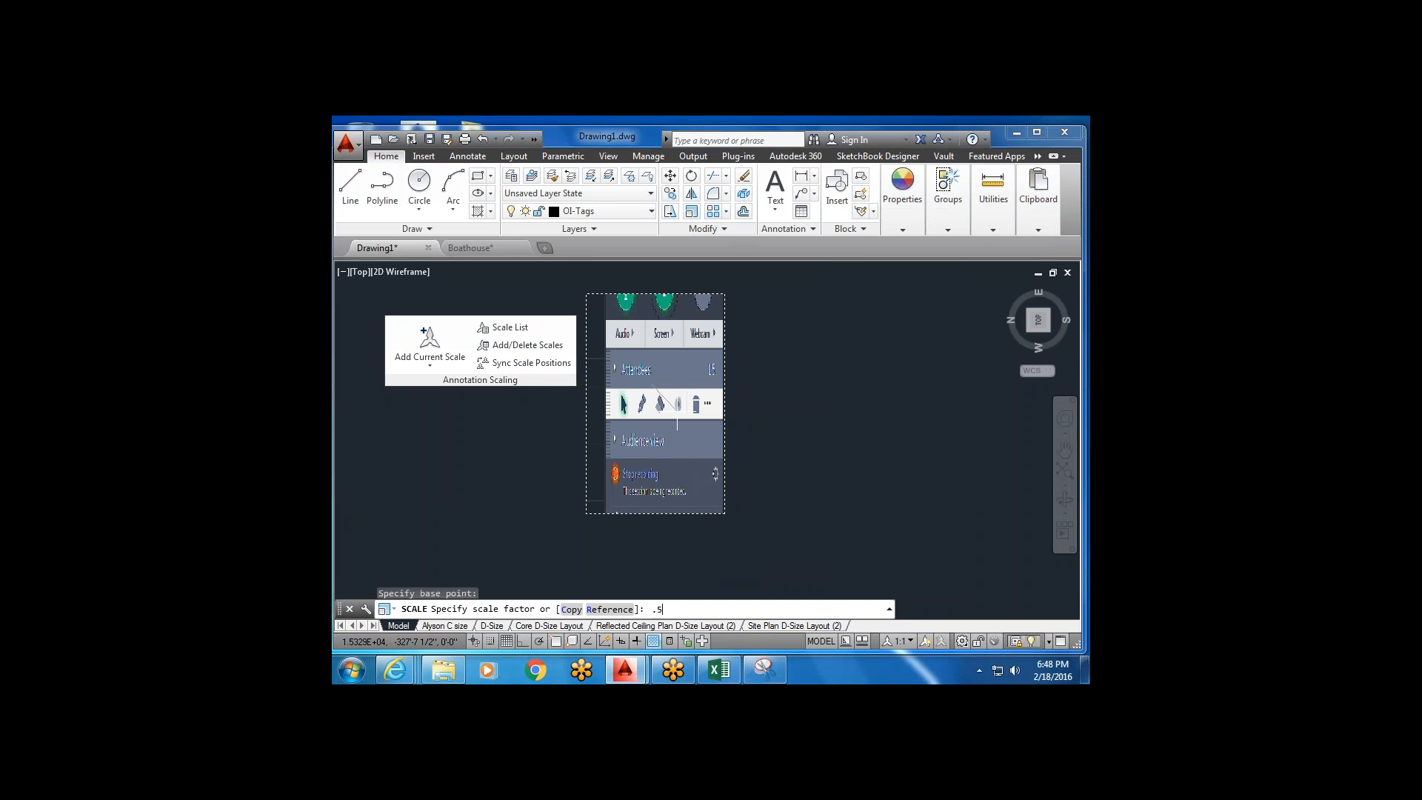
pyautogui.press('Return')
# Resize the screenshot with its corner grip until it is a small image.
pyautogui.scroll(4, 677, 411)
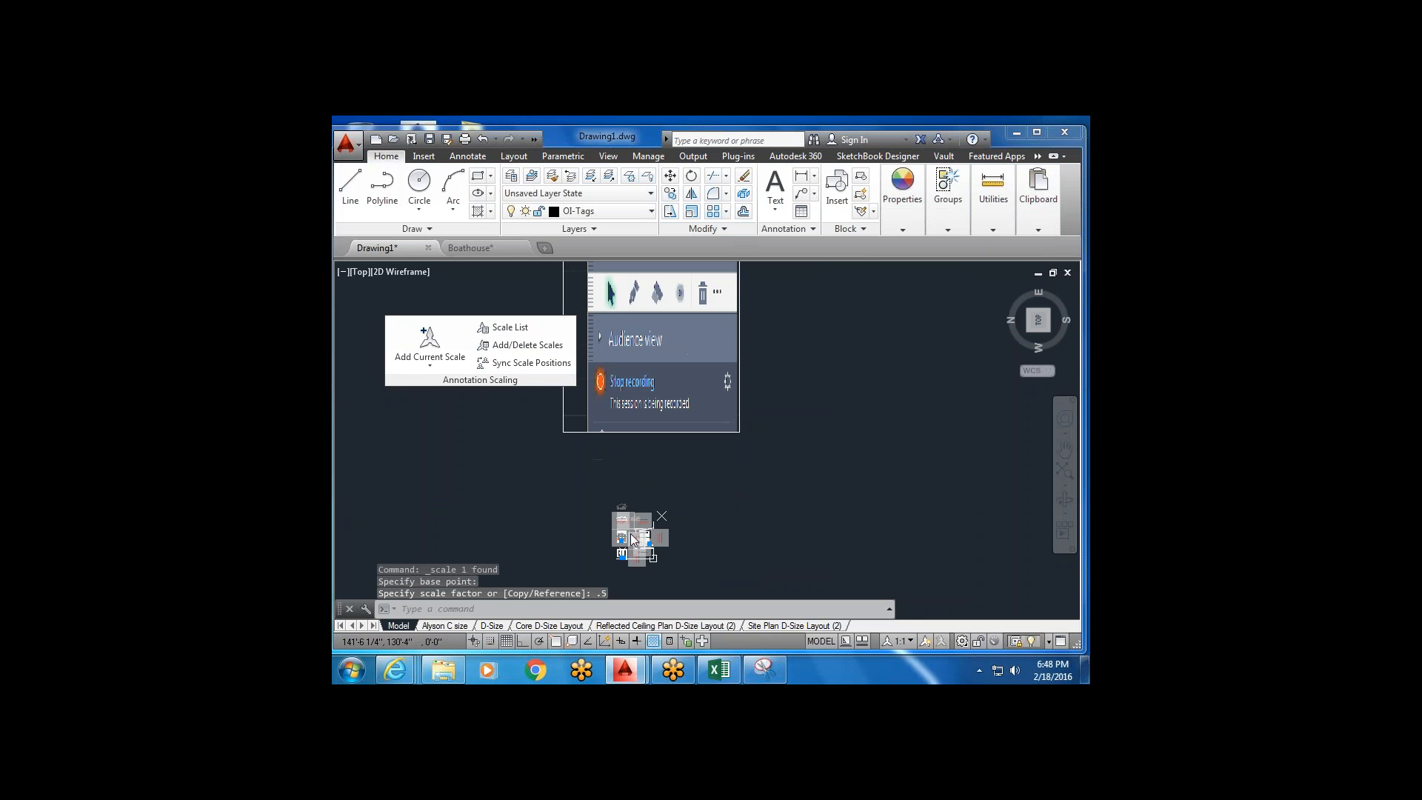
pyautogui.scroll(-2, 635, 529)
pyautogui.click(727, 381)
pyautogui.click(658, 419)
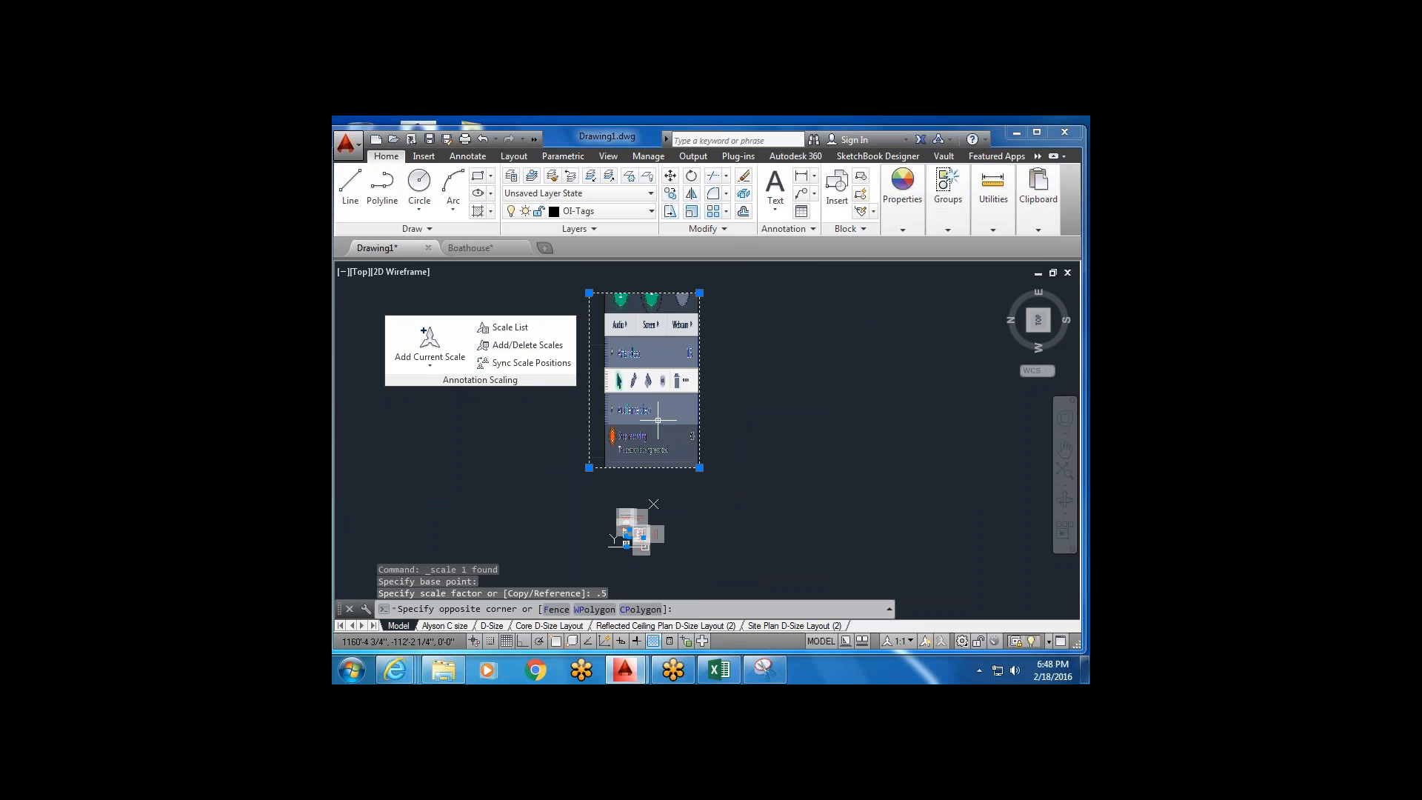
pyautogui.click(699, 293)
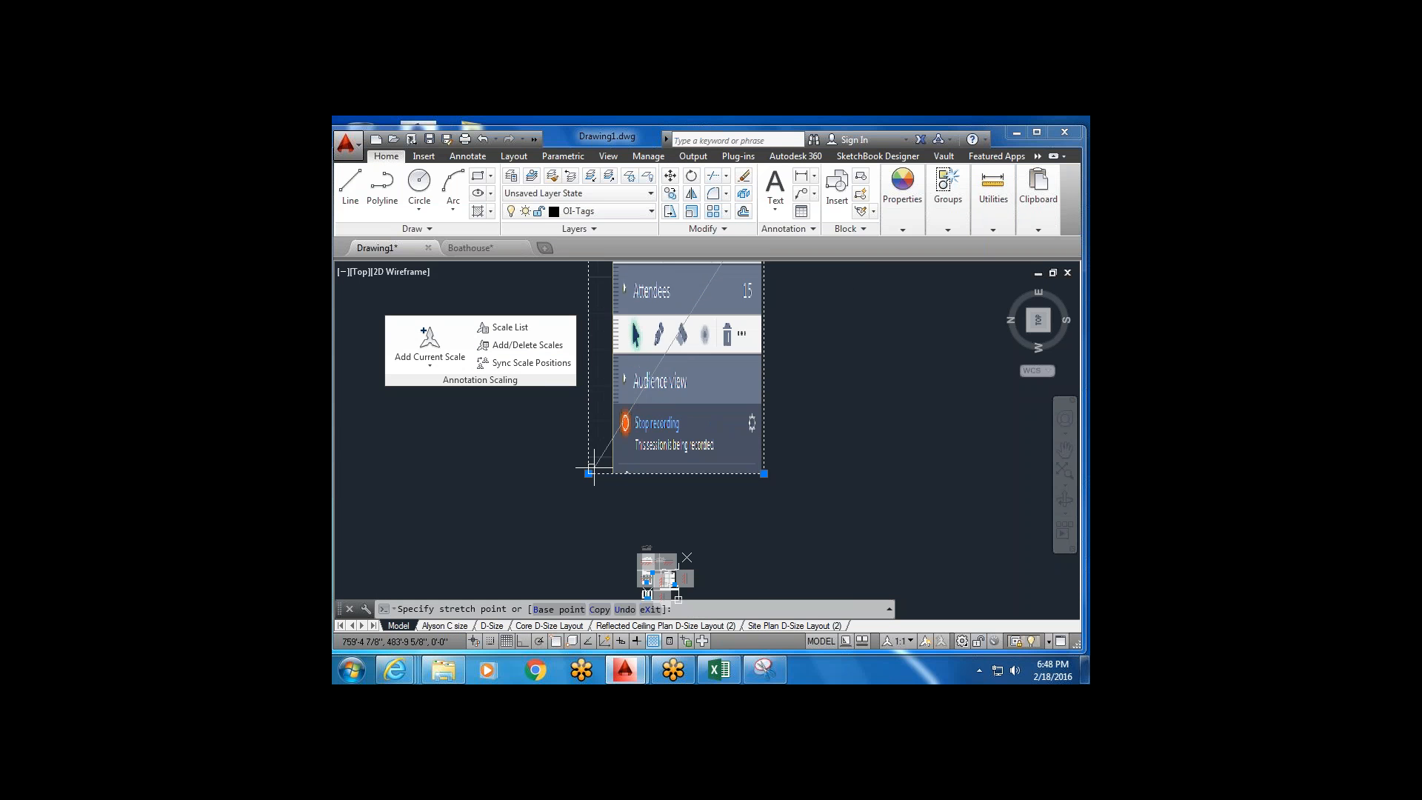
pyautogui.click(589, 469)
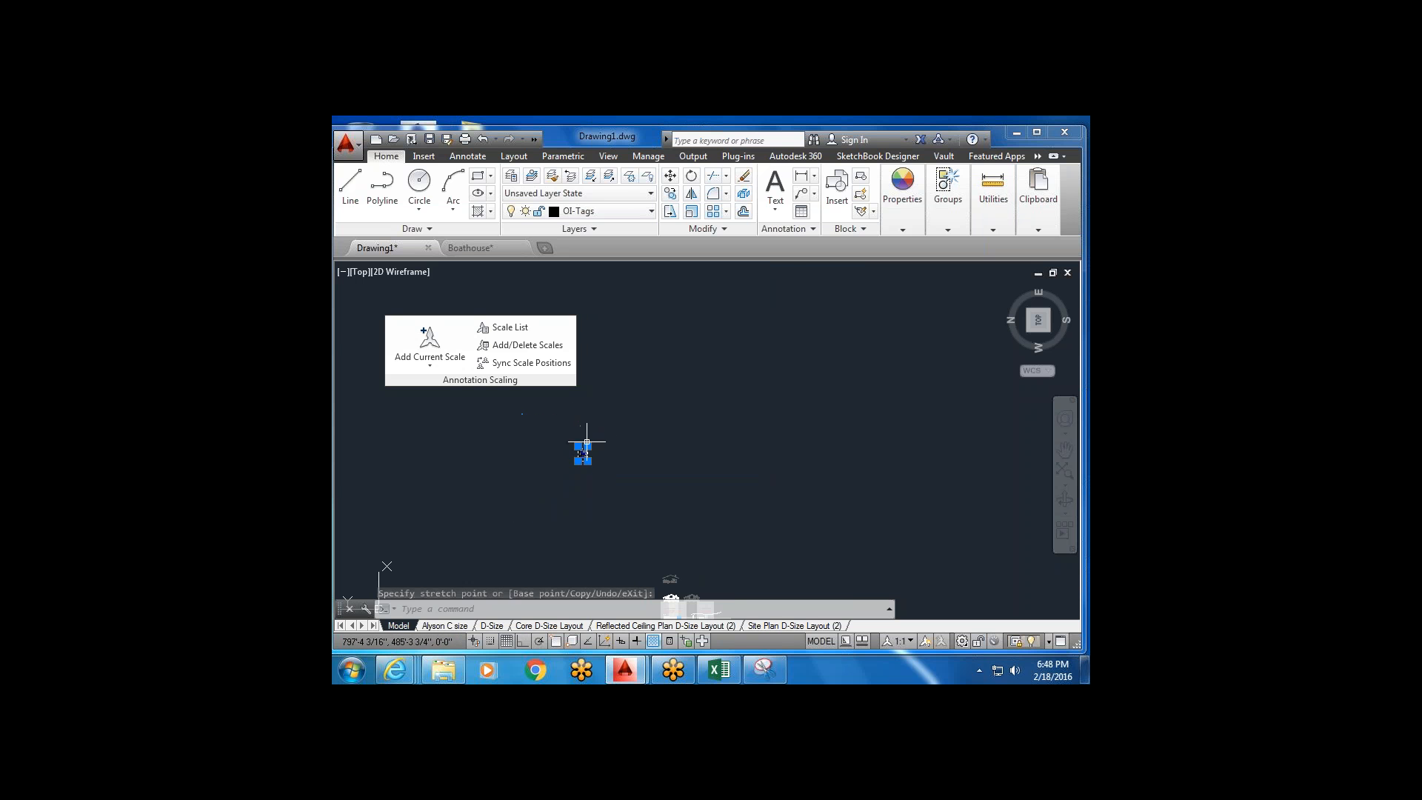
pyautogui.click(586, 446)
pyautogui.click(750, 332)
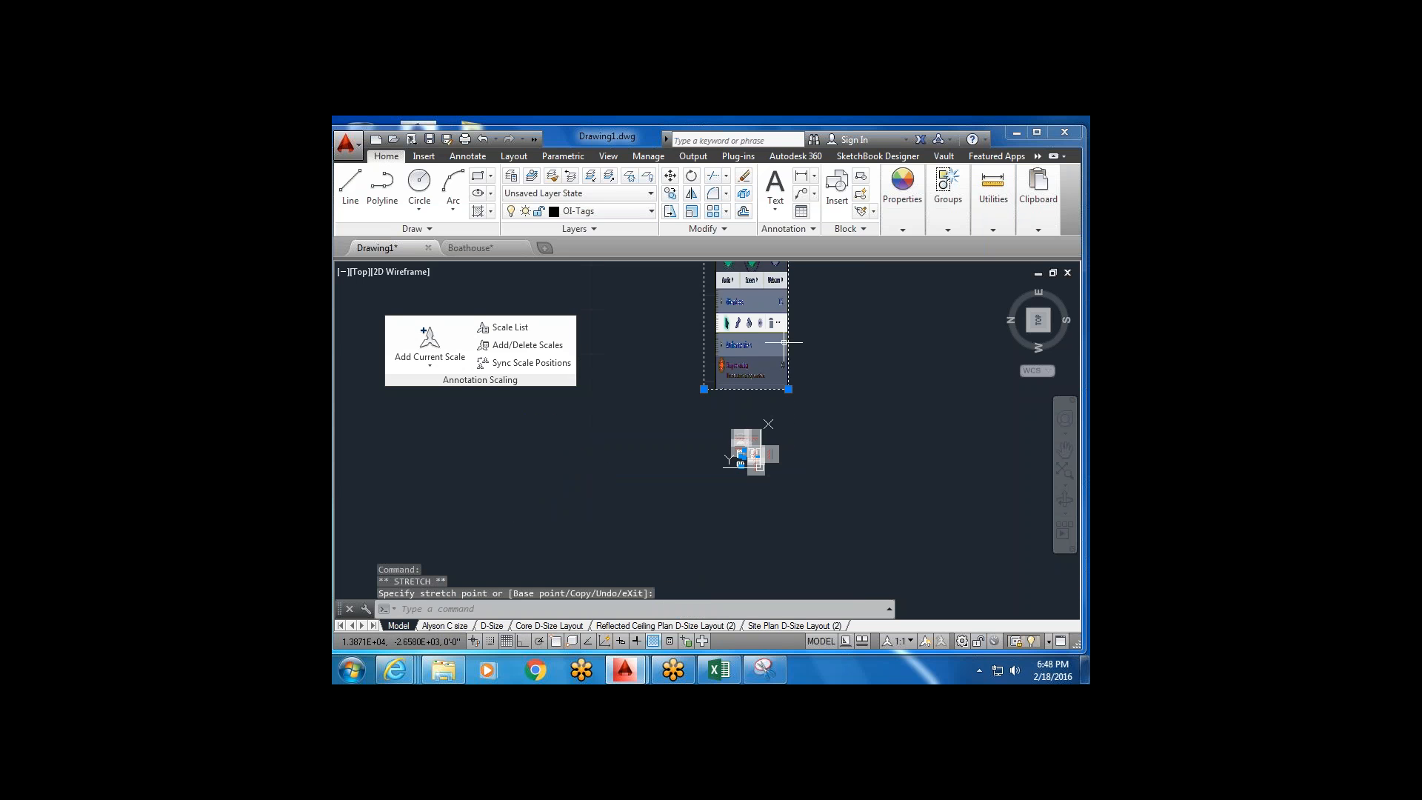
pyautogui.click(750, 333)
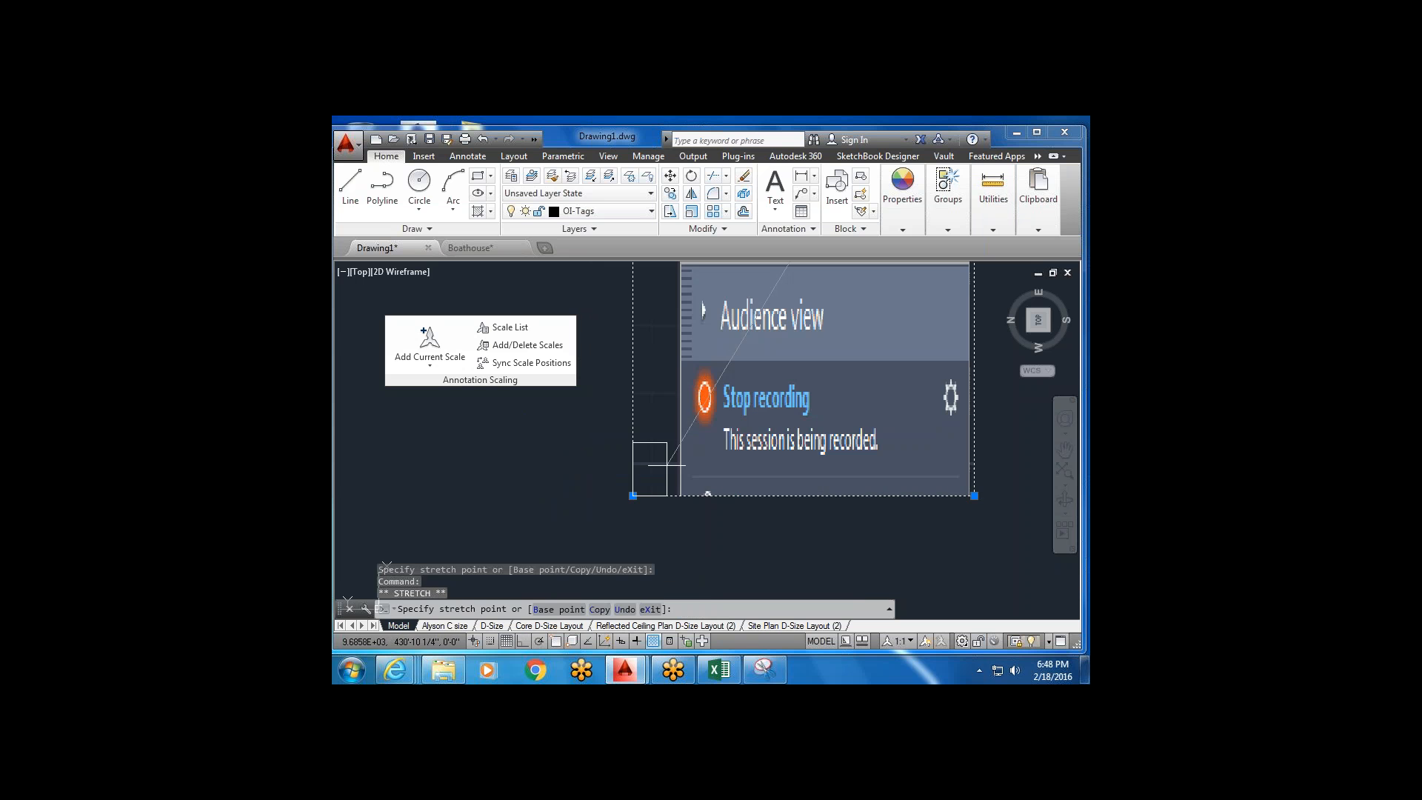
pyautogui.click(631, 466)
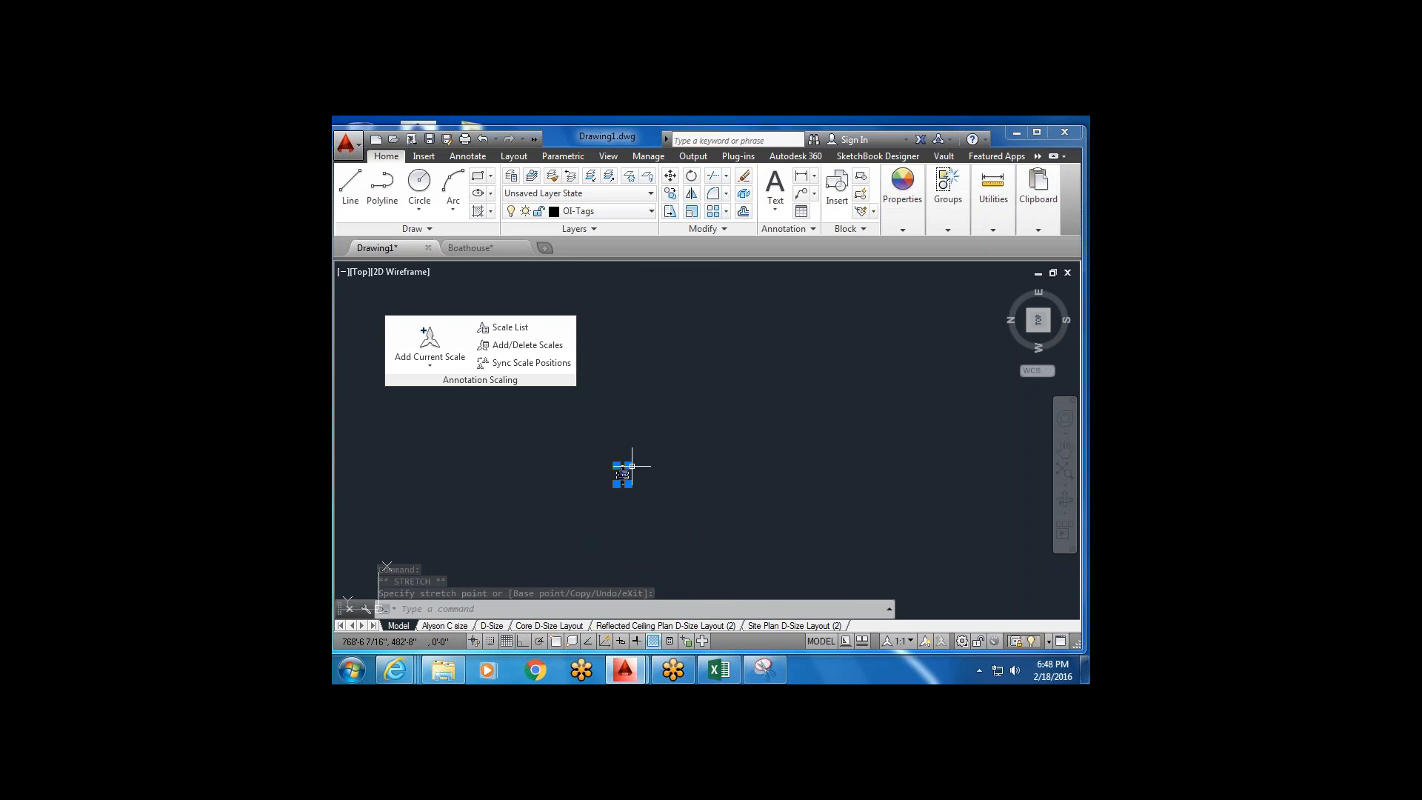
pyautogui.scroll(-3, 632, 466)
pyautogui.scroll(2, 635, 491)
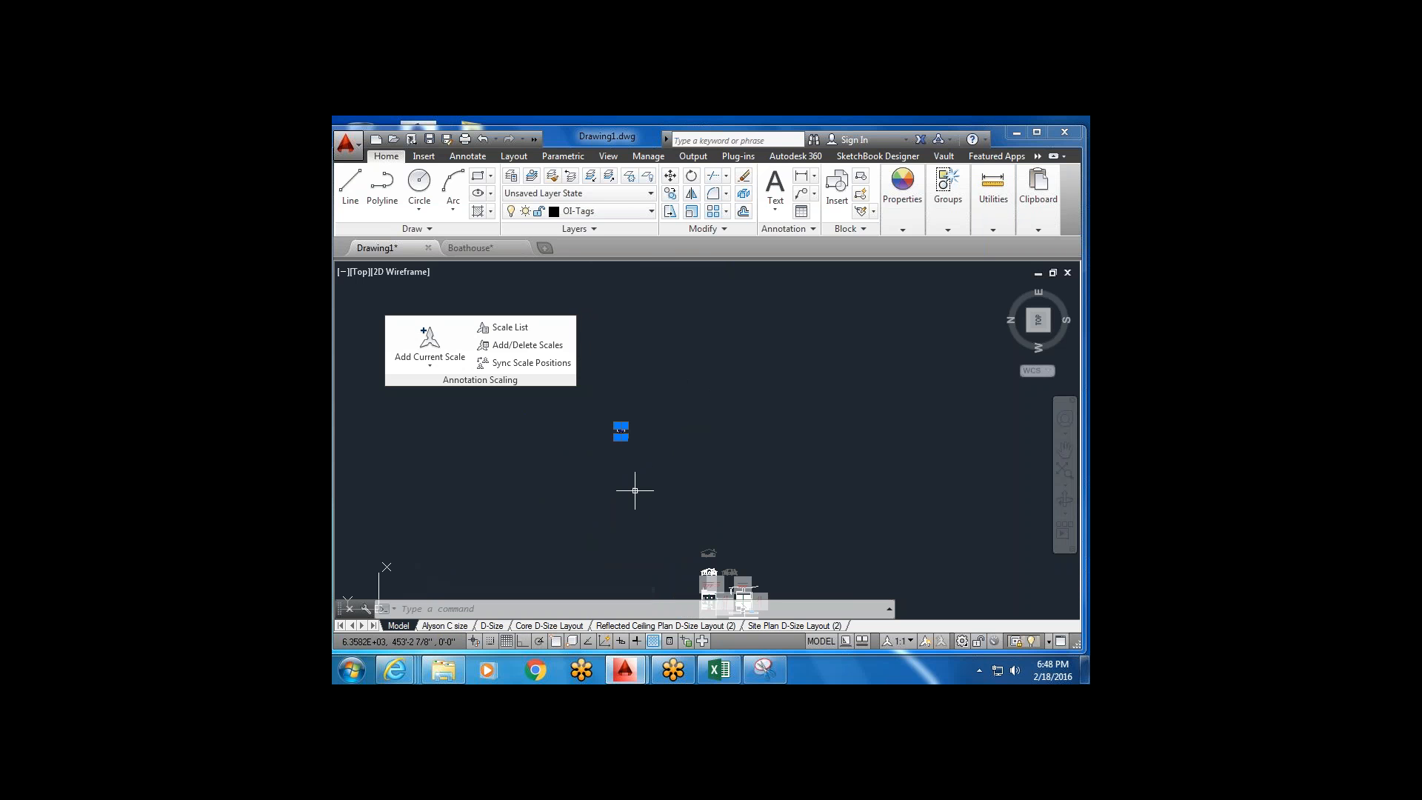
# Move the small pasted image to a new spot in model space.
pyautogui.click(639, 470)
pyautogui.click(612, 420)
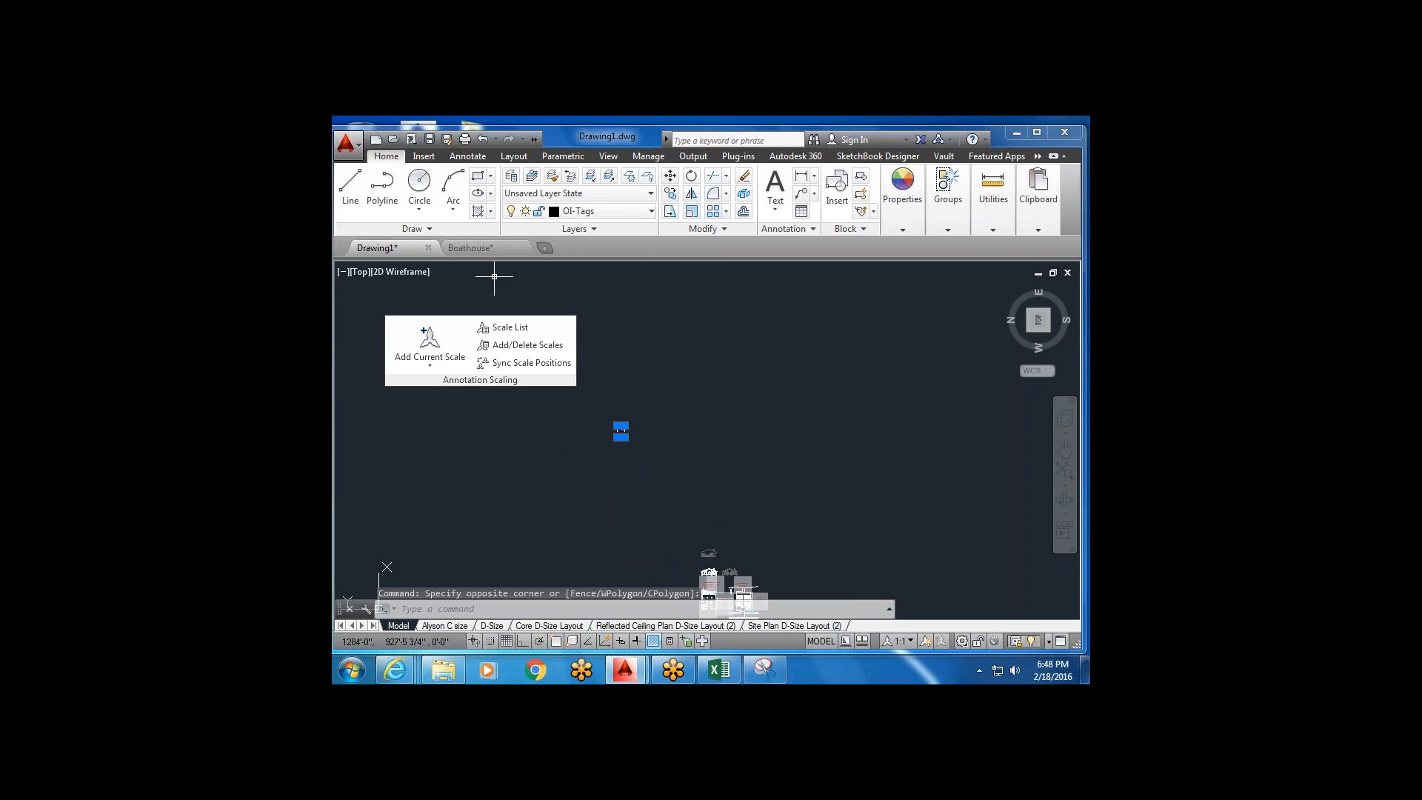
pyautogui.click(670, 175)
pyautogui.click(622, 432)
pyautogui.scroll(5, 658, 485)
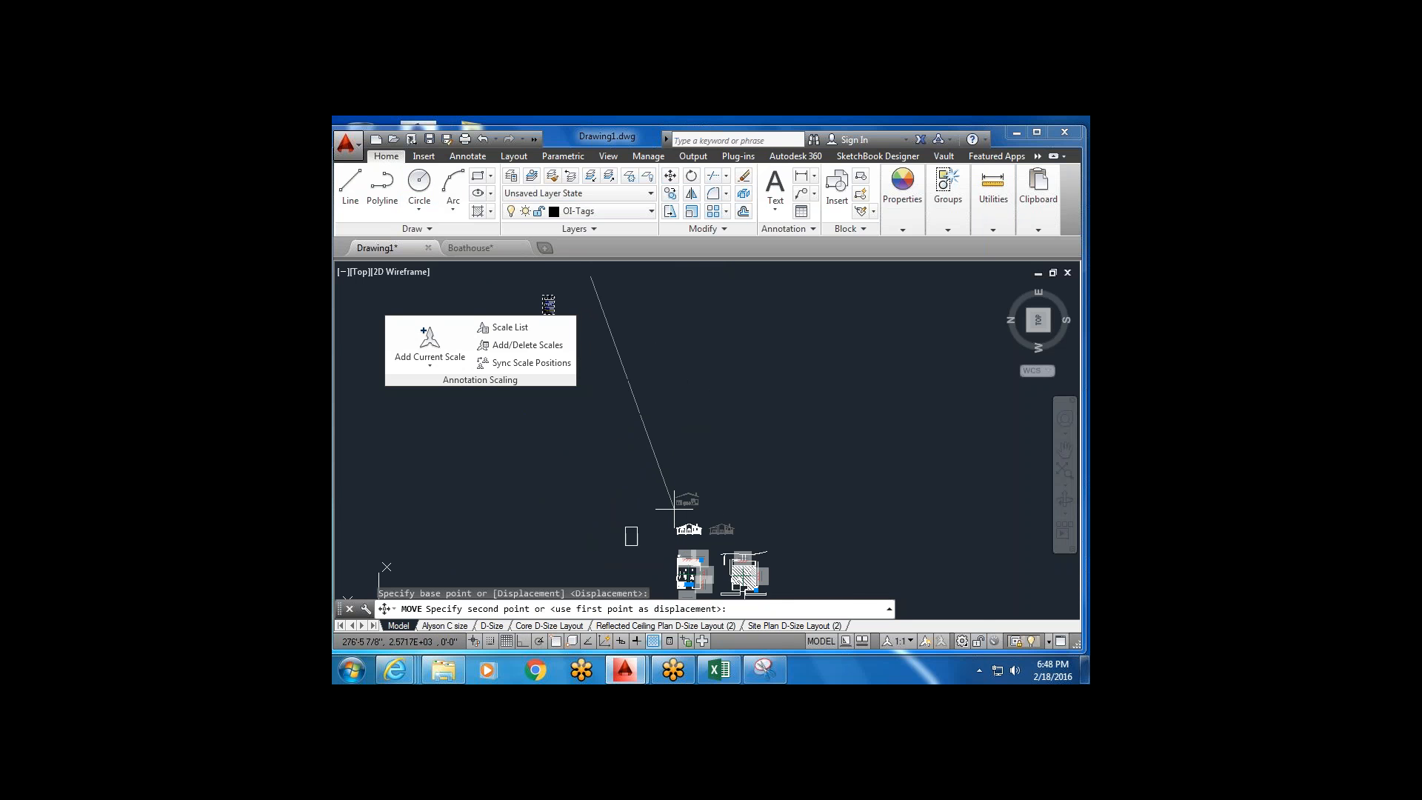
pyautogui.scroll(-6, 672, 519)
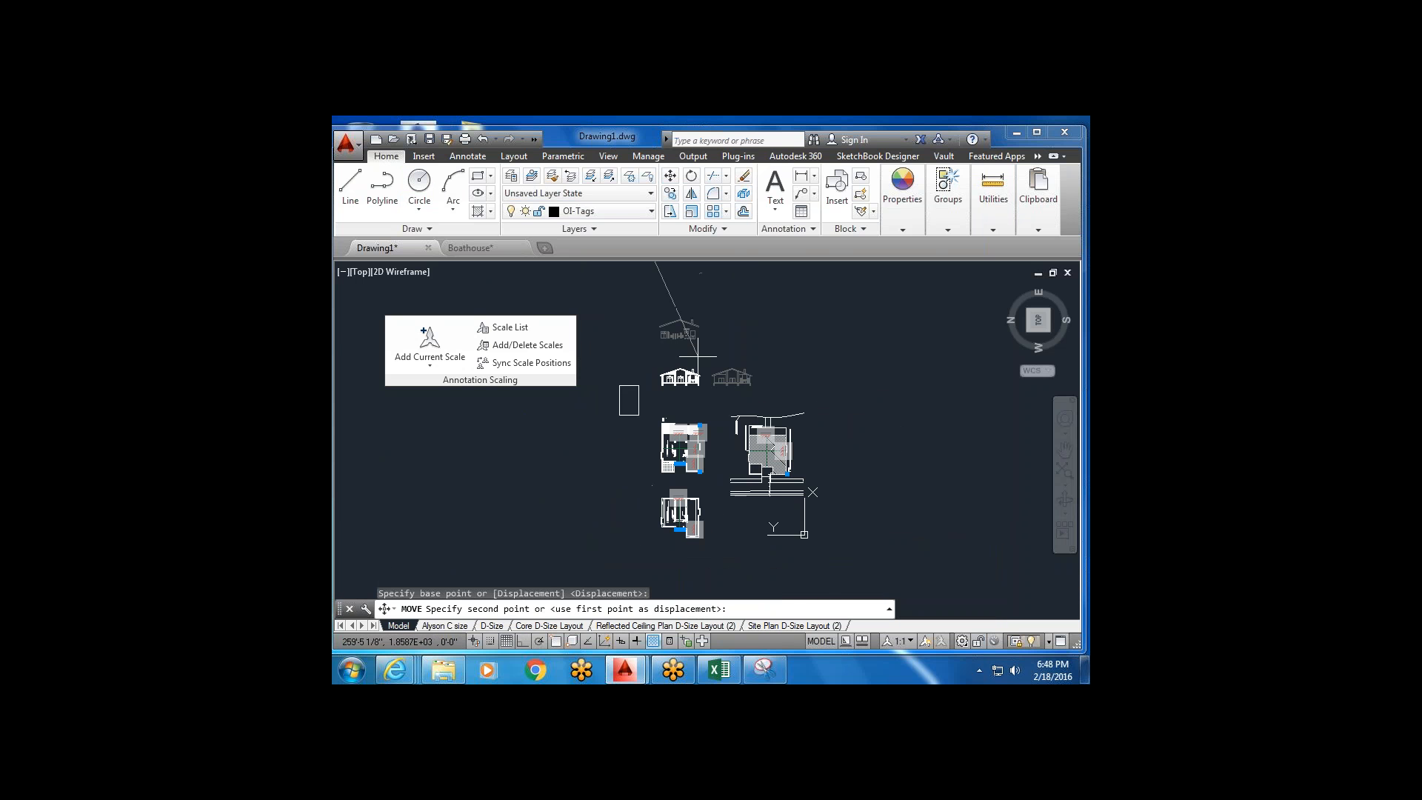
pyautogui.click(629, 404)
# Trace a line outline around the arrow in the pasted screenshot.
pyautogui.click(1074, 293)
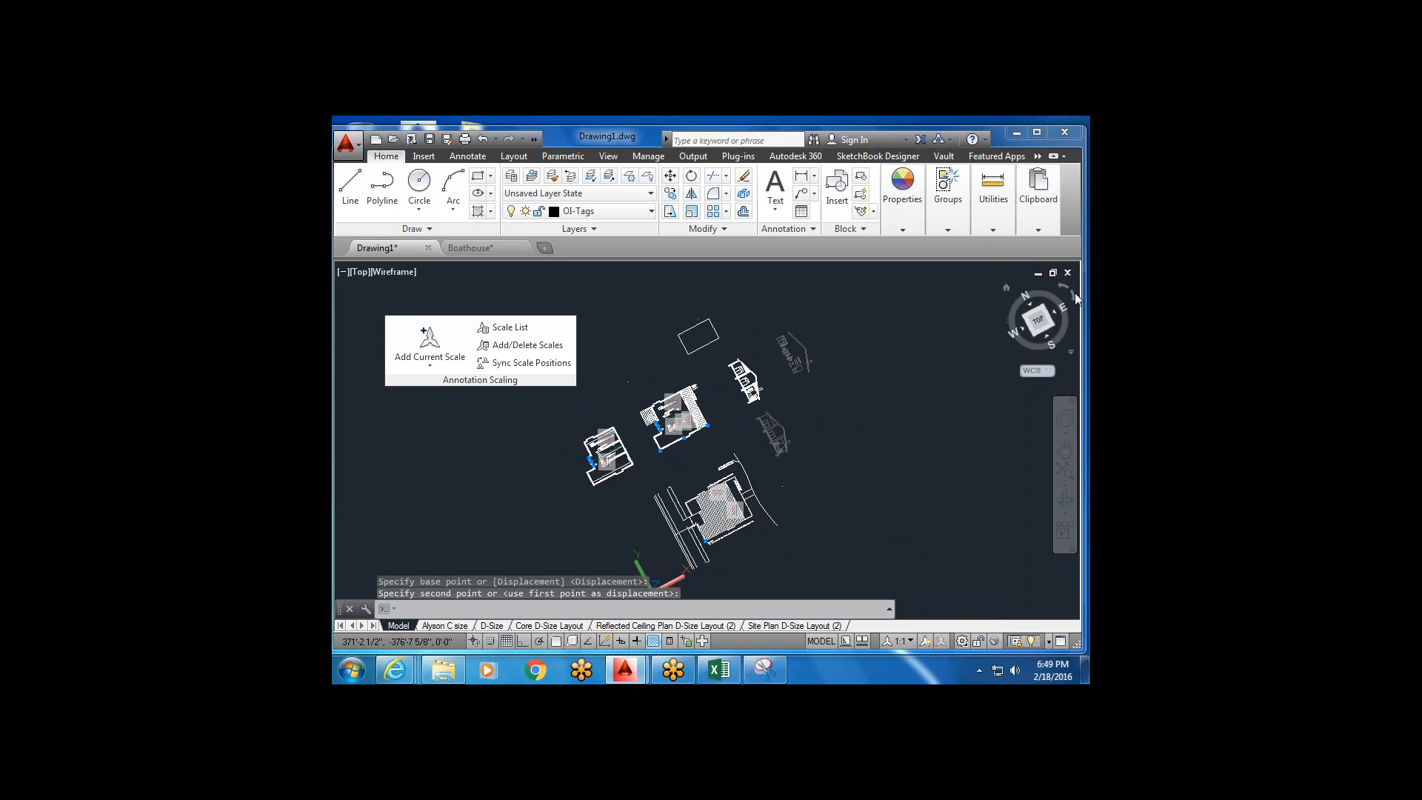
pyautogui.scroll(2, 750, 342)
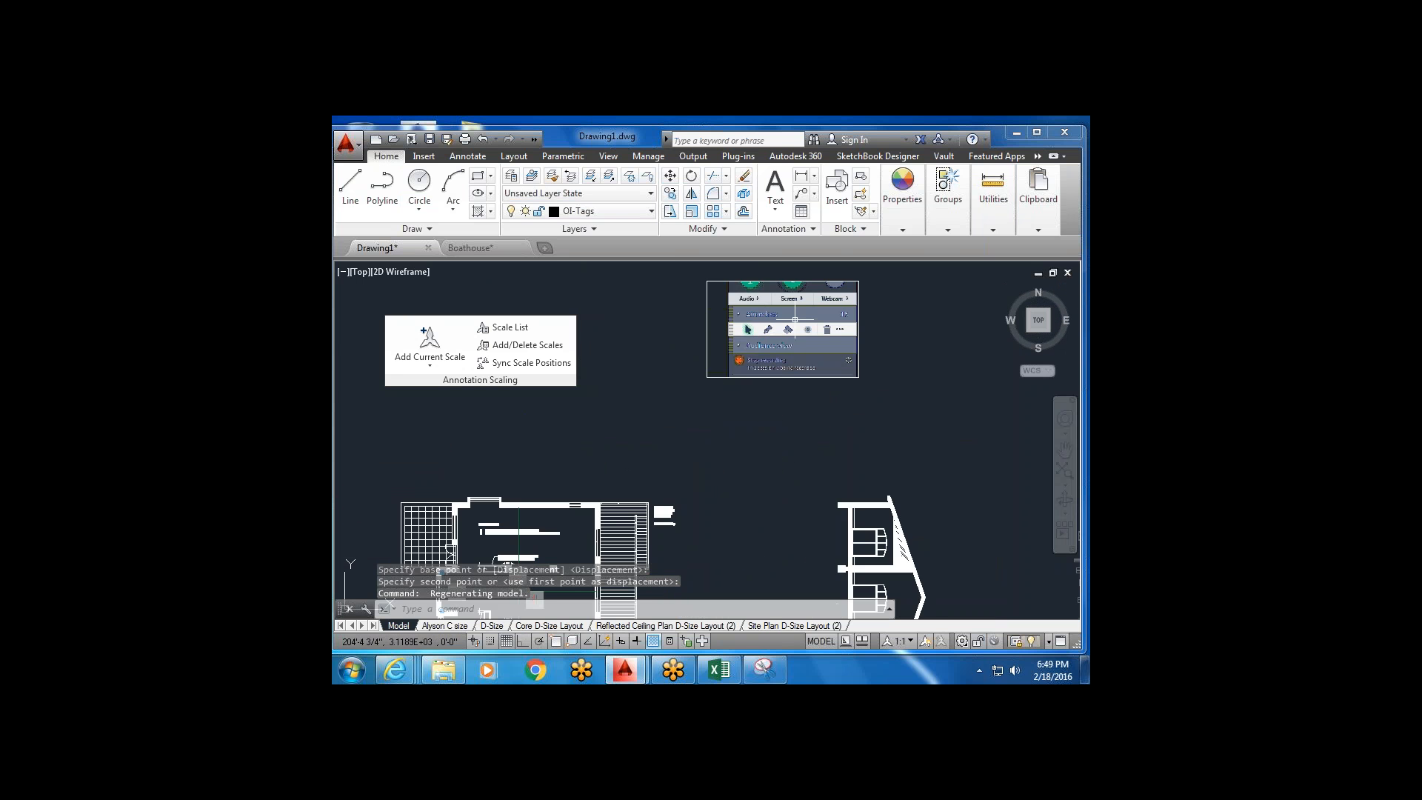
pyautogui.scroll(2, 819, 322)
pyautogui.moveTo(820, 325); pyautogui.dragTo(783, 347, button='middle')
pyautogui.click(353, 186)
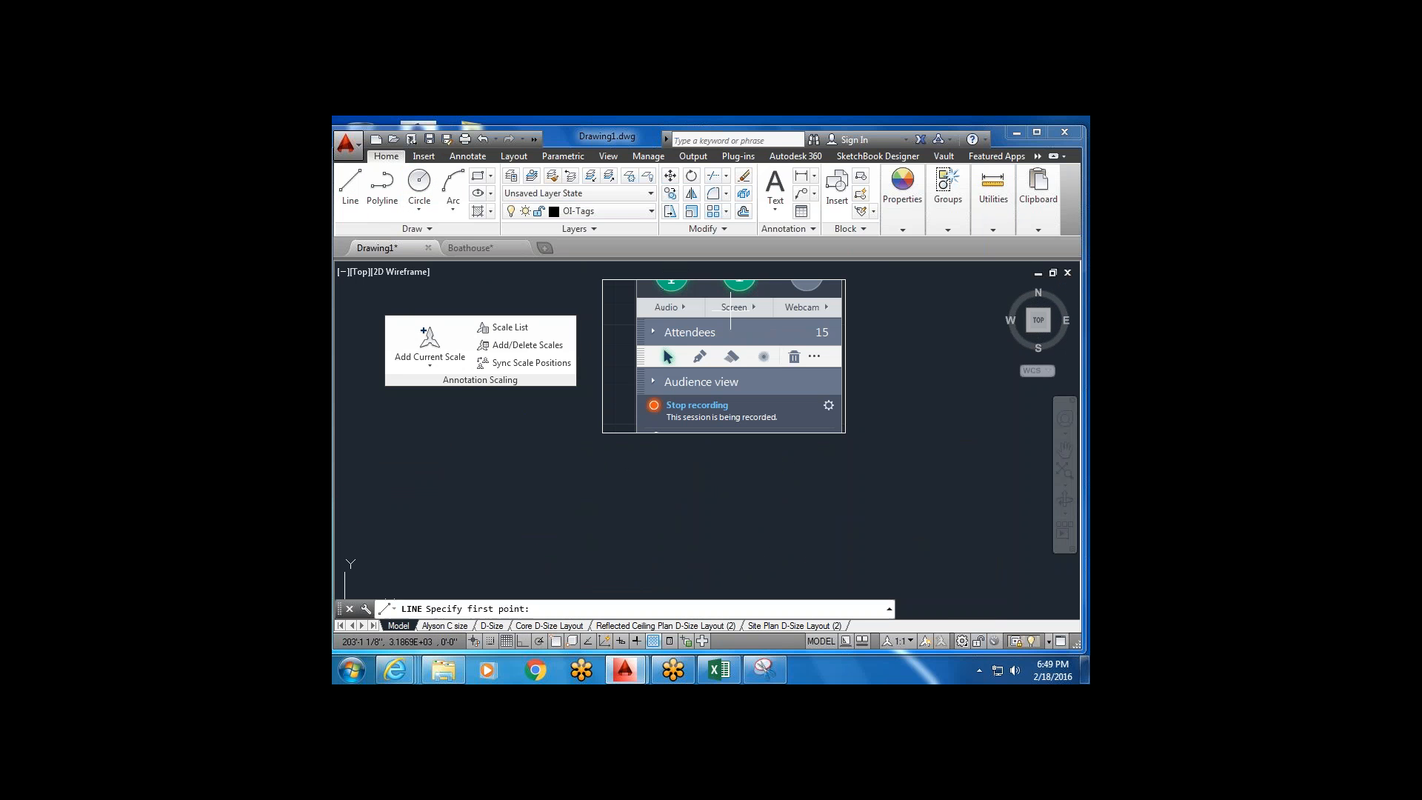
pyautogui.scroll(4, 661, 360)
pyautogui.click(666, 361)
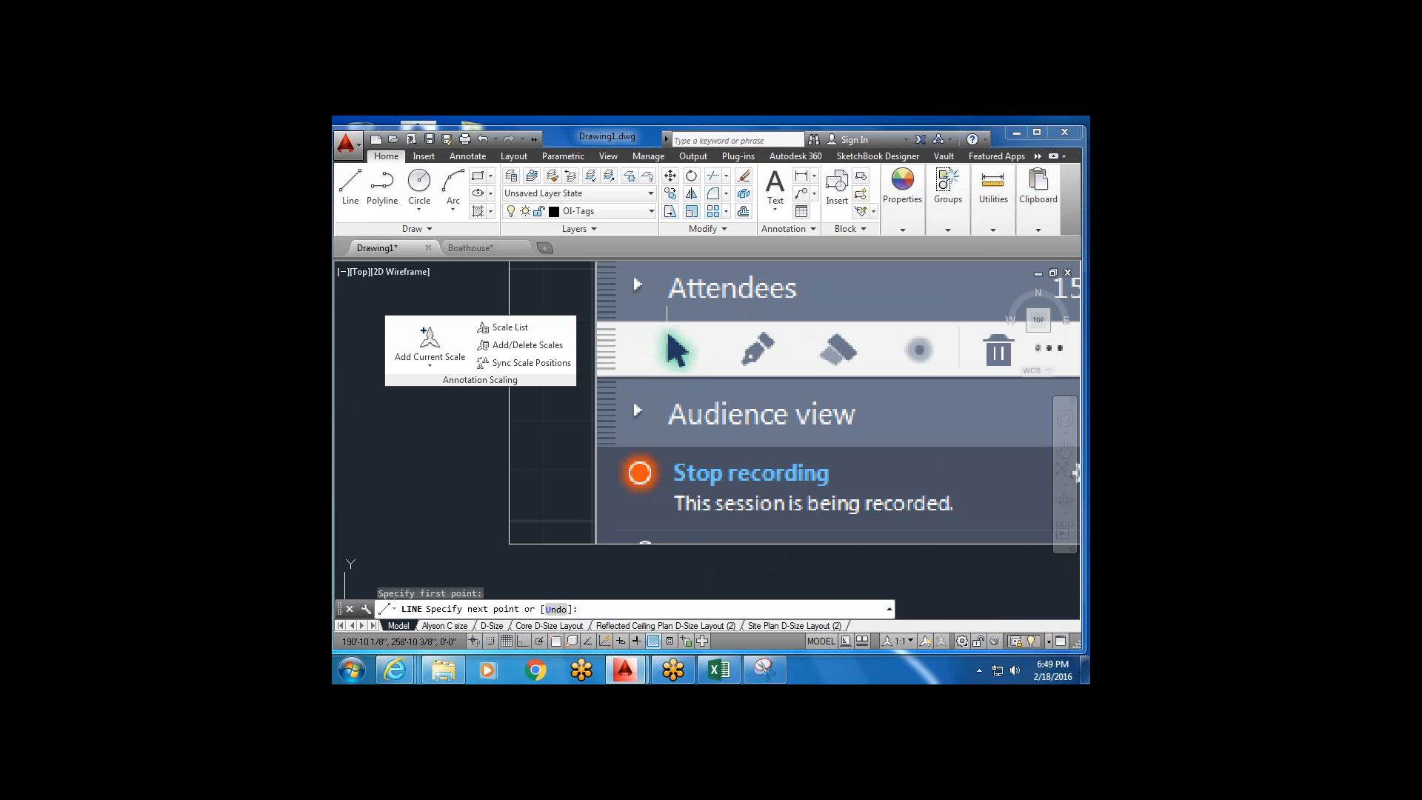
pyautogui.click(668, 333)
pyautogui.click(688, 352)
pyautogui.click(680, 355)
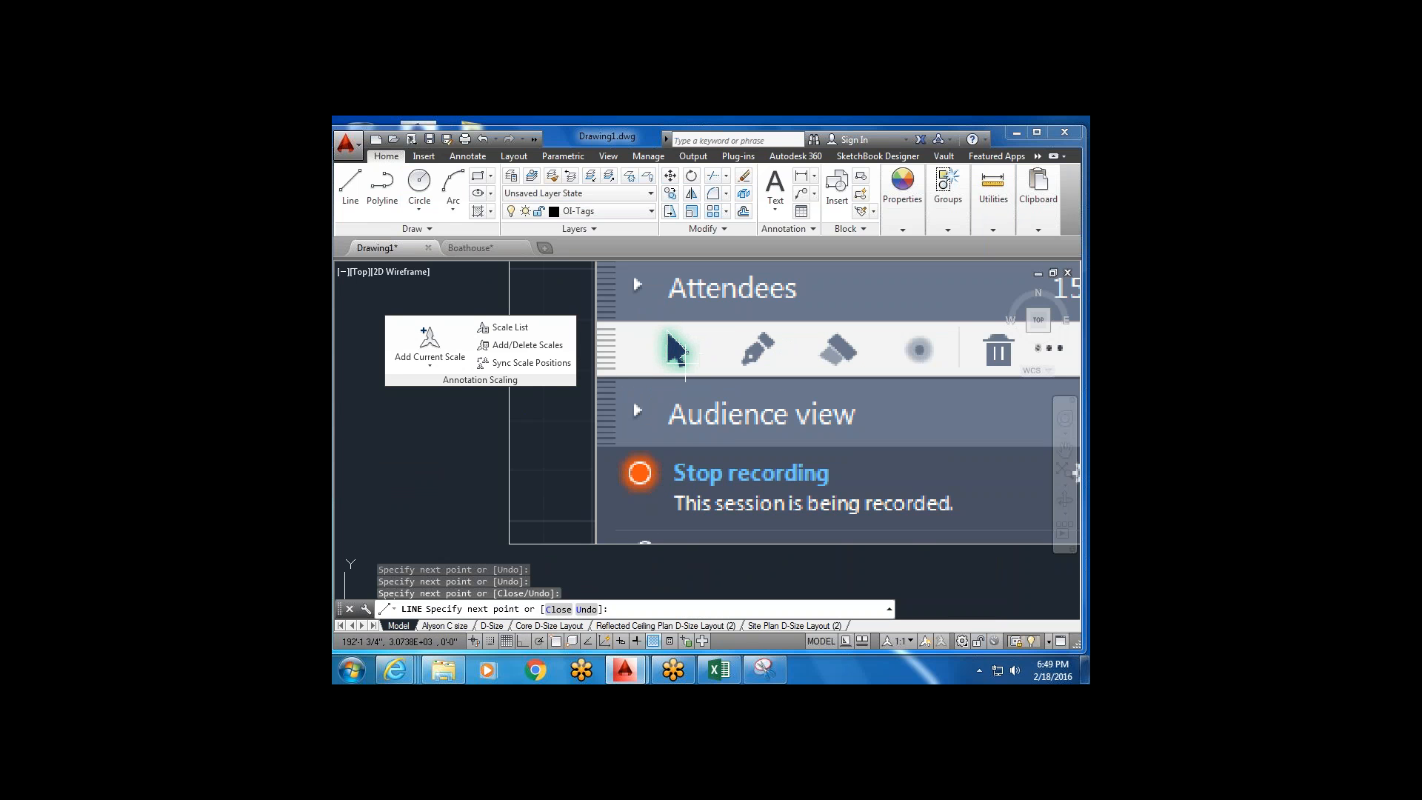
pyautogui.click(677, 356)
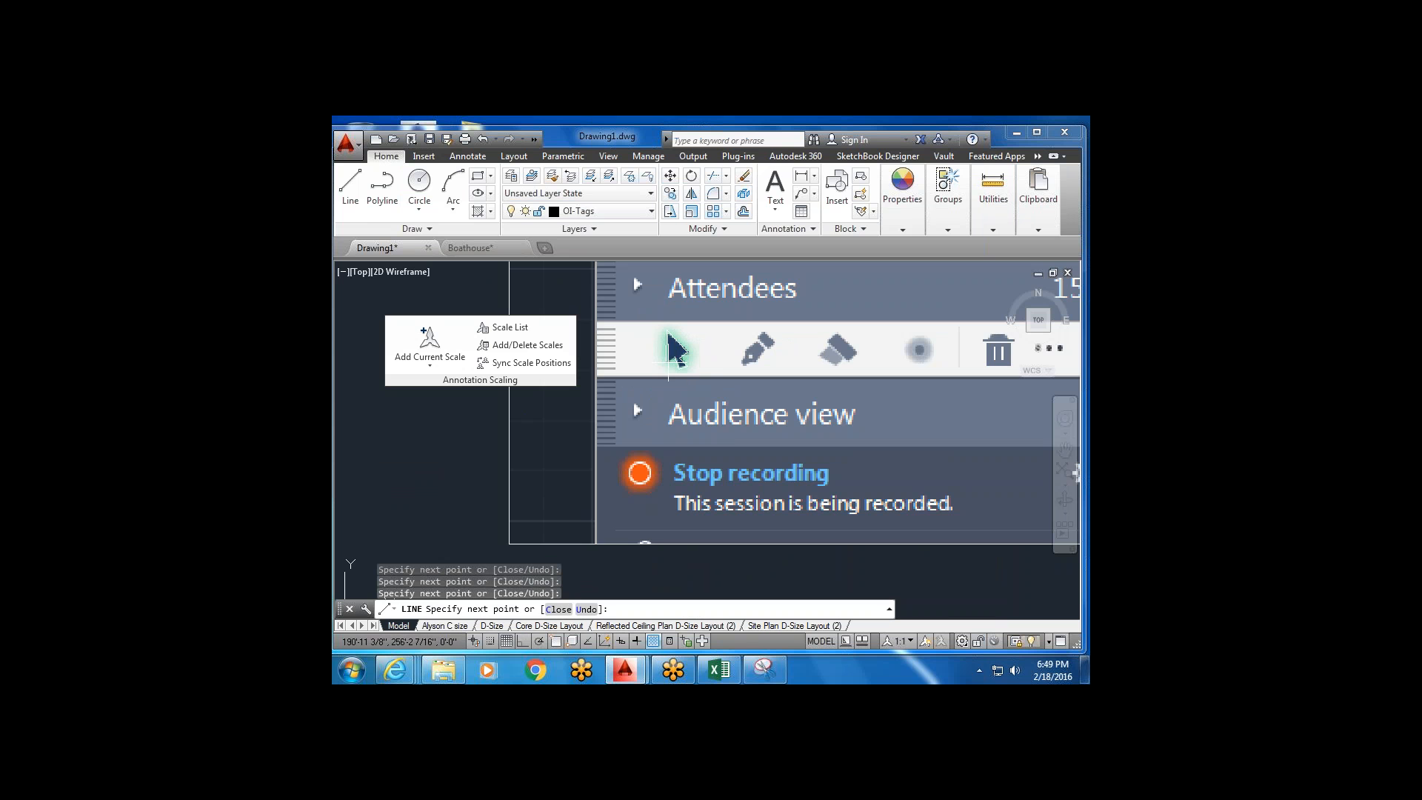
pyautogui.press('Escape')
# Select the pasted meeting-panel screenshot and delete it.
pyautogui.scroll(-4, 668, 359)
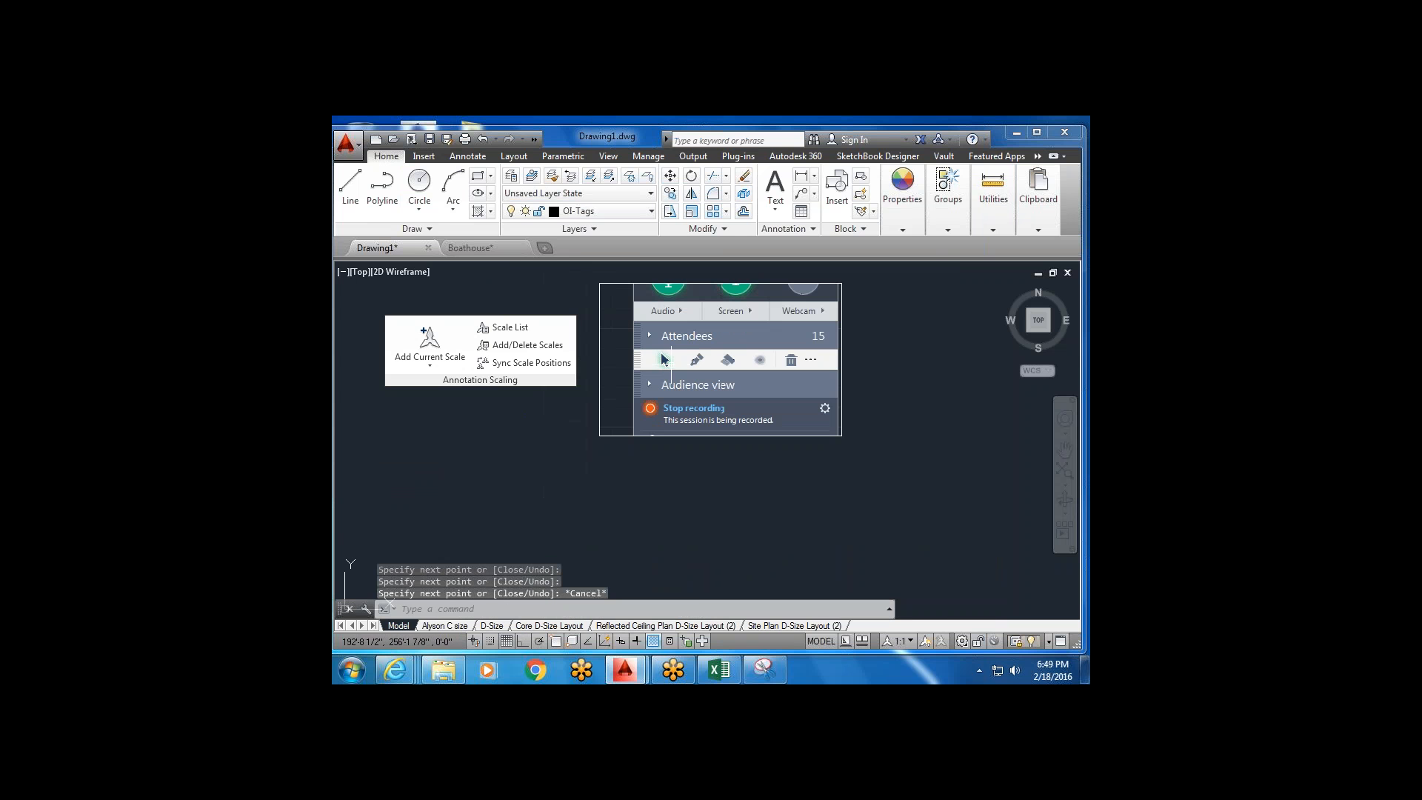
pyautogui.click(856, 299)
pyautogui.click(821, 343)
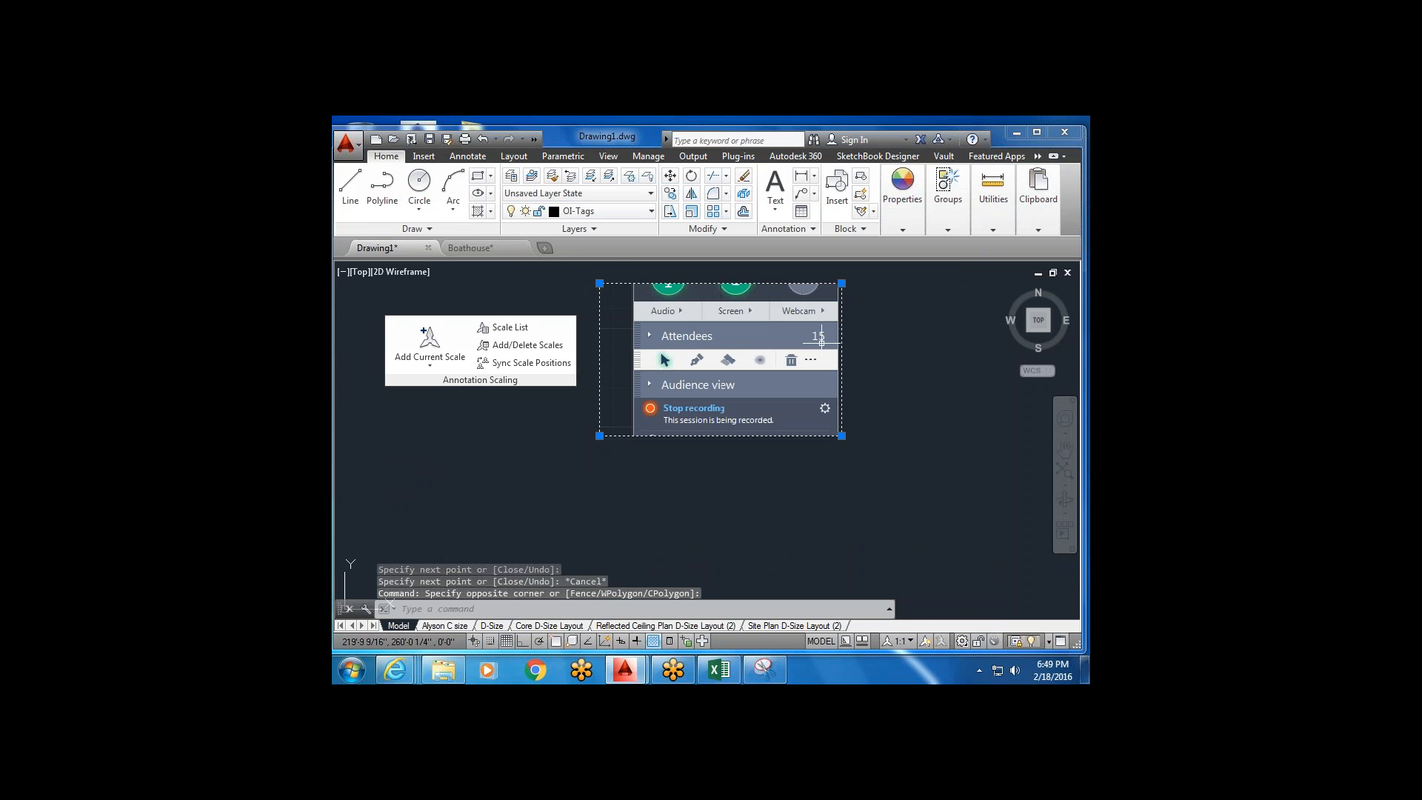
pyautogui.press('Delete')
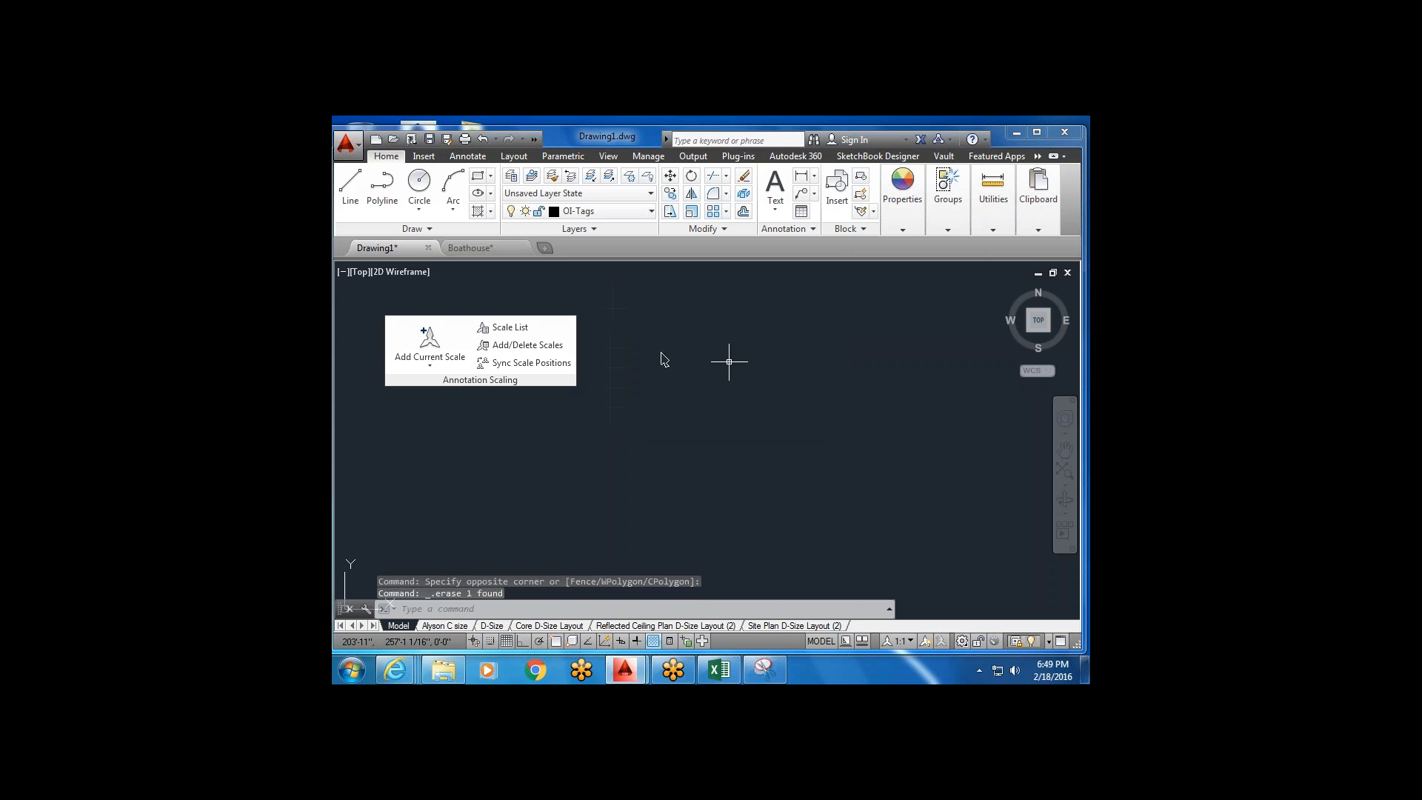
# With Ortho on, draw a test square of 24-inch lines beside the floor plan.
pyautogui.scroll(-2, 713, 372)
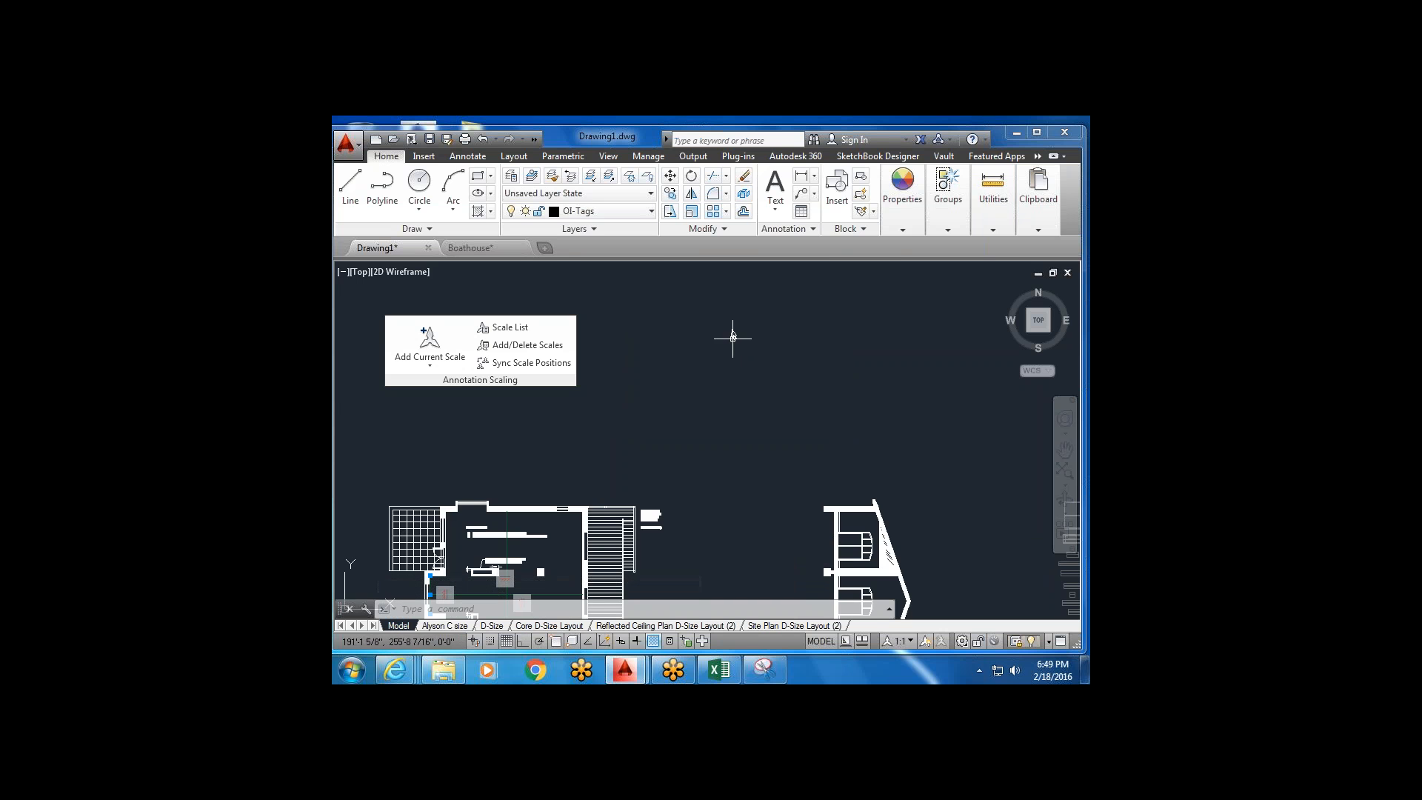
pyautogui.scroll(2, 733, 334)
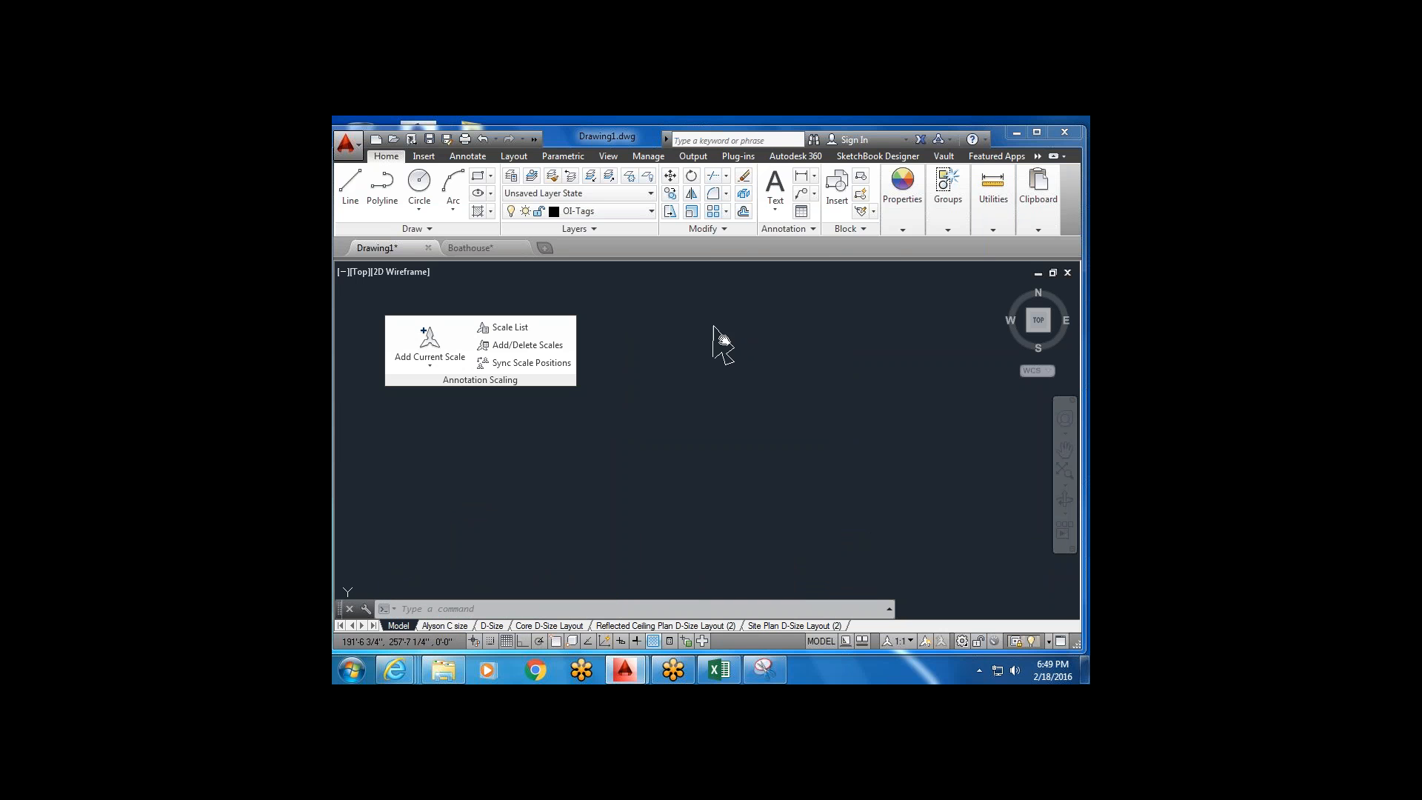
pyautogui.scroll(-7, 724, 376)
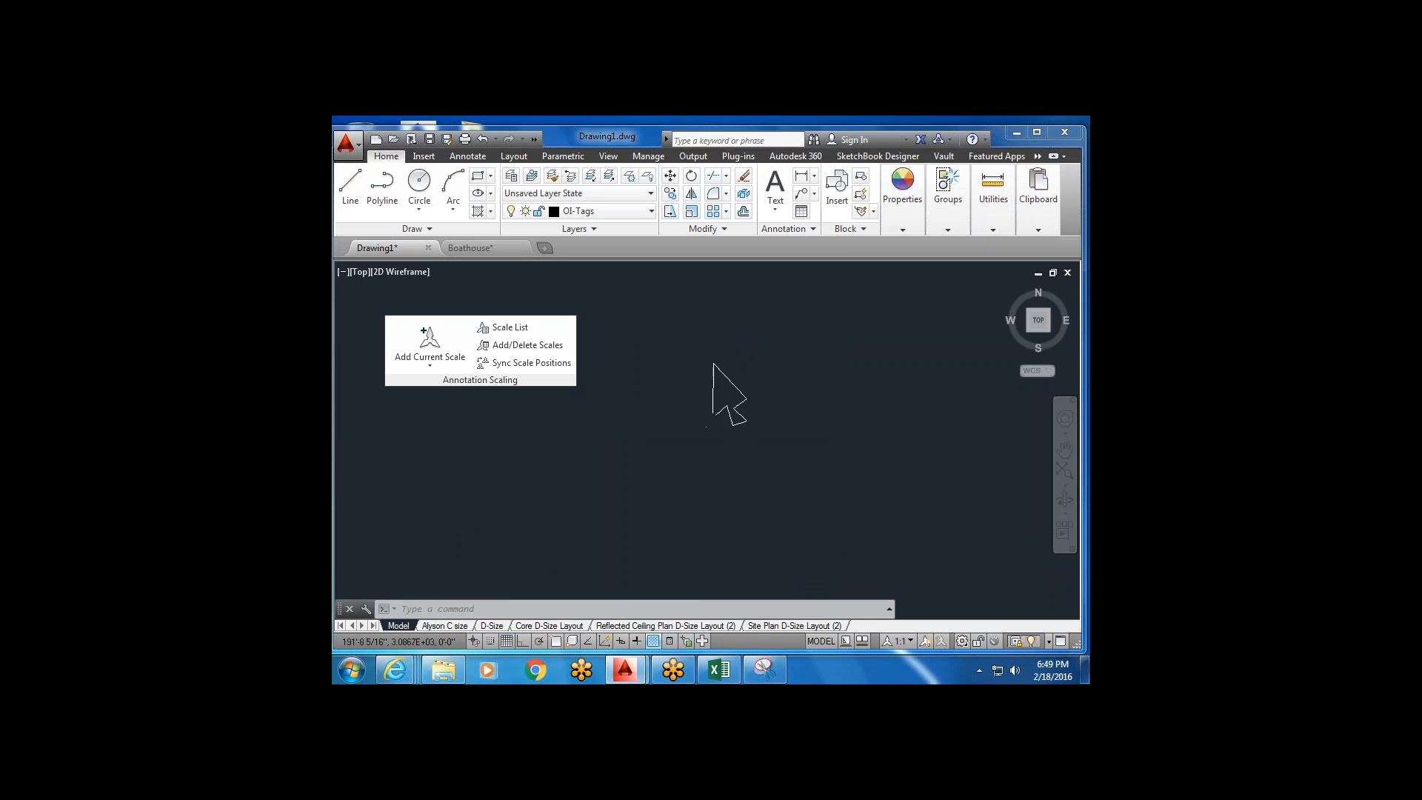
pyautogui.scroll(-4, 712, 428)
pyautogui.moveTo(704, 393); pyautogui.dragTo(694, 315, button='middle')
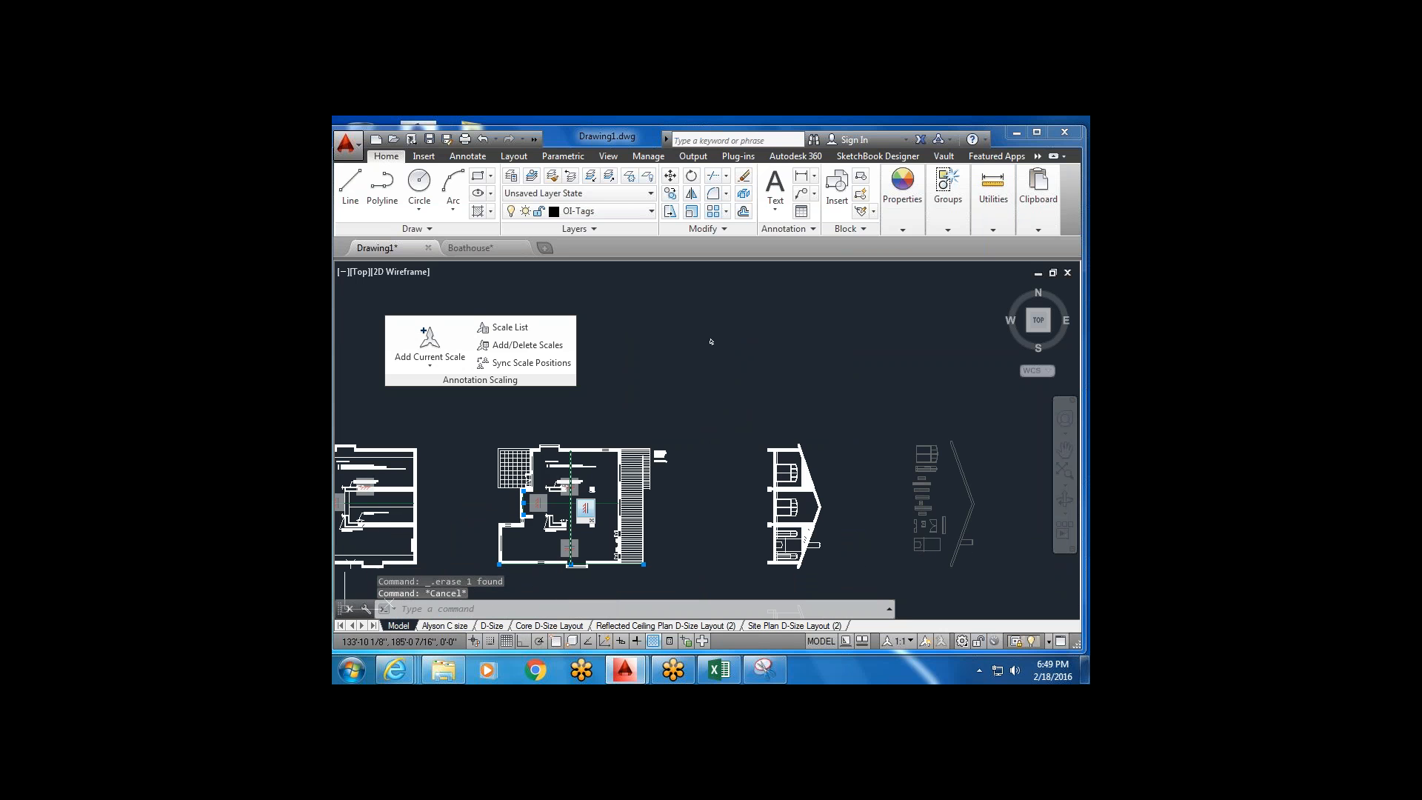
pyautogui.click(354, 200)
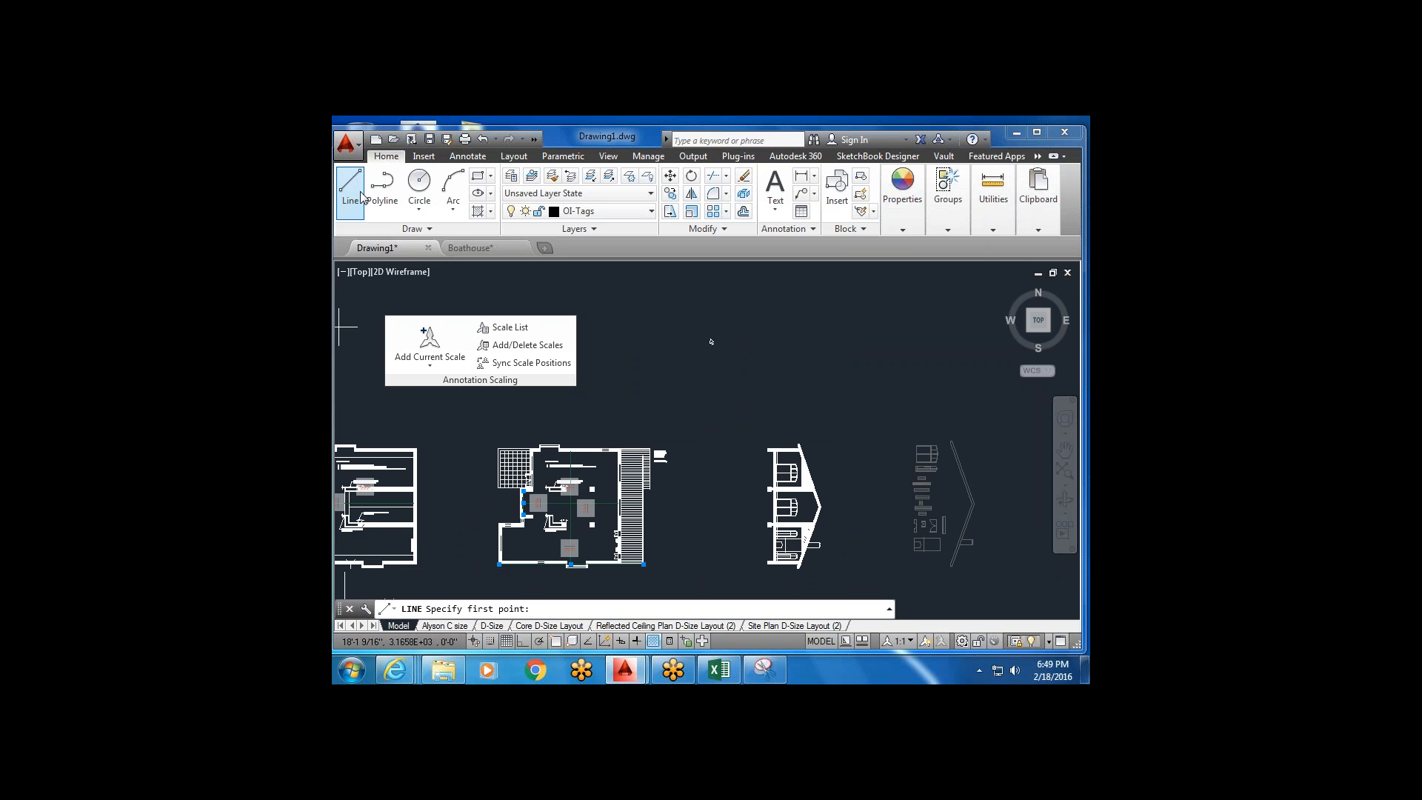
pyautogui.click(519, 643)
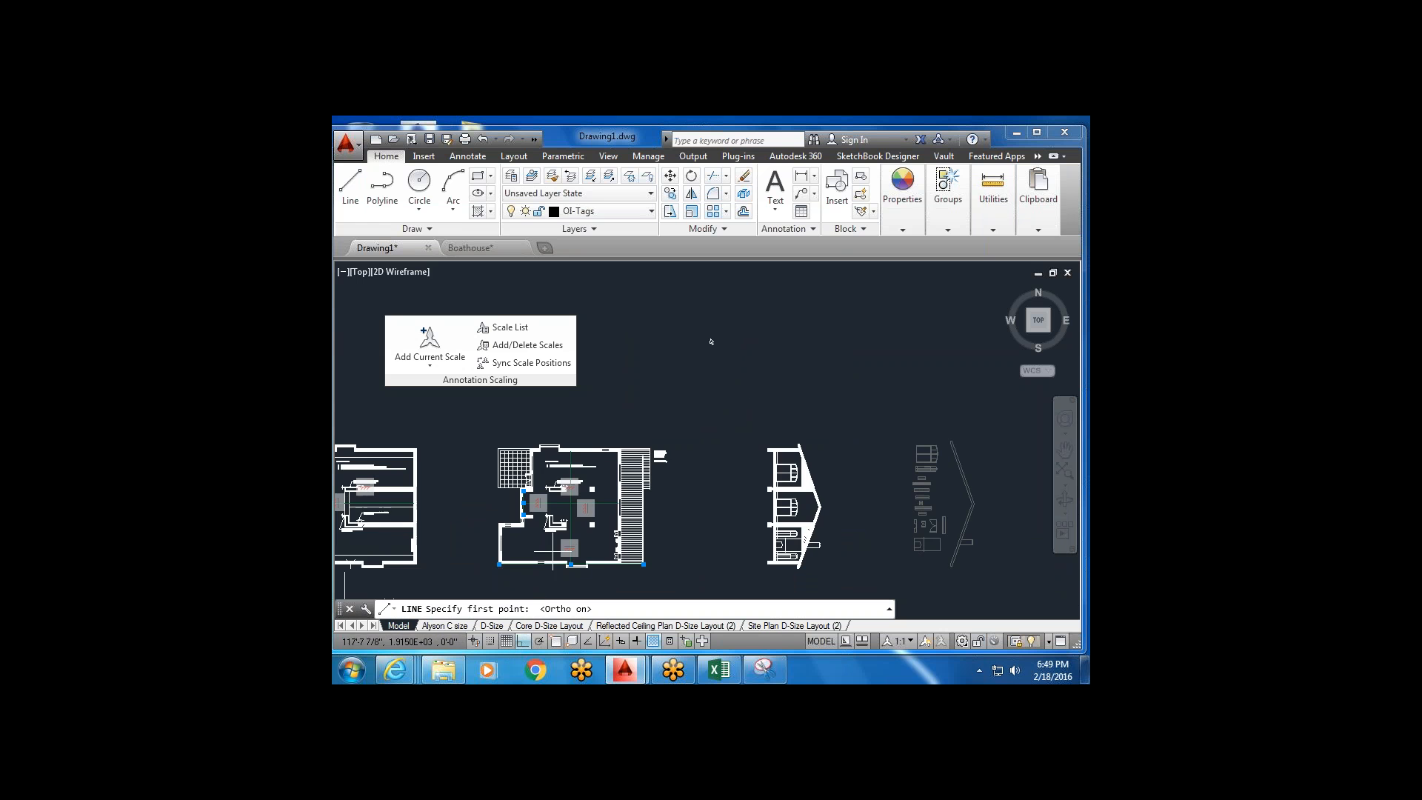
pyautogui.scroll(5, 556, 549)
pyautogui.click(622, 428)
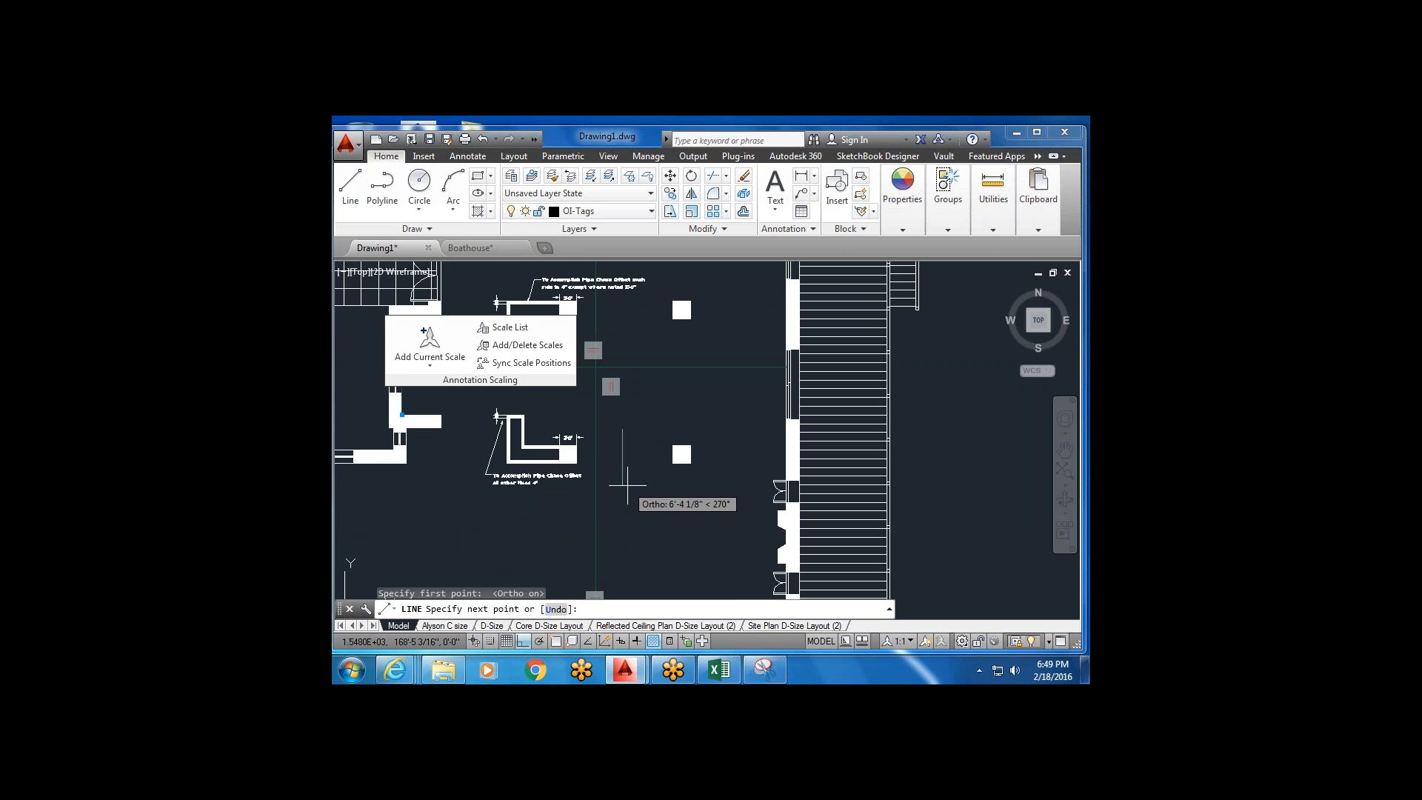
pyautogui.write('24')
pyautogui.press('Return')
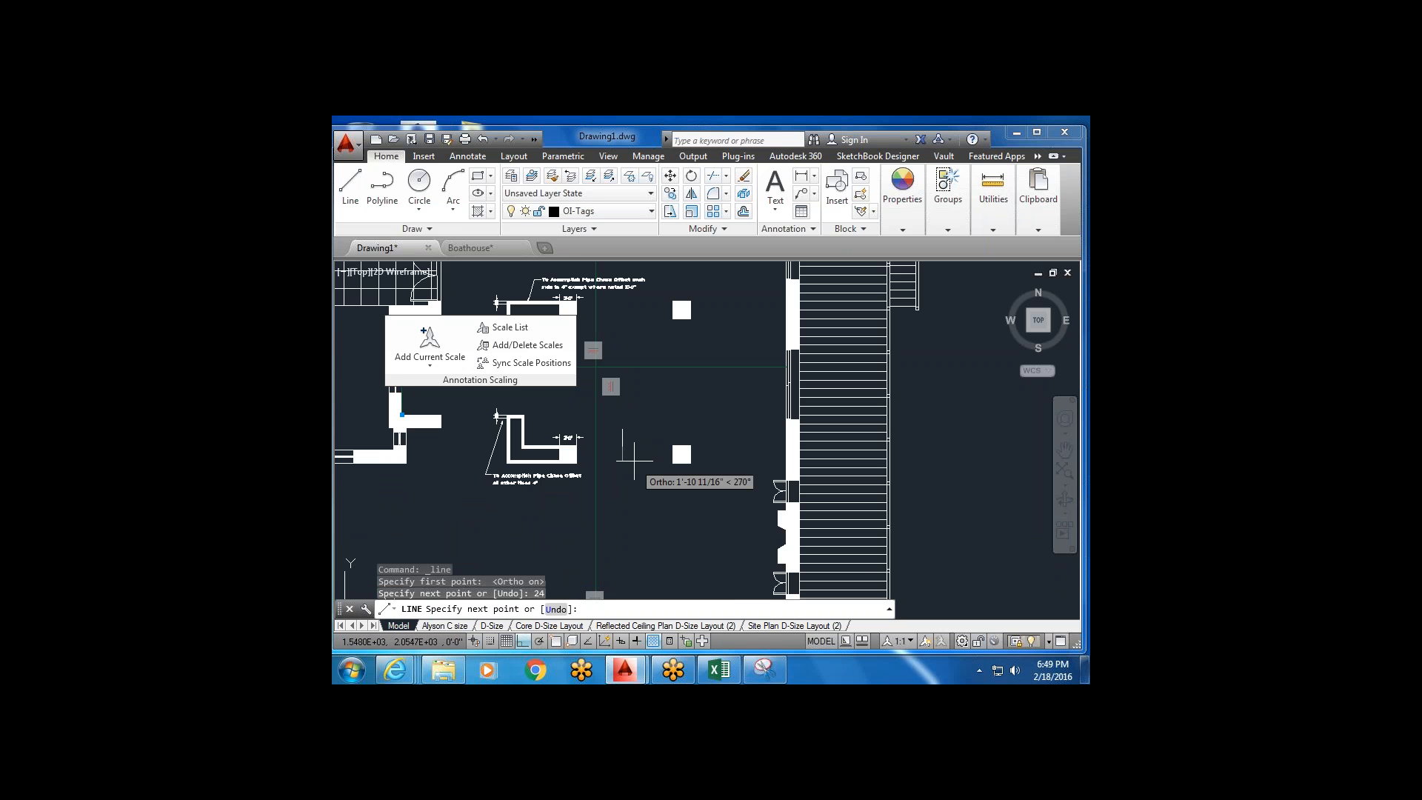
pyautogui.write('2')
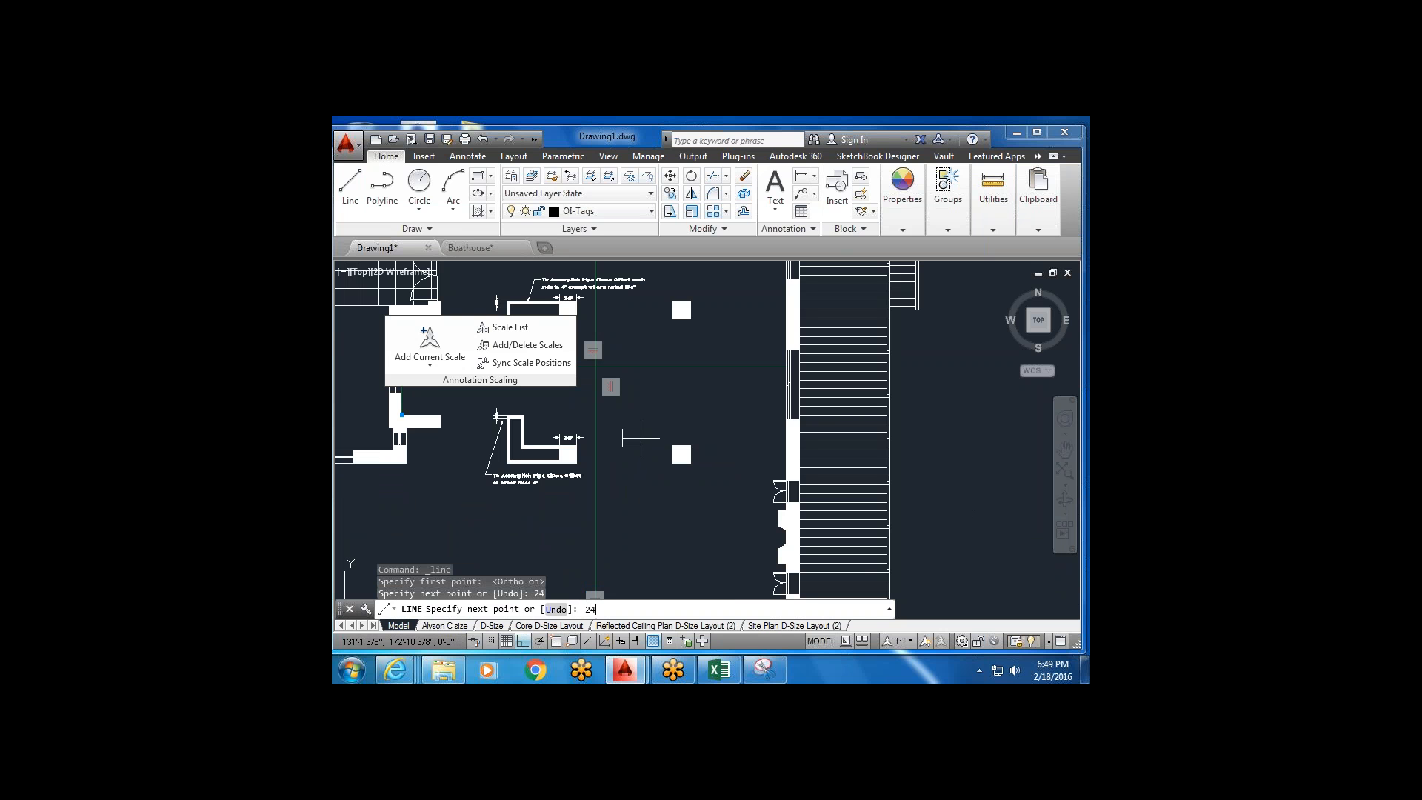
pyautogui.write('4')
pyautogui.press('Return')
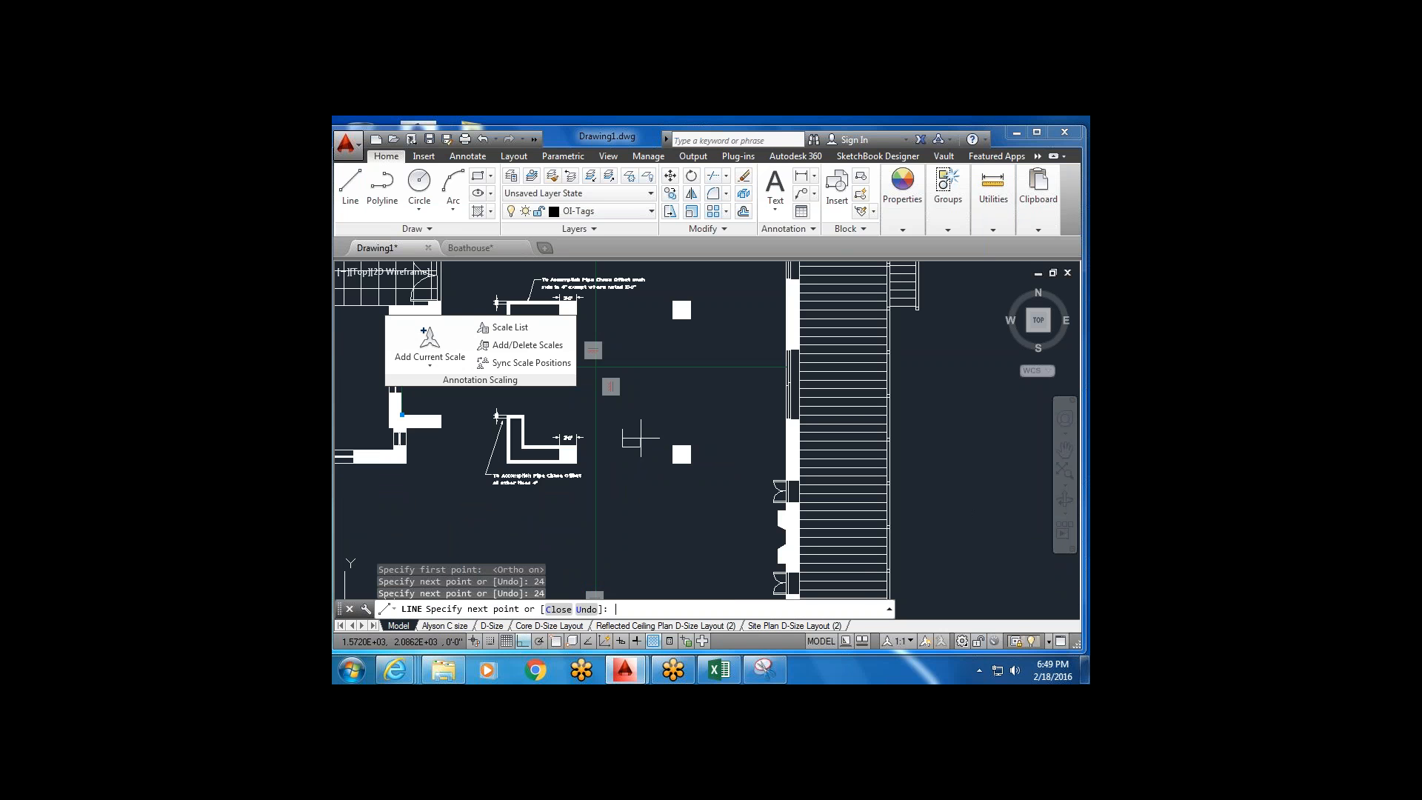
pyautogui.scroll(4, 640, 438)
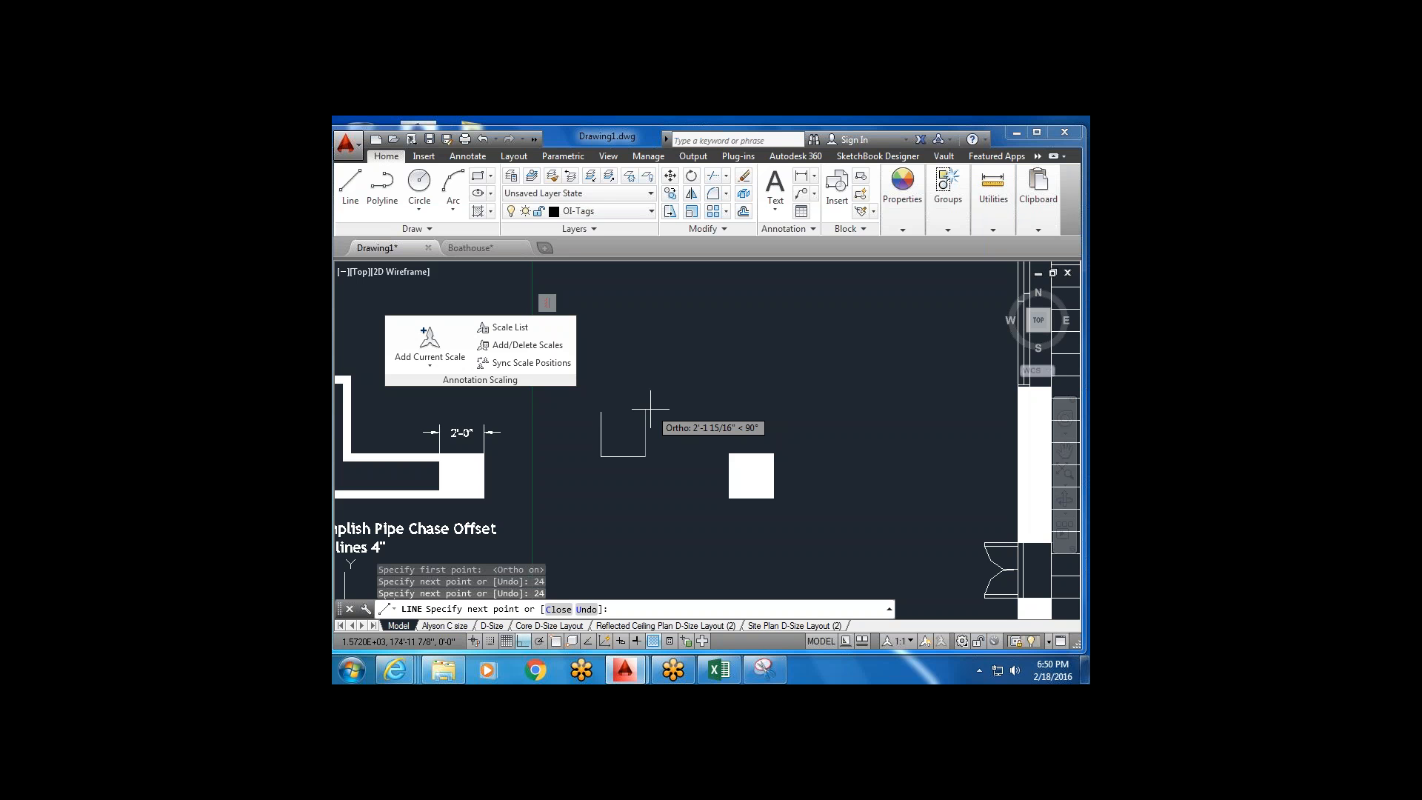
pyautogui.click(647, 408)
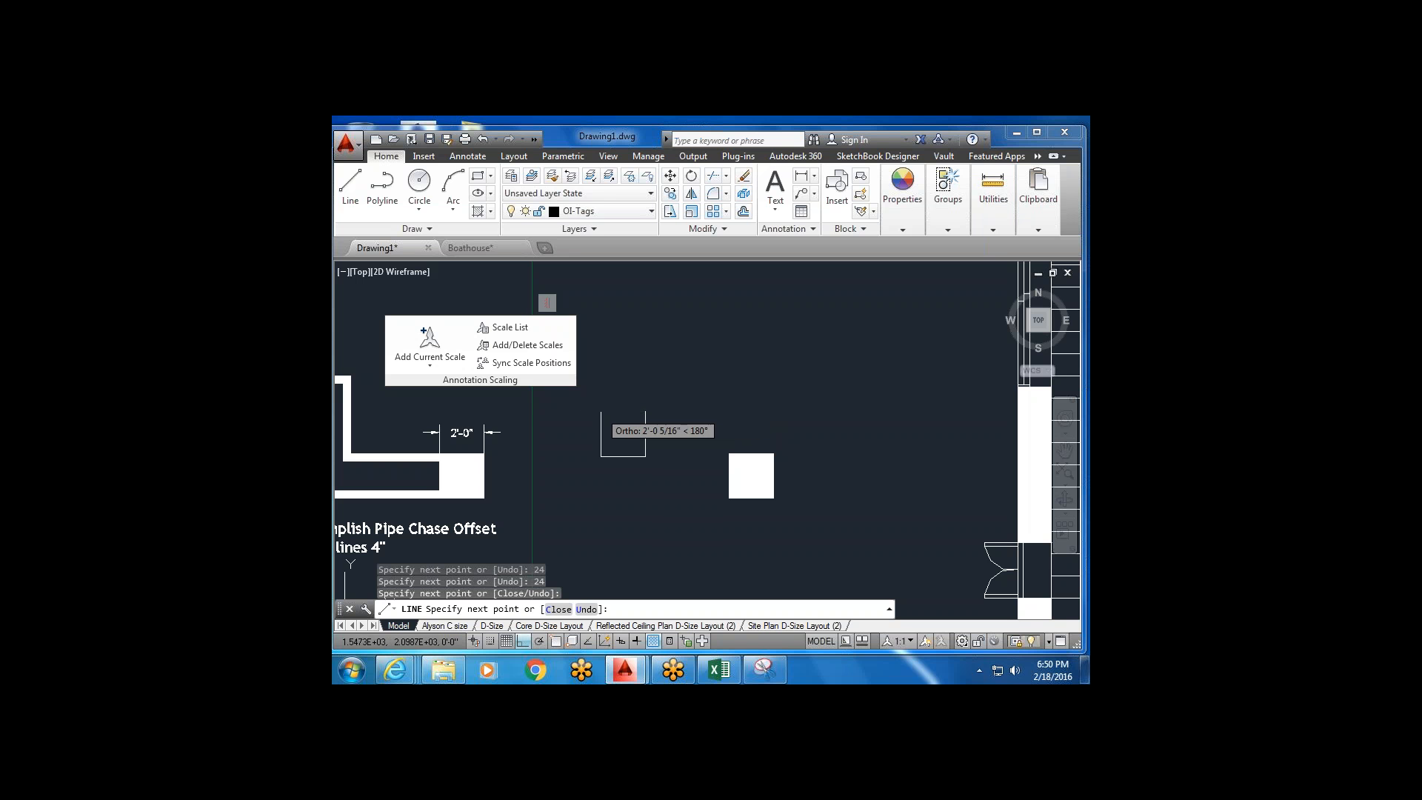
pyautogui.press('Escape')
# Window-select the four test lines and delete them.
pyautogui.moveTo(646, 409); pyautogui.dragTo(702, 397, button='middle')
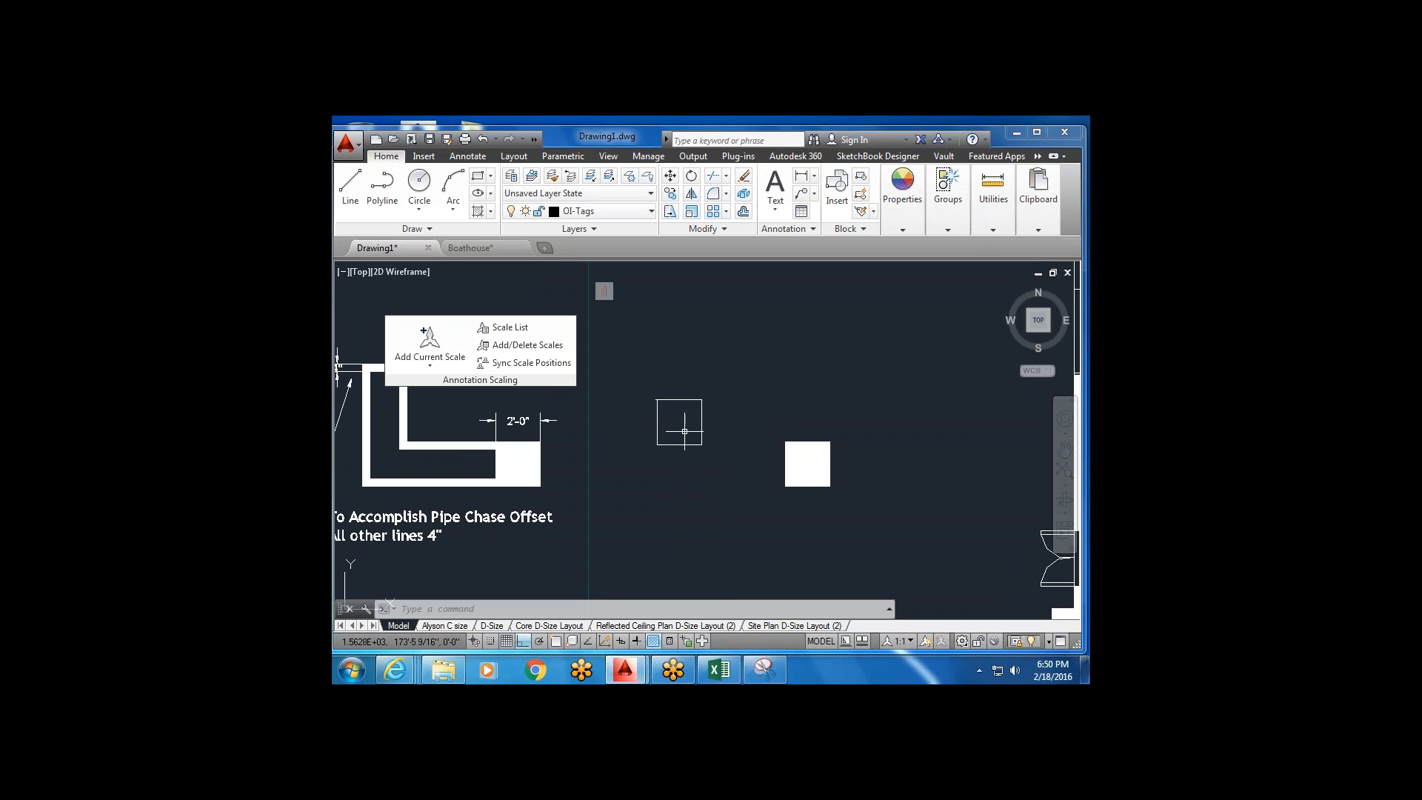
pyautogui.click(715, 383)
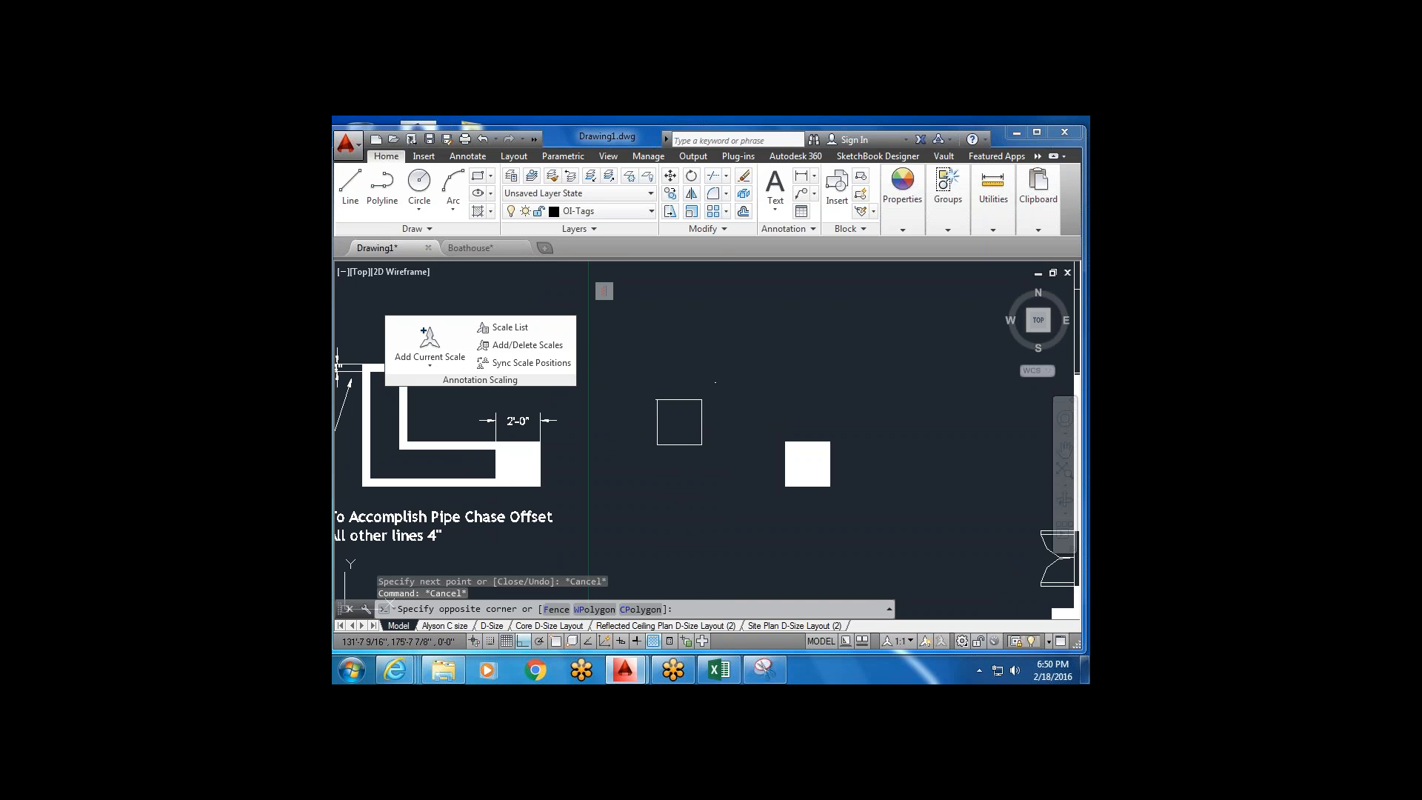
pyautogui.click(641, 483)
pyautogui.press('Delete')
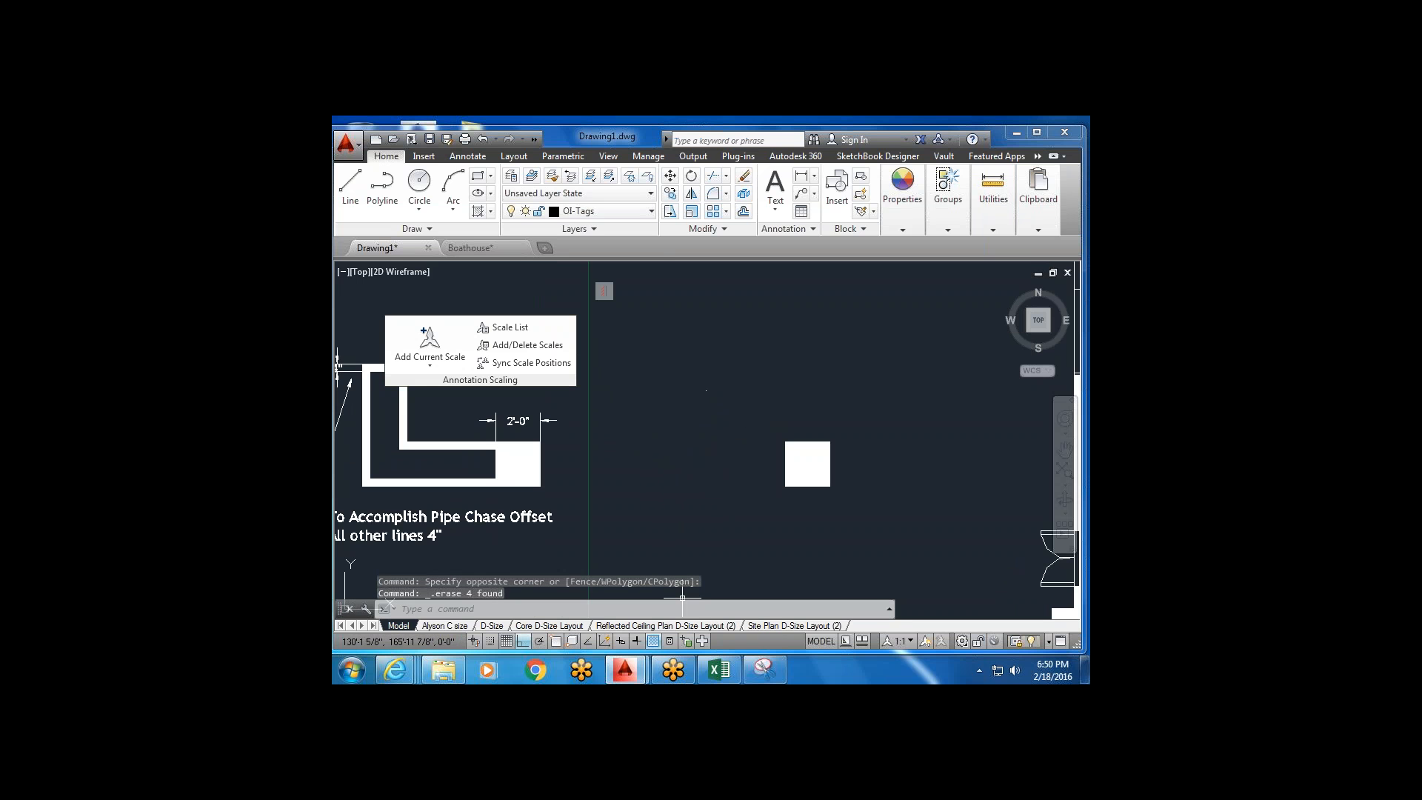
pyautogui.moveTo(769, 630)
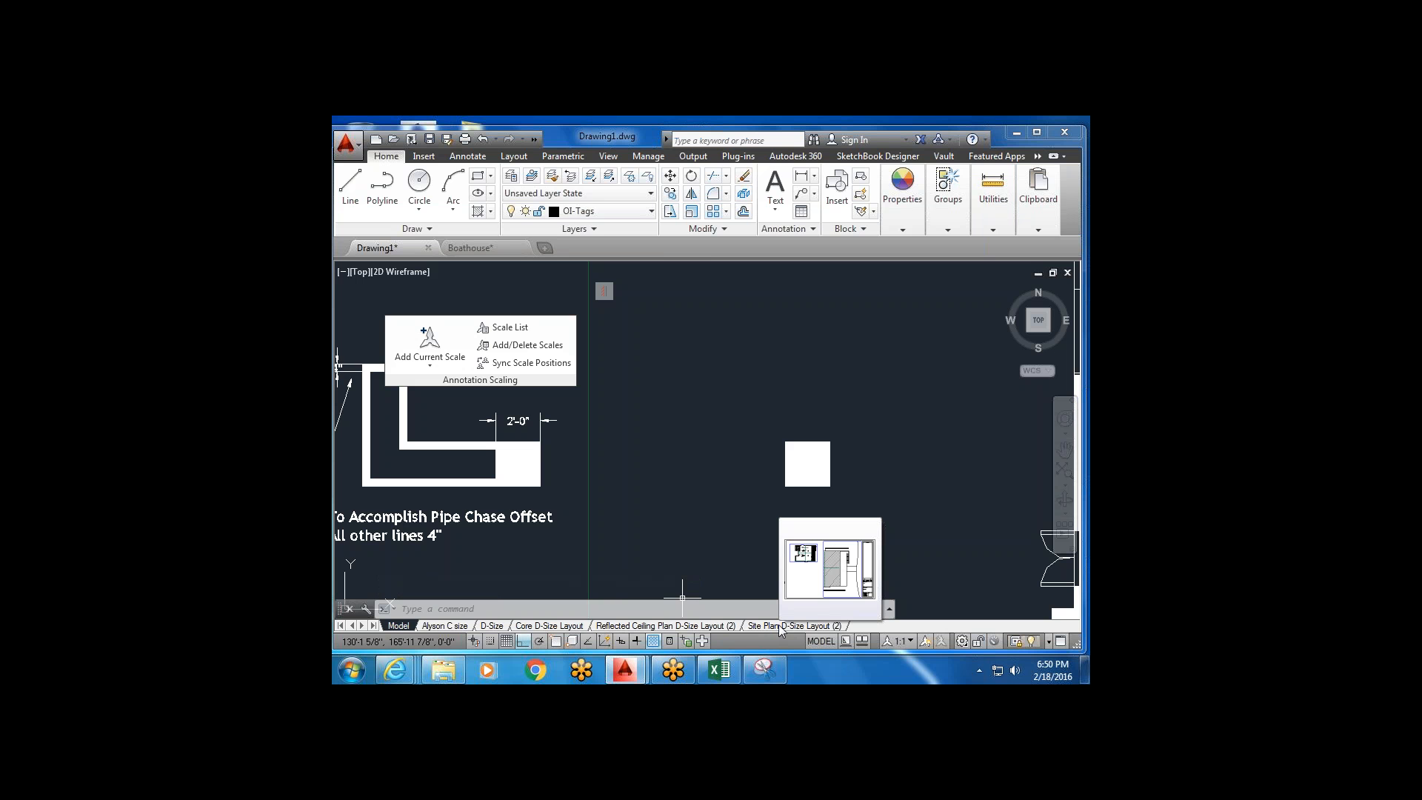
pyautogui.scroll(-3, 803, 508)
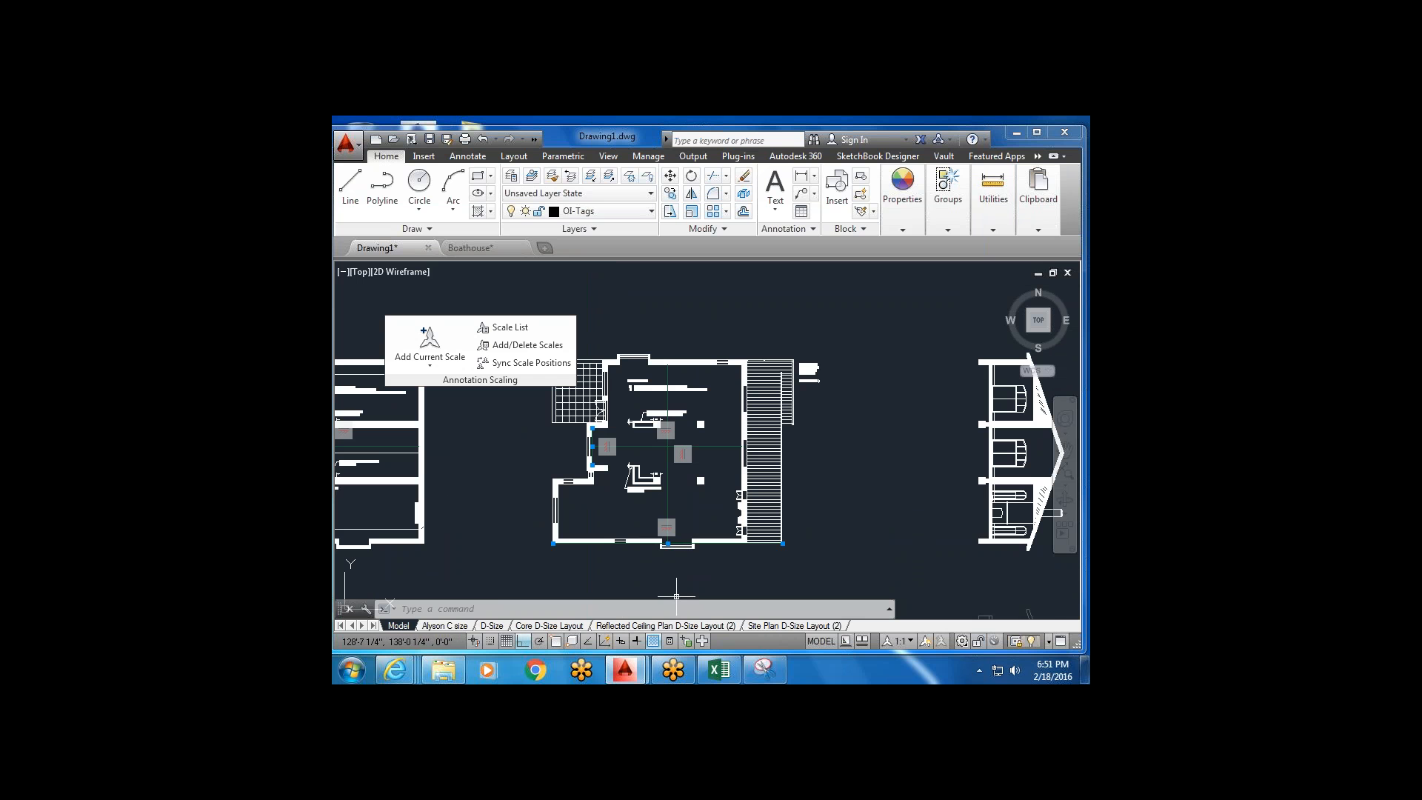
pyautogui.moveTo(395, 669)
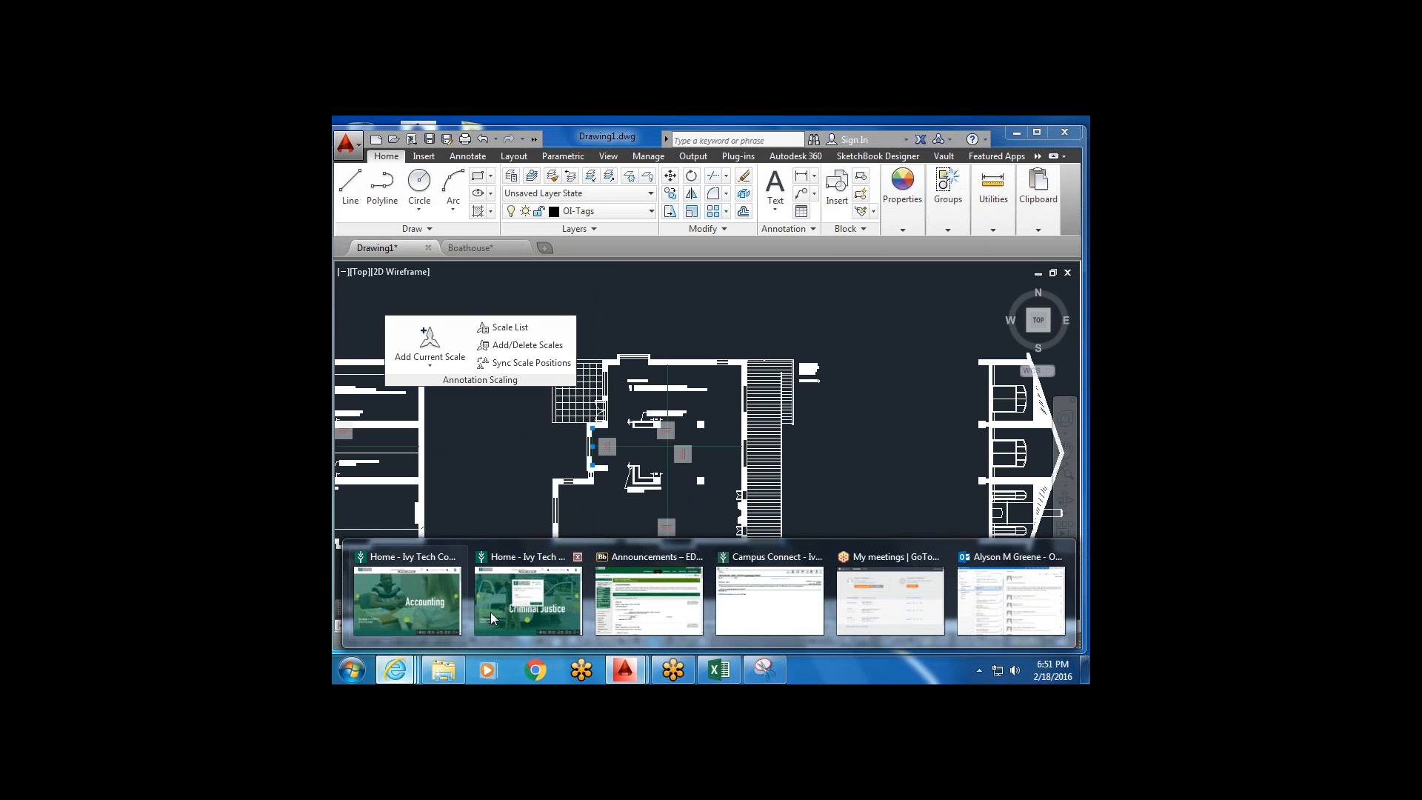
# Navigate from Announcements through Class Sessions and Session 6 to the Homework & Quiz folder.
pyautogui.click(647, 600)
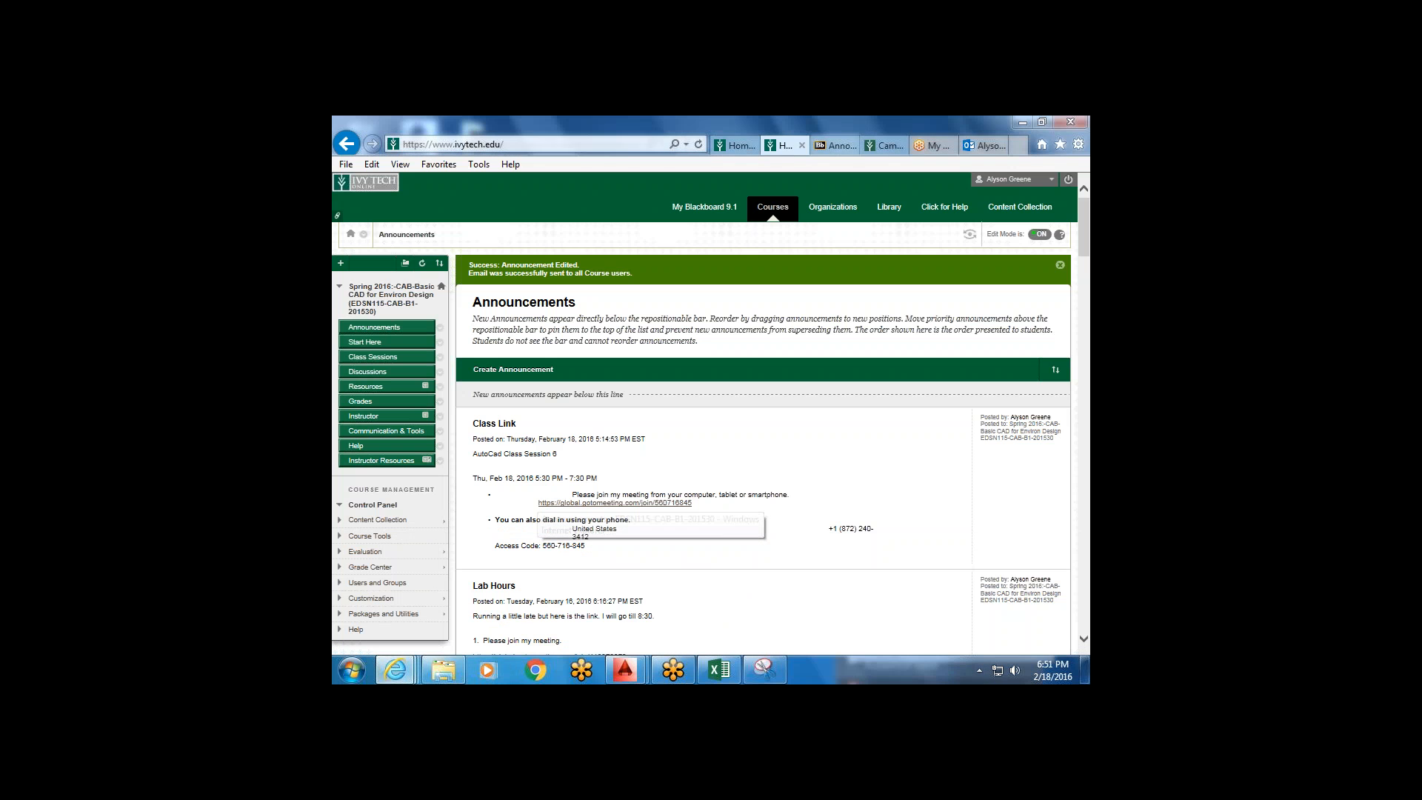
pyautogui.click(380, 356)
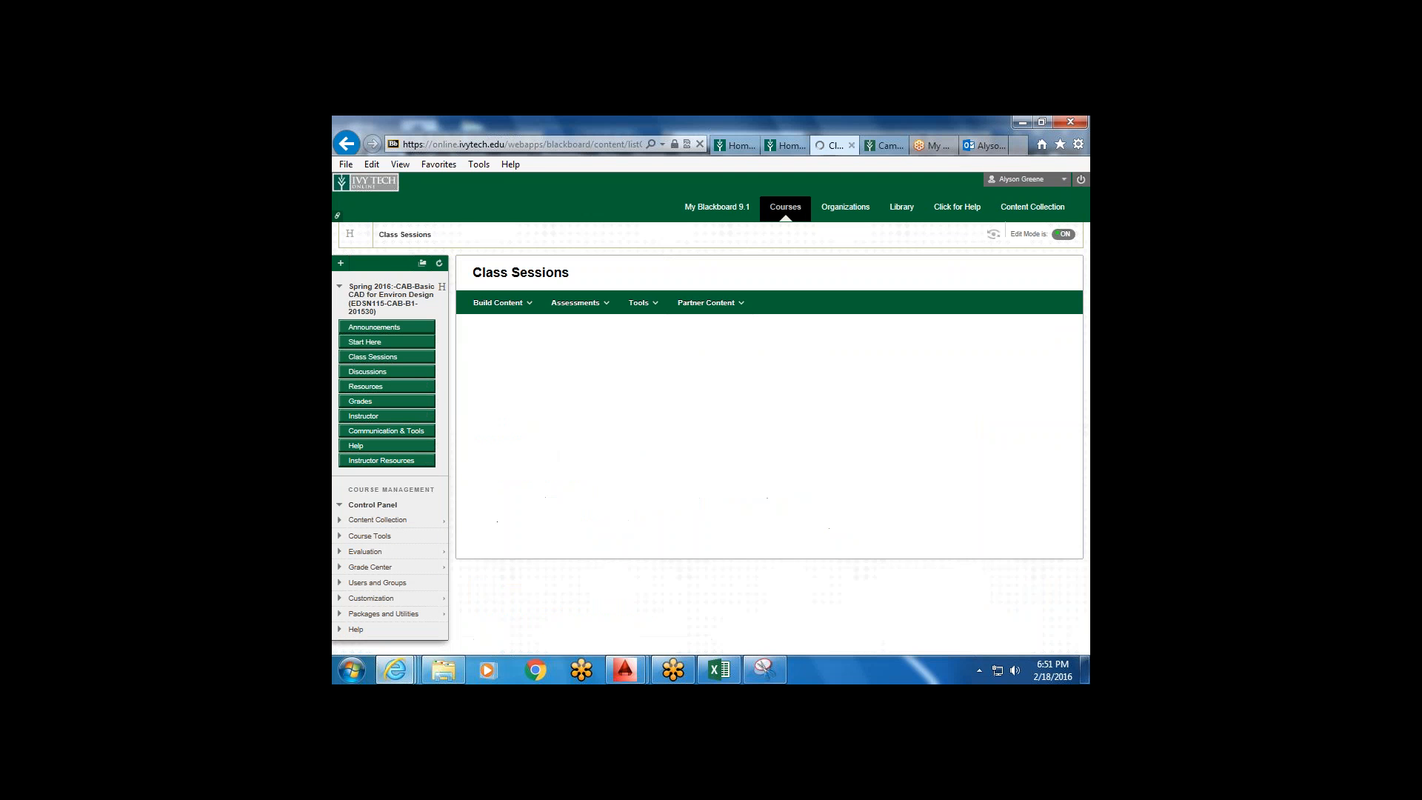
pyautogui.click(538, 592)
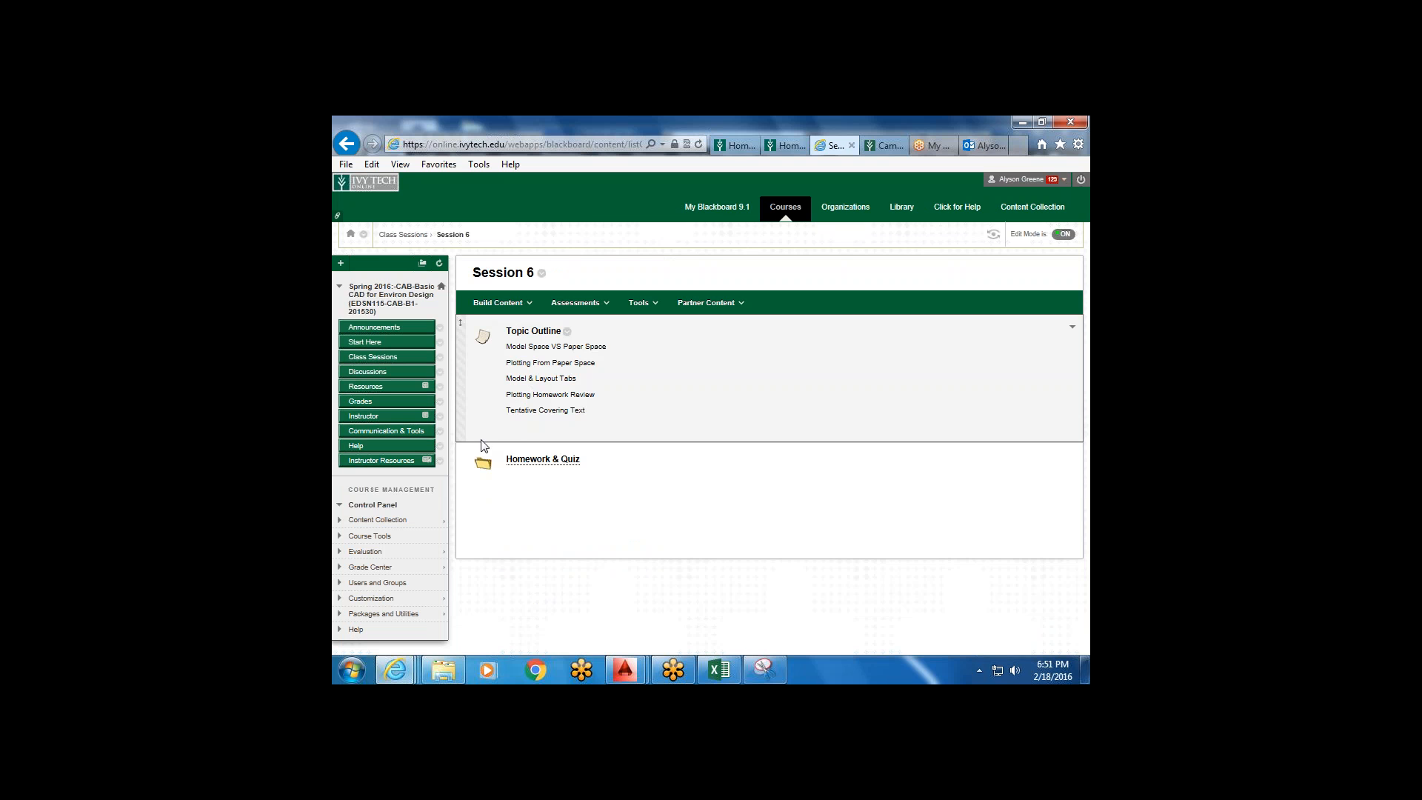
pyautogui.click(541, 460)
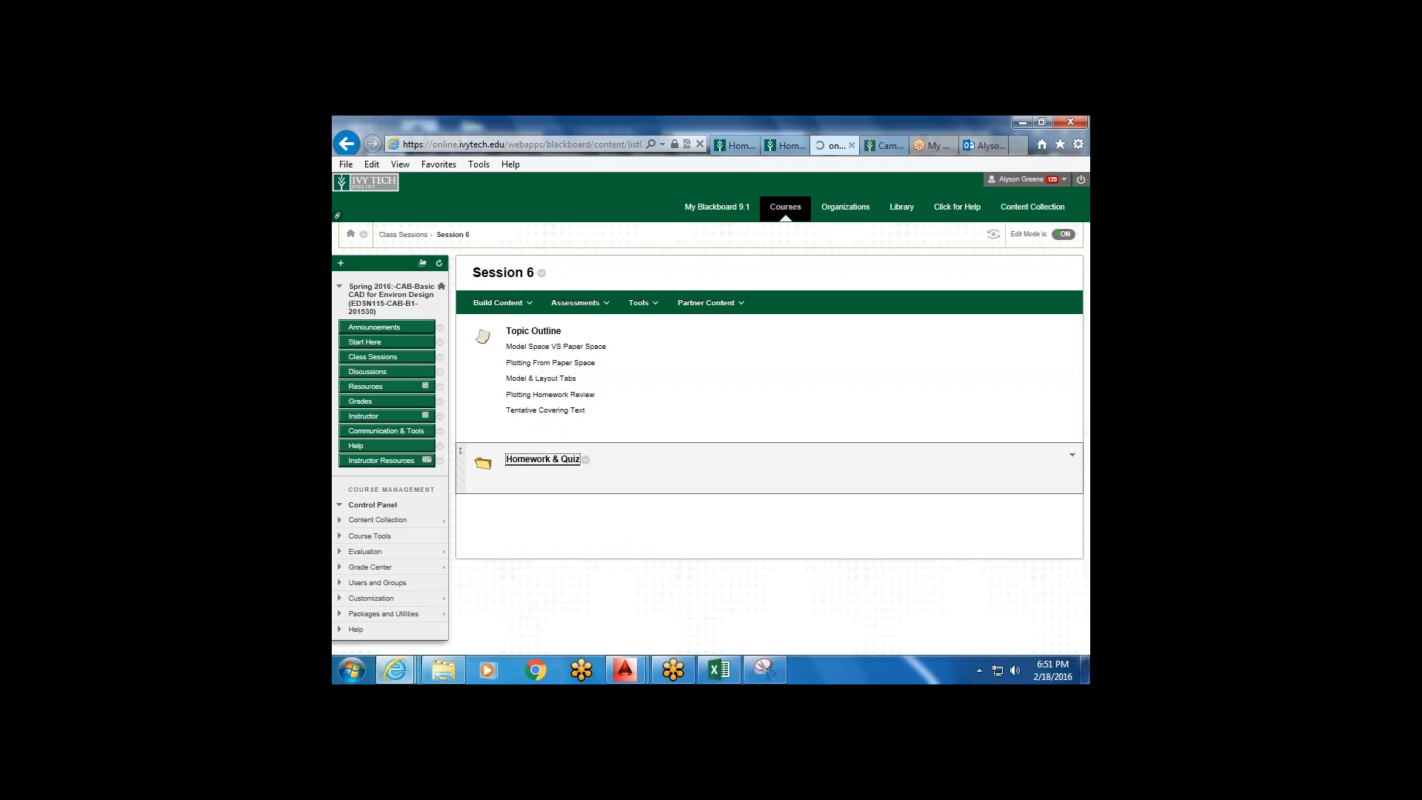
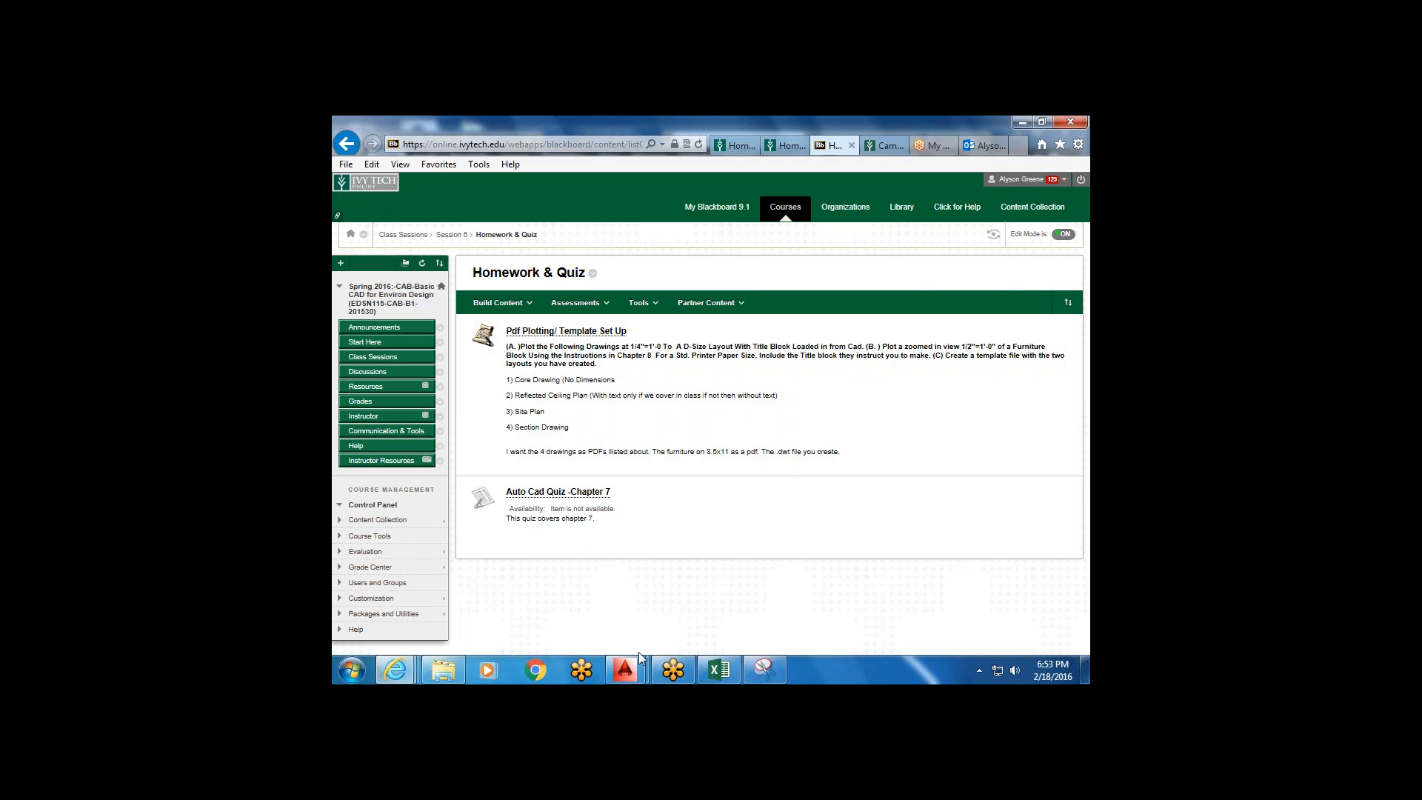
# Bring the Boathouse drawing in AutoCAD back to the front from the taskbar preview.
pyautogui.moveTo(632, 656)
pyautogui.click(661, 569)
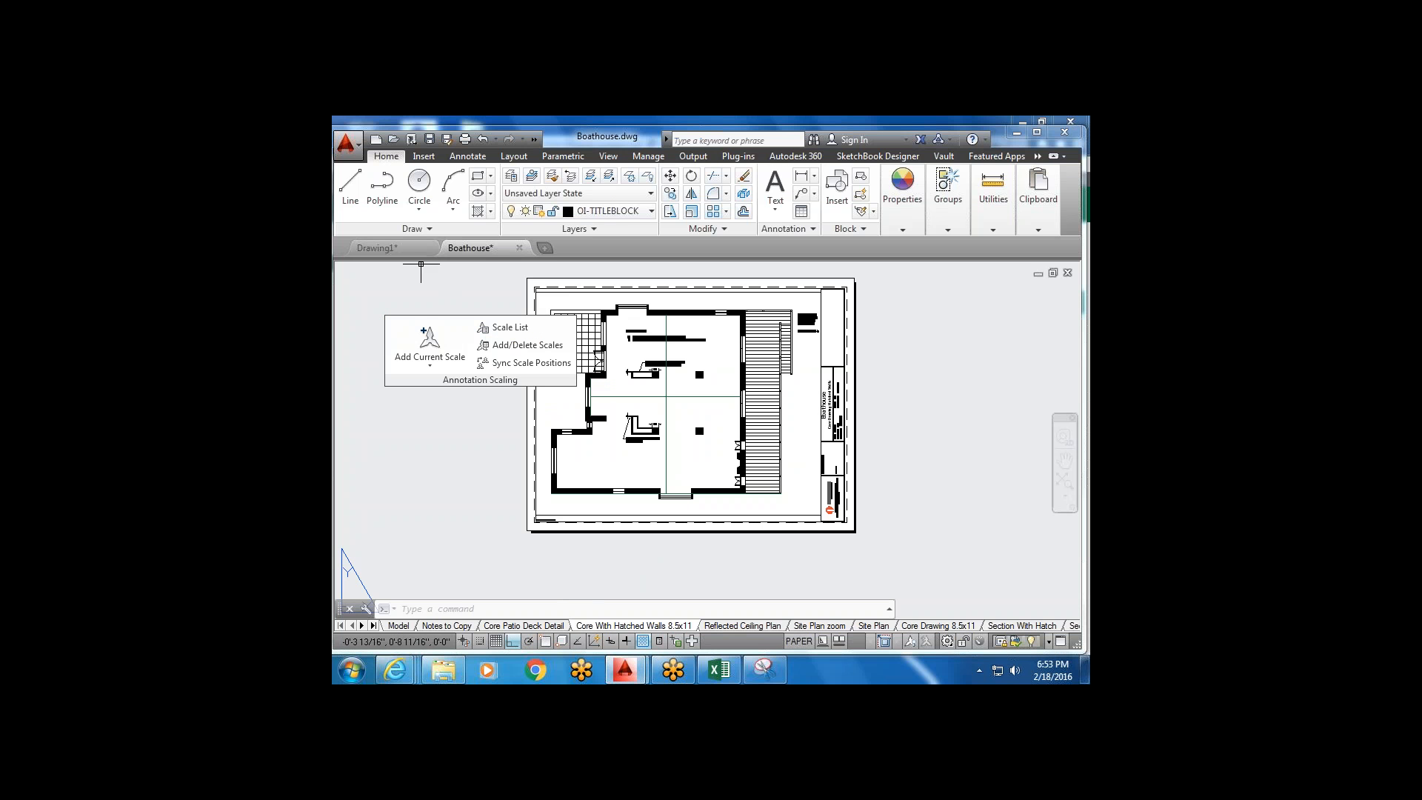
# In Drawing1, create Layout1 and Layout2, then move the Annotation Scaling panel off the sheet.
pyautogui.click(404, 249)
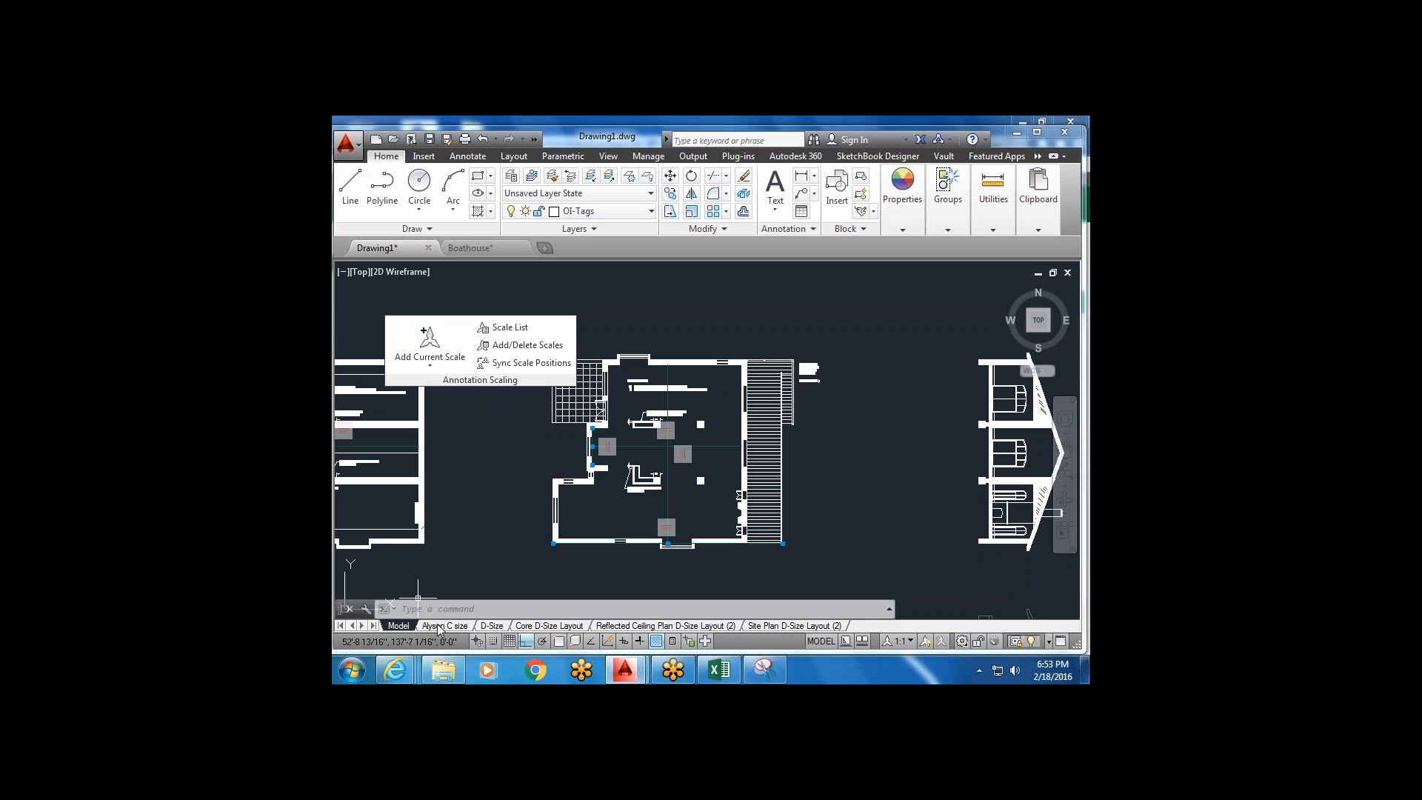
pyautogui.rightClick(439, 625)
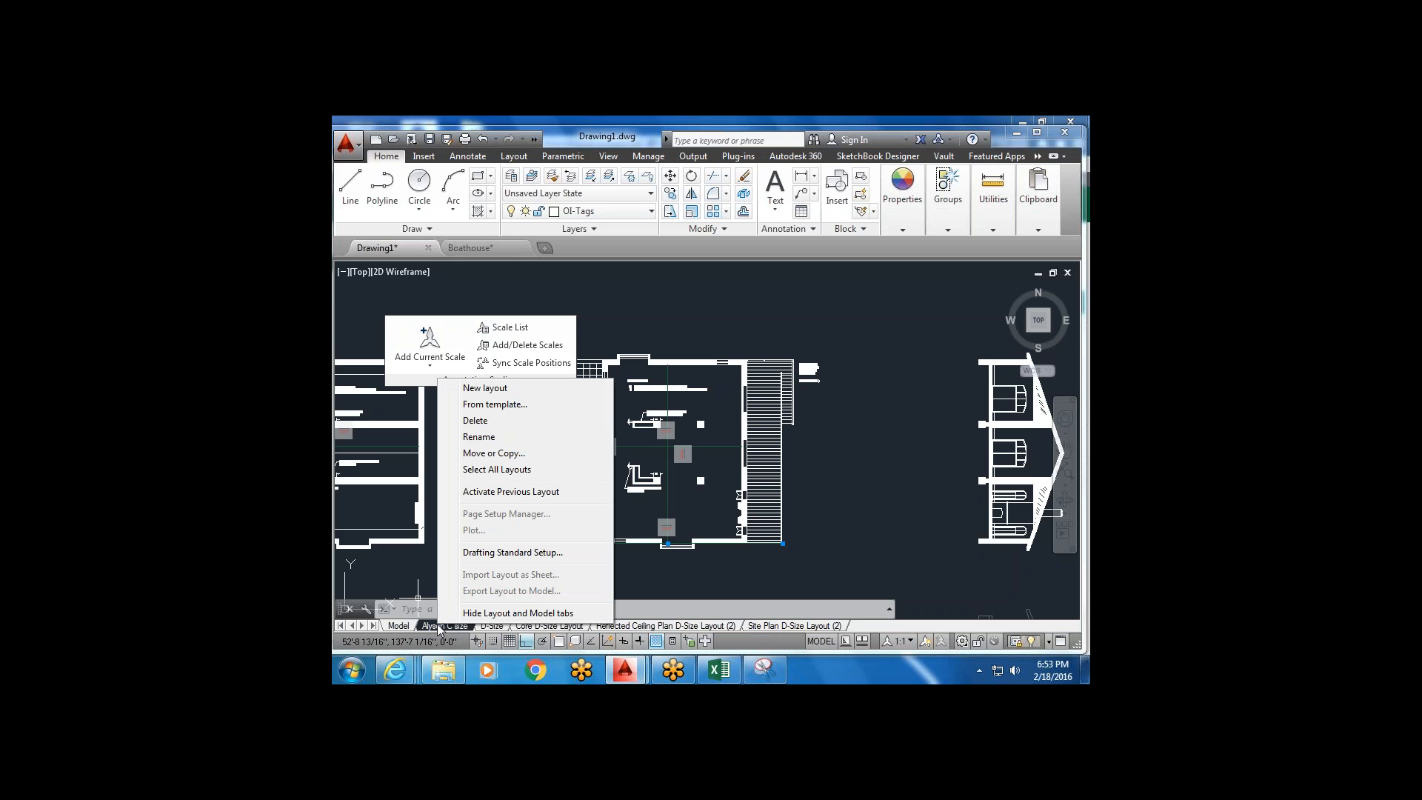
pyautogui.click(501, 388)
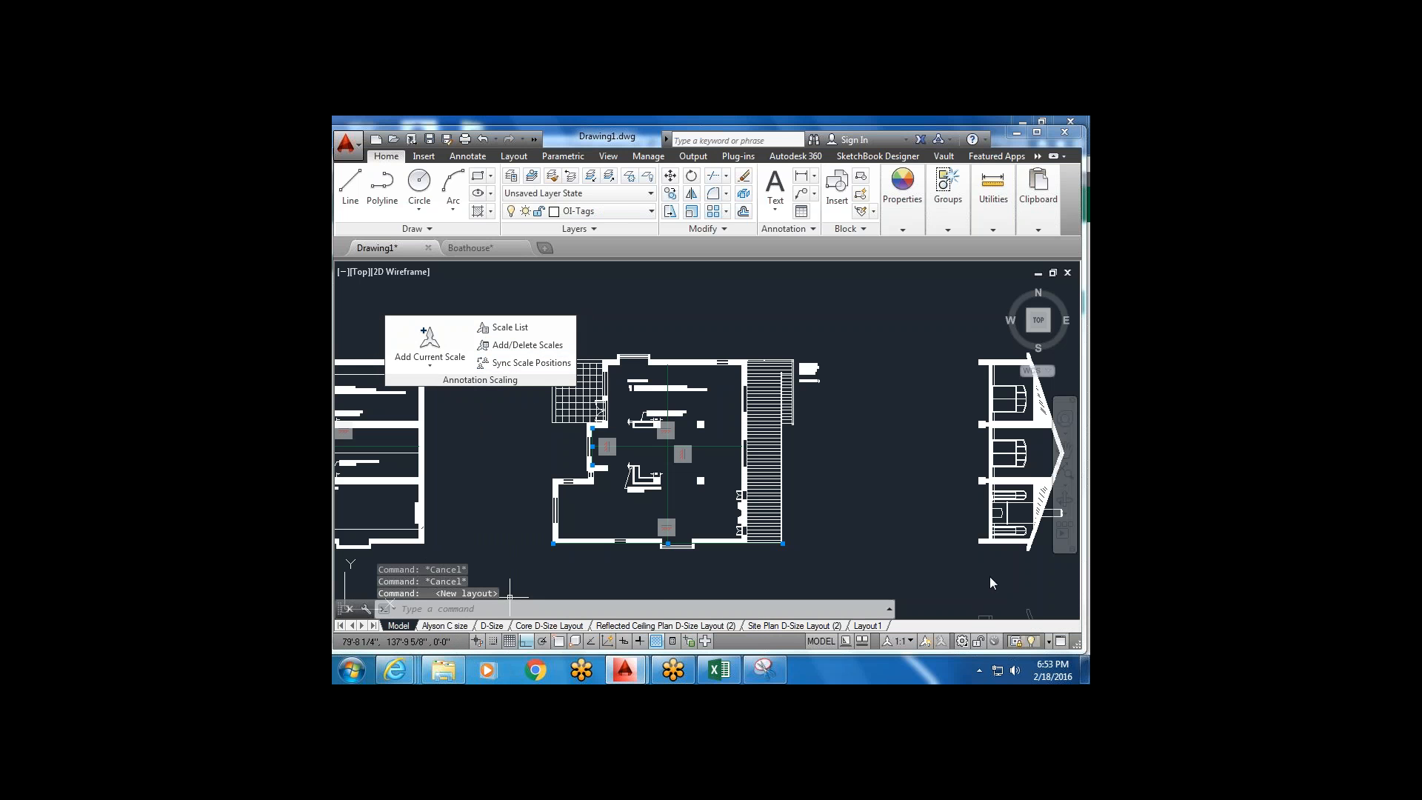
pyautogui.click(821, 641)
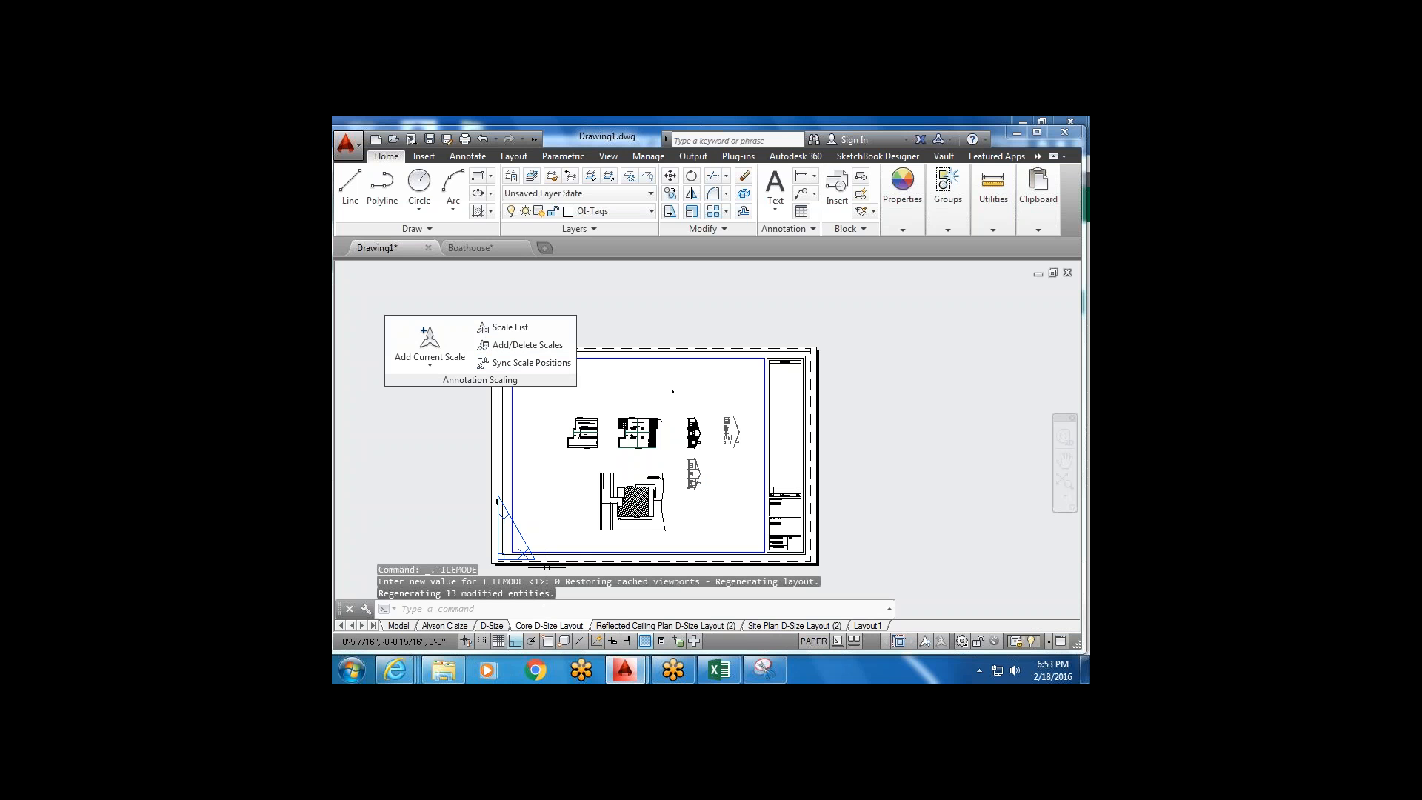
pyautogui.rightClick(405, 625)
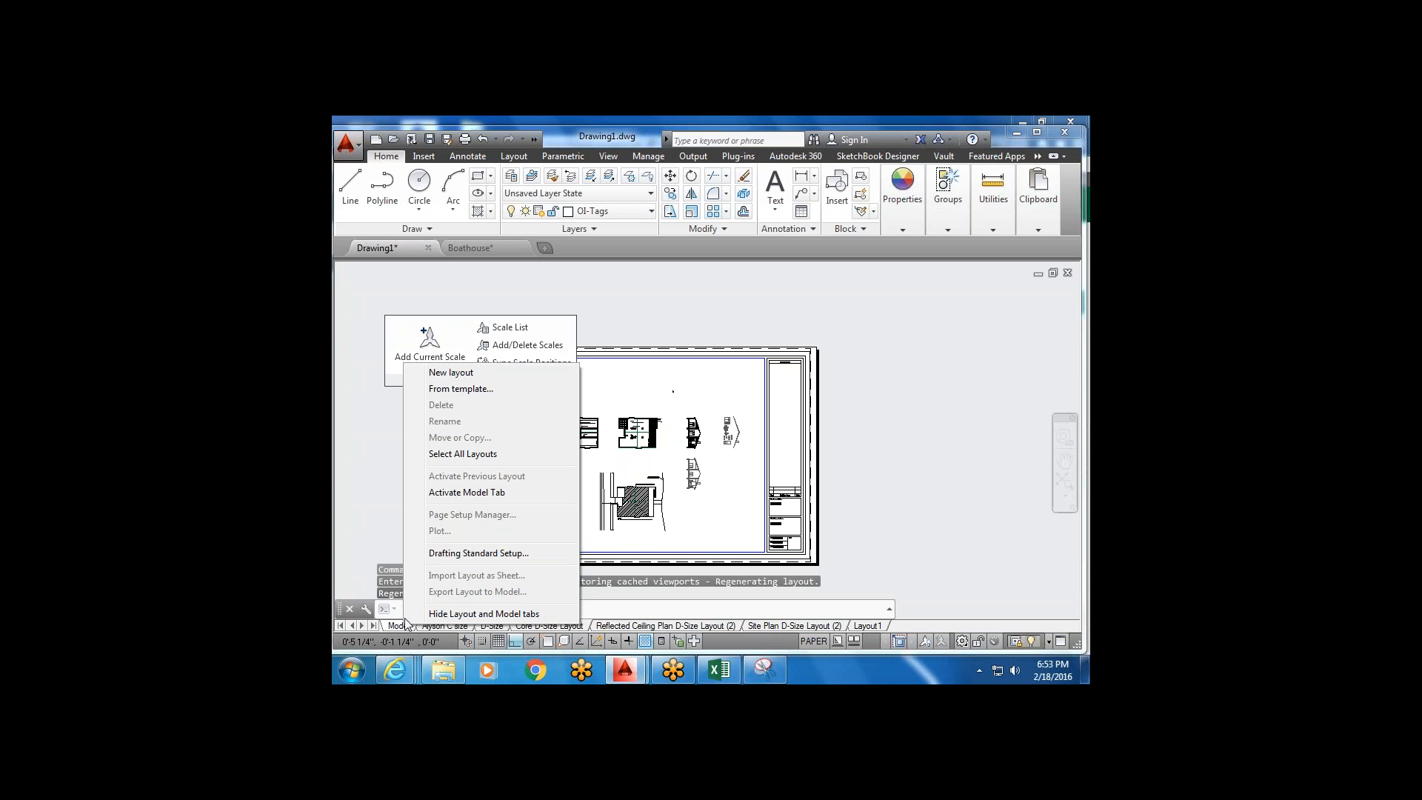
pyautogui.click(474, 372)
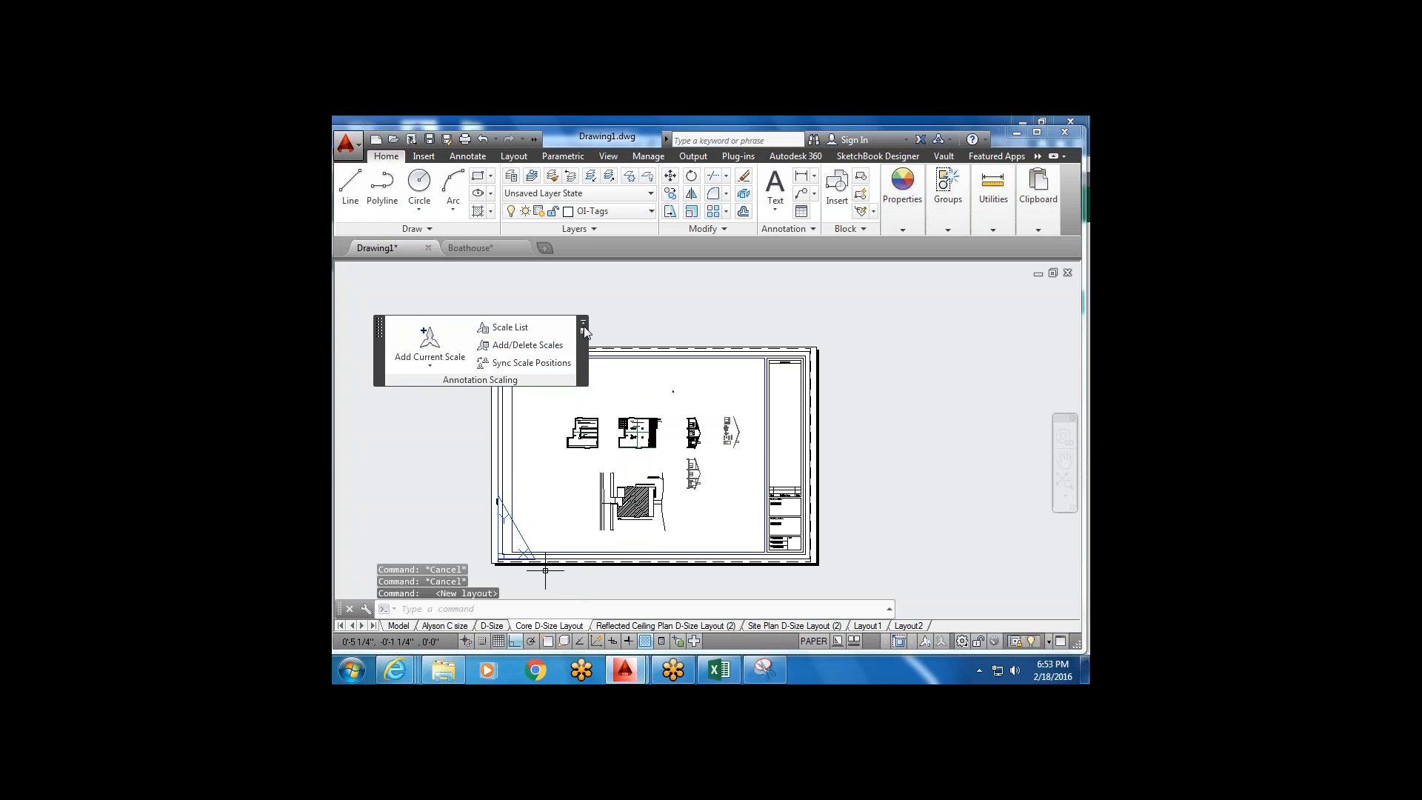
pyautogui.moveTo(466, 330); pyautogui.dragTo(967, 298)
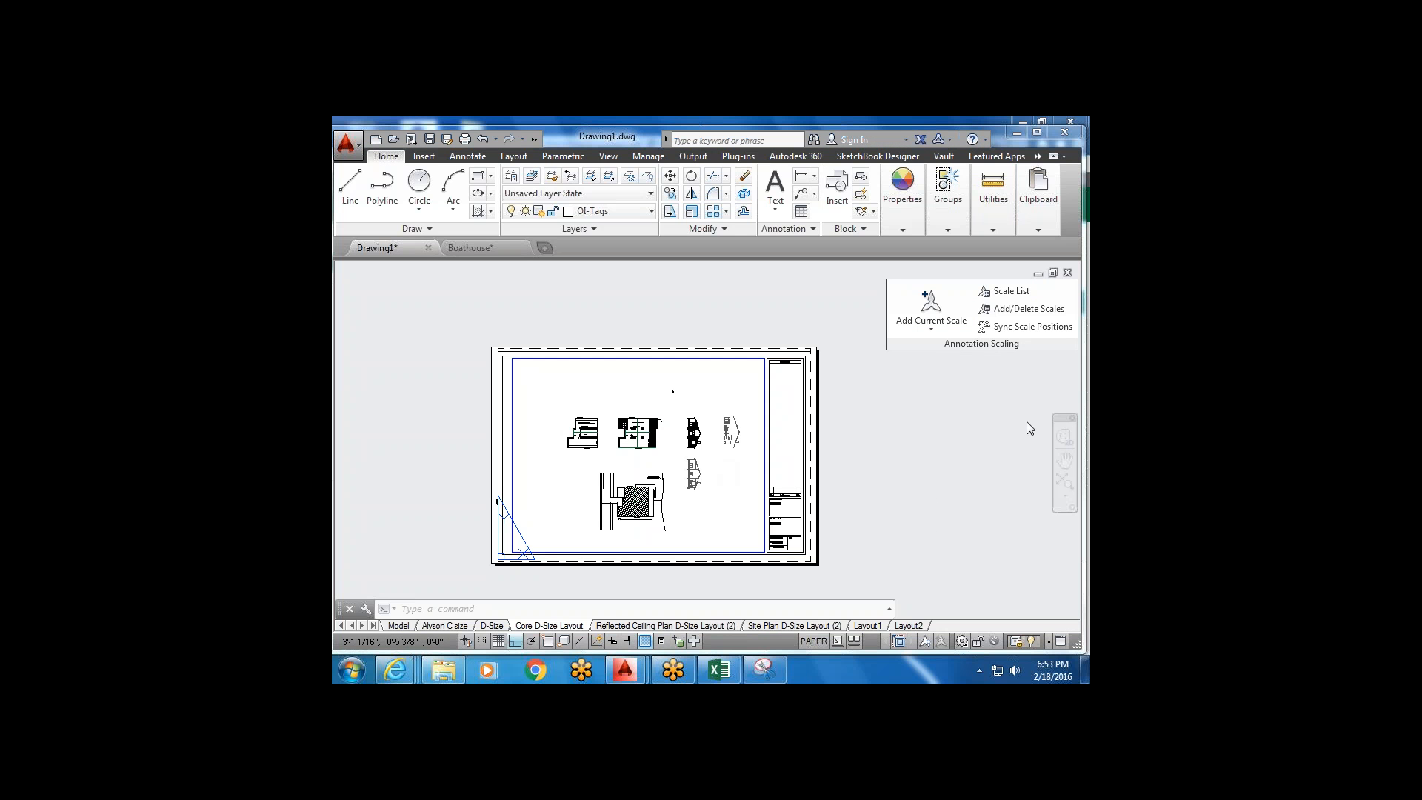
# Set Layout1's page setup to DWG To PDF.pc3 with ANSI expand A (8.50 x 11.00 Inches) paper.
pyautogui.click(881, 627)
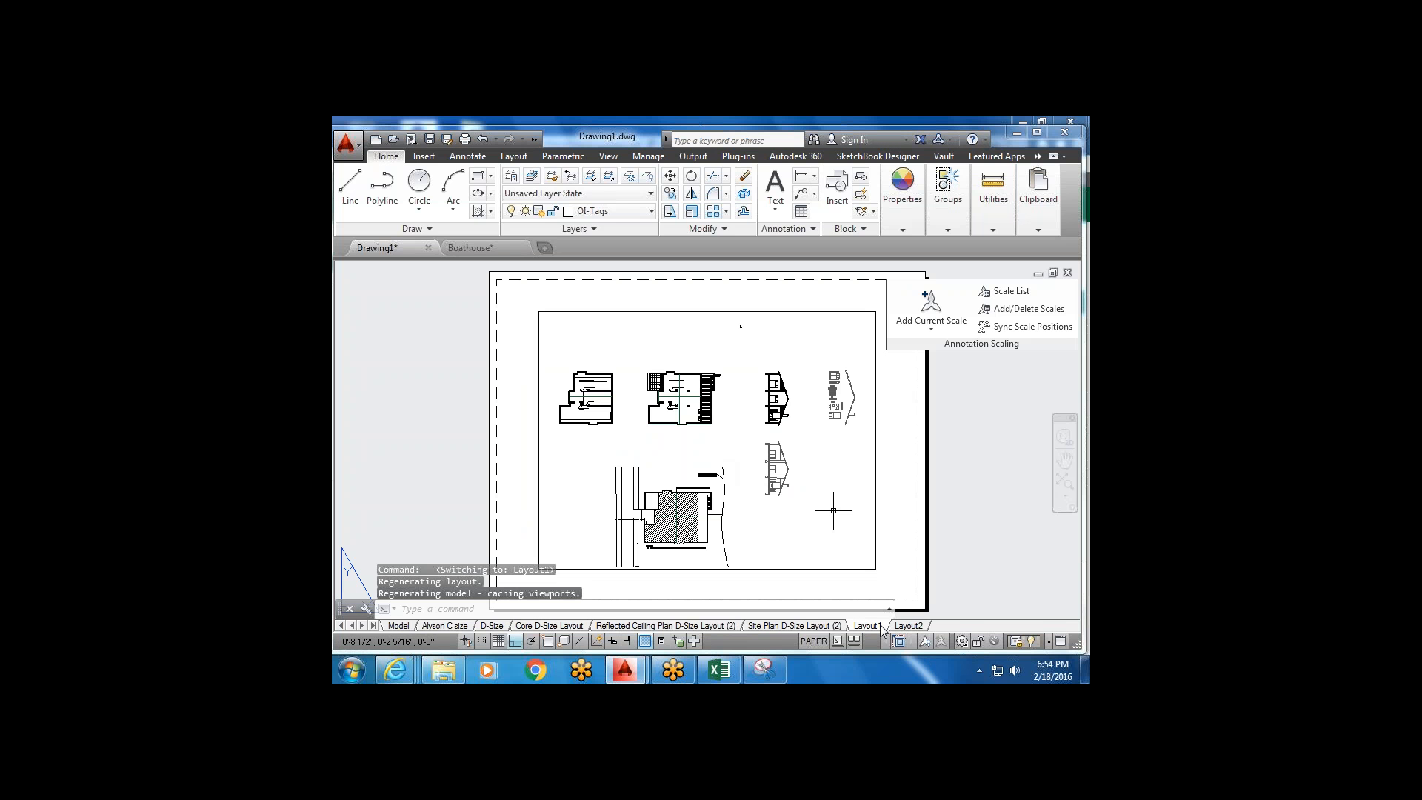
pyautogui.rightClick(883, 630)
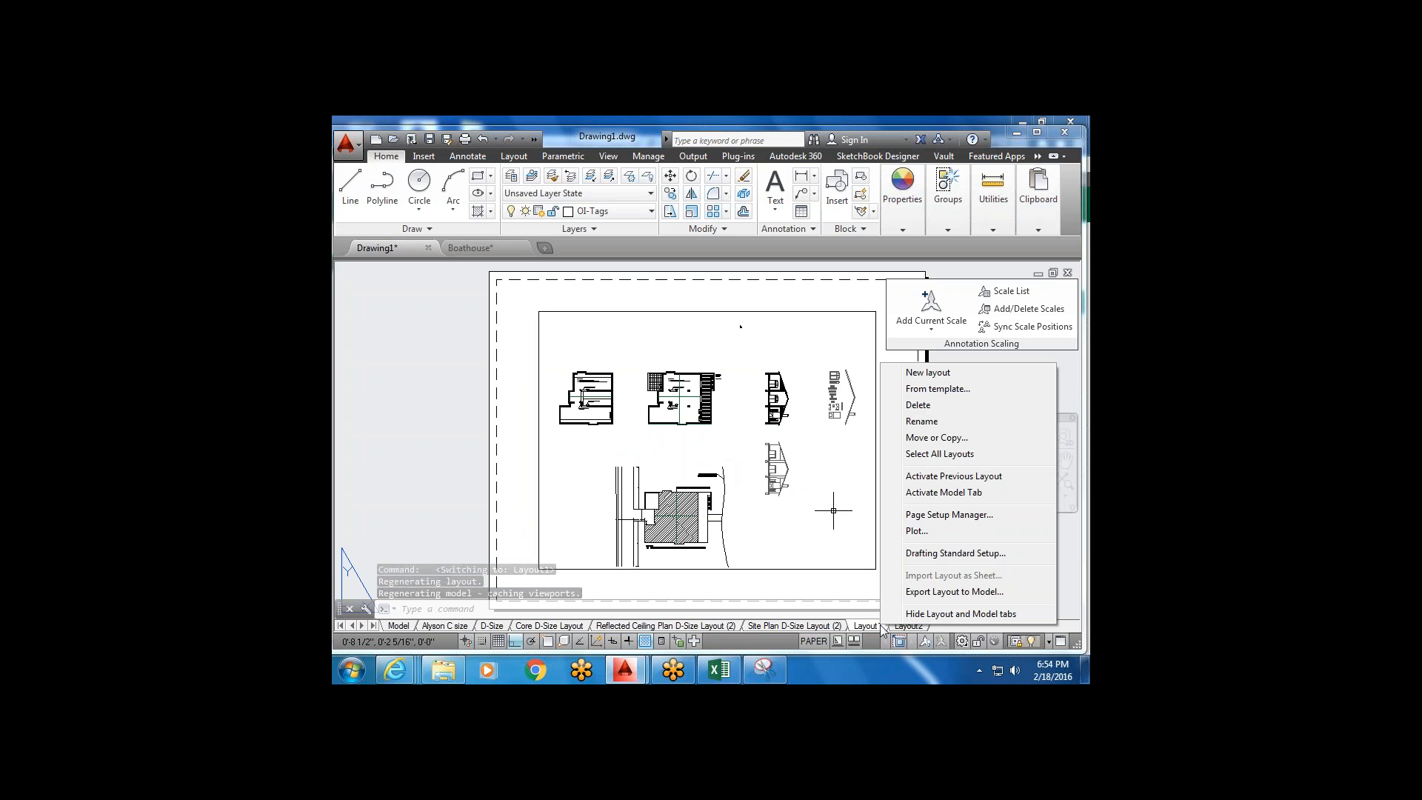
pyautogui.click(919, 516)
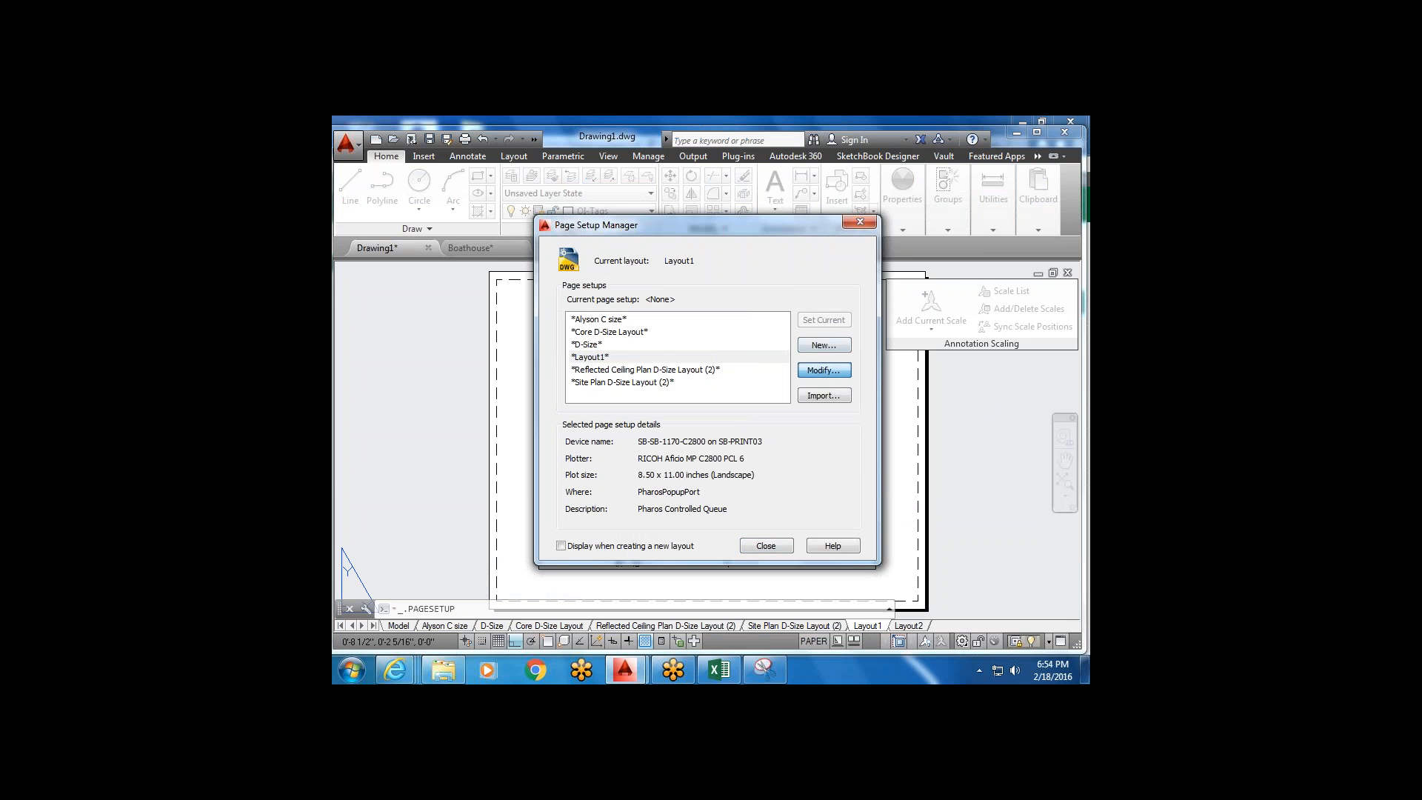
pyautogui.click(823, 371)
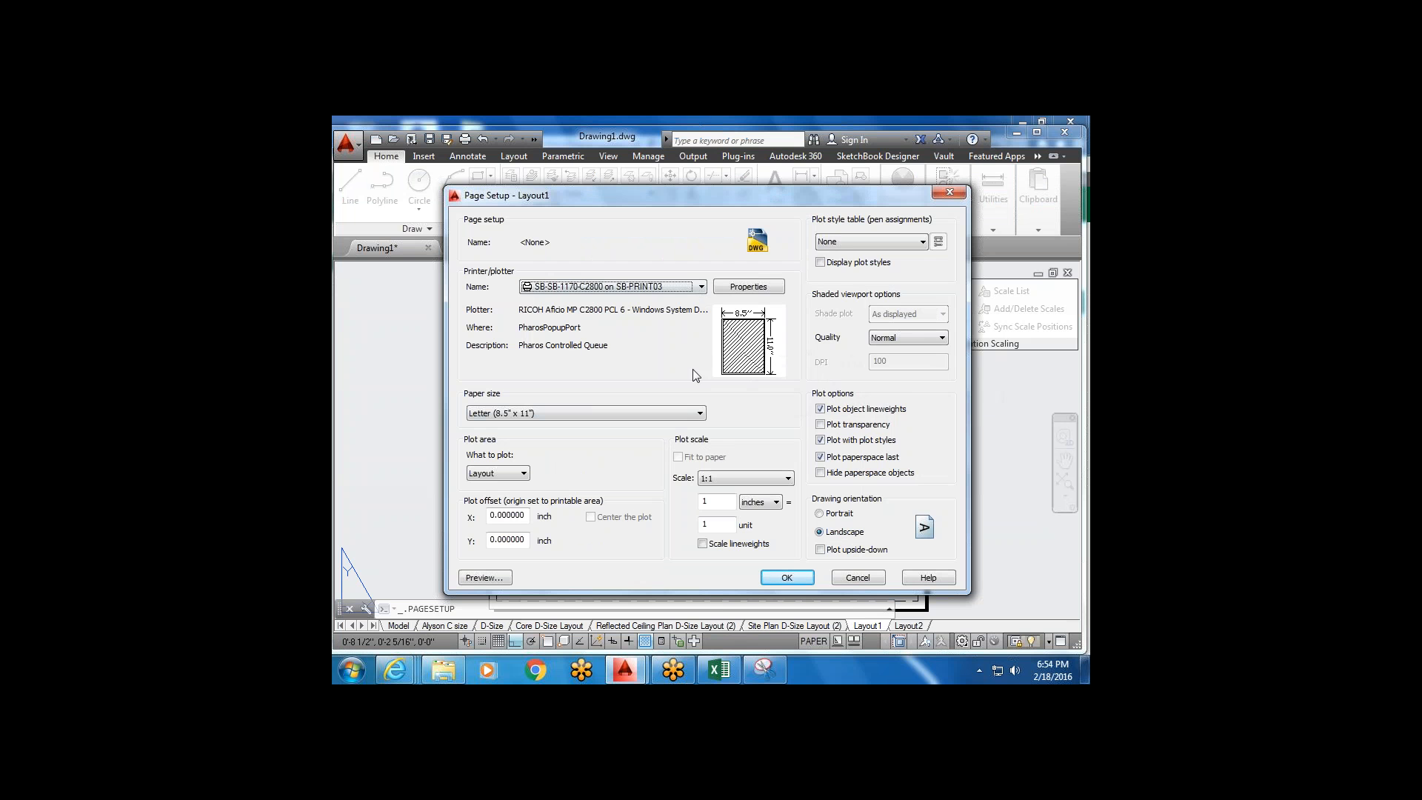
pyautogui.click(701, 286)
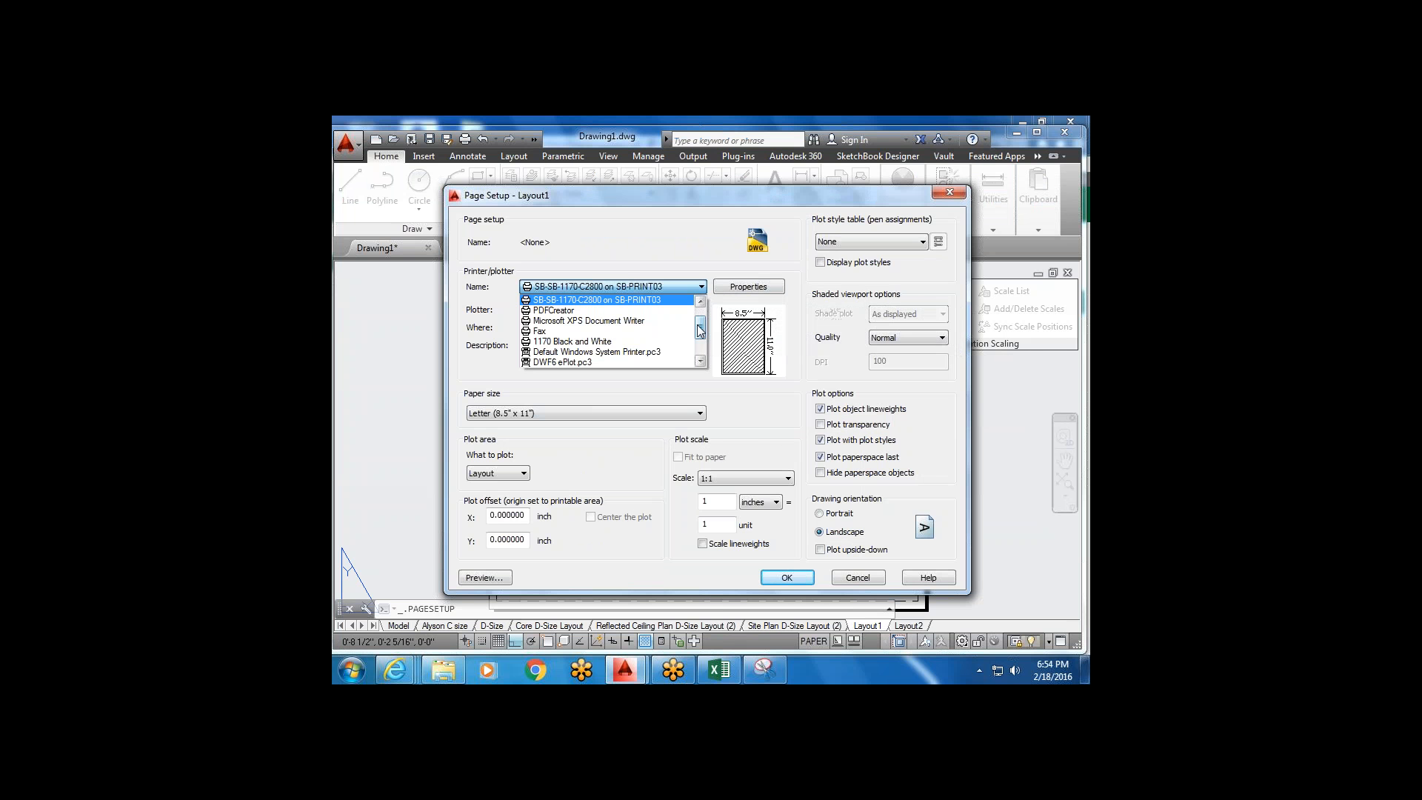
pyautogui.moveTo(699, 326); pyautogui.dragTo(701, 340)
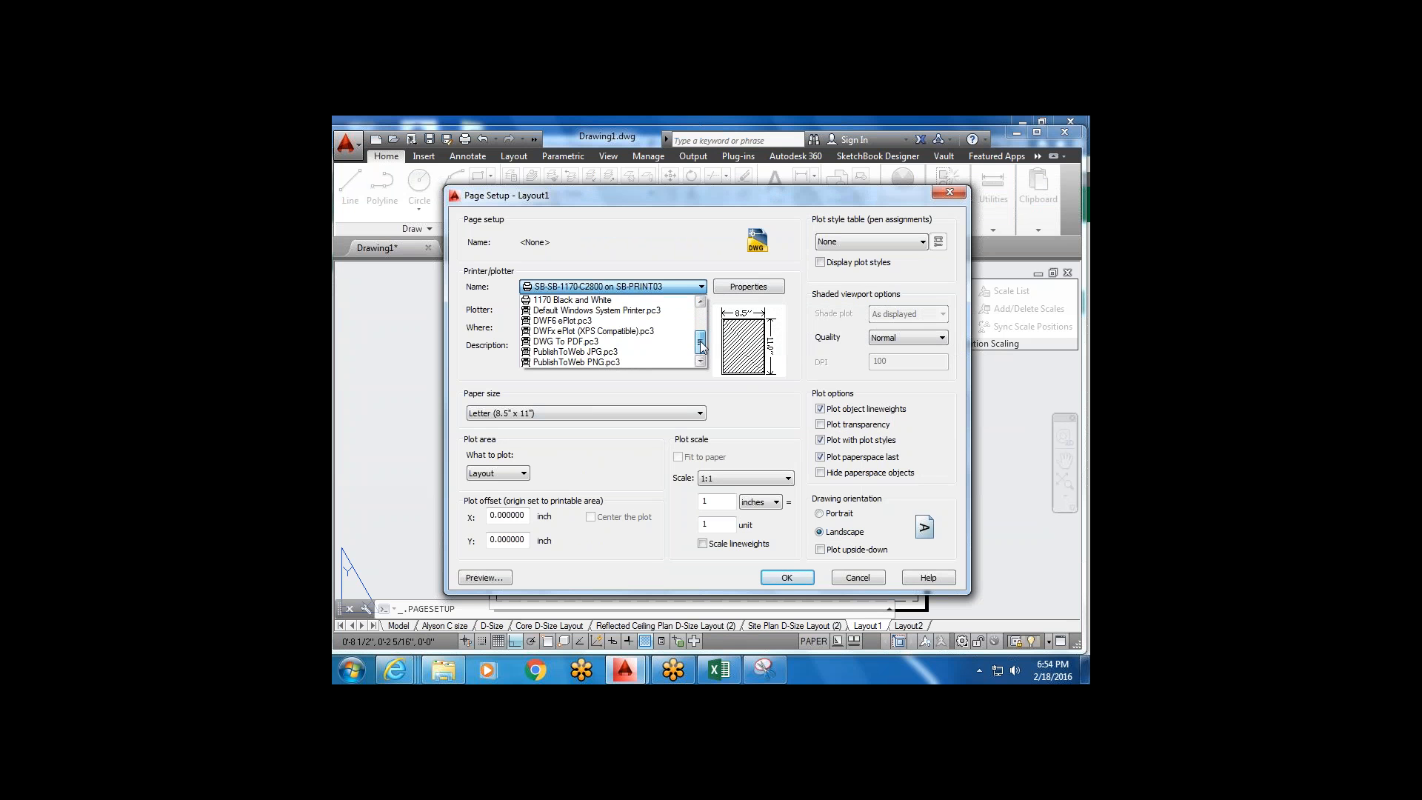
pyautogui.click(614, 342)
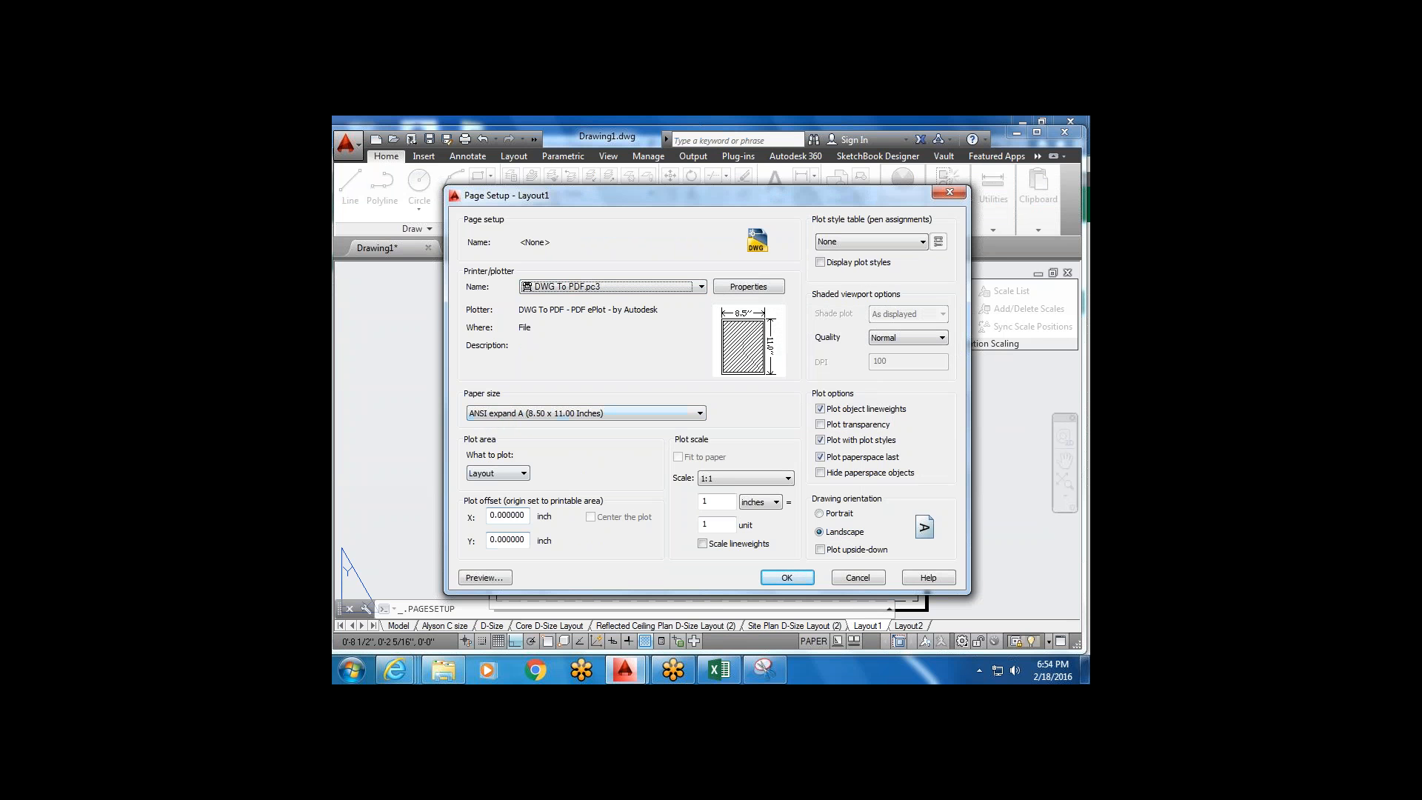
pyautogui.click(799, 586)
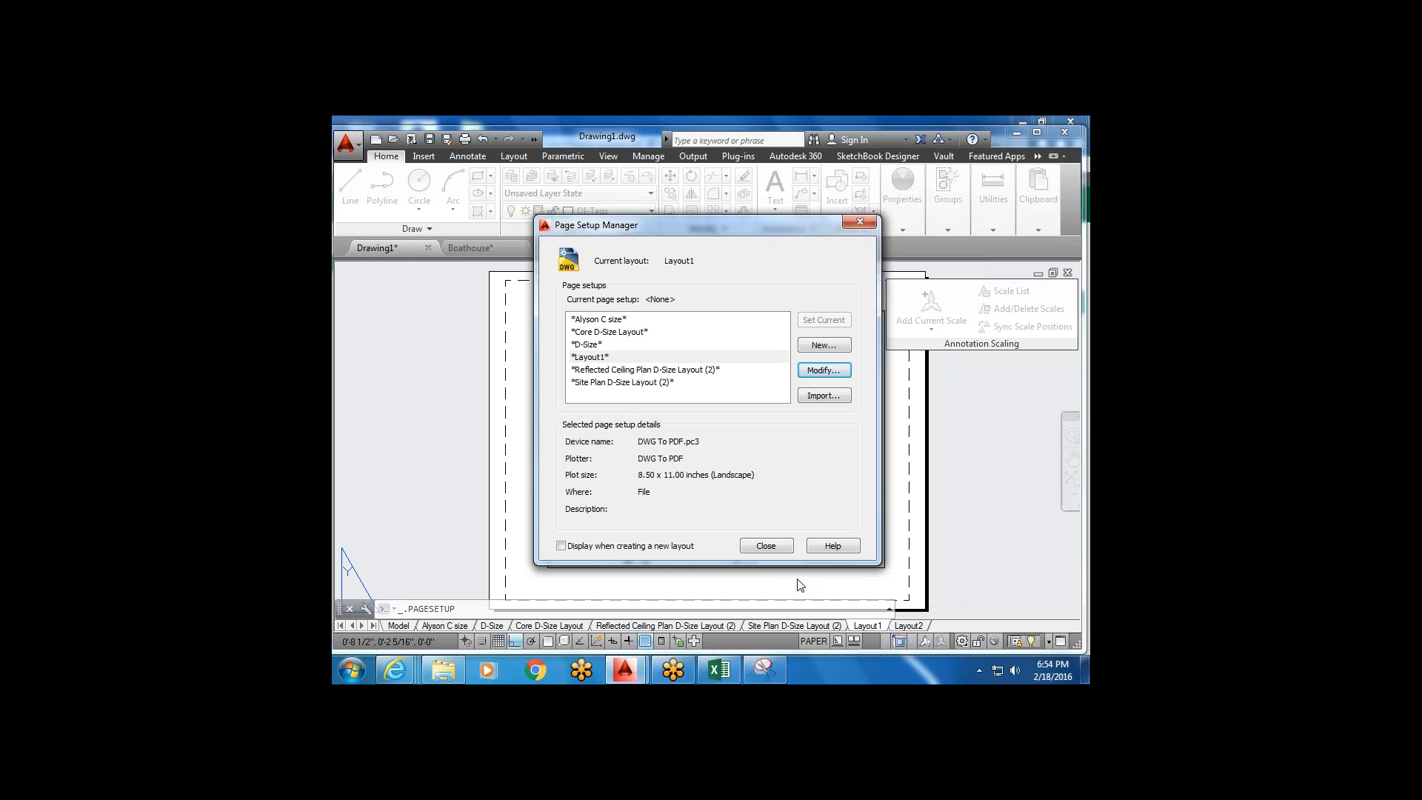
pyautogui.click(765, 546)
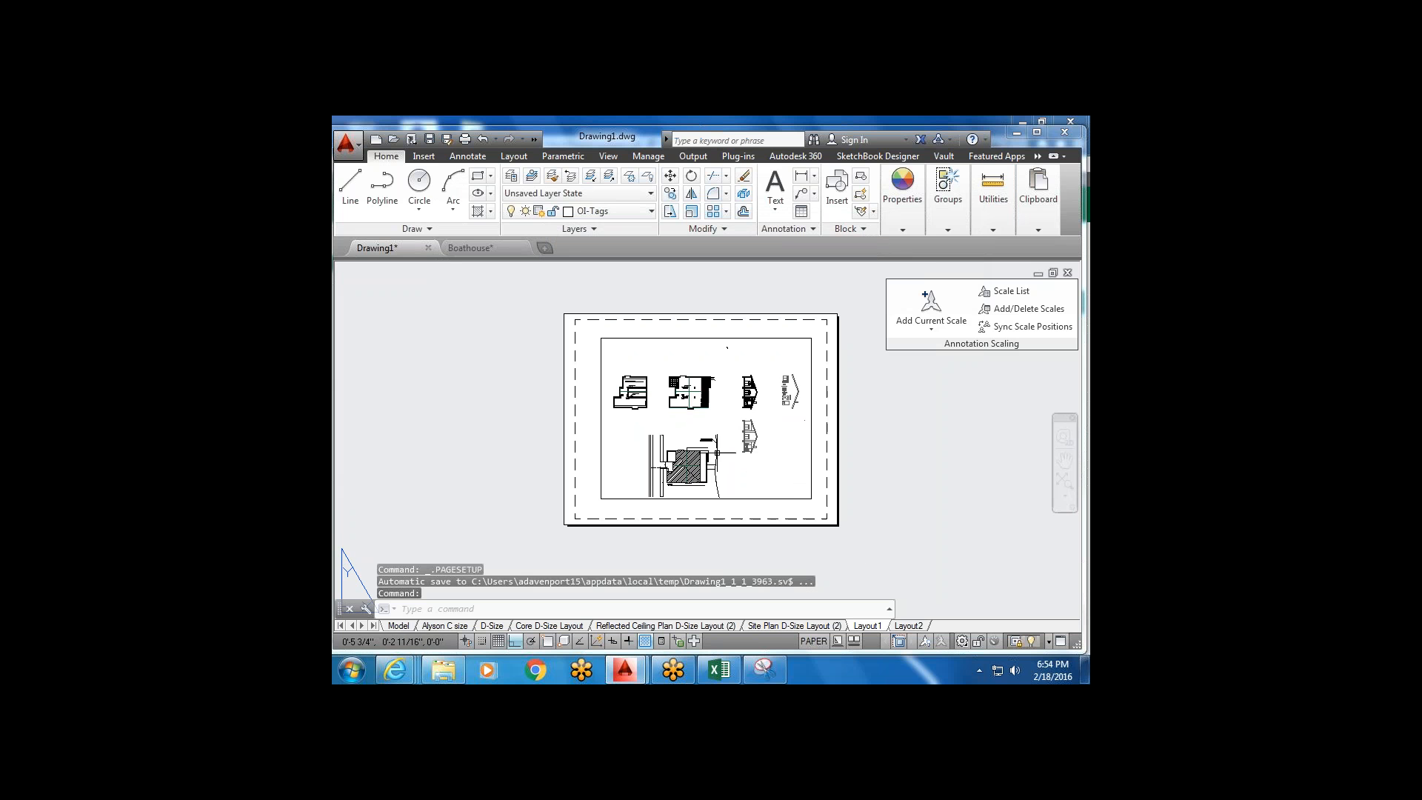
# Move Layout1's viewport left so it overhangs the sheet's left edge.
pyautogui.click(809, 426)
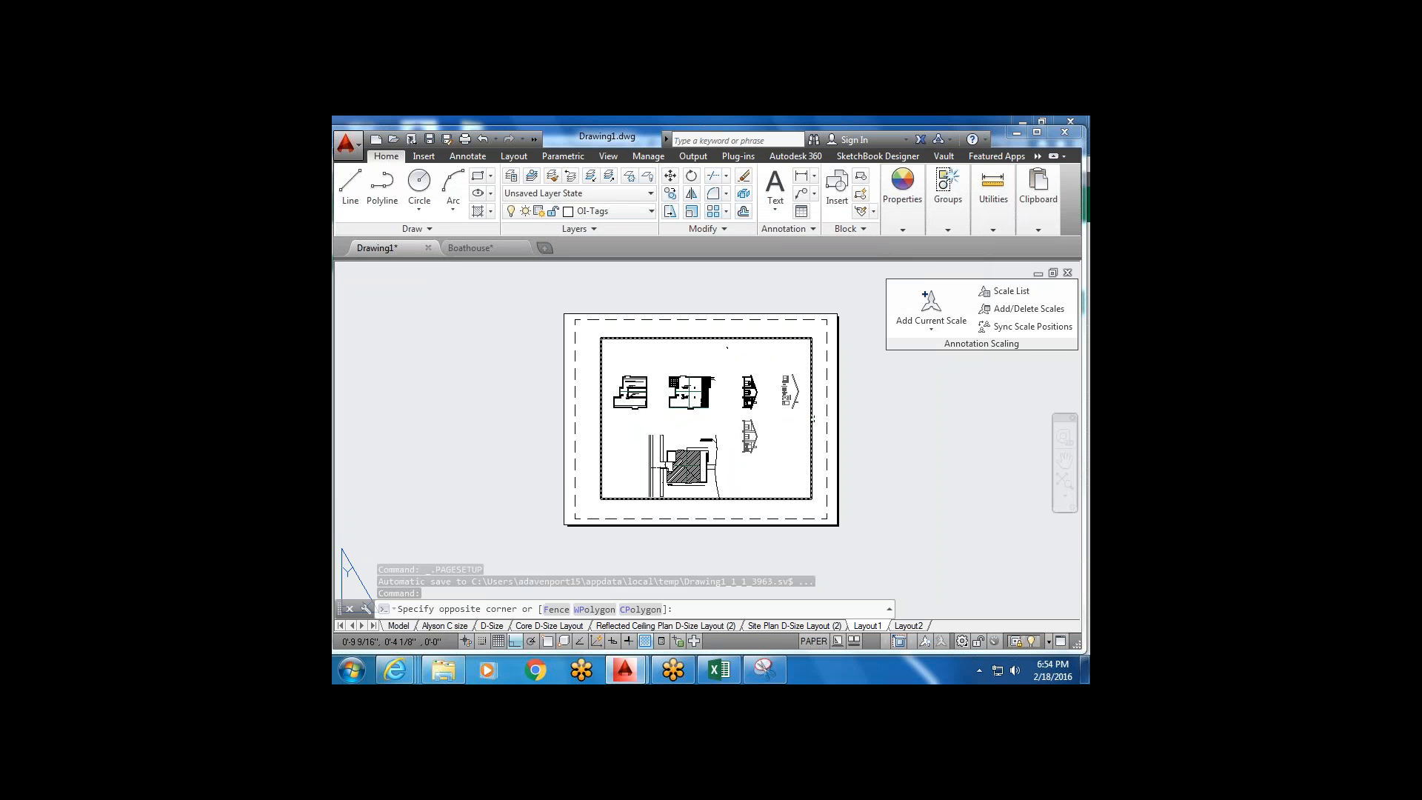
pyautogui.click(775, 424)
pyautogui.click(670, 175)
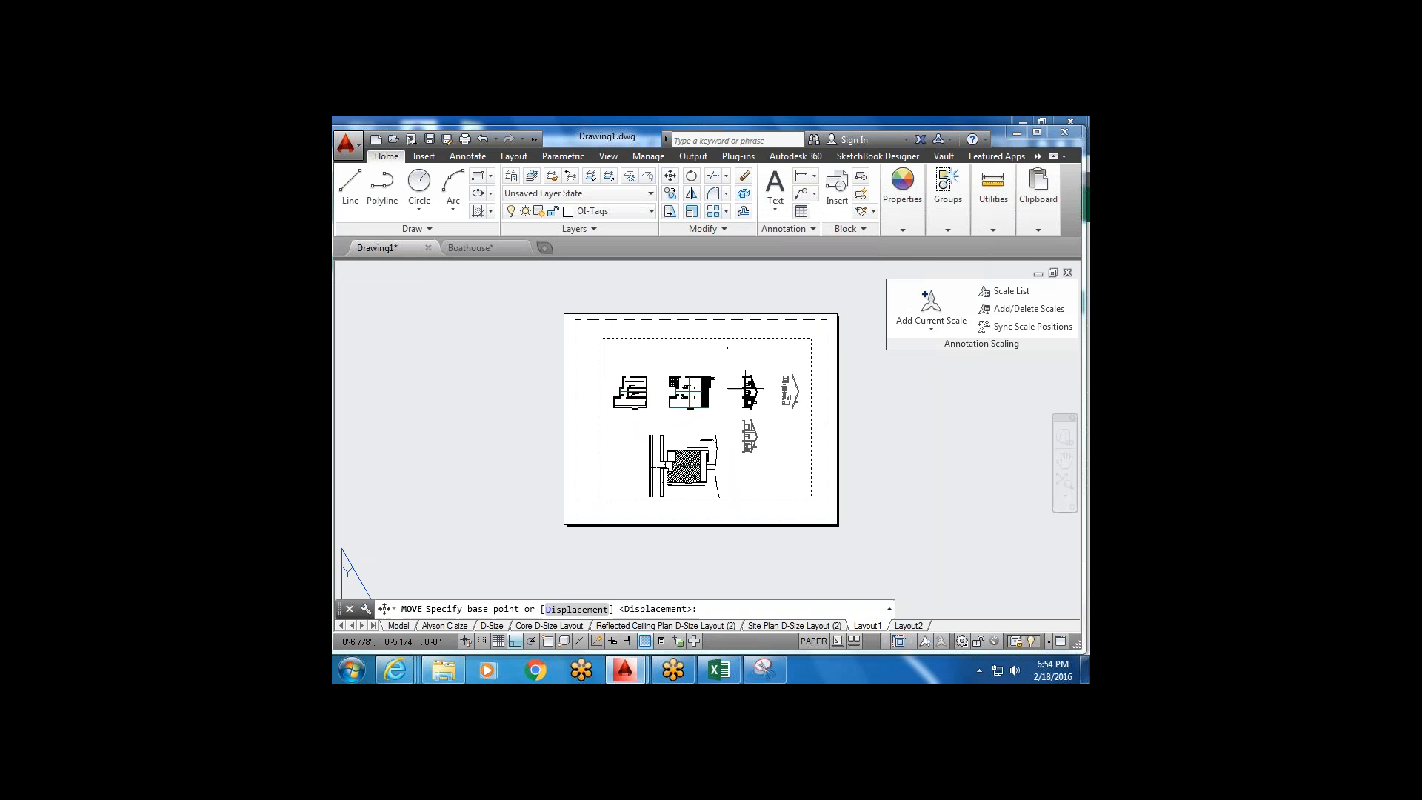
pyautogui.click(811, 387)
pyautogui.click(690, 386)
pyautogui.press('Escape')
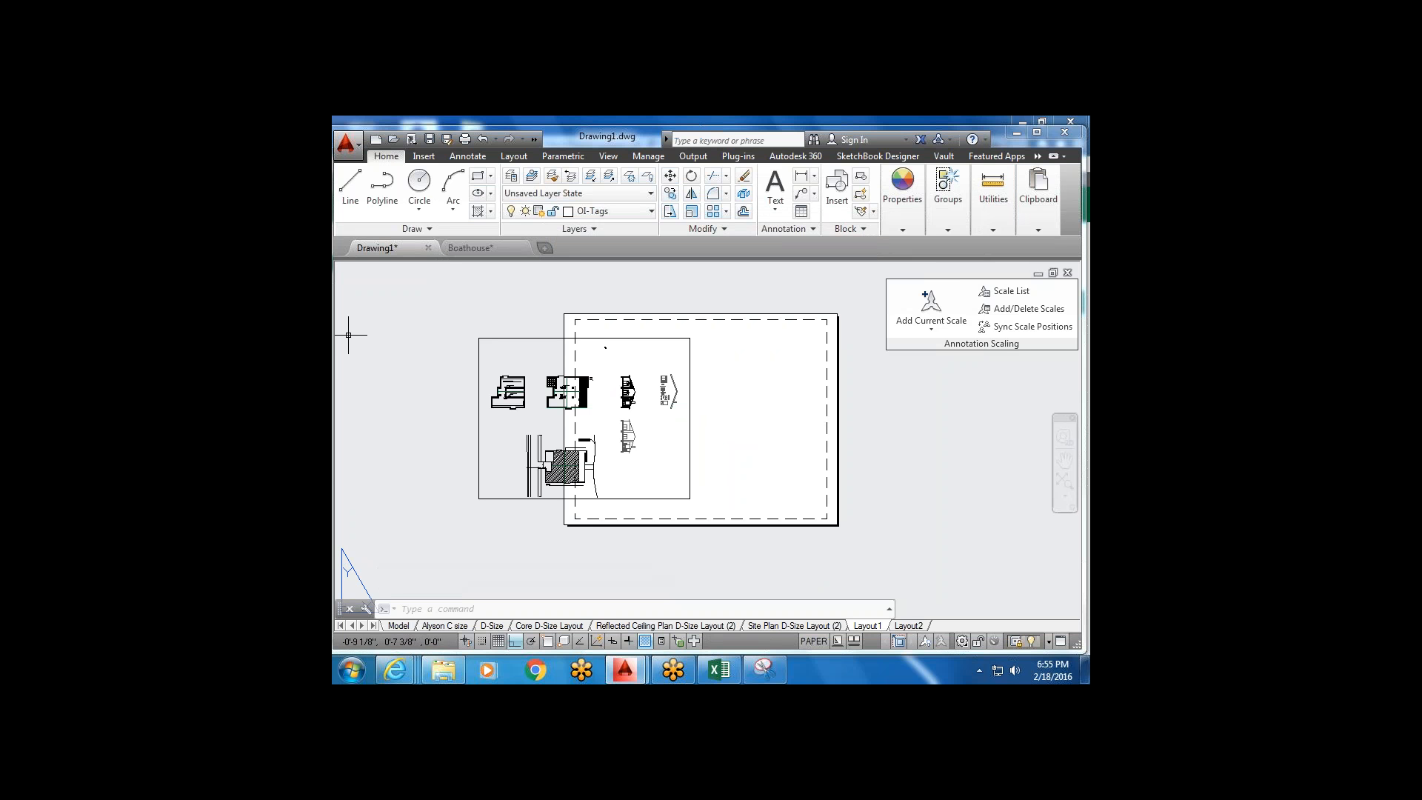
# Start the Line tool and pan toward the sheet's lower-right corner.
pyautogui.click(350, 185)
pyautogui.scroll(2, 800, 493)
pyautogui.moveTo(836, 512); pyautogui.dragTo(789, 502, button='middle')
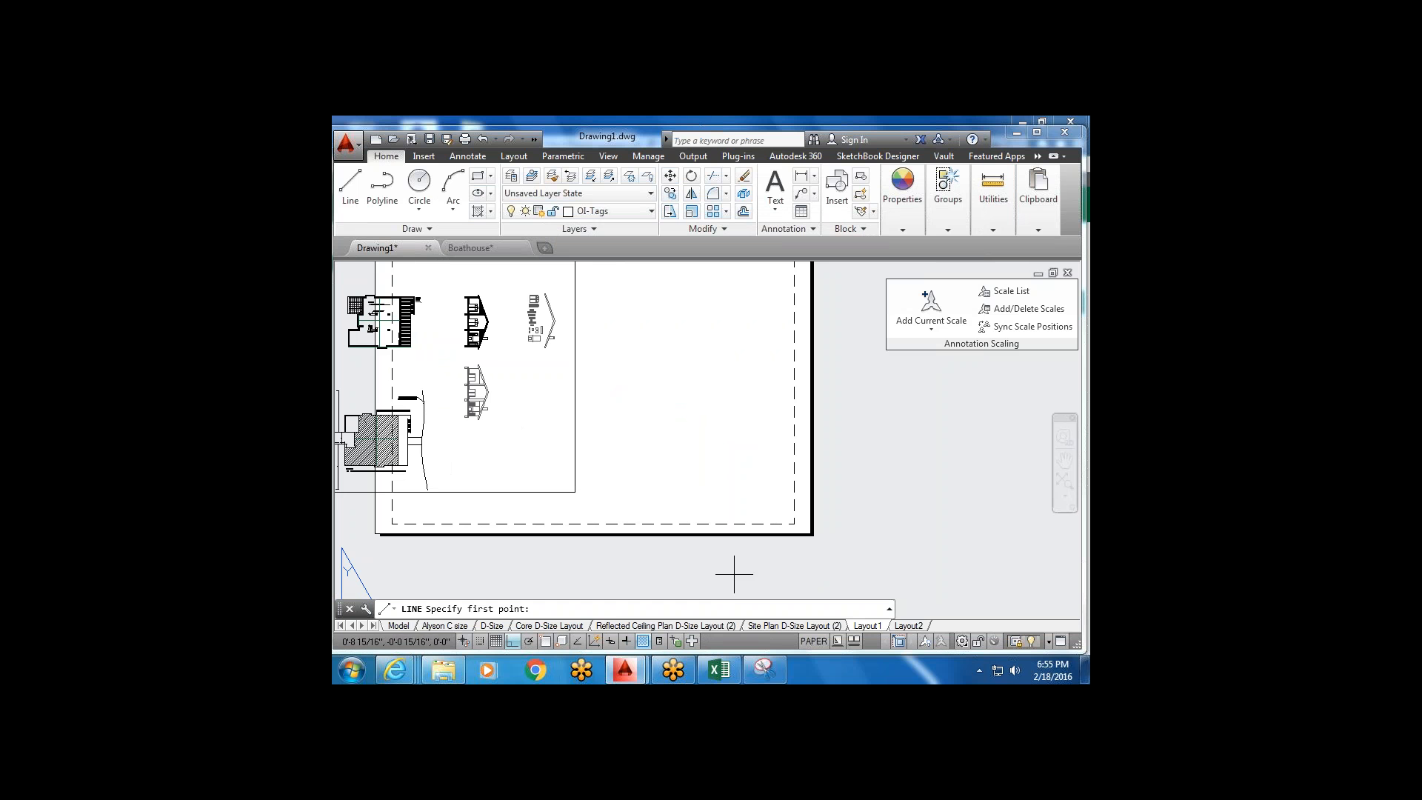
# Turn on object snap and make OI-Core the current layer.
pyautogui.click(541, 643)
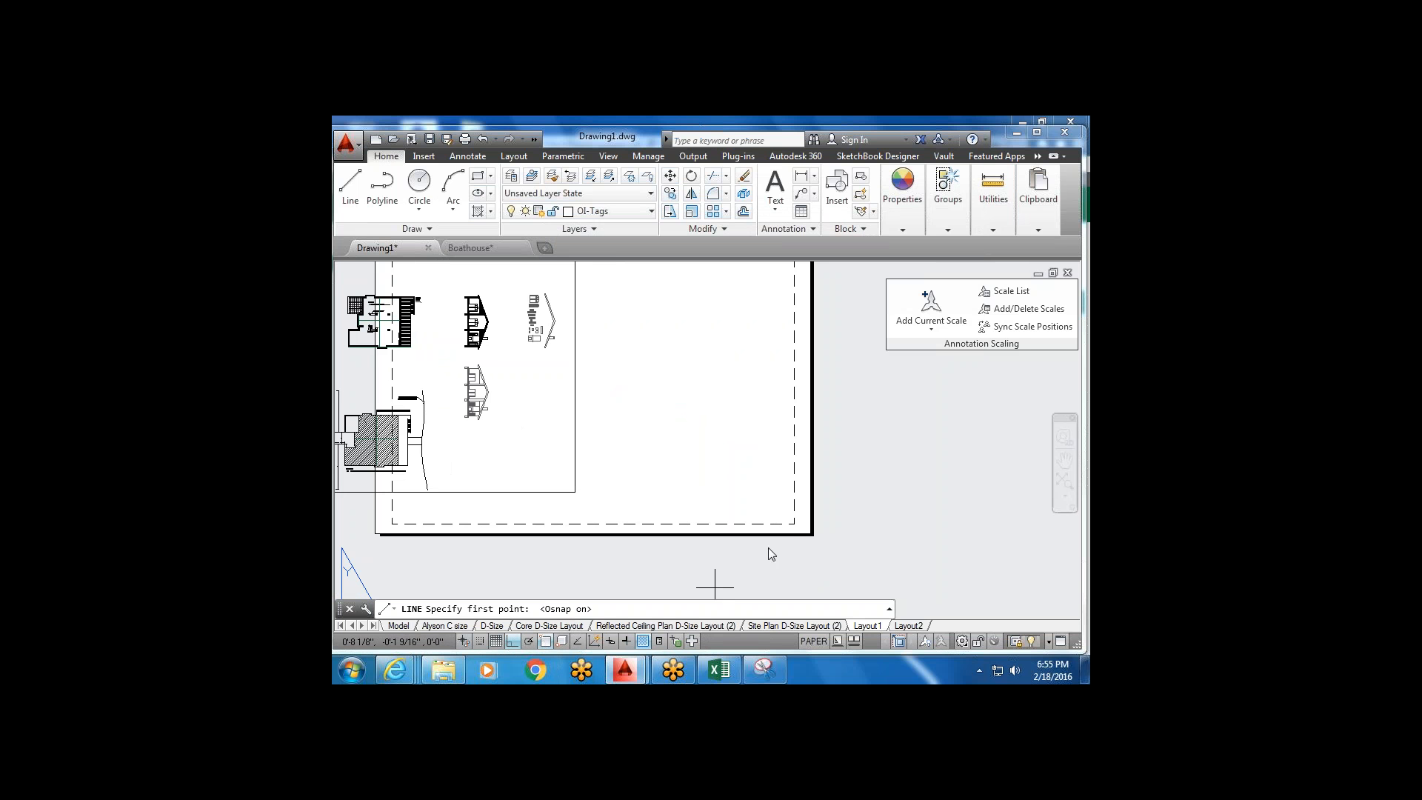
pyautogui.click(793, 524)
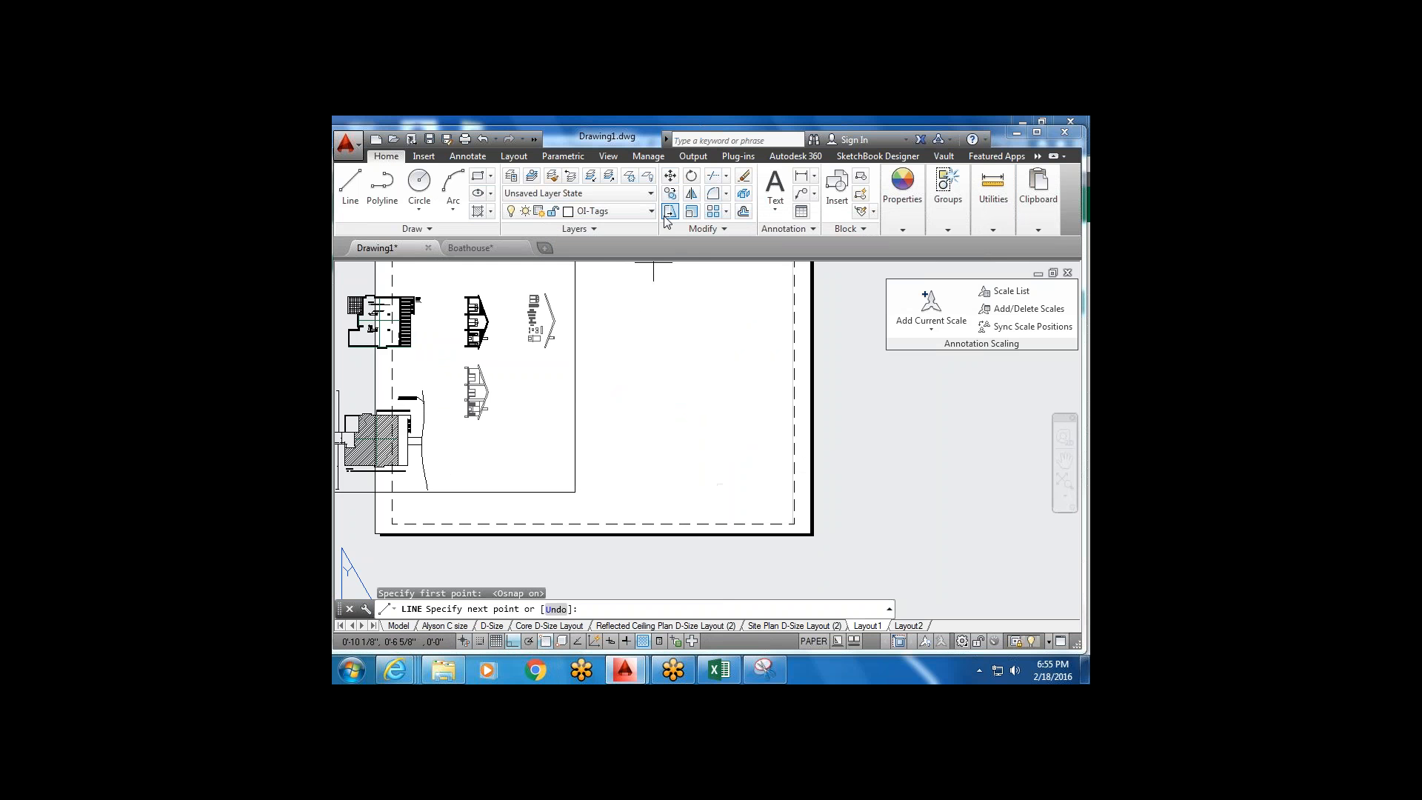
pyautogui.press('Escape')
pyautogui.click(615, 211)
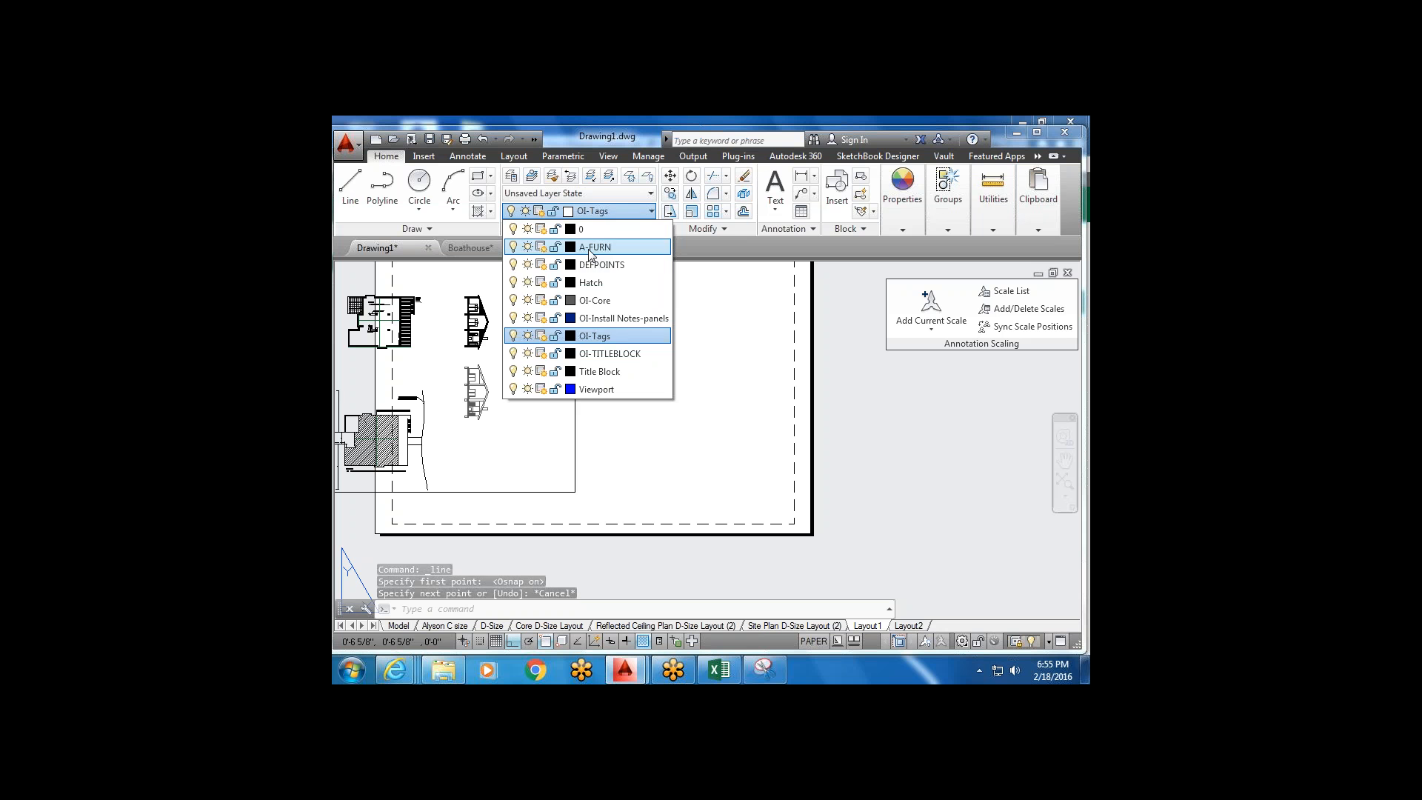
pyautogui.click(595, 300)
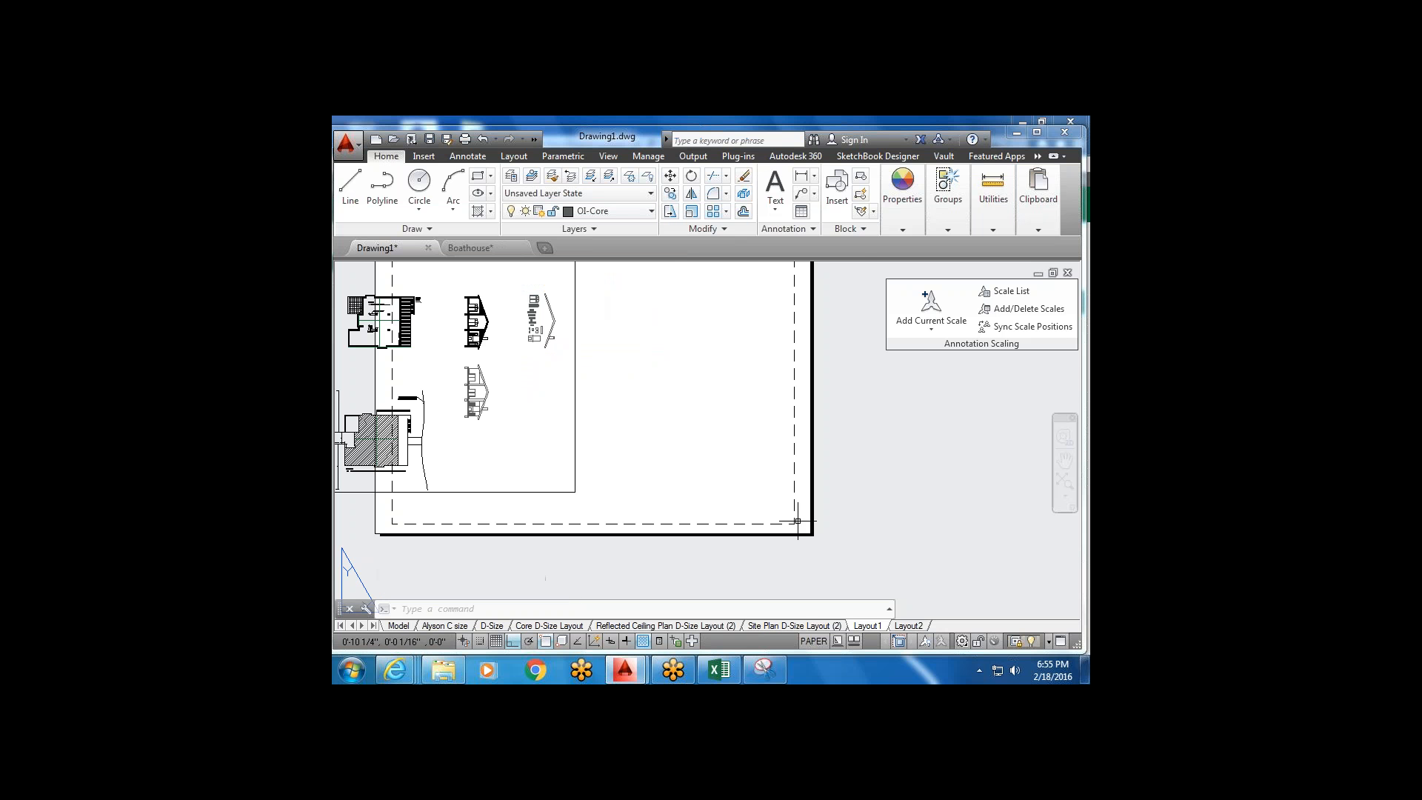
# From the border's lower-right corner, draw box lines of 2.5, 1.25 and 2.5.
pyautogui.press('space')
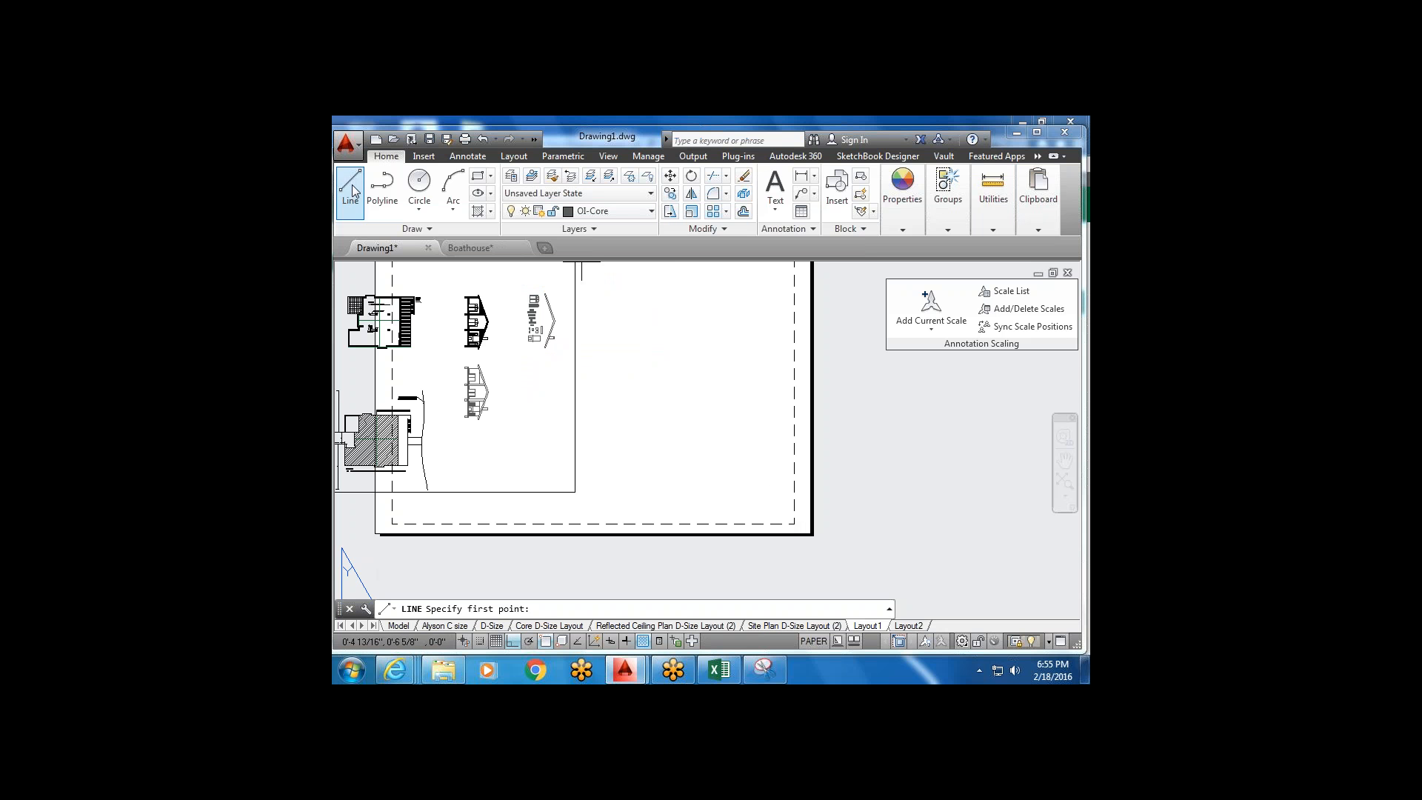
pyautogui.click(794, 524)
pyautogui.moveTo(671, 482); pyautogui.dragTo(710, 459, button='middle')
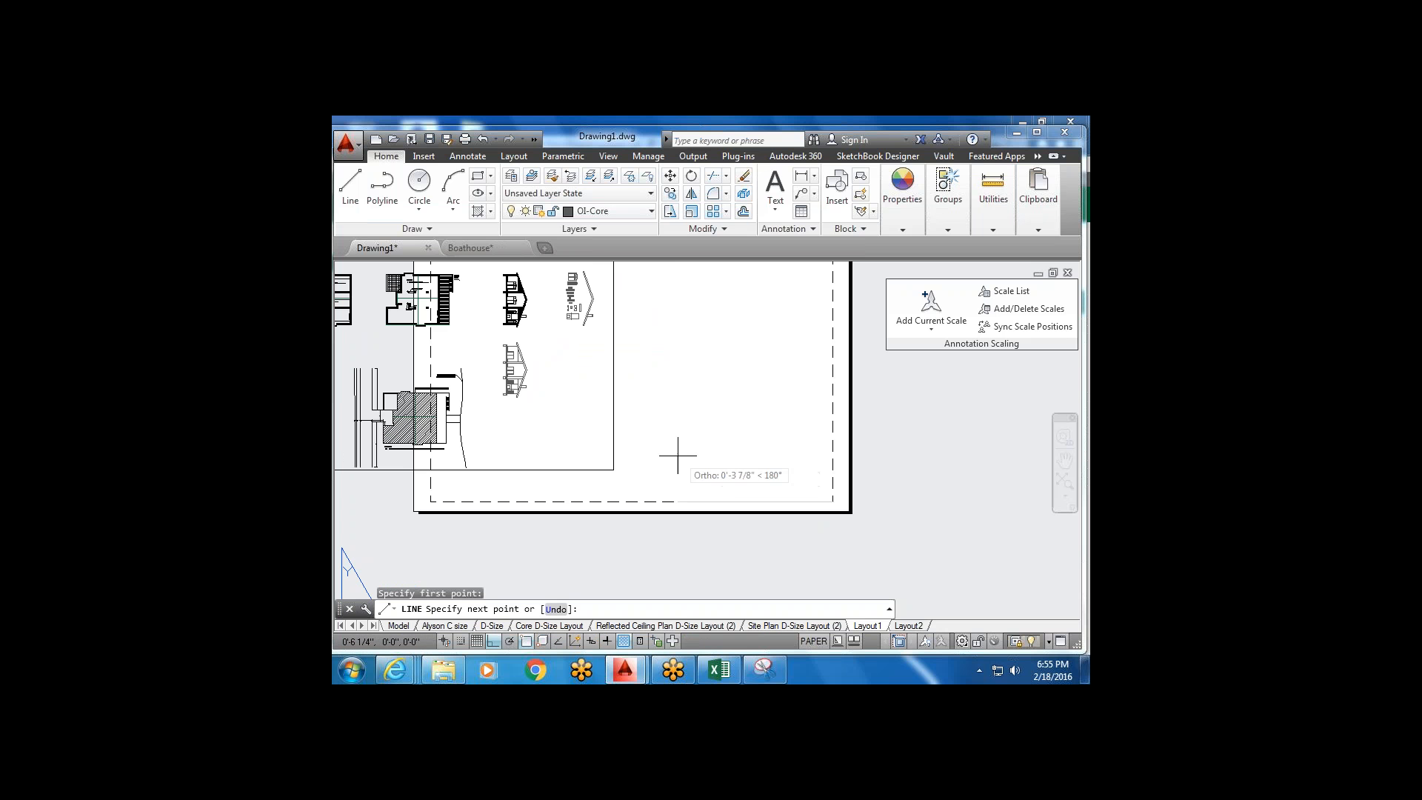
pyautogui.write('2.5')
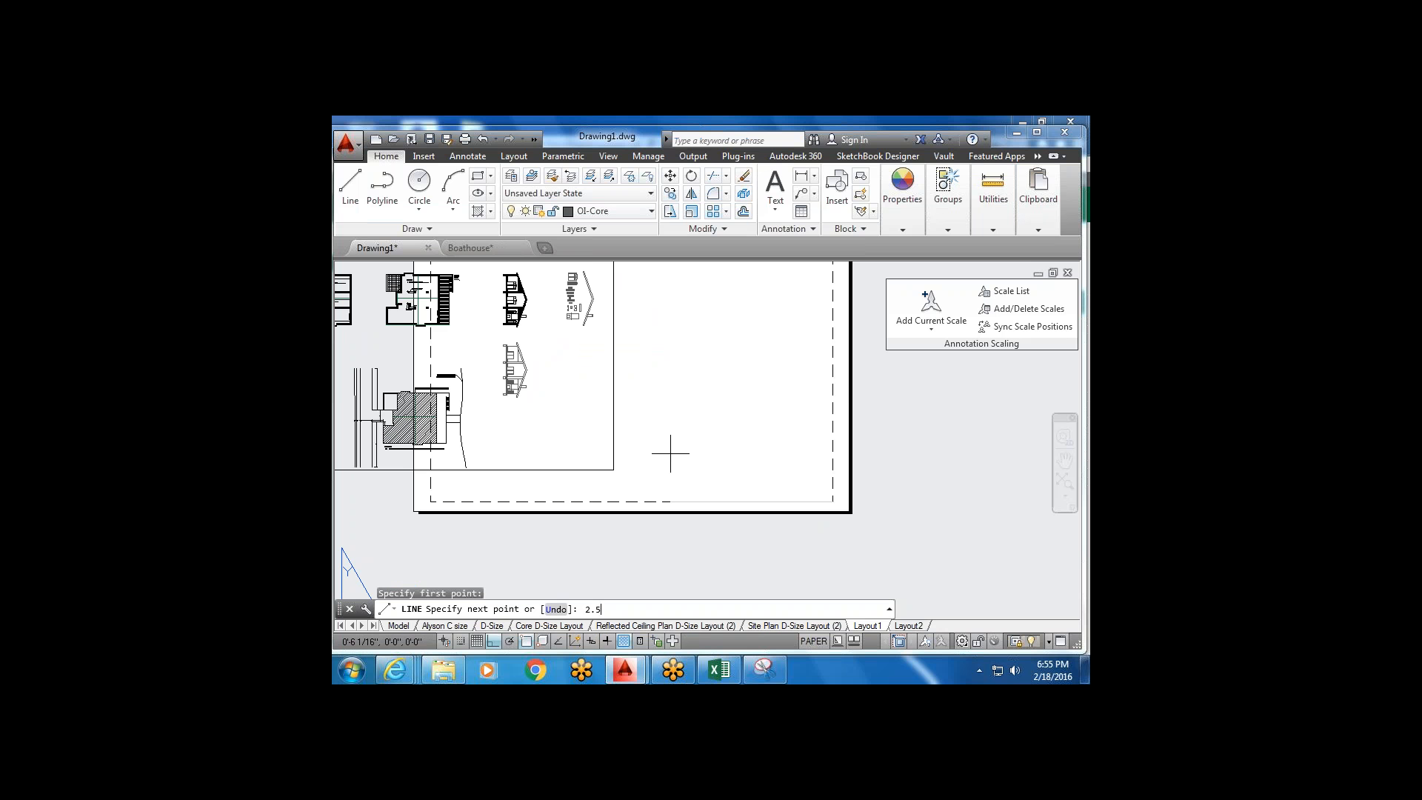
pyautogui.press('Return')
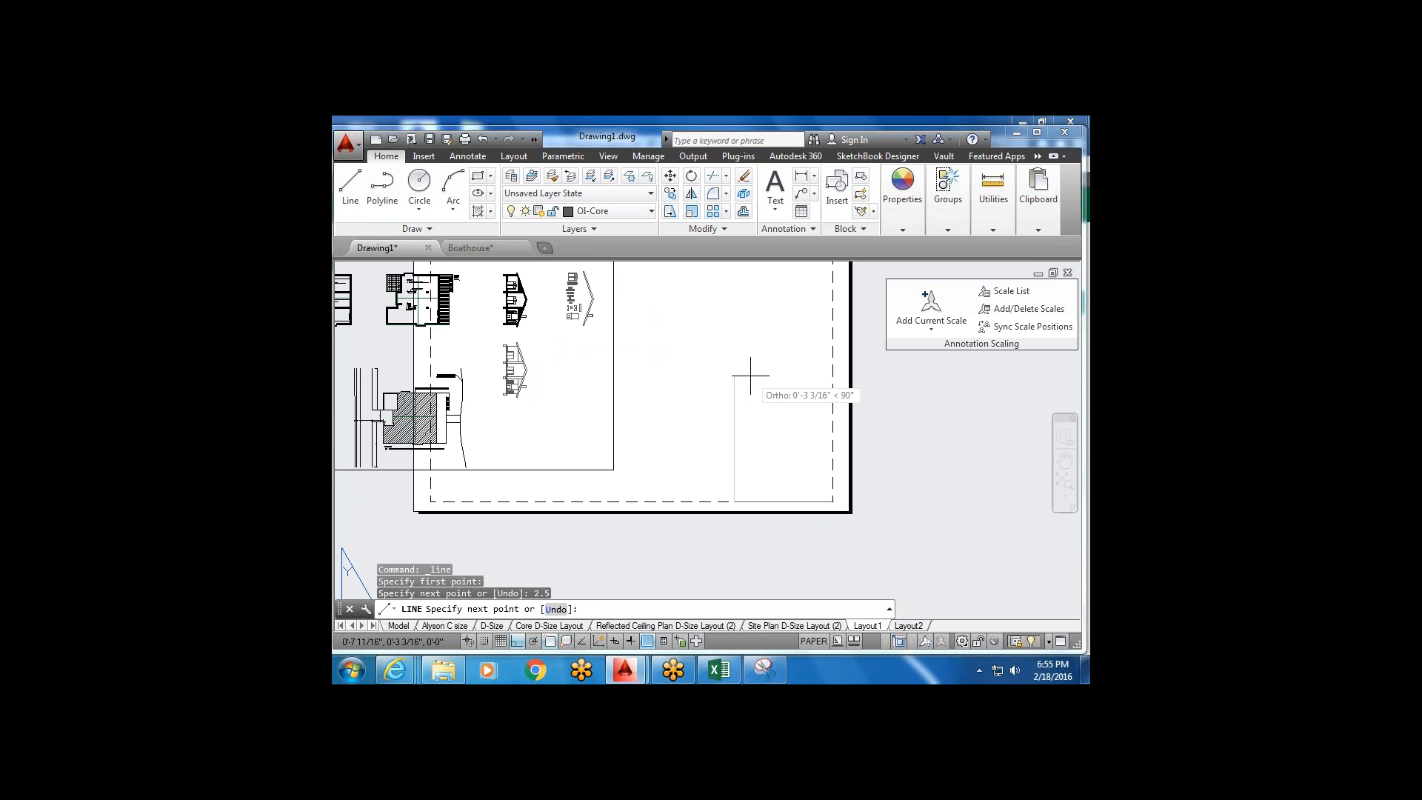
pyautogui.write('1.25')
pyautogui.press('Return')
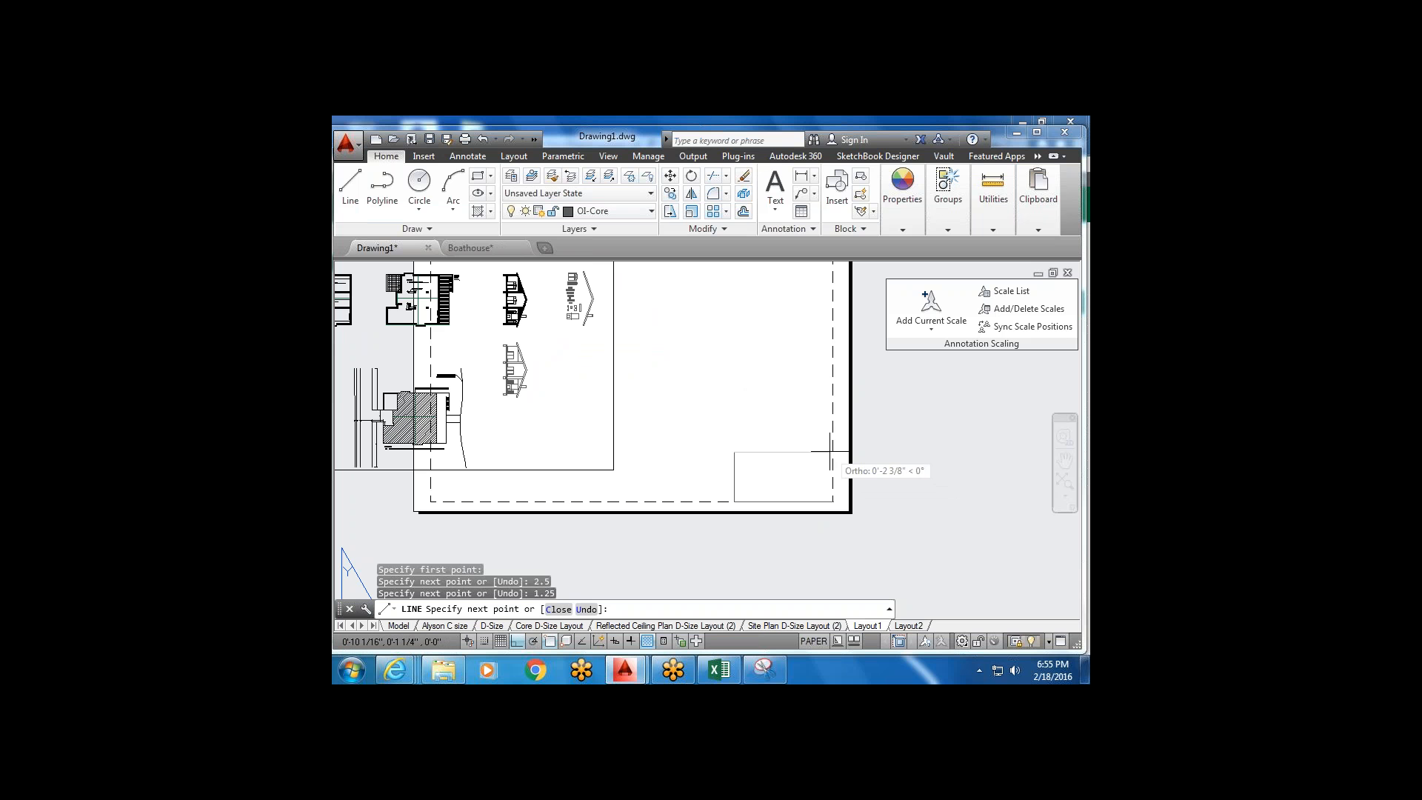
pyautogui.write('2.5')
pyautogui.press('Return')
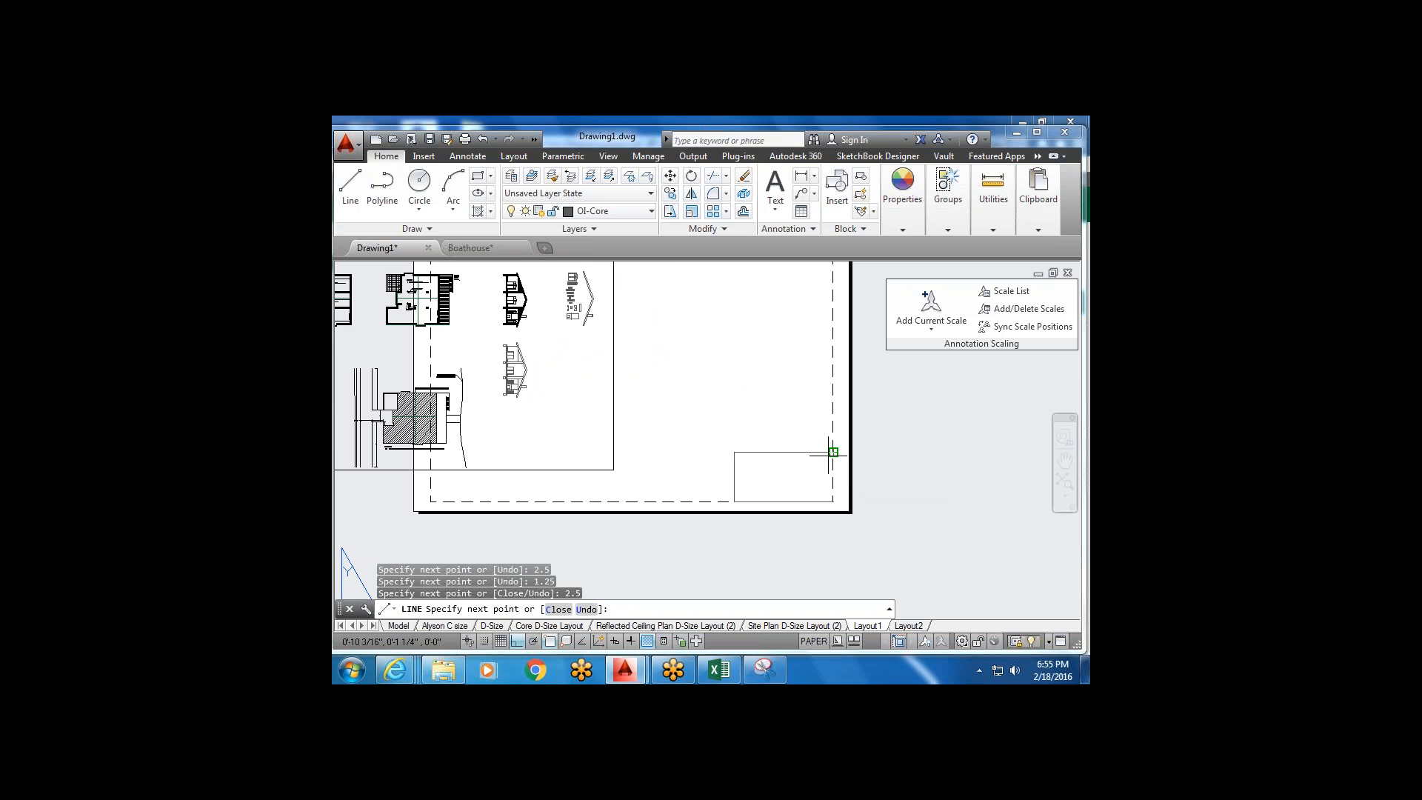
pyautogui.press('Escape')
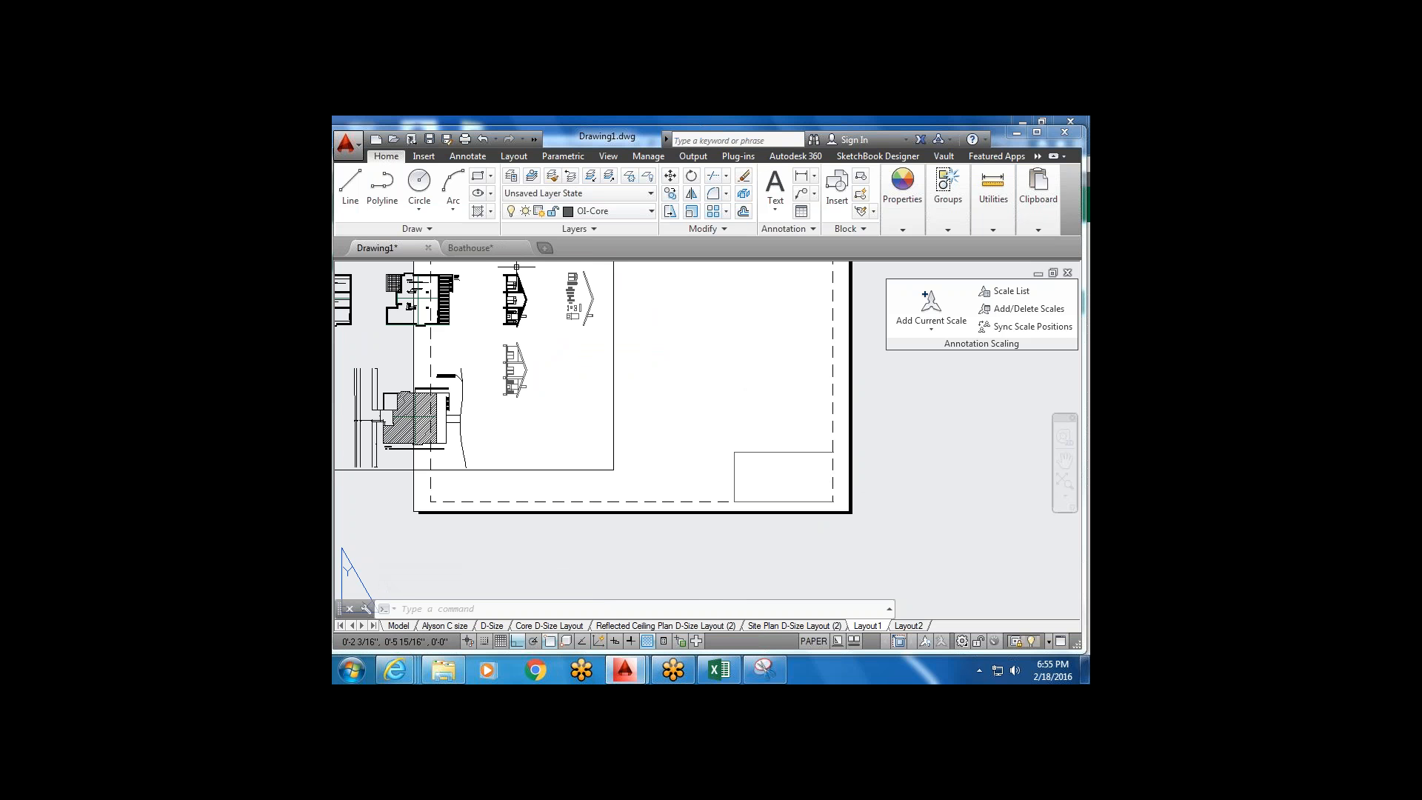
# Offset the box's top edge 3/8" downward.
pyautogui.click(745, 212)
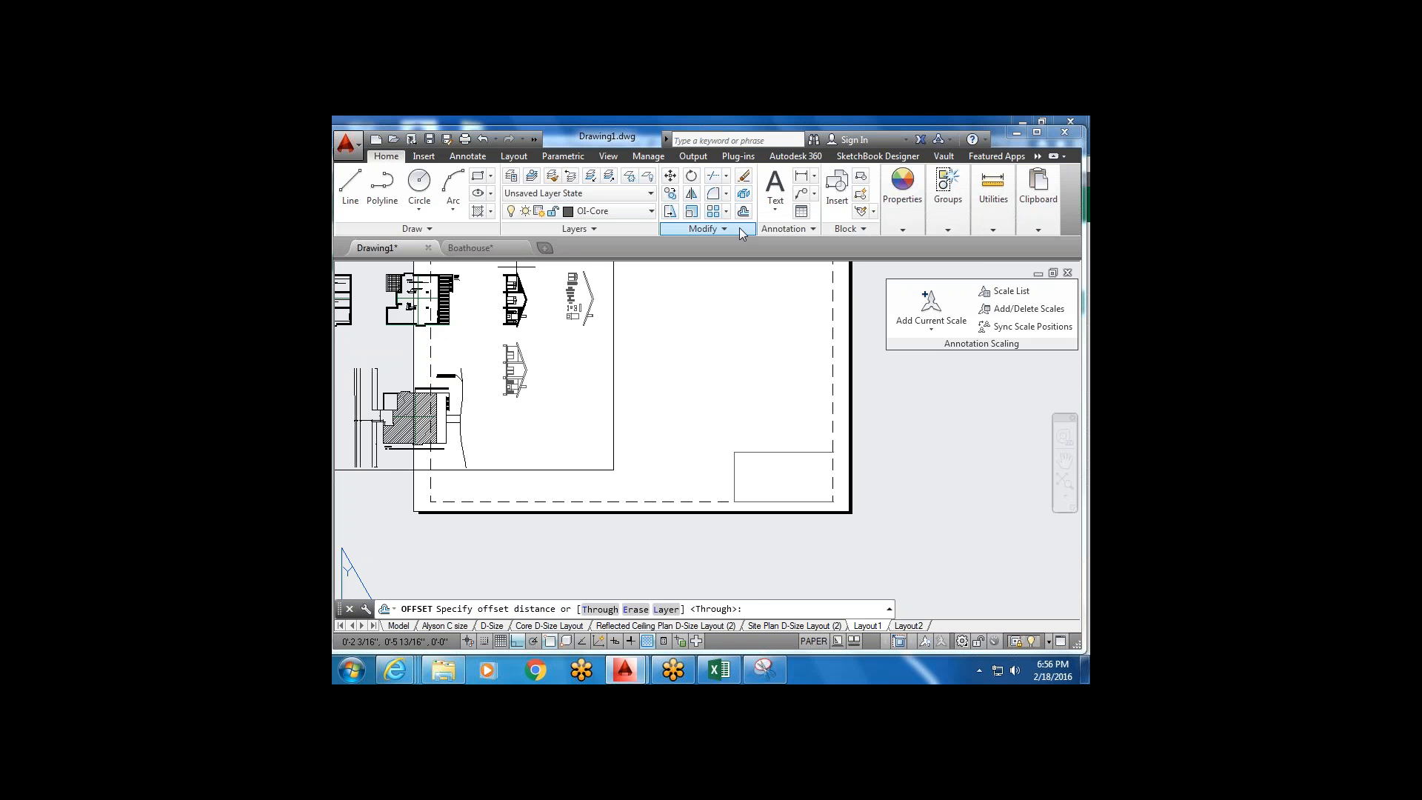
pyautogui.write('3/8"')
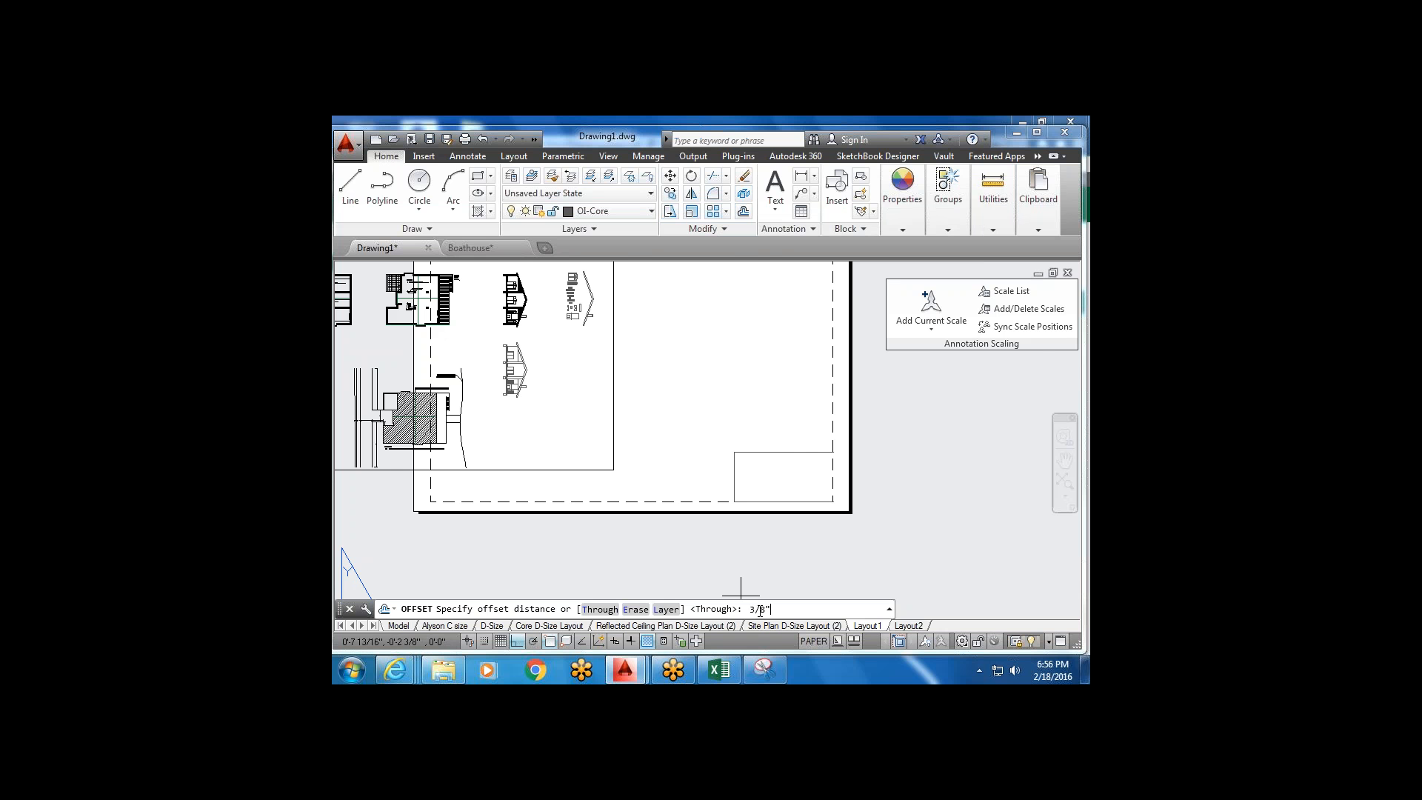
pyautogui.press('Return')
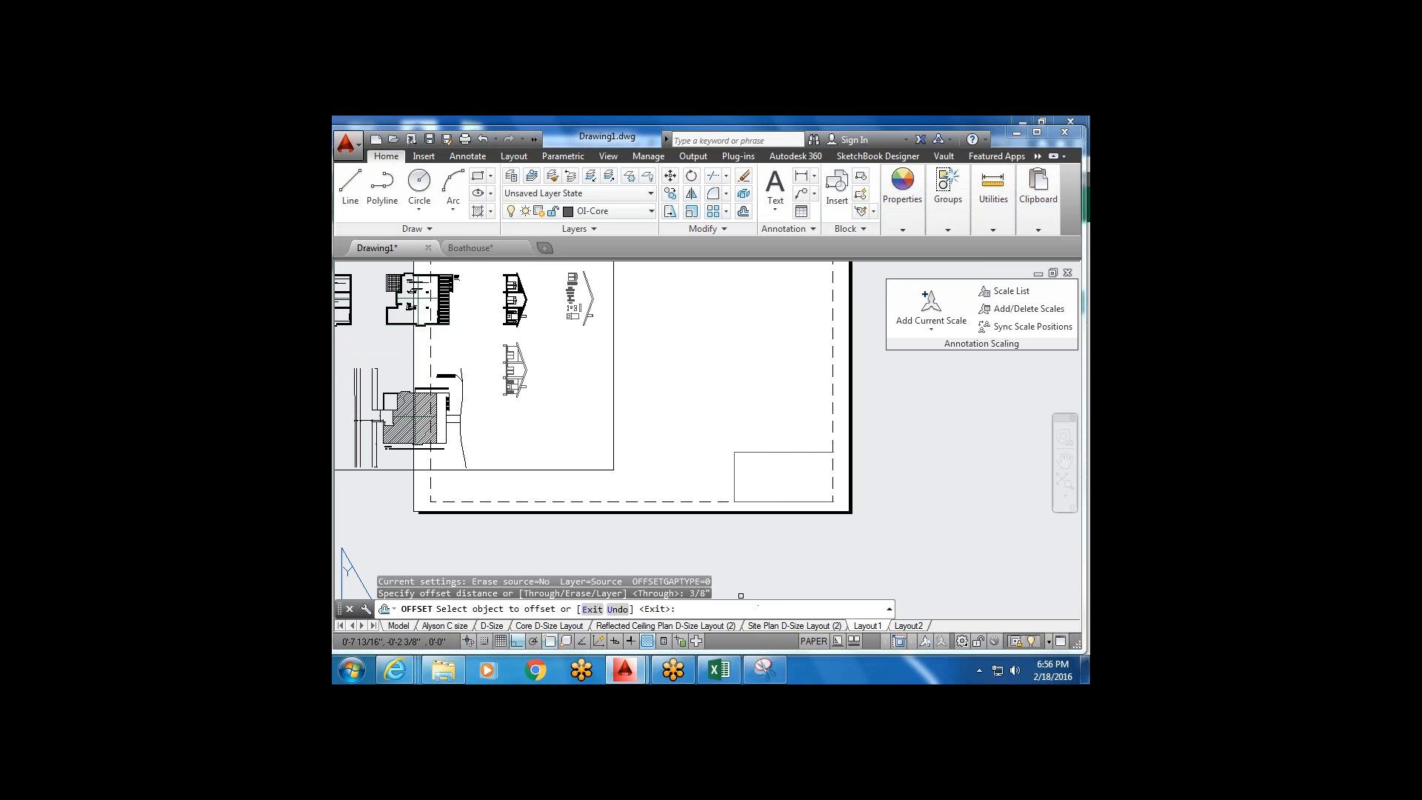
pyautogui.click(806, 451)
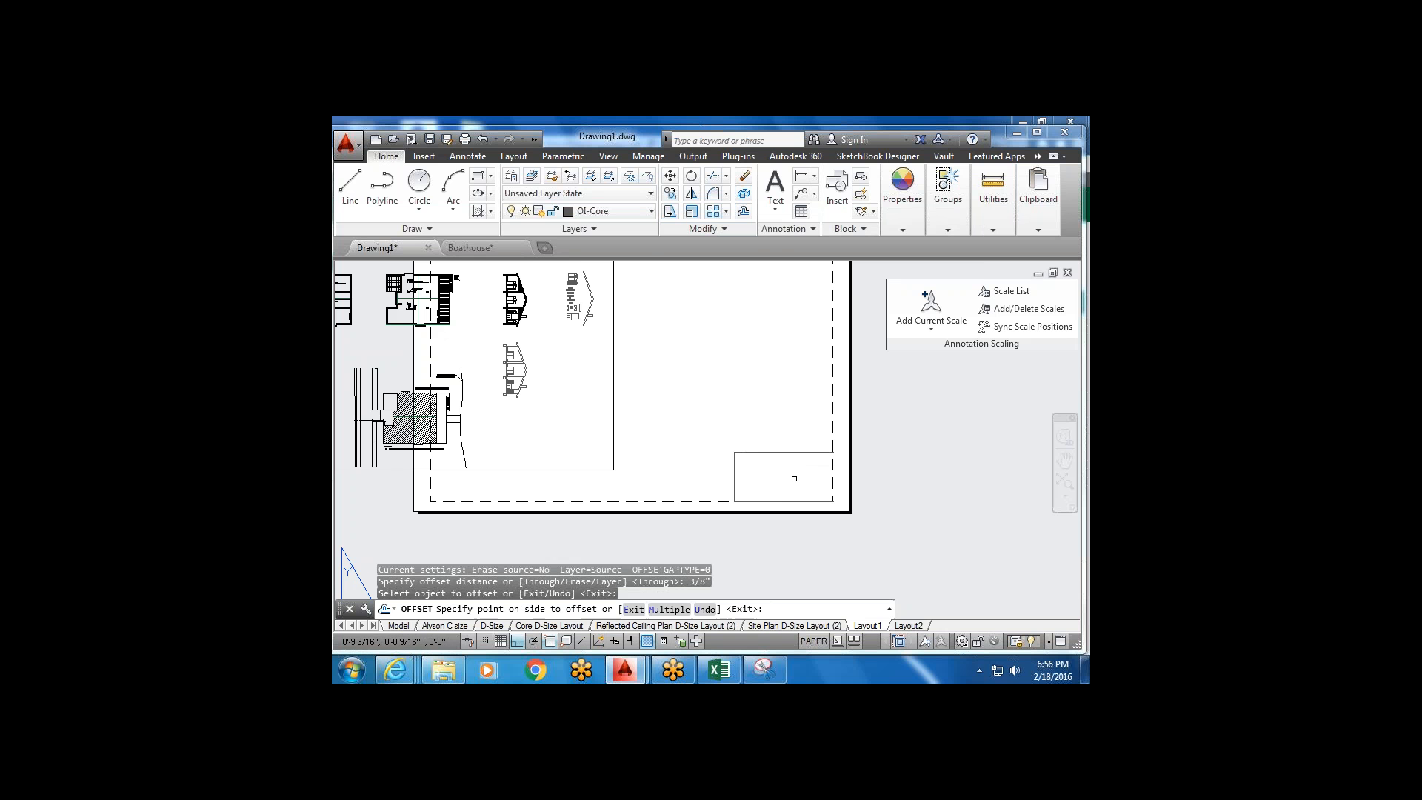
pyautogui.click(787, 476)
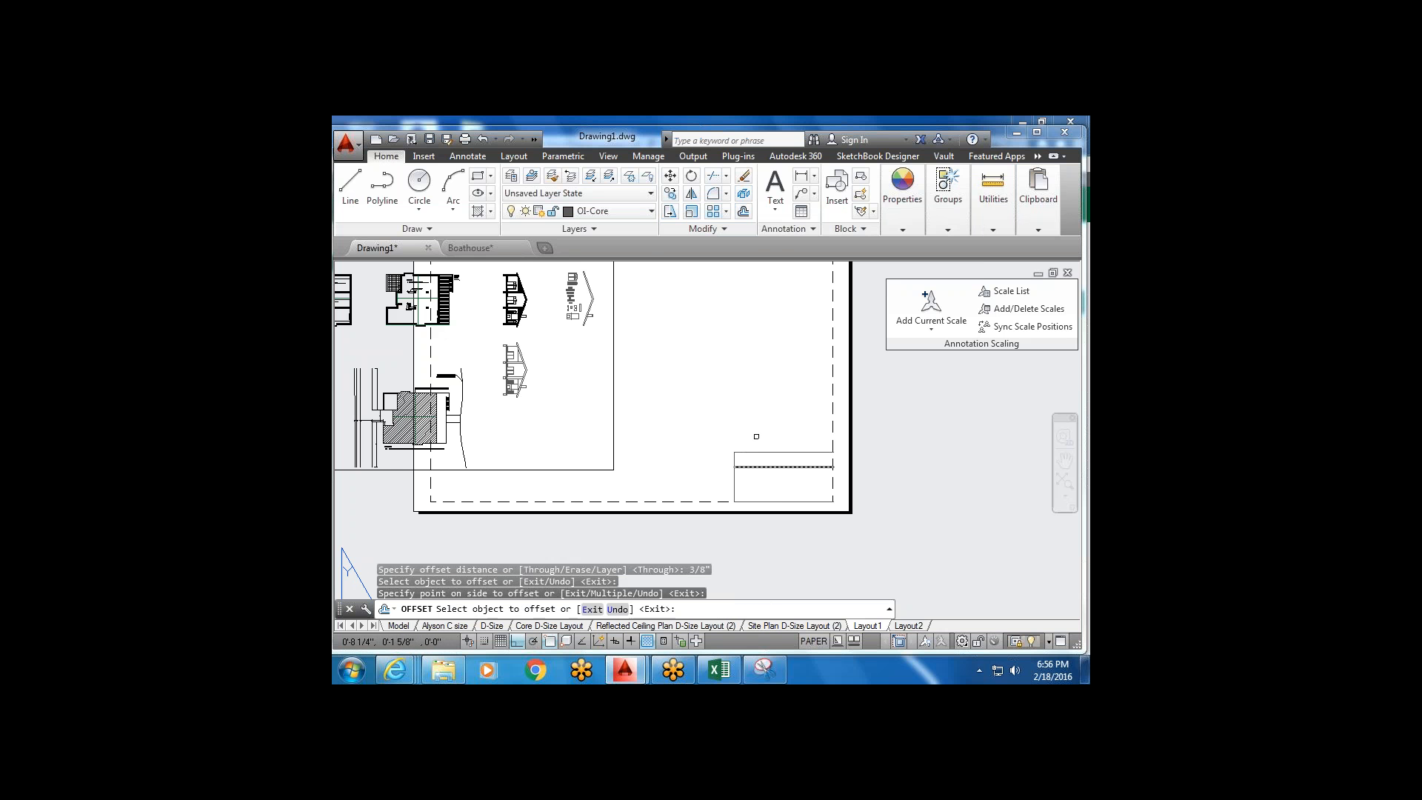
pyautogui.press('Escape')
# Offset the new line a further 1/4" downward.
pyautogui.click(744, 212)
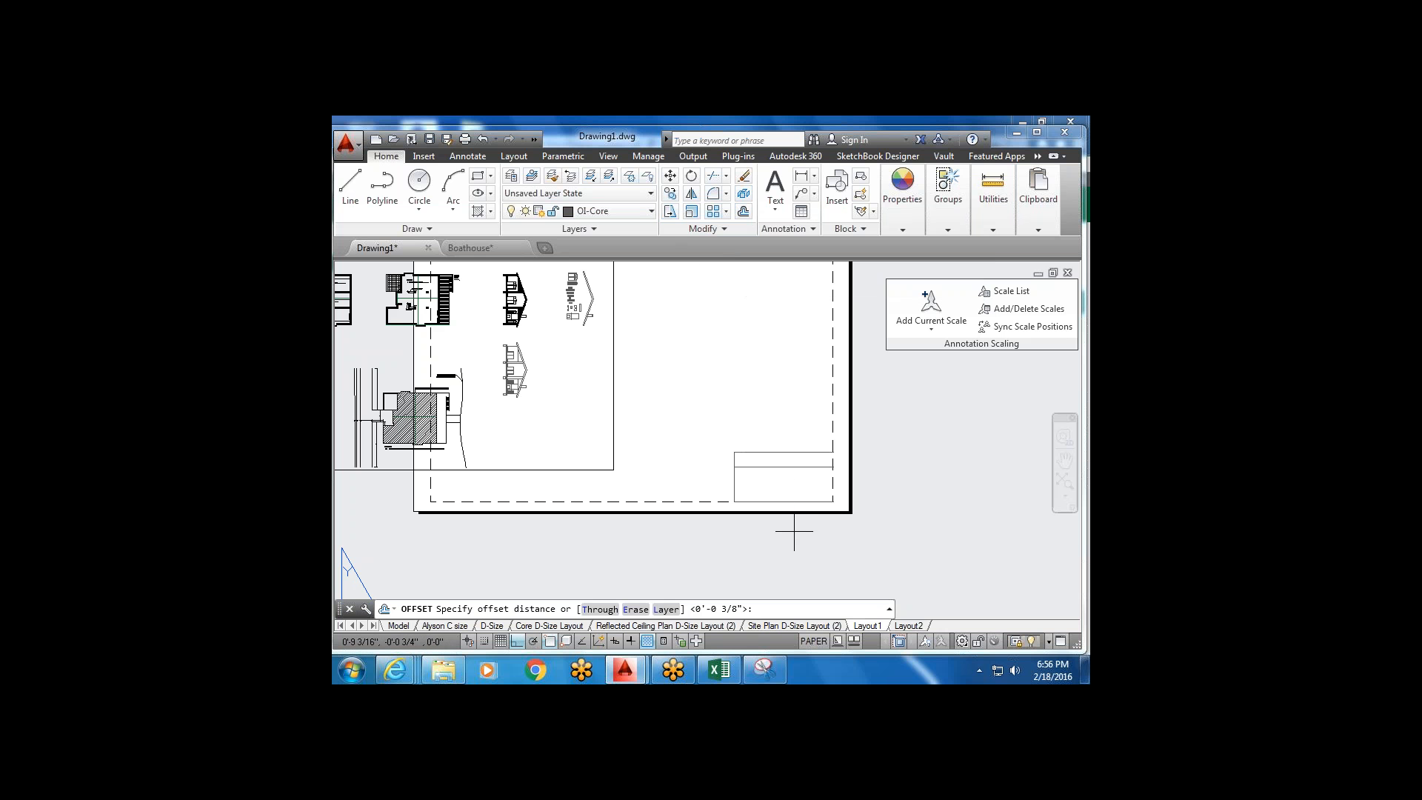
pyautogui.write('1/4')
pyautogui.press('Return')
pyautogui.click(790, 467)
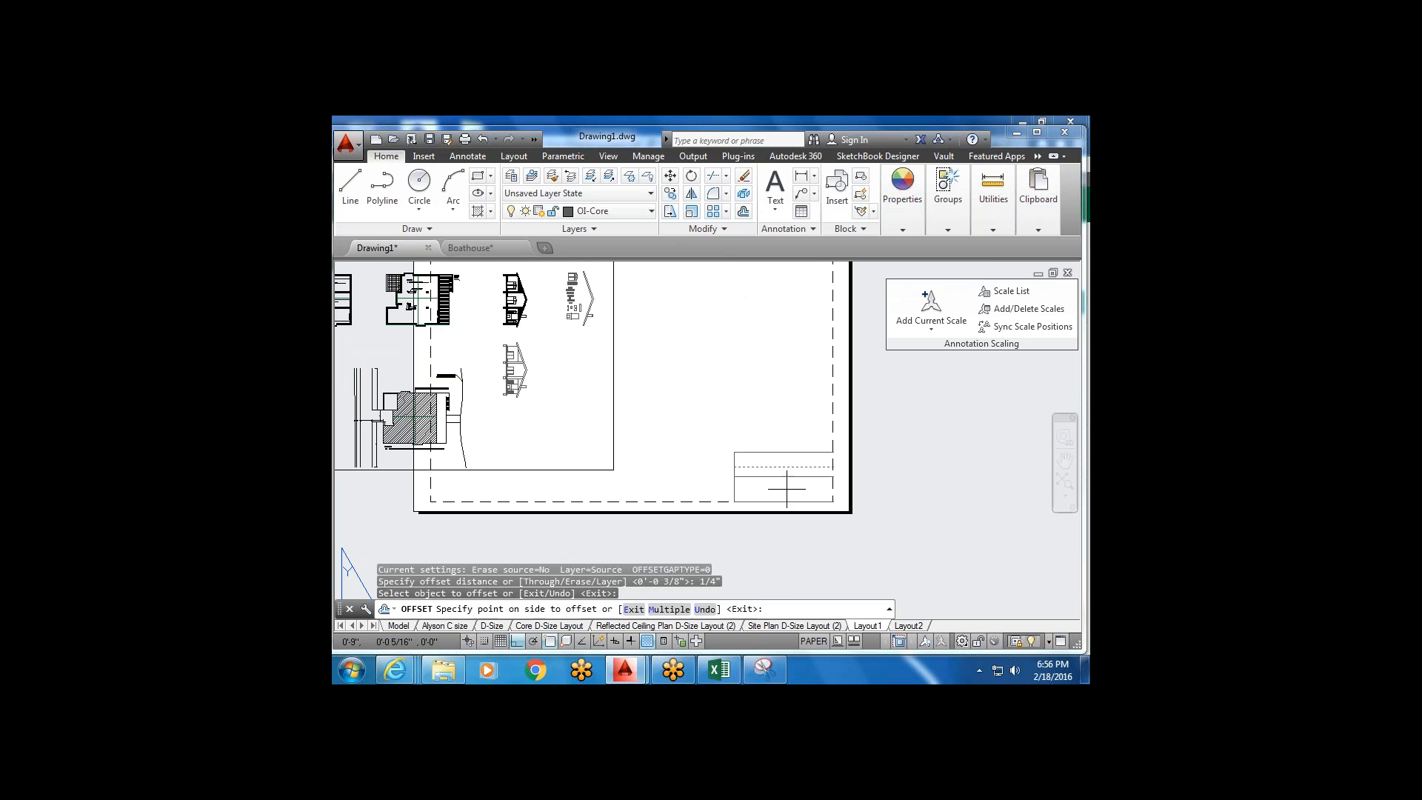
pyautogui.click(786, 489)
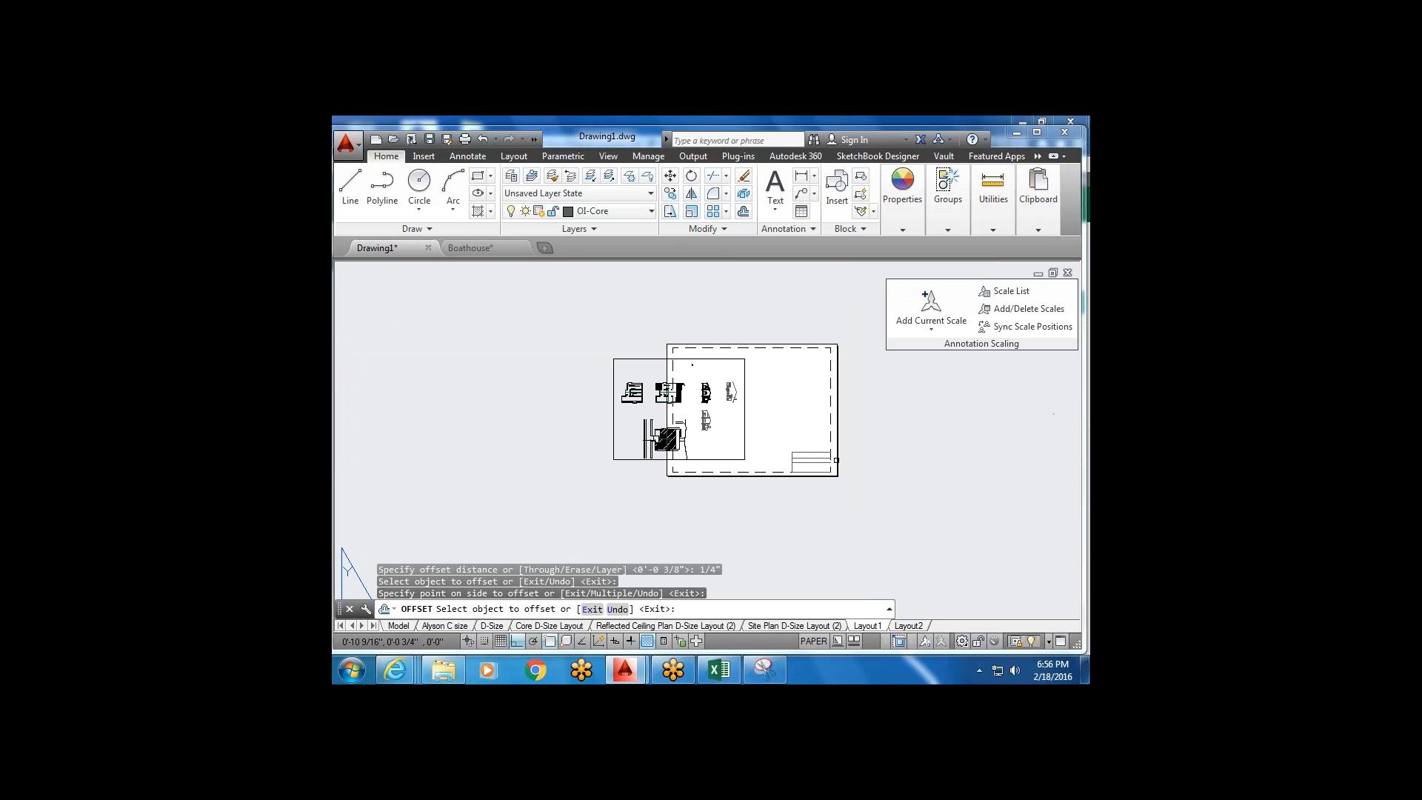
pyautogui.scroll(-4, 836, 463)
pyautogui.scroll(2, 841, 448)
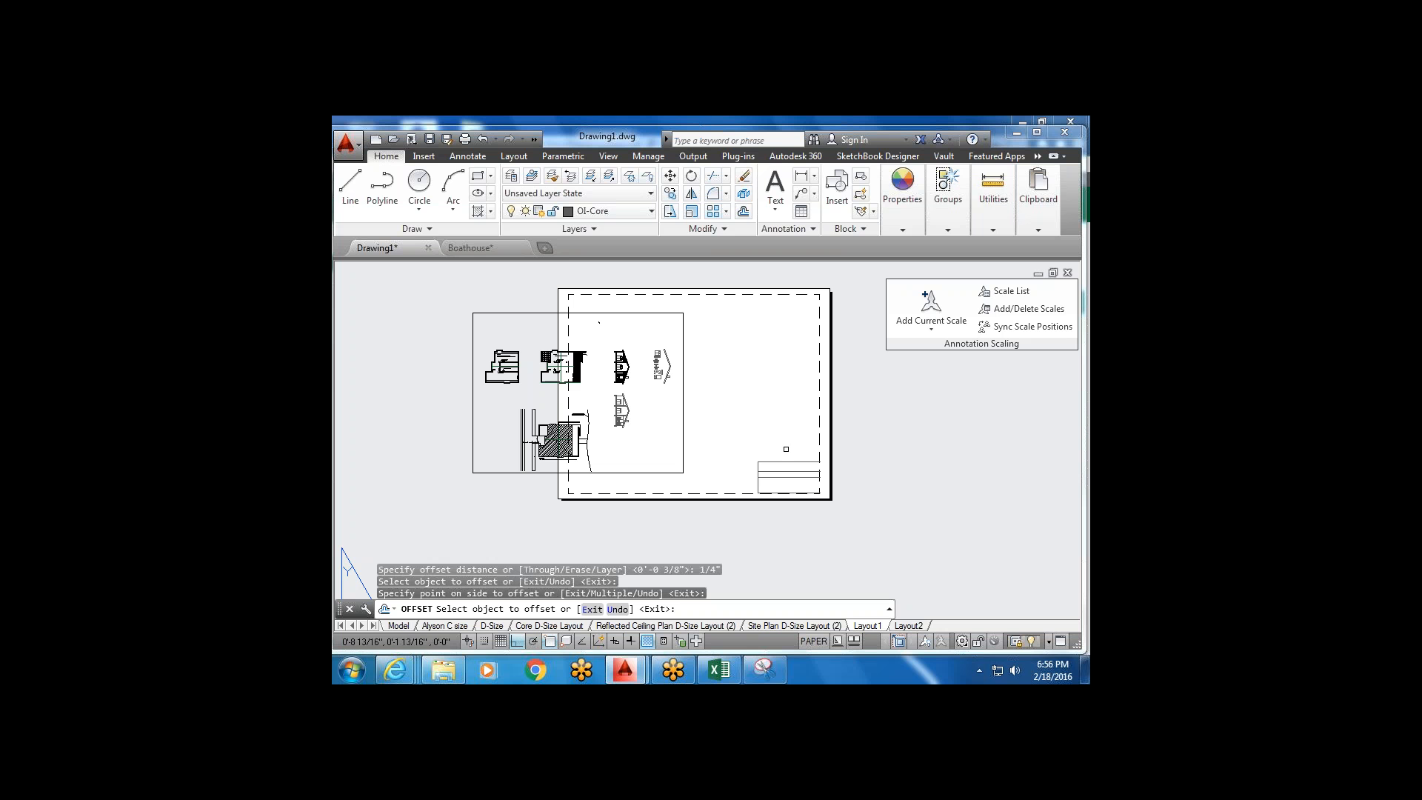
pyautogui.moveTo(395, 669)
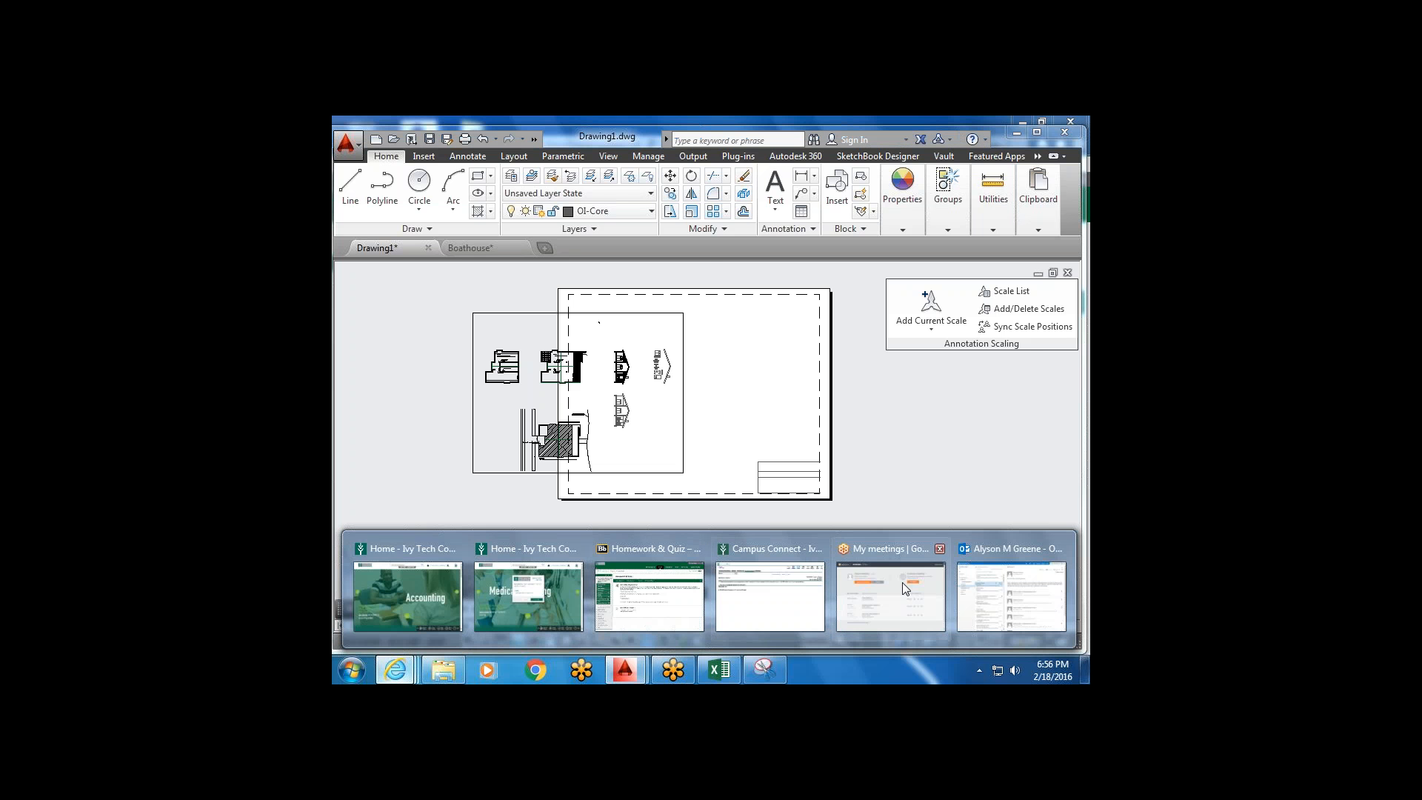
pyautogui.moveTo(687, 612)
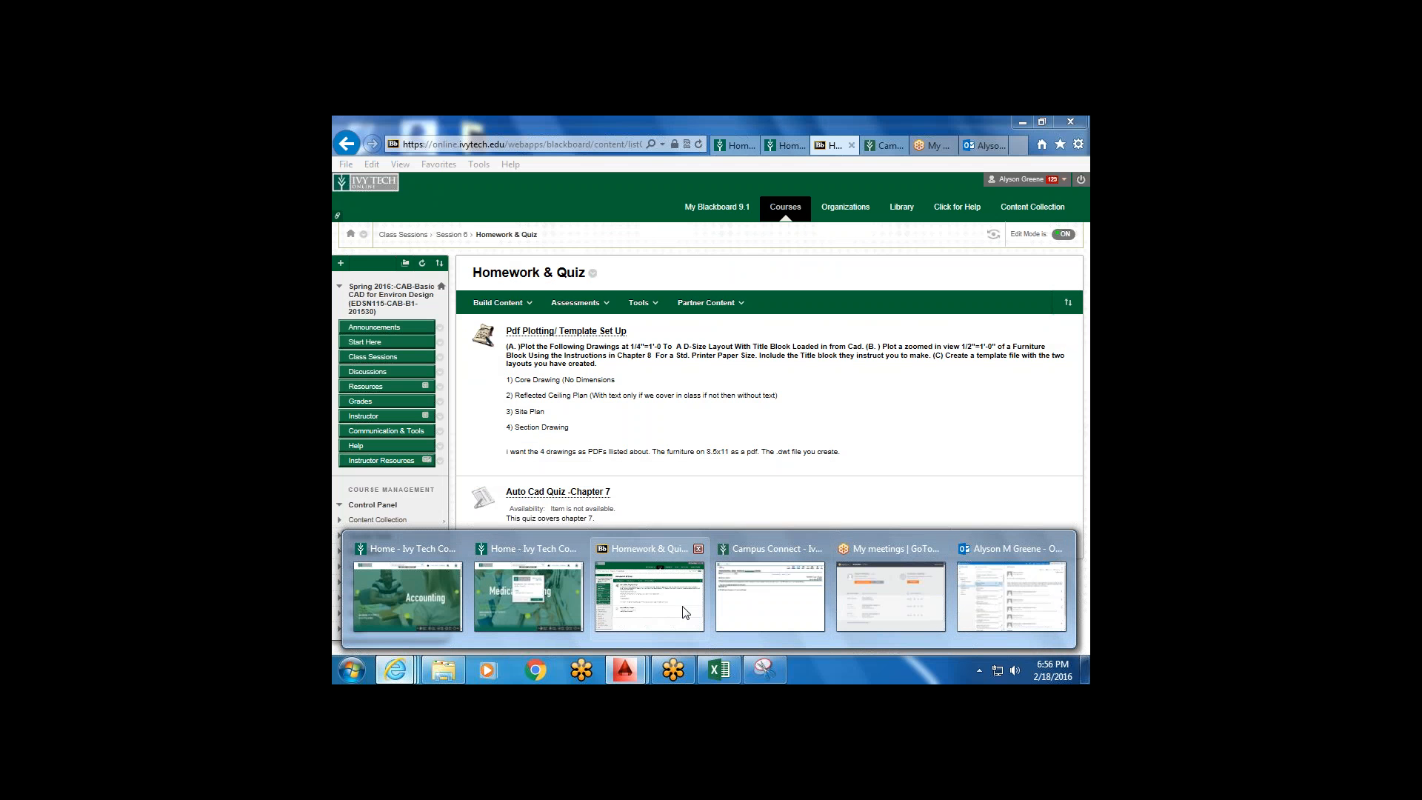
# On the Homework & Quiz page, choose Edit for the Pdf Plotting/ Template Set Up assignment.
pyautogui.click(695, 615)
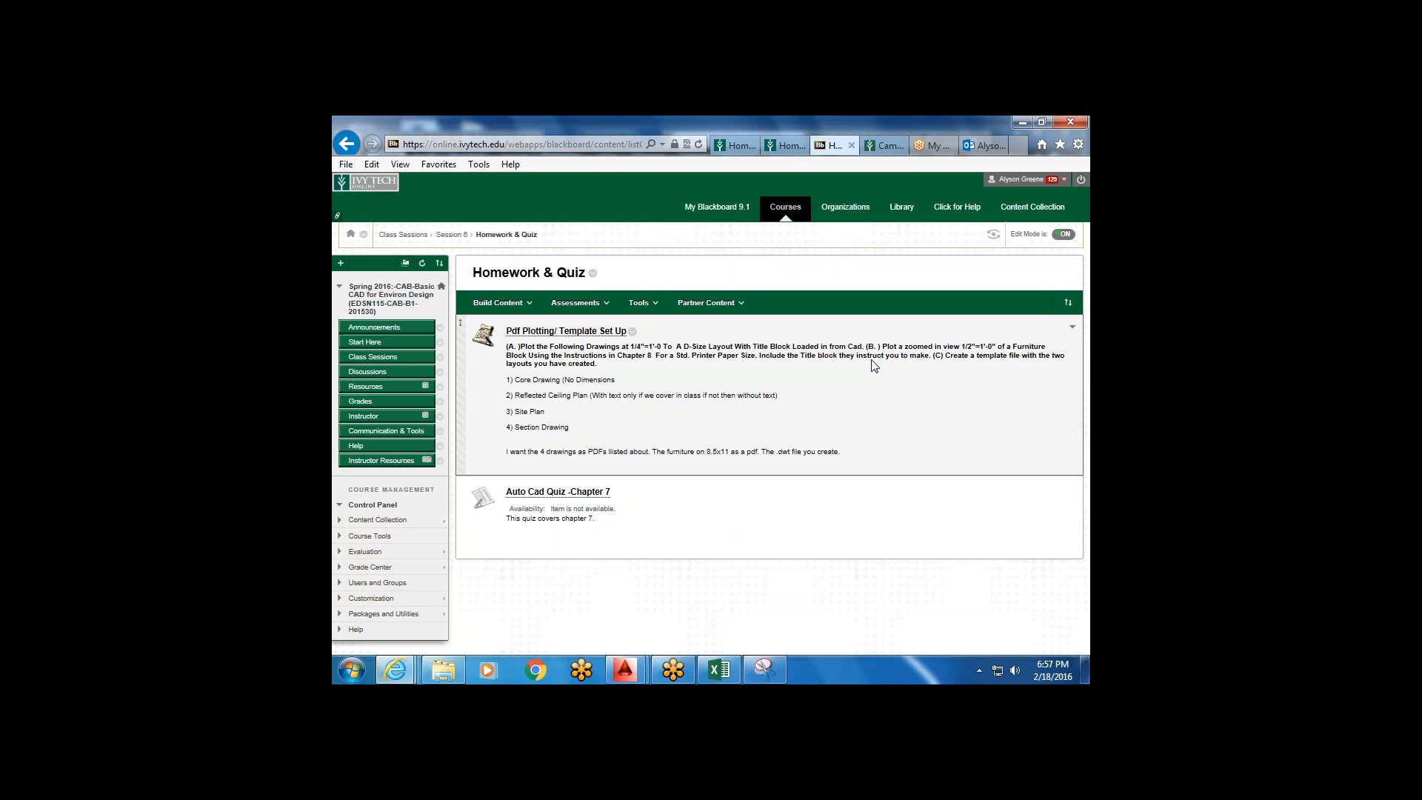
pyautogui.click(632, 332)
pyautogui.click(643, 354)
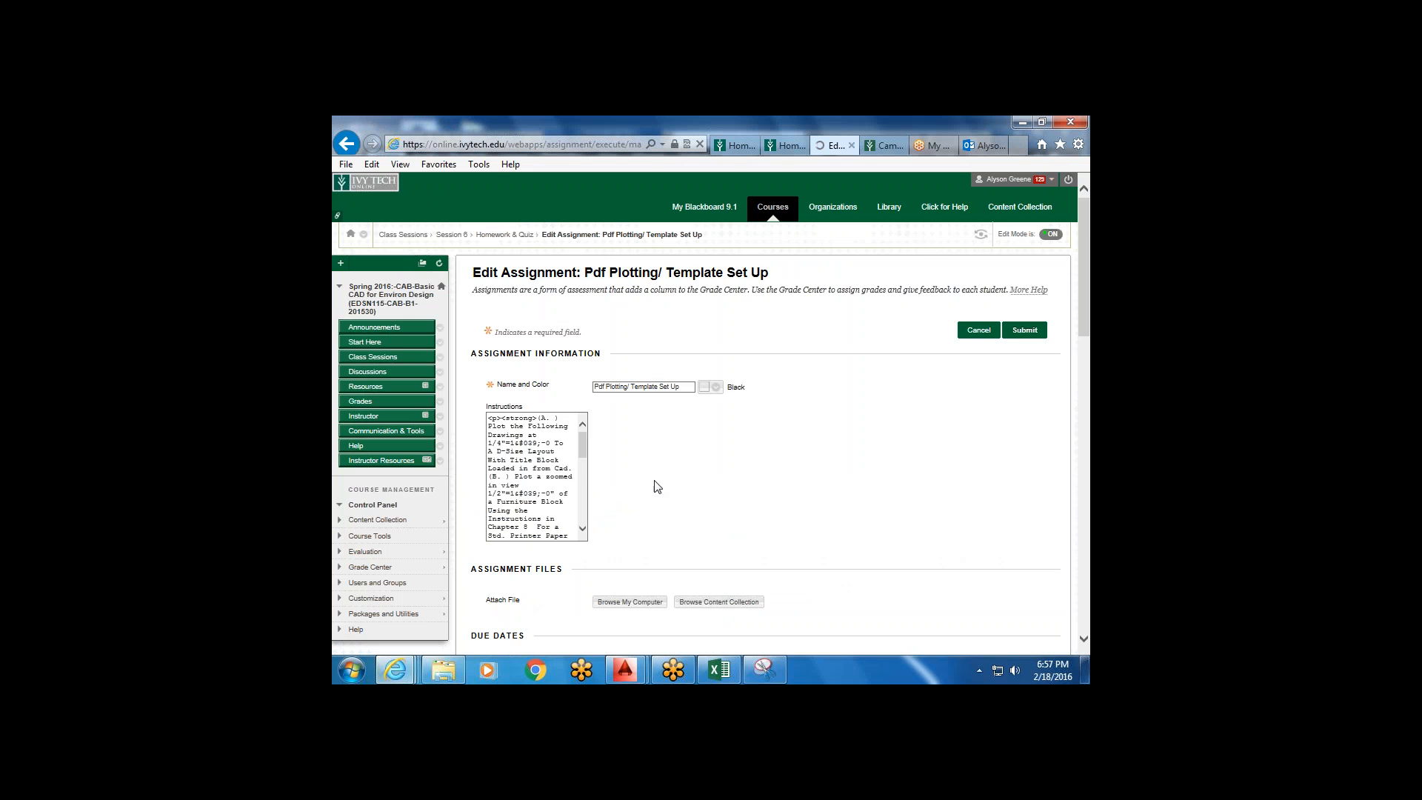
pyautogui.scroll(-4, 654, 471)
pyautogui.scroll(2, 593, 278)
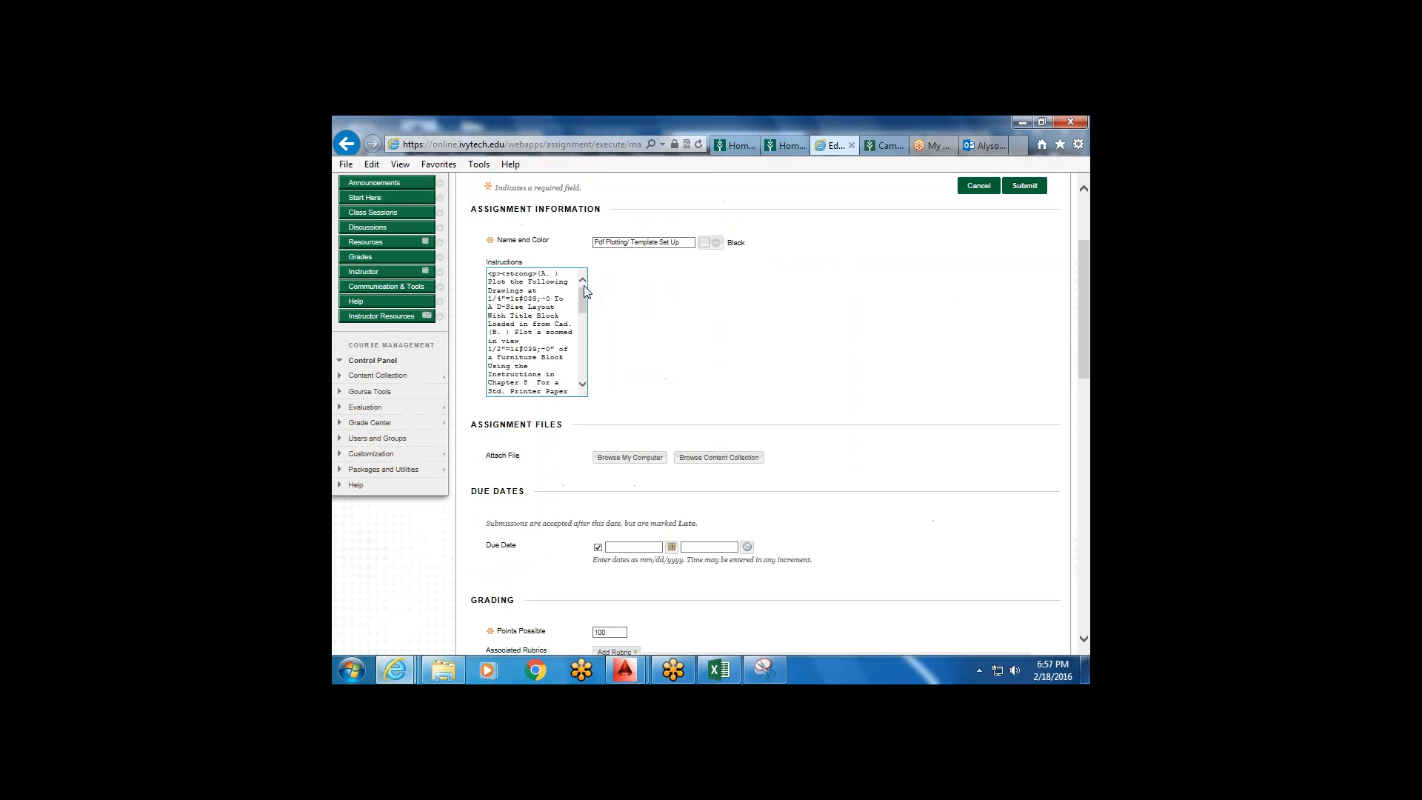
# Change 'in Chapter 8' in the assignment instructions to 'on page 7-25 Exercises 1.'.
pyautogui.click(566, 346)
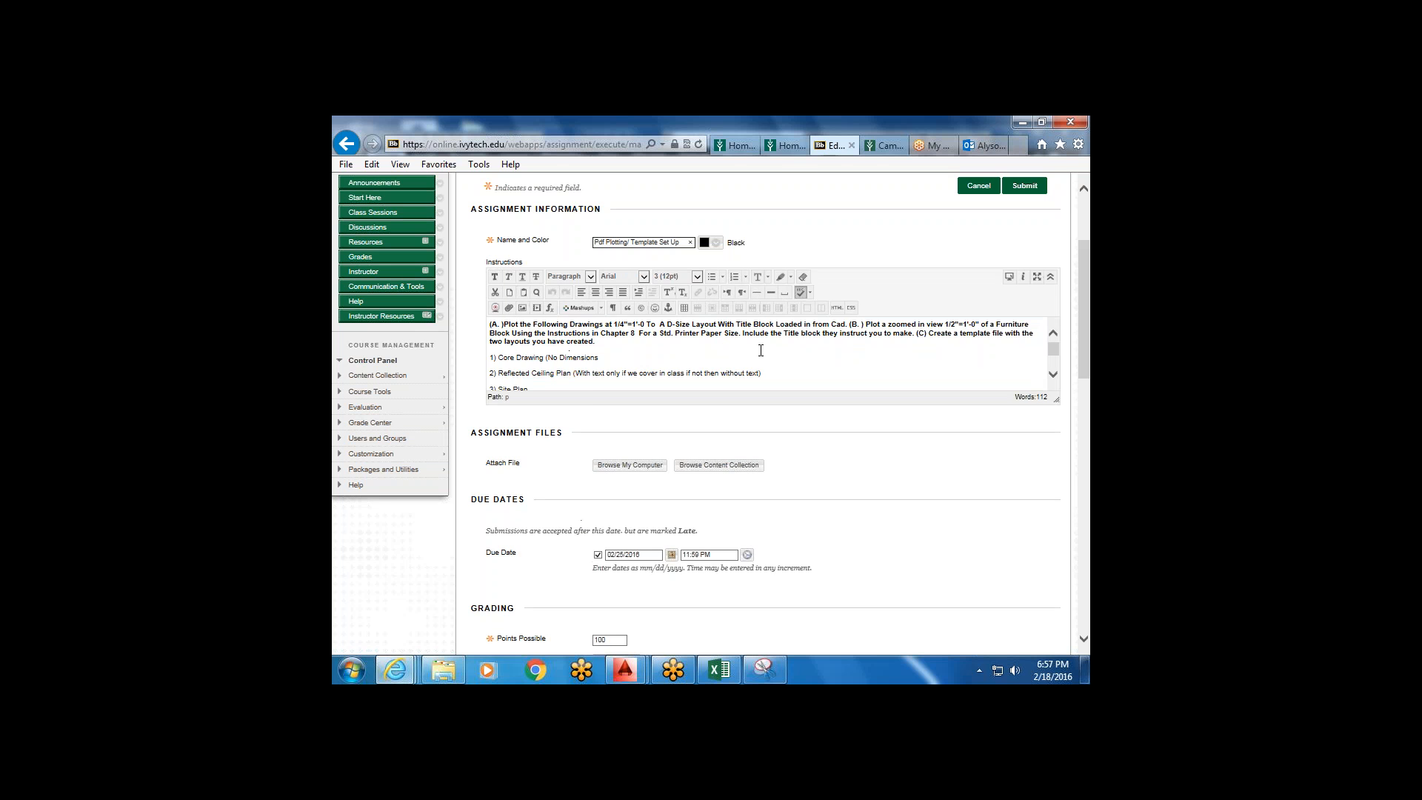
pyautogui.scroll(1, 761, 350)
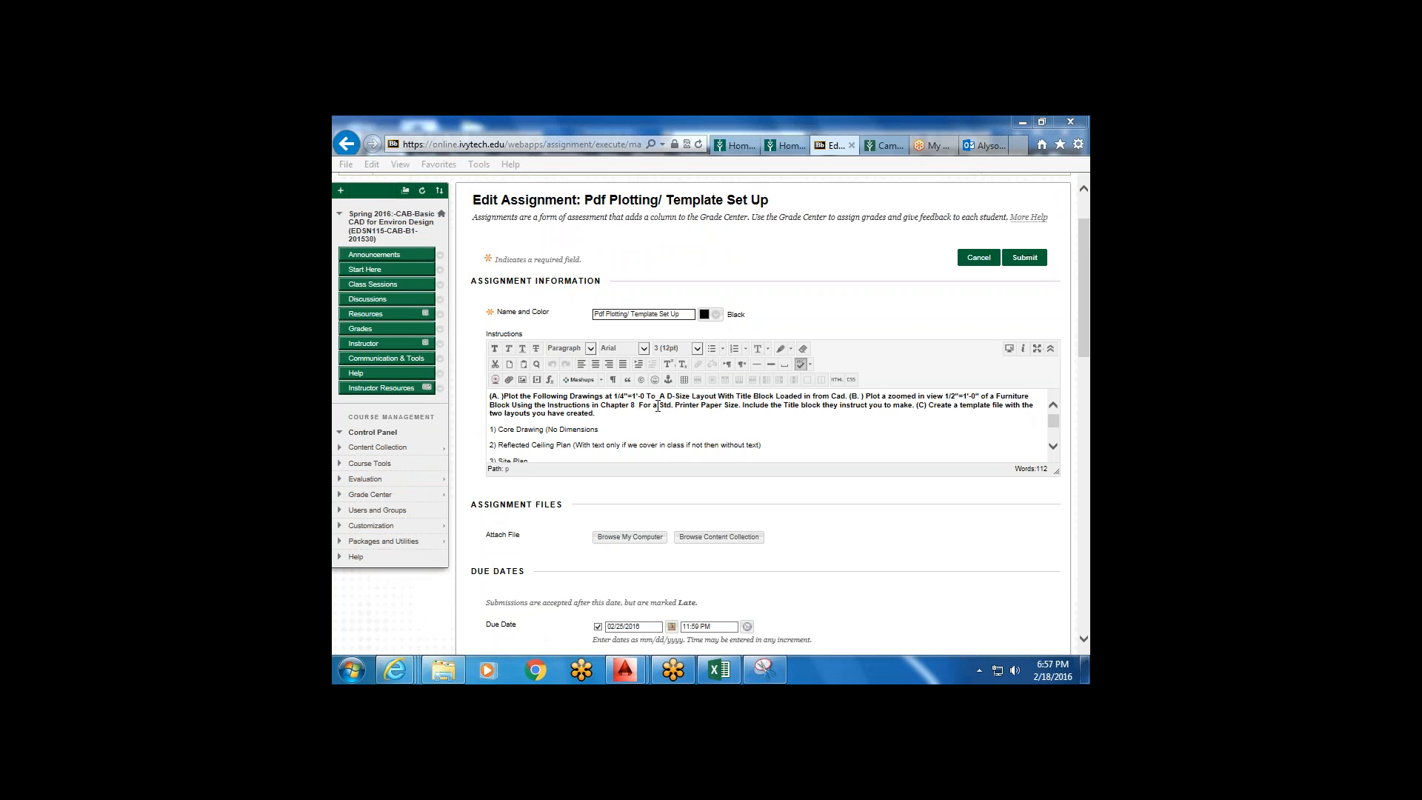
pyautogui.click(635, 405)
pyautogui.press('BackSpace')
pyautogui.press('BackSpace')
pyautogui.press('BackSpace')
pyautogui.press('BackSpace')
pyautogui.press('BackSpace')
pyautogui.press('BackSpace')
pyautogui.press('BackSpace')
pyautogui.press('BackSpace')
pyautogui.press('BackSpace')
pyautogui.press('BackSpace')
pyautogui.press('BackSpace')
pyautogui.press('BackSpace')
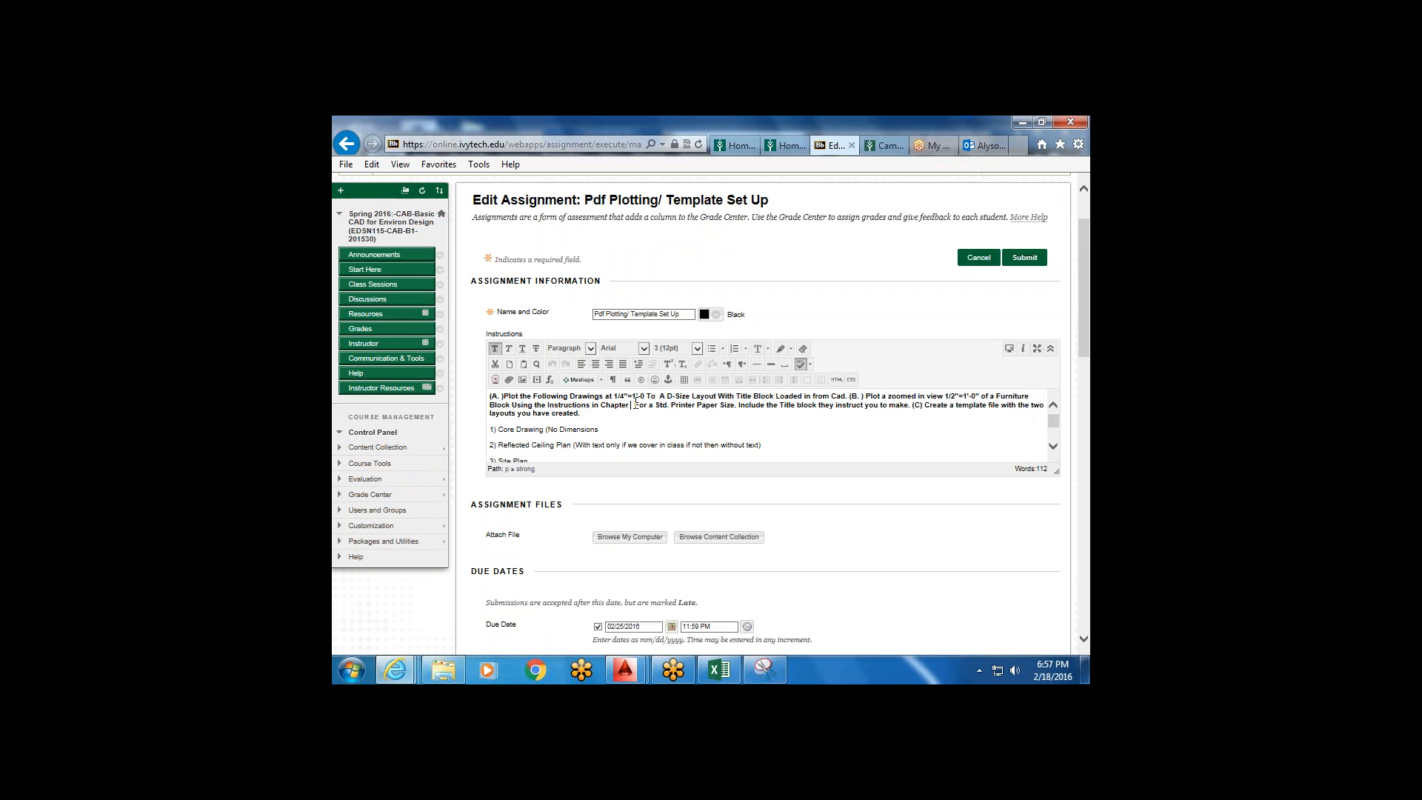
pyautogui.write('on')
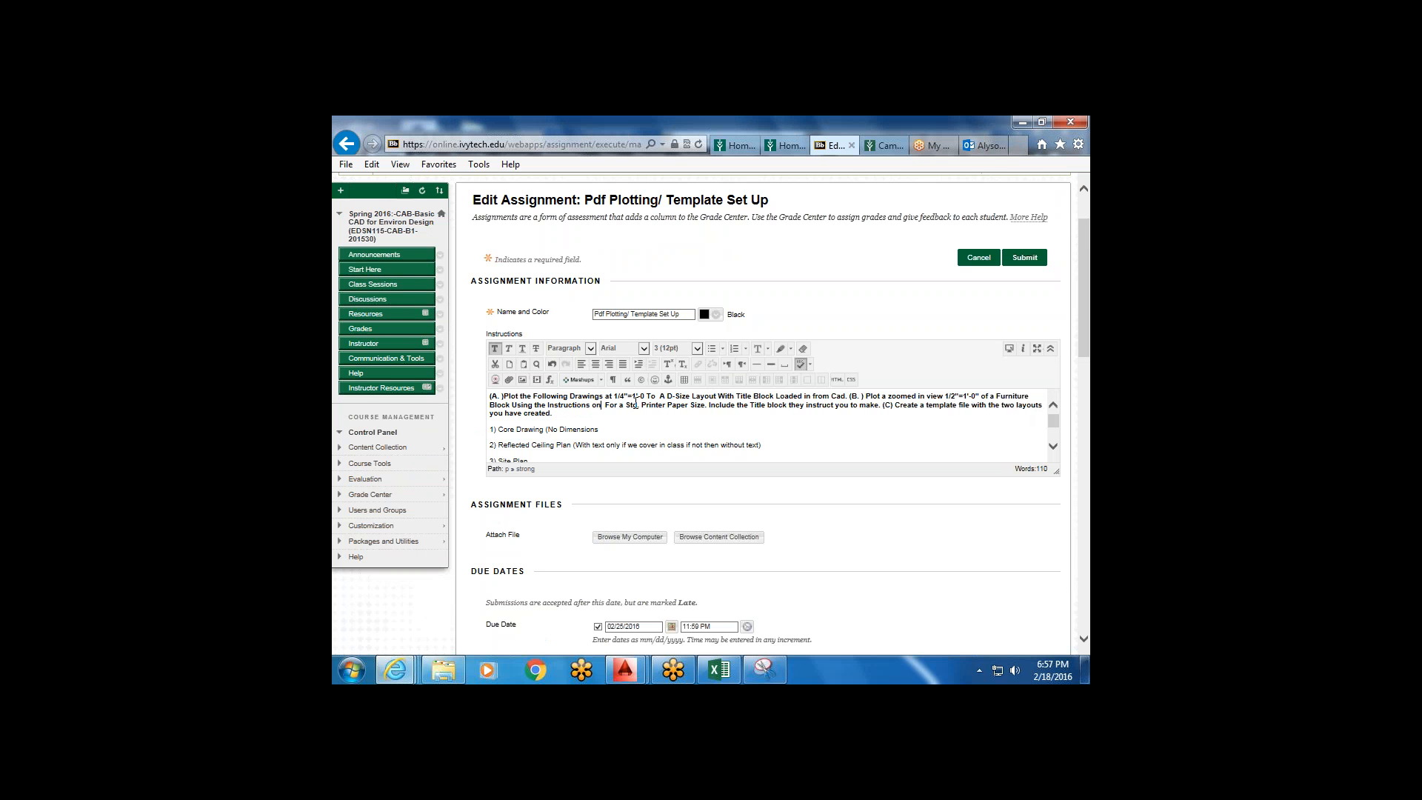
pyautogui.write(' page  ')
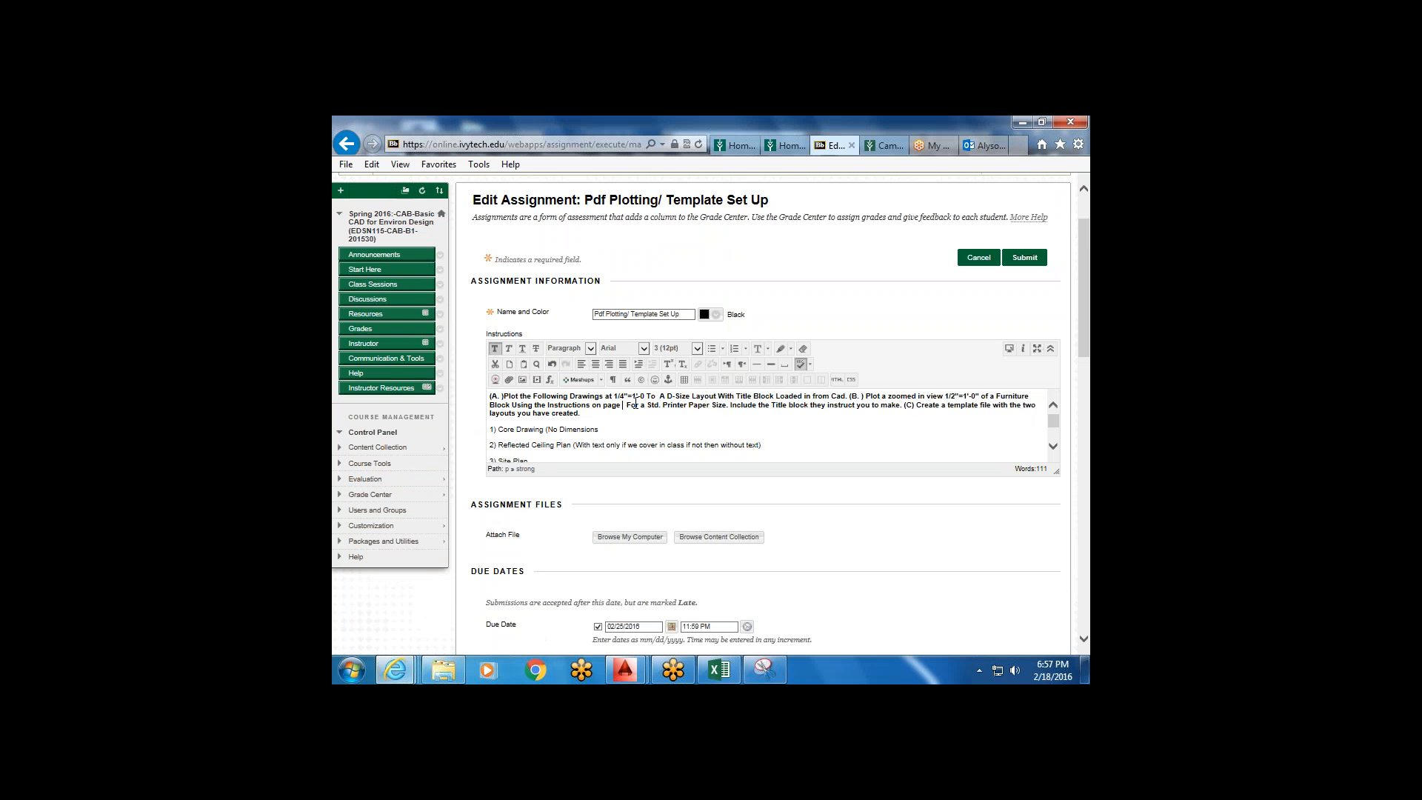
pyautogui.write('7-28')
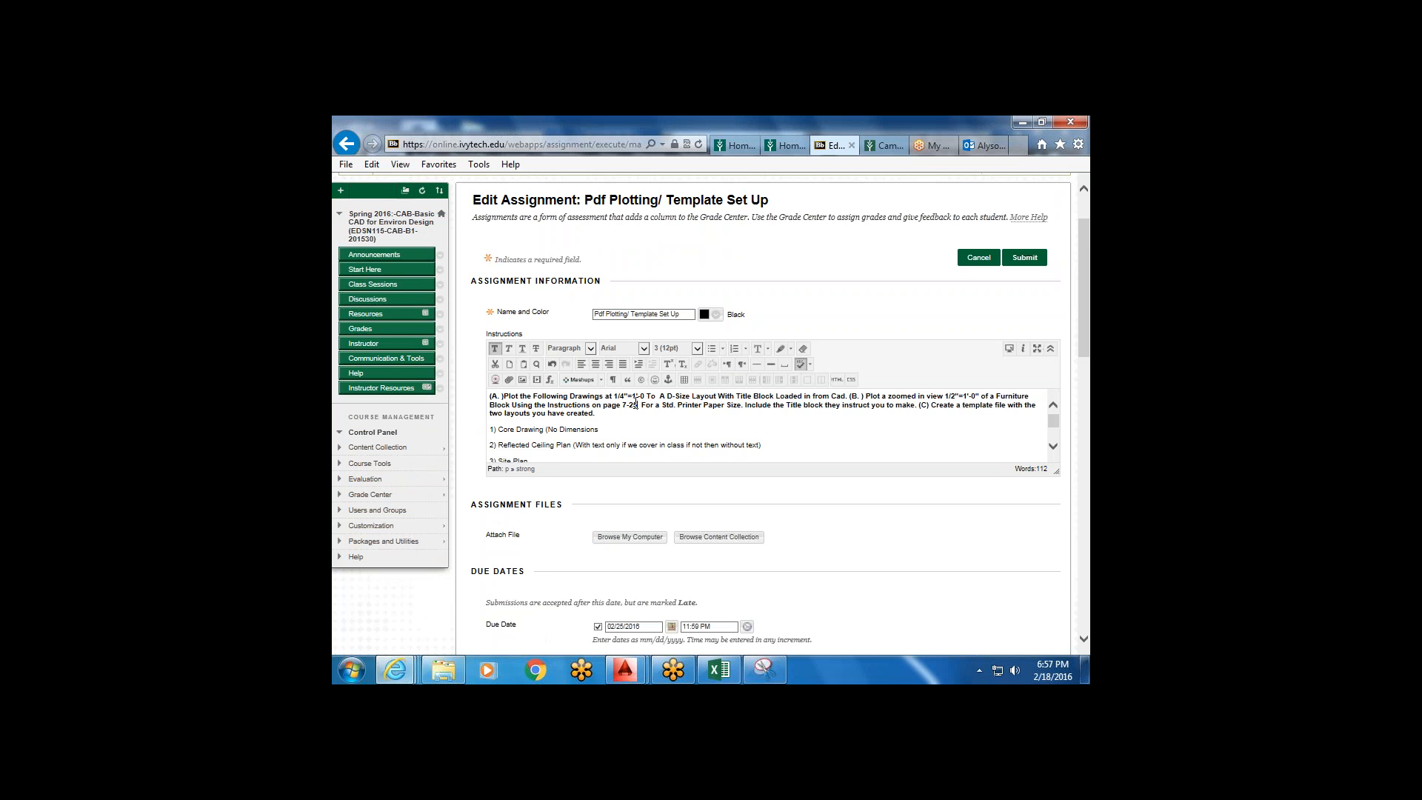
pyautogui.write(' exer')
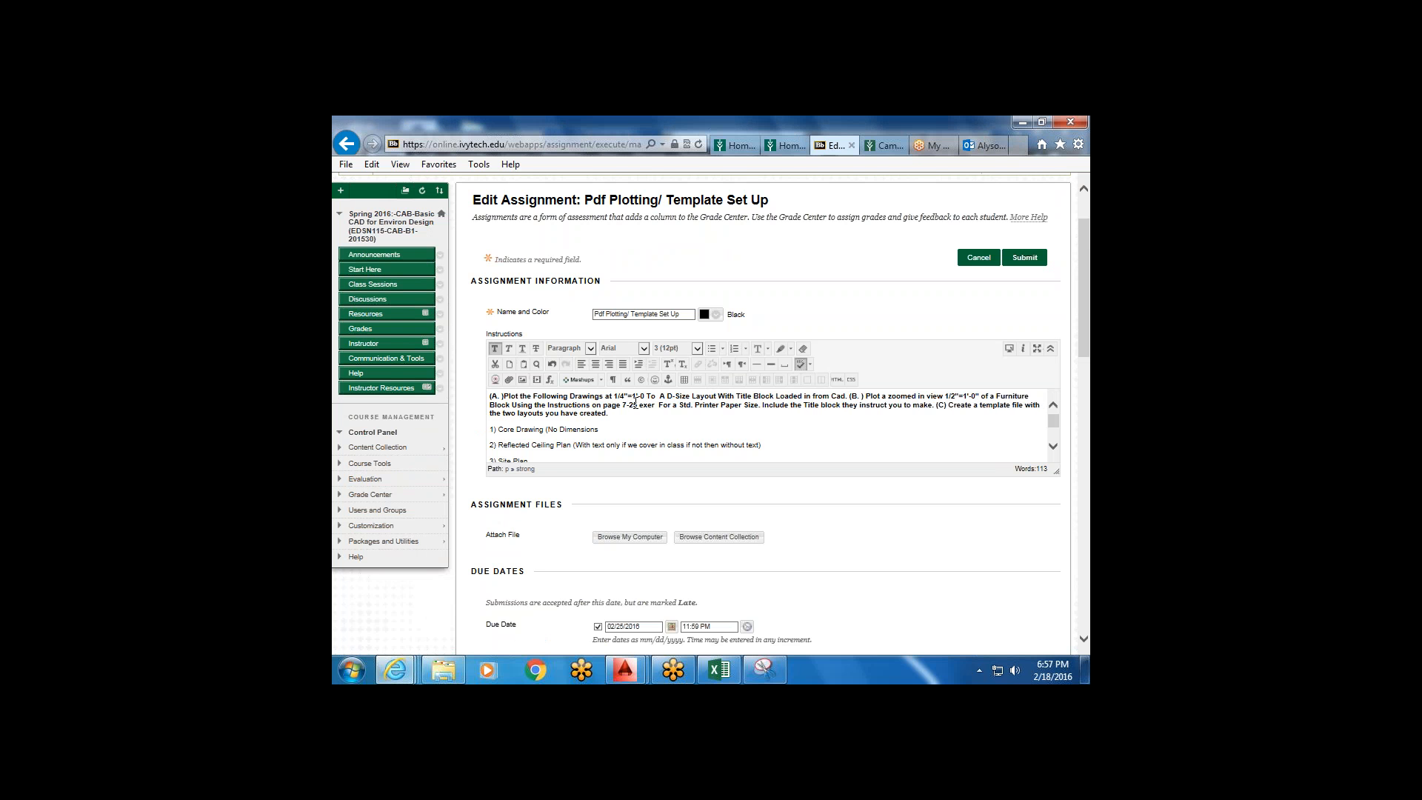
pyautogui.write('cises')
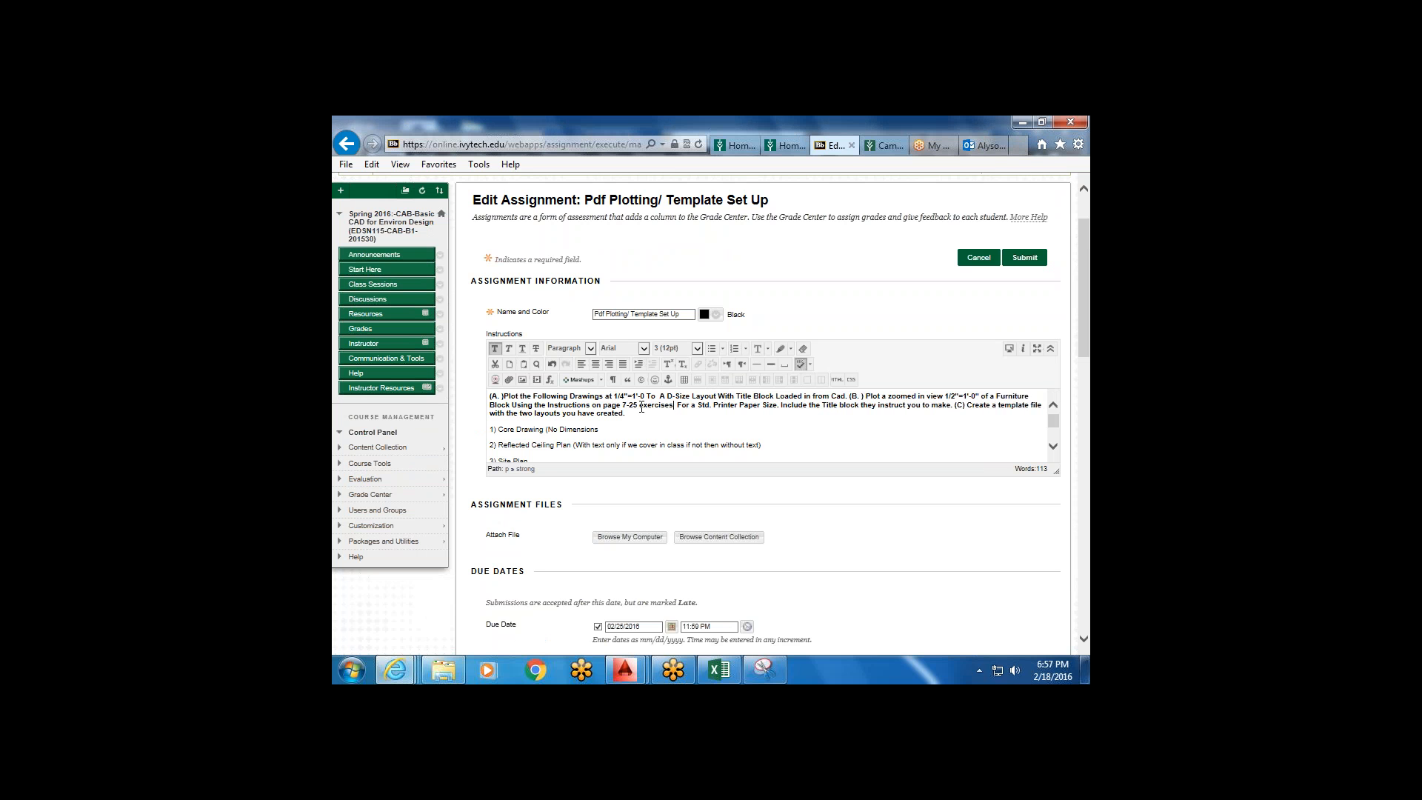
pyautogui.click(645, 406)
pyautogui.press('BackSpace')
pyautogui.write('E')
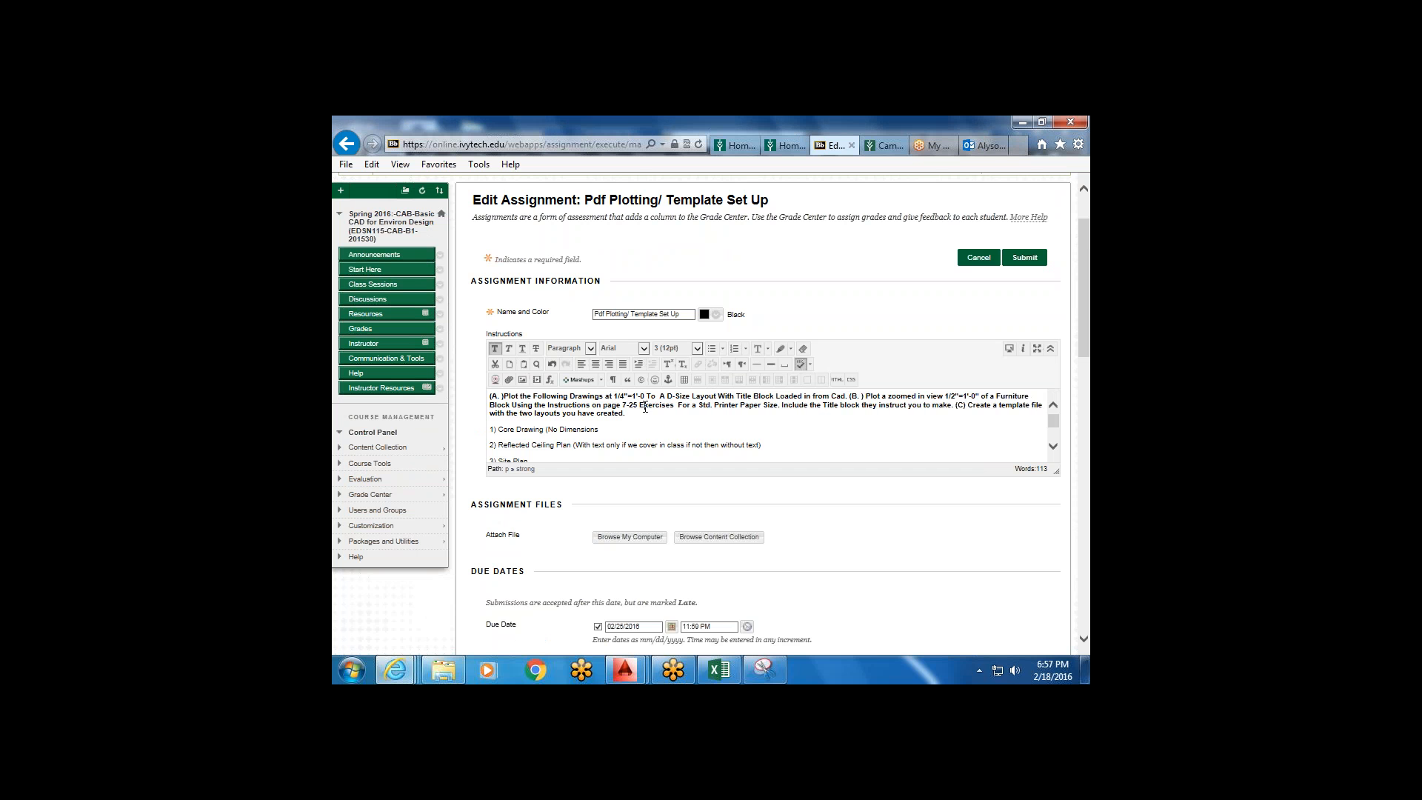
pyautogui.click(677, 404)
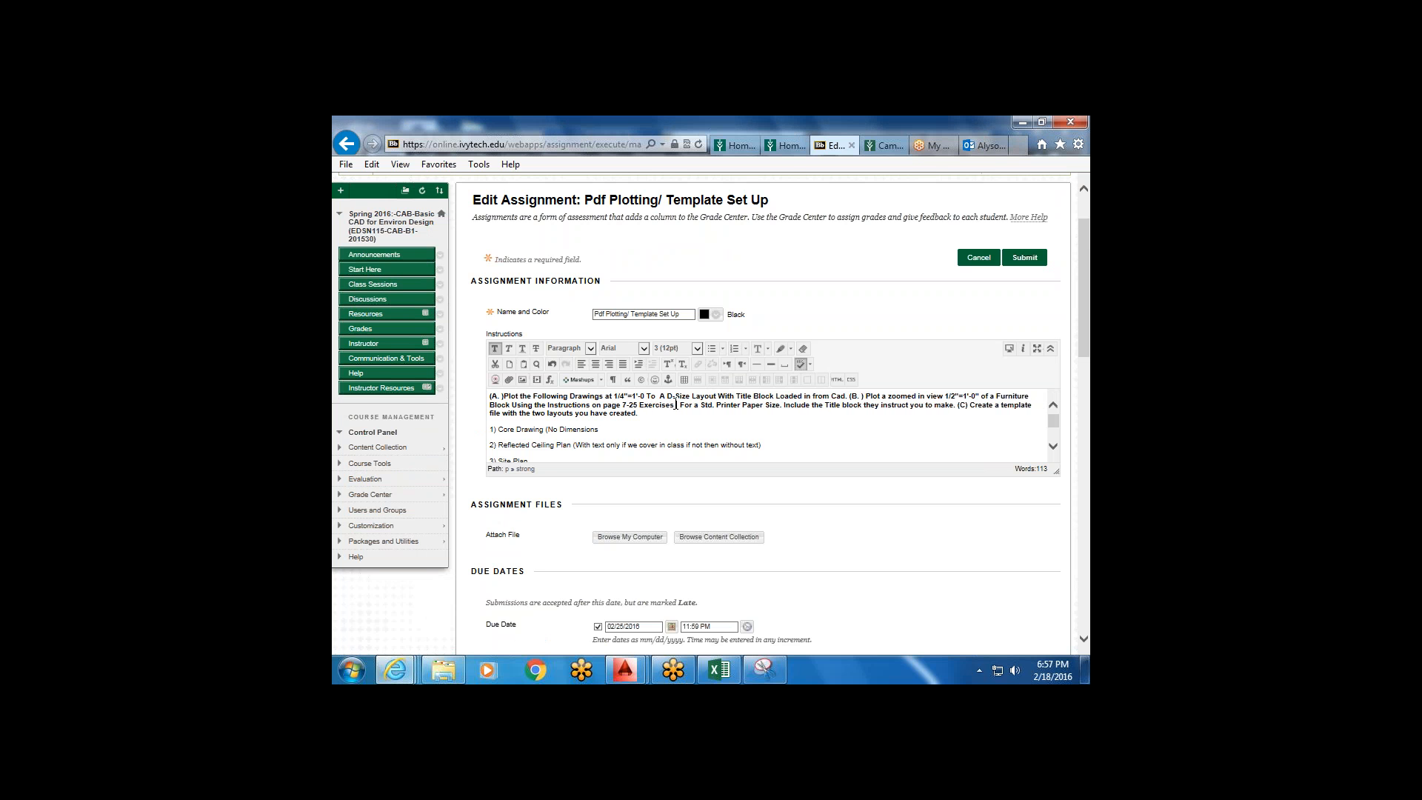
pyautogui.write('1')
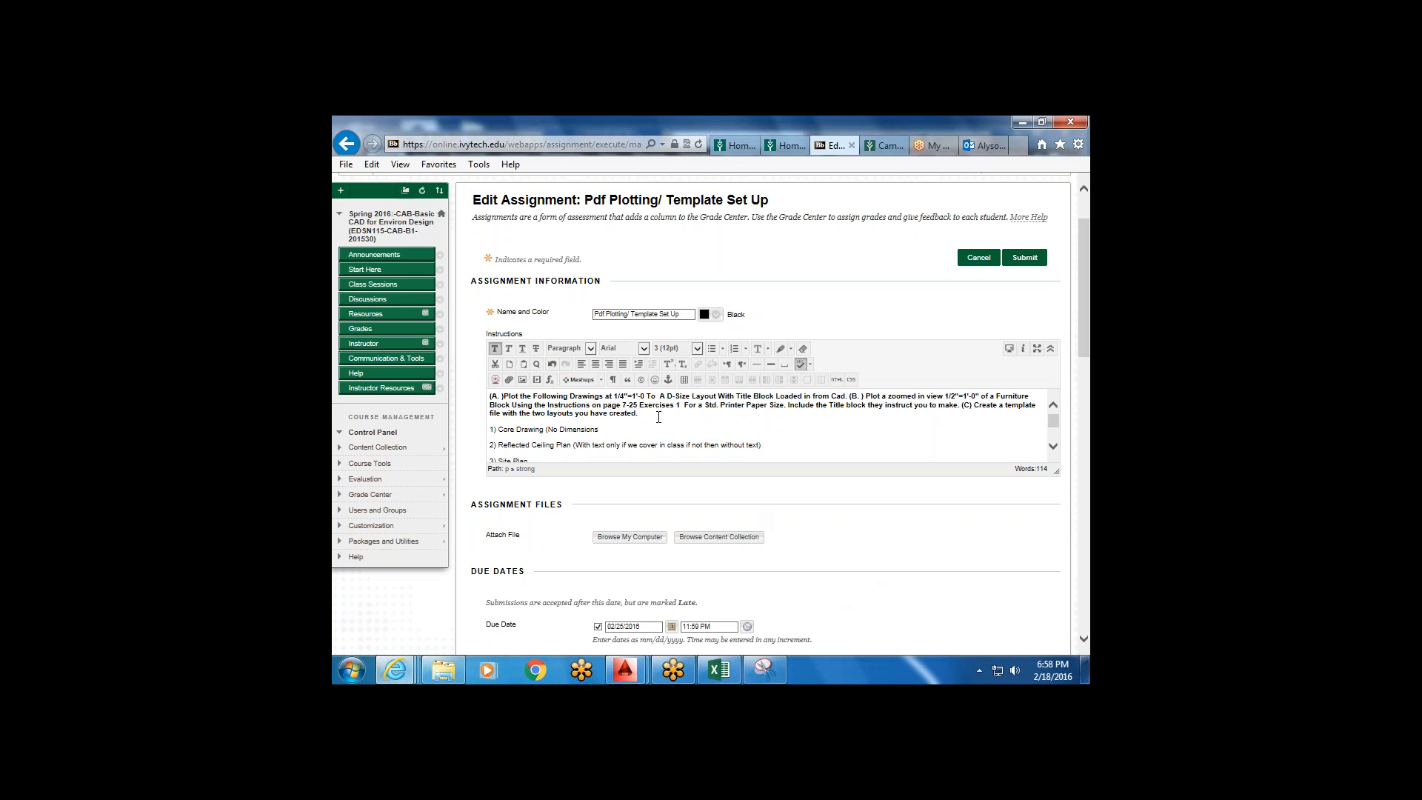
pyautogui.write('.')
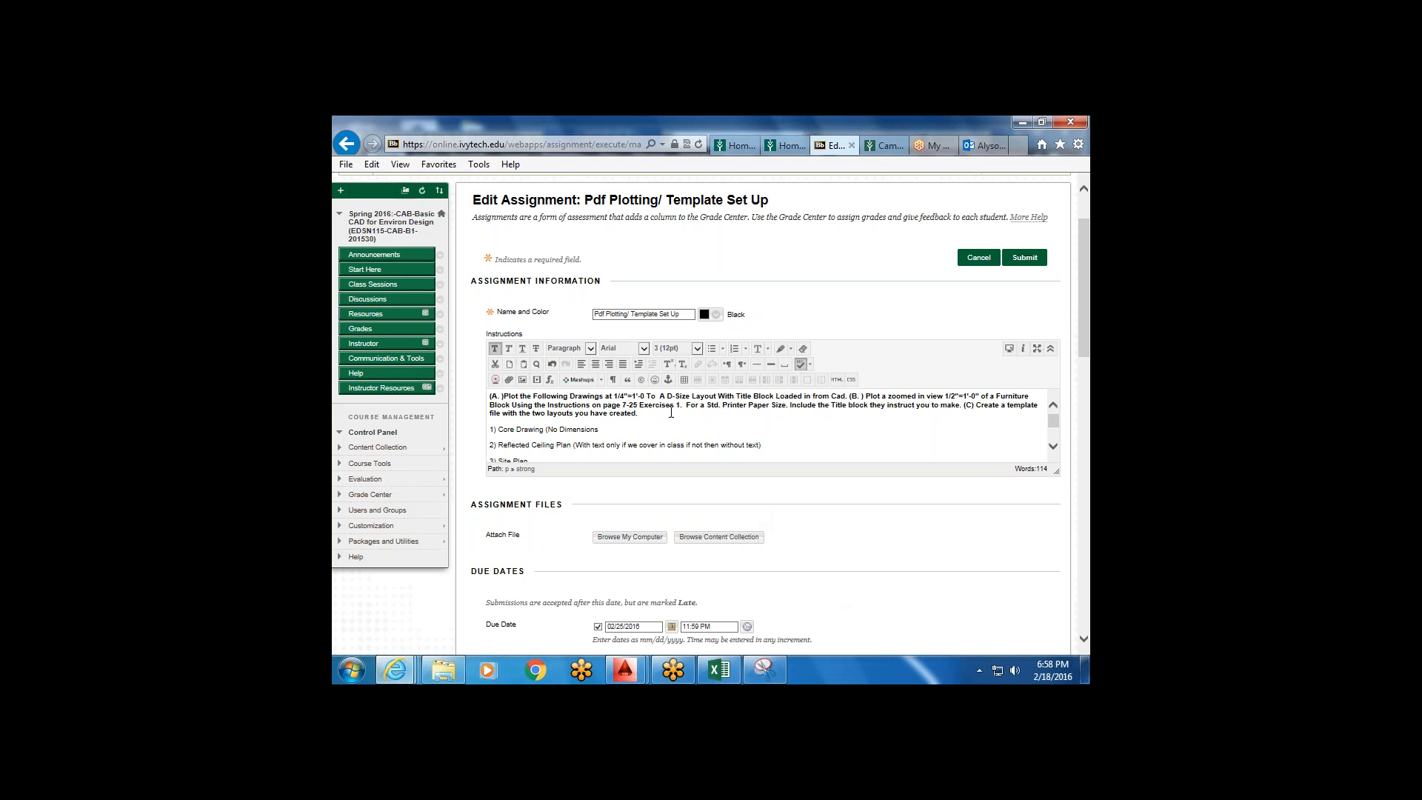
pyautogui.click(611, 676)
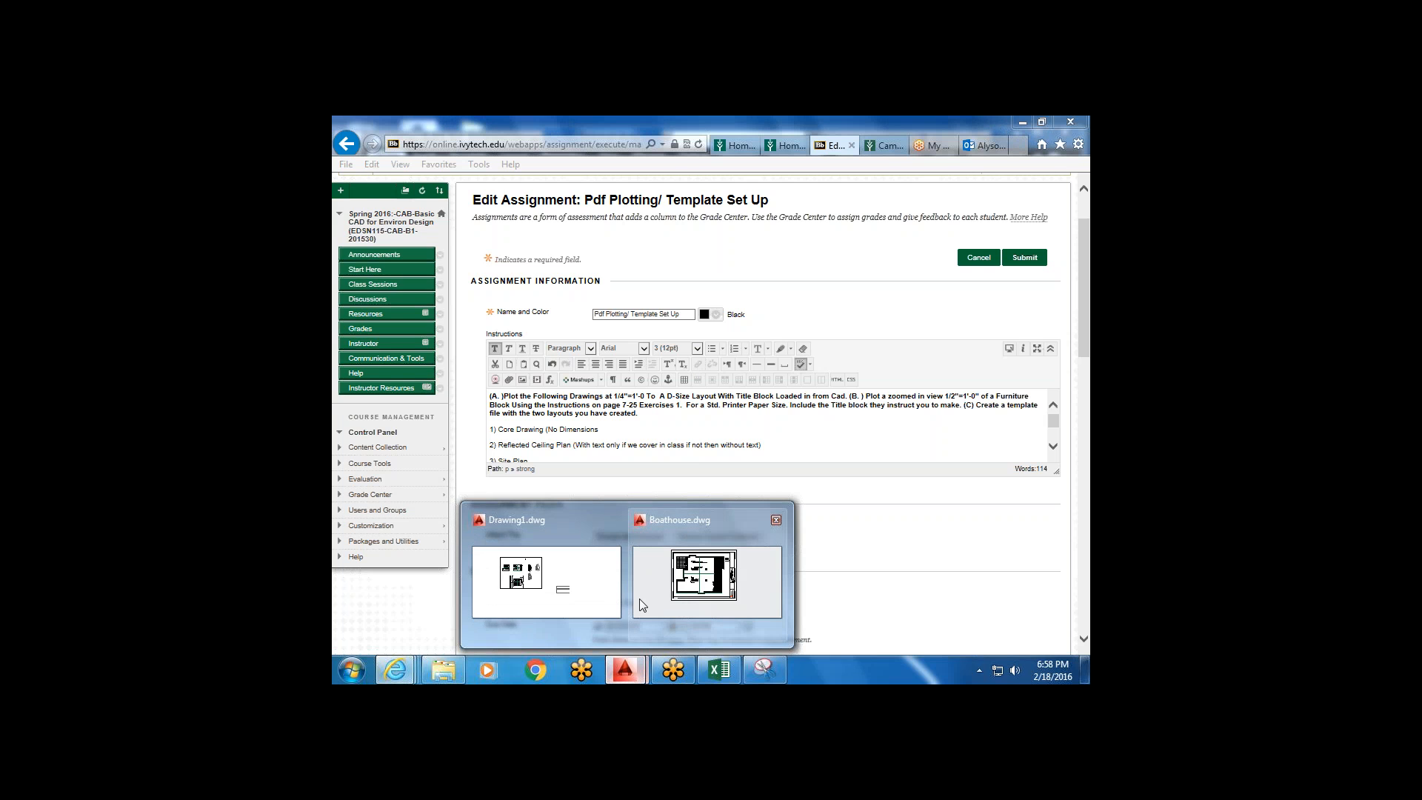
# Return to Drawing1 in AutoCAD and cancel the unfinished offset.
pyautogui.click(638, 599)
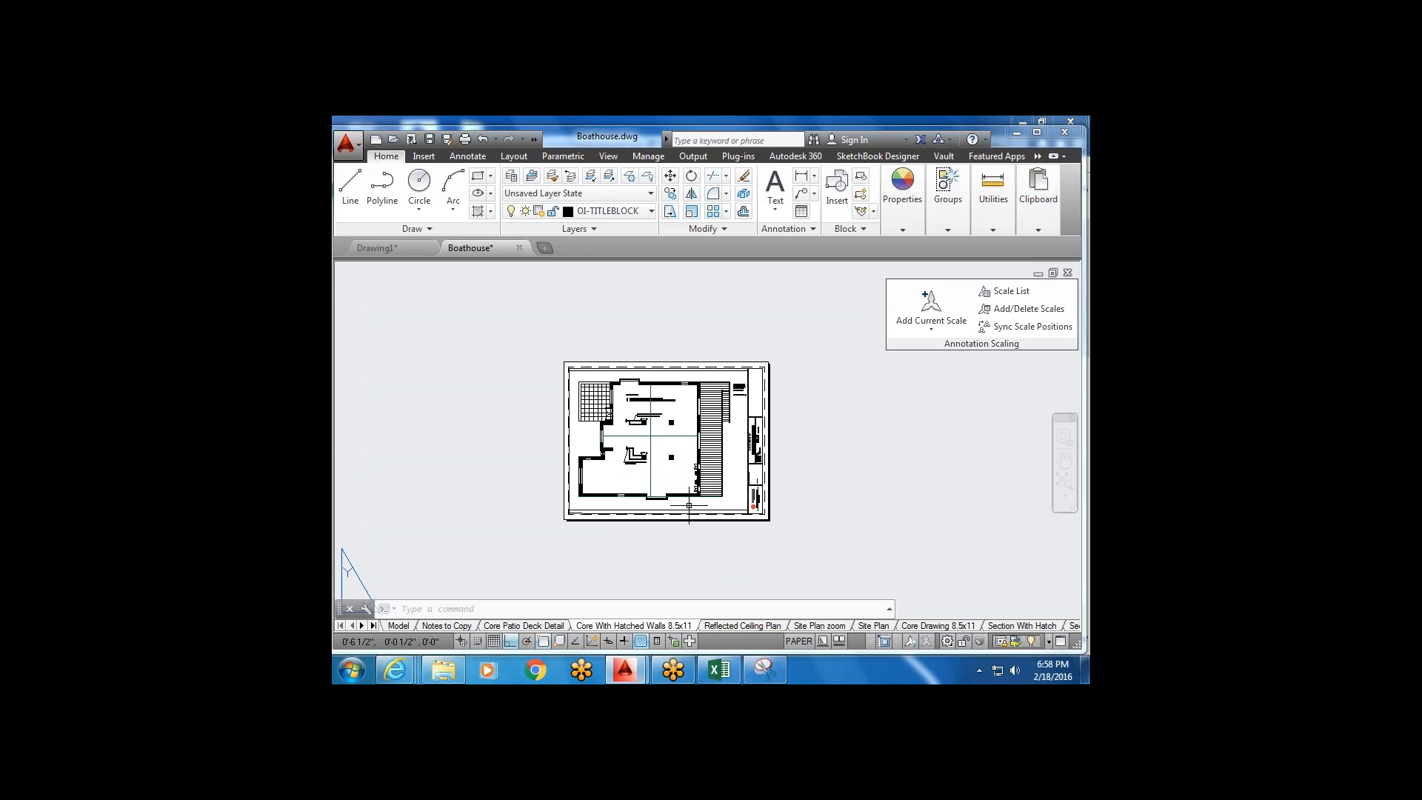
pyautogui.click(378, 248)
pyautogui.scroll(8, 811, 485)
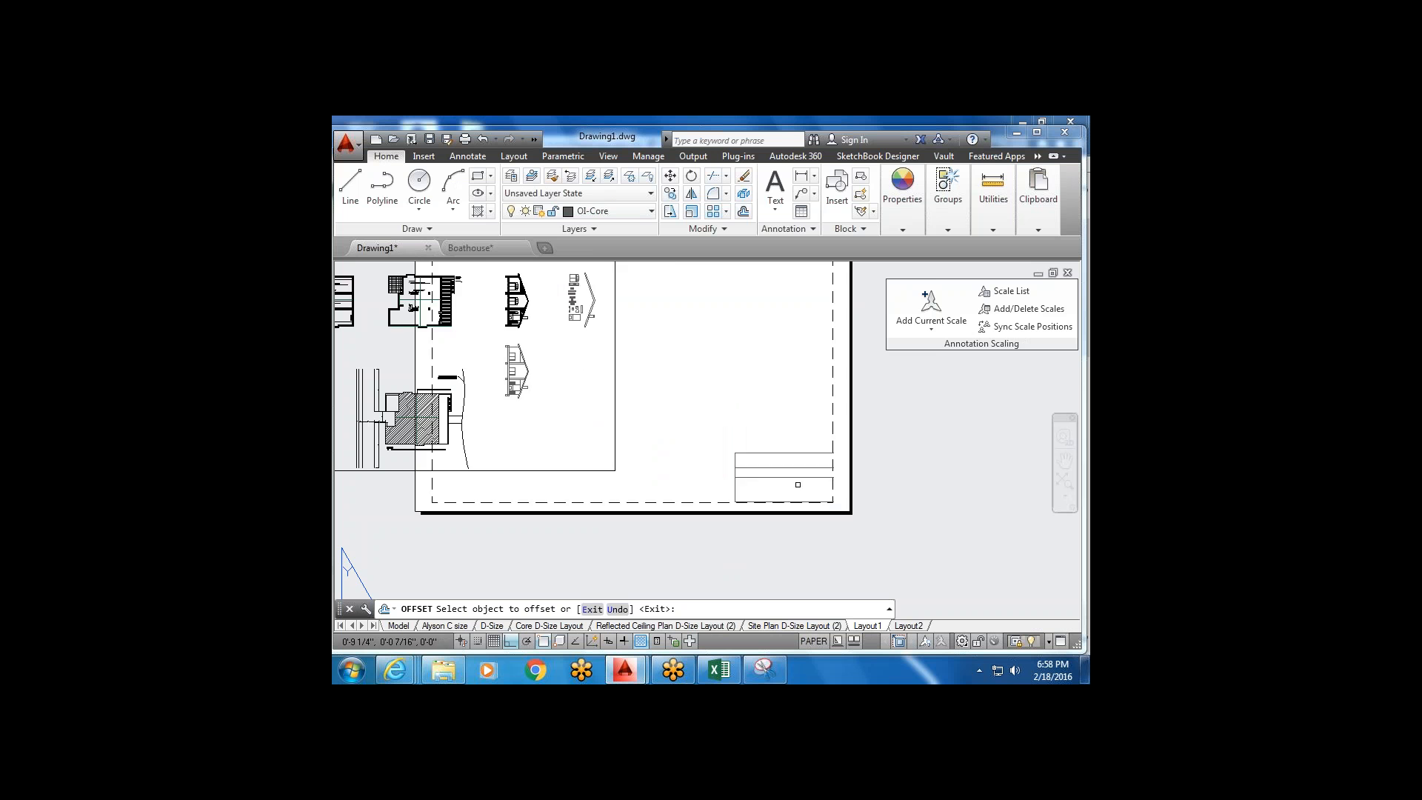
pyautogui.scroll(-2, 637, 416)
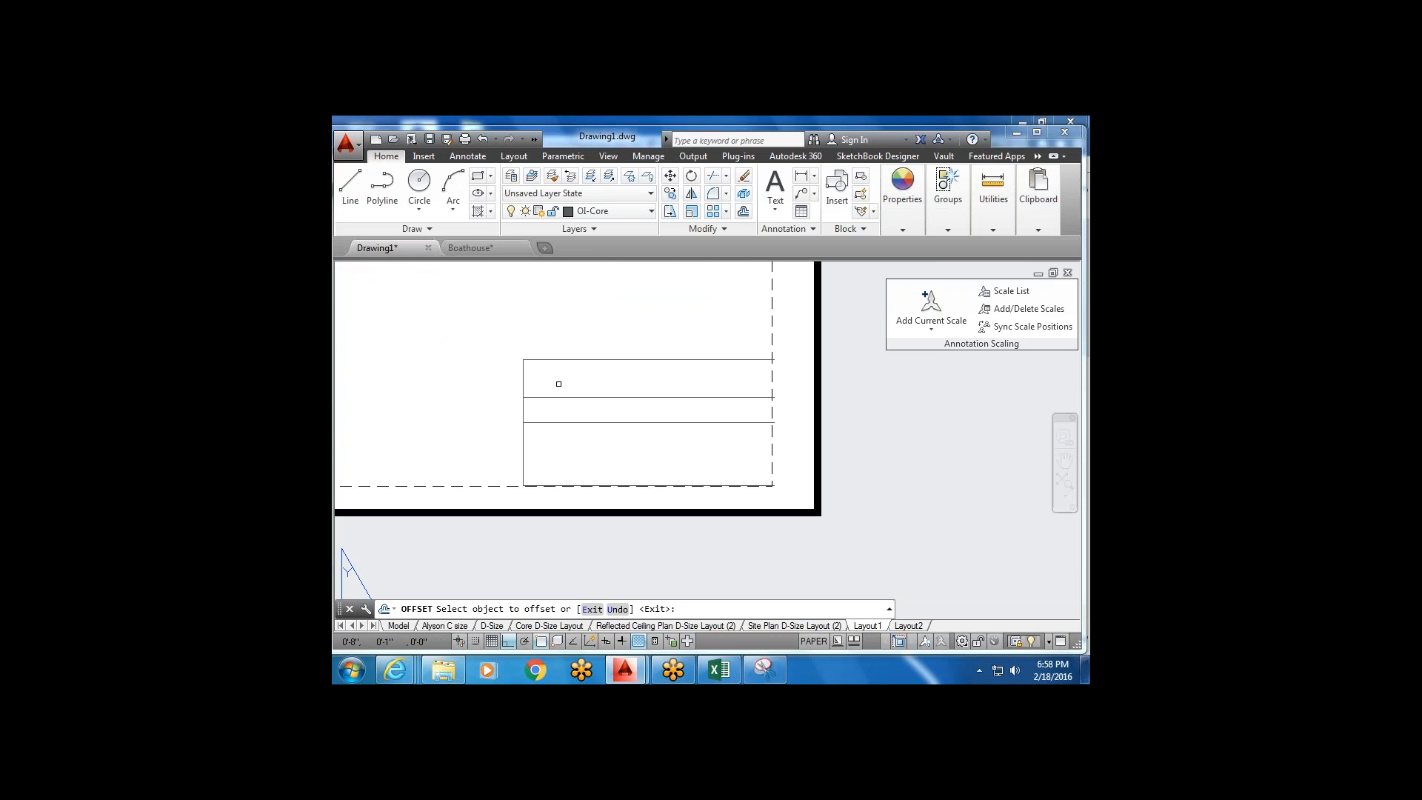
pyautogui.press('Escape')
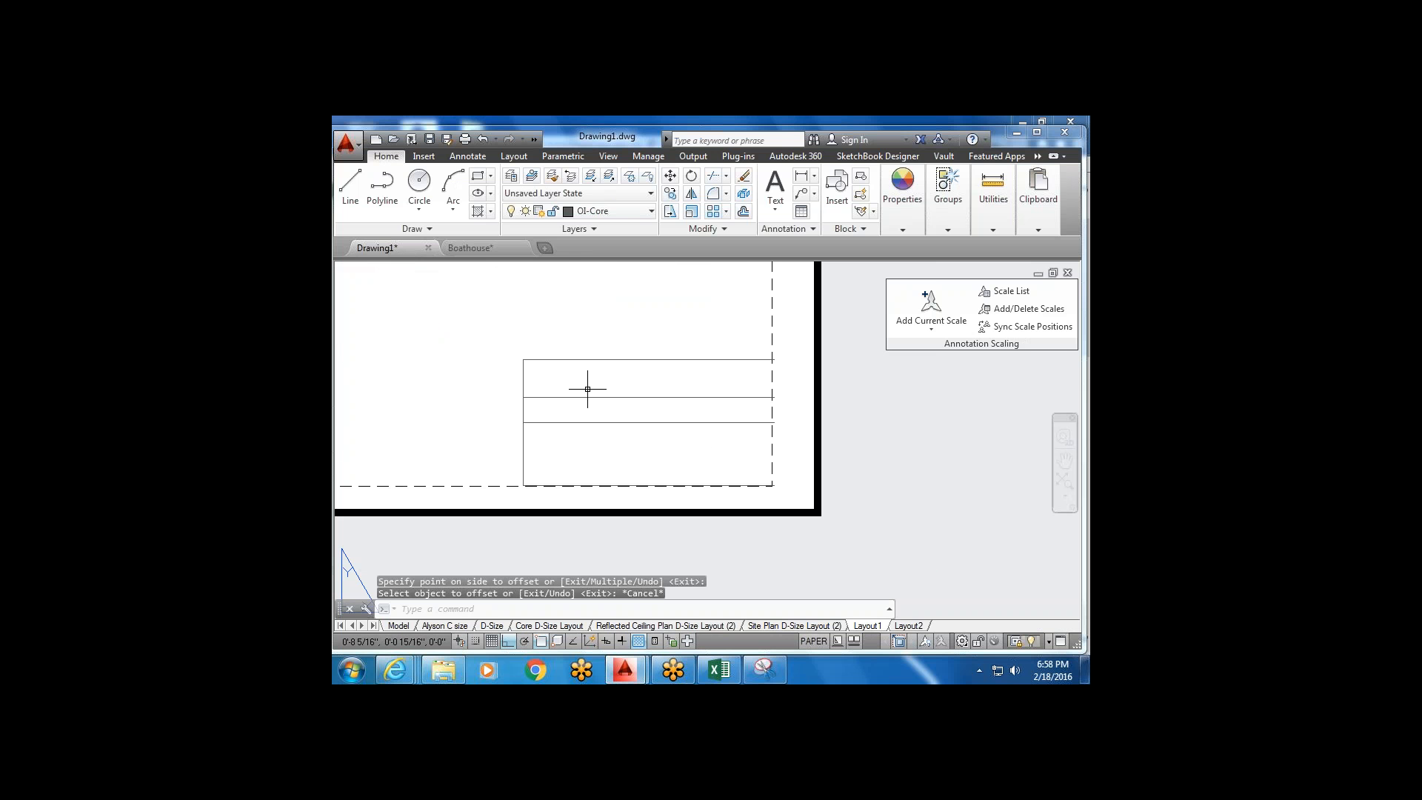
# Add a multiline text label reading 'Boathouse' in the title block area.
pyautogui.click(775, 185)
pyautogui.scroll(2, 558, 375)
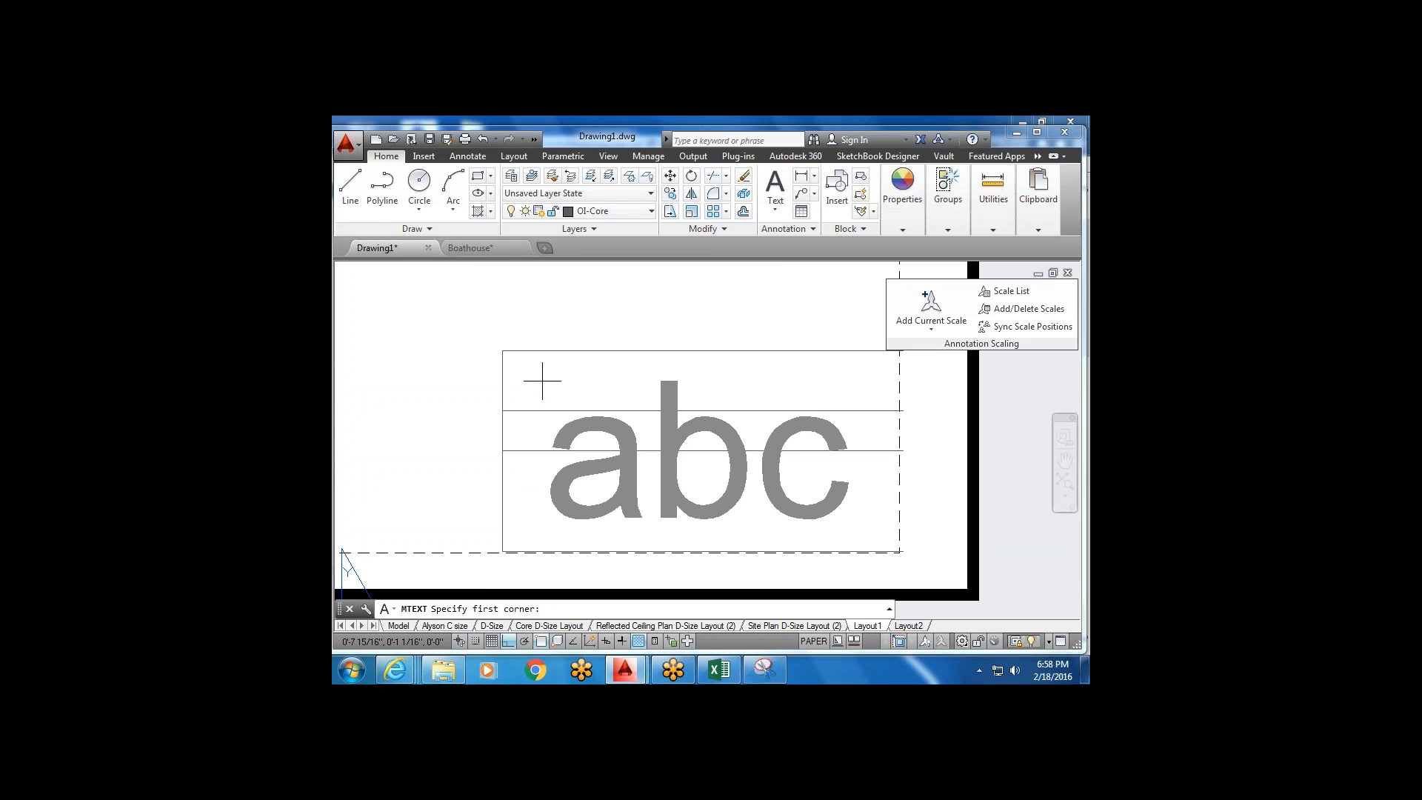
pyautogui.click(542, 379)
pyautogui.click(752, 517)
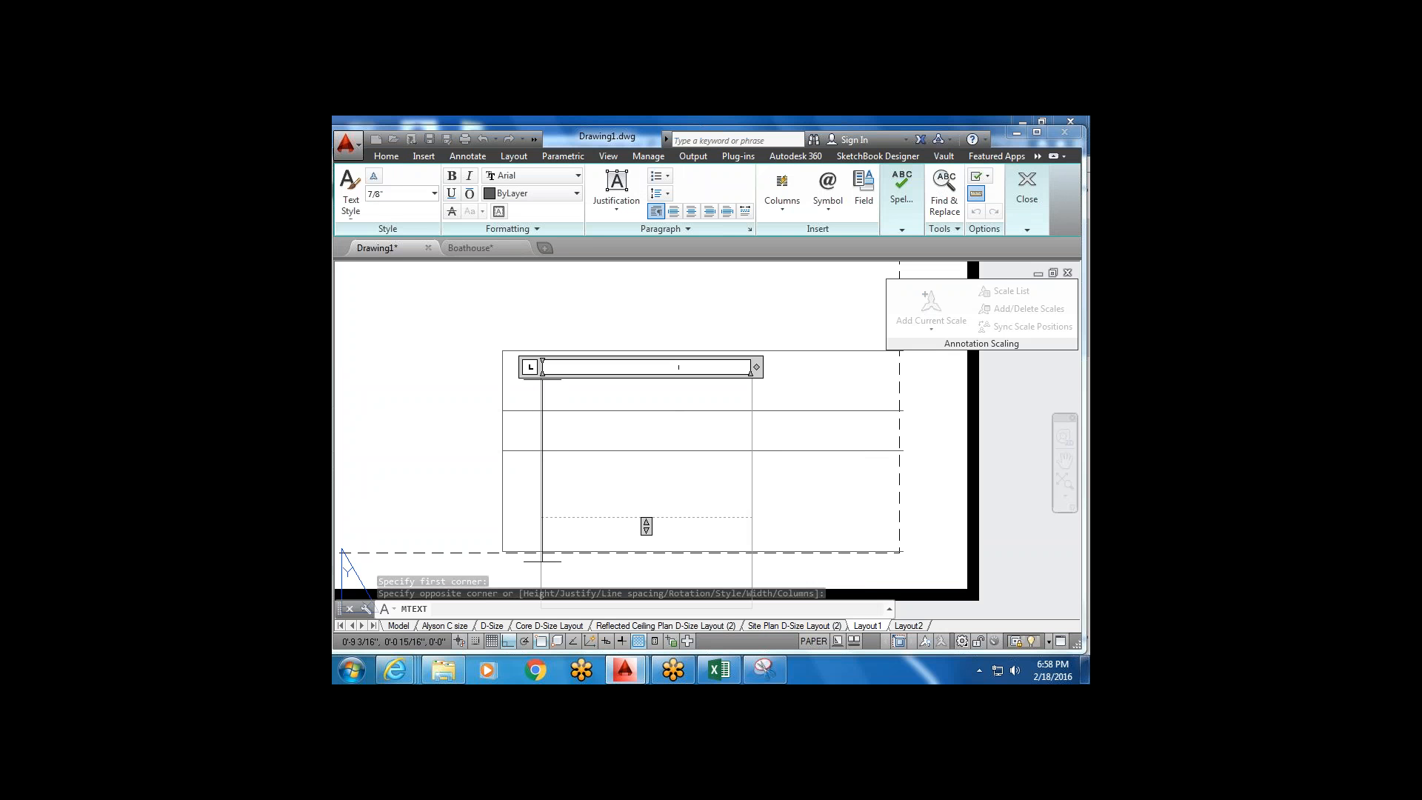
pyautogui.write('Boath')
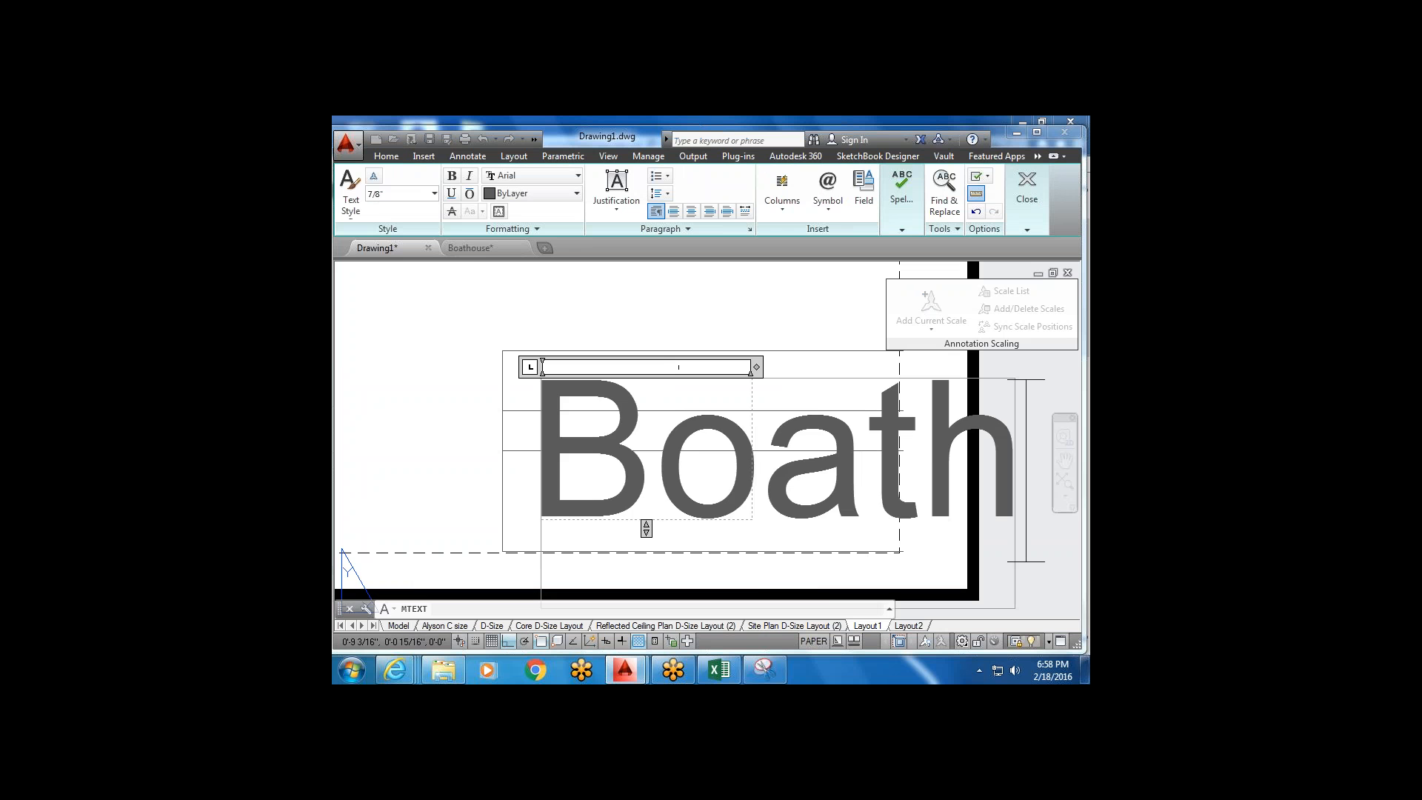
pyautogui.write('ouse')
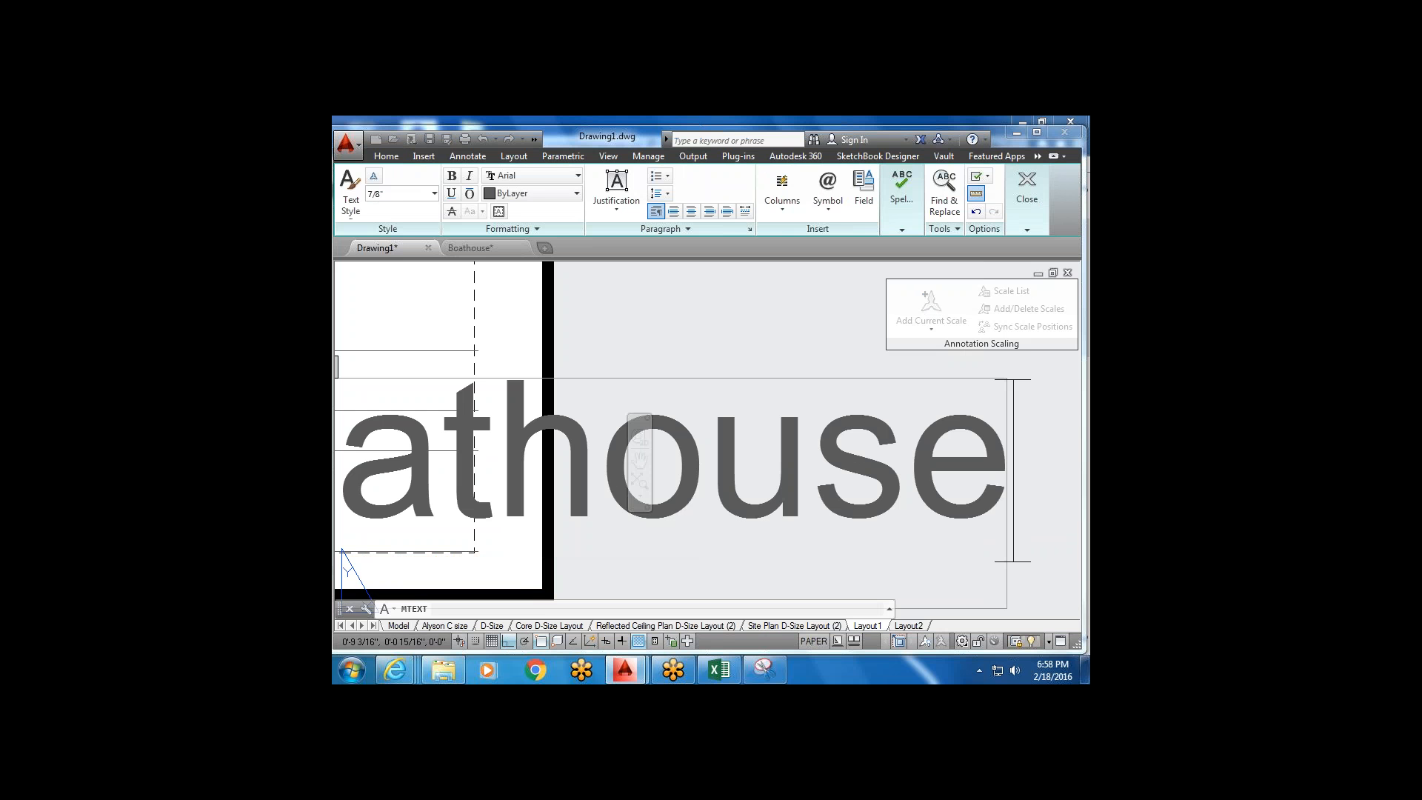
pyautogui.click(762, 363)
pyautogui.scroll(-4, 763, 371)
pyautogui.moveTo(731, 384); pyautogui.dragTo(666, 426, button='middle')
# Scale the Boathouse text down from its left corner to fit a title block row.
pyautogui.click(885, 387)
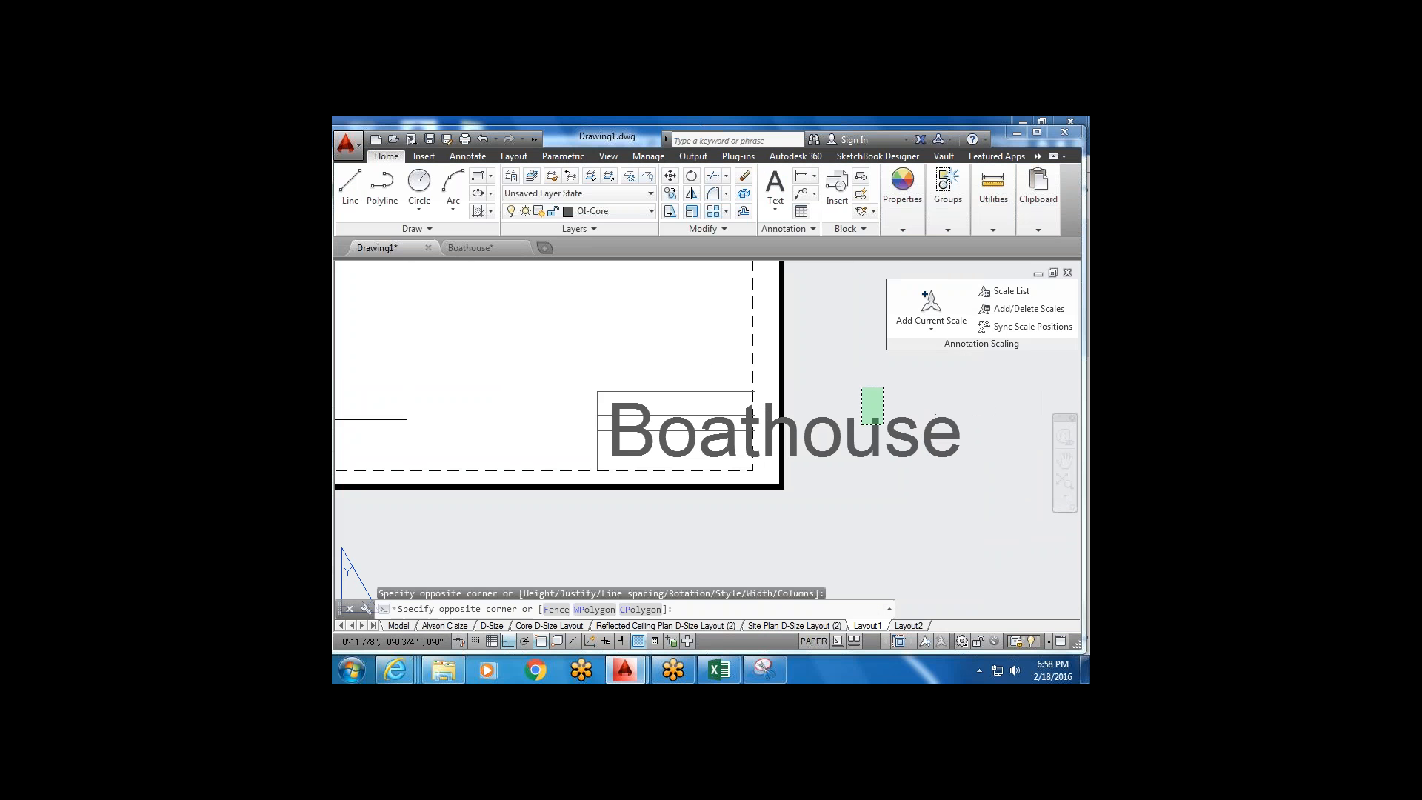
pyautogui.click(807, 455)
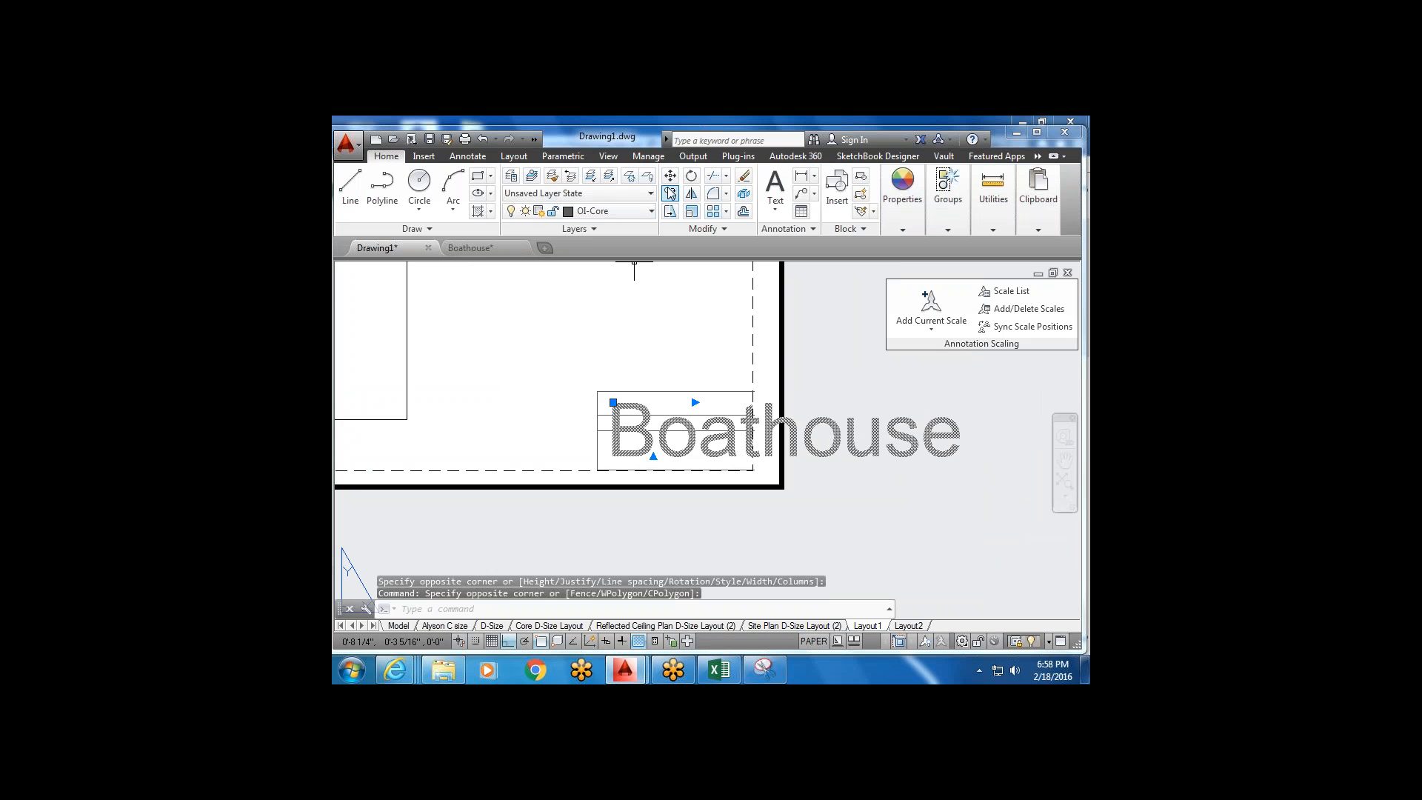
pyautogui.click(691, 213)
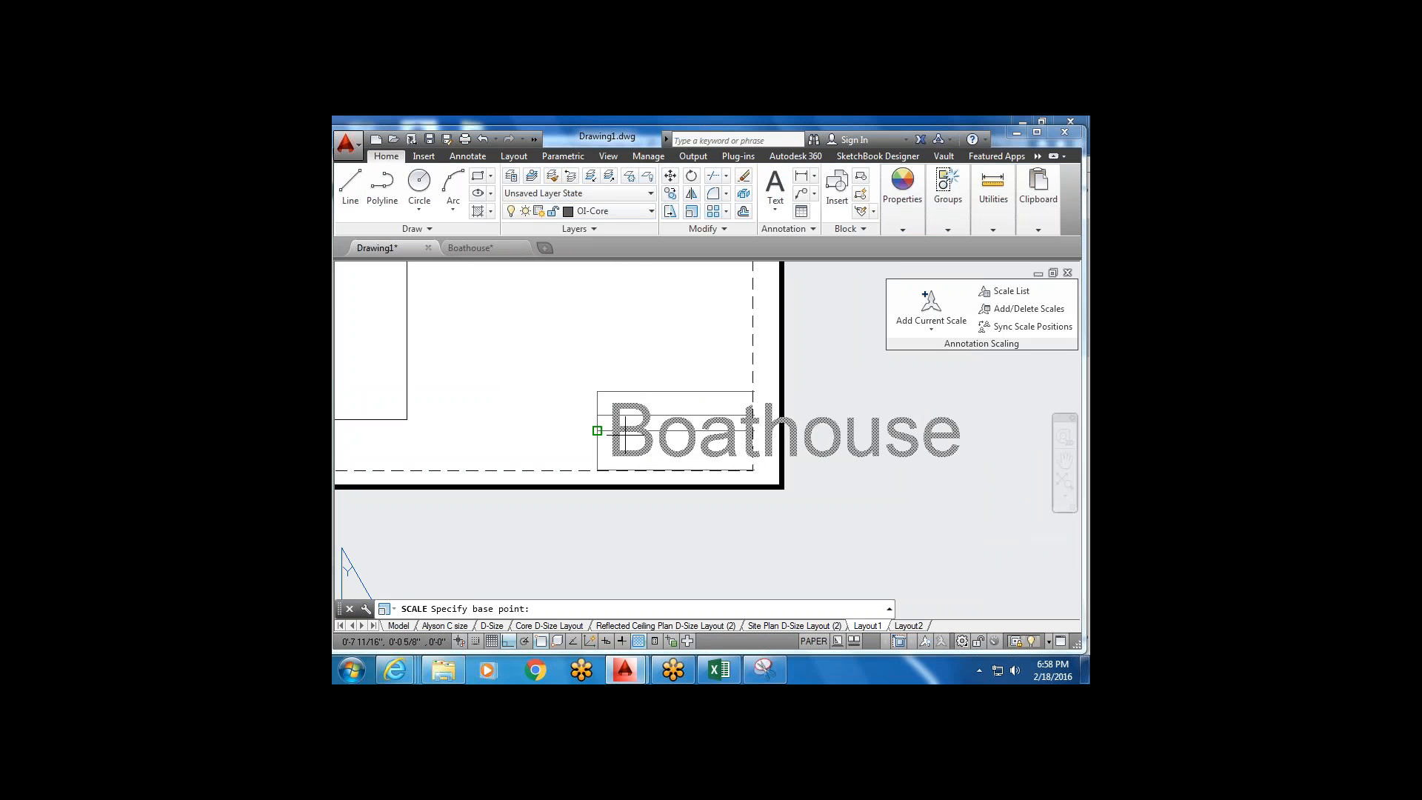
pyautogui.click(597, 431)
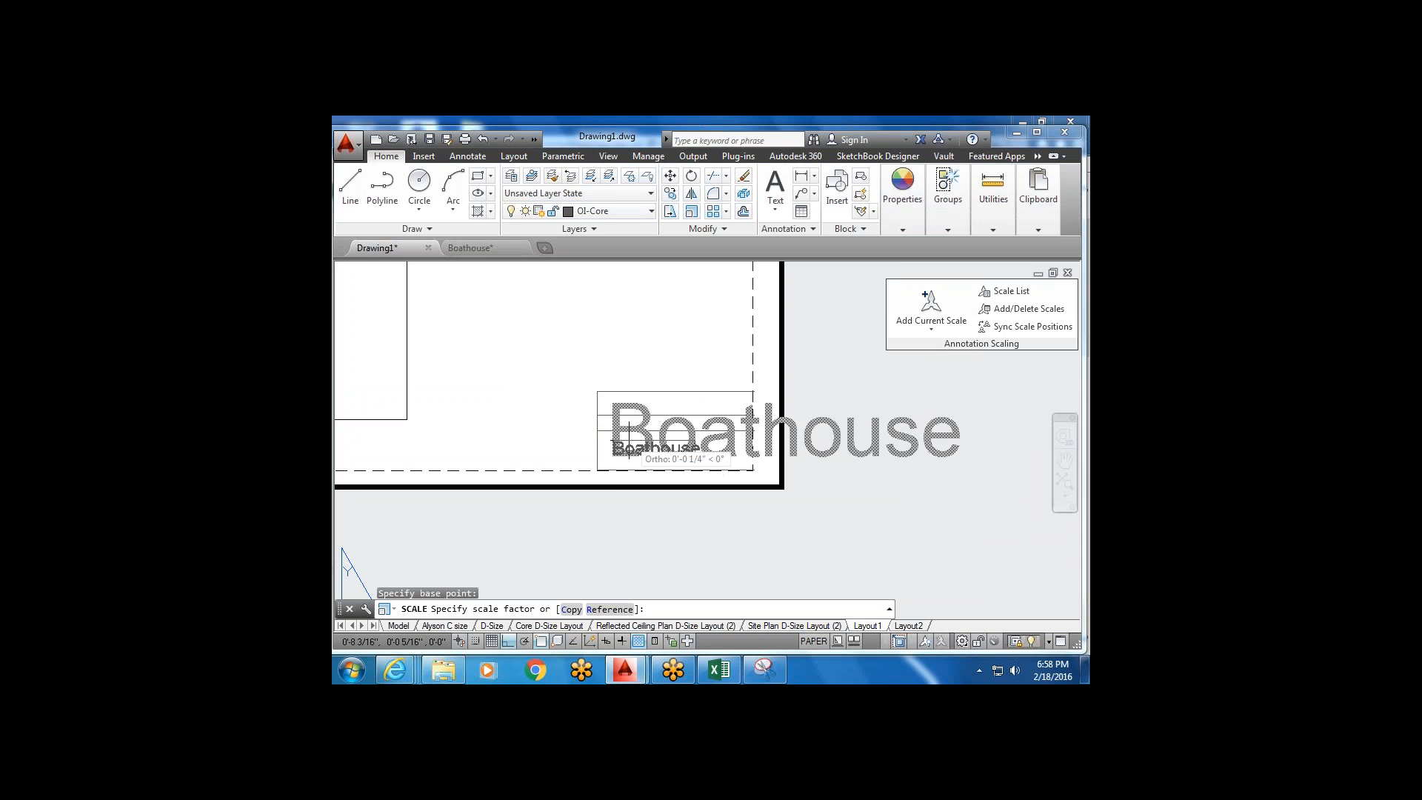
pyautogui.click(626, 446)
pyautogui.doubleClick(645, 452)
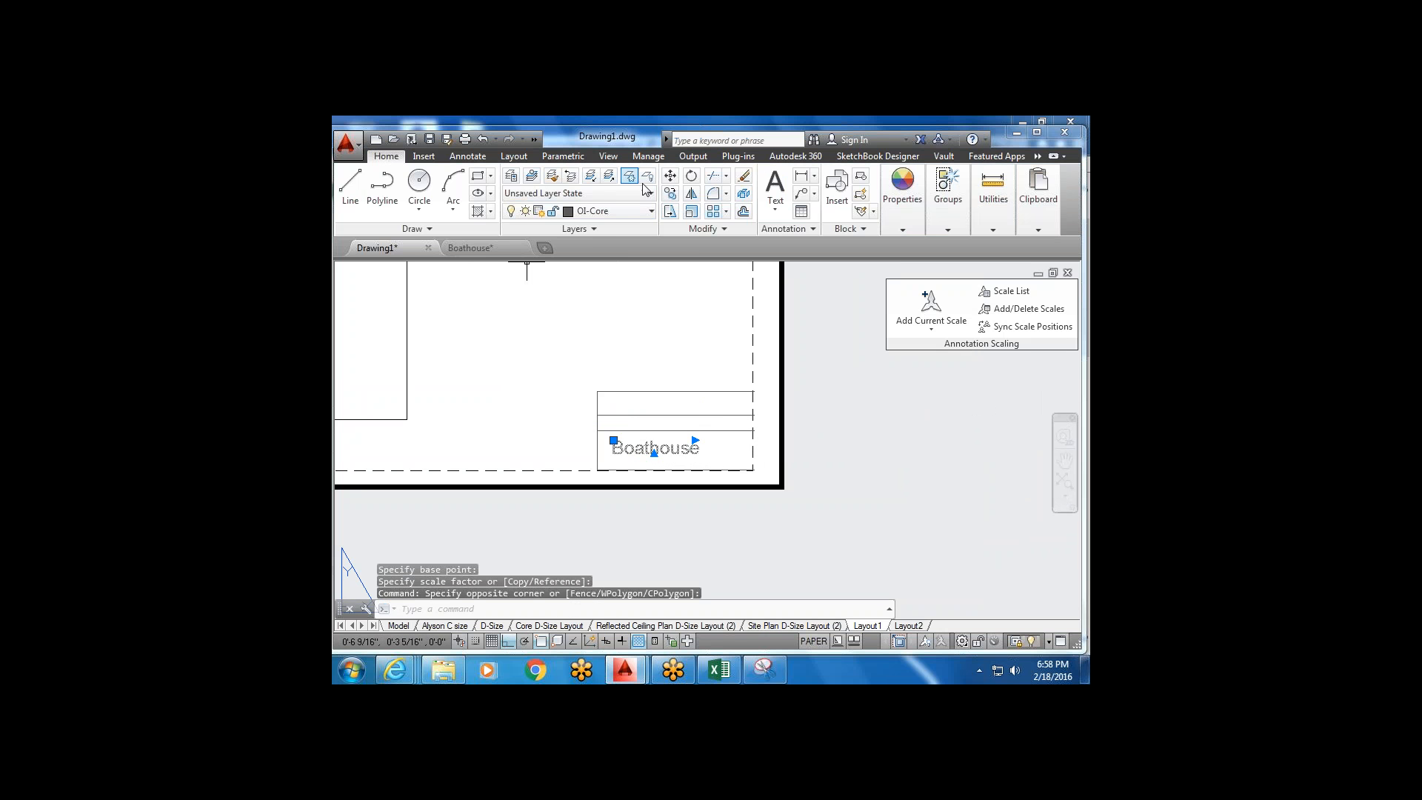
pyautogui.click(670, 176)
# Move the Boathouse text into the title block's top row.
pyautogui.click(618, 454)
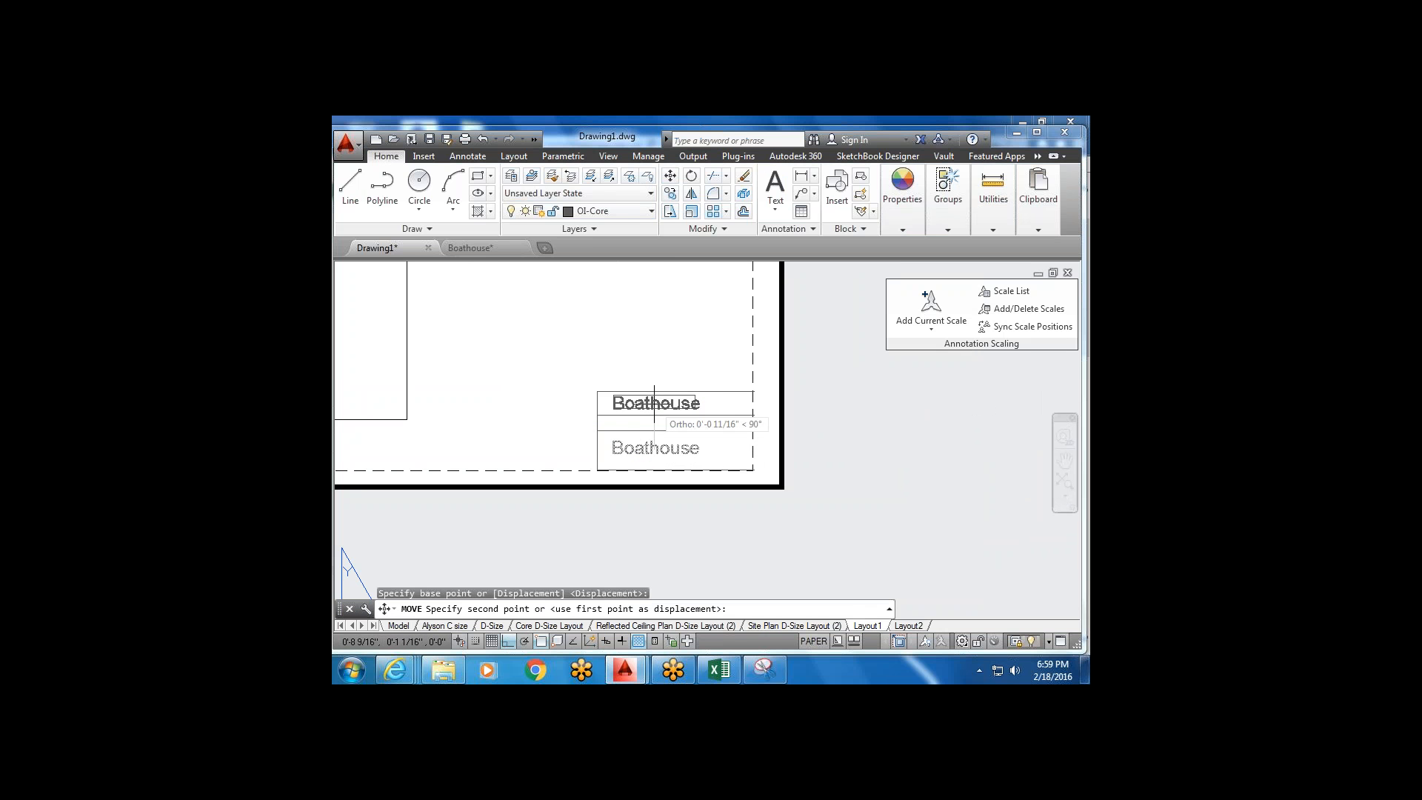
pyautogui.click(618, 408)
pyautogui.scroll(2, 666, 402)
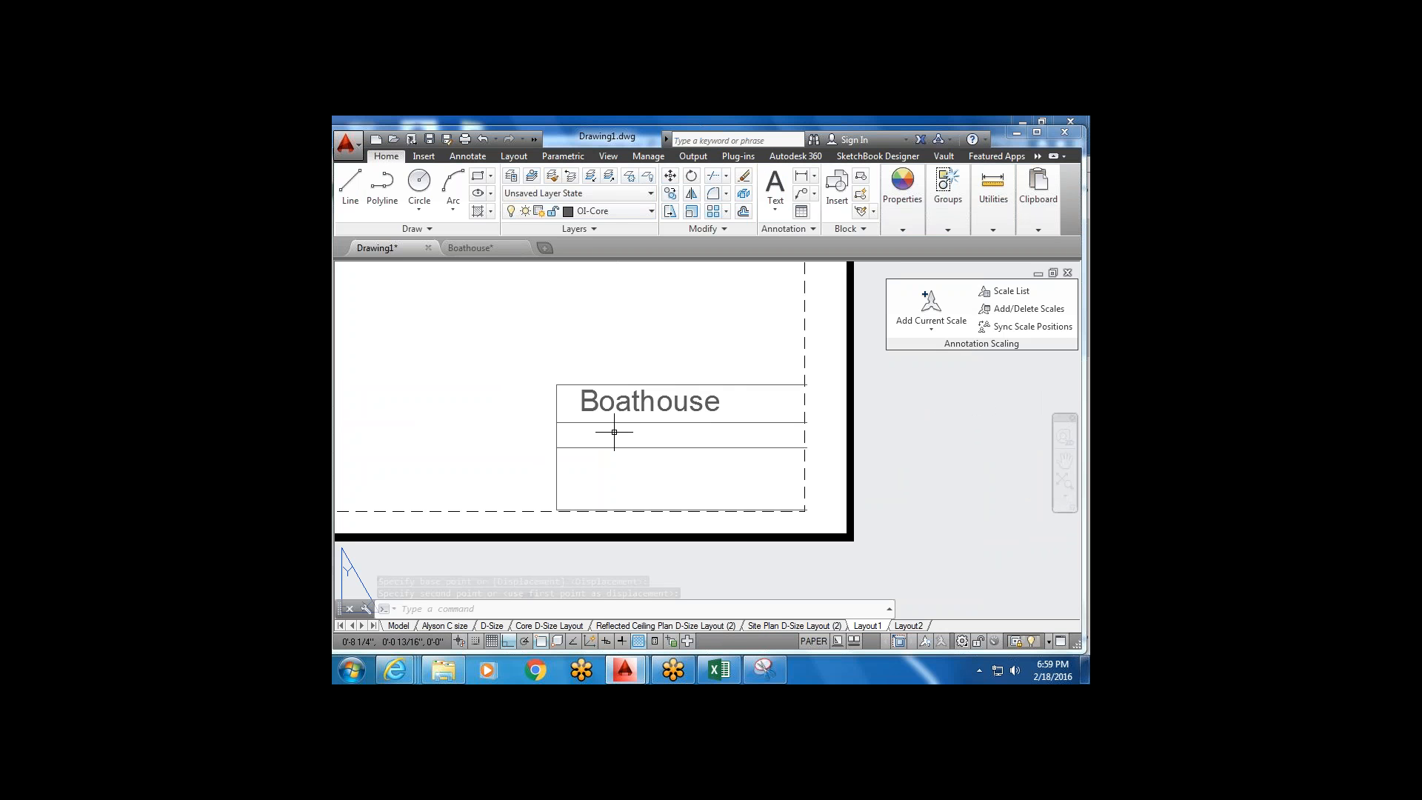
# Copy Boathouse into the row below and change the copy to read 'Core'.
pyautogui.click(606, 399)
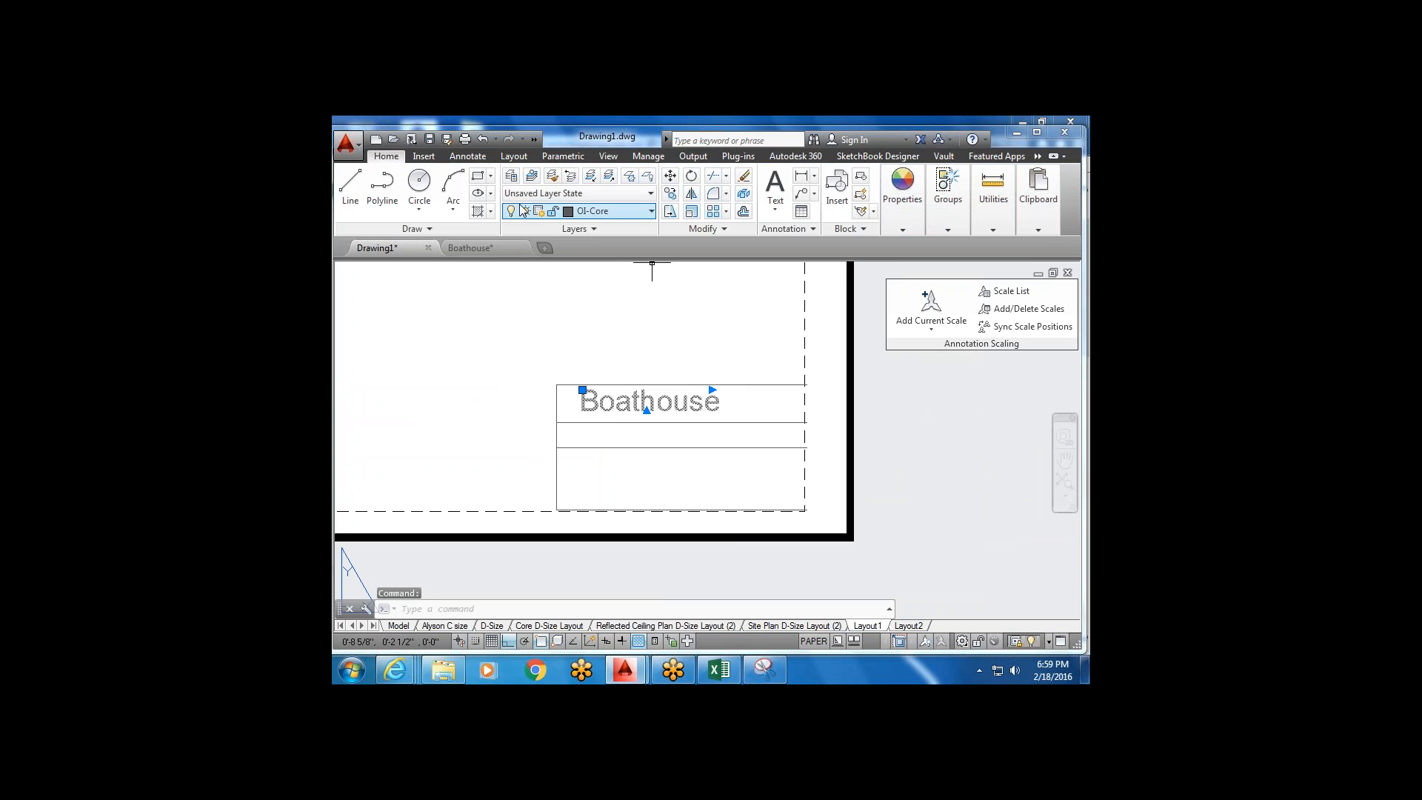
pyautogui.click(669, 193)
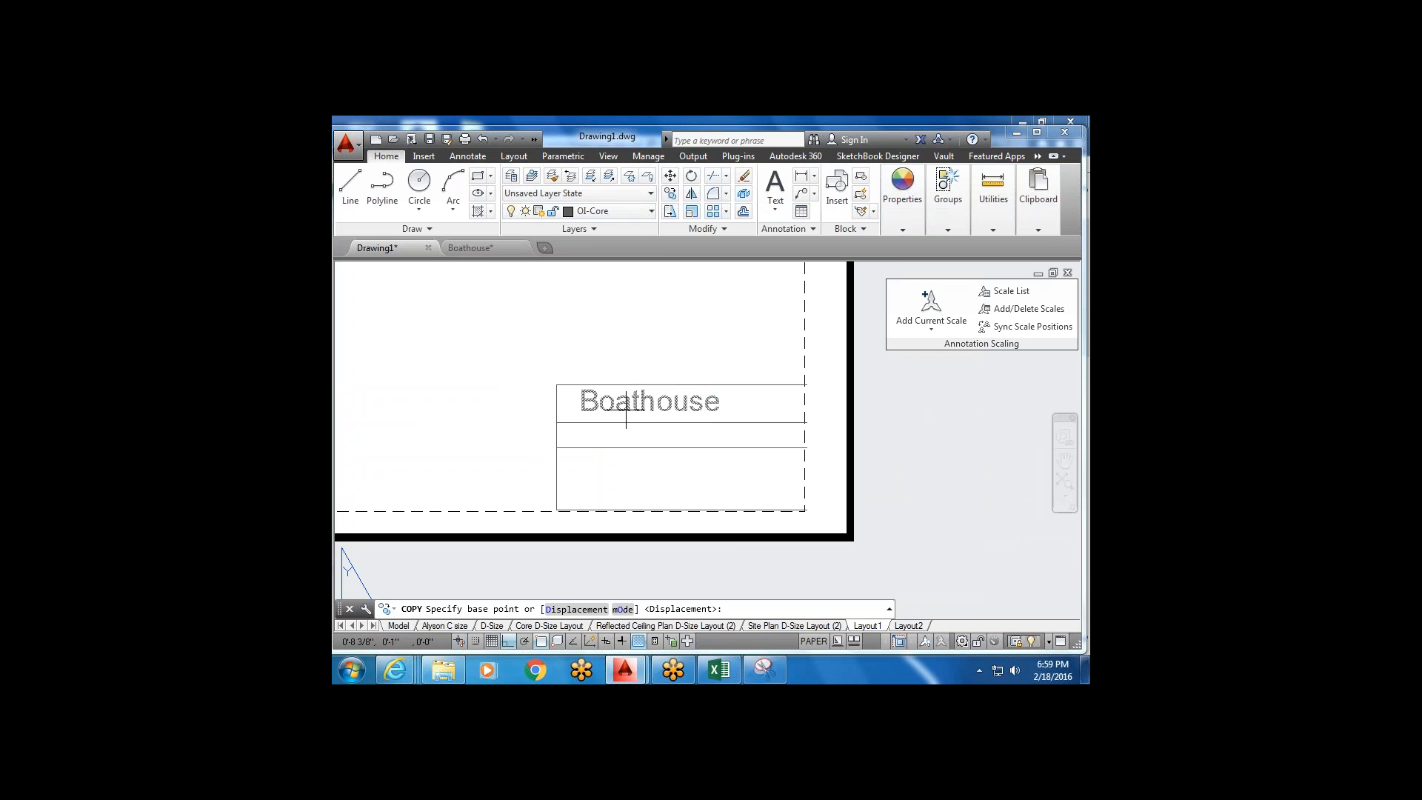
pyautogui.click(622, 406)
pyautogui.click(677, 432)
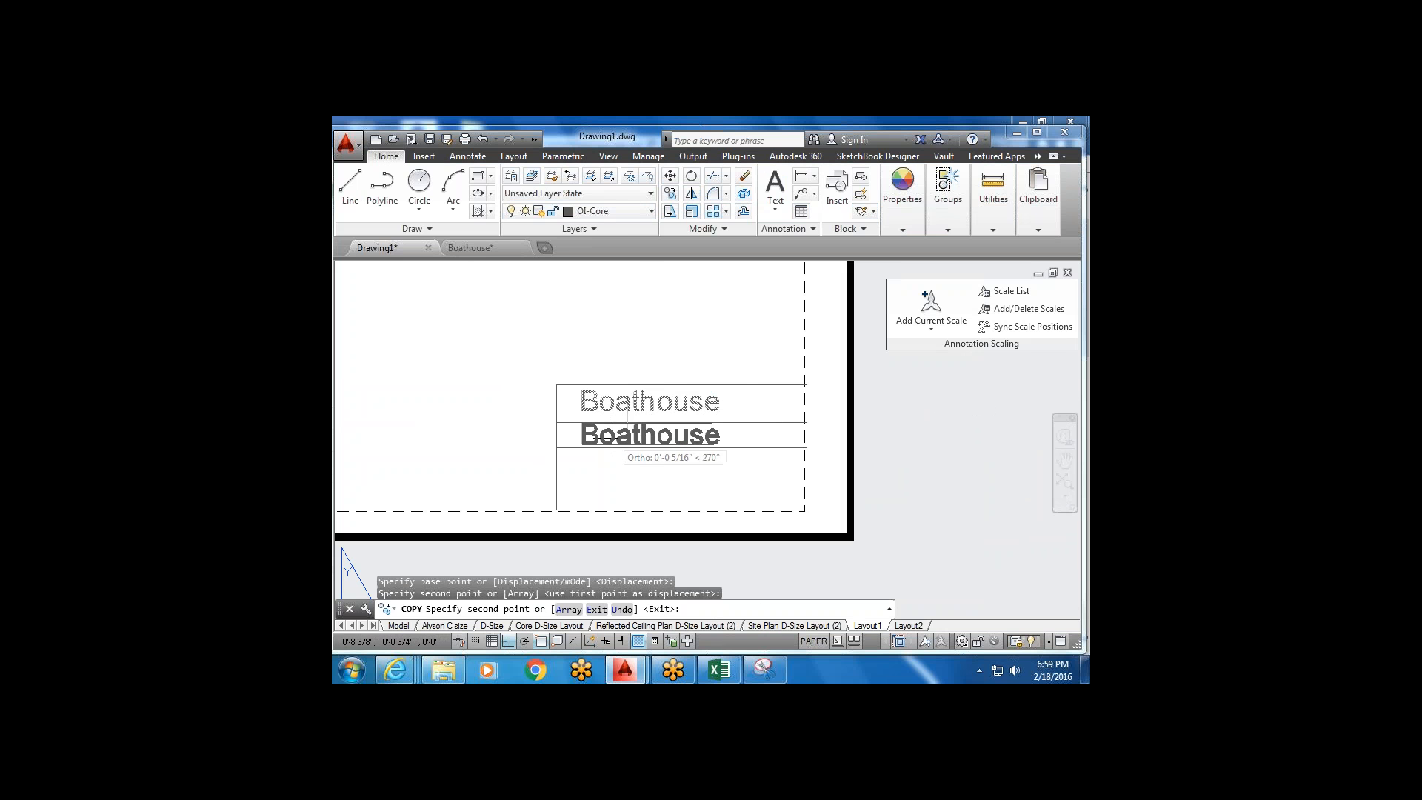
pyautogui.press('Escape')
pyautogui.doubleClick(677, 432)
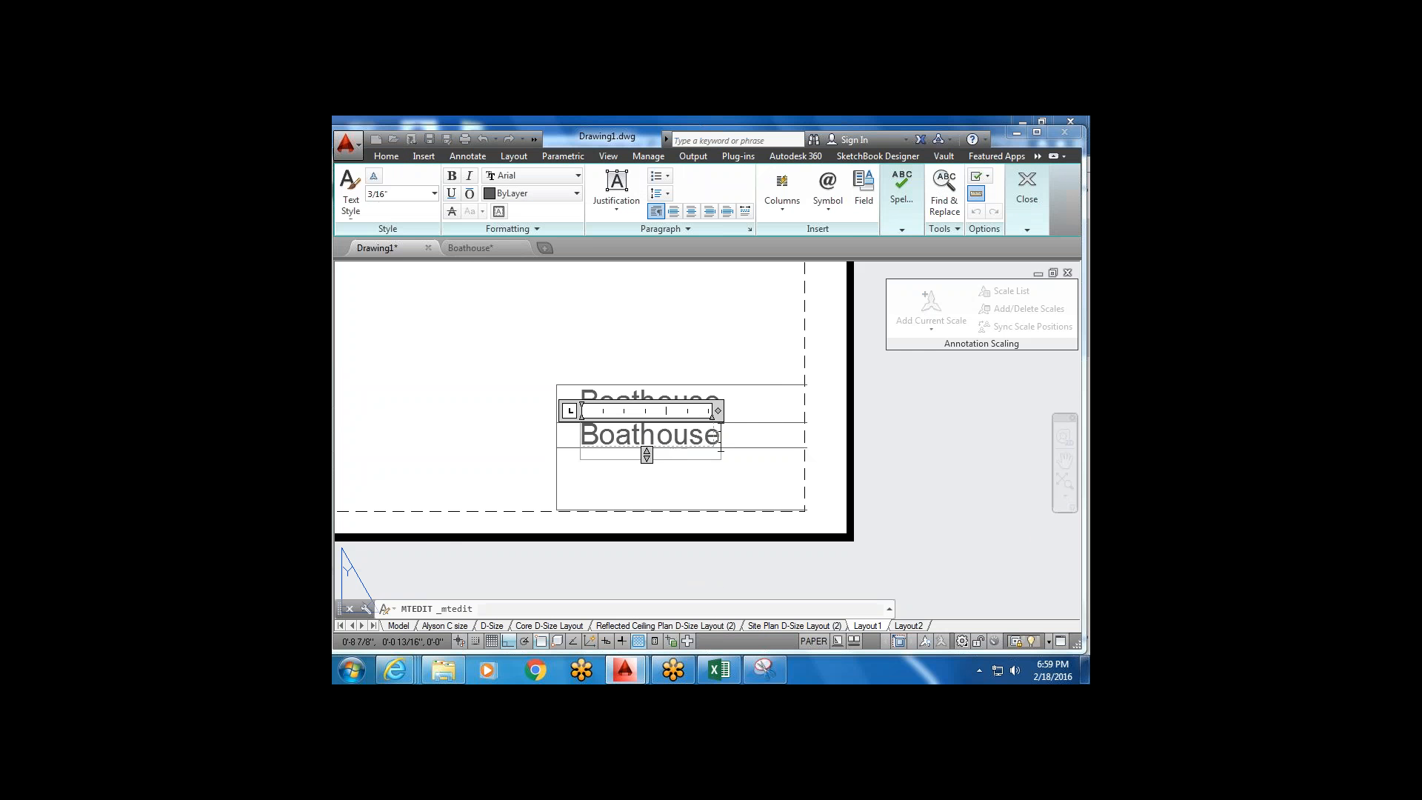
pyautogui.hotkey('ctrl', 'a')
pyautogui.press('Delete')
pyautogui.write('Core')
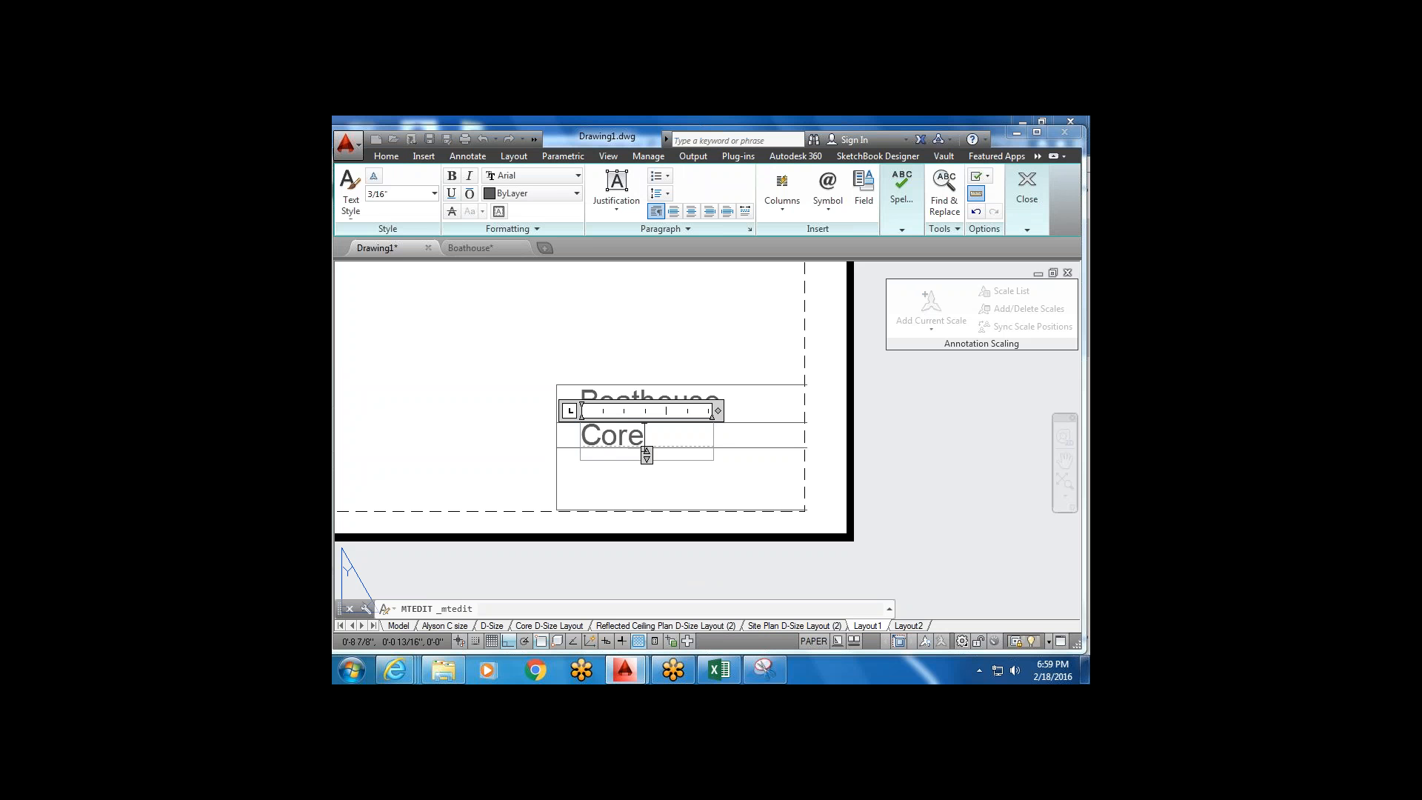
pyautogui.click(594, 470)
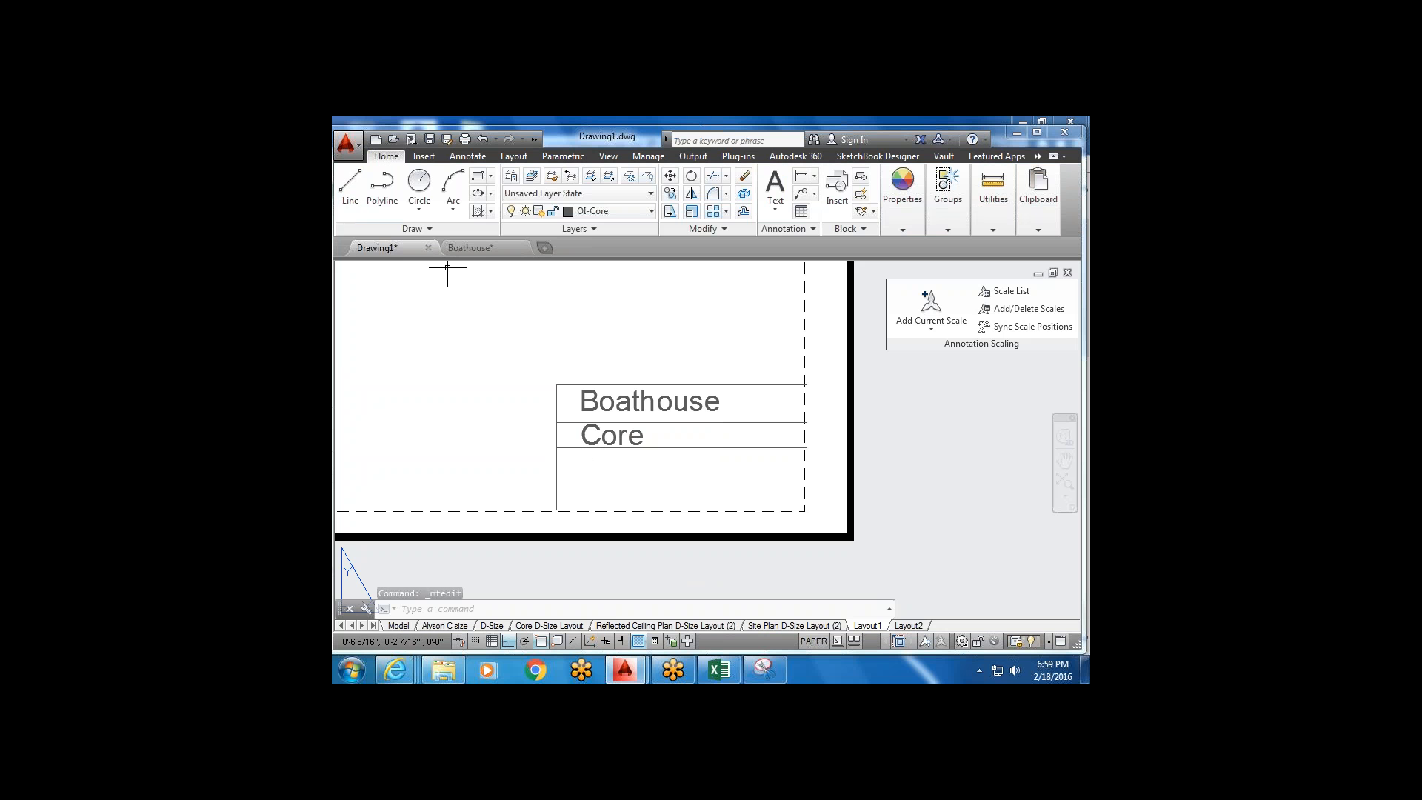
# Draw a 3/16" trial line beside the Core row, then delete it.
pyautogui.click(350, 185)
pyautogui.click(681, 449)
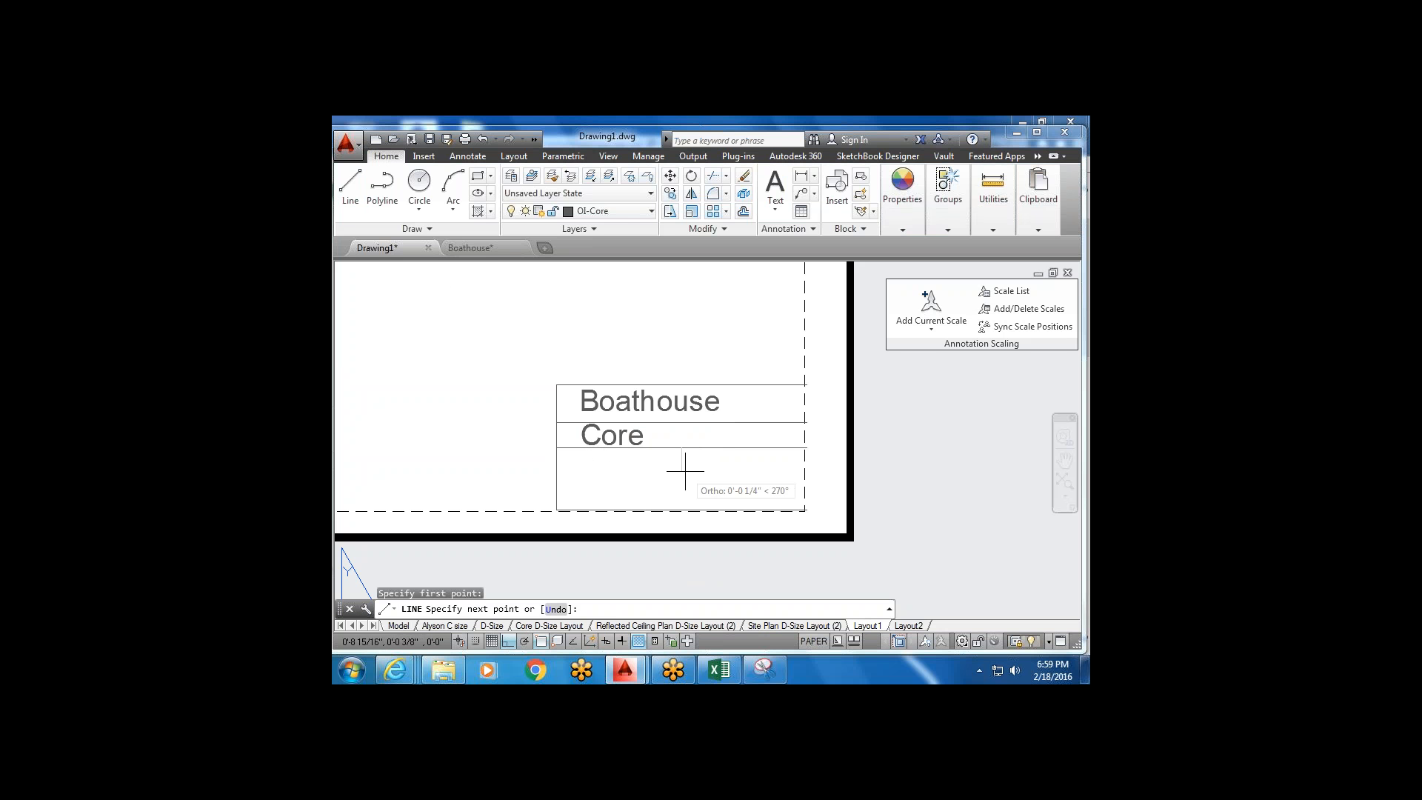
pyautogui.write('3/16"')
pyautogui.press('Return')
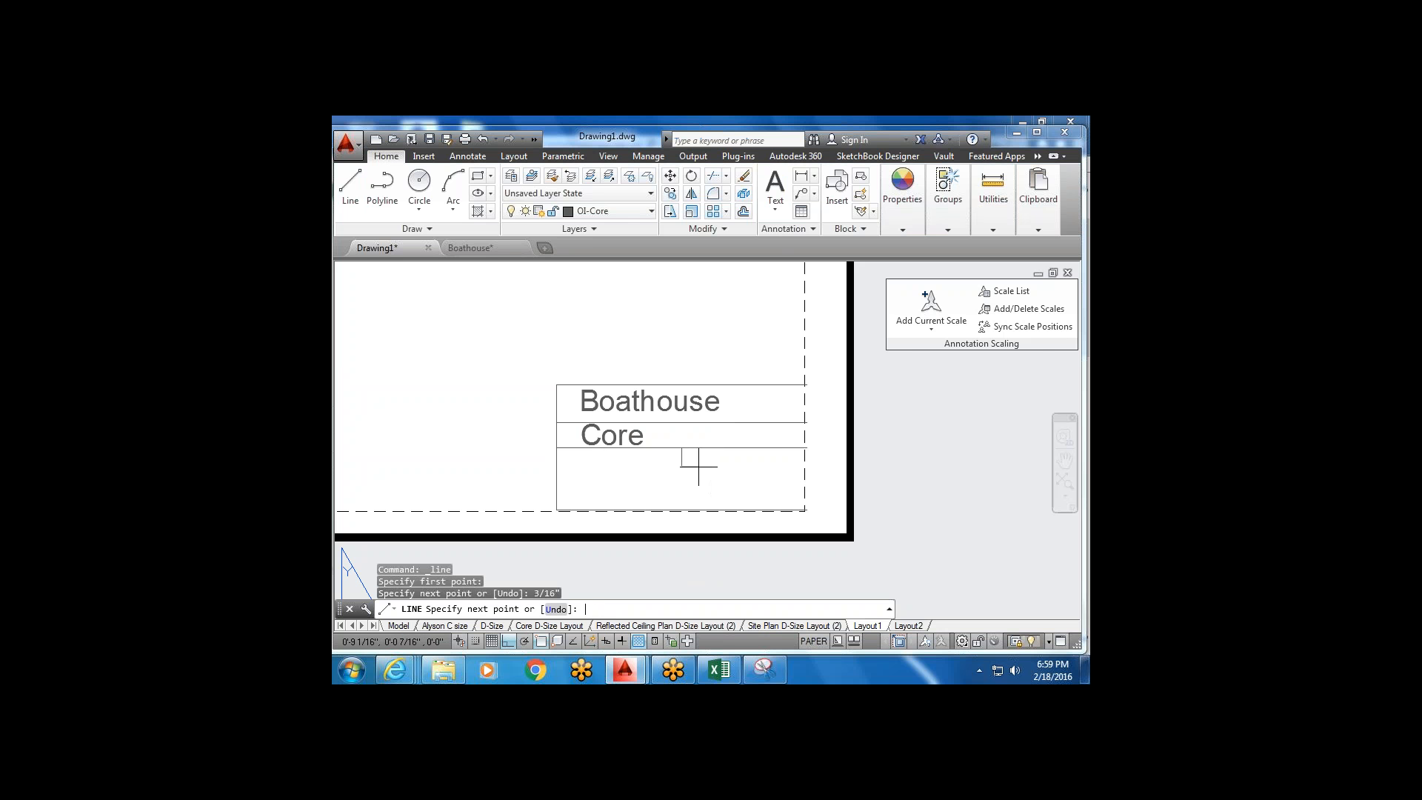
pyautogui.click(556, 465)
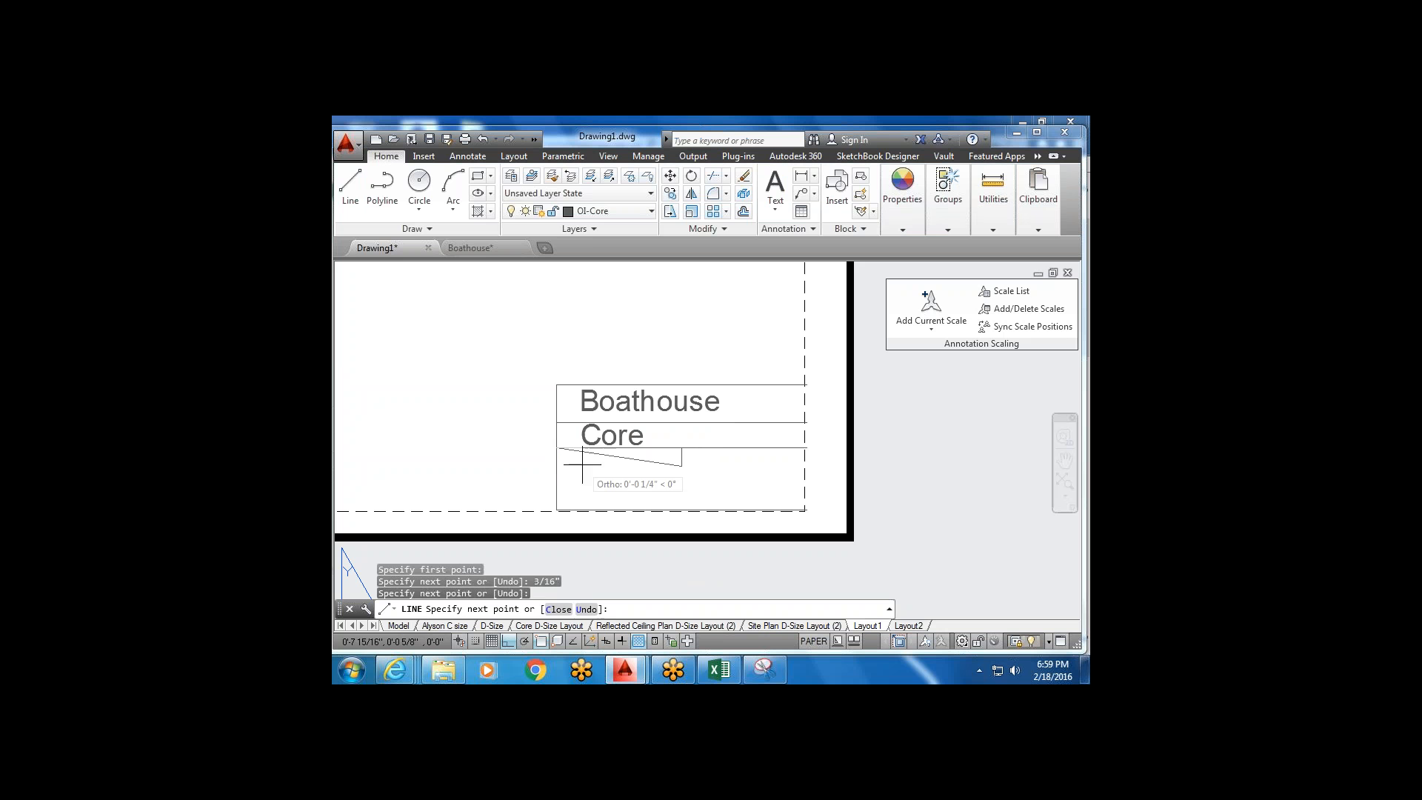
pyautogui.press('Escape')
pyautogui.click(610, 458)
pyautogui.click(612, 460)
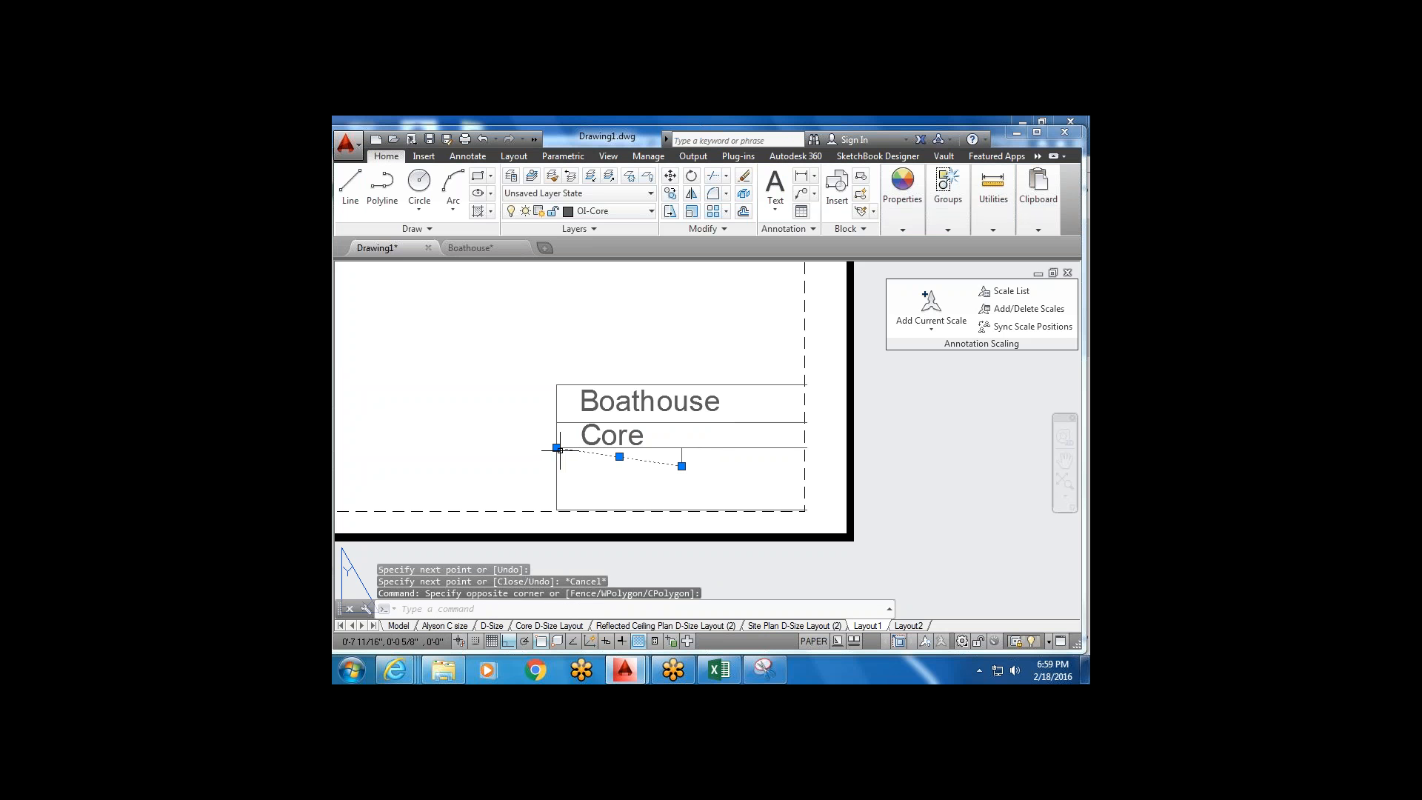
pyautogui.click(556, 448)
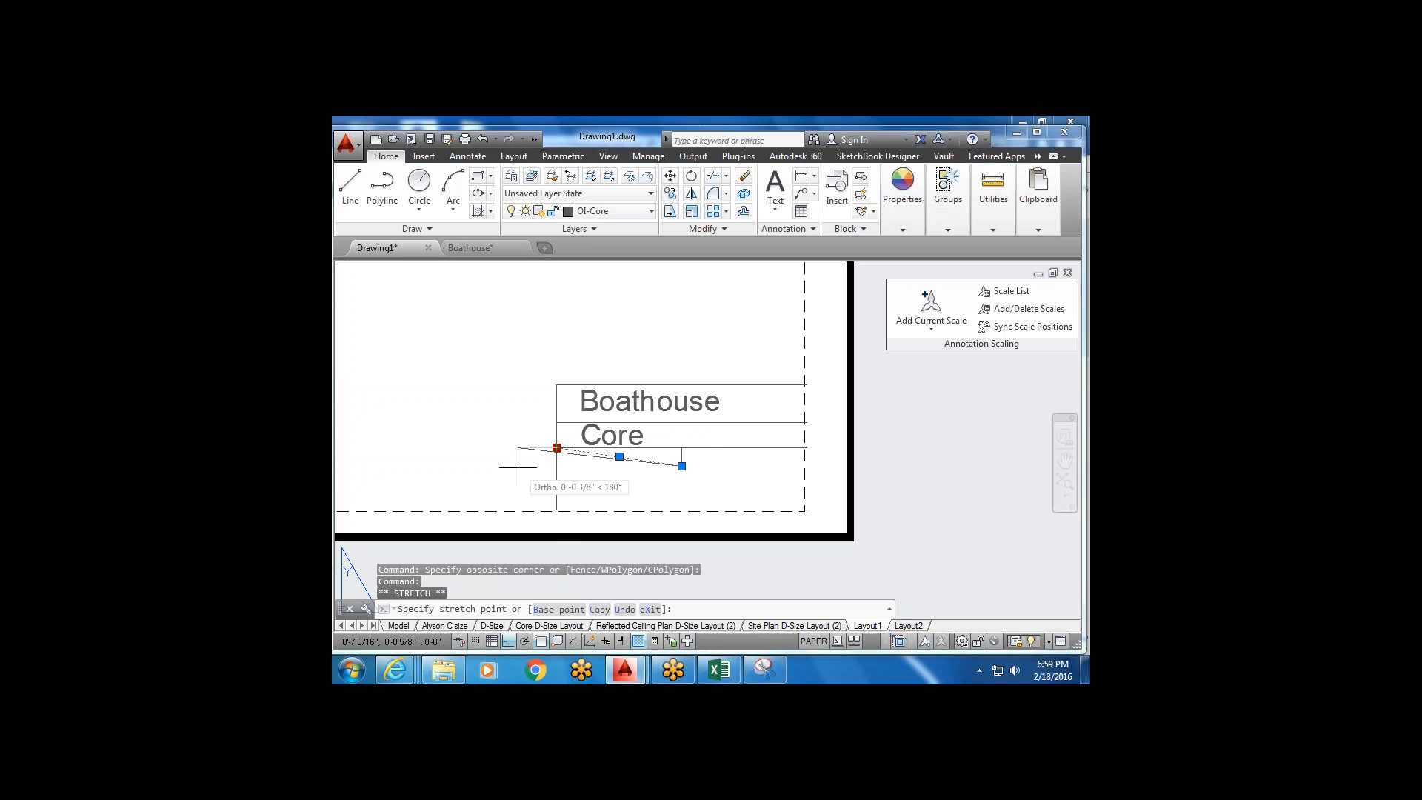
pyautogui.press('Escape')
pyautogui.press('Escape')
pyautogui.click(674, 465)
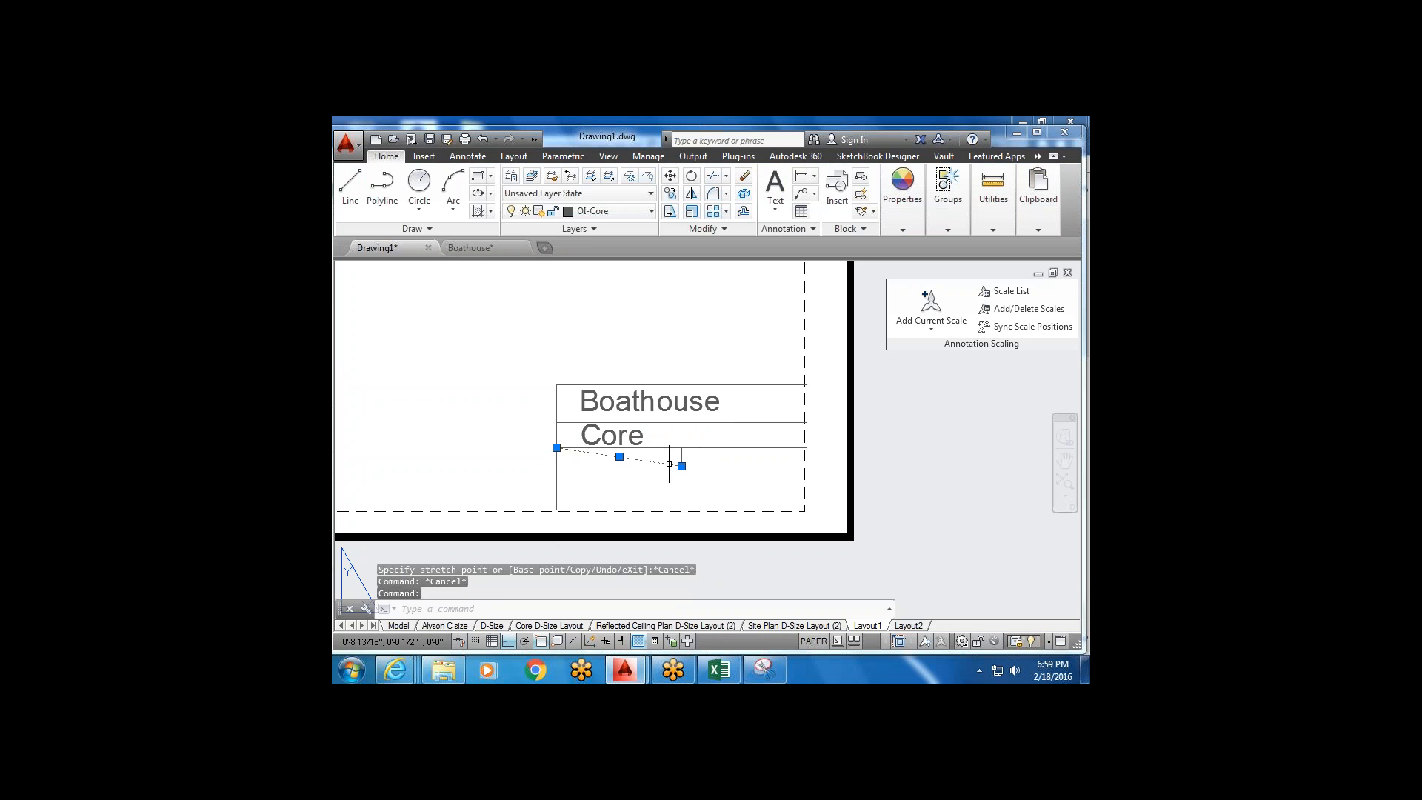
pyautogui.press('Delete')
# Draw a horizontal line below the Core row and trim it at the title block's left edge.
pyautogui.click(351, 181)
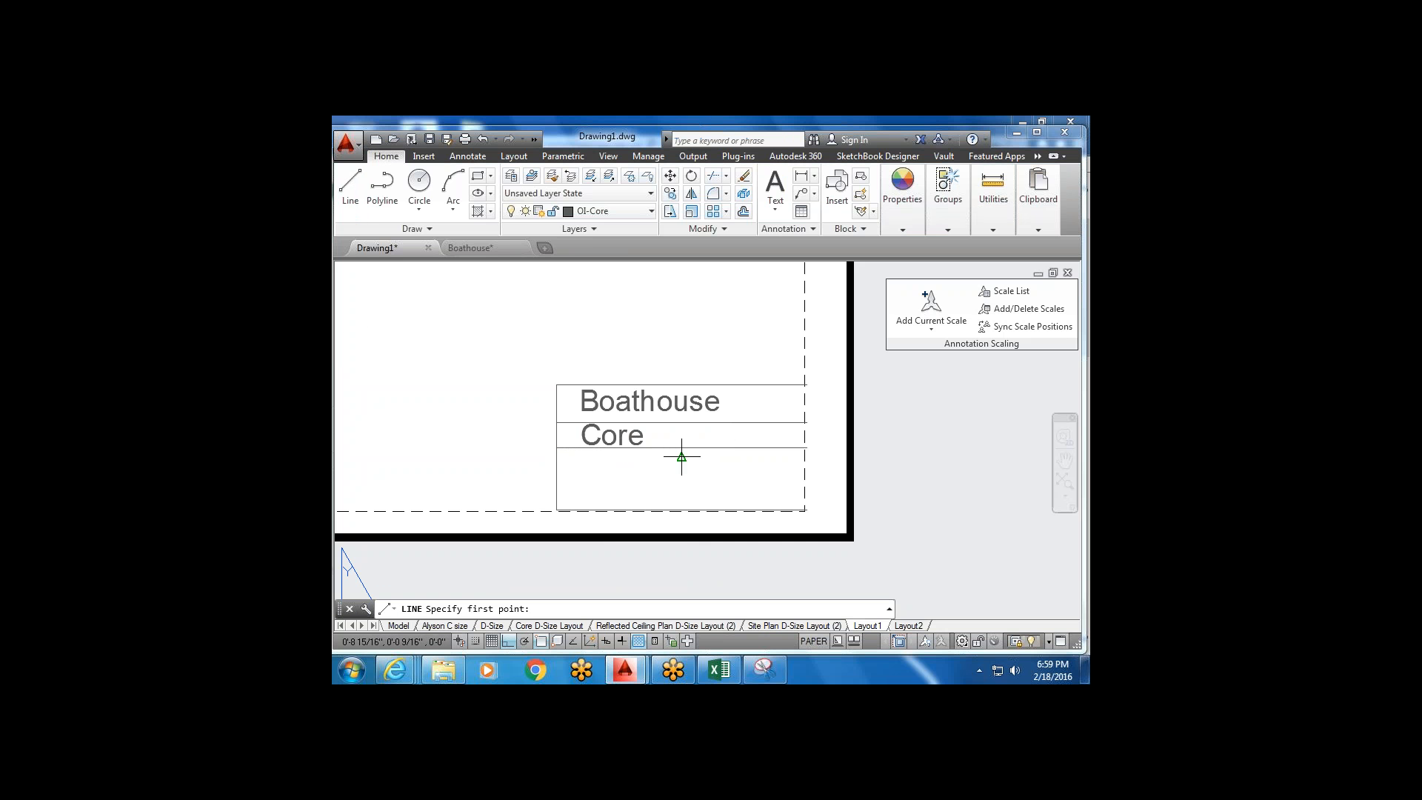
pyautogui.click(678, 462)
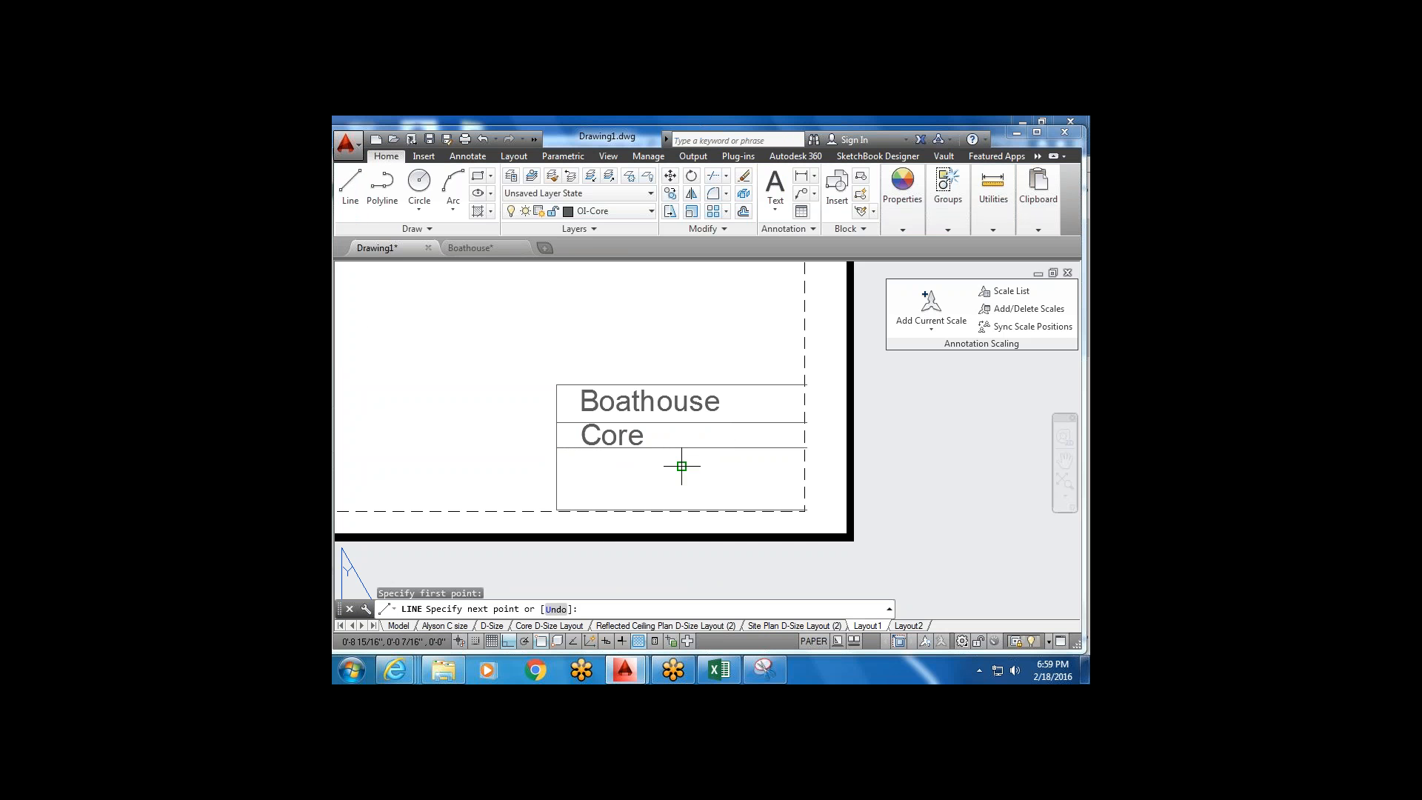
pyautogui.click(522, 476)
pyautogui.press('Escape')
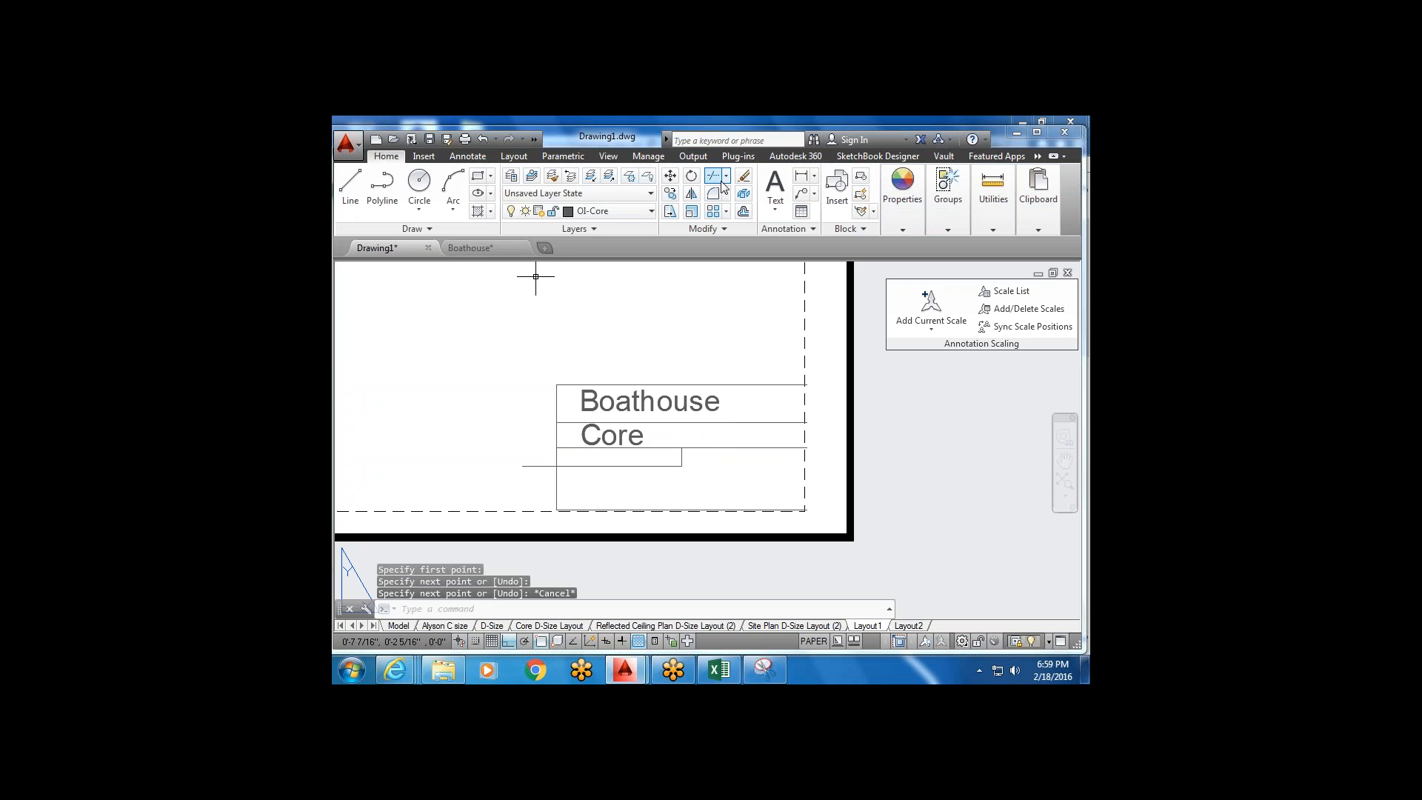
pyautogui.click(714, 178)
pyautogui.click(589, 481)
pyautogui.click(524, 478)
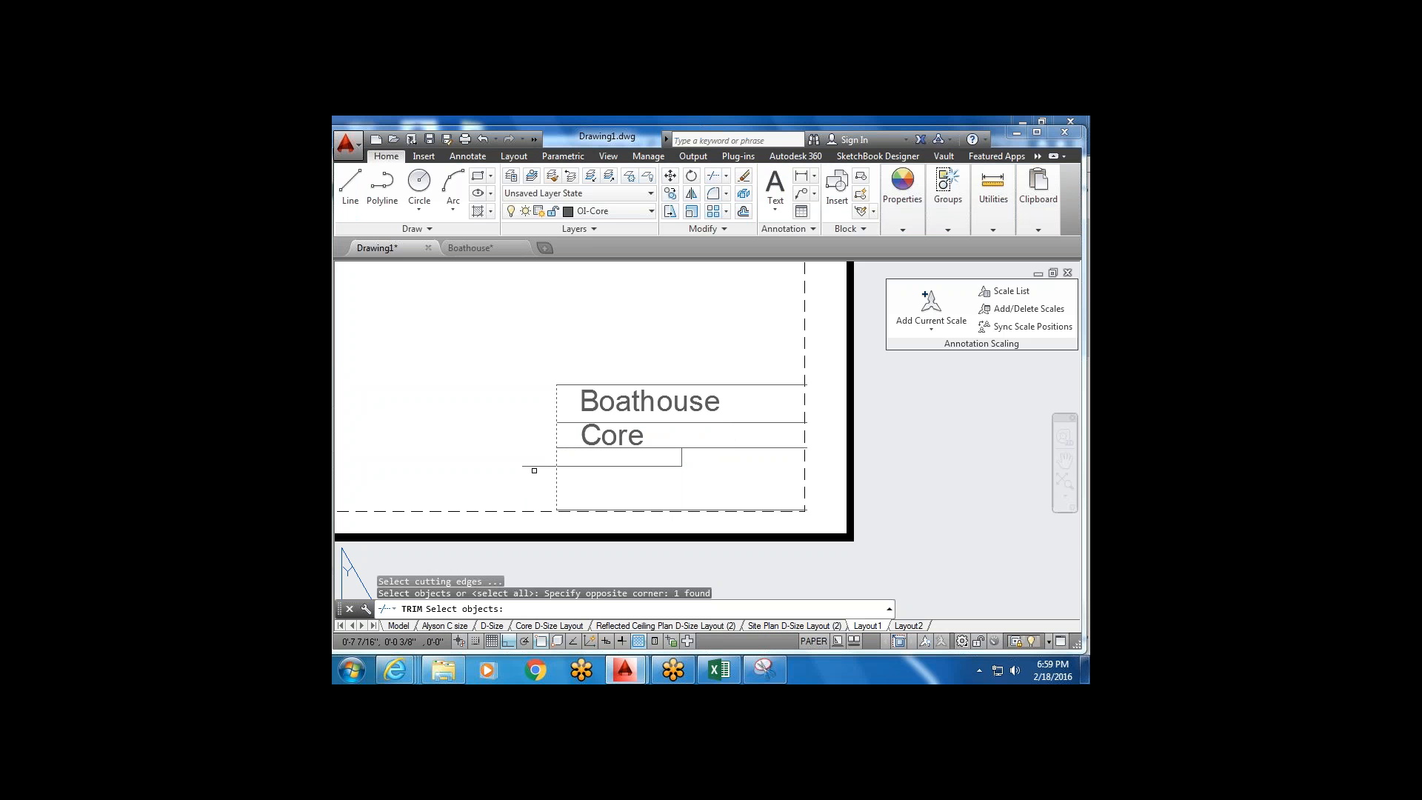
pyautogui.press('Return')
pyautogui.click(551, 439)
pyautogui.click(535, 480)
pyautogui.press('Escape')
pyautogui.click(605, 482)
pyautogui.click(596, 457)
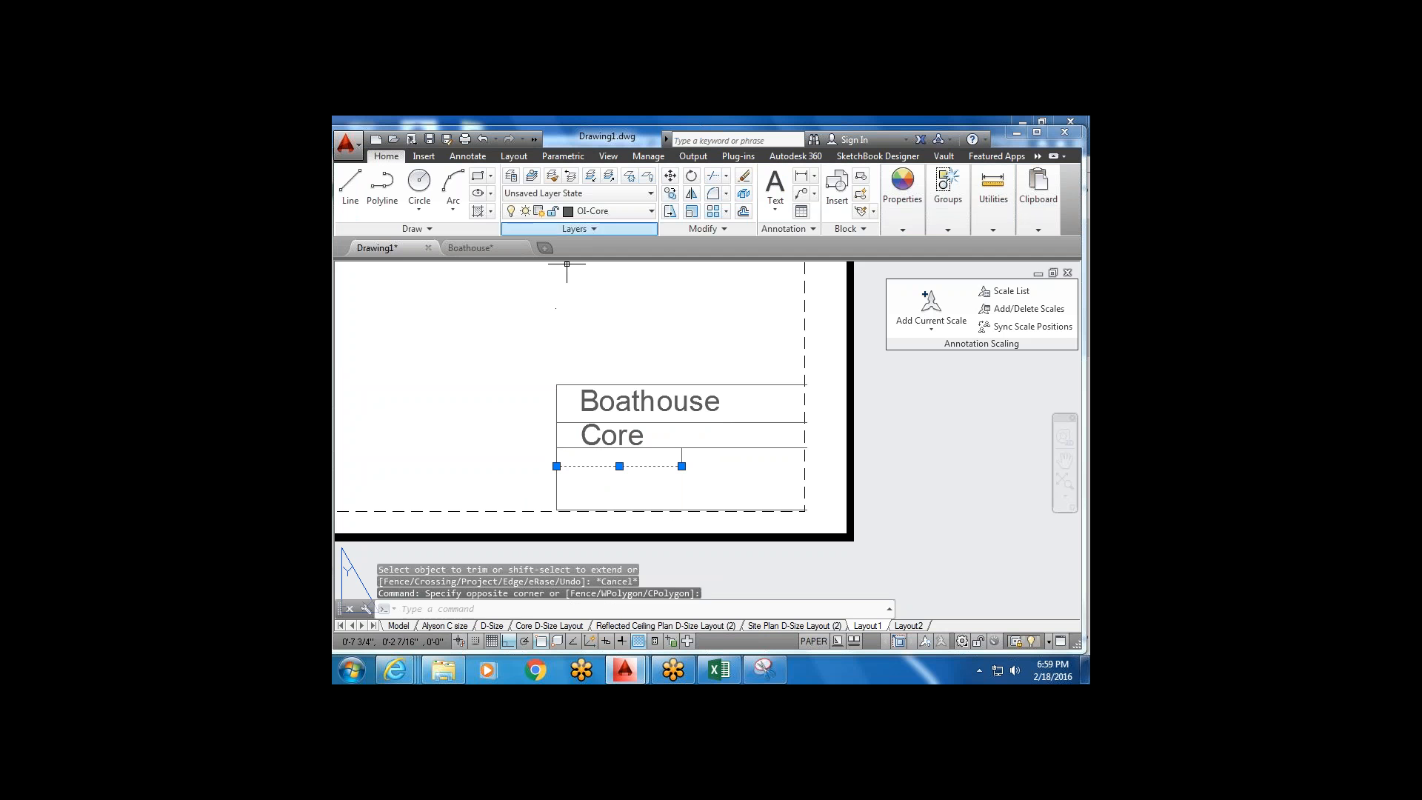
# Mirror the line about a vertical axis, keeping the original.
pyautogui.click(693, 194)
pyautogui.click(681, 466)
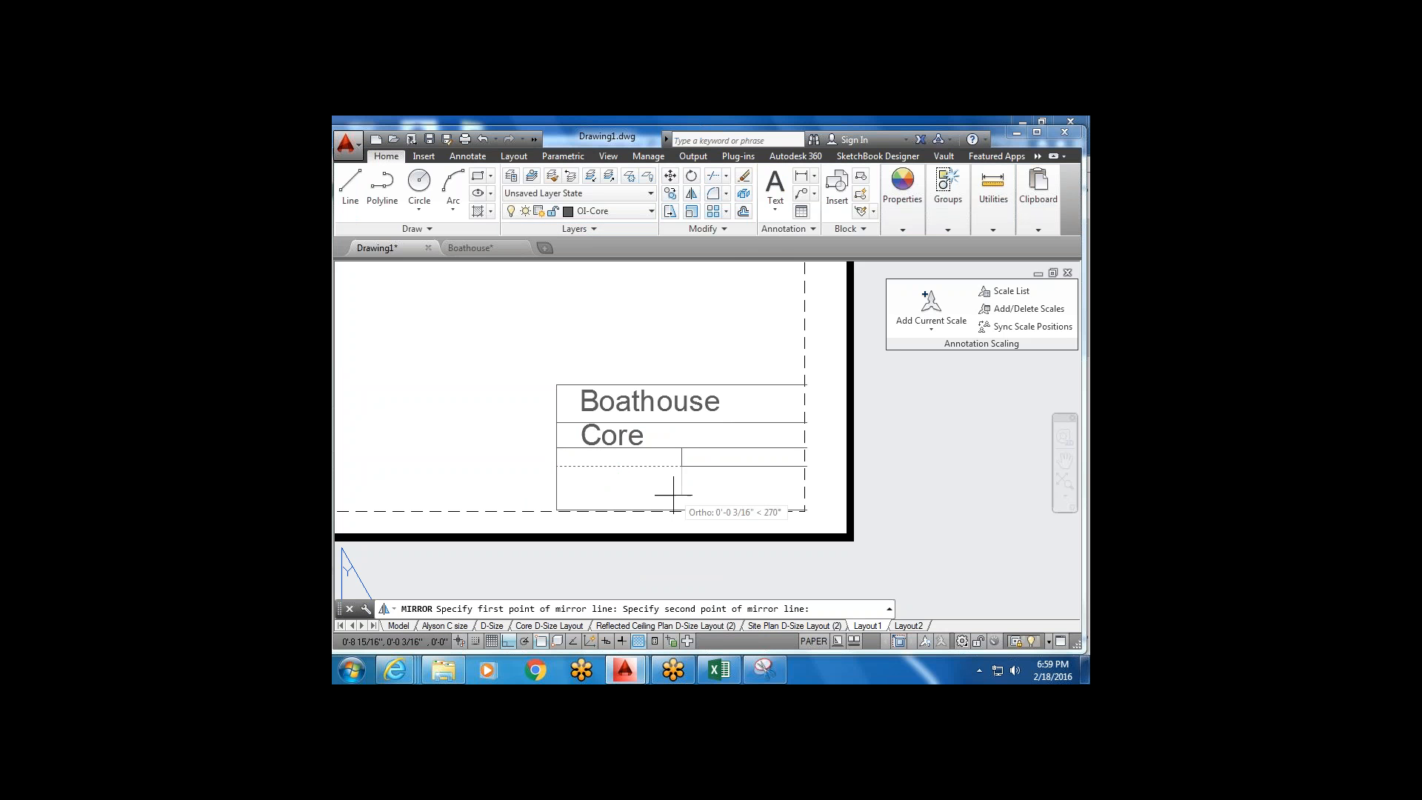
pyautogui.click(673, 500)
pyautogui.write('n')
pyautogui.press('Return')
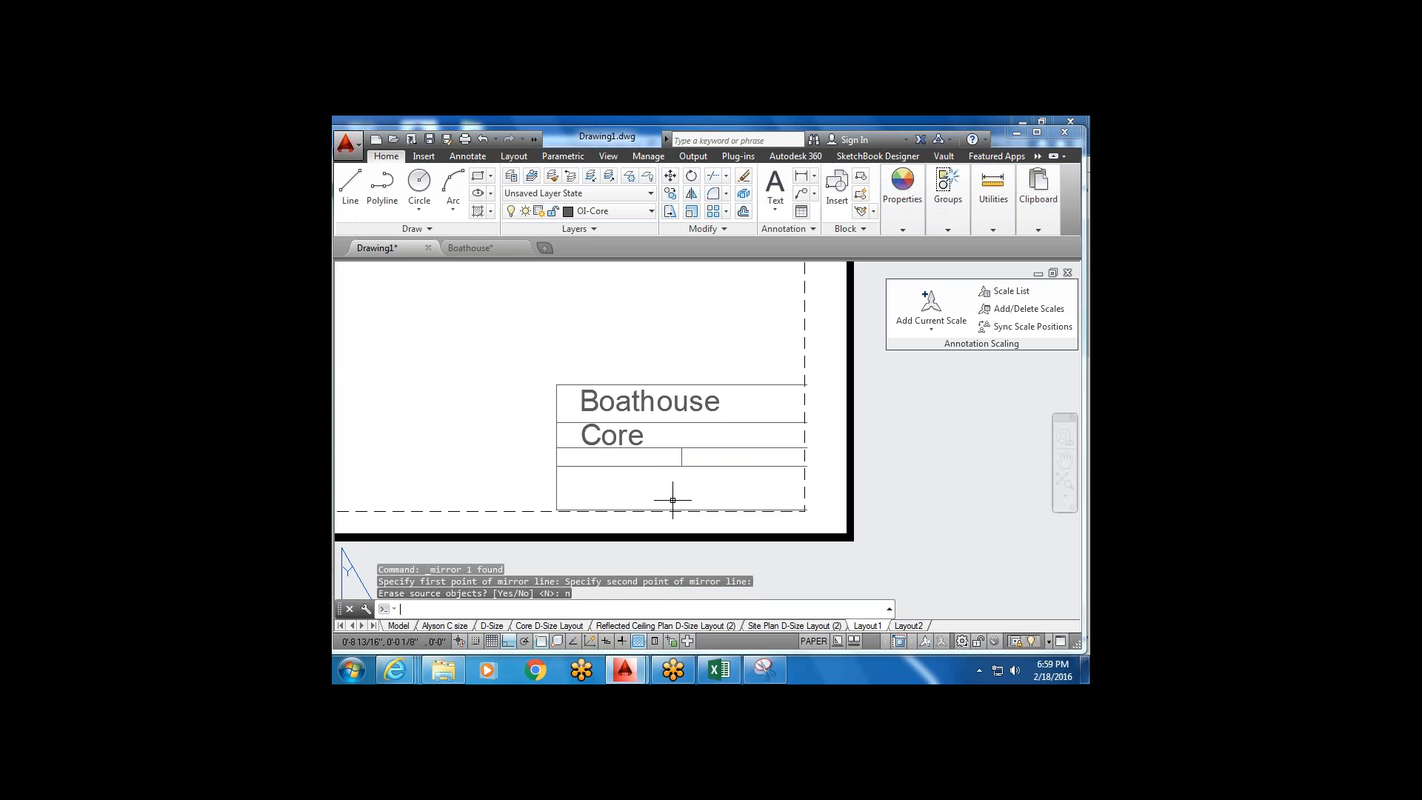
pyautogui.moveTo(667, 470); pyautogui.dragTo(655, 440, button='middle')
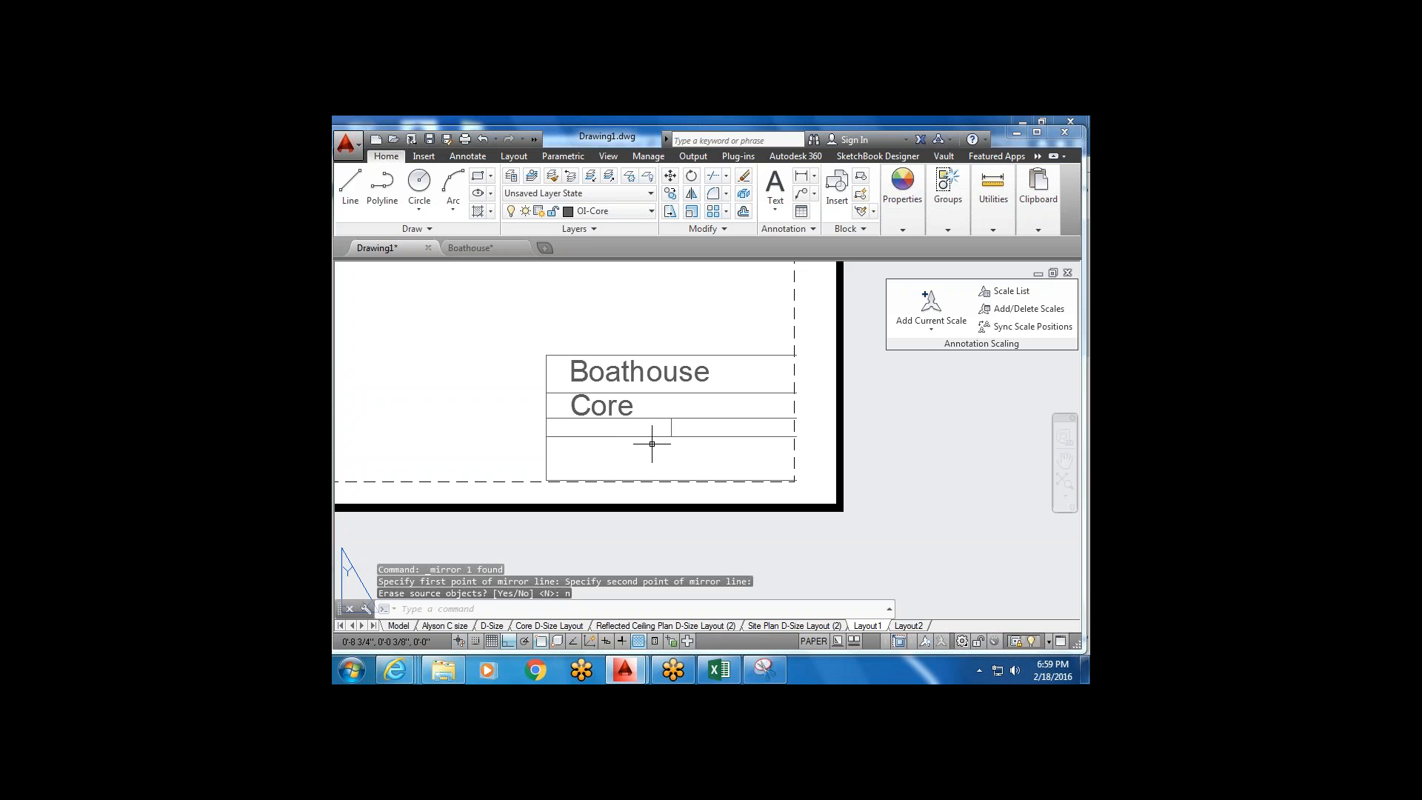
# Copy the Core title text down one row in the title block.
pyautogui.click(632, 406)
pyautogui.click(671, 194)
pyautogui.scroll(2, 576, 422)
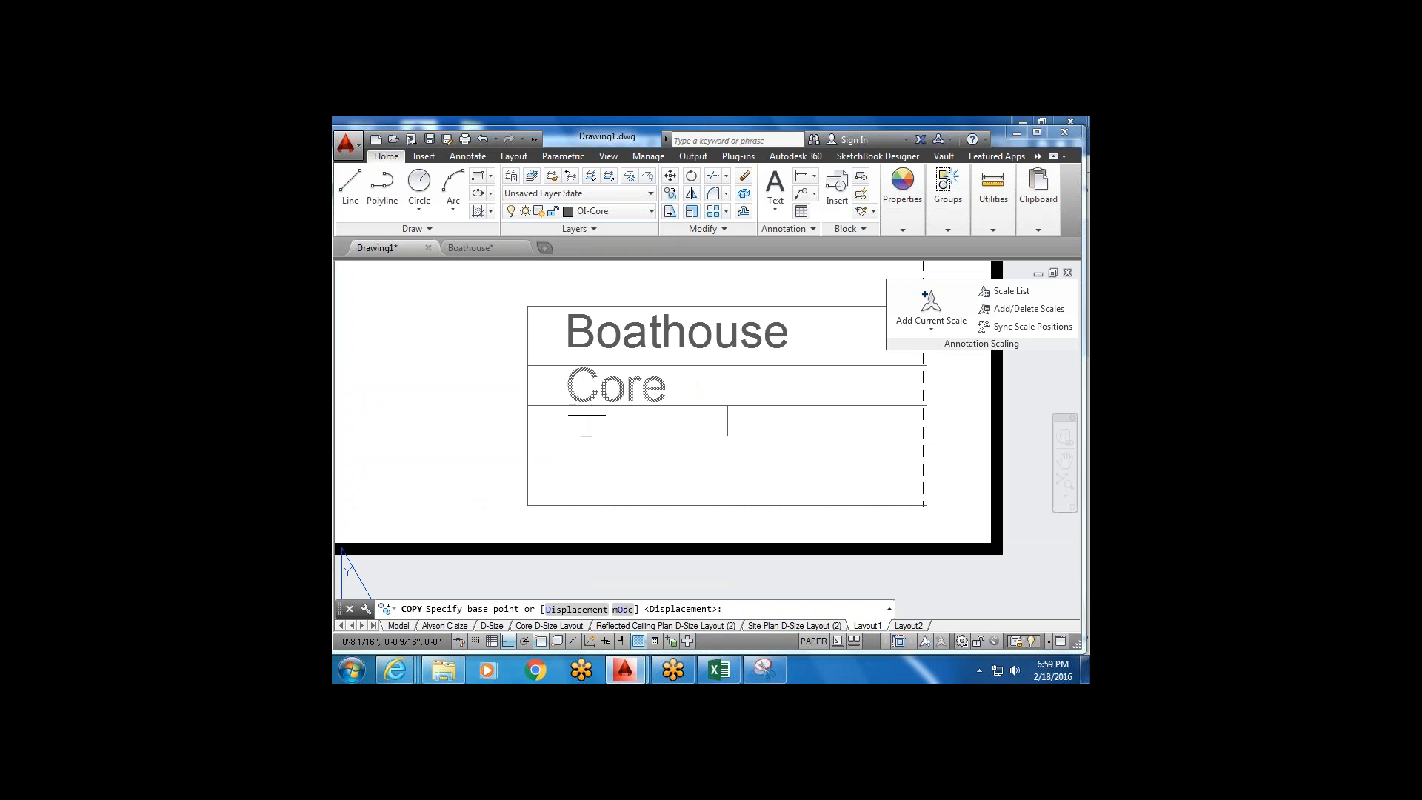
pyautogui.click(592, 385)
pyautogui.press('Escape')
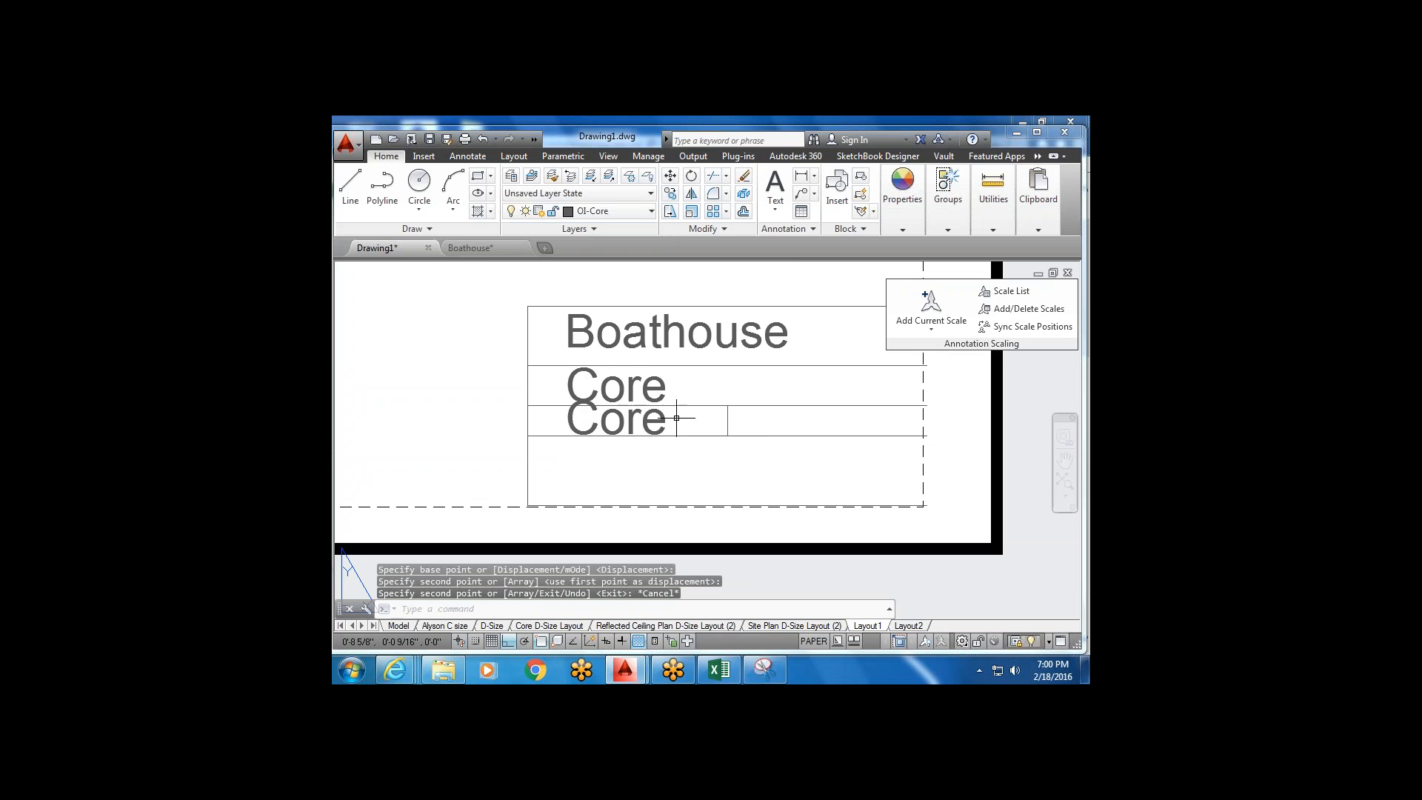
# Scale the copied Core text down to a smaller size.
pyautogui.moveTo(679, 418); pyautogui.dragTo(658, 416)
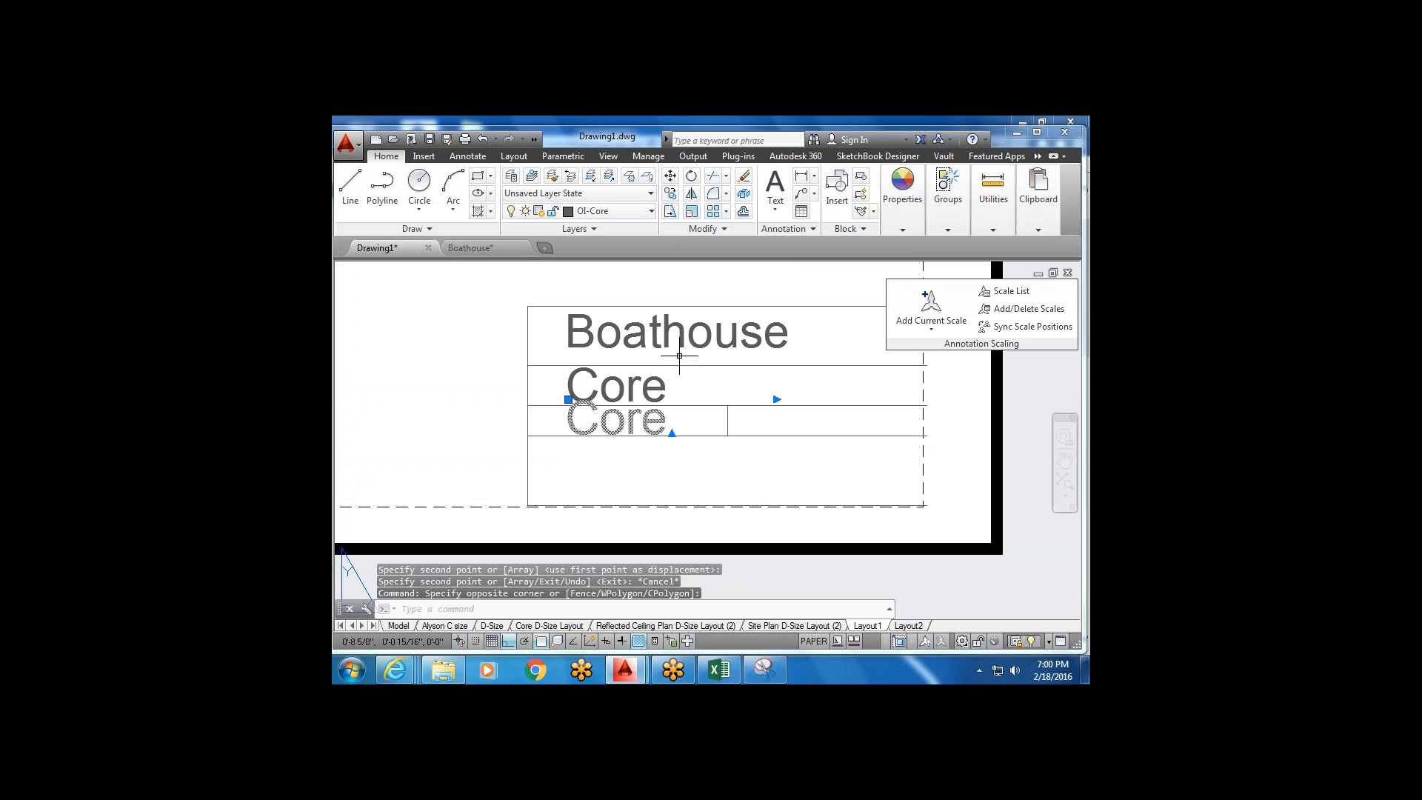
pyautogui.click(670, 212)
pyautogui.scroll(3, 574, 437)
pyautogui.click(583, 428)
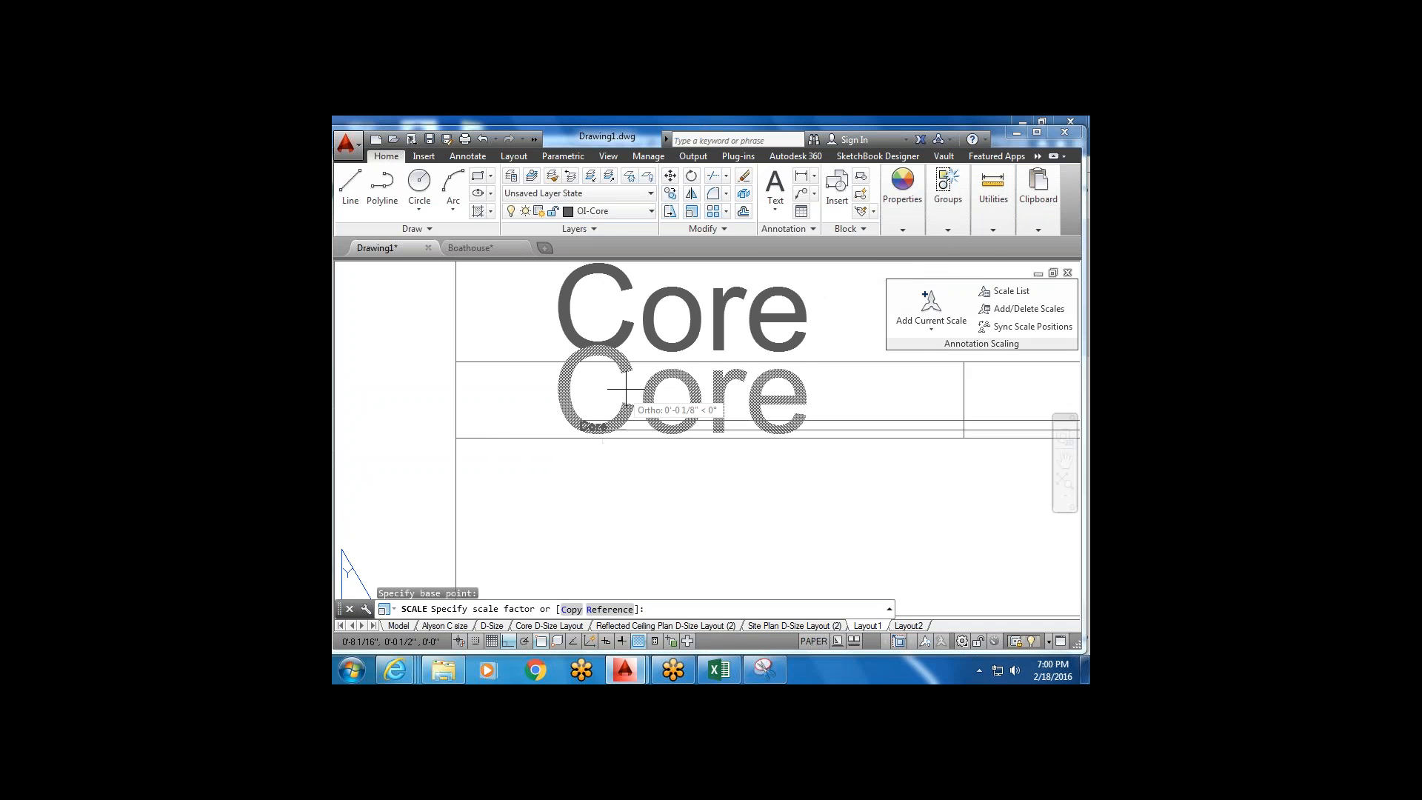
pyautogui.click(801, 383)
pyautogui.scroll(-4, 749, 444)
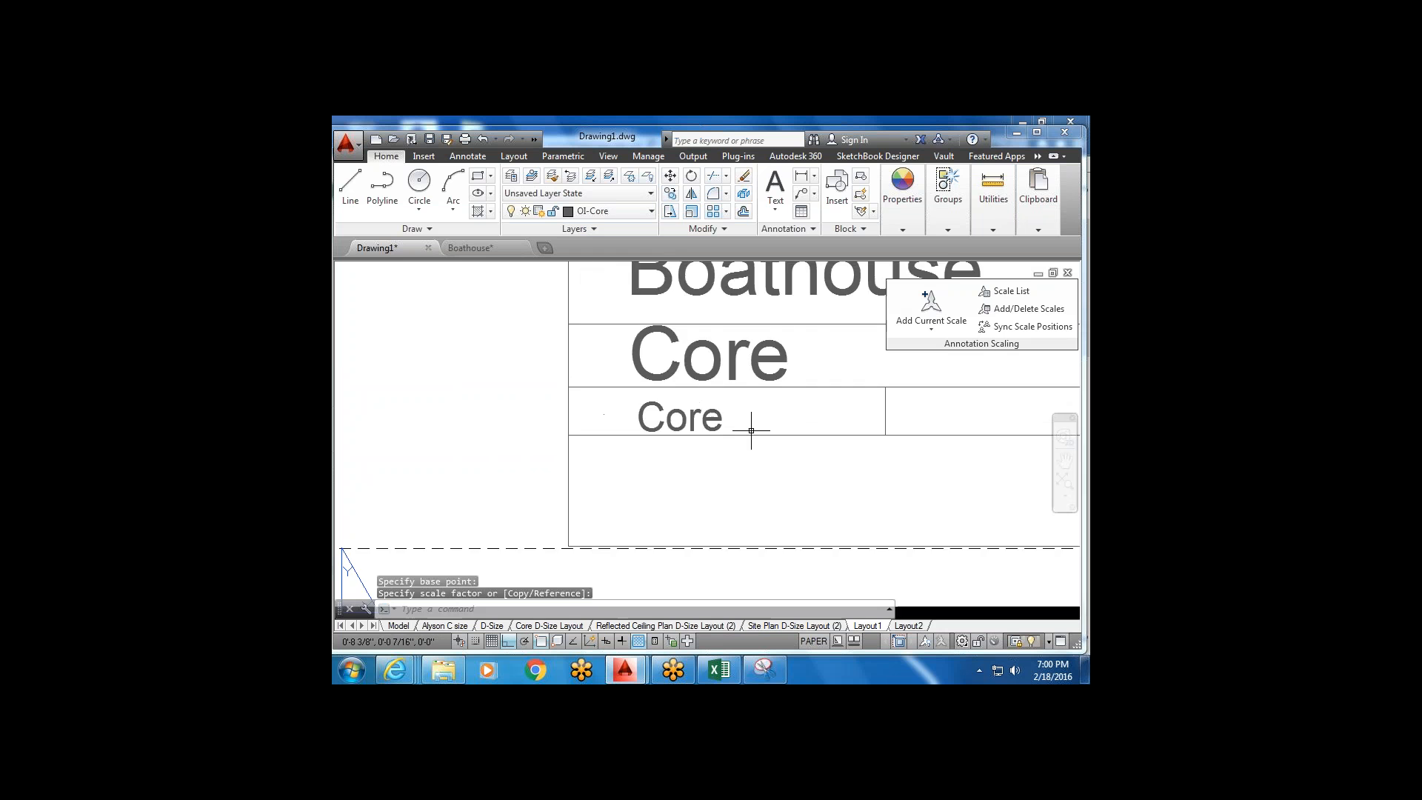
# Replace the small Core copy's text with the drafter's name.
pyautogui.click(694, 443)
pyautogui.doubleClick(694, 443)
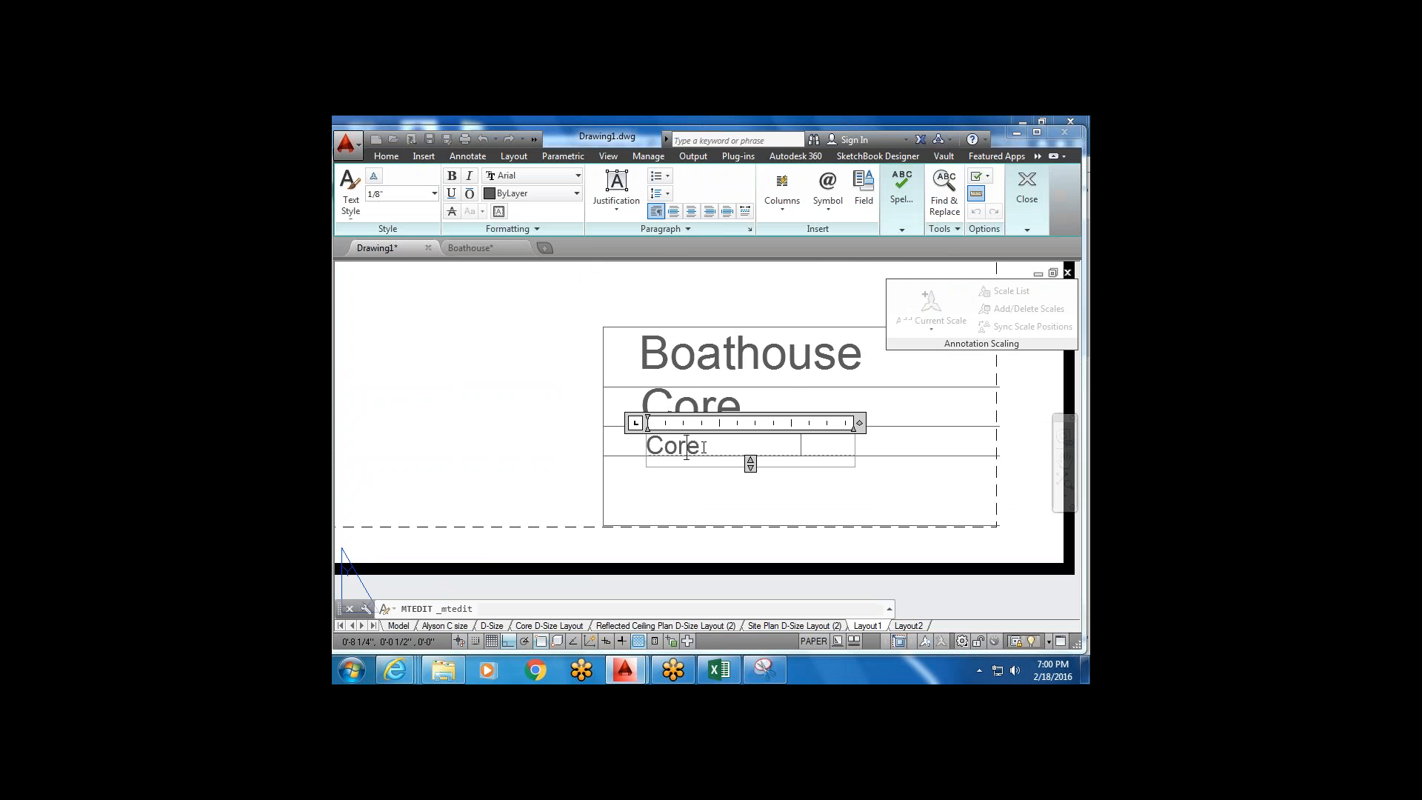
pyautogui.doubleClick(695, 443)
pyautogui.press('Delete')
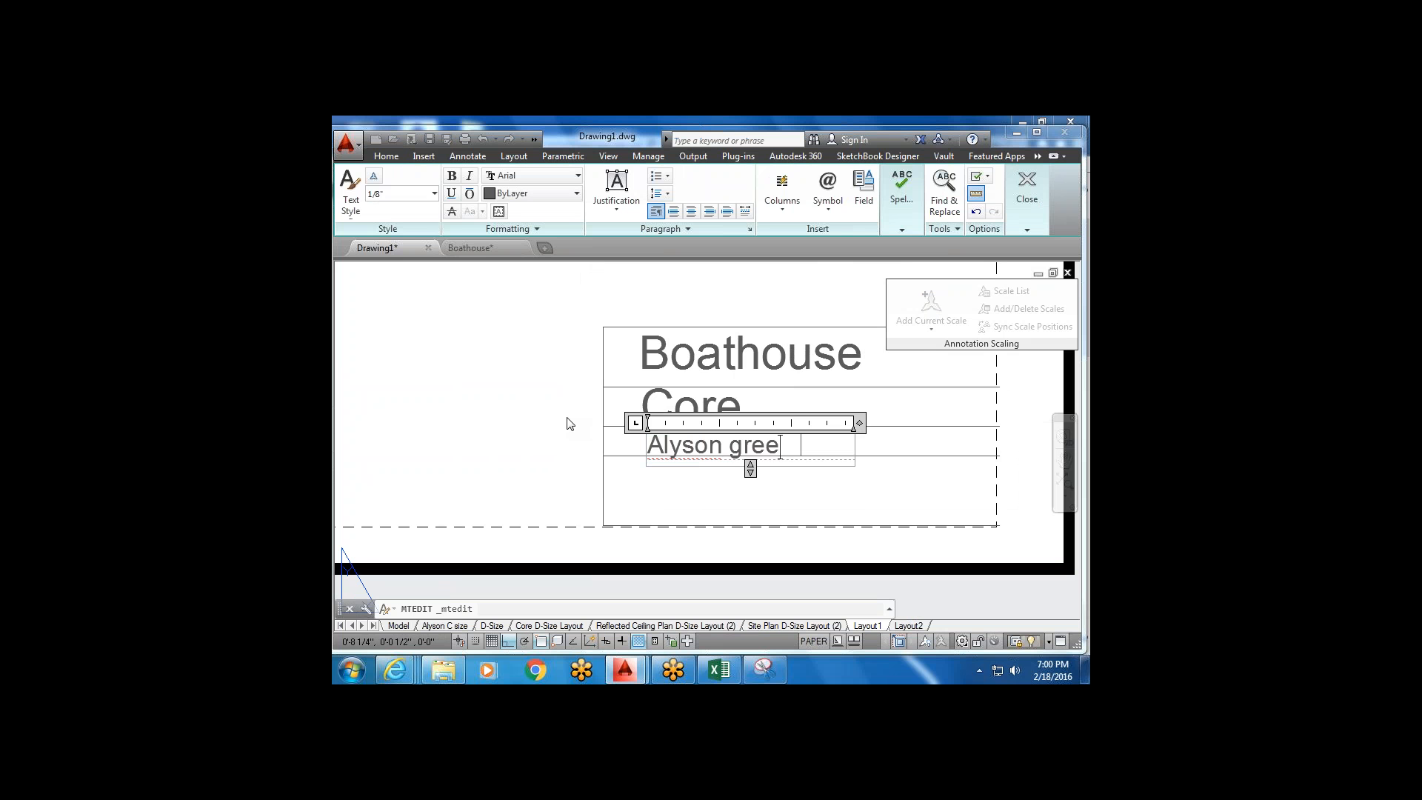
pyautogui.write('Alyson Gre')
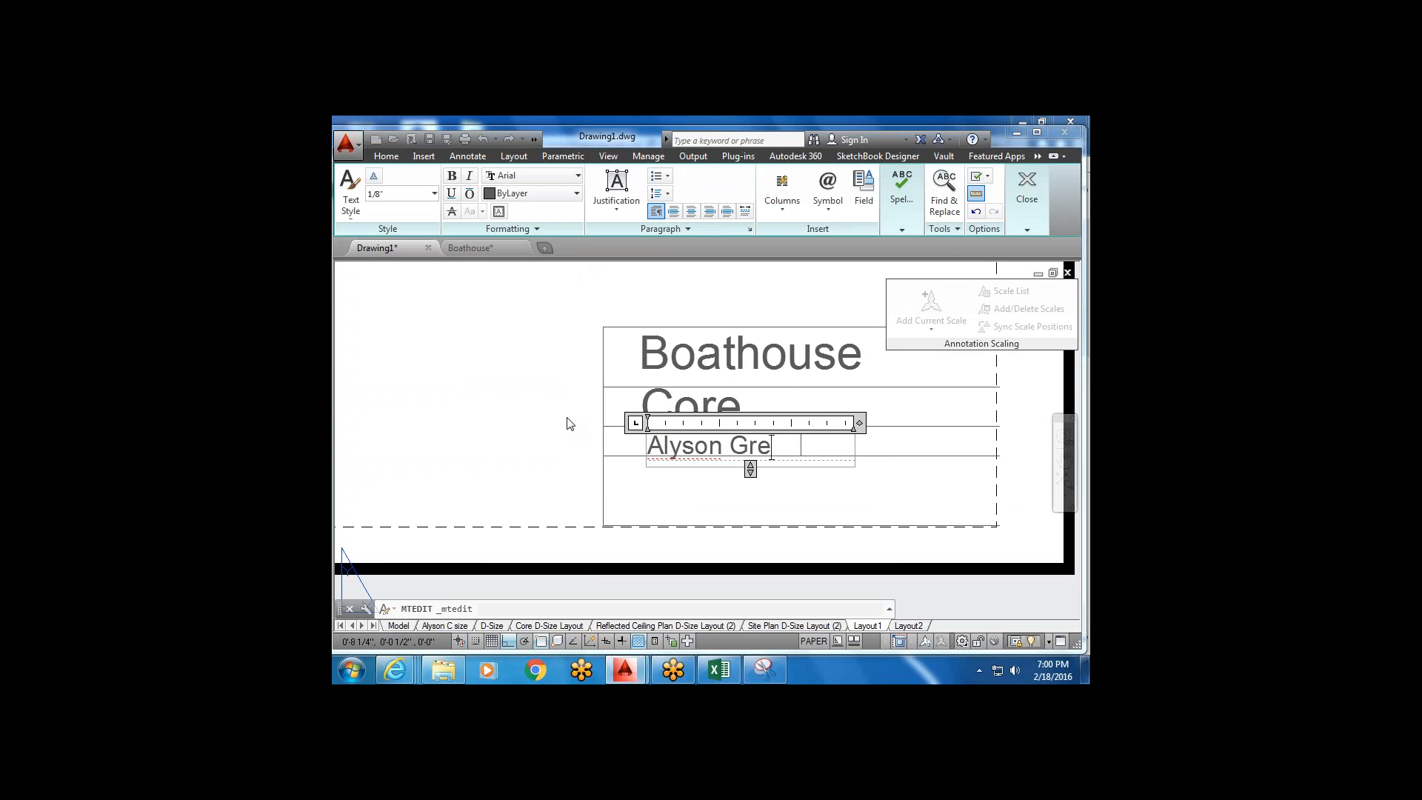
pyautogui.click(664, 494)
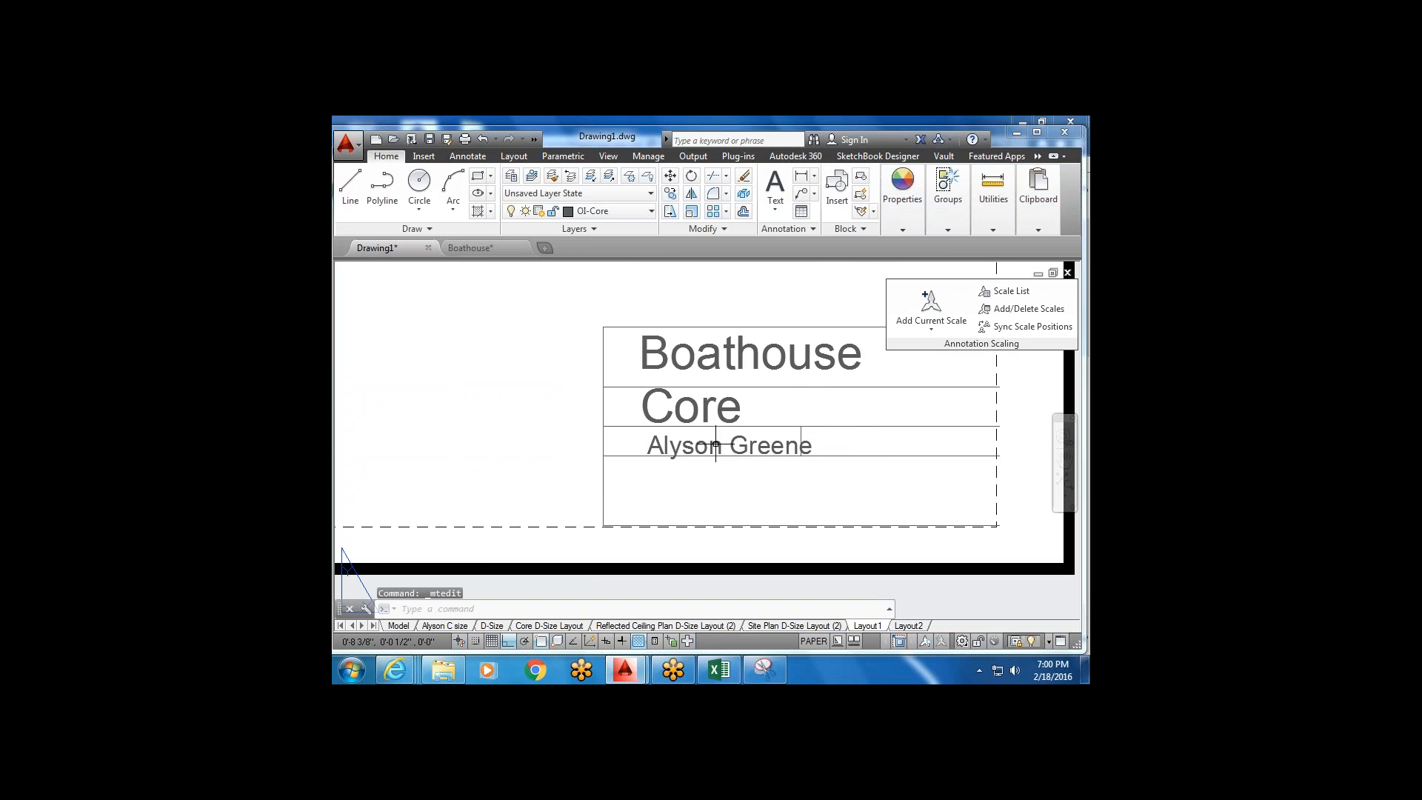
# Move the name text slightly left within its row.
pyautogui.click(678, 180)
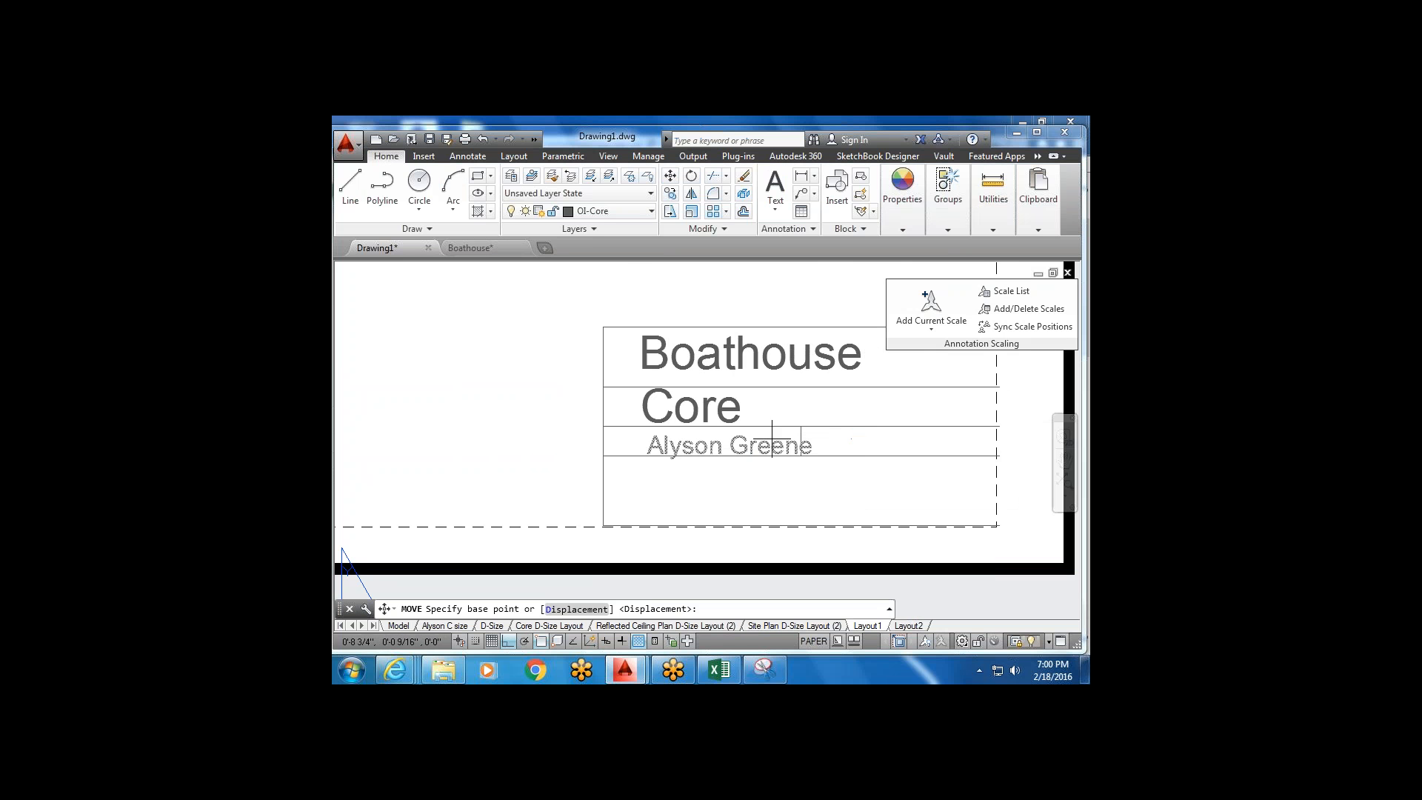
pyautogui.click(763, 476)
pyautogui.click(736, 476)
pyautogui.press('Escape')
# Start moving the Boathouse and Core titles, cancel, then reselect the name text.
pyautogui.scroll(-2, 711, 475)
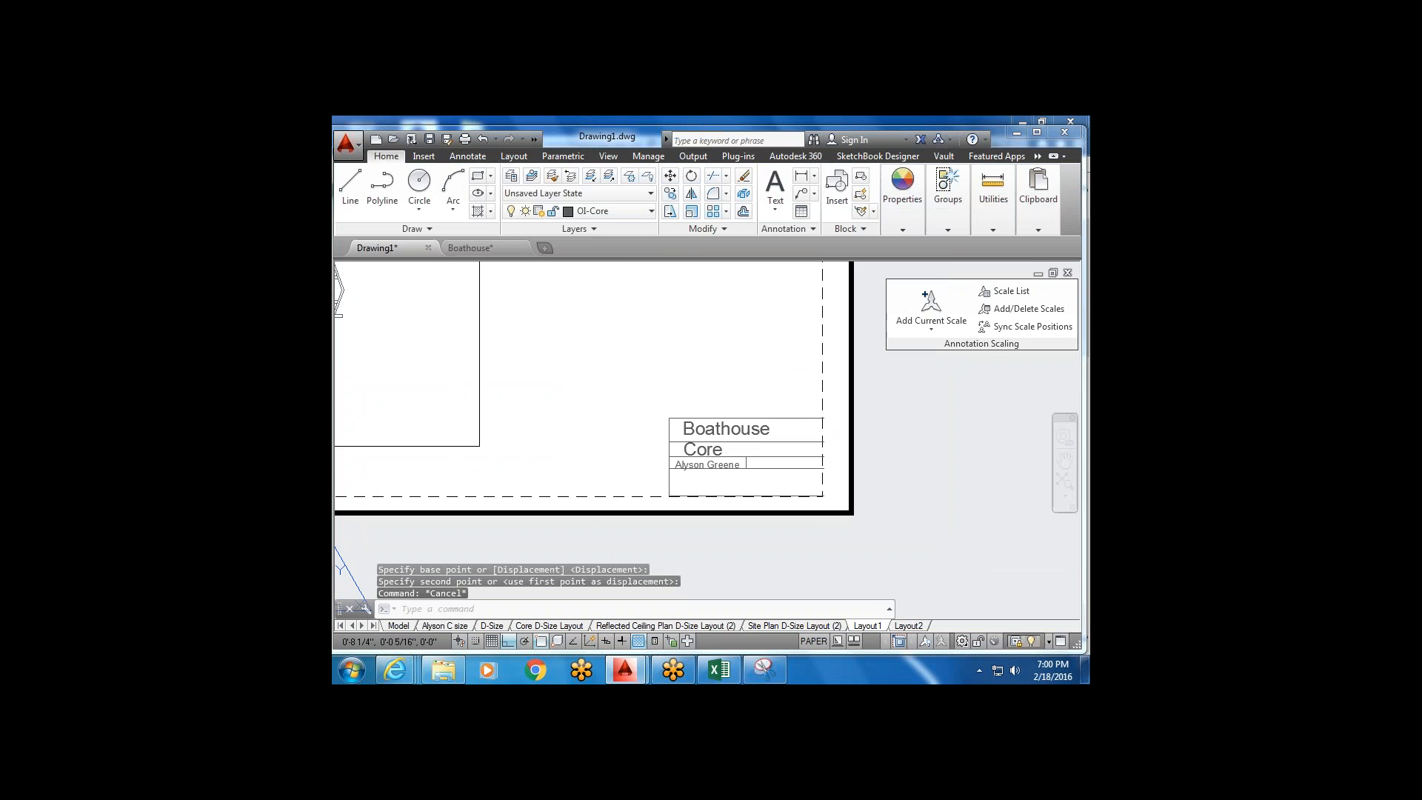
pyautogui.scroll(1, 706, 454)
pyautogui.click(700, 451)
pyautogui.click(682, 415)
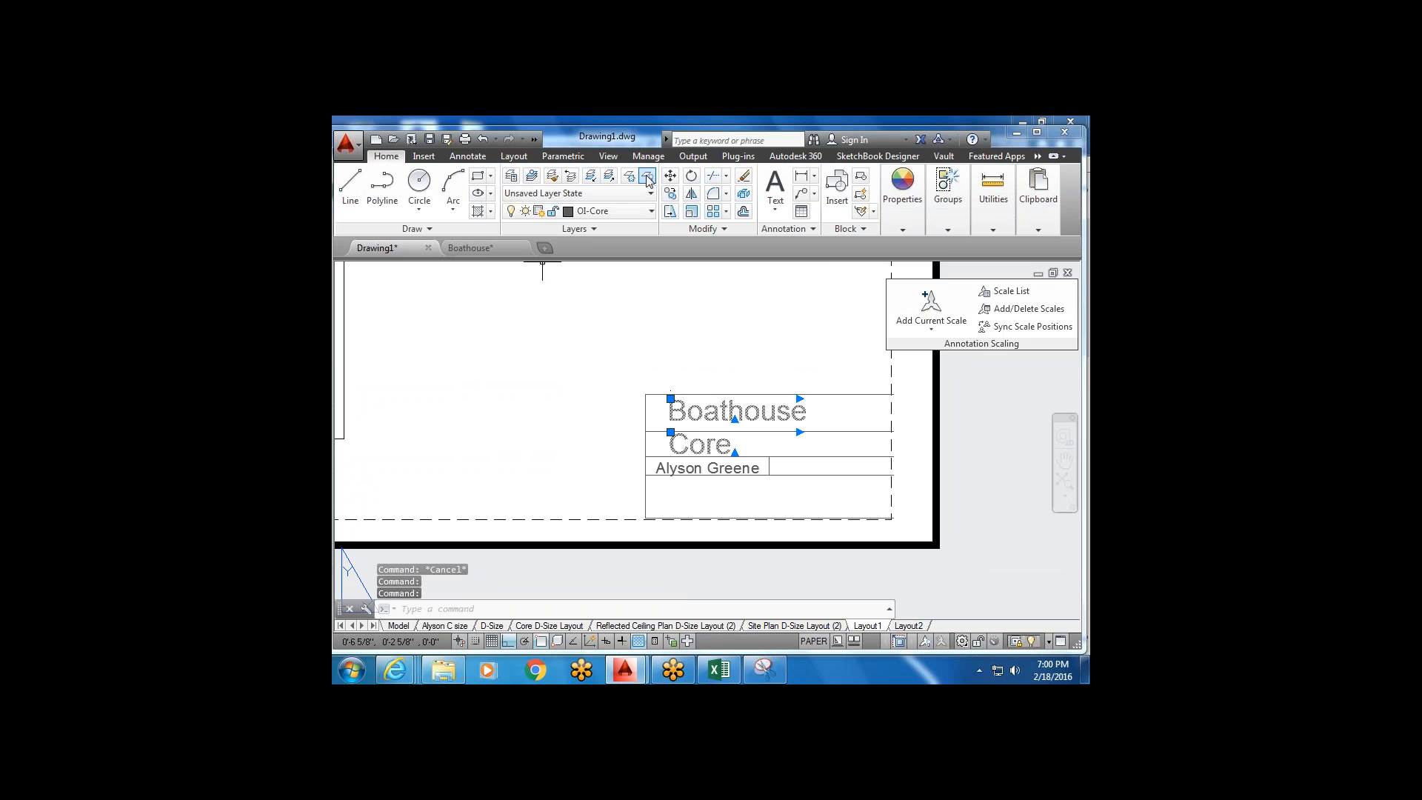
pyautogui.click(671, 176)
pyautogui.click(690, 359)
pyautogui.press('Escape')
pyautogui.press('Escape')
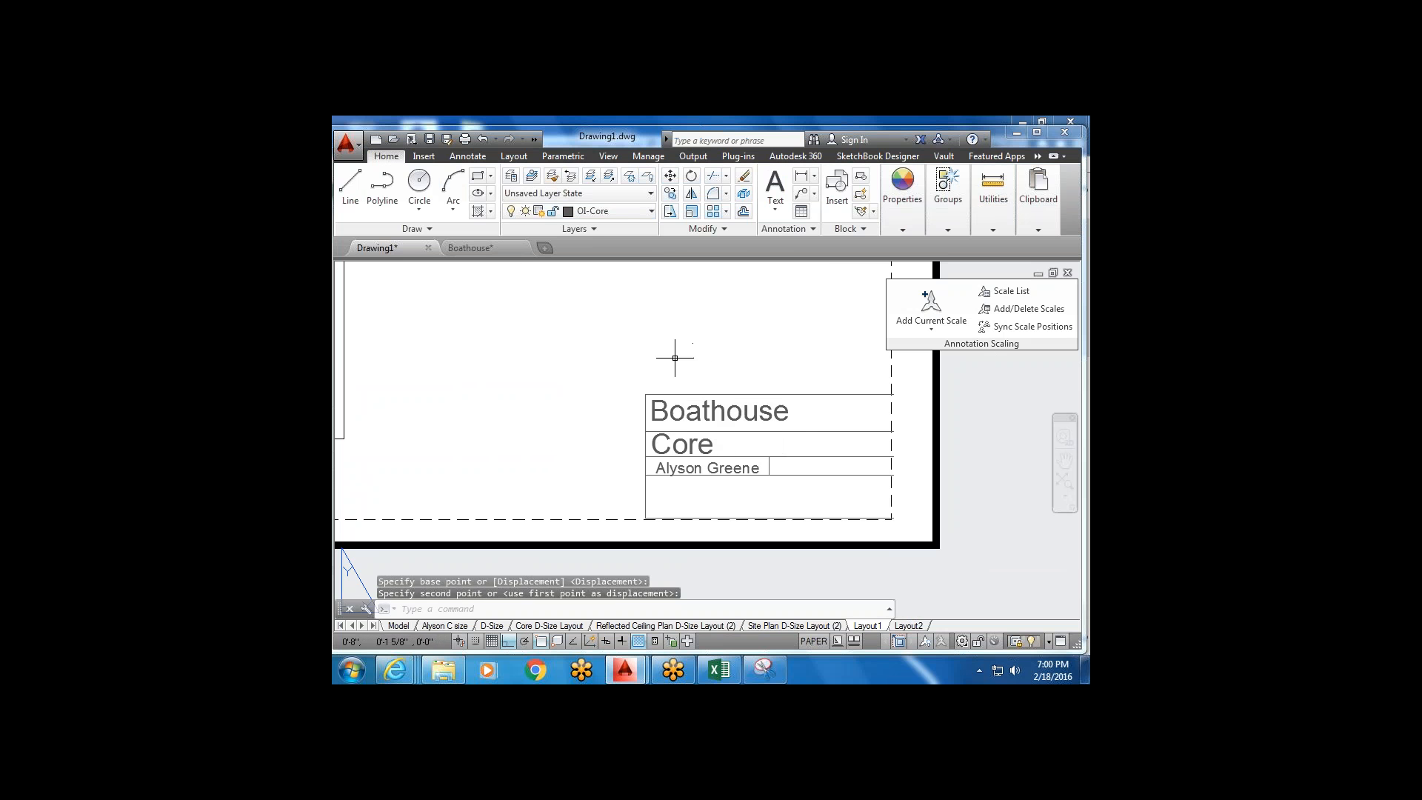
pyautogui.moveTo(814, 481); pyautogui.dragTo(753, 469, button='middle')
pyautogui.click(707, 459)
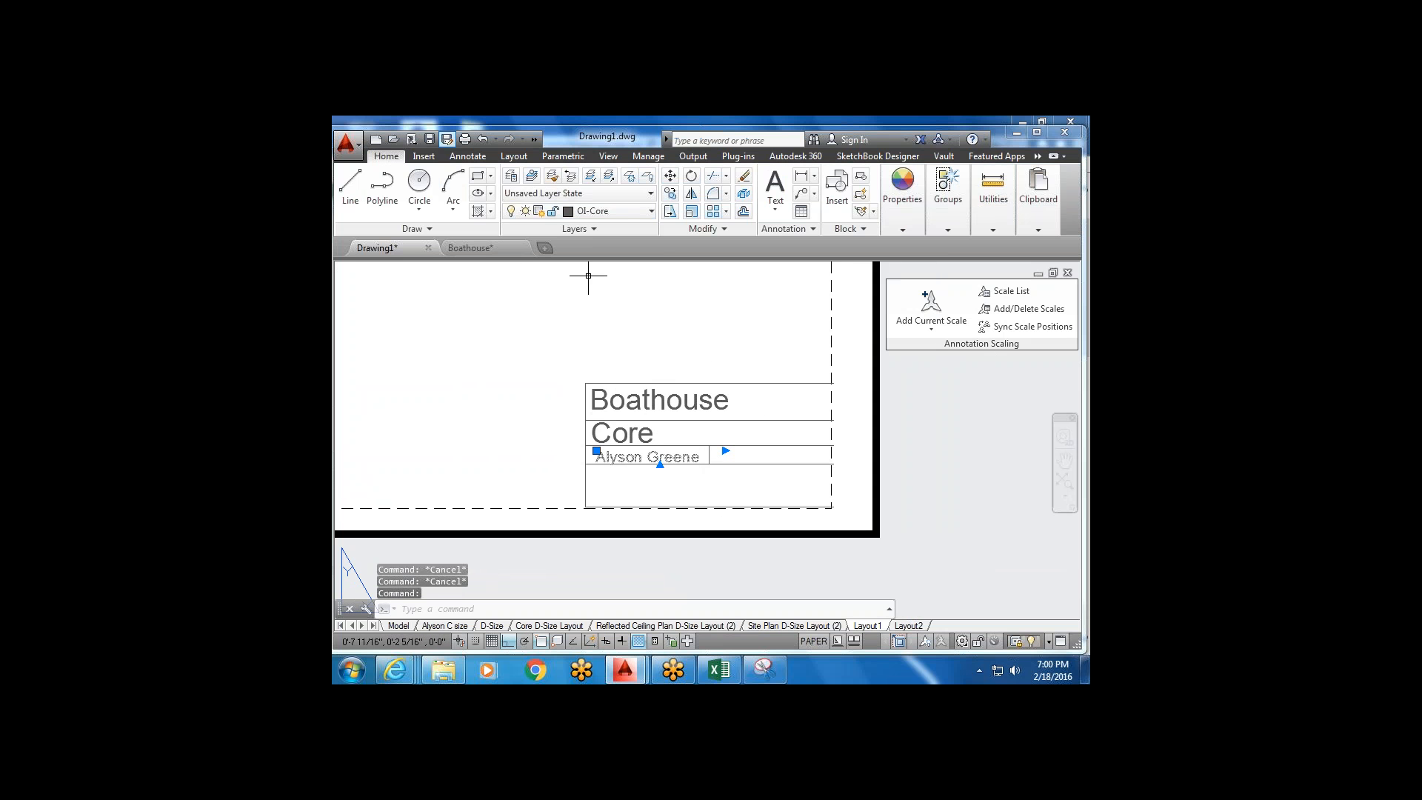
# Copy the name text into the right-hand cell and change it to 2/18/2016, accepting AutoStack.
pyautogui.click(670, 193)
pyautogui.click(697, 488)
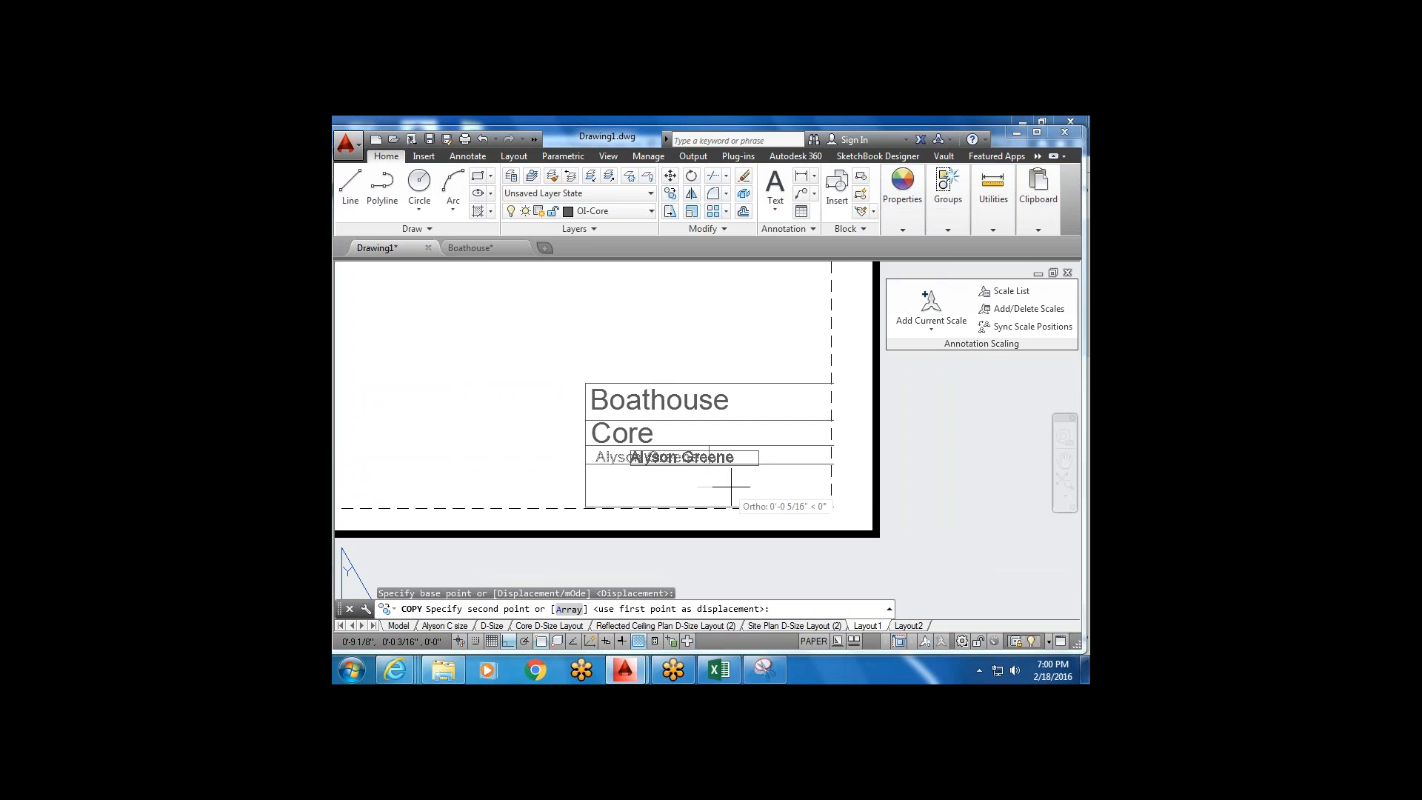
pyautogui.click(814, 489)
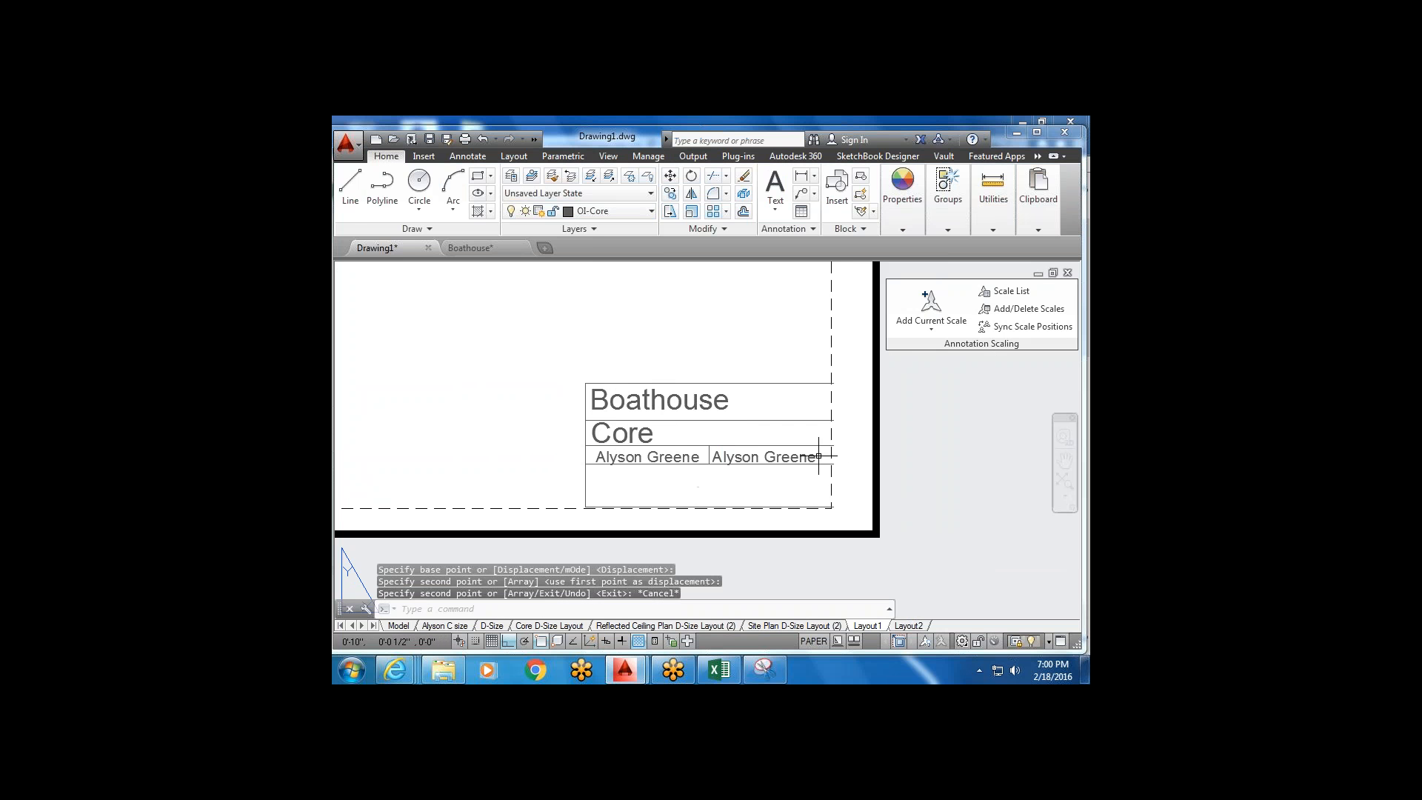
pyautogui.doubleClick(763, 457)
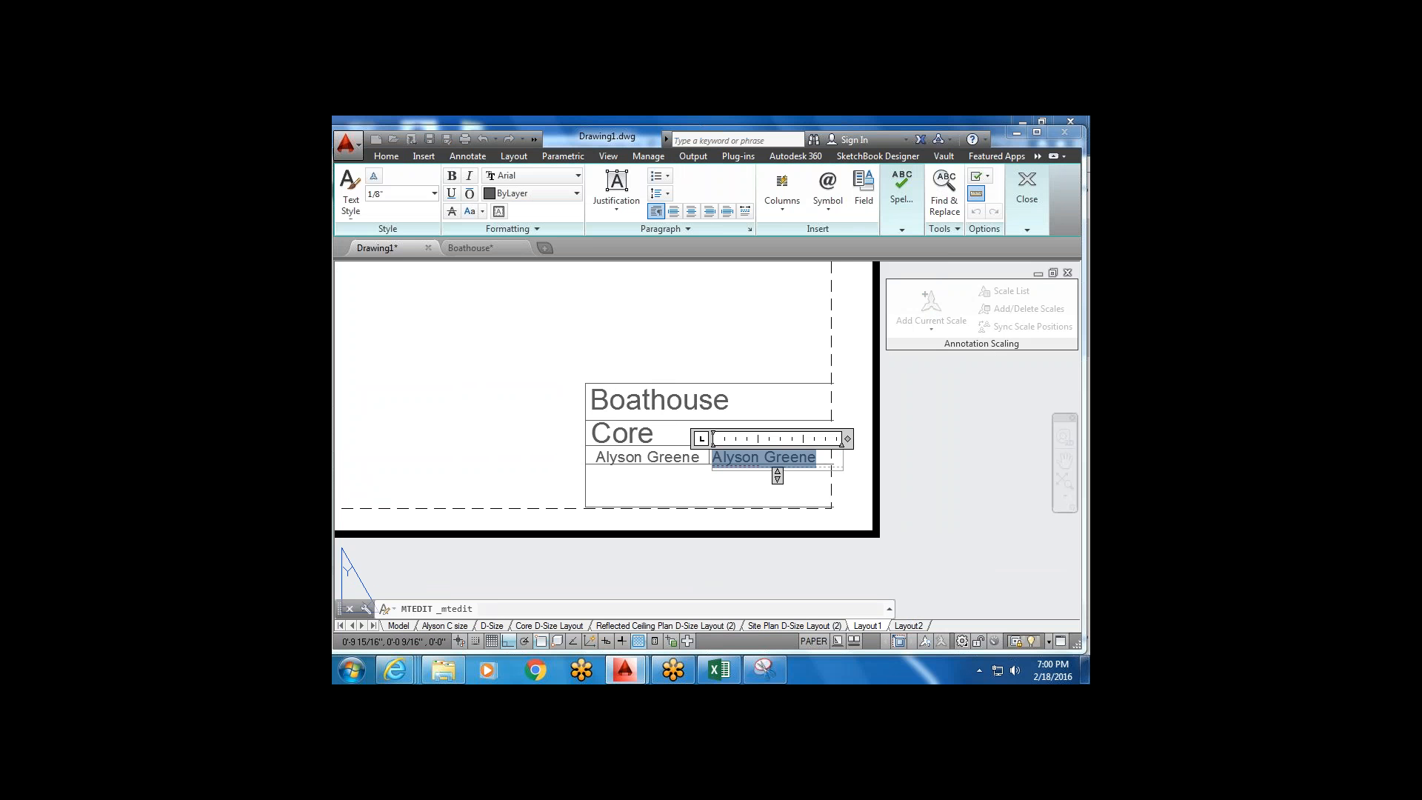
pyautogui.press('Delete')
pyautogui.write('2/18')
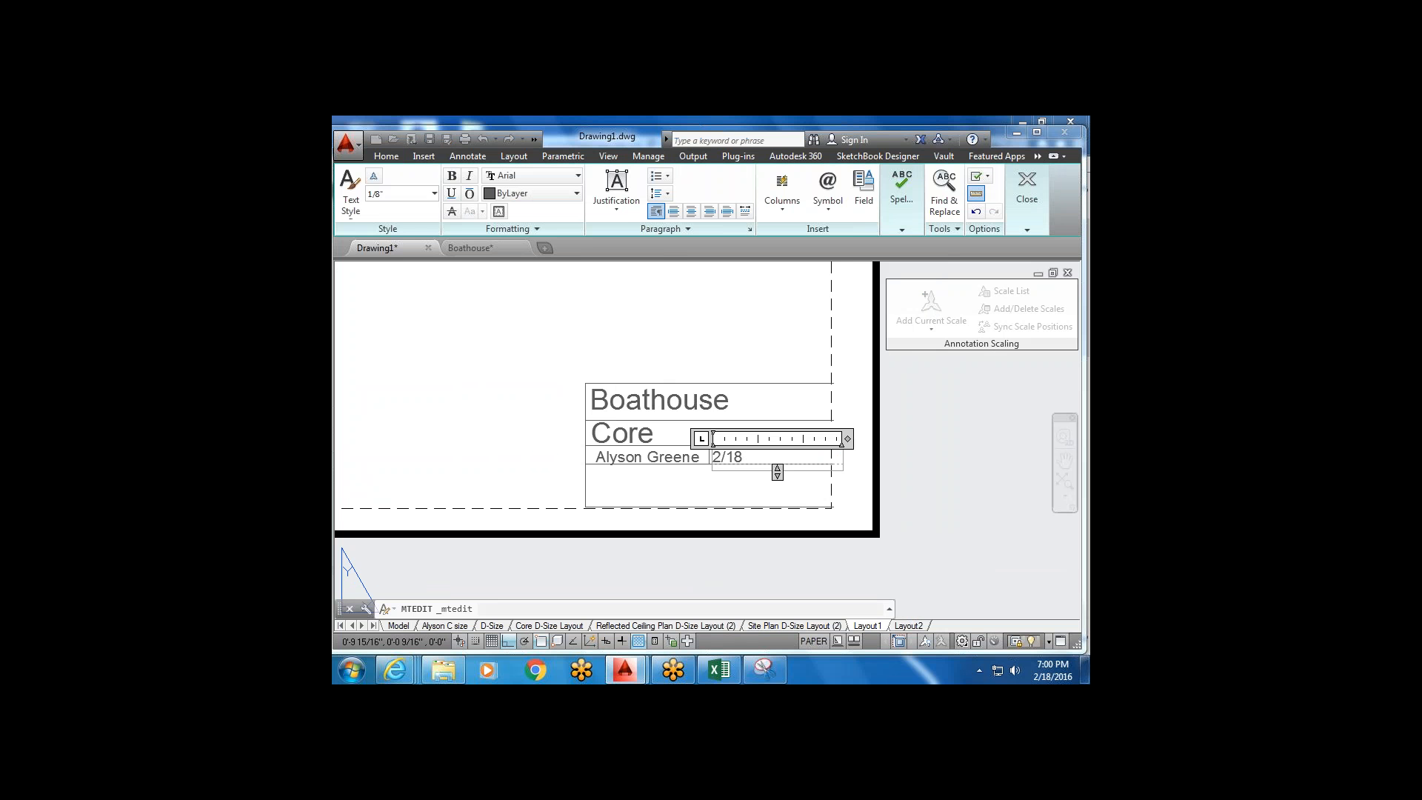
pyautogui.write('/')
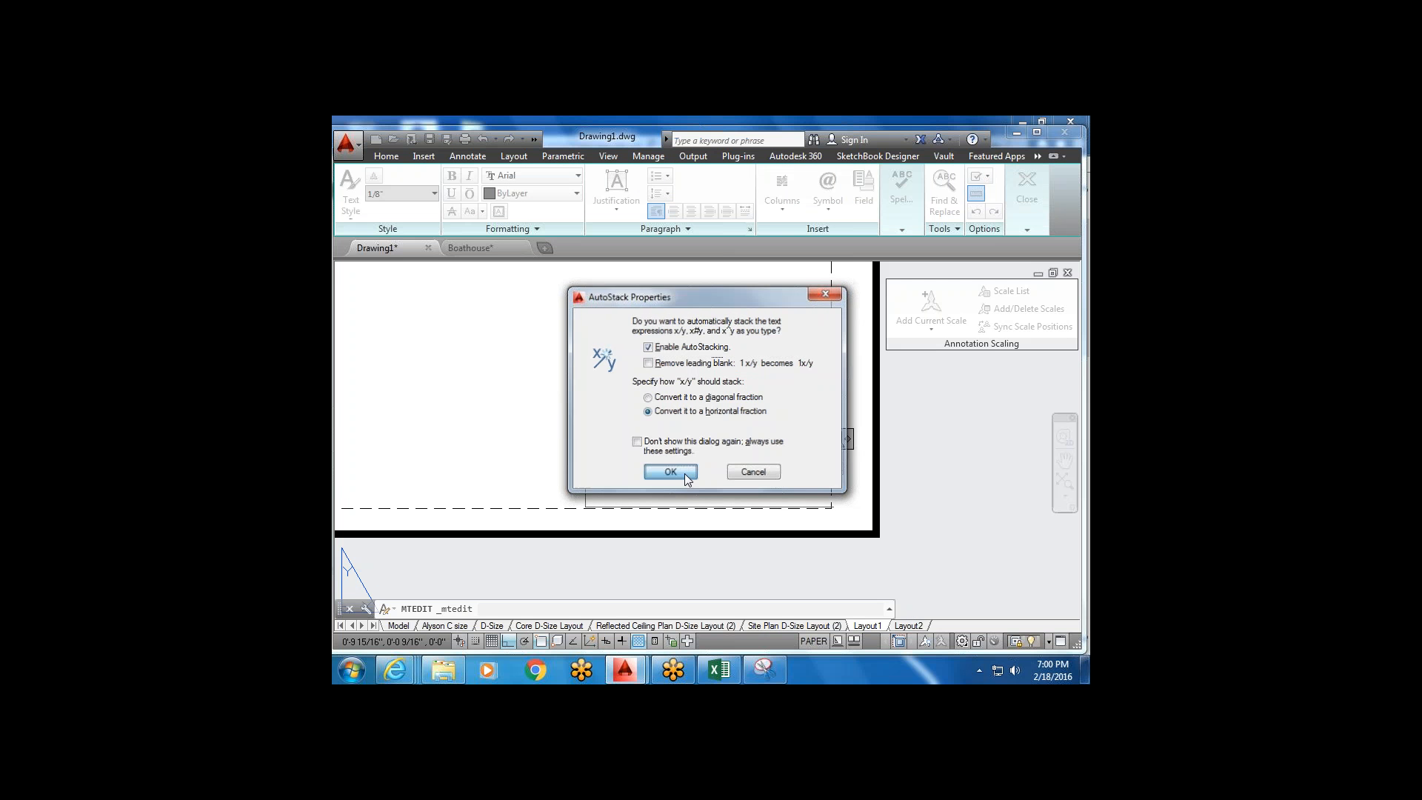
pyautogui.click(685, 474)
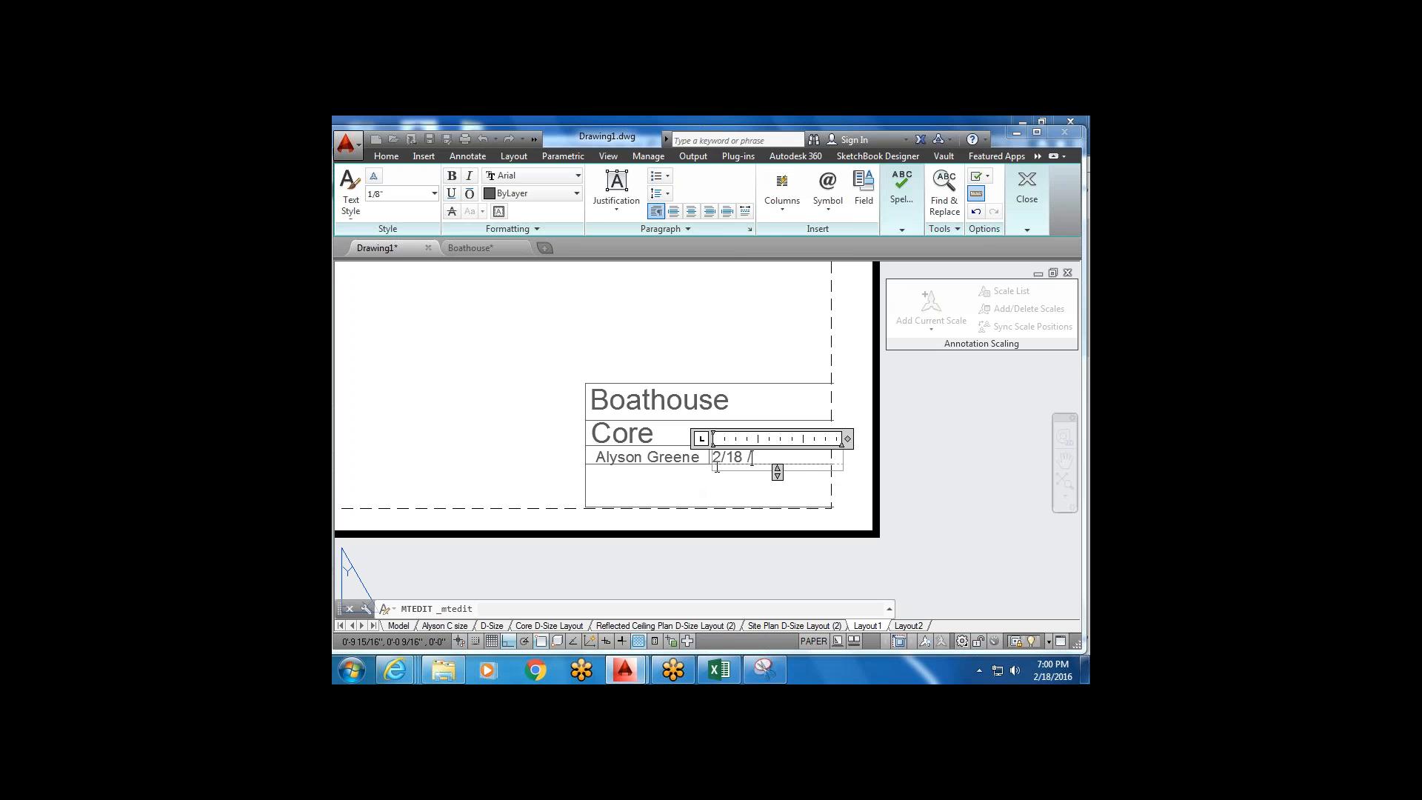
pyautogui.click(699, 482)
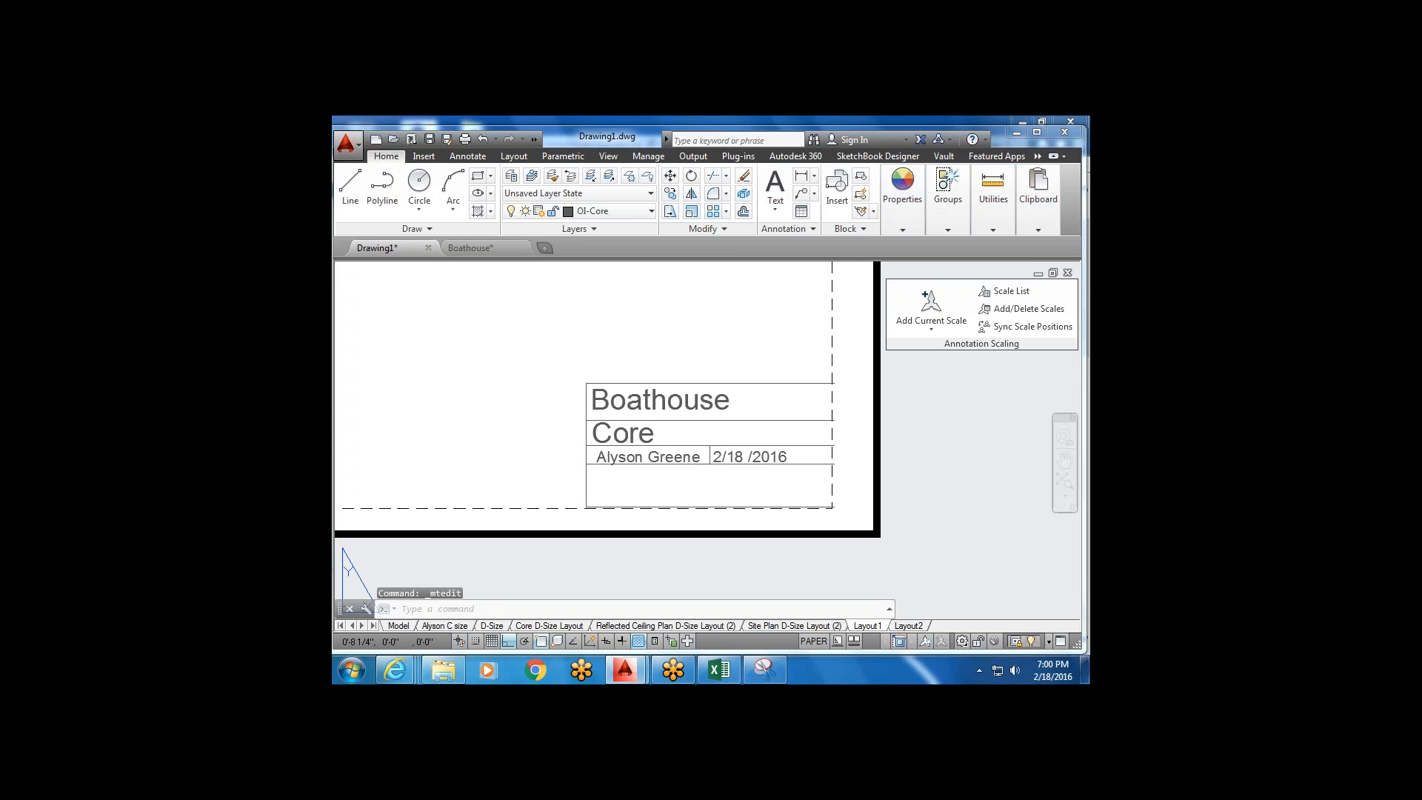
pyautogui.moveTo(602, 482); pyautogui.dragTo(619, 456, button='middle')
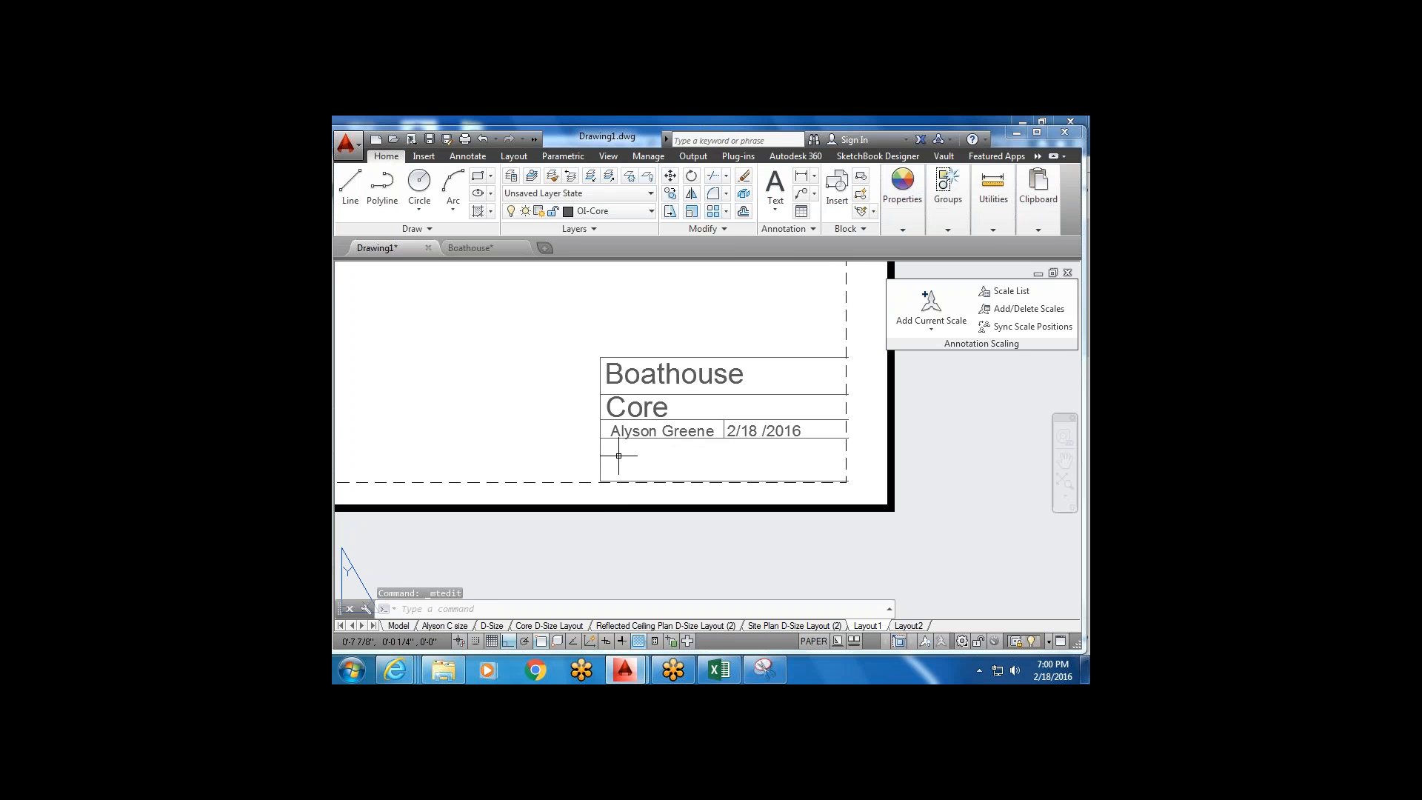
# Move the layout viewport so it sits inside the sheet border.
pyautogui.scroll(-4, 731, 444)
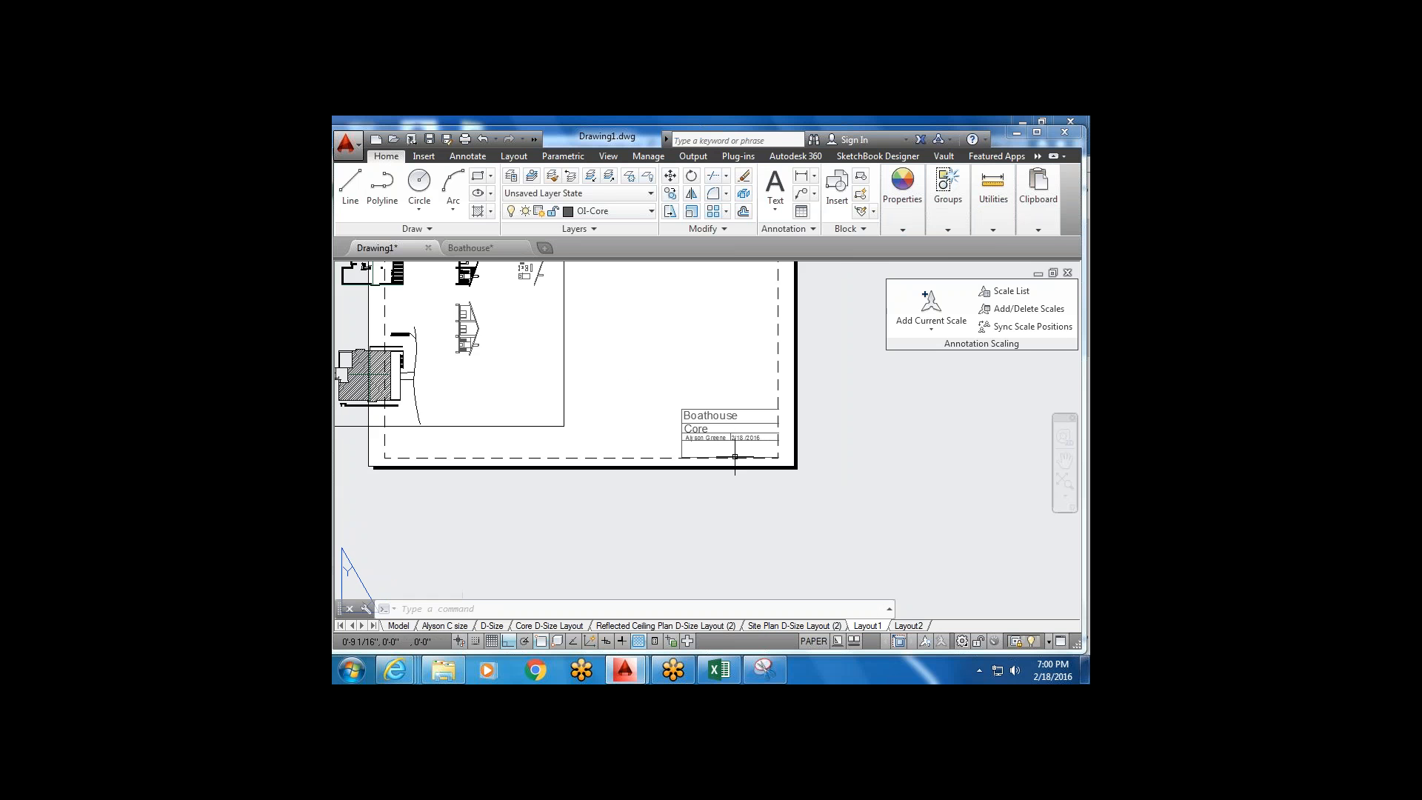
pyautogui.moveTo(740, 456); pyautogui.dragTo(754, 489, button='middle')
pyautogui.scroll(5, 755, 443)
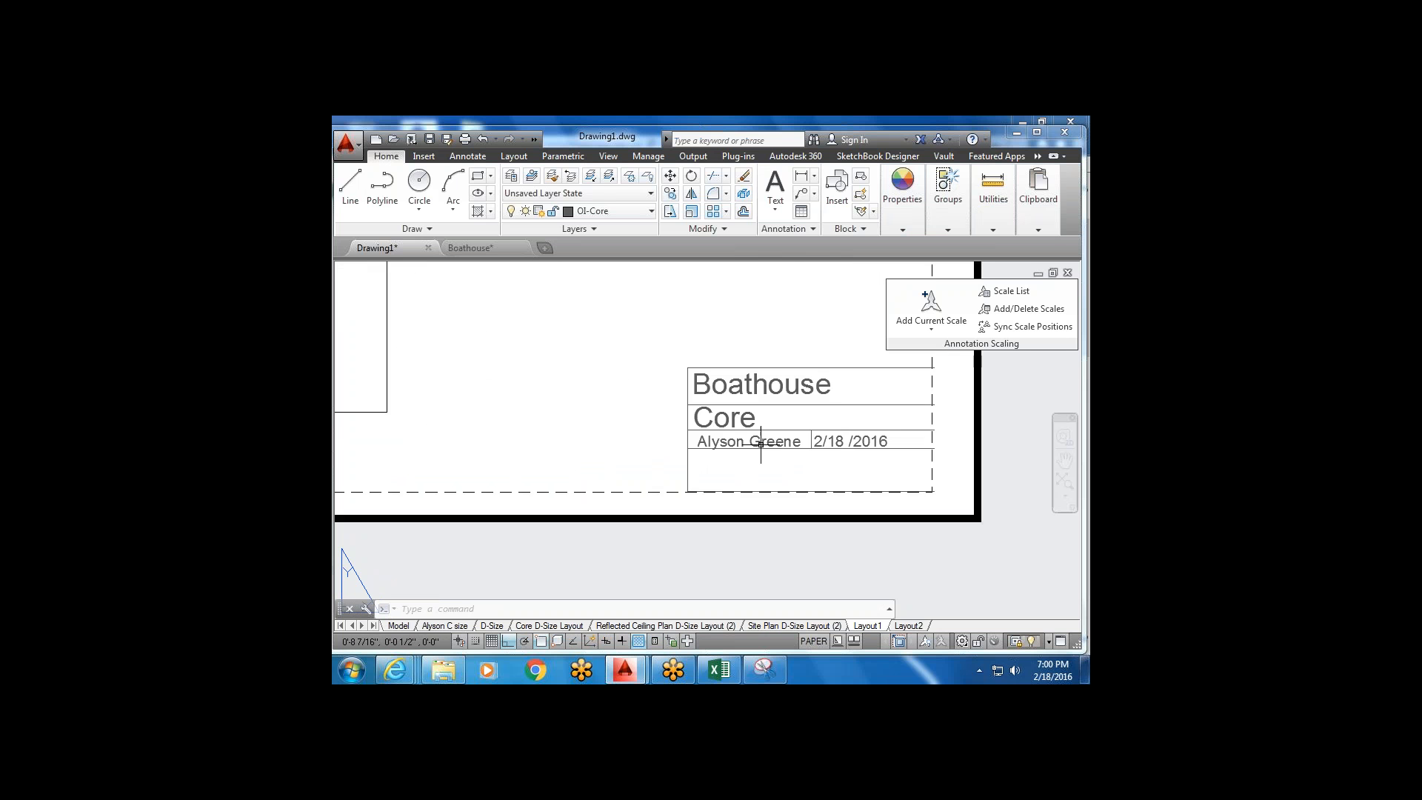
pyautogui.moveTo(844, 451); pyautogui.dragTo(790, 446, button='middle')
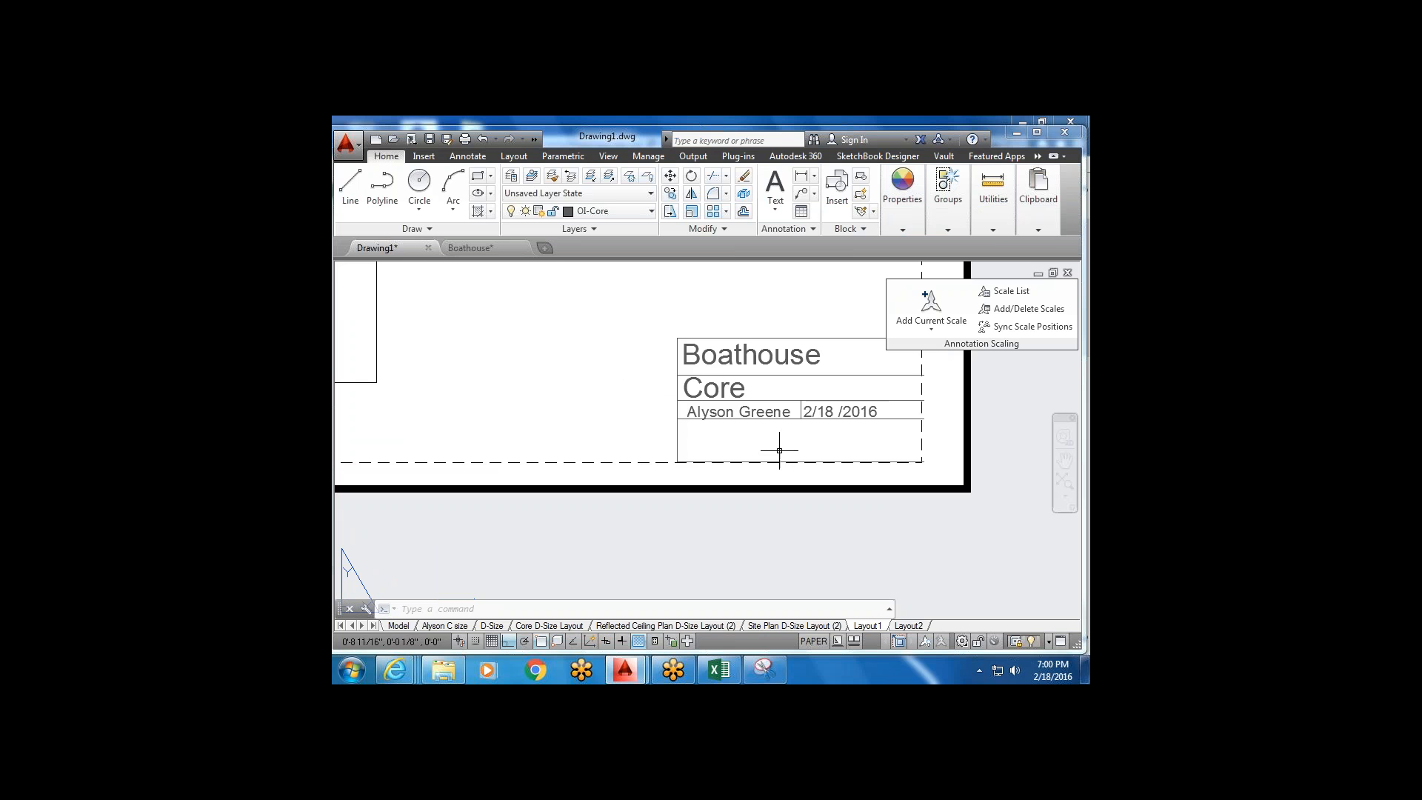
pyautogui.scroll(-5, 832, 452)
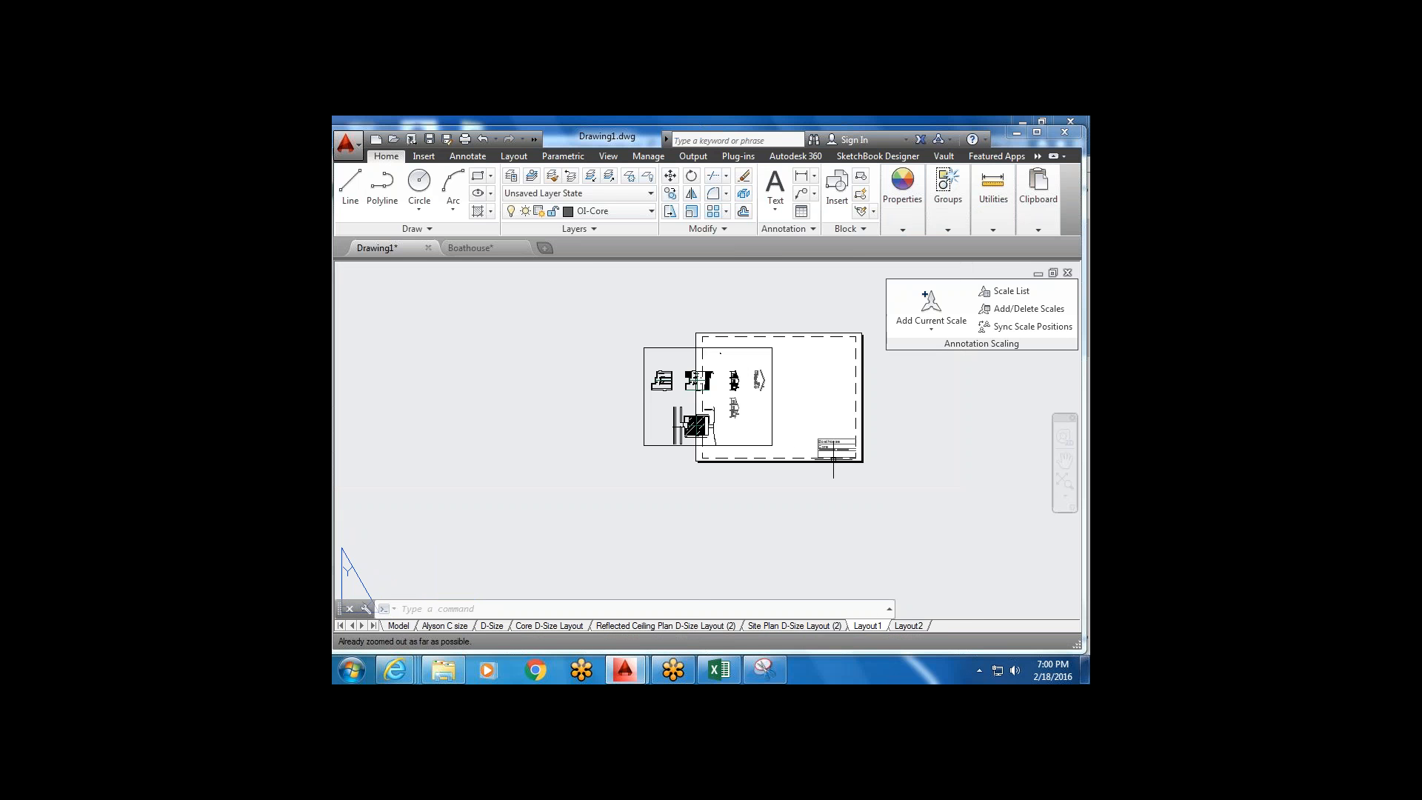
pyautogui.moveTo(835, 449); pyautogui.dragTo(814, 448, button='middle')
pyautogui.click(782, 354)
pyautogui.click(704, 376)
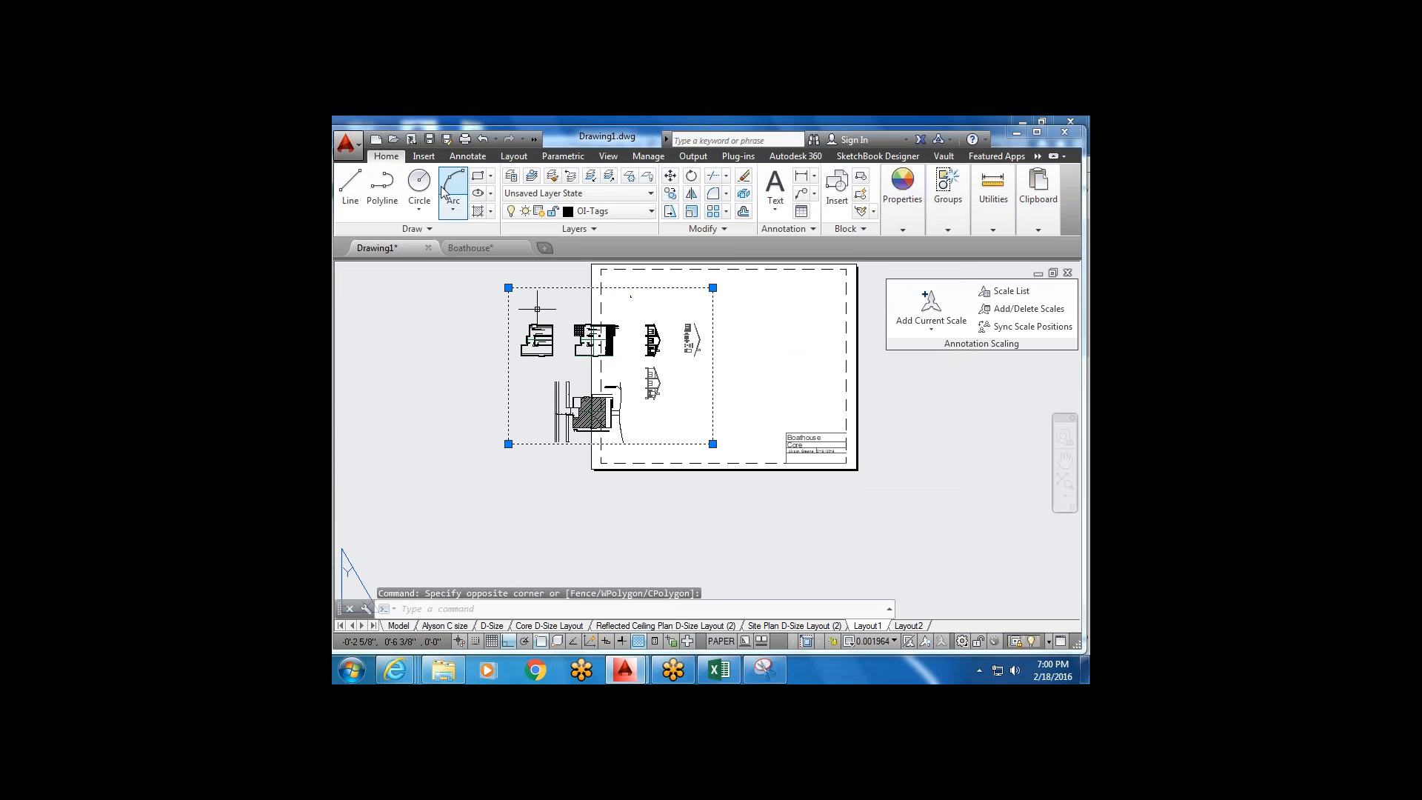
pyautogui.click(669, 175)
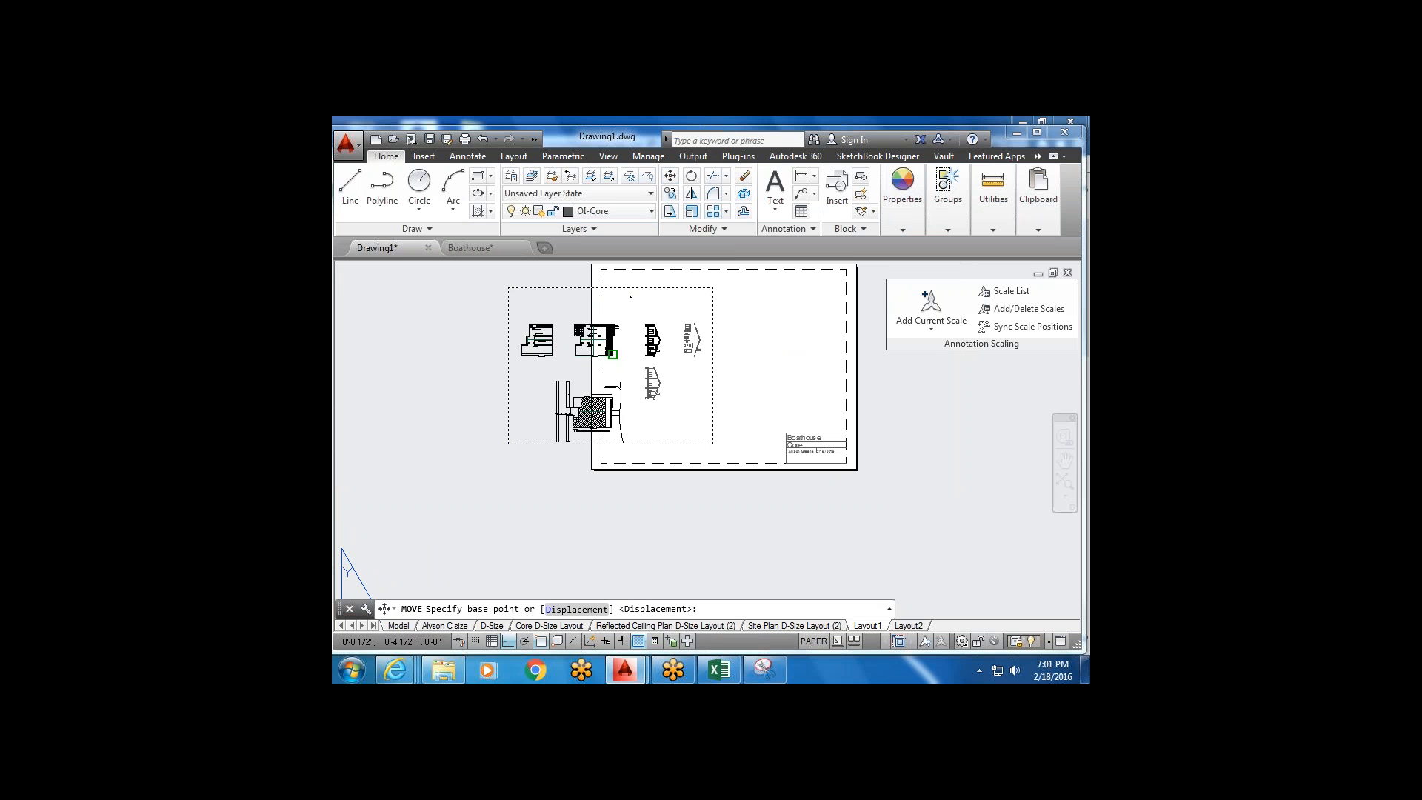
pyautogui.click(613, 356)
pyautogui.click(722, 362)
pyautogui.press('Escape')
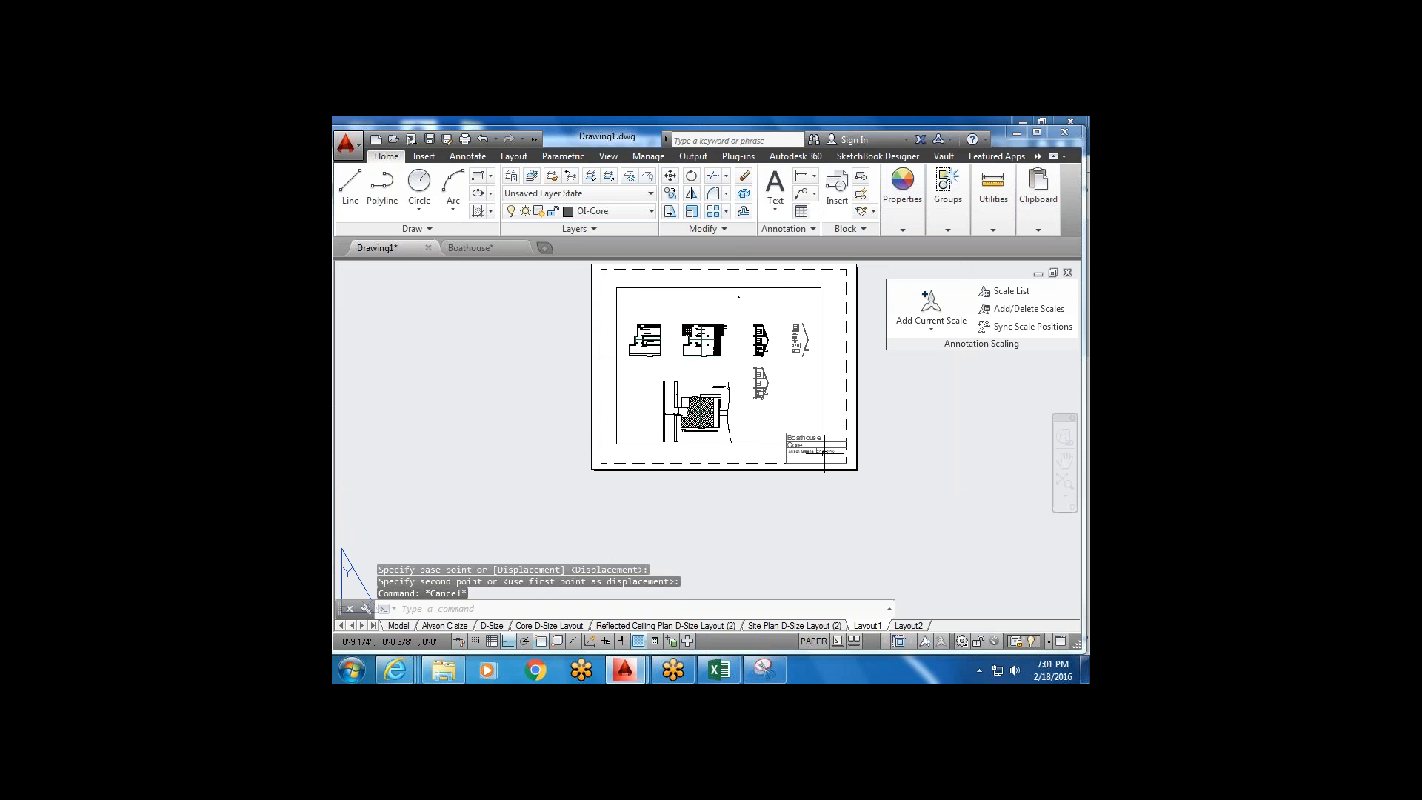
# With Osnap and Ortho off, drag the viewport's lower-right corner up above the title block.
pyautogui.click(830, 406)
pyautogui.click(796, 380)
pyautogui.scroll(2, 825, 430)
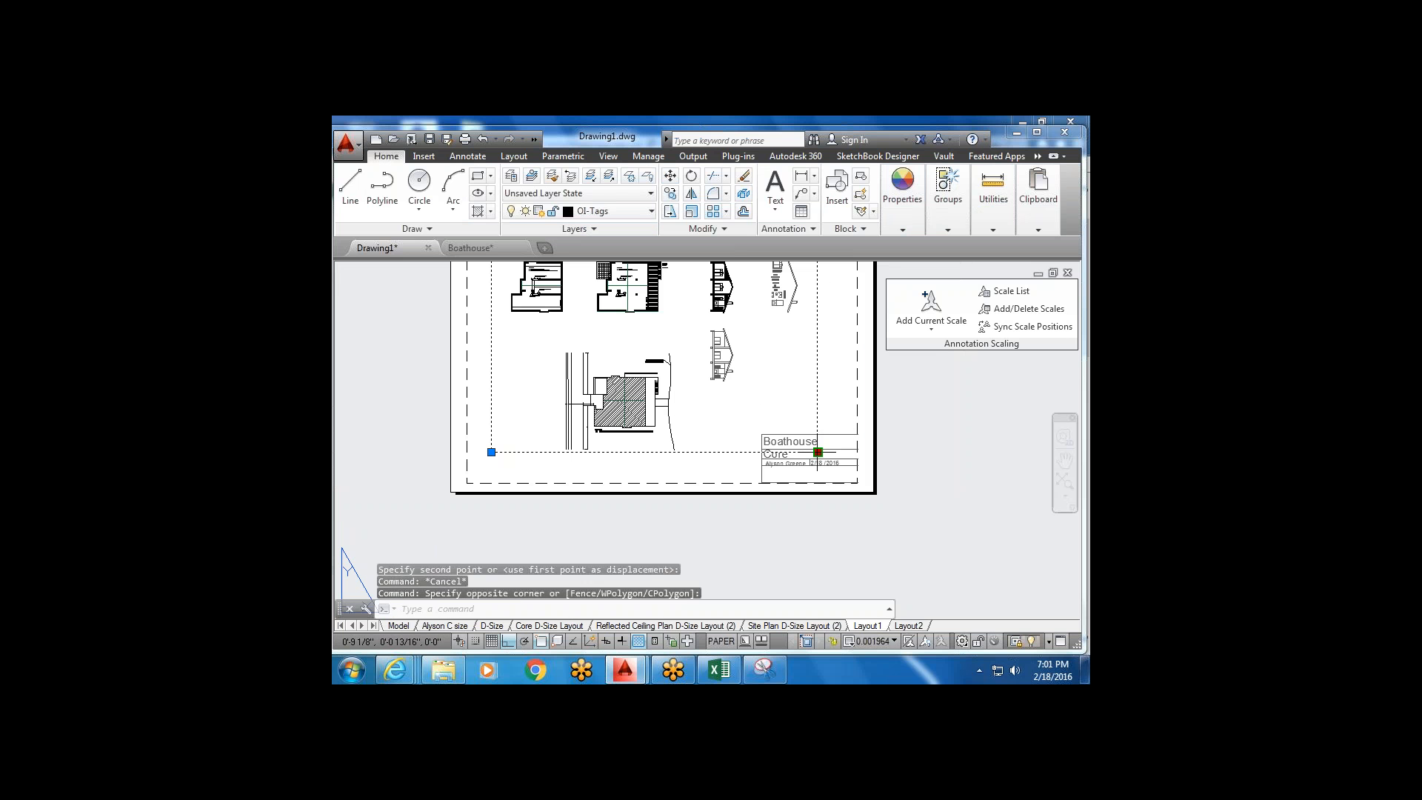
pyautogui.click(818, 452)
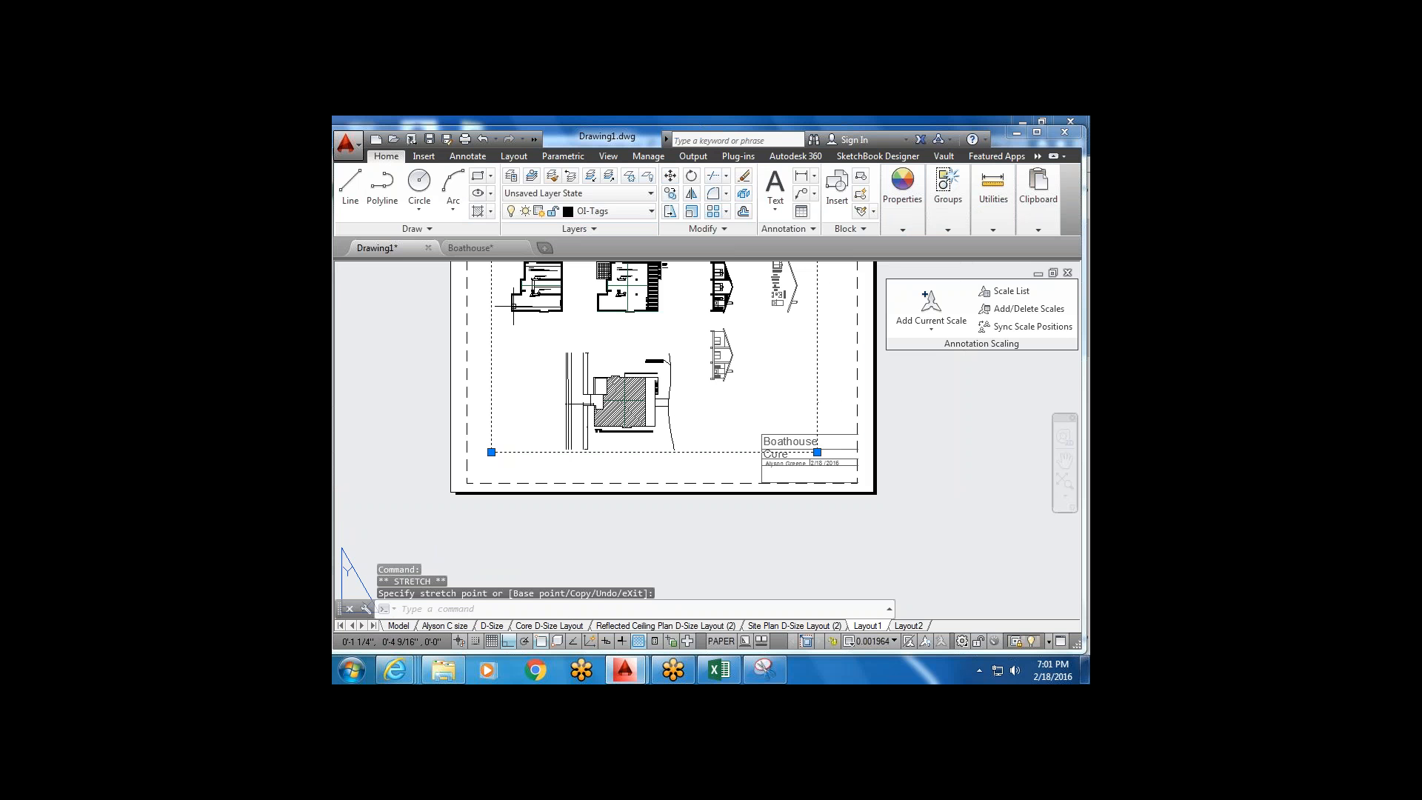
pyautogui.click(542, 641)
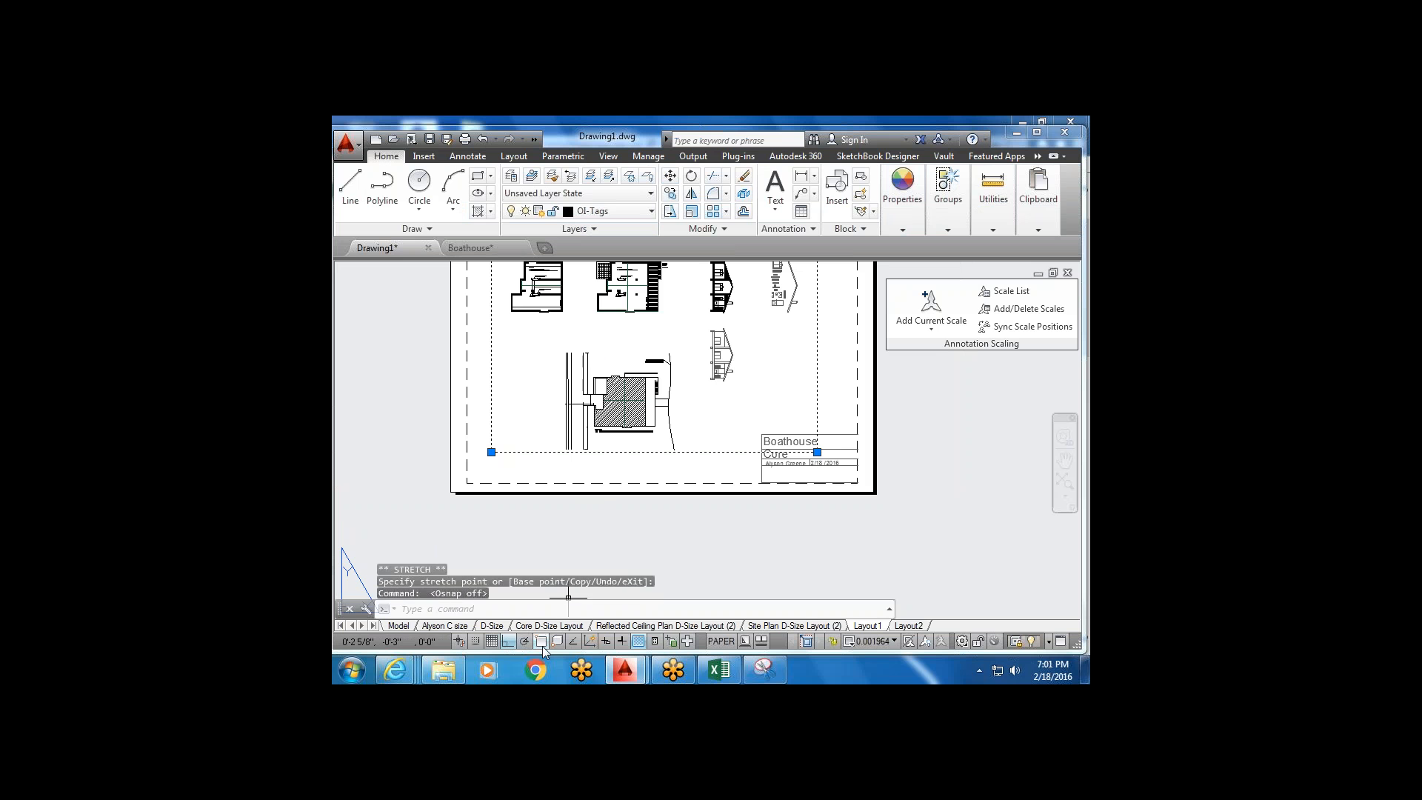
pyautogui.click(508, 641)
pyautogui.click(818, 452)
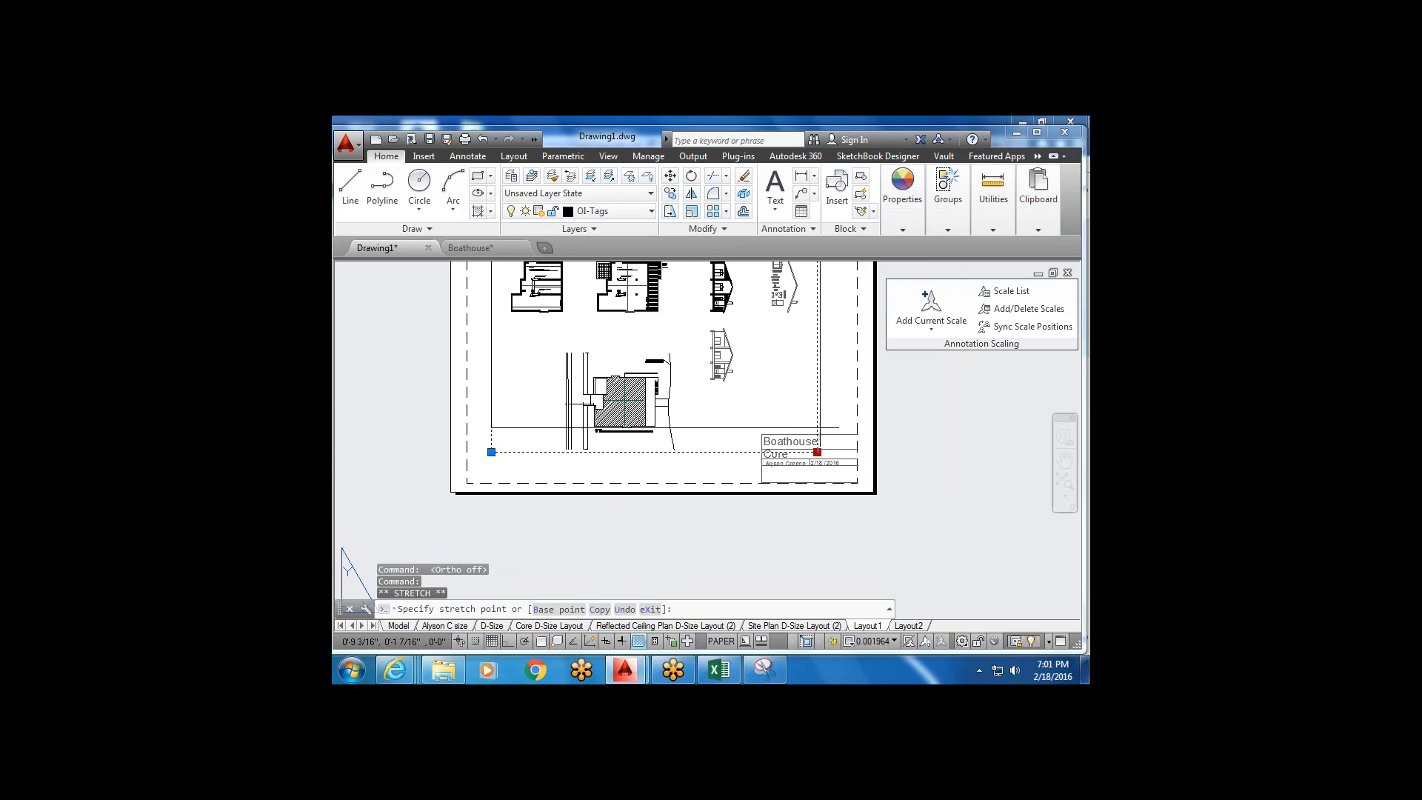
pyautogui.click(820, 410)
pyautogui.press('Escape')
pyautogui.scroll(-2, 760, 447)
pyautogui.moveTo(714, 421)
pyautogui.mouseDown(button='middle')
pyautogui.moveTo(678, 428)
pyautogui.moveTo(701, 436)
pyautogui.mouseUp(button='middle')
# Inside the viewport, pick 1/2" = 1'-0" from the scale list, then return to paper space.
pyautogui.doubleClick(693, 415)
pyautogui.scroll(3, 687, 366)
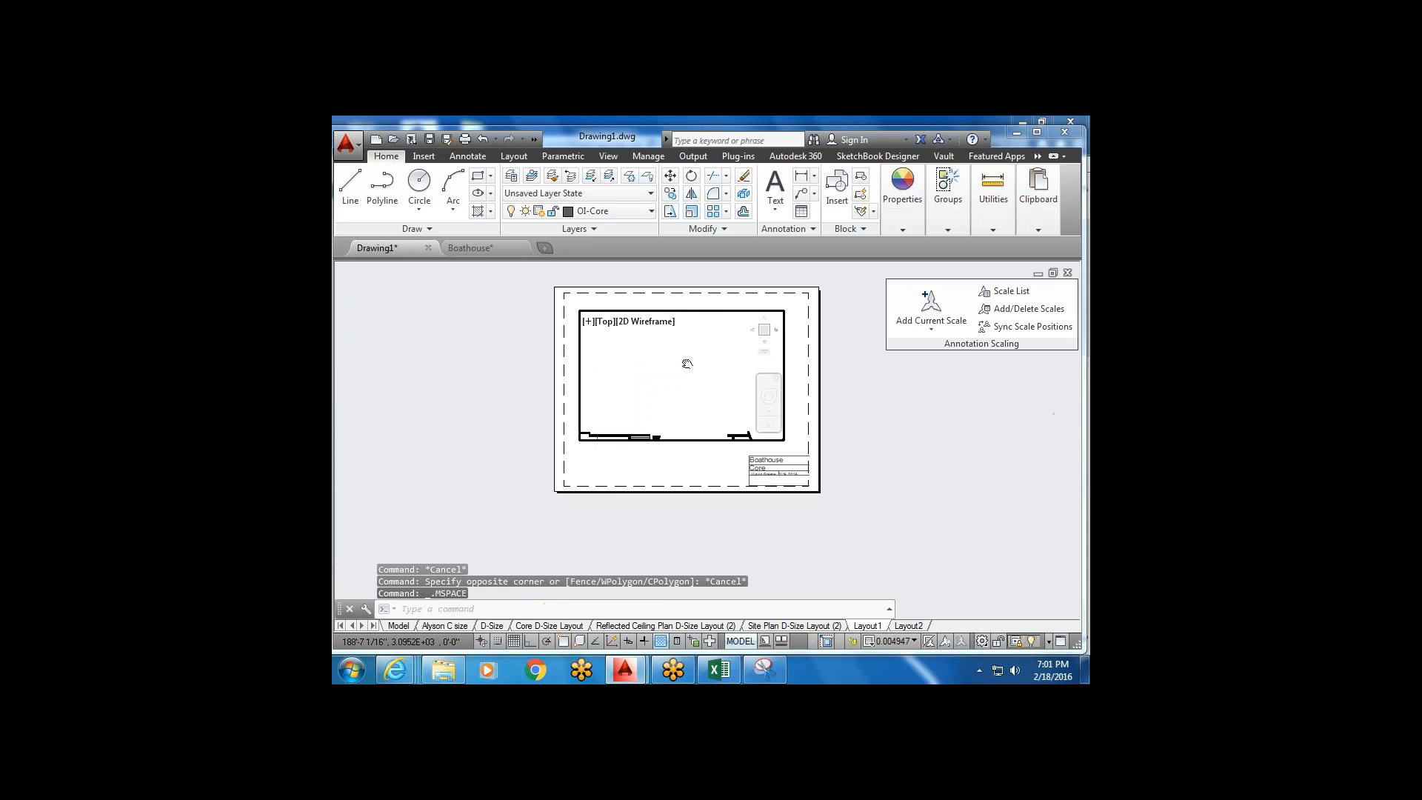
pyautogui.scroll(5, 678, 374)
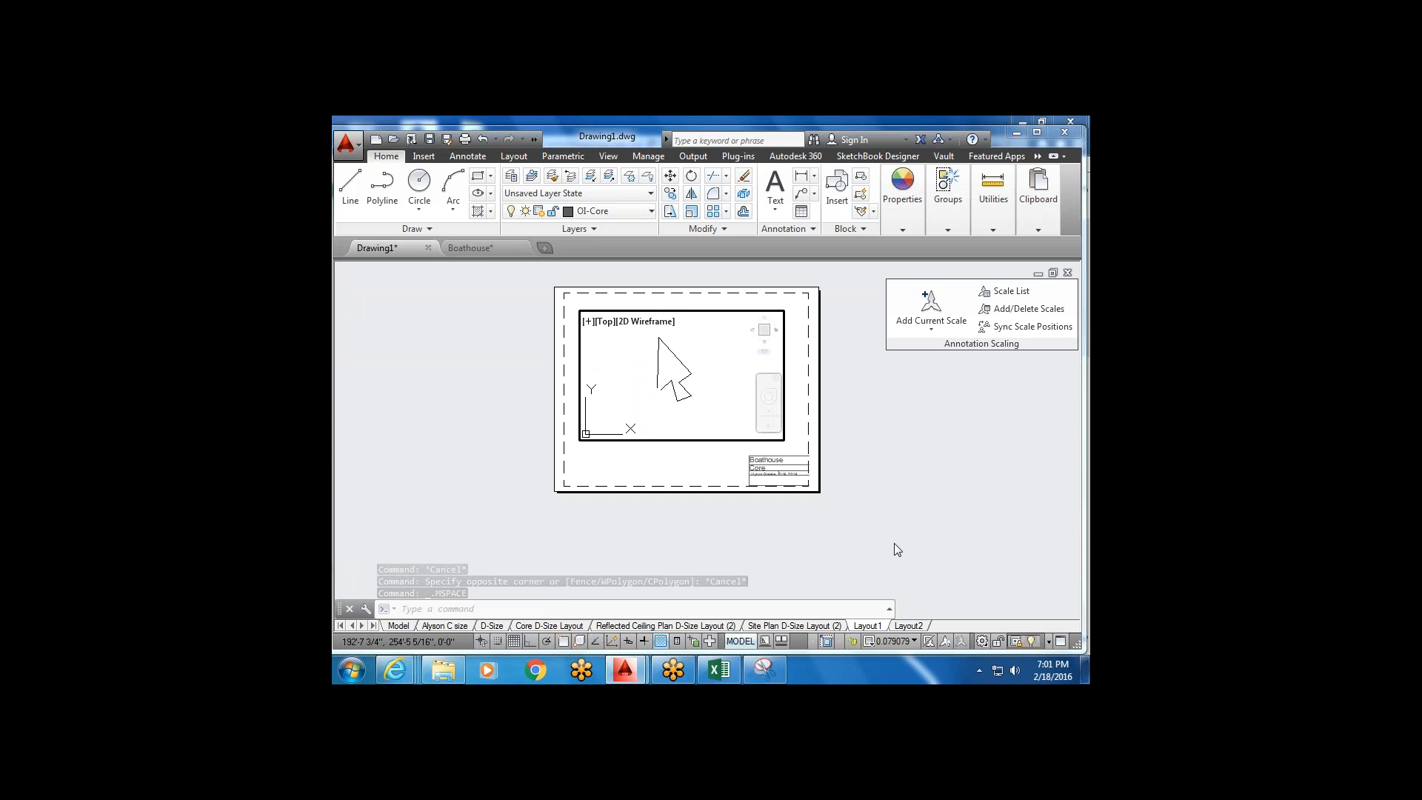
pyautogui.click(915, 641)
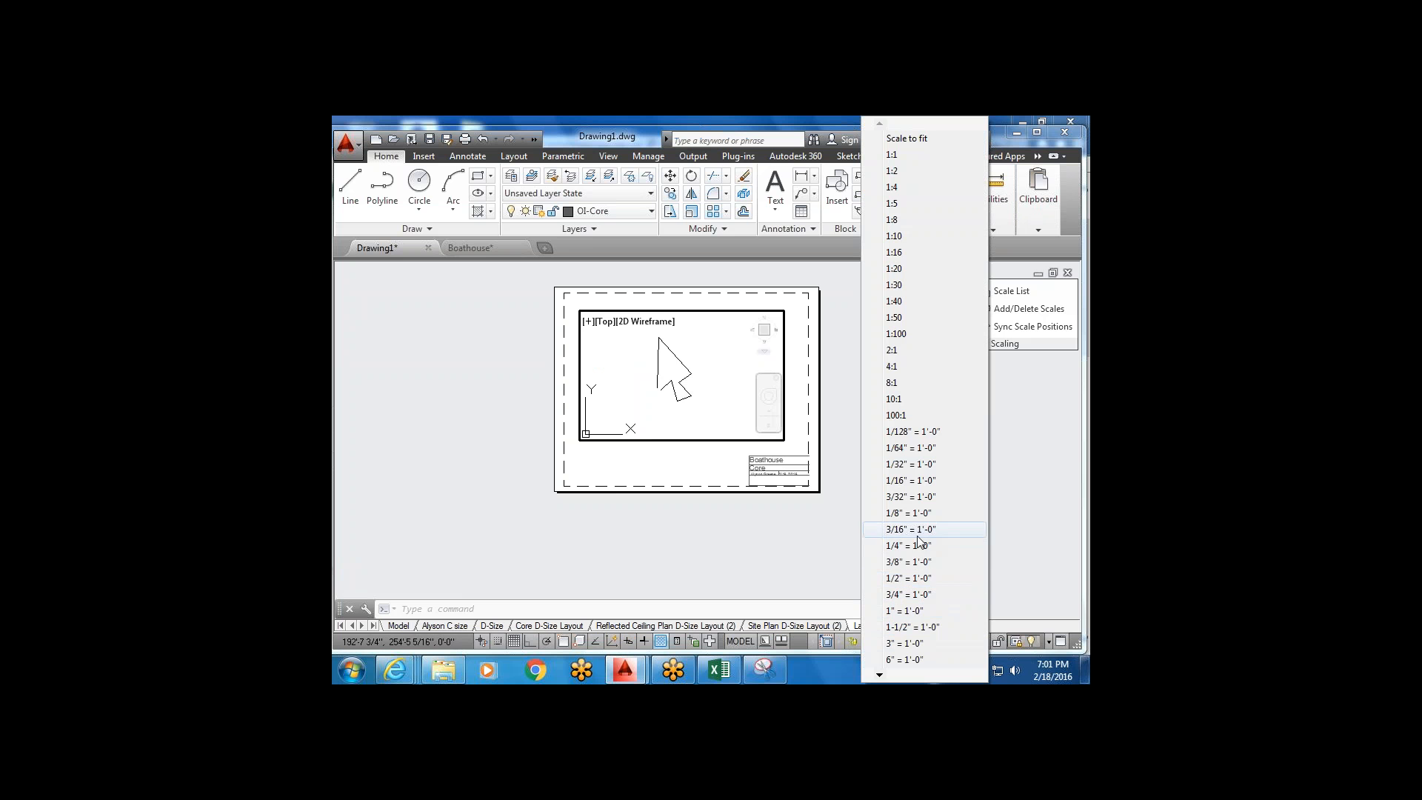
pyautogui.click(927, 579)
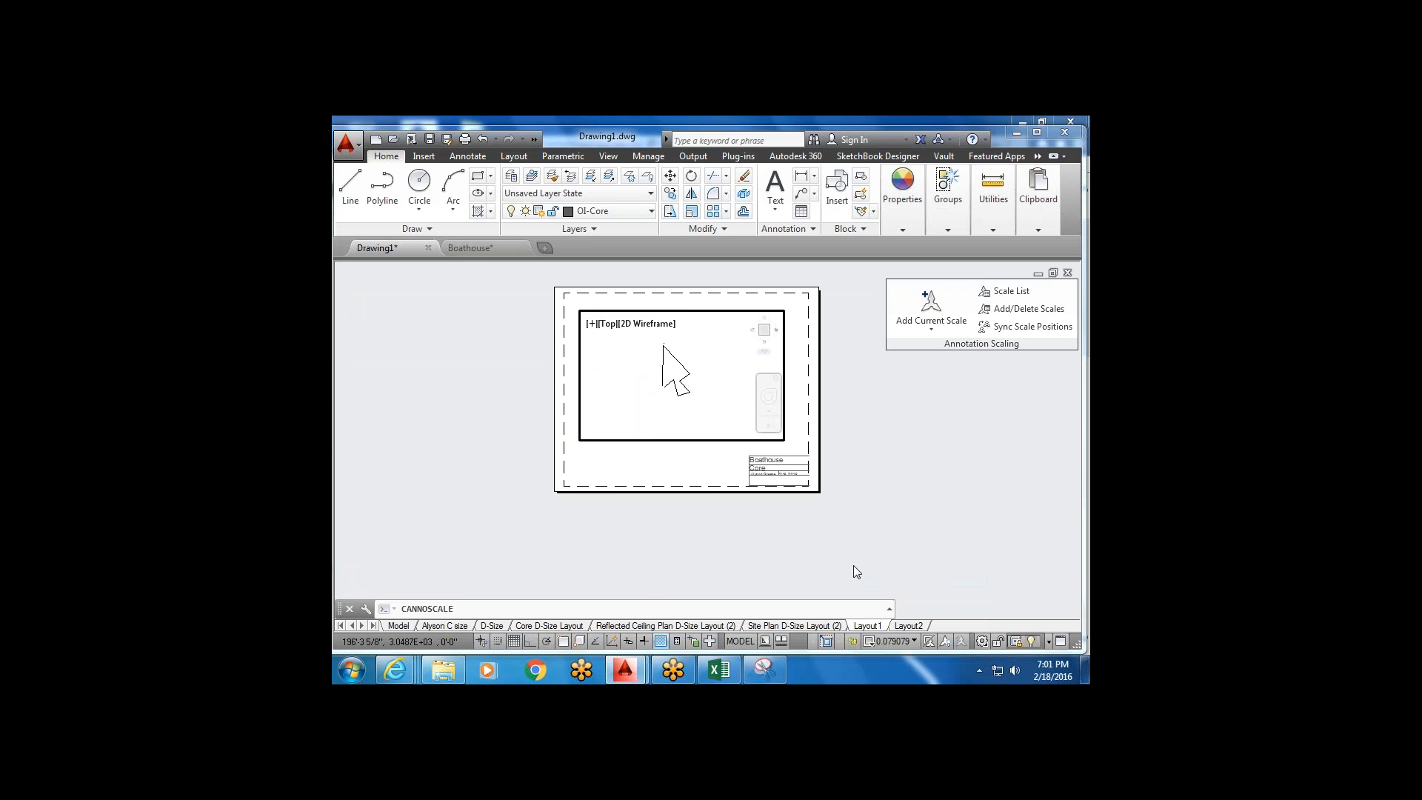
pyautogui.doubleClick(680, 457)
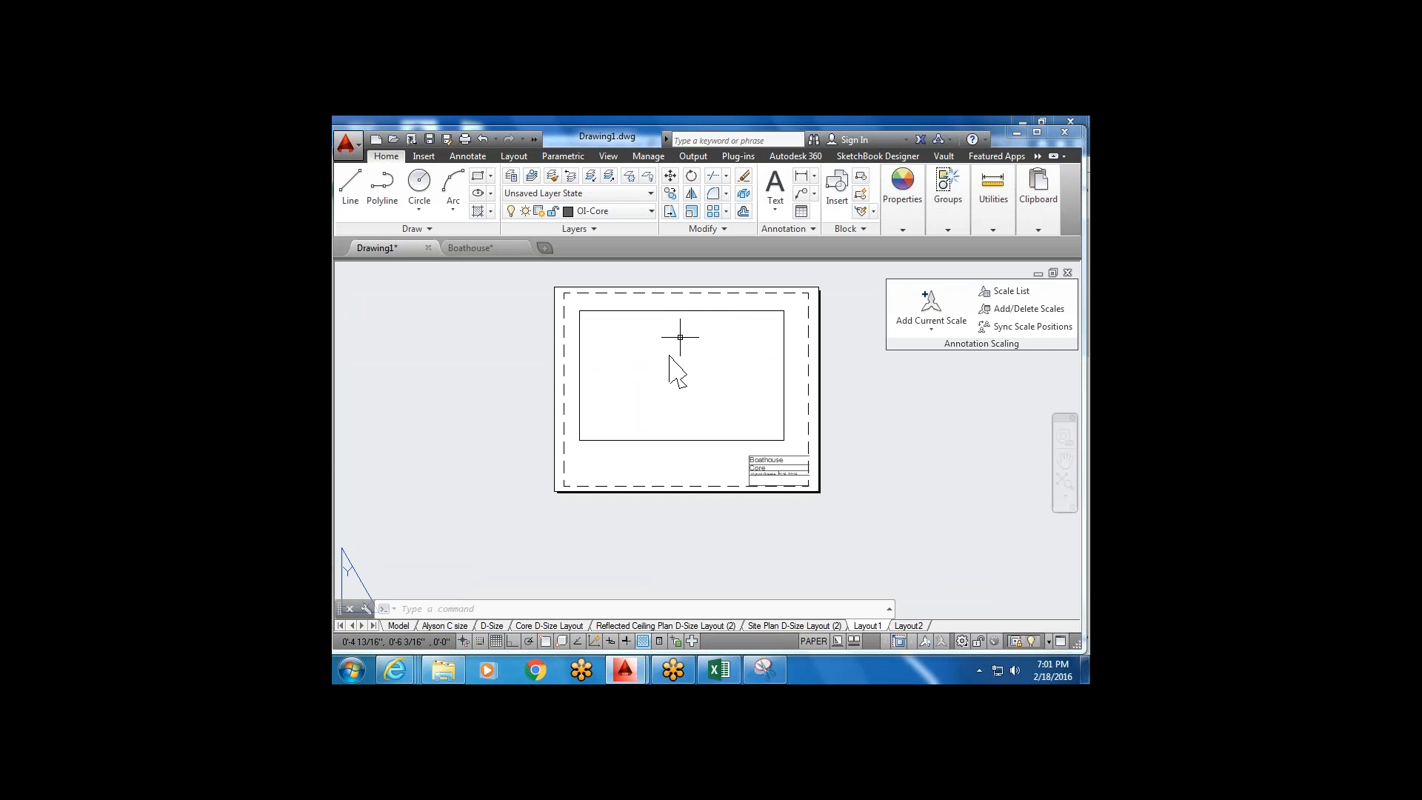
pyautogui.scroll(1, 667, 359)
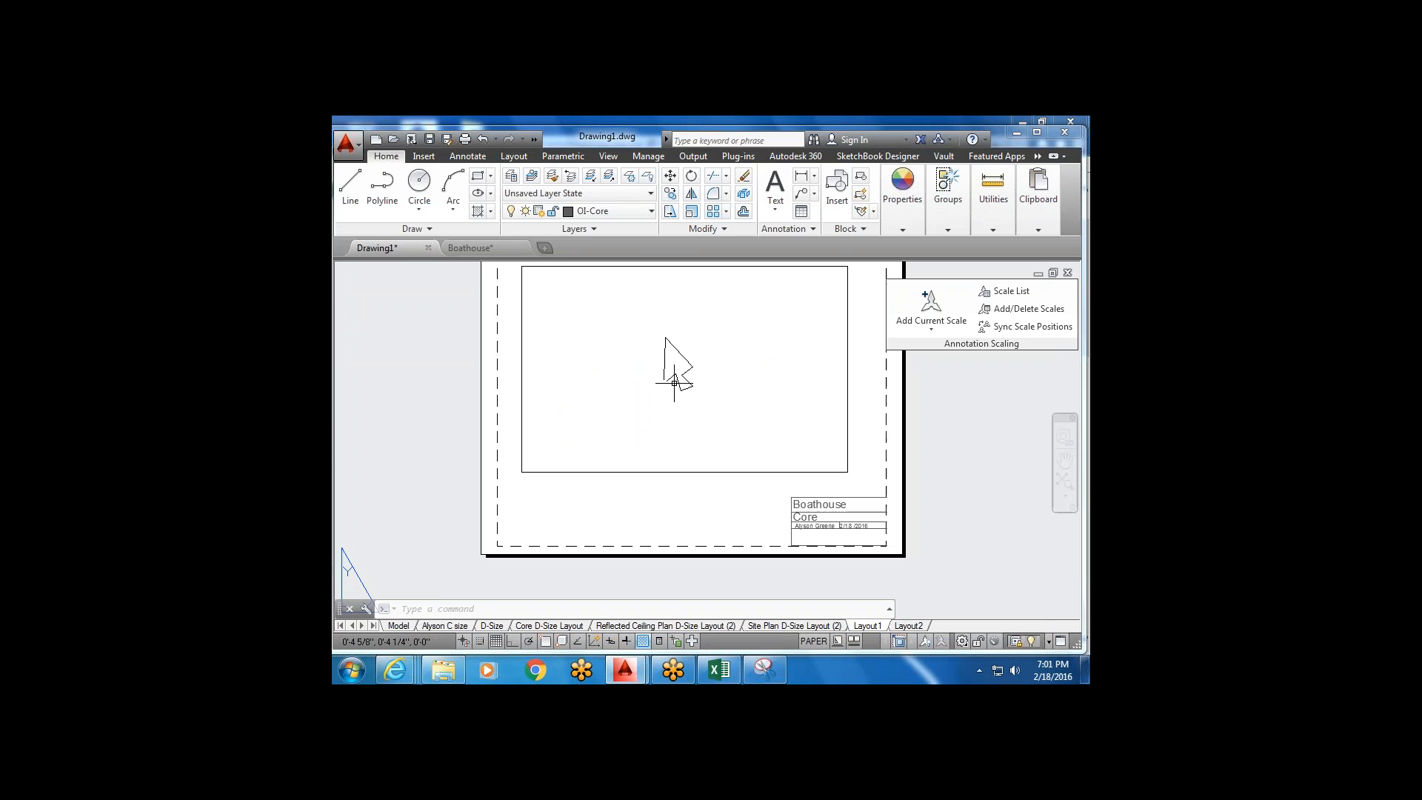
pyautogui.scroll(-1, 667, 359)
pyautogui.moveTo(668, 355); pyautogui.dragTo(731, 357, button='middle')
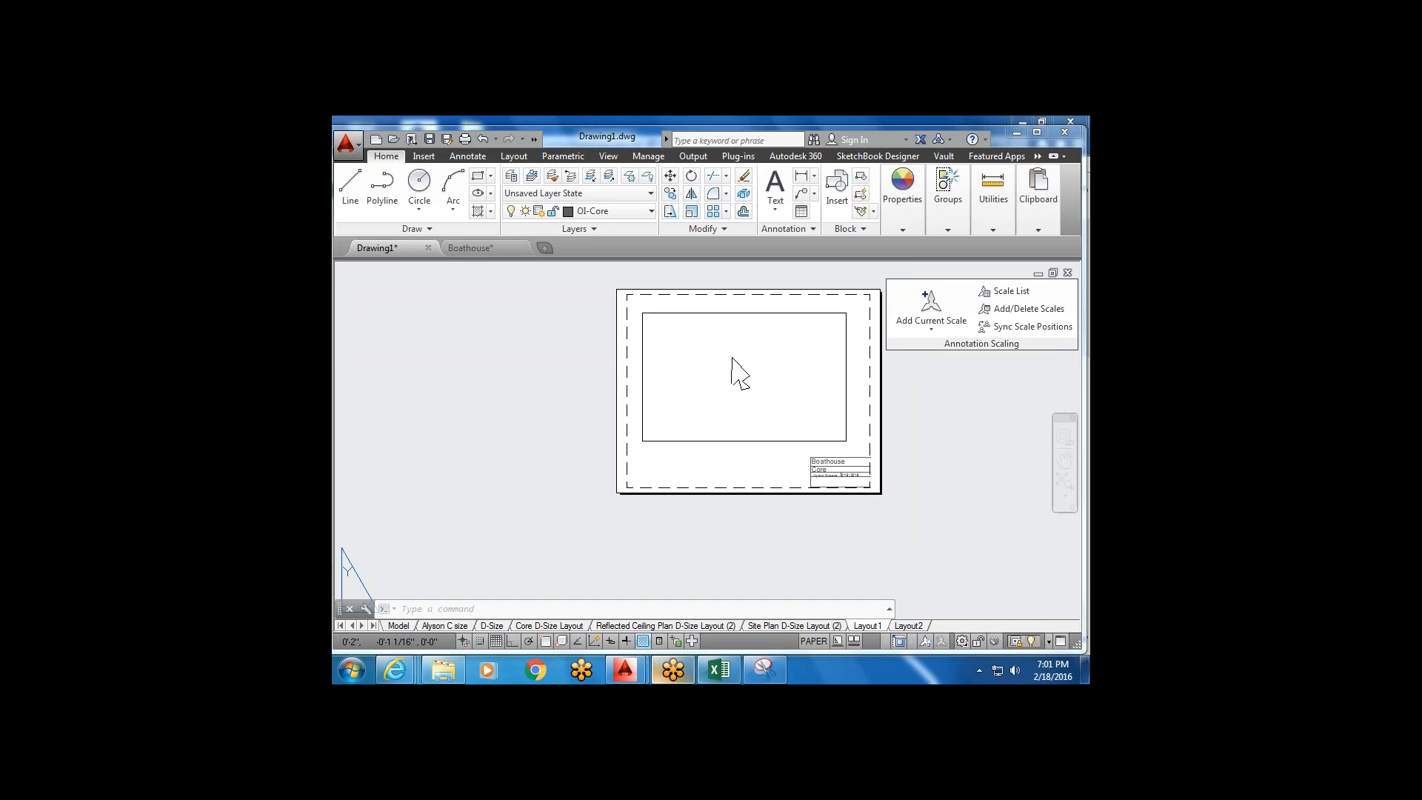
# Submit the Pdf Plotting/ Template Set Up assignment edits in Blackboard and minimize the browser.
pyautogui.moveTo(419, 661)
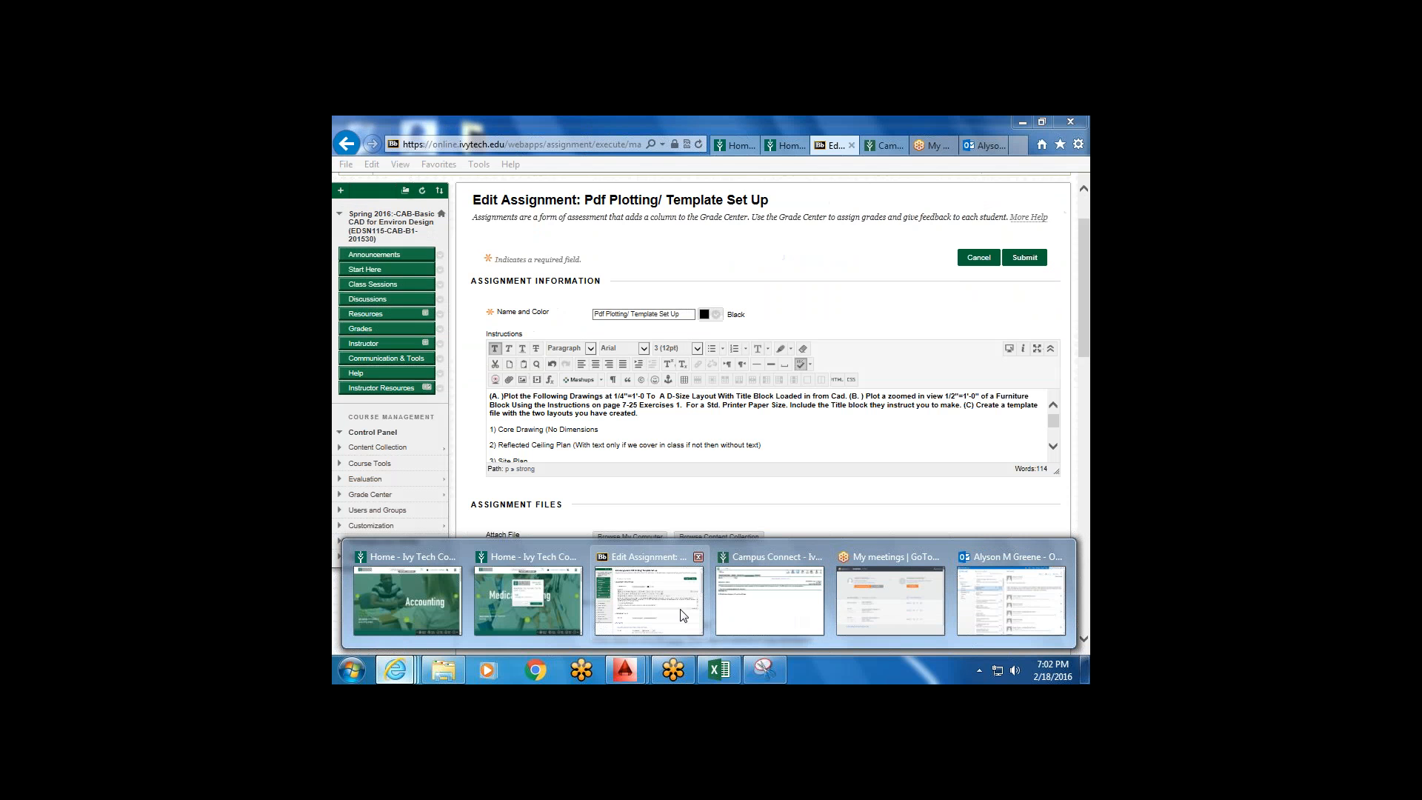
pyautogui.click(682, 626)
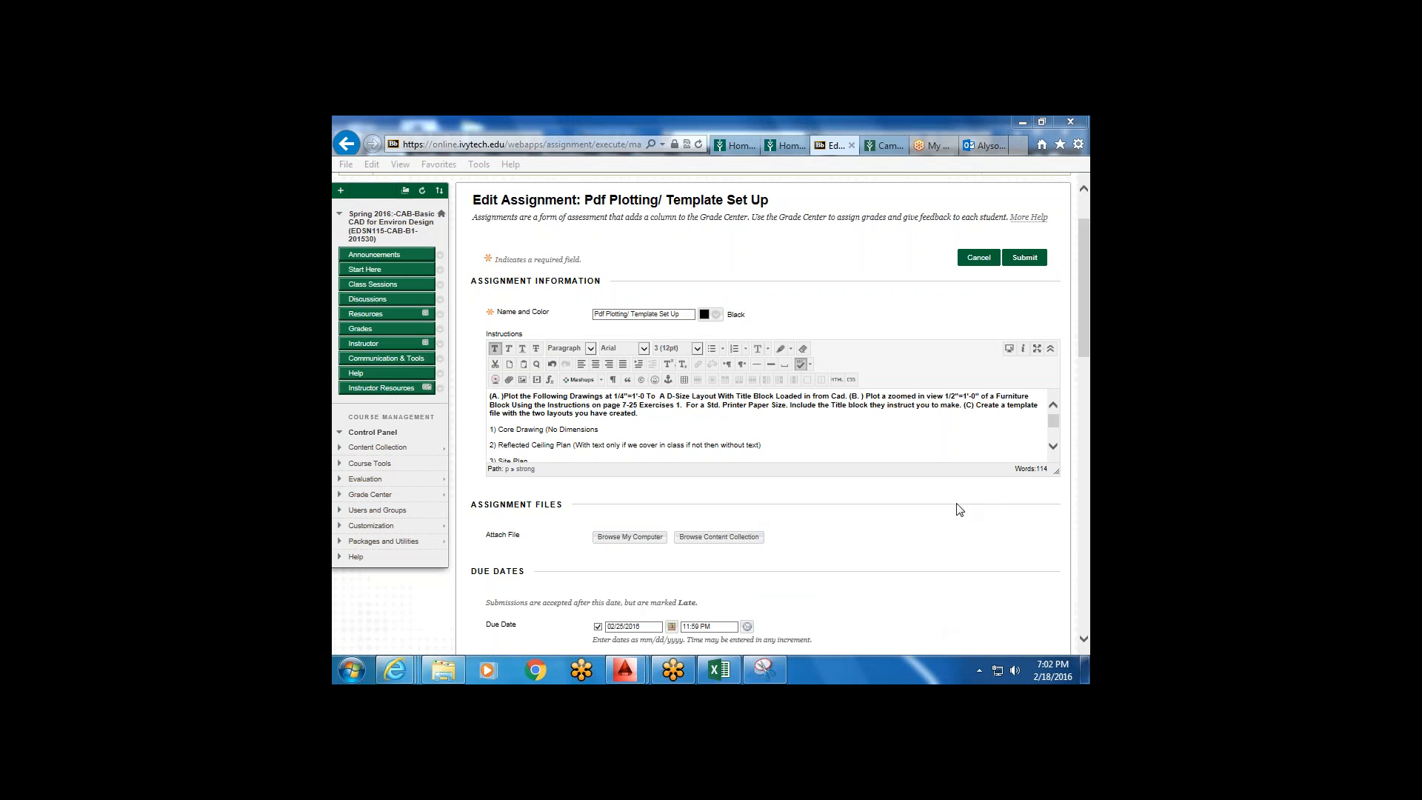
pyautogui.click(1026, 258)
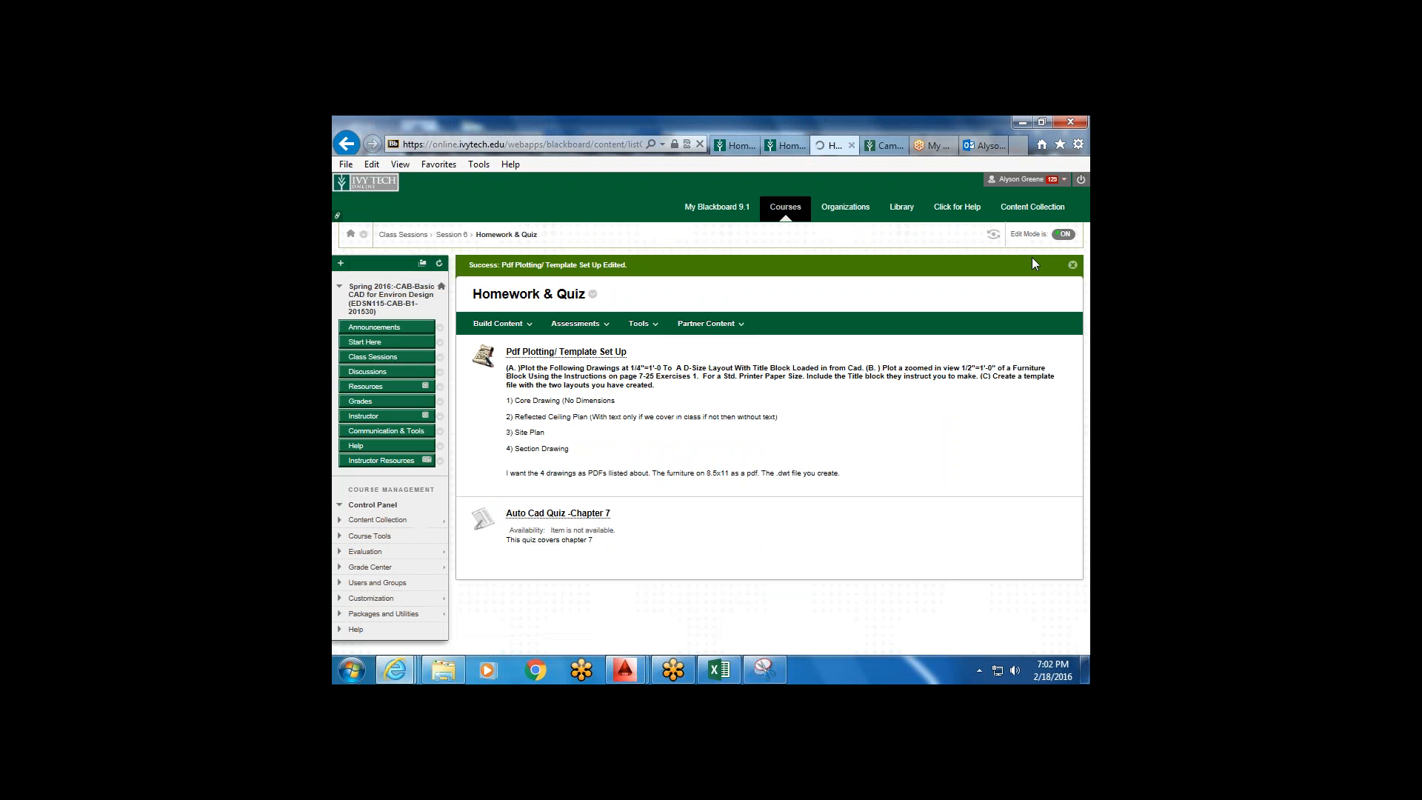
pyautogui.click(1021, 123)
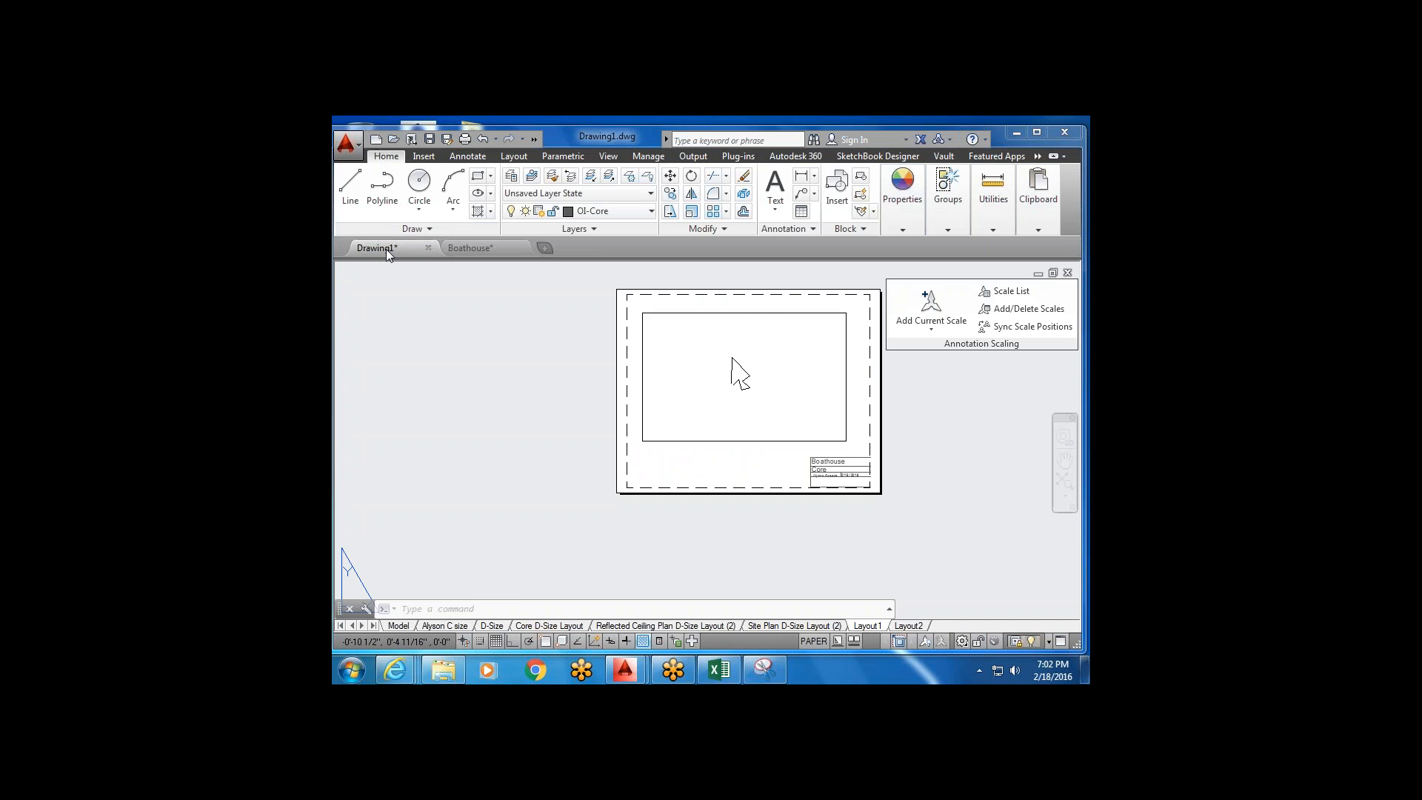
# Switch to the Model tab and frame all the Boathouse plans.
pyautogui.moveTo(384, 245)
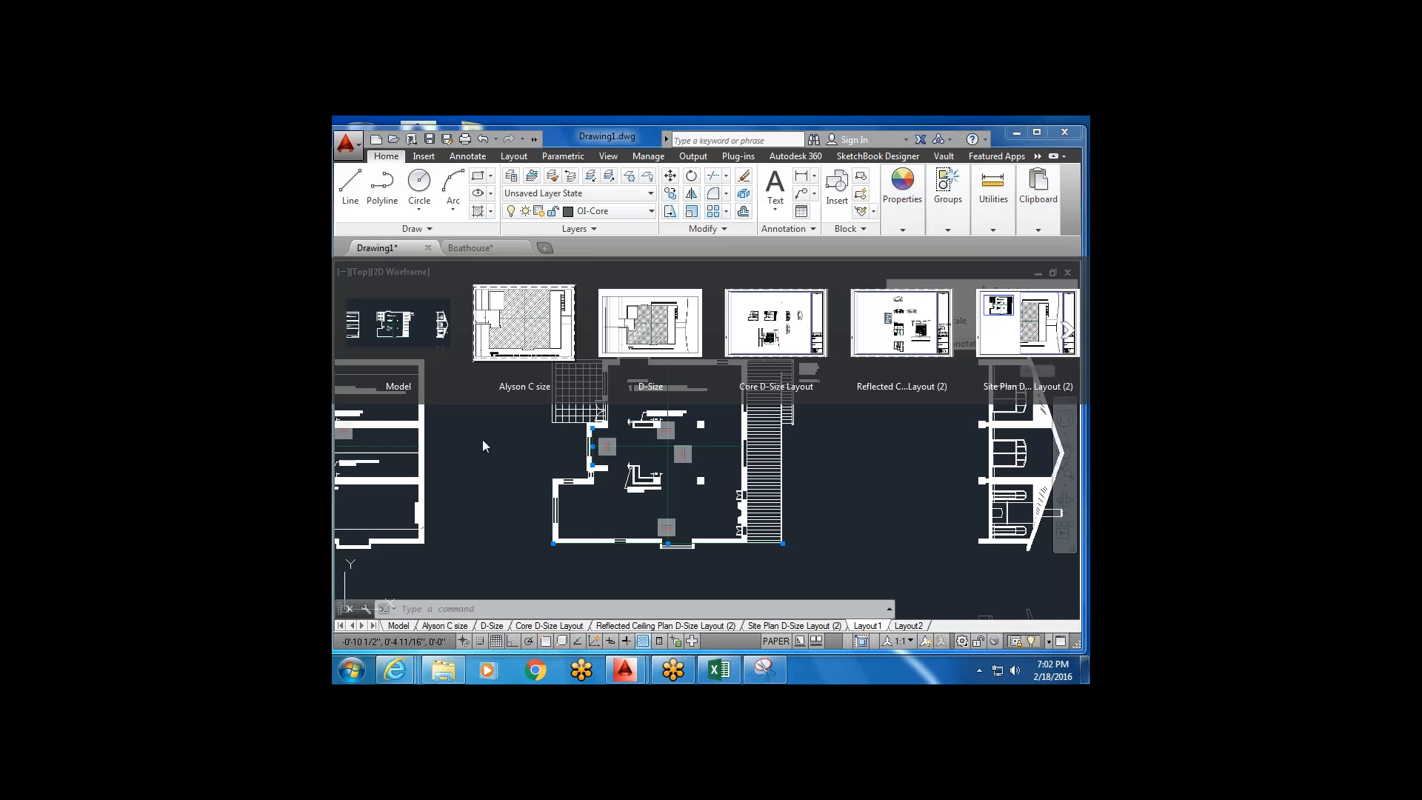
pyautogui.moveTo(568, 460); pyautogui.dragTo(563, 423, button='middle')
pyautogui.moveTo(728, 324); pyautogui.dragTo(730, 296, button='middle')
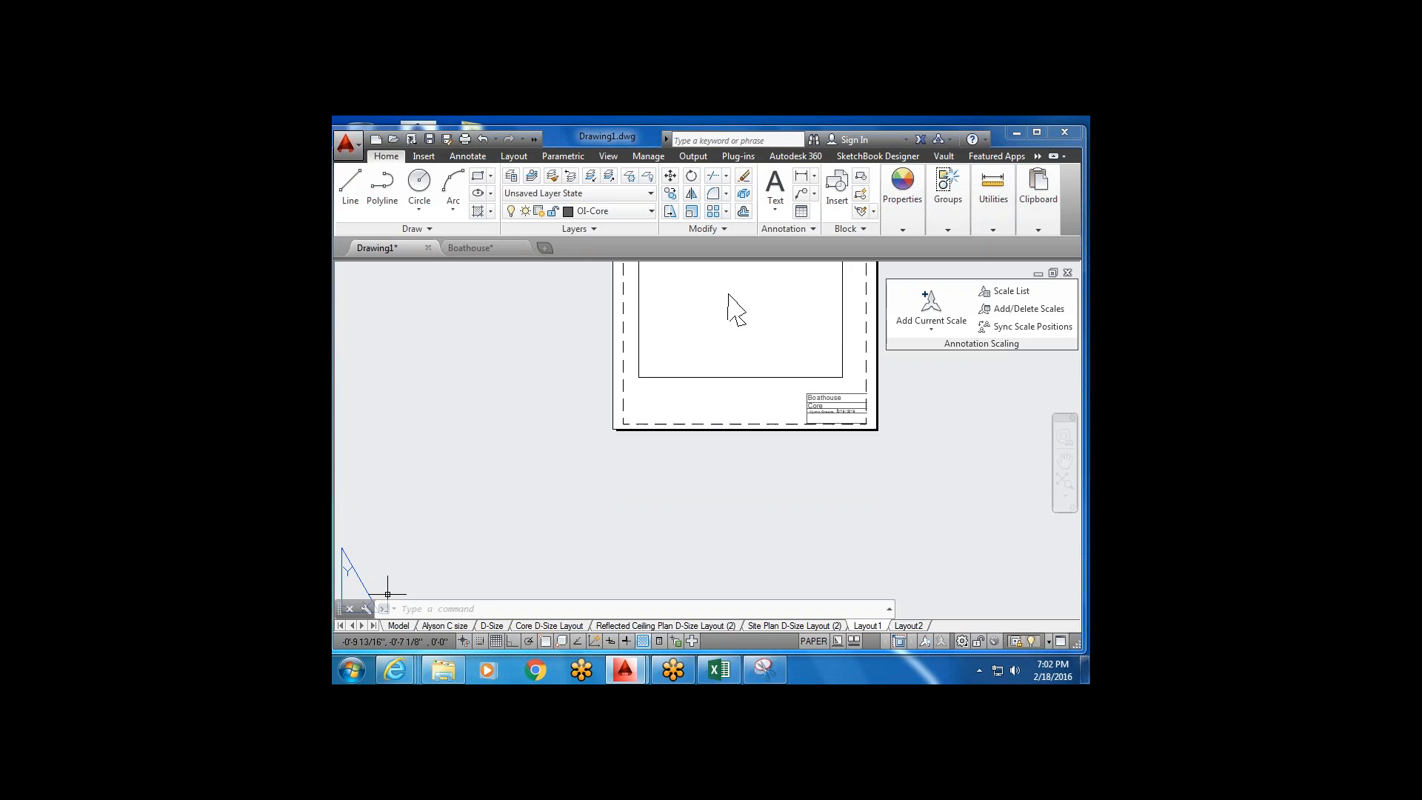
pyautogui.click(393, 626)
pyautogui.scroll(-5, 644, 400)
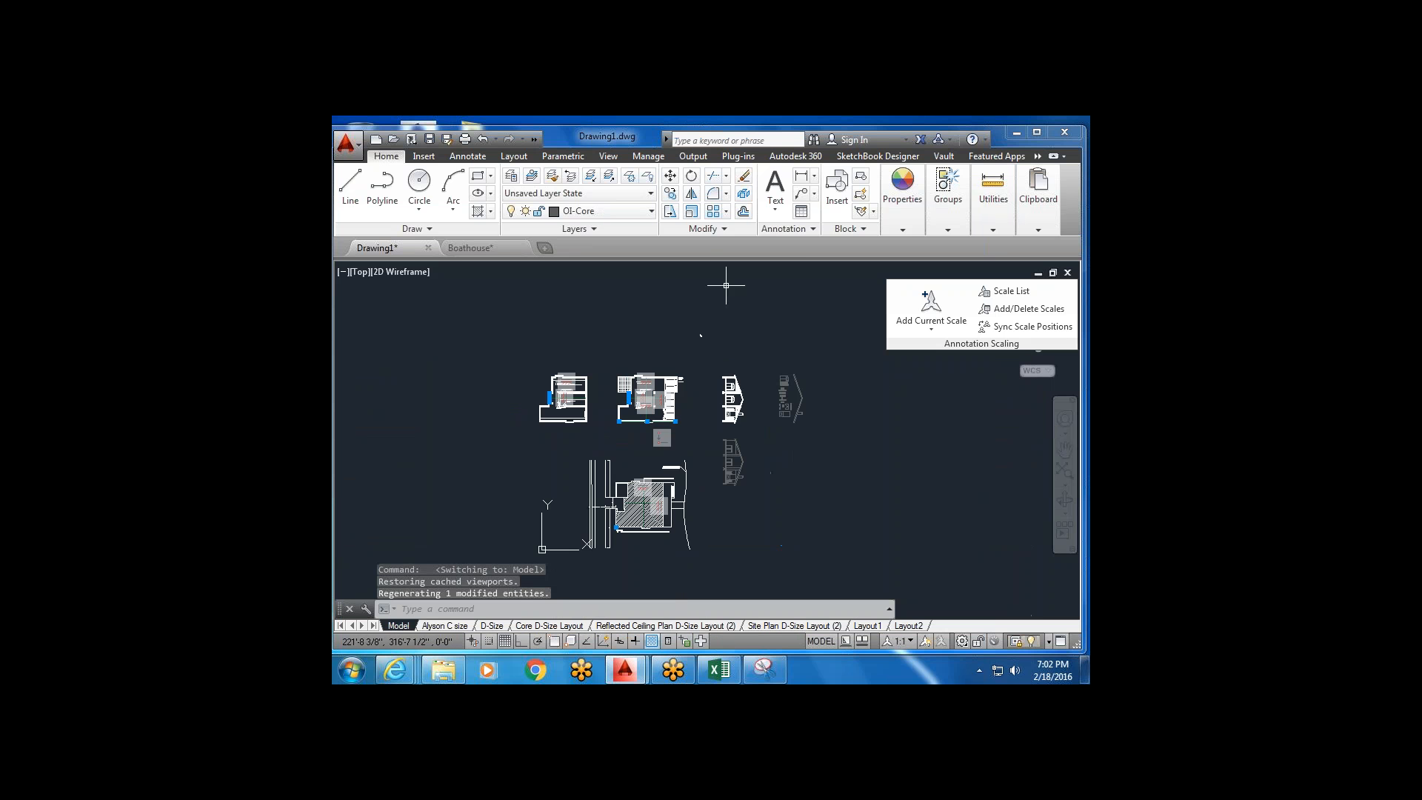
pyautogui.moveTo(560, 589); pyautogui.dragTo(565, 540, button='middle')
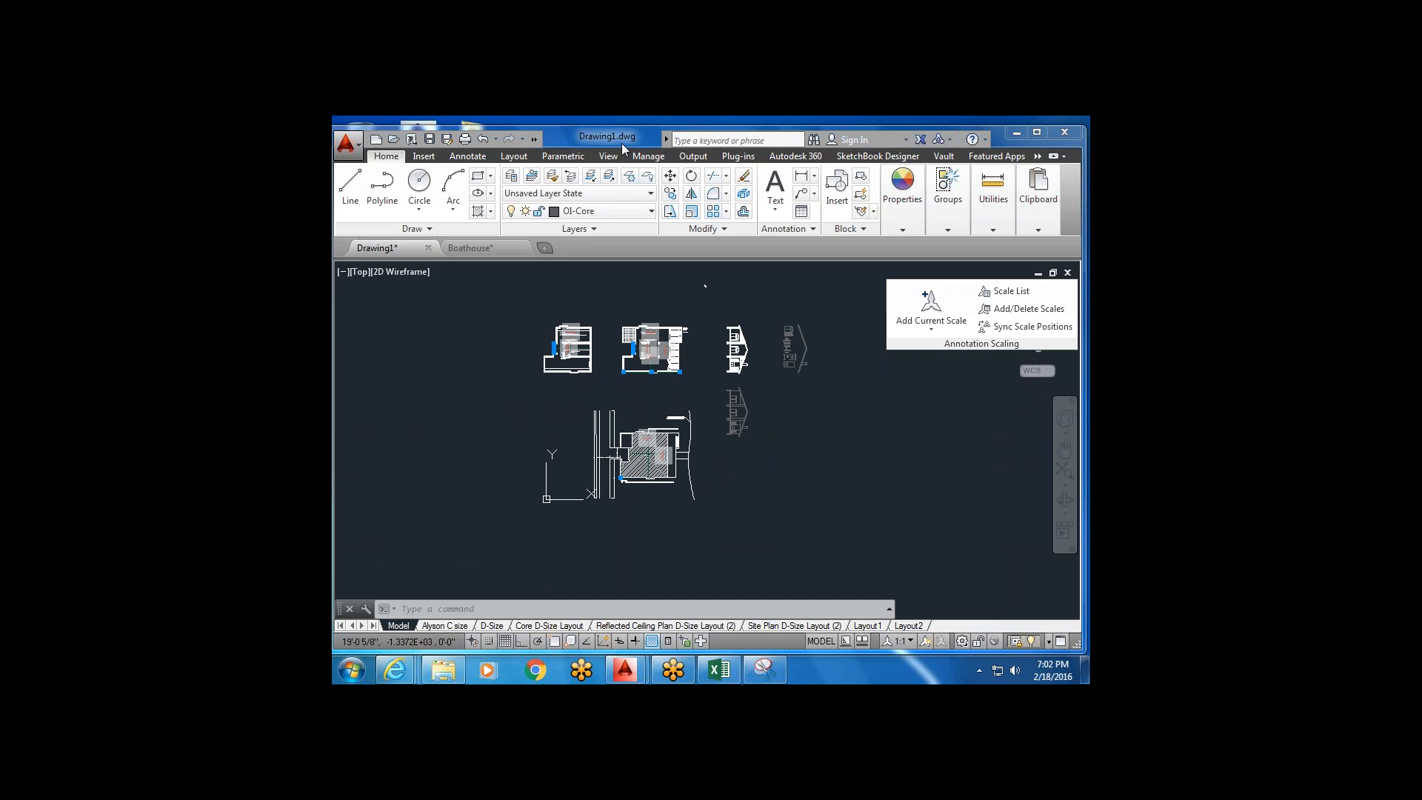
# Save As, renaming Drawing1.dwg to the student's name followed by Boathouse Assignment 6.021816.
pyautogui.click(448, 139)
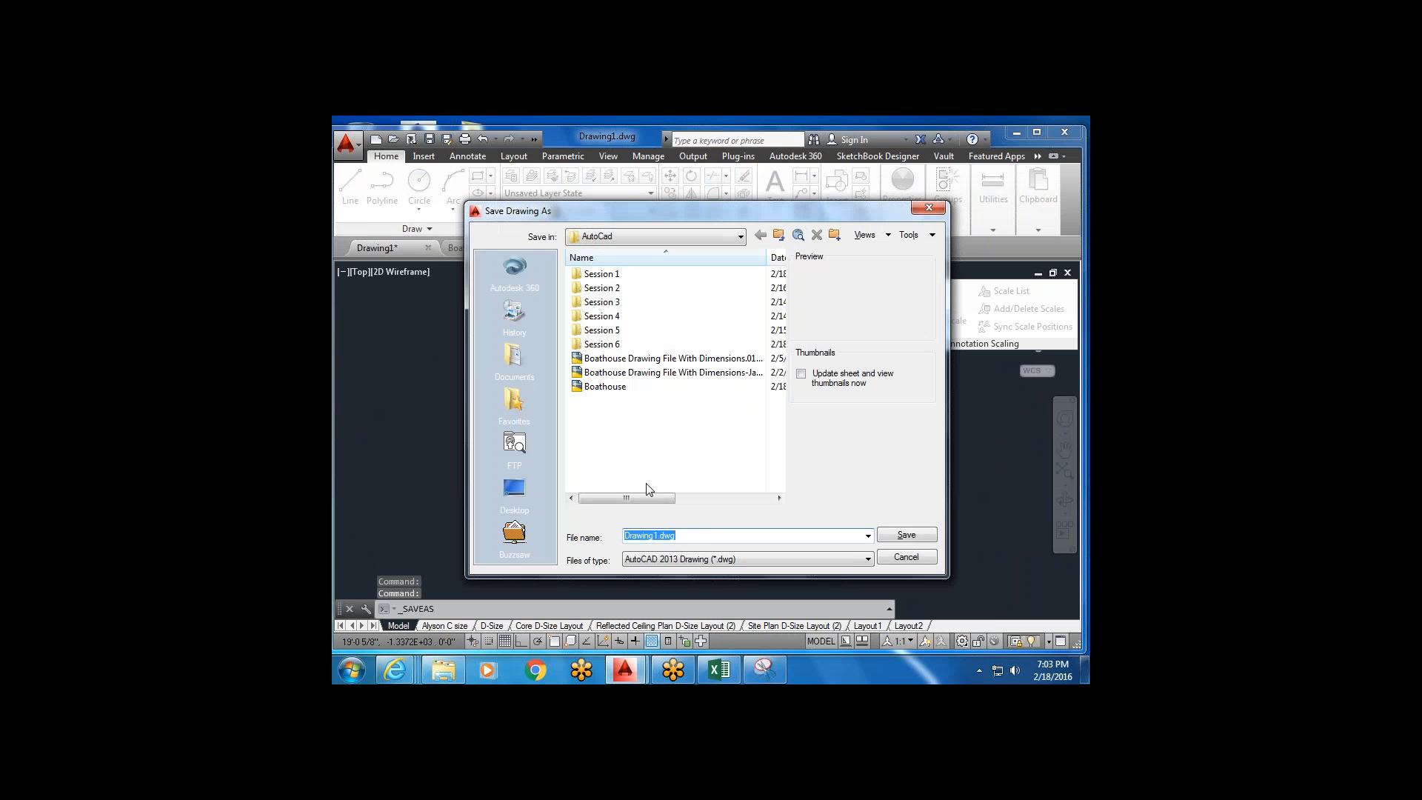
pyautogui.press('BackSpace')
pyautogui.write('Josi')
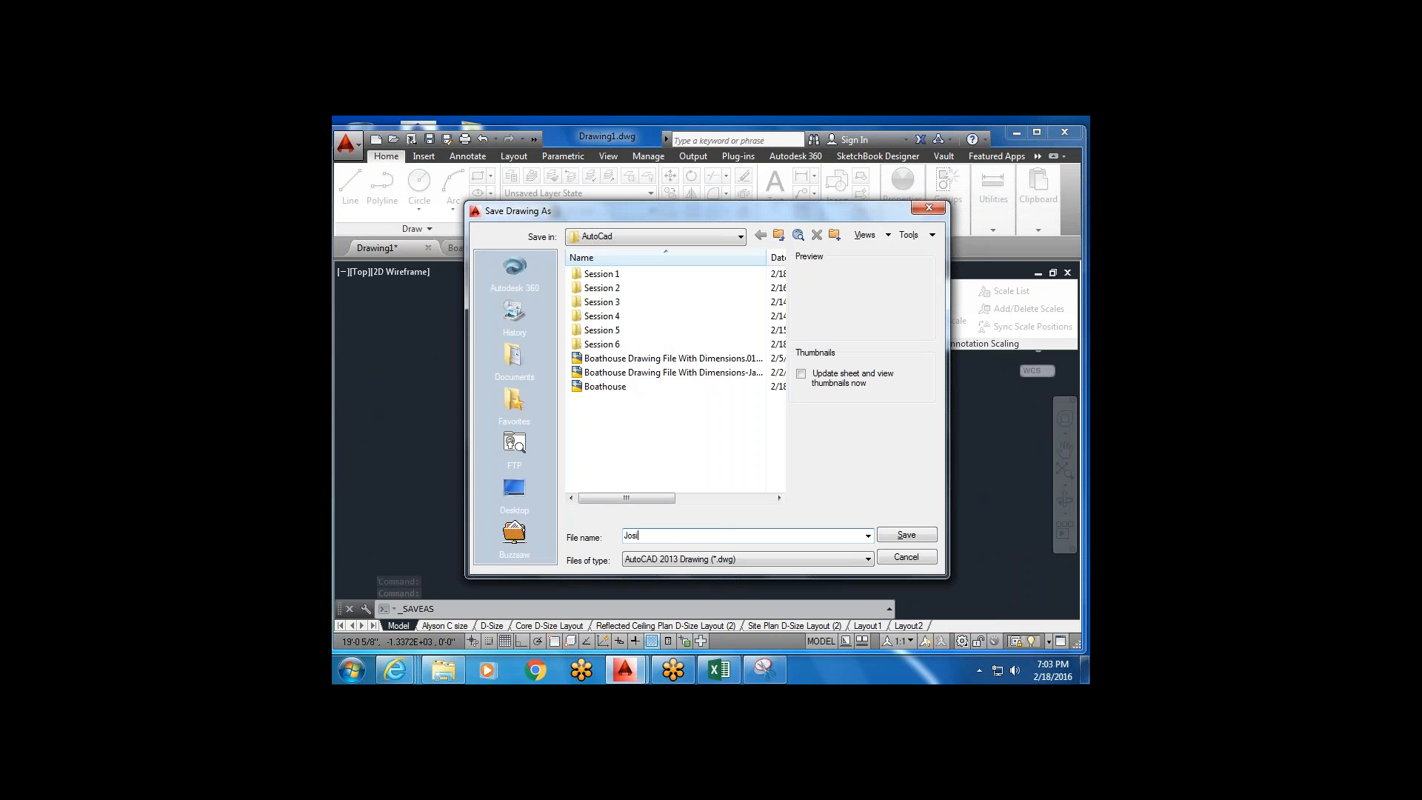
pyautogui.write('e H Boath')
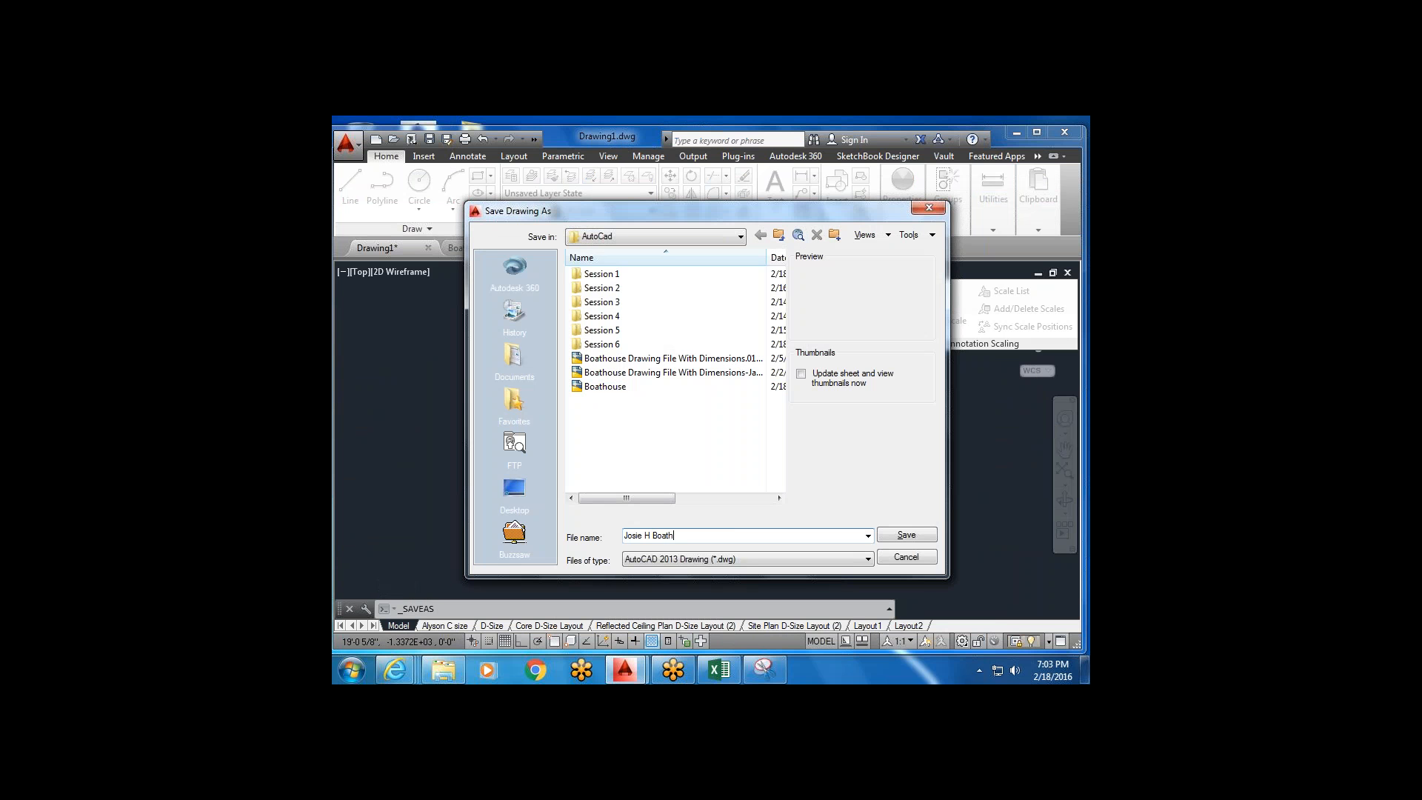
pyautogui.write('ouse')
pyautogui.write('Assignme')
pyautogui.write('1816')
pyautogui.click(905, 535)
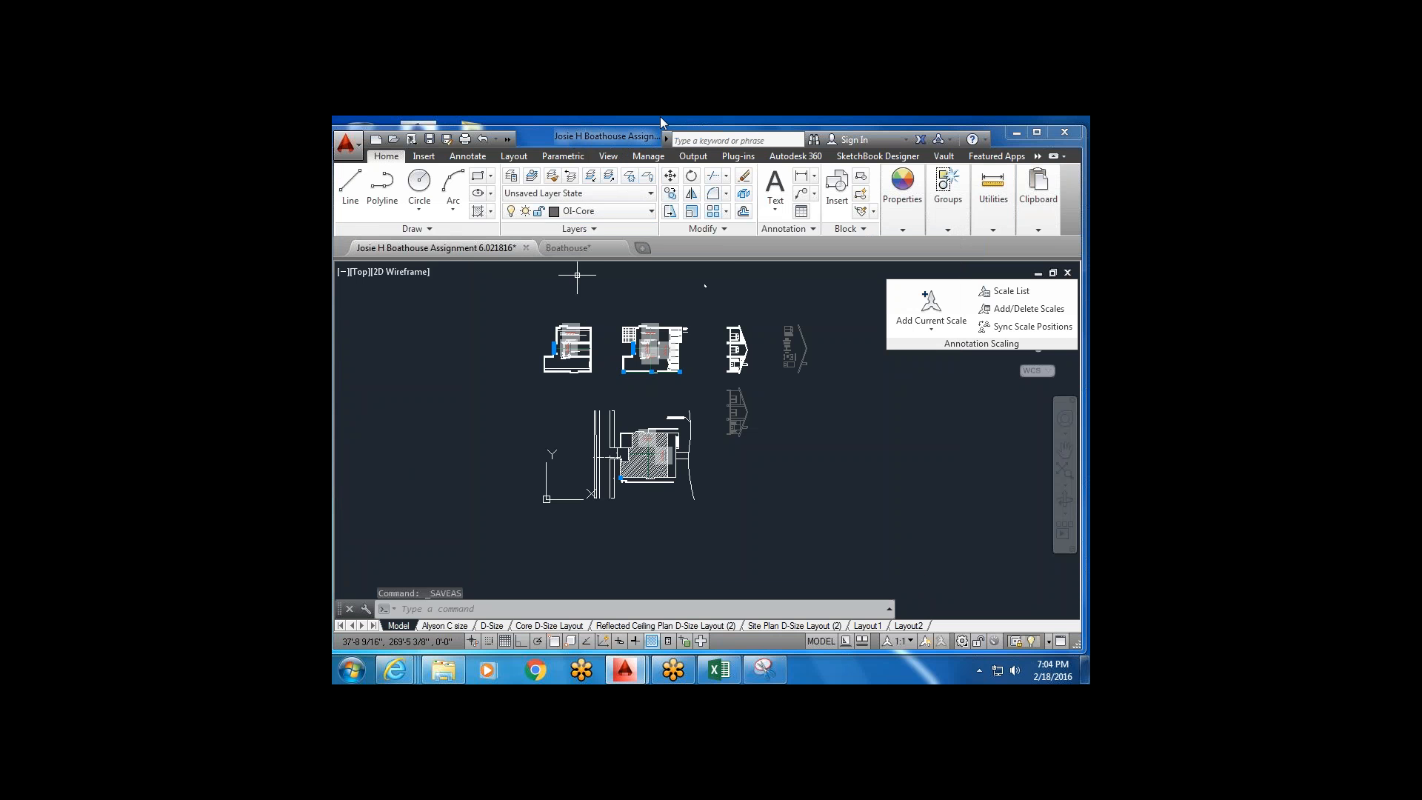
# Window-select and delete the 19 objects at the middle plan's lower left, then save.
pyautogui.scroll(4, 656, 360)
pyautogui.click(567, 411)
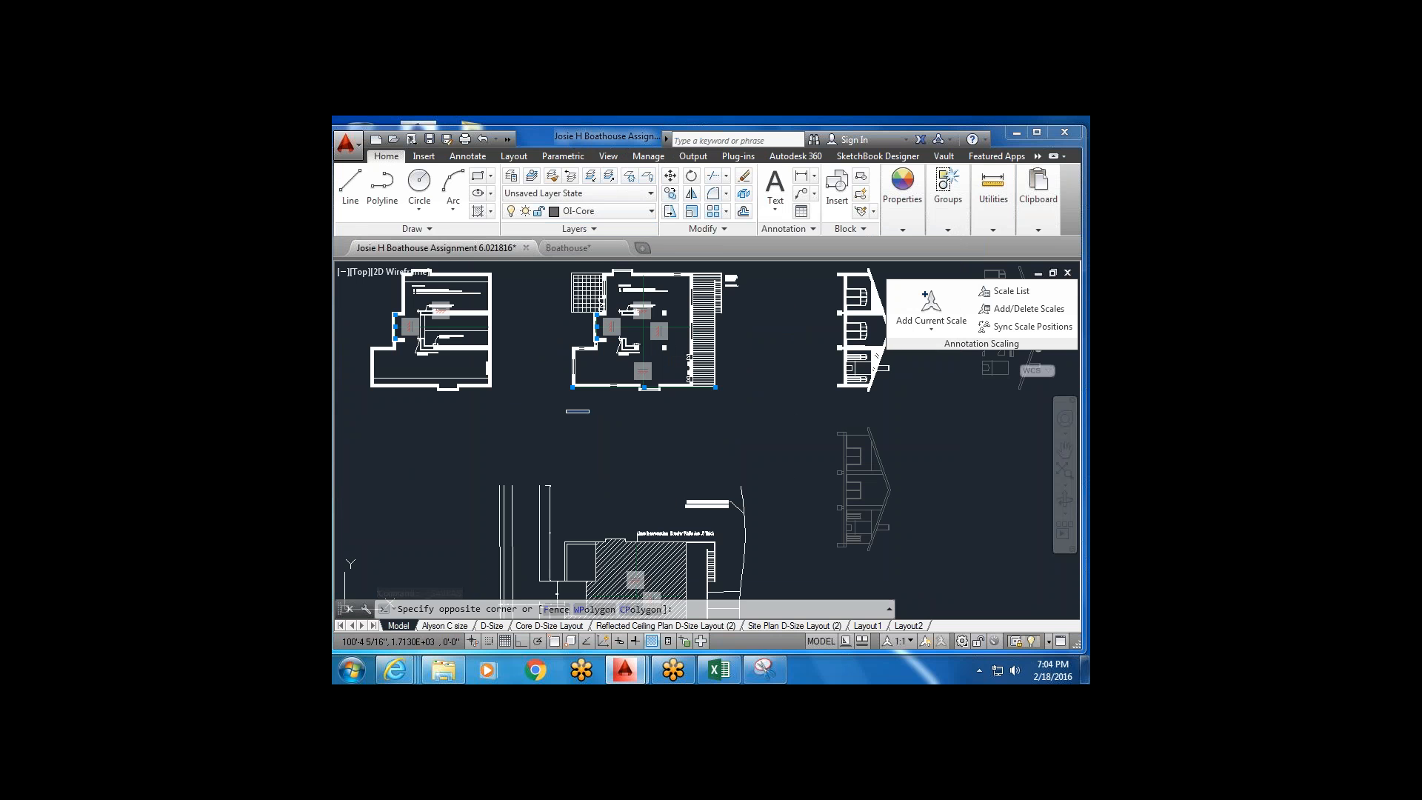
pyautogui.click(653, 340)
pyautogui.press('Delete')
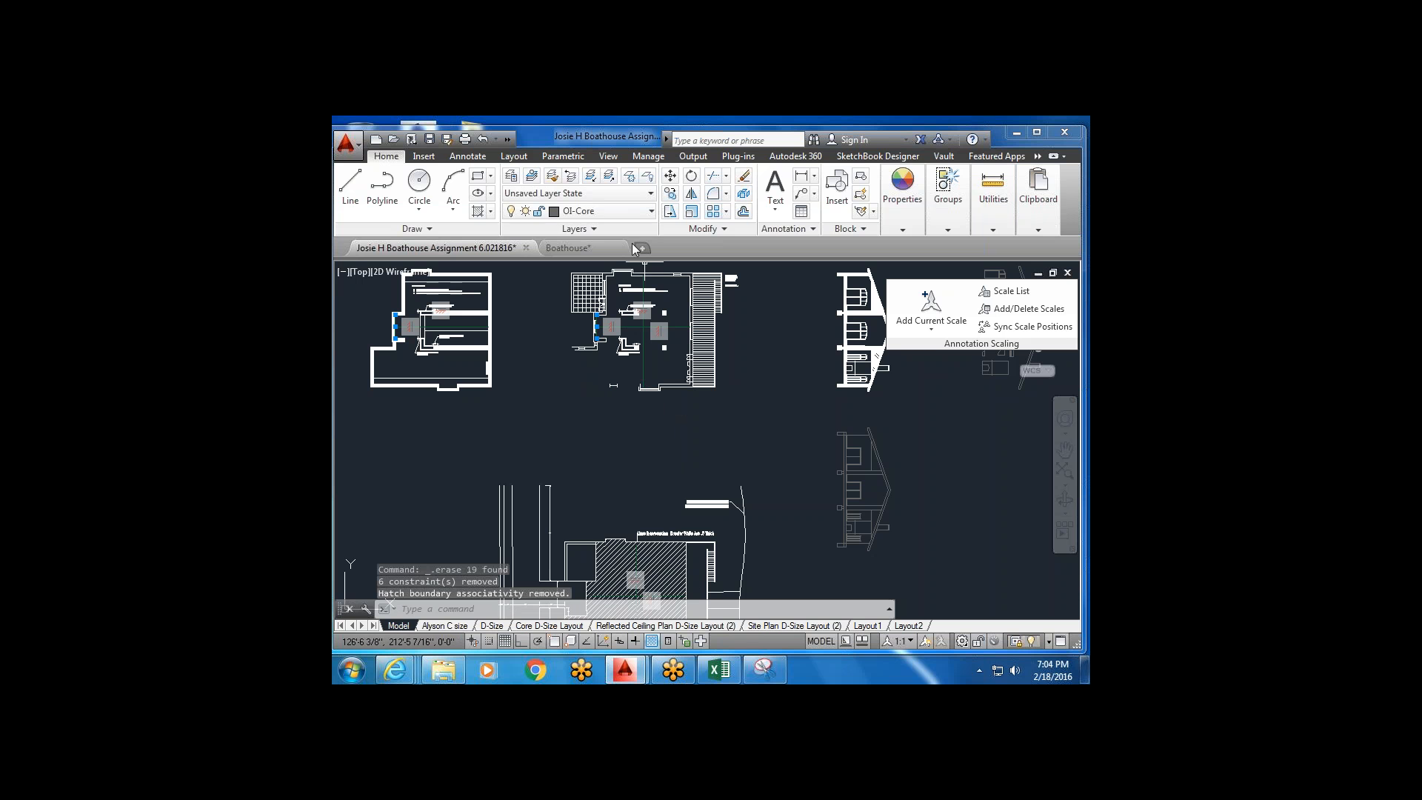
pyautogui.click(430, 140)
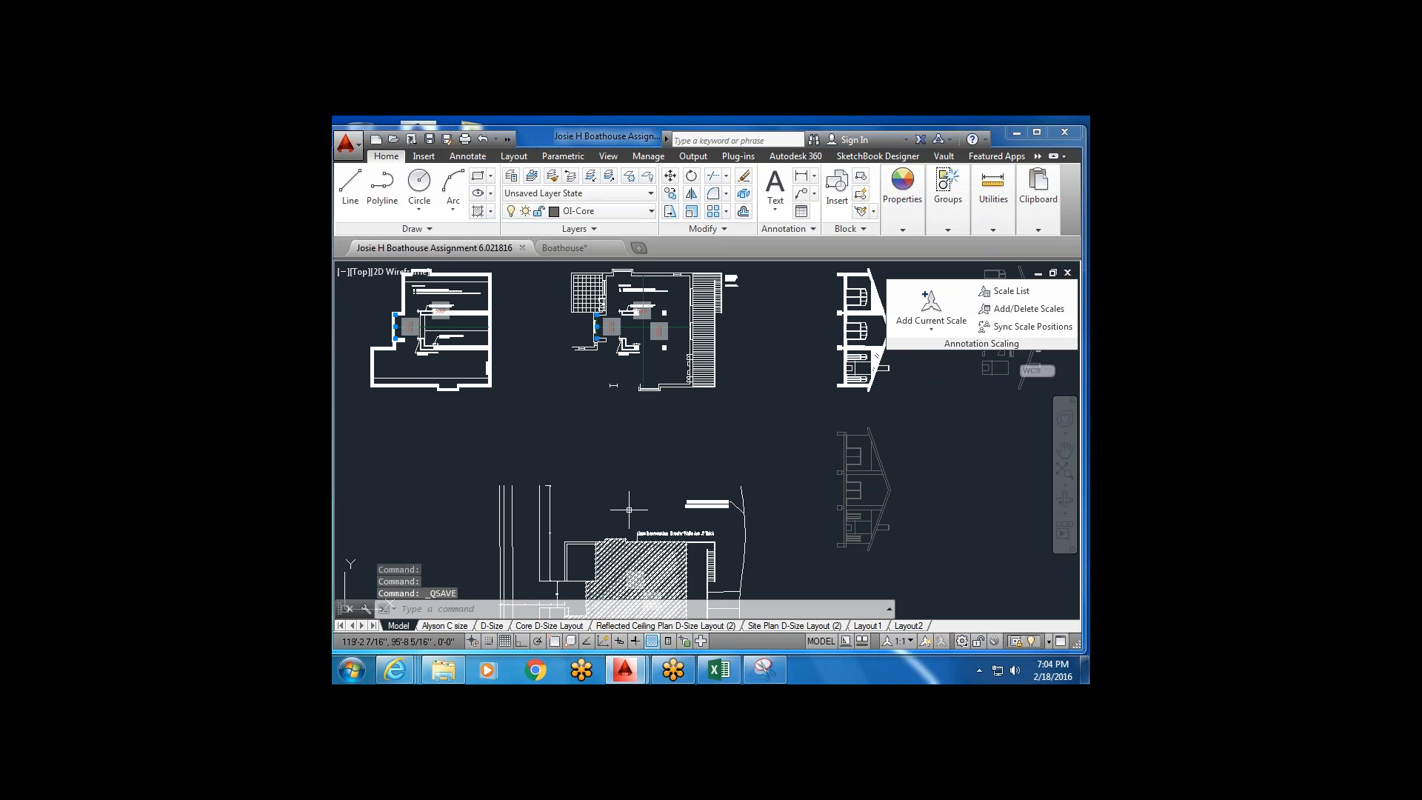
# Frame all the Boathouse plans and begin a selection window from the empty upper-right corner.
pyautogui.moveTo(855, 489); pyautogui.dragTo(842, 381, button='middle')
pyautogui.moveTo(675, 490); pyautogui.dragTo(687, 413, button='middle')
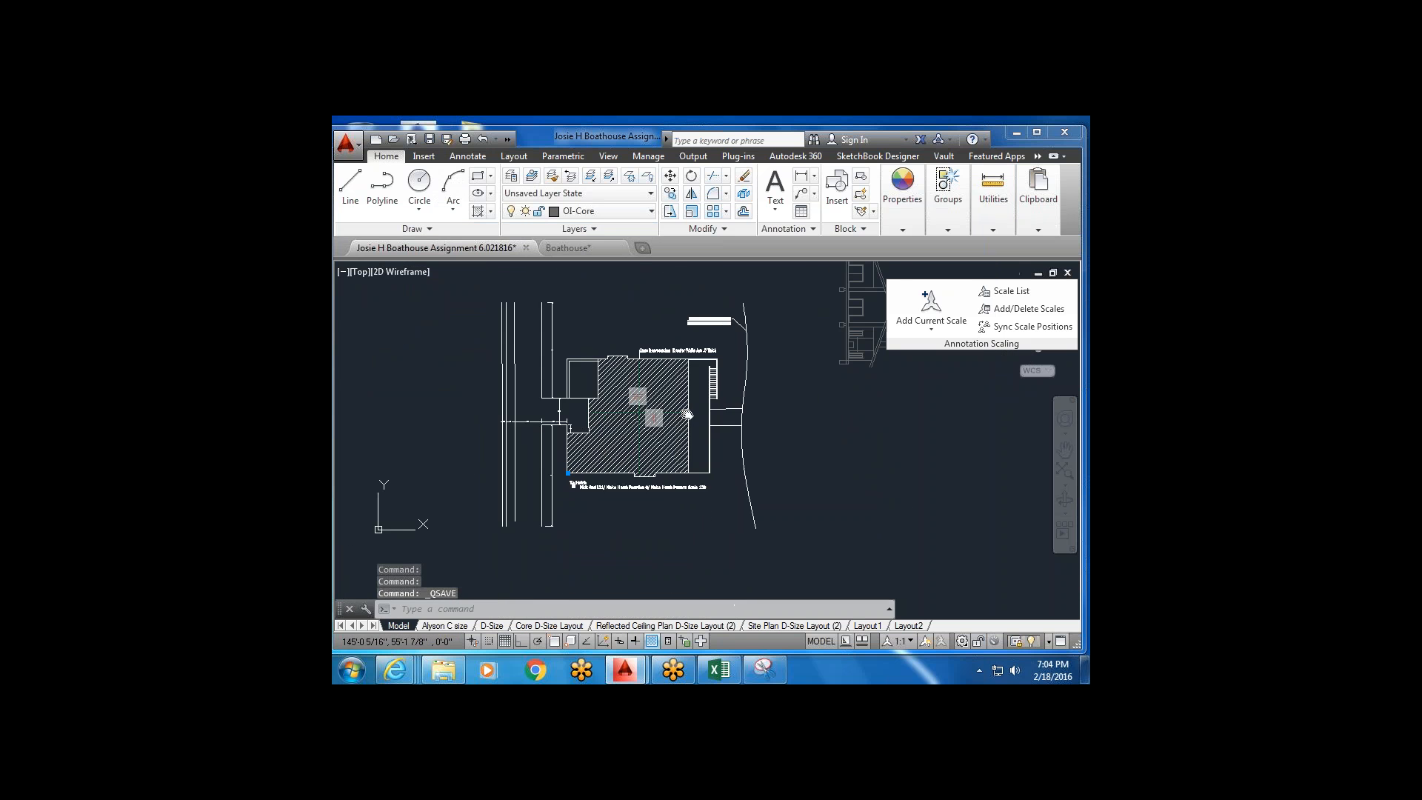
pyautogui.scroll(-2, 672, 422)
pyautogui.moveTo(600, 386); pyautogui.dragTo(607, 526, button='middle')
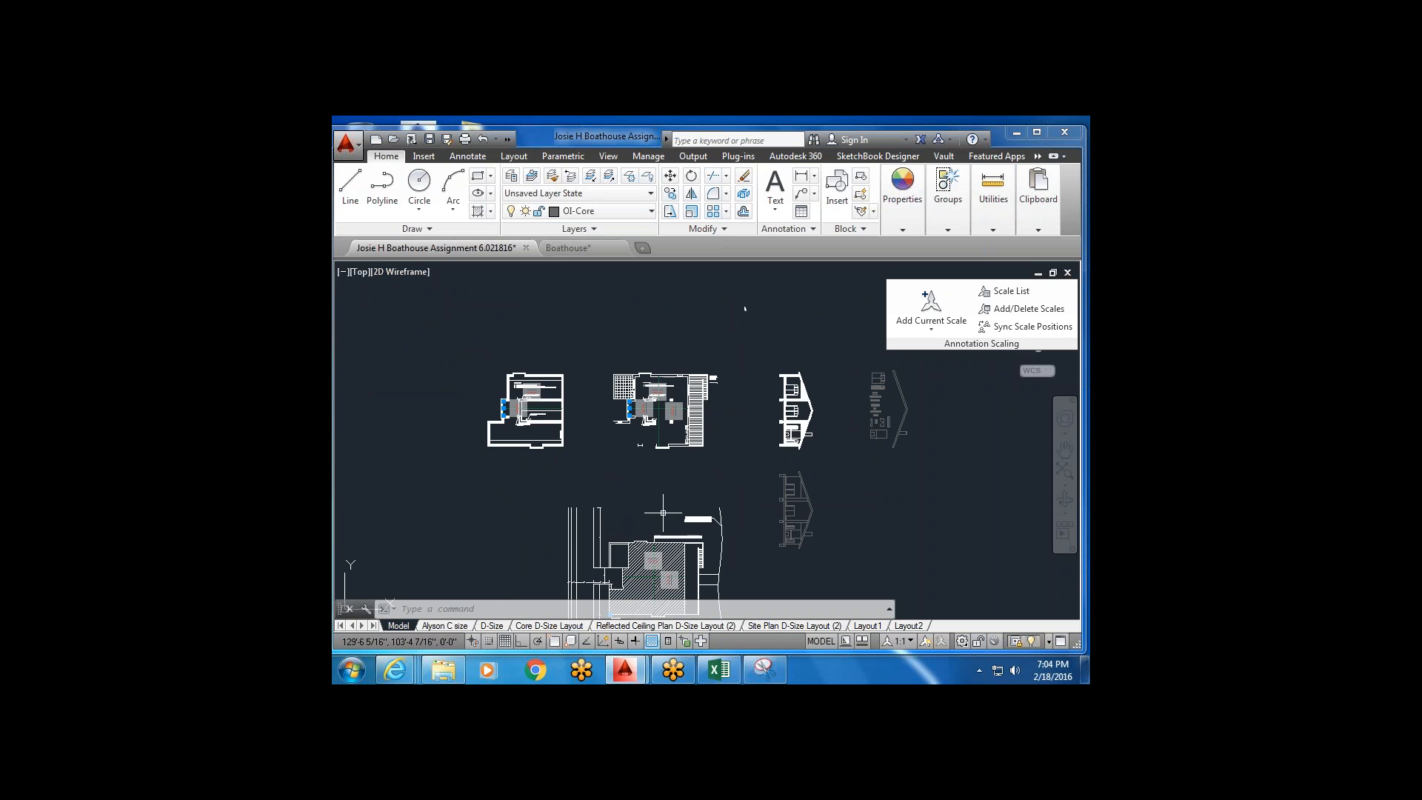
pyautogui.moveTo(745, 308)
pyautogui.mouseDown(button='middle')
pyautogui.moveTo(743, 239)
pyautogui.moveTo(716, 265)
pyautogui.mouseUp(button='middle')
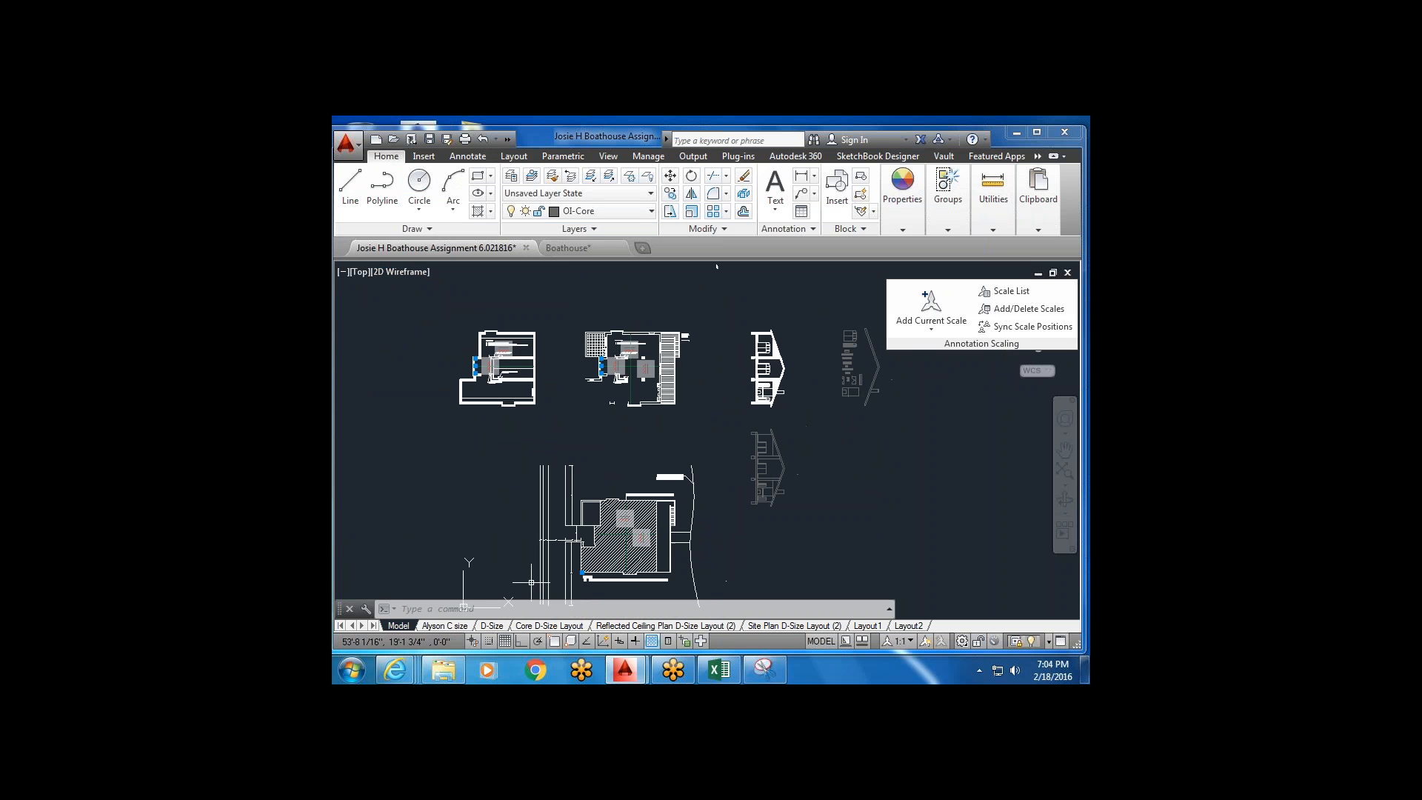
pyautogui.moveTo(698, 615); pyautogui.dragTo(705, 576, button='middle')
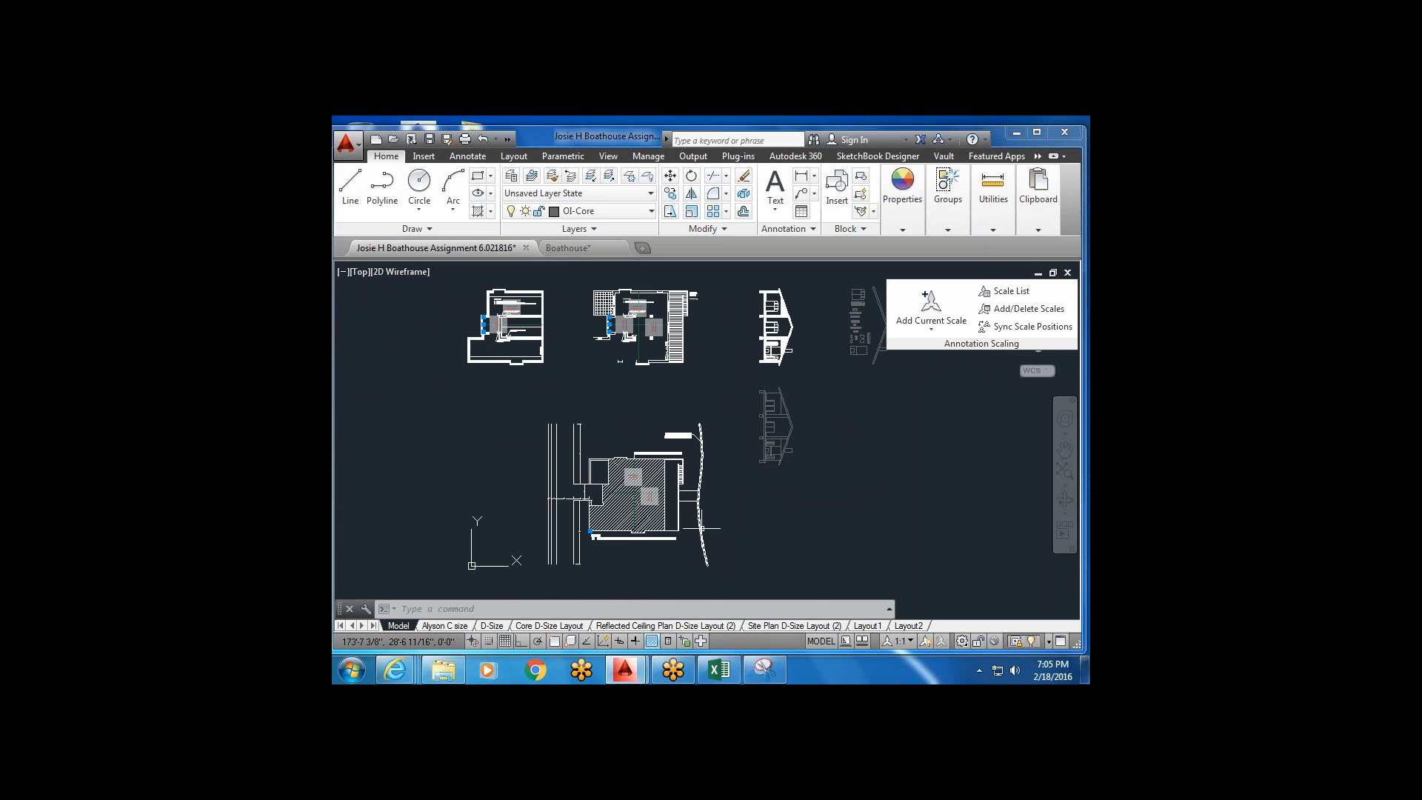
pyautogui.moveTo(700, 528)
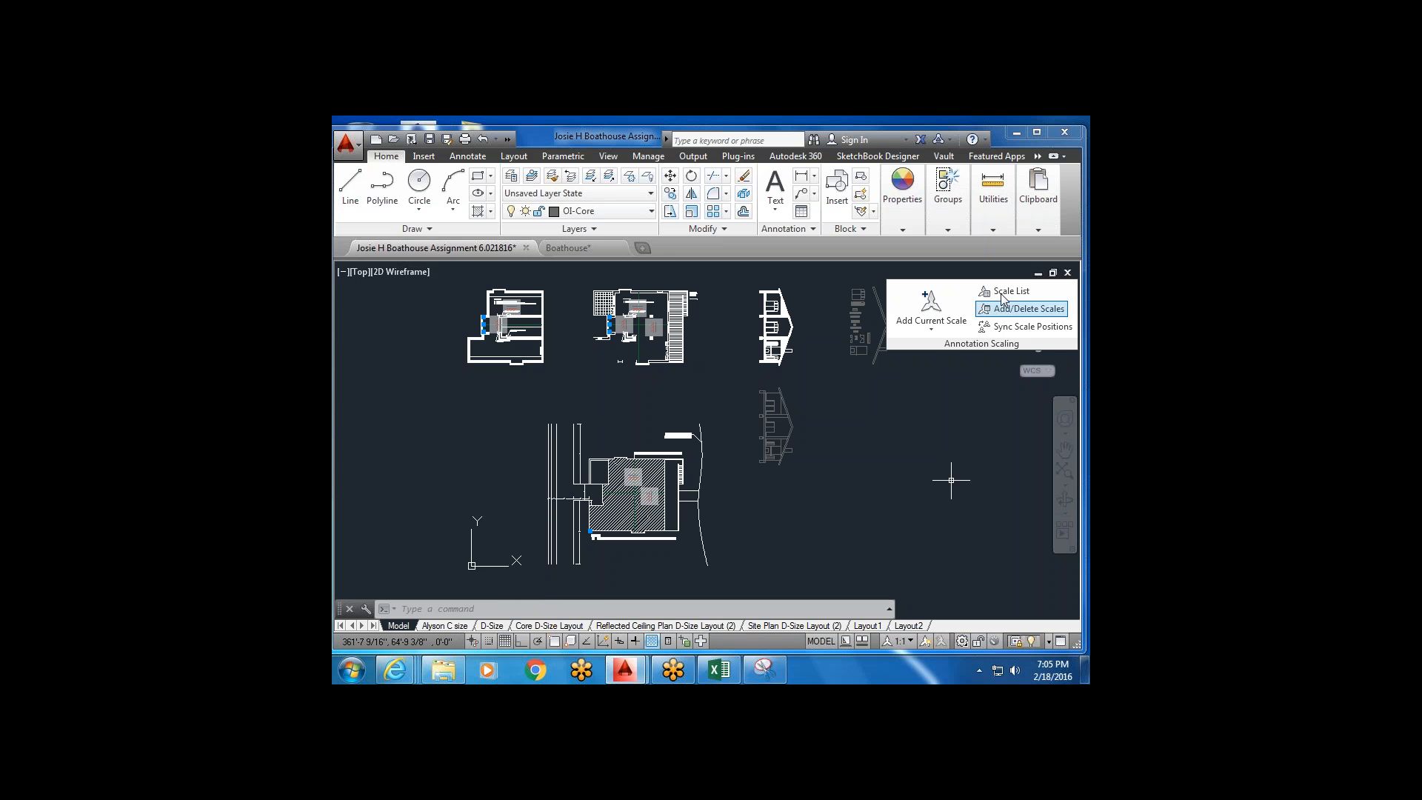
pyautogui.scroll(-2, 542, 455)
pyautogui.moveTo(542, 455); pyautogui.dragTo(574, 439, button='middle')
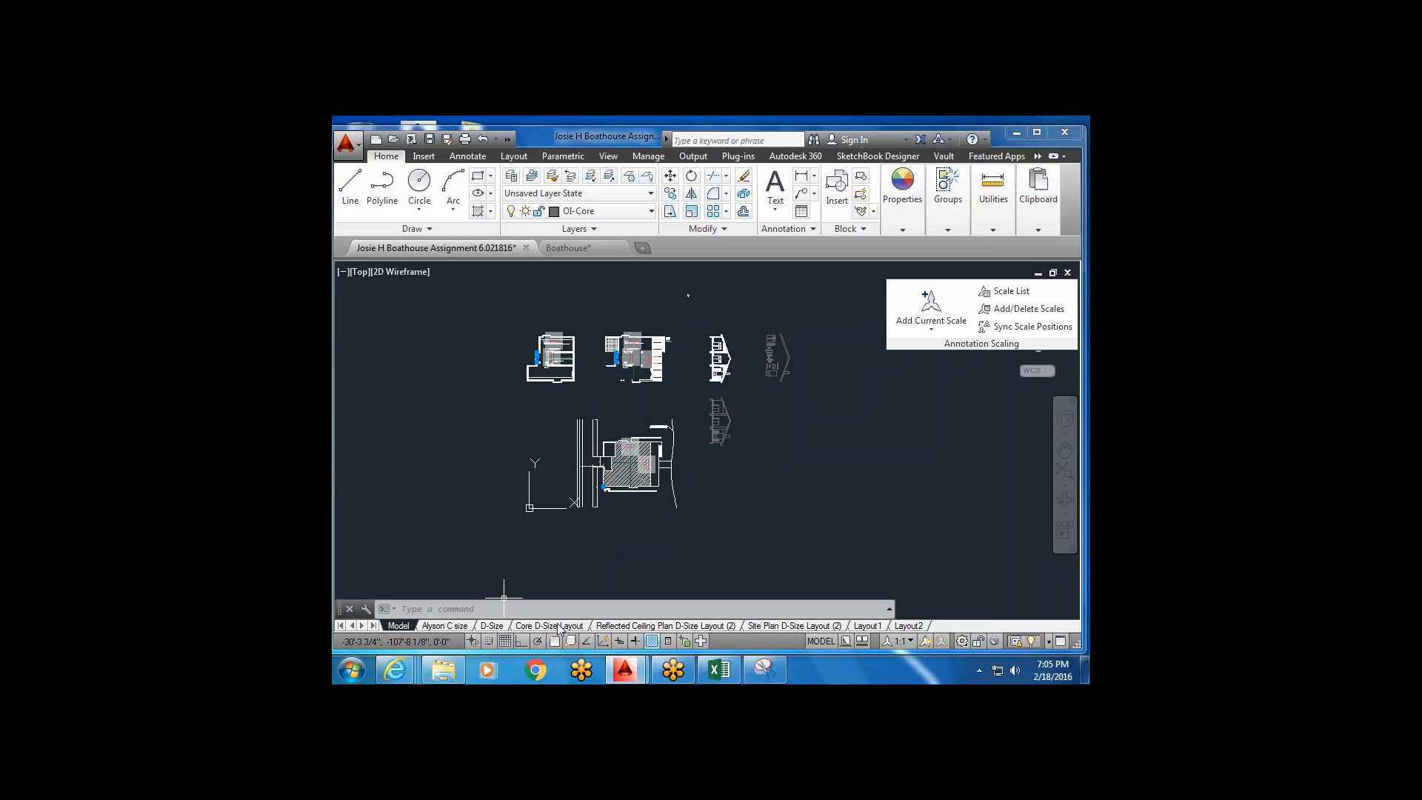
pyautogui.moveTo(635, 629)
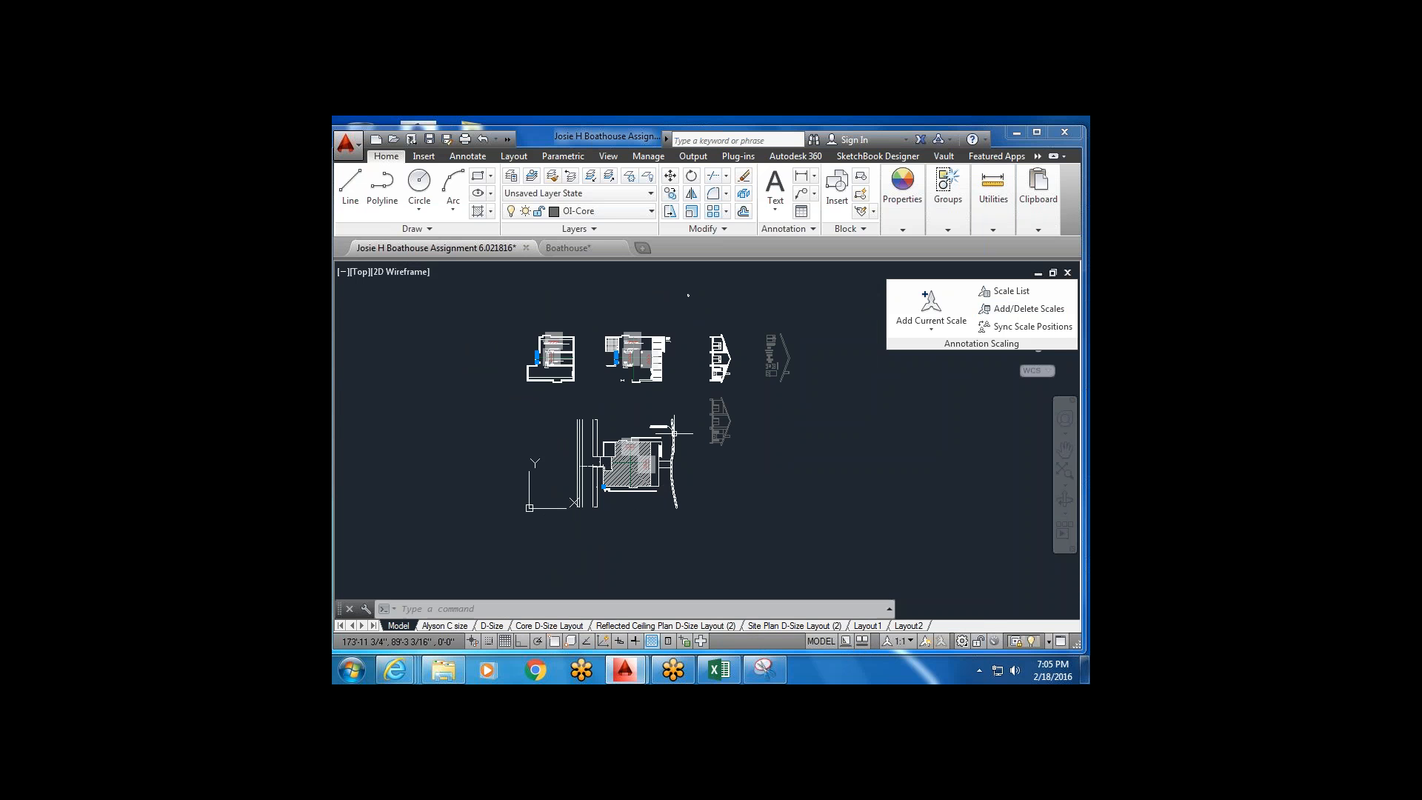
pyautogui.click(812, 310)
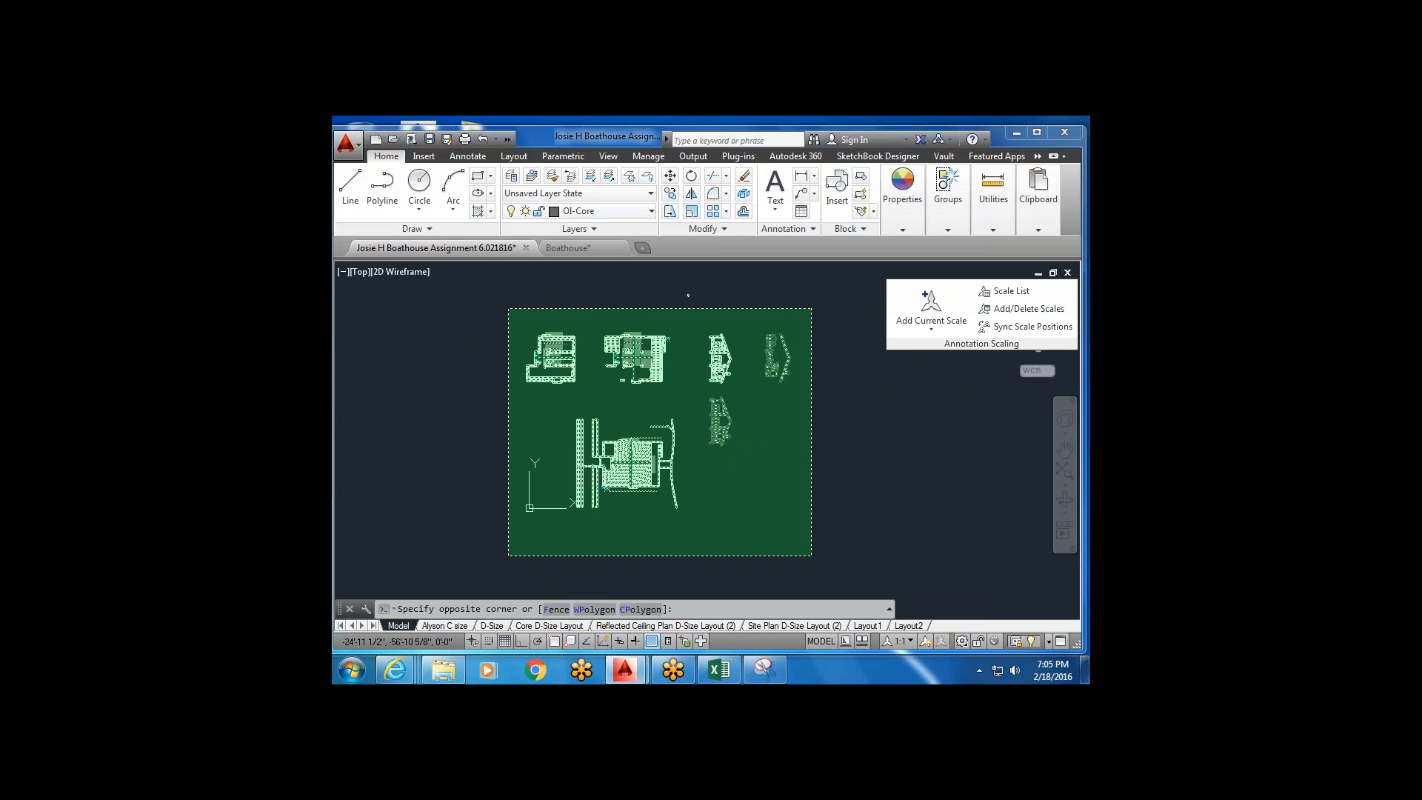
# Delete all the enclosed plans and zoom to extents to confirm model space is empty.
pyautogui.click(509, 556)
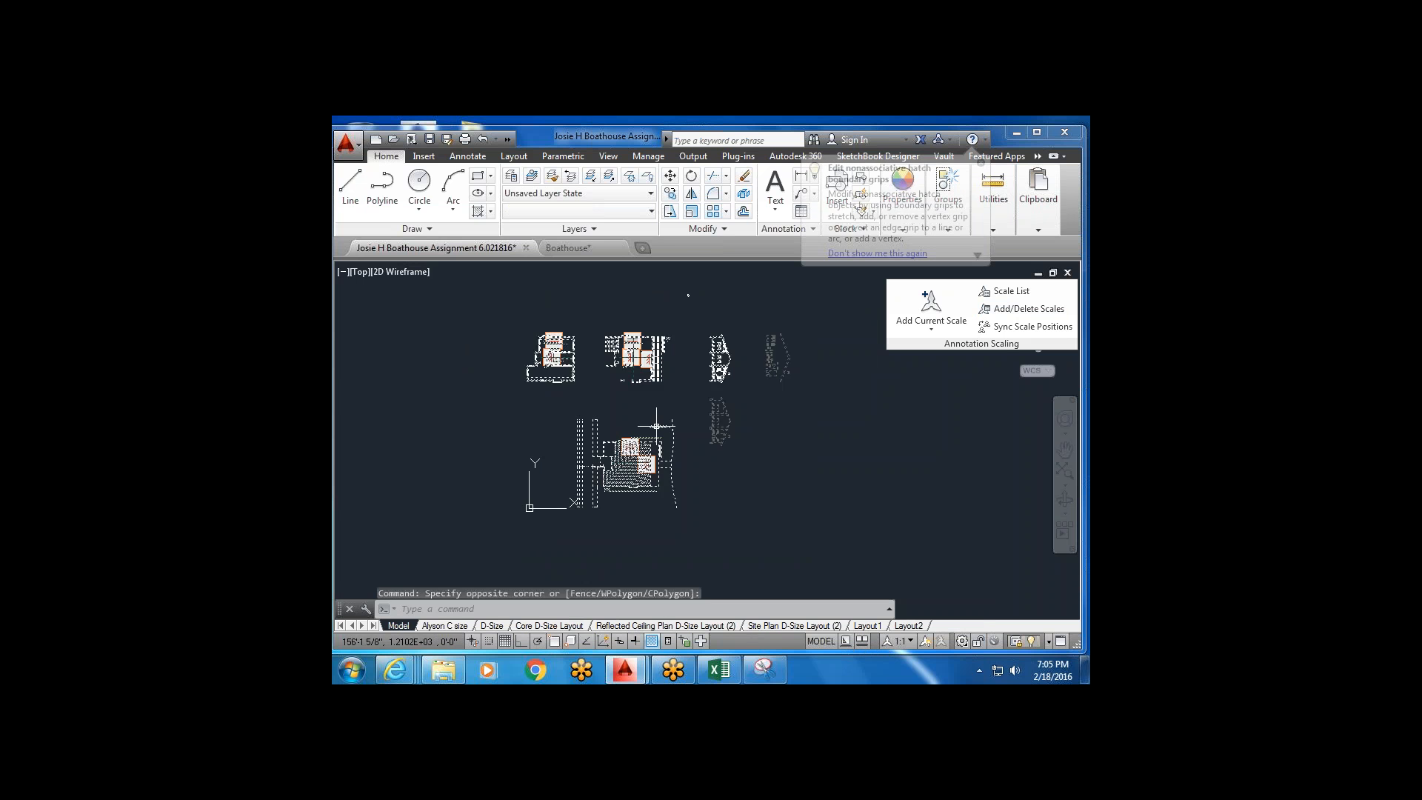
pyautogui.press('Delete')
pyautogui.press('Delete')
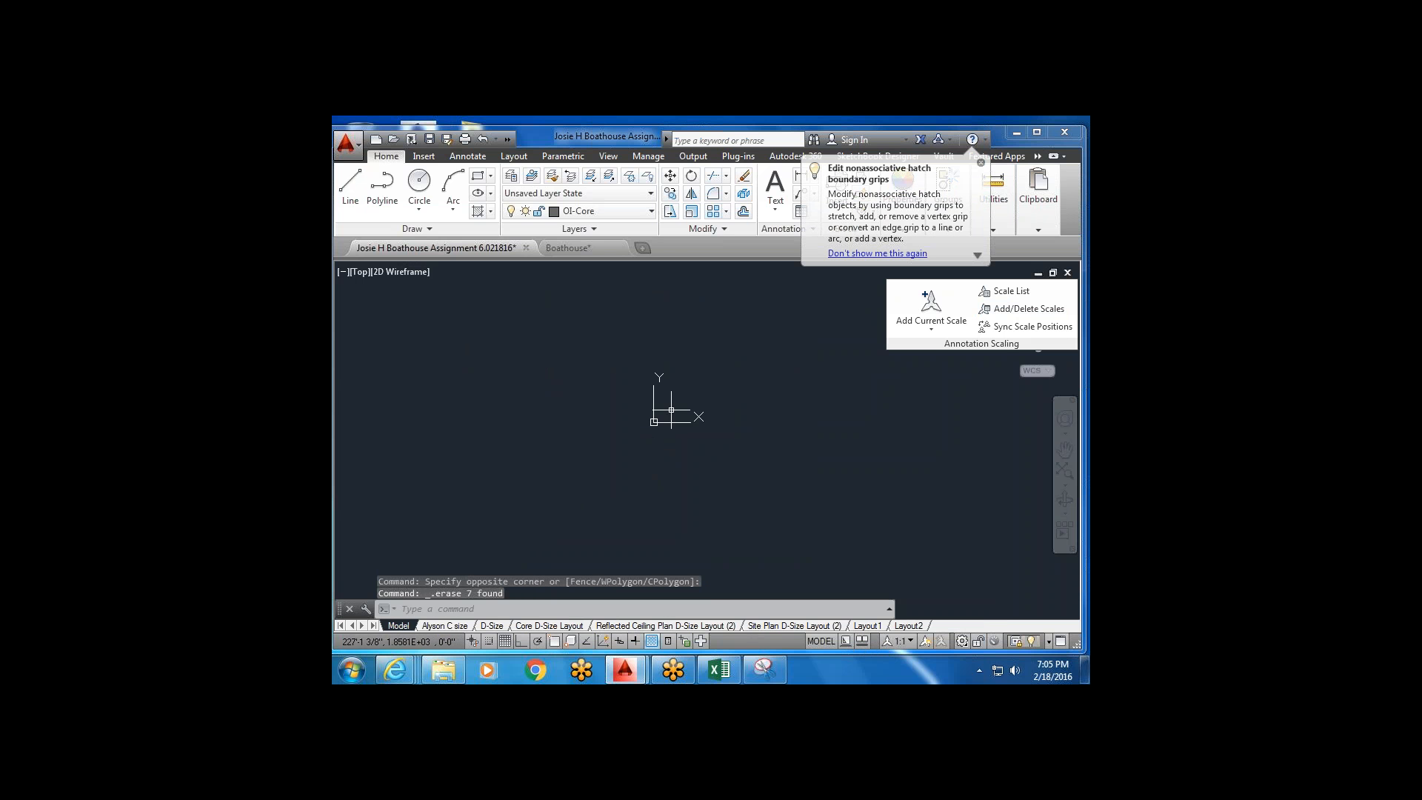
pyautogui.write('zoom')
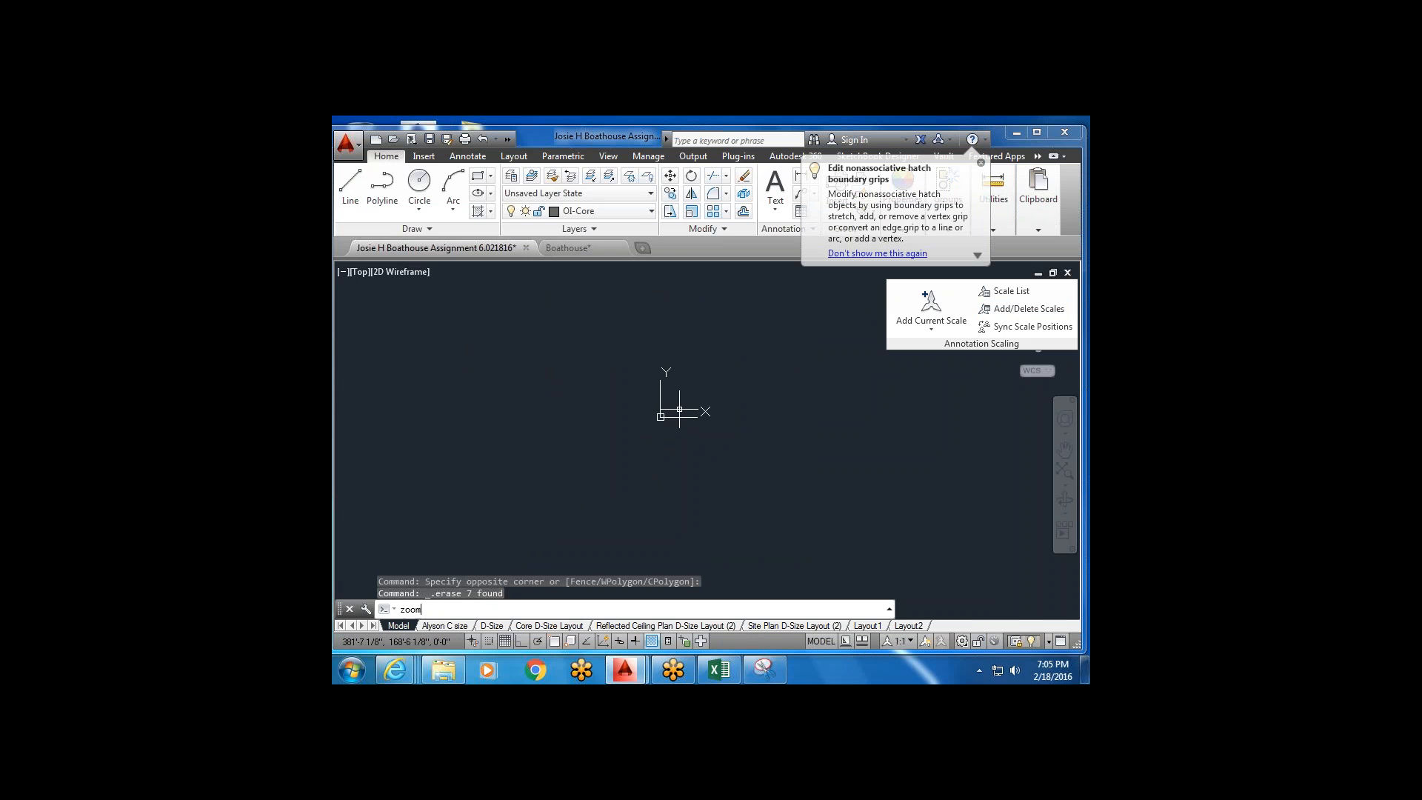
pyautogui.press('Return')
pyautogui.write('extents')
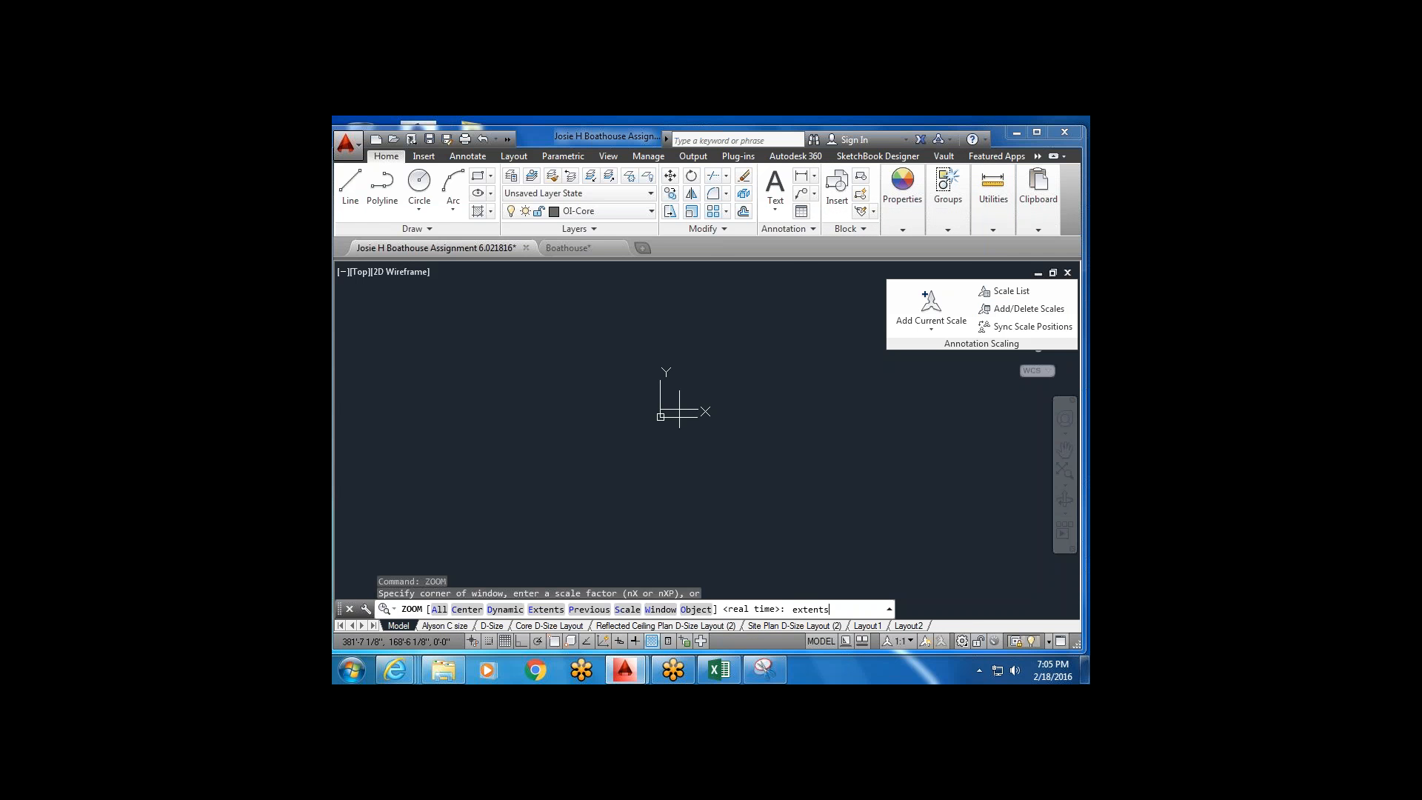
pyautogui.press('Return')
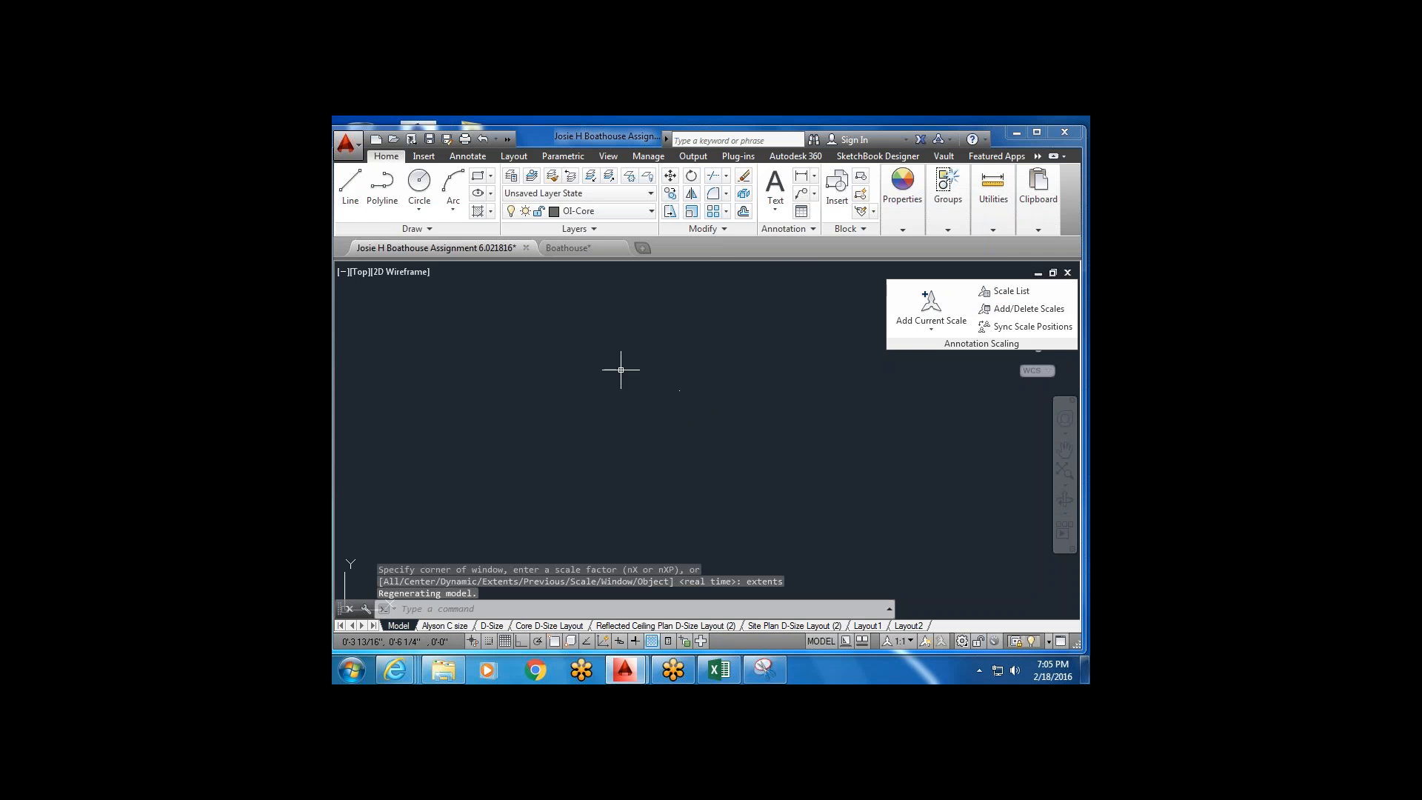
# Pan across the empty model space, cancelling a stray selection window.
pyautogui.scroll(-4, 768, 413)
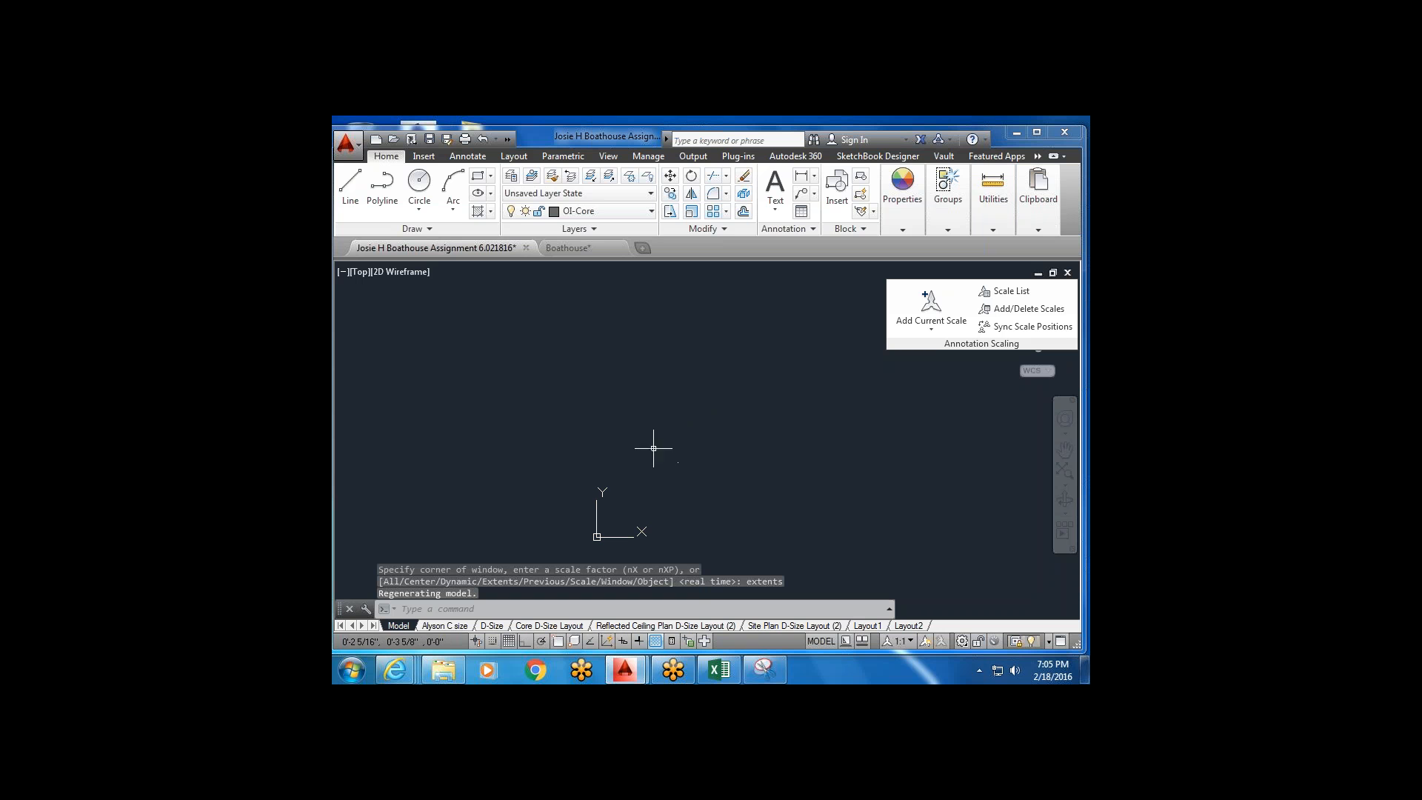
pyautogui.click(412, 312)
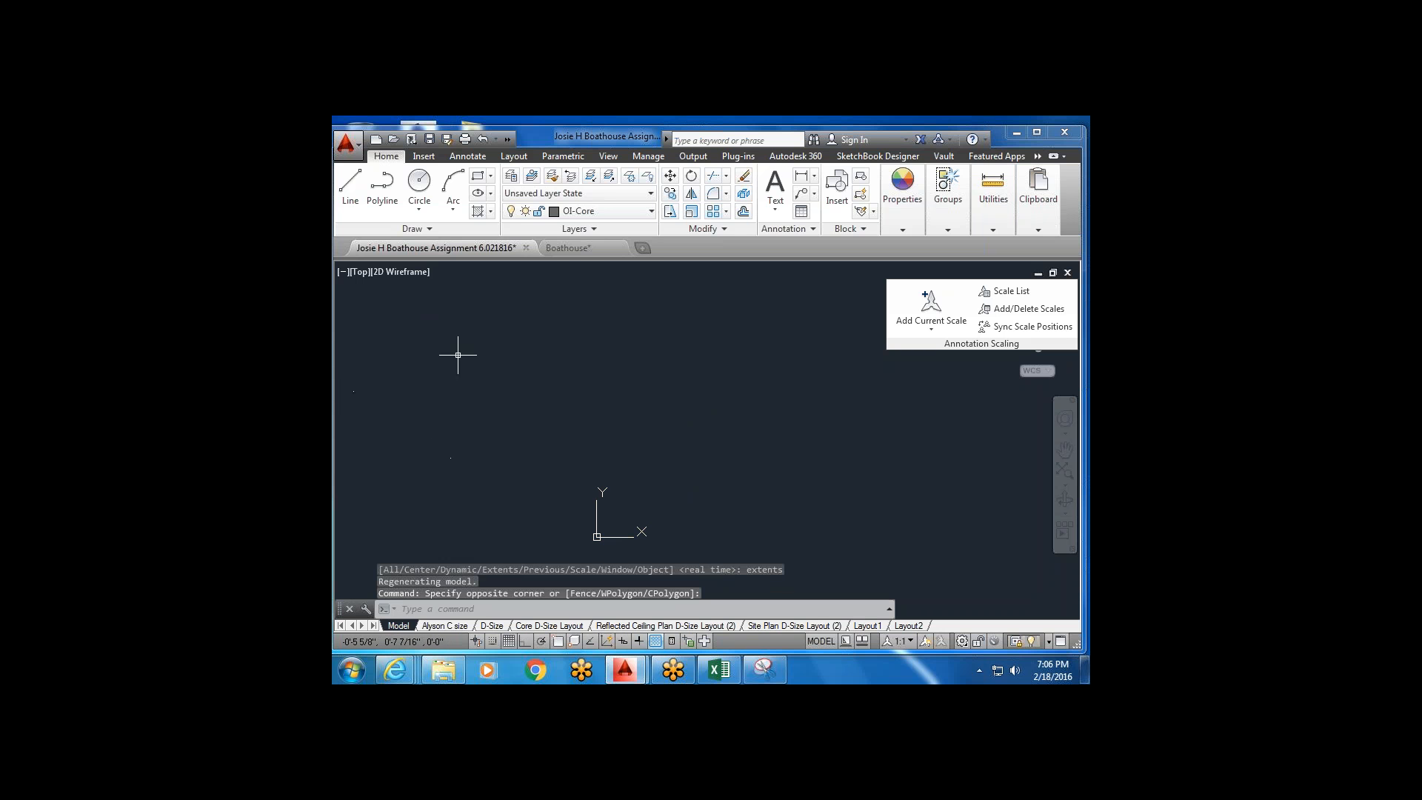
pyautogui.moveTo(608, 508); pyautogui.dragTo(520, 437, button='middle')
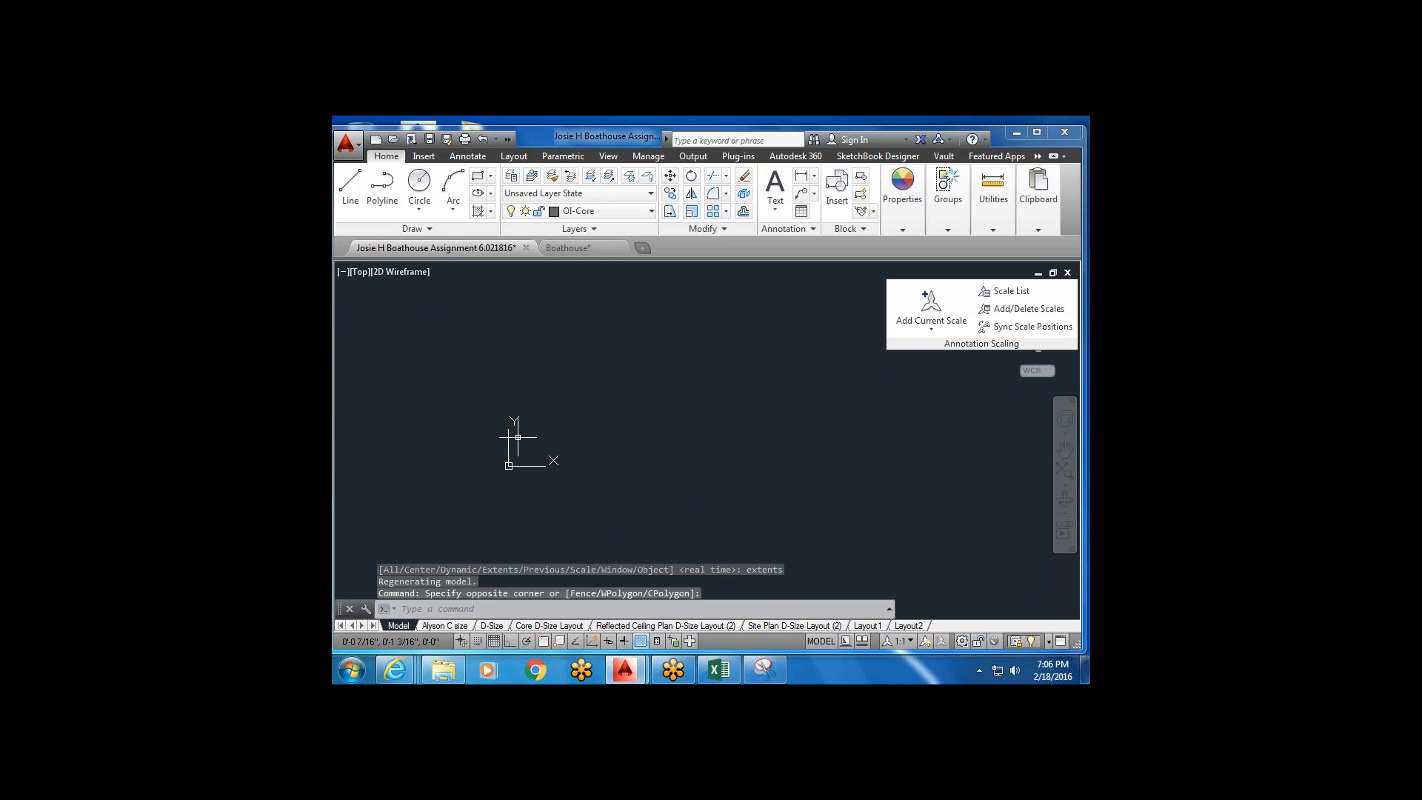
pyautogui.press('Escape')
pyautogui.scroll(2, 668, 378)
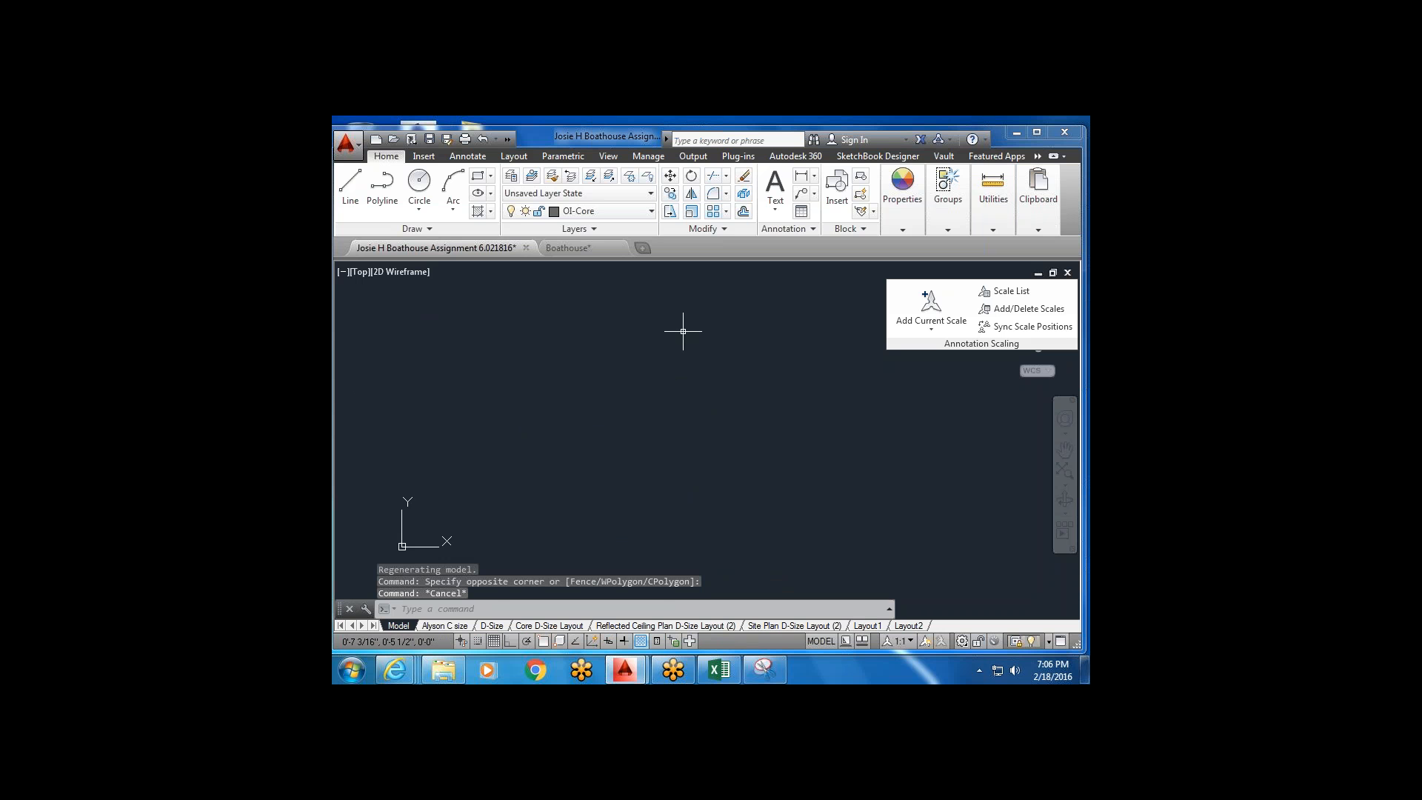
pyautogui.scroll(2, 440, 394)
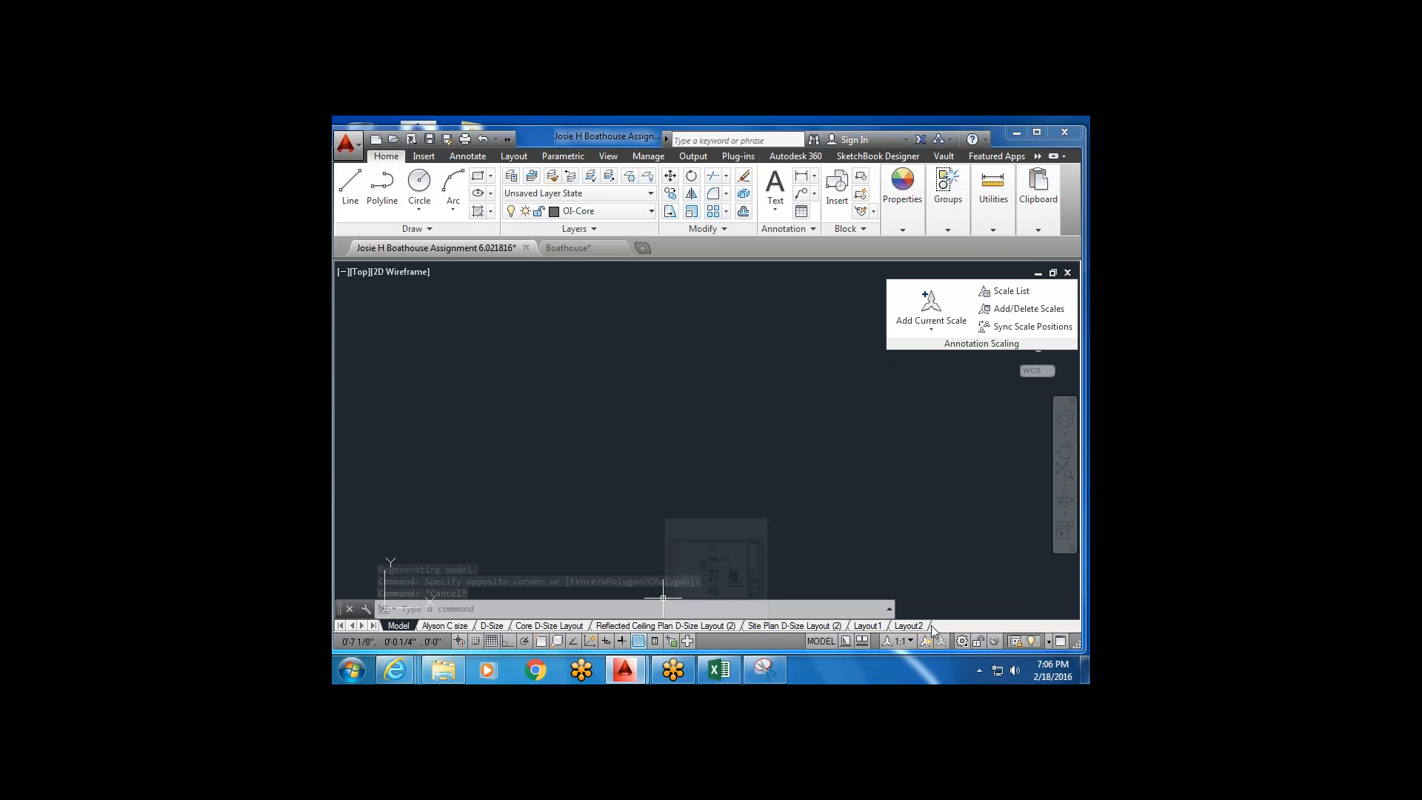
# Delete the Site Plan and Reflected Ceiling Plan layouts.
pyautogui.rightClick(754, 625)
pyautogui.click(841, 424)
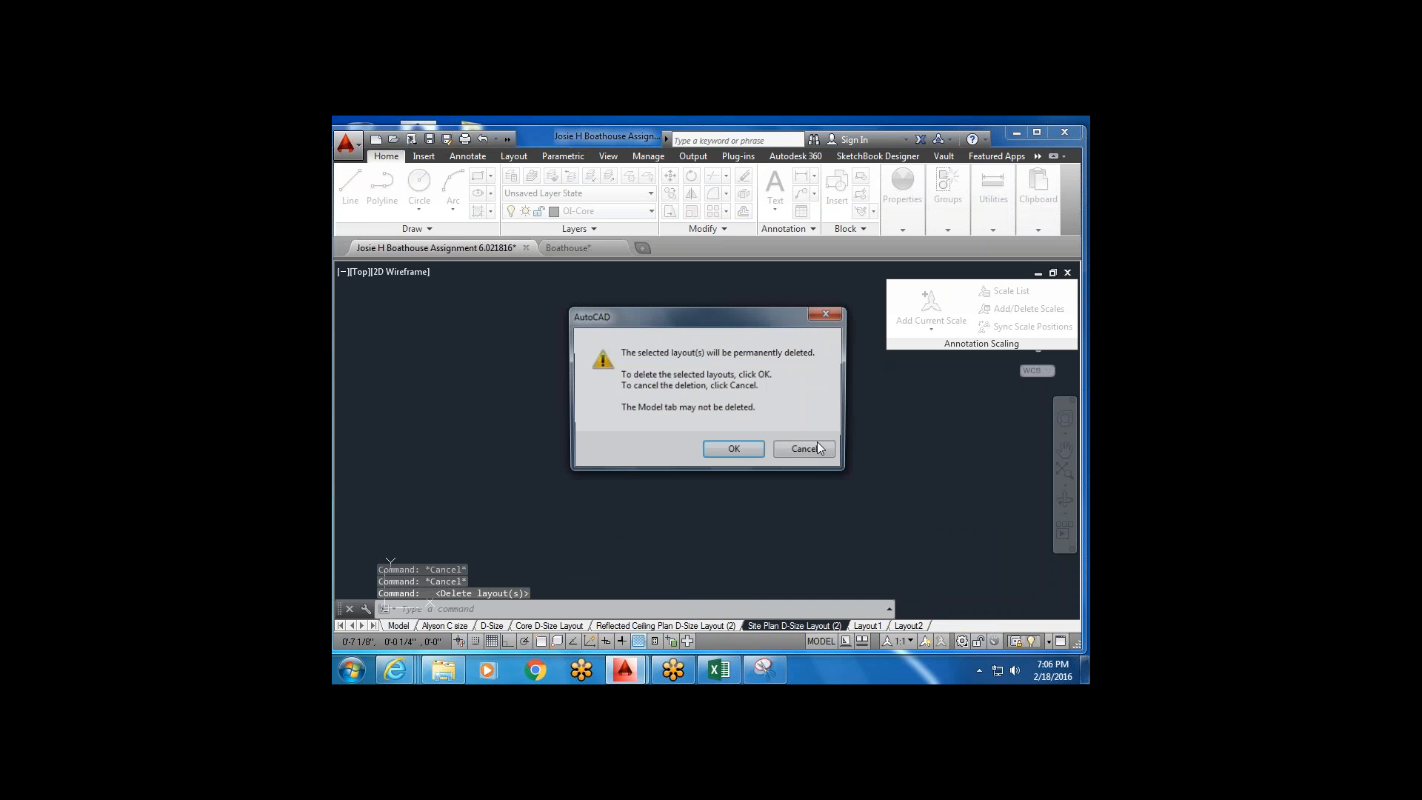
pyautogui.click(749, 453)
pyautogui.rightClick(730, 626)
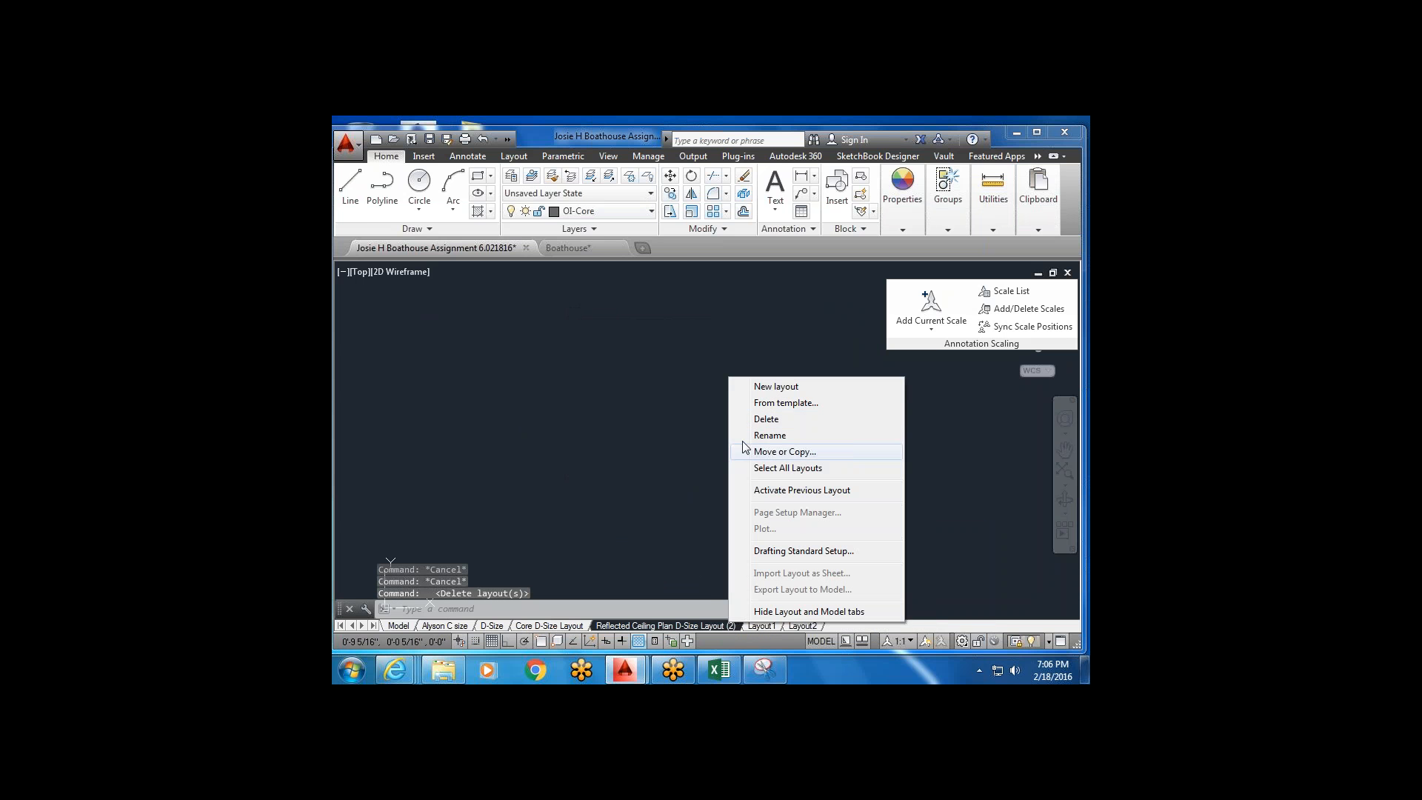
pyautogui.click(756, 426)
pyautogui.click(756, 452)
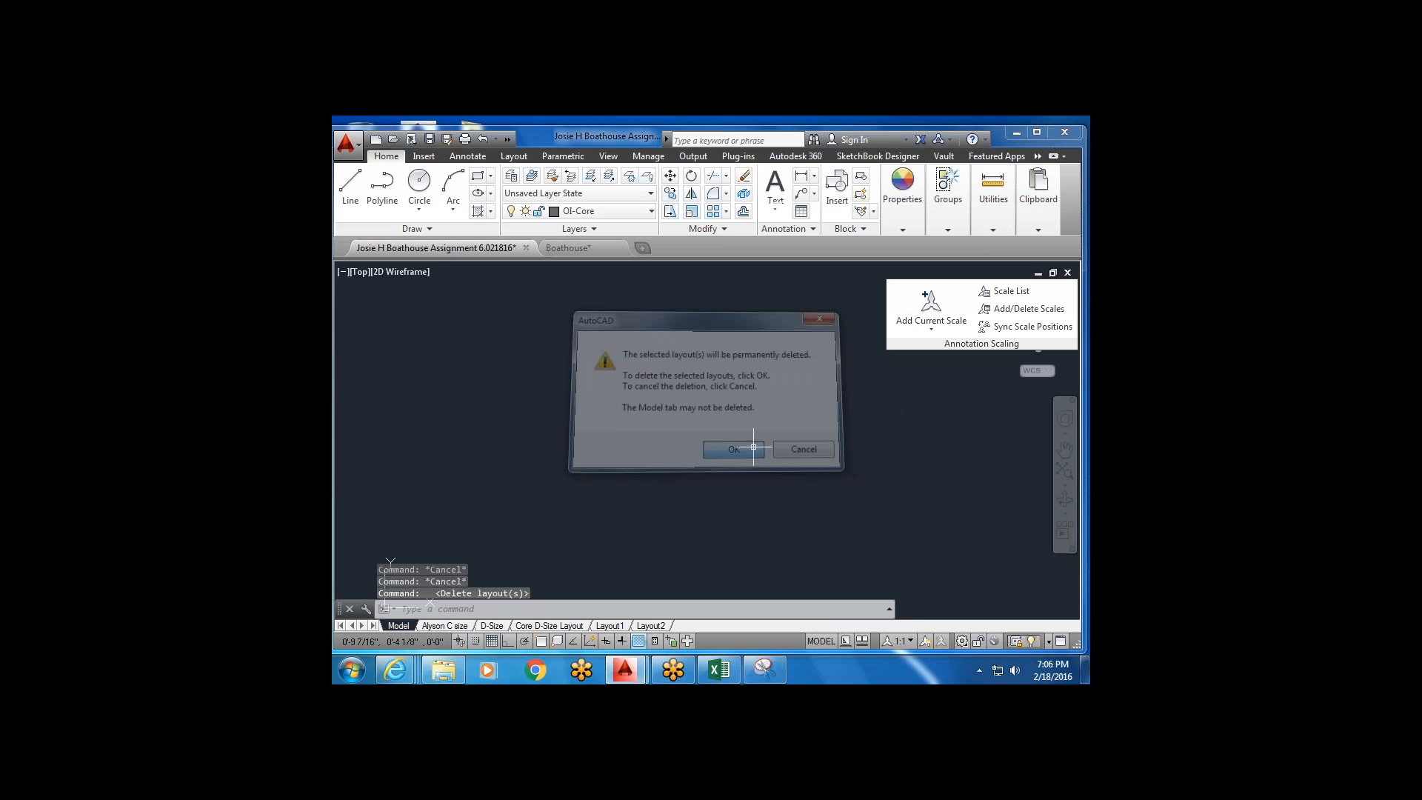
# Delete the D-Size layout.
pyautogui.click(490, 626)
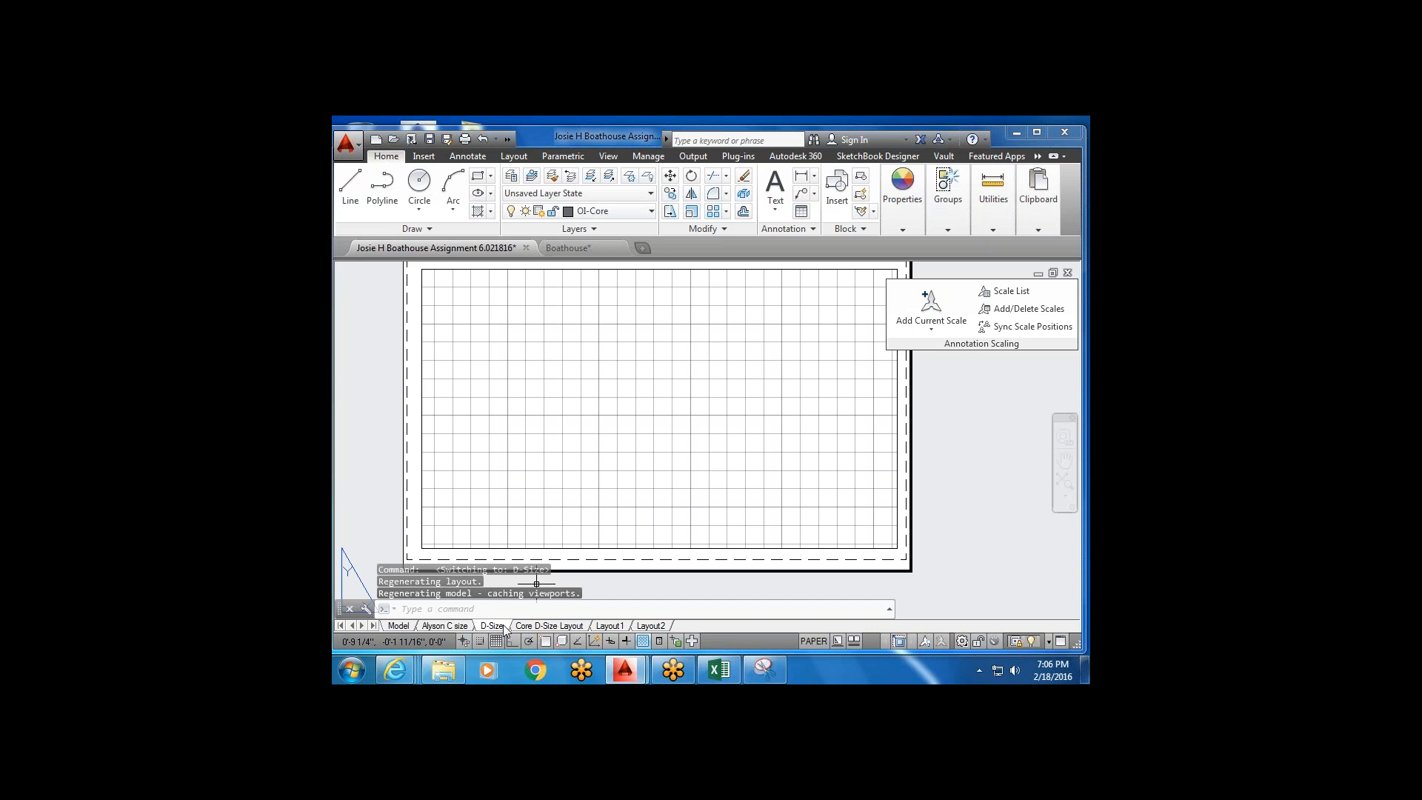
pyautogui.rightClick(503, 626)
pyautogui.click(600, 409)
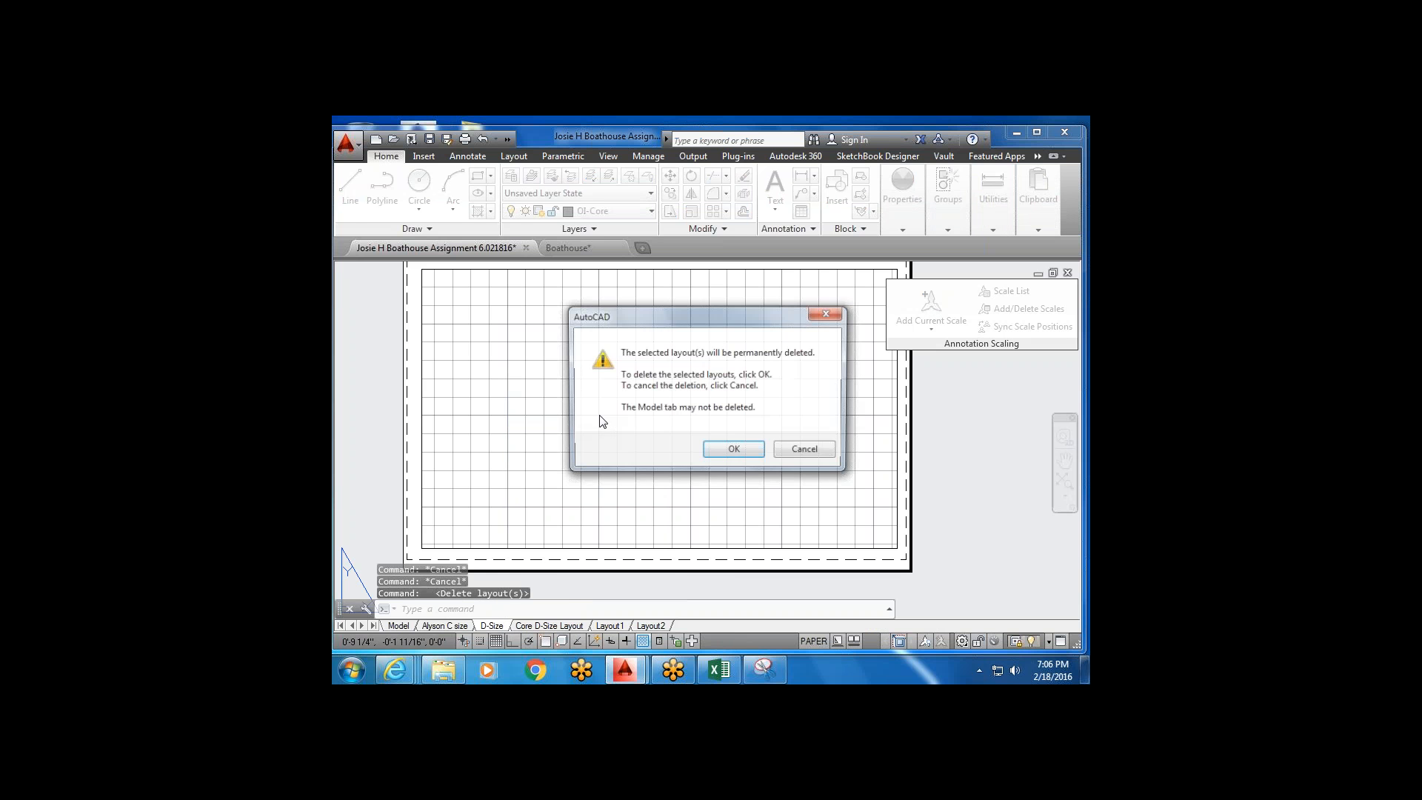
pyautogui.click(759, 450)
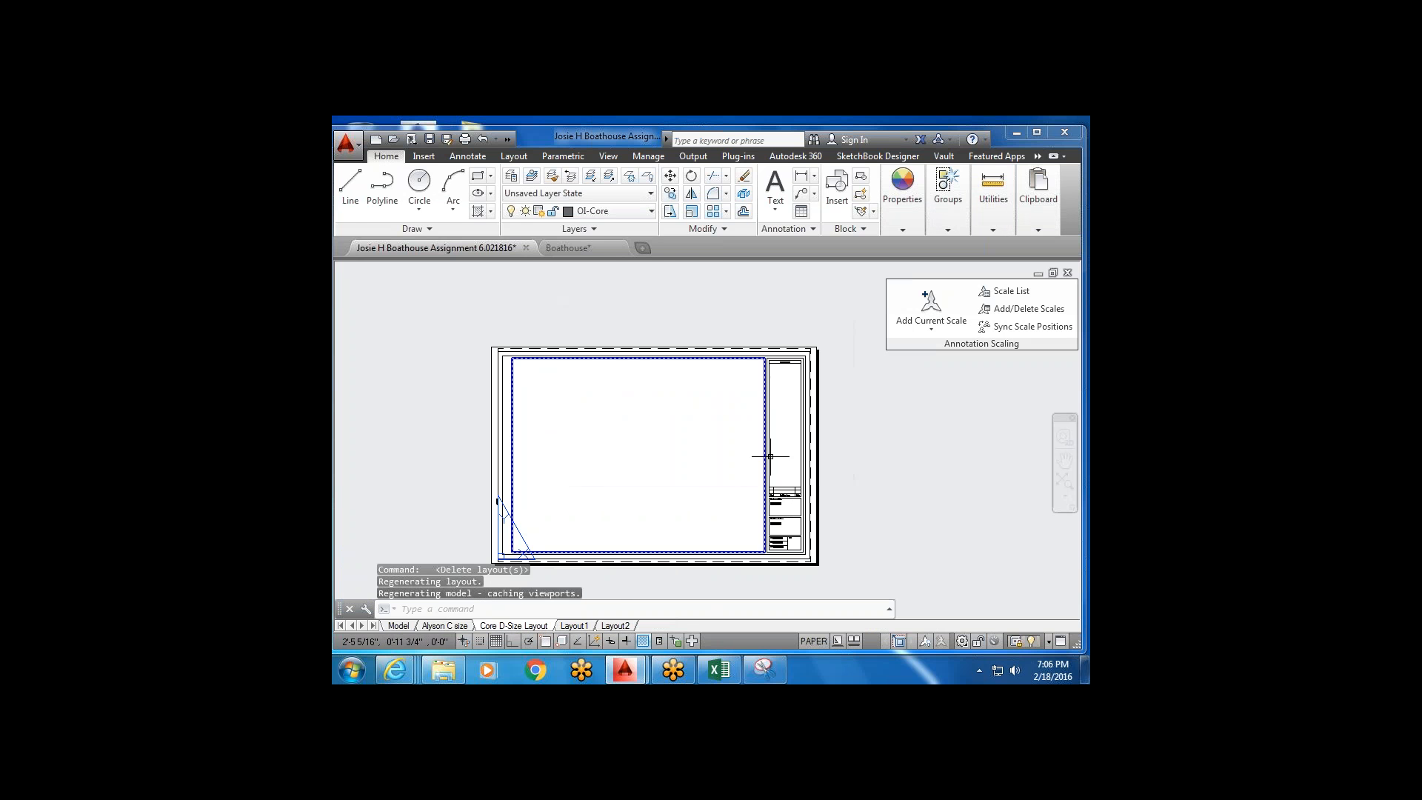
# After checking Layout1, delete Layout2 and recenter the Layout1 sheet.
pyautogui.click(584, 629)
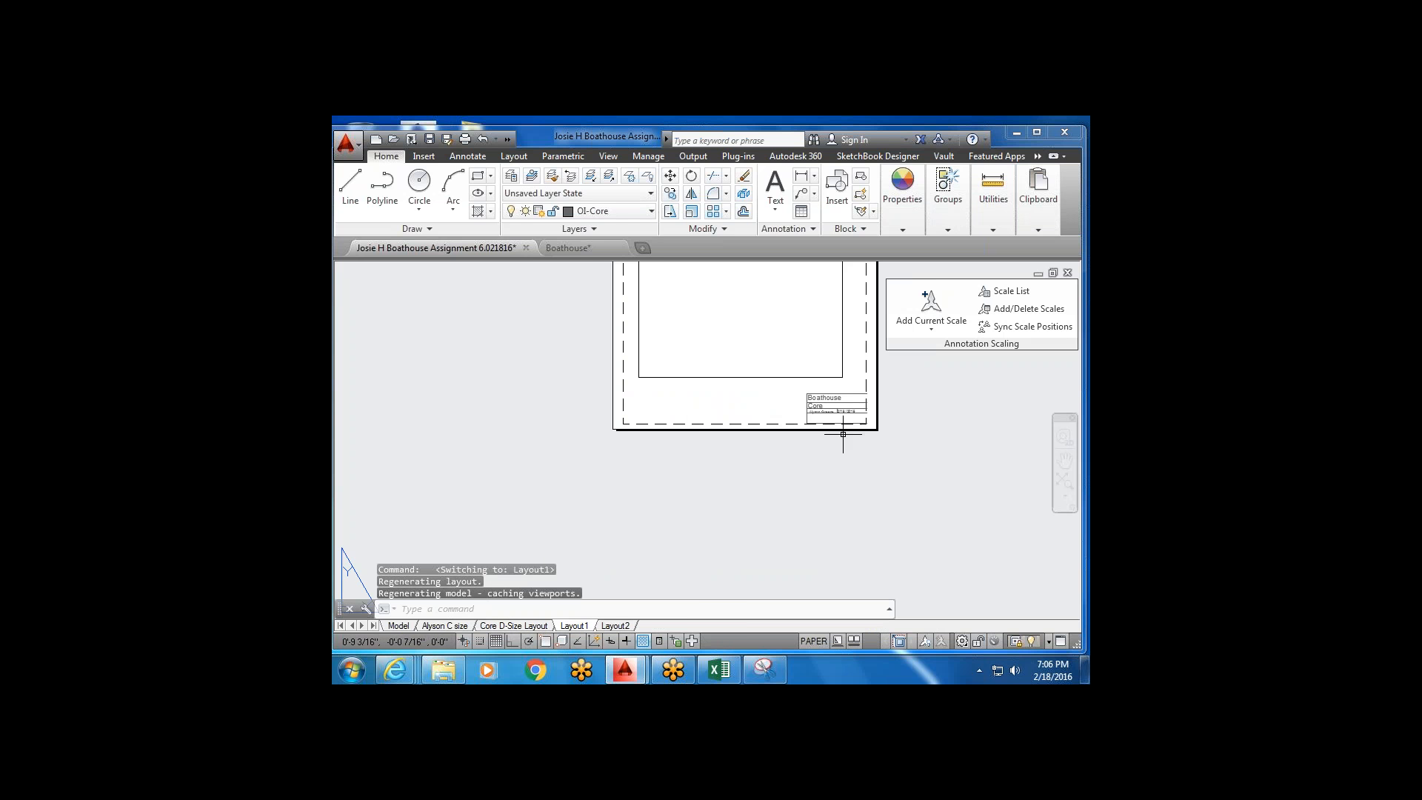
pyautogui.click(626, 627)
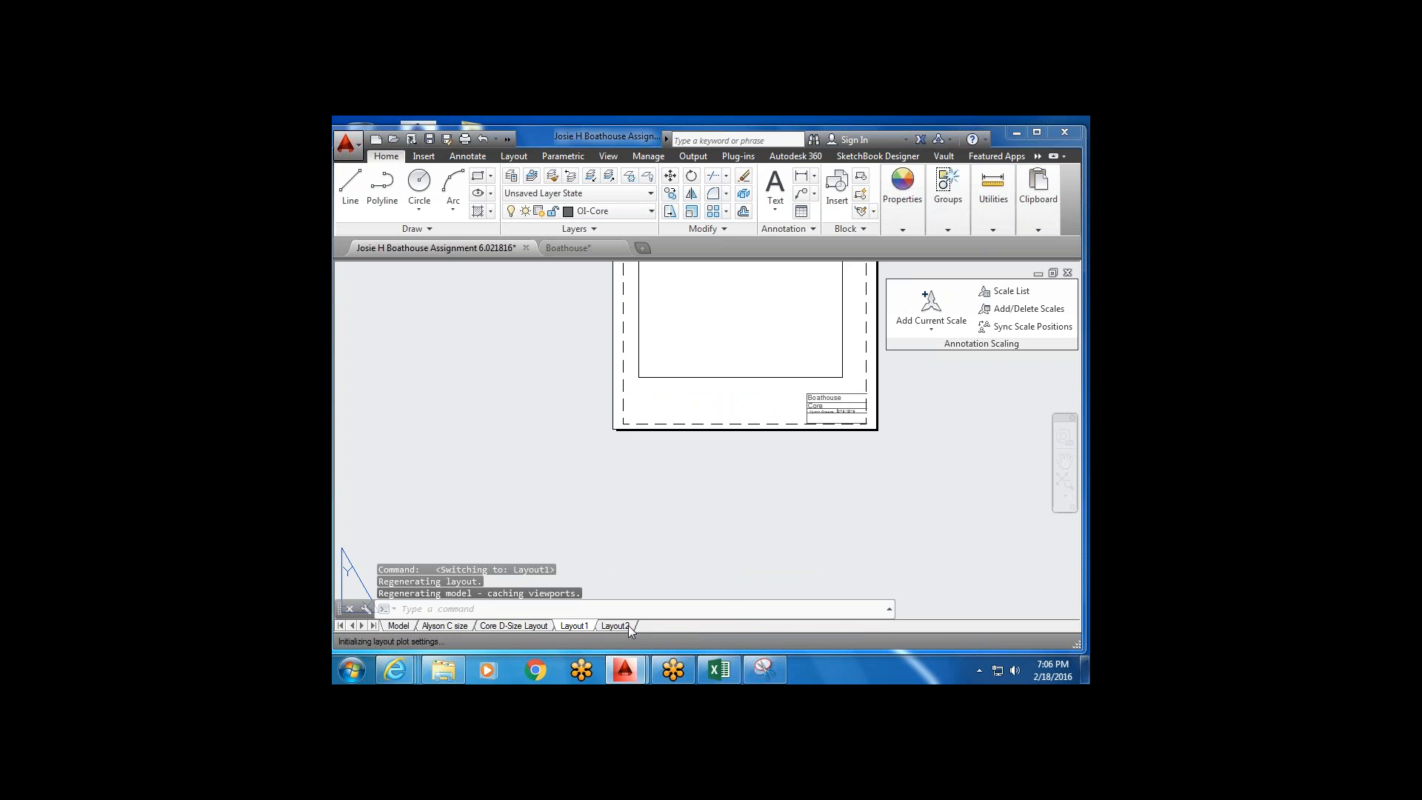
pyautogui.rightClick(627, 626)
pyautogui.click(668, 403)
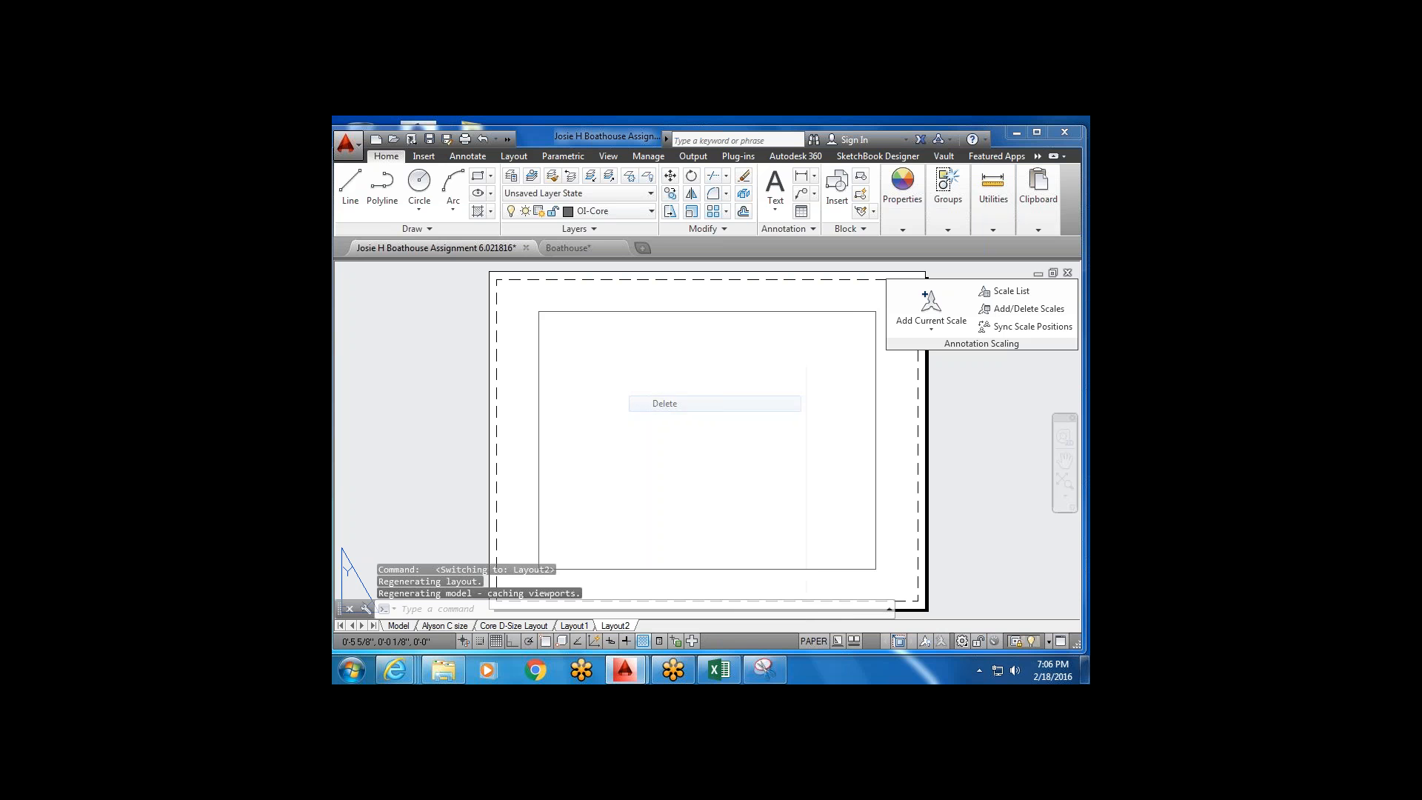
pyautogui.click(745, 452)
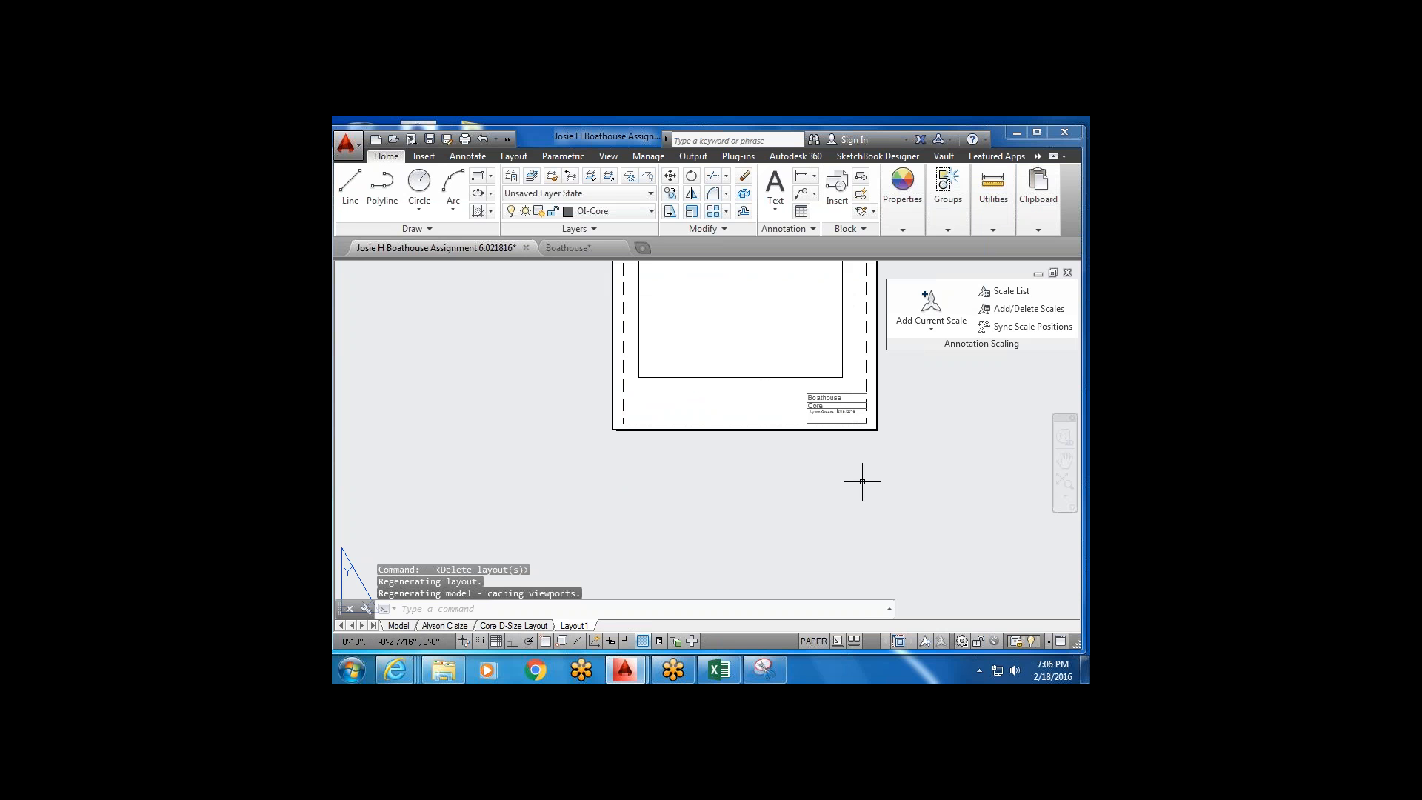
pyautogui.scroll(-2, 687, 488)
pyautogui.moveTo(757, 474); pyautogui.dragTo(597, 480, button='middle')
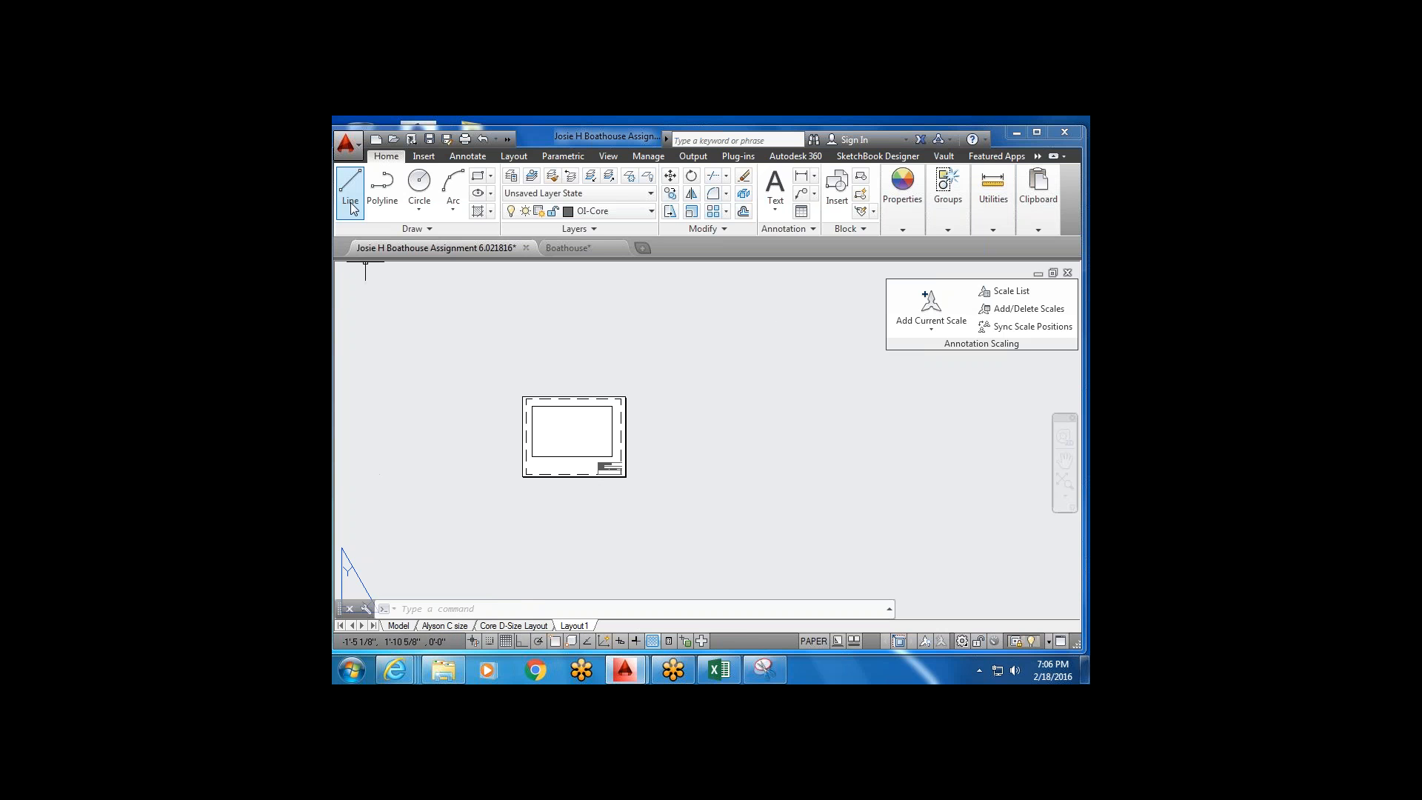
# Save a copy as a drawing template named 'Template With D C Layout.dwt'.
pyautogui.click(345, 147)
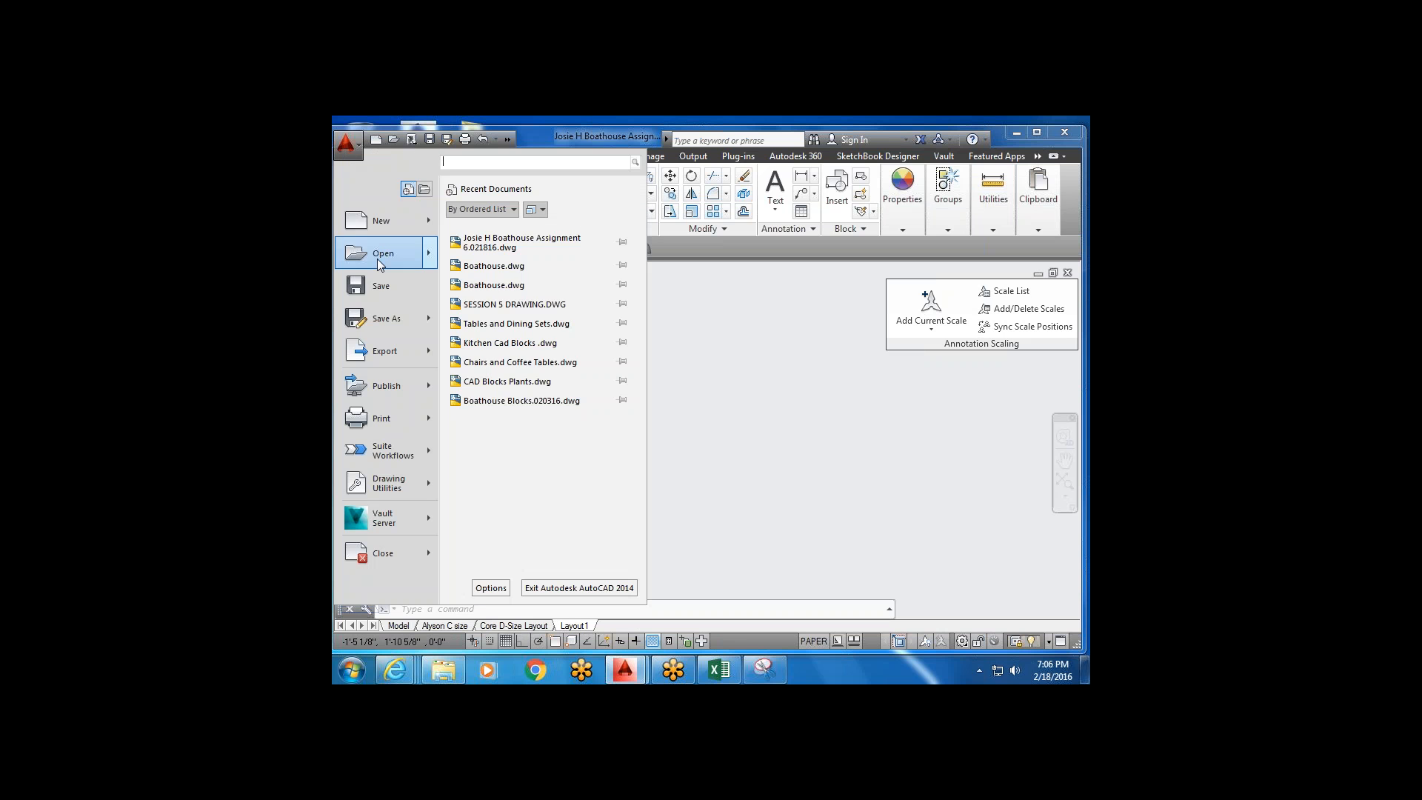
pyautogui.moveTo(399, 316)
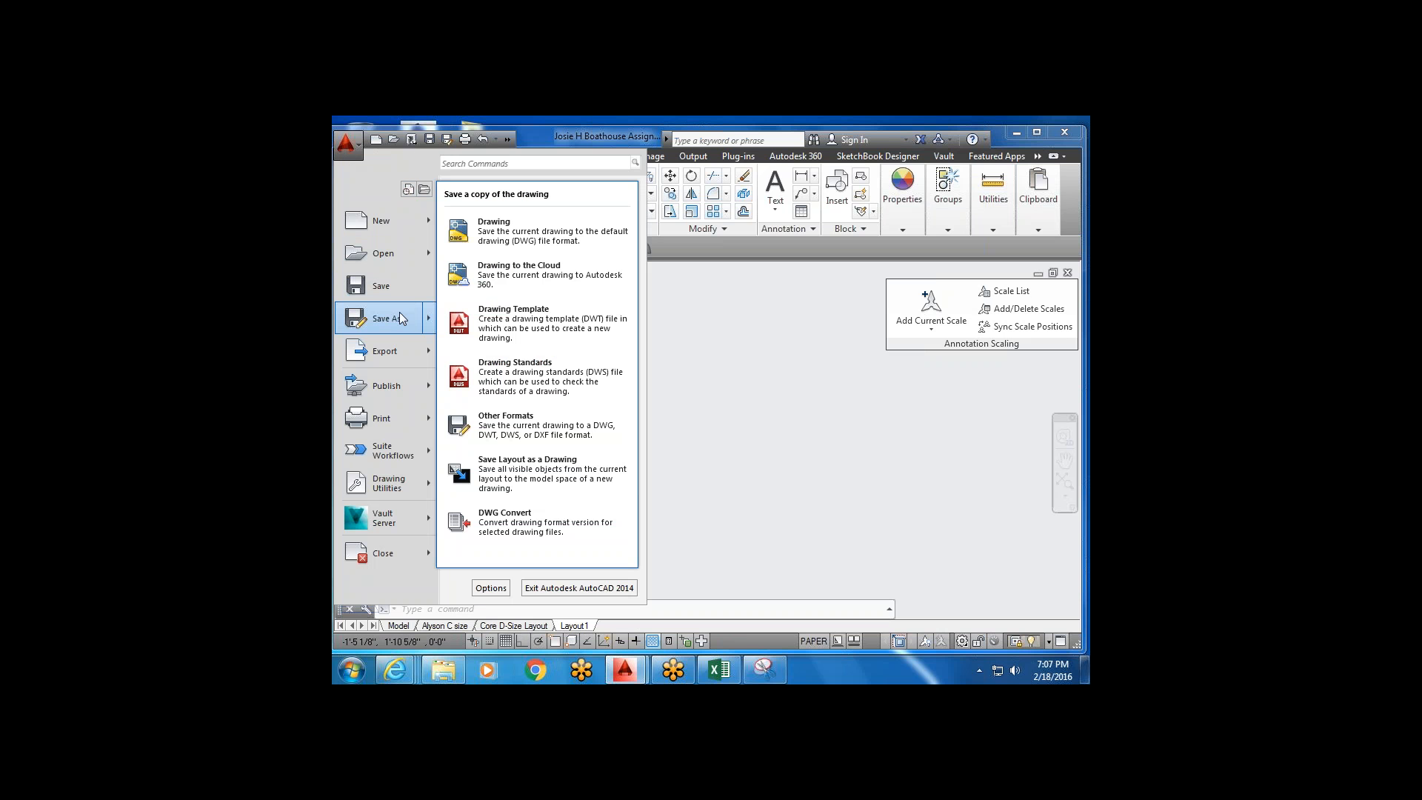
pyautogui.click(572, 323)
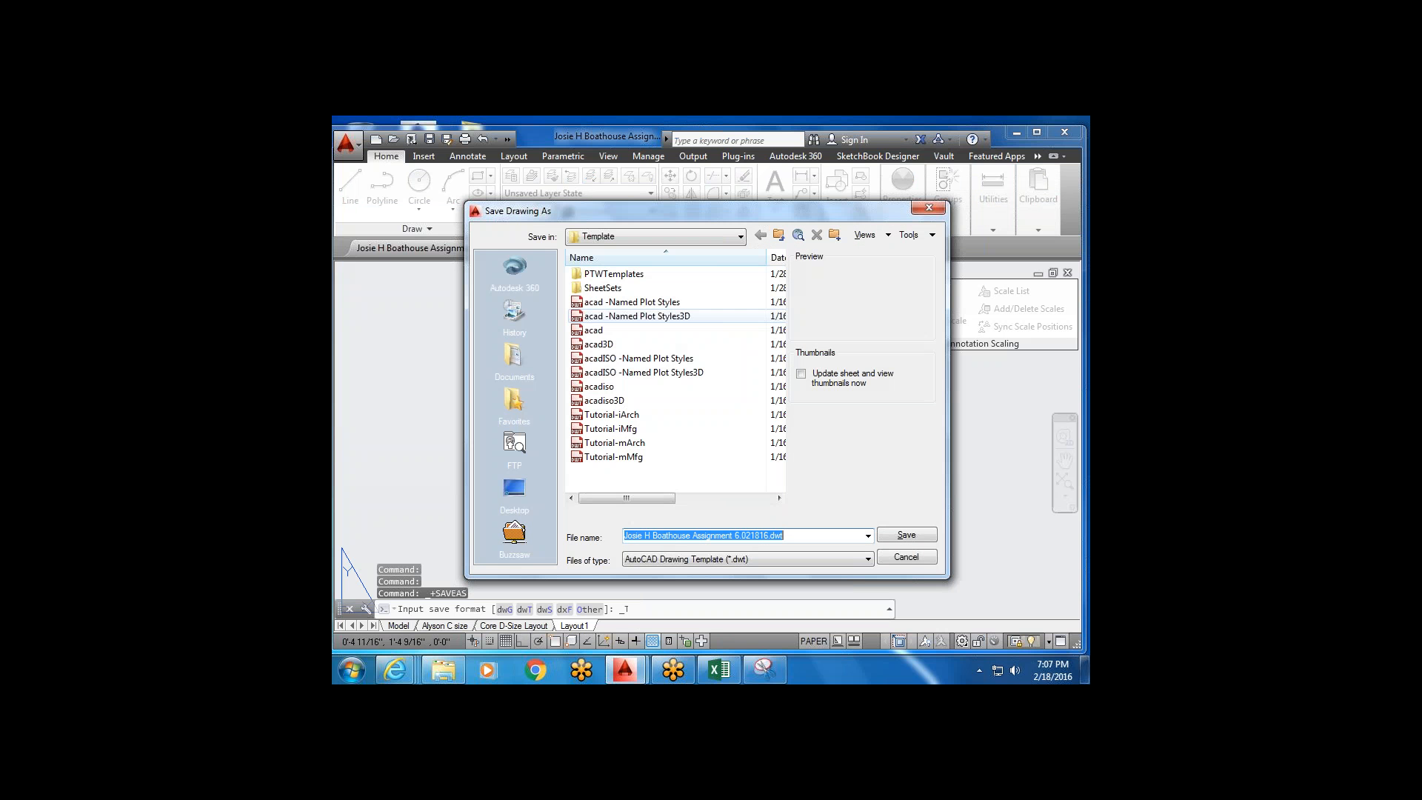
pyautogui.click(729, 536)
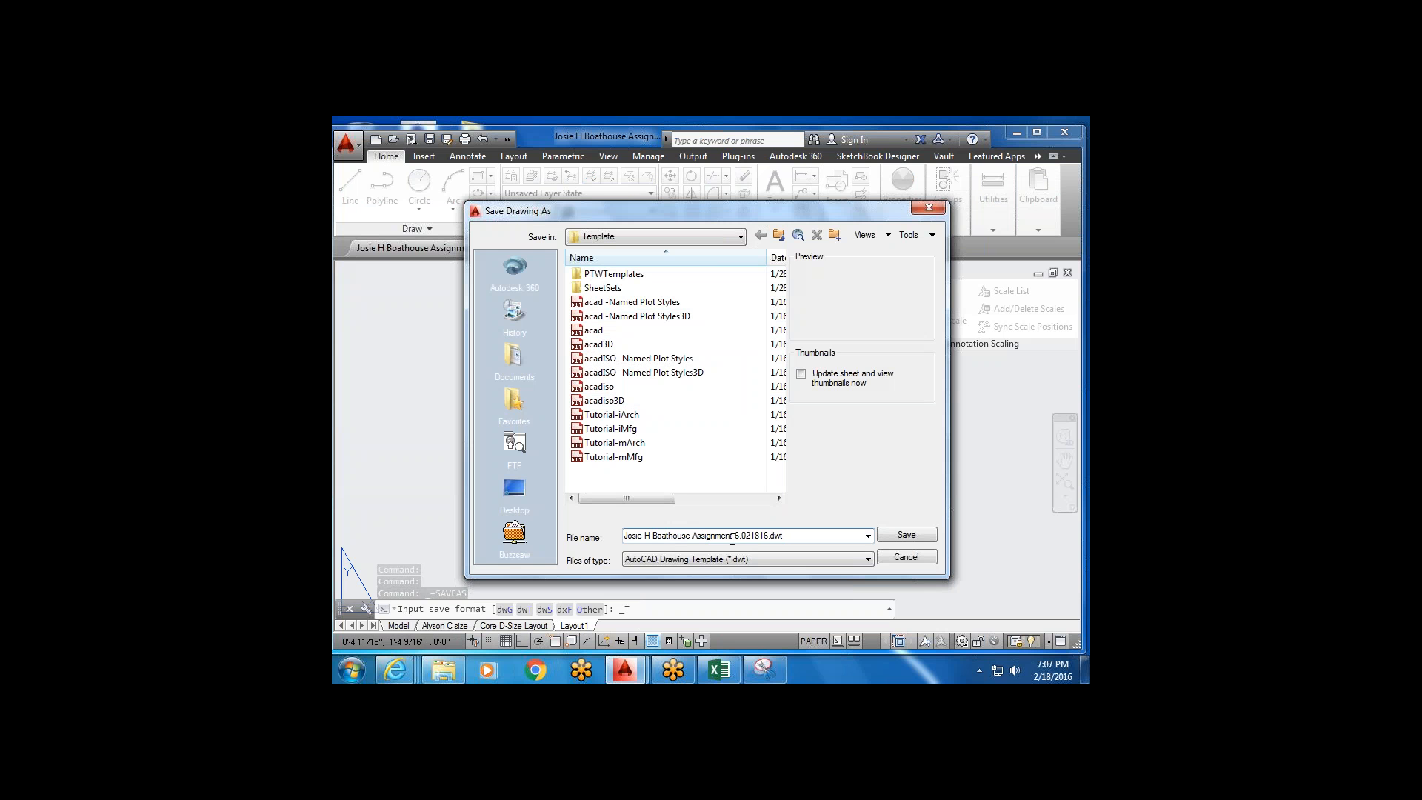
pyautogui.moveTo(732, 535); pyautogui.dragTo(574, 529)
pyautogui.moveTo(790, 535); pyautogui.dragTo(578, 521)
pyautogui.click(771, 536)
pyautogui.press('BackSpace')
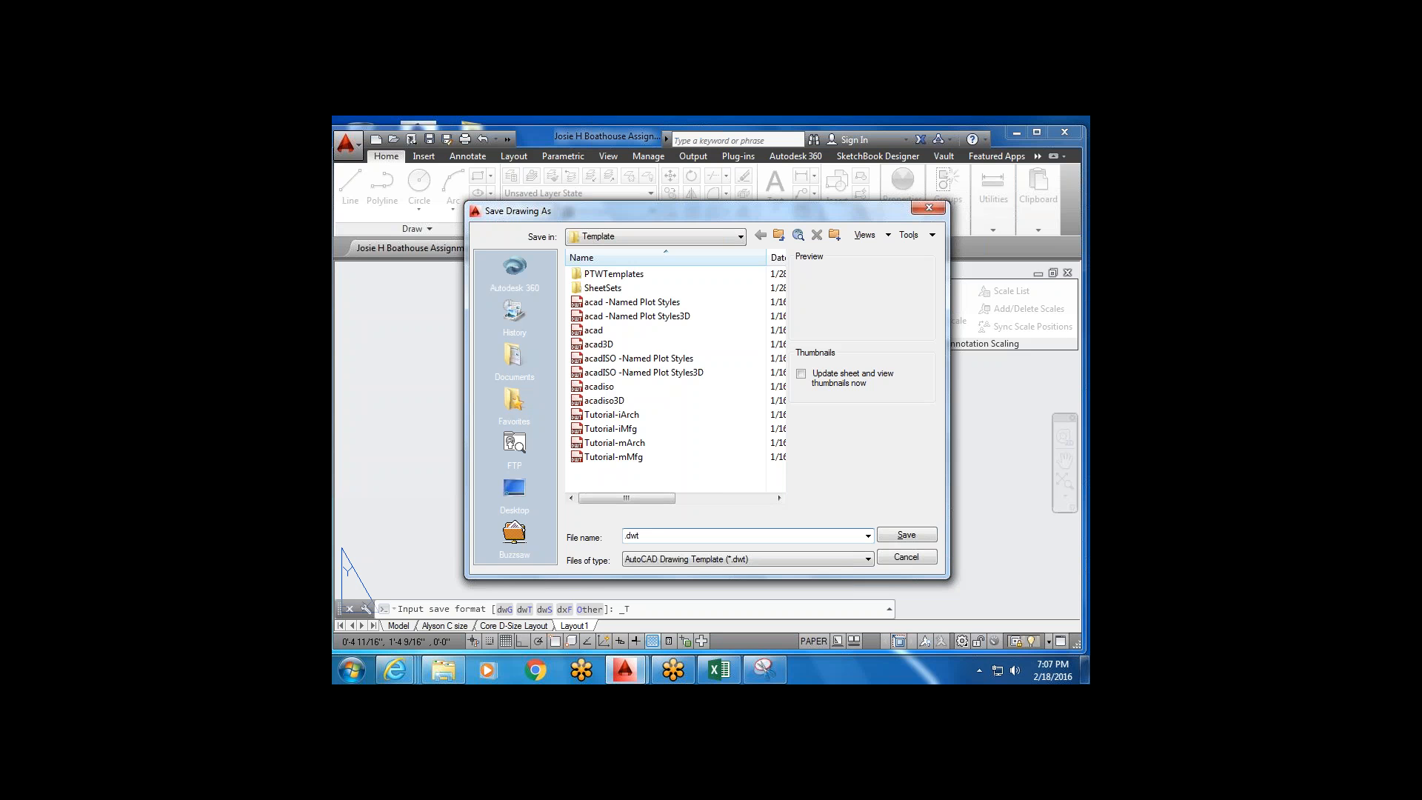
pyautogui.write('Template With D C Layout')
# Save the template to the Desktop, accepting Template Options with a short description.
pyautogui.click(736, 237)
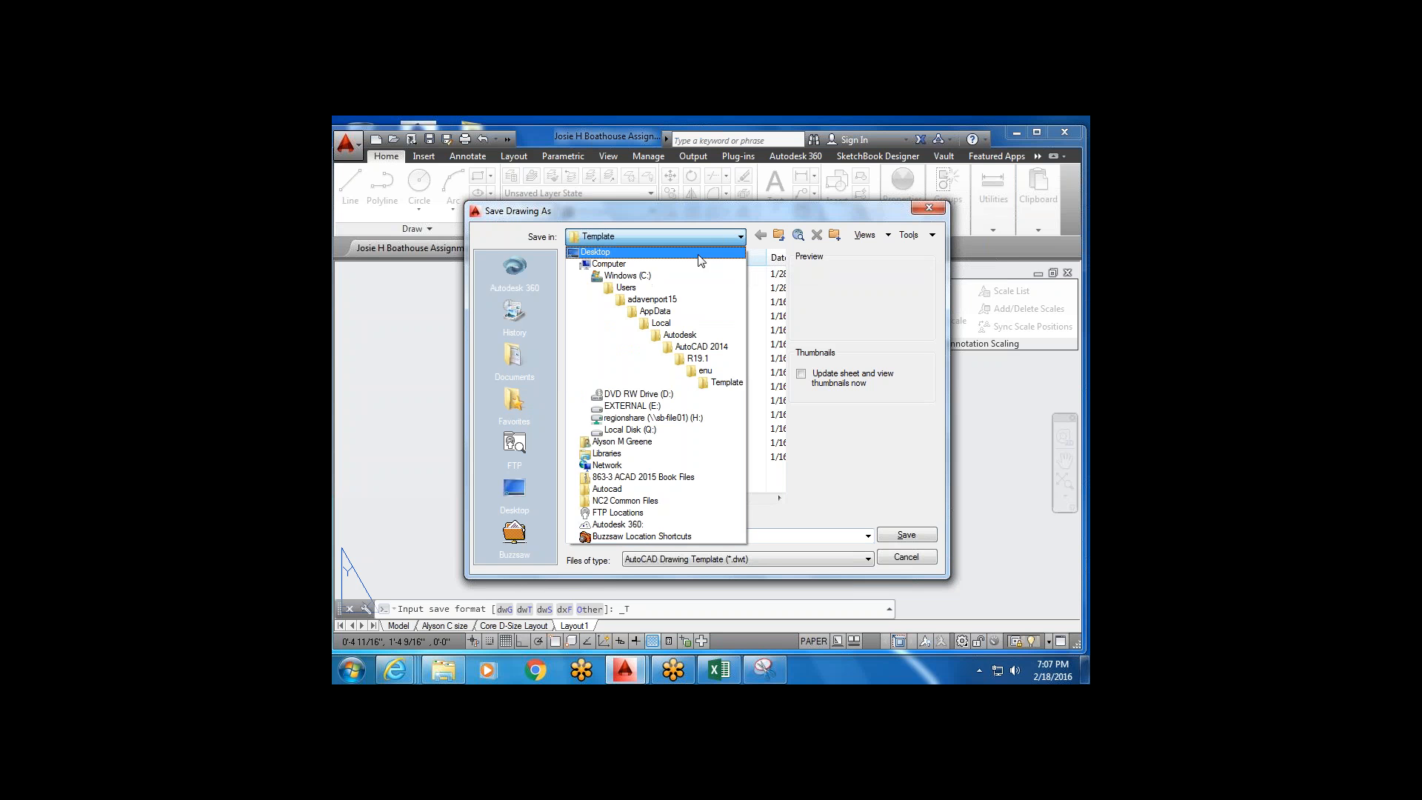
pyautogui.click(699, 254)
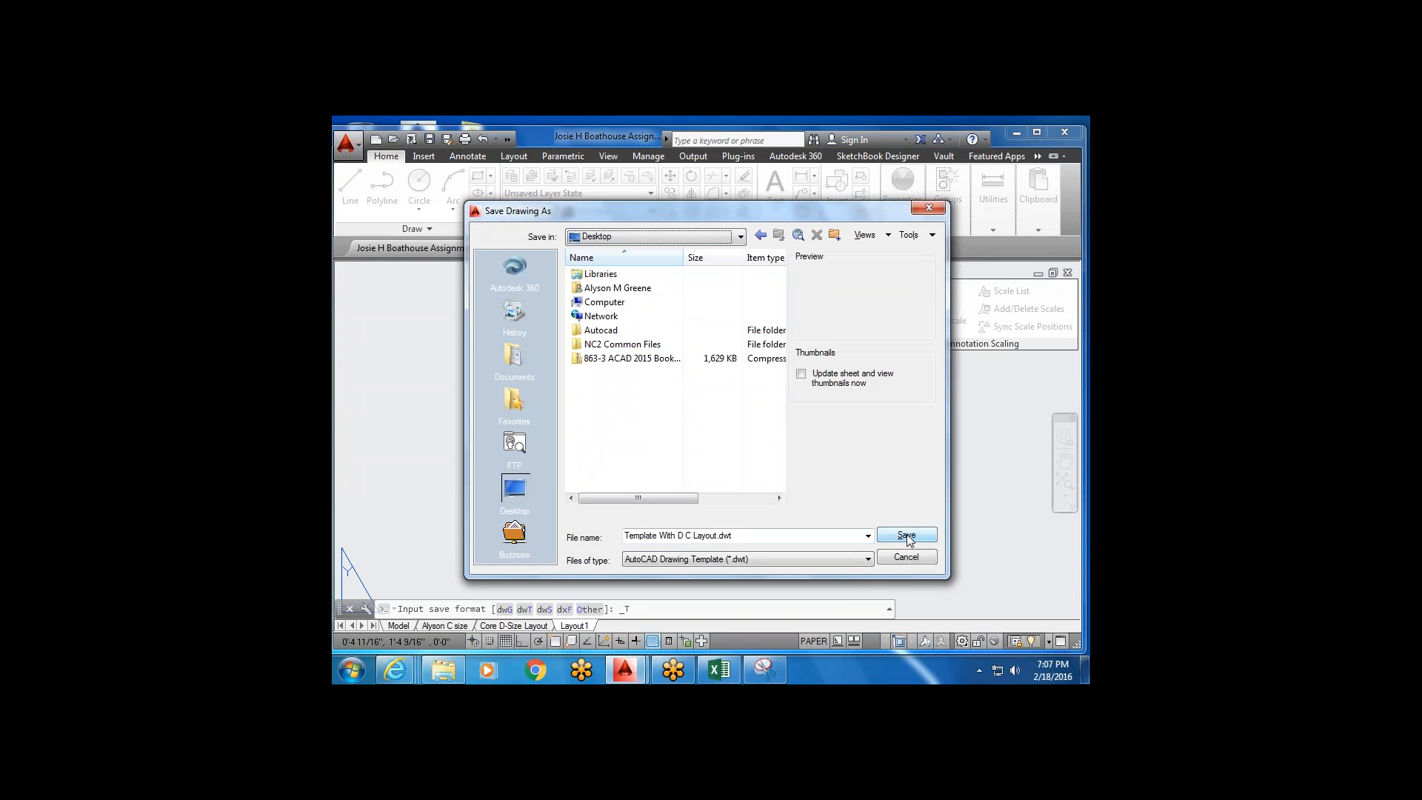
pyautogui.click(907, 535)
pyautogui.click(907, 534)
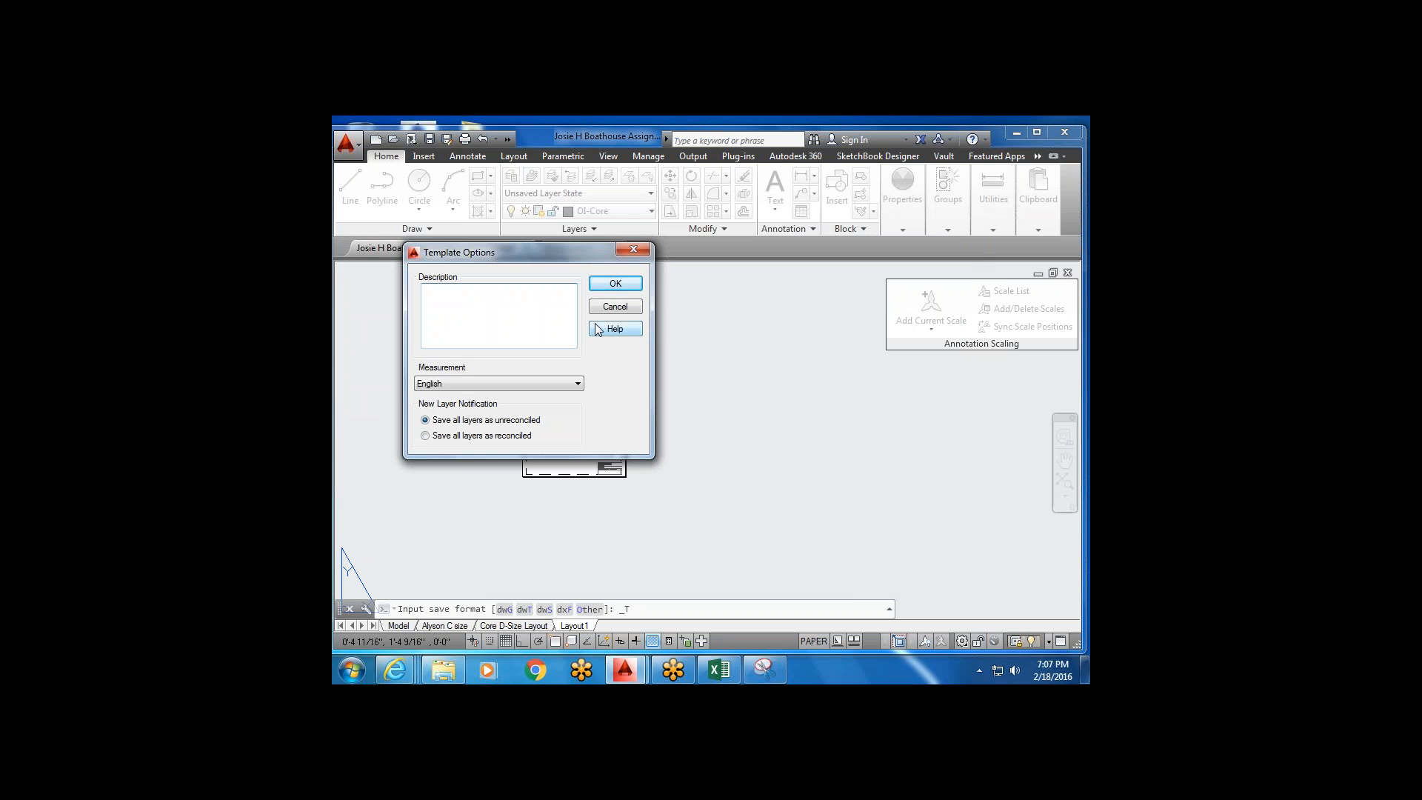
pyautogui.write('t')
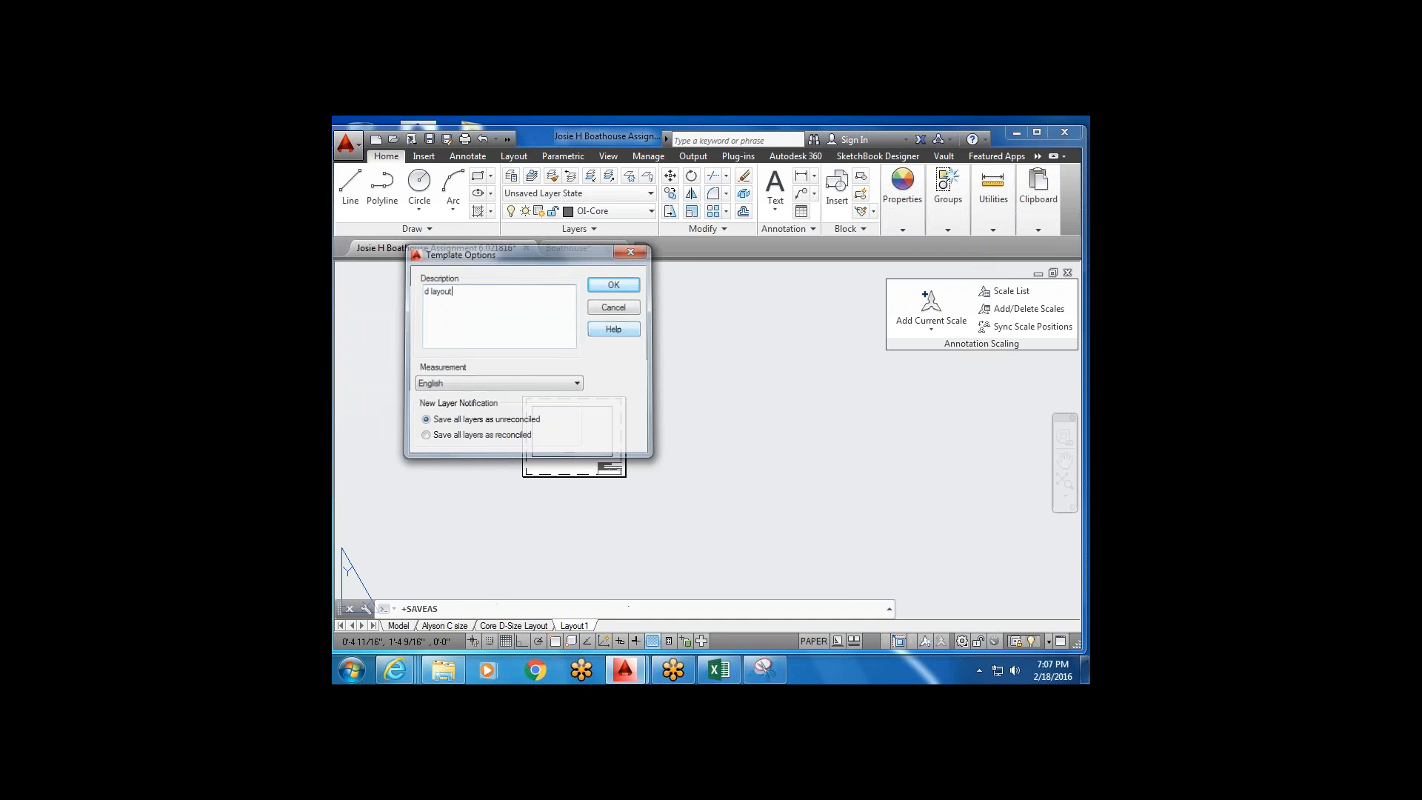
pyautogui.press('Return')
pyautogui.write('c')
pyautogui.press('Down')
pyautogui.press('Down')
pyautogui.press('Down')
pyautogui.press('Down')
pyautogui.press('Down')
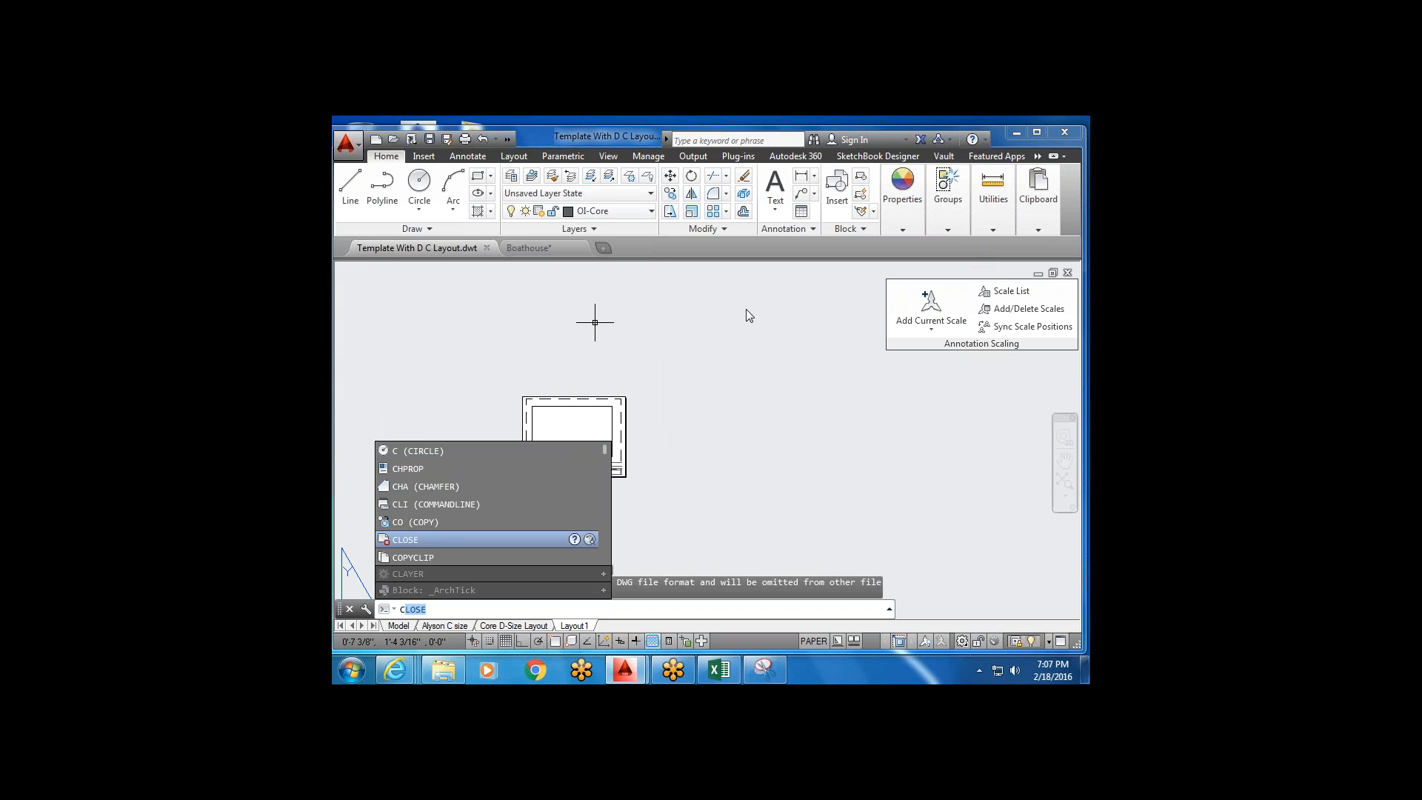
# Cancel the close, minimize AutoCAD, and open Template With D C Layout.dwt from the desktop.
pyautogui.press('Escape')
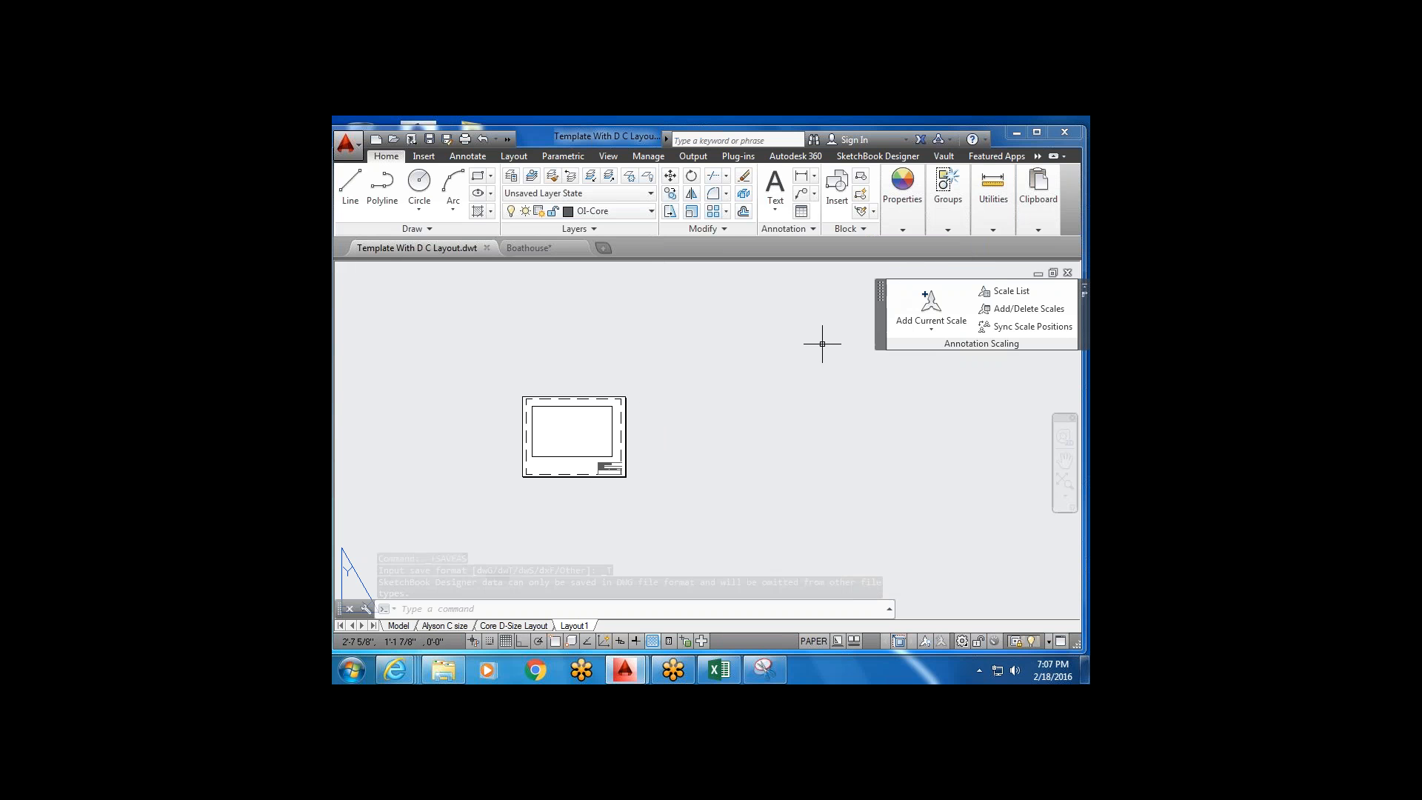
pyautogui.click(1012, 135)
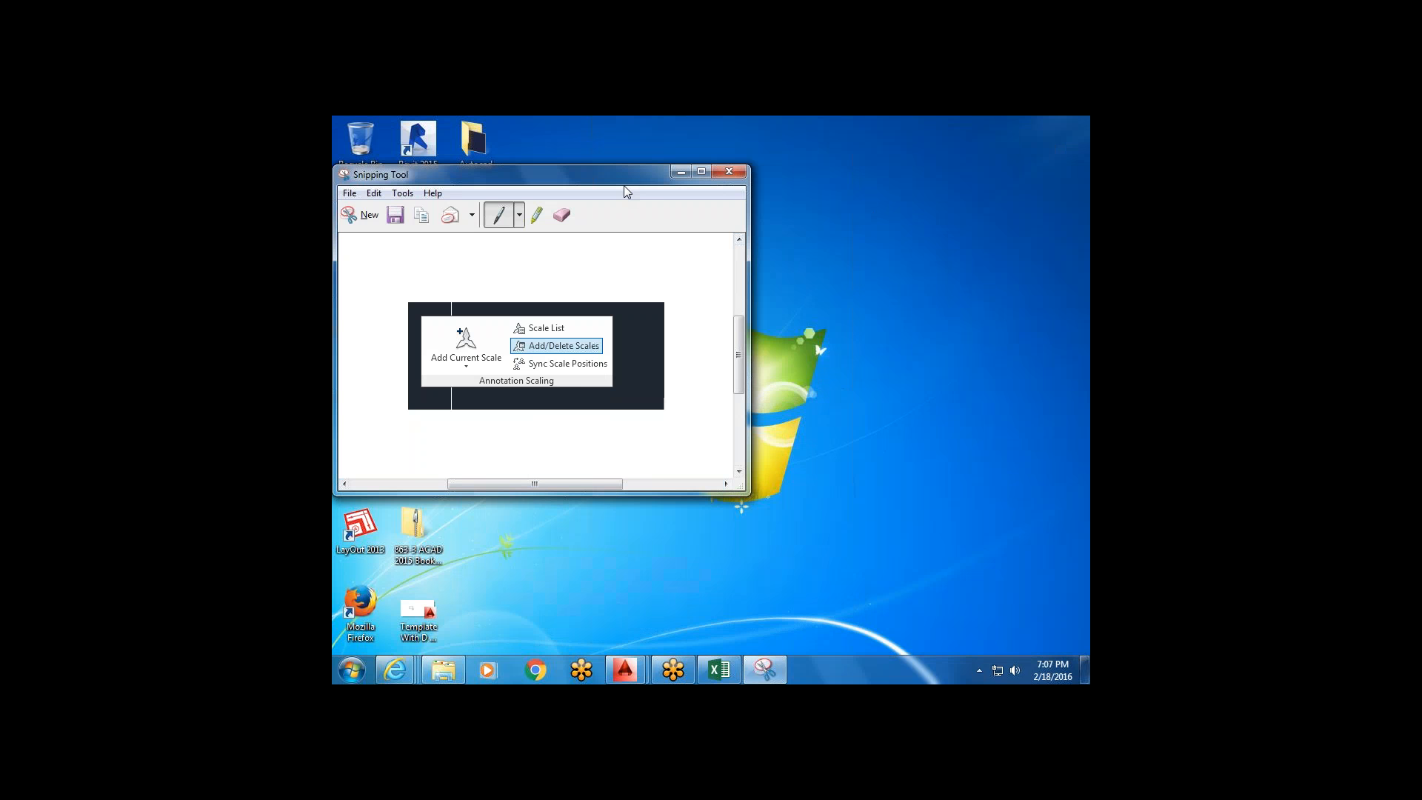
pyautogui.moveTo(632, 183); pyautogui.dragTo(864, 156)
pyautogui.click(413, 621)
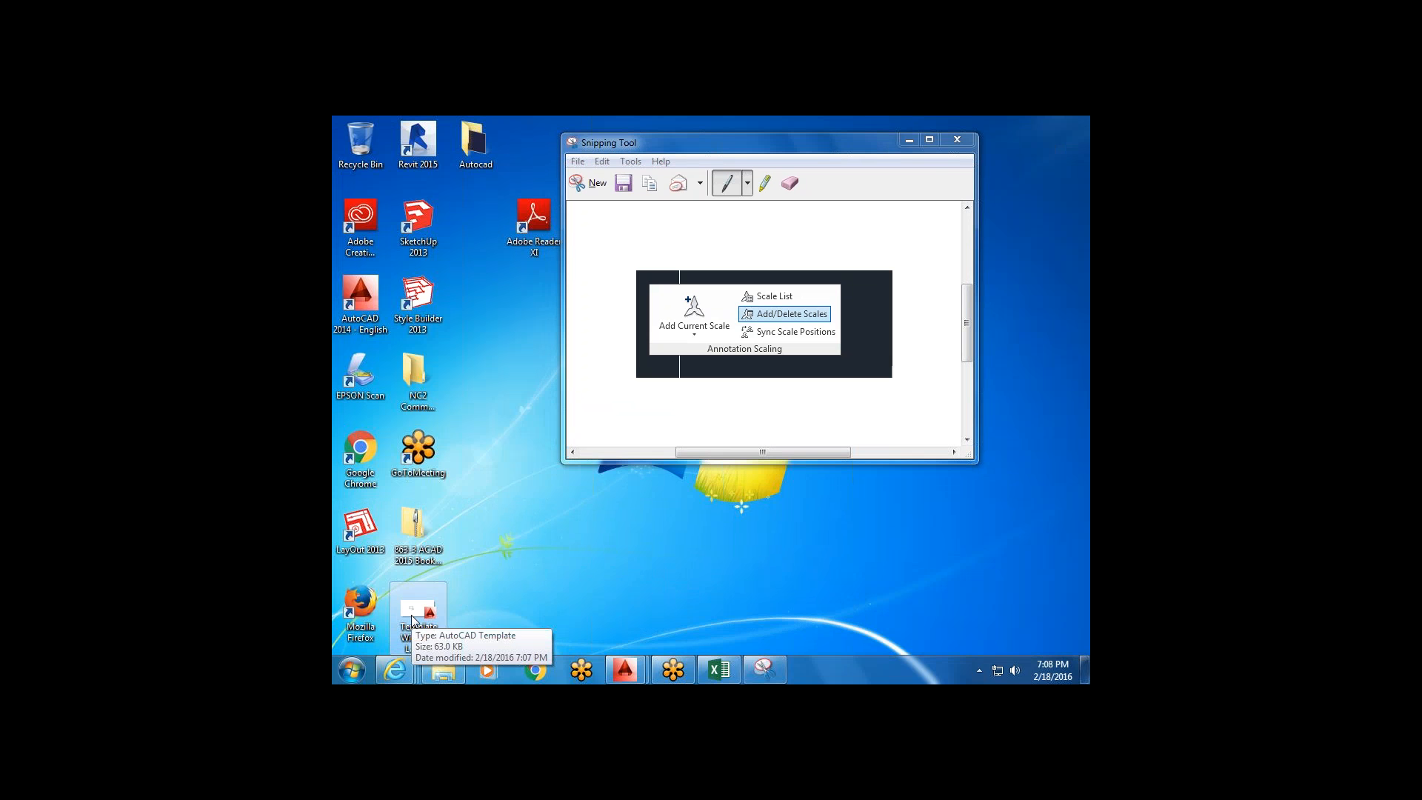
pyautogui.doubleClick(413, 621)
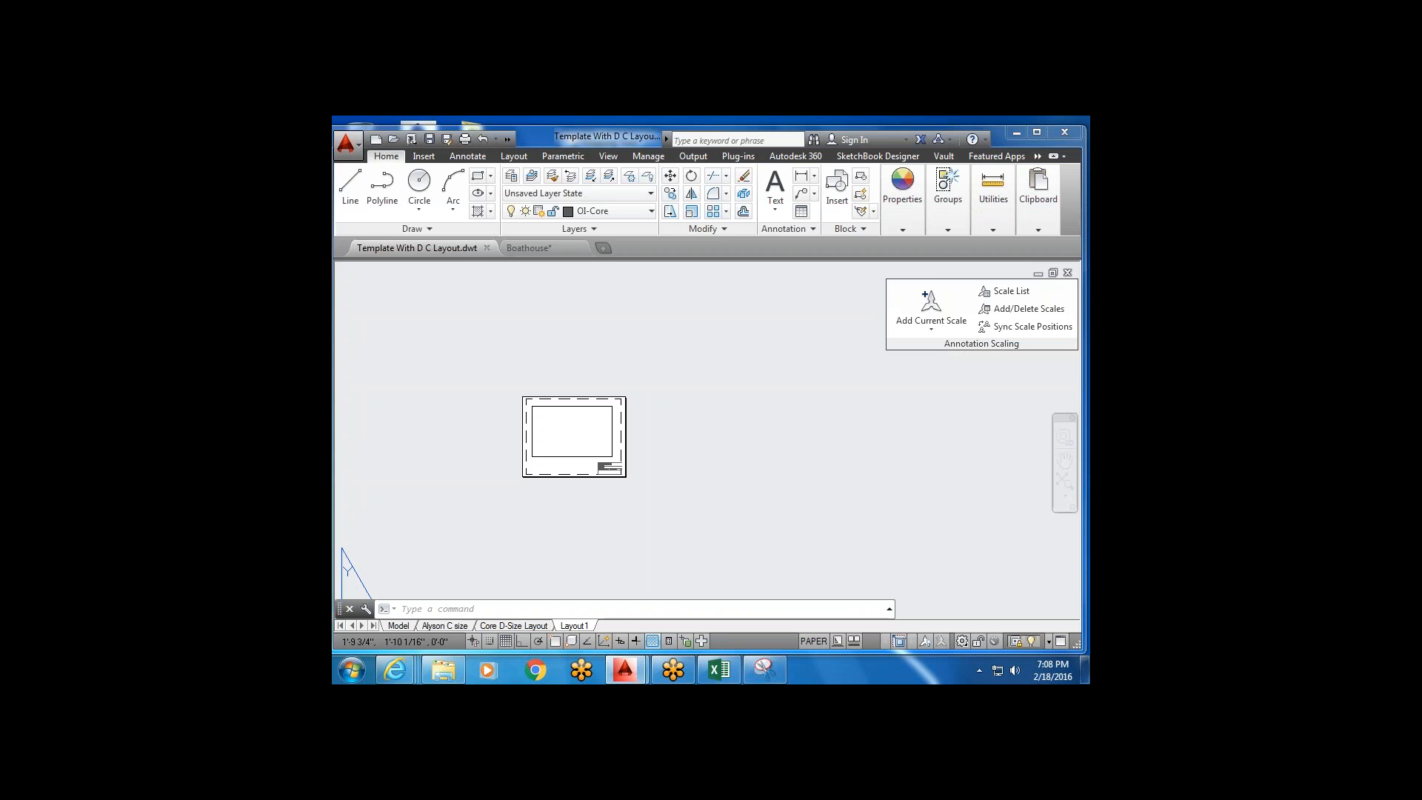
# Look over the Core D-Size Layout and Alyson C size sheets.
pyautogui.scroll(8, 621, 468)
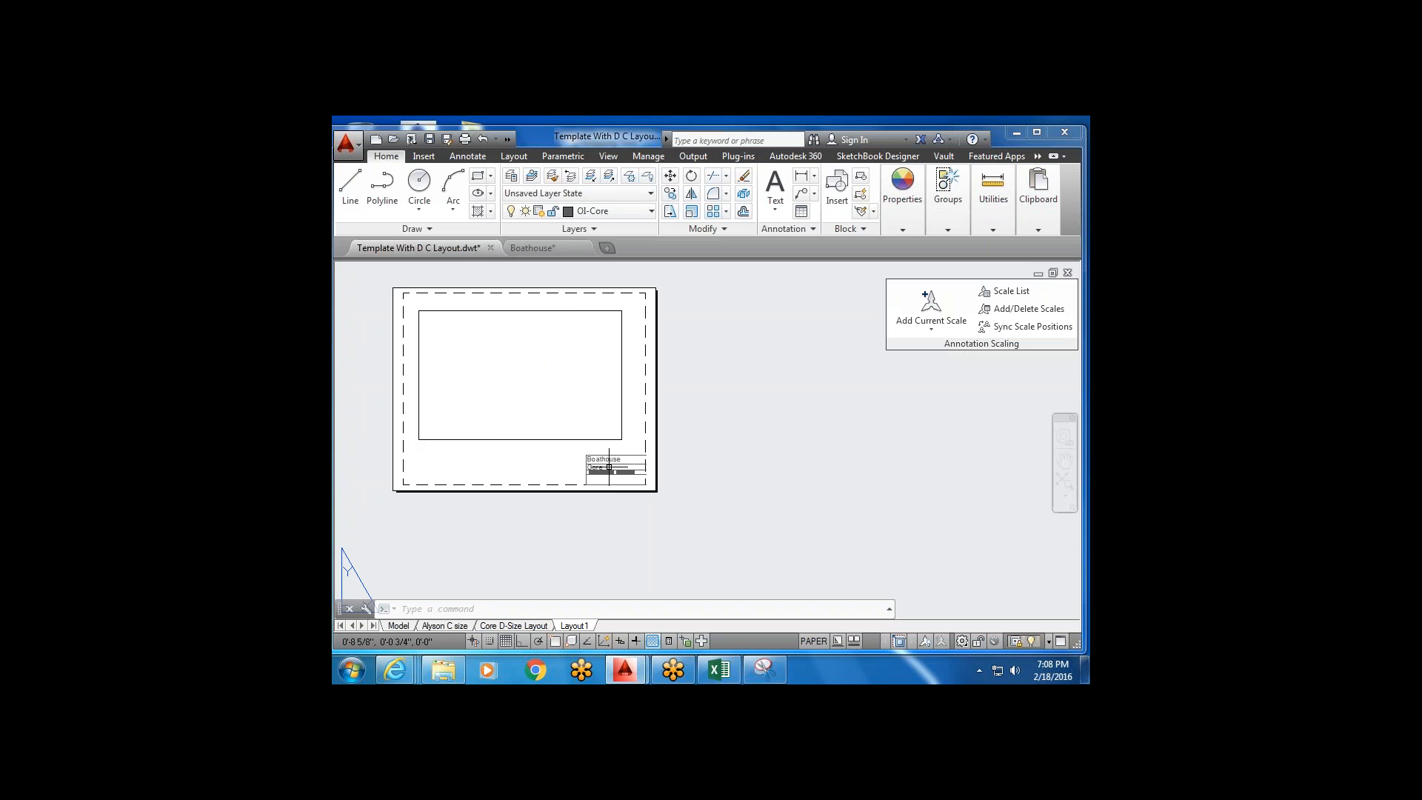
pyautogui.moveTo(621, 468); pyautogui.dragTo(749, 457, button='middle')
pyautogui.click(545, 628)
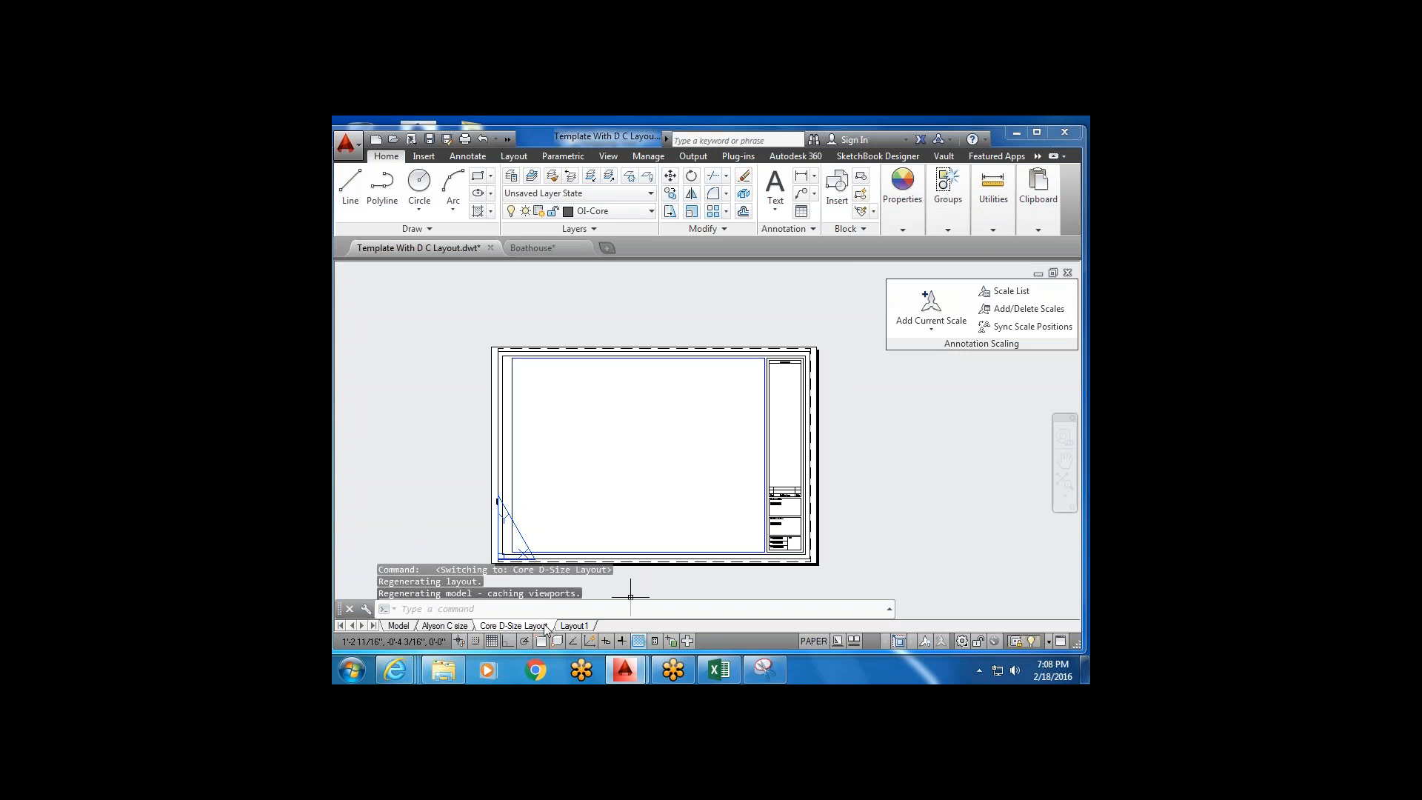
pyautogui.click(449, 627)
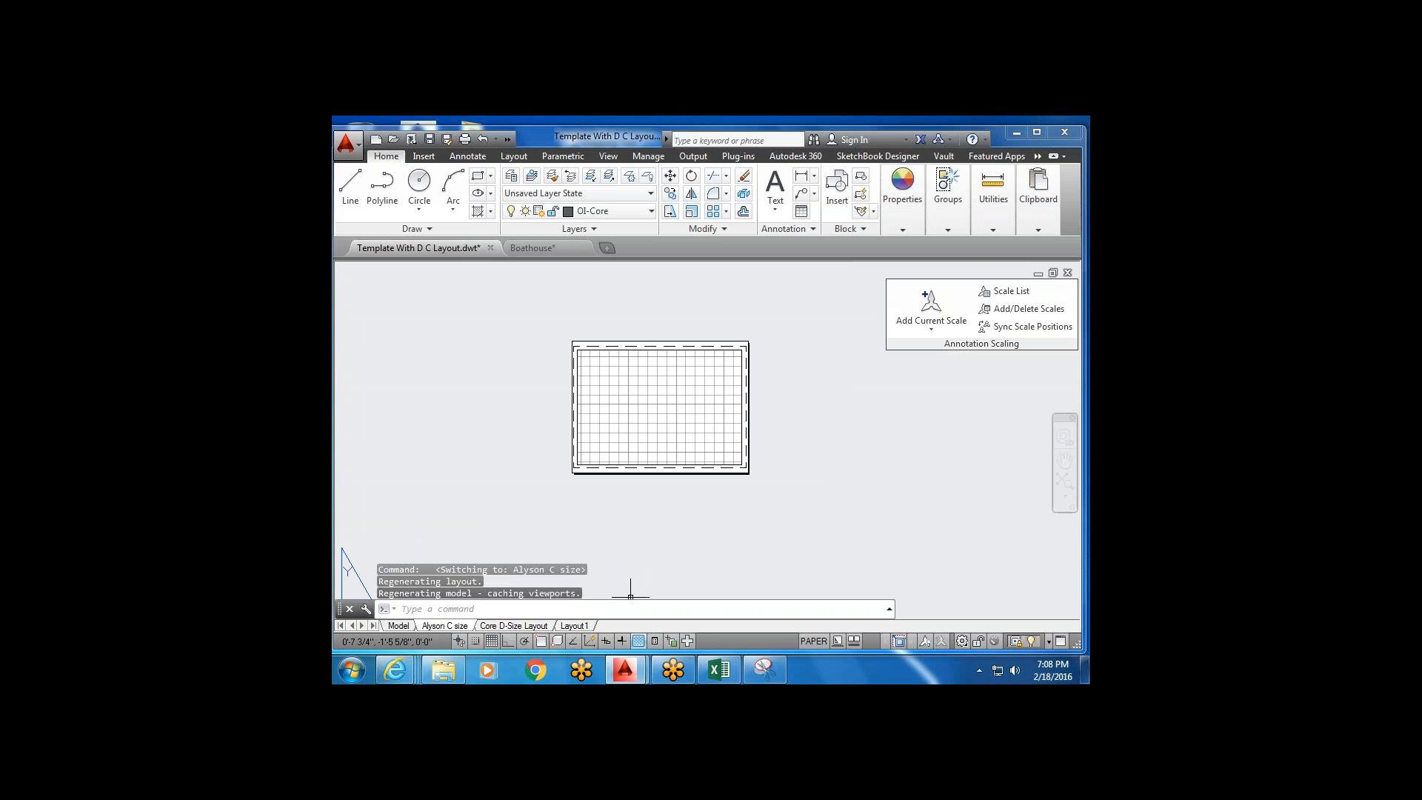
# Check in the Units dialog that drawing units are architectural inches.
pyautogui.click(351, 145)
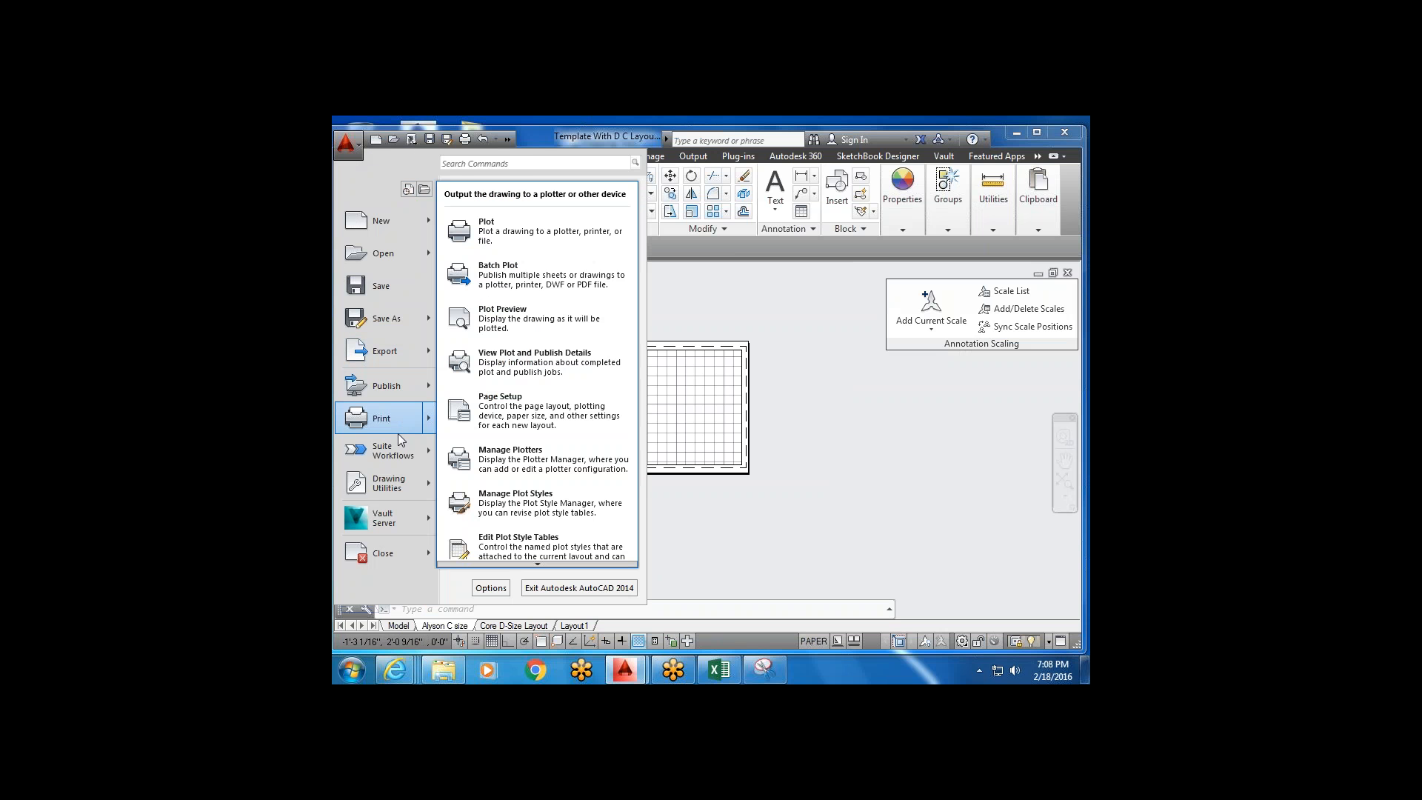
pyautogui.moveTo(389, 483)
pyautogui.click(541, 264)
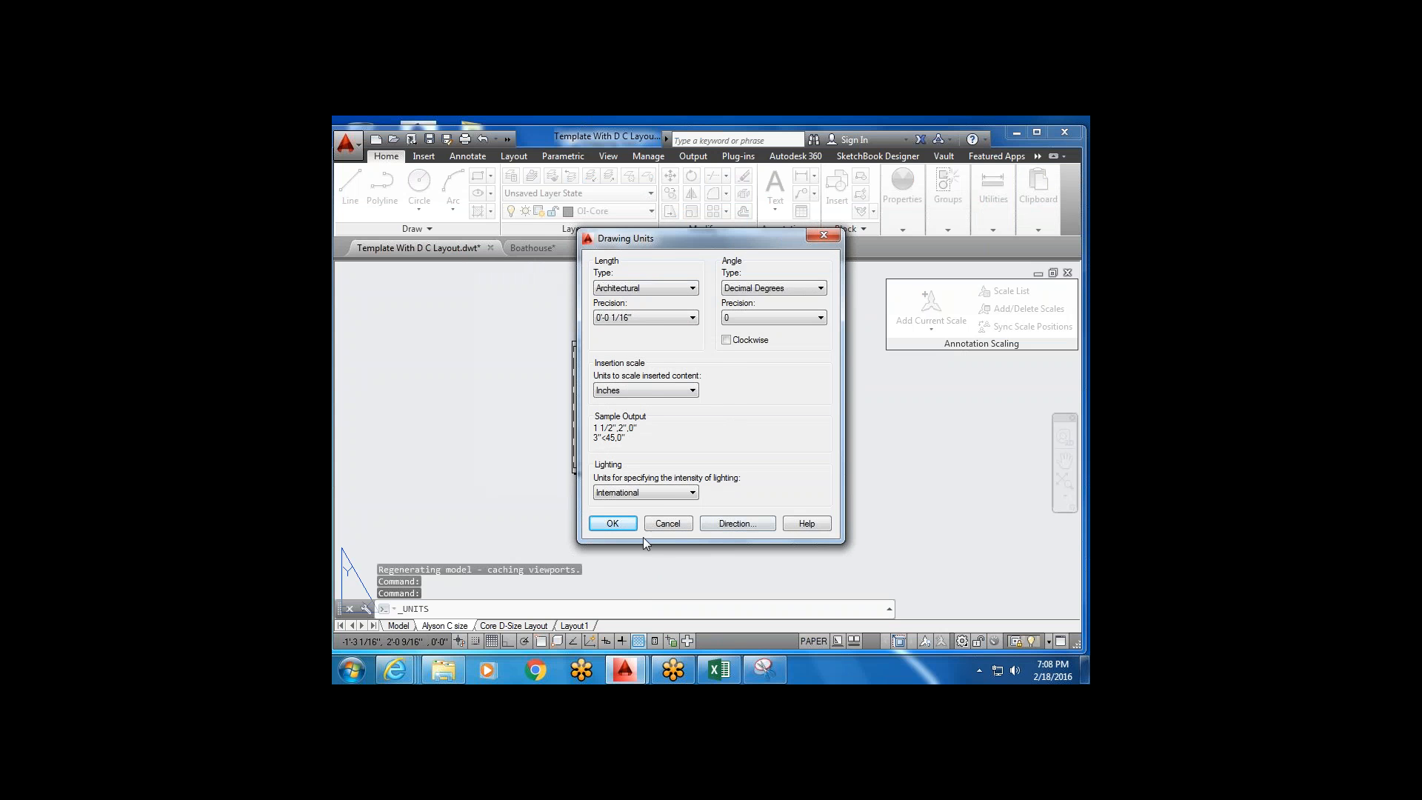
pyautogui.click(629, 524)
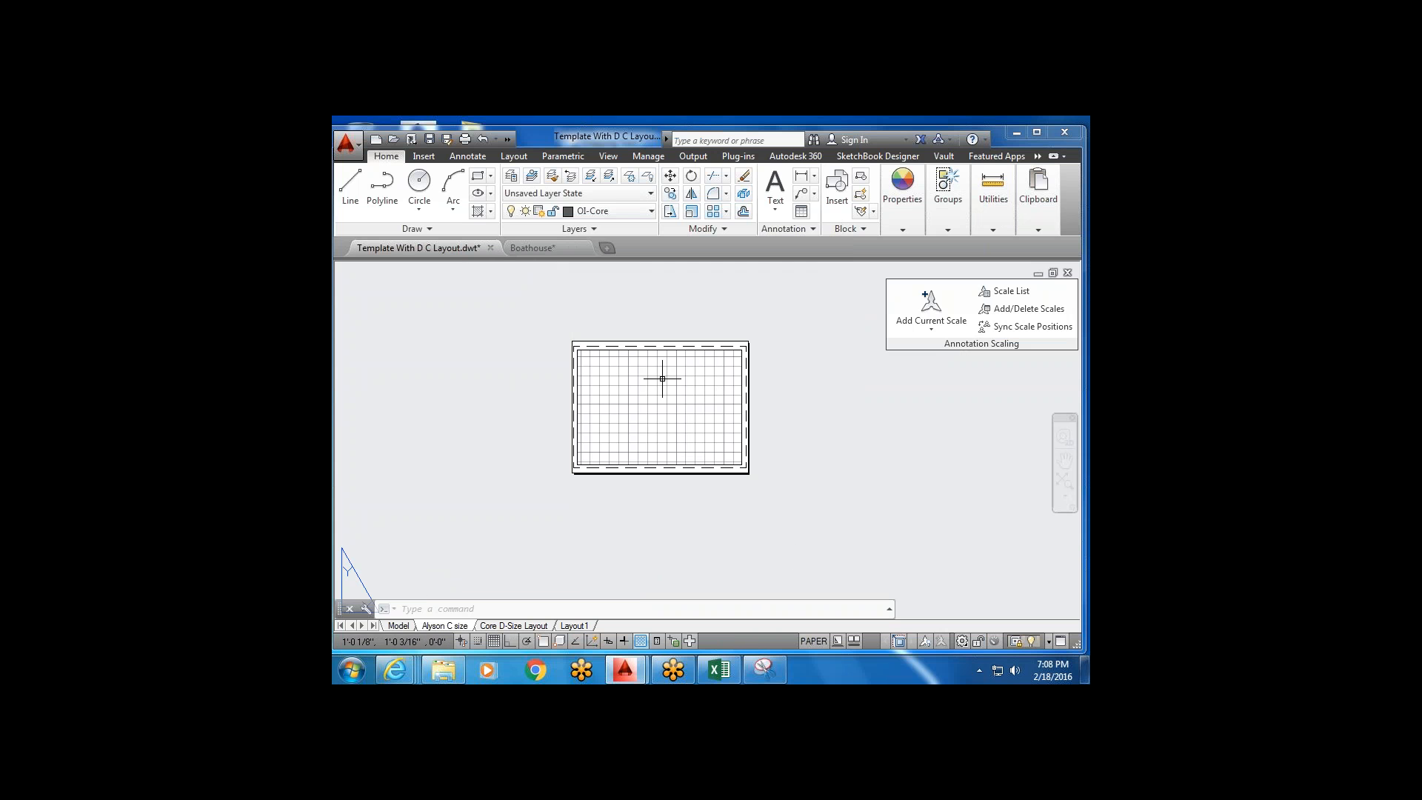
# Return to the Core D-Size Layout sheet.
pyautogui.moveTo(705, 556); pyautogui.dragTo(639, 577, button='middle')
pyautogui.scroll(-2, 557, 422)
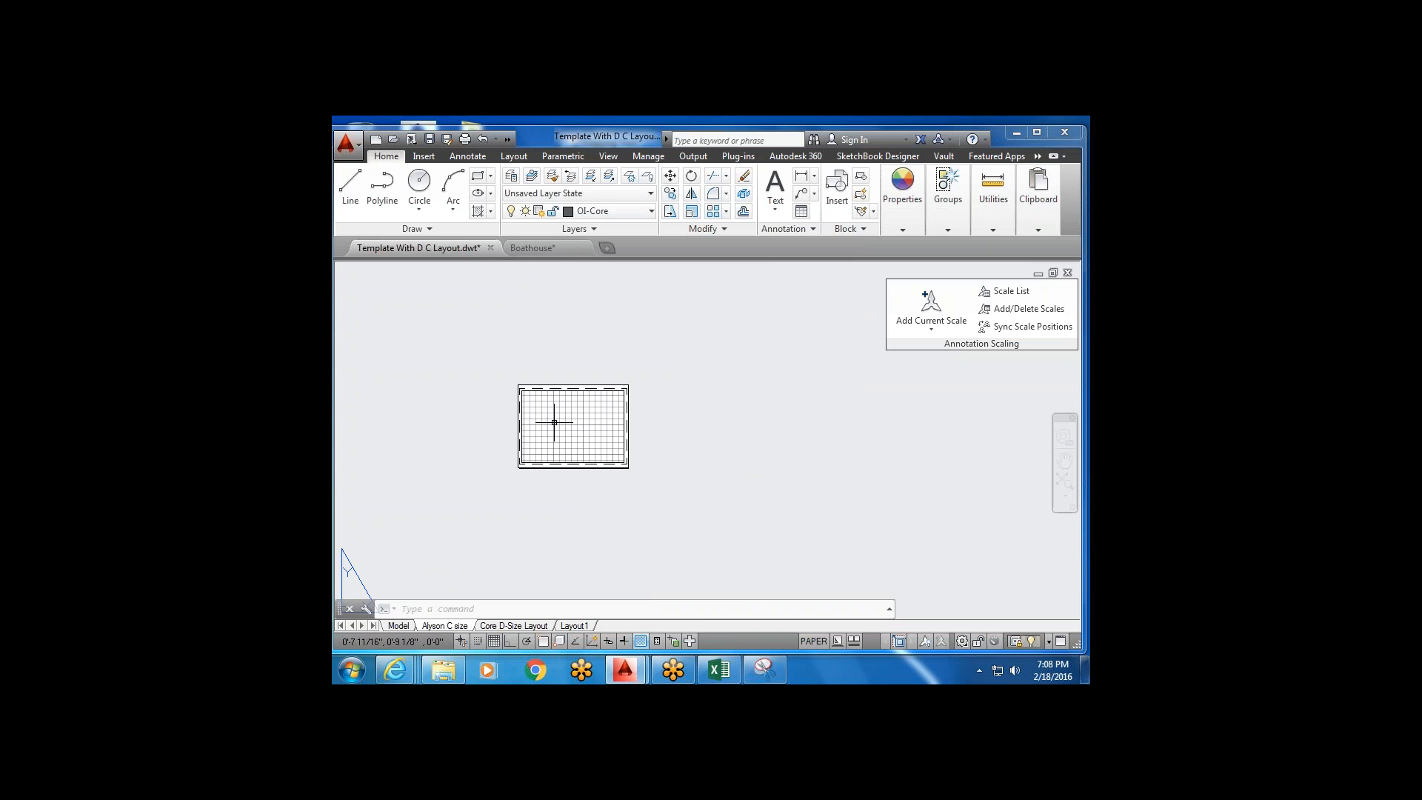
pyautogui.scroll(5, 496, 447)
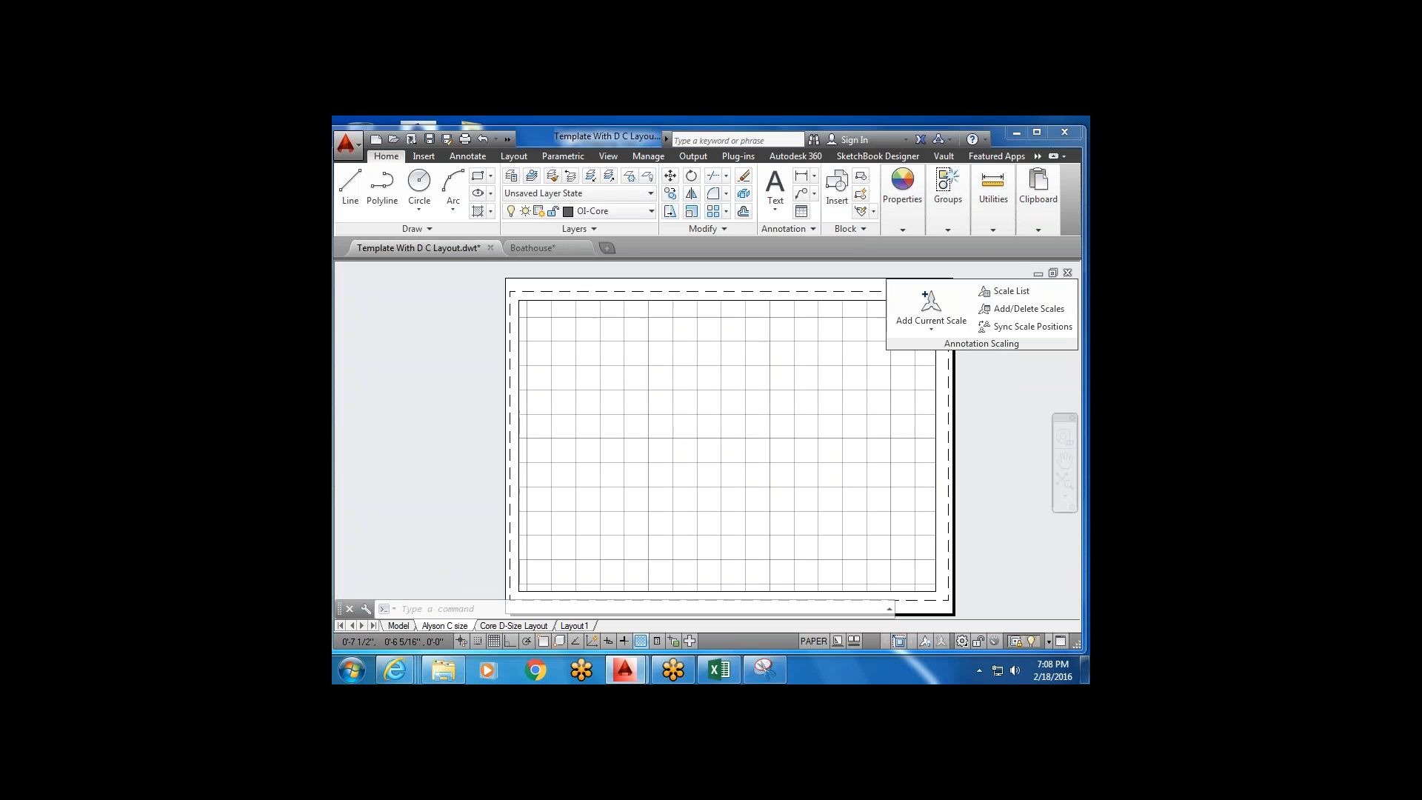
pyautogui.click(513, 626)
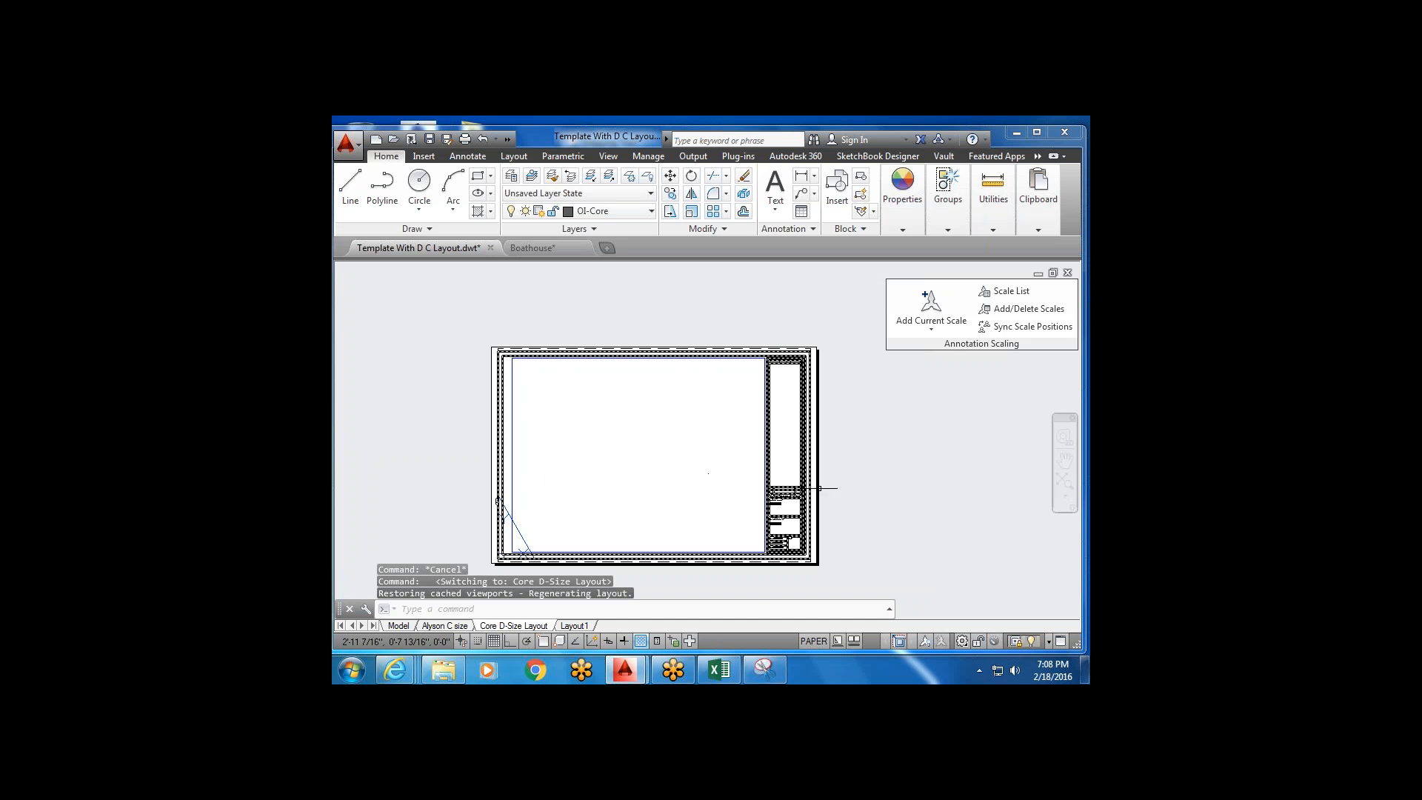
pyautogui.scroll(3, 785, 544)
pyautogui.scroll(-3, 730, 530)
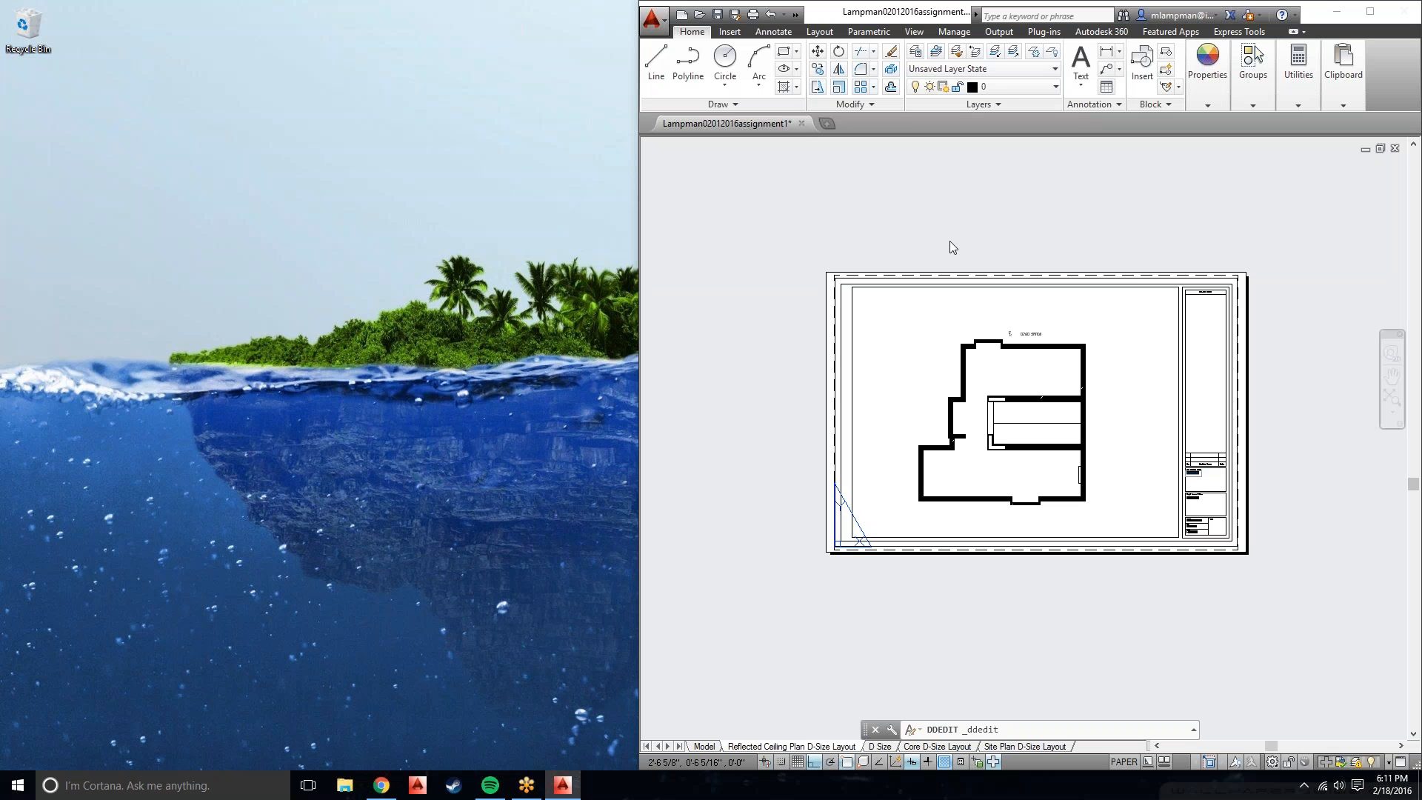
# Zoom to the KEYED SWITCH text, cancel the text edit, and switch to model space.
pyautogui.scroll(2, 1021, 366)
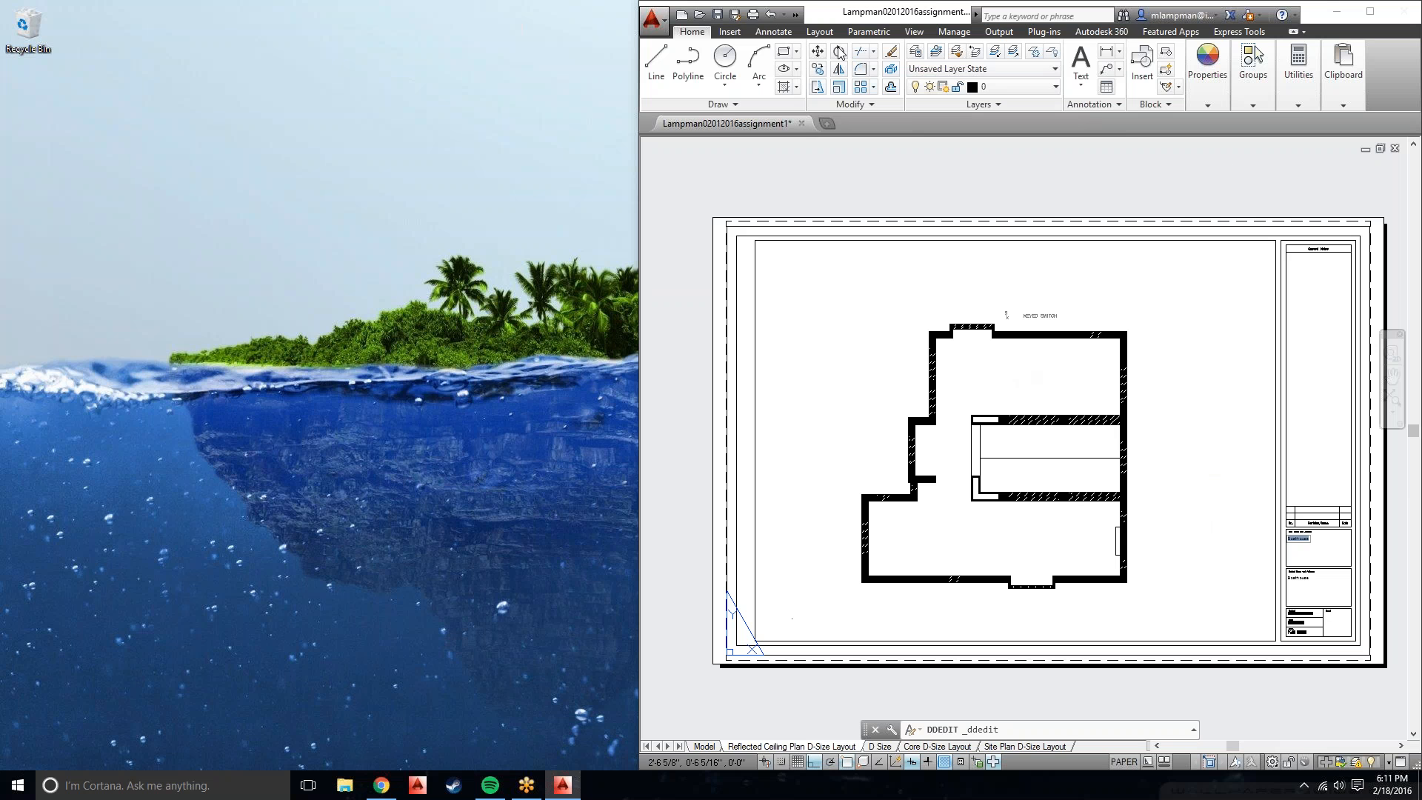
pyautogui.scroll(2, 1035, 305)
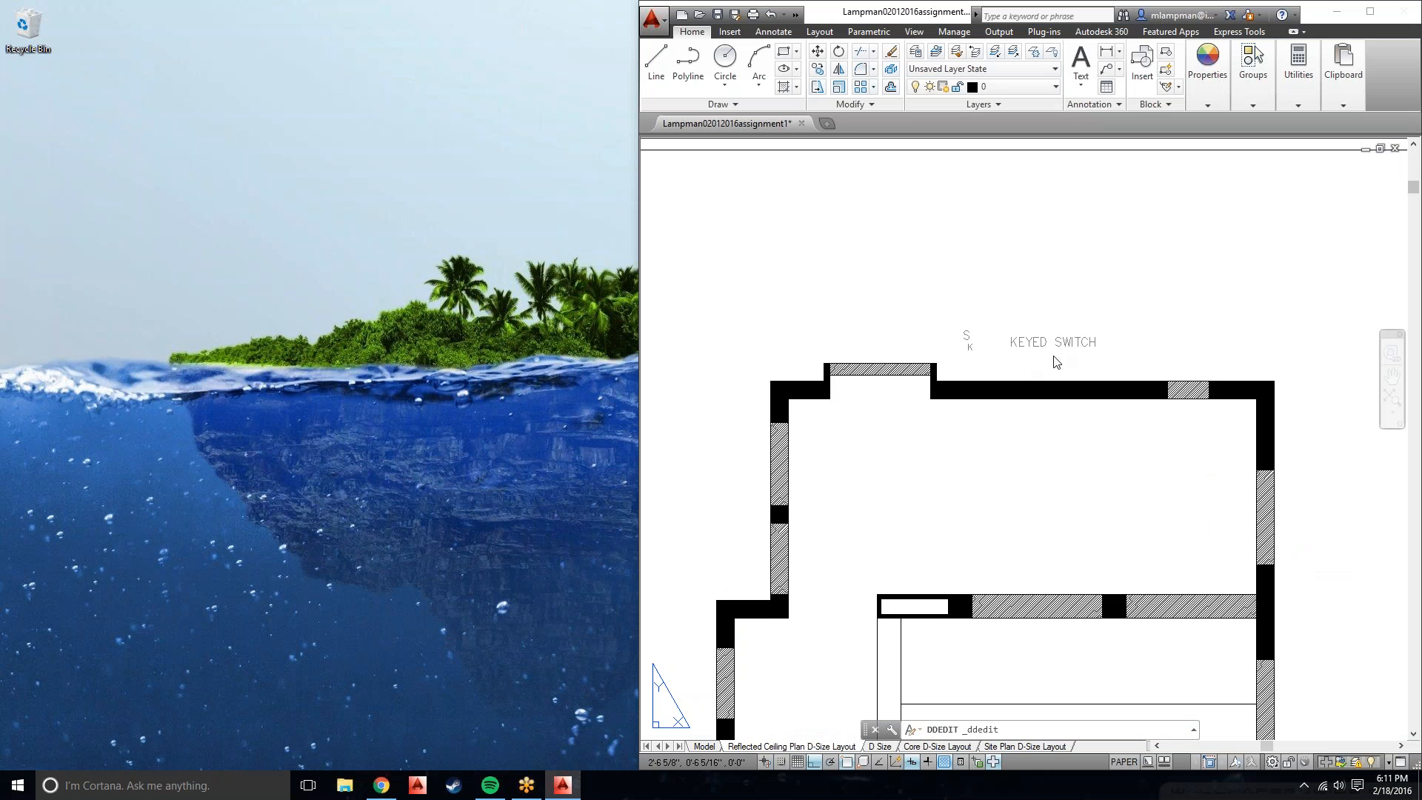
pyautogui.press('Return')
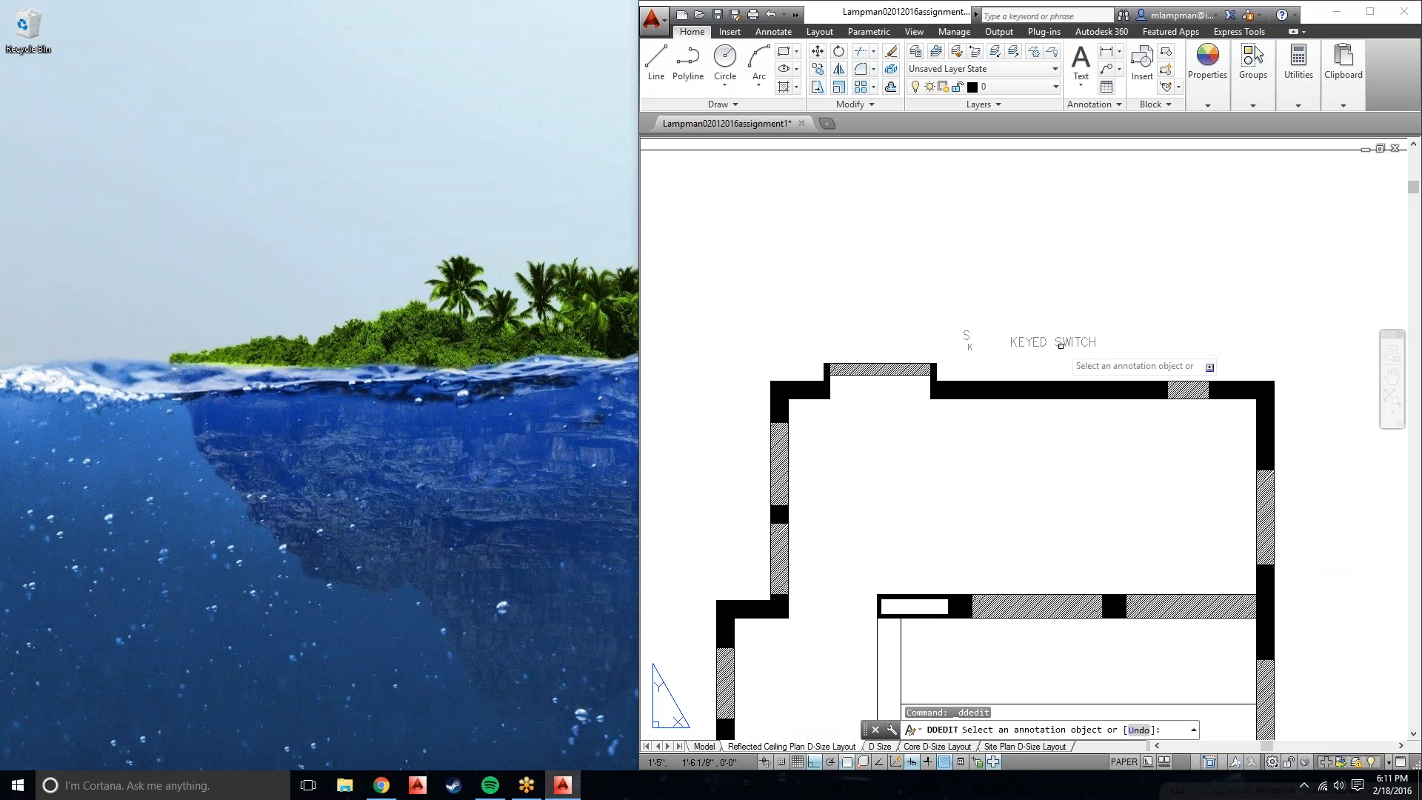
pyautogui.press('Escape')
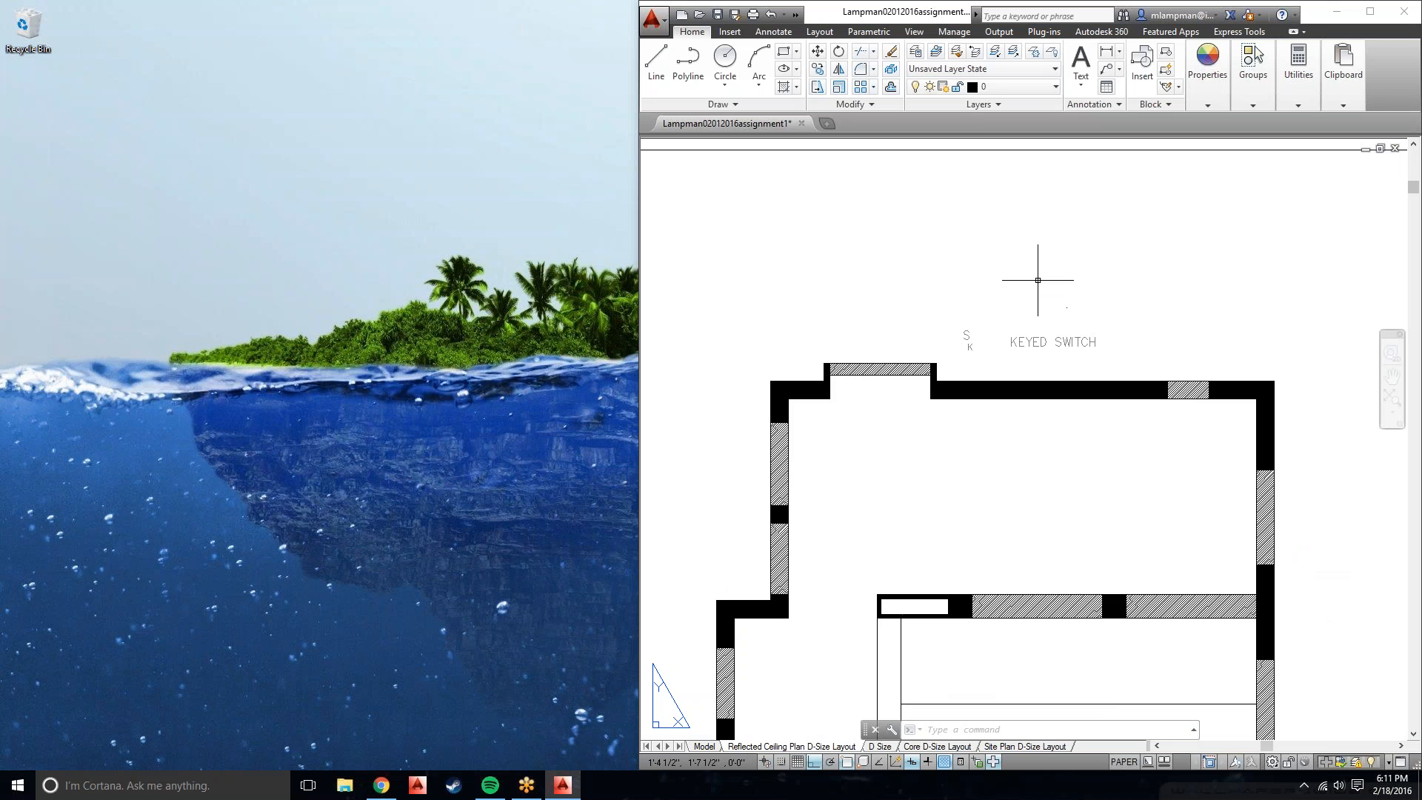
pyautogui.click(704, 746)
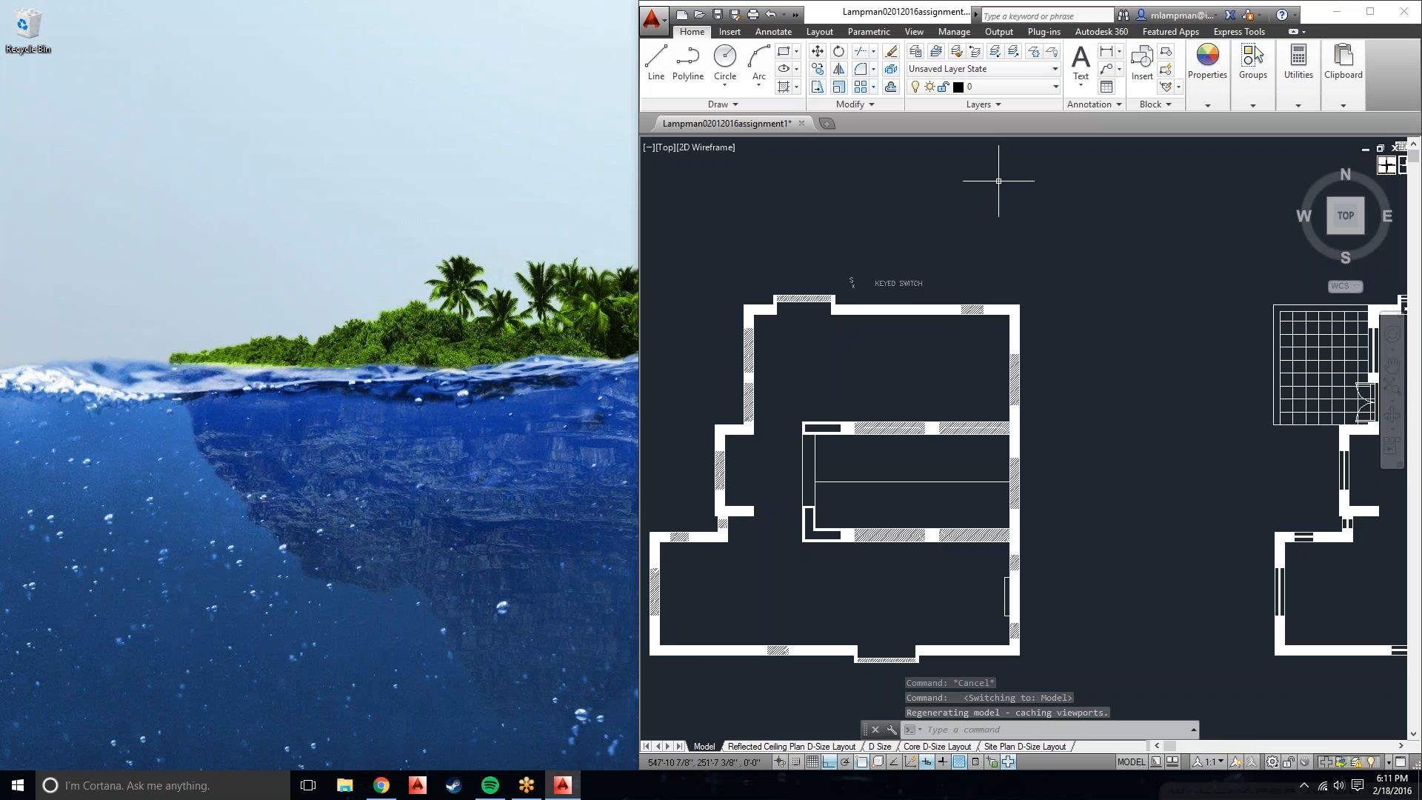
# Unlock the A-FURN layer and delete the KEYED SWITCH text.
pyautogui.scroll(2, 900, 271)
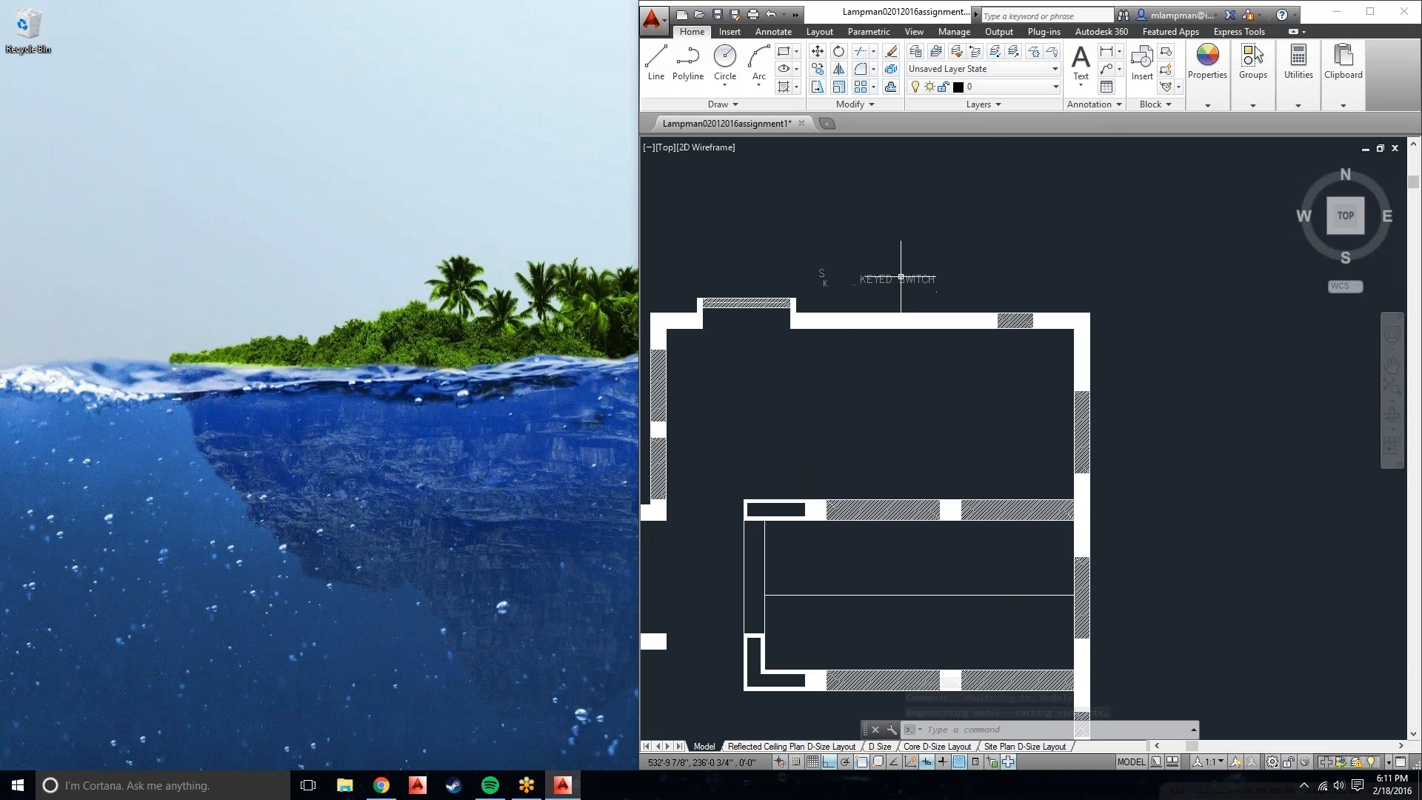
pyautogui.click(890, 298)
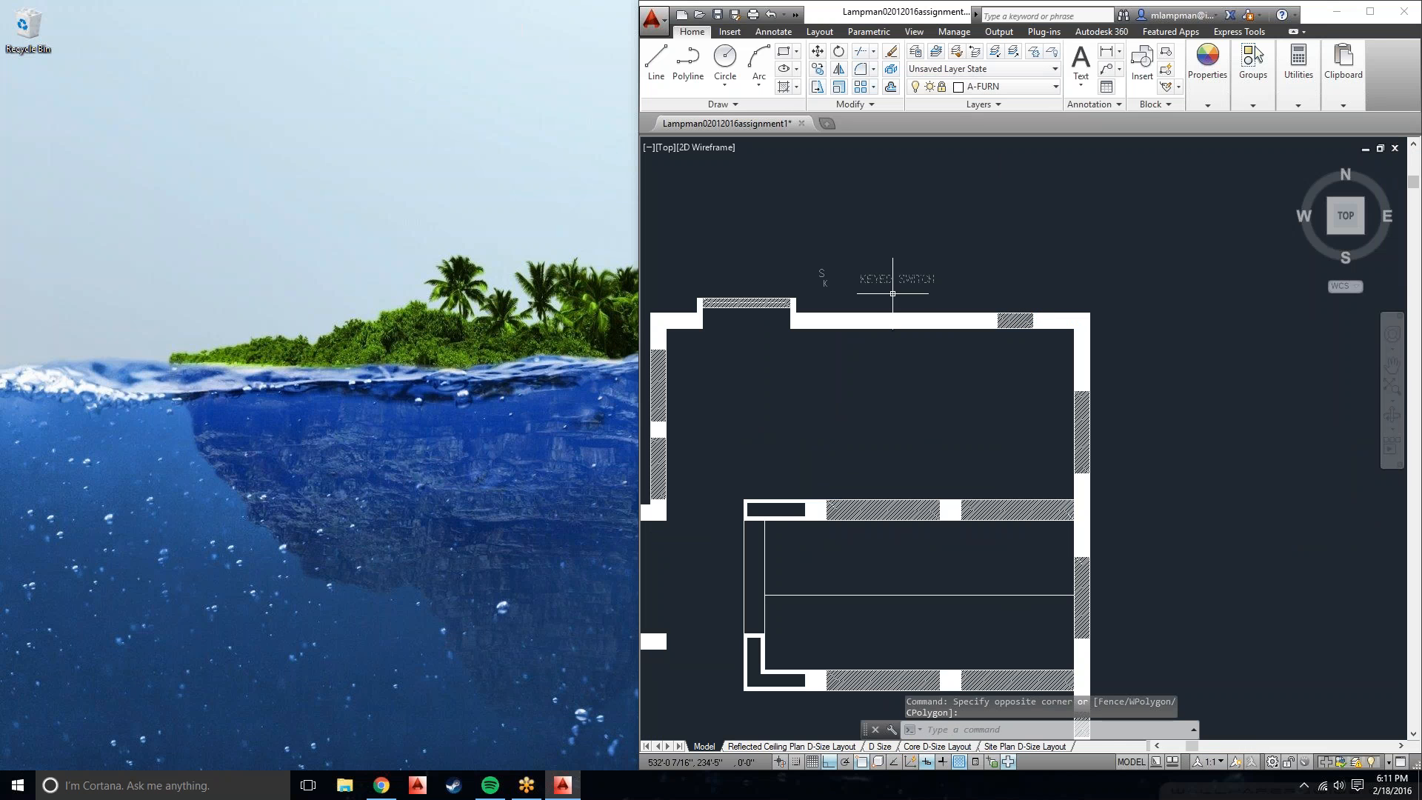
pyautogui.scroll(4, 862, 282)
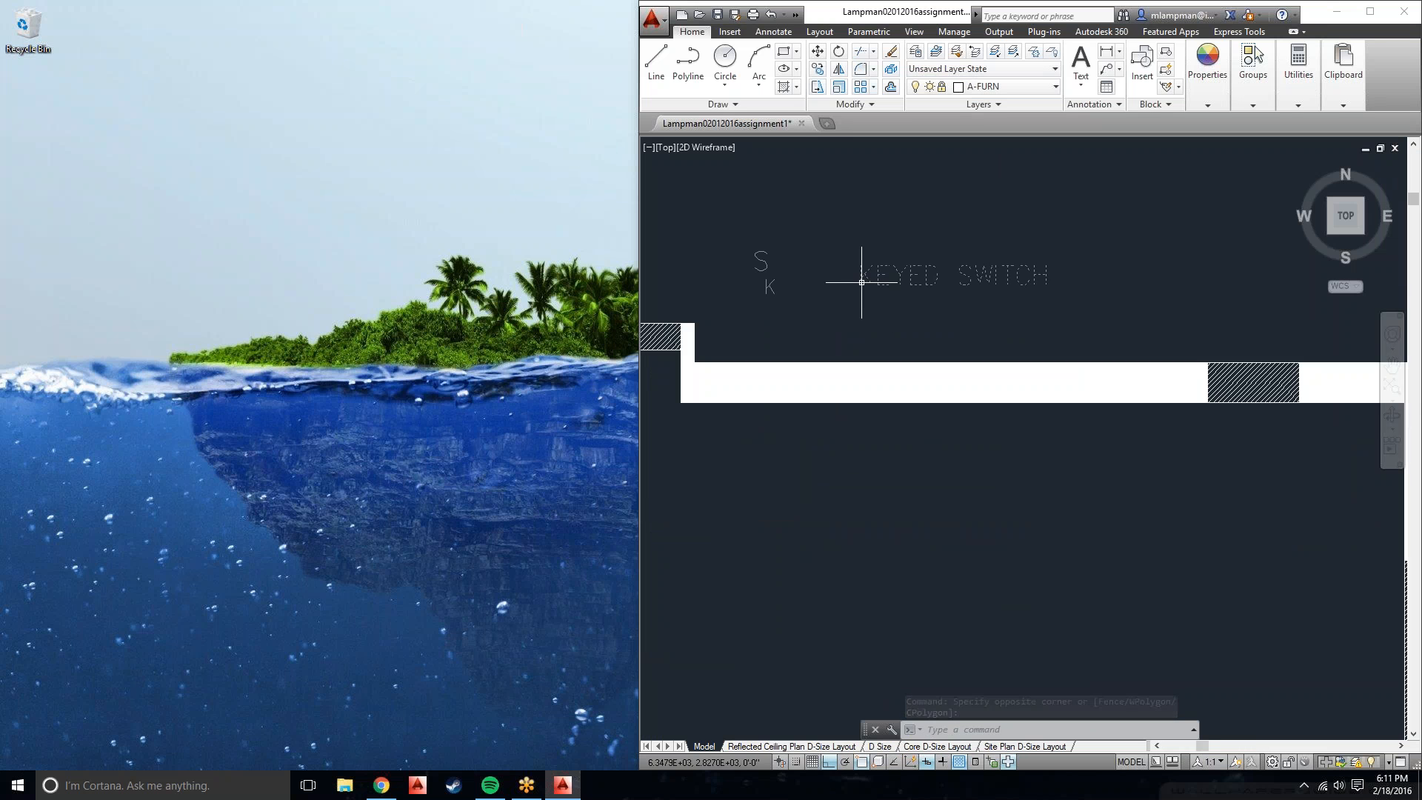
pyautogui.scroll(2, 861, 282)
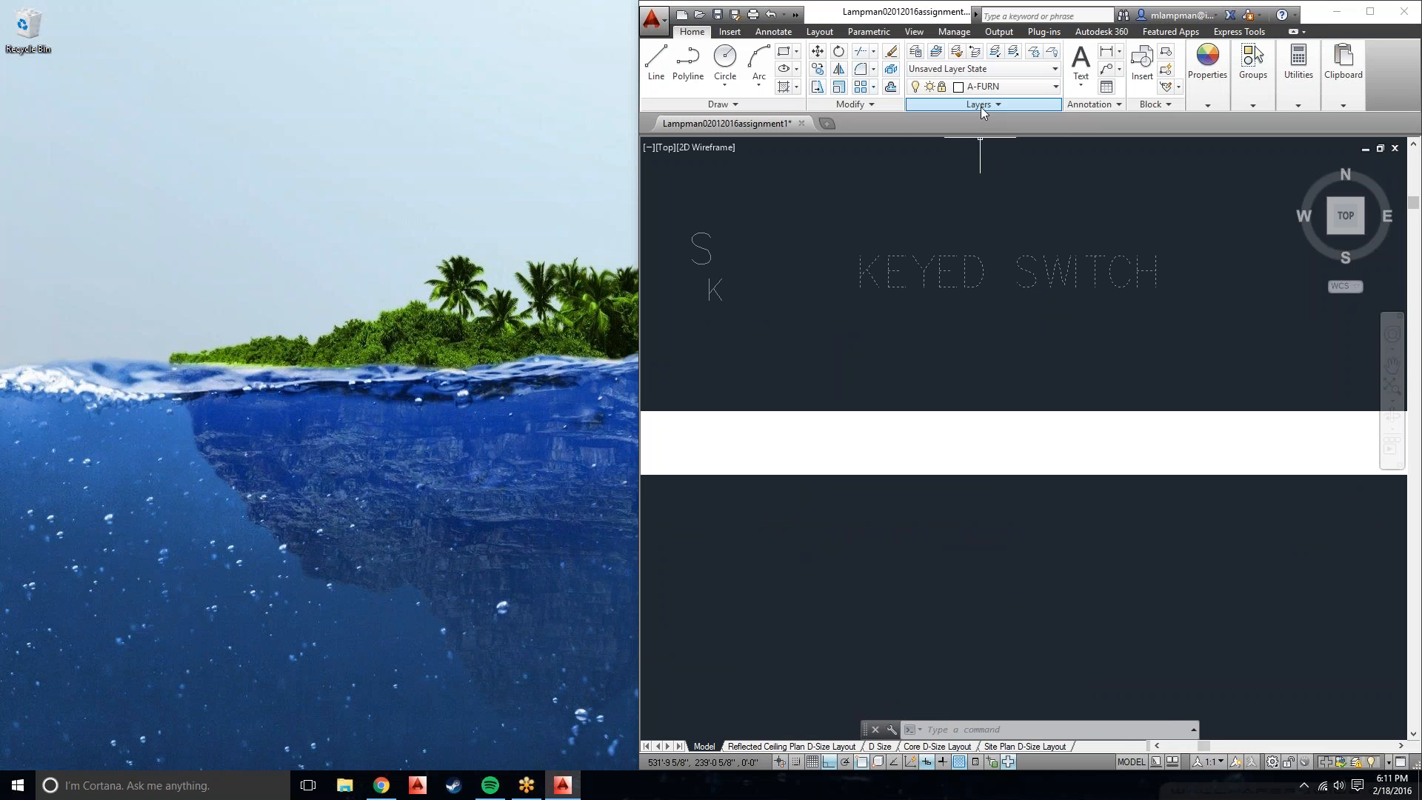
pyautogui.click(945, 89)
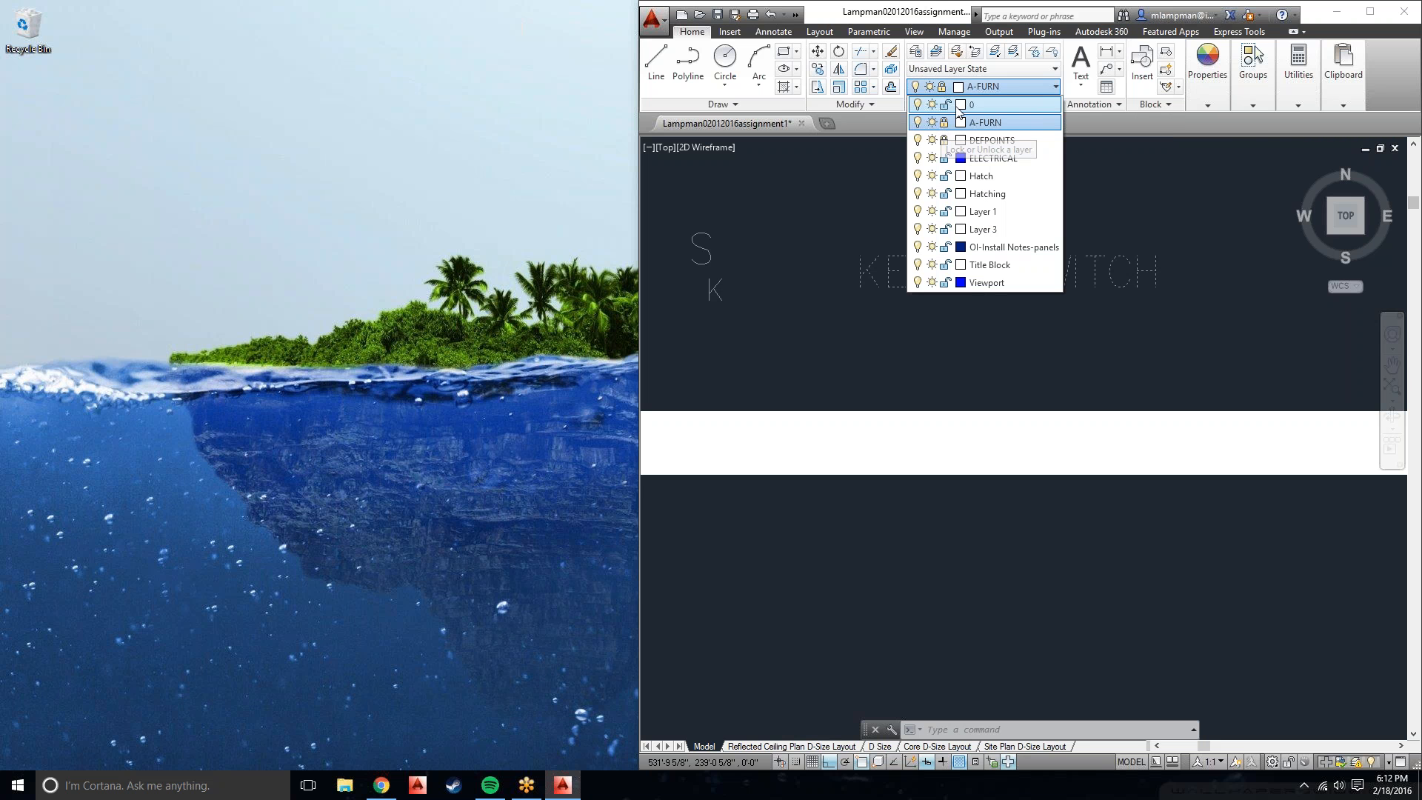
pyautogui.click(945, 123)
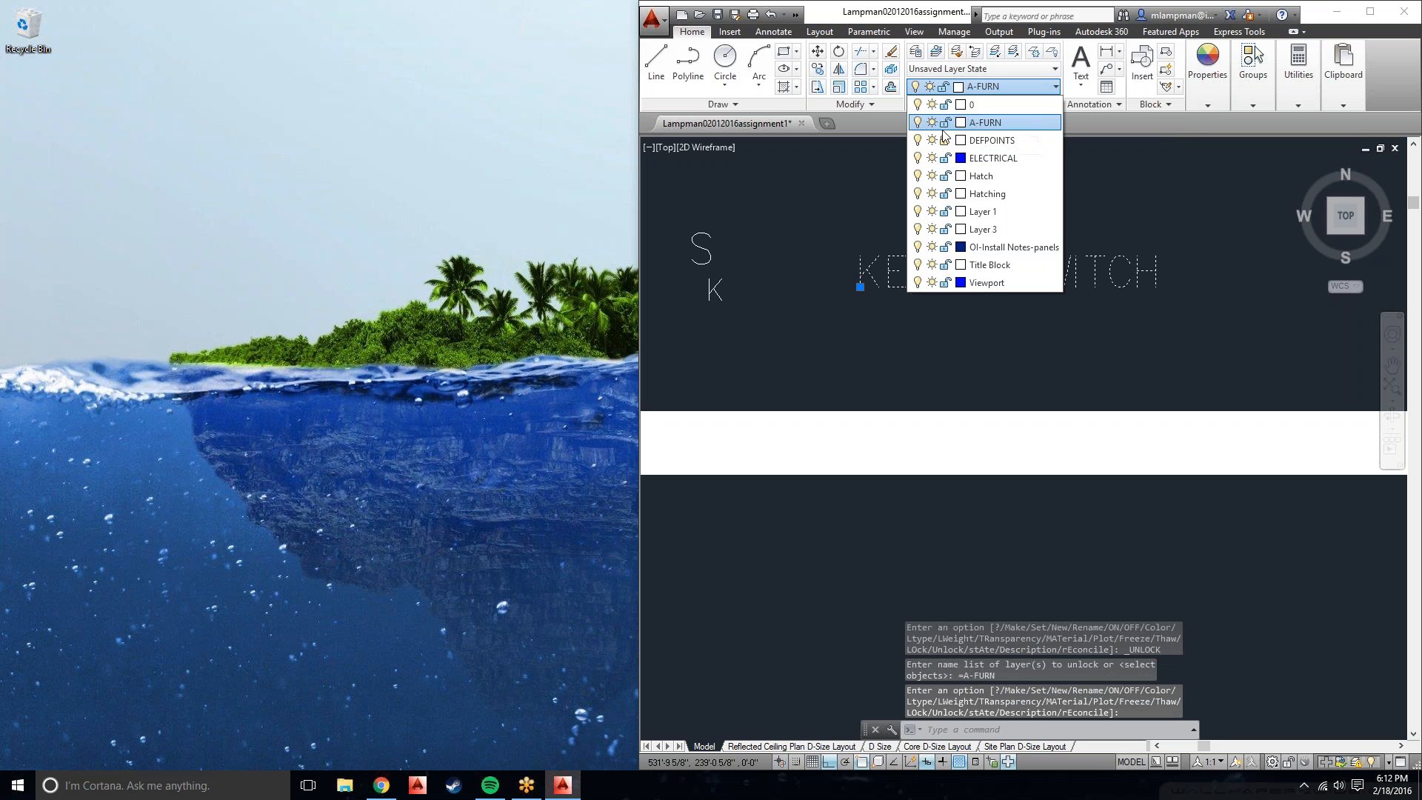
pyautogui.click(945, 363)
pyautogui.press('Delete')
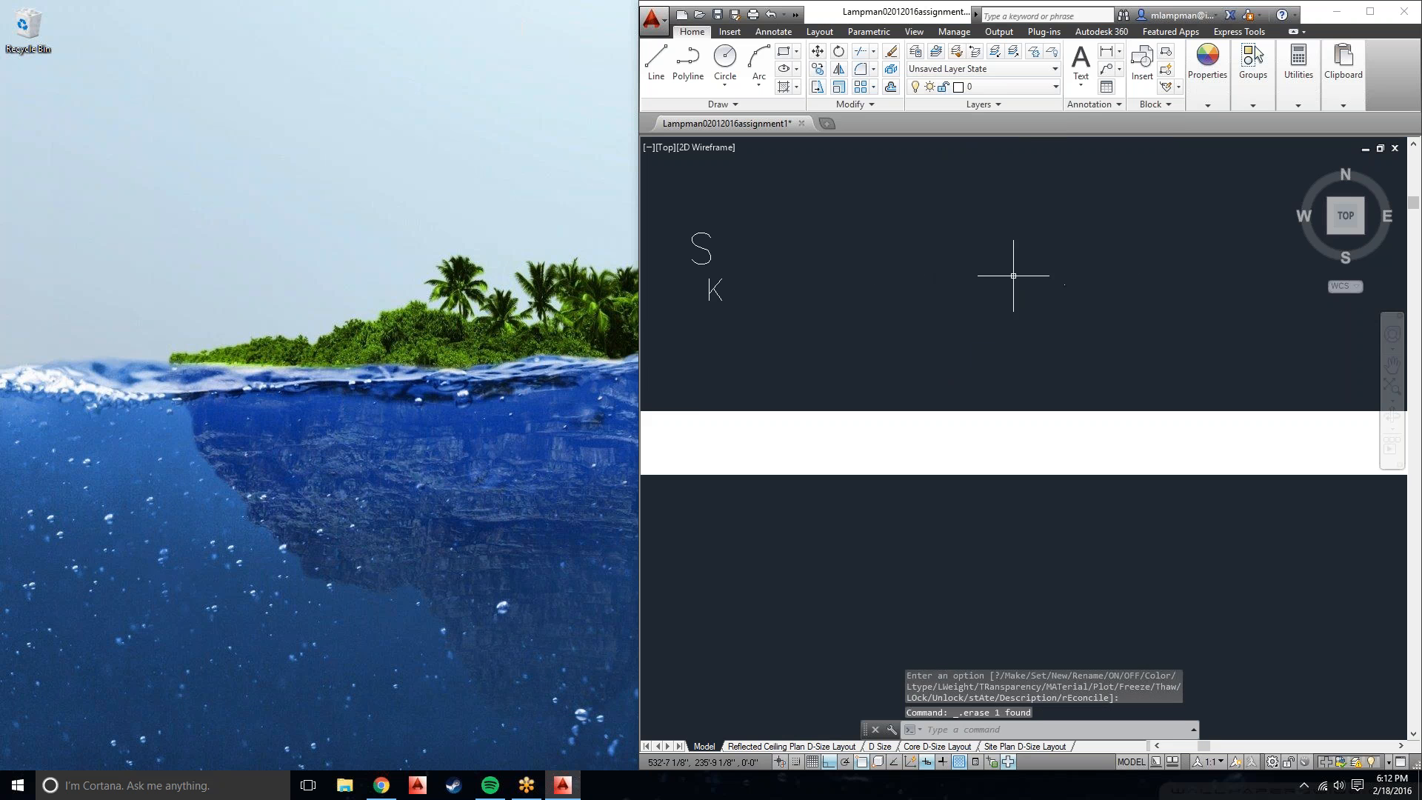
# Crossing-select the S and K marks and delete them.
pyautogui.scroll(-2, 911, 300)
pyautogui.click(826, 268)
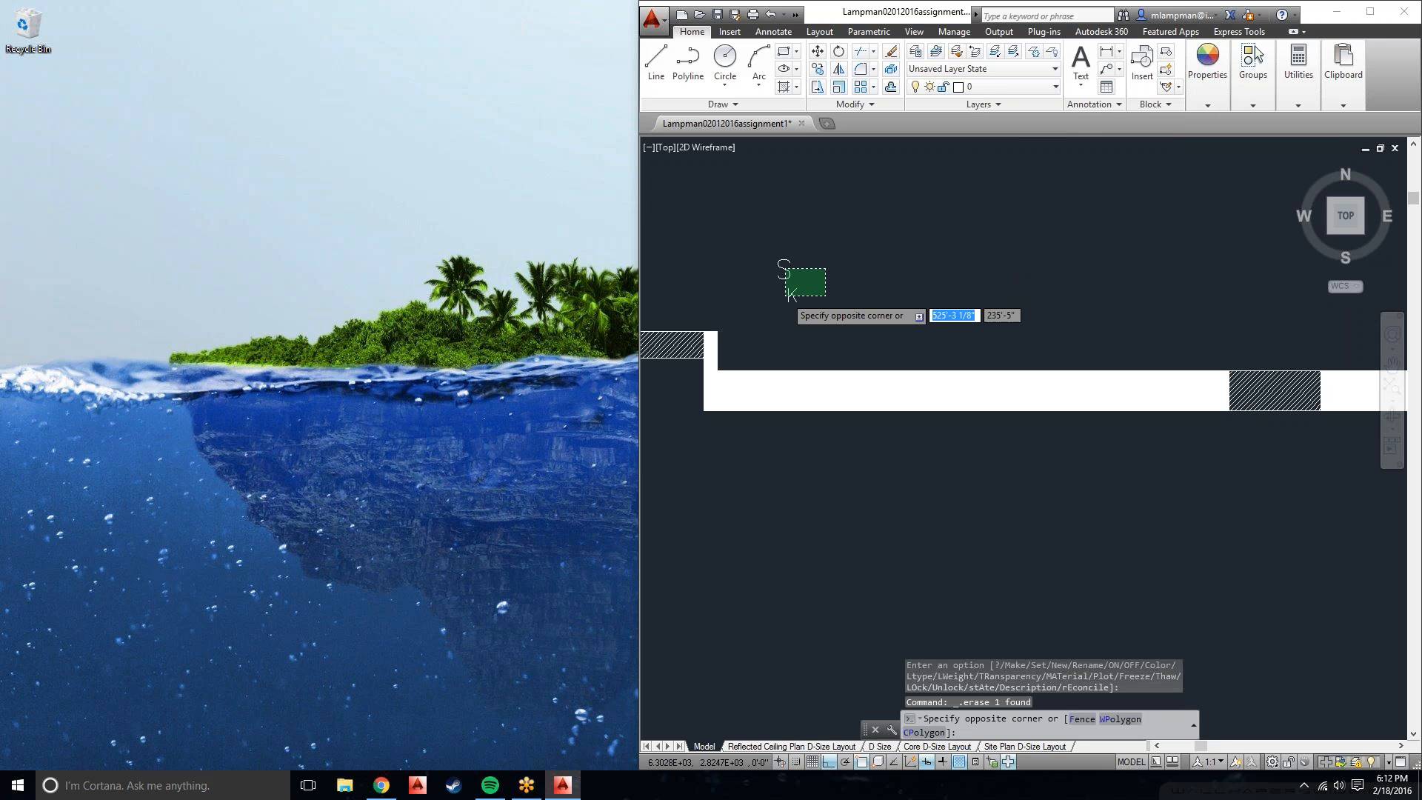
pyautogui.click(786, 295)
pyautogui.press('Delete')
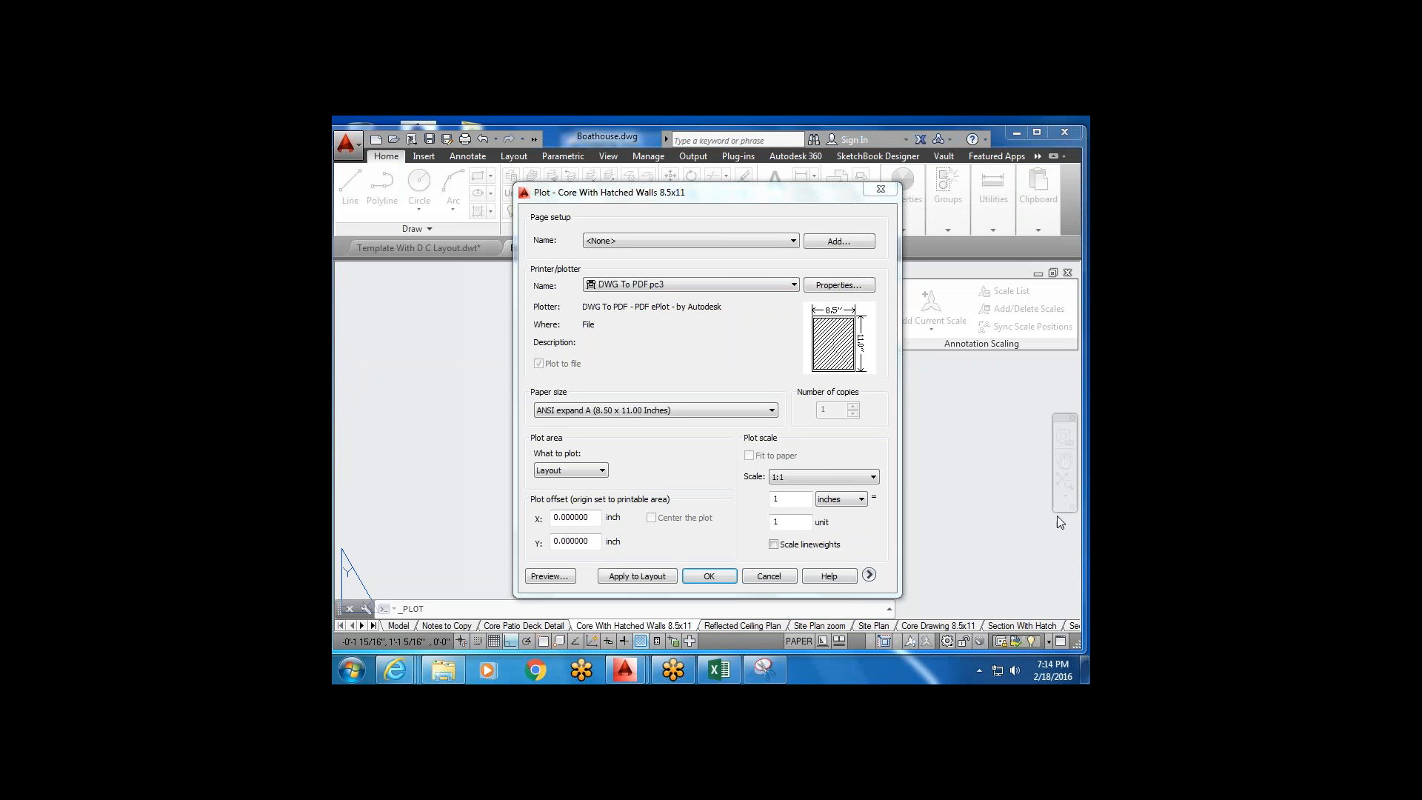
# Close the current plot settings without plotting.
pyautogui.click(783, 191)
pyautogui.moveTo(782, 186); pyautogui.dragTo(704, 200)
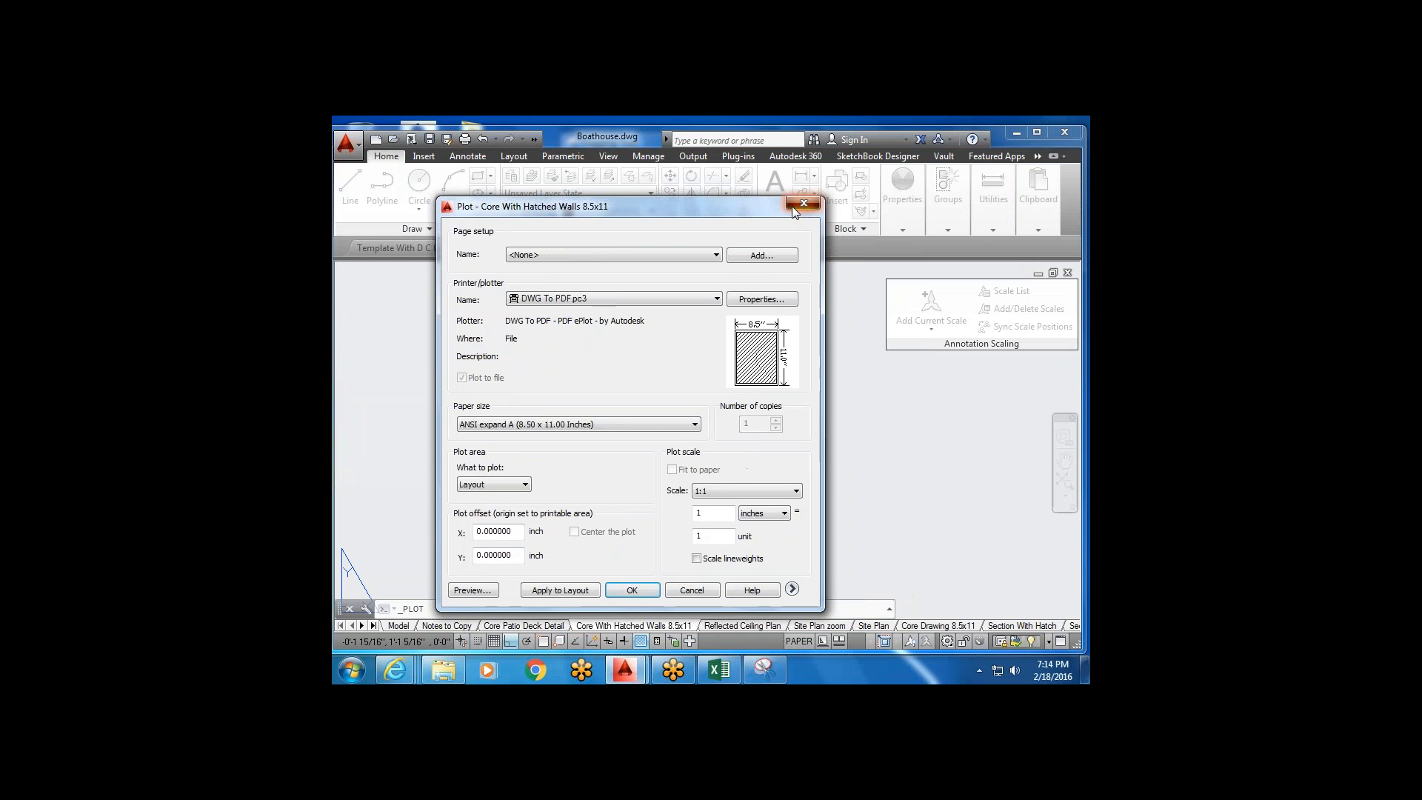
pyautogui.click(795, 207)
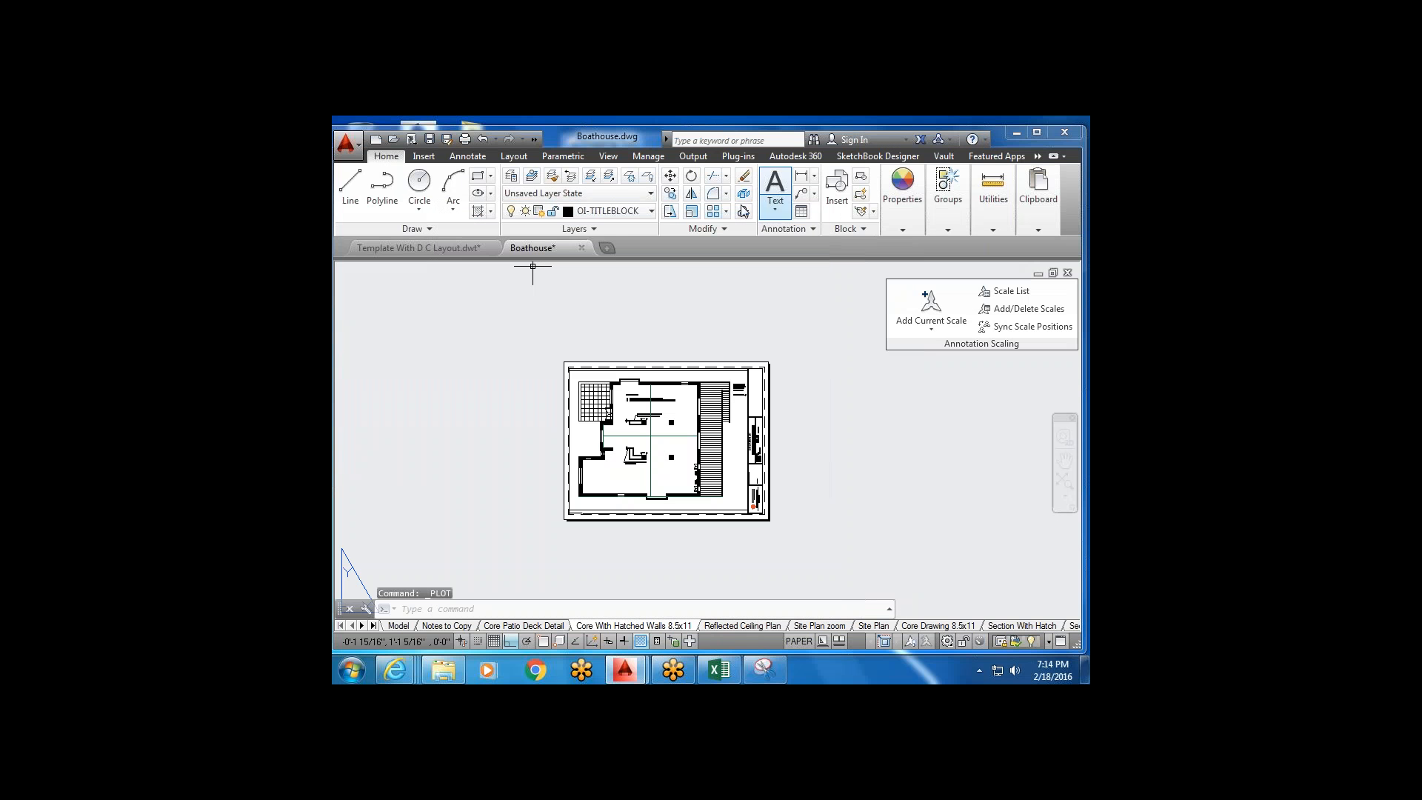
# Rerun Plot, dismiss the plotter warning, and choose DWG To PDF.pc3.
pyautogui.click(465, 140)
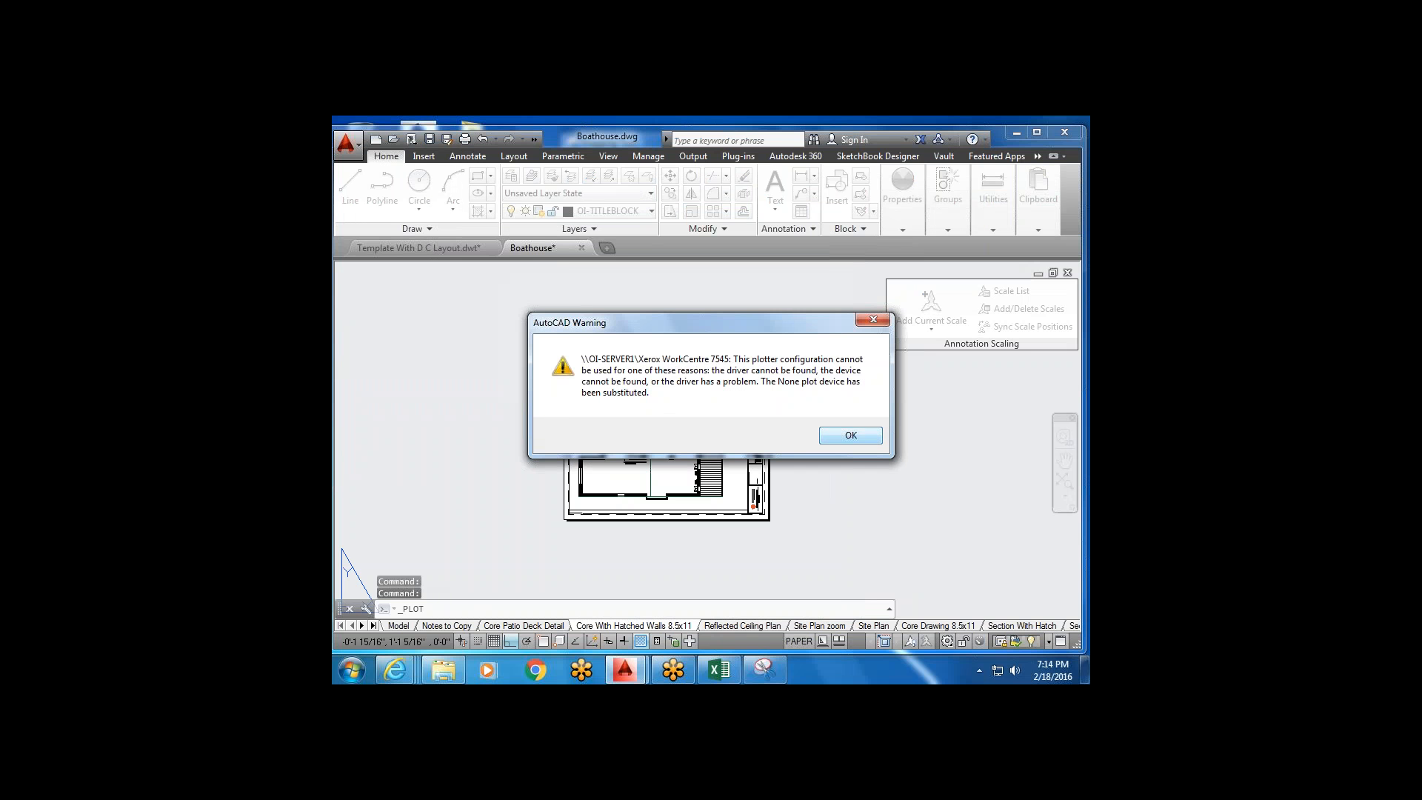
pyautogui.click(850, 437)
pyautogui.click(791, 285)
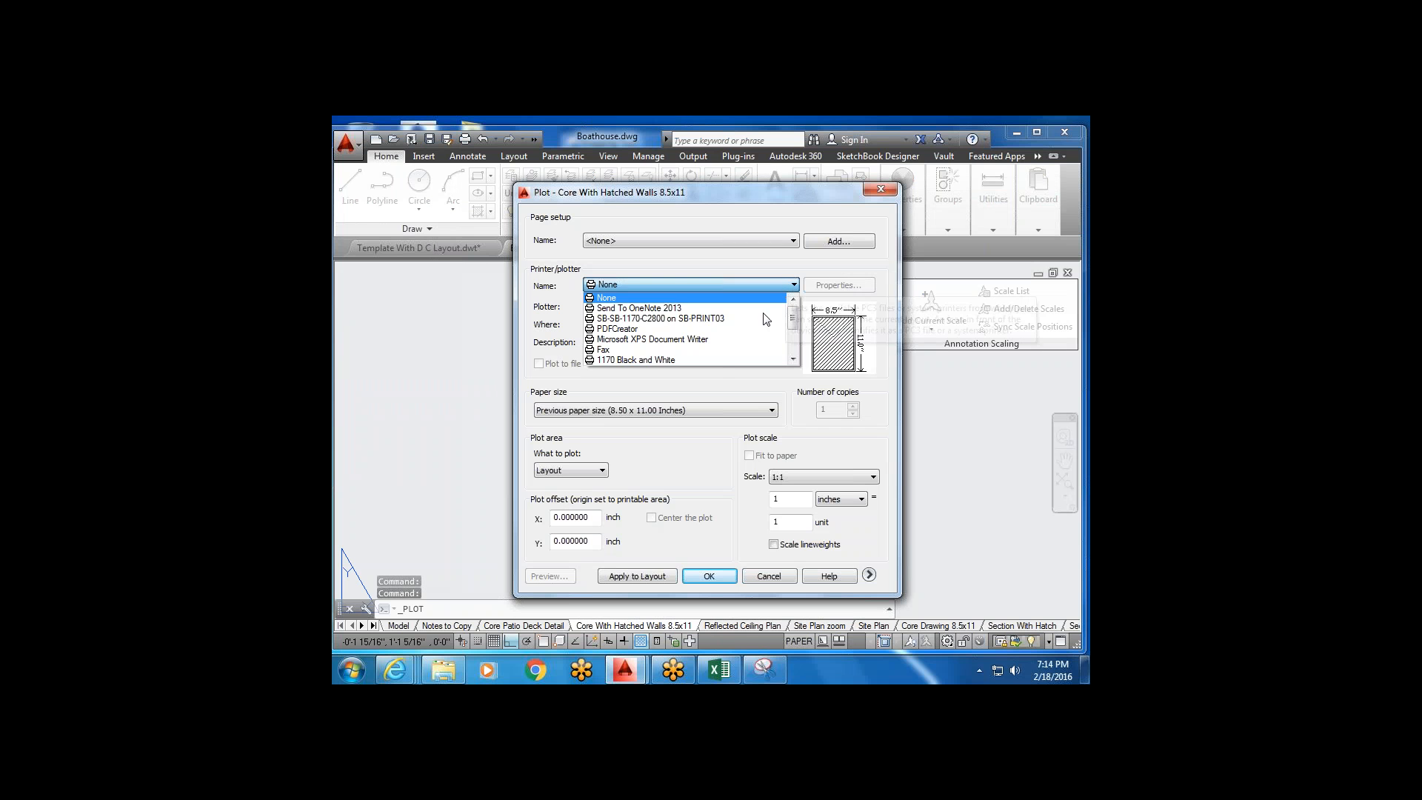
pyautogui.scroll(-1, 726, 359)
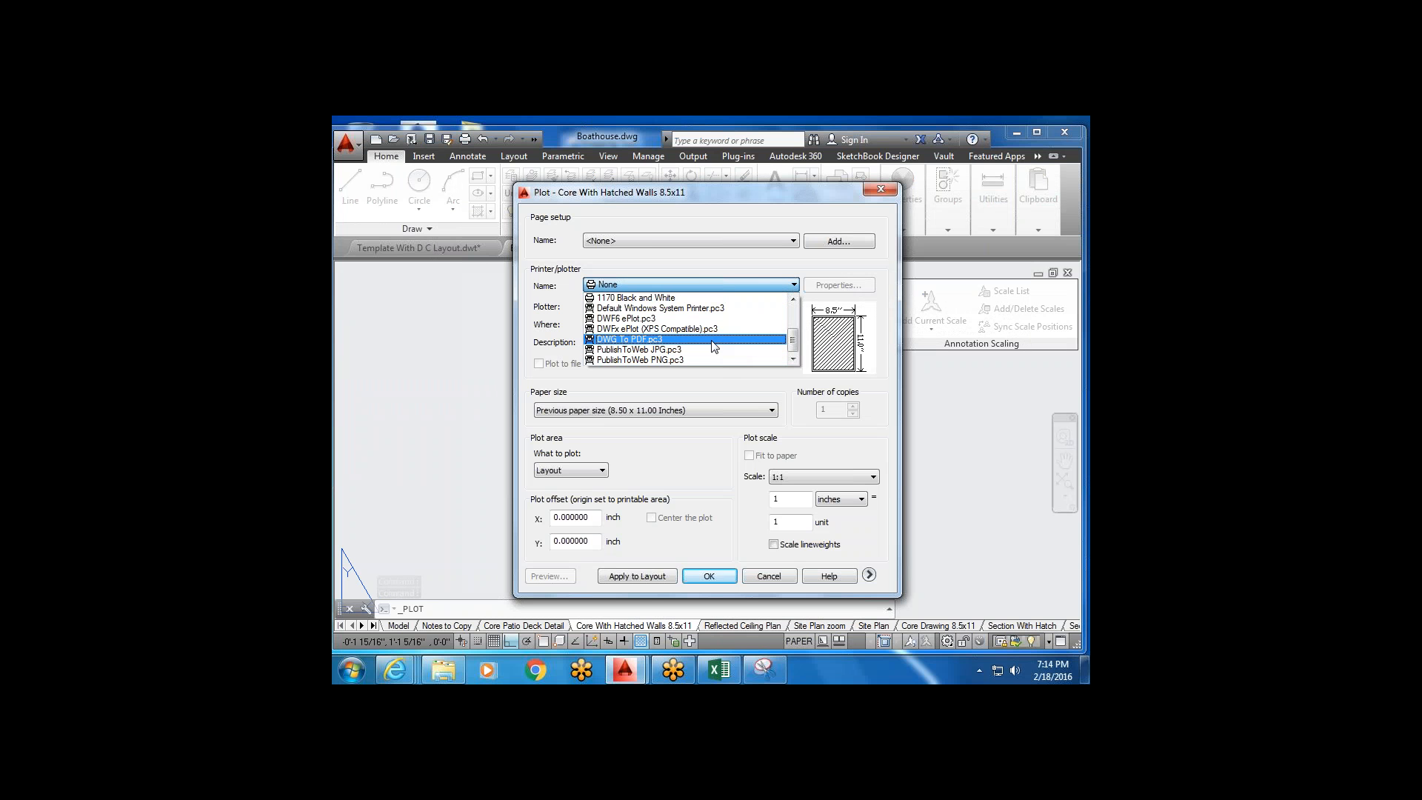
pyautogui.click(715, 340)
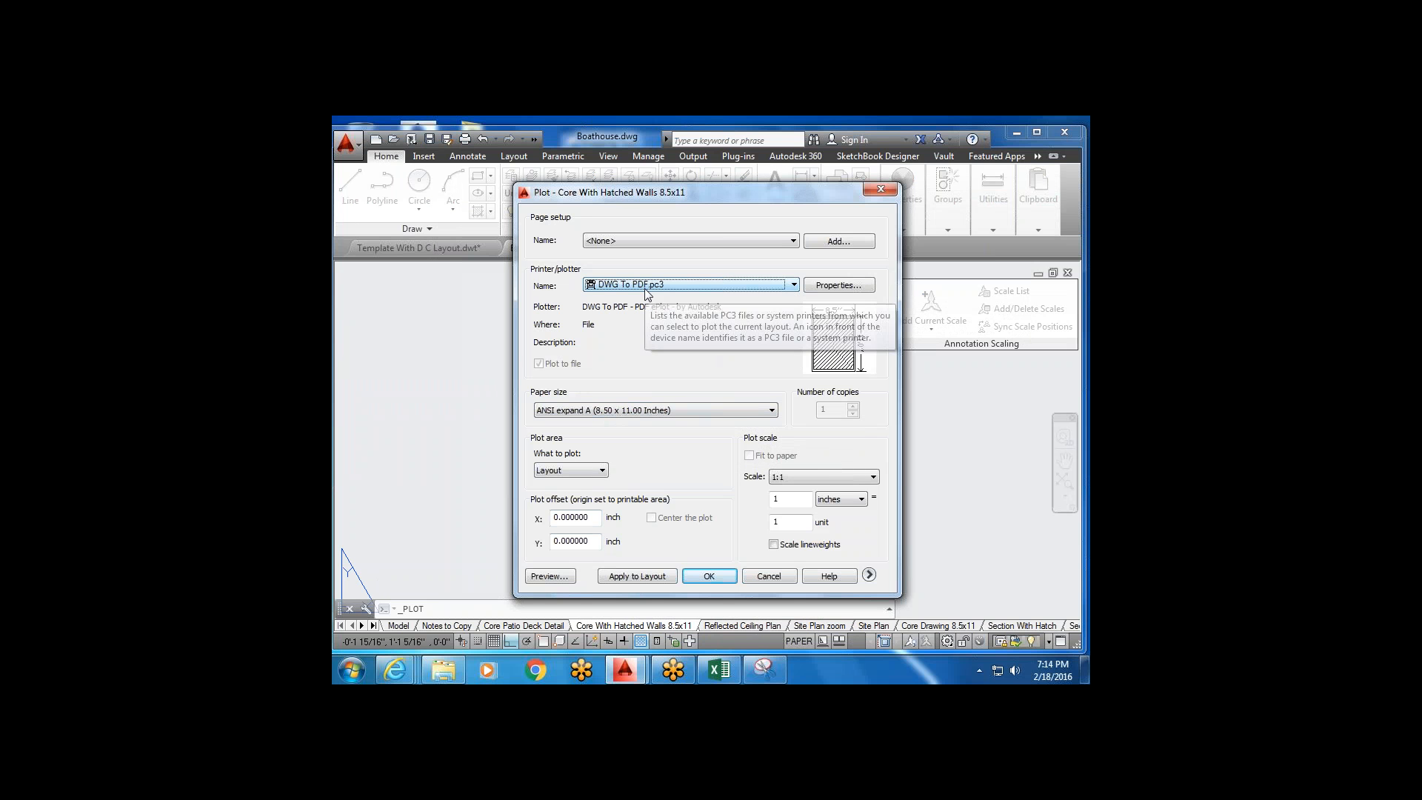
pyautogui.click(712, 577)
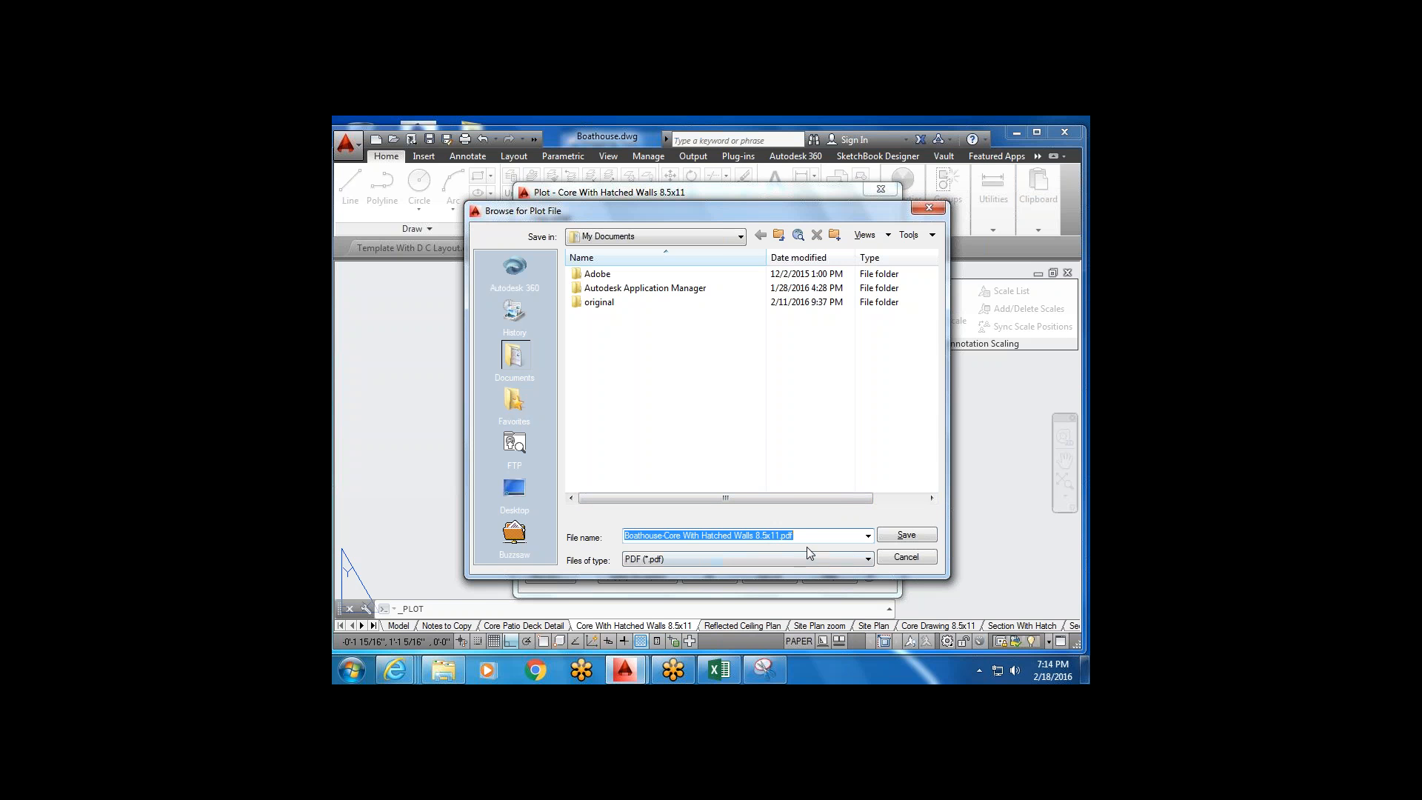
# Save Boathouse-Core With Hatched Walls 8.5x11.pdf to the Desktop.
pyautogui.click(741, 236)
pyautogui.click(597, 249)
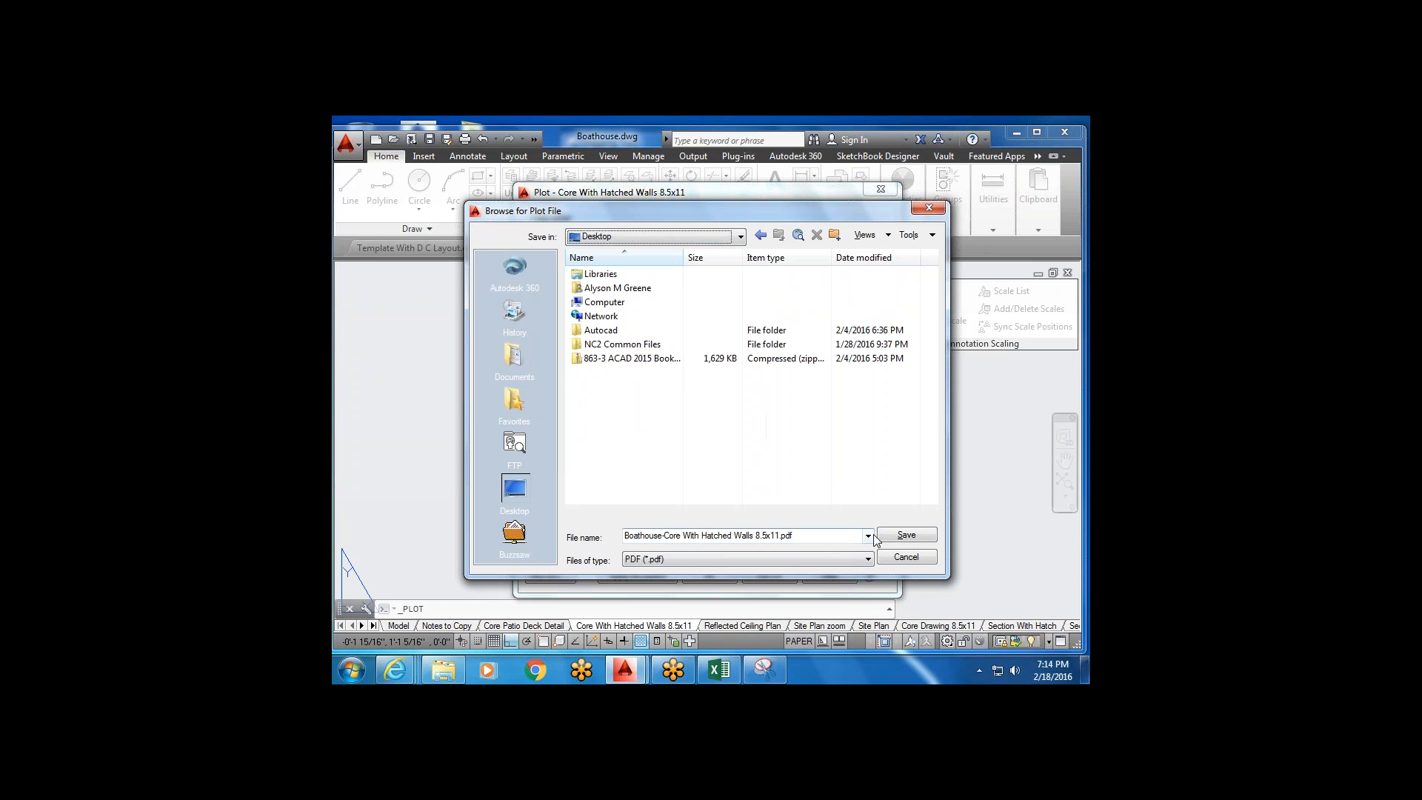
pyautogui.click(906, 535)
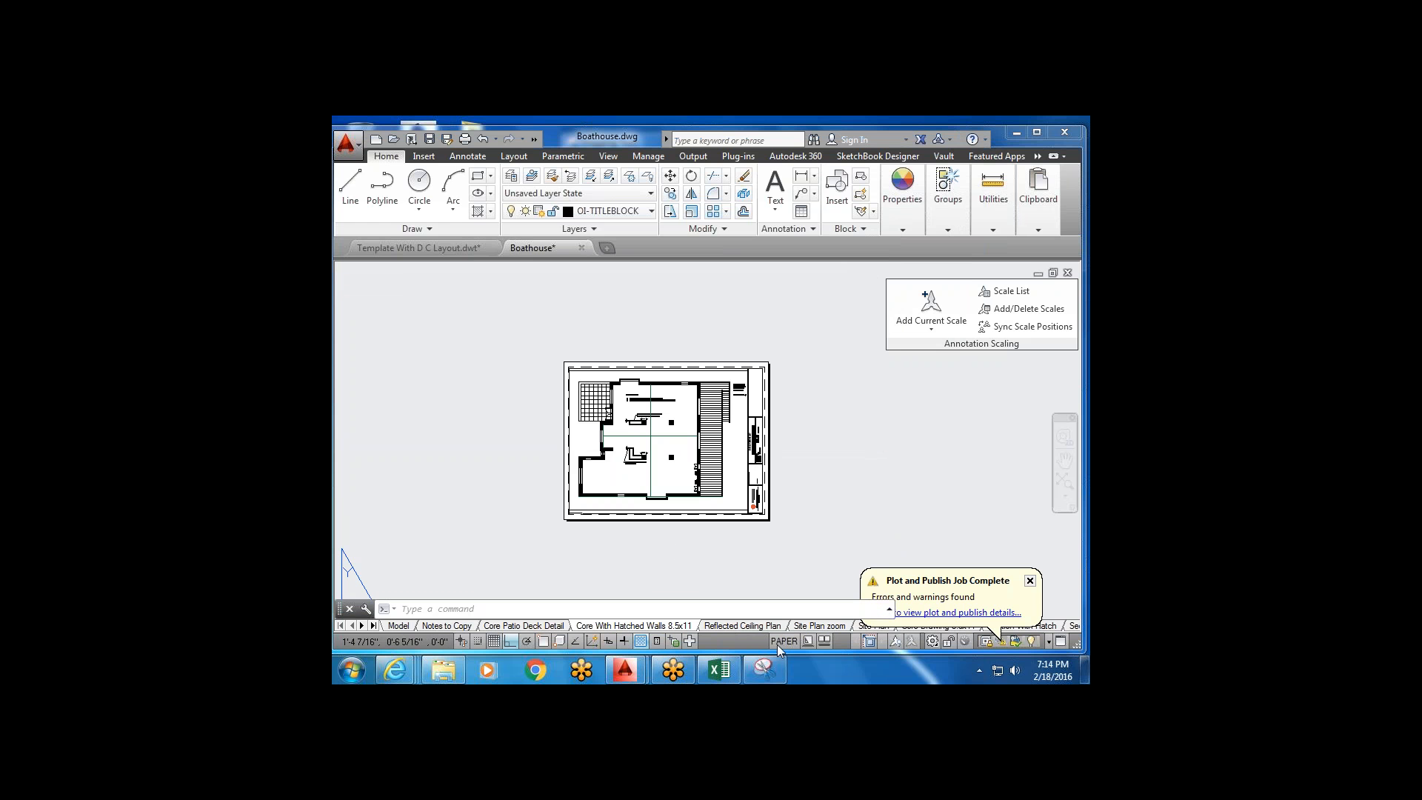
pyautogui.click(1015, 134)
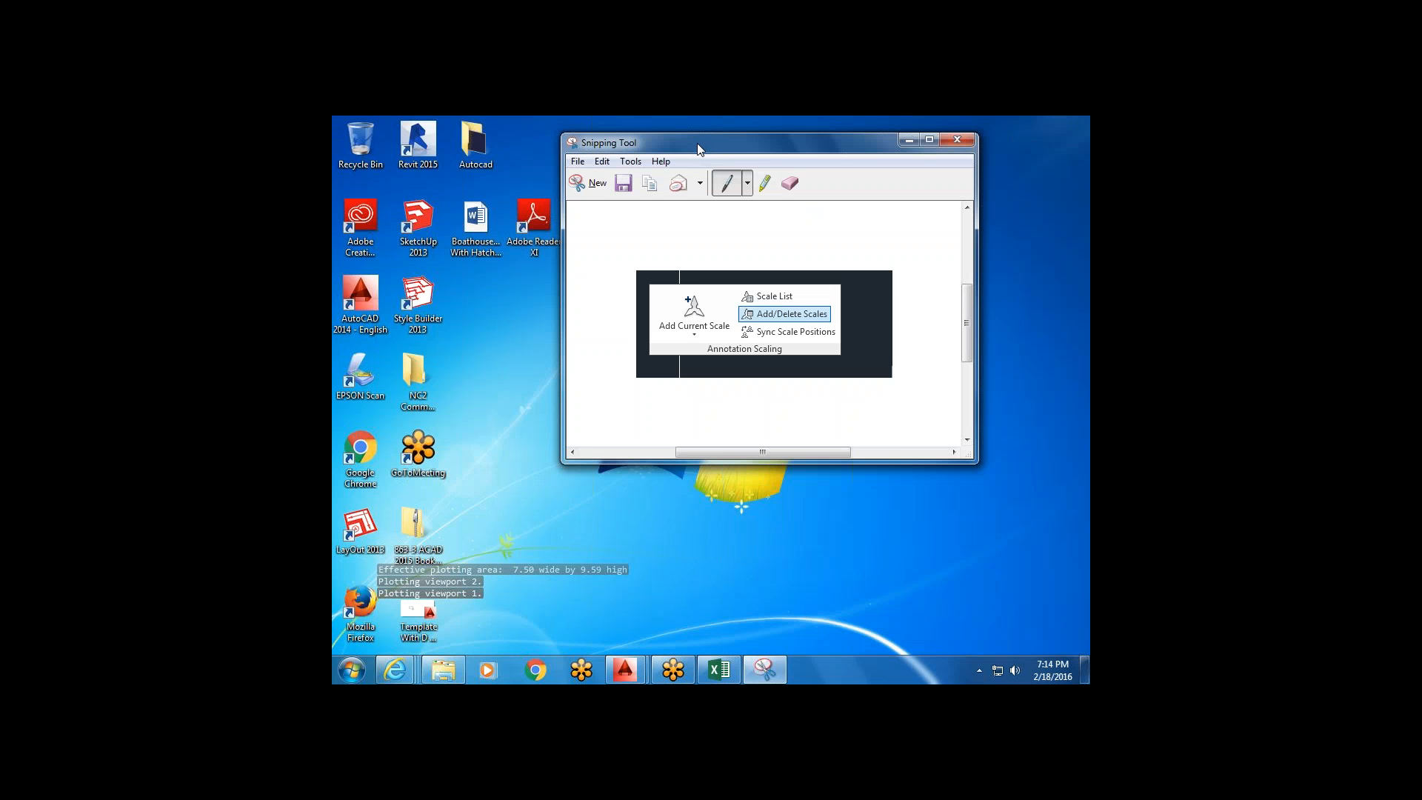
pyautogui.moveTo(711, 142)
pyautogui.mouseDown()
pyautogui.moveTo(815, 235)
pyautogui.moveTo(723, 377)
pyautogui.moveTo(727, 126)
pyautogui.mouseUp()
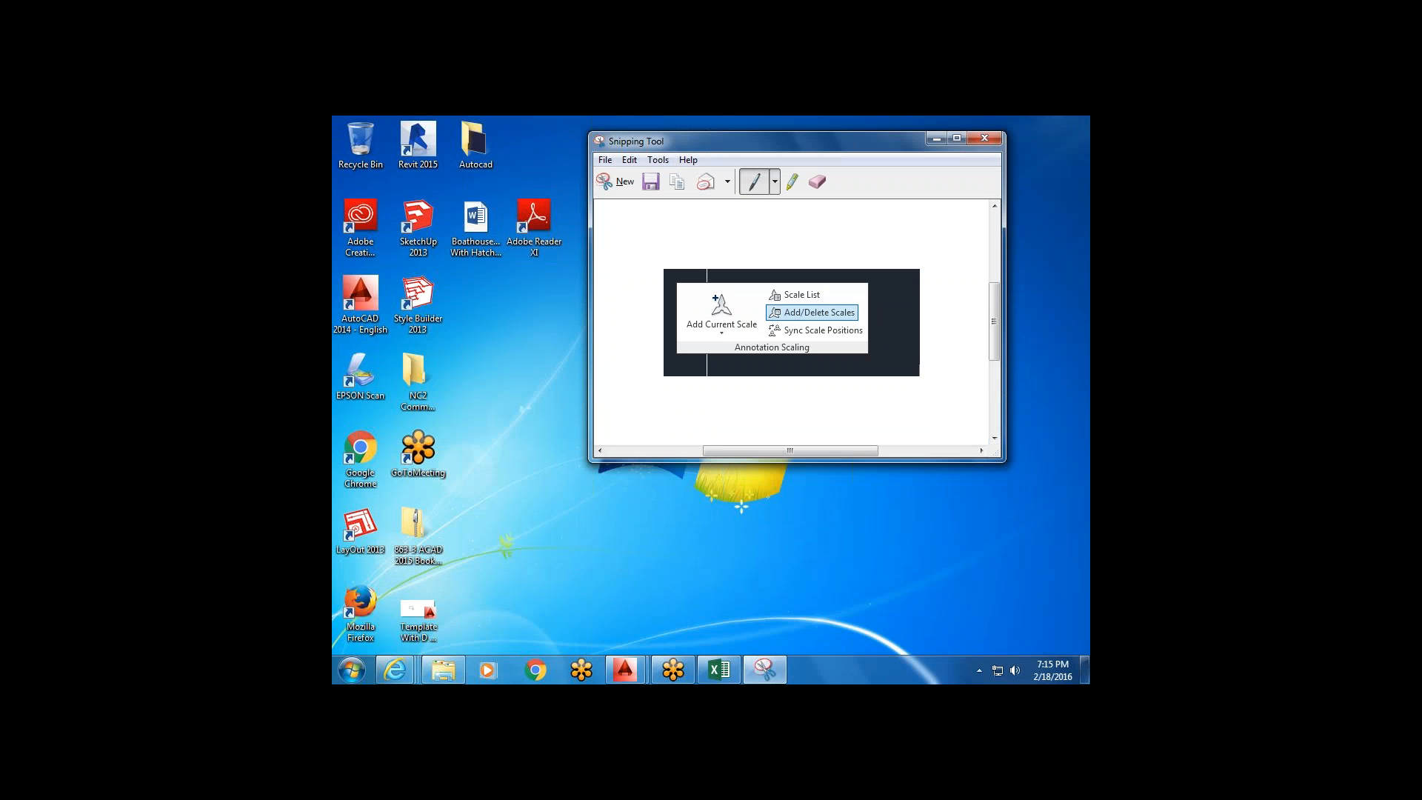
pyautogui.click(622, 668)
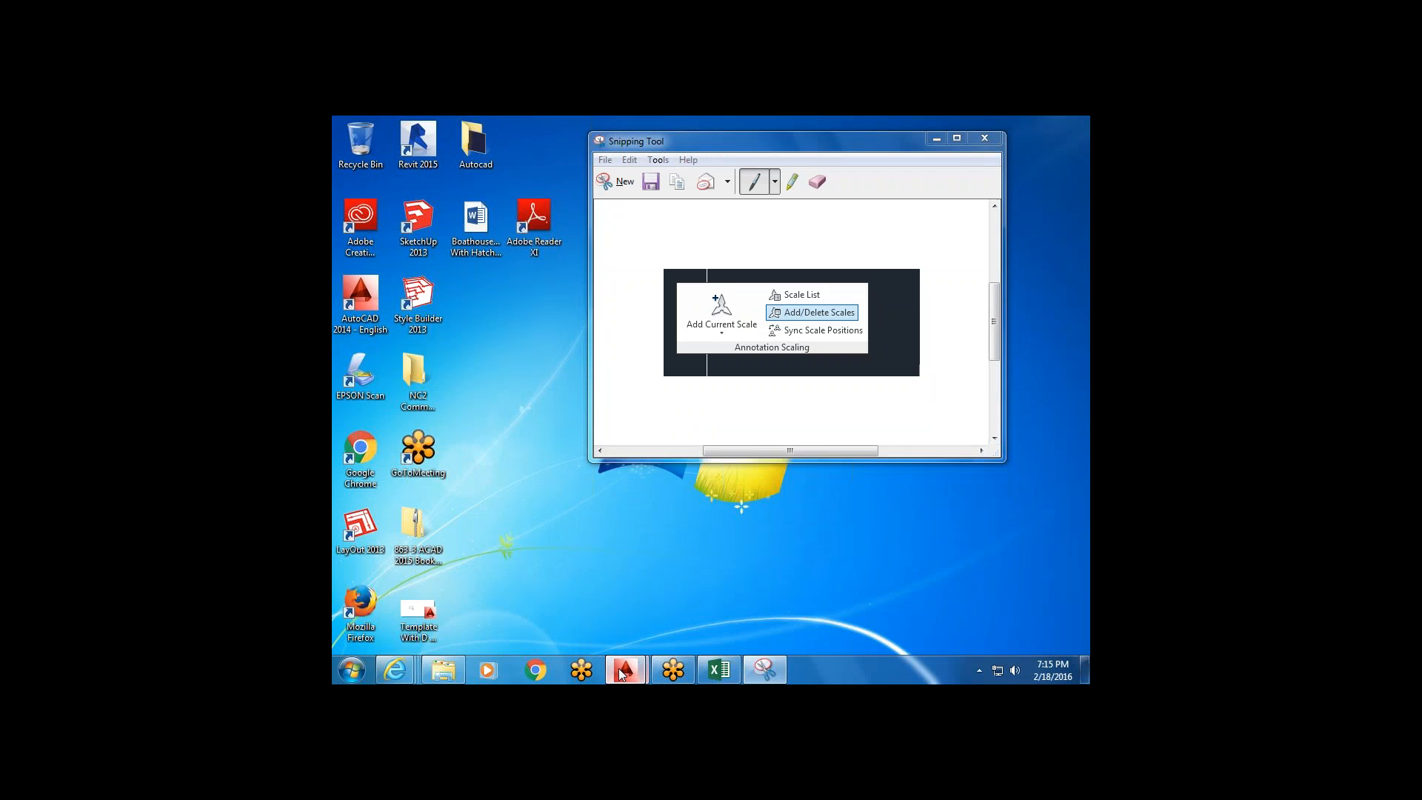
pyautogui.click(688, 622)
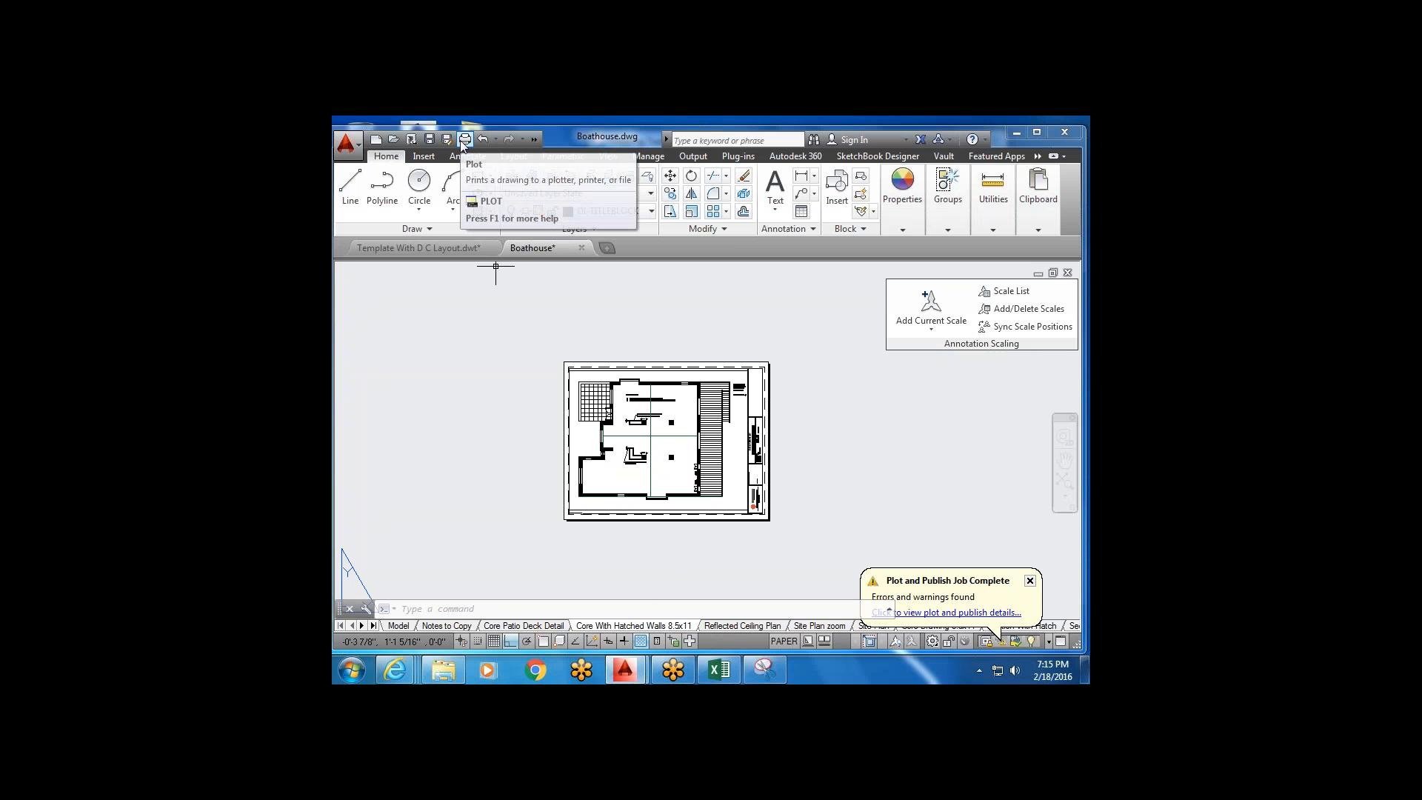
# Plot Template With D C Layout's Core D-Size Layout via DWG To PDF.pc3, uncentered, to a PDF.
pyautogui.moveTo(442, 233); pyautogui.dragTo(436, 247)
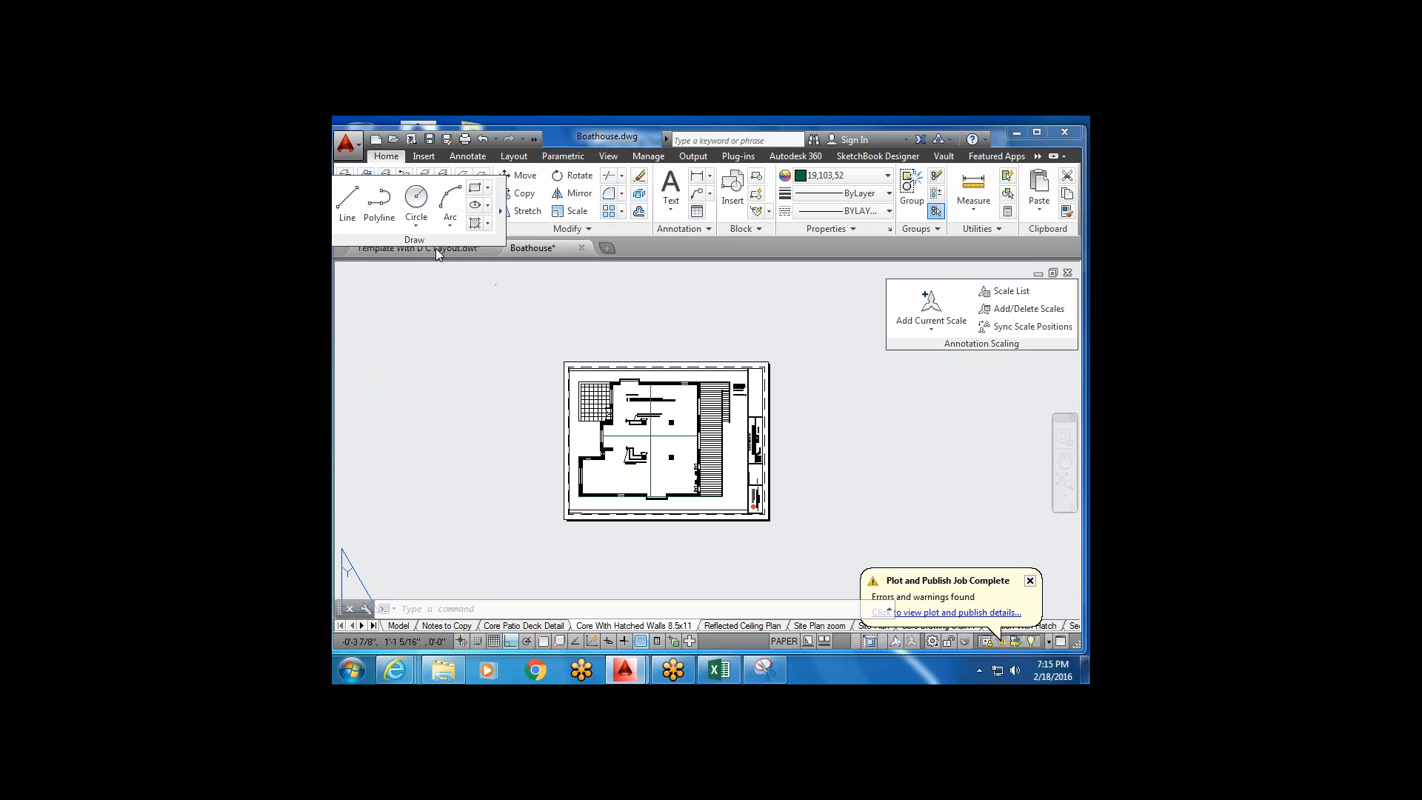
pyautogui.click(440, 252)
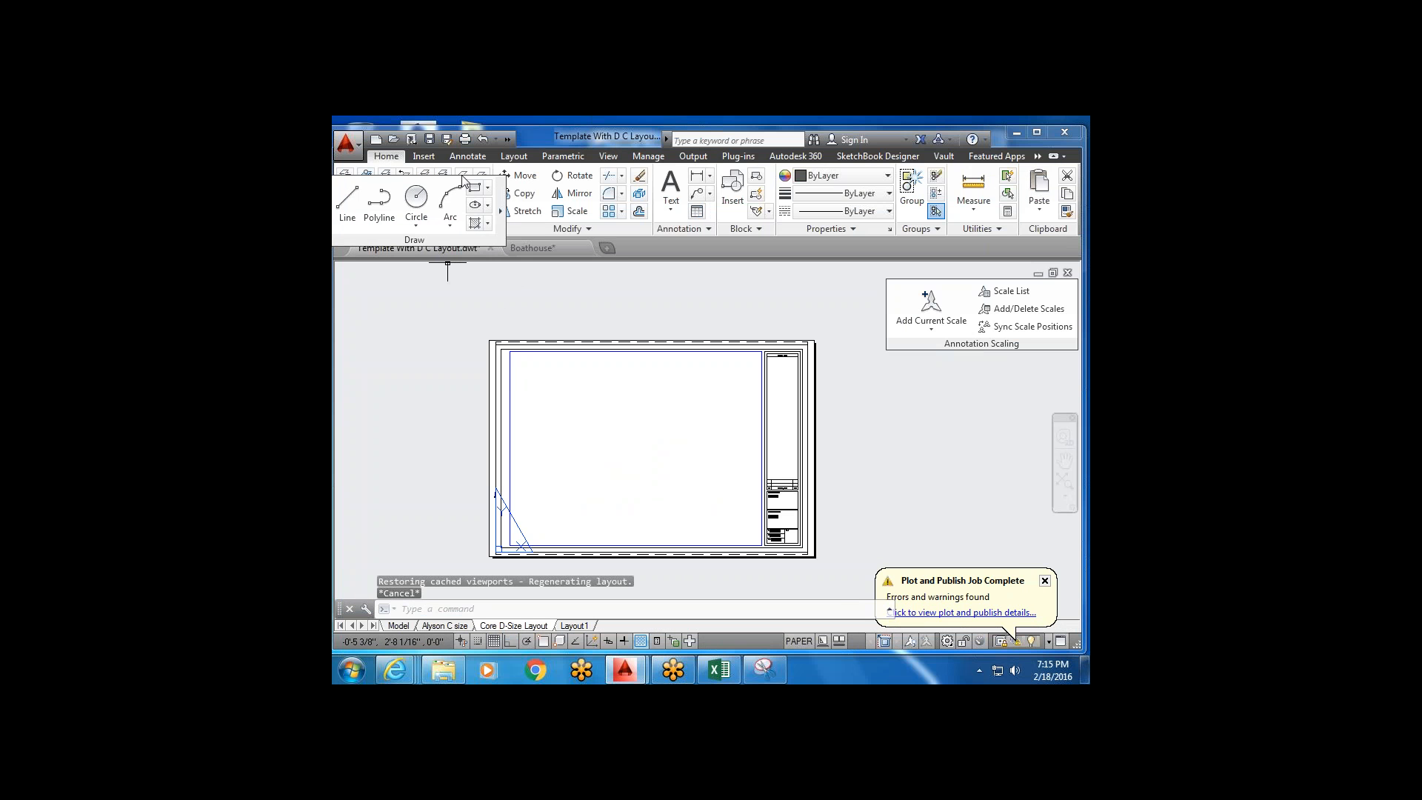
pyautogui.click(466, 139)
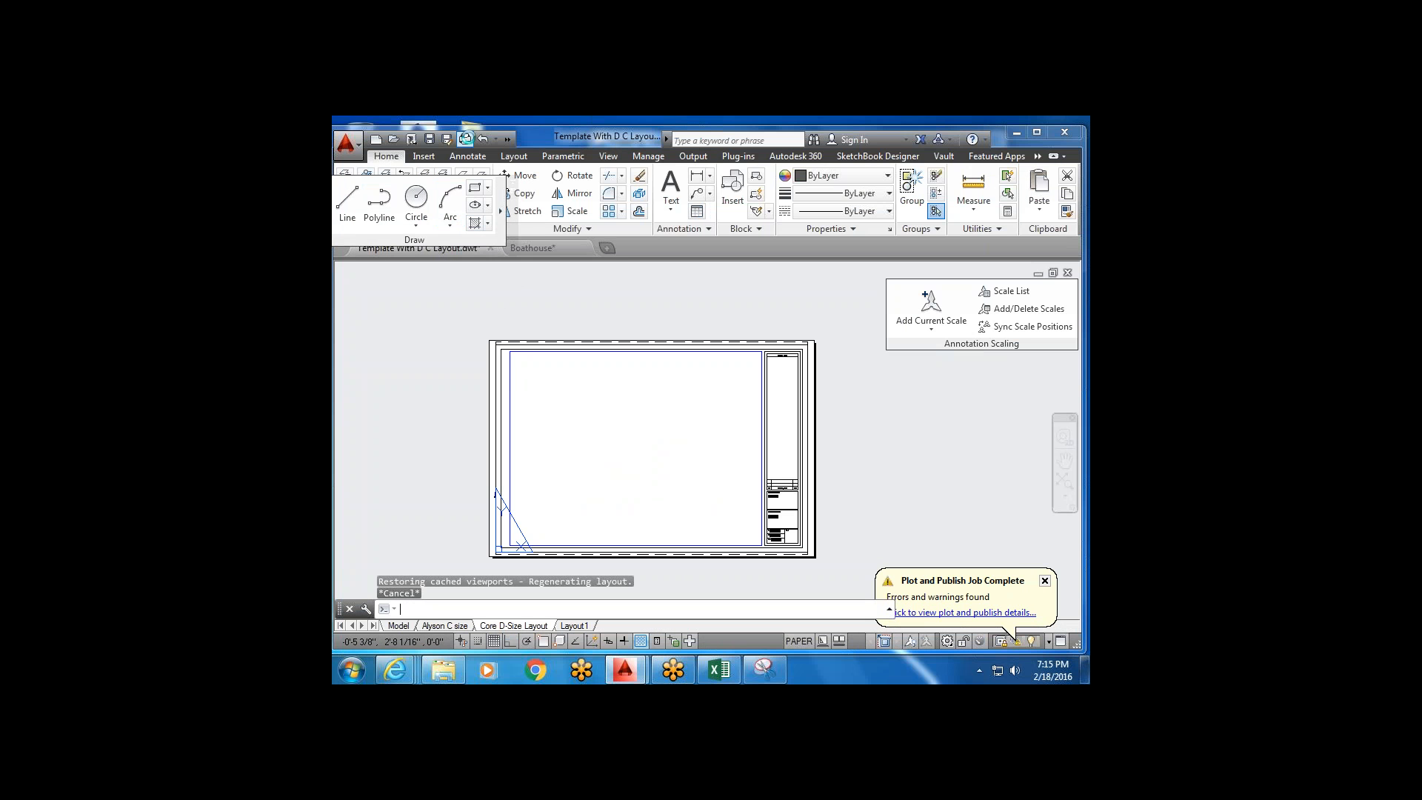
pyautogui.click(697, 285)
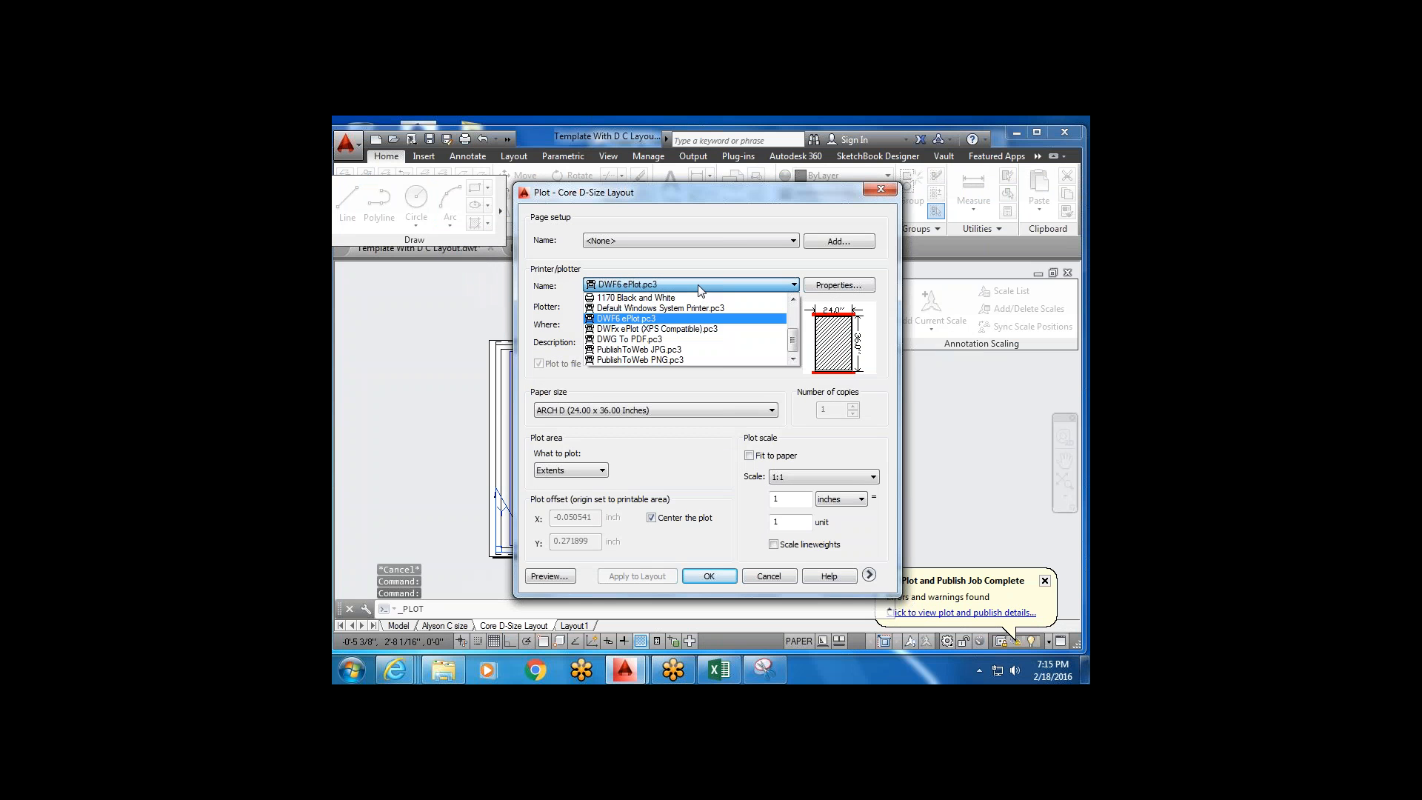
pyautogui.click(641, 339)
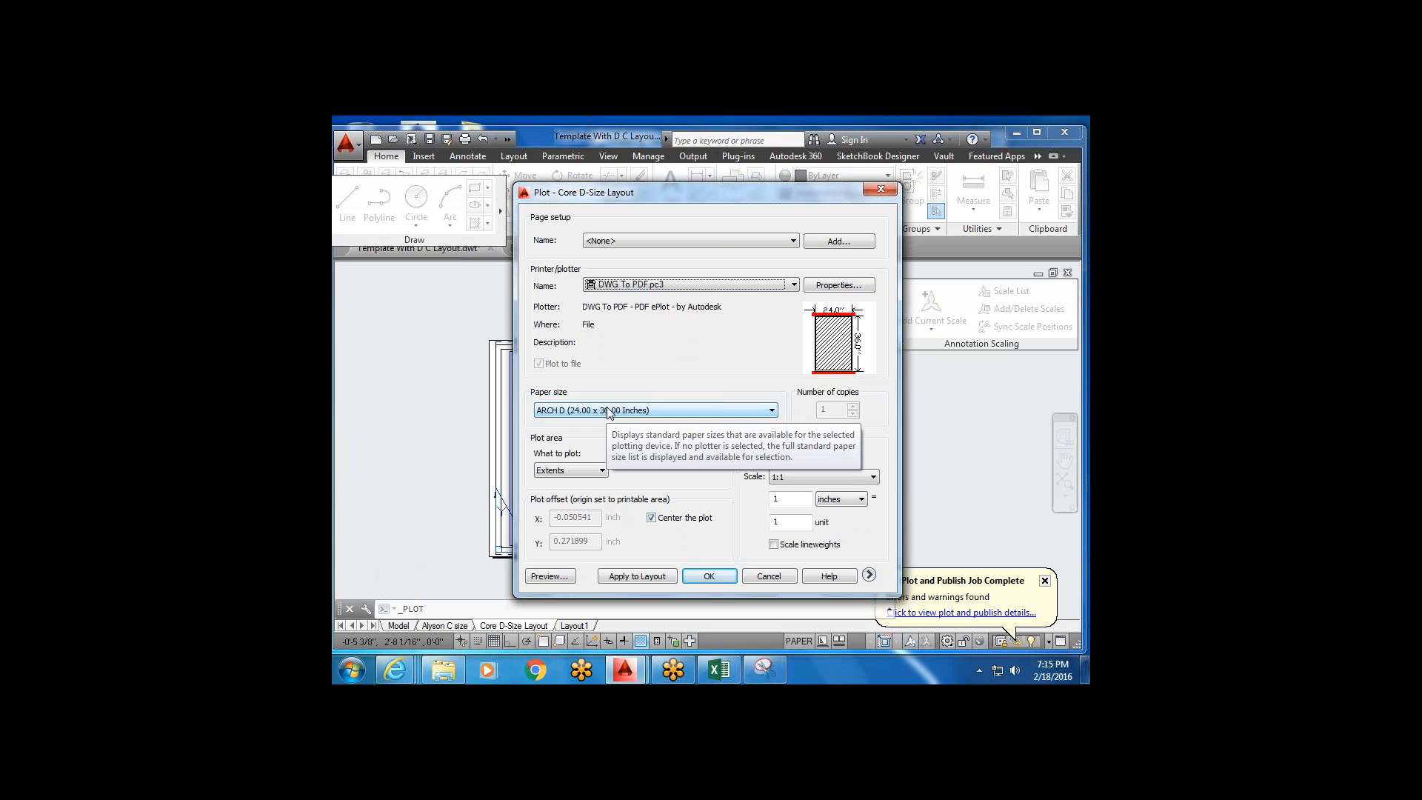
pyautogui.click(651, 518)
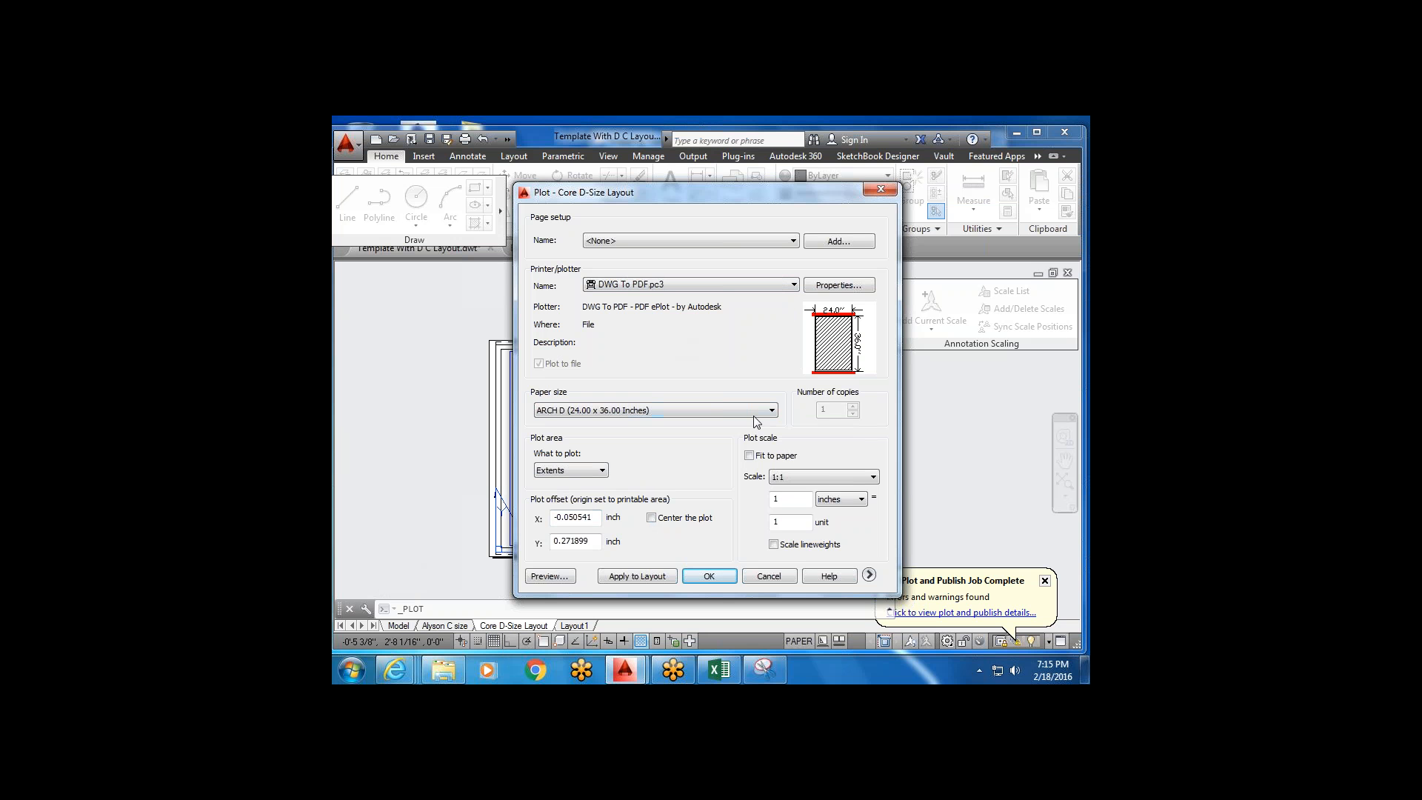
pyautogui.click(722, 577)
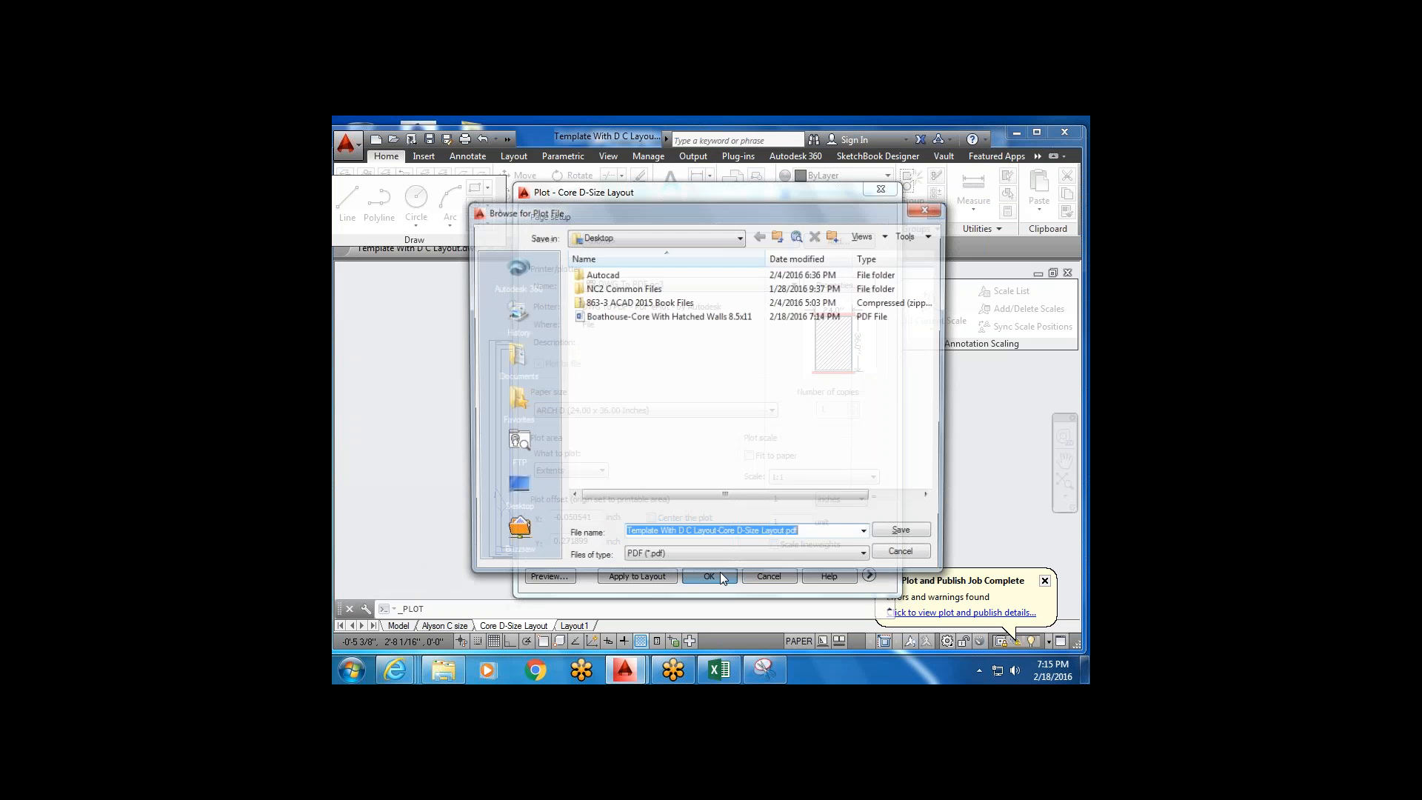
pyautogui.click(882, 541)
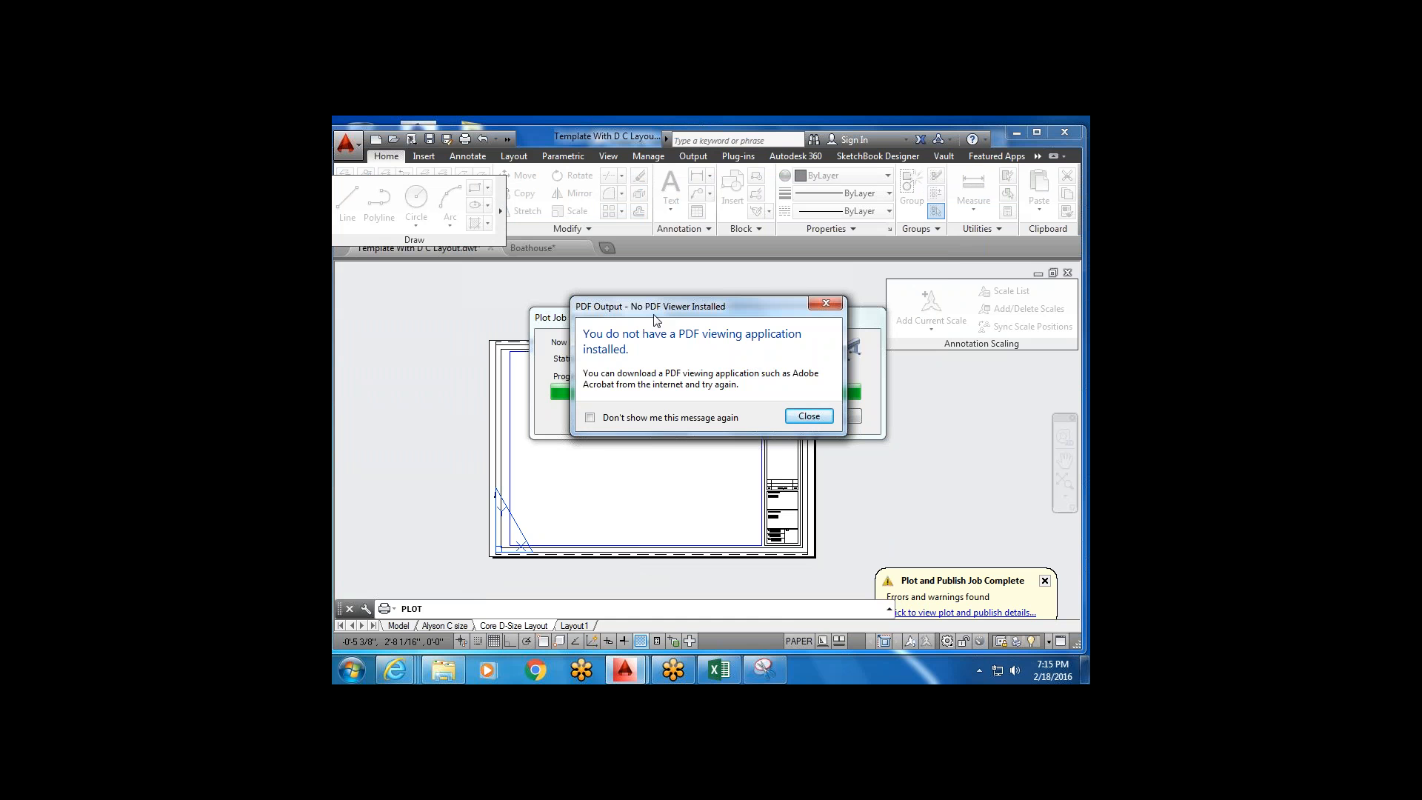
# Move aside and close the PDF Output notice about the missing PDF viewer.
pyautogui.moveTo(656, 310); pyautogui.dragTo(623, 470)
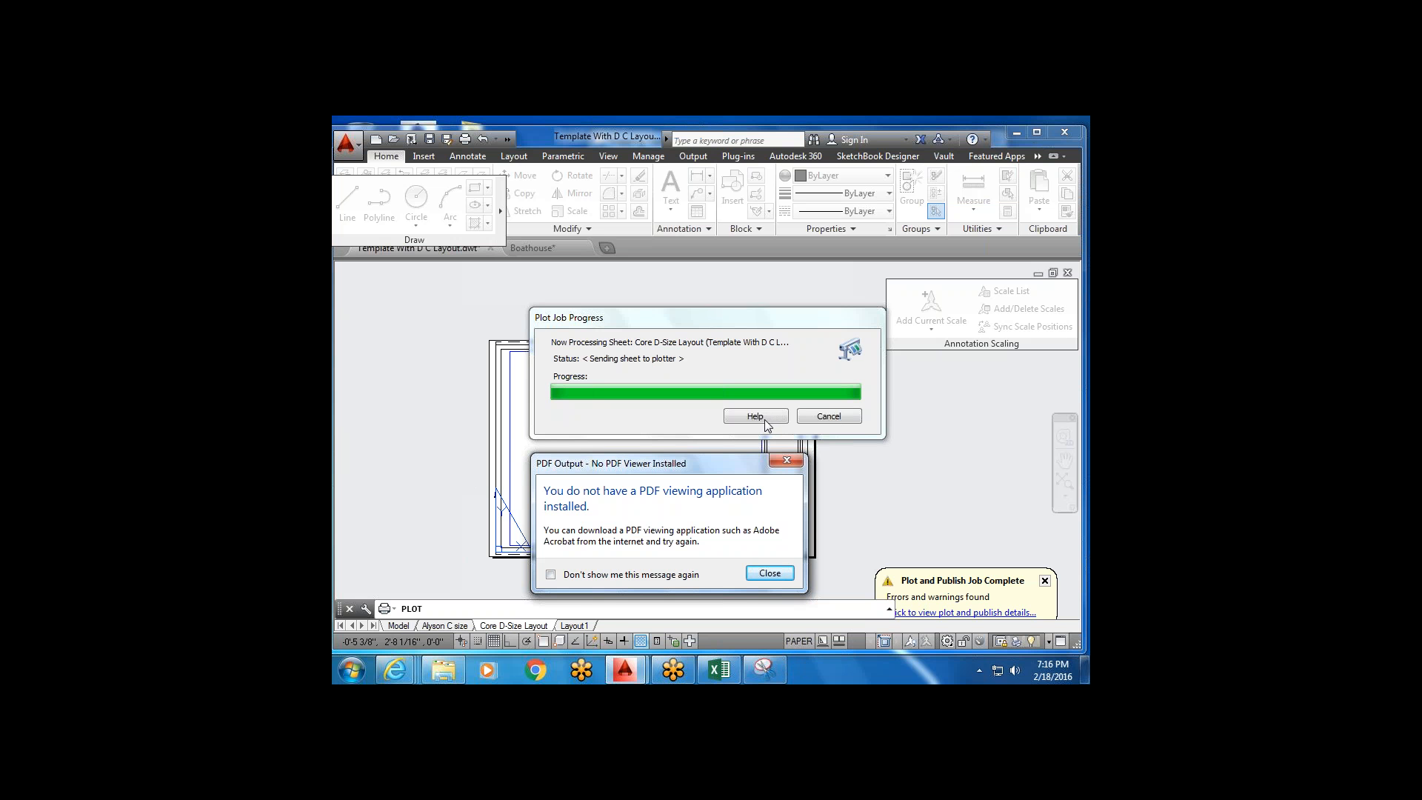
pyautogui.click(775, 574)
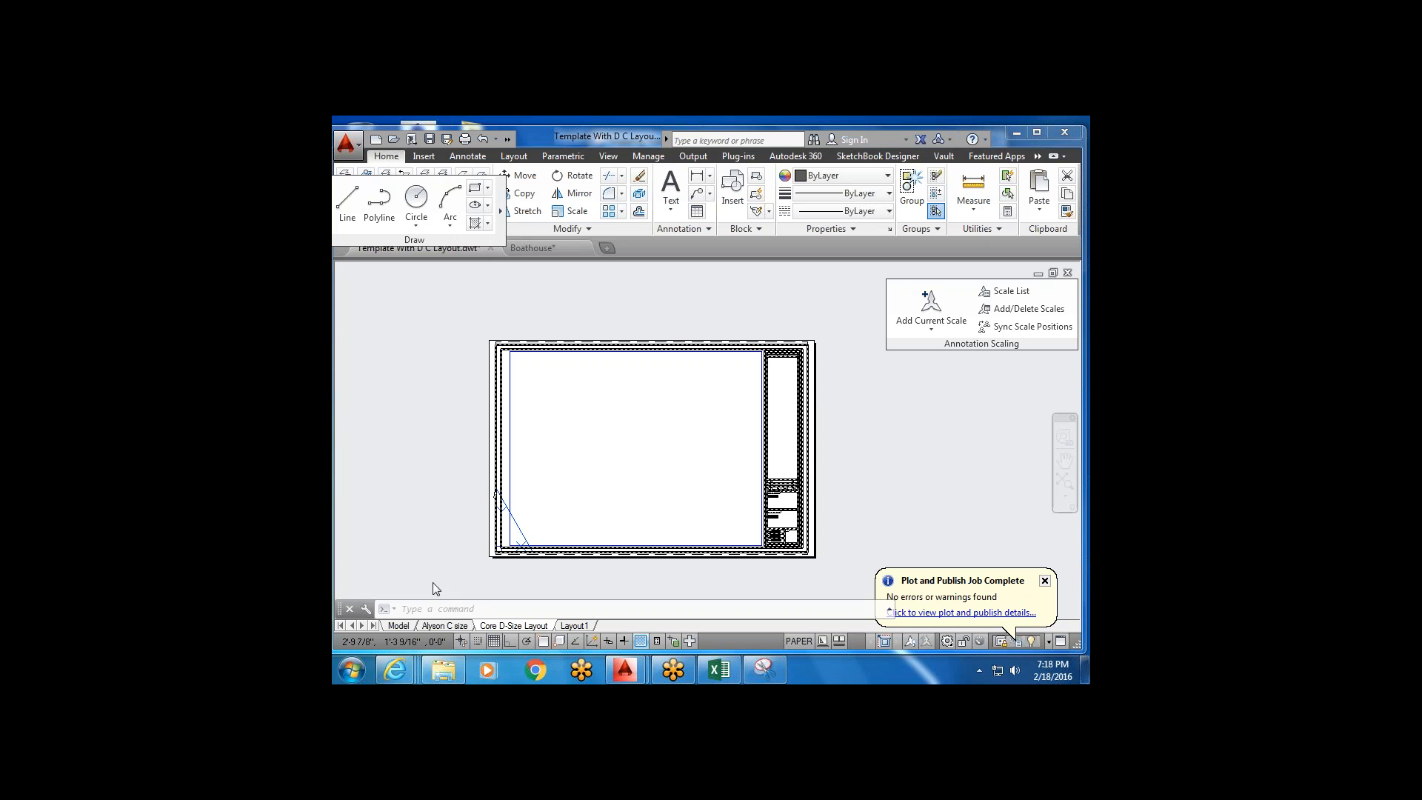
# Switch Template With D C Layout to its Model tab, showing empty model space.
pyautogui.click(403, 627)
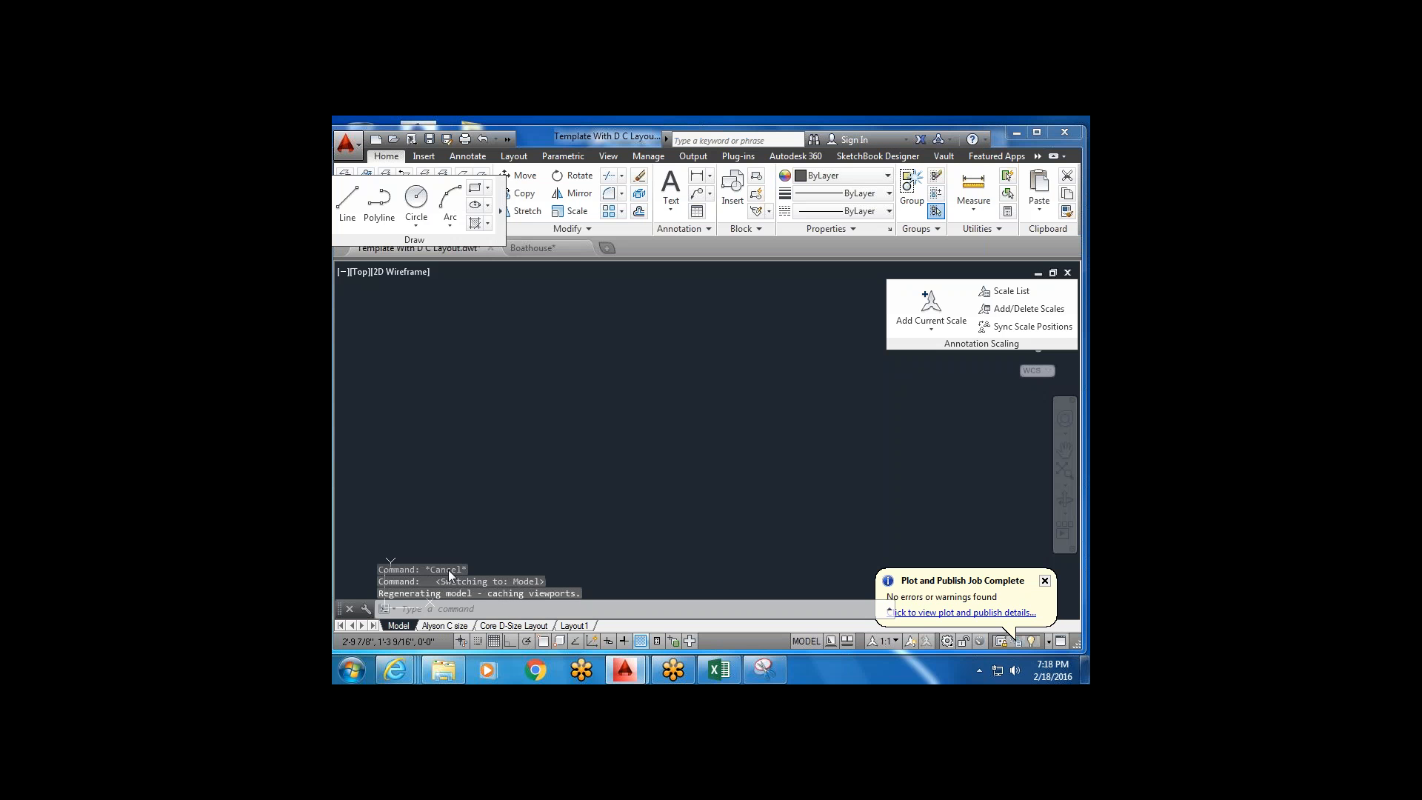